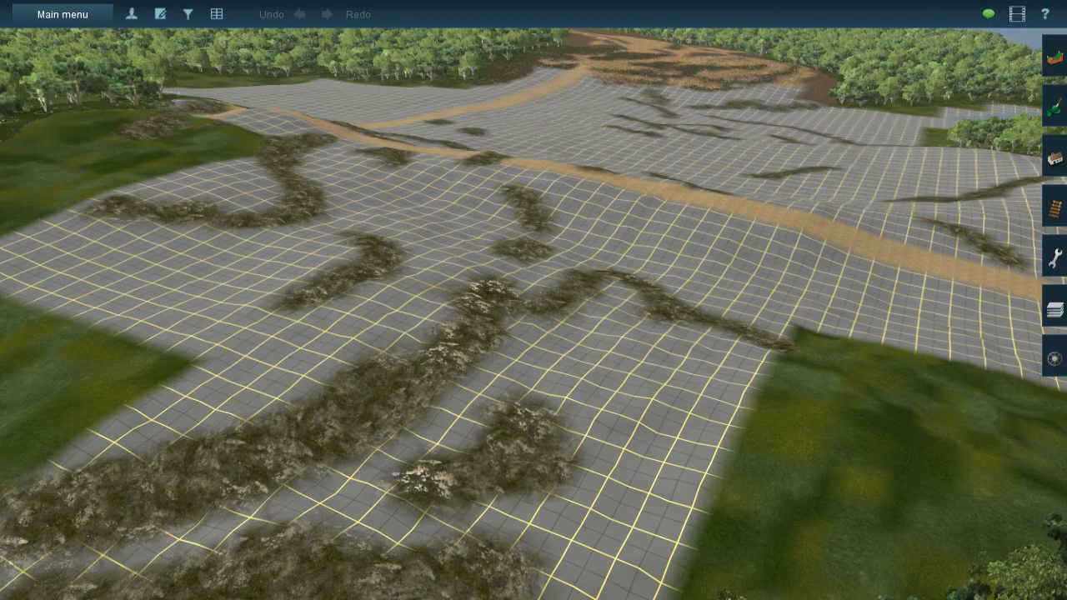
Survey the unpainted grid terrain, existing rocky patches, dirt roads and surrounding forest across the route
{"action": "key", "text": "Left"}
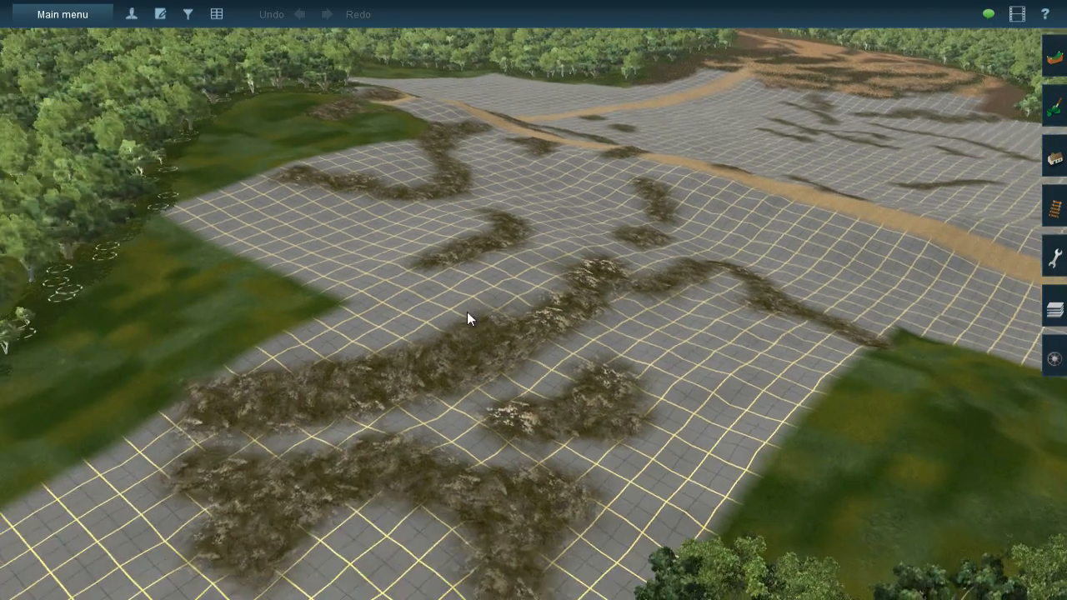
{"action": "key", "text": "Down"}
{"action": "key", "text": "Right"}
{"action": "key", "text": "Up"}
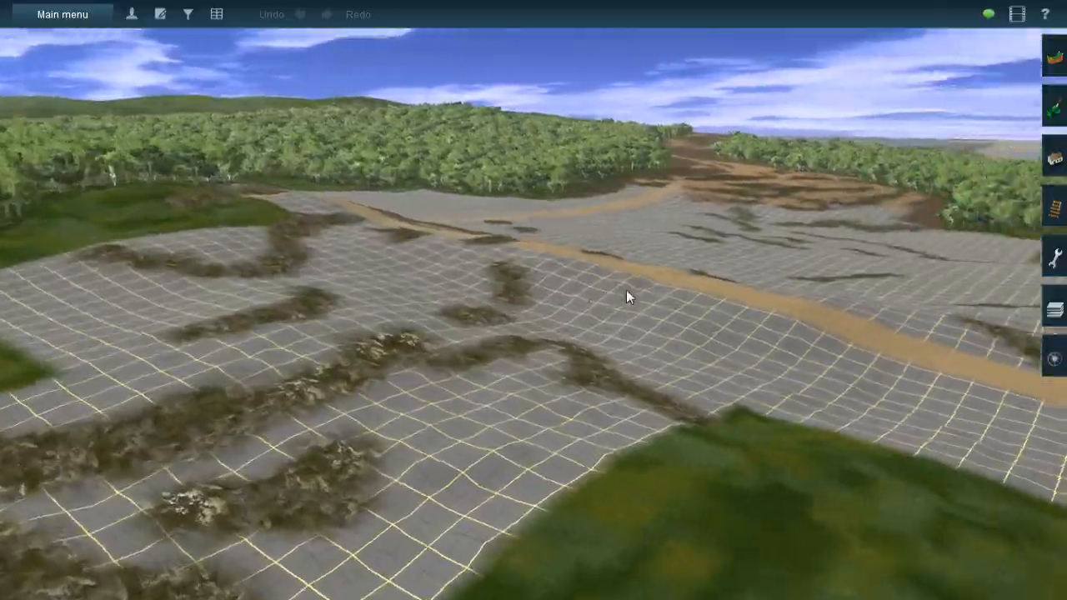
{"action": "key", "text": "Left"}
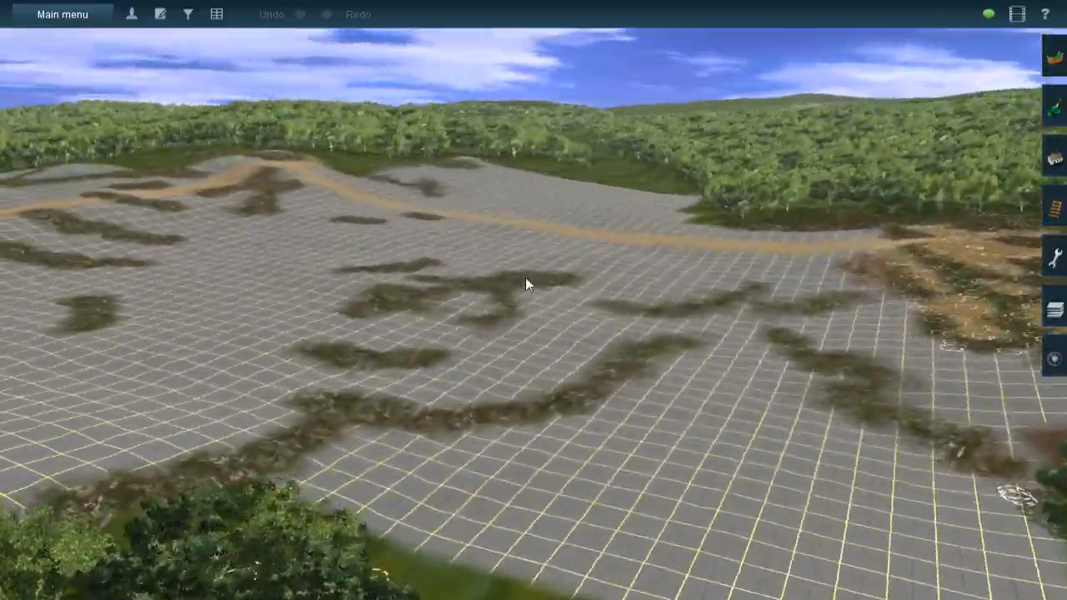
{"action": "key", "text": "Right"}
{"action": "right_click", "coordinate": [459, 238]}
{"action": "key", "text": "Up"}
{"action": "key", "text": "Down"}
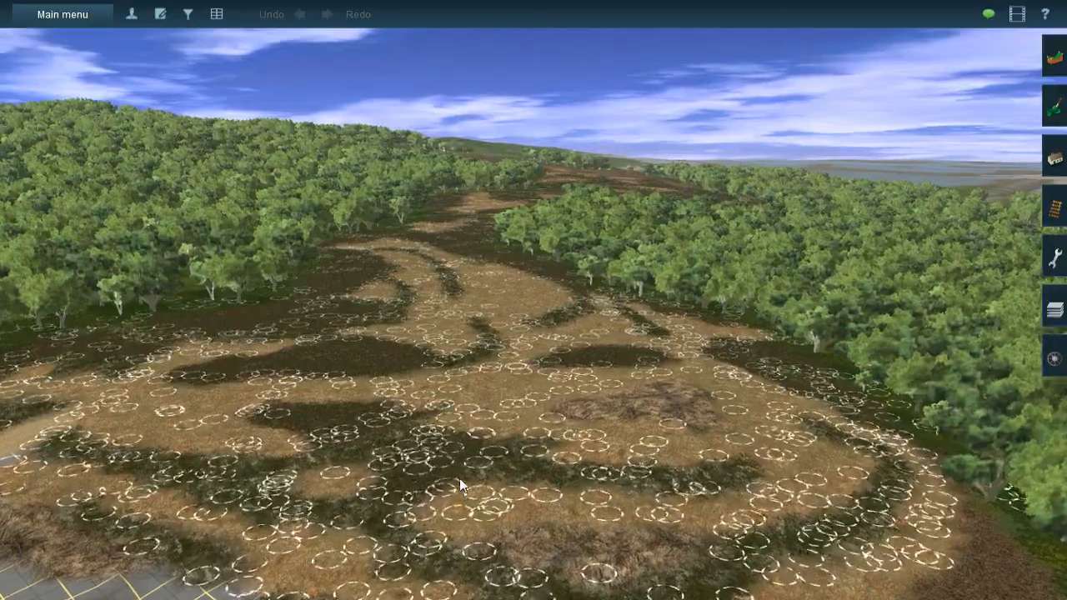
{"action": "right_click", "coordinate": [461, 483]}
{"action": "key", "text": "Left"}
{"action": "key", "text": "Left"}
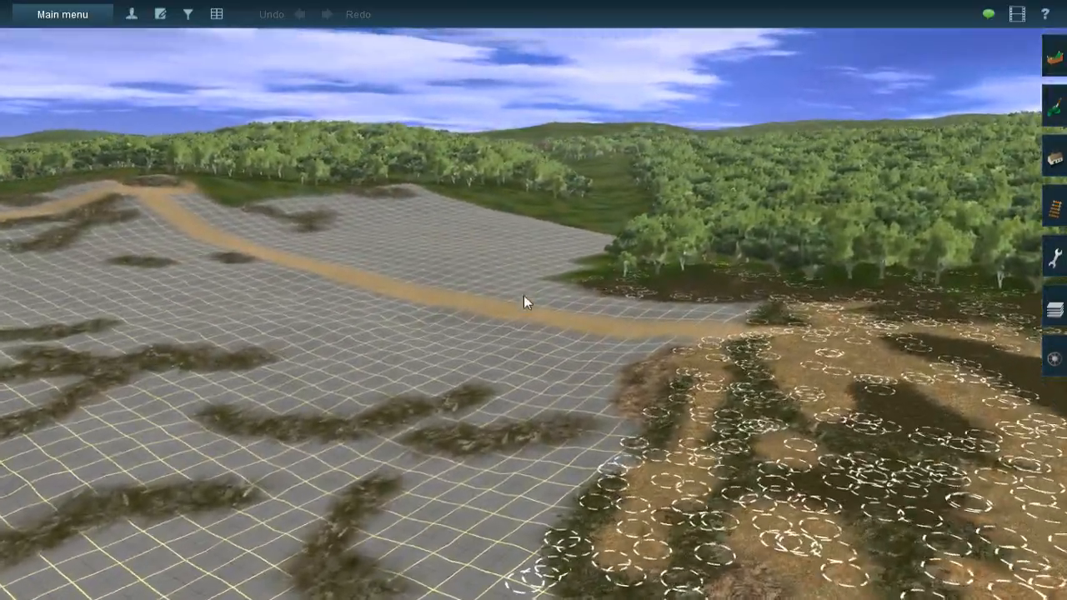
{"action": "right_click", "coordinate": [523, 295]}
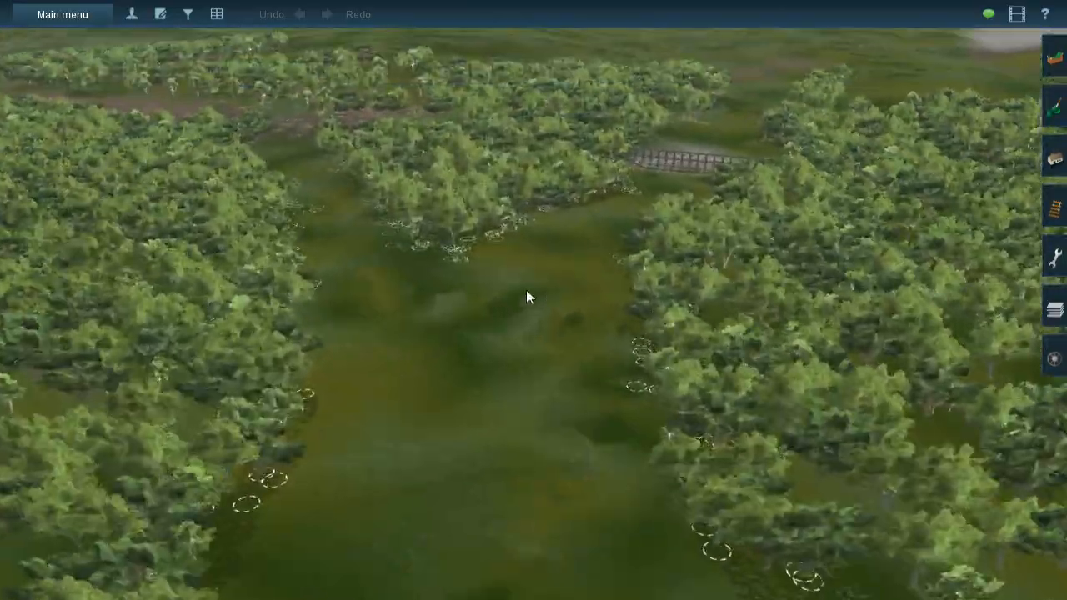
{"action": "right_click", "coordinate": [492, 437]}
{"action": "right_click", "coordinate": [540, 494]}
{"action": "right_click", "coordinate": [503, 430]}
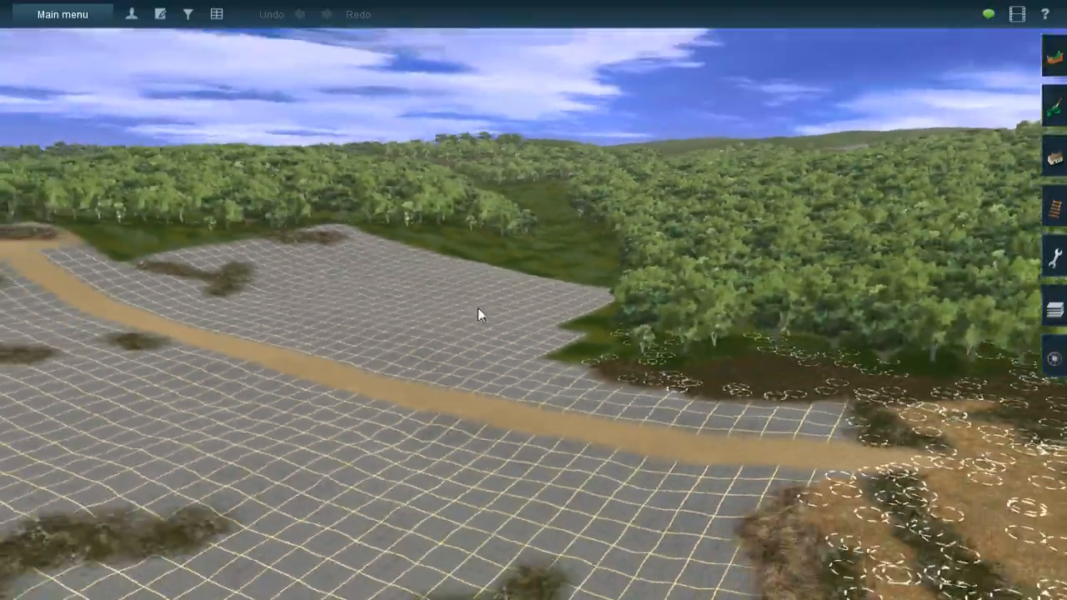
{"action": "right_click", "coordinate": [584, 324]}
{"action": "right_click", "coordinate": [225, 285]}
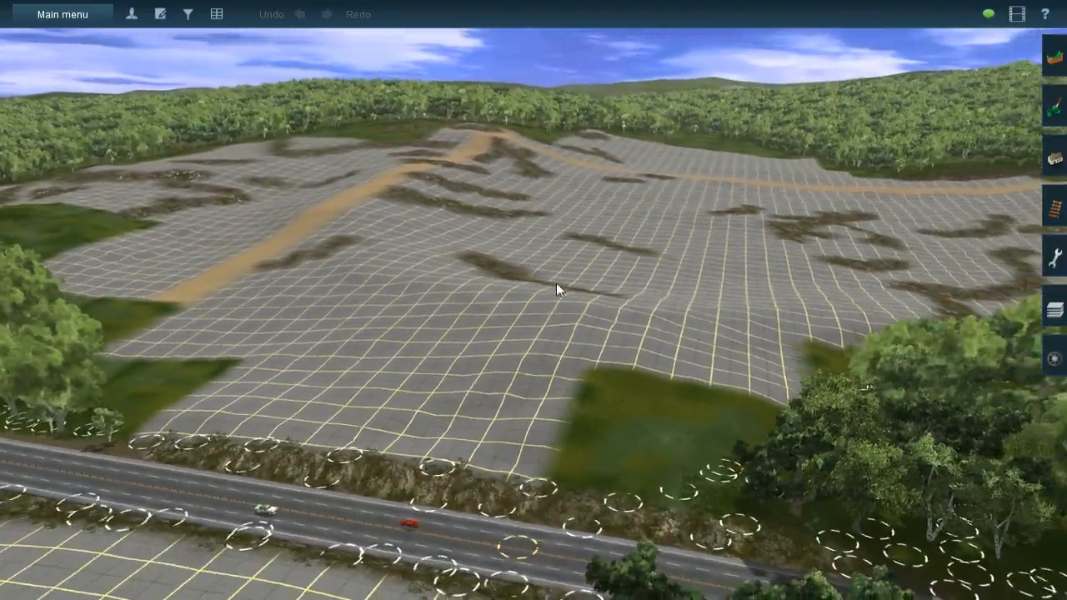
{"action": "right_click", "coordinate": [558, 283]}
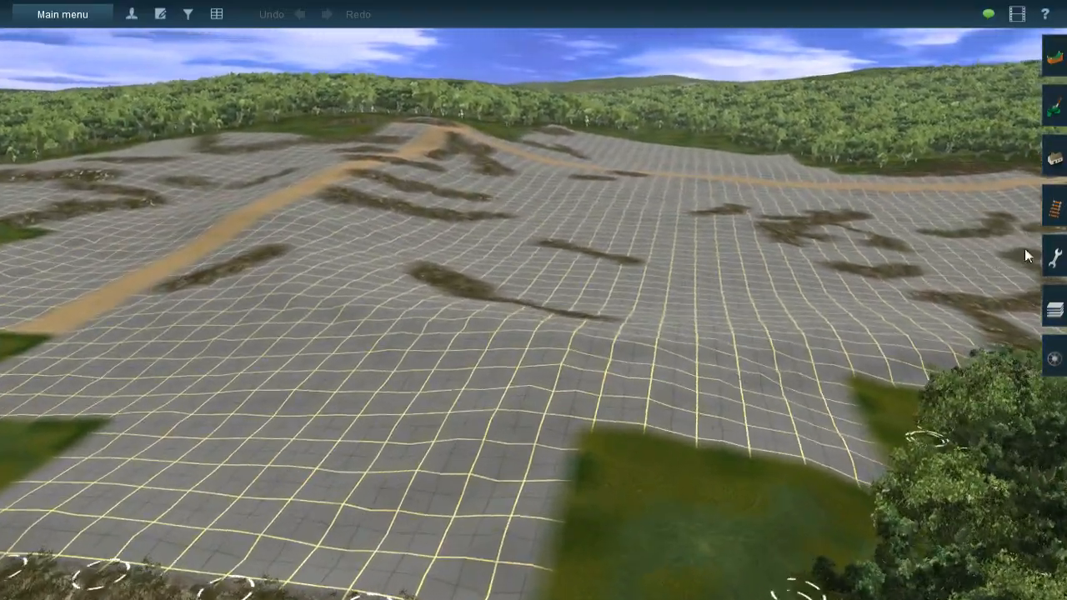
{"action": "left_click", "coordinate": [1050, 118]}
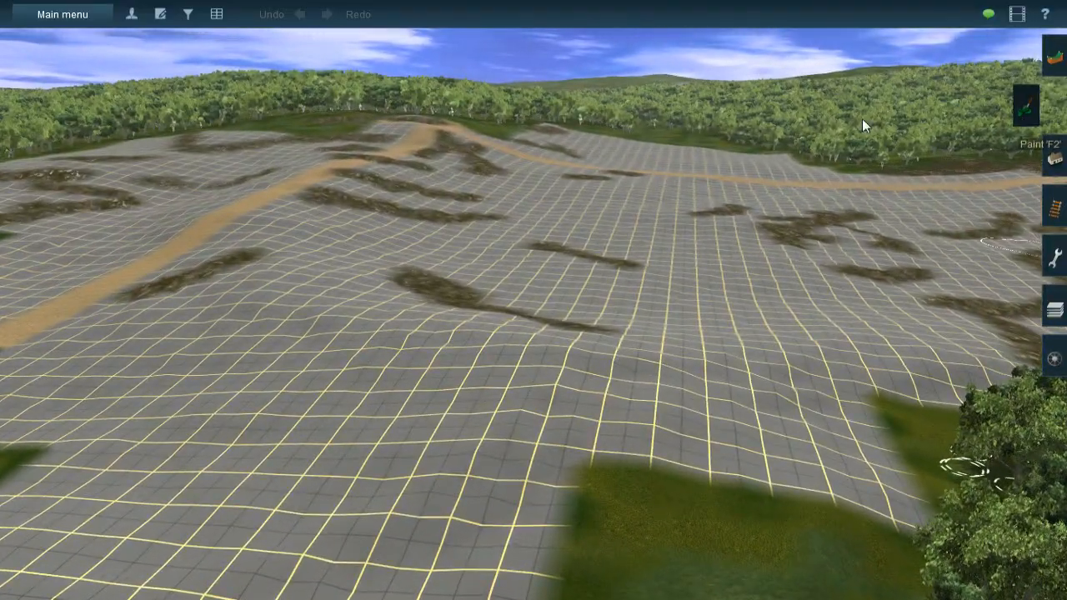
{"action": "left_click", "coordinate": [1016, 310]}
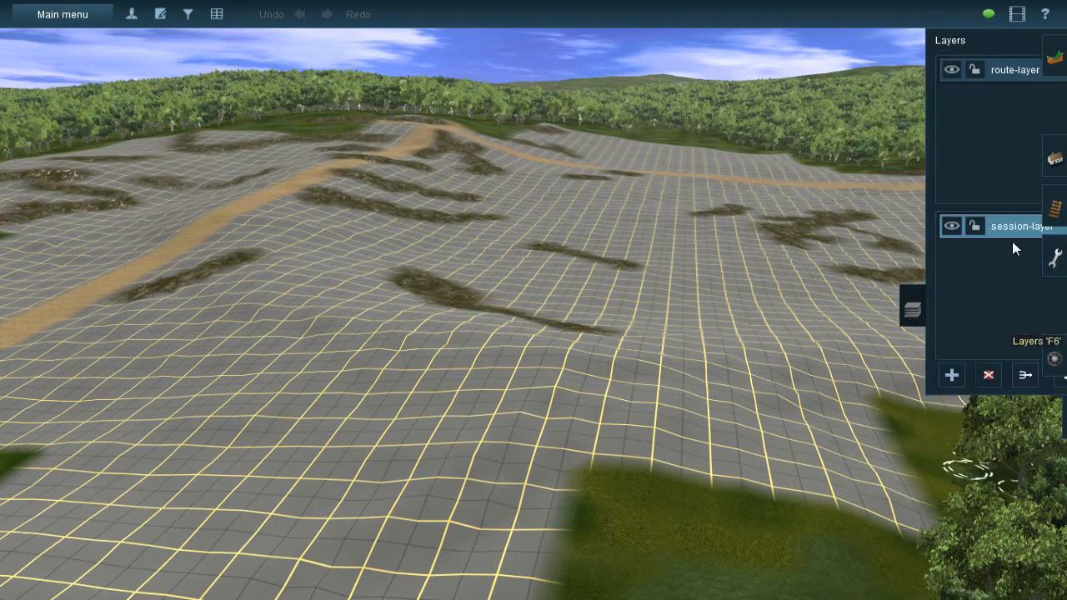
{"action": "left_click", "coordinate": [1054, 158]}
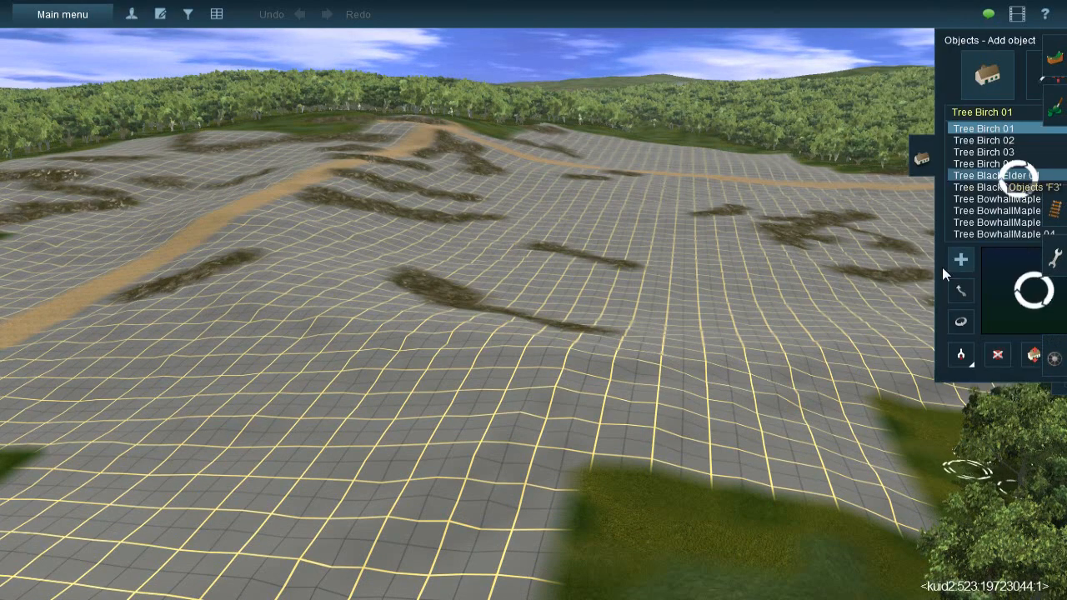
{"action": "left_click", "coordinate": [906, 354]}
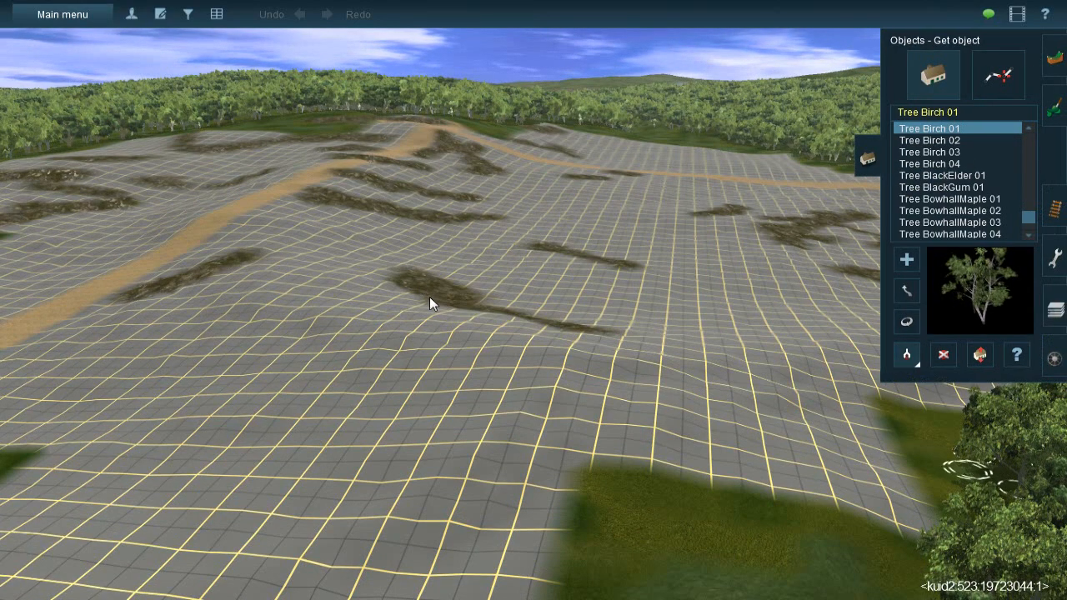
Pick up the rocky grass ground texture from an existing patch and paint a broad band of it across the bare hillside
{"action": "right_click", "coordinate": [490, 291]}
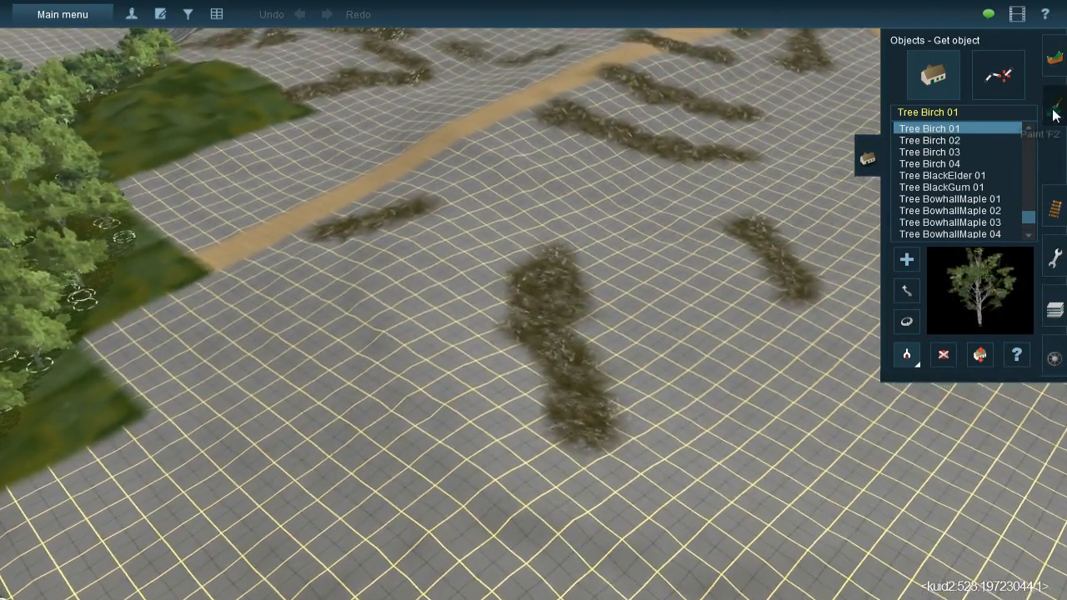
{"action": "left_click", "coordinate": [1054, 116]}
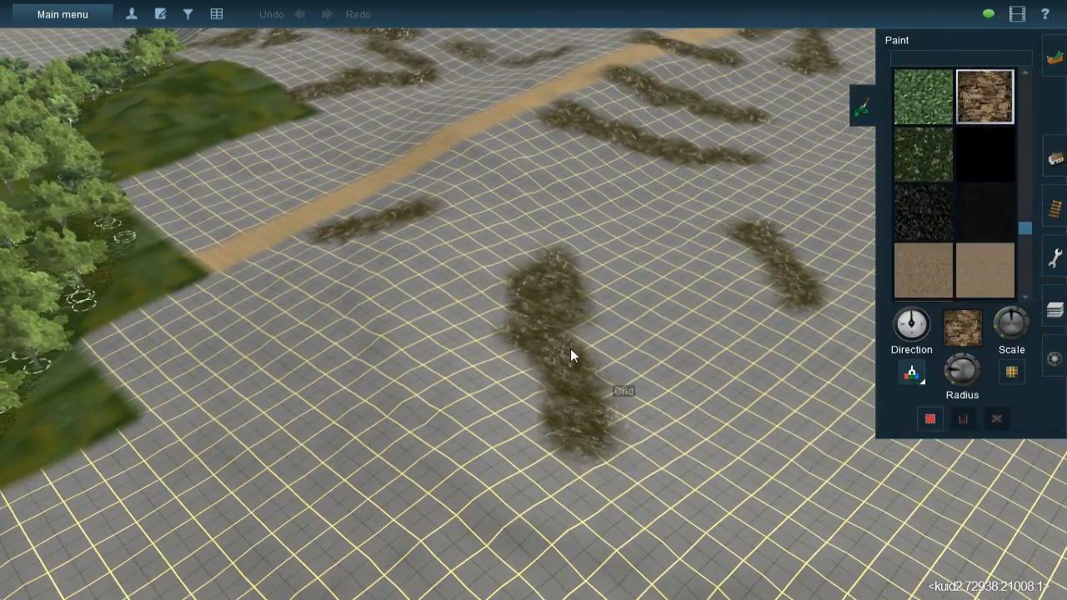
{"action": "left_click", "coordinate": [552, 338]}
{"action": "right_click", "coordinate": [476, 345]}
{"action": "right_click_drag", "start_coordinate": [472, 262], "coordinate": [519, 271]}
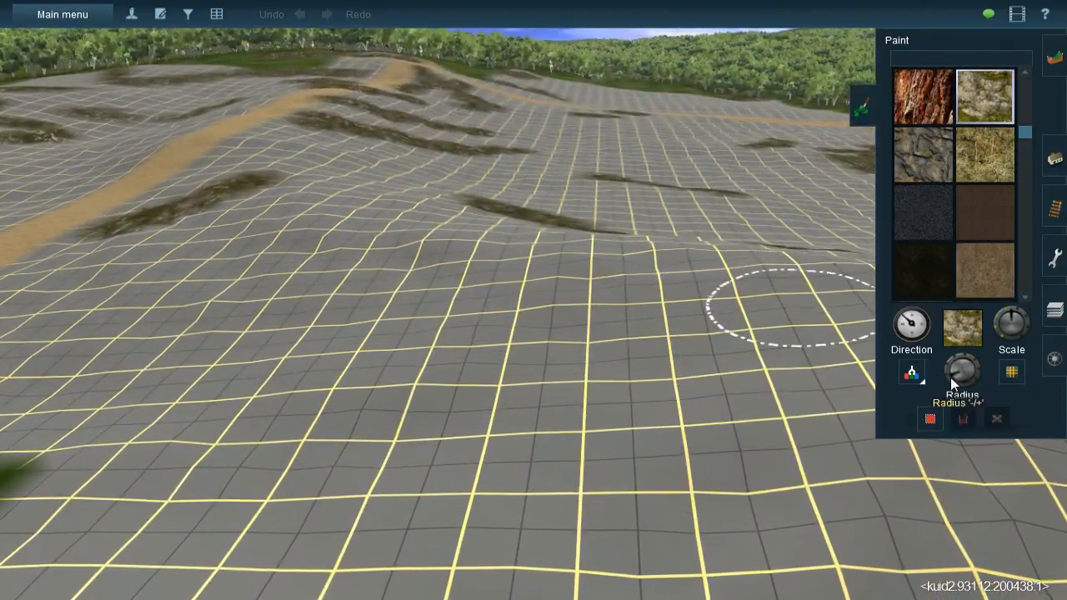
{"action": "key", "text": "bracketright"}
{"action": "mouse_move", "coordinate": [664, 289]}
{"action": "left_mouse_down"}
{"action": "mouse_move", "coordinate": [508, 282]}
{"action": "mouse_move", "coordinate": [755, 278]}
{"action": "mouse_move", "coordinate": [792, 292]}
{"action": "mouse_move", "coordinate": [682, 277]}
{"action": "mouse_move", "coordinate": [755, 273]}
{"action": "mouse_move", "coordinate": [528, 280]}
{"action": "mouse_move", "coordinate": [448, 253]}
{"action": "mouse_move", "coordinate": [476, 267]}
{"action": "mouse_move", "coordinate": [341, 245]}
{"action": "mouse_move", "coordinate": [294, 319]}
{"action": "mouse_move", "coordinate": [172, 300]}
{"action": "mouse_move", "coordinate": [201, 317]}
{"action": "mouse_move", "coordinate": [272, 315]}
{"action": "mouse_move", "coordinate": [115, 277]}
{"action": "mouse_move", "coordinate": [103, 266]}
{"action": "mouse_move", "coordinate": [115, 271]}
{"action": "mouse_move", "coordinate": [120, 240]}
{"action": "mouse_move", "coordinate": [130, 236]}
{"action": "left_mouse_up"}
Extend the rocky band along the ridge to the grass beside the trees, varying the texture direction
{"action": "right_click_drag", "start_coordinate": [131, 236], "coordinate": [436, 350]}
{"action": "key", "text": "Left"}
{"action": "key", "text": "Down"}
{"action": "key", "text": "Up"}
{"action": "key", "text": "Left"}
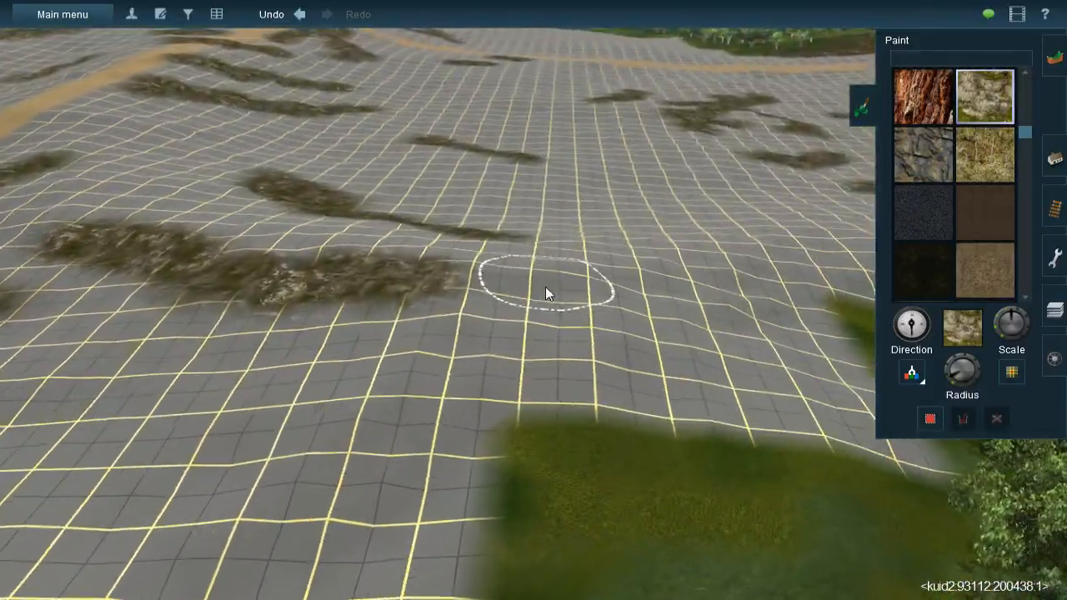
{"action": "key", "text": "bracketleft"}
{"action": "mouse_move", "coordinate": [493, 287]}
{"action": "left_mouse_down"}
{"action": "mouse_move", "coordinate": [452, 289]}
{"action": "mouse_move", "coordinate": [619, 297]}
{"action": "mouse_move", "coordinate": [589, 286]}
{"action": "mouse_move", "coordinate": [673, 270]}
{"action": "mouse_move", "coordinate": [560, 295]}
{"action": "left_mouse_up"}
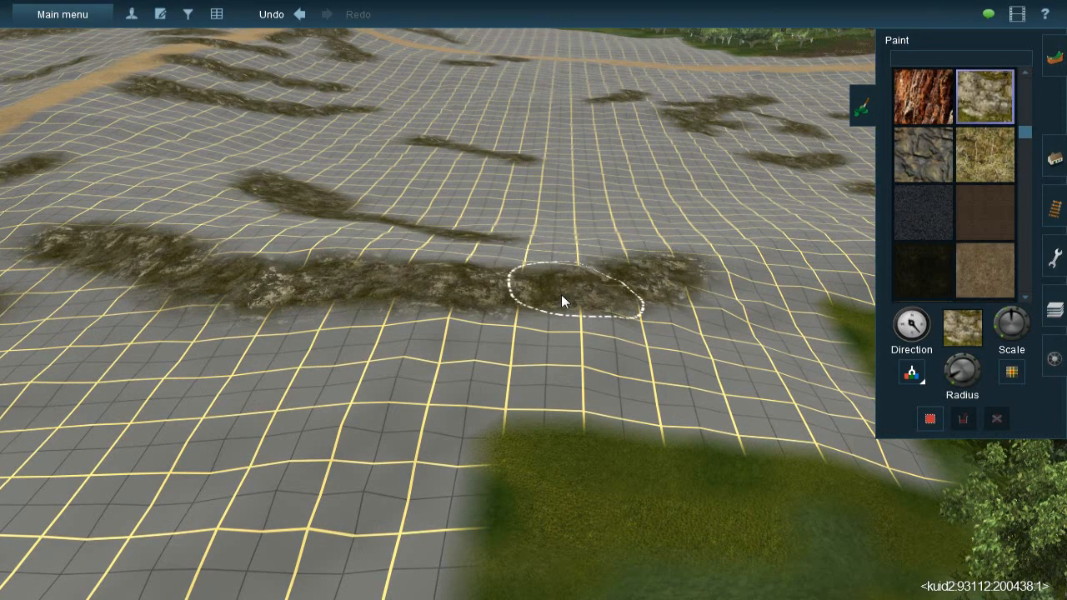
{"action": "right_click", "coordinate": [683, 294]}
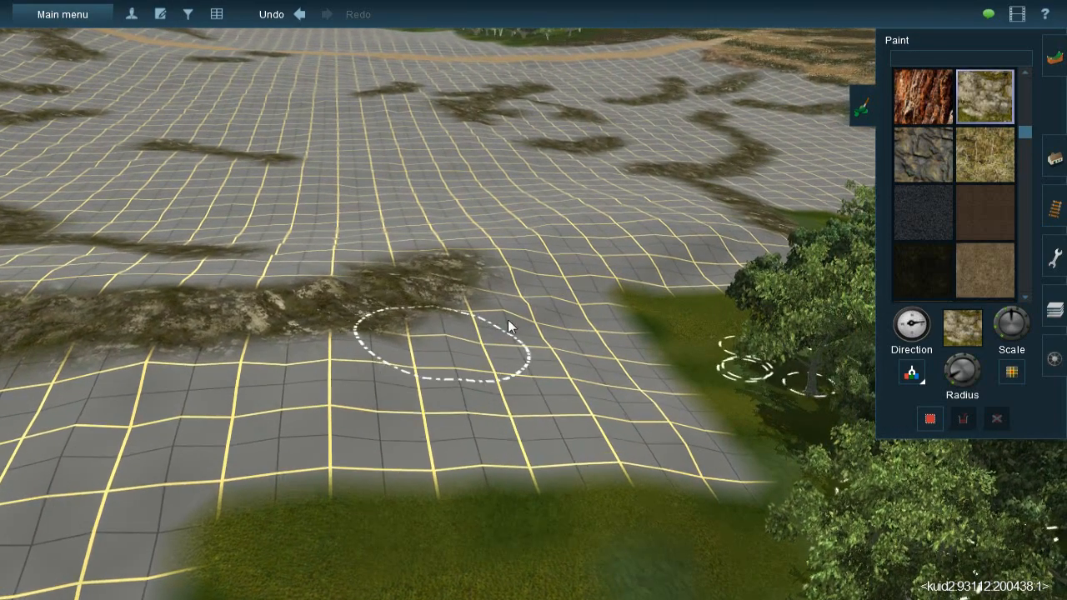
{"action": "mouse_move", "coordinate": [508, 319]}
{"action": "left_mouse_down"}
{"action": "mouse_move", "coordinate": [530, 293]}
{"action": "mouse_move", "coordinate": [469, 303]}
{"action": "mouse_move", "coordinate": [464, 314]}
{"action": "mouse_move", "coordinate": [569, 273]}
{"action": "mouse_move", "coordinate": [553, 291]}
{"action": "mouse_move", "coordinate": [670, 259]}
{"action": "mouse_move", "coordinate": [646, 260]}
{"action": "mouse_move", "coordinate": [697, 241]}
{"action": "mouse_move", "coordinate": [569, 260]}
{"action": "mouse_move", "coordinate": [454, 307]}
{"action": "mouse_move", "coordinate": [469, 277]}
{"action": "mouse_move", "coordinate": [410, 293]}
{"action": "left_mouse_up"}
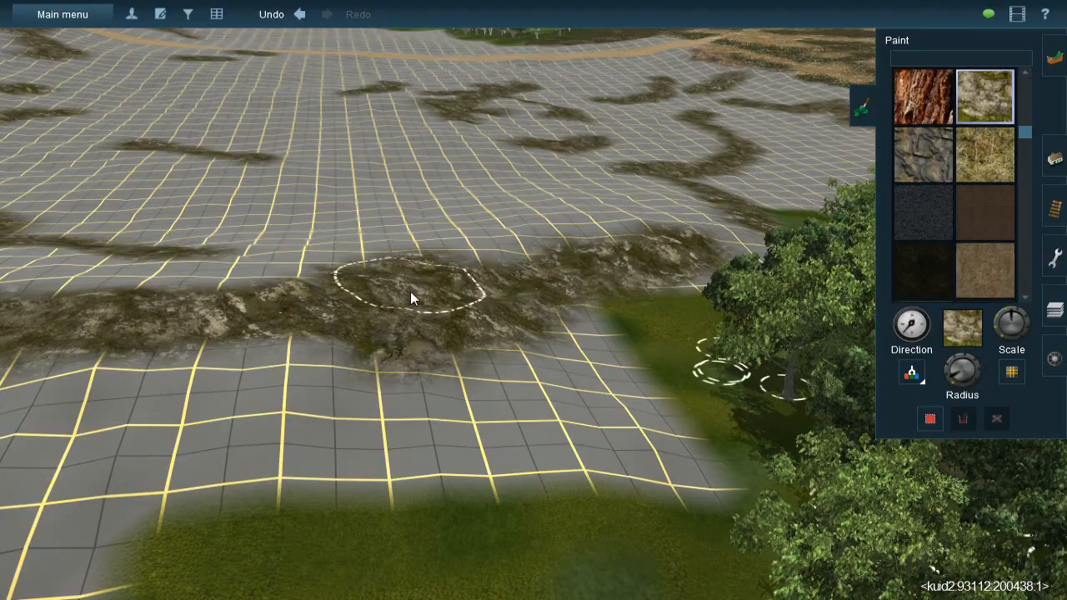
Paint more rocky grass texture on the bare grid between two existing rocky patches, with the texture direction rotated
{"action": "right_click", "coordinate": [410, 299]}
{"action": "right_click", "coordinate": [515, 229]}
{"action": "key", "text": "Right"}
{"action": "key", "text": "Down"}
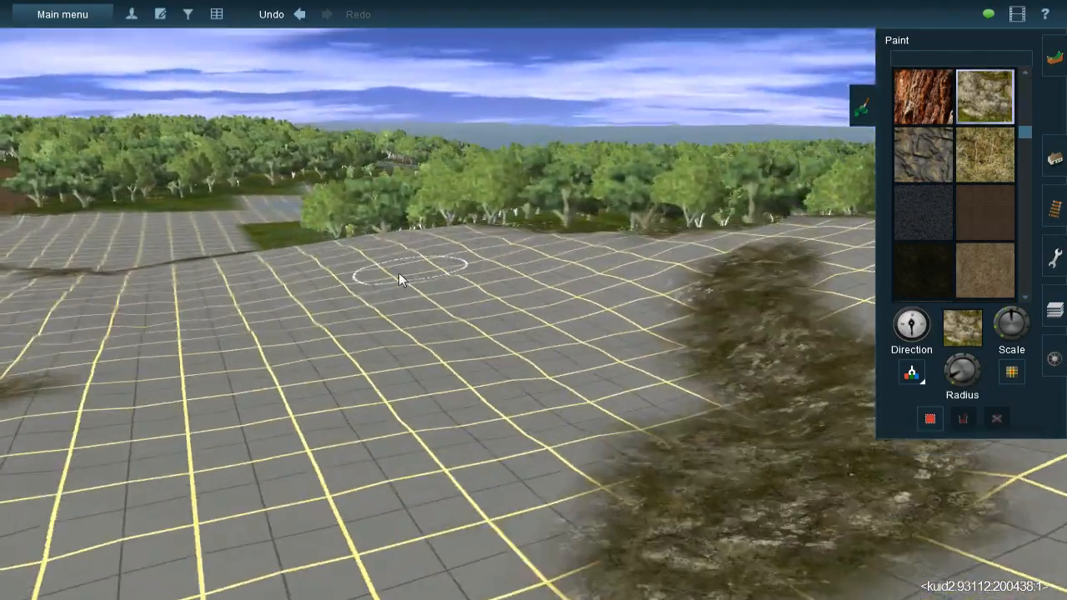
{"action": "right_click", "coordinate": [399, 273]}
{"action": "key", "text": "Right"}
{"action": "key", "text": "Up"}
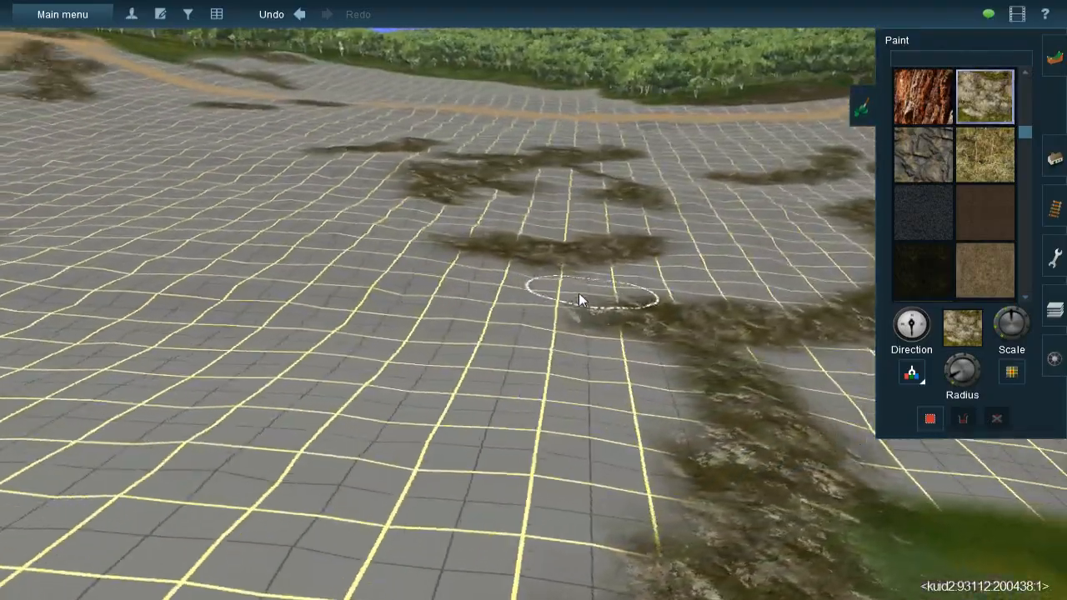
{"action": "key", "text": "Right"}
{"action": "right_click", "coordinate": [474, 276]}
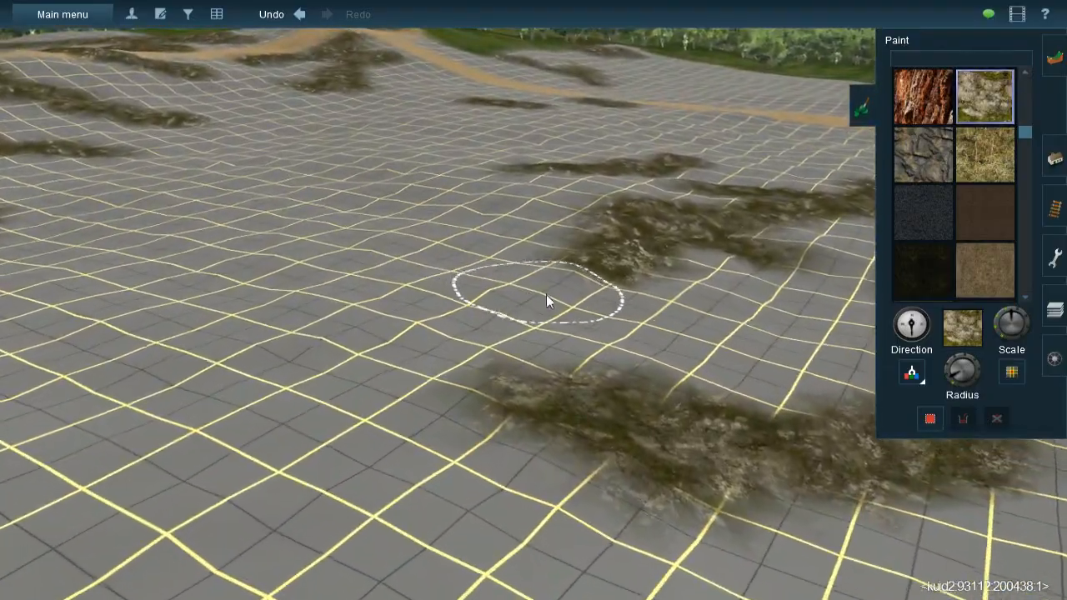
{"action": "key", "text": "bracketright"}
{"action": "mouse_move", "coordinate": [547, 290]}
{"action": "left_mouse_down"}
{"action": "mouse_move", "coordinate": [491, 307]}
{"action": "mouse_move", "coordinate": [505, 303]}
{"action": "left_mouse_up"}
Lengthen the lower end of the long rocky outcrop on the slope with the same texture
{"action": "right_click", "coordinate": [448, 273]}
{"action": "key", "text": "Right"}
{"action": "right_click", "coordinate": [491, 213]}
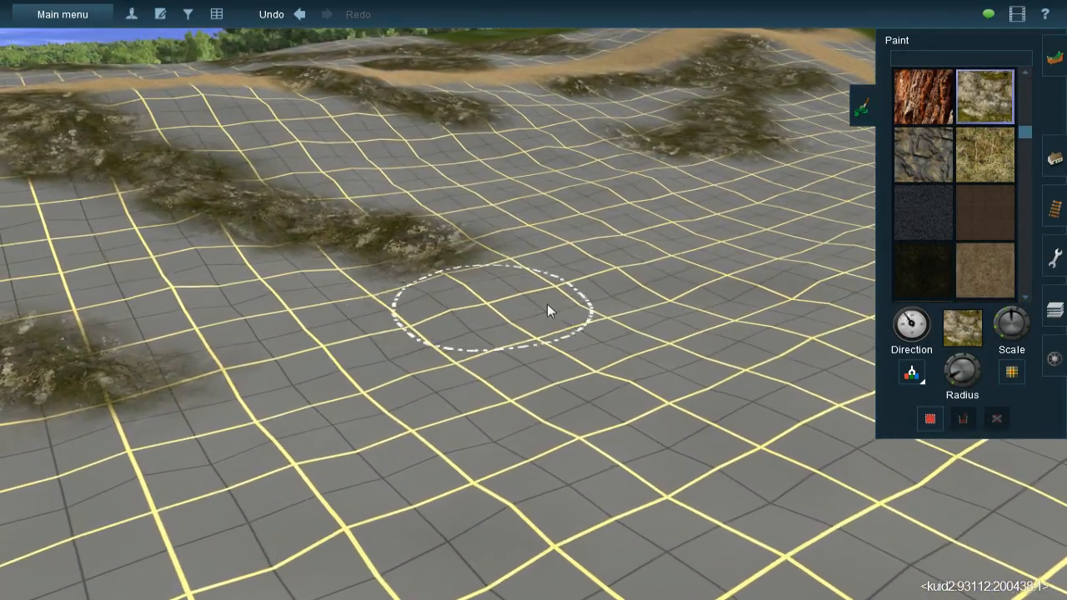
{"action": "mouse_move", "coordinate": [547, 304]}
{"action": "left_mouse_down"}
{"action": "mouse_move", "coordinate": [513, 297]}
{"action": "mouse_move", "coordinate": [640, 276]}
{"action": "mouse_move", "coordinate": [568, 276]}
{"action": "left_mouse_up"}
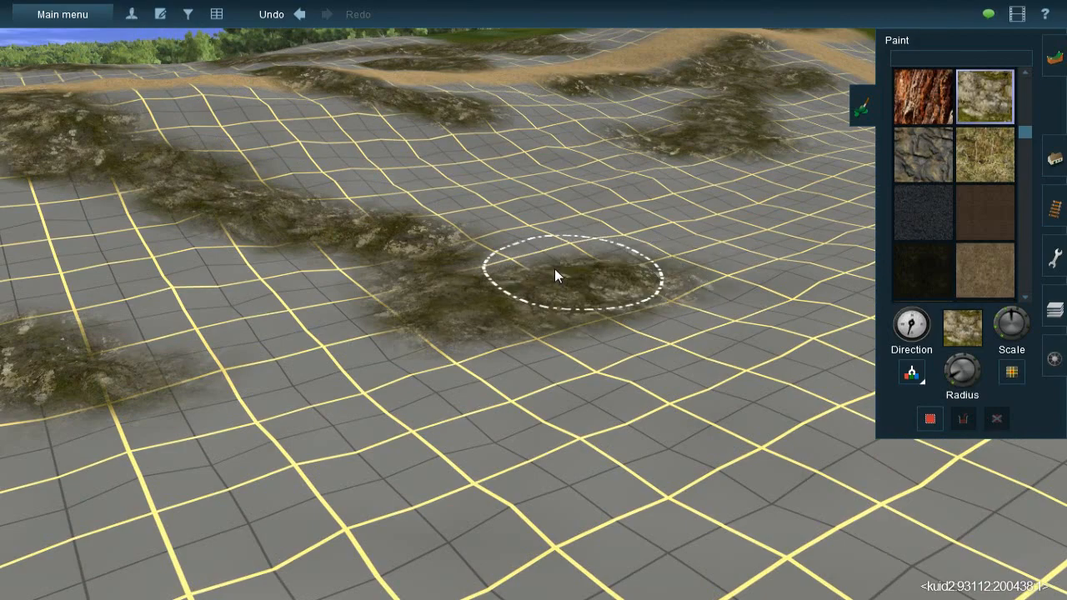
Paint rocky grass texture onto the bare grid at the end of the outcrop just below the dirt road
{"action": "key", "text": "Up"}
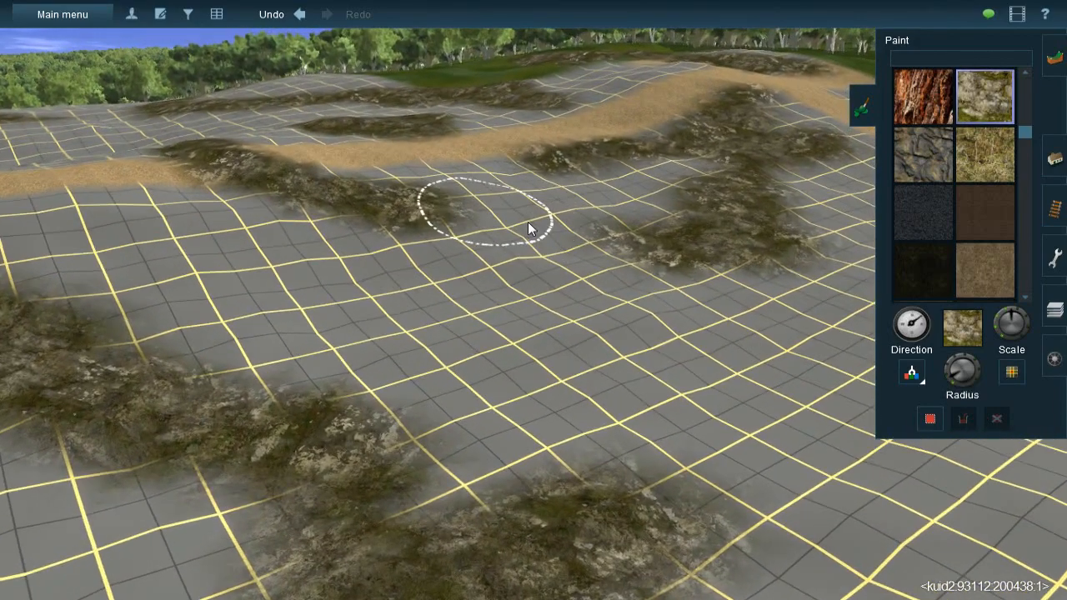
{"action": "mouse_move", "coordinate": [528, 226]}
{"action": "left_mouse_down"}
{"action": "mouse_move", "coordinate": [563, 246]}
{"action": "mouse_move", "coordinate": [500, 229]}
{"action": "mouse_move", "coordinate": [567, 233]}
{"action": "mouse_move", "coordinate": [522, 235]}
{"action": "mouse_move", "coordinate": [536, 252]}
{"action": "left_mouse_up"}
{"action": "mouse_move", "coordinate": [536, 251]}
{"action": "right_mouse_down"}
{"action": "mouse_move", "coordinate": [705, 390]}
{"action": "mouse_move", "coordinate": [696, 349]}
{"action": "mouse_move", "coordinate": [615, 290]}
{"action": "mouse_move", "coordinate": [550, 216]}
{"action": "right_mouse_up"}
{"action": "key", "text": "Up"}
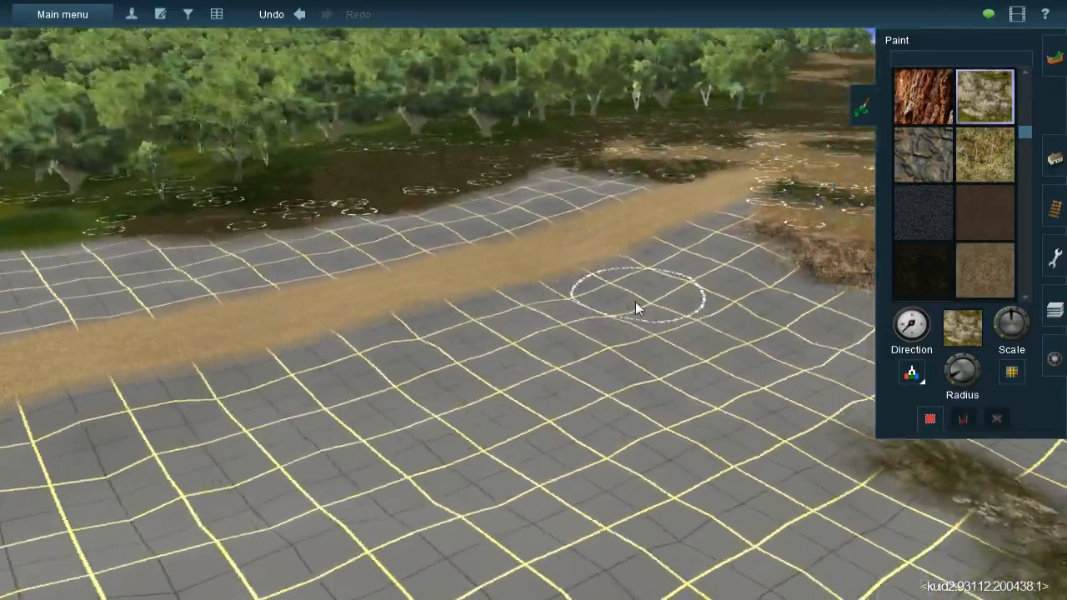
Pick up the reddish-brown dirt texture, adjust the brush radius and paint patches of it alongside the rocky areas
{"action": "mouse_move", "coordinate": [635, 308]}
{"action": "right_mouse_down"}
{"action": "mouse_move", "coordinate": [602, 281]}
{"action": "mouse_move", "coordinate": [786, 290]}
{"action": "mouse_move", "coordinate": [809, 309]}
{"action": "mouse_move", "coordinate": [570, 200]}
{"action": "mouse_move", "coordinate": [721, 356]}
{"action": "mouse_move", "coordinate": [772, 361]}
{"action": "mouse_move", "coordinate": [542, 238]}
{"action": "mouse_move", "coordinate": [588, 258]}
{"action": "mouse_move", "coordinate": [571, 234]}
{"action": "mouse_move", "coordinate": [608, 233]}
{"action": "mouse_move", "coordinate": [467, 246]}
{"action": "mouse_move", "coordinate": [410, 300]}
{"action": "mouse_move", "coordinate": [452, 279]}
{"action": "mouse_move", "coordinate": [455, 307]}
{"action": "mouse_move", "coordinate": [561, 305]}
{"action": "mouse_move", "coordinate": [548, 303]}
{"action": "right_mouse_up"}
{"action": "key", "text": "g"}
{"action": "mouse_move", "coordinate": [548, 302]}
{"action": "left_mouse_down"}
{"action": "mouse_move", "coordinate": [564, 305]}
{"action": "mouse_move", "coordinate": [537, 323]}
{"action": "mouse_move", "coordinate": [584, 300]}
{"action": "mouse_move", "coordinate": [512, 321]}
{"action": "left_mouse_up"}
{"action": "mouse_move", "coordinate": [440, 339]}
{"action": "left_mouse_down"}
{"action": "mouse_move", "coordinate": [471, 324]}
{"action": "mouse_move", "coordinate": [484, 335]}
{"action": "mouse_move", "coordinate": [367, 376]}
{"action": "mouse_move", "coordinate": [329, 363]}
{"action": "mouse_move", "coordinate": [316, 389]}
{"action": "mouse_move", "coordinate": [348, 492]}
{"action": "mouse_move", "coordinate": [374, 487]}
{"action": "mouse_move", "coordinate": [312, 450]}
{"action": "mouse_move", "coordinate": [305, 426]}
{"action": "mouse_move", "coordinate": [385, 426]}
{"action": "mouse_move", "coordinate": [433, 505]}
{"action": "mouse_move", "coordinate": [414, 521]}
{"action": "mouse_move", "coordinate": [455, 500]}
{"action": "mouse_move", "coordinate": [414, 523]}
{"action": "left_mouse_up"}
{"action": "mouse_move", "coordinate": [414, 523]}
{"action": "right_mouse_down"}
{"action": "mouse_move", "coordinate": [414, 403]}
{"action": "mouse_move", "coordinate": [447, 278]}
{"action": "mouse_move", "coordinate": [488, 321]}
{"action": "mouse_move", "coordinate": [472, 331]}
{"action": "mouse_move", "coordinate": [459, 288]}
{"action": "mouse_move", "coordinate": [414, 230]}
{"action": "mouse_move", "coordinate": [478, 269]}
{"action": "mouse_move", "coordinate": [470, 291]}
{"action": "mouse_move", "coordinate": [505, 314]}
{"action": "mouse_move", "coordinate": [541, 305]}
{"action": "mouse_move", "coordinate": [506, 337]}
{"action": "mouse_move", "coordinate": [453, 274]}
{"action": "right_mouse_up"}
{"action": "mouse_move", "coordinate": [454, 273]}
{"action": "left_mouse_down"}
{"action": "mouse_move", "coordinate": [448, 295]}
{"action": "mouse_move", "coordinate": [498, 365]}
{"action": "mouse_move", "coordinate": [442, 305]}
{"action": "mouse_move", "coordinate": [507, 377]}
{"action": "mouse_move", "coordinate": [509, 305]}
{"action": "mouse_move", "coordinate": [514, 317]}
{"action": "mouse_move", "coordinate": [439, 250]}
{"action": "mouse_move", "coordinate": [471, 236]}
{"action": "left_mouse_up"}
{"action": "left_click_drag", "start_coordinate": [955, 379], "coordinate": [952, 384]}
{"action": "mouse_move", "coordinate": [504, 392]}
{"action": "left_mouse_down"}
{"action": "mouse_move", "coordinate": [640, 472]}
{"action": "mouse_move", "coordinate": [662, 463]}
{"action": "mouse_move", "coordinate": [666, 446]}
{"action": "mouse_move", "coordinate": [627, 410]}
{"action": "mouse_move", "coordinate": [564, 385]}
{"action": "left_mouse_up"}
Enlarge the brush radius and paint a broad reddish-brown dirt area between the rocky outcrop and the dirt road
{"action": "key", "text": "Down"}
{"action": "key", "text": "Left"}
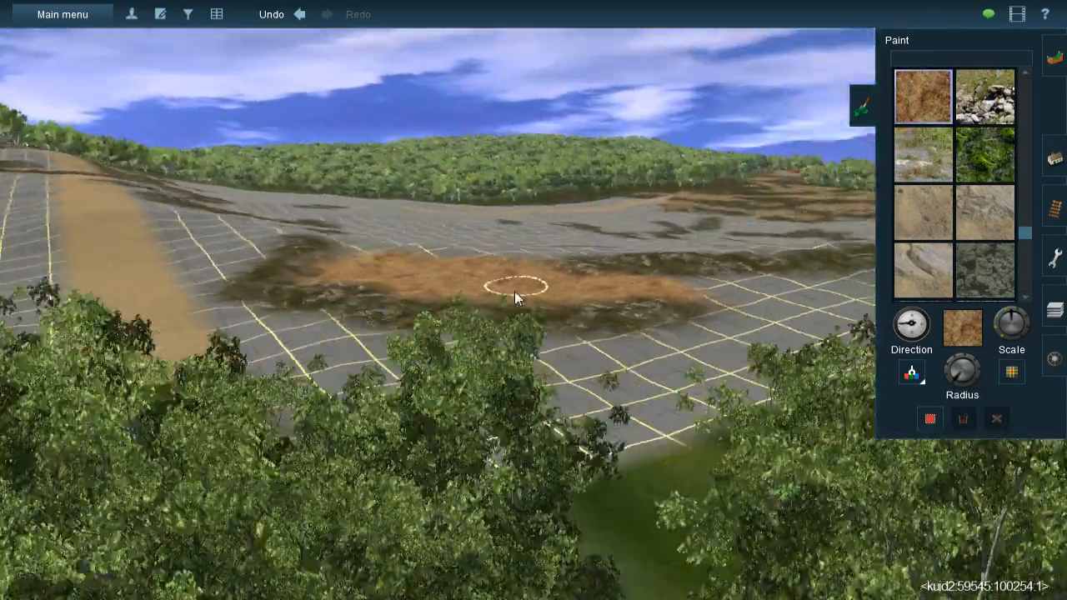
{"action": "key", "text": "Up"}
{"action": "key", "text": "Left"}
{"action": "key", "text": "Right"}
{"action": "scroll", "coordinate": [526, 264], "scroll_direction": "up", "scroll_amount": 3}
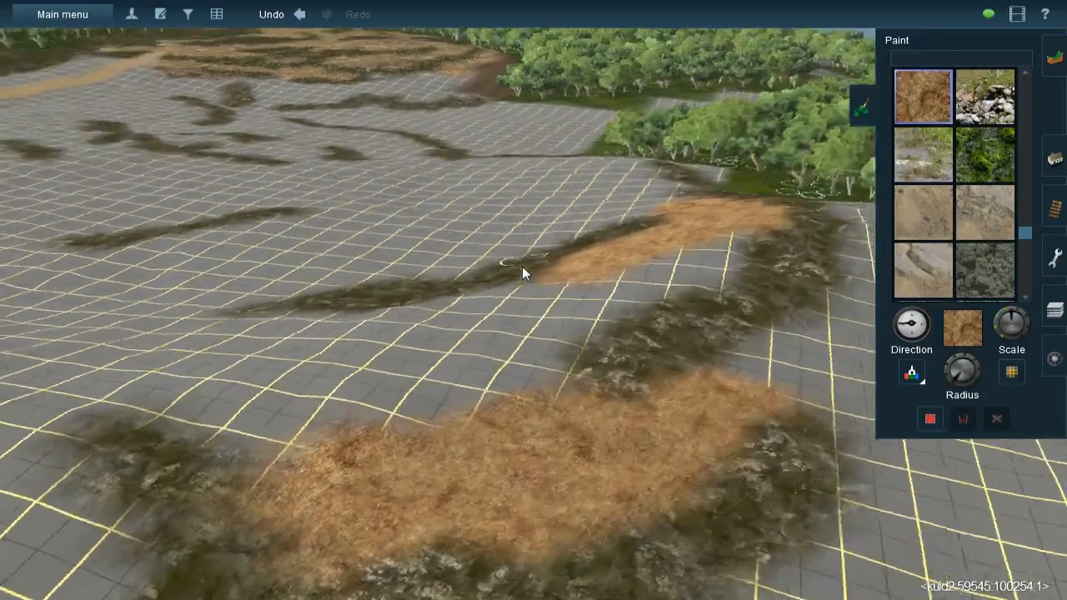
{"action": "key", "text": "Down"}
{"action": "key", "text": "Left"}
{"action": "key", "text": "Up"}
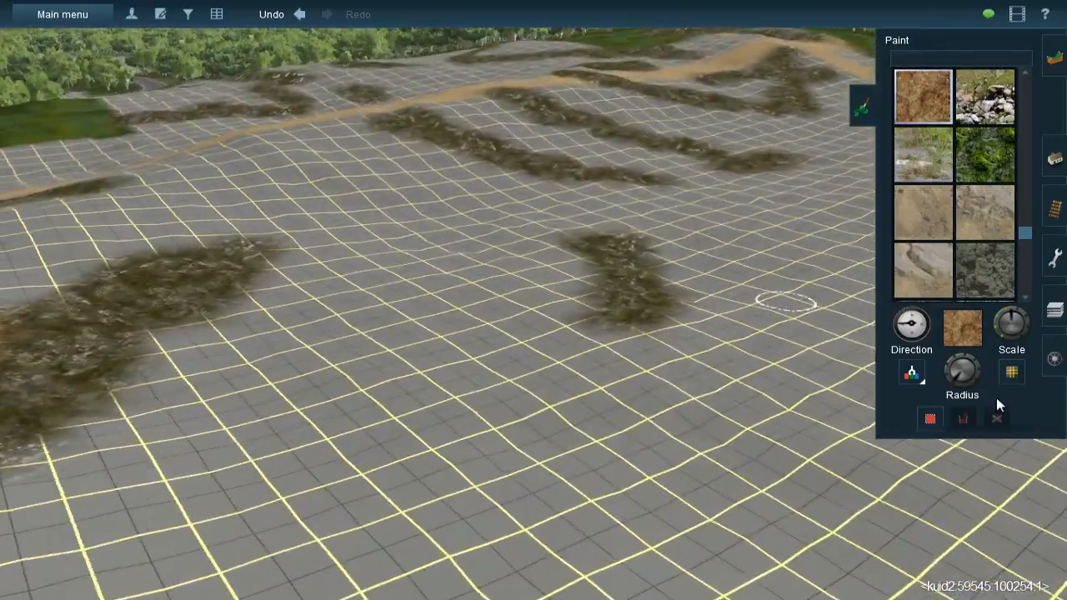
{"action": "left_click_drag", "start_coordinate": [959, 379], "coordinate": [947, 376]}
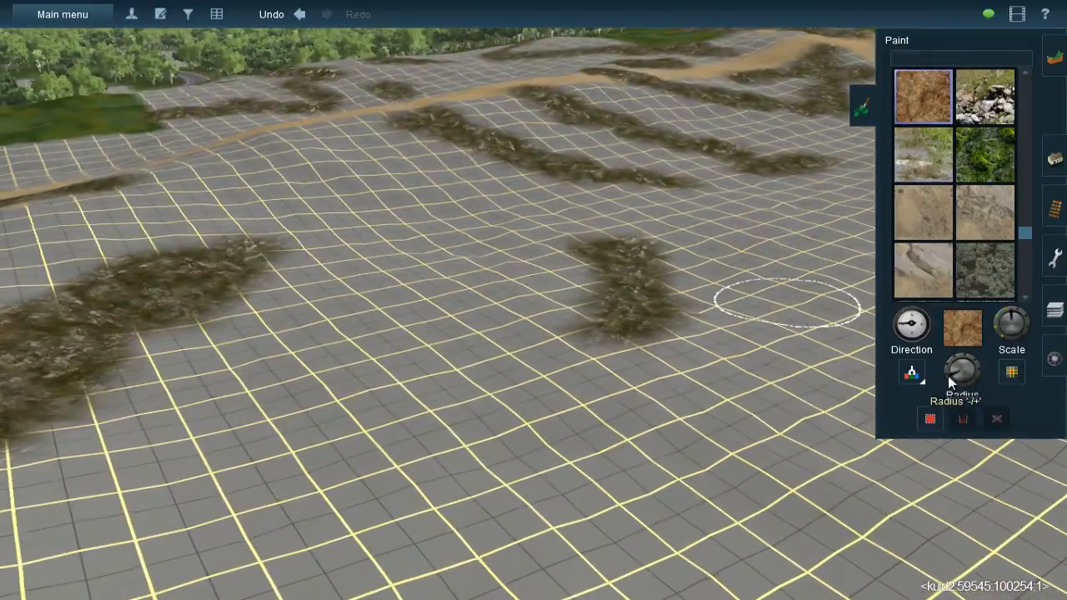
{"action": "right_click", "coordinate": [398, 176]}
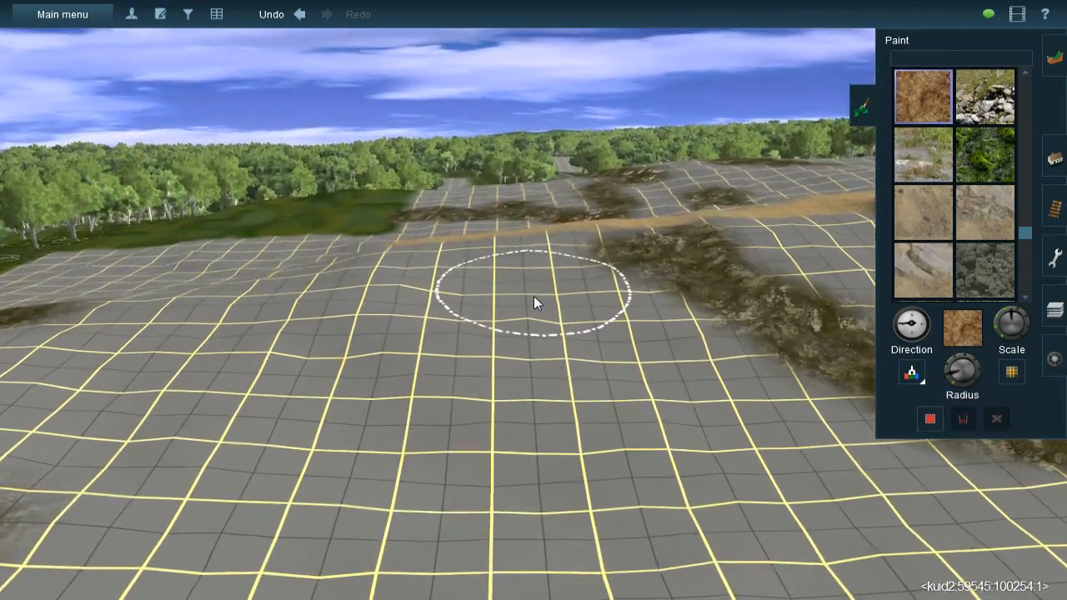
{"action": "mouse_move", "coordinate": [534, 295]}
{"action": "left_mouse_down"}
{"action": "mouse_move", "coordinate": [566, 308]}
{"action": "mouse_move", "coordinate": [542, 289]}
{"action": "mouse_move", "coordinate": [562, 291]}
{"action": "mouse_move", "coordinate": [523, 265]}
{"action": "mouse_move", "coordinate": [516, 236]}
{"action": "mouse_move", "coordinate": [403, 273]}
{"action": "mouse_move", "coordinate": [600, 315]}
{"action": "mouse_move", "coordinate": [799, 480]}
{"action": "mouse_move", "coordinate": [804, 463]}
{"action": "mouse_move", "coordinate": [789, 461]}
{"action": "mouse_move", "coordinate": [871, 514]}
{"action": "mouse_move", "coordinate": [861, 511]}
{"action": "left_mouse_up"}
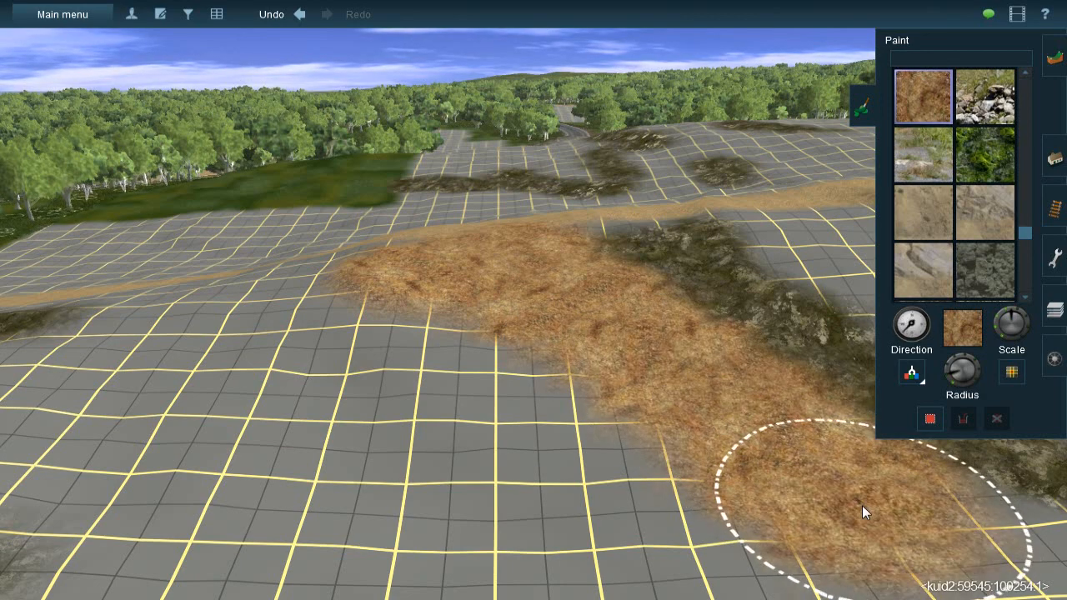
{"action": "mouse_move", "coordinate": [358, 304]}
{"action": "left_mouse_down"}
{"action": "mouse_move", "coordinate": [328, 301]}
{"action": "mouse_move", "coordinate": [380, 268]}
{"action": "mouse_move", "coordinate": [264, 304]}
{"action": "left_mouse_up"}
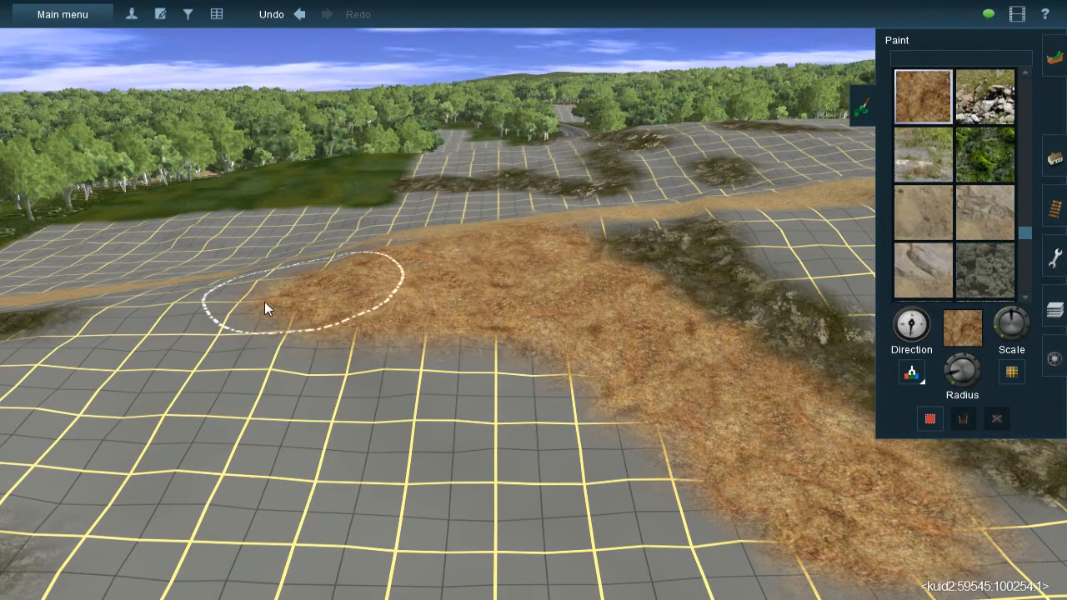
{"action": "key", "text": "Left"}
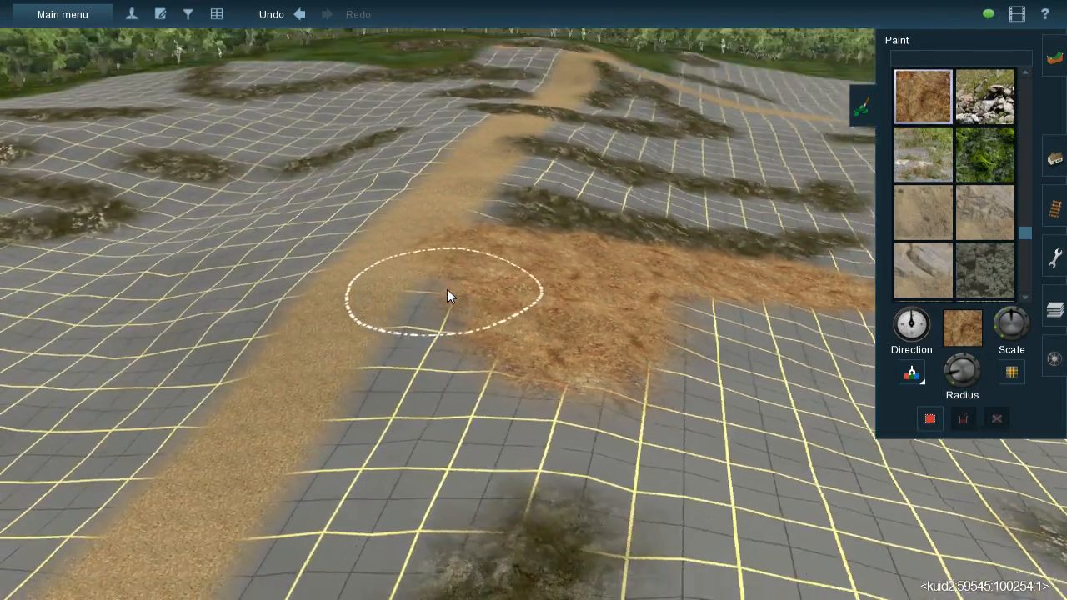
Extend the reddish-brown dirt over the bare grid up to the edge of the dirt road
{"action": "key", "text": "Down"}
{"action": "key", "text": "Up"}
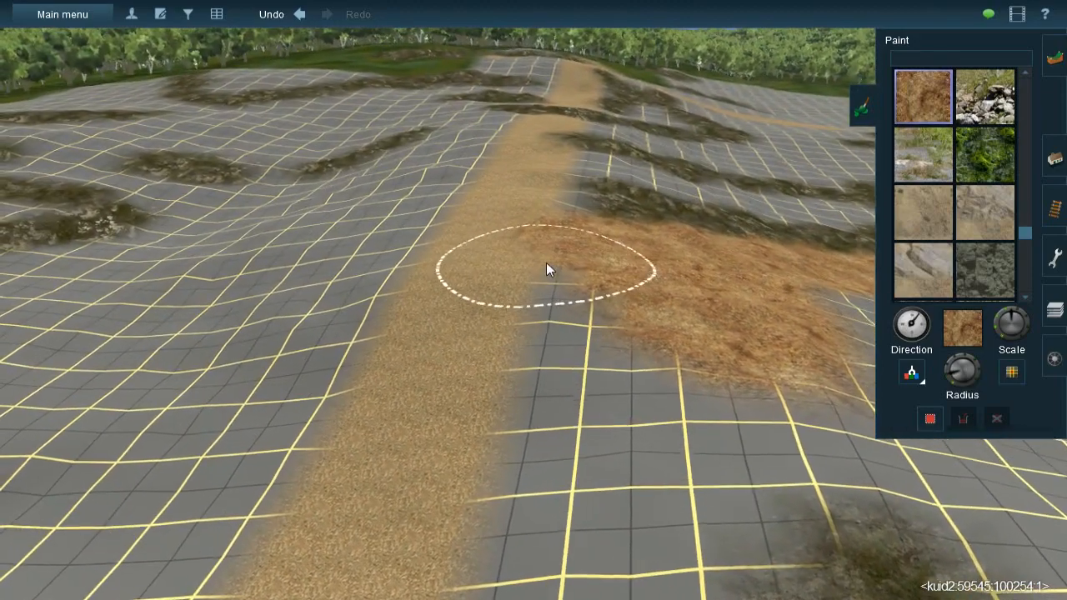
{"action": "mouse_move", "coordinate": [496, 310]}
{"action": "left_mouse_down"}
{"action": "mouse_move", "coordinate": [564, 281]}
{"action": "mouse_move", "coordinate": [666, 352]}
{"action": "mouse_move", "coordinate": [612, 321]}
{"action": "left_mouse_up"}
Paint reddish-brown dirt over the bare grid on the opposite side of the dirt road
{"action": "key", "text": "Up"}
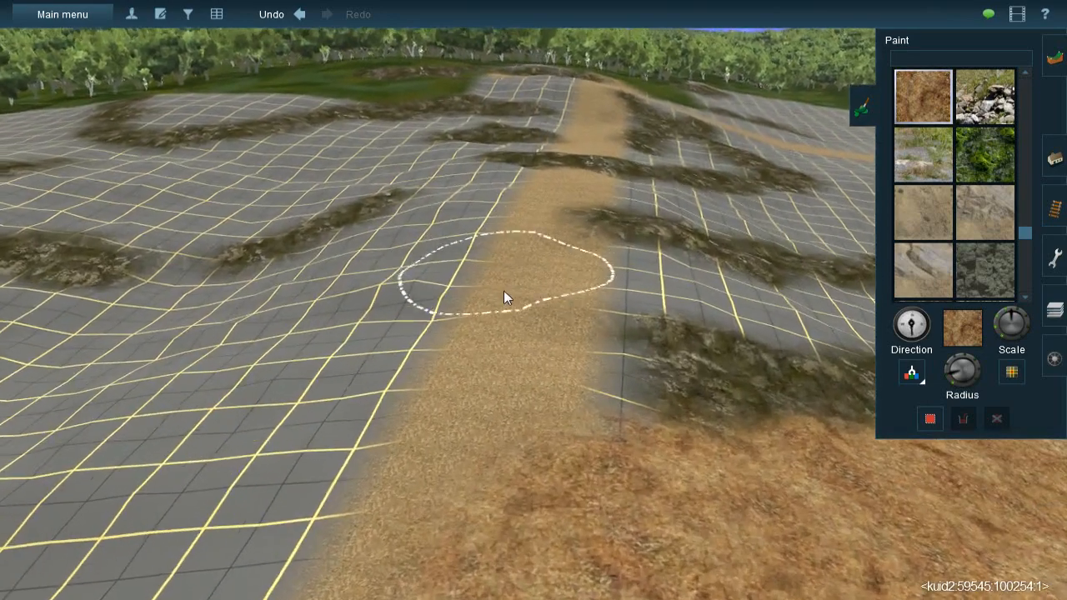
{"action": "key", "text": "Left"}
{"action": "mouse_move", "coordinate": [455, 310]}
{"action": "left_mouse_down"}
{"action": "mouse_move", "coordinate": [345, 334]}
{"action": "mouse_move", "coordinate": [424, 286]}
{"action": "left_mouse_up"}
{"action": "mouse_move", "coordinate": [480, 256]}
{"action": "left_mouse_down"}
{"action": "mouse_move", "coordinate": [517, 231]}
{"action": "mouse_move", "coordinate": [449, 281]}
{"action": "left_mouse_up"}
Adjust the brush radius and widen the reddish-brown dirt between the small rocky outcrops and the road
{"action": "key", "text": "Left"}
{"action": "key", "text": "Left"}
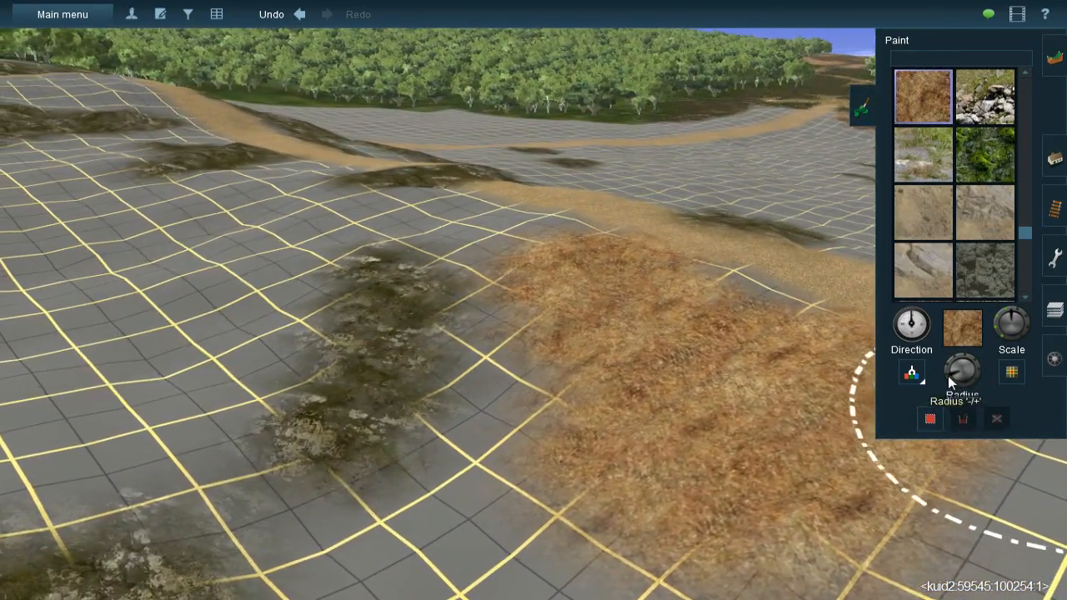
{"action": "mouse_move", "coordinate": [513, 245]}
{"action": "left_mouse_down"}
{"action": "mouse_move", "coordinate": [490, 229]}
{"action": "mouse_move", "coordinate": [504, 233]}
{"action": "mouse_move", "coordinate": [429, 223]}
{"action": "mouse_move", "coordinate": [489, 231]}
{"action": "mouse_move", "coordinate": [557, 291]}
{"action": "mouse_move", "coordinate": [559, 365]}
{"action": "mouse_move", "coordinate": [540, 404]}
{"action": "mouse_move", "coordinate": [547, 445]}
{"action": "mouse_move", "coordinate": [648, 353]}
{"action": "mouse_move", "coordinate": [651, 292]}
{"action": "mouse_move", "coordinate": [705, 309]}
{"action": "mouse_move", "coordinate": [511, 246]}
{"action": "left_mouse_up"}
{"action": "right_click", "coordinate": [374, 211]}
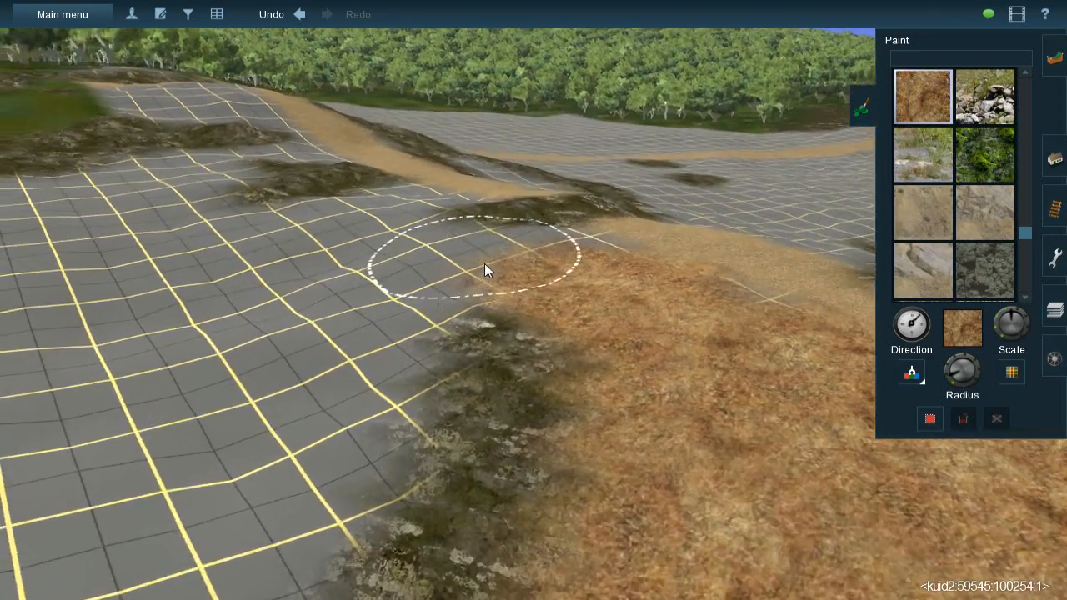
{"action": "mouse_move", "coordinate": [530, 300]}
{"action": "left_mouse_down"}
{"action": "mouse_move", "coordinate": [590, 302]}
{"action": "mouse_move", "coordinate": [486, 303]}
{"action": "mouse_move", "coordinate": [402, 286]}
{"action": "mouse_move", "coordinate": [431, 262]}
{"action": "mouse_move", "coordinate": [322, 300]}
{"action": "mouse_move", "coordinate": [273, 291]}
{"action": "mouse_move", "coordinate": [379, 235]}
{"action": "mouse_move", "coordinate": [307, 252]}
{"action": "mouse_move", "coordinate": [205, 248]}
{"action": "mouse_move", "coordinate": [221, 259]}
{"action": "mouse_move", "coordinate": [203, 235]}
{"action": "mouse_move", "coordinate": [388, 321]}
{"action": "mouse_move", "coordinate": [376, 317]}
{"action": "mouse_move", "coordinate": [504, 332]}
{"action": "mouse_move", "coordinate": [453, 369]}
{"action": "mouse_move", "coordinate": [470, 370]}
{"action": "left_mouse_up"}
{"action": "right_click", "coordinate": [438, 174]}
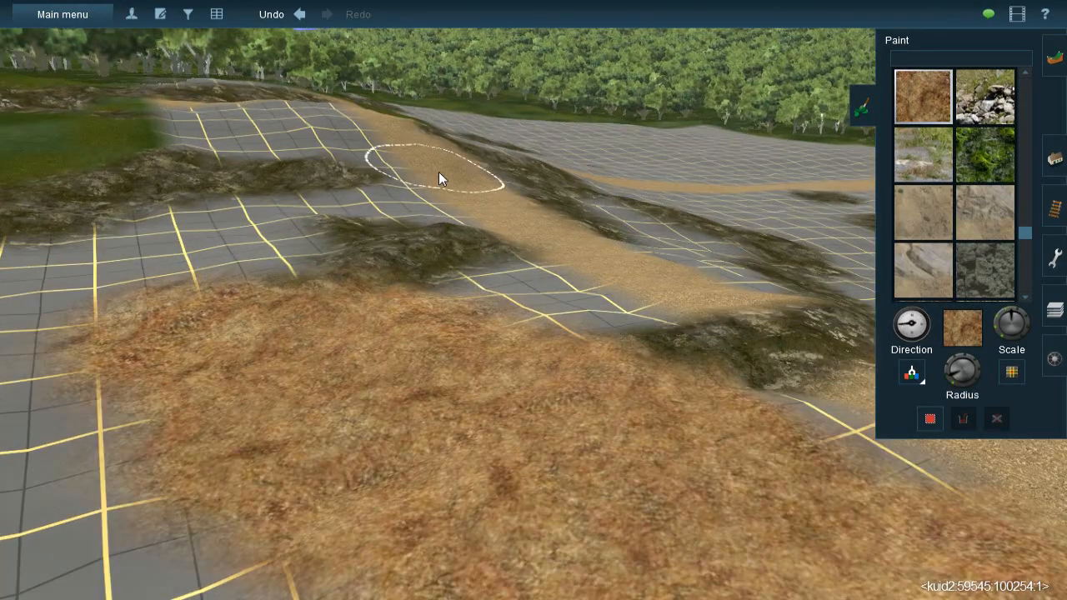
Paint a separate broad patch of reddish-brown dirt on the bare grid between the rocky outcrops farther from the road
{"action": "key", "text": "Down"}
{"action": "key", "text": "Left"}
{"action": "key", "text": "Up"}
{"action": "key", "text": "Right"}
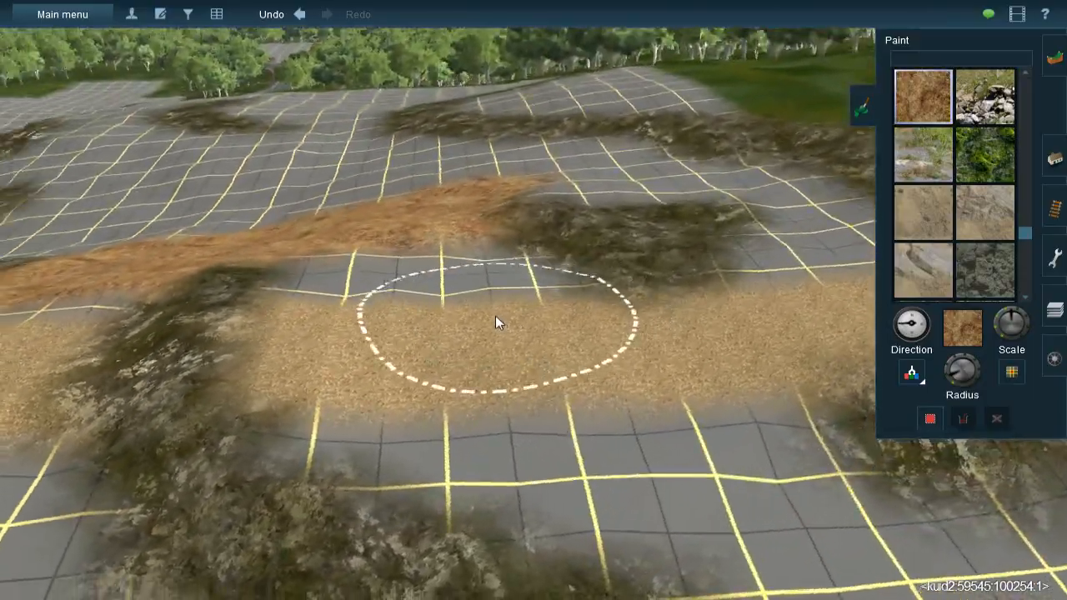
{"action": "key", "text": "Left"}
{"action": "key", "text": "Down"}
{"action": "key", "text": "Right"}
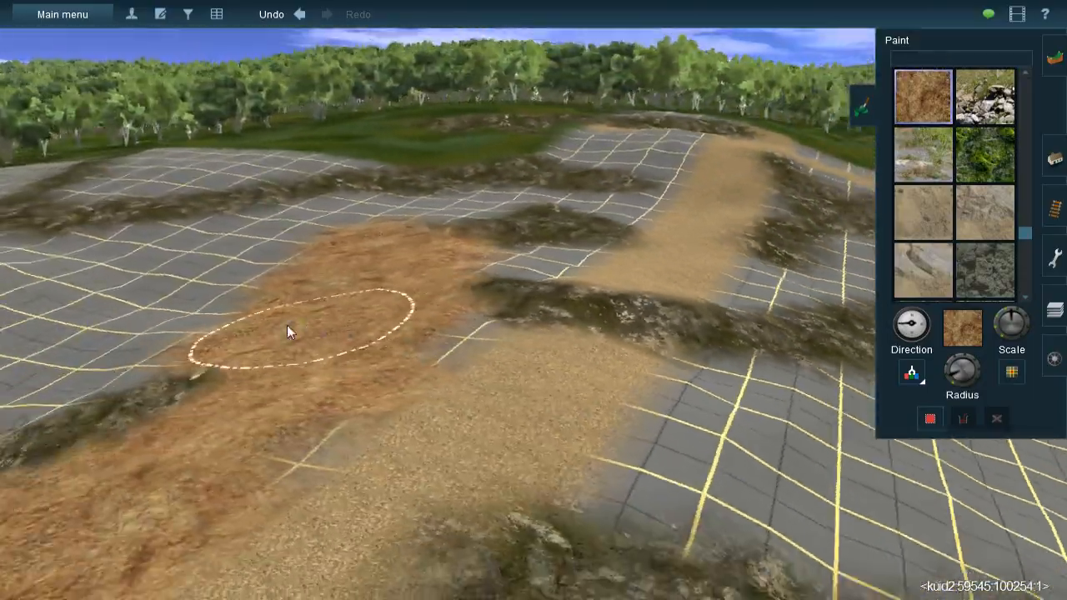
{"action": "right_click", "coordinate": [287, 325]}
{"action": "key", "text": "Left"}
{"action": "key", "text": "Up"}
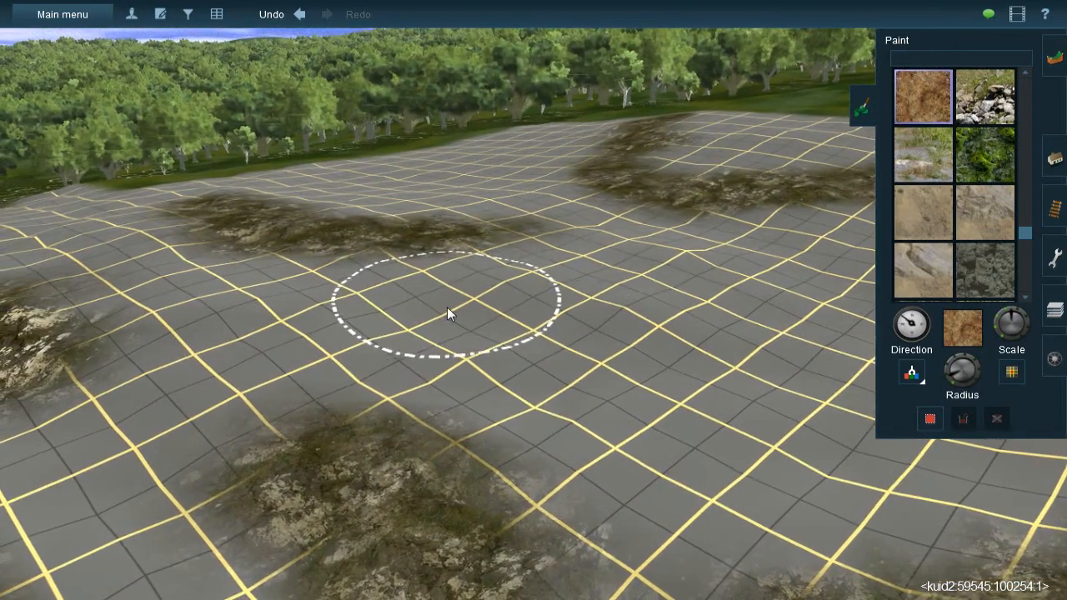
{"action": "mouse_move", "coordinate": [447, 306]}
{"action": "left_mouse_down"}
{"action": "mouse_move", "coordinate": [429, 293]}
{"action": "mouse_move", "coordinate": [385, 292]}
{"action": "mouse_move", "coordinate": [465, 281]}
{"action": "mouse_move", "coordinate": [352, 295]}
{"action": "mouse_move", "coordinate": [213, 282]}
{"action": "mouse_move", "coordinate": [236, 295]}
{"action": "mouse_move", "coordinate": [181, 302]}
{"action": "mouse_move", "coordinate": [200, 330]}
{"action": "mouse_move", "coordinate": [208, 317]}
{"action": "mouse_move", "coordinate": [290, 359]}
{"action": "mouse_move", "coordinate": [269, 374]}
{"action": "mouse_move", "coordinate": [367, 360]}
{"action": "mouse_move", "coordinate": [405, 369]}
{"action": "mouse_move", "coordinate": [528, 315]}
{"action": "mouse_move", "coordinate": [625, 330]}
{"action": "mouse_move", "coordinate": [549, 329]}
{"action": "mouse_move", "coordinate": [513, 291]}
{"action": "left_mouse_up"}
Paint more reddish-brown dirt on the grid at the edge of the dirt area beside the small rocky outcrop
{"action": "right_click", "coordinate": [547, 394]}
{"action": "key", "text": "Right"}
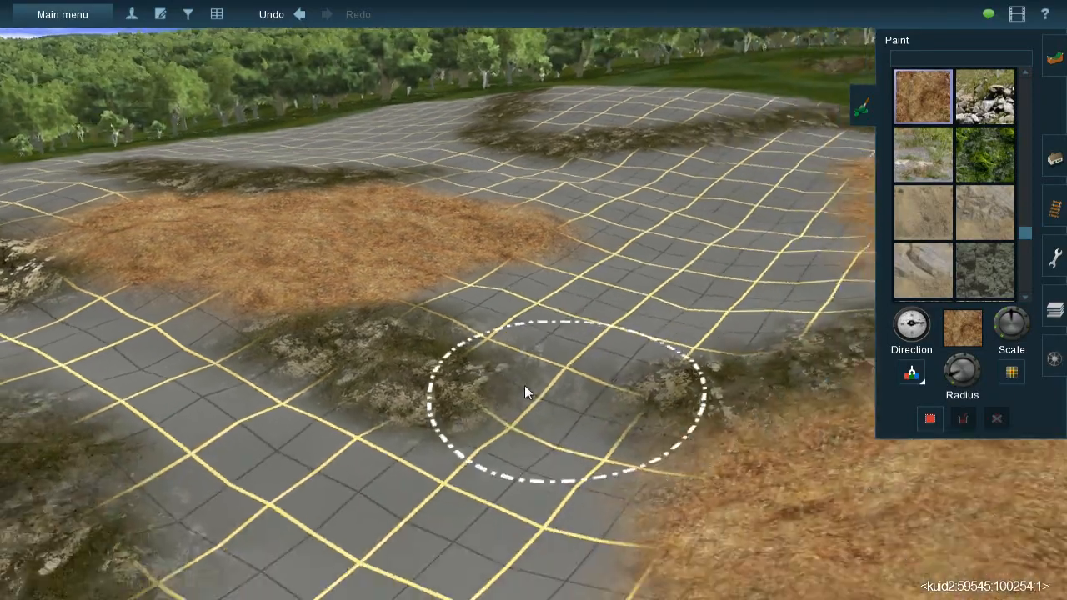
{"action": "key", "text": "Up"}
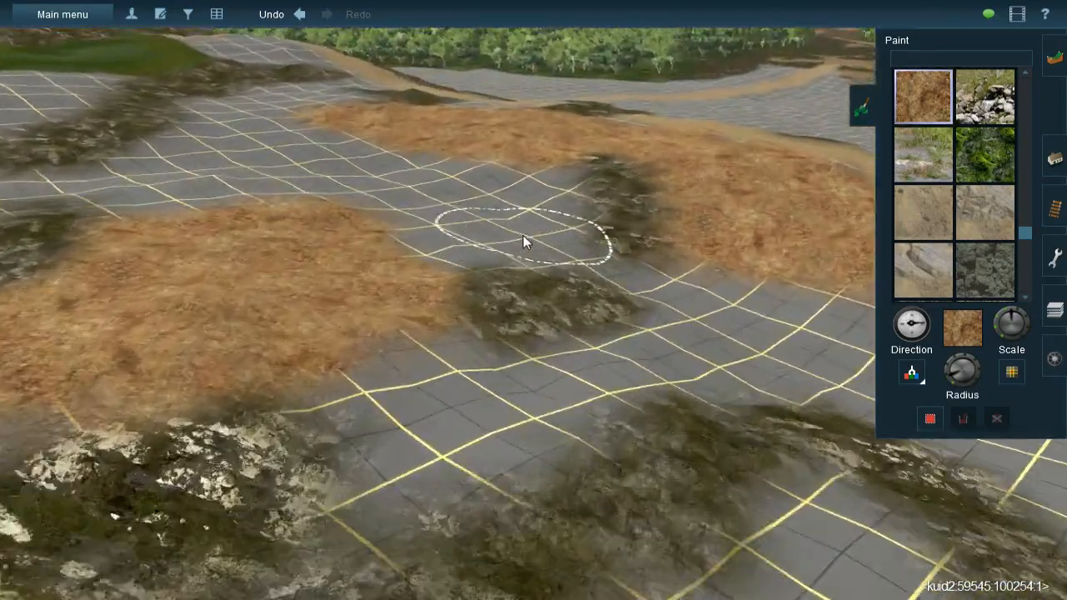
{"action": "right_click", "coordinate": [526, 237]}
{"action": "key", "text": "Left"}
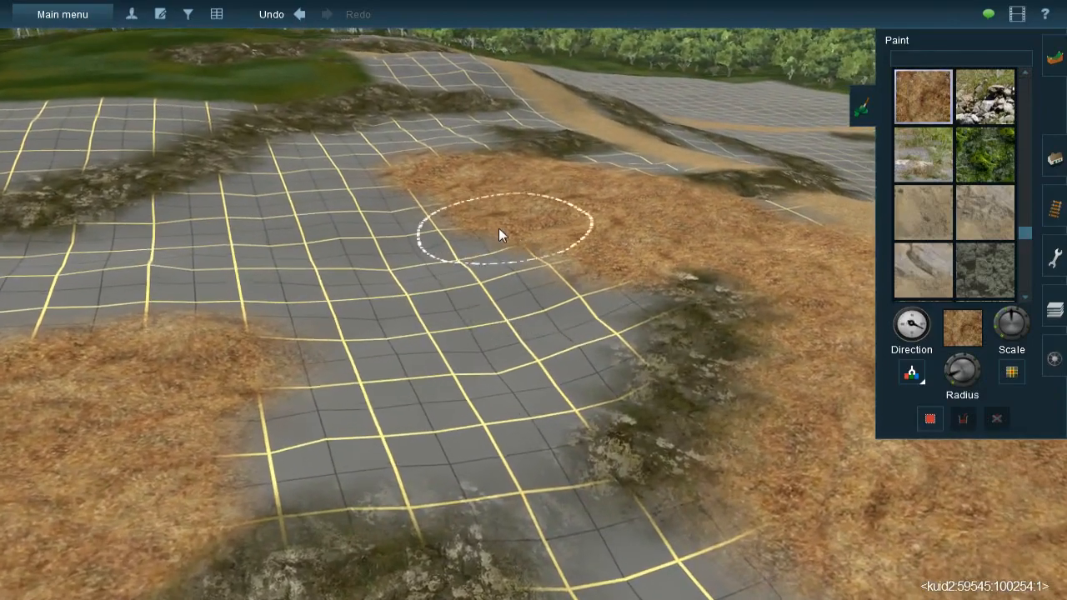
{"action": "key", "text": "bracketright"}
{"action": "mouse_move", "coordinate": [498, 233]}
{"action": "left_mouse_down"}
{"action": "mouse_move", "coordinate": [452, 198]}
{"action": "mouse_move", "coordinate": [510, 278]}
{"action": "mouse_move", "coordinate": [553, 311]}
{"action": "mouse_move", "coordinate": [546, 341]}
{"action": "mouse_move", "coordinate": [566, 294]}
{"action": "mouse_move", "coordinate": [545, 380]}
{"action": "mouse_move", "coordinate": [535, 368]}
{"action": "left_mouse_up"}
Paint reddish-brown dirt with a smaller brush into the narrow grid gap between the rocky outcrops below the road
{"action": "key", "text": "bracketright"}
{"action": "right_click", "coordinate": [528, 375]}
{"action": "mouse_move", "coordinate": [474, 339]}
{"action": "right_mouse_down"}
{"action": "mouse_move", "coordinate": [623, 288]}
{"action": "mouse_move", "coordinate": [580, 251]}
{"action": "mouse_move", "coordinate": [500, 308]}
{"action": "mouse_move", "coordinate": [586, 276]}
{"action": "mouse_move", "coordinate": [560, 306]}
{"action": "mouse_move", "coordinate": [465, 298]}
{"action": "mouse_move", "coordinate": [536, 279]}
{"action": "mouse_move", "coordinate": [510, 310]}
{"action": "mouse_move", "coordinate": [562, 305]}
{"action": "right_mouse_up"}
{"action": "mouse_move", "coordinate": [562, 305]}
{"action": "left_mouse_down"}
{"action": "mouse_move", "coordinate": [591, 298]}
{"action": "mouse_move", "coordinate": [588, 309]}
{"action": "mouse_move", "coordinate": [580, 275]}
{"action": "mouse_move", "coordinate": [446, 283]}
{"action": "mouse_move", "coordinate": [395, 298]}
{"action": "mouse_move", "coordinate": [320, 280]}
{"action": "mouse_move", "coordinate": [326, 262]}
{"action": "mouse_move", "coordinate": [449, 314]}
{"action": "mouse_move", "coordinate": [485, 342]}
{"action": "mouse_move", "coordinate": [487, 329]}
{"action": "mouse_move", "coordinate": [431, 318]}
{"action": "mouse_move", "coordinate": [590, 365]}
{"action": "mouse_move", "coordinate": [623, 356]}
{"action": "mouse_move", "coordinate": [593, 356]}
{"action": "mouse_move", "coordinate": [639, 435]}
{"action": "mouse_move", "coordinate": [639, 396]}
{"action": "mouse_move", "coordinate": [761, 367]}
{"action": "mouse_move", "coordinate": [726, 361]}
{"action": "mouse_move", "coordinate": [734, 372]}
{"action": "left_mouse_up"}
{"action": "right_click_drag", "start_coordinate": [733, 372], "coordinate": [563, 282]}
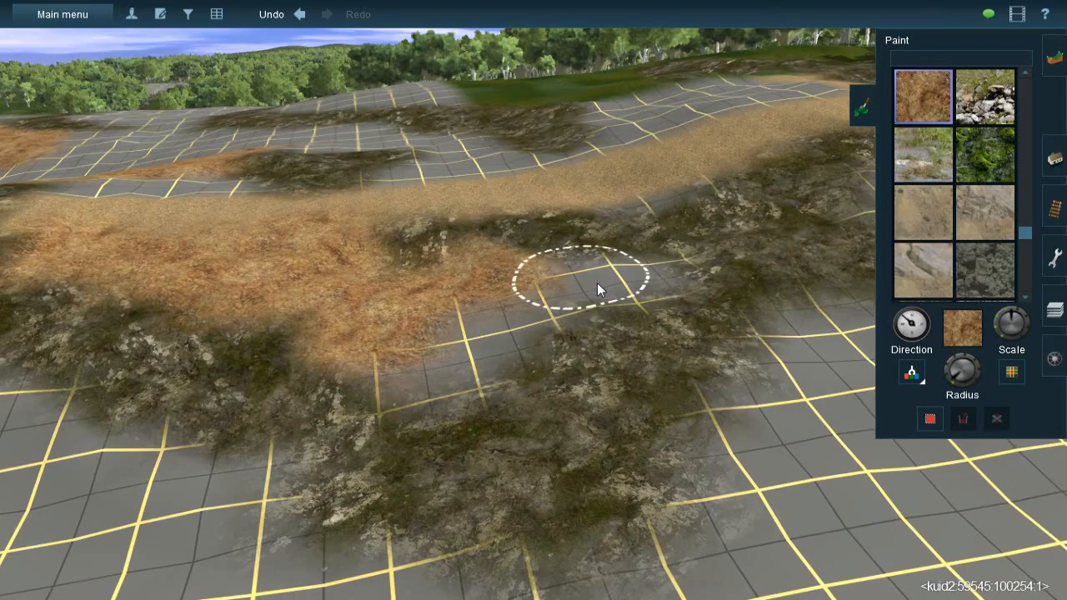
{"action": "mouse_move", "coordinate": [596, 283]}
{"action": "left_mouse_down"}
{"action": "mouse_move", "coordinate": [650, 272]}
{"action": "mouse_move", "coordinate": [552, 294]}
{"action": "mouse_move", "coordinate": [434, 291]}
{"action": "left_mouse_up"}
Enlarge the brush radius and fill the upper slope between the two long outcrops below the road with reddish-brown dirt
{"action": "mouse_move", "coordinate": [434, 292]}
{"action": "right_mouse_down"}
{"action": "mouse_move", "coordinate": [577, 415]}
{"action": "mouse_move", "coordinate": [500, 325]}
{"action": "mouse_move", "coordinate": [372, 282]}
{"action": "mouse_move", "coordinate": [511, 277]}
{"action": "mouse_move", "coordinate": [886, 350]}
{"action": "mouse_move", "coordinate": [943, 386]}
{"action": "right_mouse_up"}
{"action": "key", "text": "Up"}
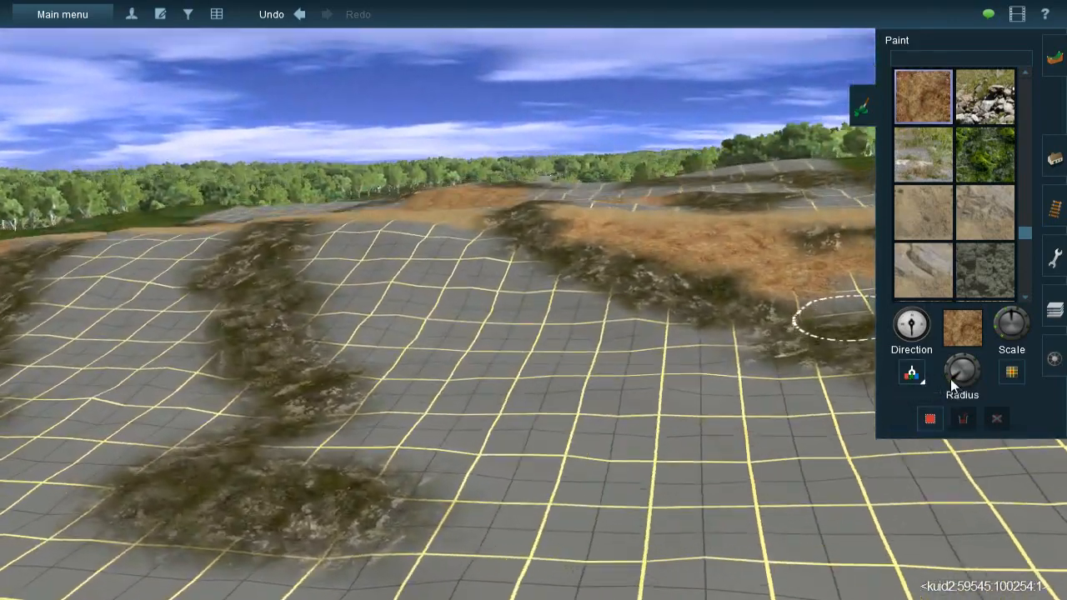
{"action": "key", "text": "Up"}
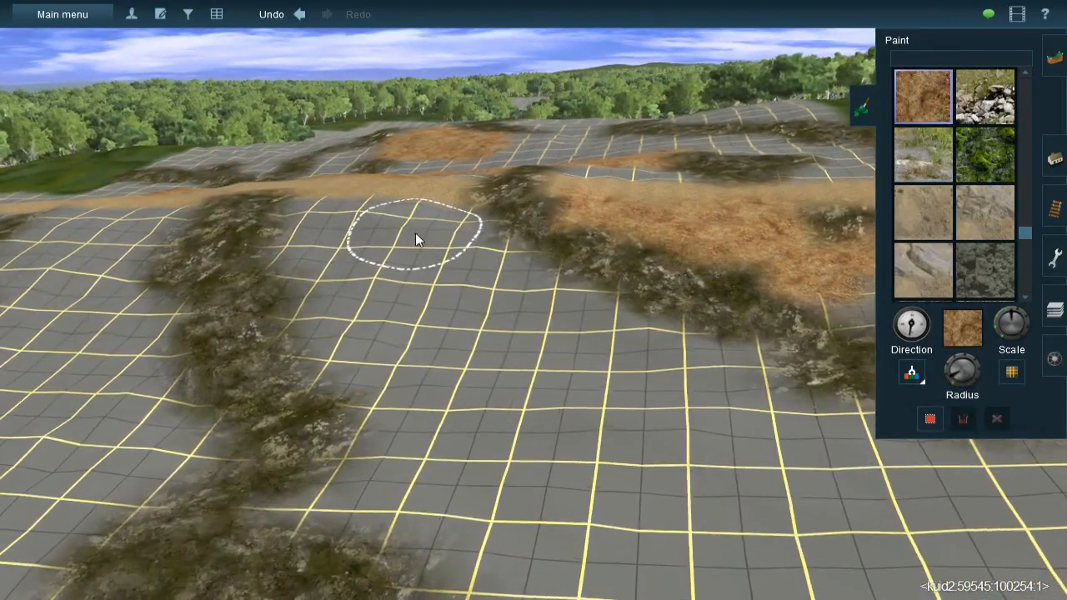
{"action": "mouse_move", "coordinate": [347, 216]}
{"action": "left_mouse_down"}
{"action": "mouse_move", "coordinate": [318, 218]}
{"action": "mouse_move", "coordinate": [318, 205]}
{"action": "mouse_move", "coordinate": [434, 225]}
{"action": "mouse_move", "coordinate": [428, 212]}
{"action": "mouse_move", "coordinate": [510, 288]}
{"action": "mouse_move", "coordinate": [349, 269]}
{"action": "mouse_move", "coordinate": [308, 240]}
{"action": "mouse_move", "coordinate": [375, 299]}
{"action": "left_mouse_up"}
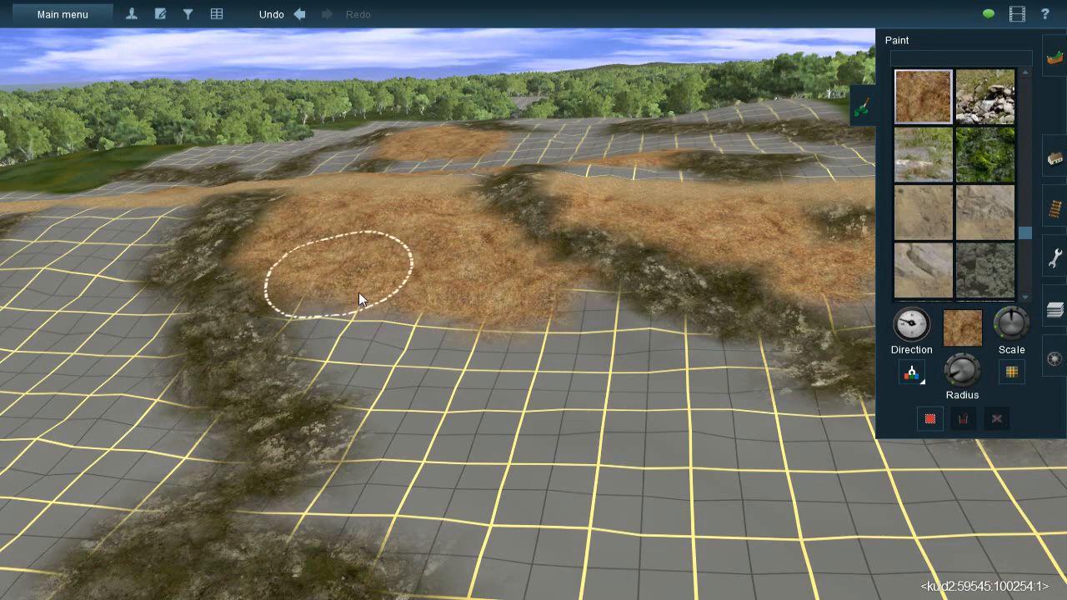
Pick up the dark brown forest-floor texture from the finished terrain beside the woods
{"action": "key", "text": "Left"}
{"action": "key", "text": "Down"}
{"action": "key", "text": "Left"}
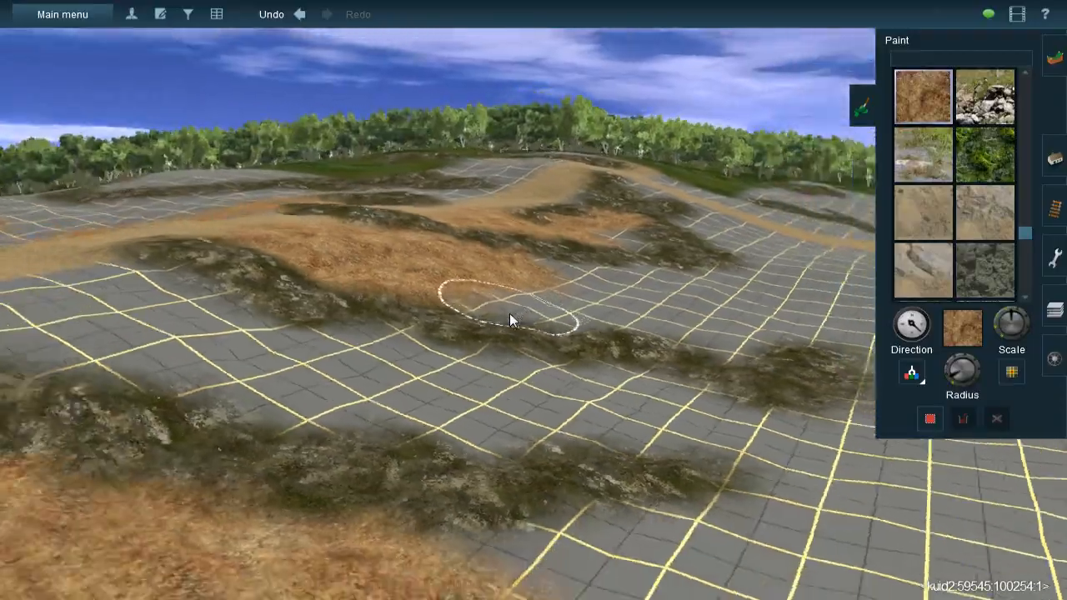
{"action": "key", "text": "Up"}
{"action": "key", "text": "Down"}
{"action": "key", "text": "Left"}
{"action": "mouse_move", "coordinate": [435, 293]}
{"action": "right_mouse_down"}
{"action": "mouse_move", "coordinate": [523, 271]}
{"action": "mouse_move", "coordinate": [722, 281]}
{"action": "mouse_move", "coordinate": [578, 181]}
{"action": "right_mouse_up"}
{"action": "key", "text": "Right"}
{"action": "key", "text": "Right"}
{"action": "right_click", "coordinate": [577, 206]}
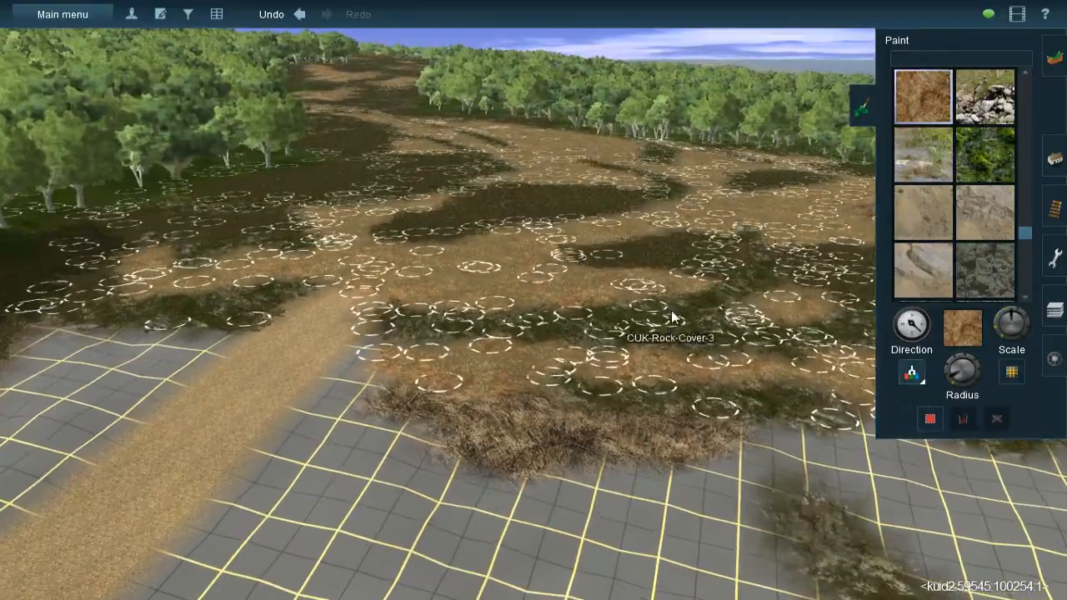
{"action": "left_click", "coordinate": [665, 255]}
Paint the dark brown forest-floor texture over the bare grid under the trees behind the rocky outcrop at the road junction
{"action": "key", "text": "Left"}
{"action": "right_click", "coordinate": [291, 337]}
{"action": "key", "text": "Left"}
{"action": "right_click", "coordinate": [423, 204]}
{"action": "key", "text": "Down"}
{"action": "right_click", "coordinate": [391, 265]}
{"action": "key", "text": "Up"}
{"action": "right_click", "coordinate": [488, 187]}
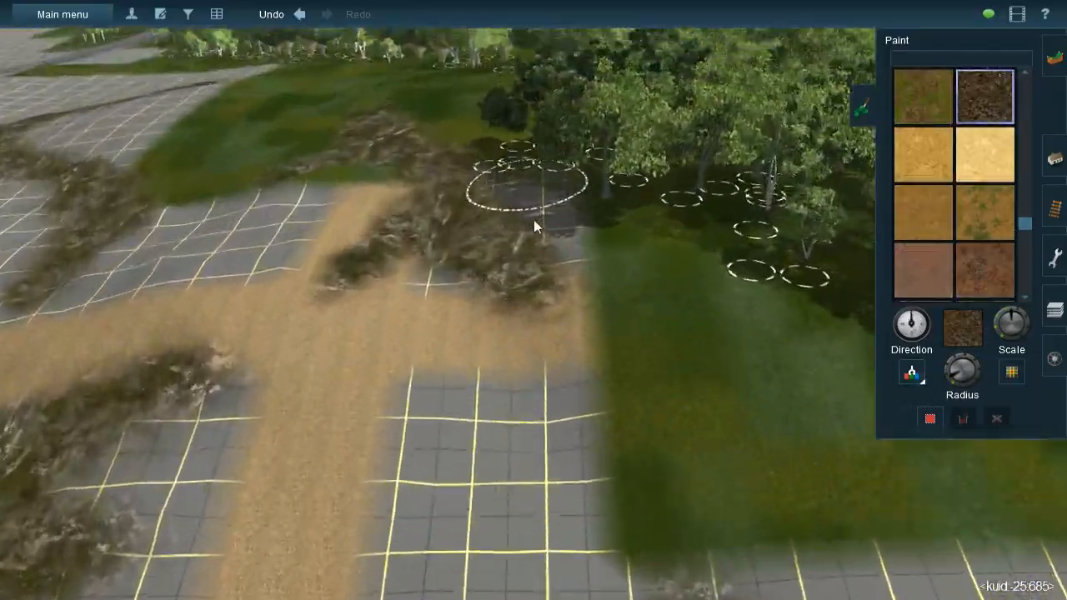
{"action": "key", "text": "Right"}
{"action": "key", "text": "Down"}
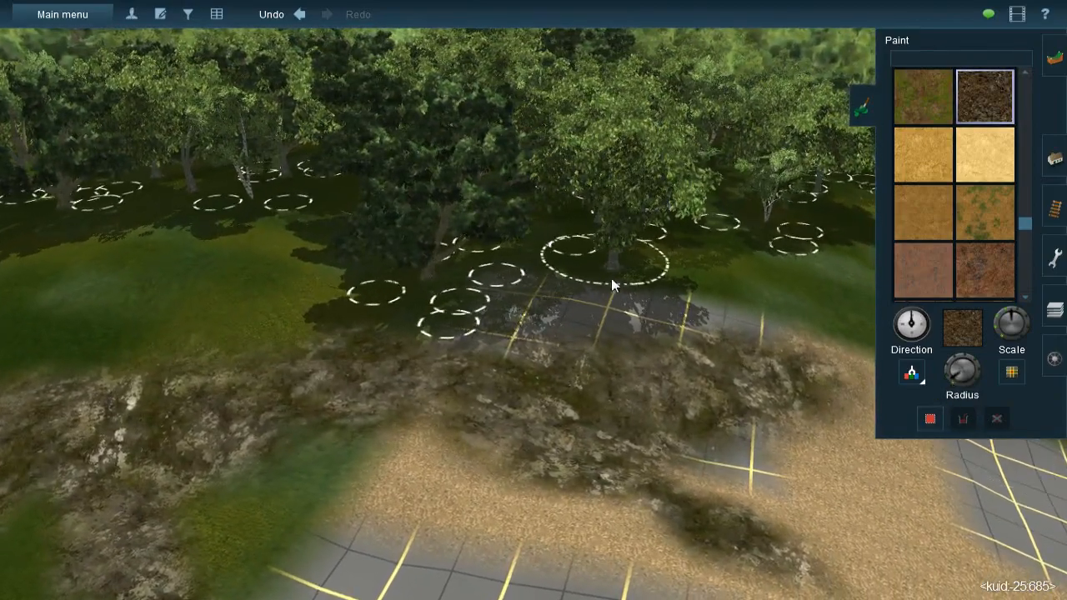
{"action": "mouse_move", "coordinate": [633, 304]}
{"action": "left_mouse_down"}
{"action": "mouse_move", "coordinate": [740, 299]}
{"action": "mouse_move", "coordinate": [737, 309]}
{"action": "left_mouse_up"}
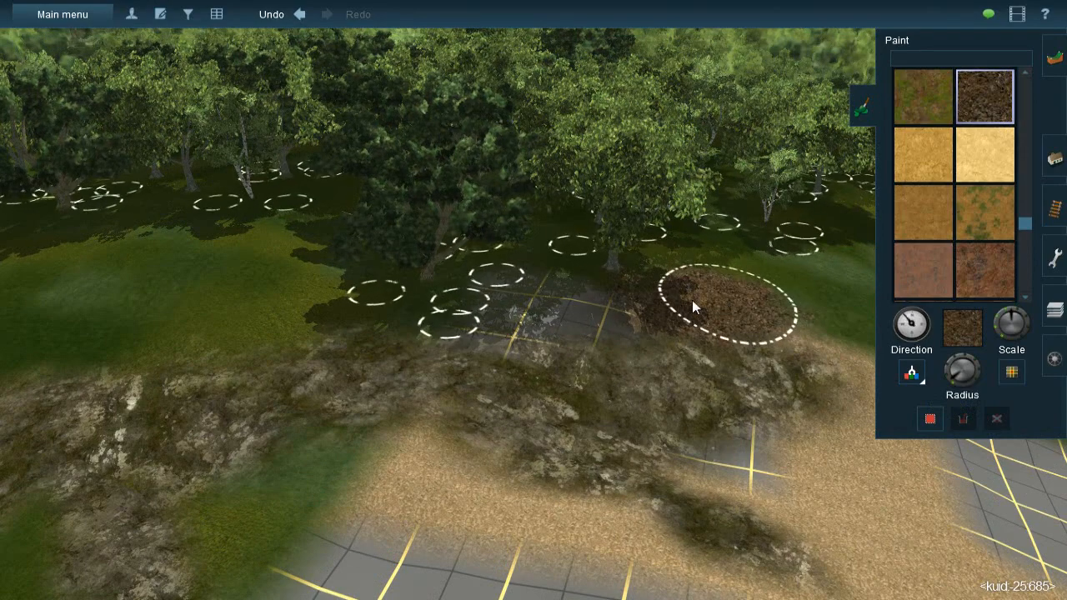
{"action": "mouse_move", "coordinate": [498, 317]}
{"action": "left_mouse_down"}
{"action": "mouse_move", "coordinate": [572, 305]}
{"action": "mouse_move", "coordinate": [512, 322]}
{"action": "mouse_move", "coordinate": [486, 313]}
{"action": "mouse_move", "coordinate": [487, 301]}
{"action": "left_mouse_up"}
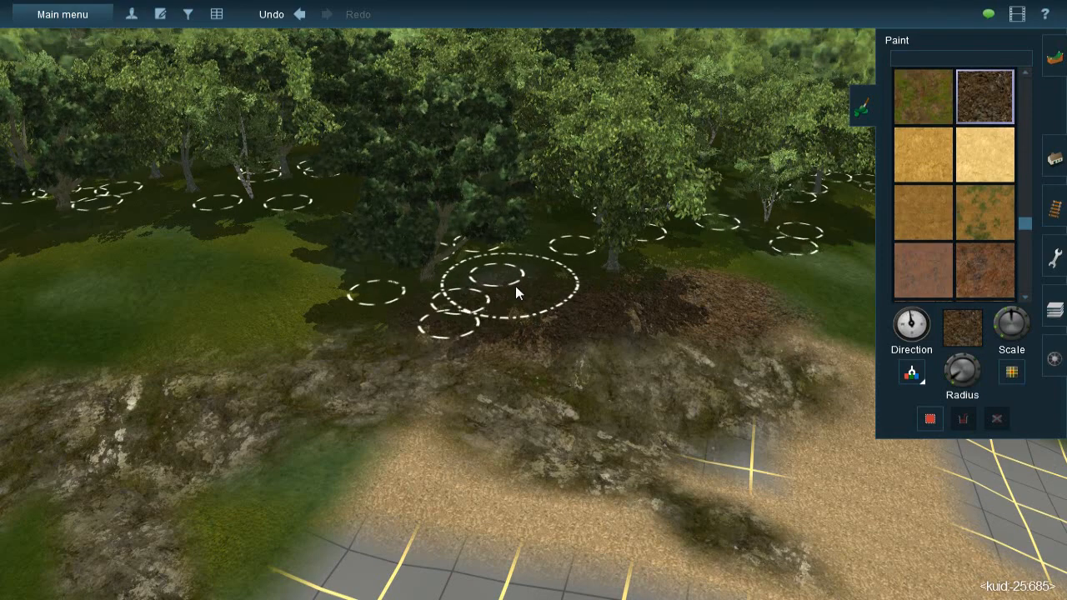
Extend the forest-floor texture along the outcrop, then enlarge the brush radius and cover the grass in front of the trees
{"action": "mouse_move", "coordinate": [525, 291]}
{"action": "right_mouse_down"}
{"action": "mouse_move", "coordinate": [423, 304]}
{"action": "mouse_move", "coordinate": [544, 298]}
{"action": "right_mouse_up"}
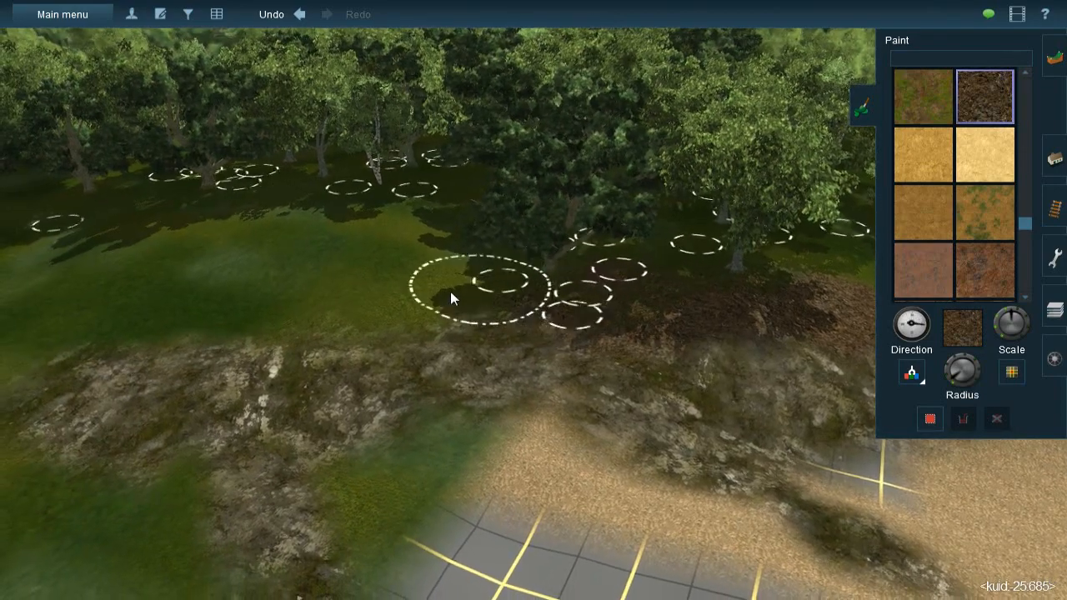
{"action": "mouse_move", "coordinate": [464, 285]}
{"action": "left_mouse_down"}
{"action": "mouse_move", "coordinate": [397, 307]}
{"action": "mouse_move", "coordinate": [354, 299]}
{"action": "left_mouse_up"}
{"action": "mouse_move", "coordinate": [452, 238]}
{"action": "right_mouse_down"}
{"action": "mouse_move", "coordinate": [400, 276]}
{"action": "mouse_move", "coordinate": [590, 358]}
{"action": "mouse_move", "coordinate": [506, 301]}
{"action": "mouse_move", "coordinate": [469, 309]}
{"action": "mouse_move", "coordinate": [529, 279]}
{"action": "right_mouse_up"}
{"action": "scroll", "coordinate": [528, 278], "scroll_direction": "up", "scroll_amount": 3}
{"action": "left_click_drag", "start_coordinate": [942, 371], "coordinate": [949, 371]}
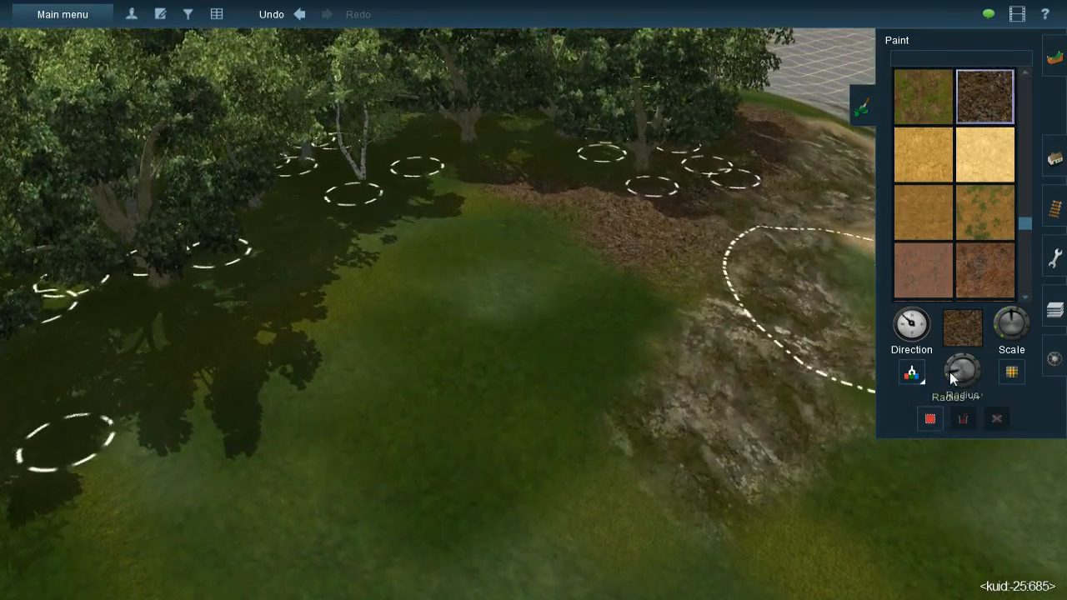
{"action": "mouse_move", "coordinate": [550, 225]}
{"action": "left_mouse_down"}
{"action": "mouse_move", "coordinate": [545, 207]}
{"action": "mouse_move", "coordinate": [525, 200]}
{"action": "mouse_move", "coordinate": [483, 224]}
{"action": "mouse_move", "coordinate": [476, 213]}
{"action": "mouse_move", "coordinate": [405, 275]}
{"action": "mouse_move", "coordinate": [431, 290]}
{"action": "mouse_move", "coordinate": [555, 300]}
{"action": "mouse_move", "coordinate": [607, 266]}
{"action": "mouse_move", "coordinate": [534, 291]}
{"action": "mouse_move", "coordinate": [491, 333]}
{"action": "mouse_move", "coordinate": [445, 268]}
{"action": "mouse_move", "coordinate": [366, 311]}
{"action": "left_mouse_up"}
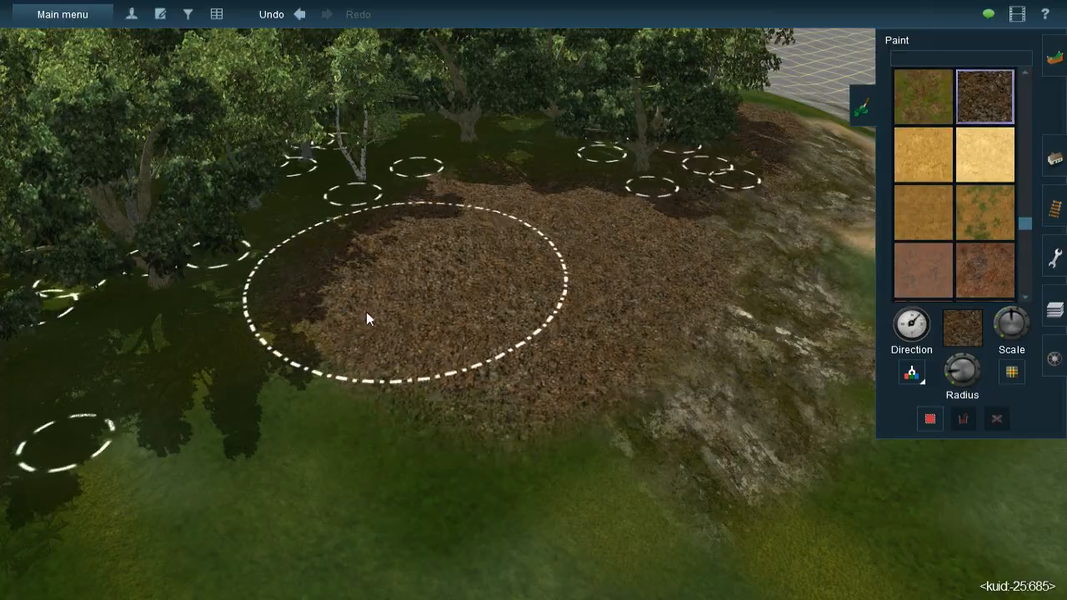
Continue the dark brown forest-floor texture across the grass along the tree line
{"action": "right_click", "coordinate": [610, 413]}
{"action": "key", "text": "Down"}
{"action": "key", "text": "Left"}
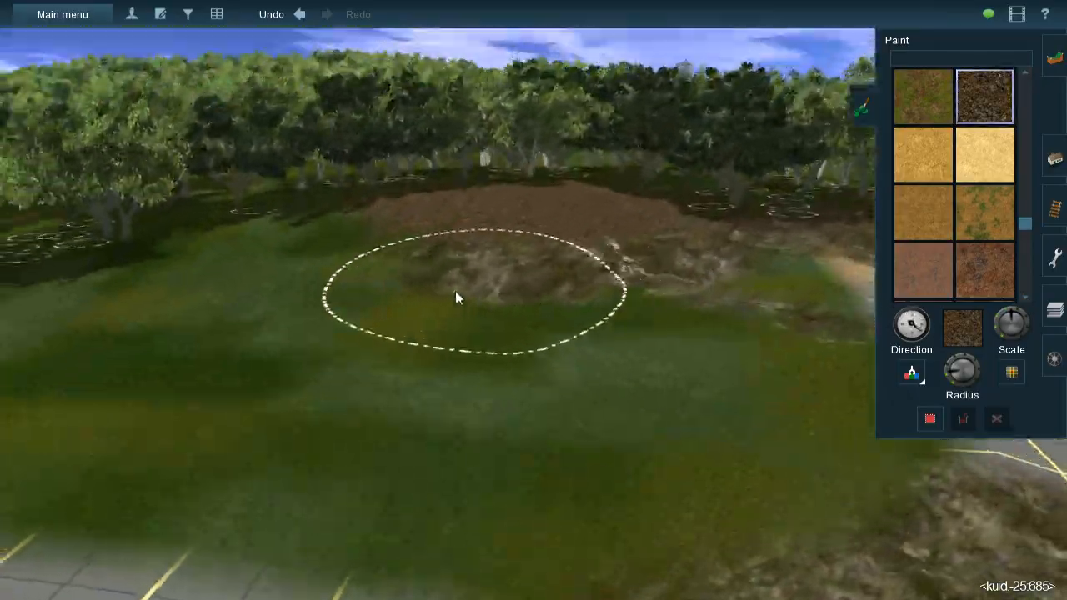
{"action": "right_click", "coordinate": [544, 254]}
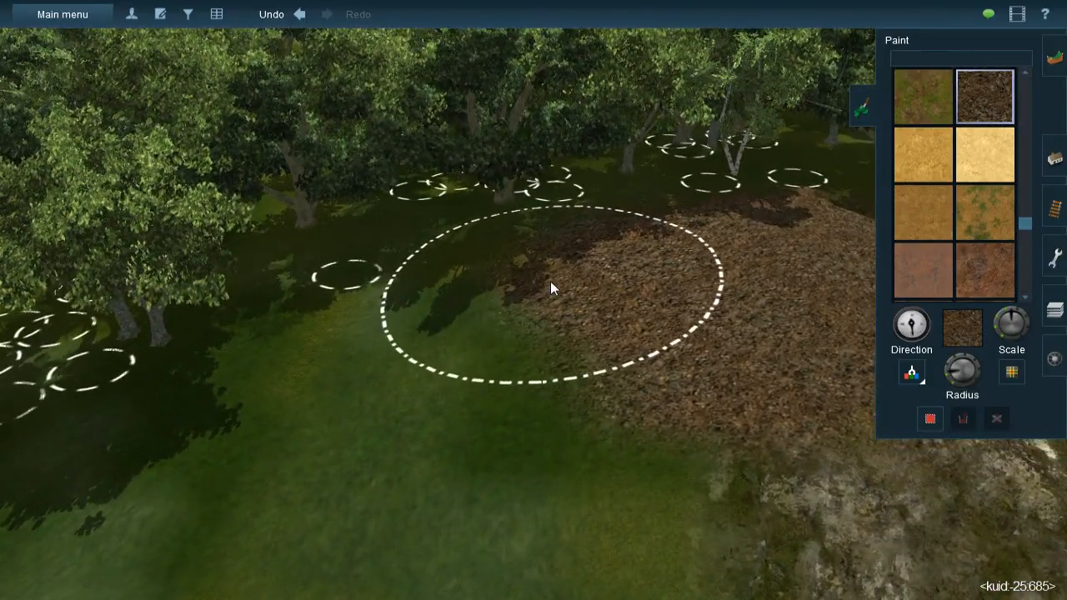
{"action": "mouse_move", "coordinate": [550, 288]}
{"action": "left_mouse_down"}
{"action": "mouse_move", "coordinate": [466, 288]}
{"action": "mouse_move", "coordinate": [333, 360]}
{"action": "mouse_move", "coordinate": [331, 334]}
{"action": "mouse_move", "coordinate": [562, 381]}
{"action": "mouse_move", "coordinate": [724, 334]}
{"action": "left_mouse_up"}
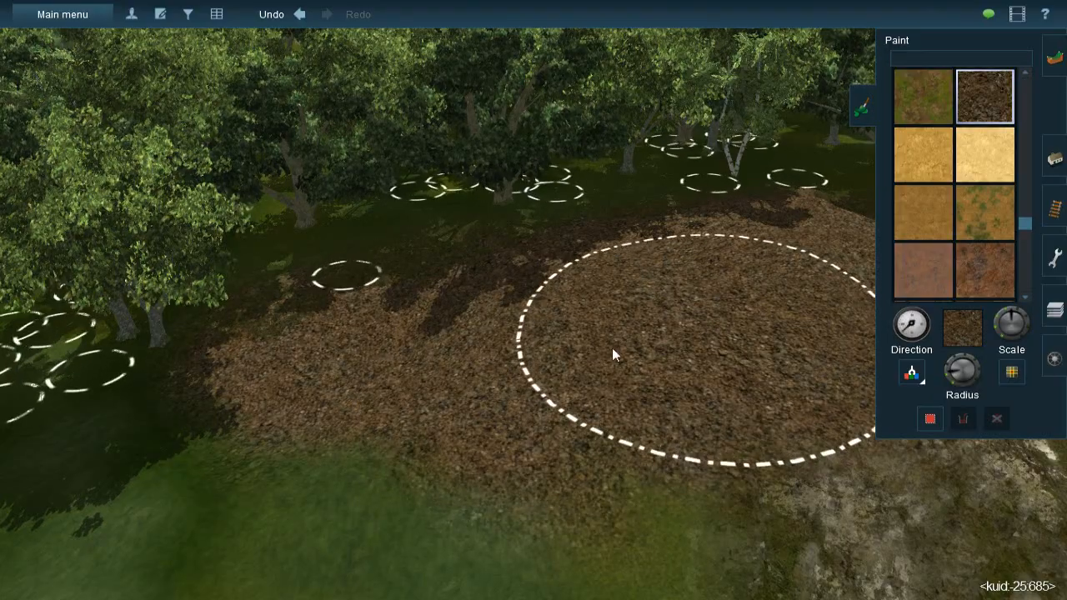
Pick up the rocky grass texture, reduce the brush radius and paint a strip along the lower edge of the green grass
{"action": "scroll", "coordinate": [612, 347], "scroll_direction": "down", "scroll_amount": 5}
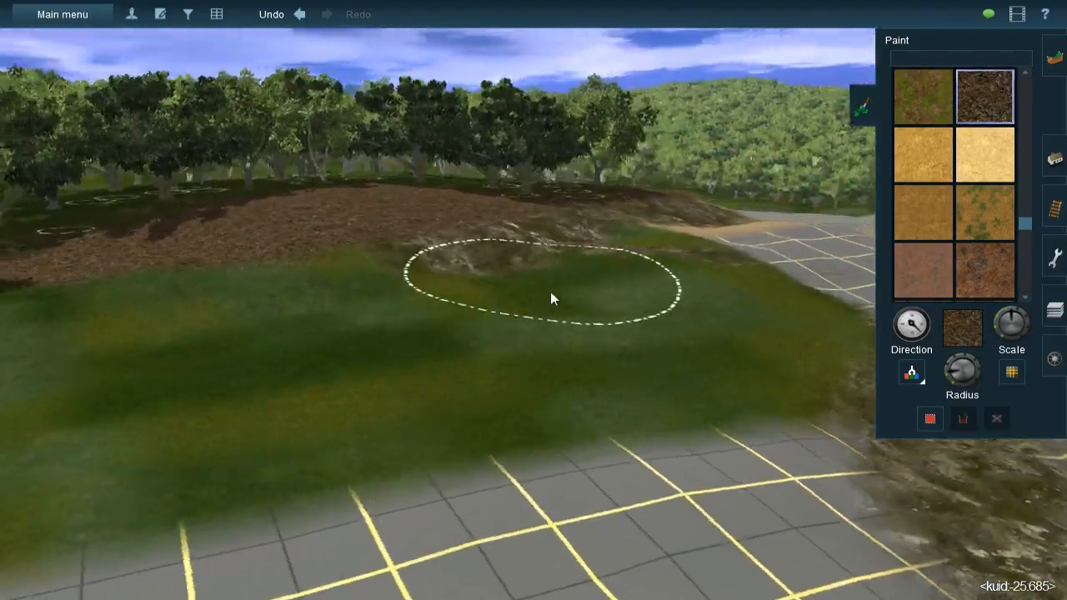
{"action": "key", "text": "Left"}
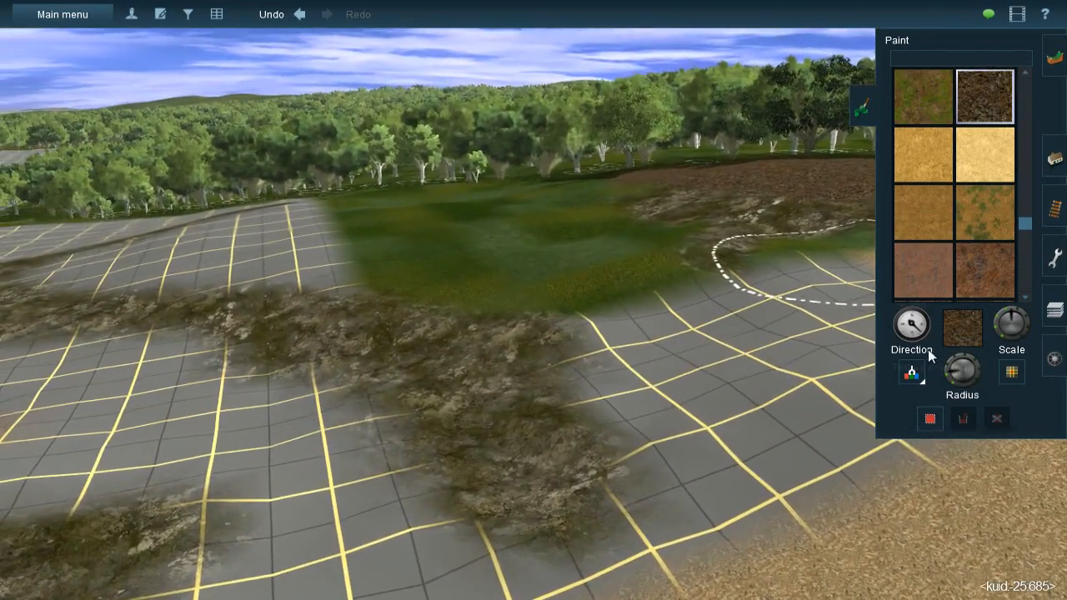
{"action": "left_click", "coordinate": [911, 373]}
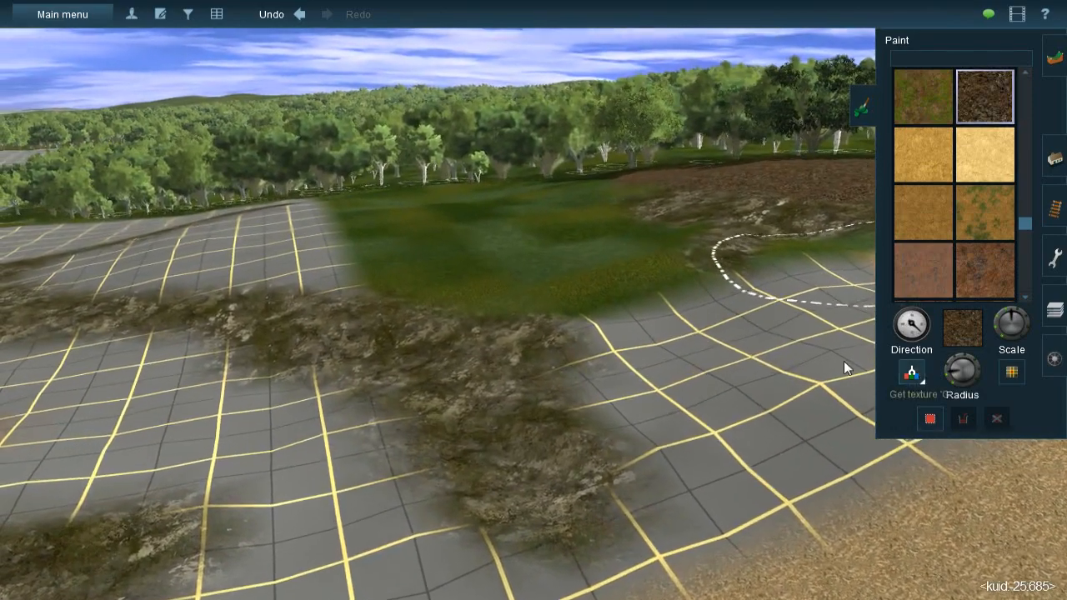
{"action": "left_click", "coordinate": [500, 353]}
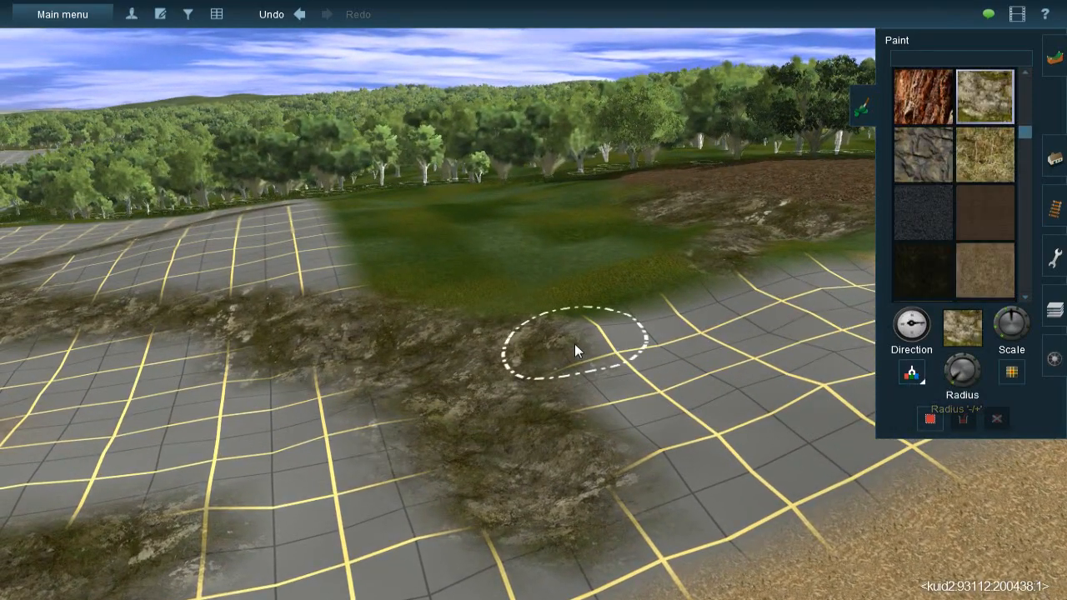
{"action": "key", "text": "Right"}
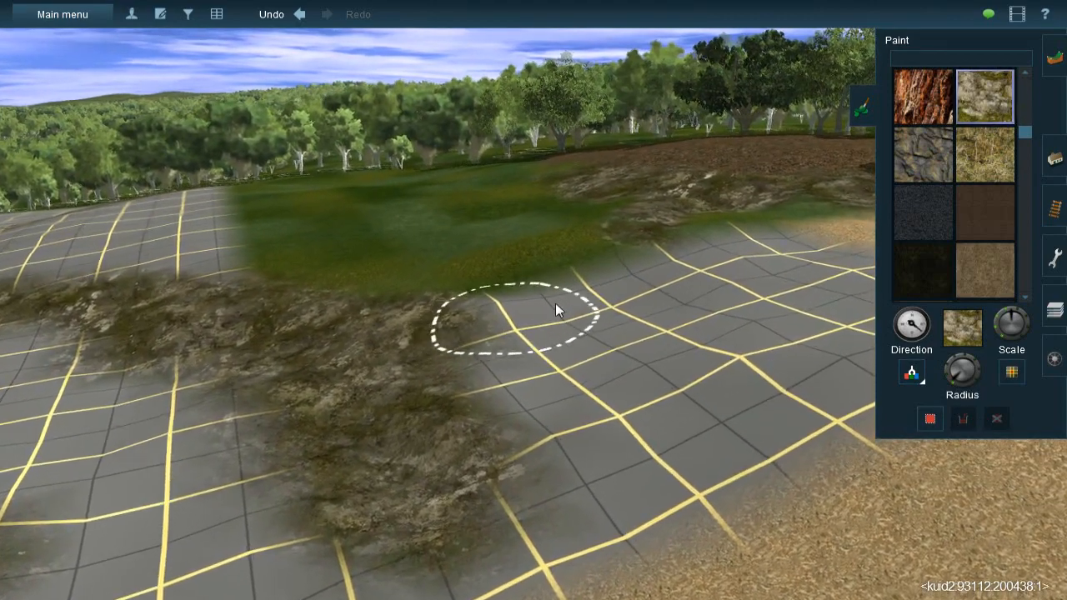
{"action": "mouse_move", "coordinate": [422, 341]}
{"action": "left_mouse_down"}
{"action": "mouse_move", "coordinate": [570, 289]}
{"action": "mouse_move", "coordinate": [496, 329]}
{"action": "mouse_move", "coordinate": [620, 291]}
{"action": "mouse_move", "coordinate": [583, 296]}
{"action": "mouse_move", "coordinate": [683, 231]}
{"action": "mouse_move", "coordinate": [741, 242]}
{"action": "mouse_move", "coordinate": [701, 261]}
{"action": "mouse_move", "coordinate": [750, 238]}
{"action": "mouse_move", "coordinate": [707, 255]}
{"action": "left_mouse_up"}
Extend the rocky grass strip along the lower edge of the green grass as far as the rocky outcrop
{"action": "key", "text": "Right"}
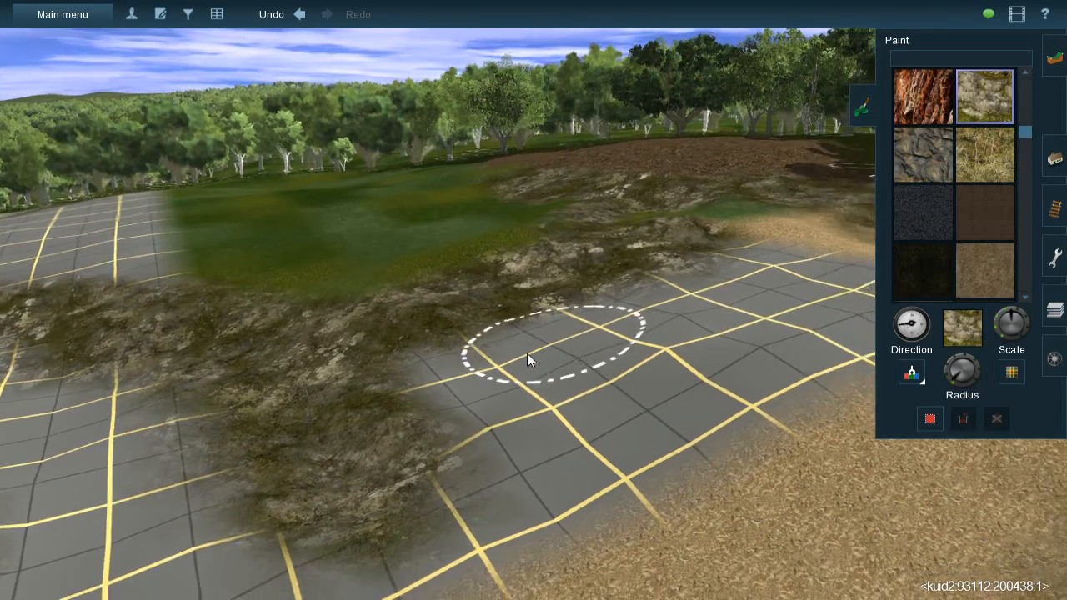
{"action": "key", "text": "Left"}
{"action": "key", "text": "Right"}
{"action": "key", "text": "Left"}
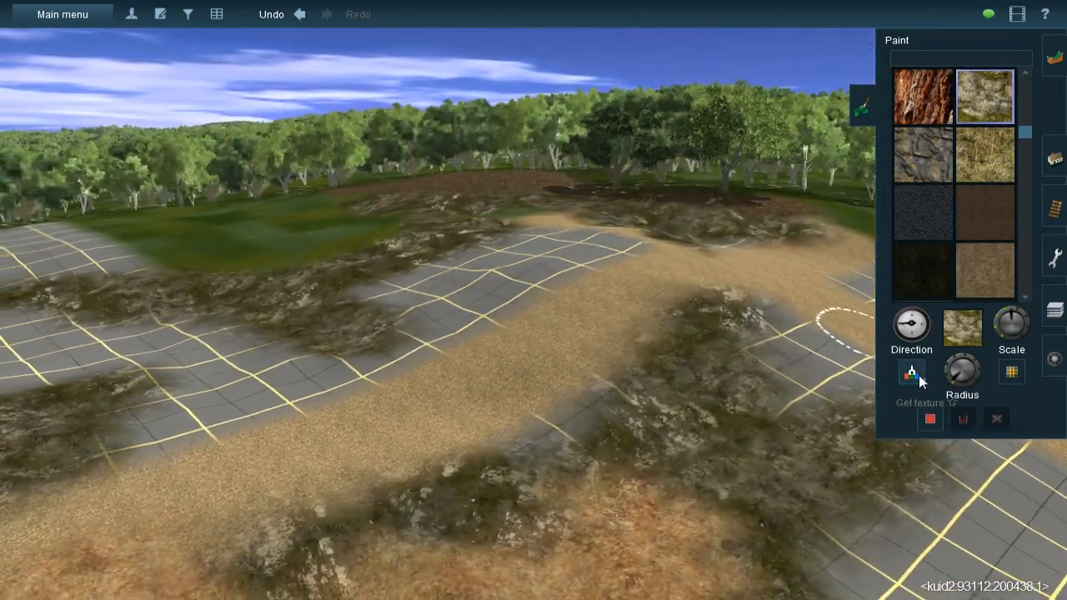
Pick up the reddish-brown dirt texture and paint it over the sandy road and the adjoining bare grid below the junction
{"action": "left_click", "coordinate": [915, 374]}
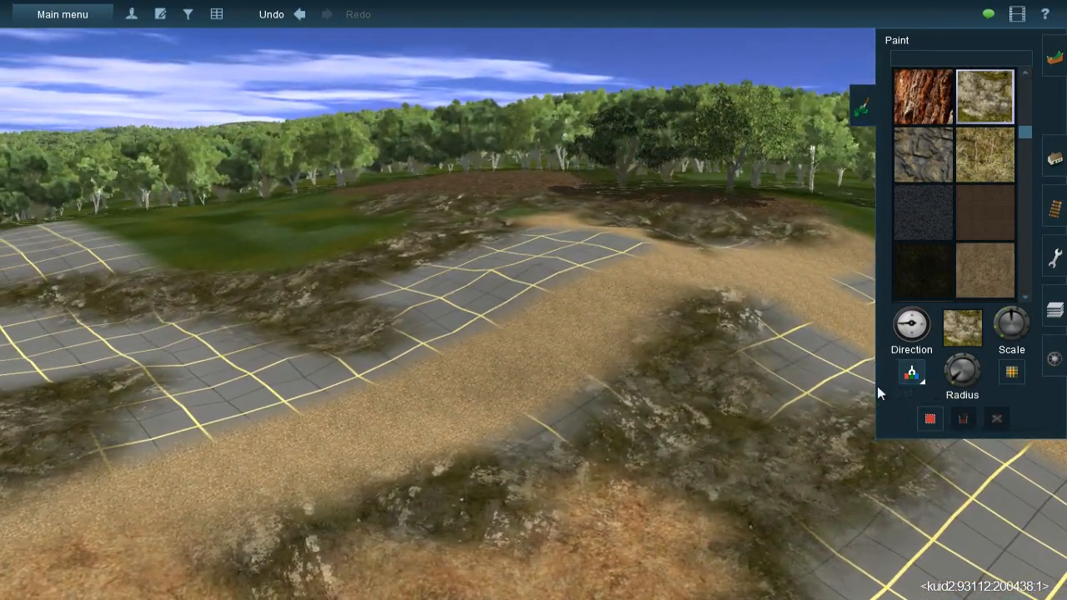
{"action": "left_click", "coordinate": [580, 549]}
{"action": "key", "text": "Up"}
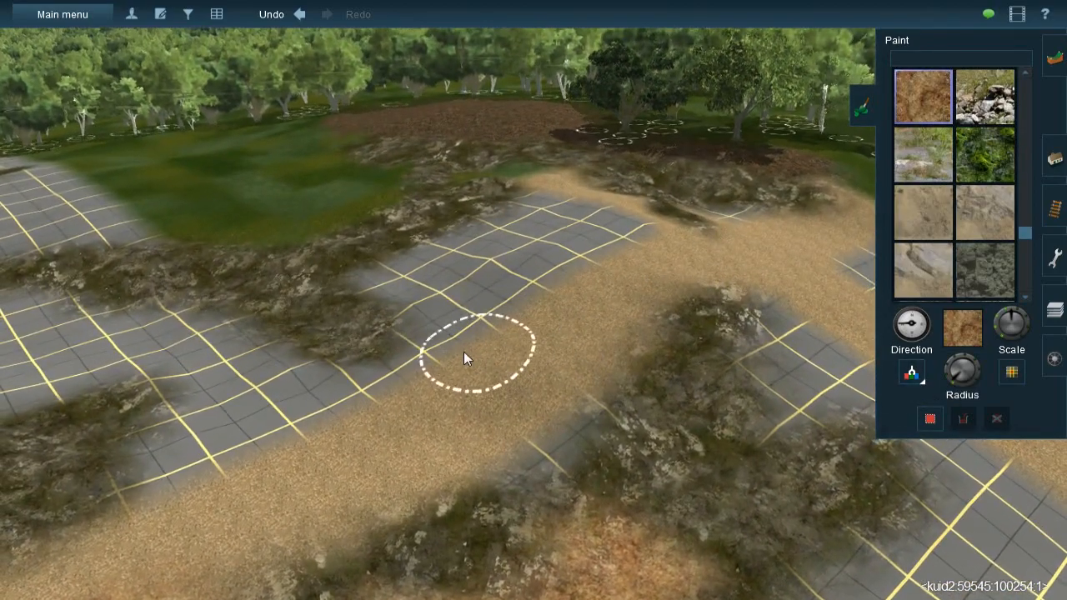
{"action": "key", "text": "Down"}
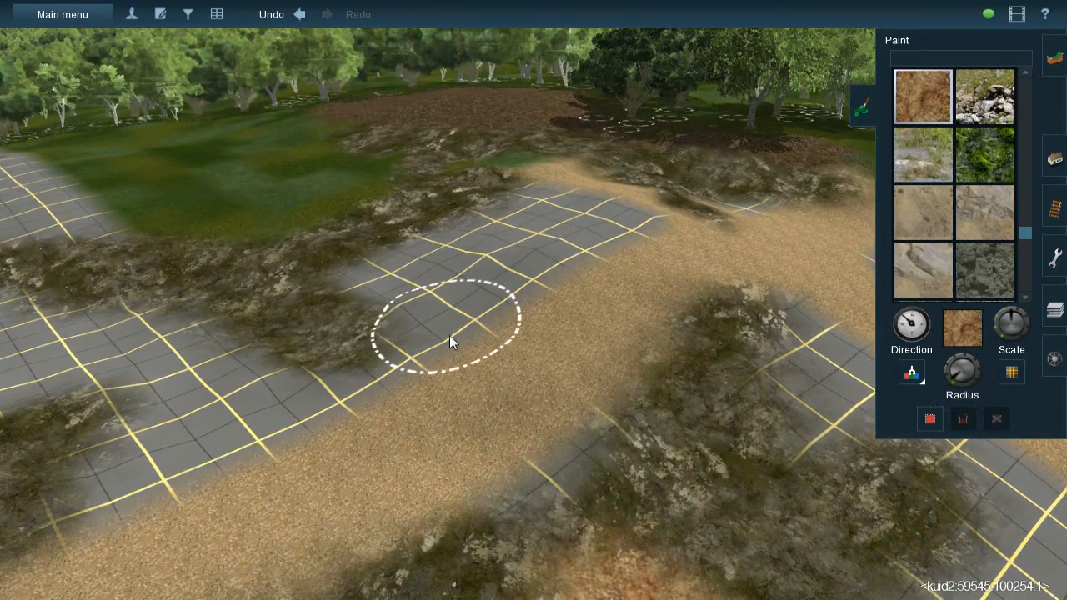
{"action": "mouse_move", "coordinate": [464, 320]}
{"action": "left_mouse_down"}
{"action": "mouse_move", "coordinate": [445, 306]}
{"action": "mouse_move", "coordinate": [669, 276]}
{"action": "mouse_move", "coordinate": [555, 343]}
{"action": "mouse_move", "coordinate": [590, 337]}
{"action": "mouse_move", "coordinate": [559, 379]}
{"action": "mouse_move", "coordinate": [543, 435]}
{"action": "mouse_move", "coordinate": [572, 396]}
{"action": "mouse_move", "coordinate": [538, 458]}
{"action": "mouse_move", "coordinate": [510, 469]}
{"action": "mouse_move", "coordinate": [520, 460]}
{"action": "mouse_move", "coordinate": [415, 453]}
{"action": "mouse_move", "coordinate": [399, 406]}
{"action": "mouse_move", "coordinate": [429, 379]}
{"action": "mouse_move", "coordinate": [414, 391]}
{"action": "mouse_move", "coordinate": [551, 359]}
{"action": "mouse_move", "coordinate": [449, 383]}
{"action": "mouse_move", "coordinate": [499, 312]}
{"action": "left_mouse_up"}
{"action": "key", "text": "Left"}
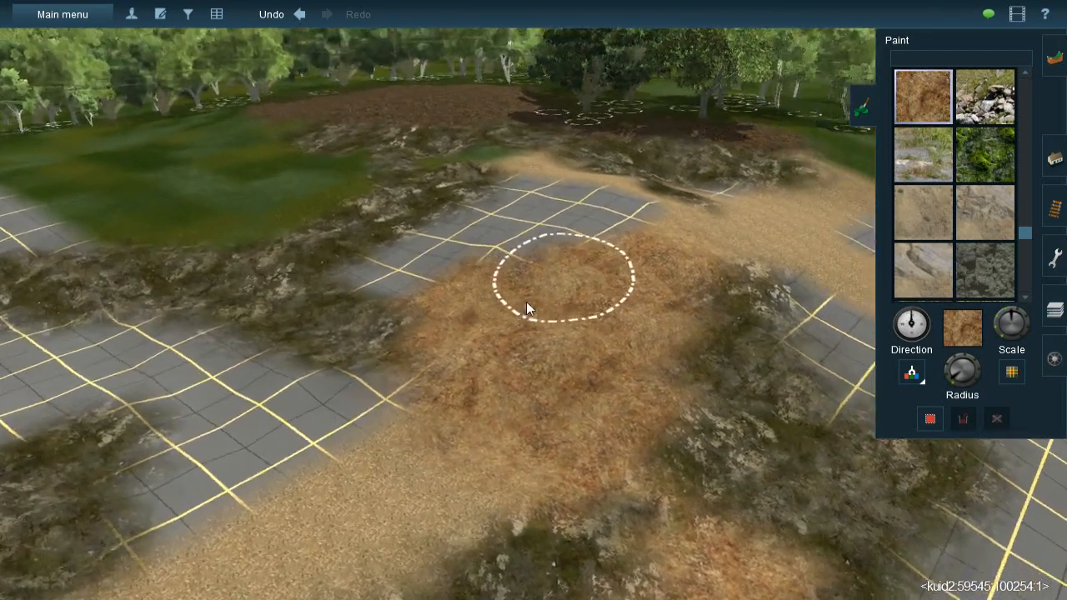
{"action": "mouse_move", "coordinate": [533, 273]}
{"action": "left_mouse_down"}
{"action": "mouse_move", "coordinate": [509, 275]}
{"action": "mouse_move", "coordinate": [595, 275]}
{"action": "mouse_move", "coordinate": [578, 263]}
{"action": "left_mouse_up"}
{"action": "key", "text": "bracketright"}
{"action": "mouse_move", "coordinate": [577, 239]}
{"action": "left_mouse_down"}
{"action": "mouse_move", "coordinate": [526, 245]}
{"action": "mouse_move", "coordinate": [501, 269]}
{"action": "left_mouse_up"}
{"action": "right_click", "coordinate": [502, 266]}
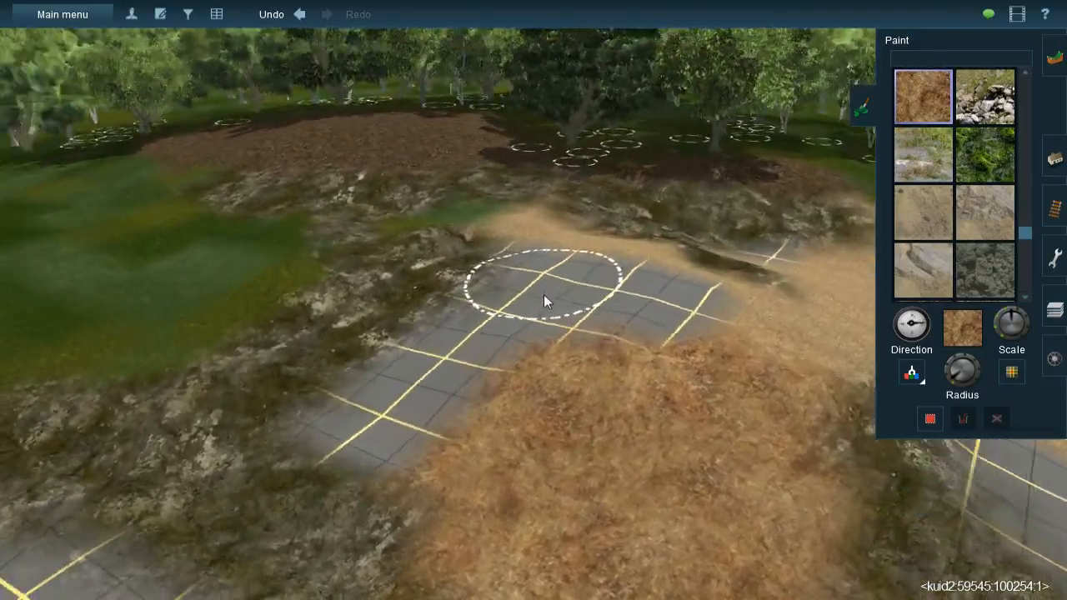
Pick up the dark brown forest-floor texture, enlarge the brush radius and paint over the green grass beside the rocky strip
{"action": "key", "text": "Left"}
{"action": "key", "text": "Right"}
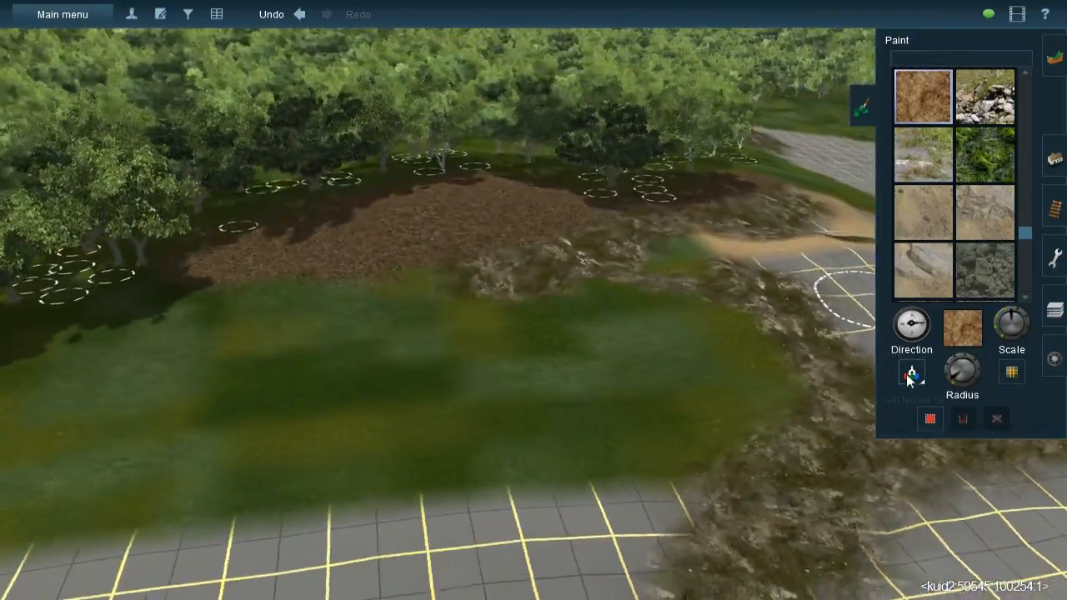
{"action": "left_click", "coordinate": [909, 375]}
{"action": "left_click", "coordinate": [389, 259]}
{"action": "key", "text": "Down"}
{"action": "key", "text": "Left"}
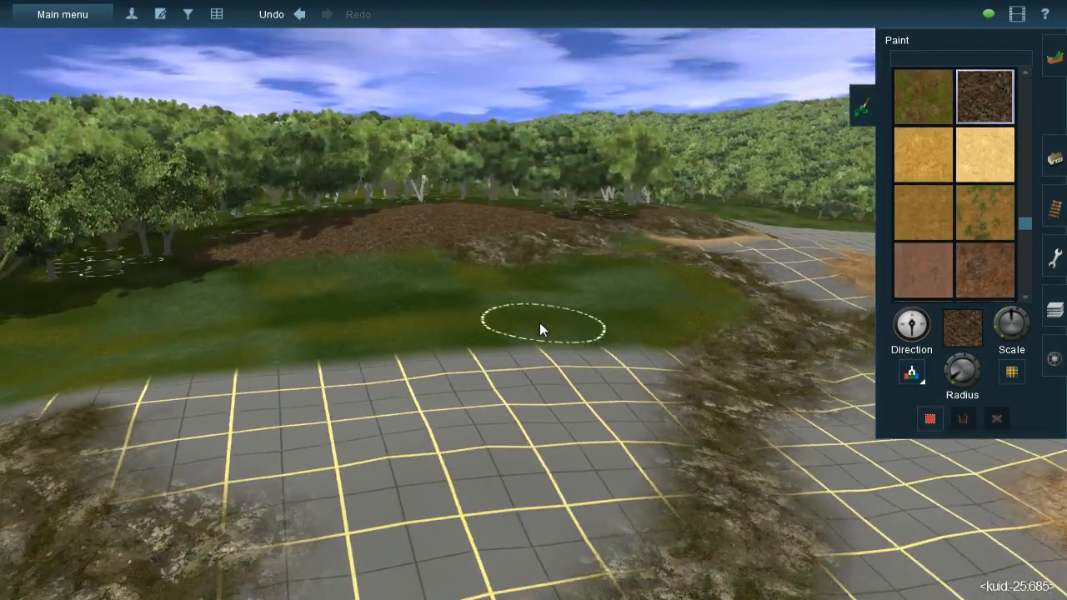
{"action": "key", "text": "Up"}
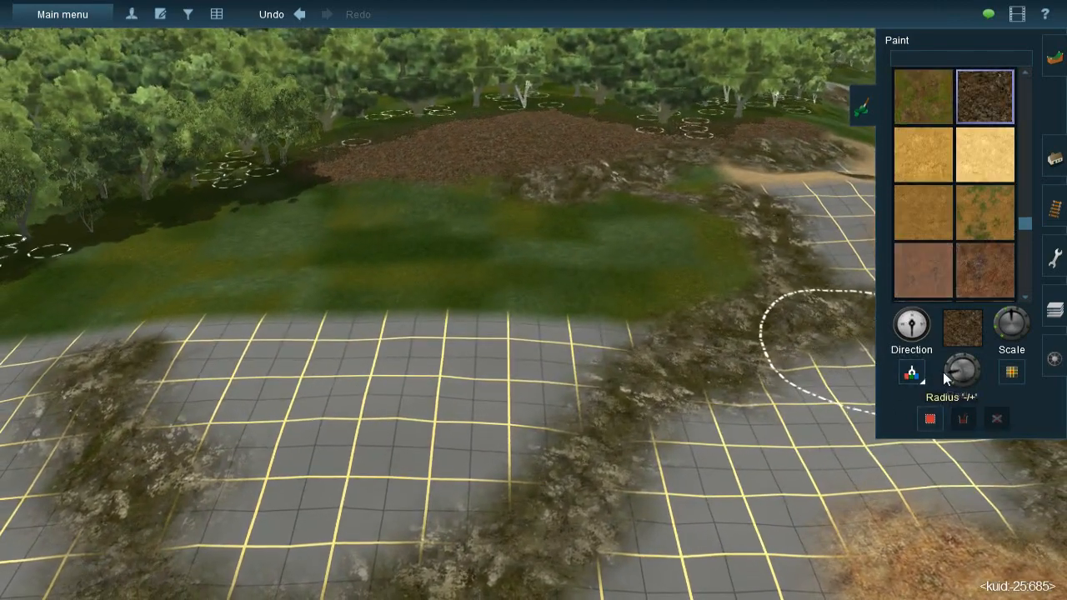
{"action": "mouse_move", "coordinate": [639, 238]}
{"action": "left_mouse_down"}
{"action": "mouse_move", "coordinate": [596, 226]}
{"action": "mouse_move", "coordinate": [527, 238]}
{"action": "mouse_move", "coordinate": [654, 236]}
{"action": "mouse_move", "coordinate": [672, 257]}
{"action": "mouse_move", "coordinate": [672, 236]}
{"action": "mouse_move", "coordinate": [634, 267]}
{"action": "mouse_move", "coordinate": [547, 286]}
{"action": "mouse_move", "coordinate": [586, 275]}
{"action": "mouse_move", "coordinate": [450, 401]}
{"action": "mouse_move", "coordinate": [417, 409]}
{"action": "mouse_move", "coordinate": [380, 446]}
{"action": "mouse_move", "coordinate": [383, 464]}
{"action": "mouse_move", "coordinate": [302, 480]}
{"action": "mouse_move", "coordinate": [315, 494]}
{"action": "mouse_move", "coordinate": [323, 482]}
{"action": "mouse_move", "coordinate": [253, 336]}
{"action": "mouse_move", "coordinate": [265, 360]}
{"action": "mouse_move", "coordinate": [350, 322]}
{"action": "mouse_move", "coordinate": [425, 325]}
{"action": "mouse_move", "coordinate": [469, 305]}
{"action": "mouse_move", "coordinate": [411, 300]}
{"action": "mouse_move", "coordinate": [399, 328]}
{"action": "left_mouse_up"}
Extend the forest floor across the rest of this grass patch toward the shaded tree line
{"action": "mouse_move", "coordinate": [400, 328]}
{"action": "right_mouse_down"}
{"action": "mouse_move", "coordinate": [473, 282]}
{"action": "mouse_move", "coordinate": [516, 275]}
{"action": "mouse_move", "coordinate": [592, 309]}
{"action": "right_mouse_up"}
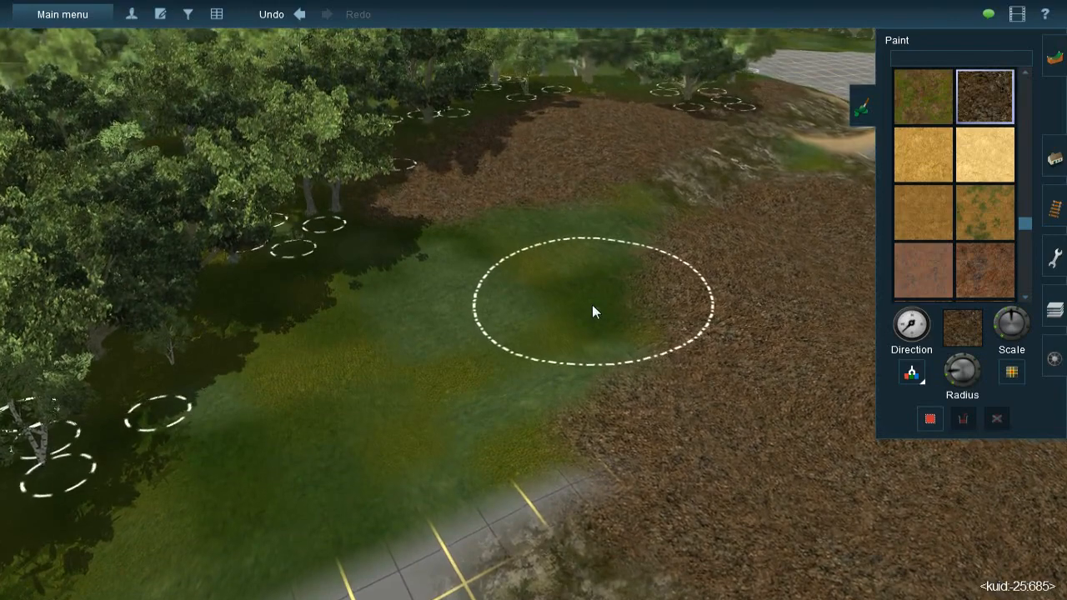
{"action": "mouse_move", "coordinate": [592, 309]}
{"action": "left_mouse_down"}
{"action": "mouse_move", "coordinate": [648, 291]}
{"action": "mouse_move", "coordinate": [550, 334]}
{"action": "mouse_move", "coordinate": [584, 324]}
{"action": "mouse_move", "coordinate": [416, 367]}
{"action": "mouse_move", "coordinate": [438, 333]}
{"action": "mouse_move", "coordinate": [262, 383]}
{"action": "mouse_move", "coordinate": [278, 469]}
{"action": "mouse_move", "coordinate": [553, 443]}
{"action": "mouse_move", "coordinate": [602, 405]}
{"action": "mouse_move", "coordinate": [476, 430]}
{"action": "mouse_move", "coordinate": [409, 475]}
{"action": "mouse_move", "coordinate": [512, 381]}
{"action": "left_mouse_up"}
{"action": "mouse_move", "coordinate": [511, 381]}
{"action": "right_mouse_down"}
{"action": "mouse_move", "coordinate": [604, 296]}
{"action": "mouse_move", "coordinate": [567, 298]}
{"action": "mouse_move", "coordinate": [614, 297]}
{"action": "mouse_move", "coordinate": [524, 300]}
{"action": "mouse_move", "coordinate": [904, 381]}
{"action": "mouse_move", "coordinate": [619, 372]}
{"action": "mouse_move", "coordinate": [623, 332]}
{"action": "mouse_move", "coordinate": [648, 342]}
{"action": "right_mouse_up"}
Pick up the reddish-brown dirt texture and paint a band across the forest floor beside the small rocky patch, covering the leftover grass
{"action": "left_click", "coordinate": [551, 373], "text": "shift"}
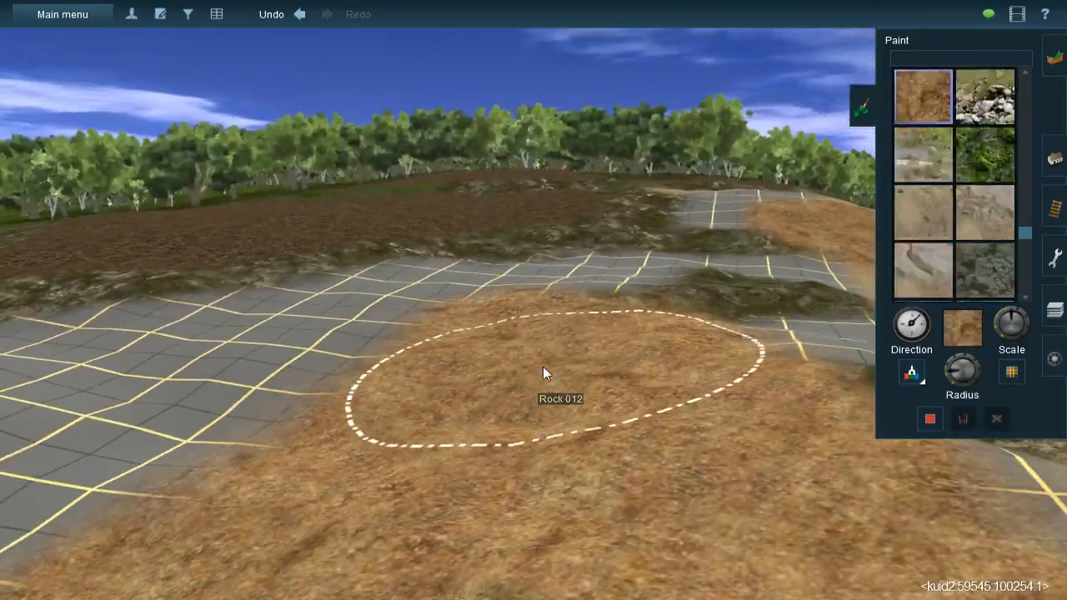
{"action": "right_click", "coordinate": [507, 223]}
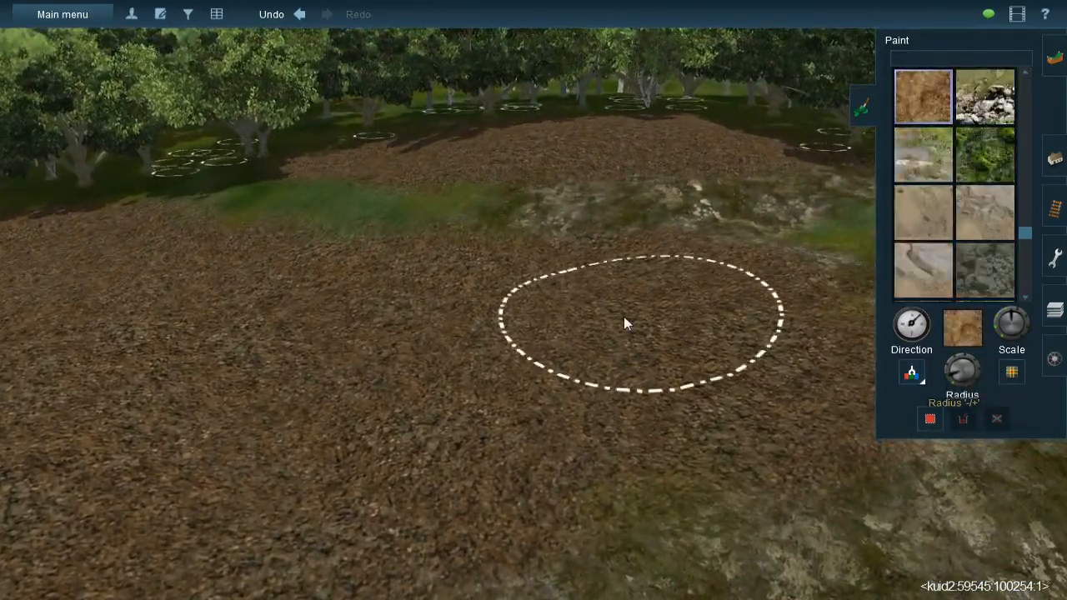
{"action": "right_click_drag", "start_coordinate": [624, 320], "coordinate": [534, 293]}
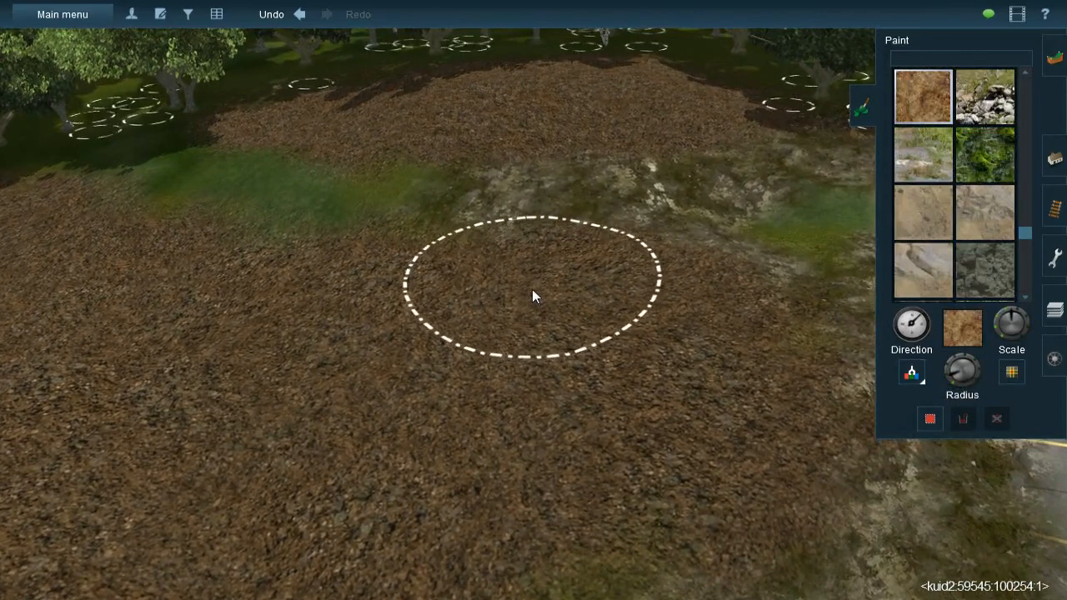
{"action": "key", "text": "bracketright"}
{"action": "mouse_move", "coordinate": [590, 281]}
{"action": "left_mouse_down"}
{"action": "mouse_move", "coordinate": [439, 285]}
{"action": "mouse_move", "coordinate": [316, 216]}
{"action": "mouse_move", "coordinate": [324, 211]}
{"action": "mouse_move", "coordinate": [203, 208]}
{"action": "mouse_move", "coordinate": [191, 186]}
{"action": "mouse_move", "coordinate": [125, 155]}
{"action": "mouse_move", "coordinate": [107, 159]}
{"action": "left_mouse_up"}
{"action": "scroll", "coordinate": [443, 286], "scroll_direction": "up", "scroll_amount": 3}
{"action": "key", "text": "Left"}
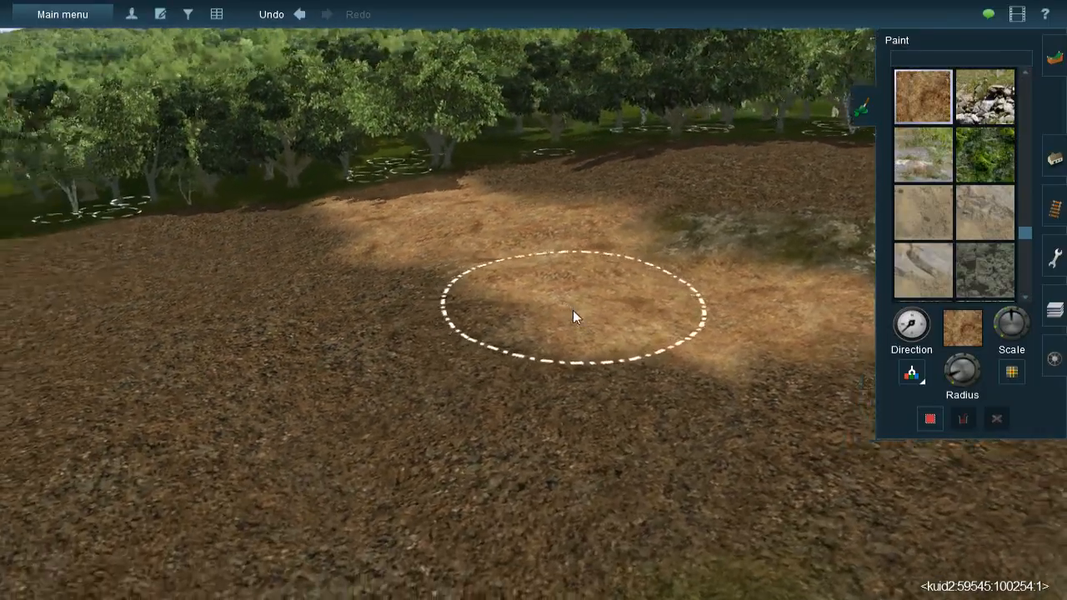
Paint a broad strip of reddish-brown dirt over the green grass from the tree line down to the rocky grass
{"action": "key", "text": "Down"}
{"action": "key", "text": "Up"}
{"action": "key", "text": "Left"}
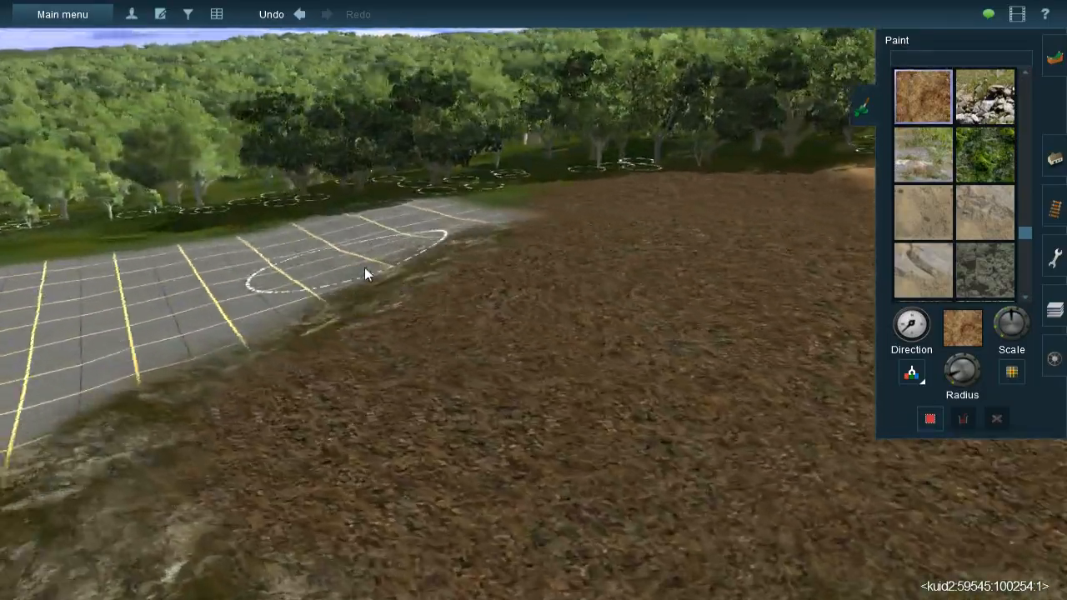
{"action": "scroll", "coordinate": [541, 307], "scroll_direction": "up", "scroll_amount": 2}
{"action": "key", "text": "Left"}
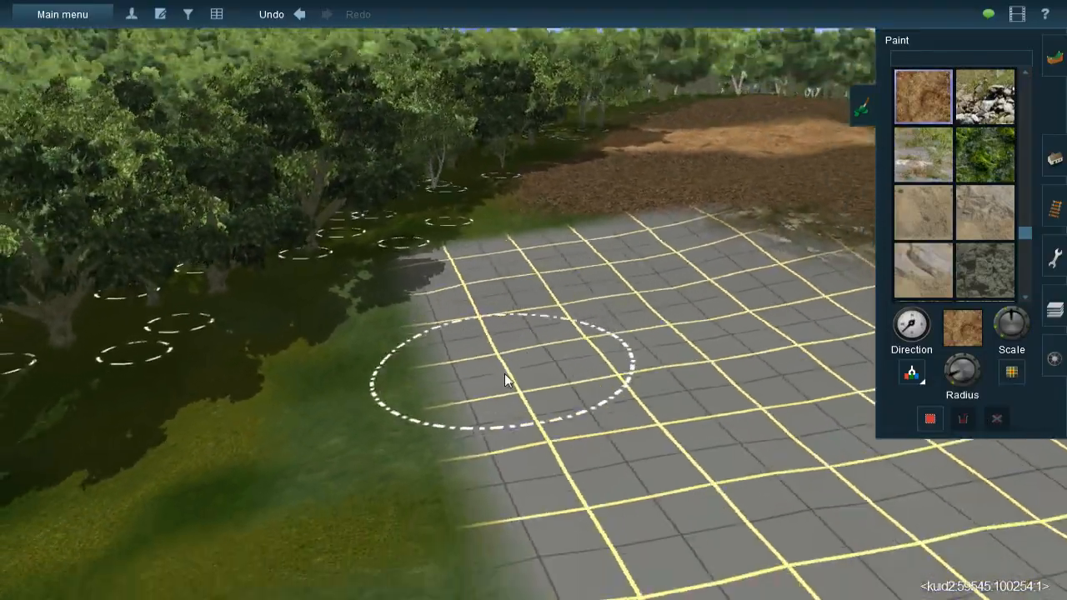
{"action": "key", "text": "Down"}
{"action": "key", "text": "Left"}
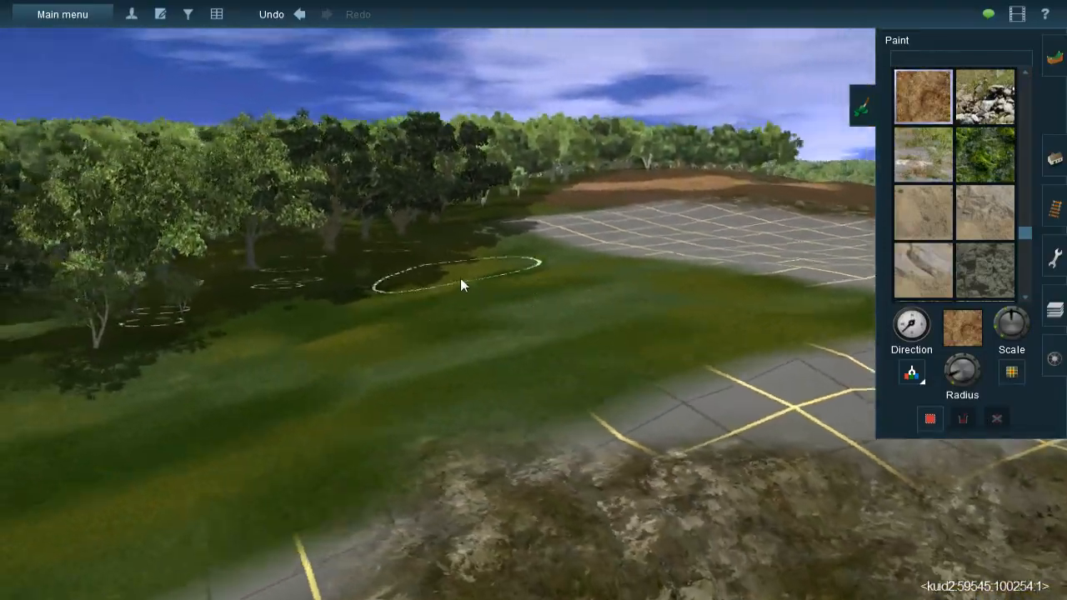
{"action": "right_click", "coordinate": [460, 277]}
{"action": "key", "text": "Right"}
{"action": "key", "text": "Up"}
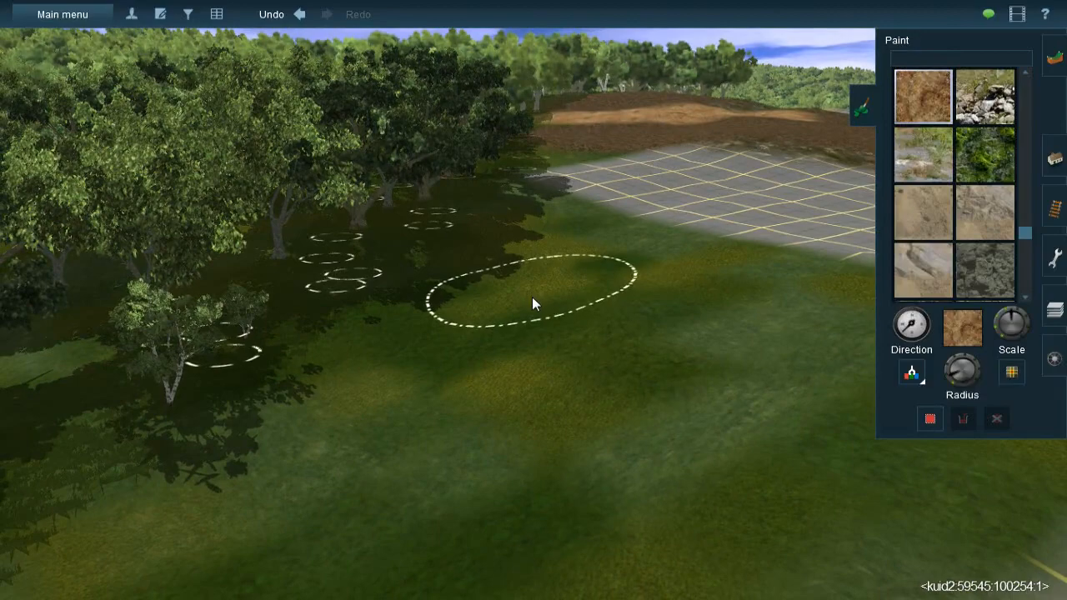
{"action": "mouse_move", "coordinate": [536, 274]}
{"action": "left_mouse_down"}
{"action": "mouse_move", "coordinate": [488, 319]}
{"action": "mouse_move", "coordinate": [441, 288]}
{"action": "mouse_move", "coordinate": [383, 336]}
{"action": "mouse_move", "coordinate": [520, 270]}
{"action": "mouse_move", "coordinate": [557, 381]}
{"action": "mouse_move", "coordinate": [535, 319]}
{"action": "mouse_move", "coordinate": [614, 405]}
{"action": "left_mouse_up"}
{"action": "scroll", "coordinate": [469, 209], "scroll_direction": "down", "scroll_amount": 5}
{"action": "mouse_move", "coordinate": [524, 302]}
{"action": "left_mouse_down"}
{"action": "mouse_move", "coordinate": [547, 357]}
{"action": "mouse_move", "coordinate": [410, 253]}
{"action": "mouse_move", "coordinate": [512, 327]}
{"action": "mouse_move", "coordinate": [545, 383]}
{"action": "mouse_move", "coordinate": [526, 425]}
{"action": "mouse_move", "coordinate": [582, 450]}
{"action": "mouse_move", "coordinate": [612, 445]}
{"action": "mouse_move", "coordinate": [585, 453]}
{"action": "mouse_move", "coordinate": [617, 437]}
{"action": "mouse_move", "coordinate": [538, 452]}
{"action": "mouse_move", "coordinate": [603, 440]}
{"action": "left_mouse_up"}
{"action": "key", "text": "bracketleft"}
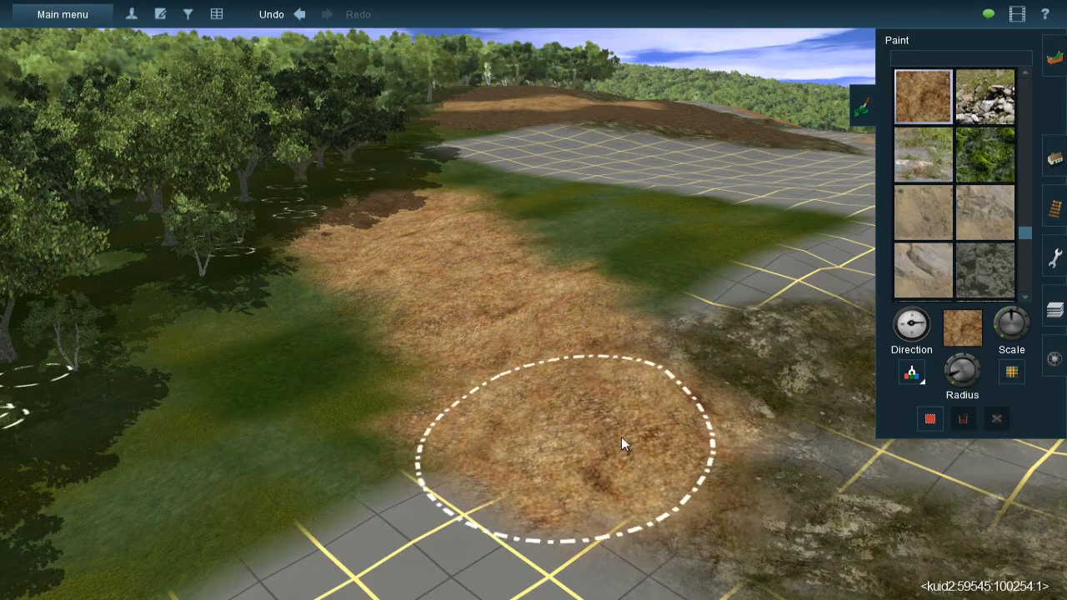
Change the brush direction, reduce its radius and paint a strip of dirt over the bare grid between the grass and the rocky patch
{"action": "right_click", "coordinate": [708, 300]}
{"action": "key", "text": "Up"}
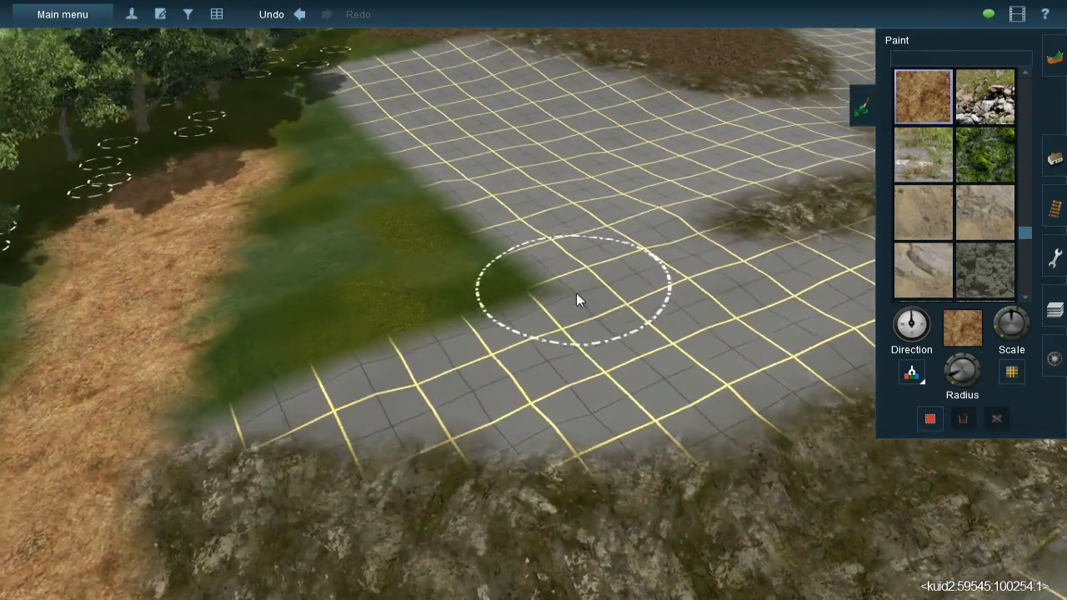
{"action": "left_click_drag", "start_coordinate": [916, 321], "coordinate": [946, 324]}
{"action": "left_click_drag", "start_coordinate": [953, 387], "coordinate": [949, 379]}
{"action": "mouse_move", "coordinate": [633, 224]}
{"action": "left_mouse_down"}
{"action": "mouse_move", "coordinate": [665, 234]}
{"action": "mouse_move", "coordinate": [530, 223]}
{"action": "mouse_move", "coordinate": [542, 213]}
{"action": "mouse_move", "coordinate": [495, 205]}
{"action": "mouse_move", "coordinate": [773, 259]}
{"action": "mouse_move", "coordinate": [710, 253]}
{"action": "mouse_move", "coordinate": [564, 274]}
{"action": "mouse_move", "coordinate": [407, 205]}
{"action": "left_mouse_up"}
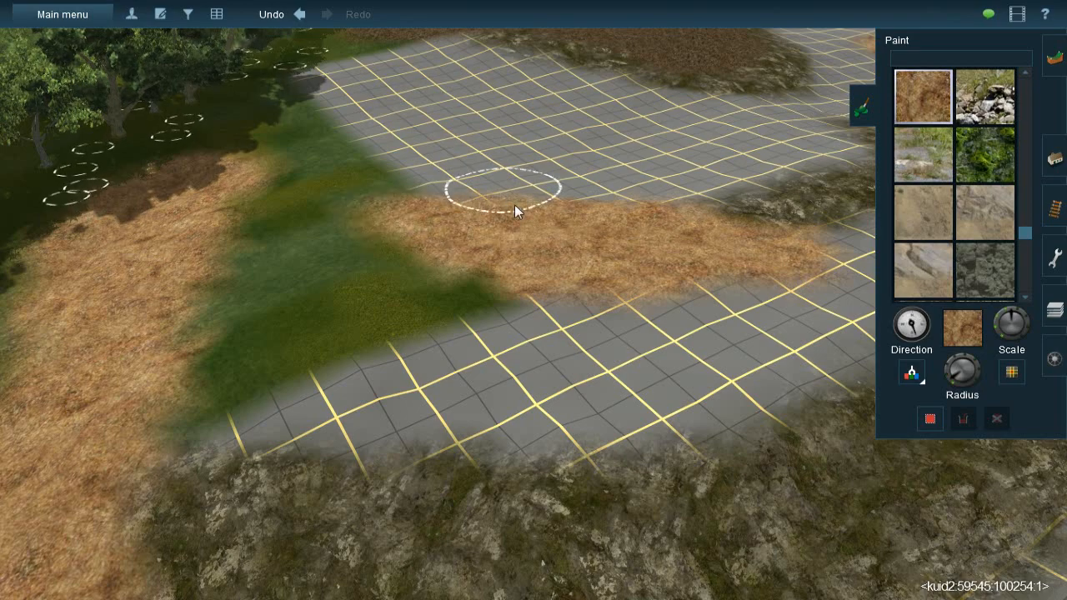
Paint reddish-brown dirt over the bare grid along the edge of the long rocky outcrop
{"action": "key", "text": "Right"}
{"action": "key", "text": "Down"}
{"action": "key", "text": "Up"}
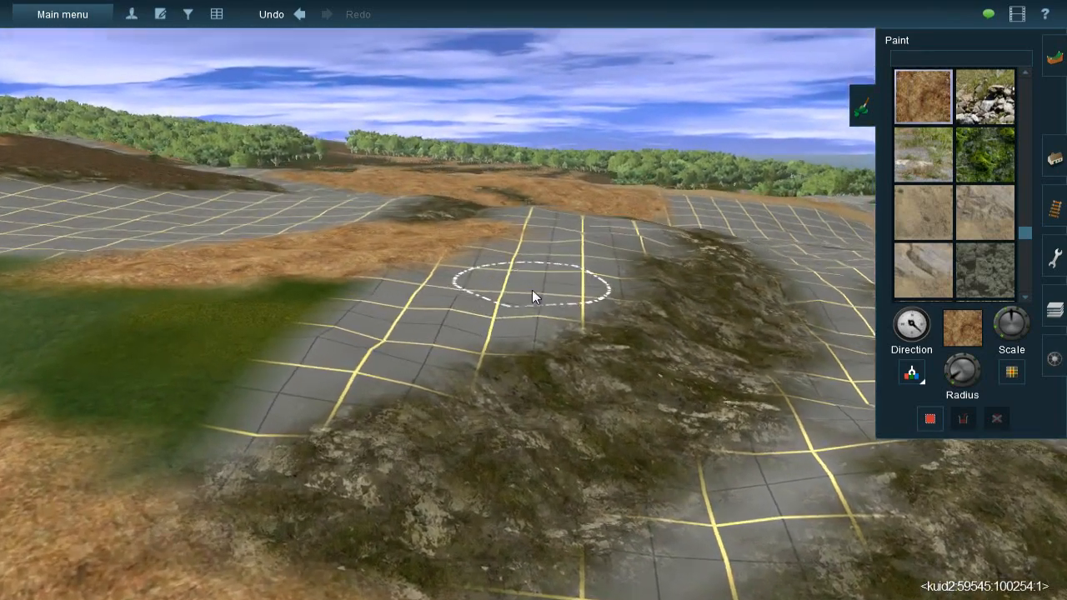
{"action": "mouse_move", "coordinate": [572, 288]}
{"action": "left_mouse_down"}
{"action": "mouse_move", "coordinate": [581, 278]}
{"action": "mouse_move", "coordinate": [523, 332]}
{"action": "mouse_move", "coordinate": [470, 360]}
{"action": "mouse_move", "coordinate": [549, 325]}
{"action": "mouse_move", "coordinate": [490, 360]}
{"action": "mouse_move", "coordinate": [426, 385]}
{"action": "mouse_move", "coordinate": [491, 352]}
{"action": "mouse_move", "coordinate": [380, 379]}
{"action": "mouse_move", "coordinate": [325, 445]}
{"action": "mouse_move", "coordinate": [419, 374]}
{"action": "mouse_move", "coordinate": [242, 485]}
{"action": "mouse_move", "coordinate": [184, 508]}
{"action": "mouse_move", "coordinate": [416, 337]}
{"action": "left_mouse_up"}
{"action": "key", "text": "Right"}
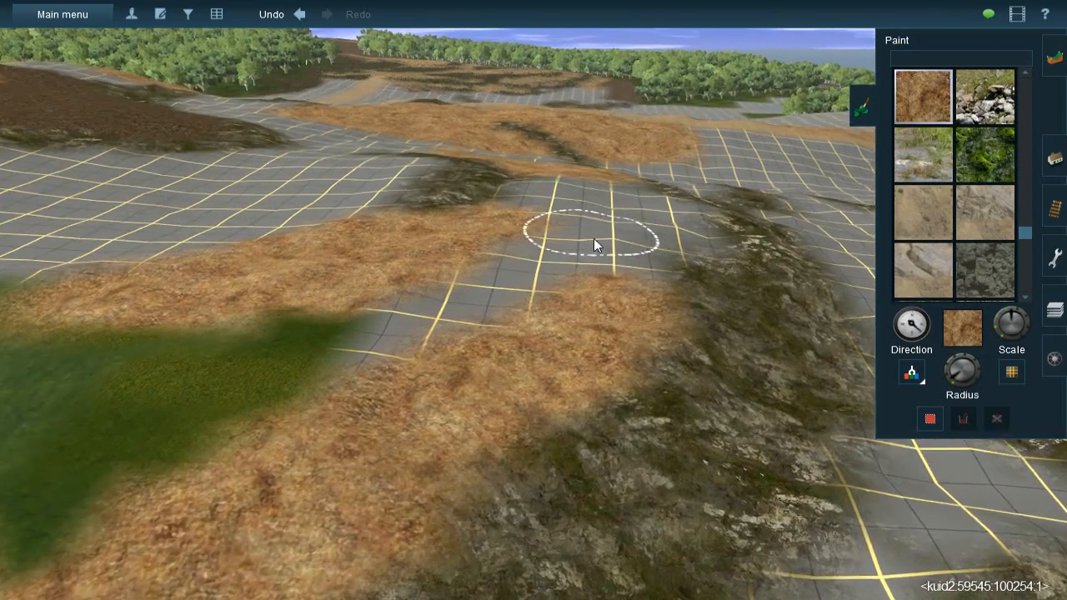
{"action": "right_click", "coordinate": [594, 238]}
{"action": "key", "text": "Up"}
{"action": "mouse_move", "coordinate": [495, 326]}
{"action": "left_mouse_down"}
{"action": "mouse_move", "coordinate": [548, 309]}
{"action": "mouse_move", "coordinate": [651, 322]}
{"action": "mouse_move", "coordinate": [770, 261]}
{"action": "mouse_move", "coordinate": [767, 247]}
{"action": "mouse_move", "coordinate": [639, 281]}
{"action": "mouse_move", "coordinate": [660, 250]}
{"action": "mouse_move", "coordinate": [758, 232]}
{"action": "mouse_move", "coordinate": [748, 220]}
{"action": "left_mouse_up"}
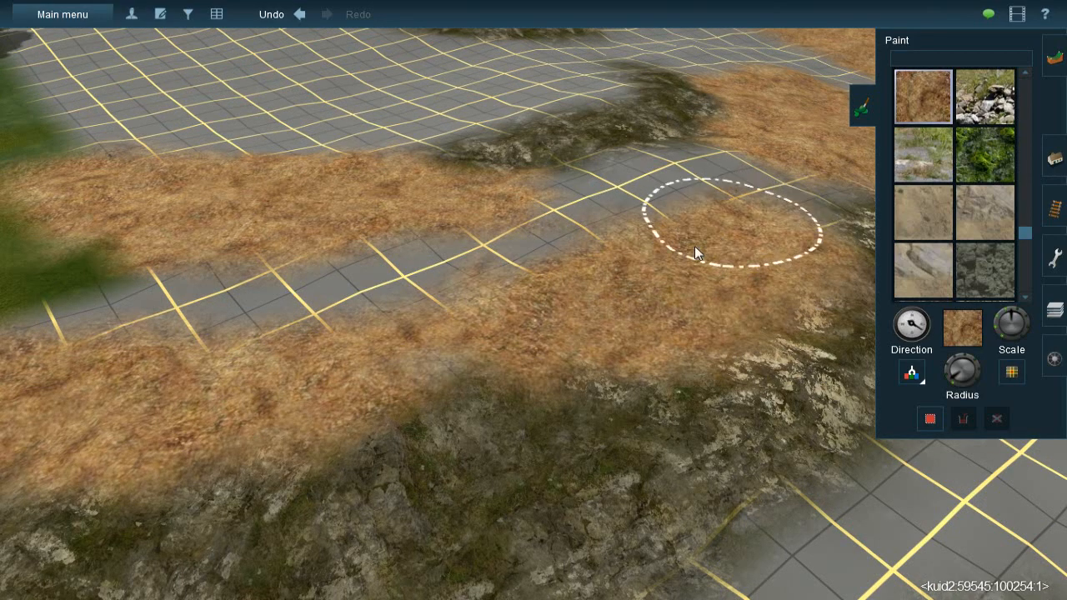
Pick up the forest-floor texture and fill the bare grid corridor between the two dirt strips
{"action": "key", "text": "Up"}
{"action": "key", "text": "Right"}
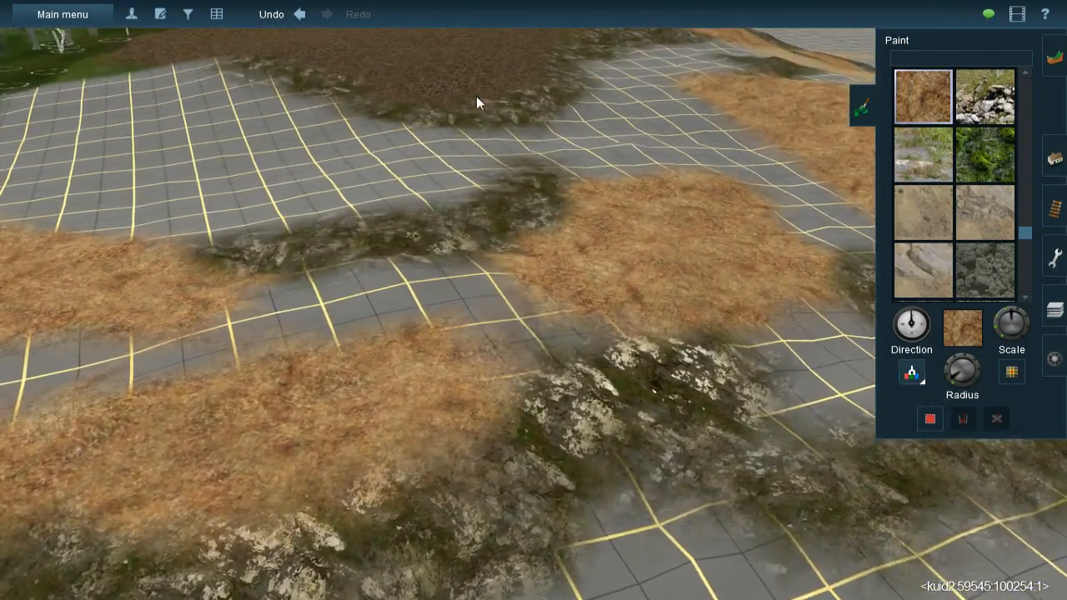
{"action": "left_click", "coordinate": [476, 98], "text": "ctrl"}
{"action": "key", "text": "Left"}
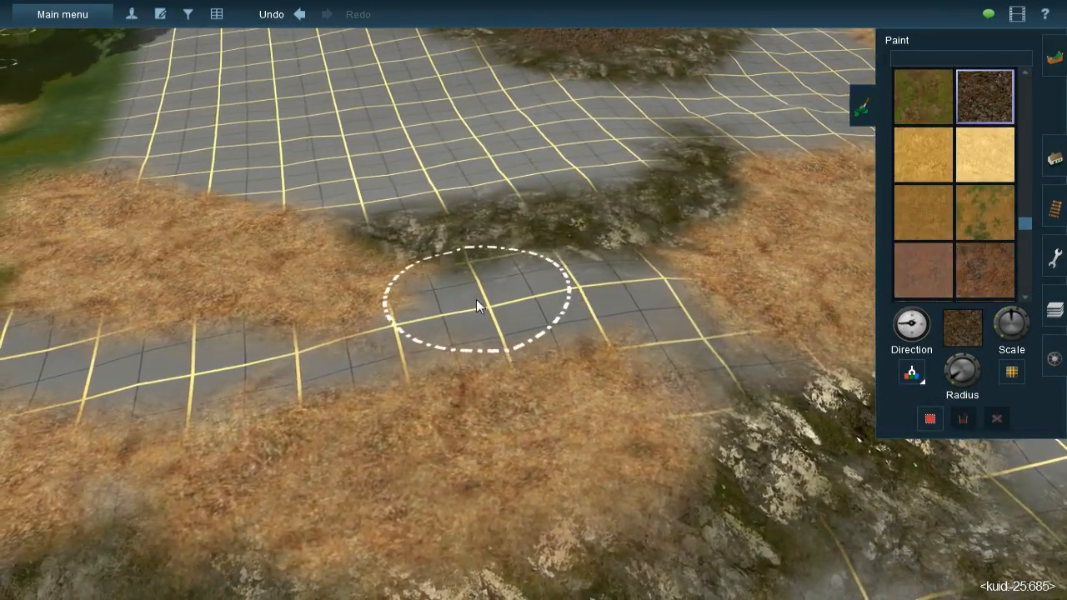
{"action": "mouse_move", "coordinate": [476, 300]}
{"action": "left_mouse_down"}
{"action": "mouse_move", "coordinate": [618, 279]}
{"action": "mouse_move", "coordinate": [671, 329]}
{"action": "mouse_move", "coordinate": [732, 350]}
{"action": "mouse_move", "coordinate": [697, 369]}
{"action": "mouse_move", "coordinate": [745, 357]}
{"action": "mouse_move", "coordinate": [505, 324]}
{"action": "mouse_move", "coordinate": [381, 341]}
{"action": "mouse_move", "coordinate": [393, 340]}
{"action": "mouse_move", "coordinate": [262, 379]}
{"action": "mouse_move", "coordinate": [245, 367]}
{"action": "mouse_move", "coordinate": [148, 369]}
{"action": "mouse_move", "coordinate": [256, 326]}
{"action": "left_mouse_up"}
{"action": "mouse_move", "coordinate": [257, 326]}
{"action": "right_mouse_down"}
{"action": "mouse_move", "coordinate": [420, 294]}
{"action": "mouse_move", "coordinate": [389, 265]}
{"action": "mouse_move", "coordinate": [473, 246]}
{"action": "mouse_move", "coordinate": [530, 284]}
{"action": "right_mouse_up"}
{"action": "mouse_move", "coordinate": [530, 283]}
{"action": "left_mouse_down"}
{"action": "mouse_move", "coordinate": [589, 322]}
{"action": "mouse_move", "coordinate": [618, 361]}
{"action": "mouse_move", "coordinate": [625, 386]}
{"action": "mouse_move", "coordinate": [614, 380]}
{"action": "mouse_move", "coordinate": [614, 400]}
{"action": "mouse_move", "coordinate": [617, 385]}
{"action": "left_mouse_up"}
Cover the remaining green grass with forest floor, then enlarge the brush radius and fill the large bare grid beside the trees
{"action": "right_click_drag", "start_coordinate": [550, 295], "coordinate": [479, 252]}
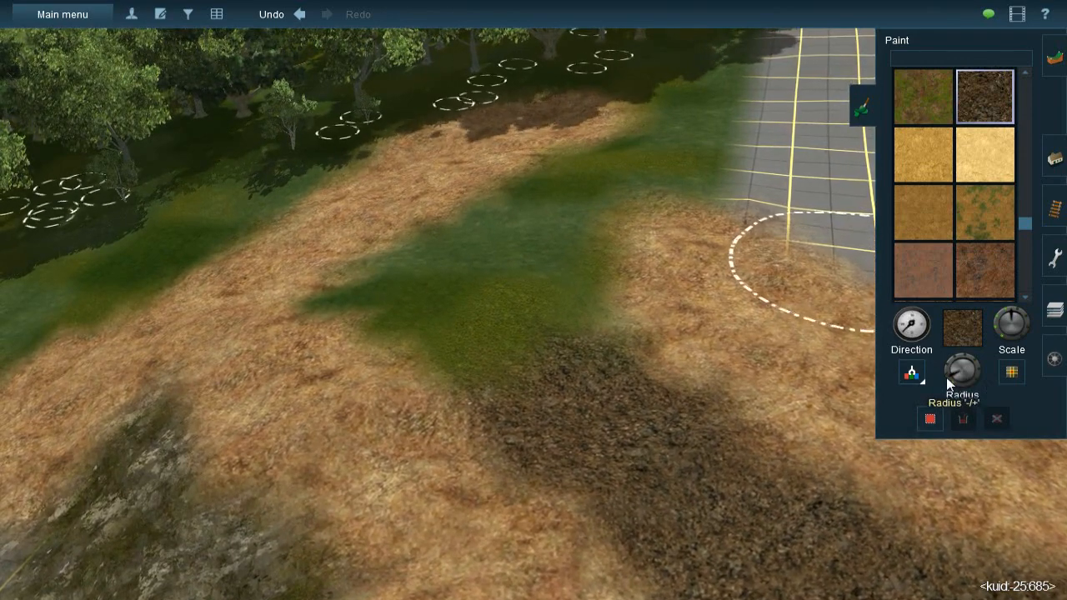
{"action": "mouse_move", "coordinate": [566, 196]}
{"action": "left_mouse_down"}
{"action": "mouse_move", "coordinate": [535, 195]}
{"action": "mouse_move", "coordinate": [557, 194]}
{"action": "mouse_move", "coordinate": [478, 257]}
{"action": "mouse_move", "coordinate": [411, 285]}
{"action": "mouse_move", "coordinate": [467, 252]}
{"action": "mouse_move", "coordinate": [508, 312]}
{"action": "mouse_move", "coordinate": [502, 334]}
{"action": "mouse_move", "coordinate": [512, 333]}
{"action": "mouse_move", "coordinate": [547, 238]}
{"action": "mouse_move", "coordinate": [581, 195]}
{"action": "mouse_move", "coordinate": [542, 271]}
{"action": "mouse_move", "coordinate": [602, 167]}
{"action": "mouse_move", "coordinate": [622, 172]}
{"action": "mouse_move", "coordinate": [600, 195]}
{"action": "mouse_move", "coordinate": [659, 184]}
{"action": "mouse_move", "coordinate": [681, 117]}
{"action": "mouse_move", "coordinate": [676, 135]}
{"action": "left_mouse_up"}
{"action": "mouse_move", "coordinate": [603, 161]}
{"action": "right_mouse_down"}
{"action": "mouse_move", "coordinate": [607, 222]}
{"action": "mouse_move", "coordinate": [504, 221]}
{"action": "mouse_move", "coordinate": [540, 272]}
{"action": "mouse_move", "coordinate": [668, 350]}
{"action": "mouse_move", "coordinate": [522, 283]}
{"action": "mouse_move", "coordinate": [510, 280]}
{"action": "mouse_move", "coordinate": [533, 295]}
{"action": "mouse_move", "coordinate": [508, 295]}
{"action": "mouse_move", "coordinate": [919, 388]}
{"action": "right_mouse_up"}
{"action": "left_click_drag", "start_coordinate": [953, 371], "coordinate": [951, 368]}
{"action": "mouse_move", "coordinate": [950, 368]}
{"action": "right_mouse_down"}
{"action": "mouse_move", "coordinate": [575, 316]}
{"action": "mouse_move", "coordinate": [546, 284]}
{"action": "right_mouse_up"}
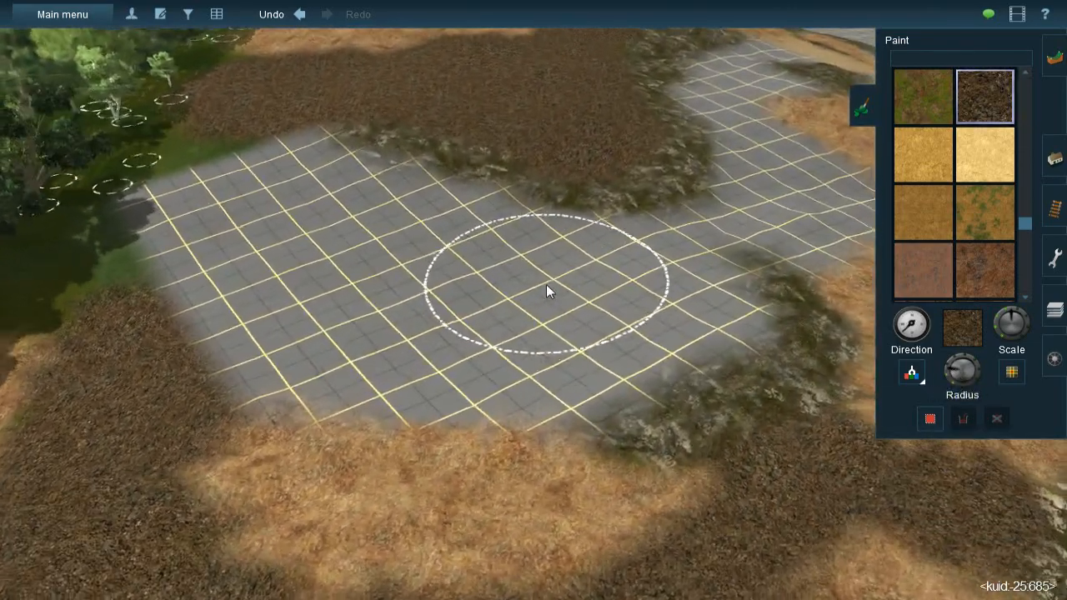
{"action": "mouse_move", "coordinate": [570, 284]}
{"action": "left_mouse_down"}
{"action": "mouse_move", "coordinate": [320, 208]}
{"action": "mouse_move", "coordinate": [340, 206]}
{"action": "mouse_move", "coordinate": [329, 190]}
{"action": "mouse_move", "coordinate": [230, 175]}
{"action": "mouse_move", "coordinate": [222, 159]}
{"action": "mouse_move", "coordinate": [236, 150]}
{"action": "mouse_move", "coordinate": [207, 150]}
{"action": "mouse_move", "coordinate": [191, 208]}
{"action": "mouse_move", "coordinate": [174, 193]}
{"action": "mouse_move", "coordinate": [124, 260]}
{"action": "mouse_move", "coordinate": [125, 247]}
{"action": "mouse_move", "coordinate": [90, 334]}
{"action": "mouse_move", "coordinate": [155, 223]}
{"action": "mouse_move", "coordinate": [191, 292]}
{"action": "mouse_move", "coordinate": [265, 305]}
{"action": "mouse_move", "coordinate": [250, 341]}
{"action": "mouse_move", "coordinate": [320, 352]}
{"action": "mouse_move", "coordinate": [369, 341]}
{"action": "mouse_move", "coordinate": [300, 341]}
{"action": "mouse_move", "coordinate": [331, 348]}
{"action": "mouse_move", "coordinate": [295, 353]}
{"action": "mouse_move", "coordinate": [395, 338]}
{"action": "mouse_move", "coordinate": [419, 357]}
{"action": "mouse_move", "coordinate": [490, 362]}
{"action": "mouse_move", "coordinate": [428, 375]}
{"action": "mouse_move", "coordinate": [551, 351]}
{"action": "mouse_move", "coordinate": [521, 364]}
{"action": "mouse_move", "coordinate": [531, 360]}
{"action": "mouse_move", "coordinate": [504, 353]}
{"action": "left_mouse_up"}
{"action": "key", "text": "Down"}
{"action": "key", "text": "Right"}
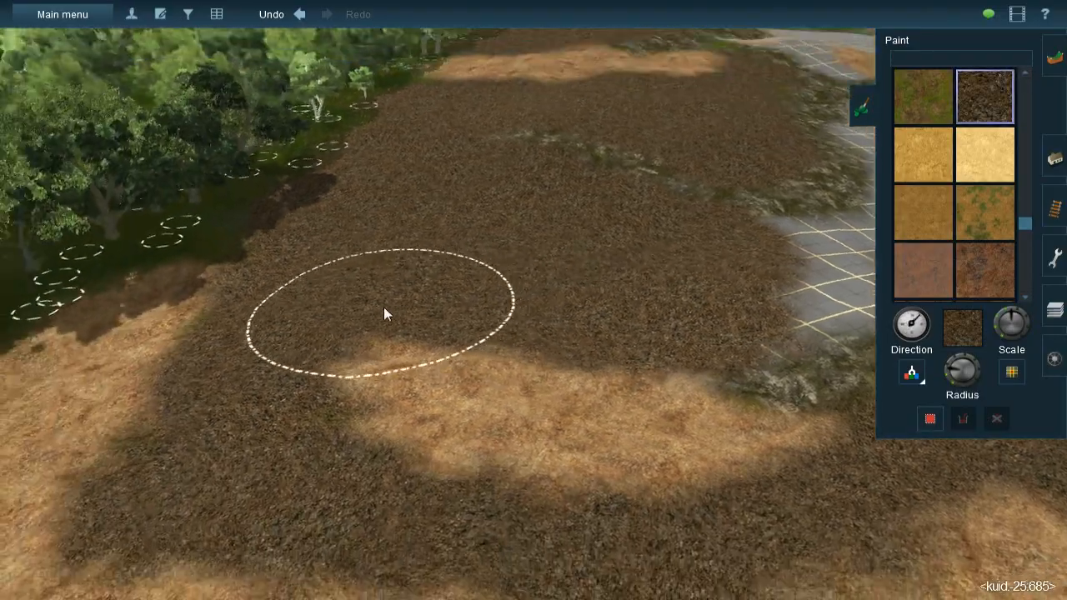
Pick up the reddish-brown dirt texture and extend the dirt patch over the bare grid toward the rocky edge of the forest floor
{"action": "key", "text": "Left"}
{"action": "key", "text": "Right"}
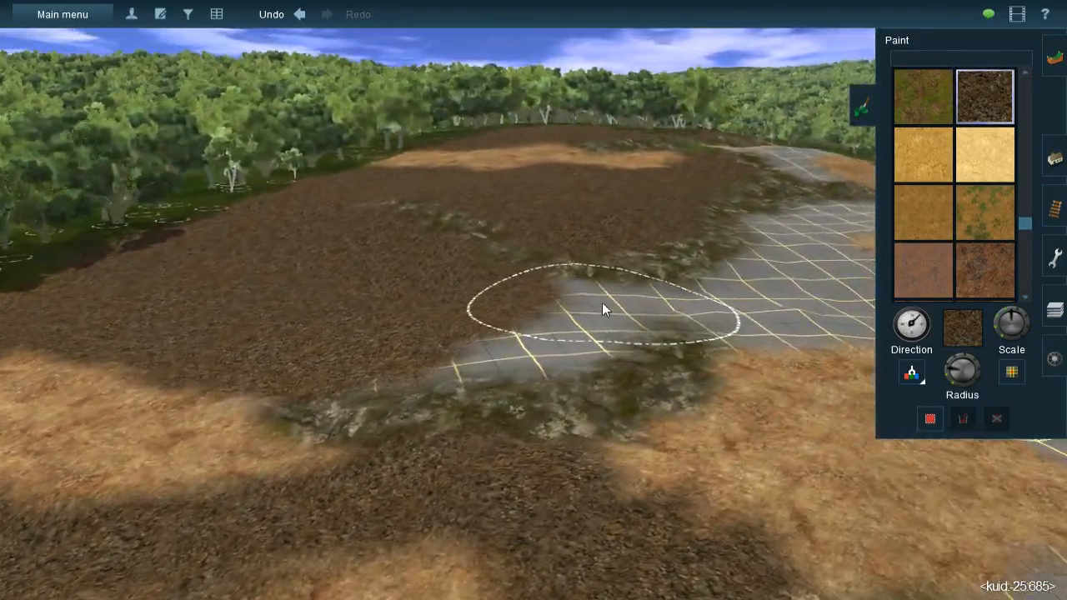
{"action": "key", "text": "Up"}
{"action": "key", "text": "Left"}
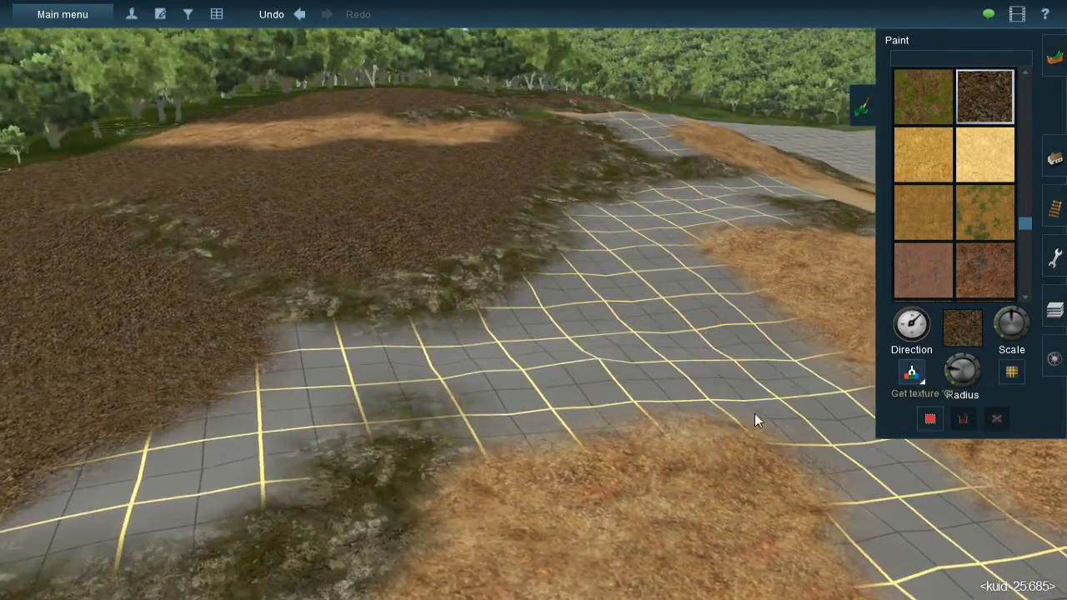
{"action": "left_click", "coordinate": [631, 476], "text": "ctrl"}
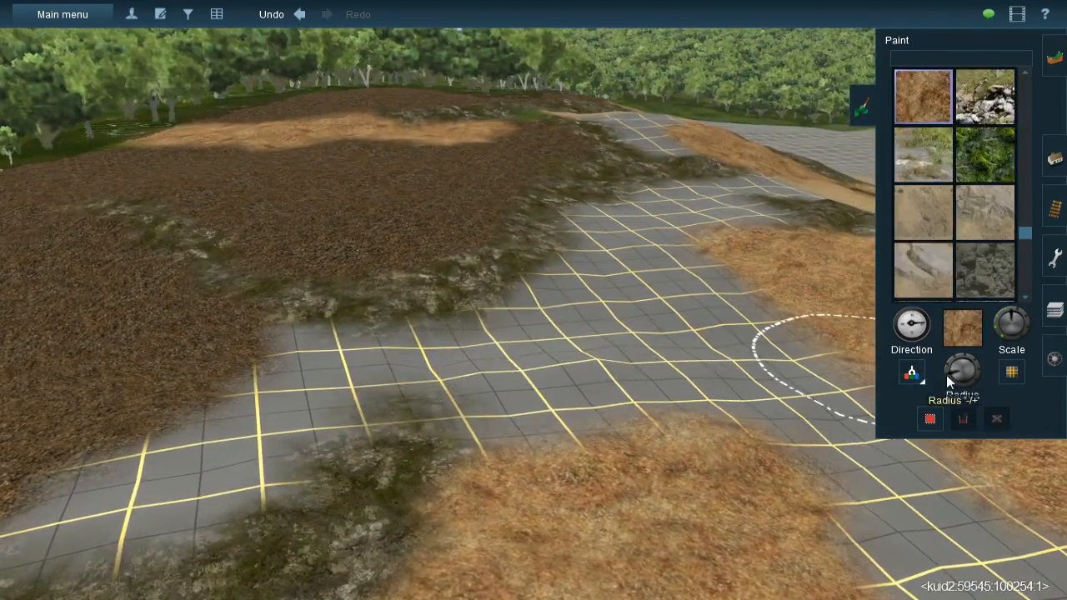
{"action": "mouse_move", "coordinate": [648, 385]}
{"action": "left_mouse_down"}
{"action": "mouse_move", "coordinate": [655, 375]}
{"action": "mouse_move", "coordinate": [559, 376]}
{"action": "mouse_move", "coordinate": [538, 400]}
{"action": "mouse_move", "coordinate": [547, 395]}
{"action": "mouse_move", "coordinate": [570, 430]}
{"action": "mouse_move", "coordinate": [518, 378]}
{"action": "mouse_move", "coordinate": [493, 390]}
{"action": "left_mouse_up"}
{"action": "mouse_move", "coordinate": [498, 400]}
{"action": "right_mouse_down"}
{"action": "mouse_move", "coordinate": [476, 340]}
{"action": "mouse_move", "coordinate": [569, 278]}
{"action": "mouse_move", "coordinate": [555, 280]}
{"action": "mouse_move", "coordinate": [556, 293]}
{"action": "right_mouse_up"}
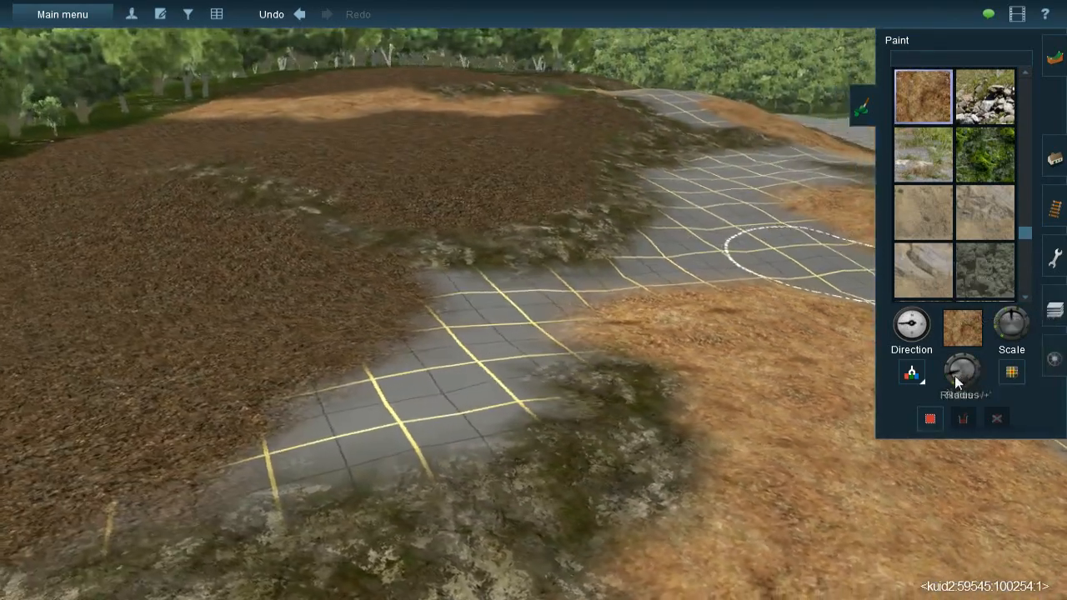
Reduce the brush radius and paint dirt over the narrow bare grid between the forest floor and the small rocky patch
{"action": "left_click_drag", "start_coordinate": [955, 375], "coordinate": [948, 378]}
{"action": "mouse_move", "coordinate": [480, 326]}
{"action": "left_mouse_down"}
{"action": "mouse_move", "coordinate": [529, 305]}
{"action": "mouse_move", "coordinate": [478, 292]}
{"action": "mouse_move", "coordinate": [595, 291]}
{"action": "mouse_move", "coordinate": [555, 308]}
{"action": "mouse_move", "coordinate": [522, 352]}
{"action": "mouse_move", "coordinate": [477, 354]}
{"action": "mouse_move", "coordinate": [459, 388]}
{"action": "mouse_move", "coordinate": [469, 397]}
{"action": "mouse_move", "coordinate": [362, 455]}
{"action": "mouse_move", "coordinate": [336, 453]}
{"action": "mouse_move", "coordinate": [338, 443]}
{"action": "mouse_move", "coordinate": [240, 487]}
{"action": "left_mouse_up"}
{"action": "mouse_move", "coordinate": [492, 421]}
{"action": "right_mouse_down"}
{"action": "mouse_move", "coordinate": [505, 415]}
{"action": "mouse_move", "coordinate": [561, 276]}
{"action": "mouse_move", "coordinate": [585, 267]}
{"action": "mouse_move", "coordinate": [545, 282]}
{"action": "right_mouse_up"}
{"action": "key", "text": "Left"}
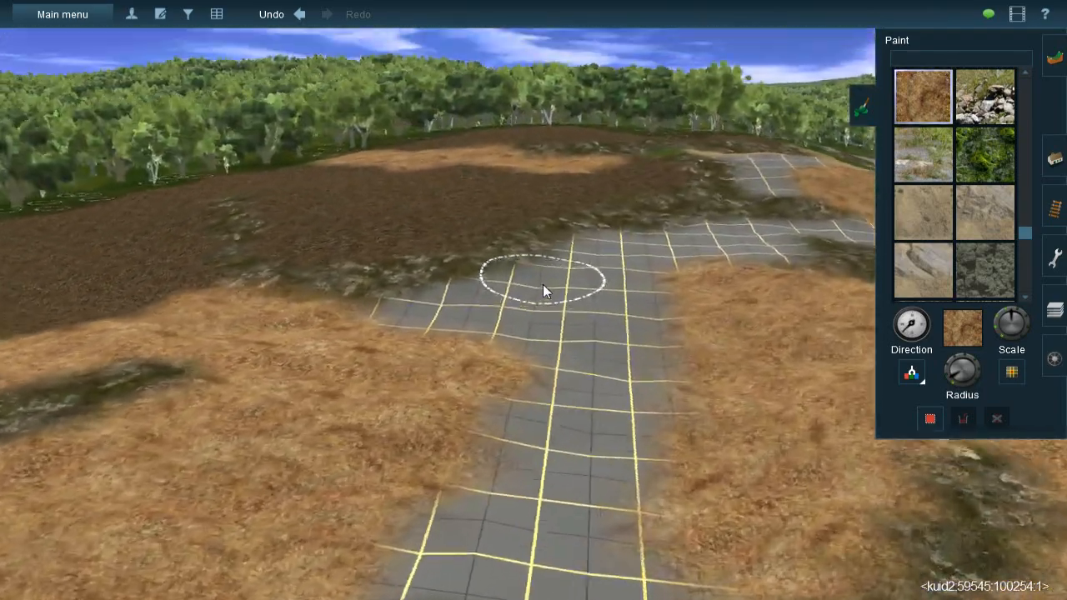
Paint reddish-brown dirt over the bare grid between the existing dirt and the rocky edge of the forest floor
{"action": "key", "text": "Up"}
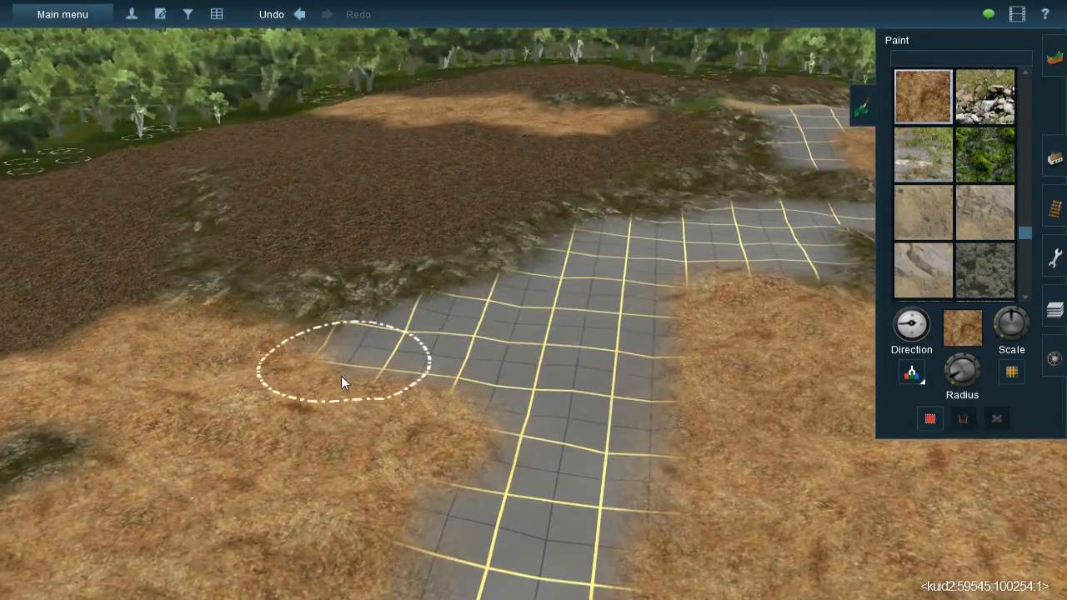
{"action": "key", "text": "bracketleft"}
{"action": "mouse_move", "coordinate": [340, 375]}
{"action": "left_mouse_down"}
{"action": "mouse_move", "coordinate": [364, 360]}
{"action": "mouse_move", "coordinate": [342, 355]}
{"action": "mouse_move", "coordinate": [558, 289]}
{"action": "mouse_move", "coordinate": [427, 395]}
{"action": "left_mouse_up"}
{"action": "key", "text": "bracketleft"}
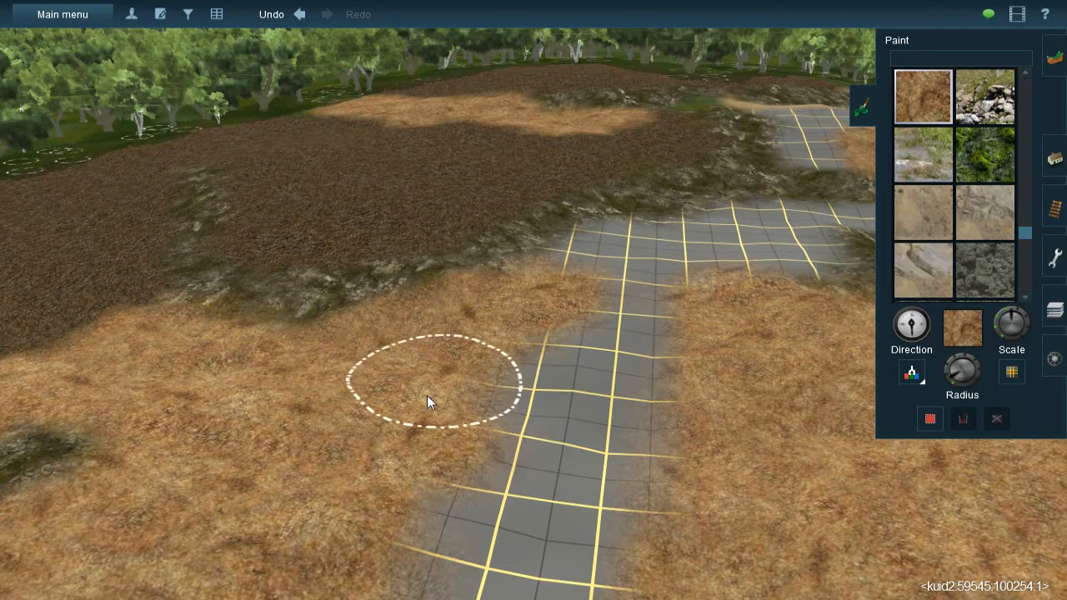
Adjust the brush radius and paint dirt over the bare grid between the rocky patches down to the sandy road
{"action": "key", "text": "Right"}
{"action": "key", "text": "Right"}
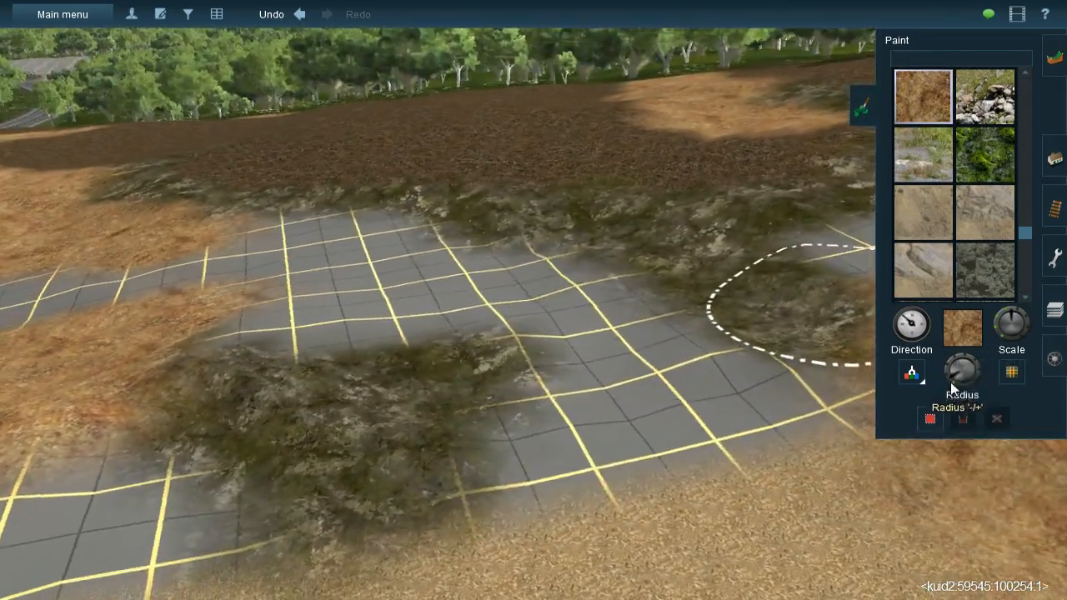
{"action": "left_click_drag", "start_coordinate": [949, 380], "coordinate": [950, 383]}
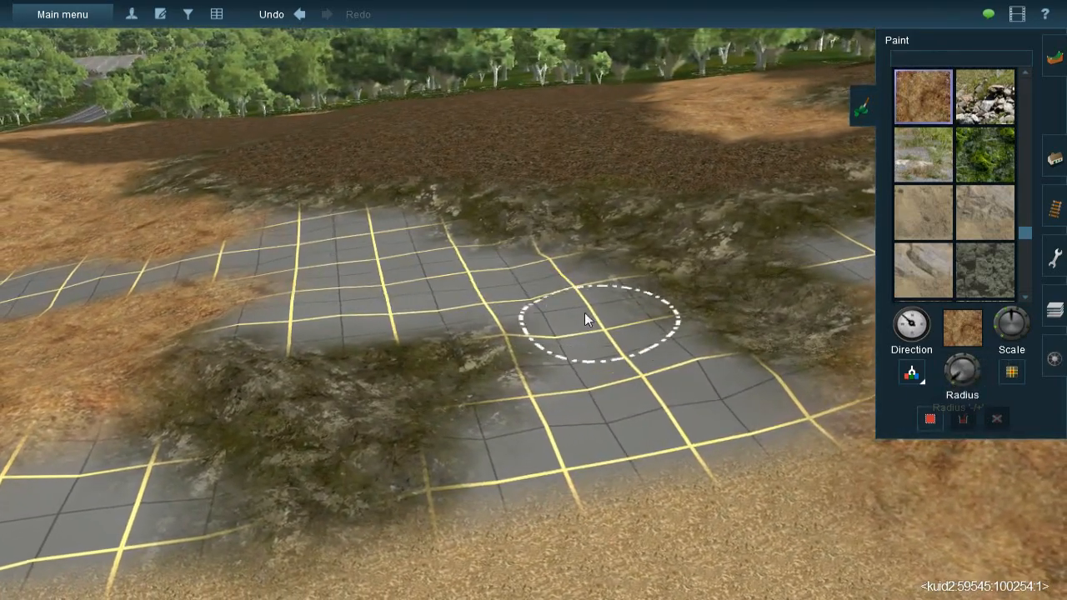
{"action": "key", "text": "bracketright"}
{"action": "mouse_move", "coordinate": [568, 311]}
{"action": "left_mouse_down"}
{"action": "mouse_move", "coordinate": [526, 261]}
{"action": "mouse_move", "coordinate": [534, 267]}
{"action": "mouse_move", "coordinate": [479, 258]}
{"action": "mouse_move", "coordinate": [505, 301]}
{"action": "mouse_move", "coordinate": [561, 336]}
{"action": "left_mouse_up"}
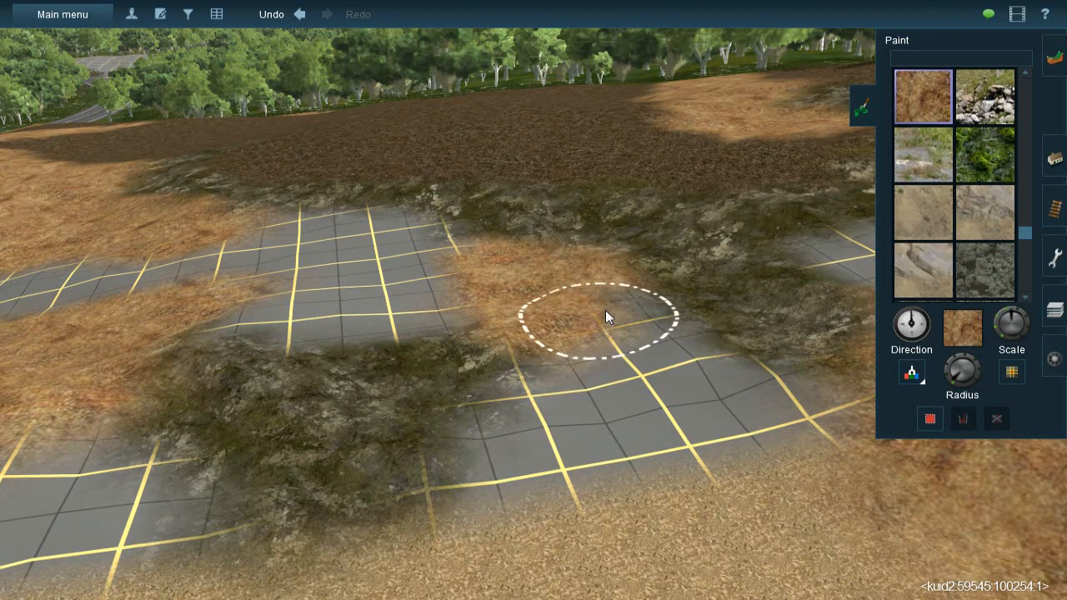
{"action": "mouse_move", "coordinate": [693, 390]}
{"action": "left_mouse_down"}
{"action": "mouse_move", "coordinate": [789, 429]}
{"action": "mouse_move", "coordinate": [750, 439]}
{"action": "mouse_move", "coordinate": [785, 418]}
{"action": "mouse_move", "coordinate": [581, 452]}
{"action": "mouse_move", "coordinate": [585, 415]}
{"action": "mouse_move", "coordinate": [540, 382]}
{"action": "mouse_move", "coordinate": [522, 446]}
{"action": "mouse_move", "coordinate": [487, 499]}
{"action": "mouse_move", "coordinate": [502, 478]}
{"action": "left_mouse_up"}
{"action": "right_click", "coordinate": [506, 459]}
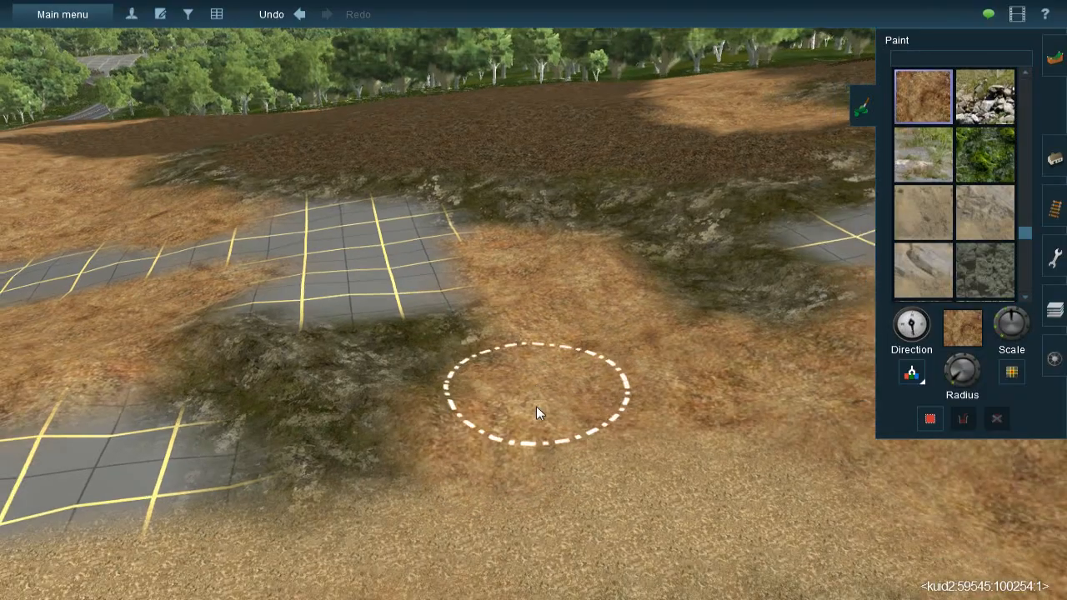
Adjust the brush radius and blend dirt over the end of the sandy road beside the rocky patch
{"action": "key", "text": "Right"}
{"action": "key", "text": "Down"}
{"action": "right_click", "coordinate": [537, 248]}
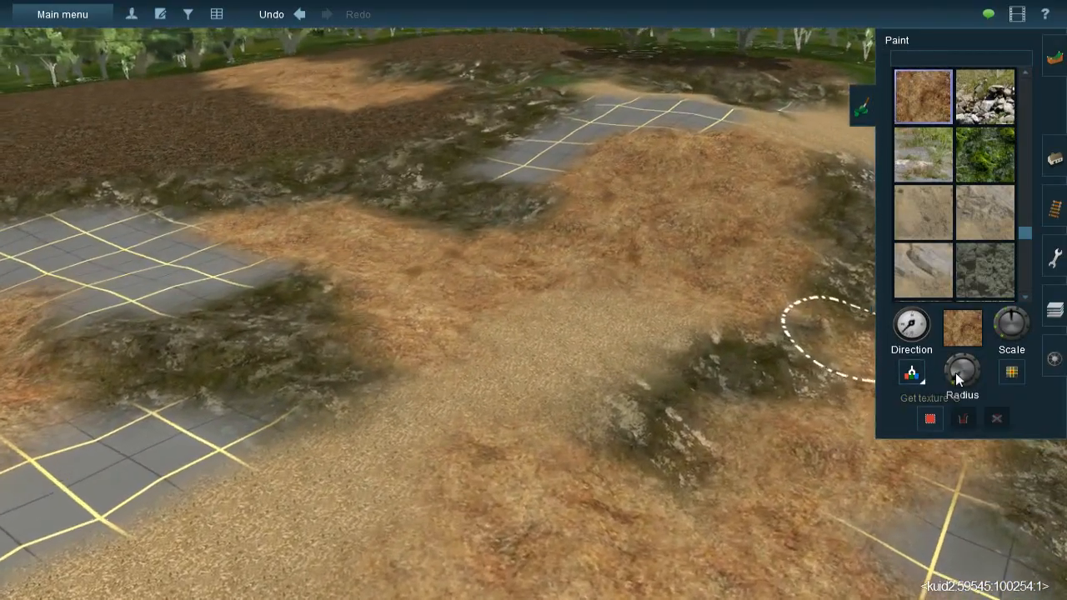
{"action": "left_click_drag", "start_coordinate": [955, 373], "coordinate": [945, 381]}
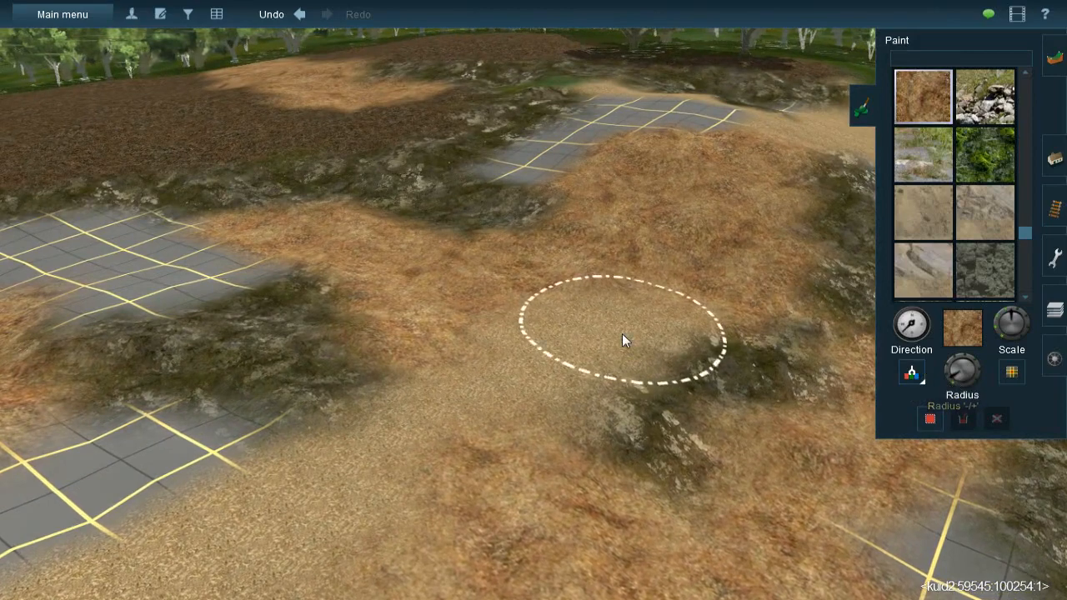
{"action": "key", "text": "bracketright"}
{"action": "mouse_move", "coordinate": [625, 302]}
{"action": "left_mouse_down"}
{"action": "mouse_move", "coordinate": [526, 364]}
{"action": "mouse_move", "coordinate": [531, 333]}
{"action": "mouse_move", "coordinate": [486, 389]}
{"action": "mouse_move", "coordinate": [483, 369]}
{"action": "mouse_move", "coordinate": [542, 364]}
{"action": "mouse_move", "coordinate": [605, 289]}
{"action": "left_mouse_up"}
{"action": "key", "text": "bracketright"}
Pick up the forest-floor texture and fill the bare grid between the rocky edge, the dirt and the rocky patch
{"action": "right_click", "coordinate": [364, 339]}
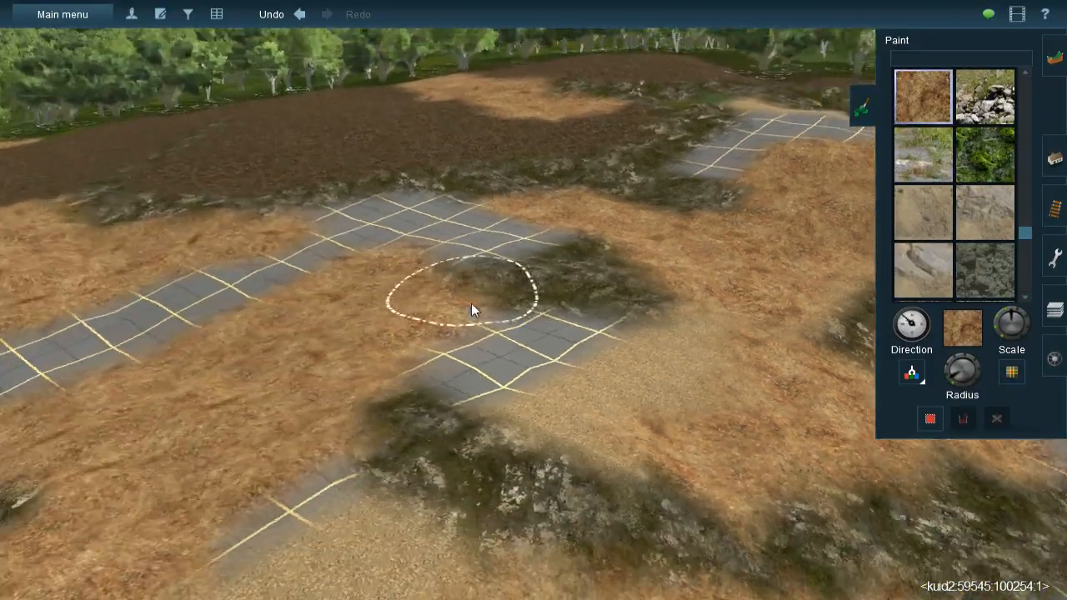
{"action": "key", "text": "Down"}
{"action": "key", "text": "Right"}
{"action": "right_click", "coordinate": [416, 263]}
{"action": "key", "text": "Left"}
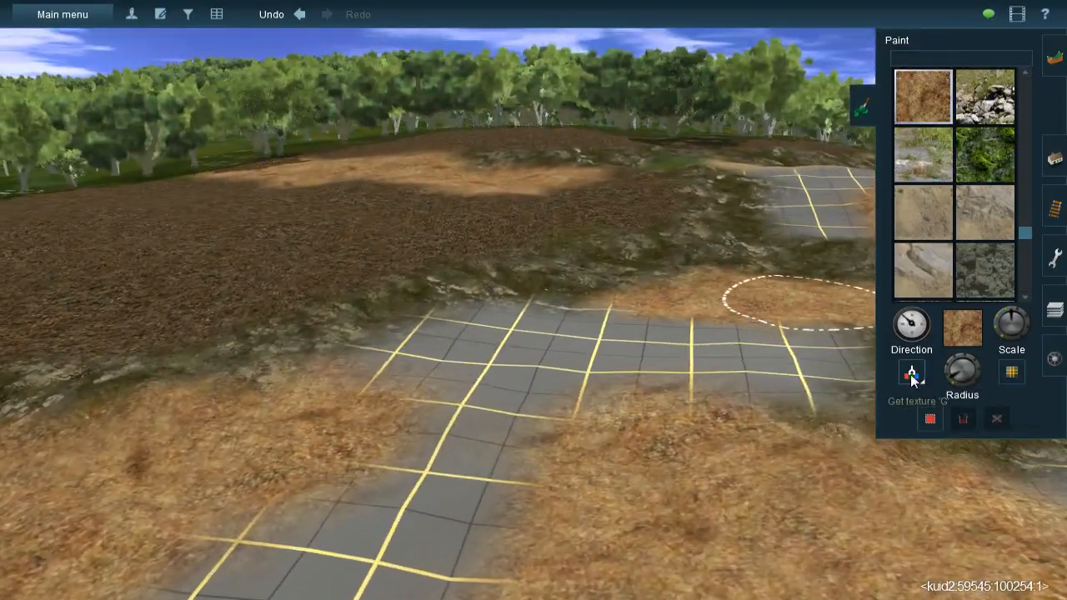
{"action": "left_click", "coordinate": [910, 375]}
{"action": "left_click", "coordinate": [410, 248]}
{"action": "right_click", "coordinate": [578, 357]}
{"action": "key", "text": "Up"}
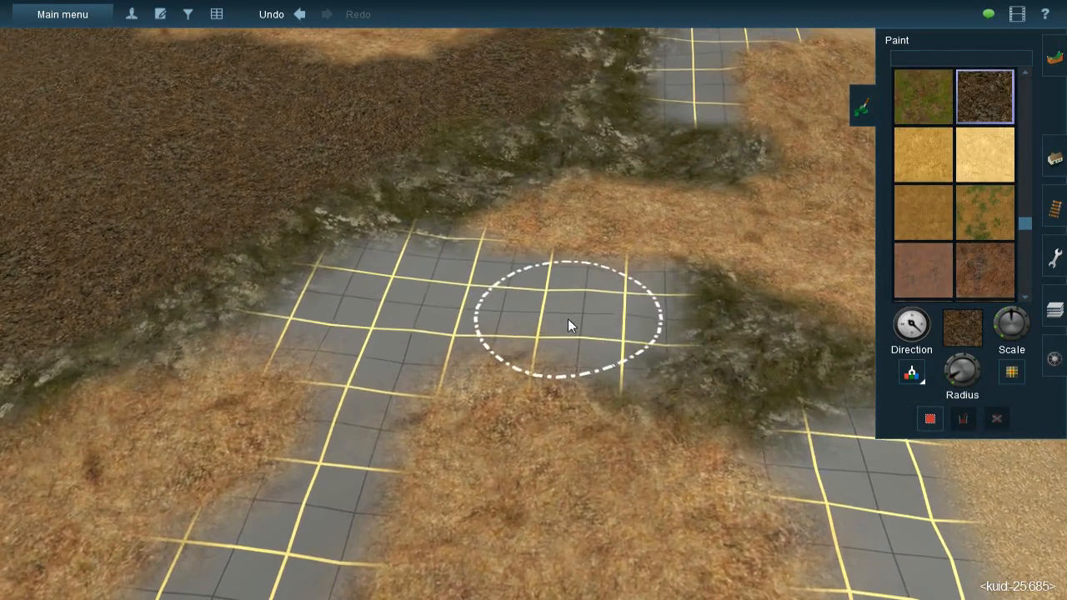
{"action": "key", "text": "bracketright"}
{"action": "mouse_move", "coordinate": [587, 311]}
{"action": "left_mouse_down"}
{"action": "mouse_move", "coordinate": [607, 284]}
{"action": "mouse_move", "coordinate": [609, 301]}
{"action": "mouse_move", "coordinate": [572, 325]}
{"action": "mouse_move", "coordinate": [595, 336]}
{"action": "mouse_move", "coordinate": [622, 314]}
{"action": "mouse_move", "coordinate": [542, 294]}
{"action": "left_mouse_up"}
{"action": "mouse_move", "coordinate": [473, 272]}
{"action": "left_mouse_down"}
{"action": "mouse_move", "coordinate": [379, 285]}
{"action": "mouse_move", "coordinate": [324, 325]}
{"action": "mouse_move", "coordinate": [395, 336]}
{"action": "mouse_move", "coordinate": [390, 350]}
{"action": "mouse_move", "coordinate": [481, 303]}
{"action": "left_mouse_up"}
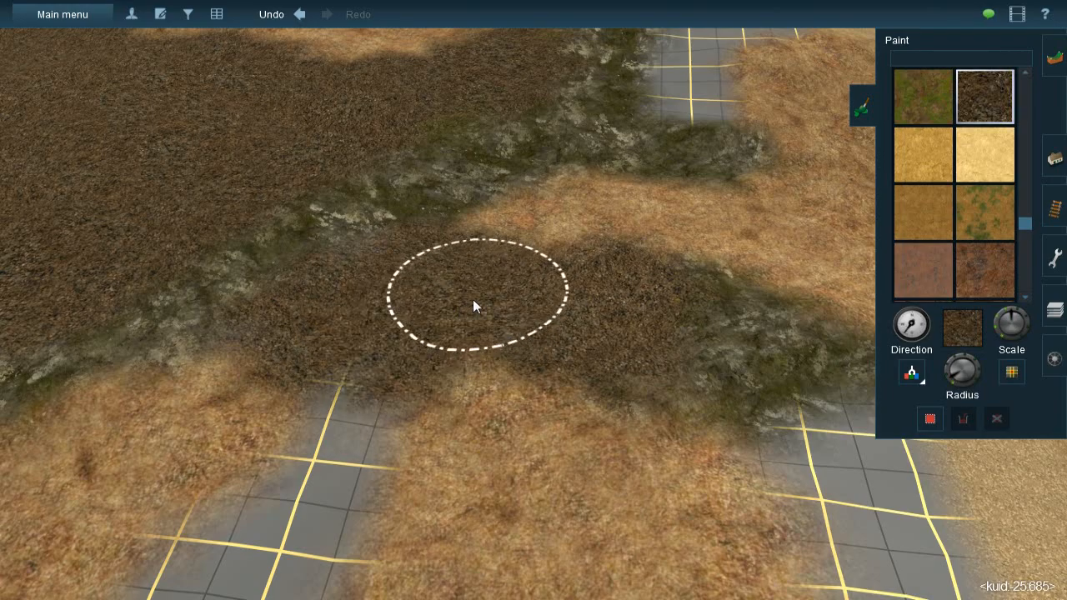
Paint forest floor down the long bare grid corridor between the two dirt areas, past the rocky patches at its end
{"action": "scroll", "coordinate": [574, 442], "scroll_direction": "down", "scroll_amount": 6}
{"action": "key", "text": "Down"}
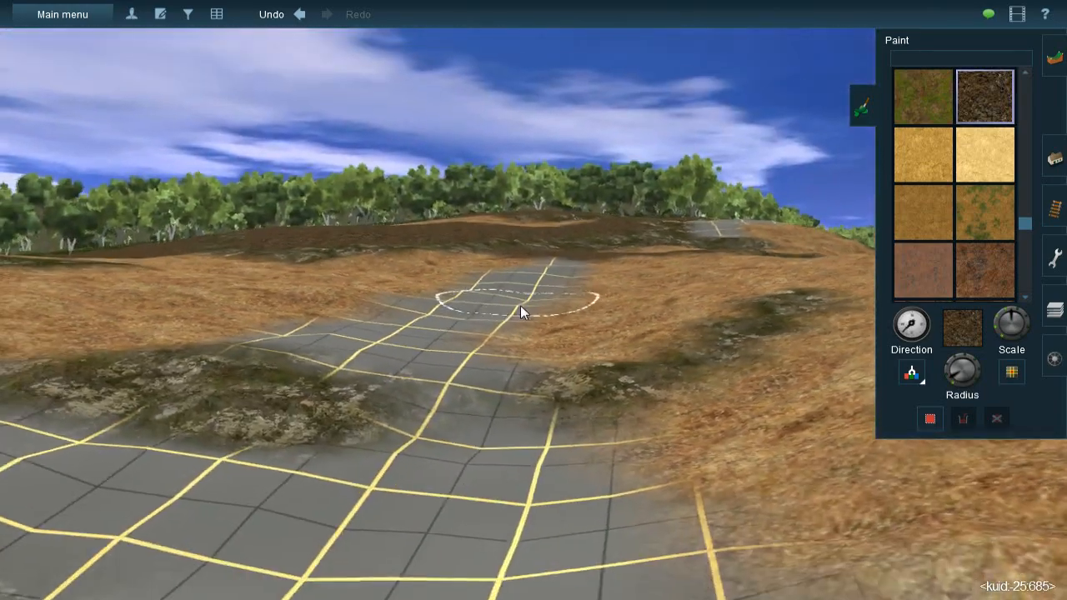
{"action": "key", "text": "Up"}
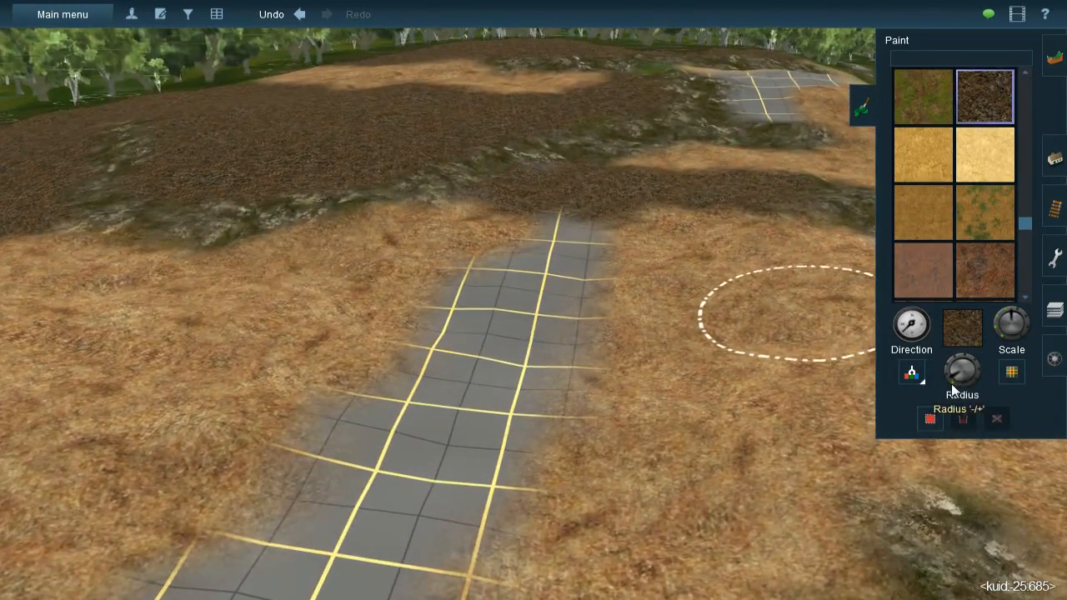
{"action": "mouse_move", "coordinate": [564, 231]}
{"action": "left_mouse_down"}
{"action": "mouse_move", "coordinate": [569, 224]}
{"action": "mouse_move", "coordinate": [559, 271]}
{"action": "mouse_move", "coordinate": [552, 262]}
{"action": "mouse_move", "coordinate": [515, 298]}
{"action": "mouse_move", "coordinate": [487, 284]}
{"action": "mouse_move", "coordinate": [459, 340]}
{"action": "mouse_move", "coordinate": [494, 342]}
{"action": "mouse_move", "coordinate": [558, 298]}
{"action": "mouse_move", "coordinate": [542, 352]}
{"action": "mouse_move", "coordinate": [485, 399]}
{"action": "mouse_move", "coordinate": [382, 429]}
{"action": "mouse_move", "coordinate": [448, 363]}
{"action": "mouse_move", "coordinate": [394, 429]}
{"action": "mouse_move", "coordinate": [438, 411]}
{"action": "left_mouse_up"}
{"action": "right_click", "coordinate": [438, 411]}
{"action": "mouse_move", "coordinate": [561, 317]}
{"action": "left_mouse_down"}
{"action": "mouse_move", "coordinate": [614, 266]}
{"action": "mouse_move", "coordinate": [543, 322]}
{"action": "mouse_move", "coordinate": [475, 321]}
{"action": "mouse_move", "coordinate": [392, 375]}
{"action": "mouse_move", "coordinate": [392, 364]}
{"action": "mouse_move", "coordinate": [378, 385]}
{"action": "mouse_move", "coordinate": [466, 396]}
{"action": "mouse_move", "coordinate": [464, 387]}
{"action": "mouse_move", "coordinate": [526, 372]}
{"action": "mouse_move", "coordinate": [567, 415]}
{"action": "mouse_move", "coordinate": [553, 374]}
{"action": "mouse_move", "coordinate": [535, 520]}
{"action": "mouse_move", "coordinate": [549, 522]}
{"action": "left_mouse_up"}
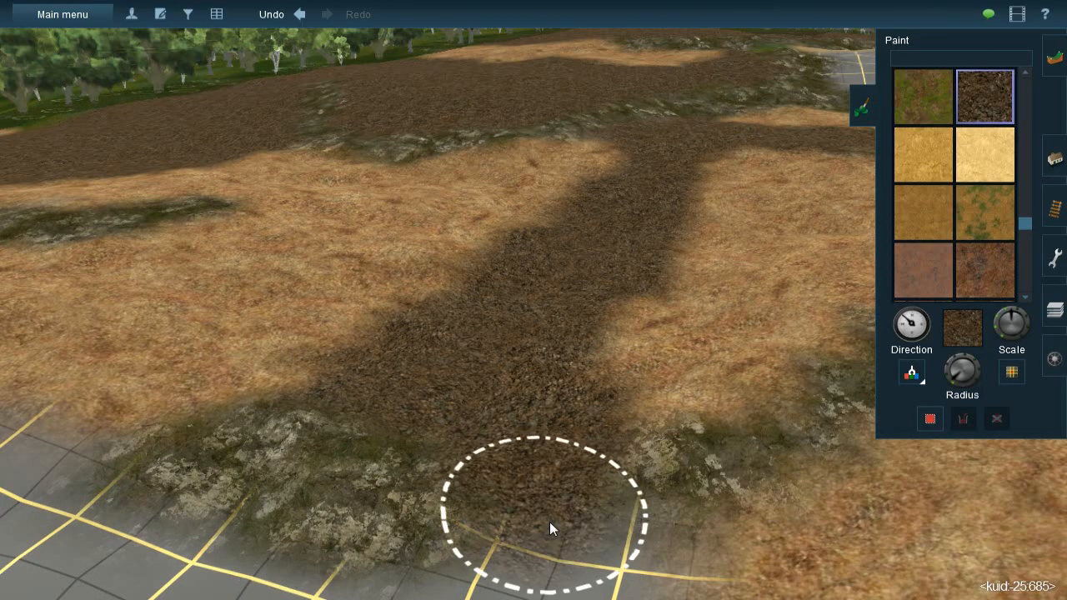
{"action": "right_click", "coordinate": [551, 519]}
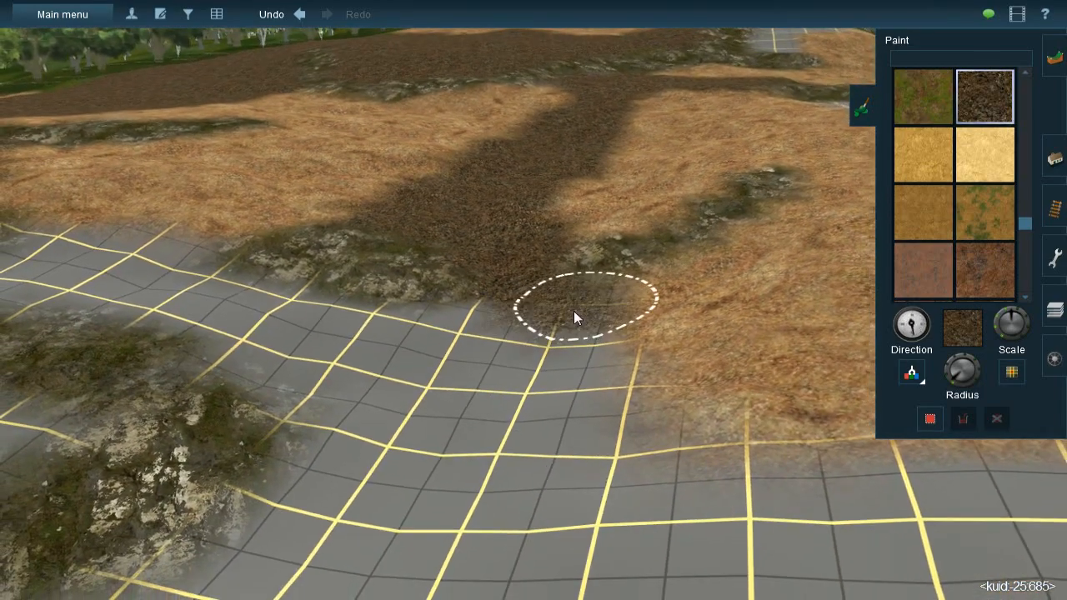
{"action": "mouse_move", "coordinate": [586, 305]}
{"action": "left_mouse_down"}
{"action": "mouse_move", "coordinate": [522, 332]}
{"action": "mouse_move", "coordinate": [467, 332]}
{"action": "left_mouse_up"}
Pick up the reddish-brown dirt texture and fill the bare grid between the rocky patches beside the forest-floor strip
{"action": "key", "text": "Left"}
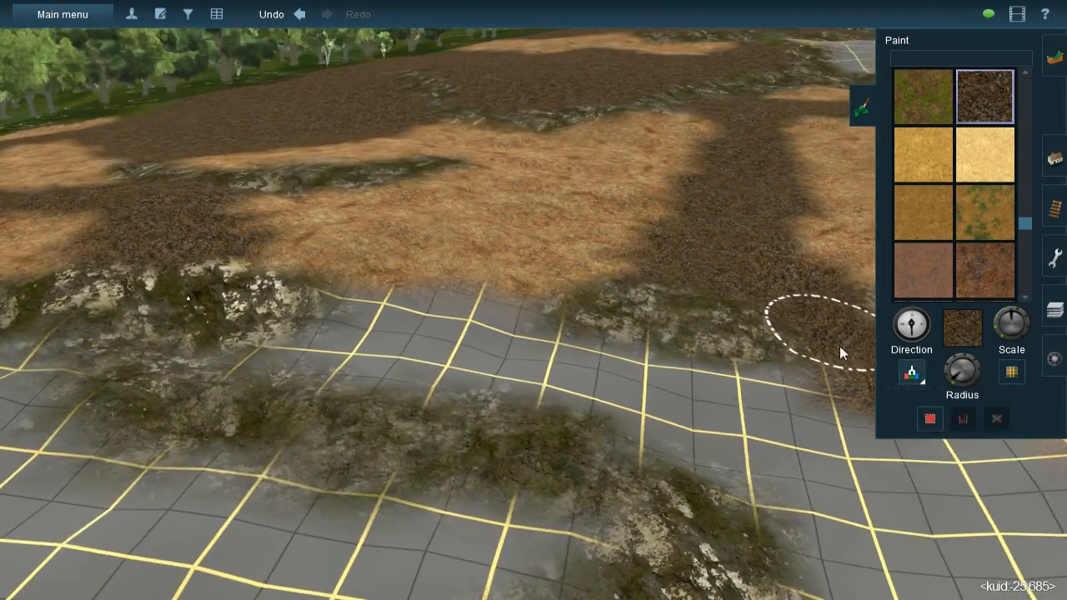
{"action": "left_click", "coordinate": [908, 369]}
{"action": "left_click", "coordinate": [498, 246]}
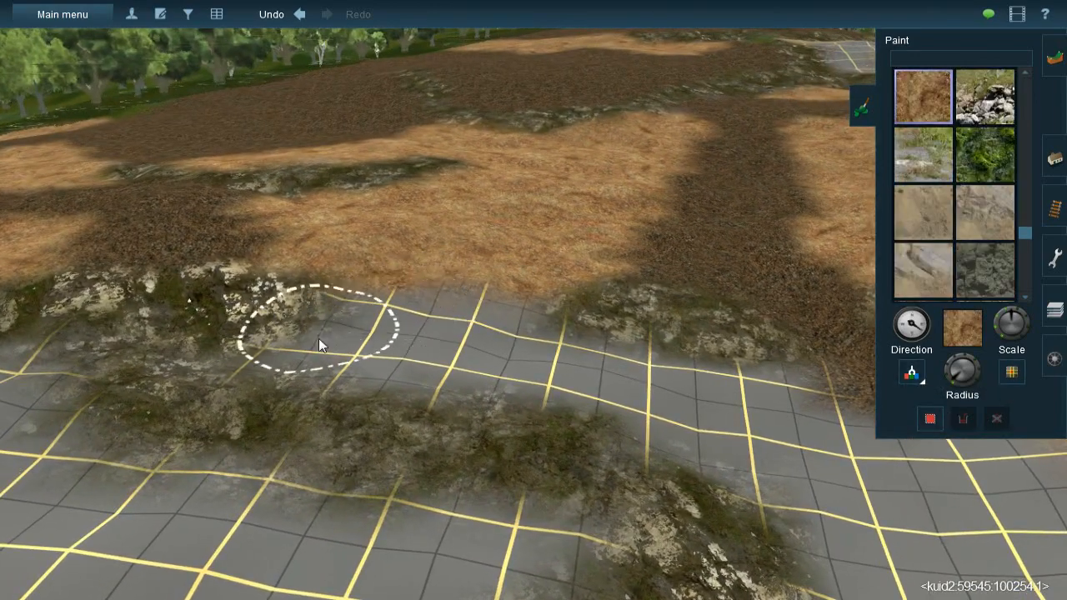
{"action": "mouse_move", "coordinate": [308, 353]}
{"action": "left_mouse_down"}
{"action": "mouse_move", "coordinate": [291, 356]}
{"action": "mouse_move", "coordinate": [382, 328]}
{"action": "mouse_move", "coordinate": [396, 308]}
{"action": "mouse_move", "coordinate": [384, 293]}
{"action": "mouse_move", "coordinate": [386, 336]}
{"action": "mouse_move", "coordinate": [374, 362]}
{"action": "mouse_move", "coordinate": [409, 365]}
{"action": "mouse_move", "coordinate": [504, 301]}
{"action": "mouse_move", "coordinate": [529, 355]}
{"action": "mouse_move", "coordinate": [560, 373]}
{"action": "mouse_move", "coordinate": [530, 366]}
{"action": "mouse_move", "coordinate": [634, 386]}
{"action": "mouse_move", "coordinate": [655, 374]}
{"action": "mouse_move", "coordinate": [612, 372]}
{"action": "mouse_move", "coordinate": [734, 402]}
{"action": "mouse_move", "coordinate": [768, 445]}
{"action": "mouse_move", "coordinate": [774, 482]}
{"action": "mouse_move", "coordinate": [654, 426]}
{"action": "left_mouse_up"}
{"action": "mouse_move", "coordinate": [654, 425]}
{"action": "right_mouse_down"}
{"action": "mouse_move", "coordinate": [546, 325]}
{"action": "mouse_move", "coordinate": [597, 260]}
{"action": "mouse_move", "coordinate": [558, 350]}
{"action": "mouse_move", "coordinate": [539, 317]}
{"action": "mouse_move", "coordinate": [552, 293]}
{"action": "mouse_move", "coordinate": [845, 359]}
{"action": "mouse_move", "coordinate": [529, 279]}
{"action": "right_mouse_up"}
Pick up the forest-floor texture again and extend the strip downhill into the bare grid beside the rocky patch
{"action": "left_click", "coordinate": [529, 279], "text": "ctrl"}
{"action": "mouse_move", "coordinate": [529, 279]}
{"action": "left_mouse_down"}
{"action": "mouse_move", "coordinate": [467, 284]}
{"action": "mouse_move", "coordinate": [505, 306]}
{"action": "mouse_move", "coordinate": [561, 282]}
{"action": "mouse_move", "coordinate": [554, 310]}
{"action": "mouse_move", "coordinate": [493, 354]}
{"action": "mouse_move", "coordinate": [493, 309]}
{"action": "mouse_move", "coordinate": [483, 373]}
{"action": "mouse_move", "coordinate": [479, 348]}
{"action": "mouse_move", "coordinate": [456, 398]}
{"action": "mouse_move", "coordinate": [507, 395]}
{"action": "mouse_move", "coordinate": [531, 335]}
{"action": "mouse_move", "coordinate": [526, 408]}
{"action": "mouse_move", "coordinate": [515, 416]}
{"action": "left_mouse_up"}
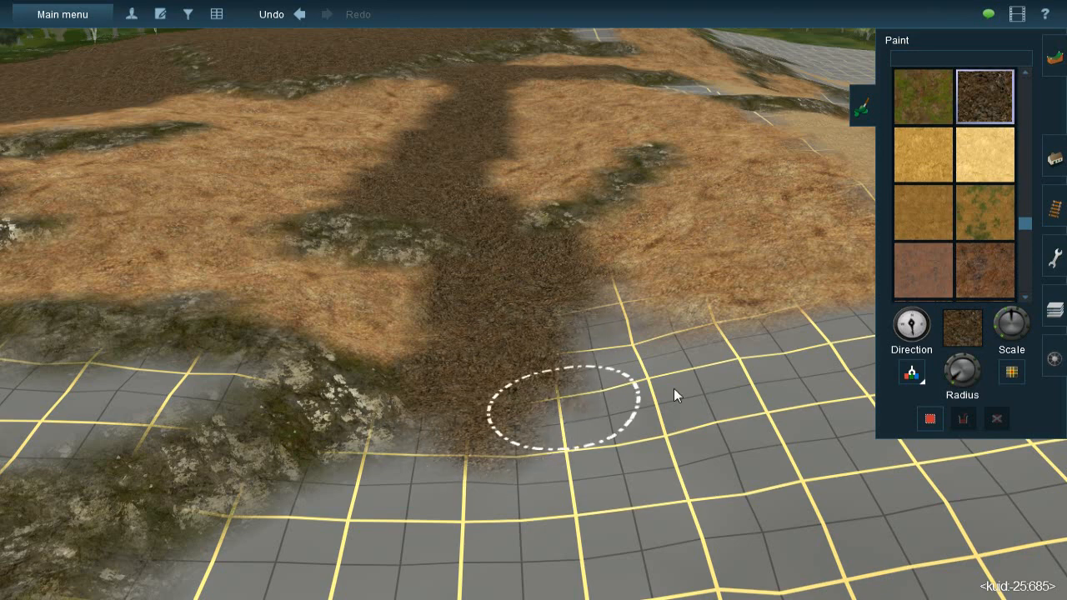
{"action": "left_click_drag", "start_coordinate": [945, 381], "coordinate": [949, 379]}
{"action": "mouse_move", "coordinate": [466, 475]}
{"action": "left_mouse_down"}
{"action": "mouse_move", "coordinate": [470, 458]}
{"action": "mouse_move", "coordinate": [418, 493]}
{"action": "mouse_move", "coordinate": [428, 465]}
{"action": "mouse_move", "coordinate": [421, 473]}
{"action": "mouse_move", "coordinate": [488, 441]}
{"action": "mouse_move", "coordinate": [502, 369]}
{"action": "left_mouse_up"}
Adjust the brush radius and spread forest floor over the bare grid and the sandy stretch below the rocky patch
{"action": "scroll", "coordinate": [492, 384], "scroll_direction": "down", "scroll_amount": 5}
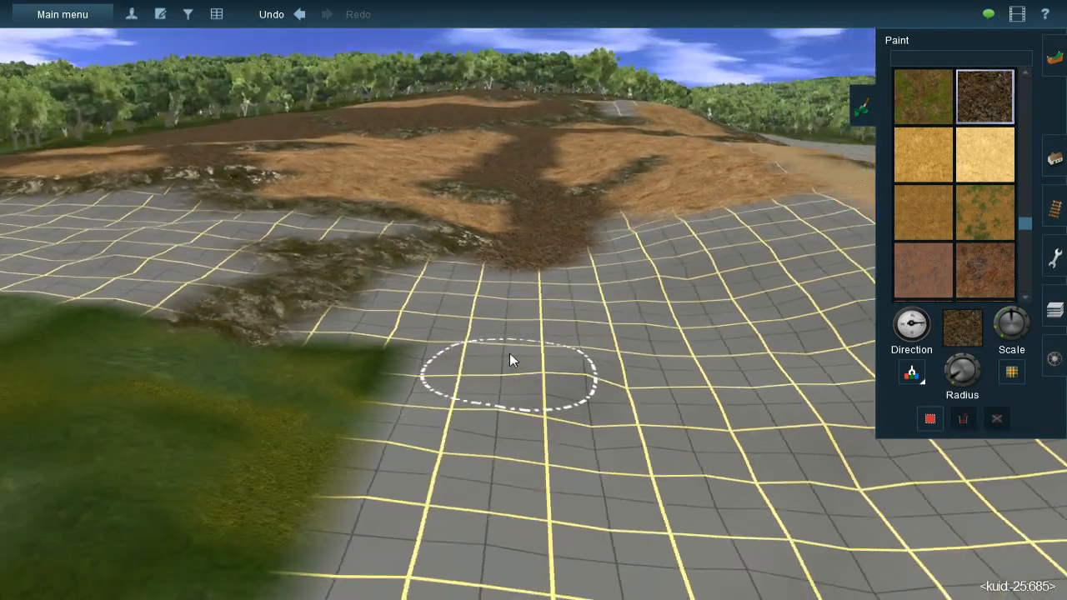
{"action": "key", "text": "Left"}
{"action": "key", "text": "Down"}
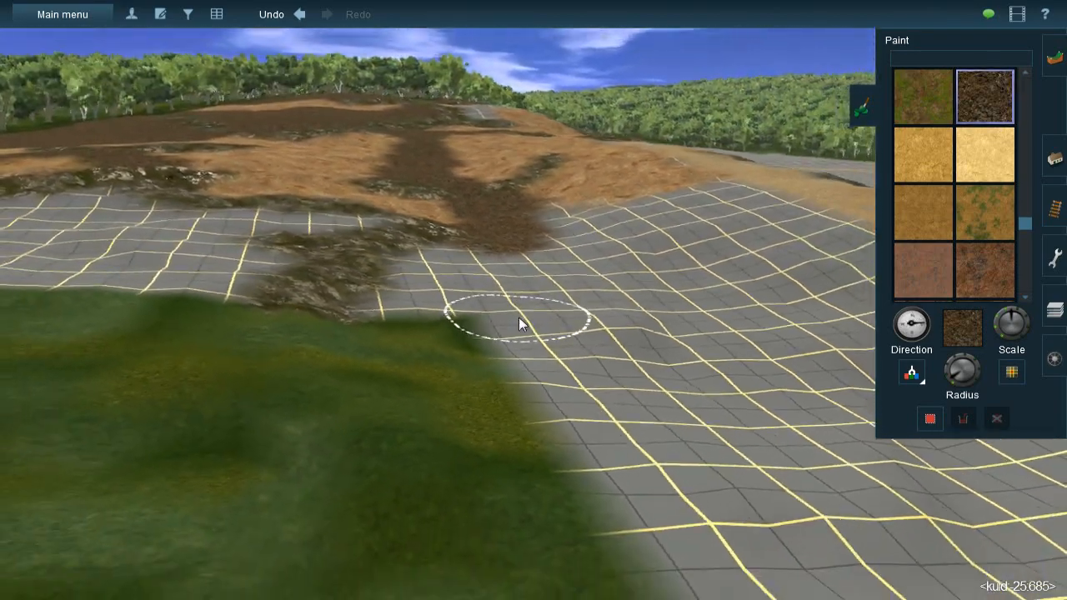
{"action": "key", "text": "Right"}
{"action": "key", "text": "Up"}
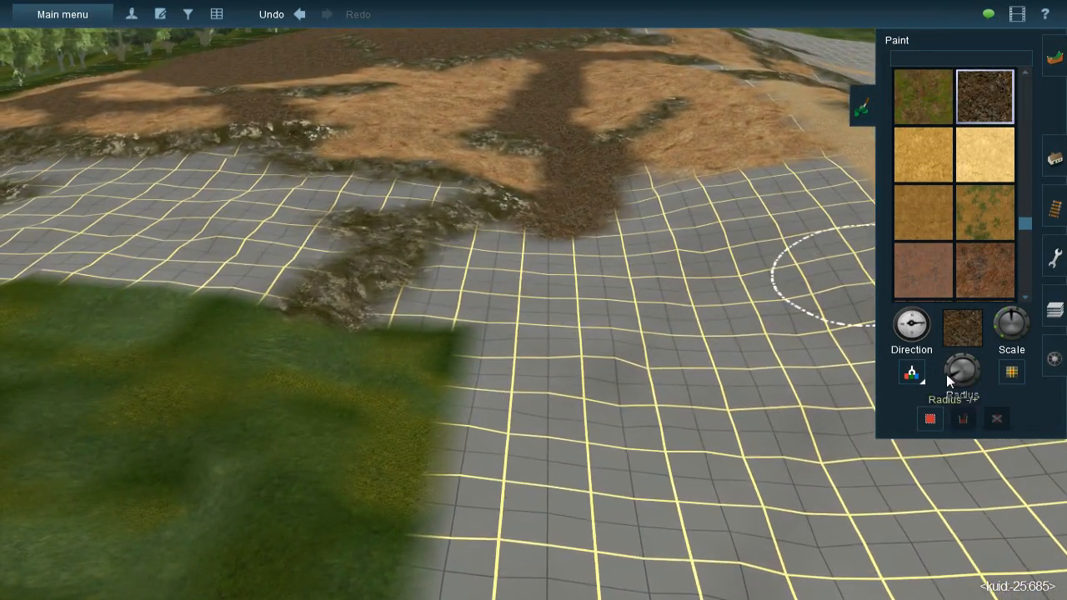
{"action": "mouse_move", "coordinate": [538, 247]}
{"action": "left_mouse_down"}
{"action": "mouse_move", "coordinate": [501, 264]}
{"action": "mouse_move", "coordinate": [458, 333]}
{"action": "mouse_move", "coordinate": [461, 311]}
{"action": "mouse_move", "coordinate": [461, 328]}
{"action": "mouse_move", "coordinate": [488, 331]}
{"action": "mouse_move", "coordinate": [542, 293]}
{"action": "mouse_move", "coordinate": [593, 205]}
{"action": "mouse_move", "coordinate": [591, 221]}
{"action": "left_mouse_up"}
{"action": "mouse_move", "coordinate": [591, 221]}
{"action": "right_mouse_down"}
{"action": "mouse_move", "coordinate": [650, 262]}
{"action": "mouse_move", "coordinate": [575, 250]}
{"action": "mouse_move", "coordinate": [582, 290]}
{"action": "mouse_move", "coordinate": [535, 325]}
{"action": "mouse_move", "coordinate": [516, 323]}
{"action": "right_mouse_up"}
{"action": "mouse_move", "coordinate": [516, 322]}
{"action": "left_mouse_down"}
{"action": "mouse_move", "coordinate": [645, 387]}
{"action": "mouse_move", "coordinate": [638, 376]}
{"action": "mouse_move", "coordinate": [681, 361]}
{"action": "mouse_move", "coordinate": [675, 371]}
{"action": "mouse_move", "coordinate": [676, 300]}
{"action": "mouse_move", "coordinate": [670, 294]}
{"action": "mouse_move", "coordinate": [682, 316]}
{"action": "mouse_move", "coordinate": [674, 300]}
{"action": "mouse_move", "coordinate": [566, 285]}
{"action": "mouse_move", "coordinate": [632, 288]}
{"action": "mouse_move", "coordinate": [652, 281]}
{"action": "mouse_move", "coordinate": [650, 262]}
{"action": "left_mouse_up"}
{"action": "mouse_move", "coordinate": [600, 230]}
{"action": "left_mouse_down"}
{"action": "mouse_move", "coordinate": [582, 231]}
{"action": "mouse_move", "coordinate": [617, 232]}
{"action": "mouse_move", "coordinate": [590, 241]}
{"action": "mouse_move", "coordinate": [632, 241]}
{"action": "mouse_move", "coordinate": [652, 266]}
{"action": "left_mouse_up"}
{"action": "key", "text": "bracketleft"}
{"action": "right_click", "coordinate": [651, 266]}
{"action": "mouse_move", "coordinate": [613, 264]}
{"action": "right_mouse_down"}
{"action": "mouse_move", "coordinate": [464, 269]}
{"action": "mouse_move", "coordinate": [523, 270]}
{"action": "mouse_move", "coordinate": [497, 331]}
{"action": "mouse_move", "coordinate": [584, 320]}
{"action": "right_mouse_up"}
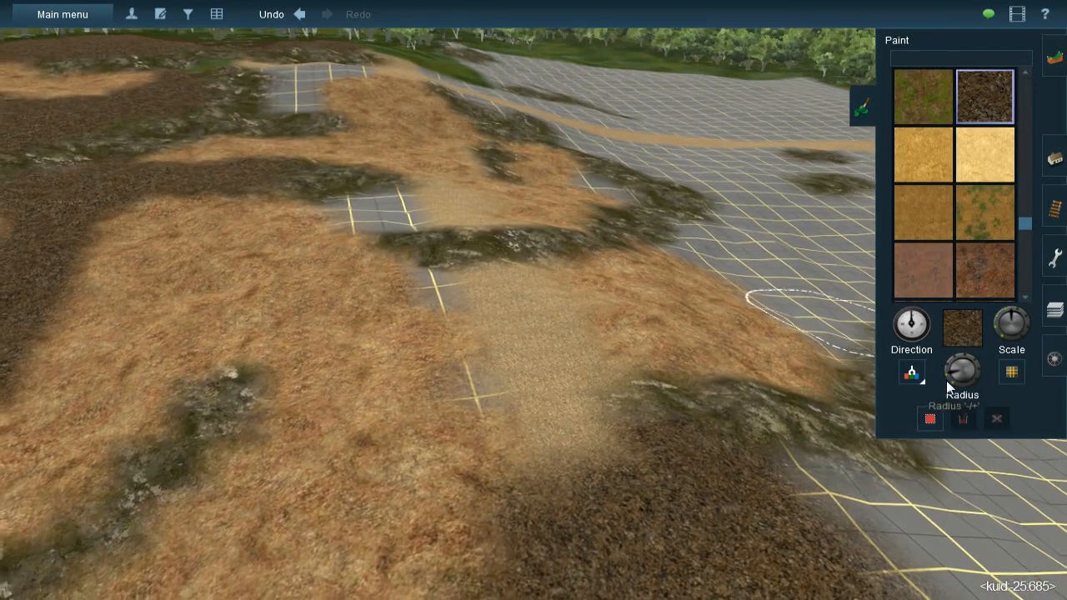
Cover the remaining sandy stretch and the small bare grid between the rocky patches with forest floor
{"action": "mouse_move", "coordinate": [495, 288]}
{"action": "left_mouse_down"}
{"action": "mouse_move", "coordinate": [477, 281]}
{"action": "mouse_move", "coordinate": [504, 291]}
{"action": "mouse_move", "coordinate": [461, 282]}
{"action": "mouse_move", "coordinate": [545, 280]}
{"action": "mouse_move", "coordinate": [556, 321]}
{"action": "mouse_move", "coordinate": [528, 362]}
{"action": "mouse_move", "coordinate": [572, 437]}
{"action": "mouse_move", "coordinate": [545, 376]}
{"action": "mouse_move", "coordinate": [485, 345]}
{"action": "left_mouse_up"}
{"action": "scroll", "coordinate": [486, 344], "scroll_direction": "up", "scroll_amount": 5}
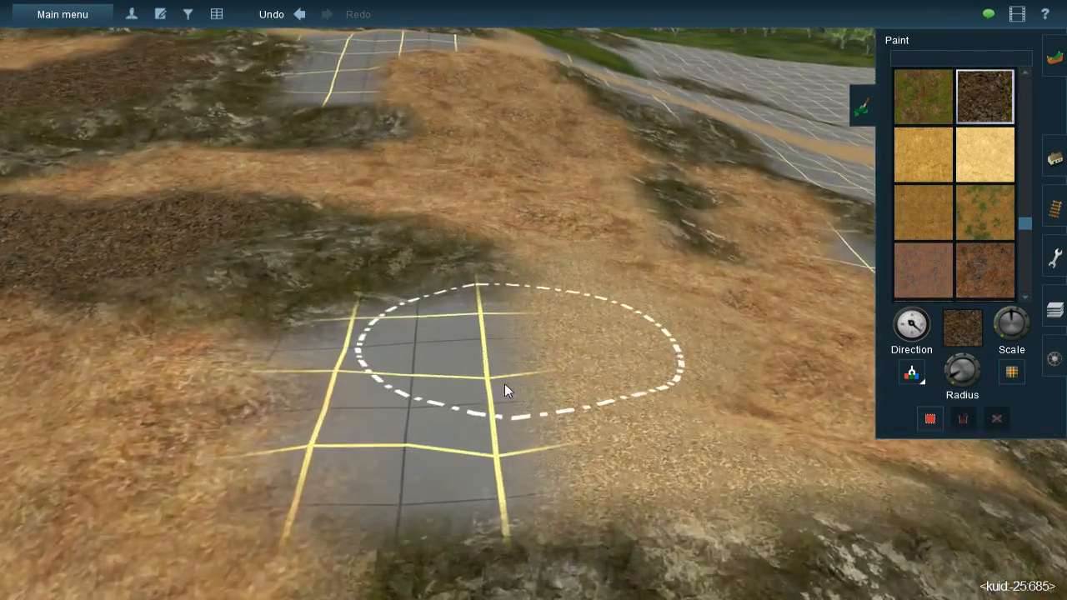
{"action": "key", "text": "bracketleft"}
{"action": "mouse_move", "coordinate": [520, 387]}
{"action": "left_mouse_down"}
{"action": "mouse_move", "coordinate": [632, 368]}
{"action": "mouse_move", "coordinate": [611, 346]}
{"action": "mouse_move", "coordinate": [555, 386]}
{"action": "mouse_move", "coordinate": [464, 400]}
{"action": "mouse_move", "coordinate": [459, 375]}
{"action": "mouse_move", "coordinate": [380, 399]}
{"action": "mouse_move", "coordinate": [393, 445]}
{"action": "mouse_move", "coordinate": [502, 428]}
{"action": "left_mouse_up"}
{"action": "scroll", "coordinate": [586, 335], "scroll_direction": "down", "scroll_amount": 3}
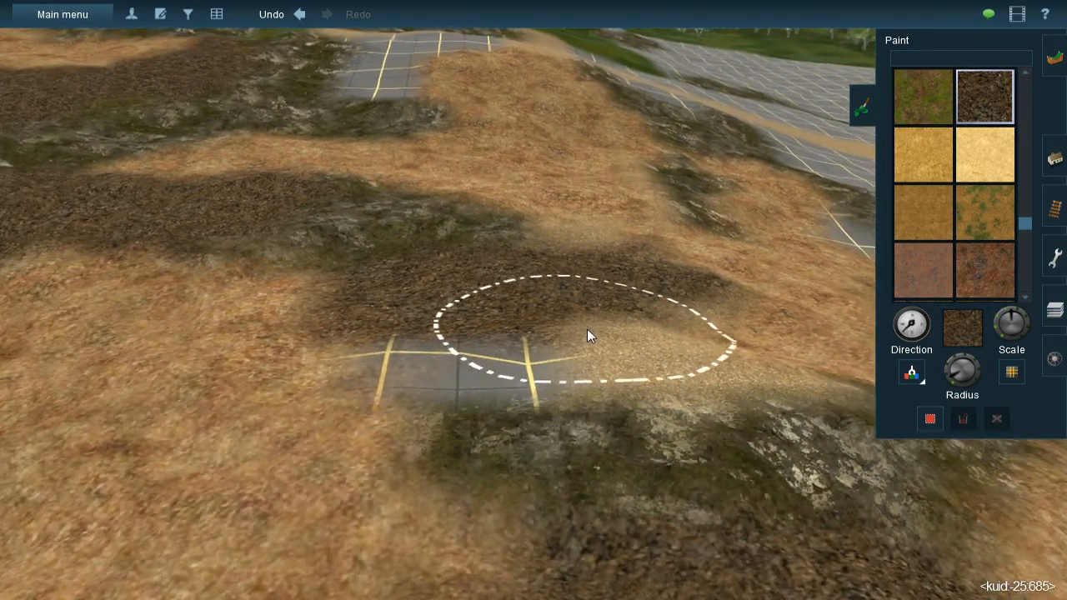
{"action": "mouse_move", "coordinate": [587, 335]}
{"action": "left_mouse_down"}
{"action": "mouse_move", "coordinate": [680, 320]}
{"action": "mouse_move", "coordinate": [469, 337]}
{"action": "mouse_move", "coordinate": [455, 320]}
{"action": "left_mouse_up"}
{"action": "scroll", "coordinate": [534, 338], "scroll_direction": "down", "scroll_amount": 3}
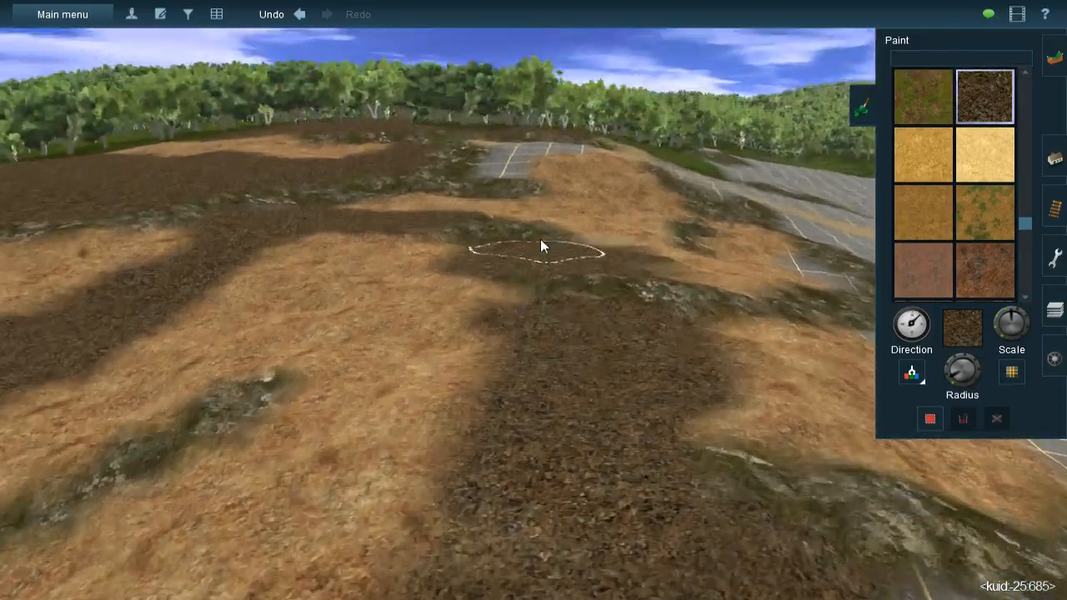
Paint forest floor over the bare grid and sandy edge beside the small green patch near the trees
{"action": "scroll", "coordinate": [540, 239], "scroll_direction": "up", "scroll_amount": 5}
{"action": "key", "text": "Down"}
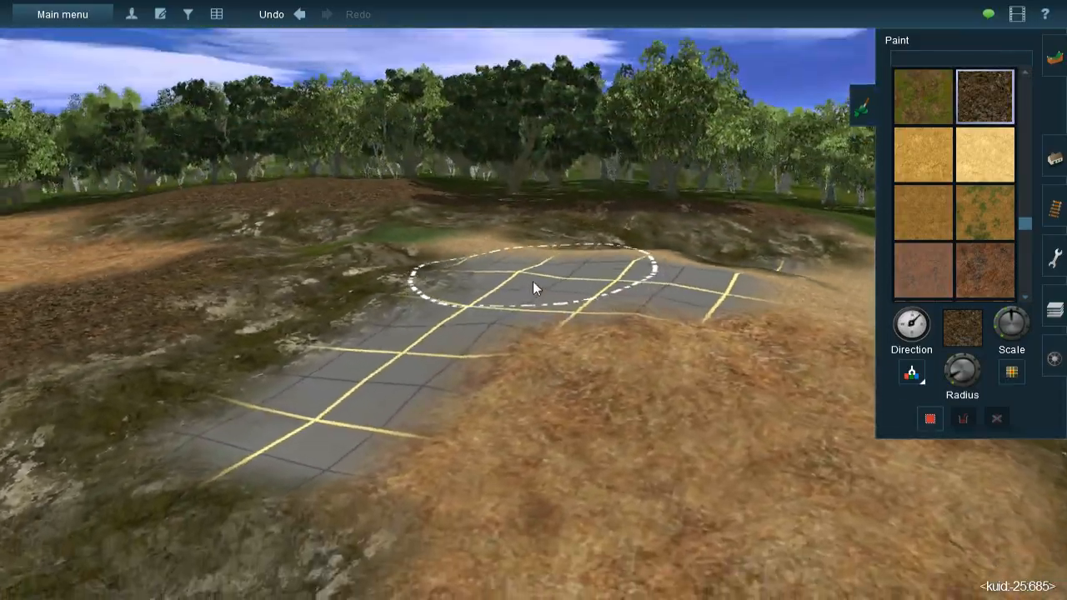
{"action": "key", "text": "Left"}
{"action": "key", "text": "Up"}
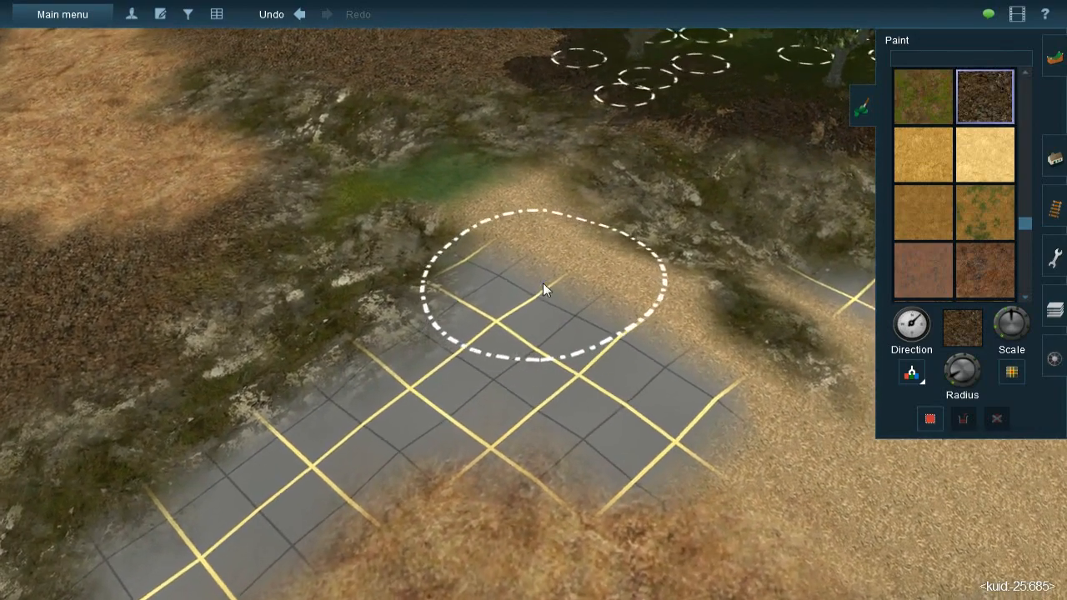
{"action": "mouse_move", "coordinate": [535, 257]}
{"action": "left_mouse_down"}
{"action": "mouse_move", "coordinate": [552, 280]}
{"action": "mouse_move", "coordinate": [545, 292]}
{"action": "mouse_move", "coordinate": [608, 312]}
{"action": "left_mouse_up"}
{"action": "mouse_move", "coordinate": [616, 359]}
{"action": "left_mouse_down"}
{"action": "mouse_move", "coordinate": [638, 408]}
{"action": "mouse_move", "coordinate": [571, 415]}
{"action": "mouse_move", "coordinate": [459, 384]}
{"action": "mouse_move", "coordinate": [545, 325]}
{"action": "left_mouse_up"}
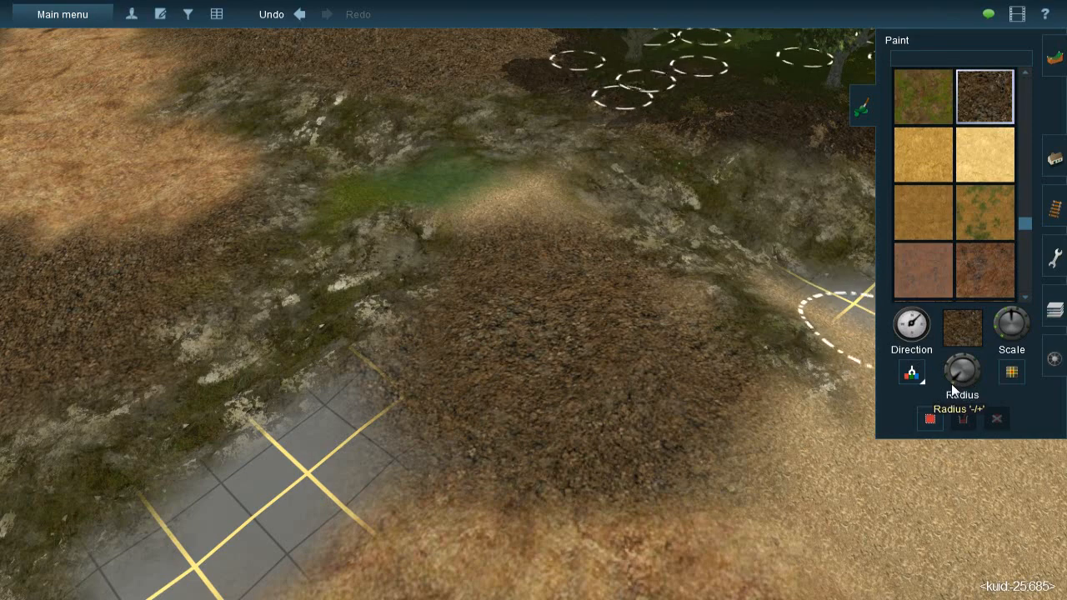
Adjust the brush radius and fill the leftover bare grid strip between the rocky edge and the dirt with forest floor
{"action": "right_click", "coordinate": [385, 450]}
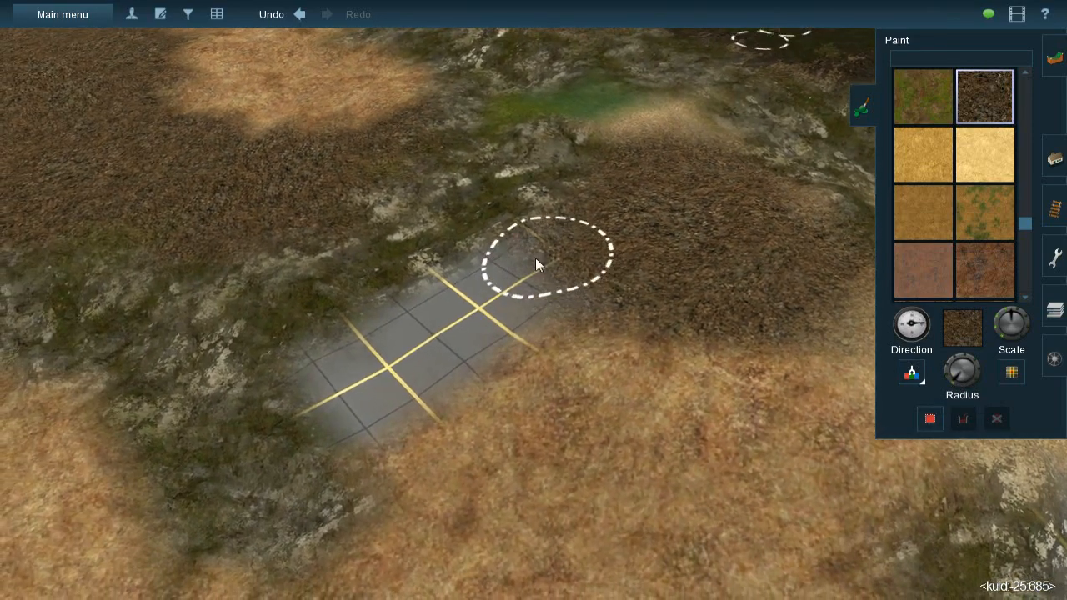
{"action": "key", "text": "bracketleft"}
{"action": "mouse_move", "coordinate": [519, 277]}
{"action": "left_mouse_down"}
{"action": "mouse_move", "coordinate": [439, 316]}
{"action": "mouse_move", "coordinate": [366, 372]}
{"action": "mouse_move", "coordinate": [351, 368]}
{"action": "mouse_move", "coordinate": [358, 394]}
{"action": "mouse_move", "coordinate": [377, 400]}
{"action": "mouse_move", "coordinate": [597, 279]}
{"action": "mouse_move", "coordinate": [612, 235]}
{"action": "left_mouse_up"}
{"action": "key", "text": "bracketright"}
{"action": "right_click", "coordinate": [613, 229]}
{"action": "right_click", "coordinate": [540, 227]}
{"action": "right_click", "coordinate": [510, 297]}
{"action": "mouse_move", "coordinate": [525, 296]}
{"action": "left_mouse_down"}
{"action": "mouse_move", "coordinate": [558, 267]}
{"action": "mouse_move", "coordinate": [473, 257]}
{"action": "mouse_move", "coordinate": [385, 281]}
{"action": "mouse_move", "coordinate": [369, 261]}
{"action": "mouse_move", "coordinate": [364, 289]}
{"action": "mouse_move", "coordinate": [529, 352]}
{"action": "left_mouse_up"}
Paint forest floor over the small bare grid gap between the dirt and the rocky slope away from the road
{"action": "scroll", "coordinate": [529, 353], "scroll_direction": "down", "scroll_amount": 3}
{"action": "key", "text": "Left"}
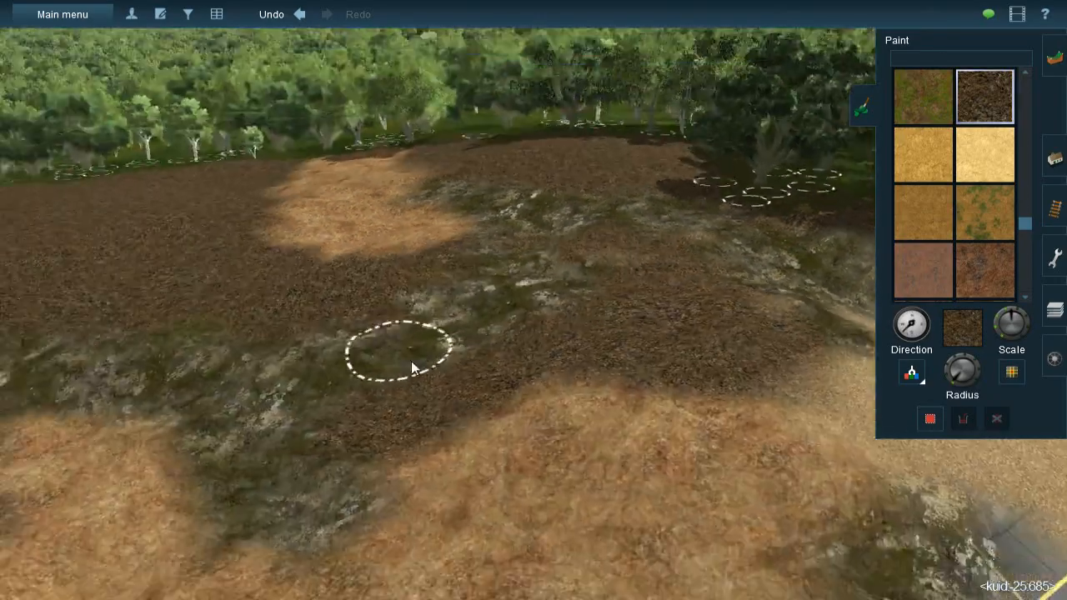
{"action": "key", "text": "Left"}
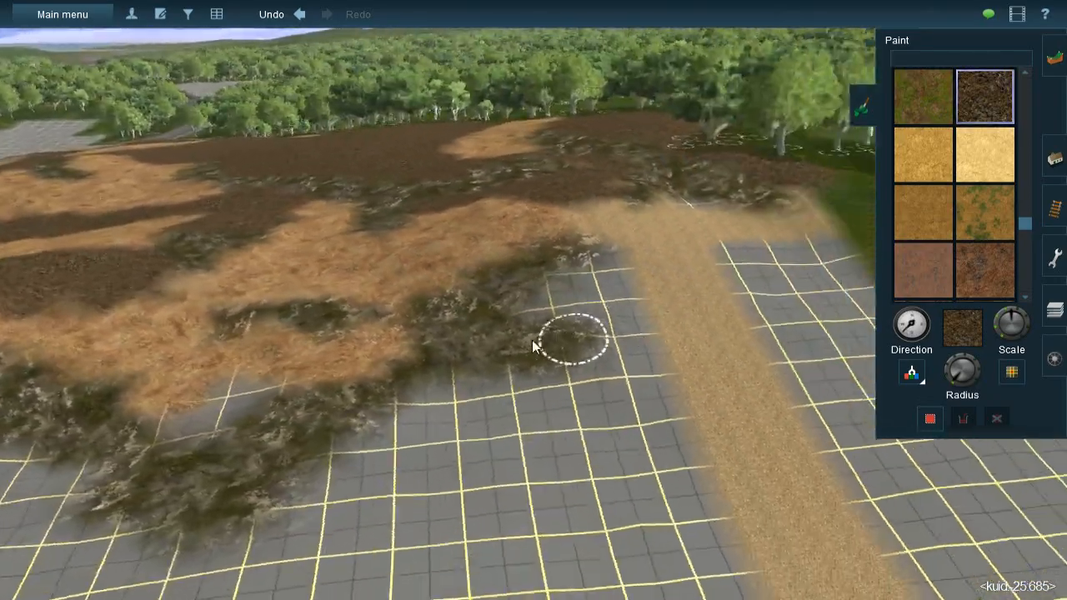
{"action": "scroll", "coordinate": [436, 354], "scroll_direction": "up", "scroll_amount": 3}
{"action": "key", "text": "Left"}
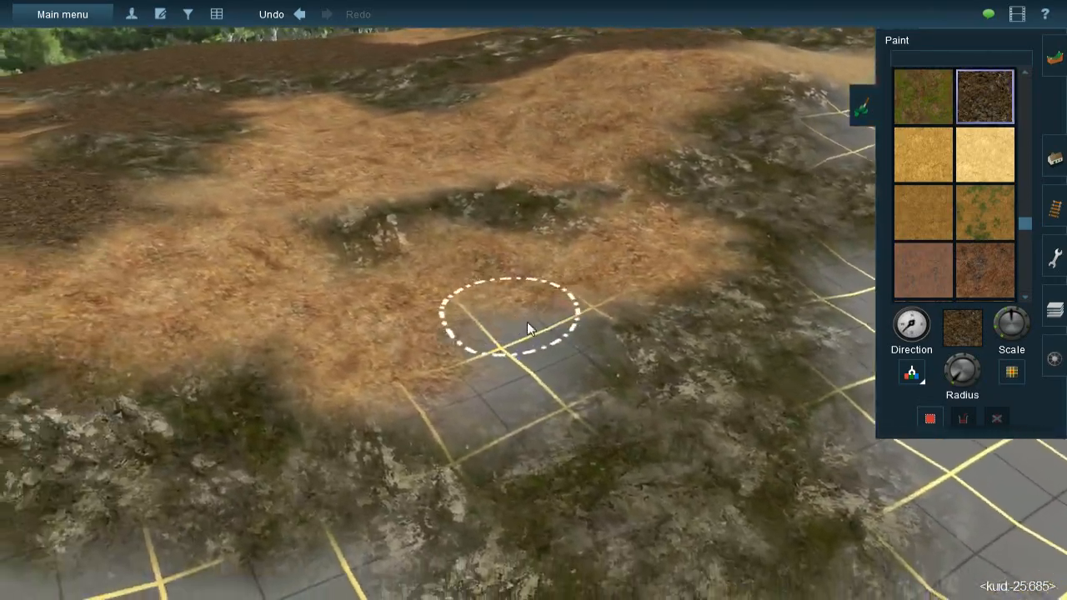
{"action": "mouse_move", "coordinate": [558, 327]}
{"action": "left_mouse_down"}
{"action": "mouse_move", "coordinate": [528, 320]}
{"action": "mouse_move", "coordinate": [558, 360]}
{"action": "mouse_move", "coordinate": [502, 409]}
{"action": "mouse_move", "coordinate": [474, 405]}
{"action": "mouse_move", "coordinate": [489, 379]}
{"action": "mouse_move", "coordinate": [529, 377]}
{"action": "left_mouse_up"}
{"action": "key", "text": "bracketleft"}
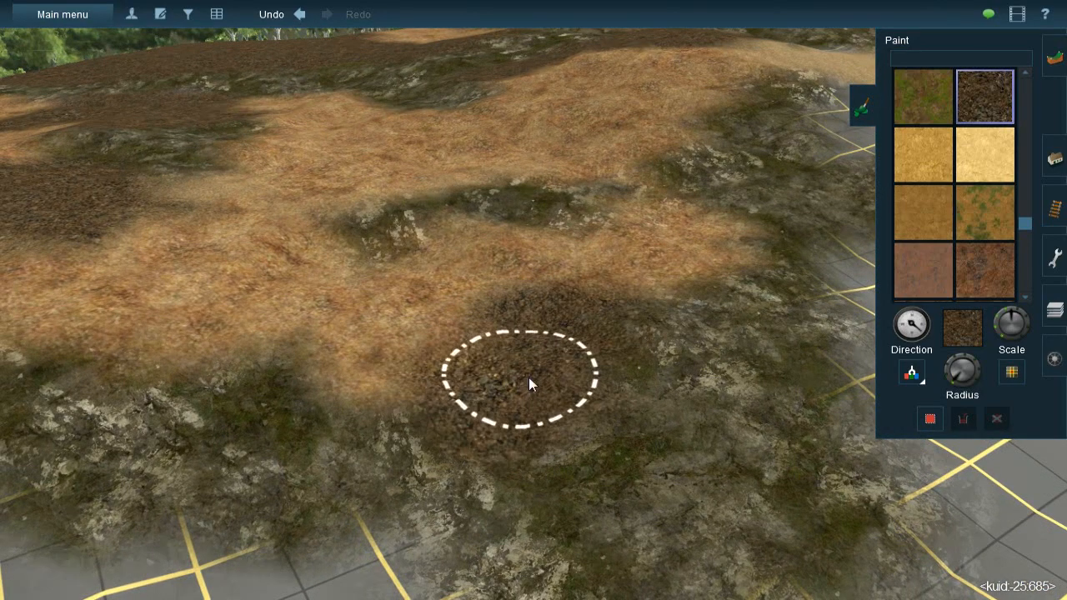
{"action": "scroll", "coordinate": [528, 377], "scroll_direction": "down", "scroll_amount": 5}
{"action": "key", "text": "Right"}
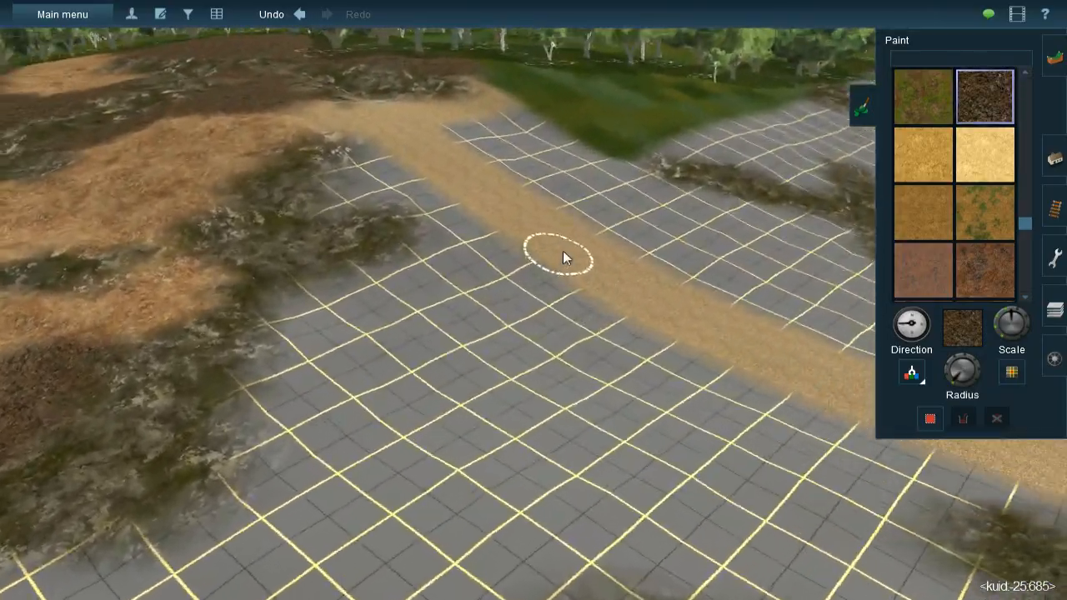
Inspect the terrain around the dirt road, the green slope and the brown hill for remaining bare grid areas
{"action": "key", "text": "Right"}
{"action": "right_click", "coordinate": [672, 249]}
{"action": "right_click", "coordinate": [479, 267]}
{"action": "scroll", "coordinate": [483, 270], "scroll_direction": "up", "scroll_amount": 3}
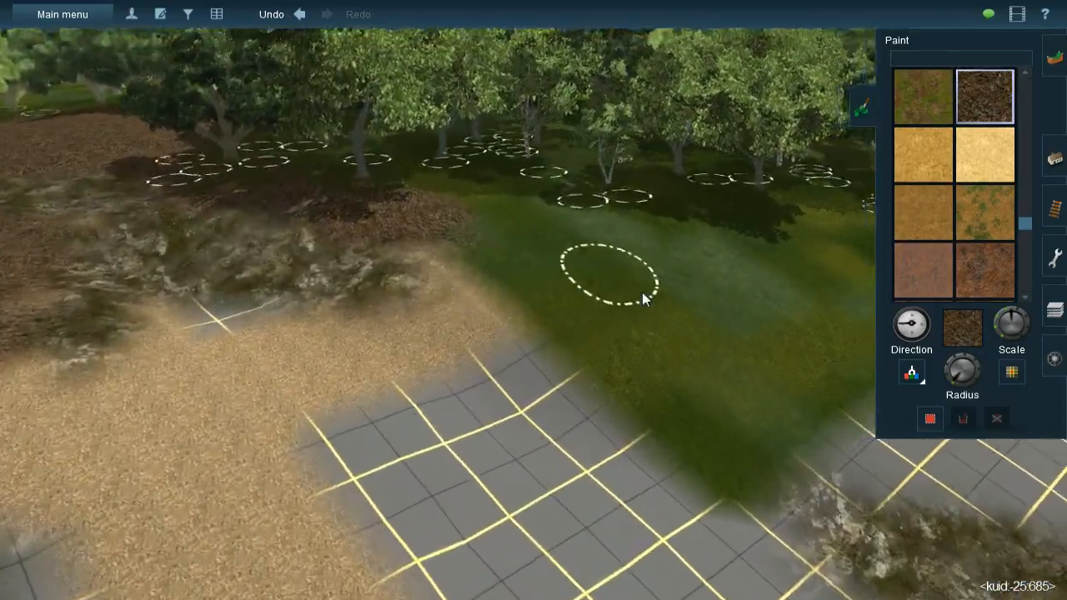
{"action": "right_click", "coordinate": [700, 287]}
{"action": "key", "text": "Left"}
{"action": "right_click", "coordinate": [607, 310]}
{"action": "scroll", "coordinate": [607, 310], "scroll_direction": "down", "scroll_amount": 2}
{"action": "key", "text": "Right"}
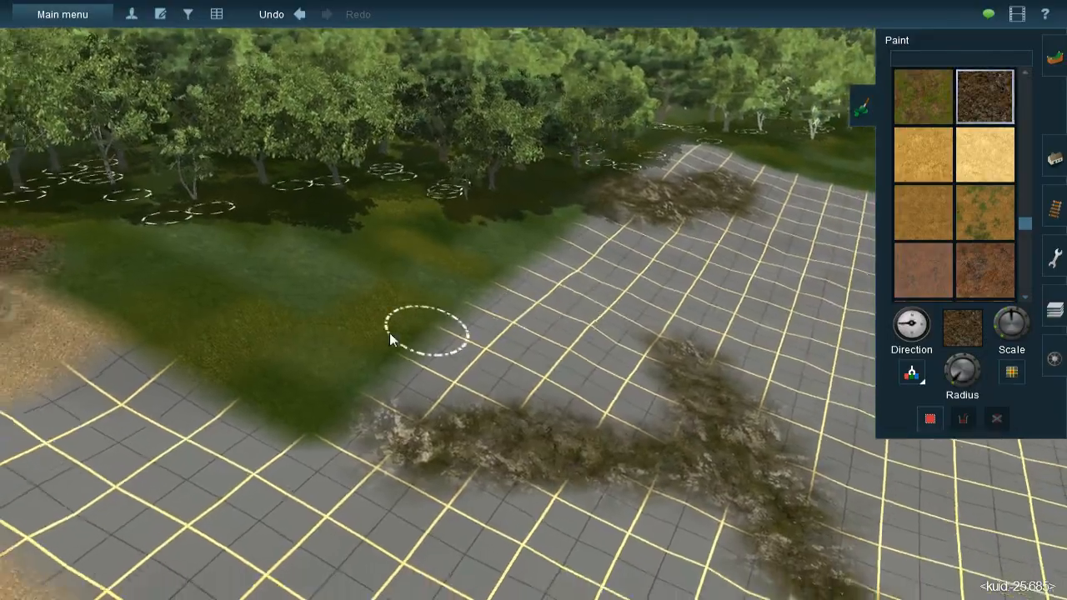
{"action": "right_click", "coordinate": [223, 291]}
{"action": "right_click", "coordinate": [314, 246]}
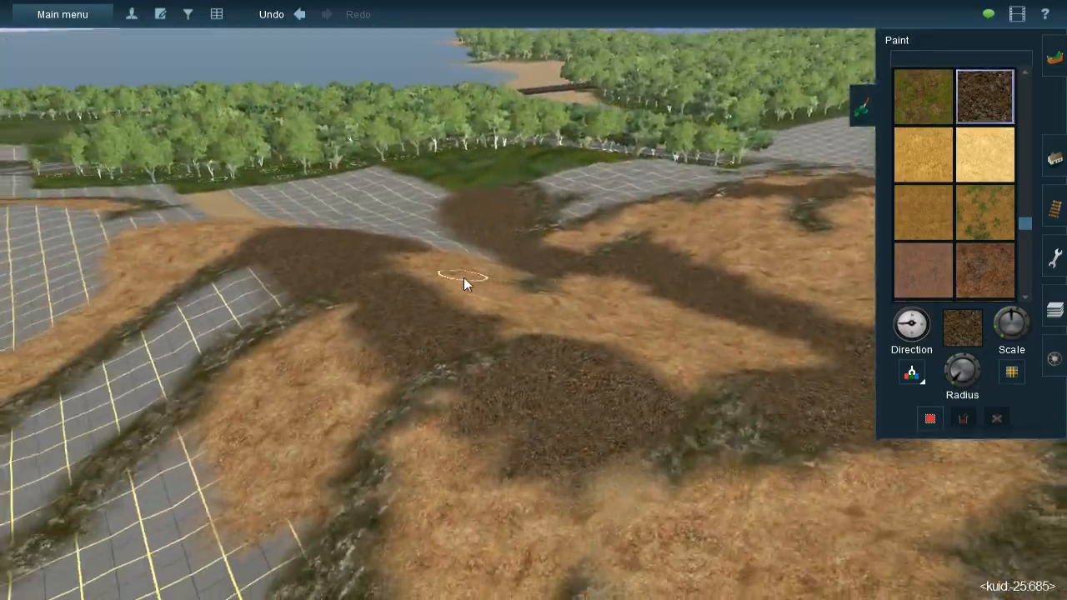
{"action": "right_click", "coordinate": [463, 278]}
{"action": "key", "text": "Right"}
{"action": "scroll", "coordinate": [509, 281], "scroll_direction": "up", "scroll_amount": 2}
{"action": "right_click", "coordinate": [604, 259]}
{"action": "scroll", "coordinate": [557, 326], "scroll_direction": "up", "scroll_amount": 5}
{"action": "key", "text": "Right"}
{"action": "scroll", "coordinate": [630, 315], "scroll_direction": "down", "scroll_amount": 2}
{"action": "right_click", "coordinate": [540, 271]}
{"action": "key", "text": "Right"}
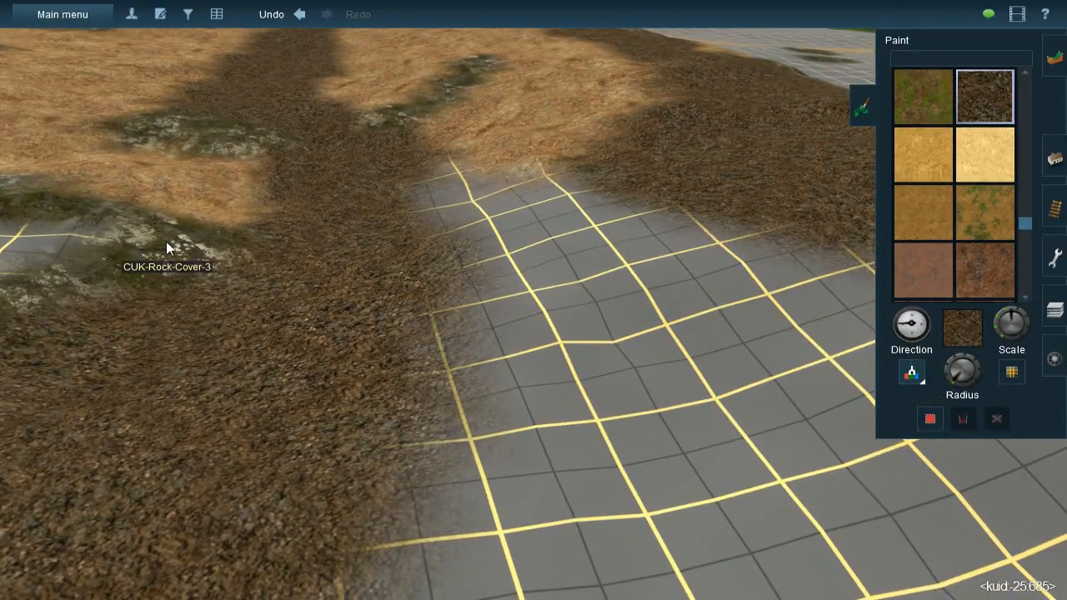
Sample the CUK-Rock-Cover-3 texture, adjust the brush radius and paint a rocky band over the bare grid between the forest floor and the sandy road
{"action": "left_click", "coordinate": [165, 241]}
{"action": "left_click_drag", "start_coordinate": [957, 374], "coordinate": [954, 375]}
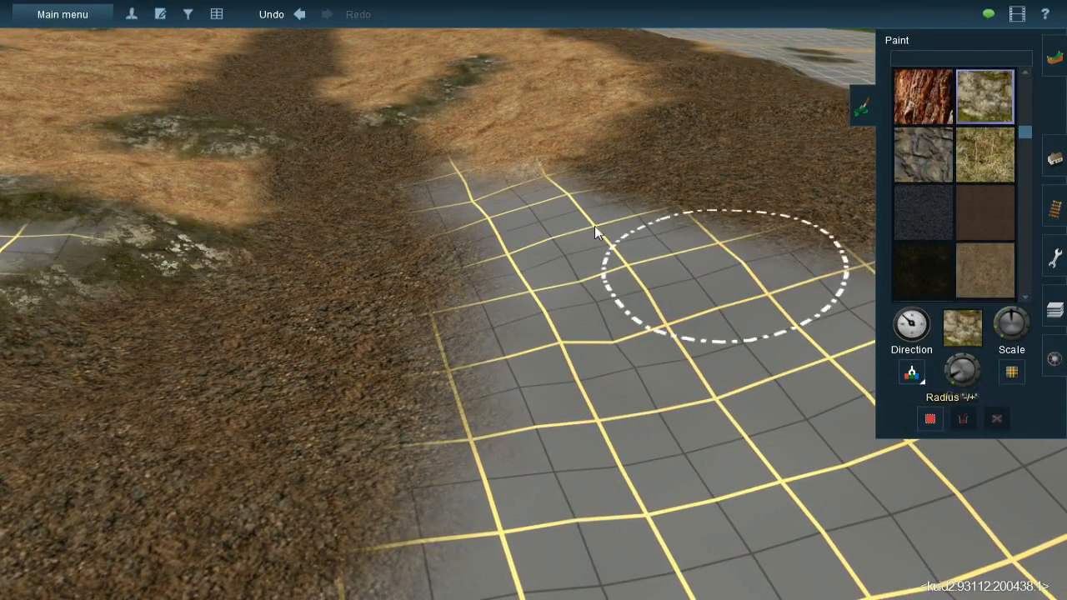
{"action": "mouse_move", "coordinate": [495, 194]}
{"action": "left_mouse_down"}
{"action": "mouse_move", "coordinate": [467, 177]}
{"action": "mouse_move", "coordinate": [533, 235]}
{"action": "mouse_move", "coordinate": [518, 210]}
{"action": "mouse_move", "coordinate": [500, 200]}
{"action": "mouse_move", "coordinate": [523, 233]}
{"action": "mouse_move", "coordinate": [762, 311]}
{"action": "mouse_move", "coordinate": [724, 301]}
{"action": "left_mouse_up"}
{"action": "right_click", "coordinate": [722, 301]}
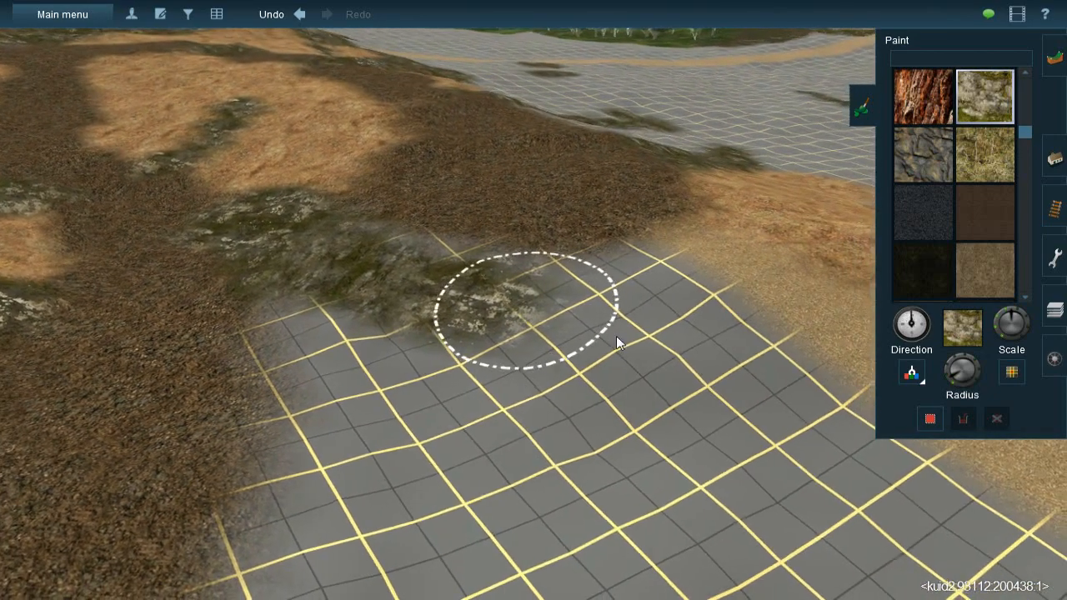
{"action": "mouse_move", "coordinate": [678, 341]}
{"action": "left_mouse_down"}
{"action": "mouse_move", "coordinate": [562, 326]}
{"action": "mouse_move", "coordinate": [690, 304]}
{"action": "mouse_move", "coordinate": [737, 326]}
{"action": "mouse_move", "coordinate": [705, 366]}
{"action": "mouse_move", "coordinate": [634, 385]}
{"action": "mouse_move", "coordinate": [391, 330]}
{"action": "left_mouse_up"}
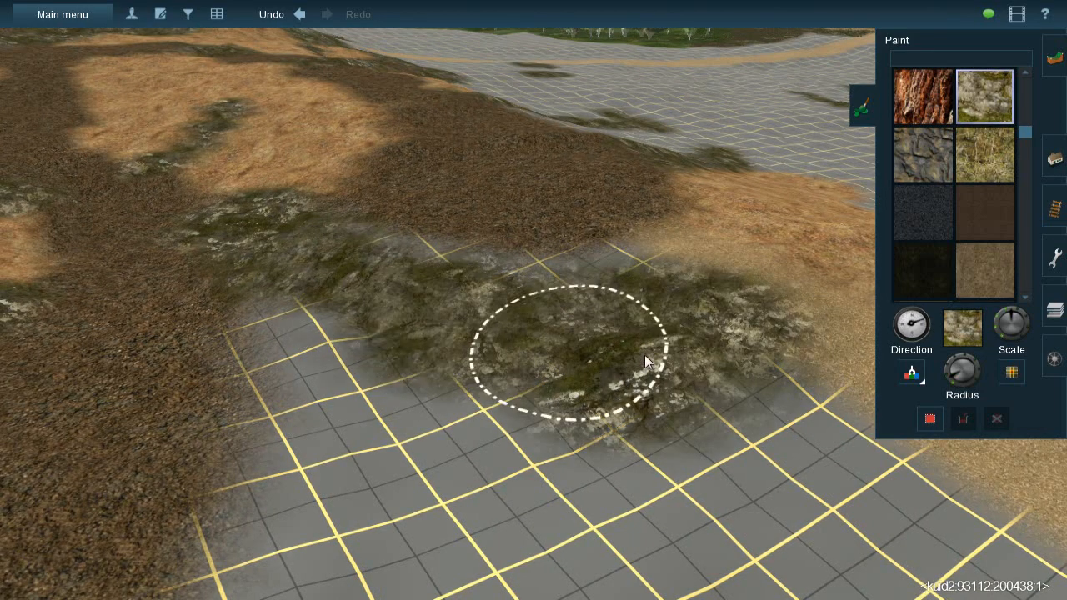
{"action": "right_click", "coordinate": [646, 360]}
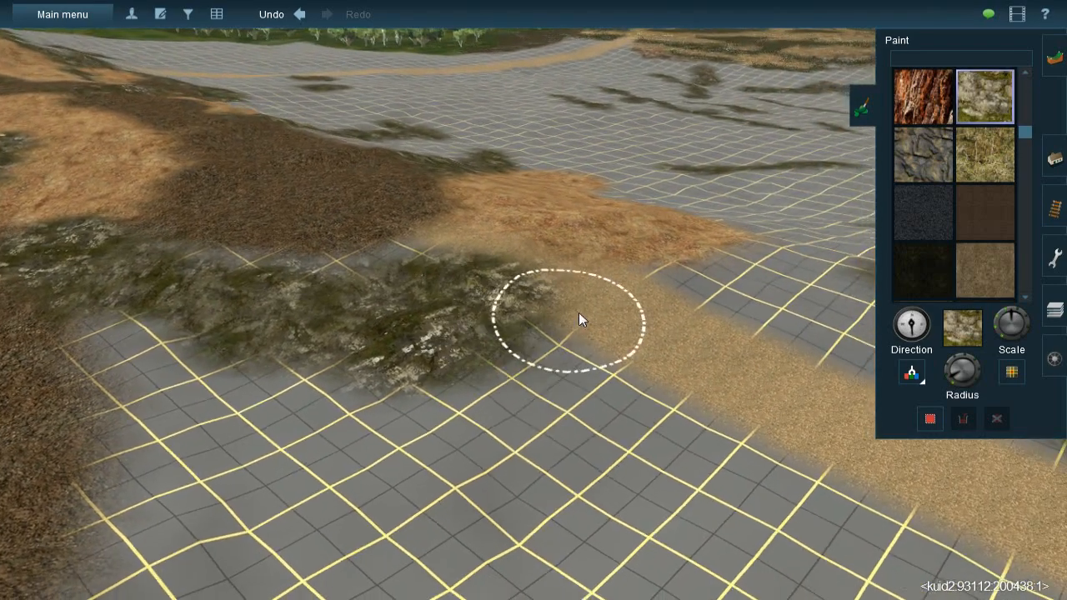
{"action": "mouse_move", "coordinate": [581, 321]}
{"action": "left_mouse_down"}
{"action": "mouse_move", "coordinate": [573, 316]}
{"action": "mouse_move", "coordinate": [626, 304]}
{"action": "mouse_move", "coordinate": [476, 341]}
{"action": "mouse_move", "coordinate": [487, 354]}
{"action": "mouse_move", "coordinate": [610, 294]}
{"action": "left_mouse_up"}
{"action": "right_click", "coordinate": [406, 269]}
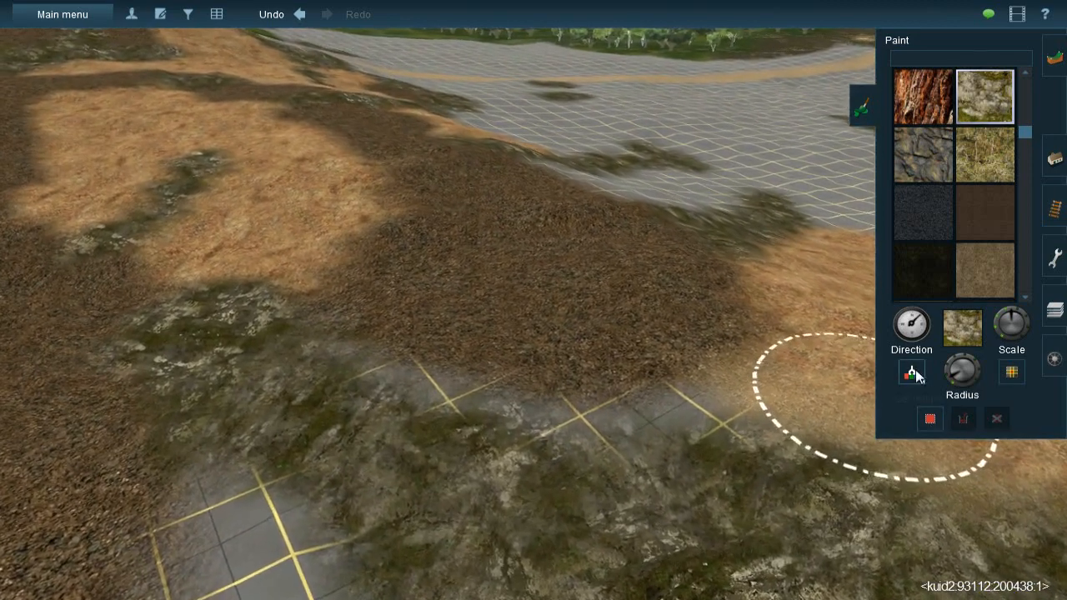
Sample the reddish-brown dirt, adjust the brush radius and fill the bare gap between the forest floor and the new rocky band
{"action": "left_click", "coordinate": [915, 375]}
{"action": "left_click", "coordinate": [295, 229]}
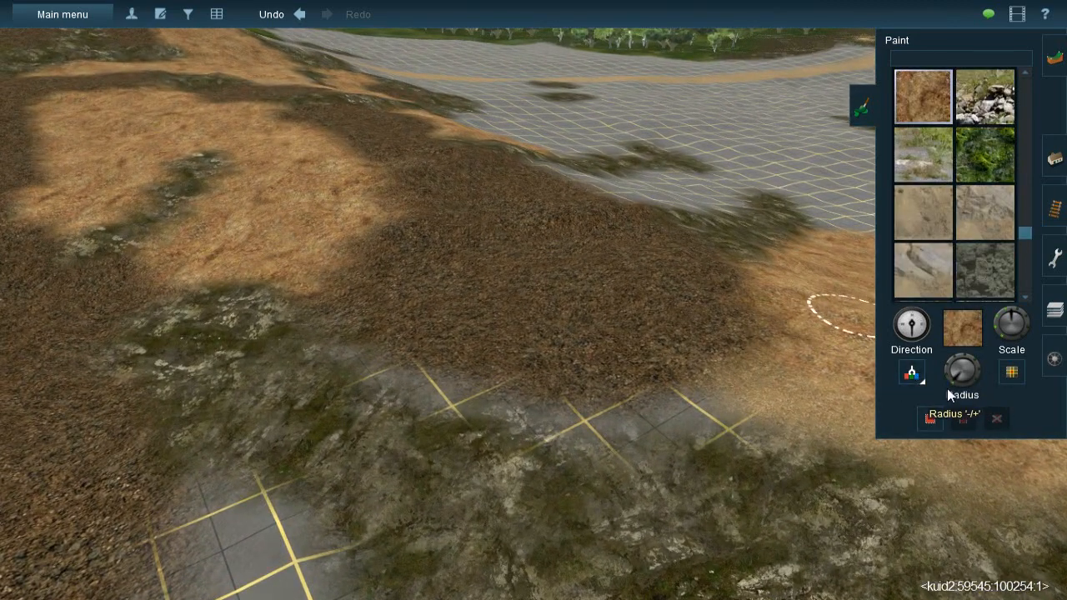
{"action": "mouse_move", "coordinate": [359, 347]}
{"action": "left_mouse_down"}
{"action": "mouse_move", "coordinate": [345, 326]}
{"action": "mouse_move", "coordinate": [429, 382]}
{"action": "mouse_move", "coordinate": [608, 415]}
{"action": "mouse_move", "coordinate": [575, 429]}
{"action": "mouse_move", "coordinate": [707, 422]}
{"action": "left_mouse_up"}
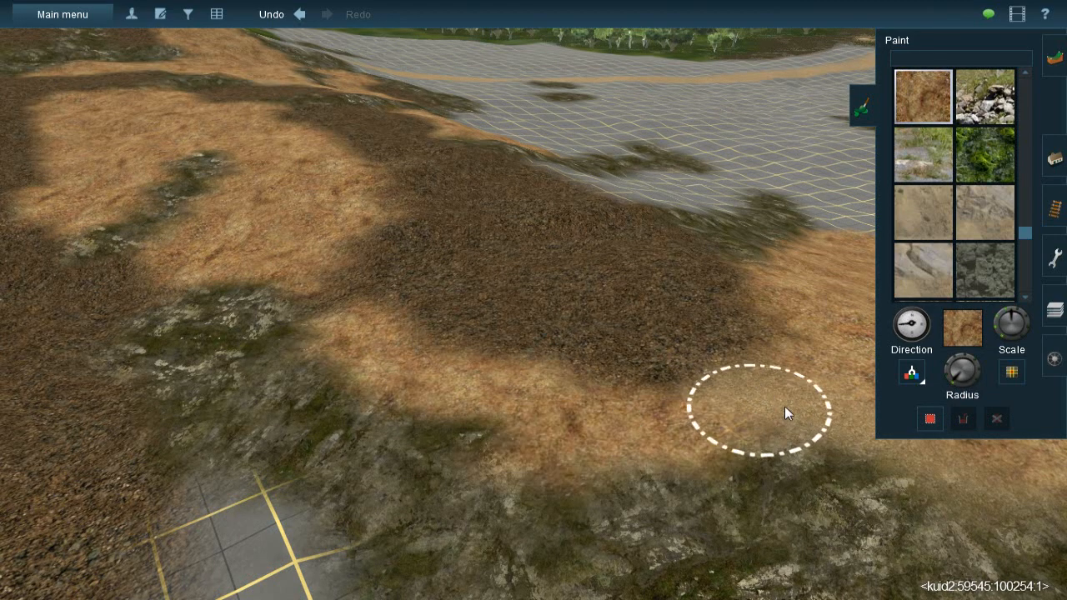
{"action": "mouse_move", "coordinate": [771, 398]}
{"action": "right_mouse_down"}
{"action": "mouse_move", "coordinate": [522, 288]}
{"action": "mouse_move", "coordinate": [578, 292]}
{"action": "right_mouse_up"}
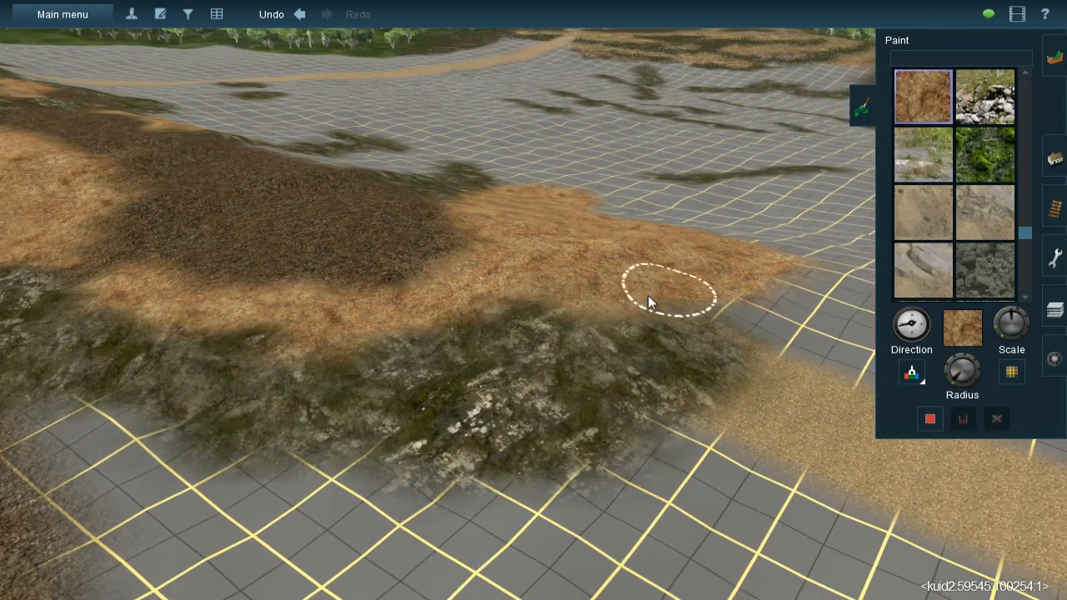
Sample the rocky grass texture, adjust the brush radius and paint rocky strips across the bare valley beside the forest floor
{"action": "mouse_move", "coordinate": [505, 305]}
{"action": "right_mouse_down"}
{"action": "mouse_move", "coordinate": [405, 333]}
{"action": "mouse_move", "coordinate": [554, 320]}
{"action": "mouse_move", "coordinate": [522, 312]}
{"action": "mouse_move", "coordinate": [520, 289]}
{"action": "mouse_move", "coordinate": [908, 385]}
{"action": "right_mouse_up"}
{"action": "left_click", "coordinate": [911, 374]}
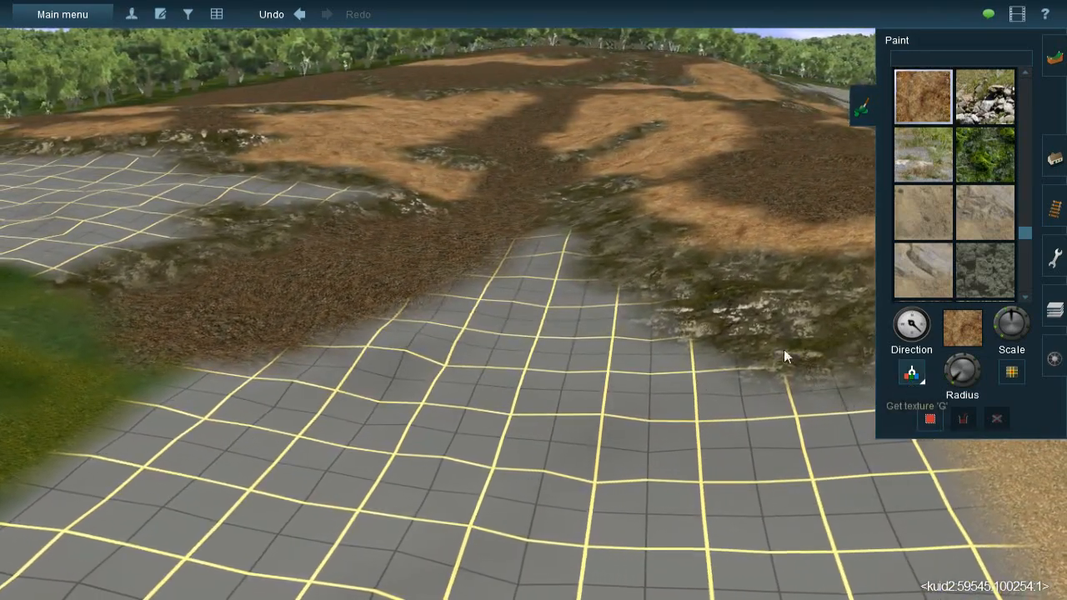
{"action": "left_click", "coordinate": [691, 316]}
{"action": "mouse_move", "coordinate": [527, 298]}
{"action": "left_mouse_down"}
{"action": "mouse_move", "coordinate": [491, 303]}
{"action": "mouse_move", "coordinate": [445, 346]}
{"action": "mouse_move", "coordinate": [521, 297]}
{"action": "mouse_move", "coordinate": [495, 339]}
{"action": "mouse_move", "coordinate": [487, 328]}
{"action": "mouse_move", "coordinate": [575, 315]}
{"action": "left_mouse_up"}
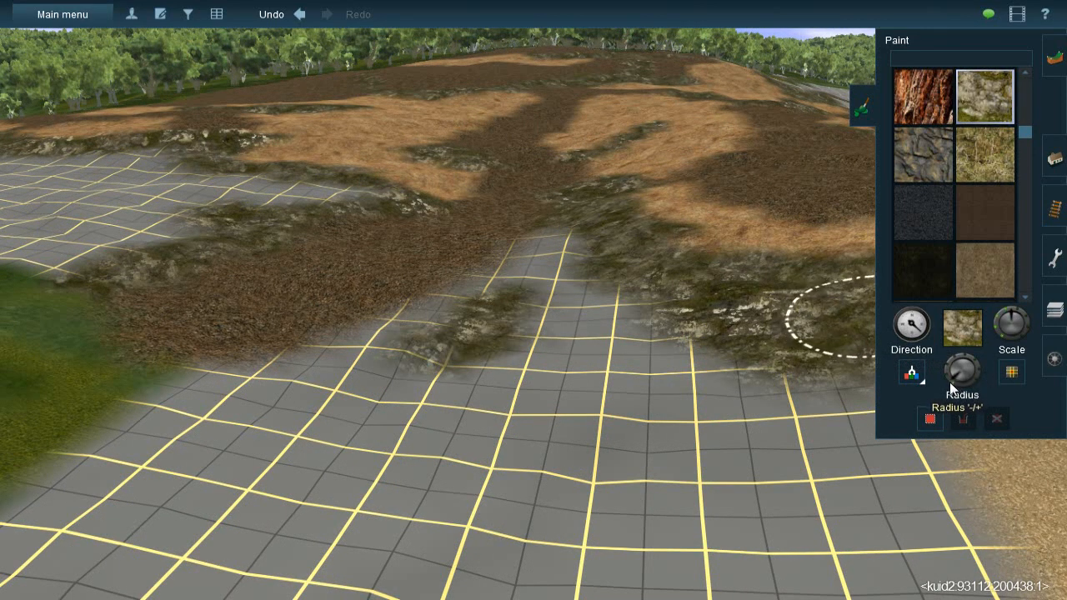
{"action": "mouse_move", "coordinate": [427, 369]}
{"action": "left_mouse_down"}
{"action": "mouse_move", "coordinate": [353, 391]}
{"action": "mouse_move", "coordinate": [378, 362]}
{"action": "mouse_move", "coordinate": [261, 405]}
{"action": "mouse_move", "coordinate": [305, 393]}
{"action": "left_mouse_up"}
{"action": "right_click", "coordinate": [320, 390]}
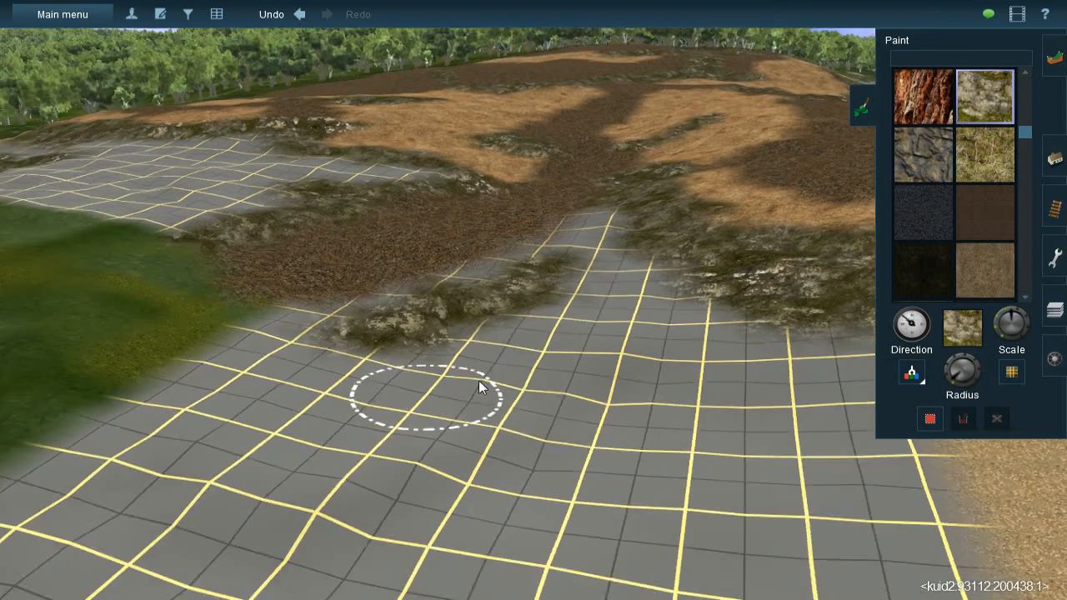
{"action": "mouse_move", "coordinate": [673, 290]}
{"action": "left_mouse_down"}
{"action": "mouse_move", "coordinate": [687, 271]}
{"action": "mouse_move", "coordinate": [627, 315]}
{"action": "mouse_move", "coordinate": [650, 296]}
{"action": "mouse_move", "coordinate": [585, 330]}
{"action": "mouse_move", "coordinate": [467, 355]}
{"action": "mouse_move", "coordinate": [333, 345]}
{"action": "mouse_move", "coordinate": [326, 330]}
{"action": "mouse_move", "coordinate": [437, 354]}
{"action": "mouse_move", "coordinate": [500, 341]}
{"action": "left_mouse_up"}
Paint a rocky strip over the green hill, running down to the rocky patch on the bare grid
{"action": "key", "text": "Left"}
{"action": "key", "text": "Down"}
{"action": "key", "text": "Left"}
{"action": "key", "text": "Up"}
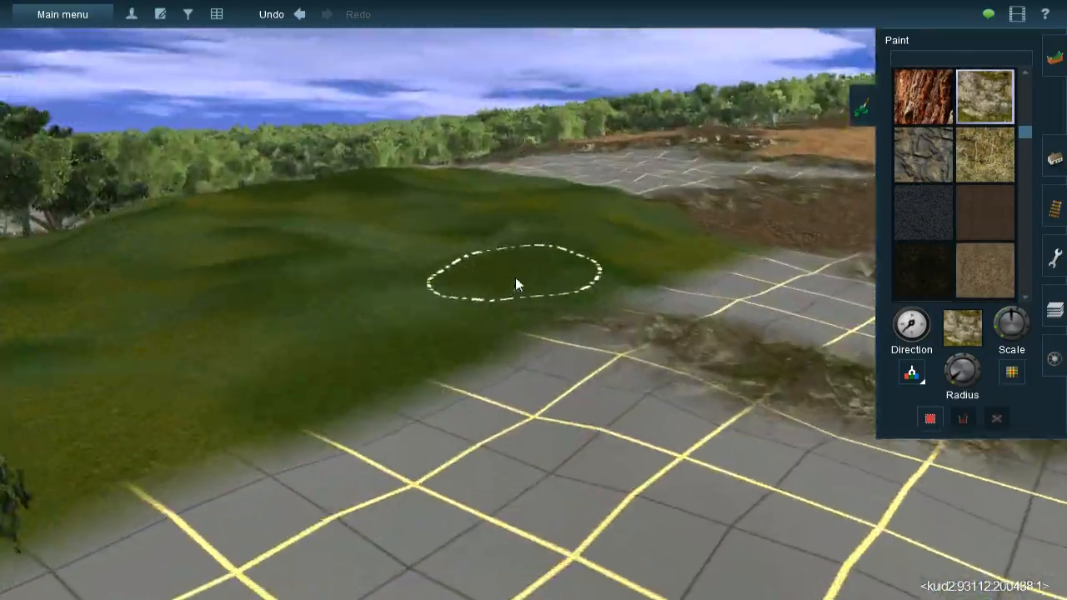
{"action": "key", "text": "Down"}
{"action": "key", "text": "Up"}
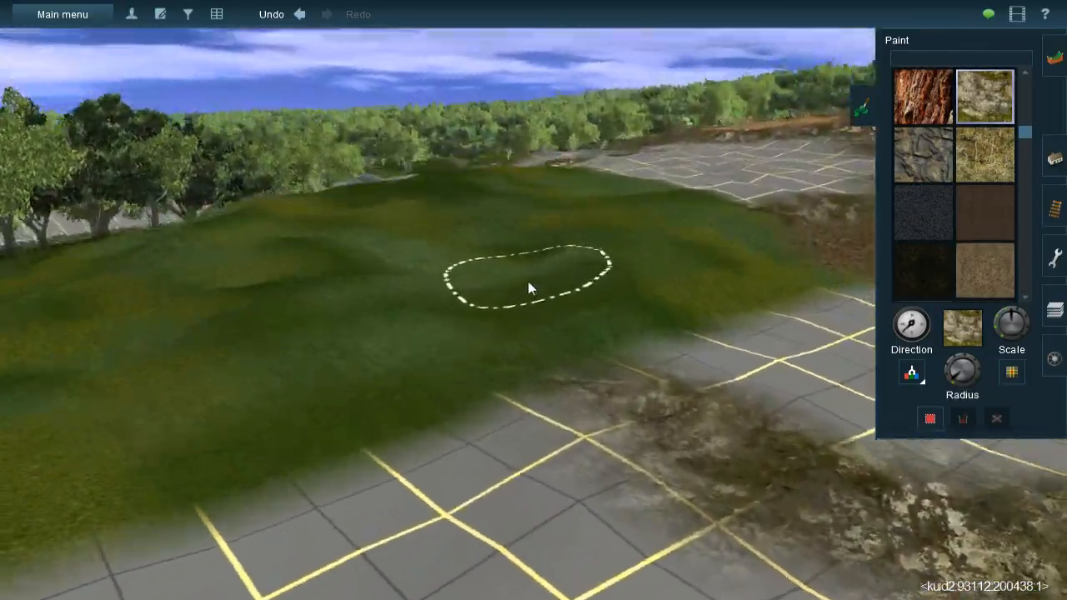
{"action": "mouse_move", "coordinate": [550, 236]}
{"action": "left_mouse_down"}
{"action": "mouse_move", "coordinate": [530, 307]}
{"action": "mouse_move", "coordinate": [547, 351]}
{"action": "mouse_move", "coordinate": [575, 403]}
{"action": "mouse_move", "coordinate": [636, 453]}
{"action": "mouse_move", "coordinate": [605, 451]}
{"action": "mouse_move", "coordinate": [550, 423]}
{"action": "left_mouse_up"}
Paint a wide rocky patch down the green slope beside the trees
{"action": "key", "text": "Left"}
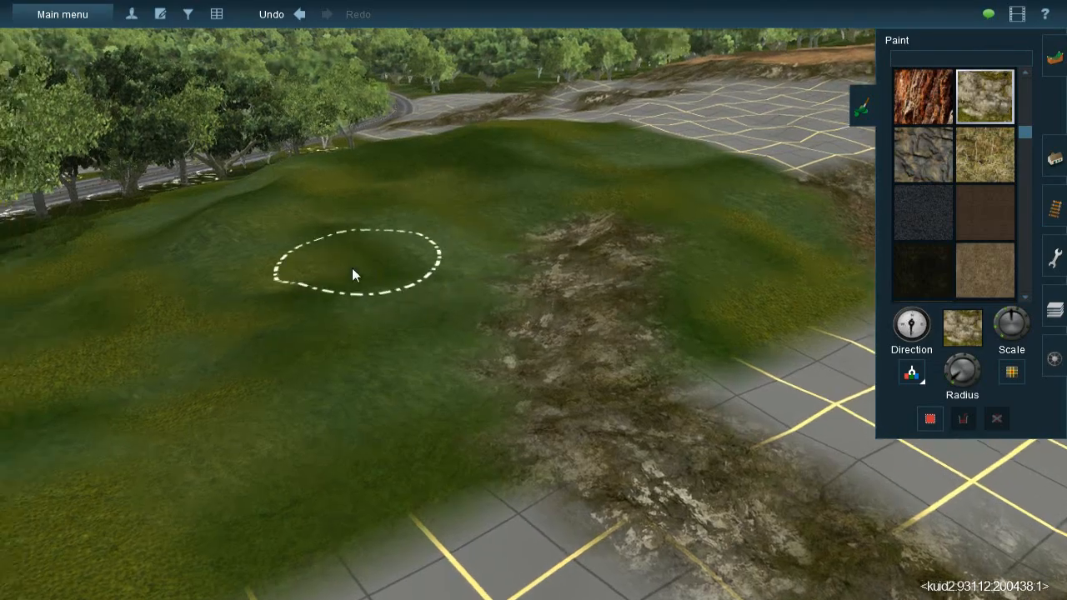
{"action": "key", "text": "Left"}
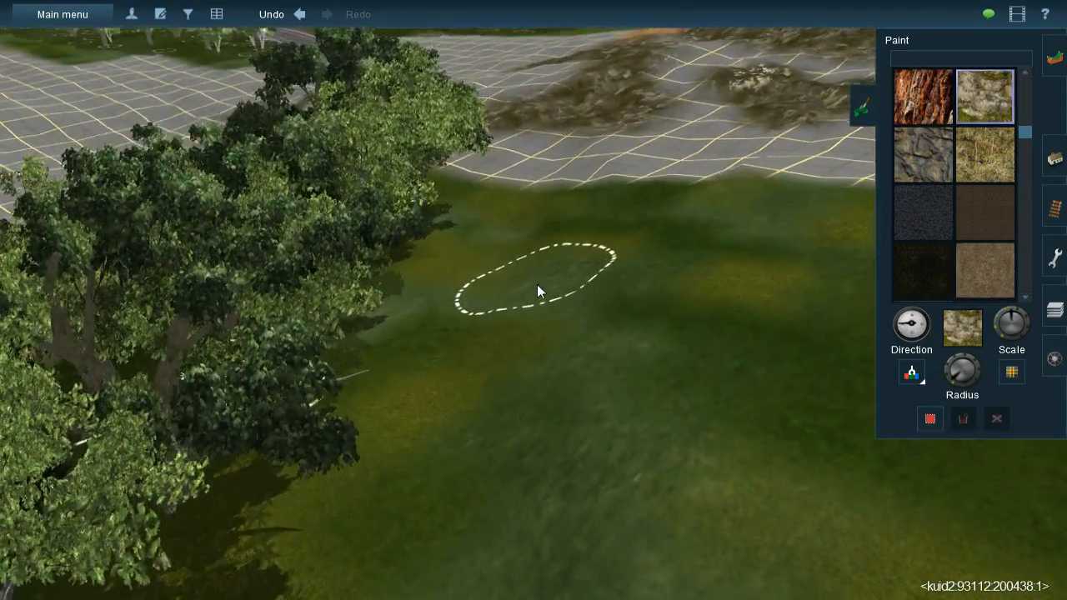
{"action": "mouse_move", "coordinate": [541, 222]}
{"action": "left_mouse_down"}
{"action": "mouse_move", "coordinate": [549, 200]}
{"action": "mouse_move", "coordinate": [568, 302]}
{"action": "mouse_move", "coordinate": [541, 406]}
{"action": "mouse_move", "coordinate": [549, 462]}
{"action": "mouse_move", "coordinate": [566, 471]}
{"action": "left_mouse_up"}
{"action": "right_click", "coordinate": [584, 475]}
{"action": "mouse_move", "coordinate": [556, 292]}
{"action": "left_mouse_down"}
{"action": "mouse_move", "coordinate": [524, 290]}
{"action": "mouse_move", "coordinate": [596, 336]}
{"action": "mouse_move", "coordinate": [725, 470]}
{"action": "mouse_move", "coordinate": [547, 380]}
{"action": "mouse_move", "coordinate": [487, 315]}
{"action": "mouse_move", "coordinate": [535, 325]}
{"action": "left_mouse_up"}
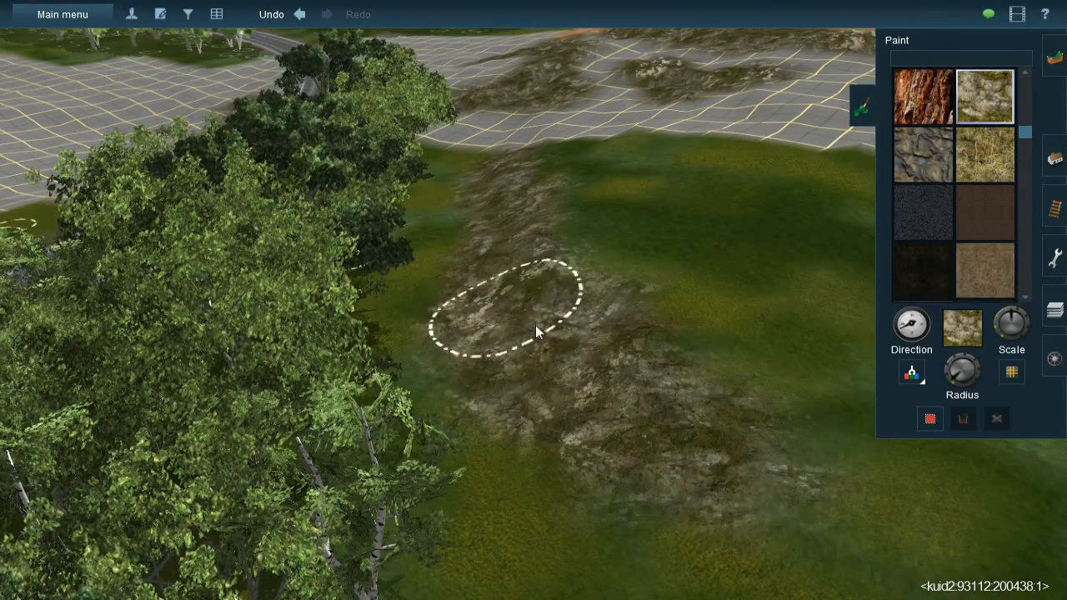
Paint rocky grass over the bare grid beyond the green hill, extending the rocky patches toward the forest floor
{"action": "right_click", "coordinate": [661, 258]}
{"action": "key", "text": "Right"}
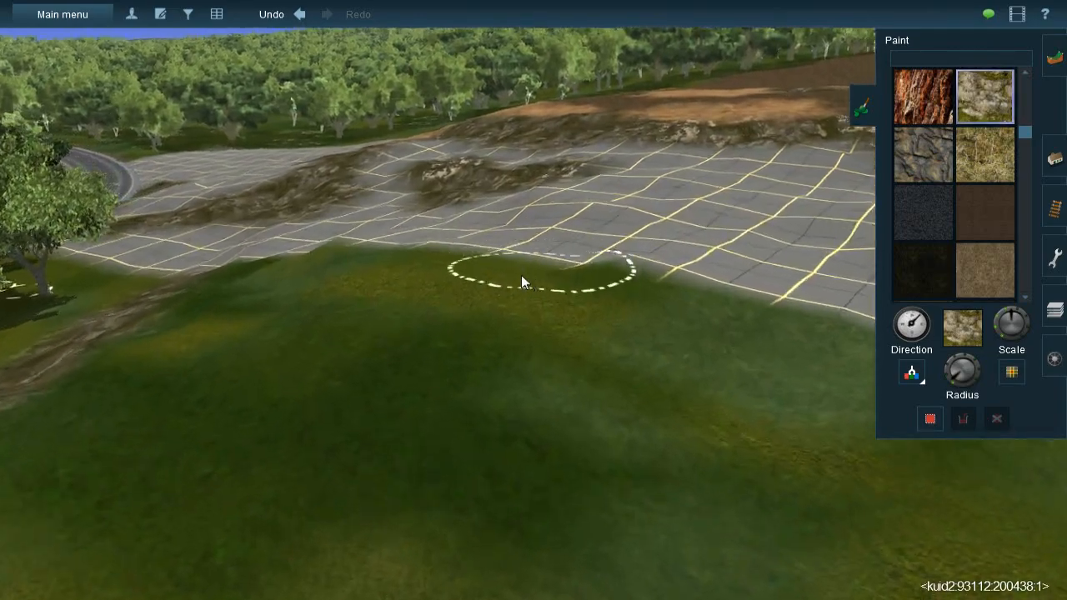
{"action": "key", "text": "Right"}
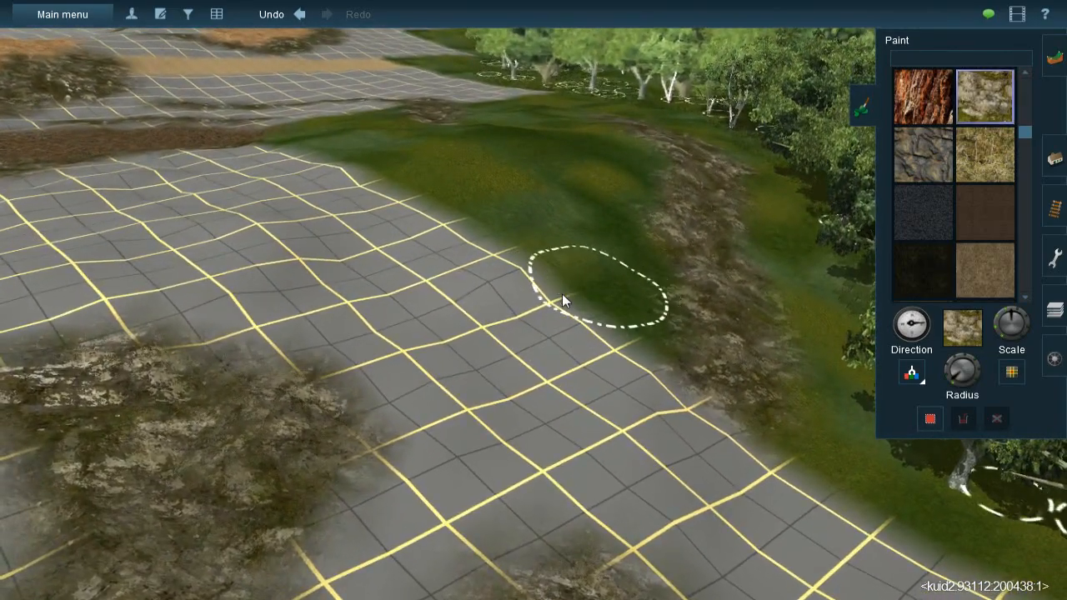
{"action": "mouse_move", "coordinate": [562, 296]}
{"action": "left_mouse_down"}
{"action": "mouse_move", "coordinate": [555, 281]}
{"action": "mouse_move", "coordinate": [503, 298]}
{"action": "mouse_move", "coordinate": [511, 265]}
{"action": "mouse_move", "coordinate": [458, 297]}
{"action": "mouse_move", "coordinate": [521, 259]}
{"action": "mouse_move", "coordinate": [330, 359]}
{"action": "mouse_move", "coordinate": [406, 303]}
{"action": "mouse_move", "coordinate": [275, 355]}
{"action": "mouse_move", "coordinate": [325, 319]}
{"action": "mouse_move", "coordinate": [240, 361]}
{"action": "mouse_move", "coordinate": [294, 340]}
{"action": "mouse_move", "coordinate": [341, 347]}
{"action": "mouse_move", "coordinate": [424, 326]}
{"action": "mouse_move", "coordinate": [440, 284]}
{"action": "left_mouse_up"}
{"action": "right_click_drag", "start_coordinate": [441, 284], "coordinate": [556, 307]}
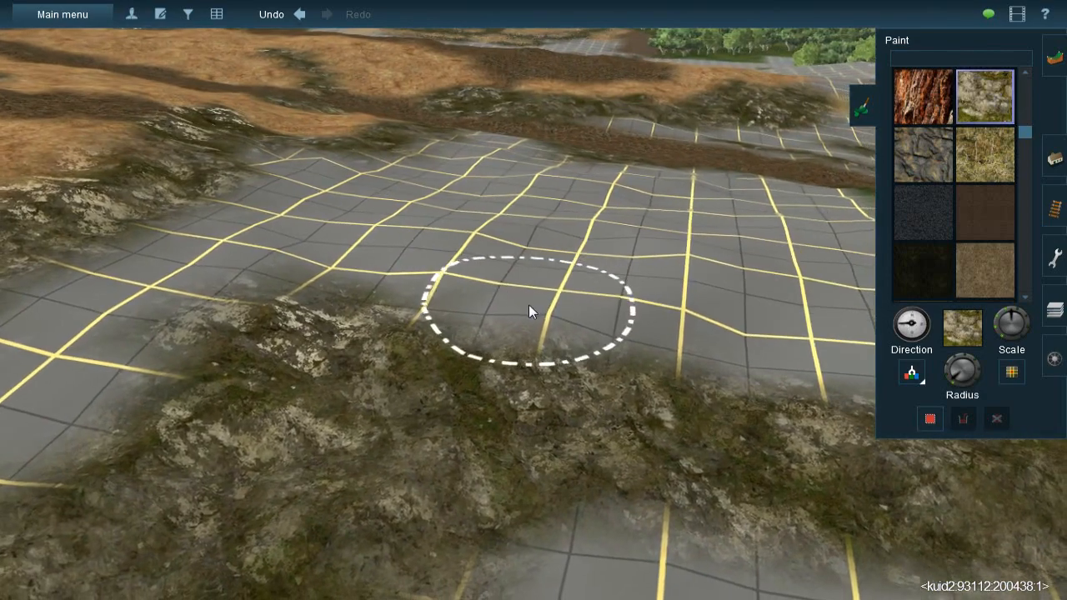
{"action": "left_click", "coordinate": [458, 296]}
{"action": "mouse_move", "coordinate": [590, 344]}
{"action": "left_mouse_down"}
{"action": "mouse_move", "coordinate": [767, 286]}
{"action": "mouse_move", "coordinate": [759, 293]}
{"action": "mouse_move", "coordinate": [818, 262]}
{"action": "mouse_move", "coordinate": [757, 287]}
{"action": "left_mouse_up"}
Sample the reddish-brown dirt and paint it across the bare grid between the rocky ridges below the hill
{"action": "mouse_move", "coordinate": [757, 288]}
{"action": "right_mouse_down"}
{"action": "mouse_move", "coordinate": [505, 265]}
{"action": "mouse_move", "coordinate": [606, 284]}
{"action": "mouse_move", "coordinate": [555, 278]}
{"action": "right_mouse_up"}
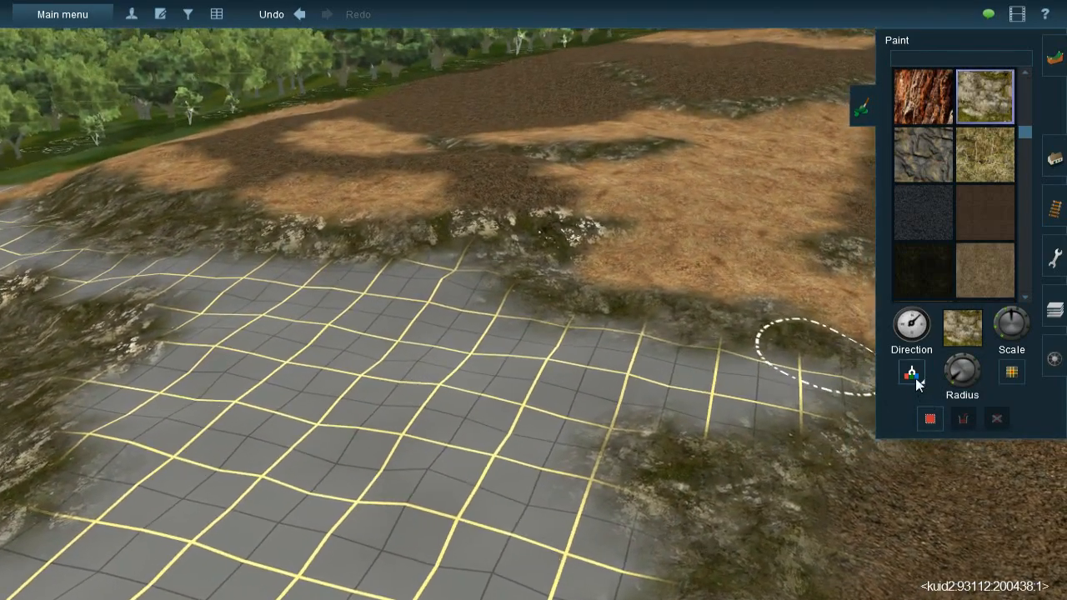
{"action": "left_click", "coordinate": [776, 260], "text": "ctrl"}
{"action": "mouse_move", "coordinate": [682, 296]}
{"action": "right_mouse_down"}
{"action": "mouse_move", "coordinate": [478, 314]}
{"action": "mouse_move", "coordinate": [618, 314]}
{"action": "mouse_move", "coordinate": [475, 291]}
{"action": "mouse_move", "coordinate": [575, 312]}
{"action": "right_mouse_up"}
{"action": "mouse_move", "coordinate": [576, 312]}
{"action": "left_mouse_down"}
{"action": "mouse_move", "coordinate": [589, 295]}
{"action": "mouse_move", "coordinate": [533, 288]}
{"action": "mouse_move", "coordinate": [595, 296]}
{"action": "mouse_move", "coordinate": [556, 373]}
{"action": "mouse_move", "coordinate": [549, 355]}
{"action": "mouse_move", "coordinate": [454, 400]}
{"action": "mouse_move", "coordinate": [372, 348]}
{"action": "mouse_move", "coordinate": [461, 307]}
{"action": "mouse_move", "coordinate": [388, 325]}
{"action": "mouse_move", "coordinate": [308, 367]}
{"action": "mouse_move", "coordinate": [407, 406]}
{"action": "mouse_move", "coordinate": [236, 392]}
{"action": "mouse_move", "coordinate": [345, 328]}
{"action": "left_mouse_up"}
{"action": "right_click_drag", "start_coordinate": [265, 310], "coordinate": [464, 278]}
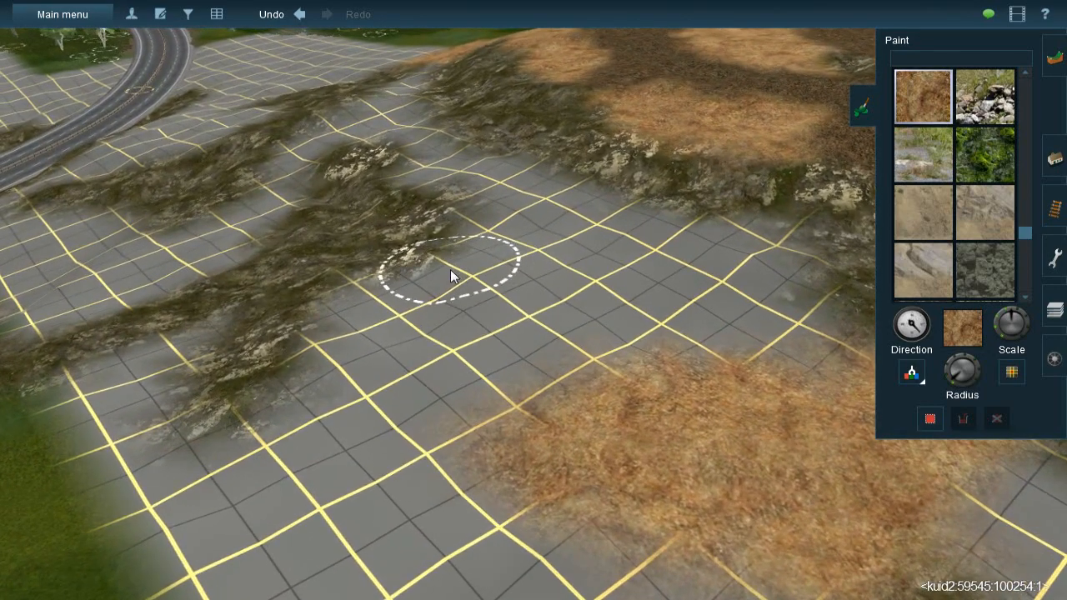
{"action": "mouse_move", "coordinate": [452, 272]}
{"action": "left_mouse_down"}
{"action": "mouse_move", "coordinate": [379, 293]}
{"action": "mouse_move", "coordinate": [363, 348]}
{"action": "mouse_move", "coordinate": [387, 371]}
{"action": "mouse_move", "coordinate": [427, 361]}
{"action": "mouse_move", "coordinate": [474, 298]}
{"action": "mouse_move", "coordinate": [455, 293]}
{"action": "mouse_move", "coordinate": [506, 231]}
{"action": "mouse_move", "coordinate": [503, 247]}
{"action": "mouse_move", "coordinate": [500, 197]}
{"action": "mouse_move", "coordinate": [558, 226]}
{"action": "mouse_move", "coordinate": [525, 194]}
{"action": "mouse_move", "coordinate": [564, 208]}
{"action": "mouse_move", "coordinate": [467, 190]}
{"action": "mouse_move", "coordinate": [431, 165]}
{"action": "mouse_move", "coordinate": [438, 173]}
{"action": "mouse_move", "coordinate": [423, 135]}
{"action": "mouse_move", "coordinate": [596, 230]}
{"action": "mouse_move", "coordinate": [554, 249]}
{"action": "mouse_move", "coordinate": [596, 216]}
{"action": "mouse_move", "coordinate": [516, 269]}
{"action": "left_mouse_up"}
{"action": "mouse_move", "coordinate": [516, 267]}
{"action": "right_mouse_down"}
{"action": "mouse_move", "coordinate": [584, 320]}
{"action": "mouse_move", "coordinate": [541, 309]}
{"action": "mouse_move", "coordinate": [548, 270]}
{"action": "mouse_move", "coordinate": [568, 273]}
{"action": "right_mouse_up"}
{"action": "mouse_move", "coordinate": [568, 273]}
{"action": "left_mouse_down"}
{"action": "mouse_move", "coordinate": [445, 299]}
{"action": "mouse_move", "coordinate": [376, 296]}
{"action": "left_mouse_up"}
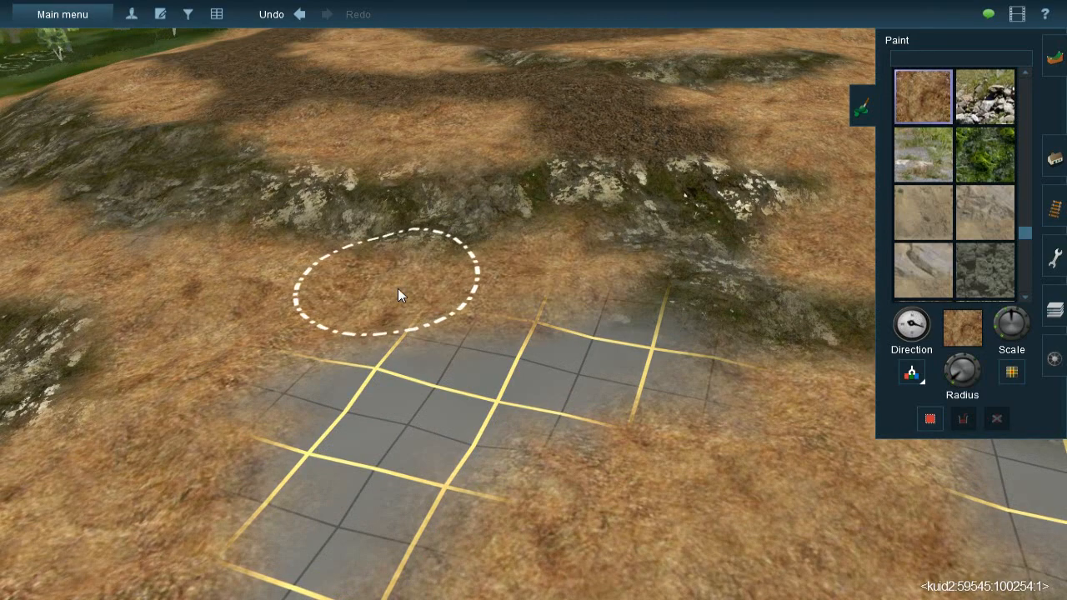
Sample the dark forest floor and paint it over the bare gap in the dirt and down toward the green edge
{"action": "right_click", "coordinate": [552, 292]}
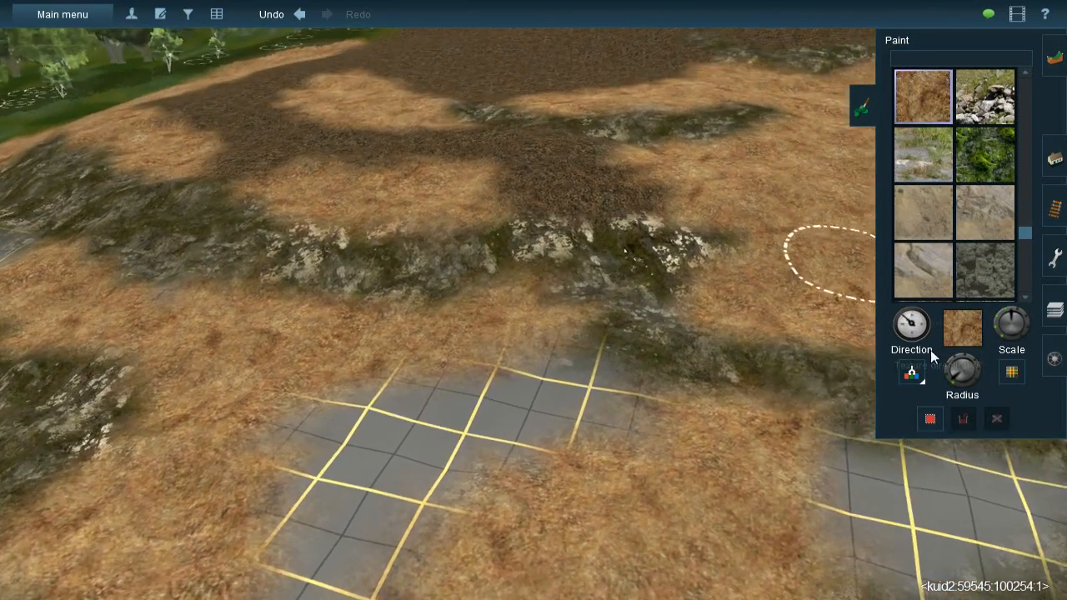
{"action": "left_click", "coordinate": [912, 373]}
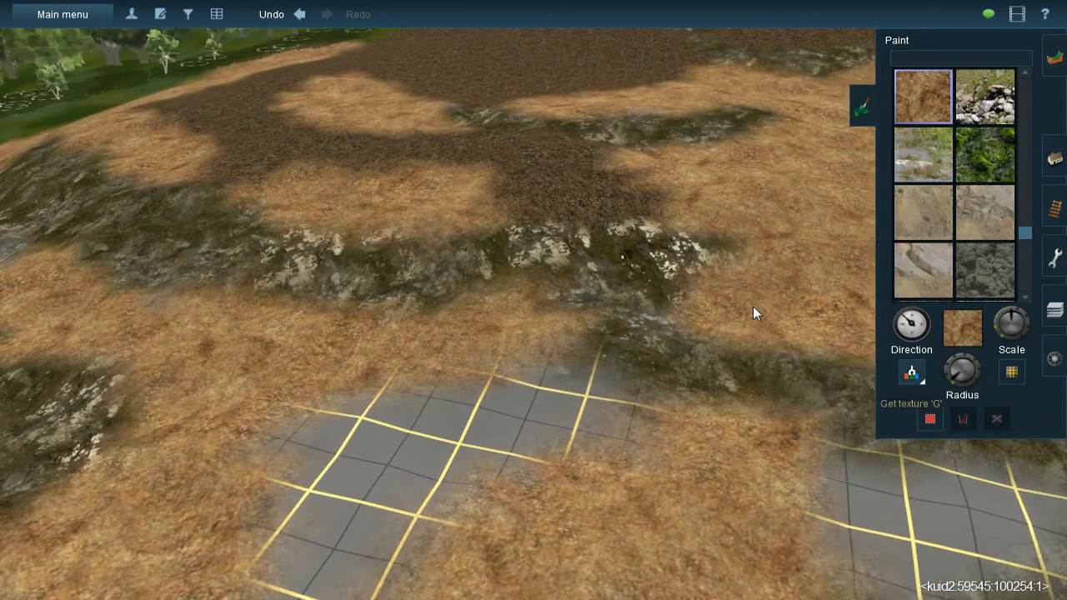
{"action": "left_click", "coordinate": [579, 197]}
{"action": "mouse_move", "coordinate": [573, 408]}
{"action": "left_mouse_down"}
{"action": "mouse_move", "coordinate": [543, 419]}
{"action": "mouse_move", "coordinate": [583, 400]}
{"action": "mouse_move", "coordinate": [573, 422]}
{"action": "mouse_move", "coordinate": [473, 442]}
{"action": "mouse_move", "coordinate": [482, 425]}
{"action": "mouse_move", "coordinate": [363, 443]}
{"action": "mouse_move", "coordinate": [385, 417]}
{"action": "mouse_move", "coordinate": [377, 414]}
{"action": "mouse_move", "coordinate": [329, 453]}
{"action": "mouse_move", "coordinate": [312, 452]}
{"action": "mouse_move", "coordinate": [341, 505]}
{"action": "mouse_move", "coordinate": [370, 505]}
{"action": "mouse_move", "coordinate": [429, 454]}
{"action": "left_mouse_up"}
{"action": "right_click", "coordinate": [428, 455]}
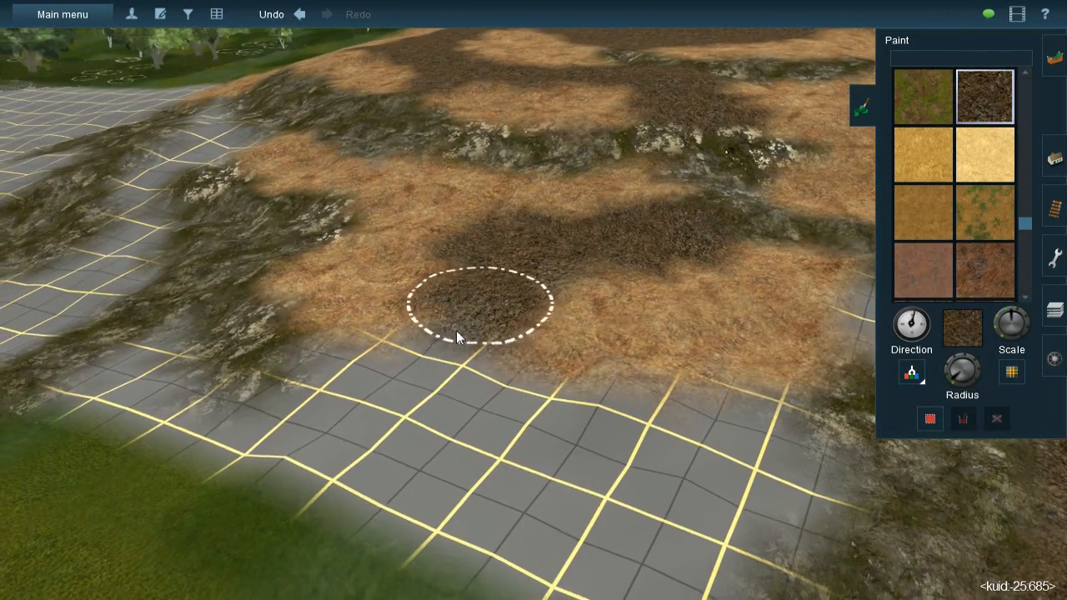
{"action": "mouse_move", "coordinate": [456, 330]}
{"action": "left_mouse_down"}
{"action": "mouse_move", "coordinate": [389, 375]}
{"action": "mouse_move", "coordinate": [325, 380]}
{"action": "mouse_move", "coordinate": [438, 371]}
{"action": "mouse_move", "coordinate": [497, 382]}
{"action": "mouse_move", "coordinate": [510, 410]}
{"action": "mouse_move", "coordinate": [600, 400]}
{"action": "mouse_move", "coordinate": [427, 411]}
{"action": "mouse_move", "coordinate": [398, 400]}
{"action": "mouse_move", "coordinate": [525, 396]}
{"action": "left_mouse_up"}
{"action": "right_click", "coordinate": [588, 360]}
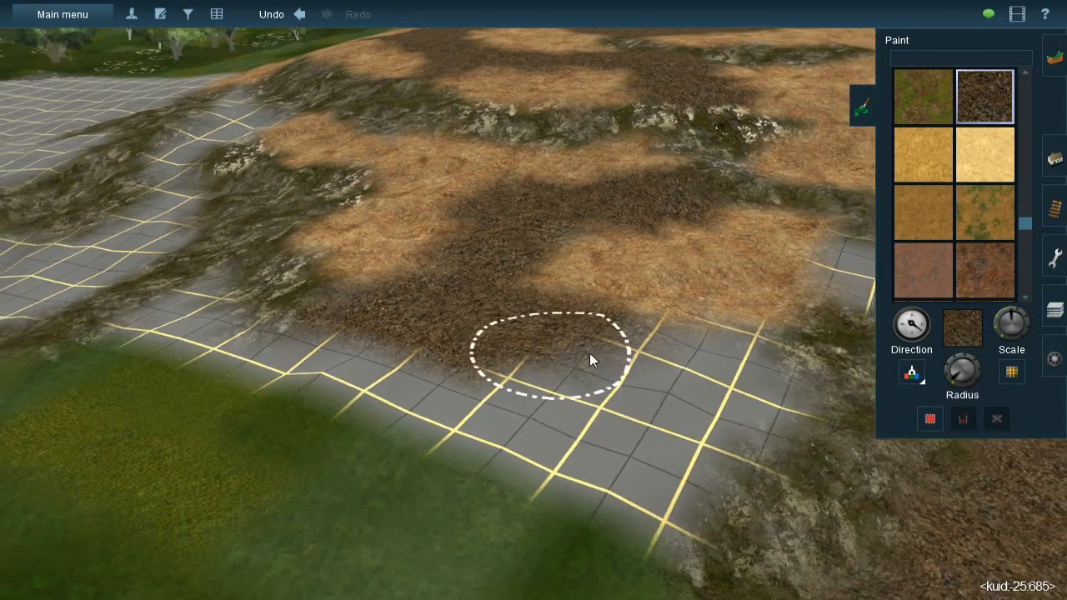
Sample the reddish-brown dirt, adjust the brush radius and fill the upper bare valley between the forest floor and the rocky slope
{"action": "key", "text": "Left"}
{"action": "key", "text": "Left"}
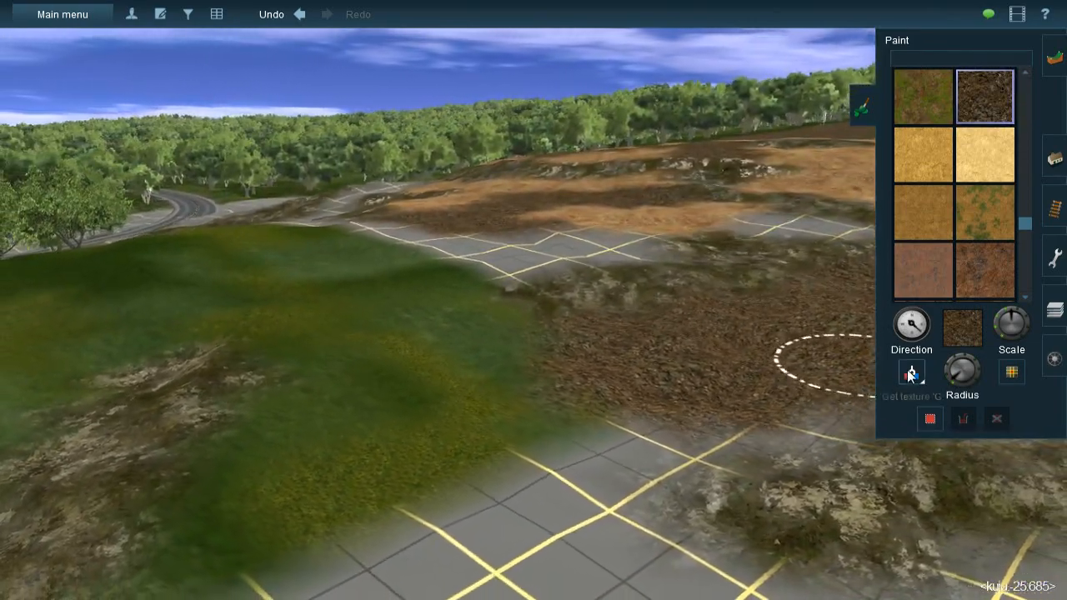
{"action": "left_click", "coordinate": [911, 373]}
{"action": "left_click", "coordinate": [676, 226]}
{"action": "right_click", "coordinate": [726, 320]}
{"action": "key", "text": "Up"}
{"action": "key", "text": "Right"}
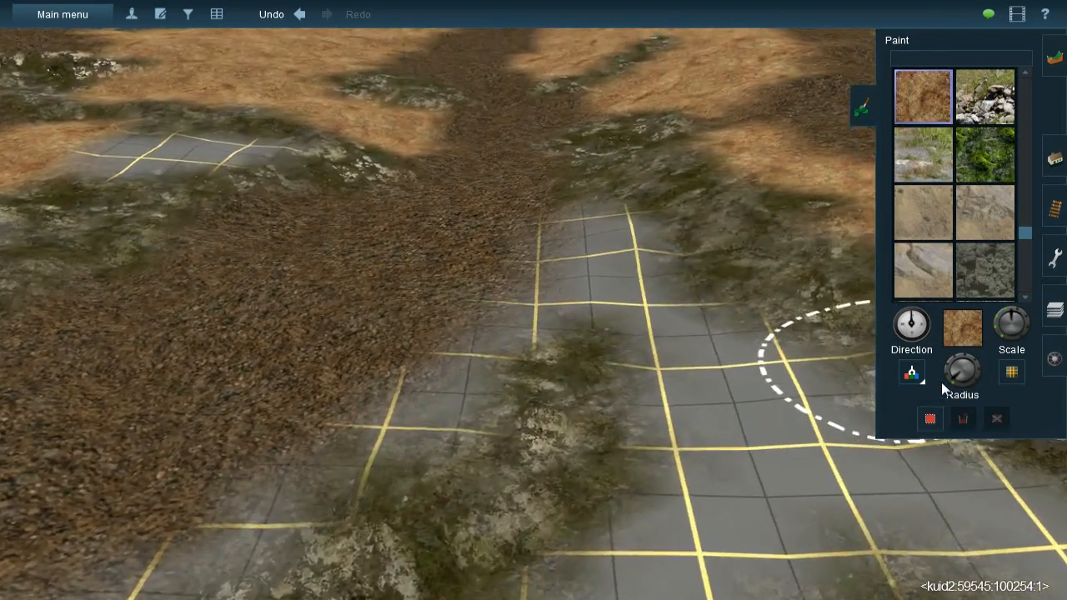
{"action": "left_click_drag", "start_coordinate": [940, 382], "coordinate": [955, 386]}
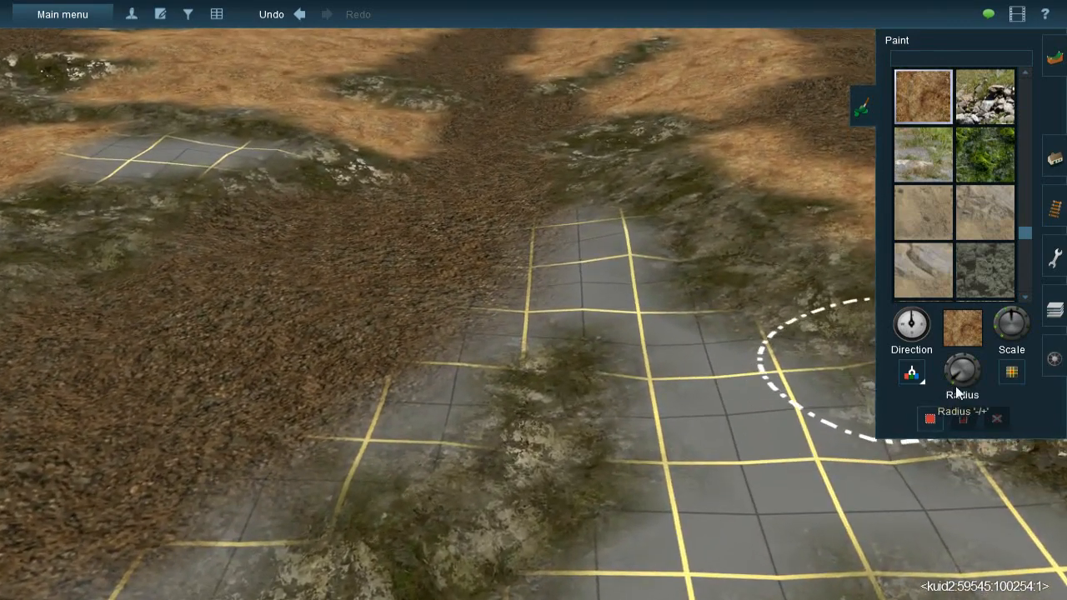
{"action": "key", "text": "Up"}
{"action": "mouse_move", "coordinate": [598, 241]}
{"action": "left_mouse_down"}
{"action": "mouse_move", "coordinate": [595, 255]}
{"action": "mouse_move", "coordinate": [614, 228]}
{"action": "mouse_move", "coordinate": [586, 191]}
{"action": "mouse_move", "coordinate": [558, 235]}
{"action": "mouse_move", "coordinate": [573, 256]}
{"action": "mouse_move", "coordinate": [564, 250]}
{"action": "mouse_move", "coordinate": [519, 352]}
{"action": "mouse_move", "coordinate": [506, 348]}
{"action": "mouse_move", "coordinate": [604, 243]}
{"action": "mouse_move", "coordinate": [755, 410]}
{"action": "mouse_move", "coordinate": [616, 355]}
{"action": "mouse_move", "coordinate": [579, 324]}
{"action": "mouse_move", "coordinate": [613, 329]}
{"action": "mouse_move", "coordinate": [667, 404]}
{"action": "mouse_move", "coordinate": [638, 331]}
{"action": "mouse_move", "coordinate": [636, 267]}
{"action": "mouse_move", "coordinate": [799, 397]}
{"action": "mouse_move", "coordinate": [779, 399]}
{"action": "mouse_move", "coordinate": [806, 395]}
{"action": "mouse_move", "coordinate": [767, 414]}
{"action": "left_mouse_up"}
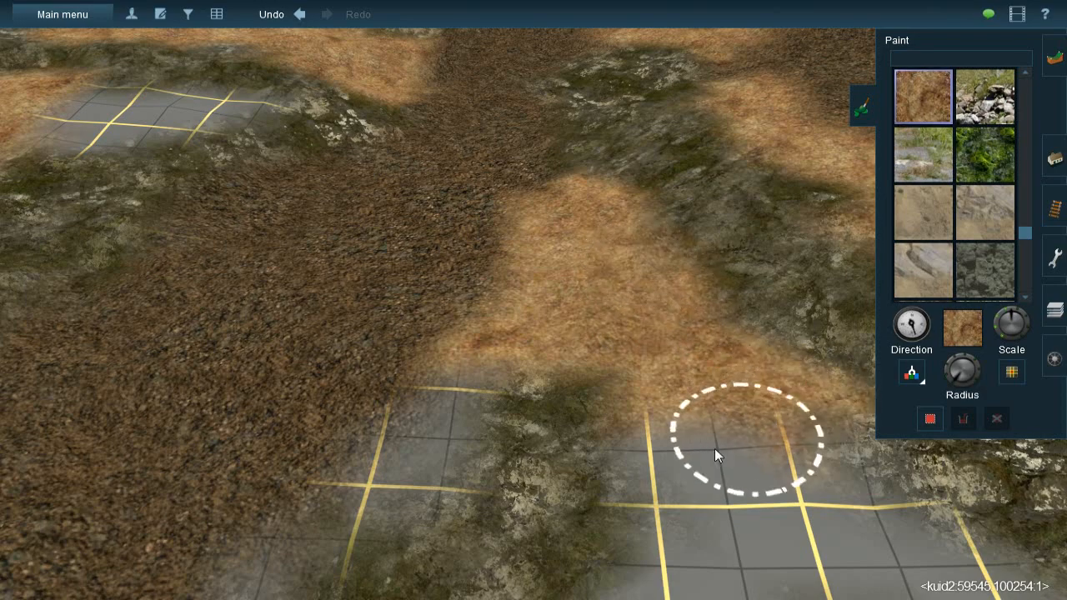
{"action": "right_click", "coordinate": [677, 422]}
{"action": "key", "text": "Down"}
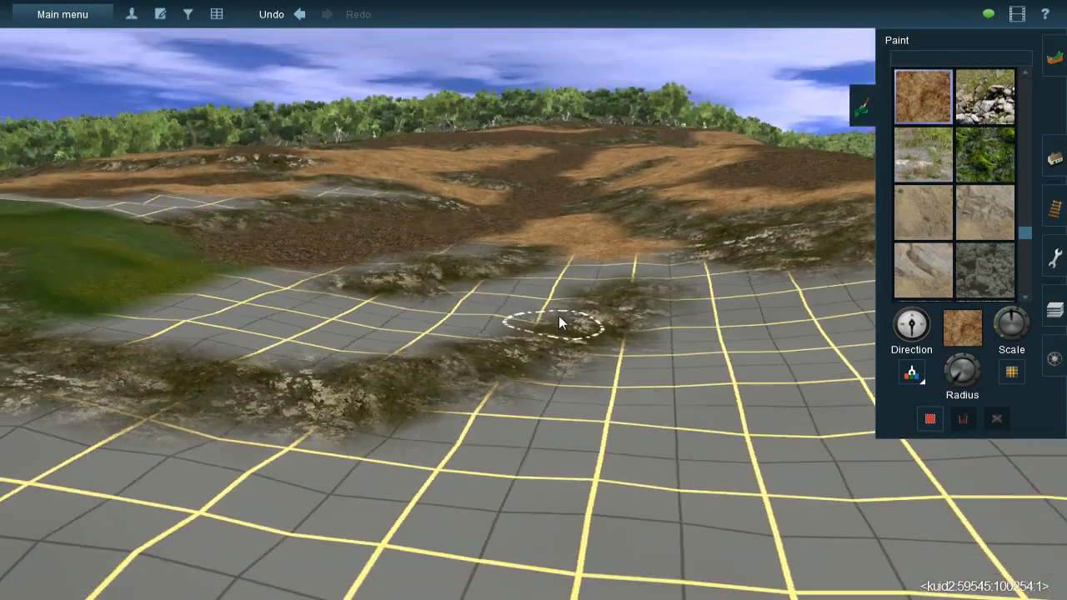
Paint reddish-brown dirt over the bare grid between the two rocky outcrops, extending it down from the existing dirt patch
{"action": "key", "text": "Up"}
{"action": "key", "text": "Left"}
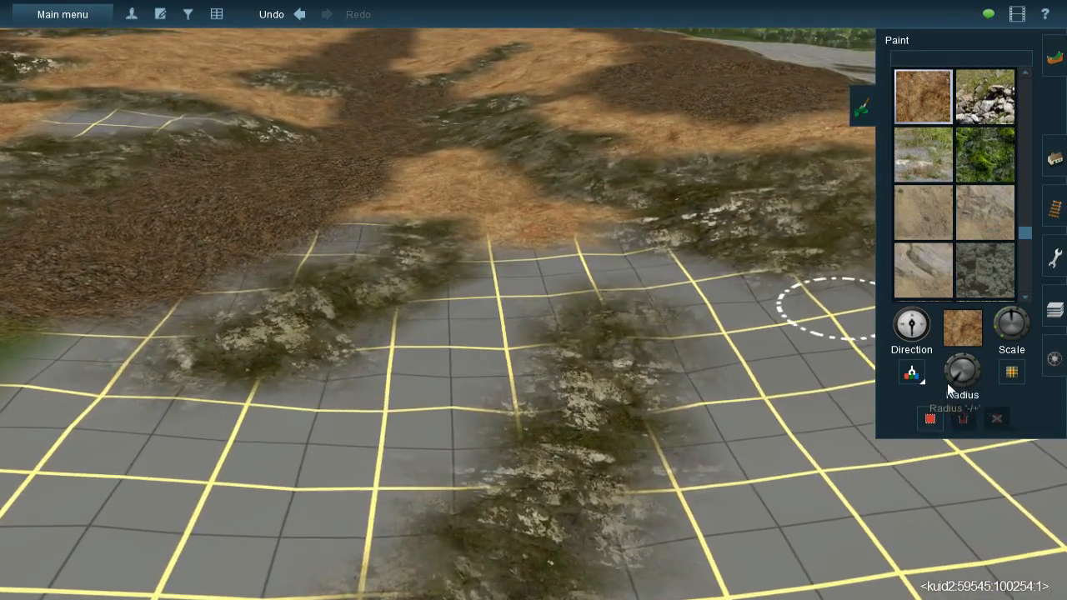
{"action": "key", "text": "Up"}
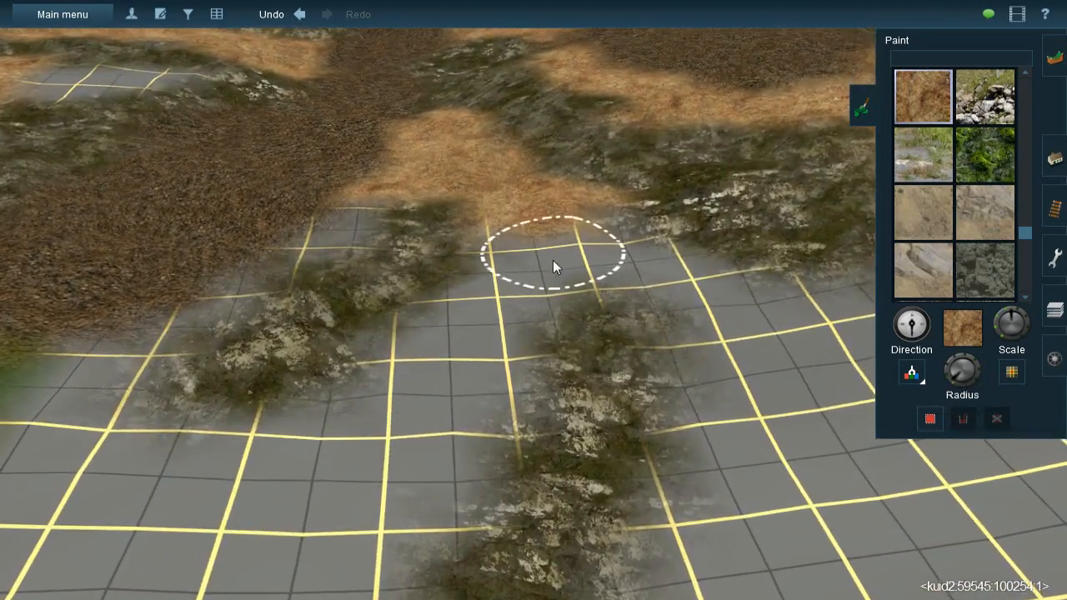
{"action": "mouse_move", "coordinate": [531, 249]}
{"action": "left_mouse_down"}
{"action": "mouse_move", "coordinate": [528, 241]}
{"action": "mouse_move", "coordinate": [579, 241]}
{"action": "mouse_move", "coordinate": [660, 269]}
{"action": "mouse_move", "coordinate": [525, 283]}
{"action": "mouse_move", "coordinate": [436, 350]}
{"action": "mouse_move", "coordinate": [455, 322]}
{"action": "mouse_move", "coordinate": [457, 383]}
{"action": "mouse_move", "coordinate": [435, 418]}
{"action": "mouse_move", "coordinate": [446, 467]}
{"action": "mouse_move", "coordinate": [450, 375]}
{"action": "mouse_move", "coordinate": [364, 440]}
{"action": "mouse_move", "coordinate": [336, 438]}
{"action": "left_mouse_up"}
{"action": "right_click", "coordinate": [336, 438]}
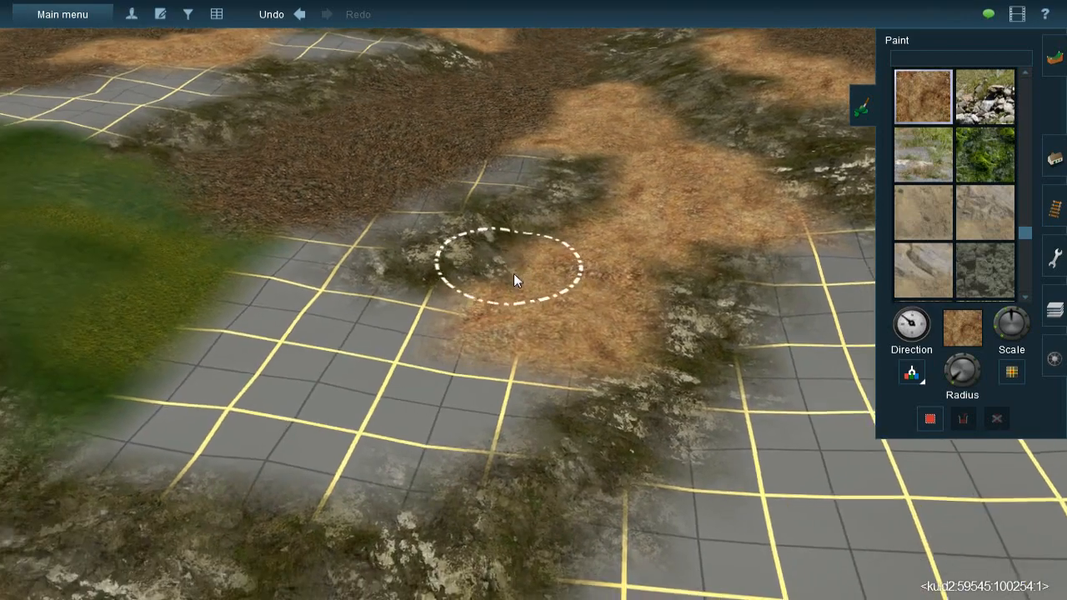
Sample the dark forest floor and paint it over the bare strip above the rocky outcrop toward the green edge
{"action": "right_click", "coordinate": [560, 221]}
{"action": "right_click", "coordinate": [452, 263]}
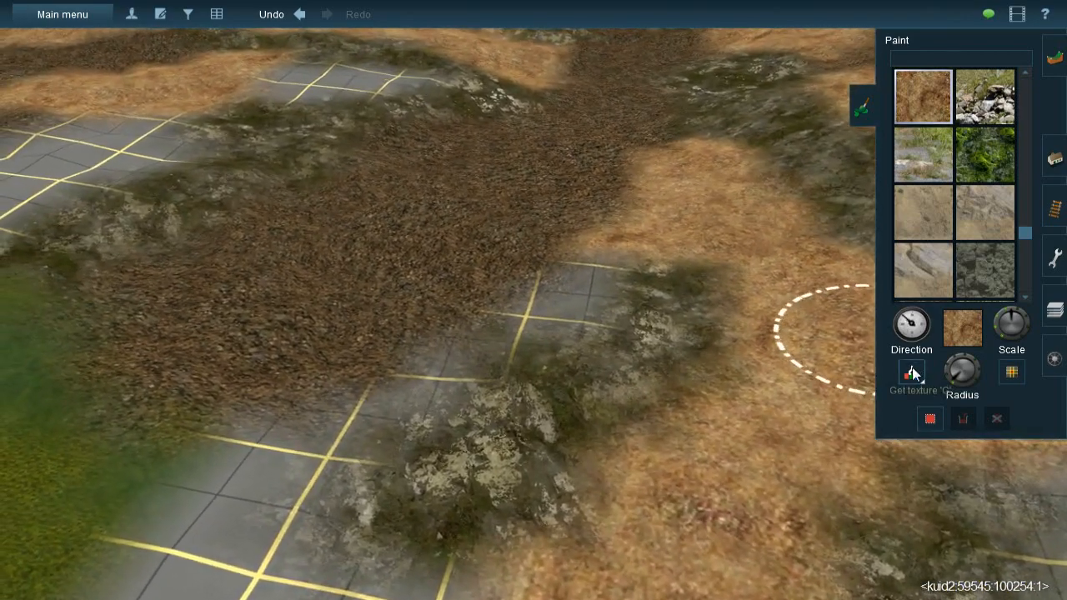
{"action": "left_click", "coordinate": [525, 254], "text": "ctrl"}
{"action": "mouse_move", "coordinate": [546, 273]}
{"action": "left_mouse_down"}
{"action": "mouse_move", "coordinate": [555, 265]}
{"action": "mouse_move", "coordinate": [508, 314]}
{"action": "mouse_move", "coordinate": [518, 299]}
{"action": "mouse_move", "coordinate": [478, 327]}
{"action": "mouse_move", "coordinate": [528, 305]}
{"action": "mouse_move", "coordinate": [378, 360]}
{"action": "mouse_move", "coordinate": [384, 354]}
{"action": "mouse_move", "coordinate": [328, 409]}
{"action": "mouse_move", "coordinate": [271, 435]}
{"action": "left_mouse_up"}
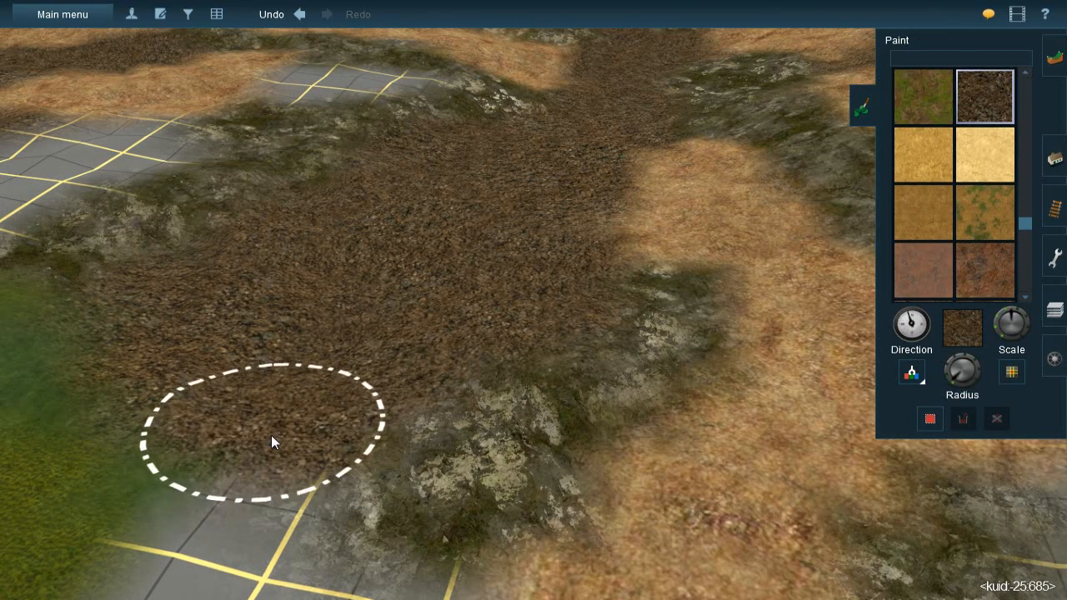
Sample the reddish-brown dirt and fill the bare grid enclosed by the green hill, forest floor and rocky patches
{"action": "right_click", "coordinate": [271, 435]}
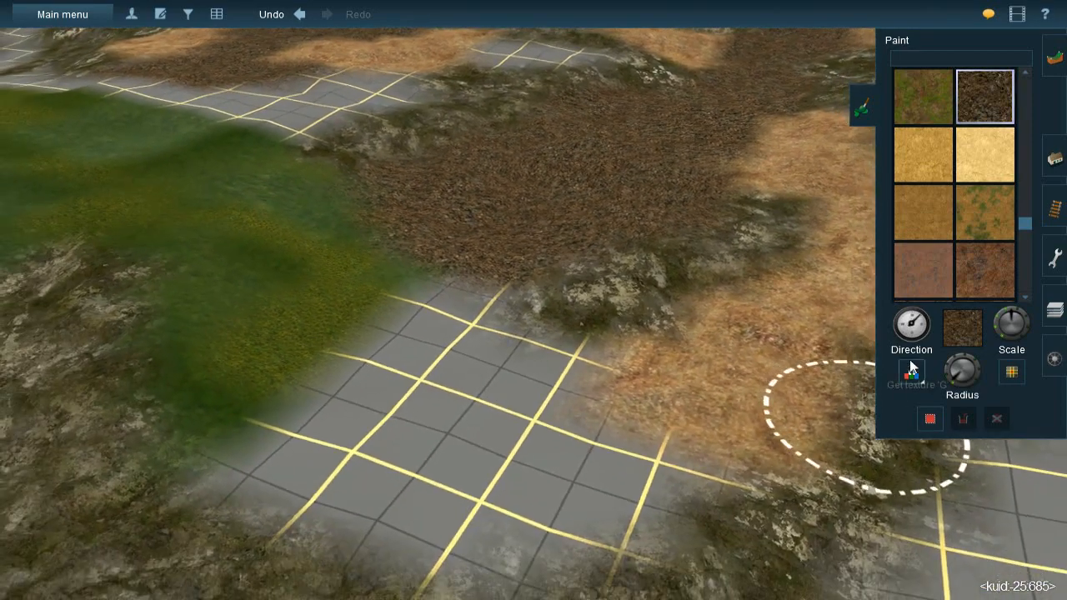
{"action": "left_click", "coordinate": [911, 369]}
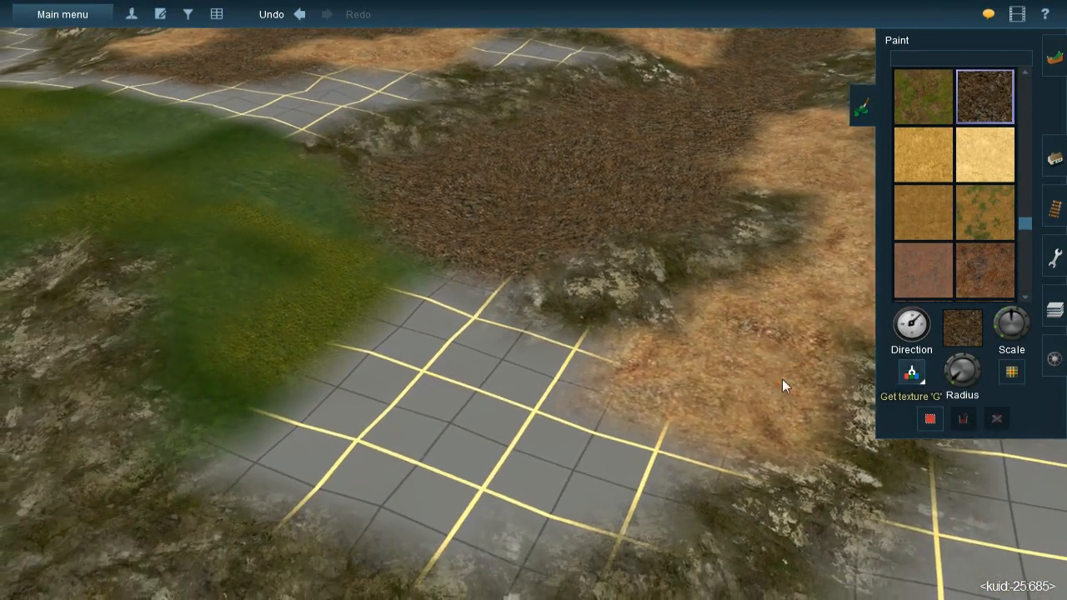
{"action": "left_click", "coordinate": [783, 379]}
{"action": "mouse_move", "coordinate": [534, 375]}
{"action": "left_mouse_down"}
{"action": "mouse_move", "coordinate": [564, 369]}
{"action": "mouse_move", "coordinate": [488, 357]}
{"action": "mouse_move", "coordinate": [512, 362]}
{"action": "mouse_move", "coordinate": [434, 320]}
{"action": "mouse_move", "coordinate": [457, 285]}
{"action": "mouse_move", "coordinate": [425, 317]}
{"action": "left_mouse_up"}
{"action": "mouse_move", "coordinate": [373, 376]}
{"action": "left_mouse_down"}
{"action": "mouse_move", "coordinate": [339, 419]}
{"action": "mouse_move", "coordinate": [348, 393]}
{"action": "mouse_move", "coordinate": [263, 440]}
{"action": "mouse_move", "coordinate": [318, 456]}
{"action": "mouse_move", "coordinate": [328, 436]}
{"action": "mouse_move", "coordinate": [430, 474]}
{"action": "mouse_move", "coordinate": [474, 512]}
{"action": "mouse_move", "coordinate": [553, 455]}
{"action": "mouse_move", "coordinate": [570, 473]}
{"action": "mouse_move", "coordinate": [648, 447]}
{"action": "mouse_move", "coordinate": [558, 498]}
{"action": "mouse_move", "coordinate": [621, 464]}
{"action": "mouse_move", "coordinate": [560, 474]}
{"action": "mouse_move", "coordinate": [586, 453]}
{"action": "mouse_move", "coordinate": [455, 422]}
{"action": "left_mouse_up"}
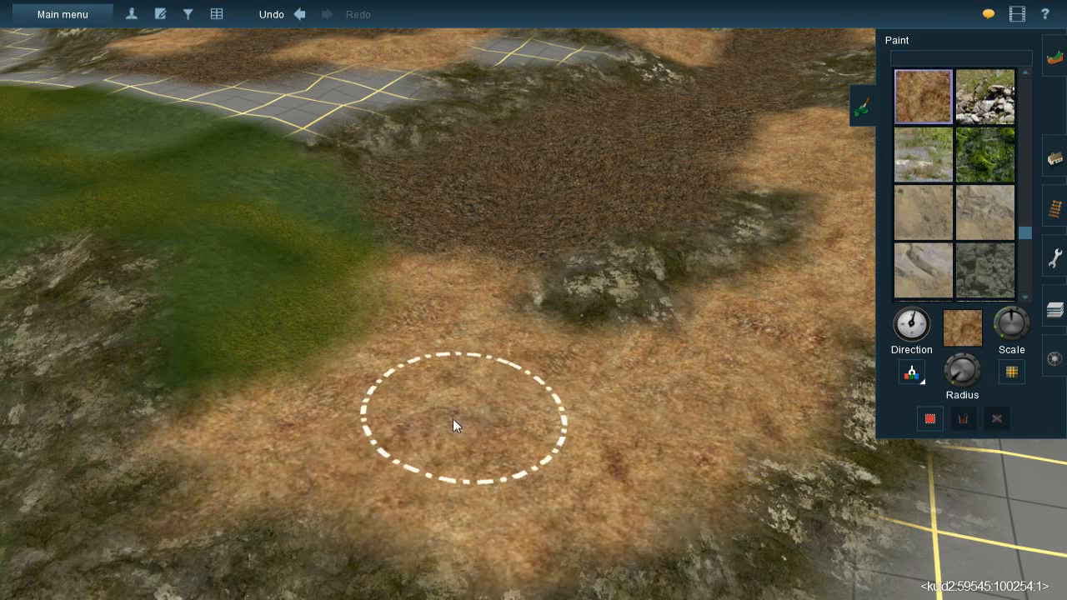
Sample the dark forest floor, adjust the brush radius and paint a band over the green hill's lower edge and adjoining dirt
{"action": "key", "text": "Left"}
{"action": "key", "text": "Down"}
{"action": "key", "text": "Up"}
{"action": "right_click", "coordinate": [518, 236]}
{"action": "key", "text": "Left"}
{"action": "key", "text": "Up"}
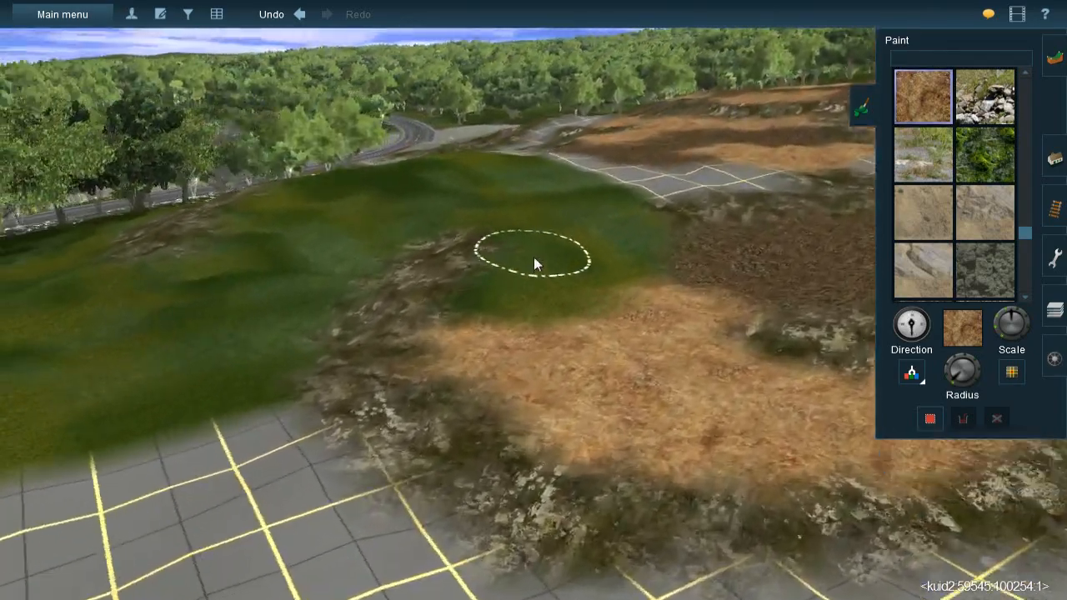
{"action": "key", "text": "Right"}
{"action": "key", "text": "Down"}
{"action": "key", "text": "Up"}
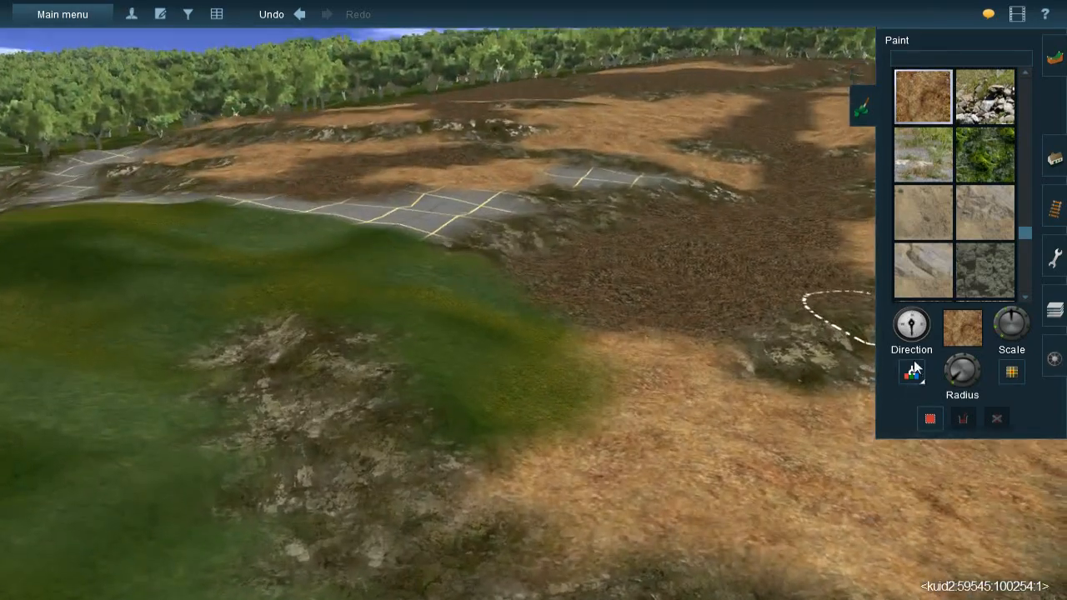
{"action": "left_click", "coordinate": [912, 367]}
{"action": "left_click", "coordinate": [628, 282]}
{"action": "key", "text": "Left"}
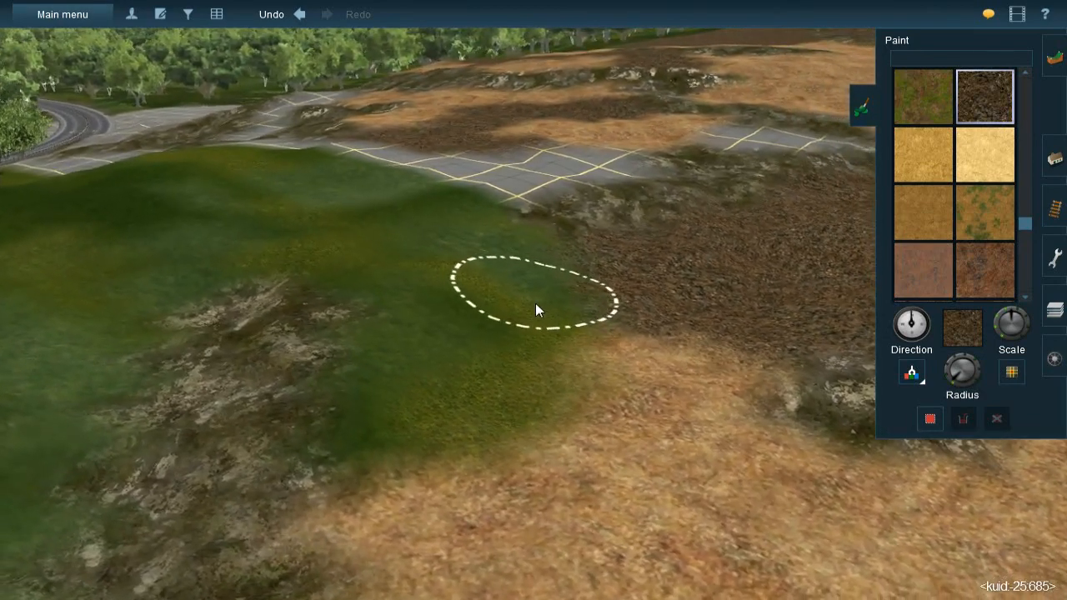
{"action": "key", "text": "bracketright"}
{"action": "mouse_move", "coordinate": [583, 298]}
{"action": "left_mouse_down"}
{"action": "mouse_move", "coordinate": [570, 331]}
{"action": "mouse_move", "coordinate": [493, 413]}
{"action": "mouse_move", "coordinate": [483, 404]}
{"action": "mouse_move", "coordinate": [431, 489]}
{"action": "mouse_move", "coordinate": [516, 536]}
{"action": "mouse_move", "coordinate": [618, 448]}
{"action": "mouse_move", "coordinate": [680, 348]}
{"action": "mouse_move", "coordinate": [675, 361]}
{"action": "left_mouse_up"}
{"action": "right_click", "coordinate": [569, 264]}
{"action": "key", "text": "bracketright"}
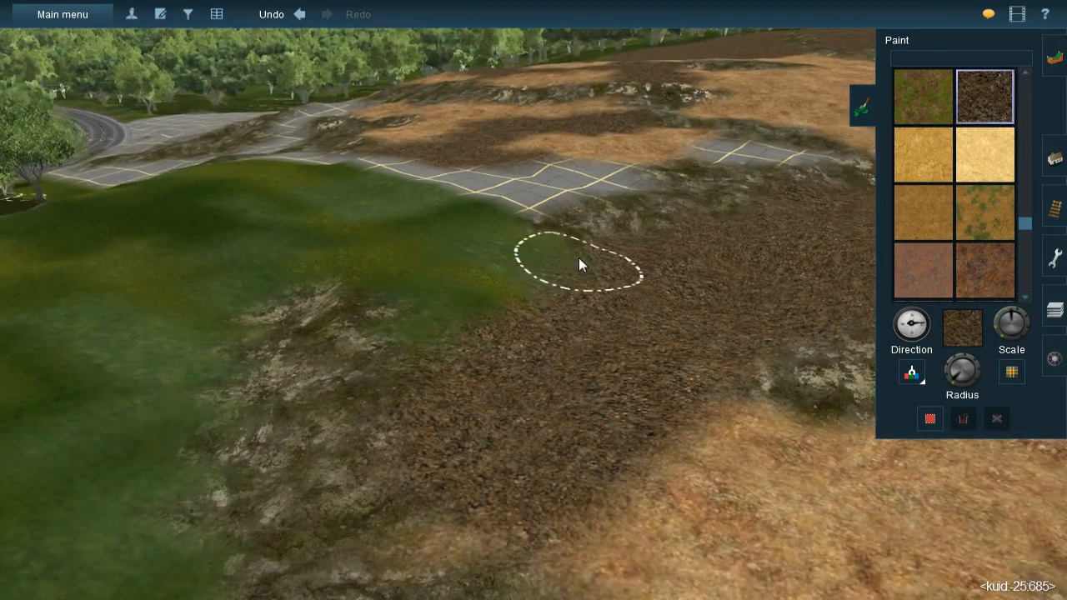
Sample the rocky grass and paint it over the bare grid beyond the forest floor and along the green hill's edge
{"action": "left_click", "coordinate": [911, 373]}
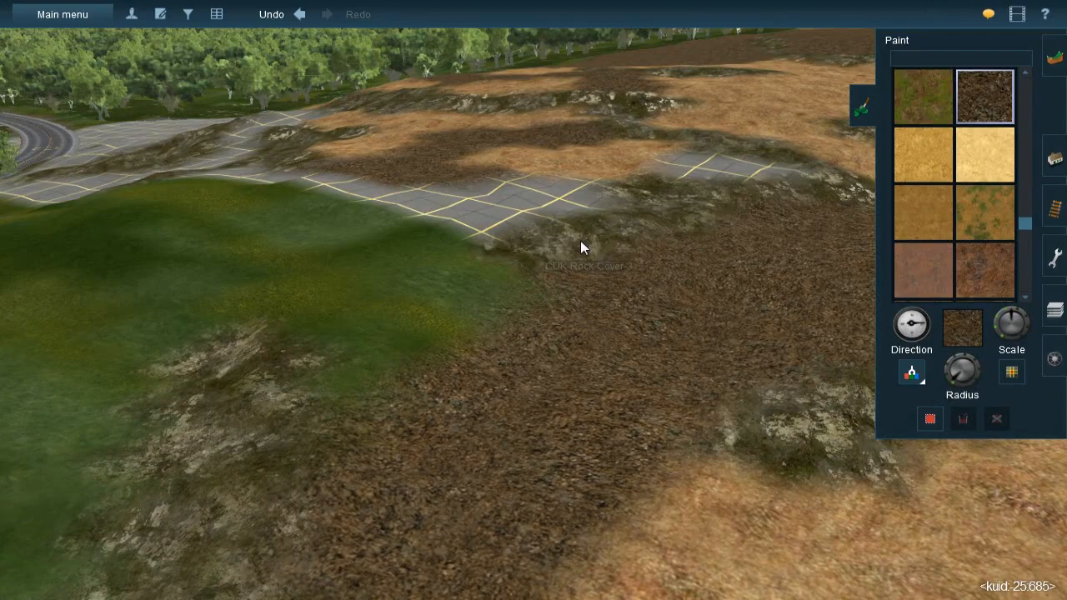
{"action": "left_click", "coordinate": [580, 240]}
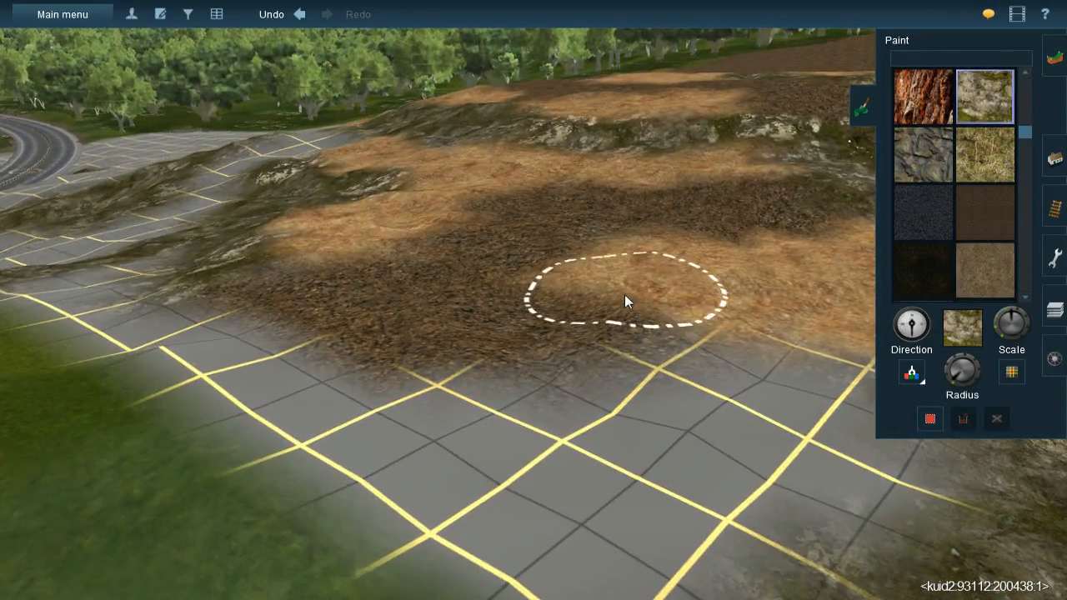
{"action": "right_click", "coordinate": [667, 350]}
{"action": "key", "text": "bracketright"}
{"action": "mouse_move", "coordinate": [655, 345]}
{"action": "left_mouse_down"}
{"action": "mouse_move", "coordinate": [657, 328]}
{"action": "mouse_move", "coordinate": [589, 330]}
{"action": "mouse_move", "coordinate": [583, 318]}
{"action": "mouse_move", "coordinate": [367, 350]}
{"action": "mouse_move", "coordinate": [409, 354]}
{"action": "mouse_move", "coordinate": [344, 347]}
{"action": "mouse_move", "coordinate": [410, 381]}
{"action": "left_mouse_up"}
{"action": "key", "text": "bracketright"}
{"action": "right_click", "coordinate": [433, 396]}
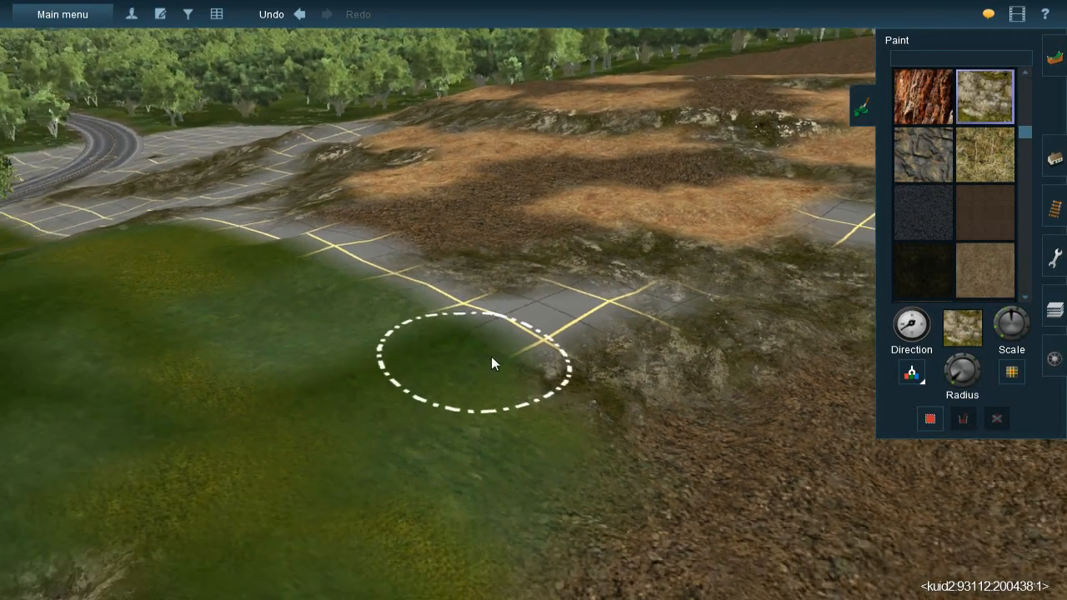
{"action": "mouse_move", "coordinate": [588, 298]}
{"action": "left_mouse_down"}
{"action": "mouse_move", "coordinate": [649, 288]}
{"action": "mouse_move", "coordinate": [498, 312]}
{"action": "mouse_move", "coordinate": [426, 371]}
{"action": "mouse_move", "coordinate": [339, 415]}
{"action": "mouse_move", "coordinate": [378, 442]}
{"action": "mouse_move", "coordinate": [381, 469]}
{"action": "mouse_move", "coordinate": [524, 395]}
{"action": "mouse_move", "coordinate": [498, 405]}
{"action": "mouse_move", "coordinate": [454, 434]}
{"action": "mouse_move", "coordinate": [554, 400]}
{"action": "left_mouse_up"}
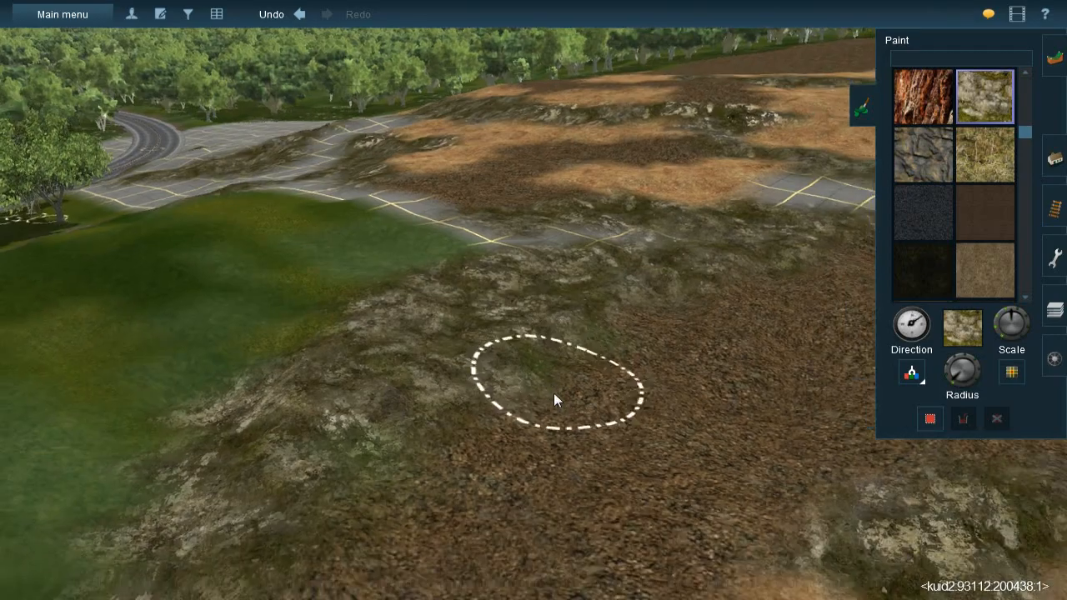
{"action": "right_click", "coordinate": [554, 394]}
Sample the dark forest floor and cover the isolated bare patch between the dirt and the rocky ridge
{"action": "scroll", "coordinate": [557, 393], "scroll_direction": "down", "scroll_amount": 3}
{"action": "key", "text": "Right"}
{"action": "scroll", "coordinate": [608, 292], "scroll_direction": "up", "scroll_amount": 3}
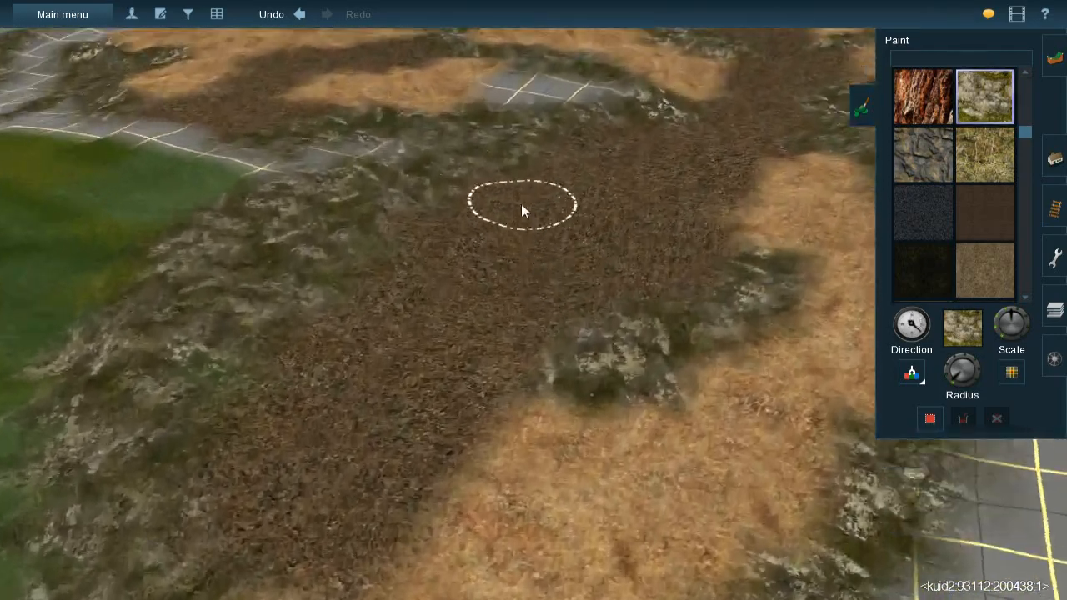
{"action": "key", "text": "Up"}
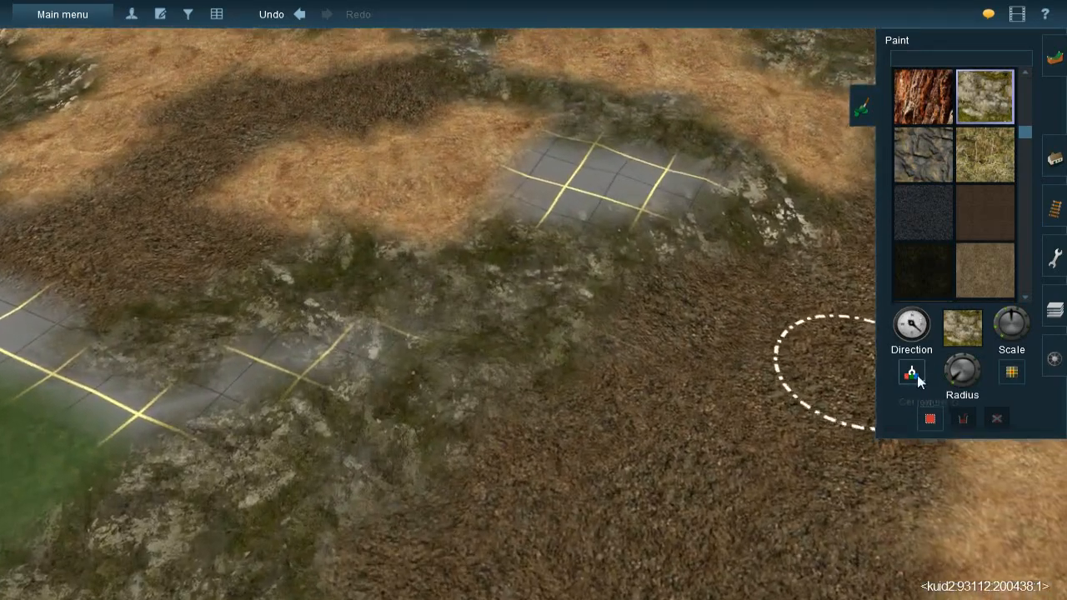
{"action": "left_click", "coordinate": [916, 379]}
{"action": "left_click", "coordinate": [735, 450]}
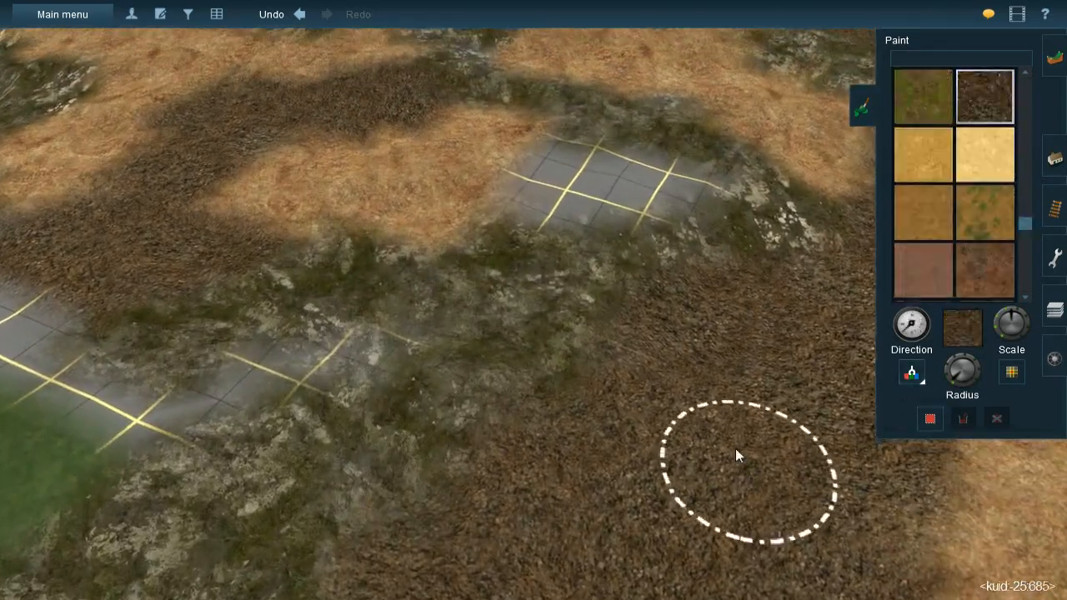
{"action": "right_click", "coordinate": [575, 171]}
{"action": "key", "text": "Right"}
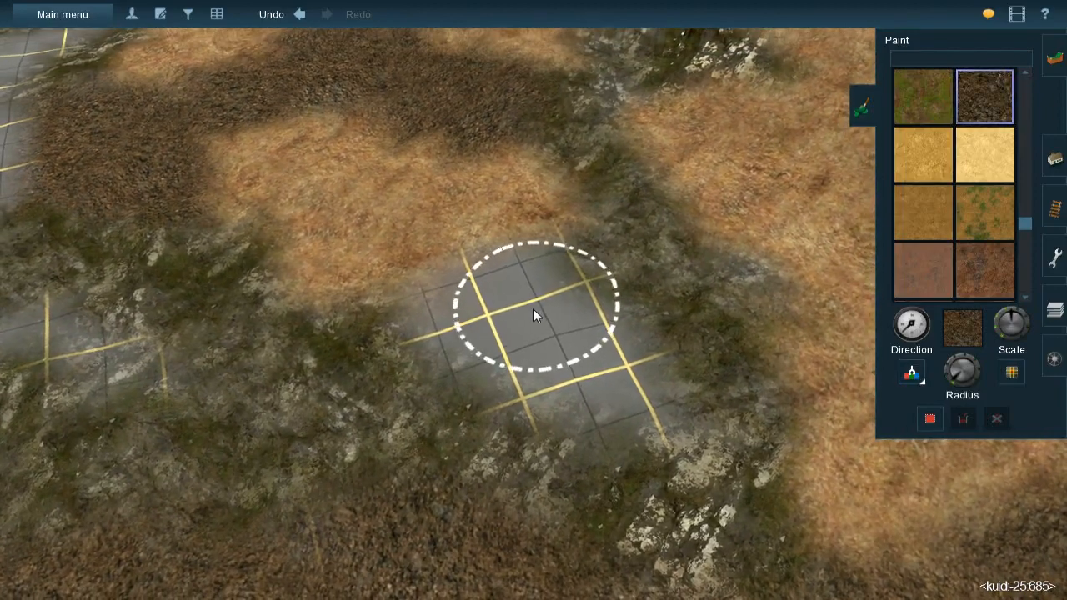
{"action": "mouse_move", "coordinate": [525, 293]}
{"action": "left_mouse_down"}
{"action": "mouse_move", "coordinate": [526, 260]}
{"action": "mouse_move", "coordinate": [572, 350]}
{"action": "mouse_move", "coordinate": [607, 377]}
{"action": "mouse_move", "coordinate": [584, 377]}
{"action": "mouse_move", "coordinate": [486, 326]}
{"action": "mouse_move", "coordinate": [510, 347]}
{"action": "mouse_move", "coordinate": [463, 305]}
{"action": "mouse_move", "coordinate": [488, 336]}
{"action": "mouse_move", "coordinate": [471, 328]}
{"action": "left_mouse_up"}
Paint dark forest floor over the small bare gaps in the rocky grass beside the green hill
{"action": "right_click", "coordinate": [400, 383]}
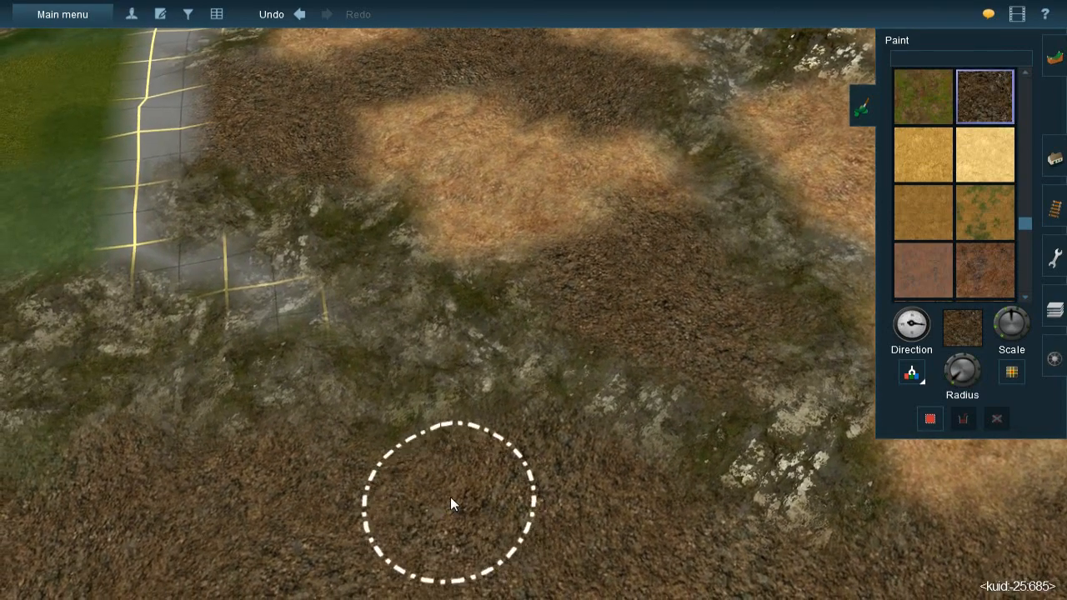
{"action": "right_click", "coordinate": [209, 362]}
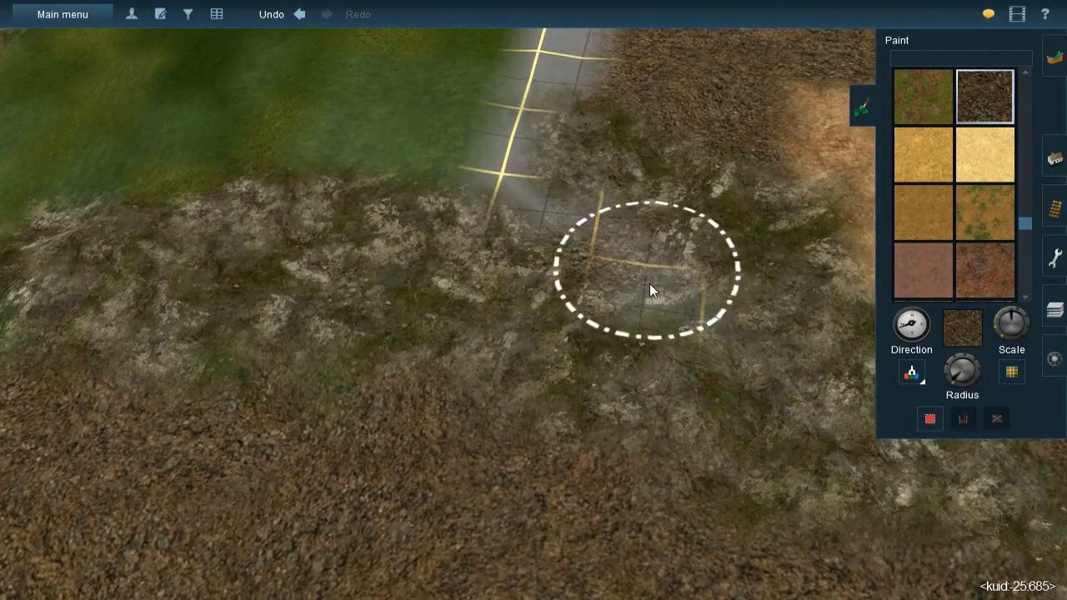
{"action": "mouse_move", "coordinate": [650, 283]}
{"action": "left_mouse_down"}
{"action": "mouse_move", "coordinate": [504, 174]}
{"action": "mouse_move", "coordinate": [500, 124]}
{"action": "left_mouse_up"}
Sample the rocky grass and paint a rocky outcrop across the middle of the green hill
{"action": "right_click", "coordinate": [500, 124]}
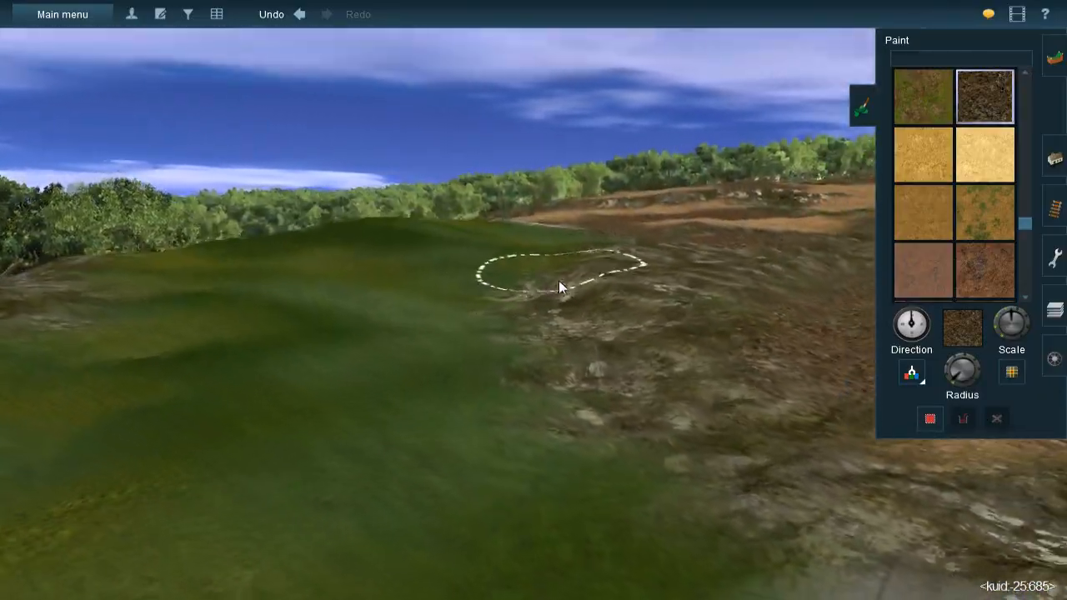
{"action": "left_click", "coordinate": [405, 278], "text": "ctrl"}
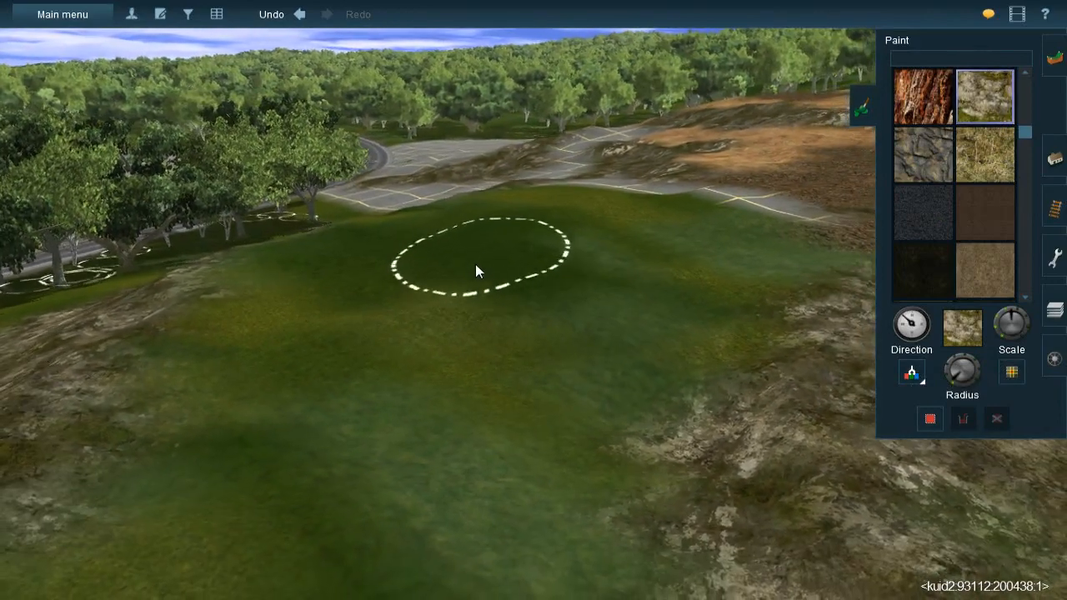
{"action": "left_click", "coordinate": [453, 240]}
{"action": "mouse_move", "coordinate": [587, 335]}
{"action": "left_mouse_down"}
{"action": "mouse_move", "coordinate": [538, 299]}
{"action": "mouse_move", "coordinate": [637, 360]}
{"action": "mouse_move", "coordinate": [617, 387]}
{"action": "mouse_move", "coordinate": [624, 403]}
{"action": "mouse_move", "coordinate": [631, 360]}
{"action": "left_mouse_up"}
{"action": "key", "text": "bracketleft"}
{"action": "key", "text": "Right"}
{"action": "key", "text": "Left"}
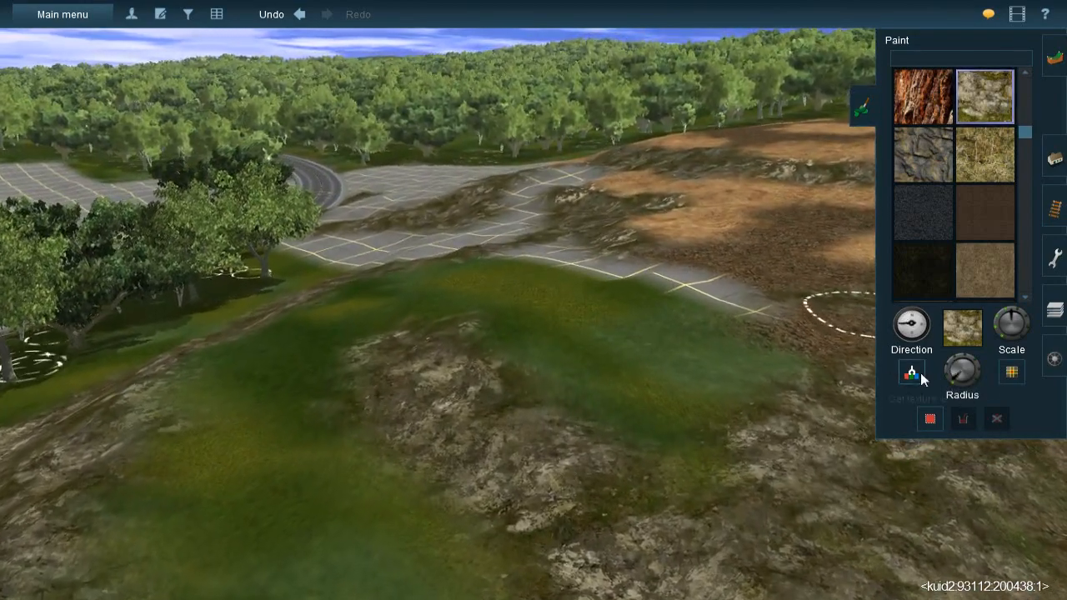
Sample the reddish-brown dirt and paint it over the green hilltop and most of the adjoining bare strip
{"action": "left_click", "coordinate": [917, 375]}
{"action": "left_click", "coordinate": [691, 226]}
{"action": "key", "text": "Up"}
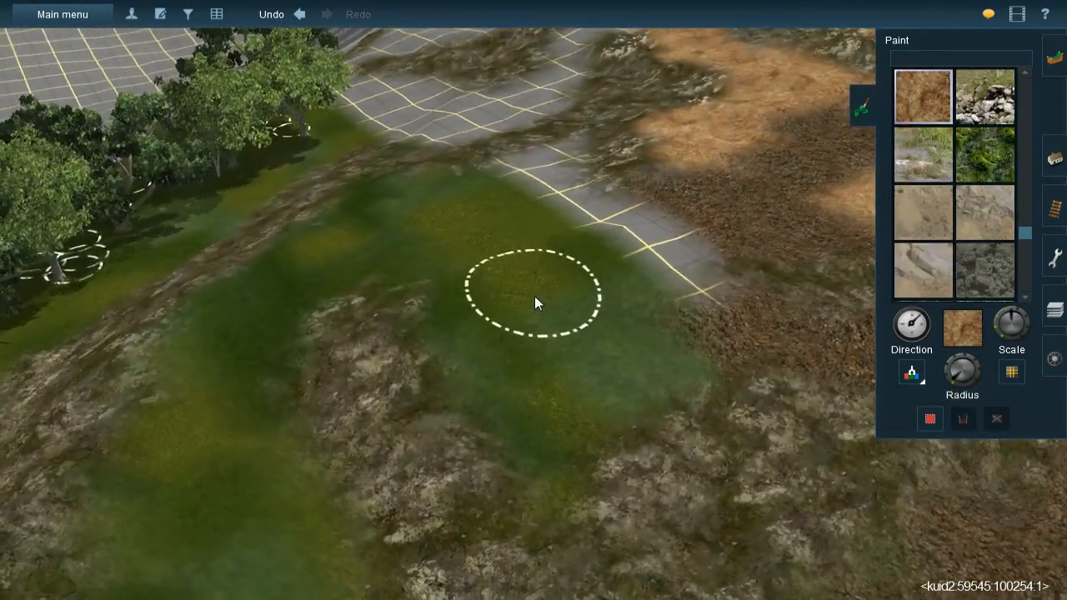
{"action": "mouse_move", "coordinate": [538, 303]}
{"action": "left_mouse_down"}
{"action": "mouse_move", "coordinate": [603, 295]}
{"action": "mouse_move", "coordinate": [531, 303]}
{"action": "mouse_move", "coordinate": [540, 307]}
{"action": "mouse_move", "coordinate": [454, 332]}
{"action": "mouse_move", "coordinate": [470, 325]}
{"action": "mouse_move", "coordinate": [548, 416]}
{"action": "mouse_move", "coordinate": [540, 423]}
{"action": "mouse_move", "coordinate": [631, 384]}
{"action": "mouse_move", "coordinate": [636, 351]}
{"action": "mouse_move", "coordinate": [605, 325]}
{"action": "mouse_move", "coordinate": [674, 264]}
{"action": "mouse_move", "coordinate": [639, 228]}
{"action": "mouse_move", "coordinate": [600, 213]}
{"action": "mouse_move", "coordinate": [568, 224]}
{"action": "mouse_move", "coordinate": [583, 229]}
{"action": "mouse_move", "coordinate": [521, 271]}
{"action": "mouse_move", "coordinate": [476, 267]}
{"action": "mouse_move", "coordinate": [469, 236]}
{"action": "left_mouse_up"}
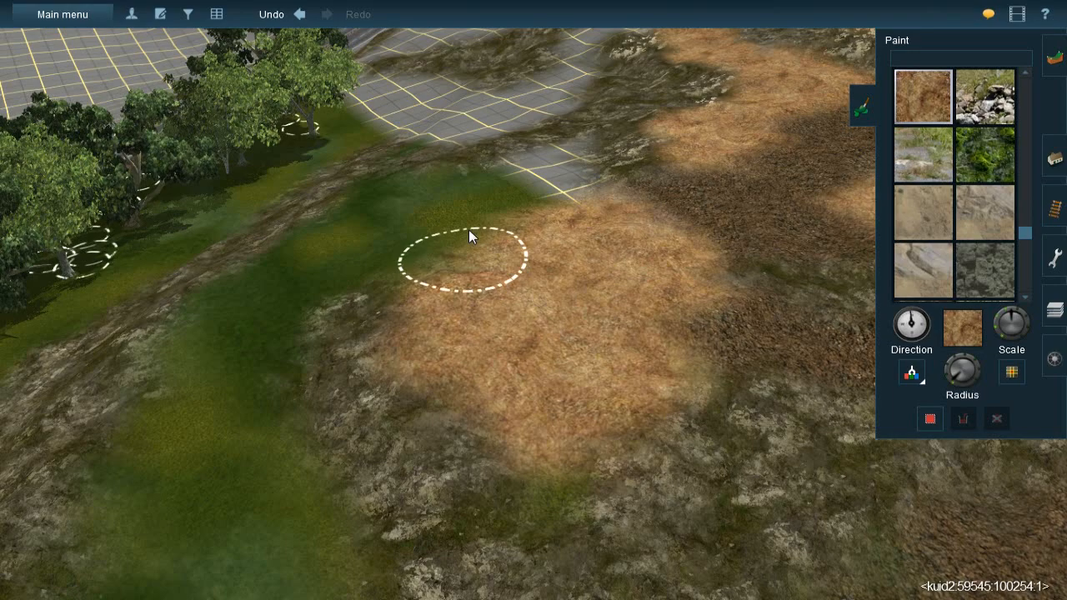
Adjust the brush radius and paint reddish-brown dirt over the last bare corner and nearby rocky edge of the green hill
{"action": "right_click", "coordinate": [469, 236]}
{"action": "key", "text": "Left"}
{"action": "right_click", "coordinate": [484, 270]}
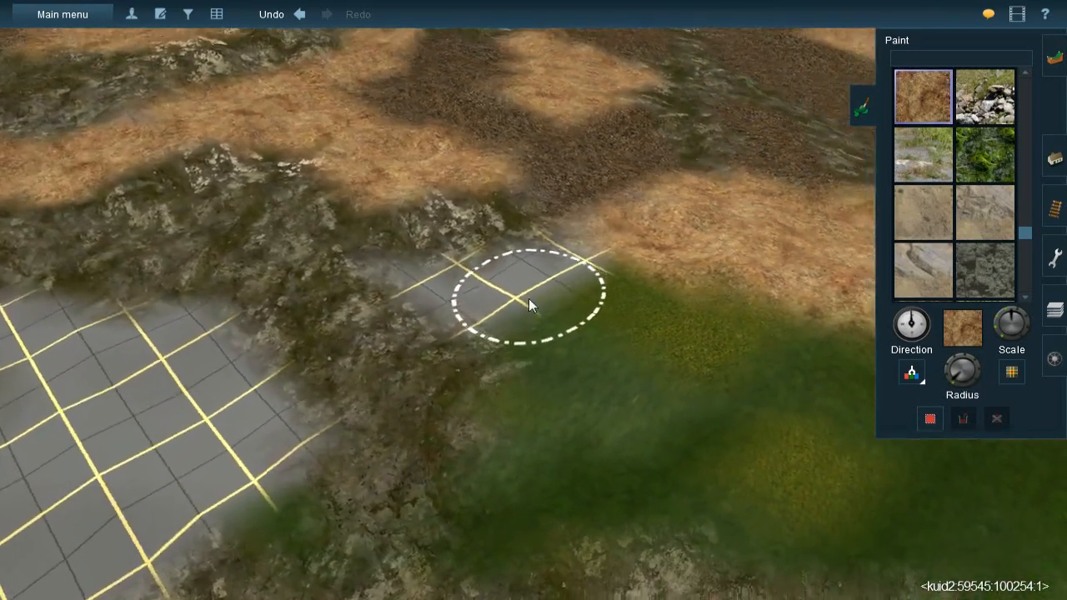
{"action": "key", "text": "Left"}
{"action": "key", "text": "bracketleft"}
{"action": "mouse_move", "coordinate": [515, 301]}
{"action": "left_mouse_down"}
{"action": "mouse_move", "coordinate": [453, 297]}
{"action": "mouse_move", "coordinate": [566, 303]}
{"action": "mouse_move", "coordinate": [551, 300]}
{"action": "mouse_move", "coordinate": [594, 290]}
{"action": "mouse_move", "coordinate": [645, 252]}
{"action": "mouse_move", "coordinate": [500, 197]}
{"action": "mouse_move", "coordinate": [499, 183]}
{"action": "mouse_move", "coordinate": [600, 245]}
{"action": "mouse_move", "coordinate": [681, 353]}
{"action": "mouse_move", "coordinate": [674, 364]}
{"action": "mouse_move", "coordinate": [722, 476]}
{"action": "mouse_move", "coordinate": [642, 387]}
{"action": "left_mouse_up"}
Readjust the brush radius and paint reddish-brown dirt over the green area between the dirt and the rocky slope
{"action": "right_click", "coordinate": [453, 297]}
{"action": "right_click", "coordinate": [717, 319]}
{"action": "key", "text": "Down"}
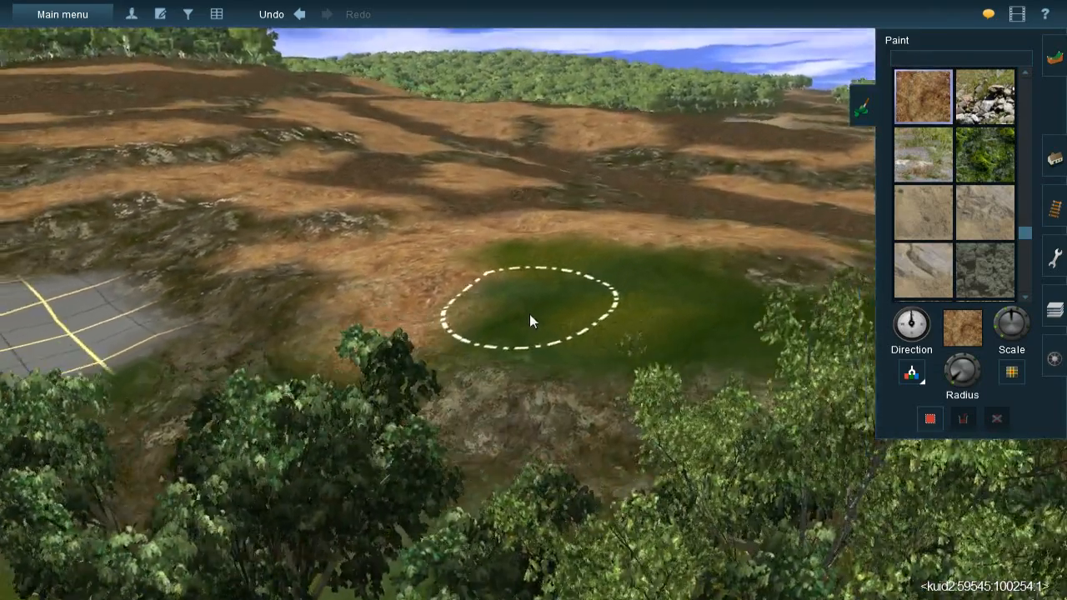
{"action": "scroll", "coordinate": [538, 292], "scroll_direction": "up", "scroll_amount": 5}
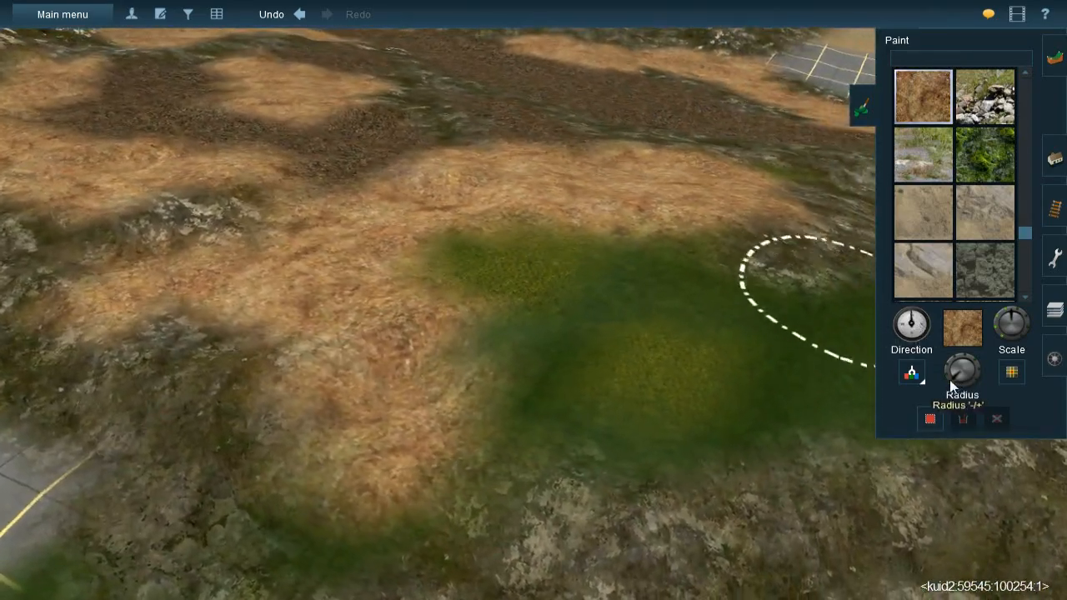
{"action": "left_click_drag", "start_coordinate": [950, 381], "coordinate": [914, 376]}
{"action": "scroll", "coordinate": [531, 282], "scroll_direction": "down", "scroll_amount": 2}
{"action": "key", "text": "bracketright"}
{"action": "mouse_move", "coordinate": [515, 275]}
{"action": "left_mouse_down"}
{"action": "mouse_move", "coordinate": [555, 275]}
{"action": "mouse_move", "coordinate": [614, 248]}
{"action": "mouse_move", "coordinate": [639, 350]}
{"action": "mouse_move", "coordinate": [432, 409]}
{"action": "mouse_move", "coordinate": [409, 438]}
{"action": "mouse_move", "coordinate": [409, 405]}
{"action": "mouse_move", "coordinate": [491, 338]}
{"action": "left_mouse_up"}
Paint reddish-brown dirt along the green strip running between the two rocky patches
{"action": "mouse_move", "coordinate": [491, 339]}
{"action": "right_mouse_down"}
{"action": "mouse_move", "coordinate": [710, 330]}
{"action": "mouse_move", "coordinate": [534, 281]}
{"action": "mouse_move", "coordinate": [503, 305]}
{"action": "mouse_move", "coordinate": [820, 320]}
{"action": "mouse_move", "coordinate": [952, 382]}
{"action": "right_mouse_up"}
{"action": "scroll", "coordinate": [534, 180], "scroll_direction": "down", "scroll_amount": 3}
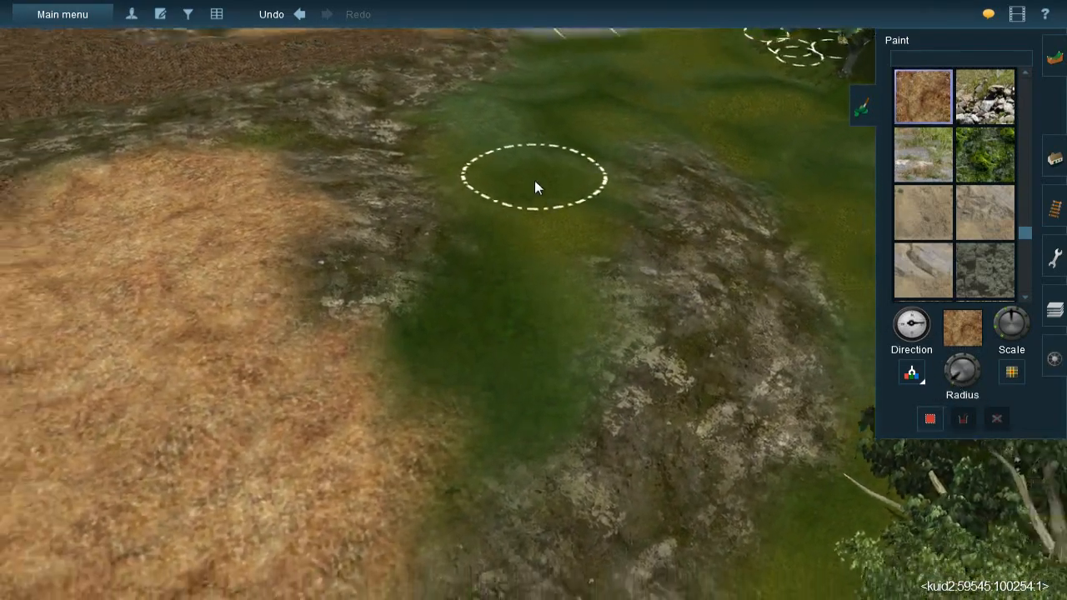
{"action": "mouse_move", "coordinate": [565, 223]}
{"action": "left_mouse_down"}
{"action": "mouse_move", "coordinate": [560, 255]}
{"action": "mouse_move", "coordinate": [549, 245]}
{"action": "mouse_move", "coordinate": [488, 383]}
{"action": "mouse_move", "coordinate": [456, 421]}
{"action": "mouse_move", "coordinate": [454, 332]}
{"action": "mouse_move", "coordinate": [505, 283]}
{"action": "mouse_move", "coordinate": [458, 137]}
{"action": "mouse_move", "coordinate": [490, 145]}
{"action": "left_mouse_up"}
Adjust the brush radius and extend the reddish-brown dirt down the green slope between the trees and the bare grid
{"action": "right_click", "coordinate": [490, 167]}
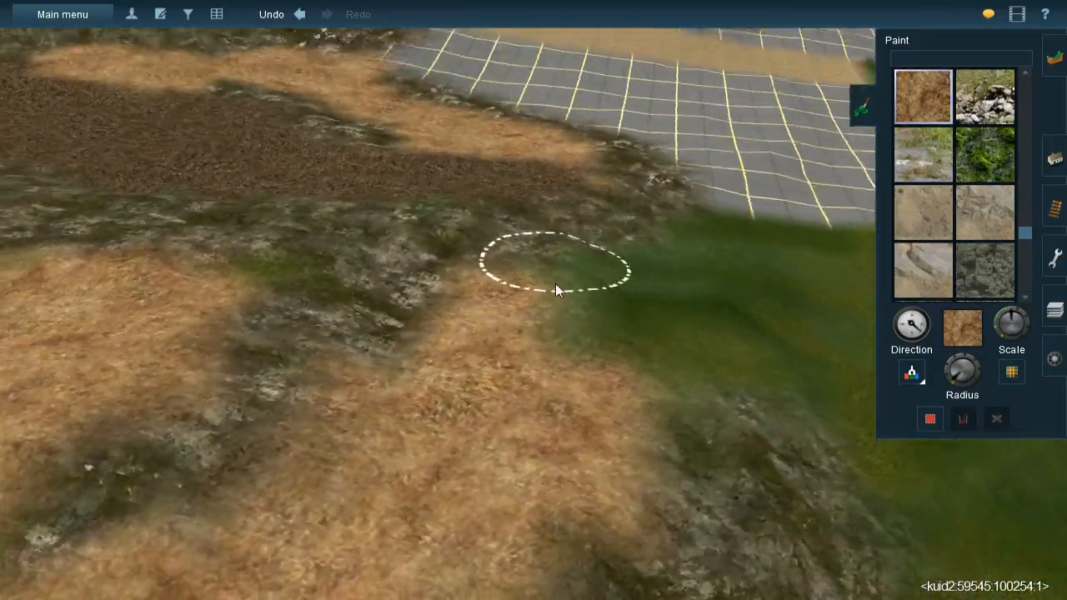
{"action": "key", "text": "Left"}
{"action": "key", "text": "Down"}
{"action": "key", "text": "Up"}
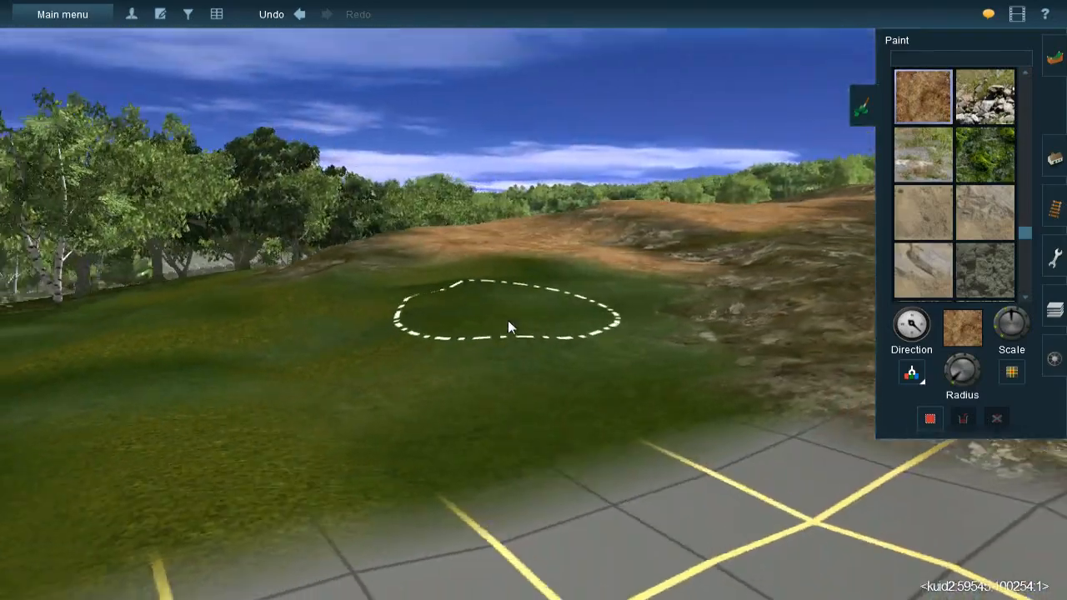
{"action": "key", "text": "Left"}
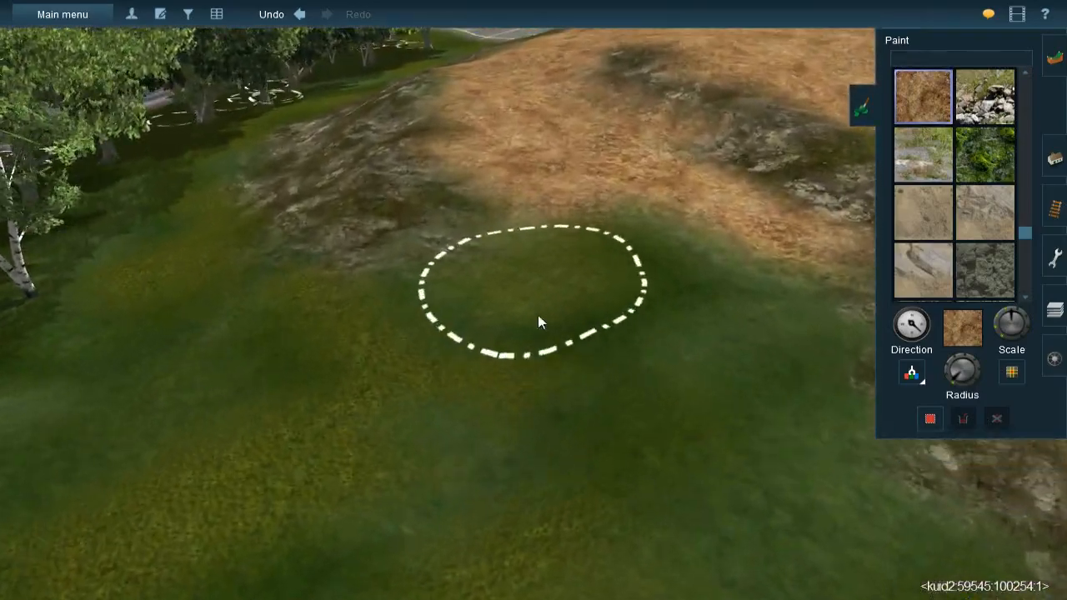
{"action": "key", "text": "bracketright"}
{"action": "left_click", "coordinate": [545, 310]}
{"action": "mouse_move", "coordinate": [565, 239]}
{"action": "left_mouse_down"}
{"action": "mouse_move", "coordinate": [557, 266]}
{"action": "mouse_move", "coordinate": [441, 309]}
{"action": "mouse_move", "coordinate": [412, 306]}
{"action": "mouse_move", "coordinate": [454, 366]}
{"action": "mouse_move", "coordinate": [554, 362]}
{"action": "mouse_move", "coordinate": [548, 494]}
{"action": "left_mouse_up"}
{"action": "key", "text": "bracketright"}
{"action": "right_click", "coordinate": [548, 494]}
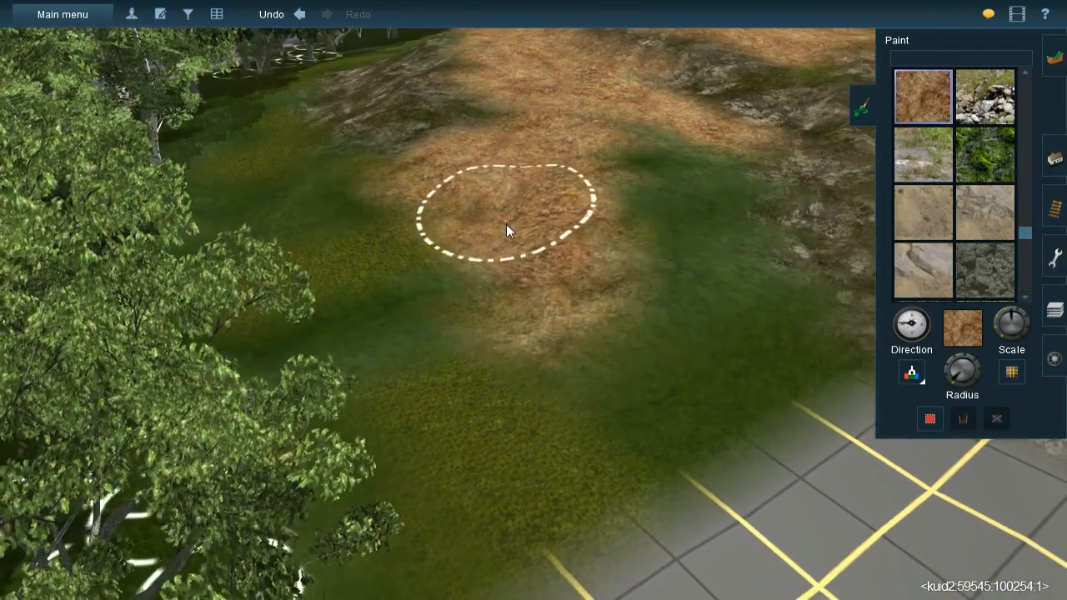
Sample the dark forest floor texture and paint it over the green gap between the reddish-brown dirt and the rocky slope, down to the bare grid
{"action": "key", "text": "bracketright"}
{"action": "right_click", "coordinate": [646, 283]}
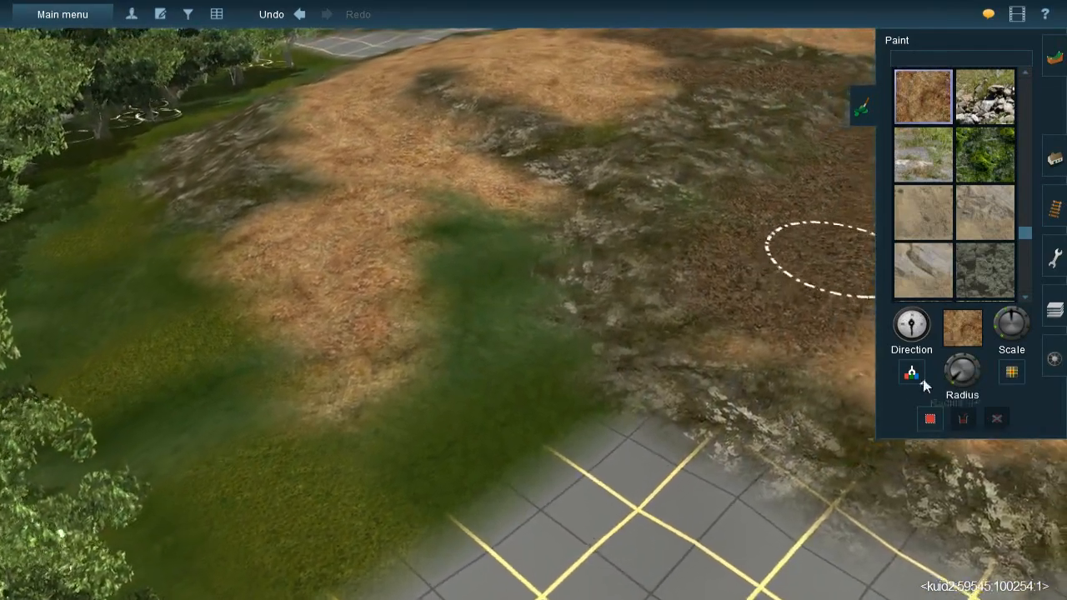
{"action": "left_click", "coordinate": [917, 377]}
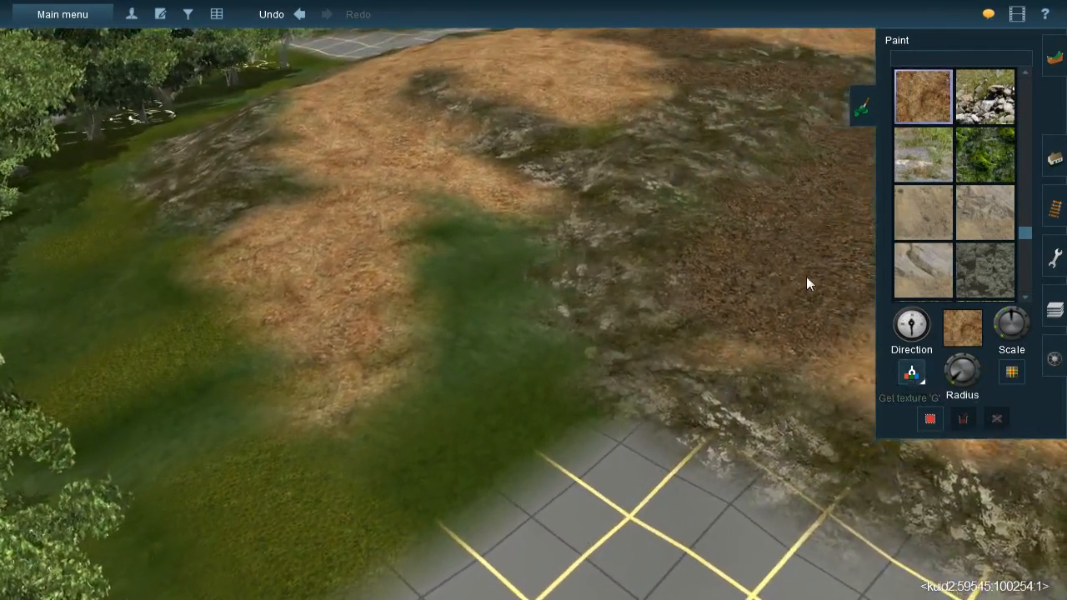
{"action": "left_click", "coordinate": [806, 279]}
{"action": "key", "text": "bracketright"}
{"action": "mouse_move", "coordinate": [449, 242]}
{"action": "left_mouse_down"}
{"action": "mouse_move", "coordinate": [464, 225]}
{"action": "mouse_move", "coordinate": [501, 227]}
{"action": "mouse_move", "coordinate": [464, 225]}
{"action": "mouse_move", "coordinate": [469, 330]}
{"action": "mouse_move", "coordinate": [476, 291]}
{"action": "mouse_move", "coordinate": [514, 352]}
{"action": "mouse_move", "coordinate": [503, 359]}
{"action": "mouse_move", "coordinate": [524, 440]}
{"action": "mouse_move", "coordinate": [508, 421]}
{"action": "left_mouse_up"}
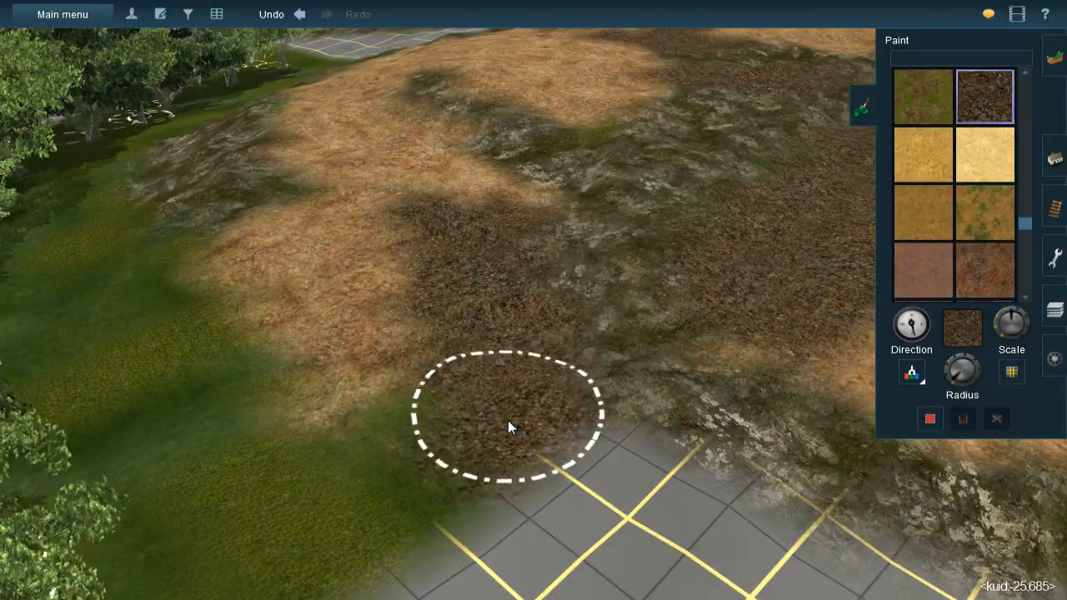
Survey the remaining bare grid areas on the hill, along the road and in the forest clearings
{"action": "right_click", "coordinate": [516, 270]}
{"action": "scroll", "coordinate": [642, 308], "scroll_direction": "down", "scroll_amount": 3}
{"action": "key", "text": "Left"}
{"action": "scroll", "coordinate": [451, 251], "scroll_direction": "down", "scroll_amount": 4}
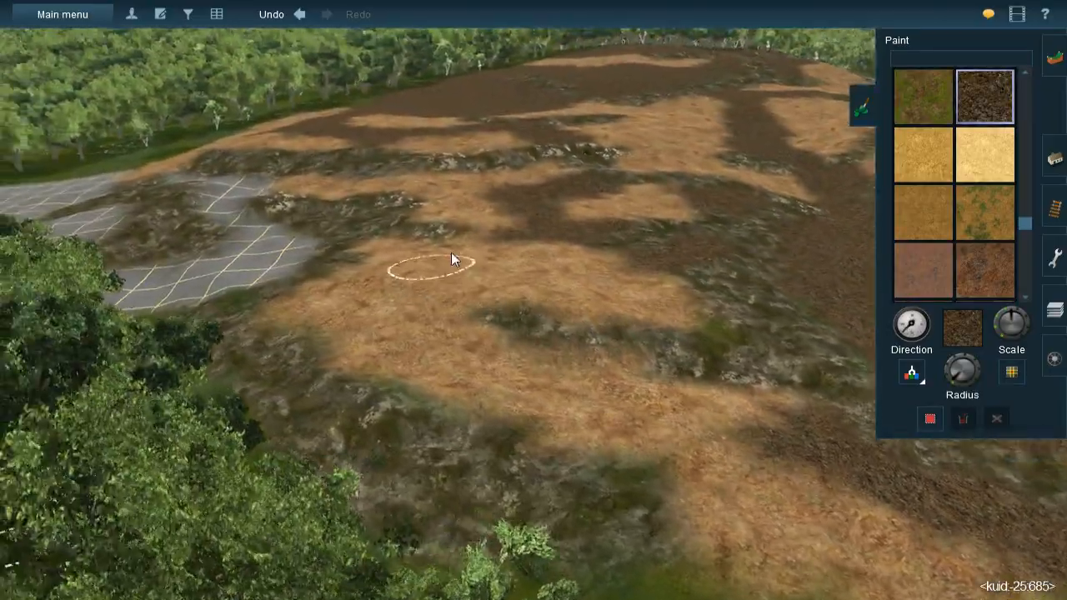
{"action": "key", "text": "Left"}
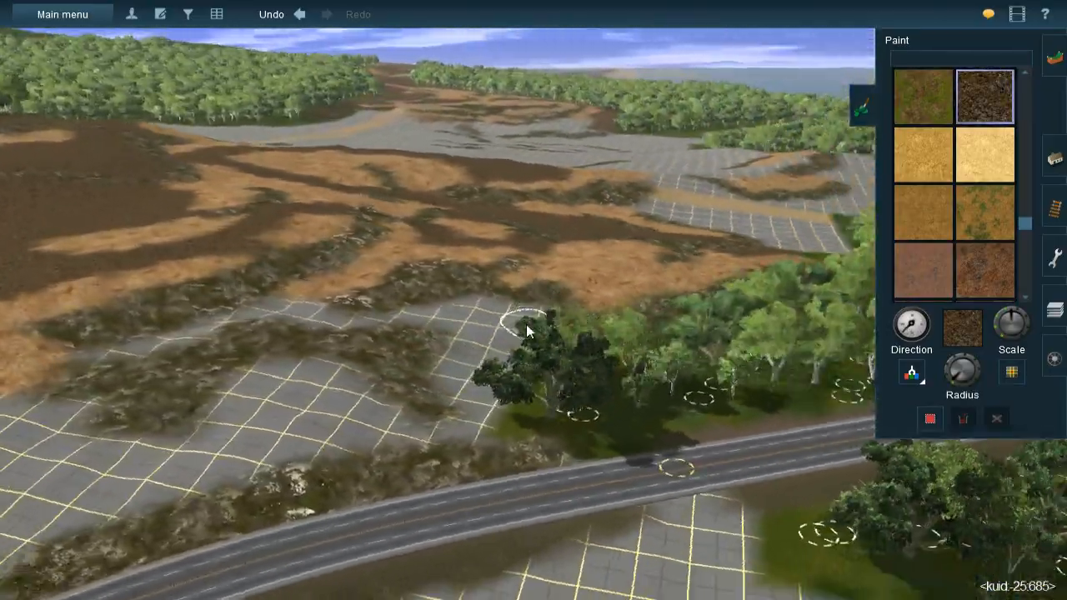
{"action": "key", "text": "Left"}
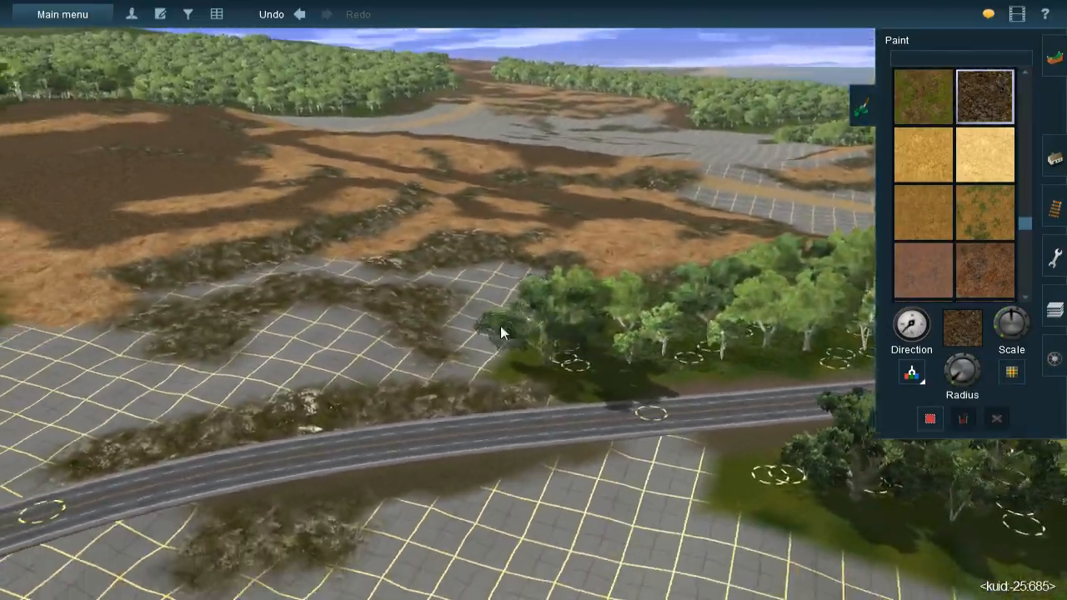
{"action": "scroll", "coordinate": [372, 278], "scroll_direction": "up", "scroll_amount": 3}
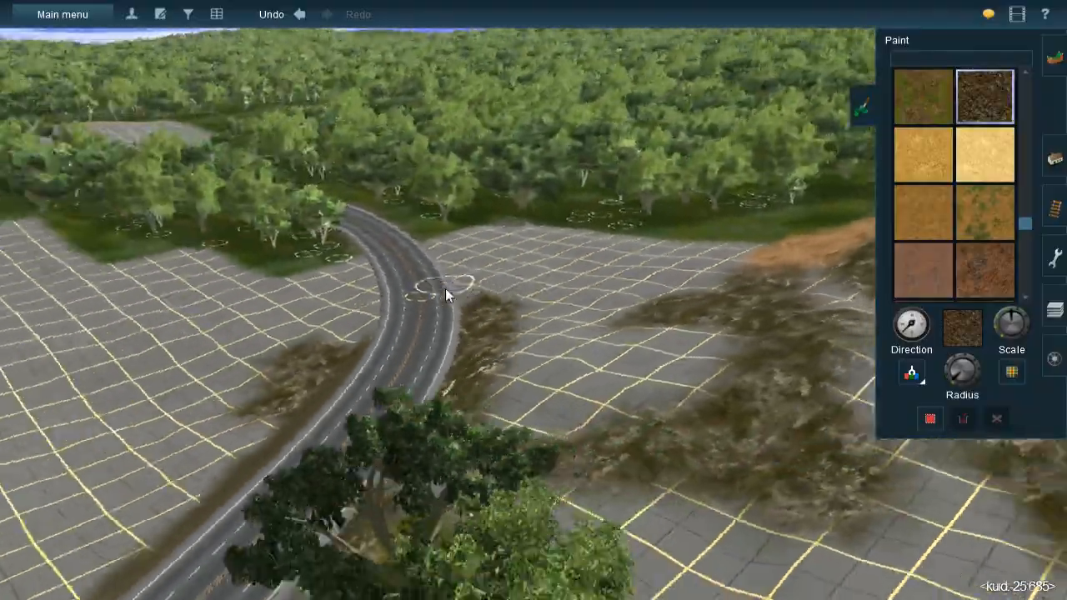
{"action": "key", "text": "Left"}
{"action": "scroll", "coordinate": [445, 288], "scroll_direction": "down", "scroll_amount": 3}
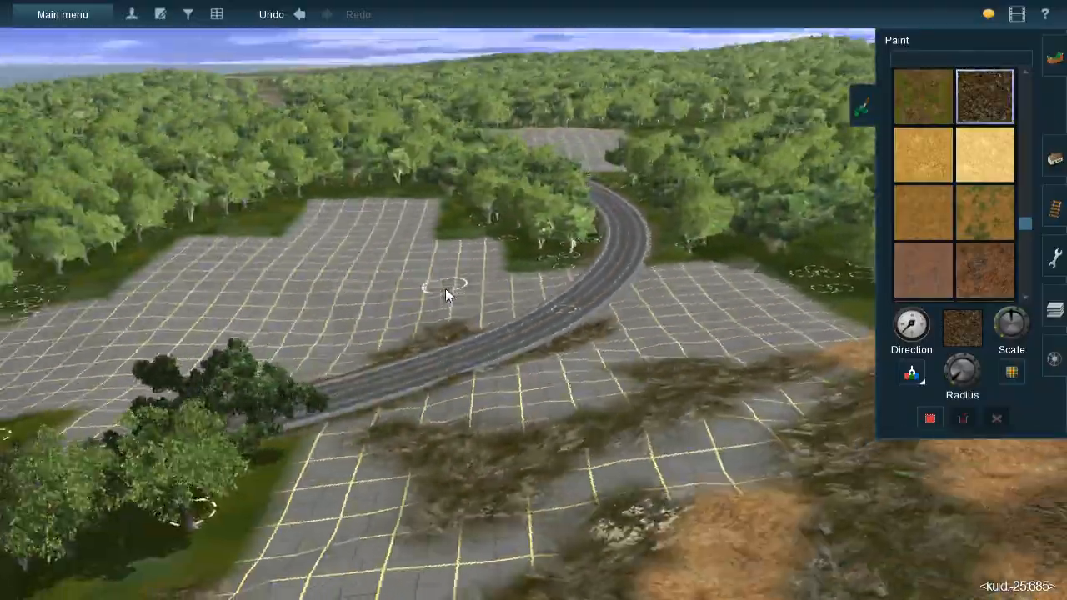
{"action": "key", "text": "Up"}
{"action": "right_click", "coordinate": [628, 205]}
{"action": "key", "text": "Right"}
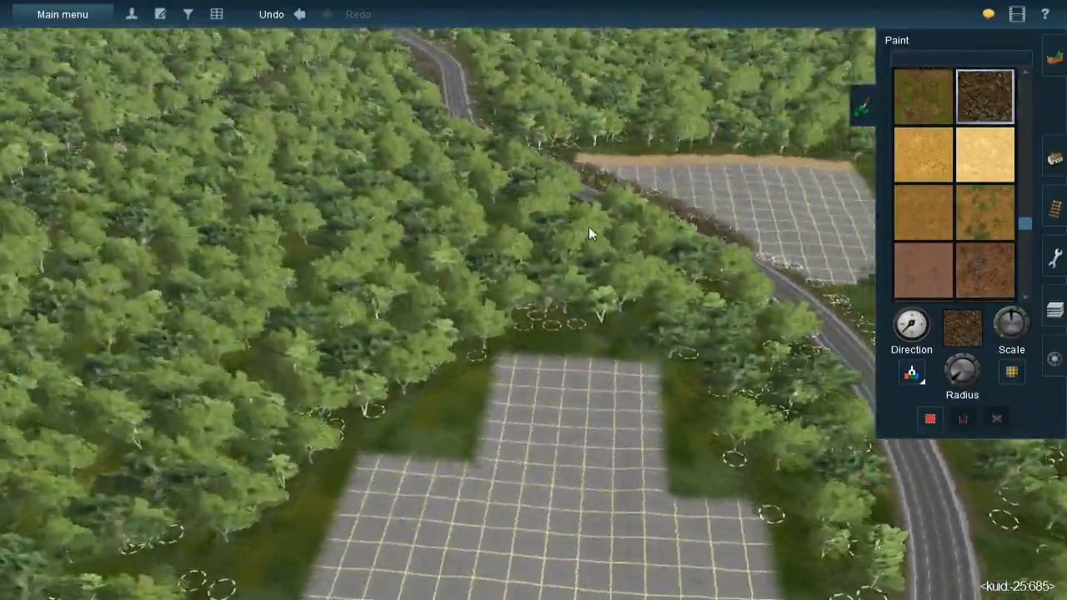
{"action": "key", "text": "Right"}
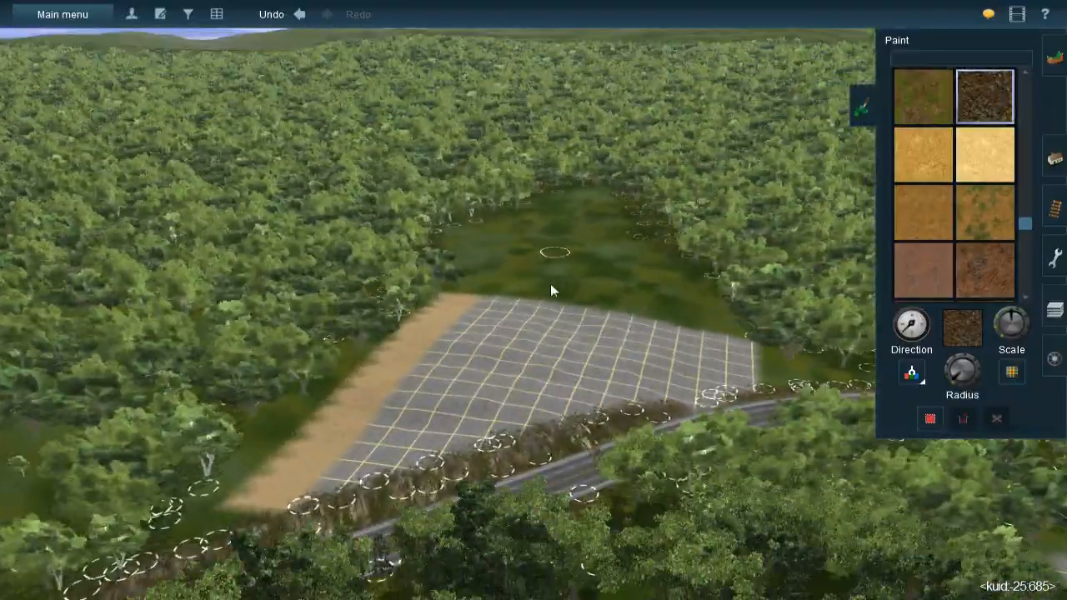
{"action": "key", "text": "Down"}
{"action": "key", "text": "Right"}
{"action": "key", "text": "Up"}
{"action": "right_click", "coordinate": [644, 259]}
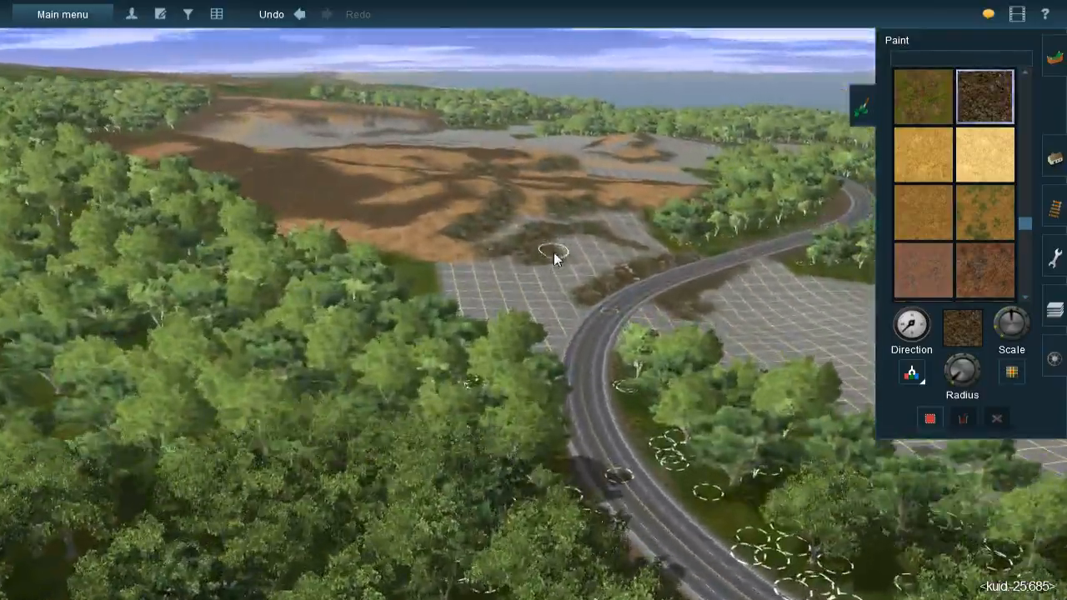
{"action": "right_click", "coordinate": [554, 252]}
{"action": "scroll", "coordinate": [553, 252], "scroll_direction": "up", "scroll_amount": 3}
{"action": "key", "text": "Right"}
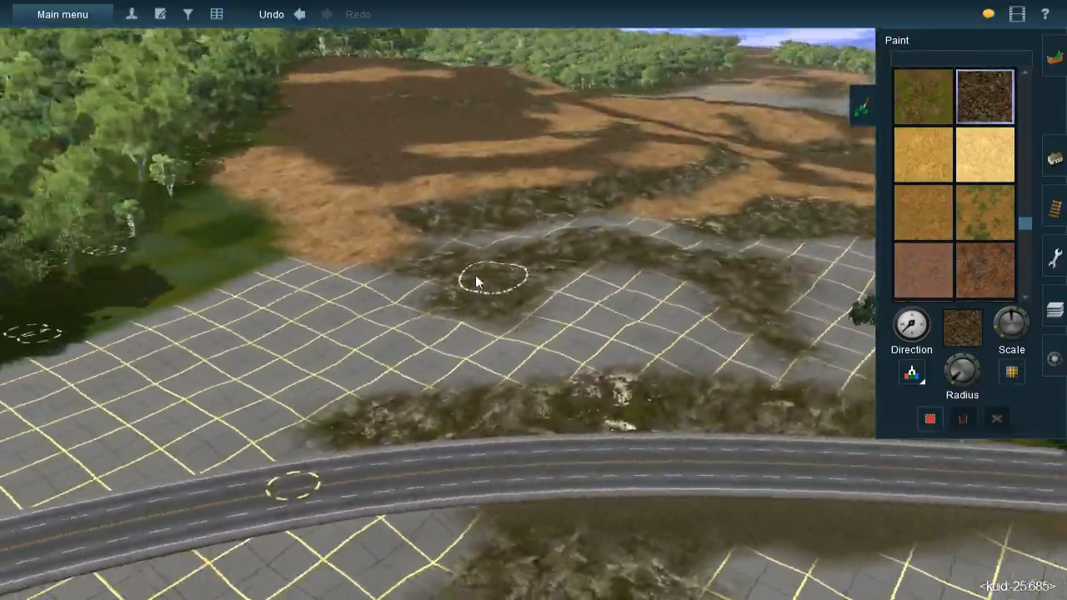
Sample the reddish-brown dirt texture, adjust the brush radius and paint the bare grid strip between the rocky ridge and the rocky patch near the road
{"action": "right_click", "coordinate": [477, 280]}
{"action": "scroll", "coordinate": [547, 280], "scroll_direction": "up", "scroll_amount": 3}
{"action": "key", "text": "Right"}
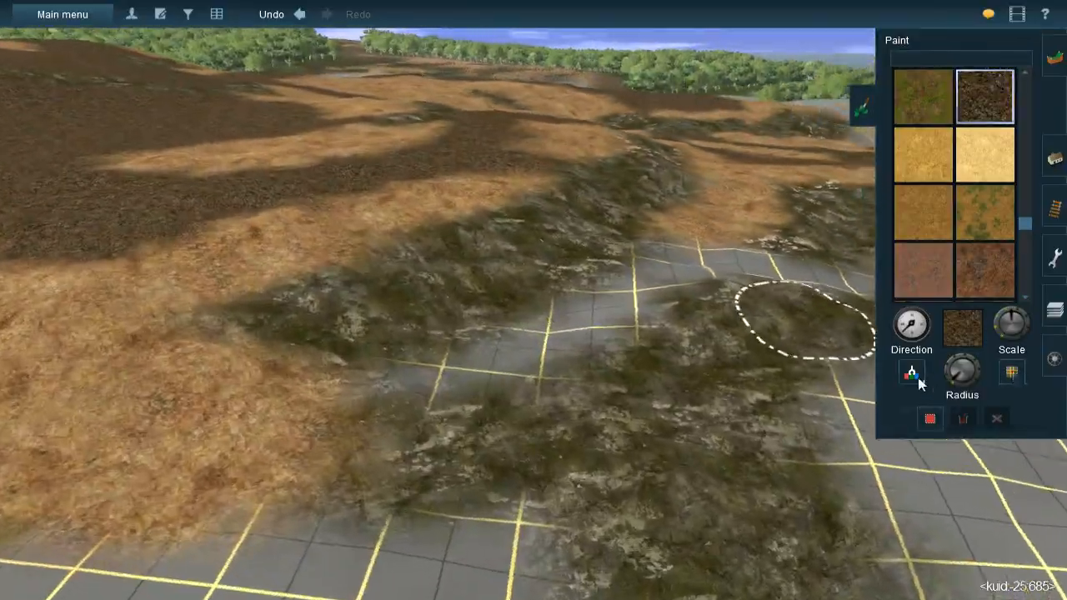
{"action": "left_click", "coordinate": [916, 375]}
{"action": "left_click", "coordinate": [715, 215]}
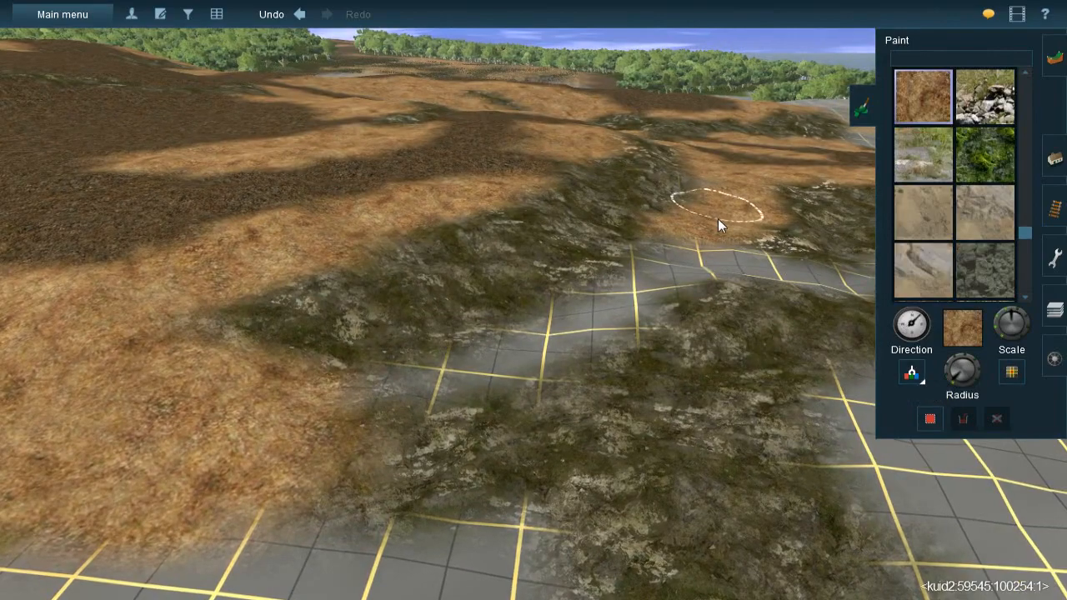
{"action": "right_click", "coordinate": [662, 271]}
{"action": "key", "text": "Right"}
{"action": "scroll", "coordinate": [566, 300], "scroll_direction": "up", "scroll_amount": 2}
{"action": "key", "text": "bracketright"}
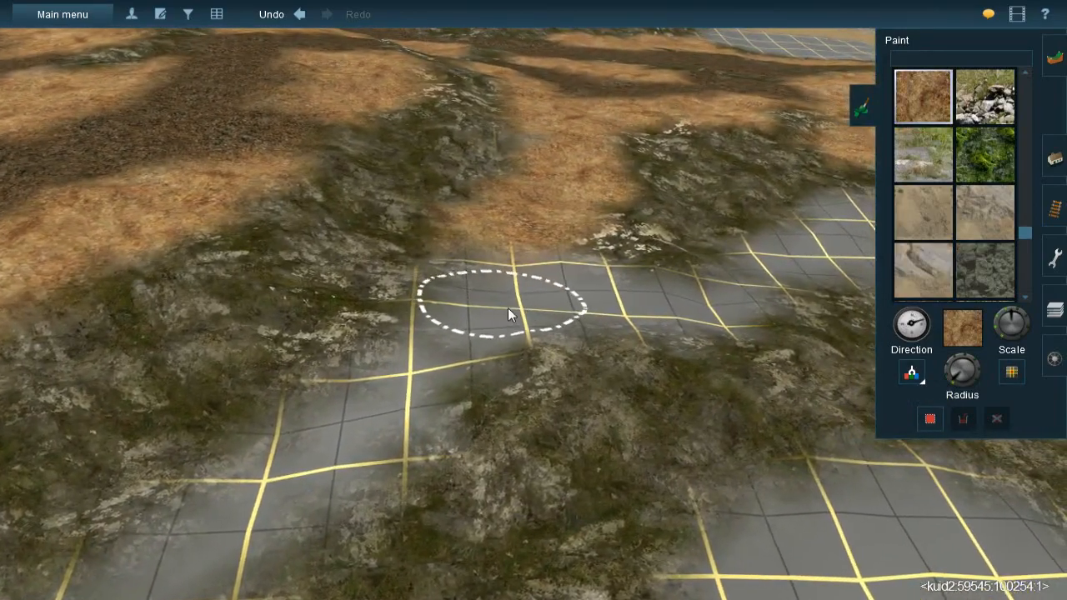
{"action": "mouse_move", "coordinate": [508, 269]}
{"action": "left_mouse_down"}
{"action": "mouse_move", "coordinate": [595, 302]}
{"action": "mouse_move", "coordinate": [567, 273]}
{"action": "mouse_move", "coordinate": [594, 309]}
{"action": "mouse_move", "coordinate": [533, 315]}
{"action": "mouse_move", "coordinate": [563, 315]}
{"action": "mouse_move", "coordinate": [576, 291]}
{"action": "mouse_move", "coordinate": [590, 320]}
{"action": "mouse_move", "coordinate": [451, 322]}
{"action": "mouse_move", "coordinate": [465, 281]}
{"action": "mouse_move", "coordinate": [442, 321]}
{"action": "mouse_move", "coordinate": [461, 321]}
{"action": "mouse_move", "coordinate": [365, 421]}
{"action": "left_mouse_up"}
Touch up the small bare gap at the rocky edge of the strip with reddish-brown dirt and readjust the brush radius
{"action": "right_click", "coordinate": [365, 420]}
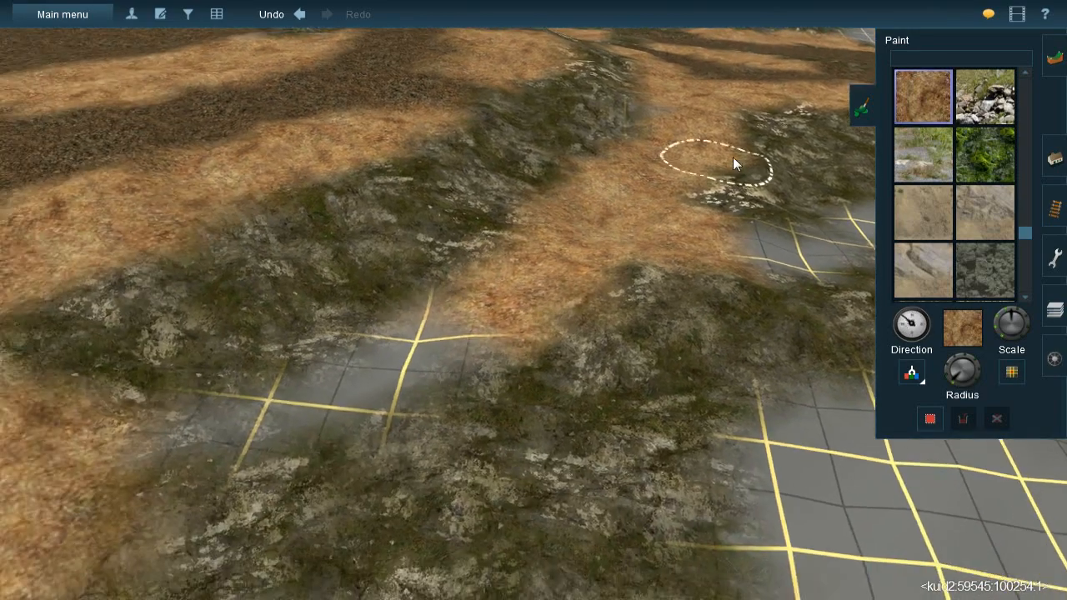
{"action": "right_click", "coordinate": [733, 157]}
{"action": "scroll", "coordinate": [527, 253], "scroll_direction": "up", "scroll_amount": 3}
{"action": "right_click", "coordinate": [349, 236]}
{"action": "scroll", "coordinate": [417, 354], "scroll_direction": "up", "scroll_amount": 3}
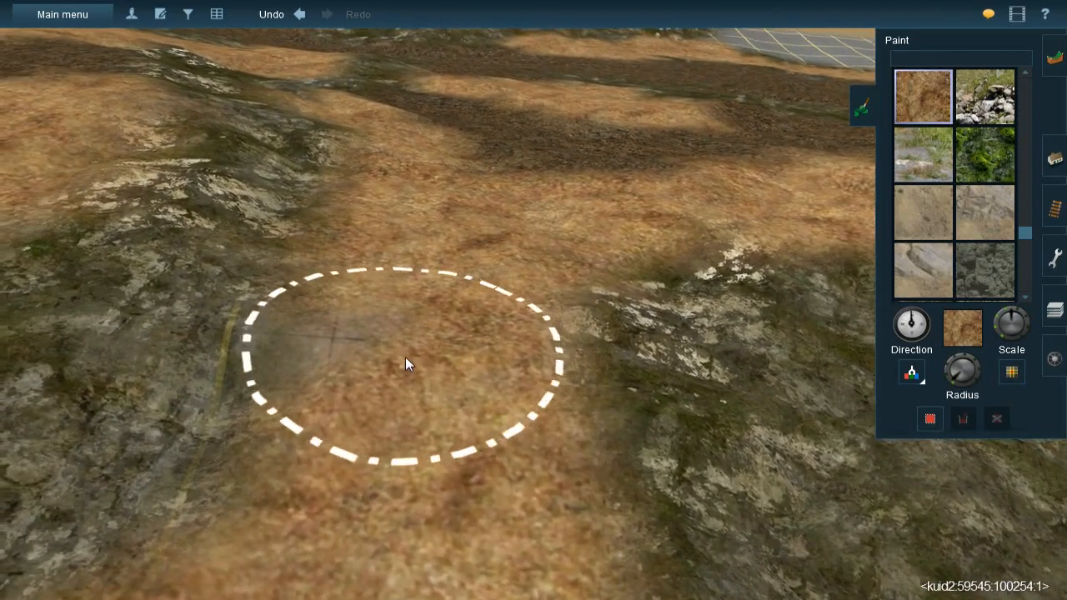
{"action": "key", "text": "bracketleft"}
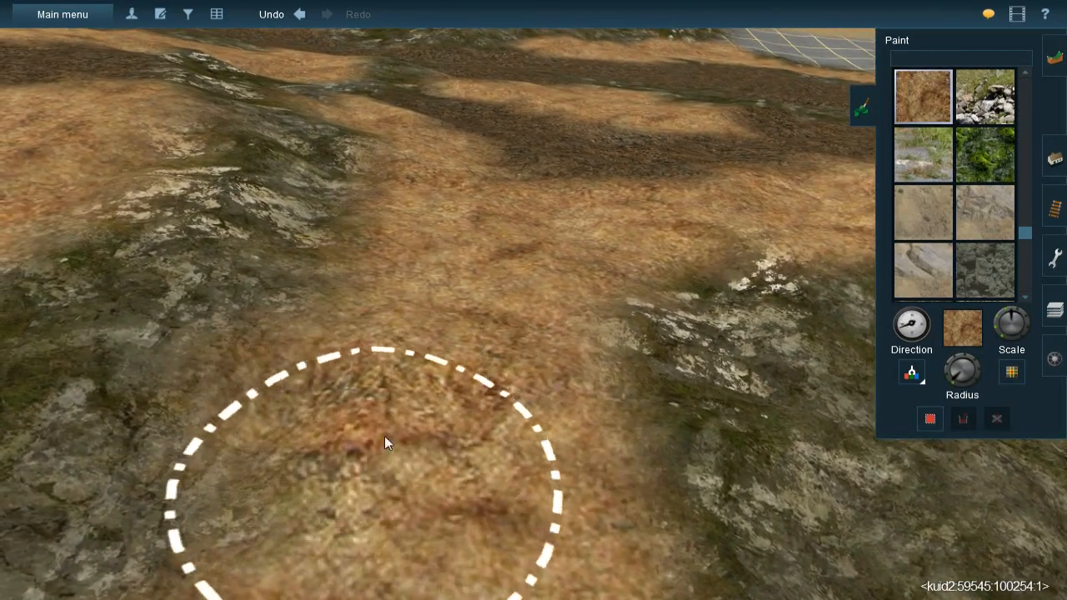
Readjust the brush radius and continue the reddish-brown dirt along the rest of the bare strip between the two rocky ridges
{"action": "right_click", "coordinate": [424, 364]}
{"action": "key", "text": "Left"}
{"action": "right_click", "coordinate": [242, 382]}
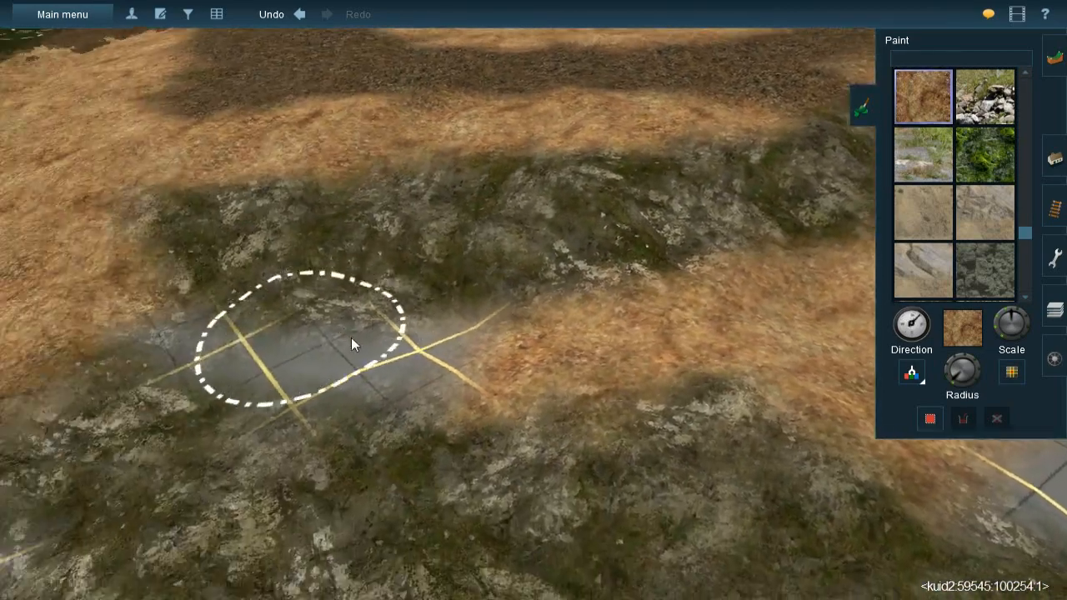
{"action": "right_click", "coordinate": [351, 337]}
{"action": "key", "text": "bracketleft"}
{"action": "mouse_move", "coordinate": [635, 335]}
{"action": "left_mouse_down"}
{"action": "mouse_move", "coordinate": [605, 323]}
{"action": "mouse_move", "coordinate": [624, 319]}
{"action": "mouse_move", "coordinate": [470, 323]}
{"action": "mouse_move", "coordinate": [343, 284]}
{"action": "left_mouse_up"}
{"action": "key", "text": "bracketleft"}
Paint reddish-brown dirt through the bare passage between the rocky patches, extending it down along the edge of the rocks
{"action": "right_click", "coordinate": [660, 316]}
{"action": "key", "text": "Right"}
{"action": "scroll", "coordinate": [633, 304], "scroll_direction": "down", "scroll_amount": 3}
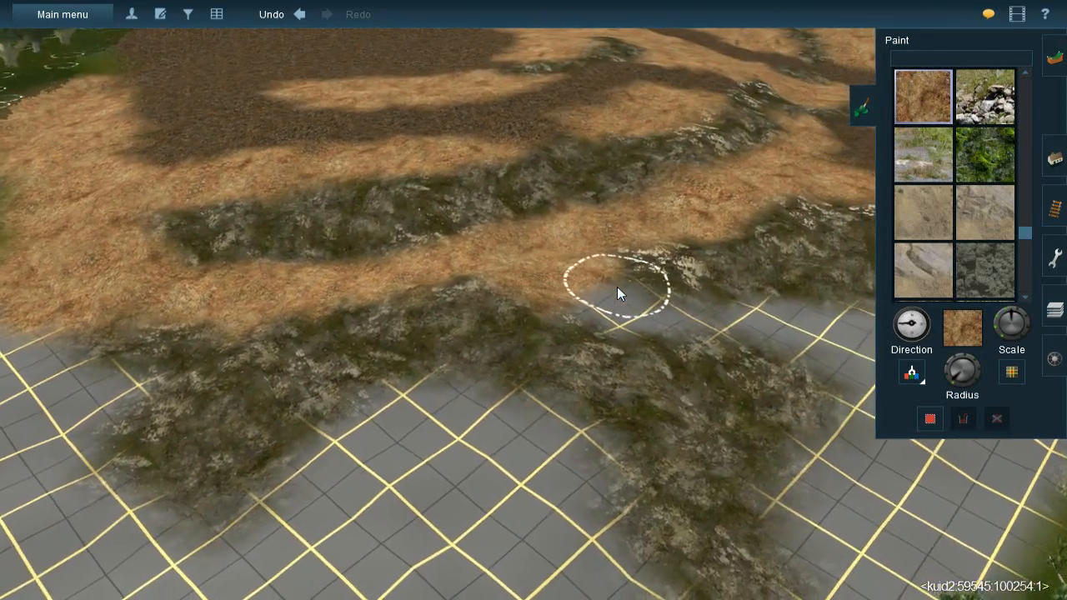
{"action": "right_click", "coordinate": [616, 286]}
{"action": "key", "text": "Right"}
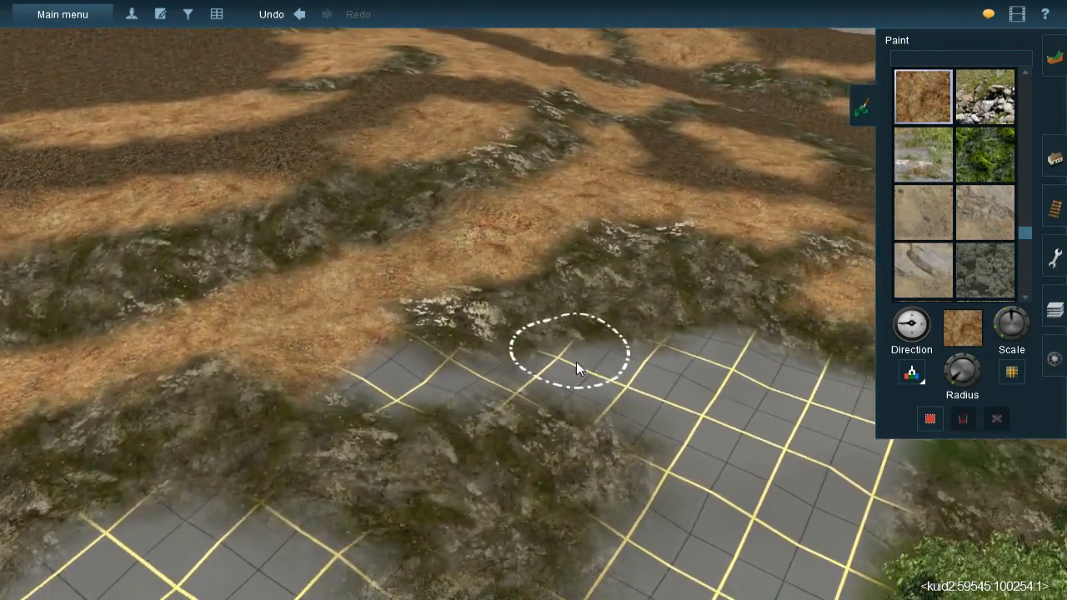
{"action": "right_click", "coordinate": [576, 362]}
{"action": "key", "text": "Right"}
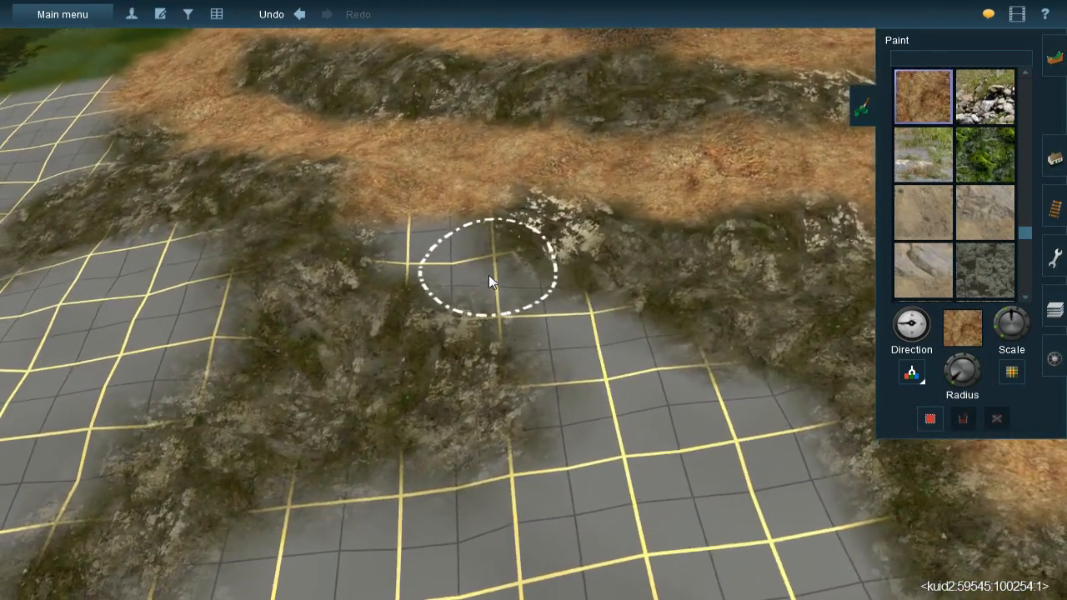
{"action": "mouse_move", "coordinate": [419, 233]}
{"action": "left_mouse_down"}
{"action": "mouse_move", "coordinate": [483, 293]}
{"action": "mouse_move", "coordinate": [573, 350]}
{"action": "mouse_move", "coordinate": [596, 392]}
{"action": "mouse_move", "coordinate": [580, 346]}
{"action": "mouse_move", "coordinate": [748, 431]}
{"action": "left_mouse_up"}
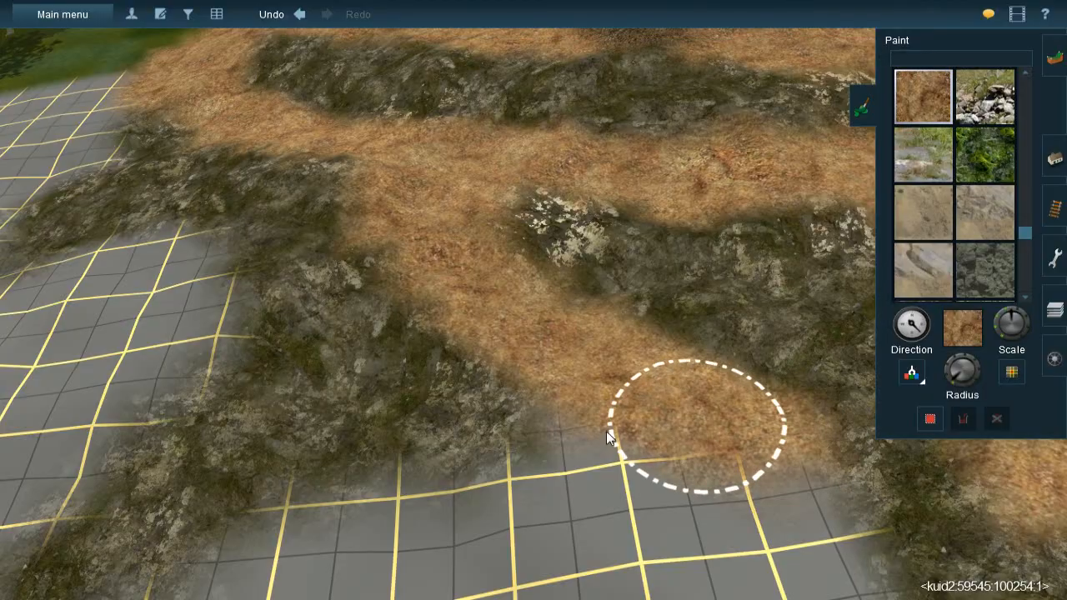
Paint reddish-brown dirt over the bare grid between the rocky patch and the grassy tree line, sparing a patch in the middle
{"action": "key", "text": "Down"}
{"action": "key", "text": "Left"}
{"action": "key", "text": "Down"}
{"action": "key", "text": "Left"}
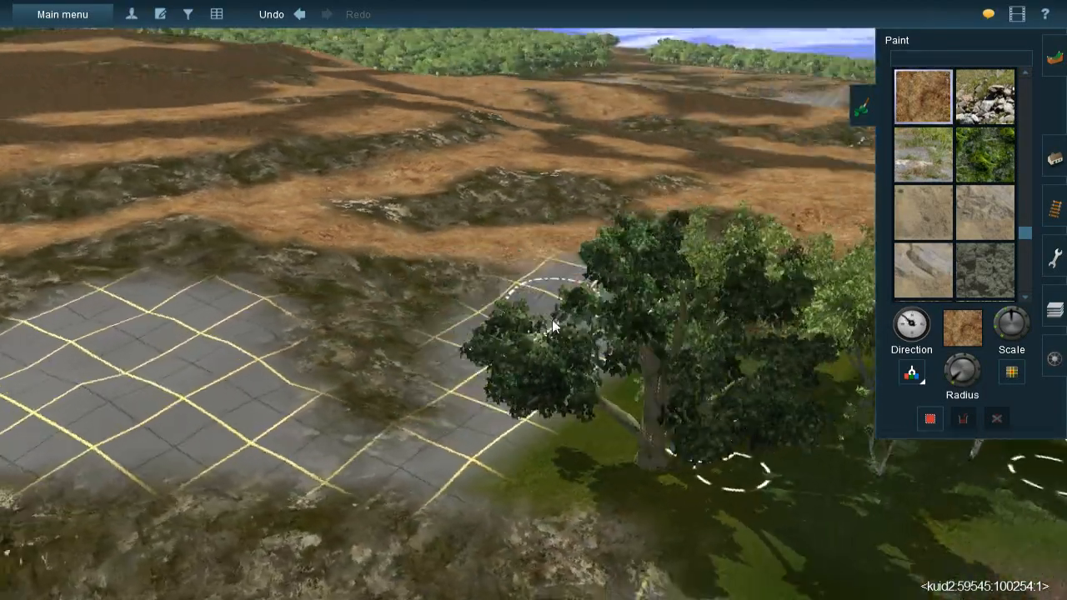
{"action": "key", "text": "Up"}
{"action": "scroll", "coordinate": [540, 304], "scroll_direction": "up", "scroll_amount": 2}
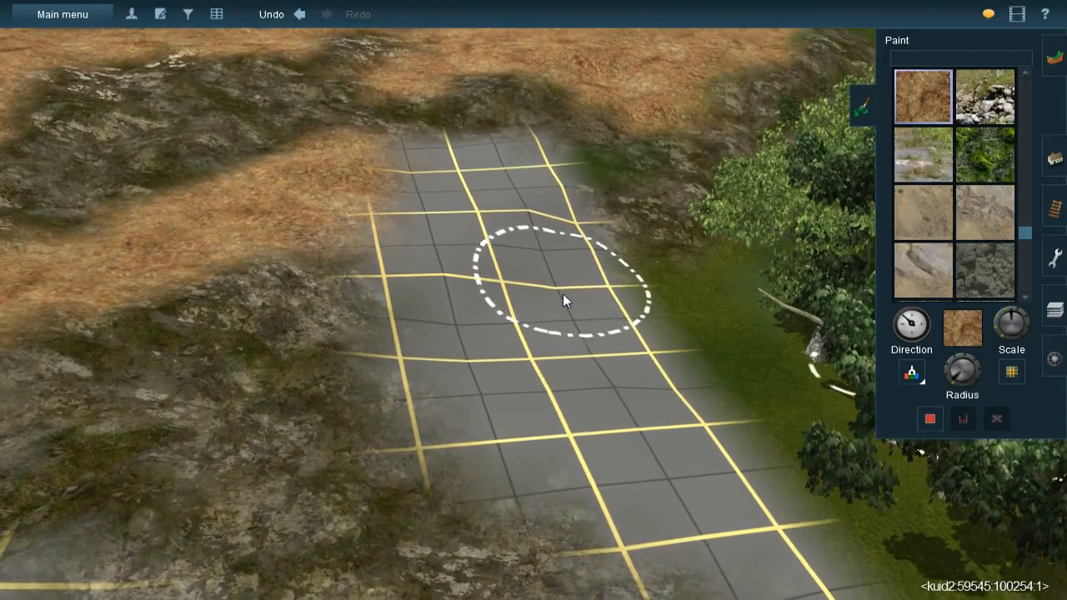
{"action": "mouse_move", "coordinate": [562, 293]}
{"action": "left_mouse_down"}
{"action": "mouse_move", "coordinate": [582, 201]}
{"action": "mouse_move", "coordinate": [559, 230]}
{"action": "mouse_move", "coordinate": [555, 211]}
{"action": "mouse_move", "coordinate": [503, 280]}
{"action": "mouse_move", "coordinate": [428, 319]}
{"action": "mouse_move", "coordinate": [407, 304]}
{"action": "mouse_move", "coordinate": [412, 290]}
{"action": "mouse_move", "coordinate": [453, 367]}
{"action": "mouse_move", "coordinate": [497, 375]}
{"action": "mouse_move", "coordinate": [628, 276]}
{"action": "mouse_move", "coordinate": [594, 239]}
{"action": "mouse_move", "coordinate": [550, 278]}
{"action": "left_mouse_up"}
Sample the dark forest floor texture and paint it over the bare patch enclosed by the reddish-brown dirt and rocks
{"action": "scroll", "coordinate": [533, 259], "scroll_direction": "down", "scroll_amount": 5}
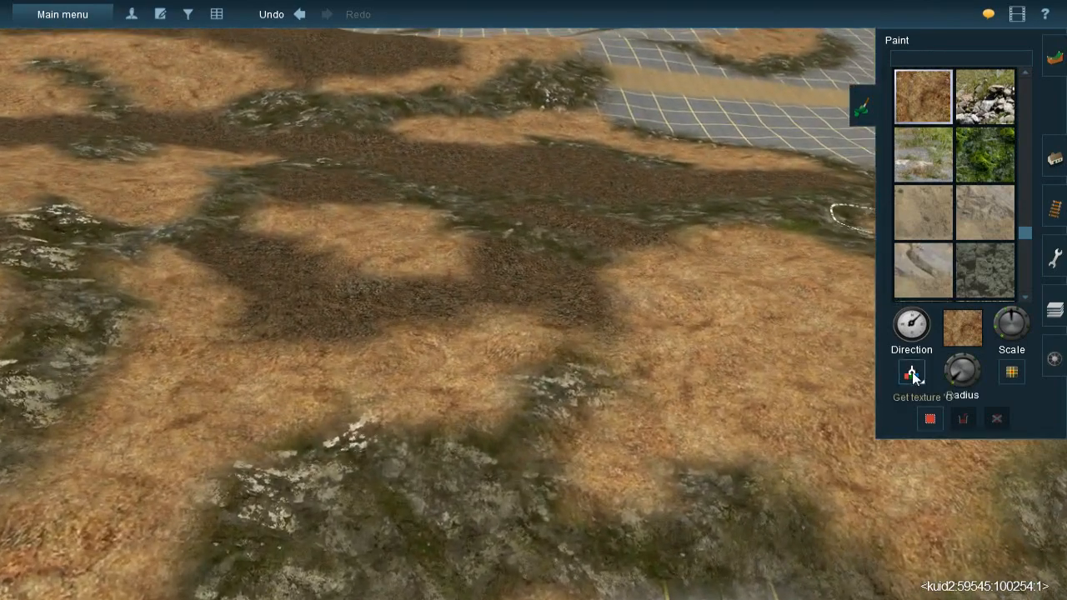
{"action": "left_click", "coordinate": [912, 372]}
{"action": "left_click", "coordinate": [534, 190]}
{"action": "right_click", "coordinate": [583, 455]}
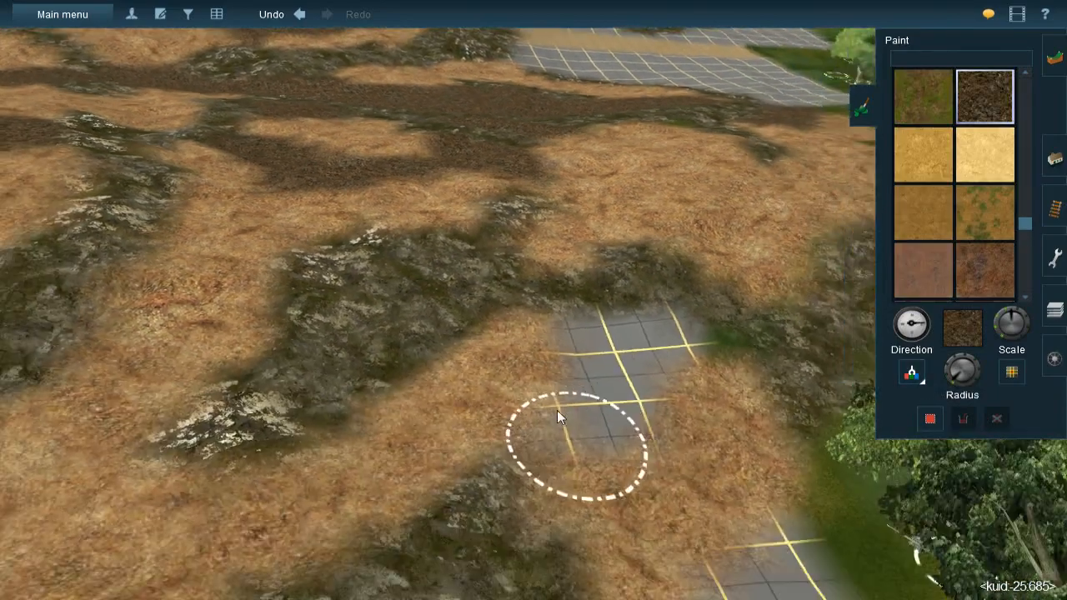
{"action": "right_click", "coordinate": [579, 281]}
{"action": "mouse_move", "coordinate": [582, 295]}
{"action": "left_mouse_down"}
{"action": "mouse_move", "coordinate": [583, 283]}
{"action": "mouse_move", "coordinate": [545, 297]}
{"action": "mouse_move", "coordinate": [469, 289]}
{"action": "mouse_move", "coordinate": [458, 315]}
{"action": "mouse_move", "coordinate": [483, 373]}
{"action": "mouse_move", "coordinate": [465, 392]}
{"action": "mouse_move", "coordinate": [487, 379]}
{"action": "mouse_move", "coordinate": [474, 397]}
{"action": "mouse_move", "coordinate": [541, 361]}
{"action": "mouse_move", "coordinate": [531, 324]}
{"action": "mouse_move", "coordinate": [539, 336]}
{"action": "left_mouse_up"}
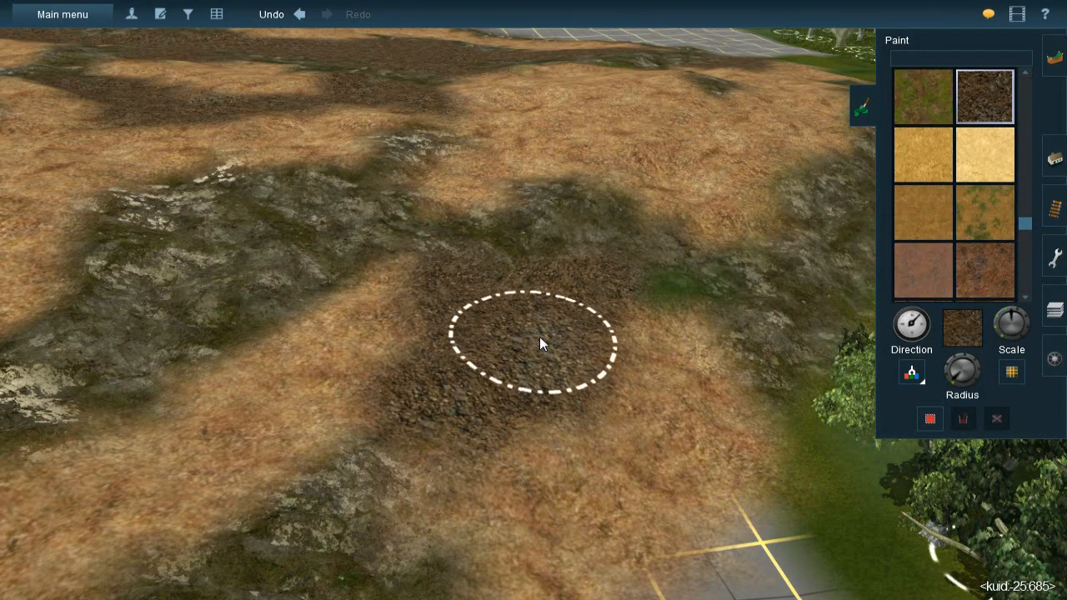
Switch to moving objects and reposition the small tree at the end of the grassy strip beside the road
{"action": "key", "text": "Down"}
{"action": "key", "text": "Right"}
{"action": "key", "text": "Right"}
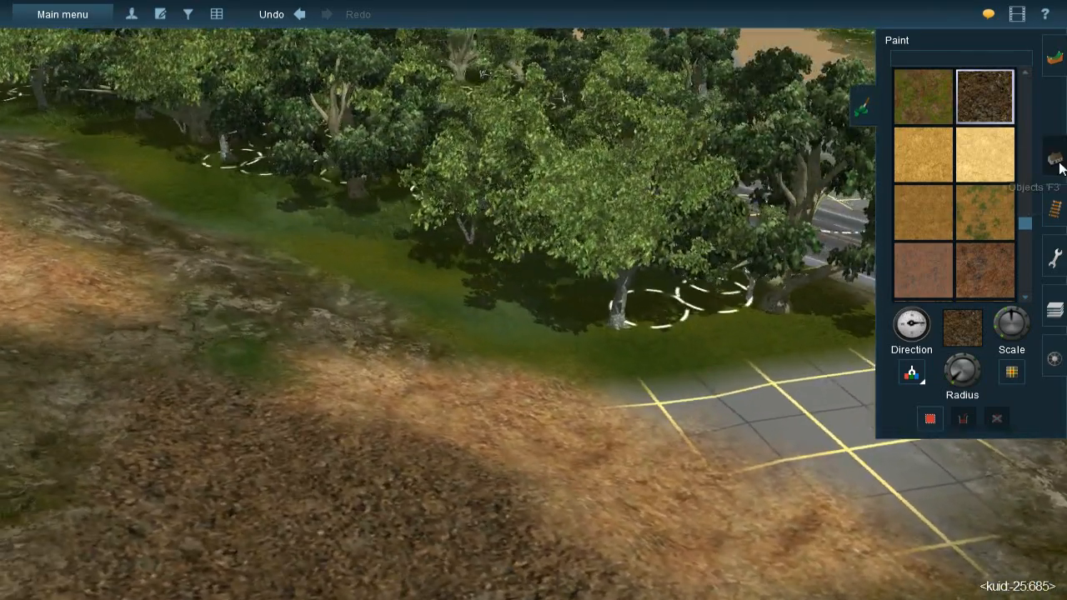
{"action": "left_click", "coordinate": [1054, 160]}
{"action": "key", "text": "d"}
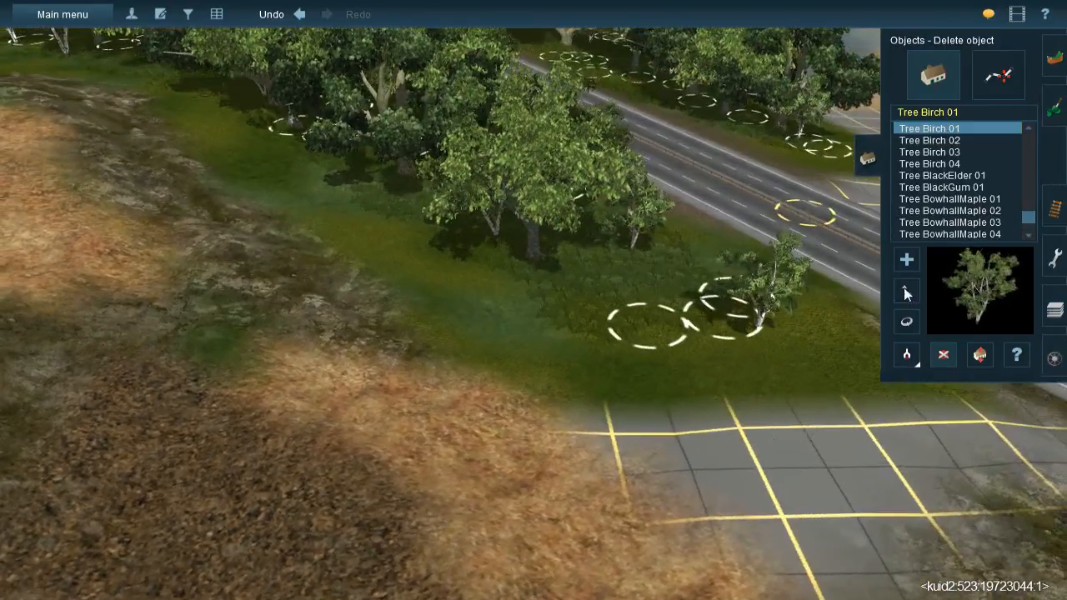
{"action": "left_click", "coordinate": [905, 290]}
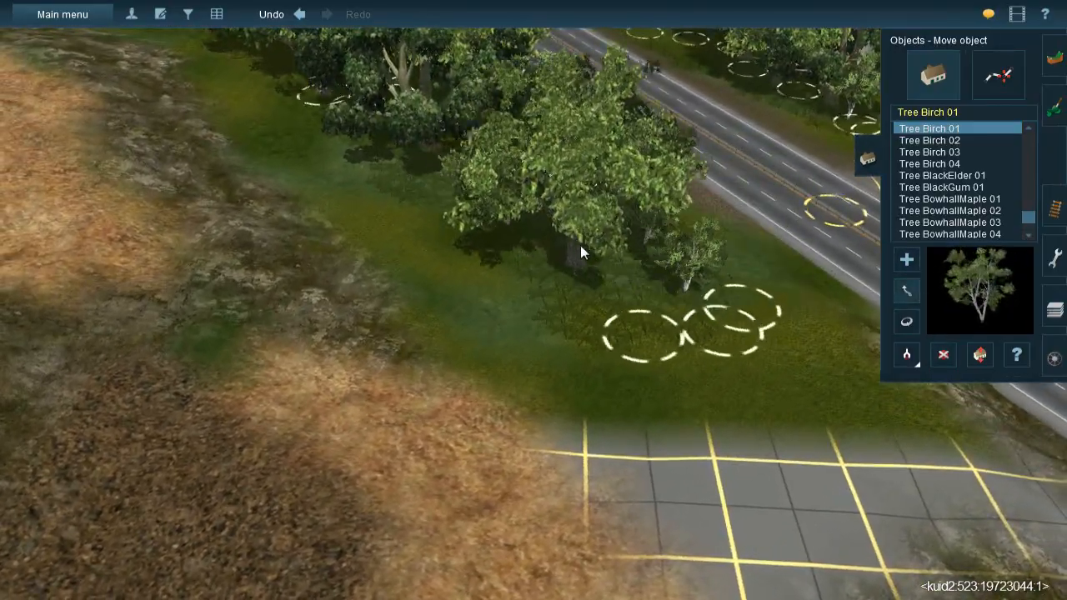
{"action": "right_click_drag", "start_coordinate": [697, 265], "coordinate": [591, 294]}
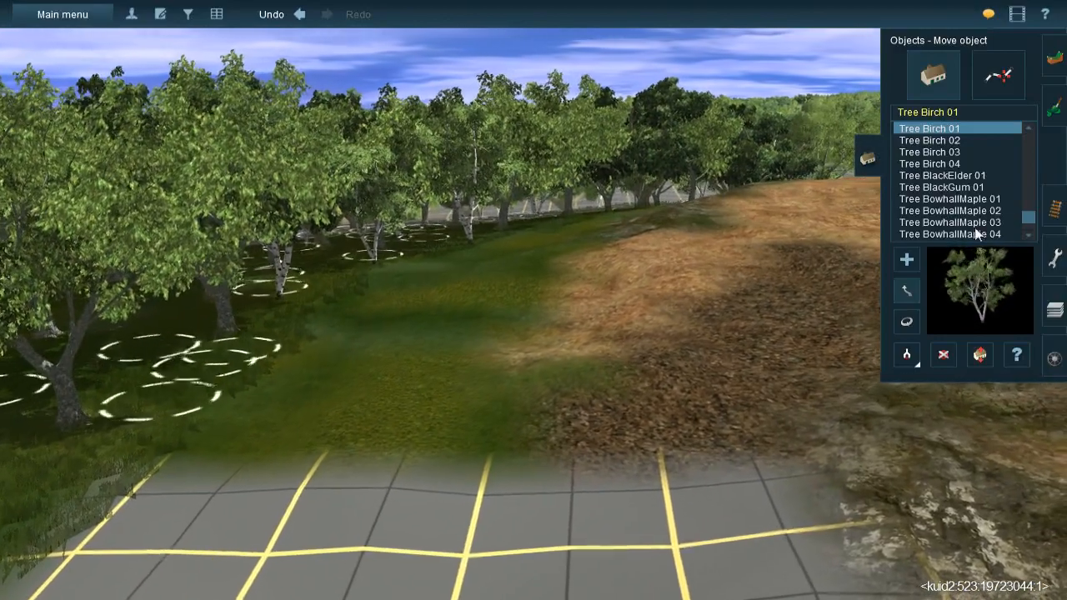
Return to texture painting, adjust the brush radius and cover the green strip between the trees and the hill's dirt and rocks with dark forest floor
{"action": "left_click", "coordinate": [1054, 107]}
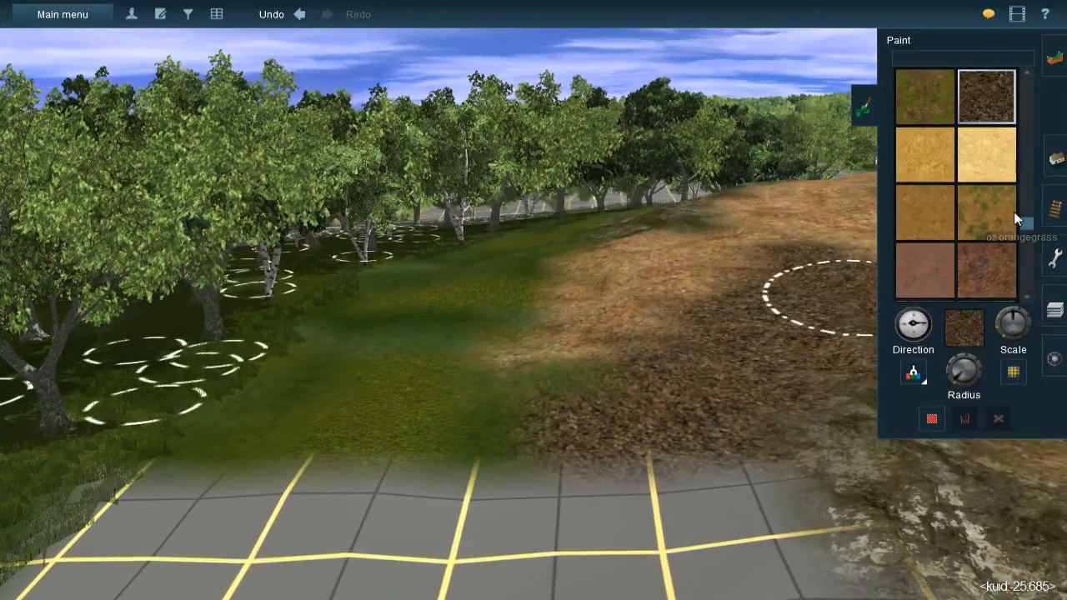
{"action": "right_click_drag", "start_coordinate": [515, 403], "coordinate": [833, 313]}
{"action": "left_click_drag", "start_coordinate": [956, 383], "coordinate": [945, 382]}
{"action": "mouse_move", "coordinate": [567, 404]}
{"action": "left_mouse_down"}
{"action": "mouse_move", "coordinate": [503, 424]}
{"action": "mouse_move", "coordinate": [417, 404]}
{"action": "mouse_move", "coordinate": [377, 420]}
{"action": "mouse_move", "coordinate": [427, 312]}
{"action": "left_mouse_up"}
{"action": "mouse_move", "coordinate": [467, 264]}
{"action": "left_mouse_down"}
{"action": "mouse_move", "coordinate": [460, 271]}
{"action": "mouse_move", "coordinate": [501, 202]}
{"action": "mouse_move", "coordinate": [516, 216]}
{"action": "mouse_move", "coordinate": [558, 217]}
{"action": "mouse_move", "coordinate": [559, 206]}
{"action": "mouse_move", "coordinate": [516, 255]}
{"action": "mouse_move", "coordinate": [478, 352]}
{"action": "mouse_move", "coordinate": [491, 279]}
{"action": "mouse_move", "coordinate": [505, 278]}
{"action": "mouse_move", "coordinate": [557, 223]}
{"action": "left_mouse_up"}
{"action": "right_click", "coordinate": [562, 207]}
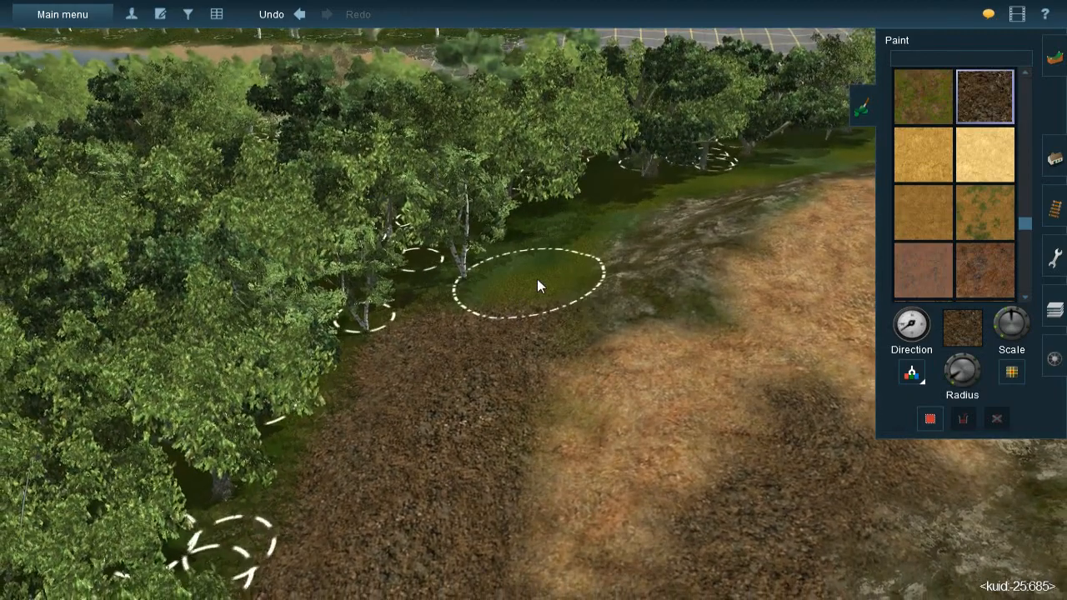
{"action": "mouse_move", "coordinate": [537, 285]}
{"action": "left_mouse_down"}
{"action": "mouse_move", "coordinate": [567, 241]}
{"action": "mouse_move", "coordinate": [559, 240]}
{"action": "left_mouse_up"}
{"action": "left_click_drag", "start_coordinate": [601, 210], "coordinate": [613, 207]}
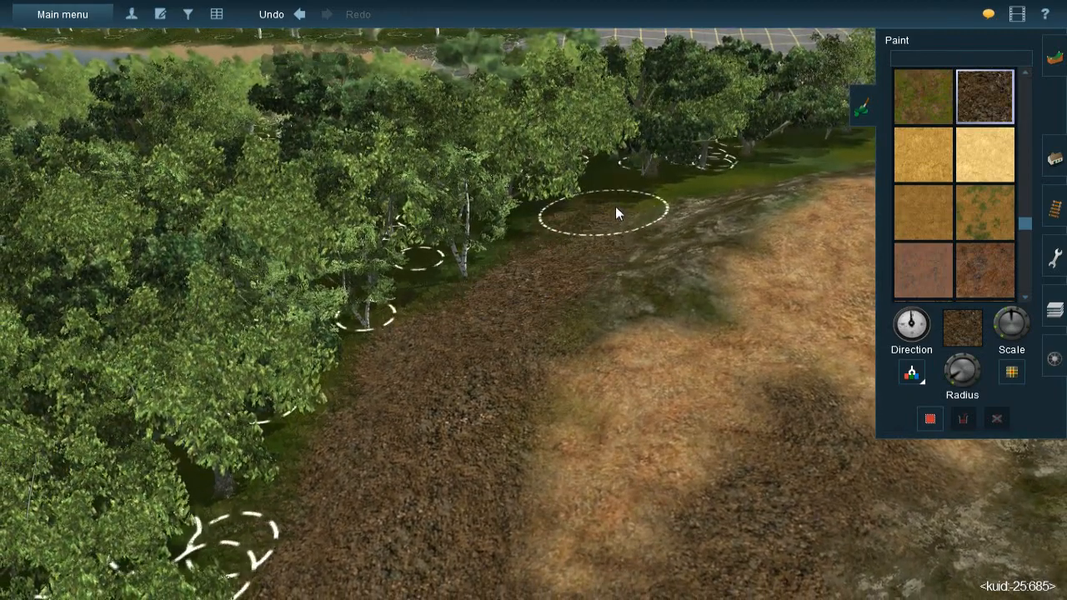
Extend the dark forest floor along the green strip beside the tree line, up to the bare grid near the road
{"action": "right_click", "coordinate": [627, 203]}
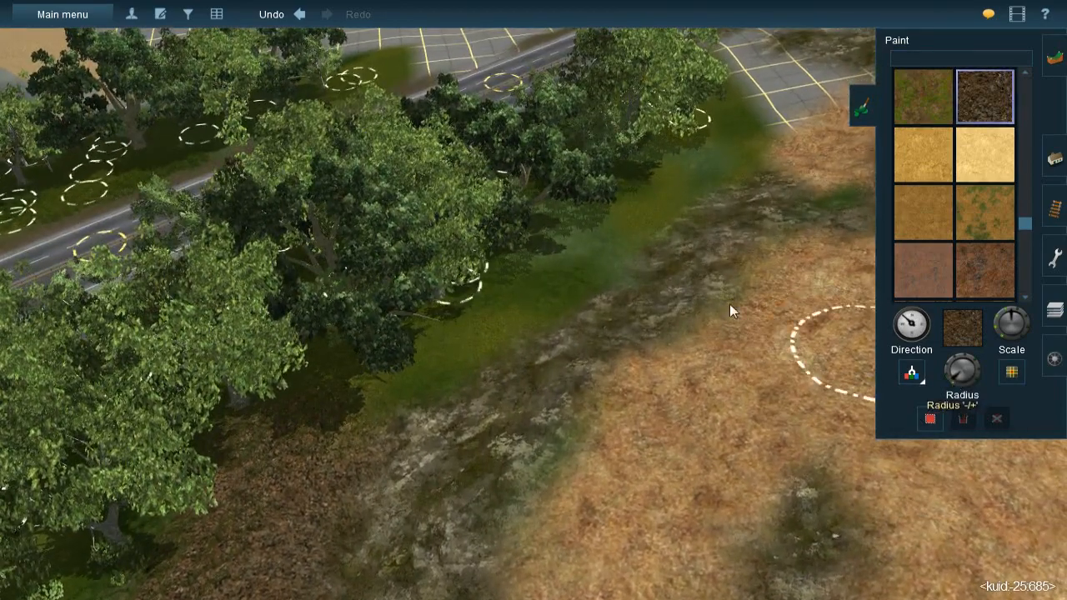
{"action": "mouse_move", "coordinate": [363, 397]}
{"action": "left_mouse_down"}
{"action": "mouse_move", "coordinate": [431, 364]}
{"action": "mouse_move", "coordinate": [505, 305]}
{"action": "mouse_move", "coordinate": [578, 279]}
{"action": "mouse_move", "coordinate": [622, 235]}
{"action": "mouse_move", "coordinate": [581, 241]}
{"action": "mouse_move", "coordinate": [529, 279]}
{"action": "mouse_move", "coordinate": [719, 166]}
{"action": "mouse_move", "coordinate": [737, 124]}
{"action": "mouse_move", "coordinate": [728, 104]}
{"action": "mouse_move", "coordinate": [697, 162]}
{"action": "left_mouse_up"}
{"action": "scroll", "coordinate": [705, 159], "scroll_direction": "up", "scroll_amount": 5}
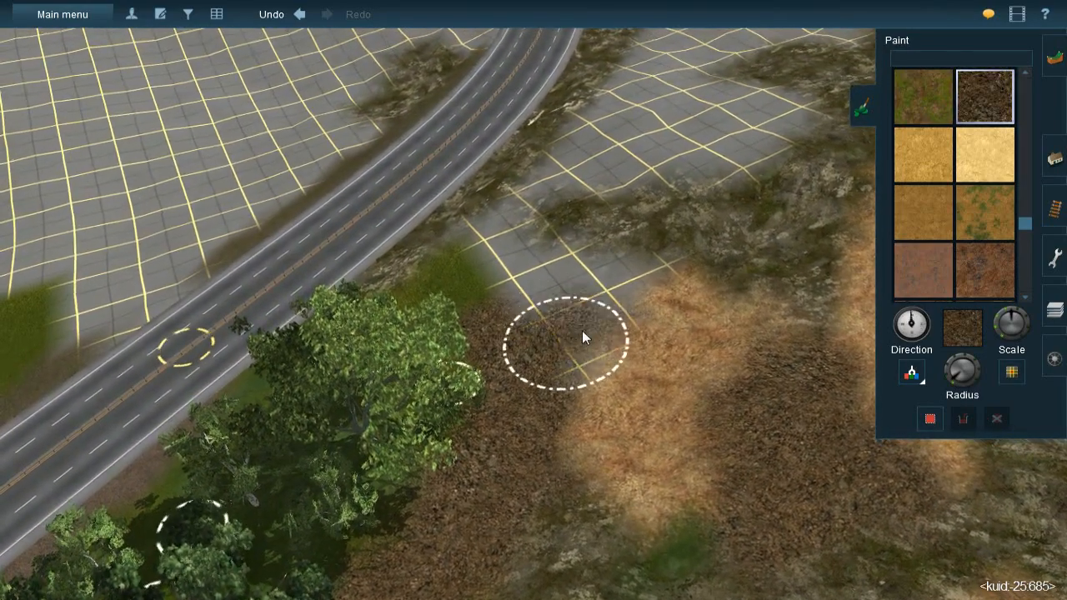
Blend dark forest floor over the bare grid and grass at the end of the tree line, behind the rocky roadside bank
{"action": "mouse_move", "coordinate": [582, 331]}
{"action": "left_mouse_down"}
{"action": "mouse_move", "coordinate": [618, 299]}
{"action": "mouse_move", "coordinate": [576, 343]}
{"action": "mouse_move", "coordinate": [638, 278]}
{"action": "mouse_move", "coordinate": [586, 285]}
{"action": "mouse_move", "coordinate": [542, 272]}
{"action": "mouse_move", "coordinate": [518, 298]}
{"action": "mouse_move", "coordinate": [536, 266]}
{"action": "mouse_move", "coordinate": [538, 278]}
{"action": "left_mouse_up"}
{"action": "key", "text": "Left"}
{"action": "key", "text": "Left"}
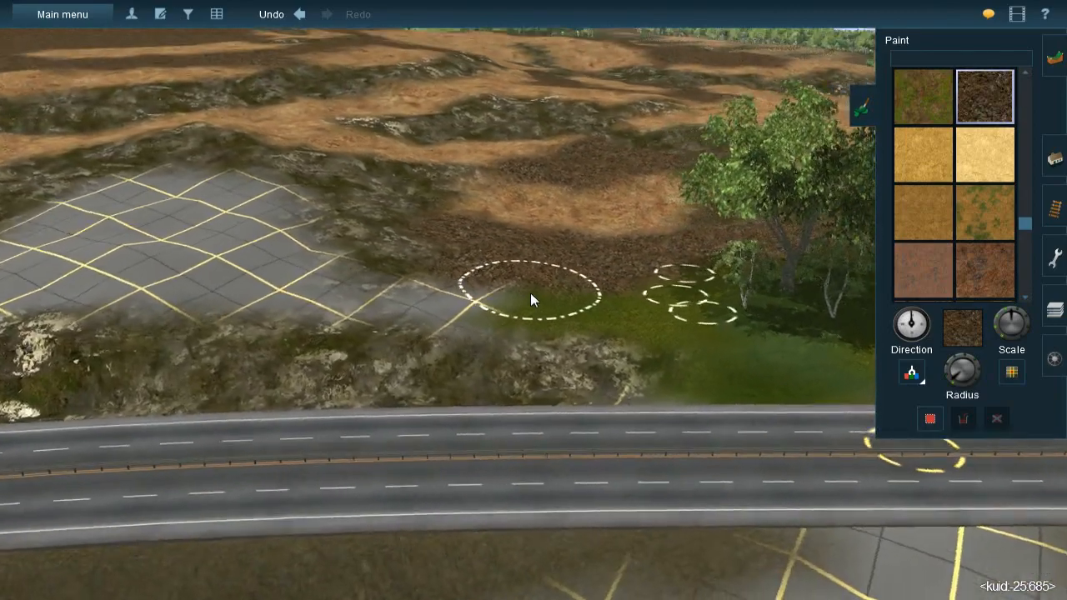
{"action": "key", "text": "Left"}
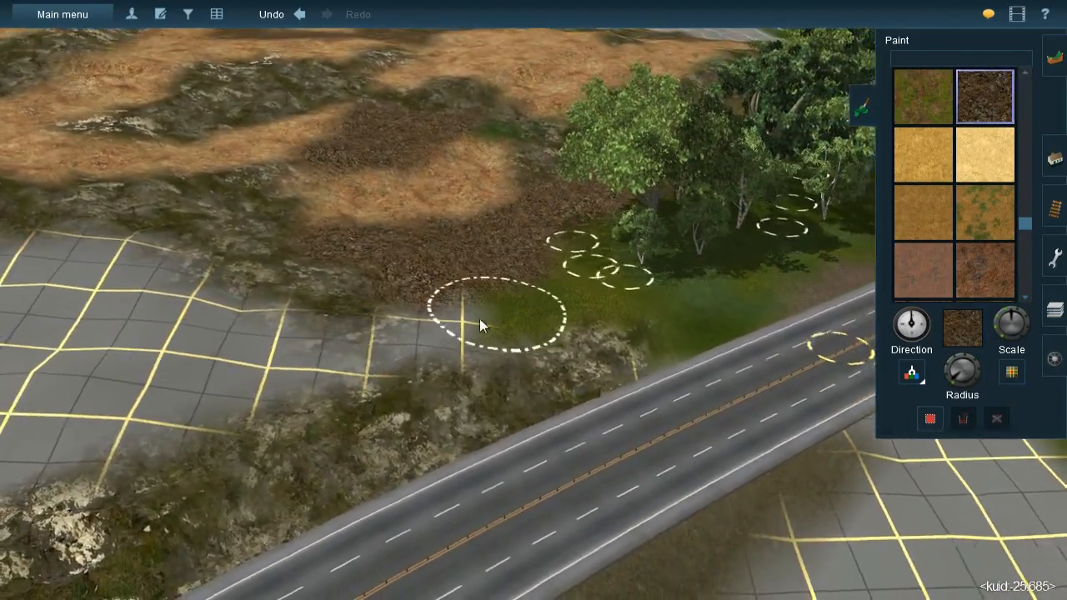
{"action": "mouse_move", "coordinate": [417, 325]}
{"action": "left_mouse_down"}
{"action": "mouse_move", "coordinate": [488, 283]}
{"action": "mouse_move", "coordinate": [521, 297]}
{"action": "mouse_move", "coordinate": [573, 296]}
{"action": "mouse_move", "coordinate": [513, 318]}
{"action": "mouse_move", "coordinate": [581, 289]}
{"action": "mouse_move", "coordinate": [537, 264]}
{"action": "mouse_move", "coordinate": [611, 291]}
{"action": "mouse_move", "coordinate": [552, 304]}
{"action": "left_mouse_up"}
Sample the rocky grass texture and extend the rocky patch across the bare grid below the reddish-brown dirt, adjusting the brush radius
{"action": "right_click", "coordinate": [465, 285]}
{"action": "mouse_move", "coordinate": [465, 285]}
{"action": "right_mouse_down"}
{"action": "mouse_move", "coordinate": [436, 340]}
{"action": "mouse_move", "coordinate": [446, 290]}
{"action": "mouse_move", "coordinate": [497, 276]}
{"action": "mouse_move", "coordinate": [372, 341]}
{"action": "mouse_move", "coordinate": [557, 299]}
{"action": "mouse_move", "coordinate": [813, 321]}
{"action": "mouse_move", "coordinate": [793, 400]}
{"action": "right_mouse_up"}
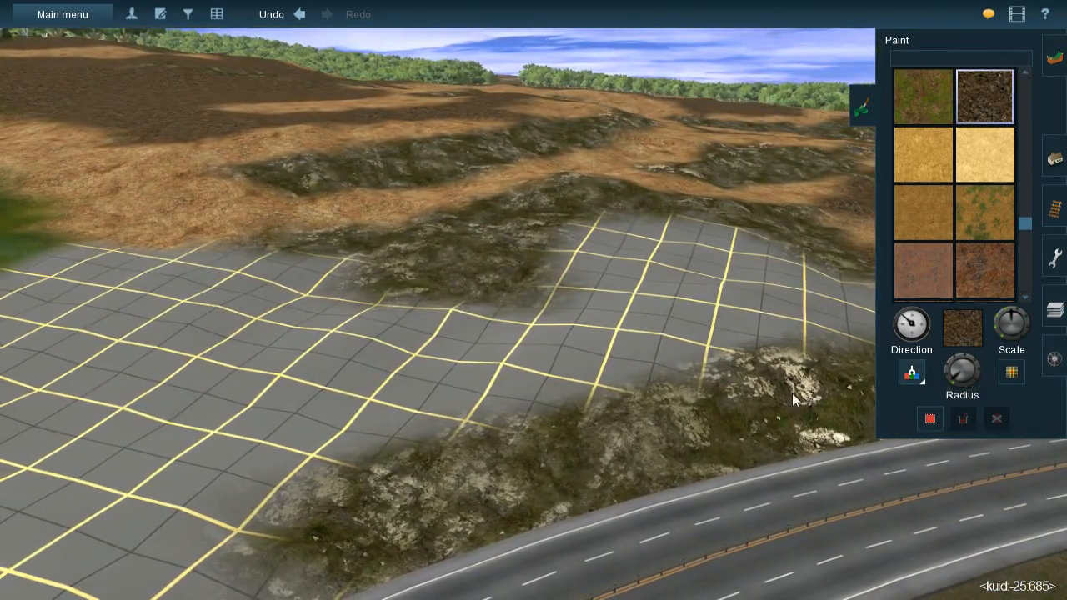
{"action": "left_click", "coordinate": [491, 272], "text": "ctrl"}
{"action": "mouse_move", "coordinate": [490, 272]}
{"action": "right_mouse_down"}
{"action": "mouse_move", "coordinate": [467, 309]}
{"action": "mouse_move", "coordinate": [596, 286]}
{"action": "right_mouse_up"}
{"action": "mouse_move", "coordinate": [596, 285]}
{"action": "left_mouse_down"}
{"action": "mouse_move", "coordinate": [553, 302]}
{"action": "mouse_move", "coordinate": [506, 295]}
{"action": "mouse_move", "coordinate": [477, 360]}
{"action": "mouse_move", "coordinate": [433, 371]}
{"action": "mouse_move", "coordinate": [412, 350]}
{"action": "mouse_move", "coordinate": [444, 331]}
{"action": "mouse_move", "coordinate": [381, 364]}
{"action": "mouse_move", "coordinate": [453, 240]}
{"action": "mouse_move", "coordinate": [423, 216]}
{"action": "mouse_move", "coordinate": [388, 214]}
{"action": "mouse_move", "coordinate": [513, 276]}
{"action": "mouse_move", "coordinate": [447, 272]}
{"action": "left_mouse_up"}
{"action": "key", "text": "bracketleft"}
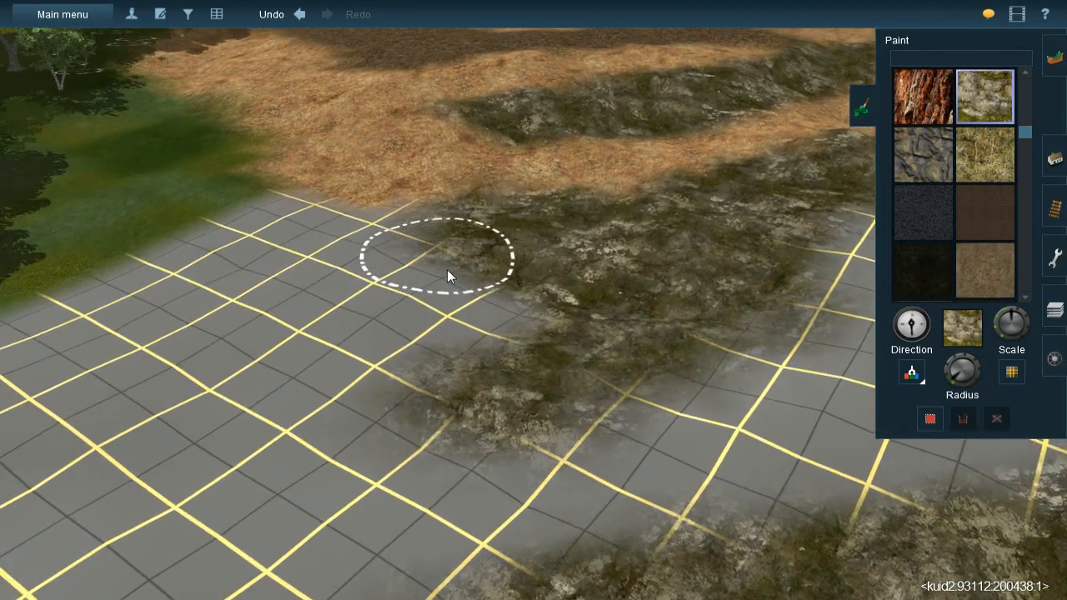
Sample the dark forest floor and paint it with a larger brush over the grass and grid between the trees and rocks
{"action": "key", "text": "Left"}
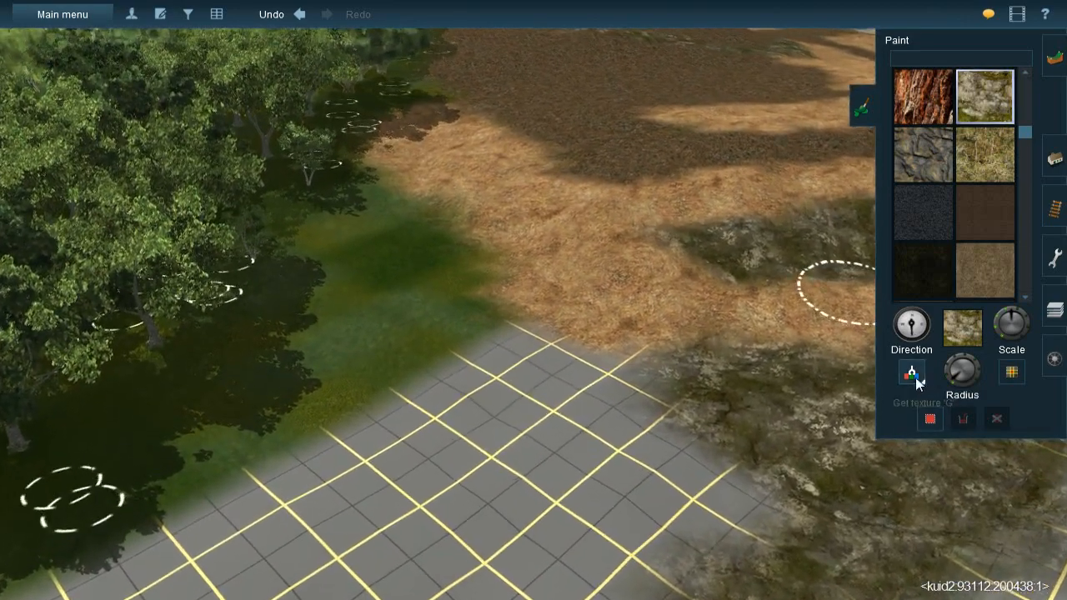
{"action": "left_click", "coordinate": [915, 376]}
{"action": "left_click", "coordinate": [614, 101]}
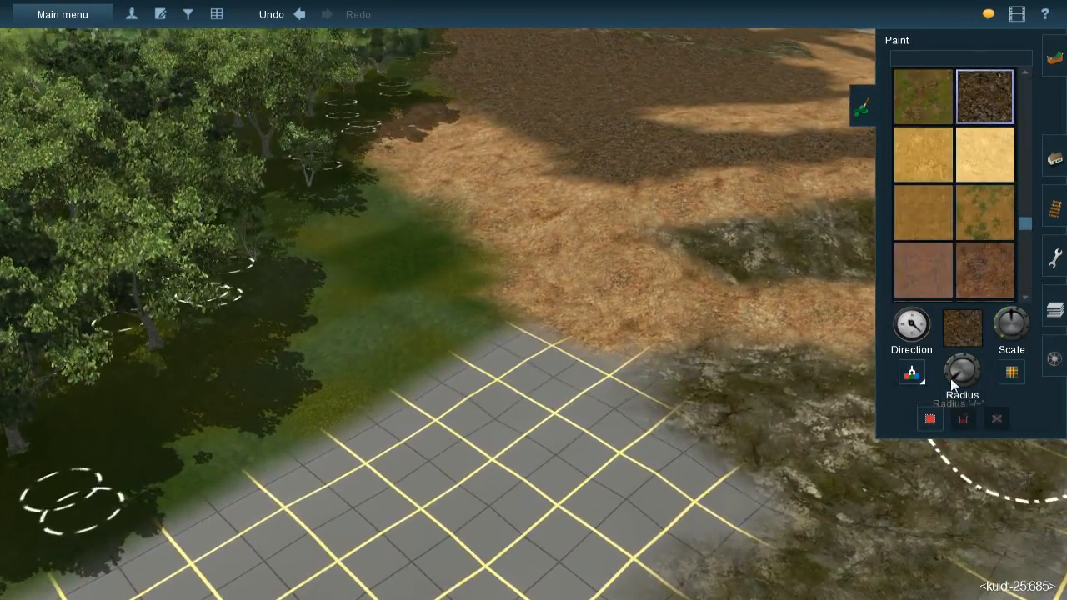
{"action": "mouse_move", "coordinate": [363, 253]}
{"action": "left_mouse_down"}
{"action": "mouse_move", "coordinate": [357, 235]}
{"action": "mouse_move", "coordinate": [393, 299]}
{"action": "mouse_move", "coordinate": [379, 265]}
{"action": "mouse_move", "coordinate": [528, 421]}
{"action": "mouse_move", "coordinate": [571, 405]}
{"action": "mouse_move", "coordinate": [548, 388]}
{"action": "mouse_move", "coordinate": [500, 386]}
{"action": "mouse_move", "coordinate": [398, 306]}
{"action": "left_mouse_up"}
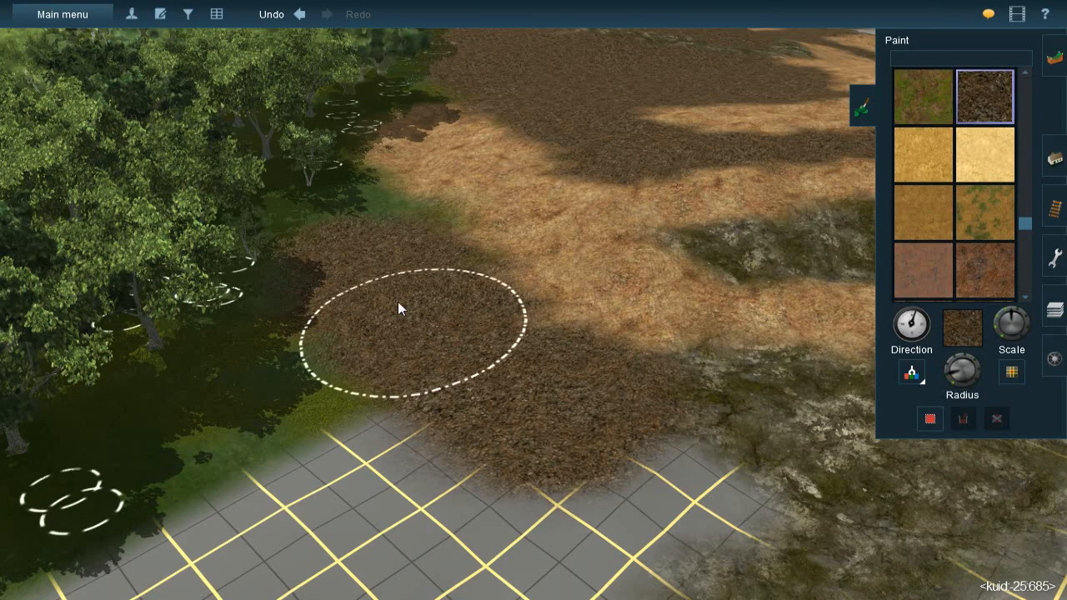
Reduce the brush radius and cover the leftover green edge between the trees and reddish-brown dirt with dark forest floor
{"action": "right_click", "coordinate": [398, 306]}
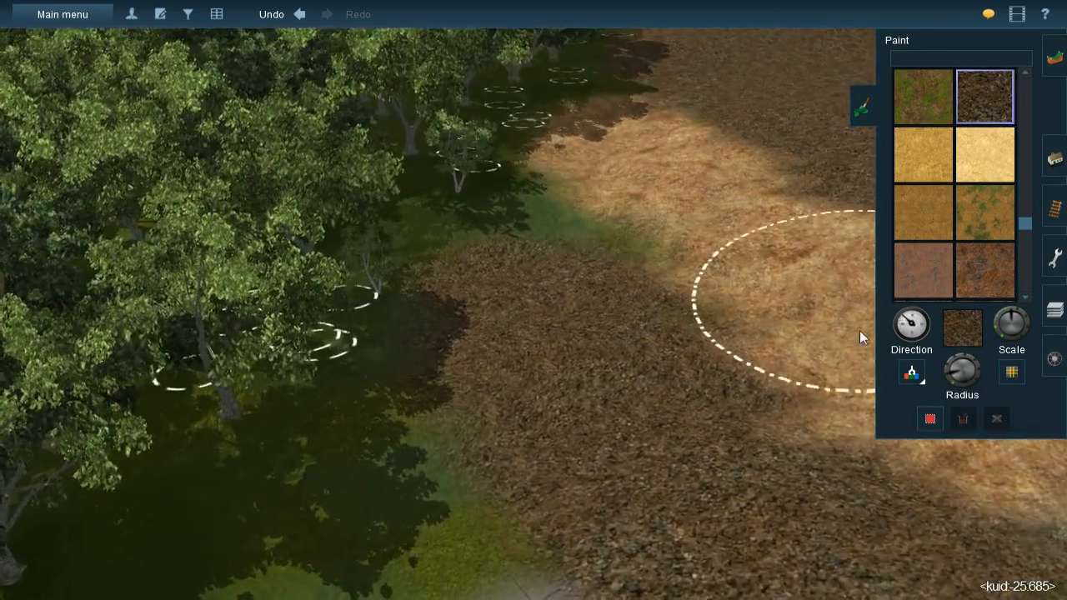
{"action": "left_click_drag", "start_coordinate": [952, 375], "coordinate": [949, 380]}
{"action": "mouse_move", "coordinate": [576, 263]}
{"action": "left_mouse_down"}
{"action": "mouse_move", "coordinate": [575, 285]}
{"action": "mouse_move", "coordinate": [510, 215]}
{"action": "mouse_move", "coordinate": [508, 195]}
{"action": "mouse_move", "coordinate": [459, 265]}
{"action": "left_mouse_up"}
{"action": "right_click", "coordinate": [508, 450]}
{"action": "key", "text": "Down"}
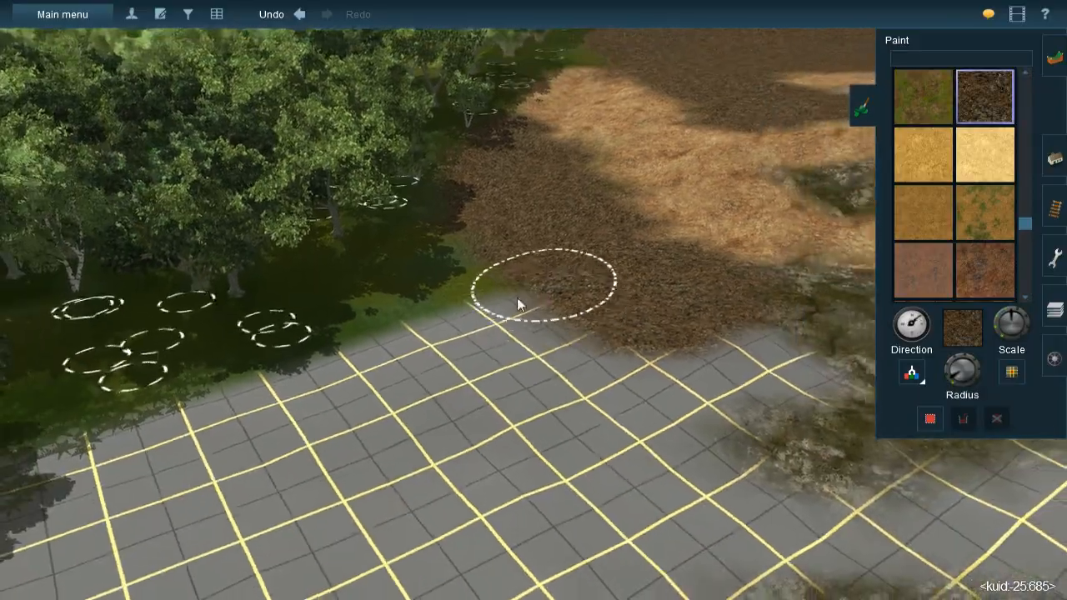
Sample the reddish-brown dirt and paint it over the bare grid between the dark forest floor and the rocky patches
{"action": "key", "text": "Left"}
{"action": "key", "text": "Up"}
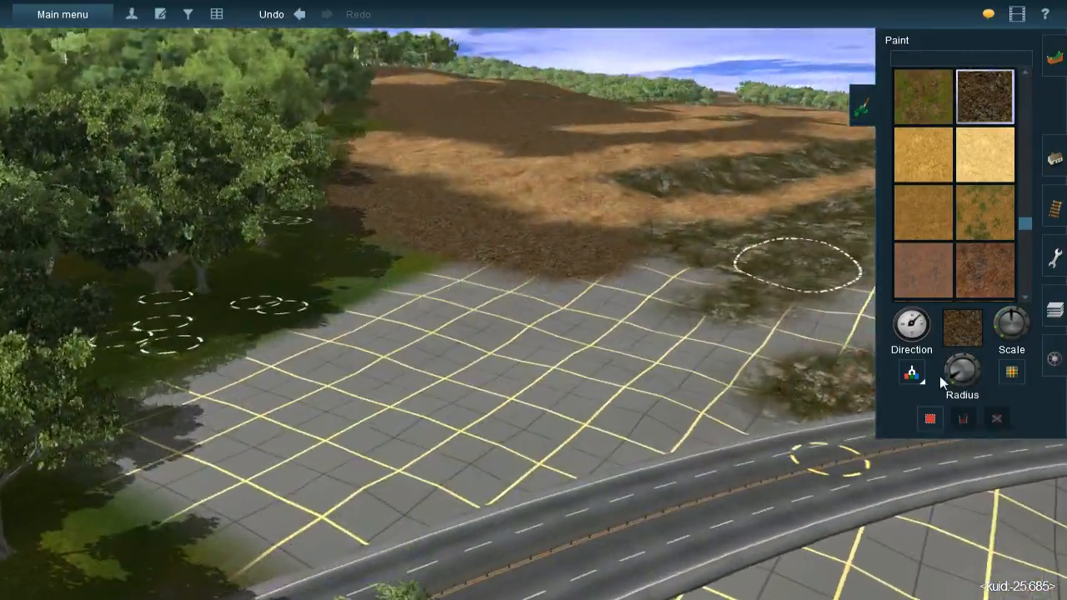
{"action": "left_click", "coordinate": [915, 380]}
{"action": "left_click", "coordinate": [581, 235]}
{"action": "right_click", "coordinate": [565, 279]}
{"action": "key", "text": "Up"}
{"action": "scroll", "coordinate": [543, 270], "scroll_direction": "up", "scroll_amount": 3}
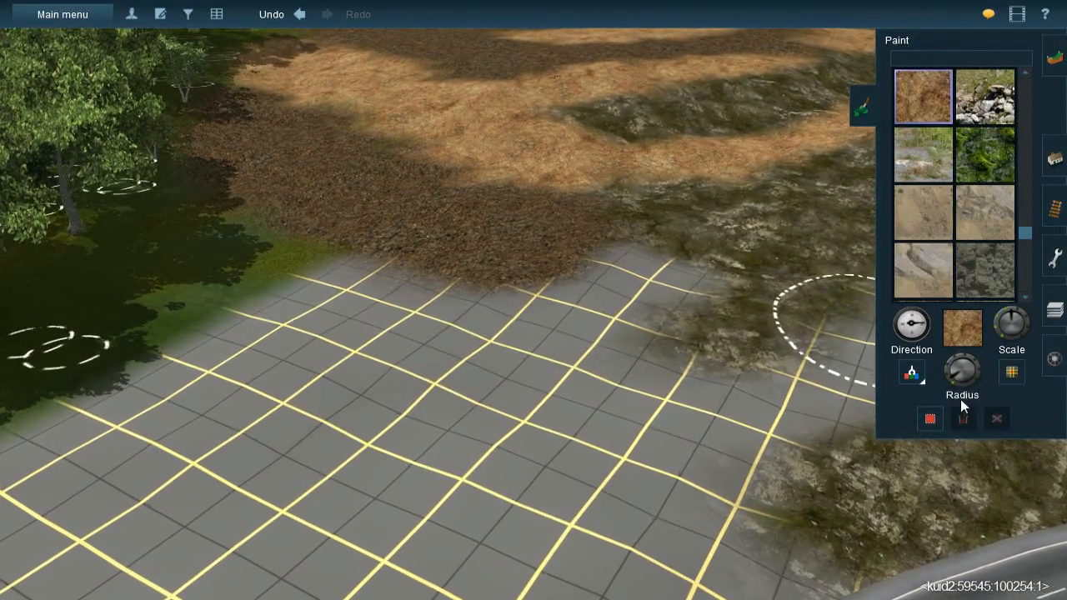
{"action": "mouse_move", "coordinate": [645, 279]}
{"action": "left_mouse_down"}
{"action": "mouse_move", "coordinate": [627, 282]}
{"action": "mouse_move", "coordinate": [659, 276]}
{"action": "mouse_move", "coordinate": [638, 273]}
{"action": "mouse_move", "coordinate": [558, 333]}
{"action": "mouse_move", "coordinate": [569, 314]}
{"action": "mouse_move", "coordinate": [514, 324]}
{"action": "mouse_move", "coordinate": [587, 312]}
{"action": "mouse_move", "coordinate": [453, 314]}
{"action": "mouse_move", "coordinate": [497, 324]}
{"action": "mouse_move", "coordinate": [365, 380]}
{"action": "mouse_move", "coordinate": [607, 353]}
{"action": "mouse_move", "coordinate": [631, 317]}
{"action": "left_mouse_up"}
Continue the reddish-brown dirt along the bare grid behind the rocky roadside bank, sparing a patch beside the upper rocks
{"action": "right_click", "coordinate": [704, 349]}
{"action": "right_click", "coordinate": [498, 240]}
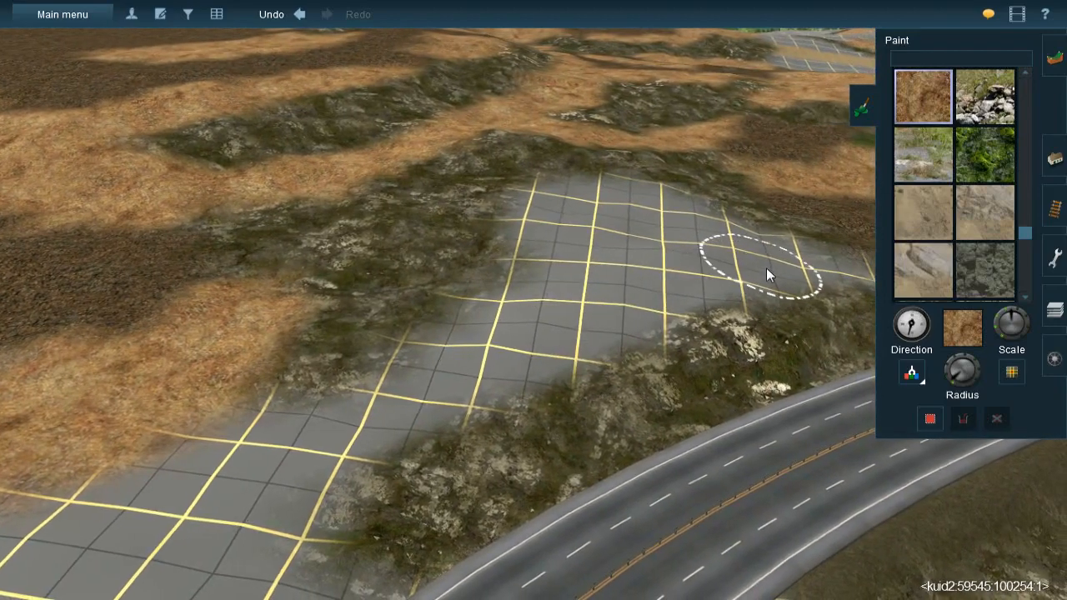
{"action": "mouse_move", "coordinate": [724, 265]}
{"action": "left_mouse_down"}
{"action": "mouse_move", "coordinate": [773, 250]}
{"action": "mouse_move", "coordinate": [835, 267]}
{"action": "mouse_move", "coordinate": [774, 245]}
{"action": "mouse_move", "coordinate": [702, 282]}
{"action": "mouse_move", "coordinate": [649, 283]}
{"action": "mouse_move", "coordinate": [664, 276]}
{"action": "mouse_move", "coordinate": [575, 309]}
{"action": "mouse_move", "coordinate": [619, 285]}
{"action": "mouse_move", "coordinate": [592, 313]}
{"action": "mouse_move", "coordinate": [626, 304]}
{"action": "mouse_move", "coordinate": [597, 327]}
{"action": "mouse_move", "coordinate": [467, 350]}
{"action": "mouse_move", "coordinate": [518, 324]}
{"action": "mouse_move", "coordinate": [469, 331]}
{"action": "mouse_move", "coordinate": [427, 355]}
{"action": "mouse_move", "coordinate": [415, 389]}
{"action": "mouse_move", "coordinate": [507, 352]}
{"action": "mouse_move", "coordinate": [484, 303]}
{"action": "mouse_move", "coordinate": [326, 431]}
{"action": "mouse_move", "coordinate": [247, 423]}
{"action": "mouse_move", "coordinate": [293, 450]}
{"action": "mouse_move", "coordinate": [479, 338]}
{"action": "mouse_move", "coordinate": [647, 280]}
{"action": "left_mouse_up"}
{"action": "scroll", "coordinate": [647, 279], "scroll_direction": "up", "scroll_amount": 3}
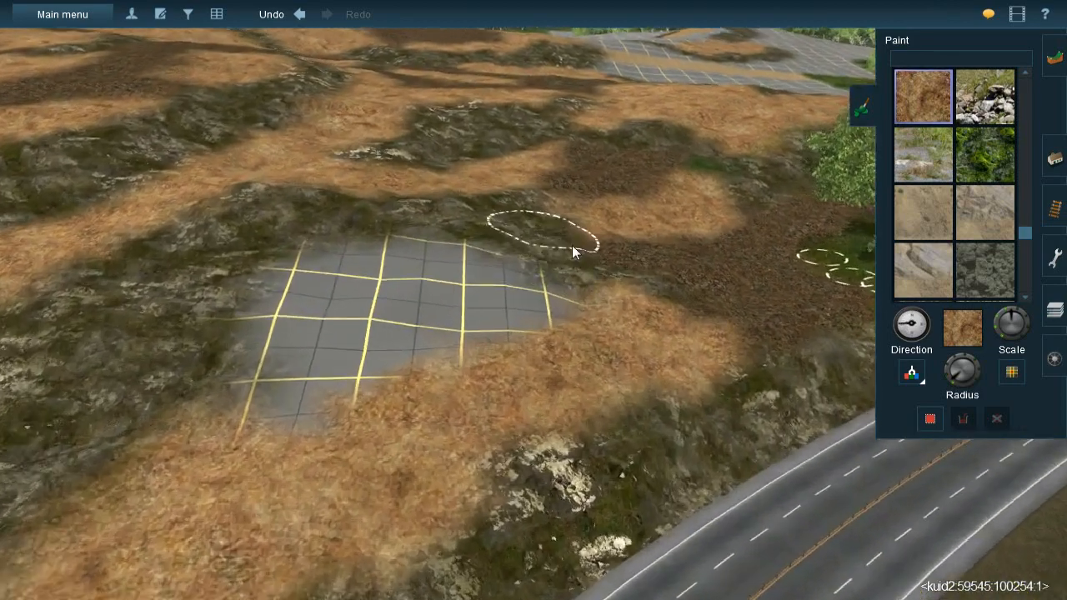
Sample the dark forest floor and fill the bare patch enclosed by the rocks and reddish-brown dirt
{"action": "key", "text": "g"}
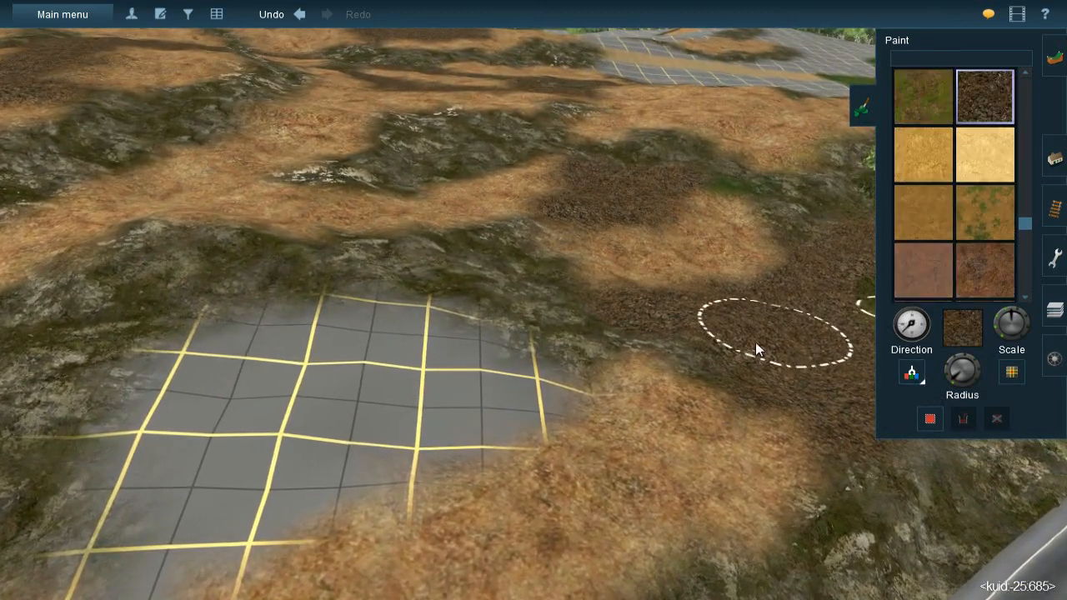
{"action": "mouse_move", "coordinate": [479, 384]}
{"action": "left_mouse_down"}
{"action": "mouse_move", "coordinate": [528, 380]}
{"action": "mouse_move", "coordinate": [456, 368]}
{"action": "mouse_move", "coordinate": [426, 334]}
{"action": "mouse_move", "coordinate": [334, 329]}
{"action": "mouse_move", "coordinate": [249, 350]}
{"action": "mouse_move", "coordinate": [186, 487]}
{"action": "mouse_move", "coordinate": [174, 447]}
{"action": "mouse_move", "coordinate": [158, 436]}
{"action": "mouse_move", "coordinate": [224, 485]}
{"action": "mouse_move", "coordinate": [323, 434]}
{"action": "mouse_move", "coordinate": [438, 432]}
{"action": "mouse_move", "coordinate": [338, 460]}
{"action": "left_mouse_up"}
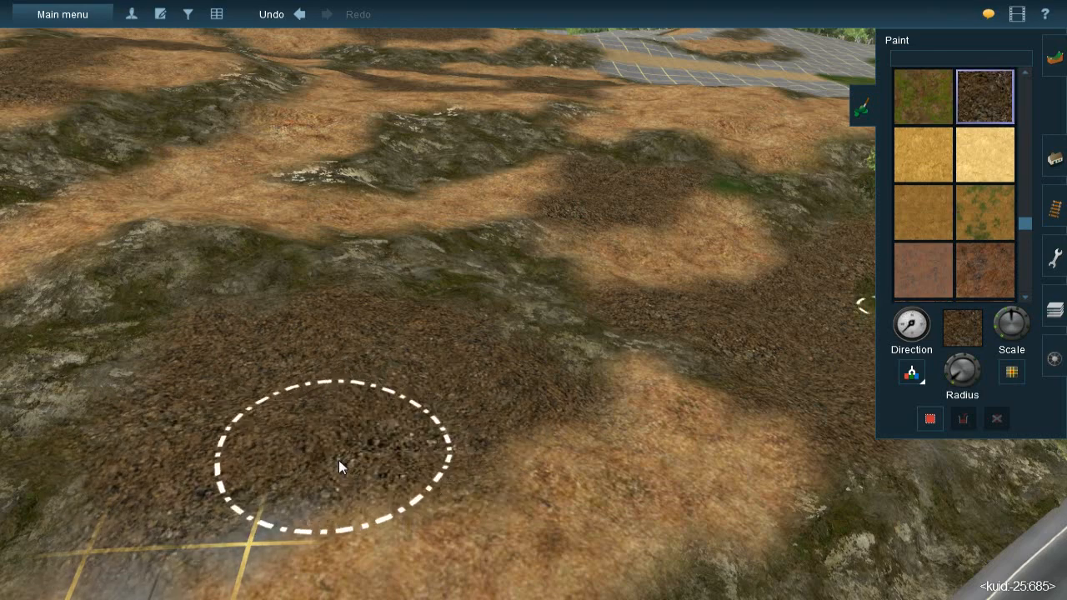
{"action": "right_click", "coordinate": [338, 460]}
{"action": "mouse_move", "coordinate": [504, 274]}
{"action": "left_mouse_down"}
{"action": "mouse_move", "coordinate": [468, 267]}
{"action": "mouse_move", "coordinate": [464, 286]}
{"action": "mouse_move", "coordinate": [442, 291]}
{"action": "mouse_move", "coordinate": [460, 324]}
{"action": "left_mouse_up"}
{"action": "right_click", "coordinate": [341, 376]}
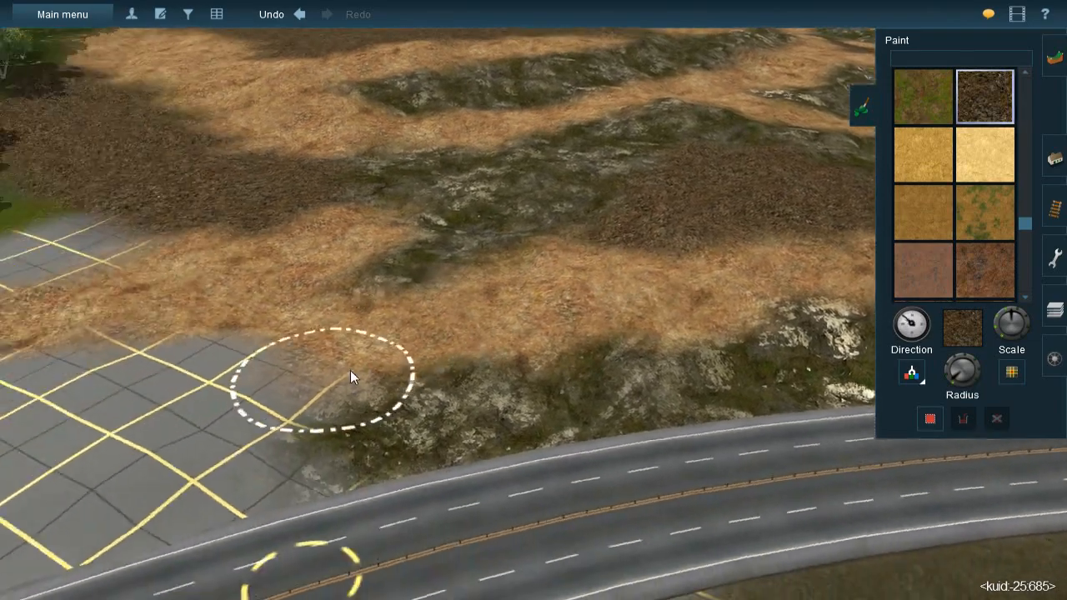
Paint dark forest floor over the bare grid along the tree edge and around the lower side of the reddish-brown dirt
{"action": "key", "text": "Left"}
{"action": "key", "text": "Down"}
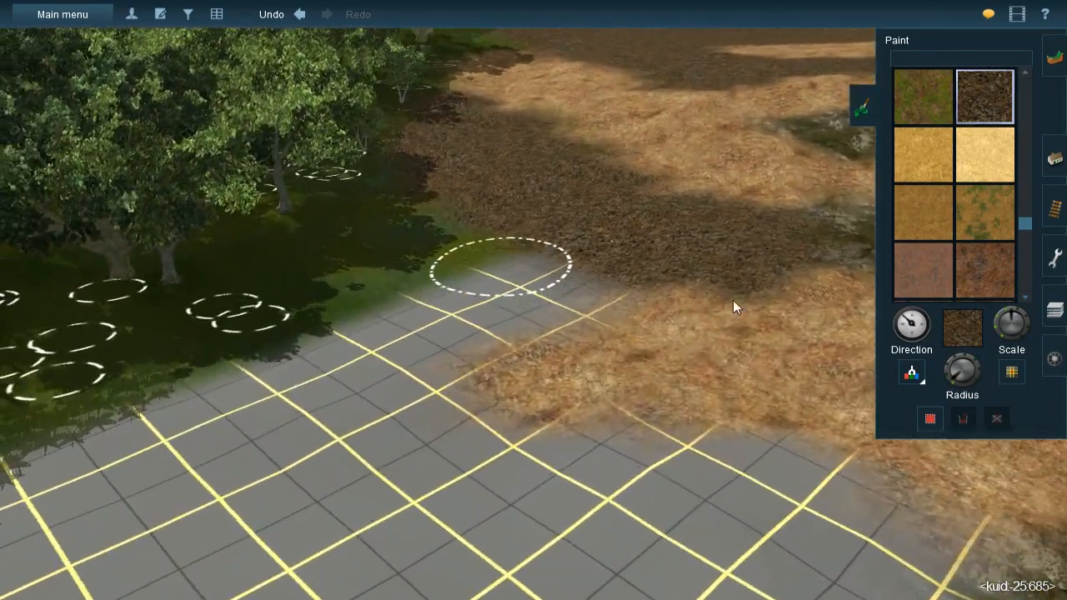
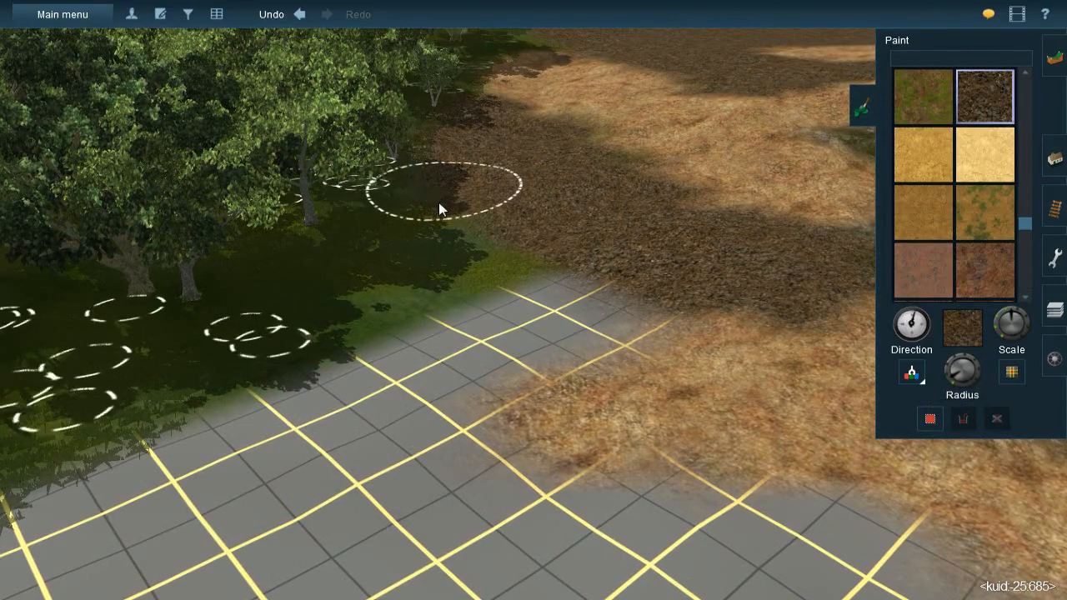
{"action": "mouse_move", "coordinate": [398, 291]}
{"action": "left_mouse_down"}
{"action": "mouse_move", "coordinate": [393, 353]}
{"action": "mouse_move", "coordinate": [429, 369]}
{"action": "mouse_move", "coordinate": [603, 313]}
{"action": "mouse_move", "coordinate": [518, 300]}
{"action": "mouse_move", "coordinate": [502, 250]}
{"action": "mouse_move", "coordinate": [535, 312]}
{"action": "left_mouse_up"}
{"action": "right_click", "coordinate": [354, 404]}
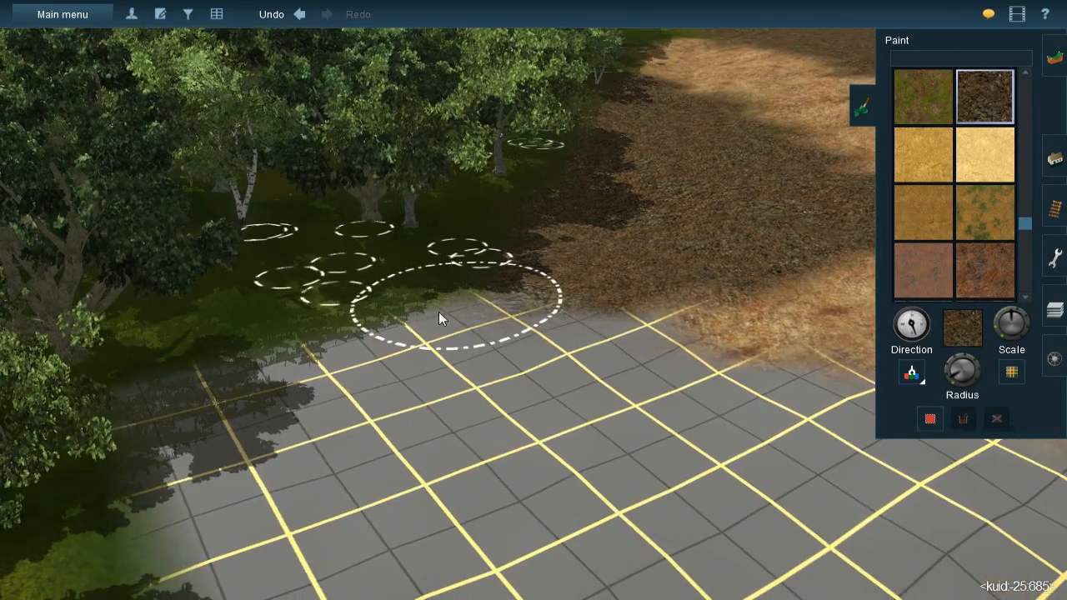
{"action": "mouse_move", "coordinate": [400, 359]}
{"action": "left_mouse_down"}
{"action": "mouse_move", "coordinate": [354, 387]}
{"action": "mouse_move", "coordinate": [298, 369]}
{"action": "mouse_move", "coordinate": [239, 402]}
{"action": "mouse_move", "coordinate": [234, 388]}
{"action": "mouse_move", "coordinate": [221, 406]}
{"action": "left_mouse_up"}
{"action": "mouse_move", "coordinate": [308, 527]}
{"action": "left_mouse_down"}
{"action": "mouse_move", "coordinate": [619, 322]}
{"action": "mouse_move", "coordinate": [646, 339]}
{"action": "mouse_move", "coordinate": [619, 322]}
{"action": "mouse_move", "coordinate": [763, 351]}
{"action": "mouse_move", "coordinate": [698, 332]}
{"action": "left_mouse_up"}
Extend the dark forest floor across the remaining grid towards the trees at the road's edge
{"action": "key", "text": "Down"}
{"action": "key", "text": "Up"}
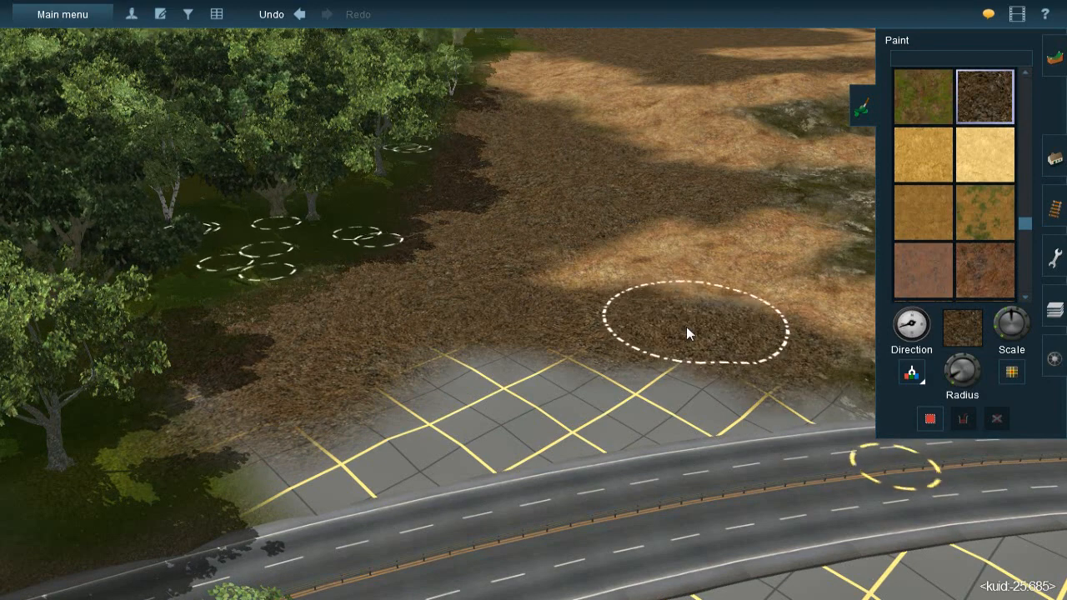
{"action": "mouse_move", "coordinate": [409, 374]}
{"action": "left_mouse_down"}
{"action": "mouse_move", "coordinate": [412, 405]}
{"action": "mouse_move", "coordinate": [557, 364]}
{"action": "mouse_move", "coordinate": [230, 392]}
{"action": "mouse_move", "coordinate": [215, 435]}
{"action": "left_mouse_up"}
{"action": "mouse_move", "coordinate": [215, 434]}
{"action": "right_mouse_down"}
{"action": "mouse_move", "coordinate": [254, 388]}
{"action": "mouse_move", "coordinate": [509, 354]}
{"action": "mouse_move", "coordinate": [505, 285]}
{"action": "mouse_move", "coordinate": [493, 305]}
{"action": "right_mouse_up"}
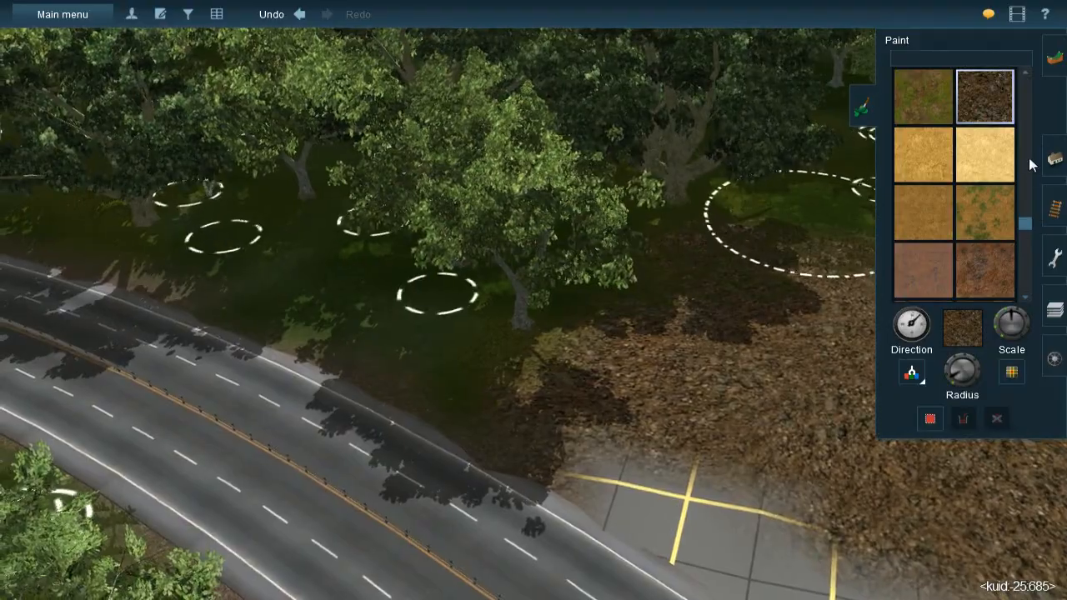
Switch to moving objects and reposition the trees beside the road at the edge of the dark forest floor
{"action": "left_click", "coordinate": [1053, 158]}
{"action": "left_click_drag", "start_coordinate": [462, 284], "coordinate": [356, 181]}
{"action": "left_click_drag", "start_coordinate": [456, 205], "coordinate": [479, 250]}
{"action": "right_click_drag", "start_coordinate": [697, 375], "coordinate": [574, 250]}
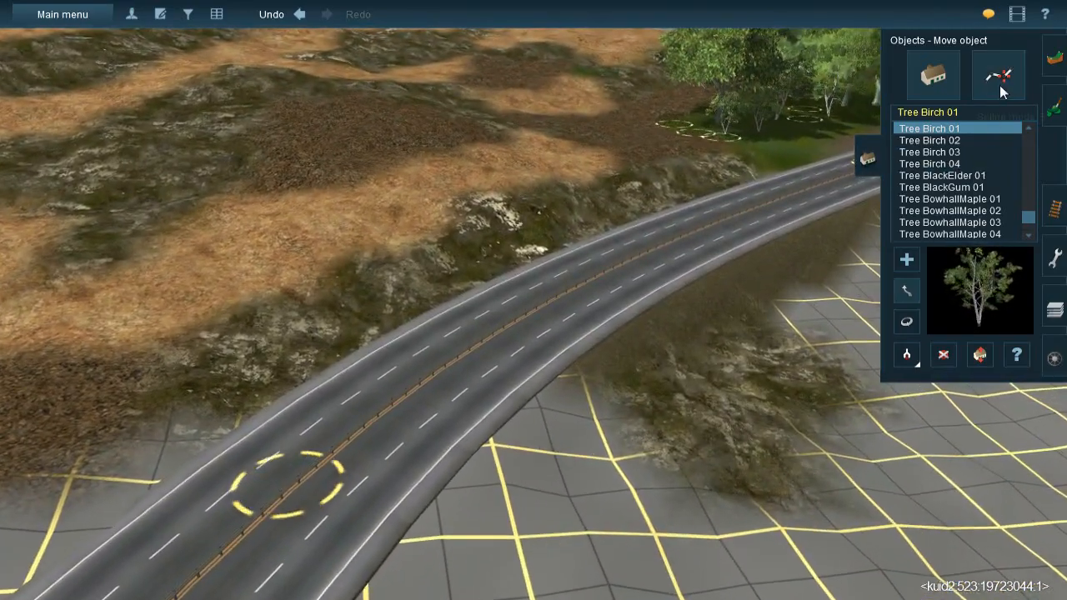
Return to texture painting, sample the plain brown roadside dirt and paint it over the green verge between the birches and the road
{"action": "left_click", "coordinate": [1053, 107]}
{"action": "key", "text": "p"}
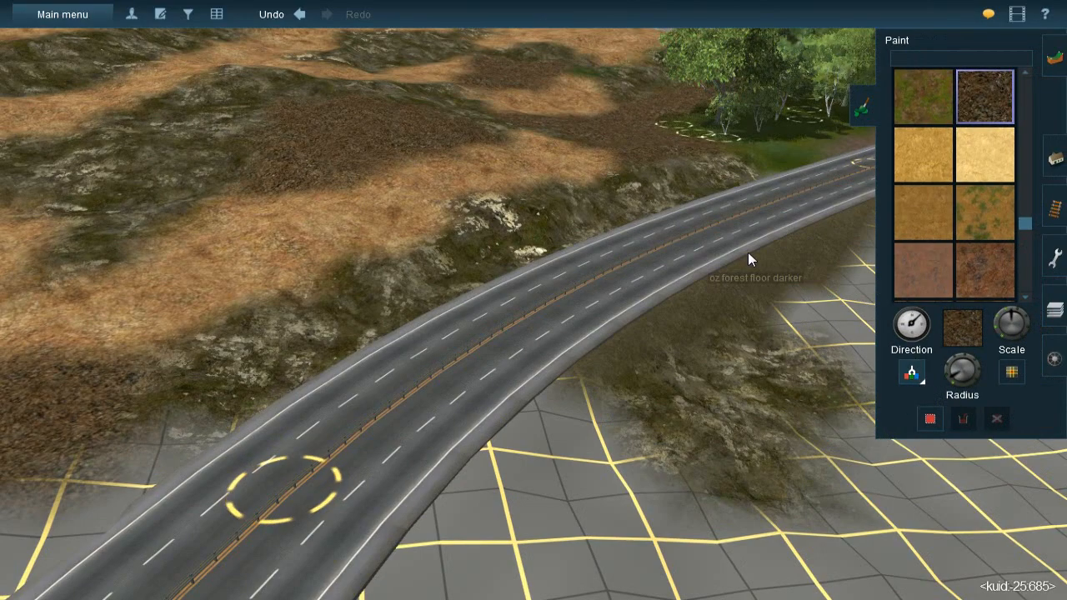
{"action": "key", "text": "g"}
{"action": "mouse_move", "coordinate": [558, 291]}
{"action": "right_mouse_down"}
{"action": "mouse_move", "coordinate": [459, 358]}
{"action": "mouse_move", "coordinate": [370, 255]}
{"action": "right_mouse_up"}
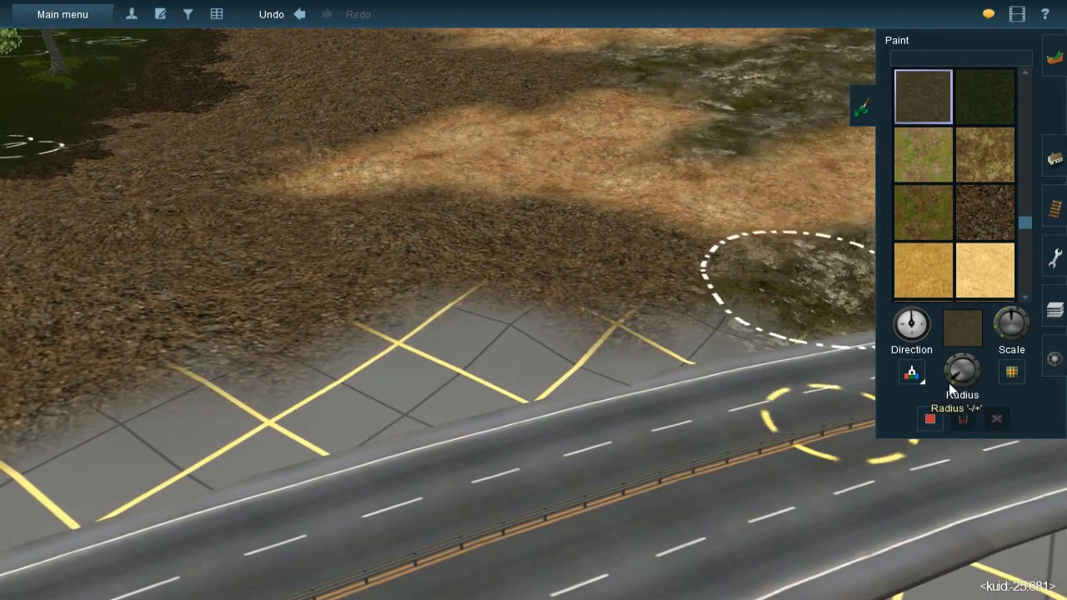
{"action": "mouse_move", "coordinate": [822, 376]}
{"action": "right_mouse_down"}
{"action": "mouse_move", "coordinate": [779, 262]}
{"action": "mouse_move", "coordinate": [591, 203]}
{"action": "mouse_move", "coordinate": [565, 265]}
{"action": "mouse_move", "coordinate": [588, 272]}
{"action": "mouse_move", "coordinate": [555, 311]}
{"action": "mouse_move", "coordinate": [563, 324]}
{"action": "mouse_move", "coordinate": [428, 374]}
{"action": "mouse_move", "coordinate": [532, 292]}
{"action": "mouse_move", "coordinate": [574, 281]}
{"action": "mouse_move", "coordinate": [534, 229]}
{"action": "right_mouse_up"}
{"action": "left_click", "coordinate": [654, 275], "text": "shift"}
{"action": "mouse_move", "coordinate": [400, 417]}
{"action": "right_mouse_down"}
{"action": "mouse_move", "coordinate": [416, 311]}
{"action": "mouse_move", "coordinate": [435, 308]}
{"action": "mouse_move", "coordinate": [1032, 371]}
{"action": "right_mouse_up"}
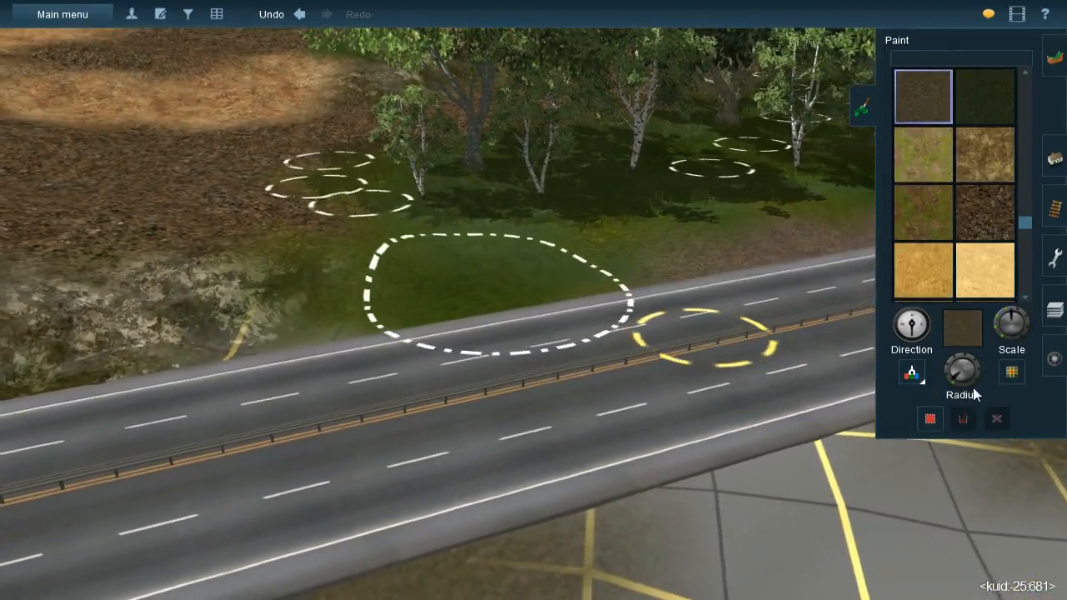
{"action": "right_click_drag", "start_coordinate": [952, 383], "coordinate": [536, 263]}
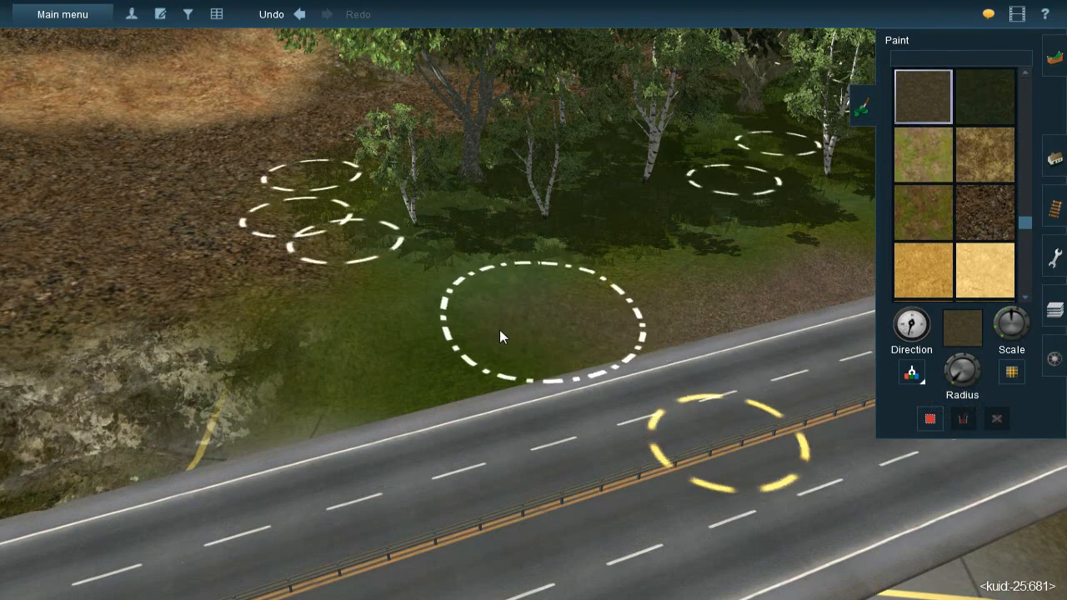
{"action": "mouse_move", "coordinate": [377, 337]}
{"action": "left_mouse_down"}
{"action": "mouse_move", "coordinate": [338, 311]}
{"action": "mouse_move", "coordinate": [400, 354]}
{"action": "mouse_move", "coordinate": [430, 407]}
{"action": "mouse_move", "coordinate": [252, 468]}
{"action": "mouse_move", "coordinate": [443, 318]}
{"action": "left_mouse_up"}
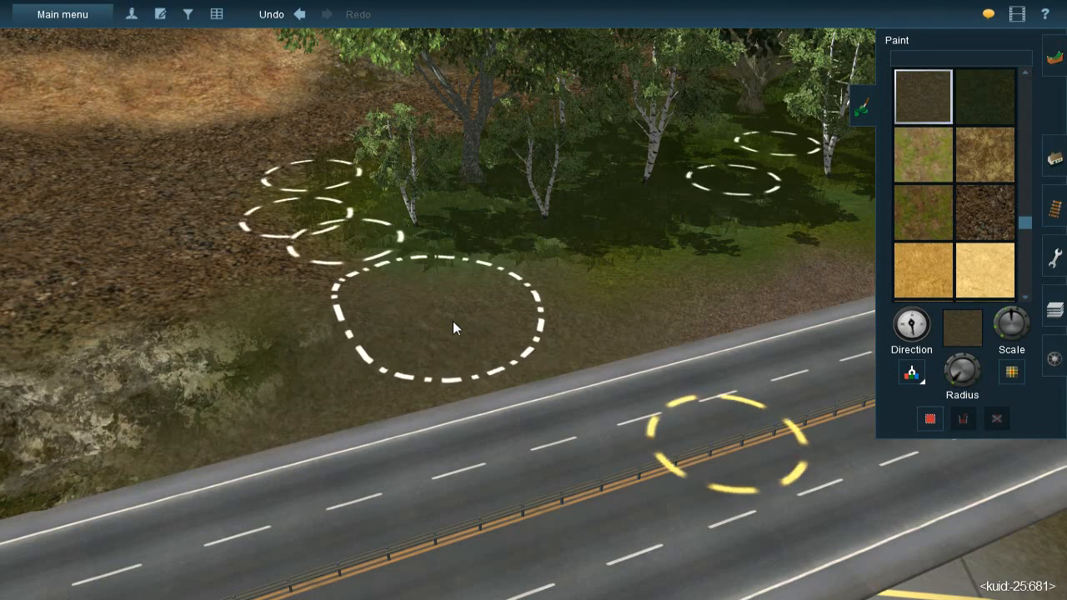
Continue the plain brown dirt over the remaining green patches of the verge between the woods and the road, adjusting the brush radius
{"action": "right_click_drag", "start_coordinate": [818, 289], "coordinate": [405, 276]}
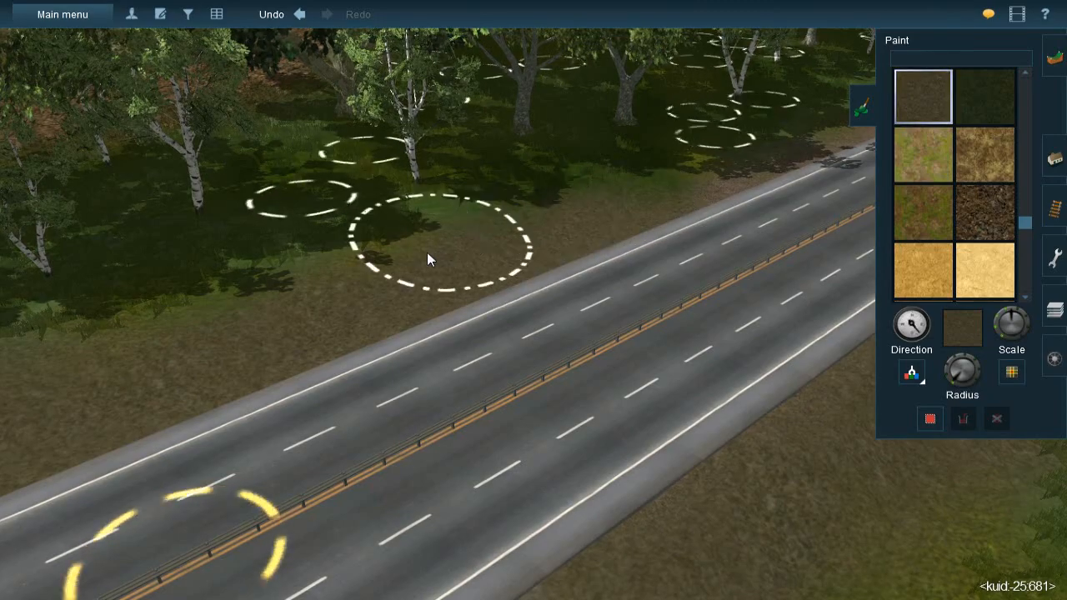
{"action": "mouse_move", "coordinate": [433, 254]}
{"action": "right_mouse_down"}
{"action": "mouse_move", "coordinate": [528, 331]}
{"action": "mouse_move", "coordinate": [586, 247]}
{"action": "mouse_move", "coordinate": [548, 238]}
{"action": "mouse_move", "coordinate": [495, 302]}
{"action": "mouse_move", "coordinate": [419, 335]}
{"action": "right_mouse_up"}
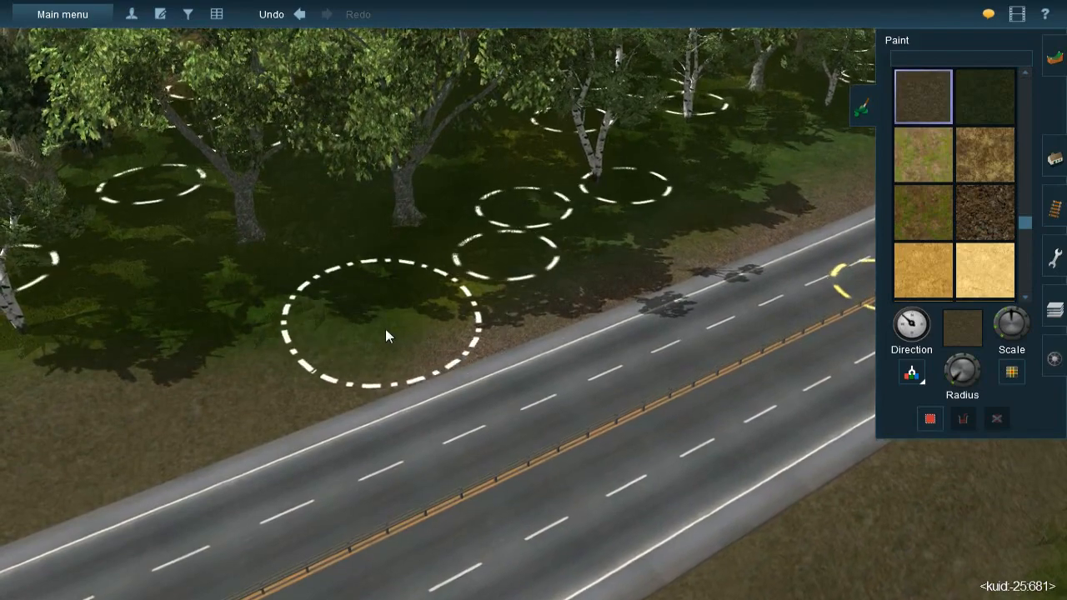
{"action": "mouse_move", "coordinate": [678, 303]}
{"action": "right_mouse_down"}
{"action": "mouse_move", "coordinate": [419, 251]}
{"action": "mouse_move", "coordinate": [417, 281]}
{"action": "right_mouse_up"}
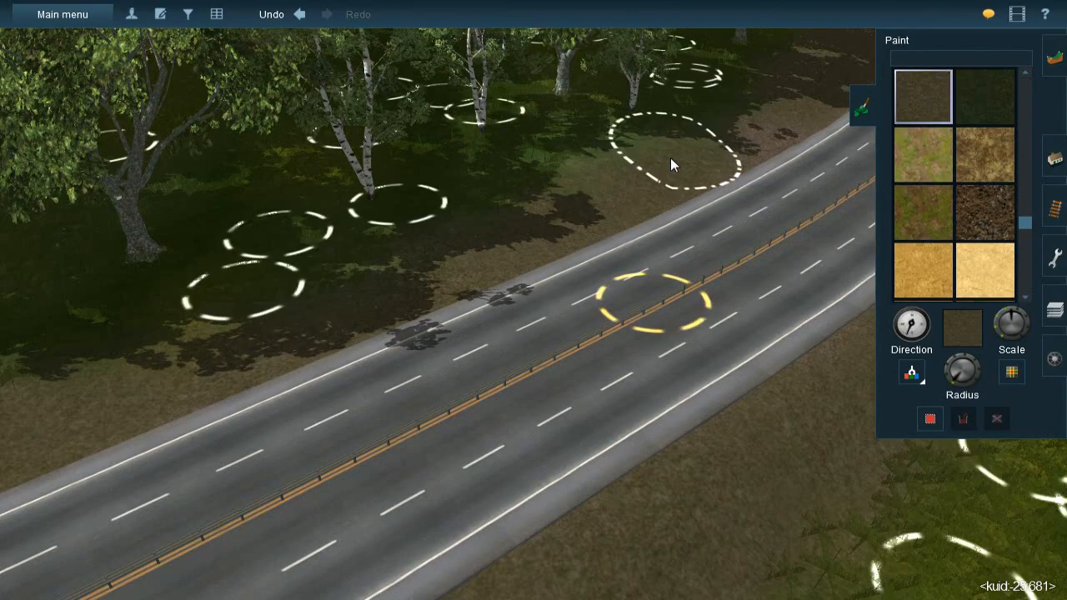
{"action": "mouse_move", "coordinate": [683, 137]}
{"action": "right_mouse_down"}
{"action": "mouse_move", "coordinate": [543, 199]}
{"action": "mouse_move", "coordinate": [558, 265]}
{"action": "right_mouse_up"}
{"action": "key", "text": "bracketleft"}
{"action": "mouse_move", "coordinate": [558, 266]}
{"action": "left_mouse_down"}
{"action": "mouse_move", "coordinate": [654, 228]}
{"action": "mouse_move", "coordinate": [593, 270]}
{"action": "mouse_move", "coordinate": [644, 193]}
{"action": "mouse_move", "coordinate": [590, 345]}
{"action": "left_mouse_up"}
{"action": "mouse_move", "coordinate": [590, 345]}
{"action": "right_mouse_down"}
{"action": "mouse_move", "coordinate": [564, 390]}
{"action": "mouse_move", "coordinate": [394, 402]}
{"action": "mouse_move", "coordinate": [496, 336]}
{"action": "mouse_move", "coordinate": [187, 330]}
{"action": "mouse_move", "coordinate": [417, 309]}
{"action": "right_mouse_up"}
{"action": "left_click_drag", "start_coordinate": [417, 309], "coordinate": [511, 275]}
Paint plain brown dirt over the bare grid along the inner edge of the road bend, adjusting the brush radius
{"action": "mouse_move", "coordinate": [512, 269]}
{"action": "right_mouse_down"}
{"action": "mouse_move", "coordinate": [419, 290]}
{"action": "mouse_move", "coordinate": [442, 312]}
{"action": "mouse_move", "coordinate": [543, 276]}
{"action": "mouse_move", "coordinate": [541, 248]}
{"action": "mouse_move", "coordinate": [528, 280]}
{"action": "mouse_move", "coordinate": [554, 278]}
{"action": "right_mouse_up"}
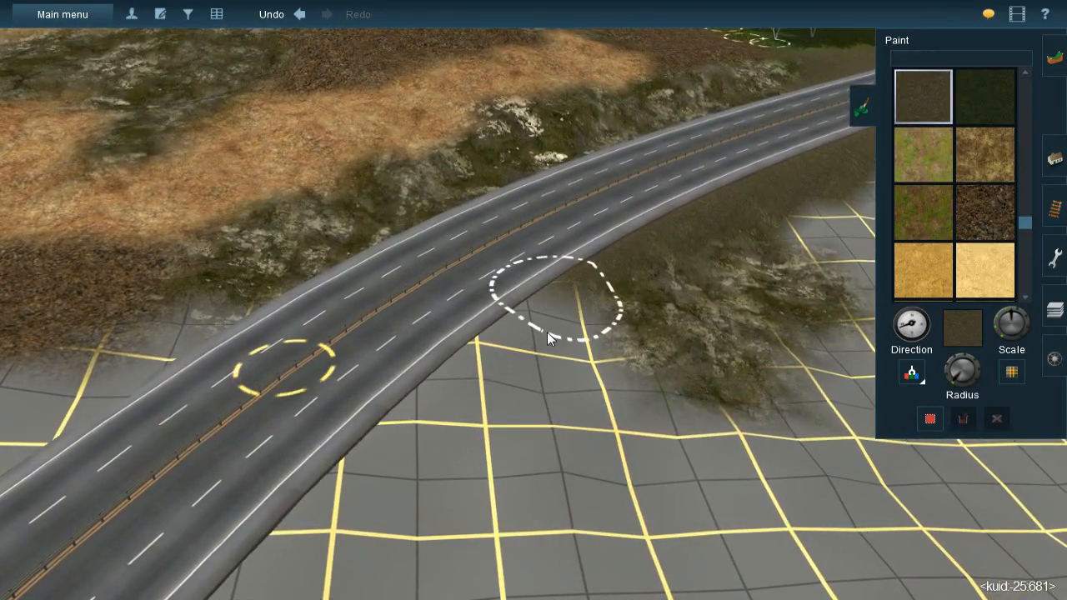
{"action": "mouse_move", "coordinate": [549, 325]}
{"action": "left_mouse_down"}
{"action": "mouse_move", "coordinate": [476, 351]}
{"action": "mouse_move", "coordinate": [440, 379]}
{"action": "mouse_move", "coordinate": [441, 421]}
{"action": "mouse_move", "coordinate": [466, 441]}
{"action": "mouse_move", "coordinate": [515, 404]}
{"action": "mouse_move", "coordinate": [525, 385]}
{"action": "mouse_move", "coordinate": [357, 467]}
{"action": "mouse_move", "coordinate": [394, 423]}
{"action": "mouse_move", "coordinate": [316, 498]}
{"action": "mouse_move", "coordinate": [309, 542]}
{"action": "mouse_move", "coordinate": [329, 550]}
{"action": "mouse_move", "coordinate": [457, 479]}
{"action": "mouse_move", "coordinate": [414, 513]}
{"action": "mouse_move", "coordinate": [528, 388]}
{"action": "mouse_move", "coordinate": [574, 385]}
{"action": "left_mouse_up"}
{"action": "scroll", "coordinate": [424, 469], "scroll_direction": "down", "scroll_amount": 3}
{"action": "key", "text": "bracketleft"}
{"action": "mouse_move", "coordinate": [547, 276]}
{"action": "left_mouse_down"}
{"action": "mouse_move", "coordinate": [500, 276]}
{"action": "mouse_move", "coordinate": [437, 315]}
{"action": "mouse_move", "coordinate": [460, 263]}
{"action": "mouse_move", "coordinate": [497, 276]}
{"action": "mouse_move", "coordinate": [412, 322]}
{"action": "mouse_move", "coordinate": [459, 256]}
{"action": "mouse_move", "coordinate": [296, 371]}
{"action": "mouse_move", "coordinate": [417, 318]}
{"action": "mouse_move", "coordinate": [409, 302]}
{"action": "mouse_move", "coordinate": [305, 425]}
{"action": "left_mouse_up"}
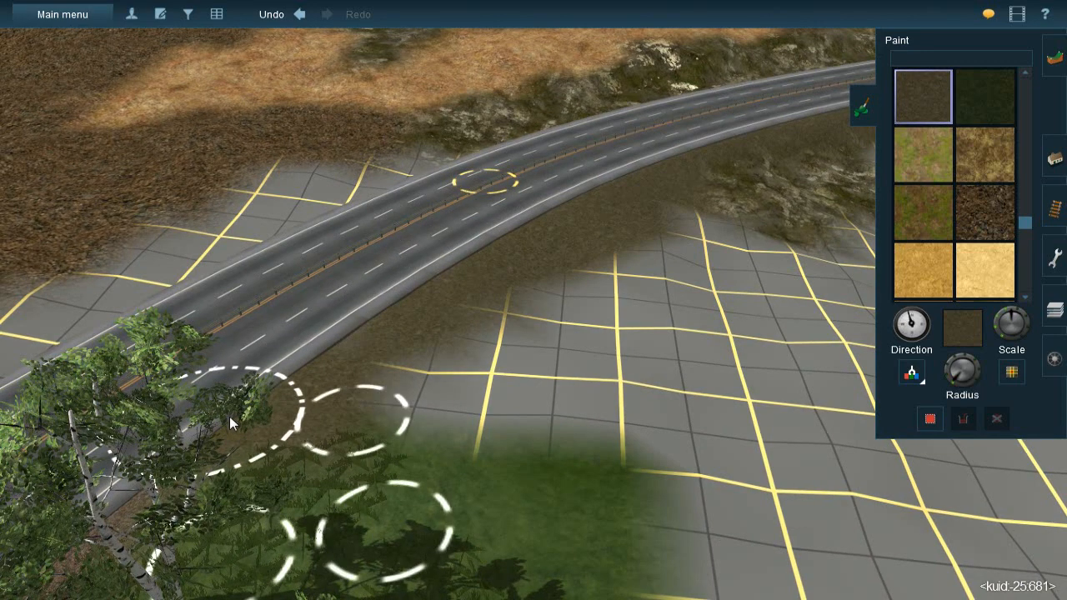
{"action": "mouse_move", "coordinate": [417, 378]}
{"action": "left_mouse_down"}
{"action": "mouse_move", "coordinate": [427, 377]}
{"action": "mouse_move", "coordinate": [381, 413]}
{"action": "mouse_move", "coordinate": [530, 303]}
{"action": "mouse_move", "coordinate": [581, 285]}
{"action": "left_mouse_up"}
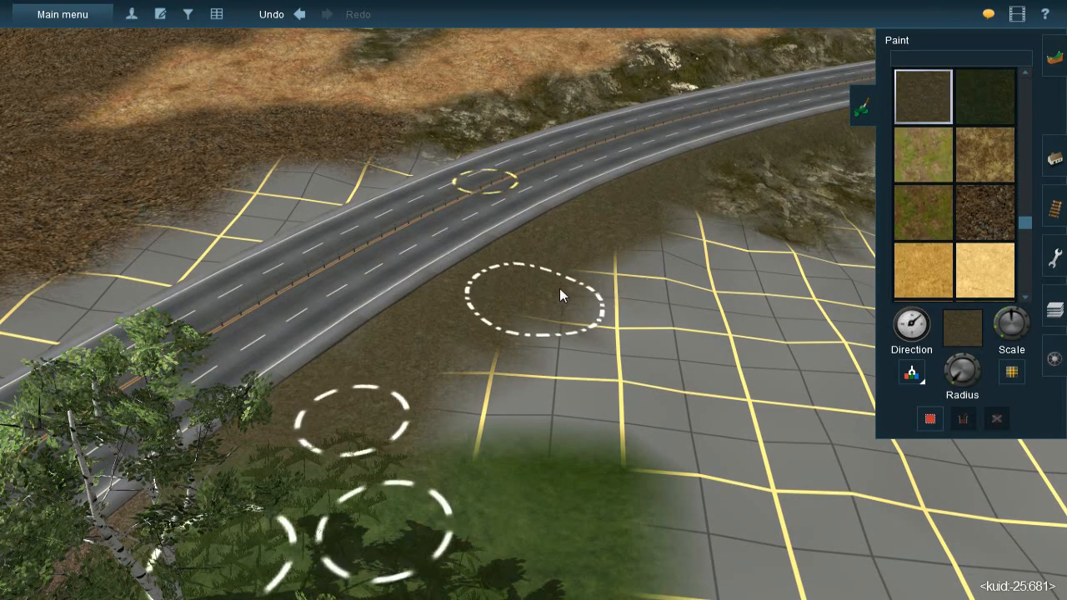
Paint plain brown dirt over the bare grid strip between the outer edge of the road bend and the brown gravel
{"action": "right_click", "coordinate": [415, 306]}
{"action": "key", "text": "Left"}
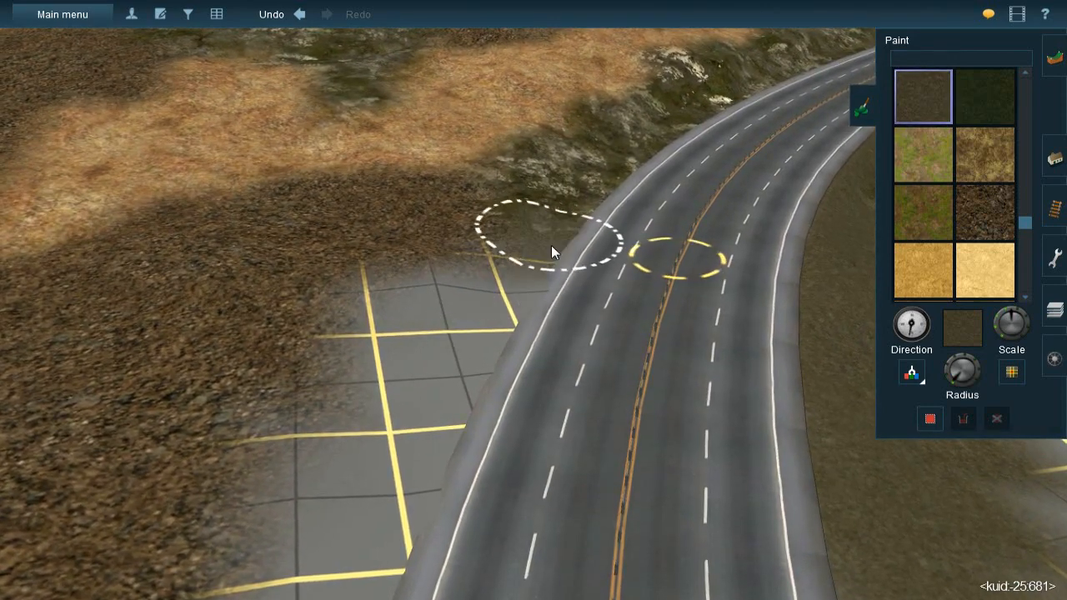
{"action": "mouse_move", "coordinate": [403, 357]}
{"action": "left_mouse_down"}
{"action": "mouse_move", "coordinate": [534, 284]}
{"action": "mouse_move", "coordinate": [490, 336]}
{"action": "mouse_move", "coordinate": [565, 257]}
{"action": "mouse_move", "coordinate": [423, 357]}
{"action": "mouse_move", "coordinate": [358, 488]}
{"action": "mouse_move", "coordinate": [400, 391]}
{"action": "mouse_move", "coordinate": [417, 417]}
{"action": "mouse_move", "coordinate": [393, 440]}
{"action": "mouse_move", "coordinate": [451, 399]}
{"action": "mouse_move", "coordinate": [418, 497]}
{"action": "mouse_move", "coordinate": [385, 451]}
{"action": "mouse_move", "coordinate": [350, 507]}
{"action": "left_mouse_up"}
{"action": "right_click", "coordinate": [350, 508]}
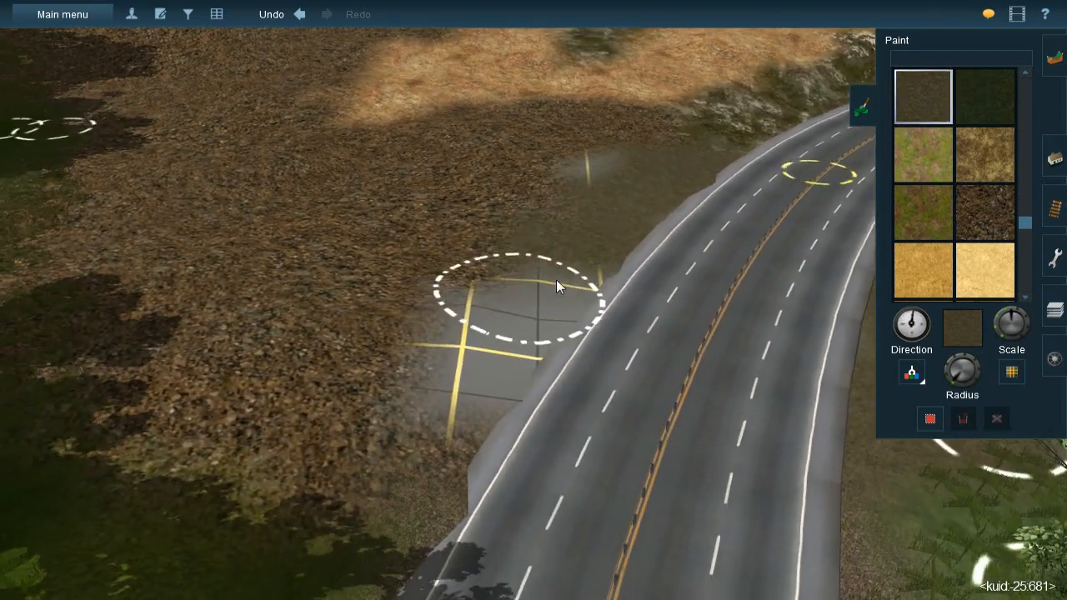
{"action": "mouse_move", "coordinate": [556, 279]}
{"action": "left_mouse_down"}
{"action": "mouse_move", "coordinate": [552, 293]}
{"action": "mouse_move", "coordinate": [577, 269]}
{"action": "mouse_move", "coordinate": [474, 329]}
{"action": "mouse_move", "coordinate": [495, 377]}
{"action": "mouse_move", "coordinate": [483, 374]}
{"action": "mouse_move", "coordinate": [410, 476]}
{"action": "left_mouse_up"}
Sample the brown gravel texture from the hillside and paint over the leftover grid patch at the verge's edge
{"action": "key", "text": "Left"}
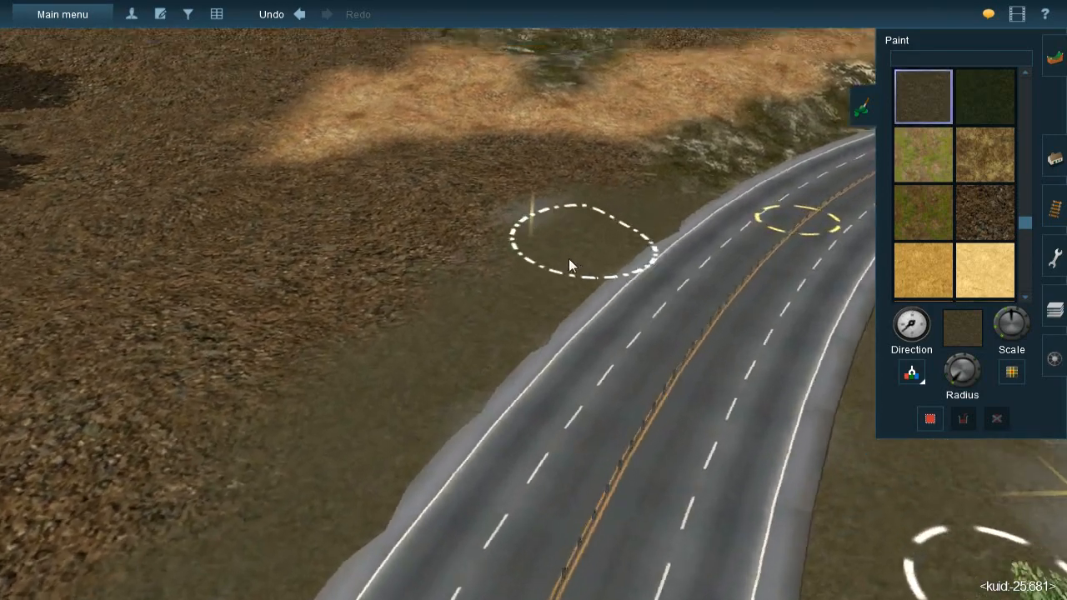
{"action": "key", "text": "Down"}
{"action": "key", "text": "Up"}
{"action": "left_click", "coordinate": [958, 420]}
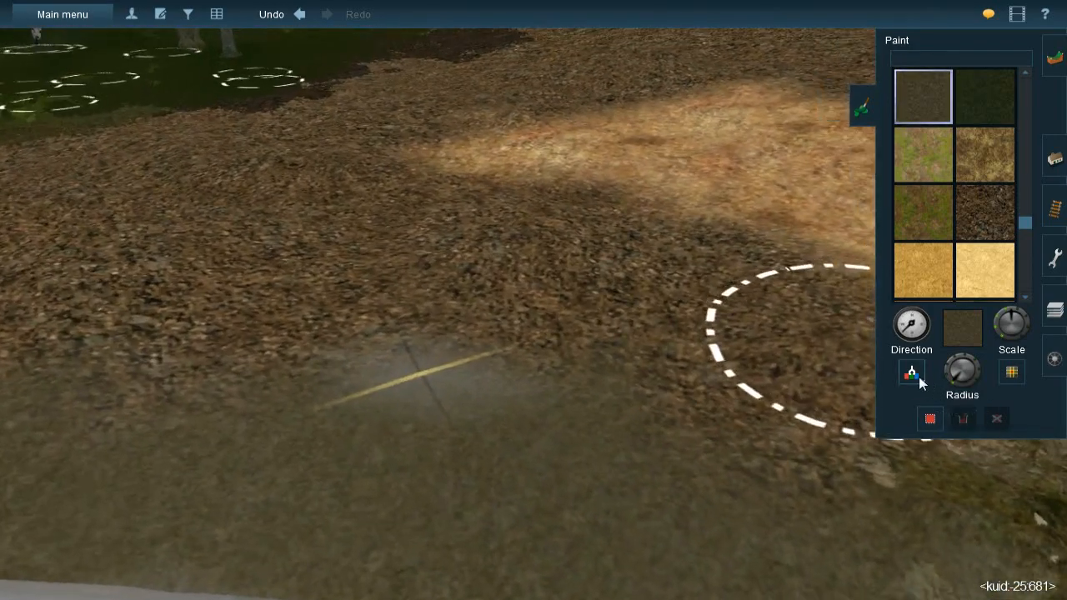
{"action": "left_click", "coordinate": [491, 306]}
{"action": "left_click_drag", "start_coordinate": [477, 335], "coordinate": [445, 353]}
Resample the plain brown roadside dirt and adjust the brush beside the road where the gravel meets the woods
{"action": "scroll", "coordinate": [417, 325], "scroll_direction": "down", "scroll_amount": 3}
{"action": "key", "text": "Left"}
{"action": "key", "text": "Down"}
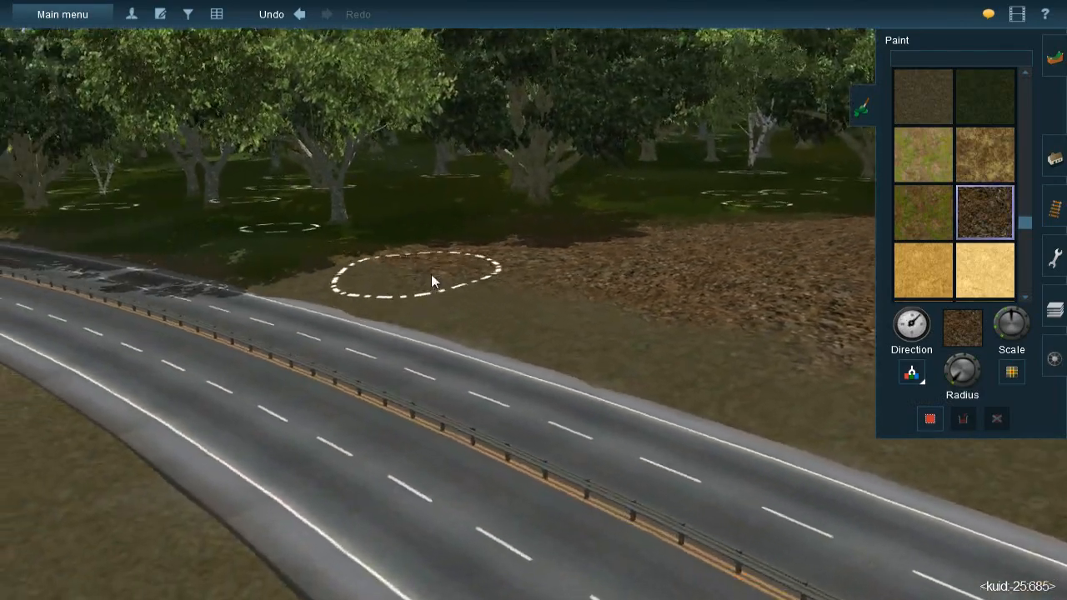
{"action": "key", "text": "Up"}
{"action": "key", "text": "Down"}
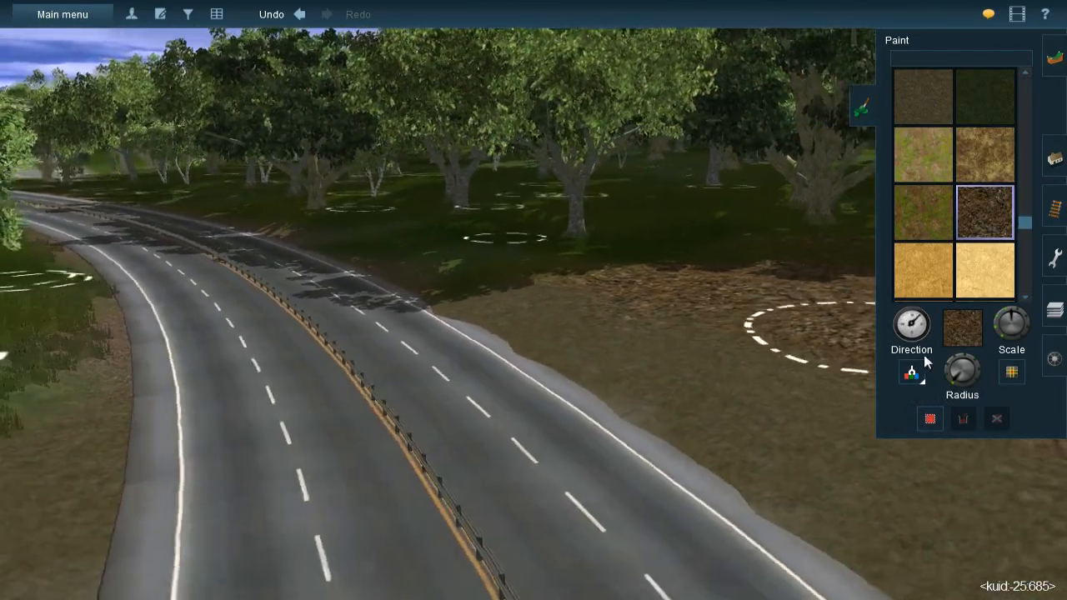
{"action": "left_click", "coordinate": [908, 371]}
{"action": "left_click", "coordinate": [627, 369]}
{"action": "key", "text": "Up"}
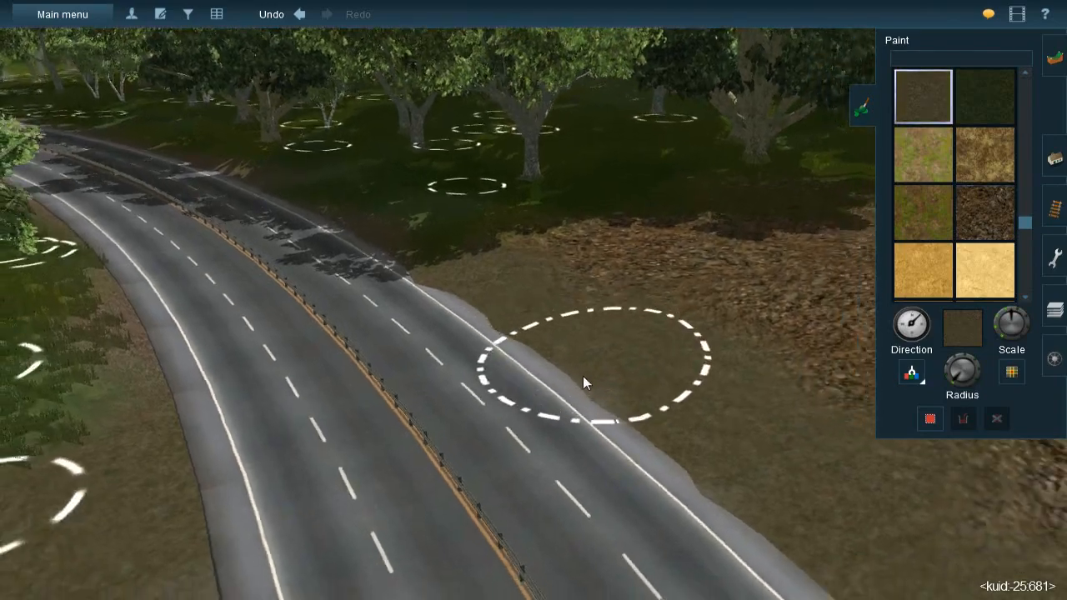
{"action": "key", "text": "bracketright"}
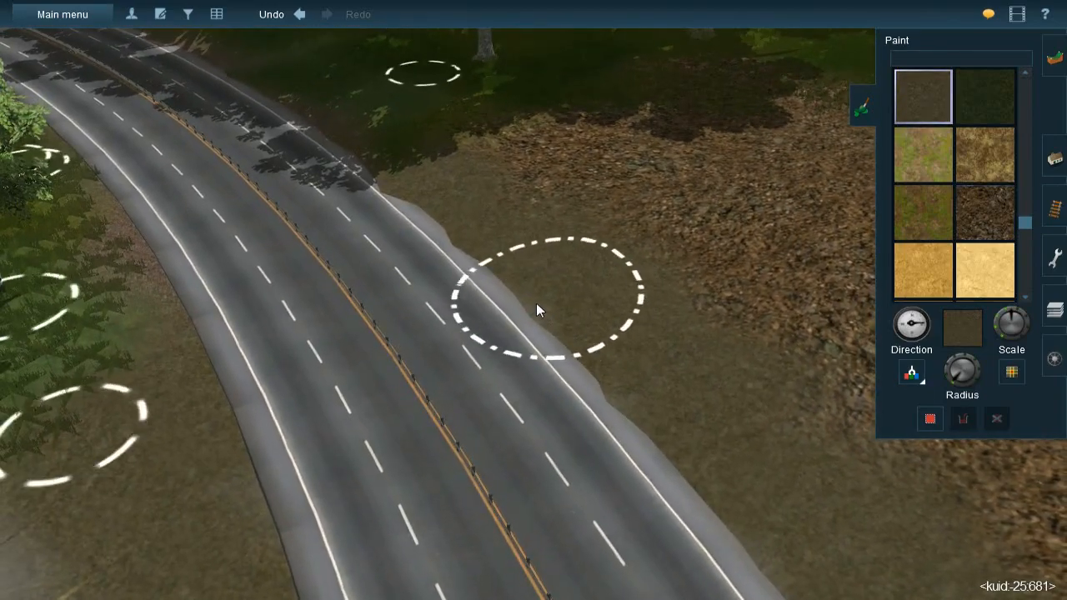
{"action": "key", "text": "bracketright"}
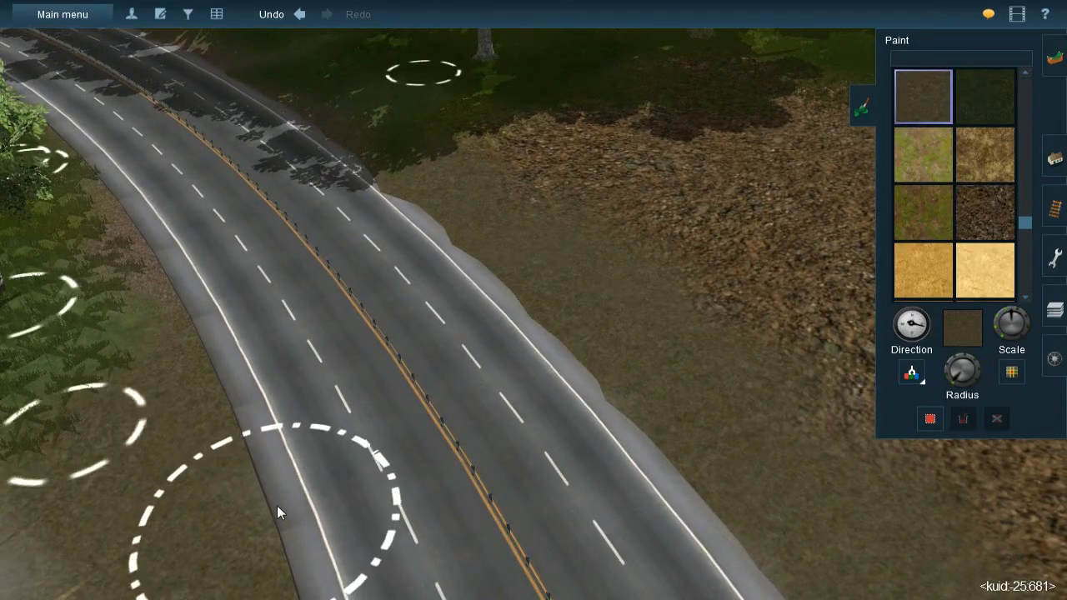
Adjust the brush radius and paint plain brown dirt along the shaded verge between the trees and the road
{"action": "key", "text": "Left"}
{"action": "right_click", "coordinate": [634, 258]}
{"action": "right_click", "coordinate": [468, 205]}
{"action": "key", "text": "Down"}
{"action": "right_click", "coordinate": [517, 256]}
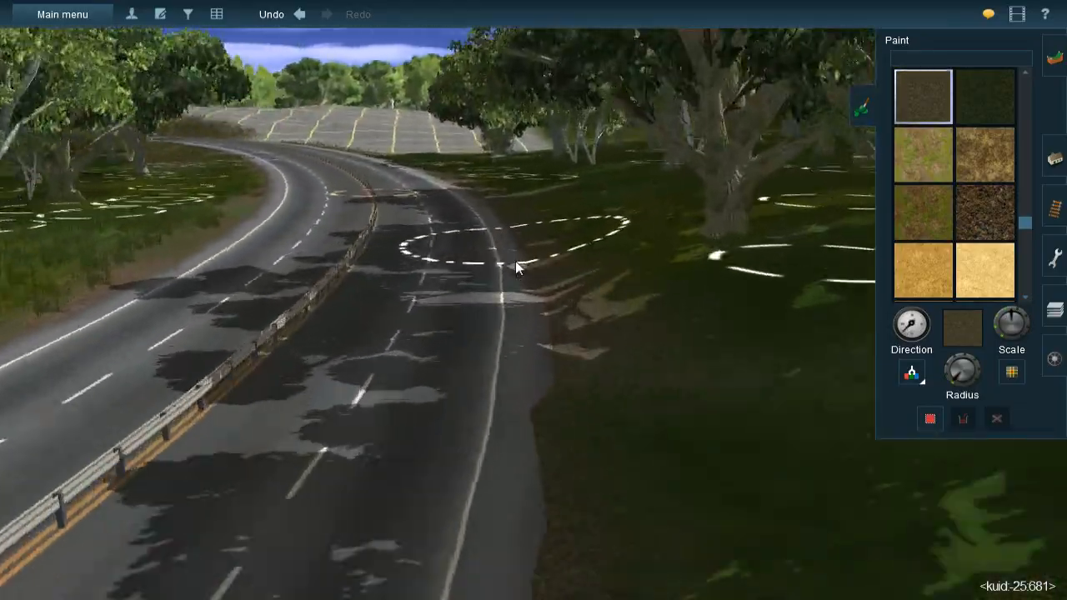
{"action": "key", "text": "Right"}
{"action": "key", "text": "Right"}
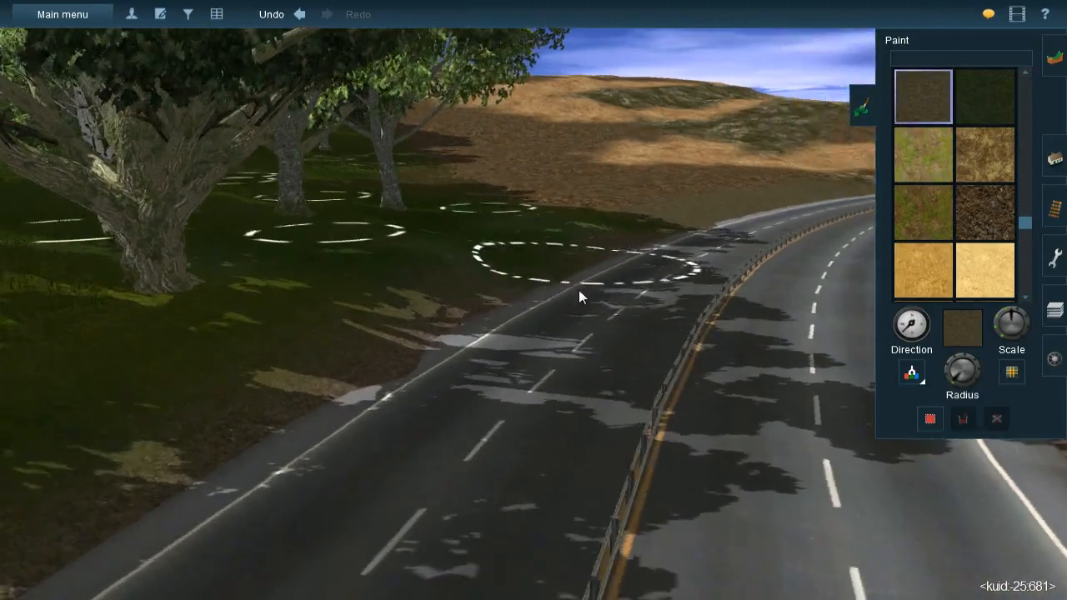
{"action": "right_click", "coordinate": [551, 287]}
{"action": "key", "text": "Up"}
{"action": "right_click", "coordinate": [532, 273]}
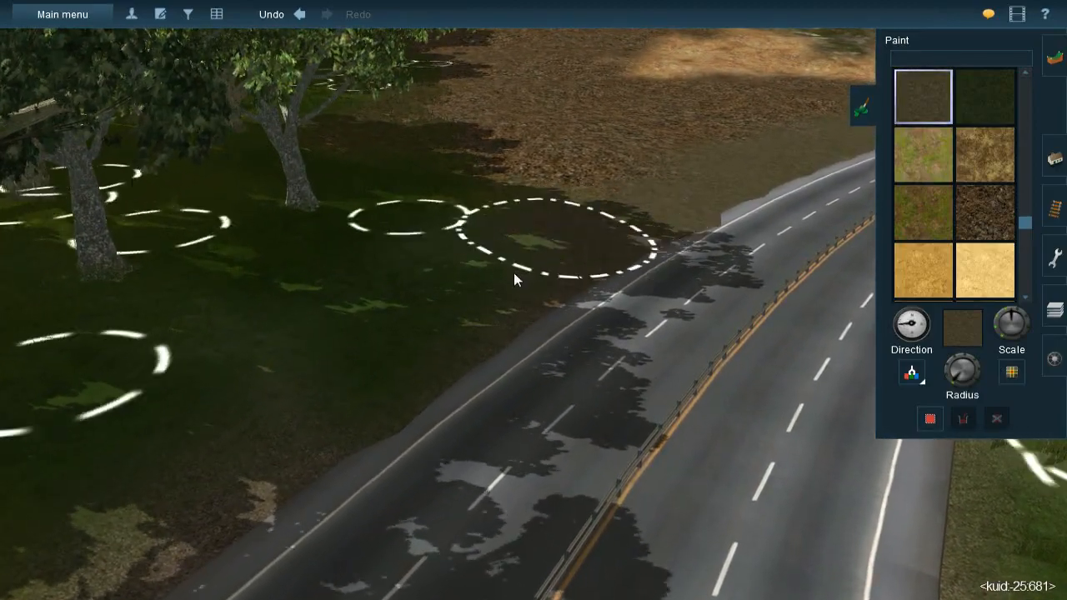
{"action": "left_click", "coordinate": [945, 380]}
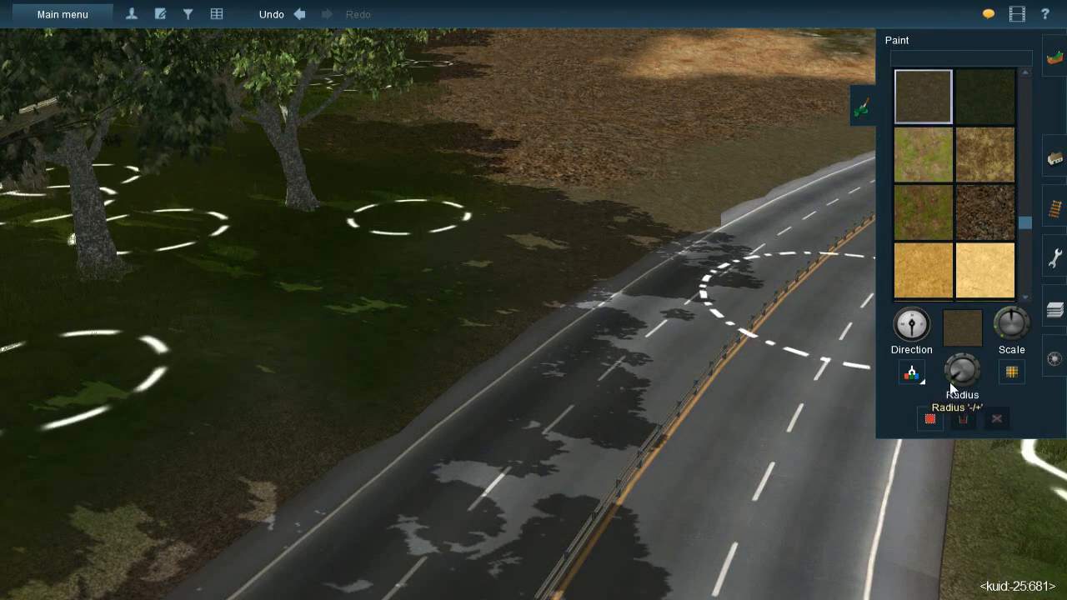
{"action": "mouse_move", "coordinate": [418, 342]}
{"action": "left_mouse_down"}
{"action": "mouse_move", "coordinate": [393, 308]}
{"action": "mouse_move", "coordinate": [300, 429]}
{"action": "mouse_move", "coordinate": [464, 265]}
{"action": "mouse_move", "coordinate": [472, 302]}
{"action": "mouse_move", "coordinate": [414, 383]}
{"action": "mouse_move", "coordinate": [536, 274]}
{"action": "mouse_move", "coordinate": [474, 327]}
{"action": "mouse_move", "coordinate": [481, 306]}
{"action": "mouse_move", "coordinate": [234, 444]}
{"action": "mouse_move", "coordinate": [290, 372]}
{"action": "mouse_move", "coordinate": [192, 426]}
{"action": "mouse_move", "coordinate": [350, 340]}
{"action": "mouse_move", "coordinate": [316, 360]}
{"action": "mouse_move", "coordinate": [418, 343]}
{"action": "mouse_move", "coordinate": [255, 422]}
{"action": "mouse_move", "coordinate": [235, 404]}
{"action": "mouse_move", "coordinate": [147, 464]}
{"action": "mouse_move", "coordinate": [415, 299]}
{"action": "mouse_move", "coordinate": [311, 348]}
{"action": "mouse_move", "coordinate": [494, 331]}
{"action": "mouse_move", "coordinate": [544, 322]}
{"action": "mouse_move", "coordinate": [554, 306]}
{"action": "left_mouse_up"}
Continue the plain brown dirt farther along the roadside verge
{"action": "key", "text": "Left"}
{"action": "key", "text": "Left"}
{"action": "key", "text": "Down"}
{"action": "key", "text": "Up"}
{"action": "mouse_move", "coordinate": [574, 245]}
{"action": "right_mouse_down"}
{"action": "mouse_move", "coordinate": [564, 228]}
{"action": "mouse_move", "coordinate": [520, 243]}
{"action": "mouse_move", "coordinate": [590, 221]}
{"action": "mouse_move", "coordinate": [624, 260]}
{"action": "mouse_move", "coordinate": [665, 252]}
{"action": "mouse_move", "coordinate": [521, 295]}
{"action": "mouse_move", "coordinate": [481, 291]}
{"action": "right_mouse_up"}
{"action": "mouse_move", "coordinate": [512, 282]}
{"action": "left_mouse_down"}
{"action": "mouse_move", "coordinate": [645, 264]}
{"action": "mouse_move", "coordinate": [500, 331]}
{"action": "mouse_move", "coordinate": [429, 337]}
{"action": "left_mouse_up"}
Sample the orange-brown dirt from the hill and paint it over the adjoining bare grid between the rocky grass patches
{"action": "mouse_move", "coordinate": [428, 336]}
{"action": "right_mouse_down"}
{"action": "mouse_move", "coordinate": [300, 305]}
{"action": "mouse_move", "coordinate": [424, 228]}
{"action": "mouse_move", "coordinate": [470, 169]}
{"action": "mouse_move", "coordinate": [475, 195]}
{"action": "mouse_move", "coordinate": [524, 218]}
{"action": "mouse_move", "coordinate": [697, 243]}
{"action": "mouse_move", "coordinate": [624, 216]}
{"action": "mouse_move", "coordinate": [526, 231]}
{"action": "mouse_move", "coordinate": [610, 290]}
{"action": "mouse_move", "coordinate": [574, 269]}
{"action": "mouse_move", "coordinate": [479, 500]}
{"action": "mouse_move", "coordinate": [545, 486]}
{"action": "mouse_move", "coordinate": [521, 331]}
{"action": "mouse_move", "coordinate": [486, 314]}
{"action": "mouse_move", "coordinate": [500, 363]}
{"action": "mouse_move", "coordinate": [771, 350]}
{"action": "right_mouse_up"}
{"action": "left_click", "coordinate": [910, 373]}
{"action": "left_click", "coordinate": [459, 390]}
{"action": "right_click_drag", "start_coordinate": [458, 391], "coordinate": [847, 343]}
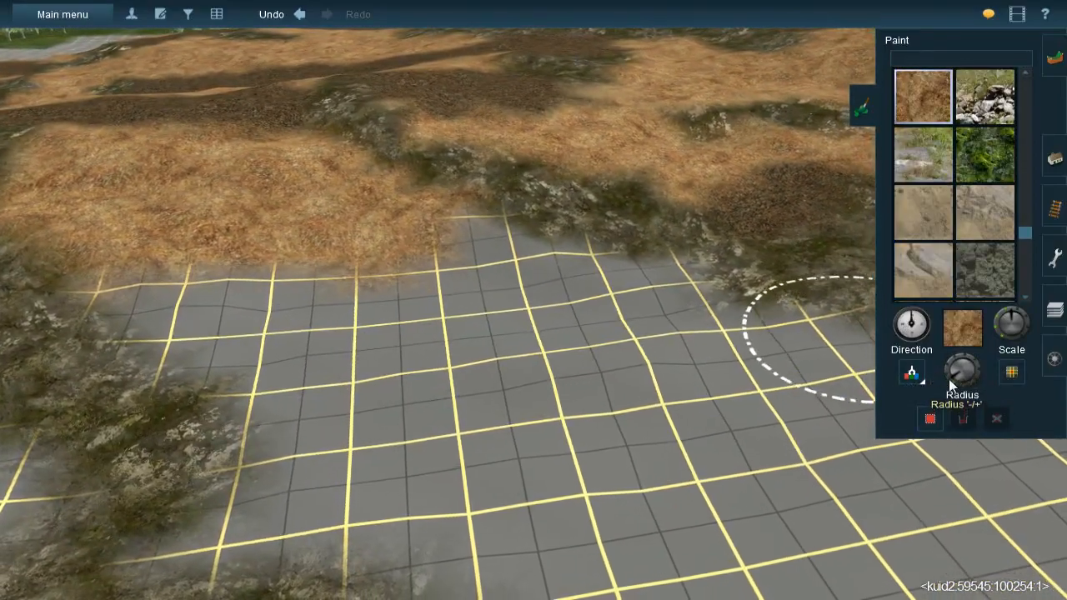
{"action": "mouse_move", "coordinate": [450, 265]}
{"action": "left_mouse_down"}
{"action": "mouse_move", "coordinate": [438, 252]}
{"action": "mouse_move", "coordinate": [519, 285]}
{"action": "mouse_move", "coordinate": [653, 295]}
{"action": "mouse_move", "coordinate": [697, 326]}
{"action": "mouse_move", "coordinate": [595, 340]}
{"action": "mouse_move", "coordinate": [474, 290]}
{"action": "left_mouse_up"}
{"action": "scroll", "coordinate": [475, 285], "scroll_direction": "down", "scroll_amount": 6}
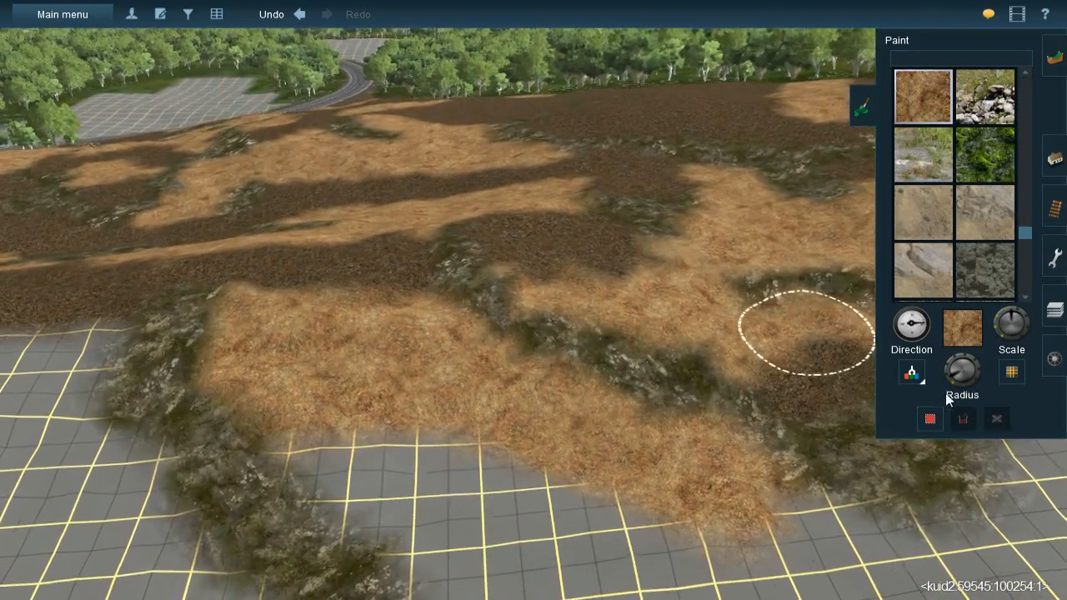
Sample the dark brown gravel and paint a patch over the bare grid below the new orange-brown dirt
{"action": "left_click", "coordinate": [914, 376]}
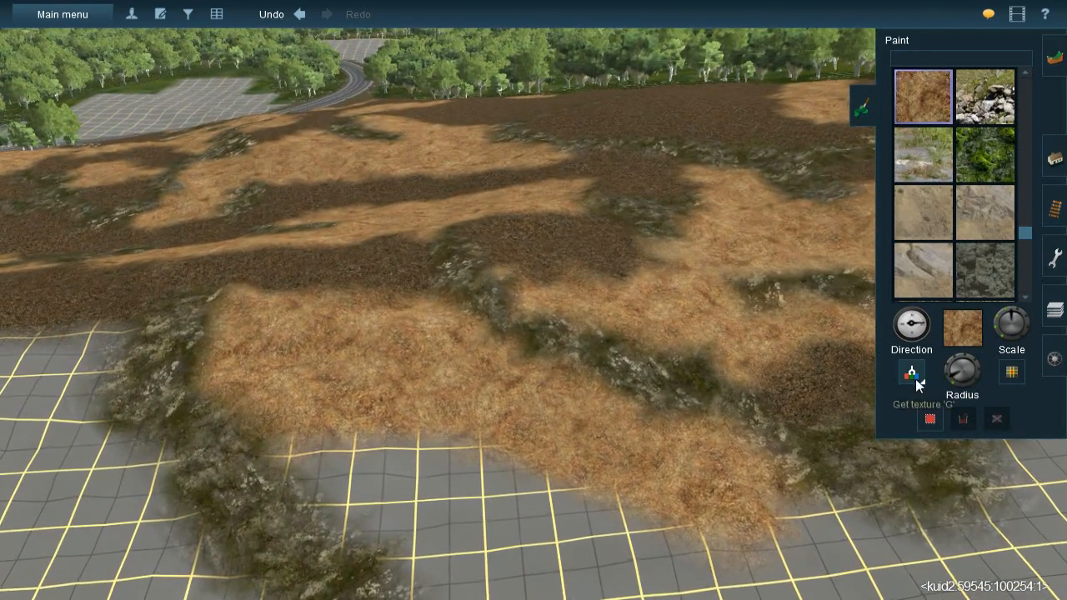
{"action": "left_click", "coordinate": [537, 245]}
{"action": "right_click", "coordinate": [417, 389]}
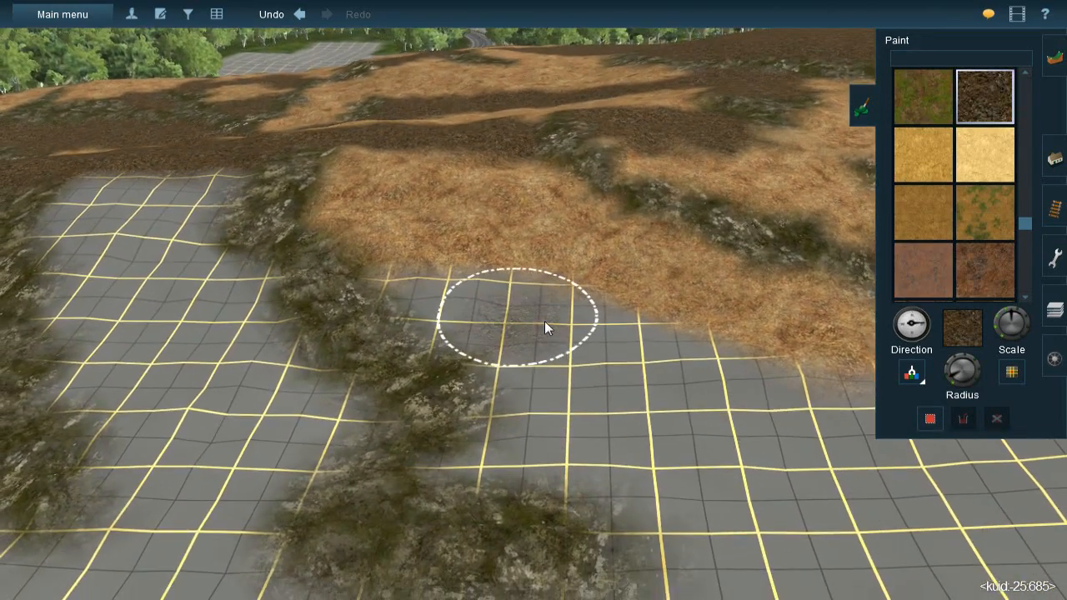
{"action": "mouse_move", "coordinate": [542, 315]}
{"action": "left_mouse_down"}
{"action": "mouse_move", "coordinate": [538, 306]}
{"action": "mouse_move", "coordinate": [536, 315]}
{"action": "mouse_move", "coordinate": [637, 350]}
{"action": "mouse_move", "coordinate": [625, 349]}
{"action": "mouse_move", "coordinate": [745, 376]}
{"action": "mouse_move", "coordinate": [722, 402]}
{"action": "mouse_move", "coordinate": [668, 367]}
{"action": "mouse_move", "coordinate": [529, 352]}
{"action": "mouse_move", "coordinate": [555, 386]}
{"action": "mouse_move", "coordinate": [488, 295]}
{"action": "mouse_move", "coordinate": [560, 327]}
{"action": "left_mouse_up"}
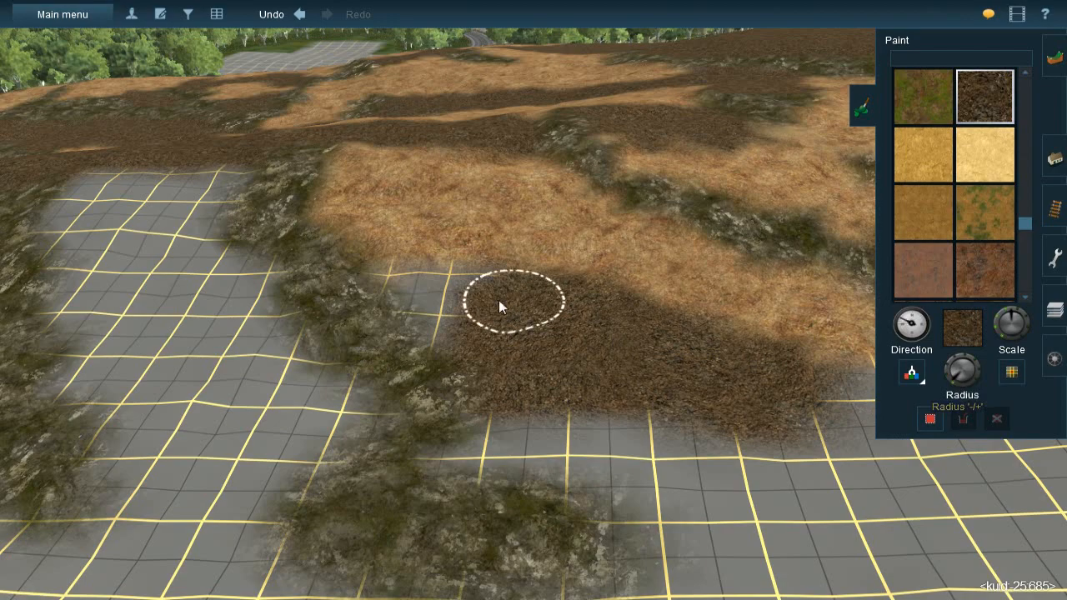
{"action": "mouse_move", "coordinate": [398, 277]}
{"action": "left_mouse_down"}
{"action": "mouse_move", "coordinate": [441, 301]}
{"action": "mouse_move", "coordinate": [461, 327]}
{"action": "mouse_move", "coordinate": [413, 276]}
{"action": "left_mouse_up"}
Sample the orange-brown dirt, enlarge the brush and paint over the sandy track's upper end and the grid around it
{"action": "mouse_move", "coordinate": [413, 276]}
{"action": "right_mouse_down"}
{"action": "mouse_move", "coordinate": [779, 374]}
{"action": "mouse_move", "coordinate": [435, 232]}
{"action": "mouse_move", "coordinate": [623, 339]}
{"action": "mouse_move", "coordinate": [546, 260]}
{"action": "right_mouse_up"}
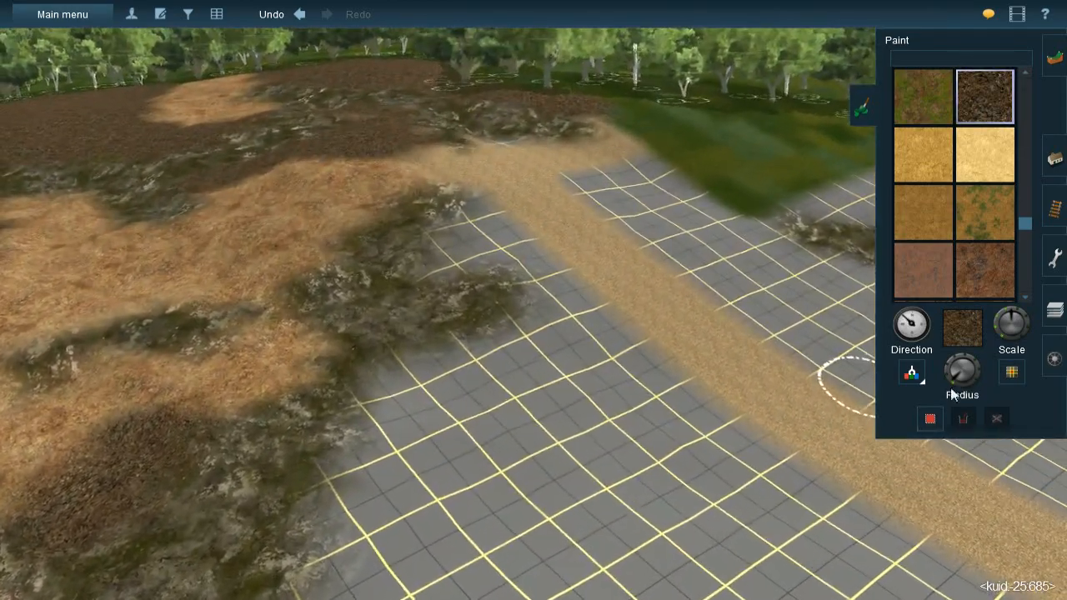
{"action": "left_click", "coordinate": [343, 222], "text": "ctrl"}
{"action": "mouse_move", "coordinate": [344, 220]}
{"action": "right_mouse_down"}
{"action": "mouse_move", "coordinate": [630, 278]}
{"action": "mouse_move", "coordinate": [572, 314]}
{"action": "right_mouse_up"}
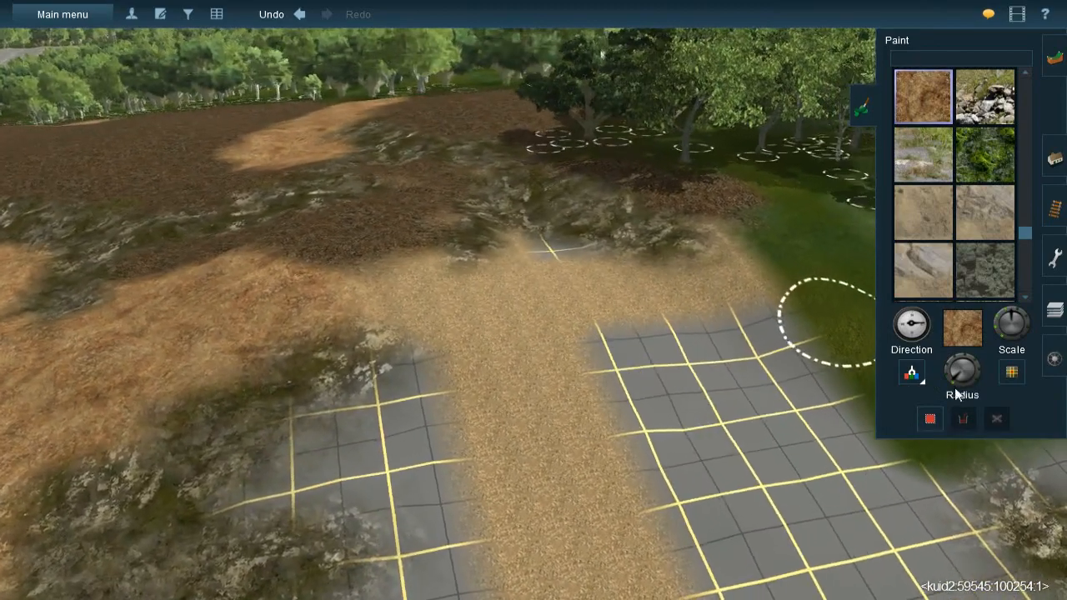
{"action": "left_click_drag", "start_coordinate": [954, 384], "coordinate": [948, 375]}
{"action": "right_click_drag", "start_coordinate": [608, 324], "coordinate": [550, 314]}
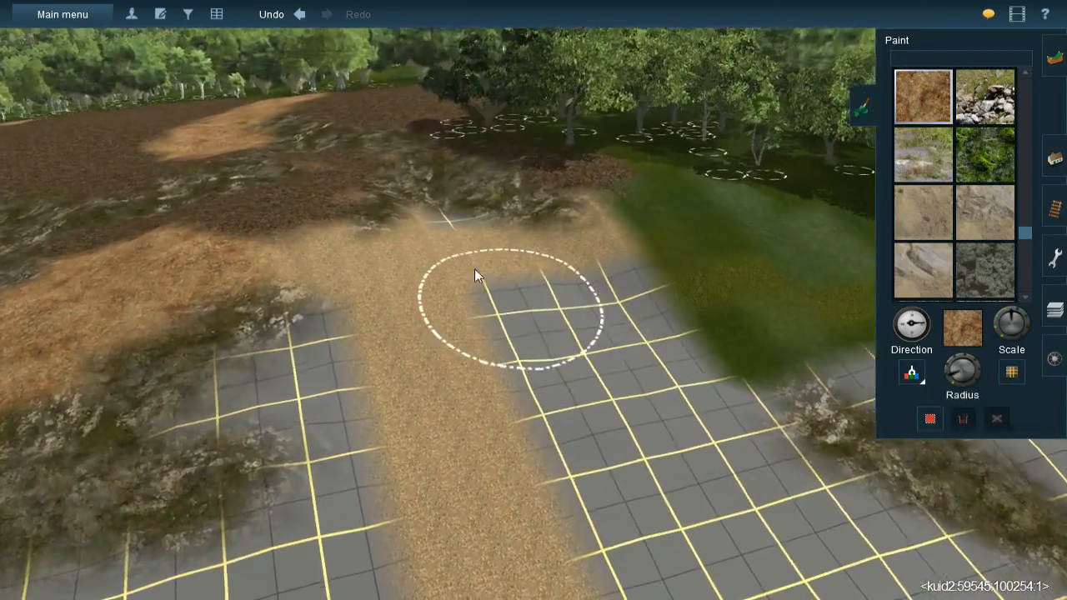
{"action": "left_click", "coordinate": [655, 246]}
{"action": "mouse_move", "coordinate": [655, 246]}
{"action": "left_mouse_down"}
{"action": "mouse_move", "coordinate": [650, 236]}
{"action": "mouse_move", "coordinate": [612, 265]}
{"action": "mouse_move", "coordinate": [513, 279]}
{"action": "mouse_move", "coordinate": [530, 284]}
{"action": "mouse_move", "coordinate": [579, 351]}
{"action": "mouse_move", "coordinate": [648, 326]}
{"action": "mouse_move", "coordinate": [619, 340]}
{"action": "mouse_move", "coordinate": [410, 350]}
{"action": "mouse_move", "coordinate": [416, 330]}
{"action": "mouse_move", "coordinate": [352, 345]}
{"action": "mouse_move", "coordinate": [286, 393]}
{"action": "mouse_move", "coordinate": [515, 401]}
{"action": "mouse_move", "coordinate": [421, 418]}
{"action": "mouse_move", "coordinate": [583, 373]}
{"action": "mouse_move", "coordinate": [665, 365]}
{"action": "mouse_move", "coordinate": [627, 380]}
{"action": "mouse_move", "coordinate": [495, 386]}
{"action": "left_mouse_up"}
Sample the CUK-Rock-Cover-3 texture, reduce the brush radius and extend the rocky grass strip up through the orange-brown dirt
{"action": "scroll", "coordinate": [462, 312], "scroll_direction": "up", "scroll_amount": 4}
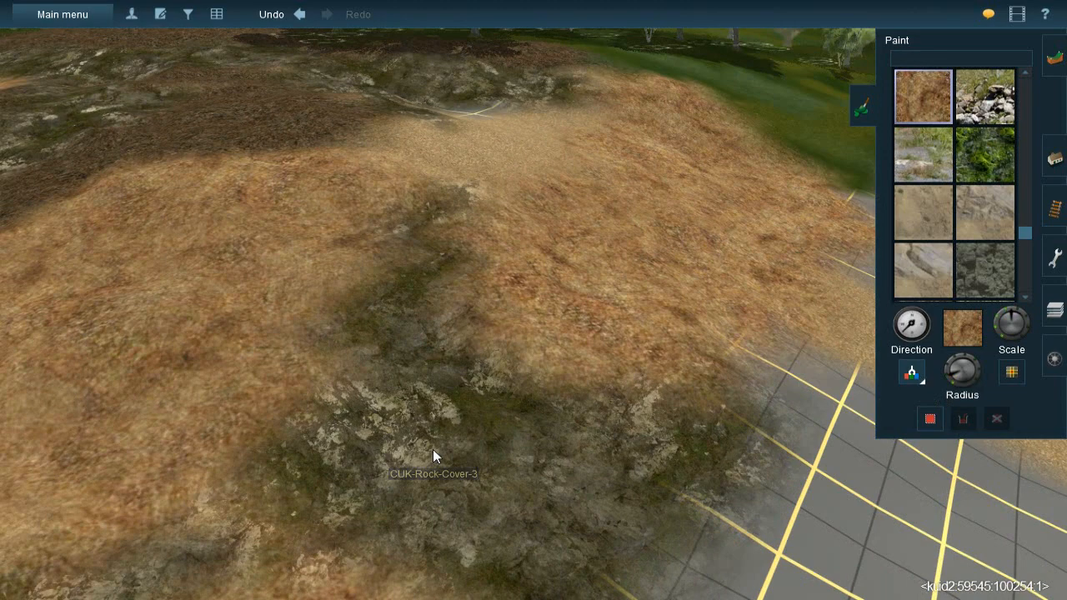
{"action": "left_click", "coordinate": [433, 449], "text": "ctrl"}
{"action": "left_click_drag", "start_coordinate": [945, 379], "coordinate": [947, 382]}
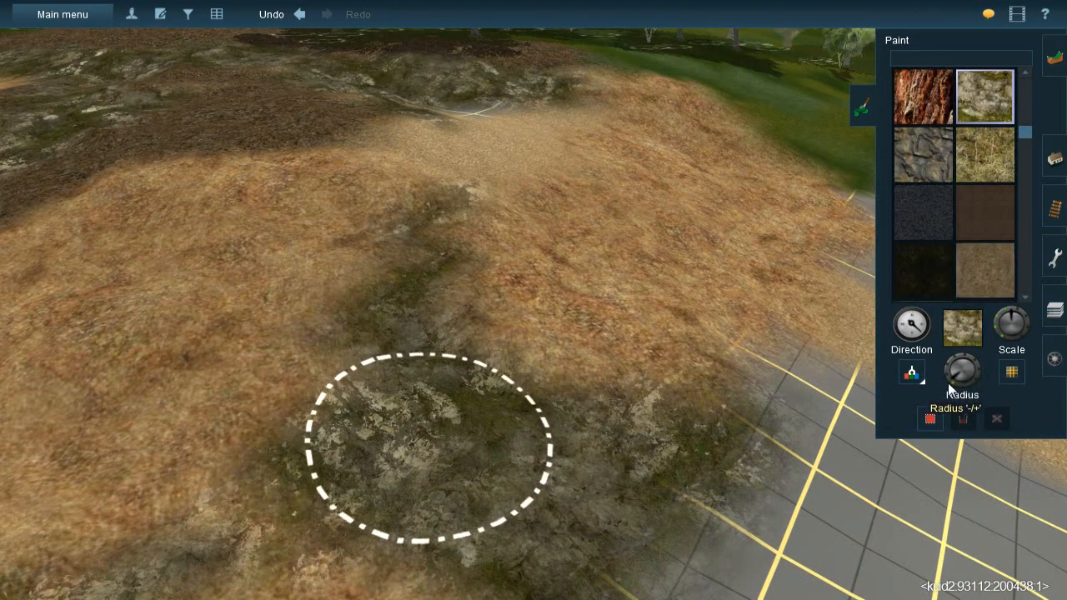
{"action": "mouse_move", "coordinate": [340, 377]}
{"action": "left_mouse_down"}
{"action": "mouse_move", "coordinate": [404, 343]}
{"action": "mouse_move", "coordinate": [430, 256]}
{"action": "mouse_move", "coordinate": [455, 222]}
{"action": "left_mouse_up"}
Sample the oz gravel texture and paint it over the remaining sandy patch at the head of the track
{"action": "right_click", "coordinate": [455, 216]}
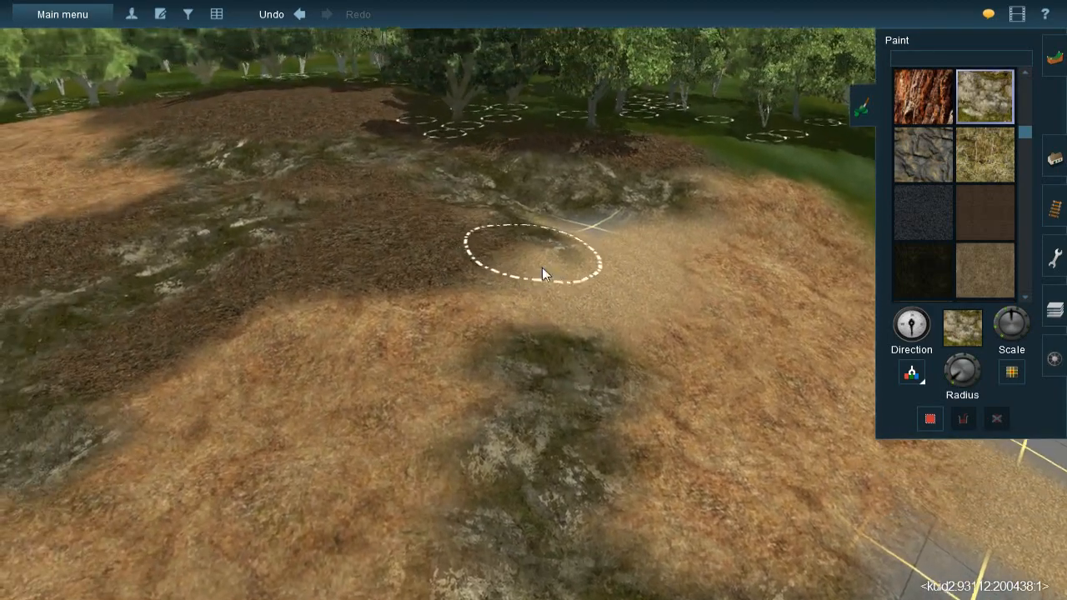
{"action": "key", "text": "Left"}
{"action": "left_click", "coordinate": [527, 257]}
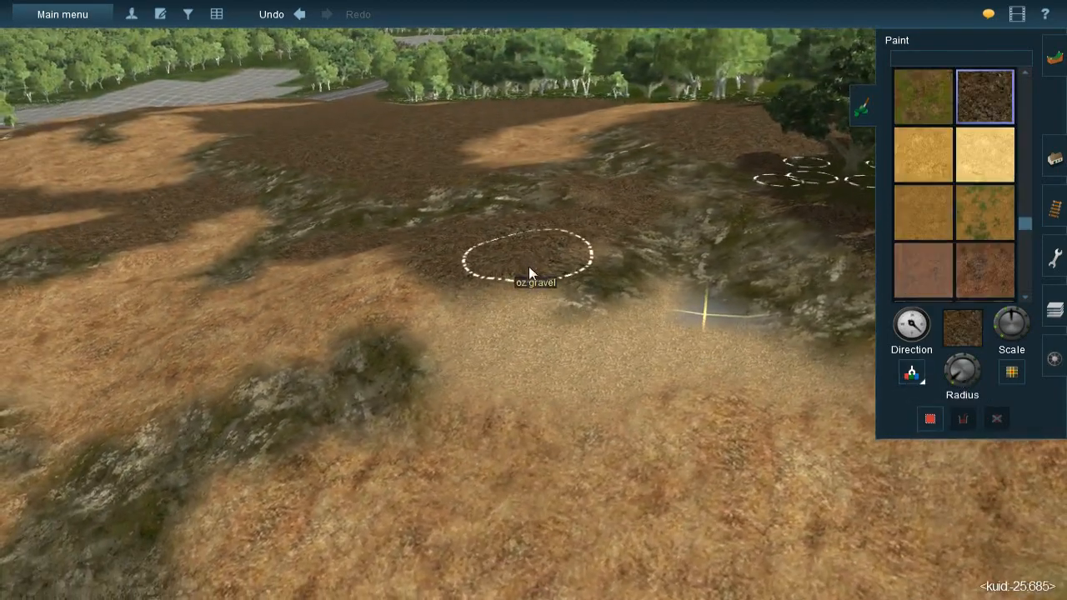
{"action": "key", "text": "Up"}
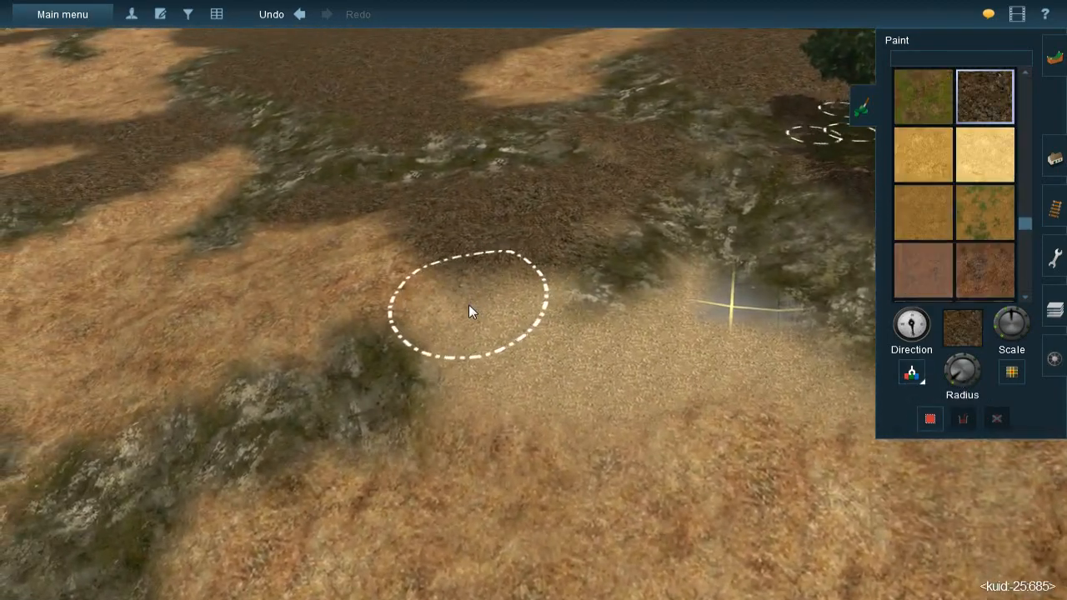
{"action": "mouse_move", "coordinate": [468, 305]}
{"action": "left_mouse_down"}
{"action": "mouse_move", "coordinate": [498, 302]}
{"action": "mouse_move", "coordinate": [522, 342]}
{"action": "mouse_move", "coordinate": [513, 358]}
{"action": "mouse_move", "coordinate": [475, 356]}
{"action": "mouse_move", "coordinate": [607, 369]}
{"action": "mouse_move", "coordinate": [647, 347]}
{"action": "mouse_move", "coordinate": [704, 343]}
{"action": "mouse_move", "coordinate": [676, 364]}
{"action": "mouse_move", "coordinate": [653, 341]}
{"action": "mouse_move", "coordinate": [630, 365]}
{"action": "mouse_move", "coordinate": [592, 367]}
{"action": "mouse_move", "coordinate": [761, 352]}
{"action": "mouse_move", "coordinate": [791, 372]}
{"action": "mouse_move", "coordinate": [794, 390]}
{"action": "mouse_move", "coordinate": [721, 319]}
{"action": "mouse_move", "coordinate": [719, 291]}
{"action": "mouse_move", "coordinate": [652, 333]}
{"action": "mouse_move", "coordinate": [558, 362]}
{"action": "mouse_move", "coordinate": [534, 357]}
{"action": "left_mouse_up"}
Resample the orange-brown dirt and extend it over the bare grid between the rocky grass and the sandy track
{"action": "mouse_move", "coordinate": [534, 357]}
{"action": "right_mouse_down"}
{"action": "mouse_move", "coordinate": [707, 409]}
{"action": "mouse_move", "coordinate": [583, 336]}
{"action": "mouse_move", "coordinate": [519, 345]}
{"action": "mouse_move", "coordinate": [535, 258]}
{"action": "mouse_move", "coordinate": [536, 303]}
{"action": "mouse_move", "coordinate": [959, 405]}
{"action": "mouse_move", "coordinate": [840, 316]}
{"action": "right_mouse_up"}
{"action": "key", "text": "g"}
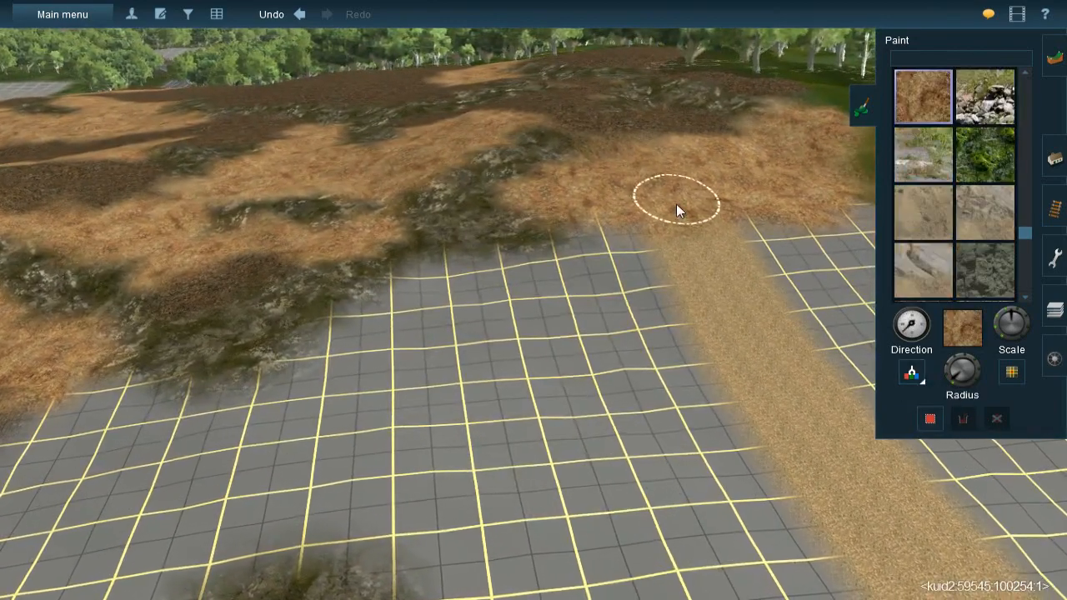
{"action": "scroll", "coordinate": [950, 381], "scroll_direction": "up", "scroll_amount": 3}
{"action": "right_click_drag", "start_coordinate": [597, 316], "coordinate": [574, 269]}
{"action": "mouse_move", "coordinate": [572, 217]}
{"action": "left_mouse_down"}
{"action": "mouse_move", "coordinate": [560, 254]}
{"action": "mouse_move", "coordinate": [505, 288]}
{"action": "mouse_move", "coordinate": [459, 304]}
{"action": "mouse_move", "coordinate": [398, 301]}
{"action": "mouse_move", "coordinate": [411, 300]}
{"action": "mouse_move", "coordinate": [395, 291]}
{"action": "mouse_move", "coordinate": [357, 302]}
{"action": "mouse_move", "coordinate": [285, 393]}
{"action": "mouse_move", "coordinate": [271, 391]}
{"action": "mouse_move", "coordinate": [280, 357]}
{"action": "mouse_move", "coordinate": [259, 404]}
{"action": "mouse_move", "coordinate": [486, 353]}
{"action": "mouse_move", "coordinate": [475, 369]}
{"action": "mouse_move", "coordinate": [574, 309]}
{"action": "mouse_move", "coordinate": [561, 337]}
{"action": "mouse_move", "coordinate": [631, 260]}
{"action": "mouse_move", "coordinate": [736, 231]}
{"action": "mouse_move", "coordinate": [719, 198]}
{"action": "mouse_move", "coordinate": [737, 190]}
{"action": "mouse_move", "coordinate": [671, 263]}
{"action": "left_mouse_up"}
Sample the dark brown gravel near the woods and paint it over the green slope between the trees and the grid
{"action": "key", "text": "Left"}
{"action": "key", "text": "Down"}
{"action": "key", "text": "Left"}
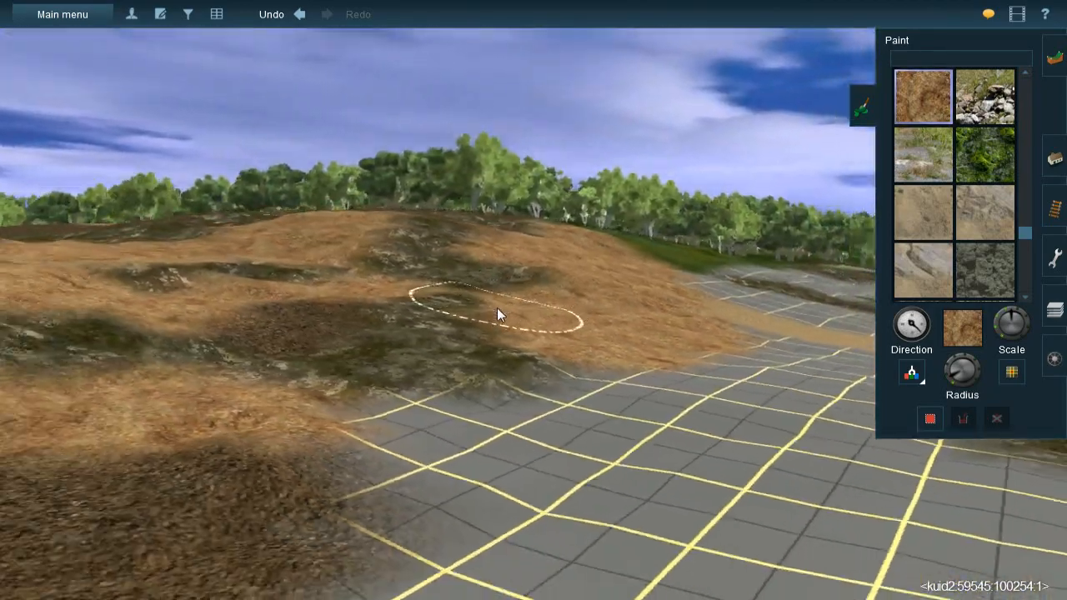
{"action": "key", "text": "Up"}
{"action": "key", "text": "Left"}
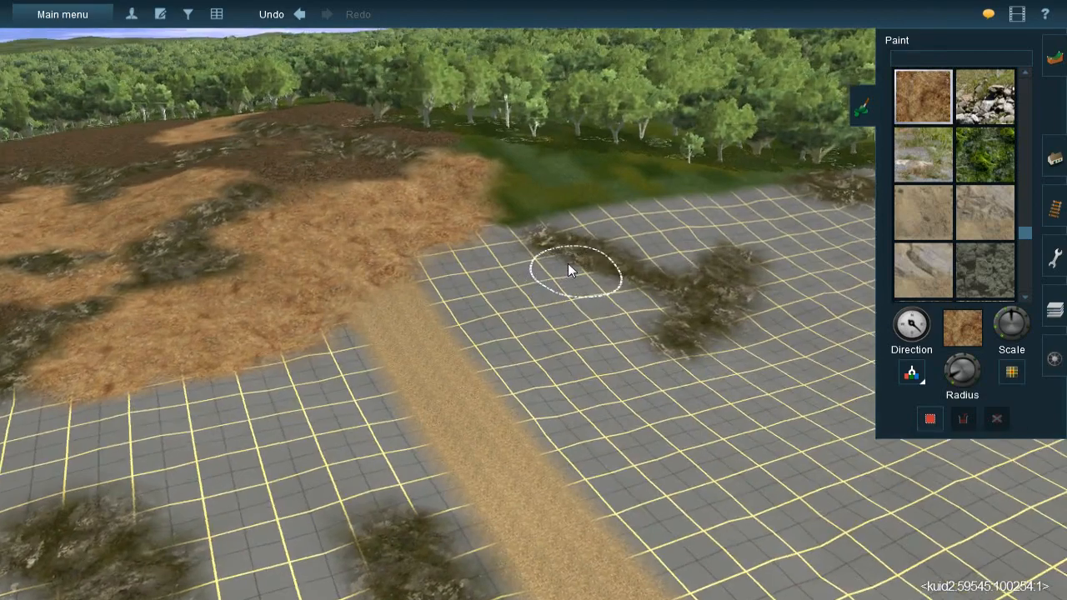
{"action": "key", "text": "Down"}
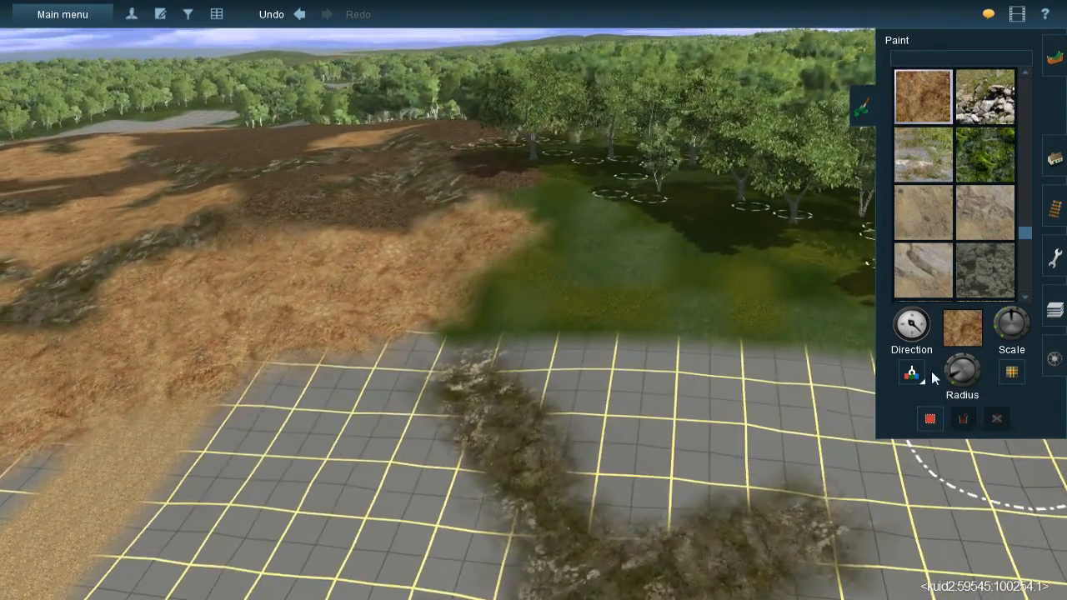
{"action": "left_click", "coordinate": [910, 373]}
{"action": "key", "text": "Up"}
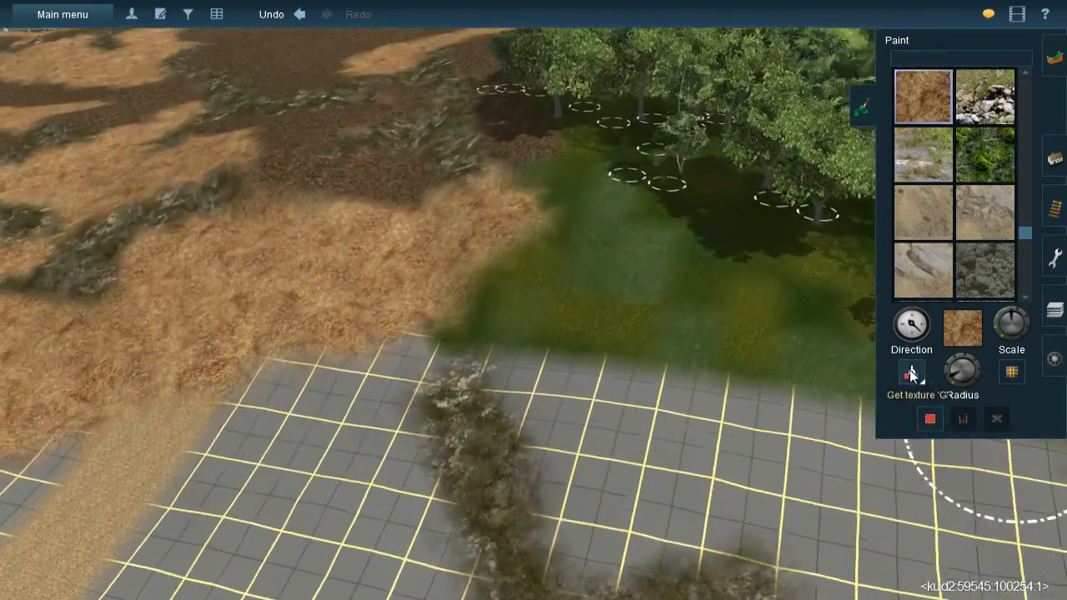
{"action": "left_click", "coordinate": [553, 141]}
{"action": "mouse_move", "coordinate": [554, 143]}
{"action": "left_mouse_down"}
{"action": "mouse_move", "coordinate": [617, 206]}
{"action": "mouse_move", "coordinate": [635, 185]}
{"action": "mouse_move", "coordinate": [695, 264]}
{"action": "mouse_move", "coordinate": [649, 214]}
{"action": "mouse_move", "coordinate": [822, 293]}
{"action": "mouse_move", "coordinate": [821, 320]}
{"action": "mouse_move", "coordinate": [759, 325]}
{"action": "mouse_move", "coordinate": [653, 312]}
{"action": "mouse_move", "coordinate": [607, 283]}
{"action": "left_mouse_up"}
{"action": "mouse_move", "coordinate": [570, 247]}
{"action": "left_mouse_down"}
{"action": "mouse_move", "coordinate": [574, 326]}
{"action": "mouse_move", "coordinate": [554, 275]}
{"action": "mouse_move", "coordinate": [630, 465]}
{"action": "mouse_move", "coordinate": [791, 372]}
{"action": "mouse_move", "coordinate": [675, 394]}
{"action": "mouse_move", "coordinate": [582, 382]}
{"action": "mouse_move", "coordinate": [539, 337]}
{"action": "mouse_move", "coordinate": [566, 423]}
{"action": "mouse_move", "coordinate": [536, 373]}
{"action": "mouse_move", "coordinate": [581, 469]}
{"action": "mouse_move", "coordinate": [522, 283]}
{"action": "left_mouse_up"}
{"action": "key", "text": "Down"}
{"action": "key", "text": "Left"}
{"action": "right_click", "coordinate": [483, 305]}
{"action": "key", "text": "Up"}
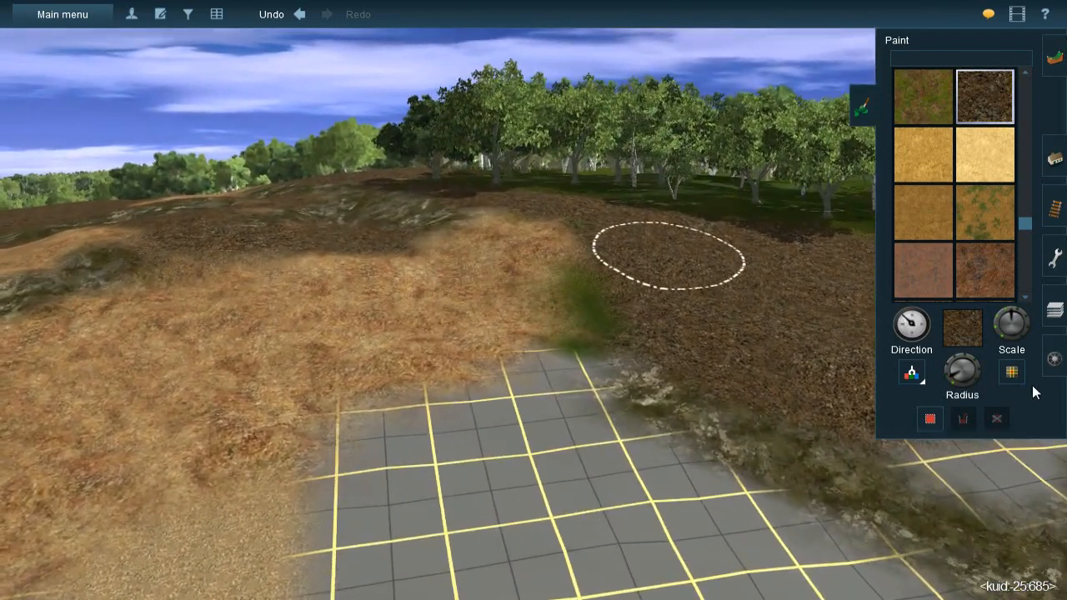
Sample the orange-brown dirt and paint it over the green patch and adjoining bare grid beside the dark brown gravel
{"action": "left_click", "coordinate": [916, 376]}
{"action": "left_click", "coordinate": [530, 291]}
{"action": "mouse_move", "coordinate": [530, 291]}
{"action": "left_mouse_down"}
{"action": "mouse_move", "coordinate": [549, 295]}
{"action": "mouse_move", "coordinate": [559, 376]}
{"action": "mouse_move", "coordinate": [540, 234]}
{"action": "left_mouse_up"}
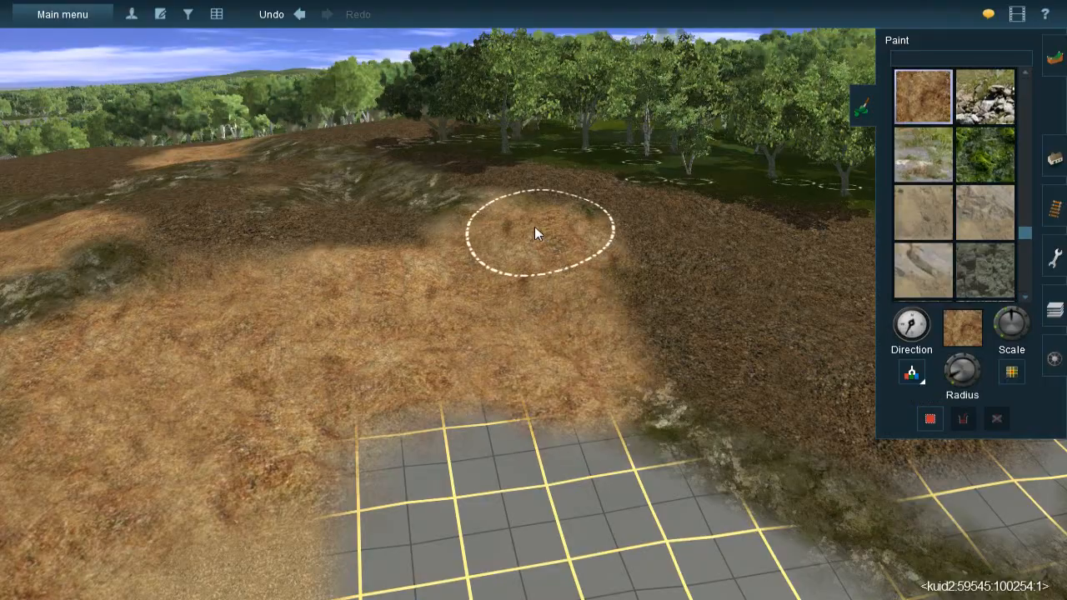
Sample the rocky grass texture, adjust the brush radius and extend the rocky strip across the bare grid below the woods
{"action": "key", "text": "Left"}
{"action": "key", "text": "Left"}
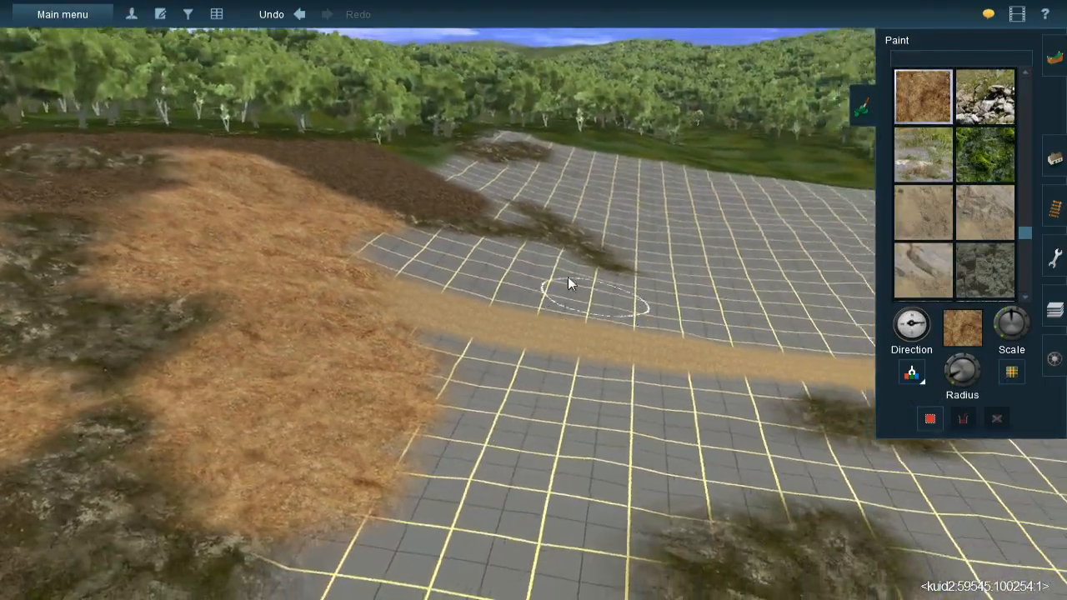
{"action": "scroll", "coordinate": [556, 271], "scroll_direction": "up", "scroll_amount": 3}
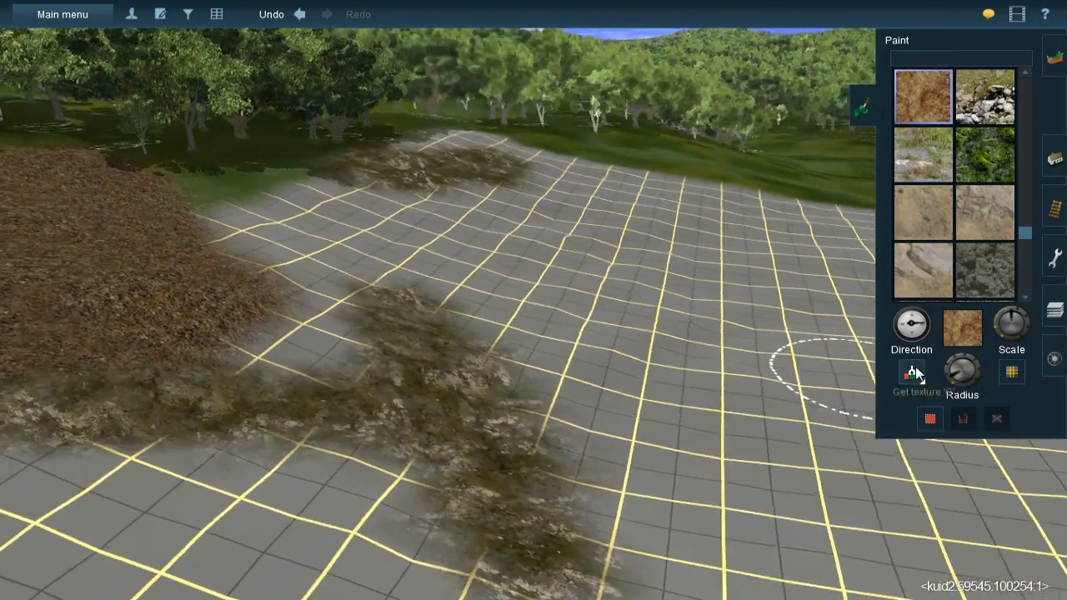
{"action": "left_click", "coordinate": [913, 374]}
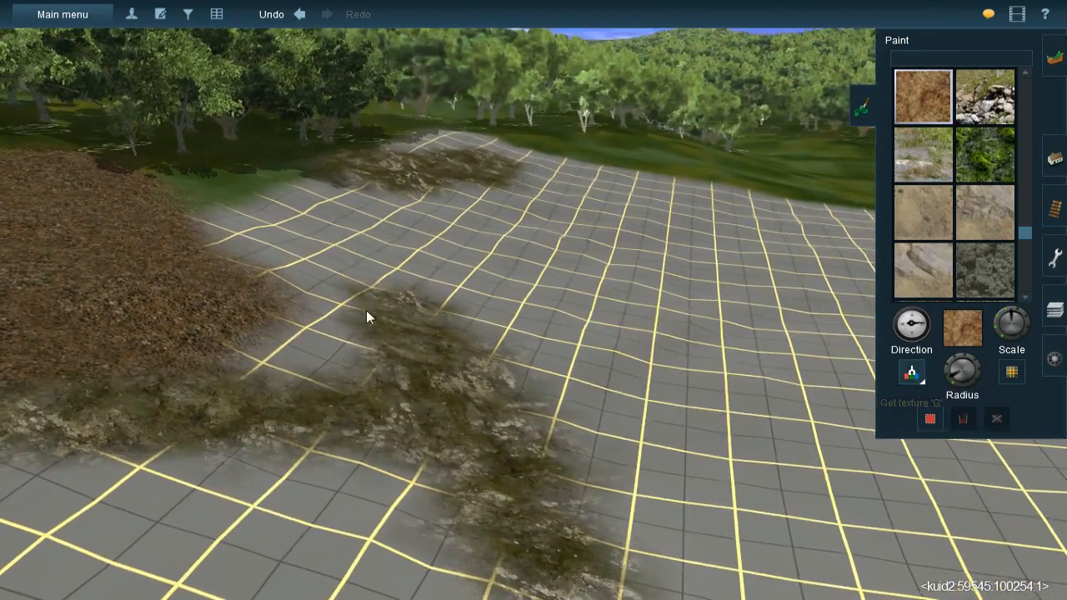
{"action": "left_click", "coordinate": [434, 326]}
{"action": "scroll", "coordinate": [583, 275], "scroll_direction": "up", "scroll_amount": 3}
{"action": "key", "text": "Left"}
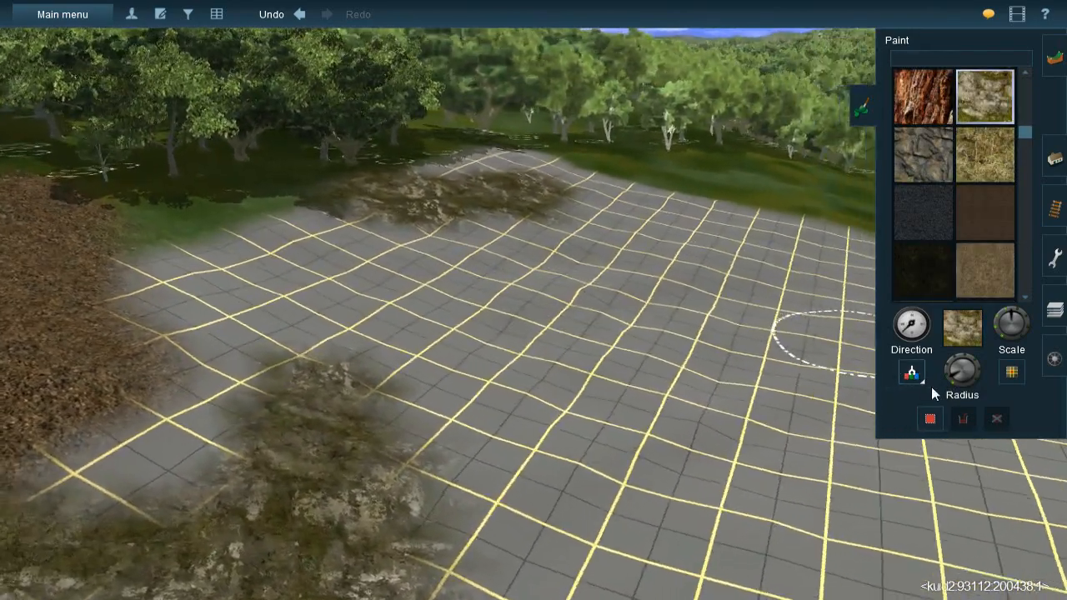
{"action": "left_click_drag", "start_coordinate": [947, 382], "coordinate": [952, 388]}
{"action": "key", "text": "Up"}
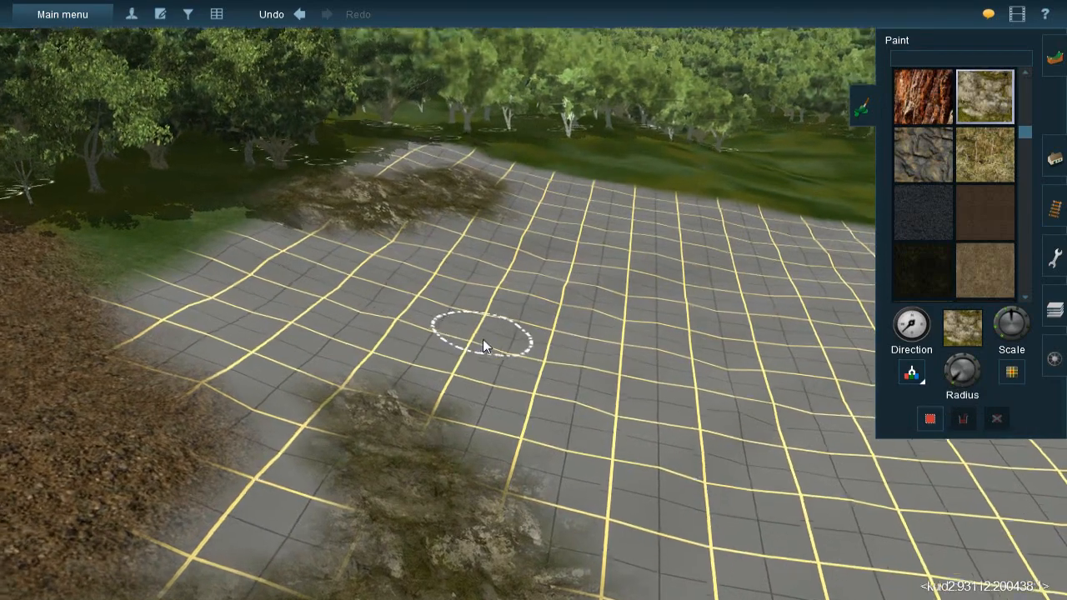
{"action": "left_click_drag", "start_coordinate": [958, 385], "coordinate": [947, 381]}
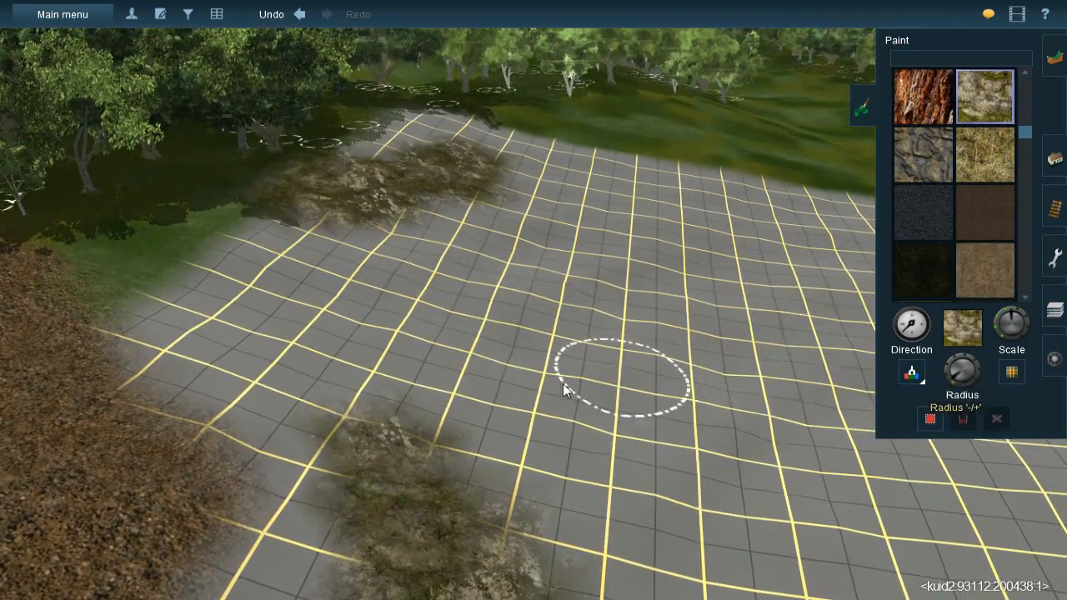
{"action": "mouse_move", "coordinate": [413, 399]}
{"action": "left_mouse_down"}
{"action": "mouse_move", "coordinate": [402, 424]}
{"action": "mouse_move", "coordinate": [464, 355]}
{"action": "mouse_move", "coordinate": [543, 310]}
{"action": "mouse_move", "coordinate": [526, 331]}
{"action": "mouse_move", "coordinate": [532, 310]}
{"action": "mouse_move", "coordinate": [593, 286]}
{"action": "mouse_move", "coordinate": [574, 325]}
{"action": "mouse_move", "coordinate": [637, 287]}
{"action": "mouse_move", "coordinate": [626, 302]}
{"action": "mouse_move", "coordinate": [675, 259]}
{"action": "mouse_move", "coordinate": [660, 264]}
{"action": "mouse_move", "coordinate": [672, 249]}
{"action": "mouse_move", "coordinate": [617, 285]}
{"action": "mouse_move", "coordinate": [679, 250]}
{"action": "mouse_move", "coordinate": [705, 266]}
{"action": "mouse_move", "coordinate": [814, 245]}
{"action": "mouse_move", "coordinate": [745, 233]}
{"action": "mouse_move", "coordinate": [709, 248]}
{"action": "mouse_move", "coordinate": [776, 241]}
{"action": "mouse_move", "coordinate": [695, 287]}
{"action": "left_mouse_up"}
Paint a second rocky grass strip from the green slope by the dark brown gravel across the bare grid
{"action": "right_click_drag", "start_coordinate": [387, 284], "coordinate": [630, 328]}
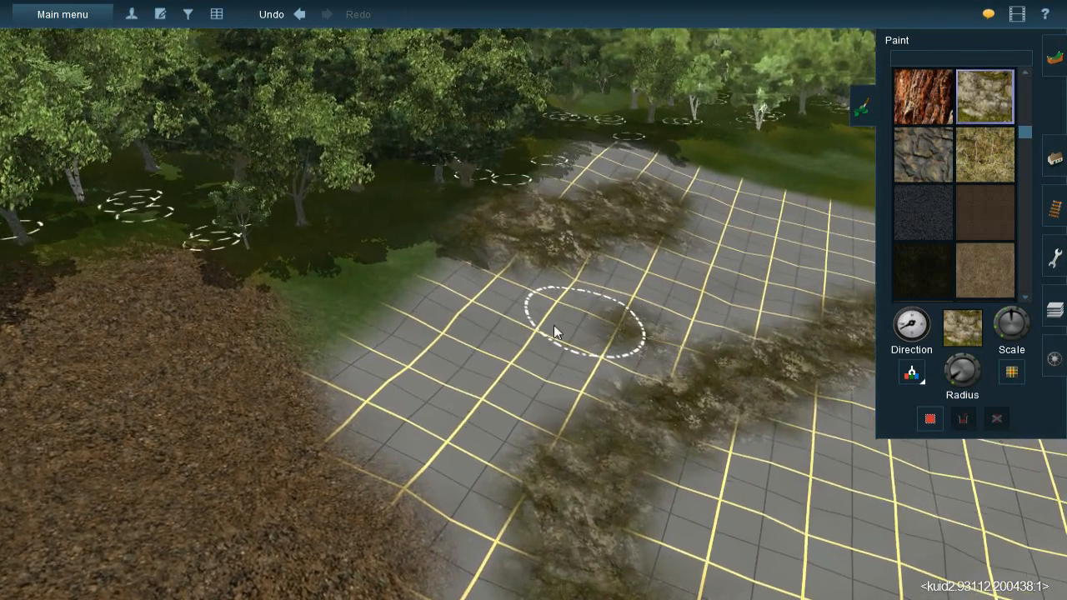
{"action": "mouse_move", "coordinate": [502, 321]}
{"action": "left_mouse_down"}
{"action": "mouse_move", "coordinate": [381, 314]}
{"action": "mouse_move", "coordinate": [500, 305]}
{"action": "mouse_move", "coordinate": [508, 326]}
{"action": "mouse_move", "coordinate": [666, 320]}
{"action": "mouse_move", "coordinate": [697, 294]}
{"action": "mouse_move", "coordinate": [750, 279]}
{"action": "left_mouse_up"}
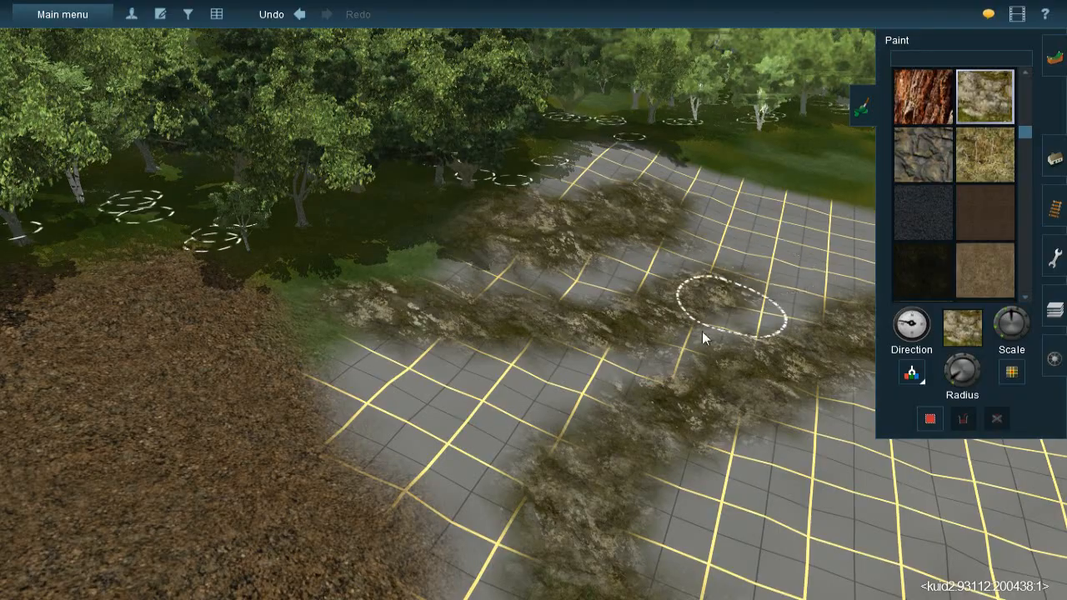
{"action": "right_click", "coordinate": [633, 337]}
Resample the orange-brown dirt and paint it over the bare grid between the dark brown gravel and the rocky grass strips
{"action": "key", "text": "Left"}
{"action": "key", "text": "Down"}
{"action": "key", "text": "Up"}
{"action": "key", "text": "Left"}
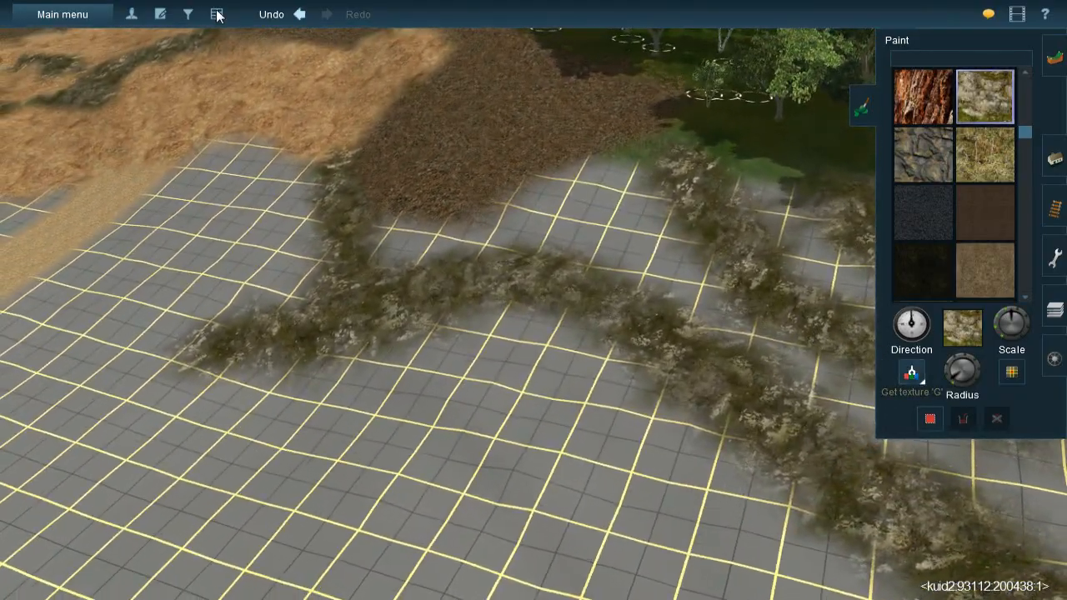
{"action": "left_click", "coordinate": [308, 99]}
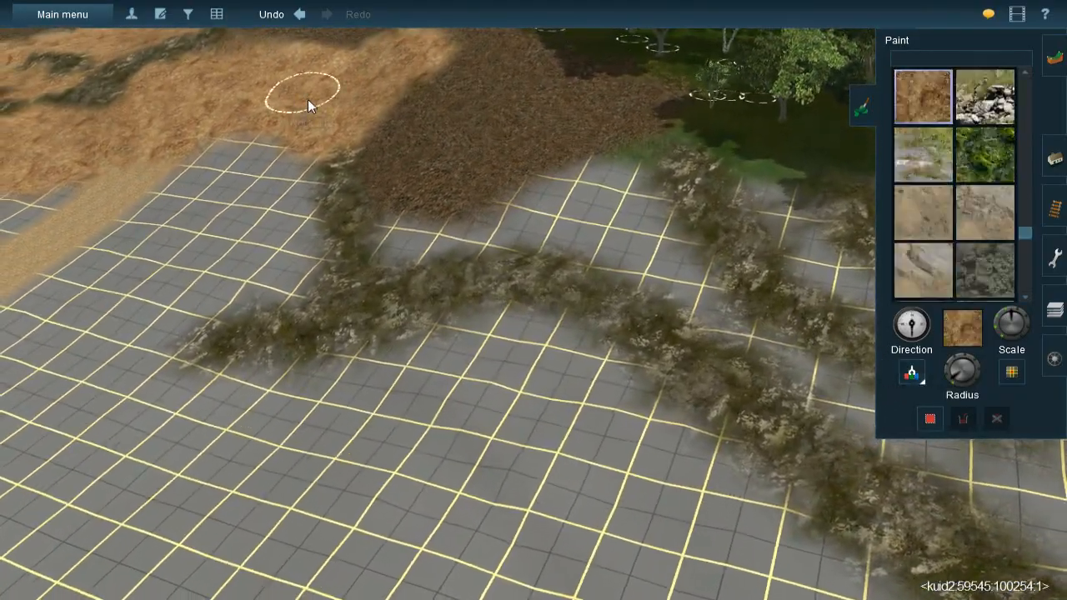
{"action": "right_click", "coordinate": [515, 229]}
{"action": "scroll", "coordinate": [500, 267], "scroll_direction": "up", "scroll_amount": 5}
{"action": "scroll", "coordinate": [504, 348], "scroll_direction": "down", "scroll_amount": 5}
{"action": "mouse_move", "coordinate": [525, 328]}
{"action": "left_mouse_down"}
{"action": "mouse_move", "coordinate": [489, 305]}
{"action": "mouse_move", "coordinate": [495, 312]}
{"action": "mouse_move", "coordinate": [462, 322]}
{"action": "mouse_move", "coordinate": [441, 358]}
{"action": "mouse_move", "coordinate": [458, 381]}
{"action": "mouse_move", "coordinate": [442, 374]}
{"action": "mouse_move", "coordinate": [443, 354]}
{"action": "mouse_move", "coordinate": [691, 303]}
{"action": "mouse_move", "coordinate": [667, 307]}
{"action": "mouse_move", "coordinate": [720, 262]}
{"action": "mouse_move", "coordinate": [719, 236]}
{"action": "mouse_move", "coordinate": [781, 202]}
{"action": "mouse_move", "coordinate": [824, 254]}
{"action": "mouse_move", "coordinate": [816, 296]}
{"action": "mouse_move", "coordinate": [748, 294]}
{"action": "mouse_move", "coordinate": [776, 281]}
{"action": "left_mouse_up"}
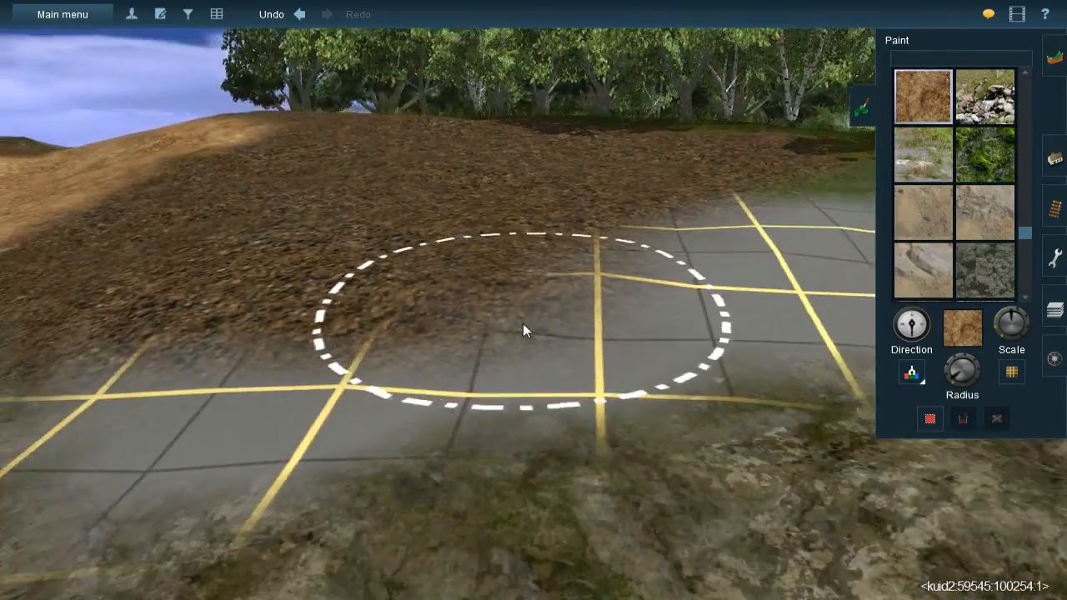
{"action": "right_click", "coordinate": [774, 280]}
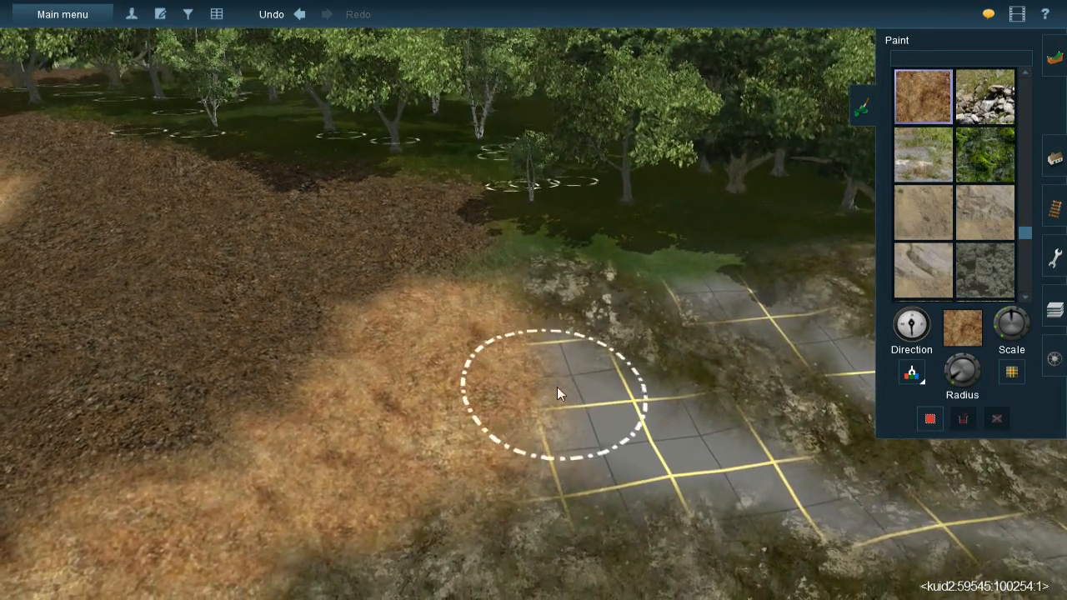
{"action": "mouse_move", "coordinate": [621, 415]}
{"action": "left_mouse_down"}
{"action": "mouse_move", "coordinate": [558, 386]}
{"action": "mouse_move", "coordinate": [557, 447]}
{"action": "mouse_move", "coordinate": [709, 445]}
{"action": "mouse_move", "coordinate": [690, 463]}
{"action": "mouse_move", "coordinate": [680, 403]}
{"action": "left_mouse_up"}
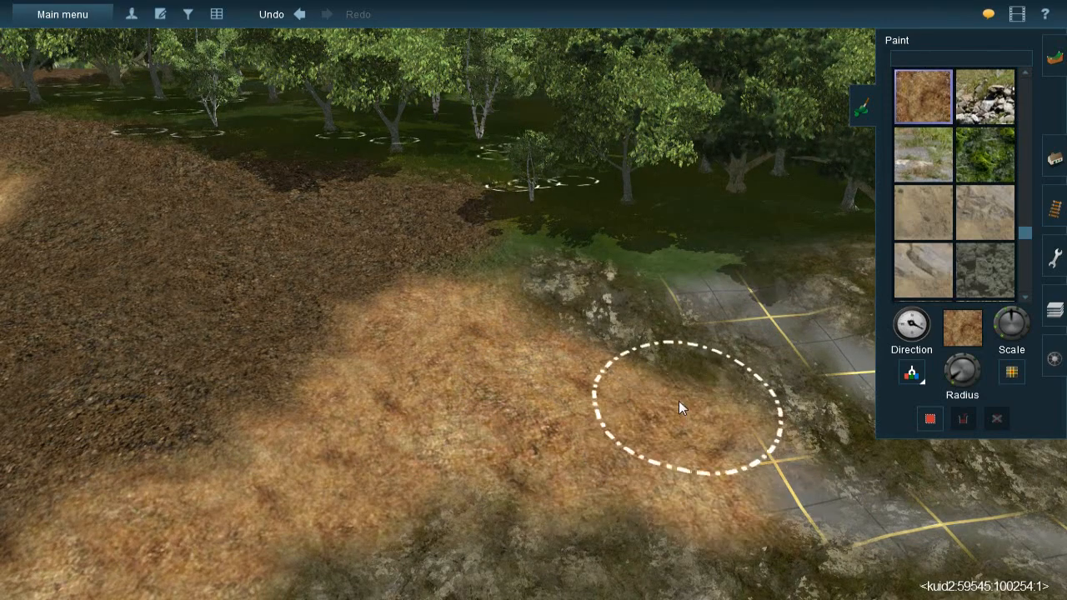
Adjust the brush radius and fill the gap between the rocky grass strips nearest the woods with orange-brown dirt
{"action": "key", "text": "Down"}
{"action": "key", "text": "Right"}
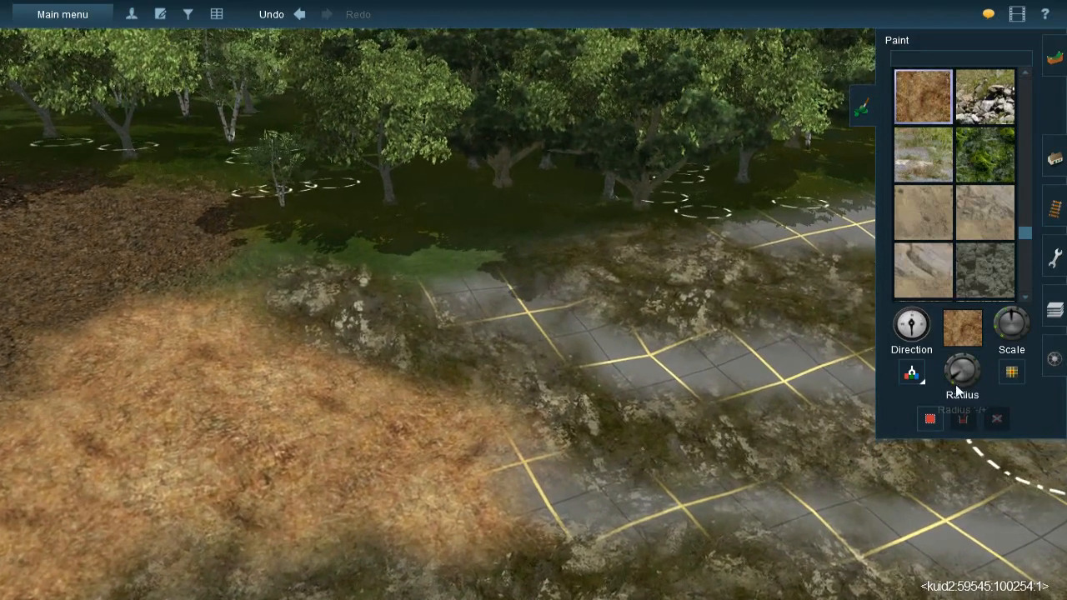
{"action": "left_click", "coordinate": [955, 384]}
{"action": "key", "text": "bracketright"}
{"action": "mouse_move", "coordinate": [480, 298]}
{"action": "left_mouse_down"}
{"action": "mouse_move", "coordinate": [417, 277]}
{"action": "mouse_move", "coordinate": [558, 315]}
{"action": "mouse_move", "coordinate": [635, 375]}
{"action": "mouse_move", "coordinate": [543, 325]}
{"action": "mouse_move", "coordinate": [705, 390]}
{"action": "mouse_move", "coordinate": [688, 372]}
{"action": "mouse_move", "coordinate": [643, 364]}
{"action": "mouse_move", "coordinate": [724, 366]}
{"action": "mouse_move", "coordinate": [735, 385]}
{"action": "mouse_move", "coordinate": [813, 373]}
{"action": "mouse_move", "coordinate": [729, 386]}
{"action": "mouse_move", "coordinate": [833, 367]}
{"action": "mouse_move", "coordinate": [792, 355]}
{"action": "left_mouse_up"}
{"action": "mouse_move", "coordinate": [792, 355]}
{"action": "right_mouse_down"}
{"action": "mouse_move", "coordinate": [511, 202]}
{"action": "mouse_move", "coordinate": [476, 218]}
{"action": "right_mouse_up"}
{"action": "right_click", "coordinate": [547, 467]}
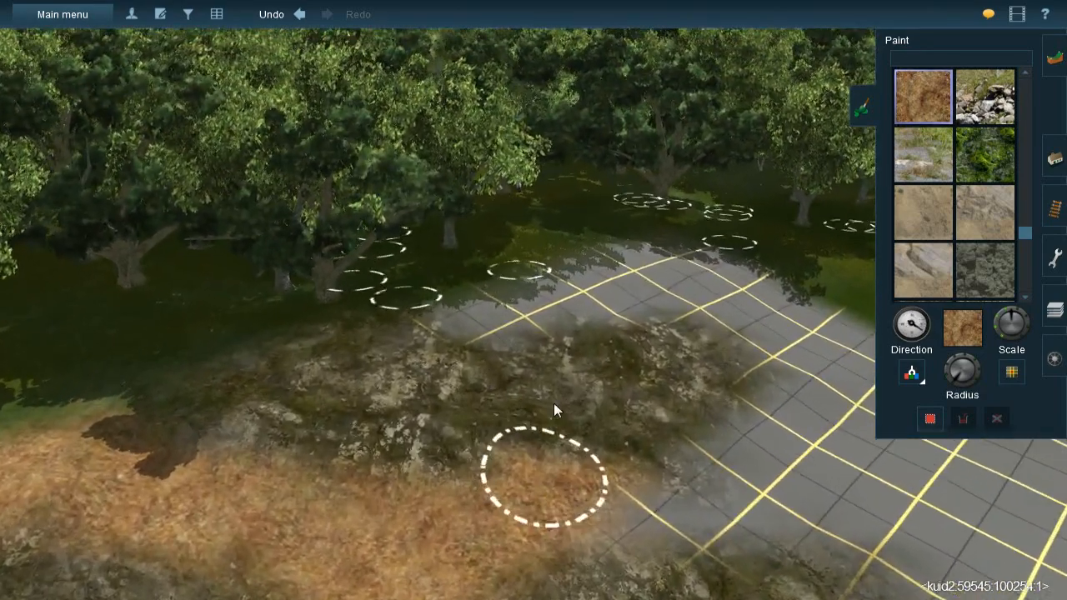
{"action": "mouse_move", "coordinate": [620, 381]}
{"action": "left_mouse_down"}
{"action": "mouse_move", "coordinate": [577, 351]}
{"action": "mouse_move", "coordinate": [683, 353]}
{"action": "mouse_move", "coordinate": [669, 356]}
{"action": "mouse_move", "coordinate": [659, 321]}
{"action": "mouse_move", "coordinate": [642, 327]}
{"action": "mouse_move", "coordinate": [685, 334]}
{"action": "mouse_move", "coordinate": [716, 320]}
{"action": "mouse_move", "coordinate": [722, 369]}
{"action": "mouse_move", "coordinate": [695, 360]}
{"action": "left_mouse_up"}
Extend the orange-brown dirt over the remaining bare grid between the two outer rocky grass strips
{"action": "right_click", "coordinate": [695, 361]}
{"action": "key", "text": "Left"}
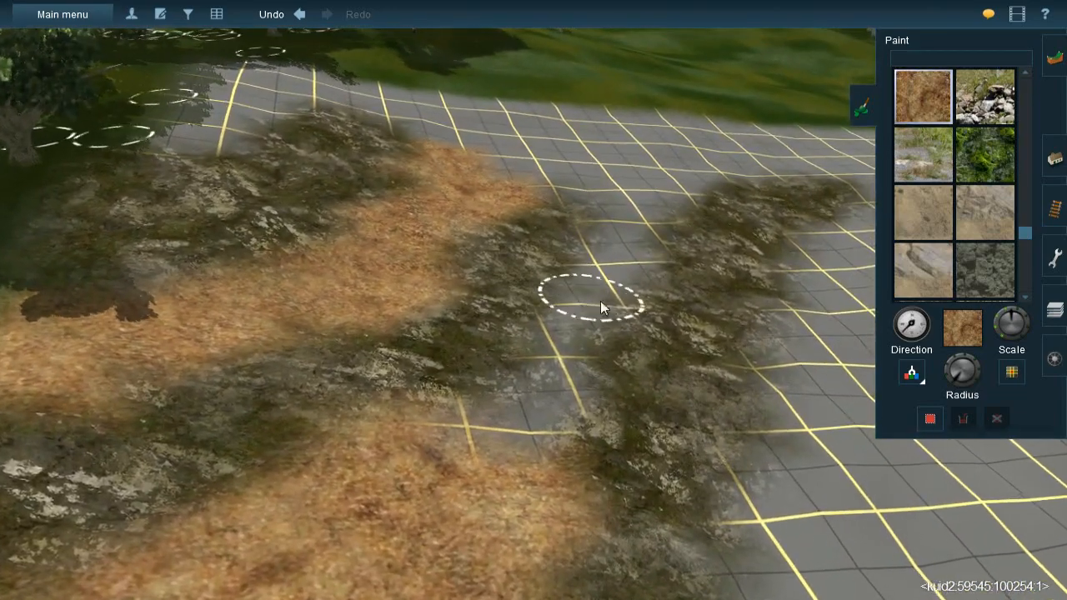
{"action": "mouse_move", "coordinate": [633, 223]}
{"action": "left_mouse_down"}
{"action": "mouse_move", "coordinate": [609, 232]}
{"action": "mouse_move", "coordinate": [606, 274]}
{"action": "mouse_move", "coordinate": [630, 260]}
{"action": "mouse_move", "coordinate": [570, 317]}
{"action": "mouse_move", "coordinate": [549, 373]}
{"action": "mouse_move", "coordinate": [498, 437]}
{"action": "mouse_move", "coordinate": [478, 421]}
{"action": "mouse_move", "coordinate": [502, 415]}
{"action": "mouse_move", "coordinate": [551, 344]}
{"action": "mouse_move", "coordinate": [545, 361]}
{"action": "mouse_move", "coordinate": [564, 305]}
{"action": "mouse_move", "coordinate": [608, 262]}
{"action": "left_mouse_up"}
Sample the dark brown gravel and paint it over the green slope between the trees and the orange-brown dirt
{"action": "right_click", "coordinate": [559, 300]}
{"action": "mouse_move", "coordinate": [492, 344]}
{"action": "right_mouse_down"}
{"action": "mouse_move", "coordinate": [507, 317]}
{"action": "mouse_move", "coordinate": [586, 294]}
{"action": "mouse_move", "coordinate": [572, 297]}
{"action": "mouse_move", "coordinate": [552, 239]}
{"action": "right_mouse_up"}
{"action": "right_click", "coordinate": [552, 237]}
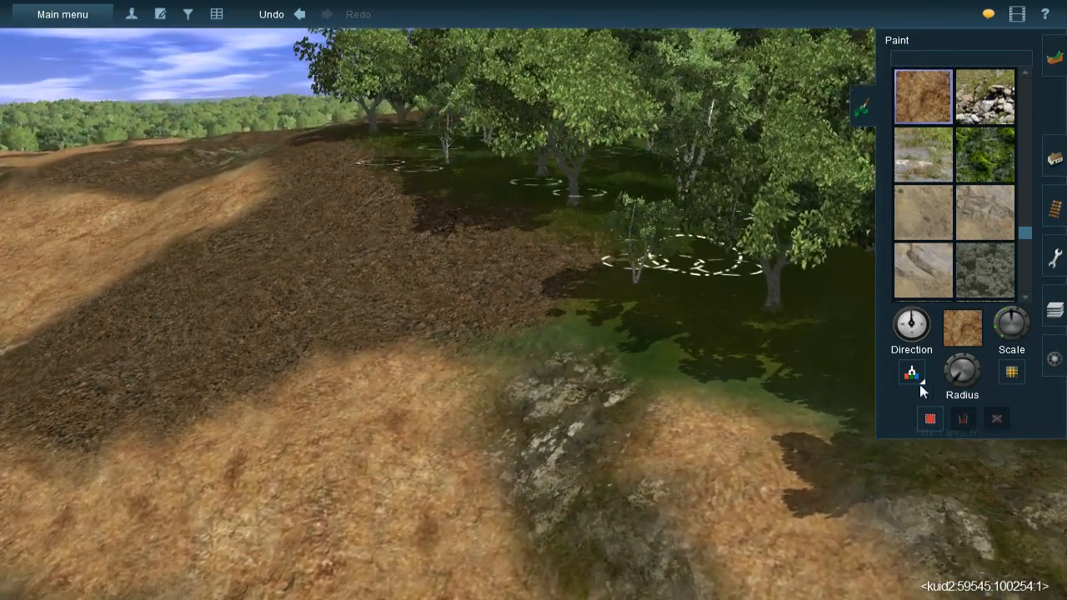
{"action": "left_click", "coordinate": [919, 381]}
{"action": "left_click", "coordinate": [419, 271]}
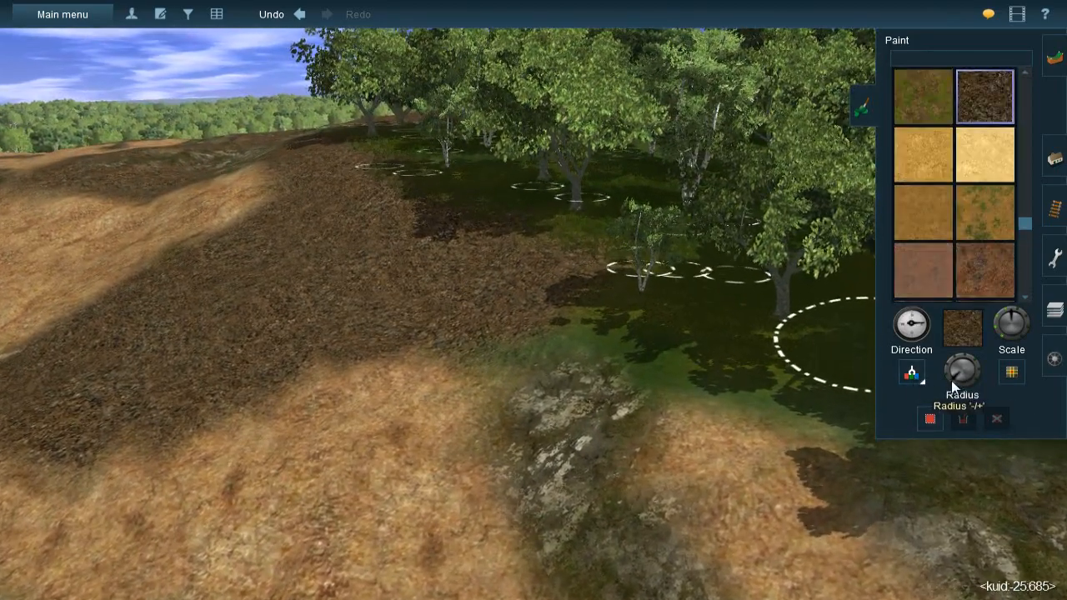
{"action": "key", "text": "Up"}
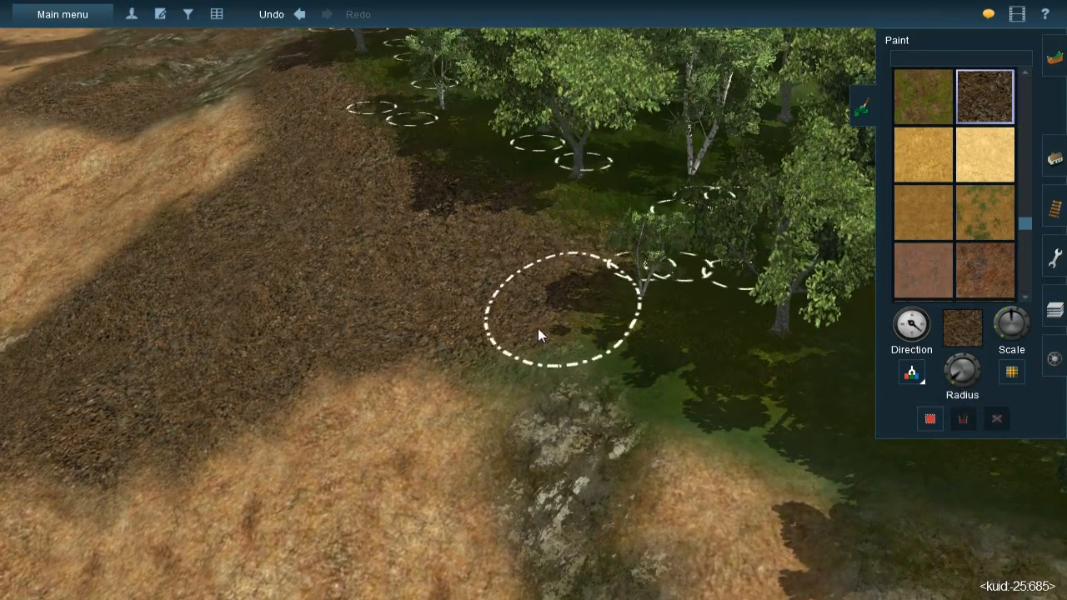
{"action": "mouse_move", "coordinate": [705, 377]}
{"action": "left_mouse_down"}
{"action": "mouse_move", "coordinate": [690, 374]}
{"action": "mouse_move", "coordinate": [800, 450]}
{"action": "mouse_move", "coordinate": [821, 430]}
{"action": "mouse_move", "coordinate": [709, 359]}
{"action": "left_mouse_up"}
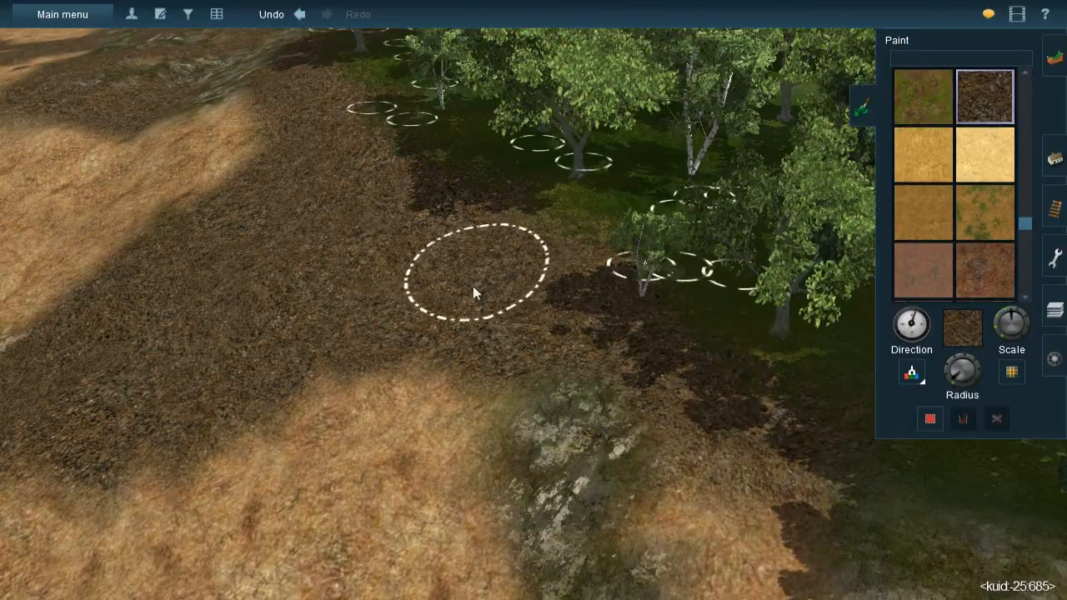
Resample the rocky grass and paint patches of it on the bare grid beside the sandy track
{"action": "key", "text": "Down"}
{"action": "key", "text": "Up"}
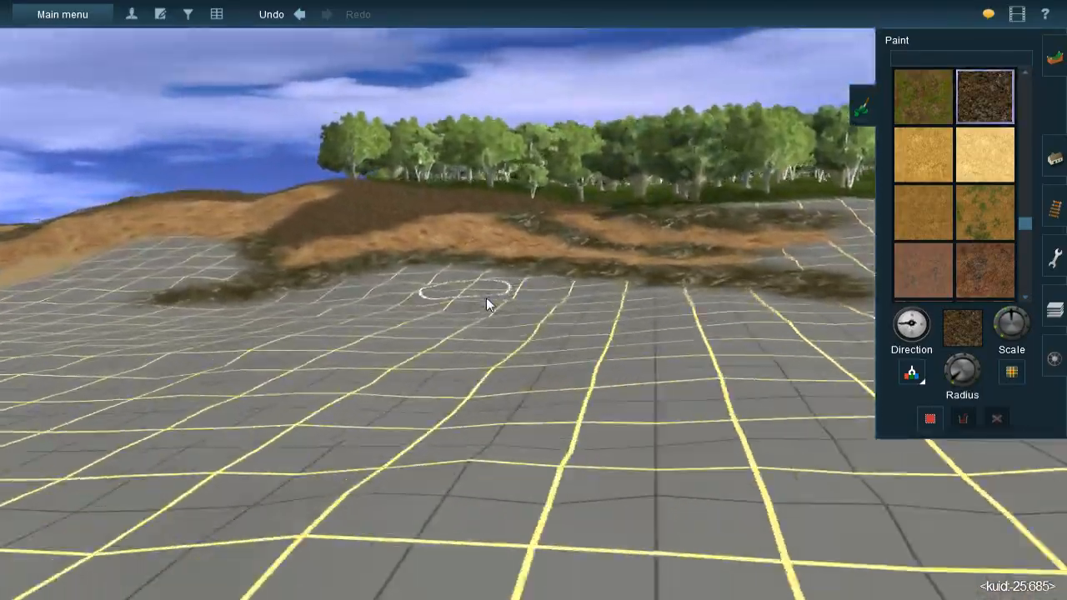
{"action": "key", "text": "Left"}
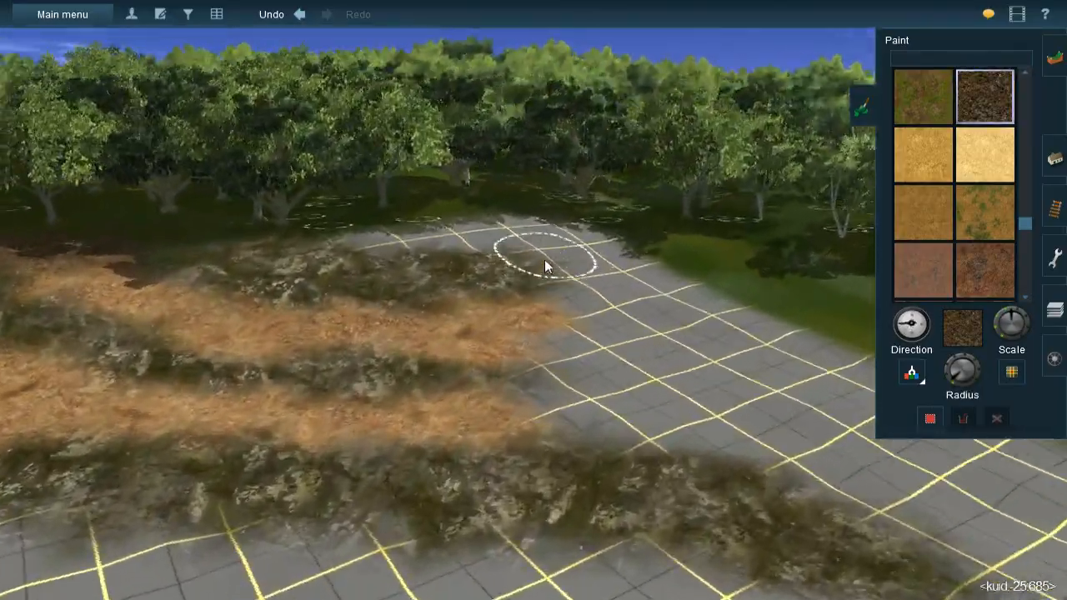
{"action": "key", "text": "Left"}
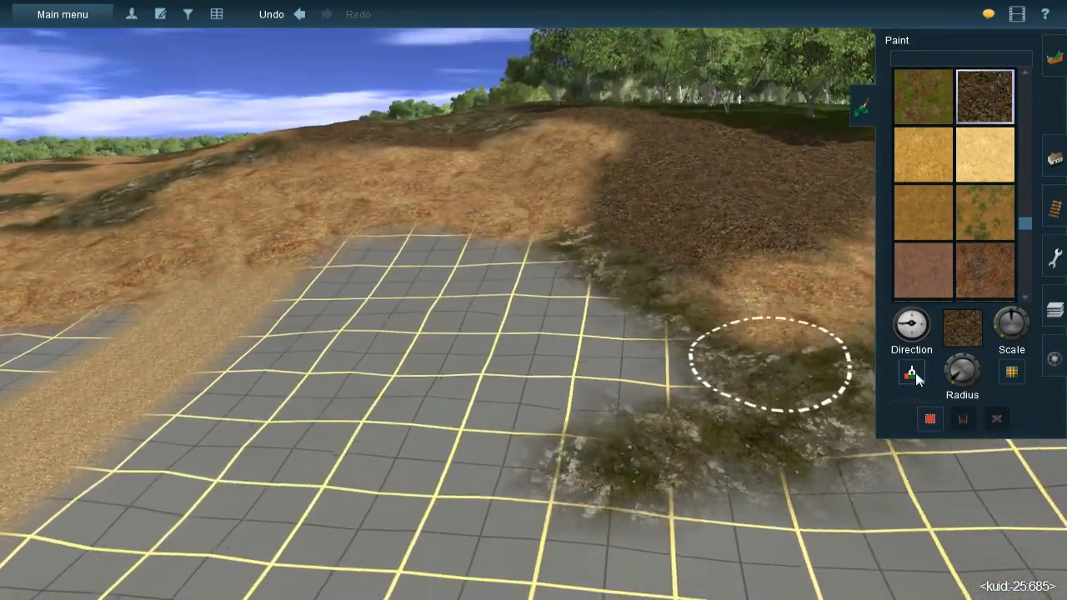
{"action": "left_click", "coordinate": [911, 373]}
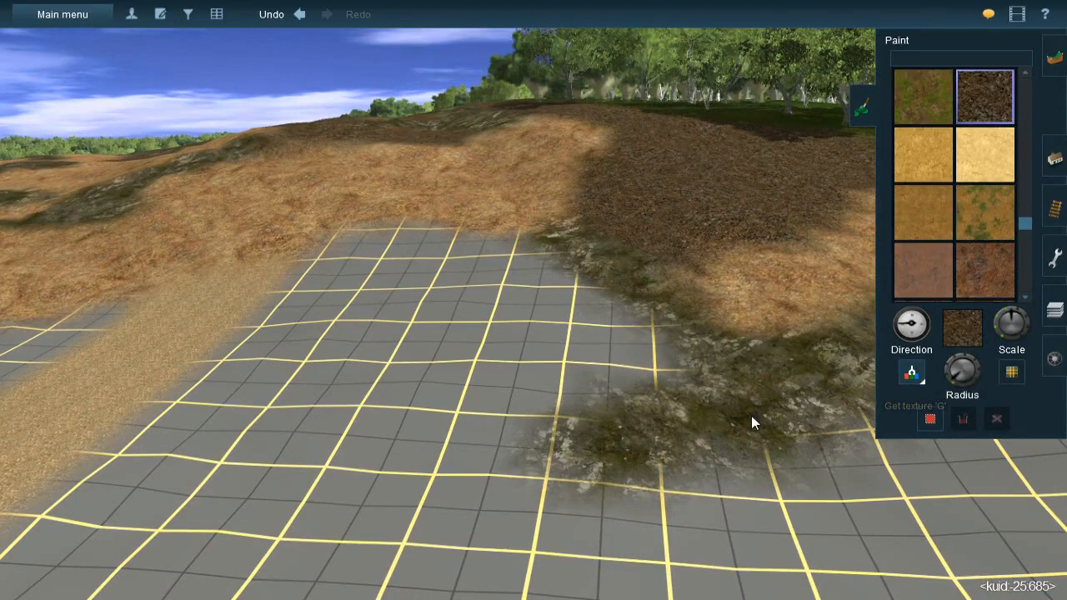
{"action": "left_click", "coordinate": [751, 415]}
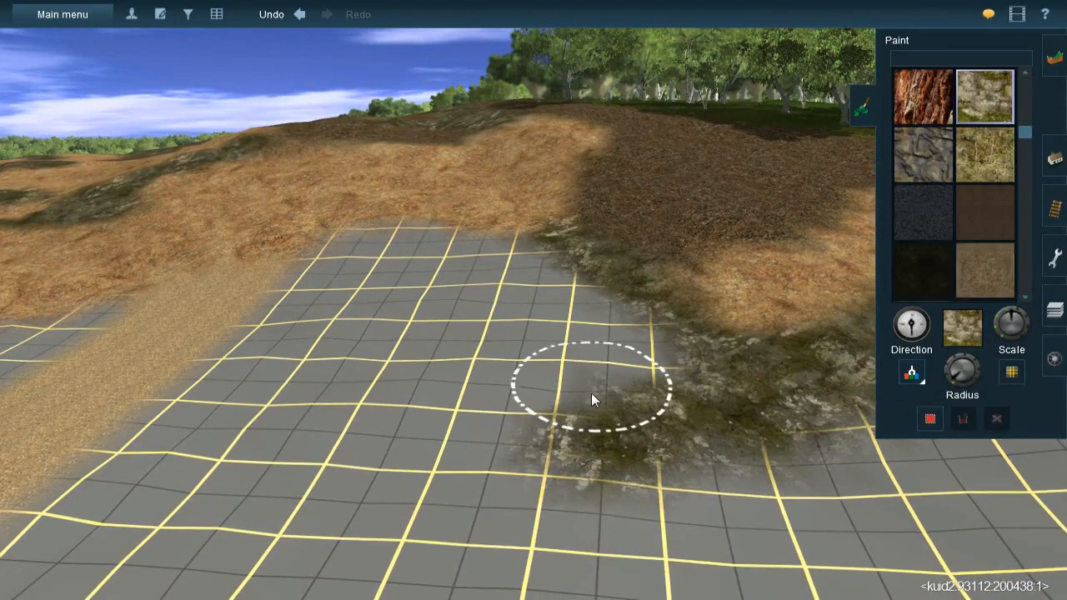
{"action": "mouse_move", "coordinate": [593, 390]}
{"action": "left_mouse_down"}
{"action": "mouse_move", "coordinate": [516, 391]}
{"action": "mouse_move", "coordinate": [652, 375]}
{"action": "mouse_move", "coordinate": [471, 416]}
{"action": "mouse_move", "coordinate": [475, 372]}
{"action": "mouse_move", "coordinate": [385, 408]}
{"action": "mouse_move", "coordinate": [375, 402]}
{"action": "mouse_move", "coordinate": [283, 450]}
{"action": "mouse_move", "coordinate": [291, 455]}
{"action": "mouse_move", "coordinate": [176, 459]}
{"action": "mouse_move", "coordinate": [190, 456]}
{"action": "mouse_move", "coordinate": [188, 442]}
{"action": "mouse_move", "coordinate": [247, 432]}
{"action": "mouse_move", "coordinate": [384, 363]}
{"action": "mouse_move", "coordinate": [381, 318]}
{"action": "mouse_move", "coordinate": [486, 291]}
{"action": "mouse_move", "coordinate": [337, 316]}
{"action": "mouse_move", "coordinate": [471, 278]}
{"action": "mouse_move", "coordinate": [524, 297]}
{"action": "left_mouse_up"}
Resample the dark brown gravel and fill the bare grid around the rocky patches beside the head of the sandy track
{"action": "key", "text": "Left"}
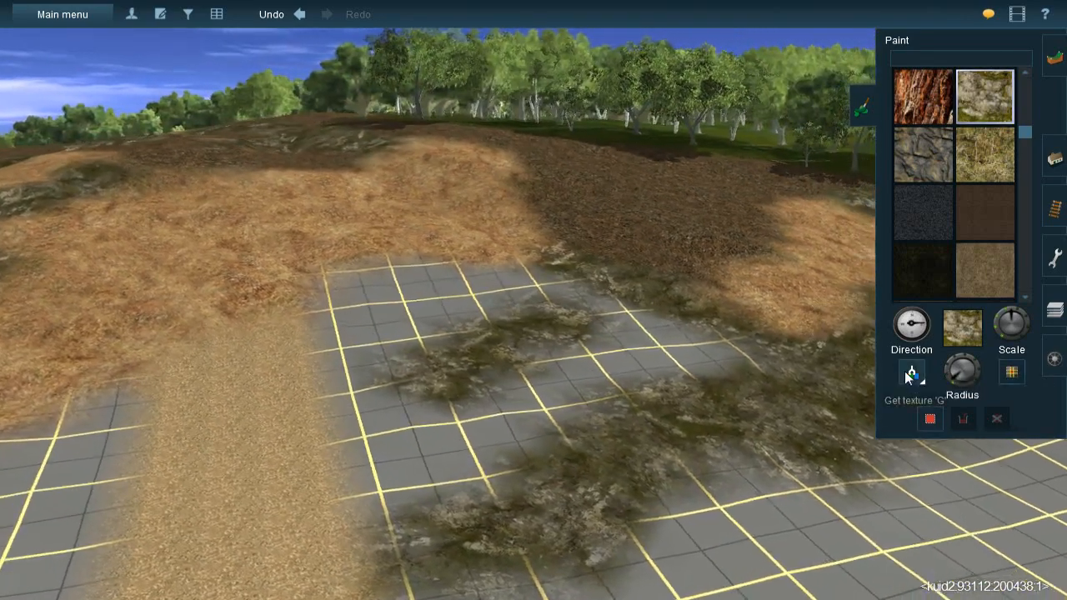
{"action": "left_click", "coordinate": [906, 374]}
{"action": "left_click", "coordinate": [633, 242]}
{"action": "scroll", "coordinate": [516, 304], "scroll_direction": "up", "scroll_amount": 3}
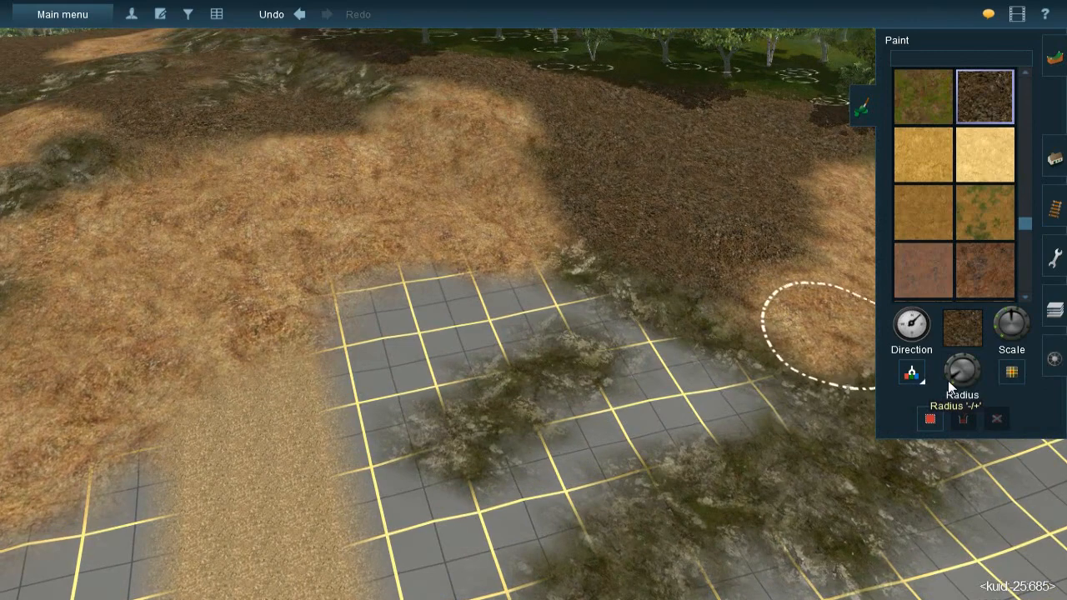
{"action": "mouse_move", "coordinate": [428, 316]}
{"action": "left_mouse_down"}
{"action": "mouse_move", "coordinate": [385, 316]}
{"action": "mouse_move", "coordinate": [387, 393]}
{"action": "mouse_move", "coordinate": [472, 315]}
{"action": "mouse_move", "coordinate": [530, 297]}
{"action": "left_mouse_up"}
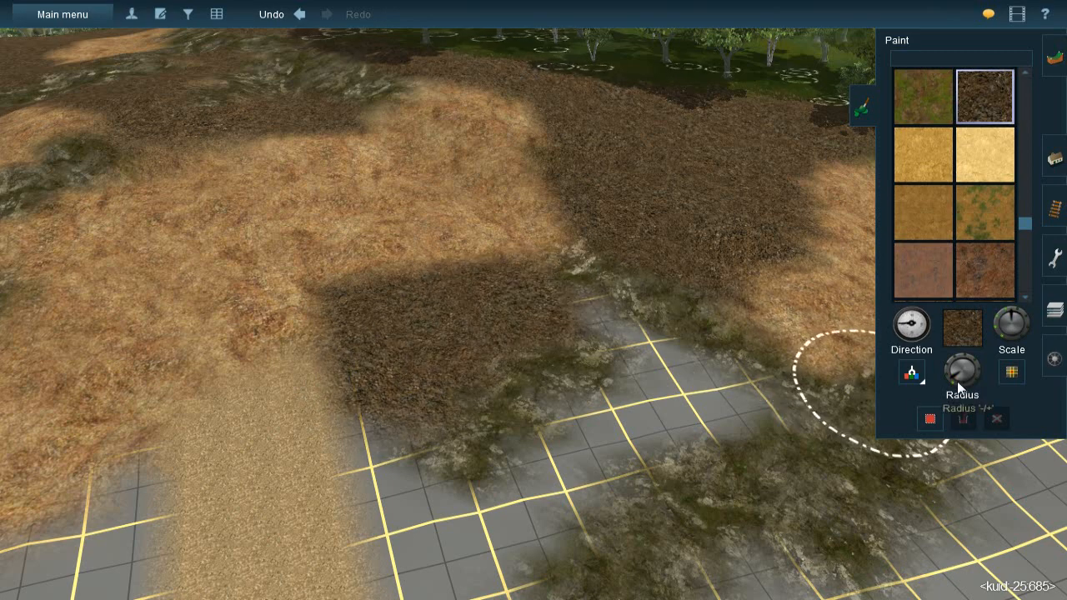
{"action": "mouse_move", "coordinate": [610, 307]}
{"action": "left_mouse_down"}
{"action": "mouse_move", "coordinate": [619, 342]}
{"action": "mouse_move", "coordinate": [749, 407]}
{"action": "mouse_move", "coordinate": [642, 411]}
{"action": "mouse_move", "coordinate": [578, 478]}
{"action": "mouse_move", "coordinate": [576, 448]}
{"action": "mouse_move", "coordinate": [539, 502]}
{"action": "mouse_move", "coordinate": [482, 552]}
{"action": "left_mouse_up"}
Adjust the brush radius and spread the dark brown gravel over the head of the sandy track and the grid on its far side
{"action": "mouse_move", "coordinate": [482, 552]}
{"action": "right_mouse_down"}
{"action": "mouse_move", "coordinate": [509, 414]}
{"action": "mouse_move", "coordinate": [469, 366]}
{"action": "mouse_move", "coordinate": [548, 268]}
{"action": "mouse_move", "coordinate": [541, 305]}
{"action": "mouse_move", "coordinate": [866, 265]}
{"action": "mouse_move", "coordinate": [513, 242]}
{"action": "mouse_move", "coordinate": [549, 258]}
{"action": "mouse_move", "coordinate": [550, 238]}
{"action": "mouse_move", "coordinate": [484, 262]}
{"action": "mouse_move", "coordinate": [473, 254]}
{"action": "right_mouse_up"}
{"action": "mouse_move", "coordinate": [474, 250]}
{"action": "left_mouse_down"}
{"action": "mouse_move", "coordinate": [428, 286]}
{"action": "mouse_move", "coordinate": [430, 298]}
{"action": "mouse_move", "coordinate": [513, 265]}
{"action": "mouse_move", "coordinate": [457, 272]}
{"action": "mouse_move", "coordinate": [497, 245]}
{"action": "mouse_move", "coordinate": [488, 238]}
{"action": "mouse_move", "coordinate": [500, 245]}
{"action": "left_mouse_up"}
{"action": "left_click_drag", "start_coordinate": [971, 369], "coordinate": [948, 378]}
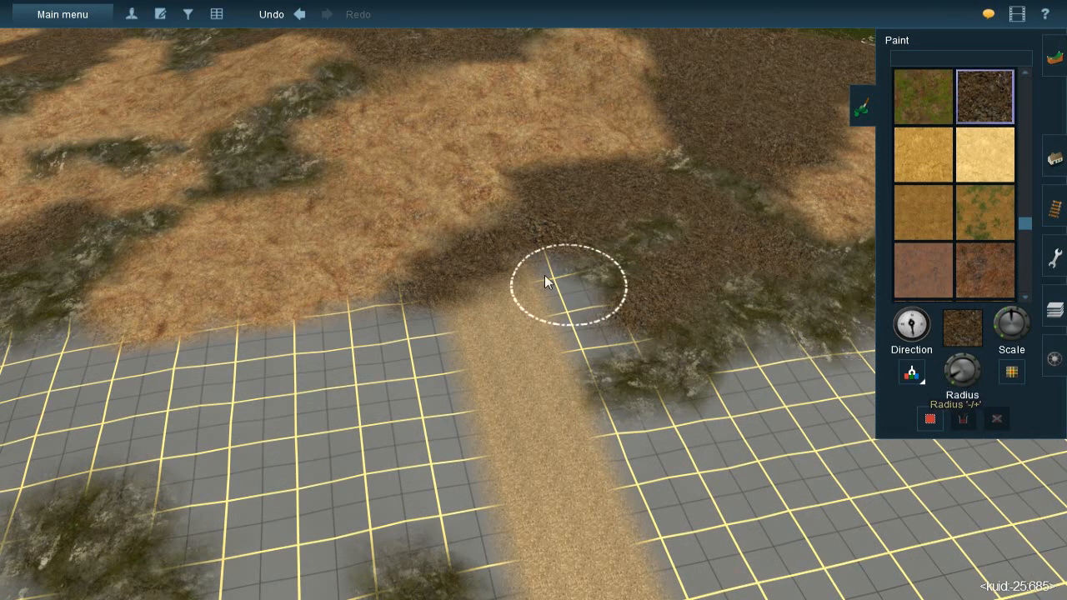
{"action": "mouse_move", "coordinate": [531, 272]}
{"action": "left_mouse_down"}
{"action": "mouse_move", "coordinate": [559, 324]}
{"action": "mouse_move", "coordinate": [597, 329]}
{"action": "mouse_move", "coordinate": [536, 302]}
{"action": "mouse_move", "coordinate": [514, 343]}
{"action": "mouse_move", "coordinate": [460, 348]}
{"action": "mouse_move", "coordinate": [467, 309]}
{"action": "mouse_move", "coordinate": [295, 352]}
{"action": "mouse_move", "coordinate": [311, 351]}
{"action": "mouse_move", "coordinate": [225, 345]}
{"action": "mouse_move", "coordinate": [334, 414]}
{"action": "mouse_move", "coordinate": [422, 383]}
{"action": "mouse_move", "coordinate": [419, 368]}
{"action": "mouse_move", "coordinate": [422, 426]}
{"action": "mouse_move", "coordinate": [400, 441]}
{"action": "mouse_move", "coordinate": [452, 489]}
{"action": "mouse_move", "coordinate": [509, 417]}
{"action": "mouse_move", "coordinate": [512, 392]}
{"action": "mouse_move", "coordinate": [495, 409]}
{"action": "mouse_move", "coordinate": [538, 365]}
{"action": "left_mouse_up"}
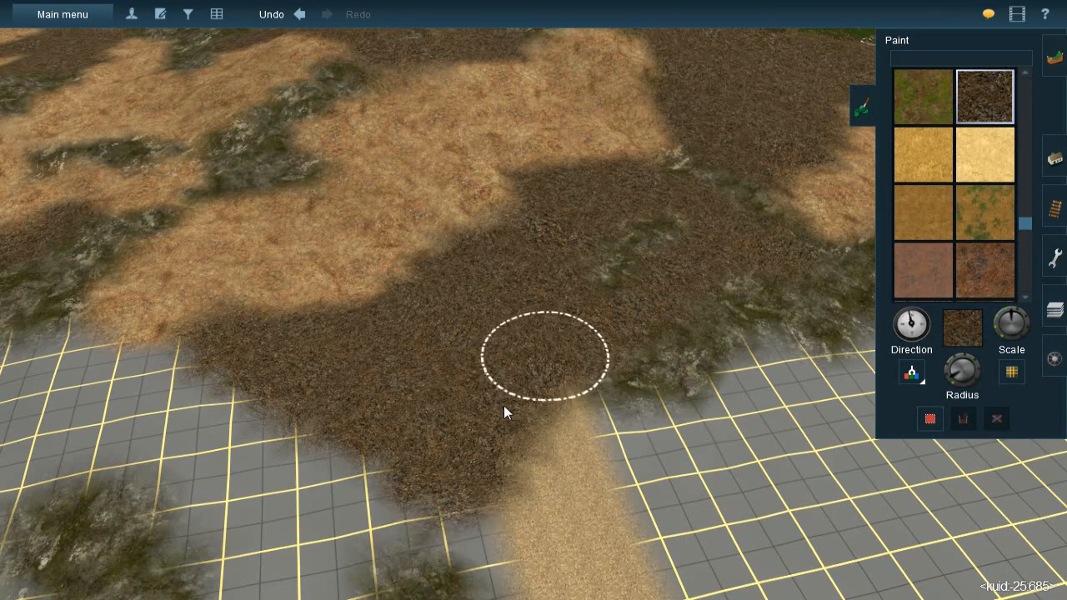
{"action": "key", "text": "bracketright"}
{"action": "mouse_move", "coordinate": [537, 483]}
{"action": "left_mouse_down"}
{"action": "mouse_move", "coordinate": [505, 475]}
{"action": "mouse_move", "coordinate": [468, 504]}
{"action": "left_mouse_up"}
{"action": "right_click", "coordinate": [429, 442]}
{"action": "key", "text": "Left"}
{"action": "key", "text": "Down"}
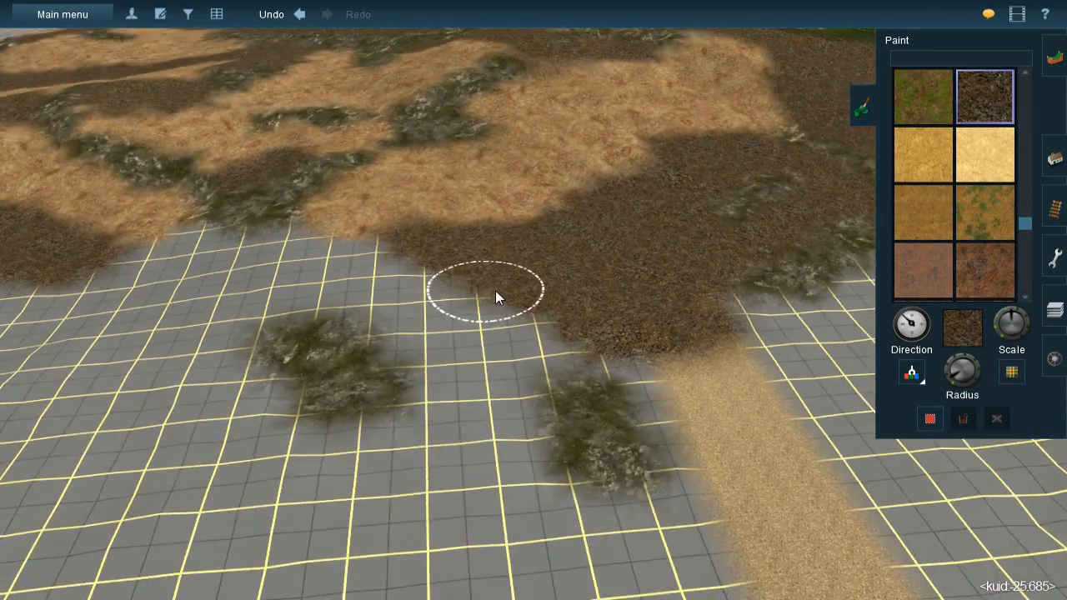
{"action": "key", "text": "Left"}
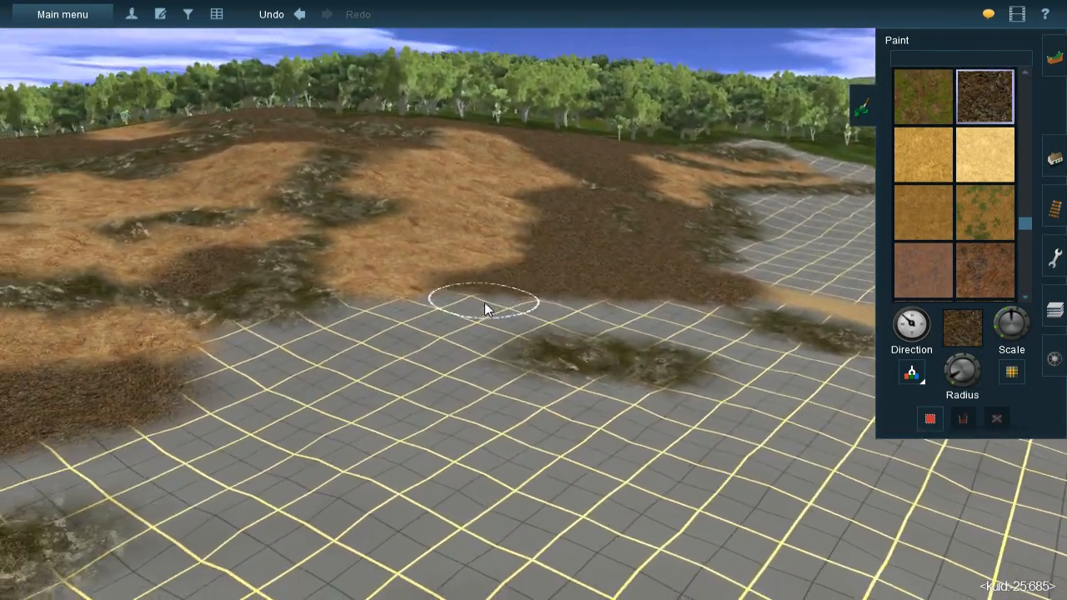
{"action": "key", "text": "Left"}
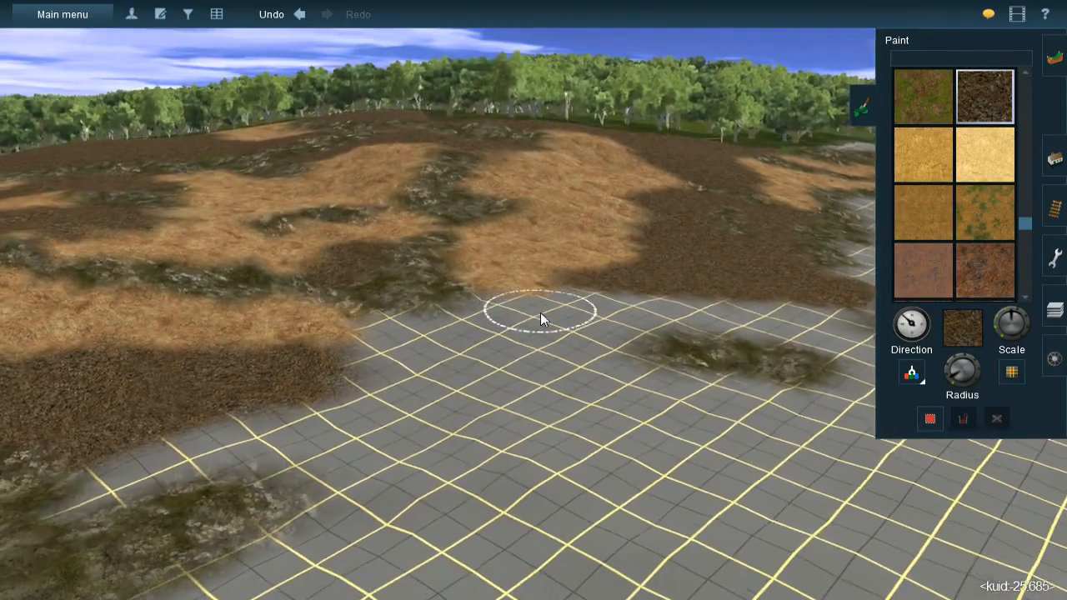
{"action": "key", "text": "Left"}
{"action": "key", "text": "Up"}
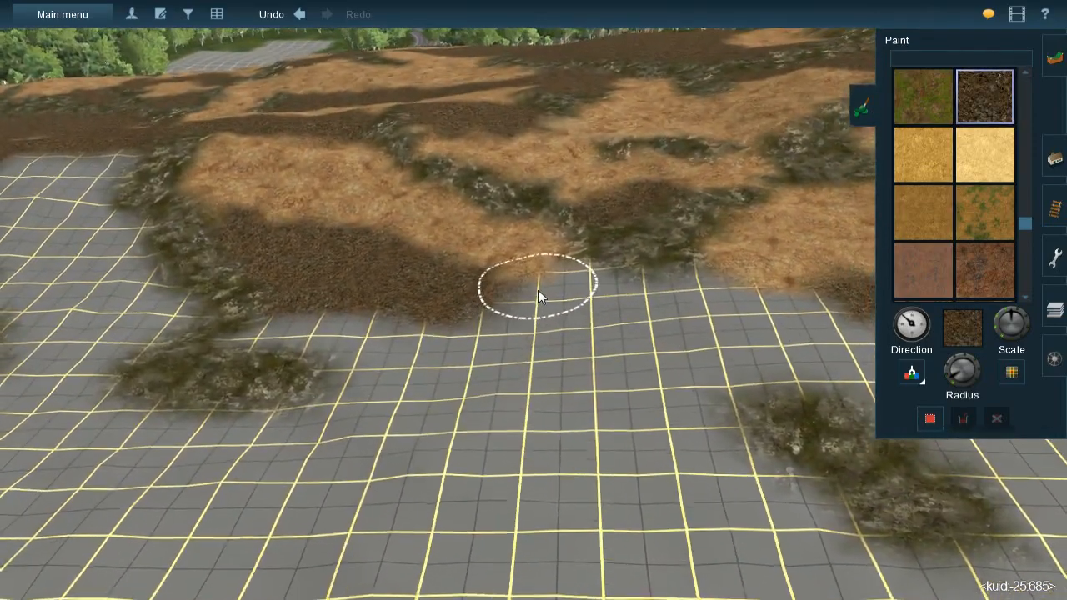
Spread the dark brown gravel over the bare grid along the lower edge of the orange-brown dirt, up to the rocky grass patches
{"action": "mouse_move", "coordinate": [493, 323]}
{"action": "left_mouse_down"}
{"action": "mouse_move", "coordinate": [537, 323]}
{"action": "mouse_move", "coordinate": [600, 300]}
{"action": "mouse_move", "coordinate": [579, 295]}
{"action": "mouse_move", "coordinate": [662, 333]}
{"action": "mouse_move", "coordinate": [640, 315]}
{"action": "mouse_move", "coordinate": [714, 307]}
{"action": "mouse_move", "coordinate": [692, 307]}
{"action": "mouse_move", "coordinate": [705, 302]}
{"action": "mouse_move", "coordinate": [802, 347]}
{"action": "mouse_move", "coordinate": [826, 333]}
{"action": "mouse_move", "coordinate": [805, 362]}
{"action": "mouse_move", "coordinate": [717, 376]}
{"action": "mouse_move", "coordinate": [650, 374]}
{"action": "mouse_move", "coordinate": [654, 360]}
{"action": "mouse_move", "coordinate": [581, 343]}
{"action": "mouse_move", "coordinate": [530, 345]}
{"action": "mouse_move", "coordinate": [609, 325]}
{"action": "left_mouse_up"}
{"action": "key", "text": "Right"}
{"action": "key", "text": "Right"}
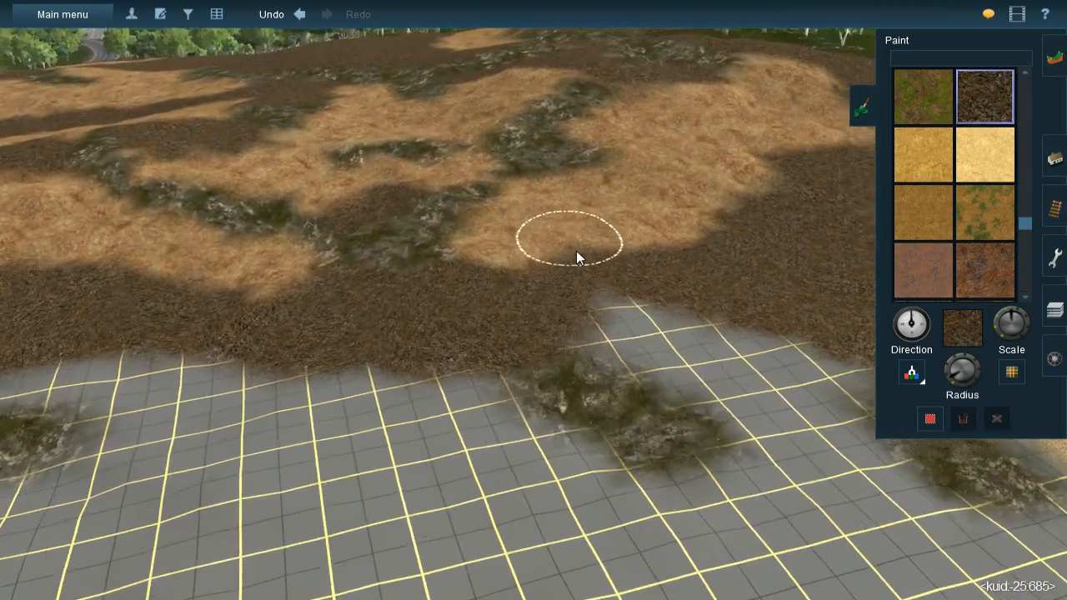
{"action": "key", "text": "Right"}
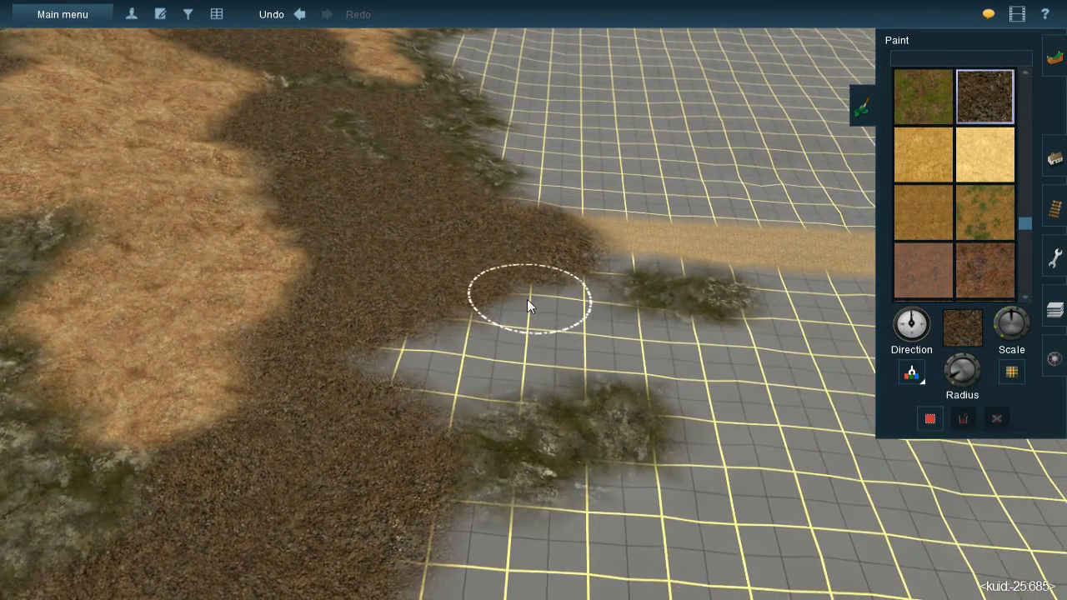
{"action": "key", "text": "Left"}
{"action": "mouse_move", "coordinate": [564, 298]}
{"action": "left_mouse_down"}
{"action": "mouse_move", "coordinate": [569, 360]}
{"action": "mouse_move", "coordinate": [491, 374]}
{"action": "mouse_move", "coordinate": [488, 389]}
{"action": "mouse_move", "coordinate": [426, 409]}
{"action": "mouse_move", "coordinate": [403, 391]}
{"action": "mouse_move", "coordinate": [452, 341]}
{"action": "mouse_move", "coordinate": [480, 333]}
{"action": "left_mouse_up"}
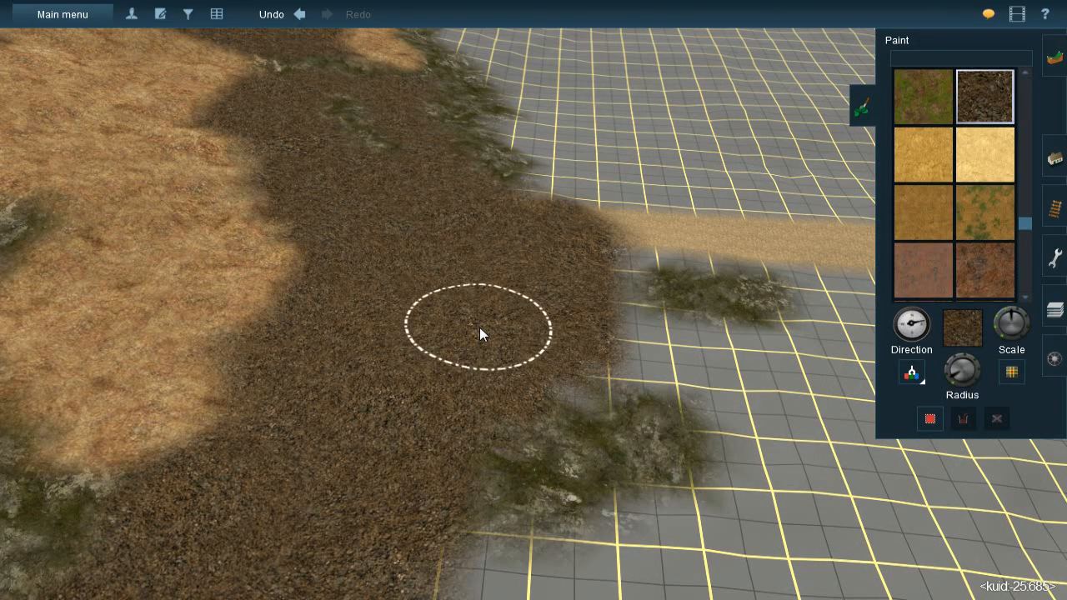
{"action": "key", "text": "Right"}
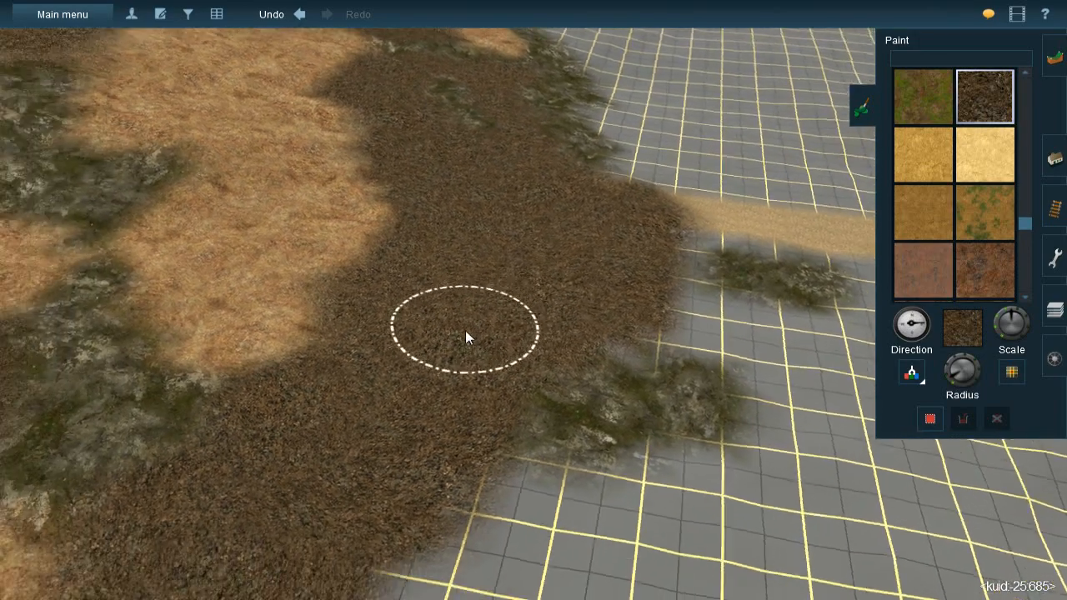
Sample the orange-brown dirt and fill the strip of bare grid between the two rocky grass bands, varying the texture direction
{"action": "key", "text": "Down"}
{"action": "key", "text": "Up"}
{"action": "key", "text": "Left"}
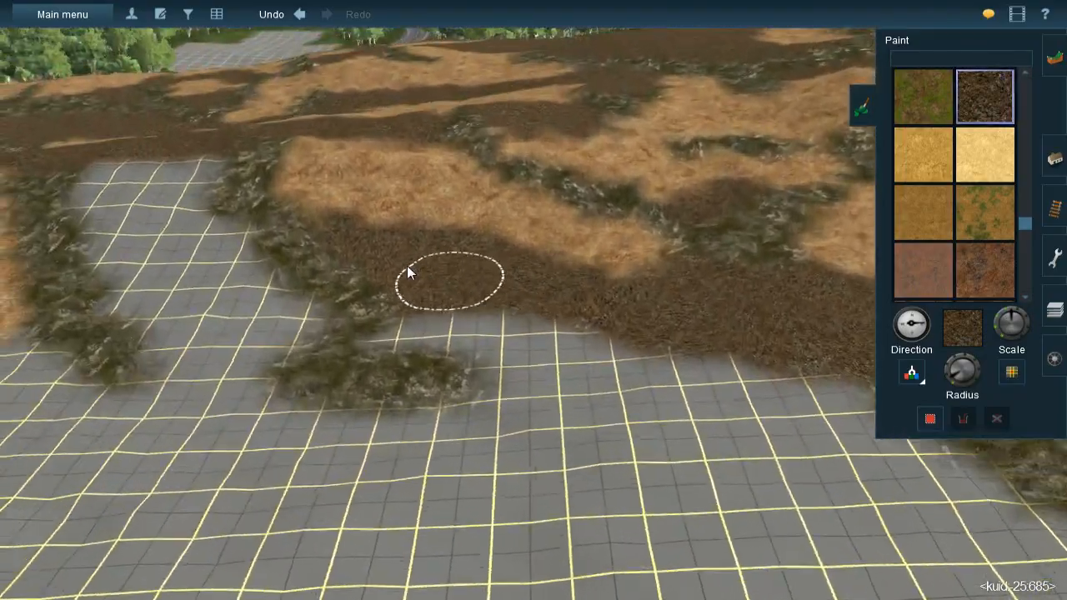
{"action": "key", "text": "Down"}
{"action": "key", "text": "Left"}
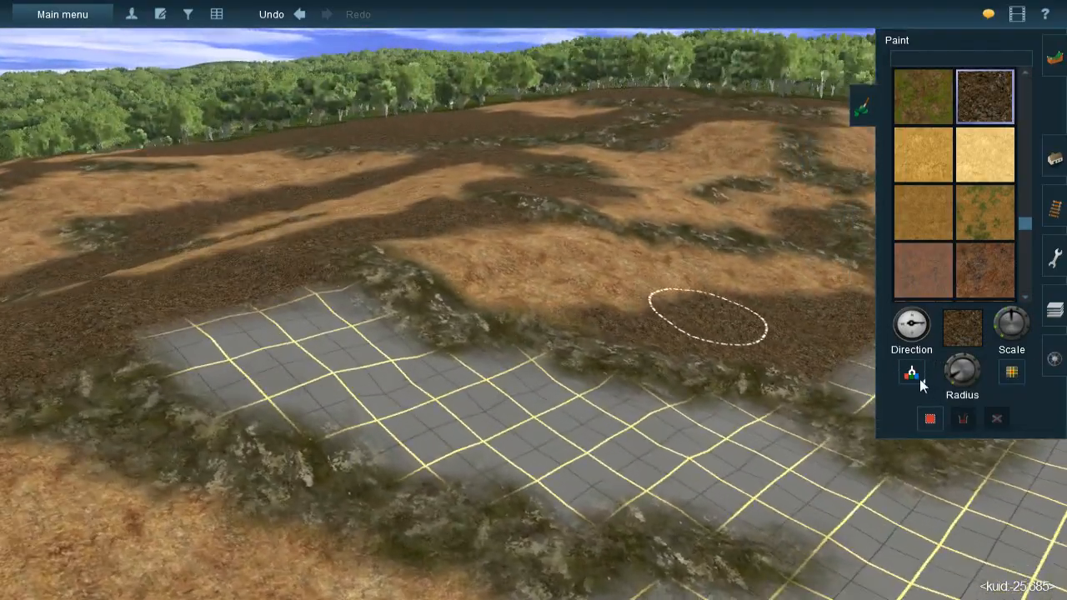
{"action": "left_click", "coordinate": [917, 378]}
{"action": "left_click", "coordinate": [637, 261]}
{"action": "key", "text": "Up"}
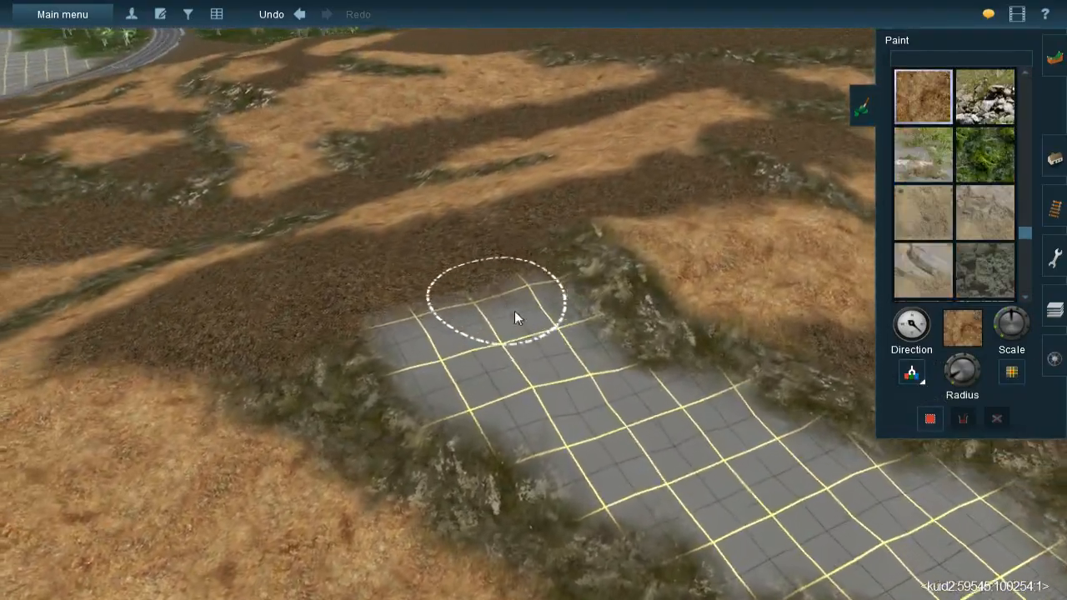
{"action": "key", "text": "bracketright"}
{"action": "mouse_move", "coordinate": [565, 307]}
{"action": "left_mouse_down"}
{"action": "mouse_move", "coordinate": [538, 271]}
{"action": "mouse_move", "coordinate": [436, 303]}
{"action": "mouse_move", "coordinate": [453, 303]}
{"action": "mouse_move", "coordinate": [493, 341]}
{"action": "mouse_move", "coordinate": [473, 334]}
{"action": "mouse_move", "coordinate": [459, 348]}
{"action": "mouse_move", "coordinate": [525, 371]}
{"action": "mouse_move", "coordinate": [613, 358]}
{"action": "mouse_move", "coordinate": [700, 390]}
{"action": "mouse_move", "coordinate": [597, 417]}
{"action": "mouse_move", "coordinate": [596, 429]}
{"action": "mouse_move", "coordinate": [530, 392]}
{"action": "mouse_move", "coordinate": [601, 432]}
{"action": "mouse_move", "coordinate": [603, 391]}
{"action": "left_mouse_up"}
Resample the dark brown gravel and fill the bare grid between the rocky bands beyond the end of the orange-brown dirt
{"action": "key", "text": "Right"}
{"action": "key", "text": "Down"}
{"action": "key", "text": "Right"}
{"action": "key", "text": "Down"}
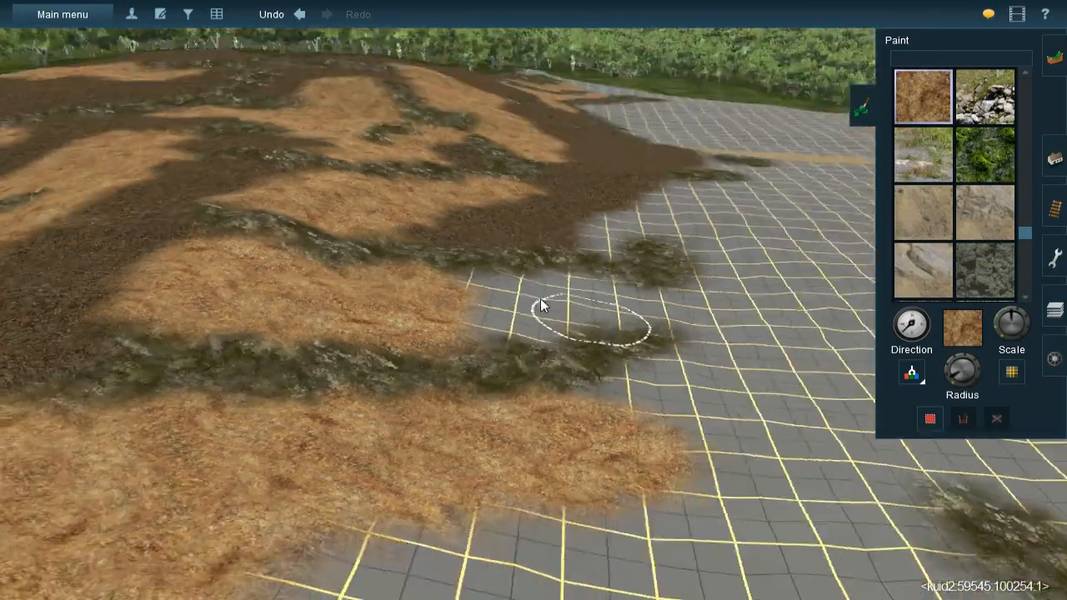
{"action": "key", "text": "Up"}
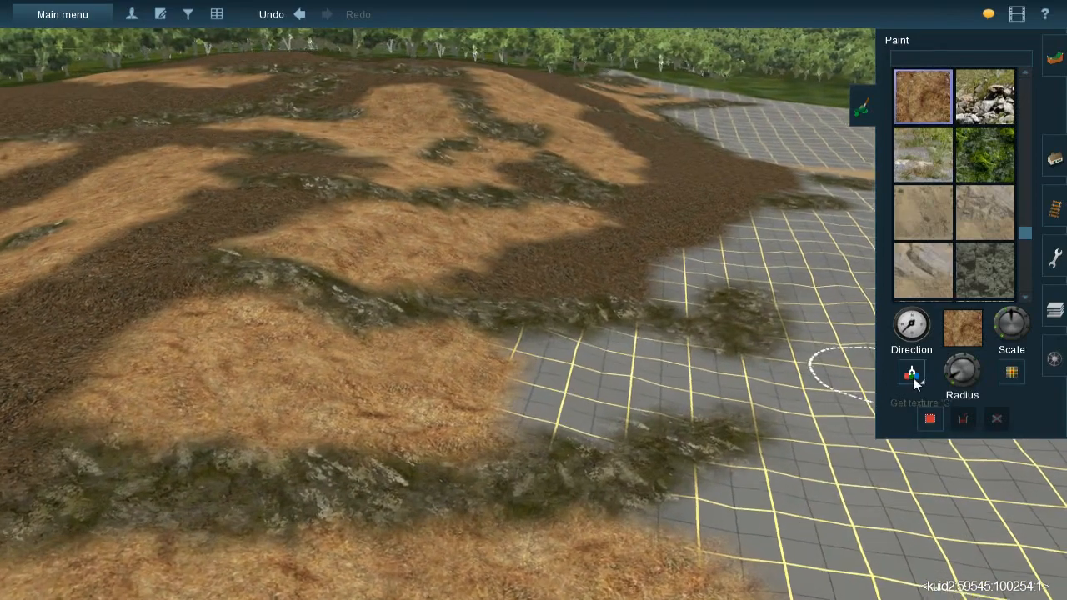
{"action": "left_click", "coordinate": [912, 378]}
{"action": "left_click", "coordinate": [613, 298]}
{"action": "key", "text": "Up"}
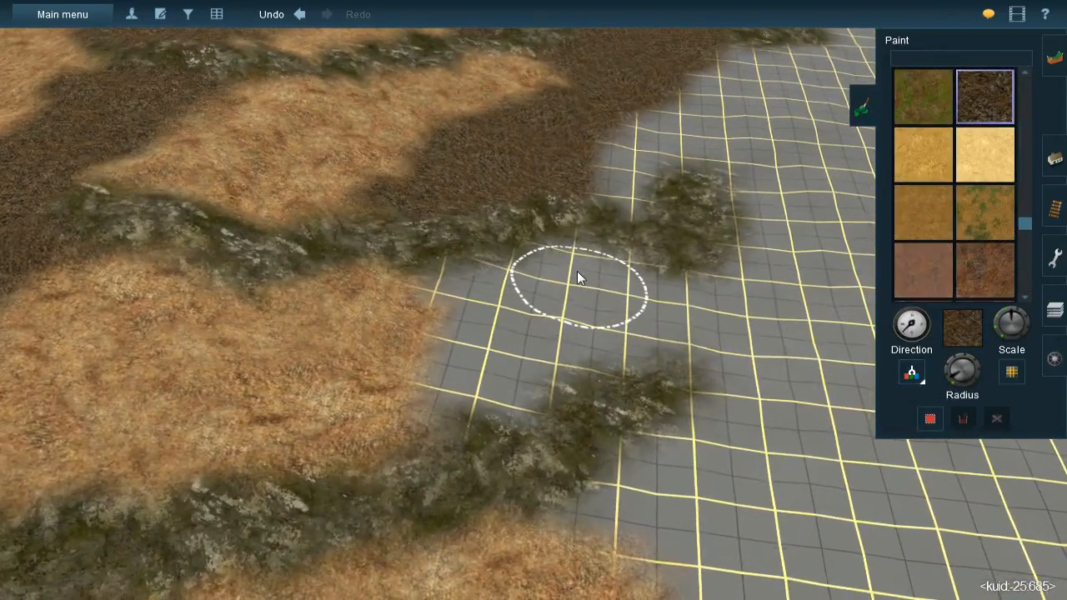
{"action": "mouse_move", "coordinate": [577, 271]}
{"action": "left_mouse_down"}
{"action": "mouse_move", "coordinate": [577, 262]}
{"action": "mouse_move", "coordinate": [476, 303]}
{"action": "mouse_move", "coordinate": [501, 365]}
{"action": "mouse_move", "coordinate": [465, 377]}
{"action": "mouse_move", "coordinate": [552, 328]}
{"action": "mouse_move", "coordinate": [615, 322]}
{"action": "mouse_move", "coordinate": [580, 340]}
{"action": "mouse_move", "coordinate": [669, 292]}
{"action": "mouse_move", "coordinate": [710, 306]}
{"action": "mouse_move", "coordinate": [715, 321]}
{"action": "mouse_move", "coordinate": [697, 342]}
{"action": "mouse_move", "coordinate": [777, 265]}
{"action": "mouse_move", "coordinate": [769, 206]}
{"action": "mouse_move", "coordinate": [784, 207]}
{"action": "mouse_move", "coordinate": [833, 306]}
{"action": "mouse_move", "coordinate": [811, 300]}
{"action": "mouse_move", "coordinate": [759, 364]}
{"action": "mouse_move", "coordinate": [721, 376]}
{"action": "mouse_move", "coordinate": [827, 290]}
{"action": "mouse_move", "coordinate": [806, 217]}
{"action": "mouse_move", "coordinate": [745, 247]}
{"action": "left_mouse_up"}
Resample the orange-brown dirt and paint a rotated patch on the bare grid between the dark gravel and the rocky grass patch
{"action": "right_click", "coordinate": [745, 247]}
{"action": "key", "text": "Left"}
{"action": "key", "text": "Down"}
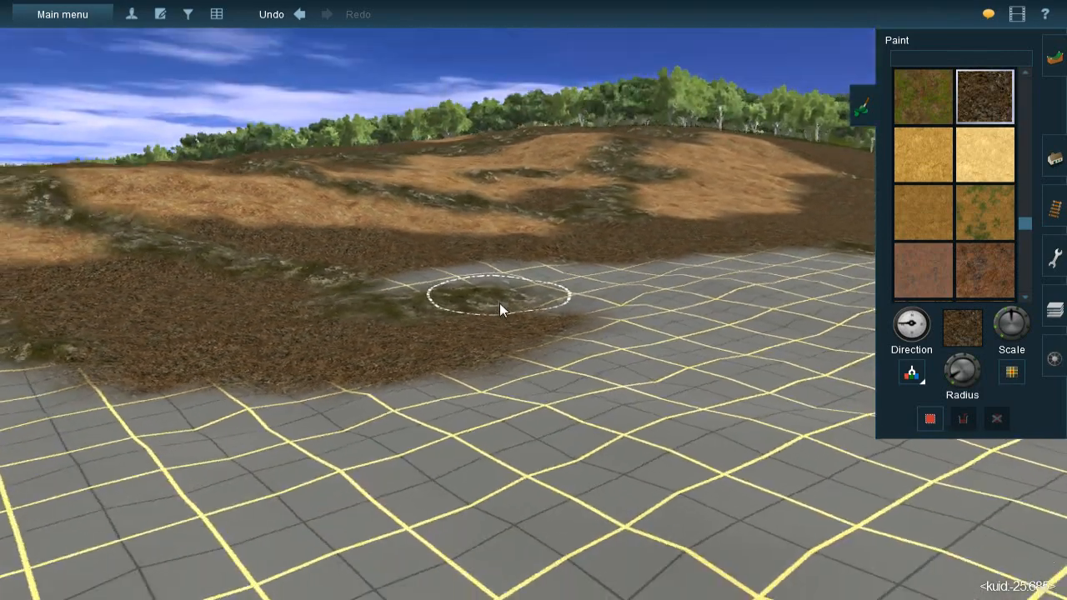
{"action": "key", "text": "Left"}
{"action": "key", "text": "Up"}
{"action": "key", "text": "Down"}
{"action": "left_click", "coordinate": [917, 380]}
{"action": "left_click", "coordinate": [317, 191]}
{"action": "scroll", "coordinate": [950, 378], "scroll_direction": "down", "scroll_amount": 3}
{"action": "key", "text": "Up"}
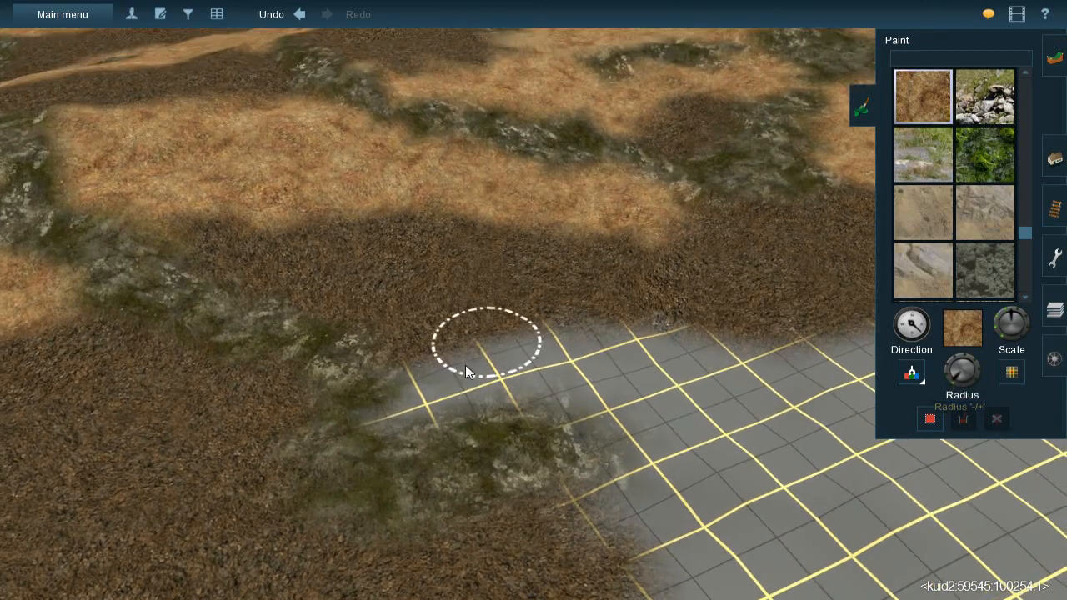
{"action": "key", "text": "bracketright"}
{"action": "mouse_move", "coordinate": [470, 388]}
{"action": "left_mouse_down"}
{"action": "mouse_move", "coordinate": [411, 398]}
{"action": "mouse_move", "coordinate": [420, 406]}
{"action": "mouse_move", "coordinate": [457, 376]}
{"action": "mouse_move", "coordinate": [575, 367]}
{"action": "mouse_move", "coordinate": [613, 389]}
{"action": "mouse_move", "coordinate": [619, 414]}
{"action": "mouse_move", "coordinate": [664, 374]}
{"action": "mouse_move", "coordinate": [631, 345]}
{"action": "mouse_move", "coordinate": [695, 360]}
{"action": "mouse_move", "coordinate": [711, 380]}
{"action": "mouse_move", "coordinate": [738, 361]}
{"action": "mouse_move", "coordinate": [644, 436]}
{"action": "mouse_move", "coordinate": [645, 417]}
{"action": "mouse_move", "coordinate": [595, 410]}
{"action": "mouse_move", "coordinate": [662, 423]}
{"action": "left_mouse_up"}
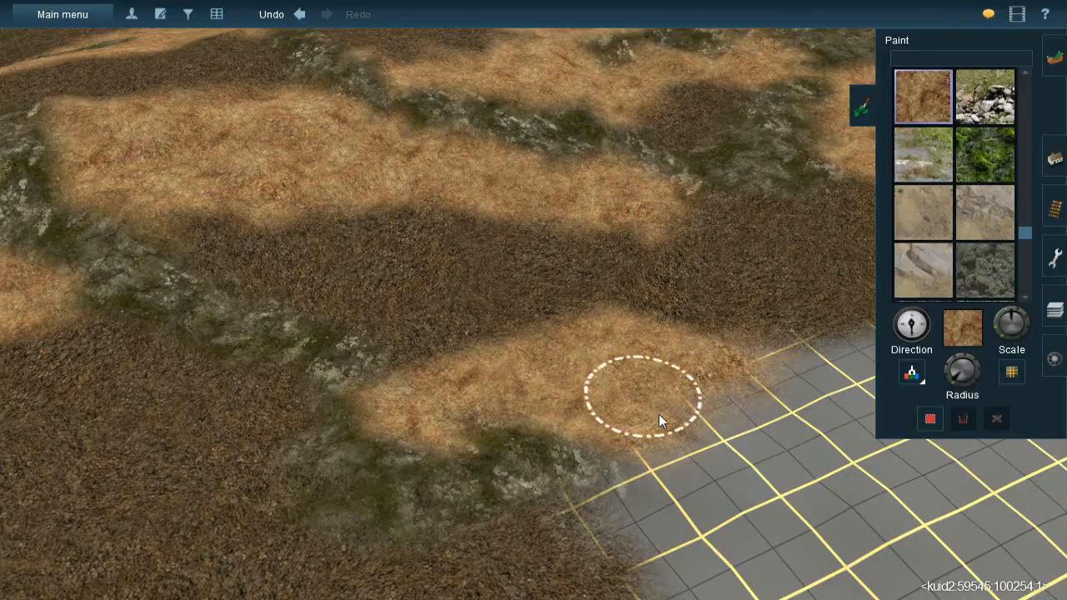
Resample the dark brown gravel, adjust the brush radius and fill the bare grid around the outer side of the new dirt patch
{"action": "scroll", "coordinate": [545, 338], "scroll_direction": "up", "scroll_amount": 6}
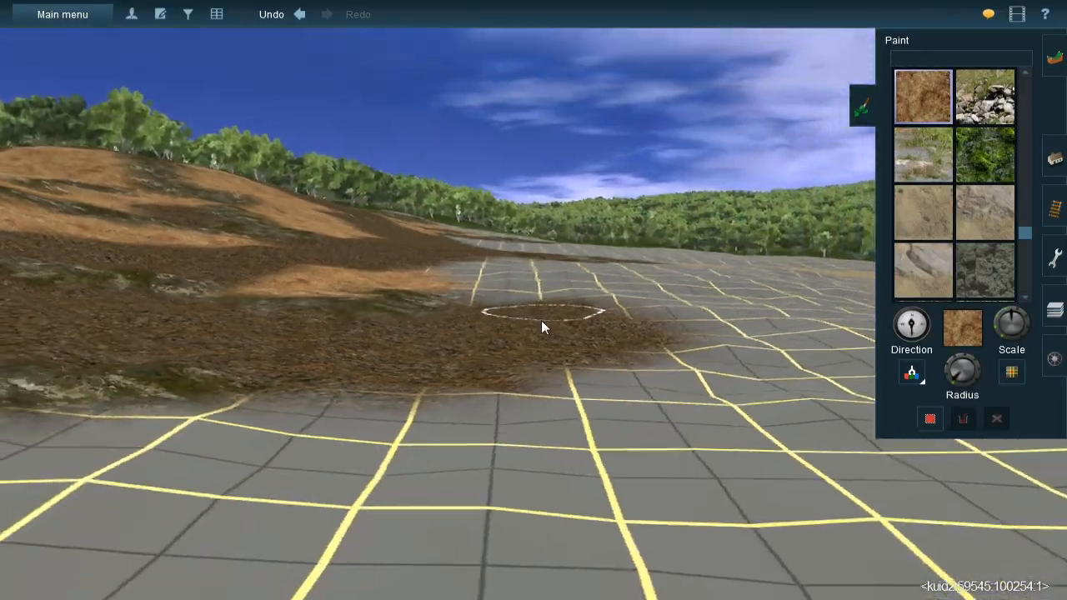
{"action": "key", "text": "Up"}
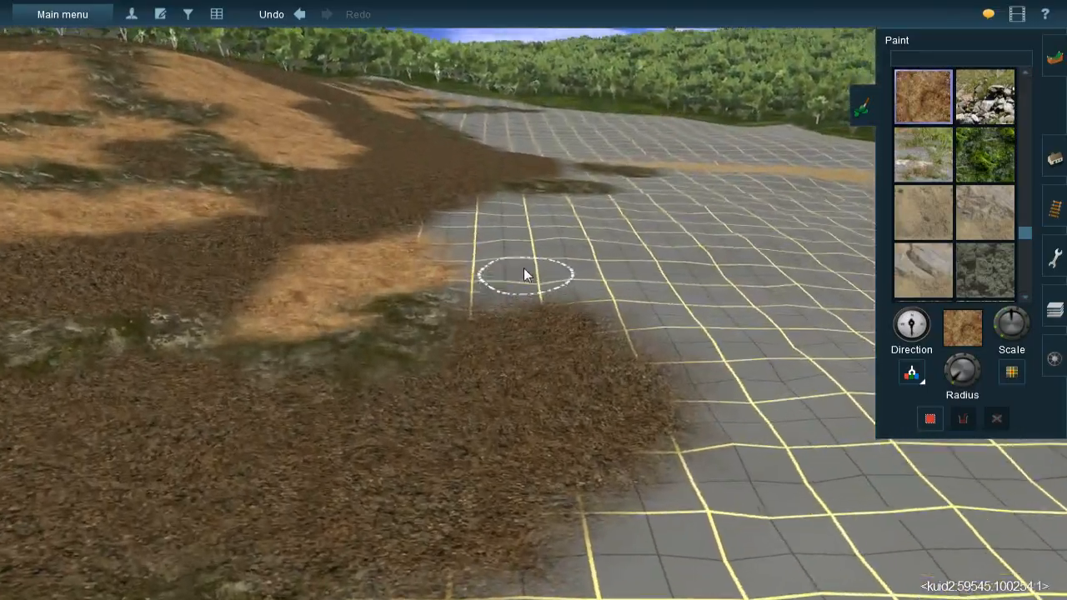
{"action": "key", "text": "Right"}
{"action": "key", "text": "Down"}
{"action": "key", "text": "Left"}
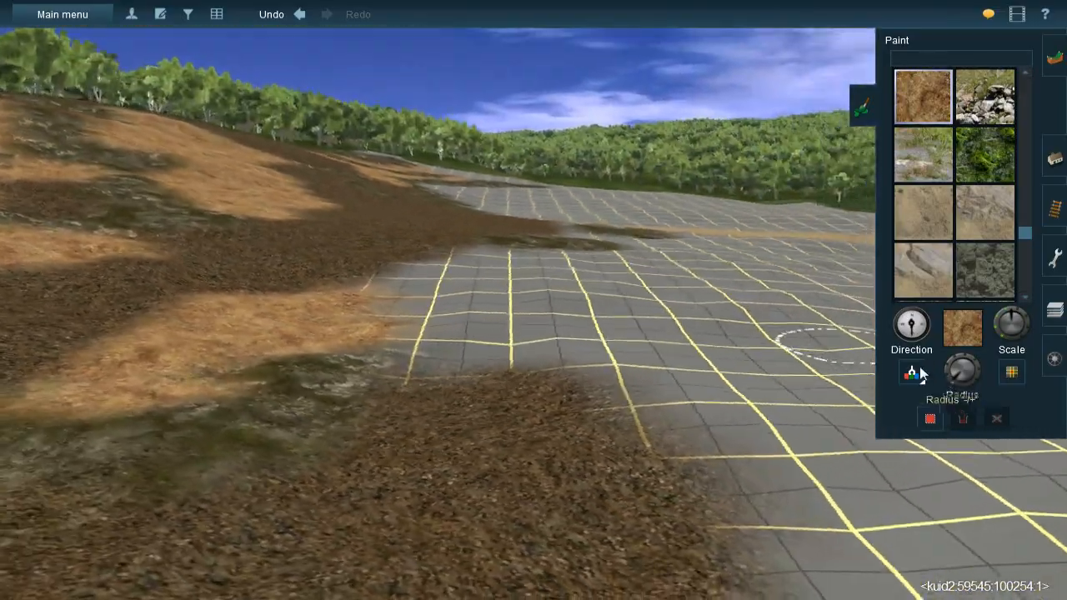
{"action": "key", "text": "Up"}
{"action": "key", "text": "Right"}
{"action": "left_click", "coordinate": [501, 215]}
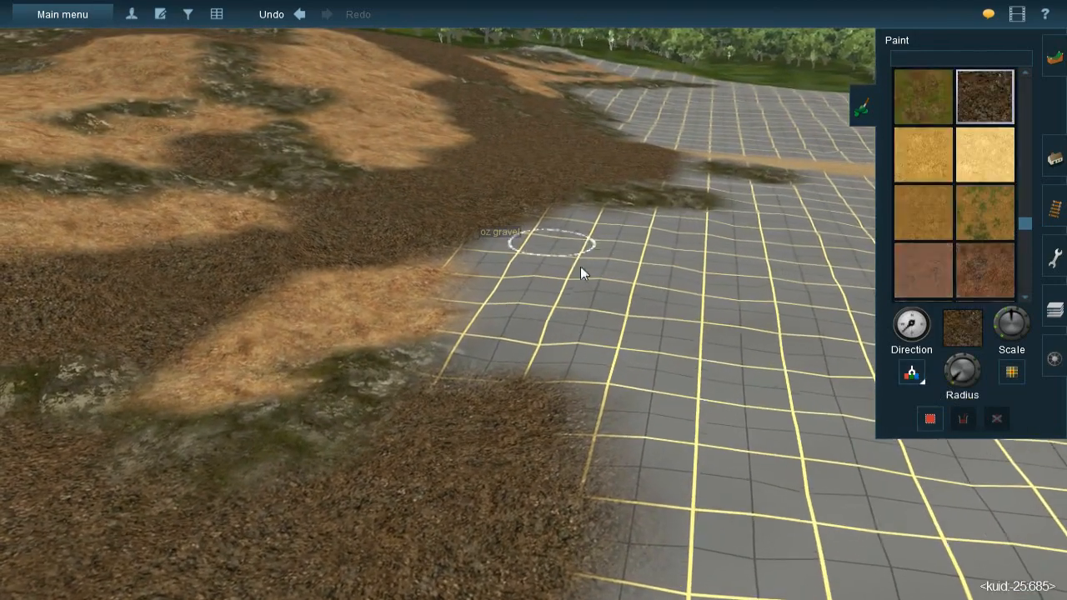
{"action": "key", "text": "Up"}
{"action": "left_click_drag", "start_coordinate": [945, 376], "coordinate": [947, 377]}
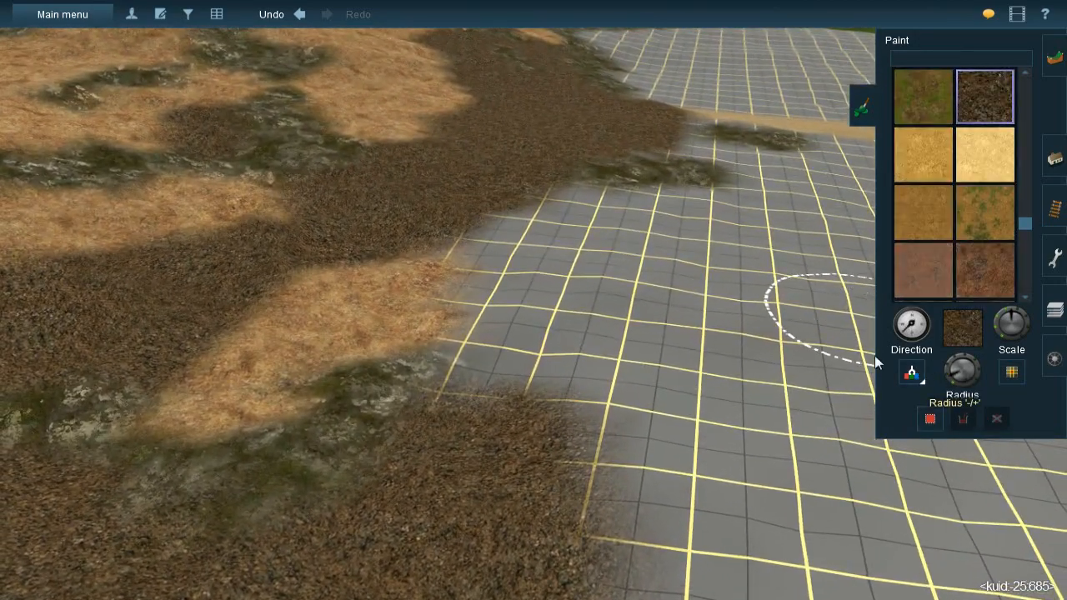
{"action": "key", "text": "Up"}
{"action": "key", "text": "Left"}
{"action": "key", "text": "bracketright"}
{"action": "mouse_move", "coordinate": [556, 205]}
{"action": "left_mouse_down"}
{"action": "mouse_move", "coordinate": [593, 200]}
{"action": "mouse_move", "coordinate": [567, 184]}
{"action": "mouse_move", "coordinate": [657, 200]}
{"action": "mouse_move", "coordinate": [646, 190]}
{"action": "mouse_move", "coordinate": [705, 174]}
{"action": "mouse_move", "coordinate": [540, 209]}
{"action": "mouse_move", "coordinate": [510, 232]}
{"action": "mouse_move", "coordinate": [557, 344]}
{"action": "mouse_move", "coordinate": [543, 309]}
{"action": "mouse_move", "coordinate": [534, 383]}
{"action": "mouse_move", "coordinate": [531, 290]}
{"action": "mouse_move", "coordinate": [512, 286]}
{"action": "mouse_move", "coordinate": [581, 244]}
{"action": "mouse_move", "coordinate": [686, 219]}
{"action": "mouse_move", "coordinate": [592, 500]}
{"action": "mouse_move", "coordinate": [525, 408]}
{"action": "left_mouse_up"}
Survey the textured hillside and remaining bare grid from several sides, ending at the four parallel tracks
{"action": "scroll", "coordinate": [524, 405], "scroll_direction": "down", "scroll_amount": 8}
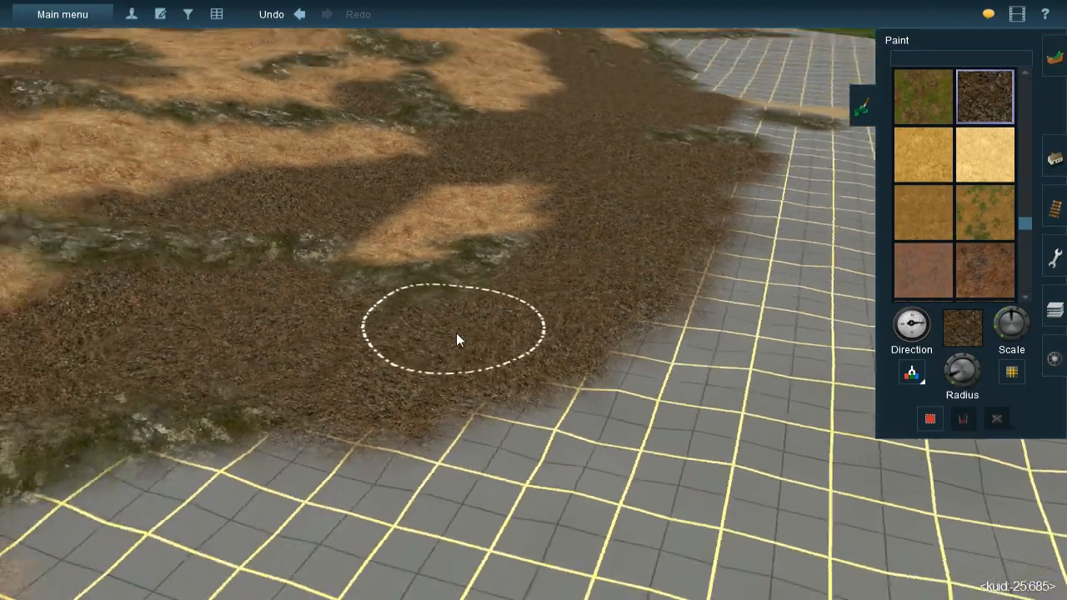
{"action": "key", "text": "Left"}
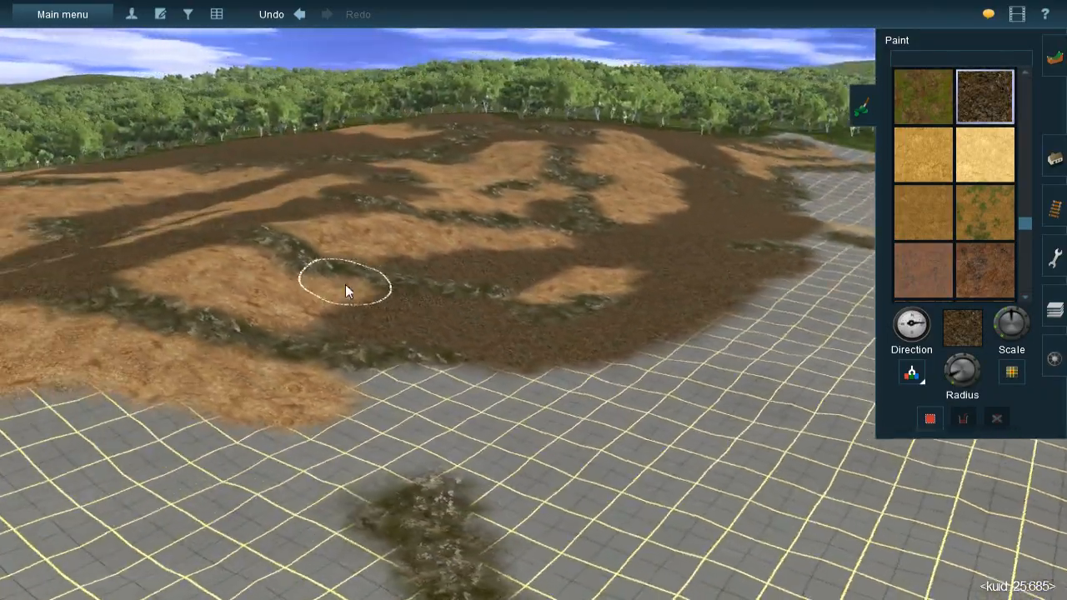
{"action": "right_click", "coordinate": [345, 284]}
{"action": "key", "text": "Left"}
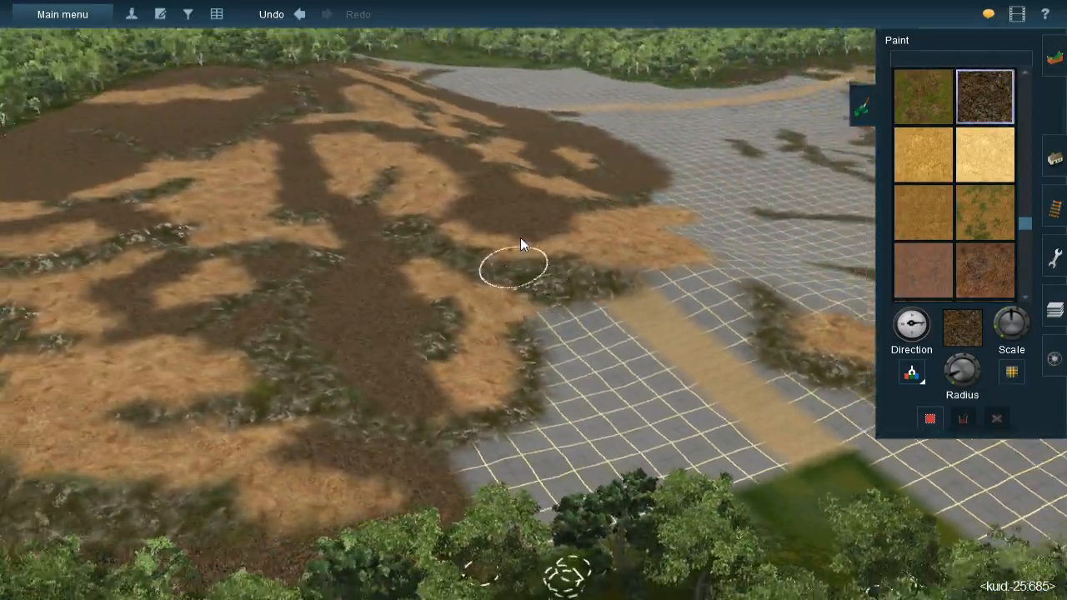
{"action": "right_click", "coordinate": [520, 237]}
{"action": "key", "text": "Left"}
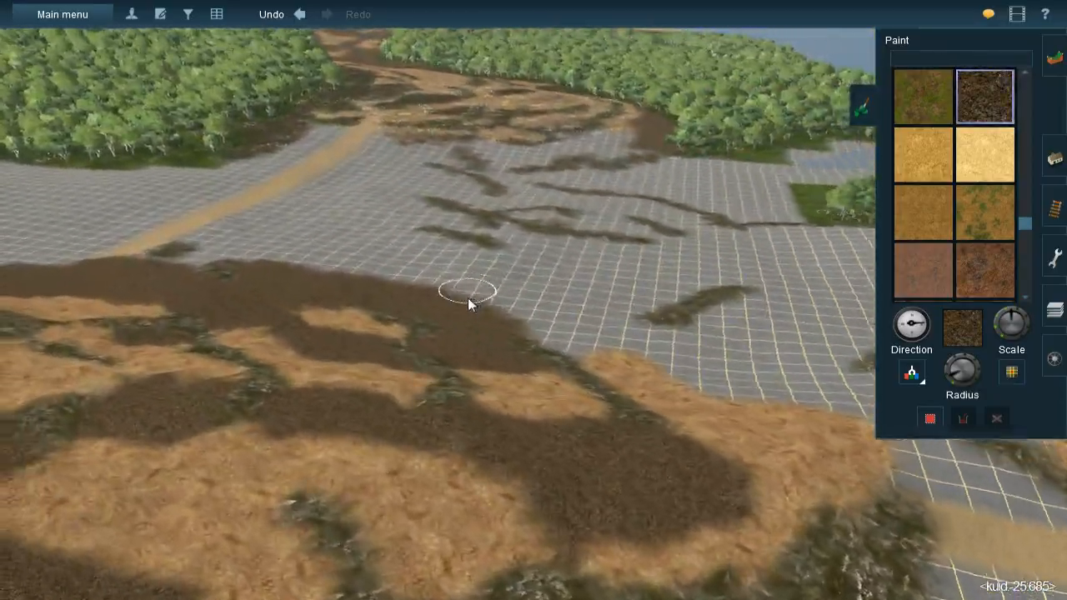
{"action": "right_click", "coordinate": [468, 301]}
{"action": "right_click", "coordinate": [563, 284]}
{"action": "key", "text": "Left"}
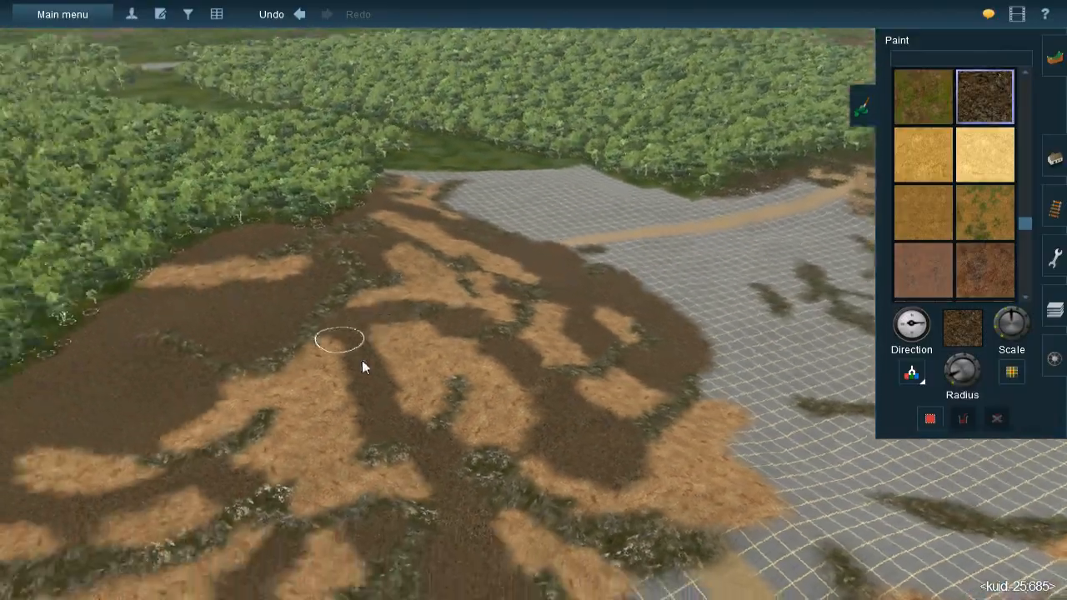
{"action": "right_click", "coordinate": [362, 360]}
{"action": "right_click", "coordinate": [528, 367]}
{"action": "mouse_move", "coordinate": [534, 301]}
{"action": "right_mouse_down"}
{"action": "mouse_move", "coordinate": [522, 295]}
{"action": "mouse_move", "coordinate": [533, 283]}
{"action": "mouse_move", "coordinate": [435, 237]}
{"action": "mouse_move", "coordinate": [383, 300]}
{"action": "mouse_move", "coordinate": [503, 295]}
{"action": "mouse_move", "coordinate": [523, 343]}
{"action": "mouse_move", "coordinate": [497, 511]}
{"action": "mouse_move", "coordinate": [699, 433]}
{"action": "mouse_move", "coordinate": [813, 316]}
{"action": "mouse_move", "coordinate": [567, 250]}
{"action": "mouse_move", "coordinate": [559, 321]}
{"action": "mouse_move", "coordinate": [552, 302]}
{"action": "mouse_move", "coordinate": [633, 309]}
{"action": "mouse_move", "coordinate": [550, 288]}
{"action": "mouse_move", "coordinate": [615, 363]}
{"action": "mouse_move", "coordinate": [595, 300]}
{"action": "mouse_move", "coordinate": [567, 314]}
{"action": "right_mouse_up"}
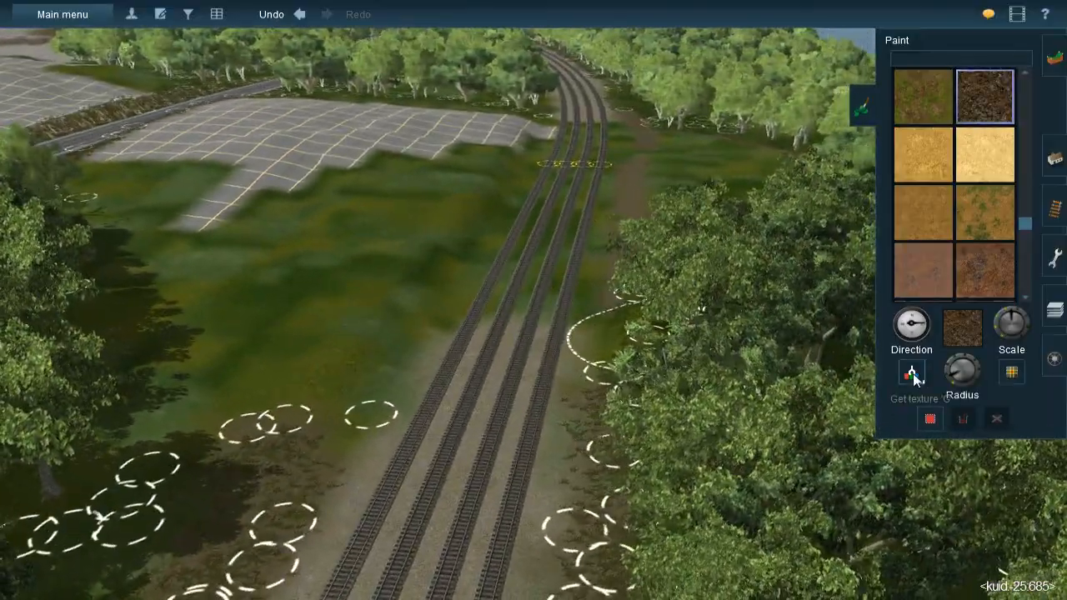
Sample the grey-brown ballast texture between the four tracks and paint it over the green ground beneath and beside the rails
{"action": "left_click", "coordinate": [914, 377]}
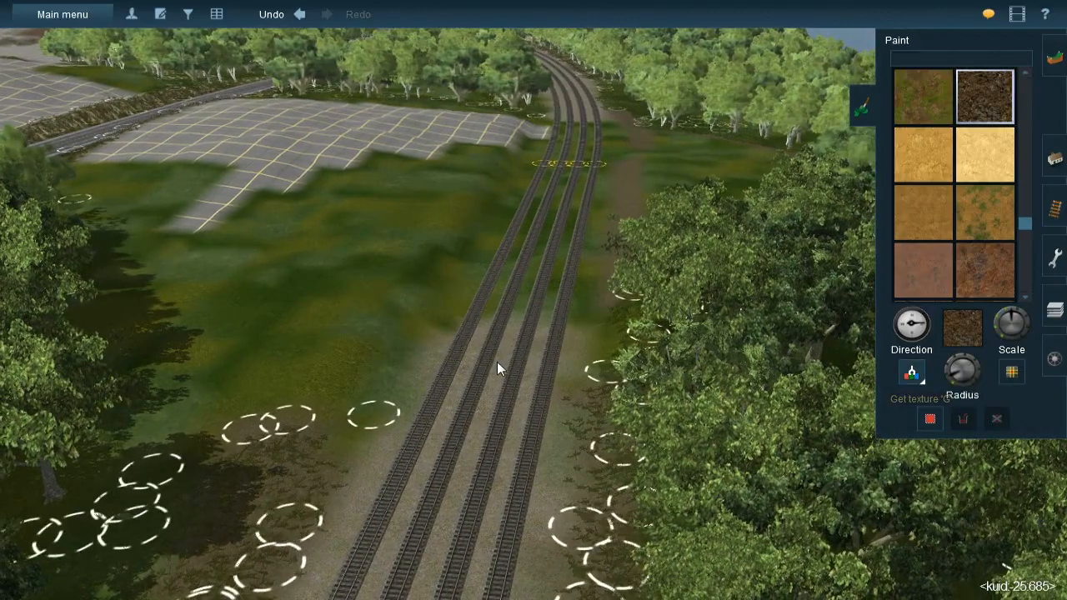
{"action": "left_click", "coordinate": [497, 361]}
{"action": "mouse_move", "coordinate": [529, 303]}
{"action": "right_mouse_down"}
{"action": "mouse_move", "coordinate": [528, 250]}
{"action": "mouse_move", "coordinate": [497, 202]}
{"action": "mouse_move", "coordinate": [534, 278]}
{"action": "mouse_move", "coordinate": [583, 261]}
{"action": "right_mouse_up"}
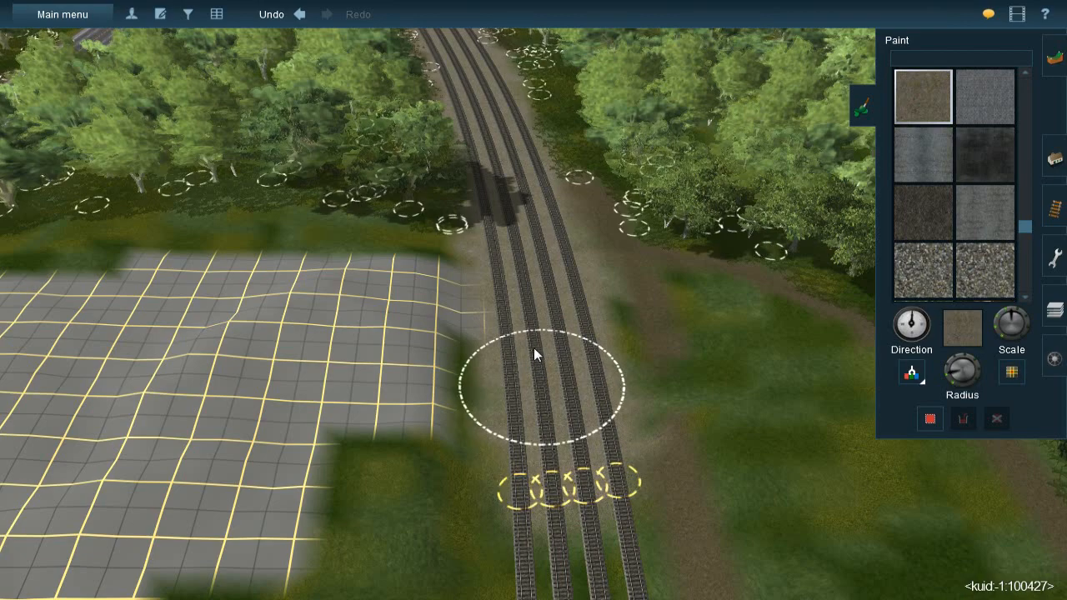
{"action": "right_click", "coordinate": [573, 494]}
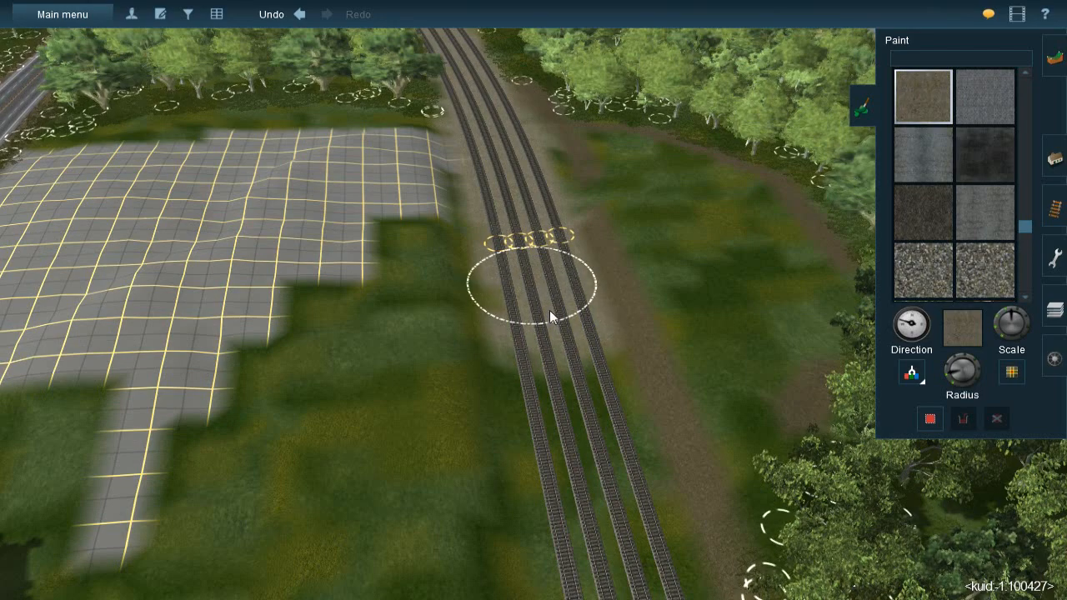
{"action": "right_click", "coordinate": [601, 484]}
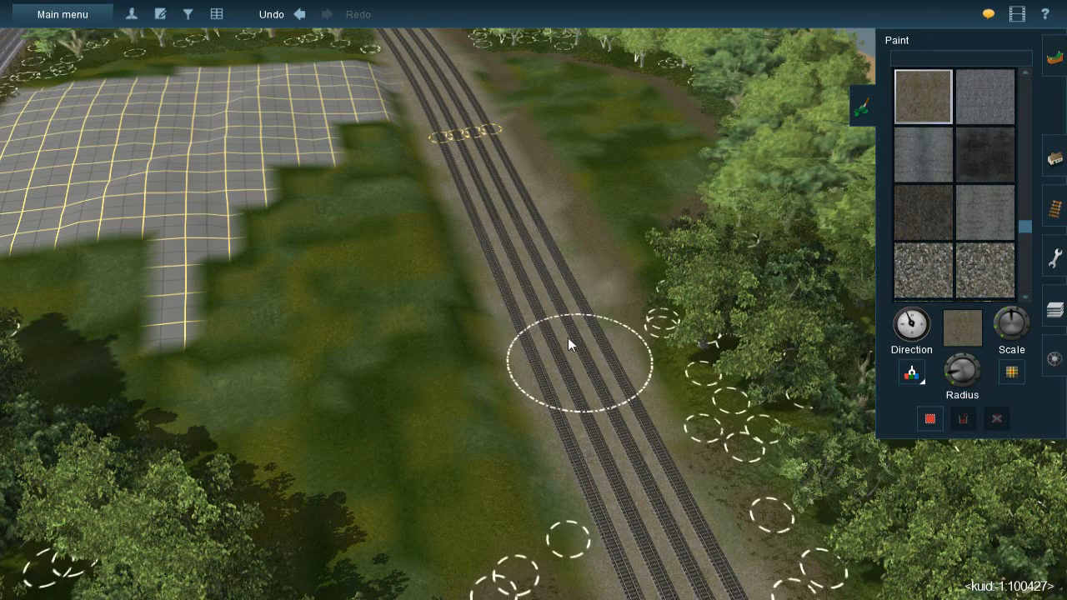
{"action": "right_click", "coordinate": [514, 237]}
{"action": "scroll", "coordinate": [537, 261], "scroll_direction": "up", "scroll_amount": 5}
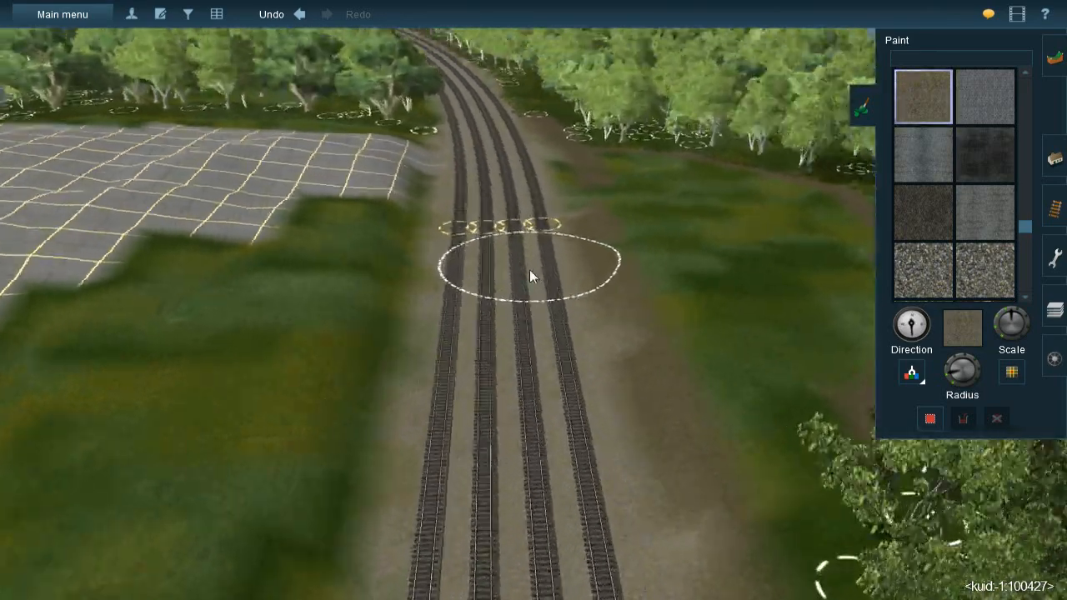
Sample the plain brown dirt beside the tracks, reduce the brush radius and paint it over the grid edge along the trackside bank
{"action": "key", "text": "Left"}
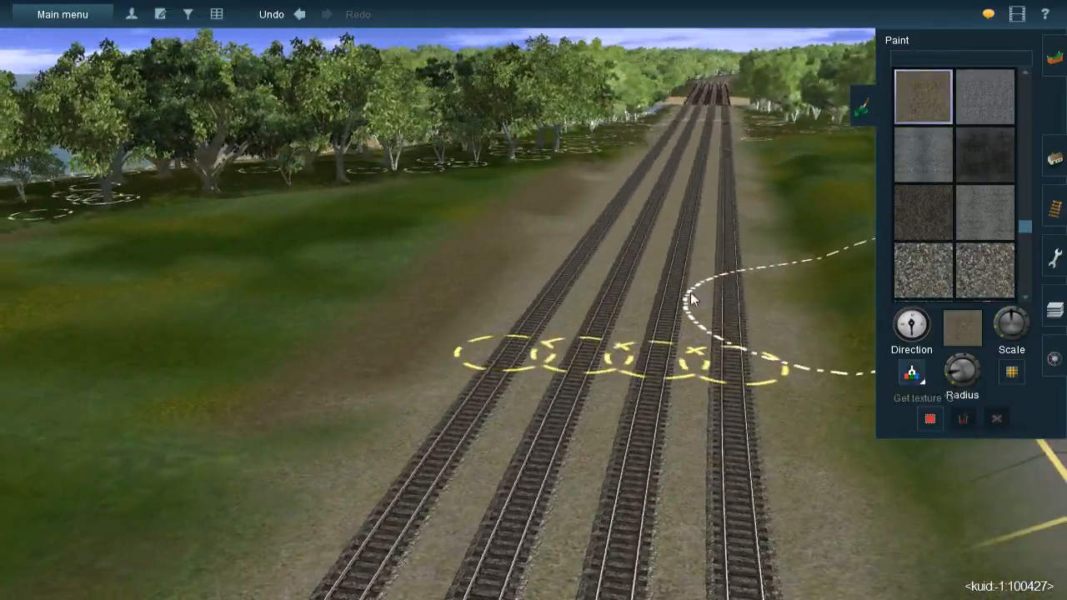
{"action": "left_click", "coordinate": [912, 373]}
{"action": "left_click", "coordinate": [424, 313]}
{"action": "key", "text": "Right"}
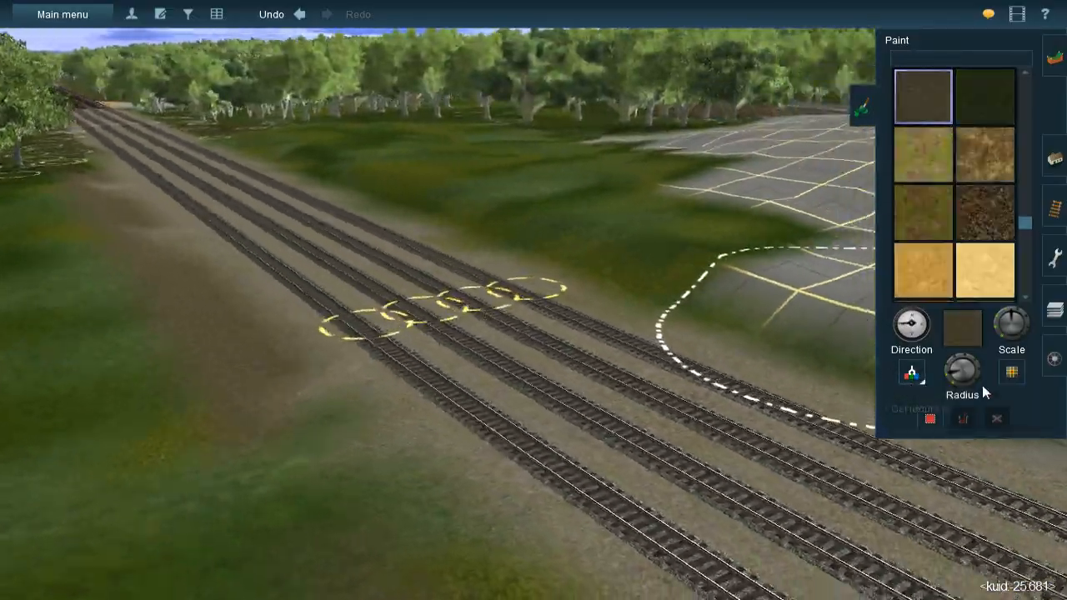
{"action": "key", "text": "Right"}
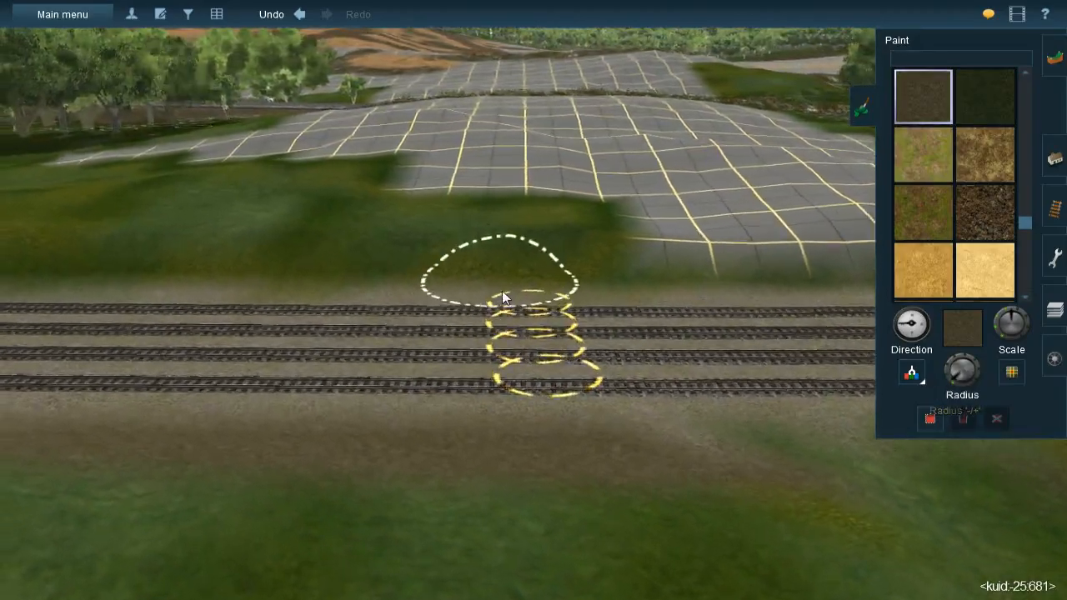
{"action": "right_click", "coordinate": [629, 271]}
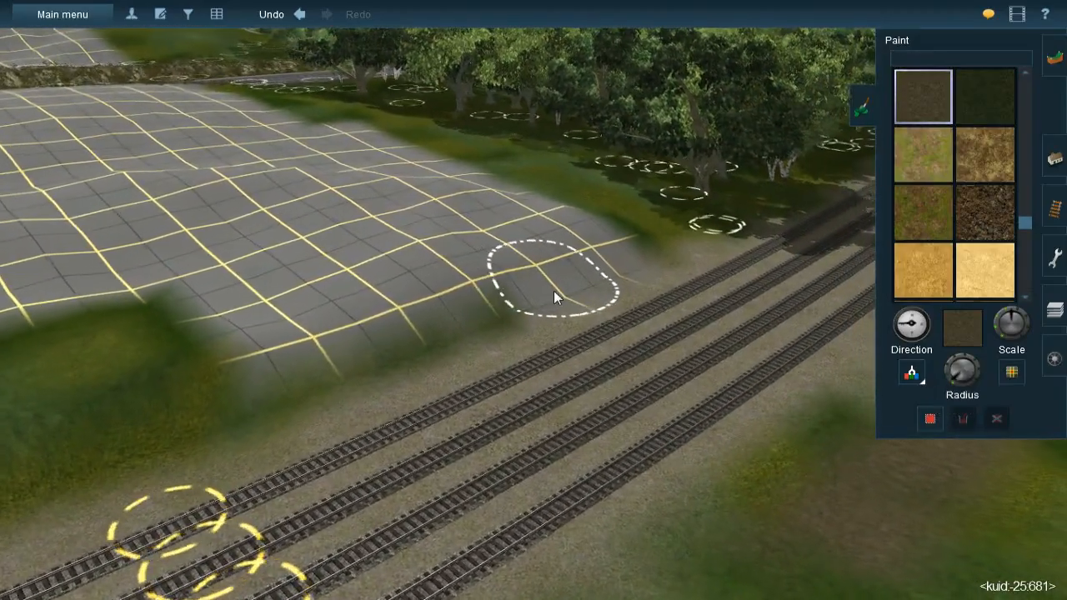
{"action": "mouse_move", "coordinate": [590, 255]}
{"action": "left_mouse_down"}
{"action": "mouse_move", "coordinate": [528, 287]}
{"action": "mouse_move", "coordinate": [555, 250]}
{"action": "mouse_move", "coordinate": [305, 346]}
{"action": "mouse_move", "coordinate": [215, 366]}
{"action": "left_mouse_up"}
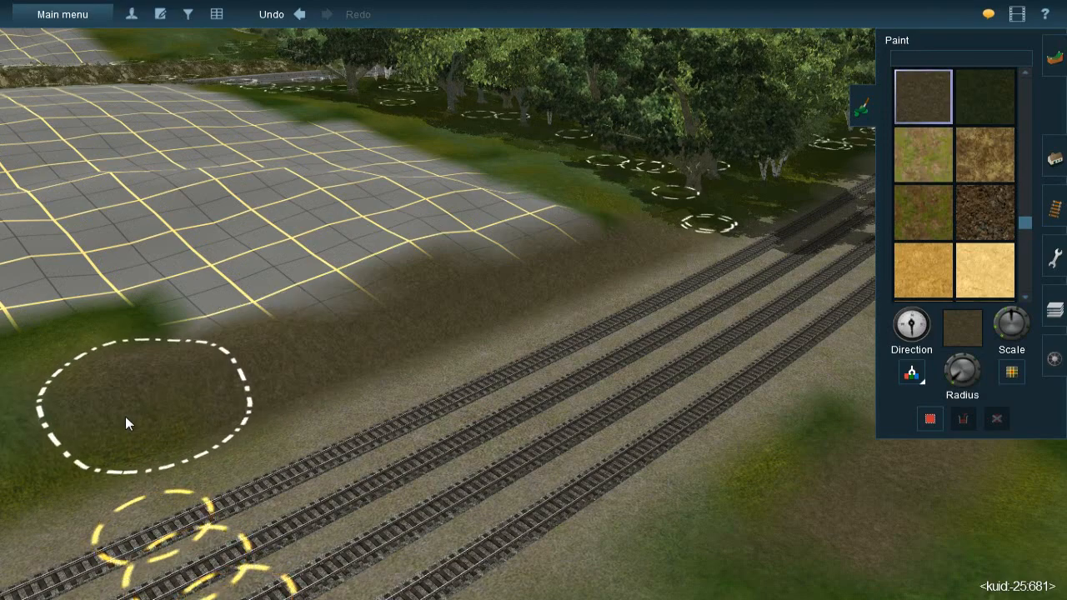
Continue the plain brown dirt over the green verge along the same side of the tracks
{"action": "right_click", "coordinate": [125, 416]}
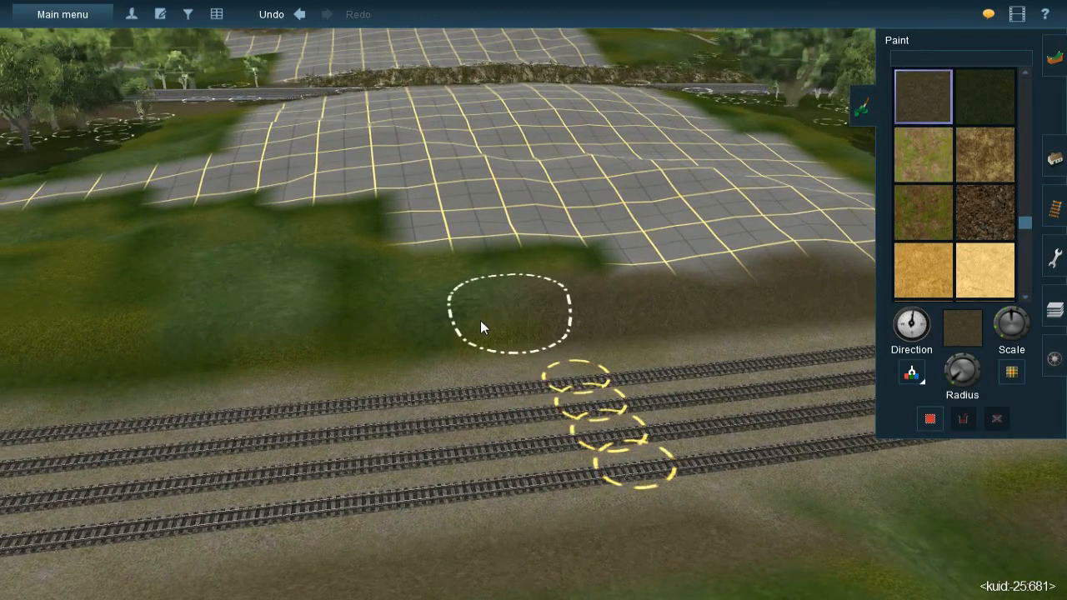
{"action": "mouse_move", "coordinate": [624, 303]}
{"action": "left_mouse_down"}
{"action": "mouse_move", "coordinate": [135, 359]}
{"action": "mouse_move", "coordinate": [178, 347]}
{"action": "left_mouse_up"}
{"action": "right_click", "coordinate": [177, 347]}
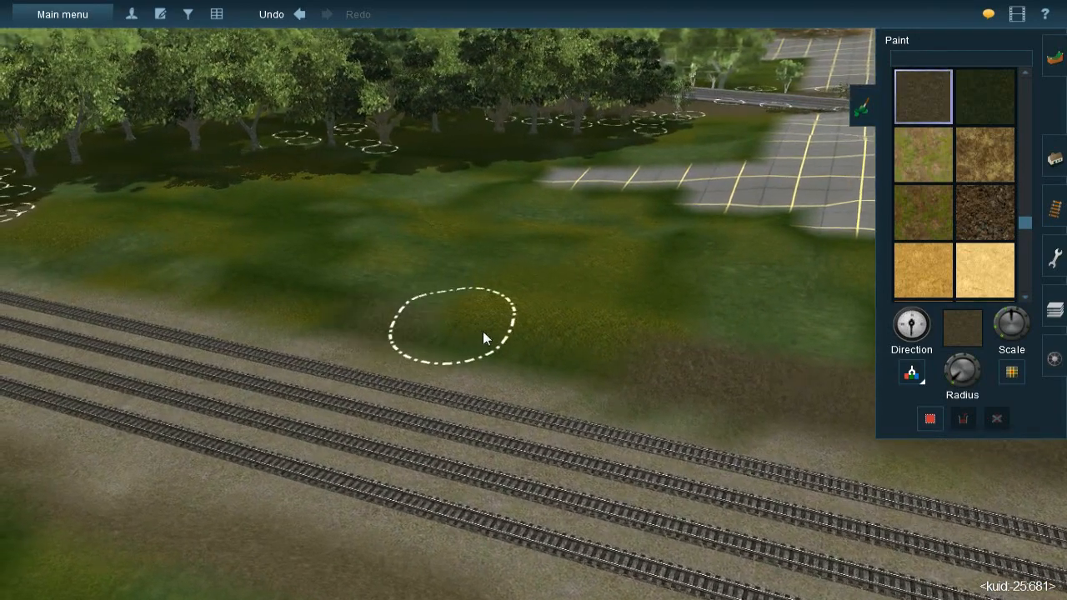
{"action": "left_click_drag", "start_coordinate": [482, 331], "coordinate": [754, 399]}
{"action": "mouse_move", "coordinate": [297, 294]}
{"action": "left_mouse_down"}
{"action": "mouse_move", "coordinate": [236, 290]}
{"action": "mouse_move", "coordinate": [257, 300]}
{"action": "mouse_move", "coordinate": [150, 277]}
{"action": "mouse_move", "coordinate": [124, 256]}
{"action": "left_mouse_up"}
Rotate the texture and extend the plain brown dirt over the green verge up to the trees beside the tracks
{"action": "mouse_move", "coordinate": [291, 292]}
{"action": "right_mouse_down"}
{"action": "mouse_move", "coordinate": [539, 268]}
{"action": "mouse_move", "coordinate": [557, 291]}
{"action": "mouse_move", "coordinate": [495, 300]}
{"action": "mouse_move", "coordinate": [513, 278]}
{"action": "right_mouse_up"}
{"action": "key", "text": "bracketright"}
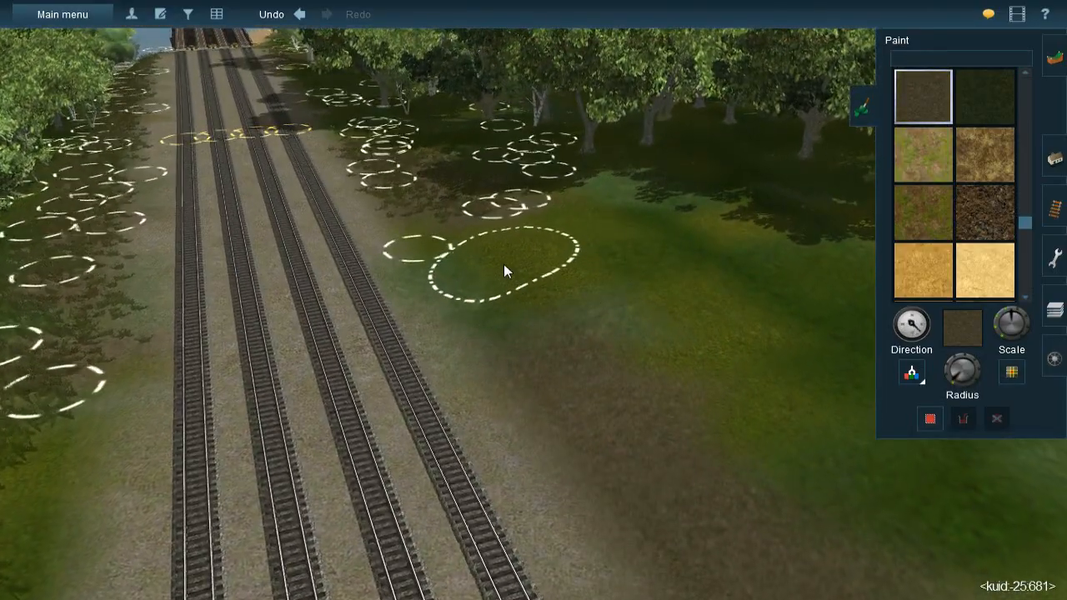
{"action": "key", "text": "bracketright"}
{"action": "mouse_move", "coordinate": [483, 282]}
{"action": "left_mouse_down"}
{"action": "mouse_move", "coordinate": [514, 315]}
{"action": "mouse_move", "coordinate": [456, 274]}
{"action": "mouse_move", "coordinate": [557, 310]}
{"action": "left_mouse_up"}
Switch to the dark brown gravel and adjust the brush radius for painting the green verge on the wooded shore side of the tracks
{"action": "mouse_move", "coordinate": [555, 309]}
{"action": "right_mouse_down"}
{"action": "mouse_move", "coordinate": [648, 286]}
{"action": "mouse_move", "coordinate": [639, 309]}
{"action": "mouse_move", "coordinate": [574, 292]}
{"action": "mouse_move", "coordinate": [595, 336]}
{"action": "mouse_move", "coordinate": [598, 317]}
{"action": "mouse_move", "coordinate": [533, 255]}
{"action": "mouse_move", "coordinate": [672, 343]}
{"action": "mouse_move", "coordinate": [674, 321]}
{"action": "mouse_move", "coordinate": [600, 281]}
{"action": "mouse_move", "coordinate": [537, 308]}
{"action": "mouse_move", "coordinate": [550, 295]}
{"action": "mouse_move", "coordinate": [542, 325]}
{"action": "mouse_move", "coordinate": [552, 291]}
{"action": "mouse_move", "coordinate": [687, 263]}
{"action": "mouse_move", "coordinate": [636, 231]}
{"action": "mouse_move", "coordinate": [714, 245]}
{"action": "mouse_move", "coordinate": [876, 322]}
{"action": "right_mouse_up"}
{"action": "key", "text": "g"}
{"action": "mouse_move", "coordinate": [564, 250]}
{"action": "right_mouse_down"}
{"action": "mouse_move", "coordinate": [317, 352]}
{"action": "mouse_move", "coordinate": [455, 234]}
{"action": "mouse_move", "coordinate": [323, 311]}
{"action": "mouse_move", "coordinate": [603, 302]}
{"action": "mouse_move", "coordinate": [935, 385]}
{"action": "right_mouse_up"}
{"action": "left_click_drag", "start_coordinate": [950, 383], "coordinate": [949, 377]}
{"action": "right_click_drag", "start_coordinate": [615, 271], "coordinate": [560, 281]}
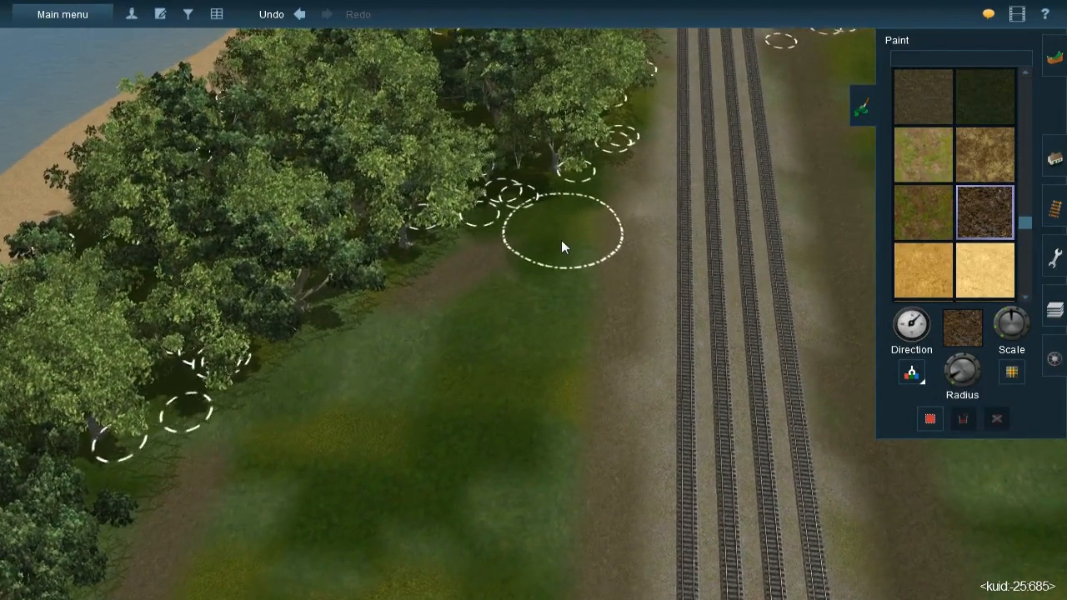
Paint the grassy strip between the trees and the railway tracks with the brown dirt texture
{"action": "left_click", "coordinate": [558, 238]}
{"action": "mouse_move", "coordinate": [557, 240]}
{"action": "left_mouse_down"}
{"action": "mouse_move", "coordinate": [517, 392]}
{"action": "mouse_move", "coordinate": [496, 315]}
{"action": "mouse_move", "coordinate": [433, 372]}
{"action": "mouse_move", "coordinate": [418, 350]}
{"action": "mouse_move", "coordinate": [322, 385]}
{"action": "mouse_move", "coordinate": [276, 438]}
{"action": "mouse_move", "coordinate": [286, 439]}
{"action": "mouse_move", "coordinate": [319, 519]}
{"action": "mouse_move", "coordinate": [419, 440]}
{"action": "mouse_move", "coordinate": [459, 490]}
{"action": "mouse_move", "coordinate": [484, 470]}
{"action": "left_mouse_up"}
{"action": "right_click", "coordinate": [484, 470]}
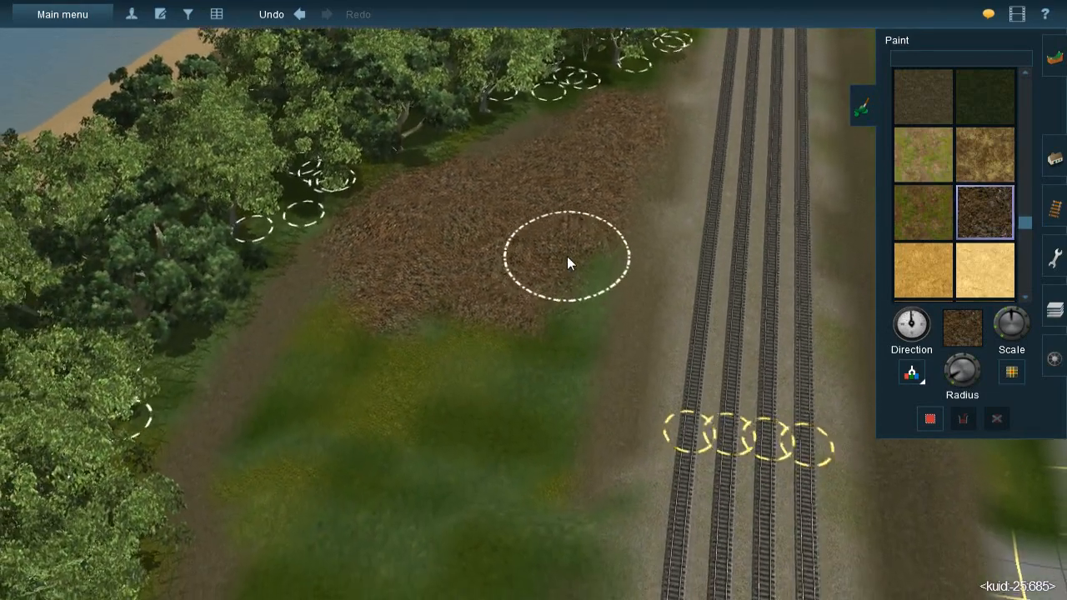
{"action": "mouse_move", "coordinate": [550, 343]}
{"action": "left_mouse_down"}
{"action": "mouse_move", "coordinate": [537, 336]}
{"action": "mouse_move", "coordinate": [497, 482]}
{"action": "mouse_move", "coordinate": [434, 364]}
{"action": "mouse_move", "coordinate": [401, 398]}
{"action": "mouse_move", "coordinate": [389, 311]}
{"action": "mouse_move", "coordinate": [363, 296]}
{"action": "mouse_move", "coordinate": [318, 384]}
{"action": "mouse_move", "coordinate": [328, 424]}
{"action": "left_mouse_up"}
{"action": "right_click", "coordinate": [328, 423]}
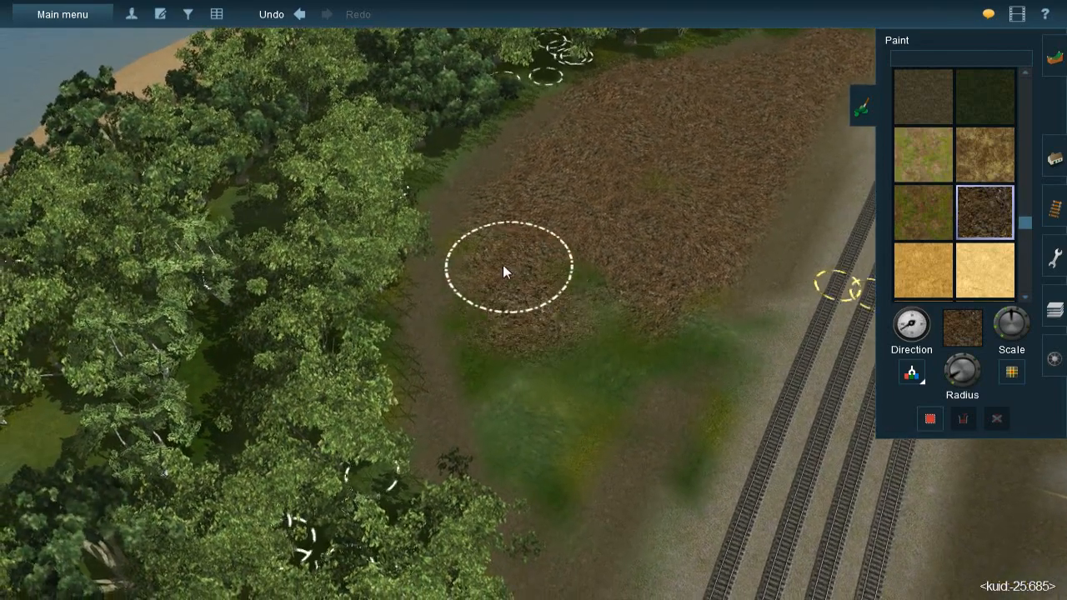
{"action": "mouse_move", "coordinate": [502, 265]}
{"action": "left_mouse_down"}
{"action": "mouse_move", "coordinate": [542, 473]}
{"action": "mouse_move", "coordinate": [596, 345]}
{"action": "mouse_move", "coordinate": [597, 355]}
{"action": "mouse_move", "coordinate": [591, 286]}
{"action": "mouse_move", "coordinate": [658, 180]}
{"action": "mouse_move", "coordinate": [658, 255]}
{"action": "mouse_move", "coordinate": [680, 336]}
{"action": "mouse_move", "coordinate": [714, 324]}
{"action": "mouse_move", "coordinate": [707, 341]}
{"action": "left_mouse_up"}
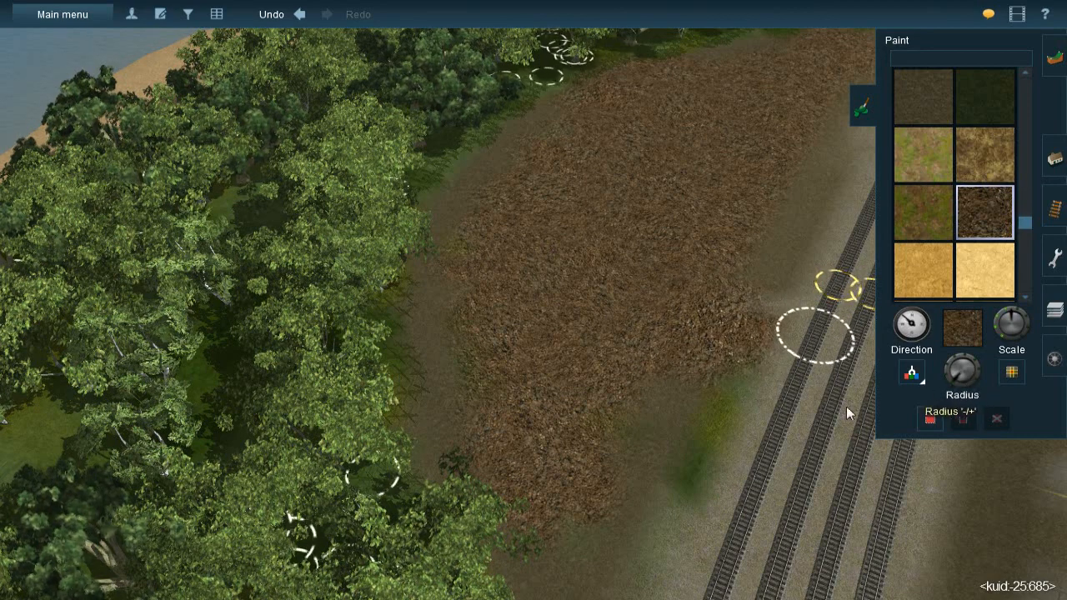
{"action": "mouse_move", "coordinate": [694, 468]}
{"action": "left_mouse_down"}
{"action": "mouse_move", "coordinate": [695, 448]}
{"action": "mouse_move", "coordinate": [605, 440]}
{"action": "mouse_move", "coordinate": [529, 491]}
{"action": "mouse_move", "coordinate": [484, 381]}
{"action": "mouse_move", "coordinate": [479, 247]}
{"action": "left_mouse_up"}
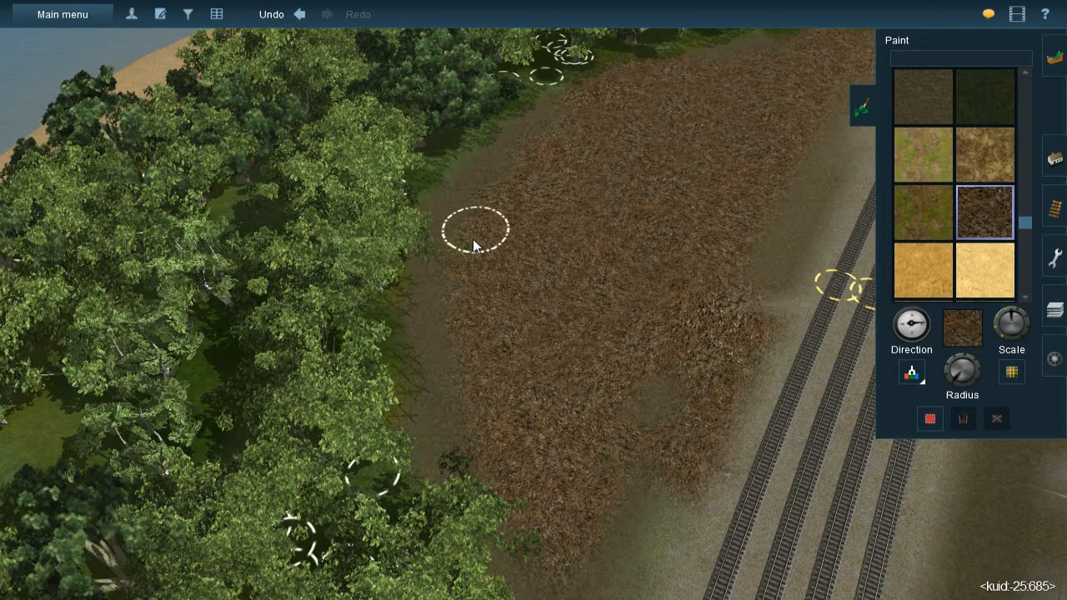
Paint a strip of brown dirt on the bare grid across the tracks, along its trackside edge
{"action": "right_click", "coordinate": [738, 449]}
{"action": "key", "text": "Down"}
{"action": "key", "text": "Left"}
{"action": "key", "text": "Left"}
{"action": "key", "text": "Down"}
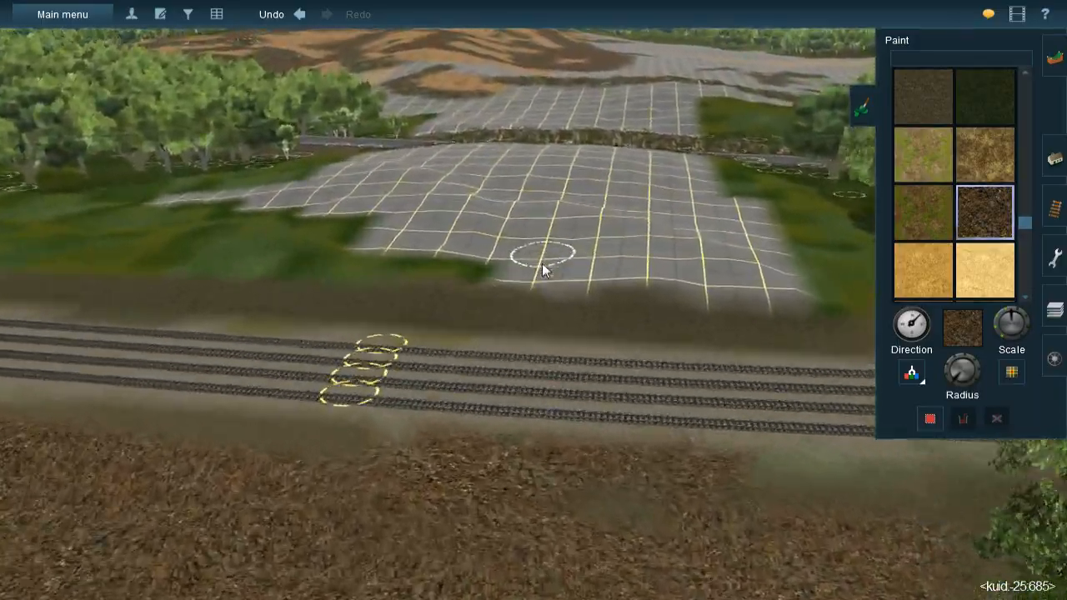
{"action": "right_click", "coordinate": [617, 275]}
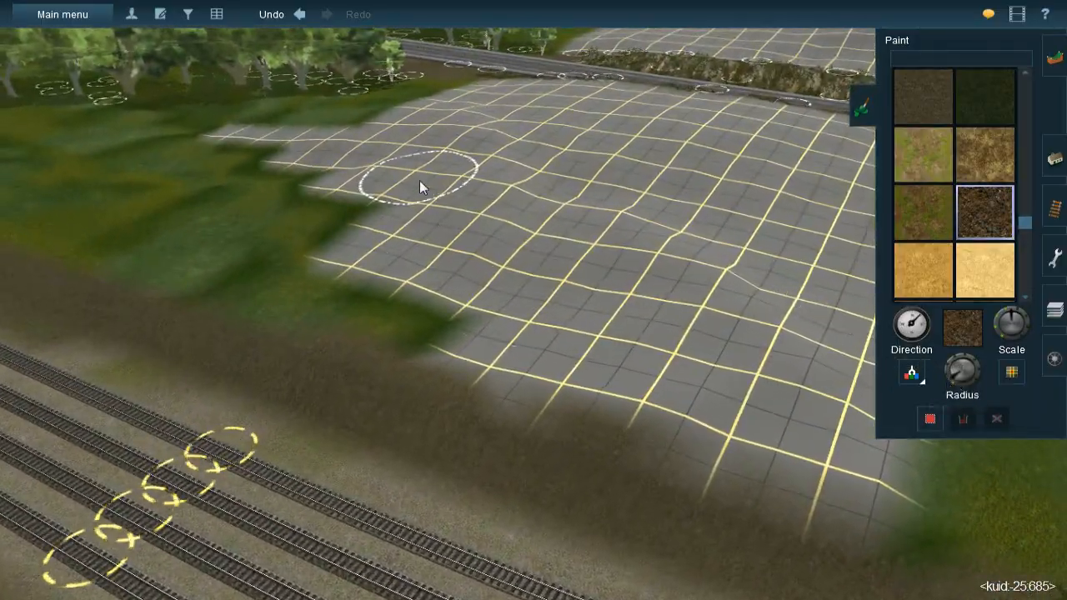
{"action": "key", "text": "bracketright"}
{"action": "mouse_move", "coordinate": [411, 141]}
{"action": "left_mouse_down"}
{"action": "mouse_move", "coordinate": [408, 117]}
{"action": "mouse_move", "coordinate": [429, 132]}
{"action": "mouse_move", "coordinate": [441, 126]}
{"action": "mouse_move", "coordinate": [461, 252]}
{"action": "mouse_move", "coordinate": [414, 248]}
{"action": "mouse_move", "coordinate": [385, 228]}
{"action": "mouse_move", "coordinate": [377, 126]}
{"action": "mouse_move", "coordinate": [389, 215]}
{"action": "mouse_move", "coordinate": [329, 283]}
{"action": "mouse_move", "coordinate": [341, 302]}
{"action": "mouse_move", "coordinate": [430, 327]}
{"action": "mouse_move", "coordinate": [442, 312]}
{"action": "mouse_move", "coordinate": [513, 359]}
{"action": "mouse_move", "coordinate": [690, 393]}
{"action": "mouse_move", "coordinate": [796, 465]}
{"action": "mouse_move", "coordinate": [750, 392]}
{"action": "mouse_move", "coordinate": [597, 247]}
{"action": "mouse_move", "coordinate": [567, 237]}
{"action": "mouse_move", "coordinate": [491, 264]}
{"action": "mouse_move", "coordinate": [508, 235]}
{"action": "mouse_move", "coordinate": [492, 285]}
{"action": "mouse_move", "coordinate": [549, 299]}
{"action": "mouse_move", "coordinate": [602, 332]}
{"action": "mouse_move", "coordinate": [573, 289]}
{"action": "left_mouse_up"}
Sample the mossy rock ground texture from the terrain near the road as the paint texture
{"action": "right_click", "coordinate": [640, 373]}
{"action": "key", "text": "Left"}
{"action": "key", "text": "Down"}
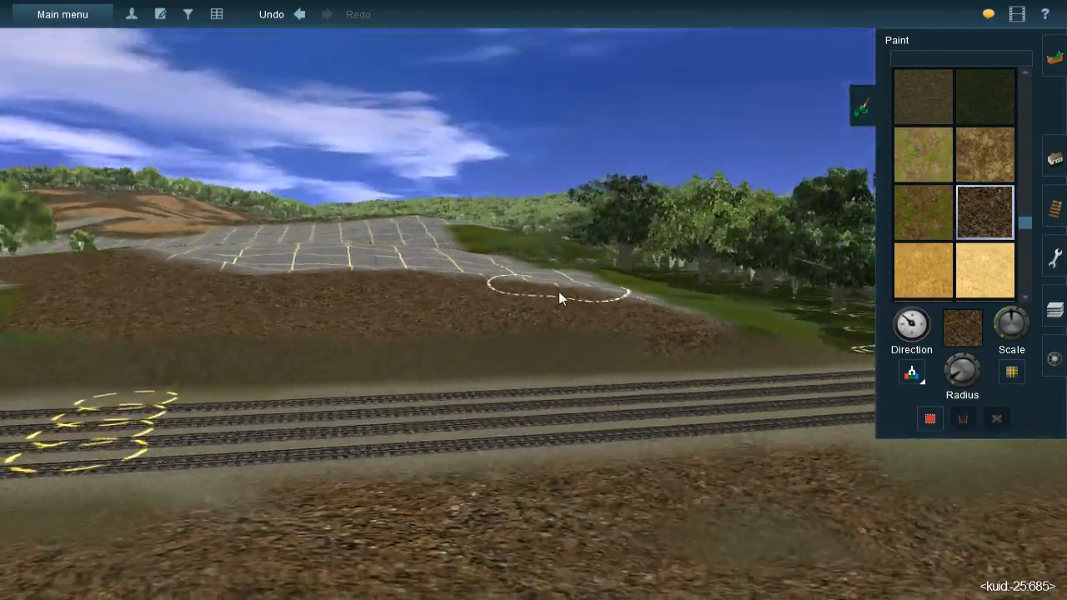
{"action": "key", "text": "Up"}
{"action": "key", "text": "Left"}
{"action": "right_click", "coordinate": [530, 243]}
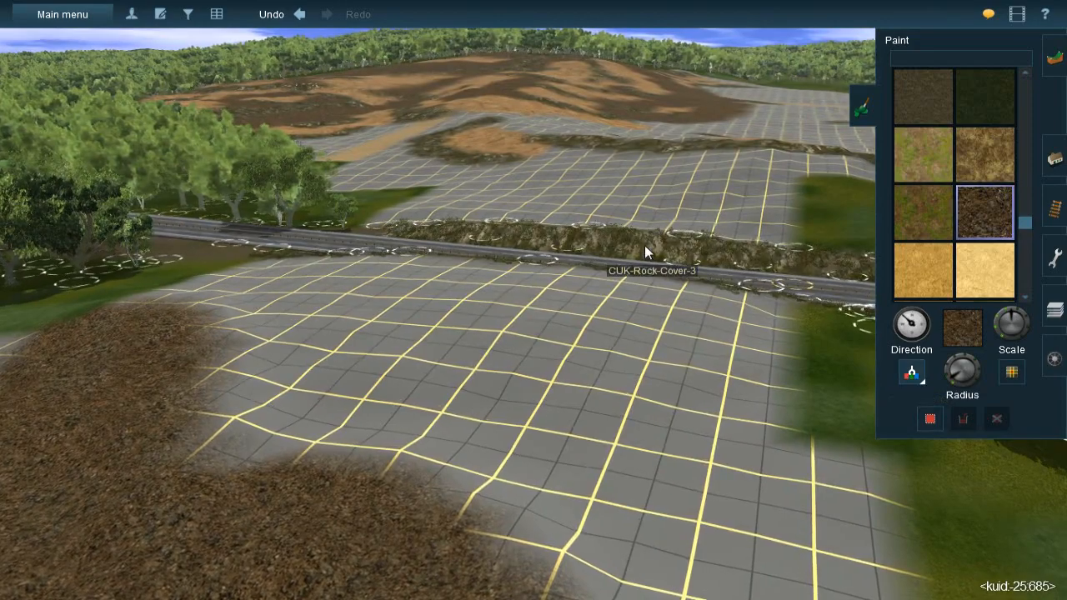
{"action": "left_click", "coordinate": [617, 249], "text": "ctrl"}
{"action": "key", "text": "Left"}
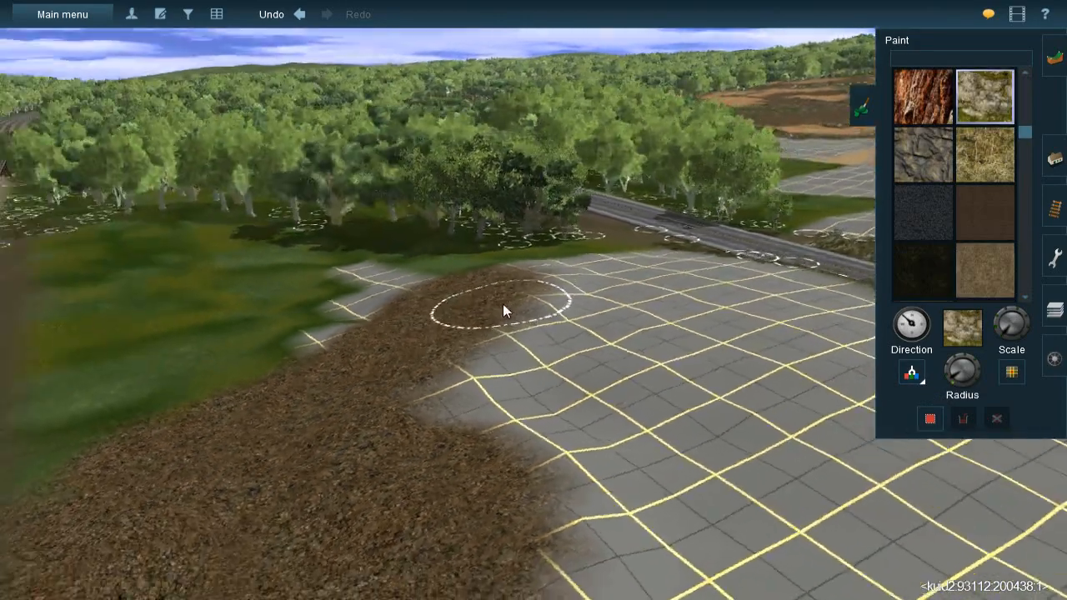
Paint a mossy rock band along the edge where the new brown dirt meets the bare grid
{"action": "key", "text": "Up"}
{"action": "key", "text": "Left"}
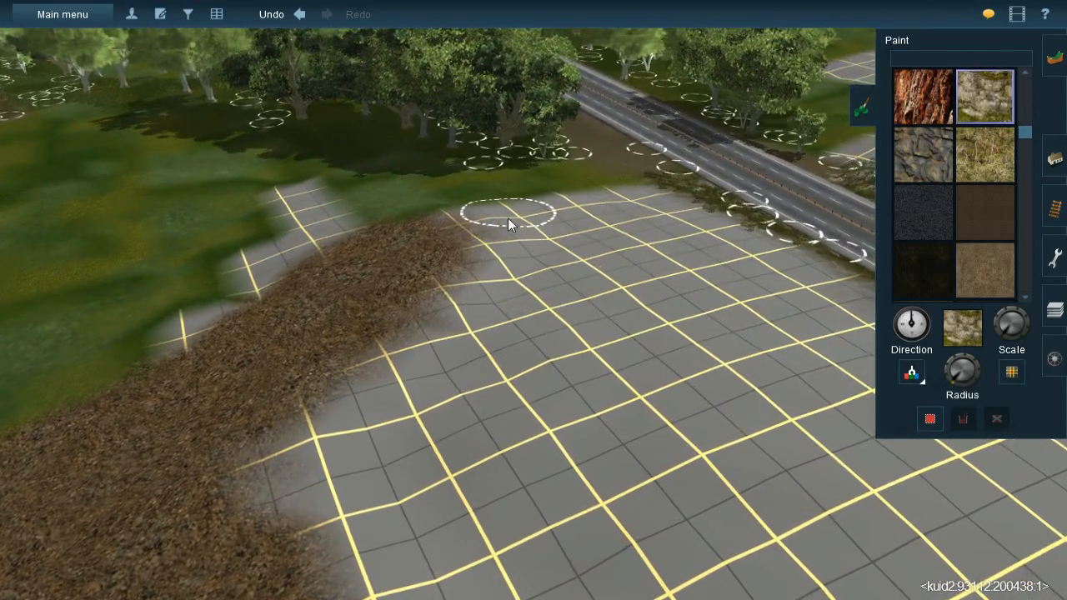
{"action": "mouse_move", "coordinate": [468, 208]}
{"action": "left_mouse_down"}
{"action": "mouse_move", "coordinate": [520, 233]}
{"action": "mouse_move", "coordinate": [504, 218]}
{"action": "mouse_move", "coordinate": [519, 235]}
{"action": "mouse_move", "coordinate": [503, 271]}
{"action": "mouse_move", "coordinate": [495, 250]}
{"action": "mouse_move", "coordinate": [500, 274]}
{"action": "left_mouse_up"}
{"action": "mouse_move", "coordinate": [477, 309]}
{"action": "left_mouse_down"}
{"action": "mouse_move", "coordinate": [452, 362]}
{"action": "mouse_move", "coordinate": [446, 322]}
{"action": "mouse_move", "coordinate": [393, 405]}
{"action": "mouse_move", "coordinate": [408, 352]}
{"action": "mouse_move", "coordinate": [382, 377]}
{"action": "mouse_move", "coordinate": [333, 468]}
{"action": "mouse_move", "coordinate": [294, 468]}
{"action": "mouse_move", "coordinate": [375, 524]}
{"action": "mouse_move", "coordinate": [413, 525]}
{"action": "left_mouse_up"}
{"action": "right_click", "coordinate": [413, 526]}
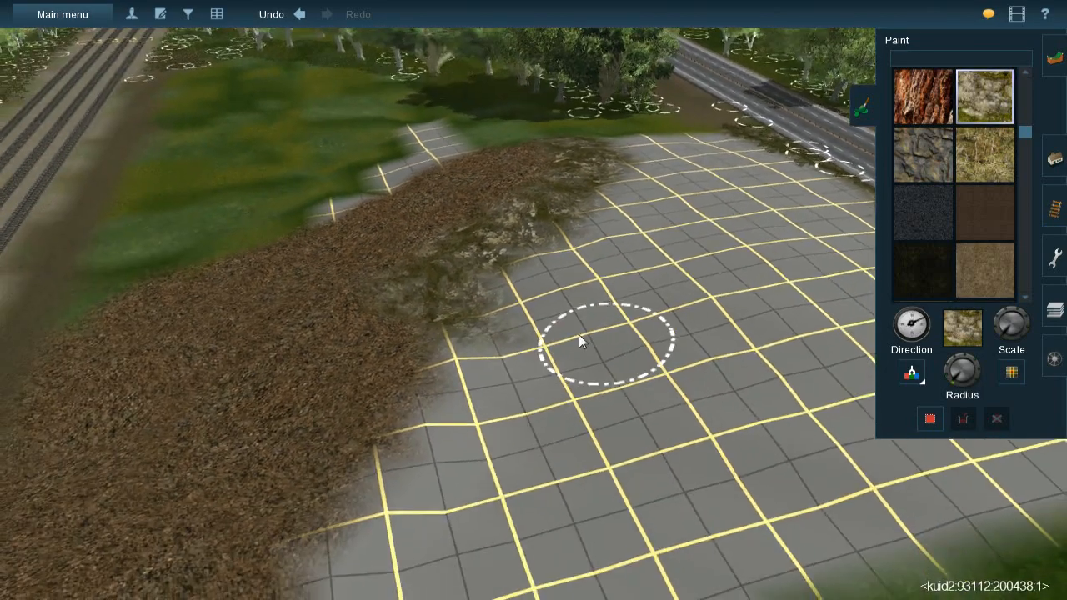
{"action": "key", "text": "Left"}
{"action": "mouse_move", "coordinate": [544, 240]}
{"action": "left_mouse_down"}
{"action": "mouse_move", "coordinate": [543, 292]}
{"action": "mouse_move", "coordinate": [523, 310]}
{"action": "mouse_move", "coordinate": [467, 442]}
{"action": "mouse_move", "coordinate": [455, 452]}
{"action": "mouse_move", "coordinate": [459, 413]}
{"action": "mouse_move", "coordinate": [441, 437]}
{"action": "mouse_move", "coordinate": [446, 489]}
{"action": "left_mouse_up"}
{"action": "right_click", "coordinate": [445, 489]}
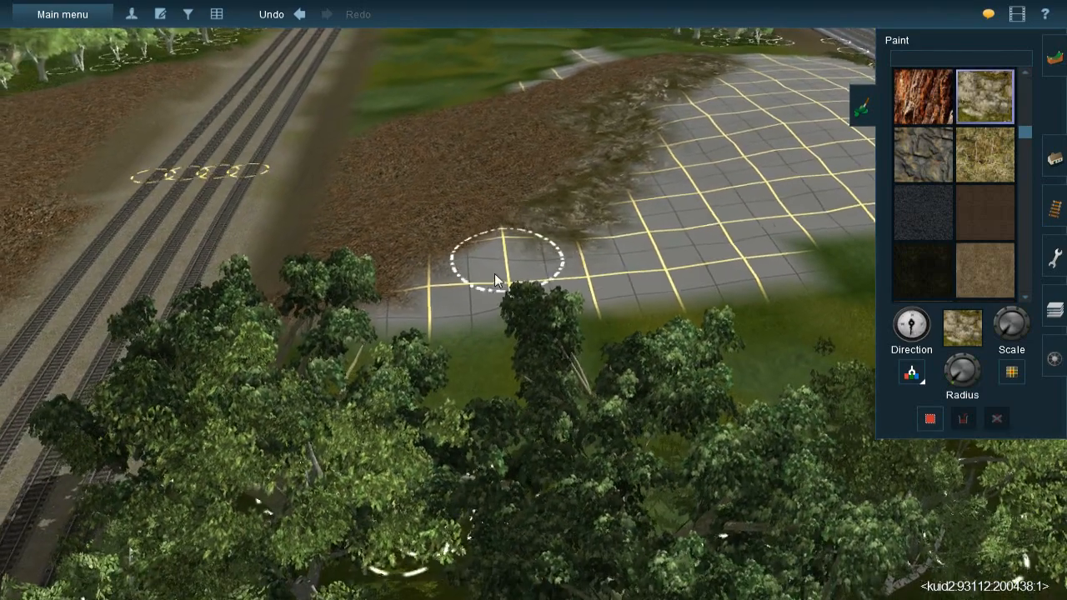
{"action": "mouse_move", "coordinate": [495, 278]}
{"action": "left_mouse_down"}
{"action": "mouse_move", "coordinate": [518, 225]}
{"action": "mouse_move", "coordinate": [487, 277]}
{"action": "mouse_move", "coordinate": [429, 301]}
{"action": "mouse_move", "coordinate": [528, 228]}
{"action": "mouse_move", "coordinate": [436, 314]}
{"action": "mouse_move", "coordinate": [360, 342]}
{"action": "mouse_move", "coordinate": [508, 197]}
{"action": "left_mouse_up"}
Paint a mossy rock band across the bare grid beyond the road, from the ridge beside the grass patch towards the roadside bank
{"action": "key", "text": "Left"}
{"action": "key", "text": "Down"}
{"action": "key", "text": "Up"}
{"action": "scroll", "coordinate": [574, 297], "scroll_direction": "up", "scroll_amount": 10}
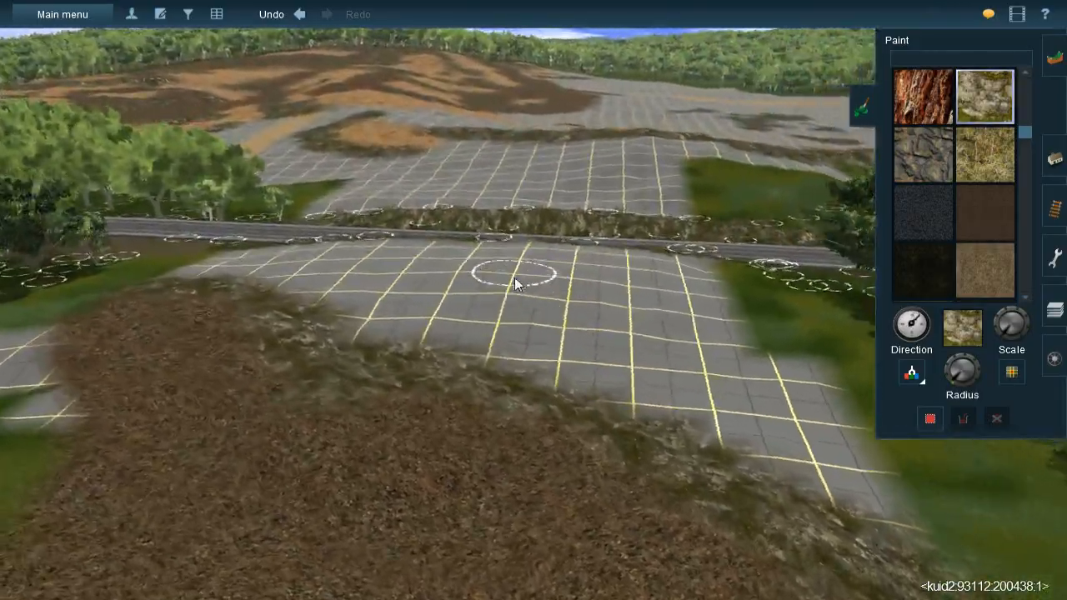
{"action": "scroll", "coordinate": [567, 294], "scroll_direction": "up", "scroll_amount": 8}
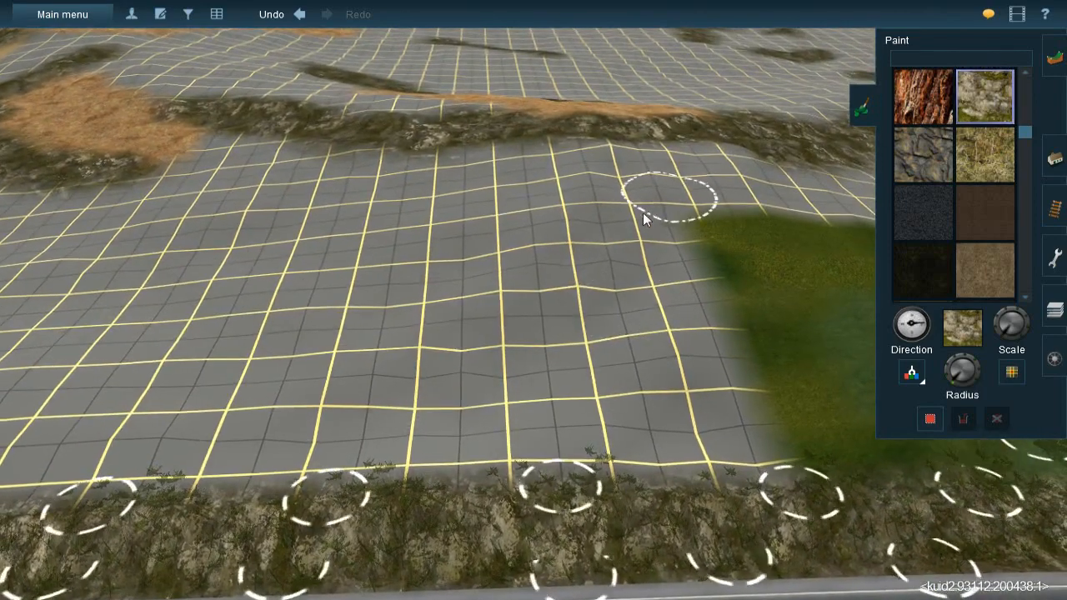
{"action": "mouse_move", "coordinate": [642, 212]}
{"action": "left_mouse_down"}
{"action": "mouse_move", "coordinate": [658, 200]}
{"action": "mouse_move", "coordinate": [637, 222]}
{"action": "mouse_move", "coordinate": [613, 166]}
{"action": "mouse_move", "coordinate": [629, 143]}
{"action": "mouse_move", "coordinate": [667, 167]}
{"action": "mouse_move", "coordinate": [668, 195]}
{"action": "mouse_move", "coordinate": [631, 179]}
{"action": "mouse_move", "coordinate": [596, 266]}
{"action": "mouse_move", "coordinate": [633, 250]}
{"action": "left_mouse_up"}
{"action": "left_click_drag", "start_coordinate": [952, 363], "coordinate": [953, 385]}
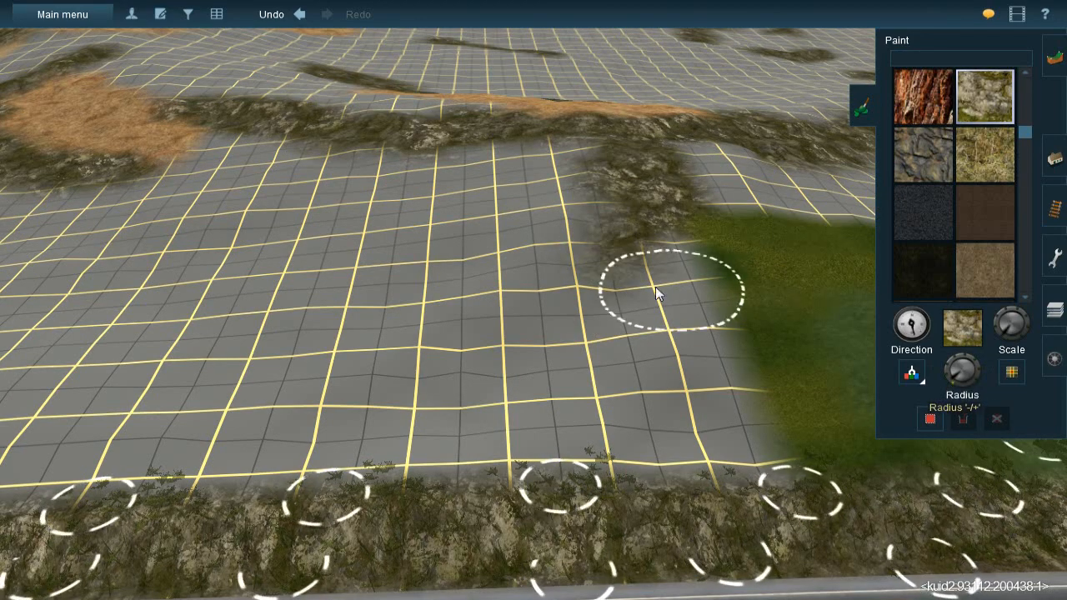
{"action": "mouse_move", "coordinate": [575, 286]}
{"action": "left_mouse_down"}
{"action": "mouse_move", "coordinate": [496, 354]}
{"action": "mouse_move", "coordinate": [521, 308]}
{"action": "mouse_move", "coordinate": [455, 362]}
{"action": "mouse_move", "coordinate": [461, 351]}
{"action": "mouse_move", "coordinate": [337, 409]}
{"action": "mouse_move", "coordinate": [285, 457]}
{"action": "mouse_move", "coordinate": [200, 446]}
{"action": "mouse_move", "coordinate": [229, 466]}
{"action": "mouse_move", "coordinate": [440, 351]}
{"action": "left_mouse_up"}
Continue the mossy rock around the grass patch beyond the road, along its tree-side edge
{"action": "right_click_drag", "start_coordinate": [625, 340], "coordinate": [471, 191]}
{"action": "mouse_move", "coordinate": [471, 191]}
{"action": "left_mouse_down"}
{"action": "mouse_move", "coordinate": [578, 241]}
{"action": "mouse_move", "coordinate": [571, 278]}
{"action": "mouse_move", "coordinate": [541, 236]}
{"action": "mouse_move", "coordinate": [561, 229]}
{"action": "mouse_move", "coordinate": [557, 281]}
{"action": "mouse_move", "coordinate": [580, 345]}
{"action": "mouse_move", "coordinate": [563, 417]}
{"action": "left_mouse_up"}
{"action": "mouse_move", "coordinate": [563, 415]}
{"action": "right_mouse_down"}
{"action": "mouse_move", "coordinate": [545, 361]}
{"action": "mouse_move", "coordinate": [536, 240]}
{"action": "right_mouse_up"}
{"action": "mouse_move", "coordinate": [536, 241]}
{"action": "left_mouse_down"}
{"action": "mouse_move", "coordinate": [488, 291]}
{"action": "mouse_move", "coordinate": [455, 352]}
{"action": "mouse_move", "coordinate": [517, 218]}
{"action": "left_mouse_up"}
{"action": "right_click_drag", "start_coordinate": [518, 219], "coordinate": [499, 186]}
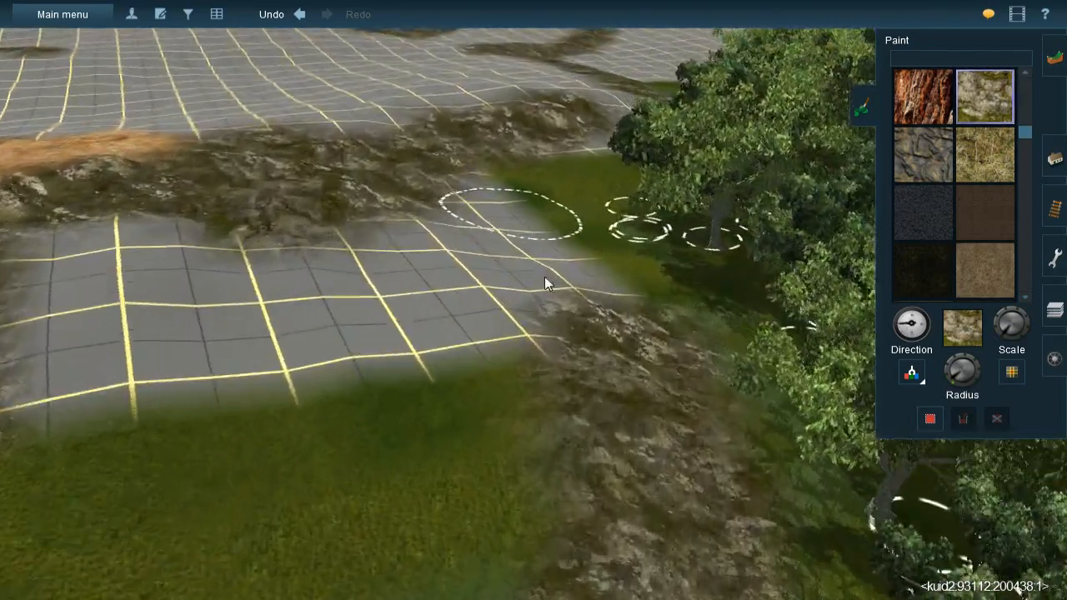
{"action": "key", "text": "bracketright"}
{"action": "mouse_move", "coordinate": [596, 351]}
{"action": "left_mouse_down"}
{"action": "mouse_move", "coordinate": [650, 449]}
{"action": "mouse_move", "coordinate": [565, 382]}
{"action": "mouse_move", "coordinate": [604, 364]}
{"action": "mouse_move", "coordinate": [573, 385]}
{"action": "mouse_move", "coordinate": [618, 471]}
{"action": "mouse_move", "coordinate": [523, 435]}
{"action": "left_mouse_up"}
{"action": "scroll", "coordinate": [423, 397], "scroll_direction": "down", "scroll_amount": 6}
{"action": "scroll", "coordinate": [470, 335], "scroll_direction": "up", "scroll_amount": 6}
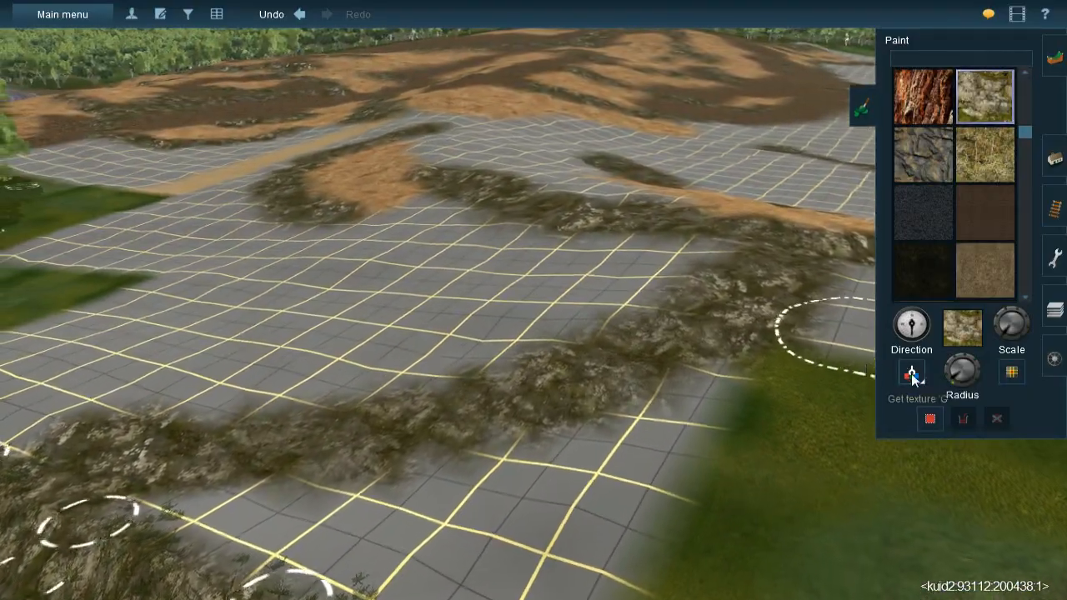
Sample the orange-brown ground texture from the painted patch between the rock bands
{"action": "key", "text": "Left"}
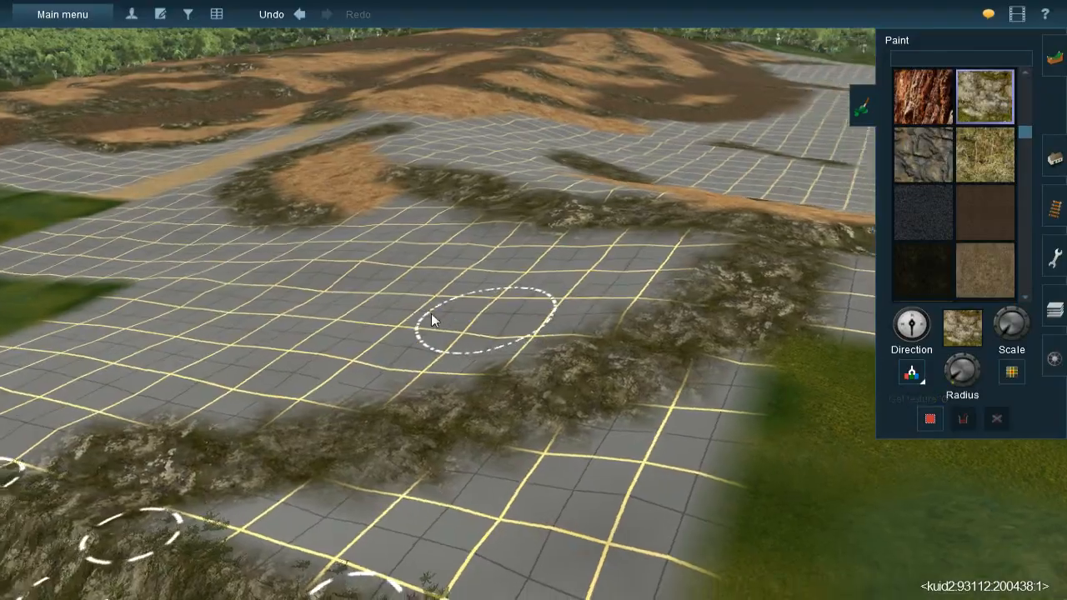
{"action": "key", "text": "Left"}
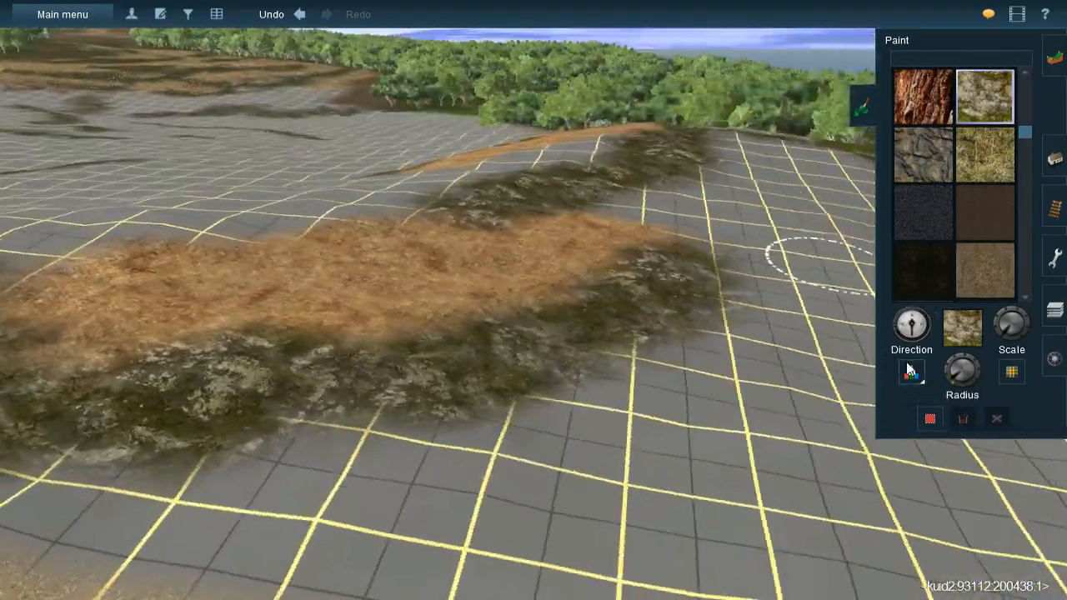
{"action": "key", "text": "Left"}
{"action": "left_click", "coordinate": [911, 372]}
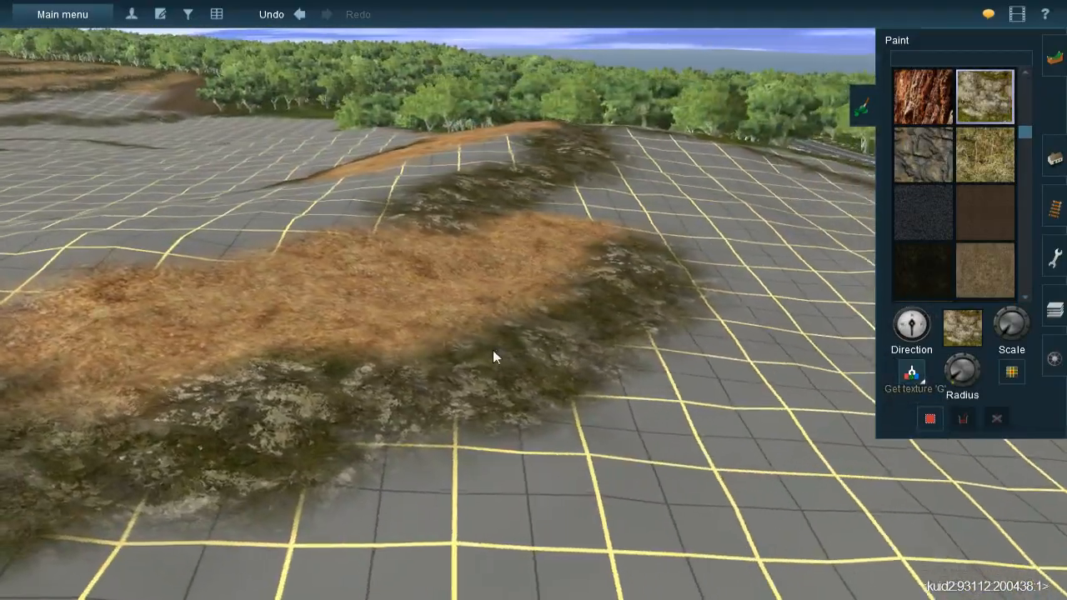
{"action": "left_click", "coordinate": [430, 284]}
{"action": "key", "text": "Left"}
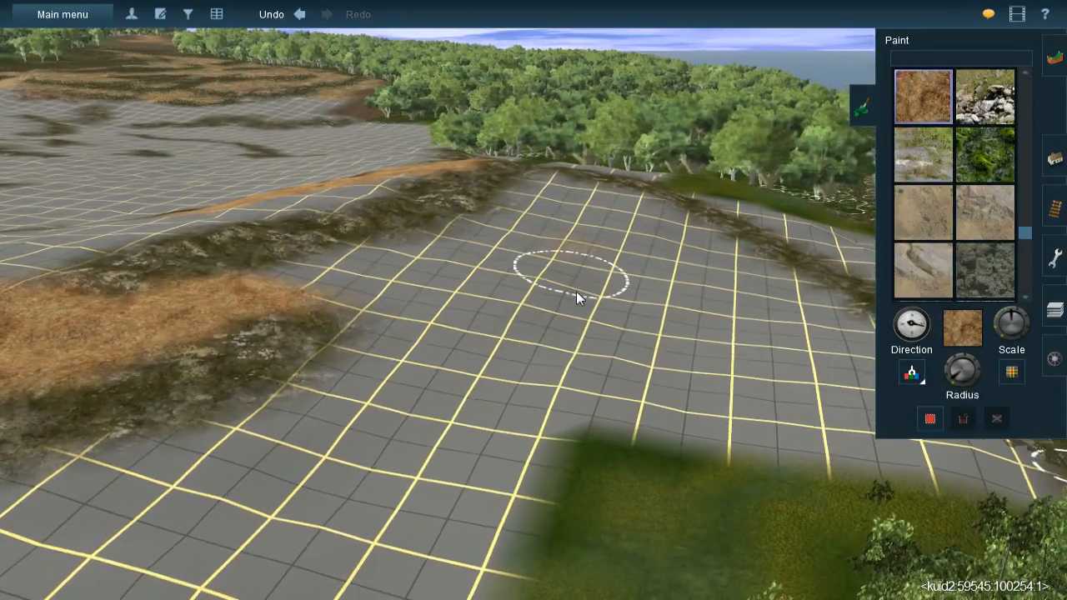
Paint an orange-brown strip across the bare grid below the rocky ridge, up to the new rock band
{"action": "mouse_move", "coordinate": [576, 291]}
{"action": "left_mouse_down"}
{"action": "mouse_move", "coordinate": [572, 281]}
{"action": "mouse_move", "coordinate": [609, 245]}
{"action": "mouse_move", "coordinate": [574, 298]}
{"action": "mouse_move", "coordinate": [524, 331]}
{"action": "mouse_move", "coordinate": [506, 310]}
{"action": "mouse_move", "coordinate": [403, 353]}
{"action": "left_mouse_up"}
{"action": "mouse_move", "coordinate": [374, 361]}
{"action": "left_mouse_down"}
{"action": "mouse_move", "coordinate": [327, 395]}
{"action": "mouse_move", "coordinate": [459, 364]}
{"action": "mouse_move", "coordinate": [591, 315]}
{"action": "mouse_move", "coordinate": [646, 250]}
{"action": "mouse_move", "coordinate": [621, 260]}
{"action": "mouse_move", "coordinate": [667, 254]}
{"action": "left_mouse_up"}
{"action": "key", "text": "Right"}
{"action": "key", "text": "Left"}
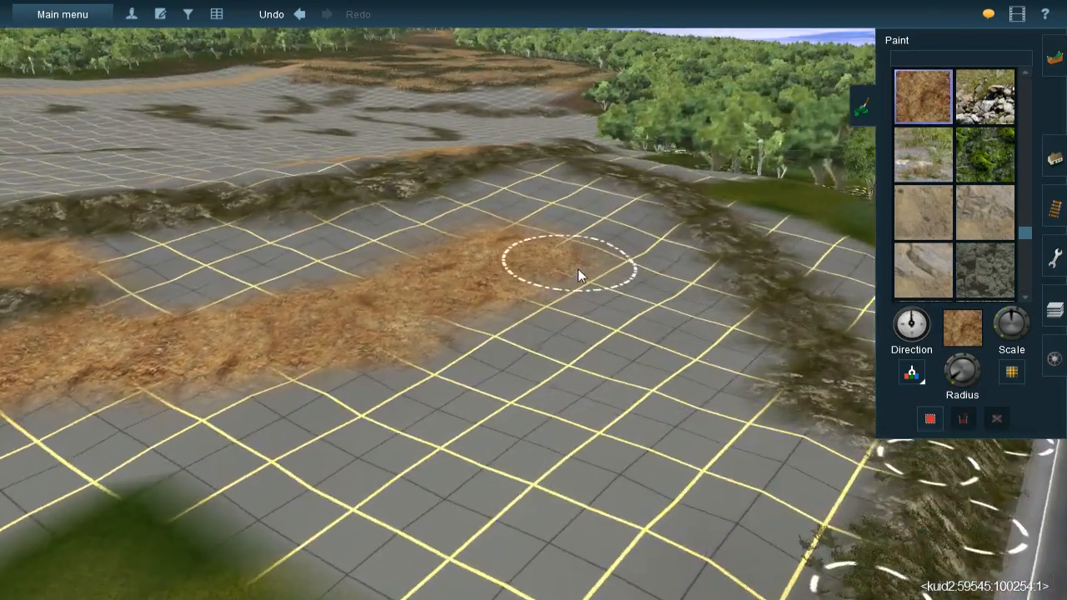
{"action": "key", "text": "Up"}
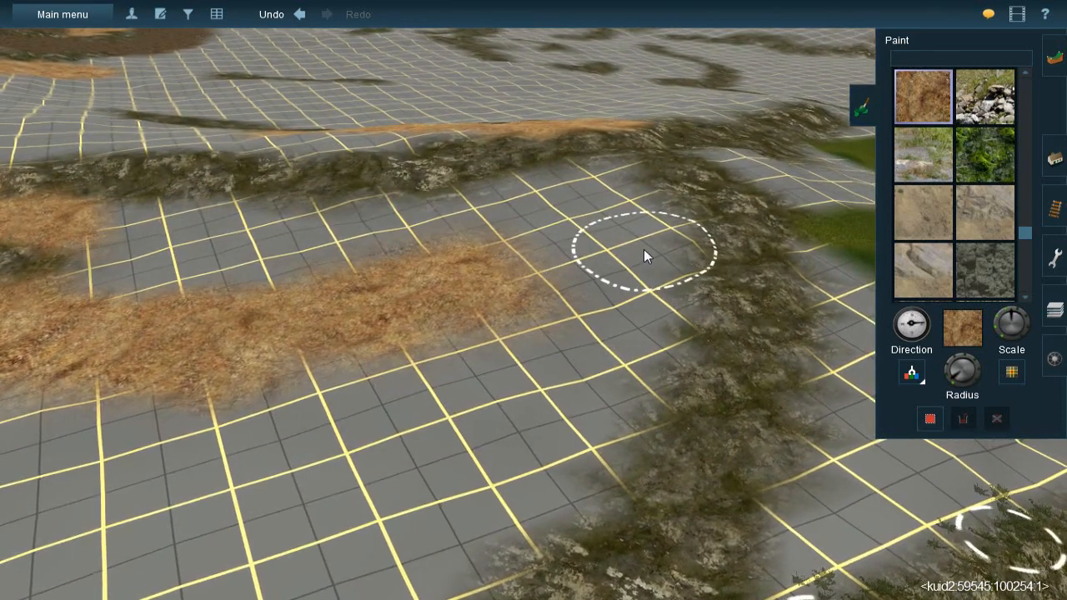
{"action": "mouse_move", "coordinate": [646, 243]}
{"action": "left_mouse_down"}
{"action": "mouse_move", "coordinate": [645, 233]}
{"action": "mouse_move", "coordinate": [621, 274]}
{"action": "mouse_move", "coordinate": [631, 271]}
{"action": "mouse_move", "coordinate": [632, 284]}
{"action": "mouse_move", "coordinate": [531, 299]}
{"action": "mouse_move", "coordinate": [490, 282]}
{"action": "mouse_move", "coordinate": [496, 263]}
{"action": "left_mouse_up"}
{"action": "right_click_drag", "start_coordinate": [495, 257], "coordinate": [504, 316]}
{"action": "key", "text": "Up"}
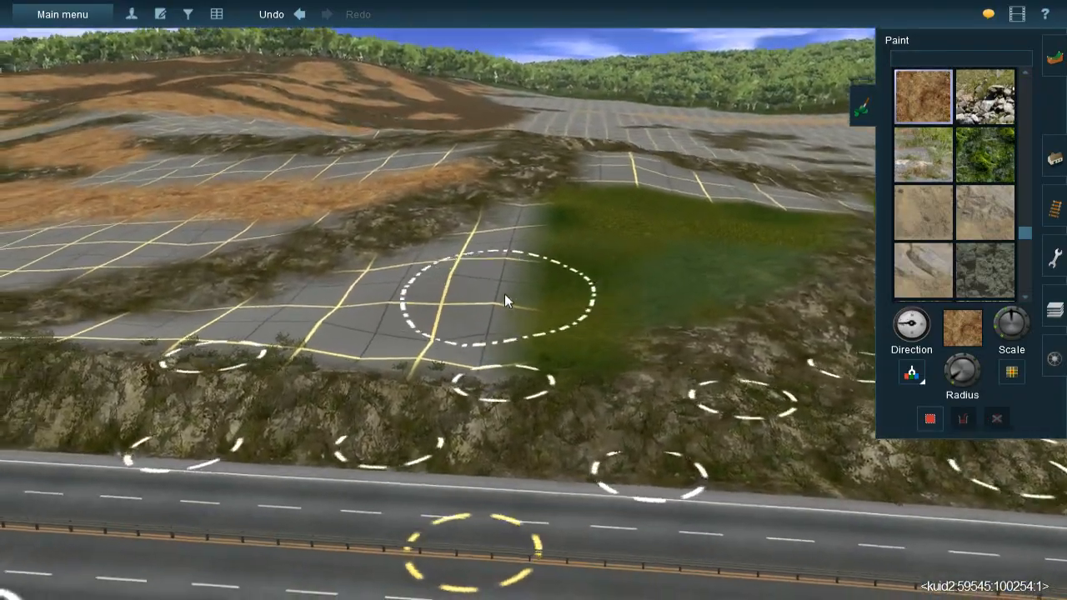
Paint orange-brown ground on the bare grid between the roadside bank, the rock band and the grass patch
{"action": "key", "text": "Left"}
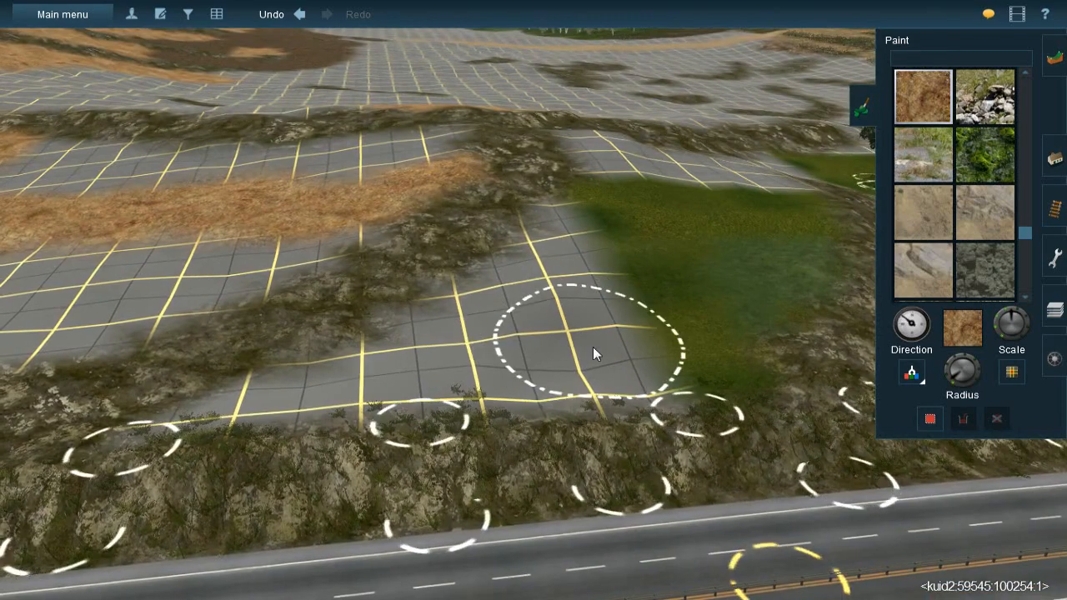
{"action": "mouse_move", "coordinate": [635, 349]}
{"action": "left_mouse_down"}
{"action": "mouse_move", "coordinate": [685, 359]}
{"action": "mouse_move", "coordinate": [574, 374]}
{"action": "mouse_move", "coordinate": [519, 365]}
{"action": "mouse_move", "coordinate": [531, 354]}
{"action": "left_mouse_up"}
{"action": "mouse_move", "coordinate": [515, 305]}
{"action": "left_mouse_down"}
{"action": "mouse_move", "coordinate": [539, 305]}
{"action": "mouse_move", "coordinate": [547, 287]}
{"action": "mouse_move", "coordinate": [481, 298]}
{"action": "mouse_move", "coordinate": [625, 297]}
{"action": "mouse_move", "coordinate": [495, 341]}
{"action": "left_mouse_up"}
{"action": "key", "text": "Right"}
{"action": "right_click", "coordinate": [305, 229]}
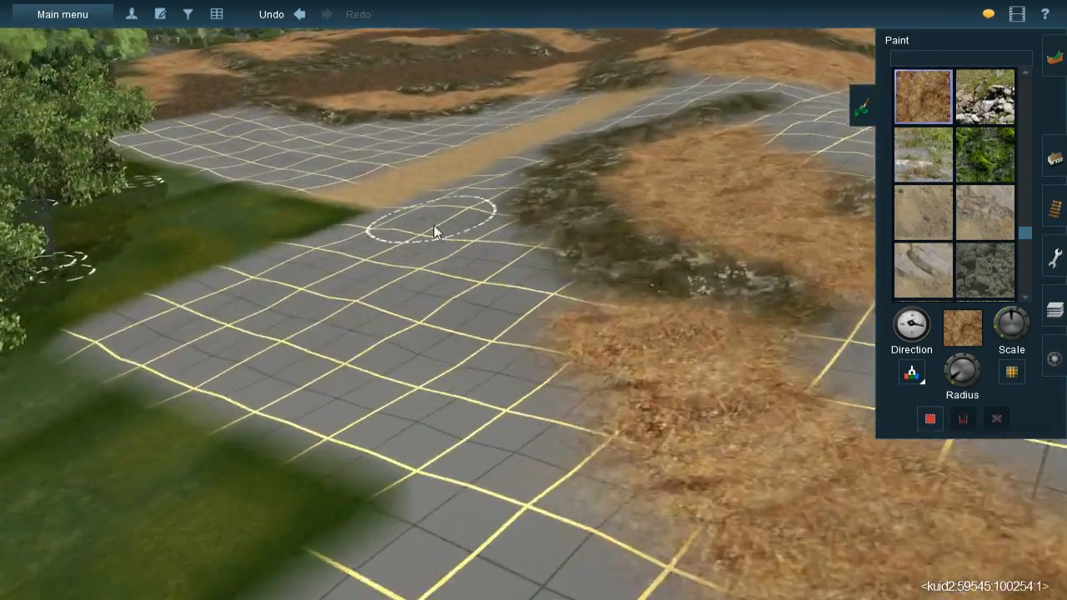
Paint an orange-brown strip across the bare grid beside the trees, from the hill's foot to the sandy path
{"action": "right_click", "coordinate": [434, 225]}
{"action": "key", "text": "Right"}
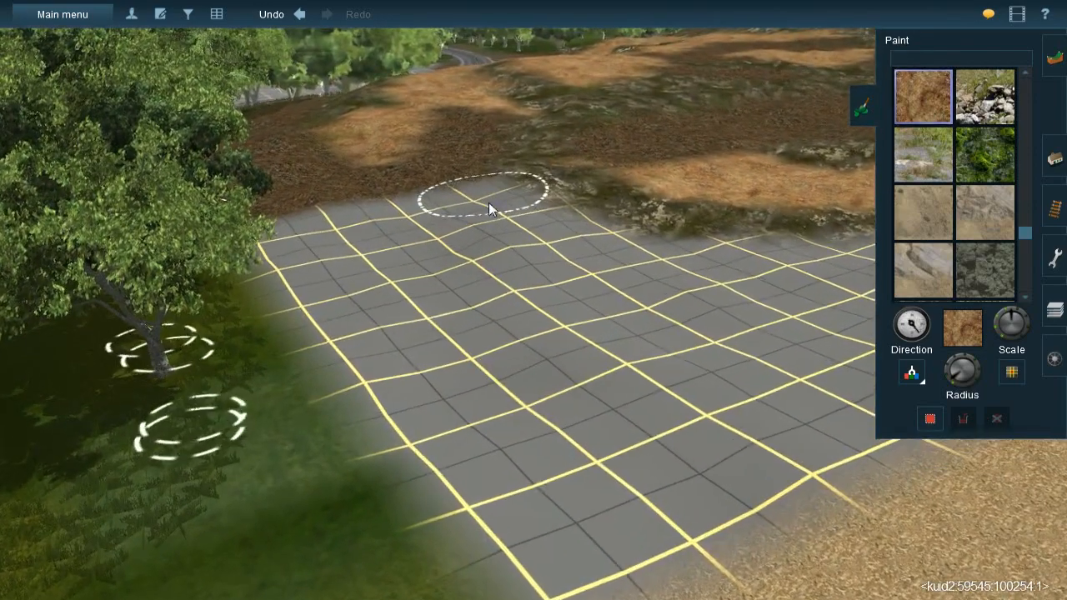
{"action": "left_click", "coordinate": [493, 200]}
{"action": "mouse_move", "coordinate": [493, 198]}
{"action": "left_mouse_down"}
{"action": "mouse_move", "coordinate": [554, 214]}
{"action": "mouse_move", "coordinate": [506, 222]}
{"action": "mouse_move", "coordinate": [479, 273]}
{"action": "mouse_move", "coordinate": [473, 243]}
{"action": "mouse_move", "coordinate": [433, 221]}
{"action": "mouse_move", "coordinate": [522, 287]}
{"action": "mouse_move", "coordinate": [530, 245]}
{"action": "mouse_move", "coordinate": [528, 289]}
{"action": "mouse_move", "coordinate": [453, 289]}
{"action": "mouse_move", "coordinate": [435, 244]}
{"action": "mouse_move", "coordinate": [552, 369]}
{"action": "mouse_move", "coordinate": [565, 352]}
{"action": "mouse_move", "coordinate": [614, 390]}
{"action": "mouse_move", "coordinate": [459, 333]}
{"action": "mouse_move", "coordinate": [529, 398]}
{"action": "mouse_move", "coordinate": [511, 383]}
{"action": "mouse_move", "coordinate": [749, 438]}
{"action": "mouse_move", "coordinate": [802, 466]}
{"action": "left_mouse_up"}
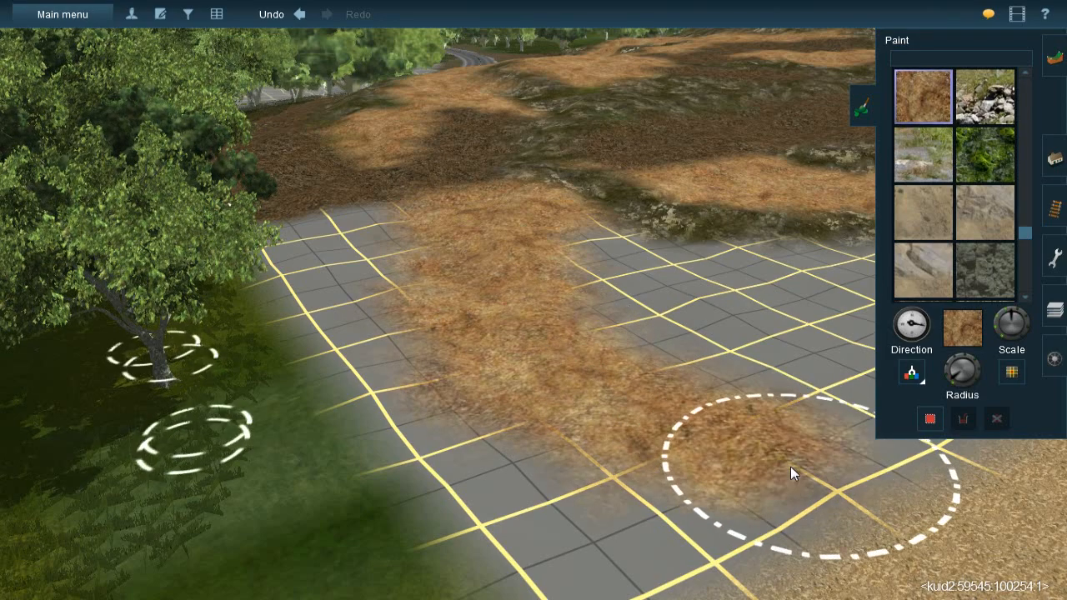
Sample the dark brown dirt texture from the hillside as the paint texture
{"action": "right_click", "coordinate": [801, 467]}
{"action": "key", "text": "Left"}
{"action": "key", "text": "Left"}
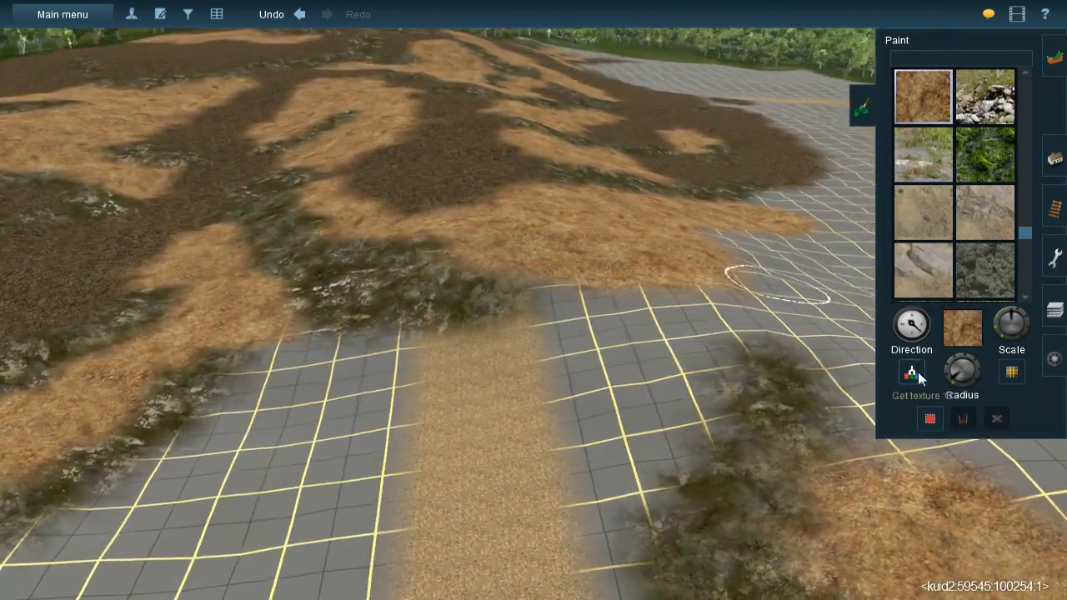
{"action": "left_click", "coordinate": [407, 164], "text": "ctrl"}
{"action": "key", "text": "Left"}
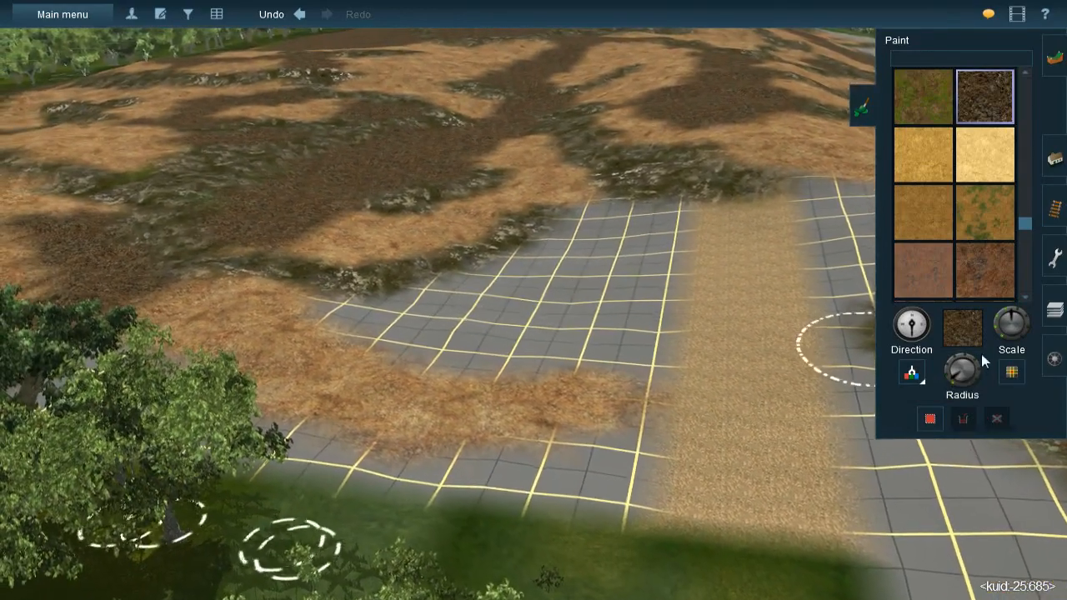
Enlarge the brush and paint brown dirt over the bare ground between the rocks, the orange strip and the sandy path
{"action": "left_click_drag", "start_coordinate": [962, 370], "coordinate": [946, 374]}
{"action": "key", "text": "Up"}
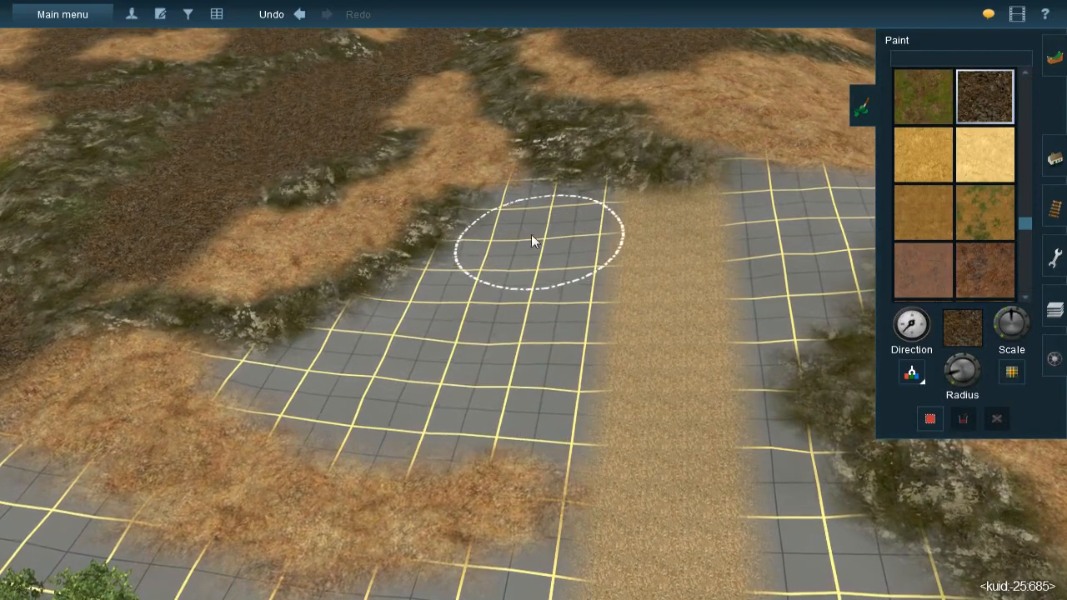
{"action": "mouse_move", "coordinate": [519, 211]}
{"action": "left_mouse_down"}
{"action": "mouse_move", "coordinate": [584, 229]}
{"action": "mouse_move", "coordinate": [572, 243]}
{"action": "mouse_move", "coordinate": [563, 224]}
{"action": "mouse_move", "coordinate": [507, 249]}
{"action": "mouse_move", "coordinate": [498, 272]}
{"action": "mouse_move", "coordinate": [410, 340]}
{"action": "mouse_move", "coordinate": [345, 381]}
{"action": "mouse_move", "coordinate": [325, 377]}
{"action": "mouse_move", "coordinate": [427, 315]}
{"action": "mouse_move", "coordinate": [346, 385]}
{"action": "mouse_move", "coordinate": [407, 410]}
{"action": "mouse_move", "coordinate": [448, 376]}
{"action": "mouse_move", "coordinate": [467, 395]}
{"action": "mouse_move", "coordinate": [507, 369]}
{"action": "mouse_move", "coordinate": [490, 385]}
{"action": "mouse_move", "coordinate": [521, 341]}
{"action": "mouse_move", "coordinate": [536, 274]}
{"action": "mouse_move", "coordinate": [431, 335]}
{"action": "left_mouse_up"}
{"action": "right_click", "coordinate": [350, 304]}
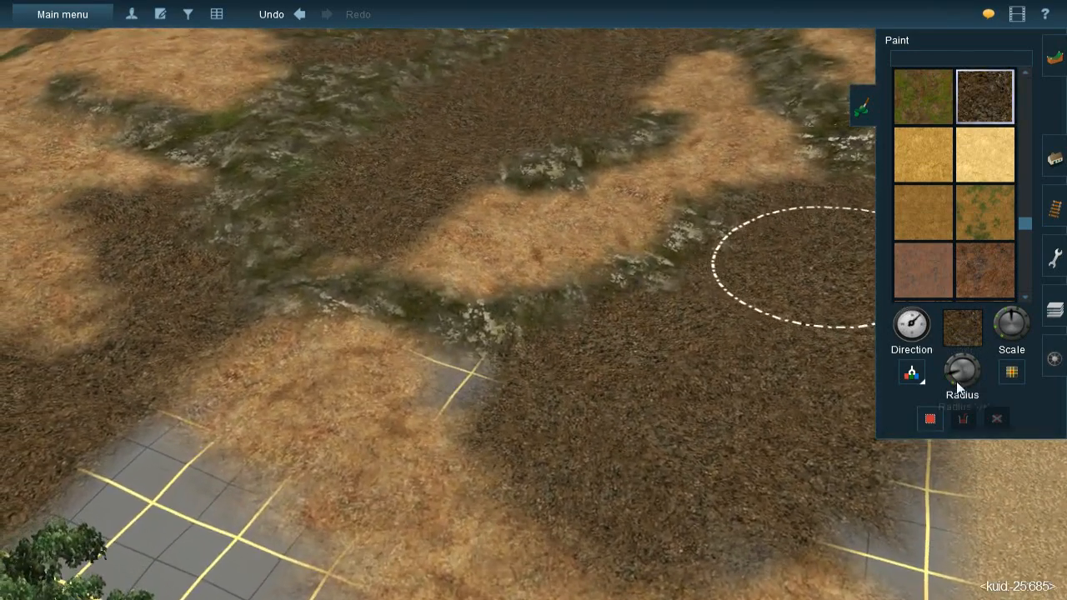
Reduce the brush radius and fill the remaining bare gap between the rocks and the orange patch with brown dirt
{"action": "left_click_drag", "start_coordinate": [958, 381], "coordinate": [948, 381]}
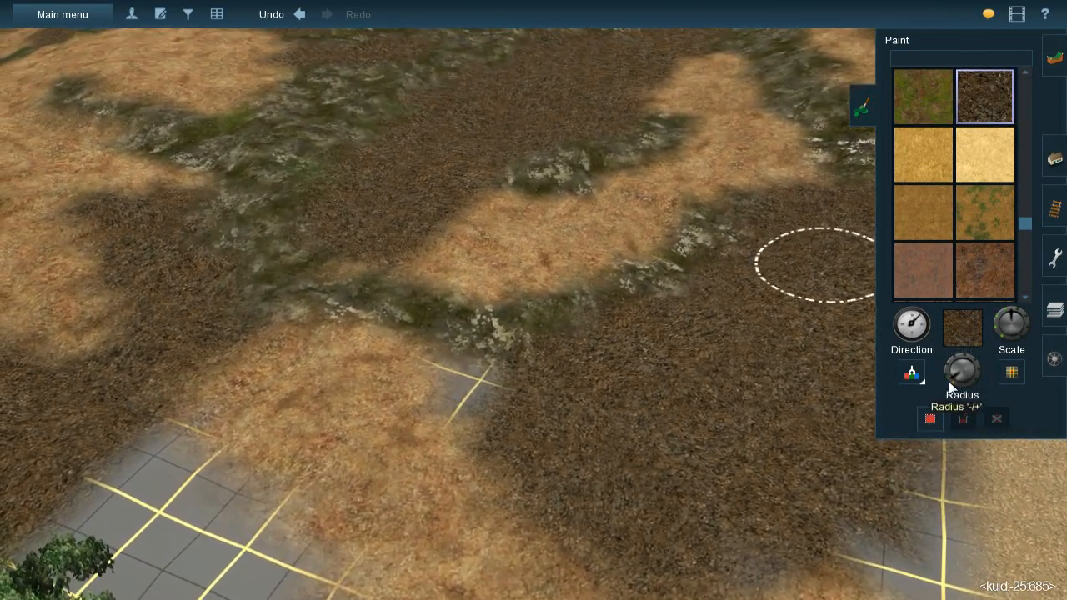
{"action": "left_click_drag", "start_coordinate": [494, 414], "coordinate": [451, 387]}
{"action": "right_click", "coordinate": [543, 358]}
{"action": "key", "text": "Down"}
{"action": "key", "text": "Up"}
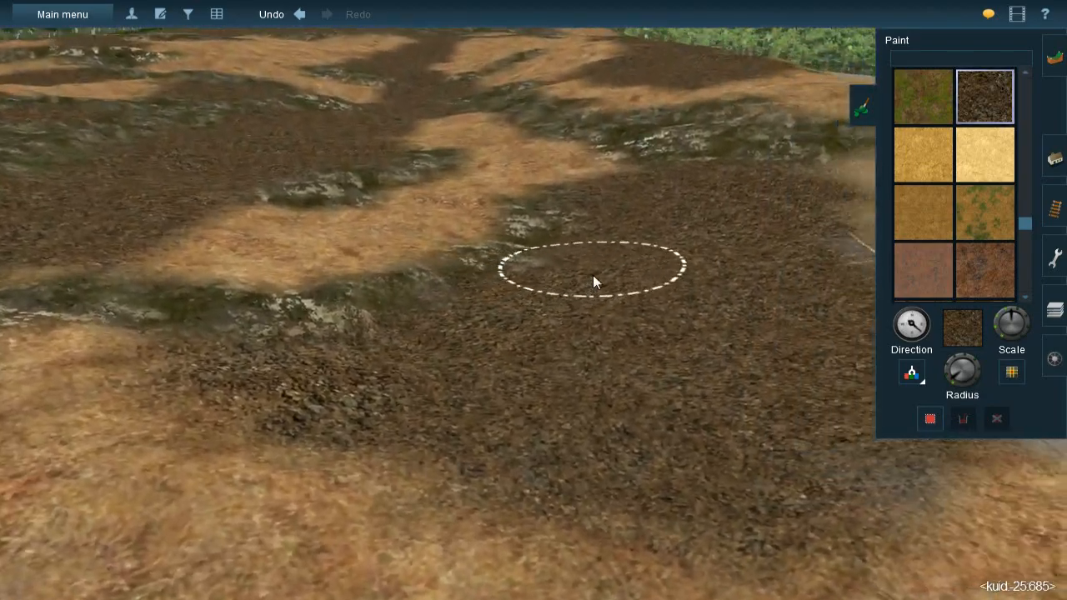
{"action": "right_click", "coordinate": [705, 305]}
{"action": "scroll", "coordinate": [607, 296], "scroll_direction": "down", "scroll_amount": 3}
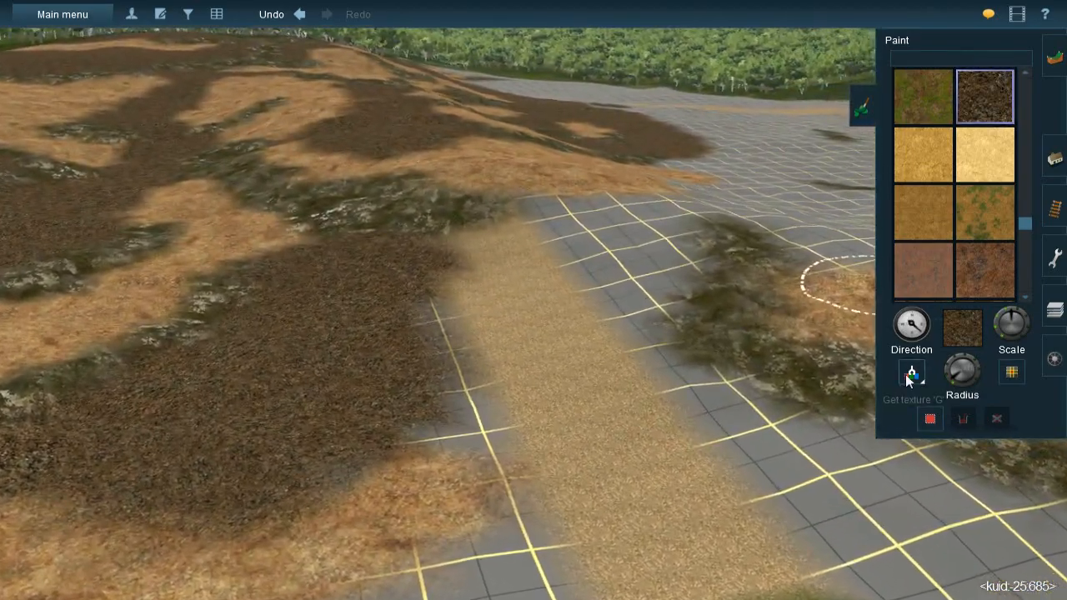
Sample the orange-brown ground texture from the hill's foot and paint it across the far end of the sandy path and adjacent grid
{"action": "left_click", "coordinate": [910, 377]}
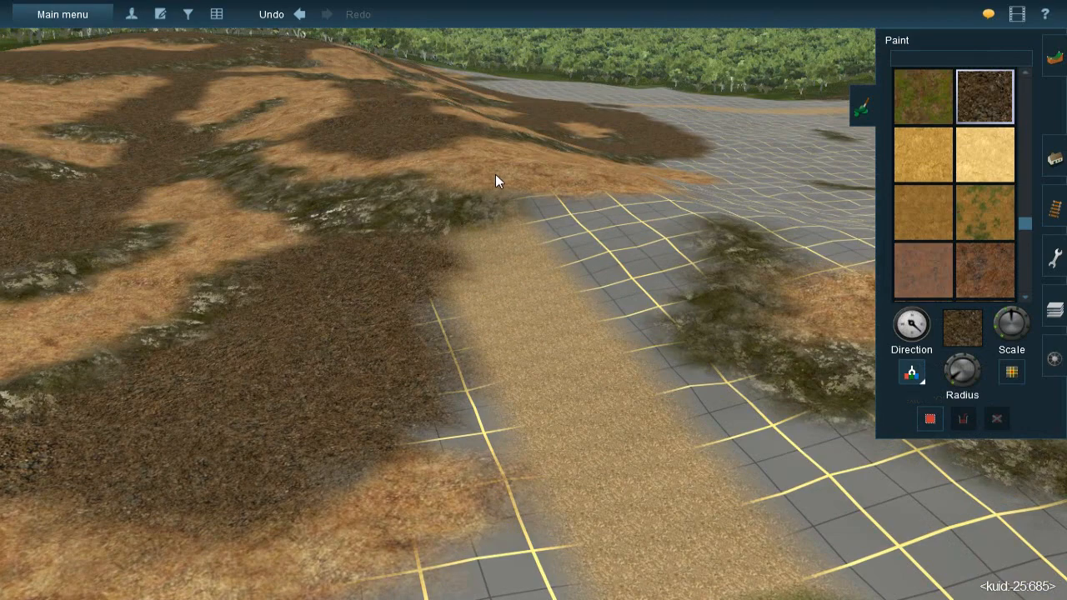
{"action": "left_click", "coordinate": [512, 237]}
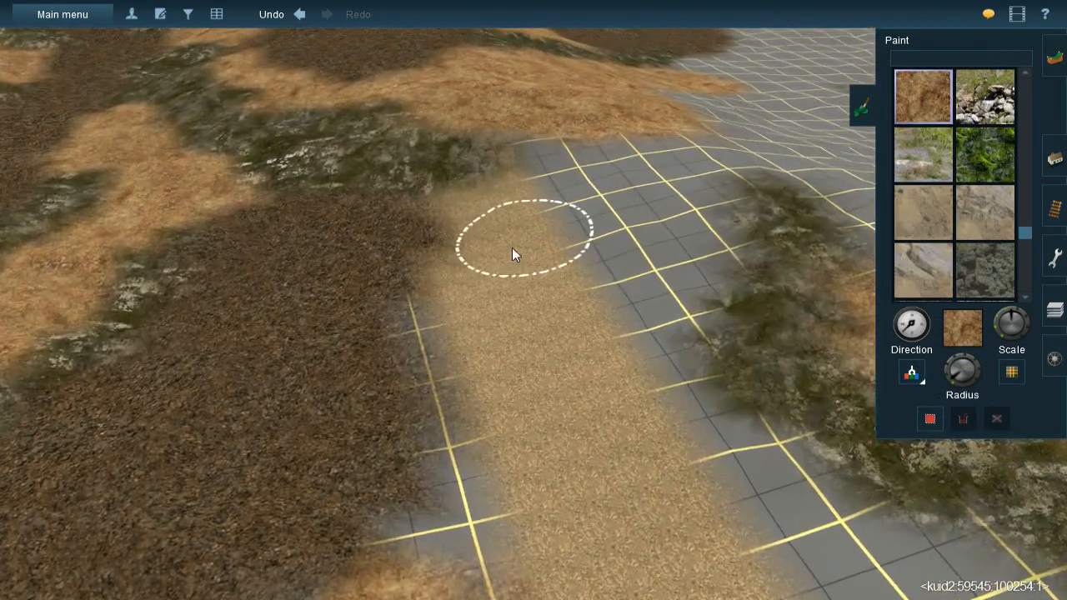
{"action": "mouse_move", "coordinate": [511, 247]}
{"action": "left_mouse_down"}
{"action": "mouse_move", "coordinate": [512, 225]}
{"action": "mouse_move", "coordinate": [441, 209]}
{"action": "mouse_move", "coordinate": [518, 208]}
{"action": "mouse_move", "coordinate": [543, 189]}
{"action": "mouse_move", "coordinate": [631, 217]}
{"action": "mouse_move", "coordinate": [630, 242]}
{"action": "mouse_move", "coordinate": [681, 222]}
{"action": "mouse_move", "coordinate": [695, 235]}
{"action": "mouse_move", "coordinate": [665, 312]}
{"action": "mouse_move", "coordinate": [612, 308]}
{"action": "mouse_move", "coordinate": [467, 239]}
{"action": "mouse_move", "coordinate": [502, 227]}
{"action": "left_mouse_up"}
{"action": "key", "text": "Up"}
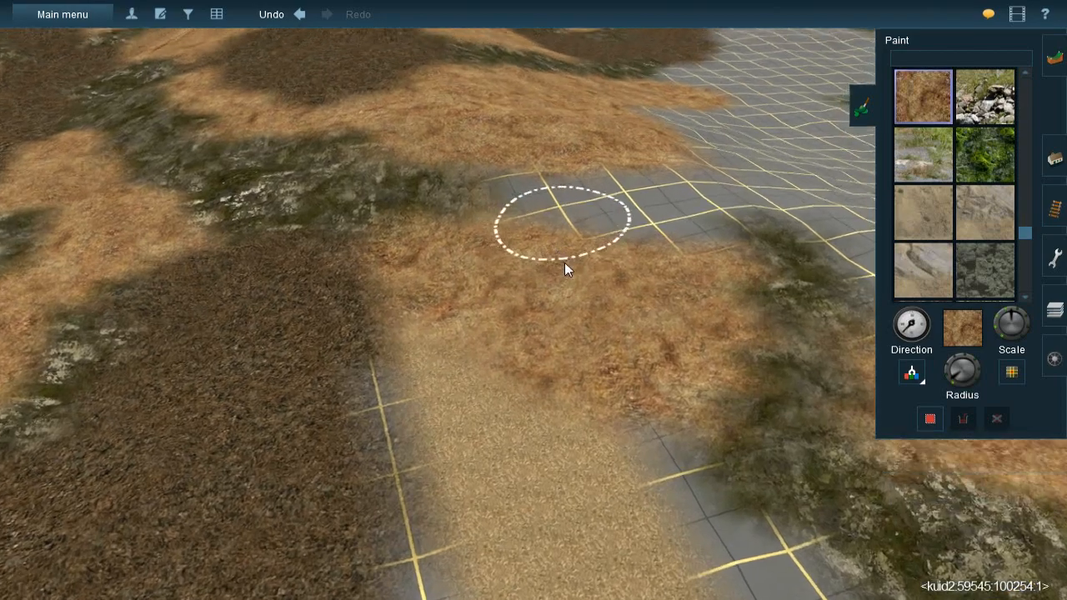
Sample the dark brown dirt texture, adjust the brush radius and paint over the remaining sandy path and its bare edges
{"action": "left_click", "coordinate": [903, 332]}
{"action": "key", "text": "Down"}
{"action": "left_click", "coordinate": [386, 341]}
{"action": "key", "text": "Left"}
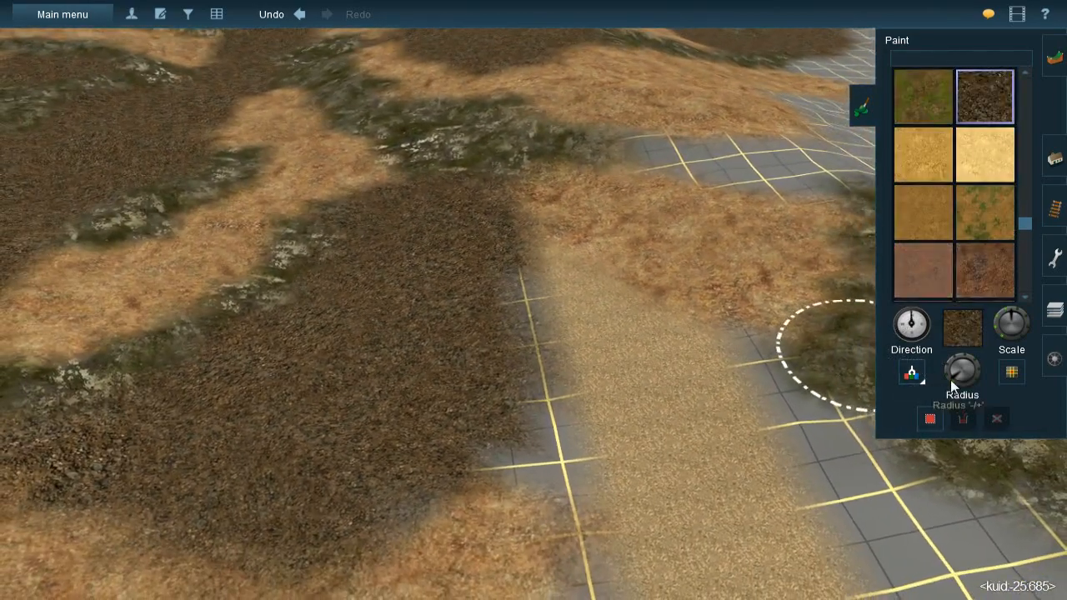
{"action": "left_click_drag", "start_coordinate": [950, 379], "coordinate": [945, 381]}
{"action": "key", "text": "bracketright"}
{"action": "mouse_move", "coordinate": [500, 301]}
{"action": "left_mouse_down"}
{"action": "mouse_move", "coordinate": [513, 302]}
{"action": "mouse_move", "coordinate": [502, 287]}
{"action": "mouse_move", "coordinate": [698, 375]}
{"action": "mouse_move", "coordinate": [561, 324]}
{"action": "mouse_move", "coordinate": [500, 283]}
{"action": "mouse_move", "coordinate": [445, 305]}
{"action": "mouse_move", "coordinate": [444, 333]}
{"action": "mouse_move", "coordinate": [449, 324]}
{"action": "mouse_move", "coordinate": [511, 346]}
{"action": "mouse_move", "coordinate": [433, 330]}
{"action": "mouse_move", "coordinate": [297, 340]}
{"action": "mouse_move", "coordinate": [289, 379]}
{"action": "mouse_move", "coordinate": [621, 333]}
{"action": "mouse_move", "coordinate": [658, 380]}
{"action": "mouse_move", "coordinate": [634, 364]}
{"action": "mouse_move", "coordinate": [672, 389]}
{"action": "mouse_move", "coordinate": [536, 405]}
{"action": "mouse_move", "coordinate": [538, 350]}
{"action": "left_mouse_up"}
{"action": "key", "text": "Right"}
{"action": "key", "text": "Down"}
{"action": "mouse_move", "coordinate": [538, 350]}
{"action": "right_mouse_down"}
{"action": "mouse_move", "coordinate": [567, 243]}
{"action": "mouse_move", "coordinate": [580, 306]}
{"action": "right_mouse_up"}
{"action": "scroll", "coordinate": [581, 306], "scroll_direction": "up", "scroll_amount": 5}
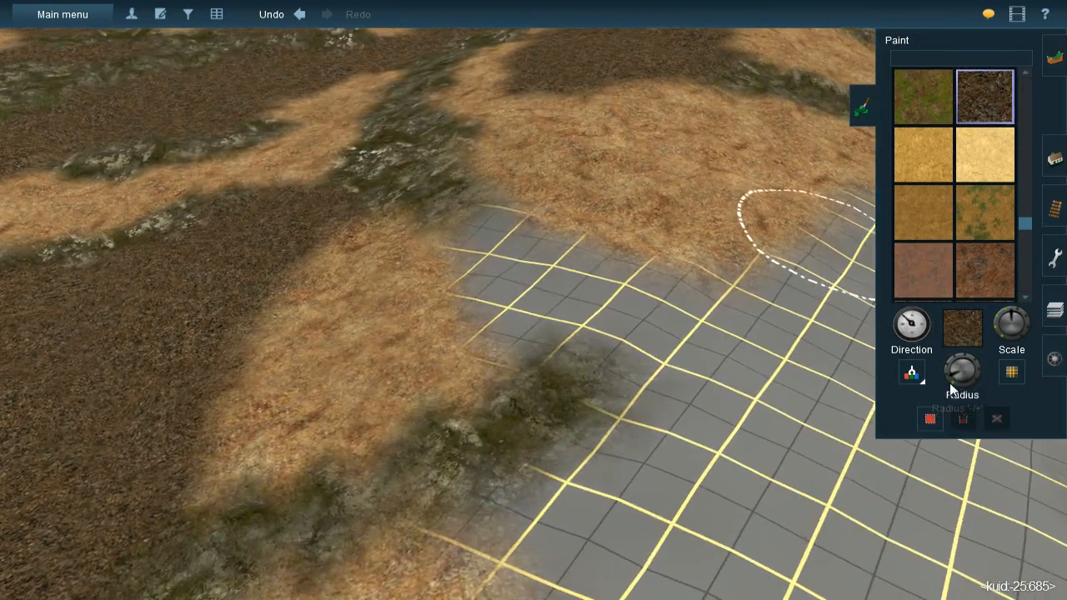
Adjust the brush radius and fill the bare pocket between the two orange-brown patches and the rocks with brown dirt
{"action": "left_click", "coordinate": [950, 384]}
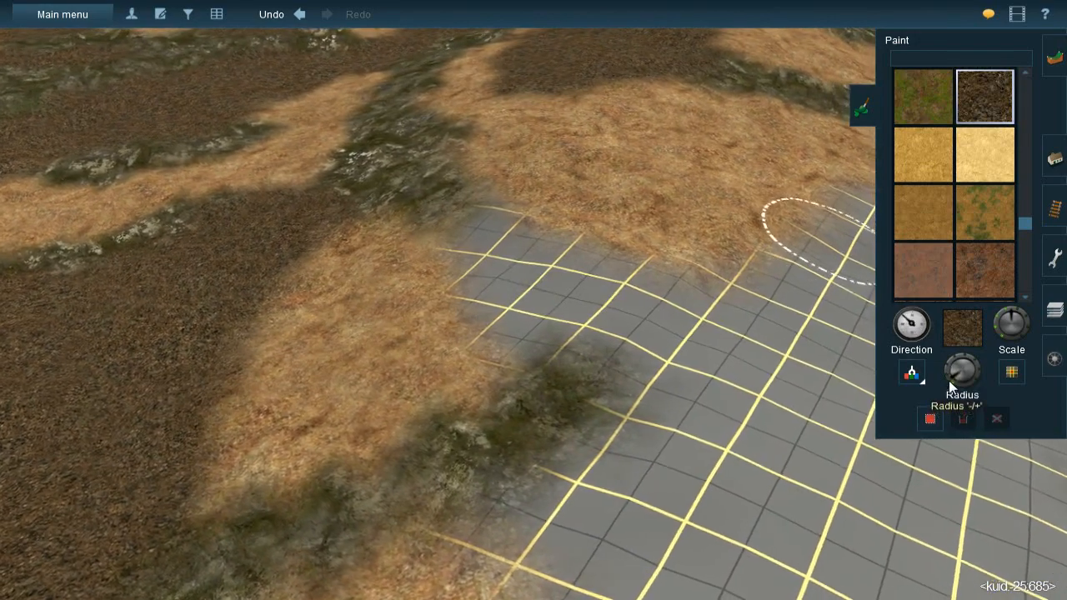
{"action": "right_click_drag", "start_coordinate": [515, 332], "coordinate": [520, 267]}
{"action": "mouse_move", "coordinate": [490, 226]}
{"action": "left_mouse_down"}
{"action": "mouse_move", "coordinate": [491, 206]}
{"action": "mouse_move", "coordinate": [504, 242]}
{"action": "mouse_move", "coordinate": [610, 269]}
{"action": "mouse_move", "coordinate": [515, 313]}
{"action": "mouse_move", "coordinate": [500, 289]}
{"action": "mouse_move", "coordinate": [513, 298]}
{"action": "left_mouse_up"}
{"action": "mouse_move", "coordinate": [514, 297]}
{"action": "right_mouse_down"}
{"action": "mouse_move", "coordinate": [397, 312]}
{"action": "mouse_move", "coordinate": [436, 297]}
{"action": "mouse_move", "coordinate": [432, 319]}
{"action": "mouse_move", "coordinate": [499, 251]}
{"action": "mouse_move", "coordinate": [484, 264]}
{"action": "mouse_move", "coordinate": [516, 310]}
{"action": "mouse_move", "coordinate": [524, 243]}
{"action": "right_mouse_up"}
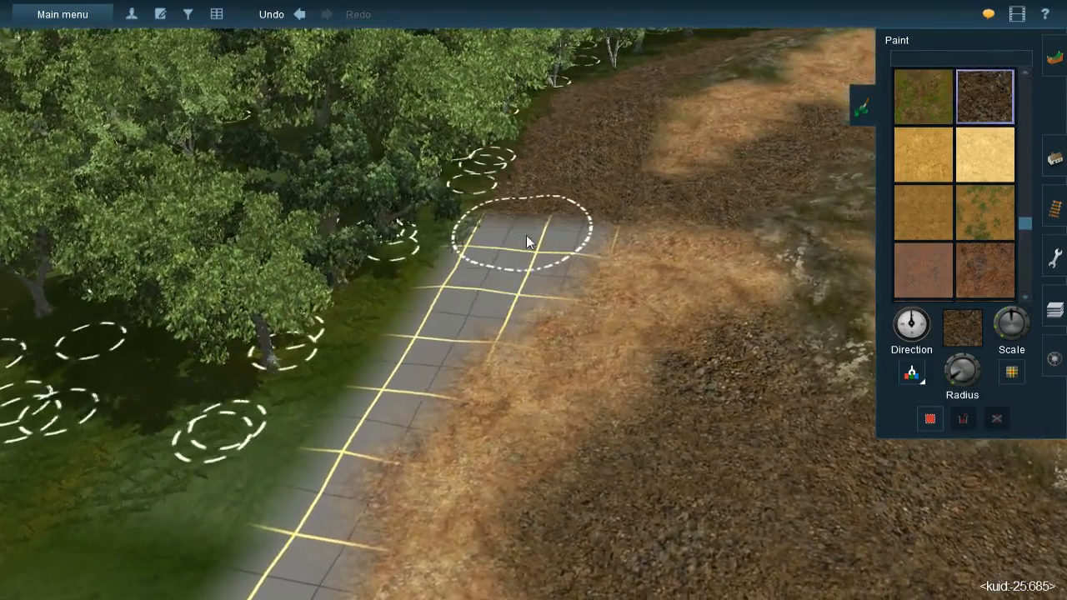
Paint brown dirt over the bare strip and sandy remnant between the trees and the orange-brown patch, enlarging the brush for the wider end
{"action": "mouse_move", "coordinate": [546, 241]}
{"action": "left_mouse_down"}
{"action": "mouse_move", "coordinate": [561, 229]}
{"action": "mouse_move", "coordinate": [483, 310]}
{"action": "mouse_move", "coordinate": [514, 285]}
{"action": "mouse_move", "coordinate": [459, 310]}
{"action": "mouse_move", "coordinate": [490, 241]}
{"action": "mouse_move", "coordinate": [476, 265]}
{"action": "left_mouse_up"}
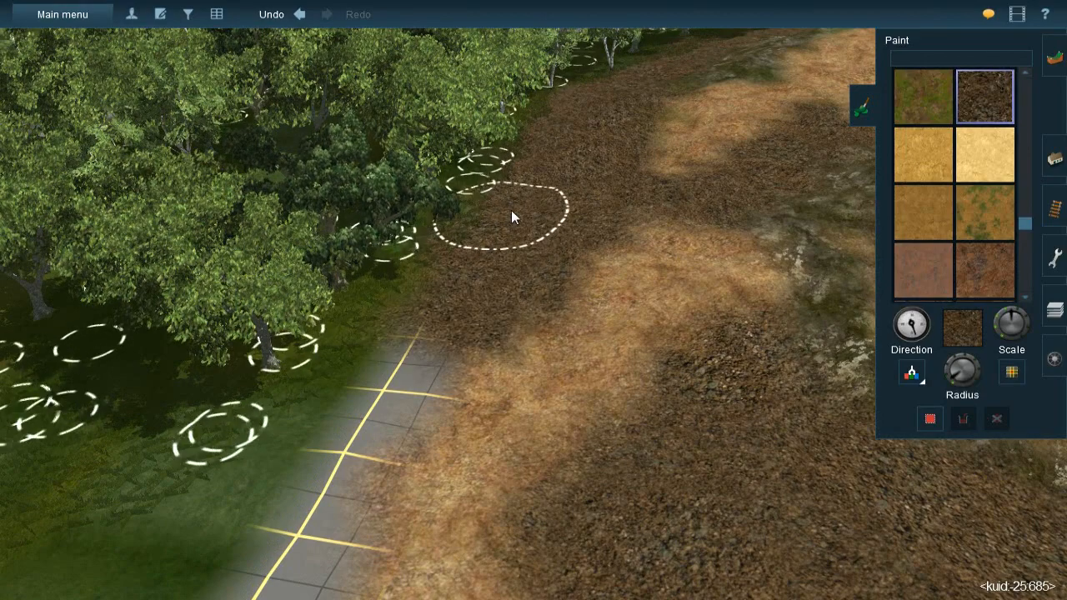
{"action": "mouse_move", "coordinate": [510, 212]}
{"action": "right_mouse_down"}
{"action": "mouse_move", "coordinate": [469, 311]}
{"action": "mouse_move", "coordinate": [543, 288]}
{"action": "mouse_move", "coordinate": [529, 324]}
{"action": "mouse_move", "coordinate": [517, 325]}
{"action": "right_mouse_up"}
{"action": "mouse_move", "coordinate": [455, 392]}
{"action": "left_mouse_down"}
{"action": "mouse_move", "coordinate": [485, 337]}
{"action": "mouse_move", "coordinate": [518, 329]}
{"action": "mouse_move", "coordinate": [503, 369]}
{"action": "mouse_move", "coordinate": [510, 334]}
{"action": "mouse_move", "coordinate": [528, 326]}
{"action": "mouse_move", "coordinate": [520, 381]}
{"action": "left_mouse_up"}
{"action": "right_click_drag", "start_coordinate": [521, 381], "coordinate": [392, 362]}
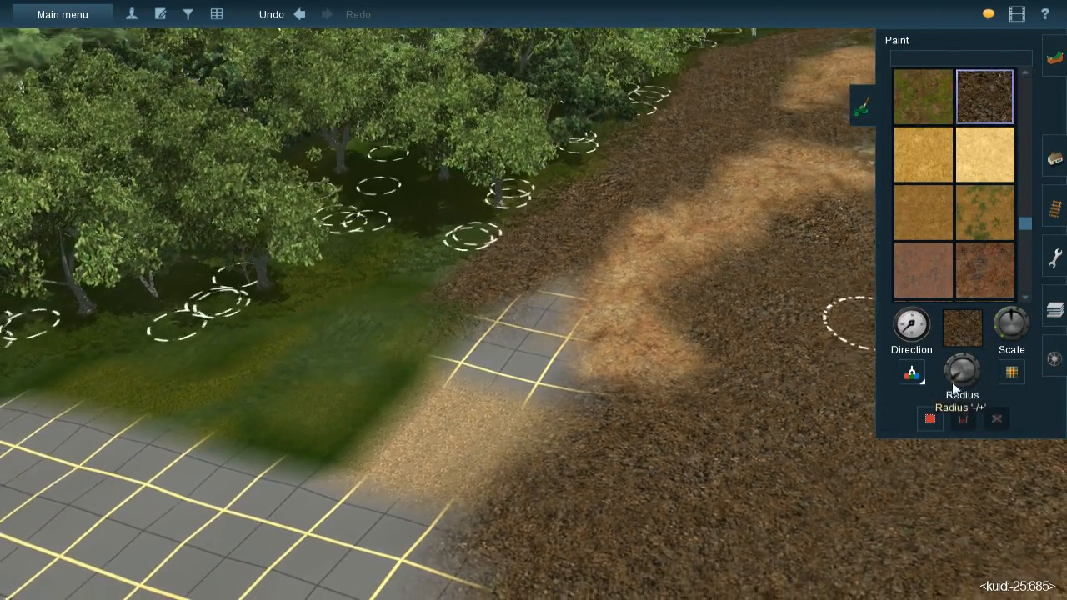
{"action": "left_click_drag", "start_coordinate": [952, 381], "coordinate": [941, 380]}
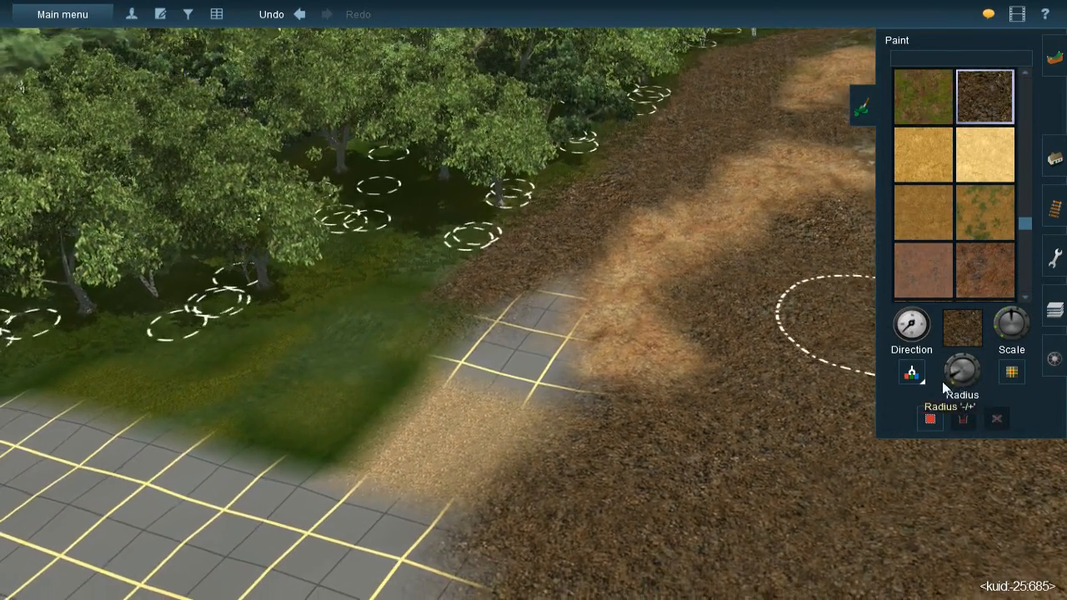
{"action": "mouse_move", "coordinate": [401, 319]}
{"action": "left_mouse_down"}
{"action": "mouse_move", "coordinate": [422, 299]}
{"action": "mouse_move", "coordinate": [513, 271]}
{"action": "mouse_move", "coordinate": [502, 351]}
{"action": "mouse_move", "coordinate": [523, 454]}
{"action": "mouse_move", "coordinate": [466, 469]}
{"action": "mouse_move", "coordinate": [391, 441]}
{"action": "mouse_move", "coordinate": [309, 360]}
{"action": "mouse_move", "coordinate": [320, 332]}
{"action": "mouse_move", "coordinate": [137, 373]}
{"action": "mouse_move", "coordinate": [206, 403]}
{"action": "mouse_move", "coordinate": [263, 409]}
{"action": "mouse_move", "coordinate": [358, 384]}
{"action": "left_mouse_up"}
Sample the mossy rock texture and extend the rock patch onto the bare grid beside the brown dirt
{"action": "mouse_move", "coordinate": [517, 305]}
{"action": "right_mouse_down"}
{"action": "mouse_move", "coordinate": [645, 315]}
{"action": "mouse_move", "coordinate": [554, 325]}
{"action": "mouse_move", "coordinate": [500, 288]}
{"action": "mouse_move", "coordinate": [542, 303]}
{"action": "mouse_move", "coordinate": [517, 292]}
{"action": "right_mouse_up"}
{"action": "scroll", "coordinate": [574, 278], "scroll_direction": "up", "scroll_amount": 3}
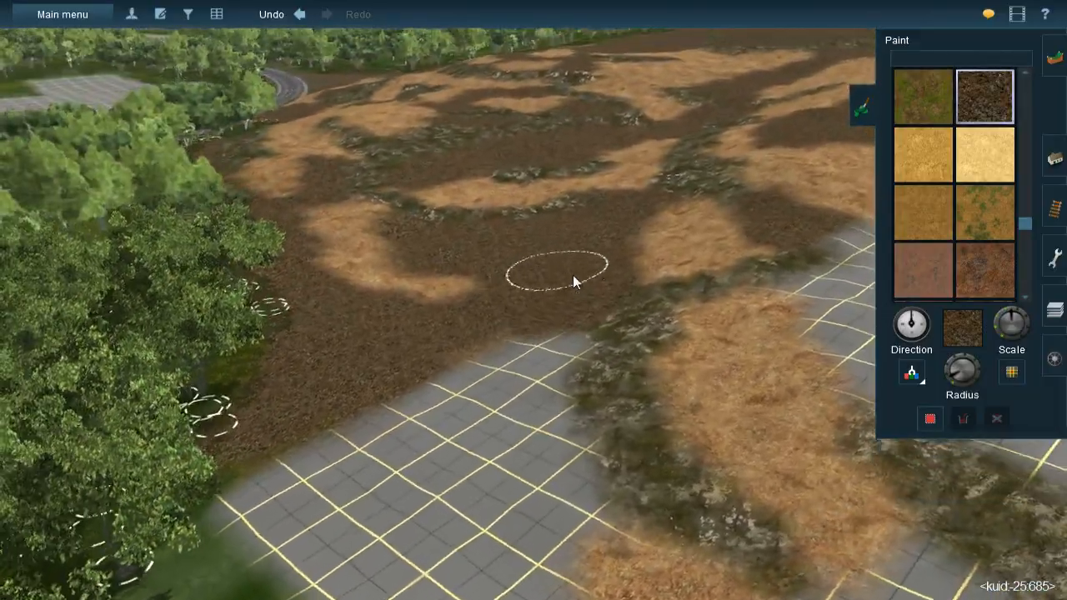
{"action": "scroll", "coordinate": [578, 410], "scroll_direction": "up", "scroll_amount": 2}
{"action": "scroll", "coordinate": [577, 403], "scroll_direction": "down", "scroll_amount": 5}
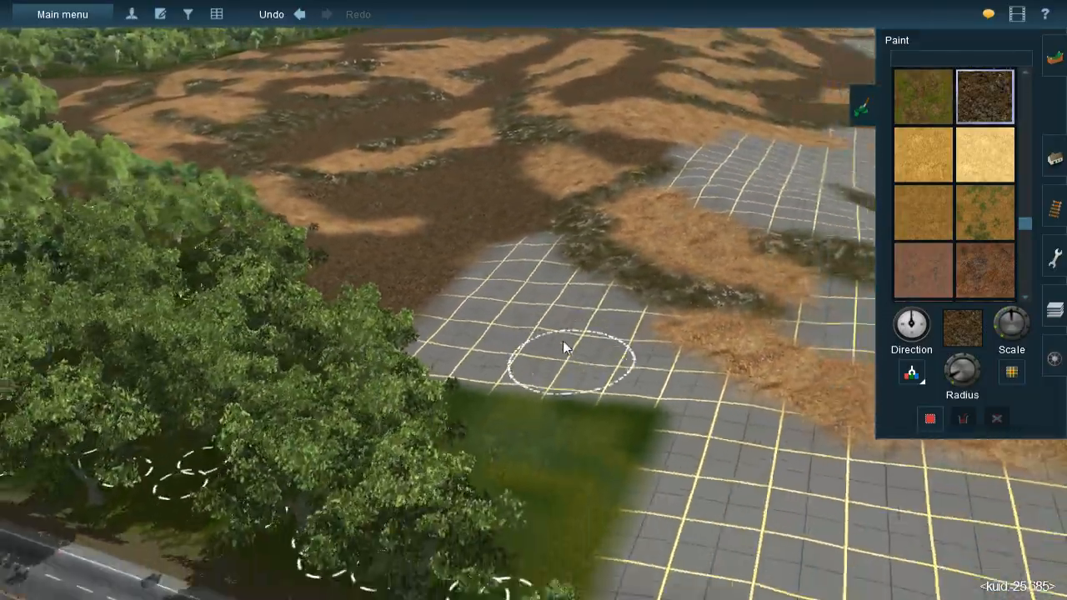
{"action": "scroll", "coordinate": [534, 275], "scroll_direction": "up", "scroll_amount": 4}
{"action": "mouse_move", "coordinate": [530, 287]}
{"action": "right_mouse_down"}
{"action": "mouse_move", "coordinate": [926, 389]}
{"action": "mouse_move", "coordinate": [617, 295]}
{"action": "right_mouse_up"}
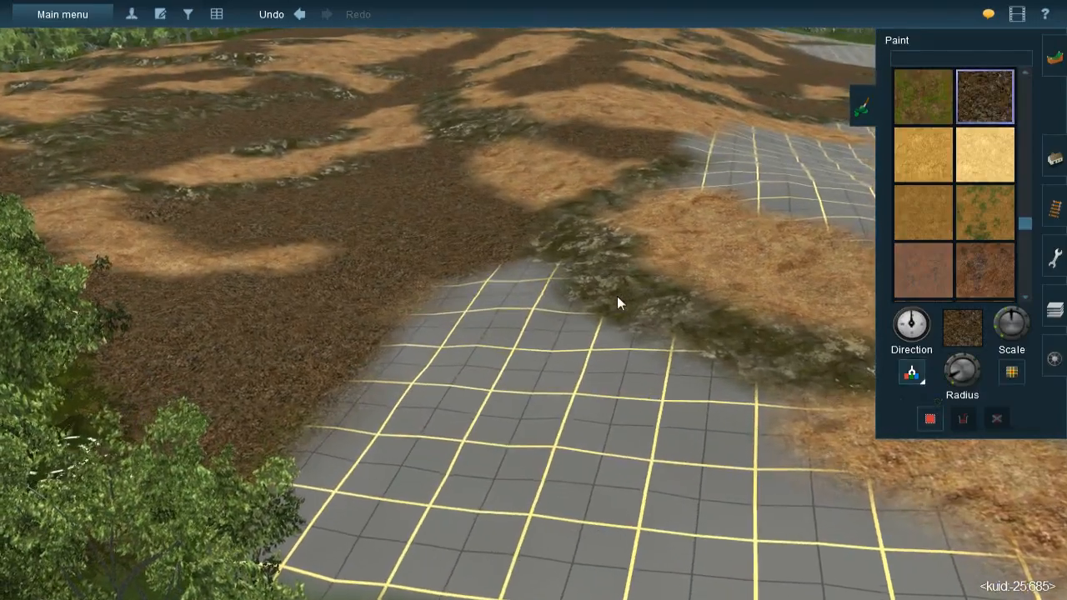
{"action": "left_click", "coordinate": [566, 297], "text": "shift"}
{"action": "mouse_move", "coordinate": [544, 309]}
{"action": "right_mouse_down"}
{"action": "mouse_move", "coordinate": [591, 311]}
{"action": "mouse_move", "coordinate": [528, 295]}
{"action": "right_mouse_up"}
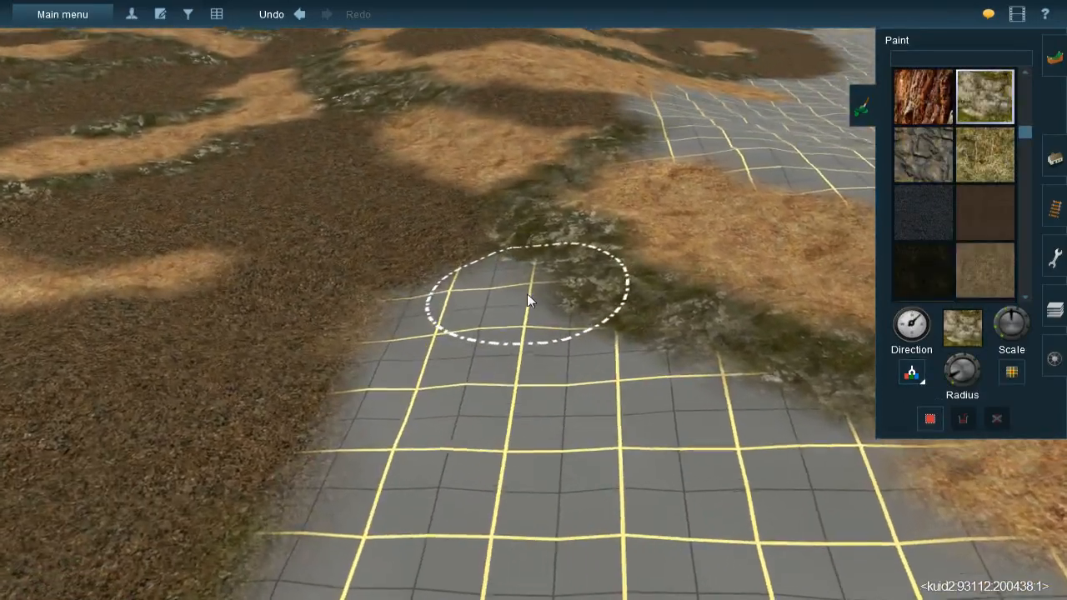
{"action": "mouse_move", "coordinate": [516, 265]}
{"action": "left_mouse_down"}
{"action": "mouse_move", "coordinate": [550, 309]}
{"action": "mouse_move", "coordinate": [492, 313]}
{"action": "left_mouse_up"}
Sample the orange-brown ground texture and paint a broad band over the bare grid below the rocks
{"action": "scroll", "coordinate": [671, 367], "scroll_direction": "down", "scroll_amount": 5}
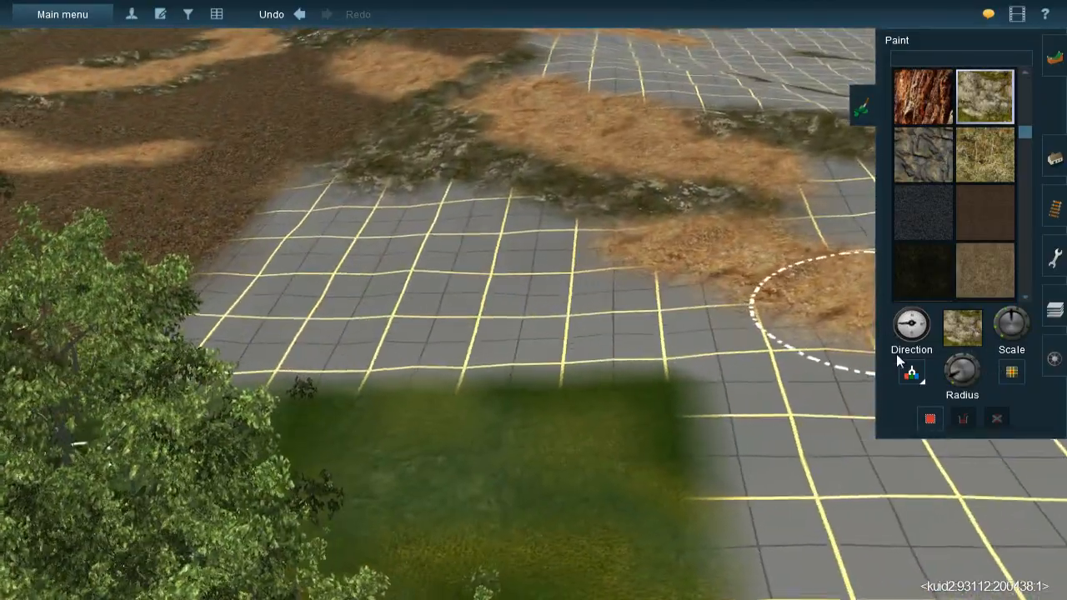
{"action": "left_click", "coordinate": [902, 368]}
{"action": "left_click", "coordinate": [747, 265]}
{"action": "right_click", "coordinate": [447, 190]}
{"action": "key", "text": "Left"}
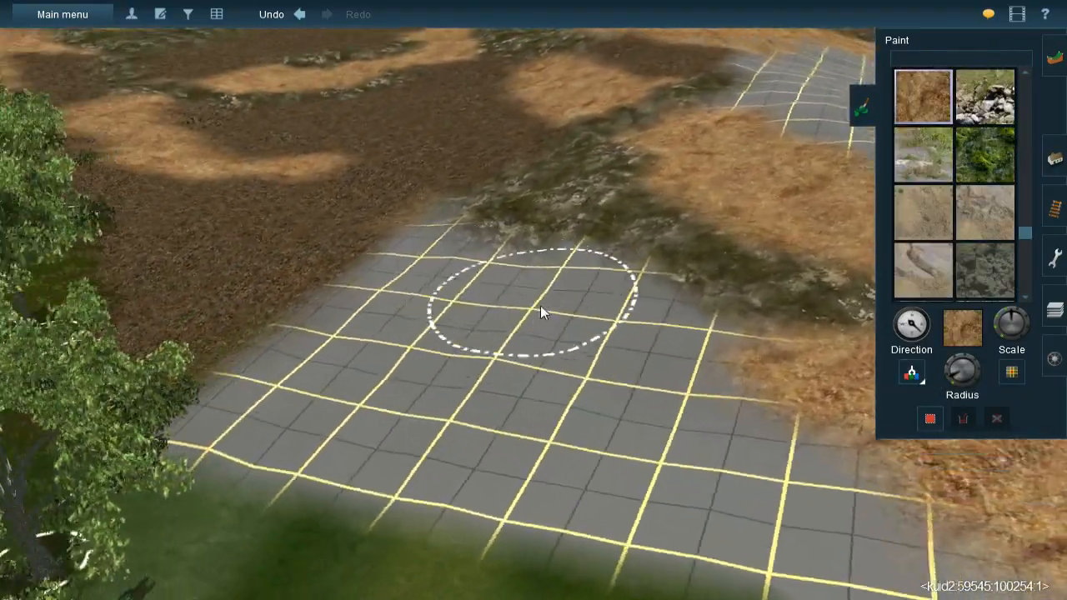
{"action": "key", "text": "Up"}
{"action": "mouse_move", "coordinate": [539, 283]}
{"action": "left_mouse_down"}
{"action": "mouse_move", "coordinate": [551, 261]}
{"action": "mouse_move", "coordinate": [488, 261]}
{"action": "mouse_move", "coordinate": [435, 225]}
{"action": "mouse_move", "coordinate": [461, 187]}
{"action": "mouse_move", "coordinate": [502, 171]}
{"action": "mouse_move", "coordinate": [490, 197]}
{"action": "mouse_move", "coordinate": [588, 348]}
{"action": "mouse_move", "coordinate": [581, 370]}
{"action": "mouse_move", "coordinate": [611, 435]}
{"action": "mouse_move", "coordinate": [579, 300]}
{"action": "mouse_move", "coordinate": [658, 449]}
{"action": "mouse_move", "coordinate": [635, 484]}
{"action": "mouse_move", "coordinate": [513, 424]}
{"action": "mouse_move", "coordinate": [413, 303]}
{"action": "mouse_move", "coordinate": [434, 316]}
{"action": "mouse_move", "coordinate": [387, 243]}
{"action": "mouse_move", "coordinate": [397, 301]}
{"action": "mouse_move", "coordinate": [462, 409]}
{"action": "mouse_move", "coordinate": [555, 500]}
{"action": "mouse_move", "coordinate": [705, 550]}
{"action": "left_mouse_up"}
{"action": "scroll", "coordinate": [704, 542], "scroll_direction": "down", "scroll_amount": 10}
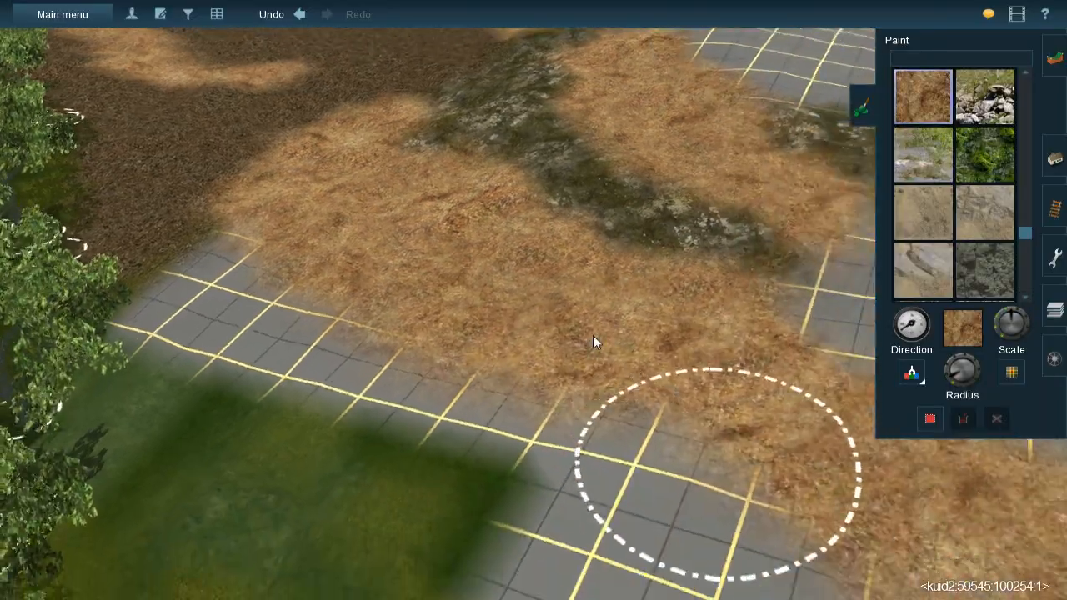
Sample the dark brown dirt texture and paint over the grass and bare strip between the trees and the orange-brown band
{"action": "key", "text": "Left"}
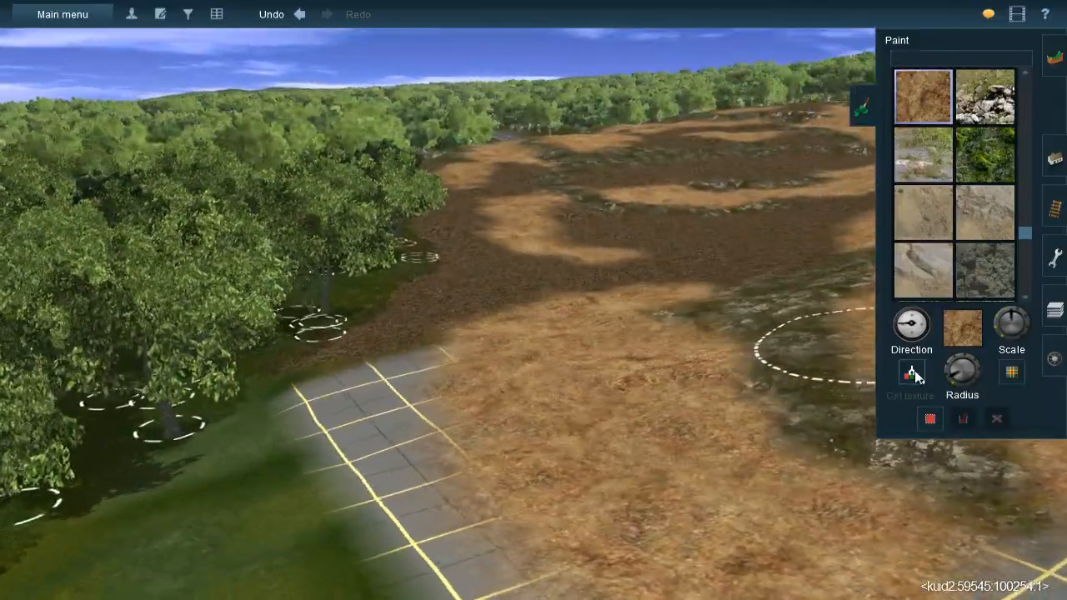
{"action": "left_click", "coordinate": [913, 374]}
{"action": "left_click", "coordinate": [423, 342]}
{"action": "right_click", "coordinate": [403, 384]}
{"action": "key", "text": "Right"}
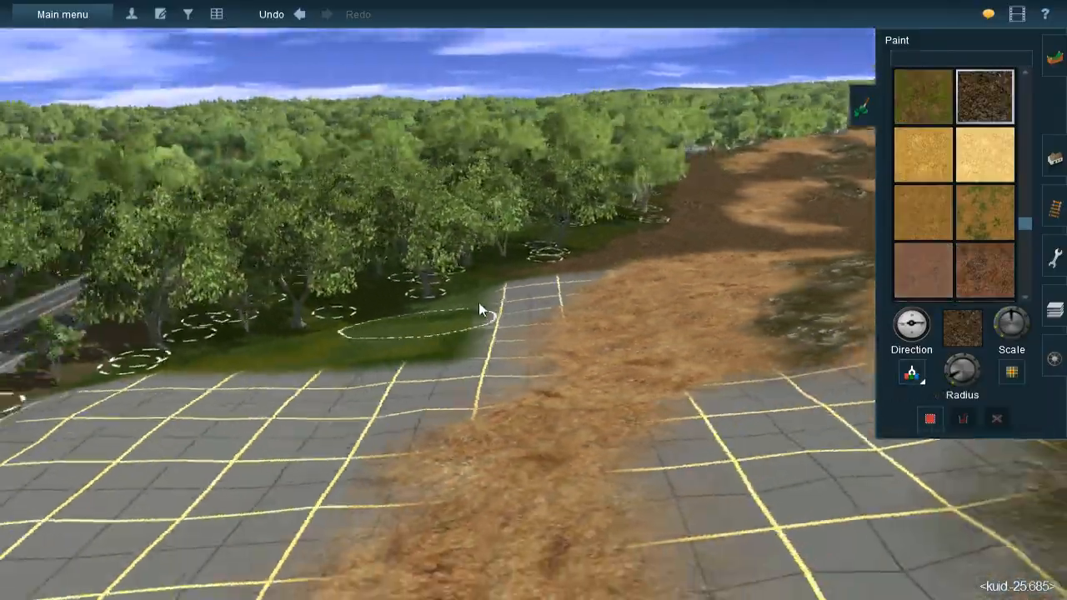
{"action": "key", "text": "Up"}
{"action": "key", "text": "Left"}
{"action": "key", "text": "Down"}
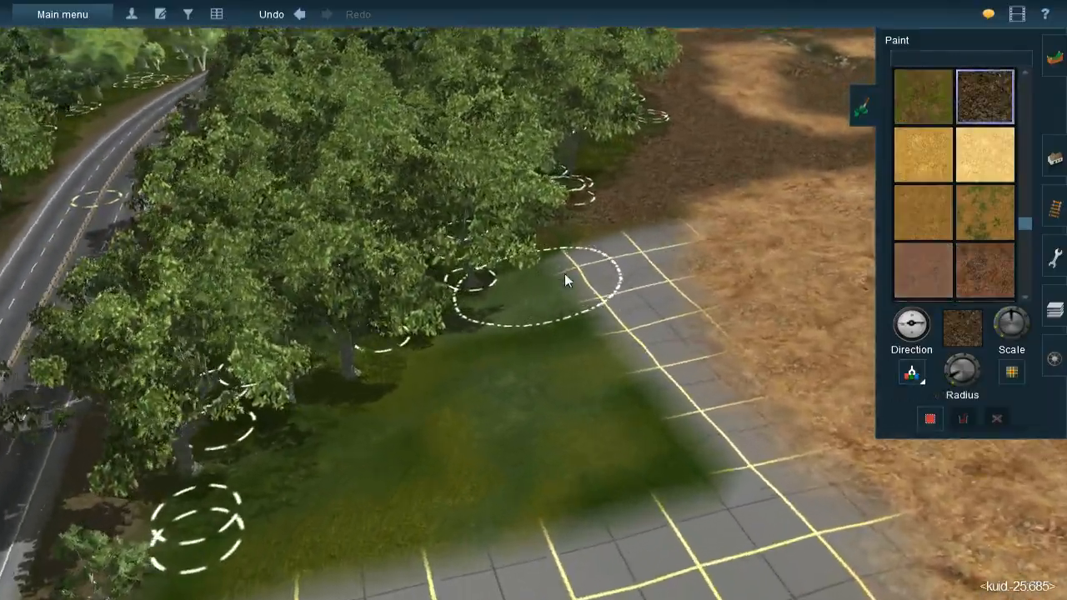
{"action": "key", "text": "Left"}
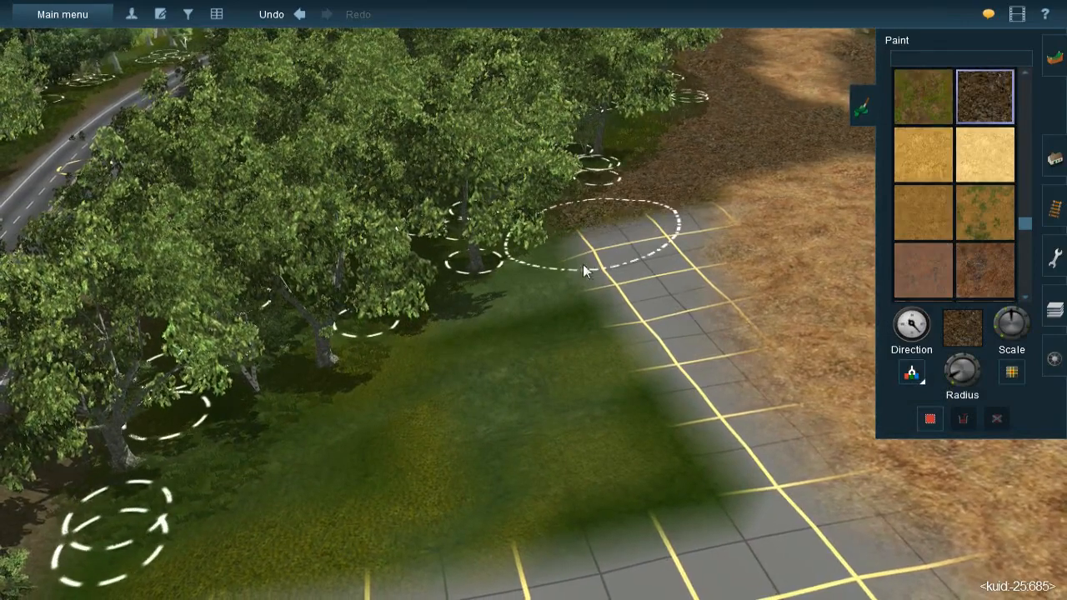
{"action": "mouse_move", "coordinate": [583, 268]}
{"action": "left_mouse_down"}
{"action": "mouse_move", "coordinate": [636, 223]}
{"action": "mouse_move", "coordinate": [667, 226]}
{"action": "mouse_move", "coordinate": [642, 243]}
{"action": "mouse_move", "coordinate": [637, 298]}
{"action": "mouse_move", "coordinate": [645, 337]}
{"action": "mouse_move", "coordinate": [642, 286]}
{"action": "mouse_move", "coordinate": [664, 433]}
{"action": "mouse_move", "coordinate": [662, 404]}
{"action": "mouse_move", "coordinate": [537, 375]}
{"action": "mouse_move", "coordinate": [523, 308]}
{"action": "mouse_move", "coordinate": [542, 275]}
{"action": "mouse_move", "coordinate": [449, 394]}
{"action": "mouse_move", "coordinate": [390, 434]}
{"action": "mouse_move", "coordinate": [340, 506]}
{"action": "mouse_move", "coordinate": [495, 500]}
{"action": "mouse_move", "coordinate": [557, 461]}
{"action": "left_mouse_up"}
{"action": "key", "text": "bracketleft"}
{"action": "right_click", "coordinate": [575, 441]}
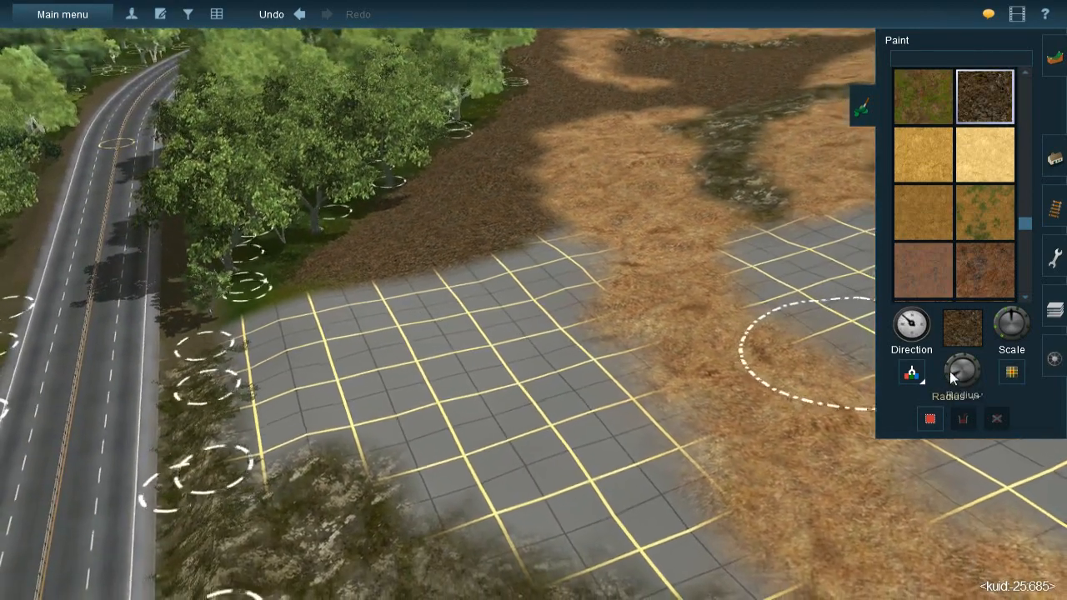
Adjust the brush radius and cover the bare grid between the roadside trees, the rocks and the orange-brown band with brown dirt
{"action": "left_click", "coordinate": [948, 370]}
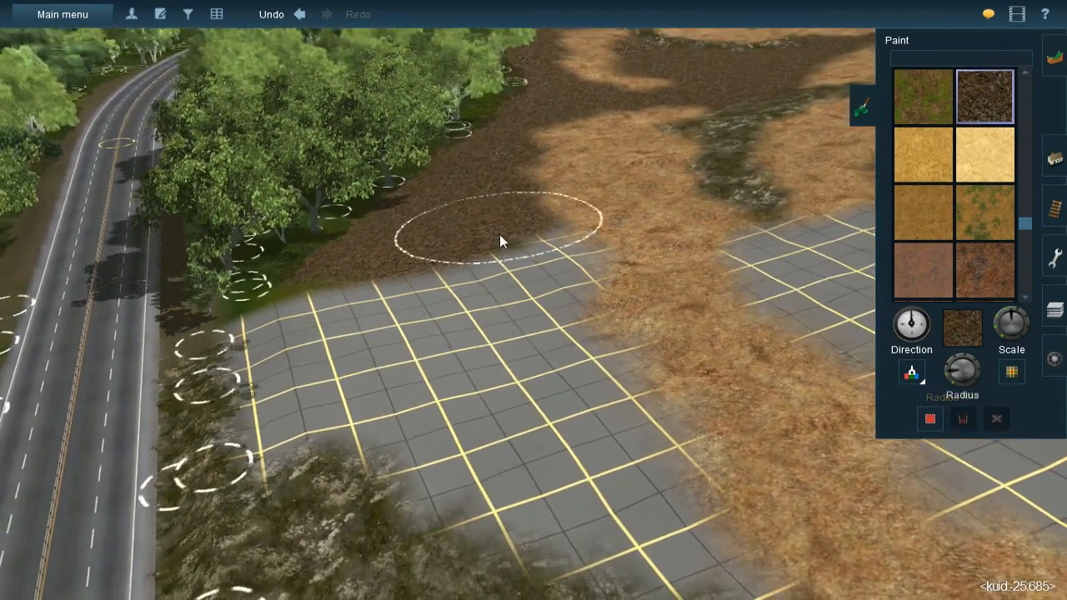
{"action": "mouse_move", "coordinate": [488, 257]}
{"action": "left_mouse_down"}
{"action": "mouse_move", "coordinate": [502, 275]}
{"action": "mouse_move", "coordinate": [492, 276]}
{"action": "mouse_move", "coordinate": [495, 253]}
{"action": "mouse_move", "coordinate": [501, 283]}
{"action": "mouse_move", "coordinate": [437, 335]}
{"action": "mouse_move", "coordinate": [328, 296]}
{"action": "mouse_move", "coordinate": [341, 303]}
{"action": "mouse_move", "coordinate": [362, 363]}
{"action": "mouse_move", "coordinate": [459, 349]}
{"action": "mouse_move", "coordinate": [480, 376]}
{"action": "left_mouse_up"}
{"action": "right_click", "coordinate": [481, 376]}
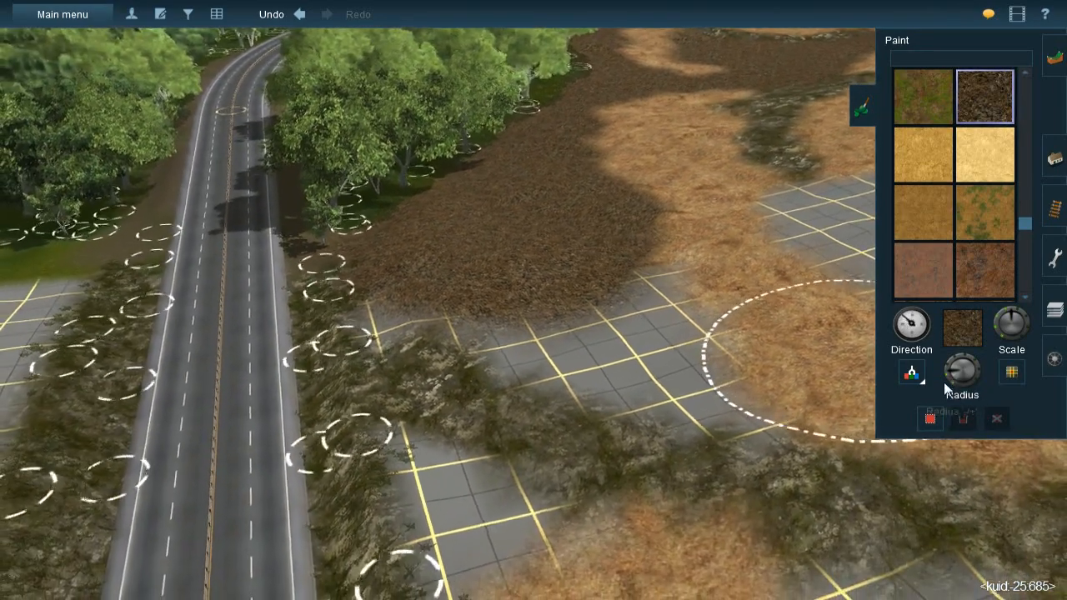
{"action": "left_click", "coordinate": [944, 381]}
{"action": "mouse_move", "coordinate": [690, 299]}
{"action": "left_mouse_down"}
{"action": "mouse_move", "coordinate": [635, 280]}
{"action": "mouse_move", "coordinate": [635, 302]}
{"action": "mouse_move", "coordinate": [633, 285]}
{"action": "mouse_move", "coordinate": [664, 340]}
{"action": "mouse_move", "coordinate": [656, 347]}
{"action": "mouse_move", "coordinate": [544, 344]}
{"action": "mouse_move", "coordinate": [559, 345]}
{"action": "mouse_move", "coordinate": [442, 294]}
{"action": "mouse_move", "coordinate": [404, 316]}
{"action": "mouse_move", "coordinate": [409, 309]}
{"action": "mouse_move", "coordinate": [726, 397]}
{"action": "mouse_move", "coordinate": [701, 392]}
{"action": "mouse_move", "coordinate": [649, 313]}
{"action": "left_mouse_up"}
{"action": "right_click", "coordinate": [649, 312]}
Paint brown dirt over the bare strip between the orange-brown band and the rocky ridge
{"action": "mouse_move", "coordinate": [479, 259]}
{"action": "right_mouse_down"}
{"action": "mouse_move", "coordinate": [528, 264]}
{"action": "mouse_move", "coordinate": [614, 320]}
{"action": "mouse_move", "coordinate": [533, 276]}
{"action": "right_mouse_up"}
{"action": "scroll", "coordinate": [533, 271], "scroll_direction": "up", "scroll_amount": 4}
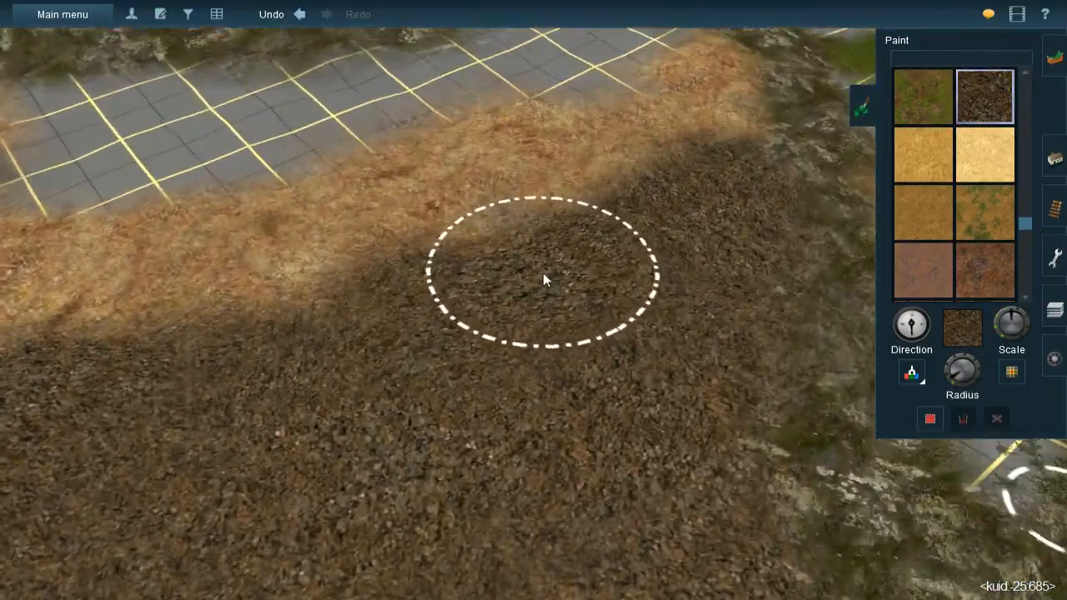
{"action": "scroll", "coordinate": [503, 237], "scroll_direction": "down", "scroll_amount": 4}
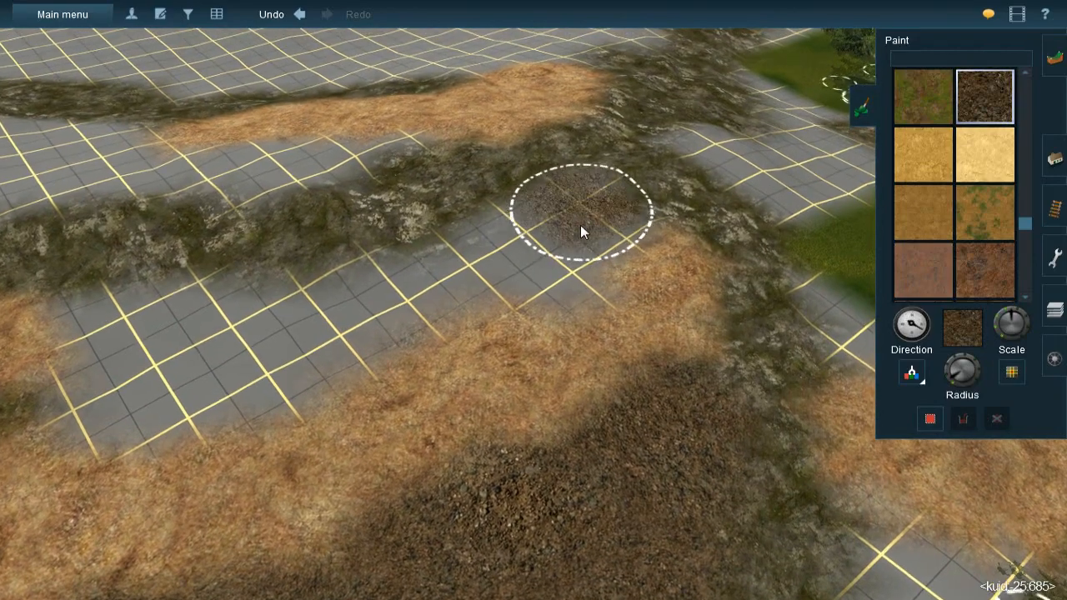
{"action": "mouse_move", "coordinate": [580, 225]}
{"action": "left_mouse_down"}
{"action": "mouse_move", "coordinate": [589, 216]}
{"action": "mouse_move", "coordinate": [602, 228]}
{"action": "mouse_move", "coordinate": [570, 241]}
{"action": "mouse_move", "coordinate": [556, 270]}
{"action": "mouse_move", "coordinate": [510, 269]}
{"action": "mouse_move", "coordinate": [554, 261]}
{"action": "mouse_move", "coordinate": [571, 225]}
{"action": "mouse_move", "coordinate": [396, 293]}
{"action": "mouse_move", "coordinate": [405, 302]}
{"action": "mouse_move", "coordinate": [342, 321]}
{"action": "mouse_move", "coordinate": [383, 301]}
{"action": "mouse_move", "coordinate": [298, 351]}
{"action": "mouse_move", "coordinate": [285, 315]}
{"action": "mouse_move", "coordinate": [198, 334]}
{"action": "mouse_move", "coordinate": [101, 328]}
{"action": "mouse_move", "coordinate": [126, 351]}
{"action": "mouse_move", "coordinate": [143, 398]}
{"action": "mouse_move", "coordinate": [113, 368]}
{"action": "mouse_move", "coordinate": [129, 393]}
{"action": "mouse_move", "coordinate": [189, 400]}
{"action": "mouse_move", "coordinate": [294, 365]}
{"action": "mouse_move", "coordinate": [301, 340]}
{"action": "mouse_move", "coordinate": [327, 326]}
{"action": "left_mouse_up"}
{"action": "key", "text": "Left"}
{"action": "key", "text": "Left"}
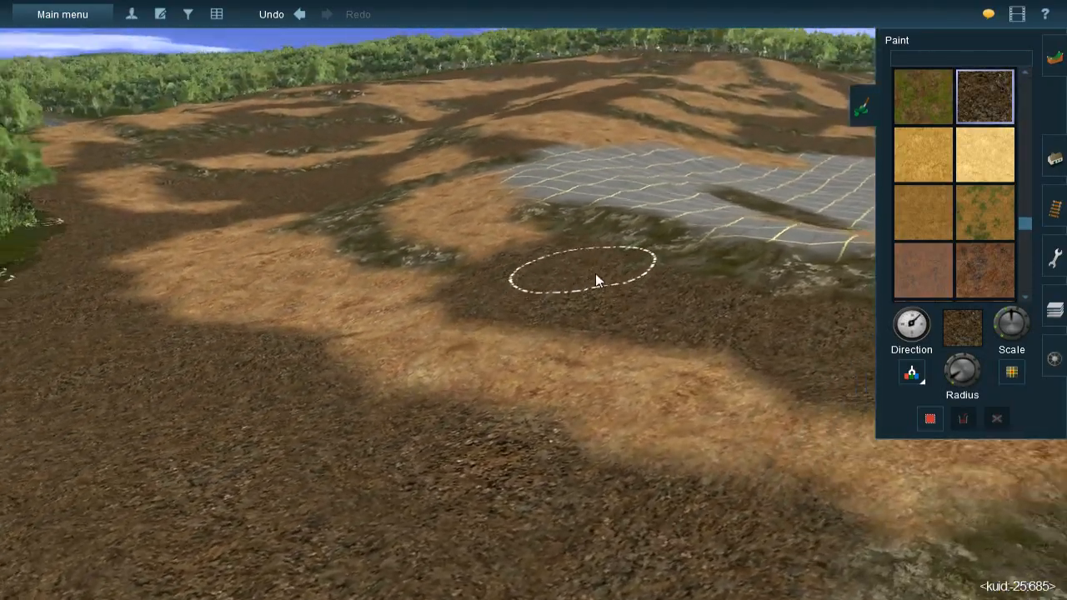
Examine the terrain around the road, hills and forest edge for areas of bare grid that still need texture
{"action": "key", "text": "Left"}
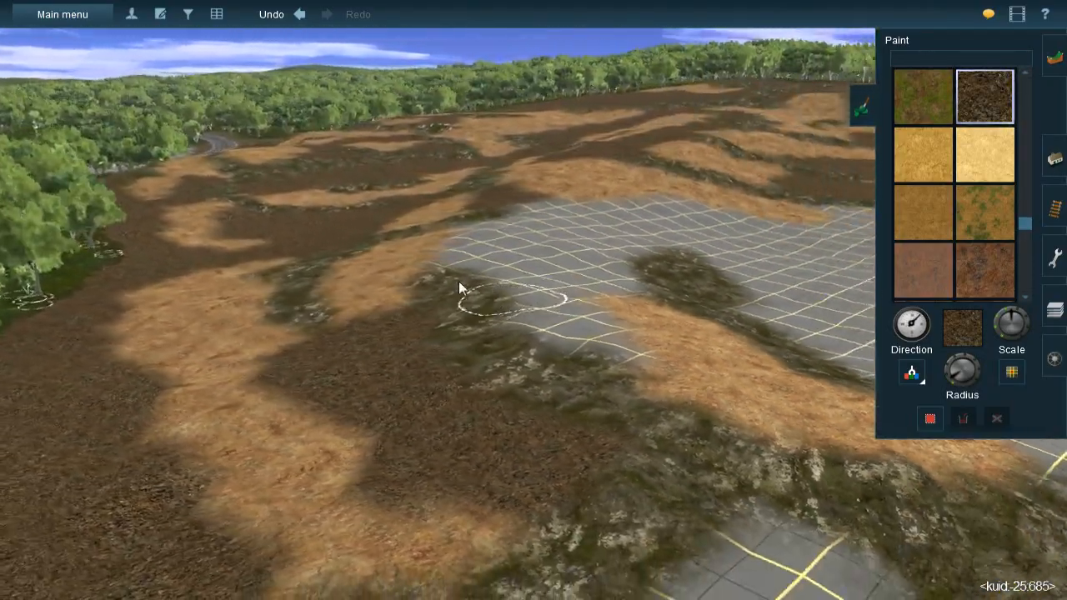
{"action": "scroll", "coordinate": [412, 245], "scroll_direction": "up", "scroll_amount": 10}
{"action": "key", "text": "Left"}
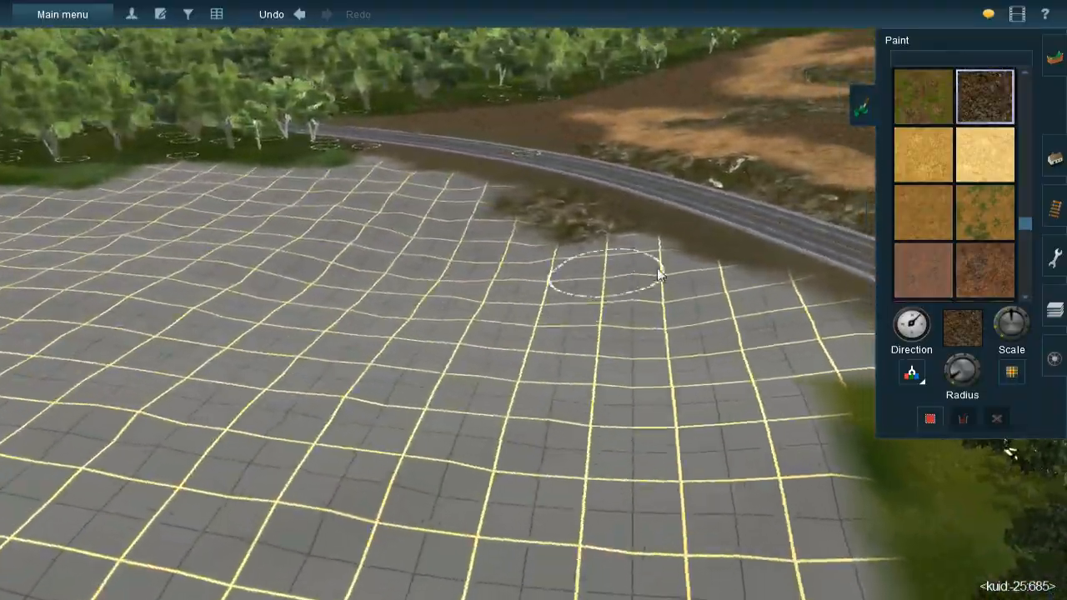
{"action": "key", "text": "Up"}
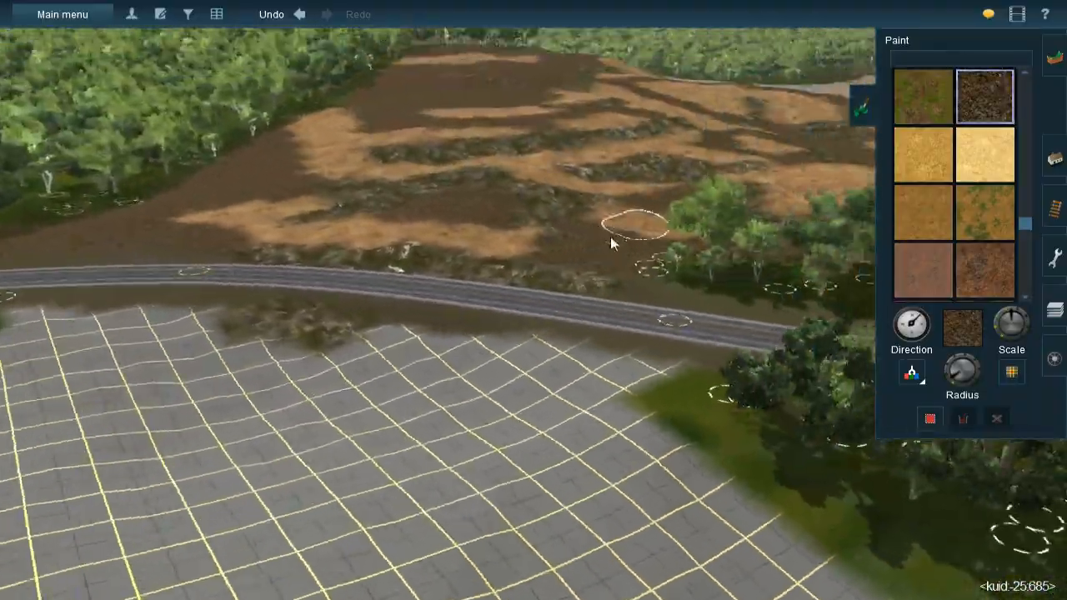
{"action": "key", "text": "Up"}
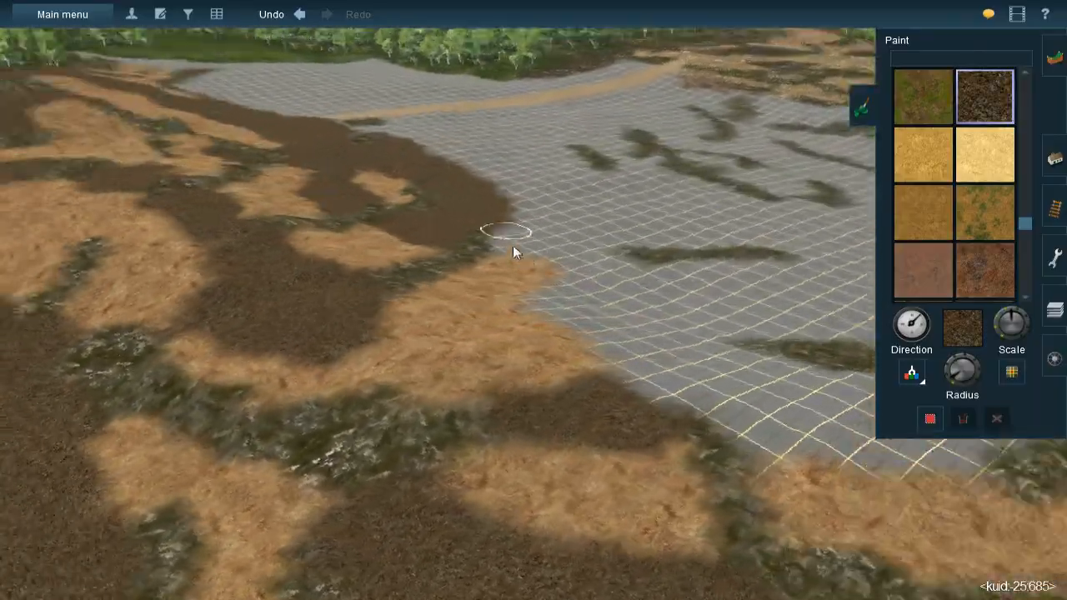
{"action": "key", "text": "Up"}
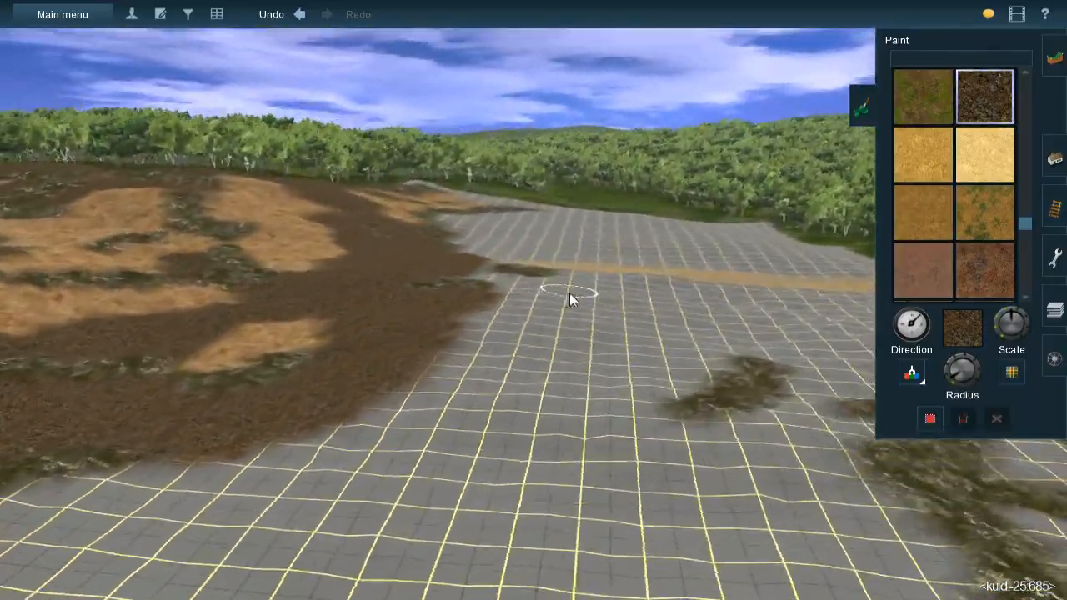
{"action": "key", "text": "Left"}
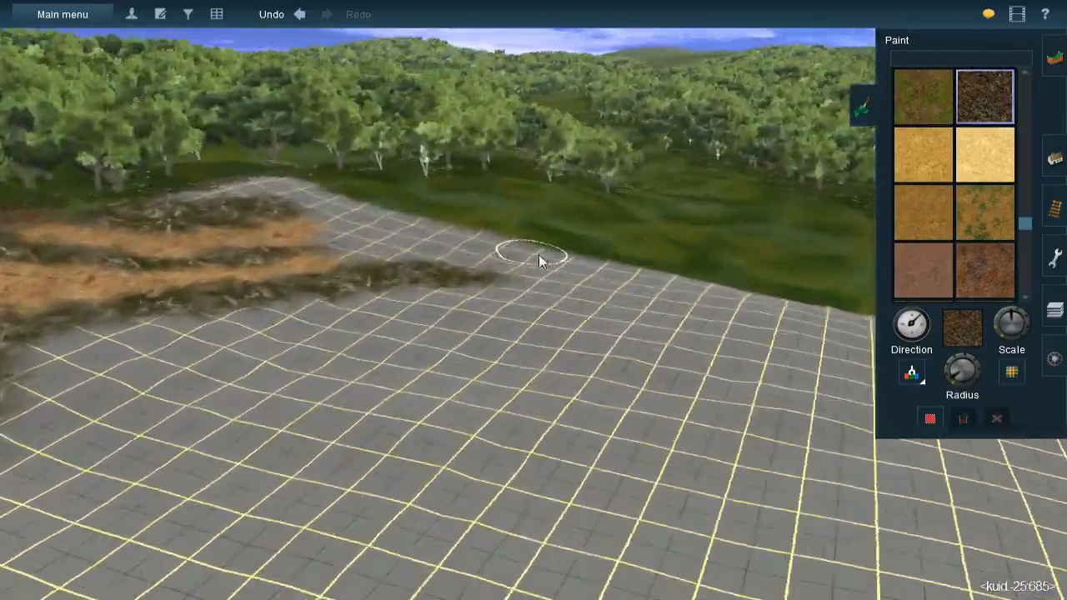
{"action": "key", "text": "Left"}
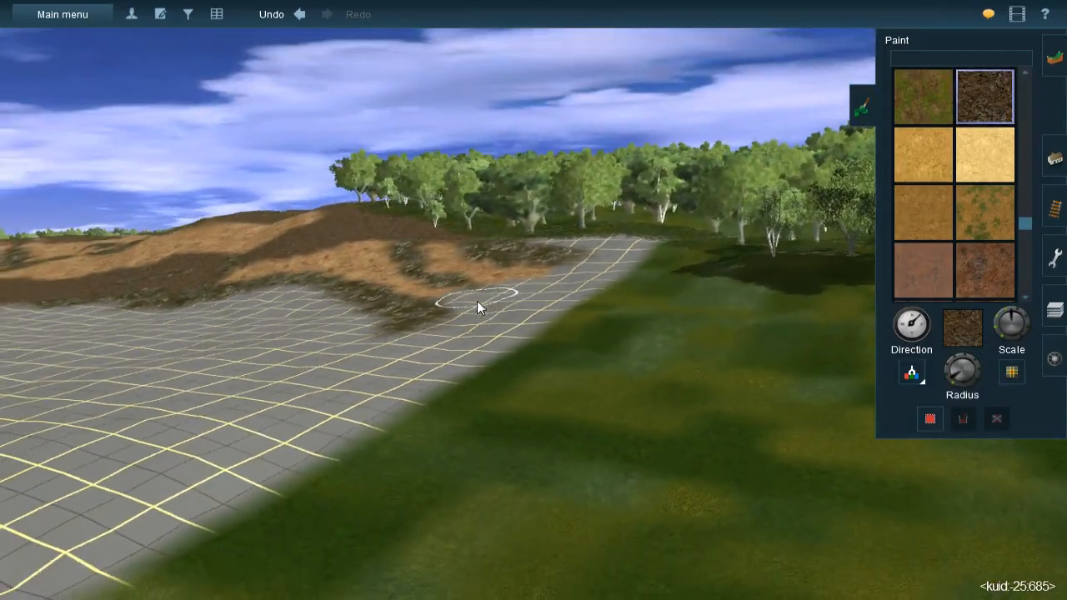
{"action": "key", "text": "Left"}
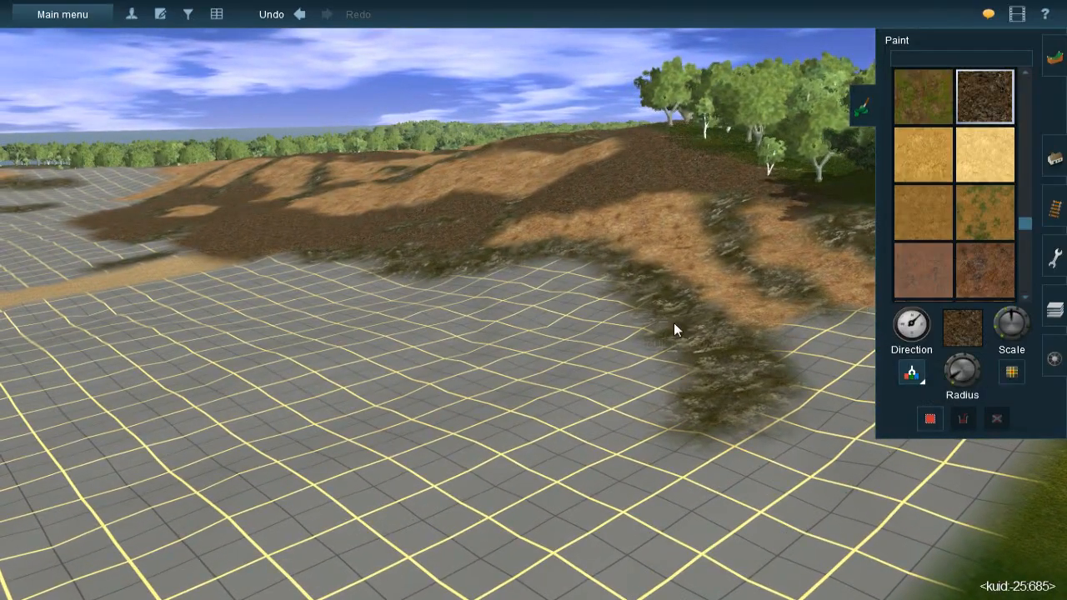
Switch to the mossy rock texture and paint a rocky streak from the hillside's rock band down across the bare grid
{"action": "key", "text": "g"}
{"action": "key", "text": "Up"}
{"action": "key", "text": "Left"}
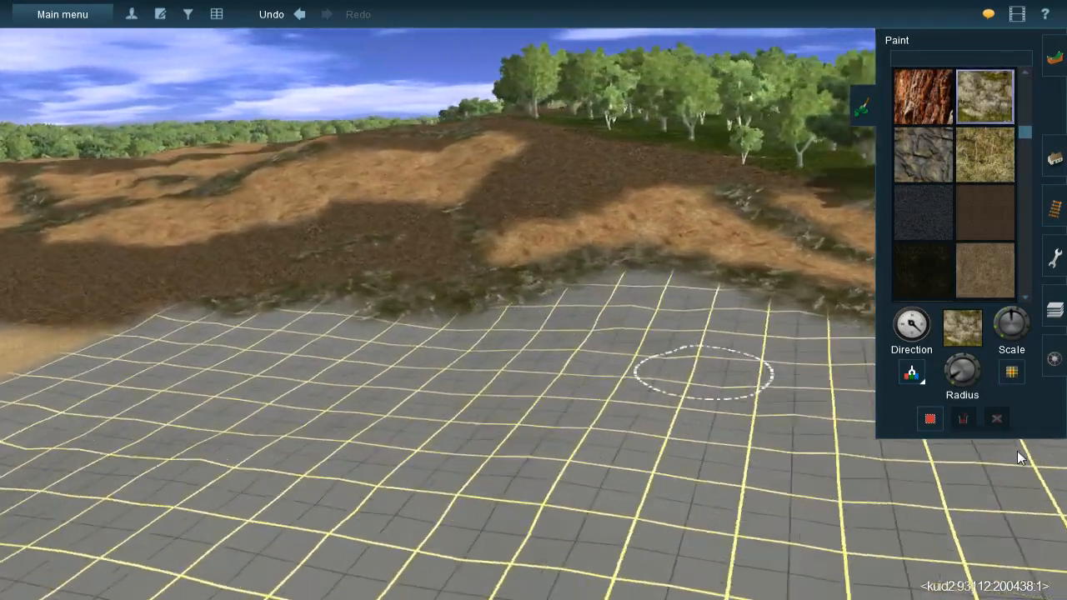
{"action": "key", "text": "Up"}
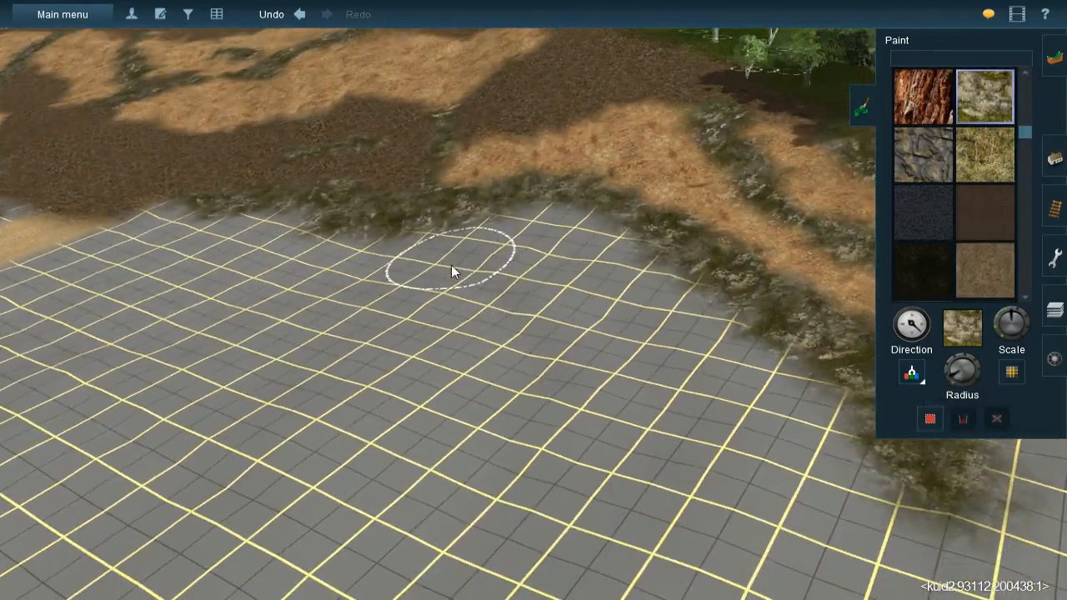
{"action": "key", "text": "bracketright"}
{"action": "mouse_move", "coordinate": [429, 252]}
{"action": "left_mouse_down"}
{"action": "mouse_move", "coordinate": [414, 225]}
{"action": "mouse_move", "coordinate": [486, 283]}
{"action": "mouse_move", "coordinate": [509, 317]}
{"action": "mouse_move", "coordinate": [491, 310]}
{"action": "mouse_move", "coordinate": [526, 334]}
{"action": "mouse_move", "coordinate": [554, 396]}
{"action": "mouse_move", "coordinate": [428, 270]}
{"action": "mouse_move", "coordinate": [452, 266]}
{"action": "mouse_move", "coordinate": [322, 209]}
{"action": "mouse_move", "coordinate": [255, 214]}
{"action": "left_mouse_up"}
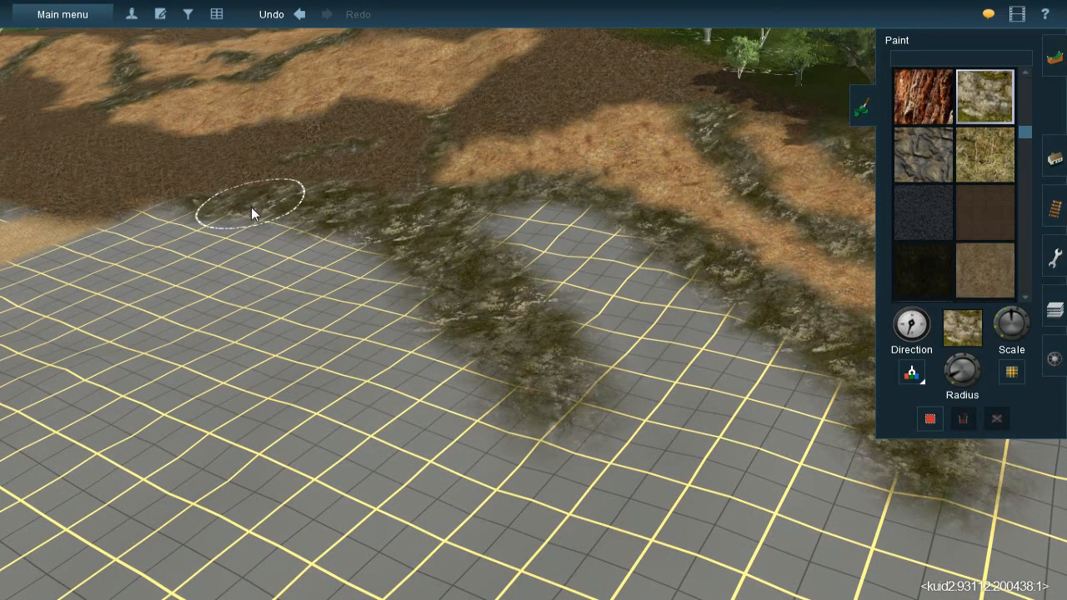
Try a mossy rock stroke across the brown dirt between the orange-brown patches with an adjusted brush radius, and undo it
{"action": "scroll", "coordinate": [500, 250], "scroll_direction": "up", "scroll_amount": 5}
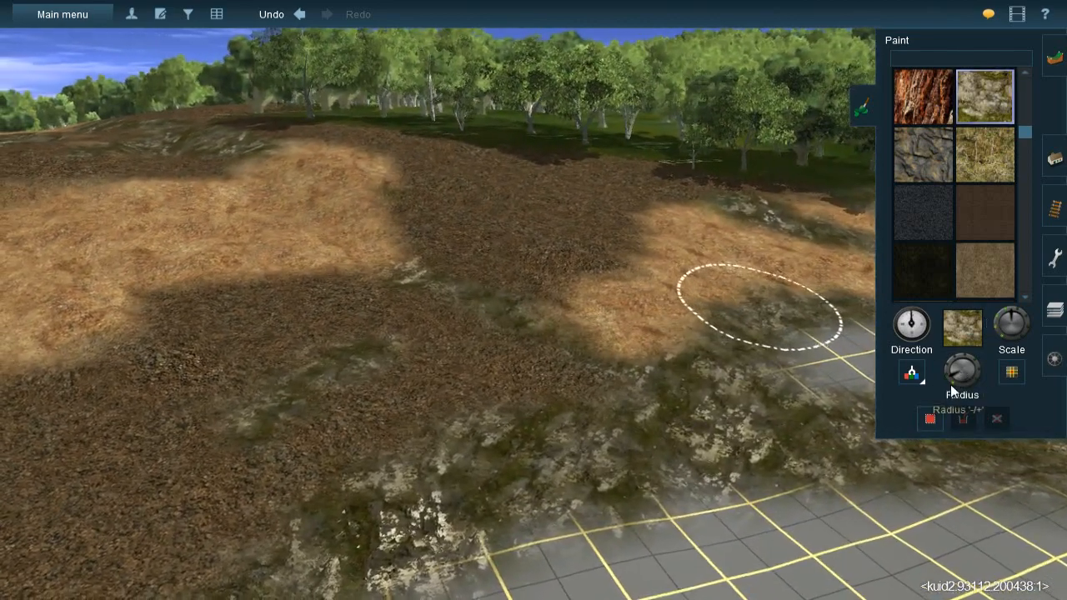
{"action": "left_click_drag", "start_coordinate": [950, 385], "coordinate": [945, 384]}
{"action": "key", "text": "Left"}
{"action": "key", "text": "Up"}
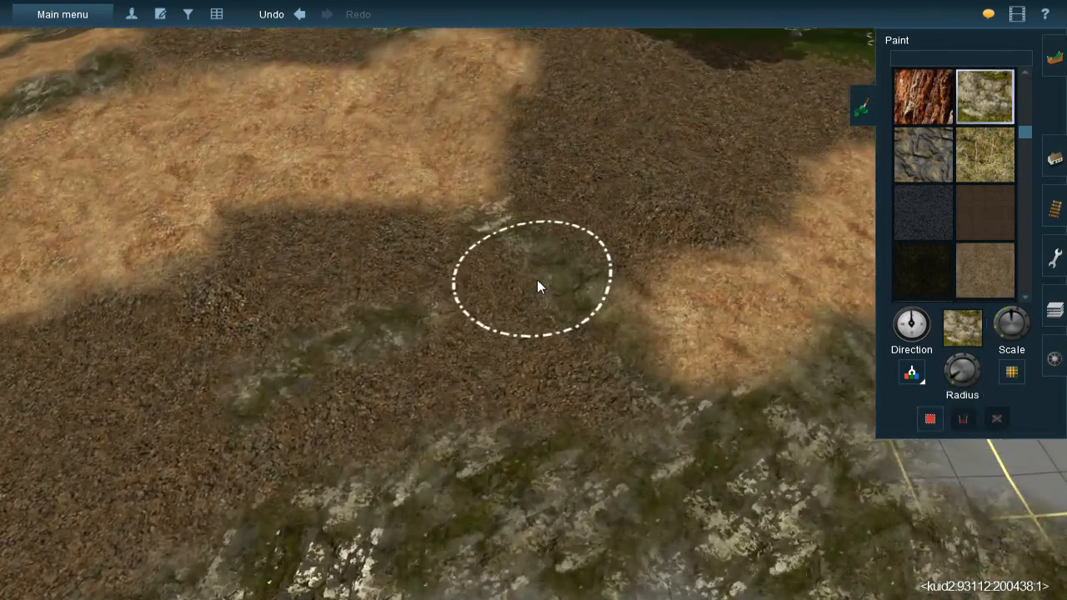
{"action": "key", "text": "bracketright"}
{"action": "mouse_move", "coordinate": [516, 241]}
{"action": "left_mouse_down"}
{"action": "mouse_move", "coordinate": [635, 386]}
{"action": "mouse_move", "coordinate": [660, 439]}
{"action": "left_mouse_up"}
{"action": "key", "text": "Down"}
{"action": "key", "text": "ctrl+z"}
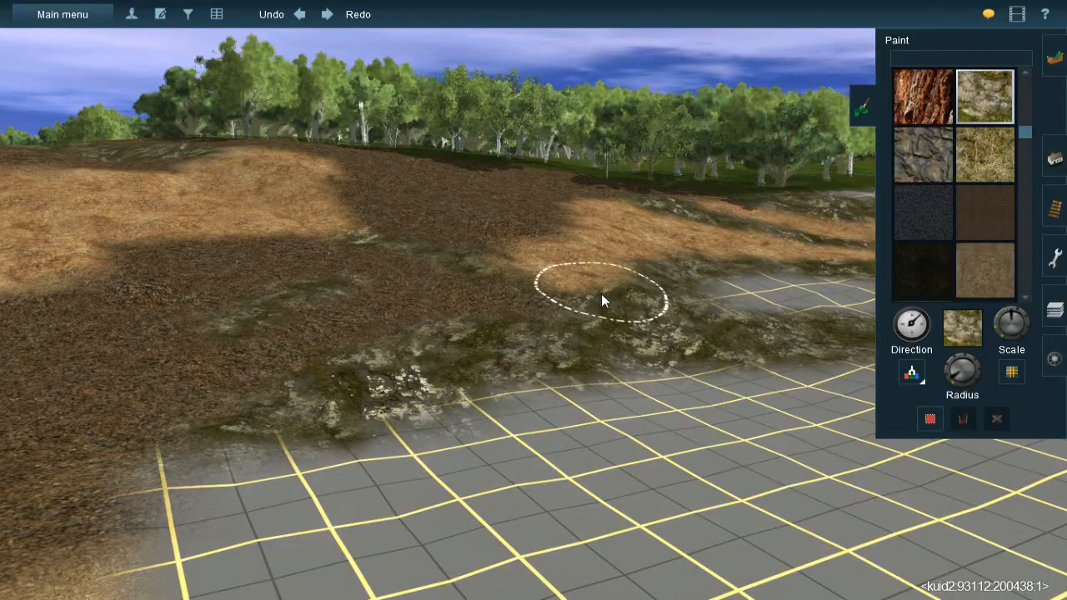
Sample the dark brown dirt texture, enlarge the brush radius and cover the bare grid directly below the orange-brown slope
{"action": "key", "text": "Left"}
{"action": "key", "text": "Left"}
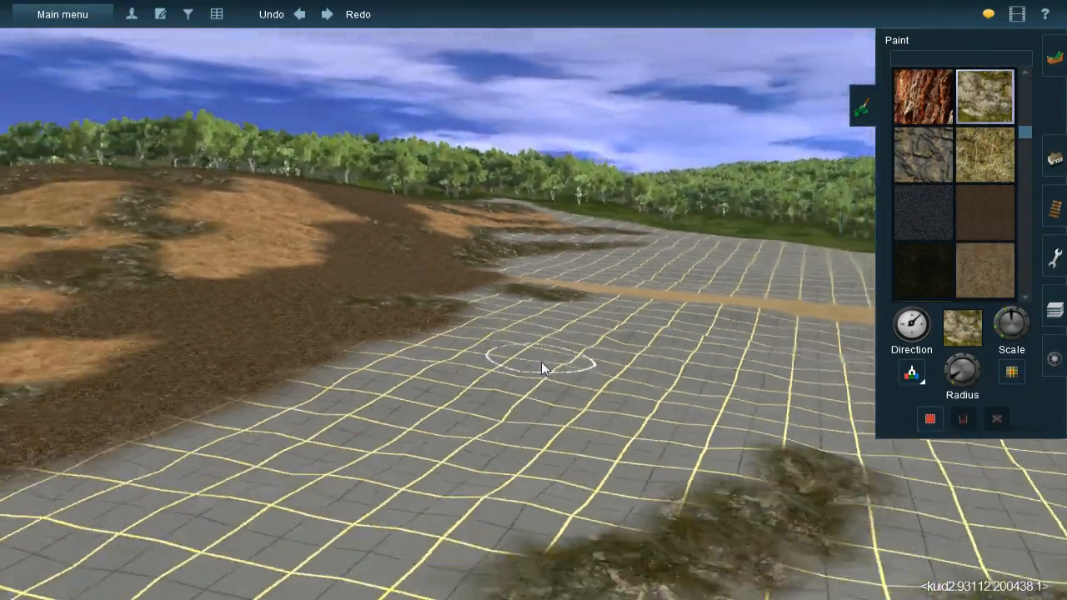
{"action": "key", "text": "Left"}
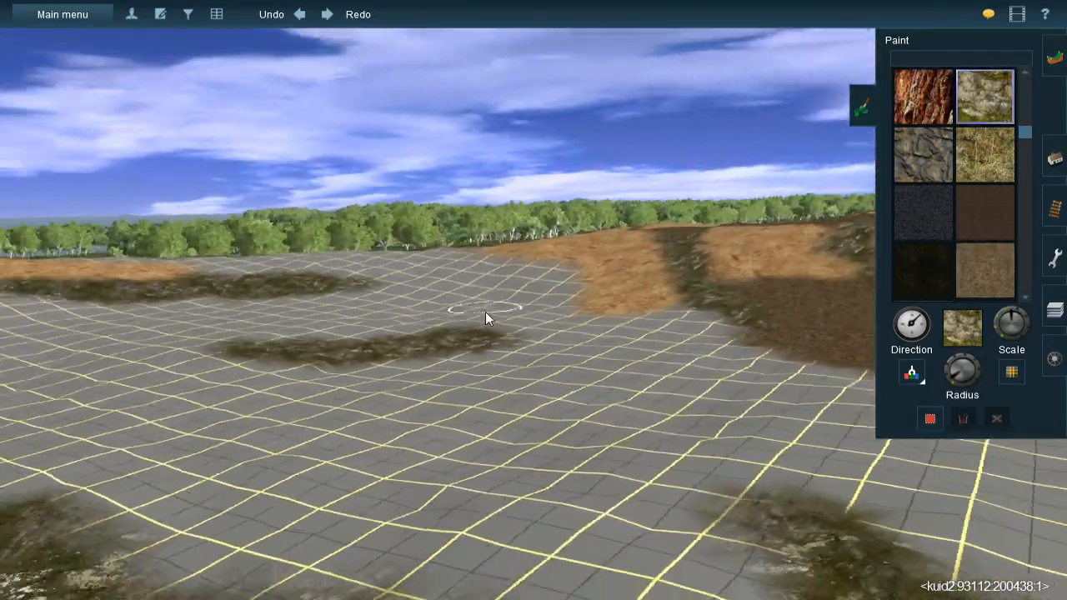
{"action": "key", "text": "Up"}
{"action": "key", "text": "Right"}
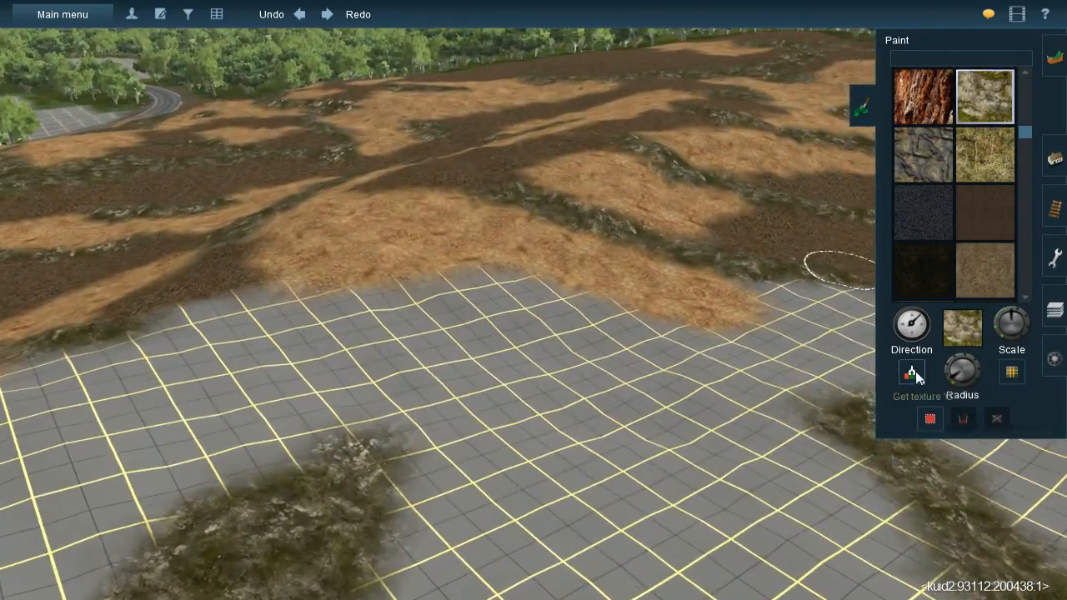
{"action": "left_click", "coordinate": [913, 374]}
{"action": "left_click", "coordinate": [785, 227]}
{"action": "key", "text": "Left"}
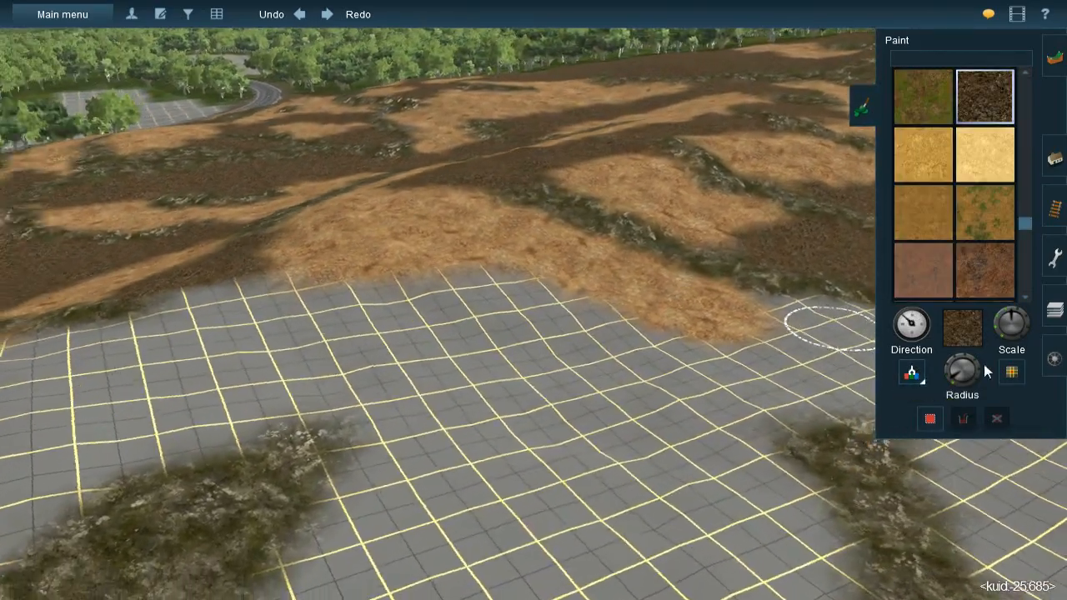
{"action": "left_click_drag", "start_coordinate": [958, 374], "coordinate": [947, 361]}
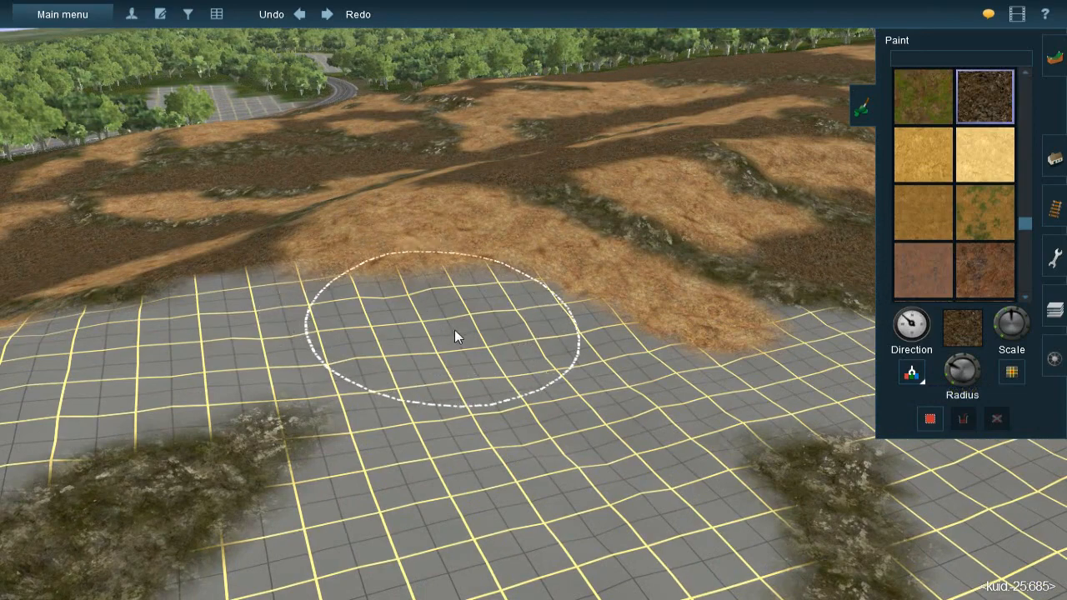
{"action": "key", "text": "Up"}
{"action": "mouse_move", "coordinate": [514, 350]}
{"action": "left_mouse_down"}
{"action": "mouse_move", "coordinate": [526, 369]}
{"action": "mouse_move", "coordinate": [519, 361]}
{"action": "mouse_move", "coordinate": [550, 364]}
{"action": "mouse_move", "coordinate": [493, 341]}
{"action": "mouse_move", "coordinate": [322, 362]}
{"action": "mouse_move", "coordinate": [291, 353]}
{"action": "mouse_move", "coordinate": [322, 351]}
{"action": "left_mouse_up"}
Reduce the brush radius and extend the brown dirt over the bare grid between the slope and the mossy rock patch
{"action": "left_click_drag", "start_coordinate": [942, 384], "coordinate": [948, 371]}
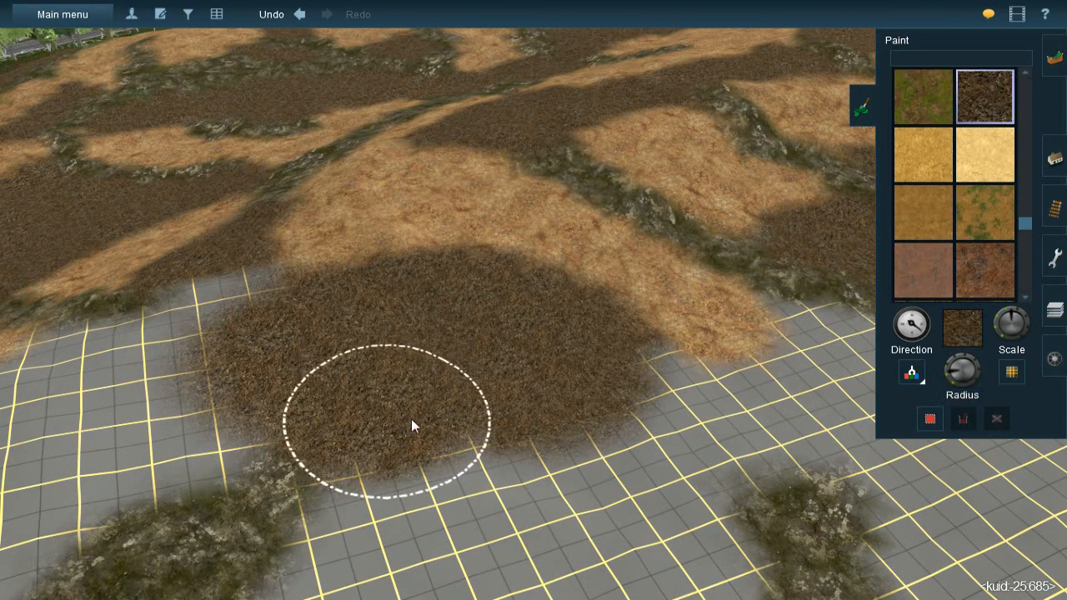
{"action": "mouse_move", "coordinate": [480, 400]}
{"action": "right_mouse_down"}
{"action": "mouse_move", "coordinate": [451, 287]}
{"action": "mouse_move", "coordinate": [487, 281]}
{"action": "mouse_move", "coordinate": [501, 265]}
{"action": "right_mouse_up"}
{"action": "left_click", "coordinate": [503, 270]}
{"action": "mouse_move", "coordinate": [504, 279]}
{"action": "left_mouse_down"}
{"action": "mouse_move", "coordinate": [393, 317]}
{"action": "mouse_move", "coordinate": [350, 297]}
{"action": "mouse_move", "coordinate": [311, 309]}
{"action": "mouse_move", "coordinate": [329, 300]}
{"action": "mouse_move", "coordinate": [279, 336]}
{"action": "mouse_move", "coordinate": [261, 326]}
{"action": "mouse_move", "coordinate": [174, 348]}
{"action": "mouse_move", "coordinate": [182, 364]}
{"action": "mouse_move", "coordinate": [167, 415]}
{"action": "mouse_move", "coordinate": [159, 398]}
{"action": "mouse_move", "coordinate": [180, 440]}
{"action": "mouse_move", "coordinate": [326, 379]}
{"action": "mouse_move", "coordinate": [411, 360]}
{"action": "mouse_move", "coordinate": [427, 385]}
{"action": "mouse_move", "coordinate": [448, 385]}
{"action": "mouse_move", "coordinate": [426, 392]}
{"action": "mouse_move", "coordinate": [448, 387]}
{"action": "left_mouse_up"}
{"action": "right_click", "coordinate": [449, 387]}
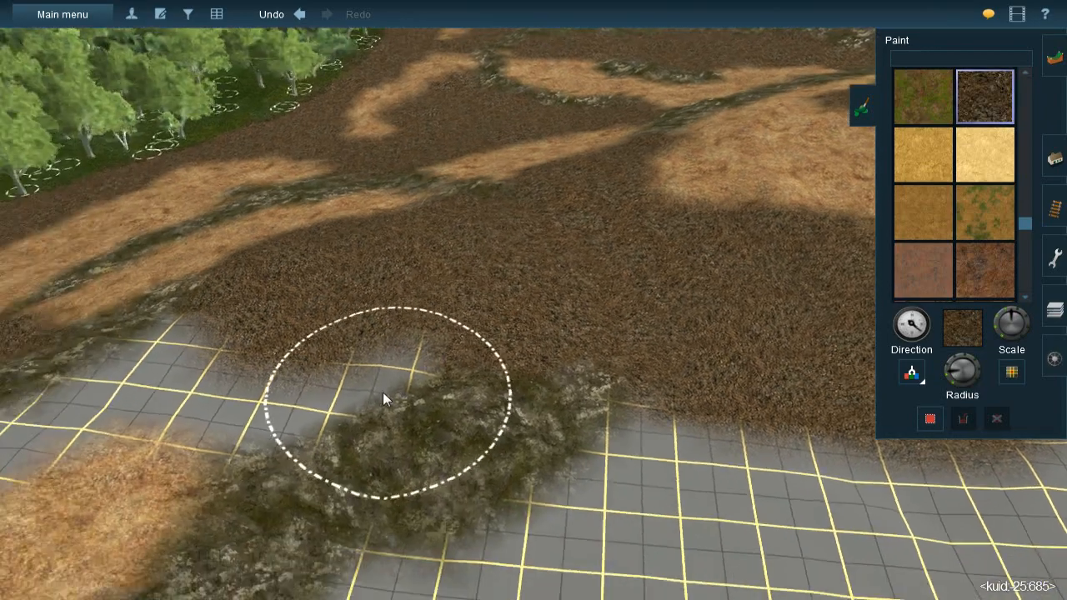
{"action": "key", "text": "Left"}
{"action": "key", "text": "Down"}
{"action": "mouse_move", "coordinate": [452, 319]}
{"action": "left_mouse_down"}
{"action": "mouse_move", "coordinate": [544, 267]}
{"action": "mouse_move", "coordinate": [555, 311]}
{"action": "mouse_move", "coordinate": [558, 280]}
{"action": "mouse_move", "coordinate": [573, 358]}
{"action": "mouse_move", "coordinate": [571, 330]}
{"action": "mouse_move", "coordinate": [557, 374]}
{"action": "mouse_move", "coordinate": [552, 361]}
{"action": "mouse_move", "coordinate": [600, 358]}
{"action": "left_mouse_up"}
{"action": "key", "text": "Up"}
Shrink the brush radius further and fill the small bare gap between the rock band and the orange-brown patch with brown dirt
{"action": "left_click", "coordinate": [950, 383]}
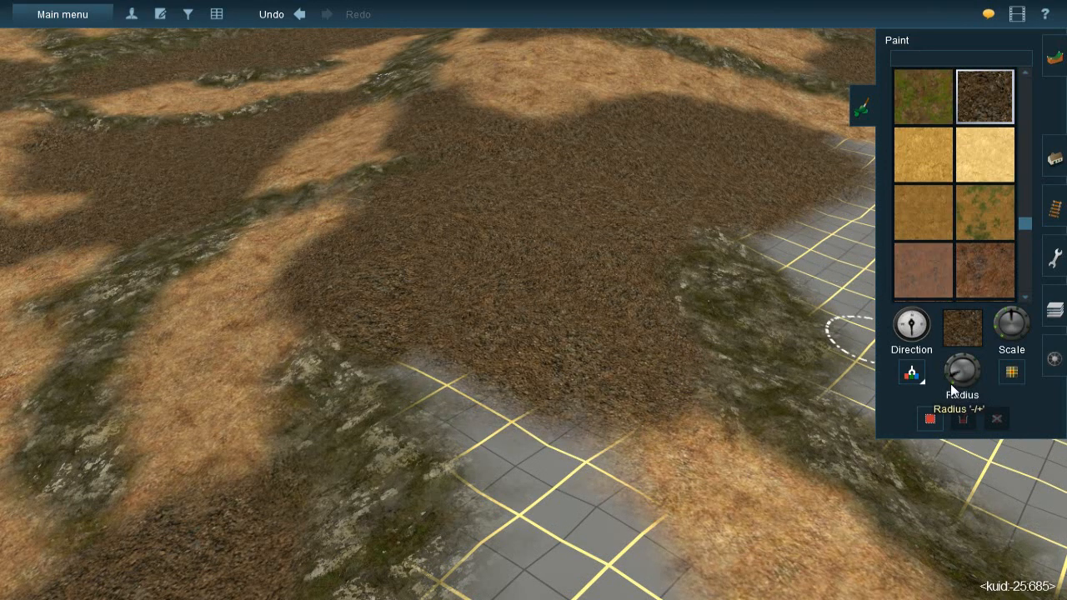
{"action": "key", "text": "bracketleft"}
{"action": "mouse_move", "coordinate": [454, 367]}
{"action": "left_mouse_down"}
{"action": "mouse_move", "coordinate": [430, 365]}
{"action": "mouse_move", "coordinate": [469, 415]}
{"action": "mouse_move", "coordinate": [574, 466]}
{"action": "left_mouse_up"}
{"action": "right_click", "coordinate": [574, 467]}
{"action": "scroll", "coordinate": [514, 283], "scroll_direction": "up", "scroll_amount": 3}
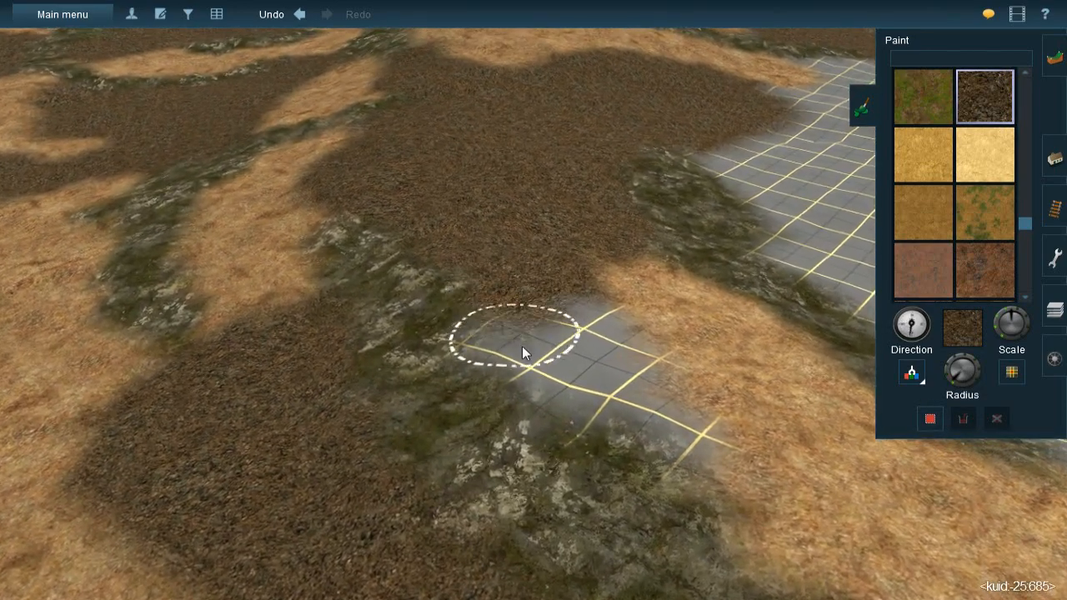
{"action": "mouse_move", "coordinate": [521, 345]}
{"action": "left_mouse_down"}
{"action": "mouse_move", "coordinate": [504, 327]}
{"action": "mouse_move", "coordinate": [606, 402]}
{"action": "mouse_move", "coordinate": [555, 369]}
{"action": "mouse_move", "coordinate": [589, 345]}
{"action": "mouse_move", "coordinate": [582, 313]}
{"action": "mouse_move", "coordinate": [660, 423]}
{"action": "mouse_move", "coordinate": [601, 308]}
{"action": "left_mouse_up"}
Examine the painted hills, the roadside and the forest edge to find the remaining bare grid areas
{"action": "key", "text": "Down"}
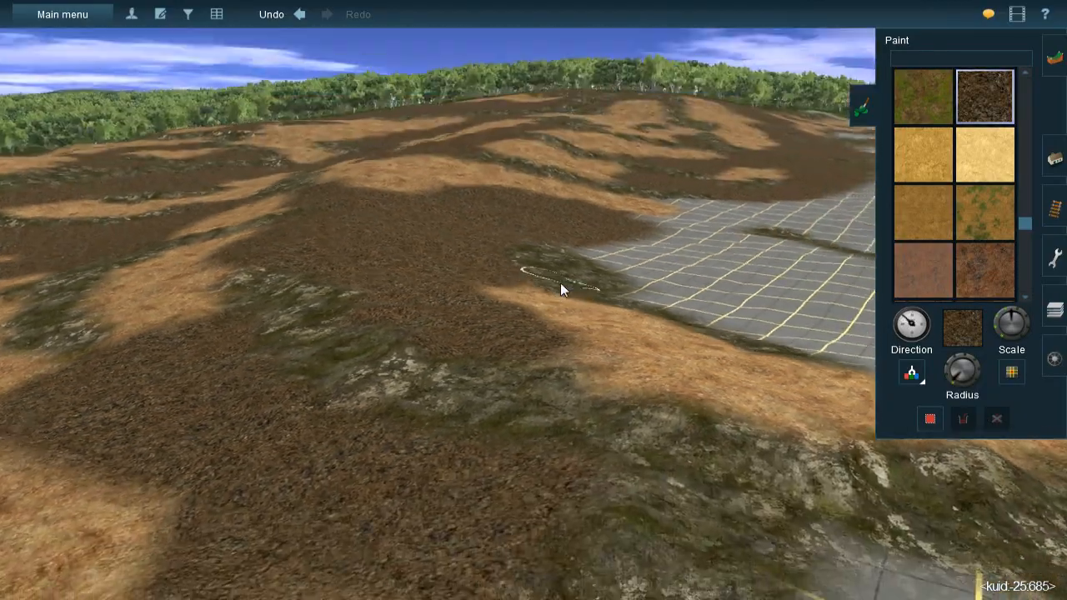
{"action": "key", "text": "Left"}
{"action": "key", "text": "Right"}
{"action": "key", "text": "Right"}
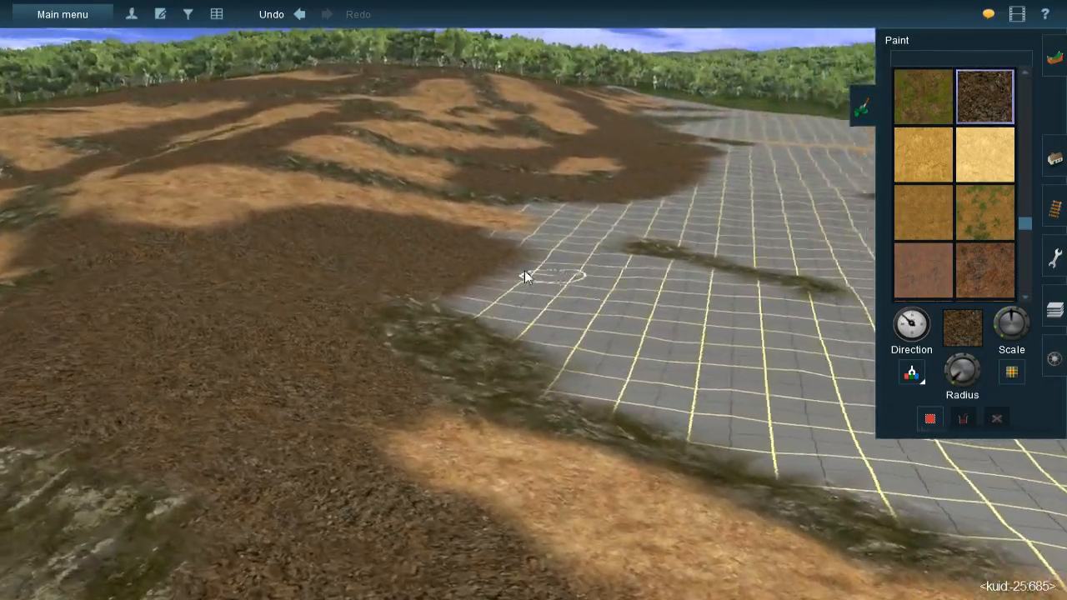
{"action": "key", "text": "Left"}
{"action": "key", "text": "Left"}
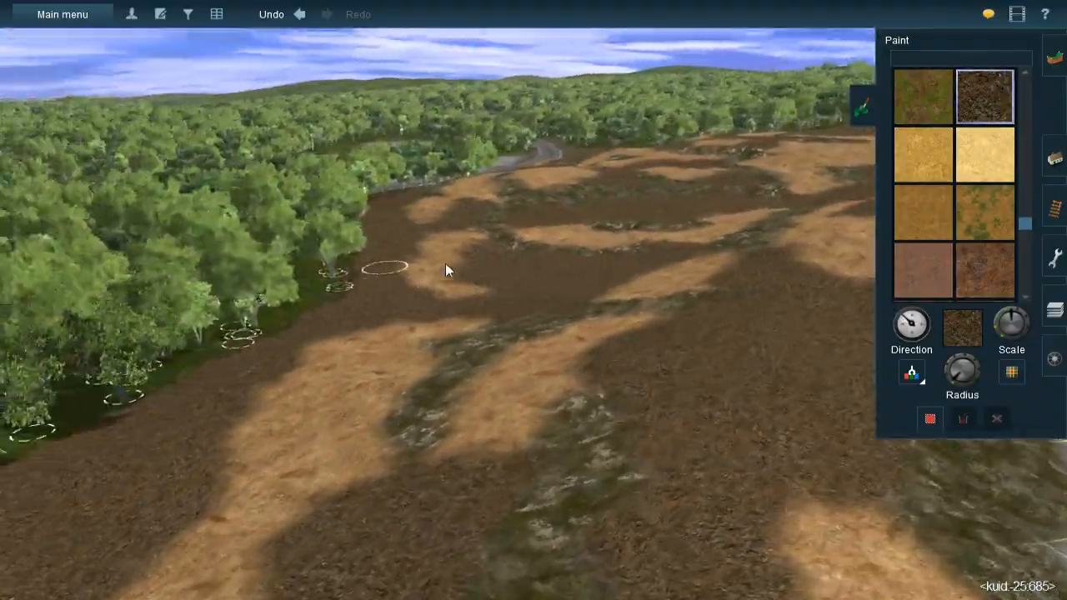
{"action": "right_click", "coordinate": [626, 185]}
{"action": "key", "text": "Up"}
{"action": "key", "text": "Right"}
{"action": "key", "text": "Right"}
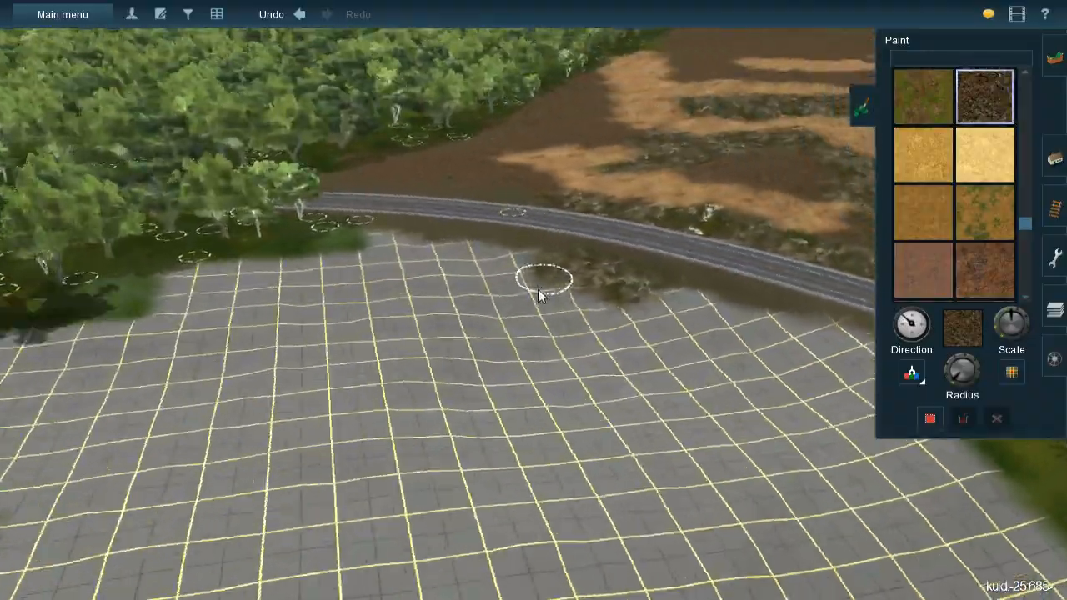
{"action": "right_click", "coordinate": [572, 294]}
{"action": "key", "text": "Down"}
{"action": "key", "text": "Up"}
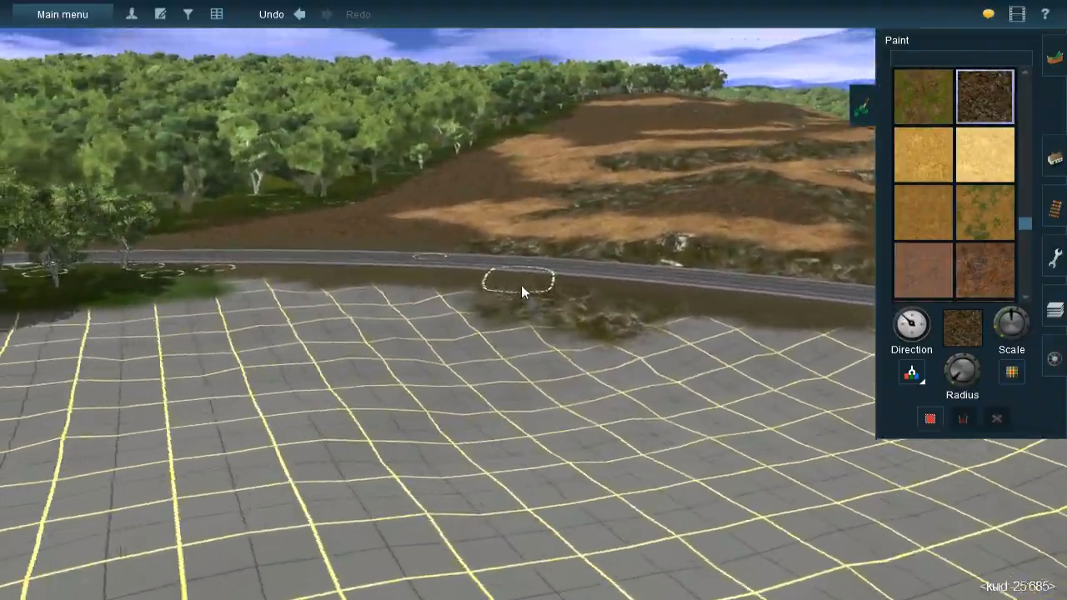
{"action": "key", "text": "Up"}
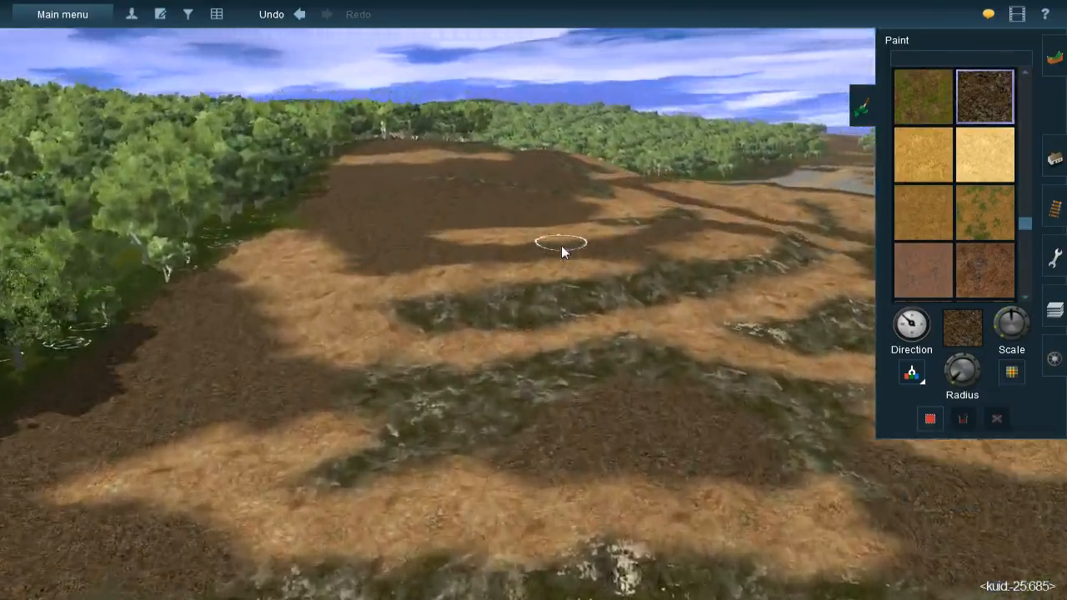
{"action": "key", "text": "Up"}
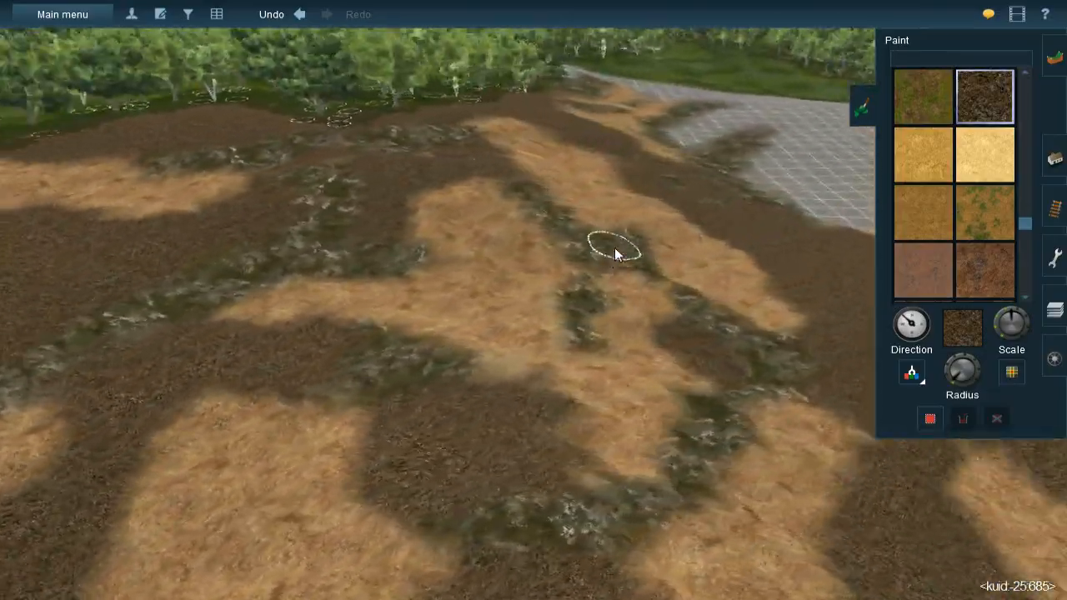
{"action": "key", "text": "Down"}
{"action": "key", "text": "Left"}
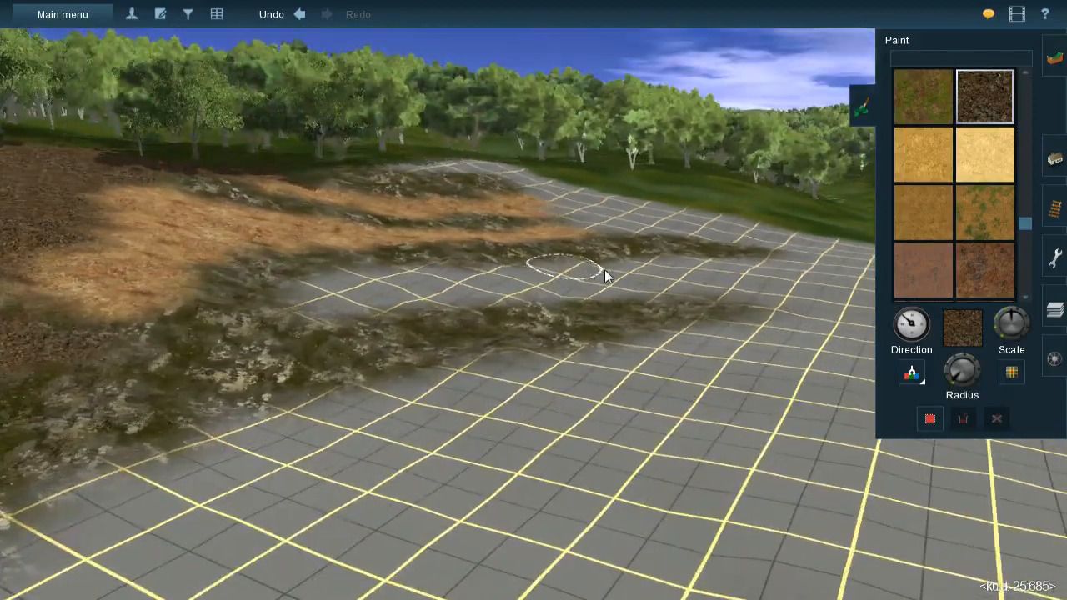
Sample the orange-brown ground texture and paint over the bare strip between the two mossy rock bands near the forest
{"action": "key", "text": "Up"}
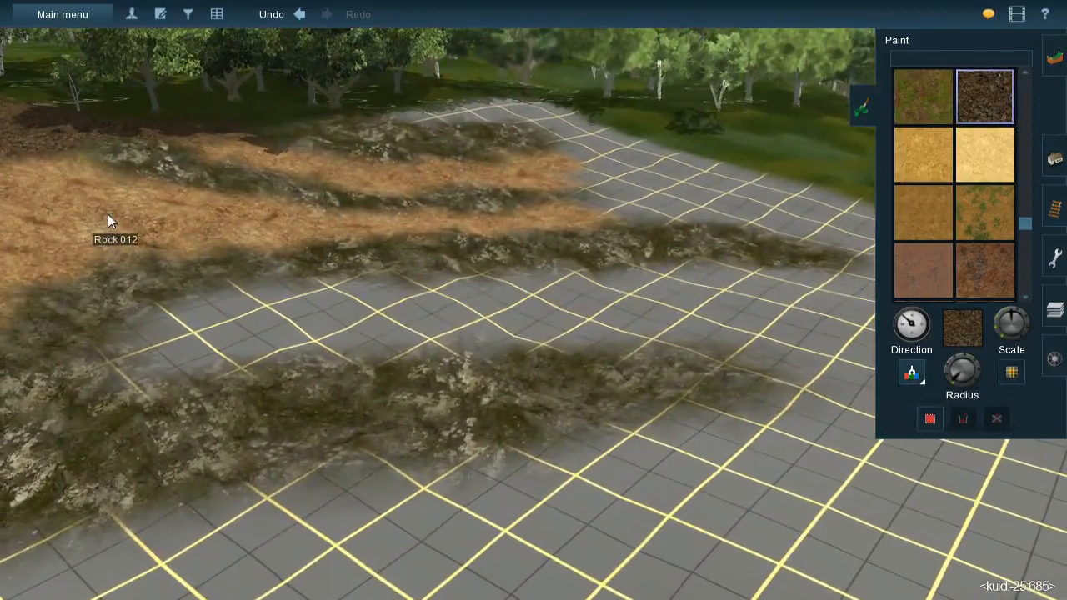
{"action": "scroll", "coordinate": [954, 184], "scroll_direction": "down", "scroll_amount": 3}
{"action": "left_click", "coordinate": [922, 95]}
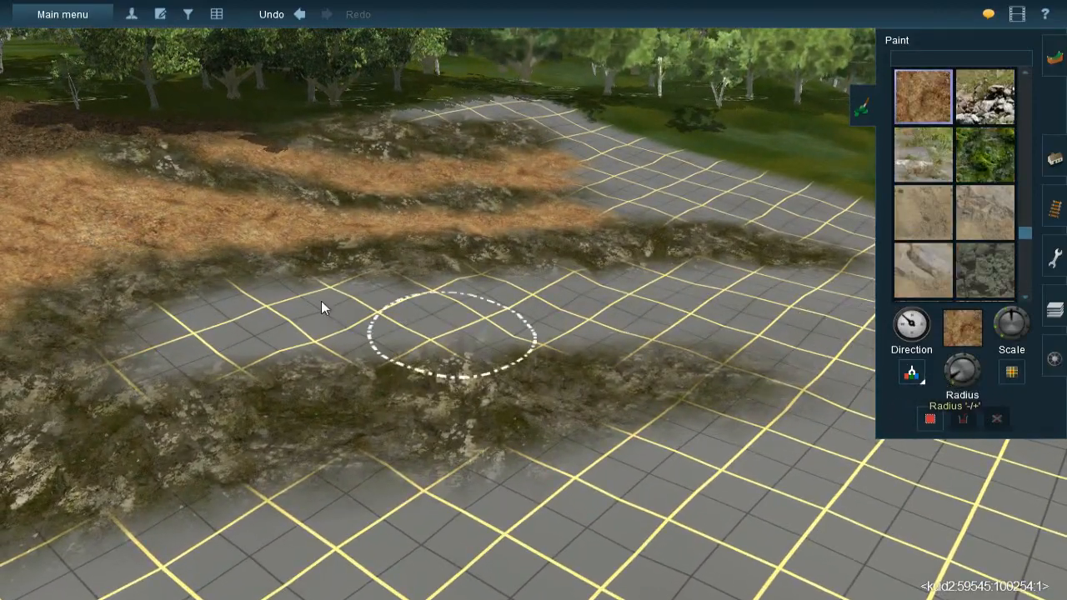
{"action": "key", "text": "Up"}
{"action": "key", "text": "bracketright"}
{"action": "left_click_drag", "start_coordinate": [238, 351], "coordinate": [195, 372]}
{"action": "mouse_move", "coordinate": [188, 376]}
{"action": "left_mouse_down"}
{"action": "mouse_move", "coordinate": [250, 333]}
{"action": "mouse_move", "coordinate": [245, 352]}
{"action": "mouse_move", "coordinate": [191, 375]}
{"action": "mouse_move", "coordinate": [316, 318]}
{"action": "mouse_move", "coordinate": [274, 323]}
{"action": "mouse_move", "coordinate": [391, 319]}
{"action": "mouse_move", "coordinate": [374, 309]}
{"action": "mouse_move", "coordinate": [391, 304]}
{"action": "mouse_move", "coordinate": [537, 310]}
{"action": "mouse_move", "coordinate": [566, 292]}
{"action": "mouse_move", "coordinate": [495, 293]}
{"action": "mouse_move", "coordinate": [404, 335]}
{"action": "mouse_move", "coordinate": [341, 339]}
{"action": "left_mouse_up"}
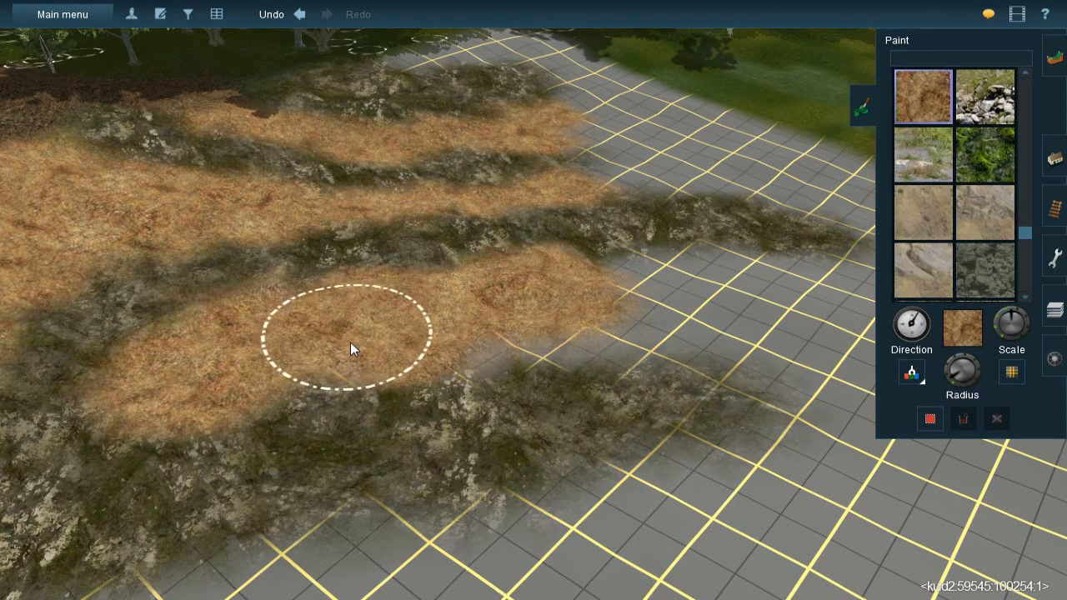
{"action": "mouse_move", "coordinate": [450, 333]}
{"action": "left_mouse_down"}
{"action": "mouse_move", "coordinate": [602, 335]}
{"action": "mouse_move", "coordinate": [661, 315]}
{"action": "mouse_move", "coordinate": [635, 325]}
{"action": "mouse_move", "coordinate": [640, 276]}
{"action": "mouse_move", "coordinate": [669, 343]}
{"action": "mouse_move", "coordinate": [659, 277]}
{"action": "mouse_move", "coordinate": [657, 292]}
{"action": "left_mouse_up"}
{"action": "key", "text": "Down"}
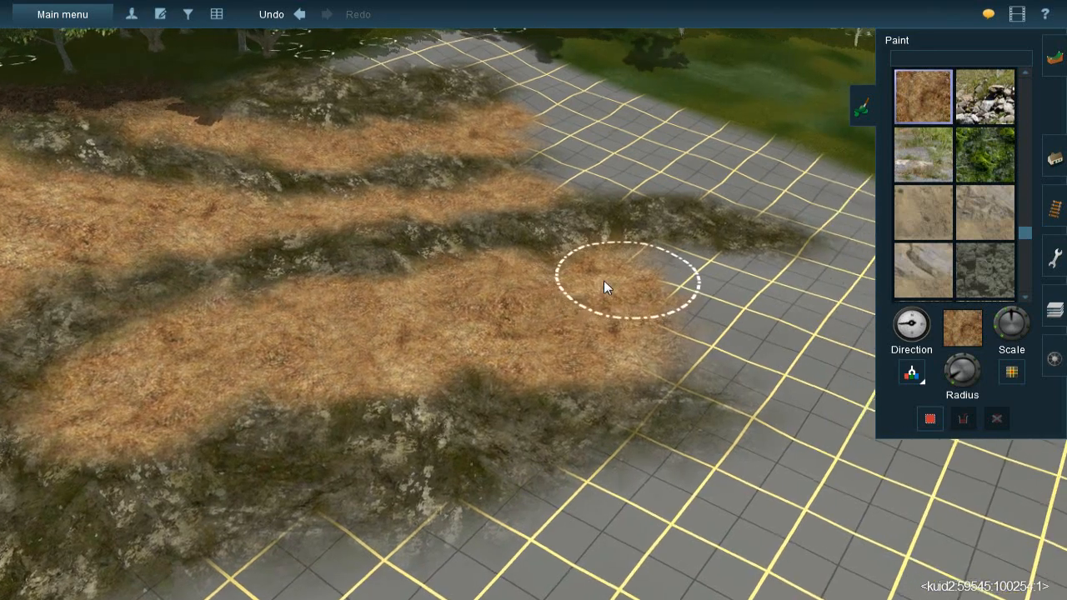
Extend the orange-brown texture over the bare grid between the outer rock bands and the grassy forest edge
{"action": "key", "text": "Left"}
{"action": "key", "text": "Left"}
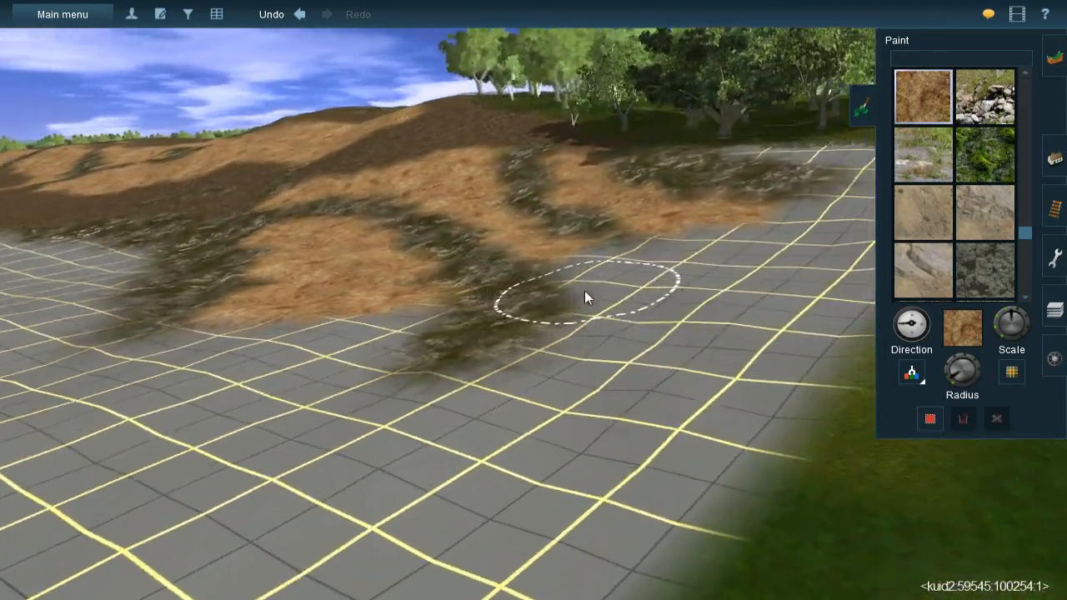
{"action": "key", "text": "Up"}
{"action": "key", "text": "Right"}
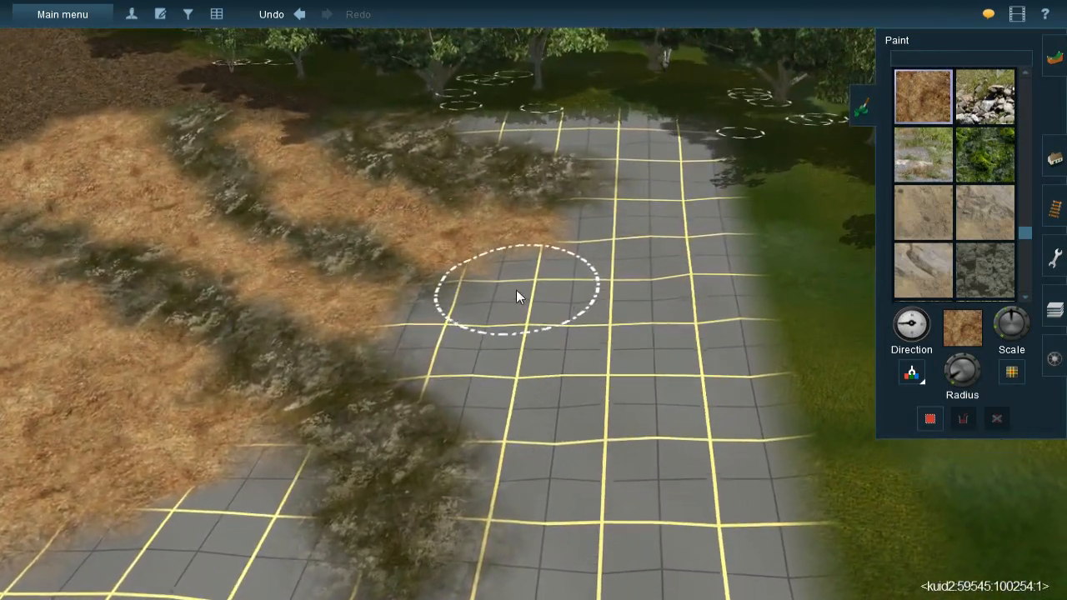
{"action": "mouse_move", "coordinate": [519, 286]}
{"action": "left_mouse_down"}
{"action": "mouse_move", "coordinate": [512, 269]}
{"action": "mouse_move", "coordinate": [491, 305]}
{"action": "mouse_move", "coordinate": [436, 333]}
{"action": "mouse_move", "coordinate": [542, 395]}
{"action": "mouse_move", "coordinate": [514, 347]}
{"action": "mouse_move", "coordinate": [564, 290]}
{"action": "mouse_move", "coordinate": [564, 318]}
{"action": "mouse_move", "coordinate": [642, 442]}
{"action": "mouse_move", "coordinate": [619, 318]}
{"action": "mouse_move", "coordinate": [677, 398]}
{"action": "mouse_move", "coordinate": [593, 285]}
{"action": "mouse_move", "coordinate": [557, 274]}
{"action": "mouse_move", "coordinate": [476, 313]}
{"action": "left_mouse_up"}
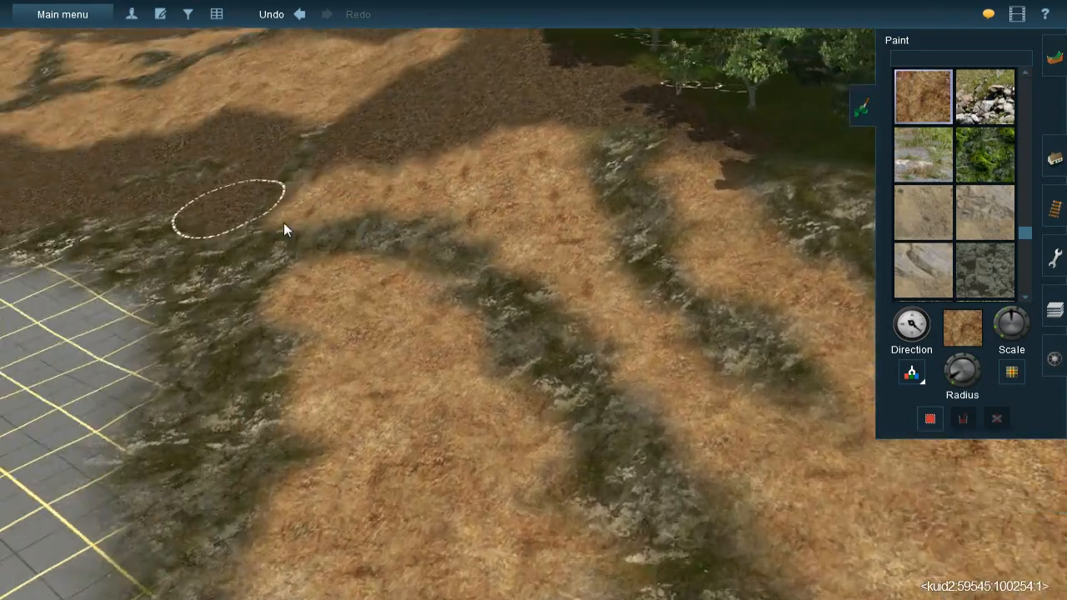
Sample the brown dirt texture, enlarge the brush radius and cover the bare grid below the rock bands and around the sandy path's end
{"action": "key", "text": "Down"}
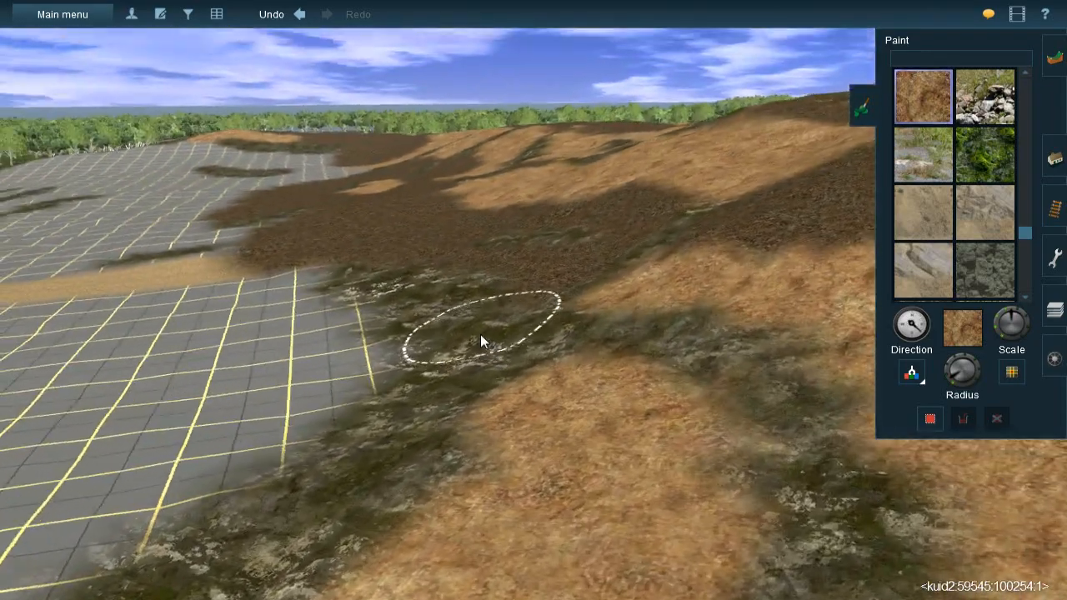
{"action": "key", "text": "Left"}
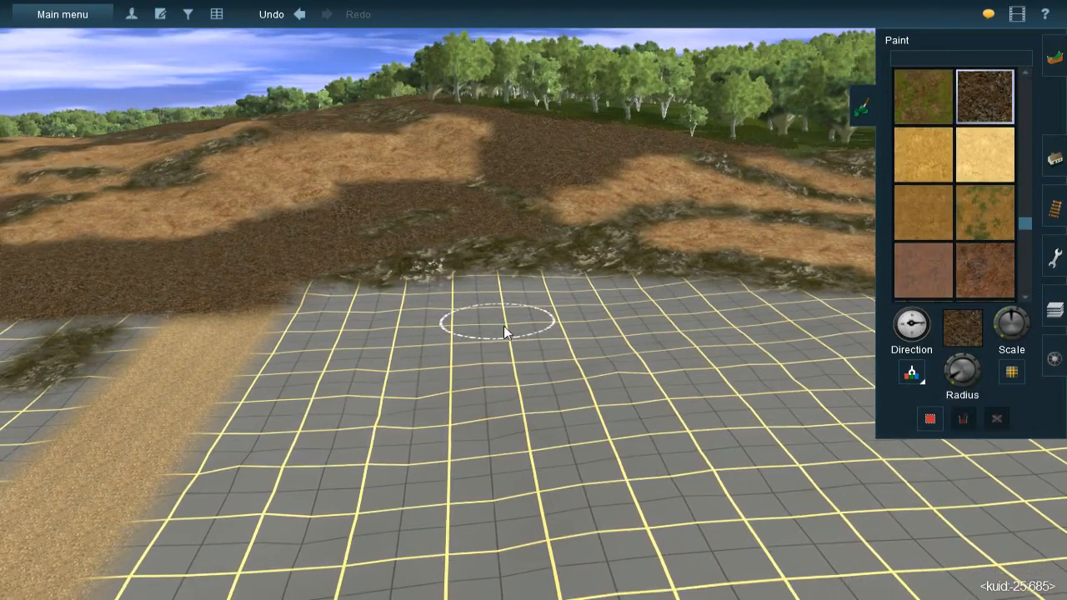
{"action": "key", "text": "Up"}
{"action": "key", "text": "Left"}
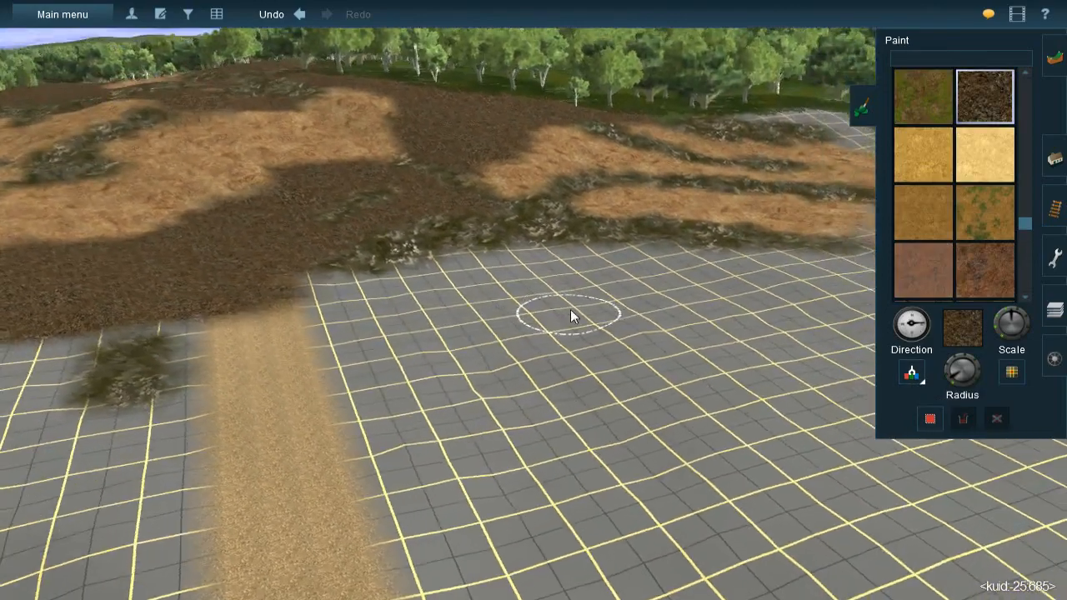
{"action": "left_click_drag", "start_coordinate": [948, 370], "coordinate": [944, 367]}
{"action": "key", "text": "Up"}
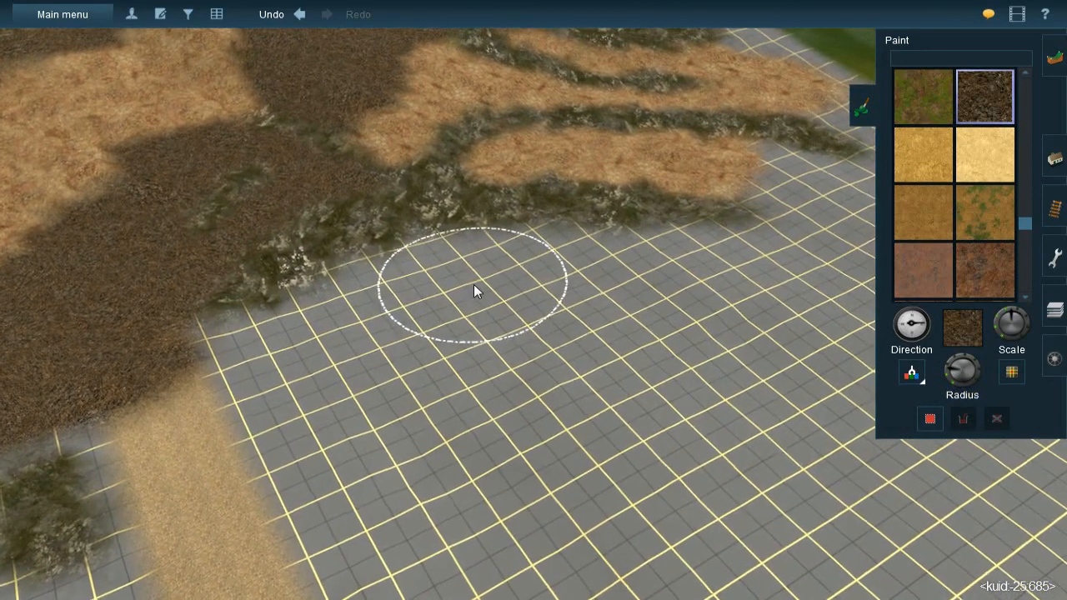
{"action": "mouse_move", "coordinate": [626, 272]}
{"action": "left_mouse_down"}
{"action": "mouse_move", "coordinate": [658, 271]}
{"action": "mouse_move", "coordinate": [533, 262]}
{"action": "mouse_move", "coordinate": [426, 272]}
{"action": "mouse_move", "coordinate": [431, 292]}
{"action": "mouse_move", "coordinate": [423, 274]}
{"action": "mouse_move", "coordinate": [394, 315]}
{"action": "mouse_move", "coordinate": [382, 301]}
{"action": "mouse_move", "coordinate": [370, 314]}
{"action": "mouse_move", "coordinate": [382, 334]}
{"action": "mouse_move", "coordinate": [504, 317]}
{"action": "mouse_move", "coordinate": [574, 314]}
{"action": "mouse_move", "coordinate": [583, 326]}
{"action": "mouse_move", "coordinate": [464, 368]}
{"action": "mouse_move", "coordinate": [377, 350]}
{"action": "left_mouse_up"}
{"action": "mouse_move", "coordinate": [378, 350]}
{"action": "right_mouse_down"}
{"action": "mouse_move", "coordinate": [415, 314]}
{"action": "mouse_move", "coordinate": [485, 298]}
{"action": "mouse_move", "coordinate": [494, 320]}
{"action": "mouse_move", "coordinate": [542, 319]}
{"action": "mouse_move", "coordinate": [520, 303]}
{"action": "right_mouse_up"}
{"action": "mouse_move", "coordinate": [555, 305]}
{"action": "left_mouse_down"}
{"action": "mouse_move", "coordinate": [611, 265]}
{"action": "mouse_move", "coordinate": [521, 309]}
{"action": "mouse_move", "coordinate": [470, 308]}
{"action": "mouse_move", "coordinate": [530, 290]}
{"action": "mouse_move", "coordinate": [457, 330]}
{"action": "mouse_move", "coordinate": [536, 369]}
{"action": "mouse_move", "coordinate": [550, 393]}
{"action": "mouse_move", "coordinate": [458, 328]}
{"action": "mouse_move", "coordinate": [384, 319]}
{"action": "mouse_move", "coordinate": [317, 331]}
{"action": "mouse_move", "coordinate": [272, 365]}
{"action": "mouse_move", "coordinate": [248, 362]}
{"action": "mouse_move", "coordinate": [200, 386]}
{"action": "left_mouse_up"}
{"action": "right_click", "coordinate": [200, 379]}
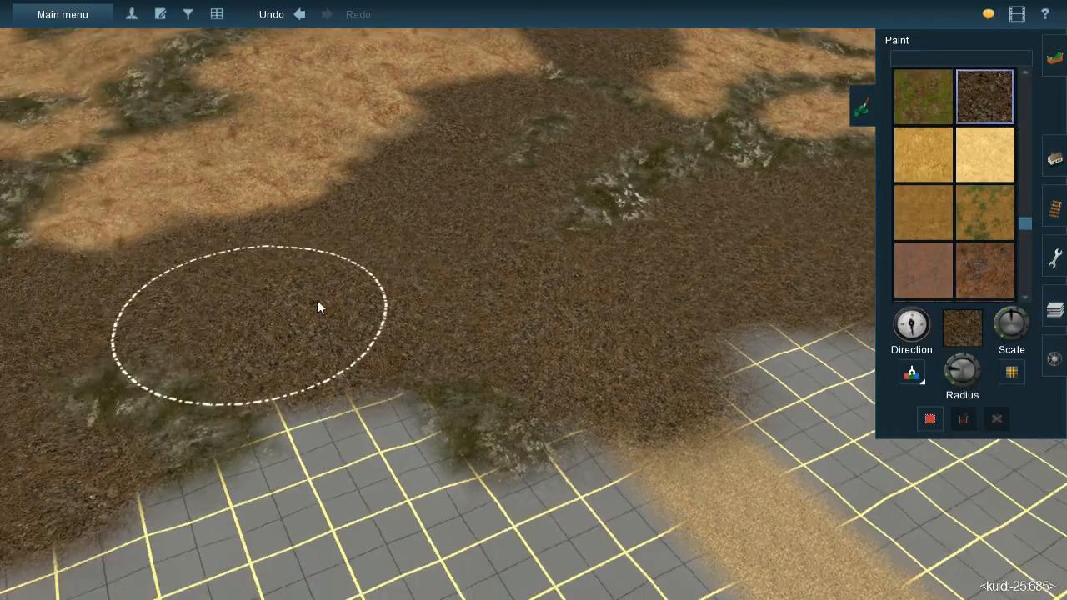
Enlarge the brush radius and extend the brown dirt over the bare grid beyond the lowest mossy rock band near the sandy path
{"action": "key", "text": "Down"}
{"action": "key", "text": "Left"}
{"action": "right_click_drag", "start_coordinate": [634, 275], "coordinate": [577, 269]}
{"action": "key", "text": "Left"}
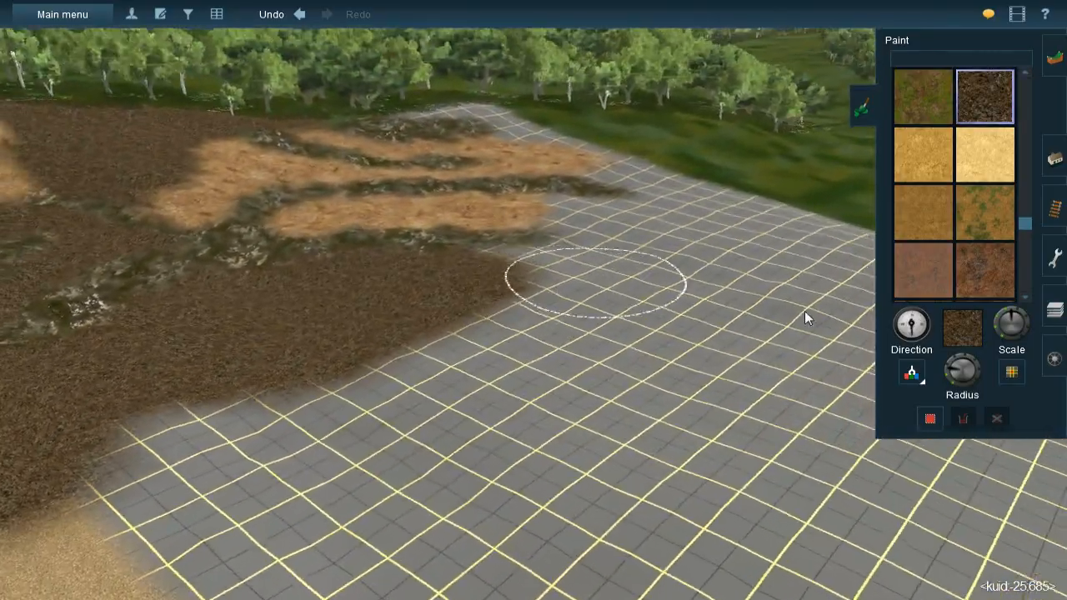
{"action": "key", "text": "Left"}
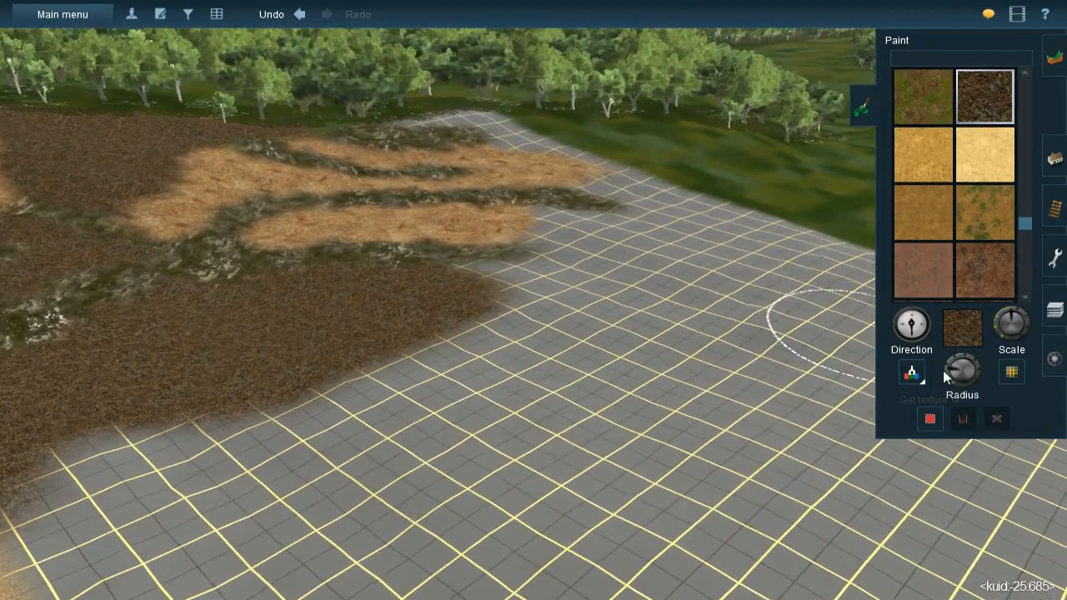
{"action": "left_click_drag", "start_coordinate": [944, 372], "coordinate": [952, 358]}
{"action": "key", "text": "Up"}
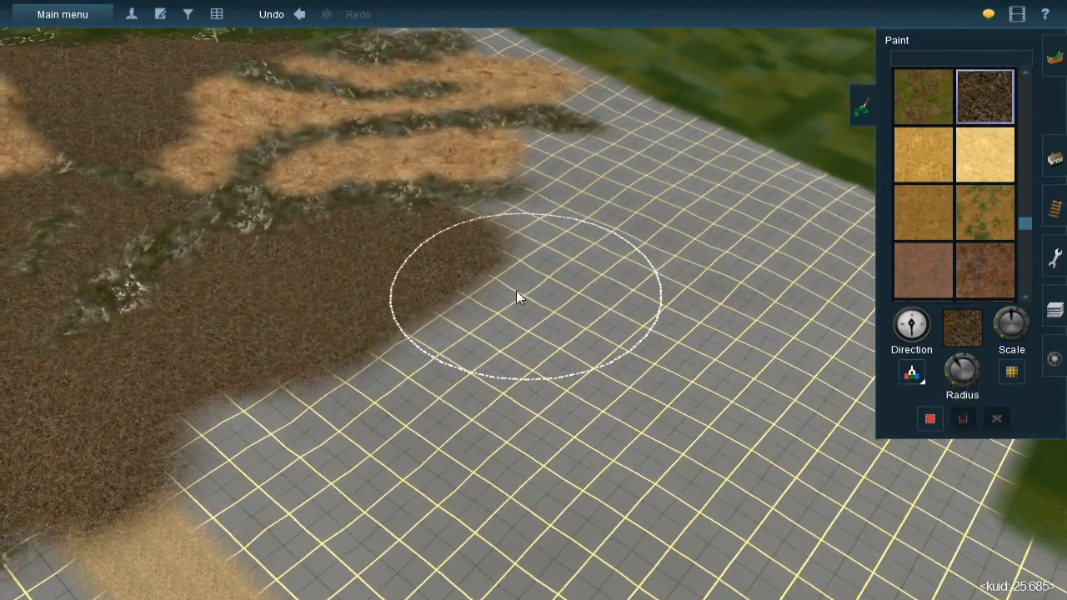
{"action": "key", "text": "bracketright"}
{"action": "mouse_move", "coordinate": [483, 266]}
{"action": "left_mouse_down"}
{"action": "mouse_move", "coordinate": [500, 254]}
{"action": "mouse_move", "coordinate": [563, 260]}
{"action": "mouse_move", "coordinate": [631, 326]}
{"action": "mouse_move", "coordinate": [649, 350]}
{"action": "mouse_move", "coordinate": [621, 417]}
{"action": "mouse_move", "coordinate": [518, 390]}
{"action": "mouse_move", "coordinate": [439, 344]}
{"action": "mouse_move", "coordinate": [364, 323]}
{"action": "mouse_move", "coordinate": [291, 342]}
{"action": "mouse_move", "coordinate": [669, 366]}
{"action": "mouse_move", "coordinate": [628, 380]}
{"action": "left_mouse_up"}
{"action": "mouse_move", "coordinate": [628, 380]}
{"action": "right_mouse_down"}
{"action": "mouse_move", "coordinate": [413, 350]}
{"action": "mouse_move", "coordinate": [485, 303]}
{"action": "mouse_move", "coordinate": [474, 296]}
{"action": "right_mouse_up"}
Reduce the brush radius and fill the dirt's edge against the lowest mossy rock band with brown dirt
{"action": "scroll", "coordinate": [575, 301], "scroll_direction": "up", "scroll_amount": 4}
{"action": "left_click_drag", "start_coordinate": [950, 372], "coordinate": [948, 374]}
{"action": "scroll", "coordinate": [446, 257], "scroll_direction": "up", "scroll_amount": 3}
{"action": "mouse_move", "coordinate": [474, 249]}
{"action": "left_mouse_down"}
{"action": "mouse_move", "coordinate": [491, 241]}
{"action": "mouse_move", "coordinate": [457, 269]}
{"action": "mouse_move", "coordinate": [428, 267]}
{"action": "mouse_move", "coordinate": [417, 301]}
{"action": "mouse_move", "coordinate": [410, 285]}
{"action": "mouse_move", "coordinate": [486, 341]}
{"action": "mouse_move", "coordinate": [547, 353]}
{"action": "mouse_move", "coordinate": [518, 220]}
{"action": "left_mouse_up"}
{"action": "mouse_move", "coordinate": [519, 220]}
{"action": "right_mouse_down"}
{"action": "mouse_move", "coordinate": [379, 287]}
{"action": "mouse_move", "coordinate": [657, 324]}
{"action": "mouse_move", "coordinate": [598, 285]}
{"action": "mouse_move", "coordinate": [486, 271]}
{"action": "right_mouse_up"}
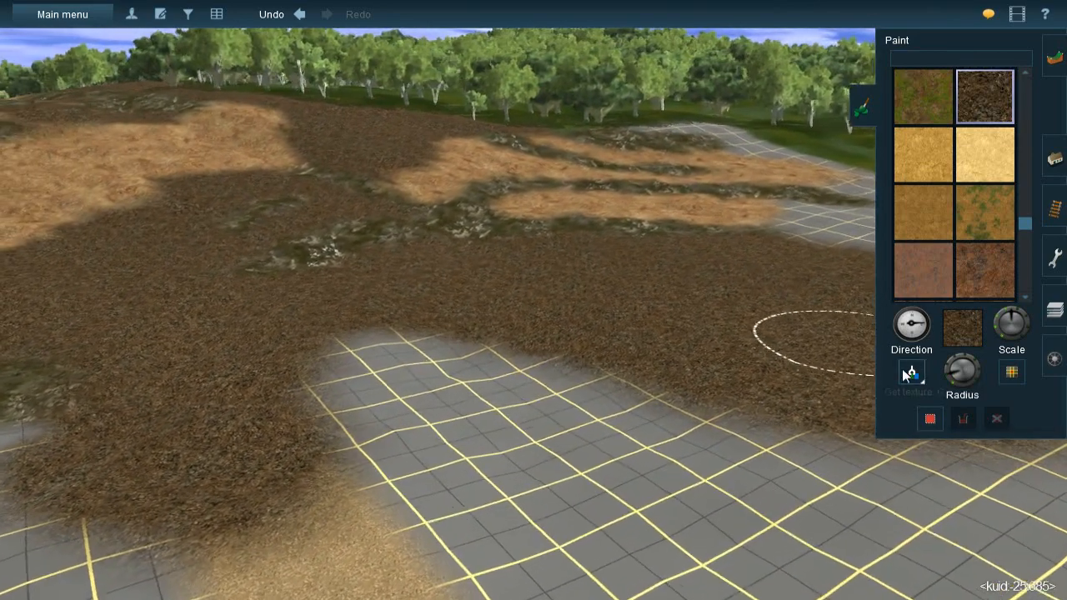
Sample the mossy rock texture, shrink the brush and extend the isolated rock strip up to the dirt edge at the hill's foot
{"action": "left_click", "coordinate": [907, 374]}
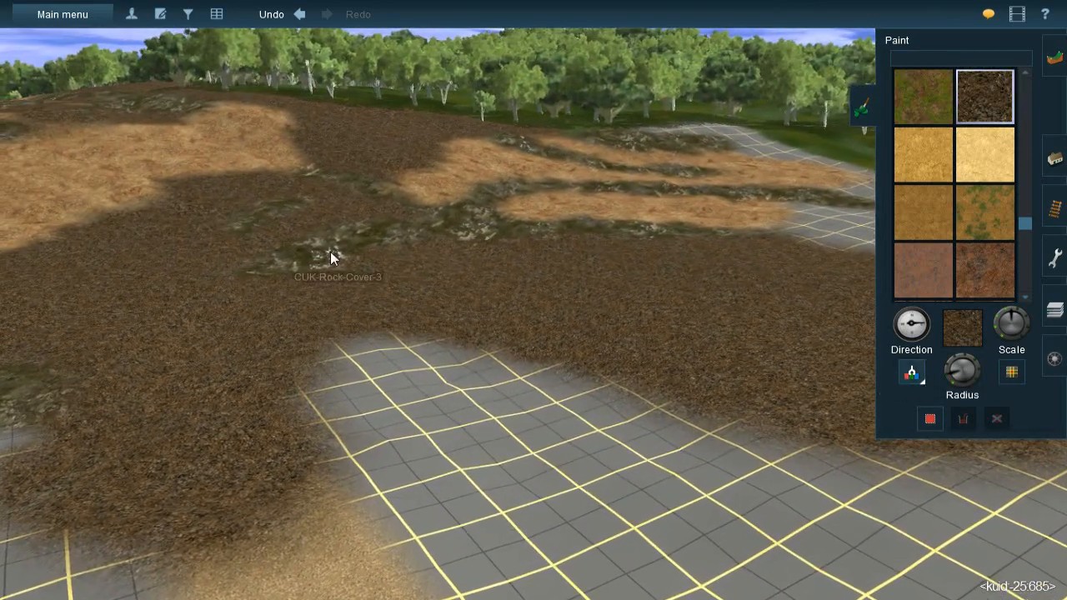
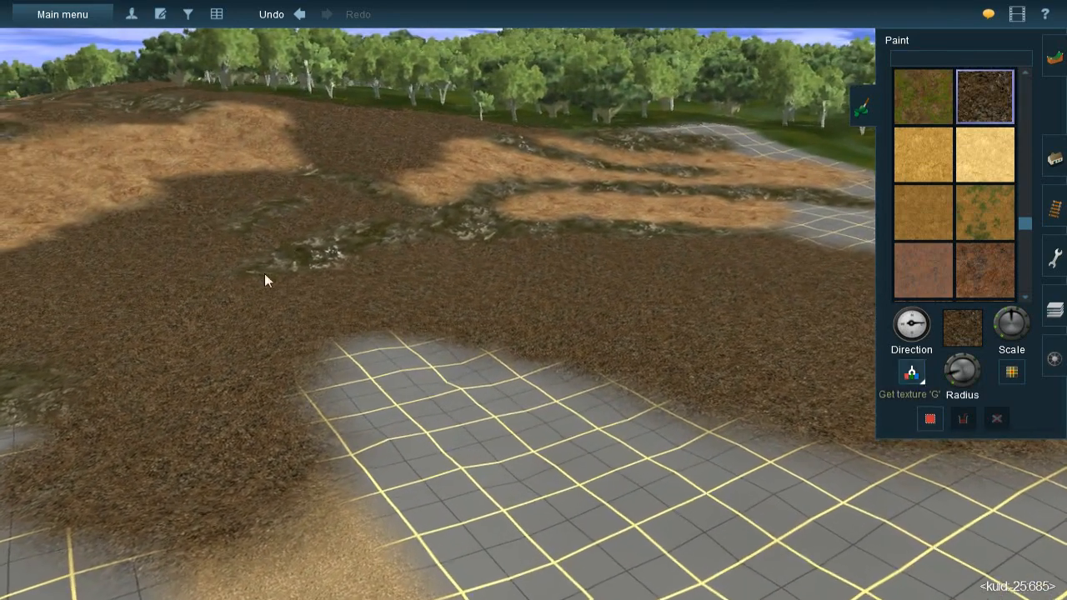
{"action": "left_click", "coordinate": [330, 252]}
{"action": "mouse_move", "coordinate": [266, 505]}
{"action": "right_mouse_down"}
{"action": "mouse_move", "coordinate": [491, 357]}
{"action": "mouse_move", "coordinate": [543, 305]}
{"action": "mouse_move", "coordinate": [502, 292]}
{"action": "mouse_move", "coordinate": [521, 311]}
{"action": "mouse_move", "coordinate": [512, 298]}
{"action": "right_mouse_up"}
{"action": "scroll", "coordinate": [534, 296], "scroll_direction": "down", "scroll_amount": 5}
{"action": "key", "text": "Left"}
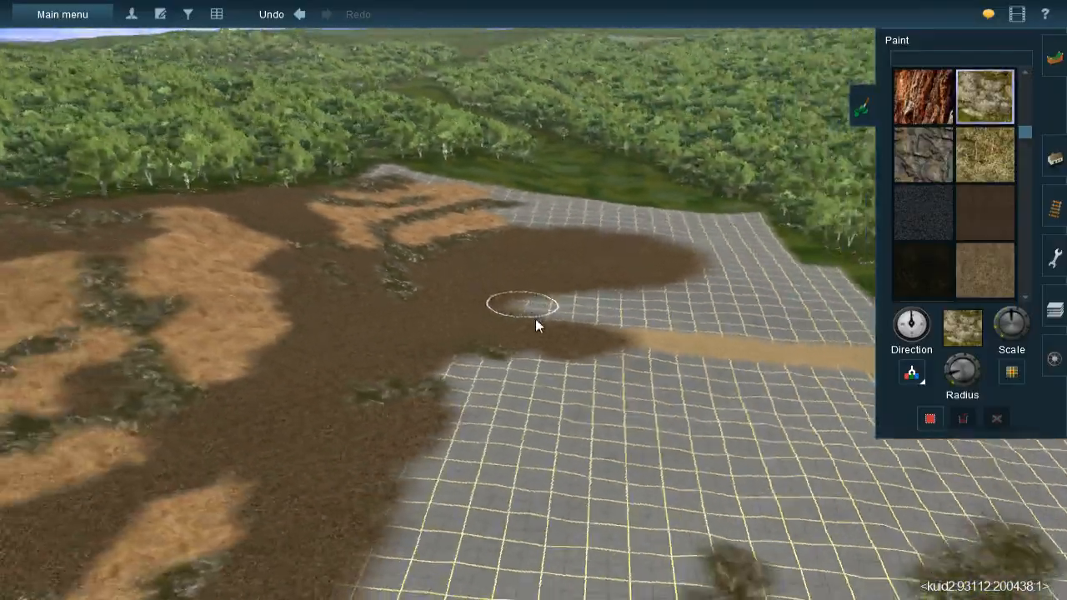
{"action": "key", "text": "Down"}
{"action": "key", "text": "Left"}
{"action": "key", "text": "Up"}
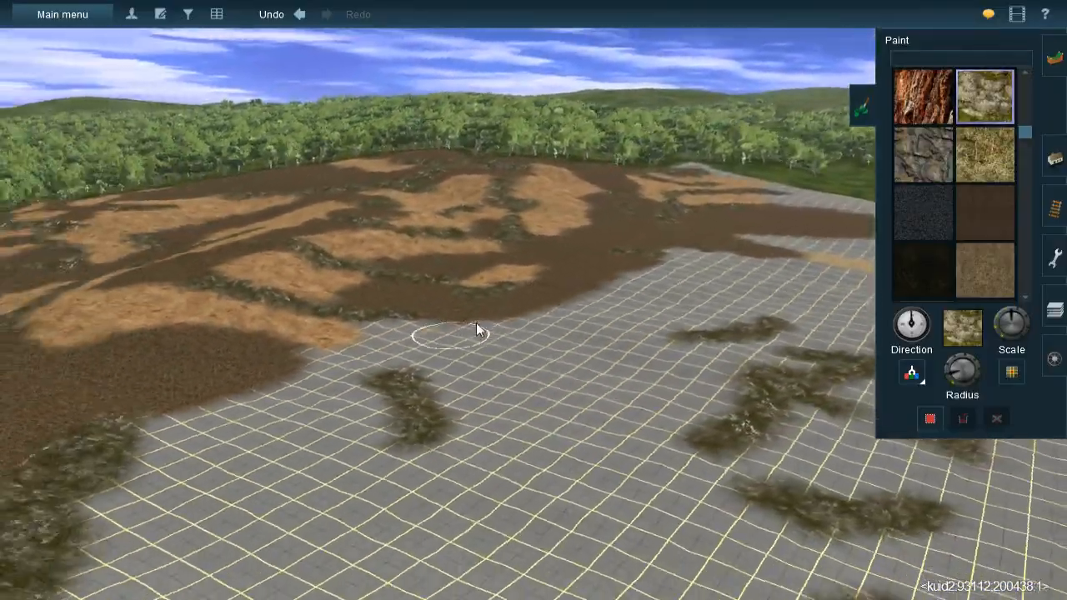
{"action": "key", "text": "Left"}
{"action": "key", "text": "Up"}
{"action": "key", "text": "Right"}
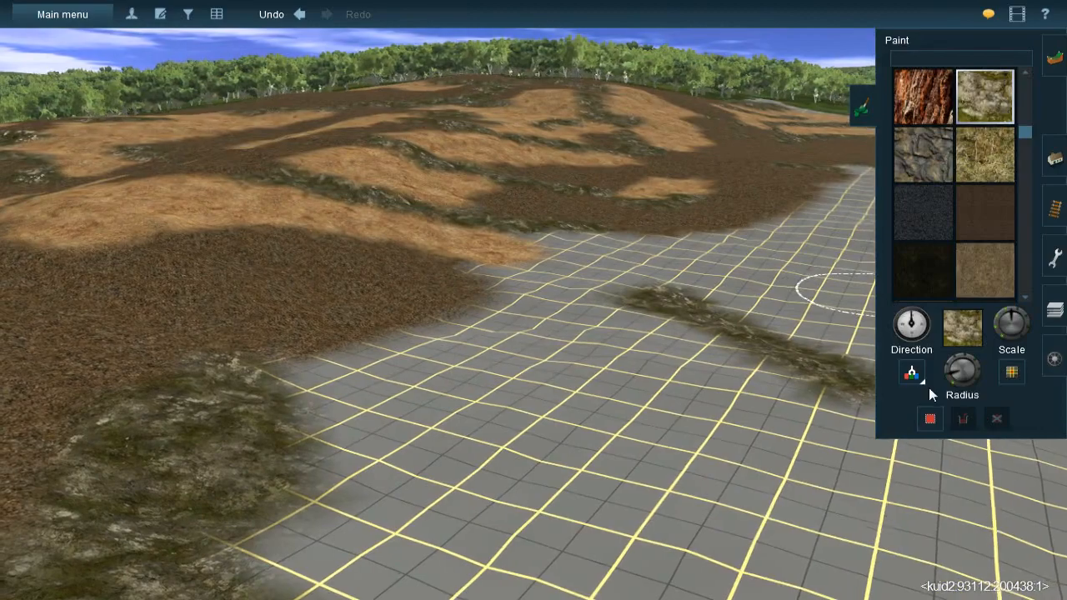
{"action": "left_click_drag", "start_coordinate": [945, 382], "coordinate": [949, 386]}
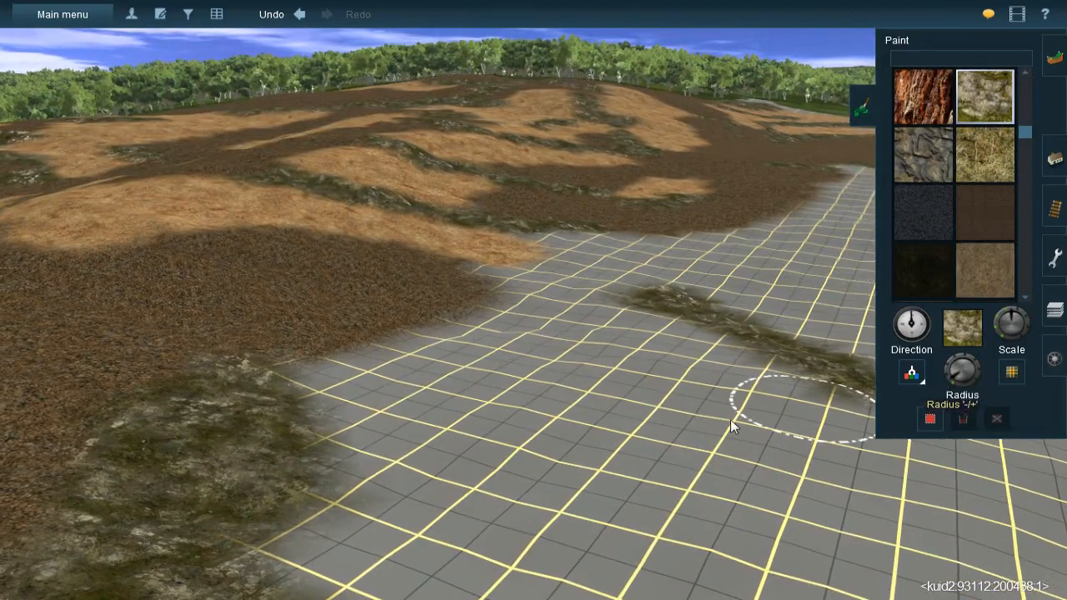
{"action": "key", "text": "Left"}
{"action": "key", "text": "Left"}
{"action": "key", "text": "Up"}
{"action": "key", "text": "Right"}
{"action": "key", "text": "bracketright"}
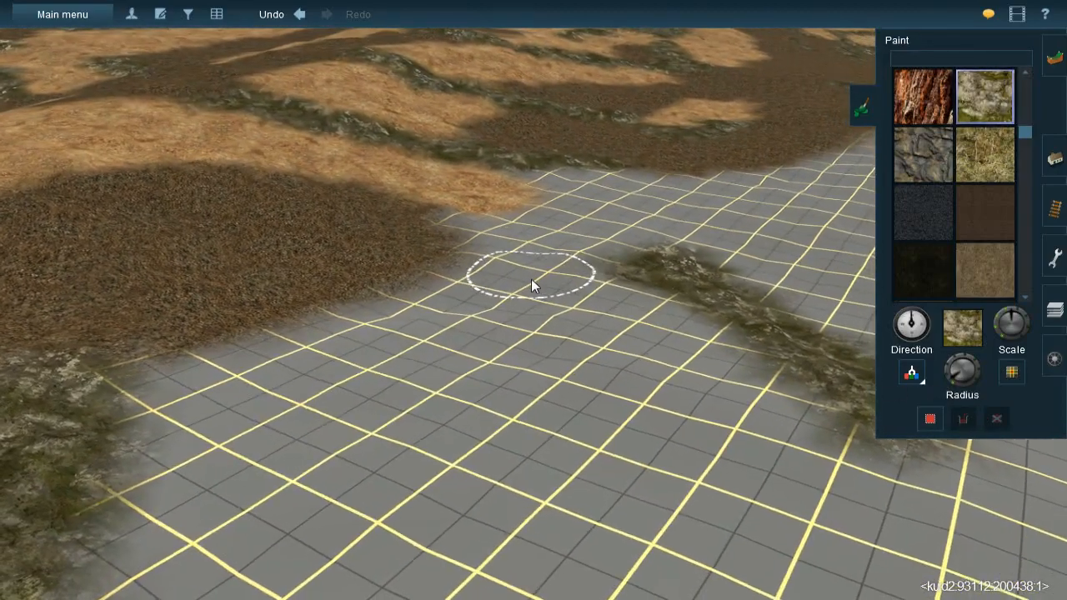
{"action": "mouse_move", "coordinate": [516, 236]}
{"action": "left_mouse_down"}
{"action": "mouse_move", "coordinate": [491, 266]}
{"action": "mouse_move", "coordinate": [475, 262]}
{"action": "mouse_move", "coordinate": [470, 306]}
{"action": "mouse_move", "coordinate": [536, 278]}
{"action": "mouse_move", "coordinate": [541, 265]}
{"action": "mouse_move", "coordinate": [614, 253]}
{"action": "mouse_move", "coordinate": [471, 238]}
{"action": "mouse_move", "coordinate": [452, 225]}
{"action": "mouse_move", "coordinate": [471, 281]}
{"action": "left_mouse_up"}
Sample the orange-brown ground texture and paint over the bare gap between the hill's lowest rock band and the extended rock strip
{"action": "key", "text": "Right"}
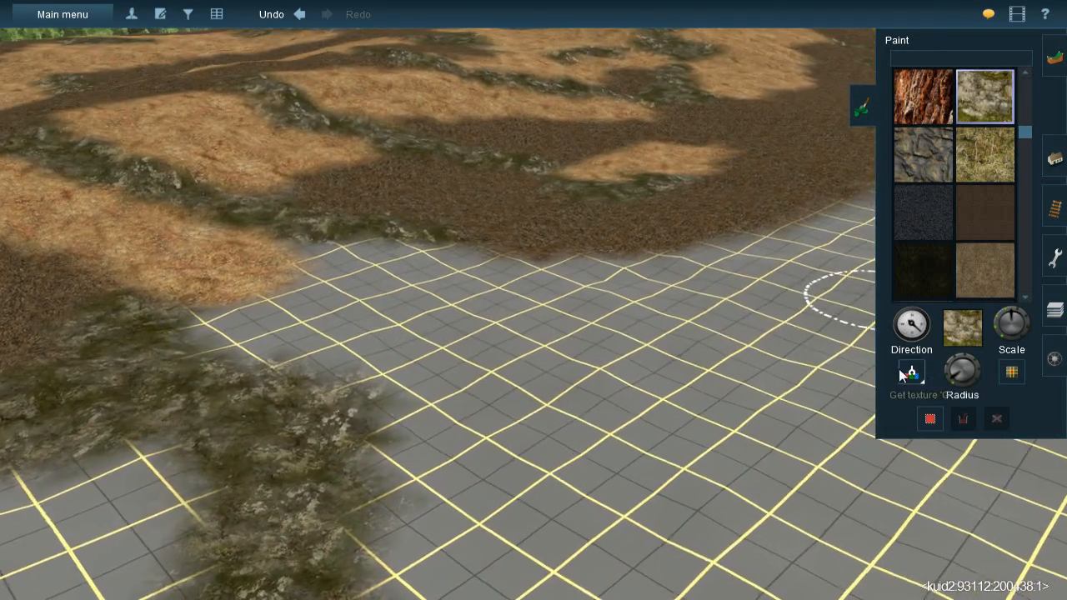
{"action": "left_click", "coordinate": [910, 373]}
{"action": "left_click", "coordinate": [278, 291]}
{"action": "key", "text": "Left"}
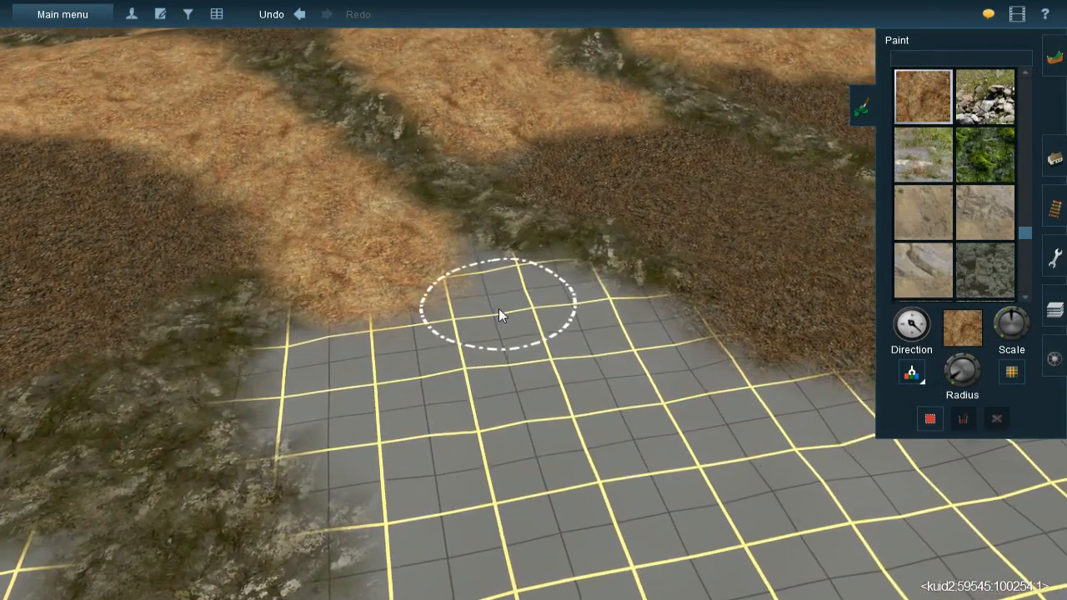
{"action": "mouse_move", "coordinate": [498, 308]}
{"action": "left_mouse_down"}
{"action": "mouse_move", "coordinate": [445, 275]}
{"action": "mouse_move", "coordinate": [563, 300]}
{"action": "mouse_move", "coordinate": [554, 302]}
{"action": "mouse_move", "coordinate": [564, 317]}
{"action": "mouse_move", "coordinate": [614, 309]}
{"action": "mouse_move", "coordinate": [586, 319]}
{"action": "left_mouse_up"}
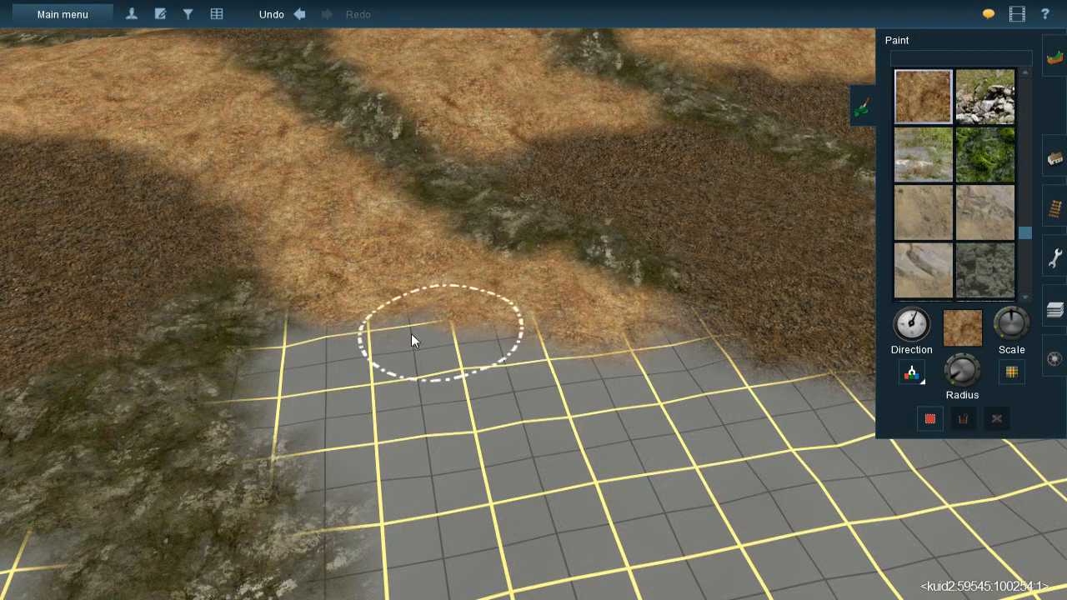
{"action": "mouse_move", "coordinate": [339, 328]}
{"action": "left_mouse_down"}
{"action": "mouse_move", "coordinate": [303, 351]}
{"action": "mouse_move", "coordinate": [476, 303]}
{"action": "mouse_move", "coordinate": [704, 286]}
{"action": "left_mouse_up"}
Sample the brown dirt texture and cover the bare grid beside the orange-brown tip, using a smaller radius along the rock strip
{"action": "key", "text": "Right"}
{"action": "key", "text": "Down"}
{"action": "left_click", "coordinate": [912, 375]}
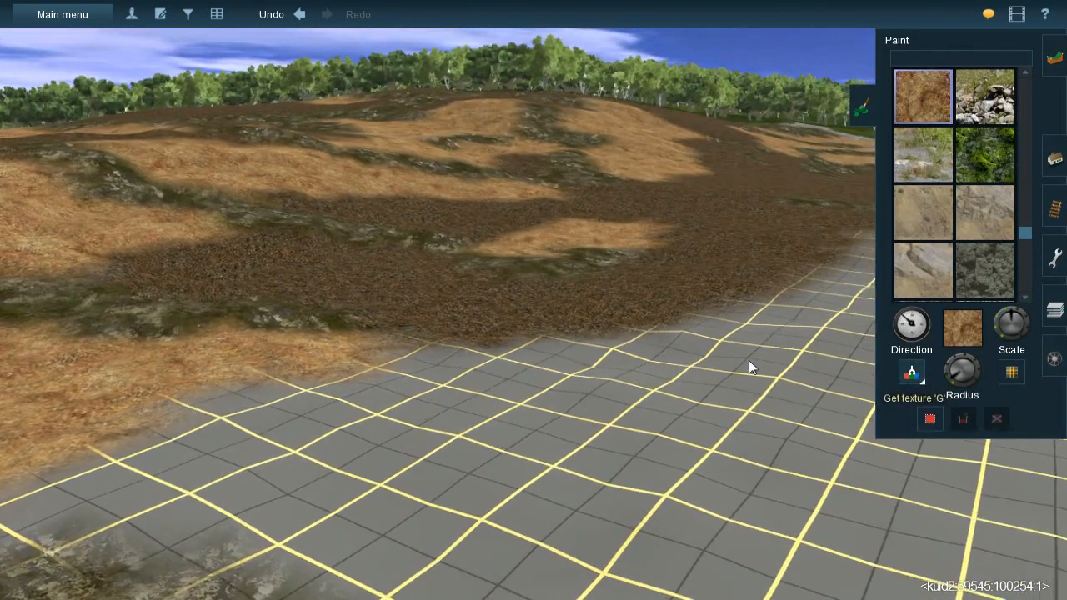
{"action": "left_click", "coordinate": [587, 309]}
{"action": "right_click", "coordinate": [508, 395]}
{"action": "key", "text": "Up"}
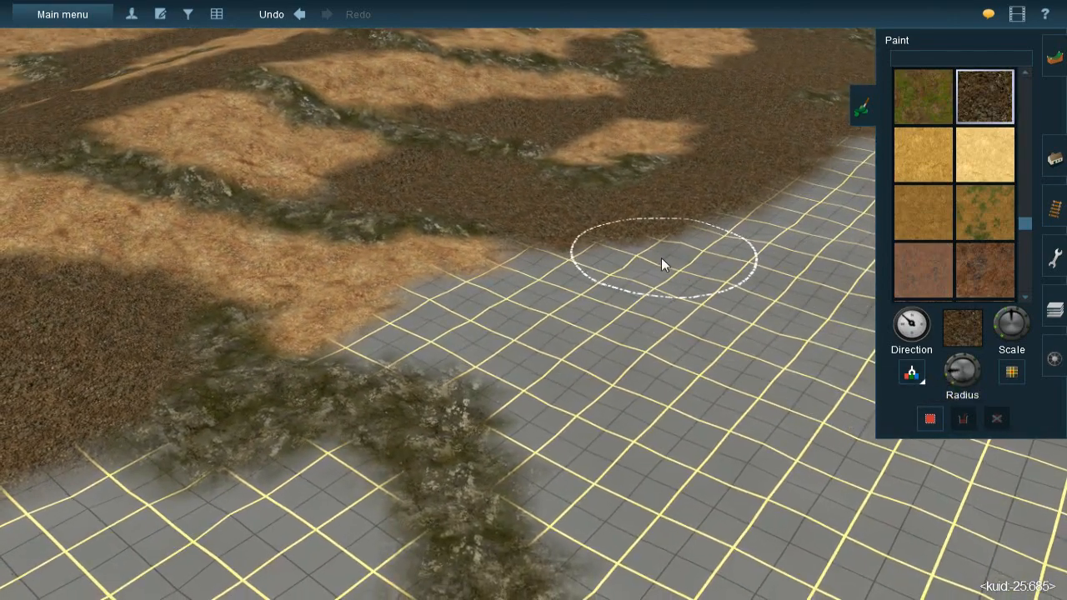
{"action": "mouse_move", "coordinate": [652, 257]}
{"action": "left_mouse_down"}
{"action": "mouse_move", "coordinate": [644, 260]}
{"action": "mouse_move", "coordinate": [635, 238]}
{"action": "mouse_move", "coordinate": [572, 255]}
{"action": "mouse_move", "coordinate": [594, 264]}
{"action": "mouse_move", "coordinate": [462, 316]}
{"action": "mouse_move", "coordinate": [509, 315]}
{"action": "left_mouse_up"}
{"action": "left_click_drag", "start_coordinate": [949, 374], "coordinate": [951, 376]}
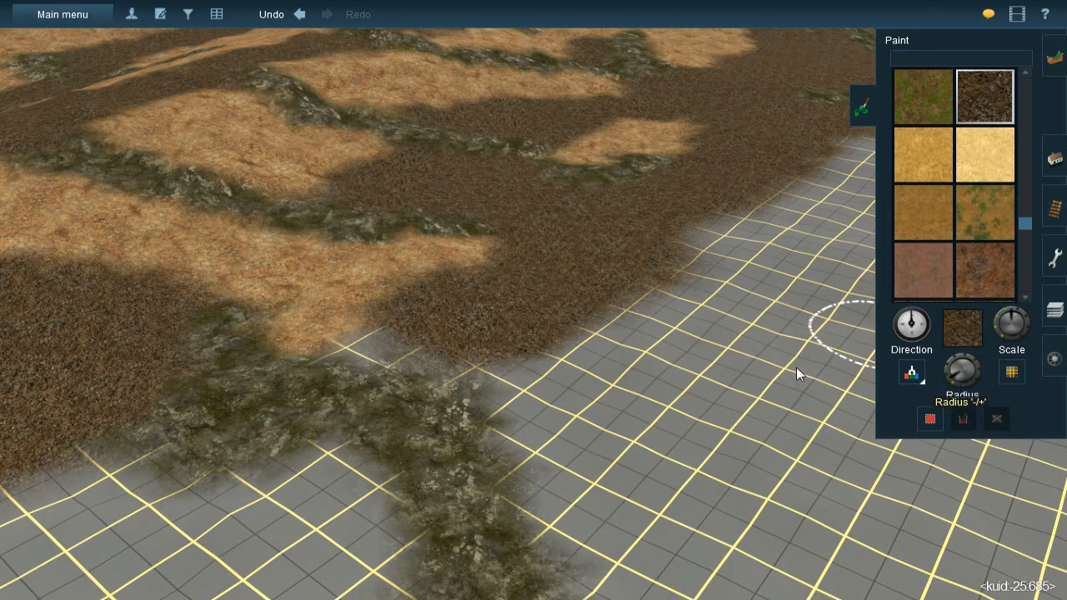
{"action": "mouse_move", "coordinate": [418, 347]}
{"action": "left_mouse_down"}
{"action": "mouse_move", "coordinate": [364, 349]}
{"action": "mouse_move", "coordinate": [493, 348]}
{"action": "mouse_move", "coordinate": [504, 372]}
{"action": "left_mouse_up"}
Sample the orange-brown texture, enlarge the brush and paint a broad patch between the dirt edge and the isolated rock patches
{"action": "key", "text": "Left"}
{"action": "key", "text": "Down"}
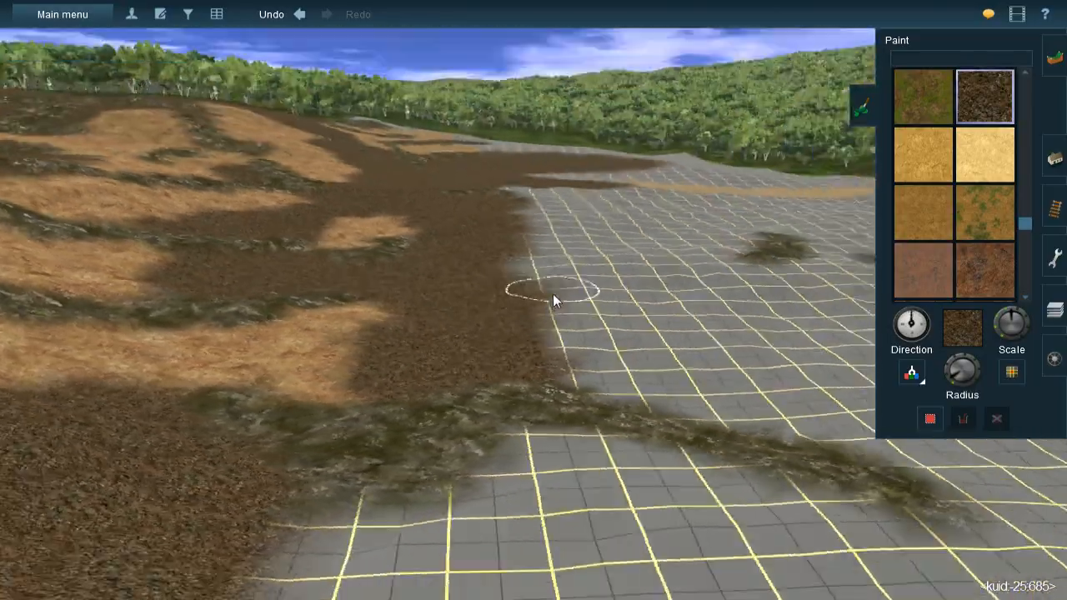
{"action": "key", "text": "Left"}
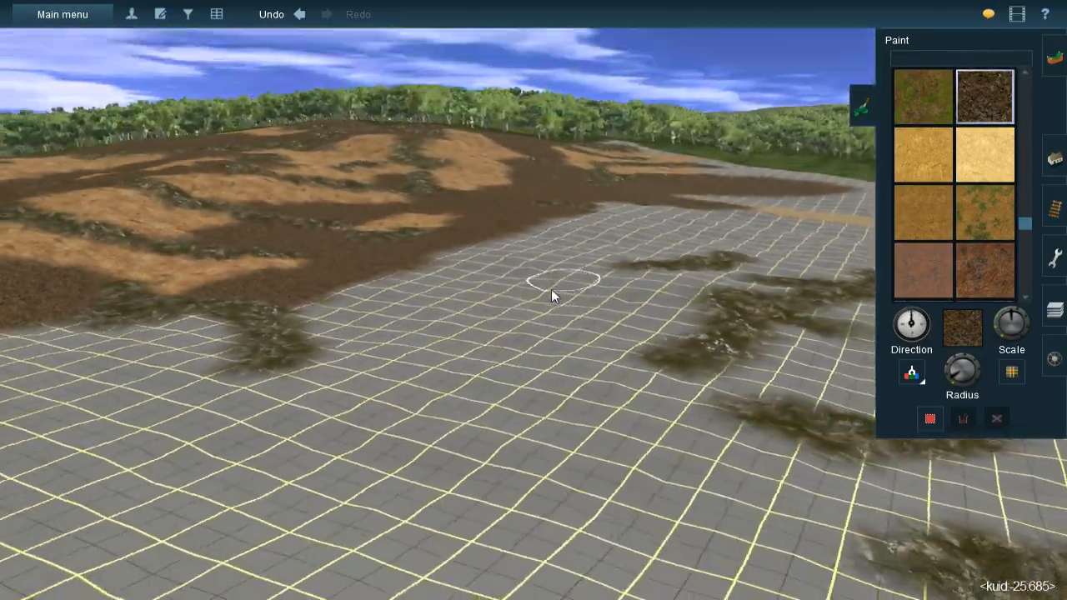
{"action": "key", "text": "Up"}
{"action": "key", "text": "Left"}
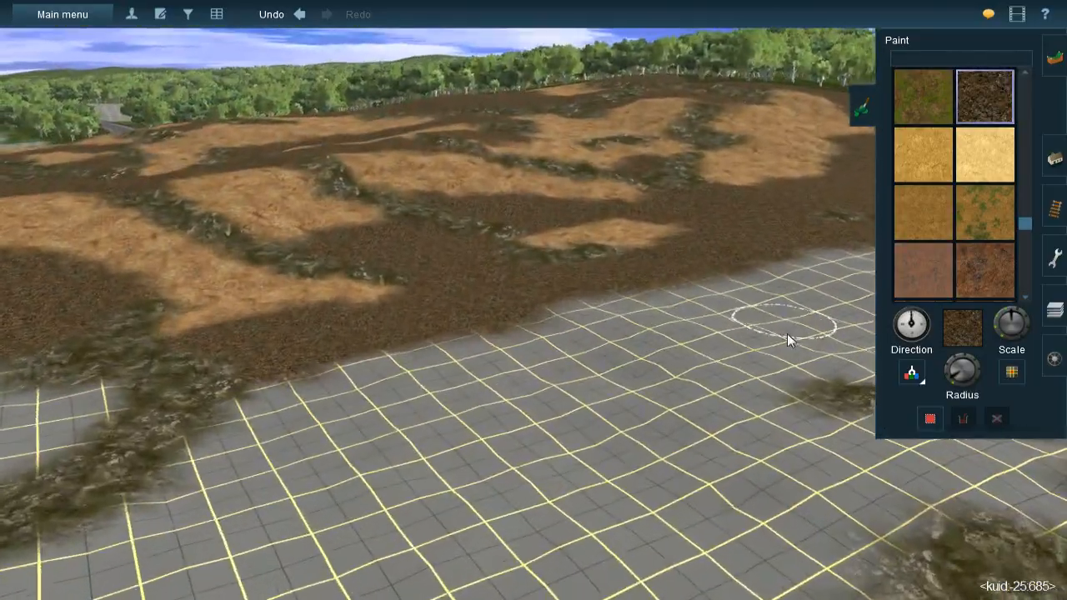
{"action": "left_click", "coordinate": [914, 374]}
{"action": "left_click", "coordinate": [271, 208]}
{"action": "key", "text": "Down"}
{"action": "key", "text": "Right"}
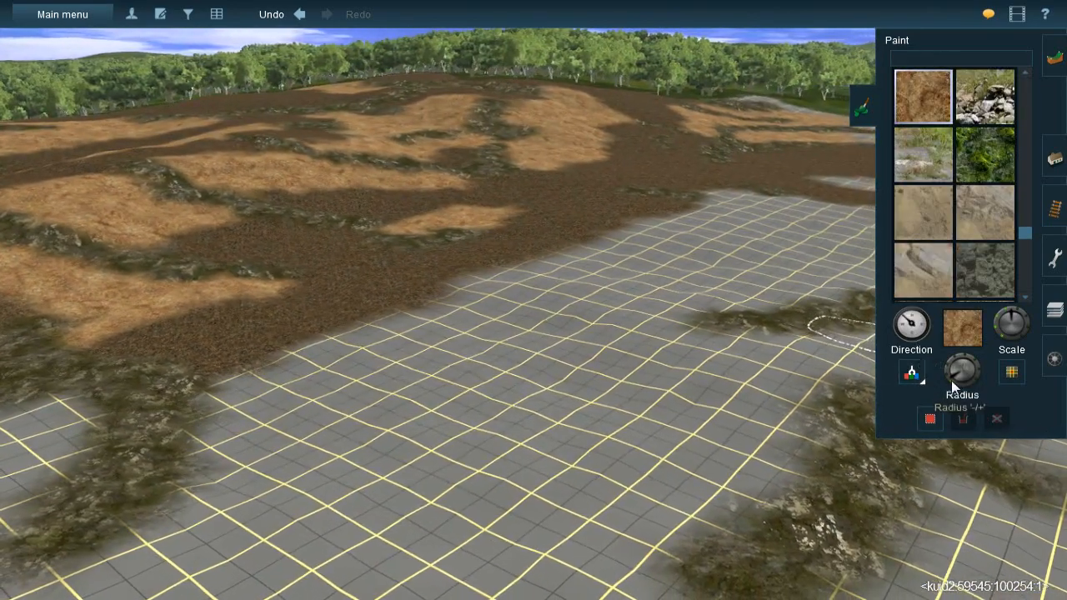
{"action": "left_click_drag", "start_coordinate": [946, 379], "coordinate": [922, 373]}
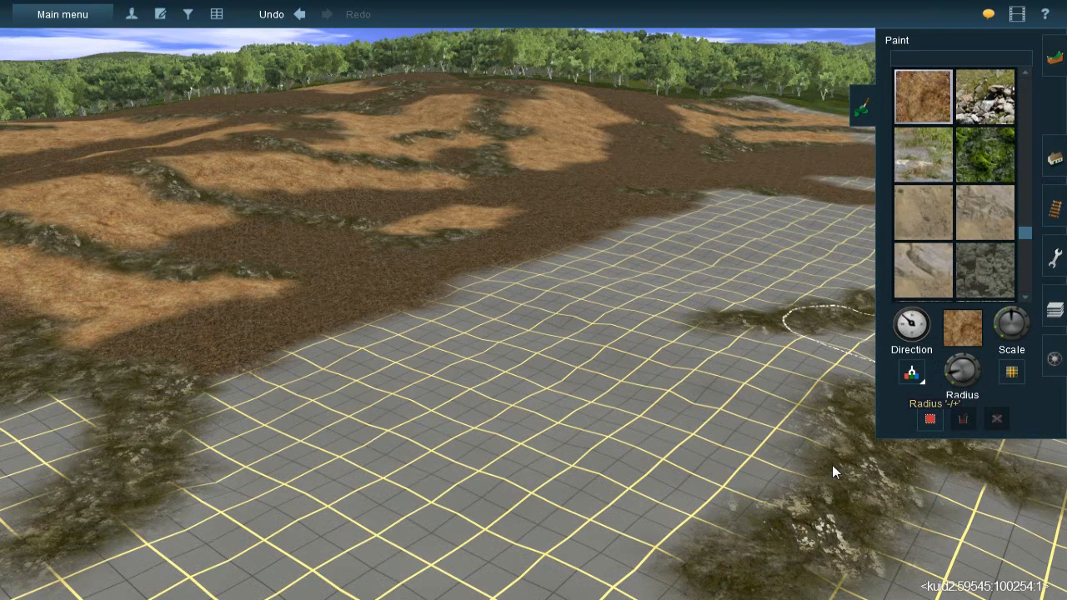
{"action": "key", "text": "Up"}
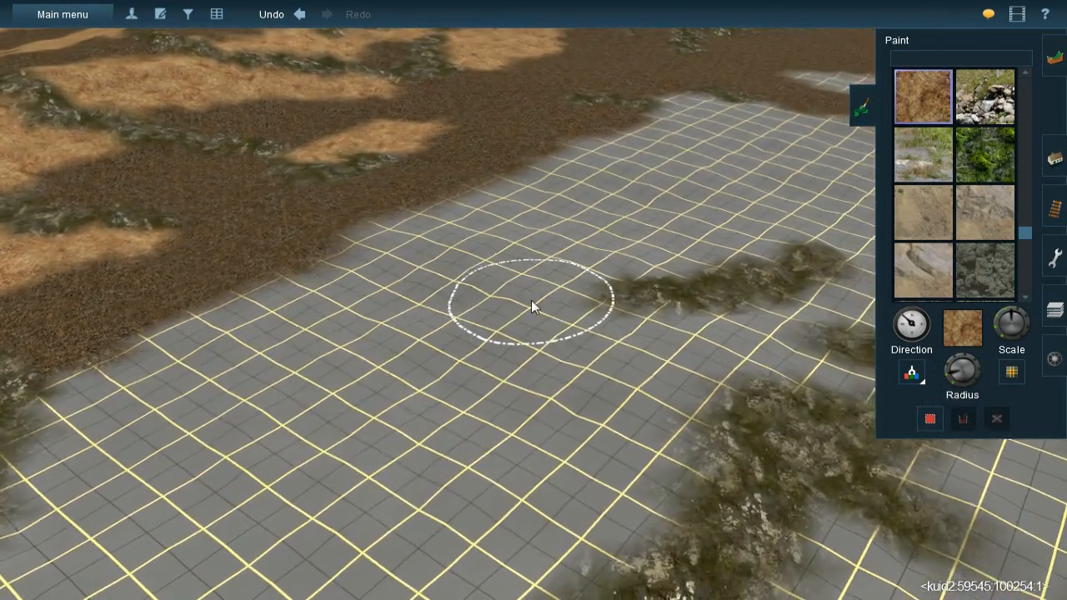
{"action": "mouse_move", "coordinate": [532, 274]}
{"action": "left_mouse_down"}
{"action": "mouse_move", "coordinate": [588, 252]}
{"action": "mouse_move", "coordinate": [629, 255]}
{"action": "mouse_move", "coordinate": [557, 256]}
{"action": "mouse_move", "coordinate": [516, 281]}
{"action": "mouse_move", "coordinate": [537, 295]}
{"action": "mouse_move", "coordinate": [514, 303]}
{"action": "mouse_move", "coordinate": [546, 286]}
{"action": "mouse_move", "coordinate": [390, 252]}
{"action": "mouse_move", "coordinate": [490, 297]}
{"action": "mouse_move", "coordinate": [555, 373]}
{"action": "mouse_move", "coordinate": [442, 360]}
{"action": "mouse_move", "coordinate": [447, 311]}
{"action": "mouse_move", "coordinate": [438, 305]}
{"action": "mouse_move", "coordinate": [539, 363]}
{"action": "mouse_move", "coordinate": [628, 366]}
{"action": "mouse_move", "coordinate": [582, 339]}
{"action": "mouse_move", "coordinate": [697, 341]}
{"action": "mouse_move", "coordinate": [624, 378]}
{"action": "mouse_move", "coordinate": [624, 404]}
{"action": "mouse_move", "coordinate": [503, 374]}
{"action": "mouse_move", "coordinate": [556, 377]}
{"action": "left_mouse_up"}
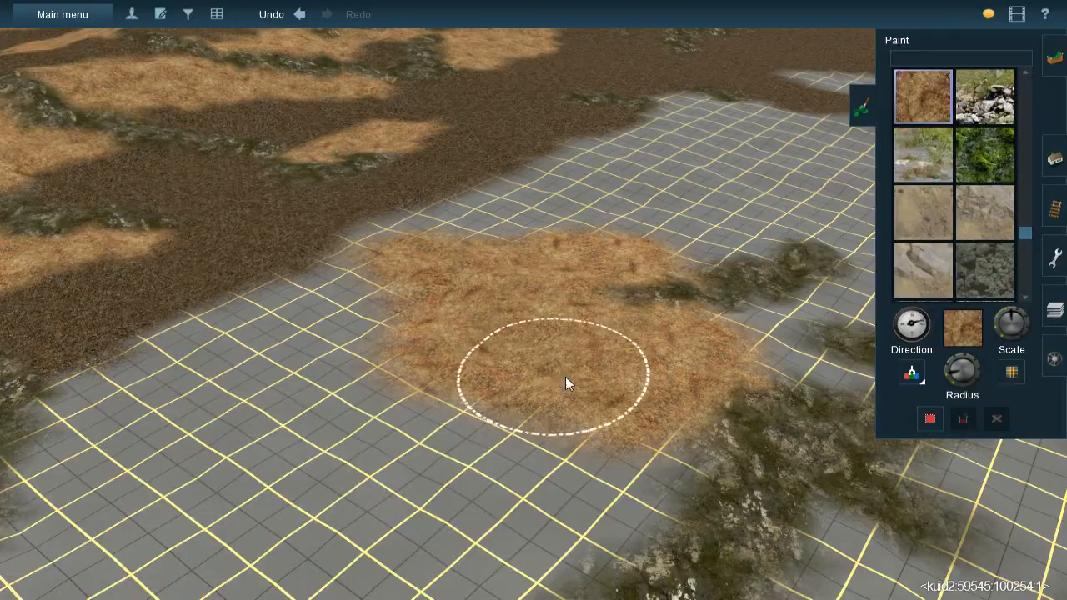
Paint orange-brown ground around the sandy path's far end near the forest and across the bare grid to the mossy rock patches
{"action": "right_click", "coordinate": [556, 377]}
{"action": "key", "text": "Down"}
{"action": "right_click", "coordinate": [631, 250]}
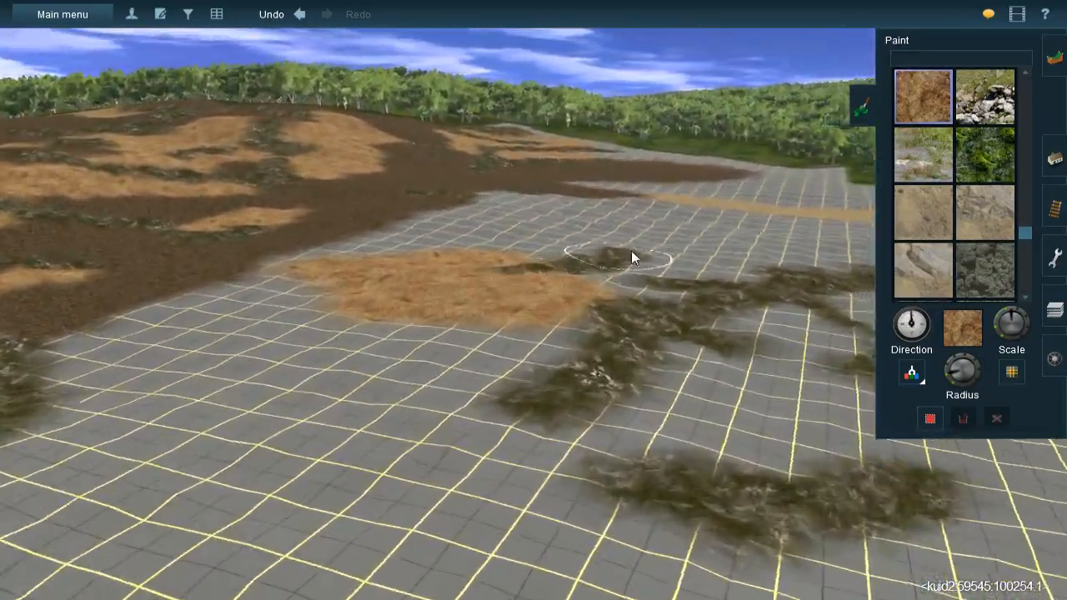
{"action": "key", "text": "Right"}
{"action": "key", "text": "Left"}
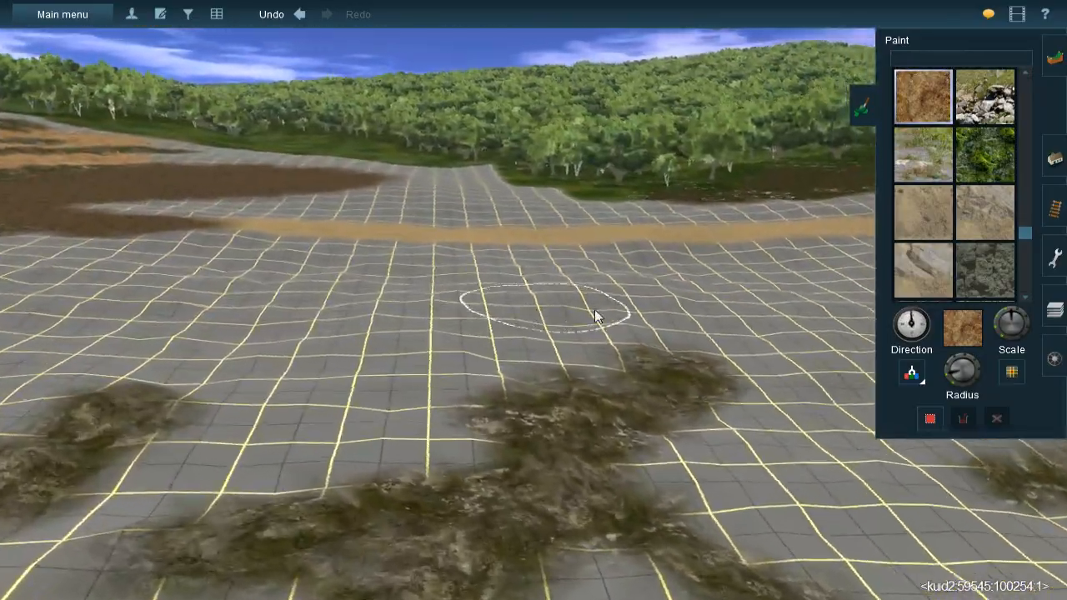
{"action": "key", "text": "Up"}
{"action": "key", "text": "Right"}
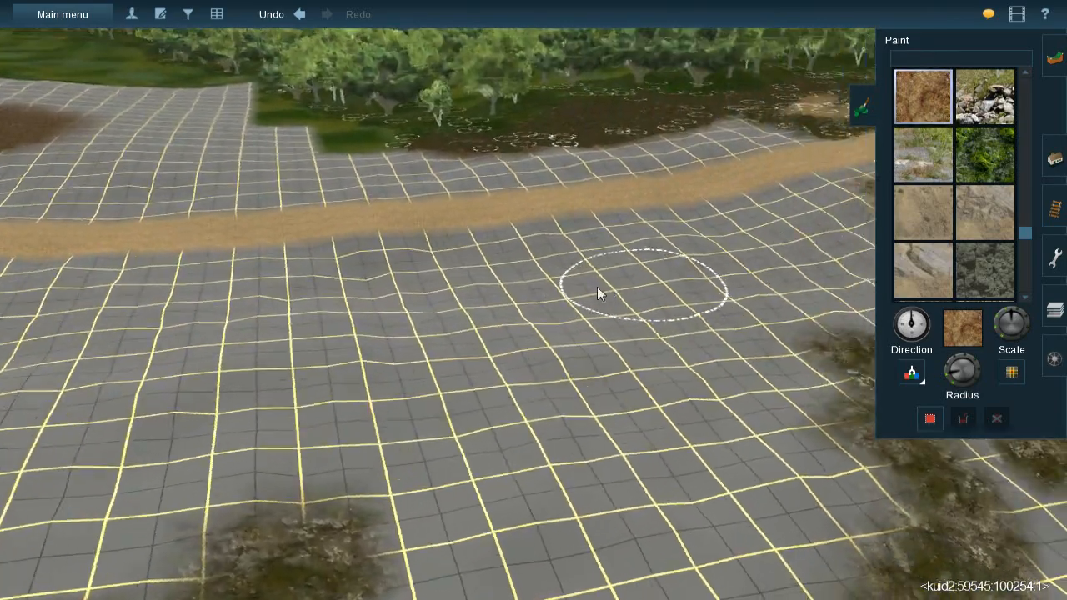
{"action": "key", "text": "Right"}
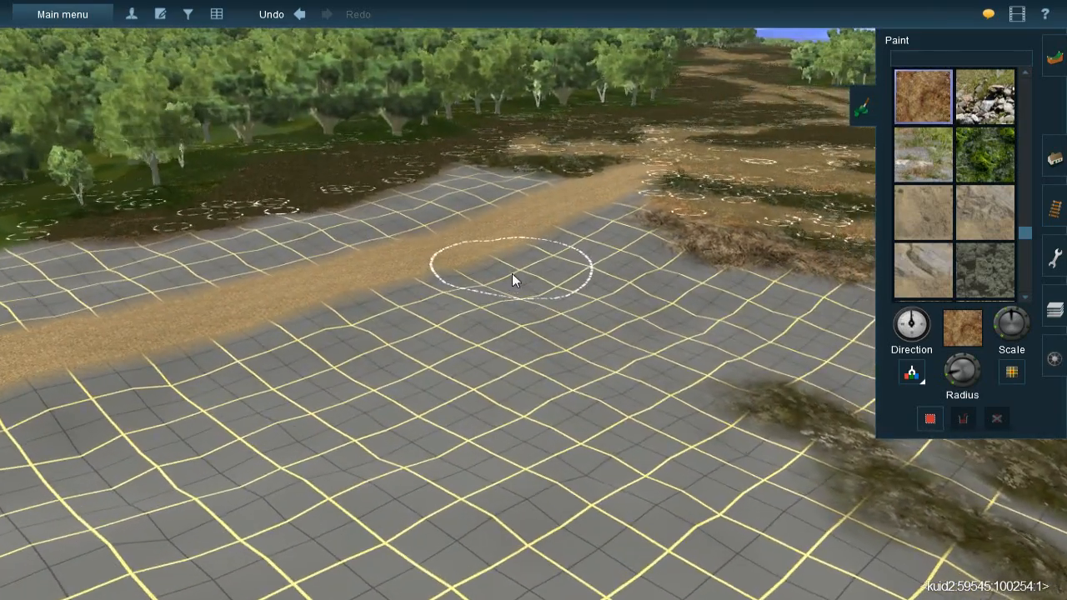
{"action": "mouse_move", "coordinate": [586, 240]}
{"action": "left_mouse_down"}
{"action": "mouse_move", "coordinate": [574, 227]}
{"action": "mouse_move", "coordinate": [623, 282]}
{"action": "mouse_move", "coordinate": [672, 288]}
{"action": "mouse_move", "coordinate": [616, 268]}
{"action": "left_mouse_up"}
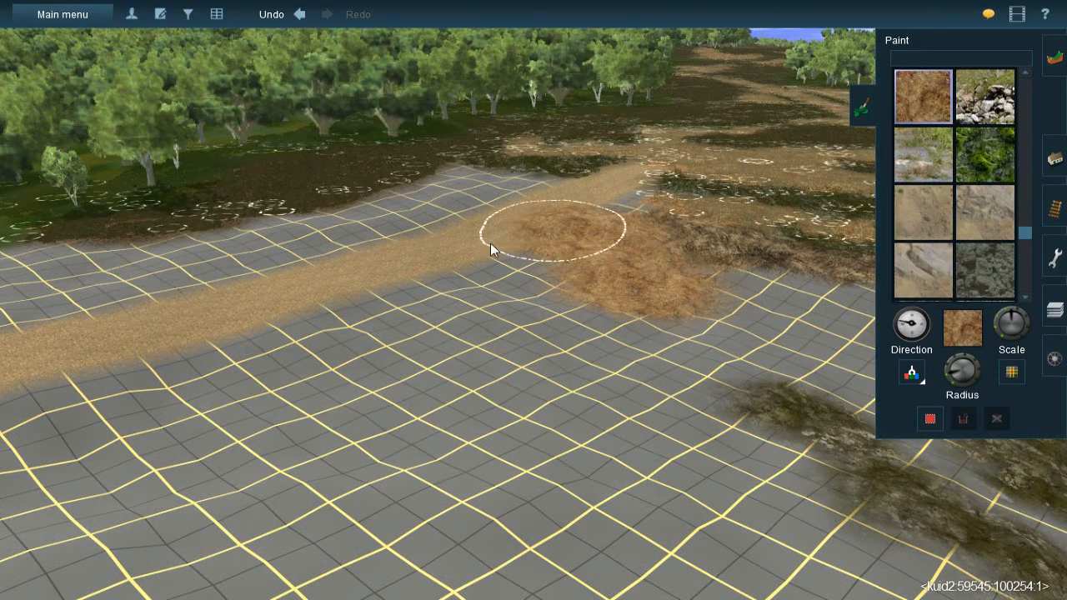
{"action": "mouse_move", "coordinate": [464, 221]}
{"action": "left_mouse_down"}
{"action": "mouse_move", "coordinate": [538, 207]}
{"action": "mouse_move", "coordinate": [327, 260]}
{"action": "mouse_move", "coordinate": [427, 210]}
{"action": "mouse_move", "coordinate": [317, 254]}
{"action": "mouse_move", "coordinate": [259, 241]}
{"action": "mouse_move", "coordinate": [131, 254]}
{"action": "left_mouse_up"}
{"action": "mouse_move", "coordinate": [188, 295]}
{"action": "right_mouse_down"}
{"action": "mouse_move", "coordinate": [610, 266]}
{"action": "mouse_move", "coordinate": [510, 339]}
{"action": "mouse_move", "coordinate": [281, 288]}
{"action": "mouse_move", "coordinate": [367, 291]}
{"action": "mouse_move", "coordinate": [436, 313]}
{"action": "right_mouse_up"}
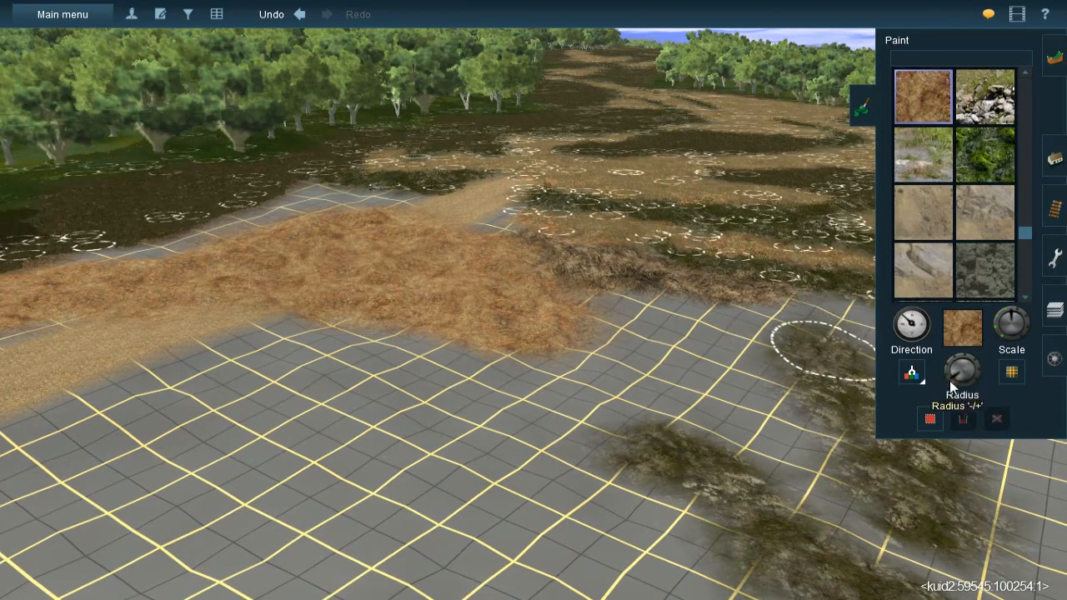
{"action": "mouse_move", "coordinate": [602, 317]}
{"action": "left_mouse_down"}
{"action": "mouse_move", "coordinate": [756, 323]}
{"action": "mouse_move", "coordinate": [709, 358]}
{"action": "mouse_move", "coordinate": [614, 348]}
{"action": "mouse_move", "coordinate": [565, 360]}
{"action": "mouse_move", "coordinate": [486, 341]}
{"action": "left_mouse_up"}
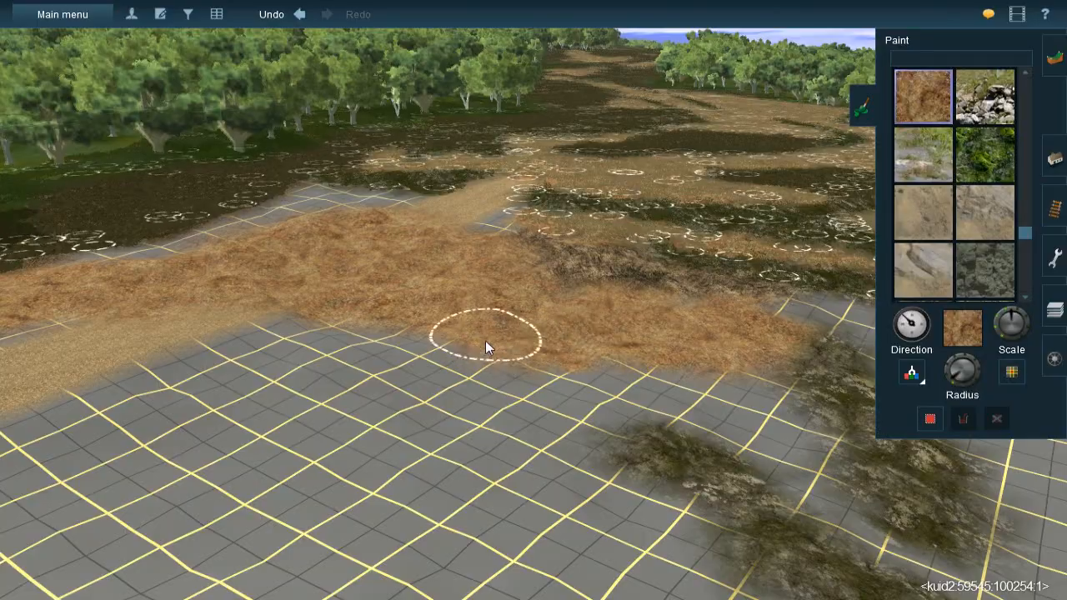
Enlarge the brush and paint a broad orange-brown patch on the bare grid between the mossy rock strip and the sandy path
{"action": "key", "text": "Left"}
{"action": "key", "text": "Left"}
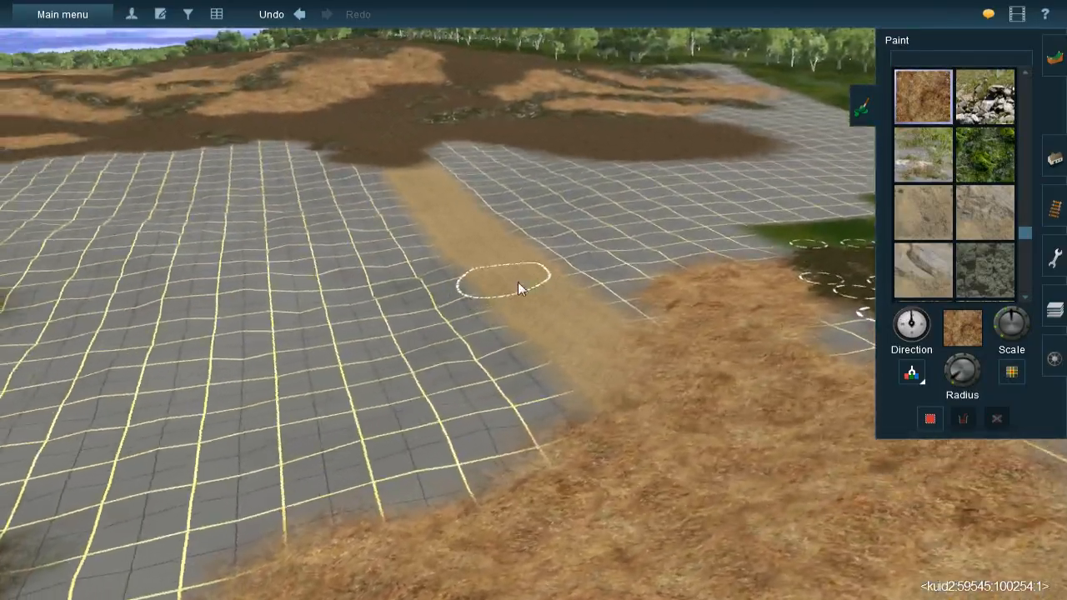
{"action": "right_click", "coordinate": [405, 288]}
{"action": "key", "text": "Right"}
{"action": "key", "text": "Right"}
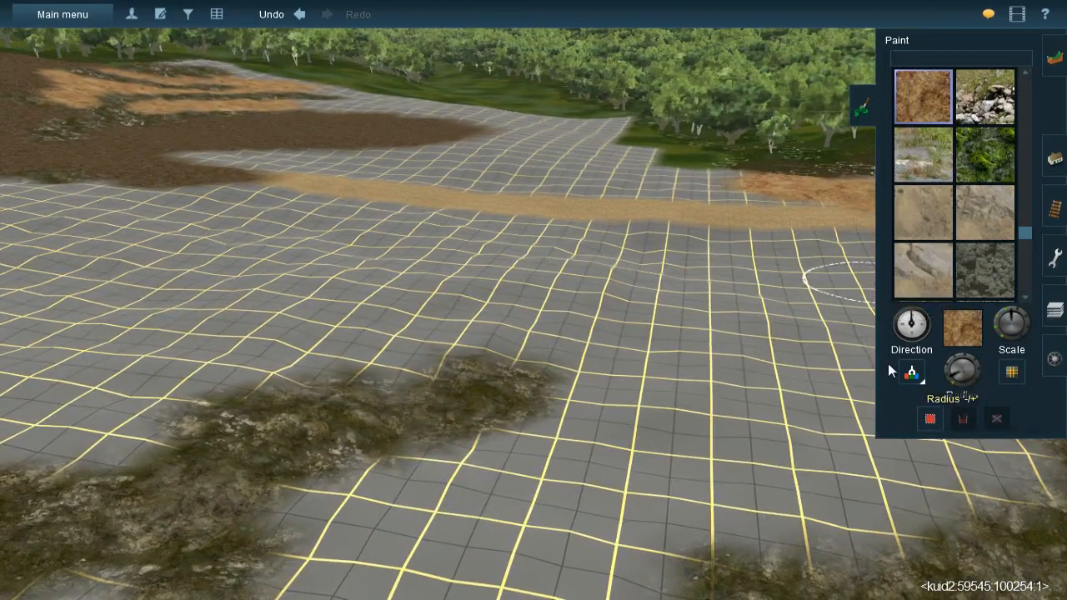
{"action": "left_click", "coordinate": [954, 371]}
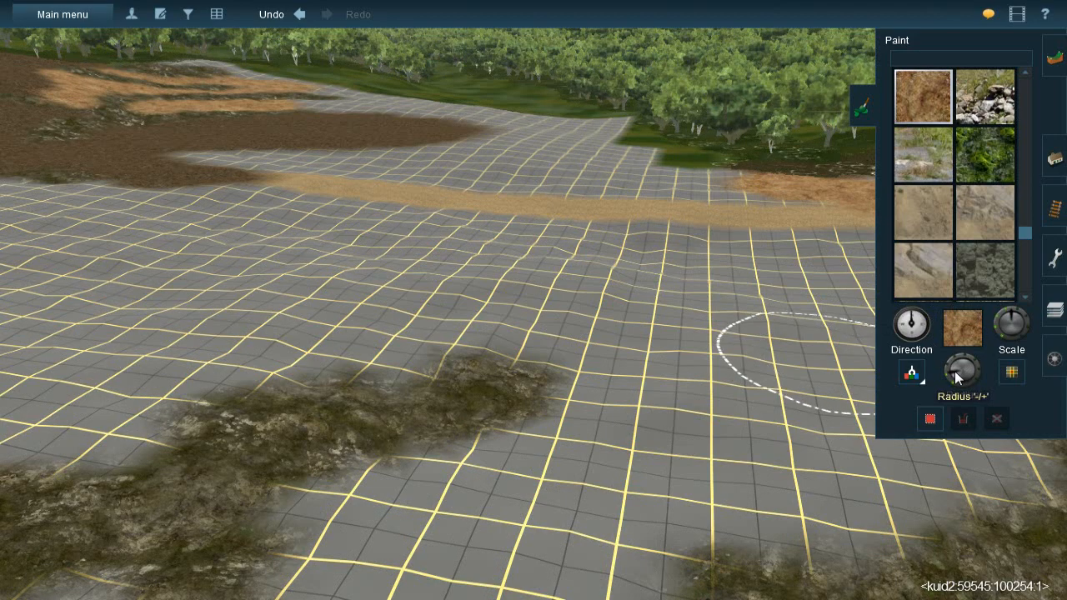
{"action": "key", "text": "Up"}
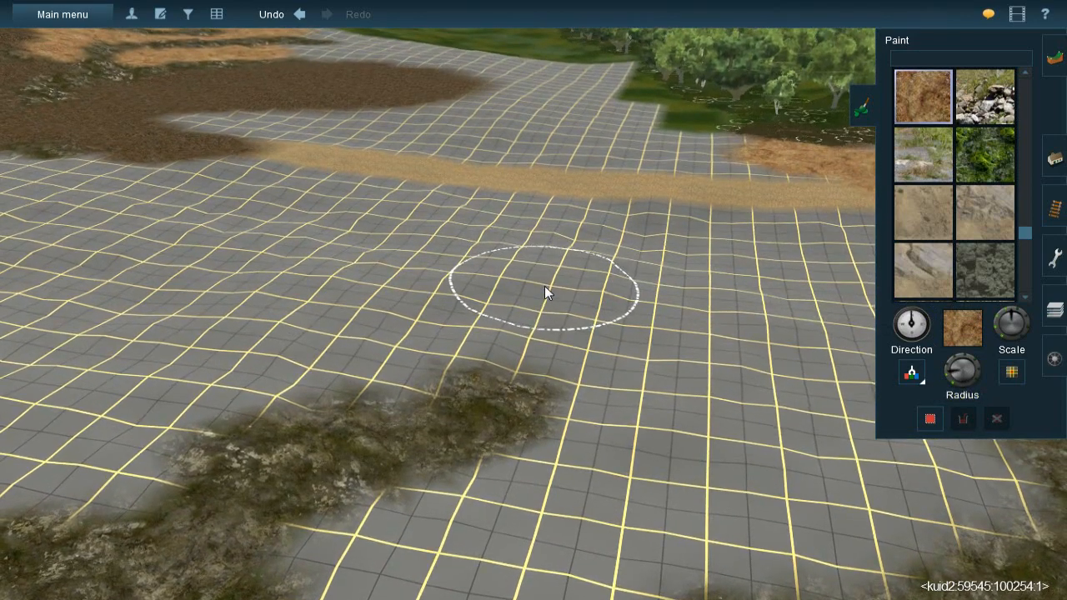
{"action": "mouse_move", "coordinate": [583, 326]}
{"action": "left_mouse_down"}
{"action": "mouse_move", "coordinate": [491, 319]}
{"action": "mouse_move", "coordinate": [522, 332]}
{"action": "mouse_move", "coordinate": [364, 331]}
{"action": "mouse_move", "coordinate": [378, 345]}
{"action": "mouse_move", "coordinate": [288, 355]}
{"action": "mouse_move", "coordinate": [450, 303]}
{"action": "left_mouse_up"}
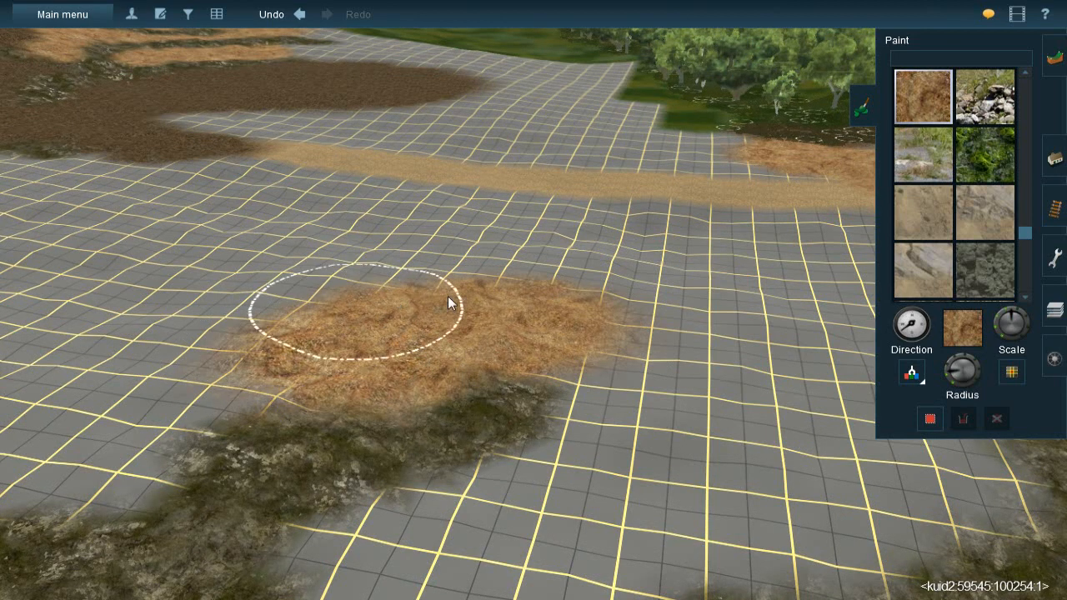
{"action": "mouse_move", "coordinate": [639, 267]}
{"action": "left_mouse_down"}
{"action": "mouse_move", "coordinate": [556, 341]}
{"action": "mouse_move", "coordinate": [576, 337]}
{"action": "mouse_move", "coordinate": [192, 379]}
{"action": "mouse_move", "coordinate": [203, 382]}
{"action": "left_mouse_up"}
{"action": "right_click", "coordinate": [203, 381]}
Use a smaller radius to extend the orange-brown patch across the bare grid towards the neighbouring small rock patch
{"action": "key", "text": "Down"}
{"action": "key", "text": "Left"}
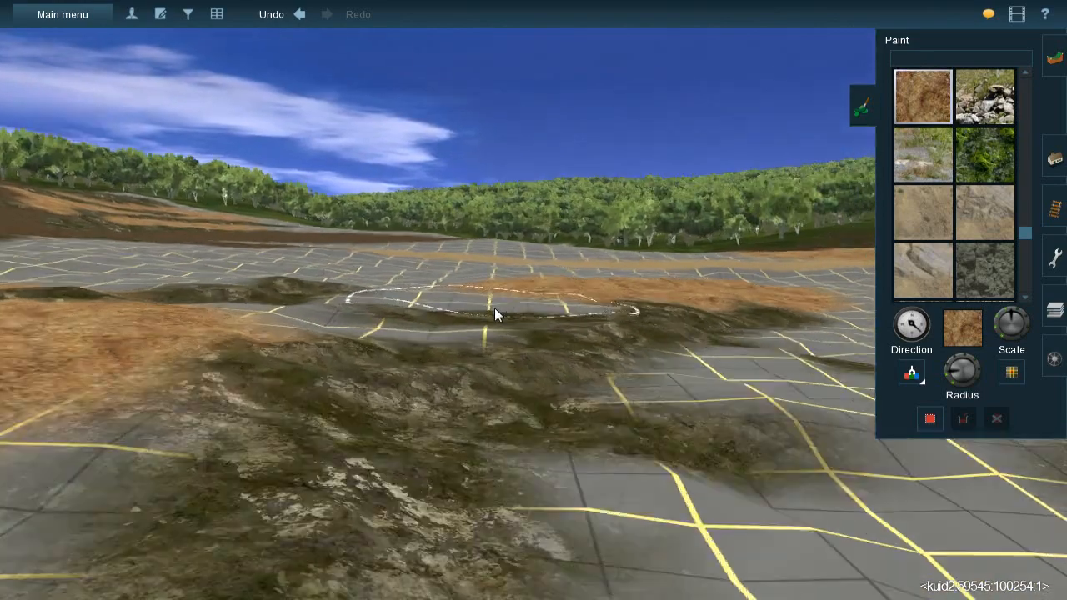
{"action": "key", "text": "Up"}
{"action": "left_click_drag", "start_coordinate": [954, 373], "coordinate": [952, 382]}
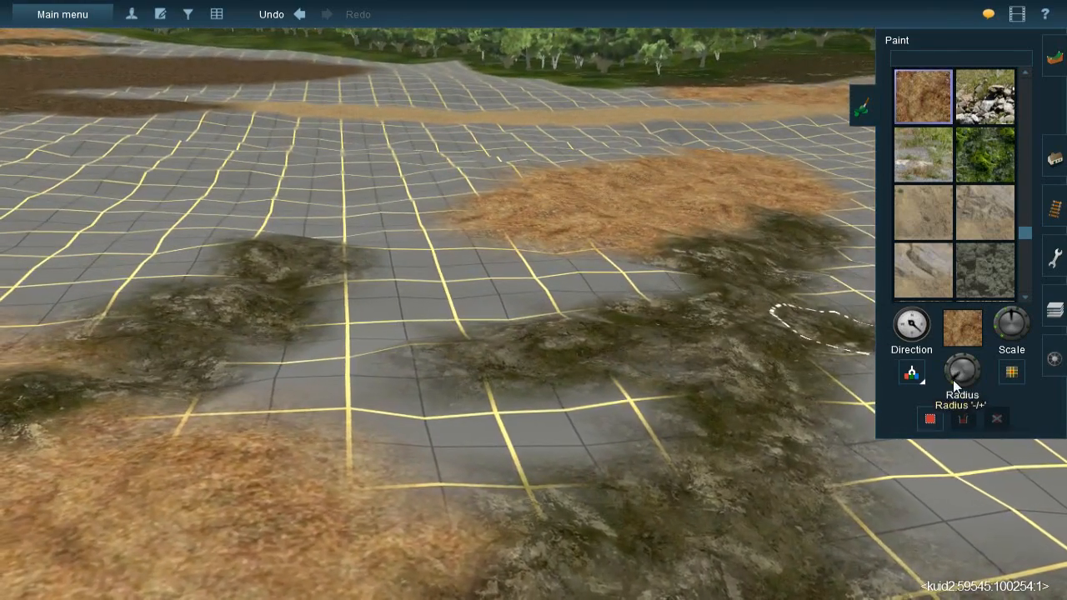
{"action": "key", "text": "Up"}
{"action": "mouse_move", "coordinate": [465, 216]}
{"action": "left_mouse_down"}
{"action": "mouse_move", "coordinate": [453, 199]}
{"action": "mouse_move", "coordinate": [445, 220]}
{"action": "mouse_move", "coordinate": [588, 218]}
{"action": "mouse_move", "coordinate": [468, 227]}
{"action": "left_mouse_up"}
{"action": "key", "text": "Up"}
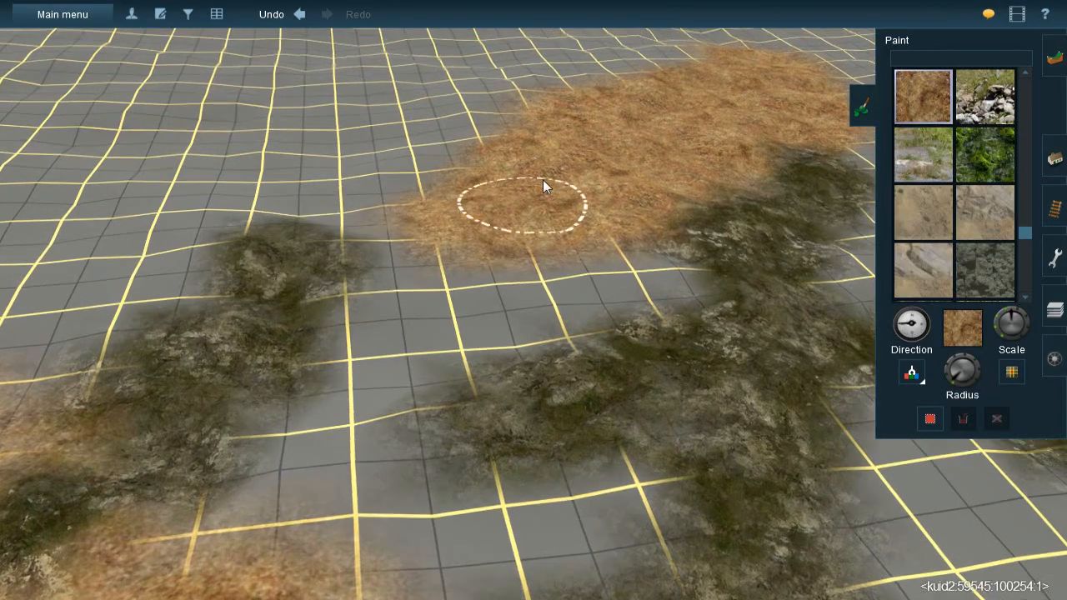
Paint an orange-brown strip along the brown dirt's edge where the sandy path ends
{"action": "key", "text": "Up"}
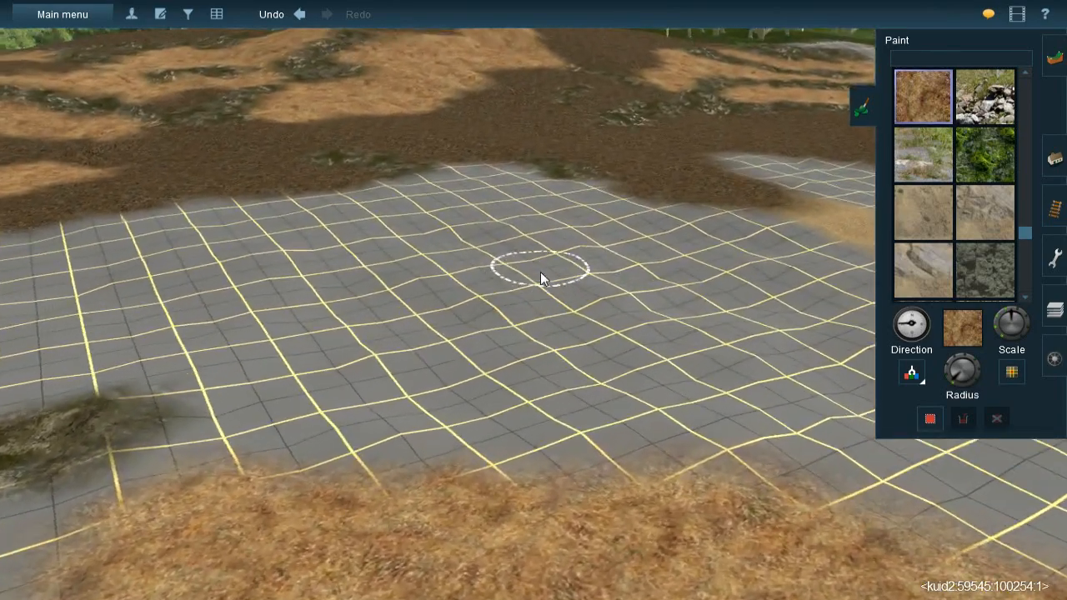
{"action": "key", "text": "Up"}
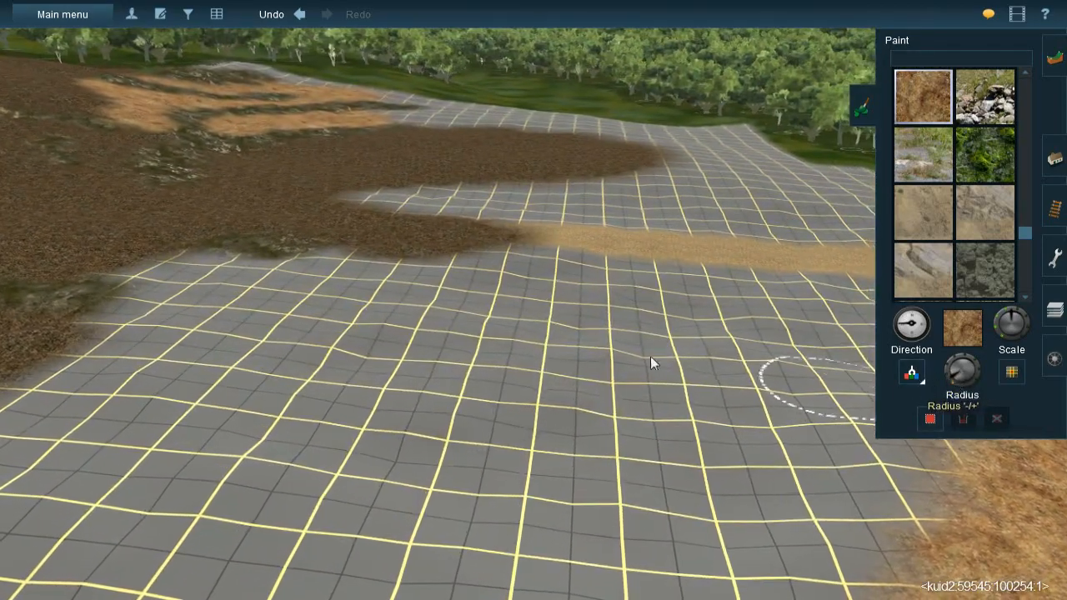
{"action": "key", "text": "Up"}
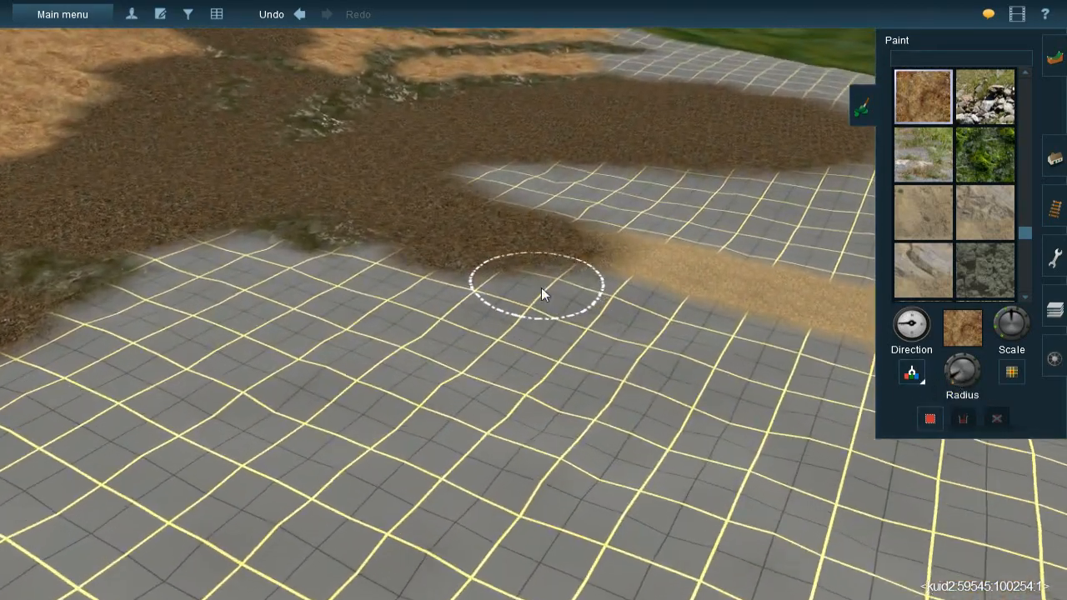
{"action": "mouse_move", "coordinate": [538, 290]}
{"action": "left_mouse_down"}
{"action": "mouse_move", "coordinate": [645, 305]}
{"action": "mouse_move", "coordinate": [388, 305]}
{"action": "mouse_move", "coordinate": [339, 278]}
{"action": "mouse_move", "coordinate": [348, 266]}
{"action": "left_mouse_up"}
{"action": "mouse_move", "coordinate": [352, 280]}
{"action": "right_mouse_down"}
{"action": "mouse_move", "coordinate": [471, 278]}
{"action": "mouse_move", "coordinate": [606, 318]}
{"action": "right_mouse_up"}
Paint orange-brown ground along the inner side of the curved mossy rock strip near the sandy path
{"action": "key", "text": "Left"}
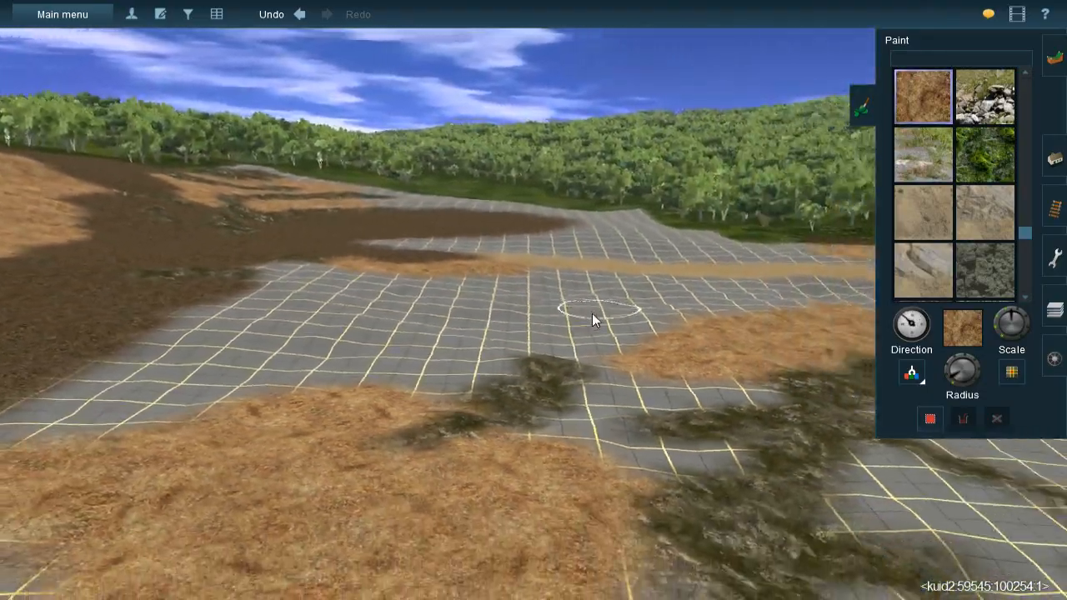
{"action": "key", "text": "Left"}
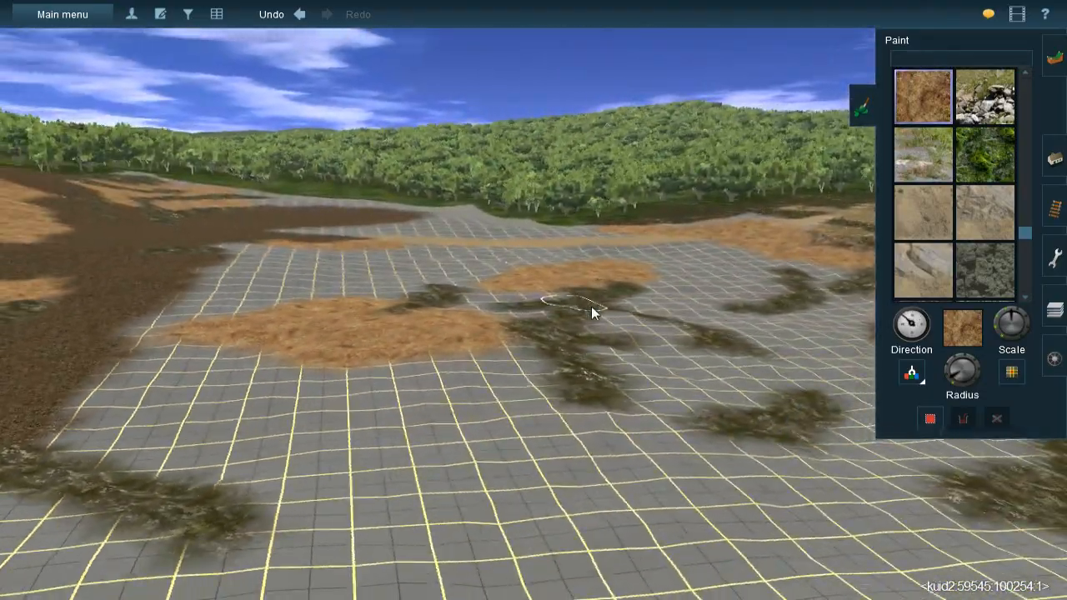
{"action": "key", "text": "Up"}
{"action": "key", "text": "Right"}
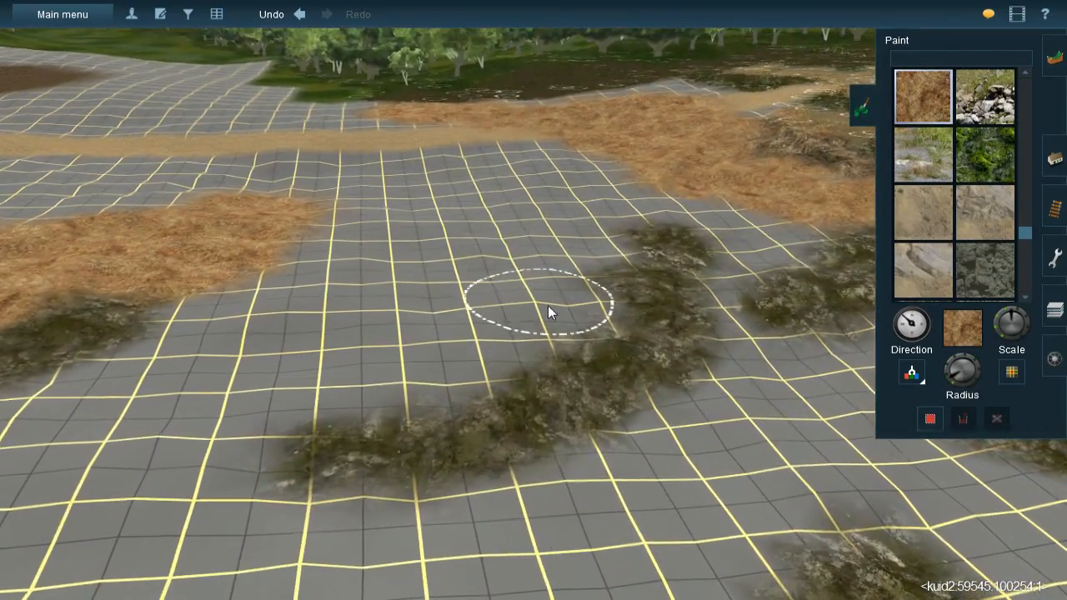
{"action": "mouse_move", "coordinate": [551, 311]}
{"action": "left_mouse_down"}
{"action": "mouse_move", "coordinate": [561, 304]}
{"action": "mouse_move", "coordinate": [406, 375]}
{"action": "mouse_move", "coordinate": [347, 380]}
{"action": "mouse_move", "coordinate": [458, 336]}
{"action": "left_mouse_up"}
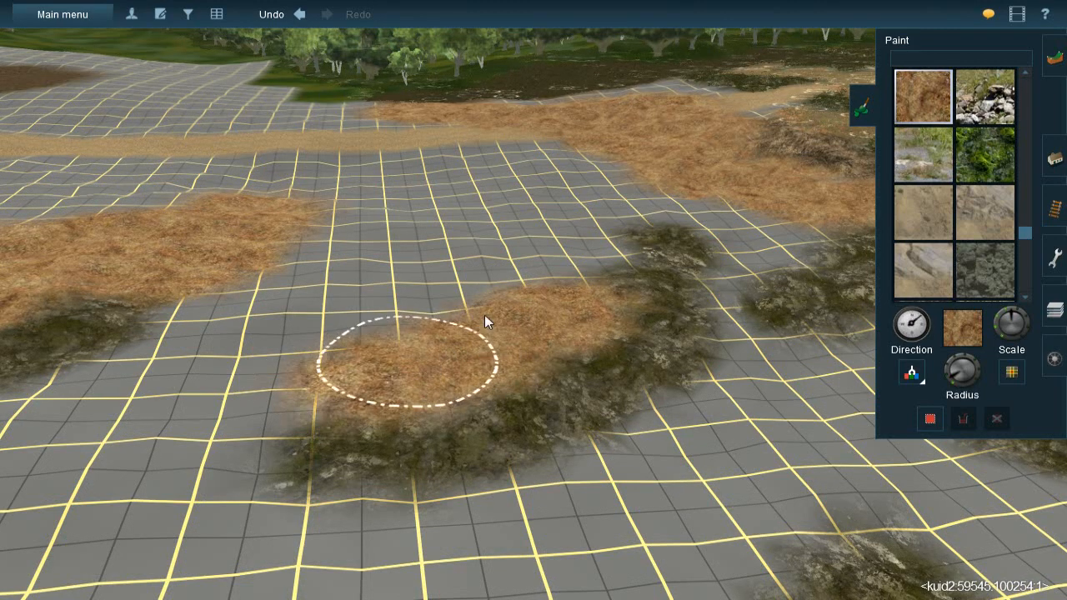
{"action": "left_click_drag", "start_coordinate": [582, 245], "coordinate": [589, 244]}
Extend the large orange-brown area over the bare grid beside the grassy strip, beyond the isolated rock patch
{"action": "mouse_move", "coordinate": [657, 285]}
{"action": "right_mouse_down"}
{"action": "mouse_move", "coordinate": [627, 311]}
{"action": "mouse_move", "coordinate": [618, 283]}
{"action": "right_mouse_up"}
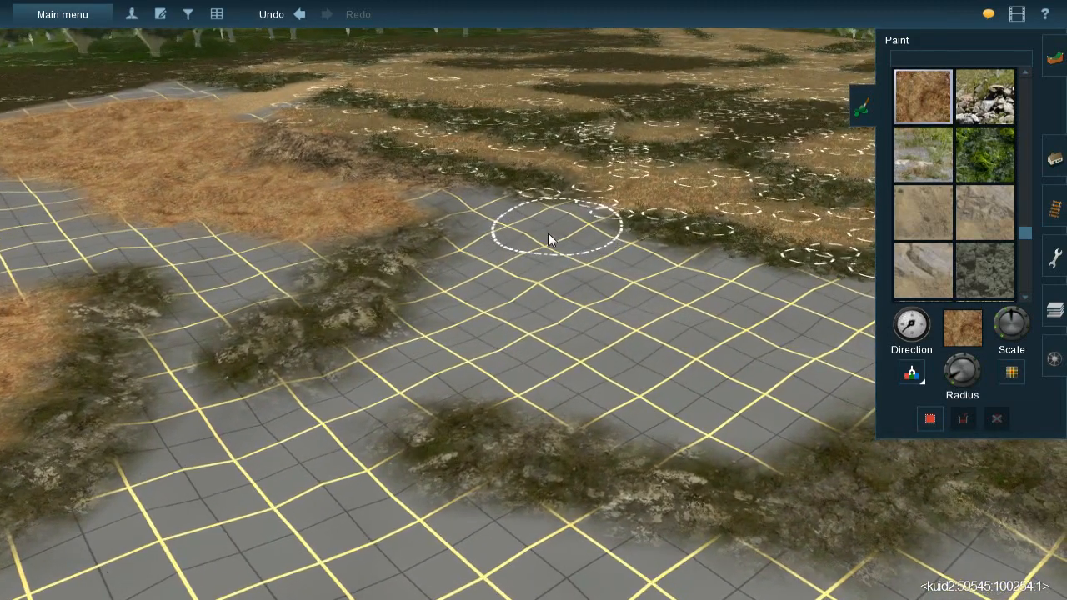
{"action": "mouse_move", "coordinate": [571, 230]}
{"action": "left_mouse_down"}
{"action": "mouse_move", "coordinate": [510, 221]}
{"action": "mouse_move", "coordinate": [575, 215]}
{"action": "mouse_move", "coordinate": [525, 224]}
{"action": "mouse_move", "coordinate": [433, 205]}
{"action": "mouse_move", "coordinate": [504, 265]}
{"action": "mouse_move", "coordinate": [495, 258]}
{"action": "mouse_move", "coordinate": [587, 281]}
{"action": "mouse_move", "coordinate": [652, 270]}
{"action": "mouse_move", "coordinate": [598, 259]}
{"action": "left_mouse_up"}
{"action": "mouse_move", "coordinate": [598, 259]}
{"action": "right_mouse_down"}
{"action": "mouse_move", "coordinate": [591, 303]}
{"action": "mouse_move", "coordinate": [650, 302]}
{"action": "mouse_move", "coordinate": [509, 303]}
{"action": "mouse_move", "coordinate": [617, 295]}
{"action": "mouse_move", "coordinate": [538, 299]}
{"action": "right_mouse_up"}
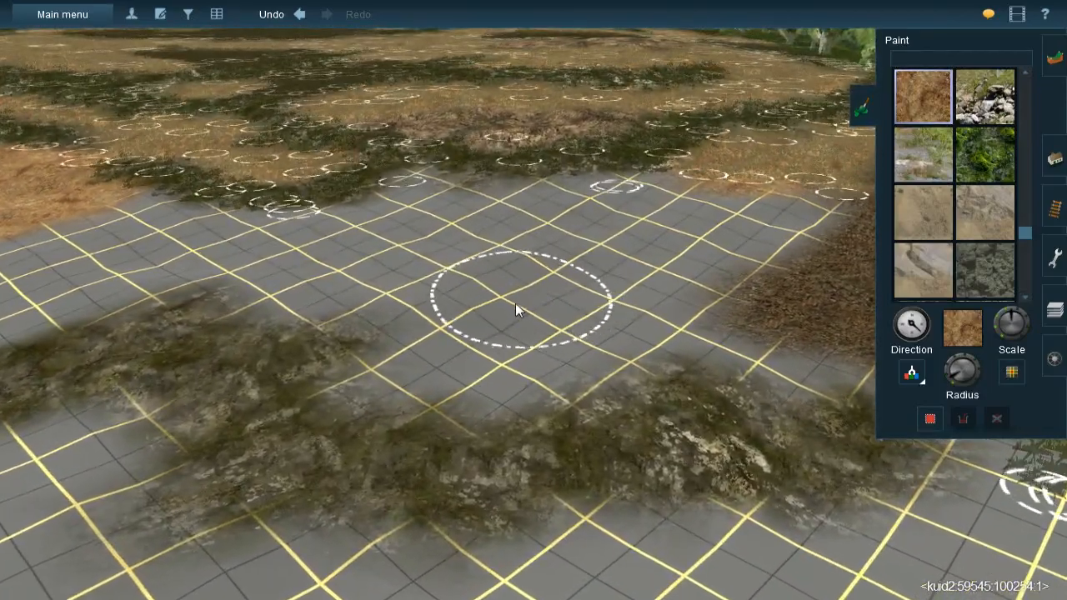
Cover the bare grid between the long mossy rock band and the brown dirt near the trees with orange-brown ground
{"action": "left_click", "coordinate": [483, 302]}
{"action": "mouse_move", "coordinate": [364, 304]}
{"action": "left_mouse_down"}
{"action": "mouse_move", "coordinate": [305, 294]}
{"action": "mouse_move", "coordinate": [425, 341]}
{"action": "mouse_move", "coordinate": [427, 372]}
{"action": "mouse_move", "coordinate": [448, 378]}
{"action": "mouse_move", "coordinate": [405, 377]}
{"action": "mouse_move", "coordinate": [508, 353]}
{"action": "mouse_move", "coordinate": [521, 369]}
{"action": "mouse_move", "coordinate": [697, 309]}
{"action": "mouse_move", "coordinate": [647, 305]}
{"action": "mouse_move", "coordinate": [643, 289]}
{"action": "mouse_move", "coordinate": [558, 289]}
{"action": "mouse_move", "coordinate": [537, 274]}
{"action": "mouse_move", "coordinate": [666, 292]}
{"action": "left_mouse_up"}
{"action": "key", "text": "bracketleft"}
{"action": "right_click", "coordinate": [780, 342]}
{"action": "right_click_drag", "start_coordinate": [780, 343], "coordinate": [550, 276]}
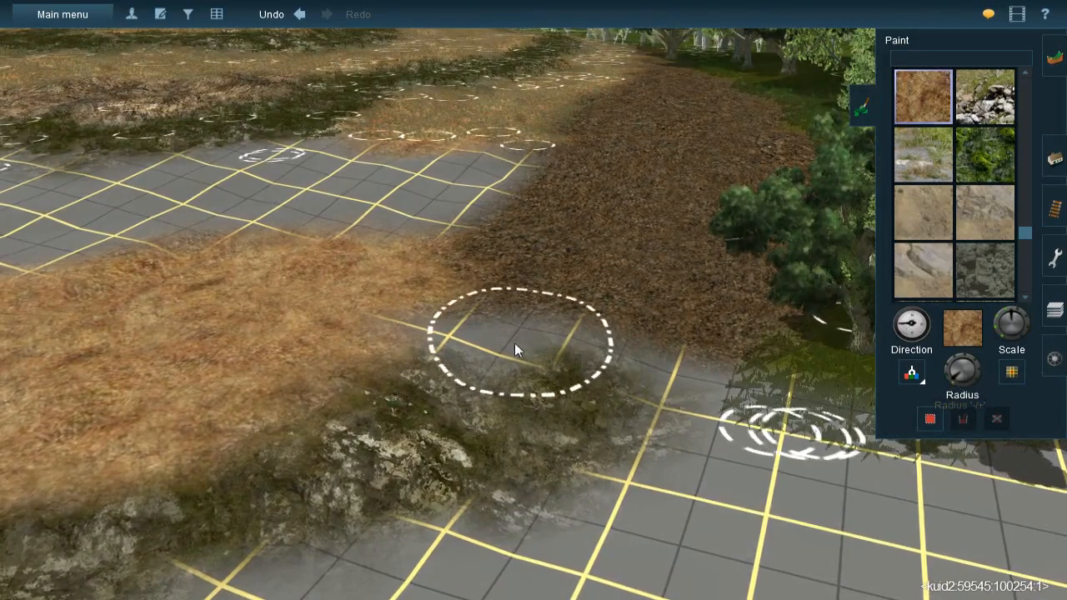
{"action": "mouse_move", "coordinate": [481, 326]}
{"action": "left_mouse_down"}
{"action": "mouse_move", "coordinate": [421, 325]}
{"action": "mouse_move", "coordinate": [621, 344]}
{"action": "mouse_move", "coordinate": [775, 411]}
{"action": "left_mouse_up"}
Sample the brown dirt texture, adjust the radius and paint the bare grid between the new orange-brown patch and the grassy strip
{"action": "mouse_move", "coordinate": [774, 411]}
{"action": "right_mouse_down"}
{"action": "mouse_move", "coordinate": [605, 375]}
{"action": "mouse_move", "coordinate": [400, 252]}
{"action": "mouse_move", "coordinate": [608, 291]}
{"action": "mouse_move", "coordinate": [549, 265]}
{"action": "mouse_move", "coordinate": [490, 268]}
{"action": "mouse_move", "coordinate": [569, 322]}
{"action": "mouse_move", "coordinate": [645, 472]}
{"action": "right_mouse_up"}
{"action": "left_click", "coordinate": [646, 466]}
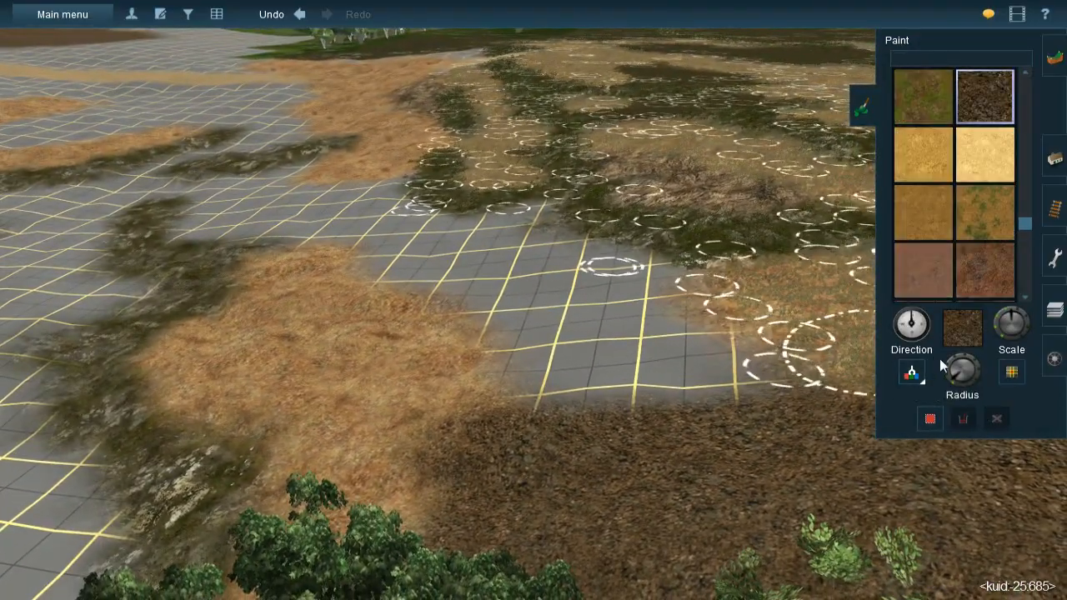
{"action": "mouse_move", "coordinate": [957, 378]}
{"action": "left_mouse_down"}
{"action": "mouse_move", "coordinate": [946, 373]}
{"action": "mouse_move", "coordinate": [960, 372]}
{"action": "left_mouse_up"}
{"action": "right_click_drag", "start_coordinate": [521, 261], "coordinate": [496, 222]}
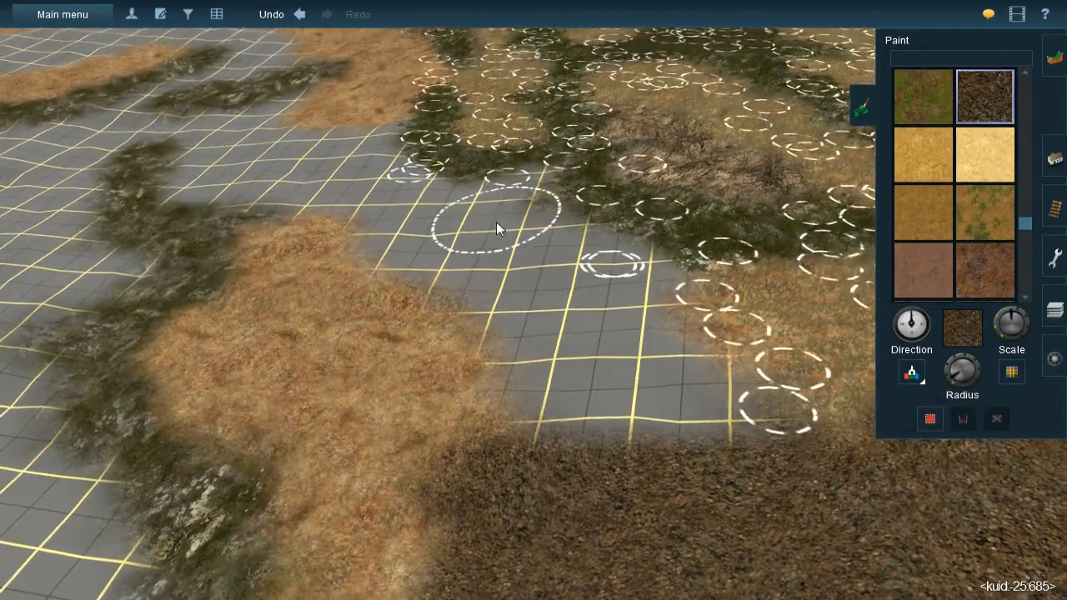
{"action": "mouse_move", "coordinate": [509, 193]}
{"action": "left_mouse_down"}
{"action": "mouse_move", "coordinate": [483, 235]}
{"action": "mouse_move", "coordinate": [502, 217]}
{"action": "mouse_move", "coordinate": [607, 283]}
{"action": "mouse_move", "coordinate": [626, 277]}
{"action": "mouse_move", "coordinate": [591, 323]}
{"action": "mouse_move", "coordinate": [615, 331]}
{"action": "mouse_move", "coordinate": [680, 415]}
{"action": "mouse_move", "coordinate": [666, 412]}
{"action": "mouse_move", "coordinate": [630, 334]}
{"action": "mouse_move", "coordinate": [641, 303]}
{"action": "mouse_move", "coordinate": [652, 398]}
{"action": "mouse_move", "coordinate": [583, 397]}
{"action": "mouse_move", "coordinate": [556, 375]}
{"action": "mouse_move", "coordinate": [550, 395]}
{"action": "mouse_move", "coordinate": [512, 312]}
{"action": "mouse_move", "coordinate": [483, 281]}
{"action": "mouse_move", "coordinate": [502, 300]}
{"action": "mouse_move", "coordinate": [393, 219]}
{"action": "mouse_move", "coordinate": [384, 188]}
{"action": "mouse_move", "coordinate": [458, 215]}
{"action": "mouse_move", "coordinate": [410, 189]}
{"action": "left_mouse_up"}
Fill the remaining grid between the two orange-brown areas with brown dirt down to the mossy rocks, using a smaller radius for the edges
{"action": "mouse_move", "coordinate": [410, 189]}
{"action": "right_mouse_down"}
{"action": "mouse_move", "coordinate": [404, 222]}
{"action": "mouse_move", "coordinate": [533, 254]}
{"action": "mouse_move", "coordinate": [605, 327]}
{"action": "mouse_move", "coordinate": [1010, 443]}
{"action": "mouse_move", "coordinate": [946, 382]}
{"action": "right_mouse_up"}
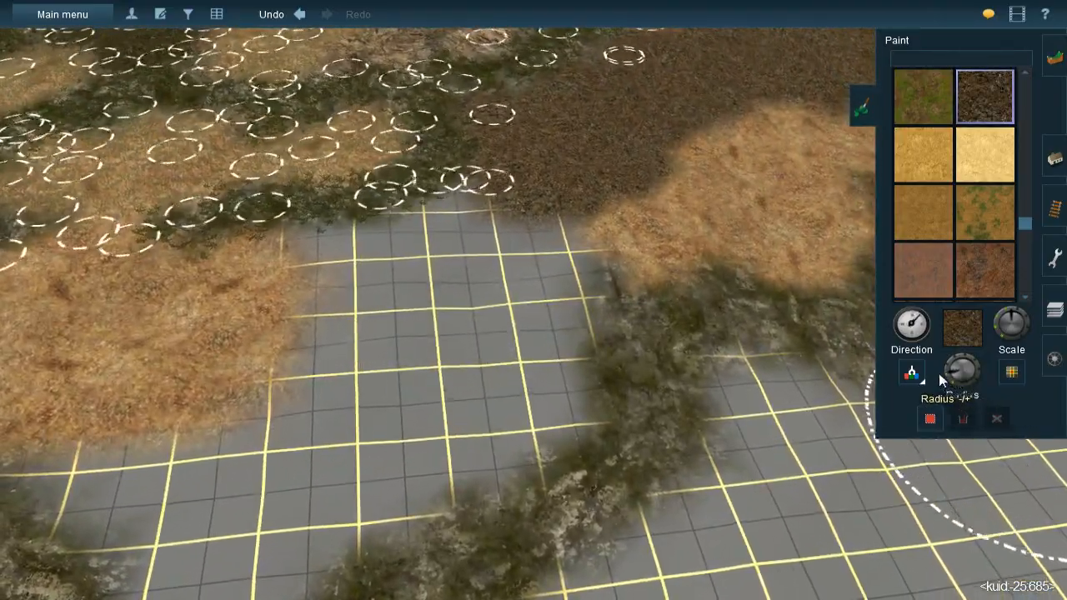
{"action": "mouse_move", "coordinate": [476, 269]}
{"action": "left_mouse_down"}
{"action": "mouse_move", "coordinate": [485, 250]}
{"action": "mouse_move", "coordinate": [371, 293]}
{"action": "mouse_move", "coordinate": [417, 388]}
{"action": "mouse_move", "coordinate": [441, 384]}
{"action": "mouse_move", "coordinate": [476, 350]}
{"action": "mouse_move", "coordinate": [481, 282]}
{"action": "mouse_move", "coordinate": [454, 352]}
{"action": "mouse_move", "coordinate": [468, 380]}
{"action": "left_mouse_up"}
{"action": "left_click_drag", "start_coordinate": [946, 383], "coordinate": [948, 381]}
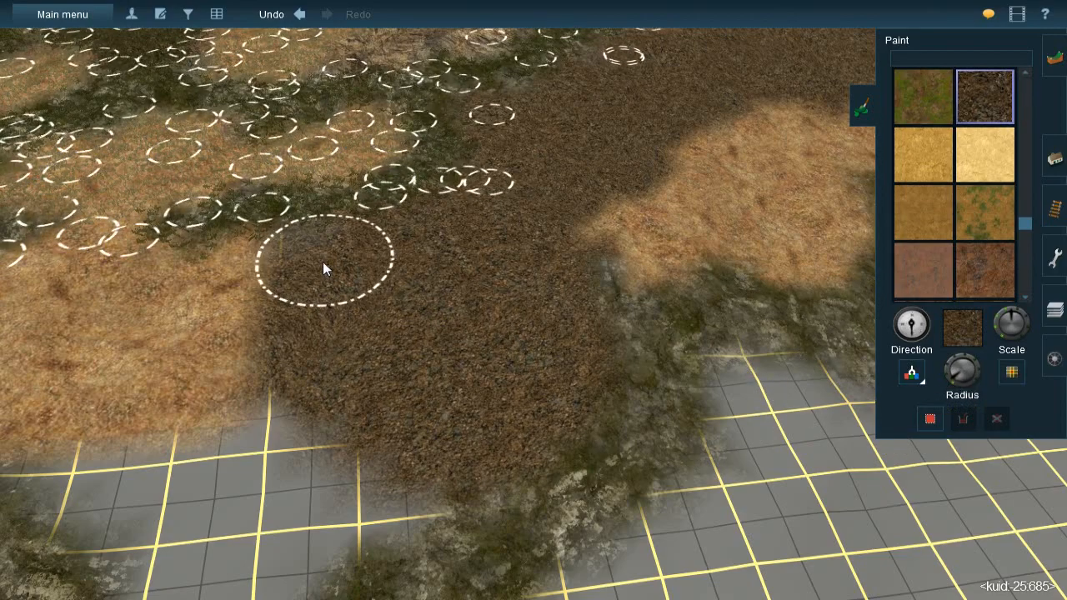
{"action": "mouse_move", "coordinate": [293, 463]}
{"action": "left_mouse_down"}
{"action": "mouse_move", "coordinate": [250, 482]}
{"action": "mouse_move", "coordinate": [300, 525]}
{"action": "mouse_move", "coordinate": [417, 491]}
{"action": "mouse_move", "coordinate": [479, 458]}
{"action": "left_mouse_up"}
{"action": "key", "text": "Down"}
{"action": "key", "text": "Left"}
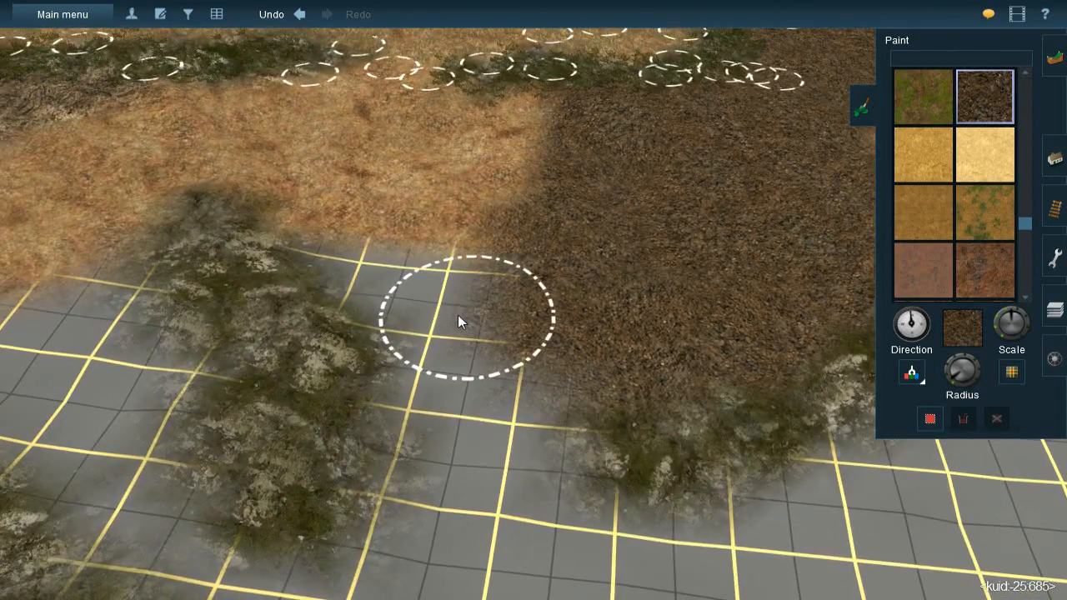
{"action": "mouse_move", "coordinate": [458, 315]}
{"action": "left_mouse_down"}
{"action": "mouse_move", "coordinate": [472, 299]}
{"action": "mouse_move", "coordinate": [383, 264]}
{"action": "mouse_move", "coordinate": [459, 323]}
{"action": "mouse_move", "coordinate": [509, 403]}
{"action": "mouse_move", "coordinate": [500, 398]}
{"action": "mouse_move", "coordinate": [495, 446]}
{"action": "mouse_move", "coordinate": [531, 441]}
{"action": "mouse_move", "coordinate": [570, 384]}
{"action": "mouse_move", "coordinate": [535, 435]}
{"action": "mouse_move", "coordinate": [503, 394]}
{"action": "left_mouse_up"}
Examine the remaining bare grid around the rock strips and orange-brown patches from a higher viewpoint
{"action": "key", "text": "bracketright"}
{"action": "scroll", "coordinate": [481, 367], "scroll_direction": "down", "scroll_amount": 3}
{"action": "key", "text": "Down"}
{"action": "key", "text": "Left"}
{"action": "key", "text": "Left"}
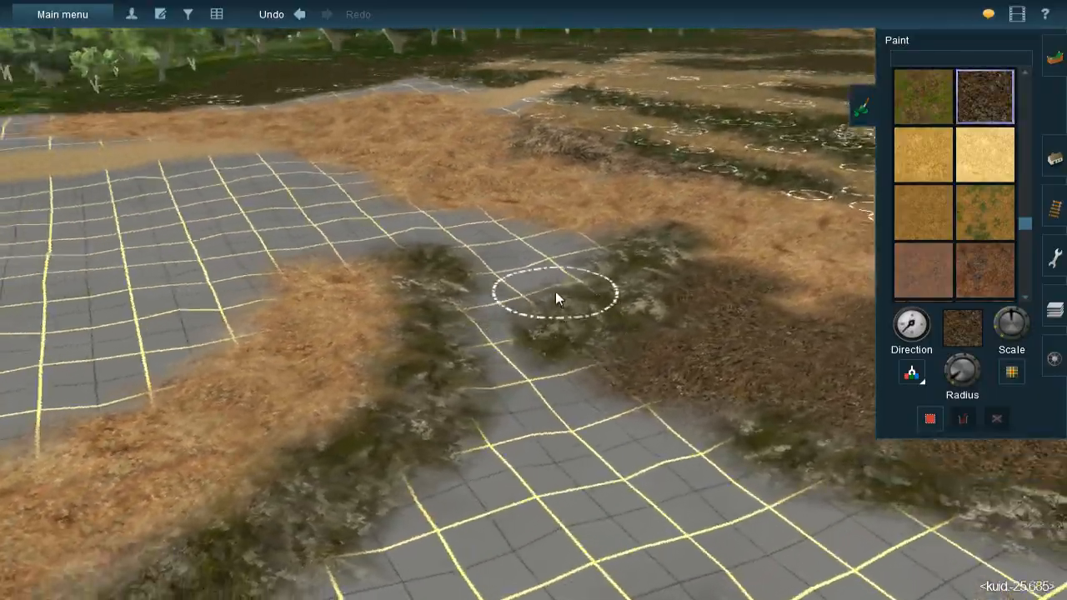
{"action": "key", "text": "Right"}
{"action": "scroll", "coordinate": [614, 350], "scroll_direction": "down", "scroll_amount": 3}
{"action": "key", "text": "Right"}
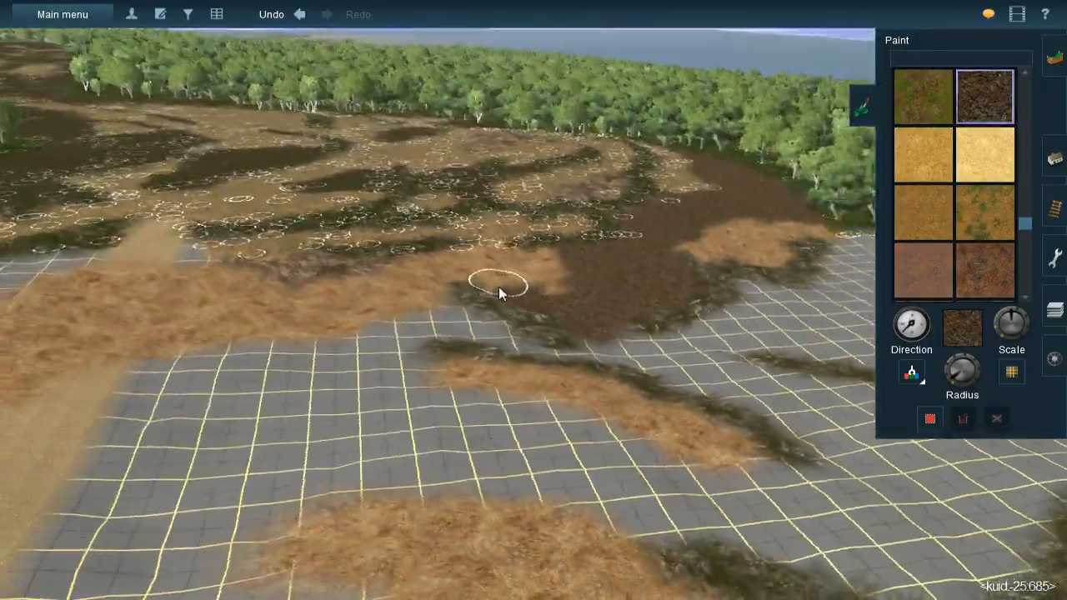
{"action": "key", "text": "Left"}
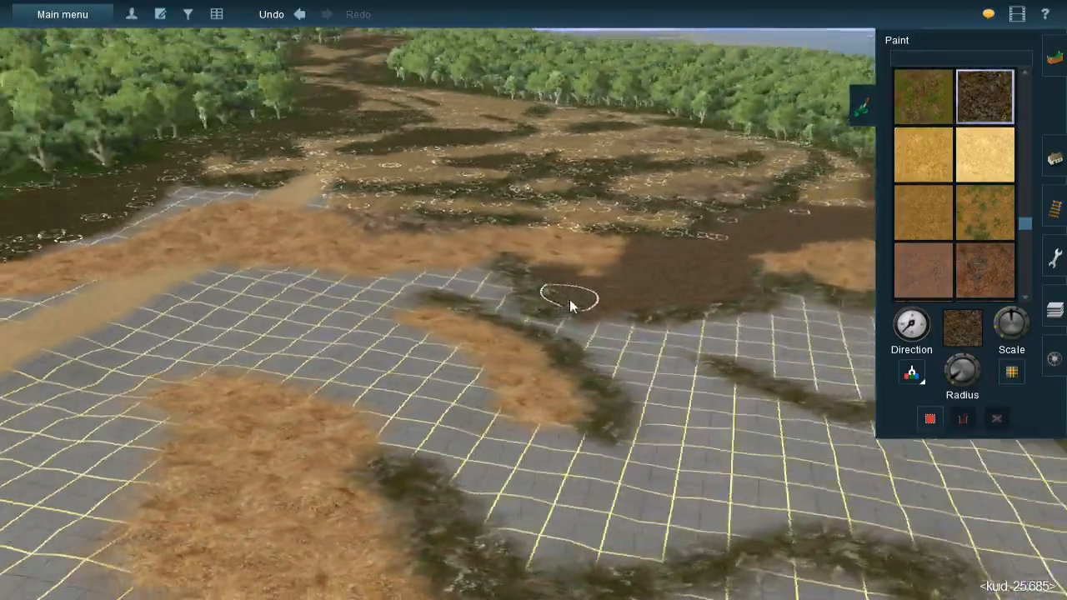
{"action": "key", "text": "Right"}
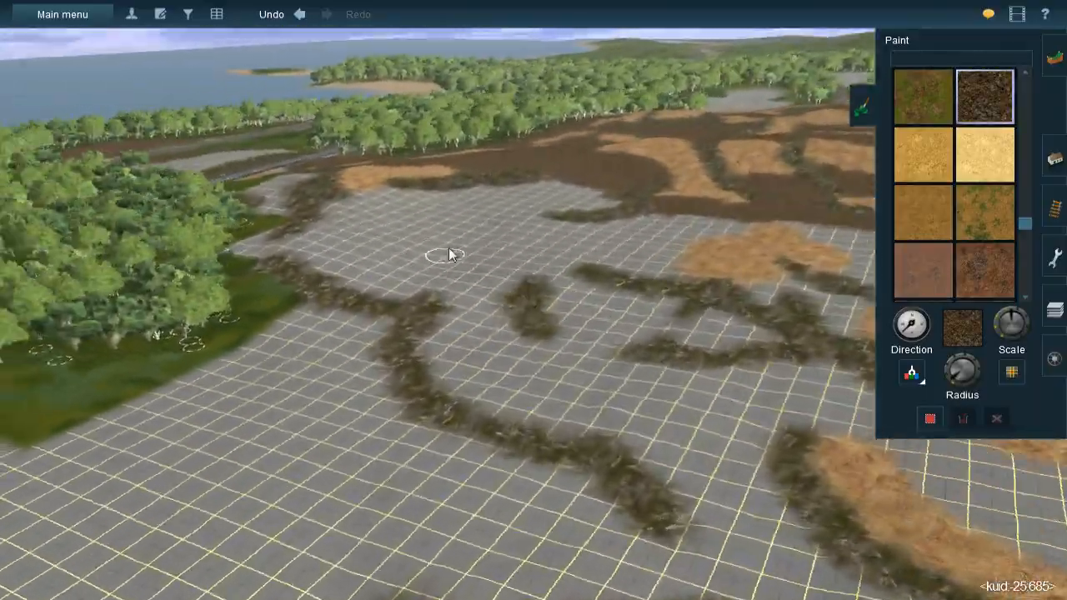
Paint brown dirt over the bare grid and green grass between the mossy rock bands beside the forest
{"action": "right_click", "coordinate": [449, 249]}
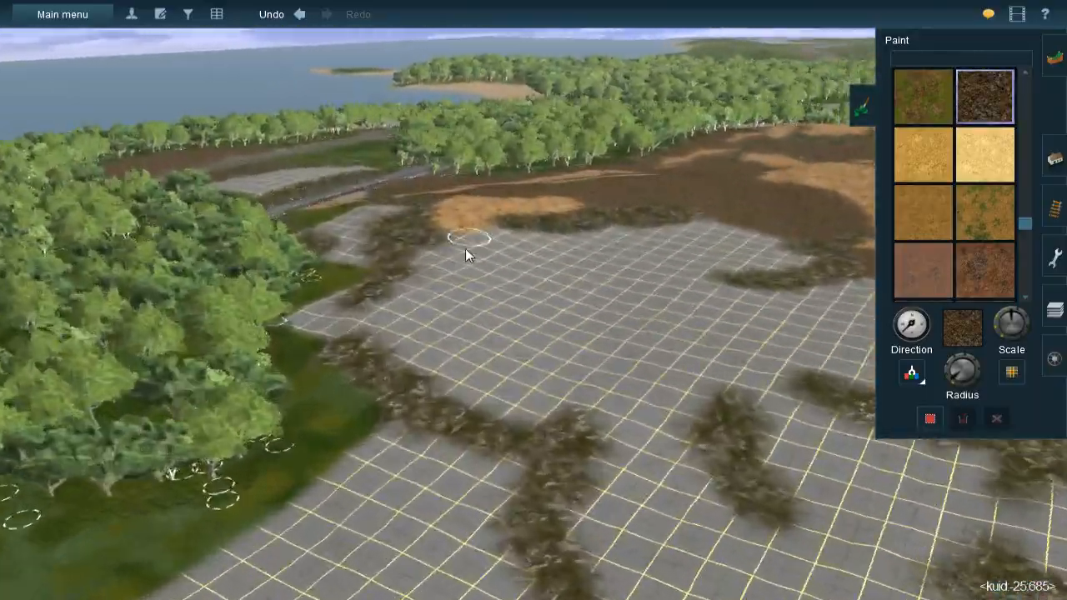
{"action": "key", "text": "Right"}
{"action": "scroll", "coordinate": [458, 275], "scroll_direction": "up", "scroll_amount": 3}
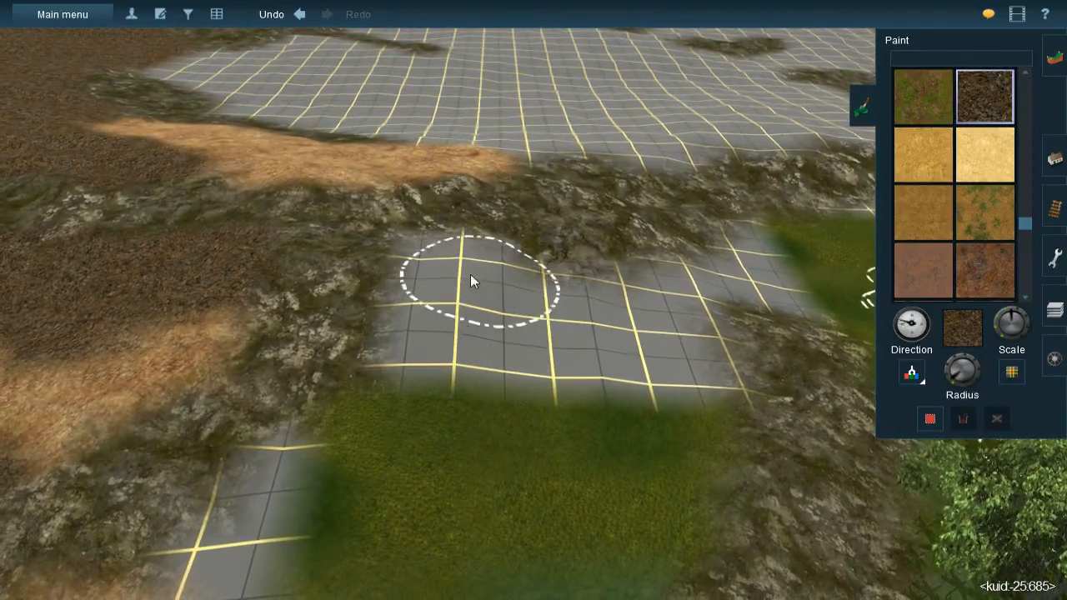
{"action": "mouse_move", "coordinate": [451, 257]}
{"action": "left_mouse_down"}
{"action": "mouse_move", "coordinate": [473, 249]}
{"action": "mouse_move", "coordinate": [456, 342]}
{"action": "mouse_move", "coordinate": [437, 328]}
{"action": "mouse_move", "coordinate": [397, 464]}
{"action": "mouse_move", "coordinate": [357, 475]}
{"action": "mouse_move", "coordinate": [386, 438]}
{"action": "left_mouse_up"}
{"action": "left_click_drag", "start_coordinate": [310, 488], "coordinate": [400, 402]}
{"action": "right_click", "coordinate": [315, 491]}
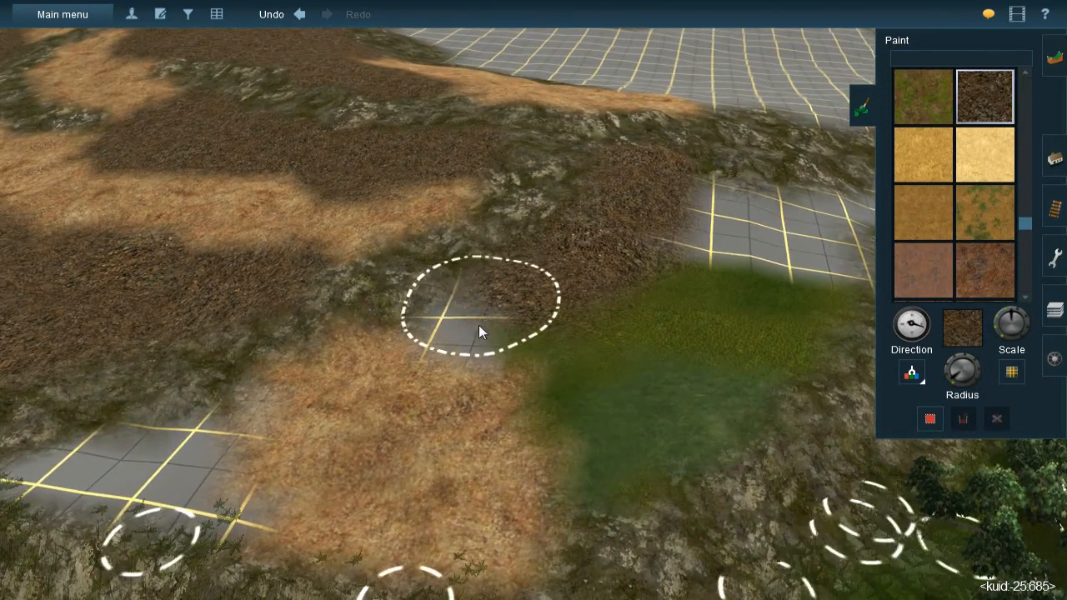
{"action": "mouse_move", "coordinate": [497, 307]}
{"action": "left_mouse_down"}
{"action": "mouse_move", "coordinate": [484, 307]}
{"action": "mouse_move", "coordinate": [519, 327]}
{"action": "mouse_move", "coordinate": [588, 325]}
{"action": "mouse_move", "coordinate": [623, 421]}
{"action": "mouse_move", "coordinate": [607, 417]}
{"action": "mouse_move", "coordinate": [609, 450]}
{"action": "mouse_move", "coordinate": [755, 325]}
{"action": "mouse_move", "coordinate": [740, 353]}
{"action": "mouse_move", "coordinate": [792, 300]}
{"action": "mouse_move", "coordinate": [755, 318]}
{"action": "mouse_move", "coordinate": [676, 295]}
{"action": "mouse_move", "coordinate": [655, 303]}
{"action": "mouse_move", "coordinate": [708, 276]}
{"action": "mouse_move", "coordinate": [694, 260]}
{"action": "mouse_move", "coordinate": [704, 308]}
{"action": "mouse_move", "coordinate": [717, 315]}
{"action": "mouse_move", "coordinate": [646, 287]}
{"action": "mouse_move", "coordinate": [591, 303]}
{"action": "mouse_move", "coordinate": [664, 284]}
{"action": "mouse_move", "coordinate": [513, 320]}
{"action": "mouse_move", "coordinate": [495, 309]}
{"action": "mouse_move", "coordinate": [488, 345]}
{"action": "mouse_move", "coordinate": [511, 376]}
{"action": "mouse_move", "coordinate": [586, 342]}
{"action": "mouse_move", "coordinate": [588, 374]}
{"action": "mouse_move", "coordinate": [621, 329]}
{"action": "mouse_move", "coordinate": [580, 400]}
{"action": "mouse_move", "coordinate": [593, 389]}
{"action": "left_mouse_up"}
{"action": "right_click", "coordinate": [654, 252]}
Reduce the brush radius and cover the small bare gap above the rocky road embankment with brown dirt
{"action": "key", "text": "bracketleft"}
{"action": "mouse_move", "coordinate": [593, 389]}
{"action": "right_mouse_down"}
{"action": "mouse_move", "coordinate": [368, 315]}
{"action": "mouse_move", "coordinate": [358, 323]}
{"action": "mouse_move", "coordinate": [596, 356]}
{"action": "mouse_move", "coordinate": [514, 278]}
{"action": "mouse_move", "coordinate": [511, 312]}
{"action": "right_mouse_up"}
{"action": "scroll", "coordinate": [513, 278], "scroll_direction": "up", "scroll_amount": 3}
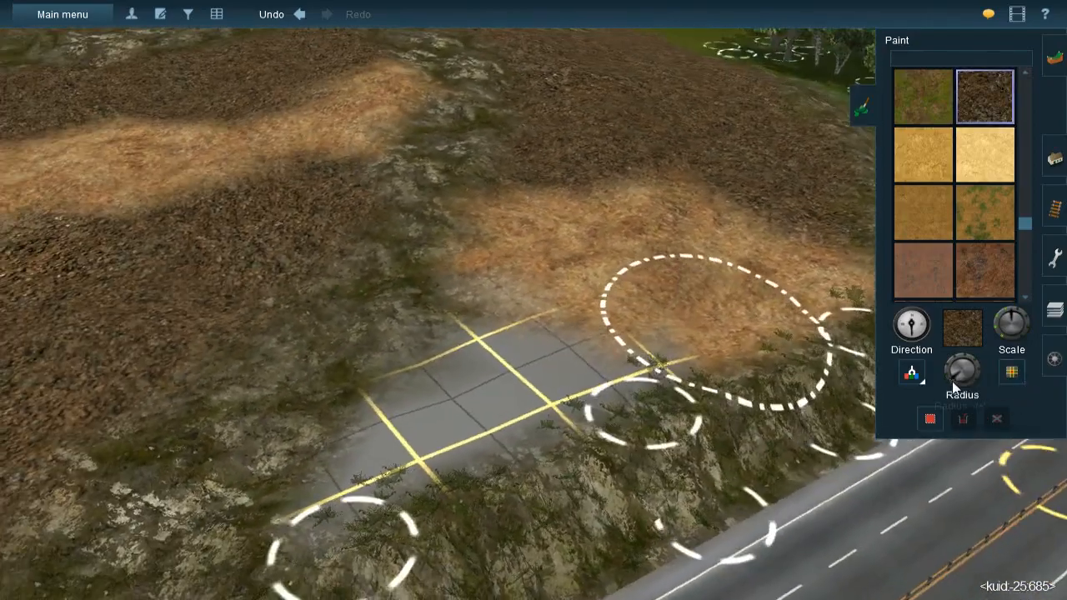
{"action": "left_click", "coordinate": [952, 381]}
{"action": "mouse_move", "coordinate": [513, 340]}
{"action": "left_mouse_down"}
{"action": "mouse_move", "coordinate": [501, 321]}
{"action": "mouse_move", "coordinate": [567, 362]}
{"action": "mouse_move", "coordinate": [624, 357]}
{"action": "mouse_move", "coordinate": [600, 349]}
{"action": "mouse_move", "coordinate": [444, 395]}
{"action": "mouse_move", "coordinate": [451, 365]}
{"action": "mouse_move", "coordinate": [434, 433]}
{"action": "mouse_move", "coordinate": [349, 463]}
{"action": "left_mouse_up"}
Enlarge the brush and paint a broad brown dirt area between the hill's edge, the mossy rock strip and the large orange-brown patch
{"action": "key", "text": "Down"}
{"action": "key", "text": "Down"}
{"action": "key", "text": "Up"}
{"action": "key", "text": "Right"}
{"action": "mouse_move", "coordinate": [557, 217]}
{"action": "right_mouse_down"}
{"action": "mouse_move", "coordinate": [603, 208]}
{"action": "mouse_move", "coordinate": [574, 229]}
{"action": "mouse_move", "coordinate": [546, 282]}
{"action": "right_mouse_up"}
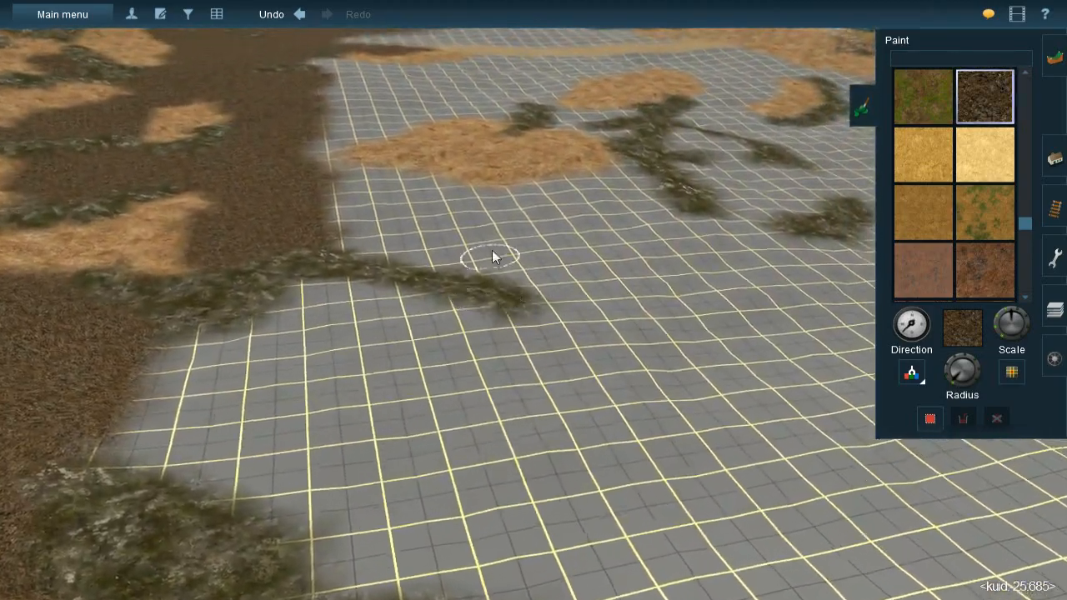
{"action": "right_click", "coordinate": [492, 250]}
{"action": "key", "text": "Right"}
{"action": "left_click", "coordinate": [948, 376]}
{"action": "key", "text": "Right"}
{"action": "right_click_drag", "start_coordinate": [467, 221], "coordinate": [584, 296]}
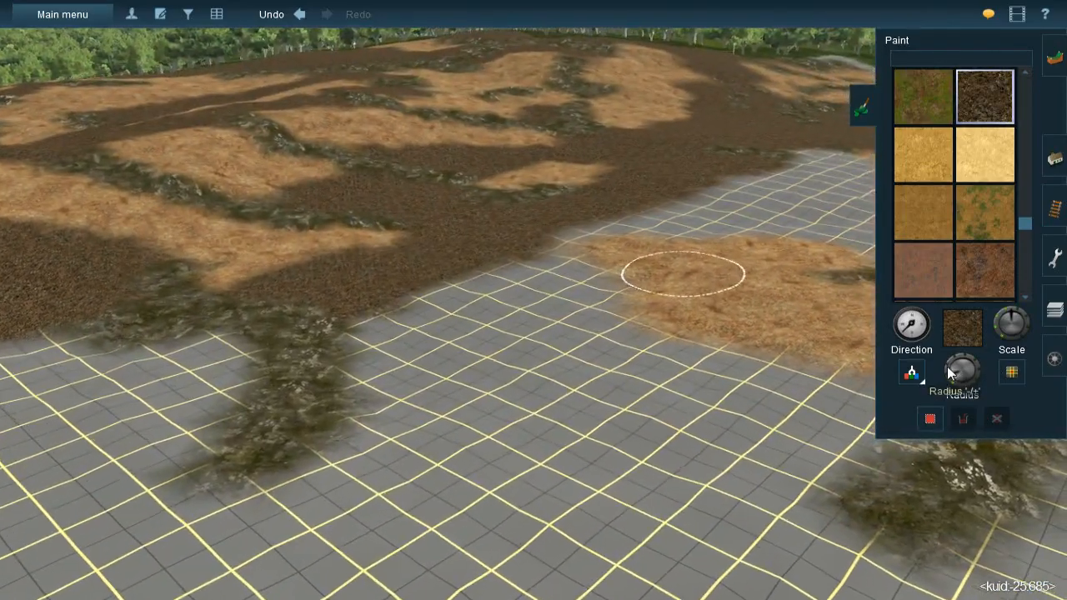
{"action": "left_click_drag", "start_coordinate": [948, 370], "coordinate": [894, 366]}
{"action": "key", "text": "Up"}
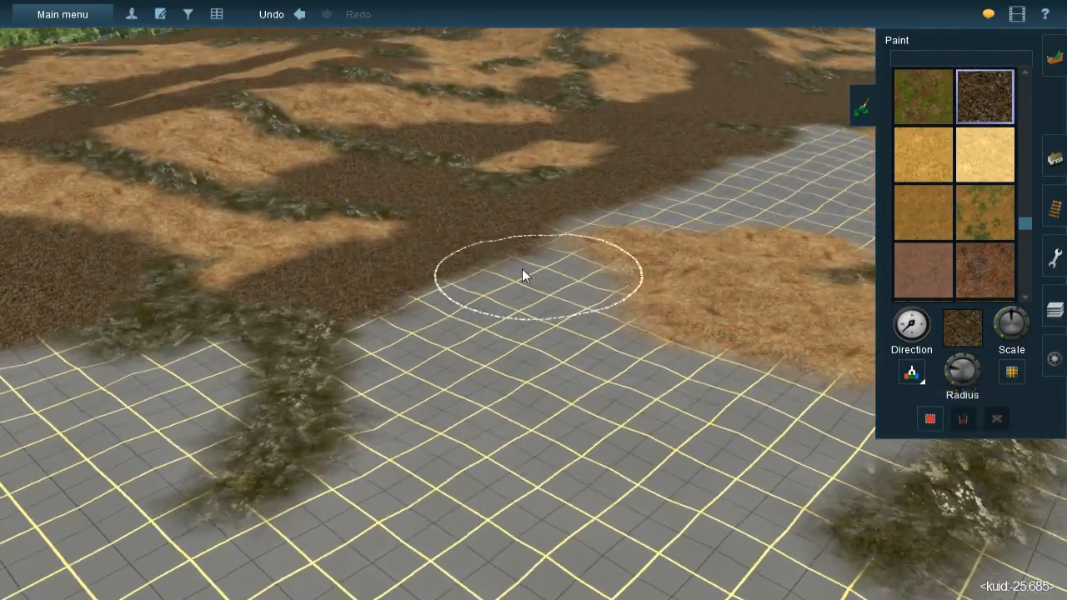
{"action": "key", "text": "bracketleft"}
{"action": "mouse_move", "coordinate": [503, 219]}
{"action": "left_mouse_down"}
{"action": "mouse_move", "coordinate": [495, 236]}
{"action": "mouse_move", "coordinate": [522, 295]}
{"action": "mouse_move", "coordinate": [536, 281]}
{"action": "mouse_move", "coordinate": [519, 345]}
{"action": "mouse_move", "coordinate": [461, 296]}
{"action": "mouse_move", "coordinate": [462, 328]}
{"action": "mouse_move", "coordinate": [457, 320]}
{"action": "mouse_move", "coordinate": [447, 335]}
{"action": "mouse_move", "coordinate": [472, 430]}
{"action": "mouse_move", "coordinate": [542, 441]}
{"action": "mouse_move", "coordinate": [590, 429]}
{"action": "mouse_move", "coordinate": [582, 379]}
{"action": "mouse_move", "coordinate": [517, 317]}
{"action": "left_mouse_up"}
{"action": "right_click", "coordinate": [612, 401]}
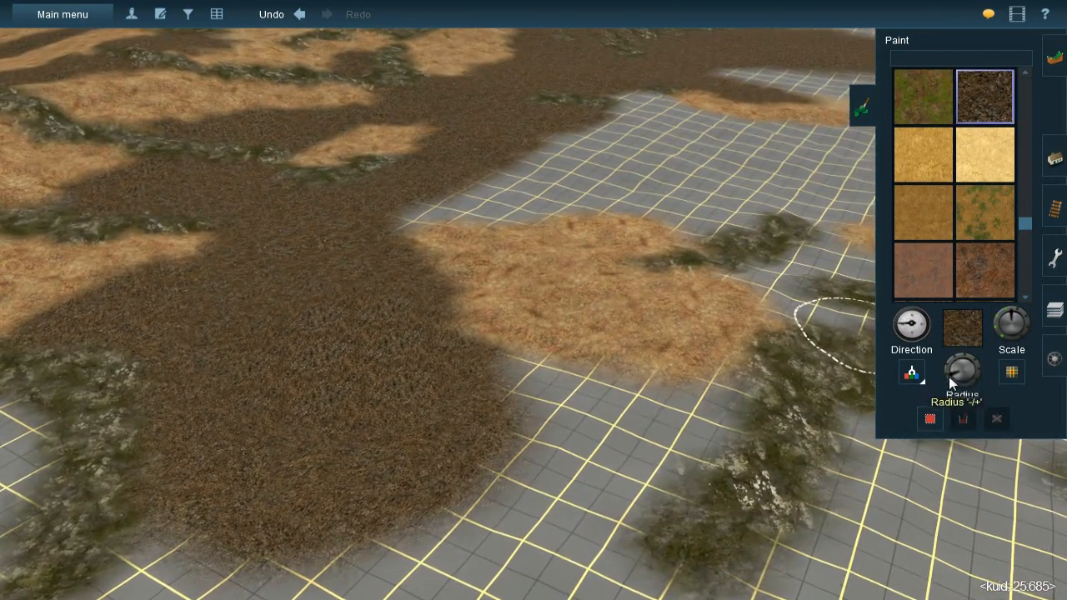
Reduce the brush radius and paint brown dirt over the bare gap between the large orange-brown patch and the mossy rock strip
{"action": "key", "text": "bracketleft"}
{"action": "mouse_move", "coordinate": [675, 407]}
{"action": "left_mouse_down"}
{"action": "mouse_move", "coordinate": [681, 396]}
{"action": "mouse_move", "coordinate": [665, 414]}
{"action": "mouse_move", "coordinate": [687, 394]}
{"action": "mouse_move", "coordinate": [603, 457]}
{"action": "mouse_move", "coordinate": [614, 461]}
{"action": "mouse_move", "coordinate": [642, 439]}
{"action": "mouse_move", "coordinate": [502, 378]}
{"action": "mouse_move", "coordinate": [584, 397]}
{"action": "mouse_move", "coordinate": [515, 385]}
{"action": "mouse_move", "coordinate": [519, 447]}
{"action": "mouse_move", "coordinate": [494, 517]}
{"action": "mouse_move", "coordinate": [619, 499]}
{"action": "mouse_move", "coordinate": [547, 500]}
{"action": "mouse_move", "coordinate": [559, 516]}
{"action": "left_mouse_up"}
{"action": "scroll", "coordinate": [457, 365], "scroll_direction": "down", "scroll_amount": 5}
Paint brown dirt over the bare grid between the curved mossy rock strip and the separate mossy outcrop beside it
{"action": "key", "text": "Down"}
{"action": "key", "text": "Left"}
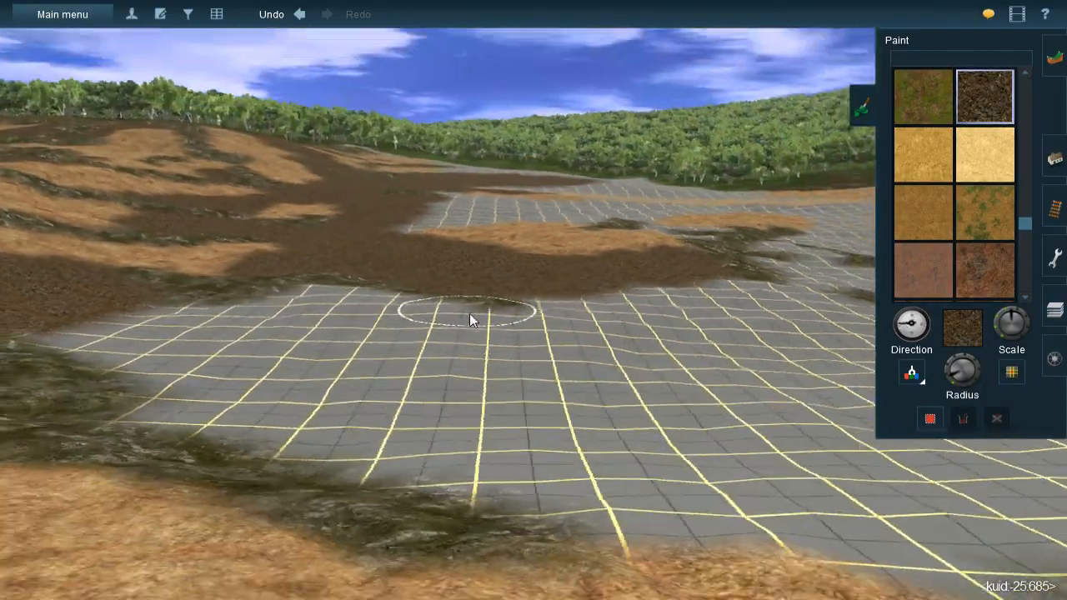
{"action": "key", "text": "Up"}
{"action": "key", "text": "Right"}
{"action": "scroll", "coordinate": [512, 290], "scroll_direction": "up", "scroll_amount": 5}
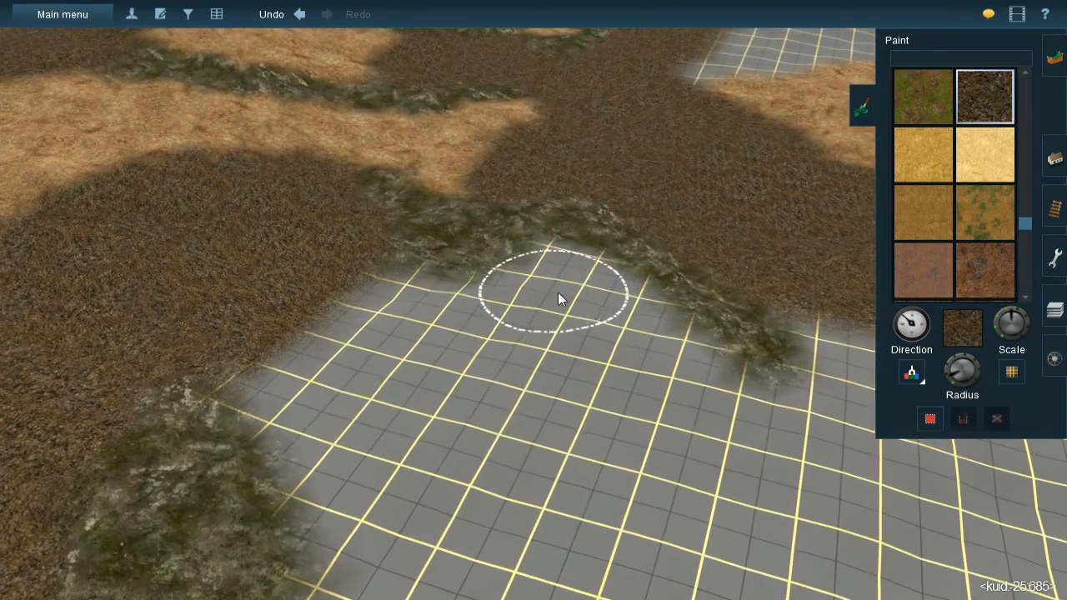
{"action": "mouse_move", "coordinate": [557, 299]}
{"action": "left_mouse_down"}
{"action": "mouse_move", "coordinate": [569, 269]}
{"action": "mouse_move", "coordinate": [692, 392]}
{"action": "mouse_move", "coordinate": [647, 364]}
{"action": "left_mouse_up"}
{"action": "mouse_move", "coordinate": [494, 330]}
{"action": "left_mouse_down"}
{"action": "mouse_move", "coordinate": [499, 309]}
{"action": "mouse_move", "coordinate": [388, 299]}
{"action": "mouse_move", "coordinate": [359, 316]}
{"action": "mouse_move", "coordinate": [345, 312]}
{"action": "mouse_move", "coordinate": [300, 364]}
{"action": "mouse_move", "coordinate": [275, 374]}
{"action": "mouse_move", "coordinate": [310, 387]}
{"action": "mouse_move", "coordinate": [367, 441]}
{"action": "mouse_move", "coordinate": [366, 405]}
{"action": "mouse_move", "coordinate": [374, 503]}
{"action": "mouse_move", "coordinate": [333, 444]}
{"action": "mouse_move", "coordinate": [414, 344]}
{"action": "mouse_move", "coordinate": [491, 430]}
{"action": "mouse_move", "coordinate": [597, 389]}
{"action": "mouse_move", "coordinate": [465, 377]}
{"action": "mouse_move", "coordinate": [661, 437]}
{"action": "left_mouse_up"}
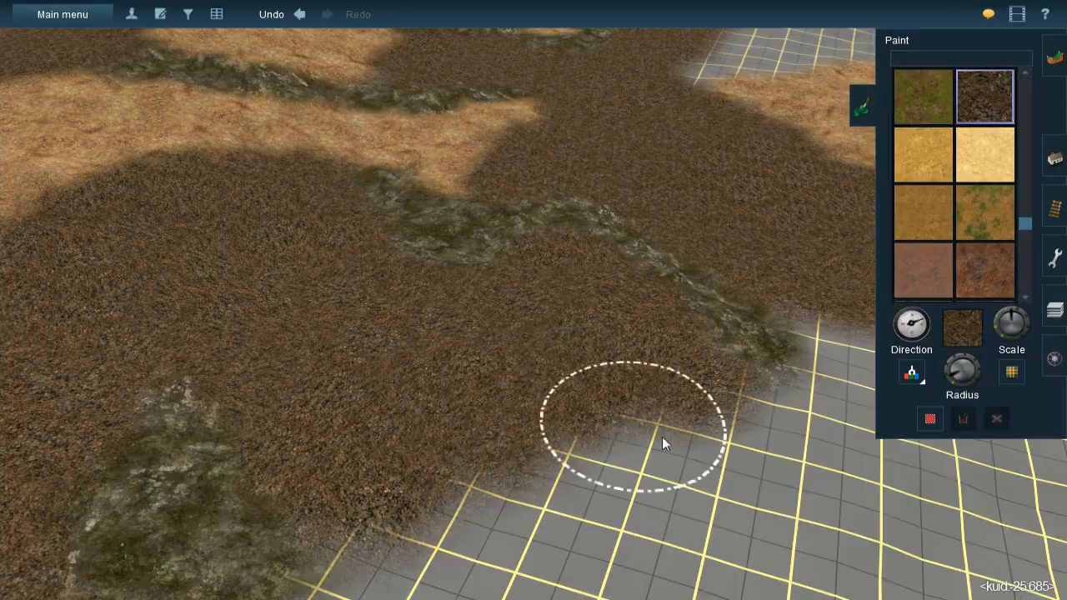
Enlarge the brush and paint brown dirt over the bare grid below the orange-brown patch and mossy rock near the forest
{"action": "scroll", "coordinate": [642, 320], "scroll_direction": "down", "scroll_amount": 10}
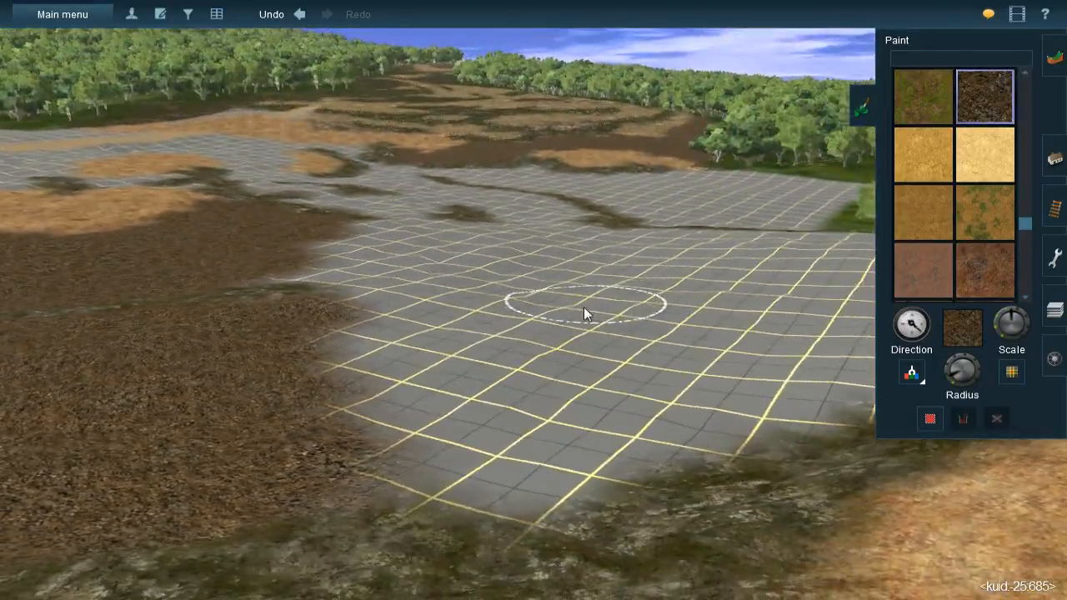
{"action": "mouse_move", "coordinate": [583, 308]}
{"action": "right_mouse_down"}
{"action": "mouse_move", "coordinate": [659, 302]}
{"action": "mouse_move", "coordinate": [549, 300]}
{"action": "mouse_move", "coordinate": [541, 310]}
{"action": "right_mouse_up"}
{"action": "key", "text": "Left"}
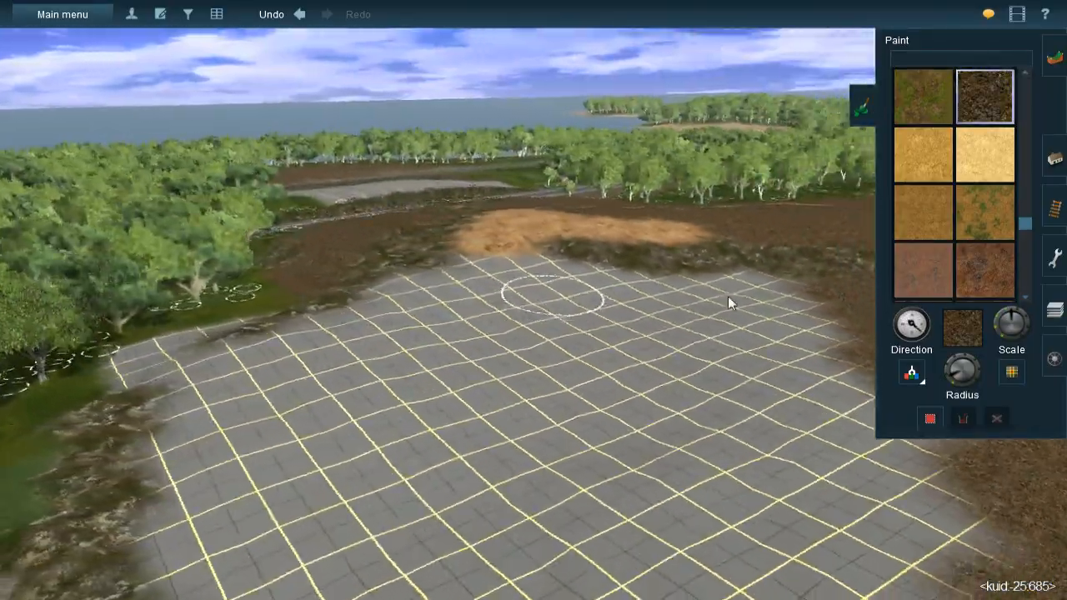
{"action": "key", "text": "Up"}
{"action": "left_click_drag", "start_coordinate": [953, 379], "coordinate": [944, 368]}
{"action": "scroll", "coordinate": [707, 283], "scroll_direction": "up", "scroll_amount": 5}
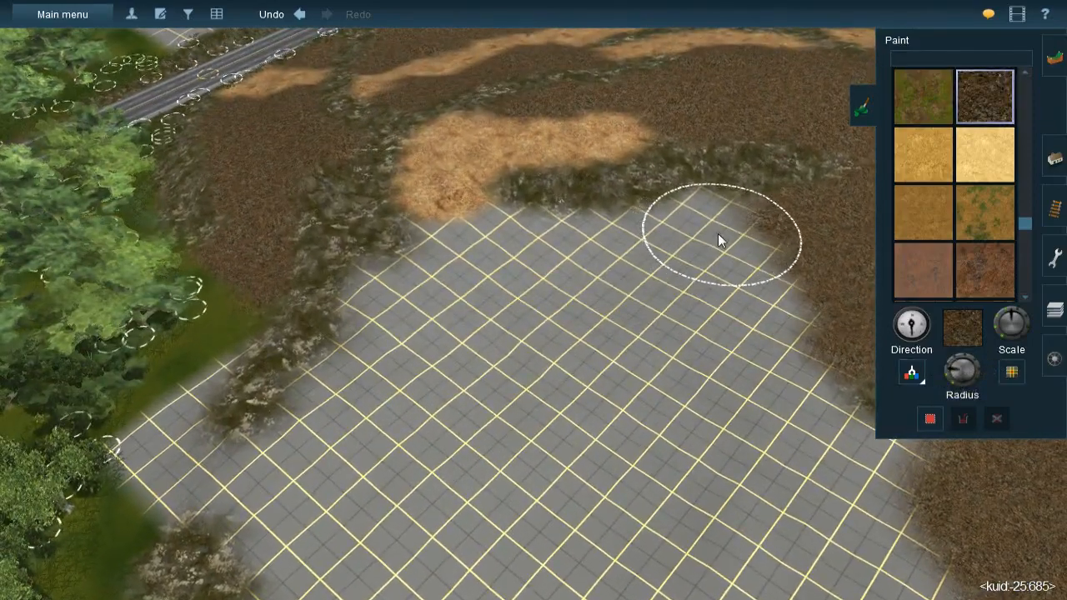
{"action": "mouse_move", "coordinate": [717, 235]}
{"action": "left_mouse_down"}
{"action": "mouse_move", "coordinate": [704, 228]}
{"action": "mouse_move", "coordinate": [551, 268]}
{"action": "mouse_move", "coordinate": [617, 251]}
{"action": "mouse_move", "coordinate": [521, 267]}
{"action": "mouse_move", "coordinate": [545, 254]}
{"action": "mouse_move", "coordinate": [473, 254]}
{"action": "mouse_move", "coordinate": [472, 242]}
{"action": "mouse_move", "coordinate": [461, 267]}
{"action": "mouse_move", "coordinate": [421, 273]}
{"action": "mouse_move", "coordinate": [412, 340]}
{"action": "mouse_move", "coordinate": [408, 333]}
{"action": "mouse_move", "coordinate": [386, 393]}
{"action": "mouse_move", "coordinate": [372, 409]}
{"action": "mouse_move", "coordinate": [364, 400]}
{"action": "mouse_move", "coordinate": [370, 417]}
{"action": "mouse_move", "coordinate": [526, 381]}
{"action": "mouse_move", "coordinate": [483, 371]}
{"action": "mouse_move", "coordinate": [554, 348]}
{"action": "mouse_move", "coordinate": [709, 319]}
{"action": "mouse_move", "coordinate": [788, 328]}
{"action": "left_mouse_up"}
Fill the bare grid between the broad brown area and the scattered mossy rock clumps with brown dirt using a larger brush
{"action": "mouse_move", "coordinate": [789, 328]}
{"action": "right_mouse_down"}
{"action": "mouse_move", "coordinate": [516, 325]}
{"action": "mouse_move", "coordinate": [619, 317]}
{"action": "mouse_move", "coordinate": [535, 317]}
{"action": "right_mouse_up"}
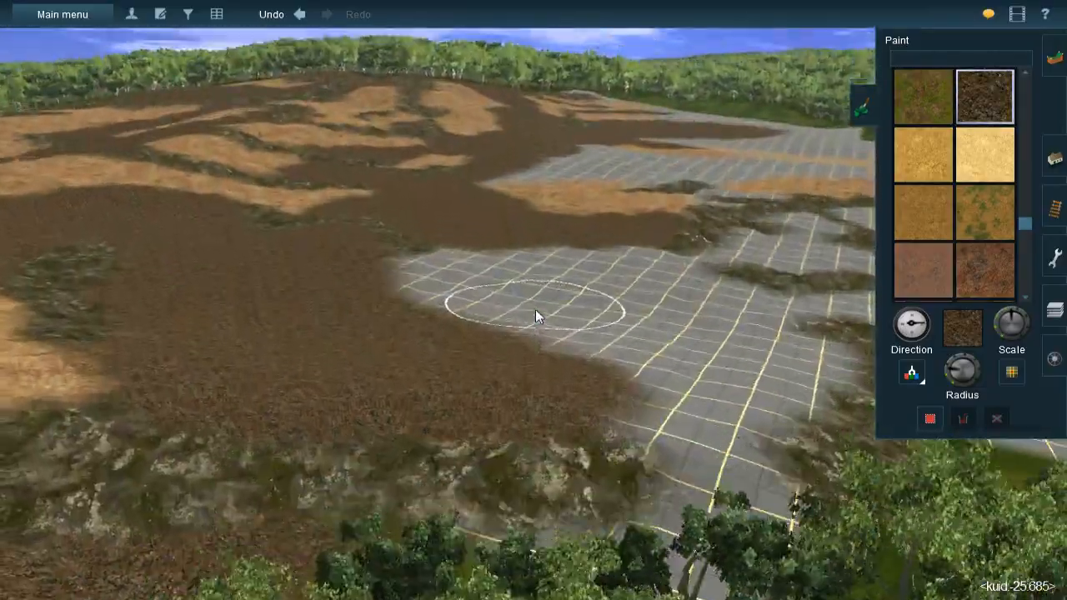
{"action": "scroll", "coordinate": [540, 302], "scroll_direction": "up", "scroll_amount": 3}
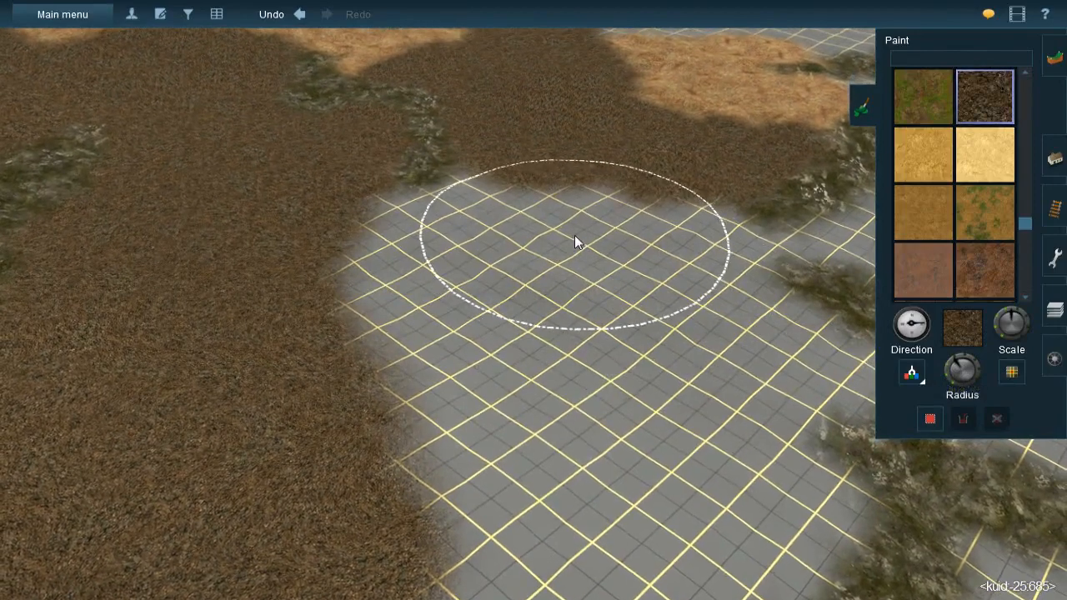
{"action": "mouse_move", "coordinate": [575, 237]}
{"action": "left_mouse_down"}
{"action": "mouse_move", "coordinate": [559, 206]}
{"action": "mouse_move", "coordinate": [542, 238]}
{"action": "mouse_move", "coordinate": [419, 291]}
{"action": "mouse_move", "coordinate": [374, 264]}
{"action": "mouse_move", "coordinate": [448, 404]}
{"action": "mouse_move", "coordinate": [405, 452]}
{"action": "mouse_move", "coordinate": [425, 424]}
{"action": "mouse_move", "coordinate": [568, 326]}
{"action": "mouse_move", "coordinate": [624, 236]}
{"action": "mouse_move", "coordinate": [613, 214]}
{"action": "mouse_move", "coordinate": [530, 294]}
{"action": "mouse_move", "coordinate": [435, 288]}
{"action": "left_mouse_up"}
Reduce the brush radius and extend the brown dirt over the bare grid edge near the orange-brown patch at the sandy path's end
{"action": "key", "text": "Down"}
{"action": "key", "text": "Up"}
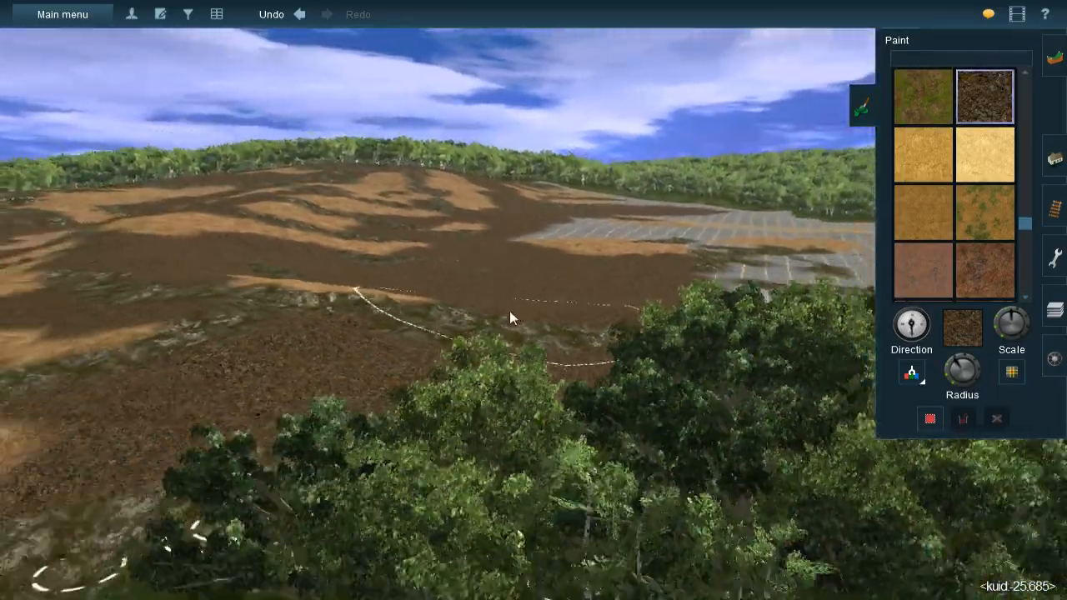
{"action": "key", "text": "Down"}
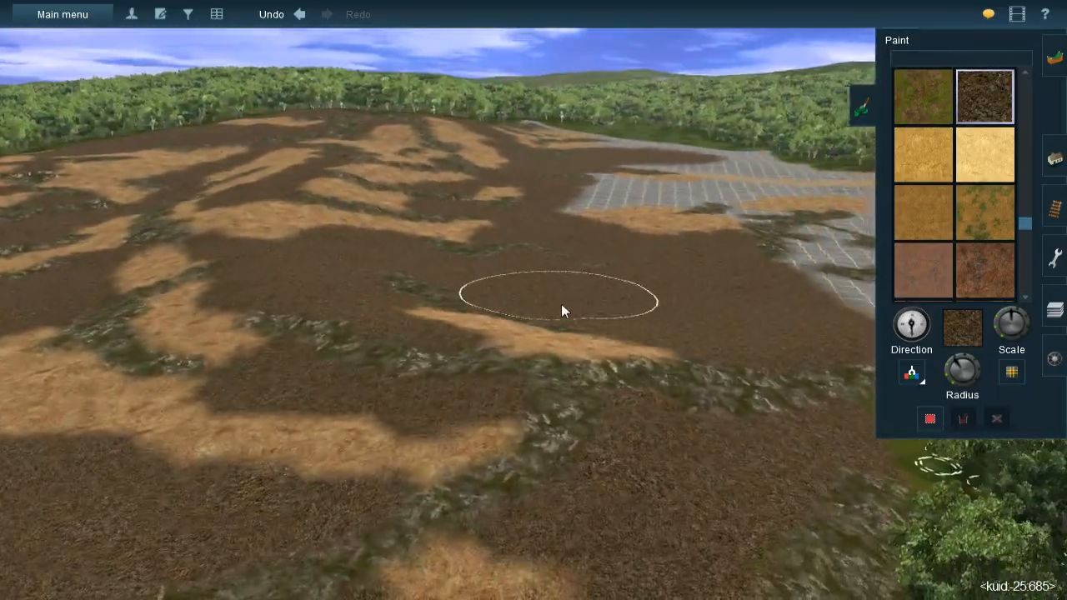
{"action": "key", "text": "Up"}
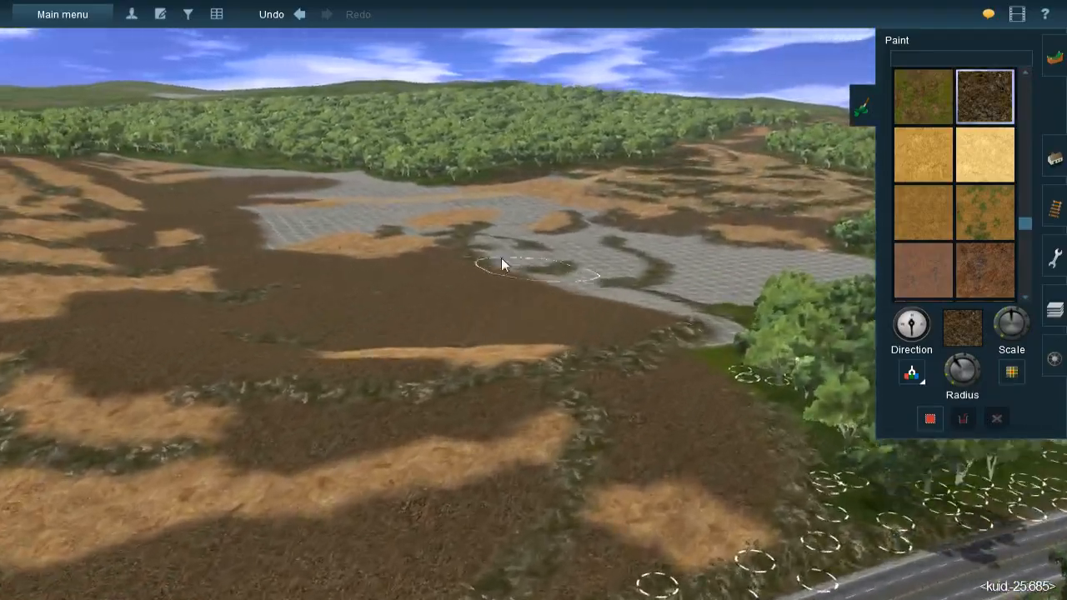
{"action": "key", "text": "Up"}
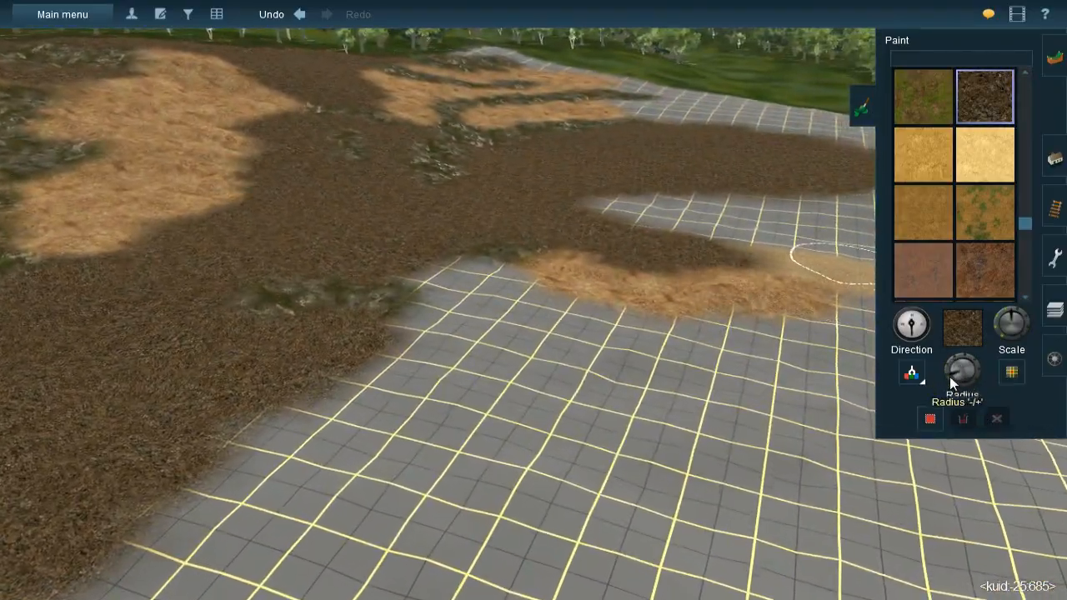
{"action": "key", "text": "Up"}
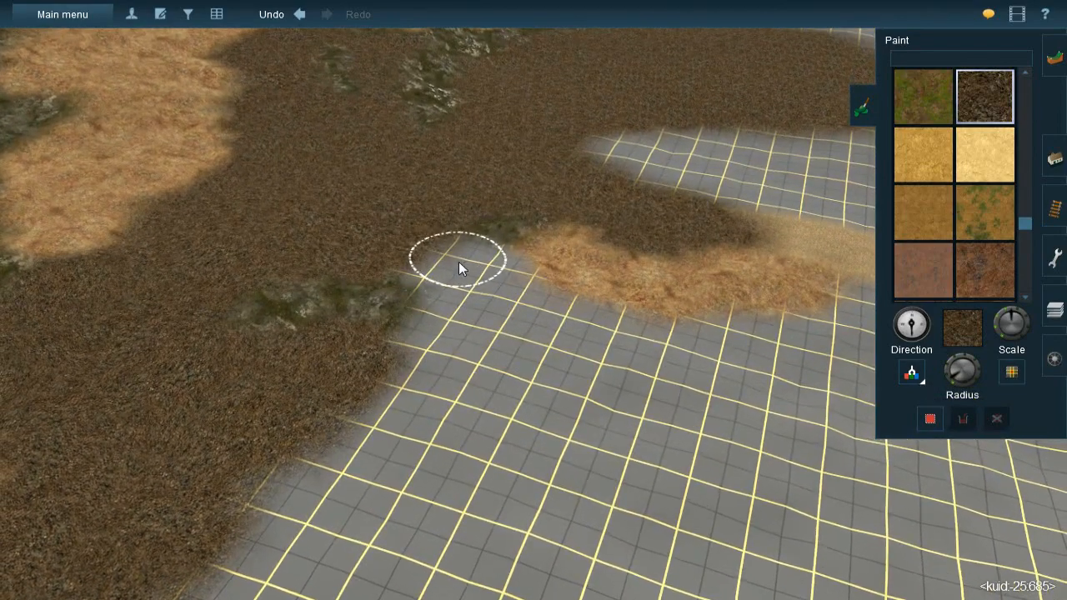
{"action": "mouse_move", "coordinate": [435, 270]}
{"action": "left_mouse_down"}
{"action": "mouse_move", "coordinate": [471, 311]}
{"action": "mouse_move", "coordinate": [429, 356]}
{"action": "mouse_move", "coordinate": [507, 305]}
{"action": "mouse_move", "coordinate": [495, 274]}
{"action": "mouse_move", "coordinate": [456, 249]}
{"action": "mouse_move", "coordinate": [512, 283]}
{"action": "mouse_move", "coordinate": [539, 327]}
{"action": "mouse_move", "coordinate": [464, 307]}
{"action": "mouse_move", "coordinate": [509, 303]}
{"action": "mouse_move", "coordinate": [524, 281]}
{"action": "mouse_move", "coordinate": [579, 331]}
{"action": "mouse_move", "coordinate": [571, 321]}
{"action": "mouse_move", "coordinate": [630, 335]}
{"action": "mouse_move", "coordinate": [569, 332]}
{"action": "mouse_move", "coordinate": [589, 337]}
{"action": "mouse_move", "coordinate": [466, 363]}
{"action": "mouse_move", "coordinate": [491, 363]}
{"action": "mouse_move", "coordinate": [334, 427]}
{"action": "mouse_move", "coordinate": [323, 420]}
{"action": "left_mouse_up"}
Sample the orange-brown ground texture and paint a wide diagonal band from the sandy path's end along the edge of the brown dirt
{"action": "key", "text": "Down"}
{"action": "key", "text": "Left"}
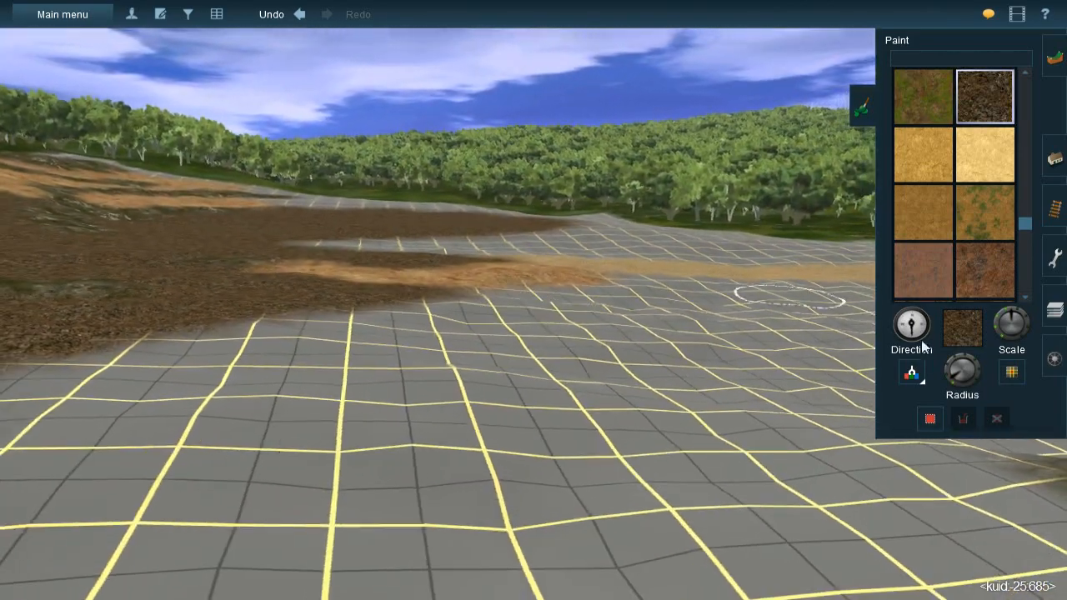
{"action": "key", "text": "Up"}
{"action": "left_click", "coordinate": [911, 372]}
{"action": "left_click", "coordinate": [508, 234]}
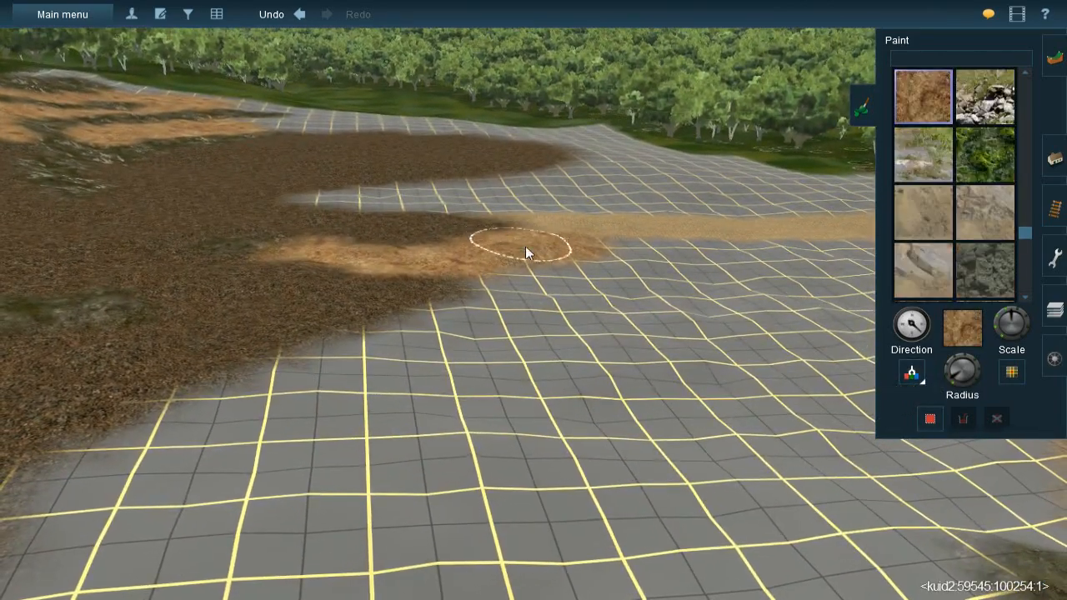
{"action": "key", "text": "Up"}
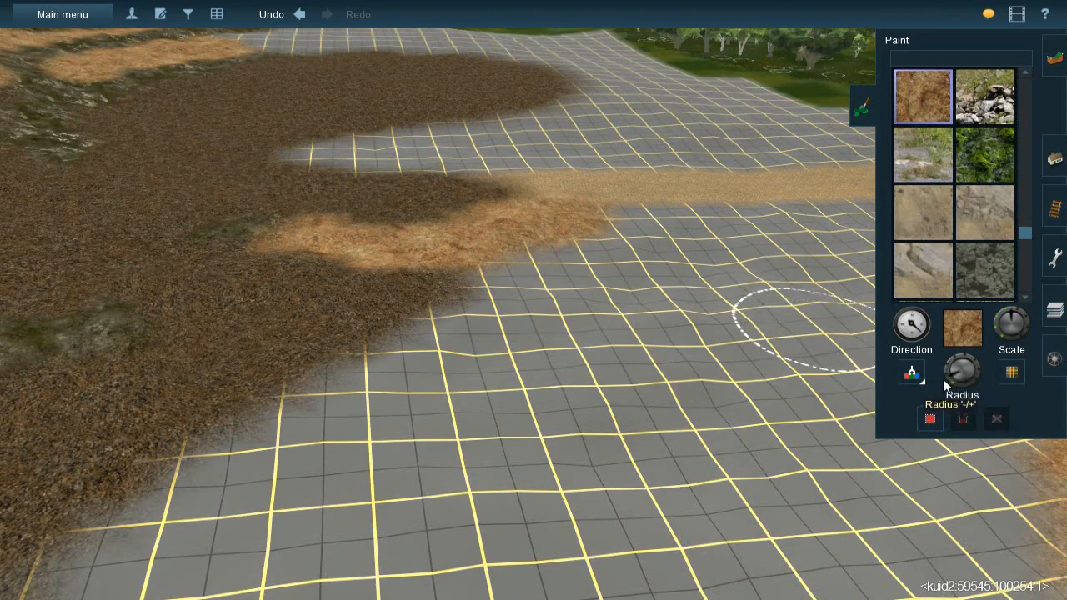
{"action": "mouse_move", "coordinate": [572, 239]}
{"action": "left_mouse_down"}
{"action": "mouse_move", "coordinate": [544, 259]}
{"action": "mouse_move", "coordinate": [526, 299]}
{"action": "mouse_move", "coordinate": [520, 272]}
{"action": "mouse_move", "coordinate": [511, 317]}
{"action": "mouse_move", "coordinate": [478, 356]}
{"action": "mouse_move", "coordinate": [438, 387]}
{"action": "mouse_move", "coordinate": [442, 360]}
{"action": "mouse_move", "coordinate": [307, 473]}
{"action": "mouse_move", "coordinate": [304, 465]}
{"action": "mouse_move", "coordinate": [238, 506]}
{"action": "mouse_move", "coordinate": [261, 503]}
{"action": "left_mouse_up"}
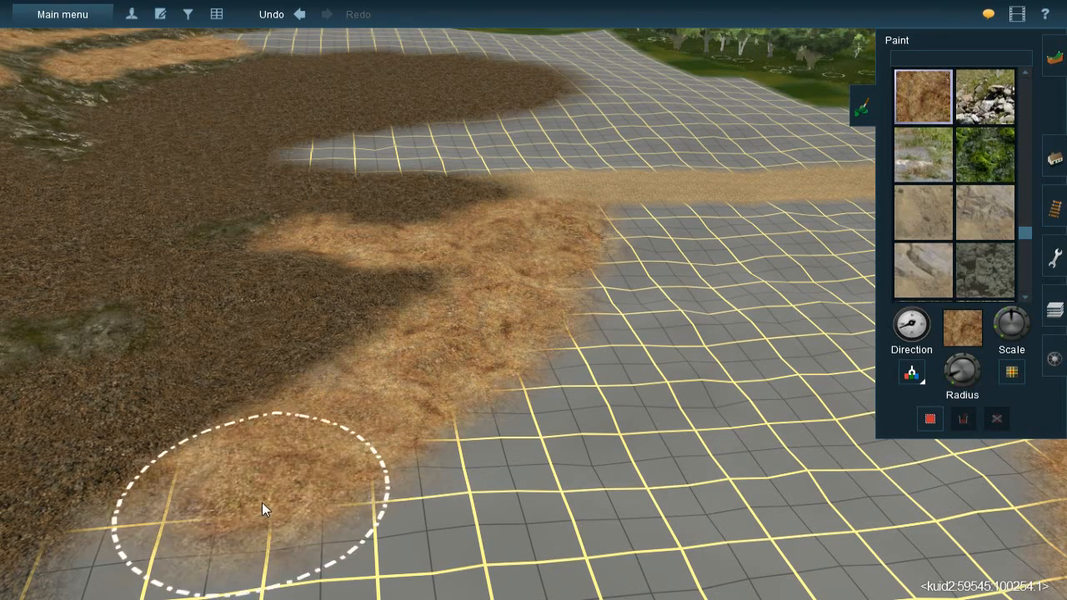
Continue the orange-brown band along the brown dirt's edge over the adjoining bare grid
{"action": "right_click", "coordinate": [261, 502]}
{"action": "key", "text": "Left"}
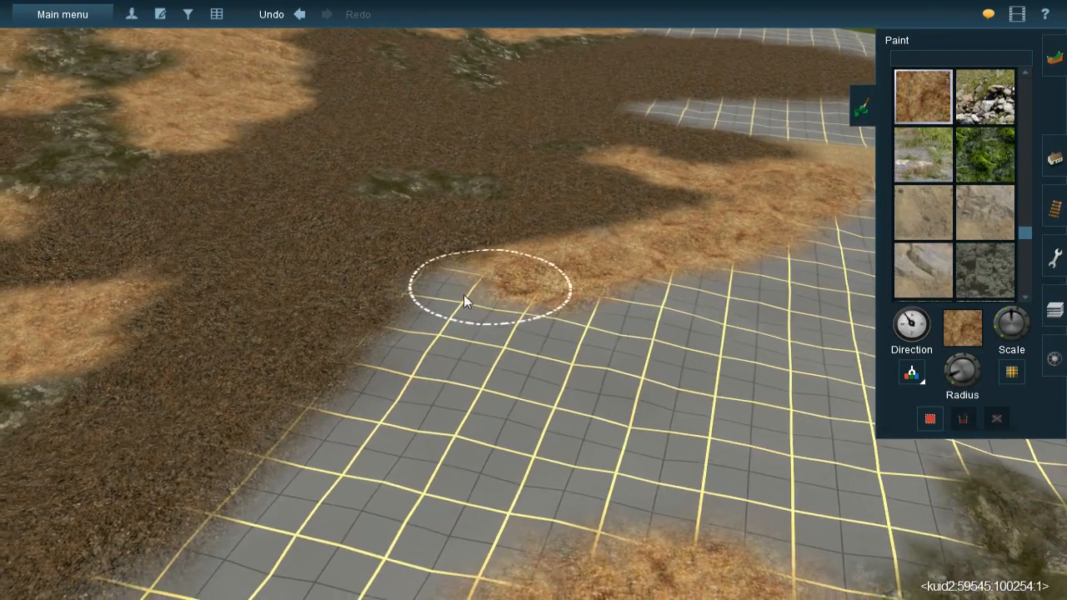
{"action": "mouse_move", "coordinate": [471, 297]}
{"action": "left_mouse_down"}
{"action": "mouse_move", "coordinate": [443, 334]}
{"action": "mouse_move", "coordinate": [514, 293]}
{"action": "left_mouse_up"}
{"action": "right_click", "coordinate": [587, 283]}
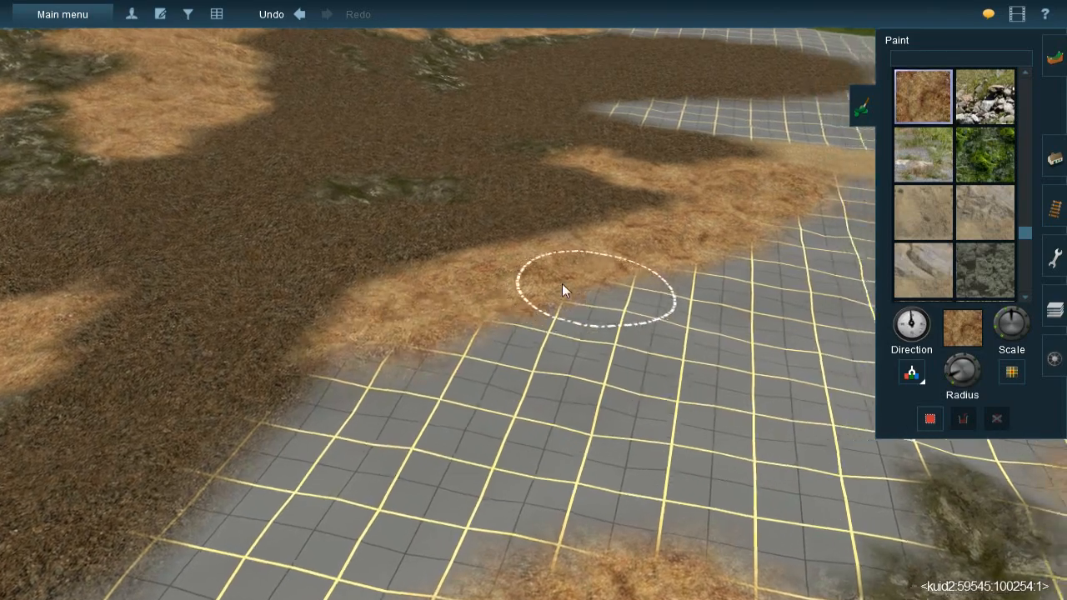
Paint orange-brown ground across the sandy path's end and over the narrow tongue of bare grid beside it
{"action": "key", "text": "Left"}
{"action": "key", "text": "Down"}
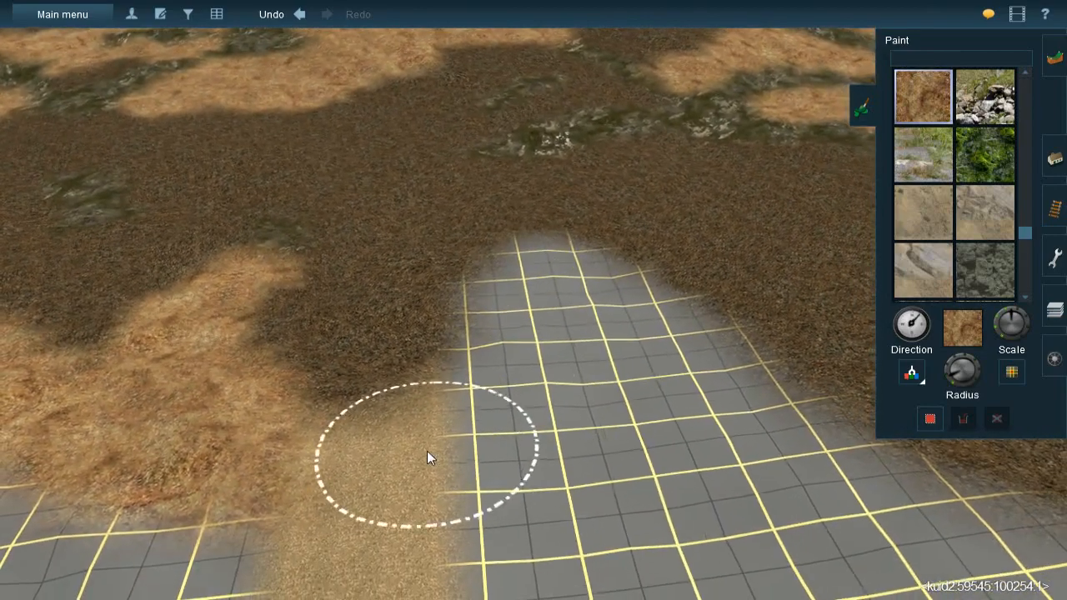
{"action": "mouse_move", "coordinate": [352, 472]}
{"action": "left_mouse_down"}
{"action": "mouse_move", "coordinate": [469, 436]}
{"action": "mouse_move", "coordinate": [452, 436]}
{"action": "mouse_move", "coordinate": [512, 371]}
{"action": "mouse_move", "coordinate": [495, 332]}
{"action": "mouse_move", "coordinate": [520, 285]}
{"action": "mouse_move", "coordinate": [548, 276]}
{"action": "mouse_move", "coordinate": [538, 267]}
{"action": "mouse_move", "coordinate": [552, 259]}
{"action": "mouse_move", "coordinate": [683, 361]}
{"action": "left_mouse_up"}
{"action": "mouse_move", "coordinate": [693, 381]}
{"action": "left_mouse_down"}
{"action": "mouse_move", "coordinate": [739, 434]}
{"action": "mouse_move", "coordinate": [583, 338]}
{"action": "mouse_move", "coordinate": [550, 393]}
{"action": "mouse_move", "coordinate": [483, 436]}
{"action": "mouse_move", "coordinate": [612, 419]}
{"action": "mouse_move", "coordinate": [691, 391]}
{"action": "left_mouse_up"}
Examine the remaining bare grid between the orange-brown patches, the brown dirt and the sandy path from several directions
{"action": "right_click", "coordinate": [276, 231]}
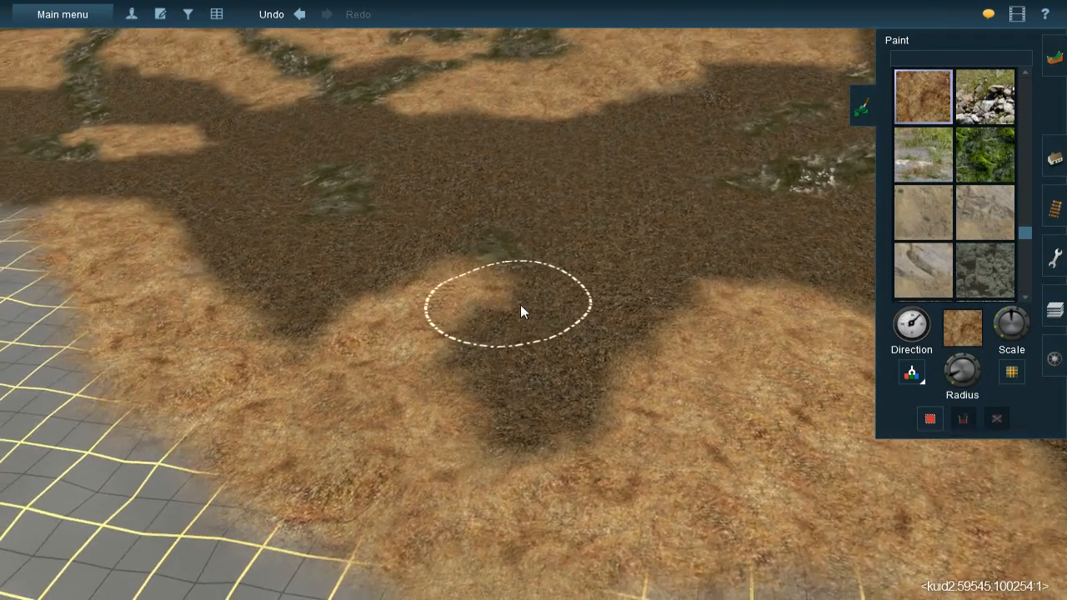
{"action": "key", "text": "Down"}
{"action": "key", "text": "Left"}
{"action": "key", "text": "Left"}
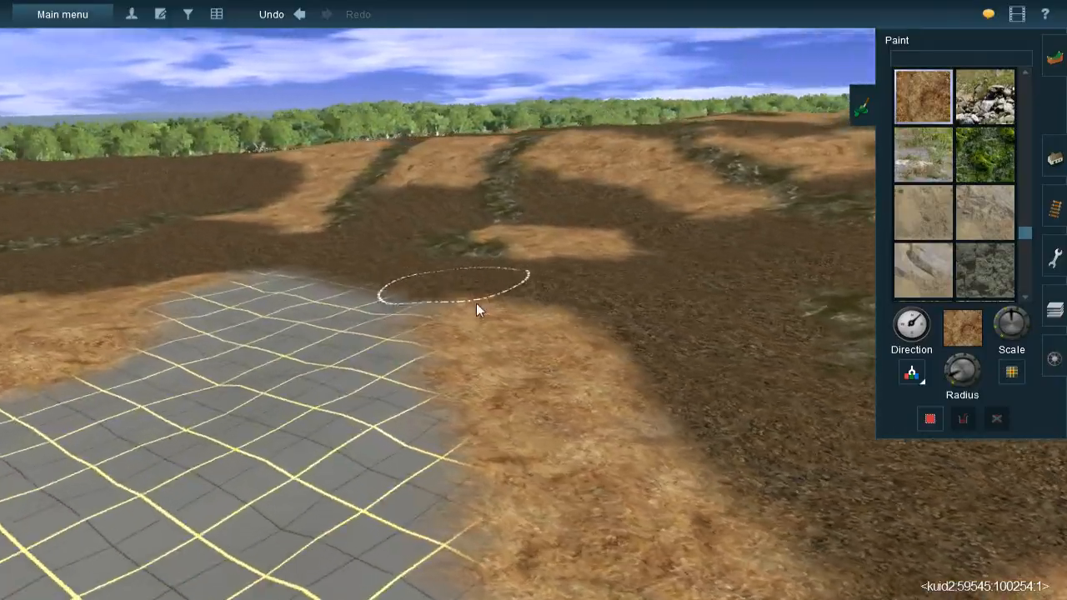
{"action": "key", "text": "Left"}
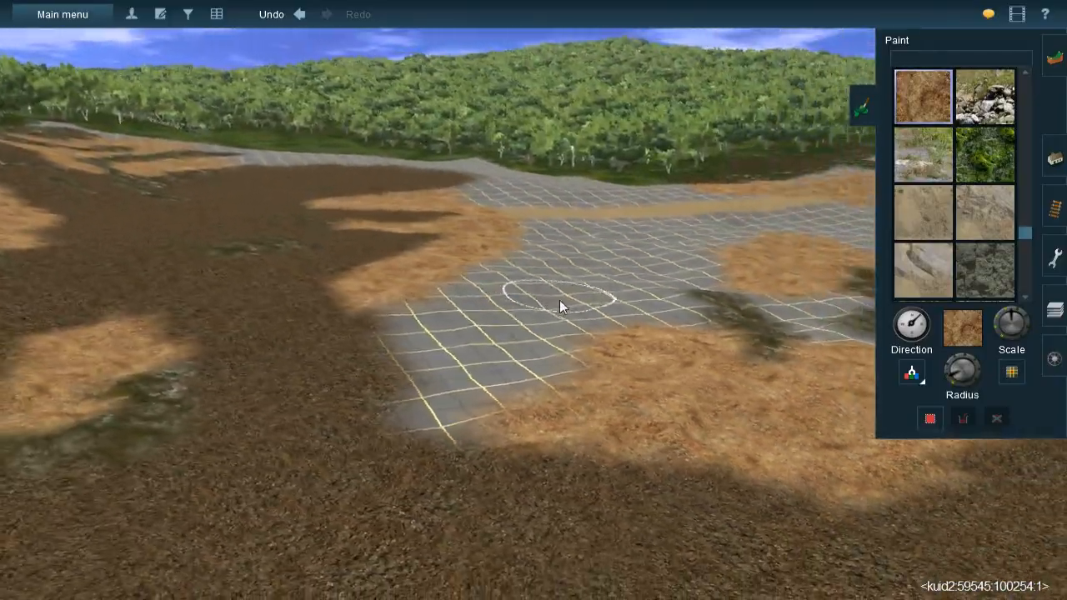
{"action": "key", "text": "Right"}
{"action": "key", "text": "Right"}
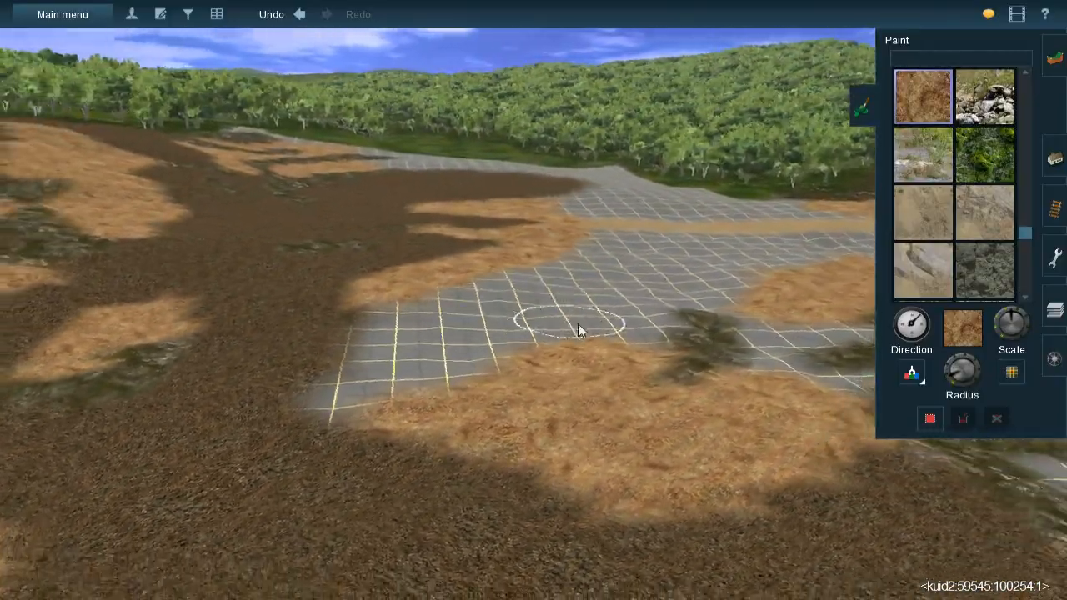
{"action": "key", "text": "Up"}
{"action": "key", "text": "Right"}
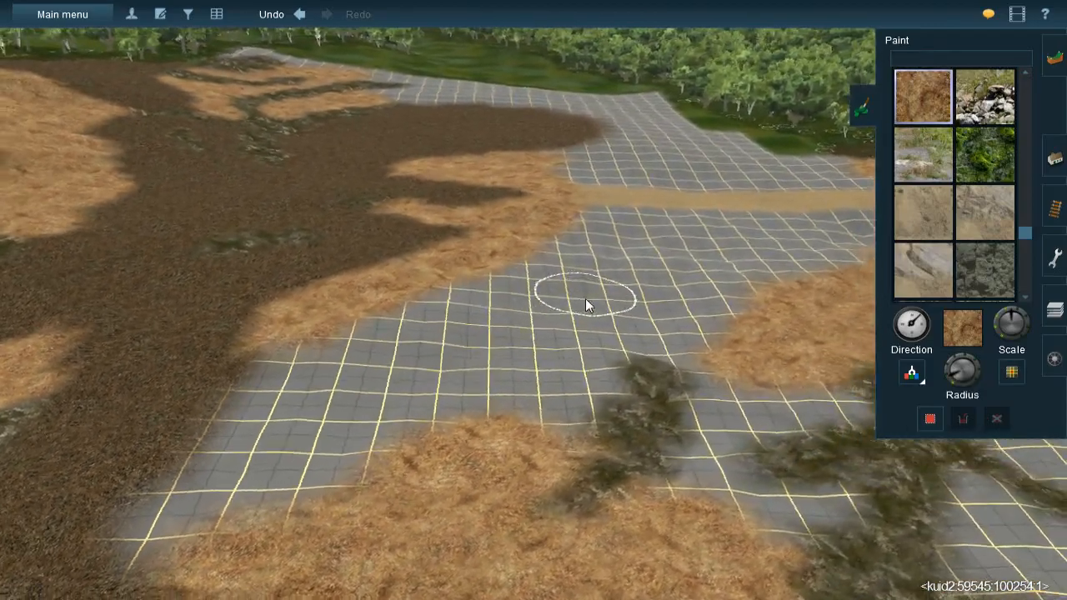
Enlarge the brush and join the orange-brown areas across the bare grid below the sandy path, then reduce the radius
{"action": "left_click_drag", "start_coordinate": [973, 372], "coordinate": [640, 292]}
{"action": "key", "text": "Right"}
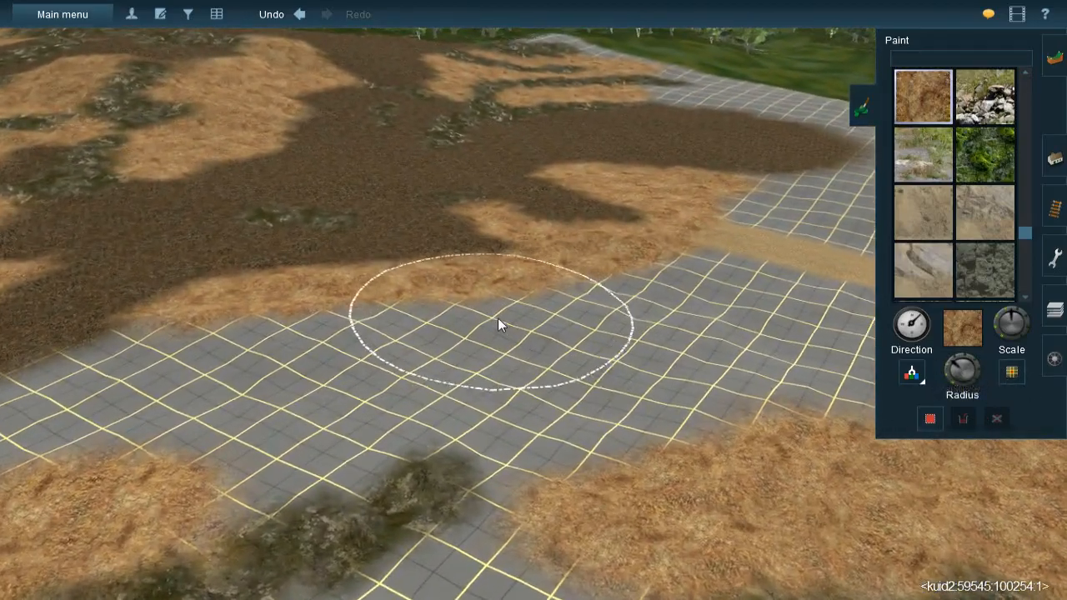
{"action": "key", "text": "bracketright"}
{"action": "mouse_move", "coordinate": [489, 336]}
{"action": "left_mouse_down"}
{"action": "mouse_move", "coordinate": [564, 357]}
{"action": "mouse_move", "coordinate": [531, 327]}
{"action": "mouse_move", "coordinate": [634, 303]}
{"action": "mouse_move", "coordinate": [642, 274]}
{"action": "mouse_move", "coordinate": [660, 268]}
{"action": "mouse_move", "coordinate": [728, 360]}
{"action": "mouse_move", "coordinate": [619, 410]}
{"action": "mouse_move", "coordinate": [569, 405]}
{"action": "mouse_move", "coordinate": [600, 420]}
{"action": "mouse_move", "coordinate": [545, 395]}
{"action": "mouse_move", "coordinate": [586, 405]}
{"action": "mouse_move", "coordinate": [538, 375]}
{"action": "left_mouse_up"}
{"action": "left_click_drag", "start_coordinate": [951, 370], "coordinate": [945, 378]}
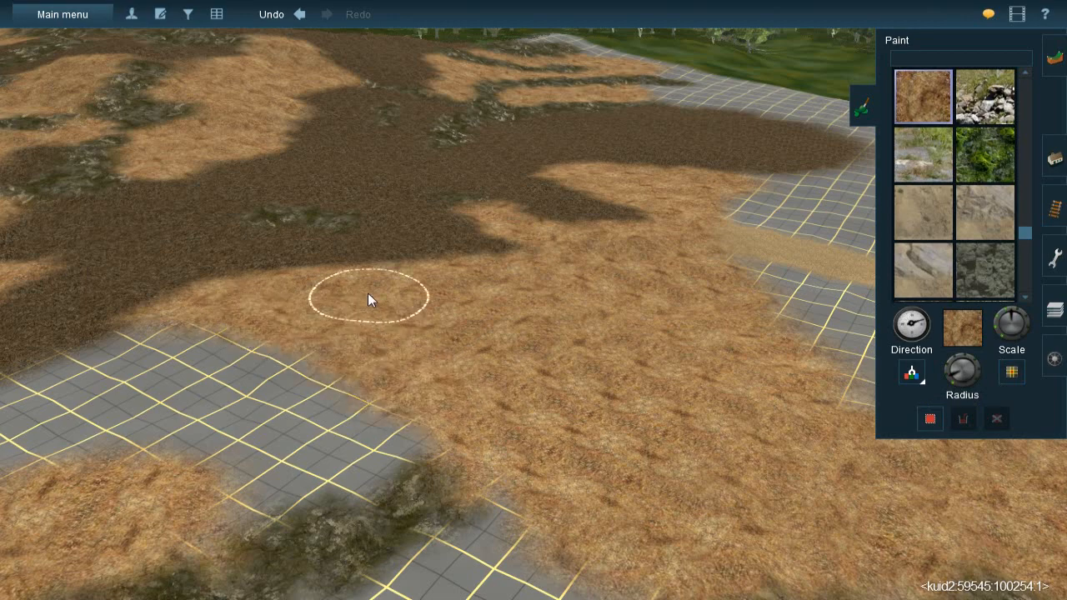
Sample the brown dirt texture and paint it over the bare grid pocket between the orange-brown areas and the mossy rock
{"action": "right_click", "coordinate": [382, 365]}
{"action": "key", "text": "bracketright"}
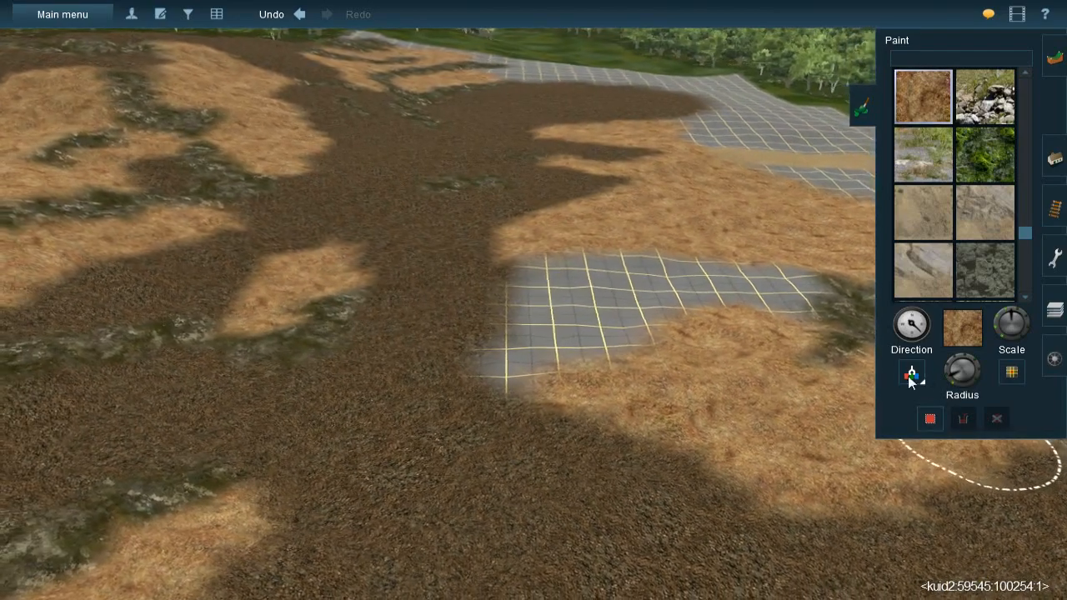
{"action": "left_click", "coordinate": [912, 375]}
{"action": "left_click", "coordinate": [515, 366]}
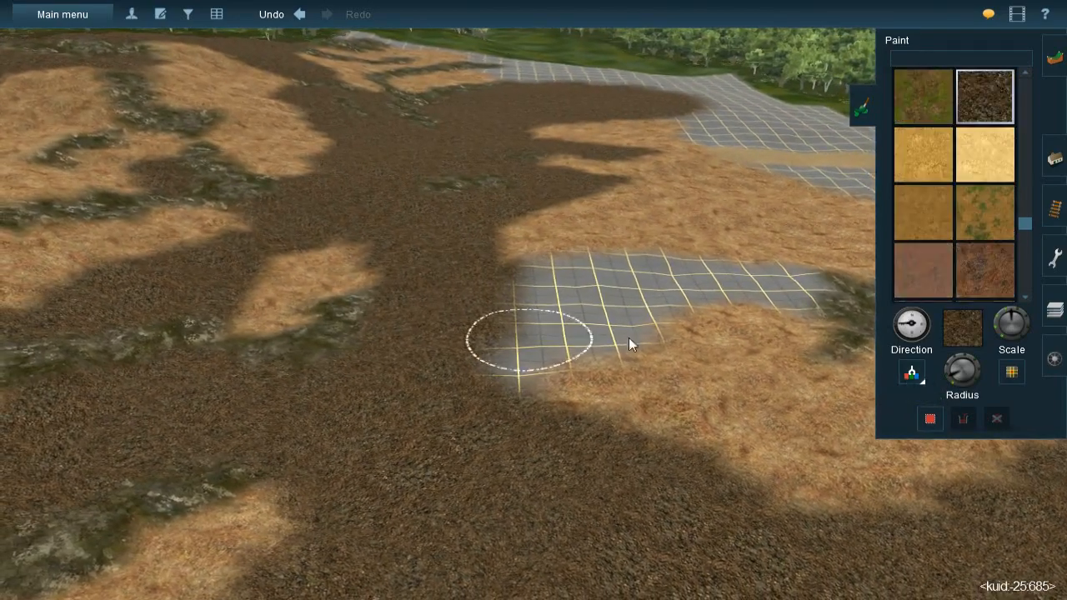
{"action": "scroll", "coordinate": [628, 342], "scroll_direction": "up", "scroll_amount": 3}
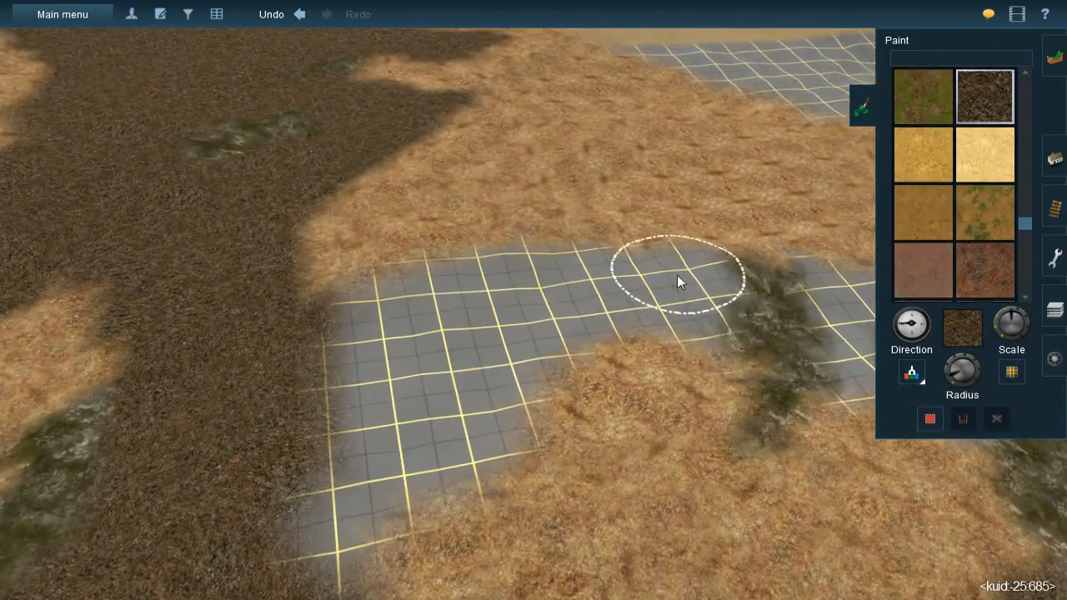
{"action": "mouse_move", "coordinate": [679, 267]}
{"action": "left_mouse_down"}
{"action": "mouse_move", "coordinate": [688, 264]}
{"action": "mouse_move", "coordinate": [524, 275]}
{"action": "mouse_move", "coordinate": [462, 302]}
{"action": "mouse_move", "coordinate": [442, 288]}
{"action": "mouse_move", "coordinate": [404, 299]}
{"action": "mouse_move", "coordinate": [368, 327]}
{"action": "mouse_move", "coordinate": [351, 434]}
{"action": "mouse_move", "coordinate": [311, 518]}
{"action": "mouse_move", "coordinate": [320, 524]}
{"action": "mouse_move", "coordinate": [373, 466]}
{"action": "mouse_move", "coordinate": [455, 421]}
{"action": "mouse_move", "coordinate": [473, 429]}
{"action": "mouse_move", "coordinate": [489, 405]}
{"action": "mouse_move", "coordinate": [447, 450]}
{"action": "mouse_move", "coordinate": [460, 357]}
{"action": "mouse_move", "coordinate": [503, 331]}
{"action": "mouse_move", "coordinate": [629, 319]}
{"action": "mouse_move", "coordinate": [488, 350]}
{"action": "mouse_move", "coordinate": [497, 385]}
{"action": "mouse_move", "coordinate": [586, 300]}
{"action": "mouse_move", "coordinate": [683, 311]}
{"action": "mouse_move", "coordinate": [695, 295]}
{"action": "mouse_move", "coordinate": [693, 341]}
{"action": "left_mouse_up"}
Reduce the brush radius and touch up the corner of the orange-brown patch with brown dirt
{"action": "key", "text": "bracketleft"}
{"action": "mouse_move", "coordinate": [693, 348]}
{"action": "right_mouse_down"}
{"action": "mouse_move", "coordinate": [687, 360]}
{"action": "mouse_move", "coordinate": [634, 316]}
{"action": "mouse_move", "coordinate": [329, 274]}
{"action": "mouse_move", "coordinate": [467, 305]}
{"action": "mouse_move", "coordinate": [520, 290]}
{"action": "right_mouse_up"}
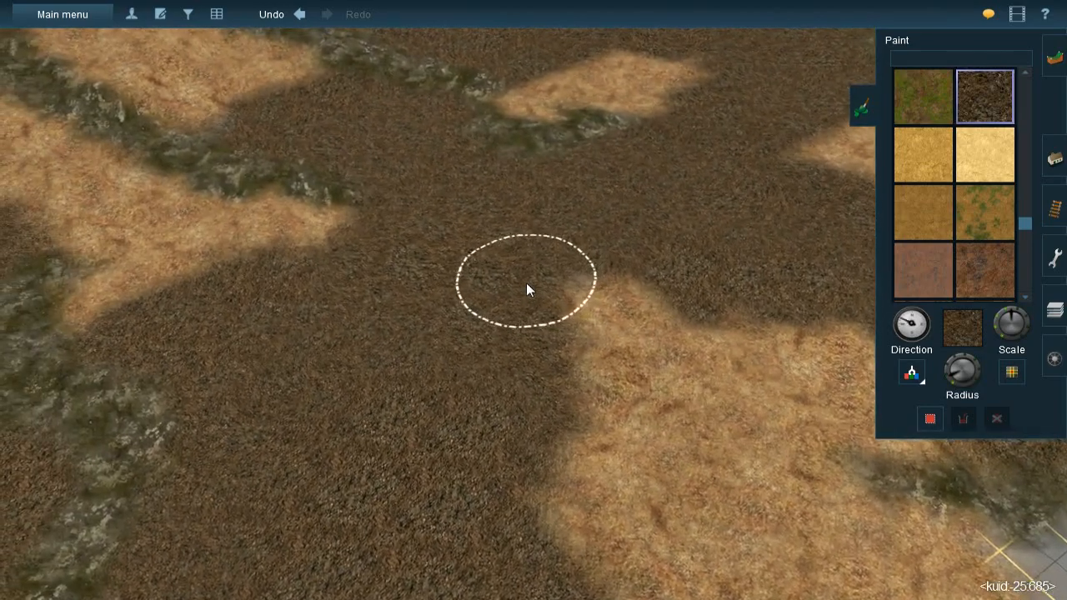
{"action": "left_click_drag", "start_coordinate": [528, 284], "coordinate": [547, 275]}
{"action": "key", "text": "bracketleft"}
Adjust the brush radius and paint brown dirt over the bare grid between the mossy rock and the forest edge
{"action": "right_click", "coordinate": [680, 304]}
{"action": "right_click_drag", "start_coordinate": [679, 303], "coordinate": [560, 305]}
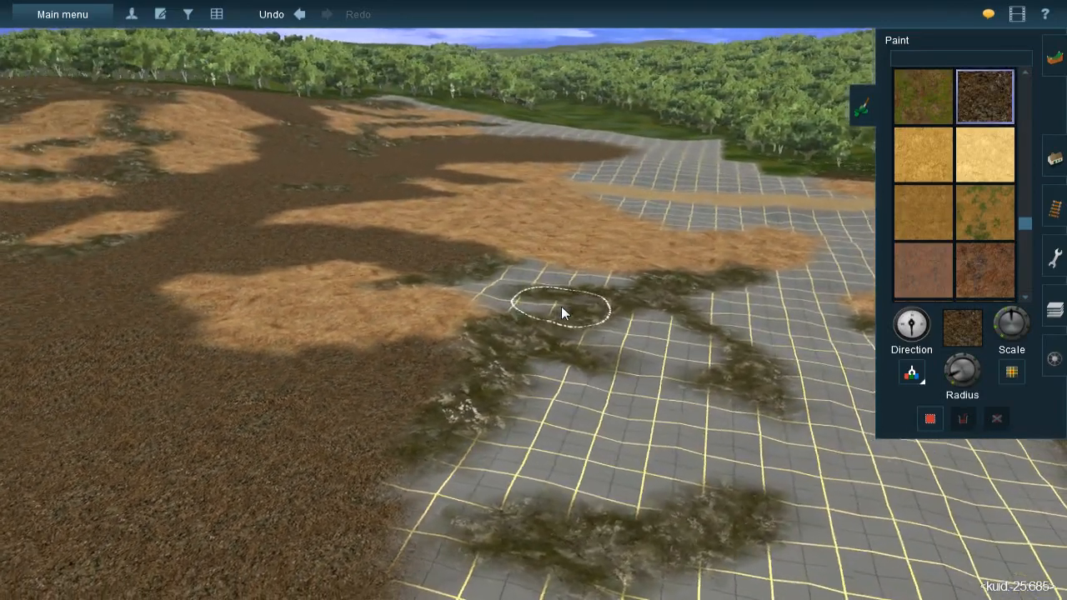
{"action": "mouse_move", "coordinate": [560, 306]}
{"action": "right_mouse_down"}
{"action": "mouse_move", "coordinate": [545, 285]}
{"action": "mouse_move", "coordinate": [561, 300]}
{"action": "mouse_move", "coordinate": [642, 247]}
{"action": "mouse_move", "coordinate": [489, 172]}
{"action": "mouse_move", "coordinate": [465, 215]}
{"action": "mouse_move", "coordinate": [515, 255]}
{"action": "right_mouse_up"}
{"action": "scroll", "coordinate": [515, 254], "scroll_direction": "up", "scroll_amount": 5}
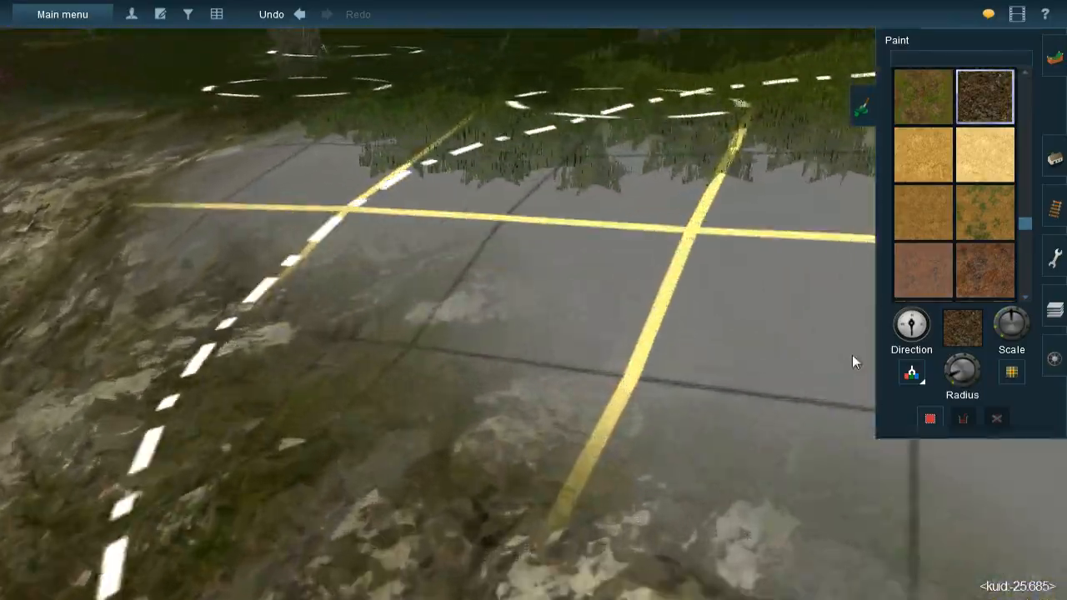
{"action": "scroll", "coordinate": [547, 250], "scroll_direction": "down", "scroll_amount": 2}
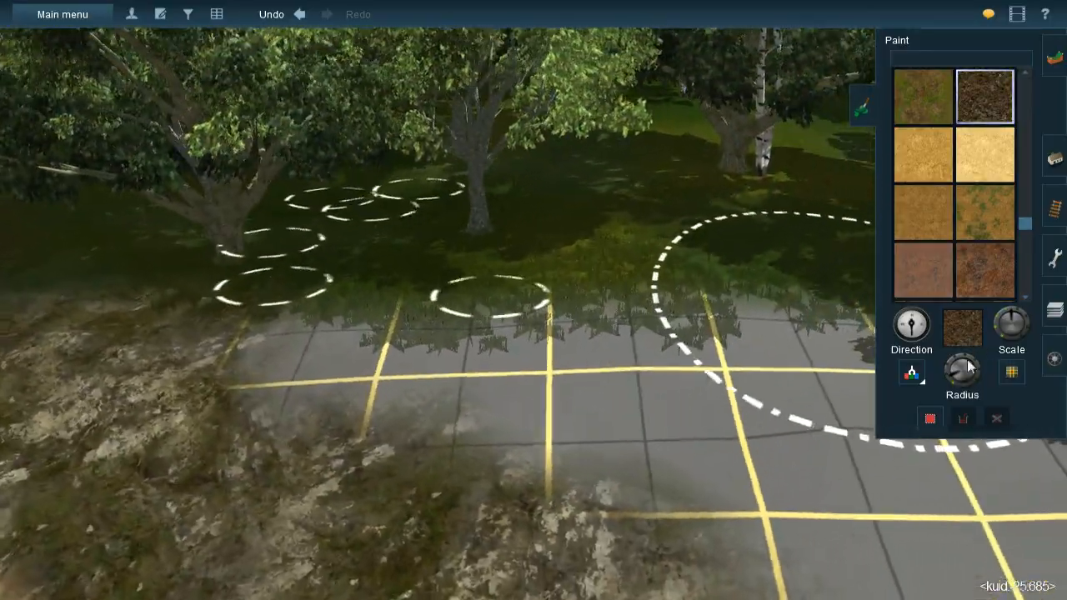
{"action": "left_click_drag", "start_coordinate": [967, 366], "coordinate": [949, 383]}
{"action": "mouse_move", "coordinate": [662, 417]}
{"action": "right_mouse_down"}
{"action": "mouse_move", "coordinate": [621, 390]}
{"action": "mouse_move", "coordinate": [527, 285]}
{"action": "mouse_move", "coordinate": [514, 228]}
{"action": "mouse_move", "coordinate": [468, 220]}
{"action": "mouse_move", "coordinate": [371, 267]}
{"action": "right_mouse_up"}
{"action": "mouse_move", "coordinate": [371, 267]}
{"action": "left_mouse_down"}
{"action": "mouse_move", "coordinate": [429, 267]}
{"action": "mouse_move", "coordinate": [354, 250]}
{"action": "mouse_move", "coordinate": [503, 277]}
{"action": "mouse_move", "coordinate": [576, 314]}
{"action": "mouse_move", "coordinate": [500, 298]}
{"action": "mouse_move", "coordinate": [732, 348]}
{"action": "mouse_move", "coordinate": [681, 300]}
{"action": "mouse_move", "coordinate": [757, 305]}
{"action": "mouse_move", "coordinate": [678, 288]}
{"action": "mouse_move", "coordinate": [474, 300]}
{"action": "mouse_move", "coordinate": [707, 370]}
{"action": "mouse_move", "coordinate": [756, 355]}
{"action": "mouse_move", "coordinate": [788, 452]}
{"action": "mouse_move", "coordinate": [661, 469]}
{"action": "mouse_move", "coordinate": [670, 412]}
{"action": "mouse_move", "coordinate": [649, 414]}
{"action": "left_mouse_up"}
{"action": "scroll", "coordinate": [617, 392], "scroll_direction": "down", "scroll_amount": 3}
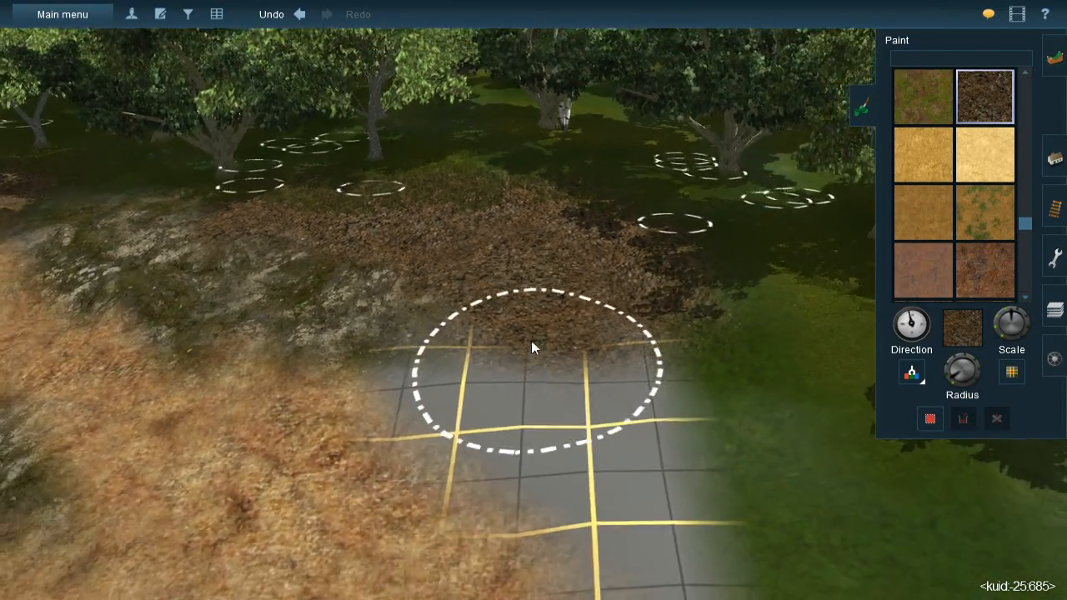
Extend the brown dirt down the bare strip between the orange-brown patch and the grass, then adjust the brush radius
{"action": "mouse_move", "coordinate": [454, 361]}
{"action": "left_mouse_down"}
{"action": "mouse_move", "coordinate": [552, 425]}
{"action": "mouse_move", "coordinate": [581, 423]}
{"action": "mouse_move", "coordinate": [584, 328]}
{"action": "mouse_move", "coordinate": [604, 375]}
{"action": "left_mouse_up"}
{"action": "key", "text": "bracketleft"}
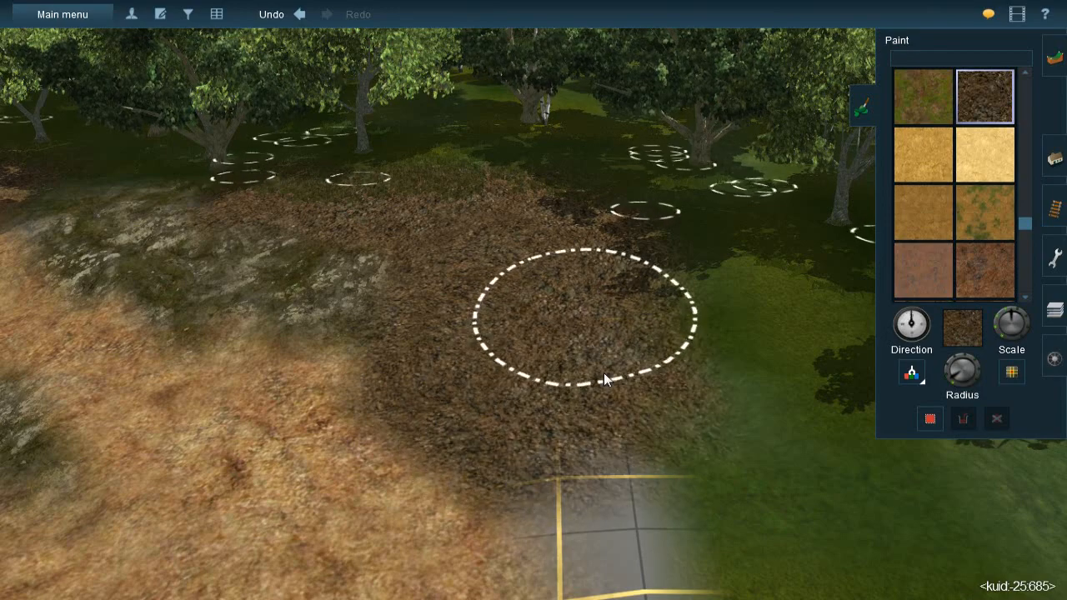
{"action": "scroll", "coordinate": [609, 439], "scroll_direction": "down", "scroll_amount": 3}
{"action": "key", "text": "Right"}
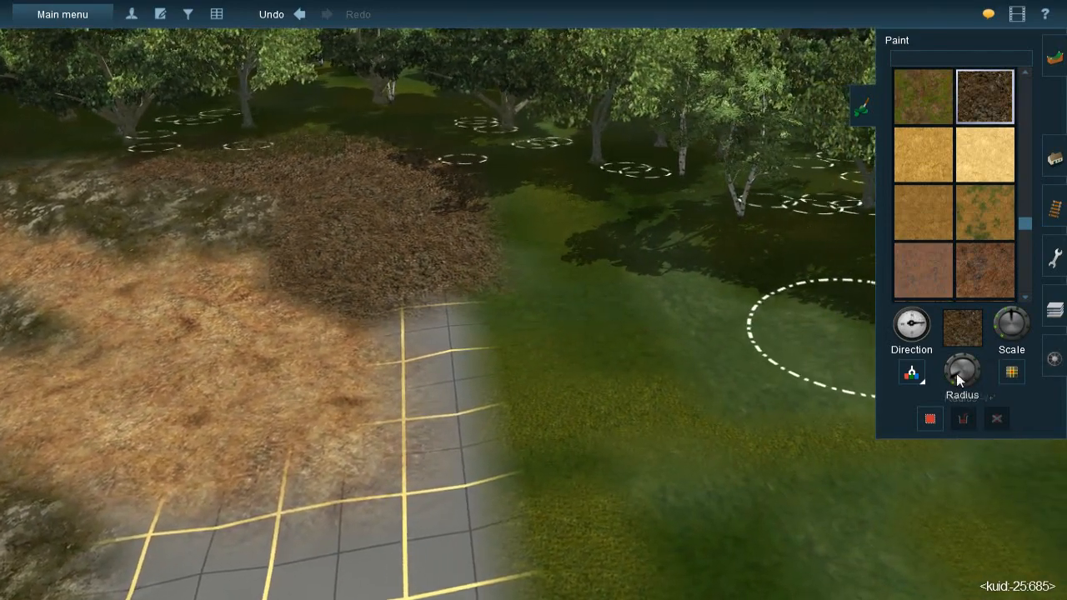
{"action": "mouse_move", "coordinate": [479, 316]}
{"action": "left_mouse_down"}
{"action": "mouse_move", "coordinate": [514, 376]}
{"action": "mouse_move", "coordinate": [509, 255]}
{"action": "mouse_move", "coordinate": [470, 215]}
{"action": "mouse_move", "coordinate": [431, 221]}
{"action": "left_mouse_up"}
{"action": "key", "text": "bracketleft"}
Enlarge the brush and spread brown dirt over the bare grid beside the orange-brown area, up to the end of the sandy path
{"action": "right_click", "coordinate": [364, 346]}
{"action": "key", "text": "Left"}
{"action": "key", "text": "Left"}
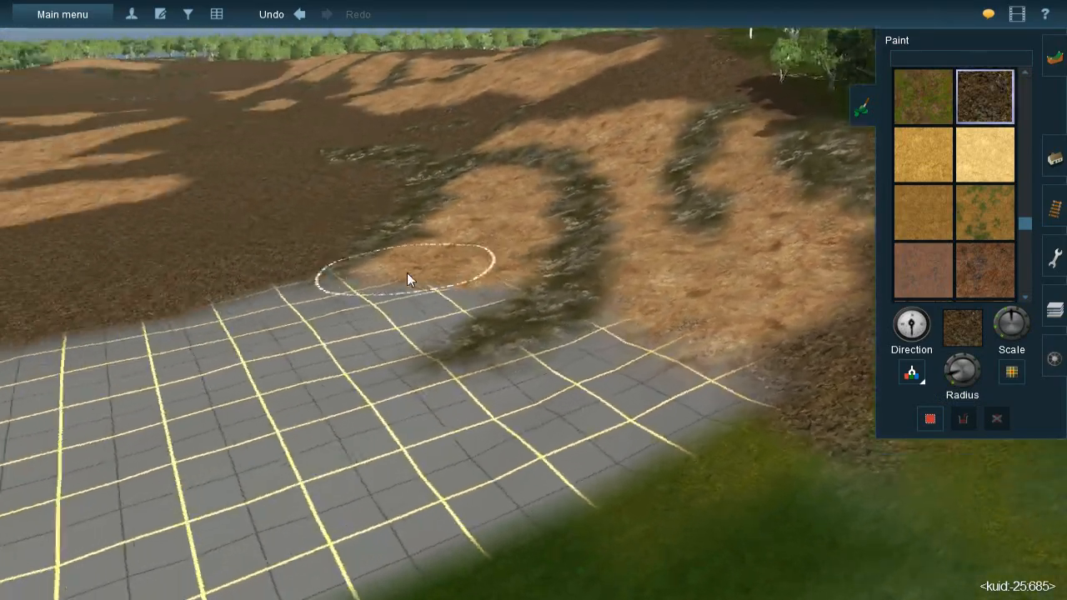
{"action": "key", "text": "Right"}
{"action": "key", "text": "Right"}
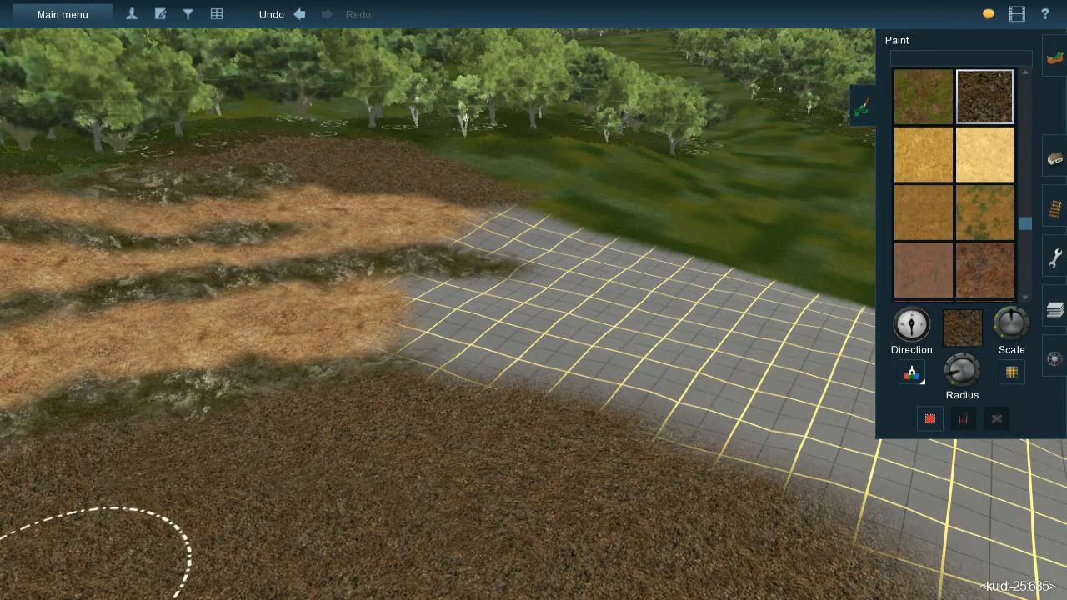
{"action": "right_click", "coordinate": [333, 326]}
{"action": "right_click", "coordinate": [746, 265]}
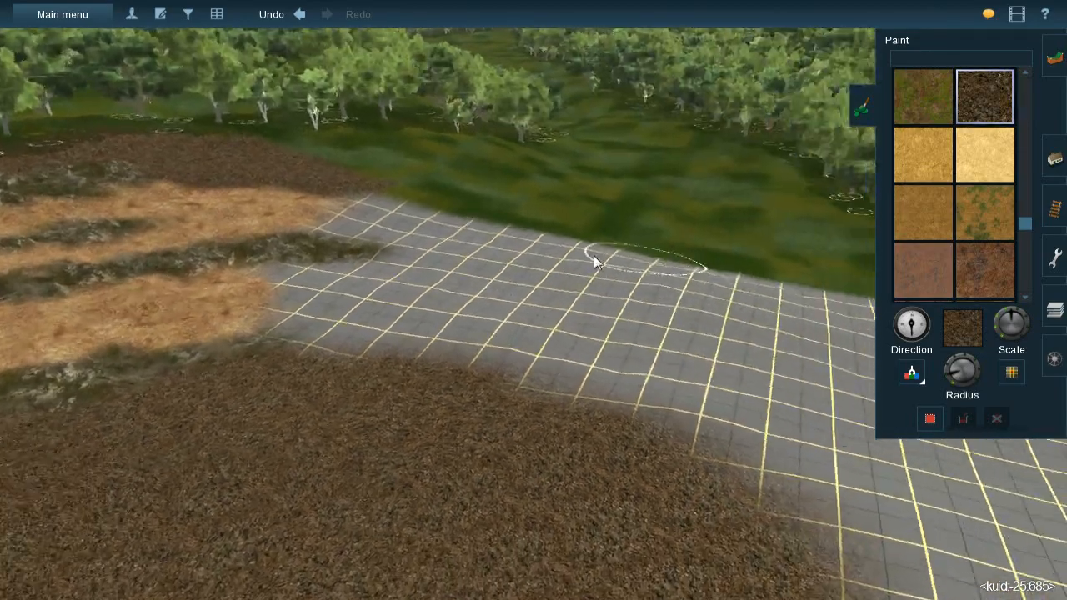
{"action": "right_click", "coordinate": [383, 417]}
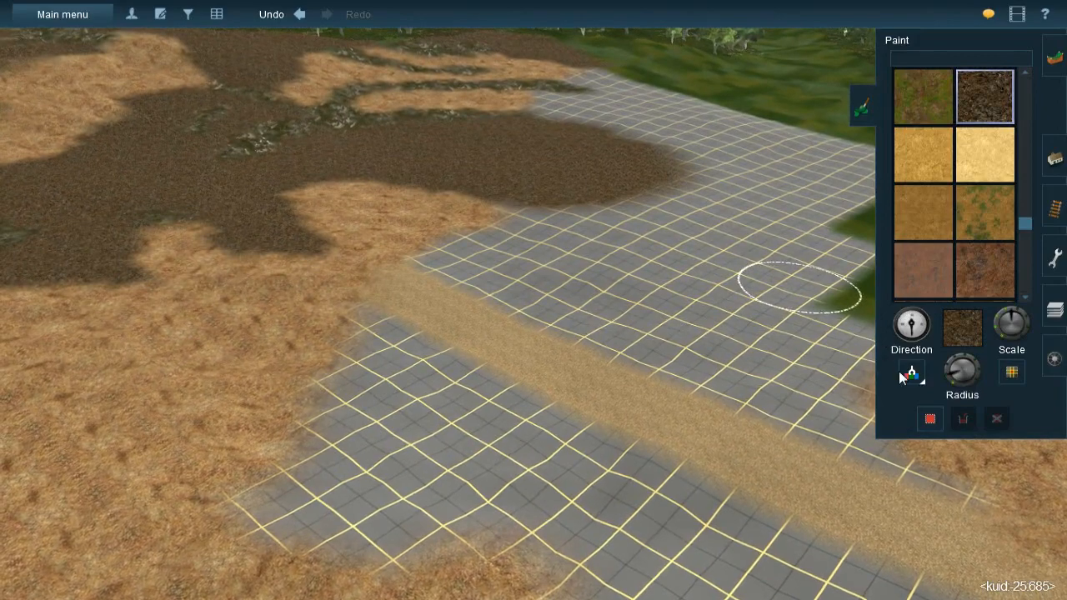
{"action": "scroll", "coordinate": [958, 369], "scroll_direction": "up", "scroll_amount": 4}
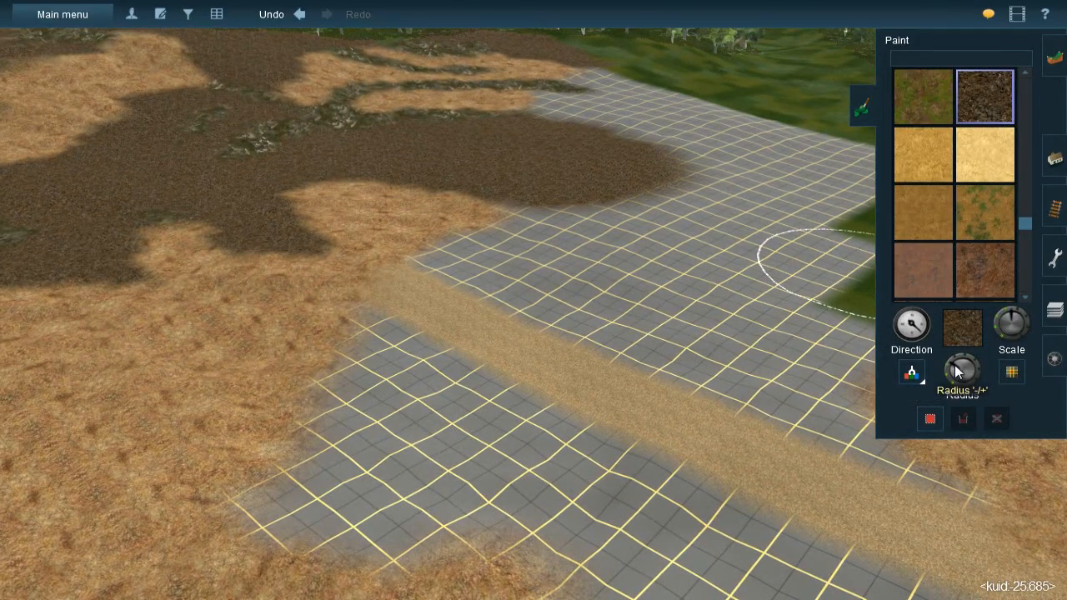
{"action": "mouse_move", "coordinate": [583, 201]}
{"action": "left_mouse_down"}
{"action": "mouse_move", "coordinate": [594, 234]}
{"action": "mouse_move", "coordinate": [509, 259]}
{"action": "mouse_move", "coordinate": [476, 312]}
{"action": "mouse_move", "coordinate": [475, 285]}
{"action": "mouse_move", "coordinate": [471, 356]}
{"action": "mouse_move", "coordinate": [456, 289]}
{"action": "mouse_move", "coordinate": [452, 424]}
{"action": "mouse_move", "coordinate": [446, 379]}
{"action": "mouse_move", "coordinate": [617, 386]}
{"action": "mouse_move", "coordinate": [707, 374]}
{"action": "mouse_move", "coordinate": [711, 329]}
{"action": "mouse_move", "coordinate": [638, 305]}
{"action": "mouse_move", "coordinate": [633, 269]}
{"action": "mouse_move", "coordinate": [624, 303]}
{"action": "mouse_move", "coordinate": [639, 260]}
{"action": "mouse_move", "coordinate": [636, 178]}
{"action": "mouse_move", "coordinate": [657, 247]}
{"action": "left_mouse_up"}
{"action": "scroll", "coordinate": [555, 333], "scroll_direction": "up", "scroll_amount": 5}
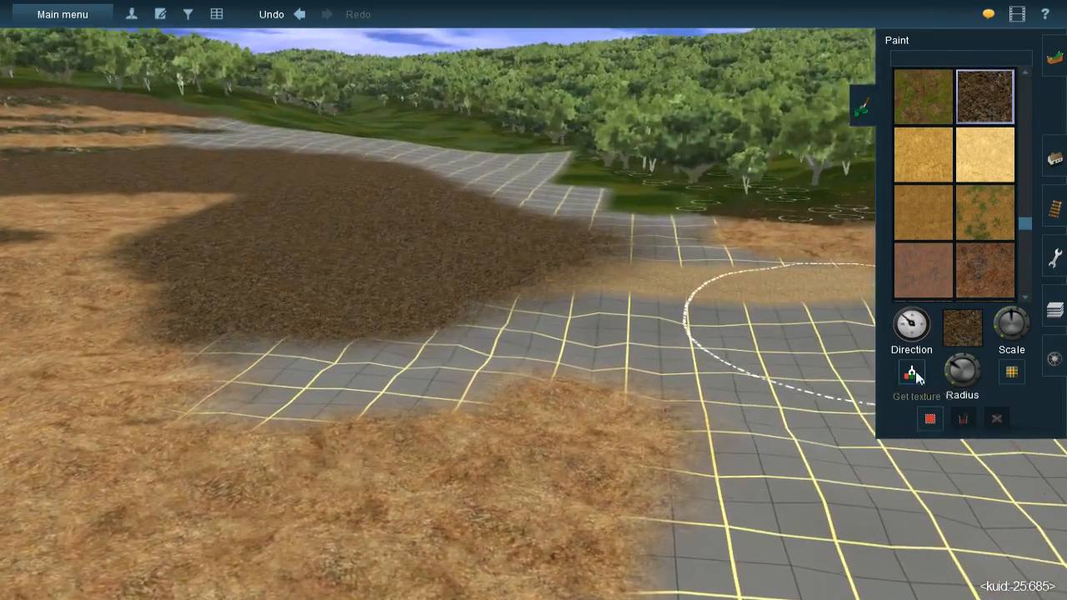
Sample the CUK-Rock-Cover-3 texture, reduce the radius and paint a mossy rock strip along the new brown dirt's edge to the sandy path
{"action": "left_click", "coordinate": [912, 373]}
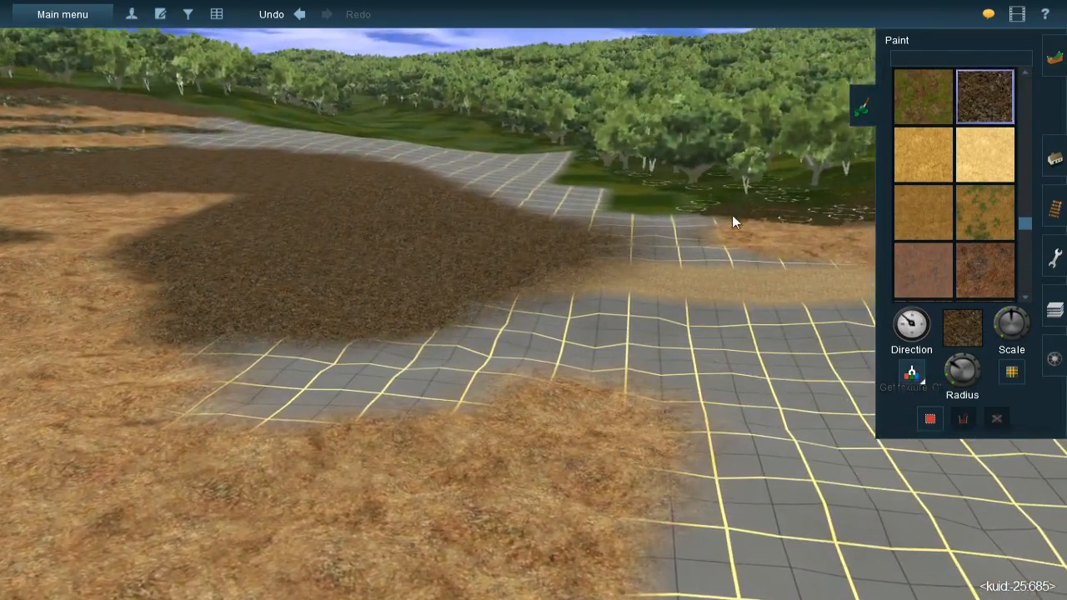
{"action": "scroll", "coordinate": [479, 262], "scroll_direction": "up", "scroll_amount": 3}
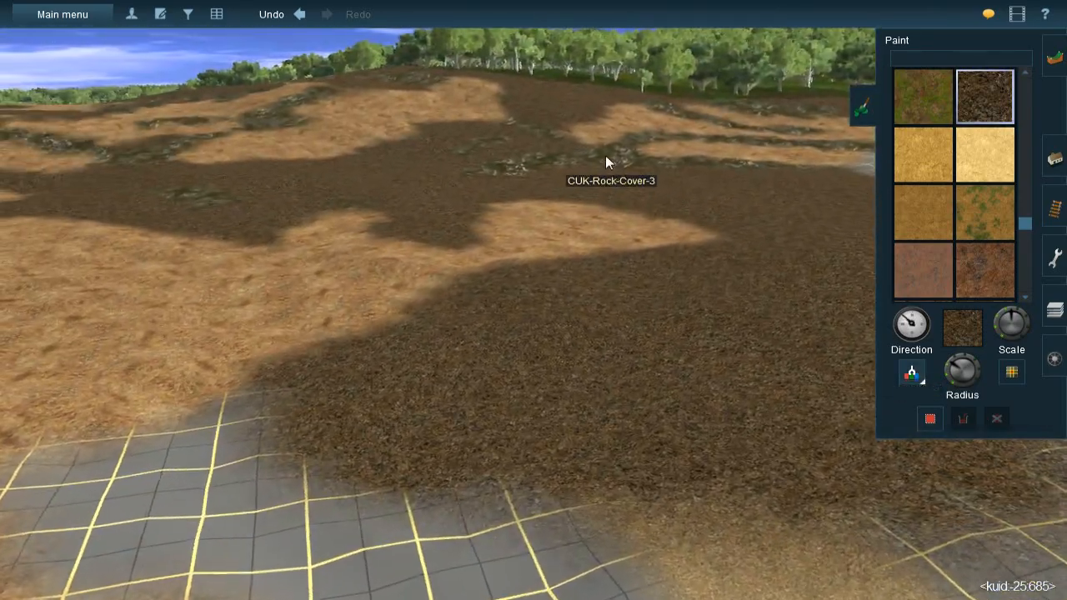
{"action": "left_click", "coordinate": [605, 155]}
{"action": "right_click", "coordinate": [470, 328]}
{"action": "key", "text": "Left"}
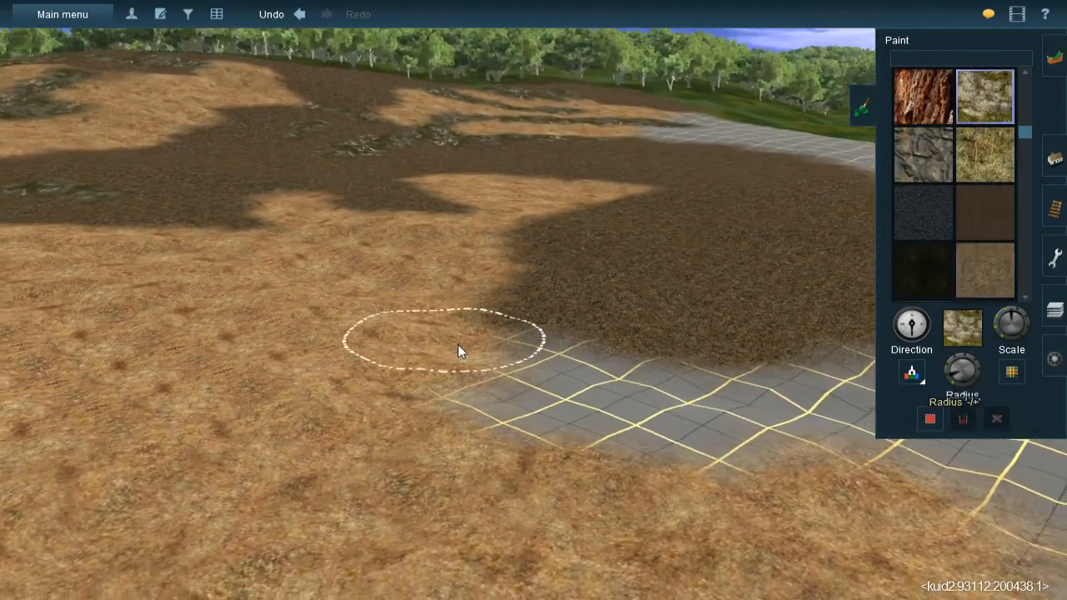
{"action": "scroll", "coordinate": [533, 343], "scroll_direction": "up", "scroll_amount": 3}
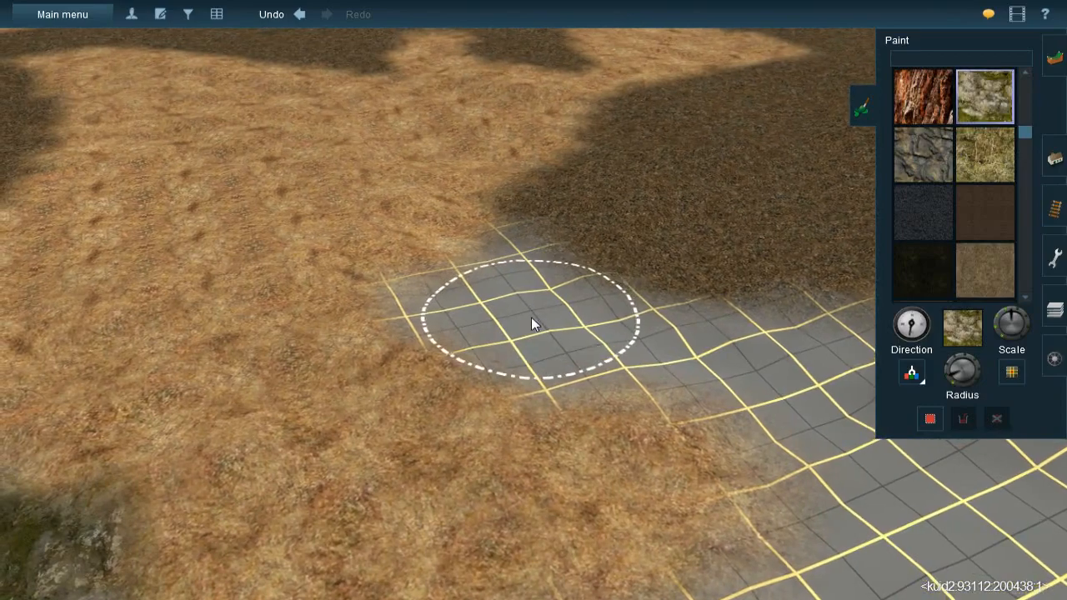
{"action": "mouse_move", "coordinate": [523, 302]}
{"action": "left_mouse_down"}
{"action": "mouse_move", "coordinate": [505, 287]}
{"action": "mouse_move", "coordinate": [659, 338]}
{"action": "mouse_move", "coordinate": [733, 326]}
{"action": "mouse_move", "coordinate": [595, 324]}
{"action": "left_mouse_up"}
{"action": "right_click", "coordinate": [733, 326]}
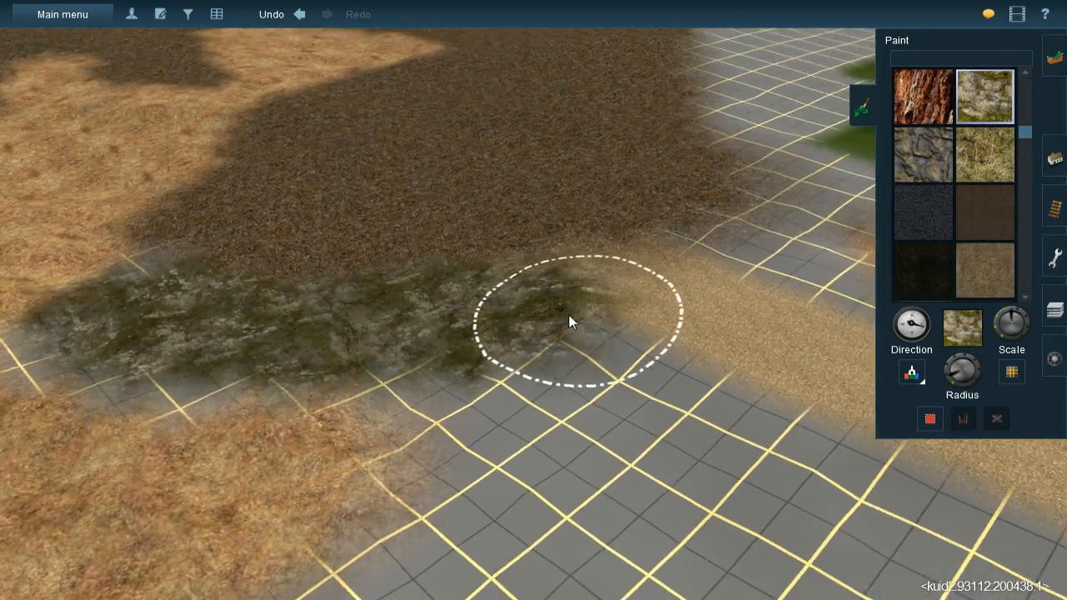
{"action": "mouse_move", "coordinate": [568, 315]}
{"action": "right_mouse_down"}
{"action": "mouse_move", "coordinate": [603, 301]}
{"action": "mouse_move", "coordinate": [591, 289]}
{"action": "right_mouse_up"}
{"action": "mouse_move", "coordinate": [591, 289]}
{"action": "left_mouse_down"}
{"action": "mouse_move", "coordinate": [665, 270]}
{"action": "mouse_move", "coordinate": [652, 300]}
{"action": "mouse_move", "coordinate": [472, 358]}
{"action": "mouse_move", "coordinate": [562, 343]}
{"action": "mouse_move", "coordinate": [515, 362]}
{"action": "mouse_move", "coordinate": [447, 362]}
{"action": "left_mouse_up"}
{"action": "mouse_move", "coordinate": [448, 362]}
{"action": "right_mouse_down"}
{"action": "mouse_move", "coordinate": [361, 333]}
{"action": "mouse_move", "coordinate": [477, 263]}
{"action": "right_mouse_up"}
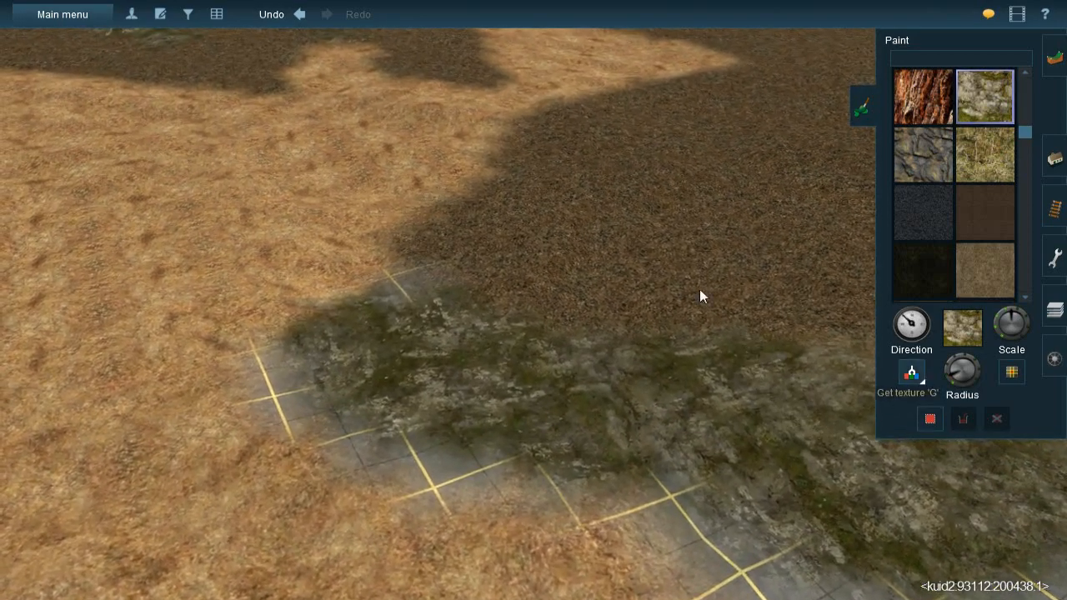
Sample the brown dirt, reduce the brush radius and fill the small gap between the mossy rock strip and the dirt
{"action": "left_click", "coordinate": [832, 330], "text": "ctrl"}
{"action": "scroll", "coordinate": [950, 379], "scroll_direction": "down", "scroll_amount": 5}
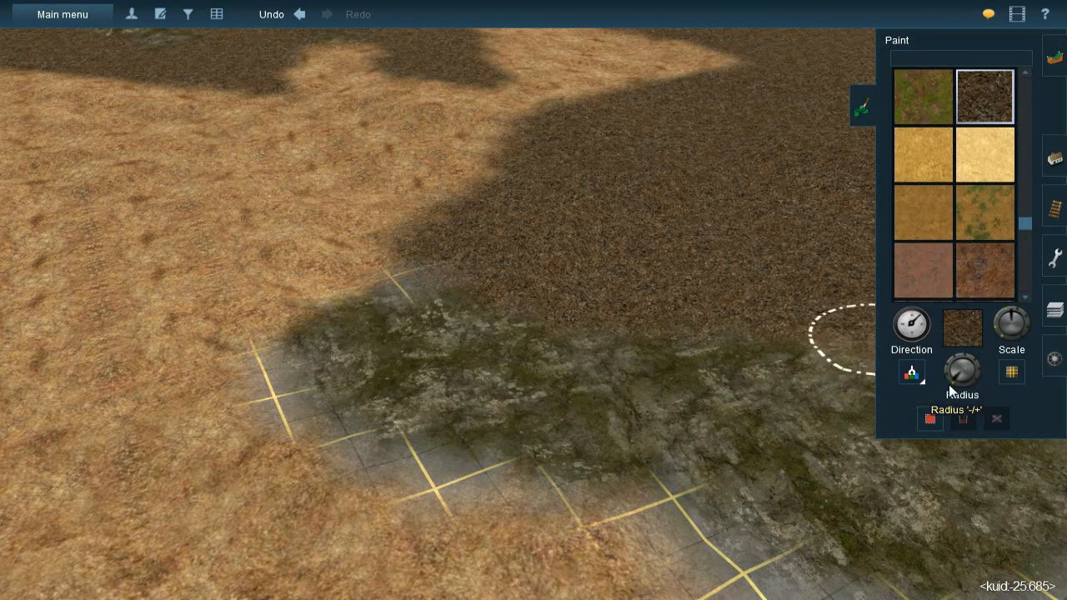
{"action": "scroll", "coordinate": [409, 375], "scroll_direction": "up", "scroll_amount": 4}
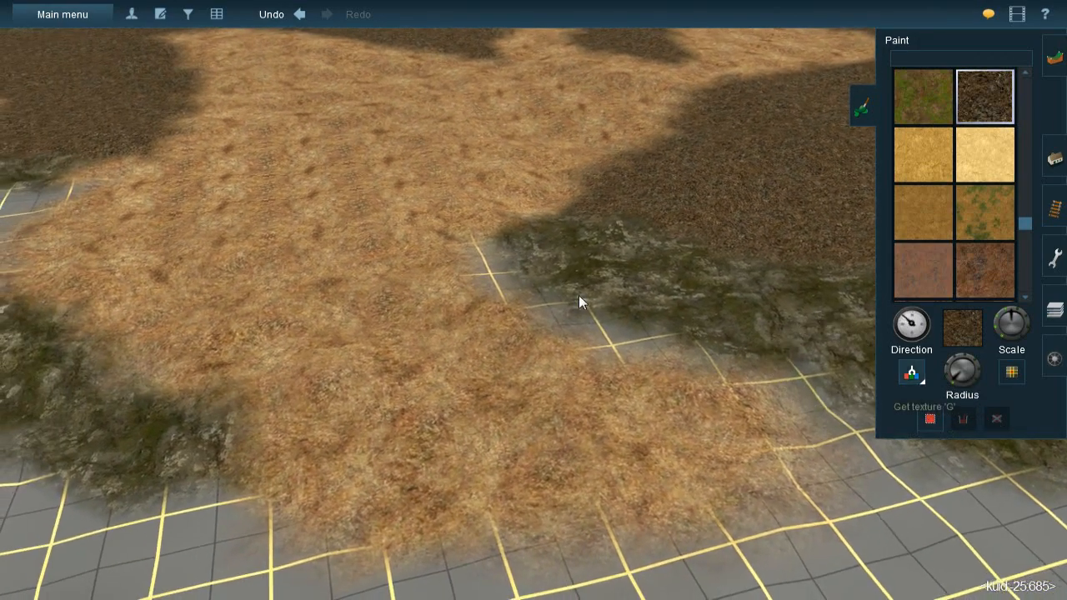
Sample the orange-brown texture and paint over the bare gap between its patch and the mossy rock strip
{"action": "left_click", "coordinate": [464, 309], "text": "ctrl"}
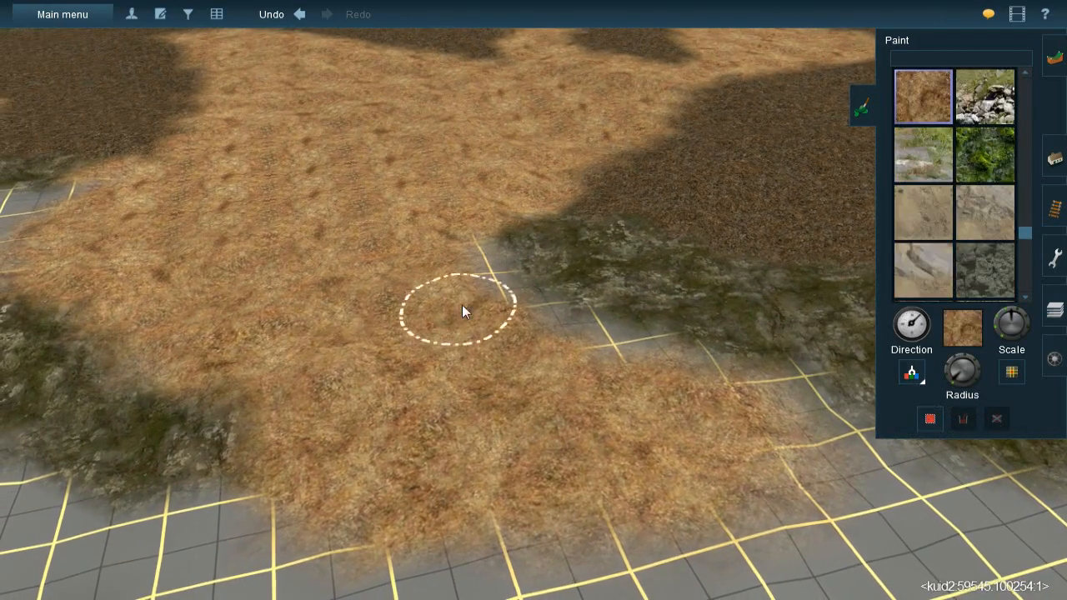
{"action": "mouse_move", "coordinate": [450, 242]}
{"action": "left_mouse_down"}
{"action": "mouse_move", "coordinate": [515, 323]}
{"action": "mouse_move", "coordinate": [522, 310]}
{"action": "mouse_move", "coordinate": [585, 346]}
{"action": "mouse_move", "coordinate": [738, 398]}
{"action": "mouse_move", "coordinate": [780, 401]}
{"action": "mouse_move", "coordinate": [784, 392]}
{"action": "mouse_move", "coordinate": [652, 366]}
{"action": "mouse_move", "coordinate": [657, 352]}
{"action": "mouse_move", "coordinate": [699, 394]}
{"action": "left_mouse_up"}
{"action": "right_click", "coordinate": [699, 392]}
Sample the brown dirt and fill the bare grid pocket between the orange-brown areas and the mossy rock
{"action": "key", "text": "Down"}
{"action": "key", "text": "Left"}
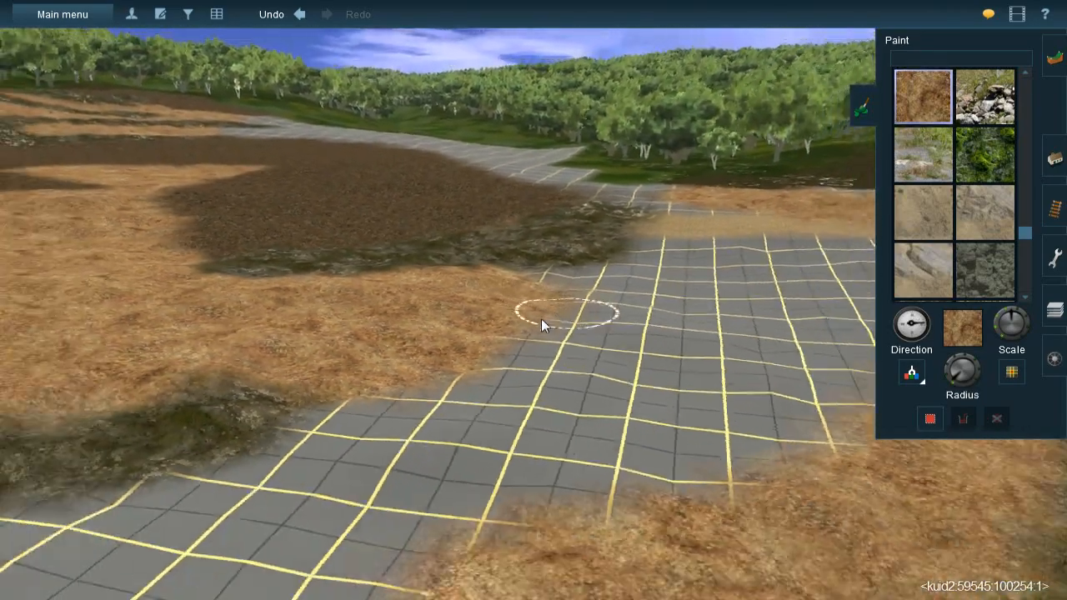
{"action": "key", "text": "Left"}
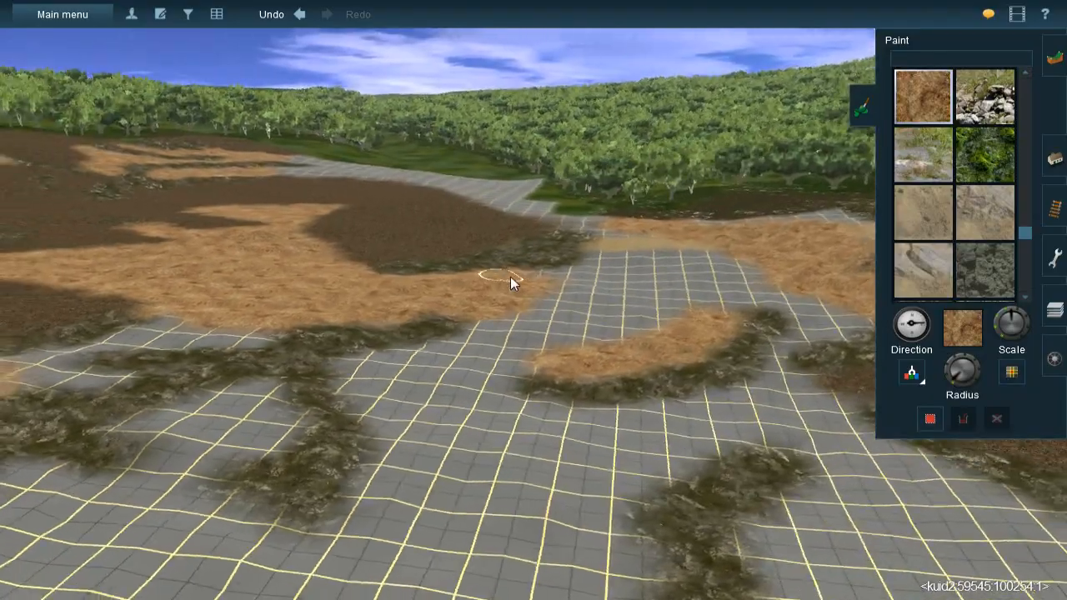
{"action": "key", "text": "Left"}
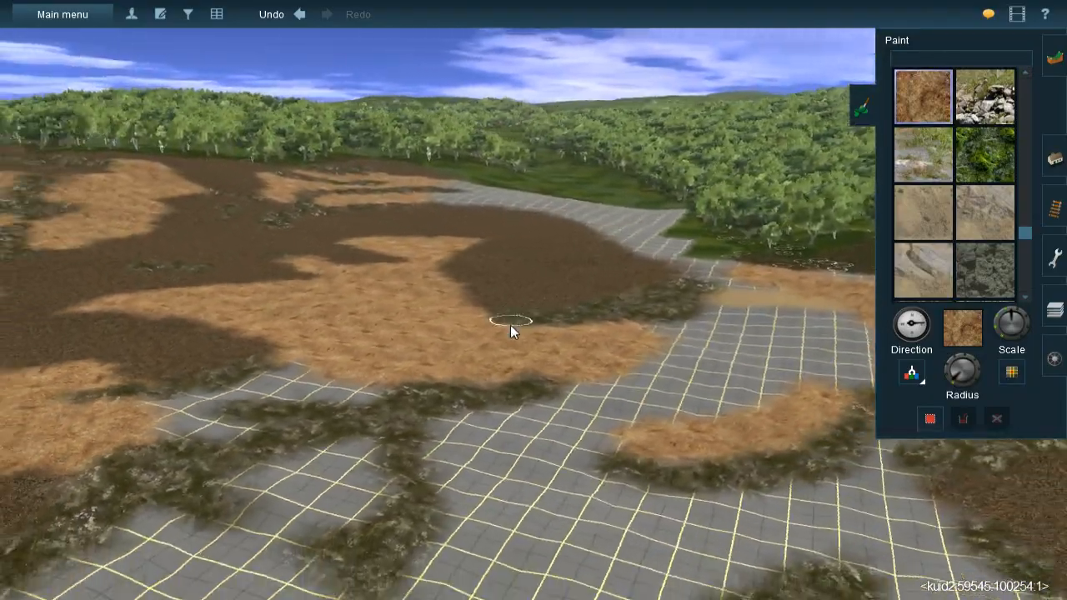
{"action": "key", "text": "Left"}
{"action": "key", "text": "Up"}
{"action": "scroll", "coordinate": [504, 291], "scroll_direction": "up", "scroll_amount": 3}
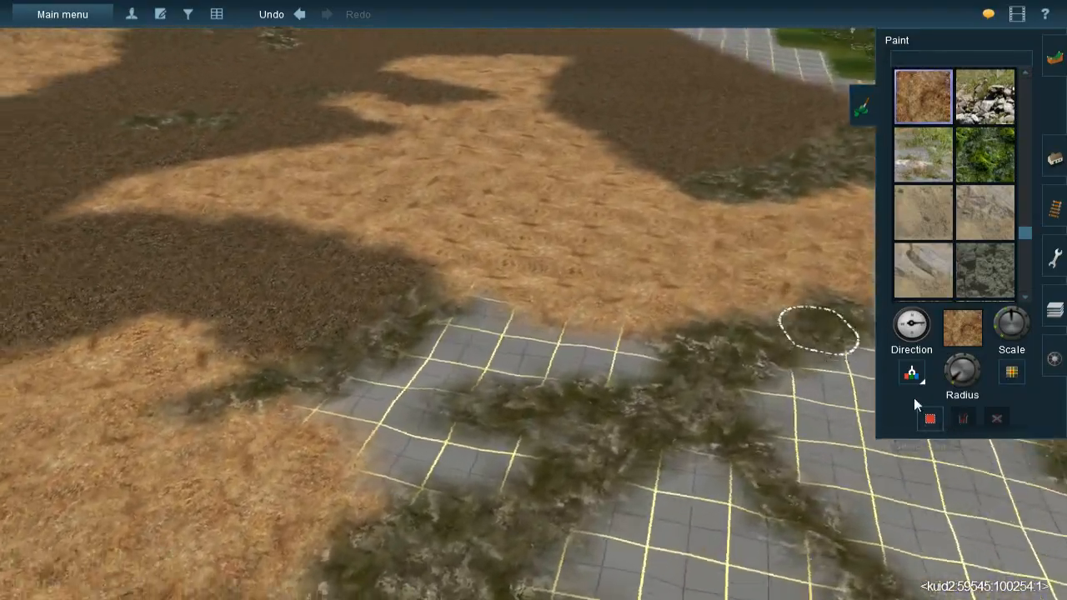
{"action": "key", "text": "g"}
{"action": "key", "text": "Left"}
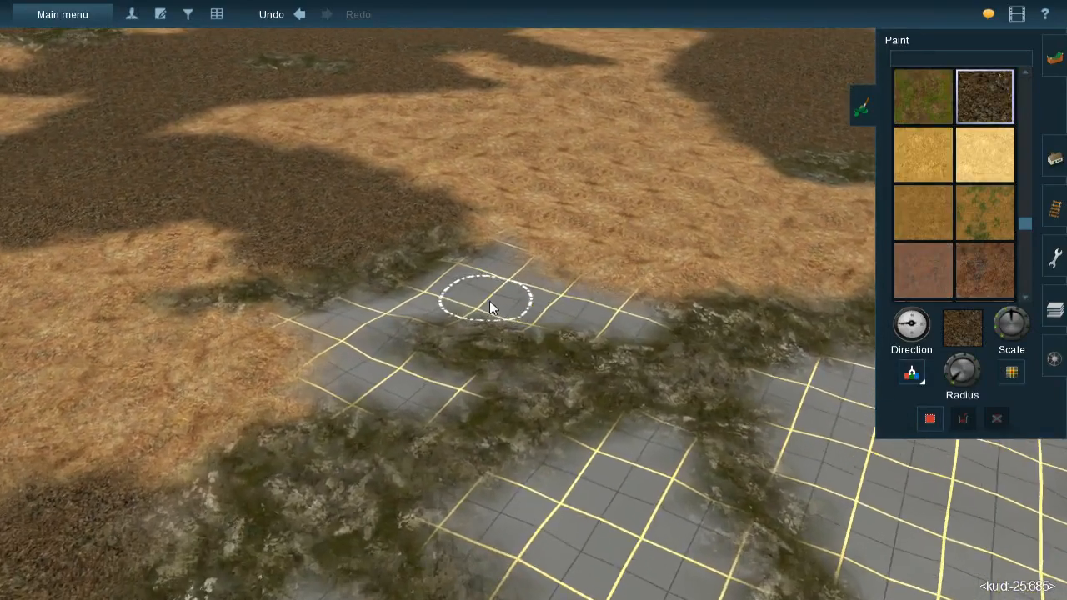
{"action": "key", "text": "Left"}
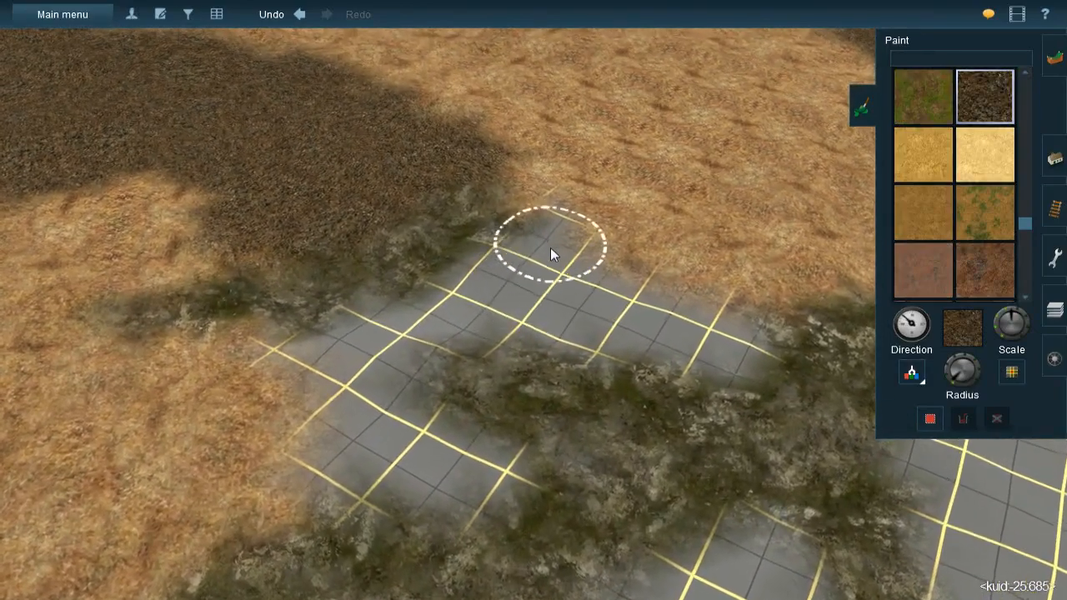
{"action": "mouse_move", "coordinate": [553, 227]}
{"action": "left_mouse_down"}
{"action": "mouse_move", "coordinate": [464, 324]}
{"action": "mouse_move", "coordinate": [467, 302]}
{"action": "mouse_move", "coordinate": [410, 342]}
{"action": "mouse_move", "coordinate": [394, 332]}
{"action": "mouse_move", "coordinate": [298, 352]}
{"action": "mouse_move", "coordinate": [375, 403]}
{"action": "mouse_move", "coordinate": [380, 431]}
{"action": "mouse_move", "coordinate": [428, 472]}
{"action": "mouse_move", "coordinate": [481, 479]}
{"action": "left_mouse_up"}
{"action": "mouse_move", "coordinate": [446, 472]}
{"action": "left_mouse_down"}
{"action": "mouse_move", "coordinate": [429, 454]}
{"action": "mouse_move", "coordinate": [355, 471]}
{"action": "mouse_move", "coordinate": [338, 428]}
{"action": "mouse_move", "coordinate": [341, 439]}
{"action": "left_mouse_up"}
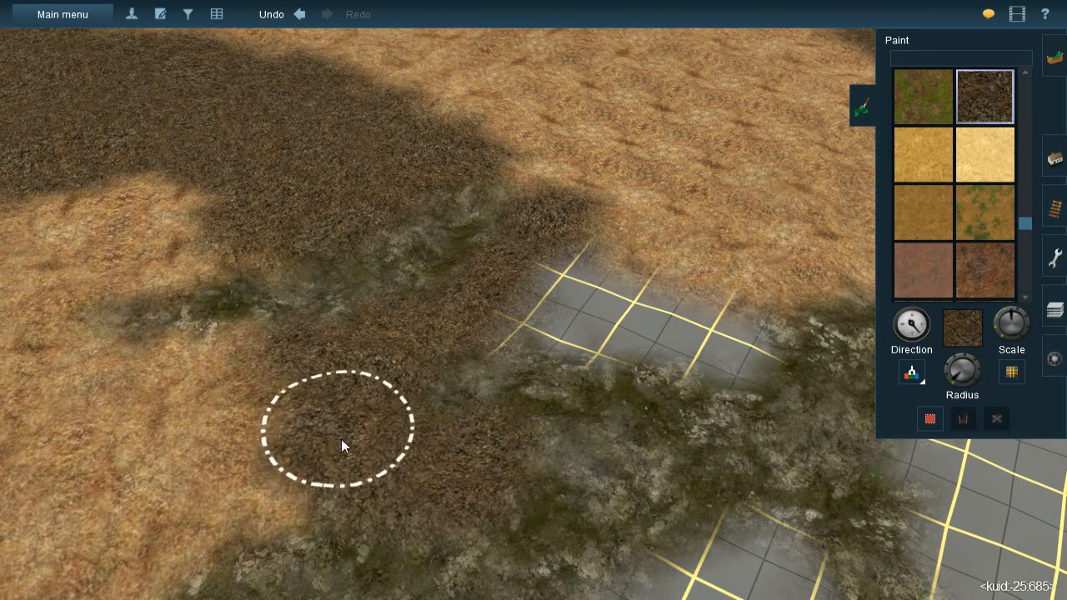
{"action": "mouse_move", "coordinate": [577, 280]}
{"action": "left_mouse_down"}
{"action": "mouse_move", "coordinate": [731, 346]}
{"action": "mouse_move", "coordinate": [668, 331]}
{"action": "mouse_move", "coordinate": [734, 340]}
{"action": "mouse_move", "coordinate": [551, 326]}
{"action": "mouse_move", "coordinate": [612, 321]}
{"action": "mouse_move", "coordinate": [573, 335]}
{"action": "mouse_move", "coordinate": [603, 322]}
{"action": "left_mouse_up"}
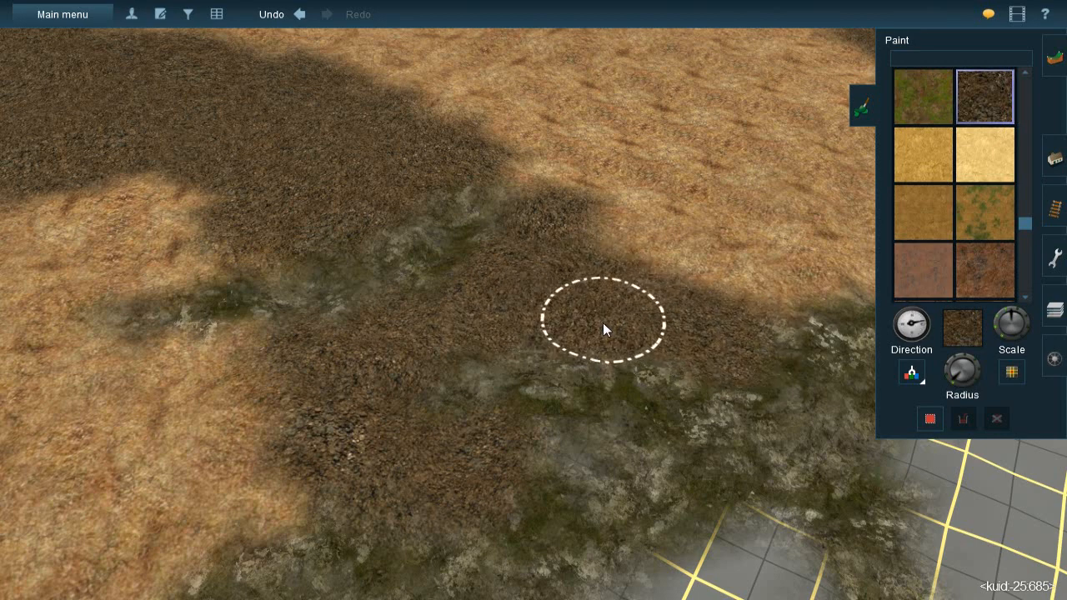
Paint brown dirt over the bare grid pocket enclosed by the neighbouring mossy rock bands
{"action": "key", "text": "Down"}
{"action": "scroll", "coordinate": [570, 329], "scroll_direction": "down", "scroll_amount": 4}
{"action": "key", "text": "Down"}
{"action": "mouse_move", "coordinate": [569, 329]}
{"action": "right_mouse_down"}
{"action": "mouse_move", "coordinate": [602, 329]}
{"action": "mouse_move", "coordinate": [510, 301]}
{"action": "right_mouse_up"}
{"action": "scroll", "coordinate": [512, 295], "scroll_direction": "up", "scroll_amount": 5}
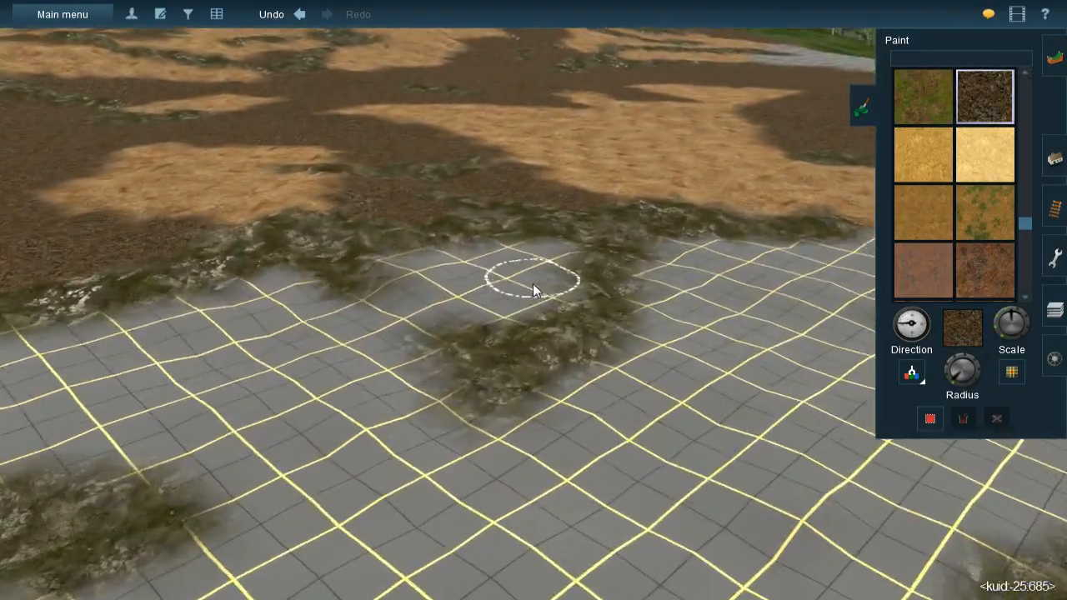
{"action": "scroll", "coordinate": [521, 297], "scroll_direction": "up", "scroll_amount": 3}
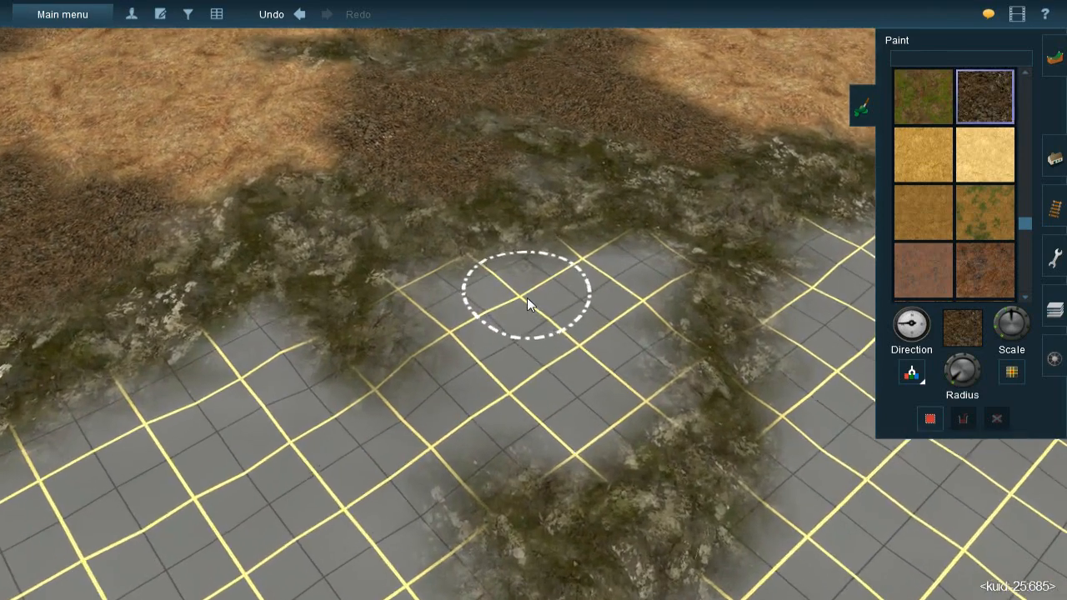
{"action": "mouse_move", "coordinate": [503, 298]}
{"action": "left_mouse_down"}
{"action": "mouse_move", "coordinate": [436, 289]}
{"action": "mouse_move", "coordinate": [615, 278]}
{"action": "mouse_move", "coordinate": [653, 252]}
{"action": "mouse_move", "coordinate": [611, 408]}
{"action": "mouse_move", "coordinate": [584, 434]}
{"action": "mouse_move", "coordinate": [495, 401]}
{"action": "mouse_move", "coordinate": [439, 340]}
{"action": "mouse_move", "coordinate": [503, 364]}
{"action": "mouse_move", "coordinate": [559, 325]}
{"action": "mouse_move", "coordinate": [529, 341]}
{"action": "left_mouse_up"}
Sample the orange-brown texture and paint a bent band across the bare grid between the two mossy rock strips up to the dirt edge
{"action": "scroll", "coordinate": [528, 339], "scroll_direction": "down", "scroll_amount": 3}
{"action": "scroll", "coordinate": [486, 344], "scroll_direction": "down", "scroll_amount": 6}
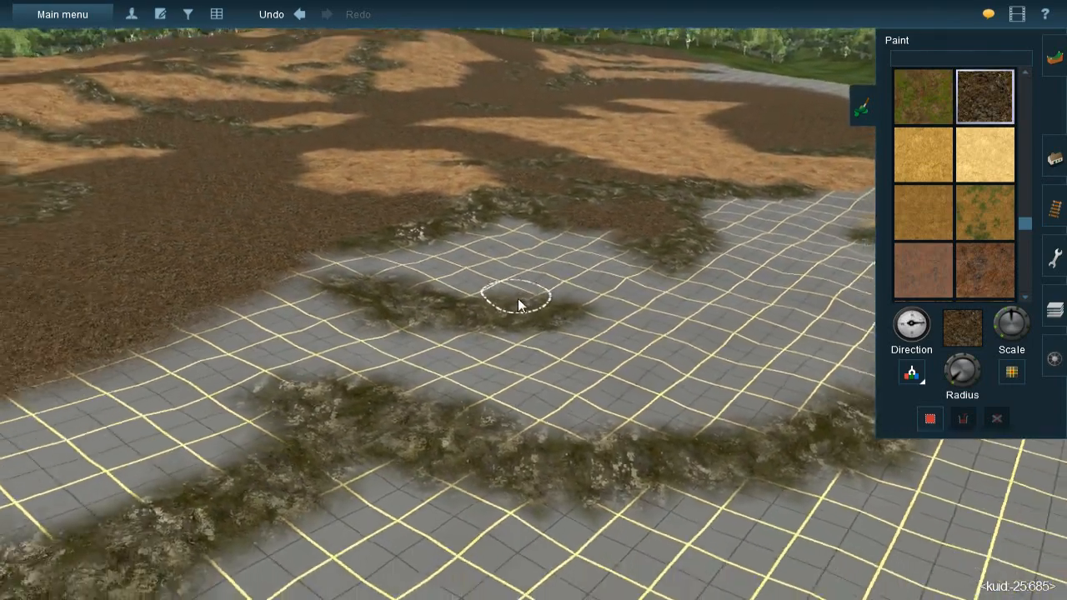
{"action": "right_click", "coordinate": [611, 284]}
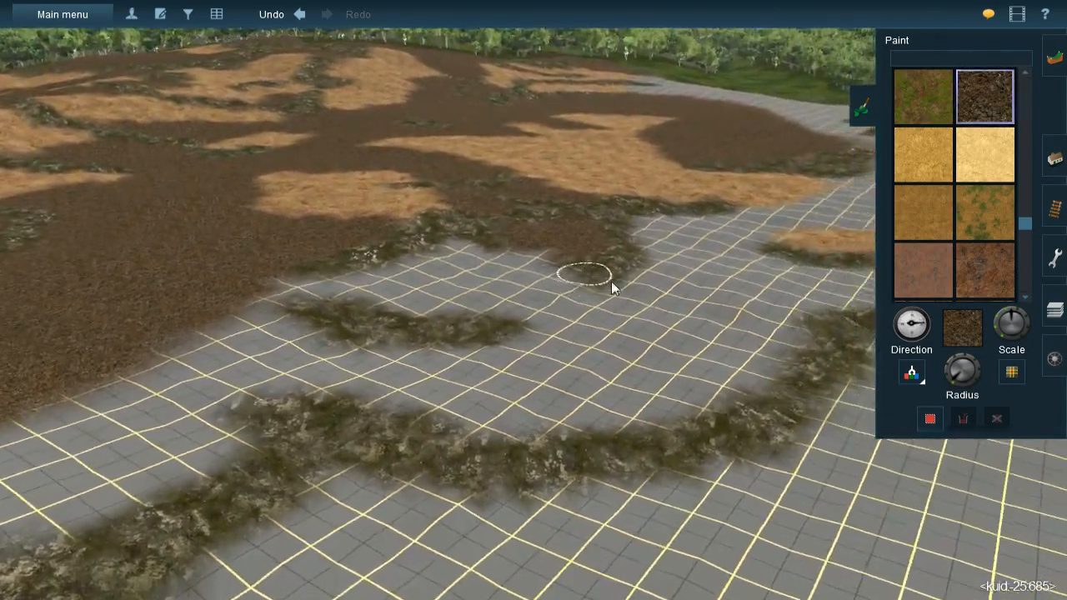
{"action": "left_click", "coordinate": [607, 186], "text": "shift"}
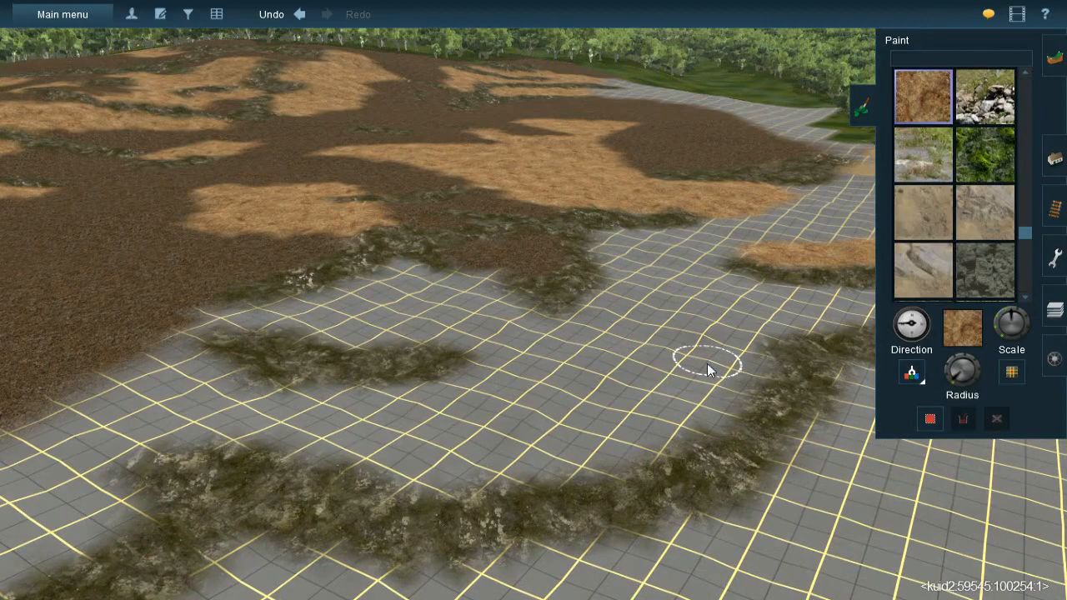
{"action": "right_click", "coordinate": [706, 364]}
{"action": "scroll", "coordinate": [517, 292], "scroll_direction": "up", "scroll_amount": 2}
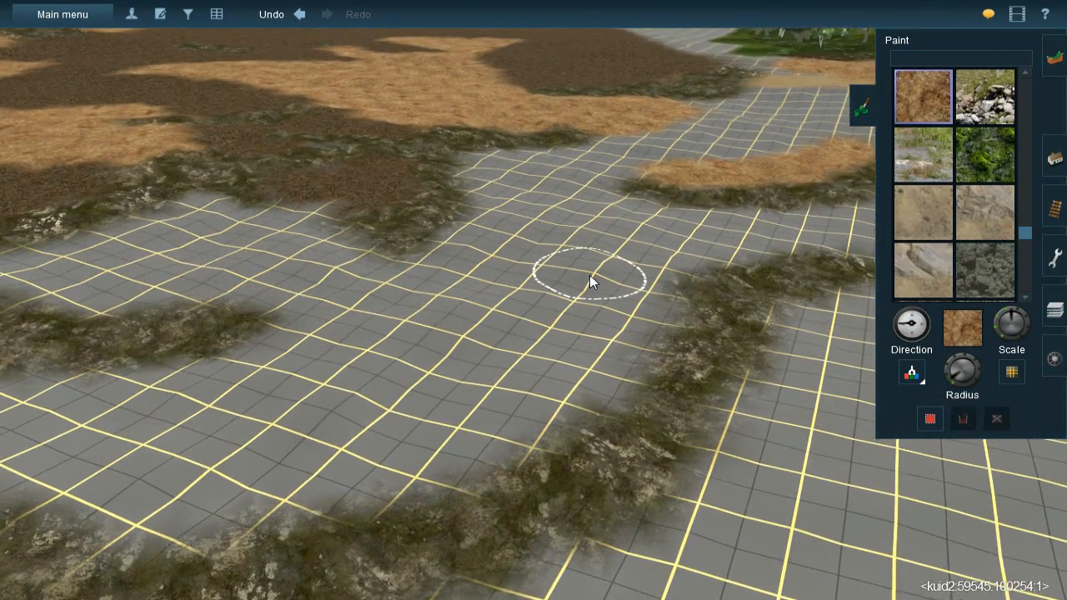
{"action": "mouse_move", "coordinate": [644, 248]}
{"action": "left_mouse_down"}
{"action": "mouse_move", "coordinate": [602, 272]}
{"action": "mouse_move", "coordinate": [553, 279]}
{"action": "mouse_move", "coordinate": [568, 269]}
{"action": "mouse_move", "coordinate": [500, 320]}
{"action": "mouse_move", "coordinate": [549, 297]}
{"action": "mouse_move", "coordinate": [501, 321]}
{"action": "mouse_move", "coordinate": [470, 305]}
{"action": "mouse_move", "coordinate": [439, 331]}
{"action": "mouse_move", "coordinate": [450, 302]}
{"action": "mouse_move", "coordinate": [448, 322]}
{"action": "mouse_move", "coordinate": [397, 370]}
{"action": "mouse_move", "coordinate": [412, 347]}
{"action": "mouse_move", "coordinate": [308, 423]}
{"action": "mouse_move", "coordinate": [328, 428]}
{"action": "mouse_move", "coordinate": [345, 411]}
{"action": "mouse_move", "coordinate": [227, 386]}
{"action": "mouse_move", "coordinate": [237, 406]}
{"action": "mouse_move", "coordinate": [176, 381]}
{"action": "mouse_move", "coordinate": [151, 400]}
{"action": "left_mouse_up"}
{"action": "right_click", "coordinate": [151, 393]}
{"action": "key", "text": "Left"}
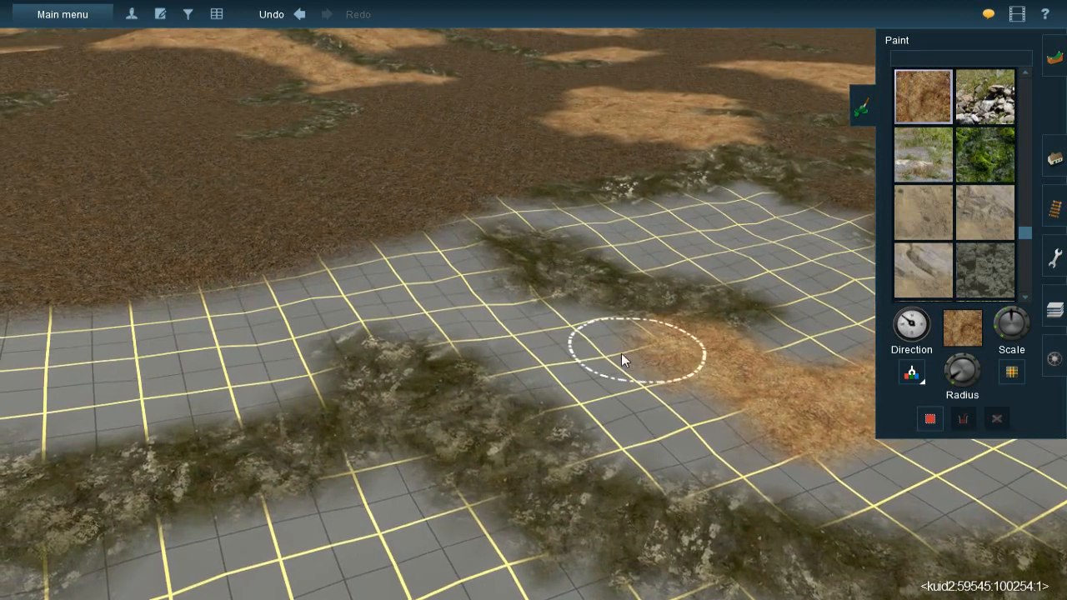
{"action": "mouse_move", "coordinate": [628, 339]}
{"action": "left_mouse_down"}
{"action": "mouse_move", "coordinate": [586, 330]}
{"action": "mouse_move", "coordinate": [600, 322]}
{"action": "mouse_move", "coordinate": [543, 323]}
{"action": "mouse_move", "coordinate": [500, 309]}
{"action": "mouse_move", "coordinate": [442, 271]}
{"action": "mouse_move", "coordinate": [439, 252]}
{"action": "mouse_move", "coordinate": [394, 265]}
{"action": "mouse_move", "coordinate": [448, 250]}
{"action": "mouse_move", "coordinate": [403, 266]}
{"action": "mouse_move", "coordinate": [389, 258]}
{"action": "left_mouse_up"}
{"action": "key", "text": "Left"}
{"action": "key", "text": "Left"}
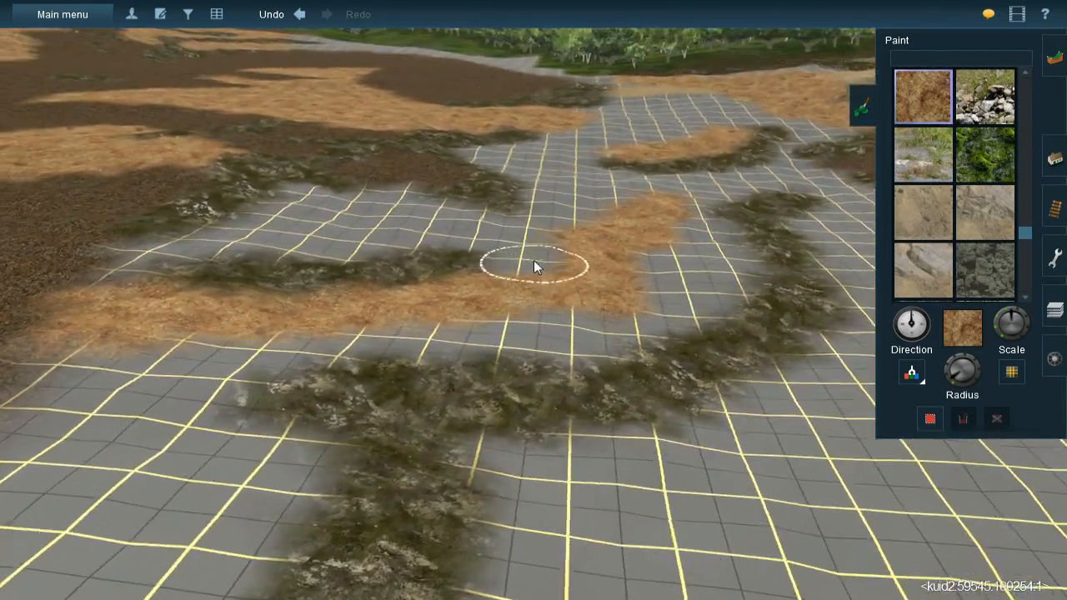
{"action": "key", "text": "Left"}
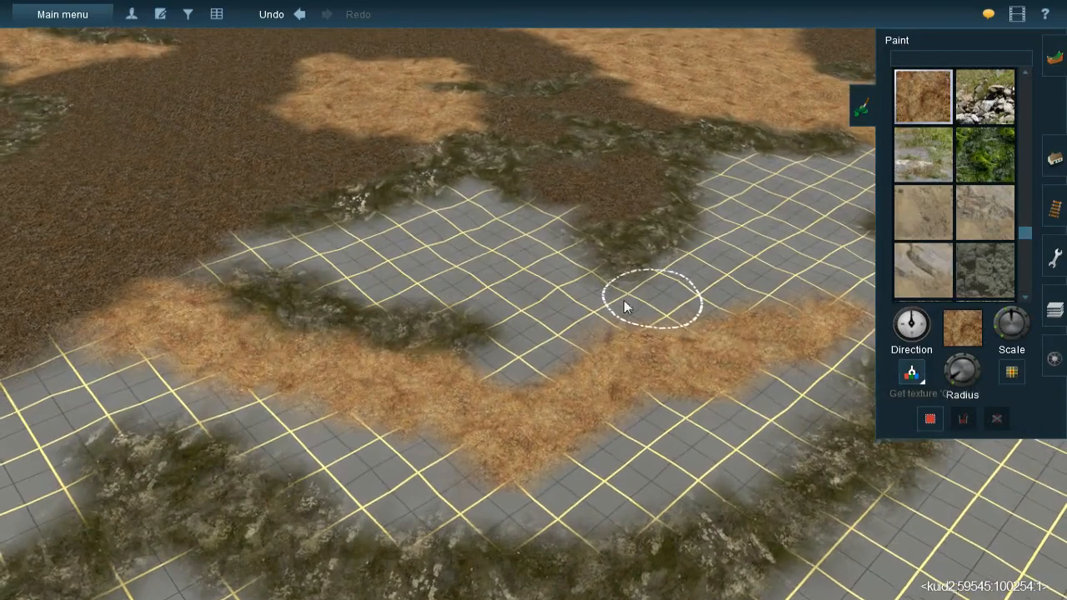
{"action": "left_click", "coordinate": [297, 176], "text": "ctrl"}
{"action": "key", "text": "Down"}
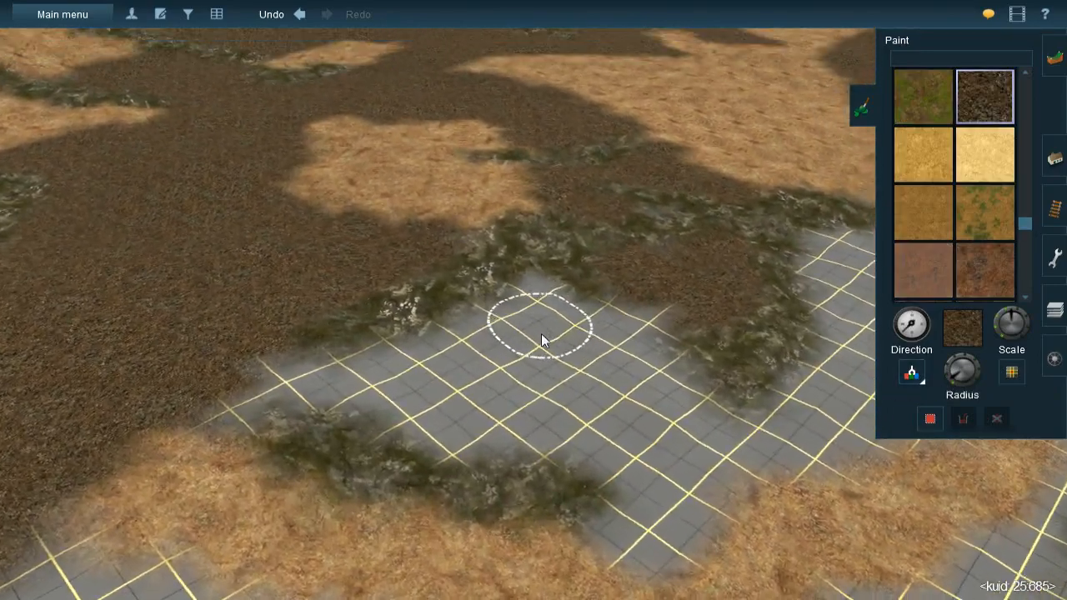
{"action": "key", "text": "Up"}
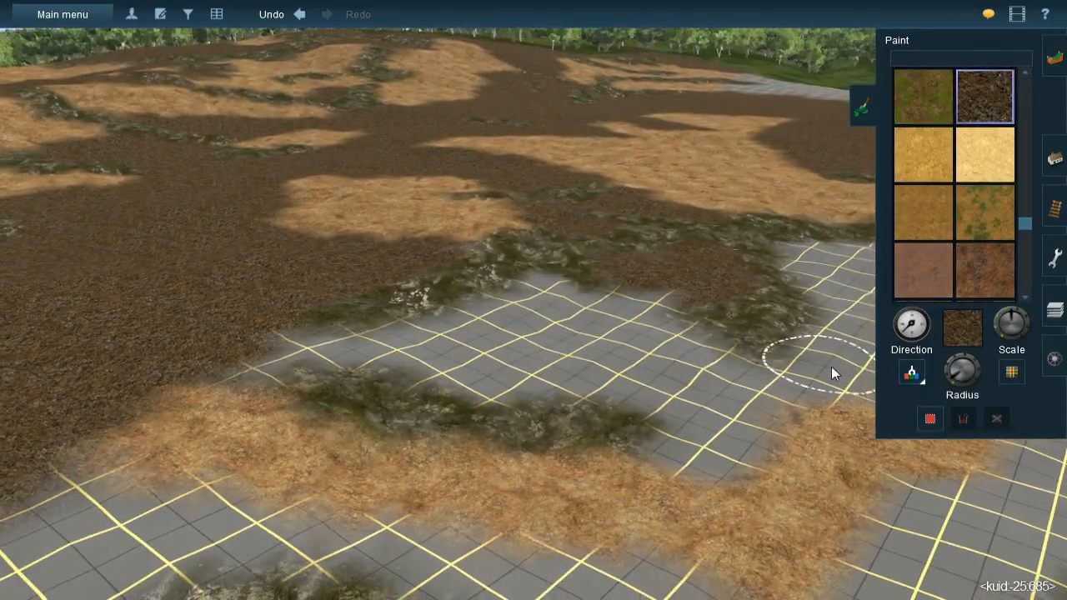
Sample the orange-brown texture again and paint a strip inside the bare pocket along its upper mossy rock edge
{"action": "left_click", "coordinate": [904, 375]}
{"action": "left_click", "coordinate": [785, 460]}
{"action": "scroll", "coordinate": [564, 295], "scroll_direction": "up", "scroll_amount": 3}
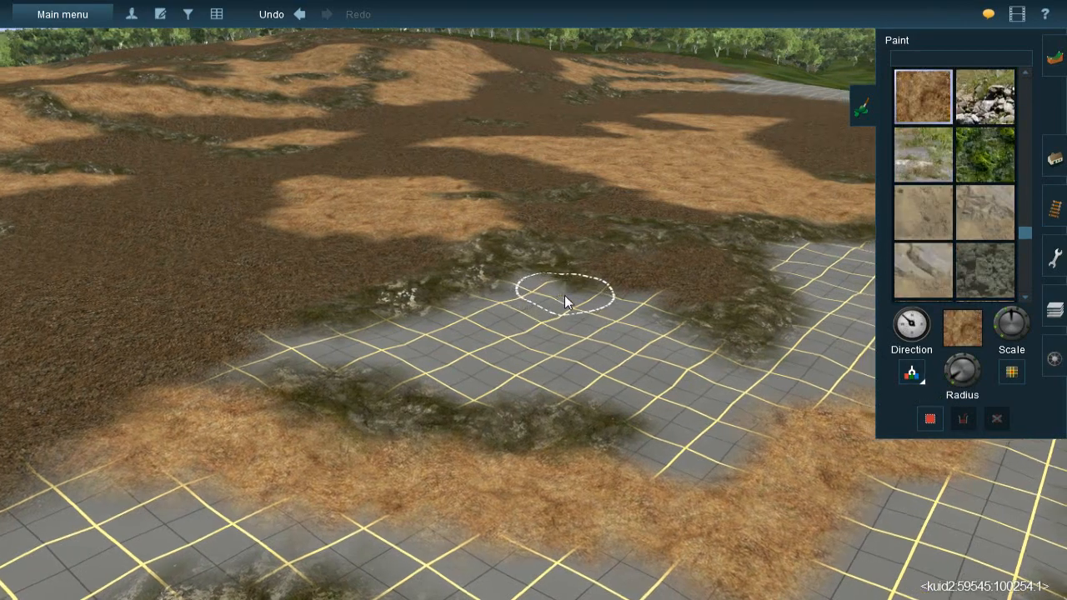
{"action": "key", "text": "Up"}
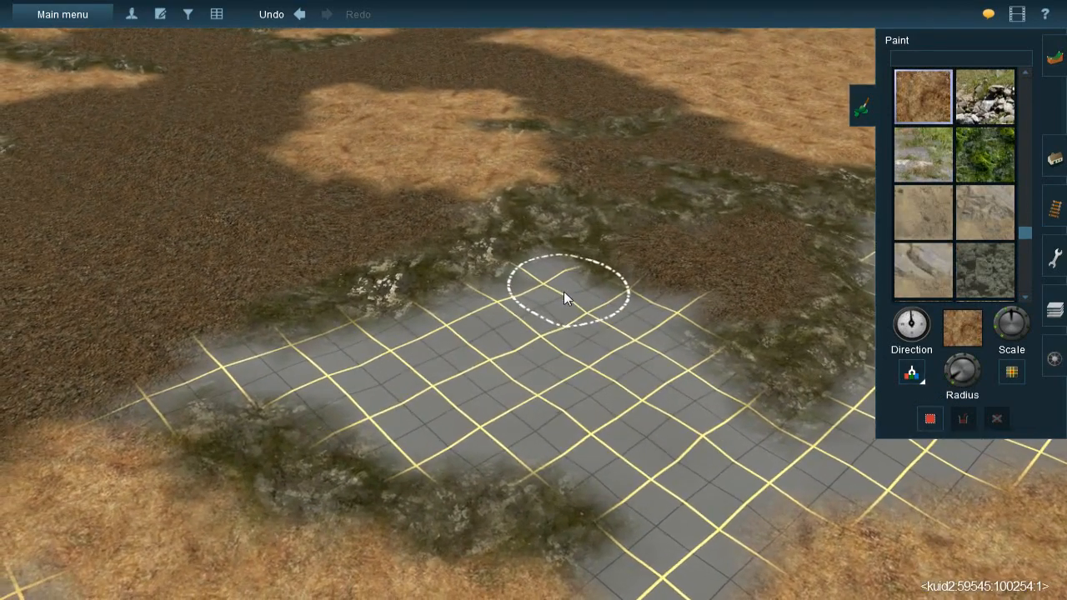
{"action": "mouse_move", "coordinate": [596, 294]}
{"action": "left_mouse_down"}
{"action": "mouse_move", "coordinate": [544, 278]}
{"action": "mouse_move", "coordinate": [509, 324]}
{"action": "mouse_move", "coordinate": [563, 272]}
{"action": "mouse_move", "coordinate": [452, 335]}
{"action": "mouse_move", "coordinate": [465, 321]}
{"action": "mouse_move", "coordinate": [410, 346]}
{"action": "mouse_move", "coordinate": [338, 343]}
{"action": "mouse_move", "coordinate": [371, 356]}
{"action": "mouse_move", "coordinate": [624, 303]}
{"action": "mouse_move", "coordinate": [669, 316]}
{"action": "mouse_move", "coordinate": [651, 306]}
{"action": "left_mouse_up"}
Sample the brown dirt, adjust the brush radius and fill the bare grid between the new orange-brown strip and the short mossy rock band
{"action": "scroll", "coordinate": [505, 288], "scroll_direction": "down", "scroll_amount": 6}
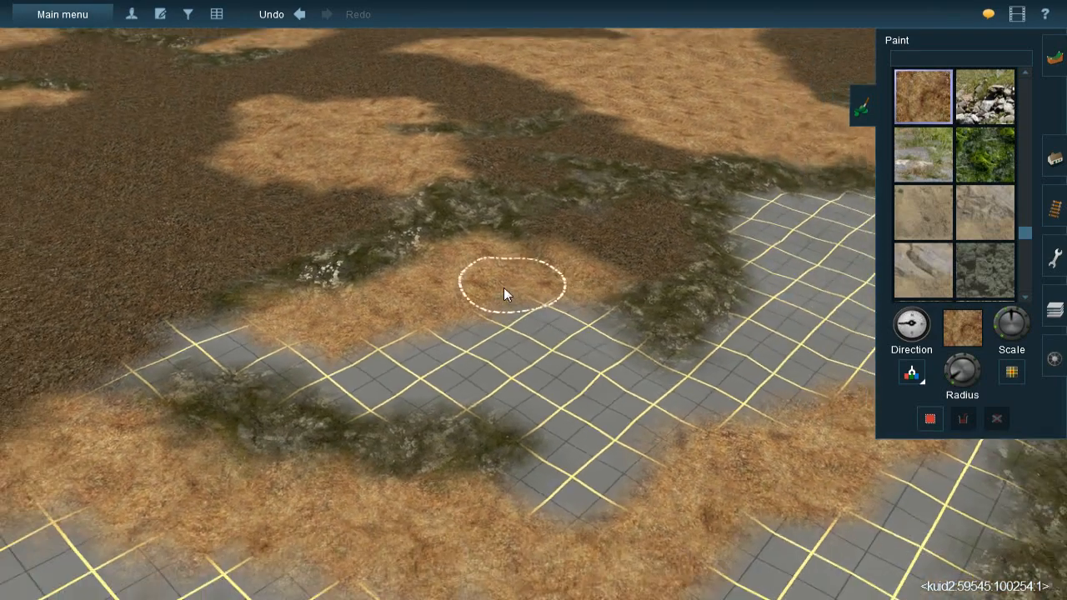
{"action": "key", "text": "Down"}
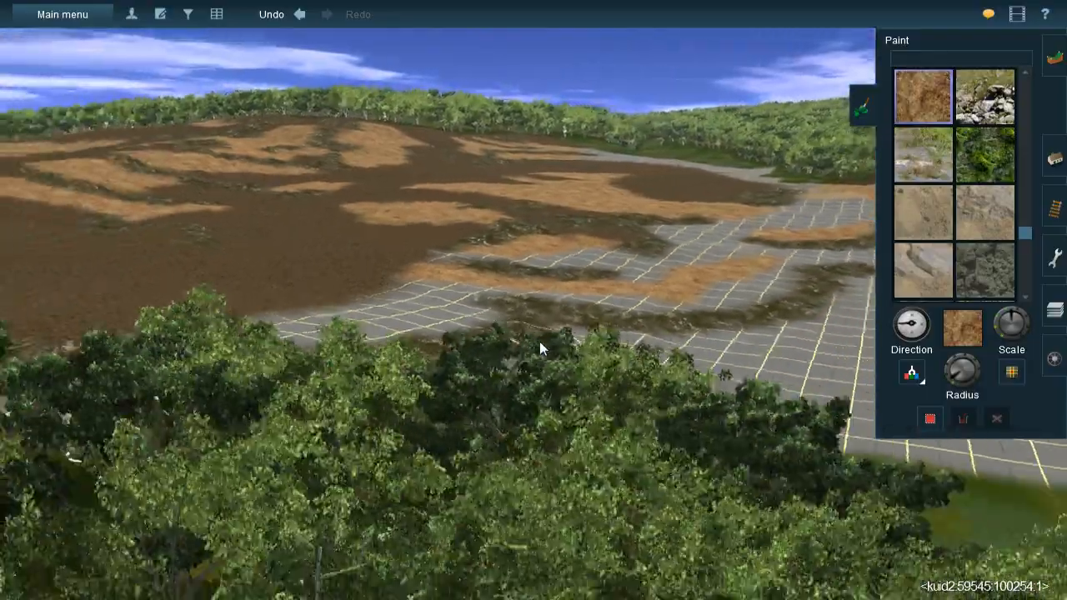
{"action": "scroll", "coordinate": [540, 341], "scroll_direction": "up", "scroll_amount": 6}
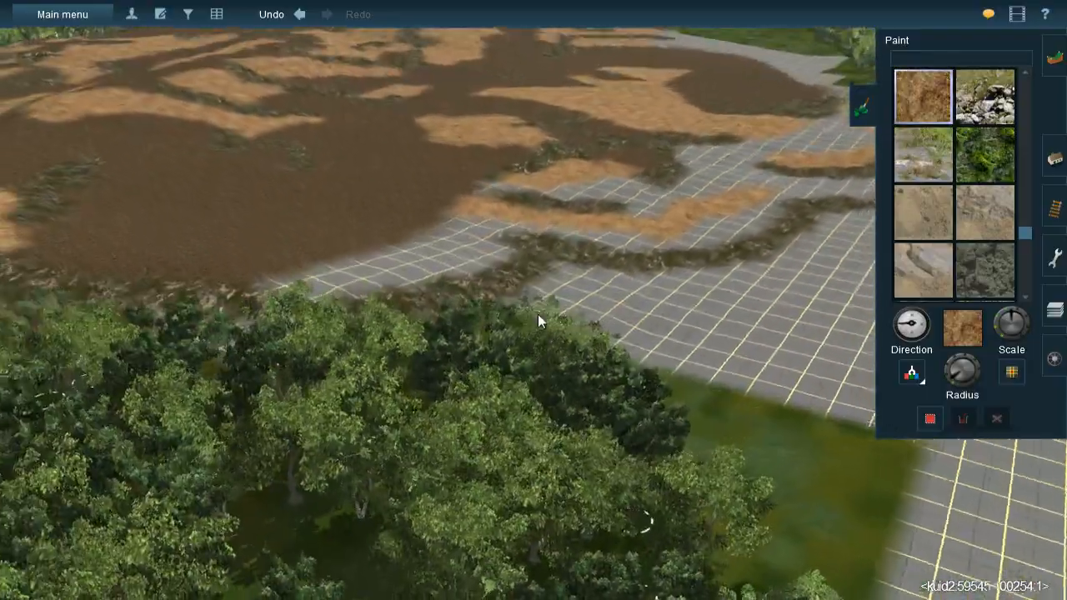
{"action": "scroll", "coordinate": [535, 283], "scroll_direction": "up", "scroll_amount": 3}
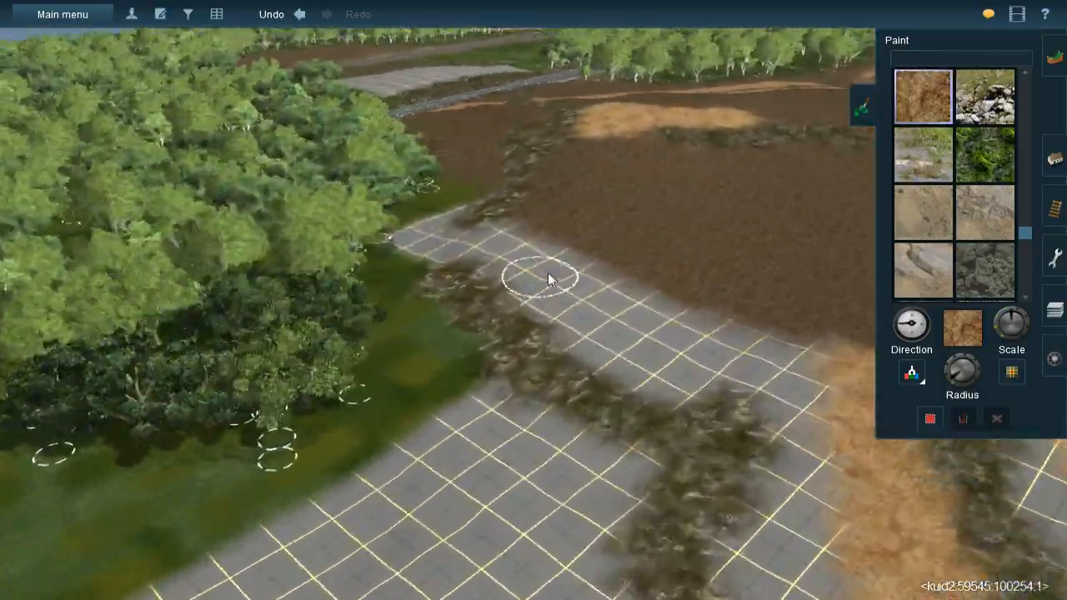
{"action": "key", "text": "Right"}
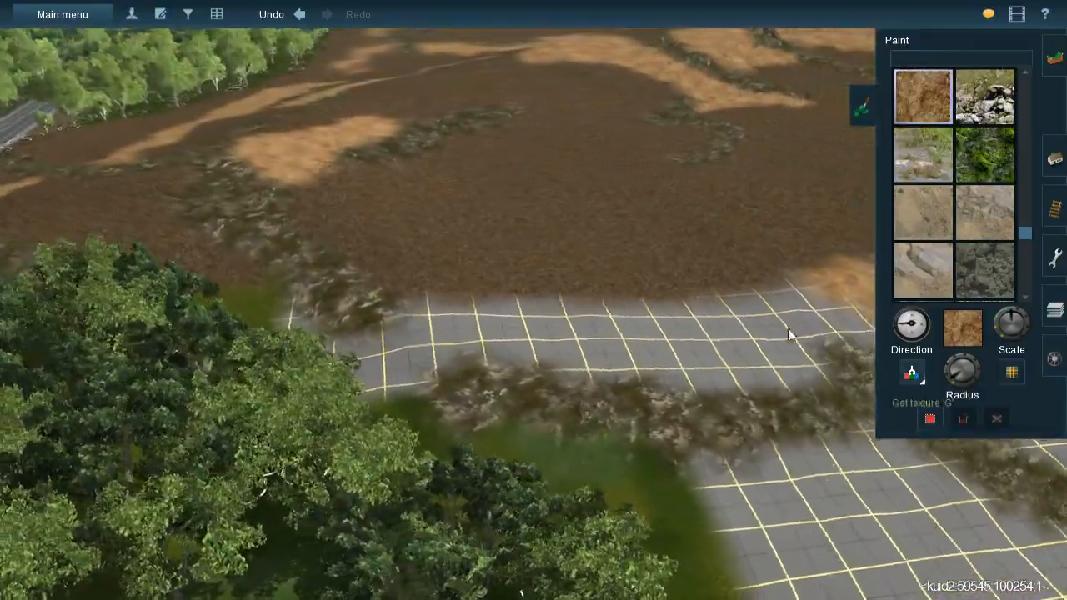
{"action": "left_click", "coordinate": [698, 275]}
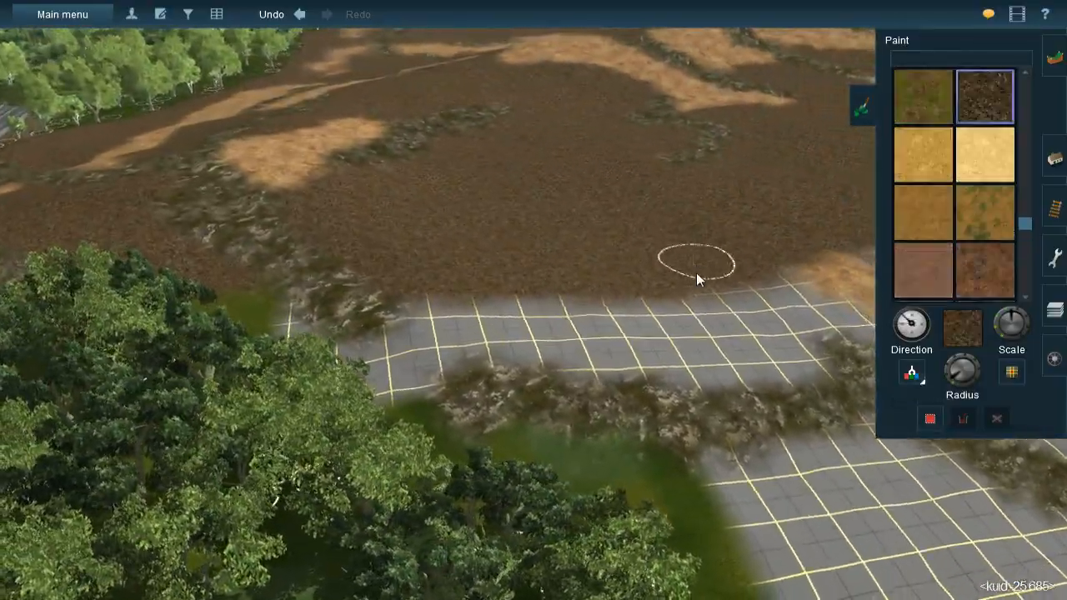
{"action": "right_click", "coordinate": [699, 275]}
{"action": "key", "text": "Right"}
{"action": "scroll", "coordinate": [584, 292], "scroll_direction": "up", "scroll_amount": 3}
{"action": "right_click", "coordinate": [672, 270]}
{"action": "key", "text": "Right"}
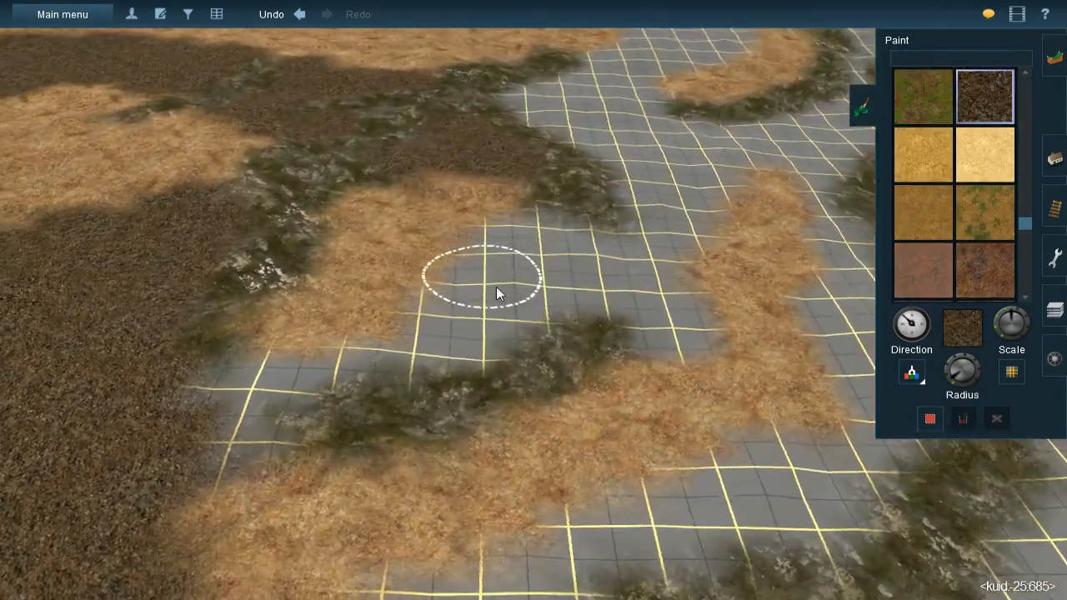
{"action": "right_click", "coordinate": [493, 286]}
{"action": "key", "text": "Left"}
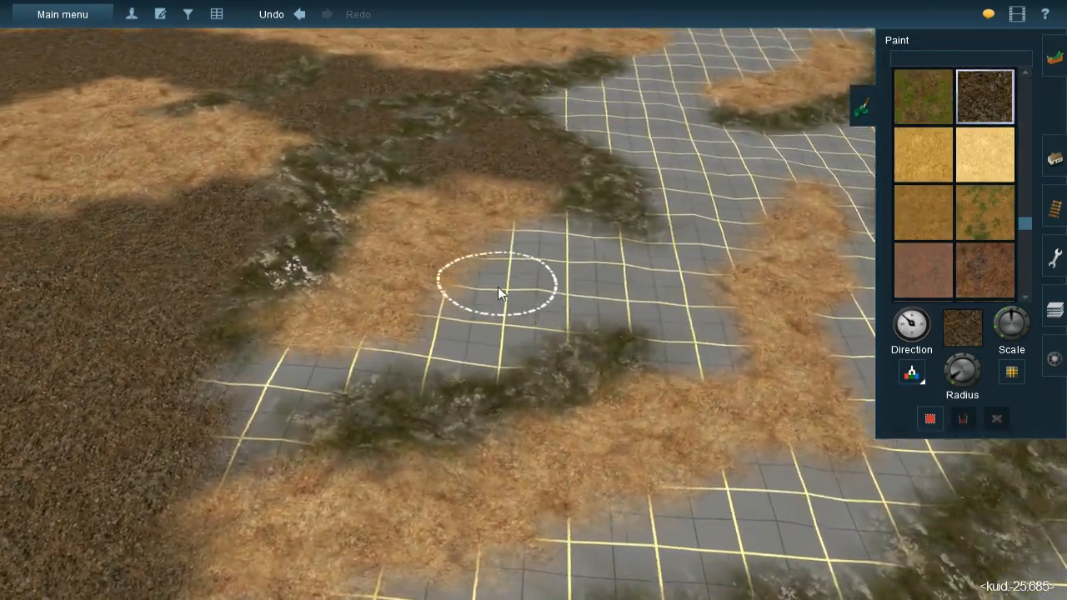
{"action": "key", "text": "bracketleft"}
{"action": "mouse_move", "coordinate": [576, 250]}
{"action": "left_mouse_down"}
{"action": "mouse_move", "coordinate": [584, 239]}
{"action": "mouse_move", "coordinate": [629, 260]}
{"action": "mouse_move", "coordinate": [629, 309]}
{"action": "mouse_move", "coordinate": [545, 322]}
{"action": "mouse_move", "coordinate": [569, 271]}
{"action": "mouse_move", "coordinate": [530, 285]}
{"action": "mouse_move", "coordinate": [495, 339]}
{"action": "mouse_move", "coordinate": [517, 343]}
{"action": "mouse_move", "coordinate": [512, 354]}
{"action": "mouse_move", "coordinate": [611, 305]}
{"action": "mouse_move", "coordinate": [497, 335]}
{"action": "mouse_move", "coordinate": [458, 362]}
{"action": "mouse_move", "coordinate": [398, 361]}
{"action": "mouse_move", "coordinate": [450, 365]}
{"action": "left_mouse_up"}
{"action": "scroll", "coordinate": [950, 385], "scroll_direction": "down", "scroll_amount": 5}
{"action": "mouse_move", "coordinate": [378, 404]}
{"action": "left_mouse_down"}
{"action": "mouse_move", "coordinate": [294, 362]}
{"action": "mouse_move", "coordinate": [269, 377]}
{"action": "mouse_move", "coordinate": [266, 395]}
{"action": "mouse_move", "coordinate": [288, 405]}
{"action": "mouse_move", "coordinate": [303, 390]}
{"action": "mouse_move", "coordinate": [334, 388]}
{"action": "mouse_move", "coordinate": [293, 402]}
{"action": "mouse_move", "coordinate": [269, 448]}
{"action": "mouse_move", "coordinate": [291, 445]}
{"action": "mouse_move", "coordinate": [245, 467]}
{"action": "mouse_move", "coordinate": [355, 431]}
{"action": "left_mouse_up"}
Adjust the brush radius and paint brown dirt over the bare channel between the mossy rock edge and the bent orange-brown band
{"action": "mouse_move", "coordinate": [355, 431]}
{"action": "right_mouse_down"}
{"action": "mouse_move", "coordinate": [531, 342]}
{"action": "mouse_move", "coordinate": [582, 265]}
{"action": "mouse_move", "coordinate": [535, 351]}
{"action": "mouse_move", "coordinate": [553, 277]}
{"action": "mouse_move", "coordinate": [566, 299]}
{"action": "mouse_move", "coordinate": [879, 339]}
{"action": "right_mouse_up"}
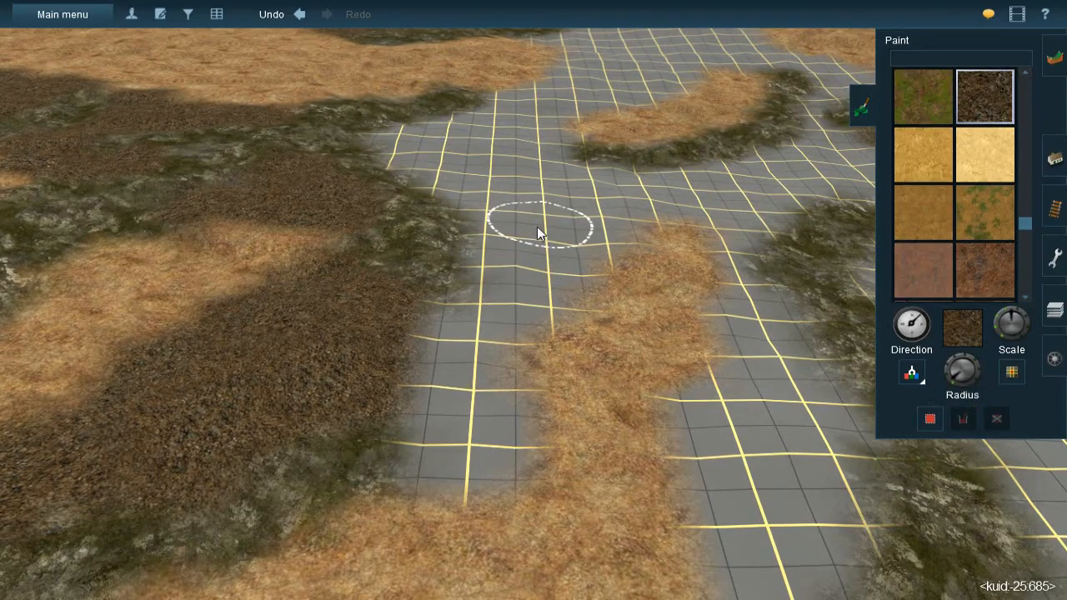
{"action": "scroll", "coordinate": [537, 226], "scroll_direction": "up", "scroll_amount": 1}
{"action": "key", "text": "bracketright"}
{"action": "left_click", "coordinate": [513, 240]}
{"action": "mouse_move", "coordinate": [513, 240]}
{"action": "left_mouse_down"}
{"action": "mouse_move", "coordinate": [521, 285]}
{"action": "mouse_move", "coordinate": [502, 273]}
{"action": "mouse_move", "coordinate": [515, 279]}
{"action": "mouse_move", "coordinate": [567, 244]}
{"action": "mouse_move", "coordinate": [568, 261]}
{"action": "mouse_move", "coordinate": [612, 226]}
{"action": "mouse_move", "coordinate": [591, 231]}
{"action": "mouse_move", "coordinate": [584, 218]}
{"action": "mouse_move", "coordinate": [481, 200]}
{"action": "mouse_move", "coordinate": [493, 301]}
{"action": "mouse_move", "coordinate": [458, 350]}
{"action": "mouse_move", "coordinate": [437, 327]}
{"action": "mouse_move", "coordinate": [566, 280]}
{"action": "mouse_move", "coordinate": [546, 302]}
{"action": "mouse_move", "coordinate": [500, 310]}
{"action": "mouse_move", "coordinate": [450, 388]}
{"action": "mouse_move", "coordinate": [457, 427]}
{"action": "mouse_move", "coordinate": [467, 423]}
{"action": "mouse_move", "coordinate": [449, 473]}
{"action": "mouse_move", "coordinate": [431, 469]}
{"action": "mouse_move", "coordinate": [472, 480]}
{"action": "mouse_move", "coordinate": [438, 478]}
{"action": "left_mouse_up"}
Paint brown dirt over the bare grid corner just beyond the mossy rock, joining it to the dirt below
{"action": "scroll", "coordinate": [476, 442], "scroll_direction": "down", "scroll_amount": 5}
{"action": "key", "text": "Left"}
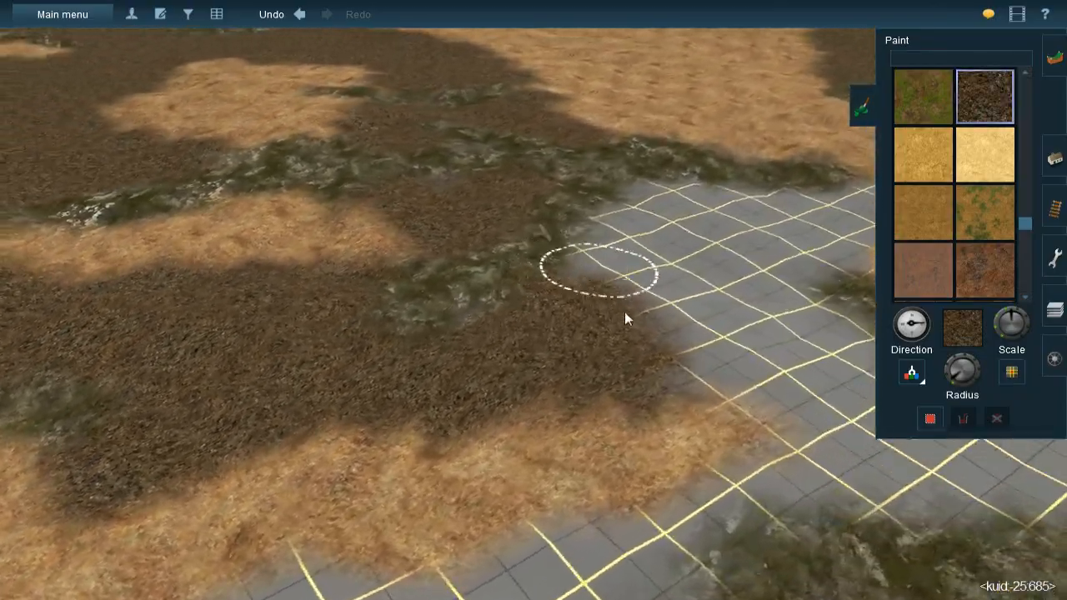
{"action": "right_click", "coordinate": [624, 314]}
{"action": "key", "text": "Down"}
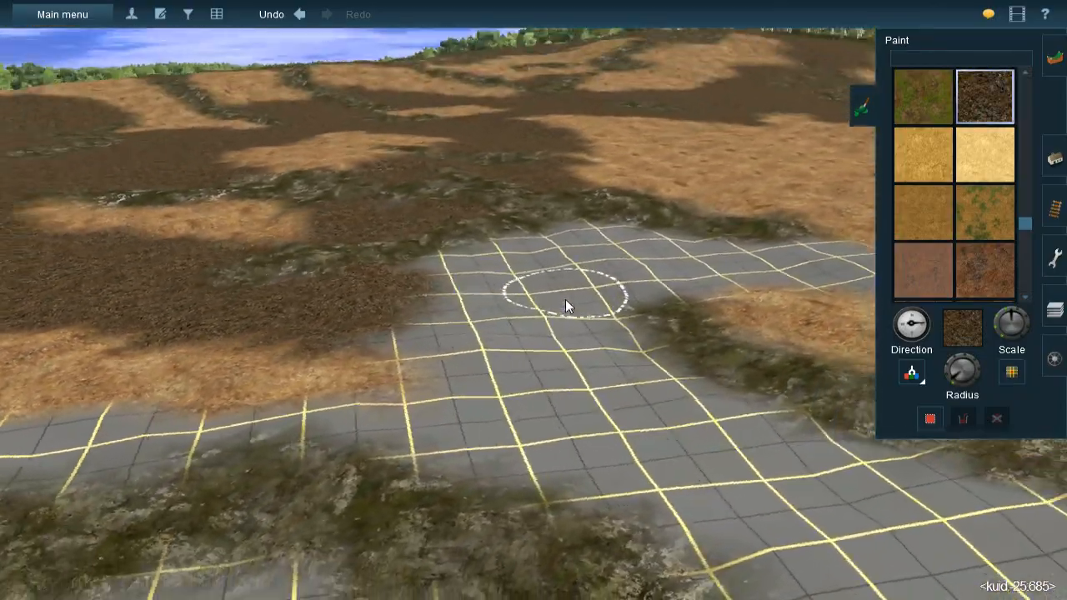
{"action": "key", "text": "Left"}
{"action": "key", "text": "Up"}
{"action": "key", "text": "Right"}
{"action": "key", "text": "Right"}
{"action": "key", "text": "Down"}
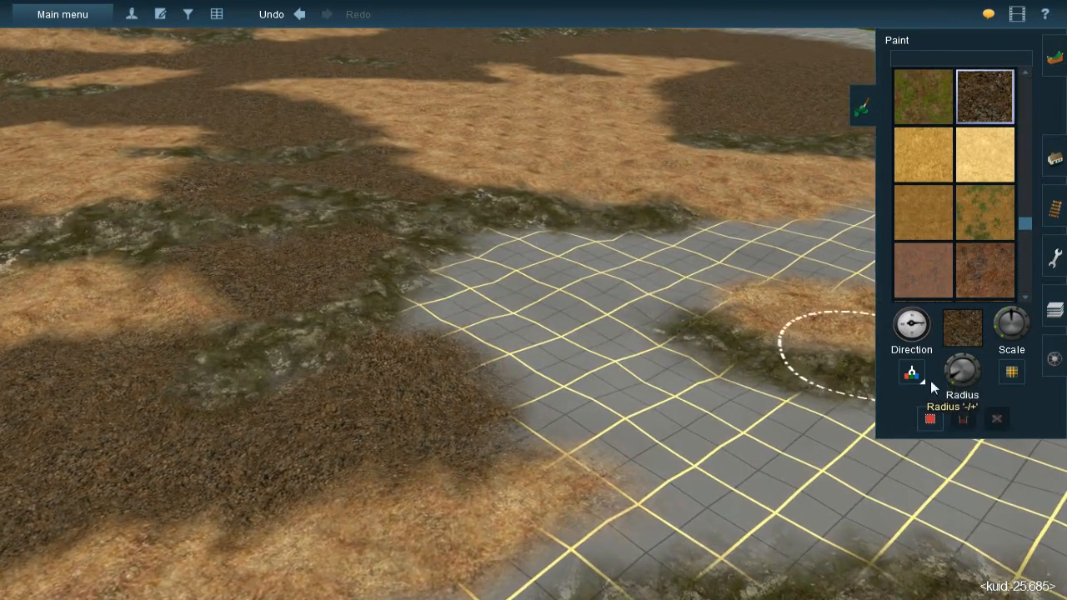
{"action": "key", "text": "Up"}
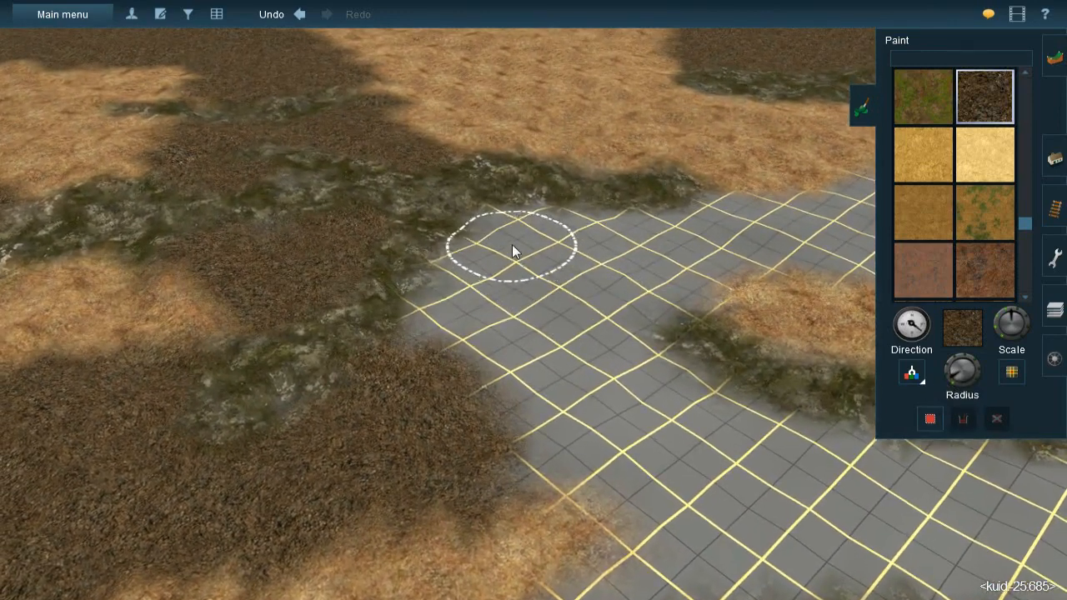
{"action": "mouse_move", "coordinate": [531, 239]}
{"action": "left_mouse_down"}
{"action": "mouse_move", "coordinate": [512, 230]}
{"action": "mouse_move", "coordinate": [566, 227]}
{"action": "mouse_move", "coordinate": [500, 248]}
{"action": "mouse_move", "coordinate": [485, 273]}
{"action": "mouse_move", "coordinate": [488, 263]}
{"action": "mouse_move", "coordinate": [484, 321]}
{"action": "mouse_move", "coordinate": [475, 296]}
{"action": "mouse_move", "coordinate": [470, 332]}
{"action": "mouse_move", "coordinate": [465, 302]}
{"action": "mouse_move", "coordinate": [479, 350]}
{"action": "mouse_move", "coordinate": [473, 326]}
{"action": "left_mouse_up"}
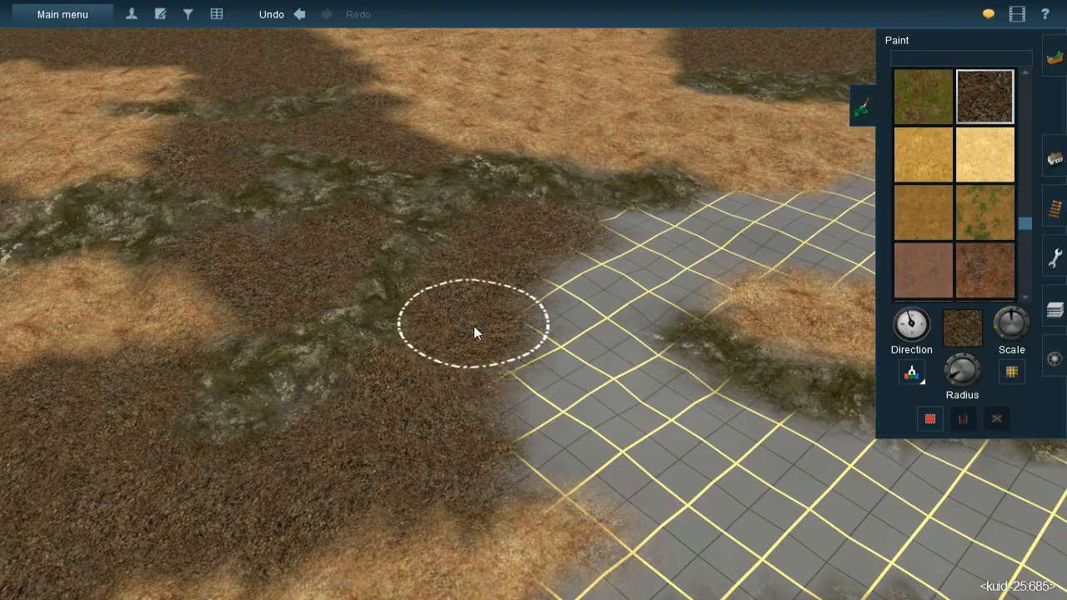
Enlarge the brush radius and paint brown dirt over the bare grid between the large orange-brown field and the curved orange-brown patch
{"action": "right_click", "coordinate": [488, 429]}
{"action": "key", "text": "Left"}
{"action": "key", "text": "Left"}
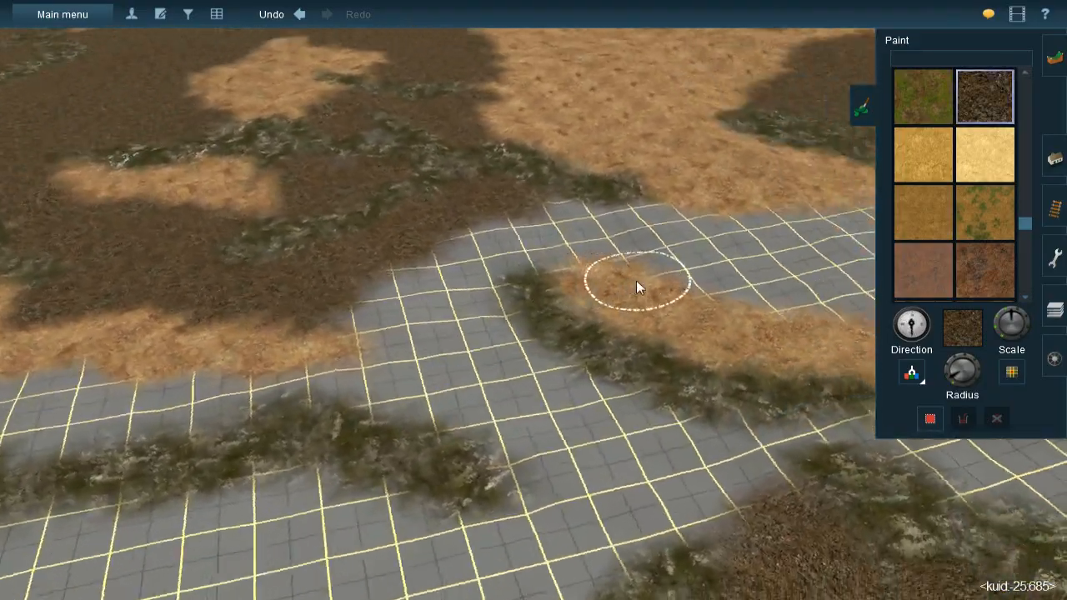
{"action": "key", "text": "Down"}
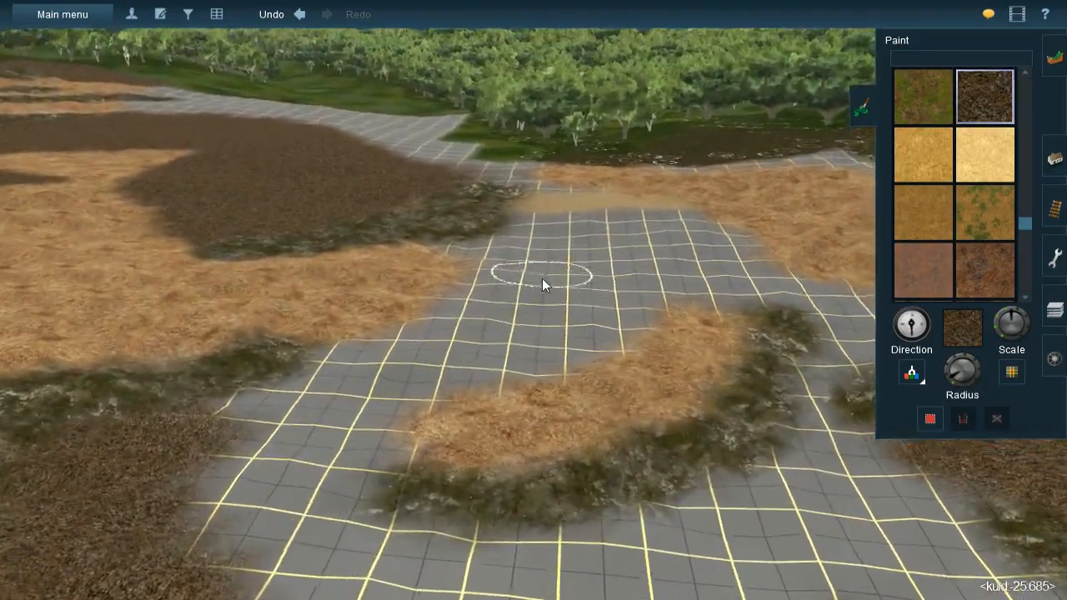
{"action": "right_click", "coordinate": [543, 278]}
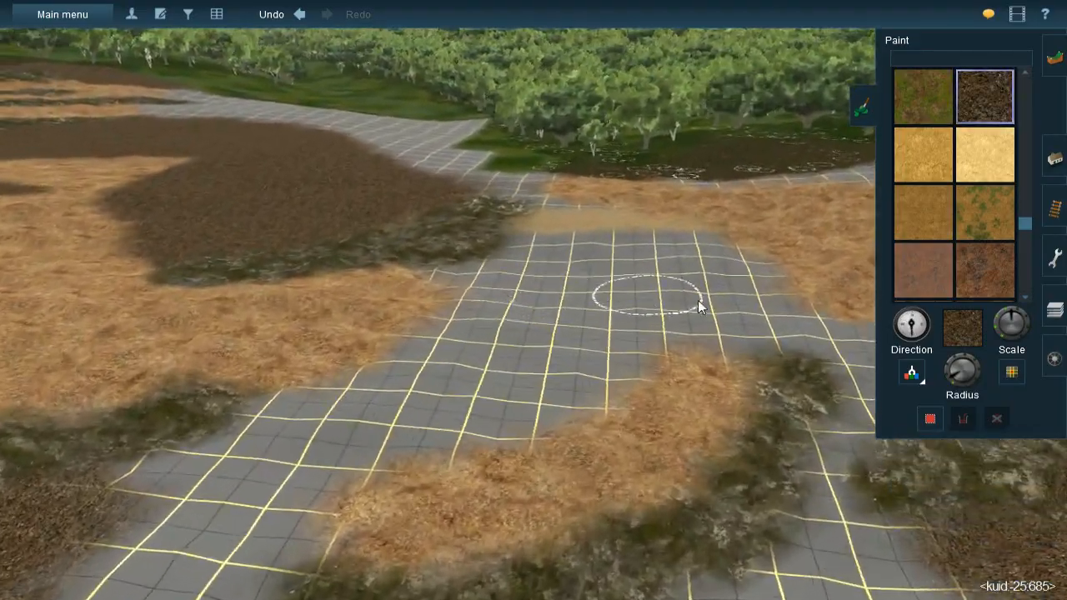
{"action": "key", "text": "Up"}
{"action": "left_click_drag", "start_coordinate": [952, 374], "coordinate": [948, 374]}
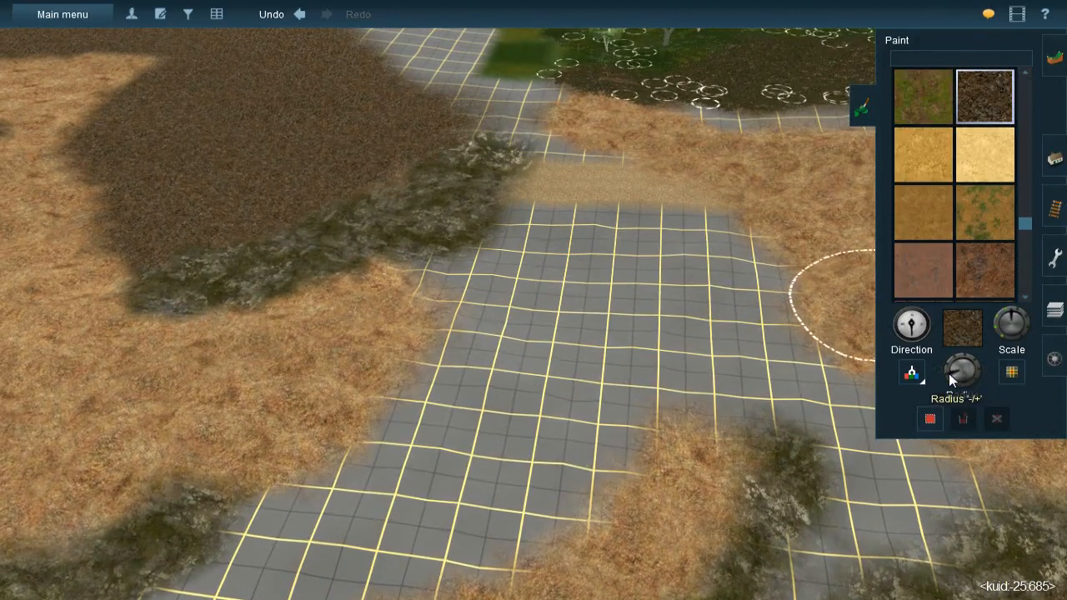
{"action": "mouse_move", "coordinate": [595, 189]}
{"action": "left_mouse_down"}
{"action": "mouse_move", "coordinate": [585, 172]}
{"action": "mouse_move", "coordinate": [557, 192]}
{"action": "mouse_move", "coordinate": [564, 243]}
{"action": "mouse_move", "coordinate": [552, 234]}
{"action": "mouse_move", "coordinate": [530, 267]}
{"action": "mouse_move", "coordinate": [483, 280]}
{"action": "mouse_move", "coordinate": [483, 295]}
{"action": "mouse_move", "coordinate": [469, 286]}
{"action": "mouse_move", "coordinate": [530, 376]}
{"action": "mouse_move", "coordinate": [545, 341]}
{"action": "mouse_move", "coordinate": [657, 286]}
{"action": "mouse_move", "coordinate": [638, 274]}
{"action": "mouse_move", "coordinate": [676, 251]}
{"action": "mouse_move", "coordinate": [679, 229]}
{"action": "mouse_move", "coordinate": [627, 194]}
{"action": "mouse_move", "coordinate": [711, 243]}
{"action": "mouse_move", "coordinate": [729, 276]}
{"action": "mouse_move", "coordinate": [719, 288]}
{"action": "mouse_move", "coordinate": [729, 255]}
{"action": "mouse_move", "coordinate": [716, 287]}
{"action": "mouse_move", "coordinate": [699, 236]}
{"action": "mouse_move", "coordinate": [586, 172]}
{"action": "mouse_move", "coordinate": [545, 352]}
{"action": "mouse_move", "coordinate": [480, 386]}
{"action": "mouse_move", "coordinate": [470, 433]}
{"action": "mouse_move", "coordinate": [488, 381]}
{"action": "mouse_move", "coordinate": [456, 482]}
{"action": "mouse_move", "coordinate": [516, 476]}
{"action": "mouse_move", "coordinate": [559, 447]}
{"action": "mouse_move", "coordinate": [540, 472]}
{"action": "mouse_move", "coordinate": [656, 354]}
{"action": "mouse_move", "coordinate": [621, 376]}
{"action": "mouse_move", "coordinate": [714, 331]}
{"action": "mouse_move", "coordinate": [524, 403]}
{"action": "left_mouse_up"}
Reduce the brush radius and fill the bare gap between the dirt areas and around the curved orange-brown patch's near end with brown dirt
{"action": "right_click", "coordinate": [480, 335]}
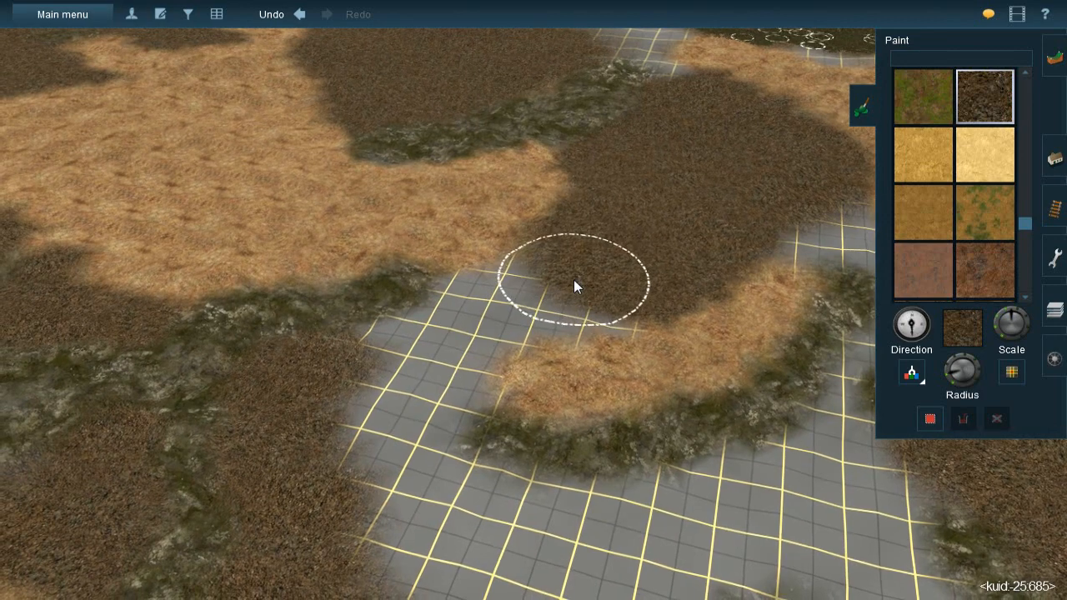
{"action": "left_click_drag", "start_coordinate": [574, 281], "coordinate": [591, 294]}
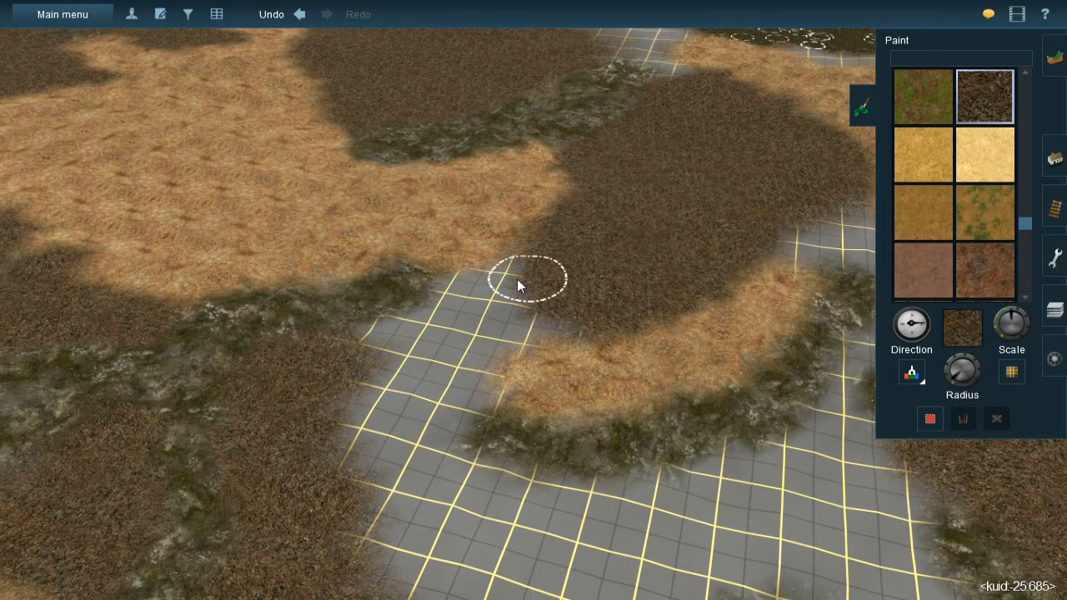
{"action": "mouse_move", "coordinate": [474, 292]}
{"action": "left_mouse_down"}
{"action": "mouse_move", "coordinate": [452, 293]}
{"action": "mouse_move", "coordinate": [431, 319]}
{"action": "mouse_move", "coordinate": [367, 355]}
{"action": "mouse_move", "coordinate": [475, 317]}
{"action": "mouse_move", "coordinate": [460, 315]}
{"action": "mouse_move", "coordinate": [520, 312]}
{"action": "mouse_move", "coordinate": [508, 328]}
{"action": "mouse_move", "coordinate": [549, 318]}
{"action": "left_mouse_up"}
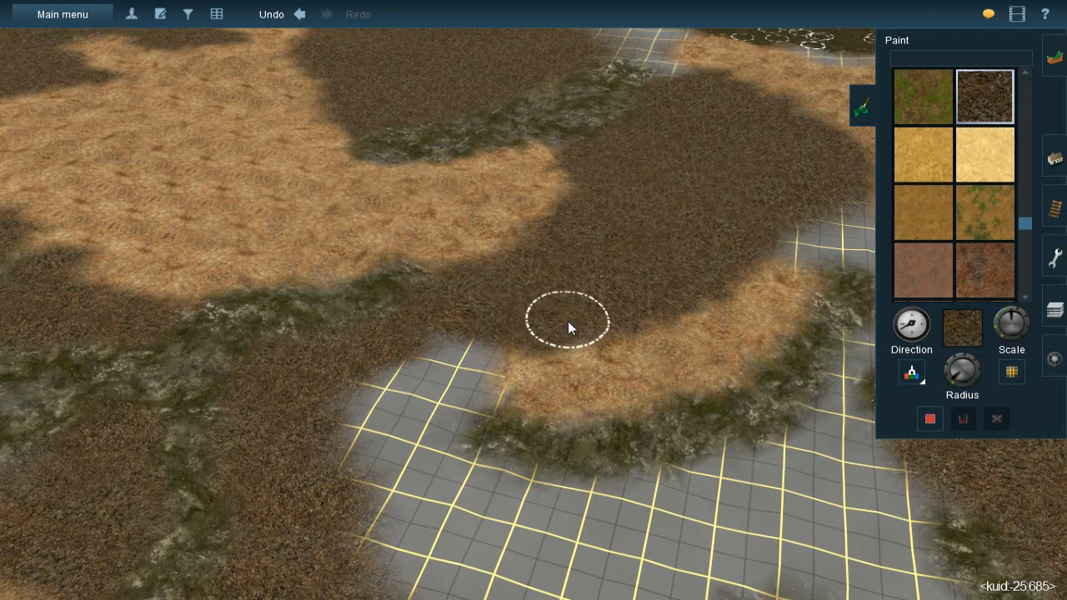
{"action": "mouse_move", "coordinate": [449, 377]}
{"action": "left_mouse_down"}
{"action": "mouse_move", "coordinate": [457, 381]}
{"action": "mouse_move", "coordinate": [467, 357]}
{"action": "mouse_move", "coordinate": [471, 404]}
{"action": "mouse_move", "coordinate": [436, 409]}
{"action": "mouse_move", "coordinate": [466, 367]}
{"action": "mouse_move", "coordinate": [439, 385]}
{"action": "mouse_move", "coordinate": [396, 378]}
{"action": "mouse_move", "coordinate": [365, 410]}
{"action": "mouse_move", "coordinate": [360, 464]}
{"action": "mouse_move", "coordinate": [420, 442]}
{"action": "mouse_move", "coordinate": [451, 472]}
{"action": "mouse_move", "coordinate": [379, 491]}
{"action": "mouse_move", "coordinate": [514, 443]}
{"action": "left_mouse_up"}
Examine the bare grid remaining between the new brown dirt, the curved orange-brown patch and the mossy rock strips
{"action": "right_click", "coordinate": [513, 443]}
{"action": "key", "text": "Left"}
{"action": "key", "text": "Down"}
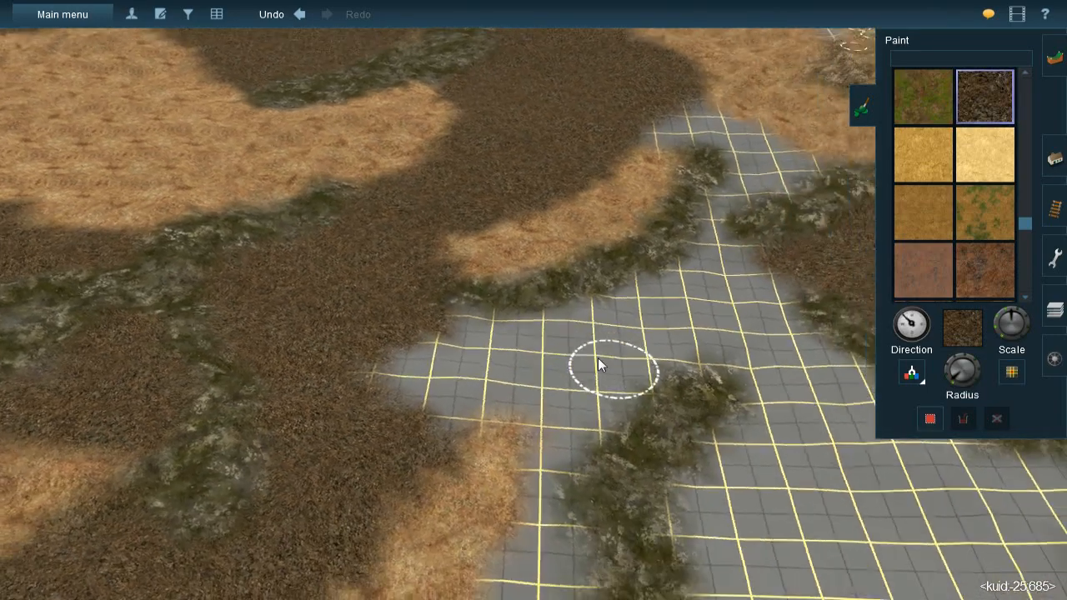
{"action": "key", "text": "Right"}
{"action": "key", "text": "Left"}
{"action": "key", "text": "Up"}
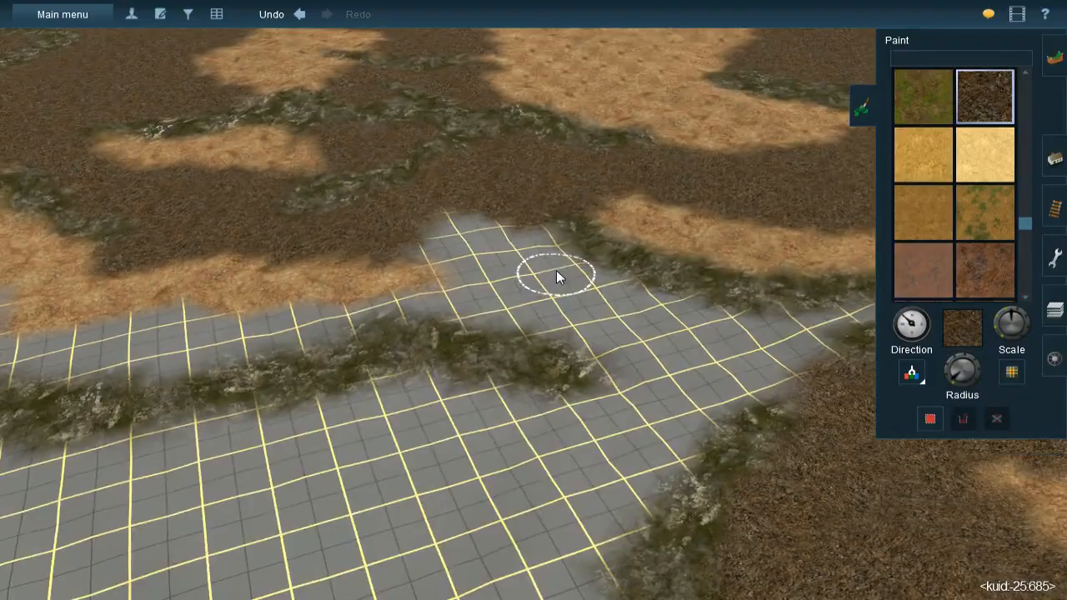
{"action": "right_click", "coordinate": [567, 266]}
{"action": "key", "text": "Right"}
{"action": "scroll", "coordinate": [513, 304], "scroll_direction": "up", "scroll_amount": 5}
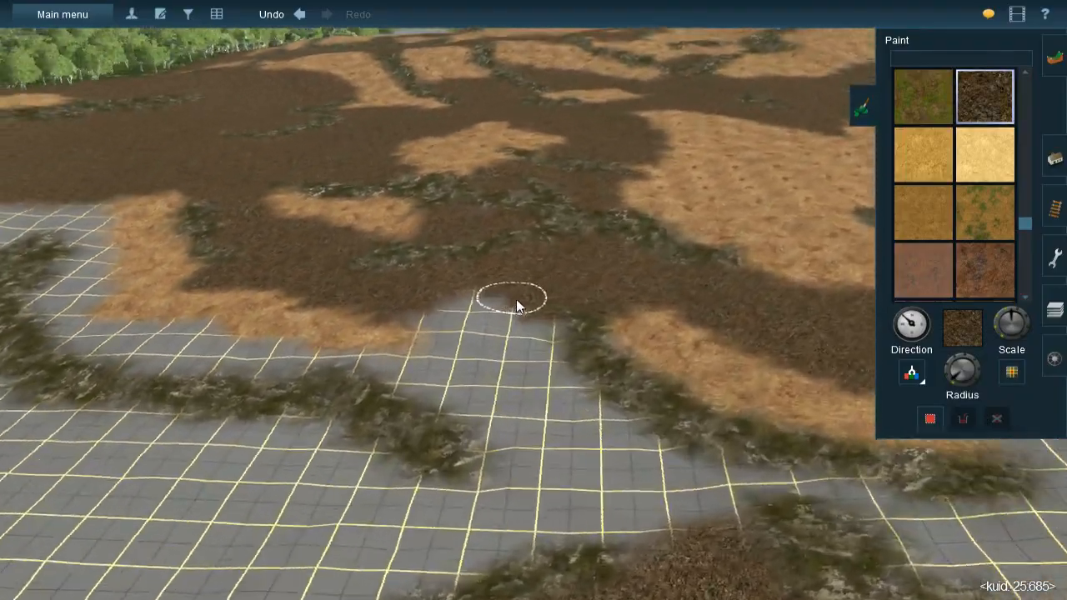
Examine the bare grid remaining around the hill, the mossy rock strips and the forest edge
{"action": "scroll", "coordinate": [505, 289], "scroll_direction": "down", "scroll_amount": 8}
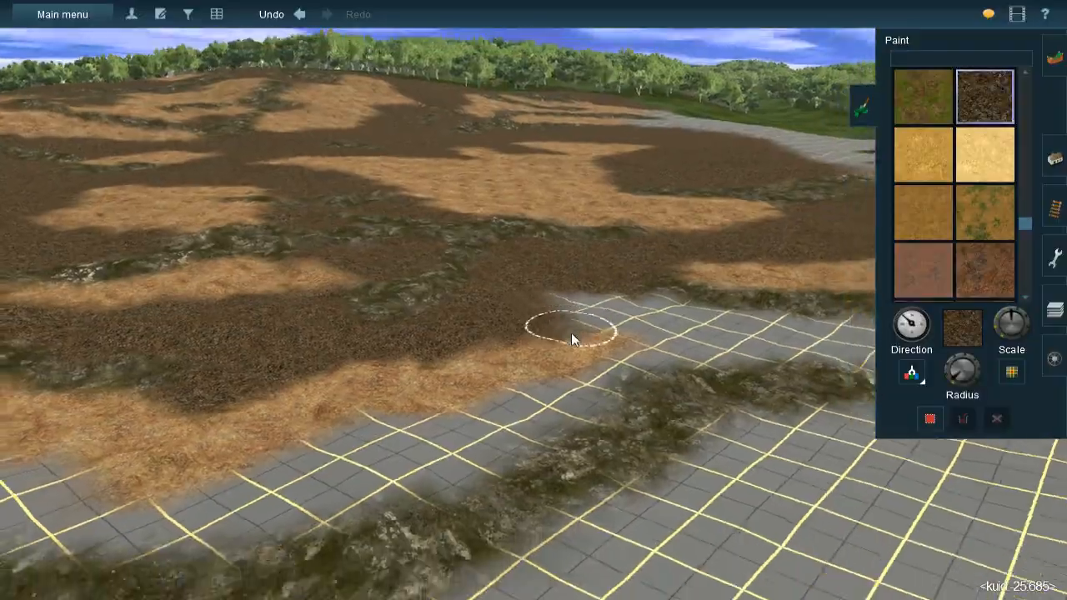
{"action": "scroll", "coordinate": [571, 333], "scroll_direction": "down", "scroll_amount": 8}
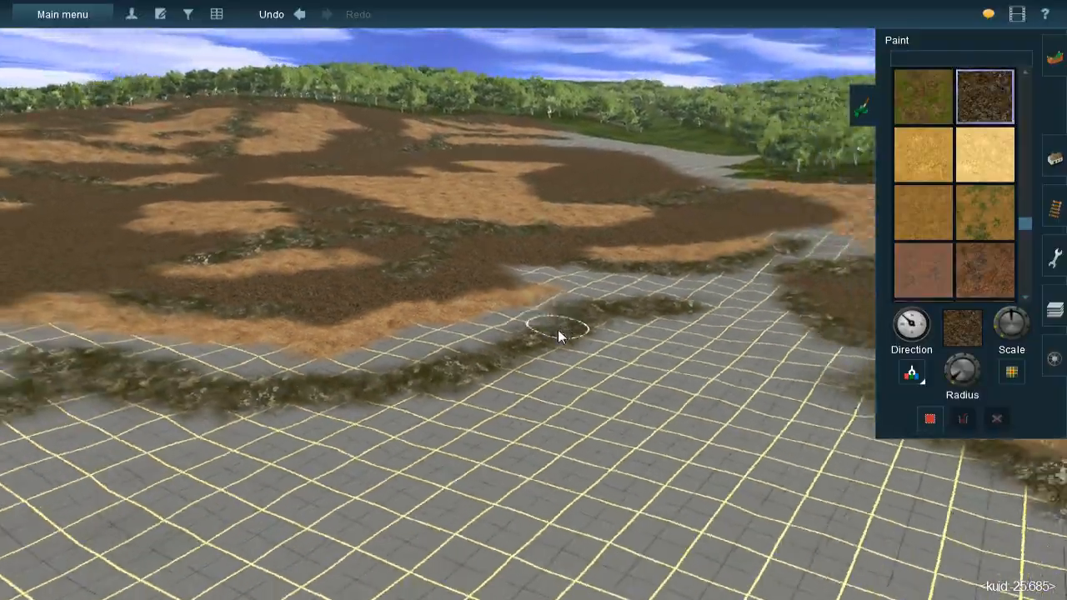
{"action": "key", "text": "Left"}
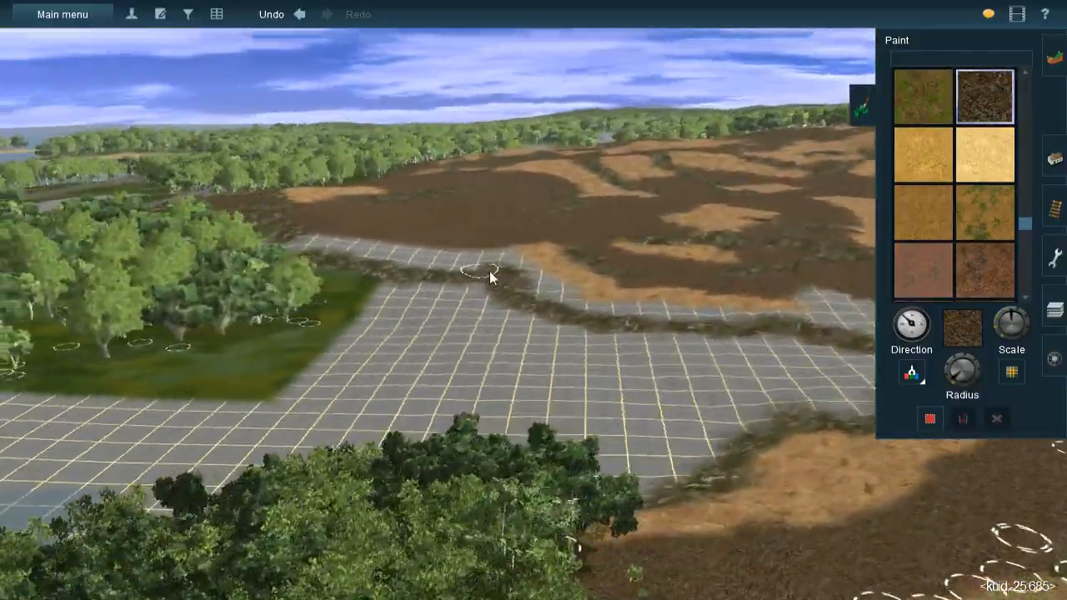
{"action": "right_click", "coordinate": [491, 276]}
{"action": "key", "text": "Up"}
{"action": "key", "text": "Left"}
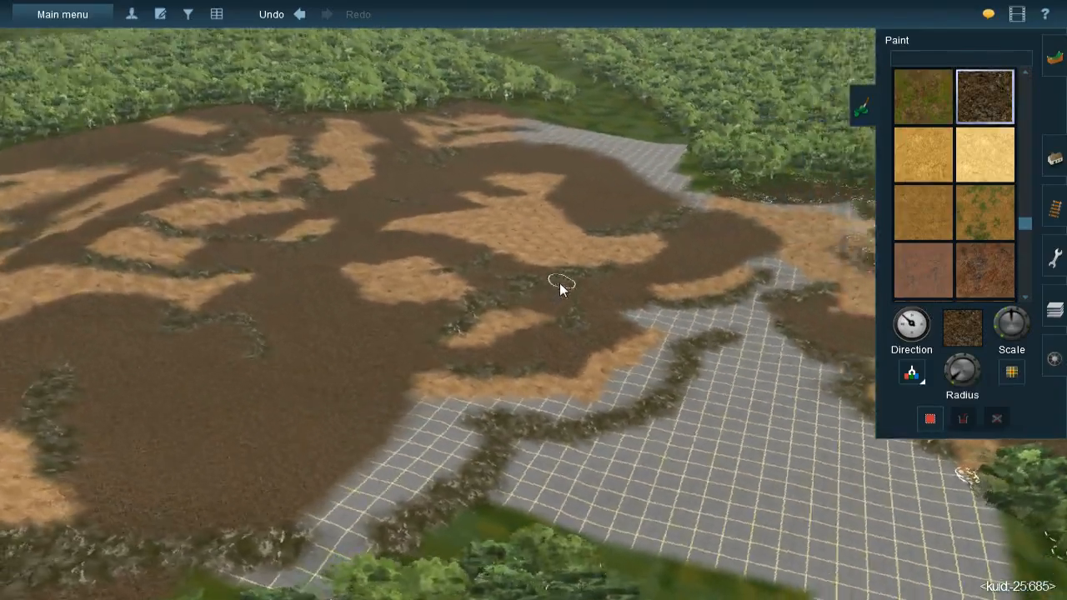
{"action": "right_click", "coordinate": [583, 154]}
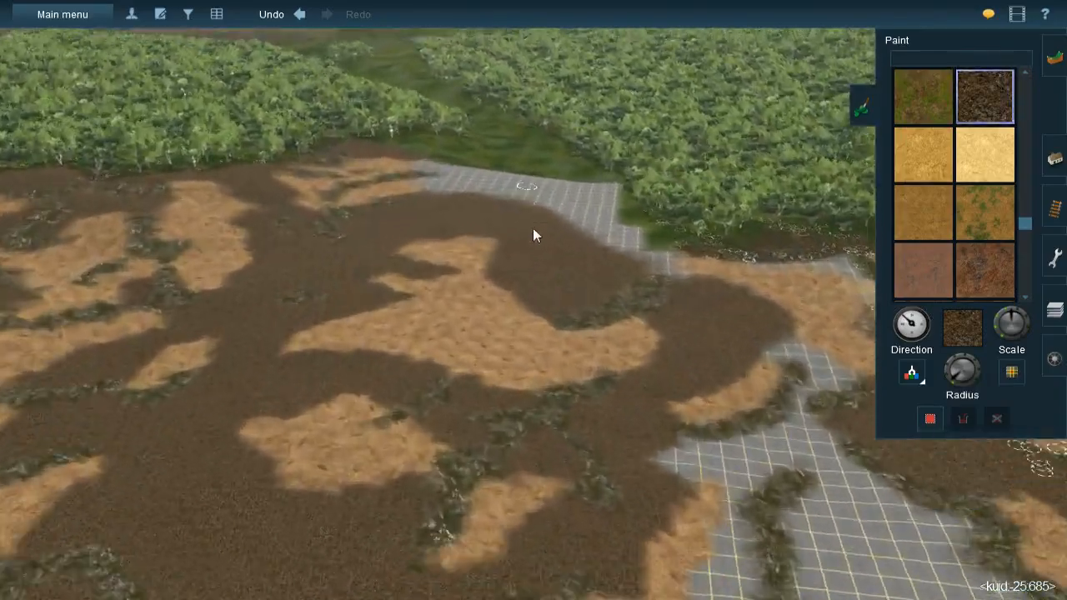
Paint brown dirt over the bare grid corner beside the grass with an enlarged brush, filling around the orange-brown patches with a smaller one
{"action": "scroll", "coordinate": [519, 273], "scroll_direction": "up", "scroll_amount": 3}
{"action": "key", "text": "Left"}
{"action": "key", "text": "Down"}
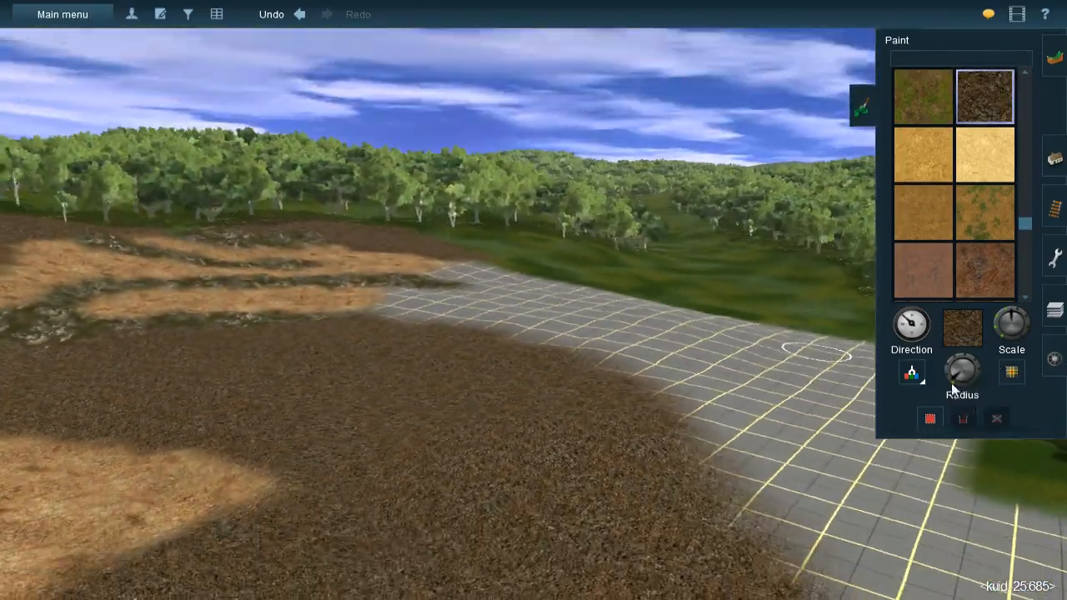
{"action": "key", "text": "Up"}
{"action": "left_click_drag", "start_coordinate": [957, 379], "coordinate": [641, 360]}
{"action": "key", "text": "Up"}
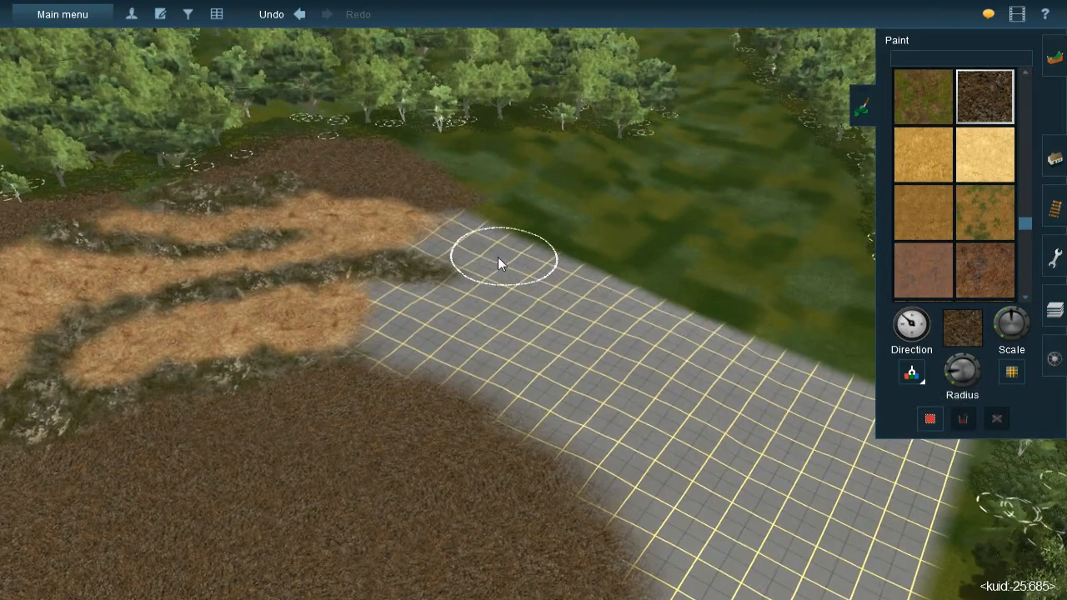
{"action": "right_click", "coordinate": [498, 257]}
{"action": "key", "text": "Left"}
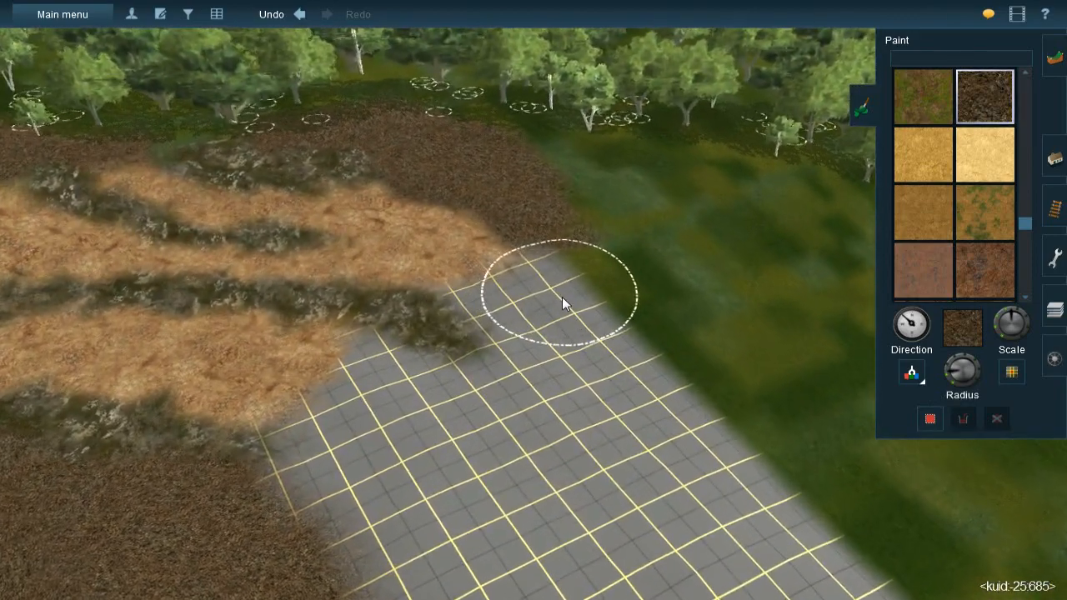
{"action": "mouse_move", "coordinate": [583, 289]}
{"action": "left_mouse_down"}
{"action": "mouse_move", "coordinate": [577, 277]}
{"action": "mouse_move", "coordinate": [566, 291]}
{"action": "mouse_move", "coordinate": [506, 289]}
{"action": "mouse_move", "coordinate": [580, 380]}
{"action": "mouse_move", "coordinate": [609, 373]}
{"action": "mouse_move", "coordinate": [549, 364]}
{"action": "mouse_move", "coordinate": [633, 324]}
{"action": "mouse_move", "coordinate": [667, 400]}
{"action": "mouse_move", "coordinate": [656, 451]}
{"action": "mouse_move", "coordinate": [510, 441]}
{"action": "mouse_move", "coordinate": [465, 407]}
{"action": "mouse_move", "coordinate": [381, 409]}
{"action": "mouse_move", "coordinate": [357, 380]}
{"action": "mouse_move", "coordinate": [400, 358]}
{"action": "left_mouse_up"}
{"action": "left_click_drag", "start_coordinate": [964, 385], "coordinate": [950, 380]}
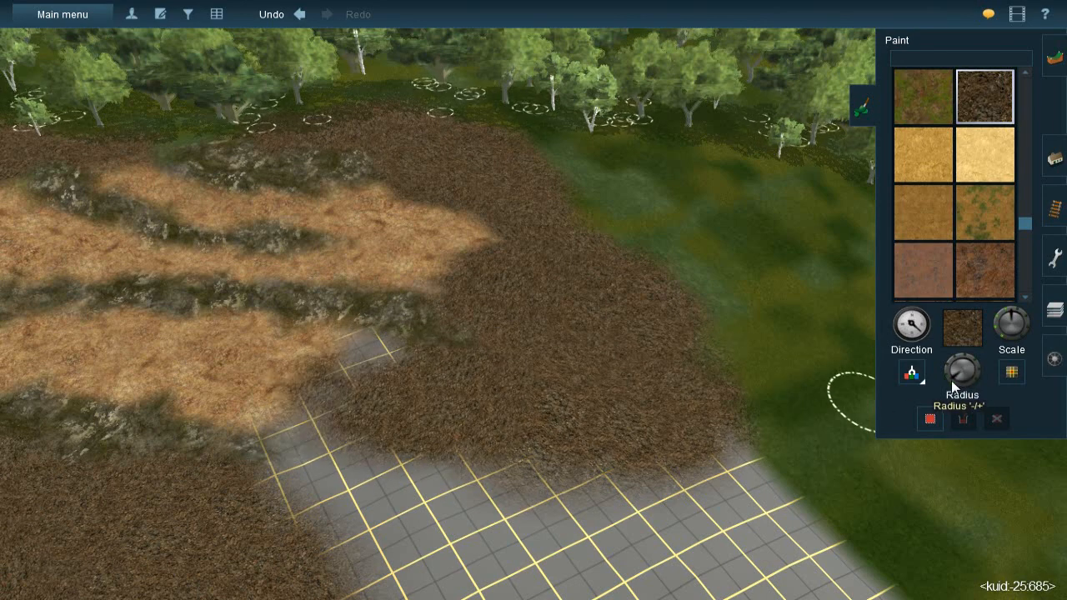
{"action": "mouse_move", "coordinate": [361, 348]}
{"action": "left_mouse_down"}
{"action": "mouse_move", "coordinate": [352, 381]}
{"action": "mouse_move", "coordinate": [317, 419]}
{"action": "mouse_move", "coordinate": [285, 432]}
{"action": "mouse_move", "coordinate": [305, 458]}
{"action": "mouse_move", "coordinate": [307, 495]}
{"action": "mouse_move", "coordinate": [324, 469]}
{"action": "left_mouse_up"}
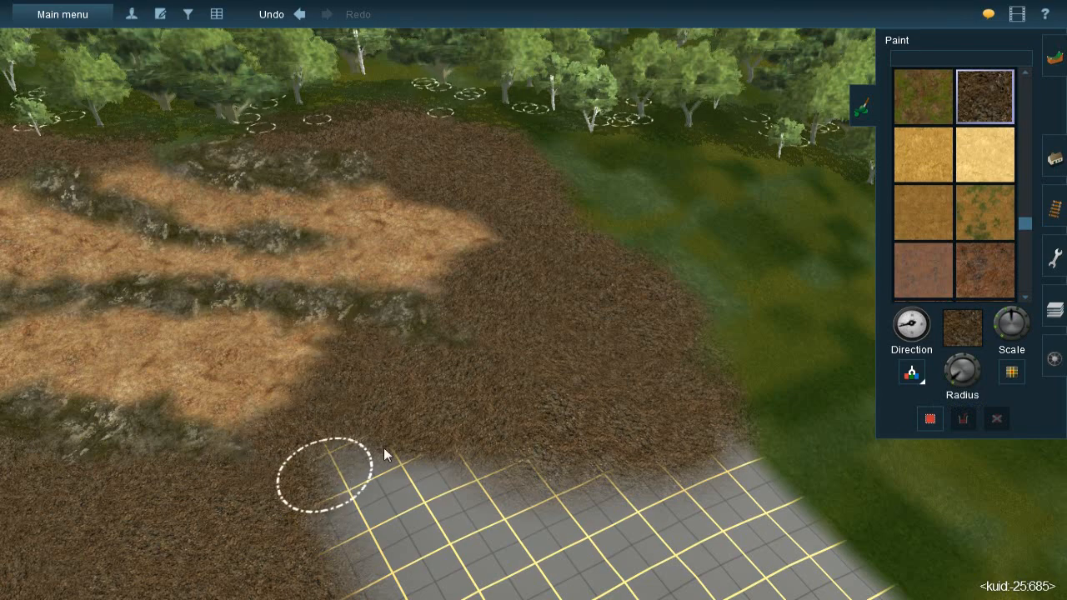
Enlarge the brush radius and extend the brown dirt over the upper part of the bare grid bordering the grass
{"action": "scroll", "coordinate": [433, 444], "scroll_direction": "up", "scroll_amount": 5}
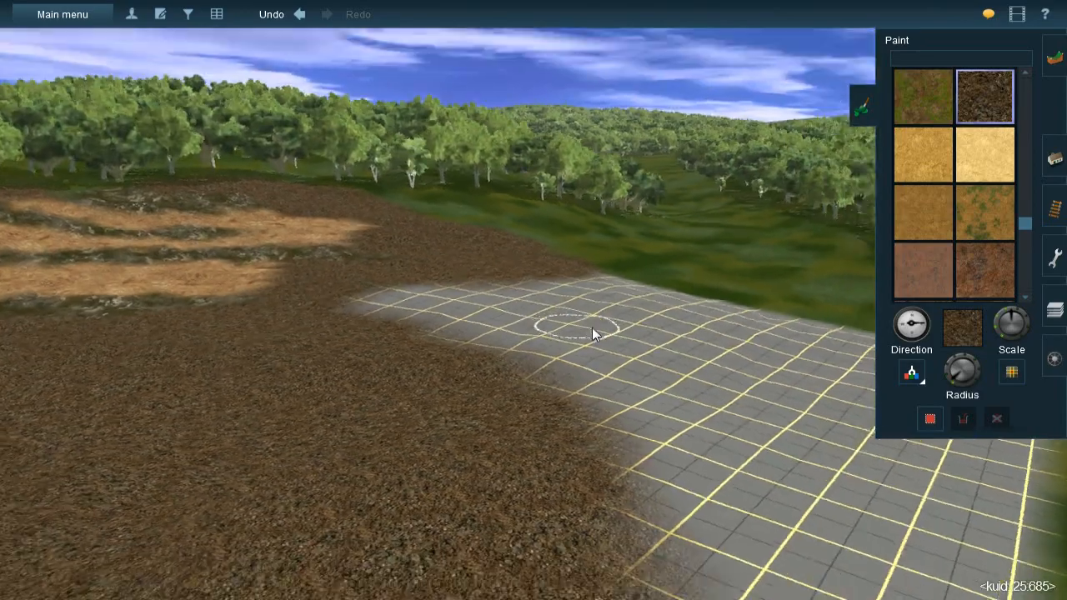
{"action": "scroll", "coordinate": [588, 328], "scroll_direction": "down", "scroll_amount": 5}
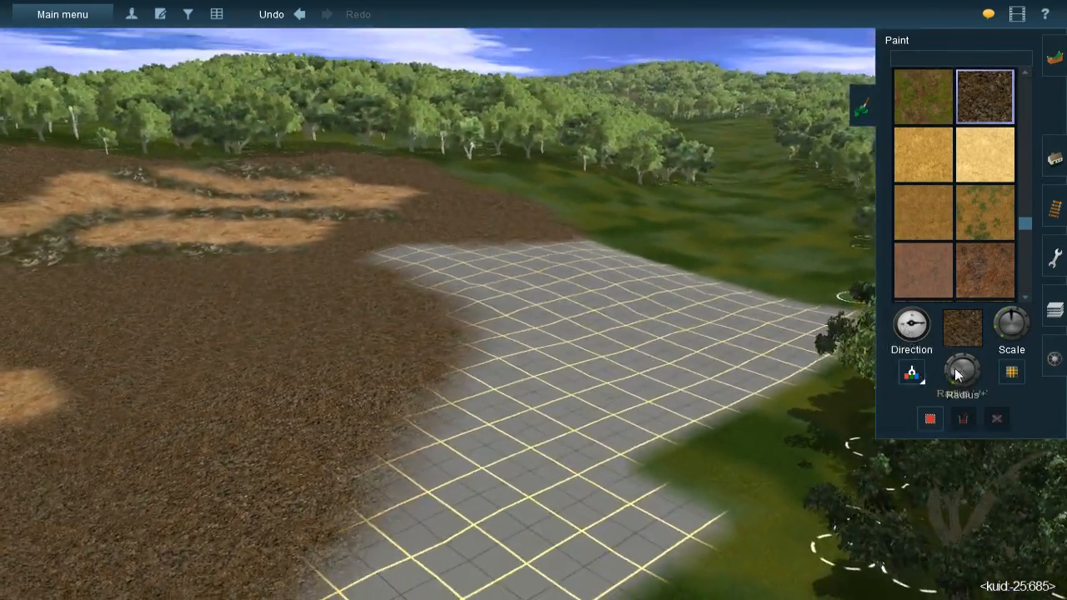
{"action": "left_click_drag", "start_coordinate": [953, 375], "coordinate": [954, 366]}
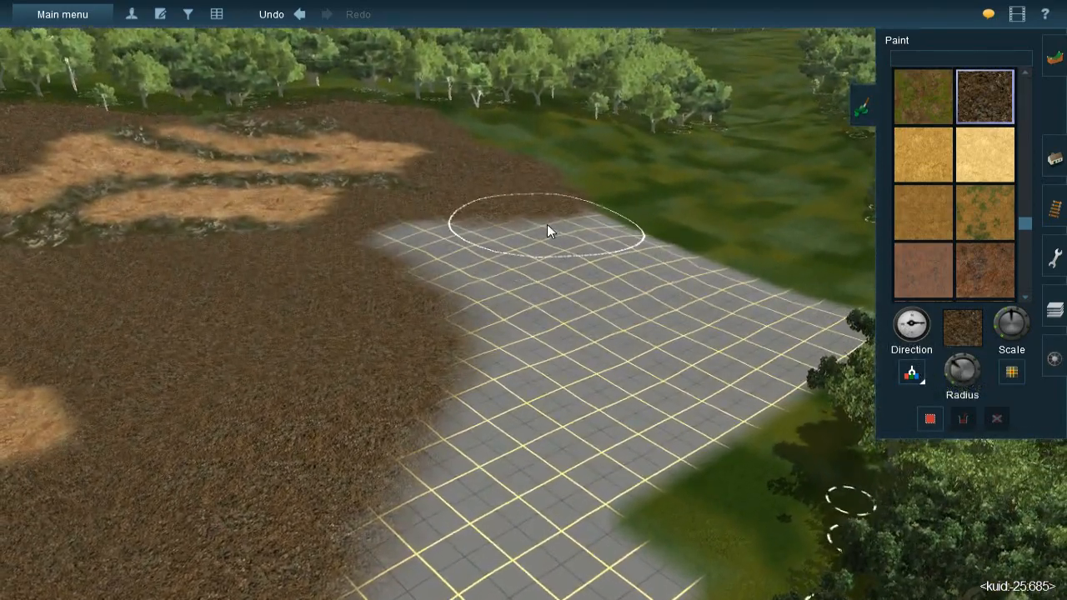
{"action": "mouse_move", "coordinate": [547, 224]}
{"action": "left_mouse_down"}
{"action": "mouse_move", "coordinate": [535, 219]}
{"action": "mouse_move", "coordinate": [600, 236]}
{"action": "mouse_move", "coordinate": [598, 267]}
{"action": "mouse_move", "coordinate": [552, 278]}
{"action": "mouse_move", "coordinate": [593, 257]}
{"action": "mouse_move", "coordinate": [476, 299]}
{"action": "mouse_move", "coordinate": [405, 229]}
{"action": "mouse_move", "coordinate": [425, 235]}
{"action": "left_mouse_up"}
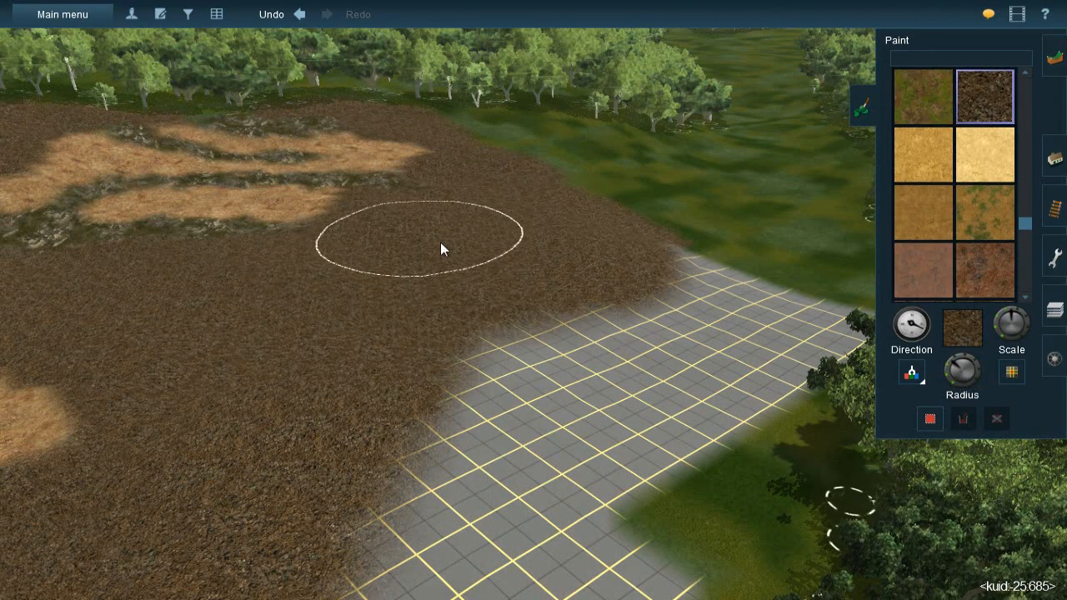
Cover the remaining bare grid along the forest edge with brown dirt, closing the narrow gap against the existing dirt field
{"action": "key", "text": "Left"}
{"action": "key", "text": "Down"}
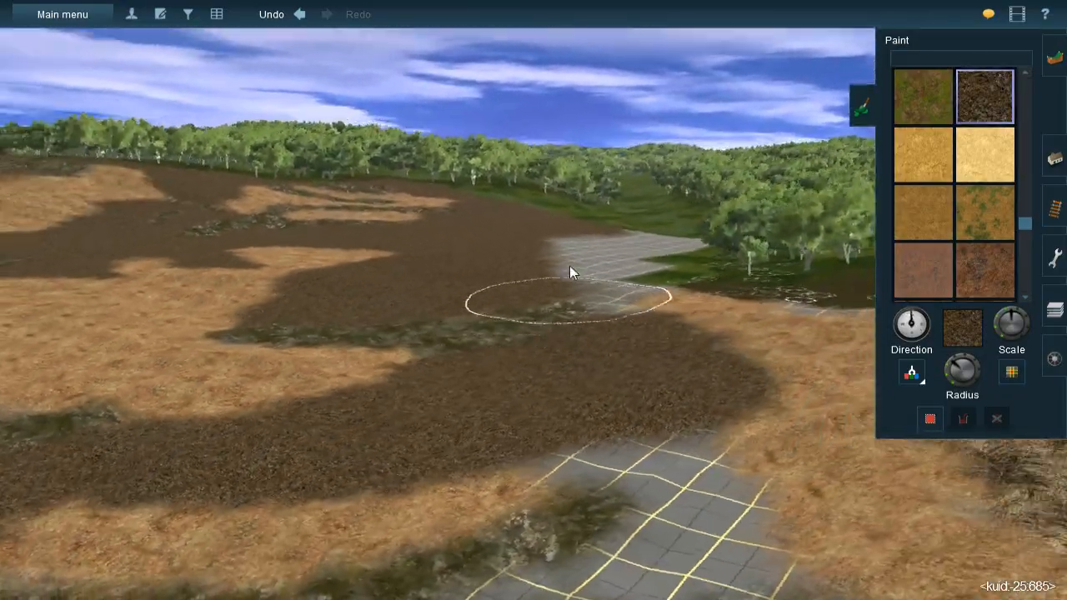
{"action": "right_click", "coordinate": [570, 265]}
{"action": "key", "text": "Up"}
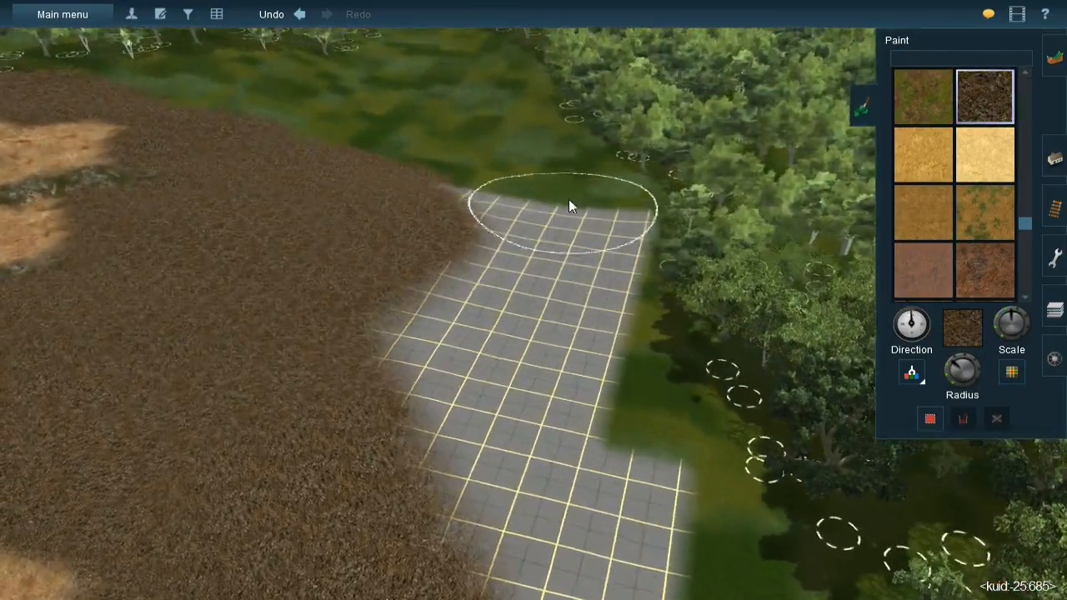
{"action": "mouse_move", "coordinate": [586, 205]}
{"action": "left_mouse_down"}
{"action": "mouse_move", "coordinate": [578, 215]}
{"action": "mouse_move", "coordinate": [578, 198]}
{"action": "mouse_move", "coordinate": [588, 215]}
{"action": "mouse_move", "coordinate": [552, 296]}
{"action": "mouse_move", "coordinate": [564, 279]}
{"action": "mouse_move", "coordinate": [611, 445]}
{"action": "mouse_move", "coordinate": [617, 425]}
{"action": "left_mouse_up"}
{"action": "right_click", "coordinate": [618, 425]}
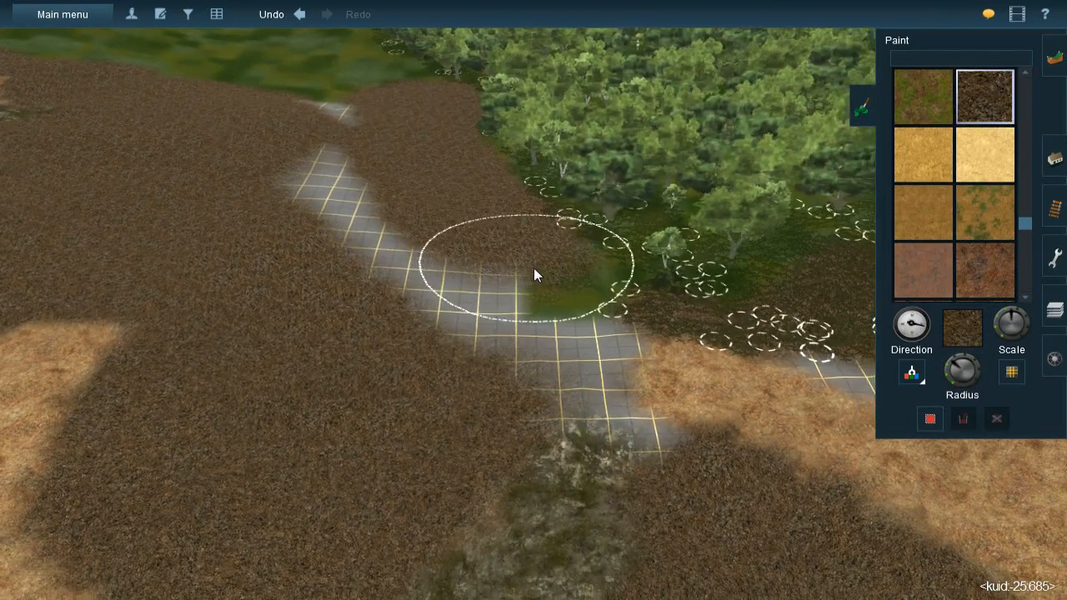
{"action": "mouse_move", "coordinate": [533, 268]}
{"action": "left_mouse_down"}
{"action": "mouse_move", "coordinate": [559, 282]}
{"action": "mouse_move", "coordinate": [540, 336]}
{"action": "mouse_move", "coordinate": [434, 290]}
{"action": "mouse_move", "coordinate": [318, 171]}
{"action": "mouse_move", "coordinate": [324, 109]}
{"action": "mouse_move", "coordinate": [308, 107]}
{"action": "left_mouse_up"}
{"action": "right_click", "coordinate": [372, 107]}
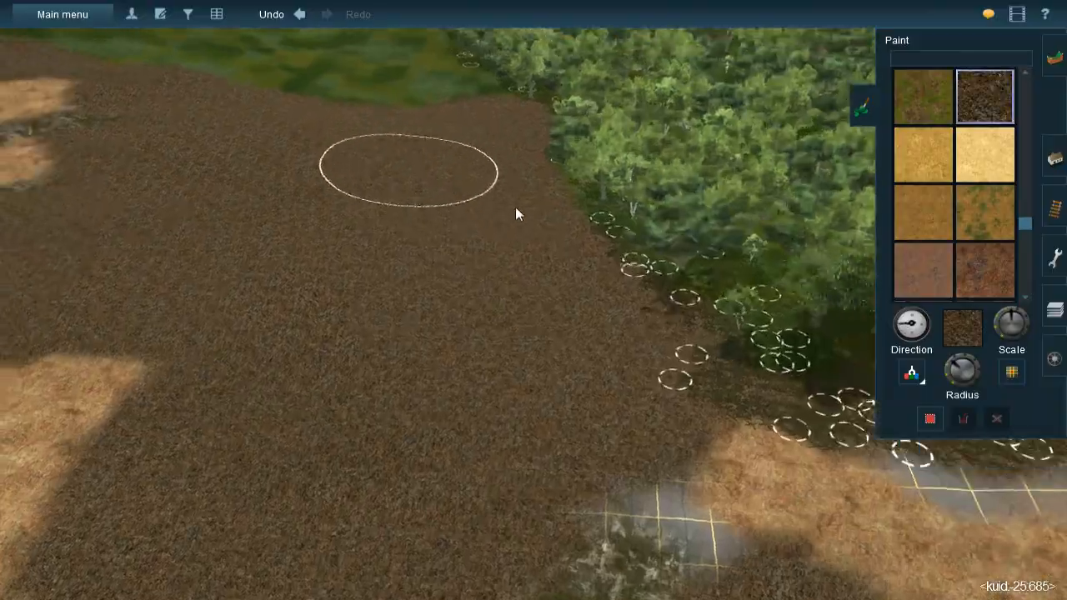
Reduce the brush radius and paint brown dirt over the bare grid between the trees, mossy rock and orange-brown ground
{"action": "right_click", "coordinate": [746, 331]}
{"action": "key", "text": "Right"}
{"action": "scroll", "coordinate": [607, 267], "scroll_direction": "up", "scroll_amount": 3}
{"action": "key", "text": "Right"}
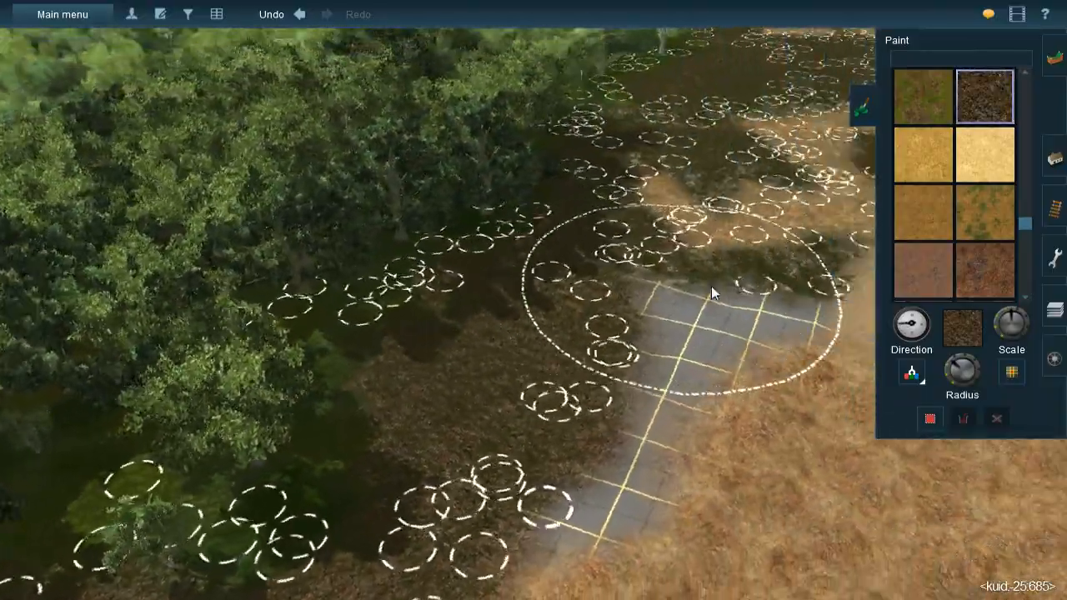
{"action": "key", "text": "Down"}
{"action": "key", "text": "Up"}
{"action": "left_click_drag", "start_coordinate": [969, 381], "coordinate": [947, 377]}
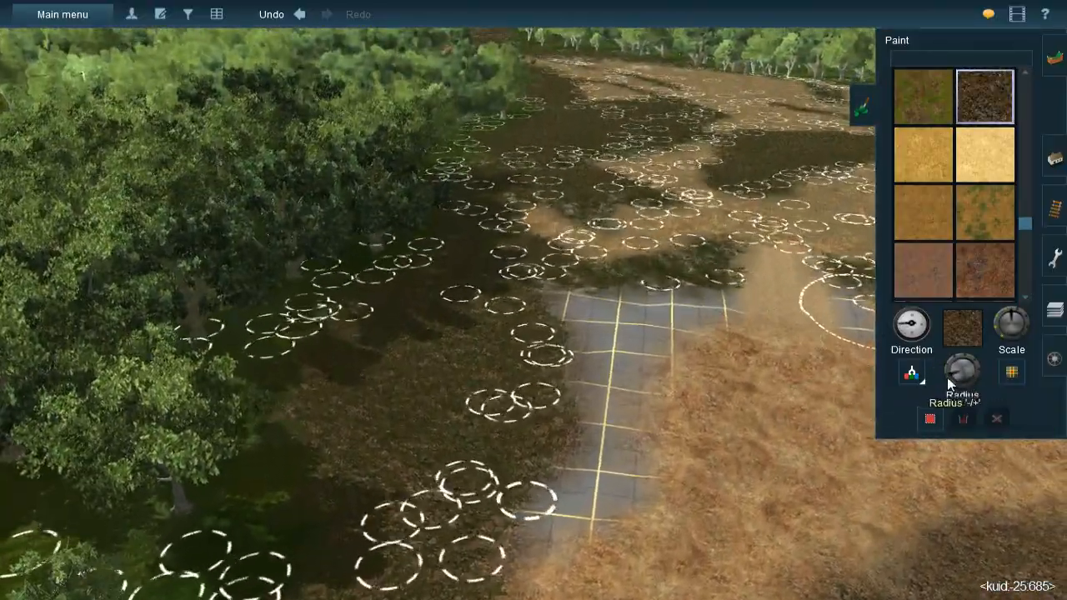
{"action": "right_click", "coordinate": [749, 331]}
{"action": "key", "text": "Right"}
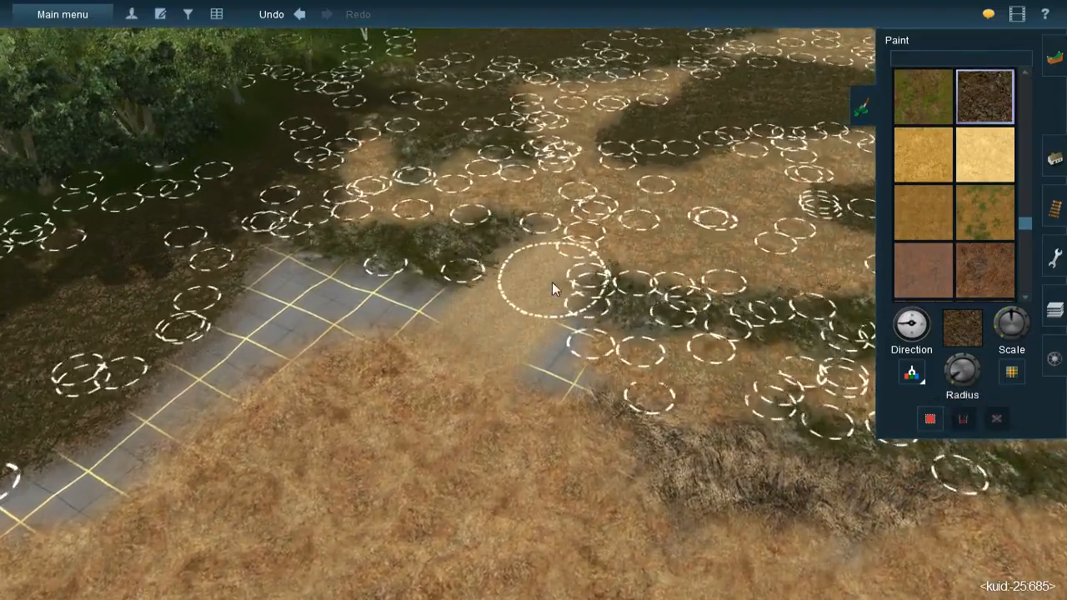
{"action": "mouse_move", "coordinate": [512, 295]}
{"action": "left_mouse_down"}
{"action": "mouse_move", "coordinate": [520, 298]}
{"action": "mouse_move", "coordinate": [506, 321]}
{"action": "mouse_move", "coordinate": [492, 309]}
{"action": "mouse_move", "coordinate": [486, 332]}
{"action": "mouse_move", "coordinate": [547, 364]}
{"action": "mouse_move", "coordinate": [550, 332]}
{"action": "mouse_move", "coordinate": [549, 368]}
{"action": "mouse_move", "coordinate": [547, 269]}
{"action": "mouse_move", "coordinate": [429, 319]}
{"action": "mouse_move", "coordinate": [395, 302]}
{"action": "mouse_move", "coordinate": [417, 316]}
{"action": "mouse_move", "coordinate": [371, 313]}
{"action": "mouse_move", "coordinate": [357, 293]}
{"action": "mouse_move", "coordinate": [298, 285]}
{"action": "mouse_move", "coordinate": [254, 252]}
{"action": "mouse_move", "coordinate": [282, 280]}
{"action": "mouse_move", "coordinate": [268, 256]}
{"action": "left_mouse_up"}
Fill the narrow bare strip along the orange-brown ground and the small gap at the mossy rock's end with brown dirt
{"action": "key", "text": "bracketleft"}
{"action": "right_click", "coordinate": [286, 329]}
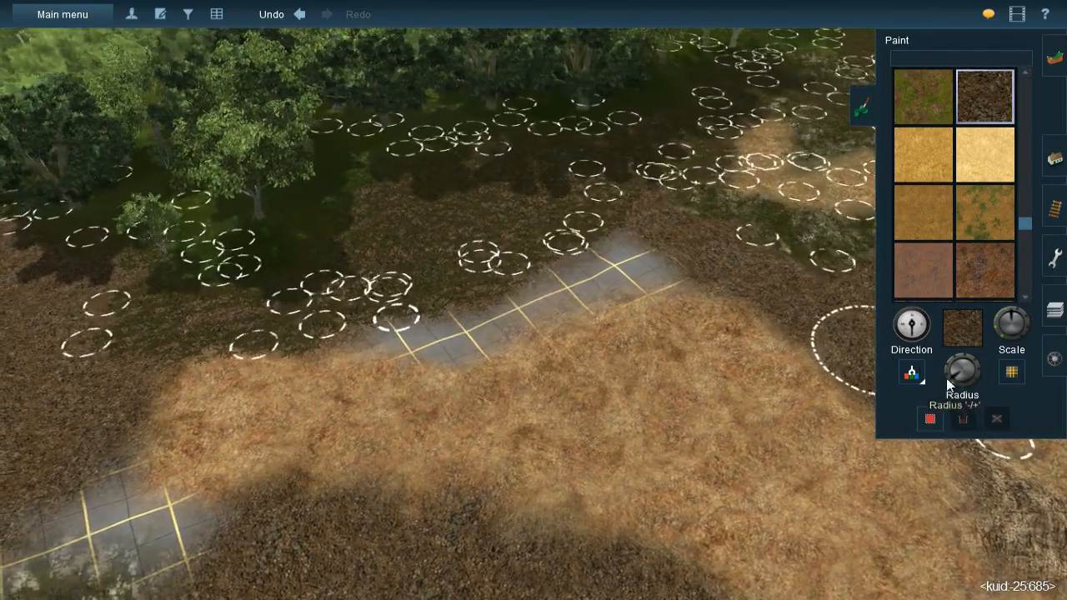
{"action": "mouse_move", "coordinate": [616, 248]}
{"action": "left_mouse_down"}
{"action": "mouse_move", "coordinate": [639, 264]}
{"action": "mouse_move", "coordinate": [567, 280]}
{"action": "mouse_move", "coordinate": [464, 324]}
{"action": "mouse_move", "coordinate": [386, 323]}
{"action": "mouse_move", "coordinate": [376, 385]}
{"action": "mouse_move", "coordinate": [469, 284]}
{"action": "mouse_move", "coordinate": [475, 242]}
{"action": "mouse_move", "coordinate": [447, 277]}
{"action": "mouse_move", "coordinate": [465, 284]}
{"action": "mouse_move", "coordinate": [436, 302]}
{"action": "mouse_move", "coordinate": [470, 290]}
{"action": "left_mouse_up"}
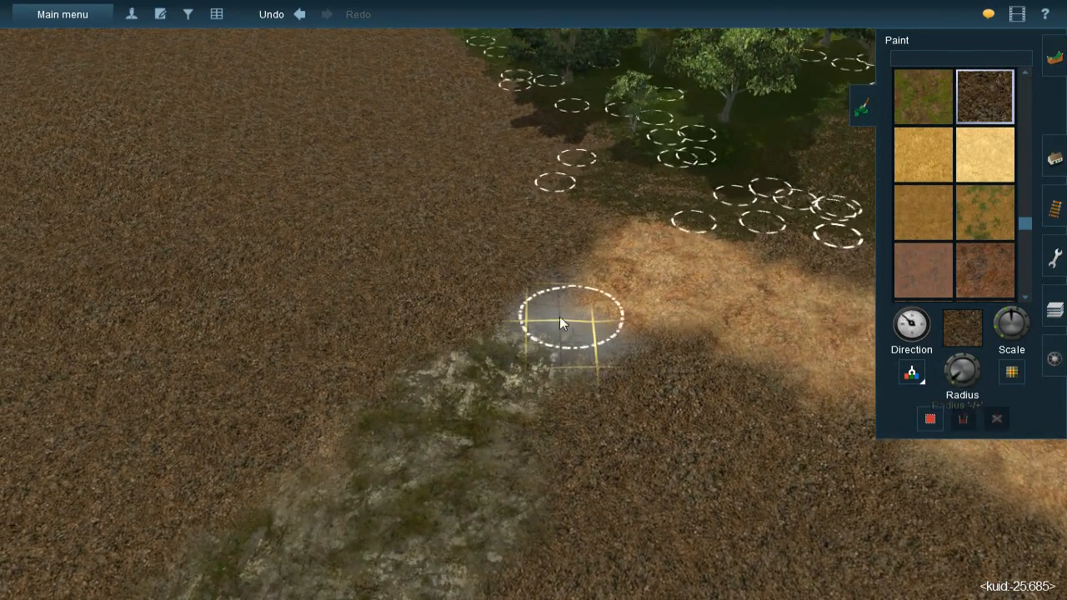
{"action": "mouse_move", "coordinate": [573, 338]}
{"action": "left_mouse_down"}
{"action": "mouse_move", "coordinate": [543, 312]}
{"action": "mouse_move", "coordinate": [597, 350]}
{"action": "mouse_move", "coordinate": [600, 373]}
{"action": "mouse_move", "coordinate": [622, 359]}
{"action": "mouse_move", "coordinate": [616, 383]}
{"action": "left_mouse_up"}
{"action": "key", "text": "bracketright"}
Paint brown dirt over the bare grid between the curved orange-brown patch's far end and the neighbouring orange-brown ground
{"action": "right_click", "coordinate": [448, 324]}
{"action": "key", "text": "Left"}
{"action": "key", "text": "Down"}
{"action": "key", "text": "Down"}
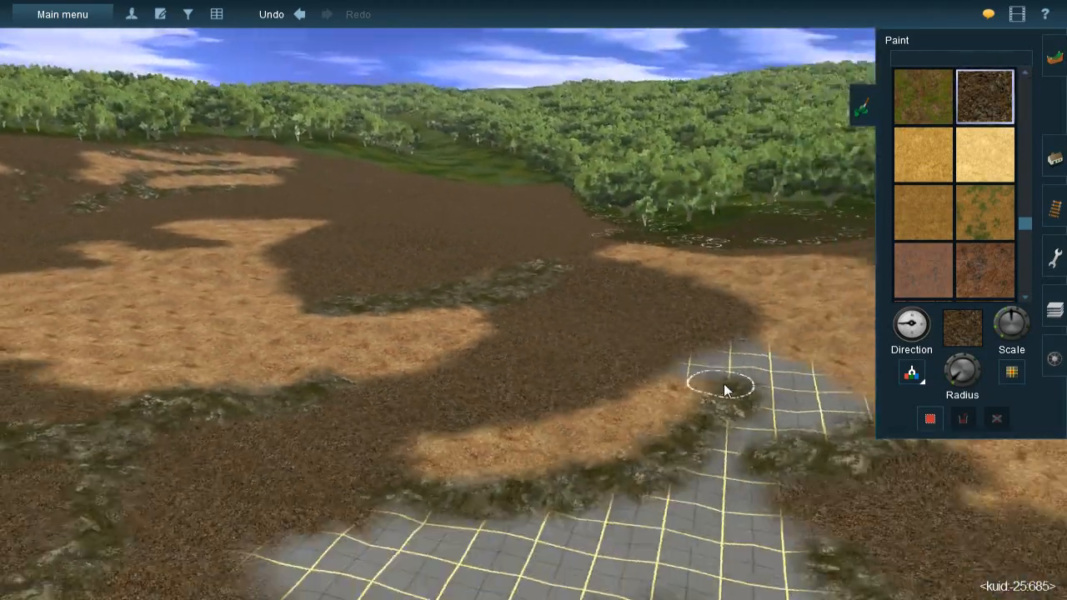
{"action": "right_click_drag", "start_coordinate": [723, 383], "coordinate": [522, 319]}
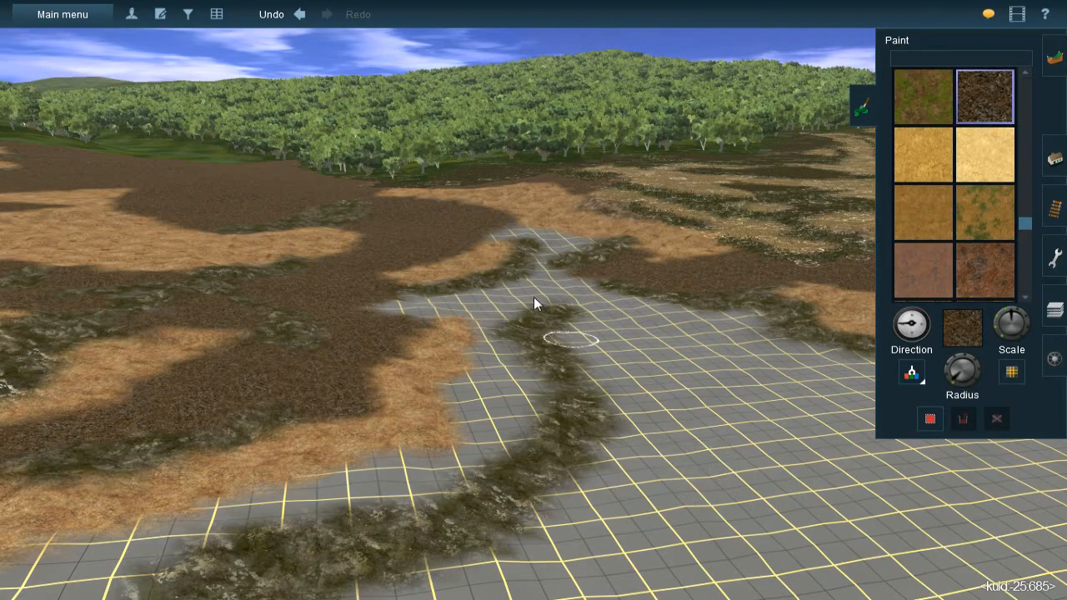
{"action": "scroll", "coordinate": [550, 283], "scroll_direction": "up", "scroll_amount": 6}
{"action": "scroll", "coordinate": [548, 280], "scroll_direction": "up", "scroll_amount": 5}
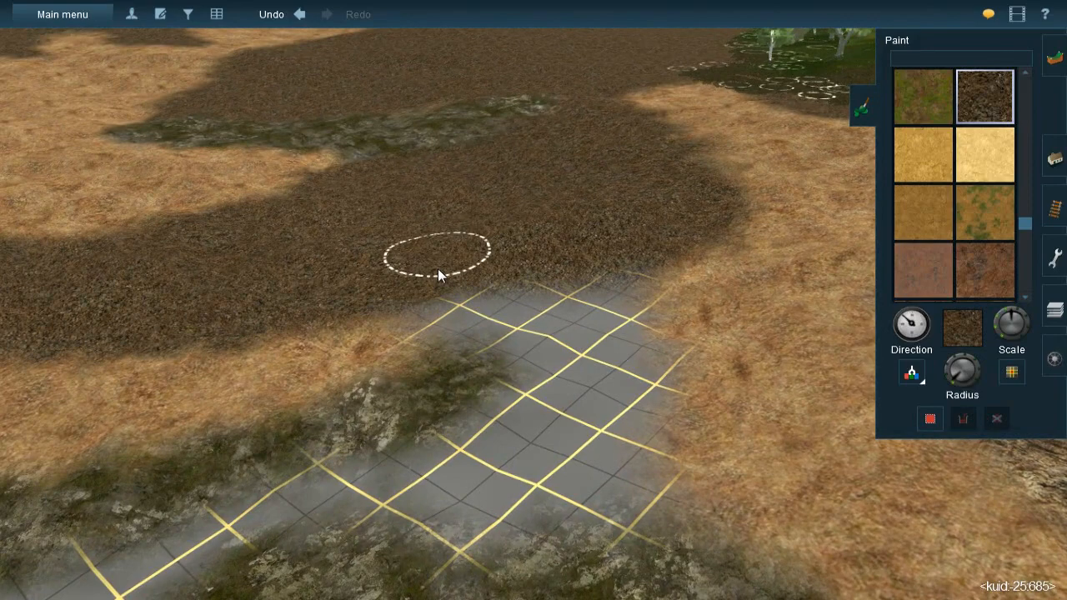
{"action": "mouse_move", "coordinate": [447, 311]}
{"action": "left_mouse_down"}
{"action": "mouse_move", "coordinate": [438, 329]}
{"action": "mouse_move", "coordinate": [511, 308]}
{"action": "mouse_move", "coordinate": [507, 320]}
{"action": "mouse_move", "coordinate": [606, 292]}
{"action": "mouse_move", "coordinate": [617, 268]}
{"action": "mouse_move", "coordinate": [607, 325]}
{"action": "mouse_move", "coordinate": [619, 326]}
{"action": "mouse_move", "coordinate": [633, 364]}
{"action": "mouse_move", "coordinate": [607, 460]}
{"action": "mouse_move", "coordinate": [608, 500]}
{"action": "mouse_move", "coordinate": [627, 499]}
{"action": "mouse_move", "coordinate": [488, 495]}
{"action": "mouse_move", "coordinate": [469, 523]}
{"action": "mouse_move", "coordinate": [457, 516]}
{"action": "mouse_move", "coordinate": [474, 464]}
{"action": "mouse_move", "coordinate": [528, 430]}
{"action": "mouse_move", "coordinate": [556, 373]}
{"action": "mouse_move", "coordinate": [529, 339]}
{"action": "mouse_move", "coordinate": [505, 334]}
{"action": "mouse_move", "coordinate": [524, 339]}
{"action": "left_mouse_up"}
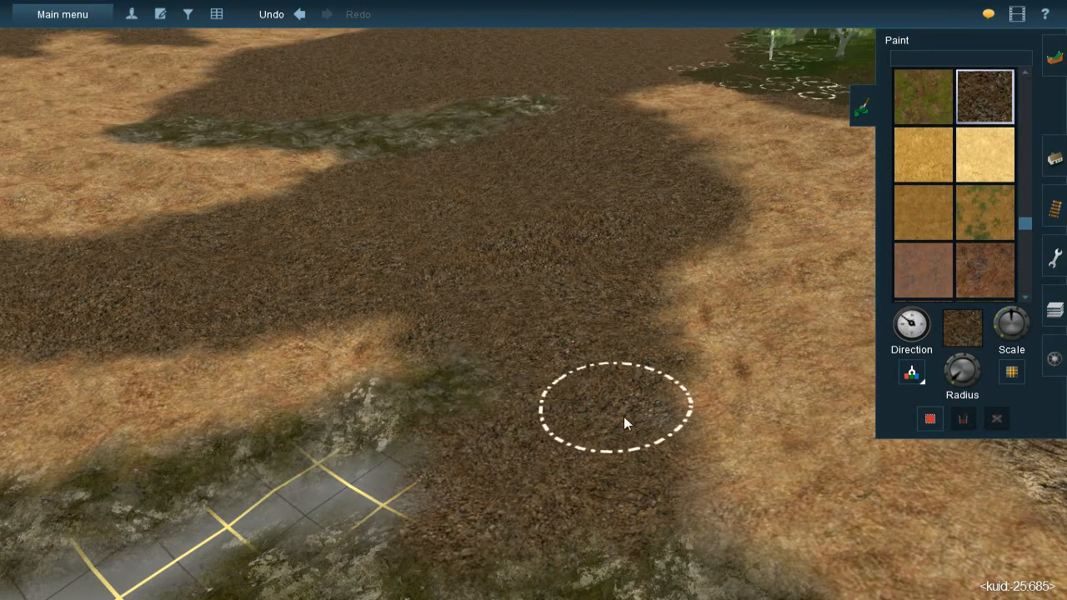
Paint brown dirt into the bare notch between the orange-brown patch and the mossy rock strip bordering the curved patch
{"action": "mouse_move", "coordinate": [608, 445]}
{"action": "right_mouse_down"}
{"action": "mouse_move", "coordinate": [374, 311]}
{"action": "mouse_move", "coordinate": [523, 325]}
{"action": "mouse_move", "coordinate": [505, 331]}
{"action": "mouse_move", "coordinate": [520, 312]}
{"action": "mouse_move", "coordinate": [482, 303]}
{"action": "right_mouse_up"}
{"action": "key", "text": "Left"}
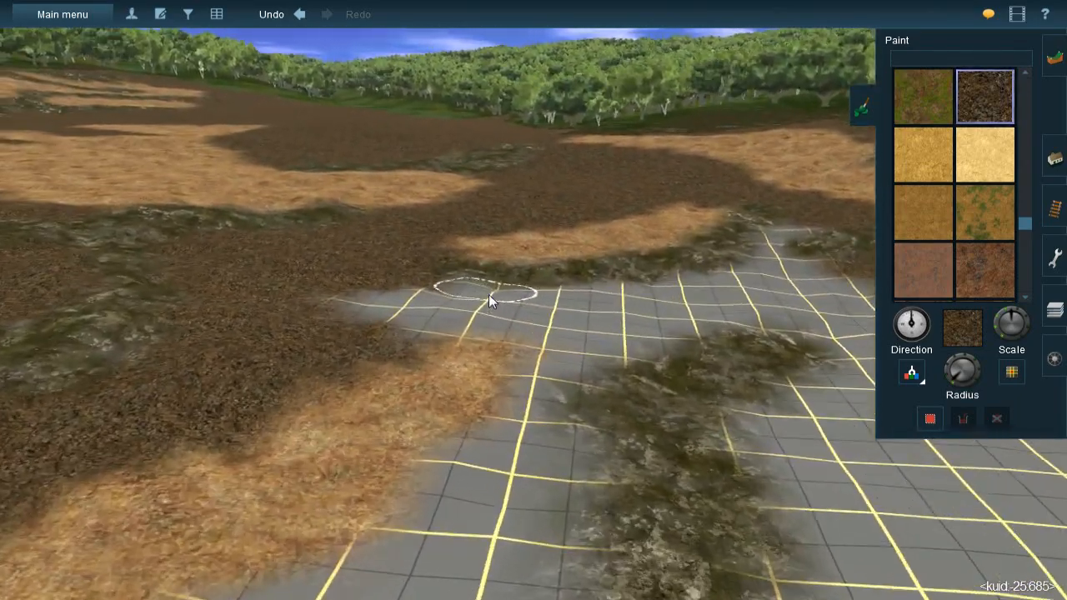
{"action": "key", "text": "Up"}
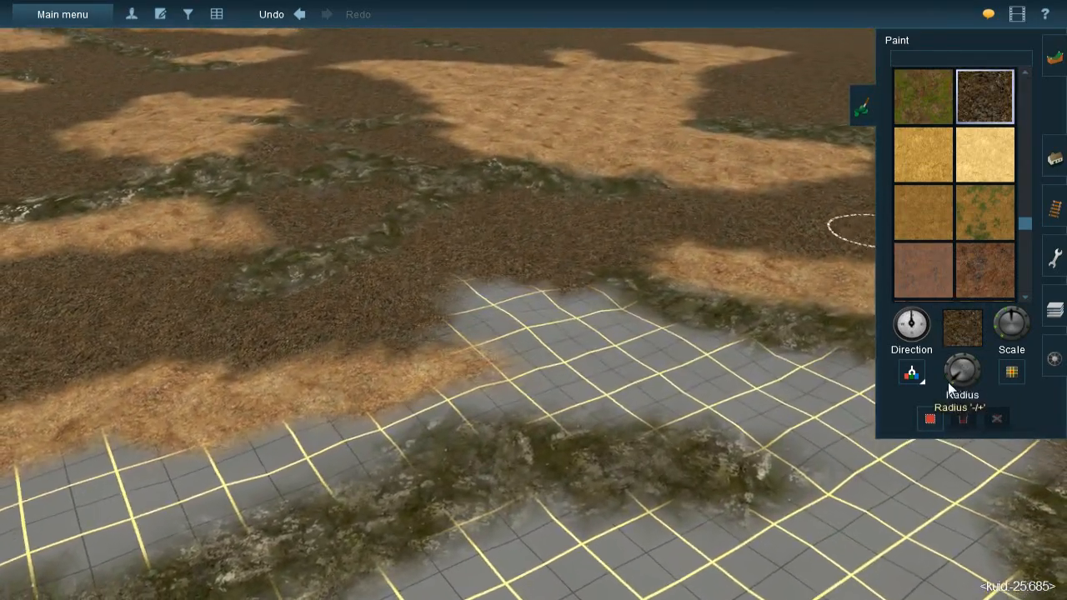
{"action": "key", "text": "Left"}
{"action": "key", "text": "Up"}
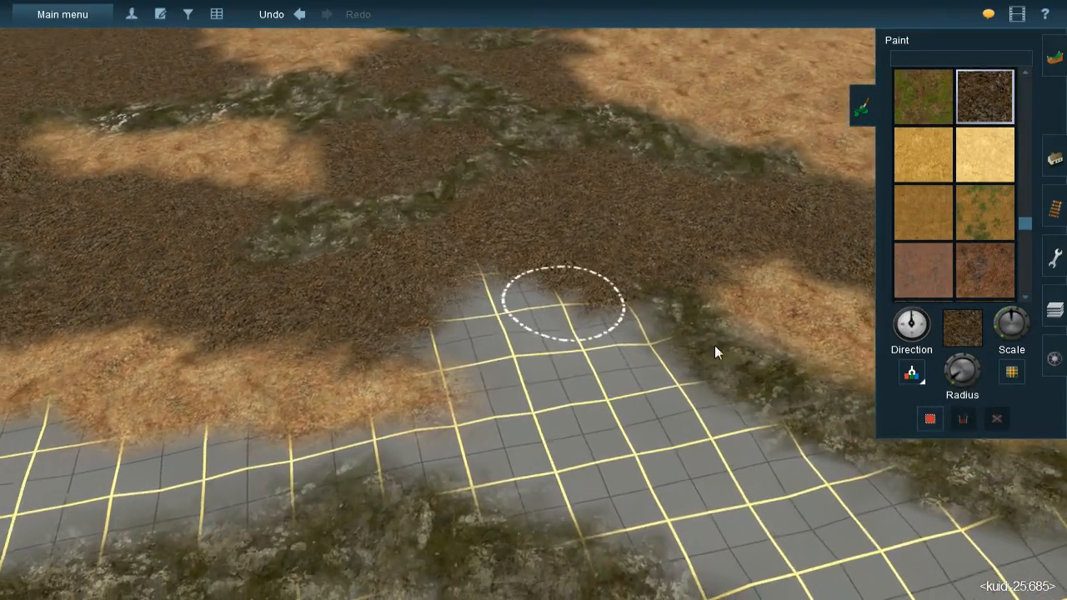
{"action": "key", "text": "bracketright"}
{"action": "key", "text": "plus"}
{"action": "key", "text": "minus"}
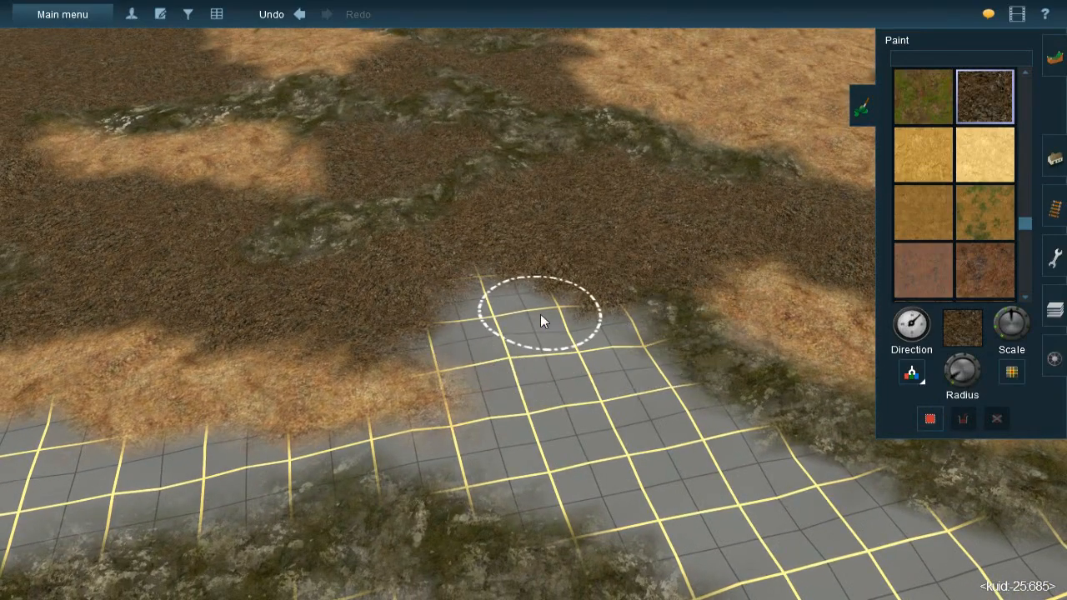
{"action": "mouse_move", "coordinate": [488, 325]}
{"action": "left_mouse_down"}
{"action": "mouse_move", "coordinate": [484, 294]}
{"action": "mouse_move", "coordinate": [450, 325]}
{"action": "mouse_move", "coordinate": [491, 372]}
{"action": "mouse_move", "coordinate": [461, 347]}
{"action": "mouse_move", "coordinate": [536, 361]}
{"action": "mouse_move", "coordinate": [578, 331]}
{"action": "mouse_move", "coordinate": [571, 341]}
{"action": "mouse_move", "coordinate": [603, 343]}
{"action": "mouse_move", "coordinate": [584, 314]}
{"action": "mouse_move", "coordinate": [613, 379]}
{"action": "left_mouse_up"}
Fill the narrow bare gap between the two mossy rock strips near the curved orange-brown patch with brown dirt
{"action": "right_click", "coordinate": [626, 367]}
{"action": "key", "text": "Left"}
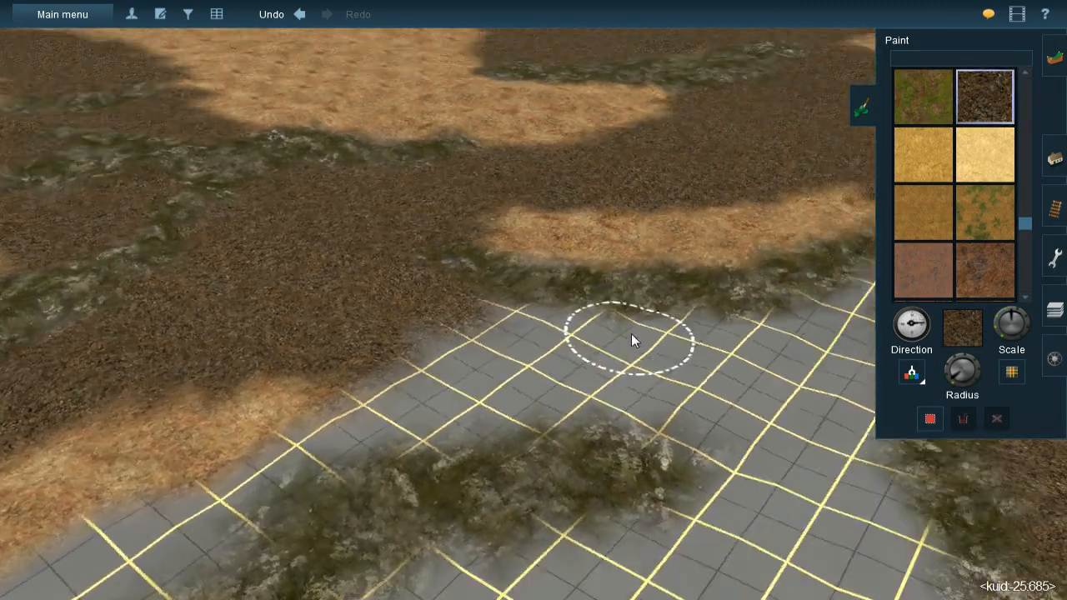
{"action": "key", "text": "Down"}
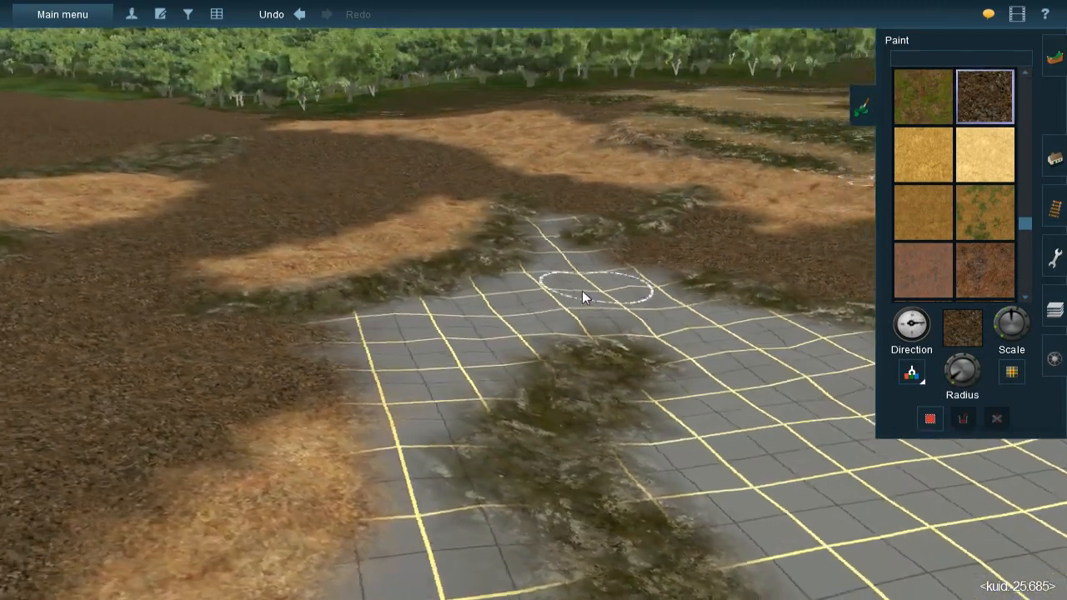
{"action": "right_click", "coordinate": [550, 254]}
{"action": "key", "text": "Up"}
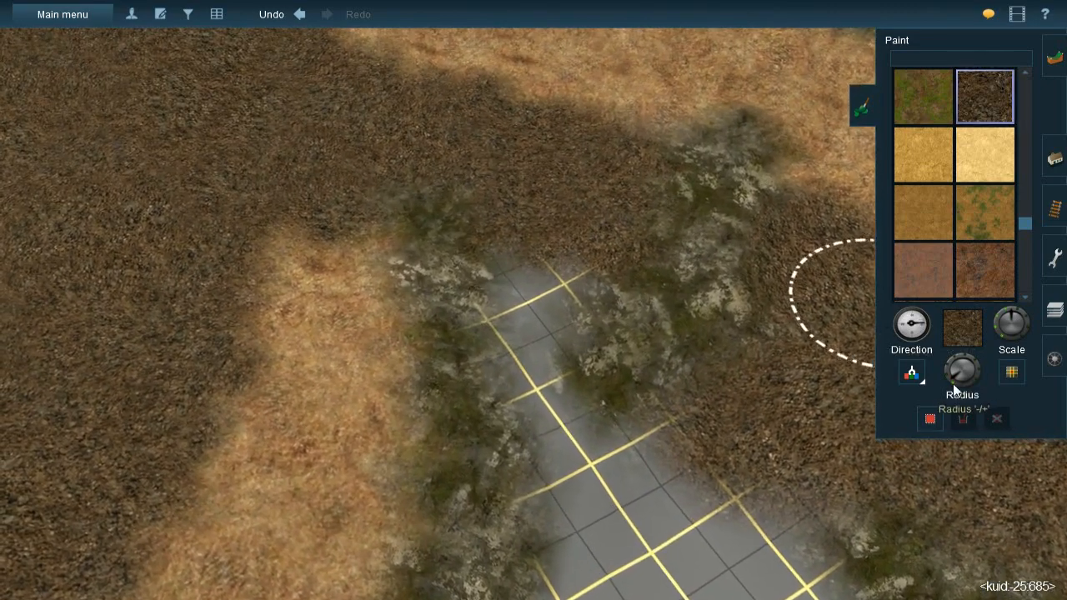
{"action": "mouse_move", "coordinate": [554, 293]}
{"action": "left_mouse_down"}
{"action": "mouse_move", "coordinate": [543, 282]}
{"action": "mouse_move", "coordinate": [552, 272]}
{"action": "mouse_move", "coordinate": [510, 326]}
{"action": "mouse_move", "coordinate": [530, 390]}
{"action": "left_mouse_up"}
{"action": "mouse_move", "coordinate": [534, 423]}
{"action": "left_mouse_down"}
{"action": "mouse_move", "coordinate": [627, 496]}
{"action": "mouse_move", "coordinate": [608, 468]}
{"action": "mouse_move", "coordinate": [550, 430]}
{"action": "mouse_move", "coordinate": [685, 454]}
{"action": "mouse_move", "coordinate": [568, 437]}
{"action": "mouse_move", "coordinate": [601, 466]}
{"action": "left_mouse_up"}
{"action": "right_click", "coordinate": [615, 481]}
{"action": "key", "text": "Down"}
{"action": "key", "text": "Left"}
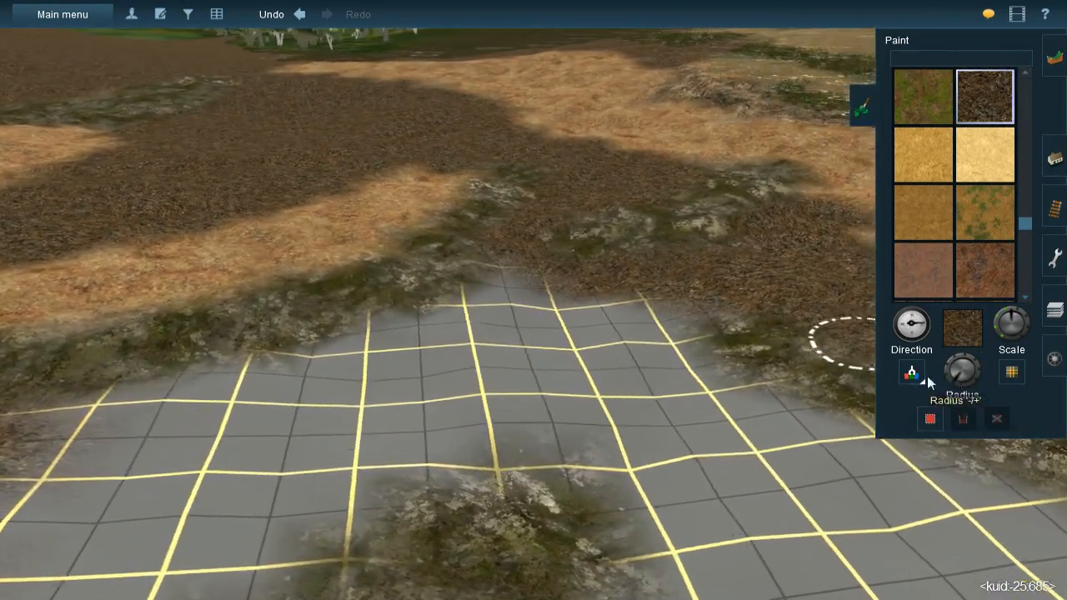
Pick the orange-brown ground texture and paint it over the bare grid between the mossy rock strip and the mossy rock patch facing it
{"action": "left_click", "coordinate": [912, 373]}
{"action": "left_click", "coordinate": [699, 133]}
{"action": "right_click", "coordinate": [451, 309]}
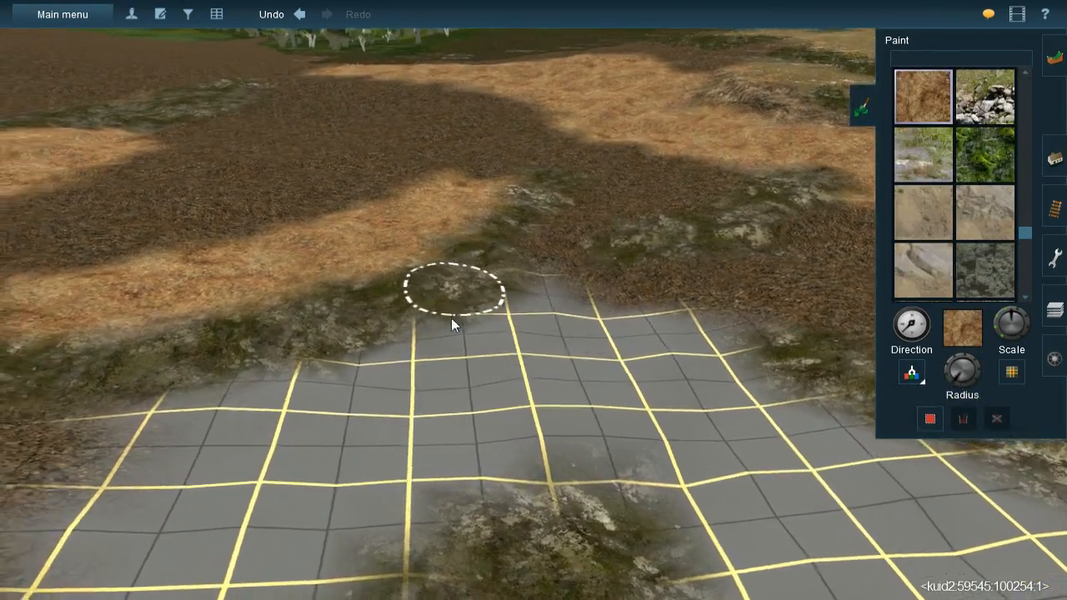
{"action": "key", "text": "Left"}
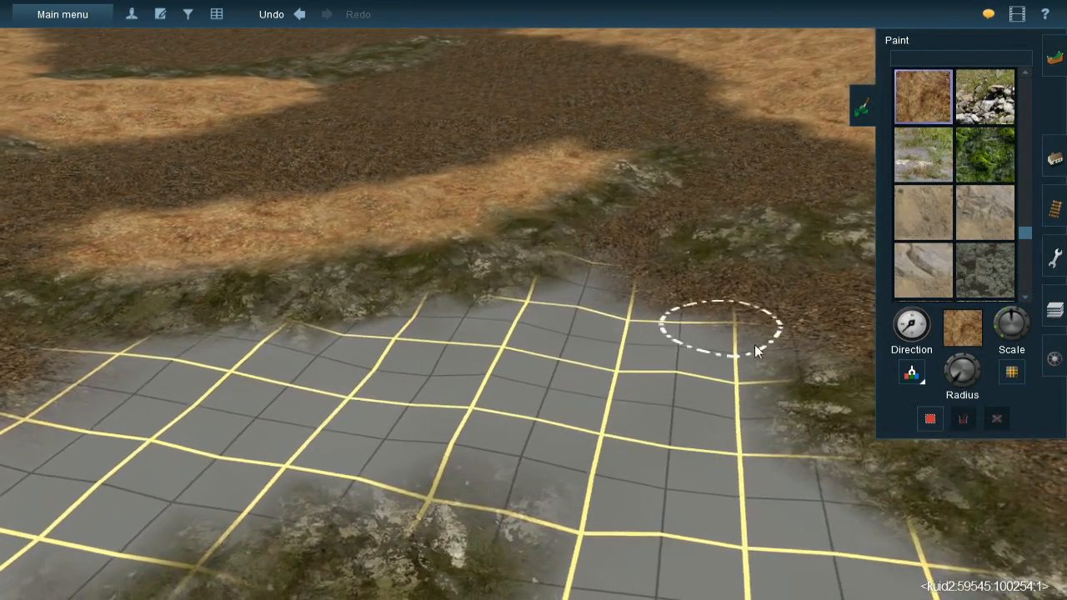
{"action": "mouse_move", "coordinate": [597, 346]}
{"action": "left_mouse_down"}
{"action": "mouse_move", "coordinate": [584, 289]}
{"action": "mouse_move", "coordinate": [568, 310]}
{"action": "mouse_move", "coordinate": [515, 316]}
{"action": "mouse_move", "coordinate": [413, 366]}
{"action": "mouse_move", "coordinate": [420, 323]}
{"action": "mouse_move", "coordinate": [338, 367]}
{"action": "mouse_move", "coordinate": [323, 355]}
{"action": "mouse_move", "coordinate": [302, 368]}
{"action": "mouse_move", "coordinate": [321, 427]}
{"action": "mouse_move", "coordinate": [441, 438]}
{"action": "mouse_move", "coordinate": [520, 417]}
{"action": "mouse_move", "coordinate": [624, 328]}
{"action": "mouse_move", "coordinate": [581, 355]}
{"action": "mouse_move", "coordinate": [609, 321]}
{"action": "mouse_move", "coordinate": [350, 419]}
{"action": "mouse_move", "coordinate": [410, 343]}
{"action": "left_mouse_up"}
Sample the brown dirt texture and fill the bare gap between the two orange-brown patches and the mossy rock with it
{"action": "right_click", "coordinate": [450, 371]}
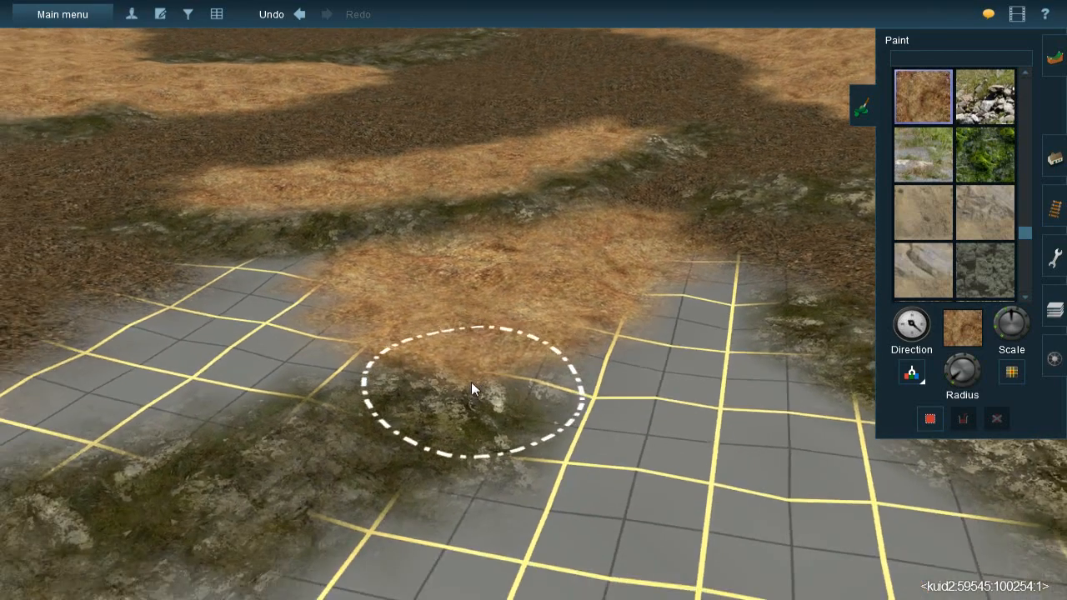
{"action": "key", "text": "Left"}
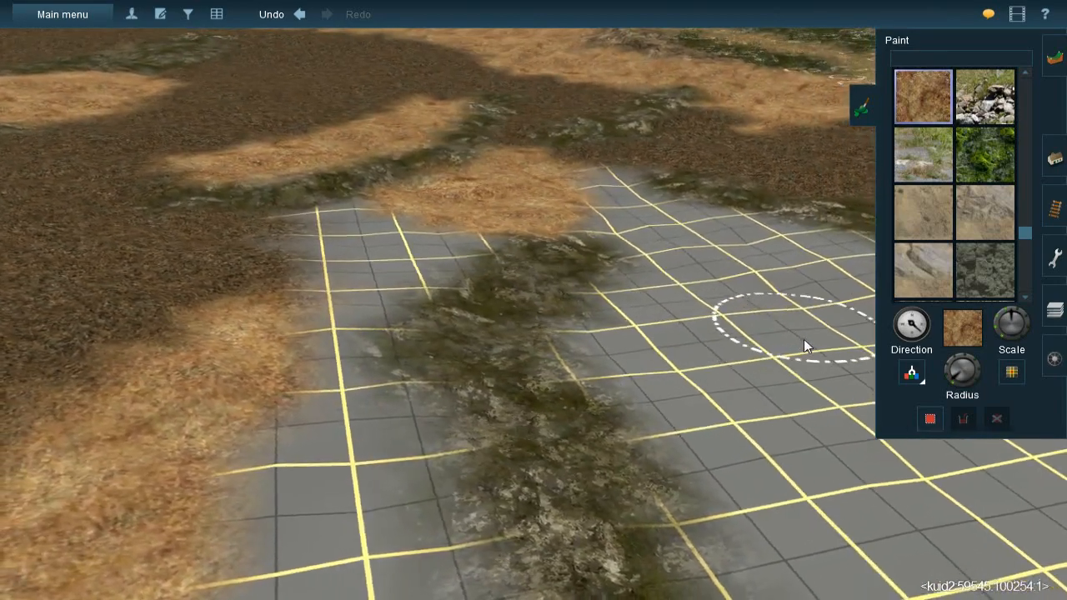
{"action": "left_click", "coordinate": [912, 374]}
{"action": "key", "text": "Right"}
{"action": "left_click", "coordinate": [198, 242]}
{"action": "key", "text": "Up"}
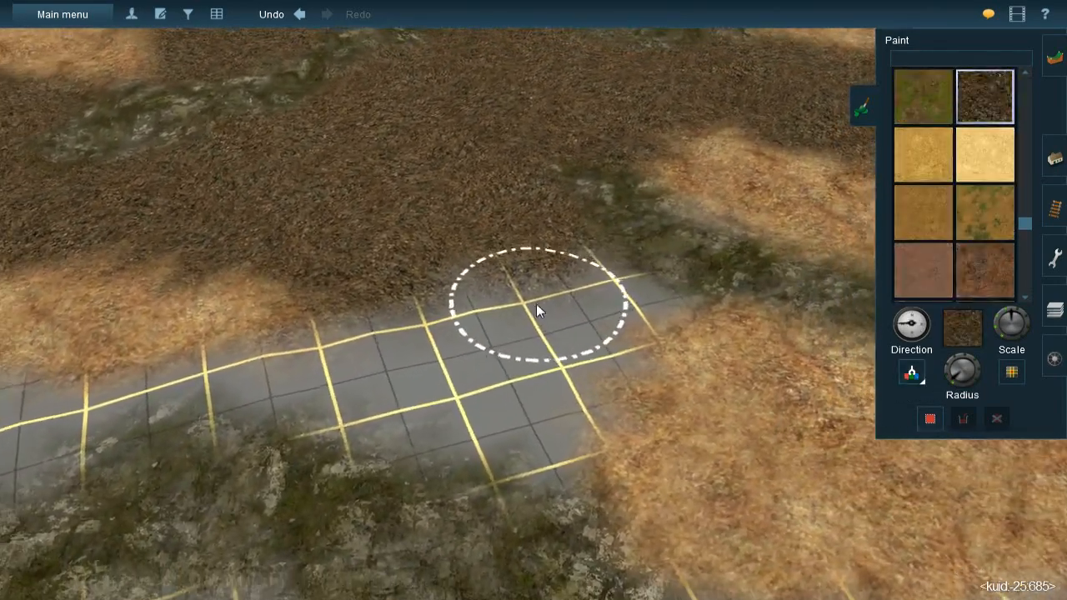
{"action": "scroll", "coordinate": [536, 303], "scroll_direction": "down", "scroll_amount": 1}
{"action": "key", "text": "bracketleft"}
{"action": "mouse_move", "coordinate": [519, 270]}
{"action": "left_mouse_down"}
{"action": "mouse_move", "coordinate": [522, 259]}
{"action": "mouse_move", "coordinate": [553, 281]}
{"action": "mouse_move", "coordinate": [614, 296]}
{"action": "mouse_move", "coordinate": [539, 340]}
{"action": "mouse_move", "coordinate": [526, 413]}
{"action": "mouse_move", "coordinate": [359, 355]}
{"action": "mouse_move", "coordinate": [400, 321]}
{"action": "mouse_move", "coordinate": [473, 305]}
{"action": "mouse_move", "coordinate": [451, 310]}
{"action": "left_mouse_up"}
{"action": "key", "text": "a"}
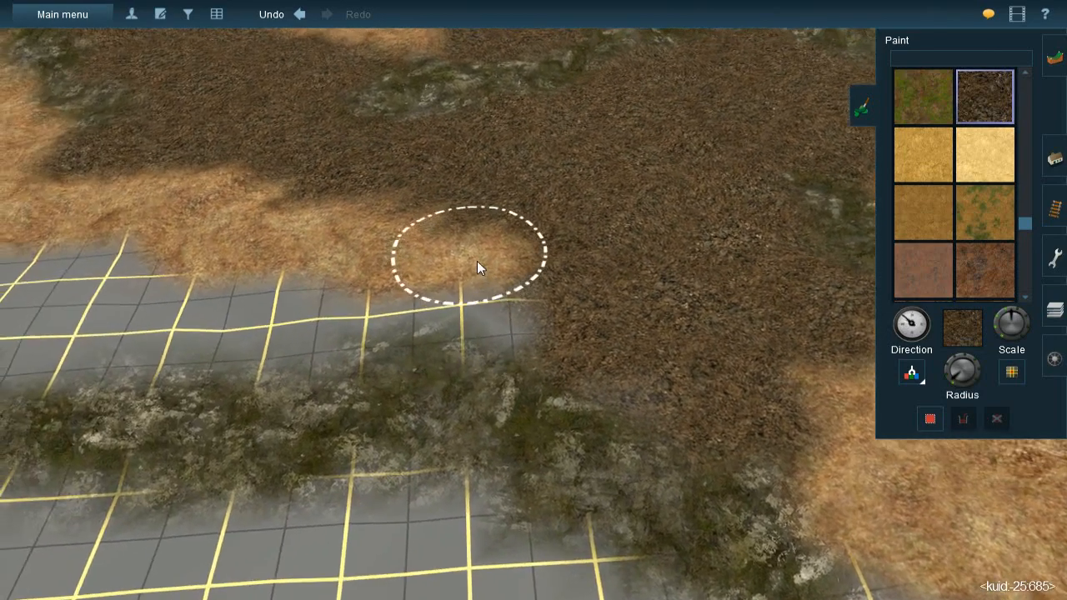
Continue the brown dirt into the end of the bare strip between the orange-brown ground and the mossy rock
{"action": "key", "text": "Left"}
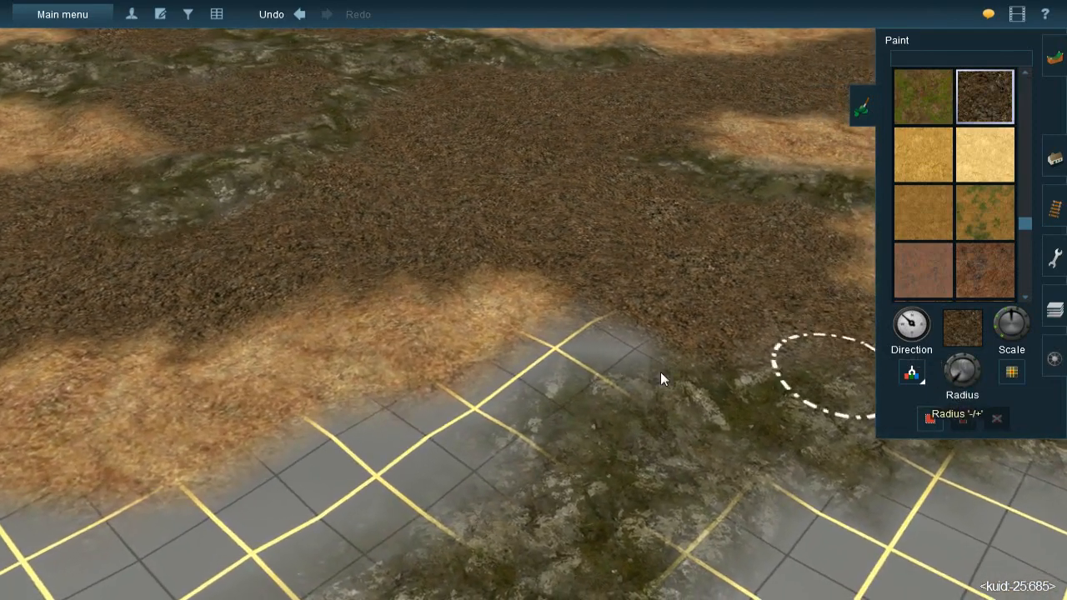
{"action": "mouse_move", "coordinate": [583, 345]}
{"action": "left_mouse_down"}
{"action": "mouse_move", "coordinate": [607, 326]}
{"action": "mouse_move", "coordinate": [536, 376]}
{"action": "mouse_move", "coordinate": [543, 359]}
{"action": "mouse_move", "coordinate": [475, 425]}
{"action": "mouse_move", "coordinate": [584, 343]}
{"action": "mouse_move", "coordinate": [443, 440]}
{"action": "mouse_move", "coordinate": [501, 429]}
{"action": "mouse_move", "coordinate": [398, 503]}
{"action": "mouse_move", "coordinate": [444, 437]}
{"action": "mouse_move", "coordinate": [352, 490]}
{"action": "mouse_move", "coordinate": [351, 434]}
{"action": "mouse_move", "coordinate": [363, 430]}
{"action": "mouse_move", "coordinate": [340, 445]}
{"action": "mouse_move", "coordinate": [428, 413]}
{"action": "left_mouse_up"}
{"action": "scroll", "coordinate": [428, 412], "scroll_direction": "down", "scroll_amount": 3}
{"action": "mouse_move", "coordinate": [428, 413]}
{"action": "right_mouse_down"}
{"action": "mouse_move", "coordinate": [393, 315]}
{"action": "mouse_move", "coordinate": [485, 295]}
{"action": "right_mouse_up"}
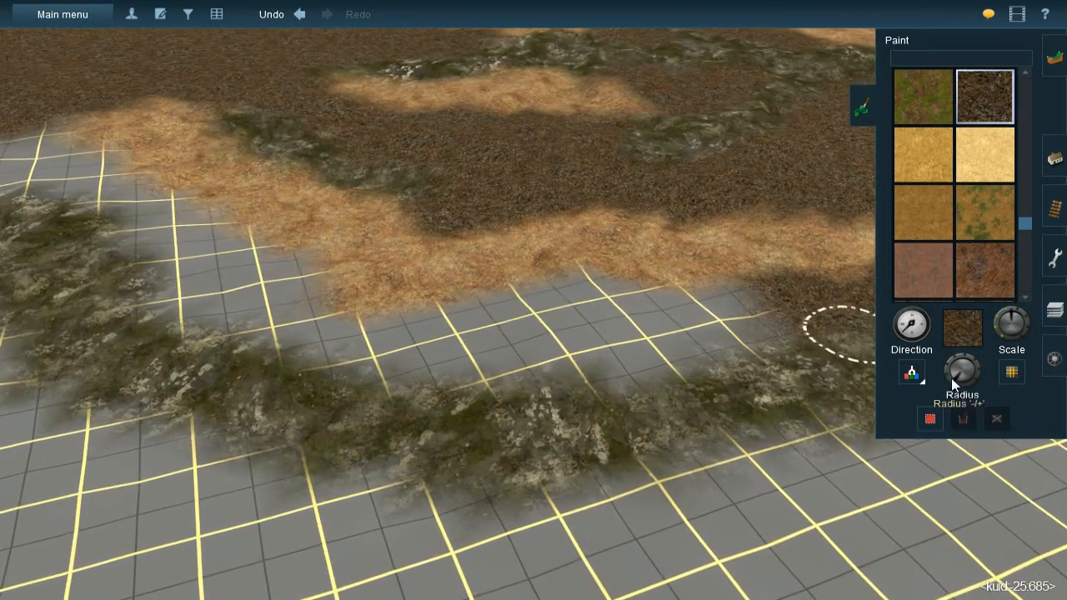
Adjust the brush radius and fill the bare strip between the L-shaped orange-brown patch and the mossy rock with brown dirt
{"action": "left_click_drag", "start_coordinate": [955, 384], "coordinate": [951, 380]}
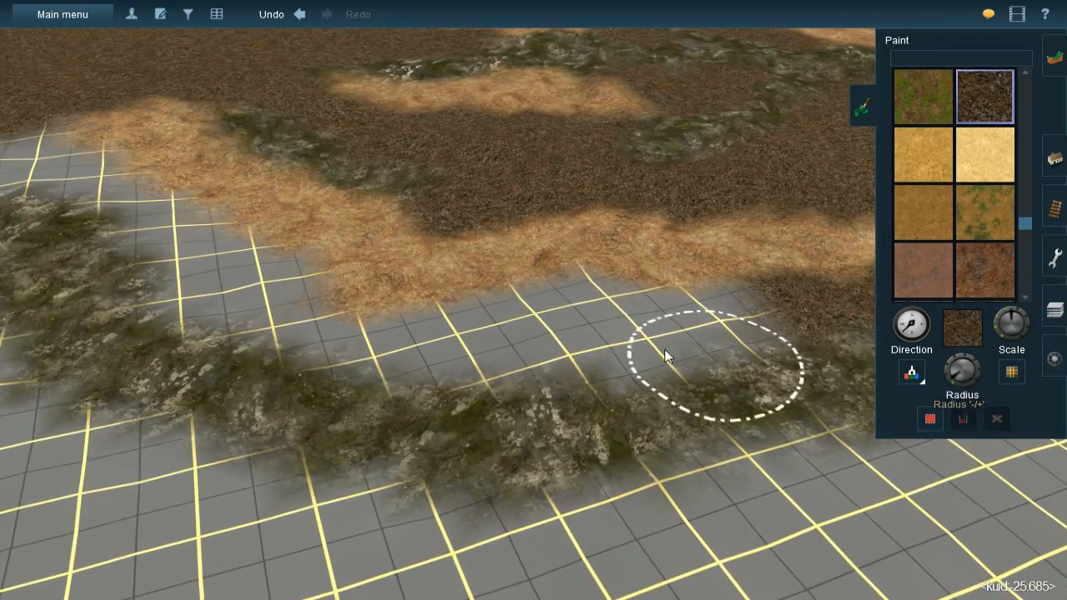
{"action": "mouse_move", "coordinate": [604, 315]}
{"action": "left_mouse_down"}
{"action": "mouse_move", "coordinate": [570, 305]}
{"action": "mouse_move", "coordinate": [519, 336]}
{"action": "mouse_move", "coordinate": [465, 348]}
{"action": "mouse_move", "coordinate": [631, 342]}
{"action": "mouse_move", "coordinate": [752, 314]}
{"action": "mouse_move", "coordinate": [595, 329]}
{"action": "left_mouse_up"}
{"action": "right_click", "coordinate": [275, 215]}
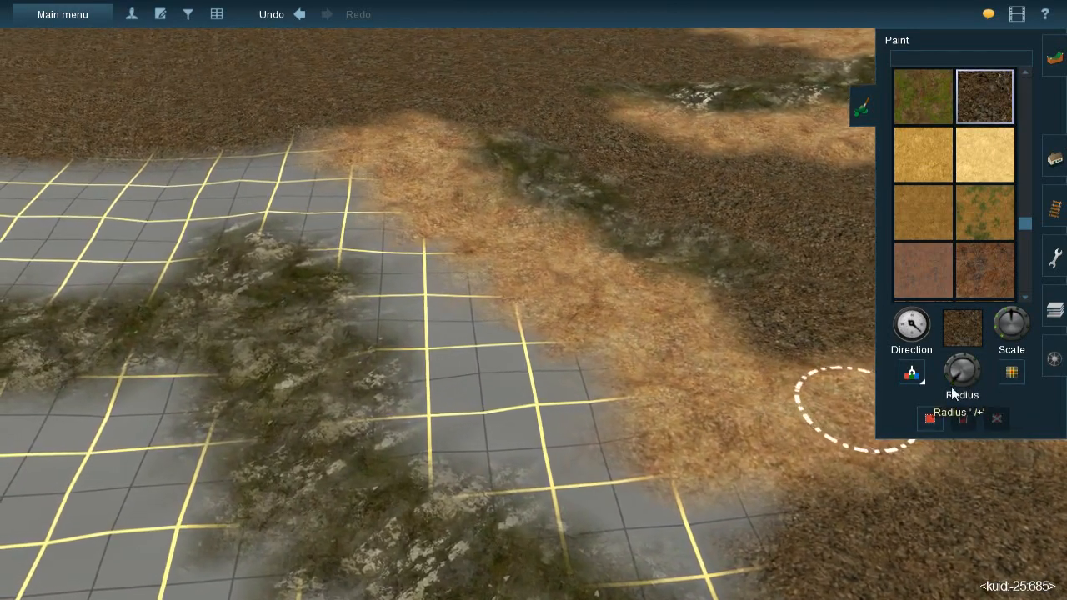
{"action": "mouse_move", "coordinate": [362, 255]}
{"action": "left_mouse_down"}
{"action": "mouse_move", "coordinate": [409, 253]}
{"action": "mouse_move", "coordinate": [424, 296]}
{"action": "mouse_move", "coordinate": [399, 301]}
{"action": "mouse_move", "coordinate": [373, 291]}
{"action": "mouse_move", "coordinate": [407, 300]}
{"action": "mouse_move", "coordinate": [461, 287]}
{"action": "mouse_move", "coordinate": [494, 302]}
{"action": "mouse_move", "coordinate": [588, 387]}
{"action": "mouse_move", "coordinate": [579, 415]}
{"action": "mouse_move", "coordinate": [510, 390]}
{"action": "mouse_move", "coordinate": [481, 350]}
{"action": "mouse_move", "coordinate": [437, 326]}
{"action": "mouse_move", "coordinate": [409, 345]}
{"action": "mouse_move", "coordinate": [446, 370]}
{"action": "mouse_move", "coordinate": [450, 420]}
{"action": "mouse_move", "coordinate": [409, 417]}
{"action": "mouse_move", "coordinate": [477, 460]}
{"action": "mouse_move", "coordinate": [564, 482]}
{"action": "mouse_move", "coordinate": [539, 431]}
{"action": "mouse_move", "coordinate": [667, 518]}
{"action": "mouse_move", "coordinate": [654, 521]}
{"action": "mouse_move", "coordinate": [753, 529]}
{"action": "left_mouse_up"}
{"action": "right_click", "coordinate": [753, 529]}
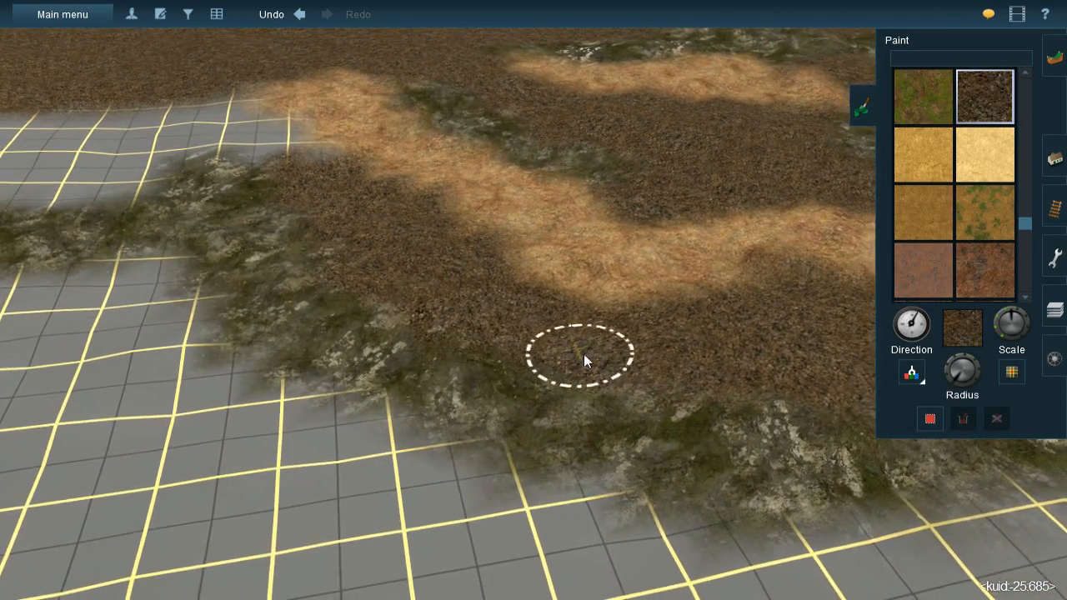
Enlarge the brush and cover the bare band between the brown field and the mossy rock with dirt, up to the orange-brown patch
{"action": "right_click", "coordinate": [518, 341]}
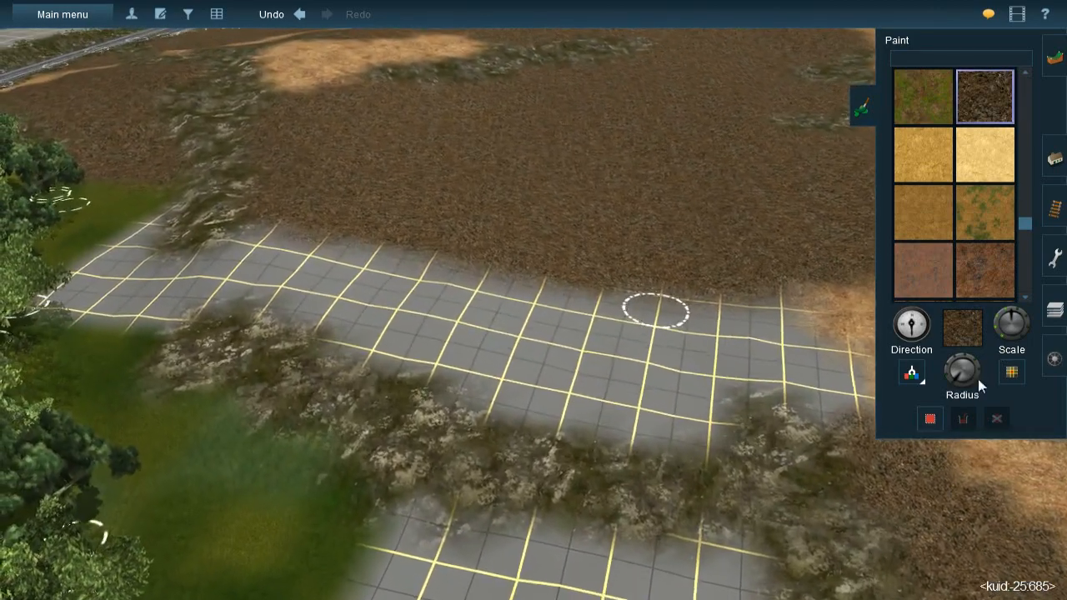
{"action": "left_click_drag", "start_coordinate": [966, 378], "coordinate": [948, 378]}
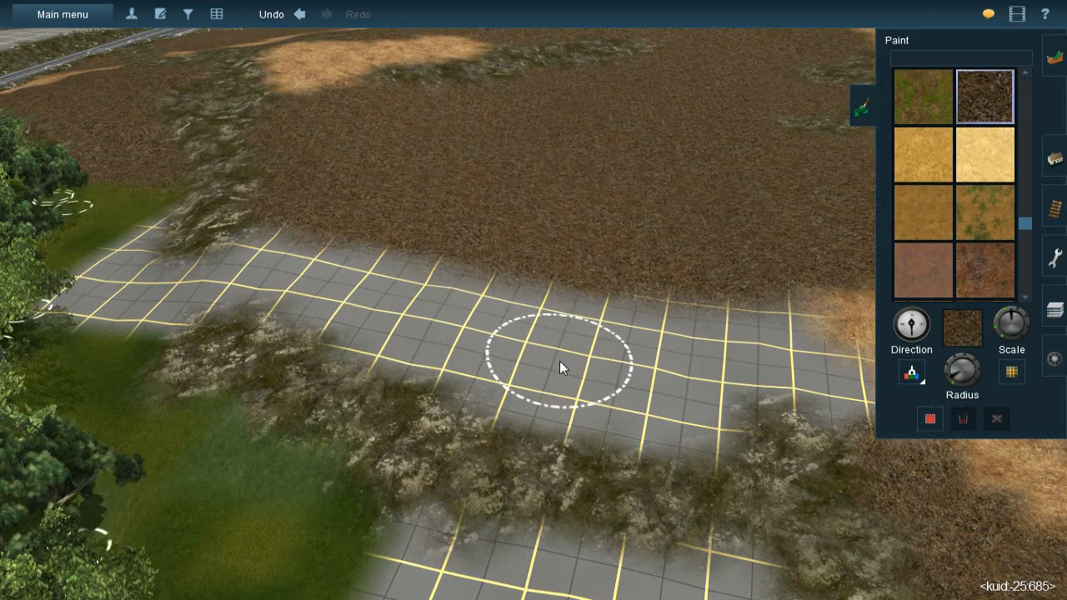
{"action": "mouse_move", "coordinate": [374, 261]}
{"action": "left_mouse_down"}
{"action": "mouse_move", "coordinate": [341, 256]}
{"action": "mouse_move", "coordinate": [417, 305]}
{"action": "mouse_move", "coordinate": [411, 297]}
{"action": "mouse_move", "coordinate": [610, 365]}
{"action": "mouse_move", "coordinate": [528, 359]}
{"action": "mouse_move", "coordinate": [697, 325]}
{"action": "mouse_move", "coordinate": [702, 302]}
{"action": "mouse_move", "coordinate": [902, 350]}
{"action": "left_mouse_up"}
{"action": "left_click_drag", "start_coordinate": [955, 371], "coordinate": [951, 383]}
{"action": "mouse_move", "coordinate": [721, 408]}
{"action": "left_mouse_down"}
{"action": "mouse_move", "coordinate": [689, 433]}
{"action": "mouse_move", "coordinate": [643, 434]}
{"action": "left_mouse_up"}
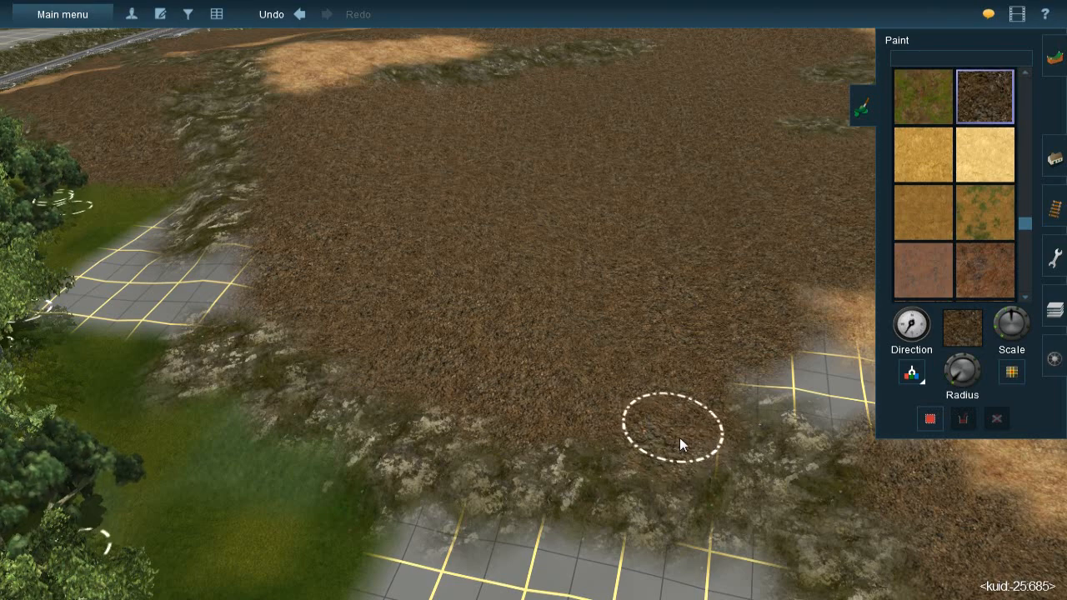
{"action": "mouse_move", "coordinate": [698, 432]}
{"action": "right_mouse_down"}
{"action": "mouse_move", "coordinate": [736, 389]}
{"action": "mouse_move", "coordinate": [559, 251]}
{"action": "mouse_move", "coordinate": [542, 308]}
{"action": "mouse_move", "coordinate": [519, 317]}
{"action": "mouse_move", "coordinate": [558, 329]}
{"action": "right_mouse_up"}
{"action": "mouse_move", "coordinate": [559, 330]}
{"action": "left_mouse_down"}
{"action": "mouse_move", "coordinate": [598, 379]}
{"action": "mouse_move", "coordinate": [470, 359]}
{"action": "mouse_move", "coordinate": [431, 398]}
{"action": "mouse_move", "coordinate": [448, 293]}
{"action": "mouse_move", "coordinate": [484, 268]}
{"action": "mouse_move", "coordinate": [522, 311]}
{"action": "left_mouse_up"}
Paint brown dirt over the bare grid and grass between the trees and the mossy rock at the forest edge
{"action": "key", "text": "bracketleft"}
{"action": "mouse_move", "coordinate": [522, 310]}
{"action": "right_mouse_down"}
{"action": "mouse_move", "coordinate": [596, 356]}
{"action": "mouse_move", "coordinate": [575, 332]}
{"action": "mouse_move", "coordinate": [476, 333]}
{"action": "mouse_move", "coordinate": [504, 314]}
{"action": "right_mouse_up"}
{"action": "scroll", "coordinate": [503, 313], "scroll_direction": "up", "scroll_amount": 10}
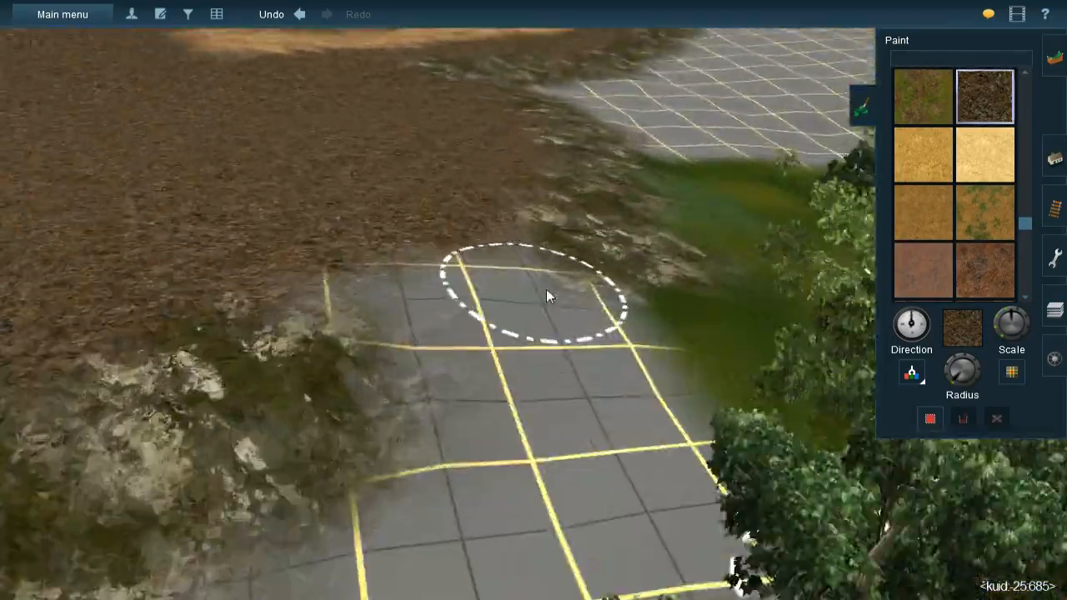
{"action": "right_click_drag", "start_coordinate": [545, 295], "coordinate": [593, 286]}
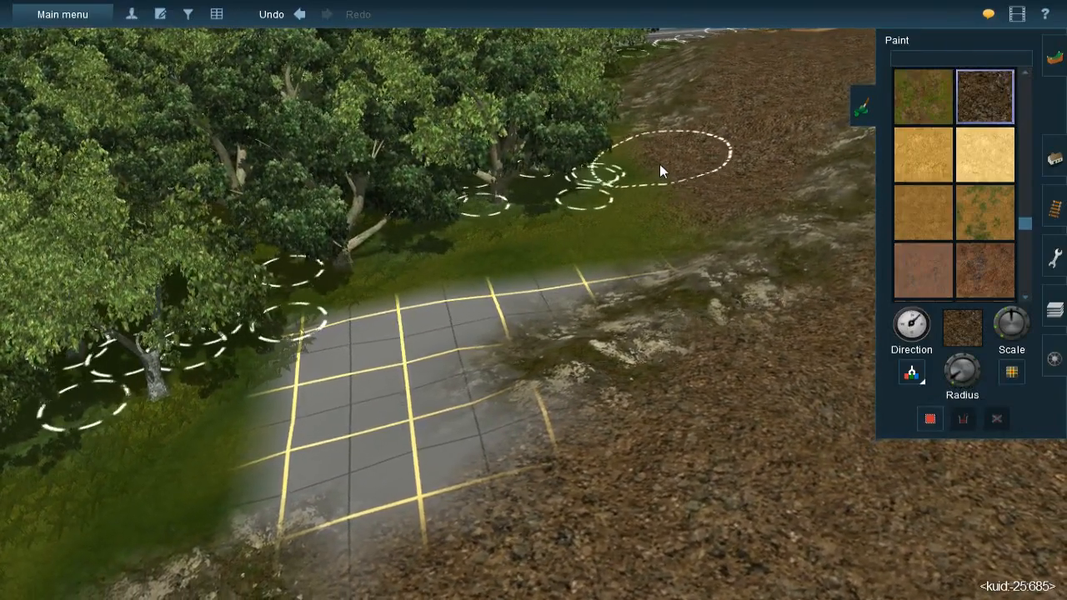
{"action": "mouse_move", "coordinate": [641, 219]}
{"action": "left_mouse_down"}
{"action": "mouse_move", "coordinate": [614, 254]}
{"action": "mouse_move", "coordinate": [615, 241]}
{"action": "mouse_move", "coordinate": [583, 250]}
{"action": "mouse_move", "coordinate": [575, 230]}
{"action": "mouse_move", "coordinate": [500, 283]}
{"action": "mouse_move", "coordinate": [499, 263]}
{"action": "mouse_move", "coordinate": [459, 279]}
{"action": "mouse_move", "coordinate": [505, 240]}
{"action": "mouse_move", "coordinate": [369, 340]}
{"action": "mouse_move", "coordinate": [337, 354]}
{"action": "mouse_move", "coordinate": [324, 336]}
{"action": "mouse_move", "coordinate": [337, 351]}
{"action": "mouse_move", "coordinate": [478, 298]}
{"action": "mouse_move", "coordinate": [391, 381]}
{"action": "mouse_move", "coordinate": [367, 443]}
{"action": "mouse_move", "coordinate": [403, 432]}
{"action": "mouse_move", "coordinate": [446, 478]}
{"action": "mouse_move", "coordinate": [475, 488]}
{"action": "mouse_move", "coordinate": [476, 432]}
{"action": "left_mouse_up"}
Cover the leftover bare sliver and the grass strip between the trees and the mossy rock with brown dirt
{"action": "right_click", "coordinate": [476, 426]}
{"action": "key", "text": "Left"}
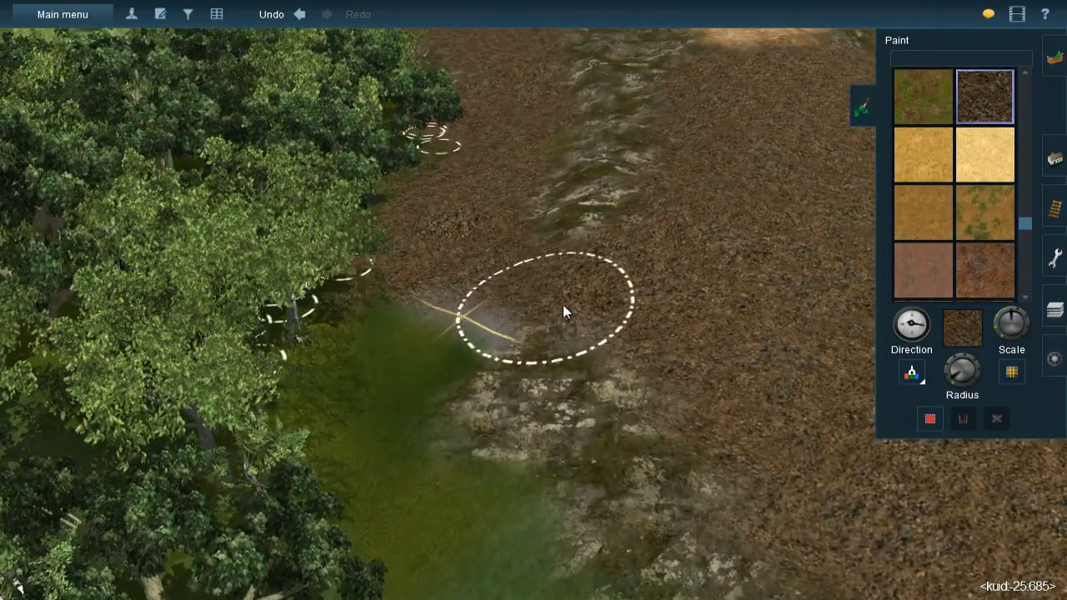
{"action": "mouse_move", "coordinate": [563, 307]}
{"action": "left_mouse_down"}
{"action": "mouse_move", "coordinate": [460, 321]}
{"action": "mouse_move", "coordinate": [446, 302]}
{"action": "mouse_move", "coordinate": [403, 339]}
{"action": "mouse_move", "coordinate": [369, 407]}
{"action": "mouse_move", "coordinate": [373, 520]}
{"action": "left_mouse_up"}
{"action": "right_click_drag", "start_coordinate": [374, 521], "coordinate": [632, 326]}
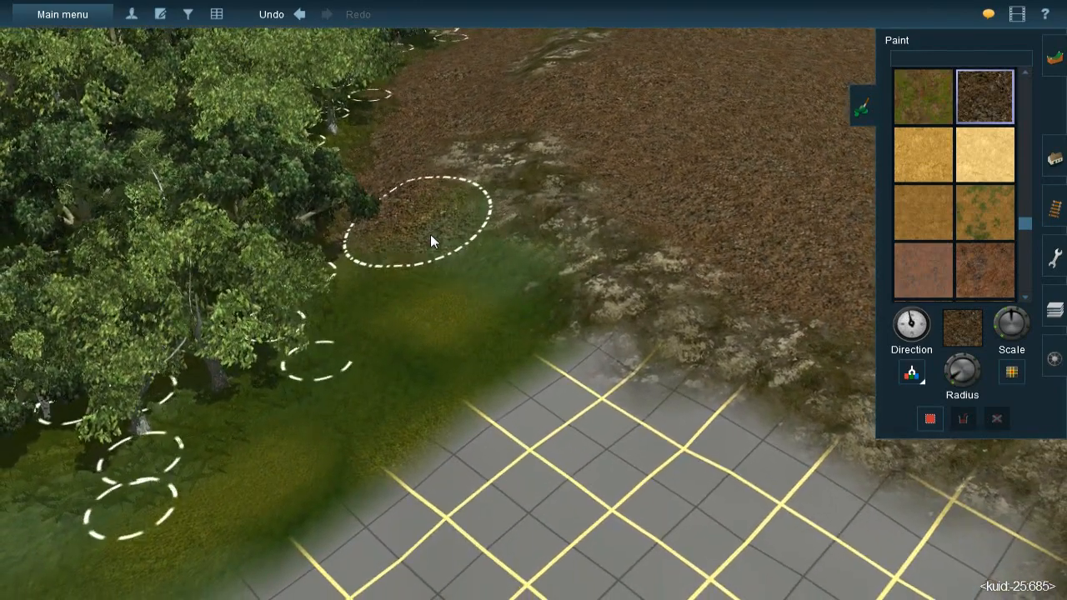
{"action": "mouse_move", "coordinate": [420, 220]}
{"action": "left_mouse_down"}
{"action": "mouse_move", "coordinate": [440, 280]}
{"action": "mouse_move", "coordinate": [461, 270]}
{"action": "mouse_move", "coordinate": [500, 309]}
{"action": "mouse_move", "coordinate": [486, 292]}
{"action": "left_mouse_up"}
{"action": "mouse_move", "coordinate": [385, 360]}
{"action": "left_mouse_down"}
{"action": "mouse_move", "coordinate": [384, 226]}
{"action": "mouse_move", "coordinate": [386, 312]}
{"action": "mouse_move", "coordinate": [550, 346]}
{"action": "left_mouse_up"}
{"action": "key", "text": "Down"}
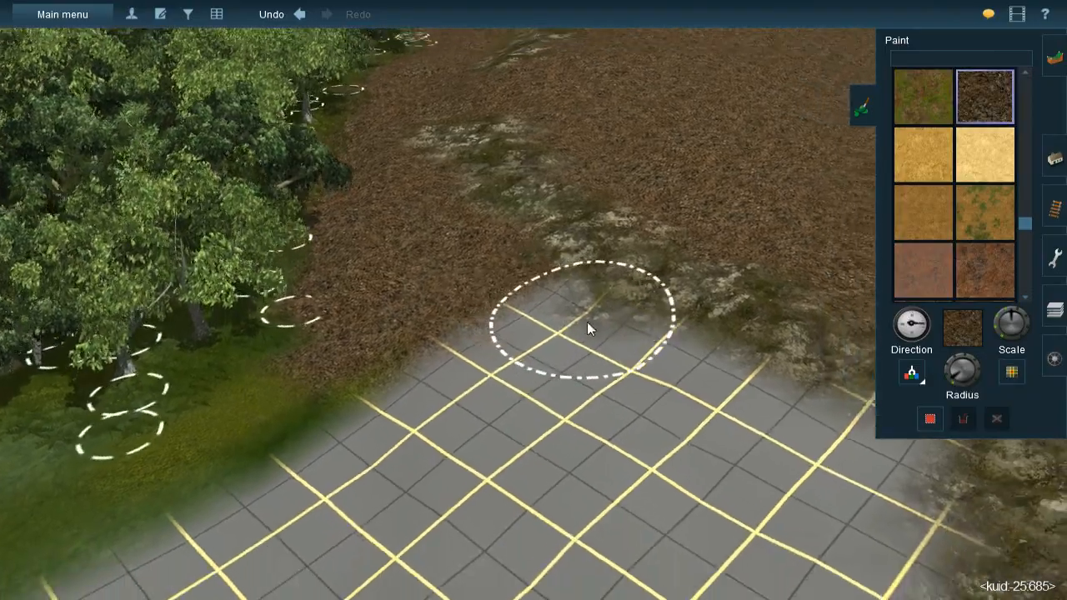
Paint a wide band of brown dirt over the bare grid along the outer edge of the mossy rock beside the forest
{"action": "key", "text": "Up"}
{"action": "key", "text": "Left"}
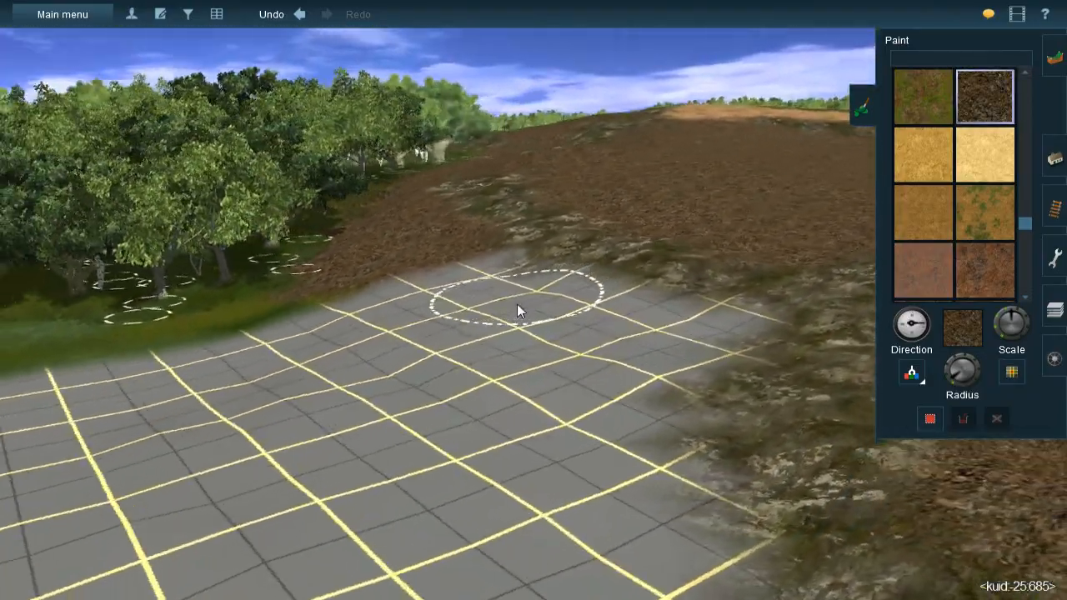
{"action": "key", "text": "Up"}
{"action": "mouse_move", "coordinate": [522, 307]}
{"action": "left_mouse_down"}
{"action": "mouse_move", "coordinate": [521, 280]}
{"action": "mouse_move", "coordinate": [526, 291]}
{"action": "mouse_move", "coordinate": [472, 298]}
{"action": "mouse_move", "coordinate": [536, 338]}
{"action": "mouse_move", "coordinate": [584, 339]}
{"action": "mouse_move", "coordinate": [640, 401]}
{"action": "mouse_move", "coordinate": [738, 428]}
{"action": "mouse_move", "coordinate": [707, 427]}
{"action": "mouse_move", "coordinate": [656, 477]}
{"action": "mouse_move", "coordinate": [597, 482]}
{"action": "mouse_move", "coordinate": [484, 363]}
{"action": "mouse_move", "coordinate": [500, 372]}
{"action": "mouse_move", "coordinate": [447, 298]}
{"action": "mouse_move", "coordinate": [528, 342]}
{"action": "left_mouse_up"}
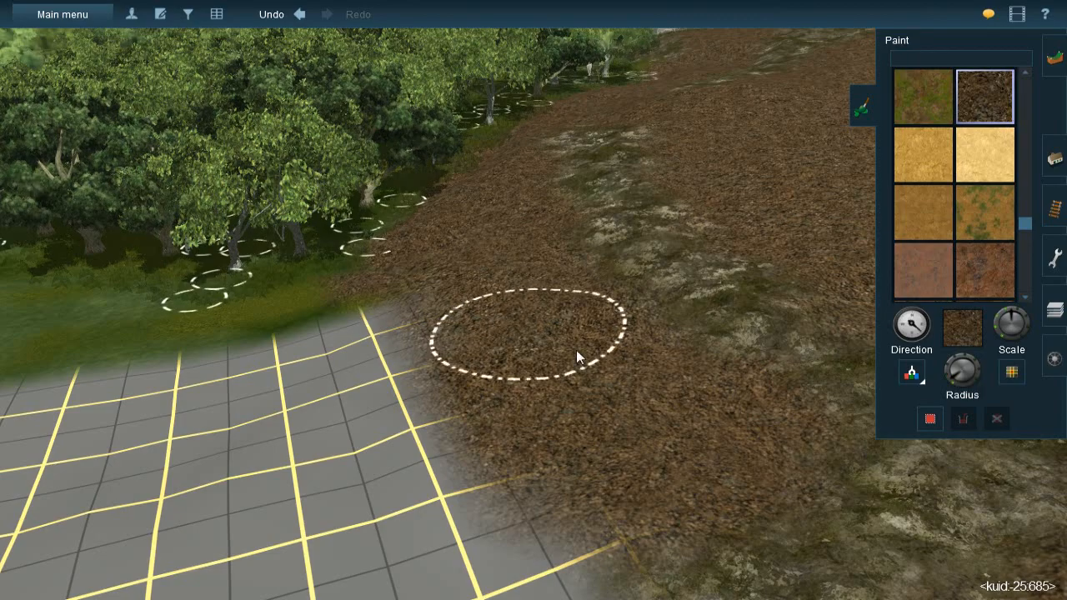
Sample the mossy rock texture from the rock bordering the large bare grid area
{"action": "key", "text": "Left"}
{"action": "key", "text": "Down"}
{"action": "key", "text": "Left"}
{"action": "key", "text": "Up"}
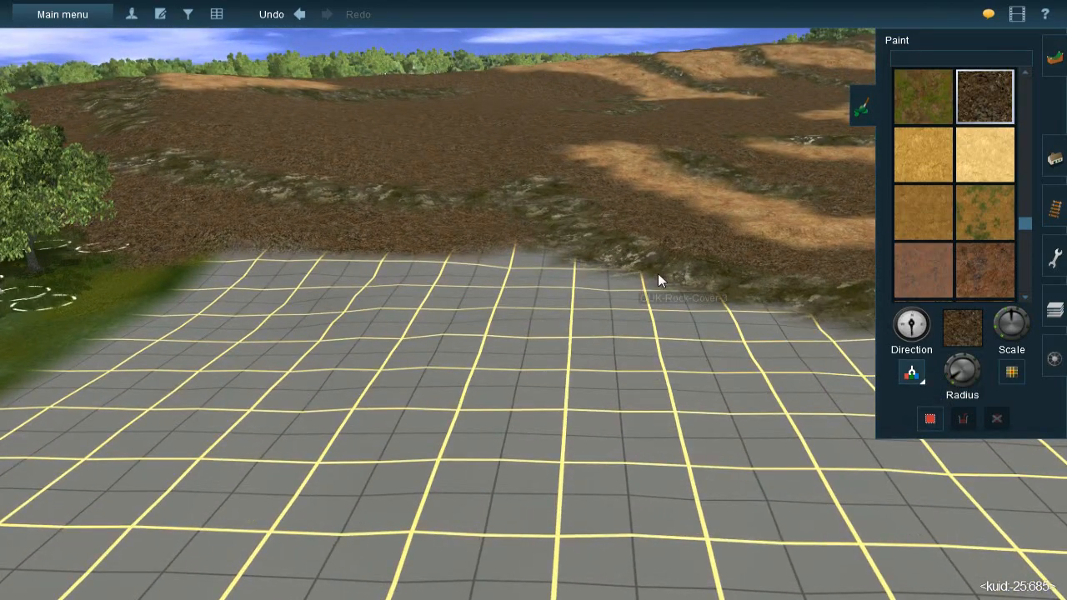
{"action": "left_click", "coordinate": [657, 273]}
{"action": "key", "text": "Left"}
{"action": "key", "text": "Up"}
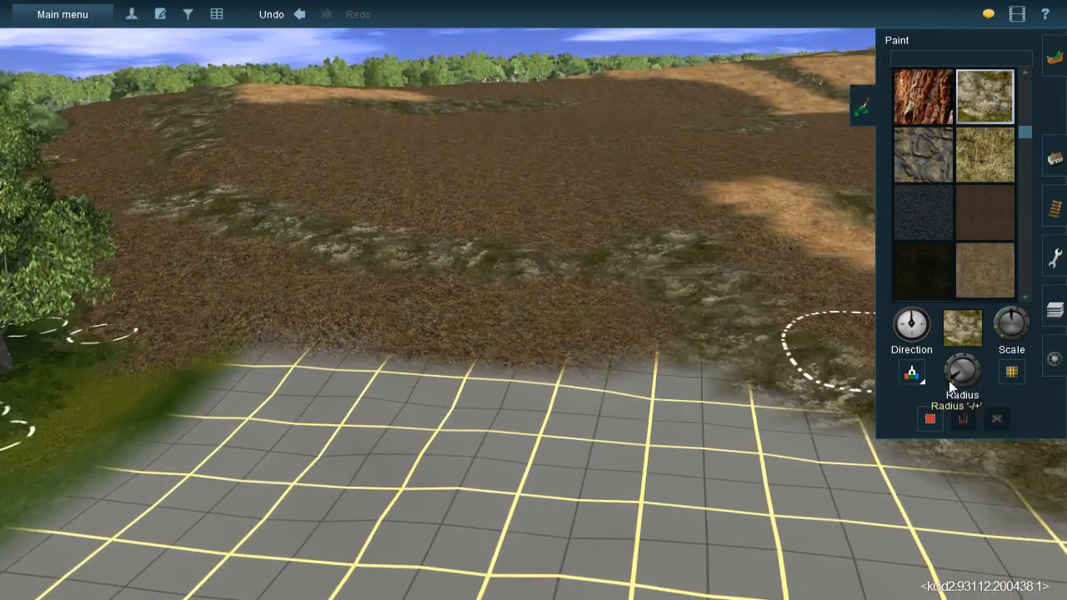
Examine the painted field and the remaining bare terrain between the forest, the water and the road
{"action": "key", "text": "Right"}
{"action": "scroll", "coordinate": [733, 337], "scroll_direction": "down", "scroll_amount": 3}
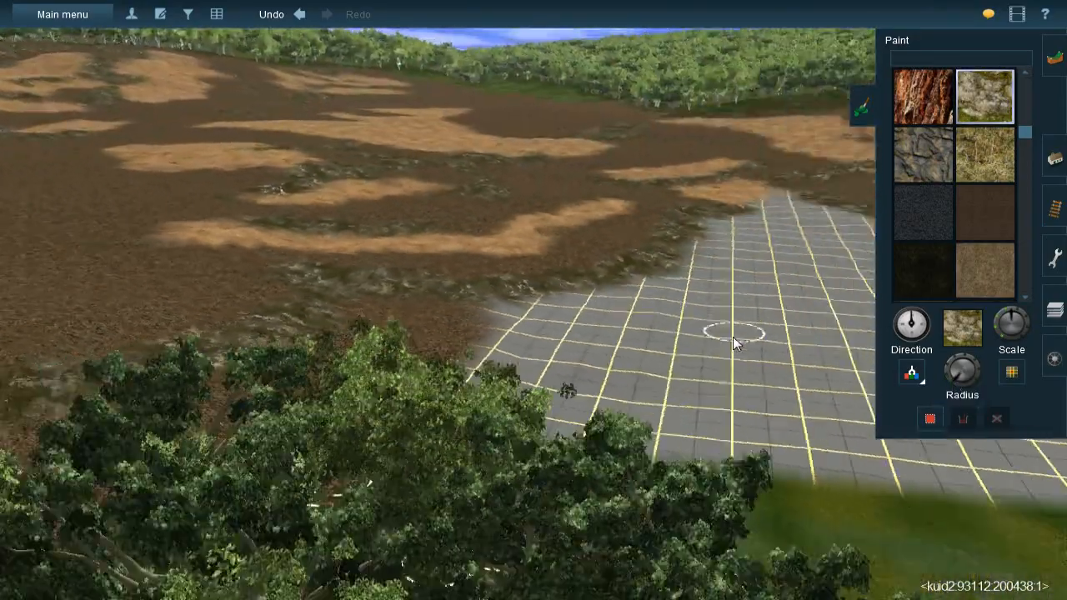
{"action": "key", "text": "Right"}
{"action": "key", "text": "Left"}
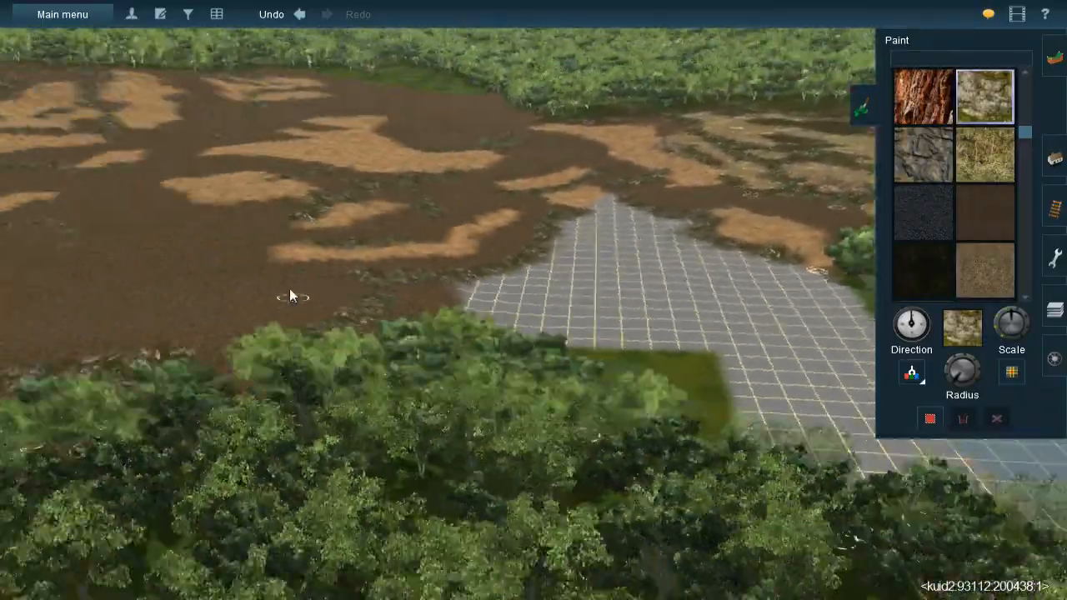
{"action": "key", "text": "Left"}
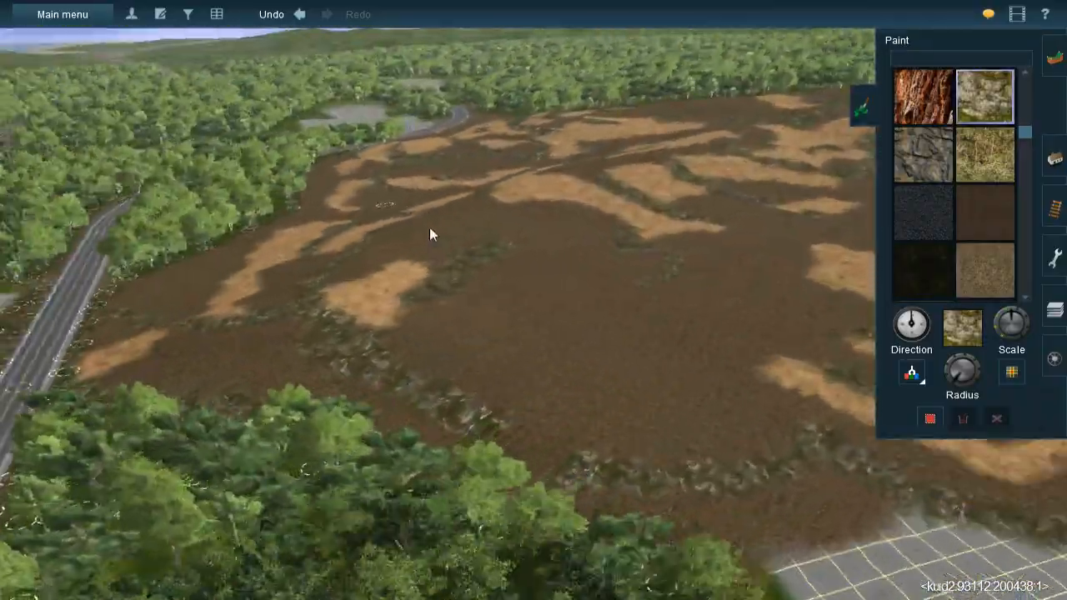
{"action": "key", "text": "Right"}
{"action": "key", "text": "Right"}
{"action": "right_click_drag", "start_coordinate": [653, 305], "coordinate": [469, 288]}
{"action": "key", "text": "Left"}
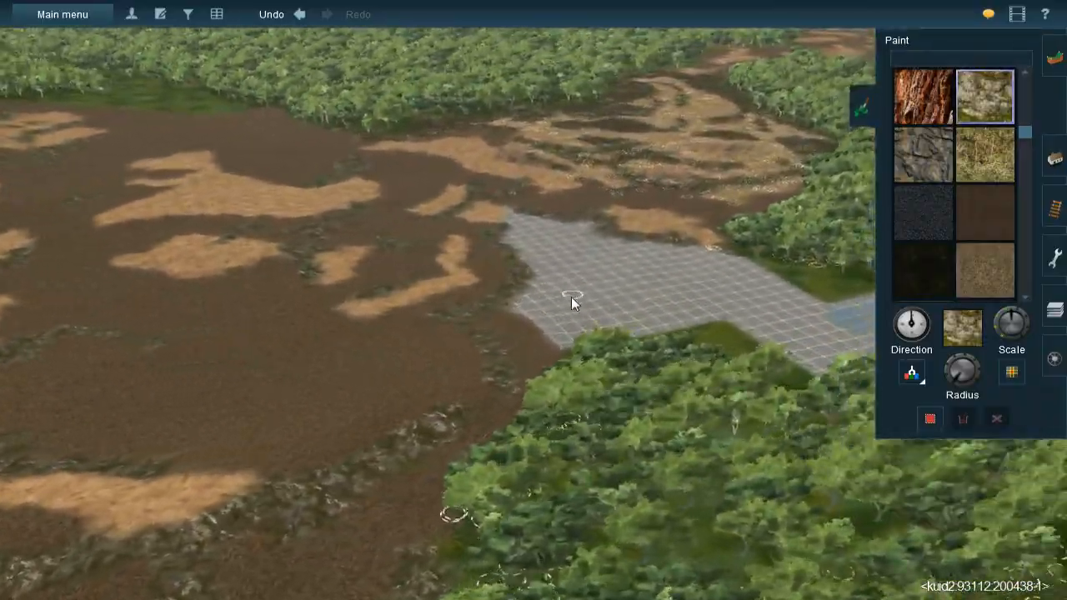
{"action": "key", "text": "Right"}
{"action": "key", "text": "Left"}
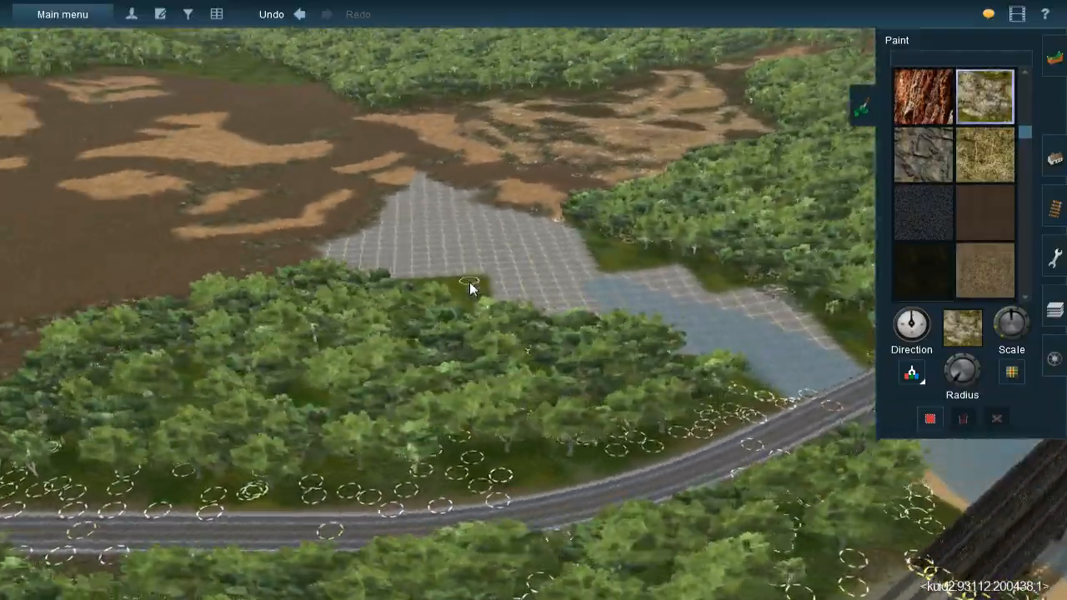
{"action": "scroll", "coordinate": [470, 288], "scroll_direction": "up", "scroll_amount": 6}
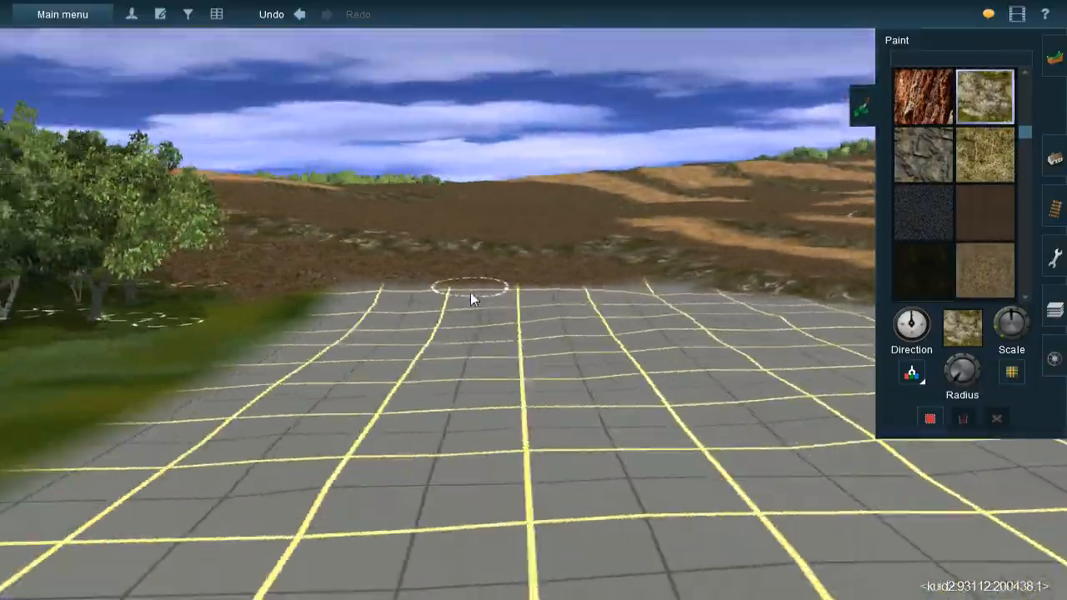
Paint a mossy rock strip along the brown dirt's edge from the forest grass to the existing mossy rock
{"action": "key", "text": "Up"}
{"action": "key", "text": "Right"}
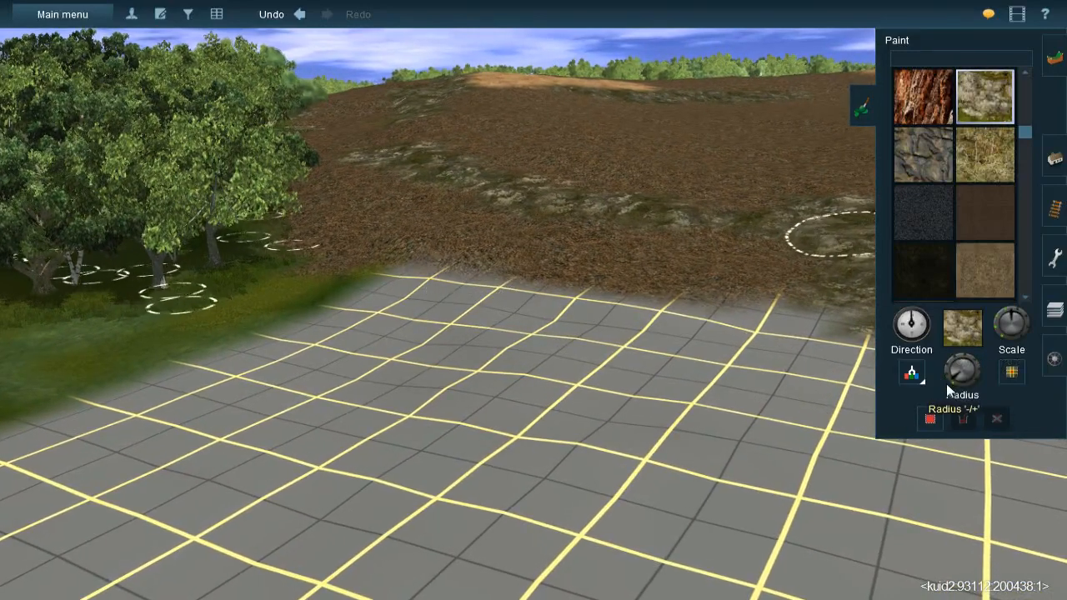
{"action": "key", "text": "plus"}
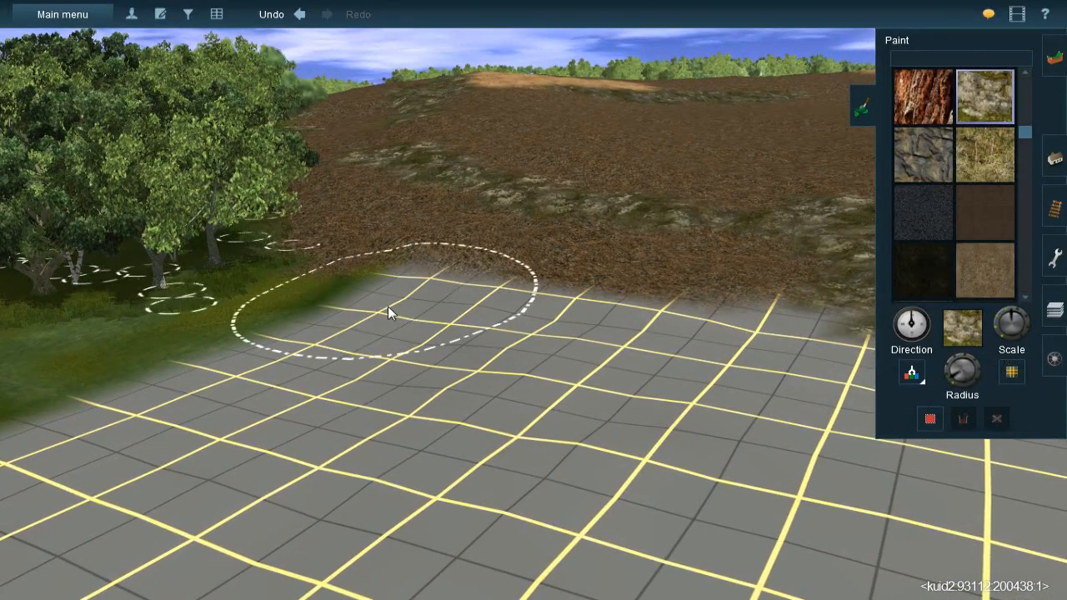
{"action": "key", "text": "minus"}
{"action": "mouse_move", "coordinate": [385, 305]}
{"action": "left_mouse_down"}
{"action": "mouse_move", "coordinate": [373, 290]}
{"action": "mouse_move", "coordinate": [303, 277]}
{"action": "mouse_move", "coordinate": [420, 279]}
{"action": "mouse_move", "coordinate": [482, 305]}
{"action": "mouse_move", "coordinate": [451, 300]}
{"action": "mouse_move", "coordinate": [507, 300]}
{"action": "mouse_move", "coordinate": [466, 290]}
{"action": "mouse_move", "coordinate": [384, 300]}
{"action": "mouse_move", "coordinate": [567, 290]}
{"action": "mouse_move", "coordinate": [632, 305]}
{"action": "mouse_move", "coordinate": [606, 313]}
{"action": "mouse_move", "coordinate": [795, 325]}
{"action": "mouse_move", "coordinate": [775, 316]}
{"action": "mouse_move", "coordinate": [759, 331]}
{"action": "mouse_move", "coordinate": [795, 313]}
{"action": "left_mouse_up"}
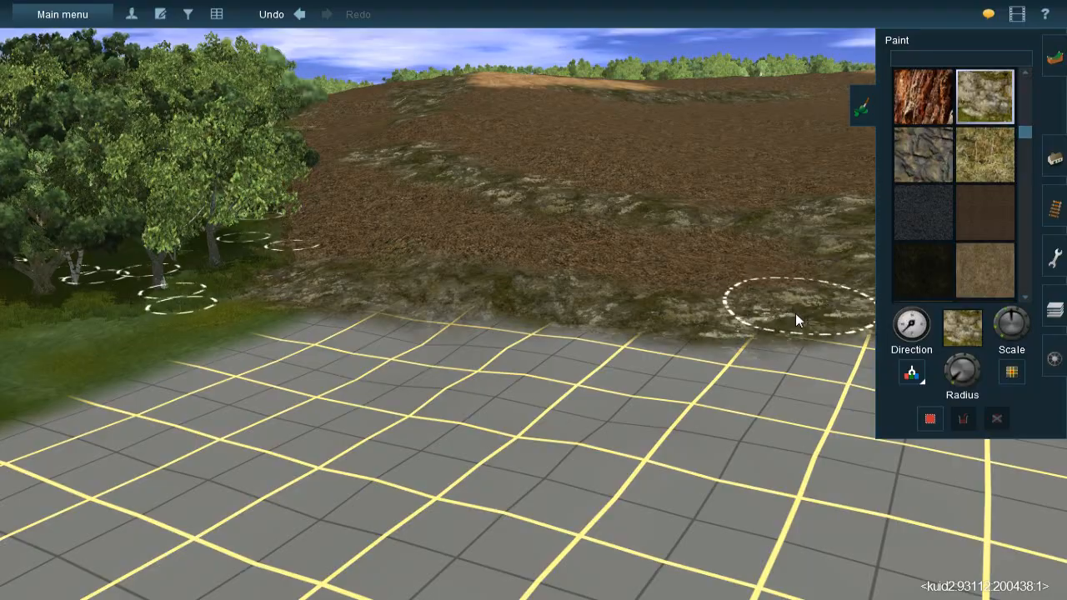
Paint mossy rock strips out from the orange-brown patch and along the painted field's edge across the bare grid
{"action": "key", "text": "Left"}
{"action": "key", "text": "Left"}
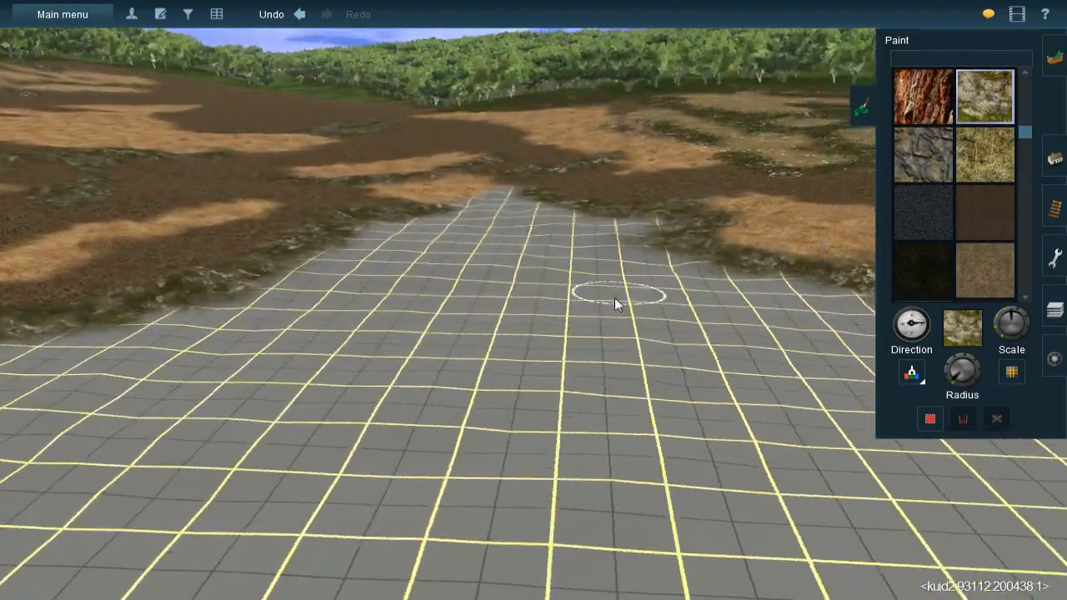
{"action": "right_click", "coordinate": [529, 328]}
{"action": "key", "text": "Left"}
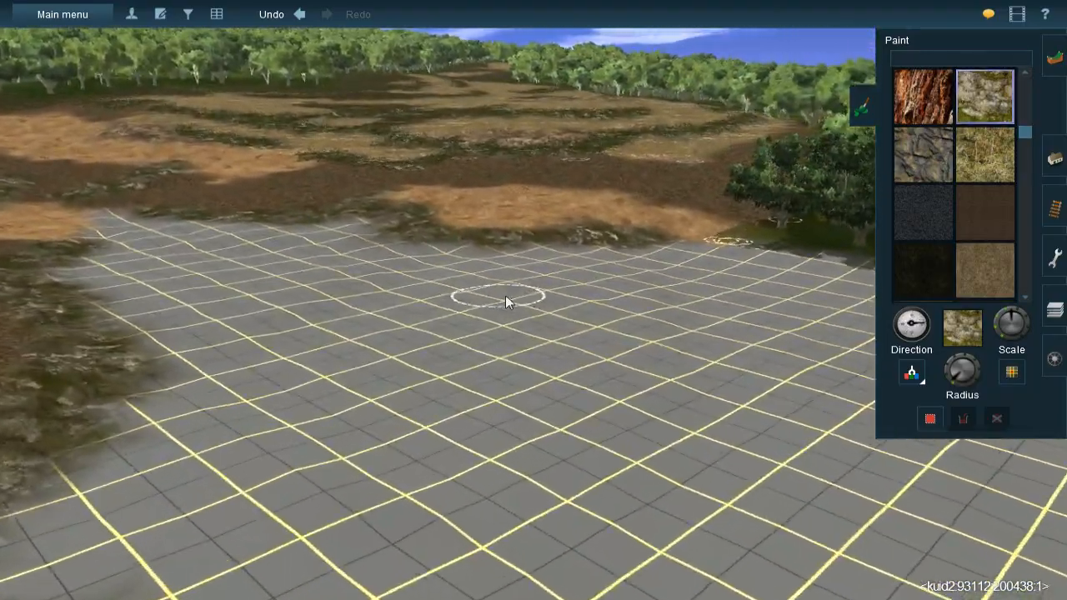
{"action": "key", "text": "Left"}
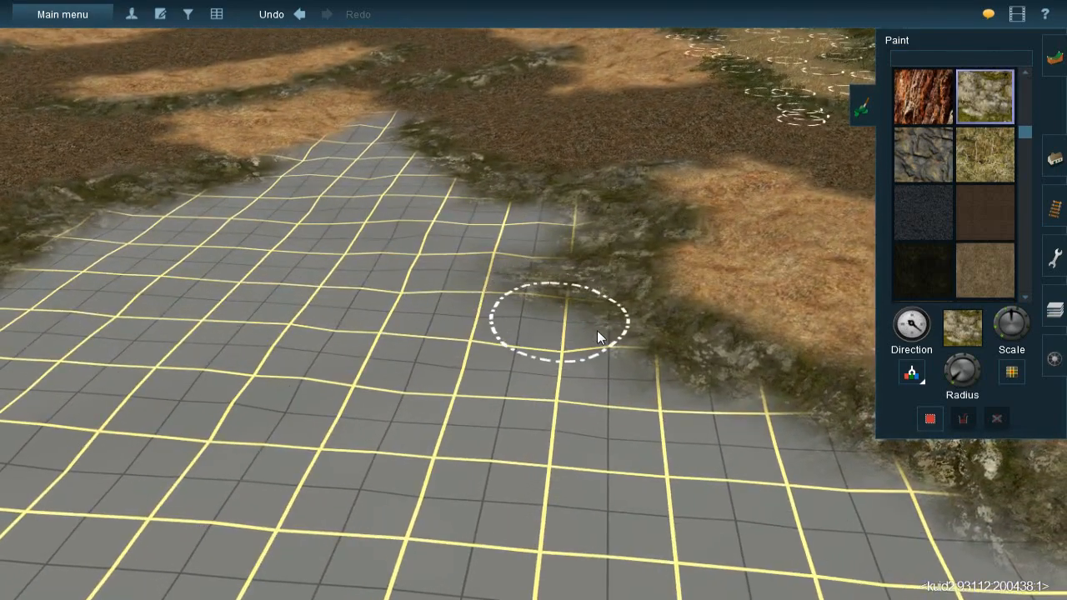
{"action": "mouse_move", "coordinate": [597, 330]}
{"action": "left_mouse_down"}
{"action": "mouse_move", "coordinate": [491, 320]}
{"action": "mouse_move", "coordinate": [447, 350]}
{"action": "mouse_move", "coordinate": [482, 308]}
{"action": "mouse_move", "coordinate": [371, 348]}
{"action": "mouse_move", "coordinate": [336, 374]}
{"action": "mouse_move", "coordinate": [419, 343]}
{"action": "mouse_move", "coordinate": [380, 398]}
{"action": "mouse_move", "coordinate": [228, 413]}
{"action": "mouse_move", "coordinate": [260, 387]}
{"action": "mouse_move", "coordinate": [237, 375]}
{"action": "mouse_move", "coordinate": [195, 441]}
{"action": "mouse_move", "coordinate": [300, 385]}
{"action": "left_mouse_up"}
{"action": "mouse_move", "coordinate": [450, 301]}
{"action": "right_mouse_down"}
{"action": "mouse_move", "coordinate": [474, 290]}
{"action": "mouse_move", "coordinate": [468, 245]}
{"action": "mouse_move", "coordinate": [515, 238]}
{"action": "mouse_move", "coordinate": [425, 300]}
{"action": "mouse_move", "coordinate": [403, 402]}
{"action": "mouse_move", "coordinate": [473, 391]}
{"action": "mouse_move", "coordinate": [507, 371]}
{"action": "right_mouse_up"}
{"action": "mouse_move", "coordinate": [506, 371]}
{"action": "left_mouse_down"}
{"action": "mouse_move", "coordinate": [465, 387]}
{"action": "mouse_move", "coordinate": [362, 465]}
{"action": "mouse_move", "coordinate": [371, 463]}
{"action": "left_mouse_up"}
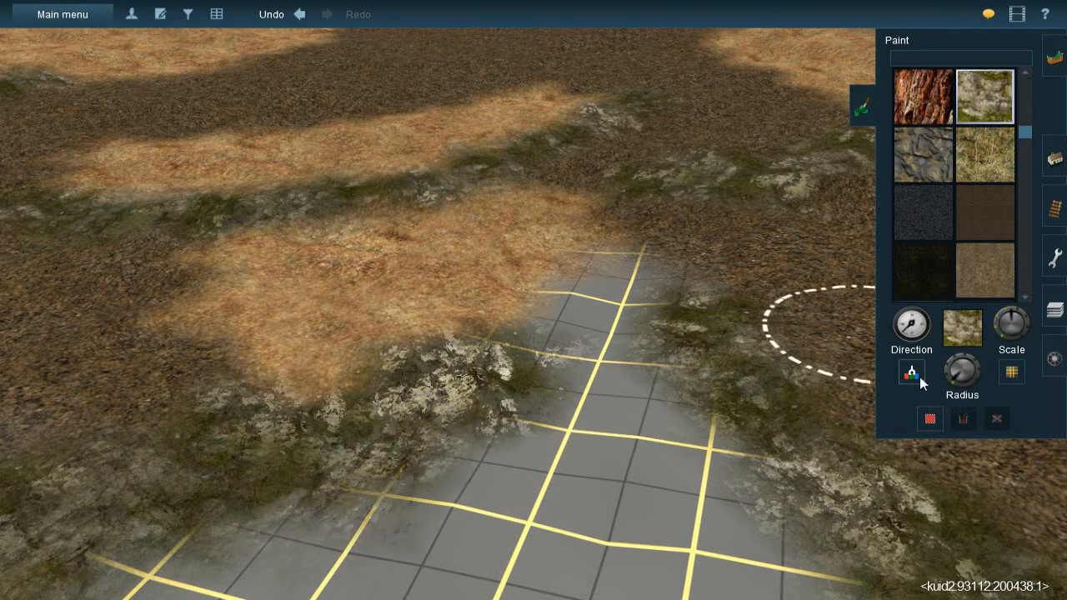
Fill the bare wedge between the mossy rock strips with dark brown dirt, using a larger brush radius
{"action": "scroll", "coordinate": [954, 183], "scroll_direction": "down", "scroll_amount": 3}
{"action": "left_click", "coordinate": [984, 95]}
{"action": "mouse_move", "coordinate": [633, 275]}
{"action": "left_mouse_down"}
{"action": "mouse_move", "coordinate": [638, 263]}
{"action": "mouse_move", "coordinate": [566, 334]}
{"action": "mouse_move", "coordinate": [595, 452]}
{"action": "mouse_move", "coordinate": [595, 386]}
{"action": "mouse_move", "coordinate": [635, 499]}
{"action": "mouse_move", "coordinate": [627, 421]}
{"action": "left_mouse_up"}
{"action": "key", "text": "Down"}
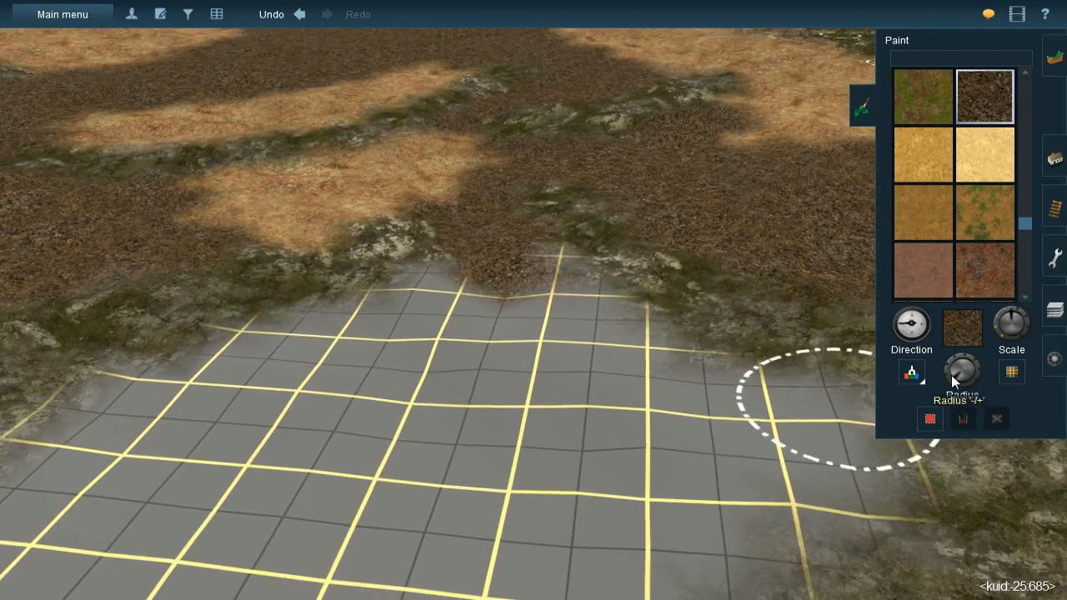
{"action": "mouse_move", "coordinate": [494, 296]}
{"action": "left_mouse_down"}
{"action": "mouse_move", "coordinate": [486, 282]}
{"action": "mouse_move", "coordinate": [553, 355]}
{"action": "mouse_move", "coordinate": [713, 450]}
{"action": "mouse_move", "coordinate": [758, 445]}
{"action": "mouse_move", "coordinate": [566, 326]}
{"action": "left_mouse_up"}
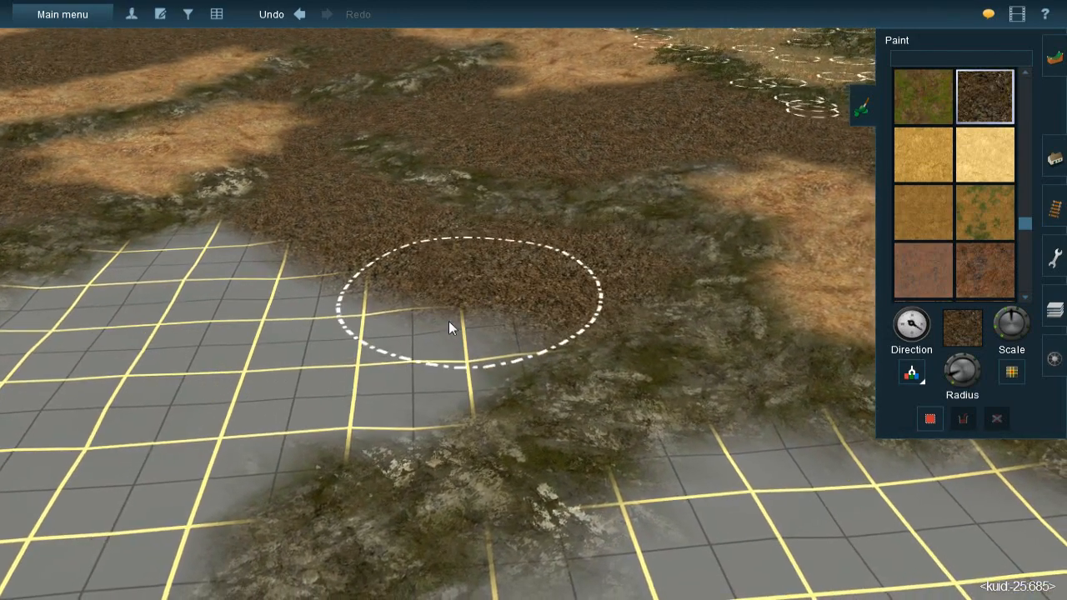
{"action": "mouse_move", "coordinate": [448, 322]}
{"action": "left_mouse_down"}
{"action": "mouse_move", "coordinate": [387, 365]}
{"action": "mouse_move", "coordinate": [306, 372]}
{"action": "mouse_move", "coordinate": [330, 356]}
{"action": "mouse_move", "coordinate": [274, 356]}
{"action": "mouse_move", "coordinate": [253, 311]}
{"action": "mouse_move", "coordinate": [212, 277]}
{"action": "mouse_move", "coordinate": [222, 267]}
{"action": "mouse_move", "coordinate": [208, 251]}
{"action": "mouse_move", "coordinate": [185, 257]}
{"action": "mouse_move", "coordinate": [174, 279]}
{"action": "left_mouse_up"}
{"action": "mouse_move", "coordinate": [174, 278]}
{"action": "middle_mouse_down"}
{"action": "mouse_move", "coordinate": [308, 333]}
{"action": "mouse_move", "coordinate": [522, 260]}
{"action": "middle_mouse_up"}
{"action": "mouse_move", "coordinate": [521, 255]}
{"action": "left_mouse_down"}
{"action": "mouse_move", "coordinate": [495, 253]}
{"action": "mouse_move", "coordinate": [483, 362]}
{"action": "mouse_move", "coordinate": [472, 332]}
{"action": "mouse_move", "coordinate": [488, 374]}
{"action": "mouse_move", "coordinate": [543, 409]}
{"action": "mouse_move", "coordinate": [528, 428]}
{"action": "mouse_move", "coordinate": [497, 426]}
{"action": "left_mouse_up"}
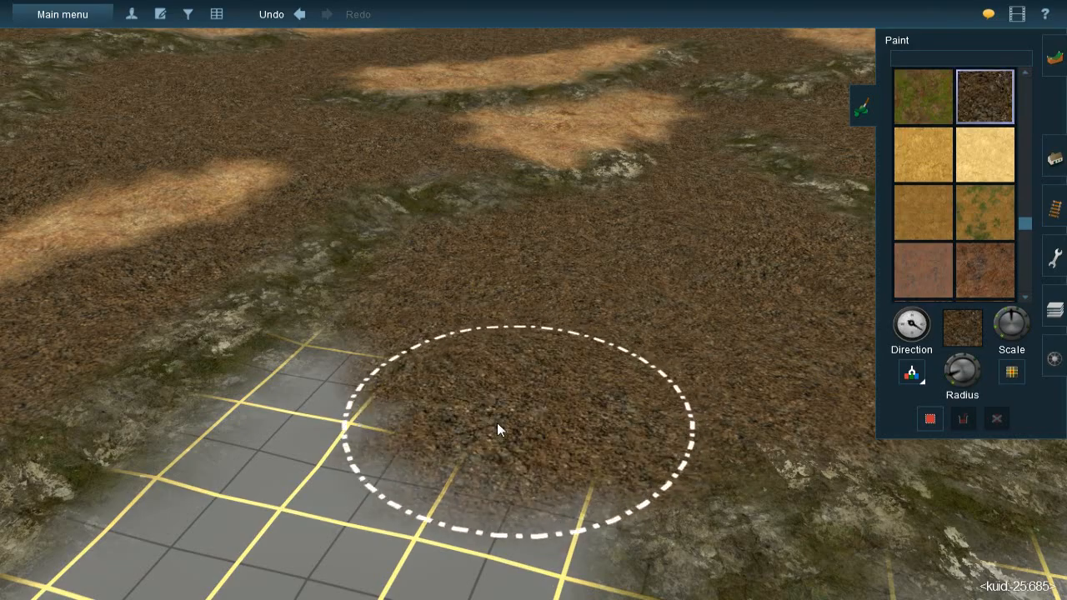
Paint a wide brown dirt band over the bare grid along the outer edge of the adjoining mossy rock
{"action": "right_click", "coordinate": [593, 391]}
{"action": "key", "text": "Left"}
{"action": "key", "text": "Left"}
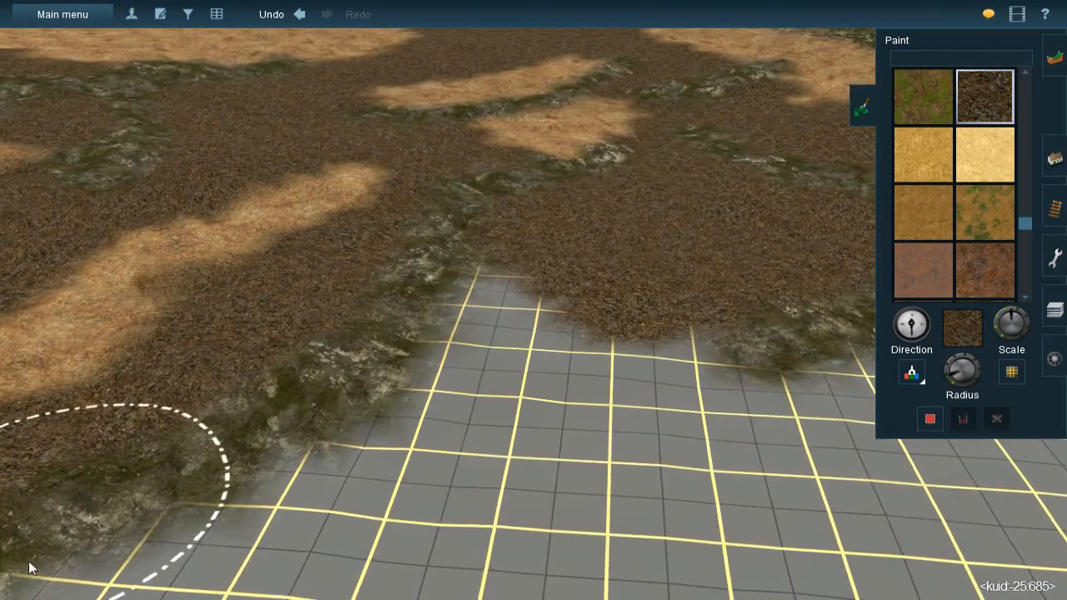
{"action": "right_click", "coordinate": [219, 450]}
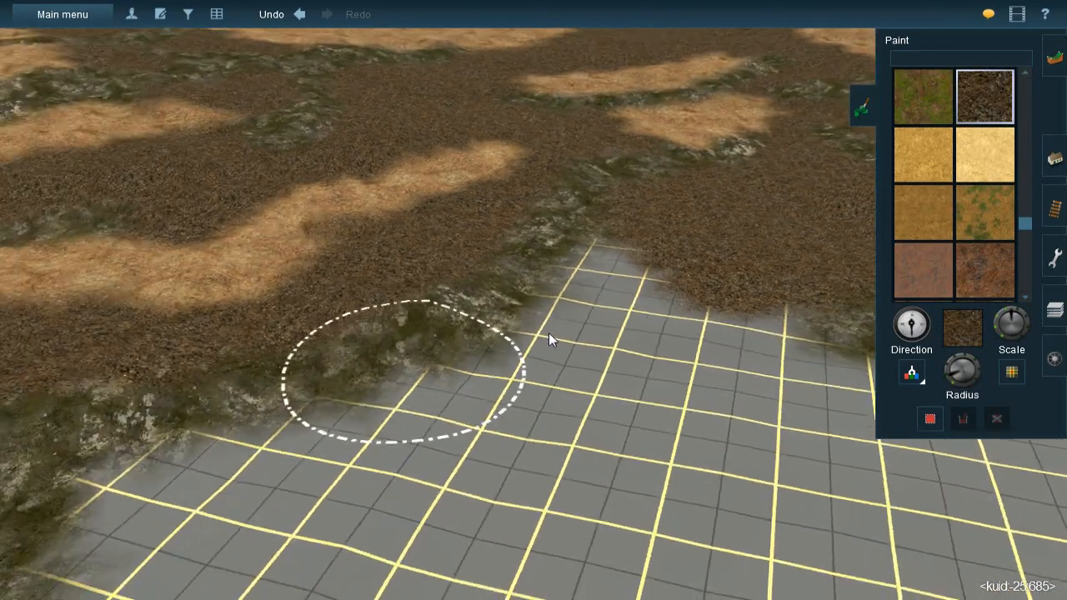
{"action": "right_click", "coordinate": [623, 306]}
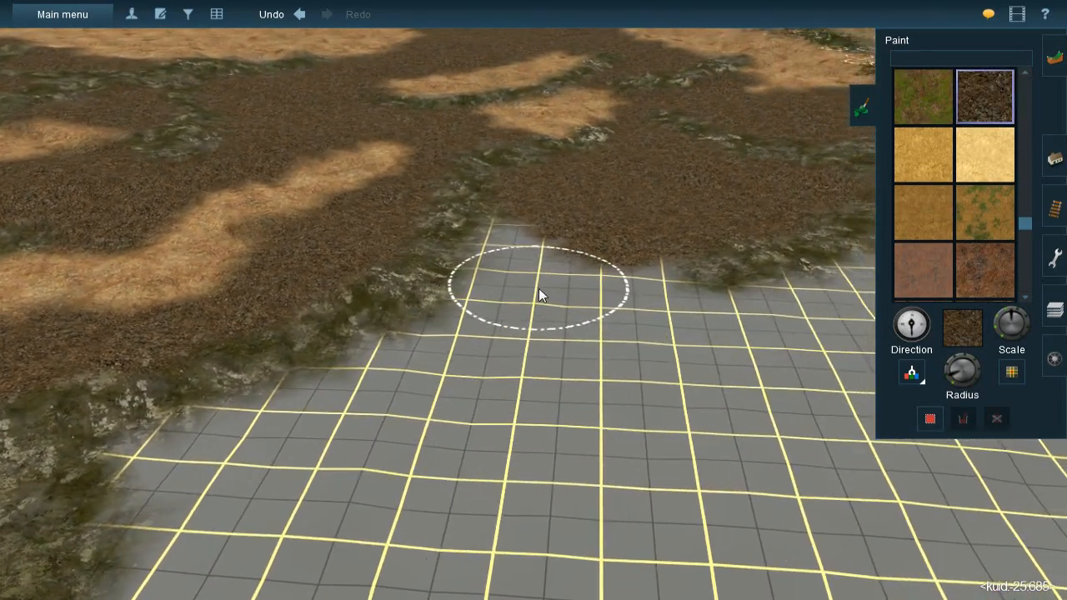
{"action": "mouse_move", "coordinate": [535, 242]}
{"action": "left_mouse_down"}
{"action": "mouse_move", "coordinate": [526, 307]}
{"action": "mouse_move", "coordinate": [534, 290]}
{"action": "mouse_move", "coordinate": [600, 319]}
{"action": "mouse_move", "coordinate": [624, 295]}
{"action": "mouse_move", "coordinate": [612, 275]}
{"action": "mouse_move", "coordinate": [581, 280]}
{"action": "left_mouse_up"}
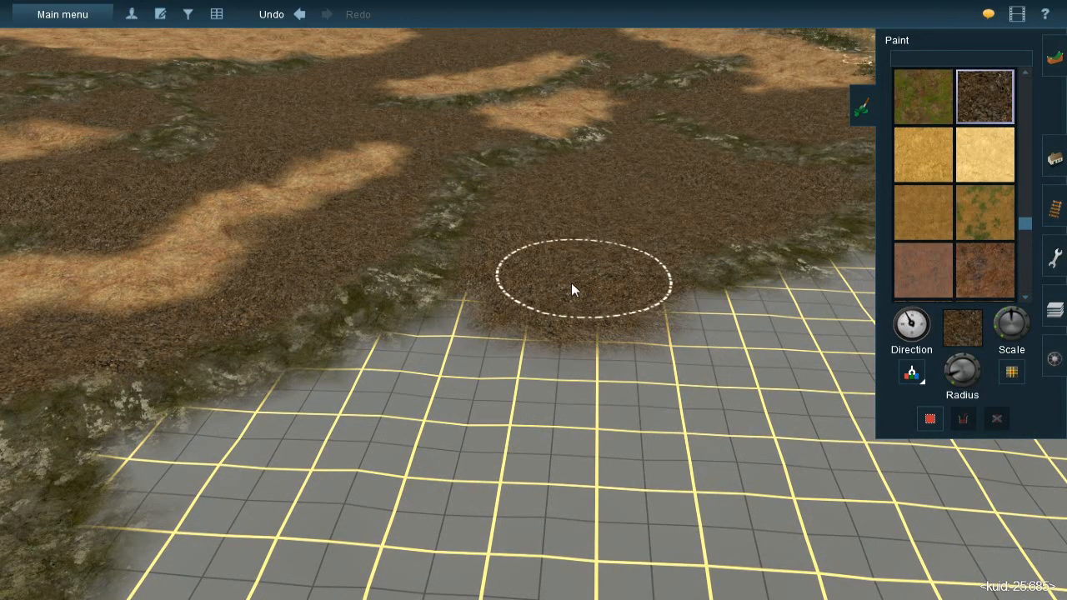
{"action": "mouse_move", "coordinate": [467, 359]}
{"action": "left_mouse_down"}
{"action": "mouse_move", "coordinate": [414, 370]}
{"action": "mouse_move", "coordinate": [342, 428]}
{"action": "mouse_move", "coordinate": [359, 415]}
{"action": "mouse_move", "coordinate": [261, 453]}
{"action": "mouse_move", "coordinate": [238, 443]}
{"action": "mouse_move", "coordinate": [234, 469]}
{"action": "left_mouse_up"}
{"action": "right_click", "coordinate": [389, 411]}
Examine the remaining bare terrain between the painted field, the forest grass and the water
{"action": "scroll", "coordinate": [574, 297], "scroll_direction": "down", "scroll_amount": 3}
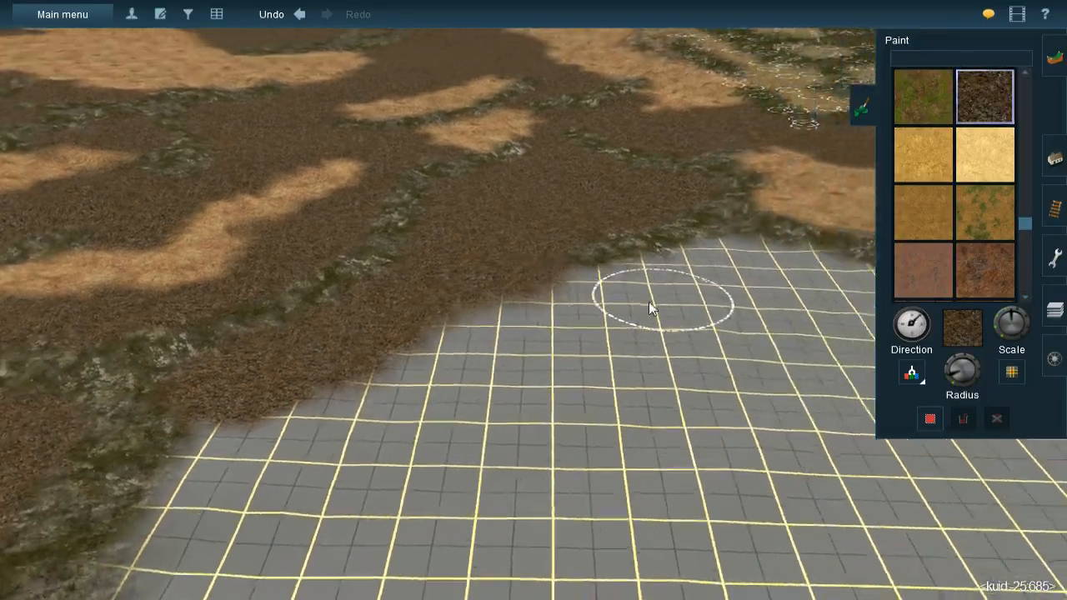
{"action": "key", "text": "Right"}
{"action": "key", "text": "Down"}
{"action": "key", "text": "Up"}
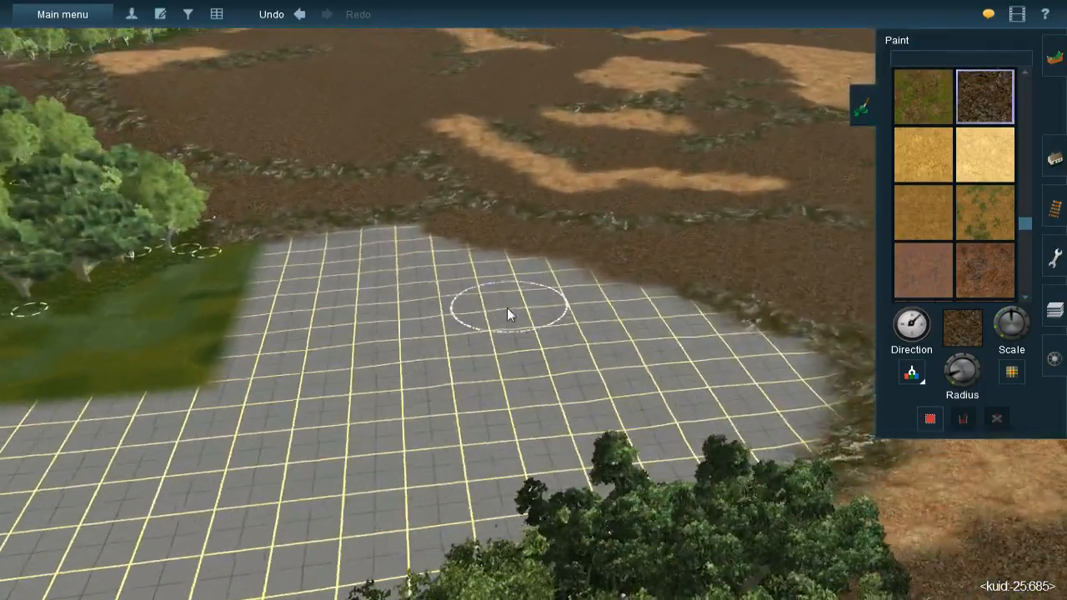
{"action": "right_click", "coordinate": [624, 294]}
{"action": "key", "text": "Left"}
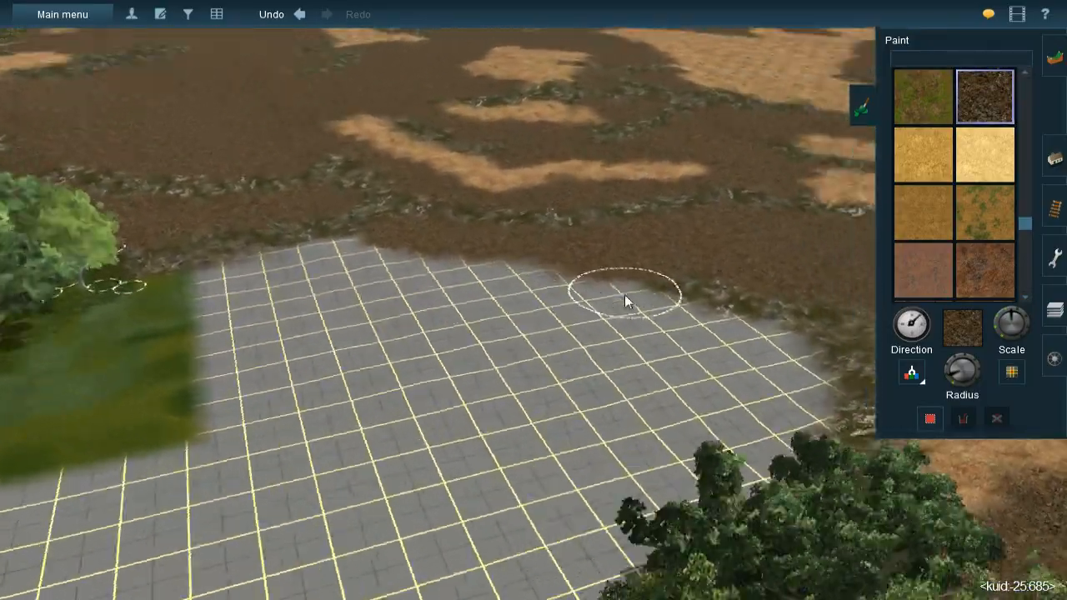
{"action": "scroll", "coordinate": [573, 311], "scroll_direction": "up", "scroll_amount": 2}
{"action": "key", "text": "Left"}
{"action": "key", "text": "Down"}
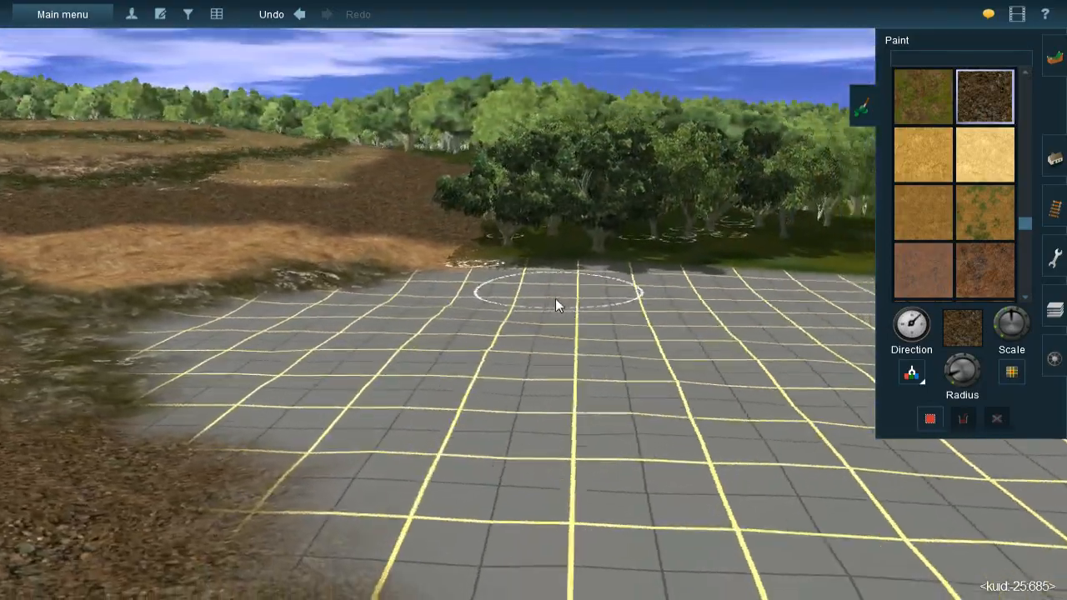
{"action": "key", "text": "Up"}
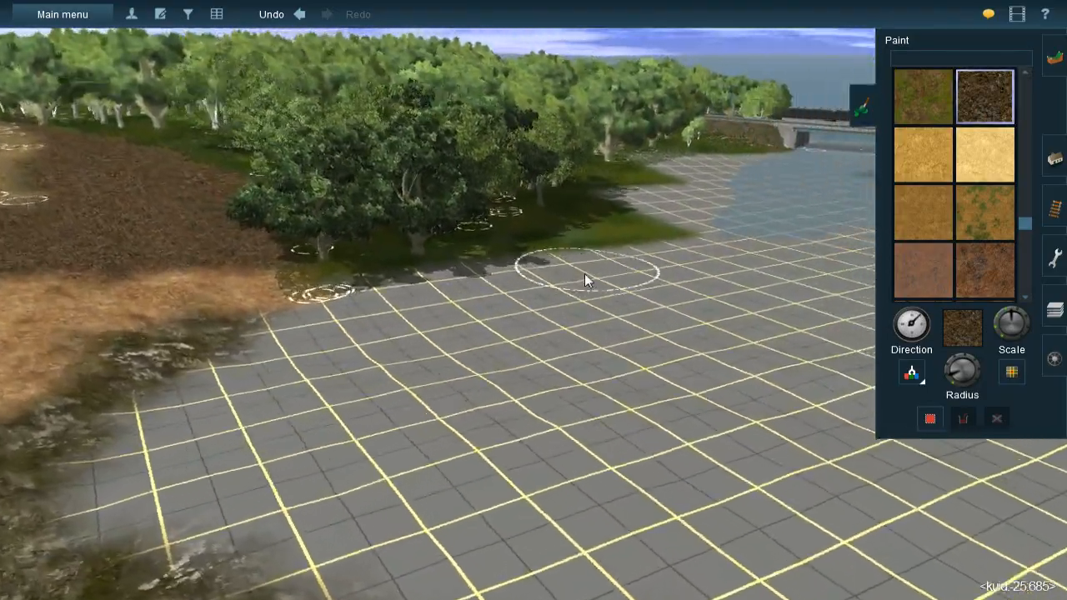
Paint brown dirt along the shaded forest edge and the mossy rock bordering the remaining bare grid
{"action": "right_click", "coordinate": [585, 274]}
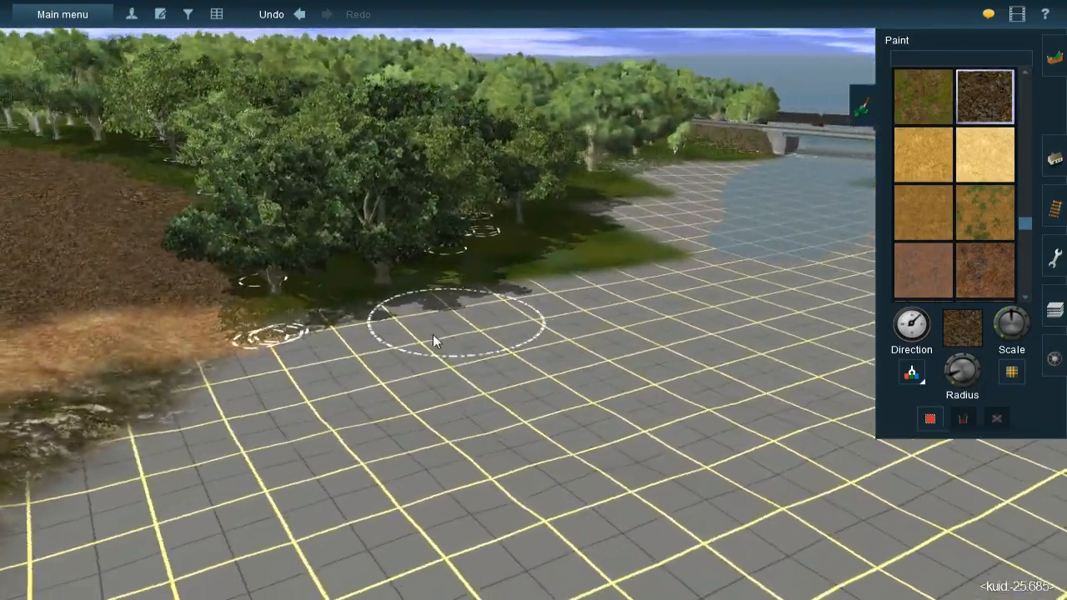
{"action": "key", "text": "Right"}
{"action": "key", "text": "Up"}
{"action": "mouse_move", "coordinate": [620, 257]}
{"action": "left_mouse_down"}
{"action": "mouse_move", "coordinate": [703, 214]}
{"action": "mouse_move", "coordinate": [646, 249]}
{"action": "mouse_move", "coordinate": [647, 232]}
{"action": "mouse_move", "coordinate": [541, 255]}
{"action": "mouse_move", "coordinate": [561, 241]}
{"action": "mouse_move", "coordinate": [486, 297]}
{"action": "mouse_move", "coordinate": [473, 293]}
{"action": "mouse_move", "coordinate": [475, 272]}
{"action": "mouse_move", "coordinate": [421, 345]}
{"action": "mouse_move", "coordinate": [377, 355]}
{"action": "mouse_move", "coordinate": [306, 436]}
{"action": "mouse_move", "coordinate": [320, 478]}
{"action": "mouse_move", "coordinate": [328, 468]}
{"action": "mouse_move", "coordinate": [319, 463]}
{"action": "mouse_move", "coordinate": [446, 433]}
{"action": "left_mouse_up"}
{"action": "key", "text": "Left"}
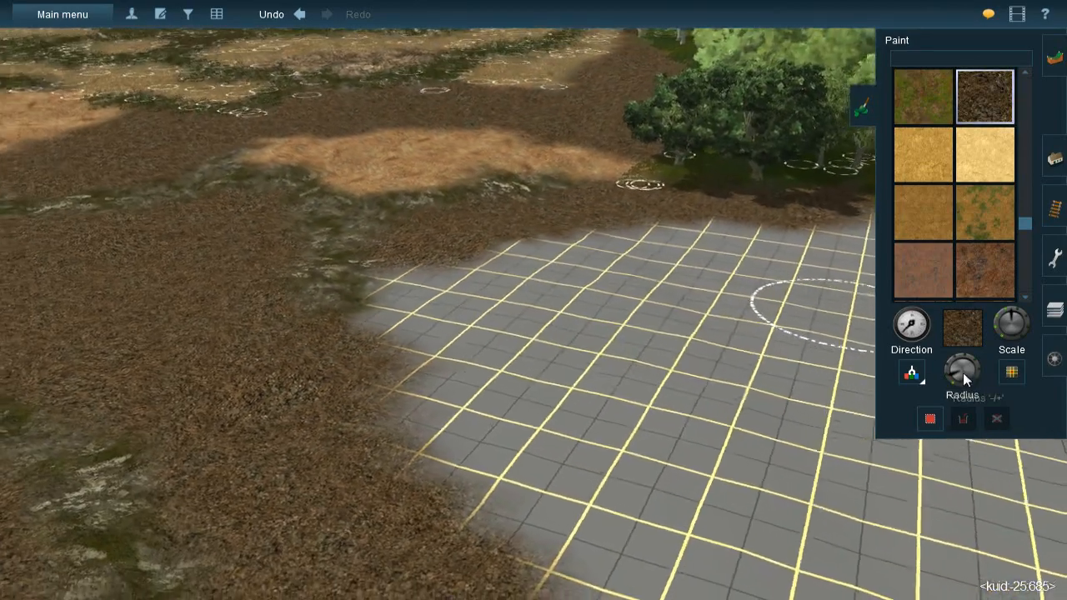
Enlarge the brush radius and fill the bare grid between the field and the grass patch with brown dirt
{"action": "left_click_drag", "start_coordinate": [963, 373], "coordinate": [946, 370]}
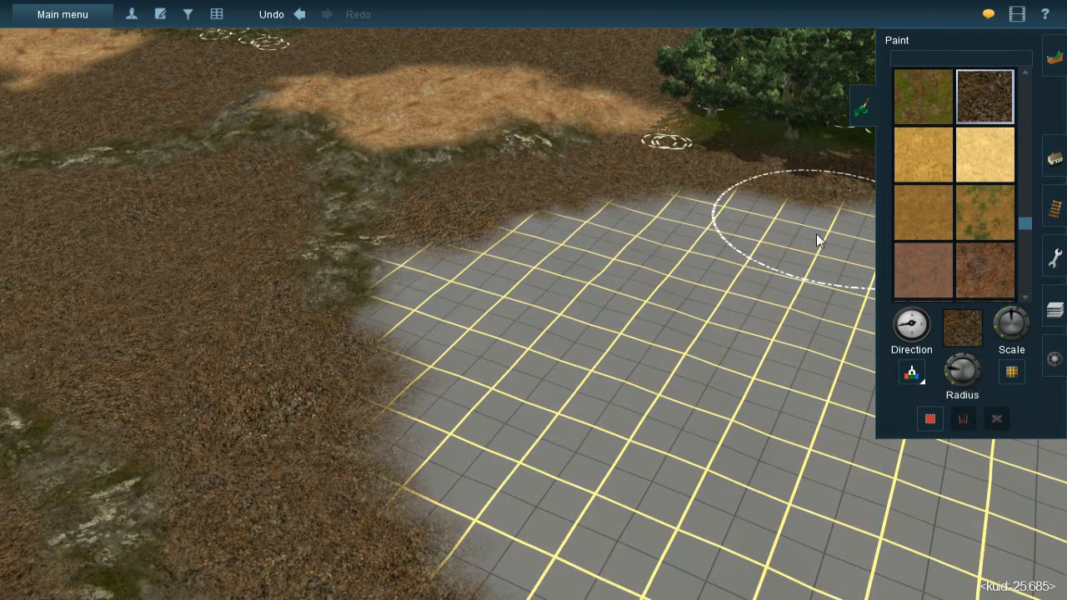
{"action": "mouse_move", "coordinate": [759, 238]}
{"action": "left_mouse_down"}
{"action": "mouse_move", "coordinate": [812, 220]}
{"action": "mouse_move", "coordinate": [491, 250]}
{"action": "mouse_move", "coordinate": [501, 321]}
{"action": "mouse_move", "coordinate": [489, 315]}
{"action": "mouse_move", "coordinate": [483, 348]}
{"action": "mouse_move", "coordinate": [469, 353]}
{"action": "mouse_move", "coordinate": [459, 466]}
{"action": "mouse_move", "coordinate": [584, 417]}
{"action": "mouse_move", "coordinate": [636, 338]}
{"action": "mouse_move", "coordinate": [718, 286]}
{"action": "mouse_move", "coordinate": [712, 310]}
{"action": "mouse_move", "coordinate": [800, 300]}
{"action": "left_mouse_up"}
{"action": "mouse_move", "coordinate": [800, 300]}
{"action": "right_mouse_down"}
{"action": "mouse_move", "coordinate": [445, 353]}
{"action": "mouse_move", "coordinate": [505, 329]}
{"action": "mouse_move", "coordinate": [450, 309]}
{"action": "mouse_move", "coordinate": [503, 312]}
{"action": "mouse_move", "coordinate": [530, 293]}
{"action": "right_mouse_up"}
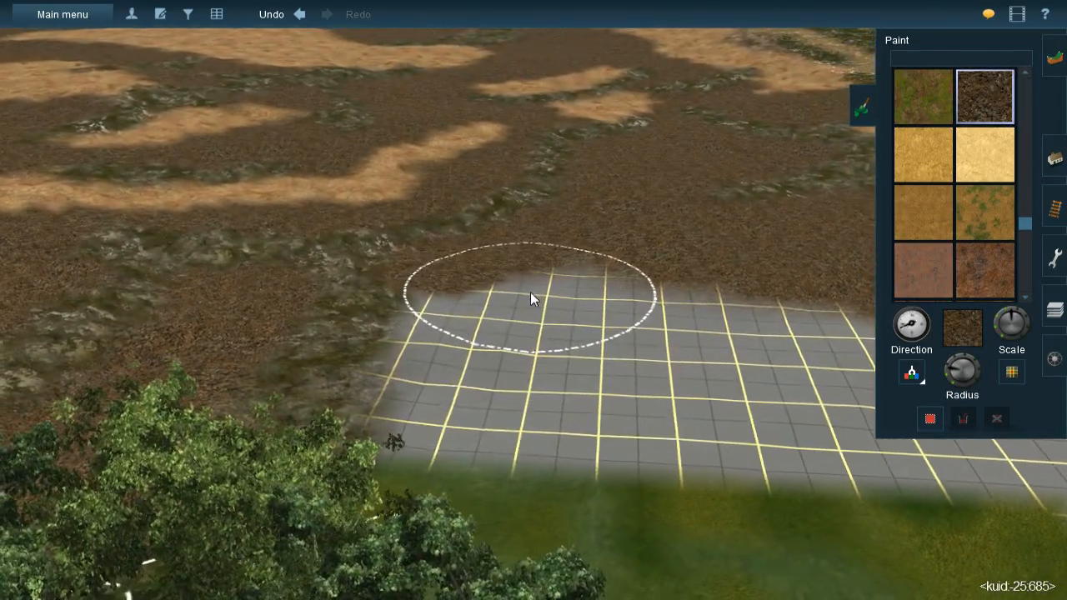
{"action": "mouse_move", "coordinate": [519, 295]}
{"action": "left_mouse_down"}
{"action": "mouse_move", "coordinate": [499, 375]}
{"action": "mouse_move", "coordinate": [518, 425]}
{"action": "mouse_move", "coordinate": [508, 408]}
{"action": "mouse_move", "coordinate": [572, 411]}
{"action": "mouse_move", "coordinate": [667, 375]}
{"action": "mouse_move", "coordinate": [596, 396]}
{"action": "mouse_move", "coordinate": [686, 312]}
{"action": "mouse_move", "coordinate": [650, 293]}
{"action": "mouse_move", "coordinate": [703, 305]}
{"action": "left_mouse_up"}
Paint brown dirt over the grass patch beside the forest and the adjoining bare grid leading towards the water
{"action": "key", "text": "Right"}
{"action": "key", "text": "Right"}
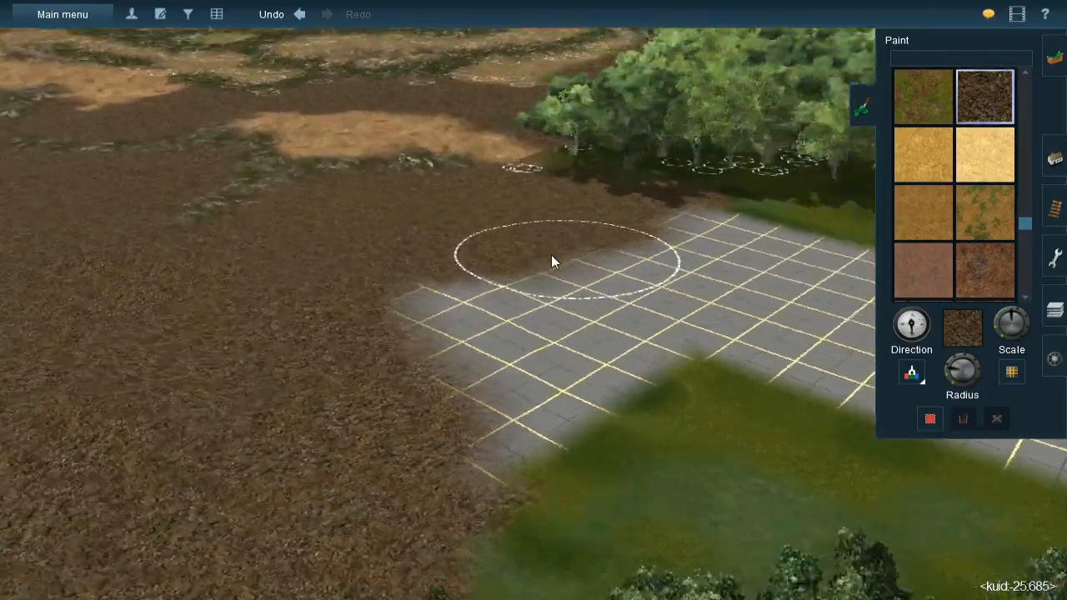
{"action": "key", "text": "Right"}
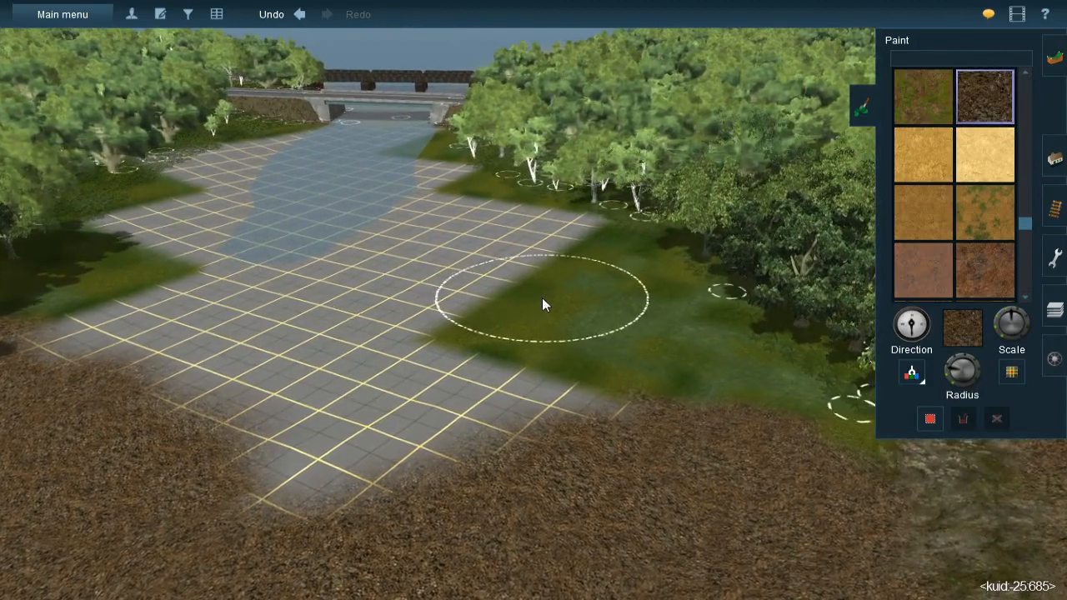
{"action": "mouse_move", "coordinate": [551, 244]}
{"action": "left_mouse_down"}
{"action": "mouse_move", "coordinate": [562, 238]}
{"action": "mouse_move", "coordinate": [553, 230]}
{"action": "mouse_move", "coordinate": [595, 257]}
{"action": "left_mouse_up"}
{"action": "left_click_drag", "start_coordinate": [617, 292], "coordinate": [645, 314]}
{"action": "mouse_move", "coordinate": [684, 391]}
{"action": "left_mouse_down"}
{"action": "mouse_move", "coordinate": [698, 384]}
{"action": "mouse_move", "coordinate": [746, 429]}
{"action": "left_mouse_up"}
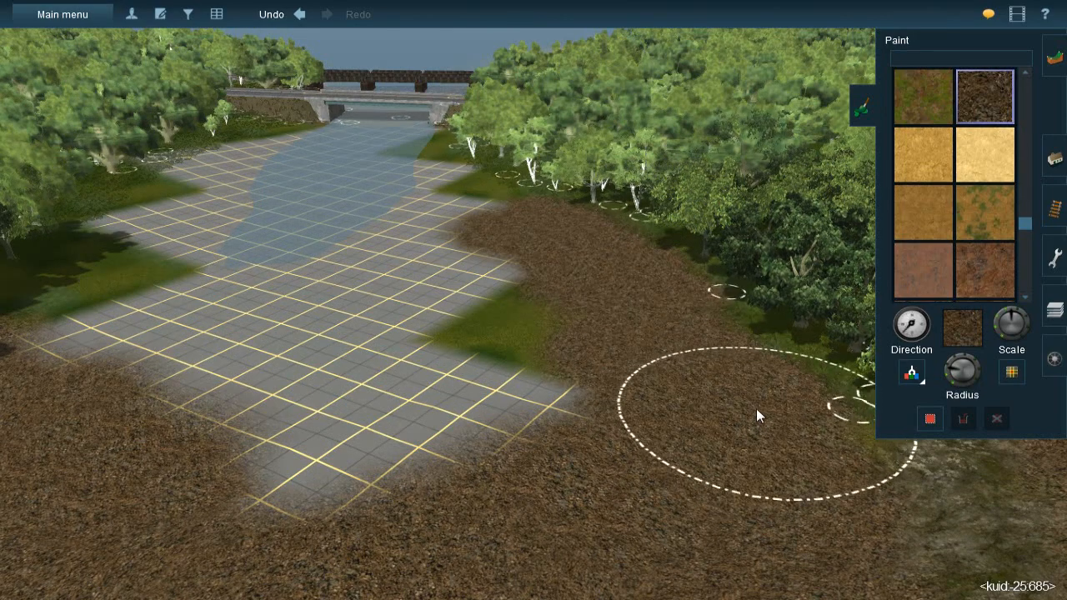
{"action": "mouse_move", "coordinate": [519, 358]}
{"action": "left_mouse_down"}
{"action": "mouse_move", "coordinate": [479, 244]}
{"action": "mouse_move", "coordinate": [482, 209]}
{"action": "mouse_move", "coordinate": [358, 321]}
{"action": "mouse_move", "coordinate": [304, 345]}
{"action": "mouse_move", "coordinate": [368, 300]}
{"action": "mouse_move", "coordinate": [280, 317]}
{"action": "mouse_move", "coordinate": [204, 354]}
{"action": "mouse_move", "coordinate": [242, 465]}
{"action": "mouse_move", "coordinate": [330, 475]}
{"action": "mouse_move", "coordinate": [386, 374]}
{"action": "mouse_move", "coordinate": [421, 395]}
{"action": "mouse_move", "coordinate": [340, 383]}
{"action": "left_mouse_up"}
Examine the painted field and its position along the coastal rail line in the map view
{"action": "key", "text": "Left"}
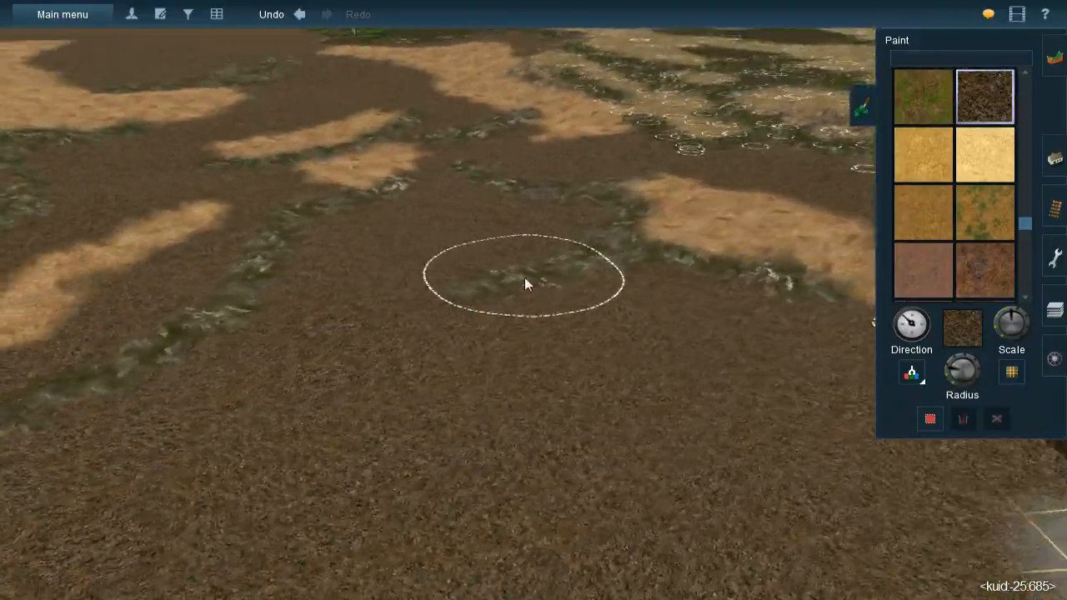
{"action": "key", "text": "Down"}
{"action": "mouse_move", "coordinate": [531, 257]}
{"action": "right_mouse_down"}
{"action": "mouse_move", "coordinate": [607, 262]}
{"action": "mouse_move", "coordinate": [347, 274]}
{"action": "mouse_move", "coordinate": [545, 226]}
{"action": "mouse_move", "coordinate": [562, 248]}
{"action": "mouse_move", "coordinate": [434, 205]}
{"action": "mouse_move", "coordinate": [604, 290]}
{"action": "right_mouse_up"}
{"action": "key", "text": "Left"}
{"action": "scroll", "coordinate": [616, 290], "scroll_direction": "down", "scroll_amount": 5}
{"action": "key", "text": "ctrl+m"}
{"action": "scroll", "coordinate": [624, 309], "scroll_direction": "down", "scroll_amount": 5}
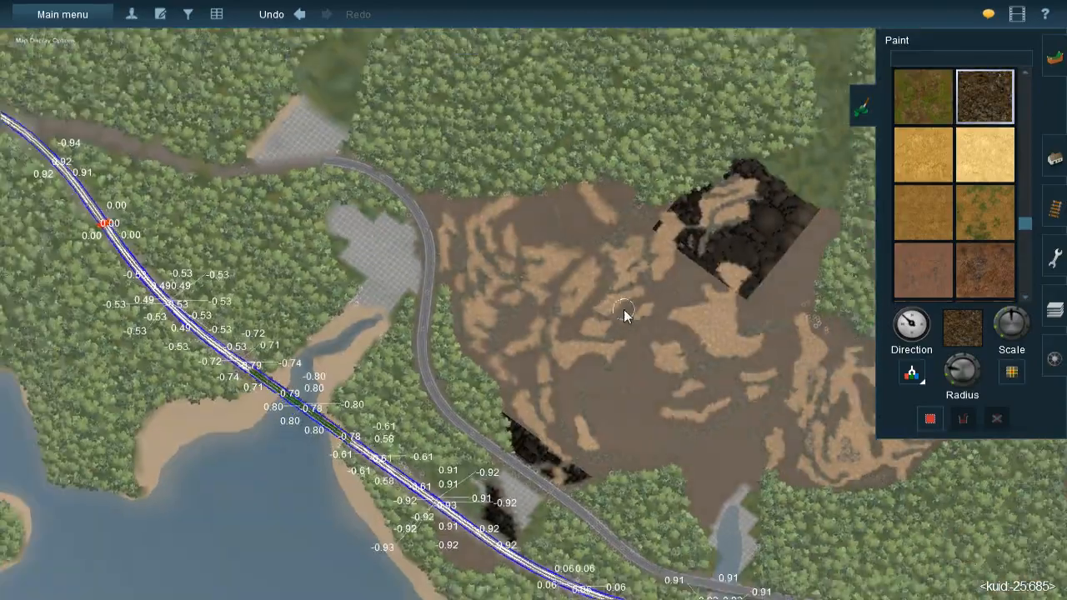
{"action": "scroll", "coordinate": [619, 331], "scroll_direction": "down", "scroll_amount": 3}
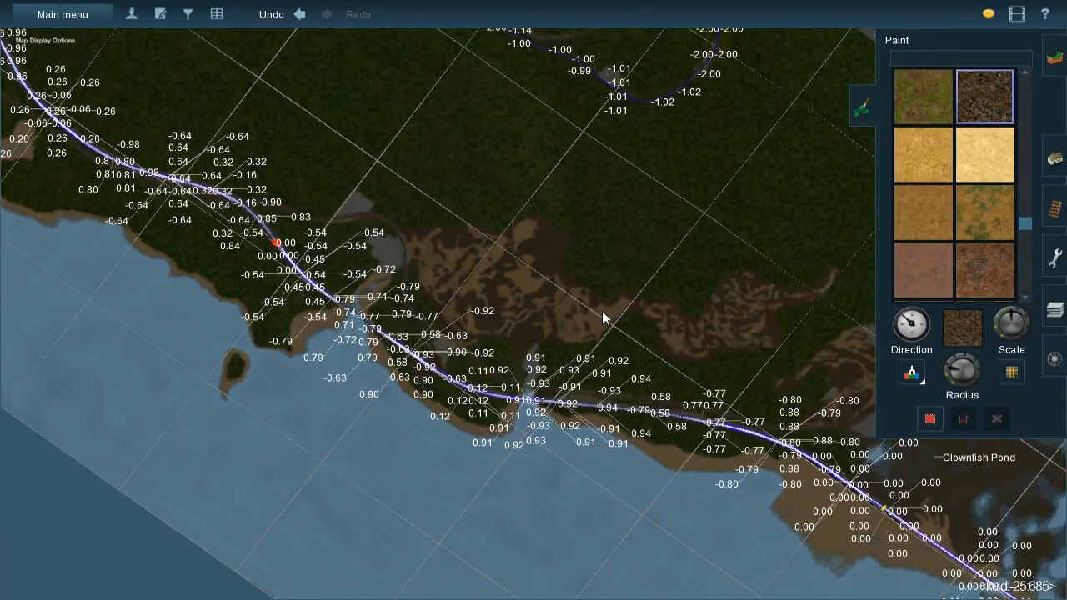
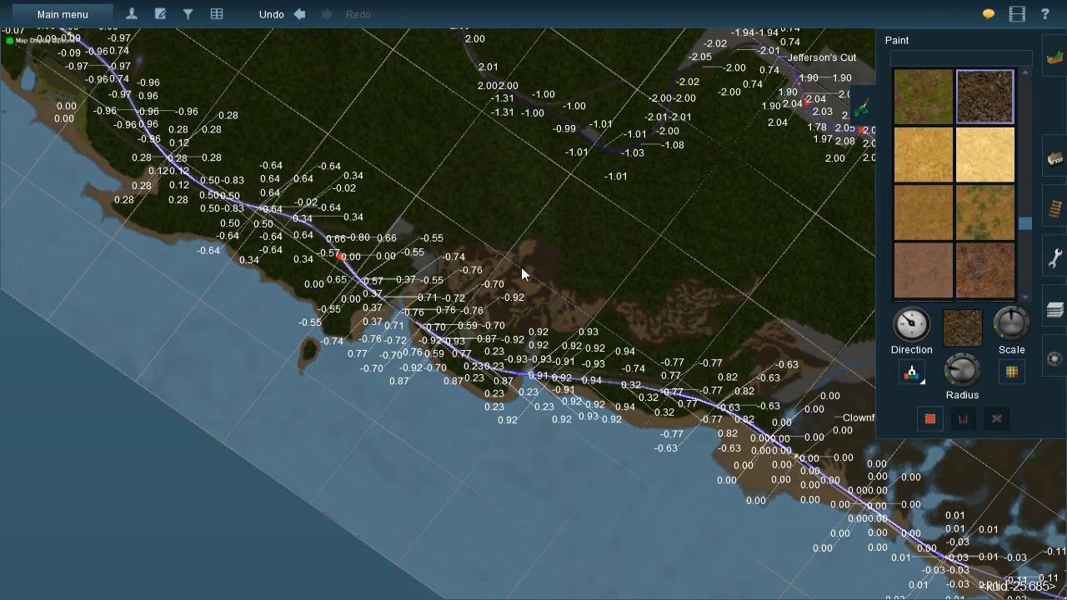
{"action": "scroll", "coordinate": [519, 274], "scroll_direction": "down", "scroll_amount": 3}
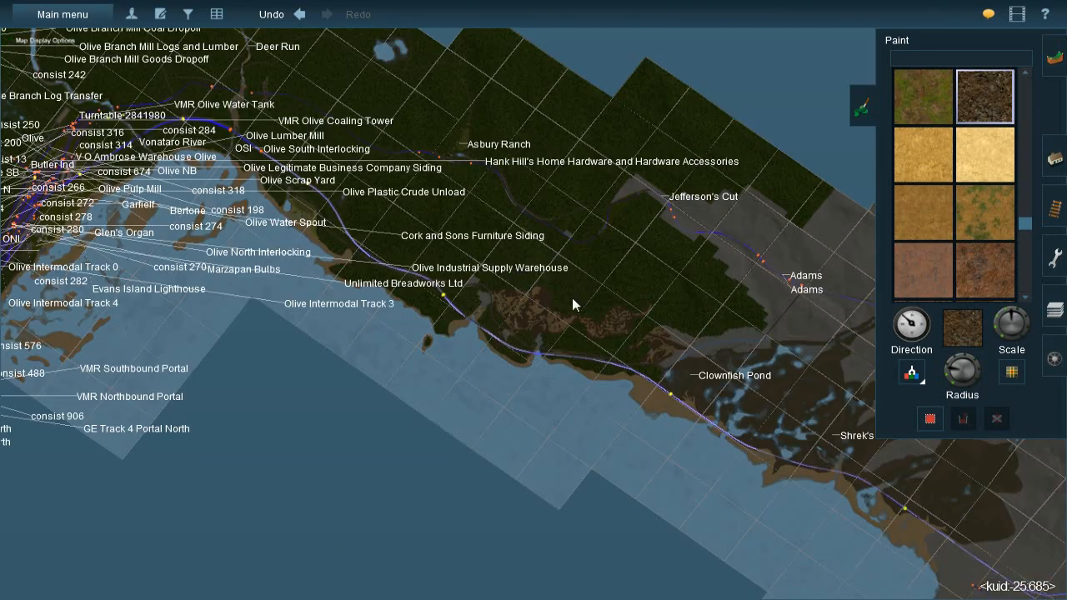
{"action": "scroll", "coordinate": [533, 329], "scroll_direction": "up", "scroll_amount": 5}
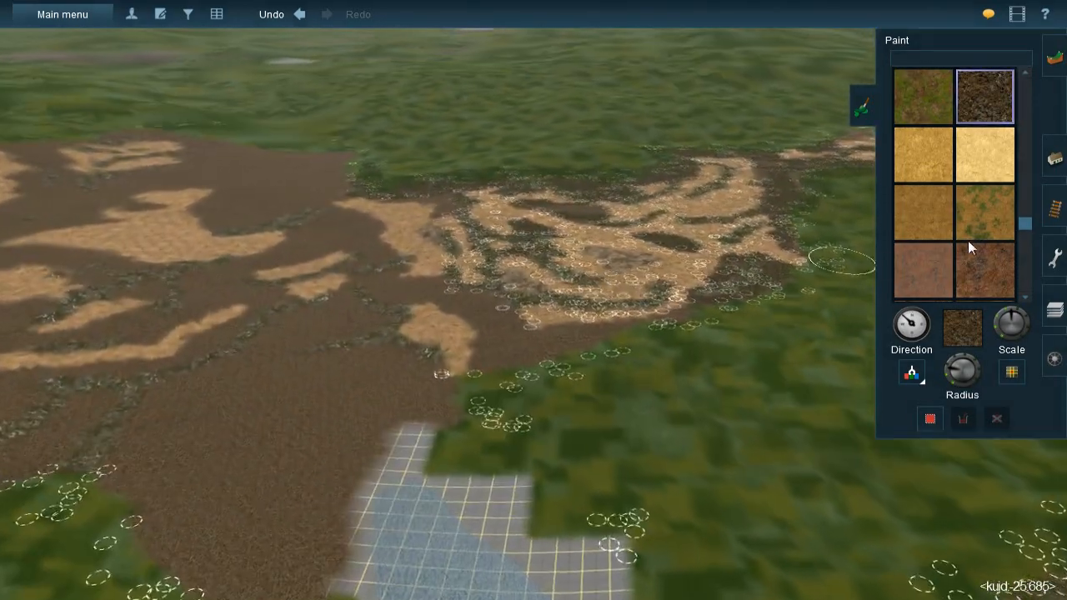
Sample the JVC(T)Grass spline#1m spline from the grass already placed in the neighbouring field
{"action": "left_click", "coordinate": [1054, 158]}
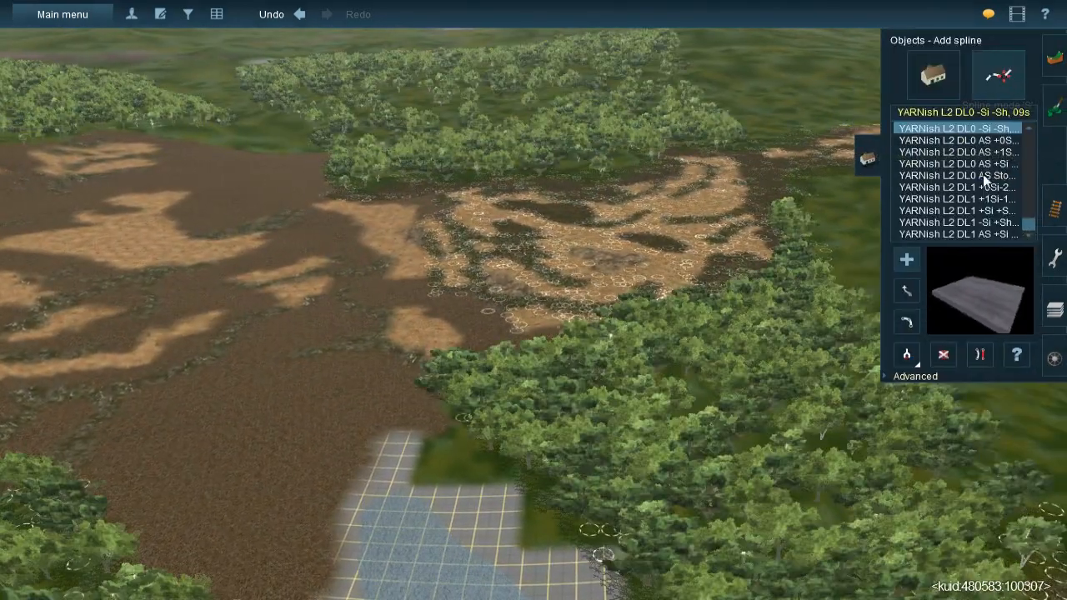
{"action": "key", "text": "g"}
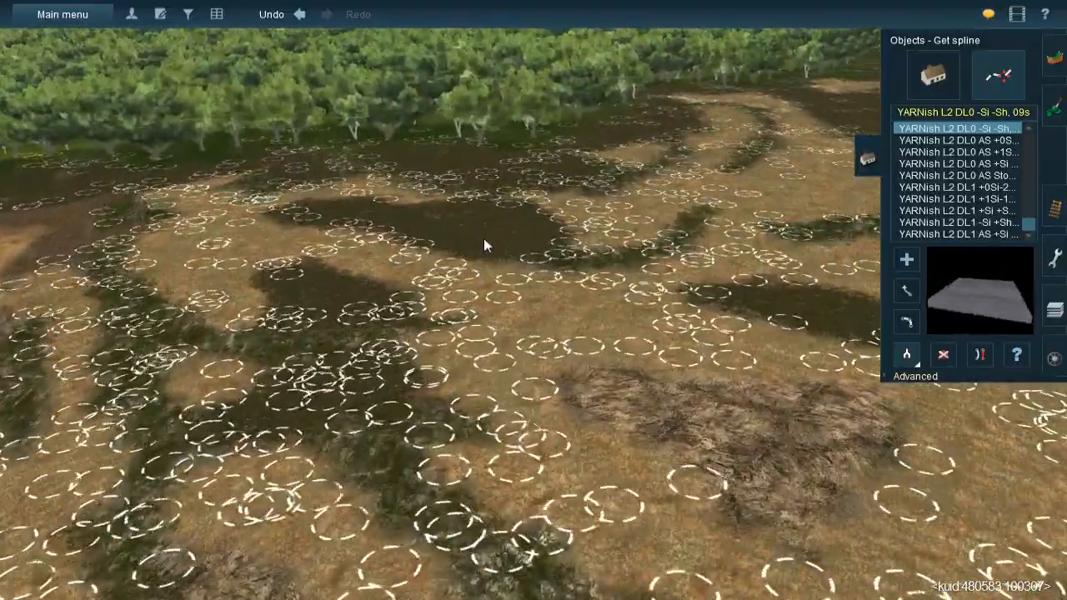
{"action": "left_click", "coordinate": [483, 238]}
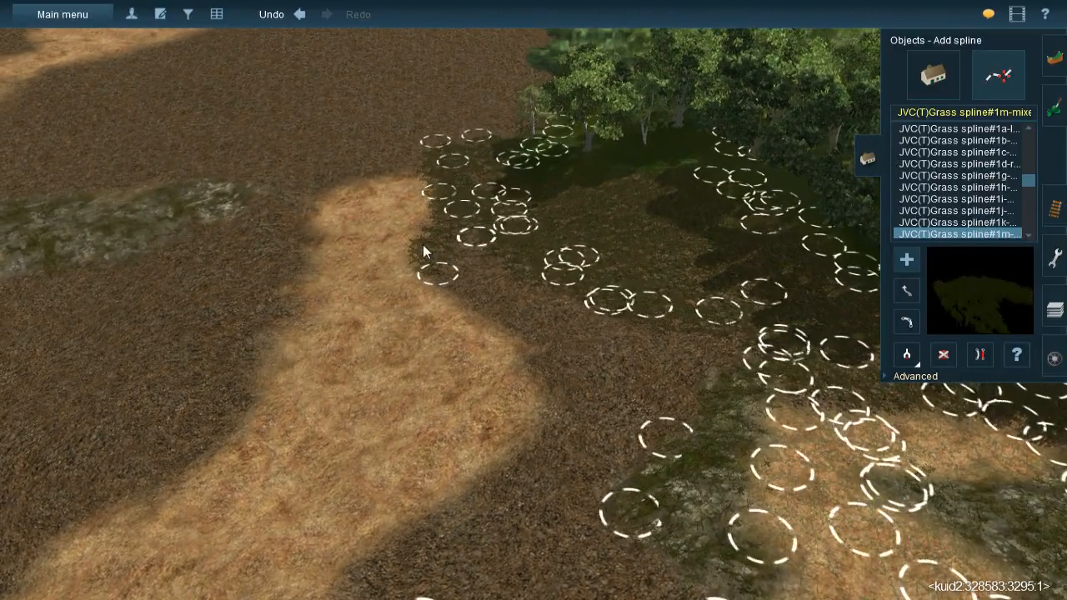
Lay JVC(T)Grass spline#1m splines across the brown dirt between the forest edge and the narrow orange-brown patch
{"action": "left_click", "coordinate": [423, 243]}
{"action": "left_click", "coordinate": [586, 388]}
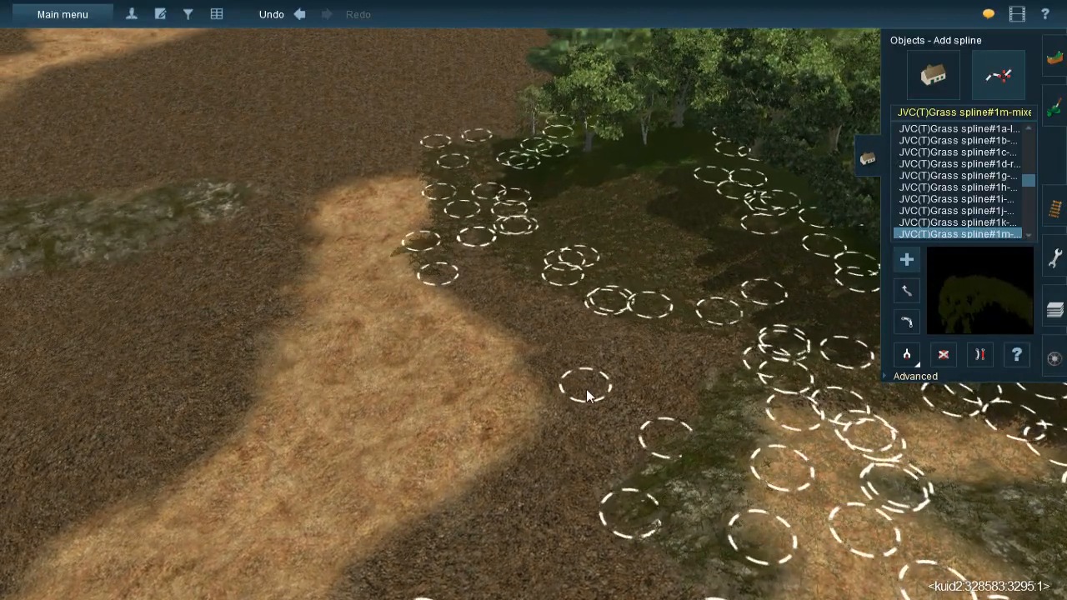
{"action": "left_click", "coordinate": [580, 274]}
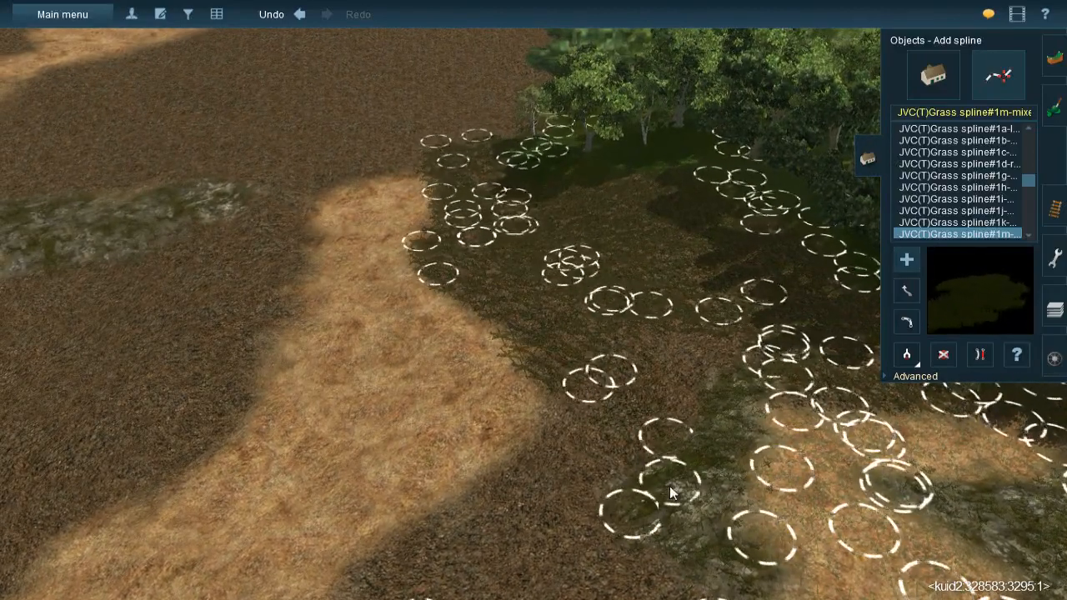
{"action": "left_click", "coordinate": [649, 449]}
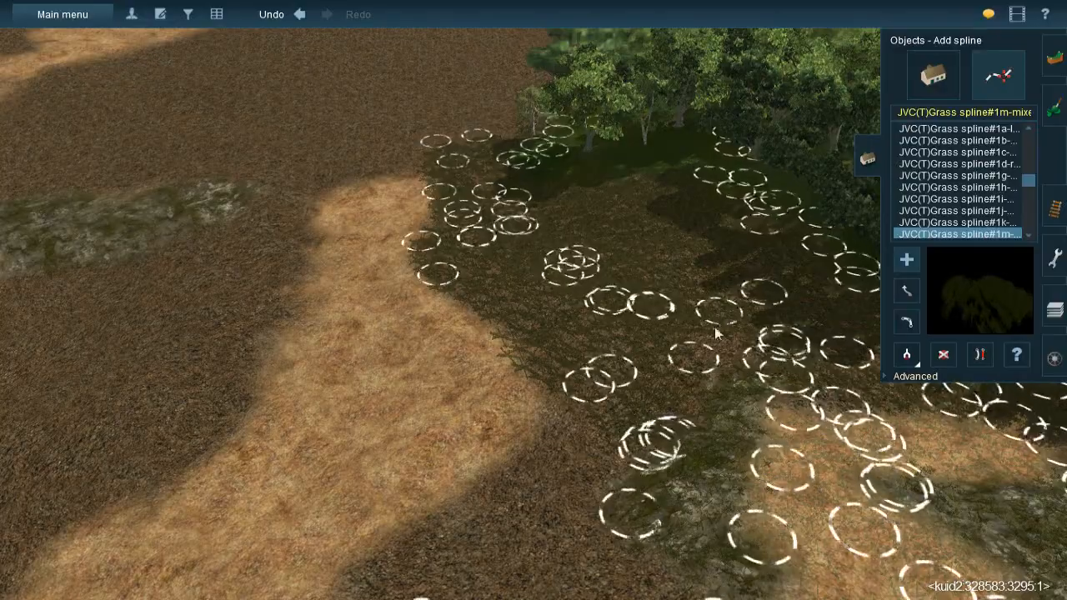
{"action": "left_click", "coordinate": [739, 313]}
Lay grass splines over the bare brown dirt between the grassed field and the separate orange-brown patch near the trees
{"action": "right_click", "coordinate": [580, 430]}
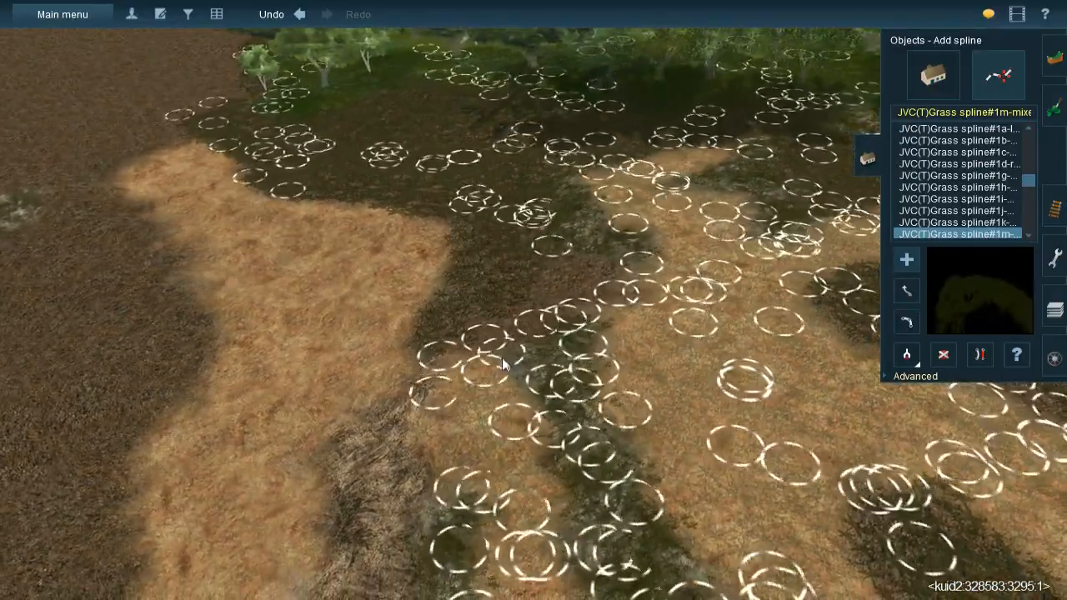
{"action": "right_click", "coordinate": [510, 290]}
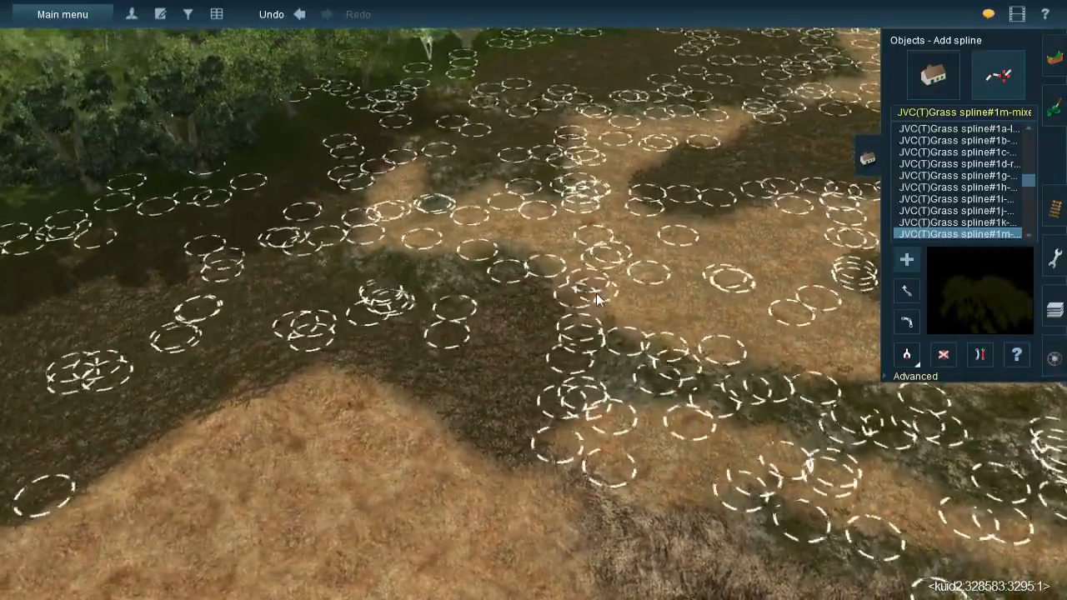
{"action": "right_click", "coordinate": [718, 277]}
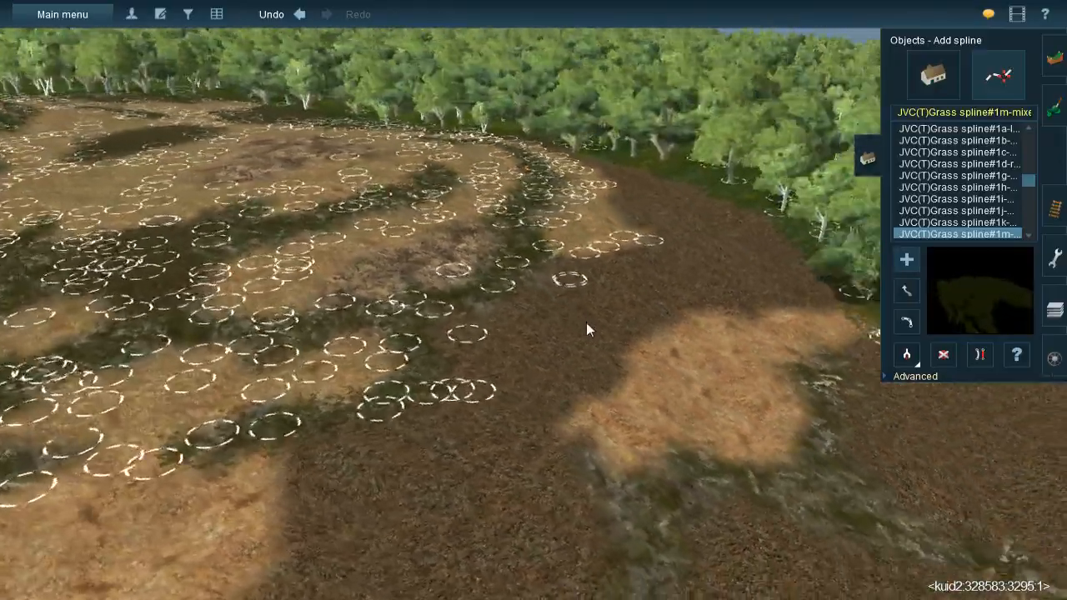
{"action": "right_click_drag", "start_coordinate": [587, 322], "coordinate": [425, 244]}
{"action": "left_click", "coordinate": [454, 210]}
{"action": "left_click", "coordinate": [514, 358]}
{"action": "left_click", "coordinate": [475, 159]}
{"action": "left_click", "coordinate": [581, 366]}
{"action": "left_click", "coordinate": [536, 376]}
{"action": "left_click", "coordinate": [512, 241]}
{"action": "left_click", "coordinate": [557, 128]}
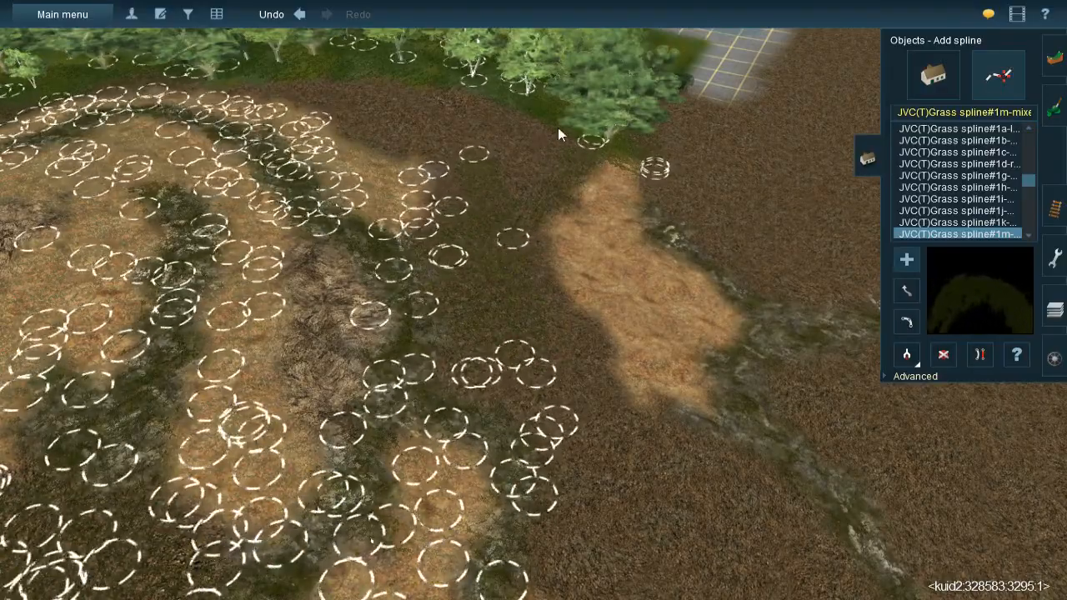
Extend parallel grass splines from the dirt gap up to the tree line at the field's corner
{"action": "left_click", "coordinate": [512, 208]}
{"action": "left_click", "coordinate": [512, 112]}
{"action": "left_click", "coordinate": [516, 181]}
{"action": "left_click", "coordinate": [485, 93]}
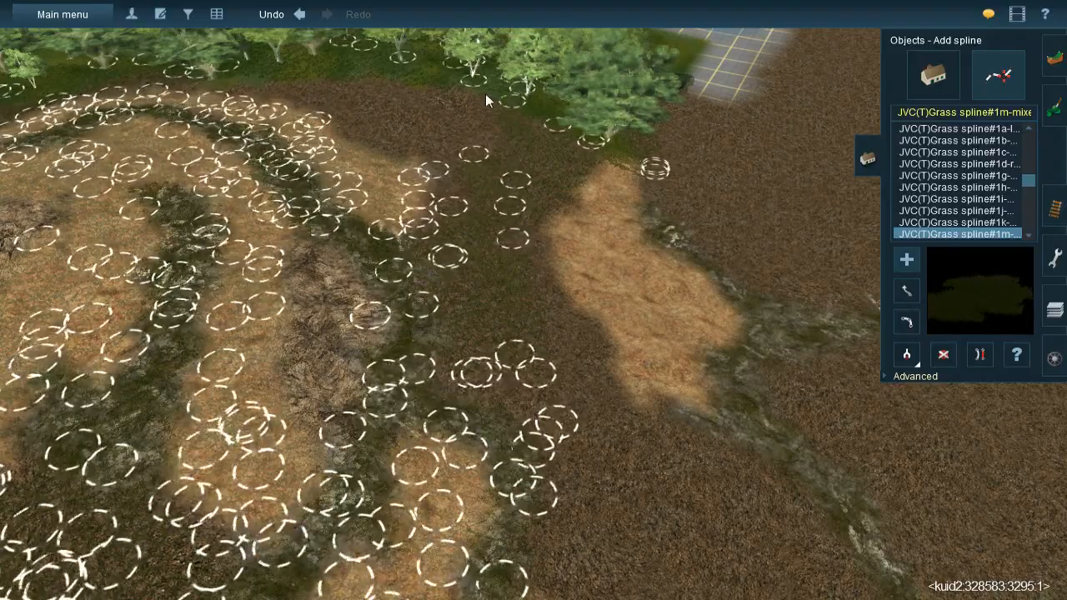
{"action": "left_click", "coordinate": [491, 167]}
{"action": "left_click", "coordinate": [436, 80]}
{"action": "left_click", "coordinate": [470, 216]}
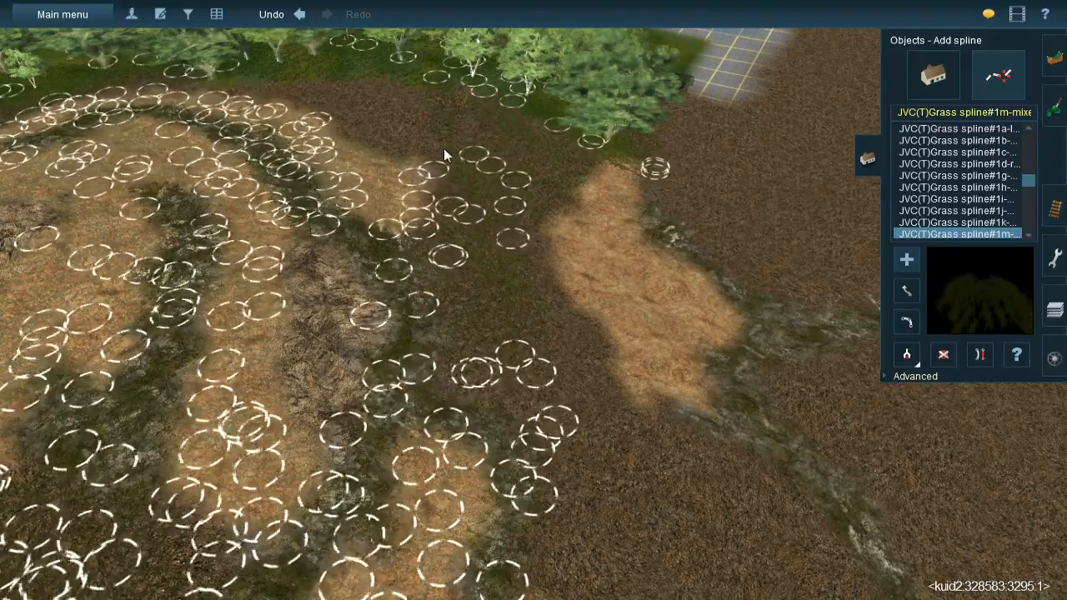
{"action": "left_click", "coordinate": [387, 76]}
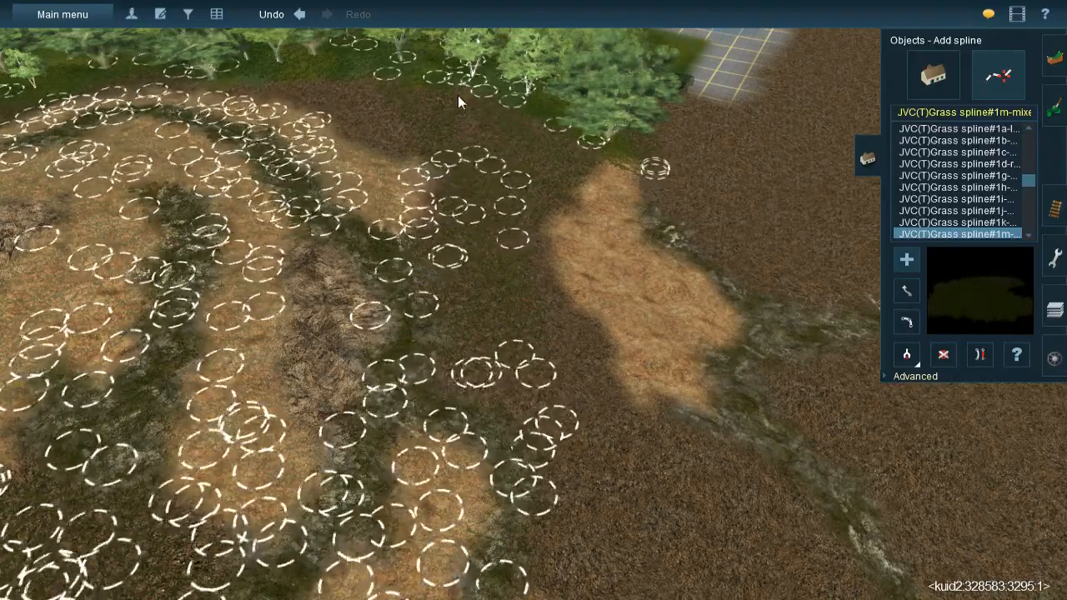
Fill the brown dirt strip between the field's curved edge and the forest with more grass splines
{"action": "key", "text": "Up"}
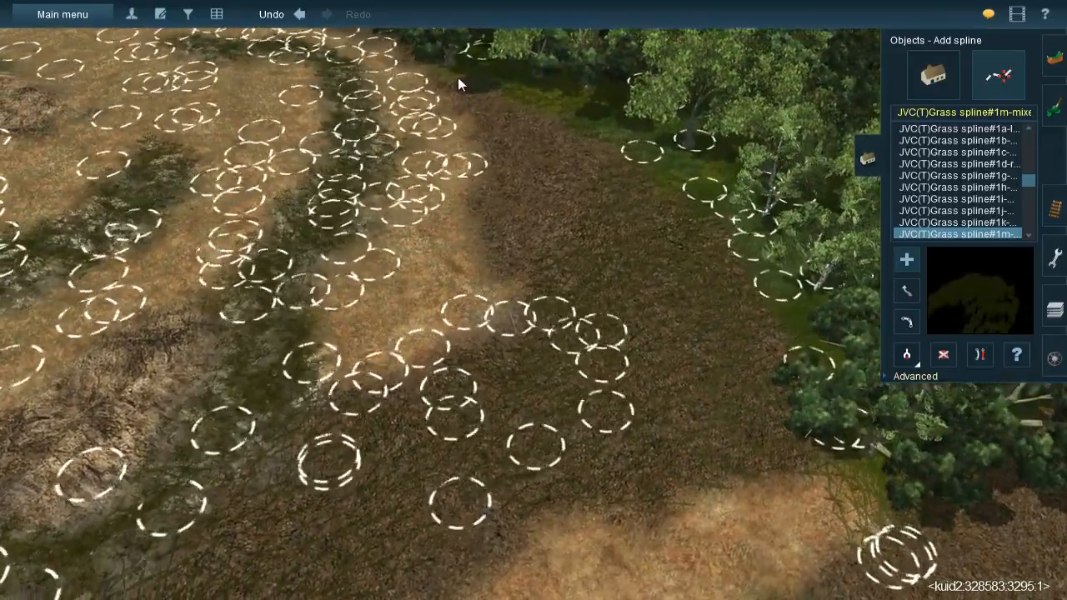
{"action": "left_click", "coordinate": [458, 77]}
{"action": "left_click", "coordinate": [518, 217]}
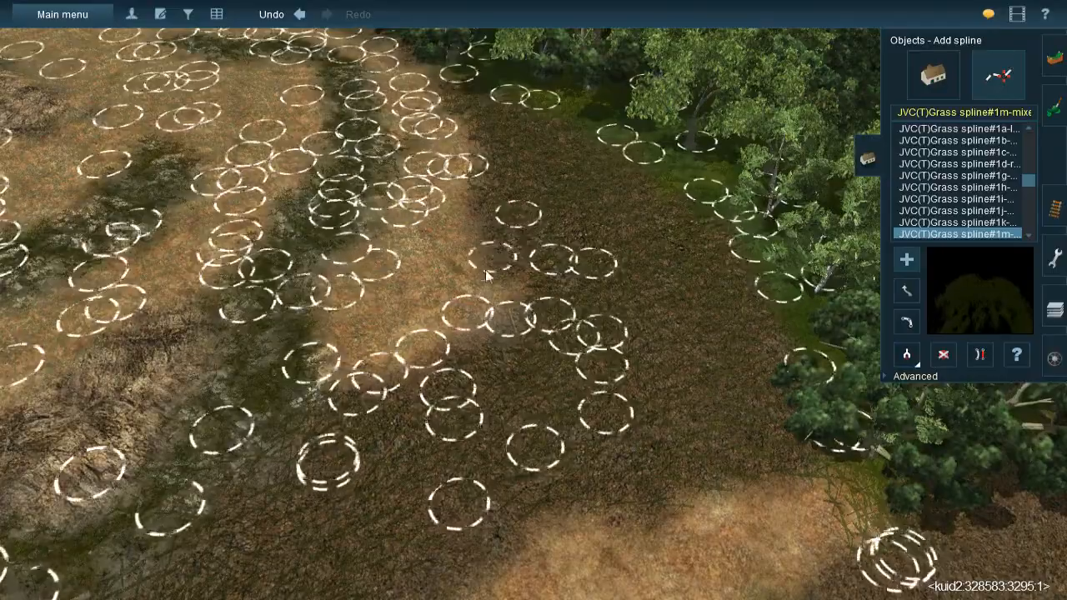
{"action": "left_click", "coordinate": [474, 246]}
Add grass splines on the brown dirt between the large orange-brown patch and the already grassed field
{"action": "right_click_drag", "start_coordinate": [535, 373], "coordinate": [499, 169]}
{"action": "left_click", "coordinate": [499, 173]}
{"action": "left_click", "coordinate": [482, 321]}
{"action": "left_click", "coordinate": [481, 348]}
{"action": "left_click", "coordinate": [497, 316]}
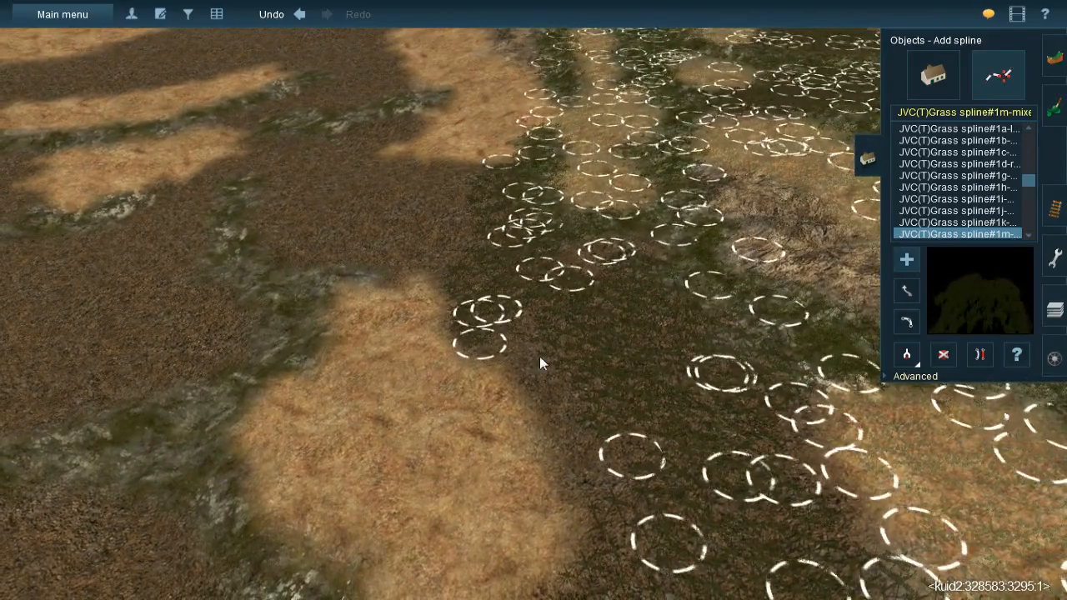
{"action": "left_click", "coordinate": [638, 497]}
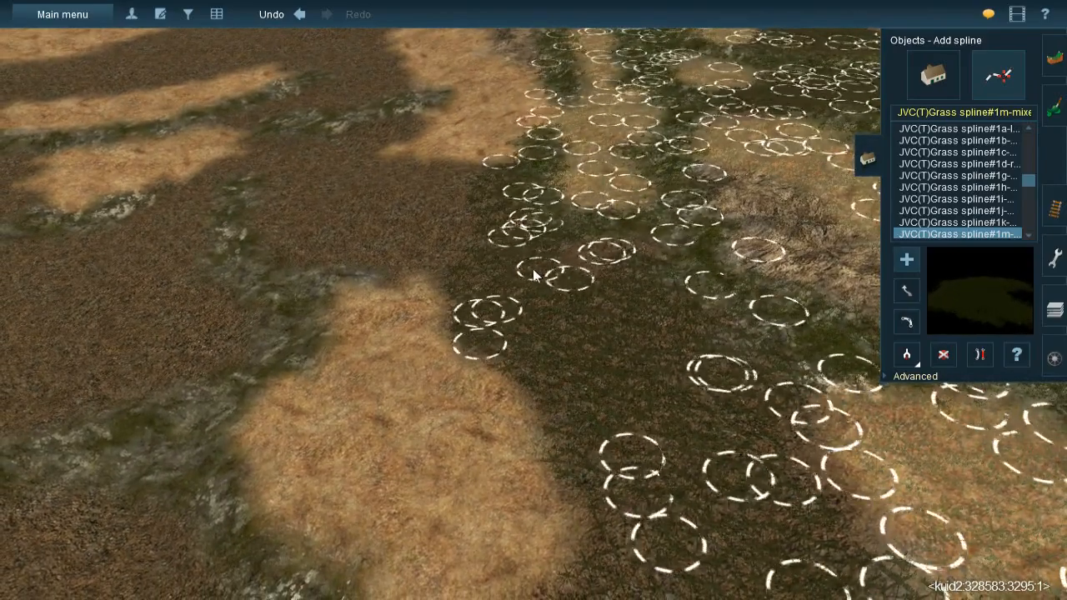
Run grass splines from the grassed field across the brown dirt to the mossy strip beyond the orange-brown patch's tip
{"action": "right_click_drag", "start_coordinate": [672, 235], "coordinate": [382, 278]}
{"action": "left_click", "coordinate": [309, 268]}
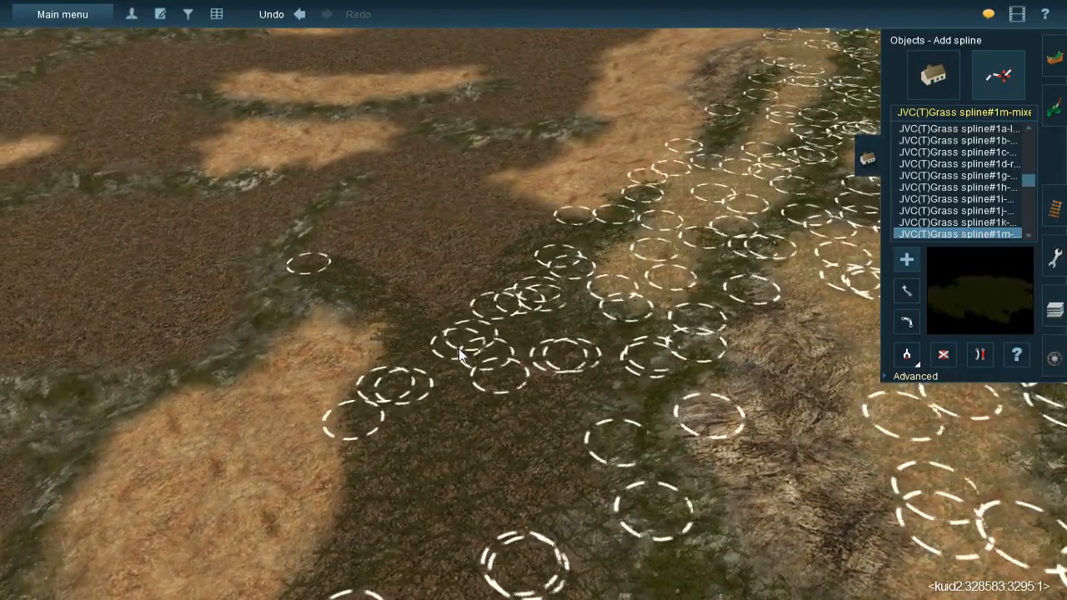
{"action": "left_click", "coordinate": [323, 234]}
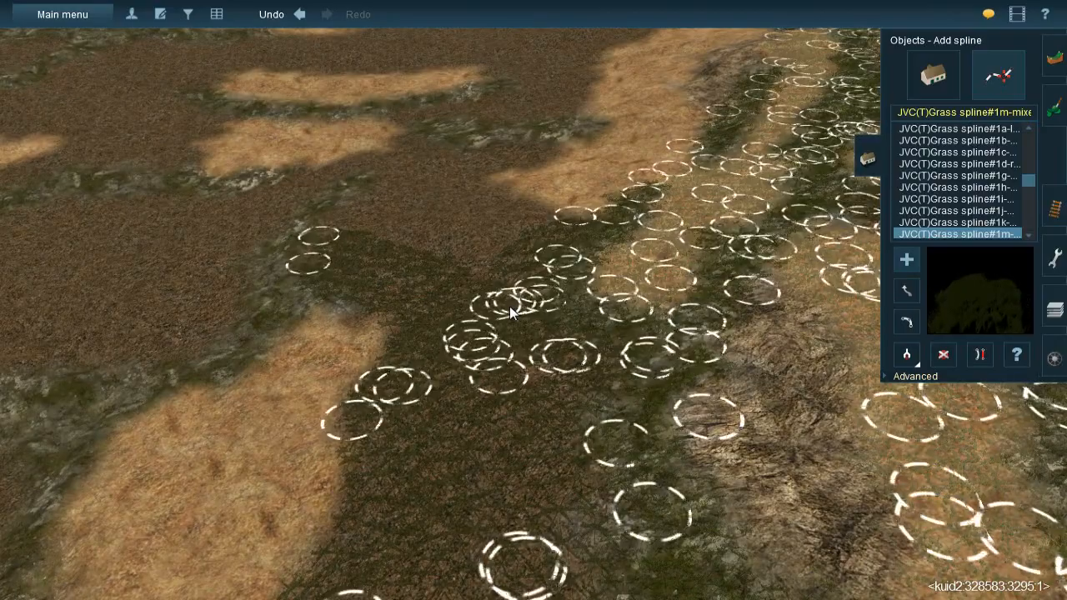
Lay parallel JVC(T) Grass spline#1m splines across the bare brown ground between the sandy patches, extending the already grassed area
{"action": "left_click", "coordinate": [356, 201]}
{"action": "left_click", "coordinate": [327, 242]}
{"action": "left_click", "coordinate": [409, 164]}
{"action": "left_click", "coordinate": [371, 250]}
{"action": "left_click", "coordinate": [439, 165]}
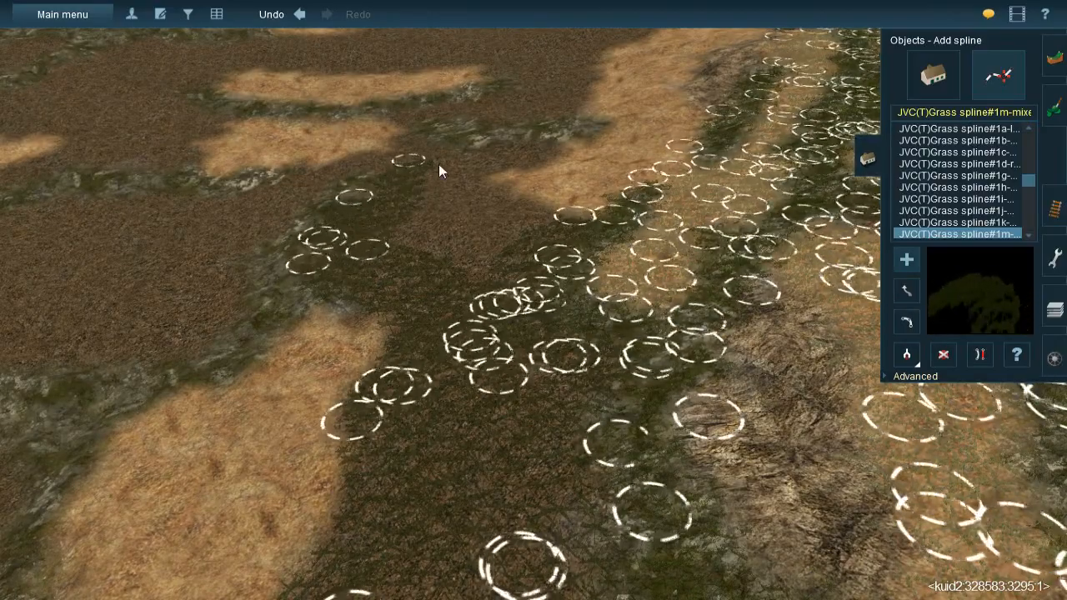
{"action": "left_click", "coordinate": [403, 258]}
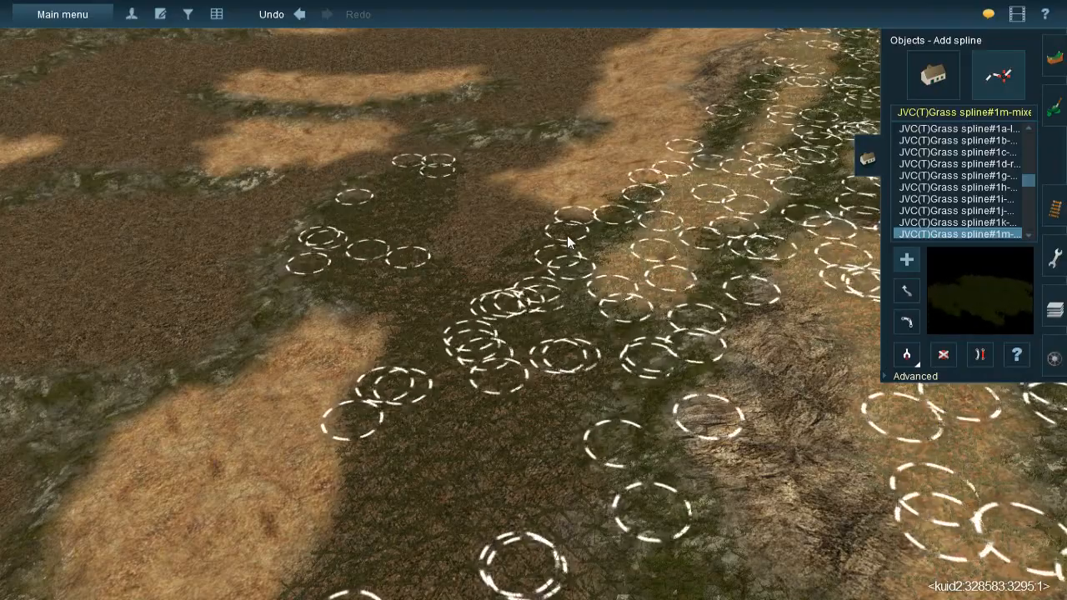
{"action": "left_click", "coordinate": [568, 234]}
{"action": "left_click", "coordinate": [454, 181]}
{"action": "left_click", "coordinate": [456, 190]}
{"action": "left_click", "coordinate": [436, 287]}
Add two grass splines over the brown strip between the grassed area and the small rocky outcrops beside the sandy patches
{"action": "key", "text": "Up"}
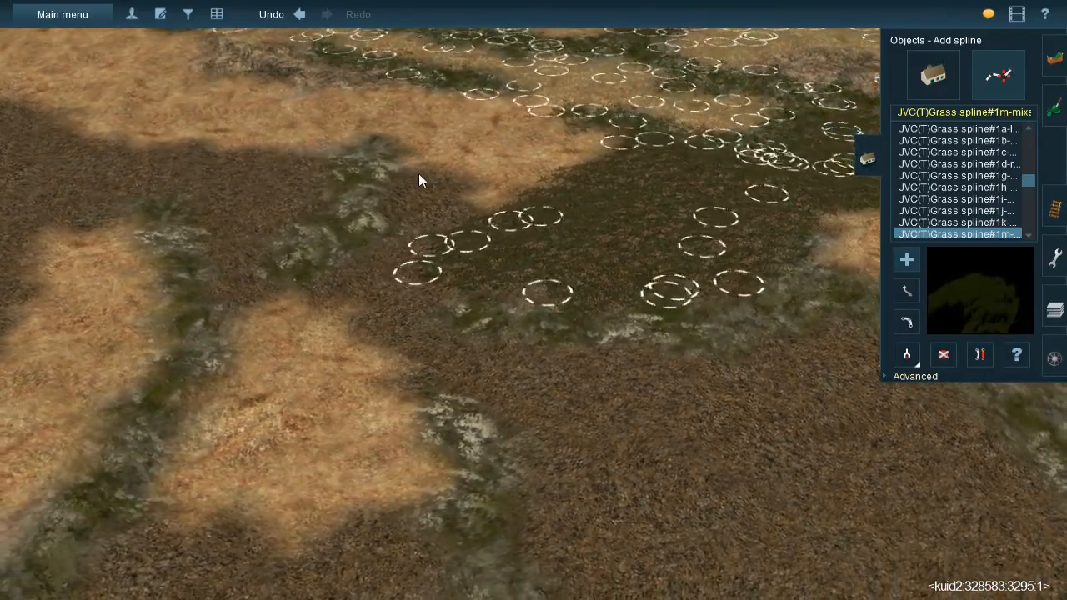
{"action": "left_click", "coordinate": [419, 178]}
{"action": "left_click", "coordinate": [367, 322]}
{"action": "left_click", "coordinate": [444, 185]}
{"action": "left_click", "coordinate": [471, 260]}
Lay three parallel grass splines across the brown soil just beyond the rocky strip, between the two sandy patches
{"action": "key", "text": "Right"}
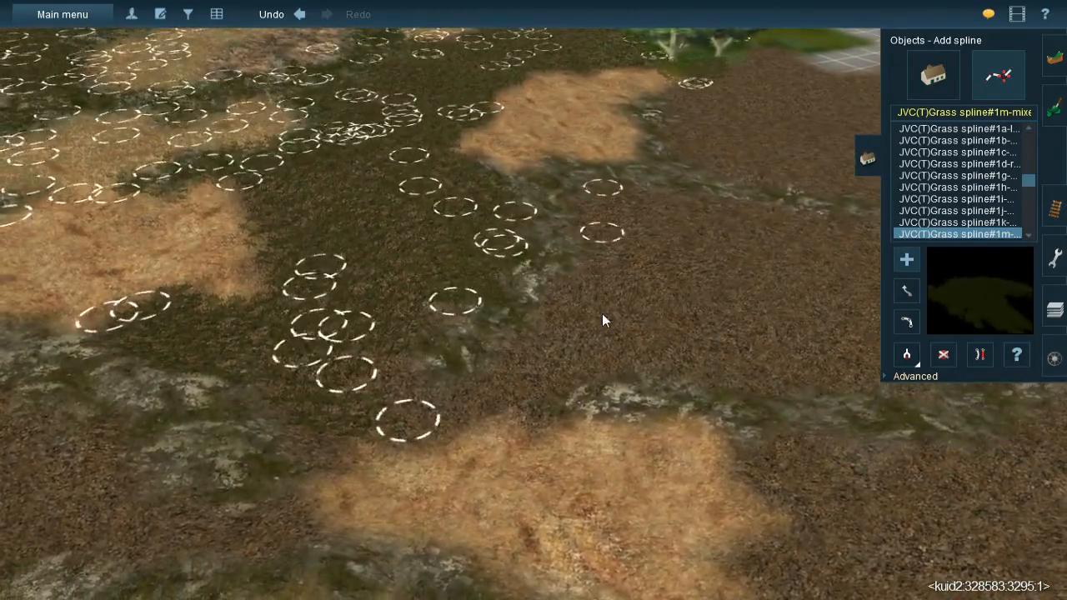
{"action": "left_click", "coordinate": [600, 324]}
{"action": "left_click", "coordinate": [601, 187]}
{"action": "left_click", "coordinate": [648, 184]}
{"action": "left_click", "coordinate": [648, 344]}
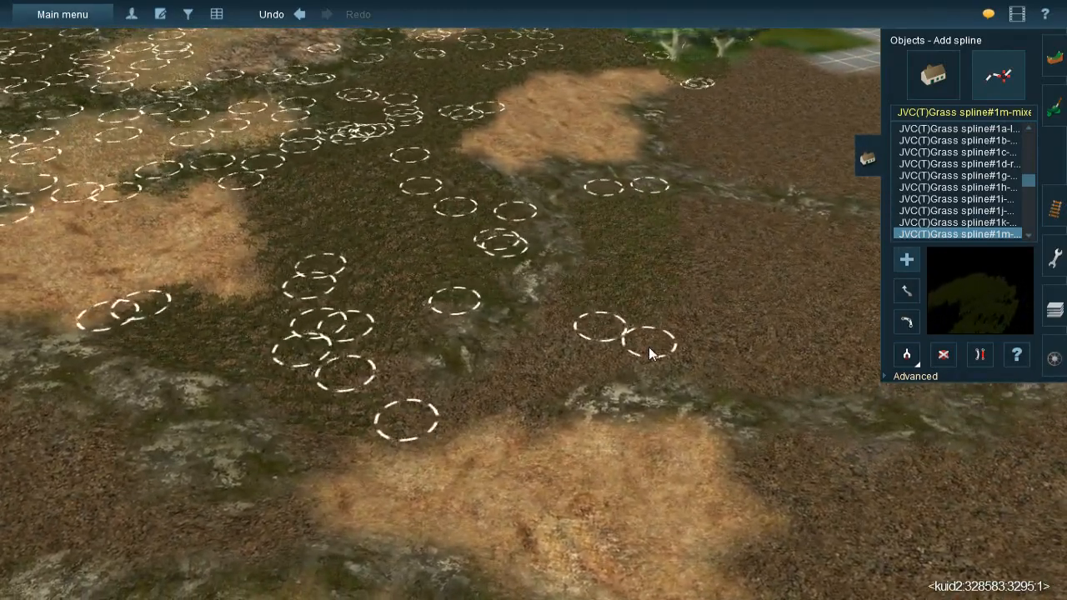
{"action": "left_click", "coordinate": [690, 196]}
{"action": "left_click", "coordinate": [692, 364]}
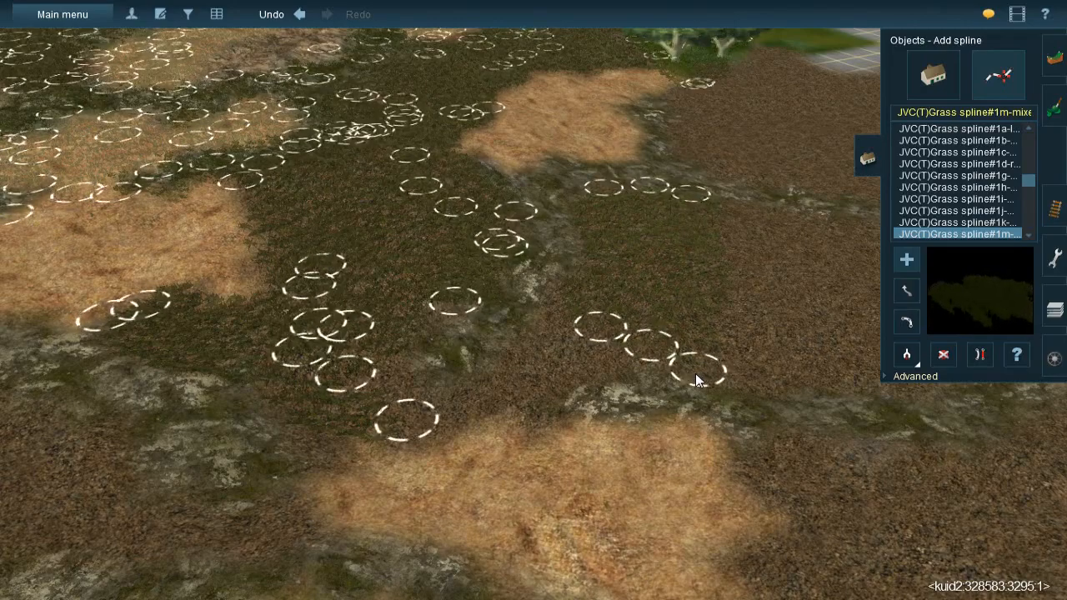
Fill the gap beside the corner of the sandy patch and the adjoining brown ground with more grass splines
{"action": "key", "text": "Right"}
{"action": "left_click", "coordinate": [563, 247]}
{"action": "left_click", "coordinate": [559, 232]}
{"action": "left_click", "coordinate": [597, 383]}
{"action": "left_click", "coordinate": [597, 328]}
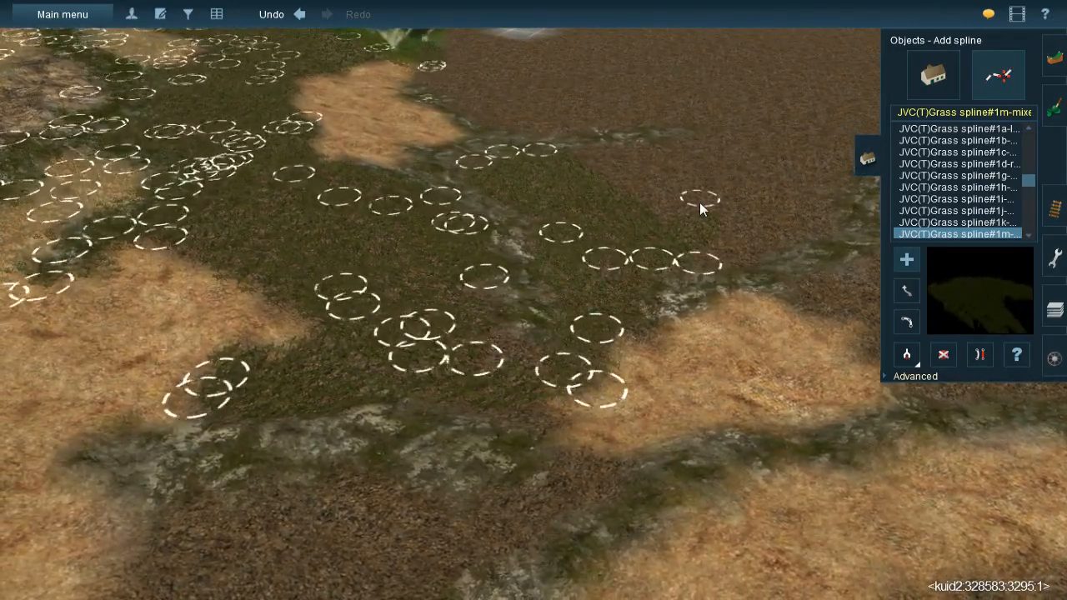
{"action": "left_click", "coordinate": [669, 213]}
Run a row of parallel grass splines from the grassed edge over the brown soil towards the long diagonal rocky strip
{"action": "key", "text": "Up"}
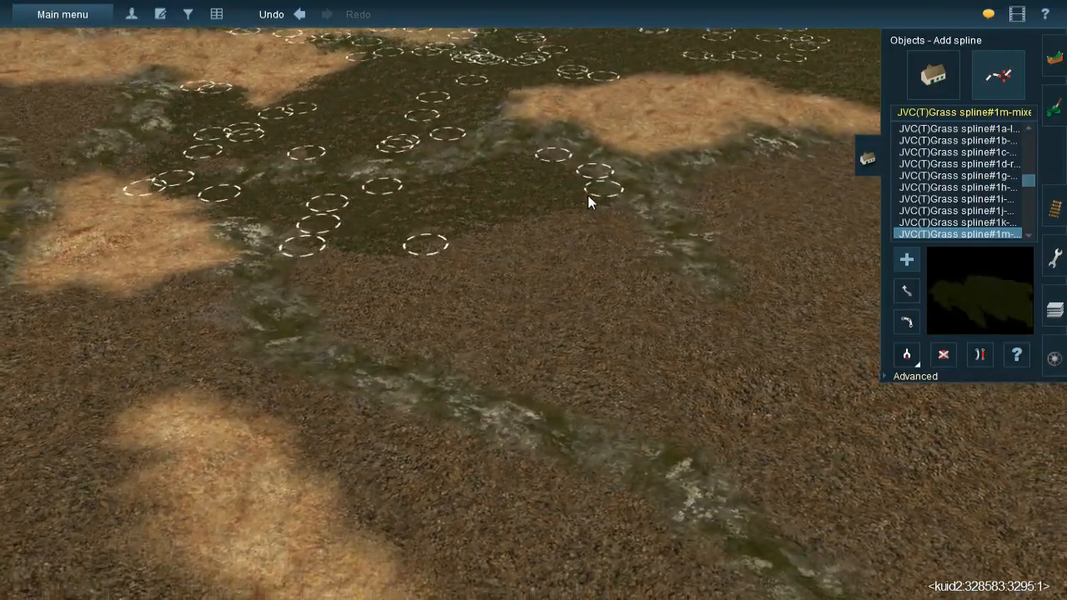
{"action": "left_click", "coordinate": [665, 329]}
{"action": "left_click", "coordinate": [627, 375]}
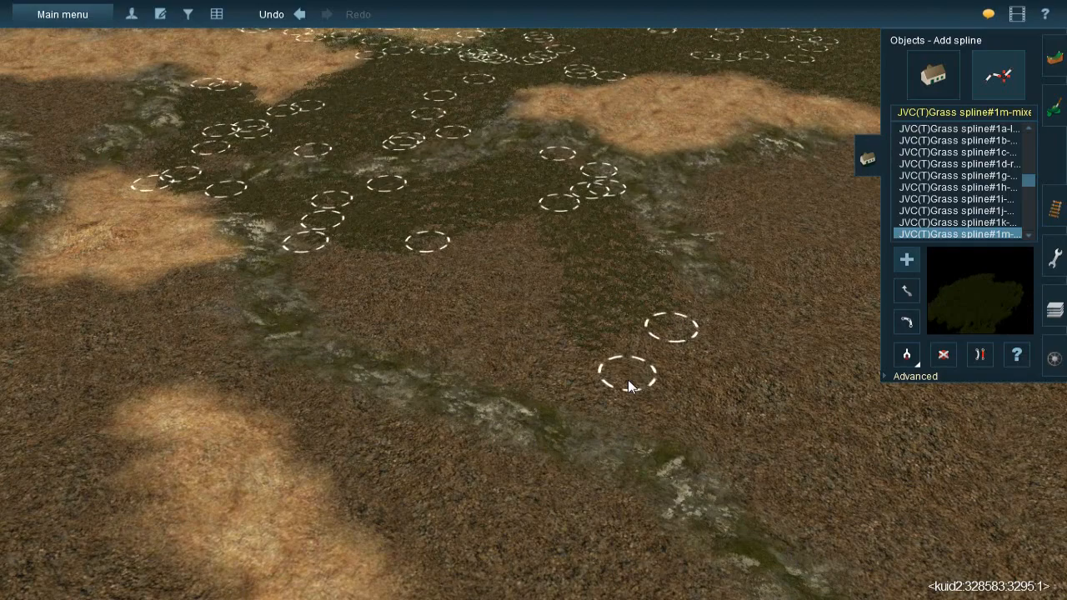
{"action": "left_click", "coordinate": [562, 396]}
{"action": "left_click", "coordinate": [506, 385]}
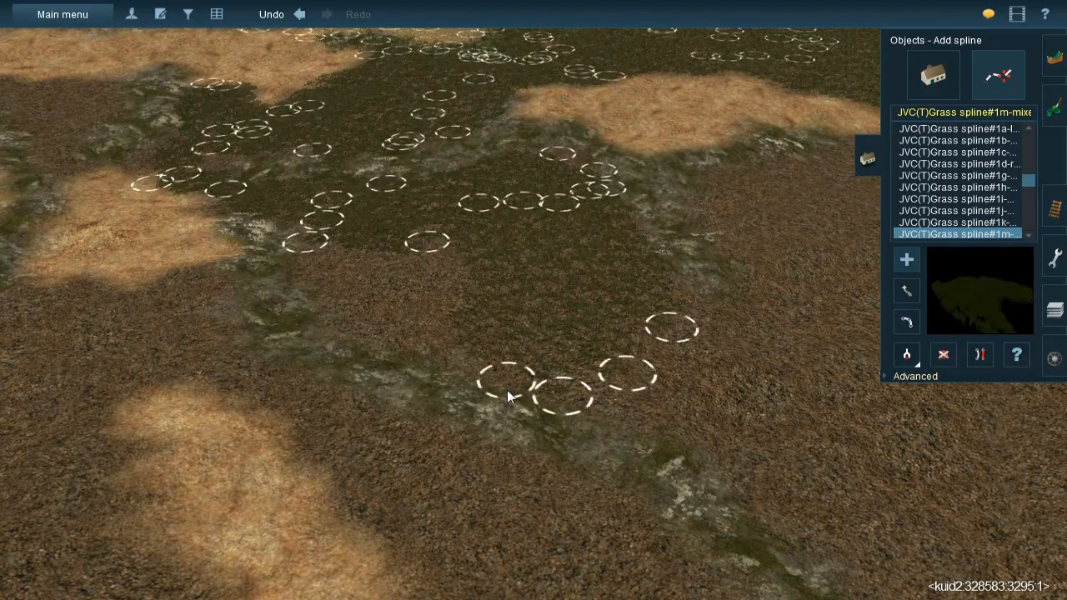
{"action": "left_click", "coordinate": [442, 352]}
{"action": "left_click", "coordinate": [454, 353]}
{"action": "left_click", "coordinate": [292, 247]}
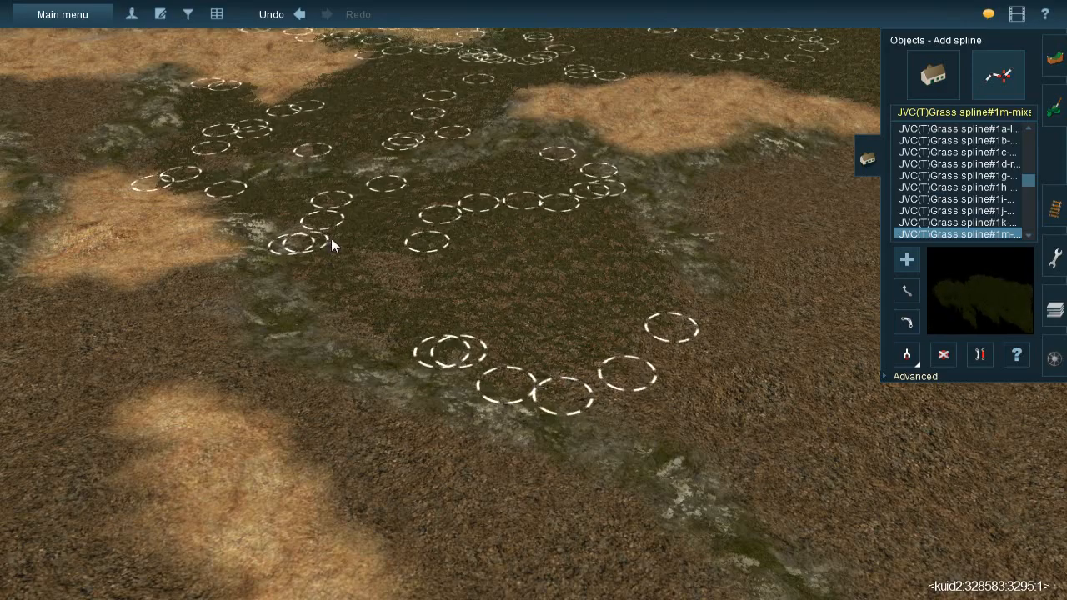
{"action": "left_click", "coordinate": [430, 309]}
Cover the brown soil below the wide sandy patch and past the short rocky strip with grass splines
{"action": "right_click", "coordinate": [574, 255]}
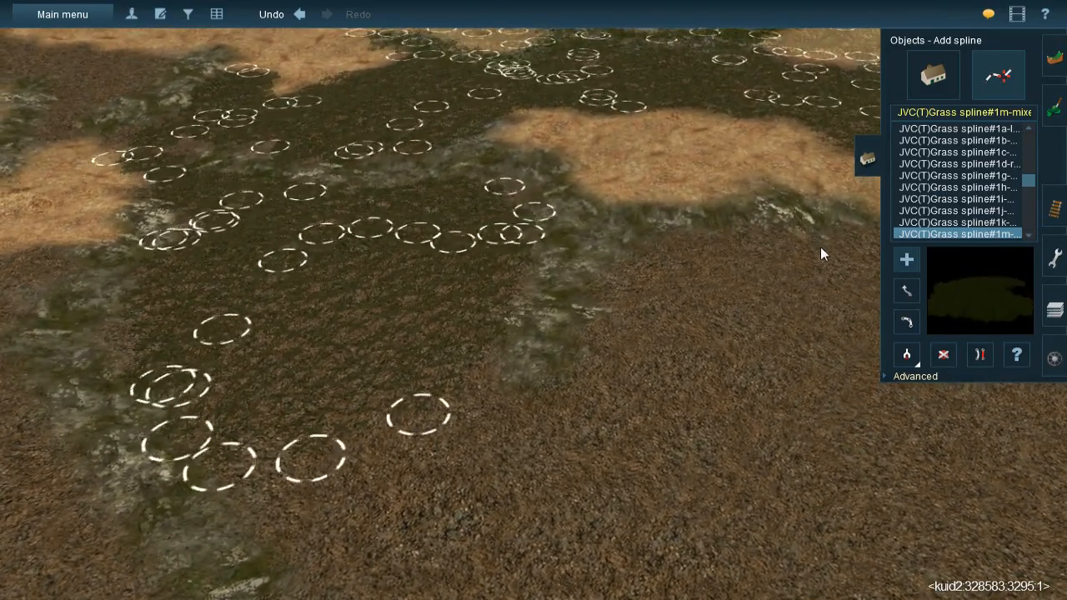
{"action": "left_click", "coordinate": [820, 246]}
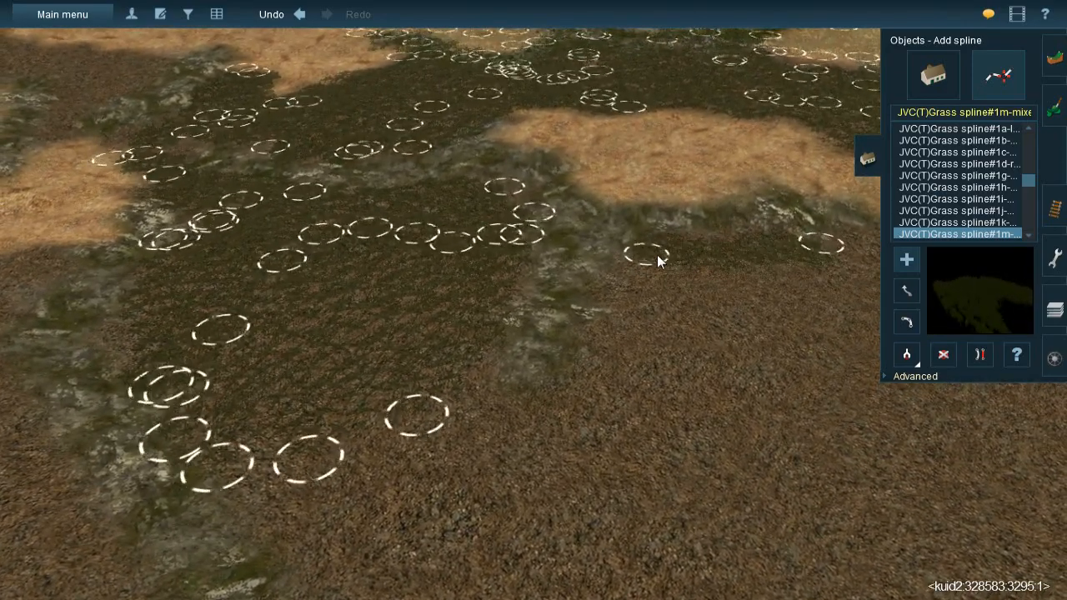
{"action": "left_click", "coordinate": [656, 249]}
{"action": "left_click", "coordinate": [677, 242]}
{"action": "left_click", "coordinate": [605, 318]}
{"action": "left_click", "coordinate": [678, 246]}
{"action": "left_click", "coordinate": [582, 415]}
{"action": "left_click", "coordinate": [714, 258]}
{"action": "left_click", "coordinate": [617, 458]}
{"action": "left_click", "coordinate": [751, 256]}
{"action": "left_click", "coordinate": [687, 477]}
{"action": "left_click", "coordinate": [755, 503]}
Fill the brown gap between the two grassed areas with parallel grass splines, joining them into one field
{"action": "key", "text": "Down"}
{"action": "key", "text": "Left"}
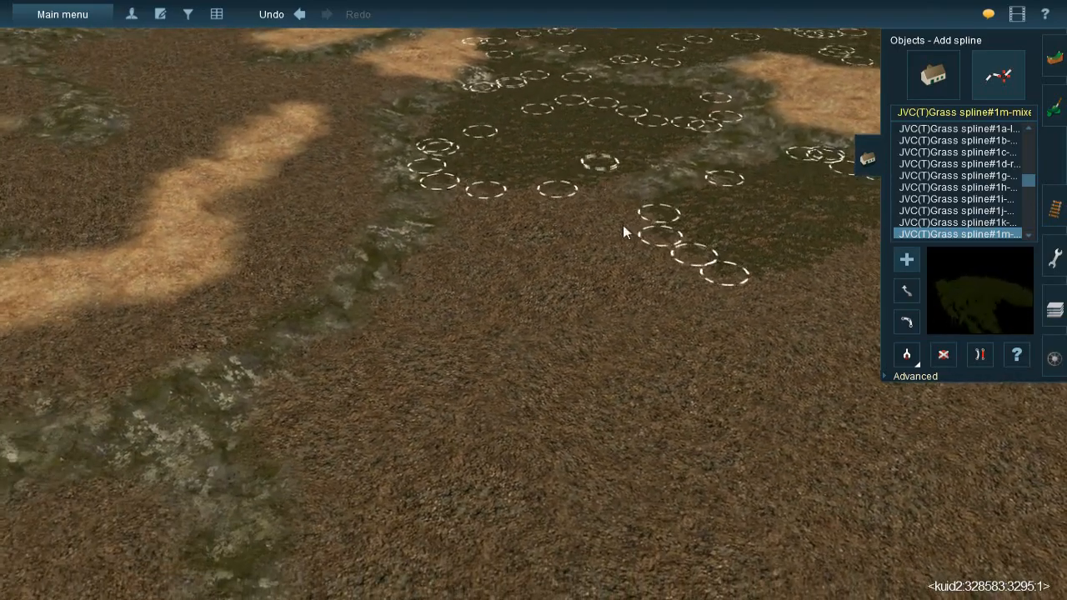
{"action": "left_click", "coordinate": [691, 300]}
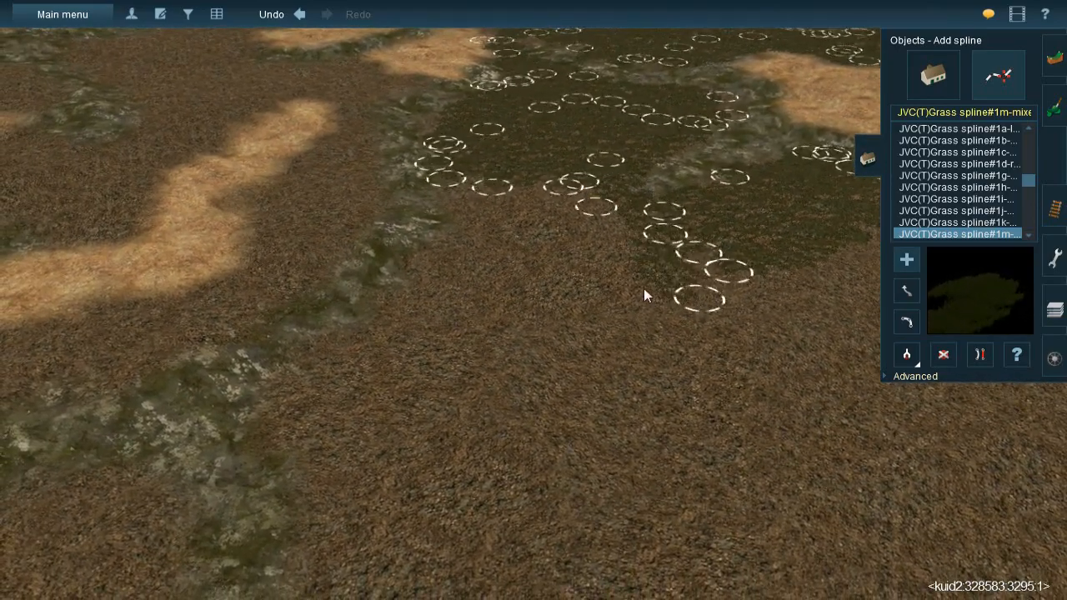
{"action": "left_click", "coordinate": [652, 313]}
{"action": "left_click", "coordinate": [587, 331]}
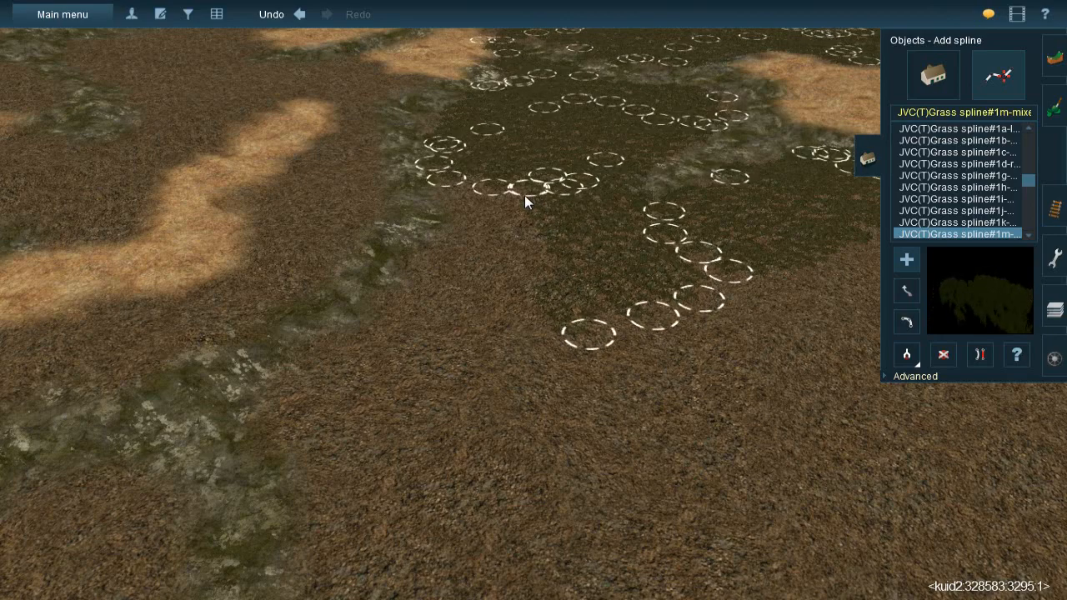
{"action": "left_click", "coordinate": [534, 350]}
{"action": "left_click", "coordinate": [479, 344]}
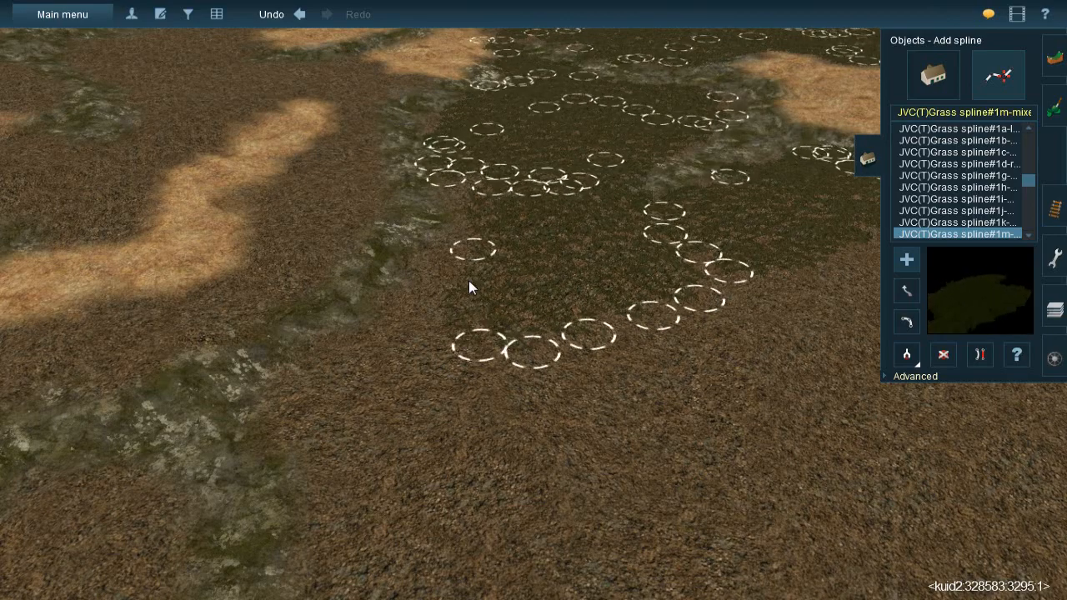
Extend the grass along the rocky strip bordering the field with a few more splines
{"action": "left_click", "coordinate": [436, 306]}
{"action": "left_click", "coordinate": [444, 248]}
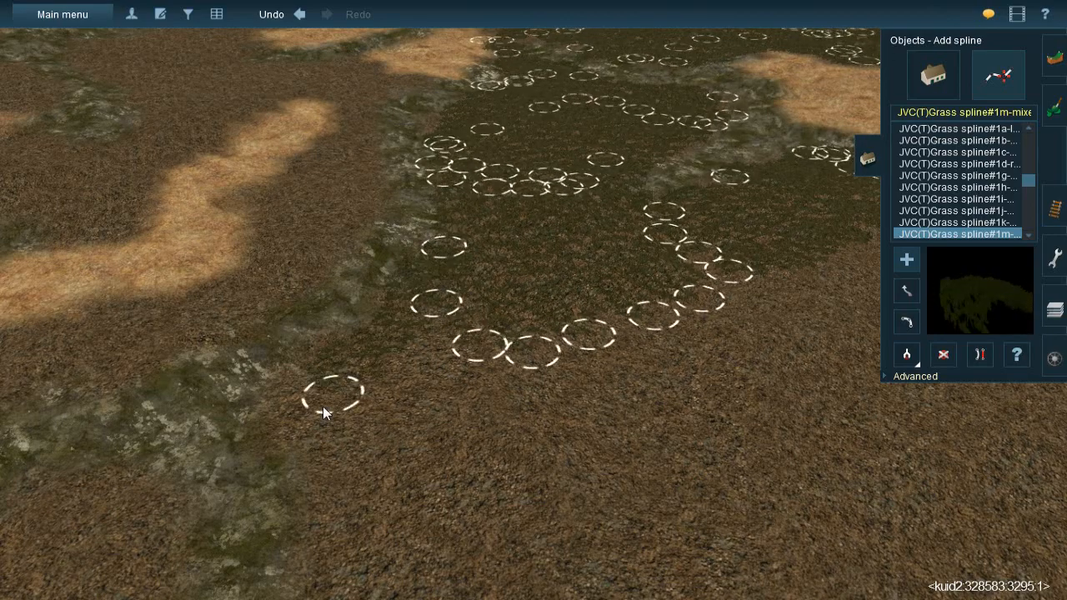
{"action": "left_click", "coordinate": [283, 427]}
{"action": "left_click", "coordinate": [468, 293]}
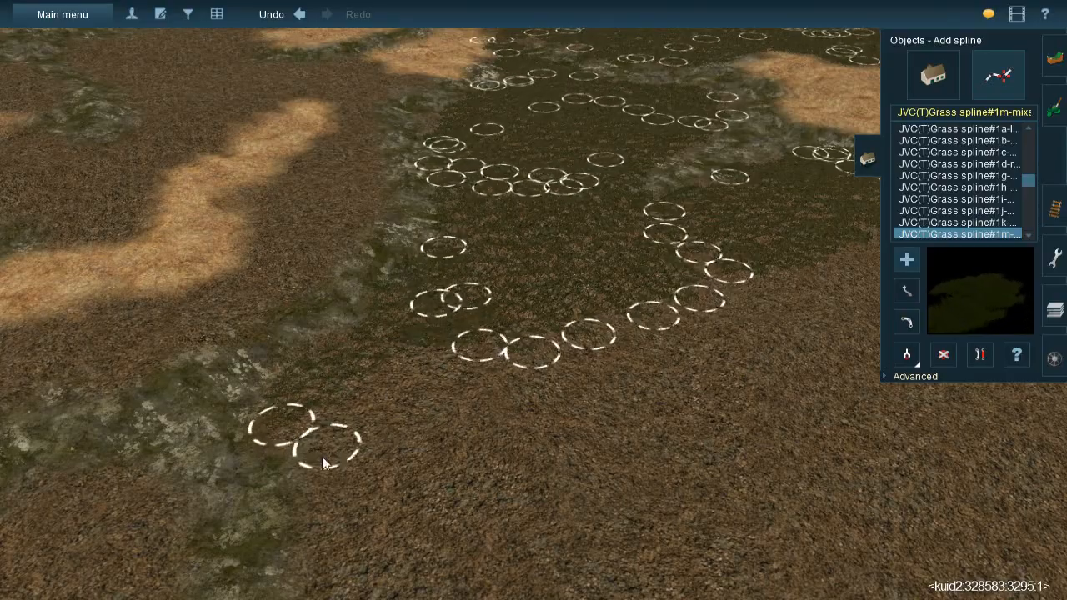
{"action": "left_click", "coordinate": [309, 460]}
Lay grass splines from the grassed edge below the sandy patch towards the ground shaded by the large tree
{"action": "right_click", "coordinate": [655, 308]}
{"action": "scroll", "coordinate": [602, 284], "scroll_direction": "down", "scroll_amount": 3}
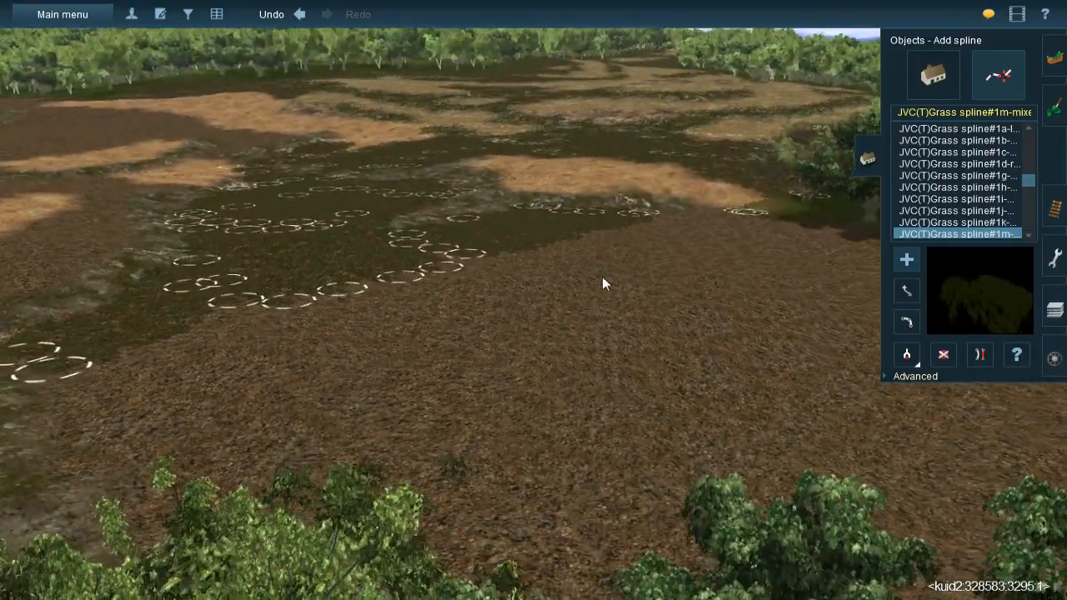
{"action": "scroll", "coordinate": [657, 255], "scroll_direction": "up", "scroll_amount": 4}
{"action": "right_click", "coordinate": [658, 254]}
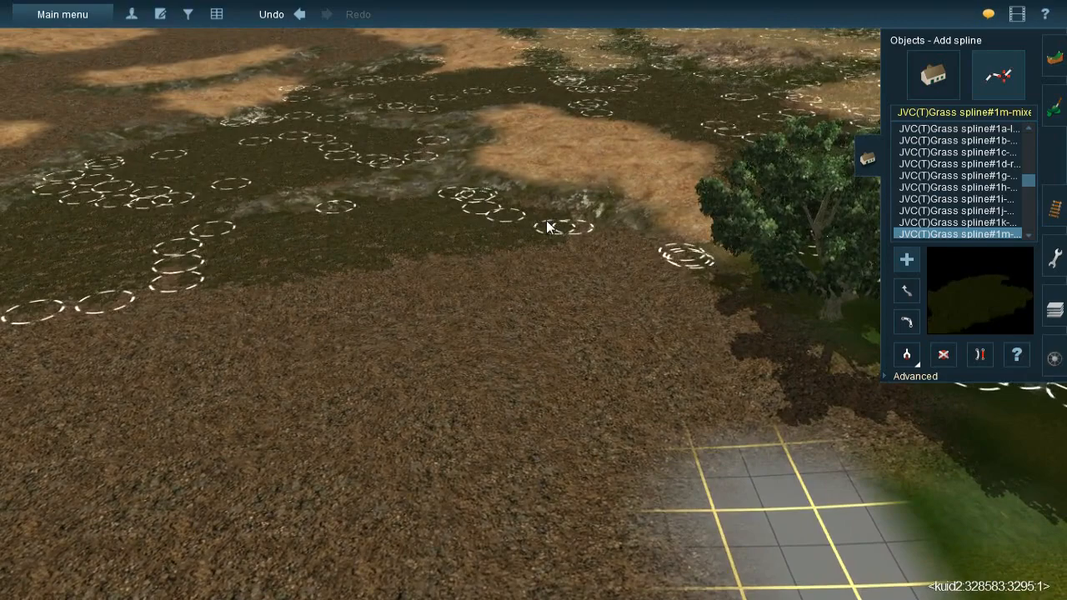
{"action": "left_click", "coordinate": [730, 281]}
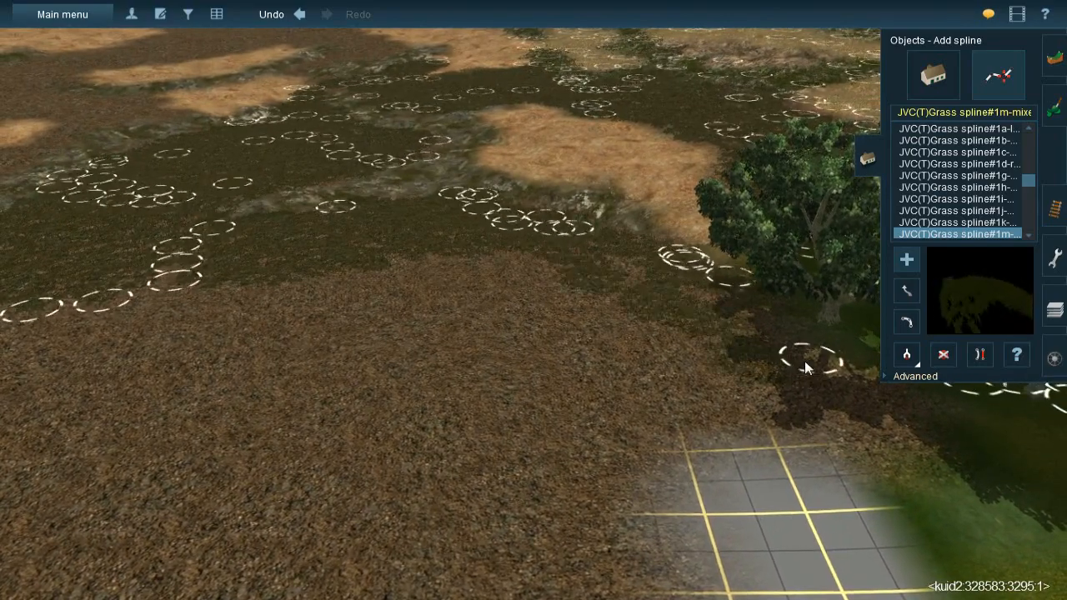
{"action": "left_click", "coordinate": [766, 327]}
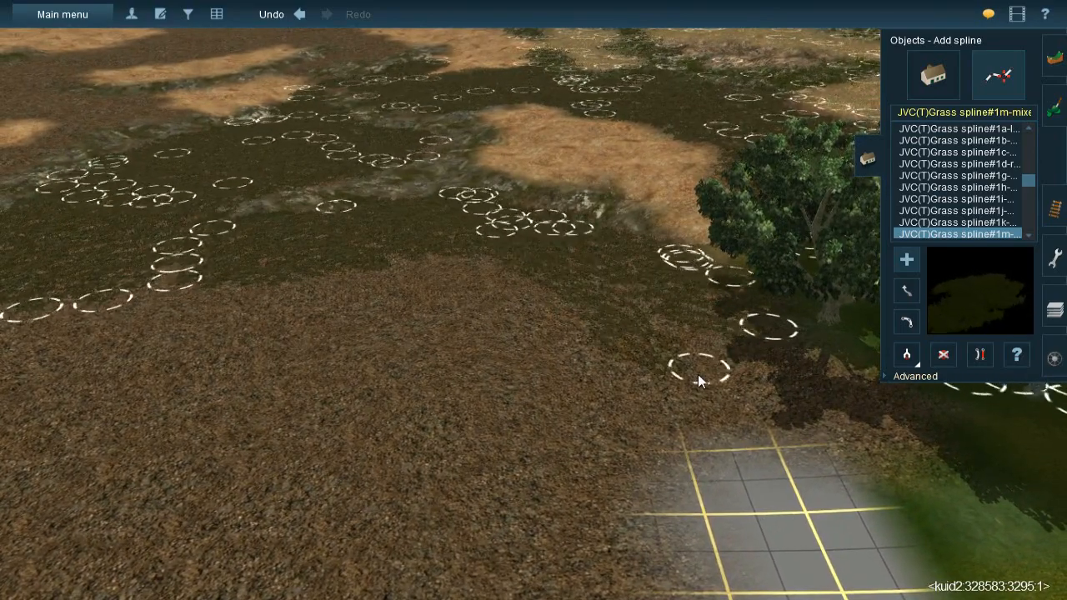
{"action": "left_click", "coordinate": [698, 371]}
Continue the grass splines over the soil around the corner of the untextured grid and beside the tree's shadow
{"action": "left_click", "coordinate": [775, 408]}
{"action": "left_click", "coordinate": [914, 428]}
{"action": "left_click", "coordinate": [674, 349]}
{"action": "left_click", "coordinate": [925, 441]}
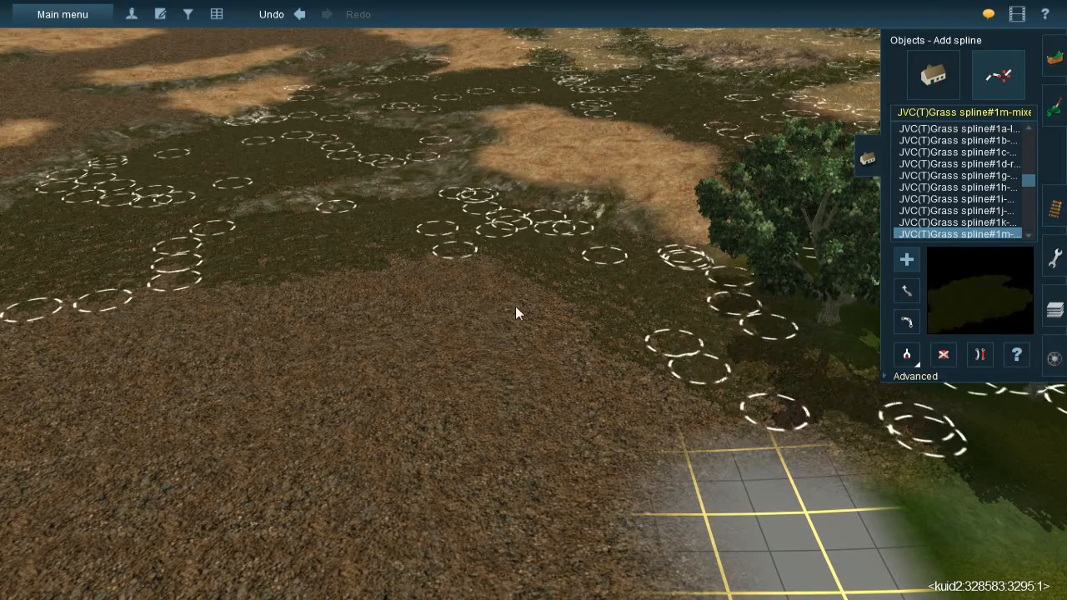
{"action": "left_click", "coordinate": [694, 416]}
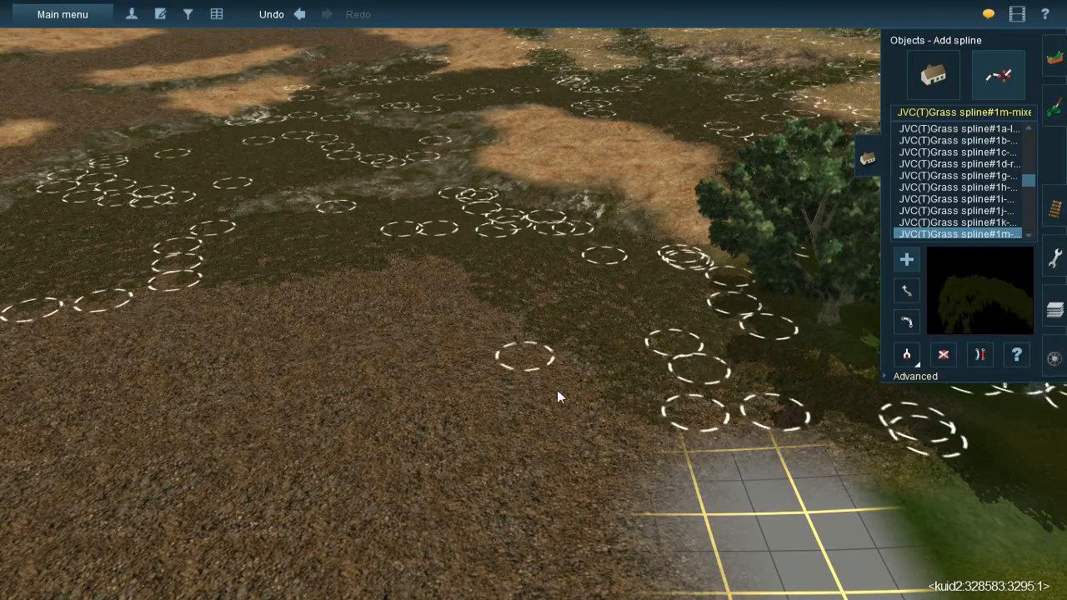
{"action": "left_click", "coordinate": [608, 440]}
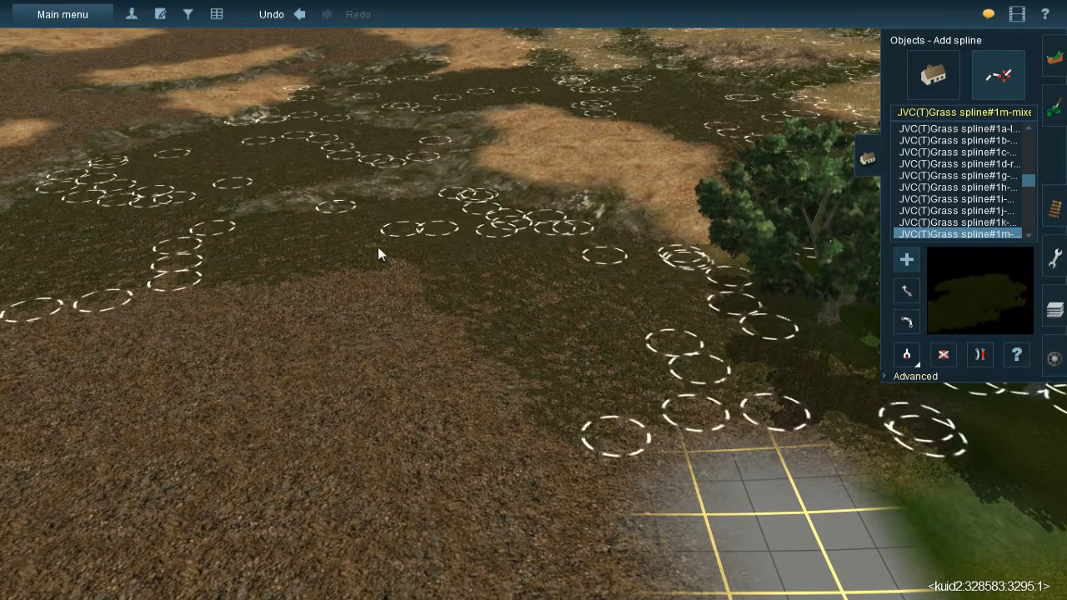
{"action": "left_click", "coordinate": [586, 539]}
Run longer grass splines over the brown soil alongside the edge of the untextured grid
{"action": "right_click", "coordinate": [503, 423]}
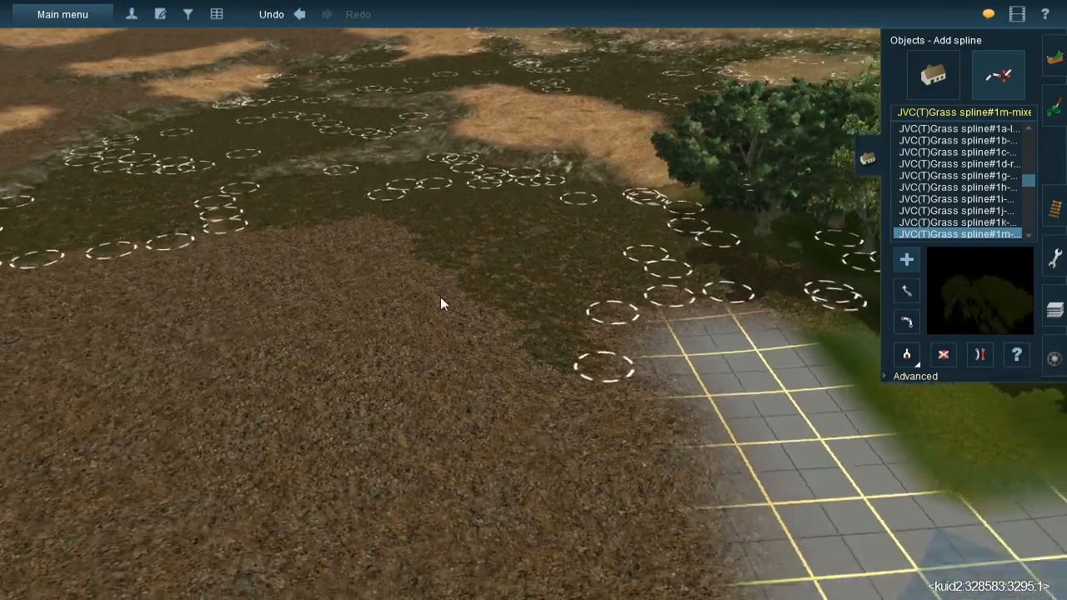
{"action": "left_click", "coordinate": [277, 198]}
{"action": "left_click", "coordinate": [582, 366]}
{"action": "left_click", "coordinate": [560, 307]}
{"action": "left_click", "coordinate": [713, 506]}
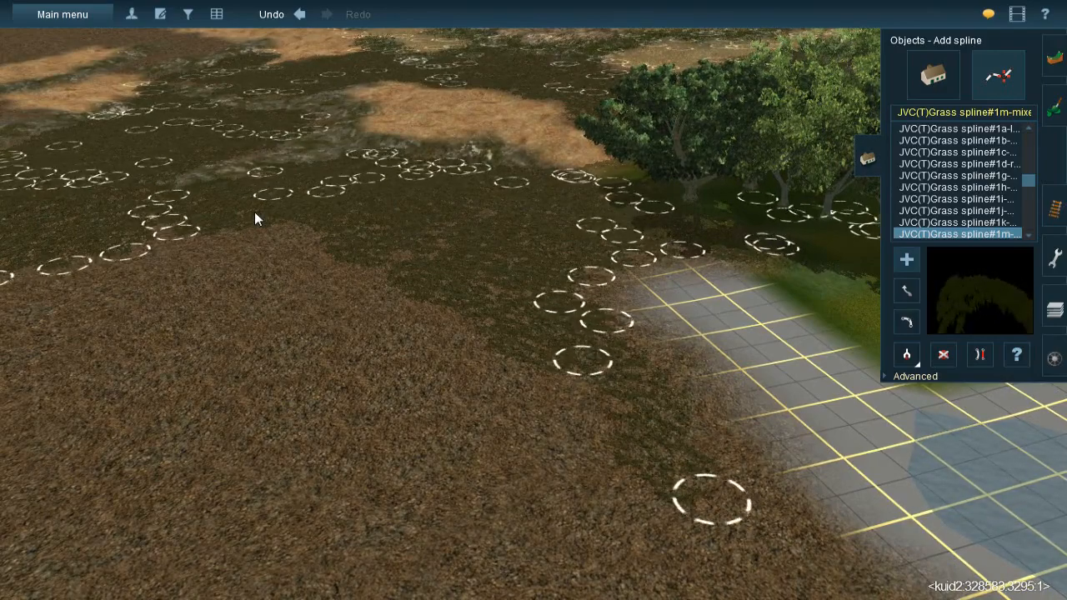
{"action": "left_click", "coordinate": [435, 345]}
{"action": "left_click", "coordinate": [393, 272]}
{"action": "left_click", "coordinate": [602, 483]}
Lay grass splines over the field's opposite side, between the rocky strip and the row of trees
{"action": "right_click_drag", "start_coordinate": [531, 360], "coordinate": [255, 270]}
{"action": "left_click_drag", "start_coordinate": [189, 301], "coordinate": [274, 317]}
{"action": "left_click", "coordinate": [375, 212]}
{"action": "left_click_drag", "start_coordinate": [356, 242], "coordinate": [337, 243]}
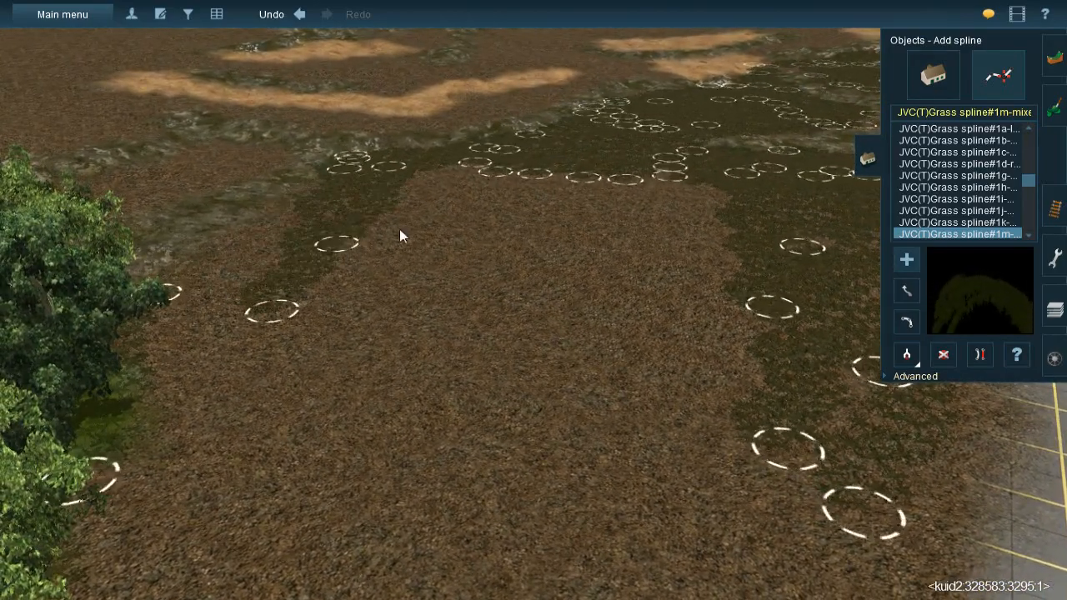
{"action": "left_click_drag", "start_coordinate": [430, 156], "coordinate": [331, 297]}
{"action": "left_click_drag", "start_coordinate": [451, 168], "coordinate": [431, 273]}
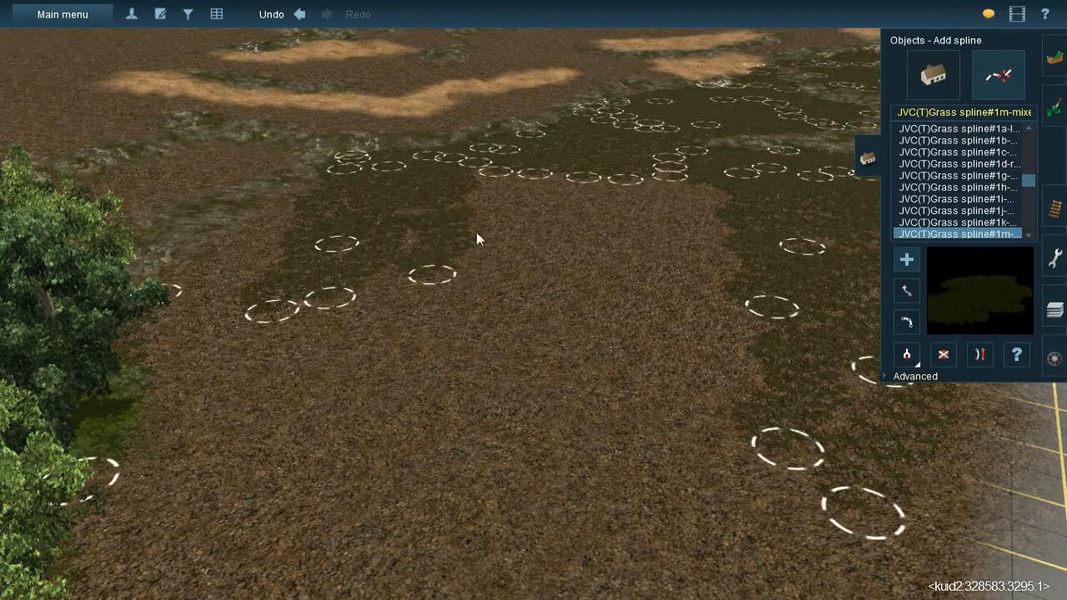
Draw five parallel grass splines from the far grassed edge into the middle of the bare brown field
{"action": "left_click_drag", "start_coordinate": [491, 161], "coordinate": [485, 244]}
{"action": "left_click_drag", "start_coordinate": [523, 196], "coordinate": [506, 255]}
{"action": "left_click_drag", "start_coordinate": [559, 165], "coordinate": [538, 281]}
{"action": "left_click_drag", "start_coordinate": [598, 166], "coordinate": [590, 286]}
{"action": "left_click_drag", "start_coordinate": [625, 183], "coordinate": [654, 280]}
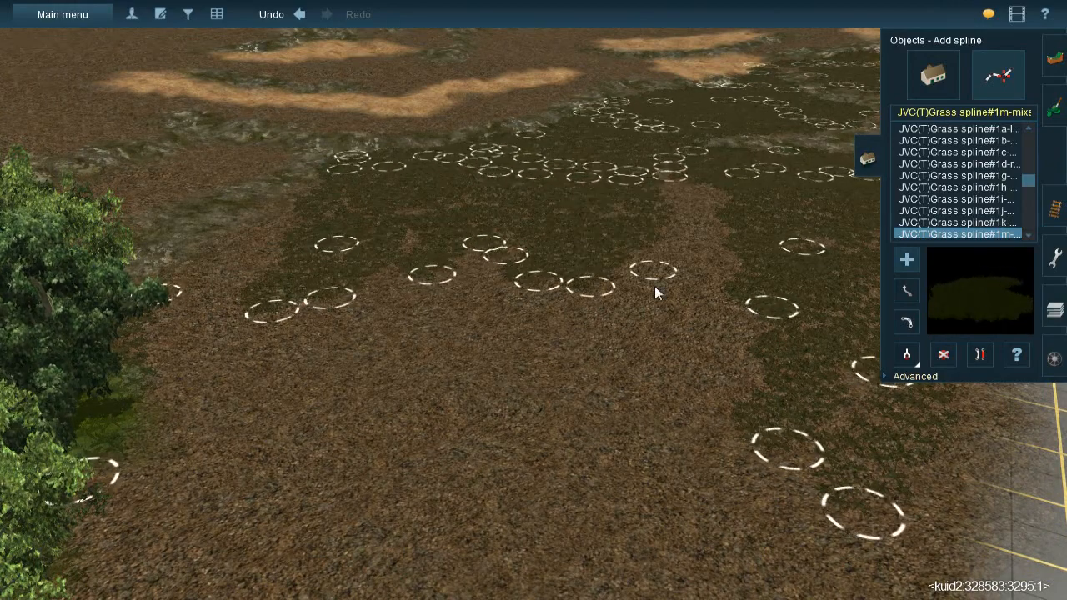
Close the last gap in the field's far part and add a second row of grass splines extending towards its near side
{"action": "left_click_drag", "start_coordinate": [677, 160], "coordinate": [687, 288]}
{"action": "left_click_drag", "start_coordinate": [707, 183], "coordinate": [732, 432]}
{"action": "left_click_drag", "start_coordinate": [661, 274], "coordinate": [660, 418]}
{"action": "left_click_drag", "start_coordinate": [620, 263], "coordinate": [567, 402]}
{"action": "left_click_drag", "start_coordinate": [537, 271], "coordinate": [537, 392]}
{"action": "left_click_drag", "start_coordinate": [470, 239], "coordinate": [488, 398]}
{"action": "left_click_drag", "start_coordinate": [381, 258], "coordinate": [446, 361]}
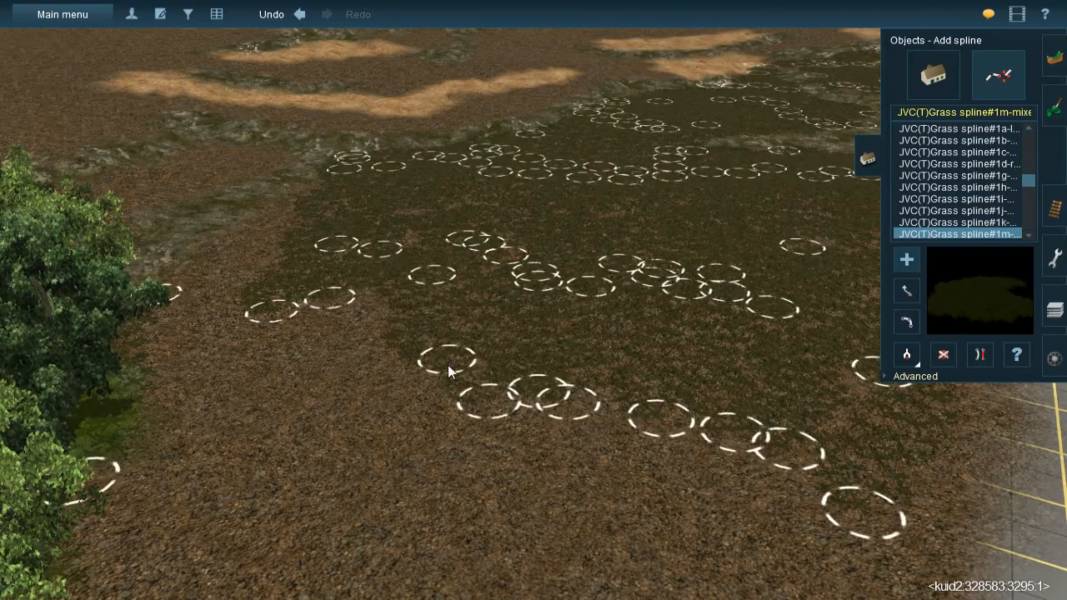
Cover the brown soil beside the trees with long grass splines running from the rocky strip to the near side of the field
{"action": "left_click_drag", "start_coordinate": [338, 285], "coordinate": [438, 409]}
{"action": "mouse_move", "coordinate": [154, 321]}
{"action": "left_mouse_down"}
{"action": "mouse_move", "coordinate": [160, 333]}
{"action": "mouse_move", "coordinate": [306, 195]}
{"action": "left_mouse_up"}
{"action": "left_click_drag", "start_coordinate": [288, 235], "coordinate": [188, 362]}
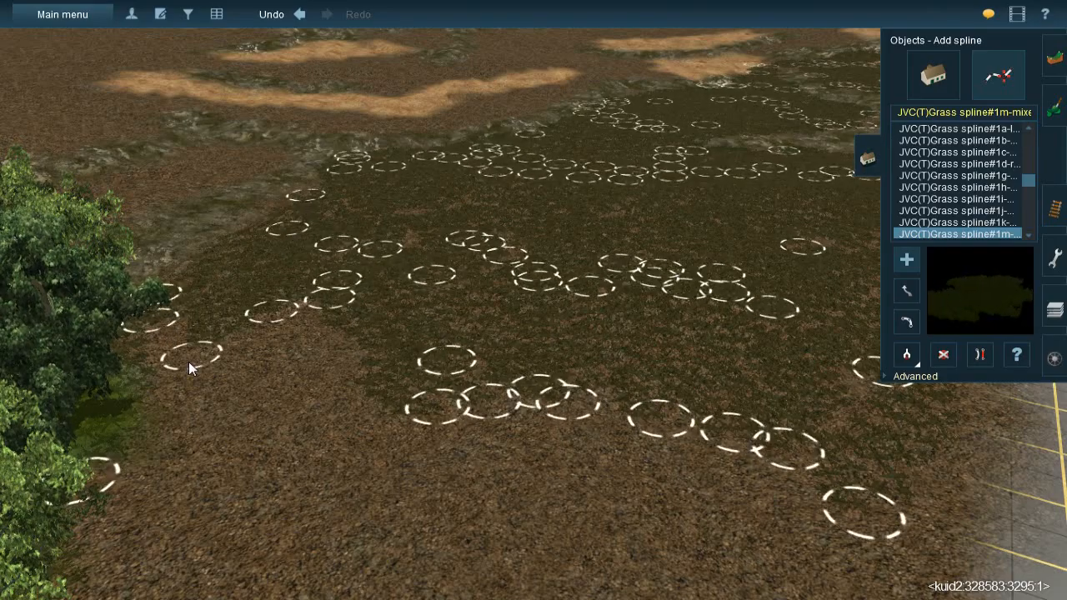
{"action": "left_click_drag", "start_coordinate": [173, 325], "coordinate": [206, 511]}
{"action": "left_click_drag", "start_coordinate": [244, 365], "coordinate": [278, 524]}
{"action": "left_click_drag", "start_coordinate": [331, 300], "coordinate": [374, 555]}
Lay grass splines along the tree line down to the corner where the field meets the untextured grid
{"action": "right_click", "coordinate": [410, 445]}
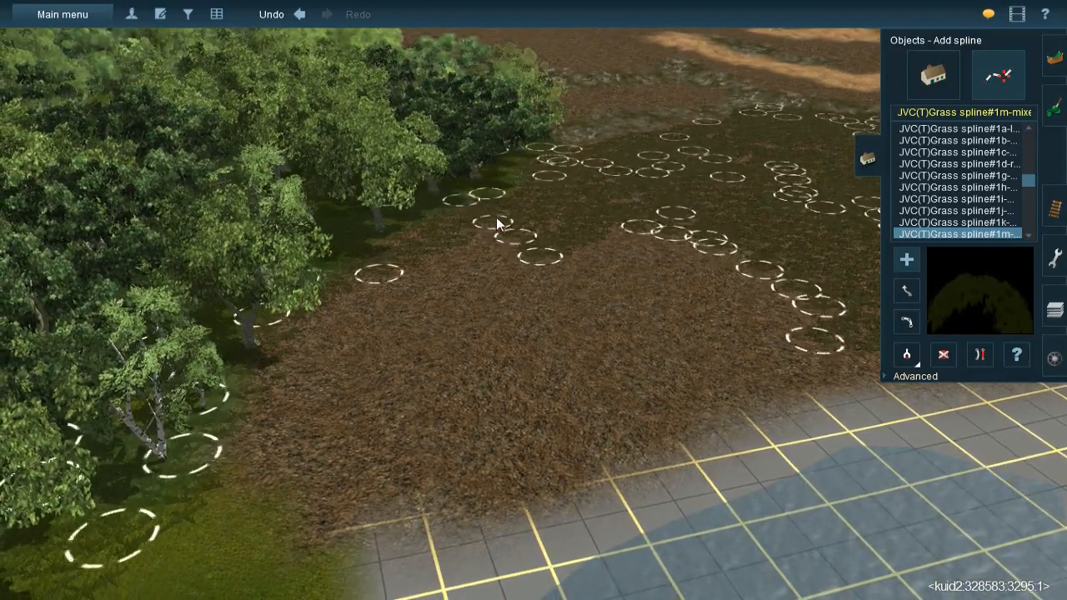
{"action": "left_click_drag", "start_coordinate": [496, 218], "coordinate": [385, 336]}
{"action": "left_click_drag", "start_coordinate": [395, 253], "coordinate": [270, 482]}
{"action": "left_click_drag", "start_coordinate": [398, 303], "coordinate": [328, 531]}
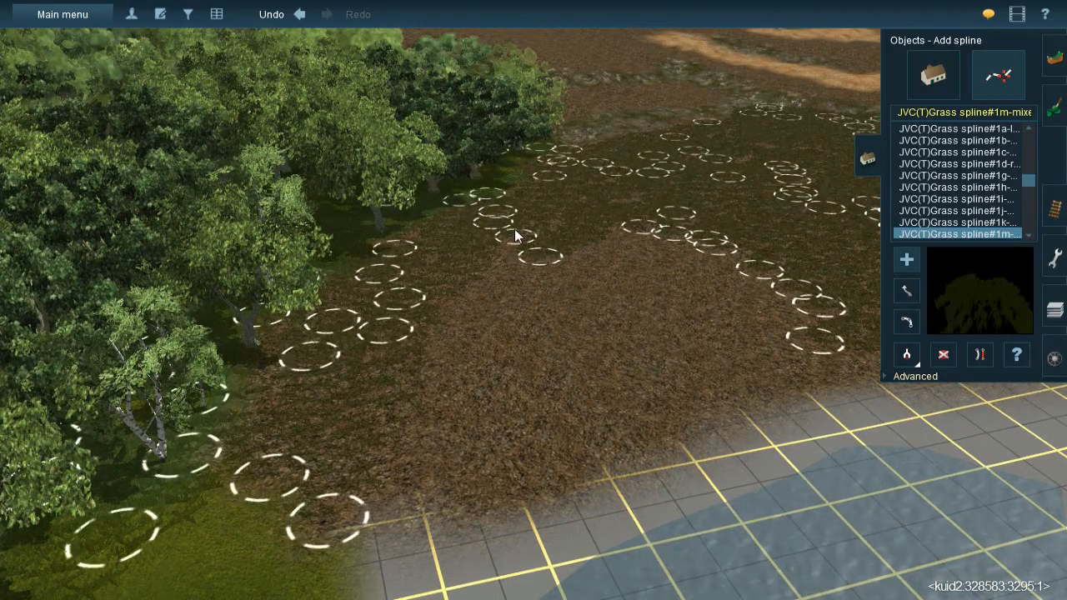
Draw parallel grass splines across the remaining bare soil from the grassed part down to the untextured grid
{"action": "left_click_drag", "start_coordinate": [514, 228], "coordinate": [412, 391]}
{"action": "left_click_drag", "start_coordinate": [584, 235], "coordinate": [468, 379]}
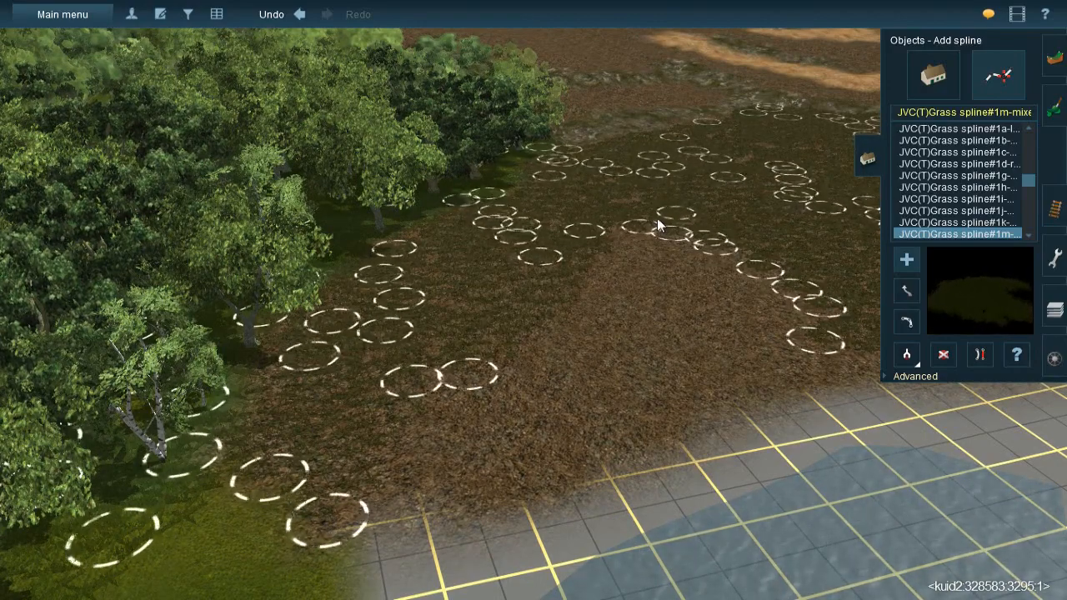
{"action": "left_click_drag", "start_coordinate": [658, 220], "coordinate": [566, 342]}
{"action": "left_click_drag", "start_coordinate": [694, 227], "coordinate": [670, 406]}
{"action": "left_click_drag", "start_coordinate": [768, 244], "coordinate": [729, 396]}
{"action": "left_click_drag", "start_coordinate": [825, 273], "coordinate": [785, 385]}
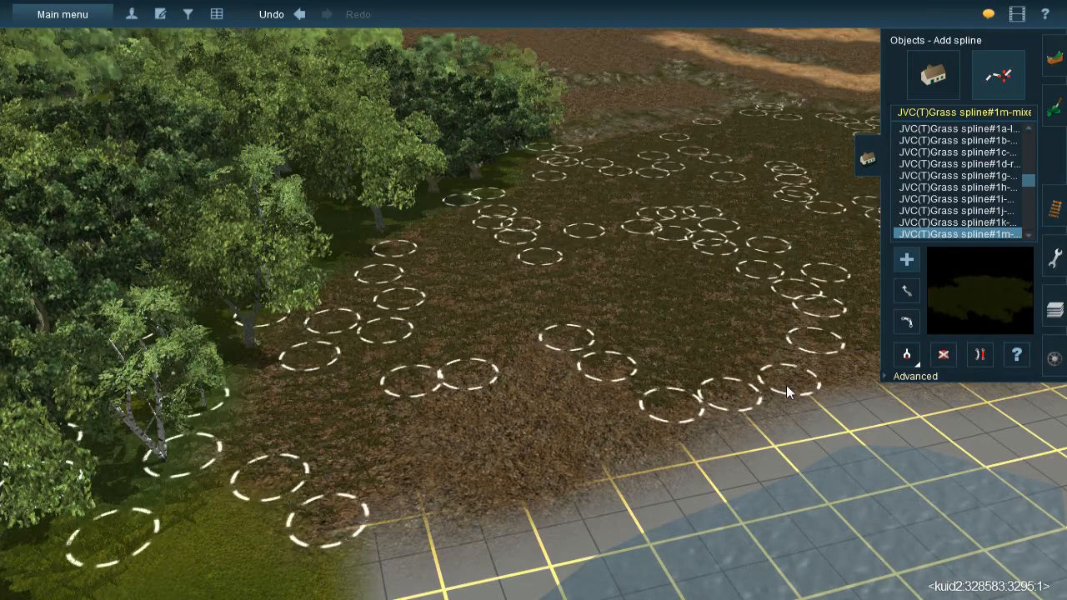
{"action": "mouse_move", "coordinate": [636, 341]}
{"action": "left_mouse_down"}
{"action": "mouse_move", "coordinate": [549, 355]}
{"action": "mouse_move", "coordinate": [370, 418]}
{"action": "mouse_move", "coordinate": [657, 391]}
{"action": "mouse_move", "coordinate": [678, 394]}
{"action": "mouse_move", "coordinate": [669, 405]}
{"action": "left_mouse_up"}
Lay grass splines on the bare soil beyond the rocky strip, alongside the curved sandy path
{"action": "right_click_drag", "start_coordinate": [668, 403], "coordinate": [715, 209]}
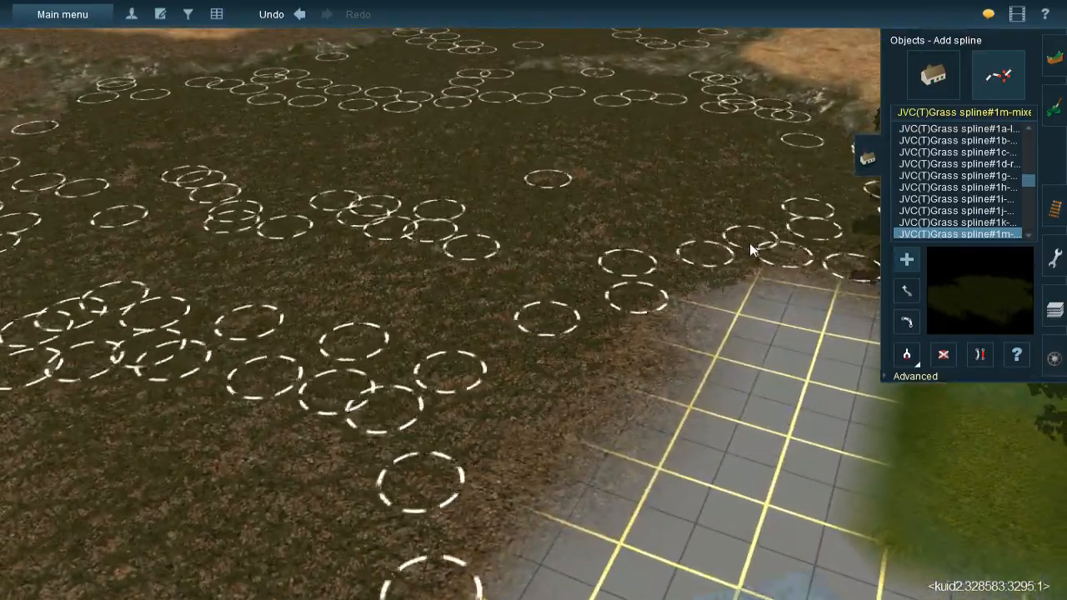
{"action": "right_click_drag", "start_coordinate": [738, 248], "coordinate": [482, 238]}
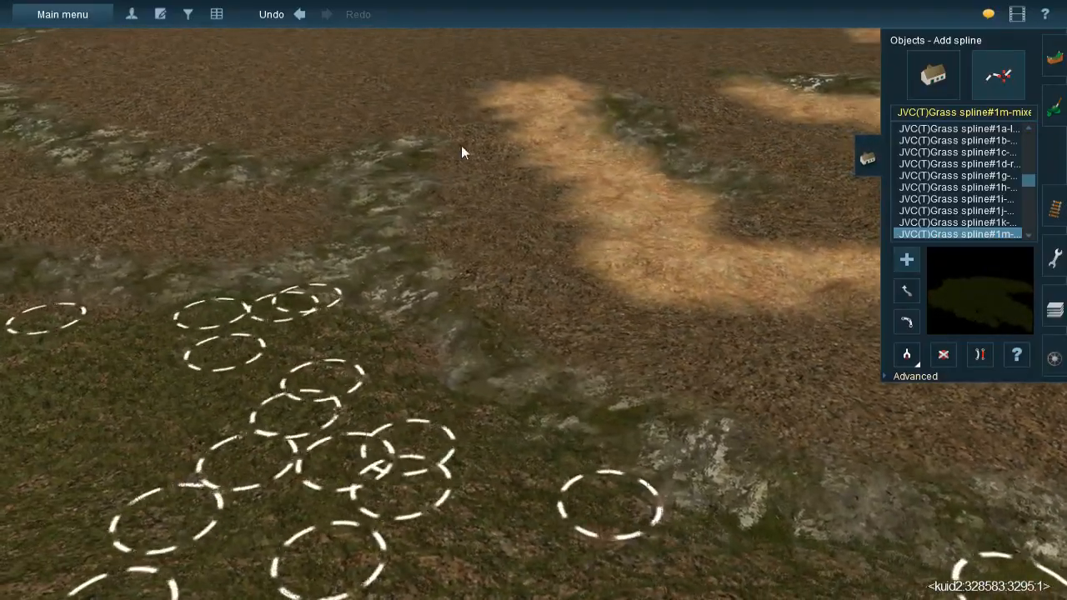
{"action": "left_click", "coordinate": [459, 242]}
{"action": "left_click", "coordinate": [454, 137]}
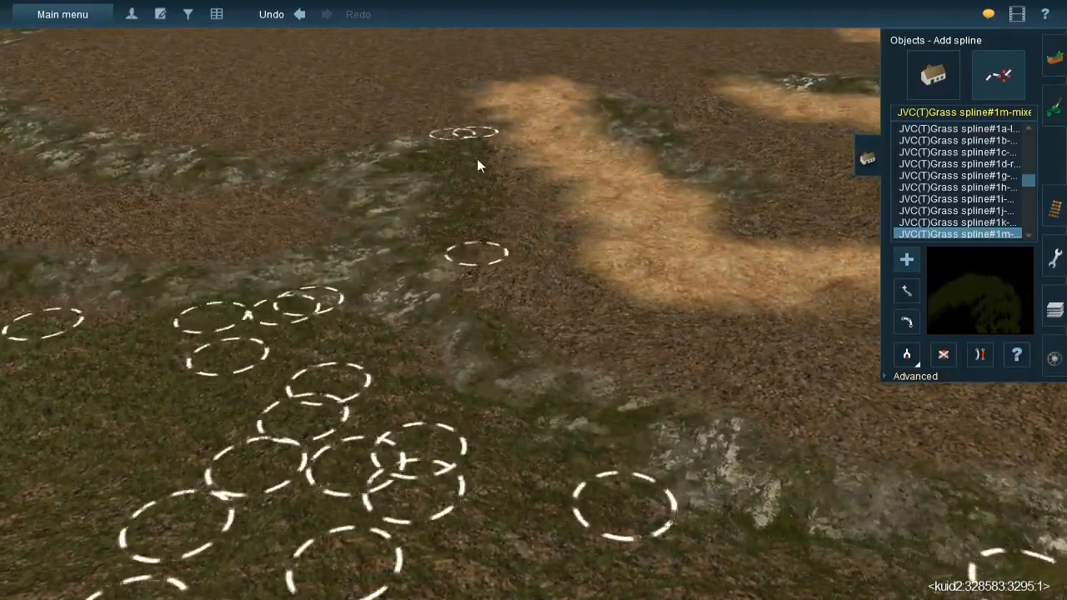
{"action": "left_click", "coordinate": [569, 276]}
{"action": "left_click", "coordinate": [475, 133]}
{"action": "left_click", "coordinate": [450, 231]}
{"action": "left_click", "coordinate": [601, 333]}
Fill the narrow soil strip between the sandy path and the rocks with parallel grass splines
{"action": "right_click_drag", "start_coordinate": [616, 352], "coordinate": [406, 248]}
{"action": "left_click", "coordinate": [392, 198]}
{"action": "left_click_drag", "start_coordinate": [409, 333], "coordinate": [411, 363]}
{"action": "left_click", "coordinate": [461, 160]}
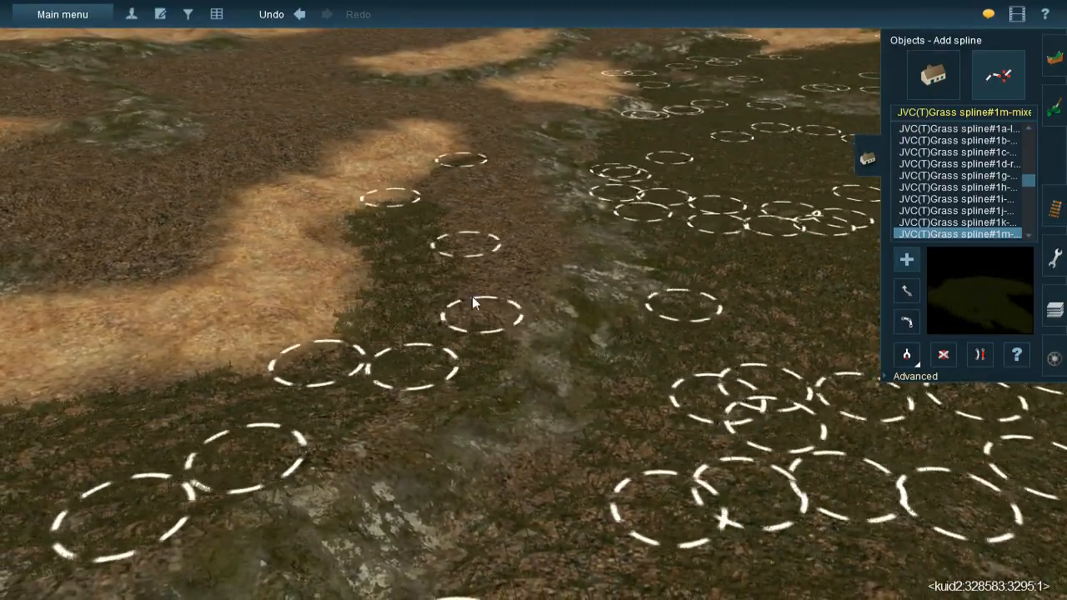
{"action": "left_click", "coordinate": [478, 342]}
{"action": "left_click", "coordinate": [475, 144]}
{"action": "left_click", "coordinate": [545, 277]}
{"action": "left_click_drag", "start_coordinate": [548, 294], "coordinate": [537, 329]}
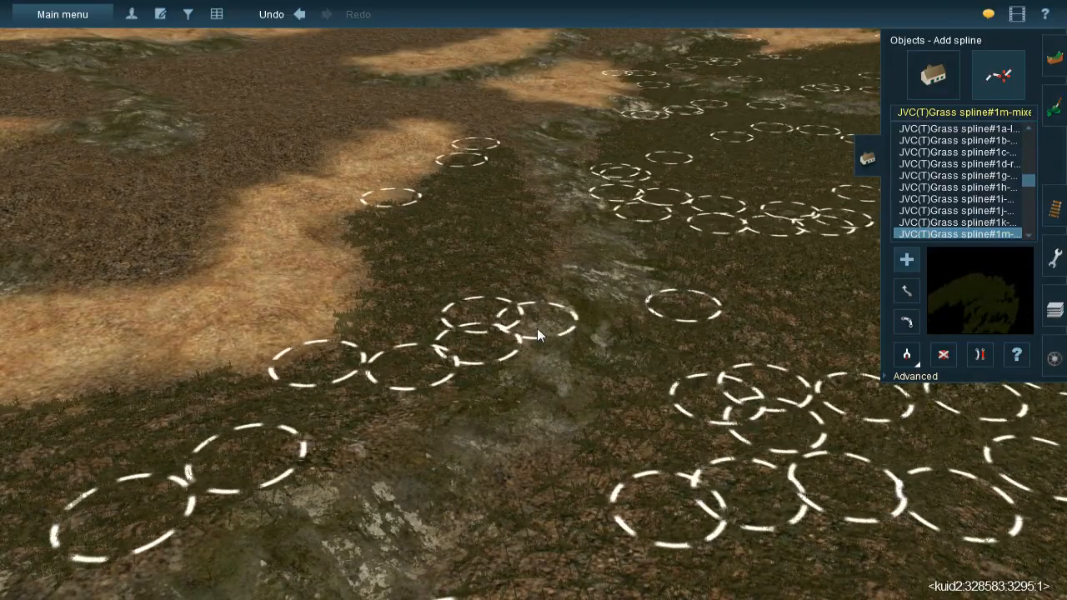
Extend the grass splines past the end of the sandy path and across the gap to the neighbouring sandy patch
{"action": "key", "text": "Up"}
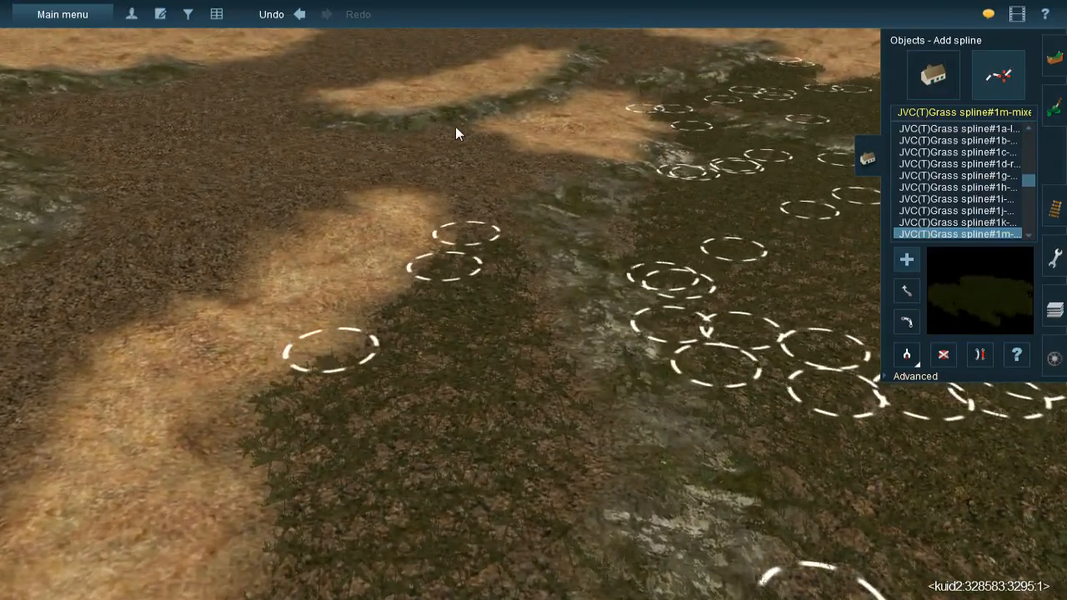
{"action": "left_click", "coordinate": [455, 127]}
{"action": "left_click", "coordinate": [501, 265]}
{"action": "right_click", "coordinate": [508, 212]}
{"action": "key", "text": "Left"}
{"action": "key", "text": "Left"}
{"action": "key", "text": "Up"}
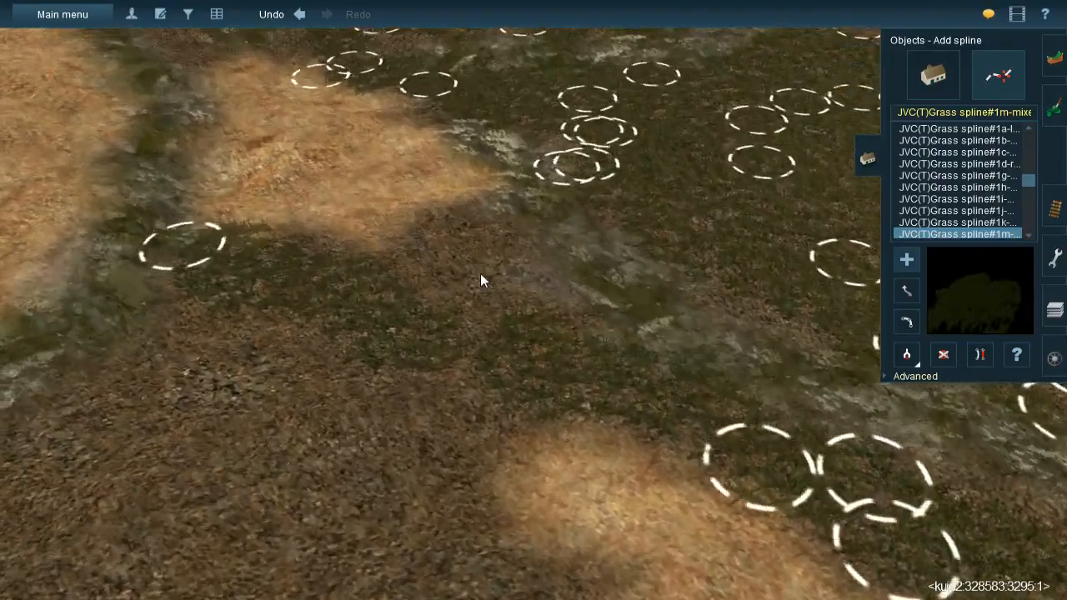
{"action": "left_click", "coordinate": [471, 215]}
{"action": "left_click", "coordinate": [621, 371]}
{"action": "left_click", "coordinate": [473, 255]}
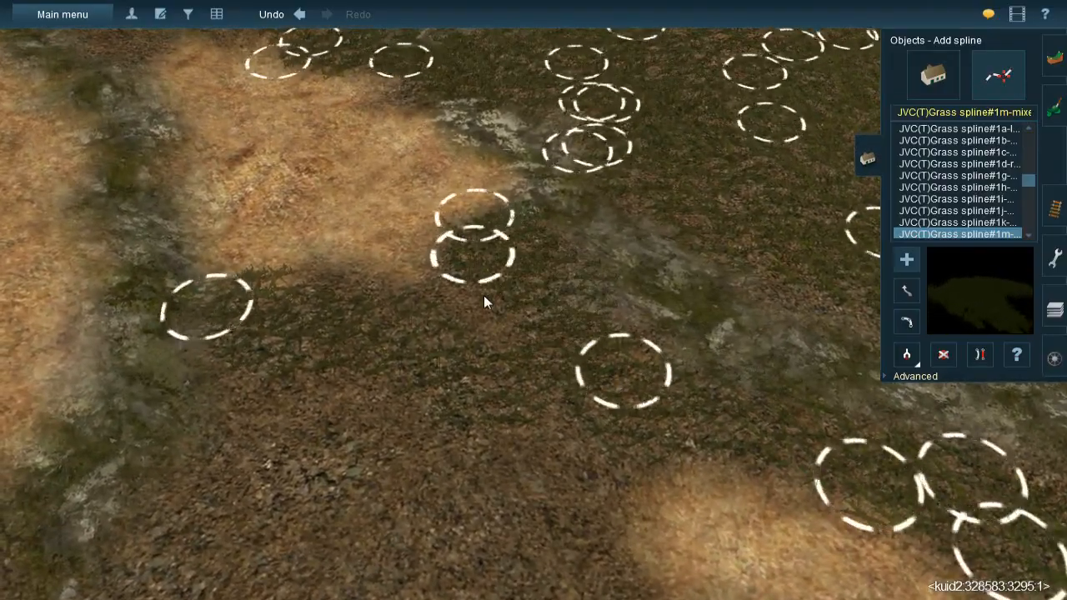
{"action": "key", "text": "Down"}
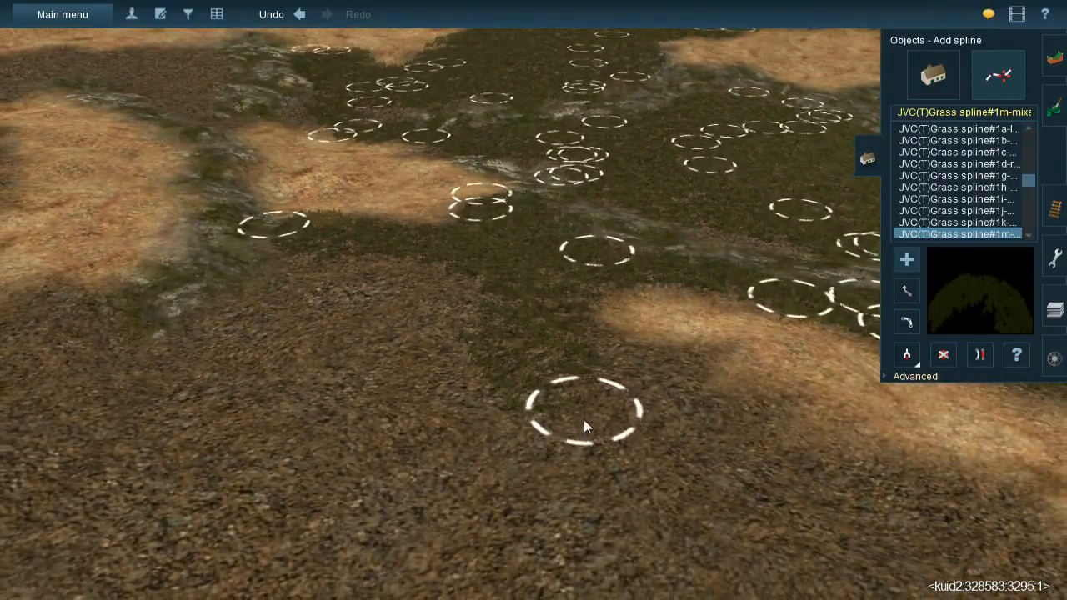
{"action": "left_click", "coordinate": [583, 426]}
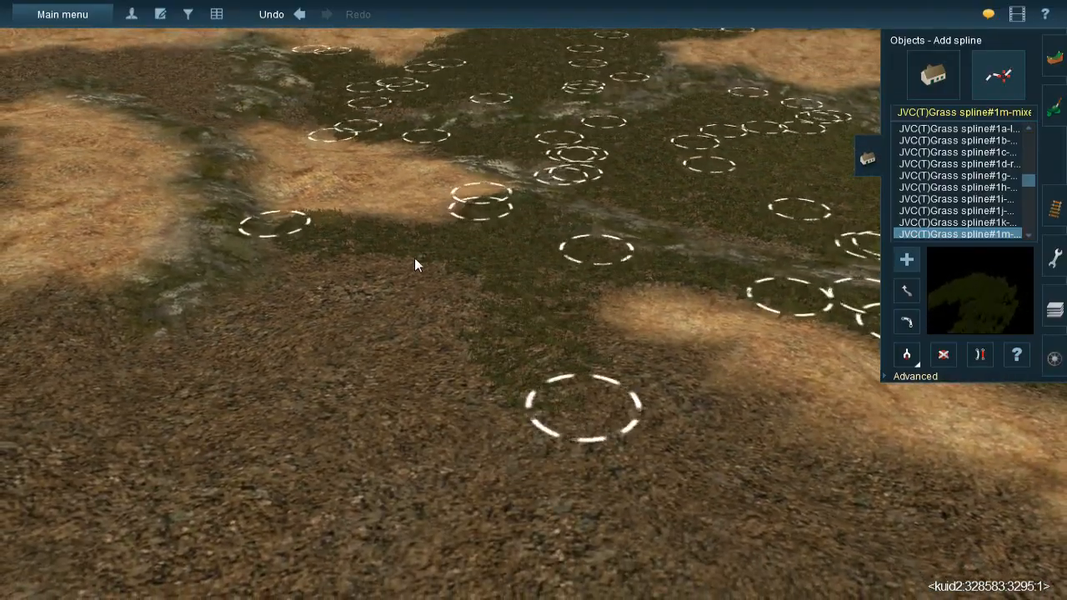
Add parallel grass splines from the grassed gap out over the open soil beside the sandy patches
{"action": "left_click", "coordinate": [414, 259]}
{"action": "left_click", "coordinate": [479, 462]}
{"action": "left_click", "coordinate": [324, 247]}
{"action": "left_click", "coordinate": [224, 412]}
{"action": "left_click", "coordinate": [301, 476]}
Cover the soil between the bend of the sandy path and the rocky outcrop with parallel grass splines
{"action": "key", "text": "Left"}
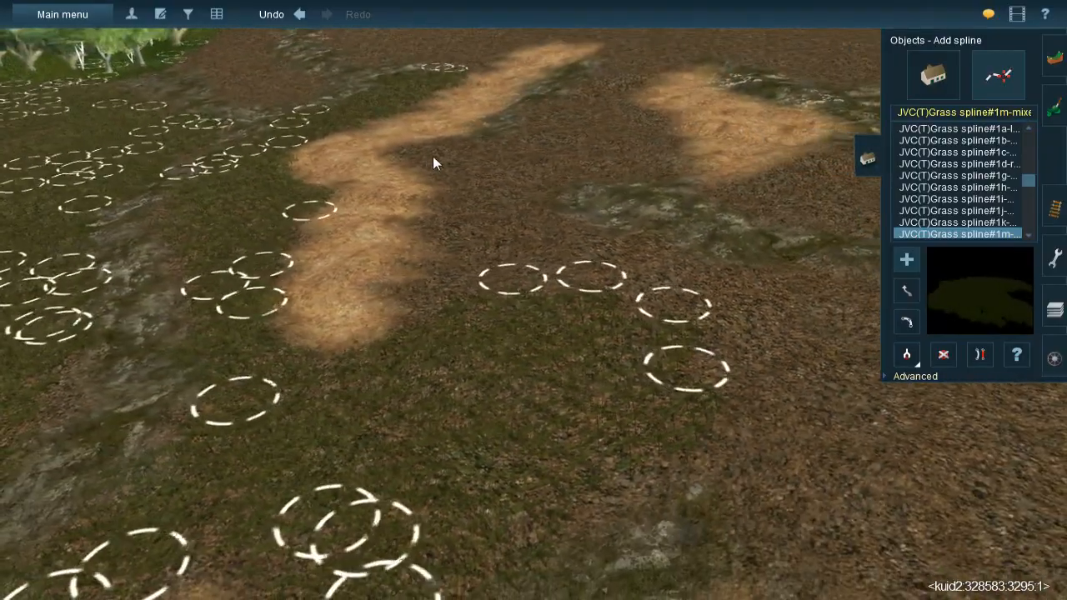
{"action": "left_click", "coordinate": [420, 163]}
{"action": "left_click", "coordinate": [513, 233]}
{"action": "left_click", "coordinate": [458, 135]}
{"action": "left_click", "coordinate": [563, 219]}
{"action": "left_click", "coordinate": [519, 185]}
{"action": "left_click", "coordinate": [517, 324]}
{"action": "left_click", "coordinate": [444, 178]}
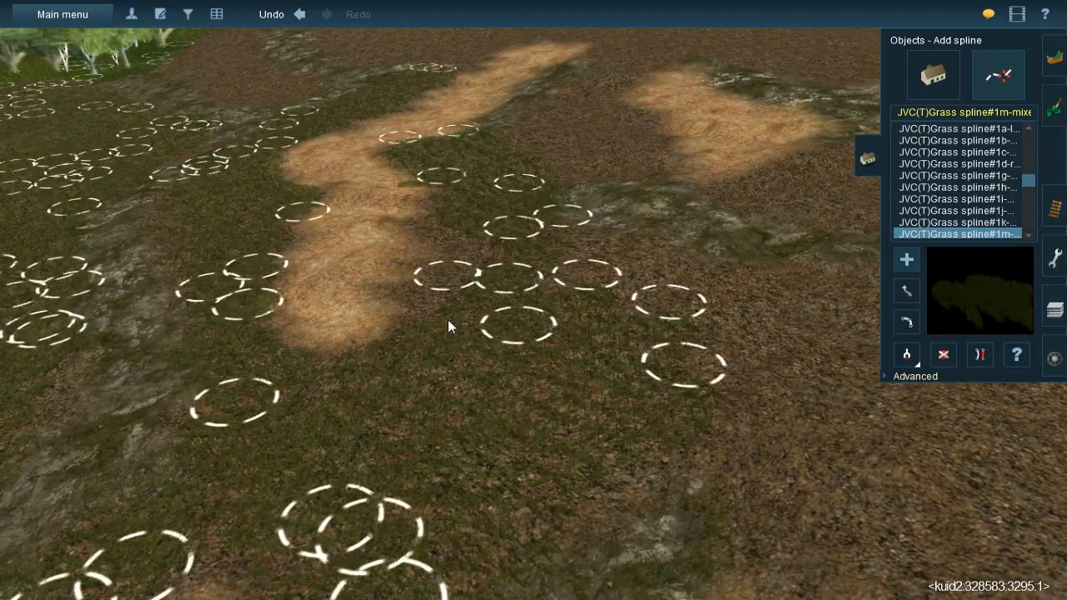
{"action": "left_click", "coordinate": [440, 344]}
Lay grass splines in the far soil corridor between the two sandy patches and start joining it to the nearer grass
{"action": "right_click", "coordinate": [510, 267]}
{"action": "key", "text": "Left"}
{"action": "right_click", "coordinate": [458, 201]}
{"action": "key", "text": "Left"}
{"action": "left_click", "coordinate": [408, 112]}
{"action": "left_click", "coordinate": [470, 189]}
{"action": "left_click", "coordinate": [479, 208]}
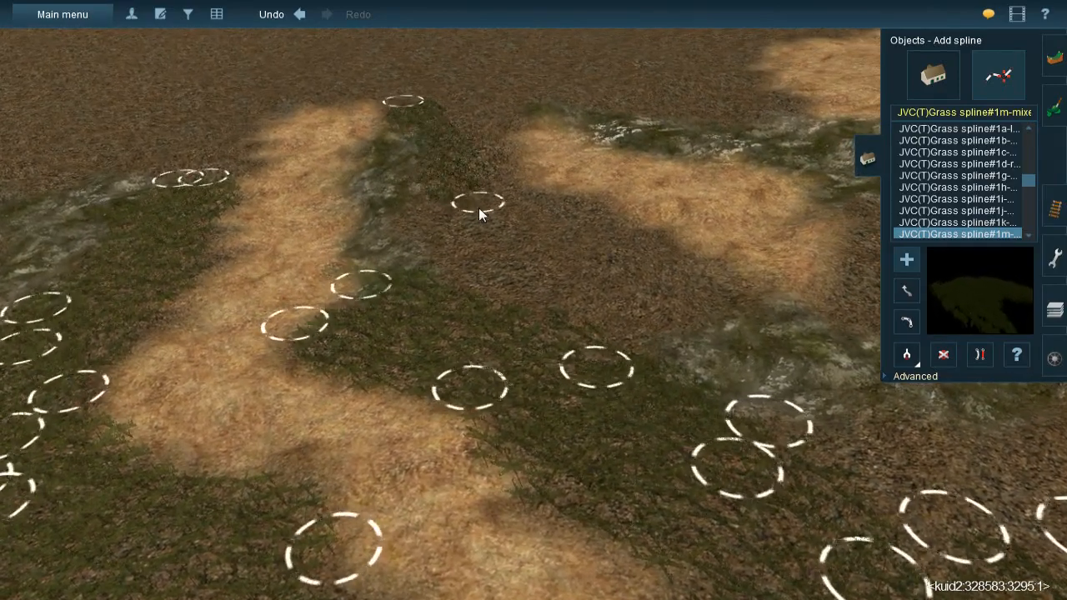
{"action": "left_click", "coordinate": [487, 104]}
{"action": "left_click", "coordinate": [495, 203]}
{"action": "left_click", "coordinate": [430, 189]}
{"action": "left_click", "coordinate": [459, 315]}
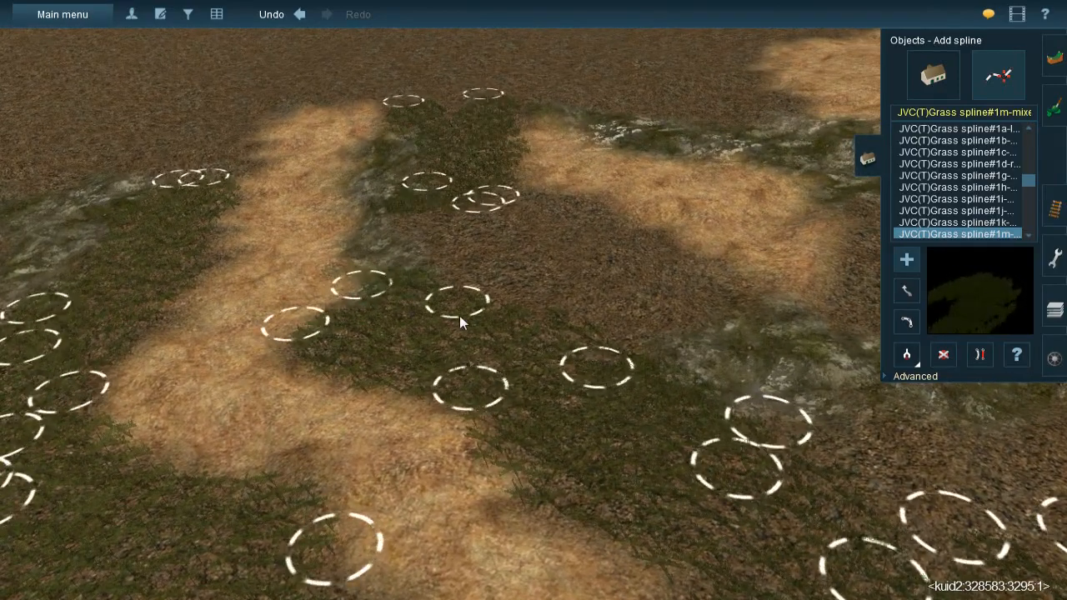
Fill the remaining soil between the second sandy patch and the rocky outcrop with grass splines
{"action": "left_click", "coordinate": [476, 185]}
{"action": "left_click", "coordinate": [527, 328]}
{"action": "left_click", "coordinate": [481, 189]}
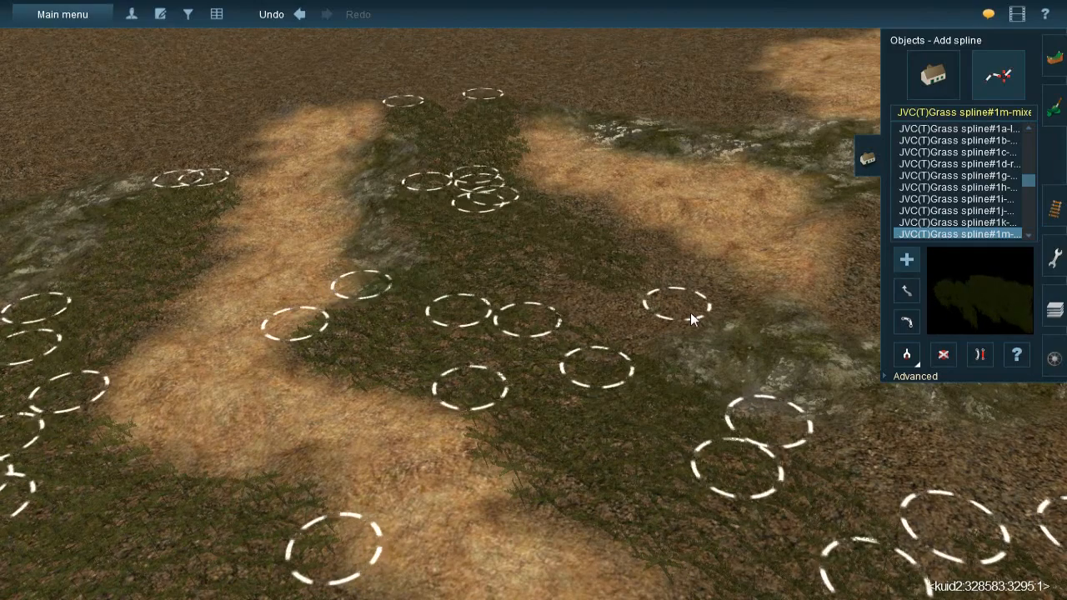
{"action": "left_click", "coordinate": [733, 286]}
{"action": "left_click", "coordinate": [526, 231]}
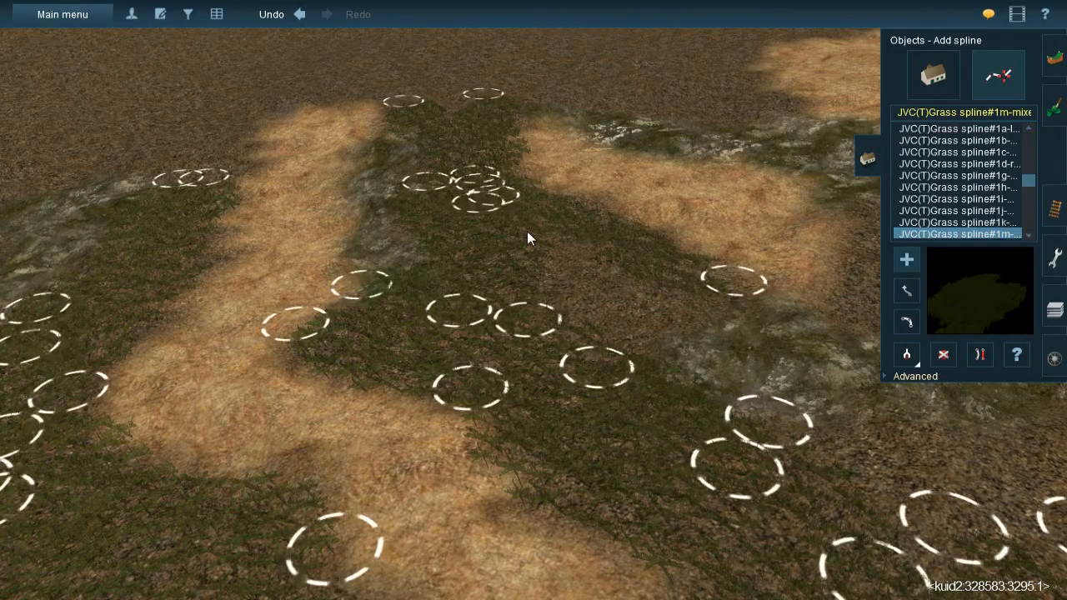
{"action": "left_click", "coordinate": [692, 325]}
{"action": "left_click", "coordinate": [518, 252]}
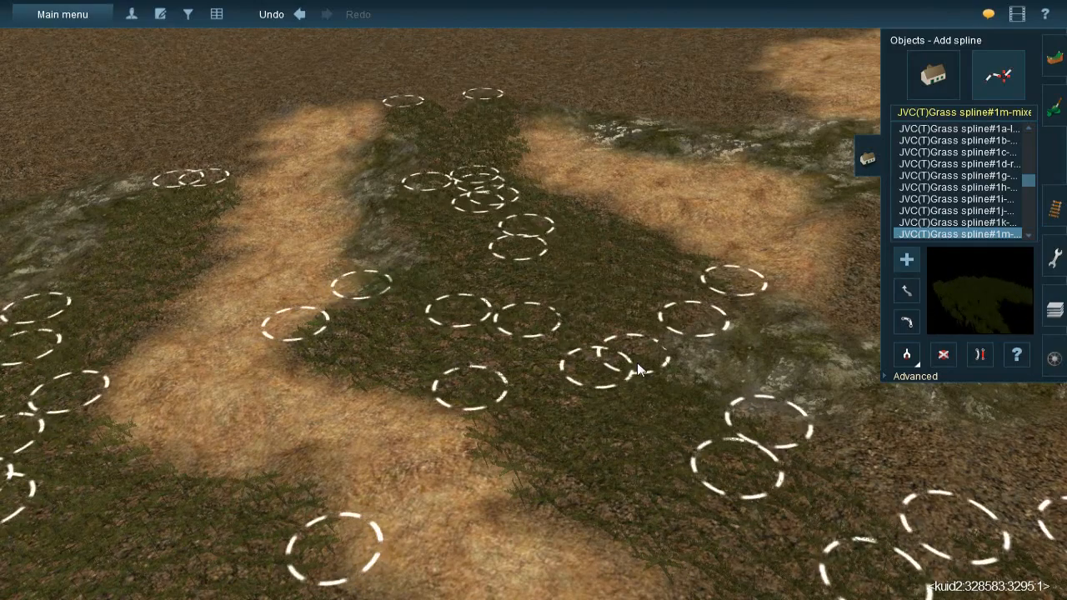
Cover the soil between the existing grass and the rocky ridge below the large sandy area with parallel grass splines
{"action": "right_click_drag", "start_coordinate": [646, 364], "coordinate": [457, 254]}
{"action": "scroll", "coordinate": [531, 293], "scroll_direction": "up", "scroll_amount": 3}
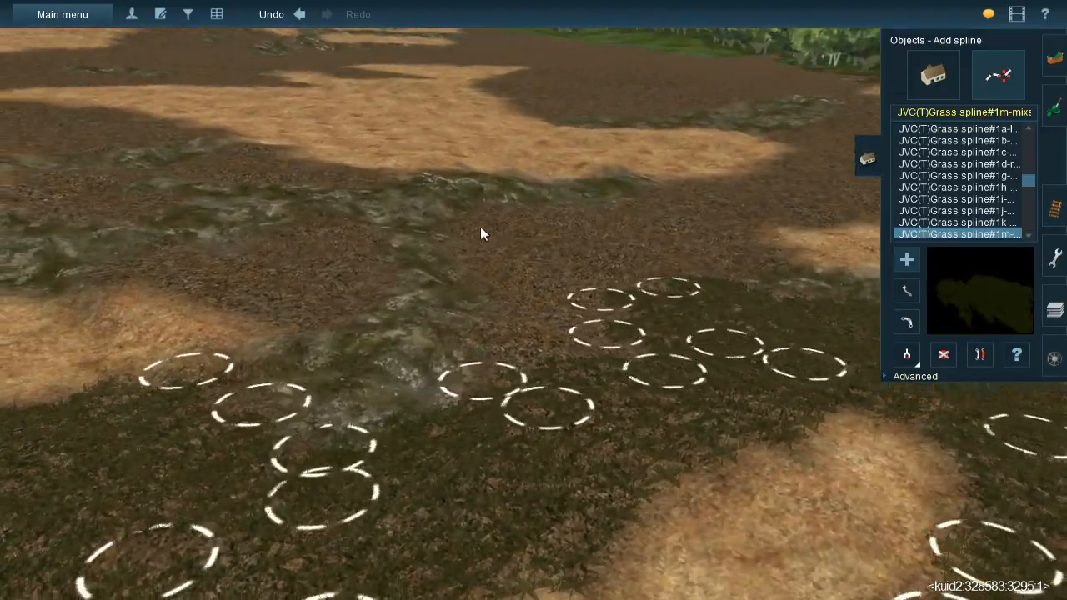
{"action": "left_click", "coordinate": [479, 225]}
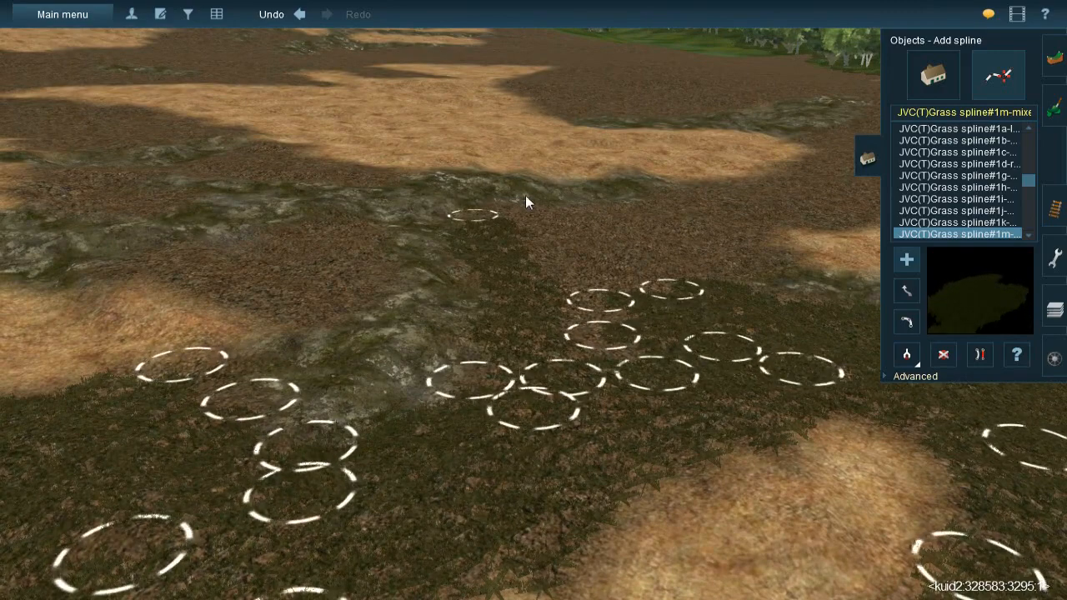
{"action": "left_click", "coordinate": [503, 196]}
{"action": "left_click", "coordinate": [619, 363]}
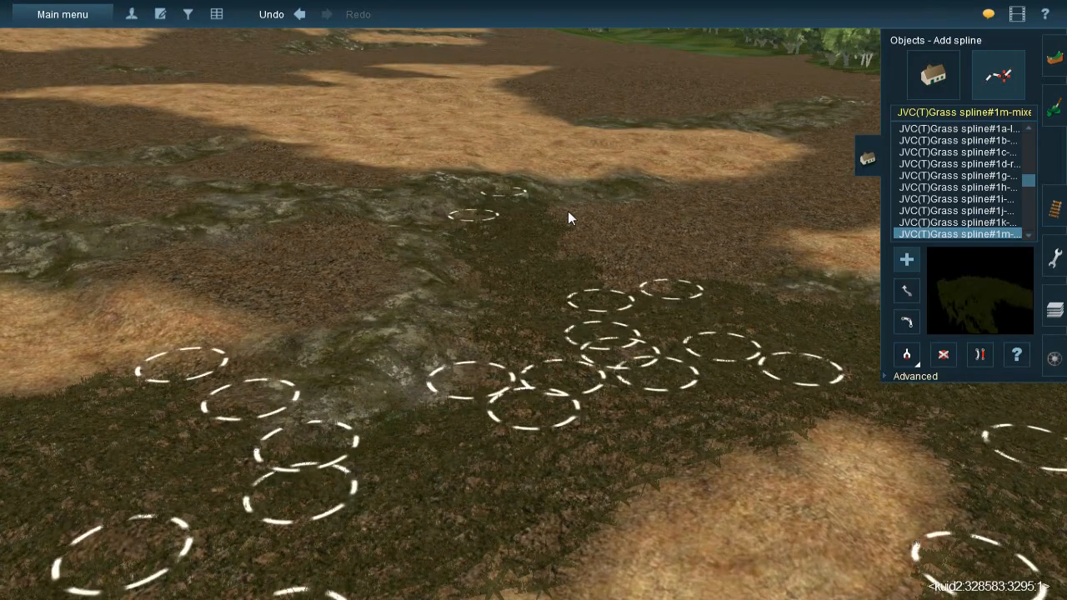
{"action": "left_click", "coordinate": [568, 203]}
{"action": "left_click", "coordinate": [648, 305]}
{"action": "left_click", "coordinate": [630, 203]}
{"action": "left_click", "coordinate": [683, 178]}
{"action": "left_click", "coordinate": [690, 257]}
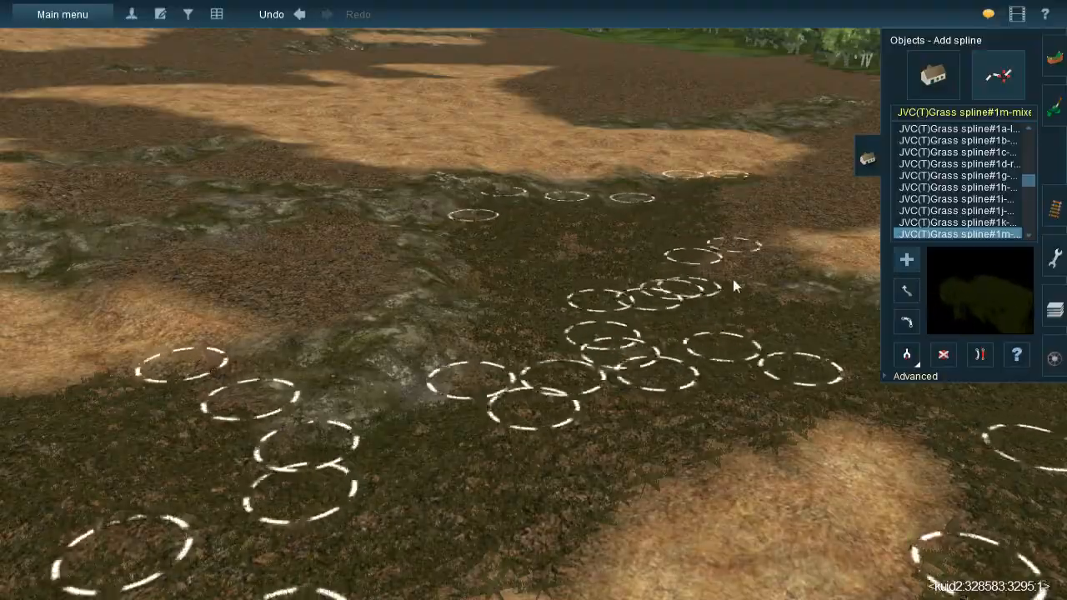
Draw two long grass splines down the bare soil between the two rocky strips near the trees
{"action": "right_click_drag", "start_coordinate": [691, 330], "coordinate": [546, 352]}
{"action": "key", "text": "Down"}
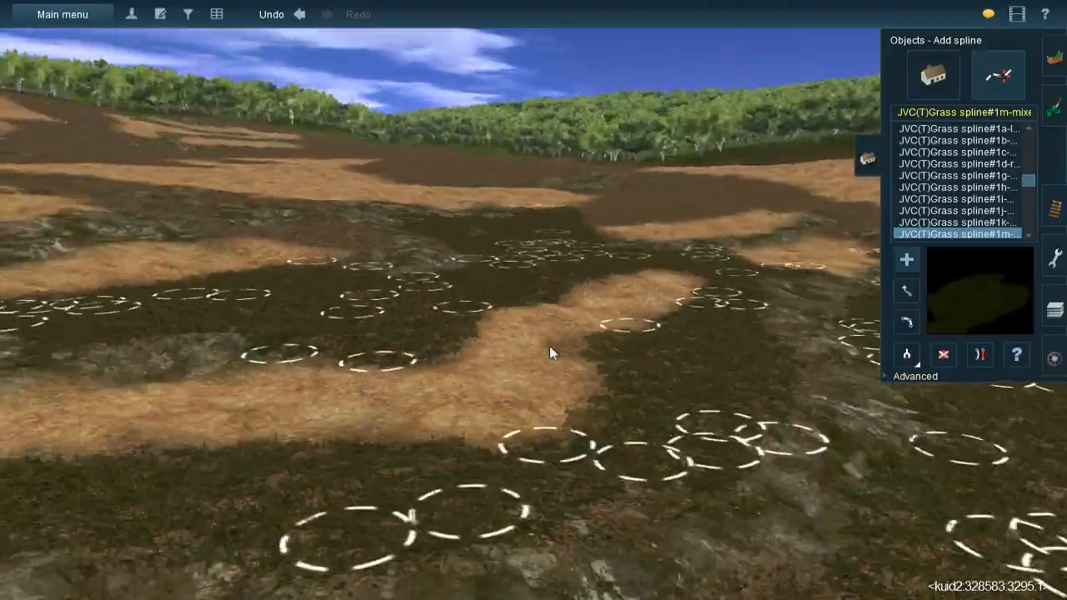
{"action": "key", "text": "Up"}
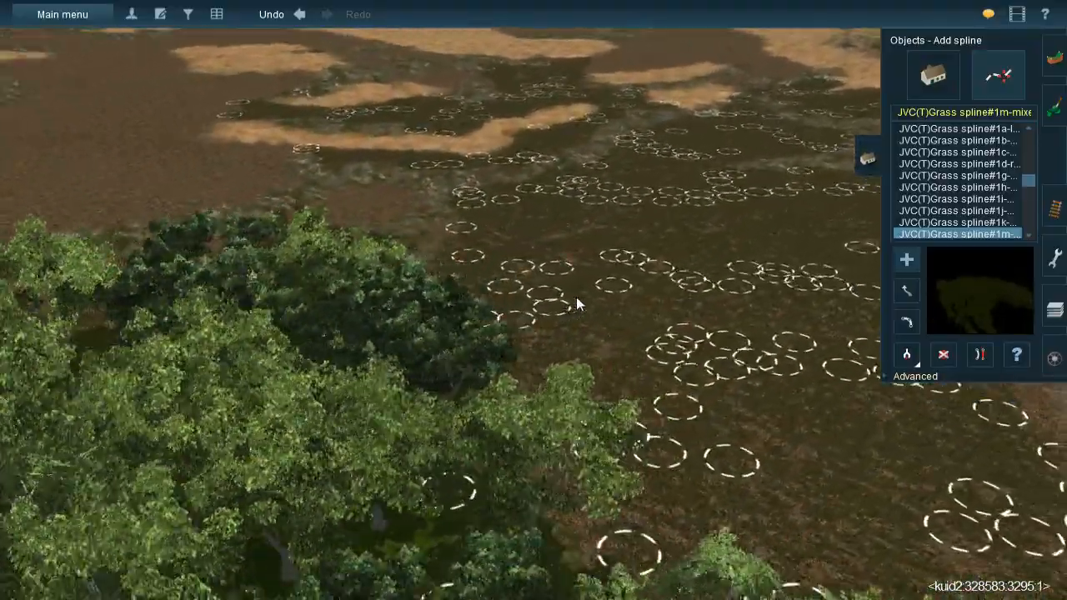
{"action": "key", "text": "Left"}
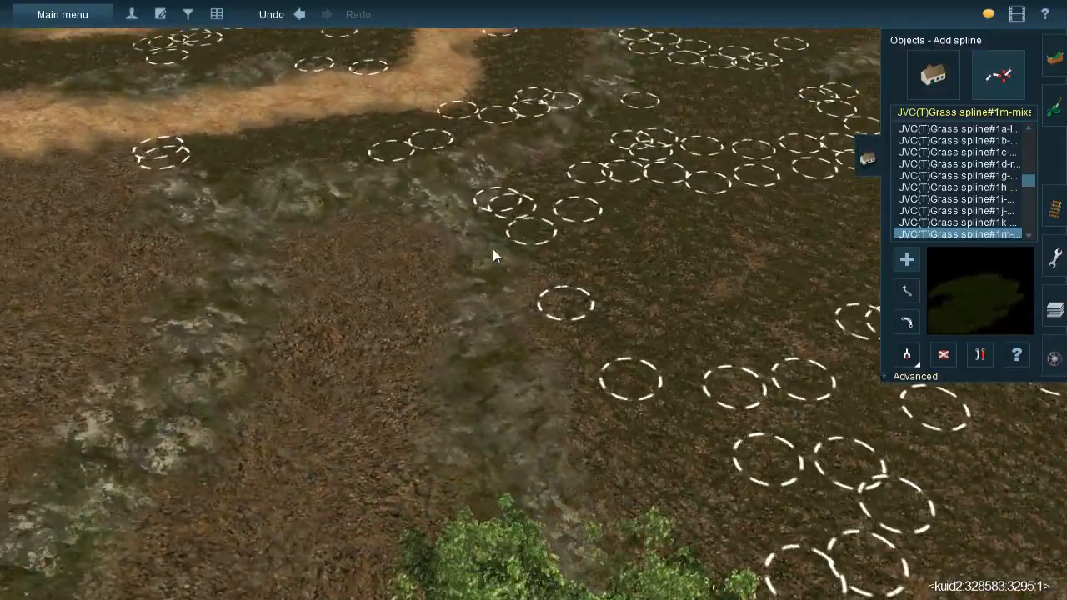
{"action": "left_click", "coordinate": [404, 230]}
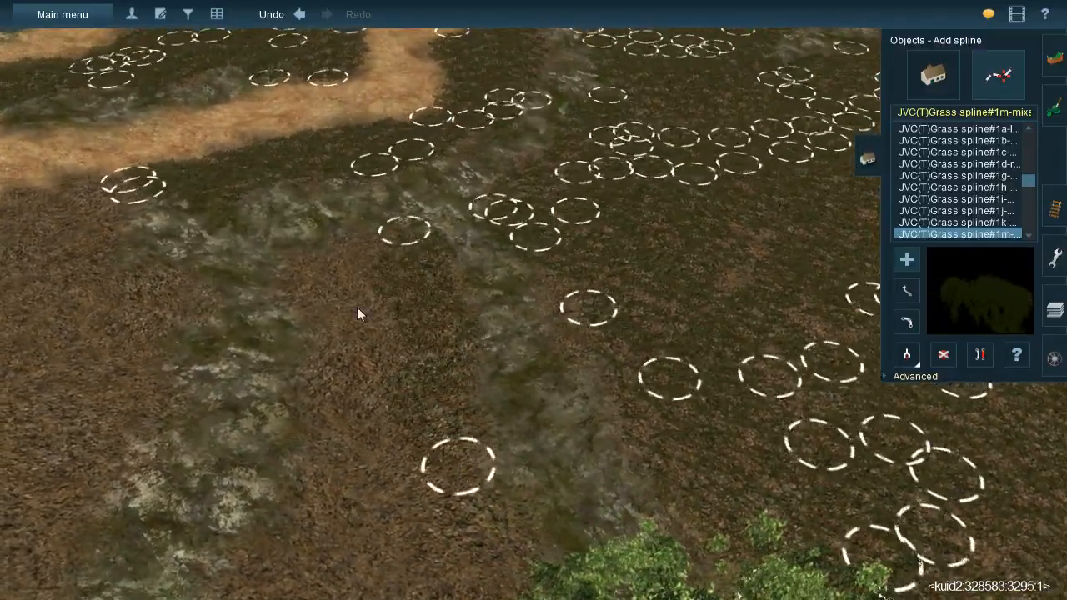
{"action": "left_click", "coordinate": [340, 236]}
{"action": "left_click", "coordinate": [380, 525]}
Continue with parallel grass splines along the bare slope between the rocky strip and the tree edge
{"action": "key", "text": "Up"}
{"action": "key", "text": "Left"}
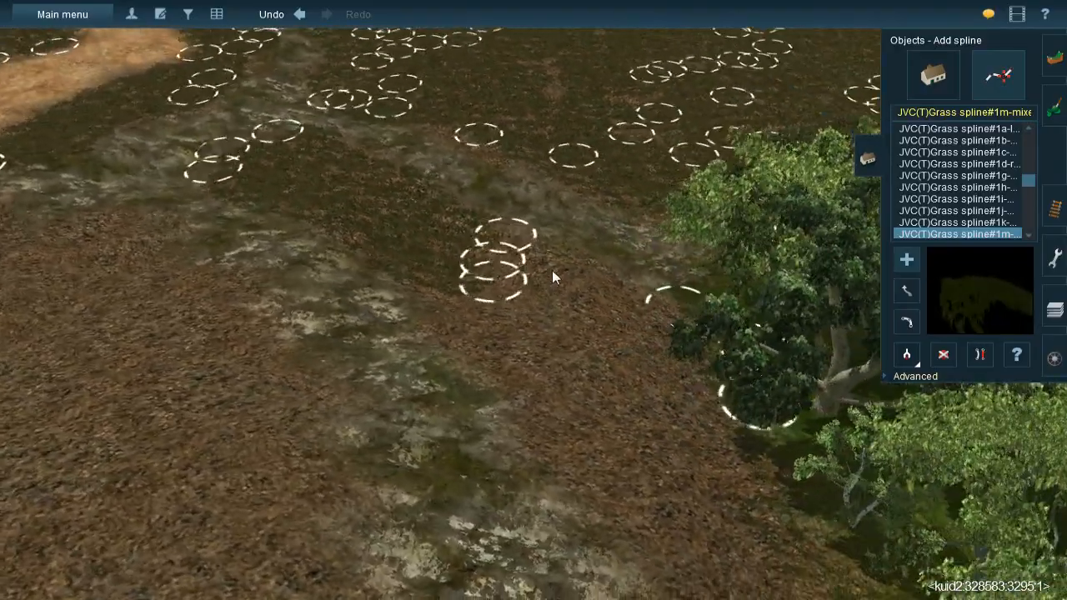
{"action": "left_click", "coordinate": [501, 231]}
{"action": "left_click", "coordinate": [647, 459]}
{"action": "left_click", "coordinate": [639, 266]}
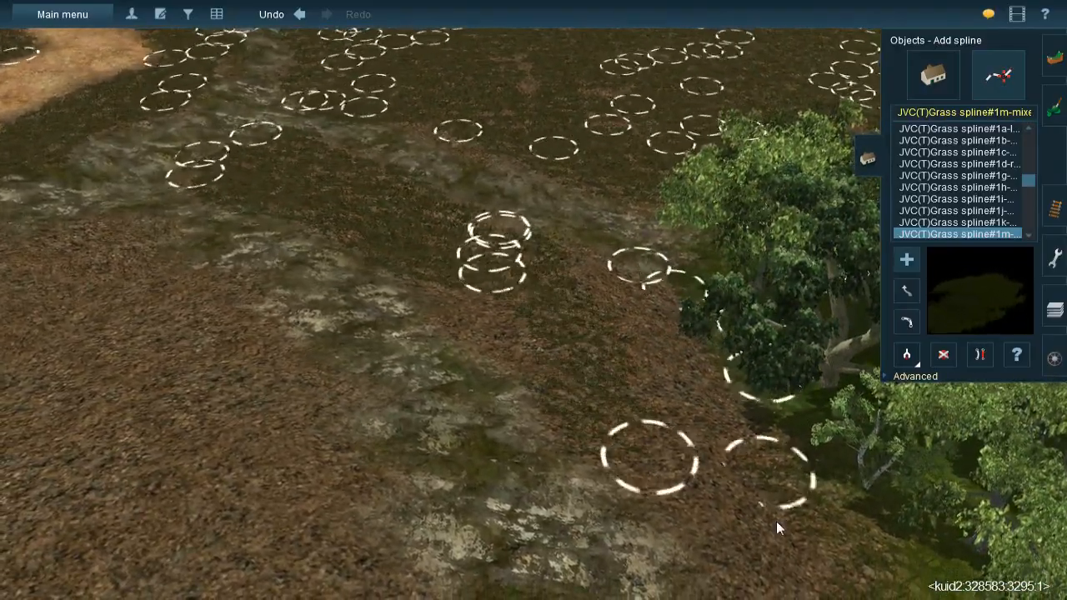
{"action": "left_click", "coordinate": [784, 540]}
{"action": "left_click", "coordinate": [585, 246]}
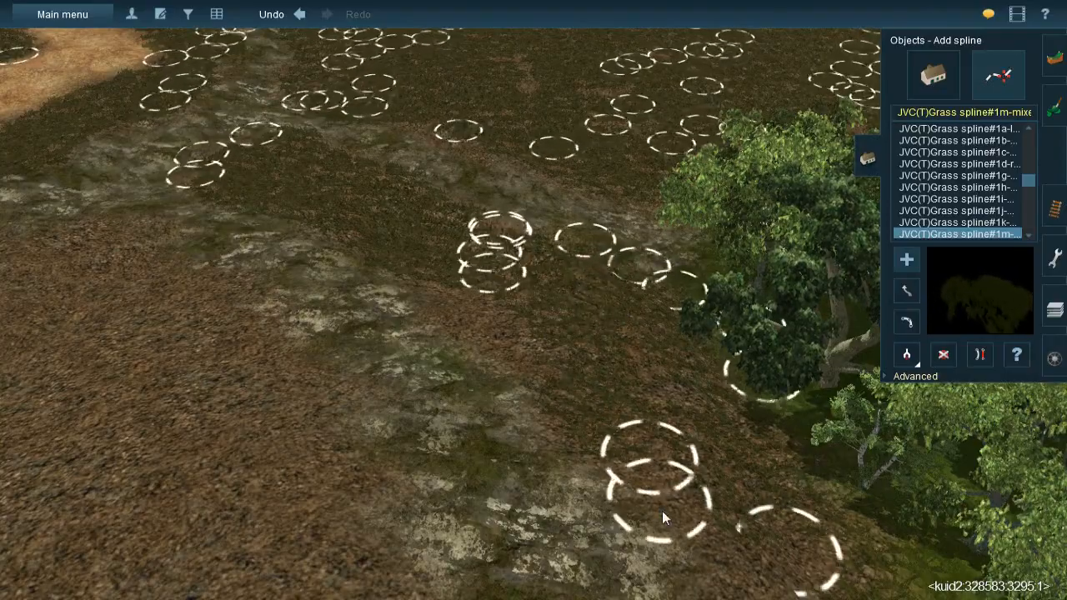
{"action": "left_click", "coordinate": [683, 512]}
{"action": "left_click", "coordinate": [718, 486]}
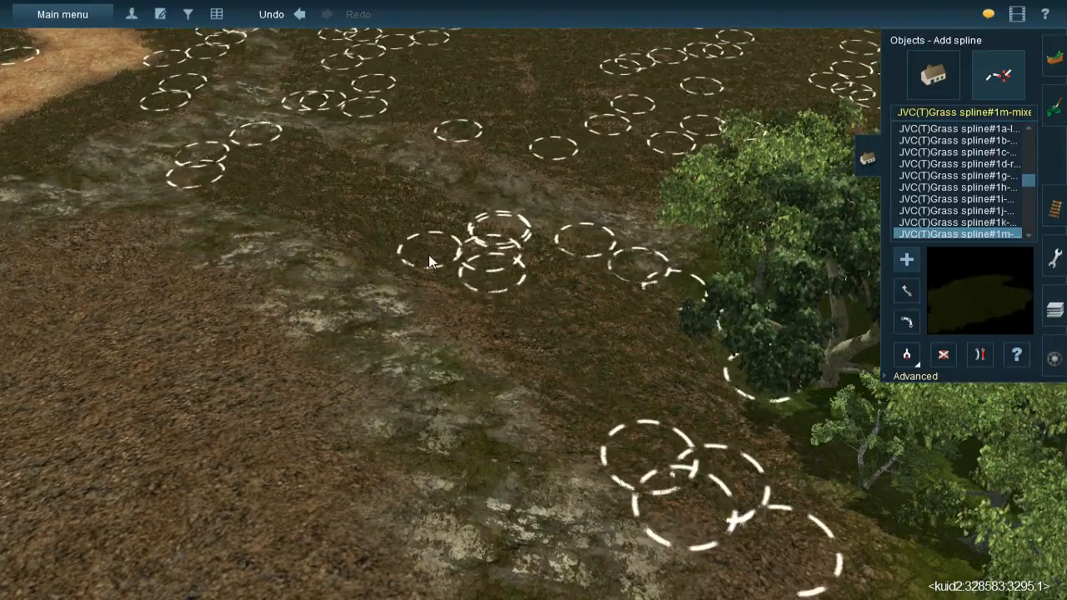
Lay further grass splines down the soil strip between the next rocky outcrop and the tree line
{"action": "key", "text": "Left"}
{"action": "right_click", "coordinate": [506, 409]}
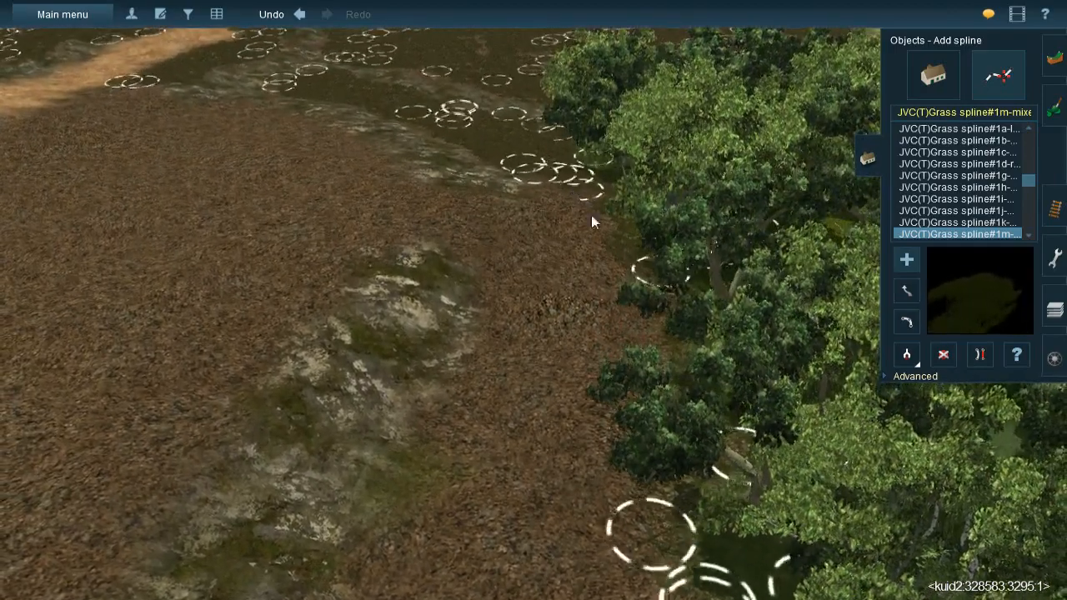
{"action": "left_click", "coordinate": [626, 319]}
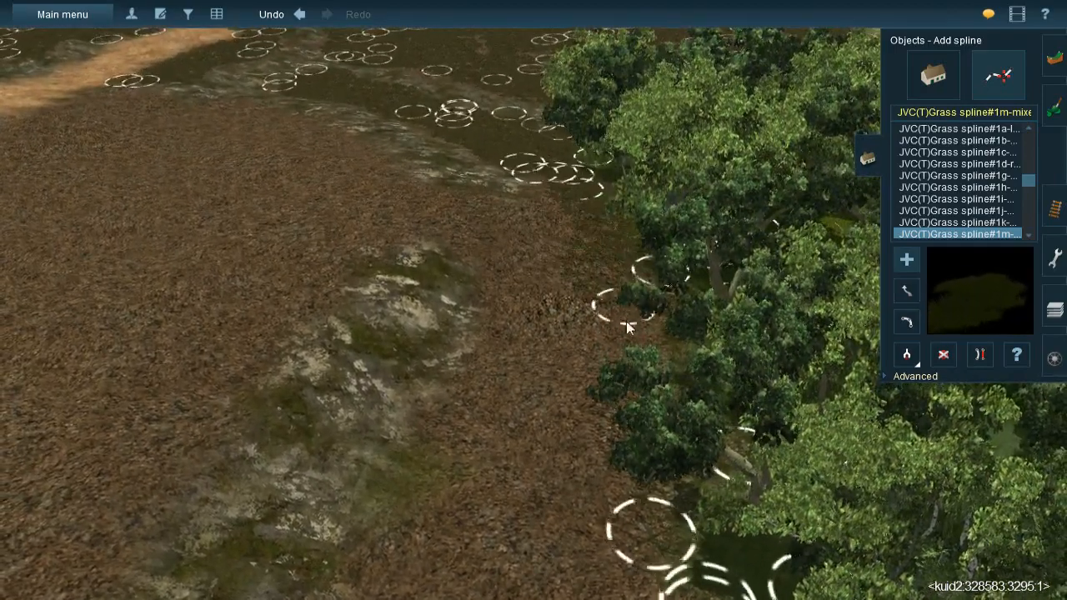
{"action": "left_click", "coordinate": [542, 298]}
{"action": "left_click", "coordinate": [532, 257]}
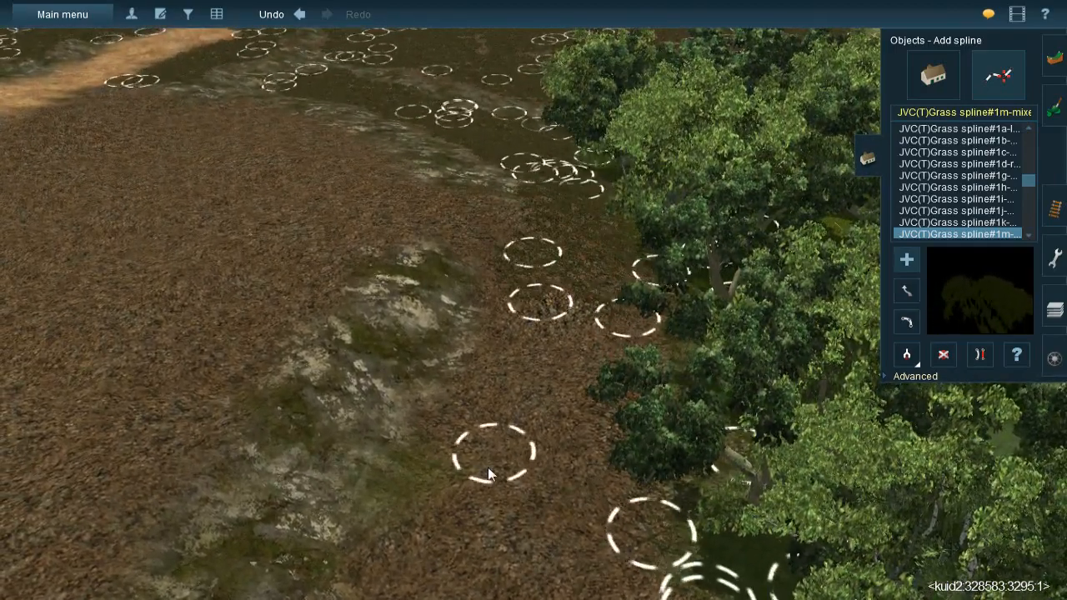
{"action": "left_click", "coordinate": [469, 490]}
{"action": "left_click", "coordinate": [598, 264]}
{"action": "left_click", "coordinate": [540, 552]}
{"action": "left_click", "coordinate": [628, 273]}
{"action": "right_click", "coordinate": [631, 546]}
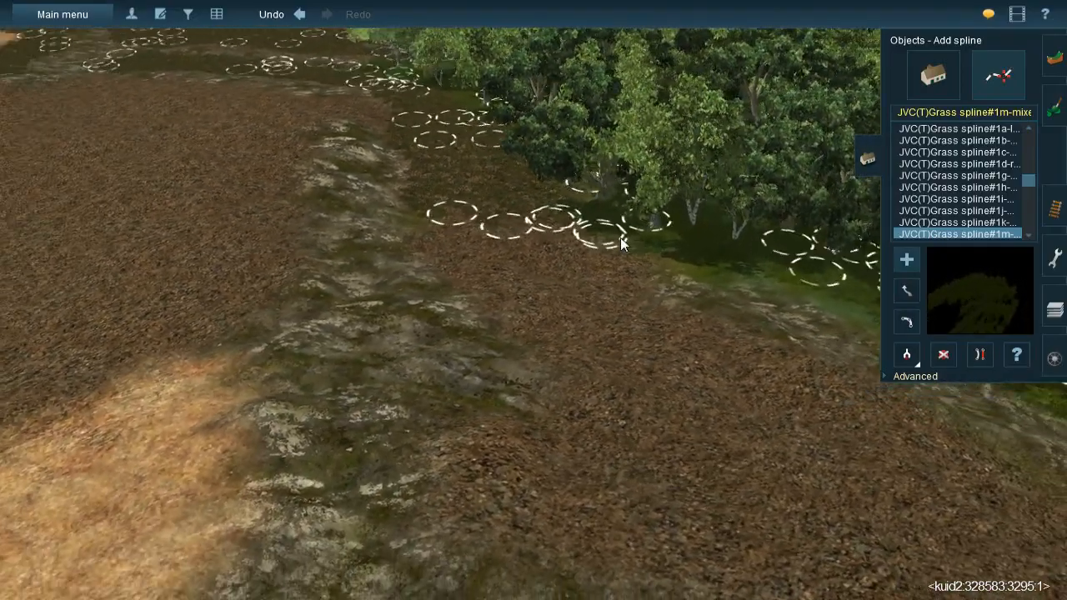
Lay short overlapping grass splines across the bare soil between the rocky strip and the tree edge
{"action": "left_click", "coordinate": [614, 237]}
{"action": "left_click", "coordinate": [598, 363]}
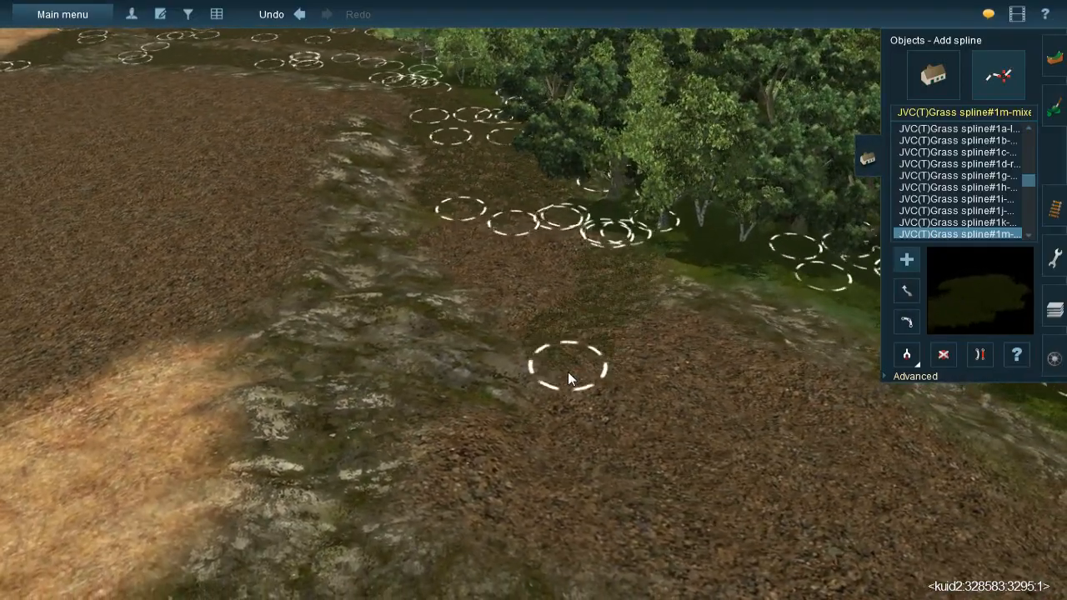
{"action": "left_click", "coordinate": [568, 372]}
{"action": "left_click", "coordinate": [553, 218]}
{"action": "left_click", "coordinate": [571, 312]}
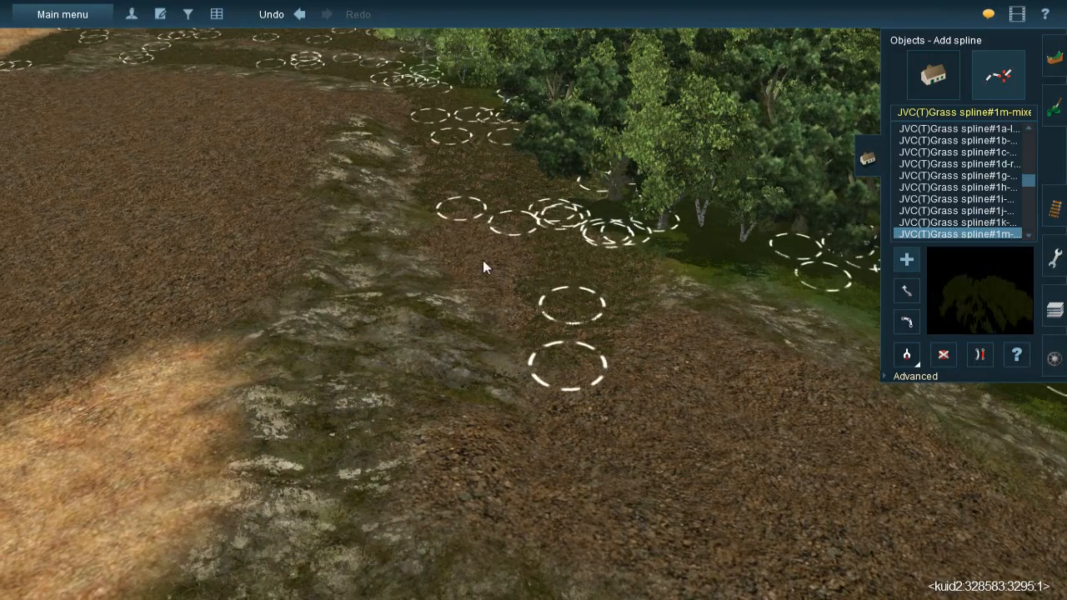
{"action": "left_click", "coordinate": [546, 319]}
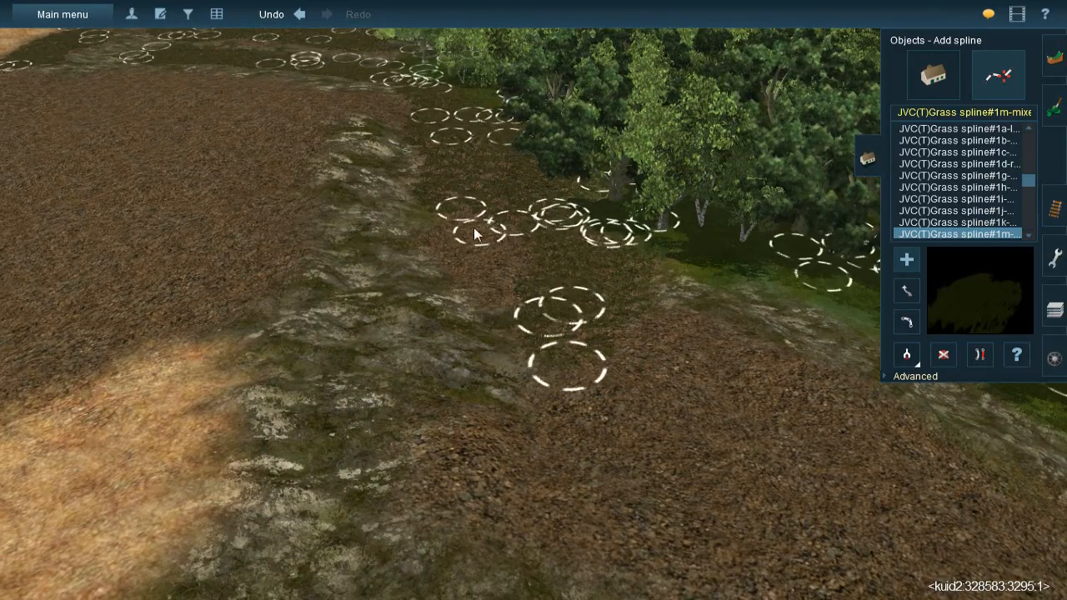
{"action": "left_click", "coordinate": [547, 286]}
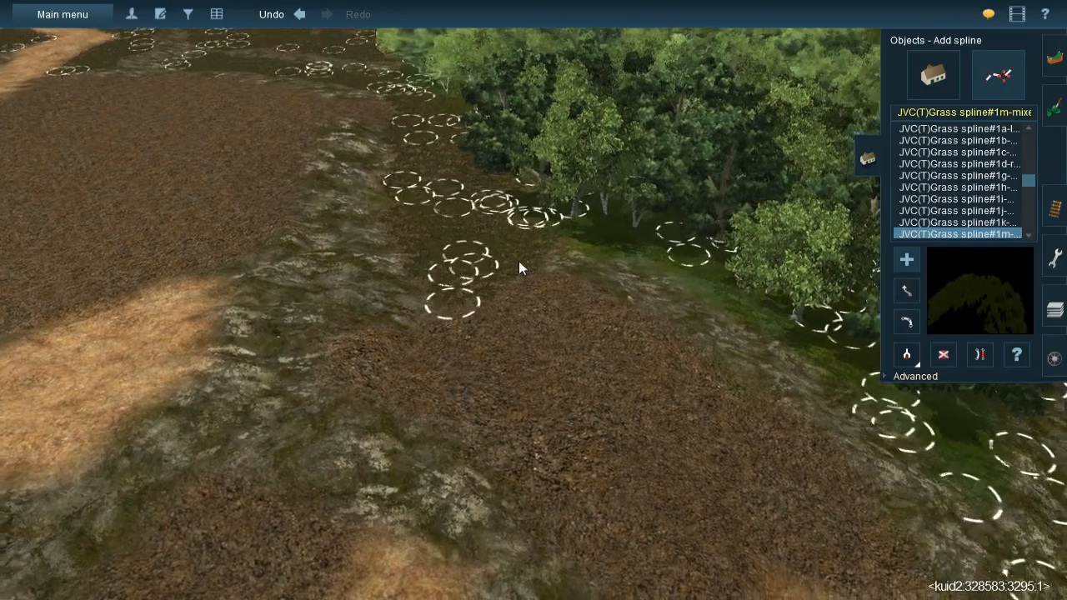
Draw parallel grass splines down the widening soil area between the two rocky strips beyond the trees
{"action": "left_click", "coordinate": [511, 254]}
{"action": "left_click", "coordinate": [673, 379]}
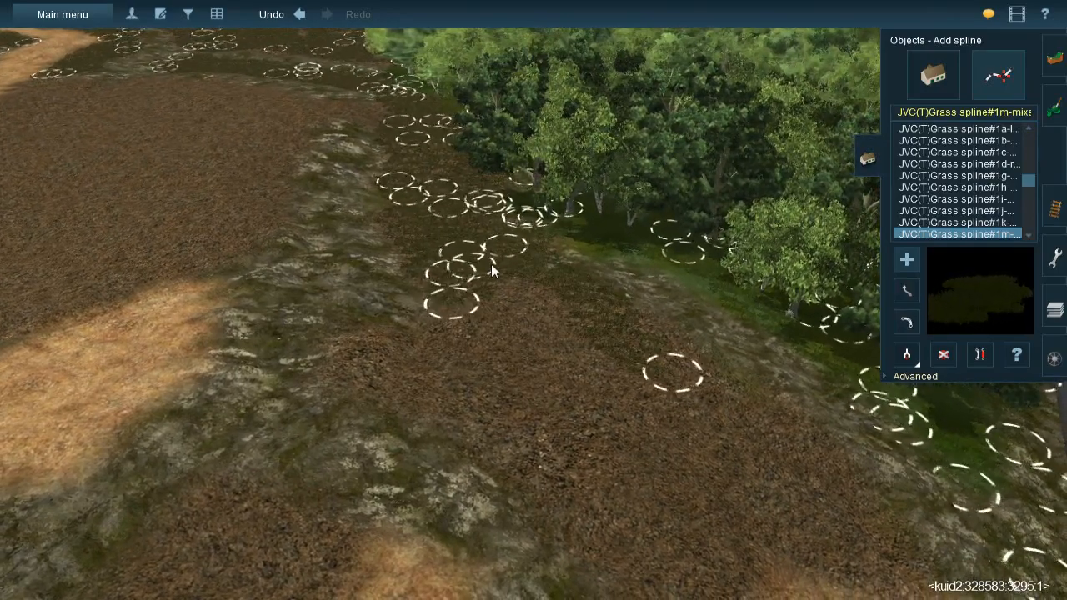
{"action": "left_click", "coordinate": [485, 278]}
{"action": "left_click", "coordinate": [639, 424]}
{"action": "left_click", "coordinate": [552, 404]}
{"action": "left_click", "coordinate": [598, 489]}
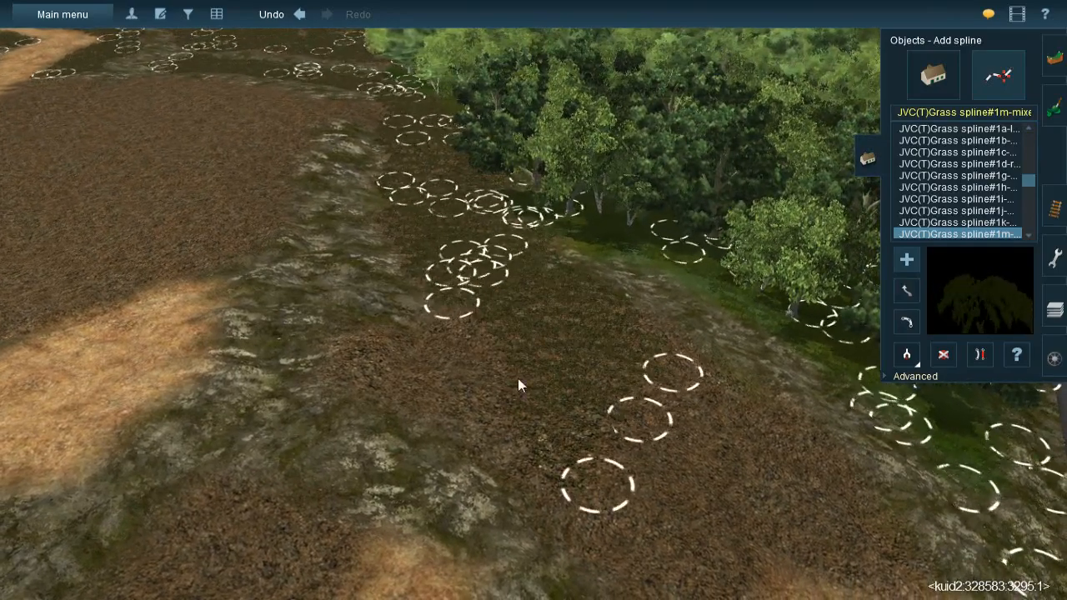
{"action": "left_click", "coordinate": [498, 454]}
{"action": "right_click", "coordinate": [499, 454]}
Fill the soil between the small sandy patch beside the road and the existing grass with further grass splines
{"action": "right_click_drag", "start_coordinate": [577, 362], "coordinate": [521, 226]}
{"action": "left_click_drag", "start_coordinate": [430, 342], "coordinate": [431, 377]}
{"action": "left_click_drag", "start_coordinate": [540, 226], "coordinate": [527, 340]}
{"action": "left_click_drag", "start_coordinate": [579, 243], "coordinate": [581, 318]}
{"action": "left_click_drag", "start_coordinate": [618, 239], "coordinate": [682, 235]}
{"action": "left_click_drag", "start_coordinate": [646, 348], "coordinate": [768, 463]}
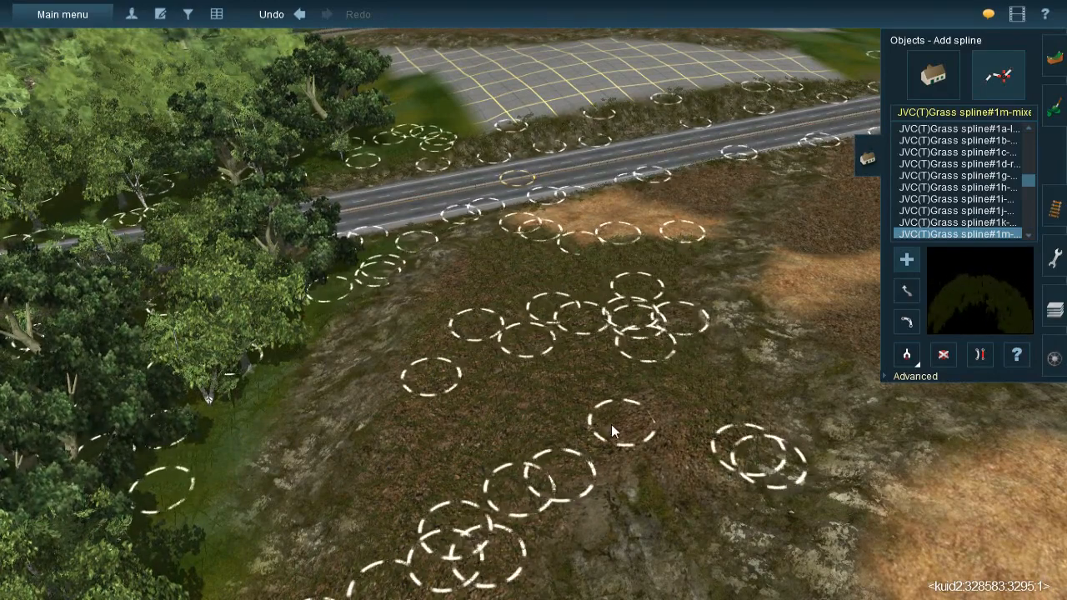
Draw parallel grass splines from the lower edge of the large sandy patch down the brown slope
{"action": "right_click_drag", "start_coordinate": [629, 374], "coordinate": [482, 254]}
{"action": "left_click_drag", "start_coordinate": [482, 254], "coordinate": [517, 368]}
{"action": "mouse_move", "coordinate": [521, 243]}
{"action": "left_mouse_down"}
{"action": "mouse_move", "coordinate": [555, 444]}
{"action": "mouse_move", "coordinate": [546, 453]}
{"action": "left_mouse_up"}
{"action": "left_click_drag", "start_coordinate": [558, 239], "coordinate": [590, 367]}
{"action": "left_click_drag", "start_coordinate": [600, 225], "coordinate": [617, 350]}
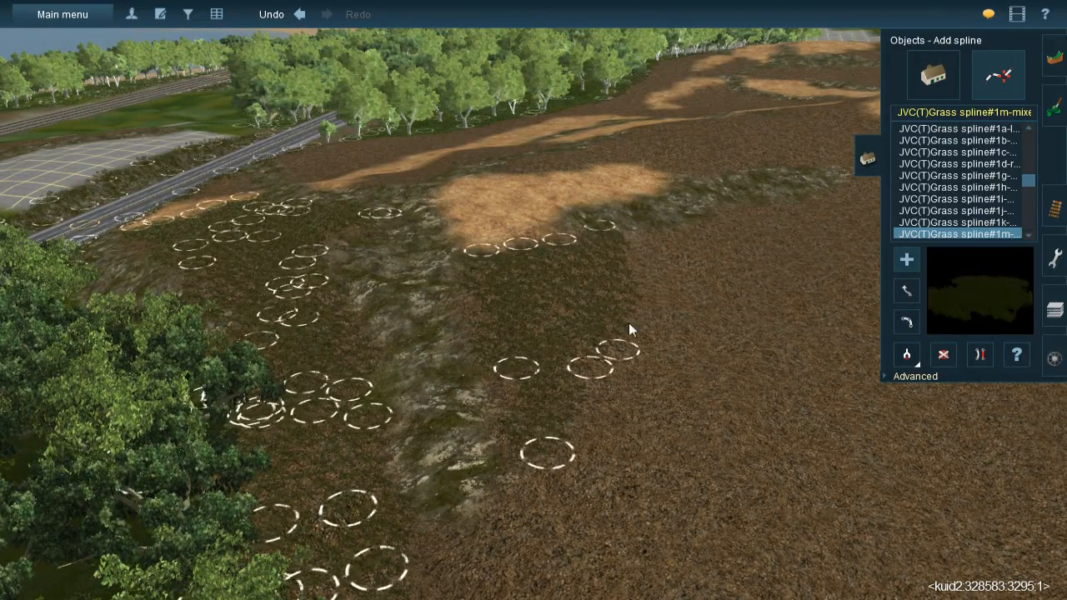
Continue the row of grass splines along the rocky ridge beyond the large sandy patch
{"action": "left_click_drag", "start_coordinate": [648, 232], "coordinate": [636, 353]}
{"action": "left_click_drag", "start_coordinate": [749, 209], "coordinate": [672, 350]}
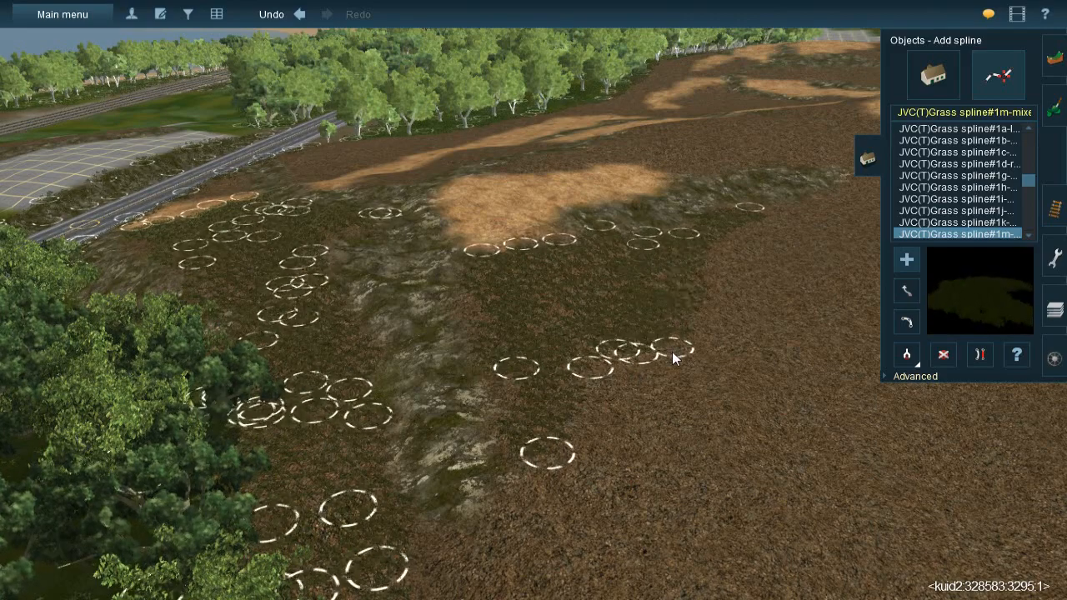
{"action": "left_click_drag", "start_coordinate": [718, 225], "coordinate": [699, 325]}
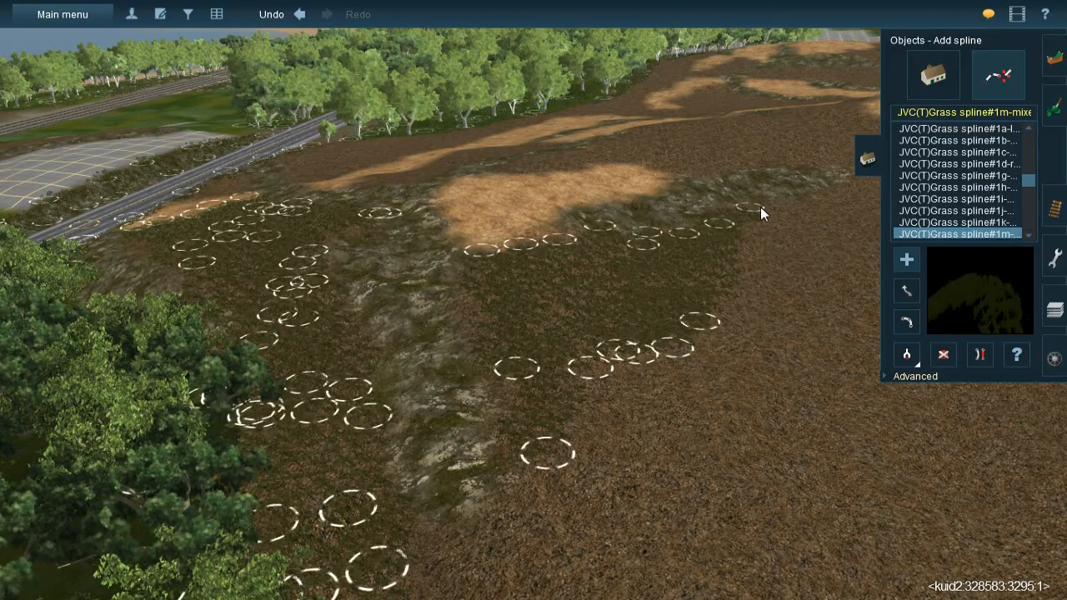
{"action": "left_click_drag", "start_coordinate": [756, 205], "coordinate": [738, 313]}
{"action": "left_click_drag", "start_coordinate": [788, 202], "coordinate": [759, 465]}
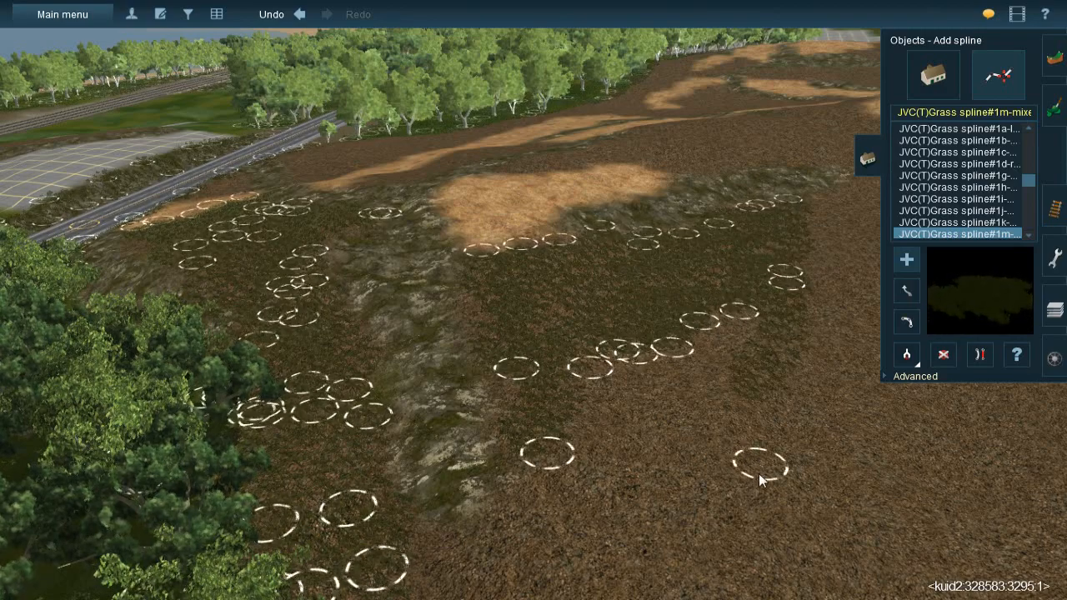
Add a second row of grass splines below the first, reaching the soil gap between the rocky strips by the trees
{"action": "left_click_drag", "start_coordinate": [739, 290], "coordinate": [697, 464]}
{"action": "left_click_drag", "start_coordinate": [681, 335], "coordinate": [637, 485]}
{"action": "left_click_drag", "start_coordinate": [638, 340], "coordinate": [571, 476]}
{"action": "right_click", "coordinate": [592, 417]}
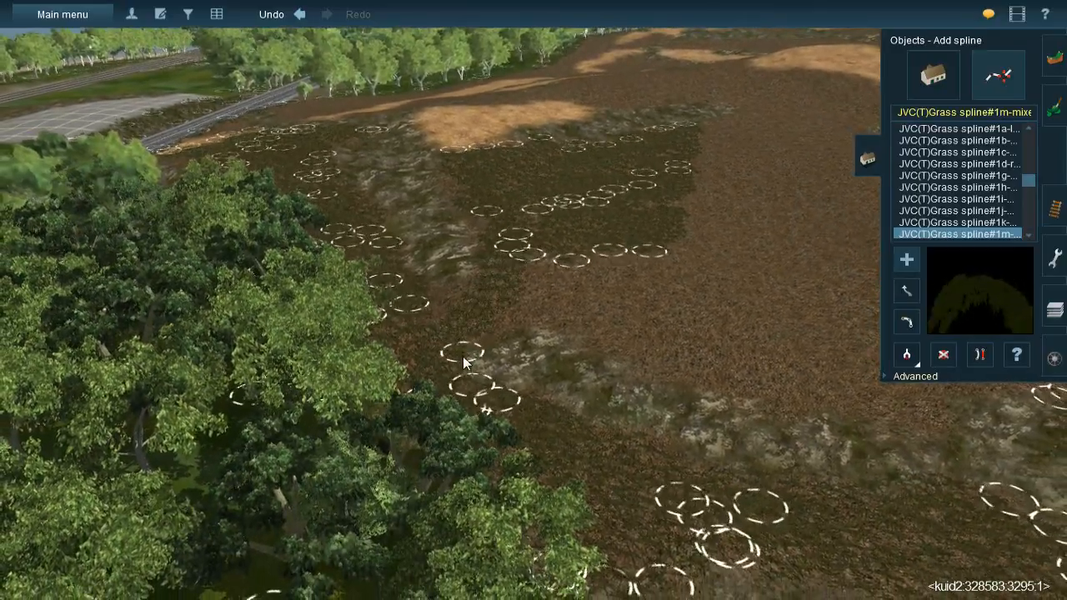
{"action": "right_click", "coordinate": [462, 353]}
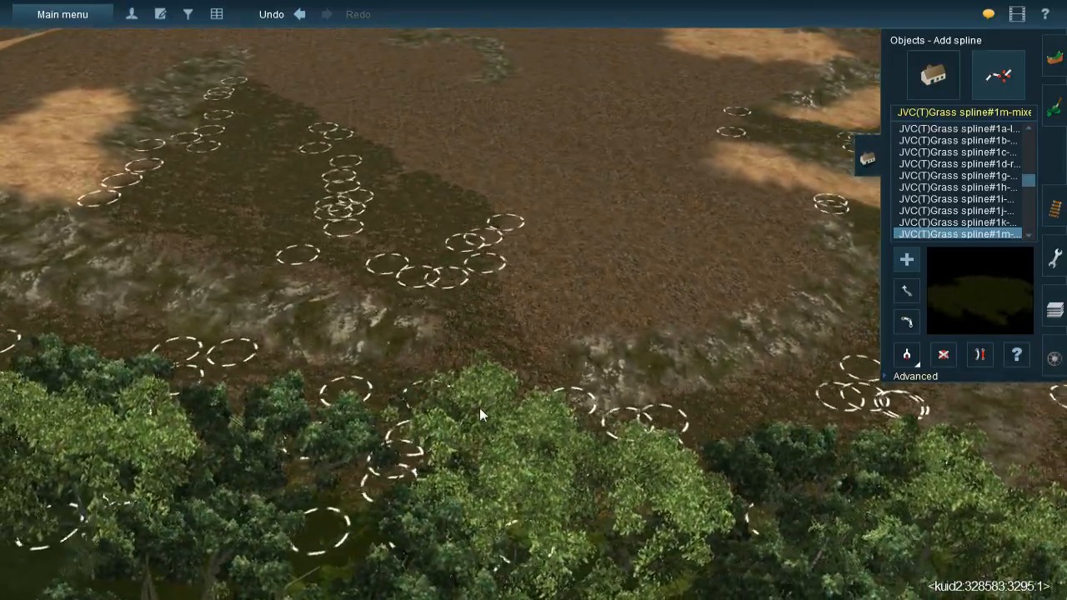
{"action": "left_click_drag", "start_coordinate": [490, 209], "coordinate": [566, 376]}
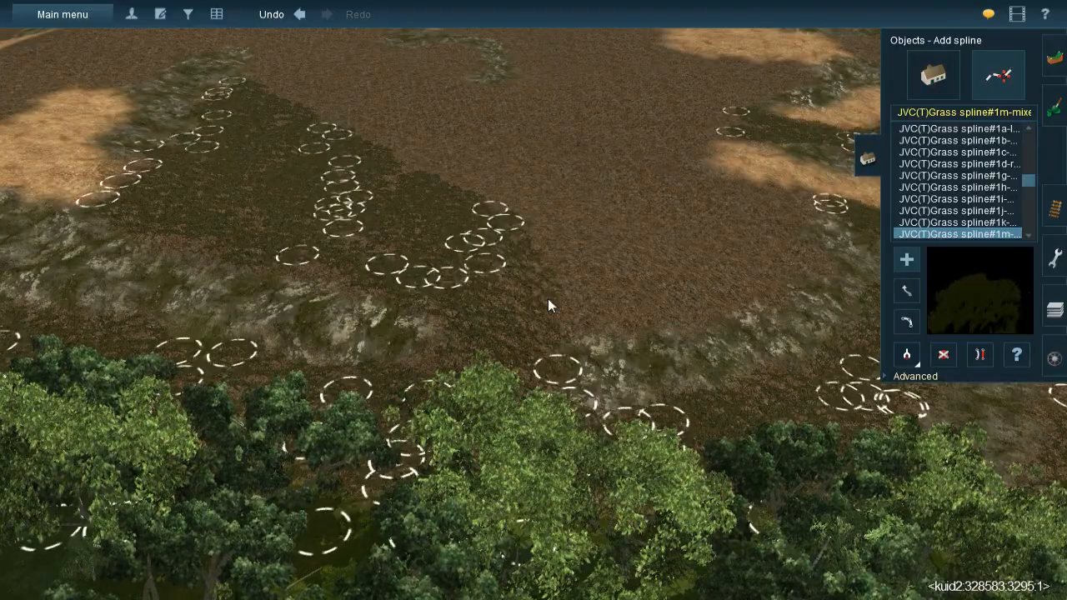
{"action": "right_click", "coordinate": [558, 339]}
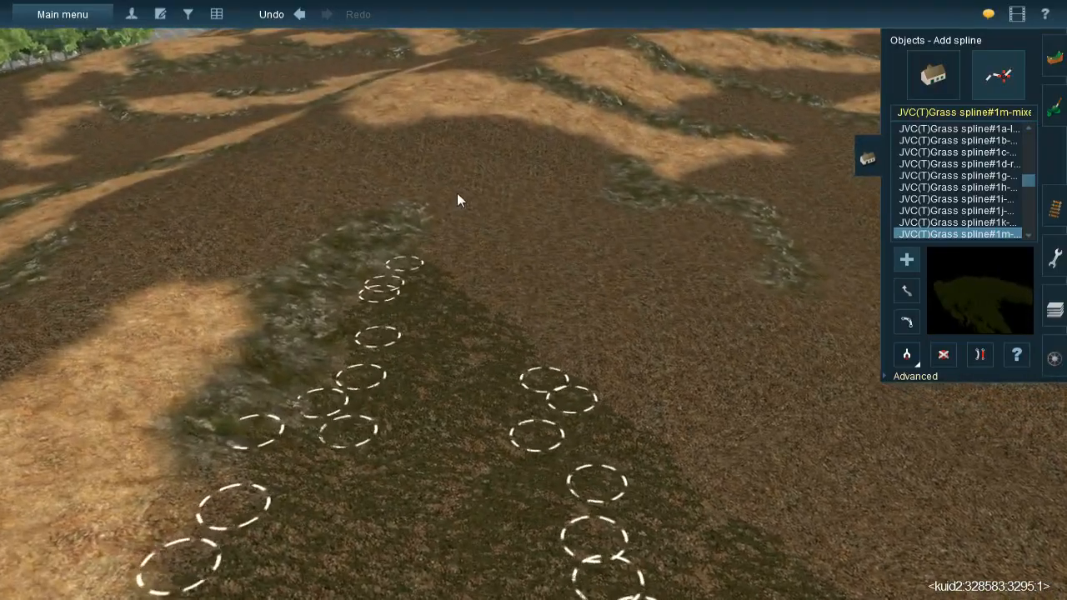
Lay grass splines from the soil past the end of the rocky ridge back to the existing grass
{"action": "left_click_drag", "start_coordinate": [457, 192], "coordinate": [446, 298]}
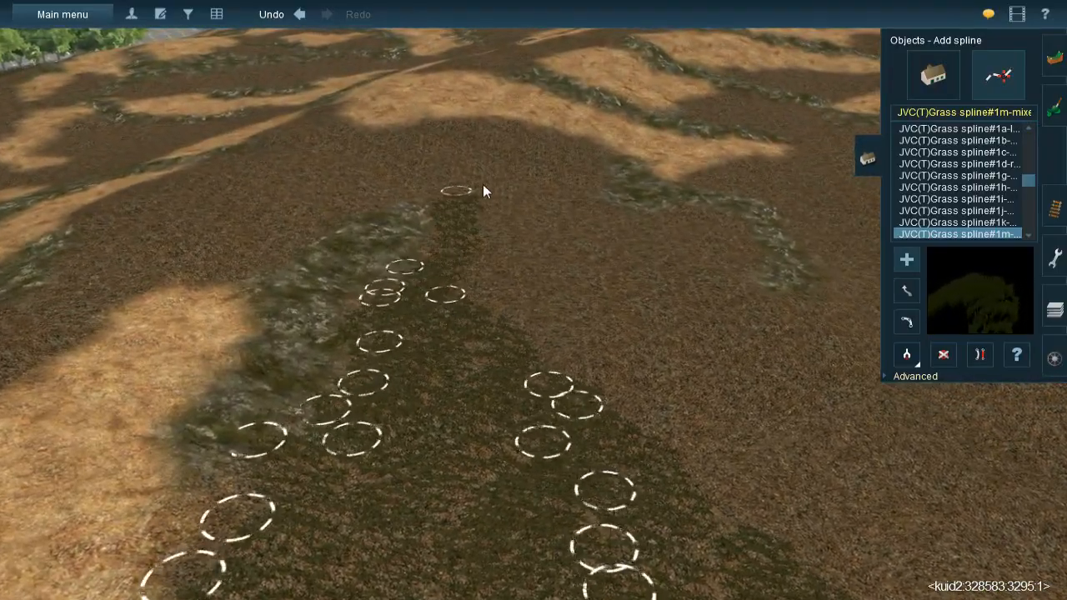
{"action": "left_click_drag", "start_coordinate": [483, 185], "coordinate": [497, 311]}
{"action": "left_click_drag", "start_coordinate": [504, 169], "coordinate": [546, 343]}
{"action": "mouse_move", "coordinate": [540, 217]}
{"action": "left_mouse_down"}
{"action": "mouse_move", "coordinate": [572, 285]}
{"action": "mouse_move", "coordinate": [587, 376]}
{"action": "left_mouse_up"}
{"action": "left_click_drag", "start_coordinate": [572, 191], "coordinate": [610, 257]}
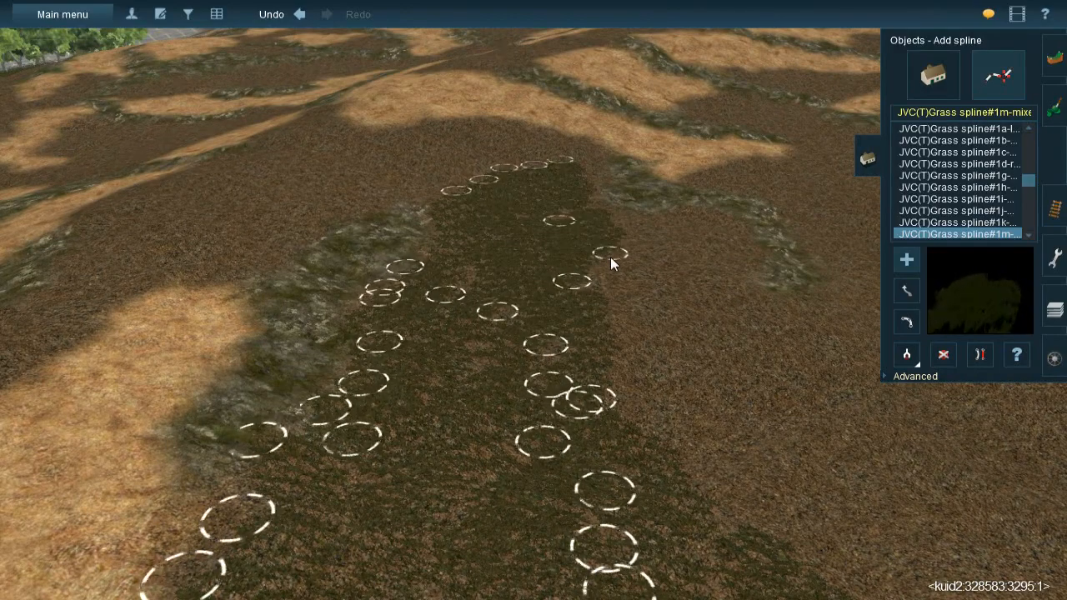
{"action": "left_click_drag", "start_coordinate": [584, 192], "coordinate": [664, 260]}
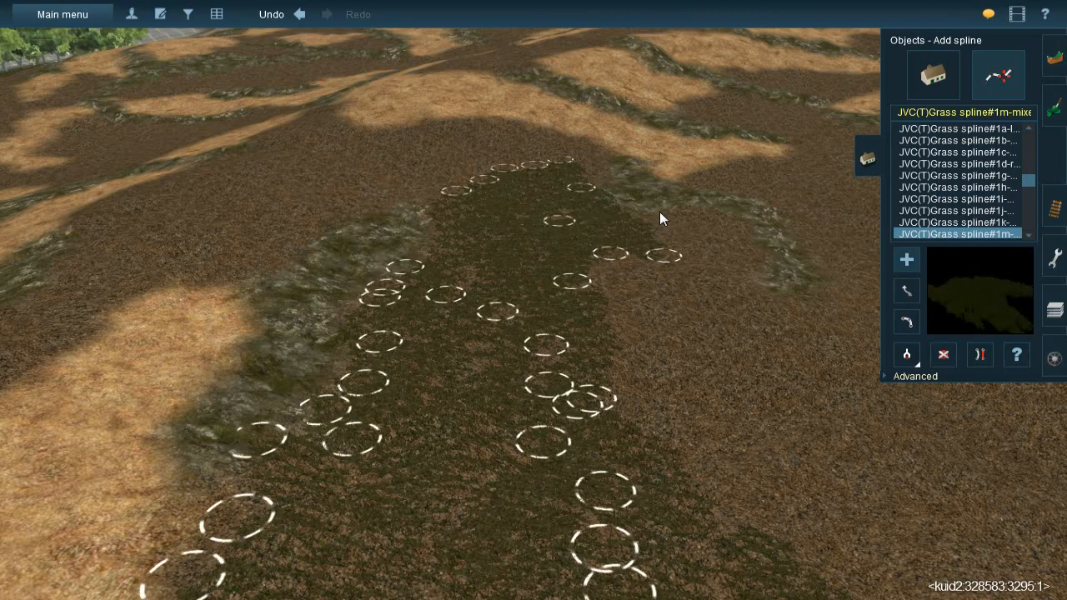
Cover the soil below the neighbouring rocky outcrop with grass splines down to the existing rows
{"action": "left_click_drag", "start_coordinate": [659, 212], "coordinate": [664, 324]}
{"action": "left_click_drag", "start_coordinate": [622, 229], "coordinate": [587, 334]}
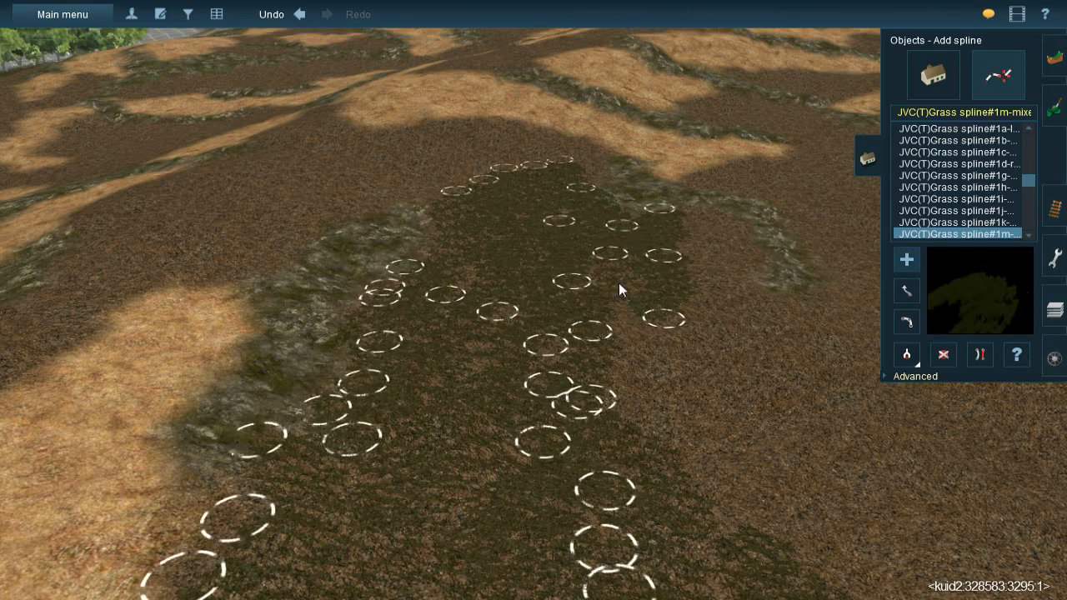
{"action": "left_click_drag", "start_coordinate": [619, 275], "coordinate": [631, 428]}
{"action": "left_click_drag", "start_coordinate": [675, 299], "coordinate": [674, 462]}
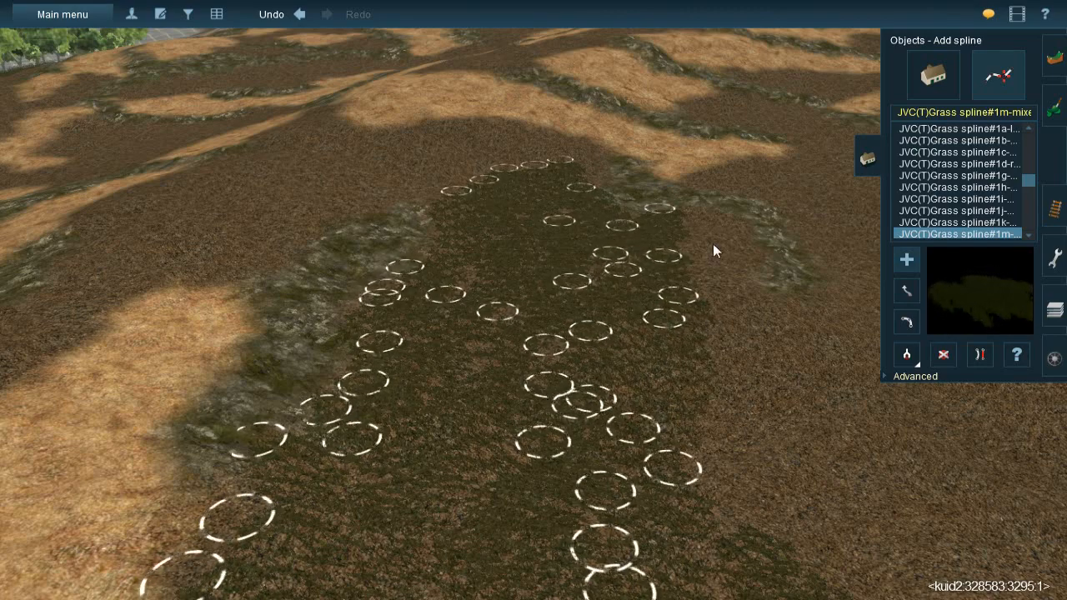
{"action": "left_click_drag", "start_coordinate": [697, 206], "coordinate": [744, 283]}
{"action": "mouse_move", "coordinate": [673, 225]}
{"action": "left_mouse_down"}
{"action": "mouse_move", "coordinate": [738, 337]}
{"action": "mouse_move", "coordinate": [749, 388]}
{"action": "mouse_move", "coordinate": [726, 523]}
{"action": "mouse_move", "coordinate": [733, 535]}
{"action": "left_mouse_up"}
Place grass splines on the bare soil alongside the rocky strip near the tree line
{"action": "right_click", "coordinate": [733, 536]}
{"action": "key", "text": "Left"}
{"action": "key", "text": "Left"}
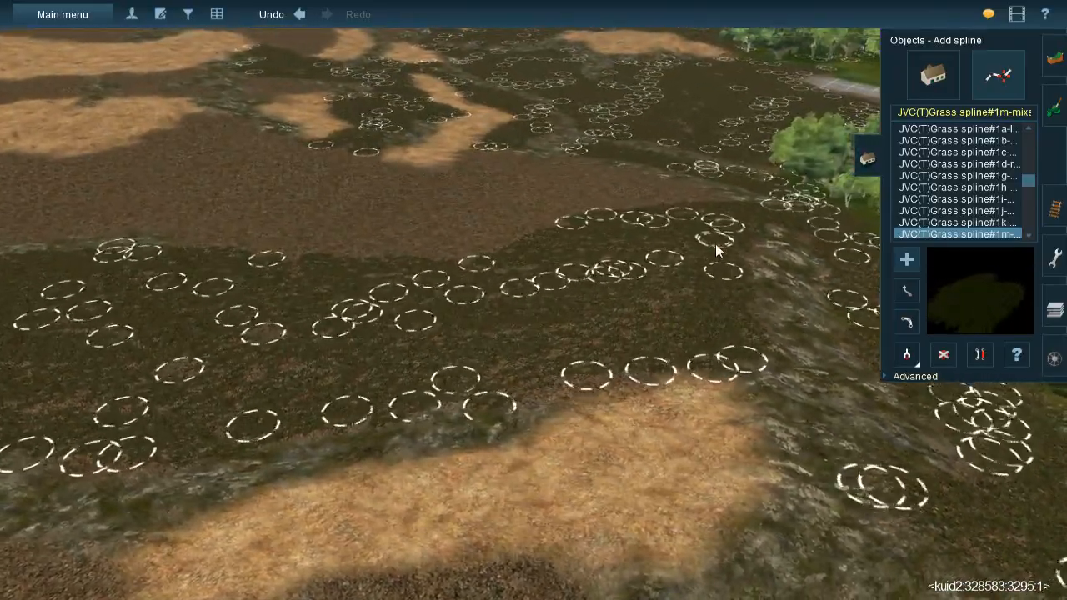
{"action": "right_click", "coordinate": [717, 311]}
{"action": "key", "text": "Left"}
{"action": "key", "text": "Left"}
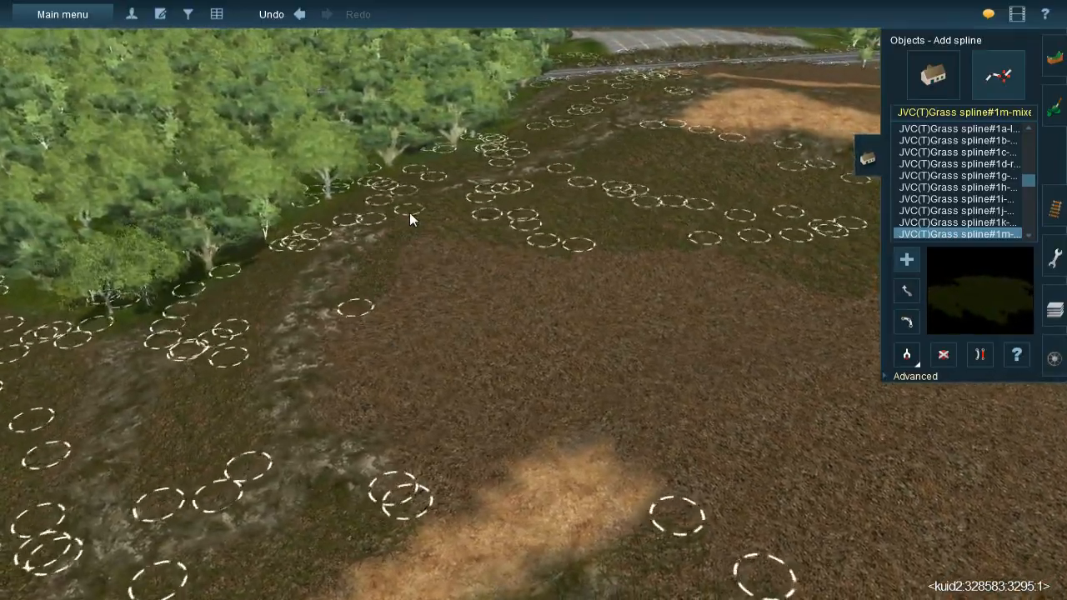
{"action": "left_click", "coordinate": [350, 349]}
{"action": "left_click", "coordinate": [346, 382]}
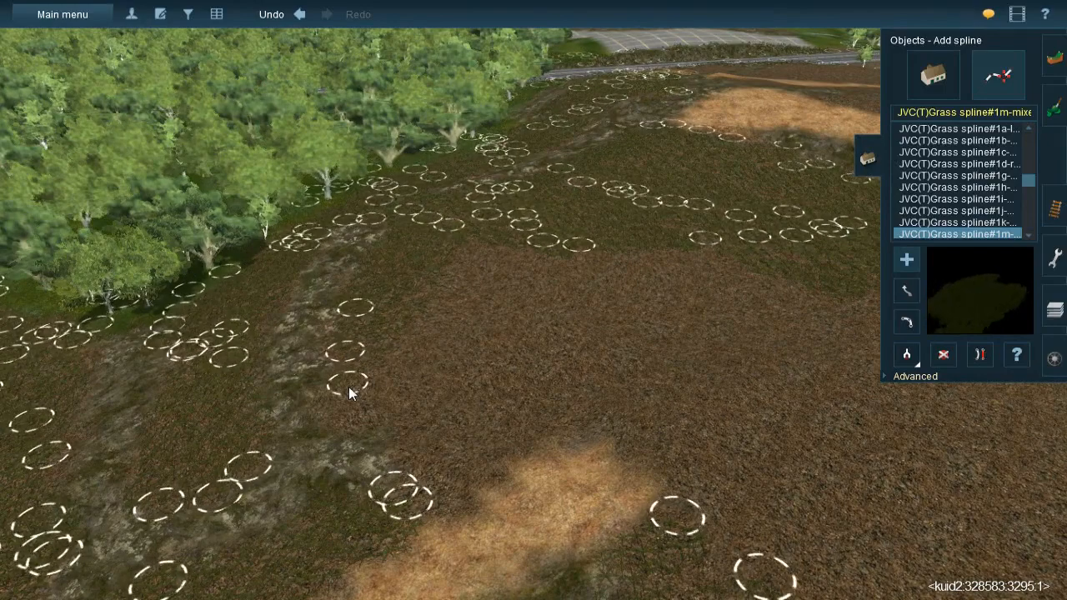
{"action": "left_click", "coordinate": [345, 425]}
Fill the soil between the rocky strip and the tip of the small sandy patch with grass splines
{"action": "left_click", "coordinate": [451, 348]}
{"action": "left_click", "coordinate": [482, 372]}
{"action": "left_click", "coordinate": [510, 423]}
{"action": "left_click", "coordinate": [555, 421]}
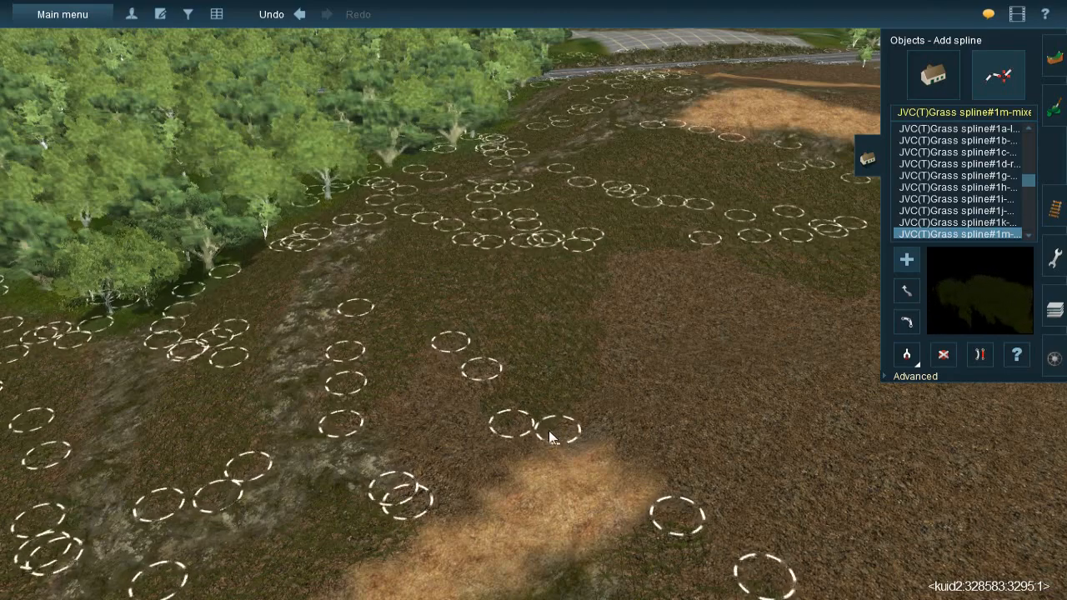
{"action": "left_click", "coordinate": [425, 337]}
{"action": "left_click", "coordinate": [543, 455]}
{"action": "left_click", "coordinate": [411, 350]}
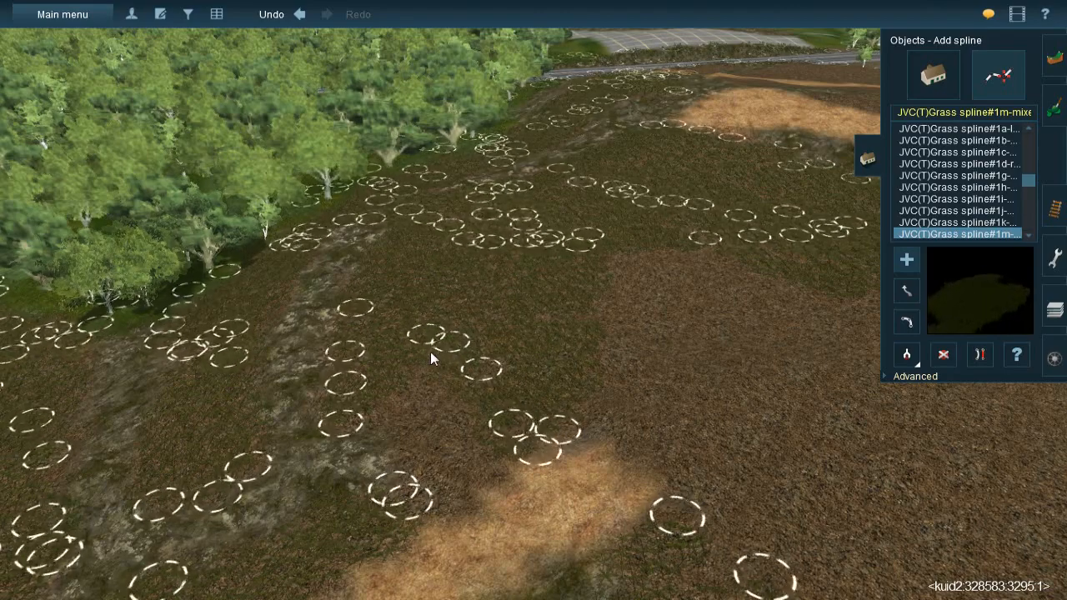
{"action": "left_click", "coordinate": [482, 492]}
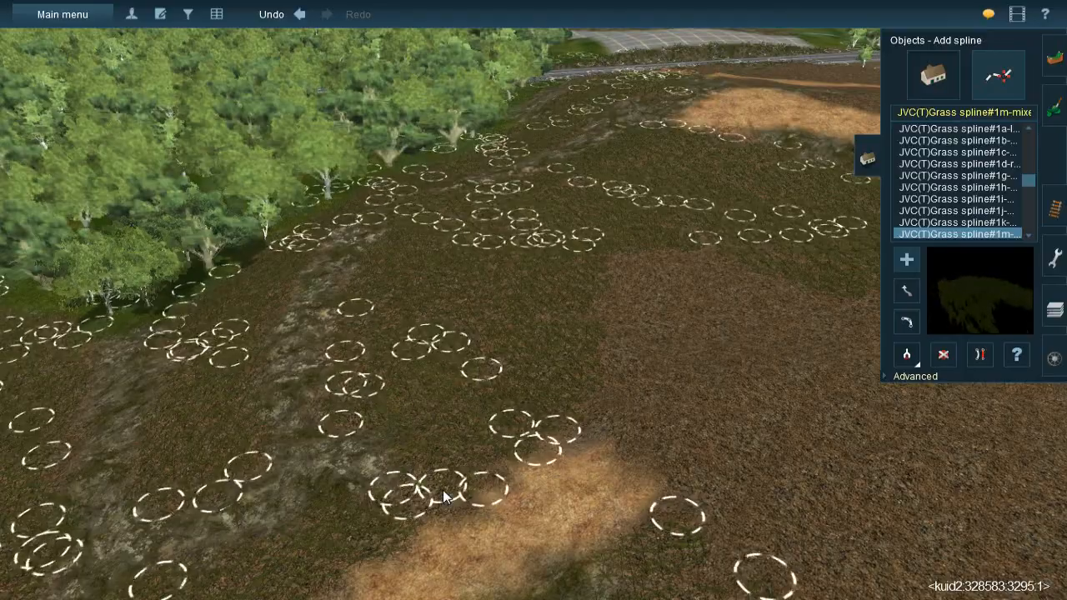
Draw parallel grass splines across the open brown field from the far grass rows towards the sandy tip
{"action": "right_click_drag", "start_coordinate": [455, 511], "coordinate": [525, 279]}
{"action": "key", "text": "Right"}
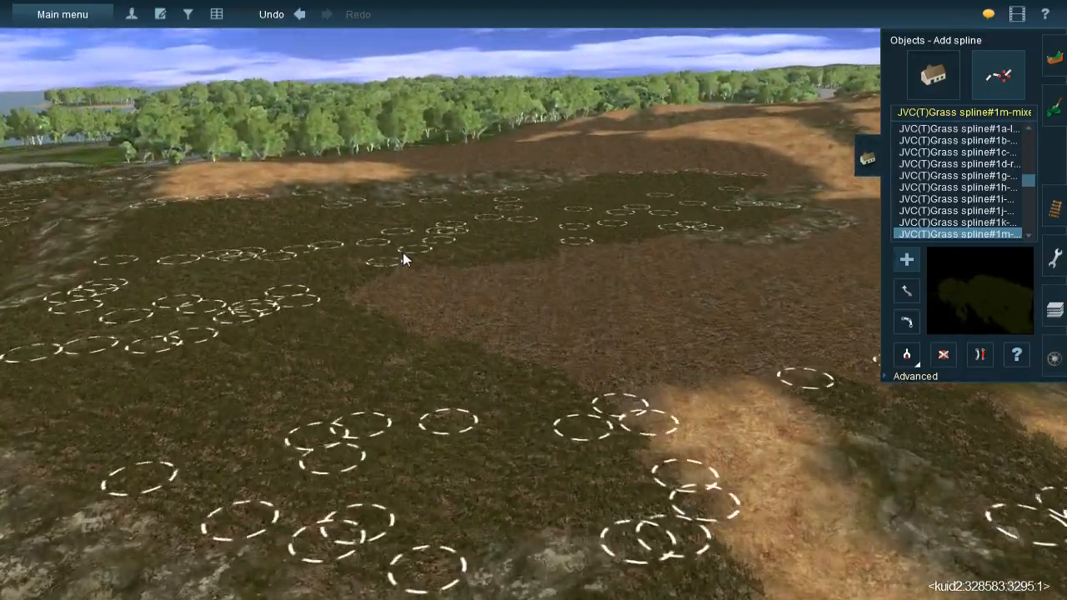
{"action": "left_click", "coordinate": [355, 336]}
{"action": "left_click", "coordinate": [421, 364]}
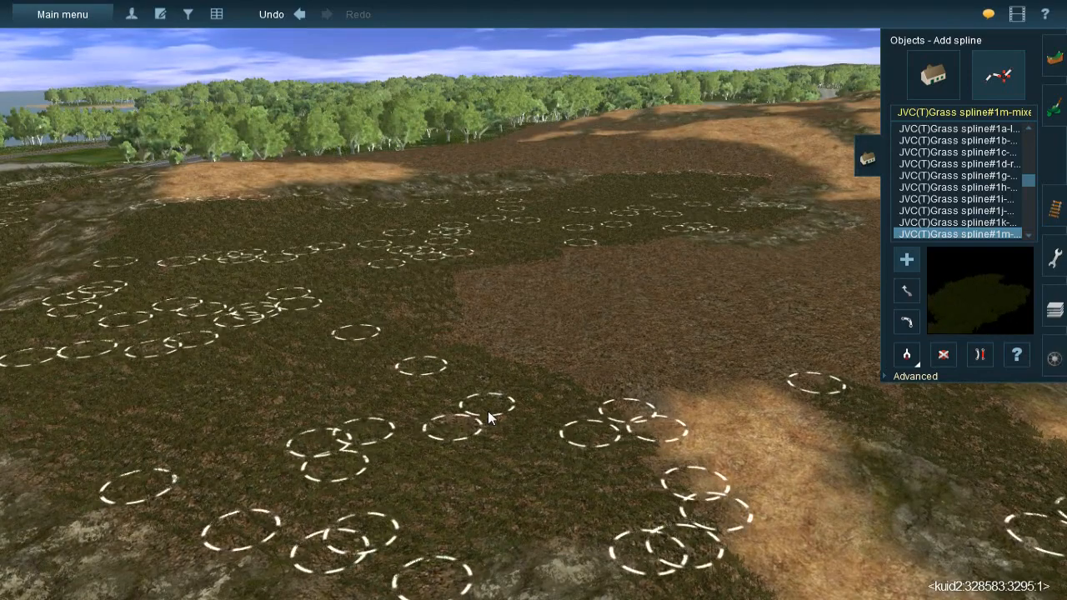
{"action": "left_click", "coordinate": [488, 404]}
{"action": "left_click", "coordinate": [527, 367]}
{"action": "left_click", "coordinate": [590, 398]}
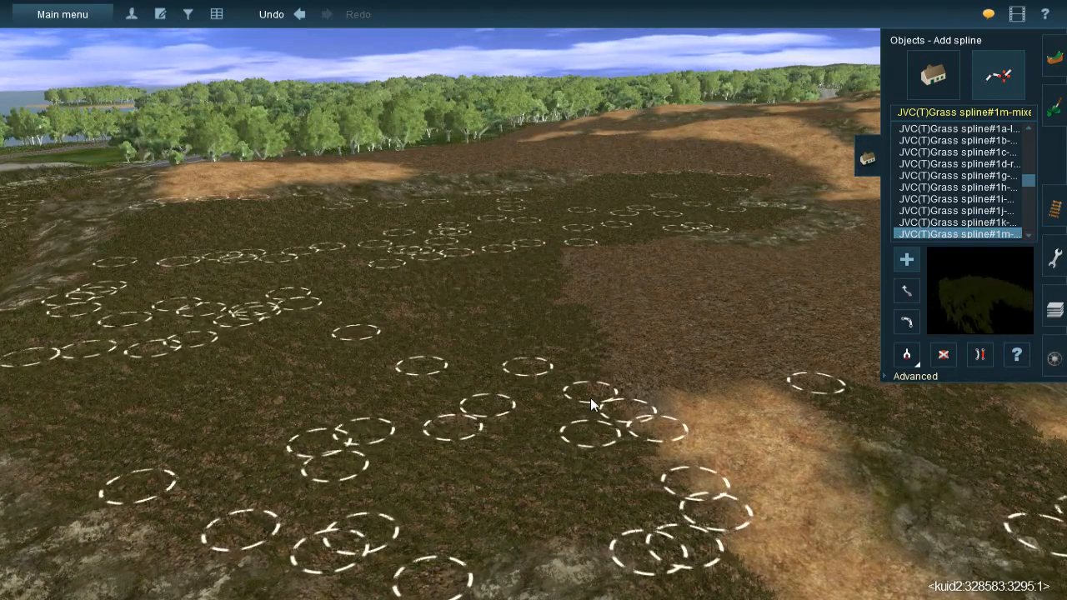
{"action": "left_click", "coordinate": [590, 325]}
{"action": "left_click", "coordinate": [602, 351]}
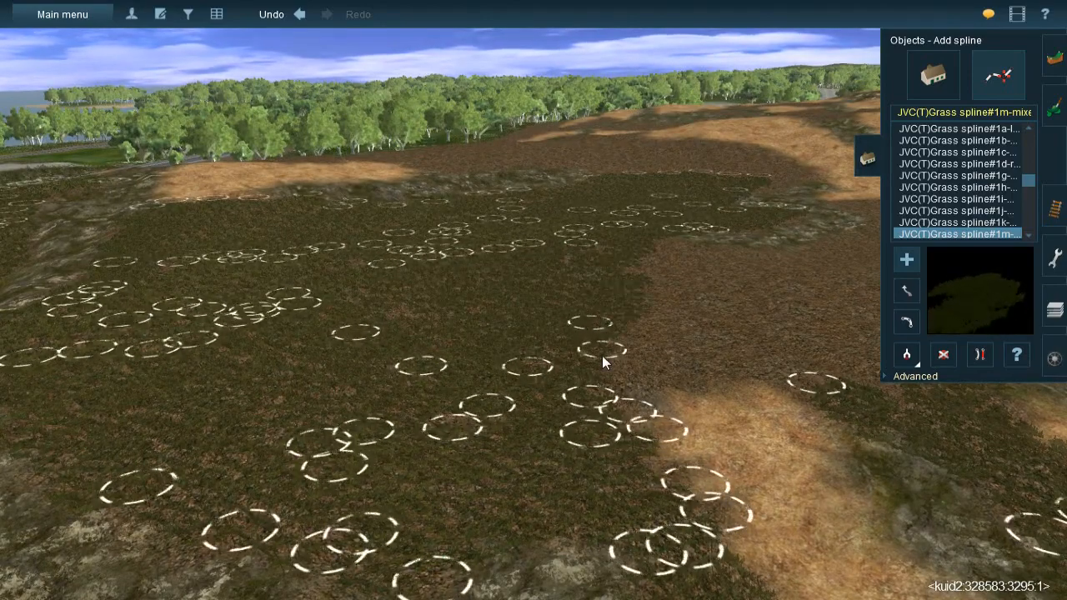
Extend the field's grass splines from the far rocky outcrop down to the upper end of the sandy strip
{"action": "left_click", "coordinate": [655, 287]}
{"action": "left_click", "coordinate": [683, 238]}
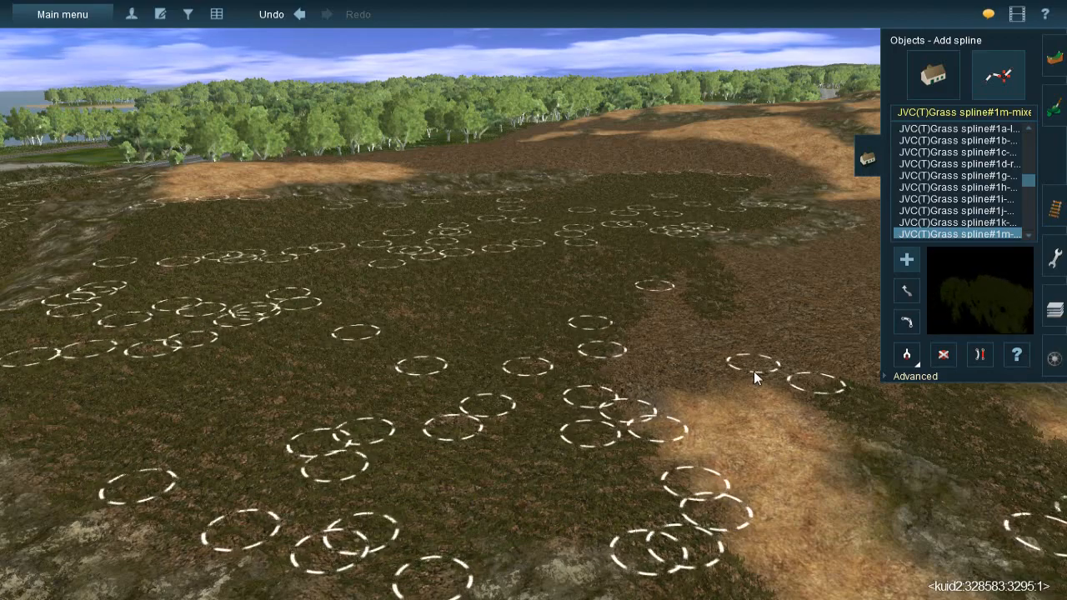
{"action": "left_click", "coordinate": [755, 379]}
{"action": "left_click", "coordinate": [664, 270]}
{"action": "left_click", "coordinate": [695, 385]}
{"action": "left_click", "coordinate": [654, 282]}
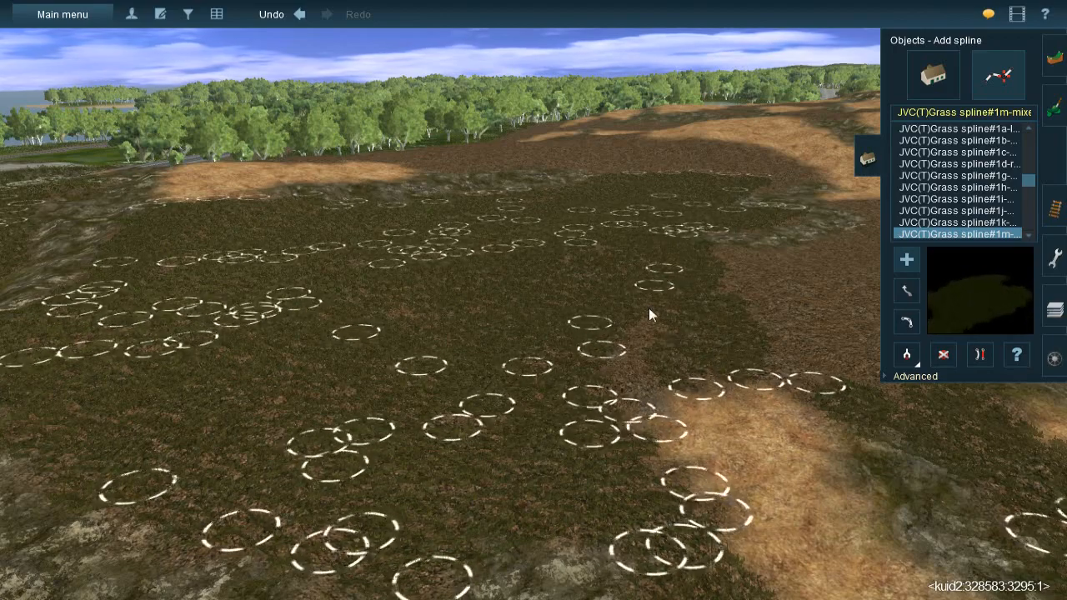
{"action": "left_click", "coordinate": [619, 411]}
Cover the soil above the two adjacent sandy strips with grass splines reaching back to the field's existing grass
{"action": "right_click_drag", "start_coordinate": [615, 415], "coordinate": [638, 312]}
{"action": "key", "text": "Up"}
{"action": "key", "text": "Down"}
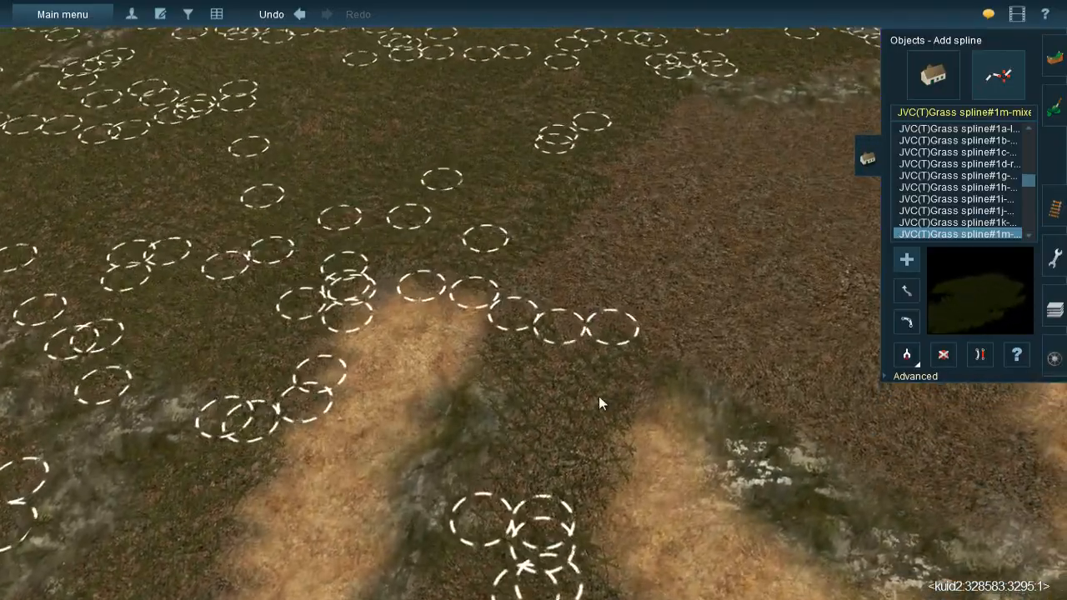
{"action": "left_click", "coordinate": [575, 389]}
{"action": "left_click", "coordinate": [484, 242]}
{"action": "left_click", "coordinate": [546, 220]}
{"action": "left_click", "coordinate": [641, 396]}
{"action": "left_click", "coordinate": [618, 364]}
{"action": "left_click", "coordinate": [602, 146]}
{"action": "left_click", "coordinate": [651, 357]}
{"action": "left_click", "coordinate": [645, 108]}
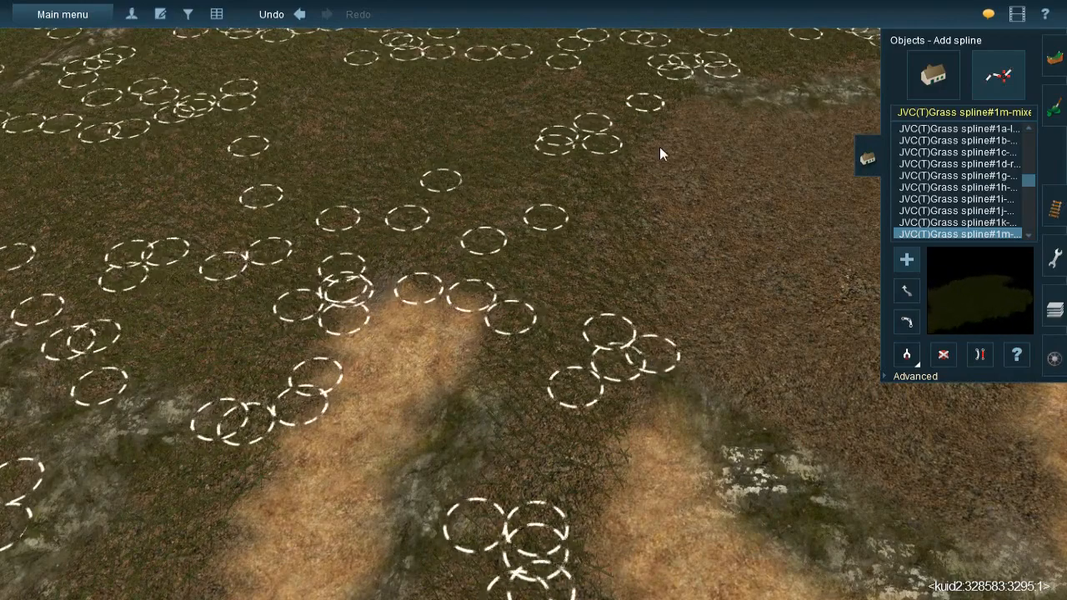
Add grass splines over the remaining soil between the far rocky outcrop and the rocks beside the second sandy strip
{"action": "left_click", "coordinate": [700, 329]}
{"action": "left_click", "coordinate": [681, 95]}
{"action": "left_click", "coordinate": [724, 227]}
{"action": "left_click", "coordinate": [732, 111]}
{"action": "left_click", "coordinate": [716, 194]}
{"action": "left_click", "coordinate": [739, 259]}
{"action": "right_click_drag", "start_coordinate": [734, 385], "coordinate": [465, 281]}
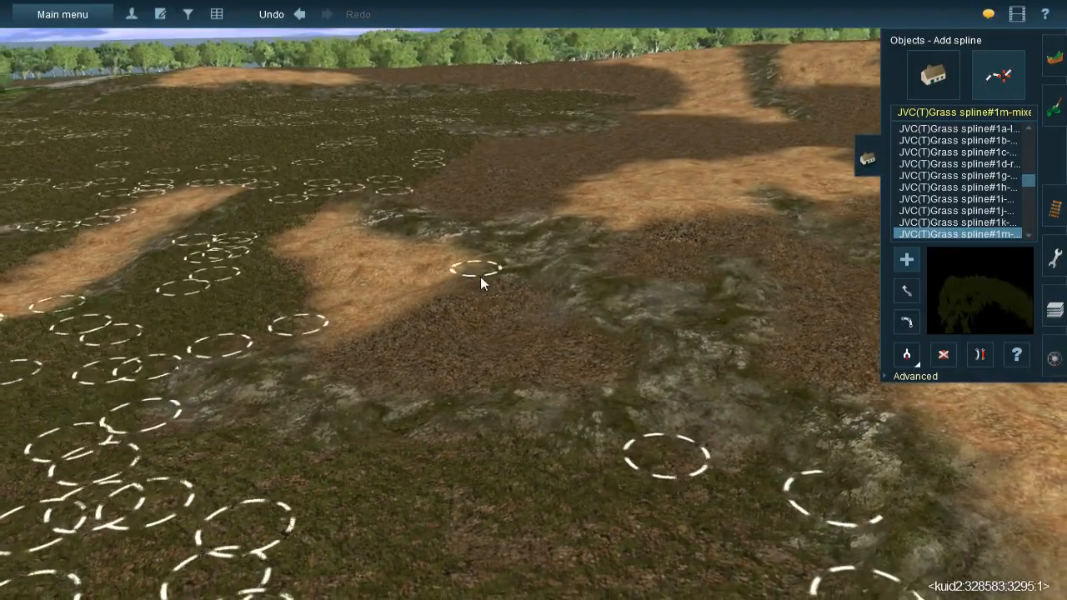
Fill the small bare patch between the sandy strip's tip and the neighbouring rocks with grass splines
{"action": "right_click_drag", "start_coordinate": [602, 369], "coordinate": [564, 368]}
{"action": "left_click_drag", "start_coordinate": [564, 368], "coordinate": [607, 379]}
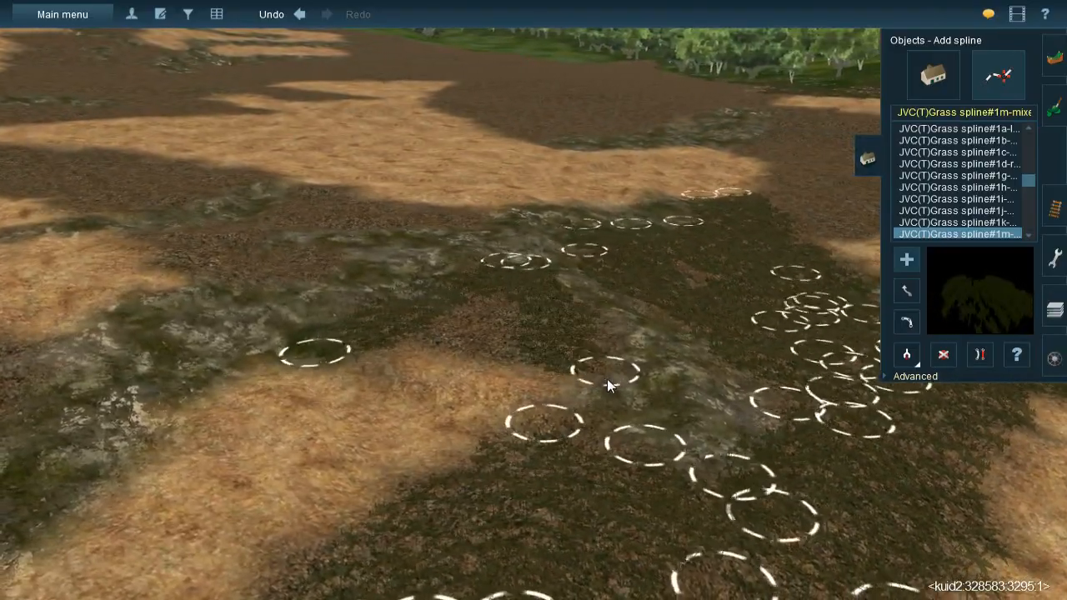
{"action": "left_click", "coordinate": [574, 371]}
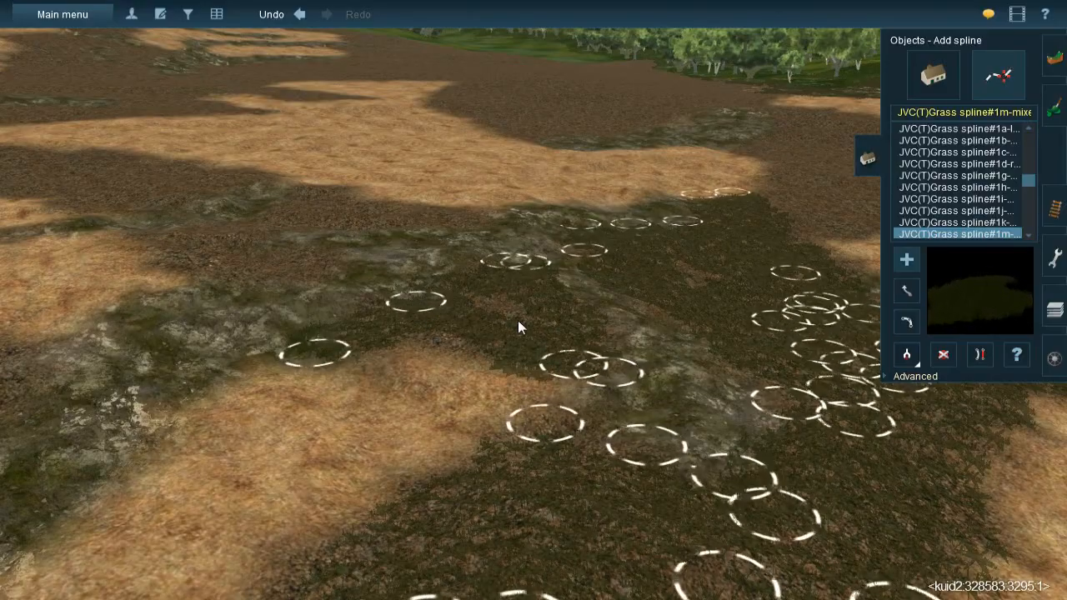
{"action": "left_click", "coordinate": [525, 287]}
{"action": "left_click", "coordinate": [438, 361]}
Lay grass splines along the large sandy area's edge from the existing grass down to the next rocky band
{"action": "key", "text": "Left"}
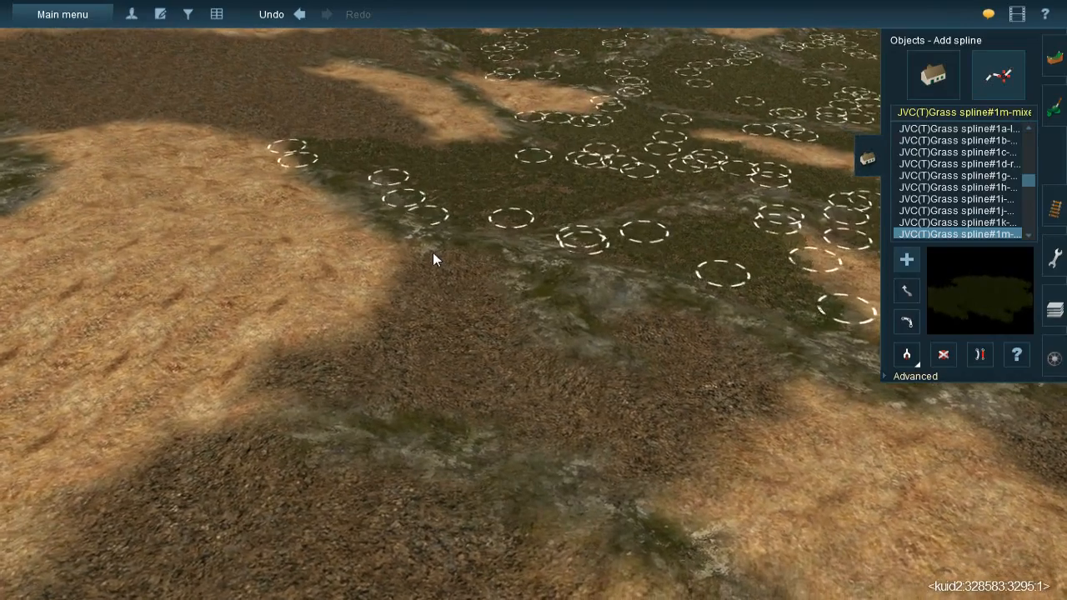
{"action": "left_click", "coordinate": [431, 255]}
{"action": "left_click", "coordinate": [406, 399]}
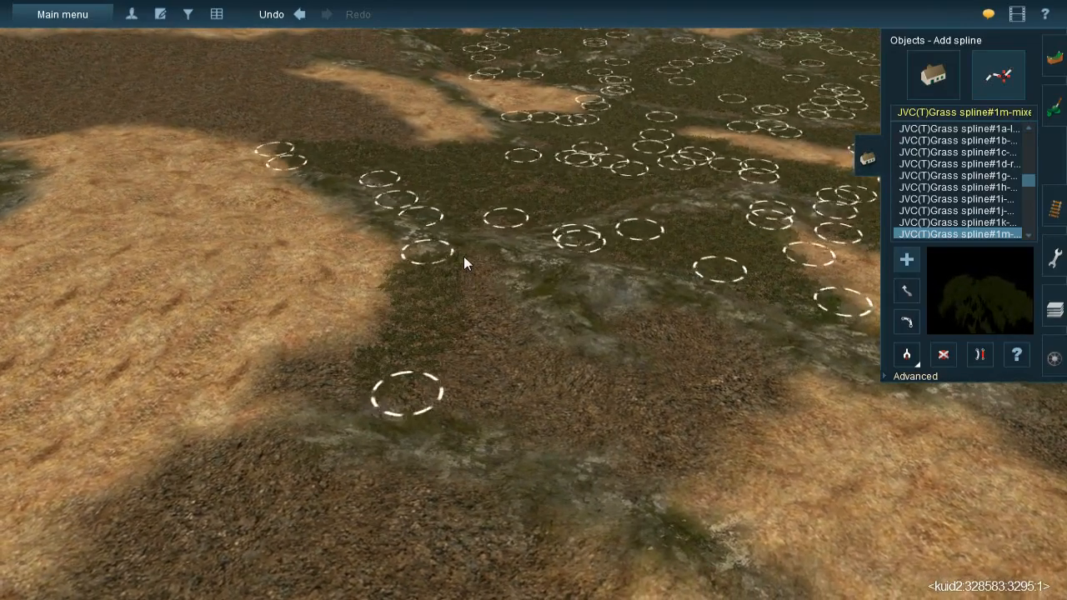
{"action": "left_click", "coordinate": [464, 255]}
{"action": "left_click", "coordinate": [489, 426]}
{"action": "left_click", "coordinate": [460, 342]}
Cover the remaining soil between the two rocky bands with grass splines, reaching the sand on both sides
{"action": "left_click", "coordinate": [721, 448]}
{"action": "left_click", "coordinate": [640, 313]}
{"action": "left_click", "coordinate": [726, 420]}
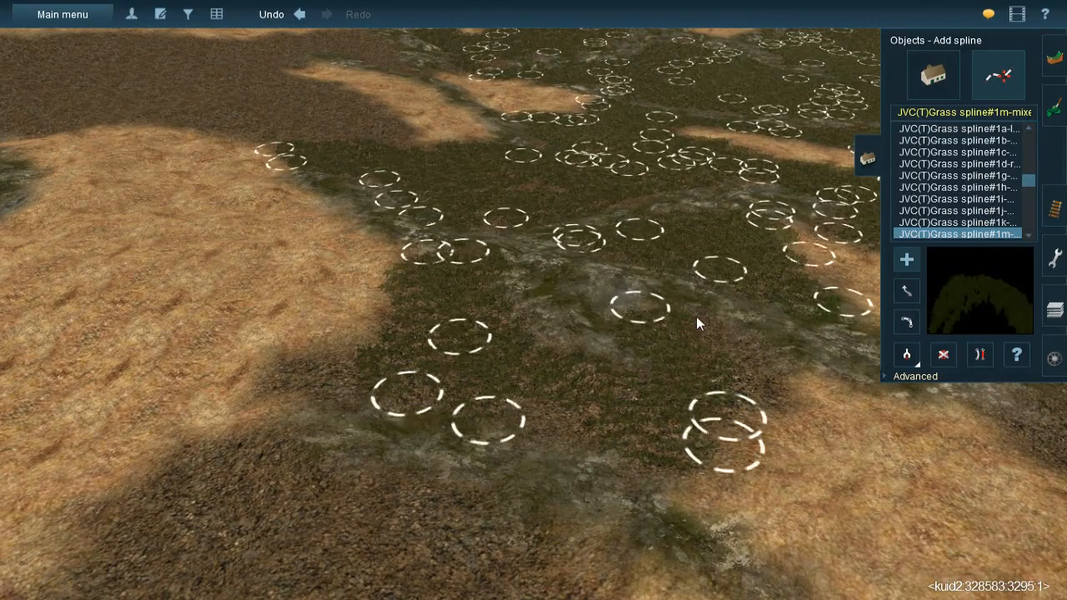
{"action": "left_click", "coordinate": [684, 309]}
{"action": "left_click", "coordinate": [783, 408]}
{"action": "left_click", "coordinate": [654, 415]}
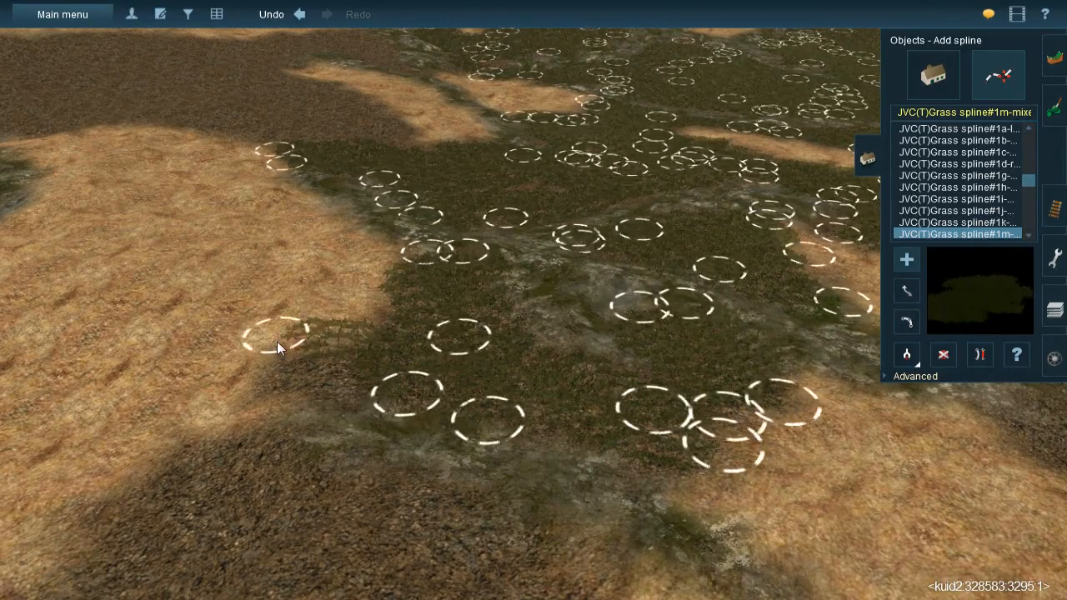
{"action": "left_click", "coordinate": [288, 369]}
Lay parallel grass splines from the rocky band into the soil corridor between the two sandy areas
{"action": "right_click", "coordinate": [442, 367]}
{"action": "key", "text": "Left"}
{"action": "right_click", "coordinate": [609, 352]}
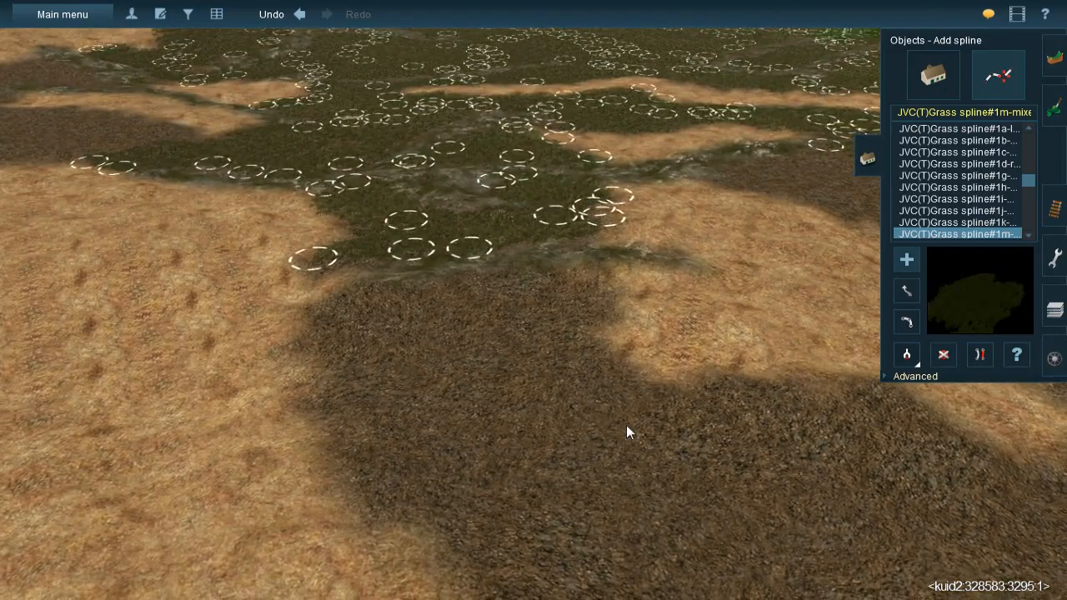
{"action": "left_click", "coordinate": [625, 424]}
{"action": "left_click", "coordinate": [537, 280]}
{"action": "left_click", "coordinate": [562, 442]}
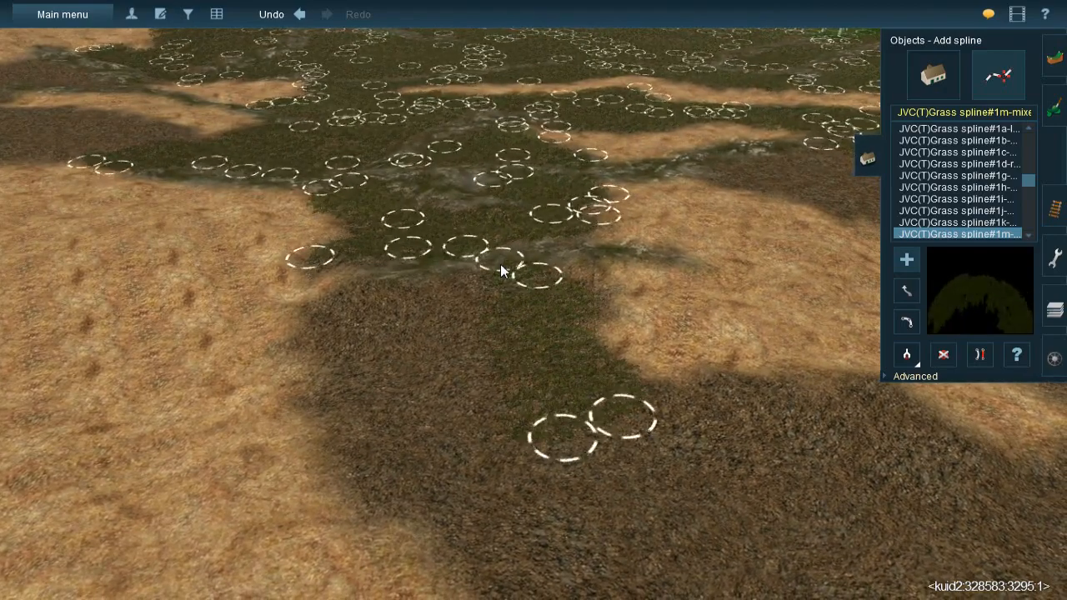
{"action": "left_click", "coordinate": [462, 279]}
{"action": "left_click", "coordinate": [490, 501]}
Fill the rest of the soil corridor with grass splines along the edge of the large sandy area
{"action": "left_click", "coordinate": [395, 291]}
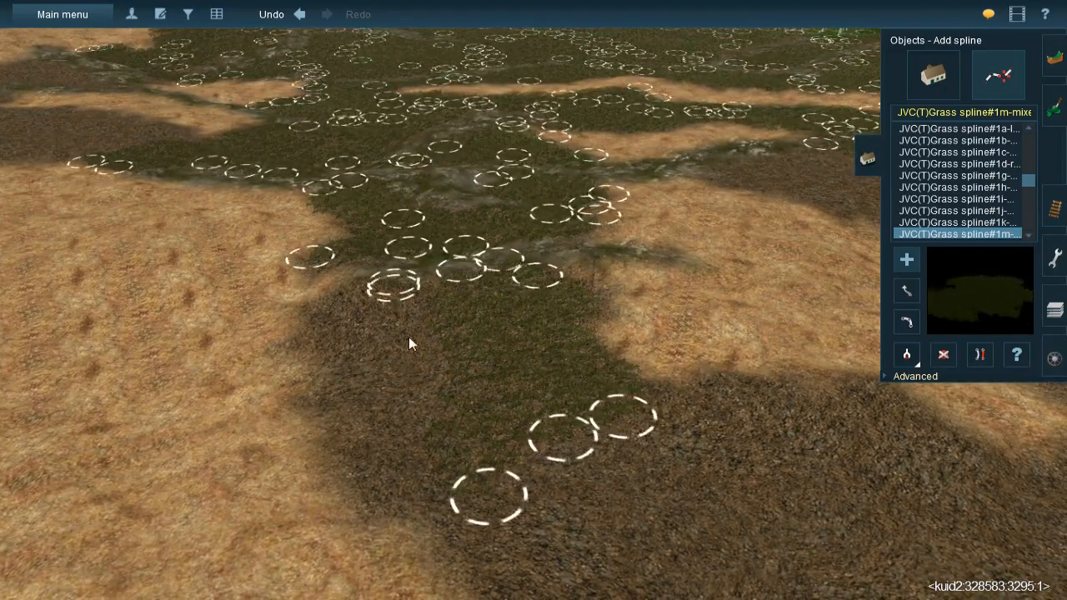
{"action": "left_click", "coordinate": [440, 473]}
{"action": "left_click", "coordinate": [321, 295]}
{"action": "left_click", "coordinate": [400, 469]}
{"action": "left_click", "coordinate": [412, 497]}
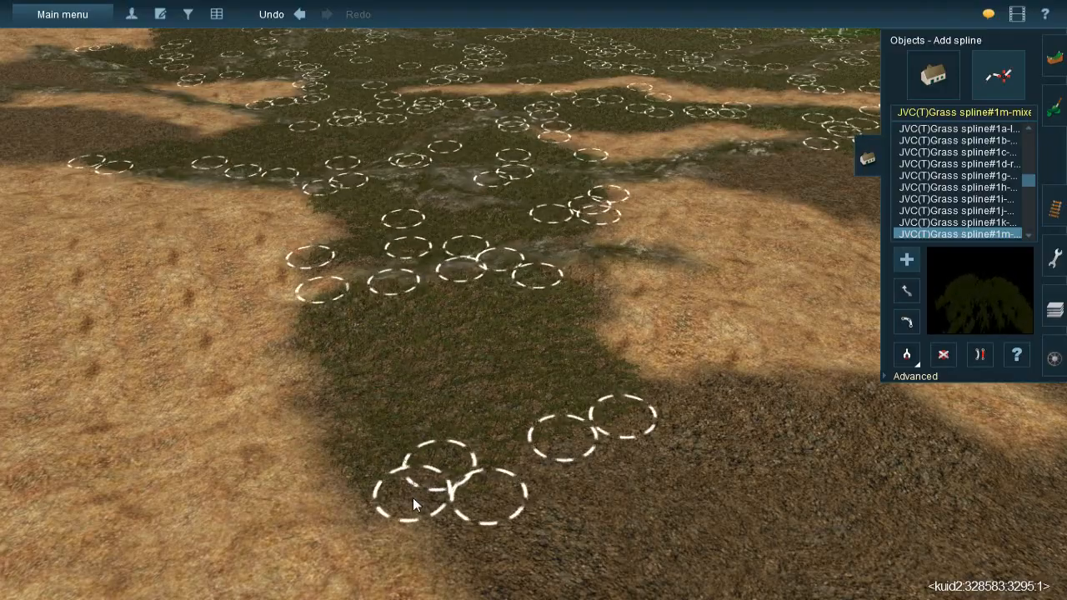
Extend the grass splines from the end of the corridor past the sandy patch's tip across the open soil
{"action": "right_click", "coordinate": [596, 369]}
{"action": "key", "text": "Left"}
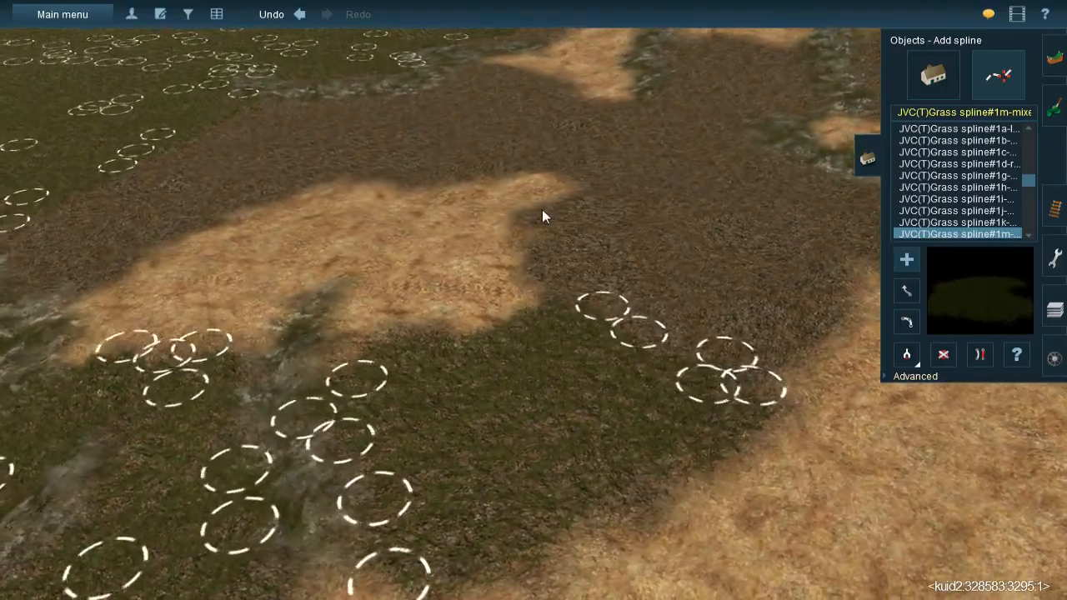
{"action": "left_click", "coordinate": [542, 209]}
{"action": "left_click", "coordinate": [583, 196]}
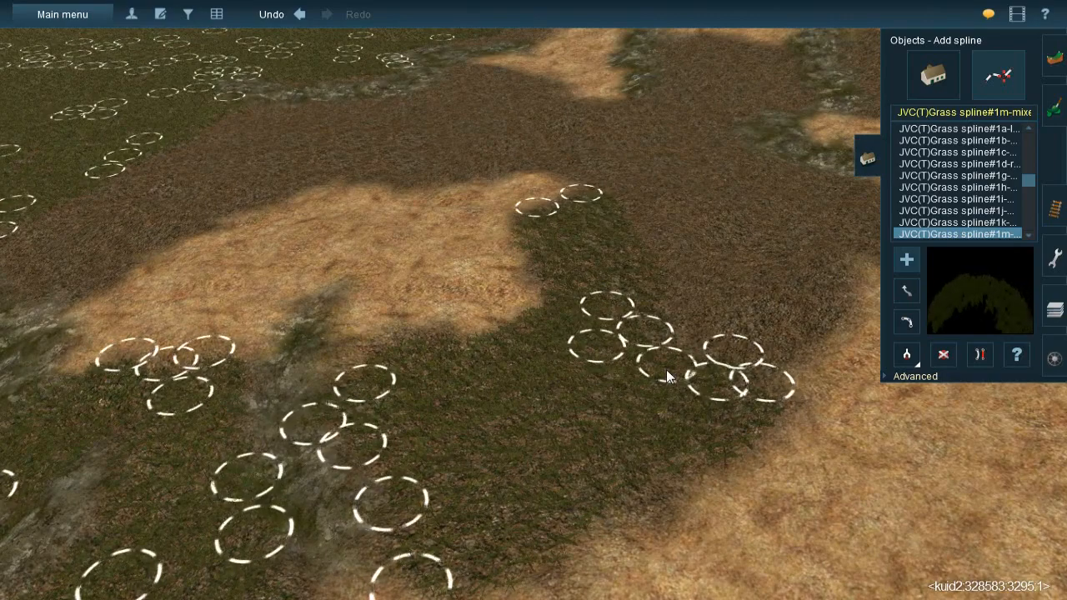
{"action": "left_click", "coordinate": [603, 178]}
{"action": "left_click", "coordinate": [630, 165]}
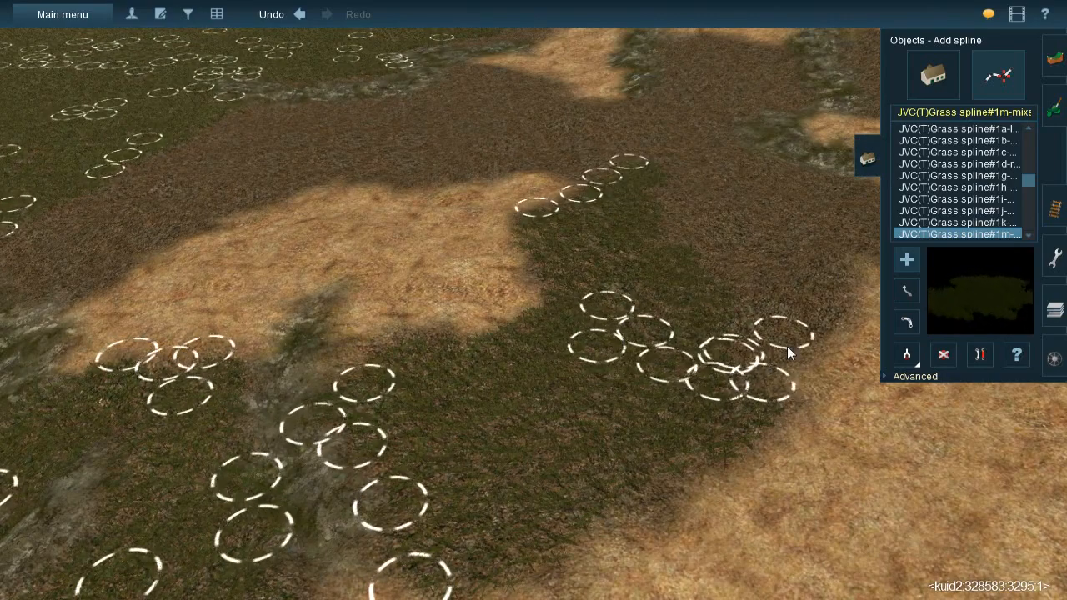
{"action": "left_click", "coordinate": [793, 369]}
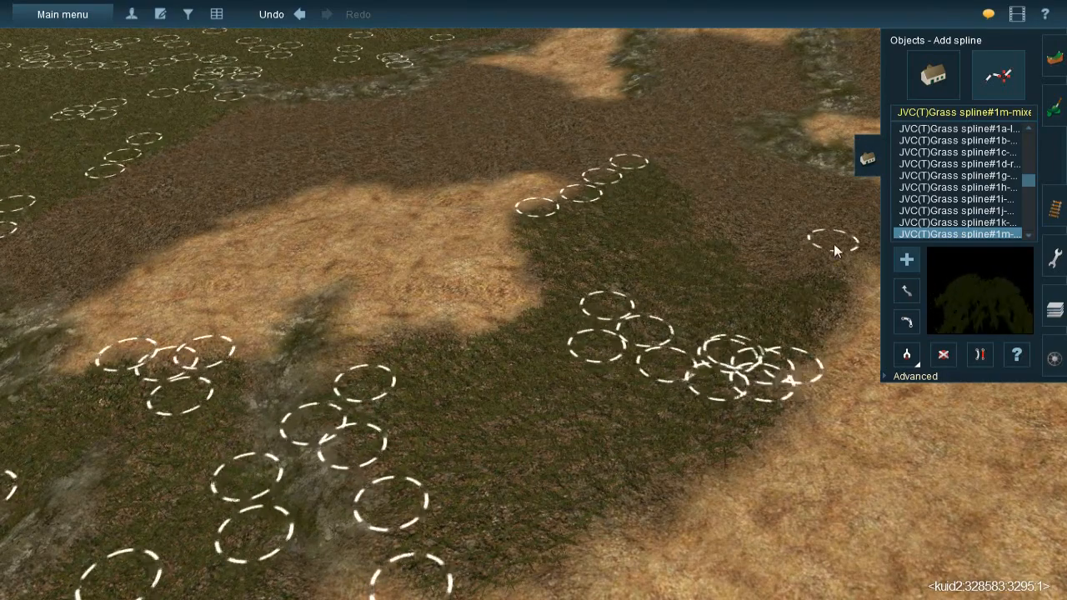
Lay parallel grass splines from the rocks beside the small sandy patch back to the corridor's grass
{"action": "right_click_drag", "start_coordinate": [870, 213], "coordinate": [540, 179]}
{"action": "left_click", "coordinate": [540, 179]}
{"action": "left_click", "coordinate": [526, 344]}
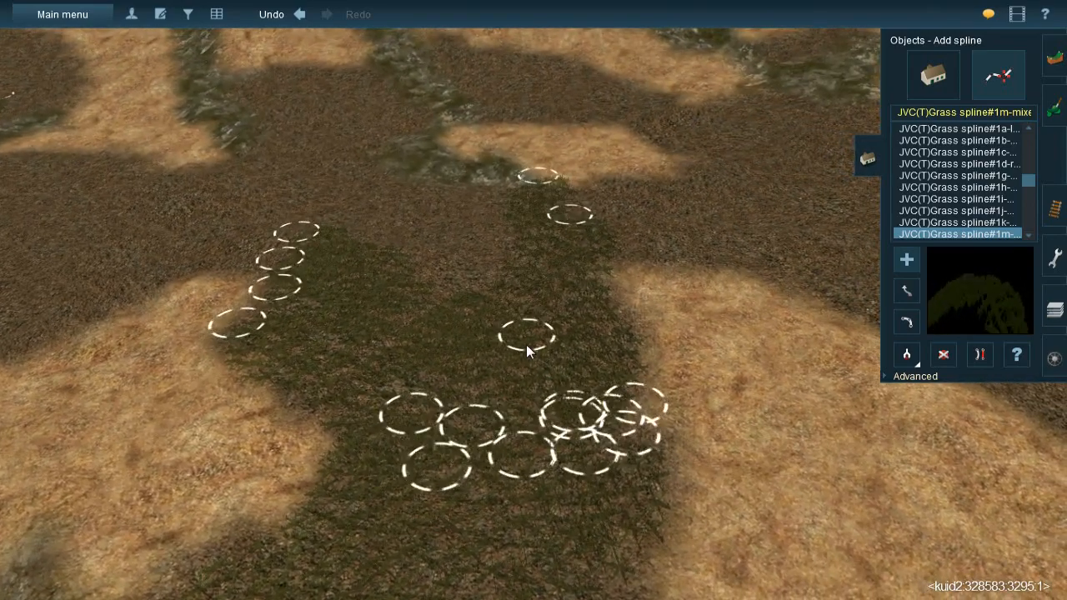
{"action": "left_click", "coordinate": [493, 185]}
{"action": "left_click", "coordinate": [484, 303]}
{"action": "left_click", "coordinate": [455, 188]}
{"action": "left_click", "coordinate": [420, 328]}
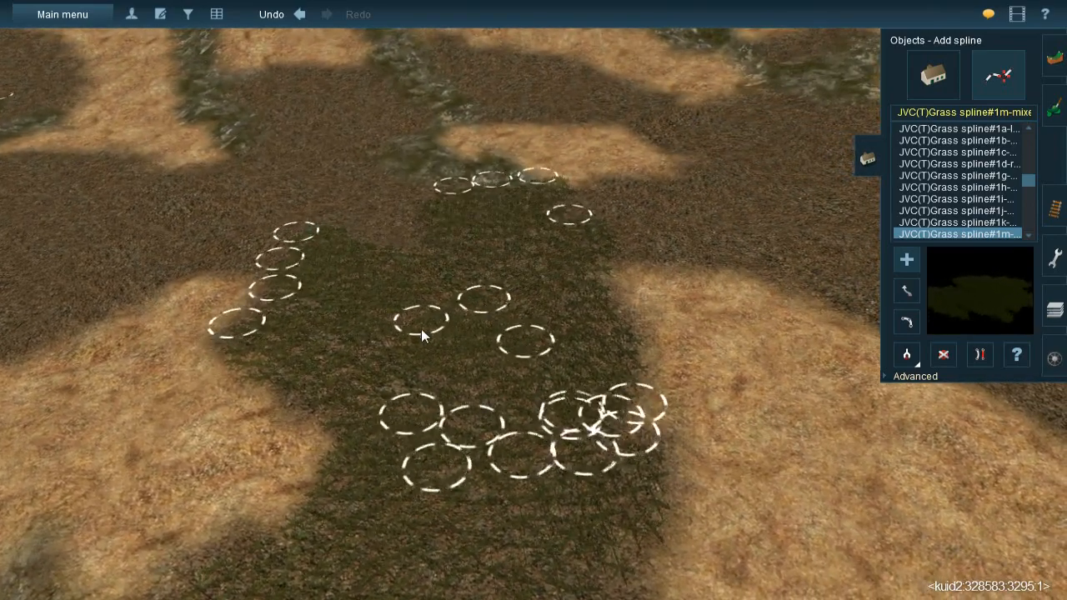
{"action": "left_click", "coordinate": [416, 186]}
{"action": "left_click", "coordinate": [378, 253]}
{"action": "left_click", "coordinate": [375, 169]}
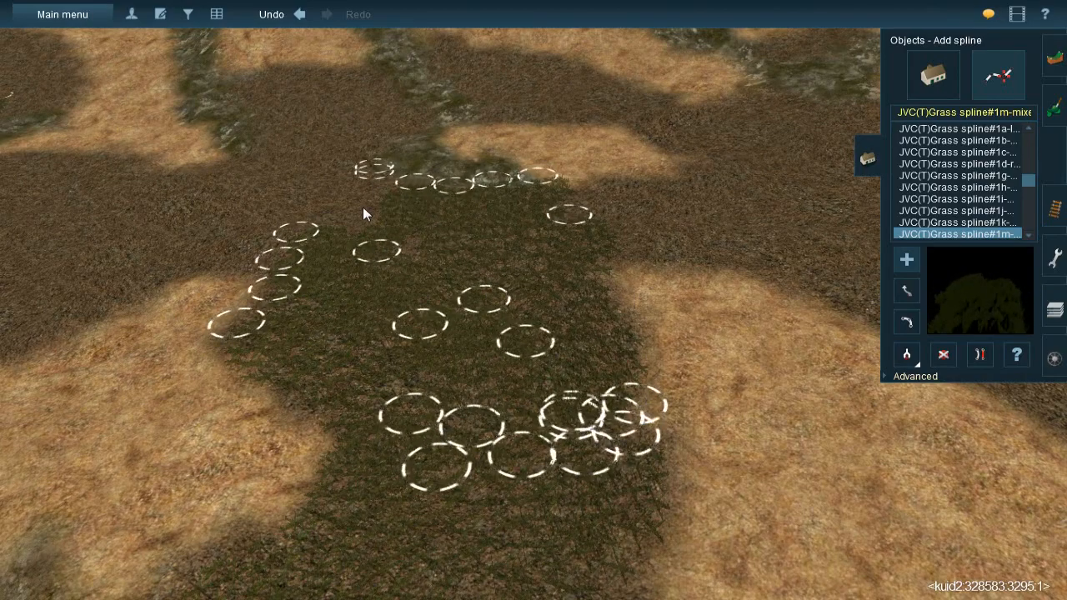
{"action": "left_click", "coordinate": [345, 250]}
Cover the soil between the far sandy patch and the rocky band with grass splines reaching back to the existing grass
{"action": "right_click_drag", "start_coordinate": [345, 262], "coordinate": [494, 182]}
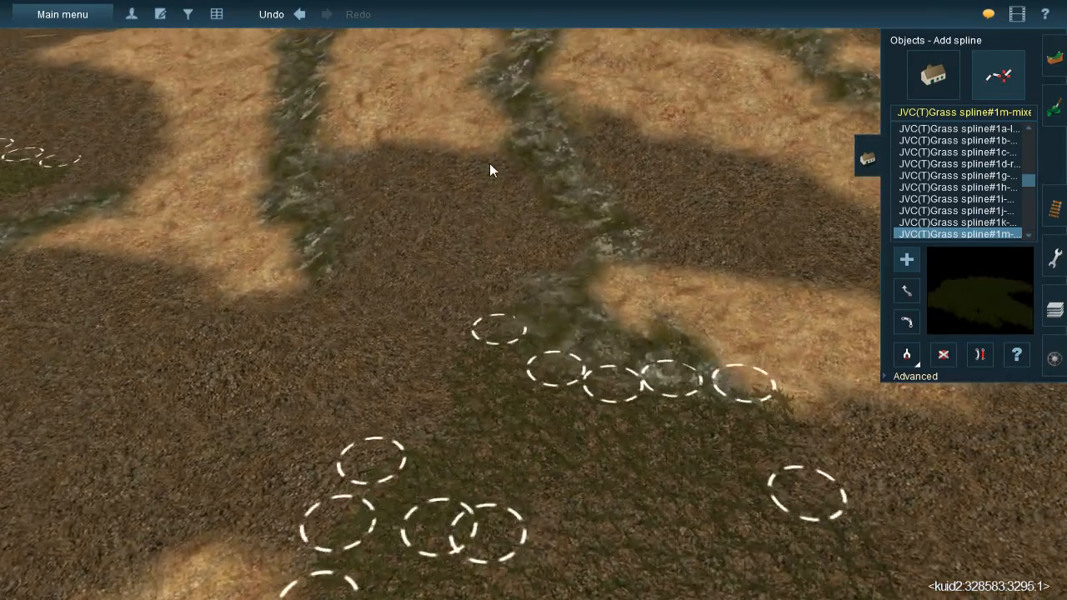
{"action": "left_click", "coordinate": [479, 147]}
{"action": "left_click", "coordinate": [572, 290]}
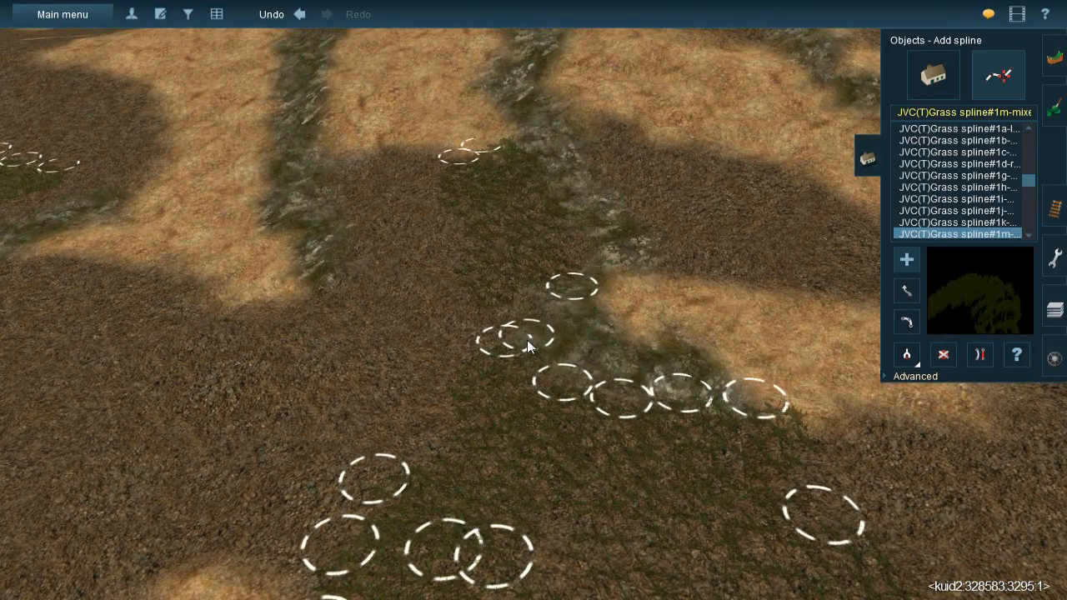
{"action": "left_click", "coordinate": [504, 330]}
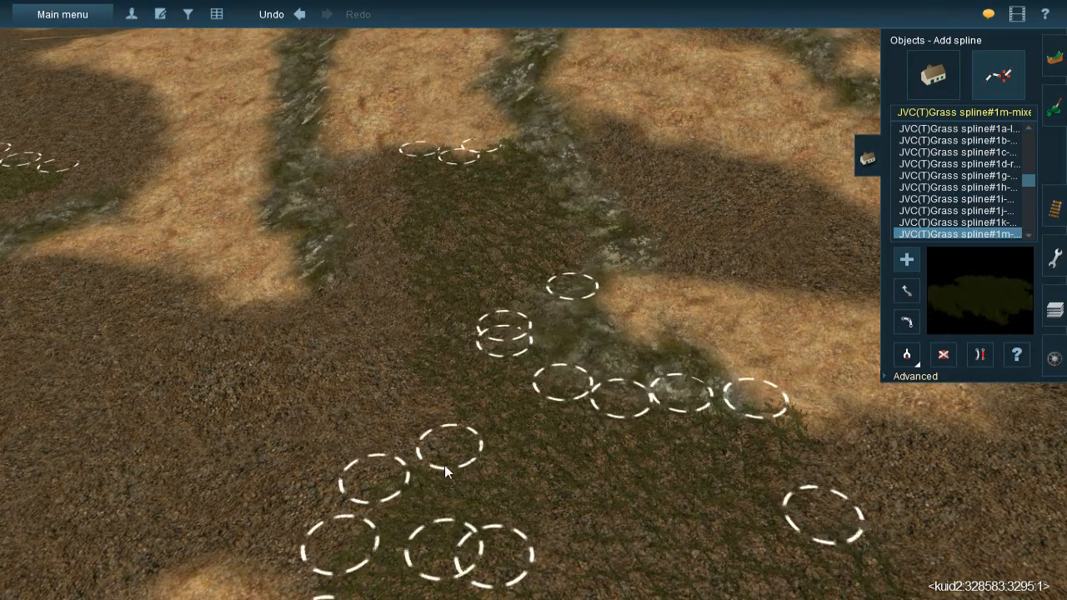
{"action": "left_click", "coordinate": [438, 478]}
{"action": "left_click", "coordinate": [353, 164]}
{"action": "left_click_drag", "start_coordinate": [353, 164], "coordinate": [413, 296]}
{"action": "key", "text": "Left"}
{"action": "mouse_move", "coordinate": [510, 219]}
{"action": "left_mouse_down"}
{"action": "mouse_move", "coordinate": [622, 485]}
{"action": "mouse_move", "coordinate": [695, 476]}
{"action": "left_mouse_up"}
{"action": "mouse_move", "coordinate": [486, 262]}
{"action": "left_mouse_down"}
{"action": "mouse_move", "coordinate": [651, 521]}
{"action": "mouse_move", "coordinate": [620, 512]}
{"action": "left_mouse_up"}
Draw parallel grass splines from the rocks by the narrow sandy strip into the enclosed soil beside the broad sandy patch
{"action": "key", "text": "Left"}
{"action": "key", "text": "Down"}
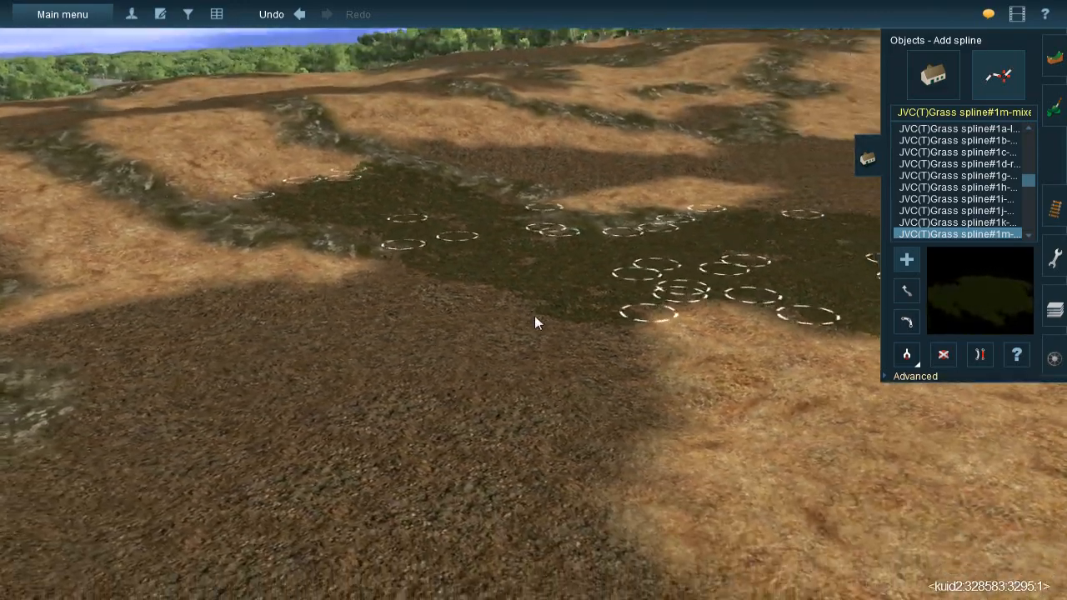
{"action": "key", "text": "Left"}
{"action": "key", "text": "Left"}
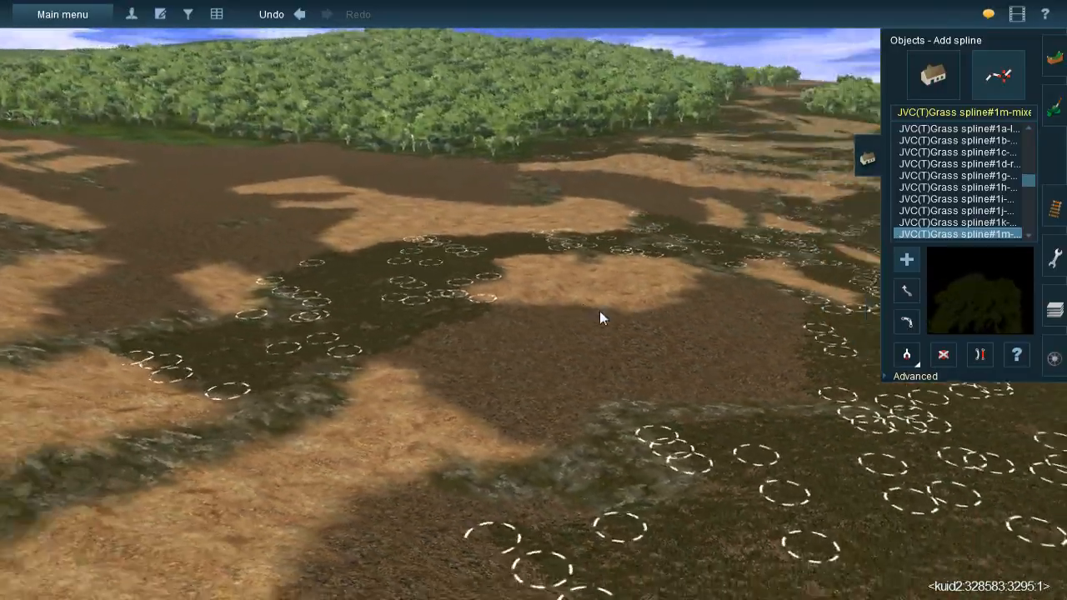
{"action": "key", "text": "Up"}
{"action": "scroll", "coordinate": [512, 223], "scroll_direction": "up", "scroll_amount": 2}
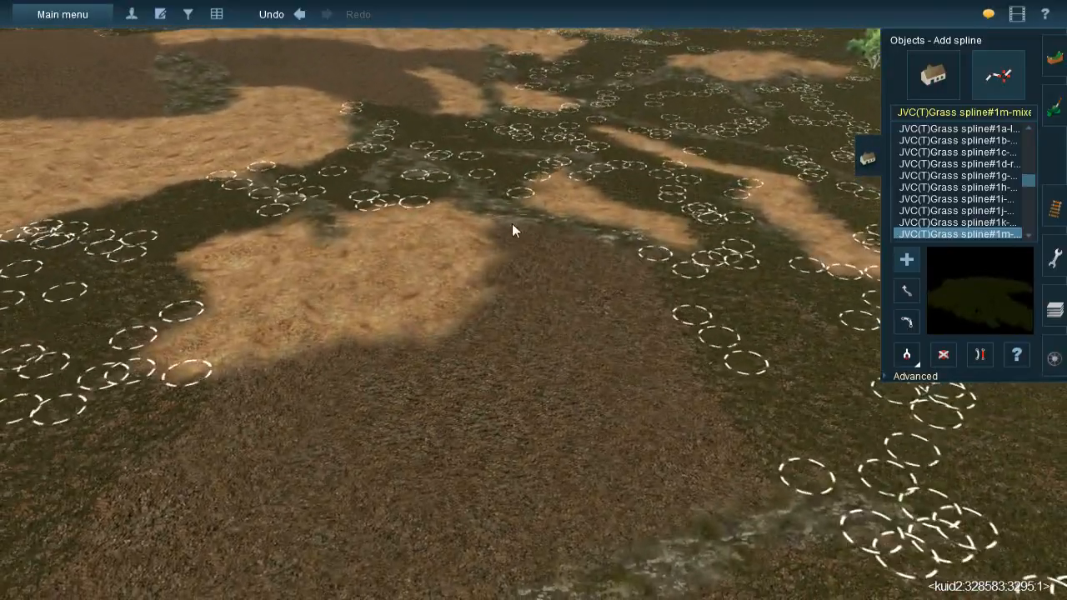
{"action": "left_click", "coordinate": [516, 359]}
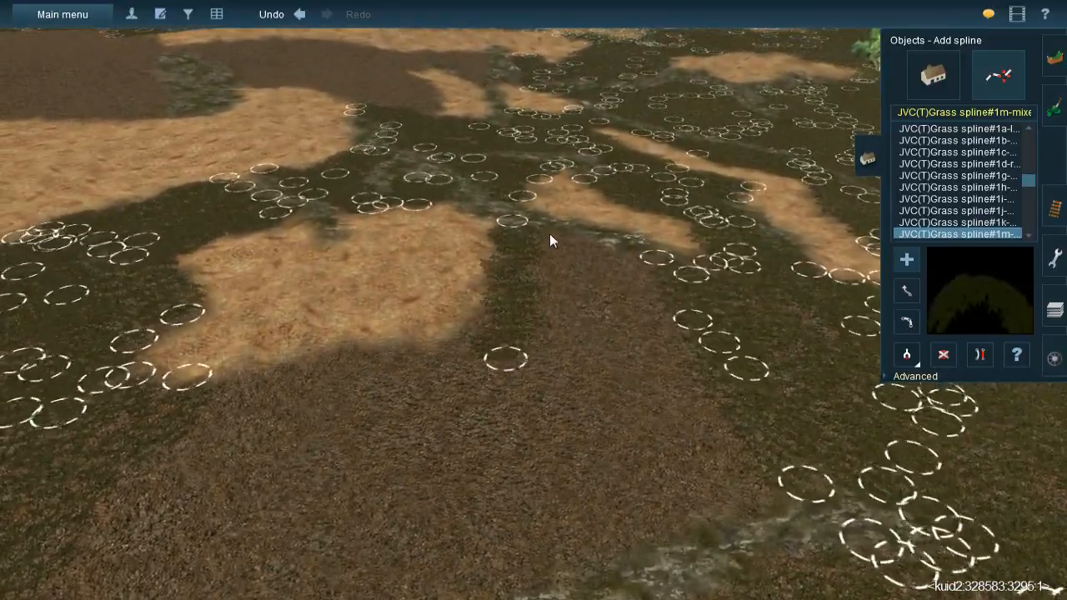
{"action": "left_click", "coordinate": [550, 233]}
{"action": "left_click", "coordinate": [554, 362]}
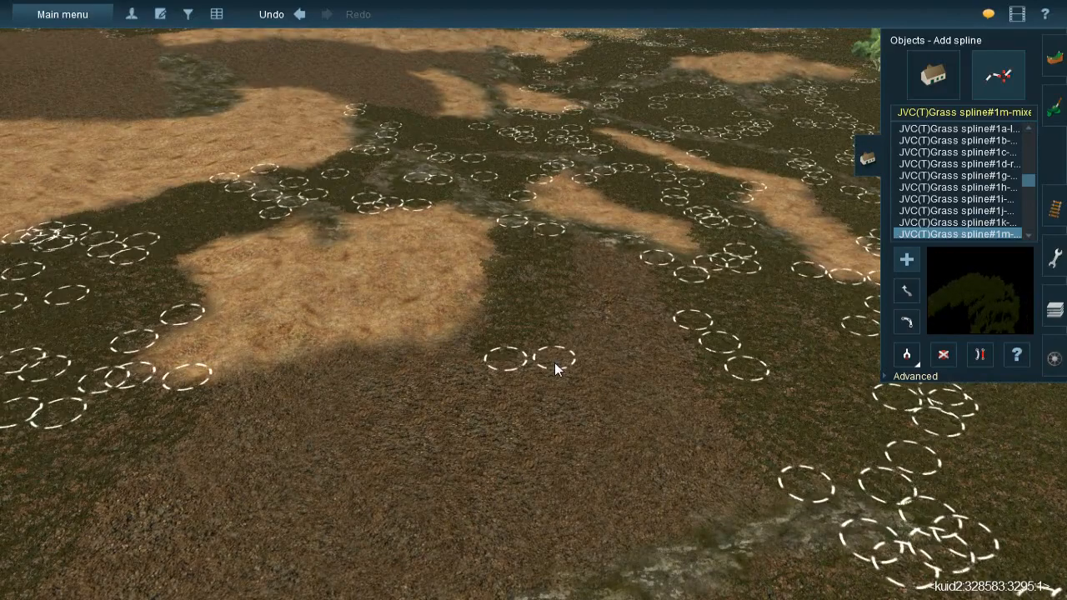
{"action": "left_click", "coordinate": [585, 247]}
{"action": "left_click", "coordinate": [590, 392]}
{"action": "left_click", "coordinate": [619, 252]}
{"action": "left_click", "coordinate": [623, 317]}
Extend grass splines across the enclosed soil from the new rows towards the surrounding grass and rocks
{"action": "left_click", "coordinate": [621, 343]}
{"action": "left_click", "coordinate": [644, 262]}
{"action": "left_click", "coordinate": [676, 399]}
{"action": "left_click", "coordinate": [755, 493]}
{"action": "left_click", "coordinate": [619, 338]}
{"action": "left_click", "coordinate": [694, 526]}
{"action": "left_click", "coordinate": [542, 336]}
{"action": "left_click", "coordinate": [659, 544]}
{"action": "right_click", "coordinate": [659, 543]}
Lay parallel grass splines across the soil beyond the broad sandy patch, joining the grass on both sides
{"action": "right_click_drag", "start_coordinate": [596, 386], "coordinate": [258, 312]}
{"action": "left_click", "coordinate": [282, 256]}
{"action": "left_click", "coordinate": [318, 240]}
{"action": "left_click", "coordinate": [305, 362]}
{"action": "left_click", "coordinate": [351, 242]}
{"action": "left_click", "coordinate": [339, 417]}
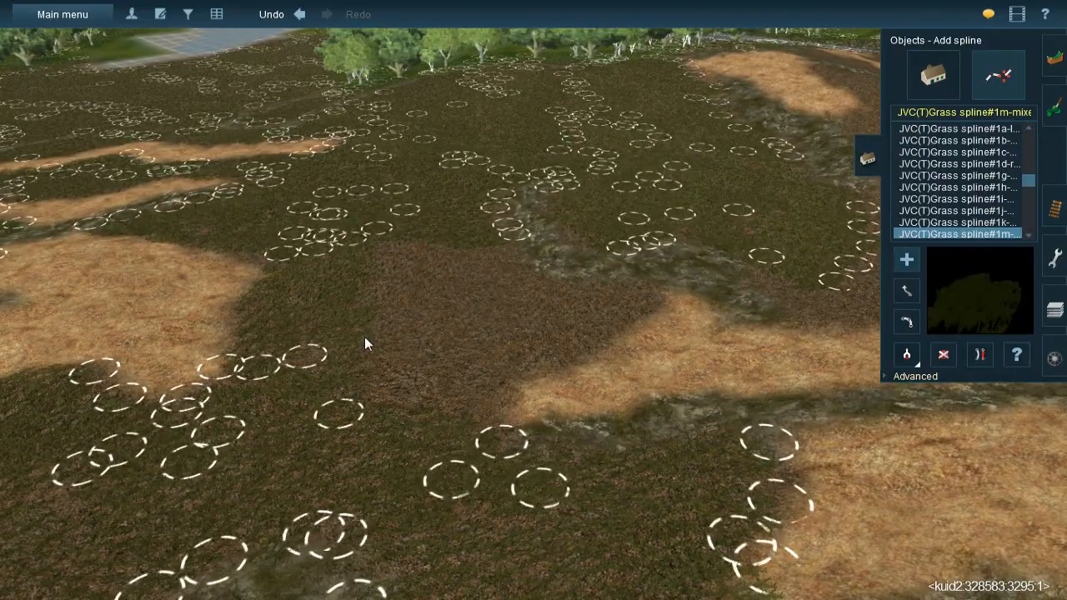
{"action": "left_click", "coordinate": [385, 233]}
{"action": "left_click", "coordinate": [385, 351]}
{"action": "left_click", "coordinate": [426, 234]}
{"action": "left_click", "coordinate": [421, 375]}
Continue the parallel grass splines across the remaining soil towards the rocky band and the next sandy patch
{"action": "left_click", "coordinate": [455, 373]}
{"action": "left_click", "coordinate": [456, 251]}
{"action": "left_click", "coordinate": [501, 374]}
{"action": "left_click", "coordinate": [501, 241]}
{"action": "left_click", "coordinate": [555, 376]}
{"action": "left_click", "coordinate": [510, 341]}
{"action": "left_click", "coordinate": [456, 446]}
{"action": "left_click", "coordinate": [464, 358]}
{"action": "left_click", "coordinate": [397, 356]}
{"action": "left_click", "coordinate": [373, 398]}
{"action": "left_click", "coordinate": [412, 417]}
Fill the last bare soil between the rocky band and the sandy patch's corner with grass splines
{"action": "right_click_drag", "start_coordinate": [485, 364], "coordinate": [551, 289]}
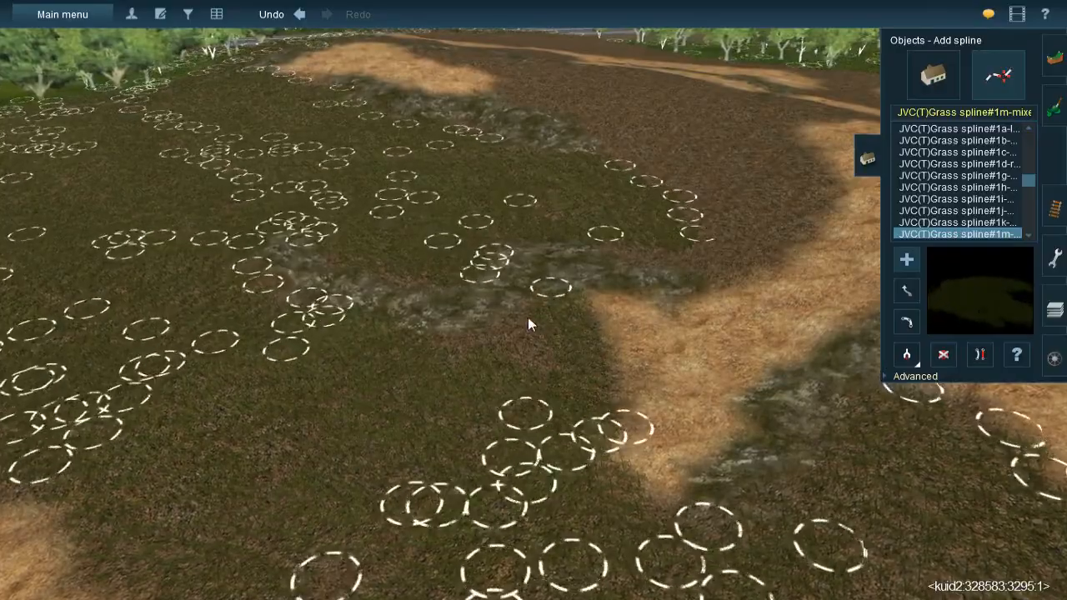
{"action": "left_click", "coordinate": [554, 307]}
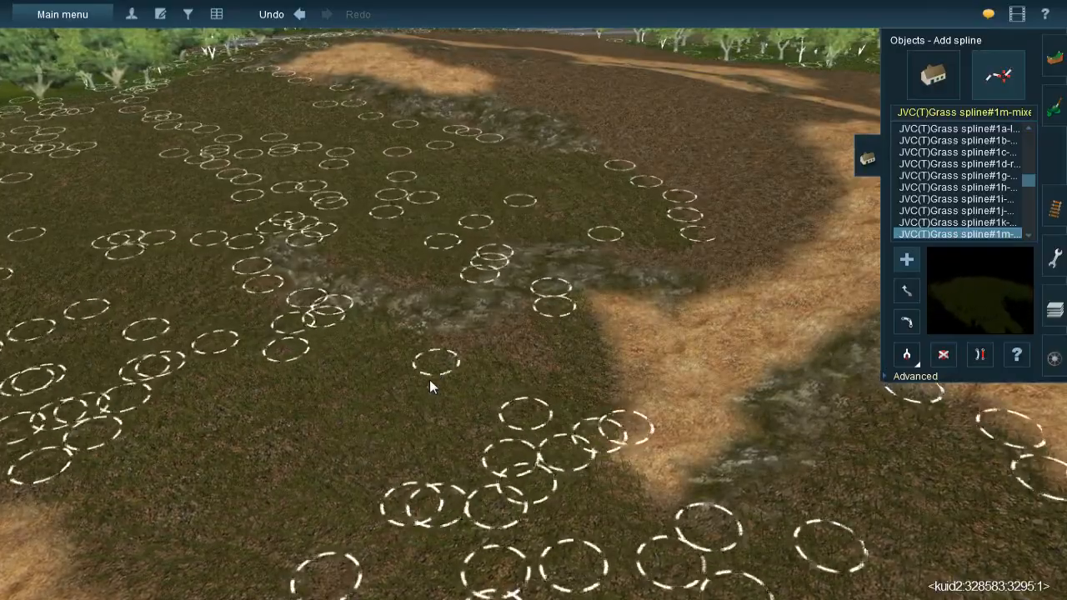
{"action": "left_click", "coordinate": [410, 366]}
{"action": "left_click", "coordinate": [435, 369]}
Lay grass splines along the rocky outcrop and around the edge of the far sandy patch beside the open field
{"action": "right_click_drag", "start_coordinate": [575, 348], "coordinate": [355, 173]}
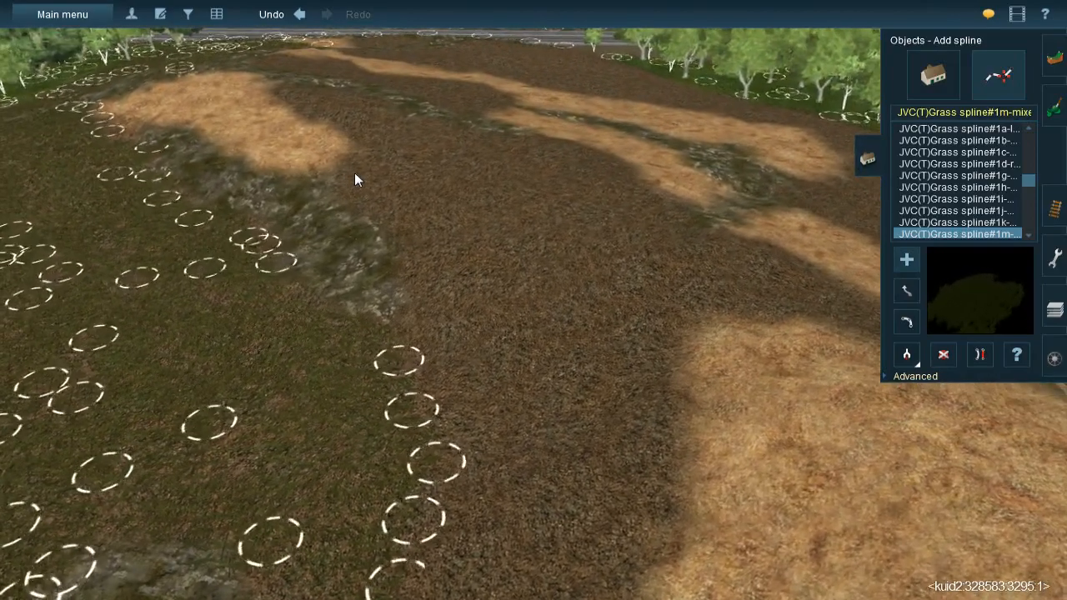
{"action": "left_click", "coordinate": [355, 172]}
{"action": "left_click", "coordinate": [467, 302]}
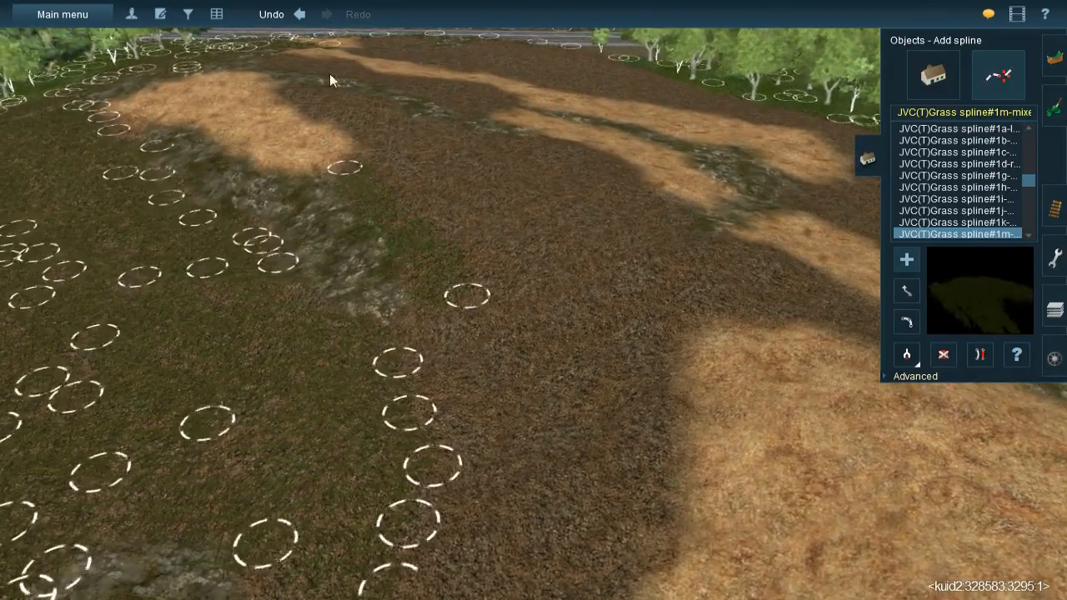
{"action": "left_click", "coordinate": [396, 156]}
{"action": "left_click", "coordinate": [324, 86]}
{"action": "left_click", "coordinate": [375, 111]}
{"action": "left_click", "coordinate": [410, 127]}
{"action": "left_click", "coordinate": [409, 217]}
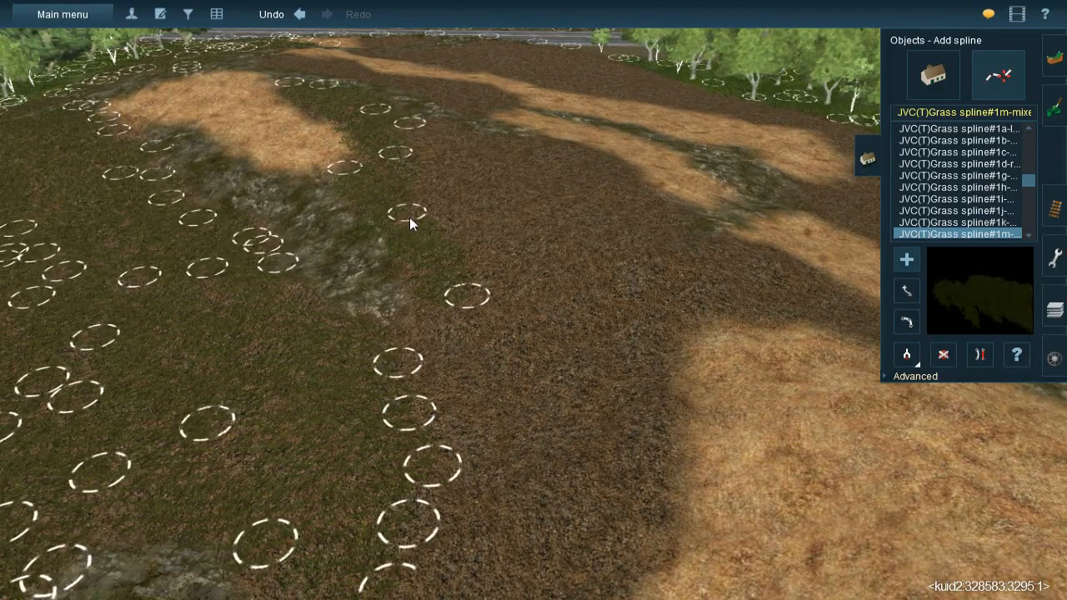
Draw parallel grass splines across the field from the thin far rocky strip towards the outcrop's lower end
{"action": "left_click", "coordinate": [409, 120]}
{"action": "left_click", "coordinate": [440, 237]}
{"action": "left_click", "coordinate": [439, 116]}
{"action": "left_click", "coordinate": [476, 268]}
{"action": "left_click", "coordinate": [475, 126]}
{"action": "left_click", "coordinate": [492, 208]}
{"action": "left_click", "coordinate": [509, 133]}
{"action": "left_click", "coordinate": [535, 267]}
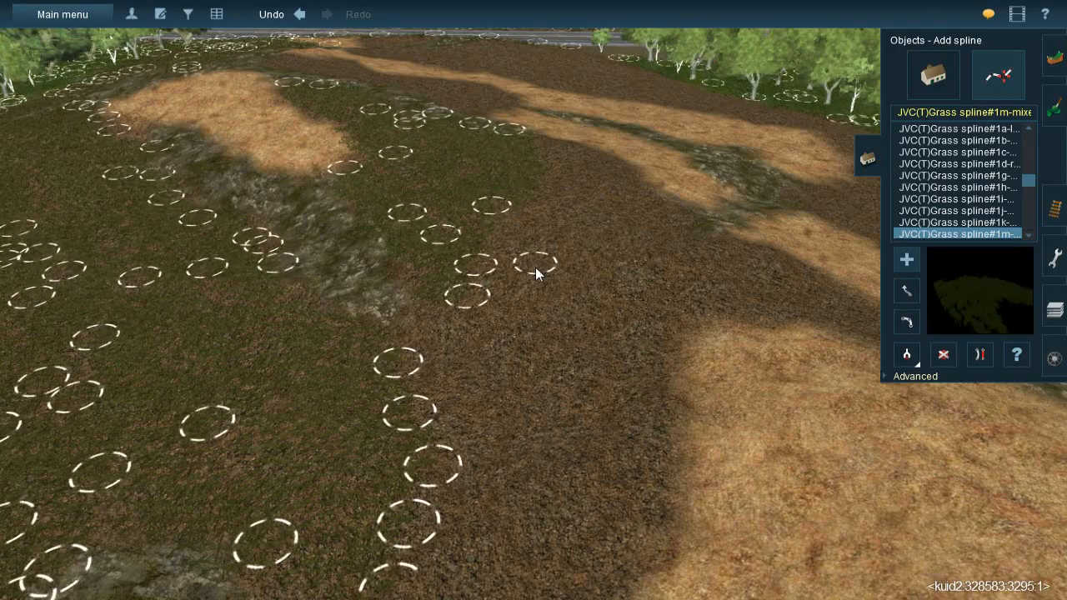
Fill the soil between the new field rows and the older grass edge below the outcrop with grass splines
{"action": "left_click", "coordinate": [516, 206]}
{"action": "left_click", "coordinate": [482, 264]}
{"action": "left_click", "coordinate": [522, 405]}
{"action": "left_click", "coordinate": [471, 397]}
{"action": "left_click", "coordinate": [444, 300]}
{"action": "left_click", "coordinate": [436, 259]}
{"action": "left_click", "coordinate": [401, 382]}
{"action": "left_click", "coordinate": [427, 432]}
Extend the field's grass splines along the long sandy strip towards the corner of the large sandy area
{"action": "left_click", "coordinate": [542, 135]}
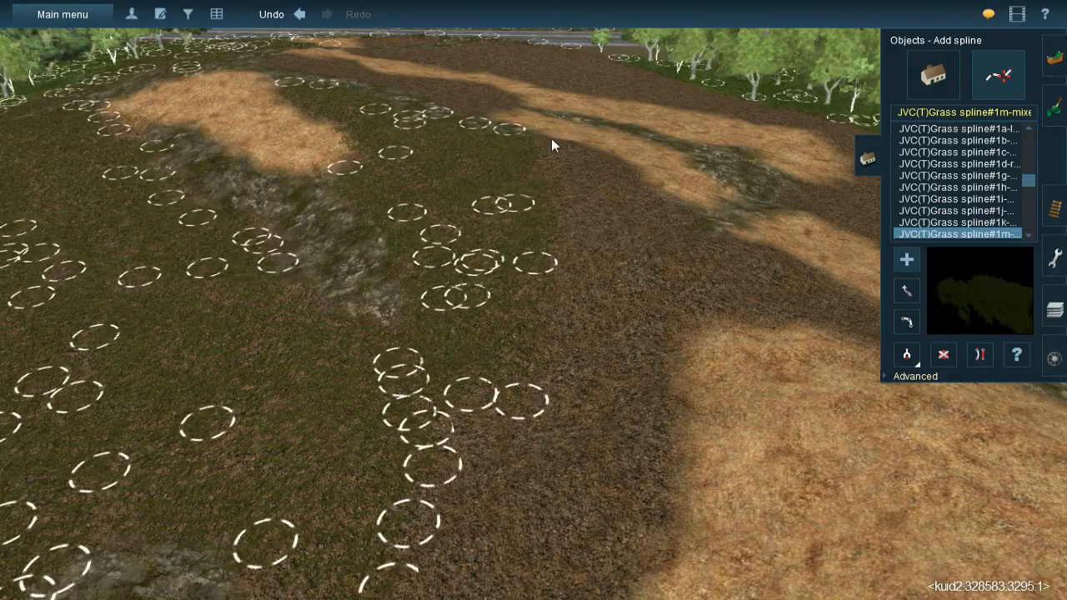
{"action": "left_click", "coordinate": [582, 262]}
{"action": "left_click", "coordinate": [580, 142]}
{"action": "left_click", "coordinate": [589, 202]}
{"action": "left_click", "coordinate": [606, 236]}
{"action": "left_click", "coordinate": [659, 359]}
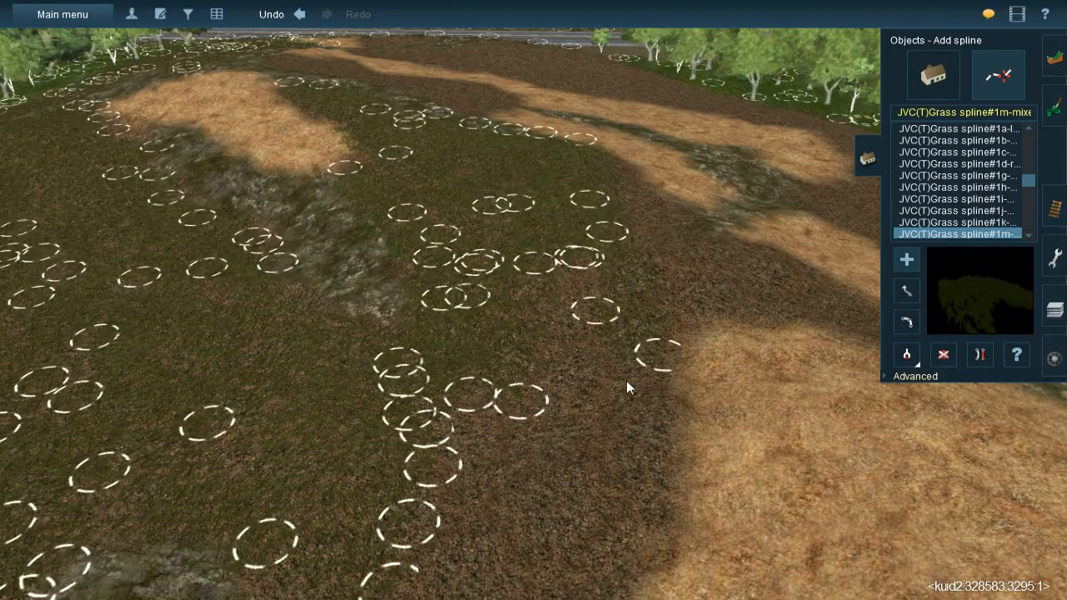
Lay grass splines across the brown strip between the field rows and the large sandy area's edge
{"action": "left_click", "coordinate": [650, 430]}
{"action": "left_click", "coordinate": [605, 483]}
{"action": "right_click", "coordinate": [606, 484]}
{"action": "key", "text": "Left"}
{"action": "left_click", "coordinate": [578, 309]}
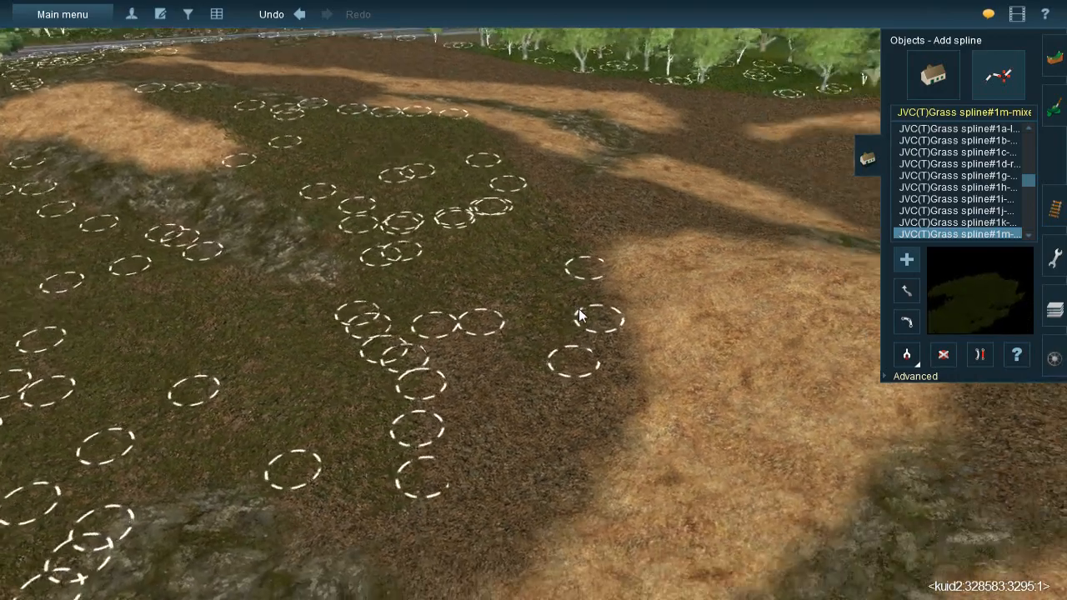
{"action": "left_click", "coordinate": [581, 329]}
{"action": "left_click", "coordinate": [619, 366]}
Fill the remaining soil between the older grass edge and the large sandy area down to the rocks with grass splines
{"action": "left_click_drag", "start_coordinate": [529, 540], "coordinate": [503, 562]}
{"action": "left_click", "coordinate": [521, 320]}
{"action": "left_click", "coordinate": [442, 534]}
{"action": "left_click", "coordinate": [409, 268]}
{"action": "left_click", "coordinate": [374, 300]}
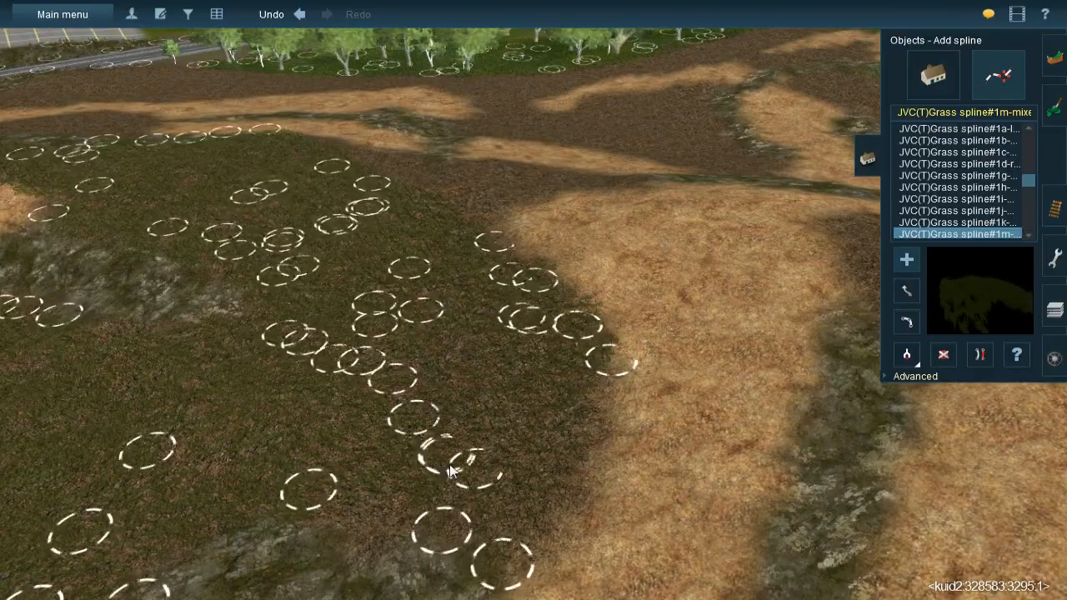
{"action": "left_click", "coordinate": [449, 463]}
{"action": "right_click", "coordinate": [473, 441]}
{"action": "key", "text": "Left"}
{"action": "left_click", "coordinate": [423, 427]}
{"action": "left_click", "coordinate": [570, 337]}
Cover the brown channel between the existing grass and the sandy patches beyond the rocky band with grass splines
{"action": "key", "text": "Down"}
{"action": "key", "text": "Left"}
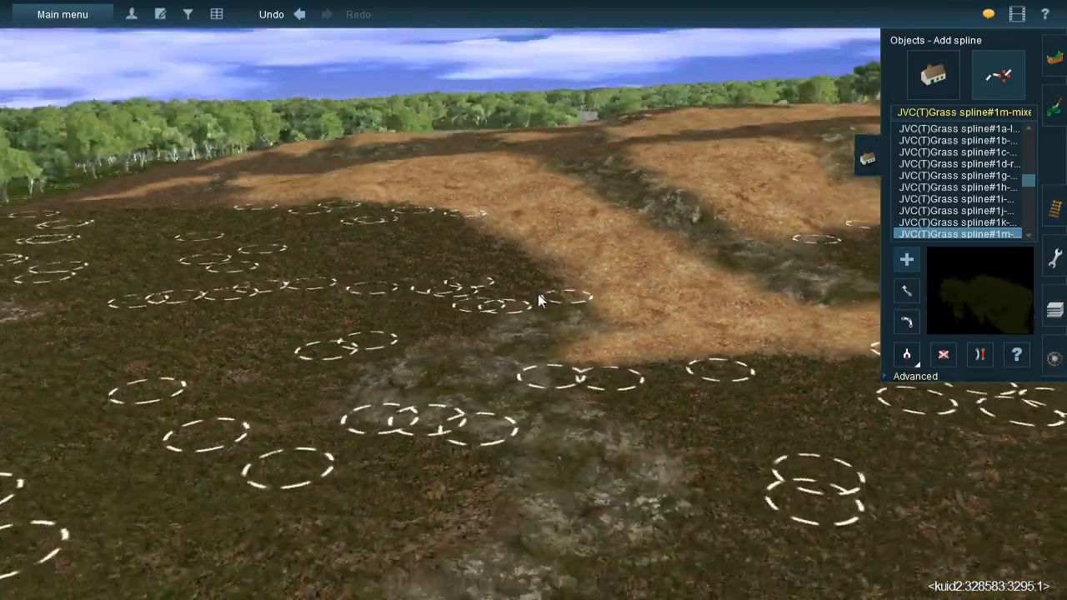
{"action": "scroll", "coordinate": [527, 297], "scroll_direction": "down", "scroll_amount": 3}
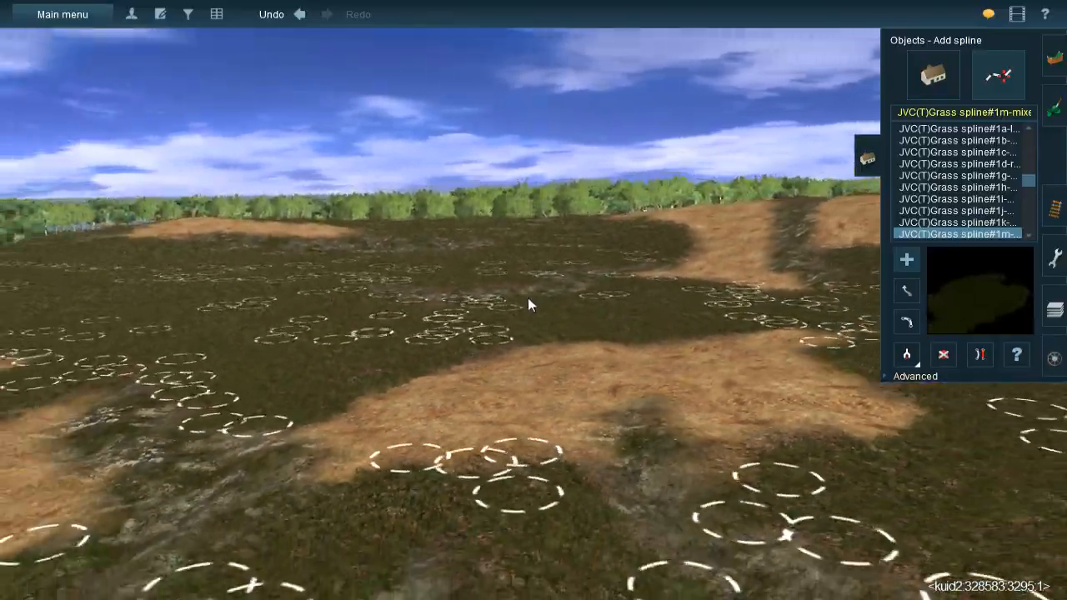
{"action": "right_click", "coordinate": [552, 245]}
{"action": "key", "text": "Up"}
{"action": "key", "text": "Left"}
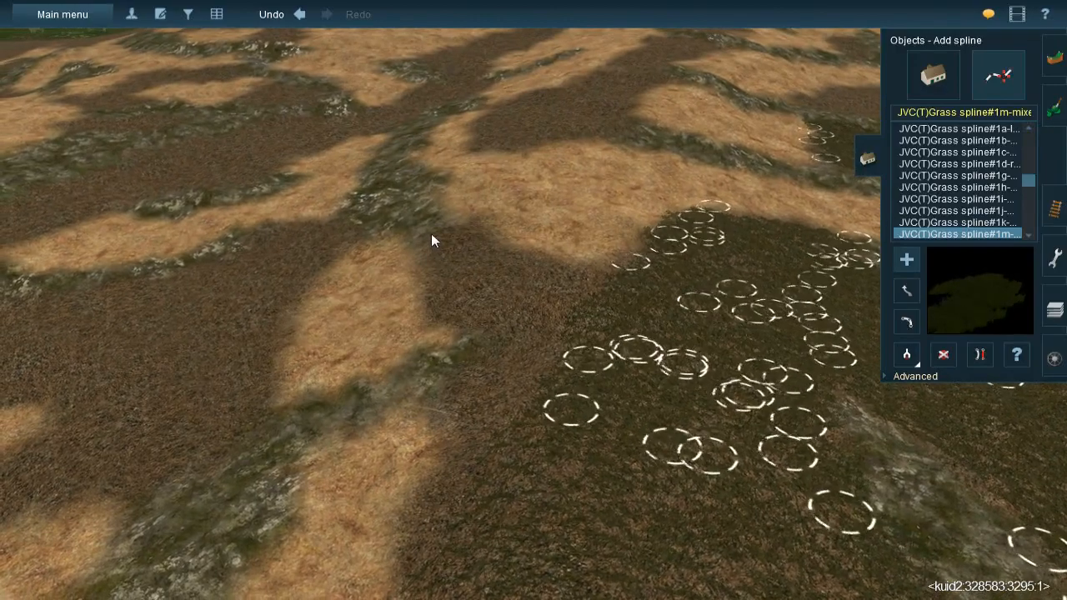
{"action": "mouse_move", "coordinate": [431, 232]}
{"action": "left_mouse_down"}
{"action": "mouse_move", "coordinate": [534, 459]}
{"action": "mouse_move", "coordinate": [527, 441]}
{"action": "mouse_move", "coordinate": [556, 374]}
{"action": "mouse_move", "coordinate": [479, 314]}
{"action": "mouse_move", "coordinate": [481, 334]}
{"action": "left_mouse_up"}
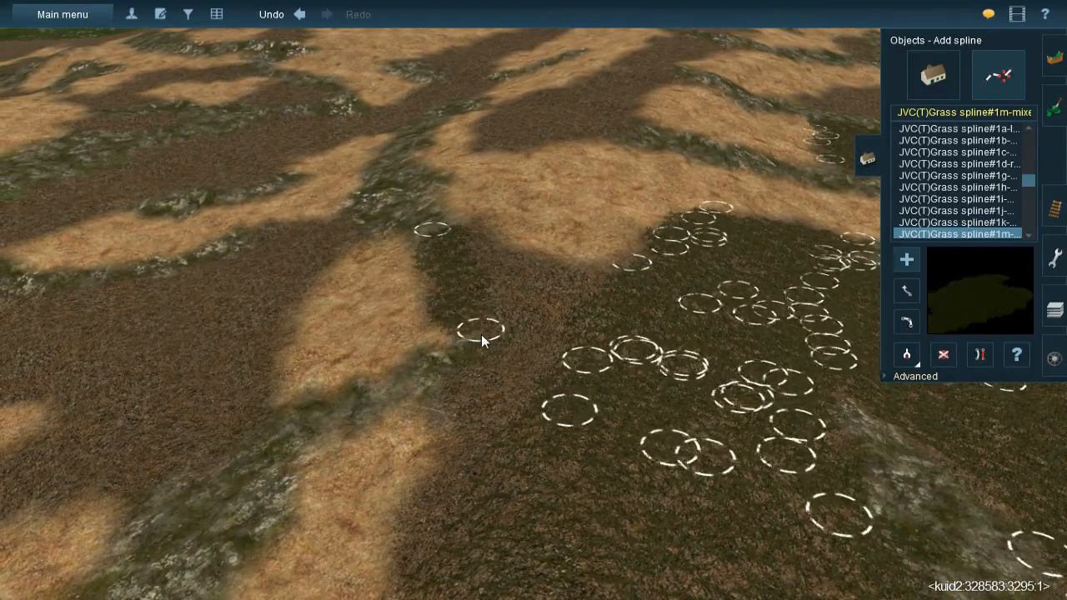
{"action": "left_click_drag", "start_coordinate": [472, 217], "coordinate": [520, 341]}
{"action": "left_click_drag", "start_coordinate": [503, 252], "coordinate": [622, 311]}
{"action": "mouse_move", "coordinate": [558, 274]}
{"action": "left_mouse_down"}
{"action": "mouse_move", "coordinate": [534, 422]}
{"action": "mouse_move", "coordinate": [452, 464]}
{"action": "mouse_move", "coordinate": [471, 430]}
{"action": "left_mouse_up"}
{"action": "right_click", "coordinate": [522, 542]}
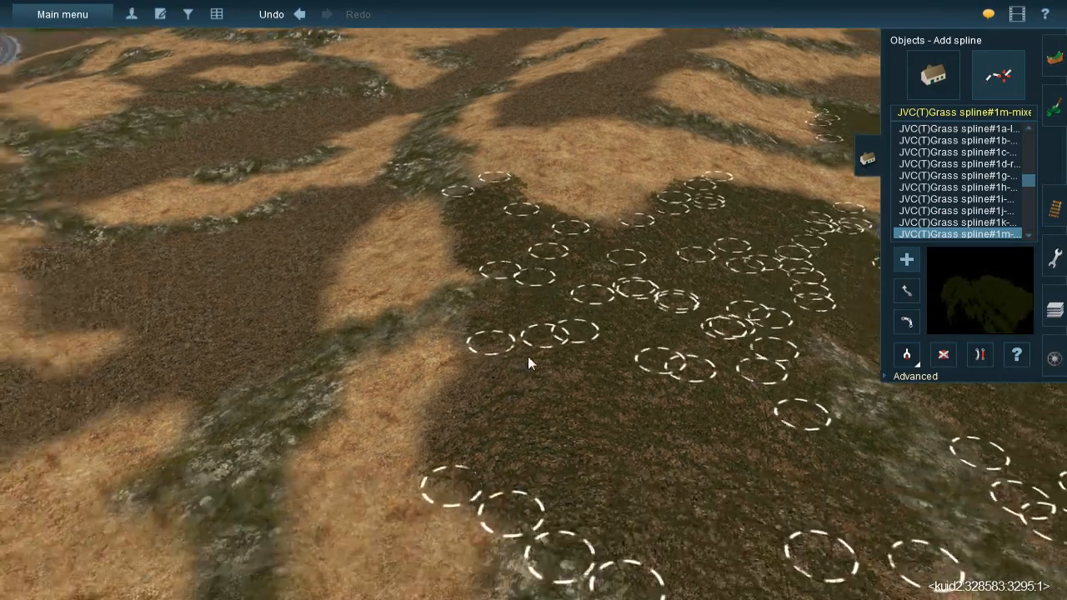
{"action": "left_click_drag", "start_coordinate": [497, 262], "coordinate": [512, 339]}
Lay grass splines on the brown ground beside the teardrop-shaped sandy patch, down to the rocky band below it
{"action": "key", "text": "Left"}
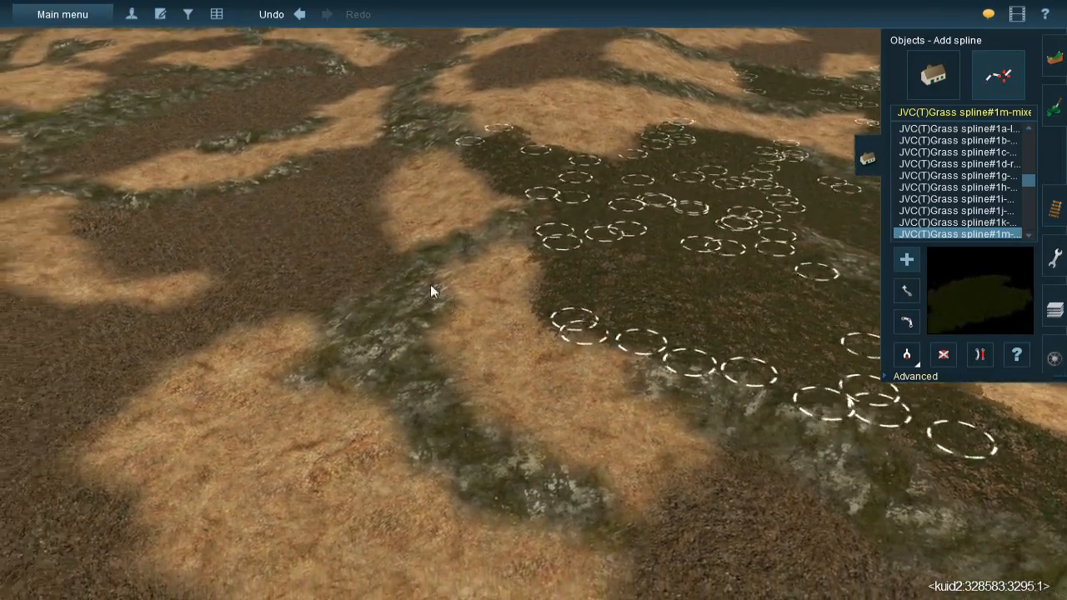
{"action": "key", "text": "Up"}
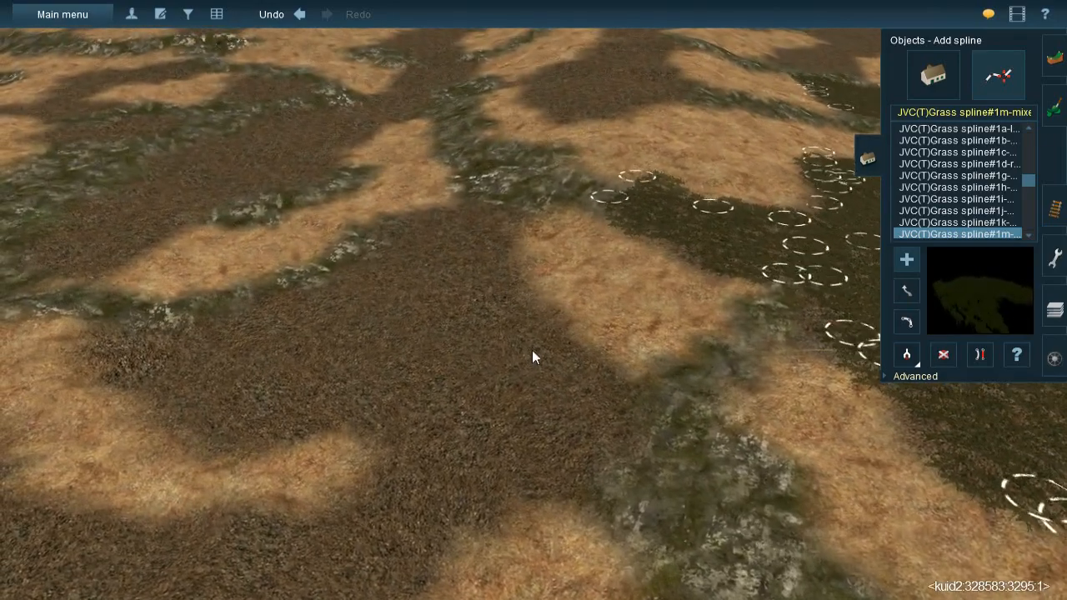
{"action": "mouse_move", "coordinate": [532, 352]}
{"action": "left_mouse_down"}
{"action": "mouse_move", "coordinate": [479, 215]}
{"action": "mouse_move", "coordinate": [466, 375]}
{"action": "left_mouse_up"}
{"action": "left_click_drag", "start_coordinate": [427, 213], "coordinate": [411, 378]}
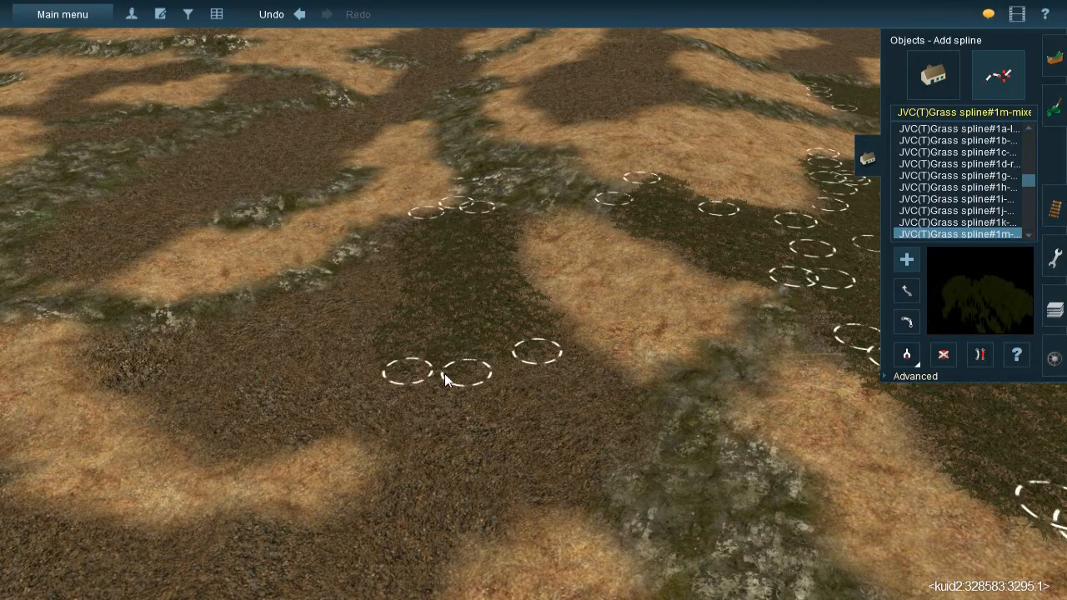
{"action": "left_click_drag", "start_coordinate": [642, 415], "coordinate": [503, 317]}
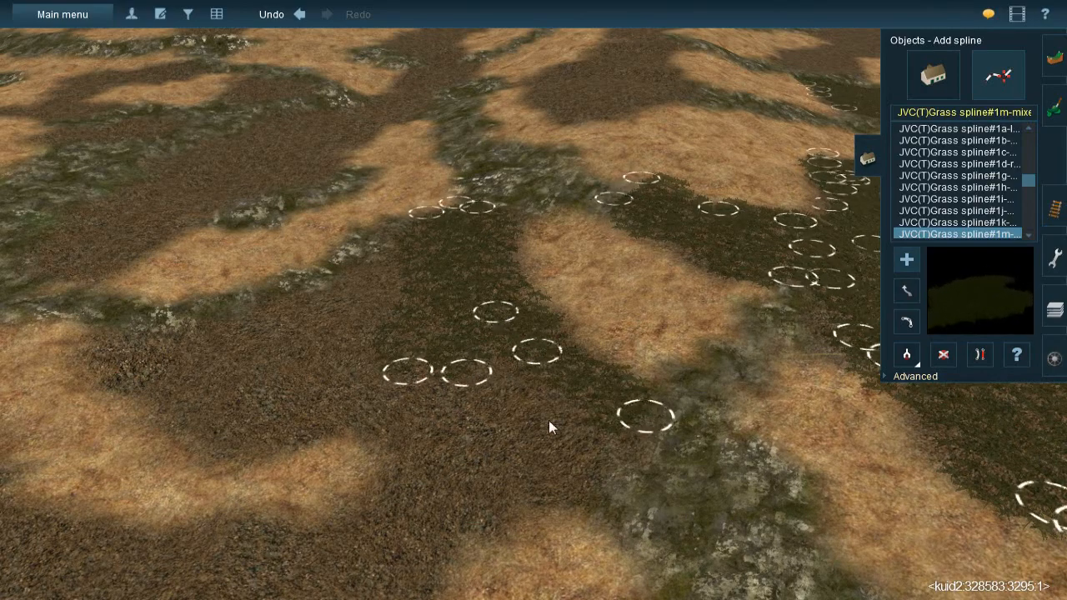
{"action": "left_click_drag", "start_coordinate": [619, 460], "coordinate": [472, 339]}
{"action": "mouse_move", "coordinate": [594, 467]}
{"action": "left_mouse_down"}
{"action": "mouse_move", "coordinate": [539, 465]}
{"action": "mouse_move", "coordinate": [427, 424]}
{"action": "mouse_move", "coordinate": [406, 377]}
{"action": "left_mouse_up"}
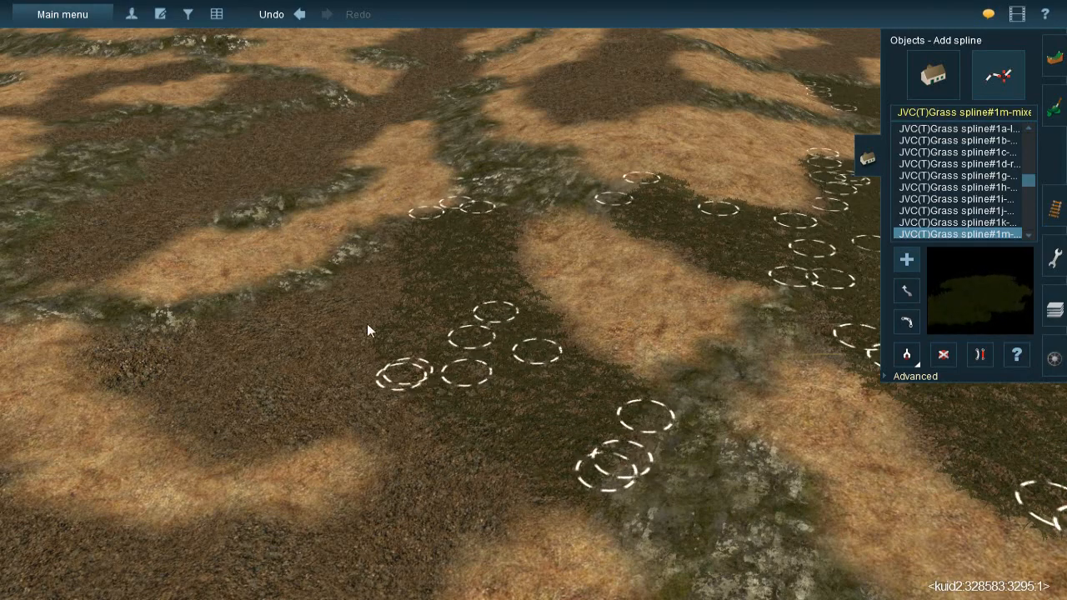
Extend the grass splines over the remaining soil between the rocks and the curved sandy strip, around the strip's end
{"action": "left_click_drag", "start_coordinate": [376, 250], "coordinate": [344, 412]}
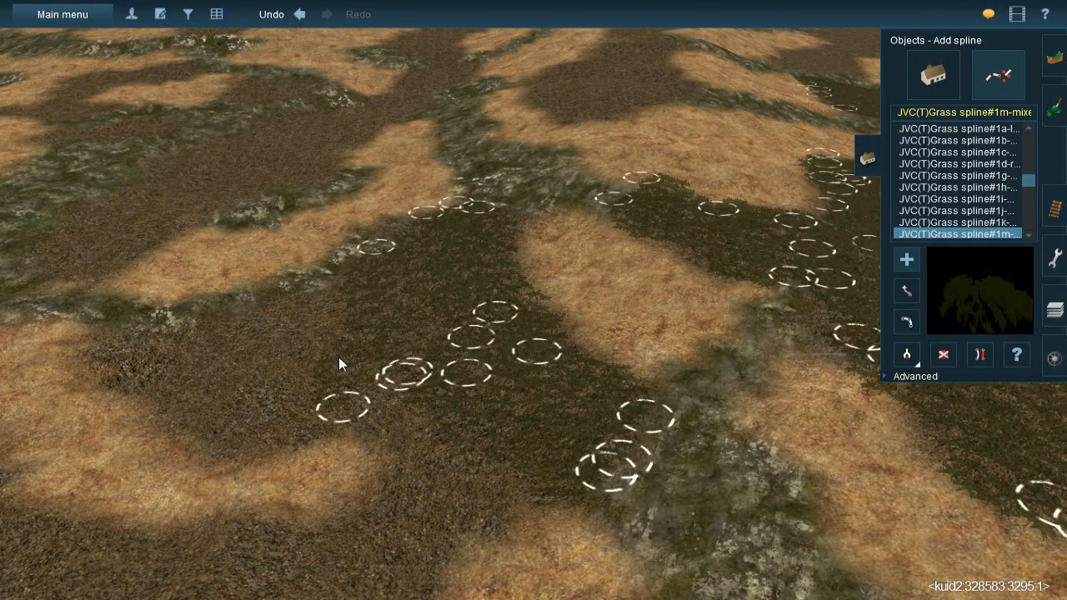
{"action": "left_click_drag", "start_coordinate": [333, 291], "coordinate": [270, 456]}
{"action": "right_click", "coordinate": [321, 379]}
{"action": "key", "text": "Left"}
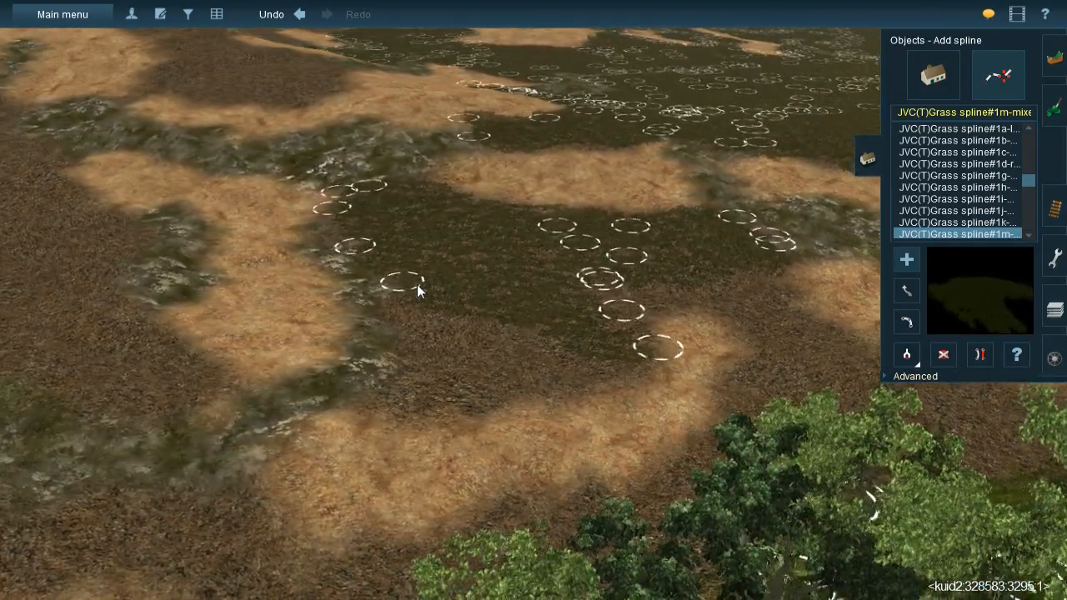
{"action": "left_click_drag", "start_coordinate": [419, 284], "coordinate": [436, 419]}
{"action": "left_click_drag", "start_coordinate": [468, 301], "coordinate": [498, 403]}
{"action": "left_click_drag", "start_coordinate": [526, 320], "coordinate": [653, 354]}
{"action": "left_click_drag", "start_coordinate": [580, 292], "coordinate": [759, 268]}
{"action": "left_click_drag", "start_coordinate": [767, 304], "coordinate": [831, 375]}
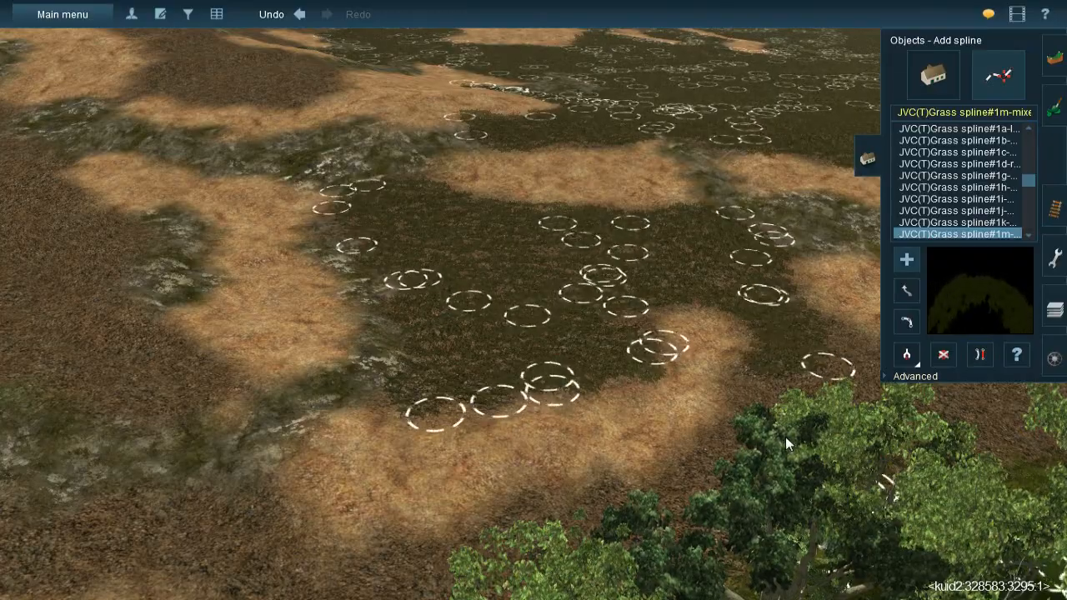
Continue the grass splines around the sandy strip's end to the edge of the woodland
{"action": "right_click_drag", "start_coordinate": [777, 423], "coordinate": [381, 227]}
{"action": "left_click_drag", "start_coordinate": [378, 327], "coordinate": [378, 332]}
{"action": "left_click_drag", "start_coordinate": [405, 209], "coordinate": [441, 320]}
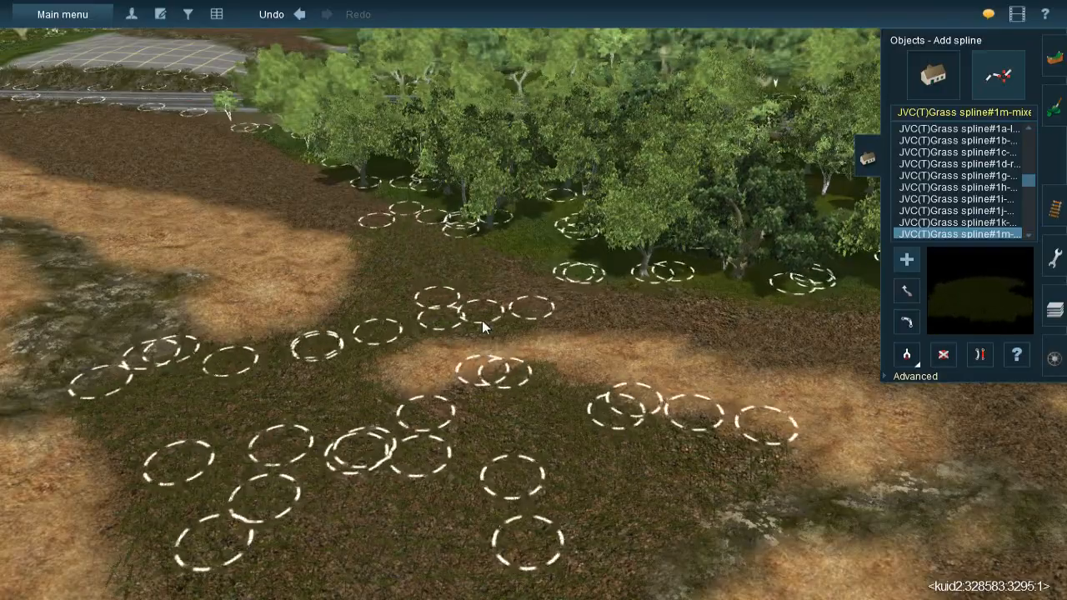
Lay grass splines along the brown strip between the trees and the curved sandy patch
{"action": "right_click_drag", "start_coordinate": [482, 320], "coordinate": [449, 338]}
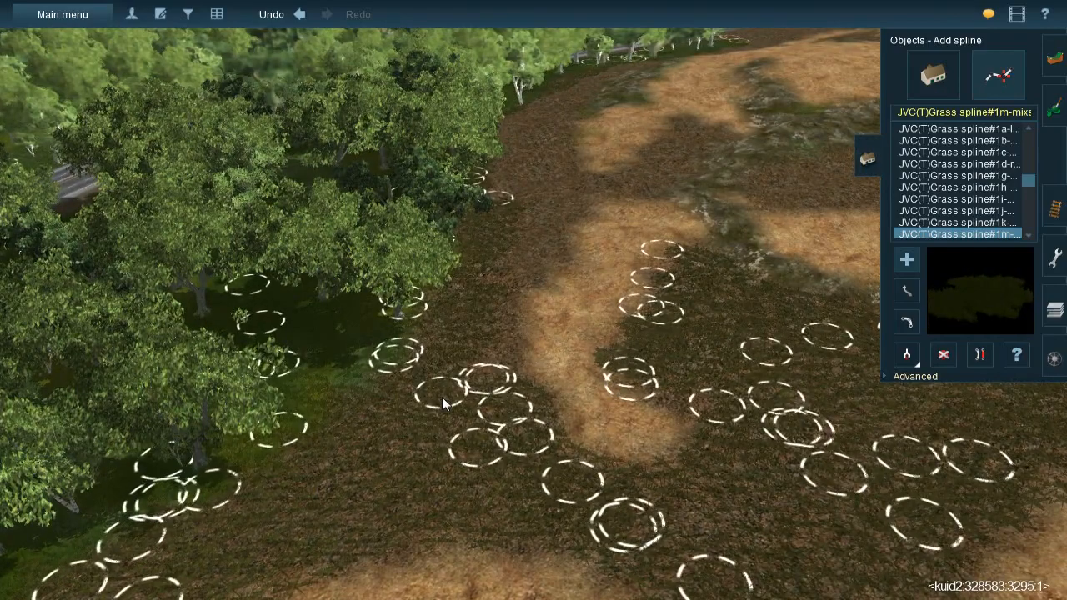
{"action": "left_click_drag", "start_coordinate": [441, 394], "coordinate": [555, 240]}
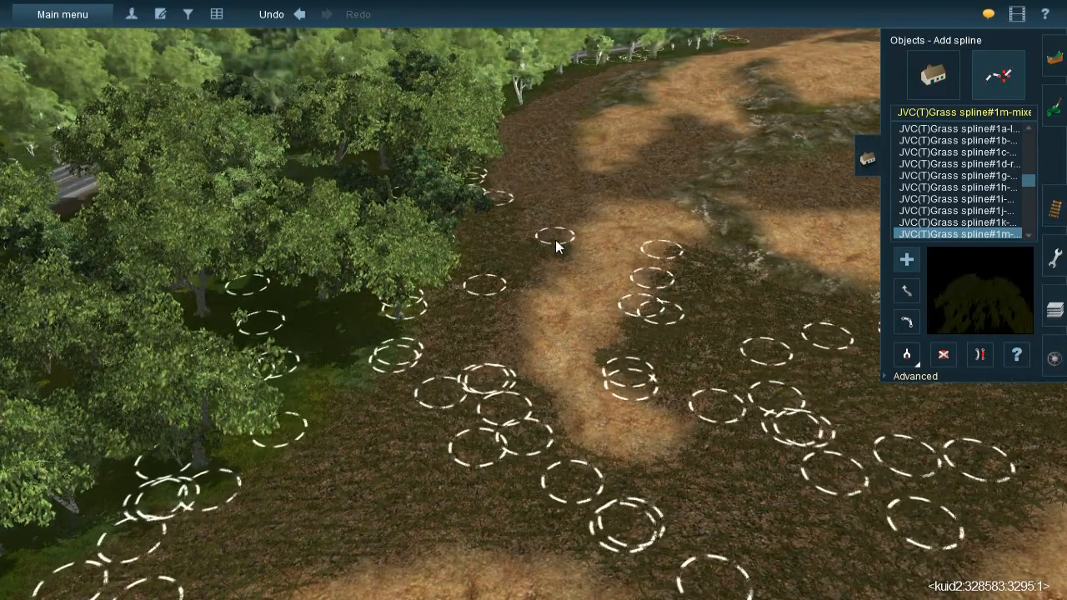
{"action": "left_click", "coordinate": [512, 252]}
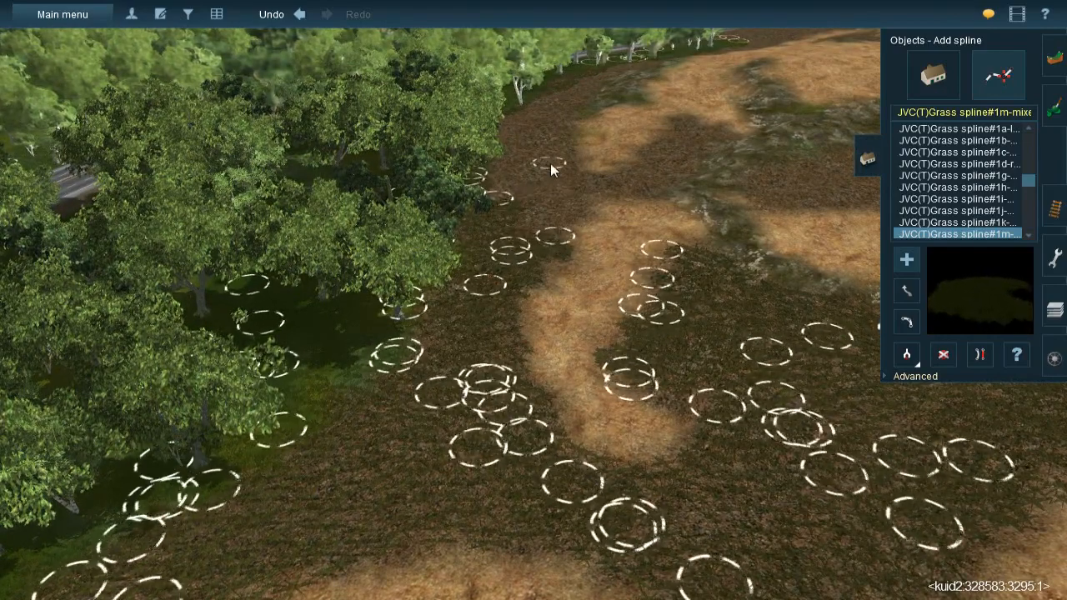
{"action": "left_click", "coordinate": [558, 139]}
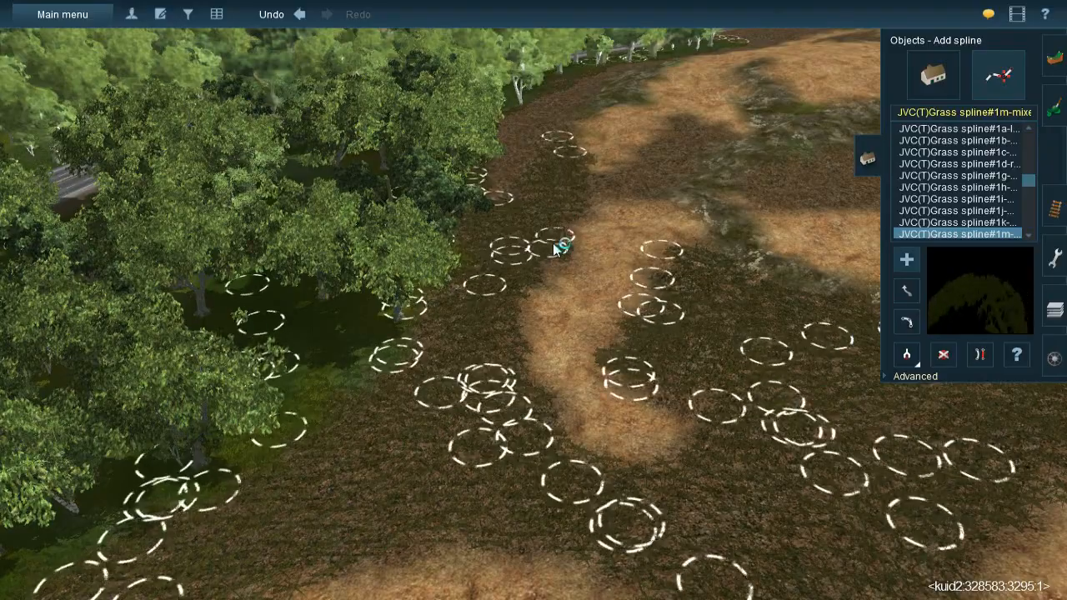
Fill the brown gap between the sandy patches and the rocks beyond the woodland with grass splines
{"action": "key", "text": "Up"}
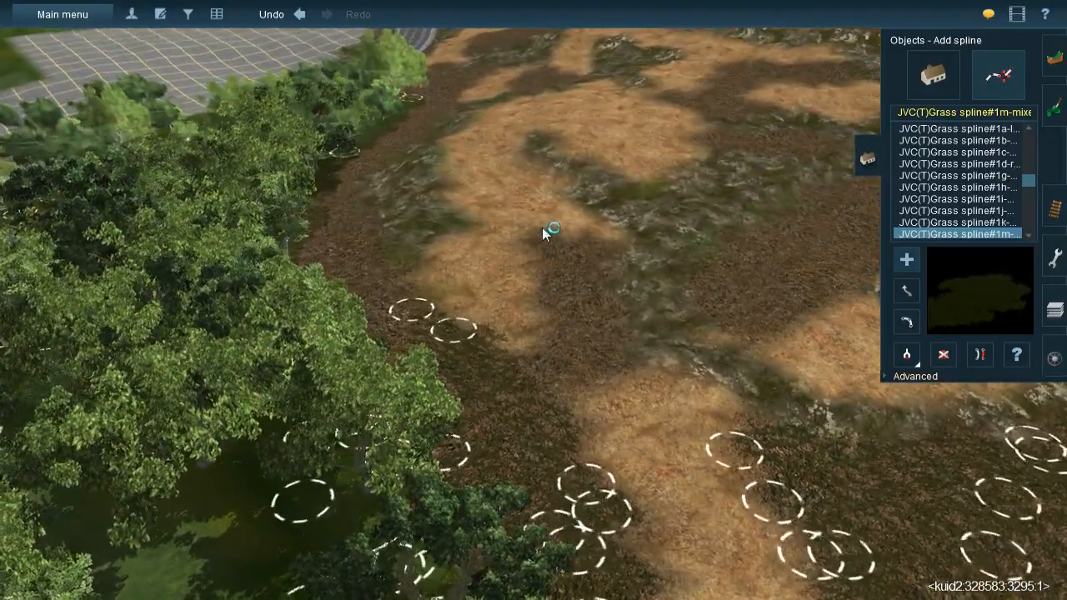
{"action": "left_click_drag", "start_coordinate": [541, 227], "coordinate": [570, 395]}
{"action": "left_click", "coordinate": [607, 371]}
{"action": "left_click", "coordinate": [585, 231]}
Lay parallel grass splines along the rocky slope bordering the next brown valley
{"action": "right_click_drag", "start_coordinate": [582, 235], "coordinate": [502, 260]}
{"action": "left_click", "coordinate": [501, 244]}
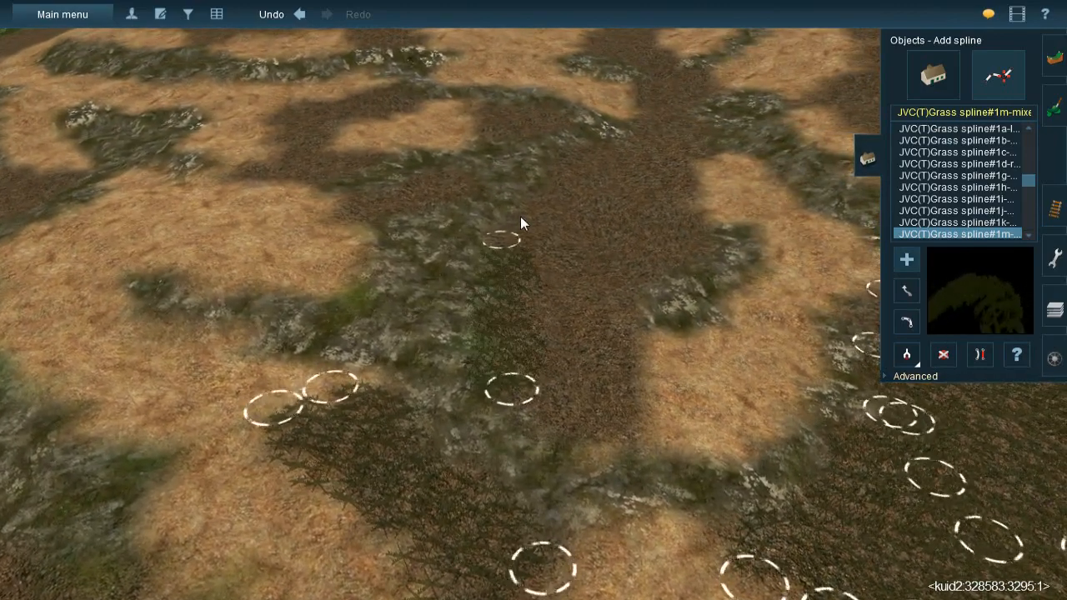
{"action": "left_click", "coordinate": [510, 222]}
{"action": "left_click", "coordinate": [587, 362]}
{"action": "left_click", "coordinate": [542, 197]}
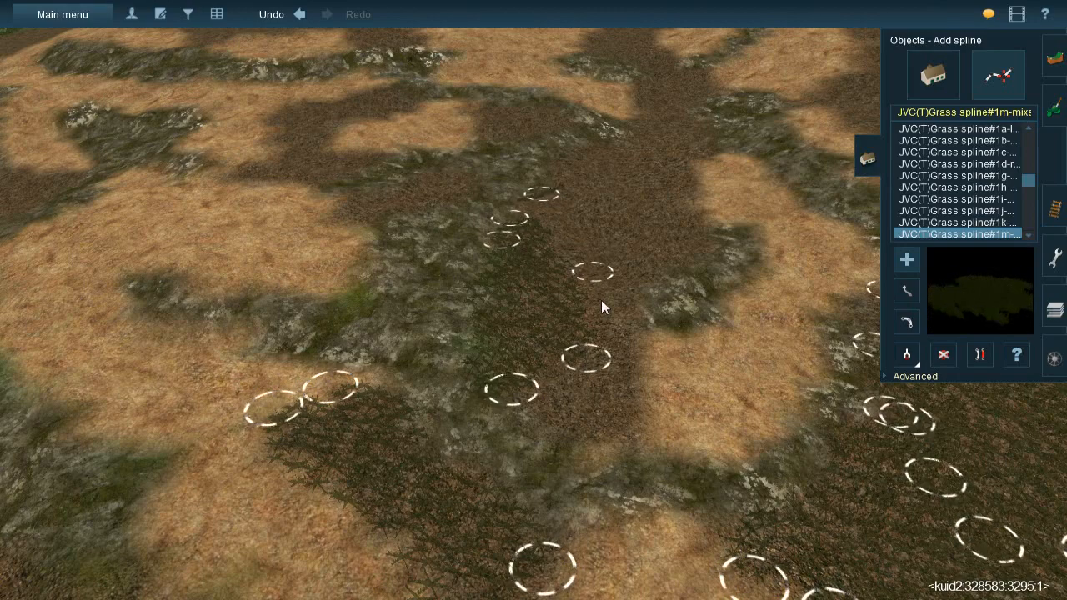
{"action": "left_click", "coordinate": [612, 328]}
{"action": "left_click", "coordinate": [582, 155]}
{"action": "left_click", "coordinate": [561, 216]}
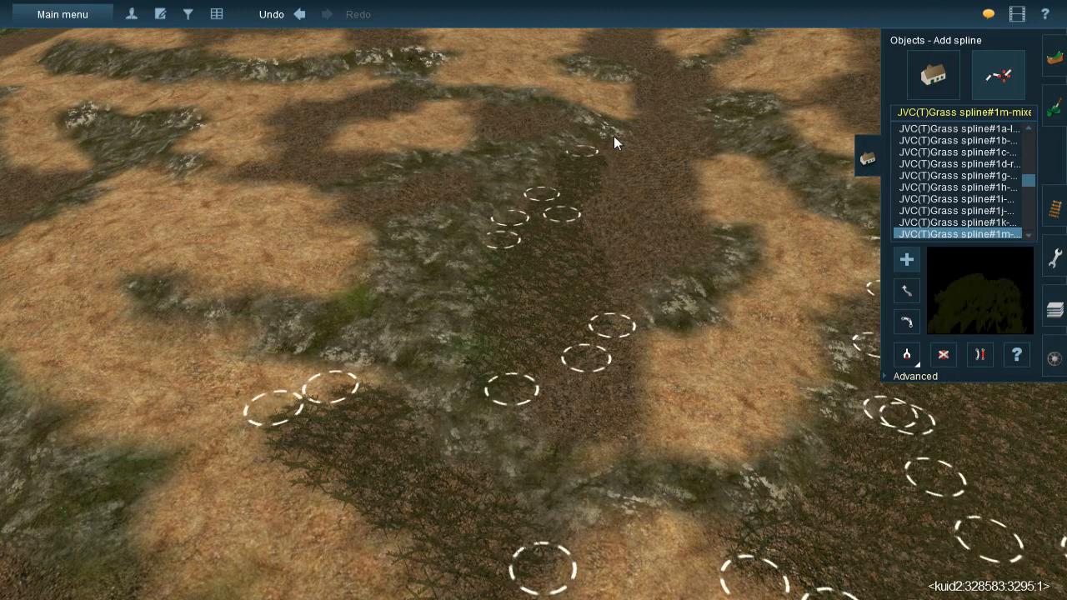
Widen the valley's grass to the opposite sandy patch and fill the valley's lower end with grass splines
{"action": "left_click", "coordinate": [614, 135]}
{"action": "left_click", "coordinate": [598, 270]}
{"action": "left_click", "coordinate": [637, 142]}
{"action": "left_click", "coordinate": [641, 274]}
{"action": "left_click", "coordinate": [669, 136]}
{"action": "left_click", "coordinate": [671, 225]}
{"action": "left_click", "coordinate": [683, 206]}
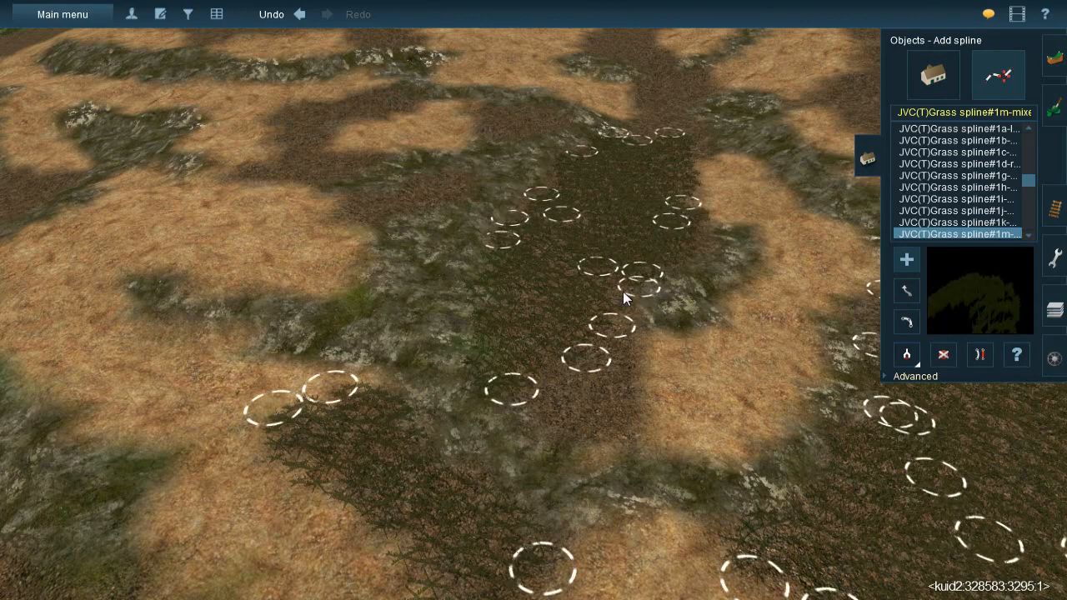
{"action": "left_click", "coordinate": [607, 431]}
{"action": "left_click", "coordinate": [547, 429]}
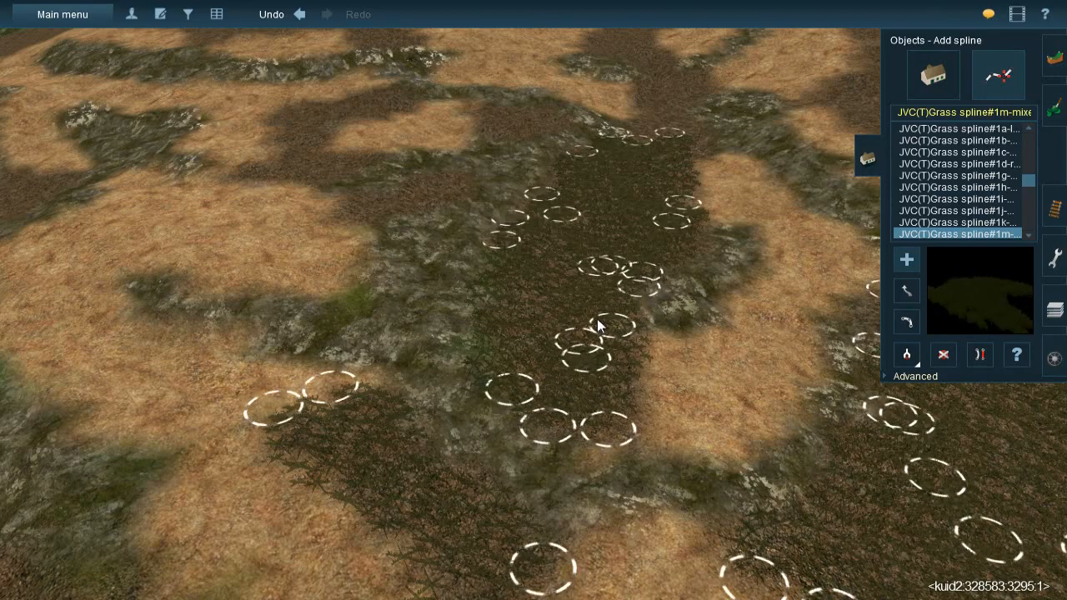
Extend the grass splines through the narrow passage between the rocks into the brown strip between the two sandy areas
{"action": "scroll", "coordinate": [587, 240], "scroll_direction": "up", "scroll_amount": 3}
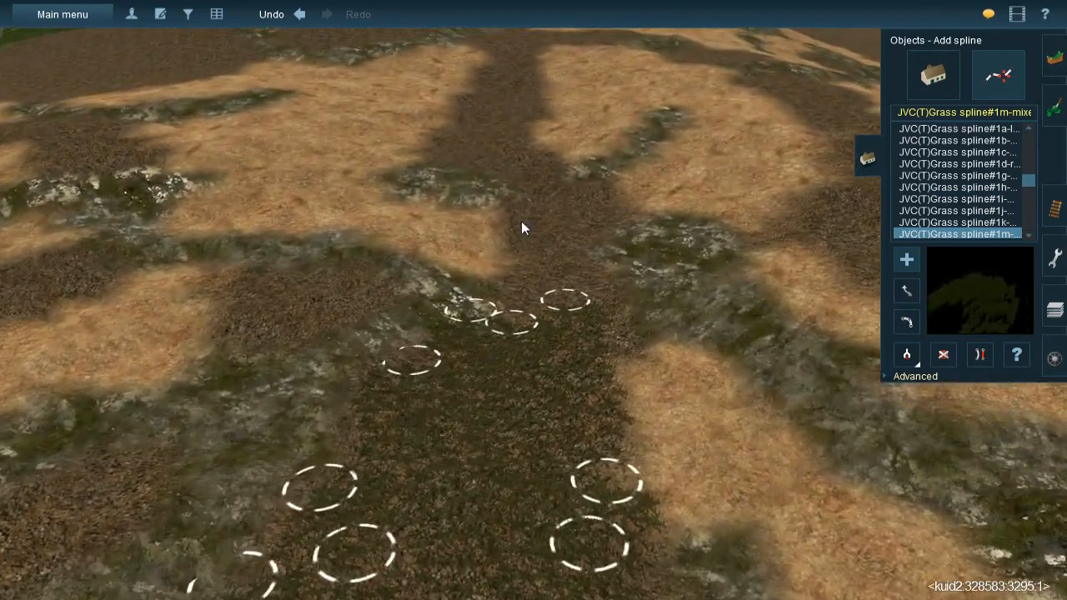
{"action": "left_click", "coordinate": [519, 198]}
{"action": "left_click", "coordinate": [510, 350]}
{"action": "left_click", "coordinate": [549, 196]}
{"action": "left_click", "coordinate": [572, 310]}
{"action": "left_click", "coordinate": [565, 269]}
{"action": "left_click", "coordinate": [611, 367]}
{"action": "left_click", "coordinate": [565, 186]}
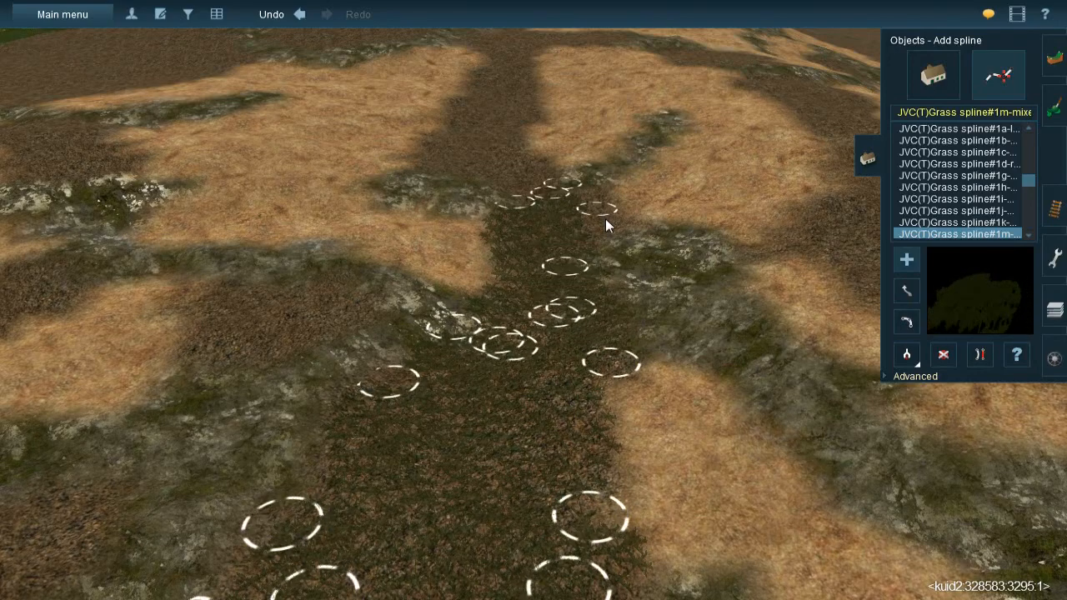
{"action": "left_click", "coordinate": [621, 235]}
{"action": "left_click", "coordinate": [538, 192]}
{"action": "left_click", "coordinate": [494, 125]}
{"action": "left_click", "coordinate": [452, 125]}
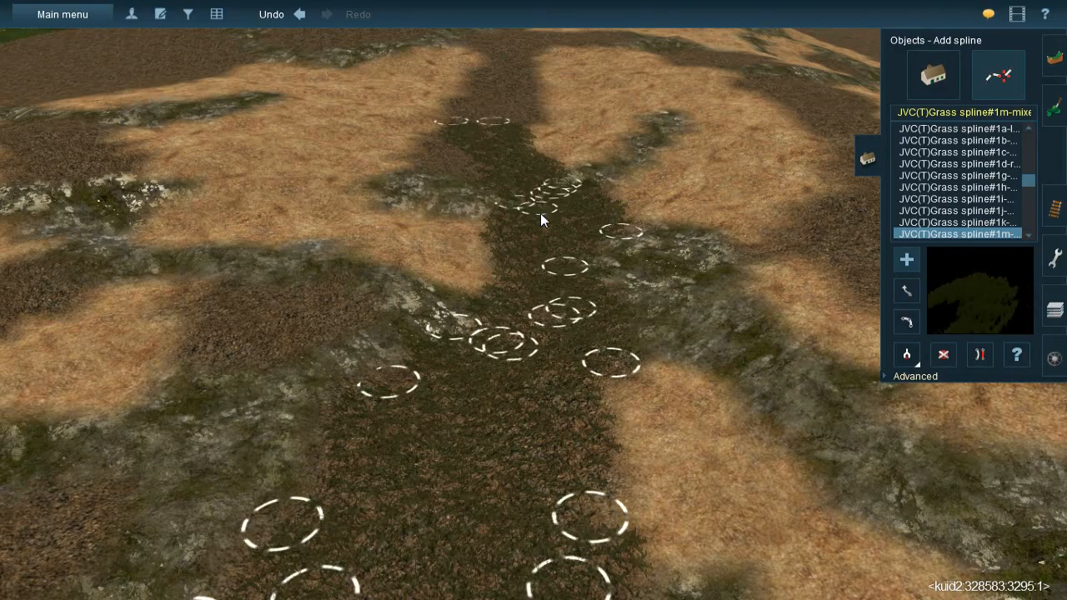
Fill the narrow brown strip between the two sandy areas with parallel grass splines up to its far end
{"action": "right_click", "coordinate": [523, 183]}
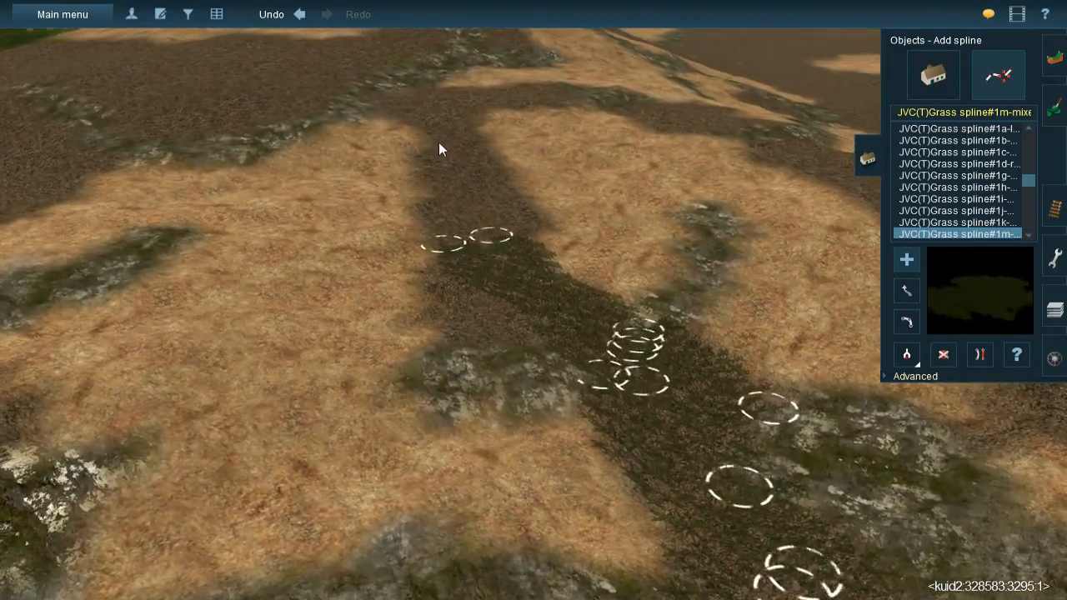
{"action": "left_click", "coordinate": [438, 142]}
{"action": "left_click", "coordinate": [452, 239]}
{"action": "left_click", "coordinate": [454, 209]}
{"action": "left_click", "coordinate": [474, 364]}
{"action": "left_click", "coordinate": [507, 191]}
{"action": "left_click", "coordinate": [538, 363]}
{"action": "left_click", "coordinate": [523, 207]}
{"action": "left_click", "coordinate": [443, 117]}
Lay grass splines across the rounded brown patch enclosed by the sandy arc and the thin rocky band
{"action": "scroll", "coordinate": [500, 216], "scroll_direction": "down", "scroll_amount": 10}
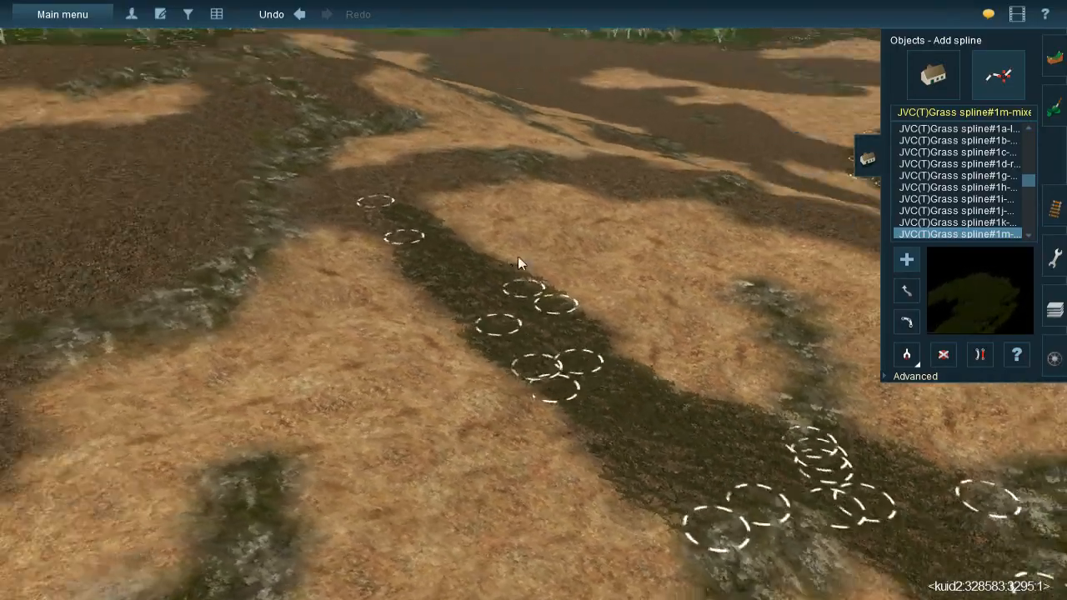
{"action": "scroll", "coordinate": [532, 247], "scroll_direction": "up", "scroll_amount": 8}
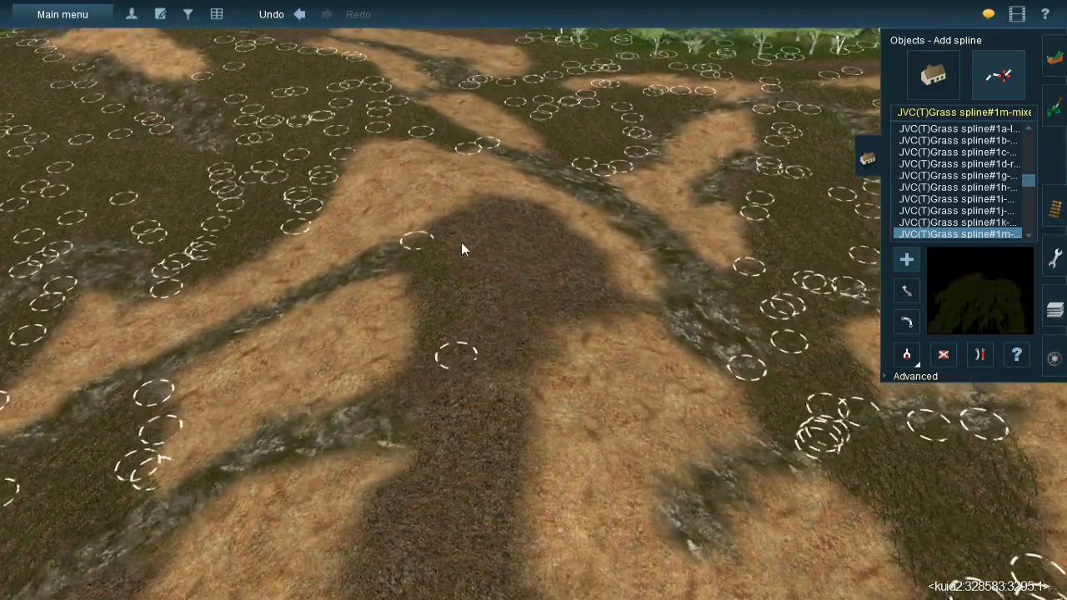
{"action": "left_click", "coordinate": [441, 219]}
{"action": "left_click", "coordinate": [489, 333]}
{"action": "left_click", "coordinate": [482, 200]}
{"action": "left_click", "coordinate": [498, 293]}
{"action": "left_click", "coordinate": [517, 202]}
{"action": "left_click", "coordinate": [514, 330]}
{"action": "left_click", "coordinate": [568, 247]}
Complete the rounded patch's far side and extend its grass splines down the brown strip between the sandy areas
{"action": "left_click", "coordinate": [617, 305]}
{"action": "left_click", "coordinate": [541, 223]}
{"action": "left_click", "coordinate": [573, 319]}
{"action": "left_click", "coordinate": [595, 290]}
{"action": "left_click", "coordinate": [500, 378]}
{"action": "left_click", "coordinate": [522, 303]}
{"action": "left_click", "coordinate": [444, 404]}
{"action": "left_click", "coordinate": [414, 358]}
{"action": "left_click", "coordinate": [494, 339]}
{"action": "left_click", "coordinate": [491, 367]}
{"action": "left_click", "coordinate": [466, 499]}
{"action": "left_click", "coordinate": [492, 525]}
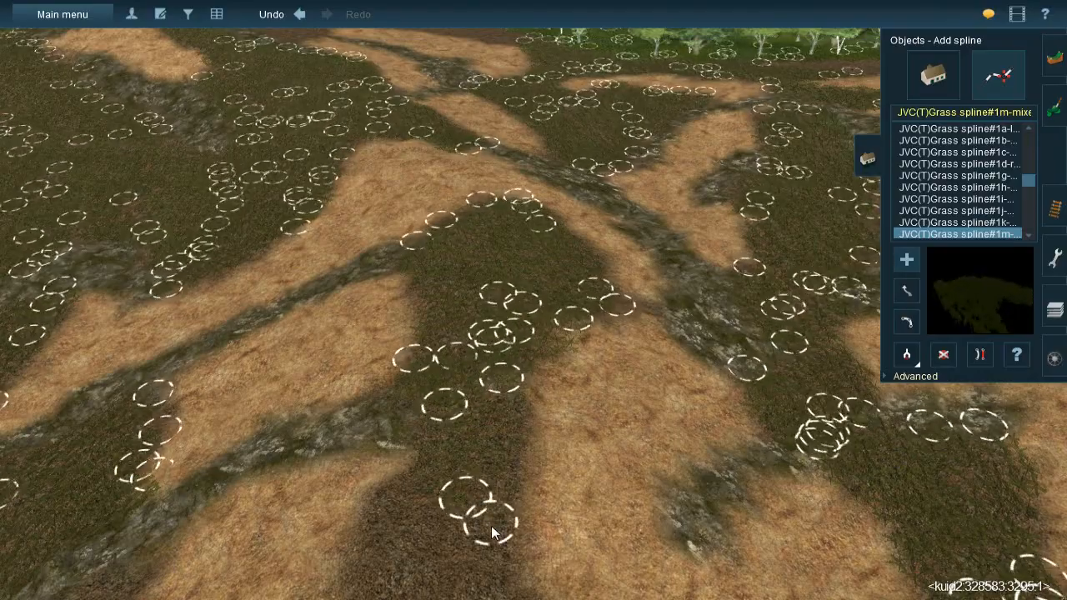
Extend the grass splines down the brown strip between the two sandy areas to the thin rocky band at its end
{"action": "right_click", "coordinate": [492, 525]}
{"action": "left_click", "coordinate": [471, 309]}
{"action": "left_click", "coordinate": [466, 300]}
{"action": "left_click", "coordinate": [461, 341]}
{"action": "left_click", "coordinate": [471, 271]}
{"action": "left_click", "coordinate": [490, 379]}
{"action": "left_click", "coordinate": [509, 278]}
{"action": "left_click", "coordinate": [525, 355]}
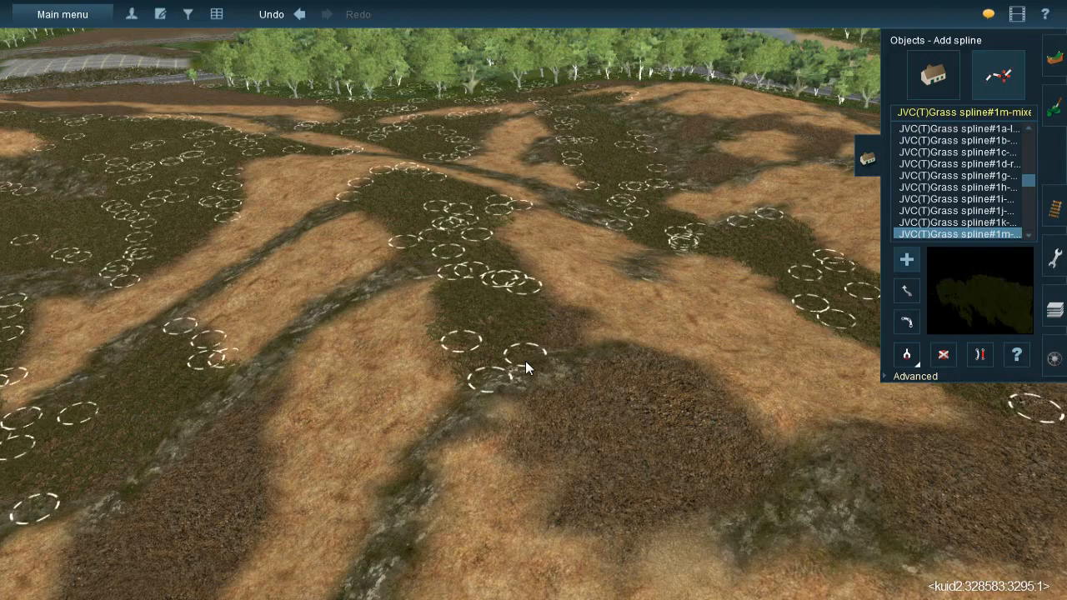
{"action": "left_click", "coordinate": [575, 338]}
Fill the rounded brown patch beyond the thin rocky band with parallel grass splines up to its sandy edges
{"action": "left_click", "coordinate": [515, 401]}
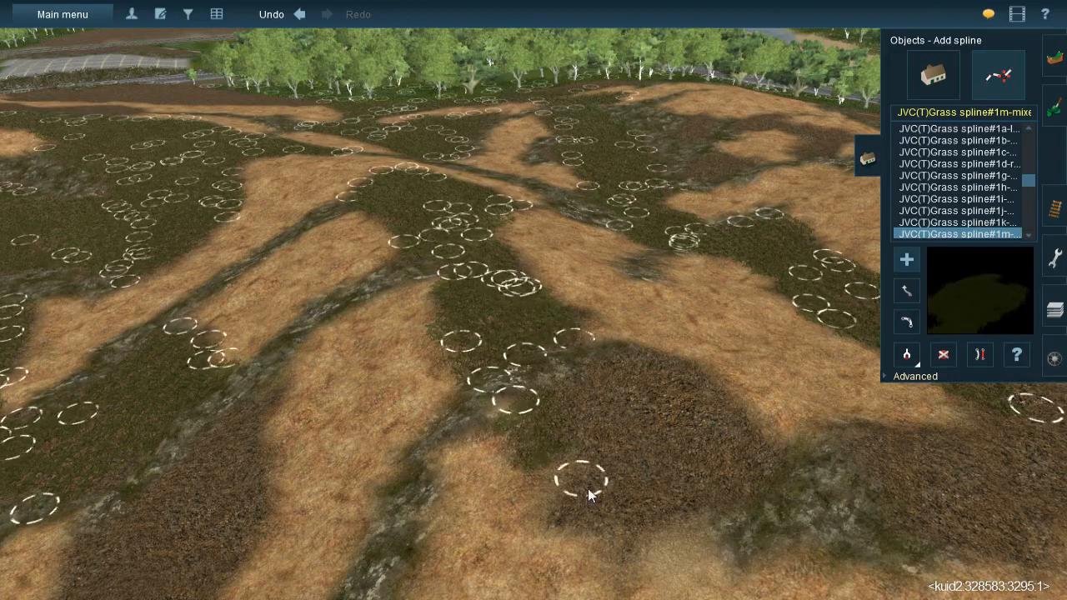
{"action": "left_click", "coordinate": [617, 521]}
{"action": "left_click", "coordinate": [558, 382]}
{"action": "left_click", "coordinate": [687, 517]}
{"action": "left_click", "coordinate": [595, 364]}
{"action": "left_click", "coordinate": [699, 421]}
{"action": "left_click", "coordinate": [738, 499]}
{"action": "left_click", "coordinate": [627, 346]}
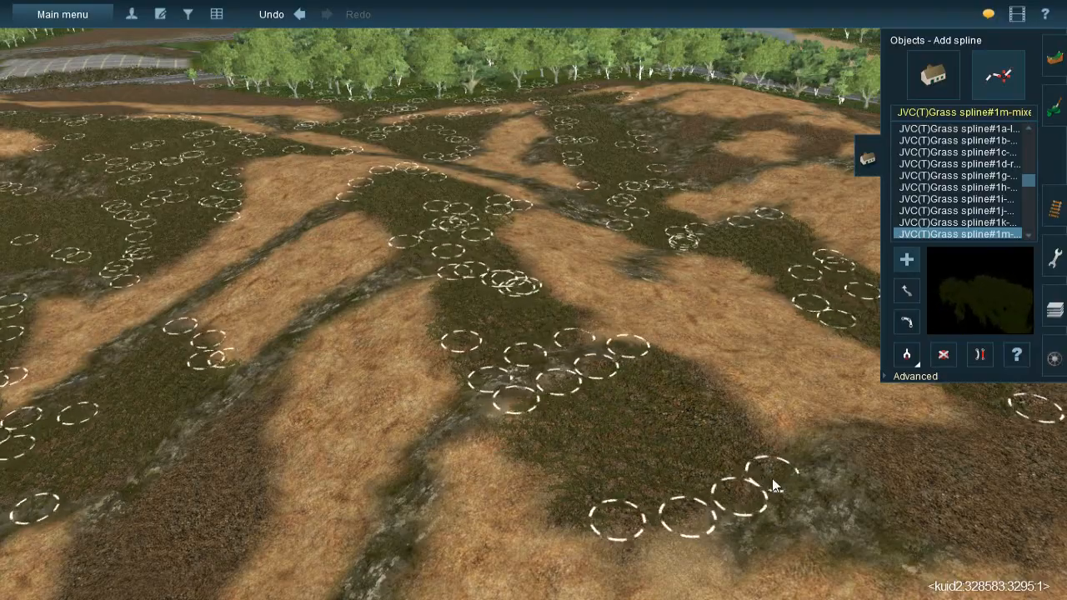
Cover the small isolated brown patch between the sandy ground and the rocks with grass splines
{"action": "right_click_drag", "start_coordinate": [768, 473], "coordinate": [505, 306]}
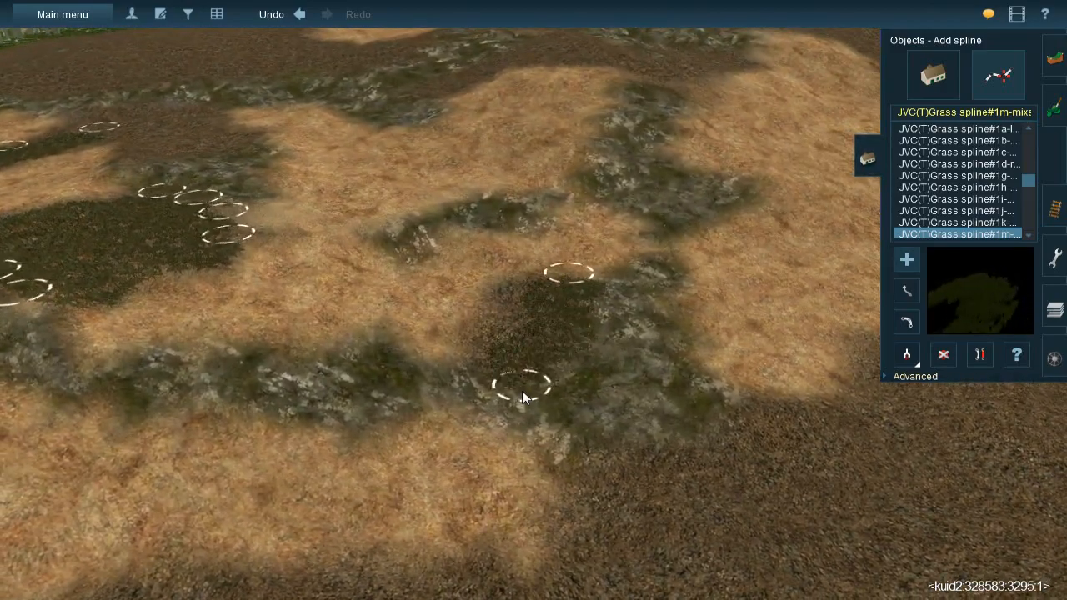
{"action": "left_click", "coordinate": [509, 369]}
{"action": "left_click", "coordinate": [522, 262]}
Run grass splines along the brown strip beside the rocks and up through the gap towards the trees
{"action": "mouse_move", "coordinate": [576, 316]}
{"action": "right_mouse_down"}
{"action": "mouse_move", "coordinate": [549, 301]}
{"action": "mouse_move", "coordinate": [568, 229]}
{"action": "mouse_move", "coordinate": [517, 235]}
{"action": "mouse_move", "coordinate": [575, 247]}
{"action": "mouse_move", "coordinate": [534, 301]}
{"action": "mouse_move", "coordinate": [584, 280]}
{"action": "mouse_move", "coordinate": [540, 245]}
{"action": "right_mouse_up"}
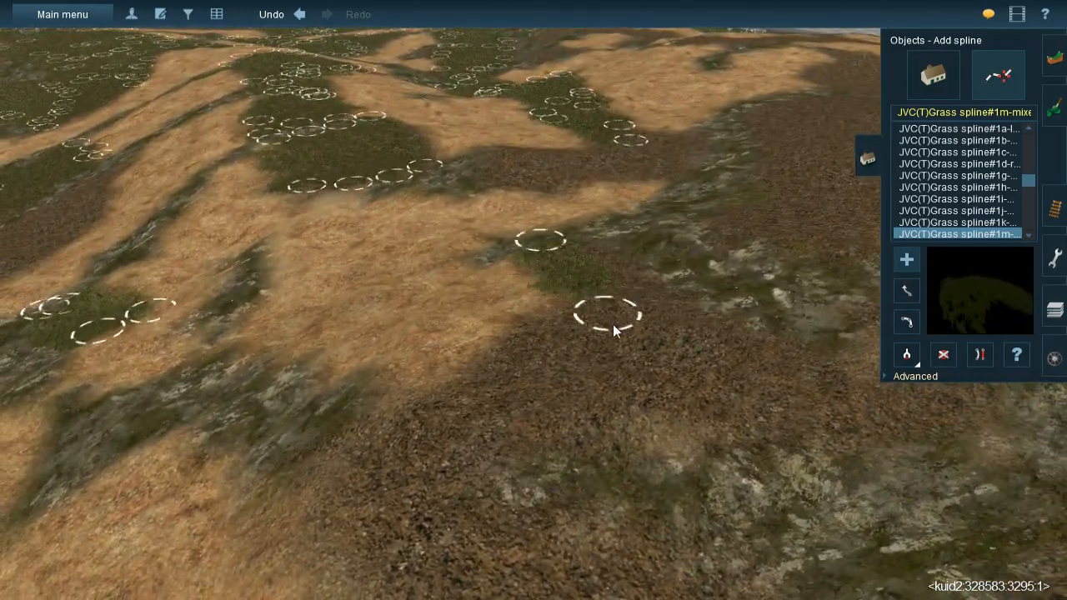
{"action": "left_click", "coordinate": [650, 380]}
{"action": "mouse_move", "coordinate": [712, 355]}
{"action": "right_mouse_down"}
{"action": "mouse_move", "coordinate": [615, 350]}
{"action": "mouse_move", "coordinate": [535, 311]}
{"action": "mouse_move", "coordinate": [542, 197]}
{"action": "mouse_move", "coordinate": [459, 210]}
{"action": "right_mouse_up"}
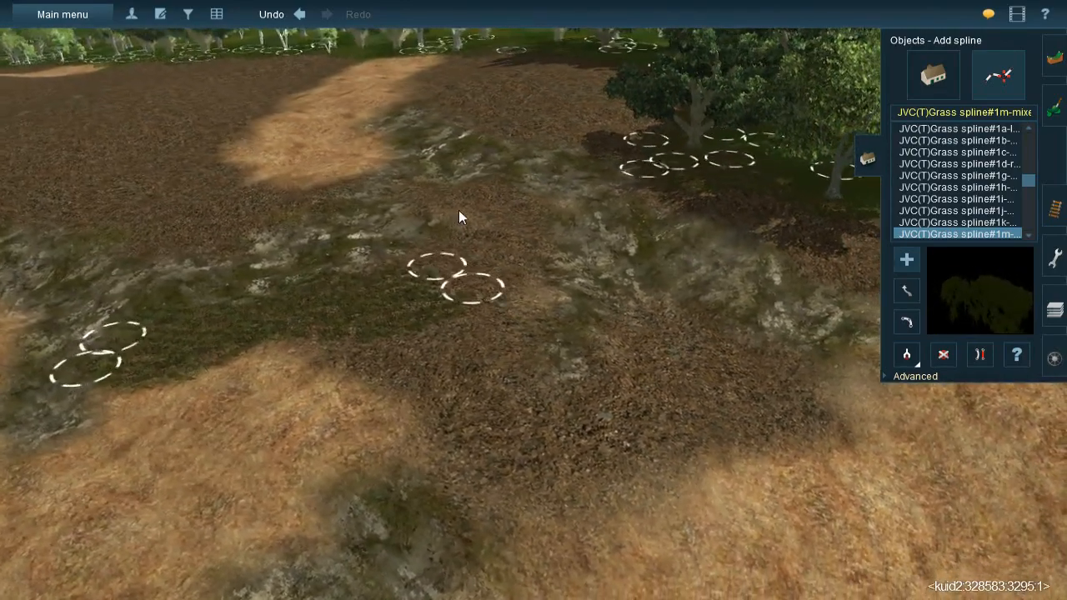
{"action": "left_click", "coordinate": [478, 177]}
{"action": "left_click", "coordinate": [432, 285]}
{"action": "left_click", "coordinate": [513, 190]}
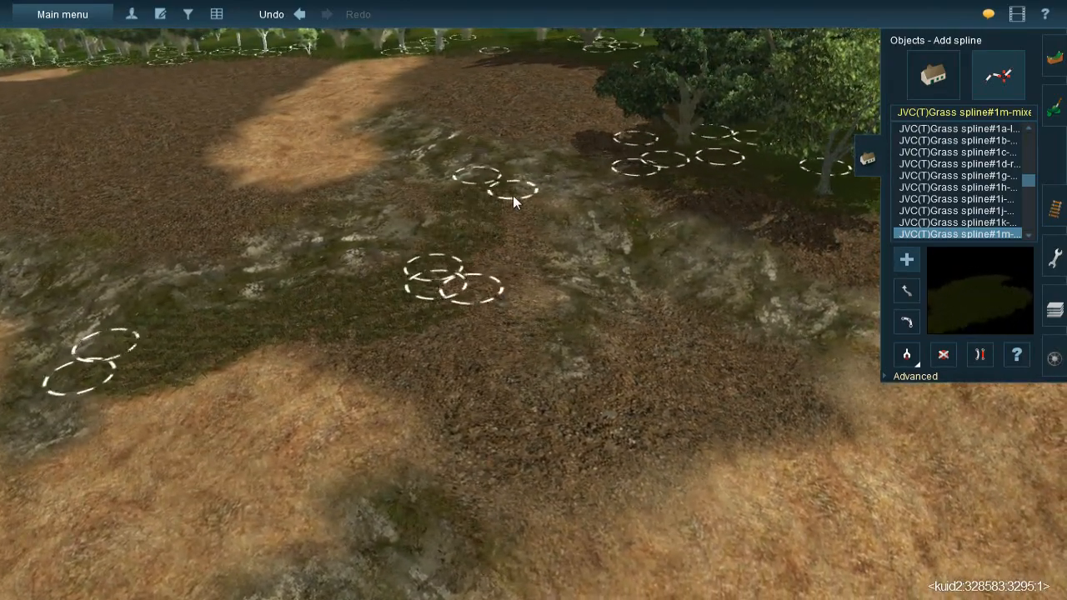
Widen the grass from the rock gap into the brown ground bordering the nearby sandy area
{"action": "left_click", "coordinate": [520, 311]}
{"action": "left_click", "coordinate": [483, 255]}
{"action": "left_click", "coordinate": [483, 390]}
{"action": "left_click", "coordinate": [312, 327]}
{"action": "left_click", "coordinate": [506, 393]}
{"action": "left_click", "coordinate": [436, 382]}
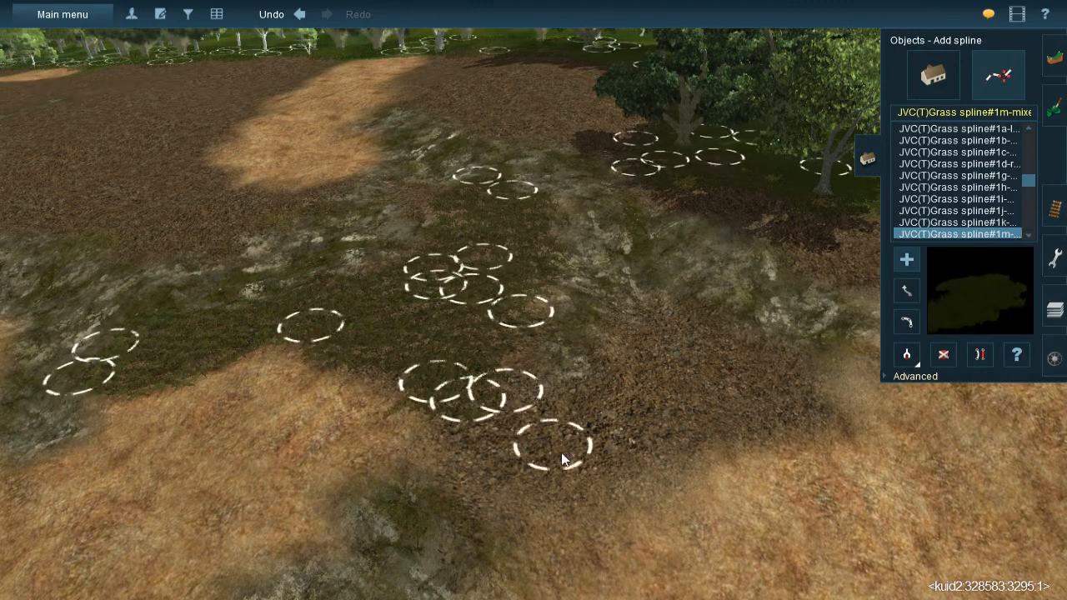
Fill the rest of the brown patch between the rocks and the sandy edge with grass splines
{"action": "left_click", "coordinate": [621, 477]}
{"action": "left_click", "coordinate": [667, 317]}
{"action": "left_click", "coordinate": [606, 452]}
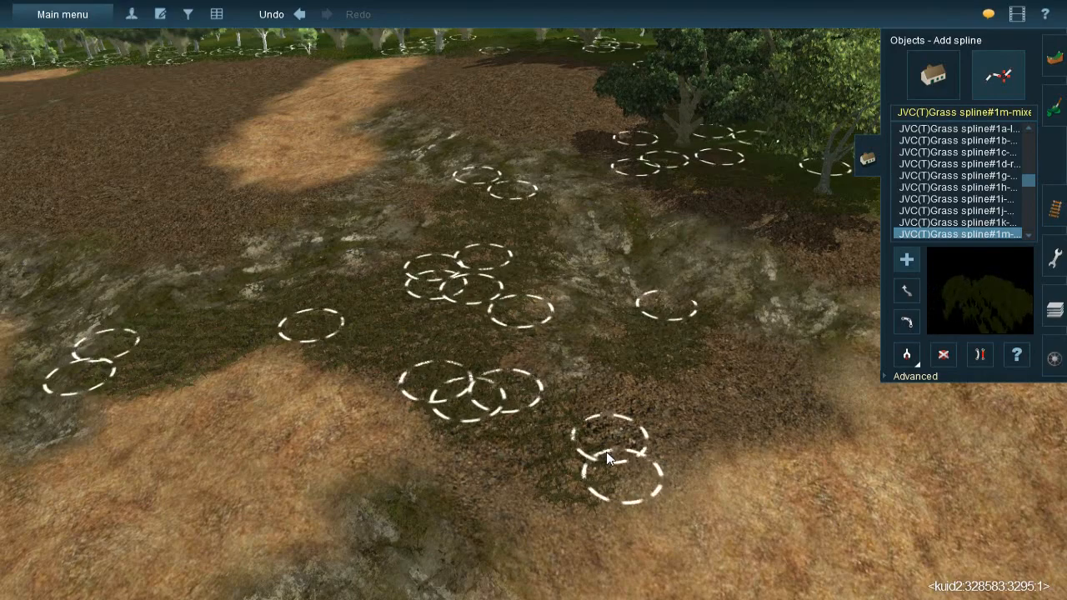
{"action": "left_click", "coordinate": [806, 368]}
{"action": "left_click", "coordinate": [647, 340]}
{"action": "left_click", "coordinate": [806, 370]}
Lay grass splines on the shaded brown ground between the rocks and the large trees
{"action": "right_click", "coordinate": [671, 229]}
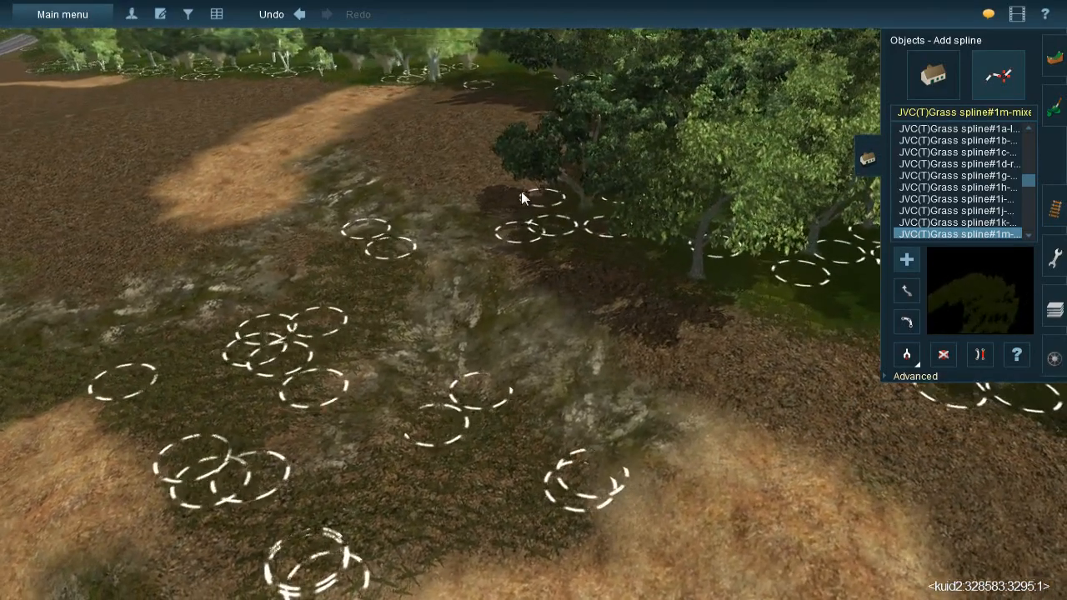
{"action": "left_click", "coordinate": [534, 287]}
{"action": "left_click", "coordinate": [528, 250]}
{"action": "left_click", "coordinate": [702, 370]}
{"action": "left_click", "coordinate": [671, 302]}
{"action": "left_click", "coordinate": [750, 415]}
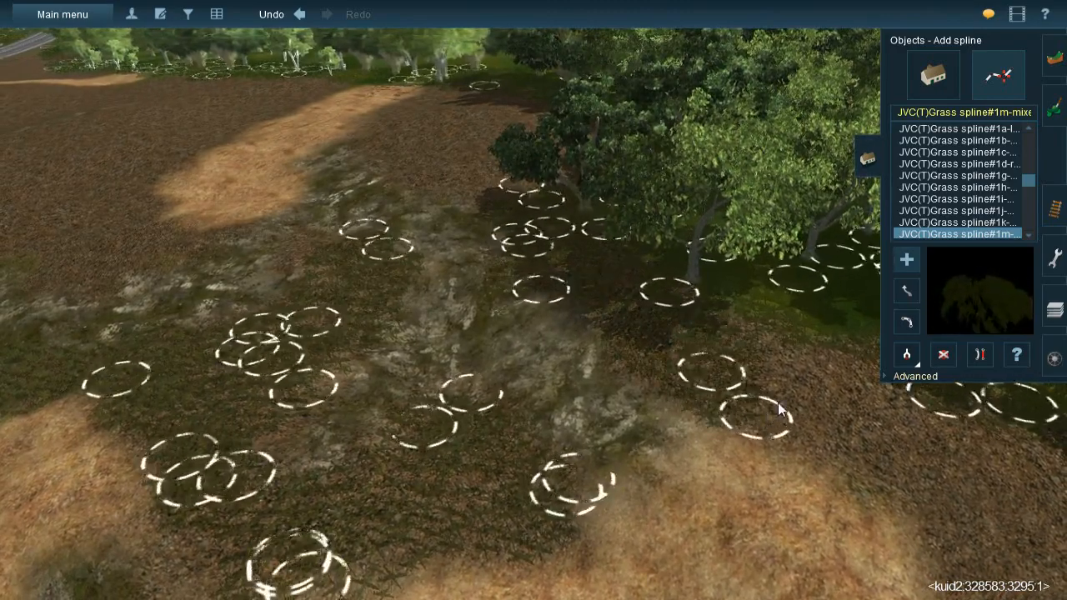
Continue the grass splines along the tree line past the tip of the sandy area
{"action": "right_click", "coordinate": [773, 404]}
{"action": "left_click", "coordinate": [656, 360]}
{"action": "left_click", "coordinate": [659, 387]}
{"action": "left_click", "coordinate": [553, 202]}
{"action": "left_click", "coordinate": [641, 245]}
{"action": "left_click", "coordinate": [683, 340]}
{"action": "left_click", "coordinate": [785, 381]}
{"action": "left_click", "coordinate": [826, 450]}
{"action": "left_click", "coordinate": [691, 303]}
{"action": "left_click", "coordinate": [736, 498]}
Lay grass splines from the tree line down the brown passage along the first sandy area's edge
{"action": "right_click", "coordinate": [661, 468]}
{"action": "left_click", "coordinate": [473, 379]}
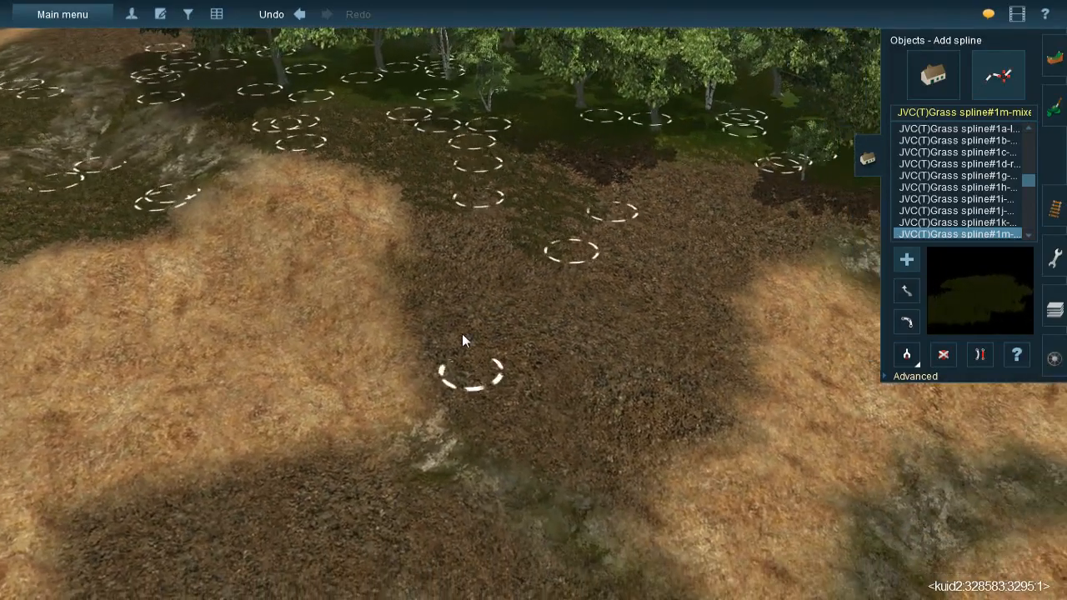
{"action": "left_click", "coordinate": [409, 177]}
{"action": "left_click", "coordinate": [467, 178]}
{"action": "left_click", "coordinate": [484, 260]}
{"action": "left_click", "coordinate": [513, 433]}
{"action": "left_click", "coordinate": [540, 229]}
{"action": "left_click", "coordinate": [566, 466]}
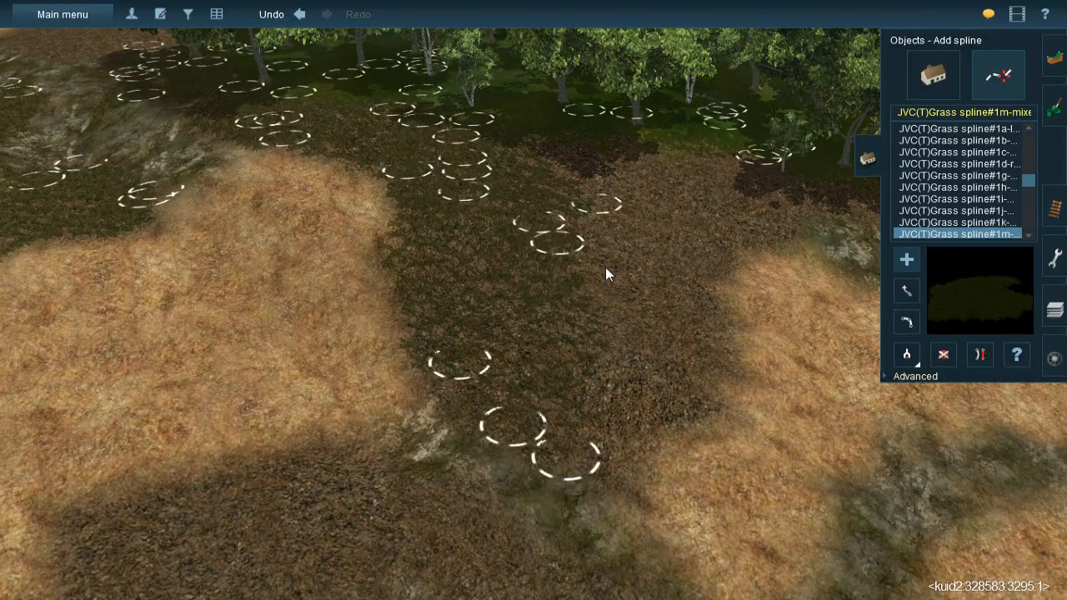
Fill the far half of the brown passage with grass splines up to the second sandy area
{"action": "left_click", "coordinate": [555, 144]}
{"action": "left_click", "coordinate": [640, 265]}
{"action": "left_click", "coordinate": [614, 148]}
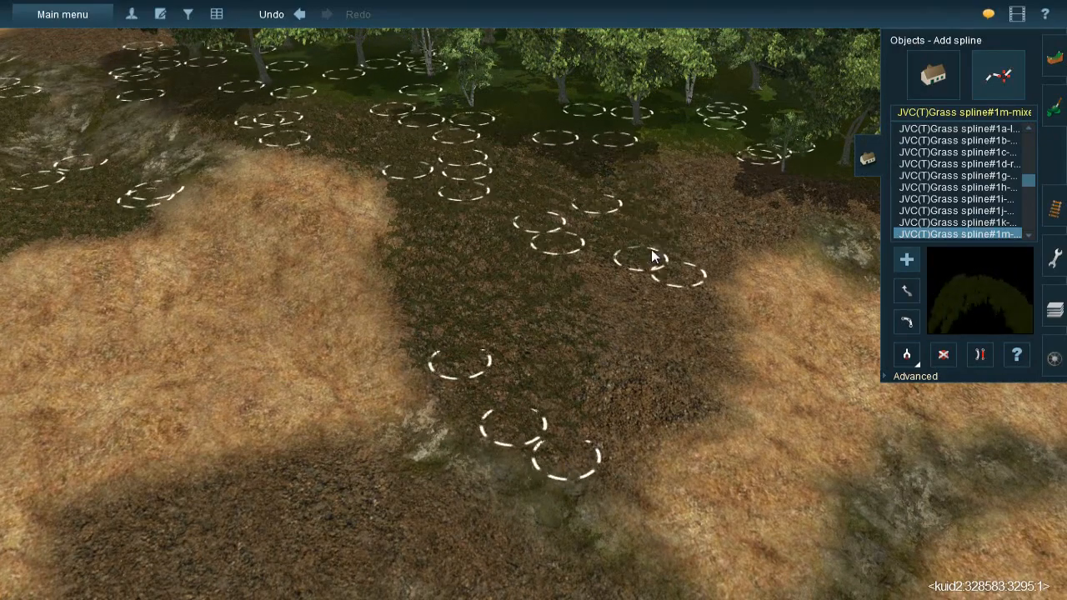
{"action": "left_click", "coordinate": [688, 426]}
{"action": "left_click", "coordinate": [632, 482]}
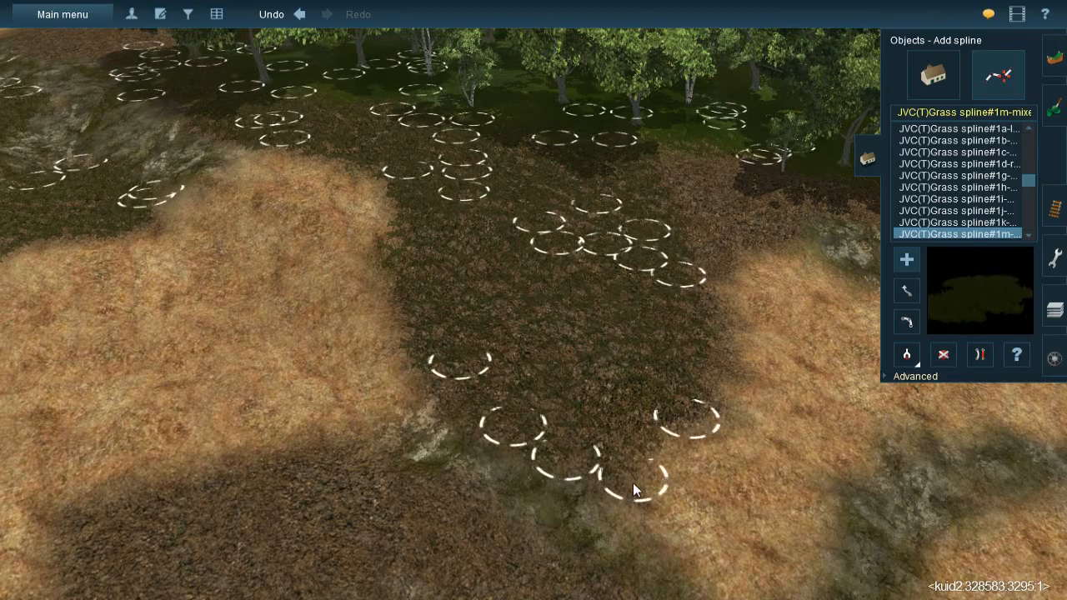
Cover the brown corner between the trees and the second sandy area's tip with grass splines
{"action": "key", "text": "Right"}
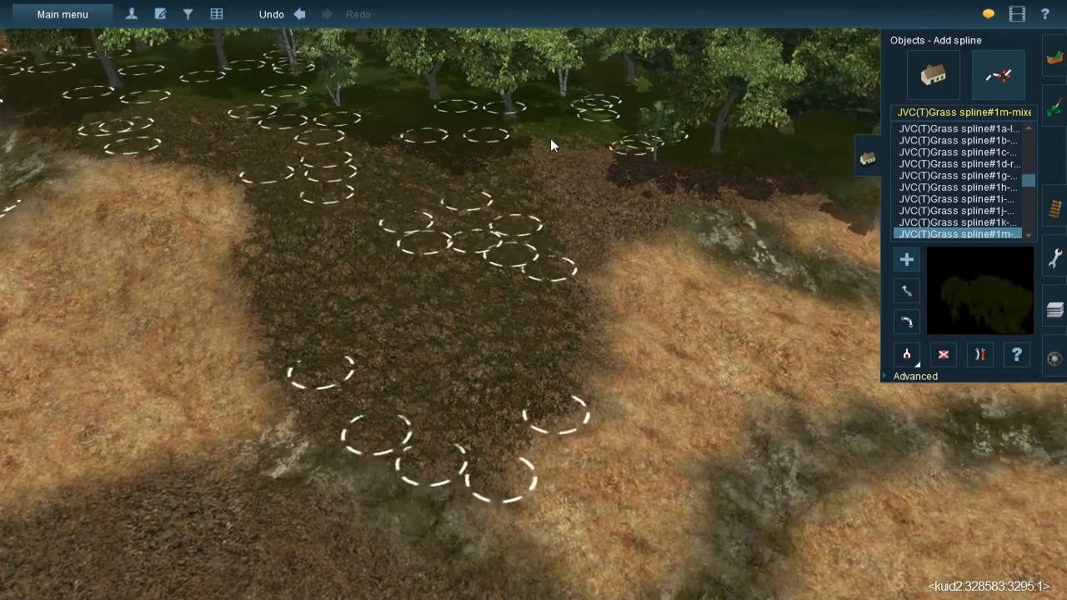
{"action": "left_click", "coordinate": [551, 139]}
{"action": "left_click", "coordinate": [583, 281]}
{"action": "left_click", "coordinate": [596, 148]}
{"action": "left_click", "coordinate": [629, 244]}
{"action": "left_click", "coordinate": [649, 231]}
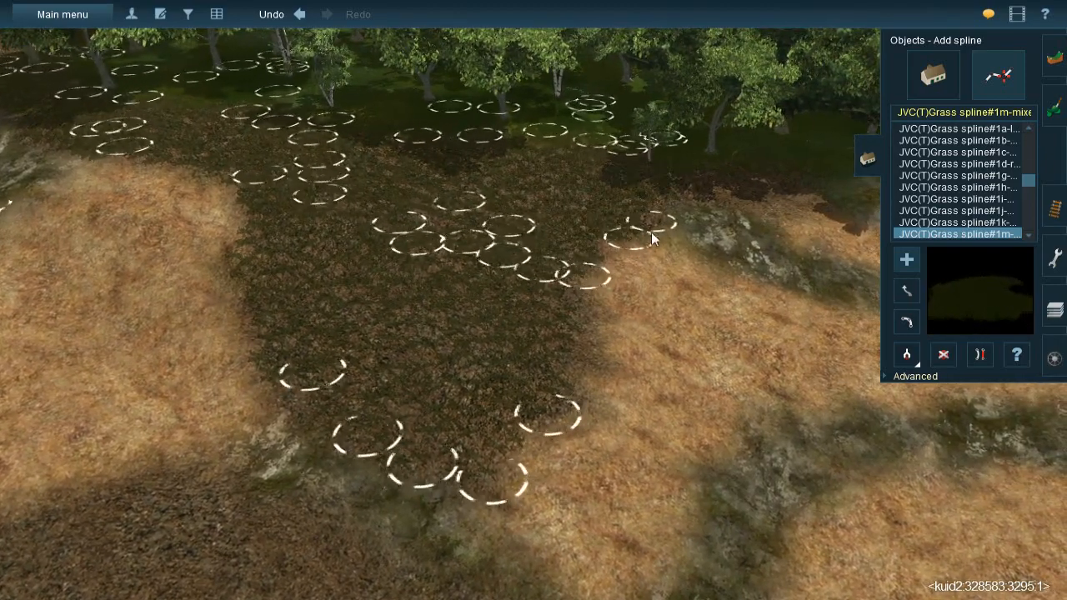
Lay grass splines along the narrow shaded strip between the trees and the rocky band
{"action": "key", "text": "Right"}
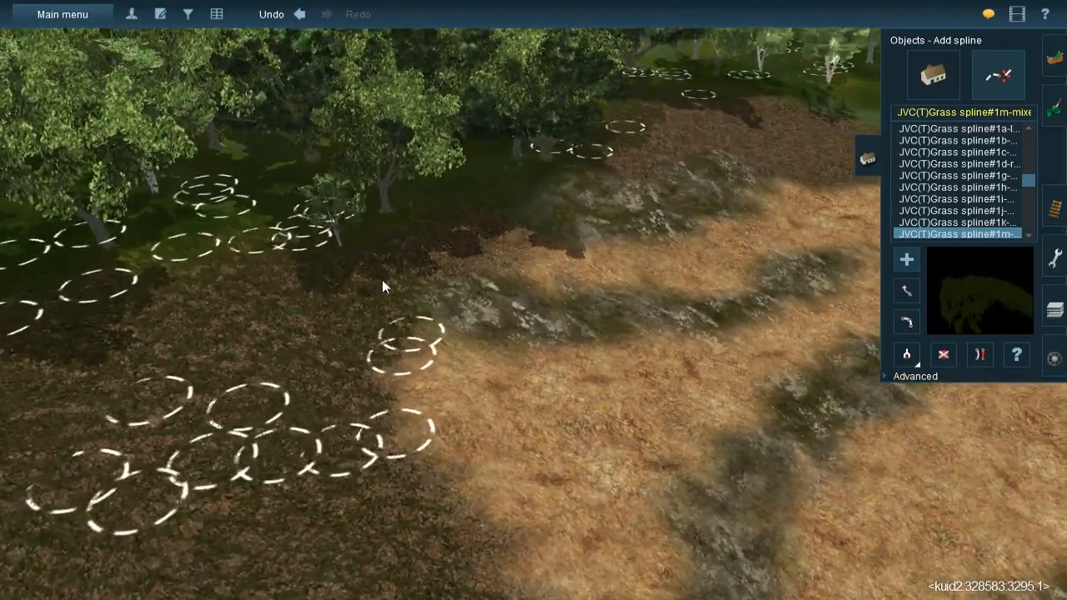
{"action": "left_click", "coordinate": [382, 280]}
{"action": "left_click", "coordinate": [526, 262]}
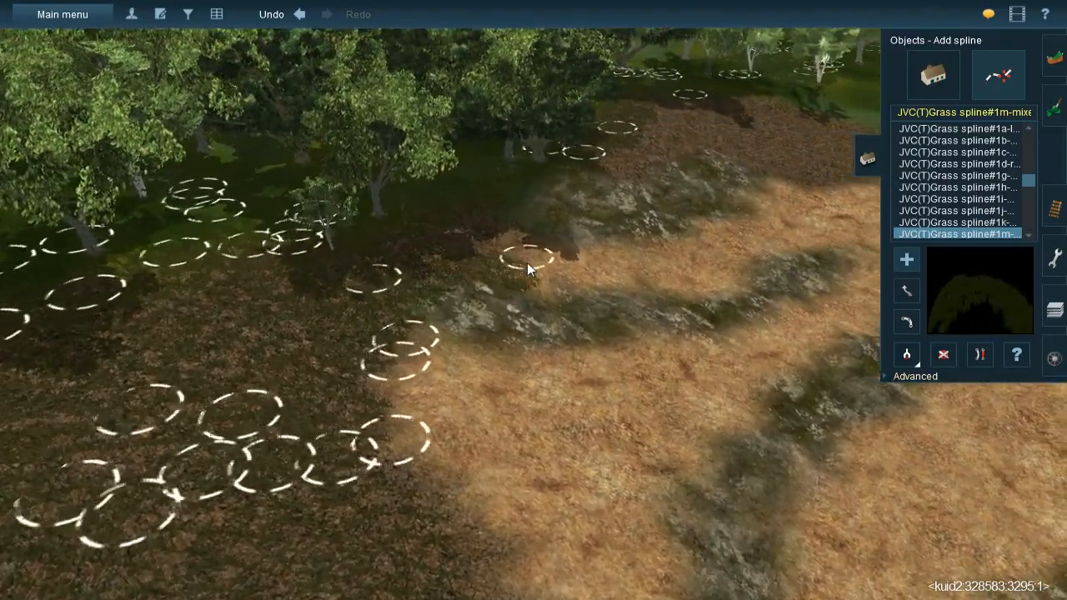
{"action": "left_click", "coordinate": [393, 237]}
{"action": "left_click", "coordinate": [518, 233]}
Start grass splines from the planted area past the small sandy tip into the open brown ground
{"action": "key", "text": "Down"}
{"action": "right_click", "coordinate": [482, 333]}
{"action": "scroll", "coordinate": [496, 340], "scroll_direction": "down", "scroll_amount": 4}
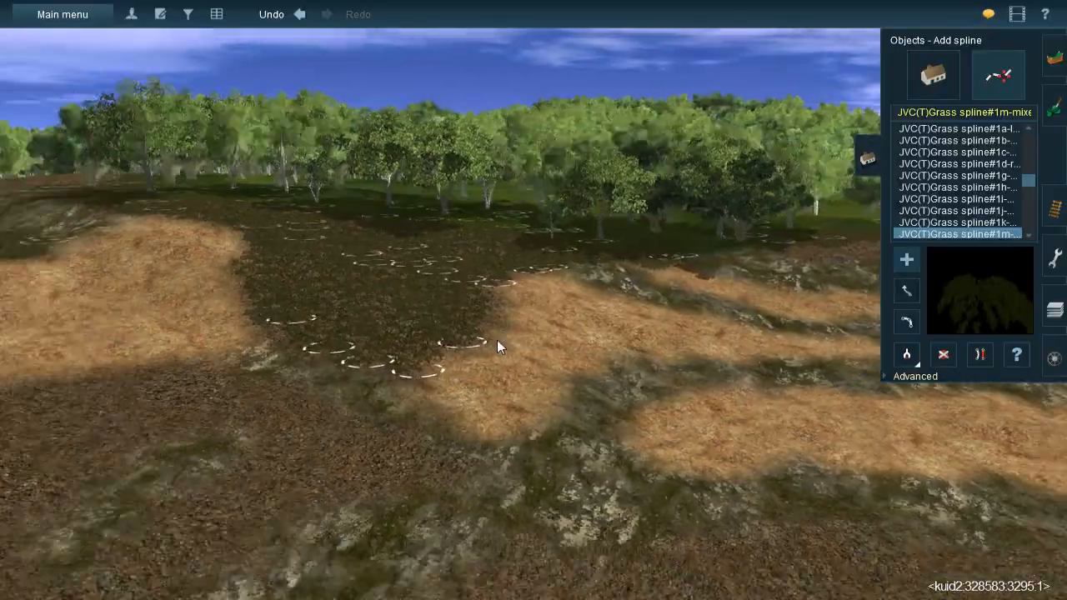
{"action": "right_click", "coordinate": [602, 324]}
{"action": "scroll", "coordinate": [467, 328], "scroll_direction": "down", "scroll_amount": 2}
{"action": "scroll", "coordinate": [464, 333], "scroll_direction": "up", "scroll_amount": 6}
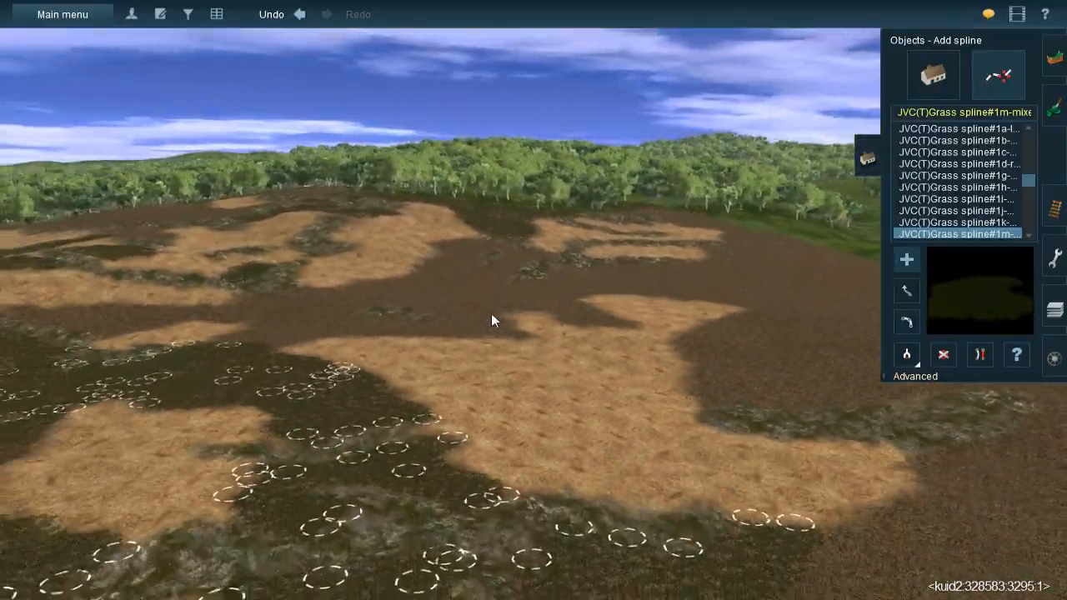
{"action": "scroll", "coordinate": [514, 315], "scroll_direction": "down", "scroll_amount": 8}
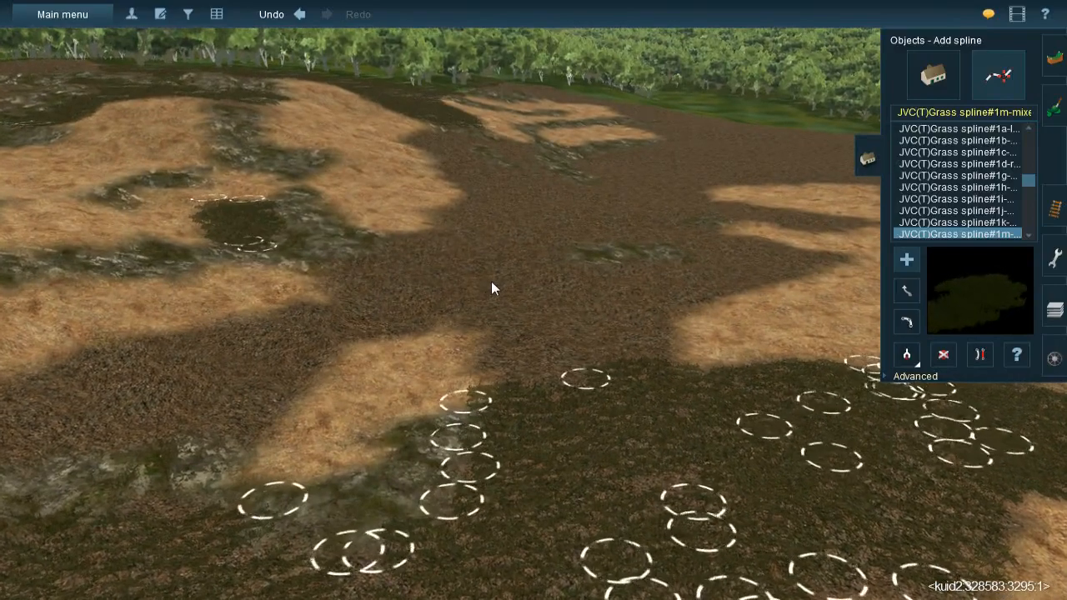
{"action": "left_click", "coordinate": [490, 281]}
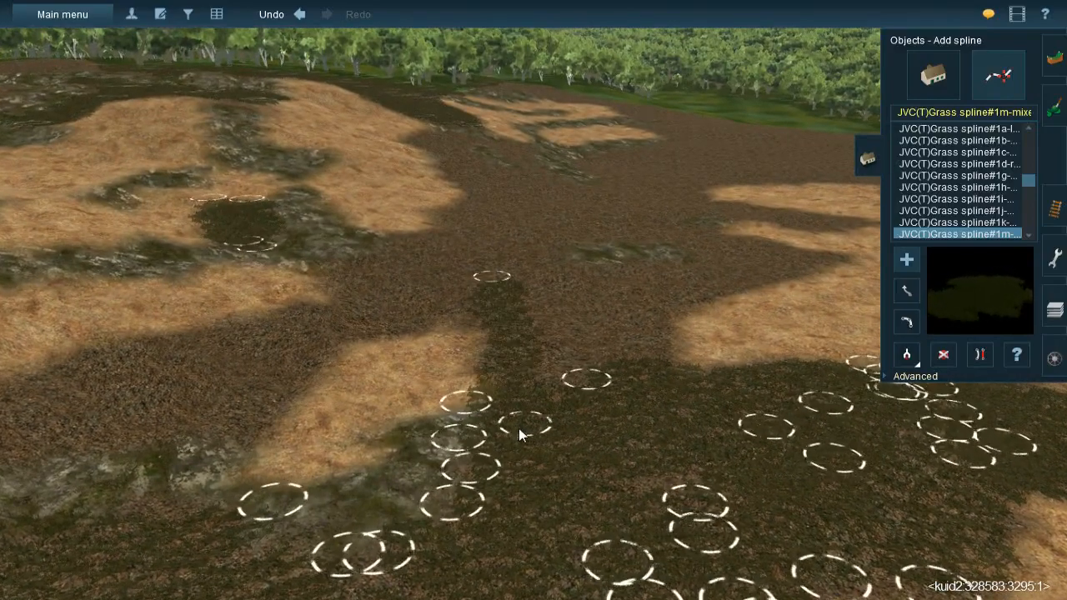
{"action": "left_click", "coordinate": [517, 417]}
{"action": "left_click", "coordinate": [514, 222]}
{"action": "left_click", "coordinate": [570, 422]}
{"action": "left_click", "coordinate": [534, 242]}
Widen the new grass across the brown gap between the sandy areas up to the small rocky spot
{"action": "left_click", "coordinate": [621, 367]}
{"action": "left_click", "coordinate": [656, 363]}
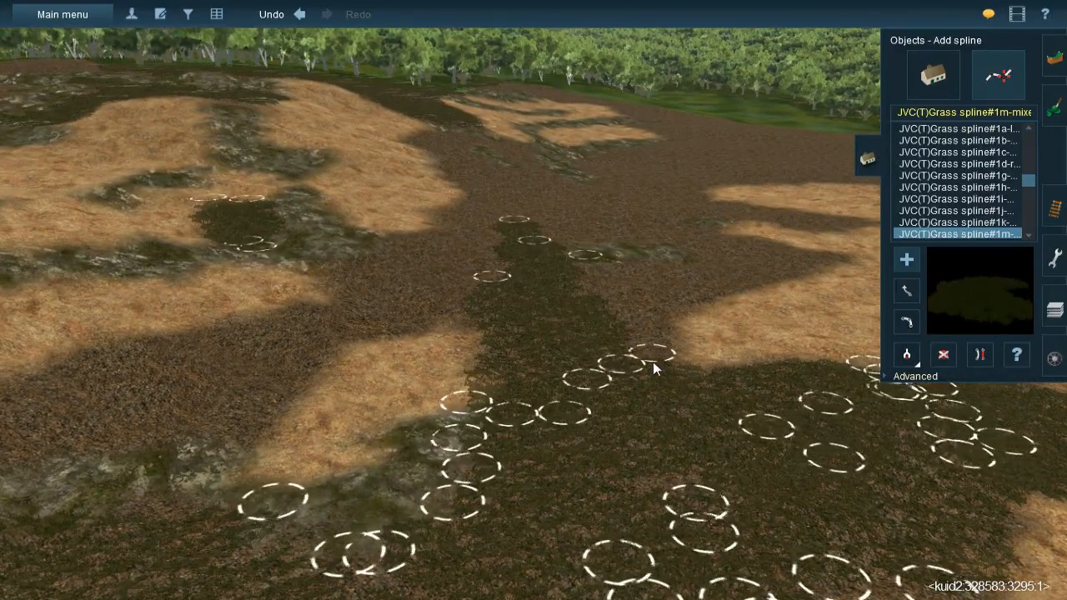
{"action": "left_click", "coordinate": [583, 256]}
{"action": "left_click", "coordinate": [630, 255]}
Fill the brown ground between the small rocky spot and the large sandy area's edge with grass splines
{"action": "right_click_drag", "start_coordinate": [658, 350], "coordinate": [515, 274]}
{"action": "left_click", "coordinate": [485, 263]}
{"action": "left_click", "coordinate": [573, 405]}
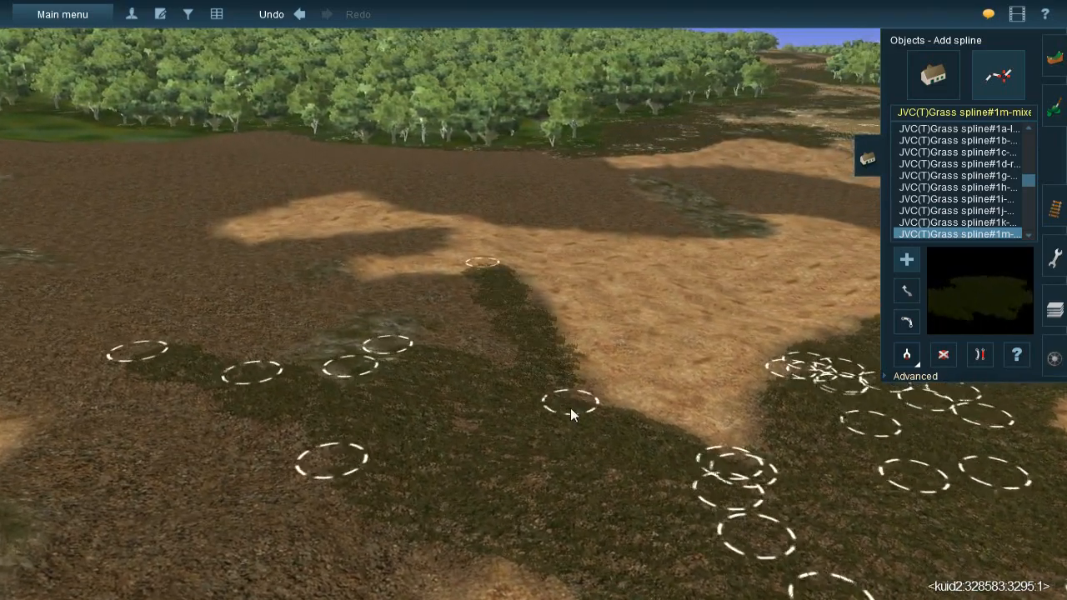
{"action": "left_click", "coordinate": [528, 284]}
{"action": "left_click", "coordinate": [495, 392]}
{"action": "left_click", "coordinate": [455, 266]}
{"action": "left_click", "coordinate": [469, 373]}
{"action": "left_click", "coordinate": [409, 328]}
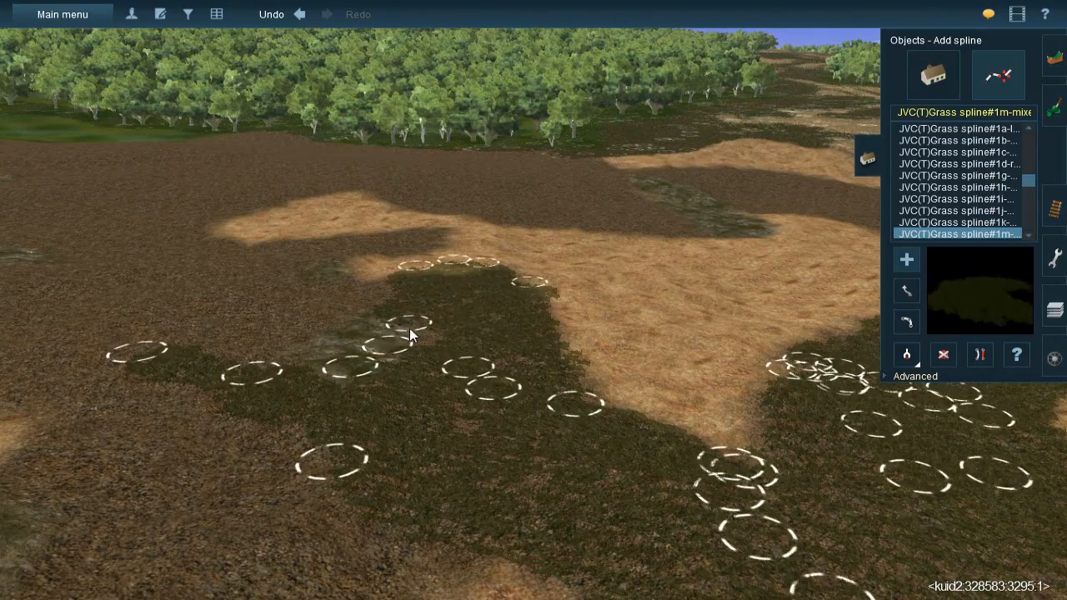
Move the grass spline end that overlaps the sandy tip back to the brown ground, then resume adding splines
{"action": "right_click_drag", "start_coordinate": [419, 328], "coordinate": [625, 250]}
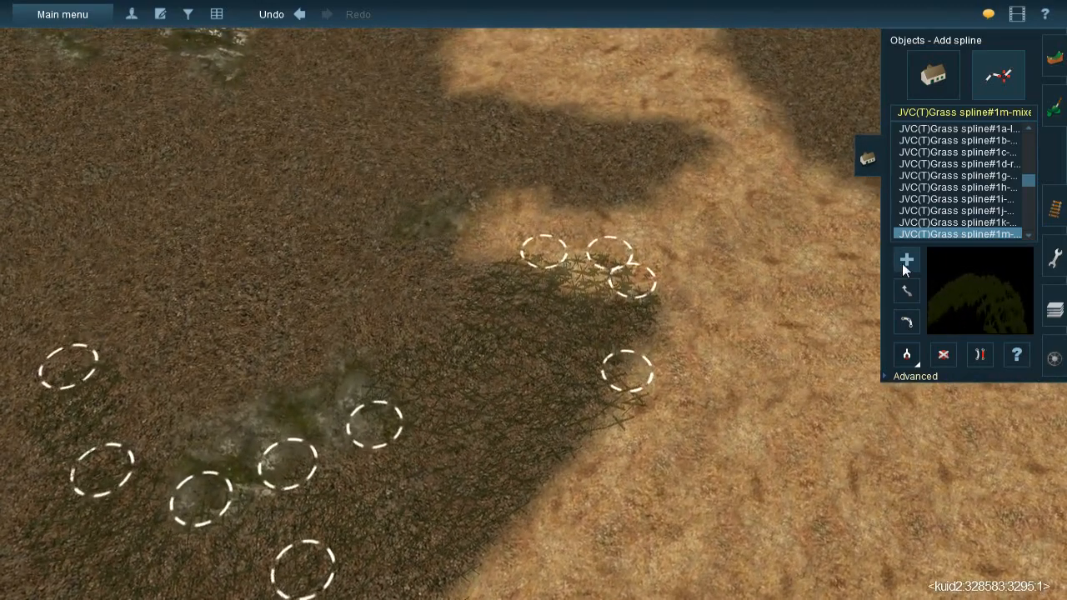
{"action": "key", "text": "m"}
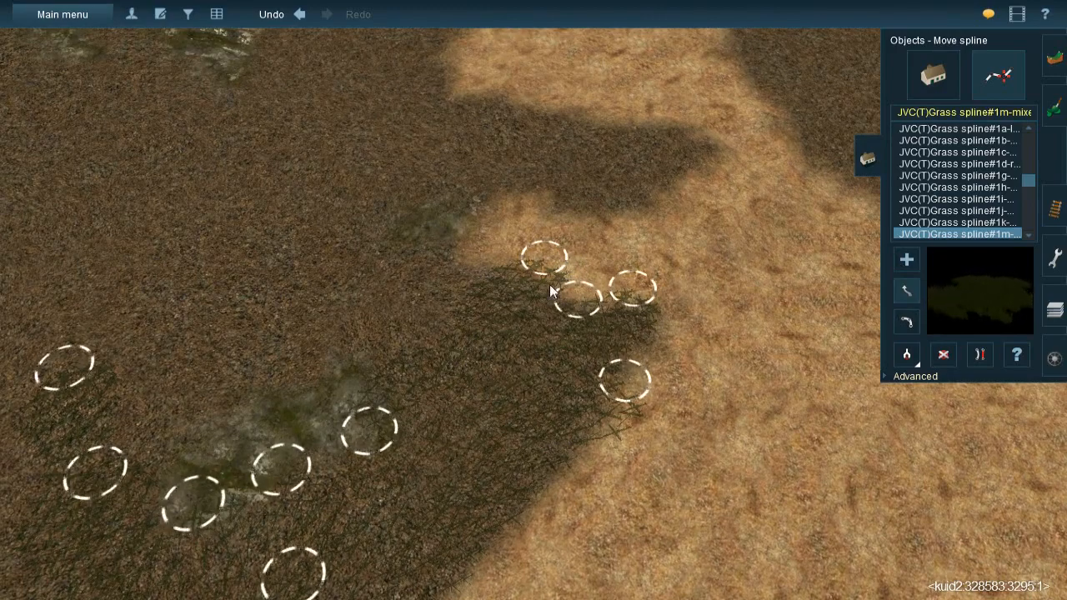
{"action": "left_click_drag", "start_coordinate": [544, 258], "coordinate": [519, 277]}
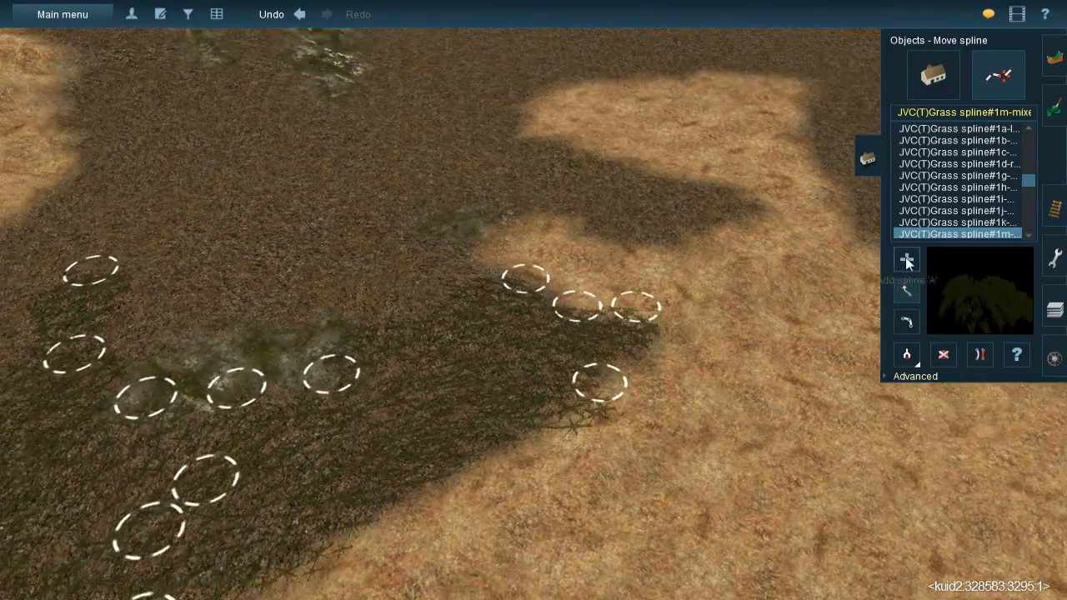
{"action": "left_click", "coordinate": [906, 261]}
Lay parallel grass splines from the small rocky spot across the brown ground to the sandy edge
{"action": "key", "text": "Up"}
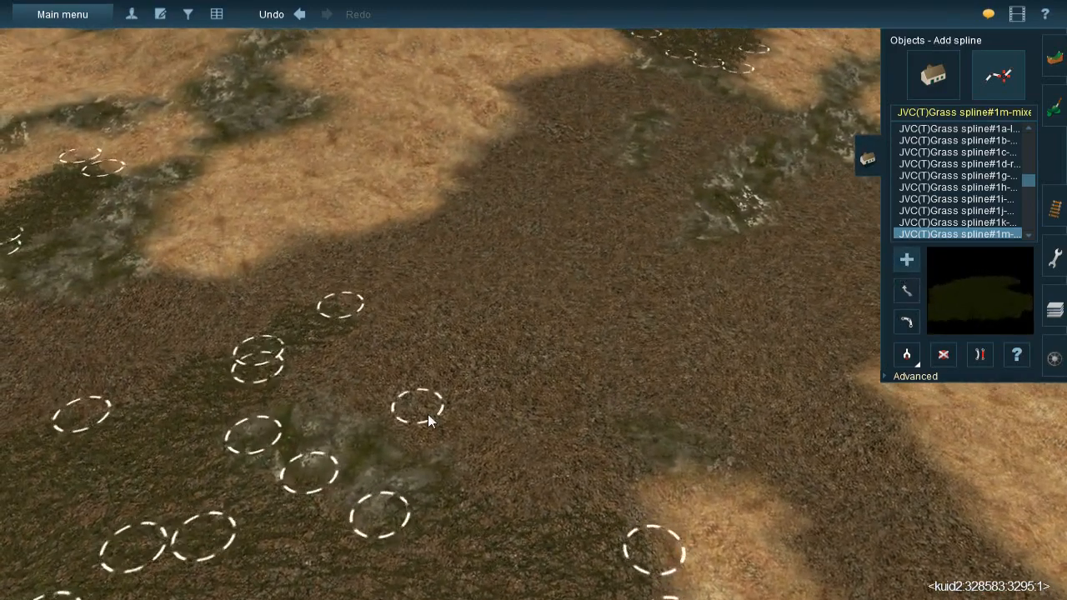
{"action": "left_click", "coordinate": [444, 410]}
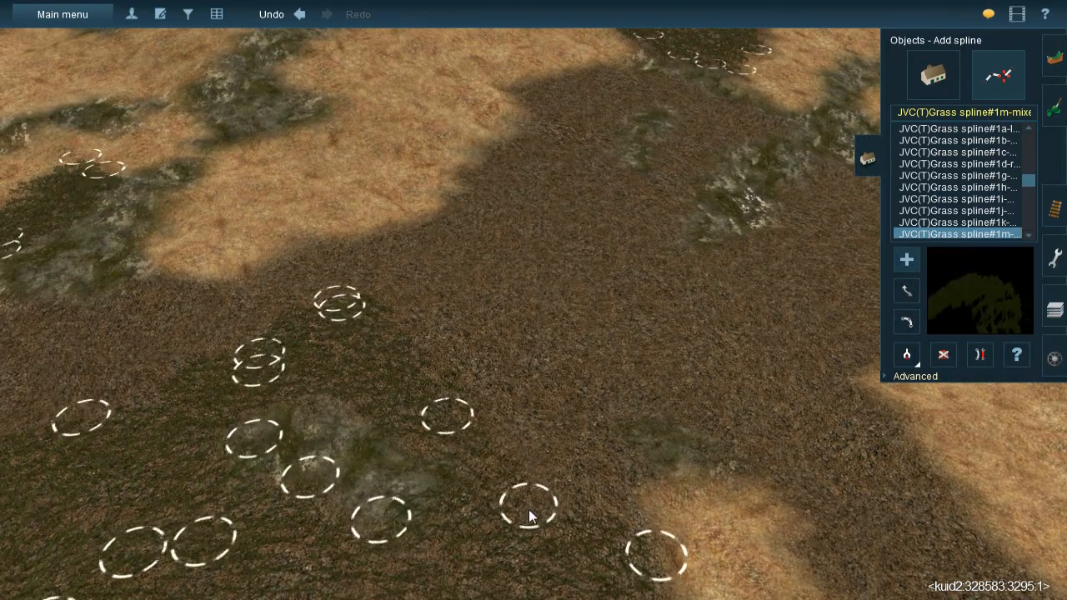
{"action": "left_click", "coordinate": [364, 244]}
{"action": "left_click", "coordinate": [497, 433]}
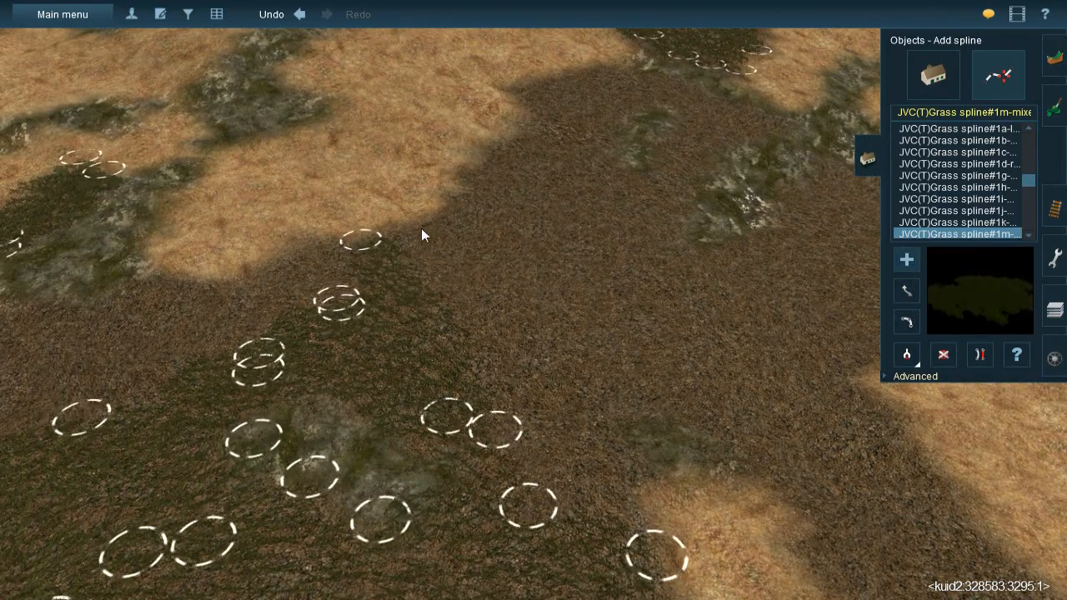
{"action": "left_click", "coordinate": [415, 220]}
{"action": "left_click", "coordinate": [521, 442]}
{"action": "left_click", "coordinate": [475, 170]}
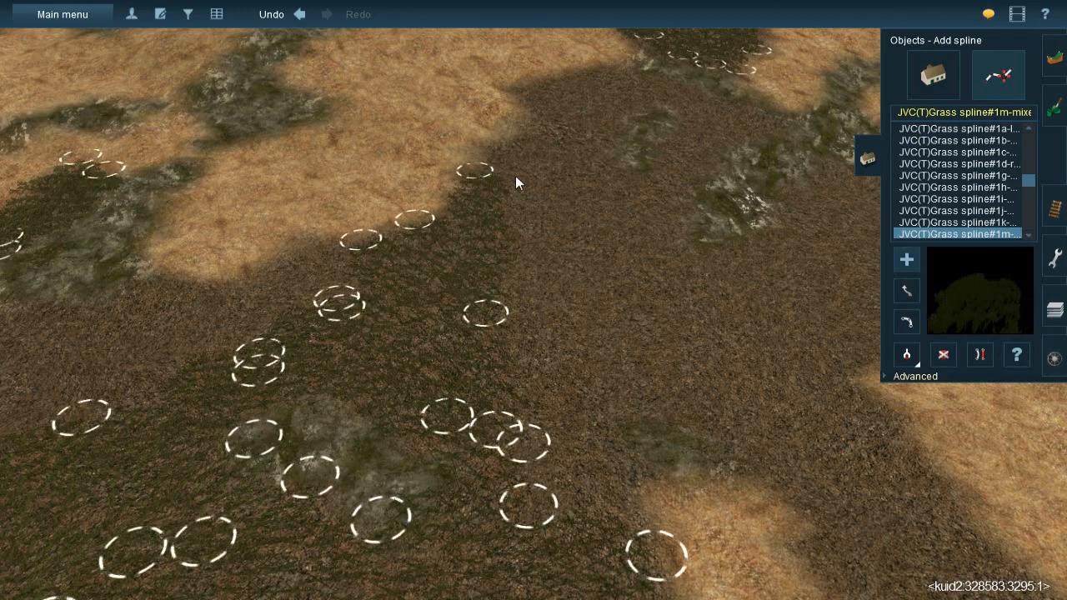
Continue the grass splines along the sandy edge into the narrowing brown ground beside the rocks
{"action": "left_click", "coordinate": [485, 314]}
{"action": "left_click", "coordinate": [518, 352]}
{"action": "left_click", "coordinate": [550, 247]}
{"action": "left_click", "coordinate": [560, 126]}
{"action": "left_click", "coordinate": [536, 85]}
{"action": "left_click", "coordinate": [585, 155]}
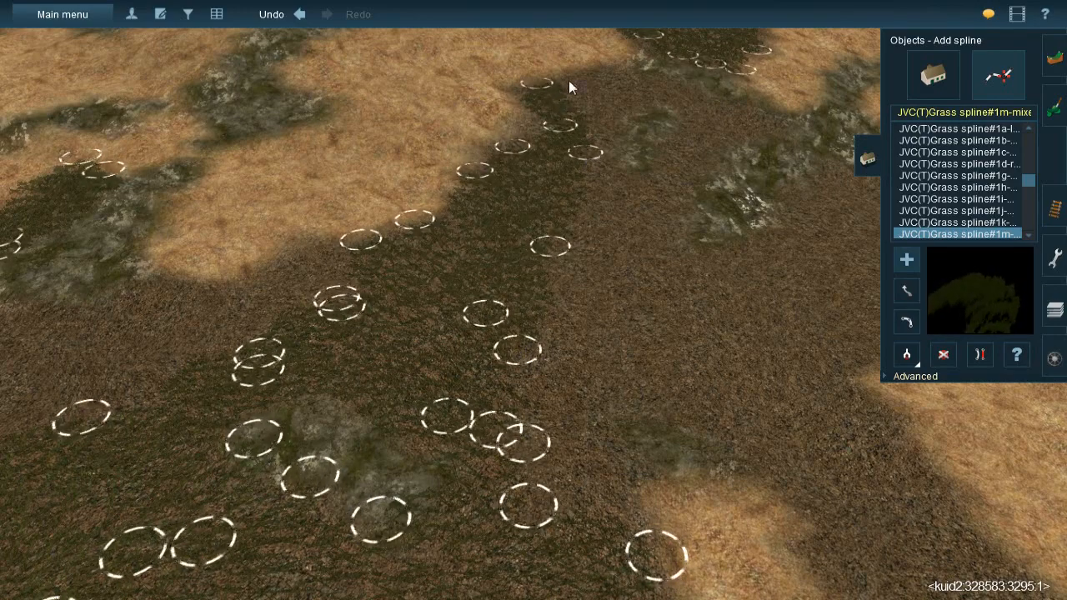
Fill the narrow end of the brown ground with short grass splines up to the planted patch beyond
{"action": "left_click", "coordinate": [573, 69]}
{"action": "left_click", "coordinate": [583, 145]}
{"action": "left_click", "coordinate": [614, 148]}
{"action": "left_click", "coordinate": [622, 88]}
{"action": "left_click", "coordinate": [628, 63]}
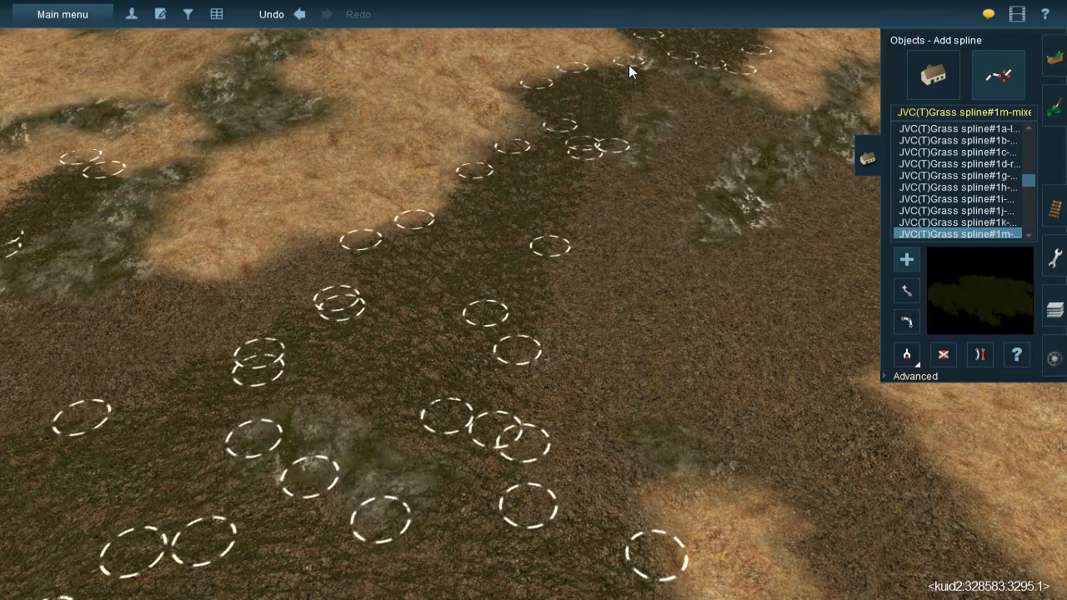
Lay JVC(T) Grass spline#1m splines down the brown ground beside the light rocky patch, next to the existing rows
{"action": "left_click", "coordinate": [752, 125]}
{"action": "left_click", "coordinate": [725, 118]}
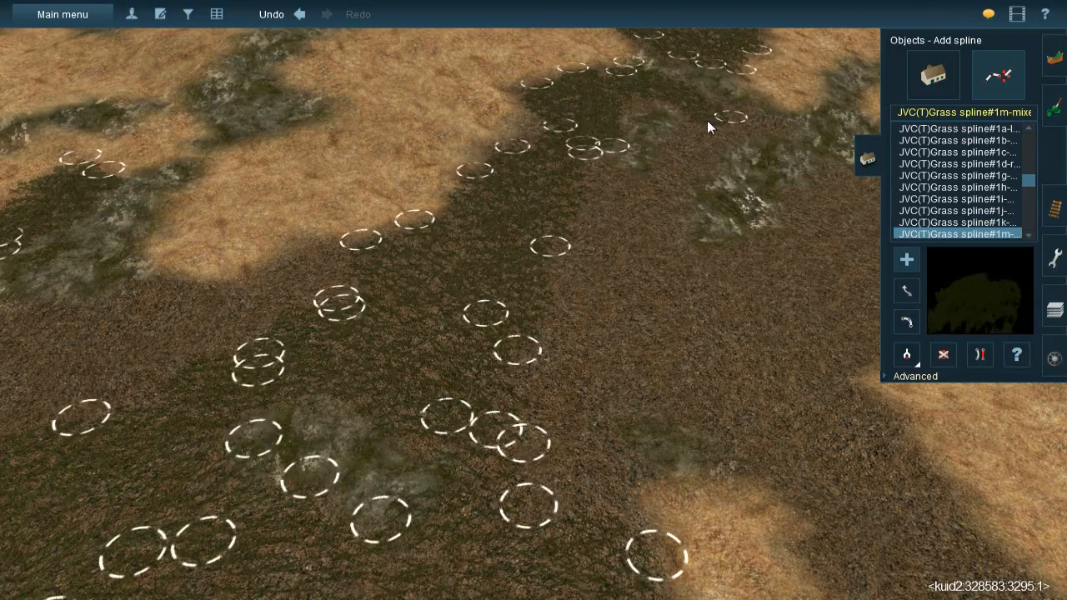
{"action": "left_click", "coordinate": [647, 201]}
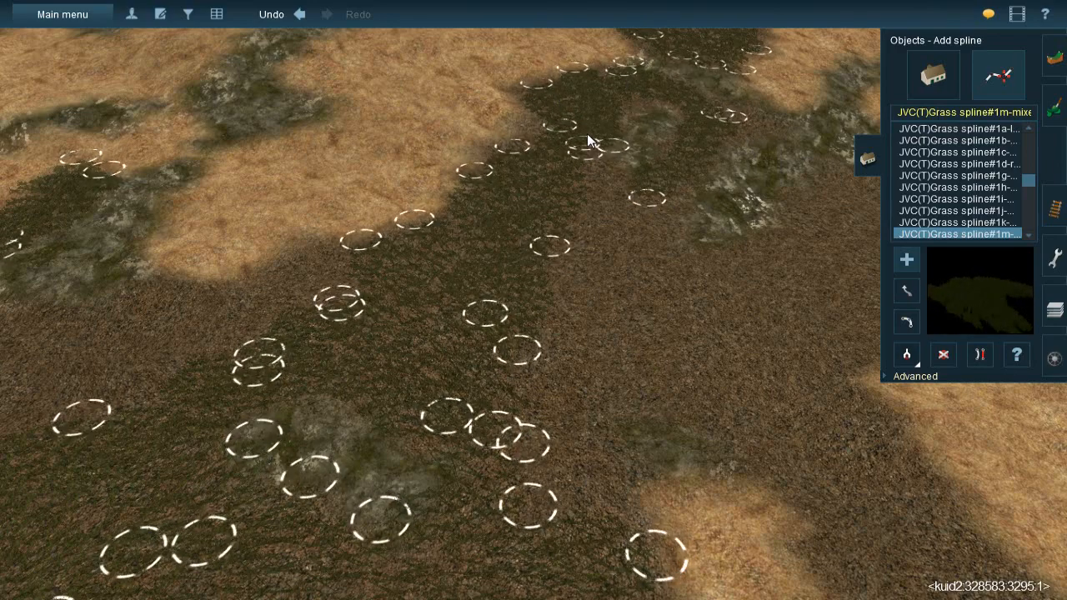
{"action": "left_click", "coordinate": [587, 133]}
{"action": "left_click", "coordinate": [662, 264]}
{"action": "left_click", "coordinate": [585, 165]}
{"action": "left_click", "coordinate": [637, 350]}
{"action": "left_click", "coordinate": [570, 214]}
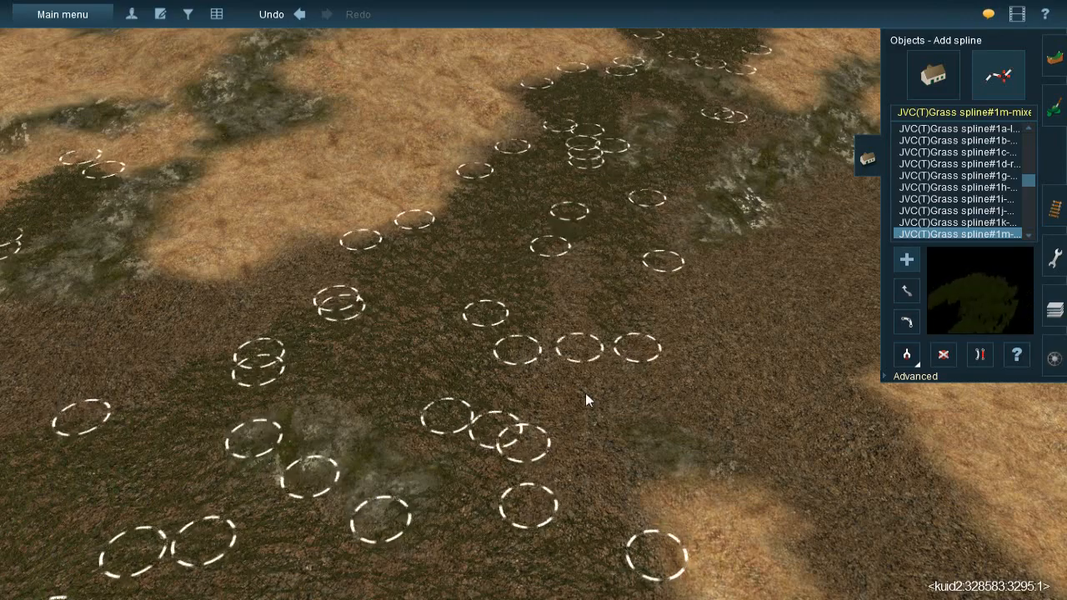
Continue the grass splines down the brown strip to the edge of the small sandy patch
{"action": "left_click", "coordinate": [587, 406]}
{"action": "left_click", "coordinate": [538, 285]}
{"action": "left_click", "coordinate": [546, 471]}
{"action": "left_click", "coordinate": [560, 370]}
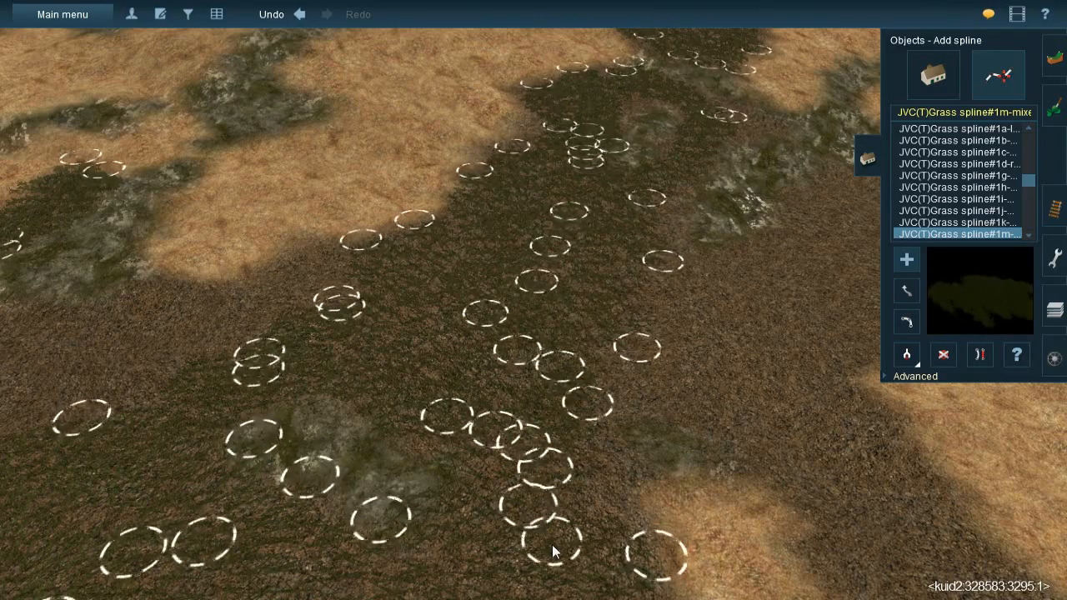
{"action": "left_click", "coordinate": [552, 549]}
Fill the brown ground between the small round sandy patch and the long sandy area with grass splines
{"action": "key", "text": "Down"}
{"action": "key", "text": "Left"}
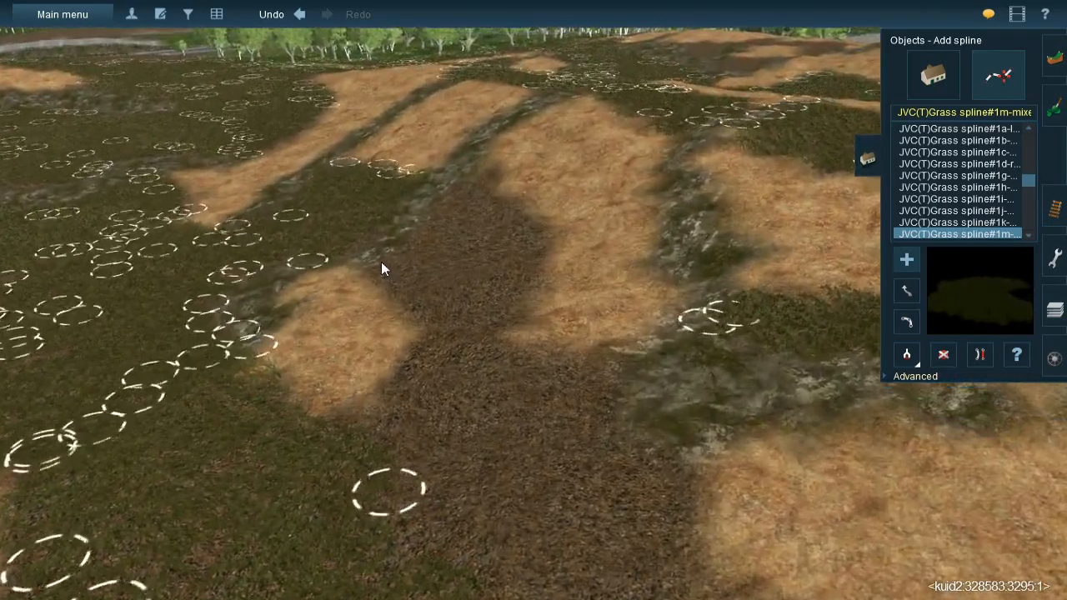
{"action": "left_click", "coordinate": [381, 263]}
{"action": "left_click", "coordinate": [485, 355]}
{"action": "left_click", "coordinate": [420, 227]}
{"action": "left_click", "coordinate": [465, 307]}
{"action": "left_click", "coordinate": [450, 191]}
{"action": "left_click", "coordinate": [475, 171]}
{"action": "left_click", "coordinate": [503, 215]}
{"action": "left_click", "coordinate": [500, 320]}
{"action": "left_click", "coordinate": [536, 301]}
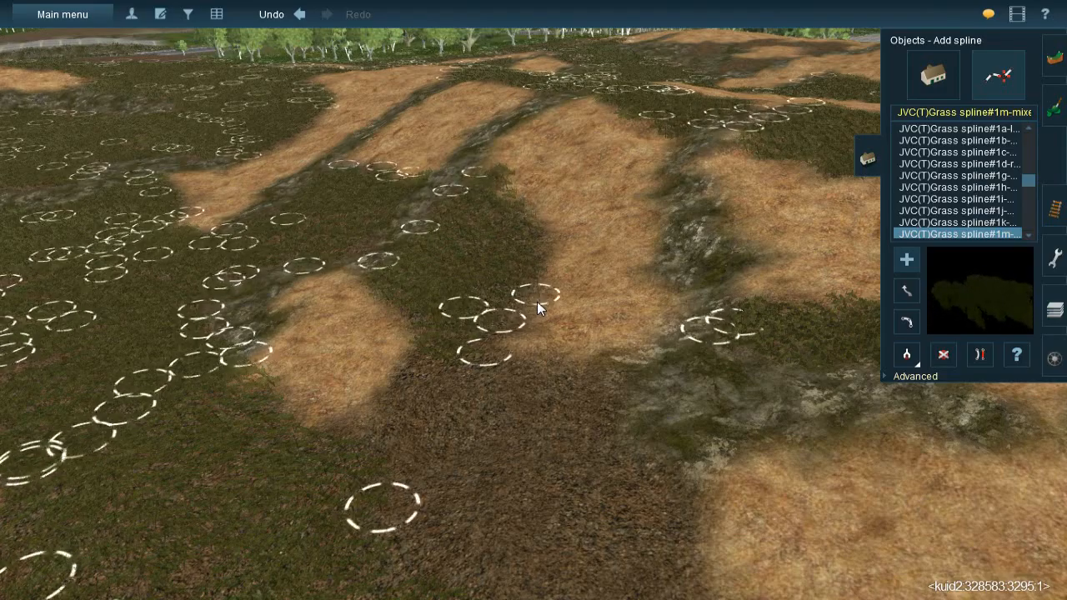
Fill the brown strip running from the round sandy patch past the rocks to the existing grass with grass splines
{"action": "key", "text": "Left"}
{"action": "left_click", "coordinate": [421, 378]}
{"action": "left_click", "coordinate": [499, 303]}
{"action": "left_click", "coordinate": [485, 430]}
{"action": "left_click", "coordinate": [568, 470]}
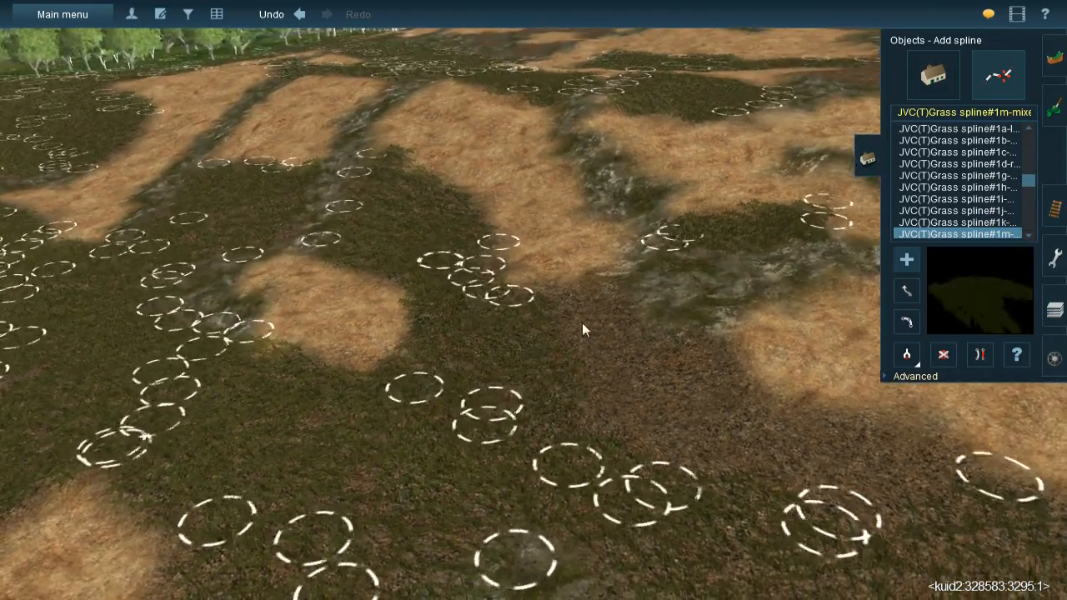
{"action": "left_click", "coordinate": [558, 296]}
{"action": "left_click", "coordinate": [667, 467]}
{"action": "left_click", "coordinate": [731, 400]}
{"action": "left_click", "coordinate": [570, 282]}
Lay parallel grass splines from the rocky edge across the brown ground to the tip of the sandy patch
{"action": "right_click", "coordinate": [629, 322]}
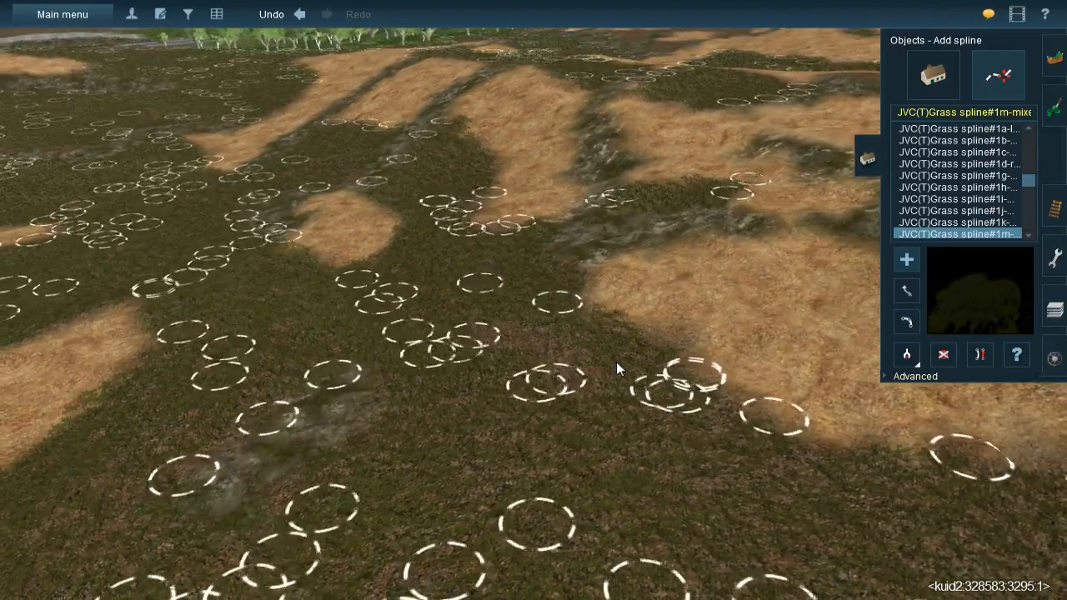
{"action": "left_click", "coordinate": [464, 321]}
{"action": "right_click", "coordinate": [464, 322]}
{"action": "key", "text": "Left"}
{"action": "key", "text": "Left"}
{"action": "right_click", "coordinate": [672, 331]}
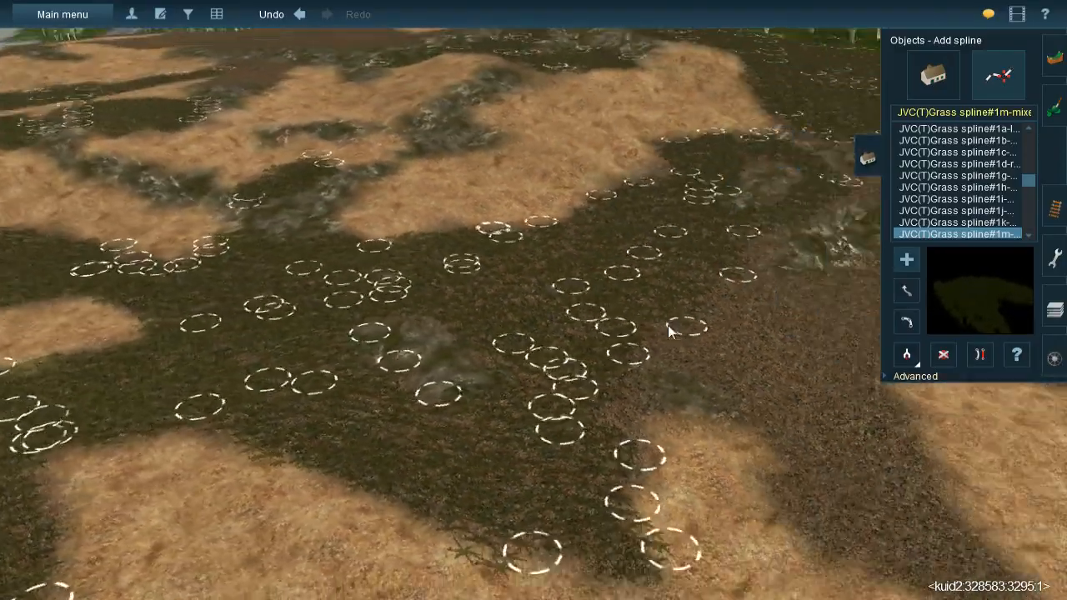
{"action": "key", "text": "Right"}
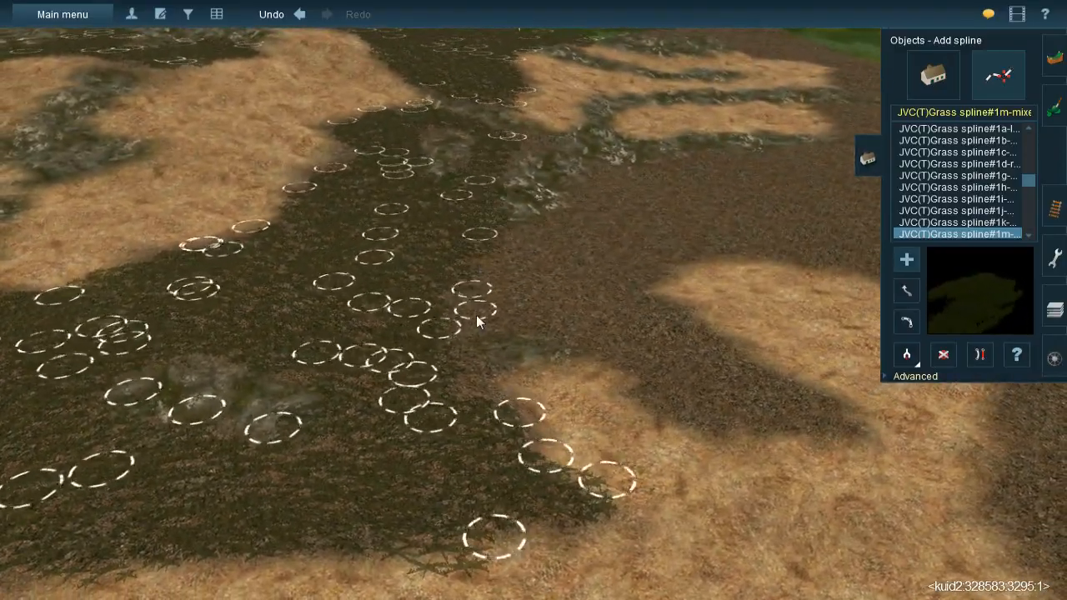
{"action": "left_click", "coordinate": [466, 334]}
{"action": "left_click", "coordinate": [523, 340]}
{"action": "left_click", "coordinate": [581, 340]}
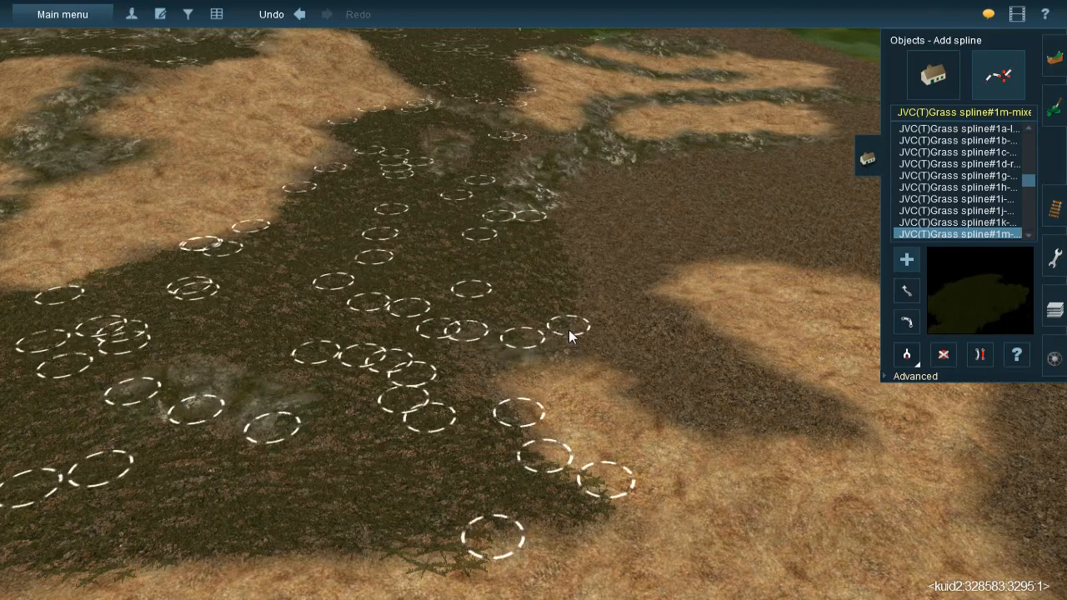
{"action": "left_click", "coordinate": [568, 329]}
{"action": "left_click", "coordinate": [566, 214]}
{"action": "left_click", "coordinate": [606, 345]}
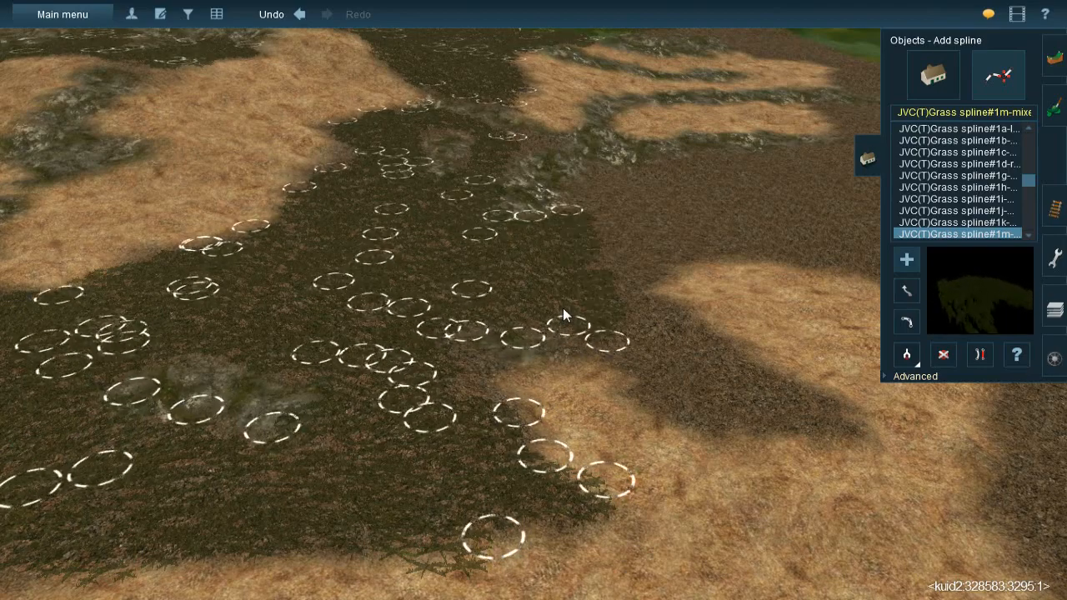
Fill the pointed brown inlet between the two sandy patches with grass splines, including its near sandy edge
{"action": "left_click", "coordinate": [564, 308]}
{"action": "left_click", "coordinate": [723, 434]}
{"action": "left_click", "coordinate": [586, 287]}
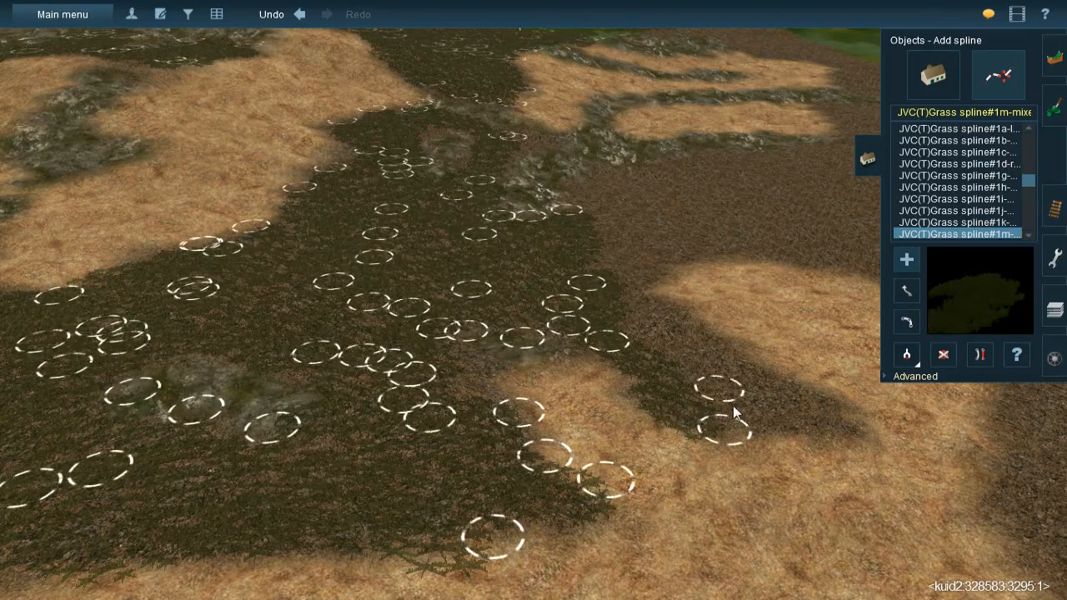
{"action": "left_click", "coordinate": [768, 427]}
{"action": "left_click", "coordinate": [864, 435]}
{"action": "left_click", "coordinate": [619, 296]}
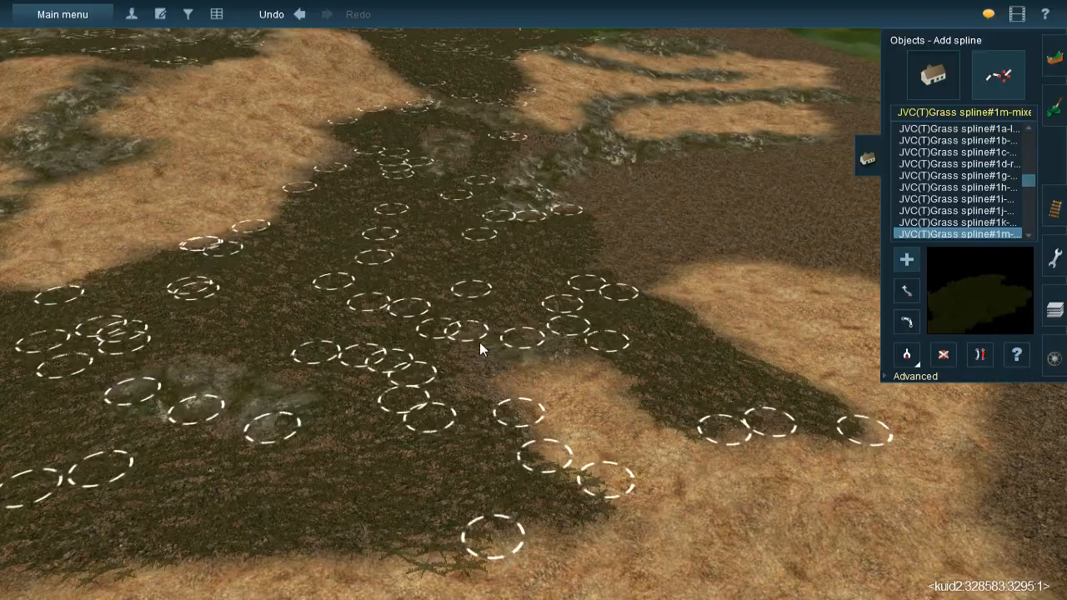
{"action": "left_click", "coordinate": [489, 407]}
Lay parallel grass splines from the planted area past the sandy corner onto the wide brown ground
{"action": "right_click", "coordinate": [556, 260]}
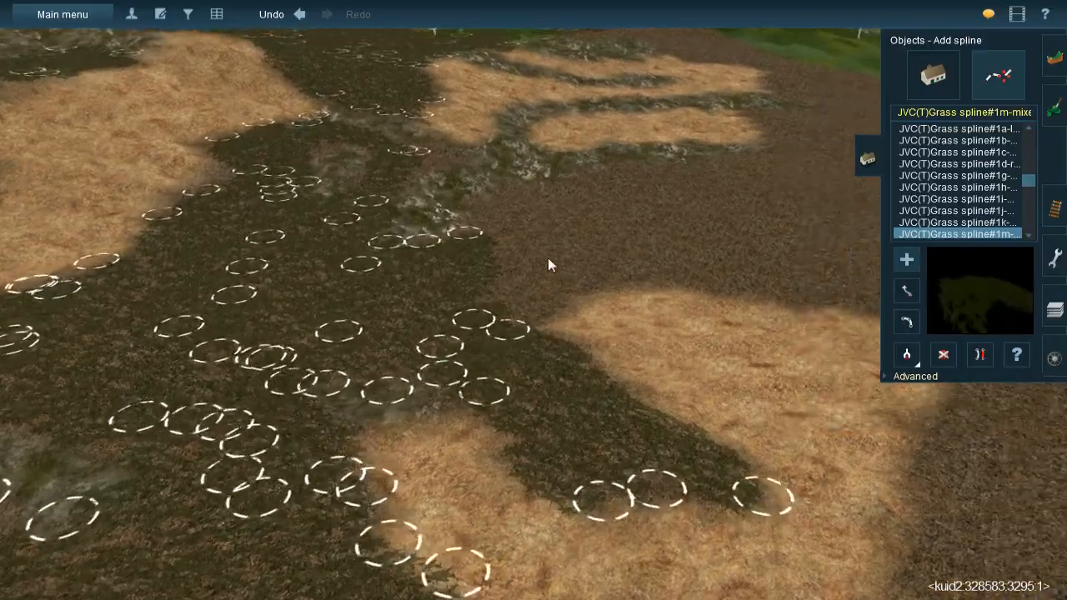
{"action": "key", "text": "Down"}
{"action": "key", "text": "Right"}
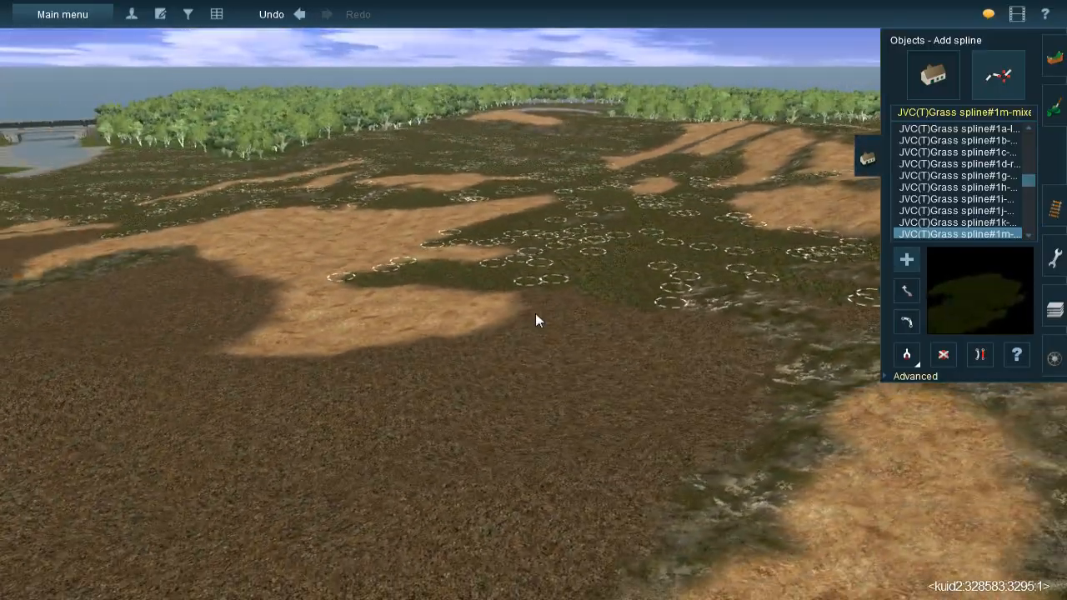
{"action": "key", "text": "Left"}
{"action": "right_click", "coordinate": [572, 308]}
{"action": "key", "text": "Up"}
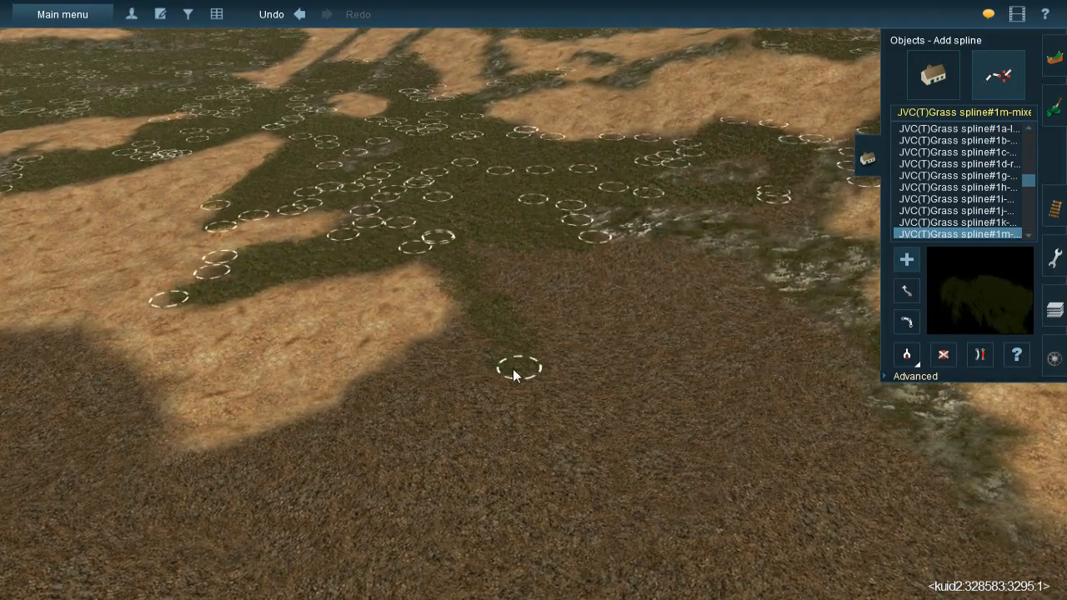
{"action": "left_click", "coordinate": [489, 313]}
{"action": "left_click", "coordinate": [536, 398]}
{"action": "left_click", "coordinate": [526, 239]}
{"action": "left_click", "coordinate": [596, 439]}
{"action": "left_click", "coordinate": [554, 249]}
{"action": "left_click", "coordinate": [650, 403]}
{"action": "left_click", "coordinate": [689, 368]}
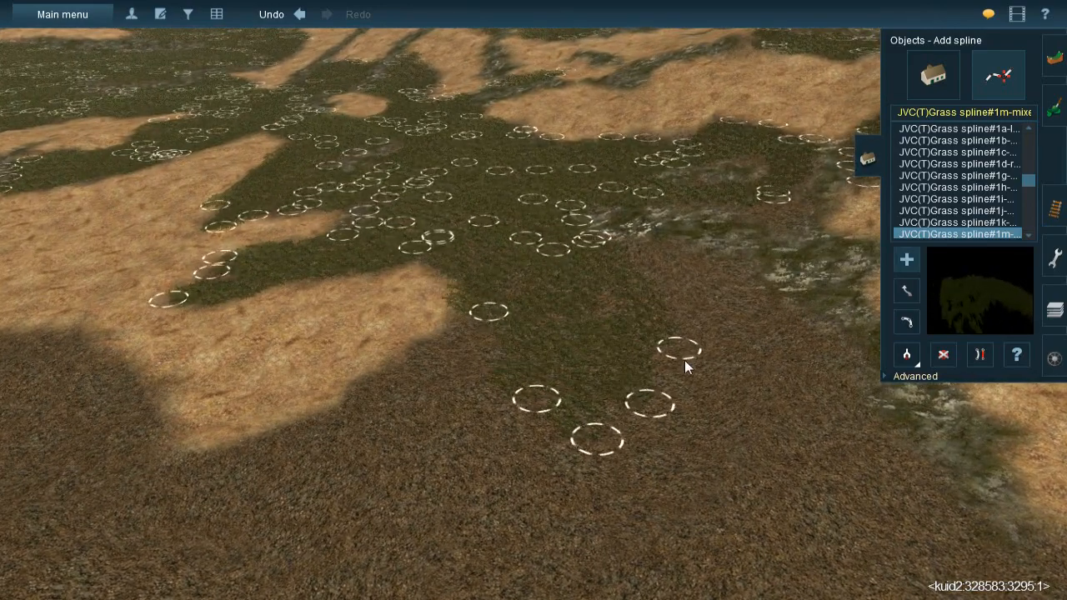
Add grass splines between the planted rows and the rocky band to widen the cover along the rocks
{"action": "left_click", "coordinate": [594, 249]}
{"action": "left_click", "coordinate": [747, 265]}
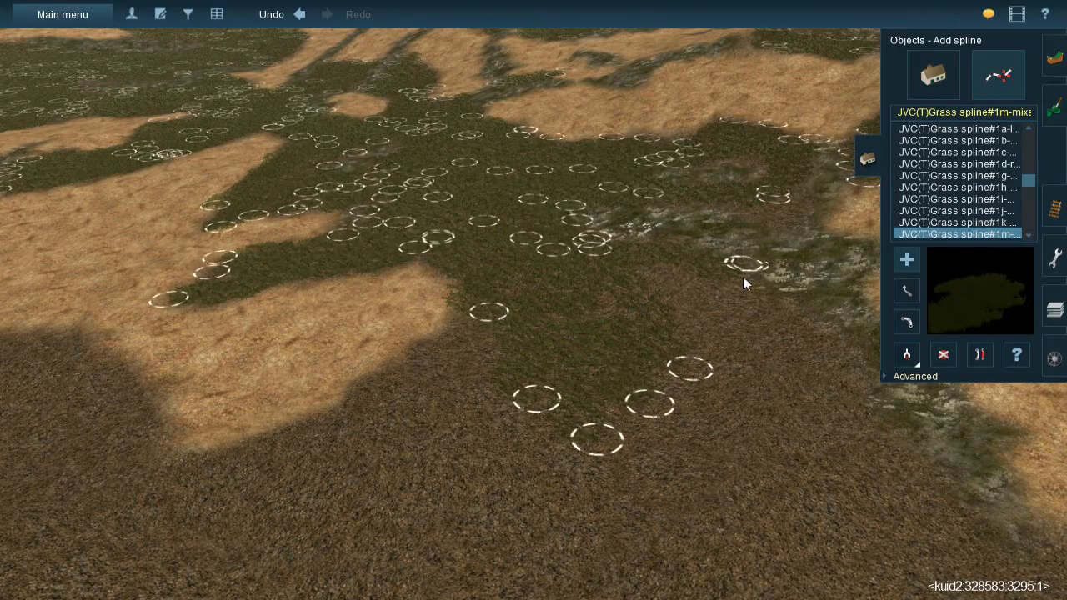
{"action": "left_click", "coordinate": [850, 426]}
{"action": "left_click", "coordinate": [711, 270]}
{"action": "left_click", "coordinate": [794, 397]}
{"action": "left_click", "coordinate": [799, 431]}
{"action": "left_click", "coordinate": [684, 260]}
{"action": "left_click", "coordinate": [741, 447]}
{"action": "left_click", "coordinate": [656, 258]}
{"action": "left_click", "coordinate": [673, 454]}
Extend the grass cover outward with a further row of parallel splines across the wide brown ground
{"action": "key", "text": "Down"}
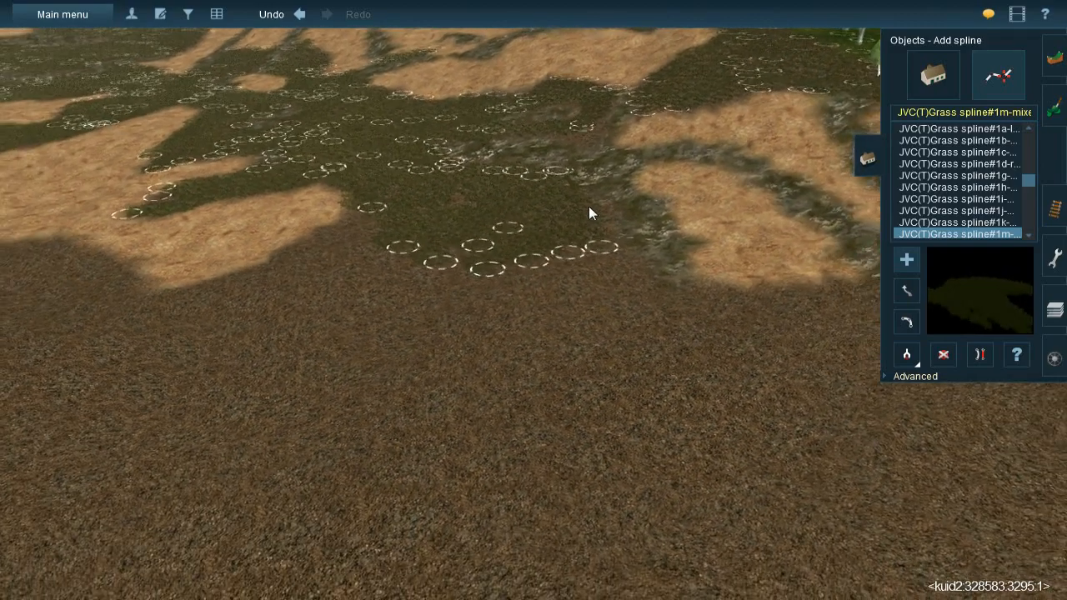
{"action": "left_click", "coordinate": [664, 333]}
{"action": "left_click", "coordinate": [575, 241]}
{"action": "left_click", "coordinate": [646, 388]}
{"action": "left_click", "coordinate": [563, 262]}
{"action": "left_click", "coordinate": [597, 409]}
{"action": "left_click", "coordinate": [537, 265]}
{"action": "left_click", "coordinate": [539, 421]}
{"action": "left_click", "coordinate": [518, 244]}
{"action": "left_click", "coordinate": [481, 429]}
{"action": "left_click", "coordinate": [449, 243]}
{"action": "left_click", "coordinate": [374, 393]}
Lay grass splines along the sandy patch's edge to start filling the gap beside the planted rows
{"action": "key", "text": "Left"}
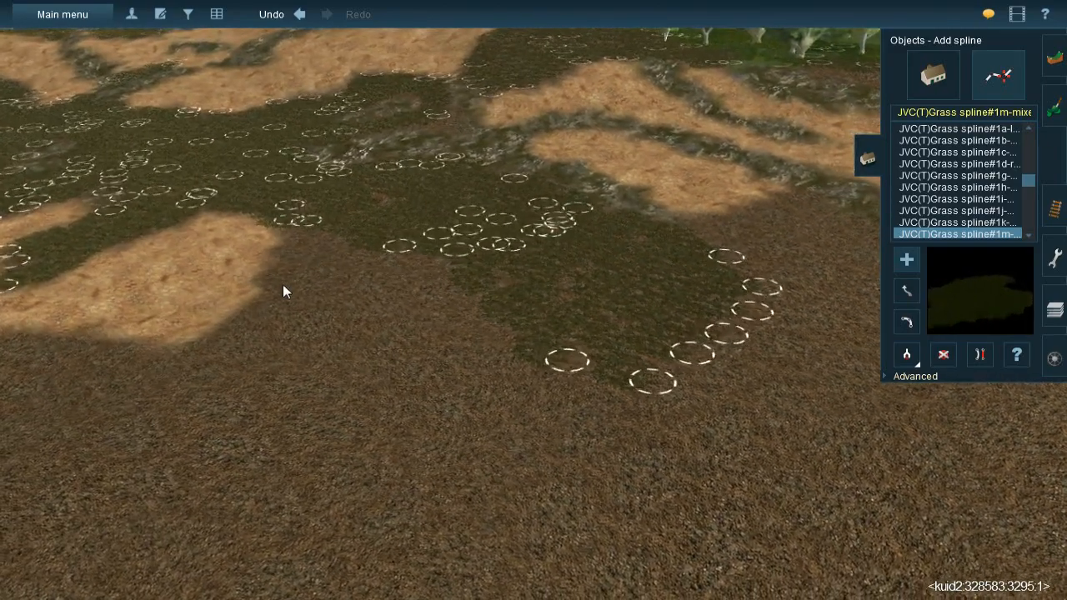
{"action": "left_click", "coordinate": [276, 296]}
{"action": "left_click", "coordinate": [259, 371]}
{"action": "left_click", "coordinate": [344, 230]}
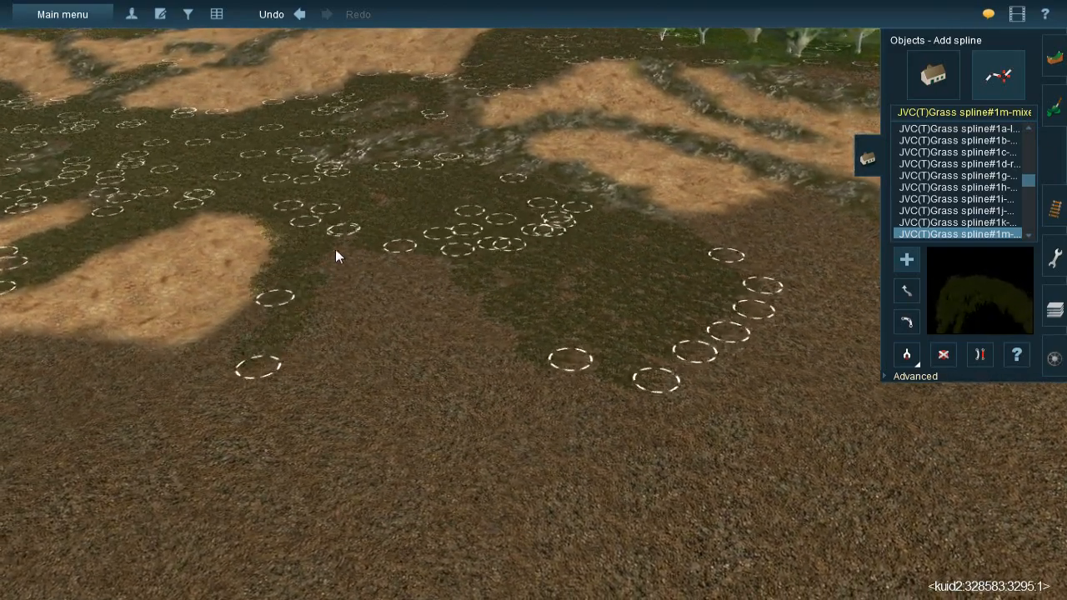
{"action": "left_click", "coordinate": [297, 382]}
{"action": "left_click", "coordinate": [375, 250]}
{"action": "left_click", "coordinate": [346, 390]}
{"action": "left_click", "coordinate": [402, 256]}
{"action": "left_click", "coordinate": [383, 408]}
Close the remaining brown gap up to the planted rows with longer parallel grass splines
{"action": "left_click", "coordinate": [430, 251]}
{"action": "left_click", "coordinate": [434, 440]}
{"action": "left_click", "coordinate": [459, 257]}
{"action": "left_click", "coordinate": [486, 465]}
{"action": "left_click", "coordinate": [486, 298]}
{"action": "left_click", "coordinate": [568, 491]}
Lay short grass splines on the brown ground beyond the tip of the triangular sandy patch
{"action": "right_click", "coordinate": [406, 357]}
{"action": "key", "text": "Left"}
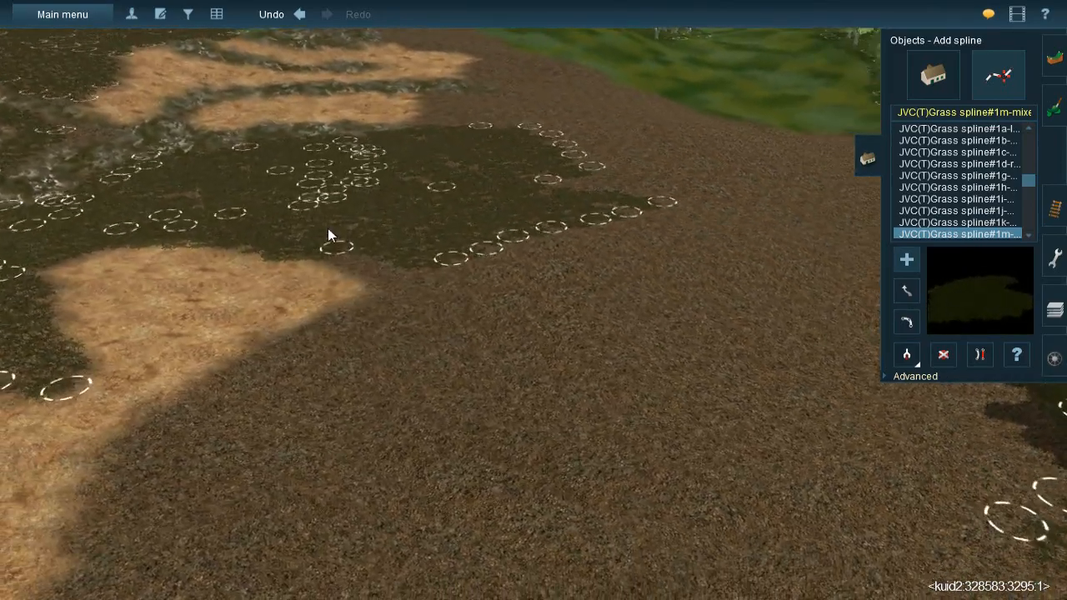
{"action": "left_click", "coordinate": [448, 318]}
{"action": "left_click", "coordinate": [421, 395]}
{"action": "left_click", "coordinate": [436, 260]}
{"action": "left_click", "coordinate": [387, 404]}
Cover the brown ground along the curved sandy edge with parallel grass splines from the planted rows
{"action": "right_click", "coordinate": [388, 408]}
{"action": "key", "text": "Left"}
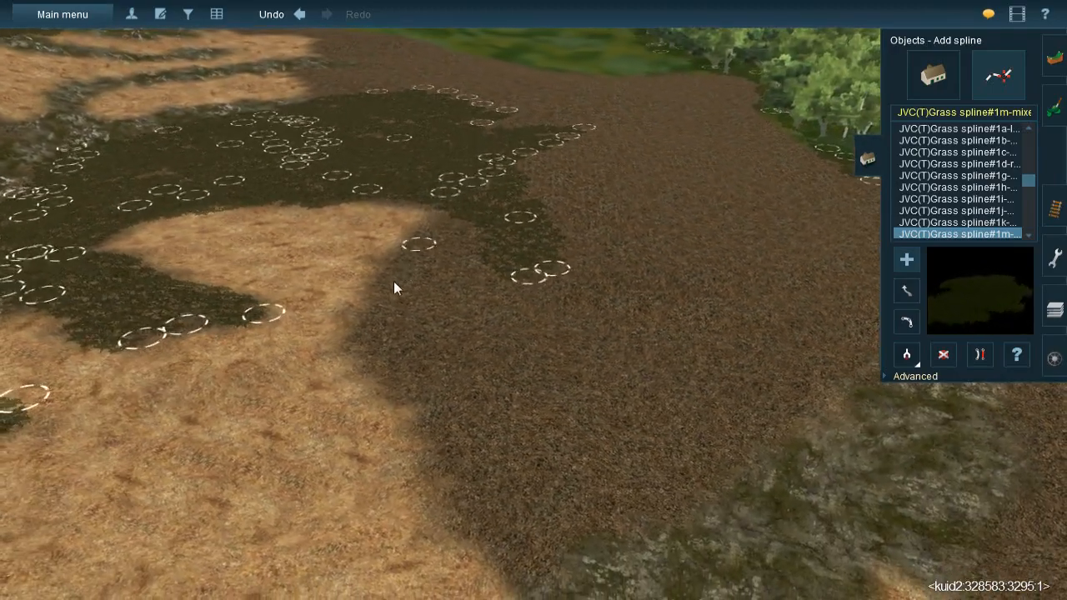
{"action": "left_click", "coordinate": [377, 353]}
{"action": "left_click", "coordinate": [372, 352]}
{"action": "left_click", "coordinate": [464, 229]}
{"action": "left_click", "coordinate": [404, 385]}
{"action": "left_click", "coordinate": [484, 238]}
{"action": "left_click", "coordinate": [445, 409]}
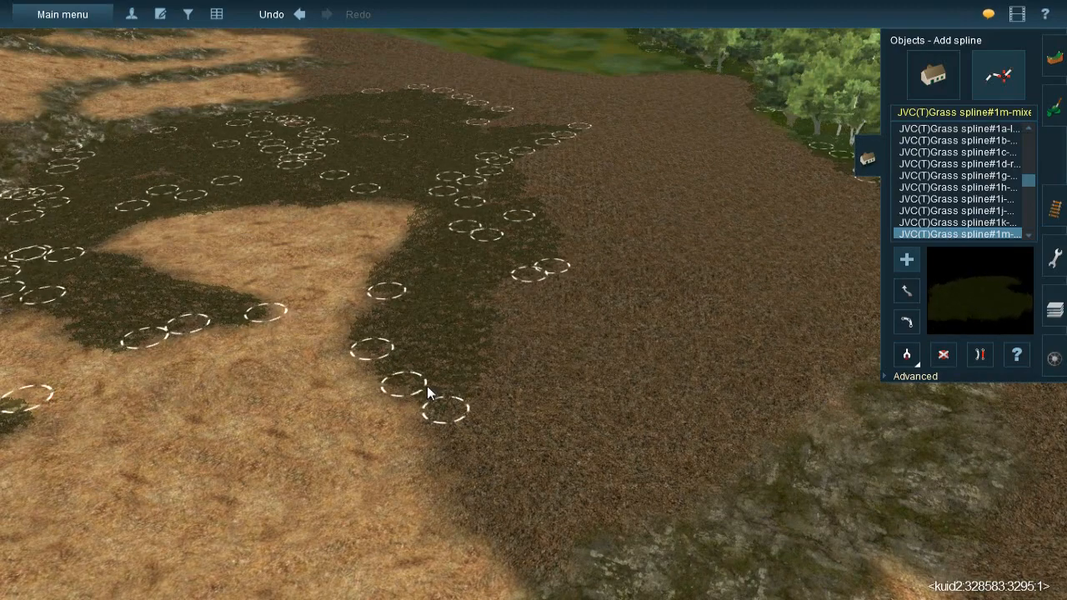
Continue the grass splines along the sandy edge down to the large rocky area
{"action": "left_click", "coordinate": [556, 557]}
{"action": "left_click", "coordinate": [400, 343]}
{"action": "left_click_drag", "start_coordinate": [538, 478], "coordinate": [592, 532]}
{"action": "left_click", "coordinate": [498, 264]}
{"action": "left_click", "coordinate": [460, 325]}
{"action": "left_click", "coordinate": [558, 430]}
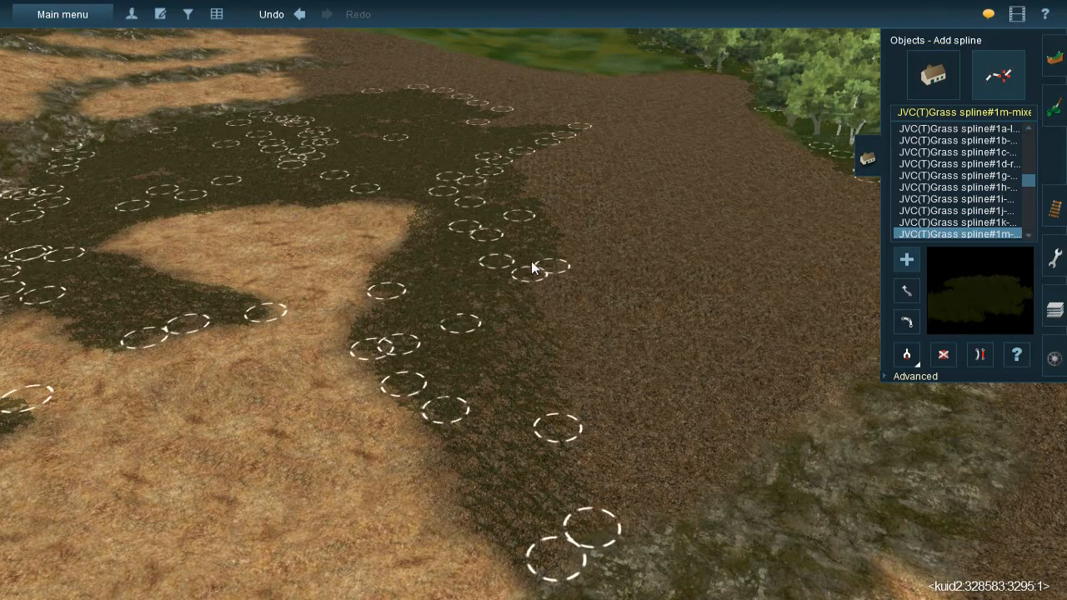
Add parallel grass splines along the outer side of the new rows on the open brown ground
{"action": "left_click", "coordinate": [529, 260]}
{"action": "left_click", "coordinate": [596, 433]}
{"action": "left_click", "coordinate": [566, 241]}
{"action": "left_click", "coordinate": [584, 191]}
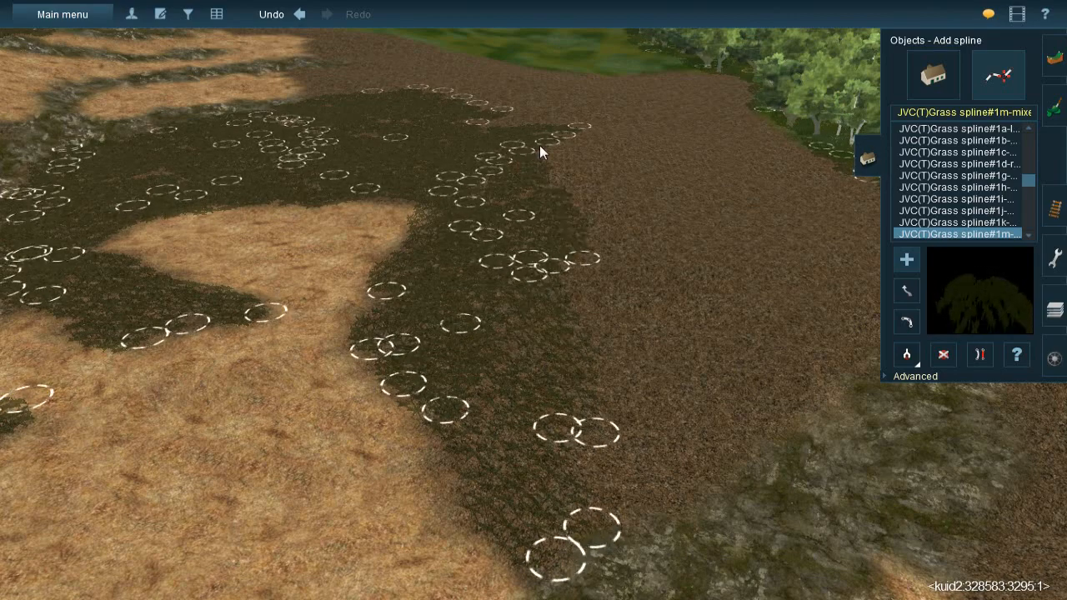
{"action": "left_click", "coordinate": [598, 207]}
{"action": "left_click", "coordinate": [644, 324]}
Extend the outer grass rows with splines that reach down to the edge of the large rocky area
{"action": "left_click", "coordinate": [582, 260]}
{"action": "left_click", "coordinate": [619, 407]}
{"action": "left_click", "coordinate": [638, 312]}
{"action": "left_click", "coordinate": [671, 499]}
{"action": "left_click", "coordinate": [622, 389]}
{"action": "left_click", "coordinate": [601, 523]}
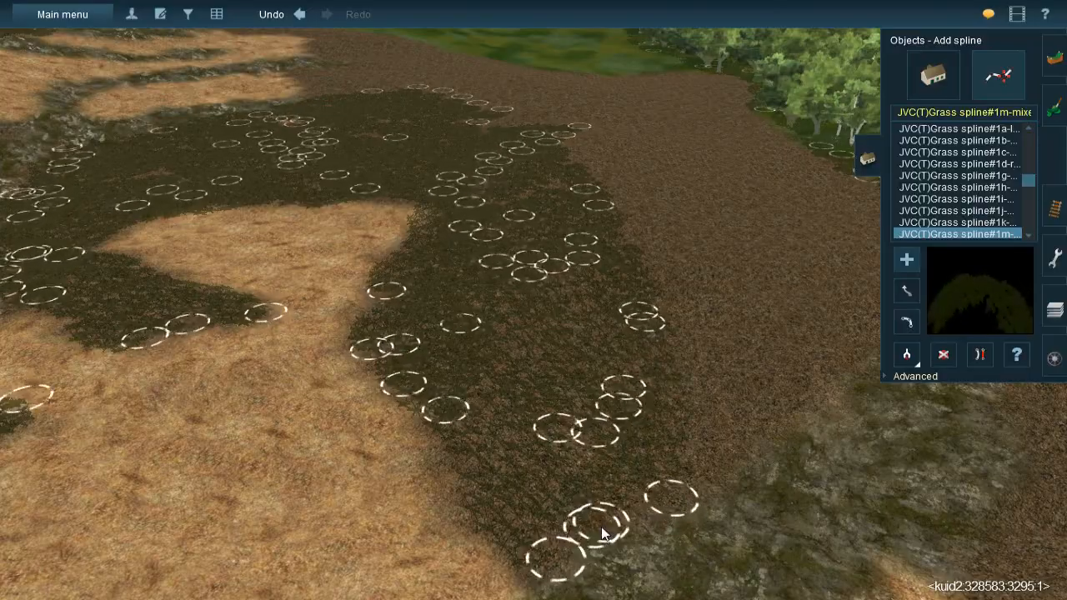
Lay grass splines on the brown ground beside the trees, from the rocks along the shaded edge
{"action": "right_click_drag", "start_coordinate": [626, 447], "coordinate": [586, 270]}
{"action": "right_click", "coordinate": [587, 263]}
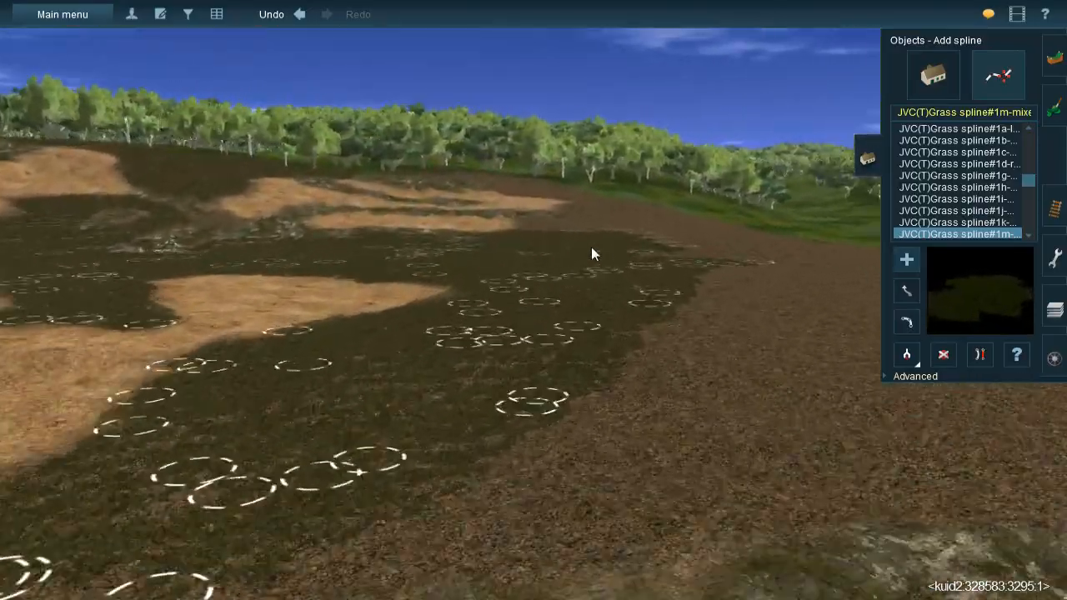
{"action": "right_click", "coordinate": [542, 170]}
{"action": "right_click", "coordinate": [581, 212]}
{"action": "right_click_drag", "start_coordinate": [585, 194], "coordinate": [459, 182]}
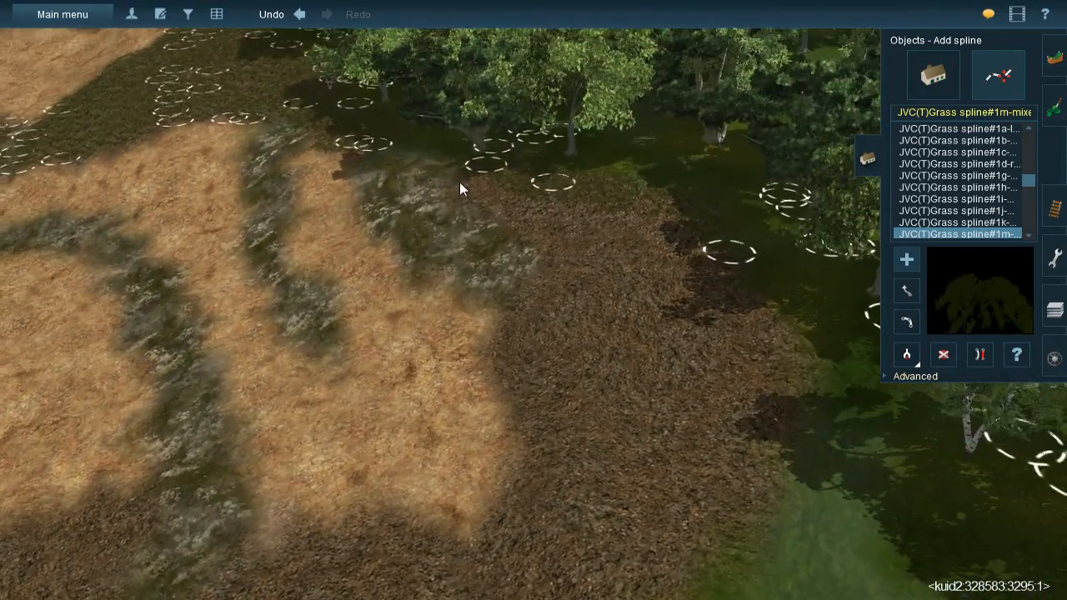
{"action": "left_click", "coordinate": [552, 285]}
{"action": "left_click", "coordinate": [616, 357]}
{"action": "left_click", "coordinate": [583, 212]}
{"action": "left_click", "coordinate": [707, 443]}
{"action": "left_click", "coordinate": [630, 194]}
{"action": "left_click", "coordinate": [741, 425]}
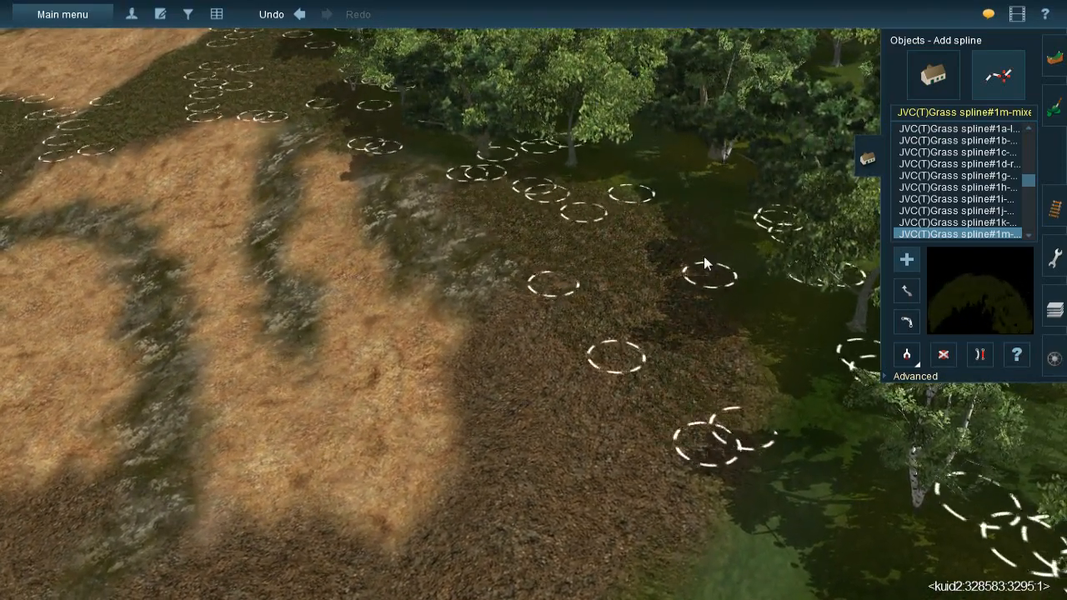
Continue the grass splines between the sandy patch and the trees down to the edge of the green ground
{"action": "left_click", "coordinate": [471, 383]}
{"action": "right_click", "coordinate": [550, 450]}
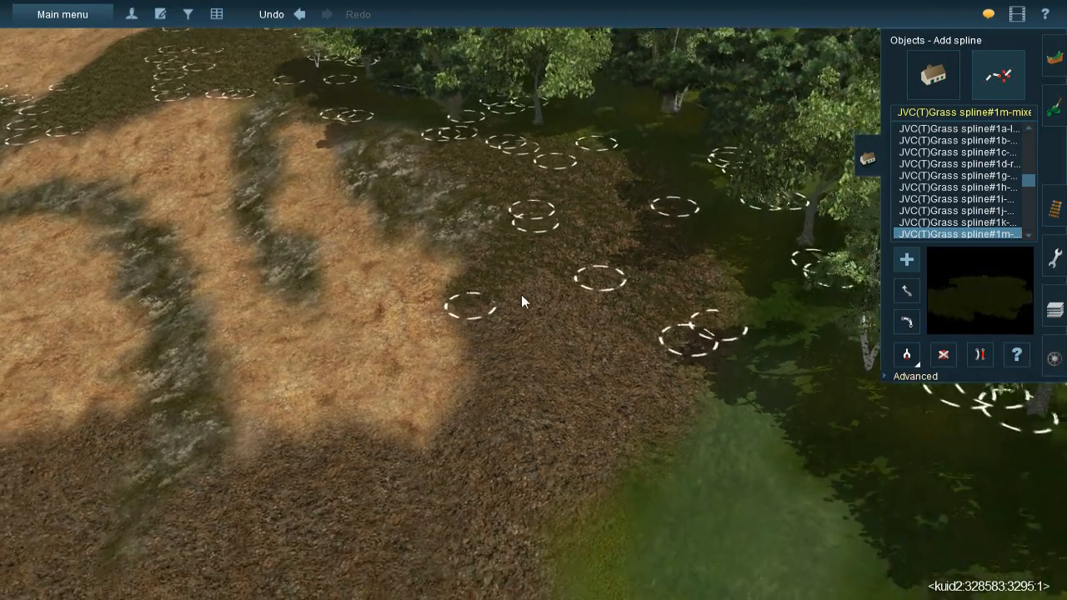
{"action": "left_click", "coordinate": [454, 254]}
{"action": "left_click", "coordinate": [526, 392]}
{"action": "left_click", "coordinate": [506, 209]}
{"action": "left_click", "coordinate": [563, 419]}
{"action": "left_click", "coordinate": [545, 231]}
{"action": "left_click", "coordinate": [606, 432]}
{"action": "left_click", "coordinate": [616, 261]}
{"action": "left_click", "coordinate": [620, 374]}
Lay grass splines beside the sandy patch, from the existing rows at the green edge down to the rocky strip
{"action": "right_click", "coordinate": [620, 388]}
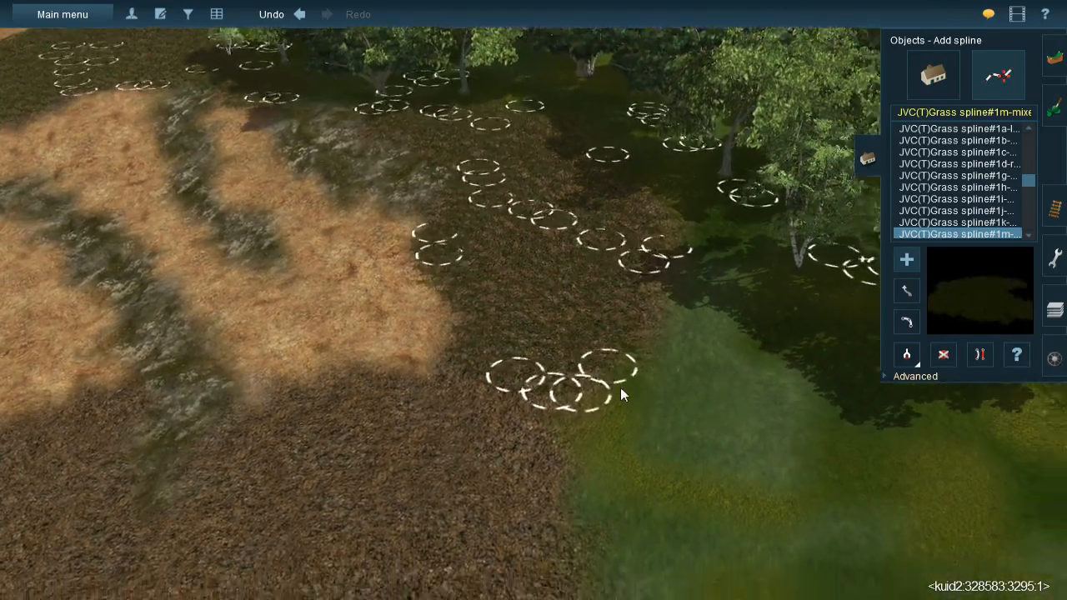
{"action": "key", "text": "Down"}
{"action": "right_click", "coordinate": [486, 331]}
{"action": "key", "text": "Up"}
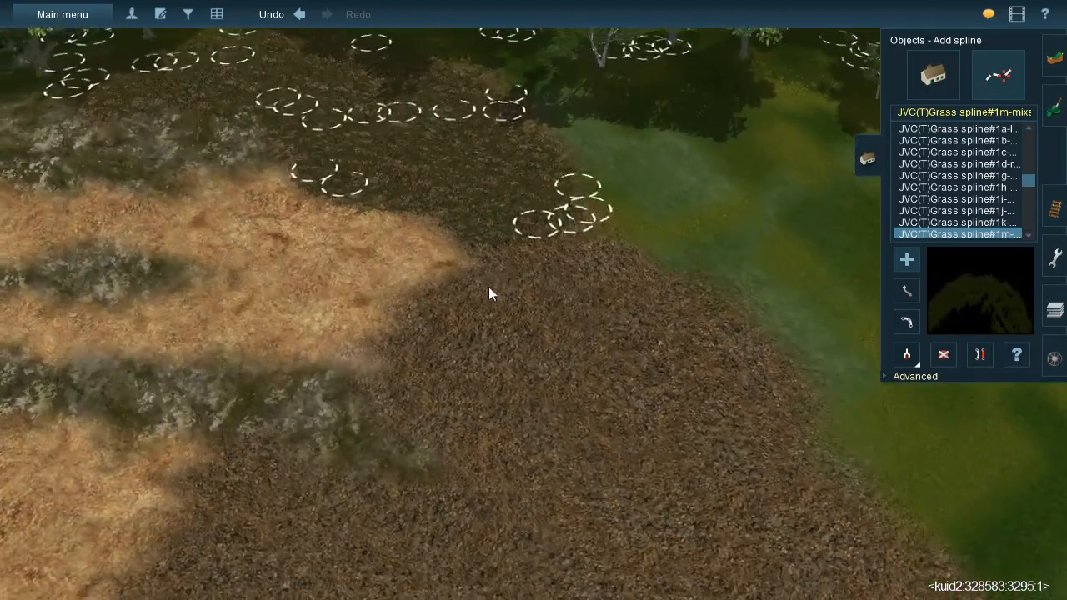
{"action": "left_click", "coordinate": [450, 377]}
{"action": "left_click", "coordinate": [555, 238]}
{"action": "left_click", "coordinate": [479, 447]}
{"action": "left_click", "coordinate": [573, 247]}
{"action": "left_click", "coordinate": [543, 475]}
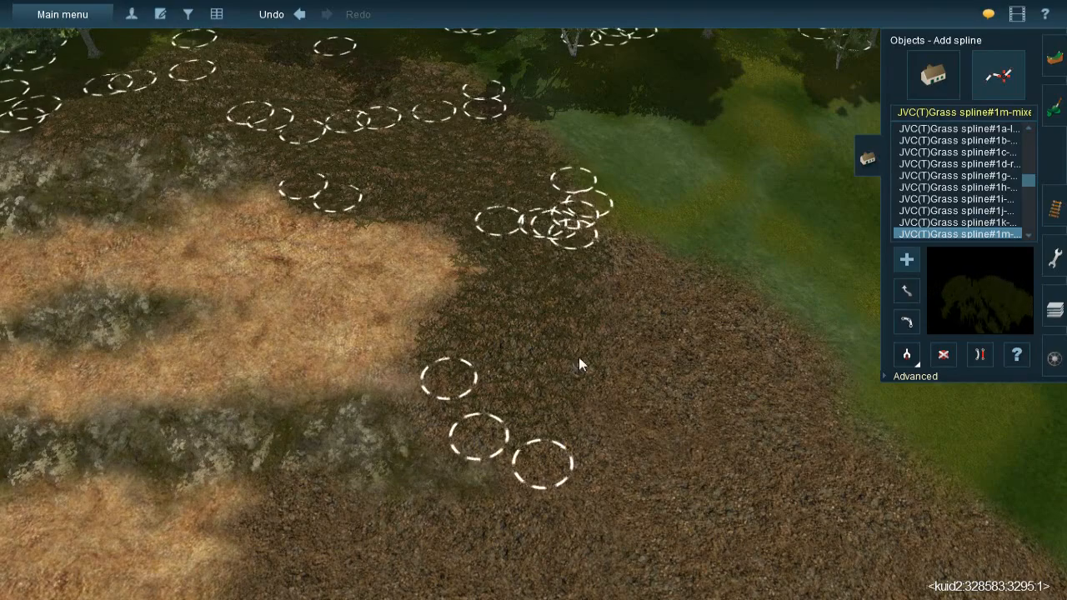
Add parallel grass splines outward from the sandy patch across the brown ground toward the green slope
{"action": "left_click", "coordinate": [821, 372]}
{"action": "left_click", "coordinate": [609, 273]}
{"action": "left_click", "coordinate": [605, 503]}
{"action": "left_click", "coordinate": [653, 288]}
{"action": "left_click", "coordinate": [681, 513]}
{"action": "right_click_drag", "start_coordinate": [681, 513], "coordinate": [582, 418]}
{"action": "left_click", "coordinate": [642, 432]}
Fill the brown gap between the rows near the rocks and the lower grass area with short grass splines
{"action": "right_click_drag", "start_coordinate": [643, 431], "coordinate": [582, 265]}
{"action": "left_click", "coordinate": [585, 209]}
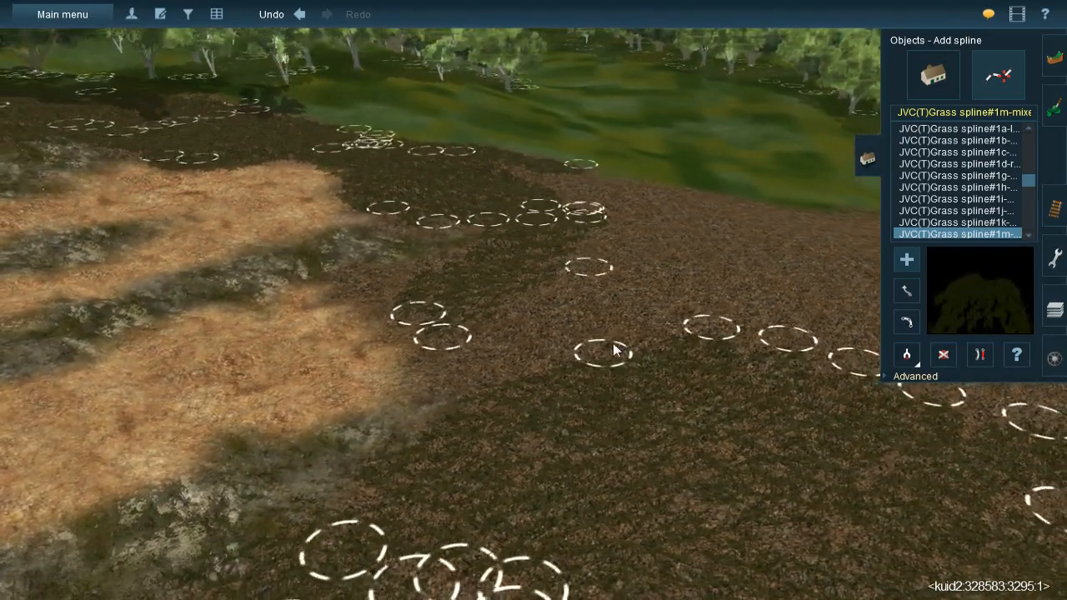
{"action": "left_click", "coordinate": [622, 357]}
{"action": "left_click", "coordinate": [565, 257]}
{"action": "left_click", "coordinate": [554, 393]}
{"action": "left_click", "coordinate": [499, 266]}
{"action": "left_click", "coordinate": [492, 394]}
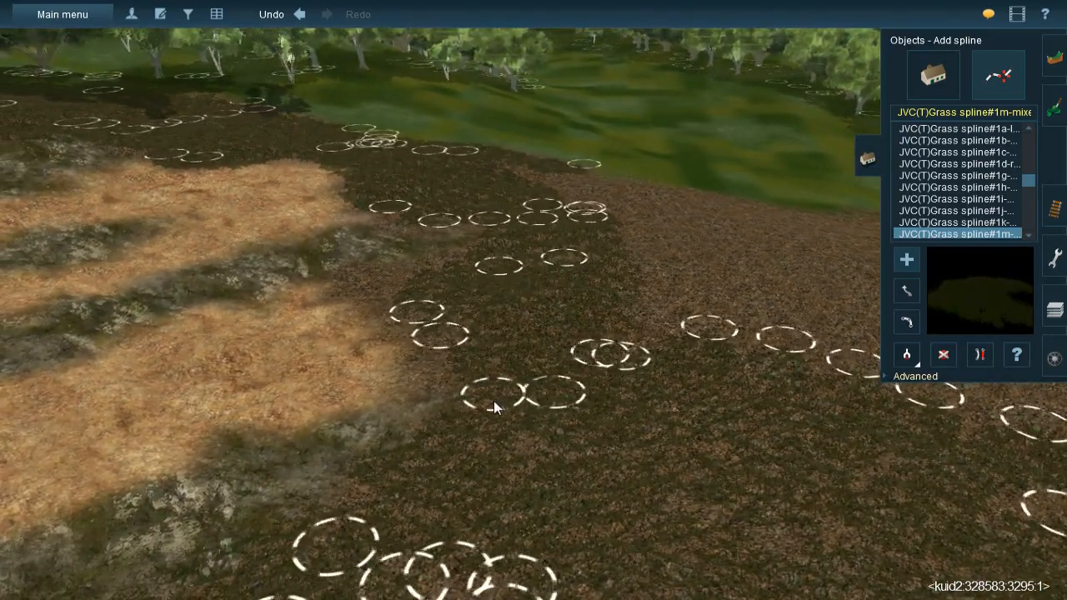
{"action": "left_click", "coordinate": [370, 257]}
{"action": "left_click", "coordinate": [484, 409]}
Lay grass splines on the brown ground along the outer side of the rows near the sandy patches
{"action": "right_click_drag", "start_coordinate": [484, 413], "coordinate": [557, 190]}
{"action": "left_click", "coordinate": [572, 145]}
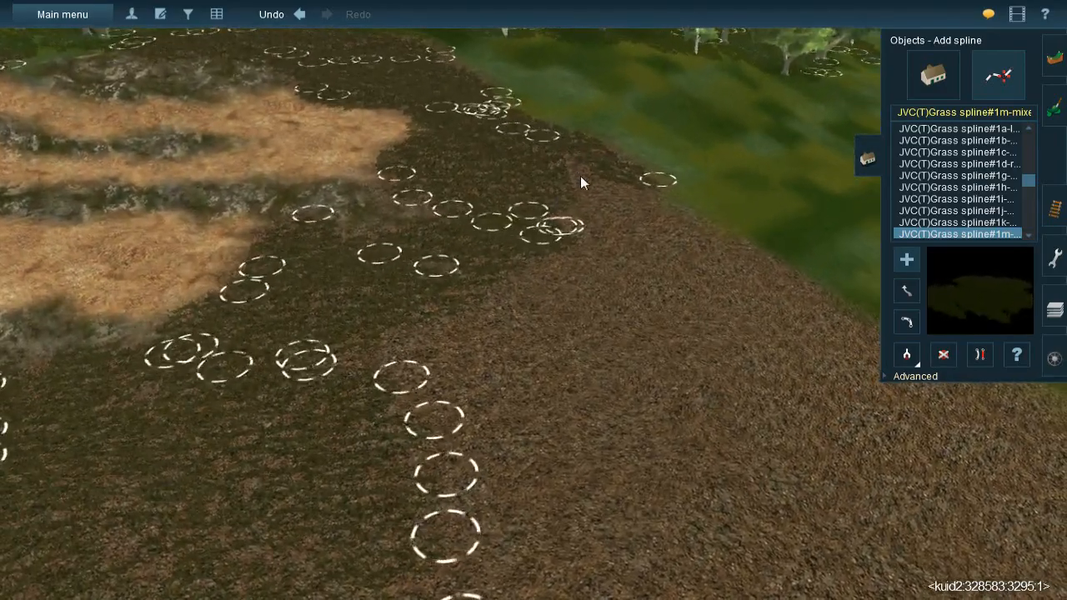
{"action": "left_click", "coordinate": [606, 278]}
{"action": "left_click", "coordinate": [568, 227]}
{"action": "left_click", "coordinate": [570, 431]}
{"action": "left_click", "coordinate": [487, 475]}
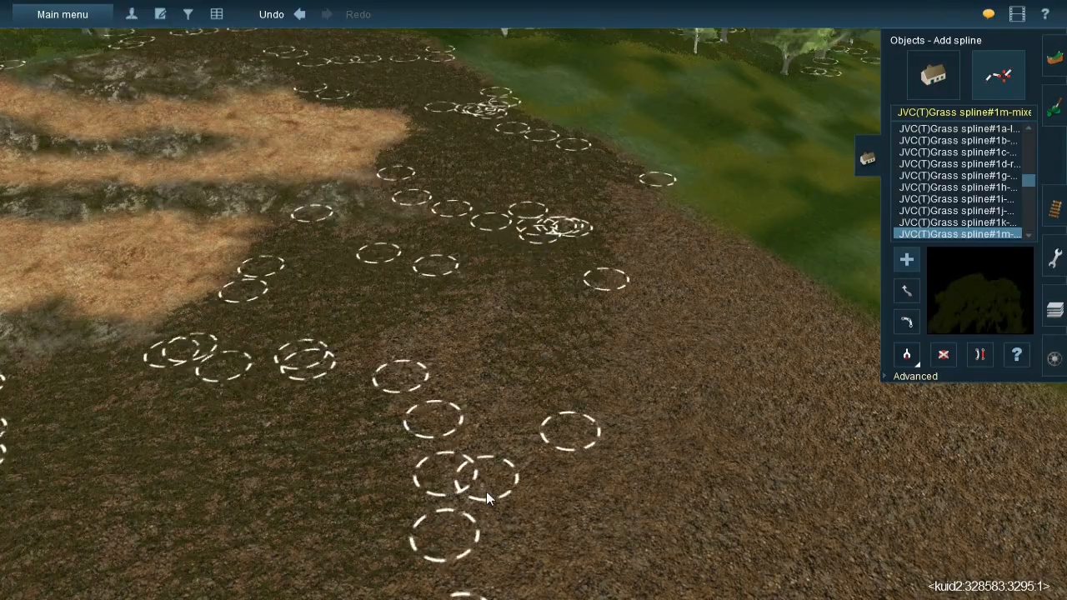
{"action": "left_click", "coordinate": [480, 266]}
{"action": "left_click", "coordinate": [409, 412]}
{"action": "left_click", "coordinate": [377, 305]}
{"action": "left_click", "coordinate": [419, 446]}
Start a band of diagonal grass splines from the existing rows out into the large open brown field
{"action": "right_click_drag", "start_coordinate": [419, 429], "coordinate": [531, 266]}
{"action": "left_click", "coordinate": [550, 253]}
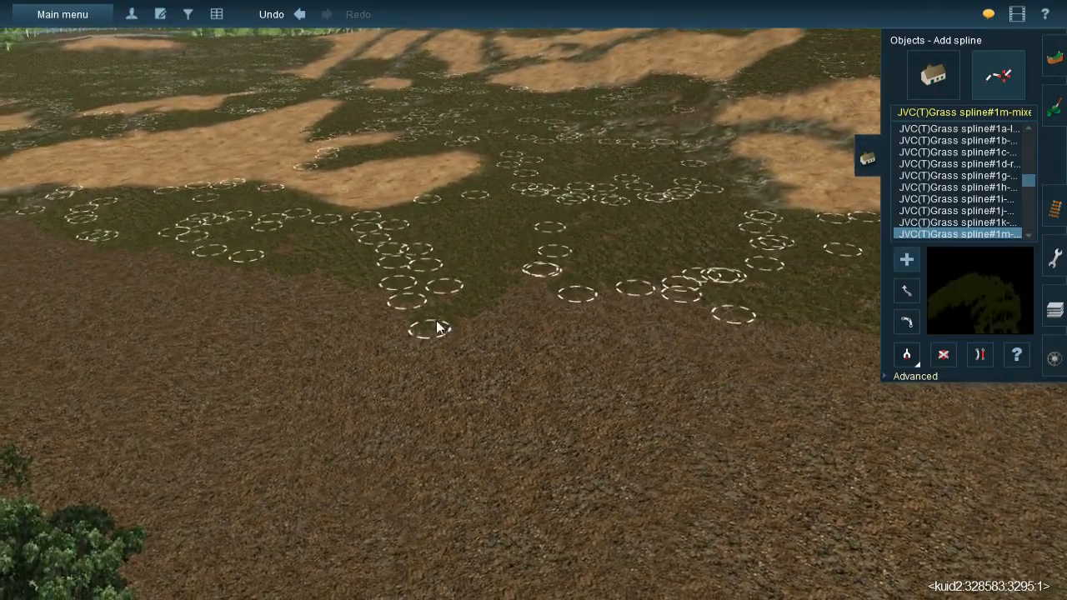
{"action": "left_click", "coordinate": [447, 371]}
{"action": "left_click", "coordinate": [581, 271]}
{"action": "left_click", "coordinate": [469, 390]}
{"action": "left_click", "coordinate": [480, 395]}
{"action": "left_click", "coordinate": [604, 285]}
{"action": "left_click", "coordinate": [516, 423]}
{"action": "left_click", "coordinate": [640, 284]}
{"action": "left_click", "coordinate": [573, 454]}
{"action": "left_click", "coordinate": [685, 305]}
{"action": "left_click", "coordinate": [609, 469]}
Widen the diagonal band with further parallel grass splines across the open brown field
{"action": "left_click", "coordinate": [665, 494]}
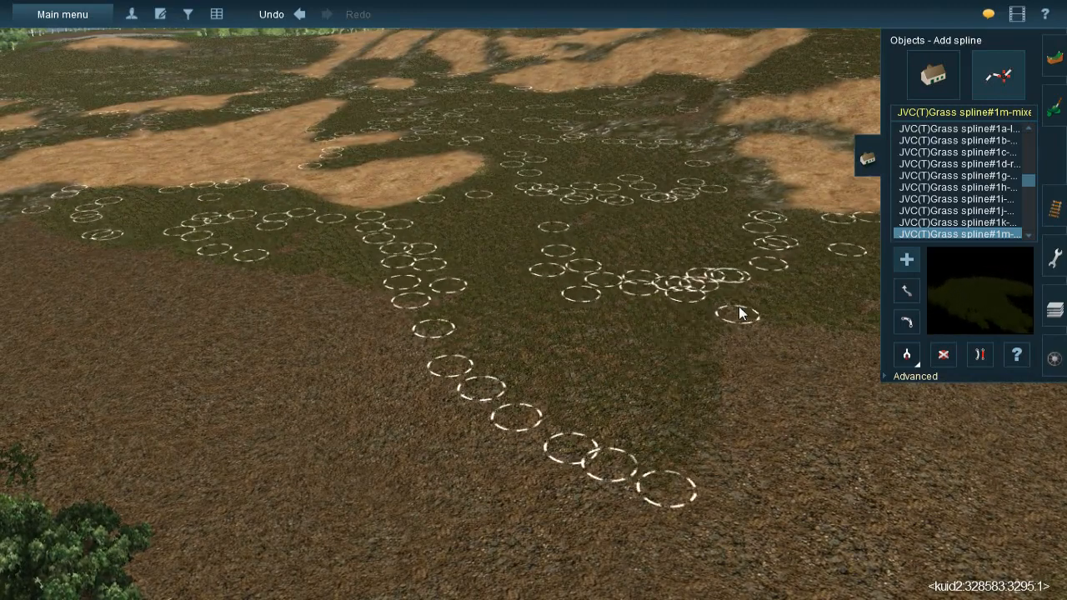
{"action": "left_click", "coordinate": [738, 305]}
{"action": "left_click", "coordinate": [752, 517]}
{"action": "left_click", "coordinate": [788, 311]}
{"action": "left_click", "coordinate": [808, 521]}
Continue the parallel grass splines from the existing rows across the brown field toward the green ground
{"action": "key", "text": "Right"}
{"action": "key", "text": "Down"}
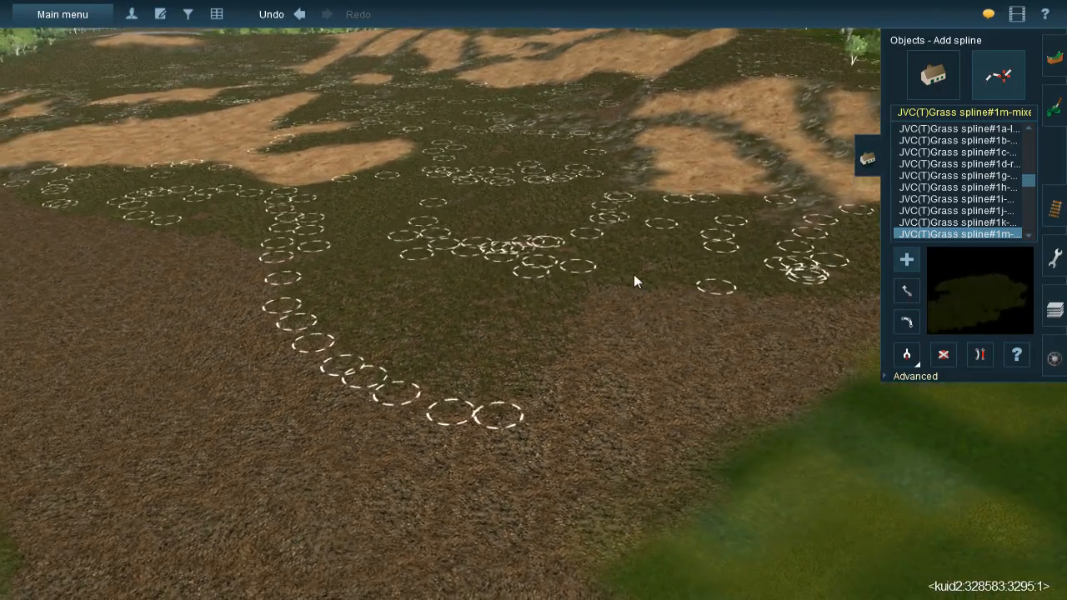
{"action": "left_click", "coordinate": [633, 274]}
{"action": "left_click", "coordinate": [519, 427]}
{"action": "left_click", "coordinate": [655, 284]}
{"action": "left_click", "coordinate": [582, 433]}
{"action": "left_click", "coordinate": [707, 288]}
{"action": "left_click", "coordinate": [609, 452]}
{"action": "left_click", "coordinate": [759, 281]}
{"action": "left_click", "coordinate": [649, 457]}
Fill the corner of brown ground beside the green edge with grass splines at the end of the band
{"action": "left_click", "coordinate": [831, 331]}
{"action": "key", "text": "Left"}
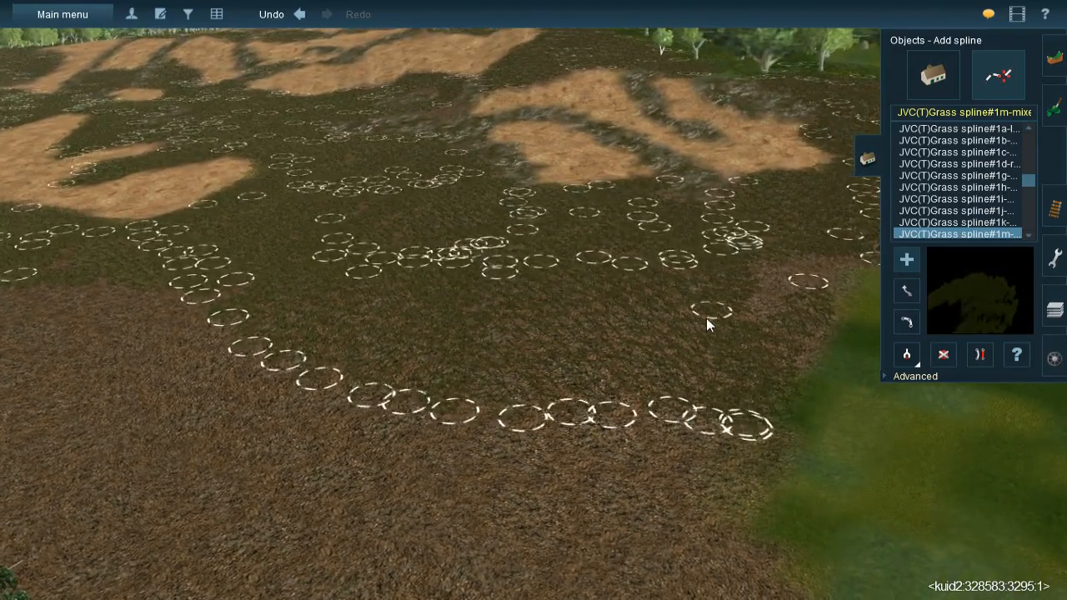
{"action": "left_click", "coordinate": [715, 301]}
{"action": "left_click", "coordinate": [789, 350]}
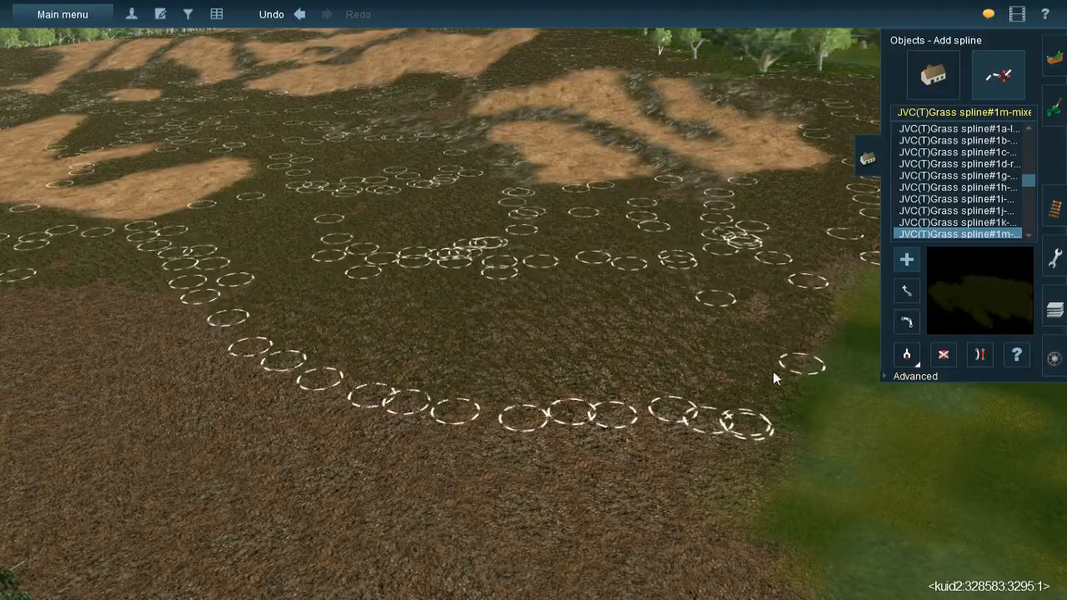
{"action": "right_click", "coordinate": [795, 375]}
Lay grass splines along the tree shadows, from the corner of the green ground down the brown strip
{"action": "key", "text": "Left"}
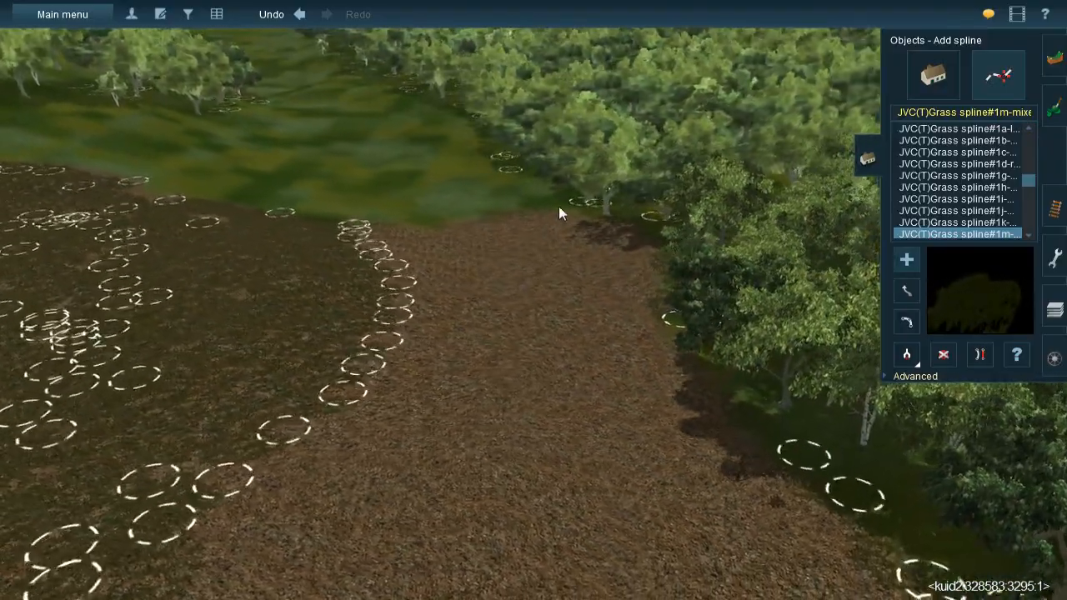
{"action": "left_click", "coordinate": [572, 201]}
{"action": "left_click", "coordinate": [647, 290]}
{"action": "left_click", "coordinate": [664, 363]}
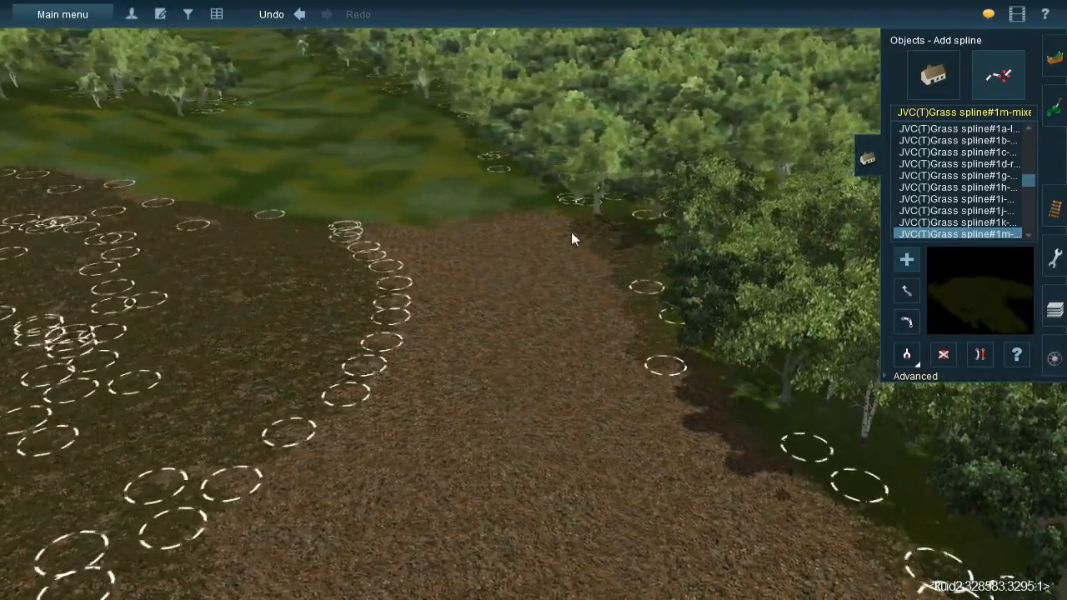
{"action": "left_click", "coordinate": [566, 223]}
{"action": "left_click", "coordinate": [611, 368]}
{"action": "left_click", "coordinate": [547, 208]}
{"action": "left_click", "coordinate": [555, 311]}
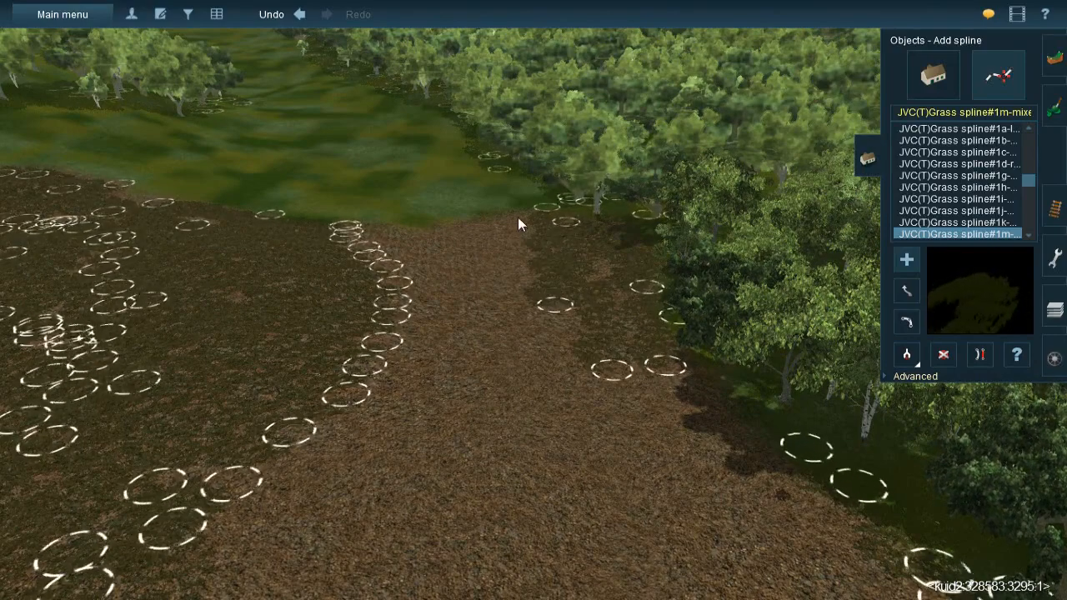
Cover the brown strip below the green edge with parallel grass splines between the trees and the finished field rows
{"action": "left_click", "coordinate": [517, 216]}
{"action": "left_click", "coordinate": [520, 310]}
{"action": "left_click", "coordinate": [487, 320]}
{"action": "left_click", "coordinate": [486, 221]}
{"action": "left_click", "coordinate": [452, 229]}
{"action": "left_click", "coordinate": [459, 355]}
{"action": "left_click", "coordinate": [408, 231]}
{"action": "left_click", "coordinate": [441, 352]}
{"action": "left_click", "coordinate": [367, 218]}
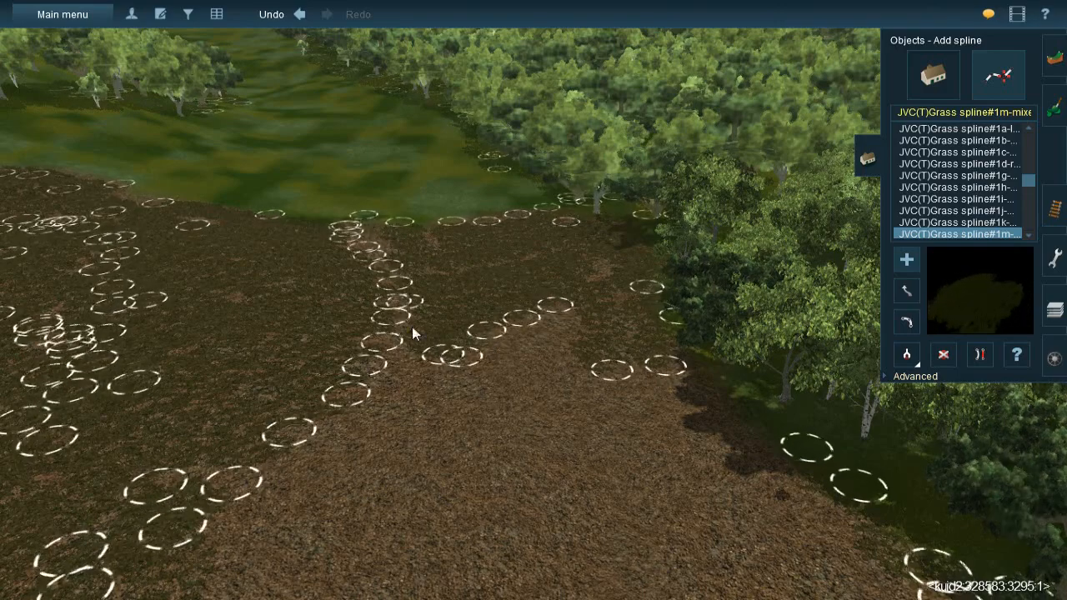
{"action": "left_click", "coordinate": [417, 350]}
{"action": "left_click", "coordinate": [428, 225]}
{"action": "left_click", "coordinate": [455, 287]}
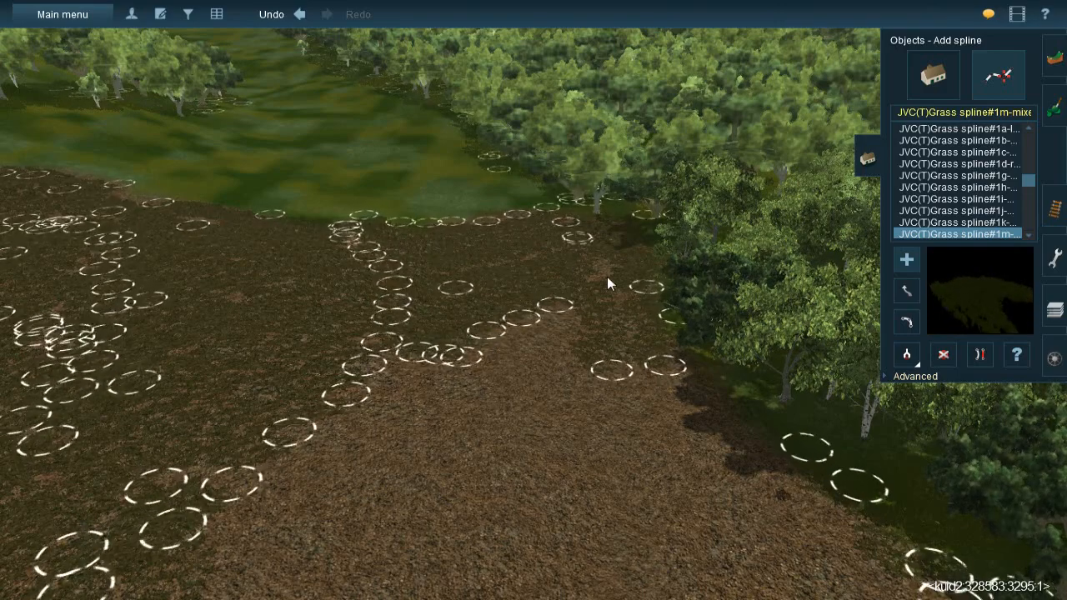
Lay long grass splines down the brown strip beside the trees, starting from the newly covered ground
{"action": "left_click", "coordinate": [563, 263]}
{"action": "left_click", "coordinate": [581, 461]}
{"action": "left_click", "coordinate": [576, 239]}
{"action": "left_click", "coordinate": [631, 318]}
{"action": "left_click", "coordinate": [619, 498]}
{"action": "left_click", "coordinate": [671, 361]}
{"action": "left_click", "coordinate": [791, 514]}
Add grass splines between the tree-side rows and the field rows on the far part of the brown strip
{"action": "right_click", "coordinate": [791, 517]}
{"action": "right_click_drag", "start_coordinate": [691, 366], "coordinate": [388, 301]}
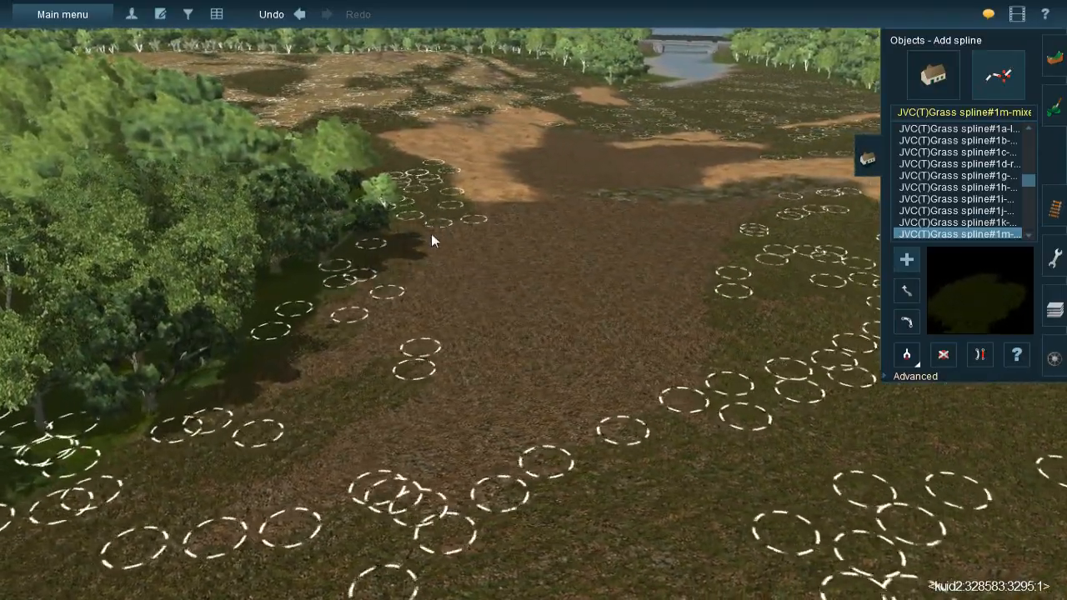
{"action": "left_click", "coordinate": [430, 226]}
{"action": "left_click", "coordinate": [425, 352]}
{"action": "left_click", "coordinate": [457, 211]}
{"action": "left_click", "coordinate": [464, 297]}
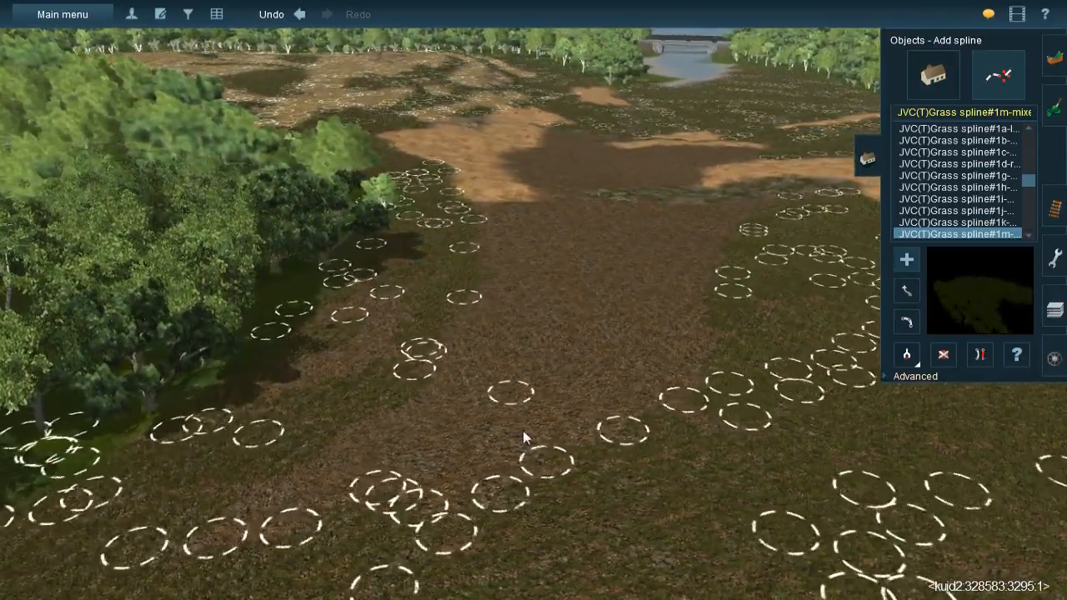
{"action": "left_click", "coordinate": [467, 314]}
{"action": "left_click", "coordinate": [529, 444]}
{"action": "left_click", "coordinate": [458, 475]}
{"action": "left_click", "coordinate": [463, 248]}
Fill the bare ground along the shaded tree edge with overlapping grass splines down to the nearer rows
{"action": "left_click", "coordinate": [415, 257]}
{"action": "left_click", "coordinate": [365, 385]}
{"action": "left_click", "coordinate": [375, 273]}
{"action": "left_click", "coordinate": [279, 400]}
{"action": "left_click", "coordinate": [338, 297]}
{"action": "left_click", "coordinate": [313, 389]}
{"action": "left_click", "coordinate": [450, 347]}
{"action": "left_click", "coordinate": [403, 483]}
Close the narrow brown gap left between the tree-side rows with two short grass splines
{"action": "right_click", "coordinate": [489, 385]}
{"action": "left_click", "coordinate": [457, 277]}
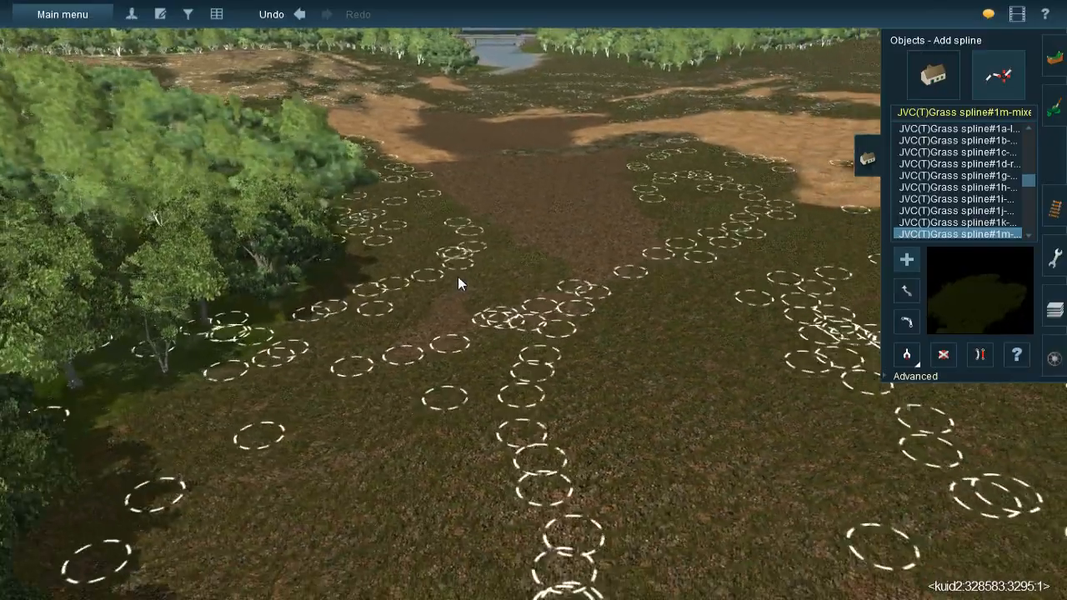
{"action": "left_click", "coordinate": [415, 367]}
{"action": "left_click", "coordinate": [467, 267]}
{"action": "left_click", "coordinate": [461, 331]}
Add grass splines along the near edge of the remaining bare ground where the field rows and tree-side rows meet
{"action": "right_click", "coordinate": [602, 262]}
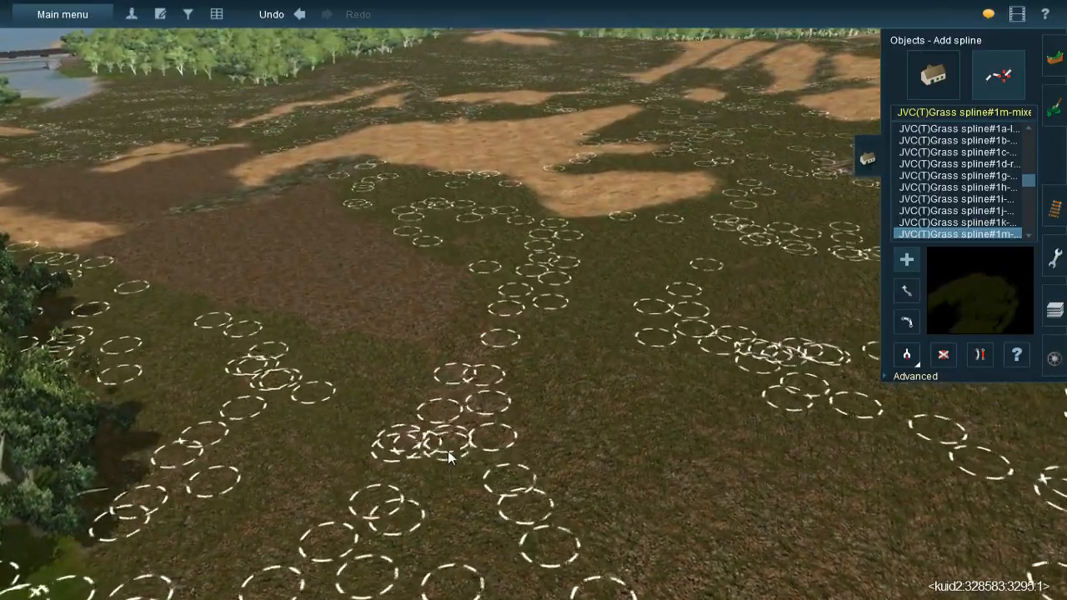
{"action": "left_click", "coordinate": [389, 334]}
{"action": "left_click", "coordinate": [427, 351]}
{"action": "left_click", "coordinate": [355, 343]}
{"action": "left_click", "coordinate": [337, 335]}
{"action": "left_click", "coordinate": [325, 227]}
Lay grass splines across the brown strip between the end of the rocks and the tip of the small sandy patch
{"action": "right_click", "coordinate": [327, 269]}
{"action": "key", "text": "Left"}
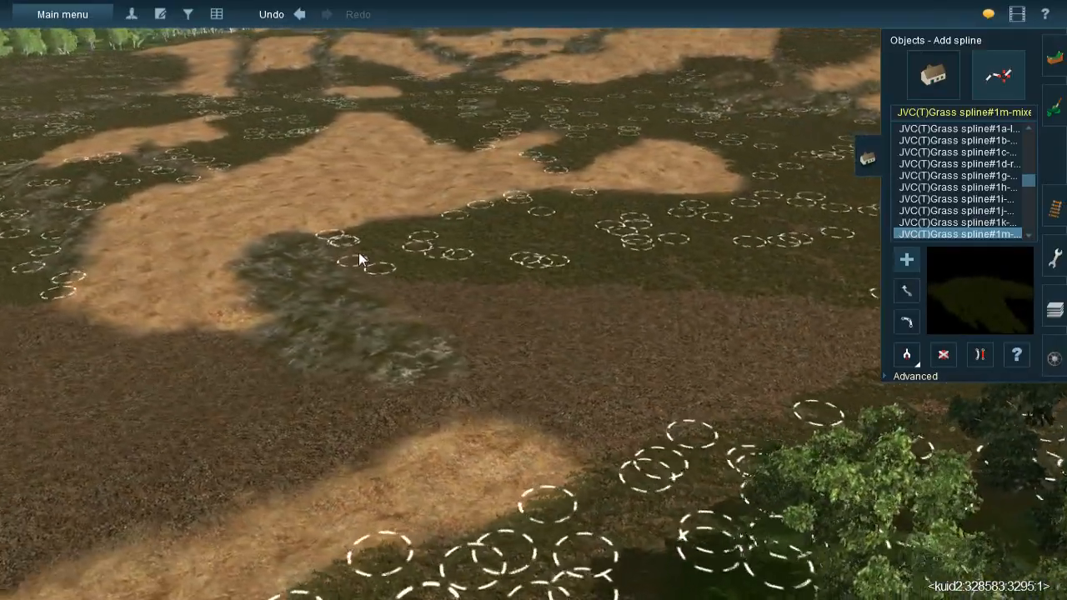
{"action": "left_click", "coordinate": [479, 325]}
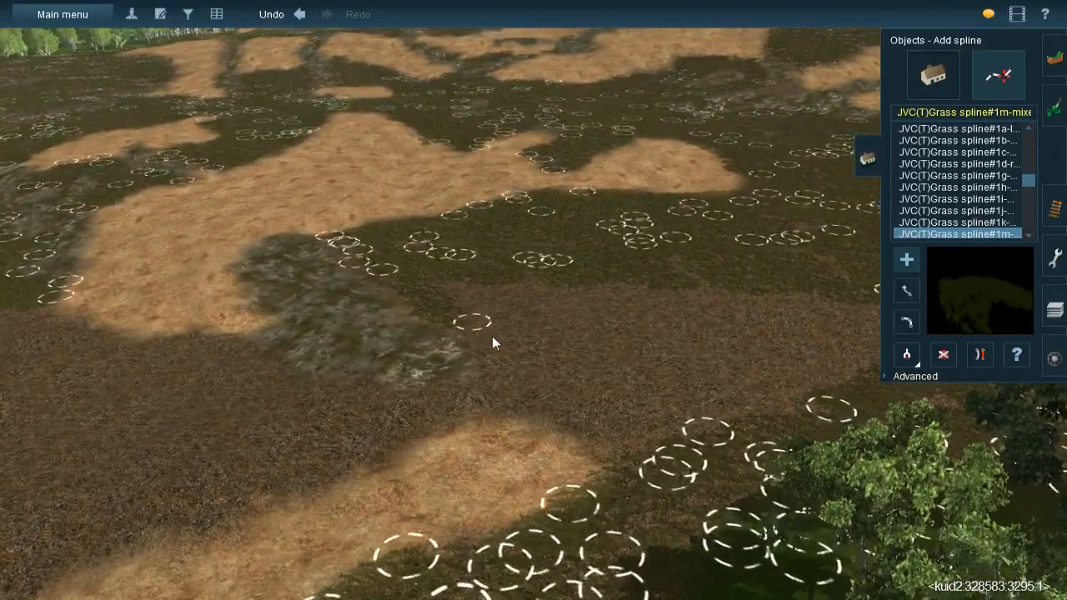
{"action": "left_click", "coordinate": [542, 354]}
{"action": "left_click", "coordinate": [550, 279]}
{"action": "left_click", "coordinate": [568, 404]}
{"action": "left_click", "coordinate": [597, 407]}
{"action": "left_click", "coordinate": [603, 267]}
{"action": "left_click", "coordinate": [634, 268]}
{"action": "left_click", "coordinate": [630, 397]}
{"action": "left_click", "coordinate": [646, 335]}
Continue the parallel grass splines across the brown strip from the sandy tip toward the trees
{"action": "left_click", "coordinate": [667, 423]}
{"action": "left_click", "coordinate": [660, 277]}
{"action": "left_click", "coordinate": [716, 421]}
{"action": "left_click", "coordinate": [705, 286]}
{"action": "left_click", "coordinate": [754, 431]}
{"action": "left_click", "coordinate": [738, 274]}
{"action": "left_click", "coordinate": [781, 419]}
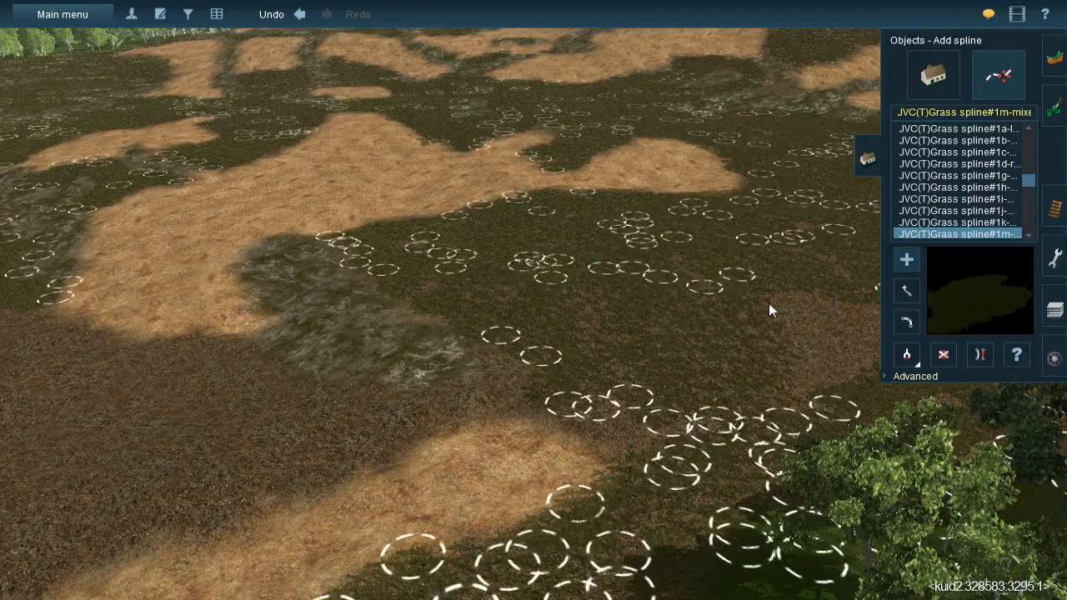
{"action": "left_click", "coordinate": [783, 275]}
{"action": "left_click", "coordinate": [834, 413]}
Fill the last bare patch near the trees with short grass splines and bridge the rocks to the sandy tip with another
{"action": "right_click", "coordinate": [775, 379]}
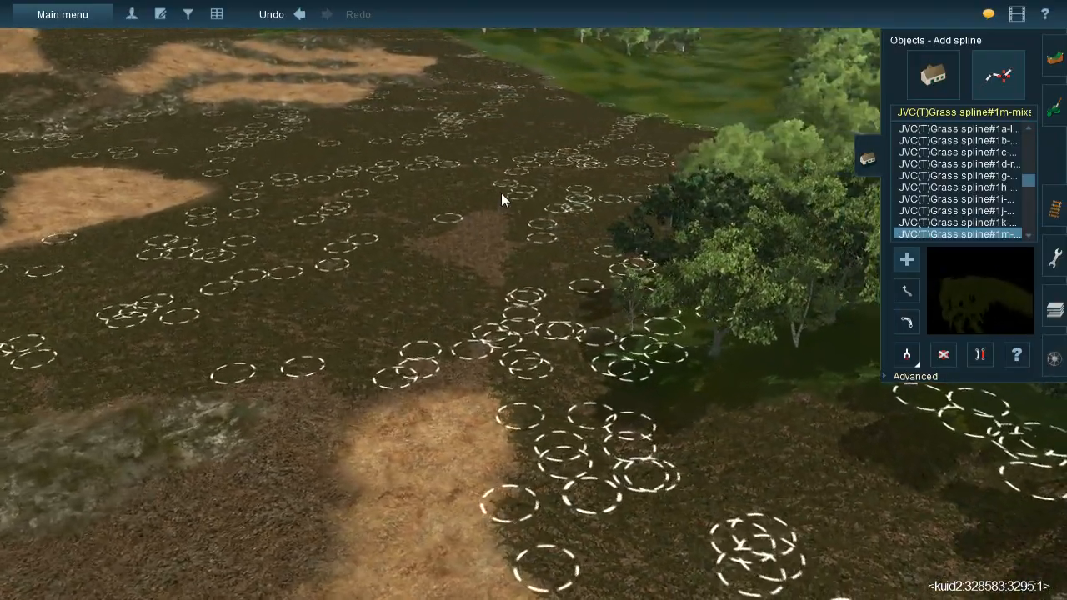
{"action": "left_click", "coordinate": [439, 213]}
{"action": "left_click", "coordinate": [435, 278]}
{"action": "left_click", "coordinate": [415, 217]}
{"action": "left_click", "coordinate": [409, 265]}
{"action": "left_click", "coordinate": [365, 215]}
{"action": "left_click", "coordinate": [490, 291]}
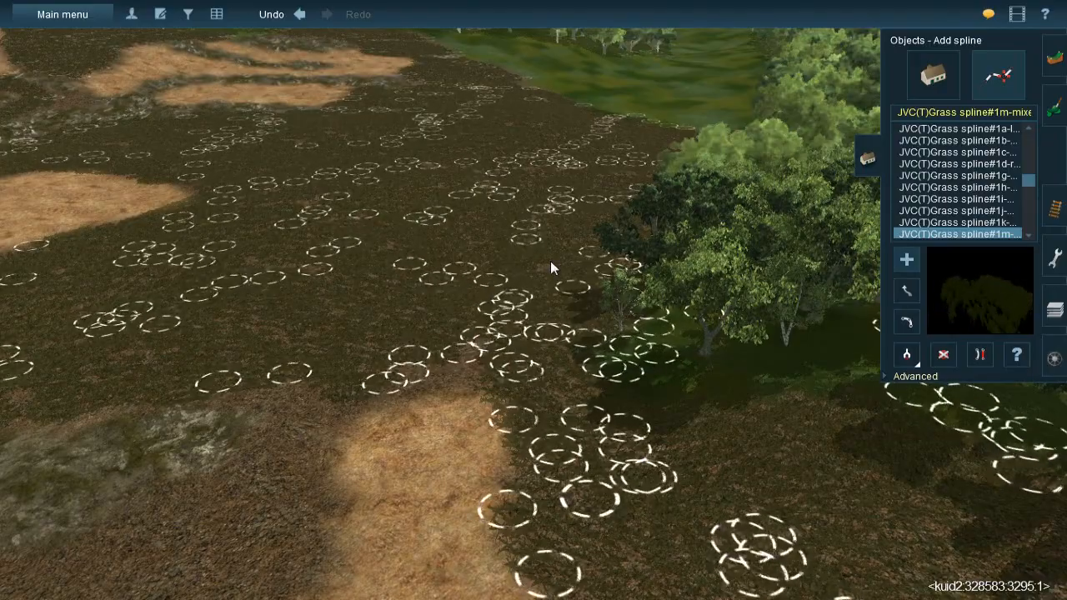
{"action": "right_click", "coordinate": [453, 383]}
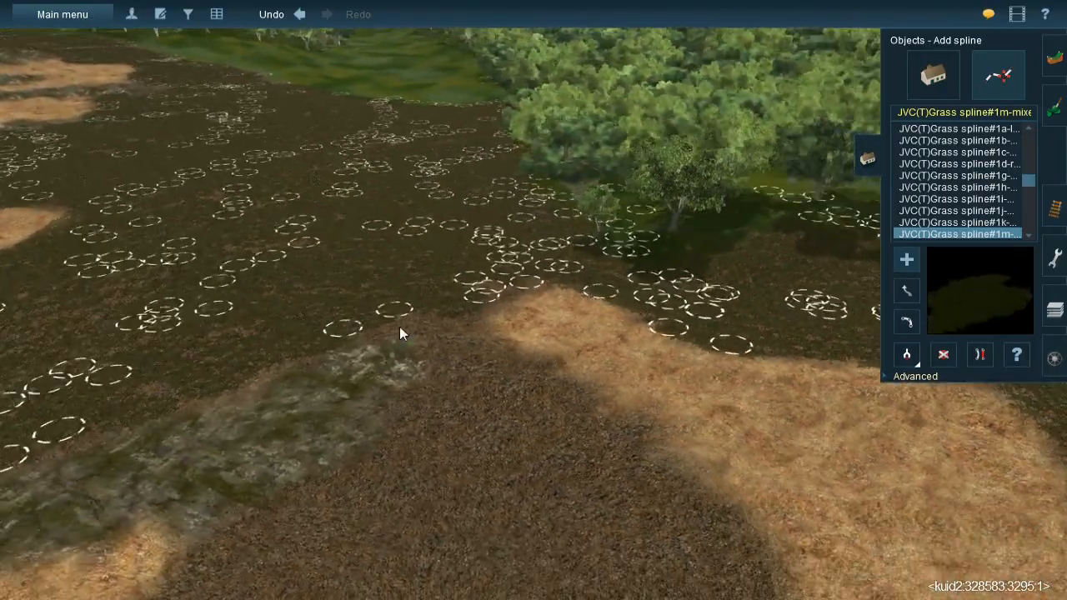
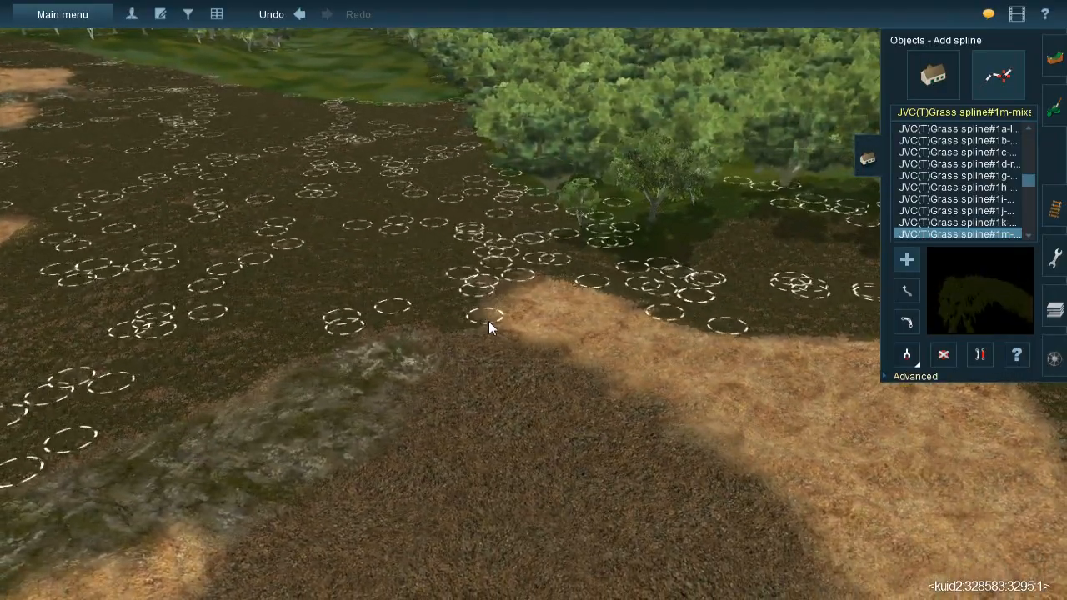
{"action": "right_click", "coordinate": [487, 320]}
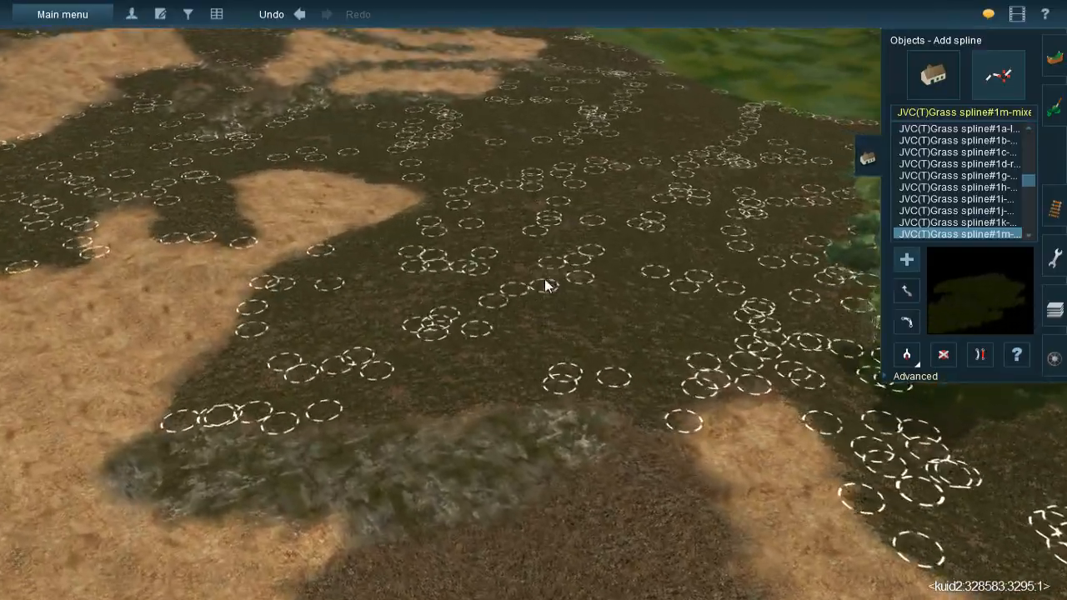
Lay parallel grass splines across the bare patch between the trees and the sandy patch, starting at the sandy edge
{"action": "right_click", "coordinate": [548, 295]}
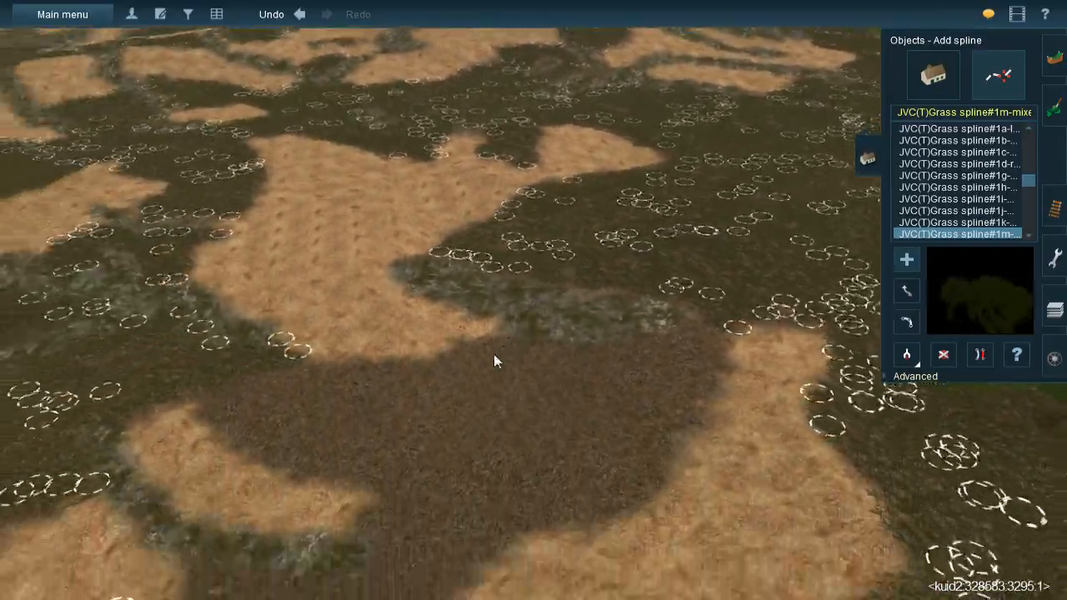
{"action": "right_click", "coordinate": [498, 357]}
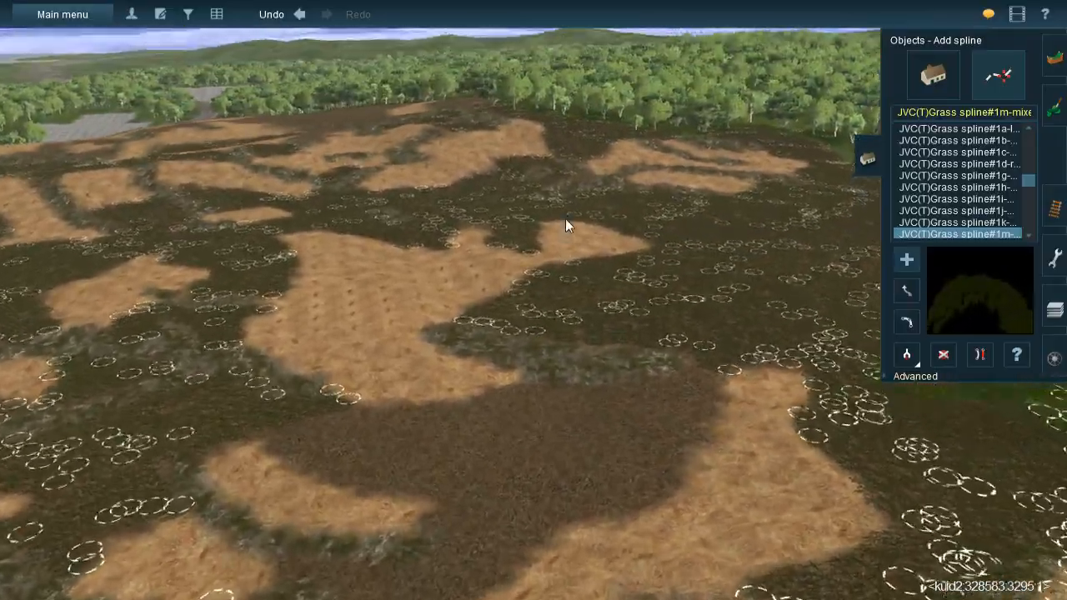
{"action": "right_click", "coordinate": [565, 219]}
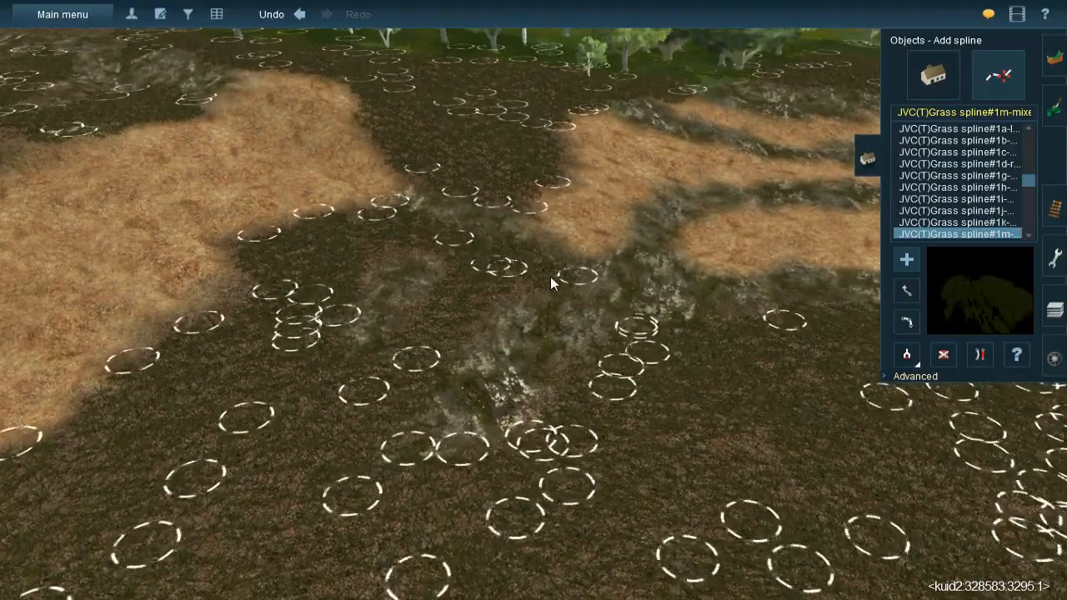
{"action": "right_click", "coordinate": [312, 262]}
{"action": "key", "text": "Left"}
{"action": "right_click", "coordinate": [530, 246]}
{"action": "key", "text": "Up"}
{"action": "left_click", "coordinate": [390, 284]}
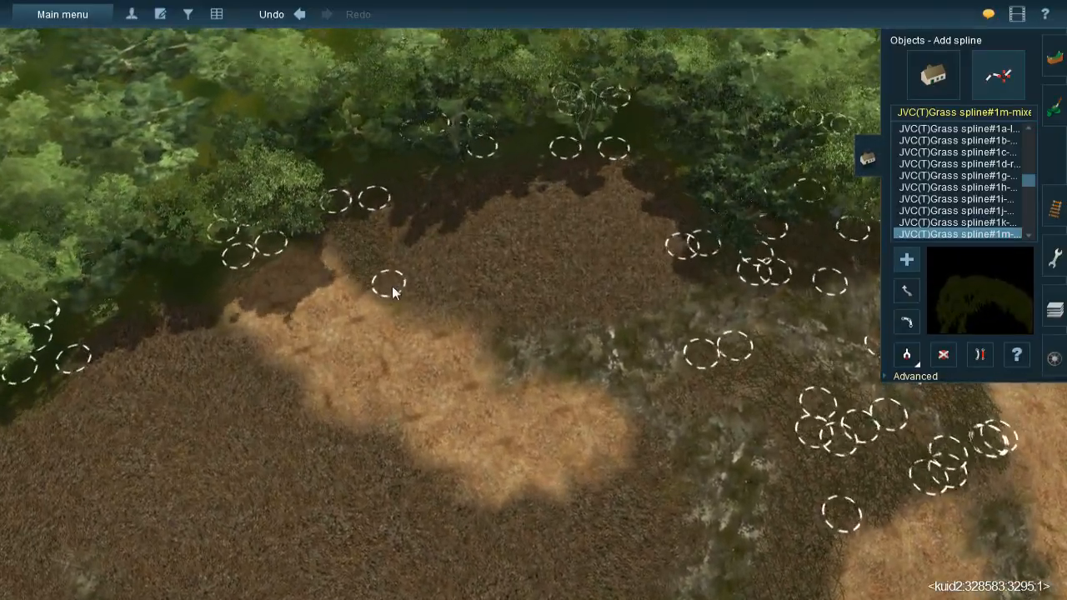
{"action": "left_click", "coordinate": [444, 310]}
{"action": "left_click", "coordinate": [417, 193]}
{"action": "left_click", "coordinate": [494, 329]}
{"action": "left_click", "coordinate": [464, 188]}
{"action": "left_click", "coordinate": [537, 325]}
{"action": "left_click", "coordinate": [509, 175]}
{"action": "left_click", "coordinate": [566, 318]}
{"action": "left_click", "coordinate": [549, 173]}
Continue the parallel grass splines between the rocks and the trees to the far edge of the bare patch
{"action": "left_click", "coordinate": [610, 322]}
{"action": "left_click", "coordinate": [600, 171]}
{"action": "left_click", "coordinate": [639, 320]}
{"action": "left_click", "coordinate": [644, 168]}
{"action": "left_click", "coordinate": [673, 301]}
{"action": "left_click", "coordinate": [669, 197]}
{"action": "left_click", "coordinate": [702, 273]}
Lay grass splines over the brown ground between the rocks and the near side of the sandy patch
{"action": "right_click_drag", "start_coordinate": [700, 275], "coordinate": [608, 345]}
{"action": "left_click", "coordinate": [639, 352]}
{"action": "left_click", "coordinate": [590, 447]}
{"action": "left_click", "coordinate": [593, 330]}
{"action": "left_click", "coordinate": [556, 313]}
{"action": "left_click", "coordinate": [534, 454]}
{"action": "left_click", "coordinate": [453, 433]}
Add grass splines along the field side of the sandy patch and from its edge toward the trees
{"action": "right_click_drag", "start_coordinate": [453, 435], "coordinate": [437, 240]}
{"action": "left_click_drag", "start_coordinate": [474, 379], "coordinate": [454, 354]}
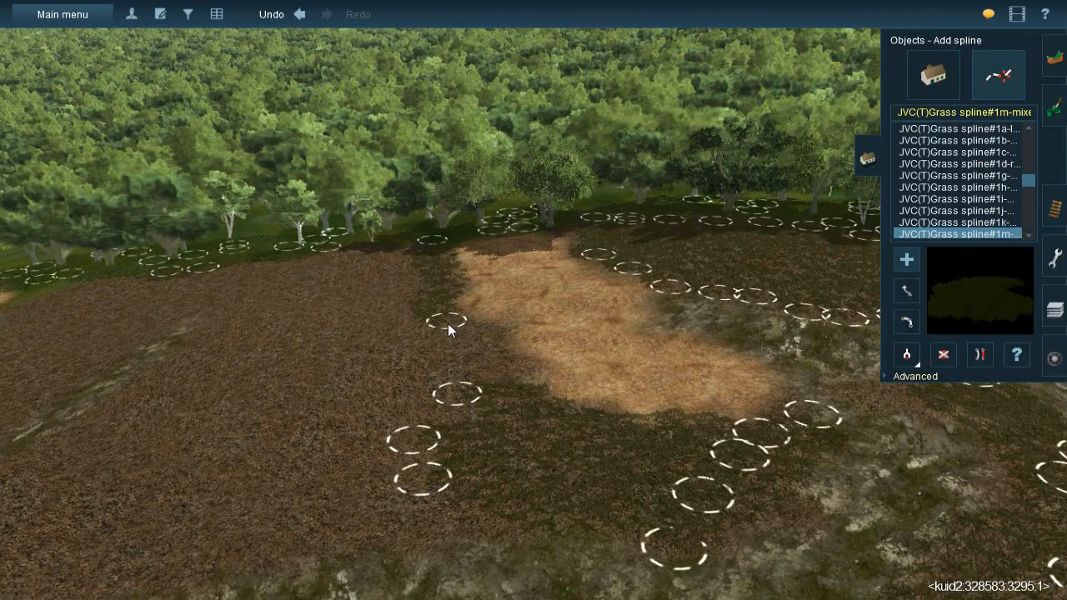
{"action": "left_click", "coordinate": [450, 320]}
{"action": "left_click", "coordinate": [424, 303]}
{"action": "left_click", "coordinate": [541, 411]}
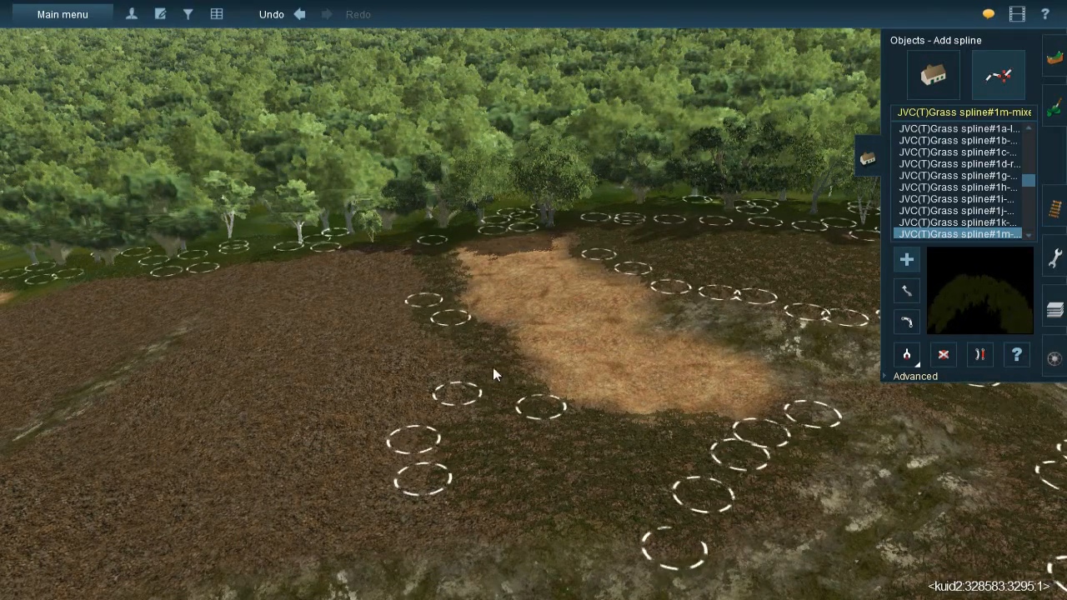
{"action": "left_click", "coordinate": [391, 244]}
{"action": "left_click", "coordinate": [405, 301]}
{"action": "left_click", "coordinate": [429, 326]}
{"action": "left_click", "coordinate": [469, 436]}
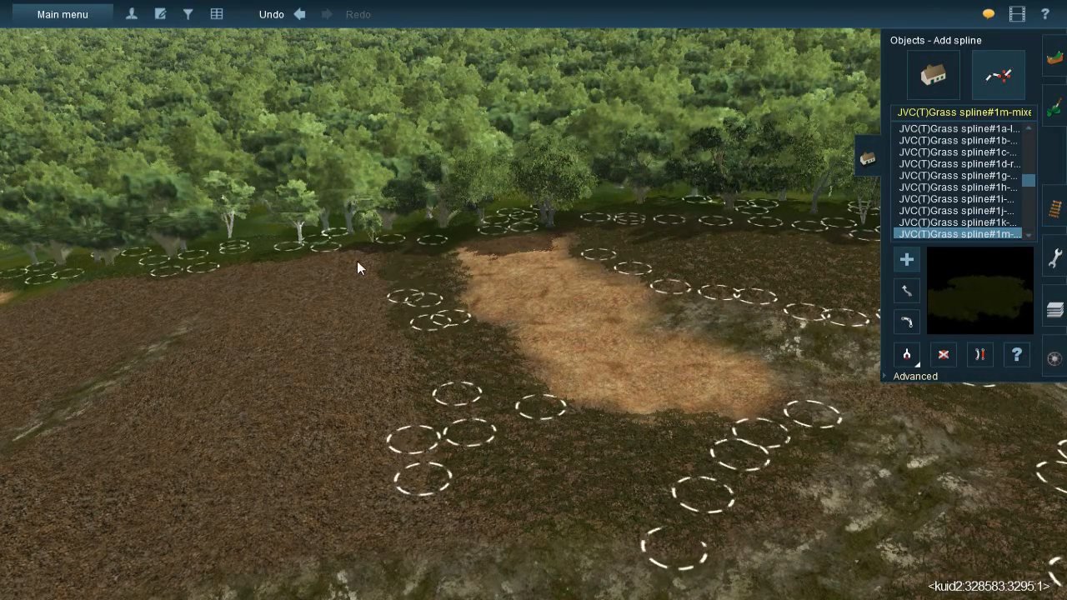
Widen the grass strip beside the sandy patch into the brown field with further splines reaching the tree line
{"action": "left_click", "coordinate": [379, 324]}
{"action": "left_click", "coordinate": [321, 310]}
{"action": "left_click", "coordinate": [317, 311]}
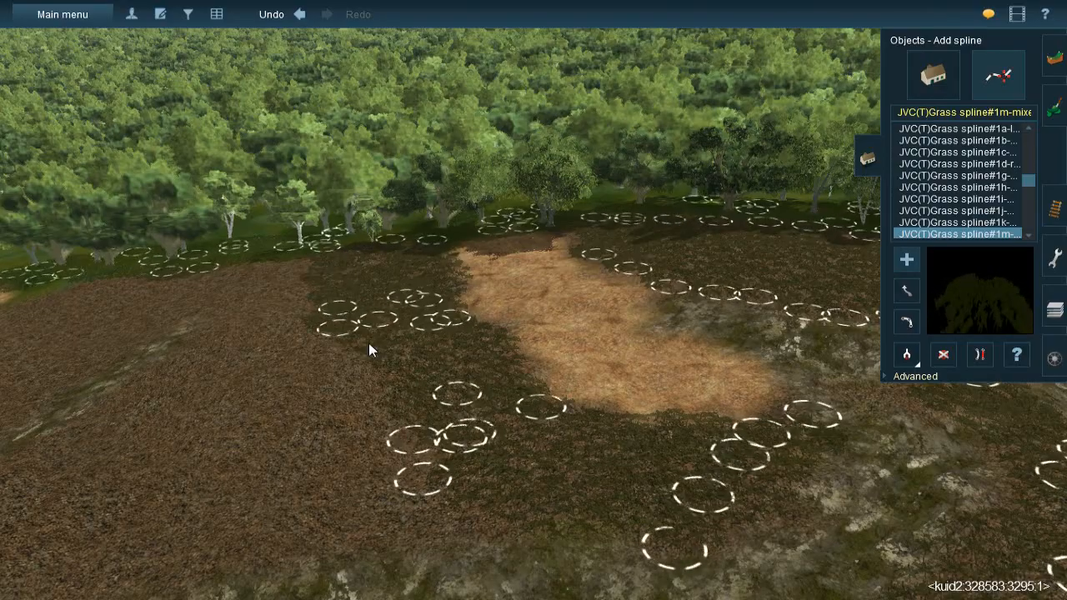
{"action": "left_click", "coordinate": [410, 461]}
{"action": "left_click", "coordinate": [460, 444]}
Lay grass splines from the existing strip along the rocks that border the brown field
{"action": "right_click", "coordinate": [507, 420]}
{"action": "key", "text": "Left"}
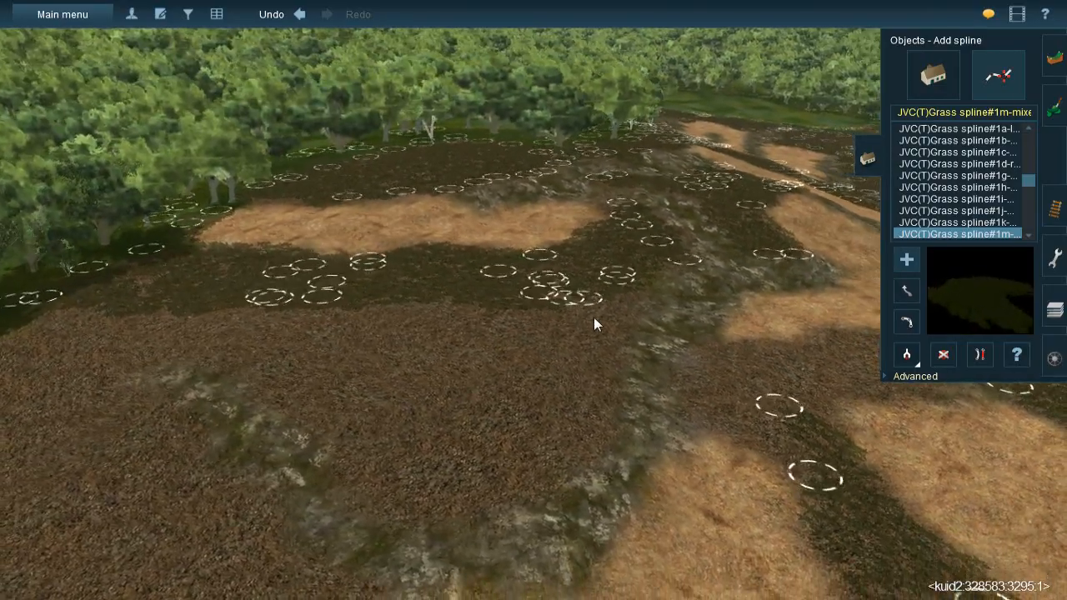
{"action": "left_click", "coordinate": [571, 366]}
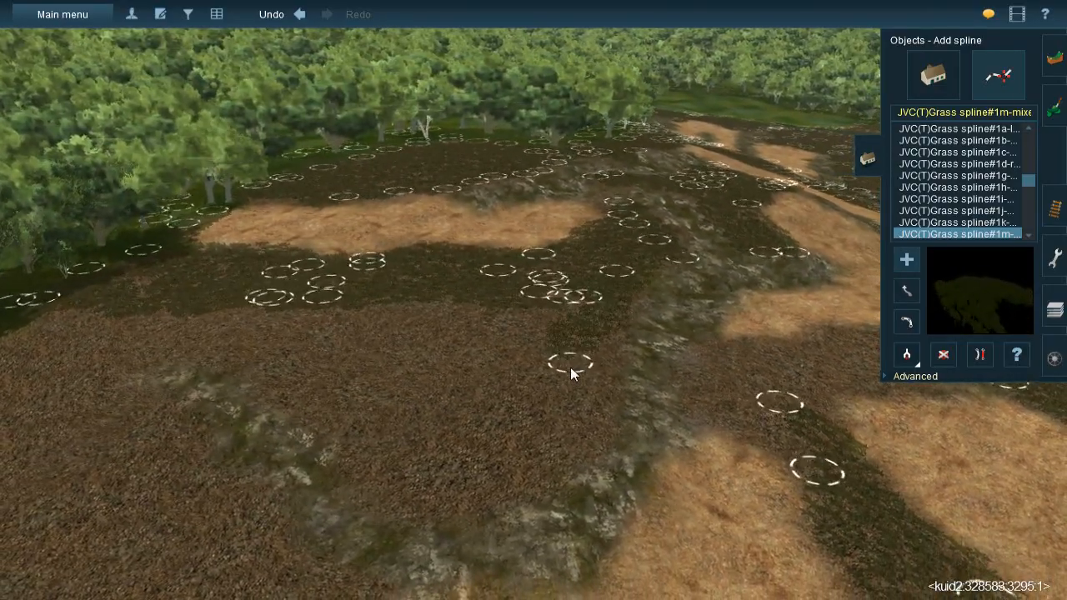
{"action": "left_click", "coordinate": [601, 451]}
{"action": "left_click", "coordinate": [543, 474]}
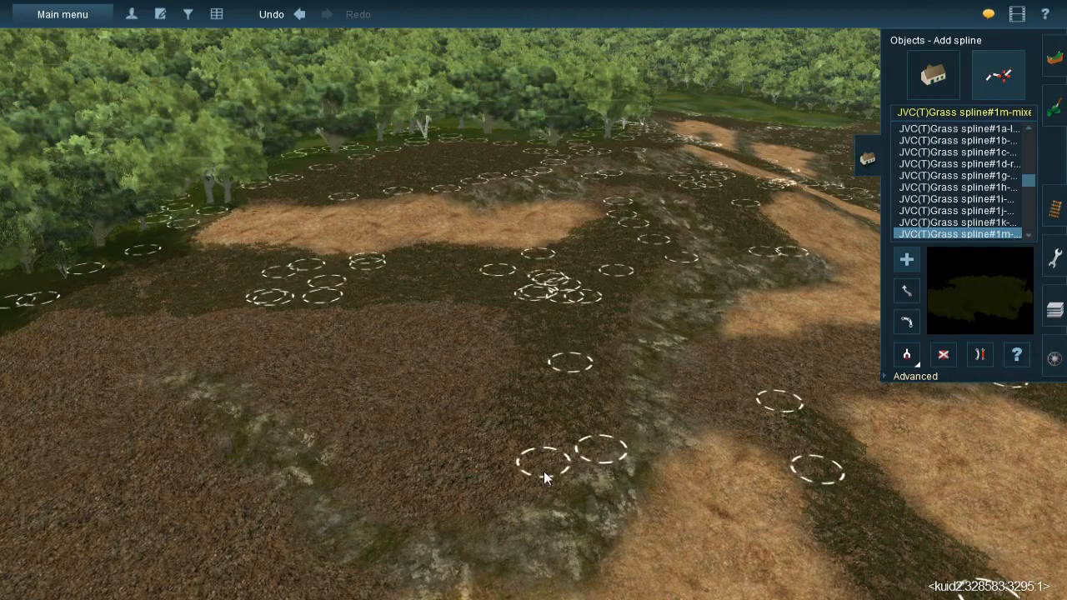
{"action": "left_click", "coordinate": [496, 525]}
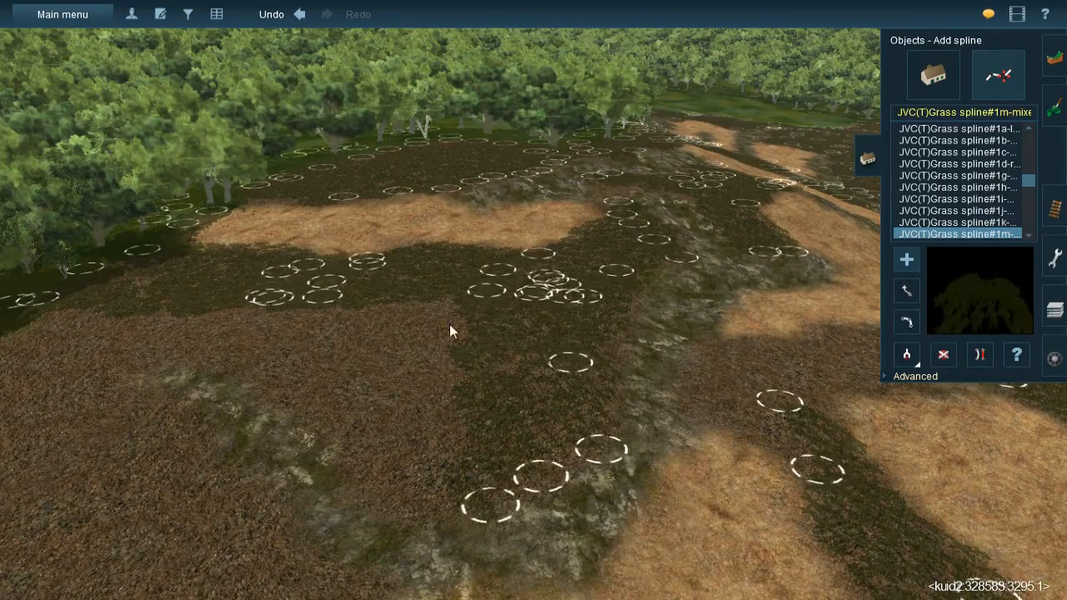
Continue the grass splines across the brown field to the second line of rocks
{"action": "left_click", "coordinate": [432, 498]}
{"action": "left_click", "coordinate": [415, 410]}
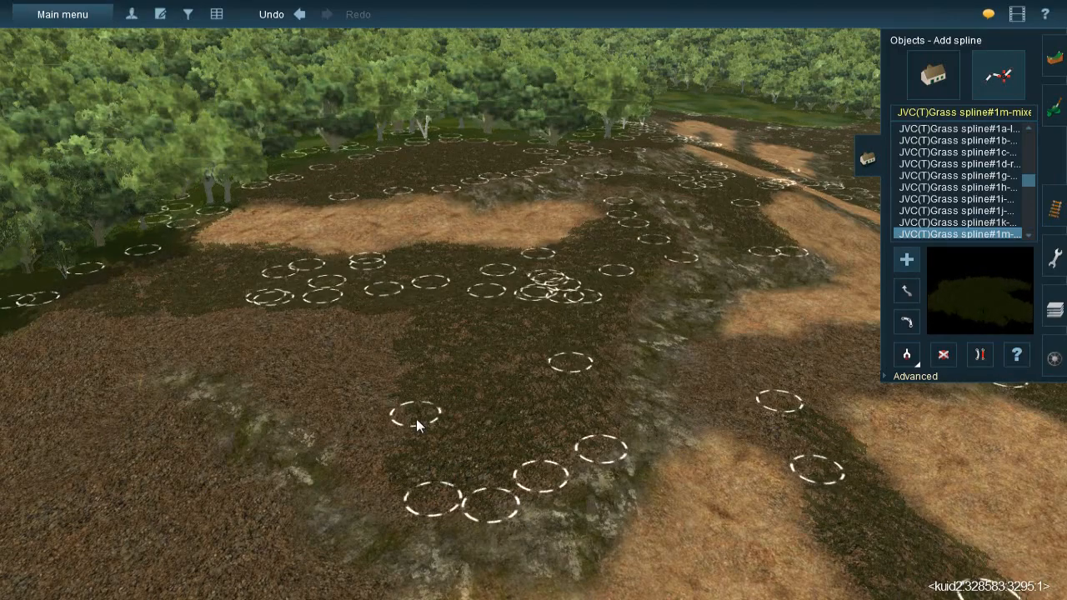
{"action": "left_click", "coordinate": [405, 398]}
{"action": "left_click", "coordinate": [382, 442]}
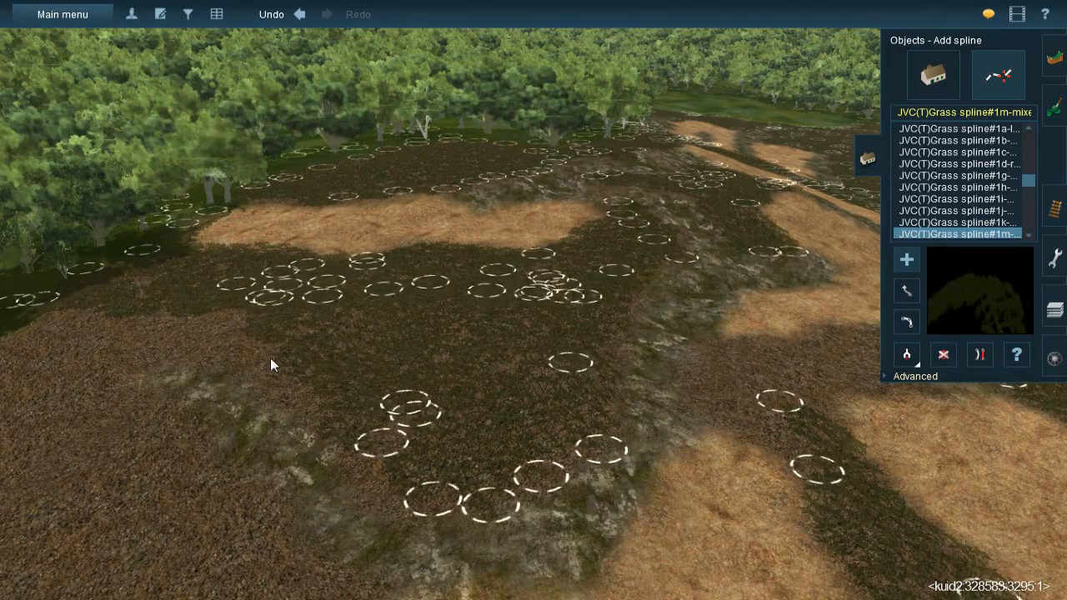
{"action": "left_click", "coordinate": [228, 336]}
Fill the brown gap between the two sandy areas beside the rocks with grass splines
{"action": "right_click", "coordinate": [454, 488]}
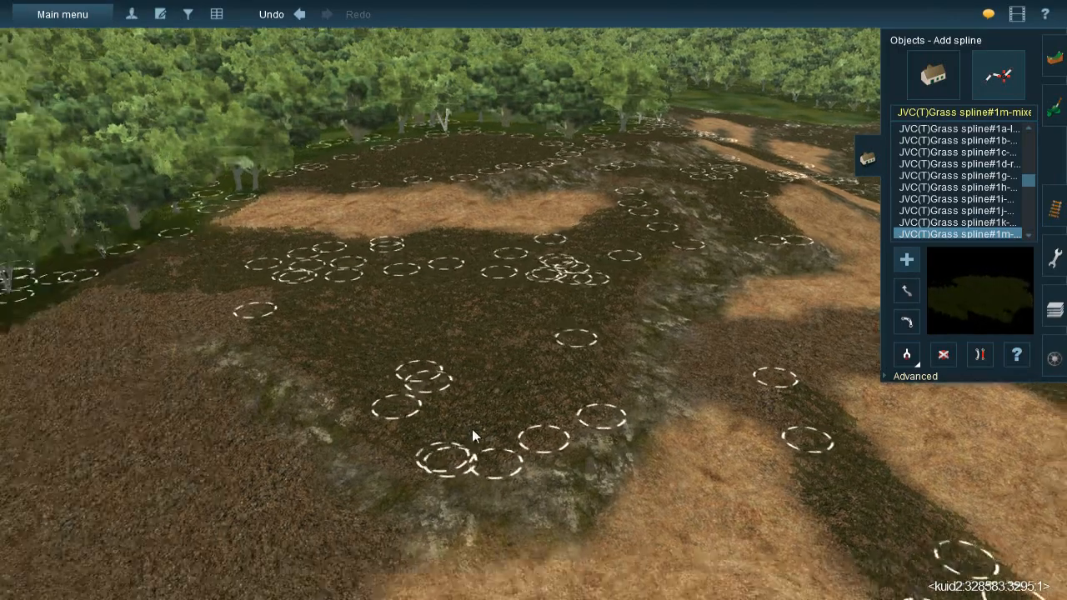
{"action": "key", "text": "Right"}
{"action": "right_click", "coordinate": [560, 248]}
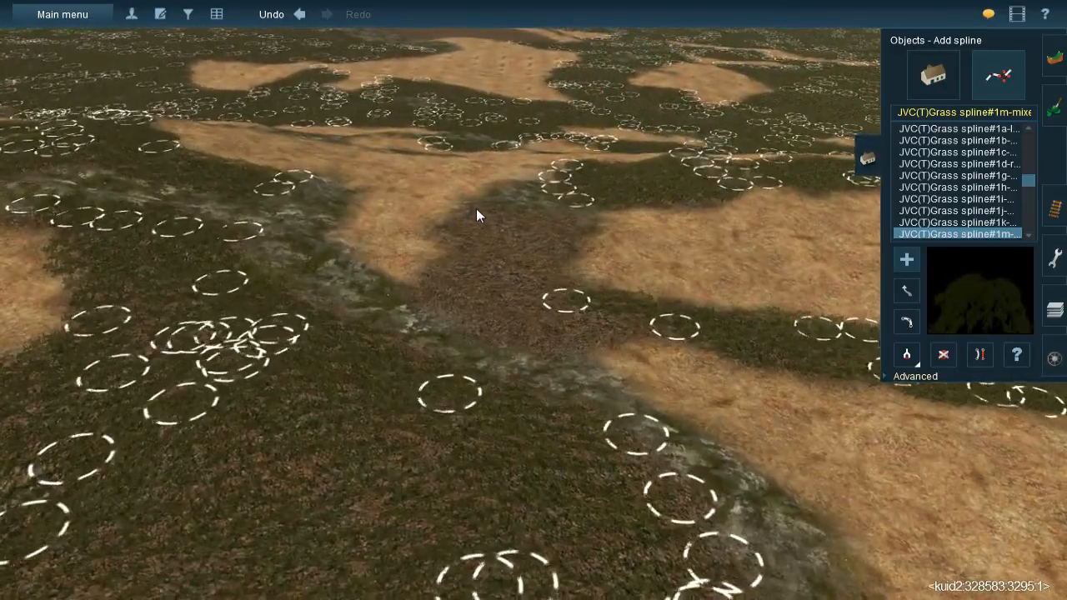
{"action": "left_click", "coordinate": [476, 209]}
{"action": "left_click_drag", "start_coordinate": [514, 220], "coordinate": [508, 337]}
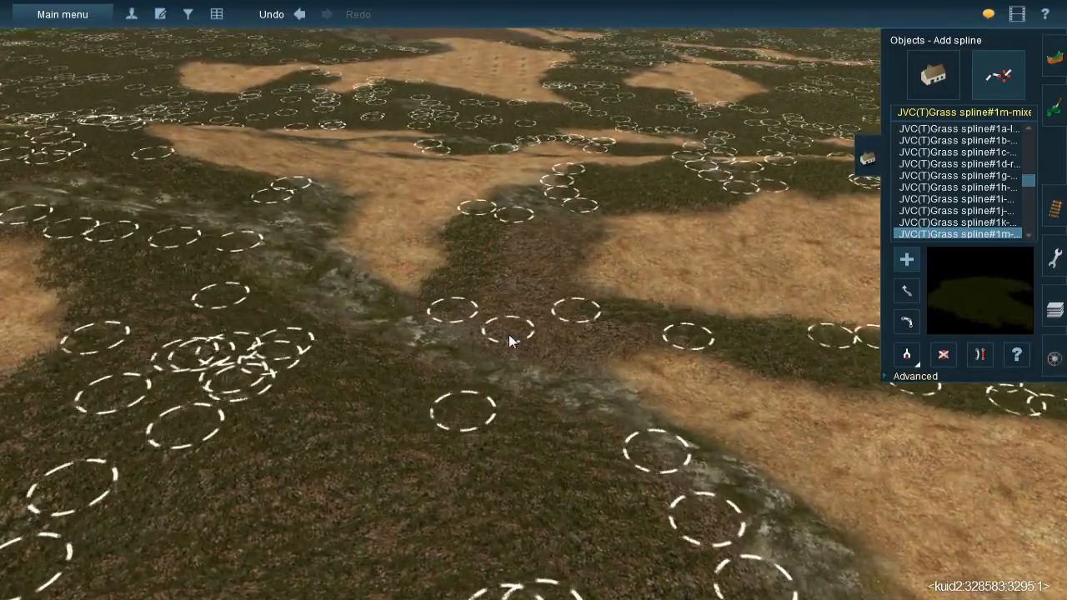
{"action": "left_click_drag", "start_coordinate": [564, 224], "coordinate": [546, 353]}
{"action": "left_click_drag", "start_coordinate": [698, 332], "coordinate": [531, 338]}
Lay grass splines beyond the rocks and across the near end of the dark strip between the sandy patches
{"action": "right_click", "coordinate": [622, 348]}
{"action": "key", "text": "Left"}
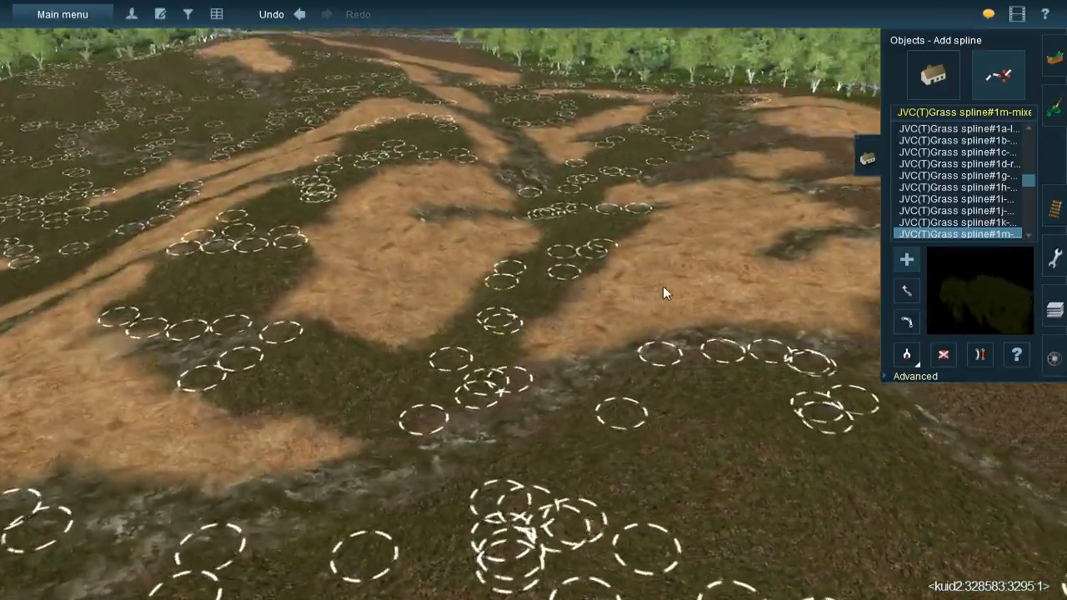
{"action": "right_click", "coordinate": [662, 285]}
{"action": "right_click", "coordinate": [560, 234]}
{"action": "scroll", "coordinate": [517, 242], "scroll_direction": "up", "scroll_amount": 3}
{"action": "right_click", "coordinate": [489, 283]}
{"action": "left_click_drag", "start_coordinate": [373, 161], "coordinate": [370, 322]}
{"action": "right_click", "coordinate": [530, 218]}
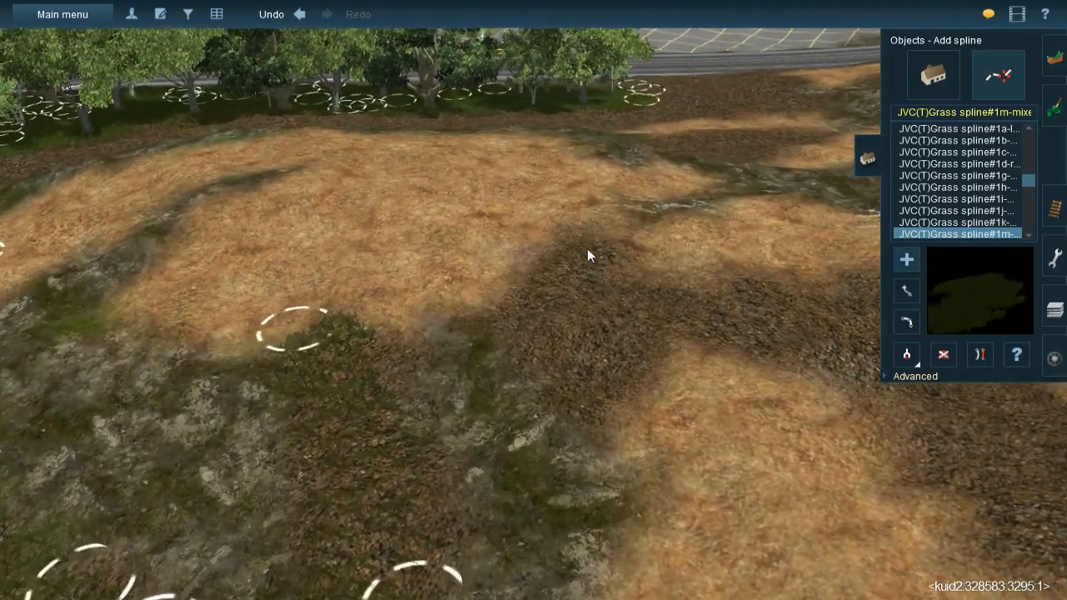
{"action": "left_click_drag", "start_coordinate": [589, 248], "coordinate": [521, 375]}
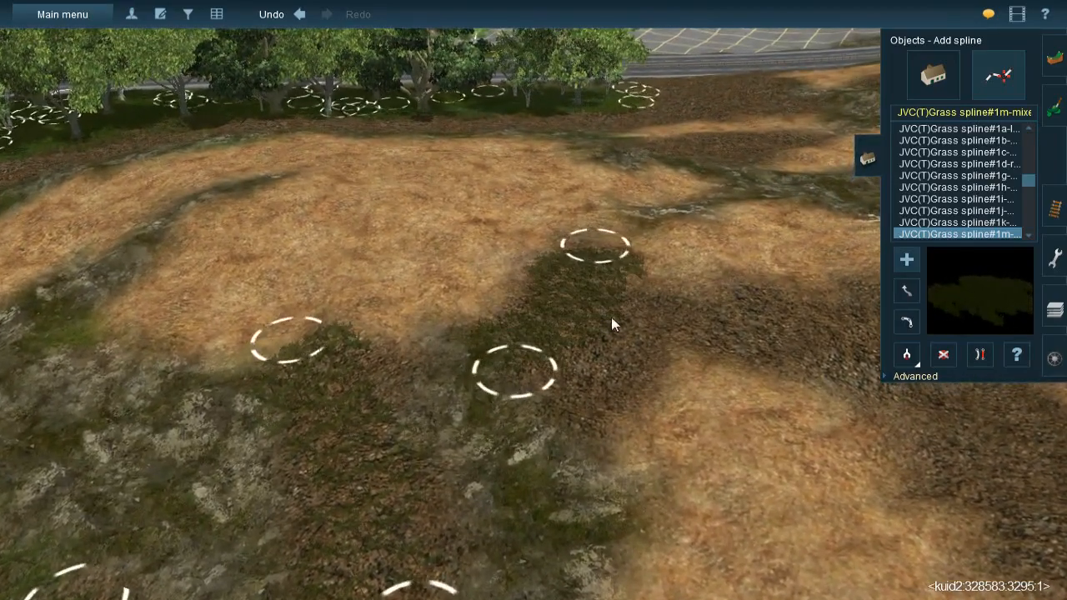
{"action": "left_click_drag", "start_coordinate": [562, 426], "coordinate": [673, 283]}
{"action": "left_click_drag", "start_coordinate": [753, 283], "coordinate": [731, 365]}
Extend the grass splines along the dark strip between the sandy areas to its far end
{"action": "mouse_move", "coordinate": [773, 355]}
{"action": "right_mouse_down"}
{"action": "mouse_move", "coordinate": [587, 284]}
{"action": "mouse_move", "coordinate": [517, 224]}
{"action": "right_mouse_up"}
{"action": "left_click_drag", "start_coordinate": [516, 223], "coordinate": [528, 326]}
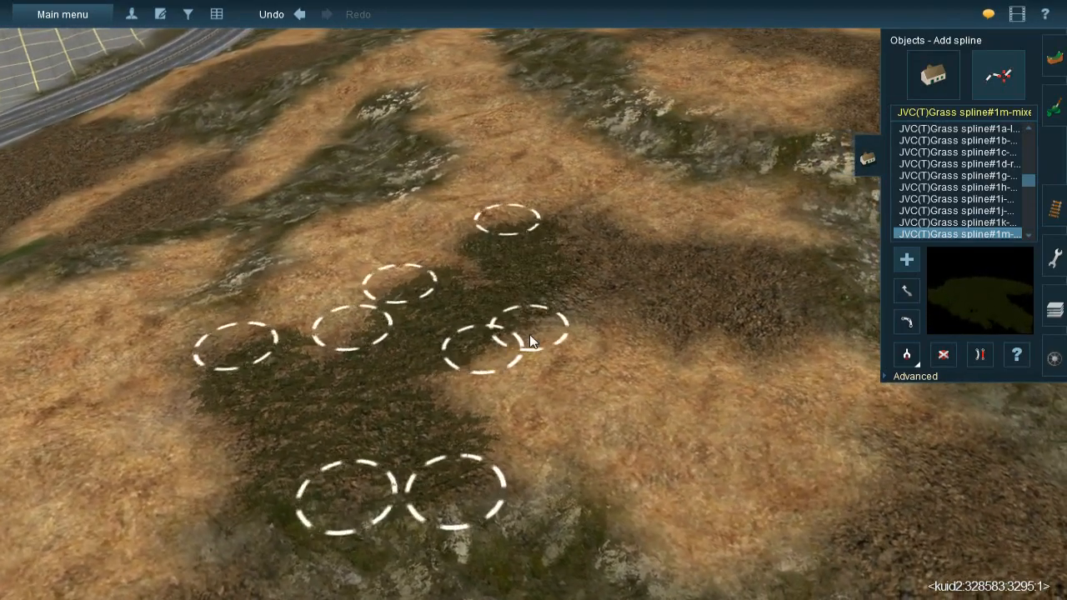
{"action": "left_click_drag", "start_coordinate": [573, 218], "coordinate": [602, 317]}
{"action": "mouse_move", "coordinate": [824, 268]}
{"action": "left_mouse_down"}
{"action": "mouse_move", "coordinate": [577, 275]}
{"action": "mouse_move", "coordinate": [823, 327]}
{"action": "left_mouse_up"}
Cover the small brown patch enclosed by rocks and sand with three parallel grass splines
{"action": "right_click_drag", "start_coordinate": [808, 329], "coordinate": [542, 310]}
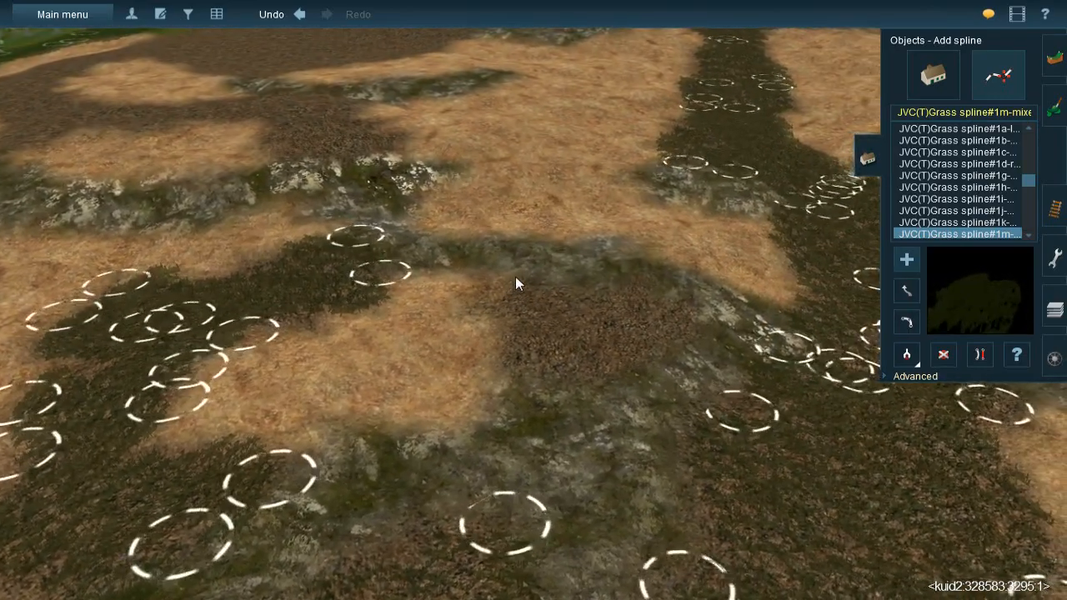
{"action": "left_click_drag", "start_coordinate": [509, 273], "coordinate": [549, 385]}
{"action": "left_click_drag", "start_coordinate": [586, 280], "coordinate": [619, 380]}
{"action": "left_click_drag", "start_coordinate": [627, 283], "coordinate": [672, 338]}
Lay grass splines from the rocks through the brown corridor between the sandy patches and into its side branch
{"action": "right_click", "coordinate": [443, 192]}
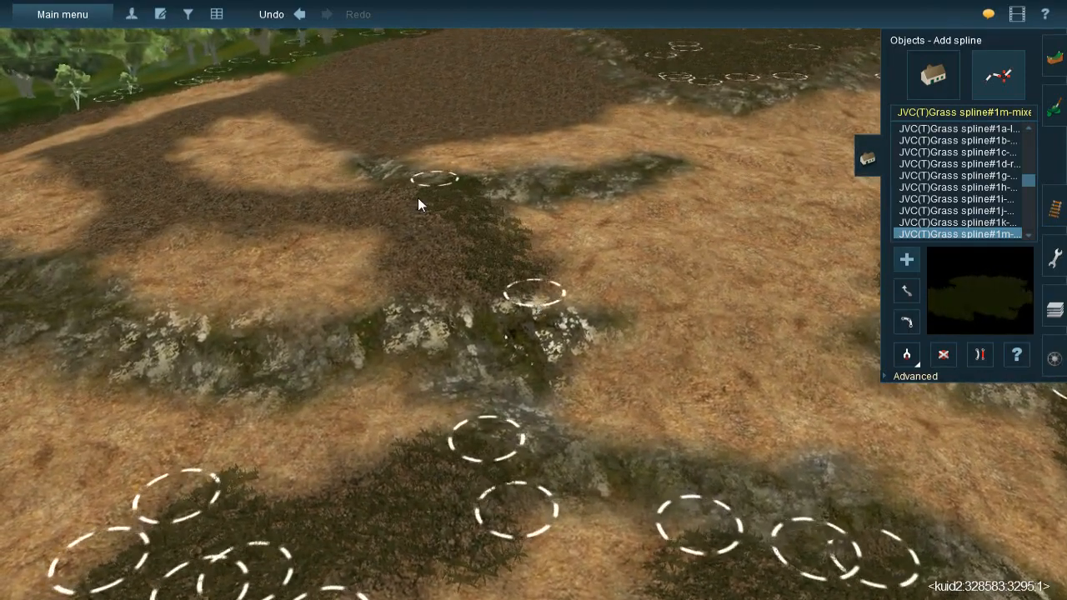
{"action": "mouse_move", "coordinate": [388, 177]}
{"action": "left_mouse_down"}
{"action": "mouse_move", "coordinate": [446, 301]}
{"action": "mouse_move", "coordinate": [457, 300]}
{"action": "left_mouse_up"}
{"action": "right_click", "coordinate": [358, 215]}
{"action": "key", "text": "Left"}
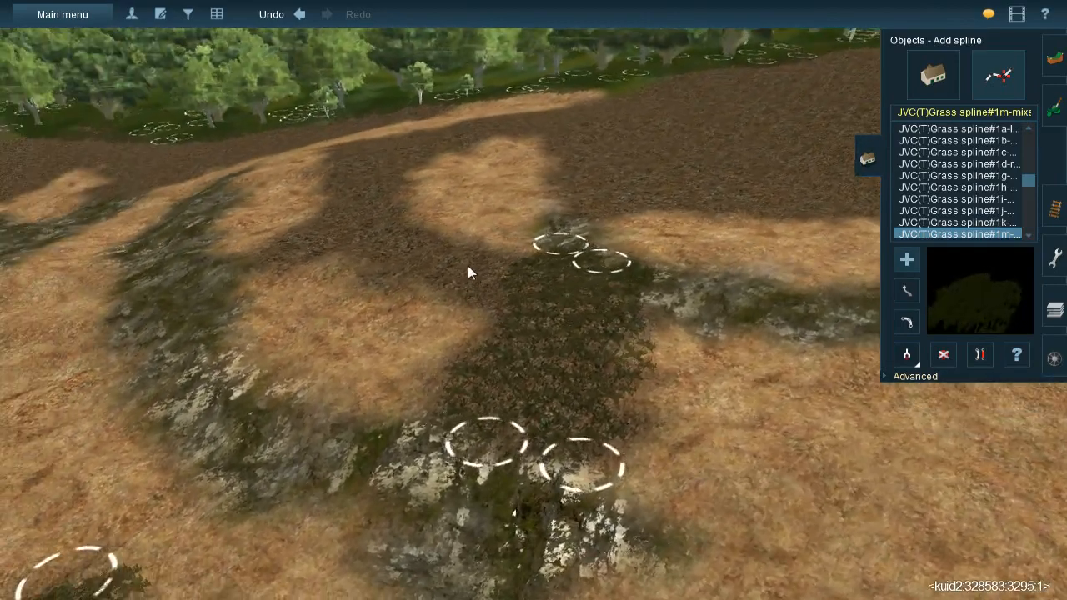
{"action": "mouse_move", "coordinate": [607, 315]}
{"action": "left_mouse_down"}
{"action": "mouse_move", "coordinate": [442, 160]}
{"action": "mouse_move", "coordinate": [475, 163]}
{"action": "left_mouse_up"}
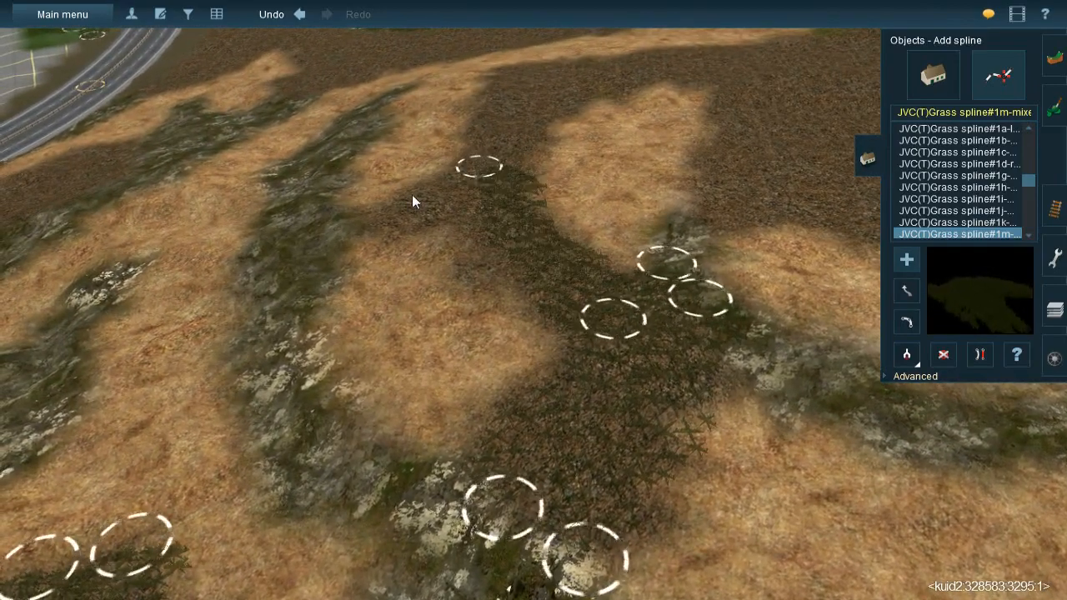
{"action": "left_click_drag", "start_coordinate": [379, 216], "coordinate": [516, 163]}
{"action": "left_click_drag", "start_coordinate": [464, 183], "coordinate": [512, 281]}
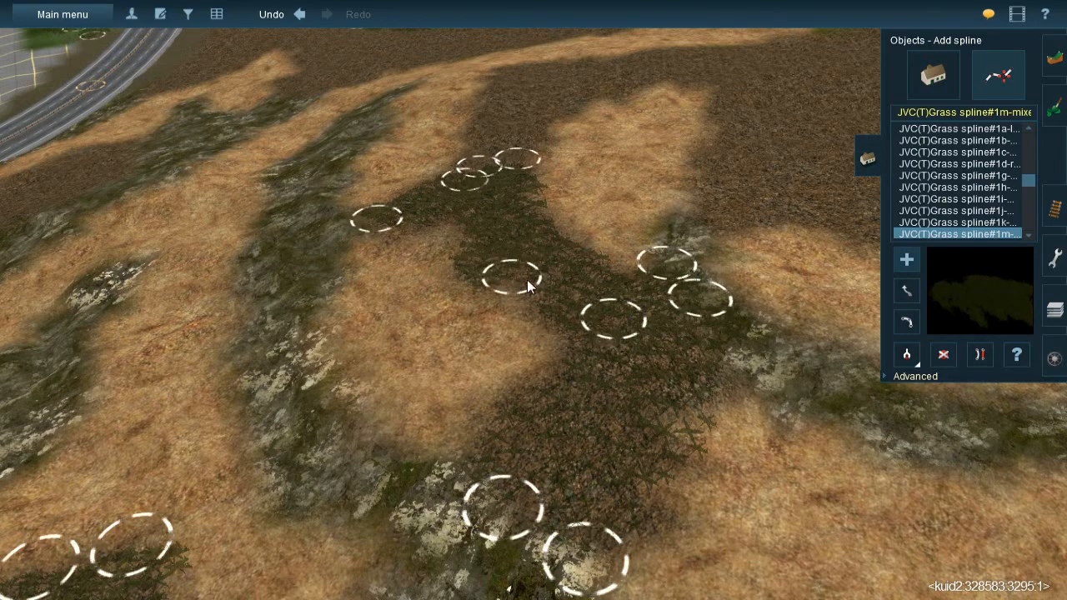
Extend two grass splines along the brown corridor to the long sandy strip near the road
{"action": "right_click", "coordinate": [551, 203]}
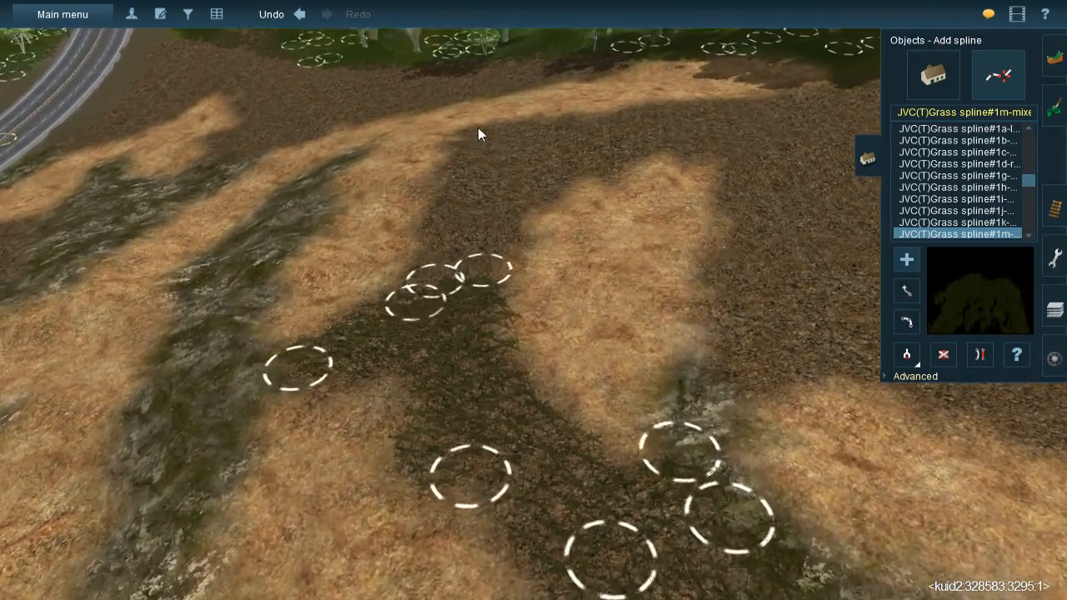
{"action": "left_click", "coordinate": [478, 128]}
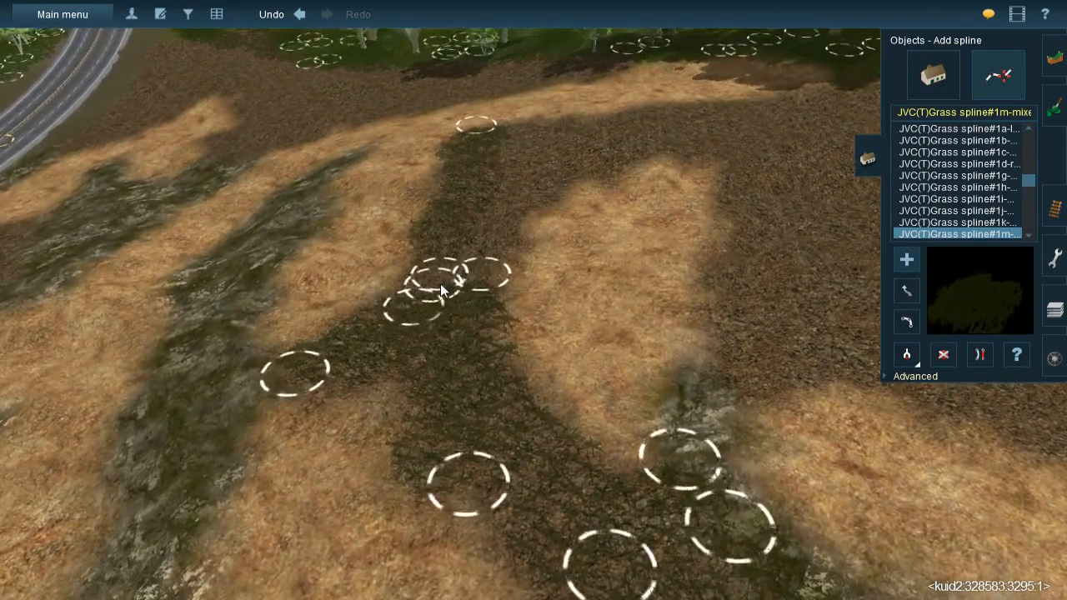
{"action": "left_click", "coordinate": [518, 122]}
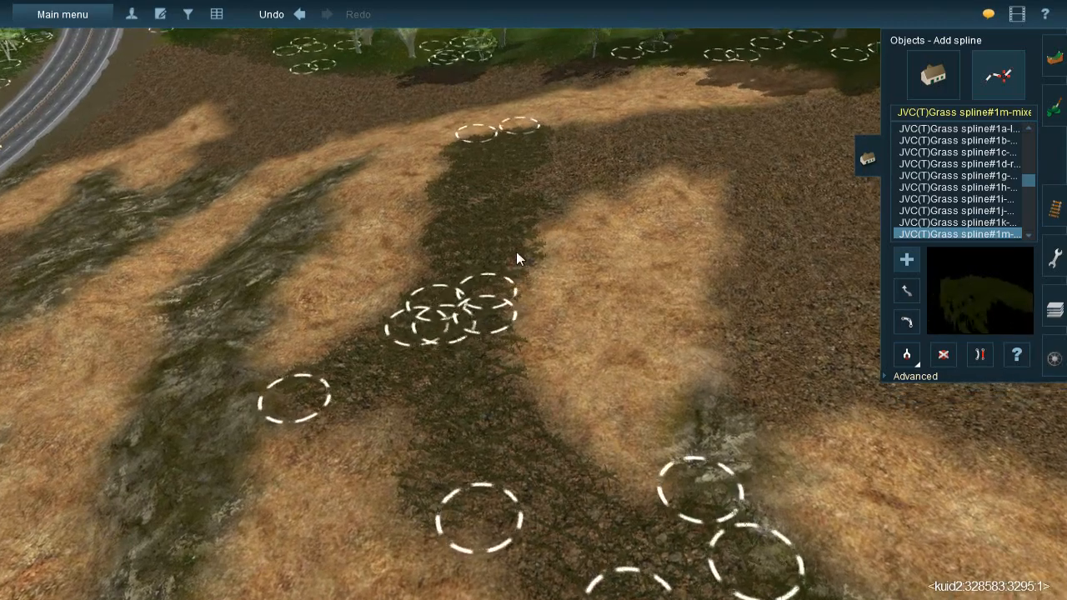
Run grass splines from the end of the corridor along the sandy strip to the shaded tree edge
{"action": "right_click", "coordinate": [515, 252]}
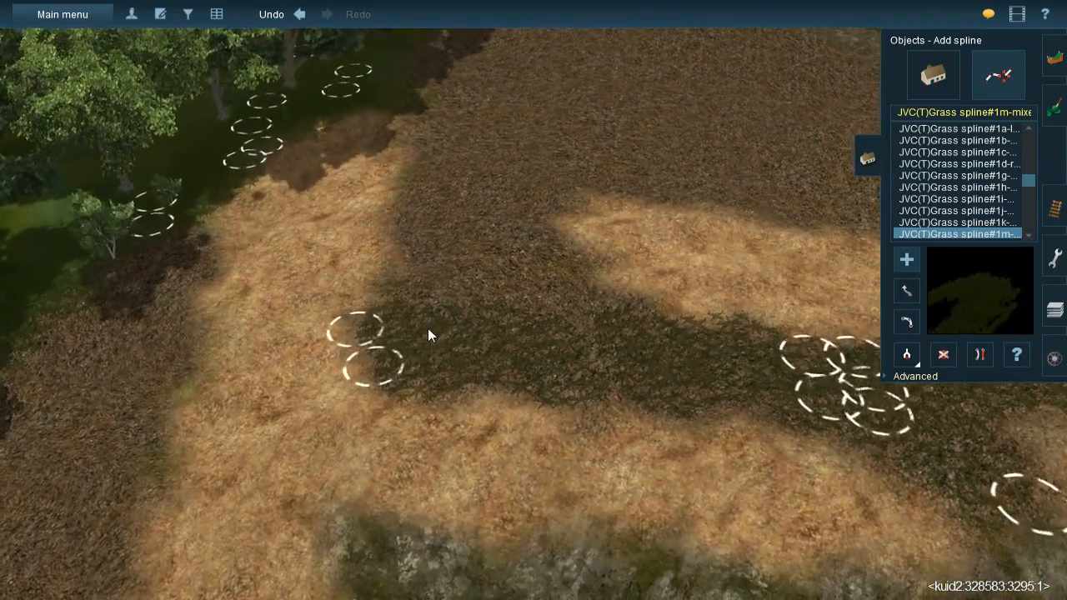
{"action": "left_click", "coordinate": [428, 329]}
{"action": "left_click", "coordinate": [407, 177]}
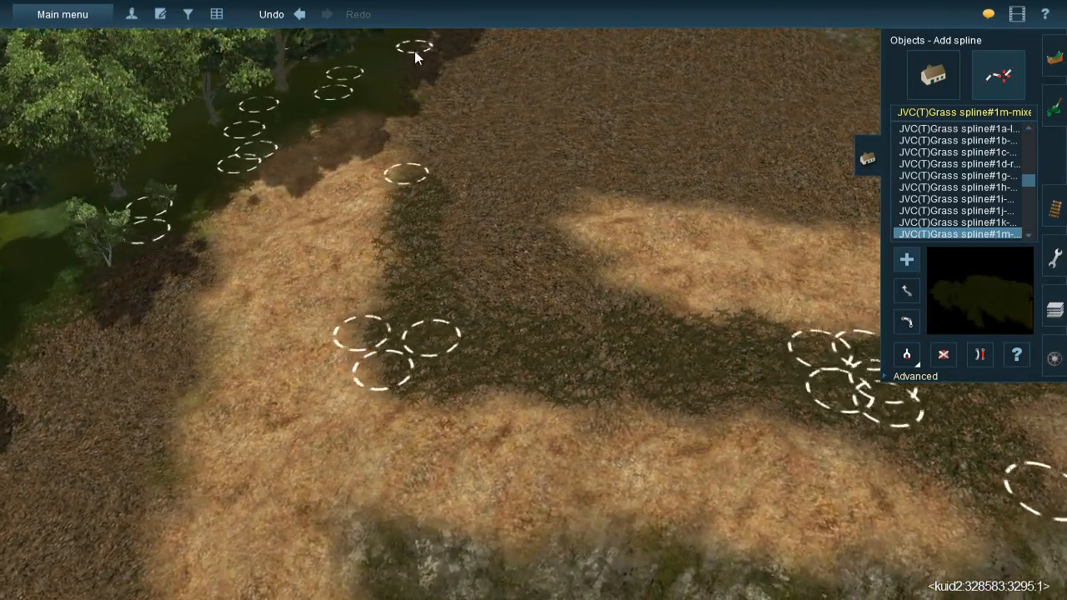
{"action": "left_click", "coordinate": [416, 50]}
{"action": "left_click", "coordinate": [443, 194]}
{"action": "left_click", "coordinate": [398, 46]}
{"action": "left_click", "coordinate": [382, 110]}
{"action": "left_click", "coordinate": [442, 46]}
{"action": "left_click", "coordinate": [459, 98]}
Widen the tree-side grass strip into the brown field with more splines toward the corridor
{"action": "left_click", "coordinate": [476, 167]}
{"action": "left_click", "coordinate": [487, 312]}
{"action": "left_click", "coordinate": [484, 58]}
{"action": "left_click", "coordinate": [498, 127]}
{"action": "left_click", "coordinate": [498, 184]}
{"action": "left_click", "coordinate": [528, 178]}
{"action": "left_click", "coordinate": [517, 248]}
{"action": "left_click", "coordinate": [594, 326]}
{"action": "left_click", "coordinate": [550, 323]}
{"action": "left_click", "coordinate": [441, 215]}
Lay parallel grass splines along the tree edge from the brown field to the existing rows near the sandy patch
{"action": "key", "text": "Down"}
{"action": "key", "text": "Left"}
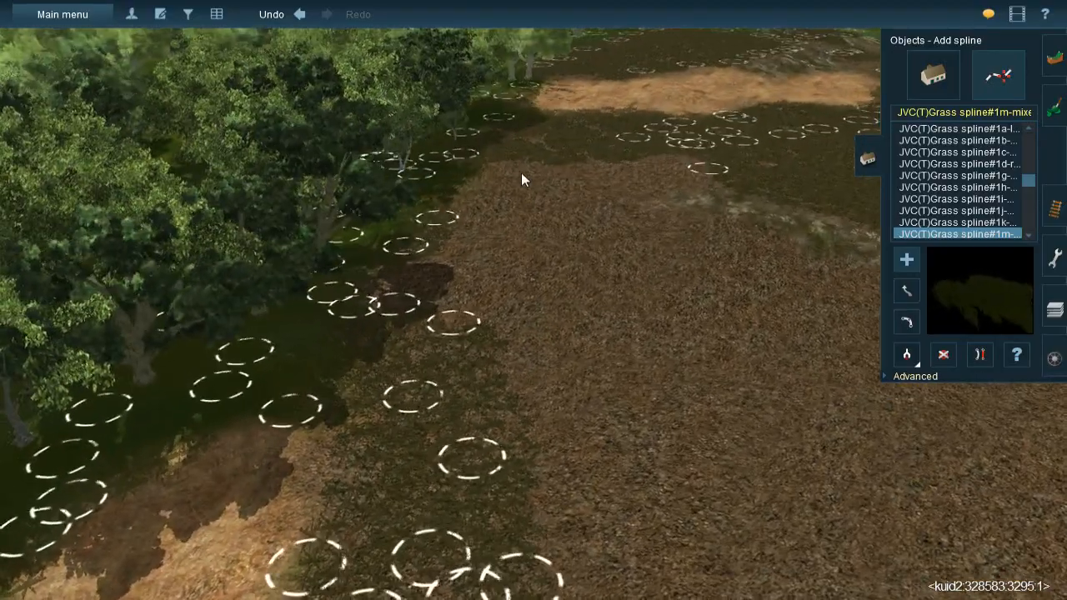
{"action": "left_click", "coordinate": [510, 264]}
{"action": "left_click", "coordinate": [562, 295]}
{"action": "left_click", "coordinate": [576, 148]}
{"action": "left_click", "coordinate": [613, 143]}
{"action": "left_click", "coordinate": [614, 297]}
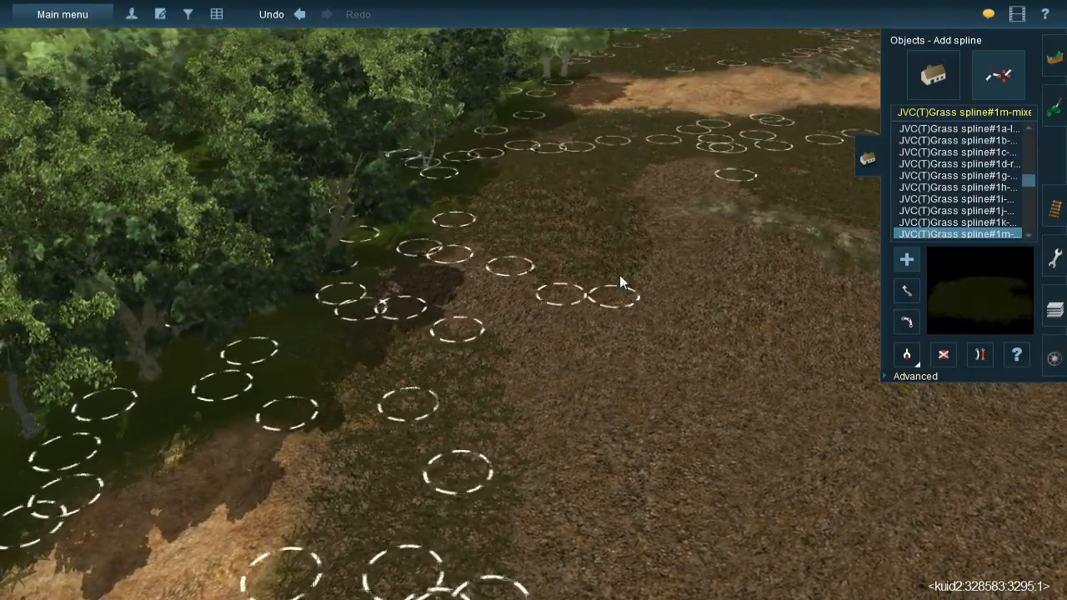
Bridge the new rows to the grass near the rocks and cover the dark patch beside the trees with splines
{"action": "left_click", "coordinate": [623, 181]}
{"action": "left_click", "coordinate": [623, 198]}
{"action": "left_click", "coordinate": [740, 162]}
{"action": "left_click", "coordinate": [749, 179]}
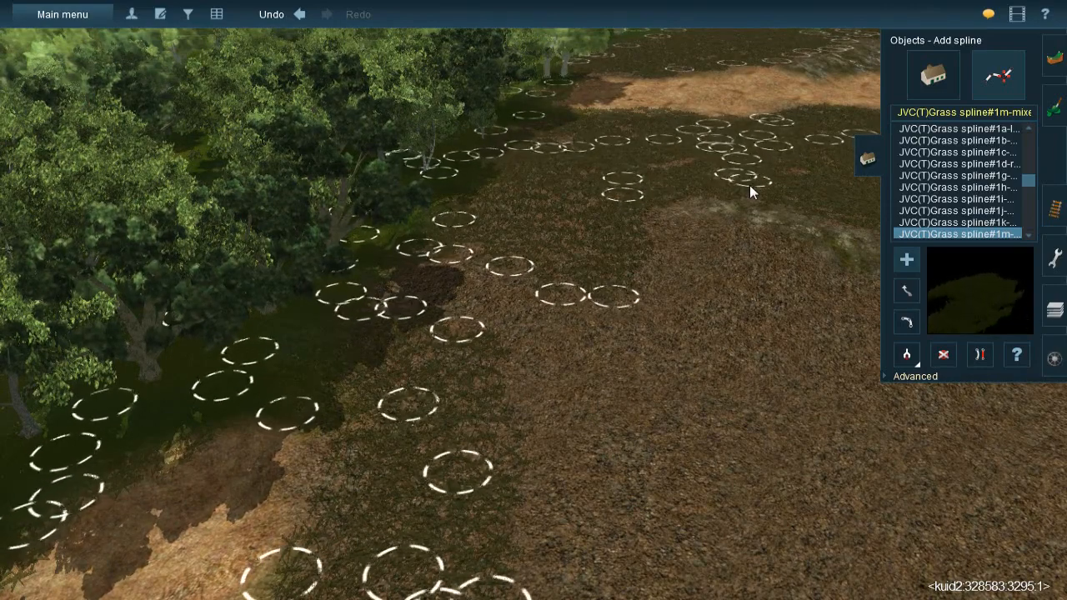
{"action": "left_click", "coordinate": [702, 158]}
{"action": "left_click", "coordinate": [638, 171]}
{"action": "left_click", "coordinate": [451, 213]}
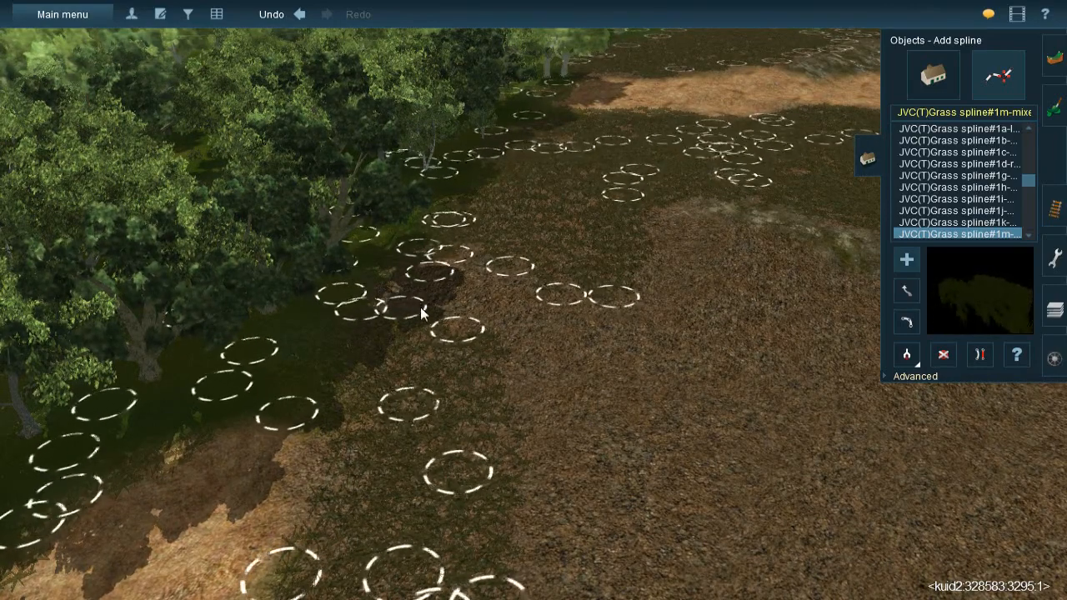
Lay parallel grass splines from the dark patch at the tree edge outward into the brown field
{"action": "left_click", "coordinate": [409, 314]}
{"action": "left_click", "coordinate": [496, 244]}
{"action": "left_click", "coordinate": [470, 359]}
{"action": "left_click", "coordinate": [517, 400]}
{"action": "left_click", "coordinate": [559, 241]}
{"action": "left_click", "coordinate": [591, 268]}
{"action": "left_click", "coordinate": [557, 480]}
{"action": "left_click", "coordinate": [602, 506]}
{"action": "left_click", "coordinate": [669, 228]}
{"action": "left_click", "coordinate": [655, 477]}
Run two grass splines from the edge of the rocky ridge down across the brown field
{"action": "right_click_drag", "start_coordinate": [694, 371], "coordinate": [526, 222]}
{"action": "left_click", "coordinate": [518, 207]}
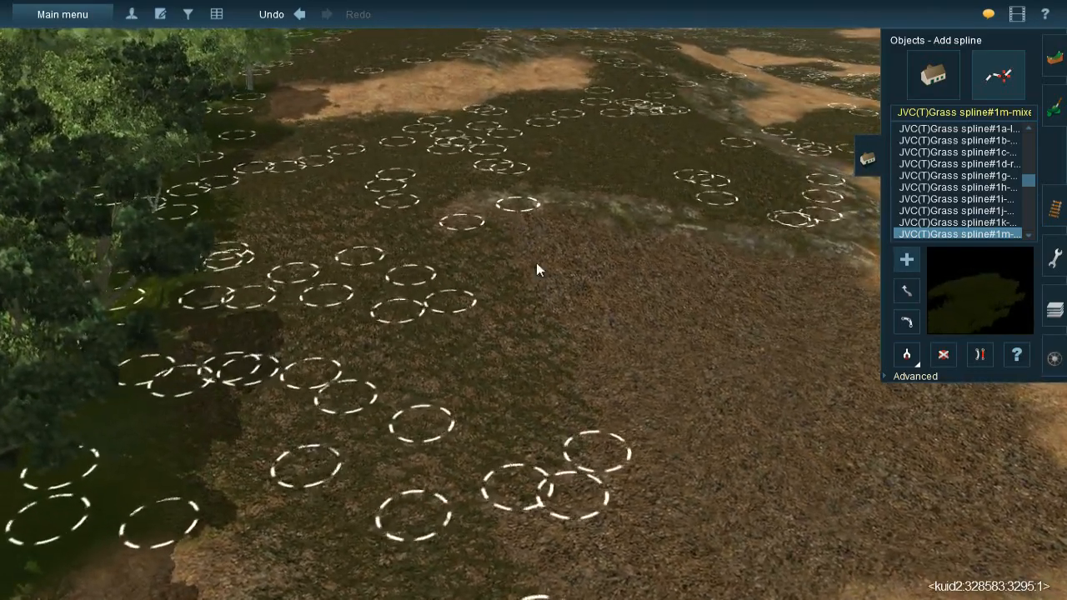
{"action": "left_click", "coordinate": [575, 345]}
{"action": "left_click", "coordinate": [581, 220]}
{"action": "left_click", "coordinate": [598, 364]}
Continue the parallel grass splines along the rocky ridge toward the sandy area
{"action": "left_click", "coordinate": [644, 238]}
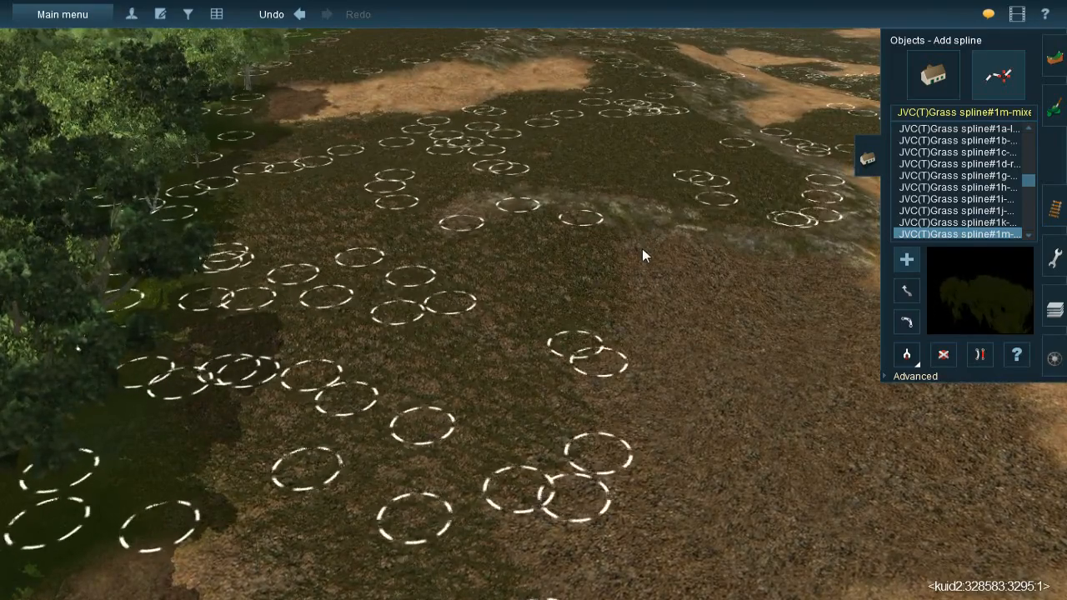
{"action": "left_click", "coordinate": [614, 435]}
{"action": "left_click", "coordinate": [694, 239]}
{"action": "left_click", "coordinate": [688, 357]}
{"action": "left_click", "coordinate": [678, 426]}
{"action": "left_click", "coordinate": [744, 248]}
{"action": "left_click", "coordinate": [750, 387]}
Cover the brown corner beside the sandy edge with short grass splines starting below the rocks
{"action": "right_click_drag", "start_coordinate": [750, 382], "coordinate": [591, 277]}
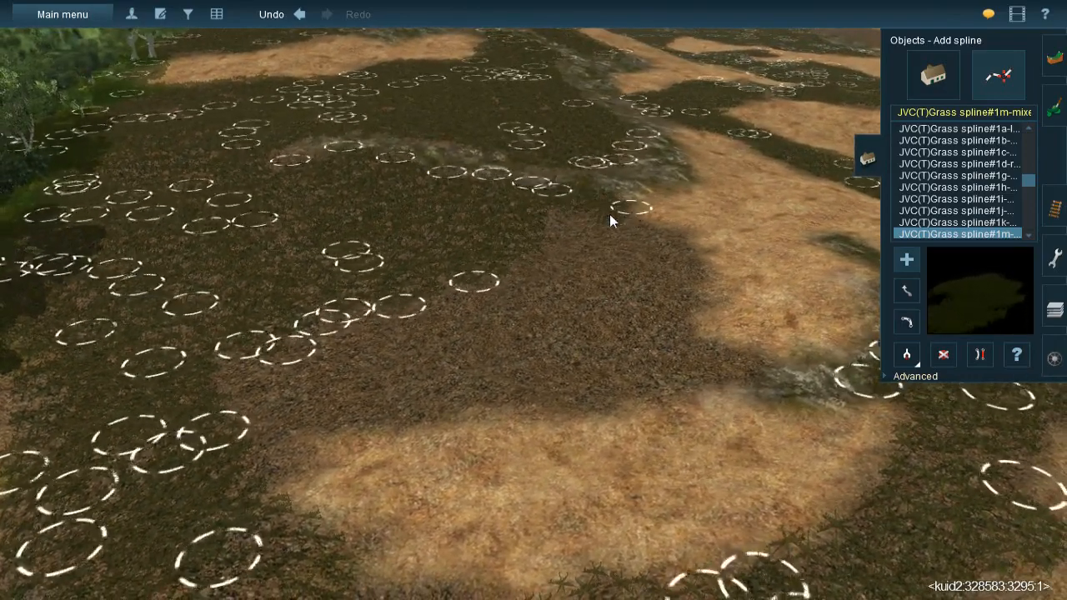
{"action": "left_click", "coordinate": [696, 285]}
{"action": "left_click", "coordinate": [596, 205]}
{"action": "left_click", "coordinate": [660, 310]}
{"action": "left_click", "coordinate": [545, 191]}
{"action": "left_click", "coordinate": [586, 325]}
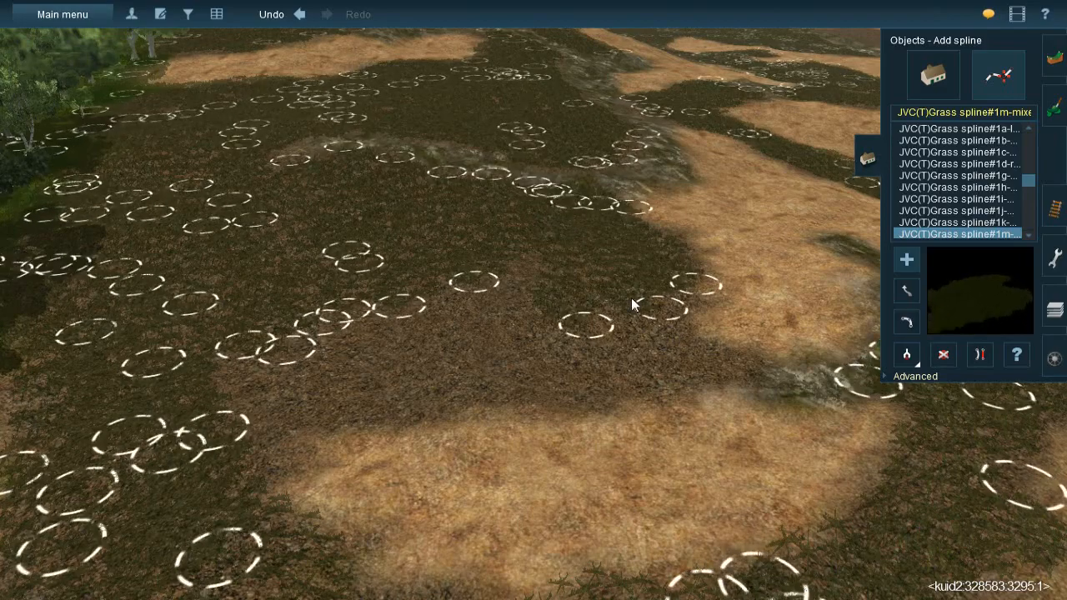
Extend grass splines from the new rows to the border of the large sandy patch and its rocky tip
{"action": "left_click", "coordinate": [748, 363]}
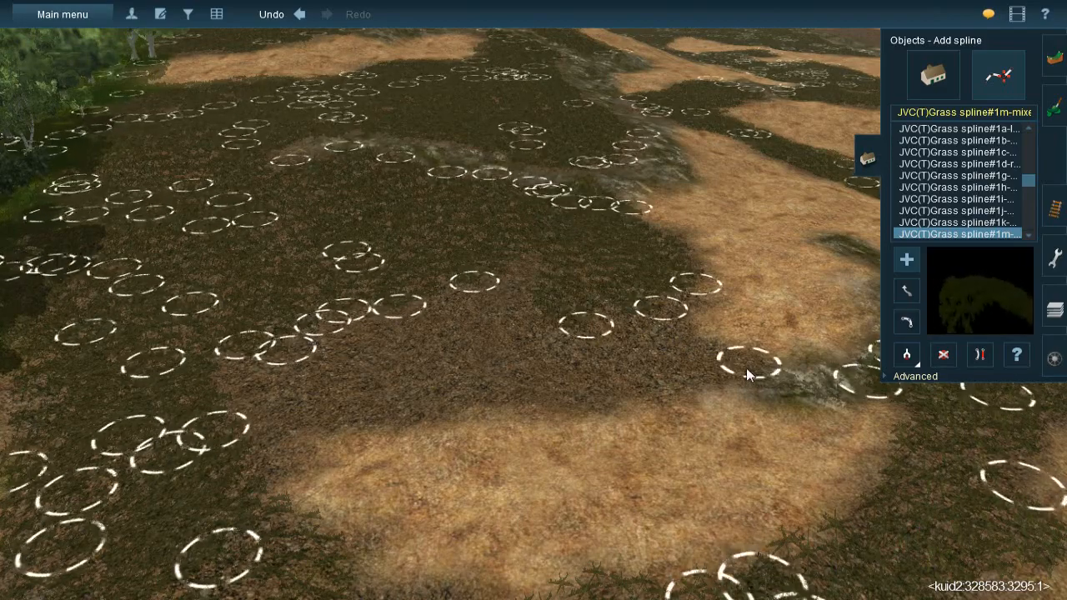
{"action": "left_click", "coordinate": [564, 298]}
{"action": "left_click", "coordinate": [518, 243]}
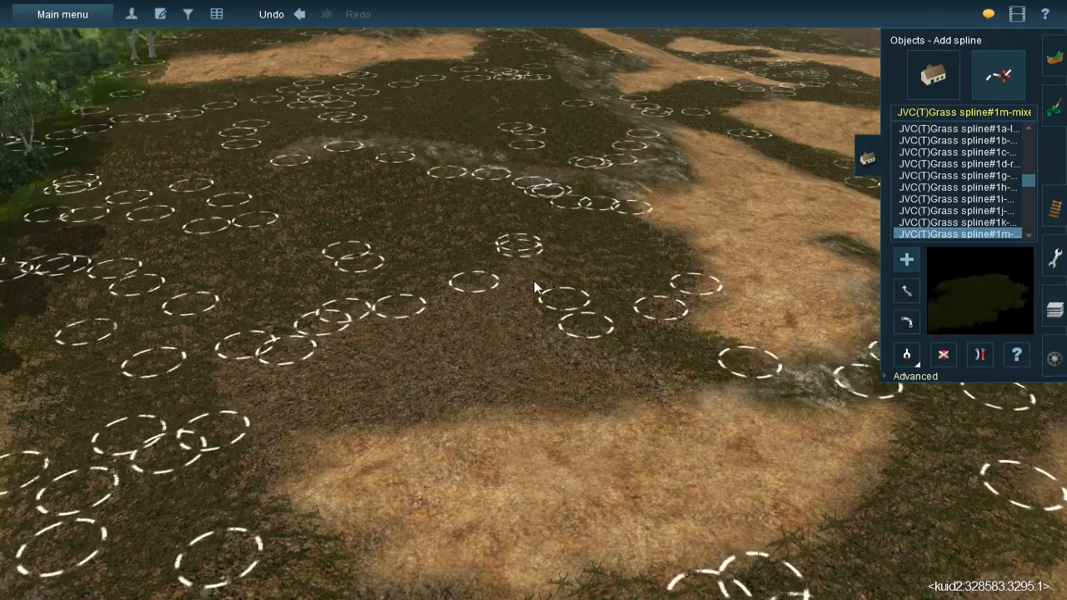
{"action": "left_click", "coordinate": [656, 390]}
{"action": "left_click", "coordinate": [491, 272]}
{"action": "left_click", "coordinate": [583, 383]}
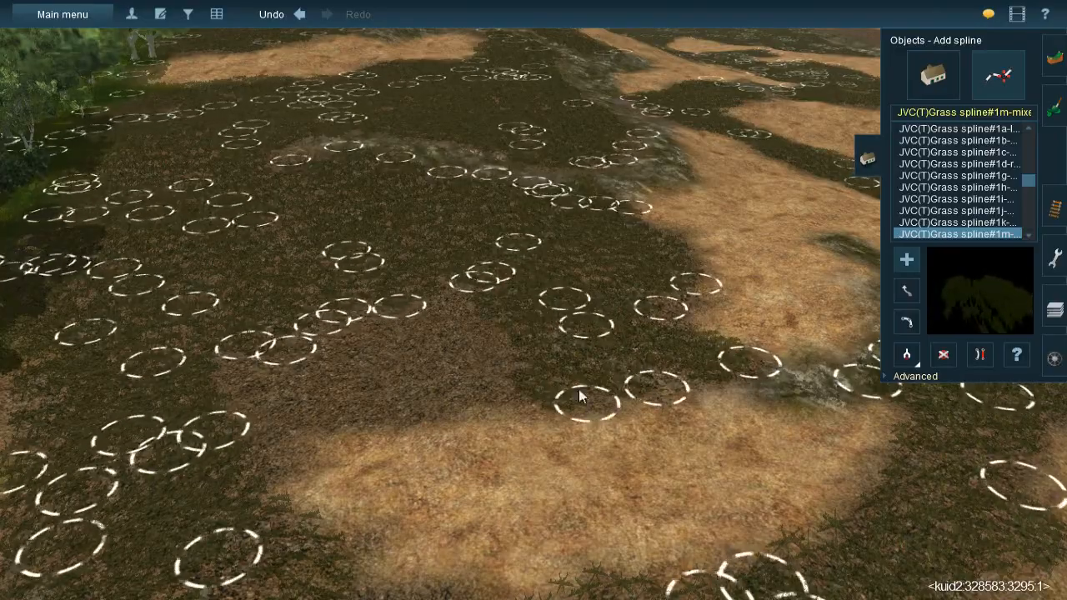
Fill the remaining brown patch beside the sandy tongue with parallel grass splines
{"action": "key", "text": "Left"}
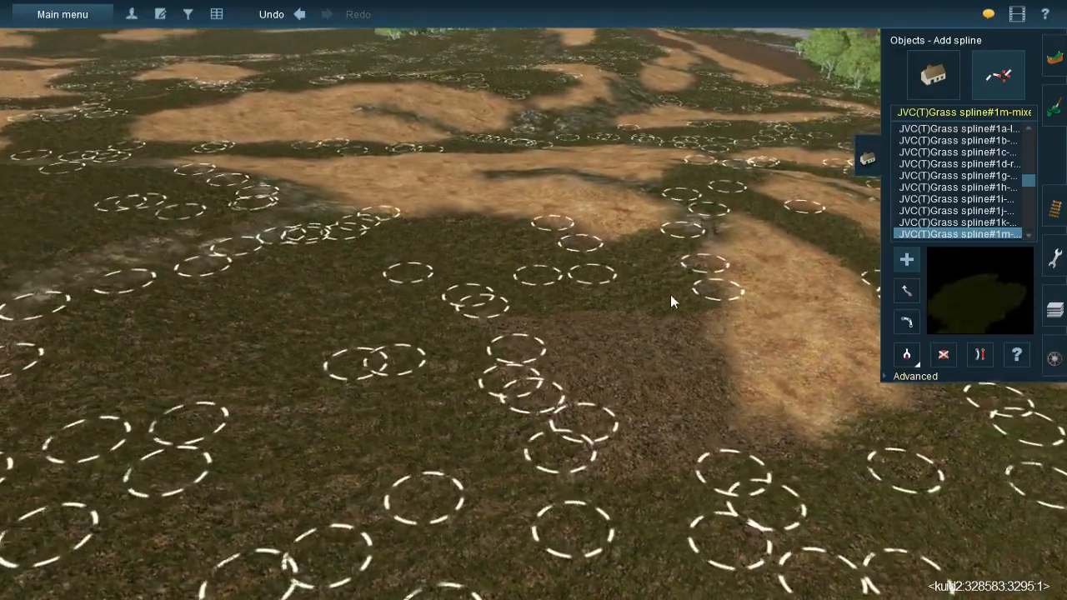
{"action": "left_click", "coordinate": [677, 289]}
{"action": "left_click", "coordinate": [730, 482]}
{"action": "left_click", "coordinate": [635, 298]}
{"action": "left_click", "coordinate": [636, 504]}
{"action": "left_click", "coordinate": [594, 306]}
{"action": "left_click", "coordinate": [576, 430]}
{"action": "left_click", "coordinate": [509, 291]}
Start grass splines on the uncovered brown strip between the tree line and the long sandy patch
{"action": "right_click", "coordinate": [723, 374]}
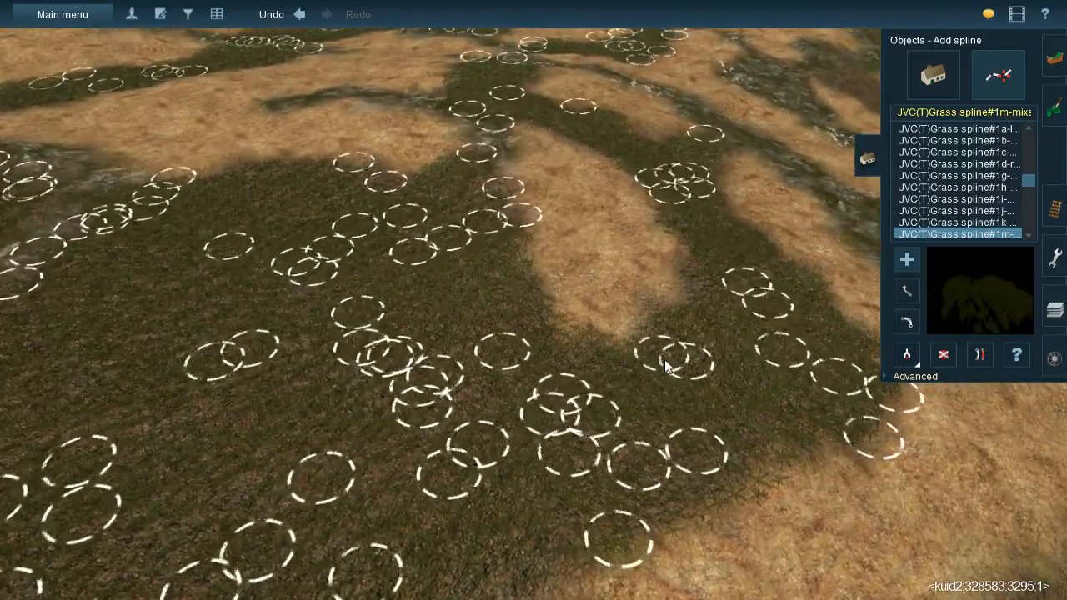
{"action": "right_click", "coordinate": [430, 246]}
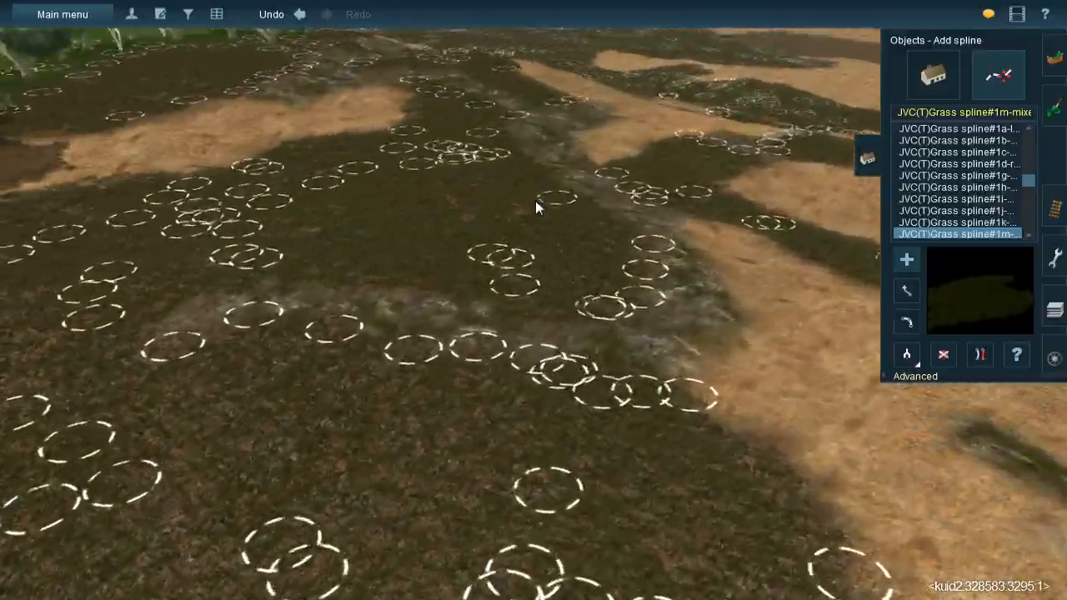
{"action": "right_click", "coordinate": [537, 206]}
{"action": "right_click", "coordinate": [633, 273]}
{"action": "right_click", "coordinate": [453, 329]}
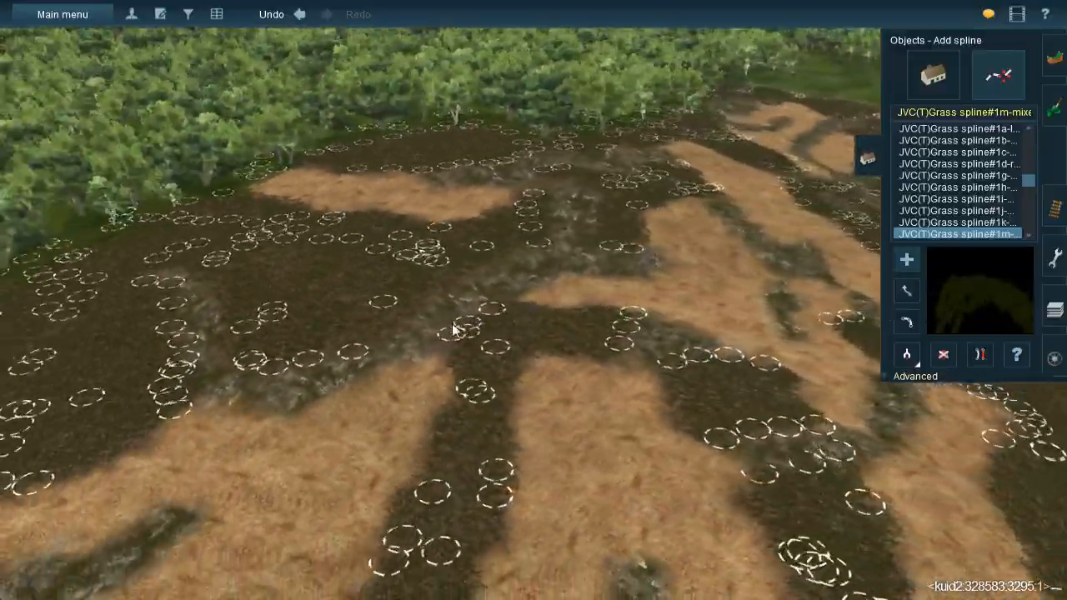
{"action": "right_click", "coordinate": [374, 278]}
{"action": "right_click", "coordinate": [514, 250]}
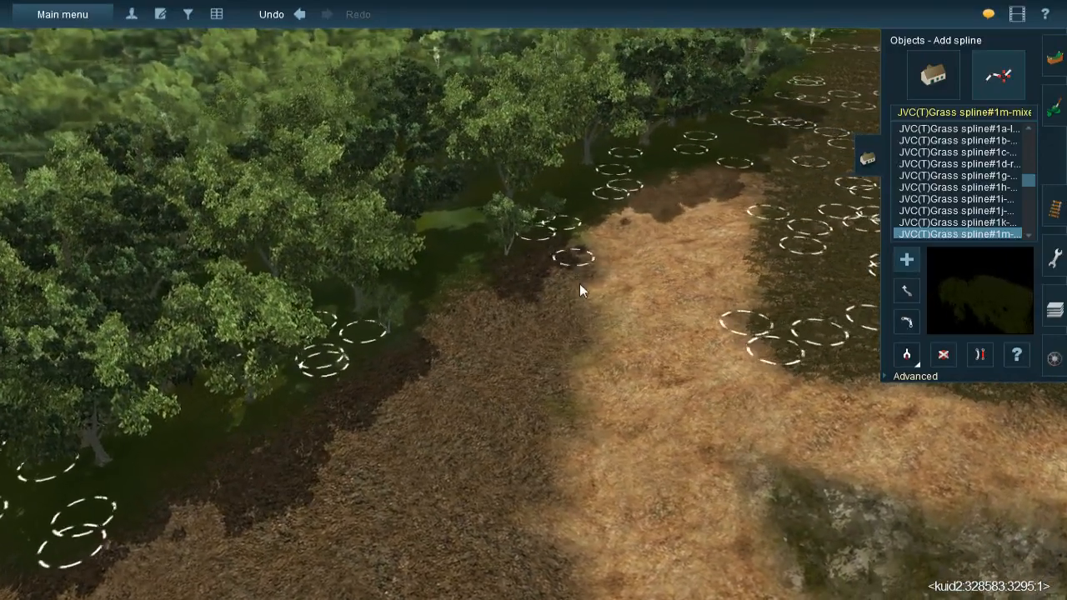
{"action": "left_click_drag", "start_coordinate": [579, 283], "coordinate": [575, 292]}
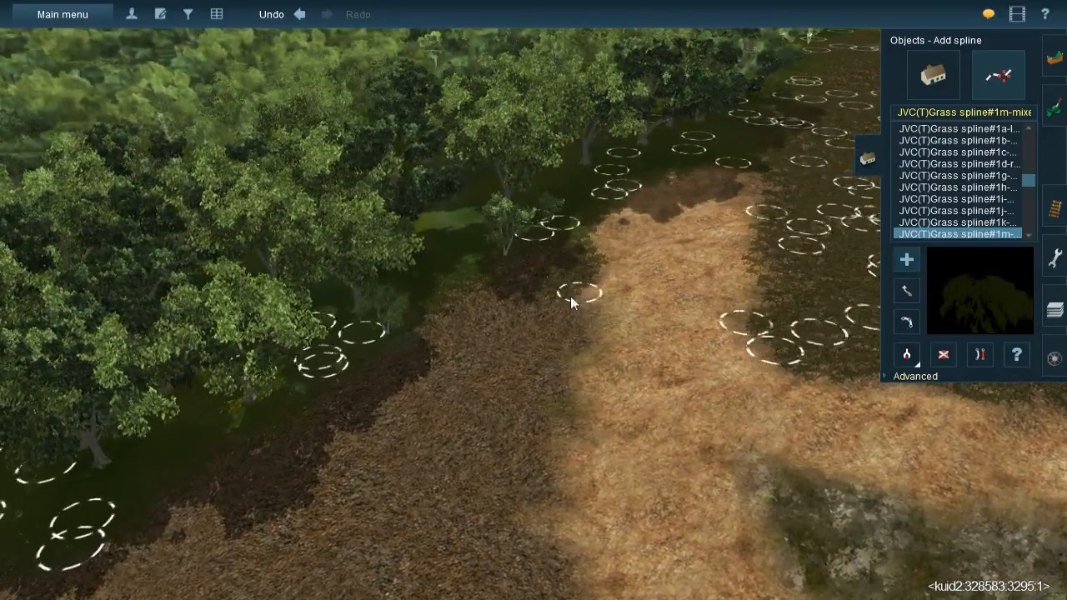
{"action": "left_click", "coordinate": [571, 372]}
{"action": "left_click", "coordinate": [526, 412]}
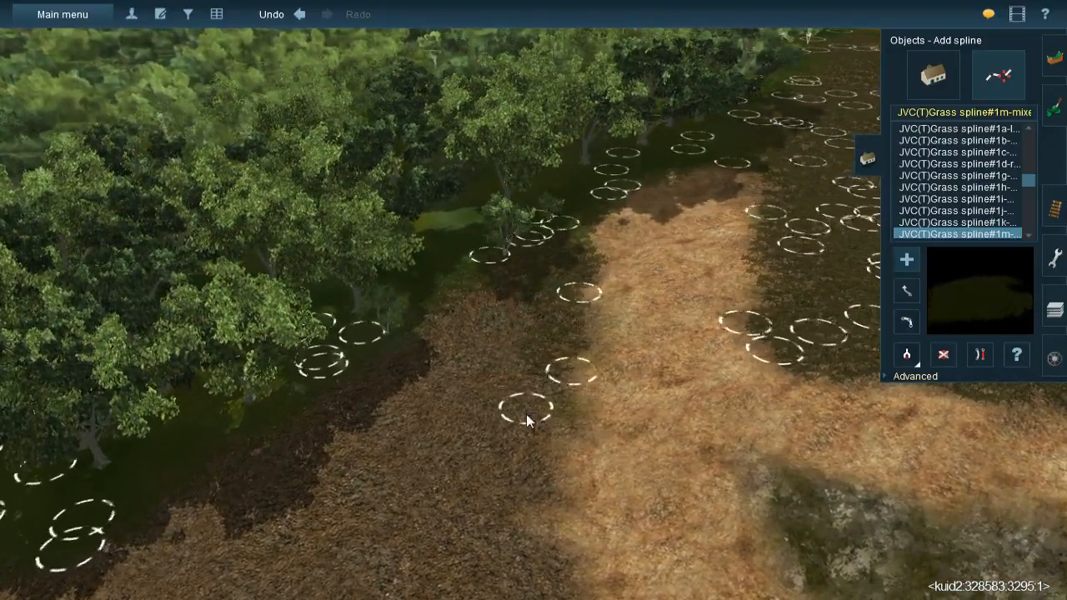
Add grass splines along the shaded tree edge down the brown strip
{"action": "right_click", "coordinate": [528, 420]}
{"action": "left_click", "coordinate": [441, 195]}
{"action": "left_click", "coordinate": [429, 219]}
{"action": "left_click", "coordinate": [391, 330]}
{"action": "left_click", "coordinate": [450, 216]}
{"action": "left_click", "coordinate": [453, 375]}
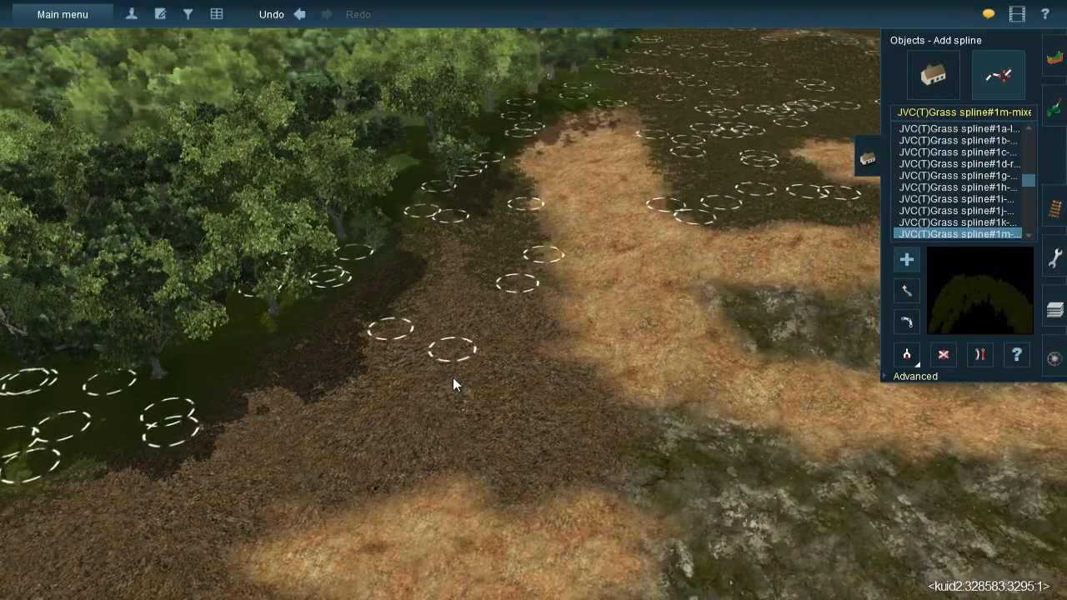
Cover the brown ground between the two sandy patches with grass splines reaching the rocky slope
{"action": "left_click", "coordinate": [481, 255]}
{"action": "left_click", "coordinate": [533, 353]}
{"action": "left_click", "coordinate": [465, 288]}
{"action": "left_click", "coordinate": [494, 420]}
{"action": "left_click", "coordinate": [460, 339]}
{"action": "left_click", "coordinate": [538, 505]}
{"action": "left_click", "coordinate": [504, 346]}
{"action": "left_click", "coordinate": [547, 418]}
{"action": "left_click", "coordinate": [595, 477]}
{"action": "left_click", "coordinate": [639, 442]}
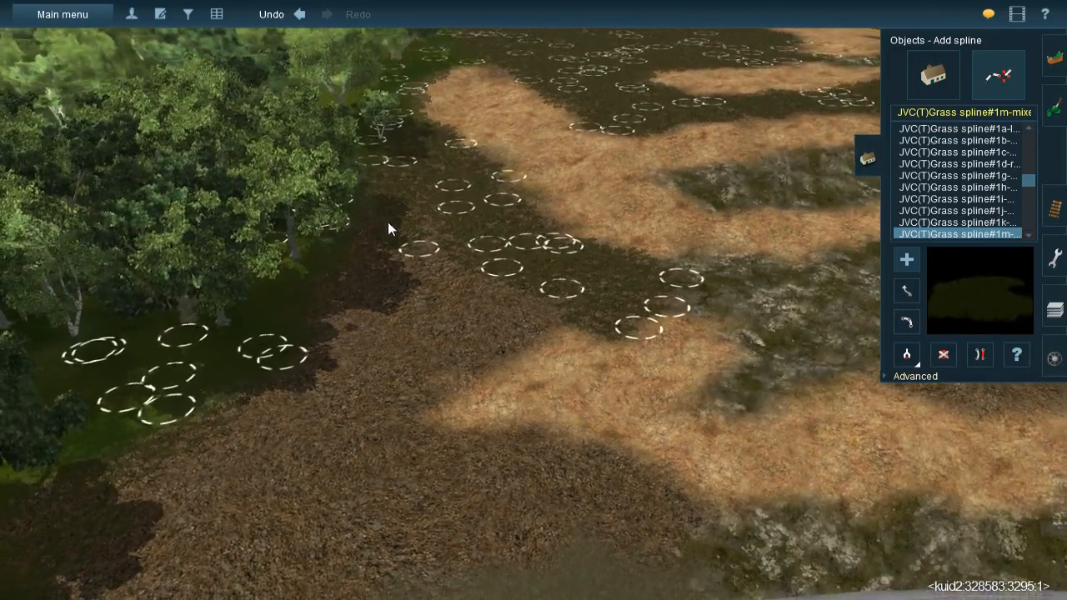
Lay parallel grass splines over the shaded brown ground between the trees and the lower sandy patch
{"action": "left_click", "coordinate": [386, 221]}
{"action": "left_click", "coordinate": [330, 319]}
{"action": "left_click", "coordinate": [337, 340]}
{"action": "left_click", "coordinate": [426, 226]}
{"action": "left_click", "coordinate": [339, 371]}
{"action": "left_click", "coordinate": [444, 230]}
{"action": "left_click", "coordinate": [453, 253]}
{"action": "left_click", "coordinate": [462, 376]}
Fill the gaps between the shaded tree edge and the tip of the lower sandy patch with grass splines
{"action": "left_click", "coordinate": [504, 353]}
{"action": "left_click", "coordinate": [389, 378]}
{"action": "left_click", "coordinate": [500, 259]}
{"action": "left_click", "coordinate": [563, 284]}
{"action": "left_click", "coordinate": [443, 256]}
{"action": "left_click", "coordinate": [369, 397]}
Run grass splines over the brown ground between the trees and the curved road
{"action": "right_click", "coordinate": [385, 388]}
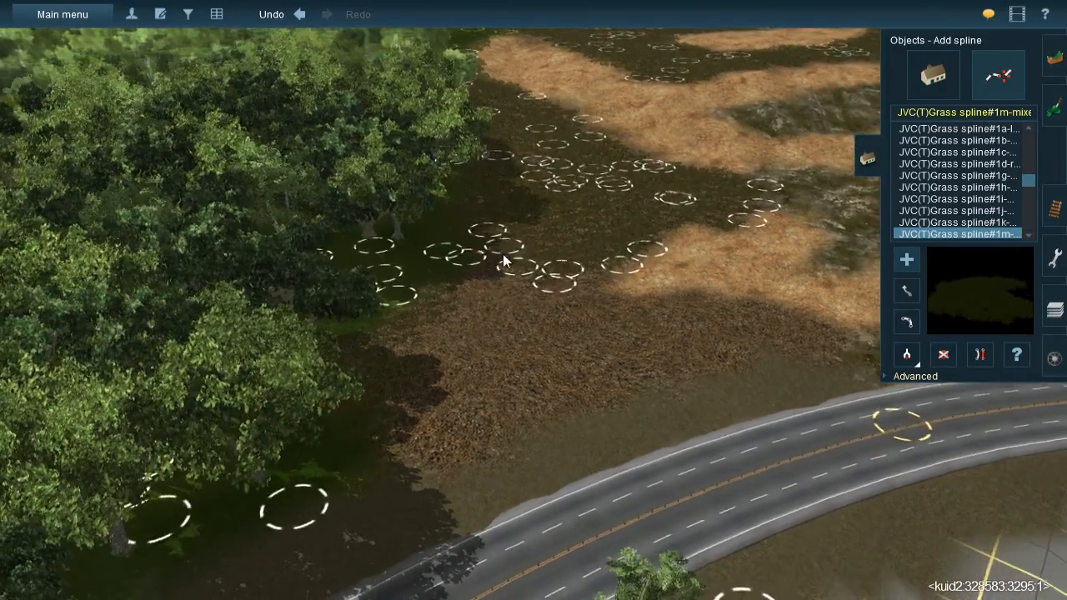
{"action": "left_click", "coordinate": [405, 386]}
{"action": "left_click", "coordinate": [423, 420]}
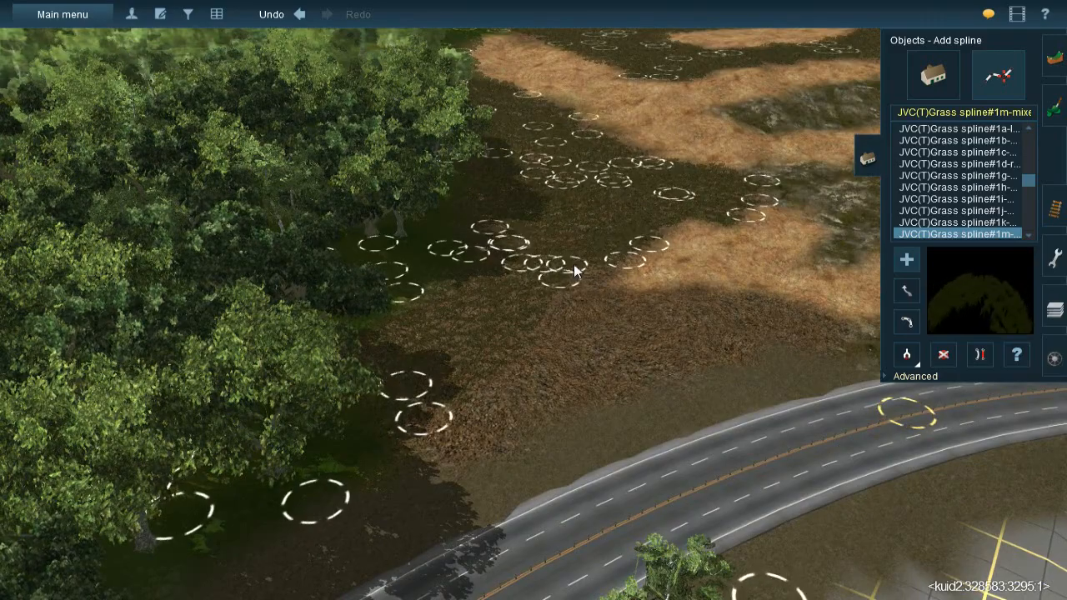
{"action": "left_click", "coordinate": [615, 386]}
{"action": "left_click", "coordinate": [557, 408]}
{"action": "left_click", "coordinate": [436, 448]}
Cover the brown strip between the sandy patch and the curved road with grass splines
{"action": "right_click", "coordinate": [646, 309]}
{"action": "left_click", "coordinate": [586, 282]}
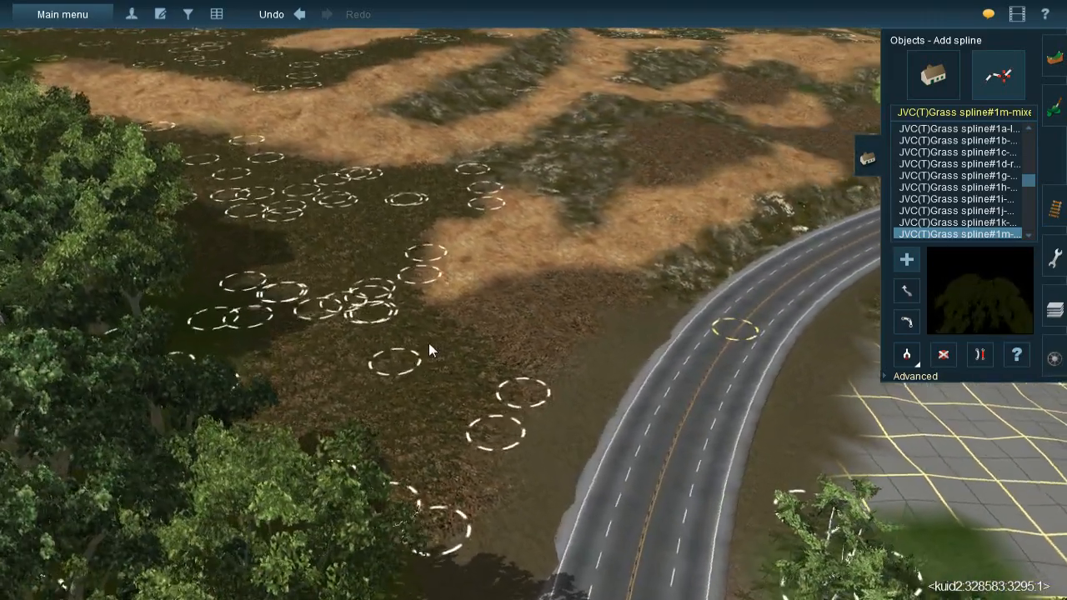
{"action": "left_click", "coordinate": [480, 375]}
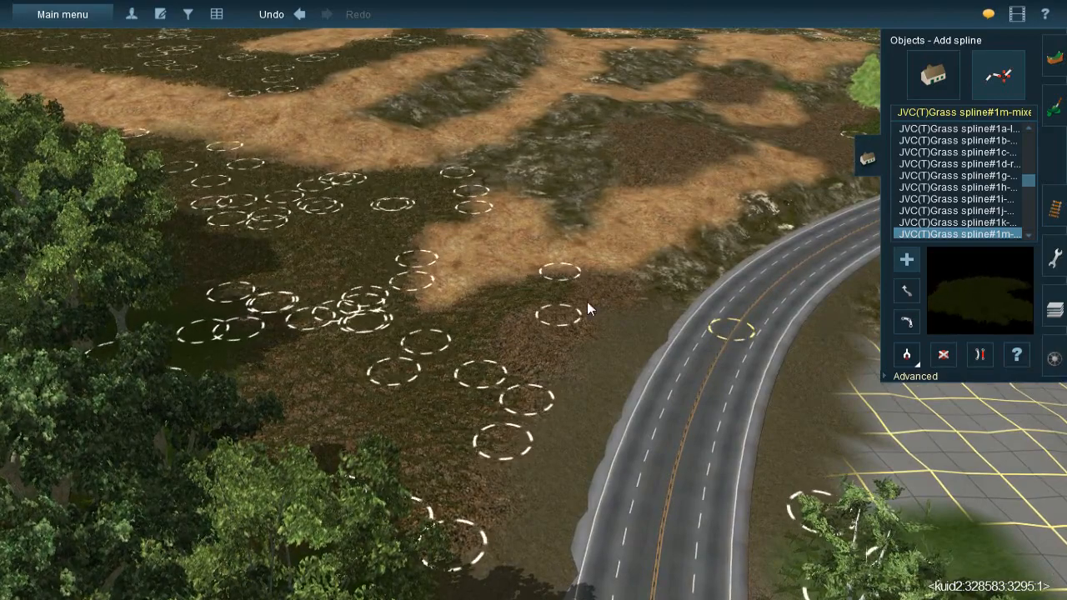
{"action": "left_click", "coordinate": [614, 273]}
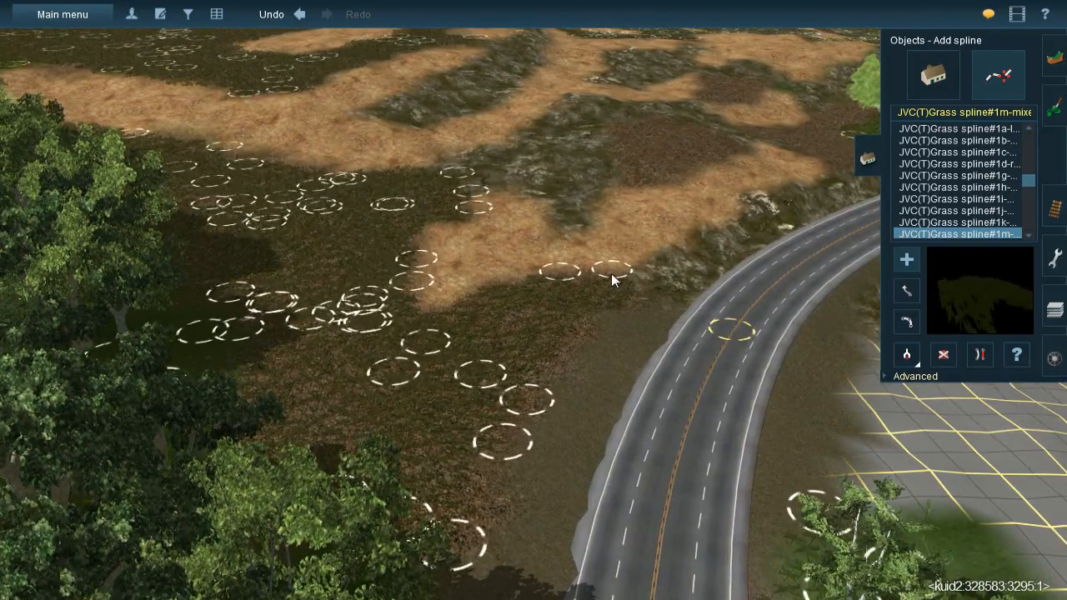
{"action": "left_click", "coordinate": [567, 303]}
{"action": "right_click", "coordinate": [442, 524]}
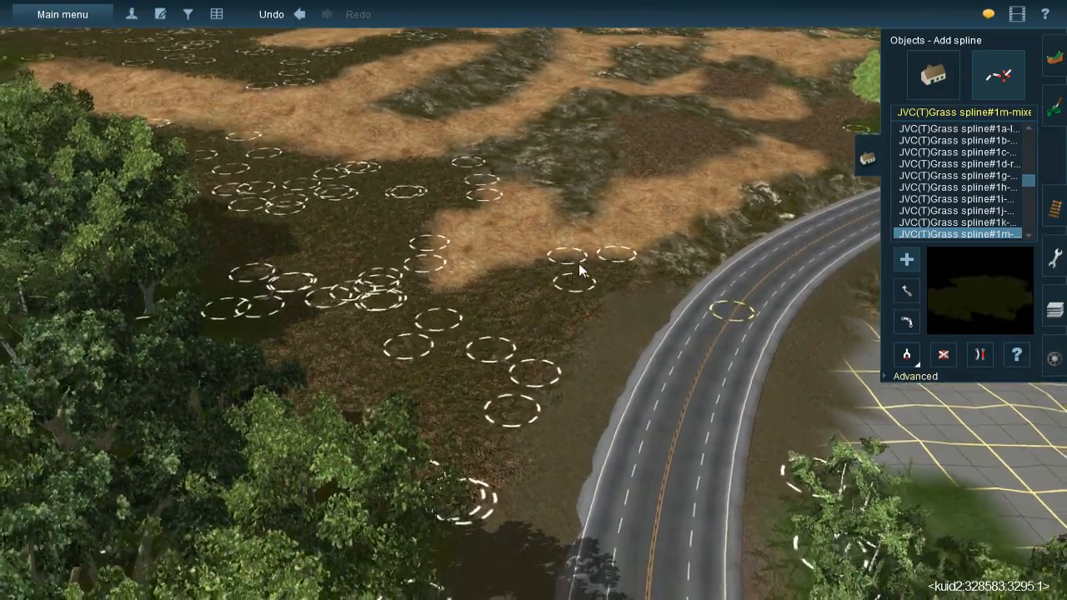
Fill the isolated brown patch between the rocks and the sand above the road with parallel grass splines
{"action": "right_click", "coordinate": [617, 266]}
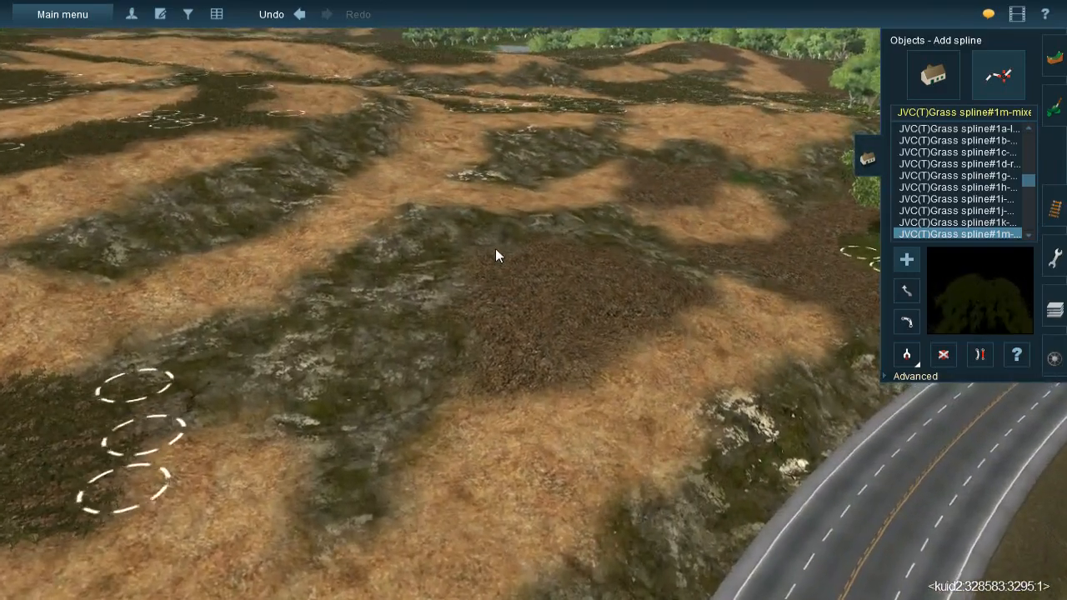
{"action": "left_click", "coordinate": [494, 246]}
{"action": "left_click", "coordinate": [498, 389]}
{"action": "left_click", "coordinate": [545, 239]}
{"action": "left_click", "coordinate": [568, 385]}
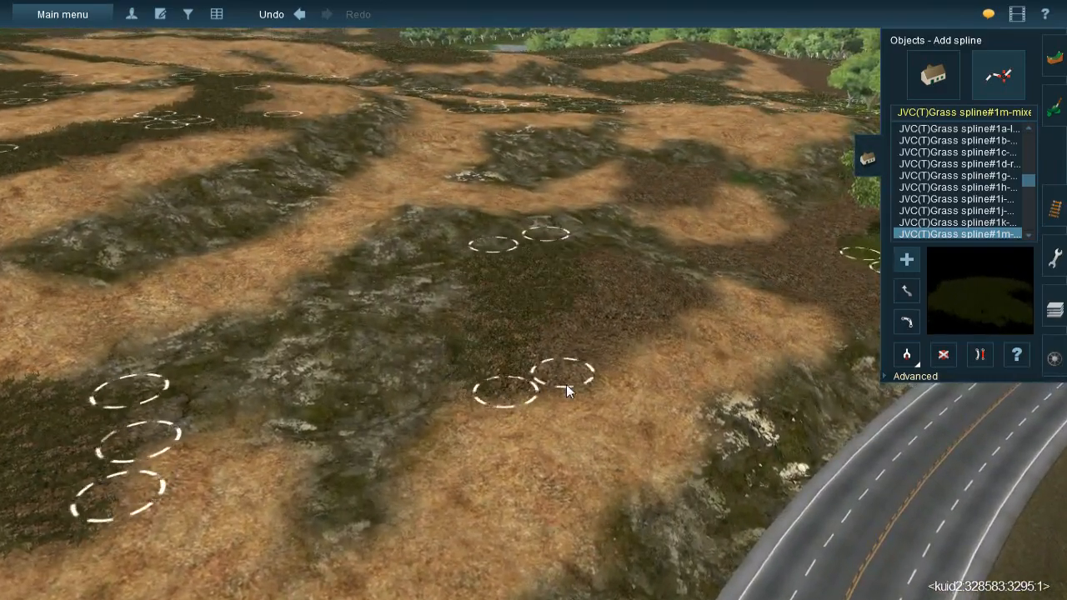
{"action": "left_click", "coordinate": [597, 250]}
{"action": "left_click", "coordinate": [627, 342]}
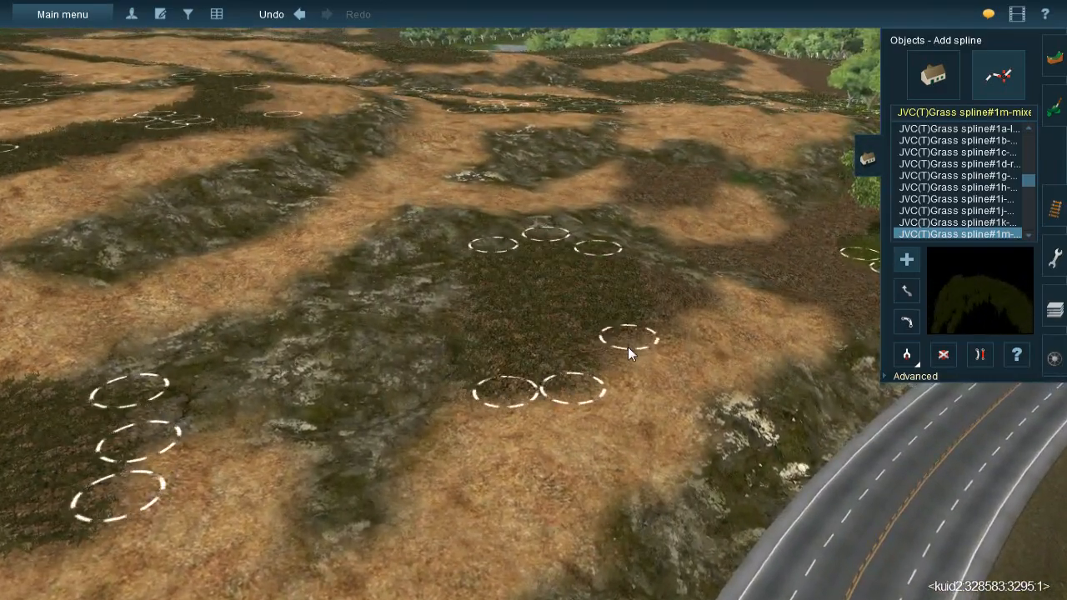
{"action": "left_click", "coordinate": [638, 258]}
{"action": "left_click", "coordinate": [687, 323]}
Cover the small brown patch between the two sandy areas with two grass splines
{"action": "right_click", "coordinate": [688, 242]}
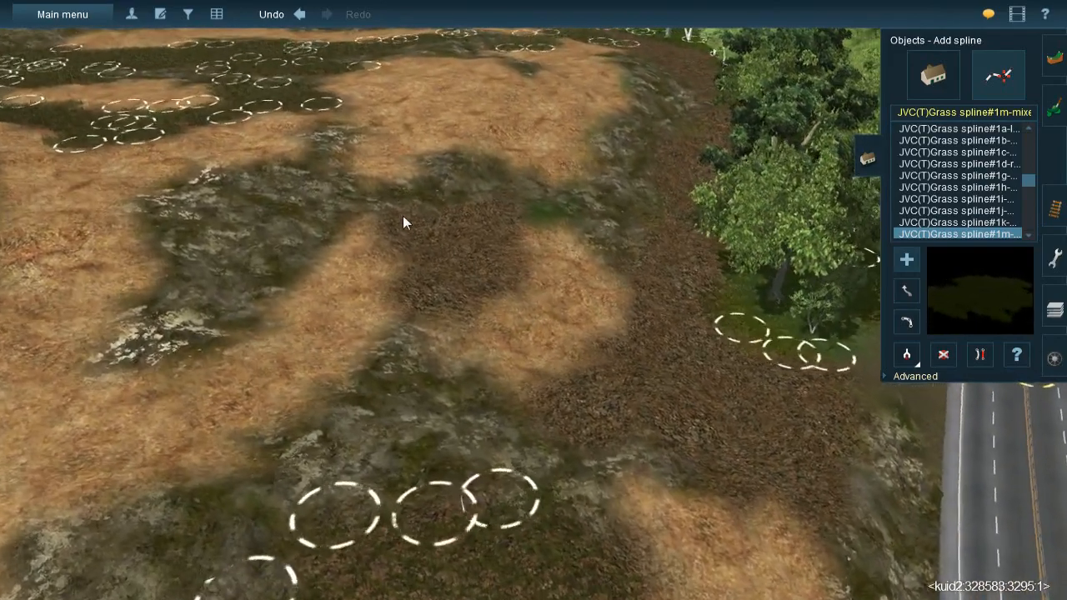
{"action": "left_click", "coordinate": [396, 208]}
{"action": "left_click", "coordinate": [445, 336]}
{"action": "left_click", "coordinate": [486, 210]}
{"action": "left_click", "coordinate": [465, 336]}
Lay grass splines across the brown ground between the sandy patch and the roadside tree
{"action": "left_click", "coordinate": [654, 261]}
{"action": "left_click", "coordinate": [679, 414]}
{"action": "left_click", "coordinate": [695, 288]}
{"action": "left_click", "coordinate": [758, 444]}
{"action": "right_click", "coordinate": [758, 447]}
{"action": "left_click", "coordinate": [510, 242]}
{"action": "left_click", "coordinate": [488, 352]}
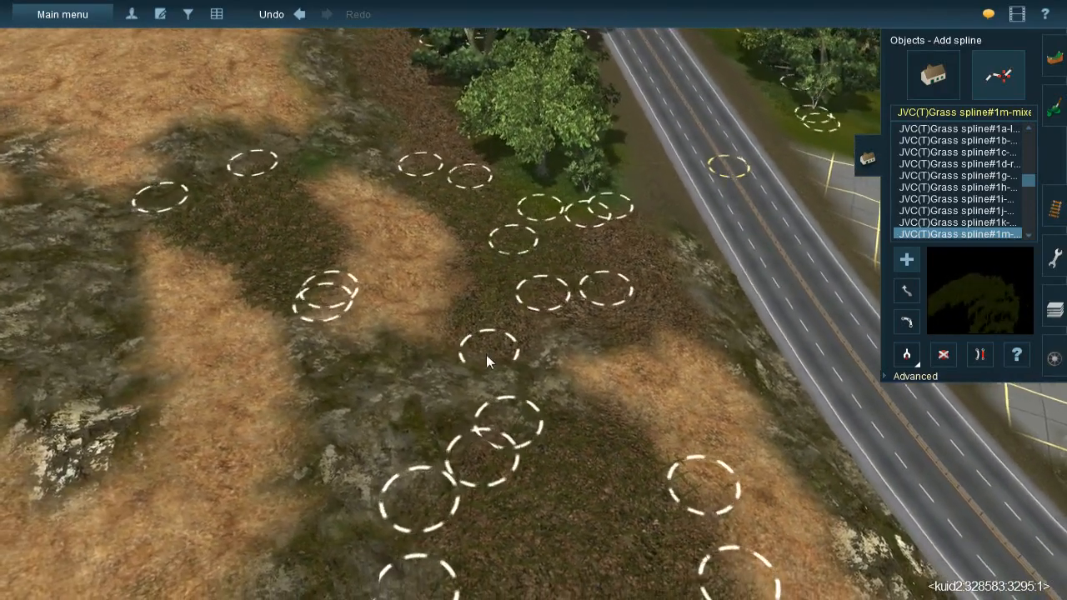
Fill the remaining brown ground below the roadside tree and begin the strip behind it with grass splines
{"action": "left_click", "coordinate": [627, 348]}
{"action": "left_click", "coordinate": [631, 213]}
{"action": "left_click", "coordinate": [678, 345]}
{"action": "left_click", "coordinate": [614, 319]}
{"action": "left_click", "coordinate": [508, 258]}
Run grass splines along the narrow brown strip between the rocky slope and the roadside trees
{"action": "key", "text": "Up"}
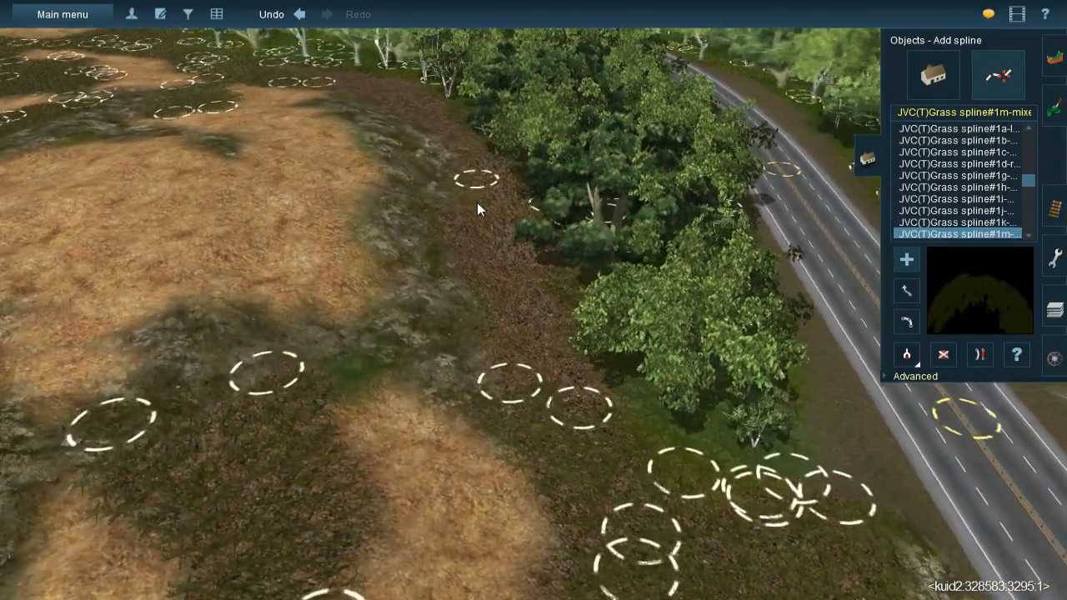
{"action": "left_click", "coordinate": [482, 287]}
{"action": "left_click", "coordinate": [498, 175]}
{"action": "left_click", "coordinate": [527, 259]}
{"action": "left_click", "coordinate": [558, 301]}
{"action": "left_click", "coordinate": [611, 417]}
Continue the grass splines along the tree-side strip to the existing grass at its far end
{"action": "left_click", "coordinate": [482, 257]}
{"action": "key", "text": "Up"}
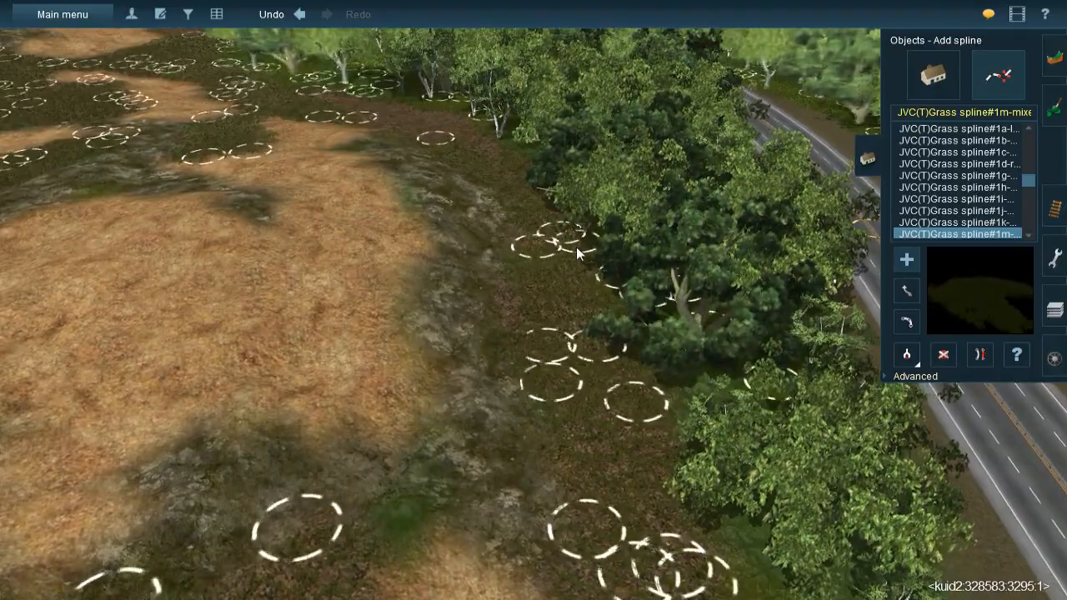
{"action": "key", "text": "Up"}
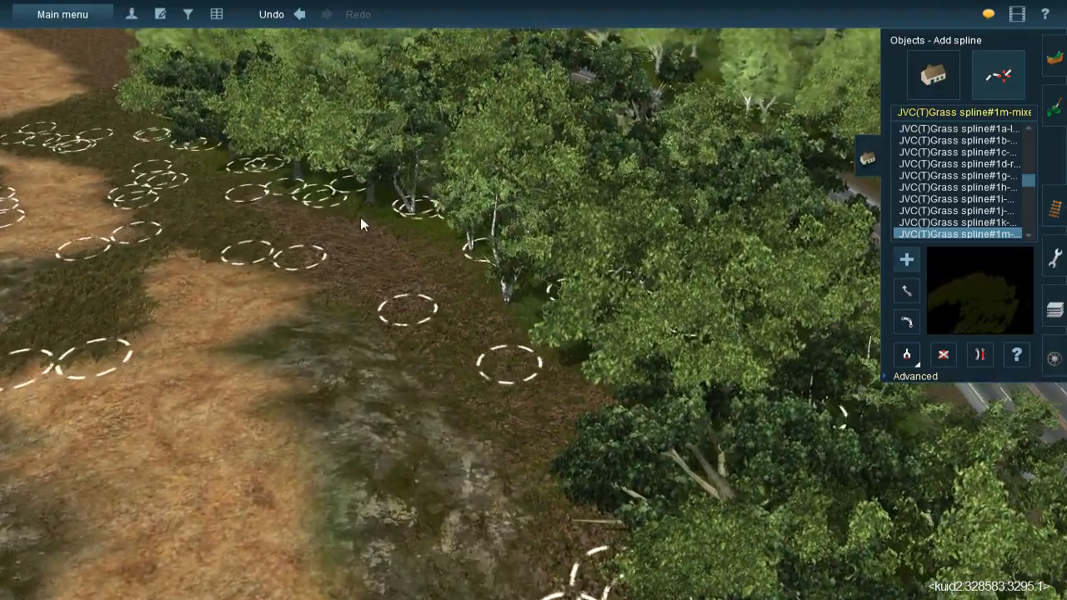
{"action": "left_click", "coordinate": [425, 344]}
{"action": "left_click", "coordinate": [399, 281]}
{"action": "left_click", "coordinate": [371, 310]}
Lay grass splines across the upper end of the brown patch between the rocky slope and the curved sandy strip
{"action": "key", "text": "Up"}
{"action": "key", "text": "Up"}
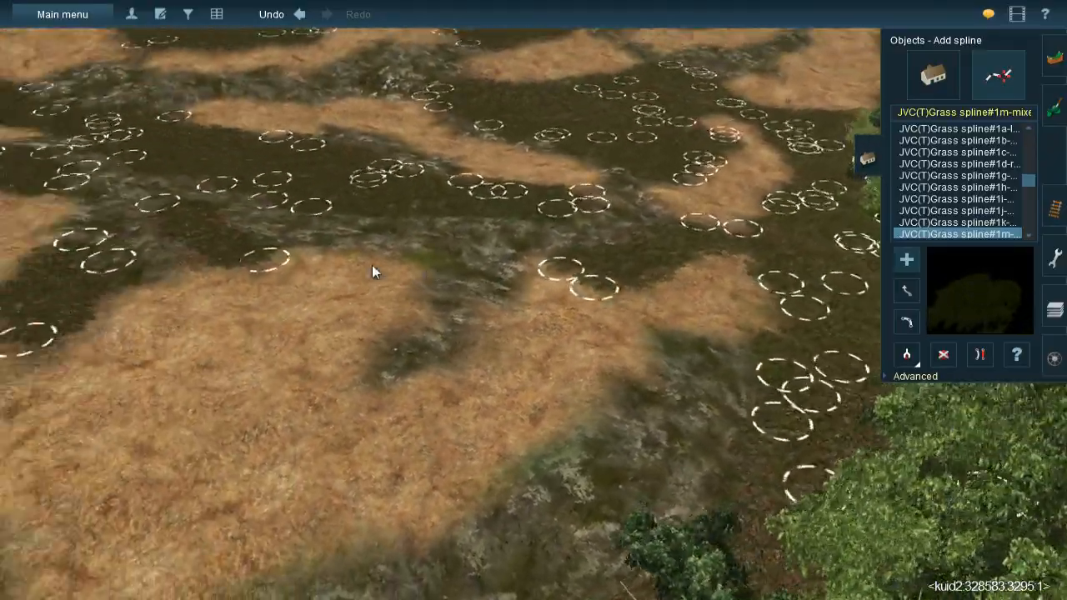
{"action": "key", "text": "Down"}
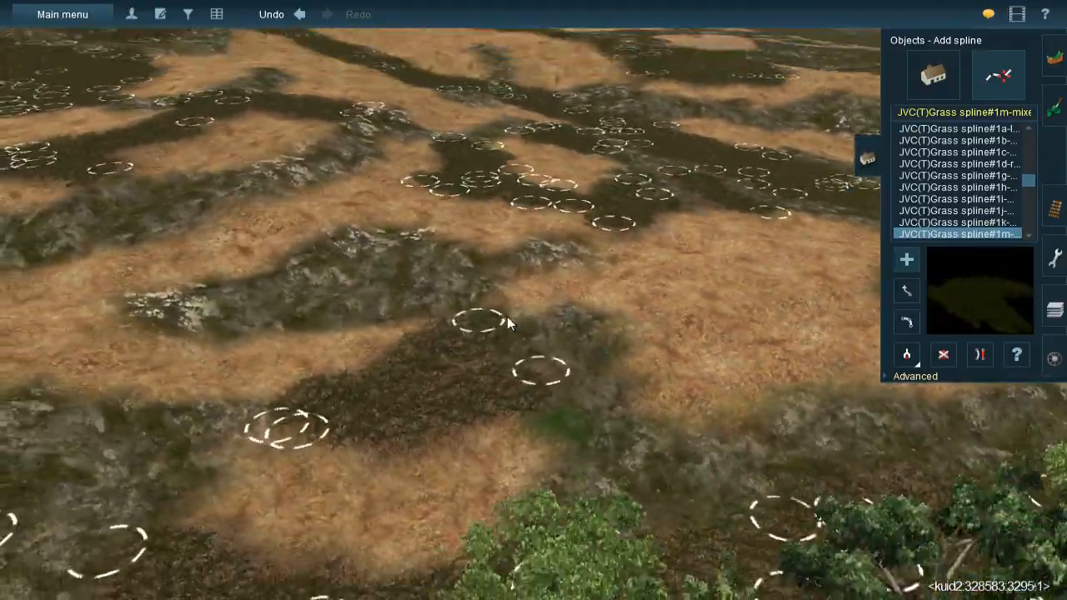
{"action": "key", "text": "Up"}
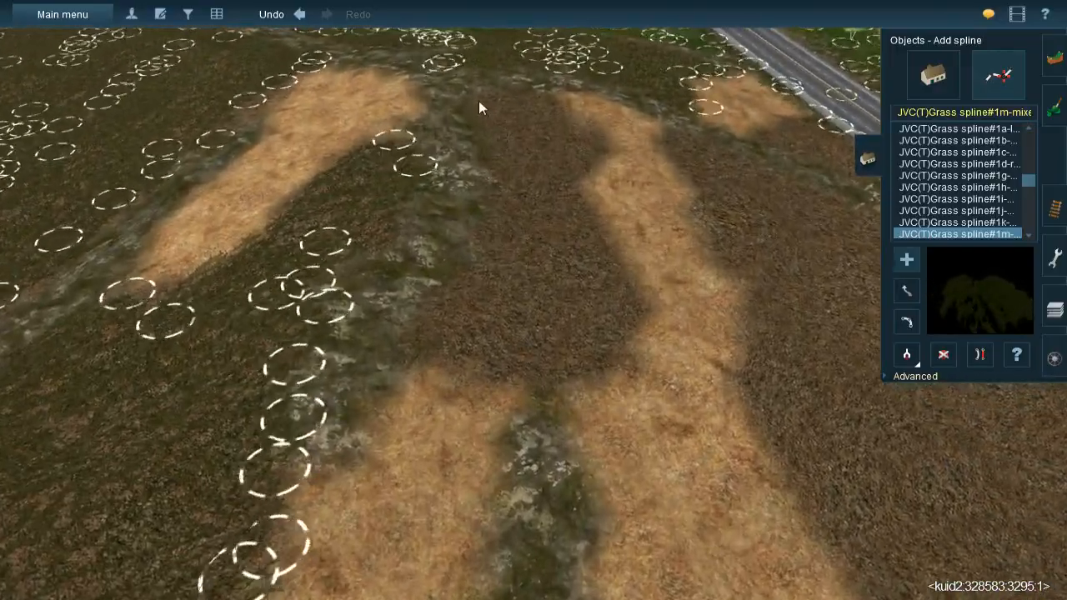
{"action": "left_click", "coordinate": [542, 222]}
{"action": "left_click", "coordinate": [524, 88]}
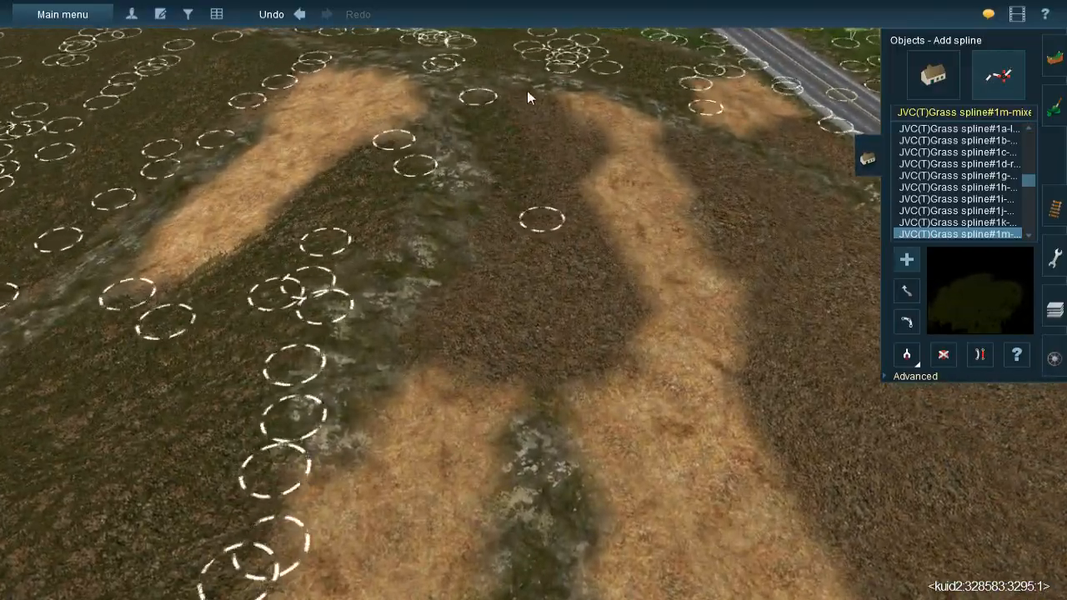
{"action": "left_click", "coordinate": [583, 201]}
{"action": "left_click", "coordinate": [599, 125]}
{"action": "left_click", "coordinate": [567, 181]}
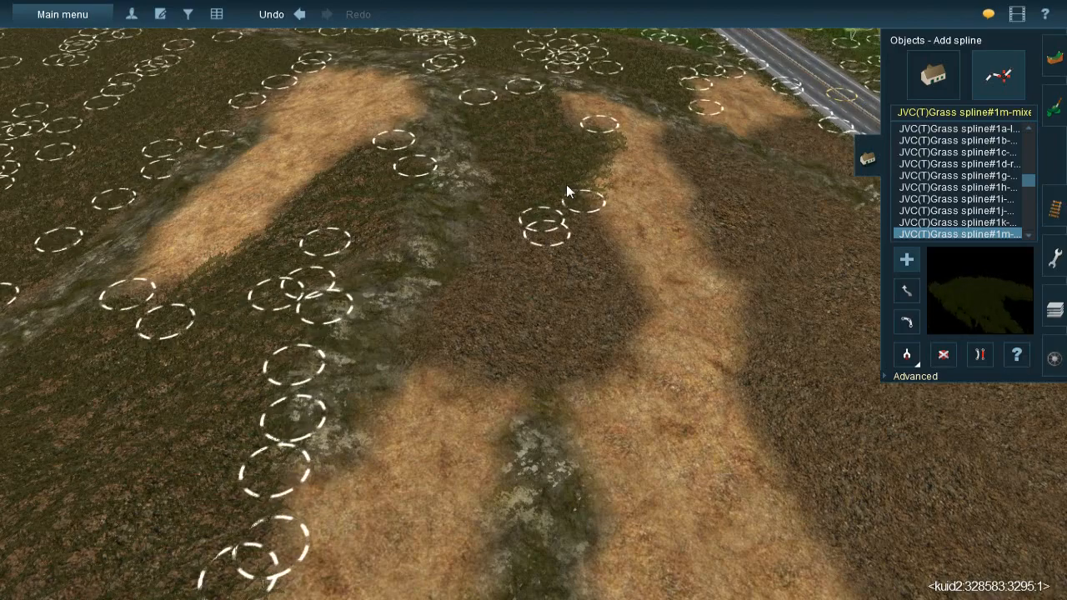
Extend the grass splines down the brown patch to the fork of the sandy strips
{"action": "left_click", "coordinate": [624, 372]}
{"action": "left_click", "coordinate": [564, 399]}
{"action": "left_click", "coordinate": [510, 215]}
{"action": "left_click", "coordinate": [498, 261]}
{"action": "left_click", "coordinate": [456, 363]}
{"action": "left_click", "coordinate": [551, 241]}
{"action": "left_click", "coordinate": [506, 373]}
Fill the small brown patch beside the road, just below the sandy patch, with grass splines
{"action": "right_click", "coordinate": [677, 273]}
{"action": "right_click_drag", "start_coordinate": [676, 272], "coordinate": [521, 291]}
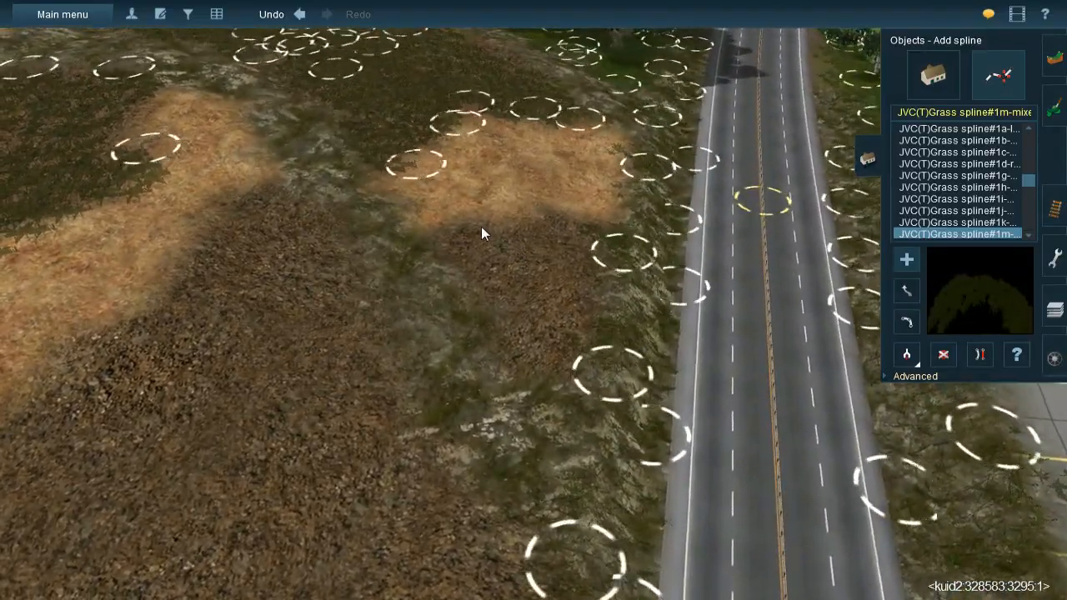
{"action": "left_click", "coordinate": [571, 370]}
{"action": "left_click", "coordinate": [543, 346]}
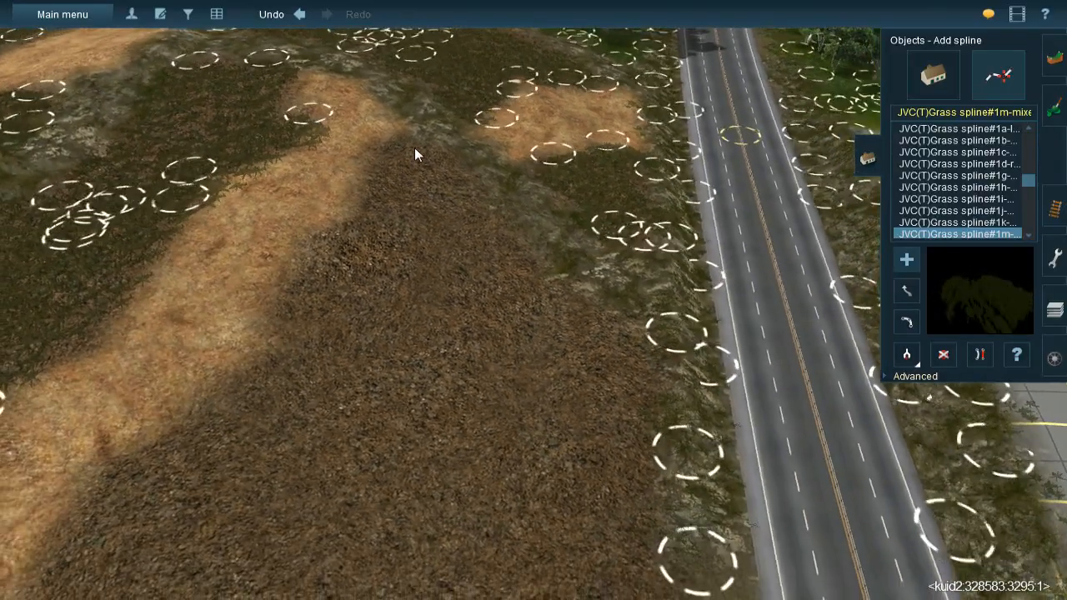
Lay grass splines down the brown field between the curved sandy strip and the road, starting at its narrow upper end
{"action": "left_click", "coordinate": [414, 146]}
{"action": "left_click", "coordinate": [309, 300]}
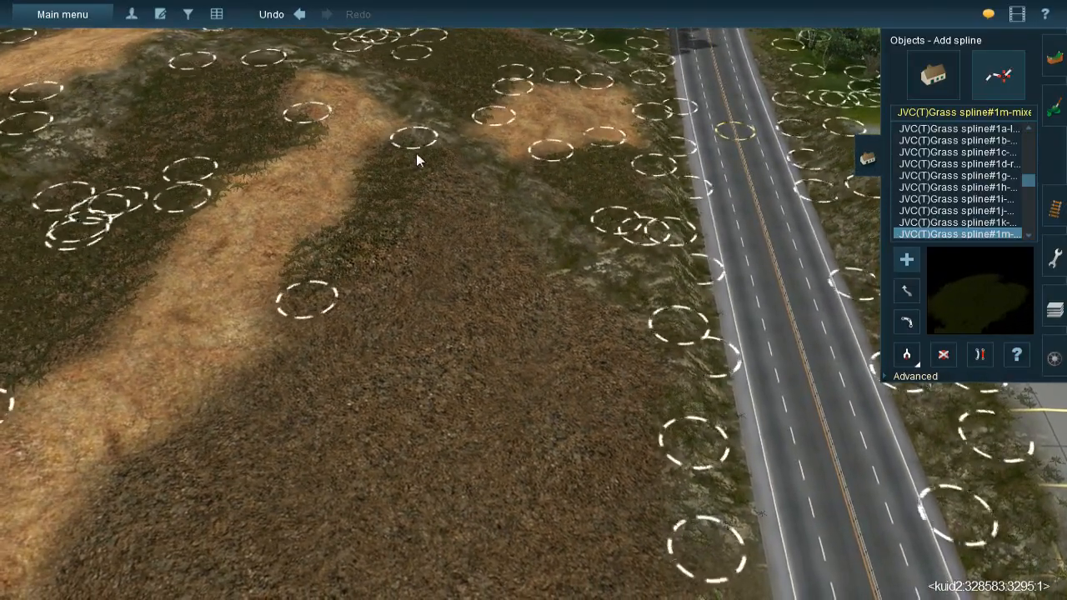
{"action": "left_click", "coordinate": [417, 157]}
{"action": "left_click", "coordinate": [532, 386]}
{"action": "left_click", "coordinate": [472, 236]}
{"action": "left_click", "coordinate": [698, 415]}
{"action": "left_click", "coordinate": [649, 384]}
{"action": "left_click", "coordinate": [533, 292]}
{"action": "left_click", "coordinate": [668, 505]}
Fill the sand-side half of the brown field beside the road with long grass splines
{"action": "left_click", "coordinate": [427, 213]}
{"action": "left_click", "coordinate": [446, 460]}
{"action": "left_click", "coordinate": [400, 231]}
{"action": "left_click", "coordinate": [387, 396]}
{"action": "left_click", "coordinate": [365, 250]}
{"action": "left_click", "coordinate": [229, 462]}
{"action": "right_click", "coordinate": [454, 538]}
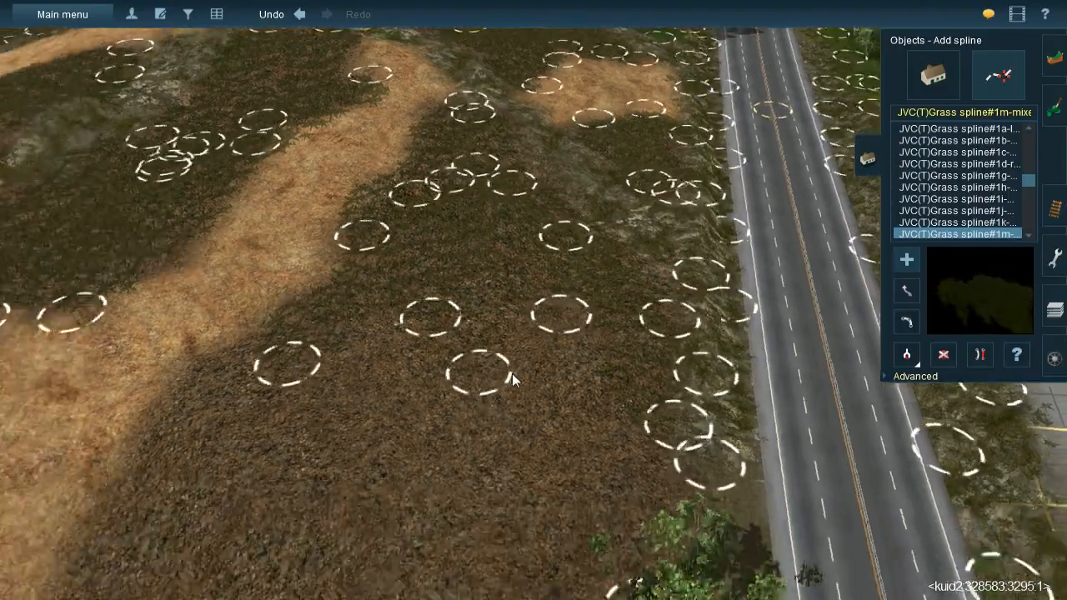
Continue the grass splines across the lower part of the brown field towards the roadside trees
{"action": "key", "text": "Left"}
{"action": "left_click", "coordinate": [475, 250]}
{"action": "left_click", "coordinate": [530, 218]}
{"action": "left_click", "coordinate": [600, 404]}
{"action": "left_click", "coordinate": [557, 405]}
{"action": "left_click", "coordinate": [453, 224]}
{"action": "left_click", "coordinate": [472, 434]}
{"action": "left_click", "coordinate": [388, 204]}
{"action": "left_click", "coordinate": [392, 438]}
{"action": "left_click", "coordinate": [323, 257]}
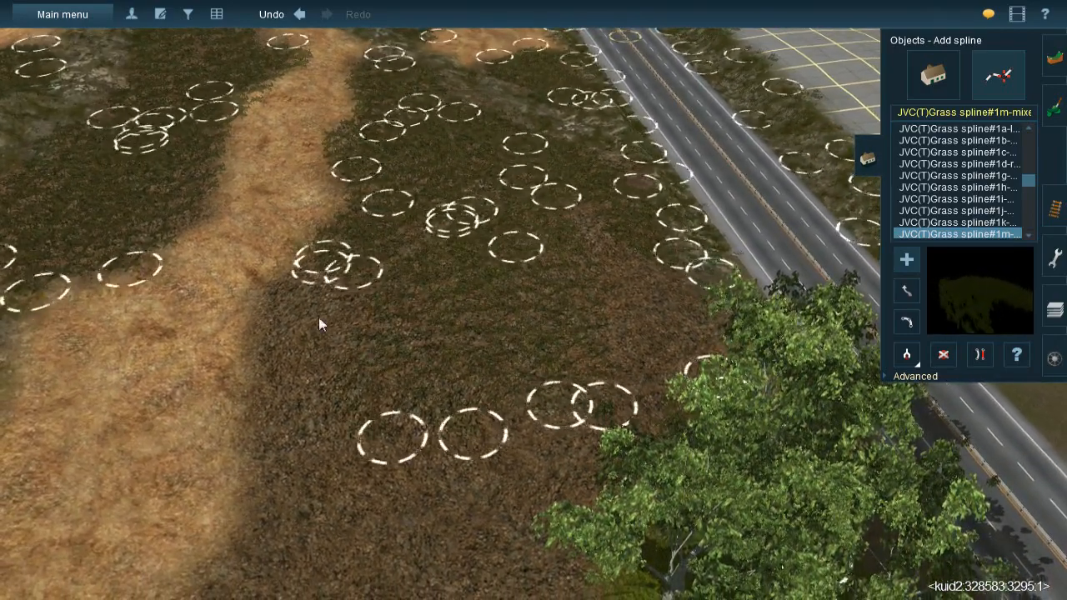
{"action": "left_click", "coordinate": [287, 374]}
Run grass splines from the field's edge along the brown ground beside the roadside trees
{"action": "key", "text": "Left"}
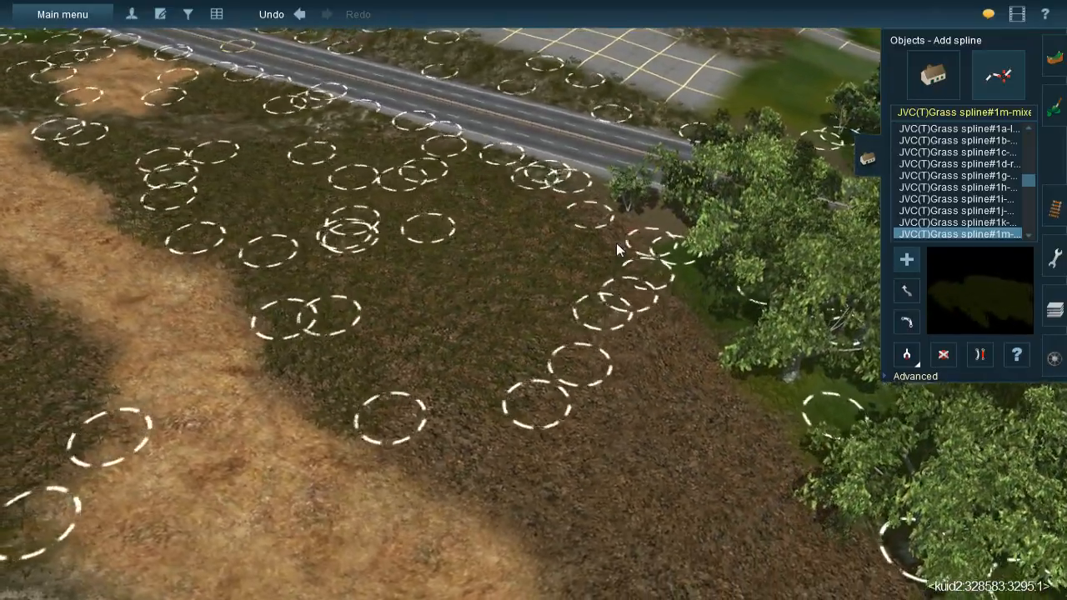
{"action": "left_click", "coordinate": [699, 396]}
{"action": "left_click", "coordinate": [711, 507]}
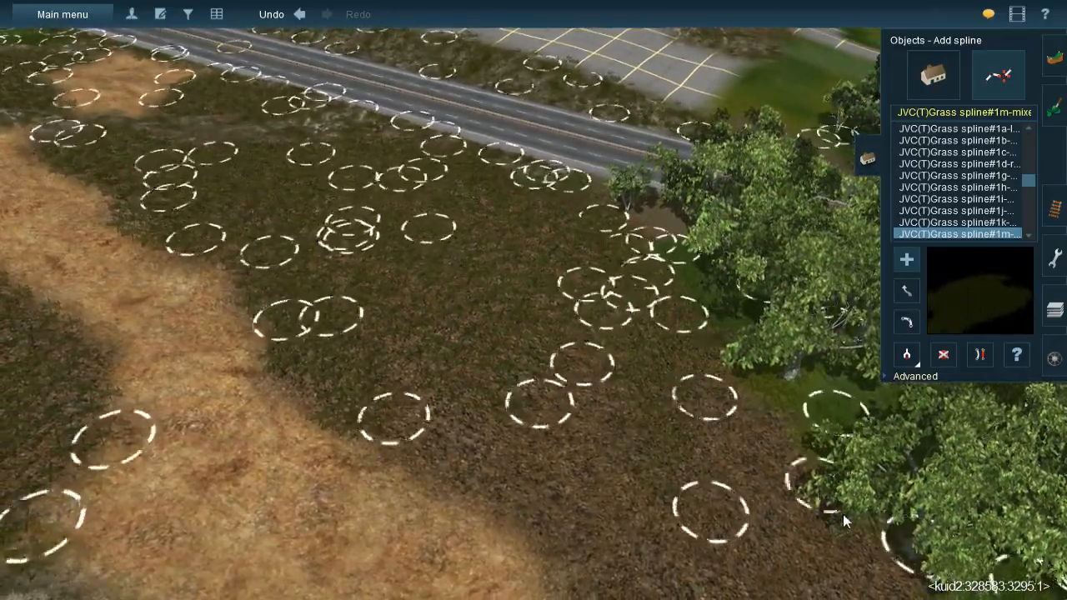
{"action": "left_click", "coordinate": [798, 528]}
{"action": "key", "text": "Left"}
{"action": "key", "text": "Left"}
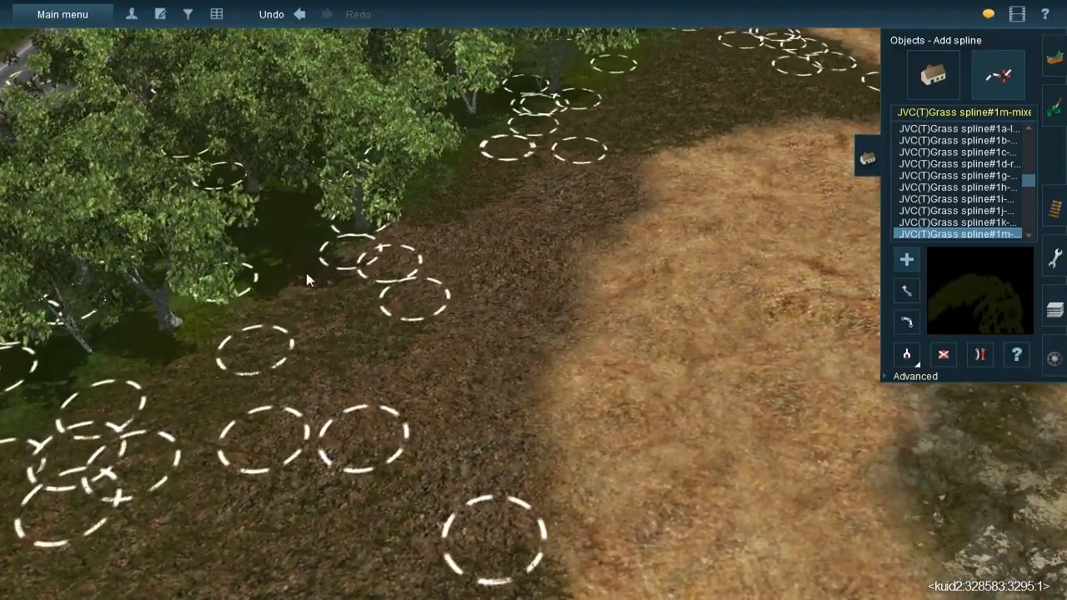
Fill the remaining brown strip between the roadside trees and the sandy ground with grass splines
{"action": "left_click", "coordinate": [304, 296]}
{"action": "left_click", "coordinate": [516, 148]}
{"action": "left_click", "coordinate": [380, 302]}
{"action": "left_click", "coordinate": [453, 333]}
{"action": "left_click", "coordinate": [540, 143]}
{"action": "left_click", "coordinate": [583, 150]}
{"action": "left_click", "coordinate": [591, 248]}
{"action": "left_click", "coordinate": [544, 202]}
{"action": "left_click", "coordinate": [487, 295]}
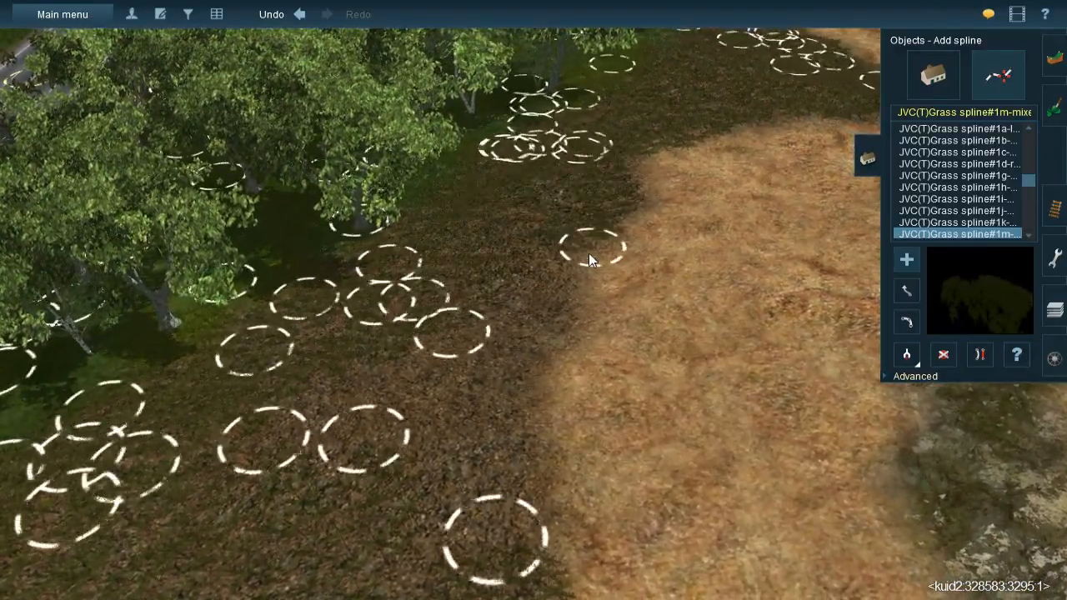
{"action": "left_click", "coordinate": [483, 381]}
{"action": "left_click", "coordinate": [450, 552]}
{"action": "left_click", "coordinate": [472, 556]}
{"action": "left_click", "coordinate": [430, 339]}
Lay grass splines along the sandy edge and upper end of the brown area behind the rocky ridge
{"action": "right_click", "coordinate": [222, 505]}
{"action": "key", "text": "Down"}
{"action": "key", "text": "Left"}
{"action": "key", "text": "Left"}
{"action": "right_click_drag", "start_coordinate": [628, 326], "coordinate": [604, 150]}
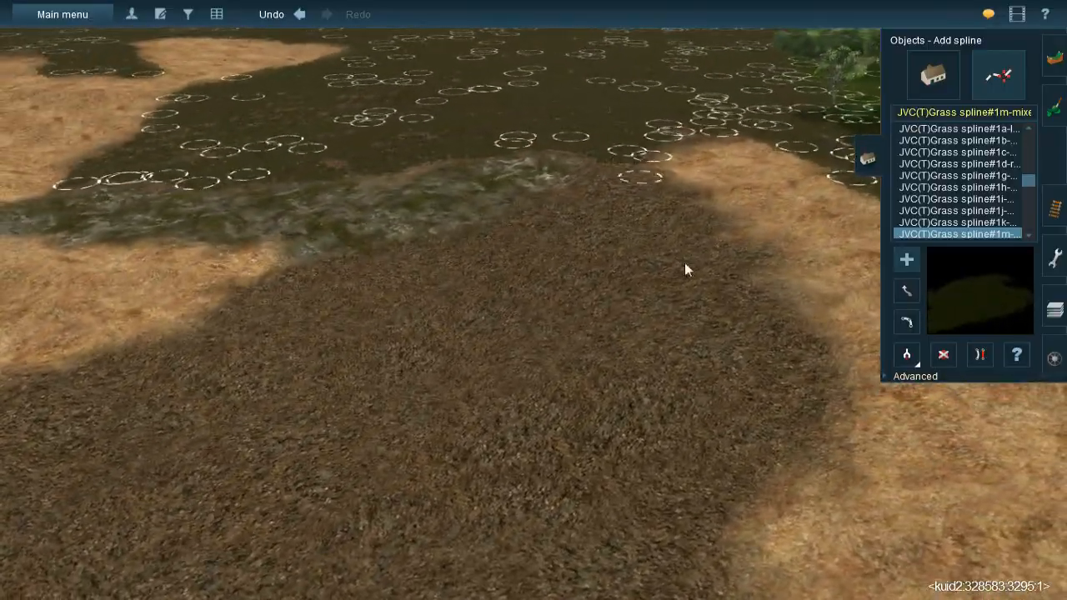
{"action": "left_click", "coordinate": [705, 288]}
{"action": "left_click", "coordinate": [652, 284]}
{"action": "left_click", "coordinate": [659, 216]}
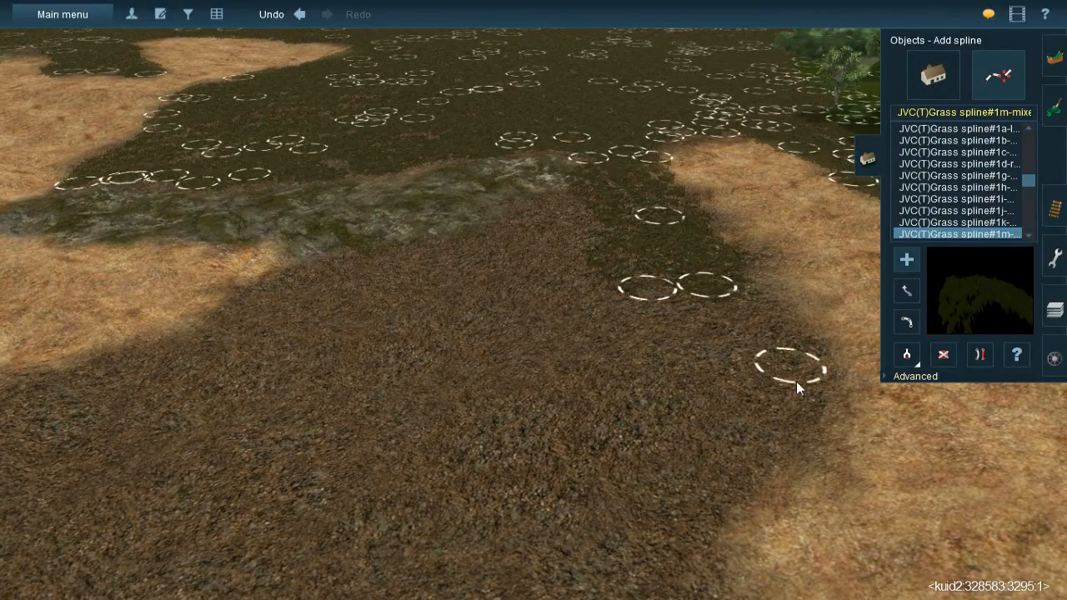
{"action": "left_click", "coordinate": [807, 397]}
{"action": "left_click", "coordinate": [687, 284]}
{"action": "left_click", "coordinate": [554, 191]}
{"action": "left_click", "coordinate": [556, 231]}
{"action": "left_click", "coordinate": [574, 261]}
{"action": "left_click", "coordinate": [692, 510]}
Run grass splines down the brown area along the edge of the large sandy patch below the rocky ridge
{"action": "right_click_drag", "start_coordinate": [674, 490], "coordinate": [397, 180]}
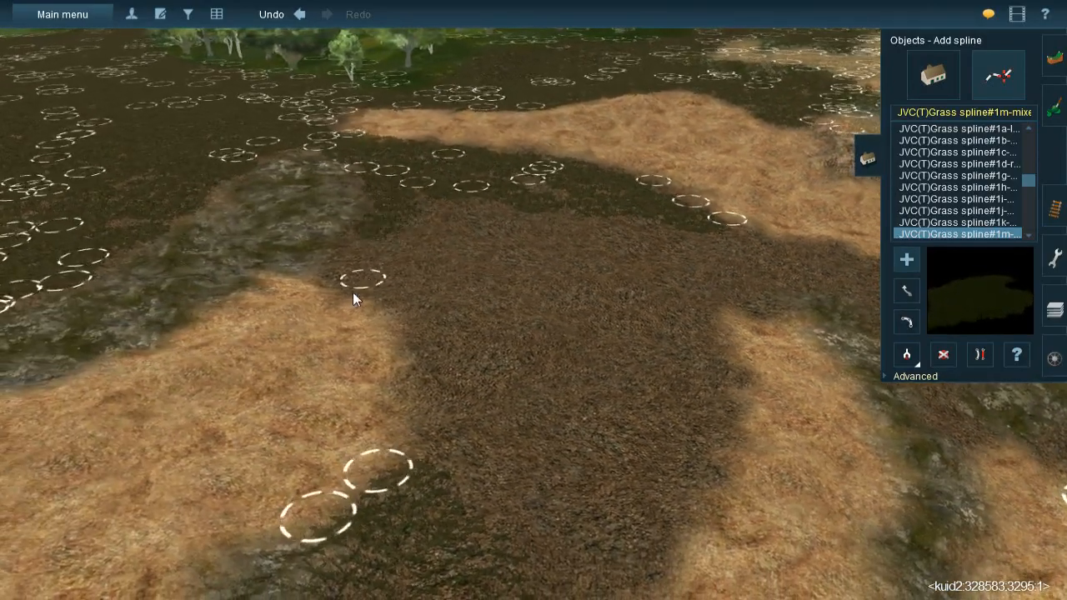
{"action": "left_click", "coordinate": [341, 288]}
{"action": "left_click", "coordinate": [398, 309]}
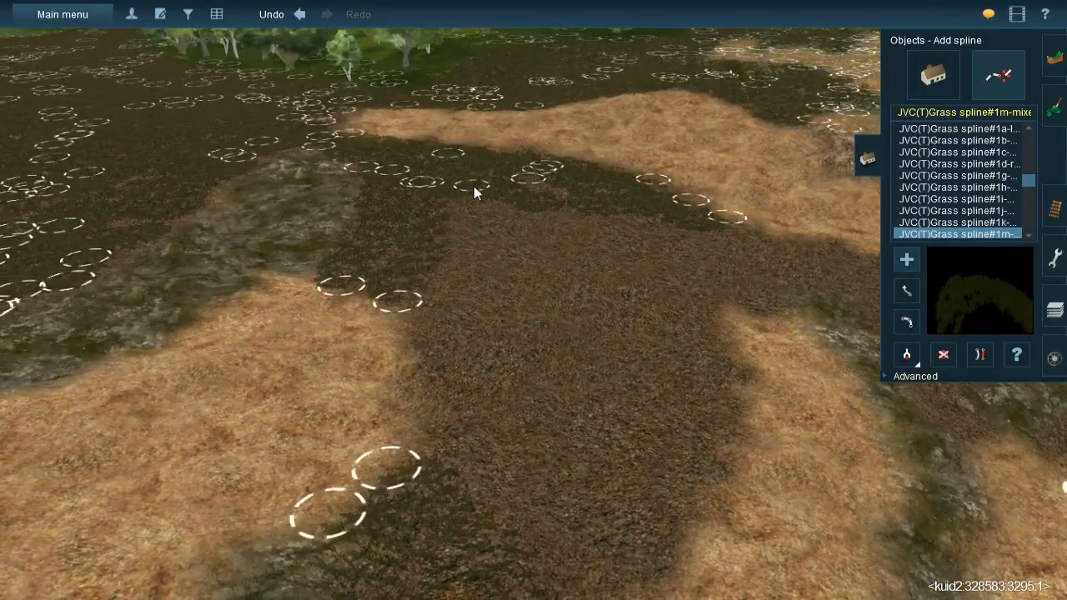
{"action": "left_click", "coordinate": [431, 335]}
{"action": "left_click", "coordinate": [493, 279]}
{"action": "left_click", "coordinate": [536, 327]}
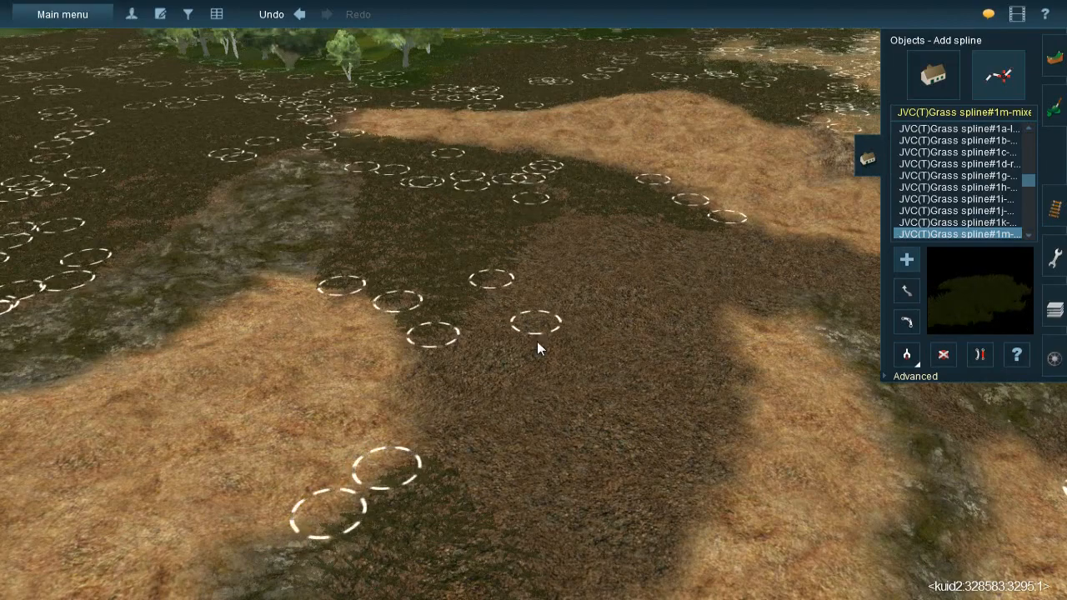
{"action": "left_click", "coordinate": [530, 198]}
{"action": "left_click", "coordinate": [502, 271]}
{"action": "left_click", "coordinate": [496, 508]}
{"action": "left_click", "coordinate": [442, 283]}
{"action": "left_click", "coordinate": [461, 490]}
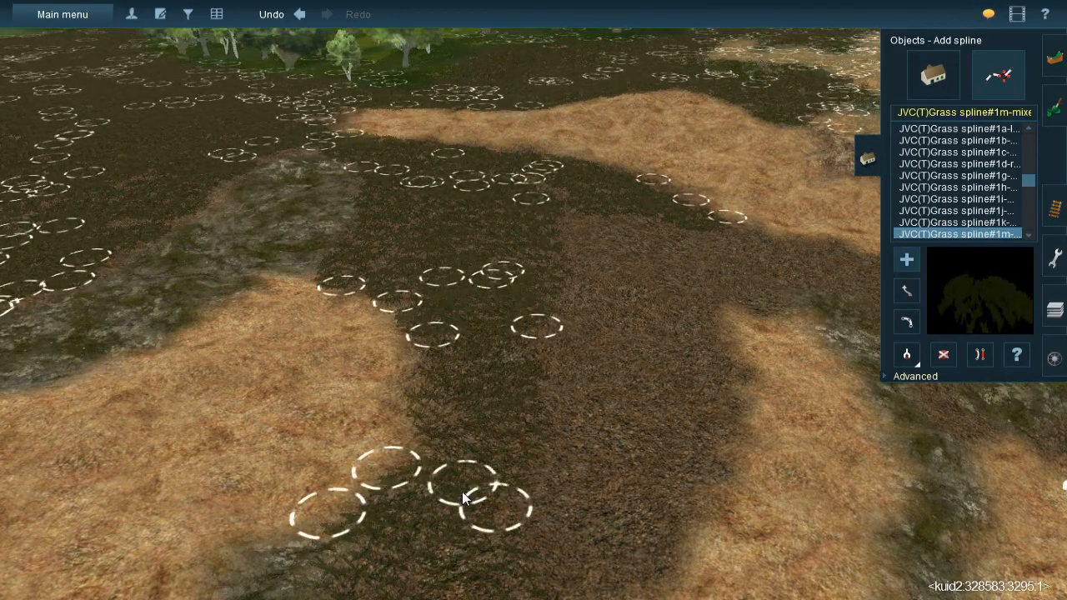
Extend the grass splines across the middle of the brown area to the opposite sandy strip
{"action": "left_click", "coordinate": [571, 312]}
{"action": "left_click", "coordinate": [568, 193]}
{"action": "left_click", "coordinate": [611, 191]}
{"action": "left_click", "coordinate": [648, 208]}
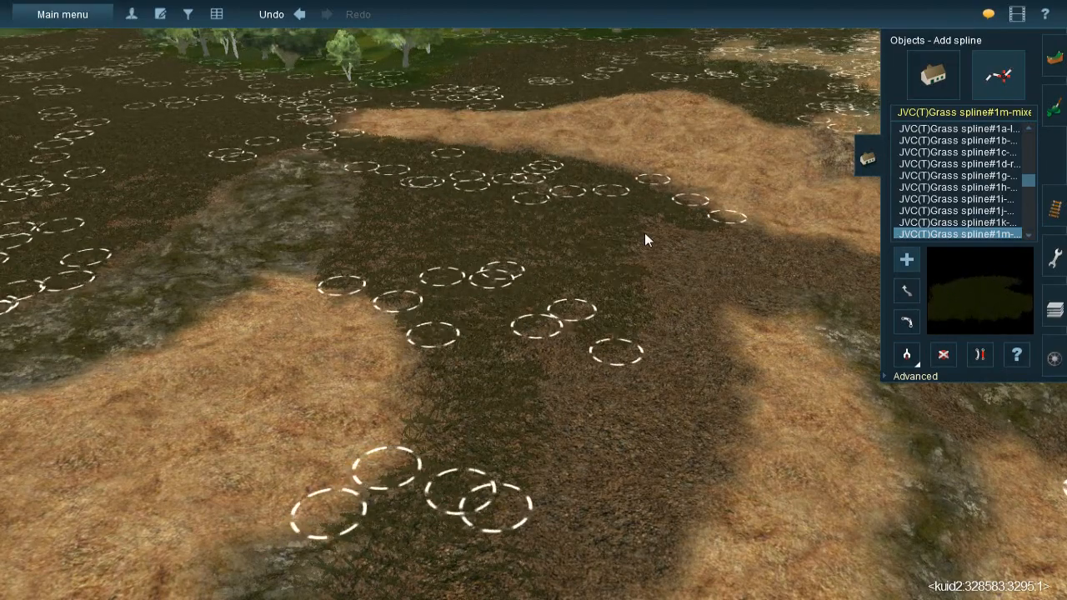
{"action": "left_click", "coordinate": [616, 352]}
{"action": "left_click", "coordinate": [689, 334]}
{"action": "left_click", "coordinate": [659, 276]}
{"action": "left_click", "coordinate": [720, 419]}
{"action": "left_click", "coordinate": [608, 280]}
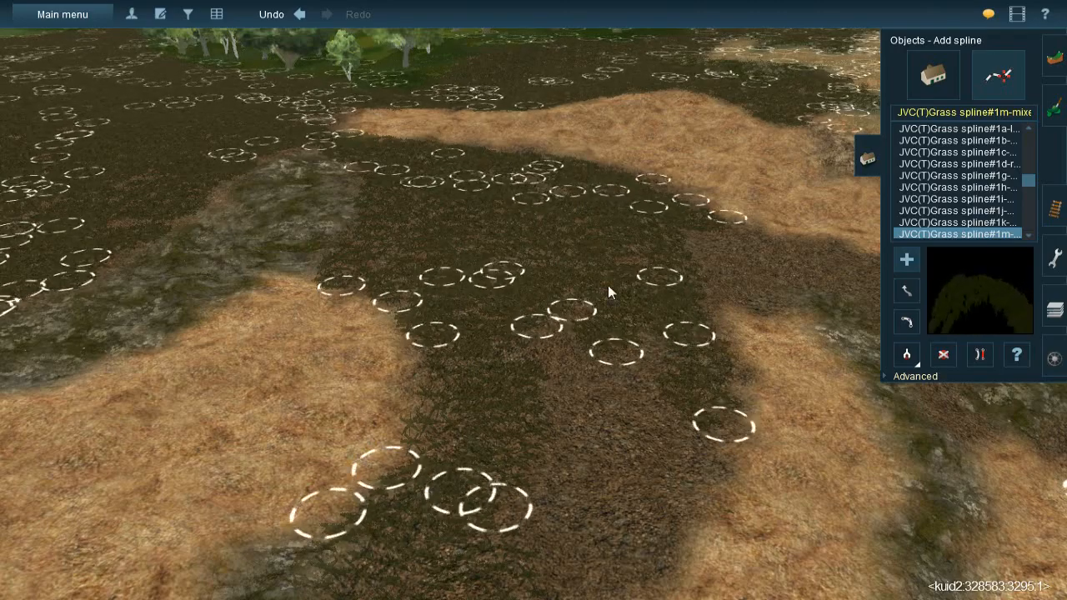
Close the remaining brown gaps at the lower end of the area between the two sandy patches with grass splines
{"action": "left_click", "coordinate": [695, 491]}
{"action": "left_click", "coordinate": [548, 305]}
{"action": "left_click", "coordinate": [661, 458]}
{"action": "left_click", "coordinate": [494, 291]}
{"action": "left_click", "coordinate": [659, 519]}
{"action": "right_click", "coordinate": [563, 421]}
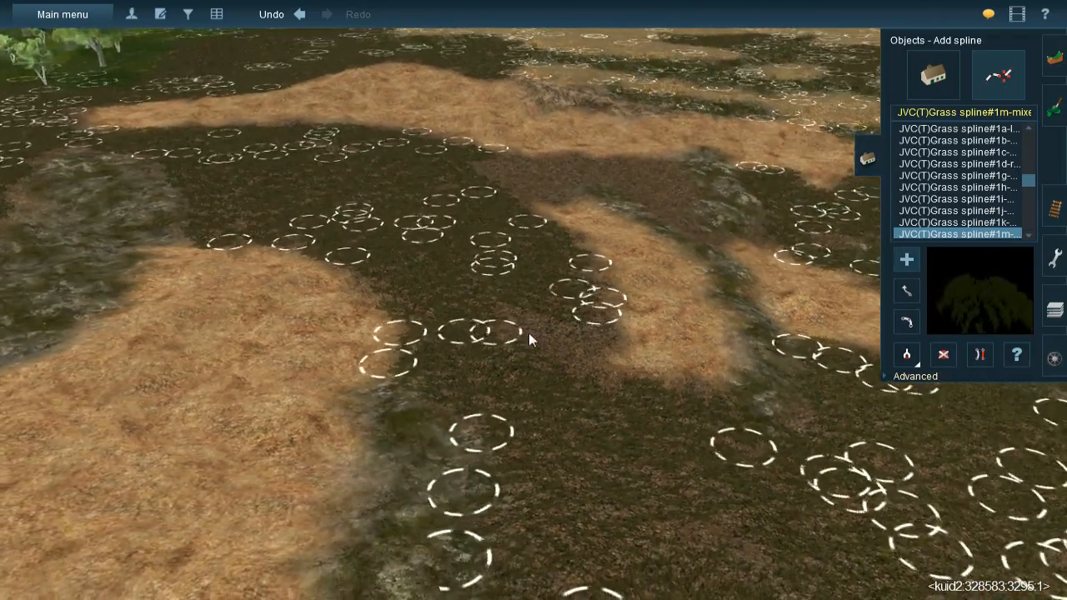
{"action": "left_click", "coordinate": [619, 404]}
{"action": "left_click", "coordinate": [562, 382]}
Lay grass splines on the brown patch along the edge of the long sandy ground
{"action": "right_click_drag", "start_coordinate": [562, 384], "coordinate": [530, 291]}
{"action": "left_click", "coordinate": [530, 292]}
{"action": "left_click", "coordinate": [556, 432]}
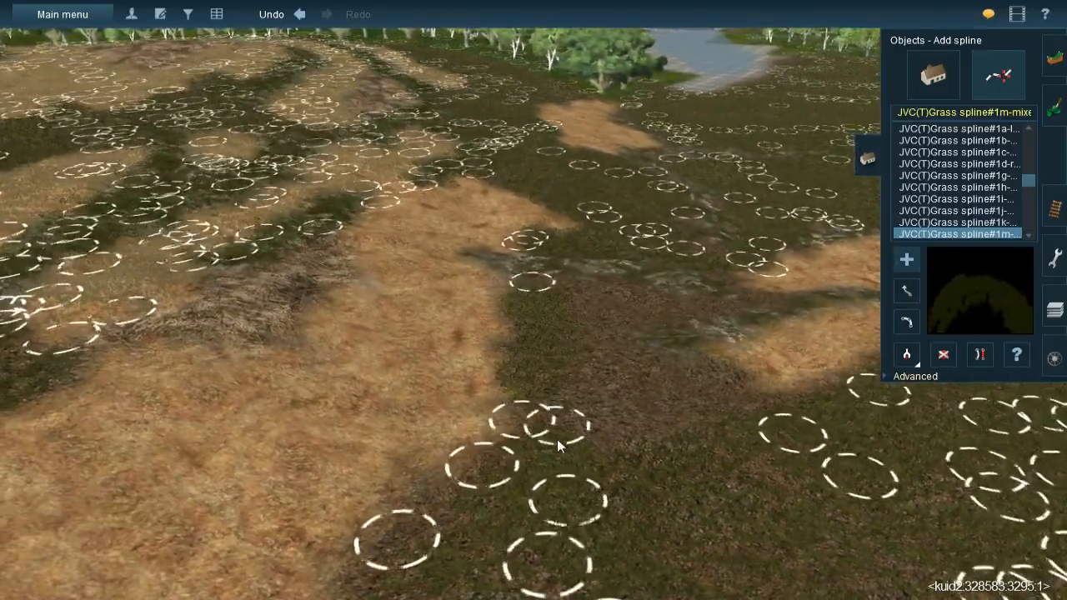
{"action": "left_click", "coordinate": [581, 293]}
Fill the last brown spots around the rocks at the end of the sandy strips with grass splines
{"action": "right_click_drag", "start_coordinate": [630, 400], "coordinate": [362, 123]}
{"action": "left_click", "coordinate": [445, 316]}
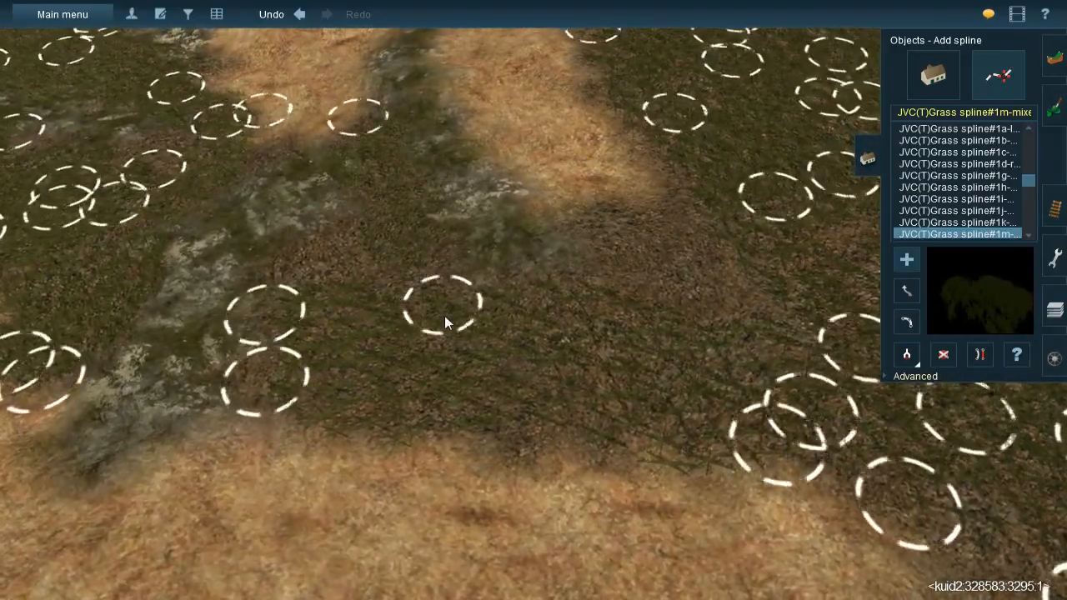
{"action": "left_click", "coordinate": [392, 210]}
{"action": "left_click", "coordinate": [302, 294]}
{"action": "left_click", "coordinate": [731, 180]}
{"action": "left_click", "coordinate": [583, 248]}
{"action": "left_click", "coordinate": [758, 222]}
{"action": "left_click", "coordinate": [631, 327]}
Pick the JVC(TBL)Grass spline#1g-m spline from the grassed tan ground and start laying it on the sandy patch near the trees
{"action": "right_click_drag", "start_coordinate": [629, 327], "coordinate": [508, 260]}
{"action": "right_click", "coordinate": [508, 260]}
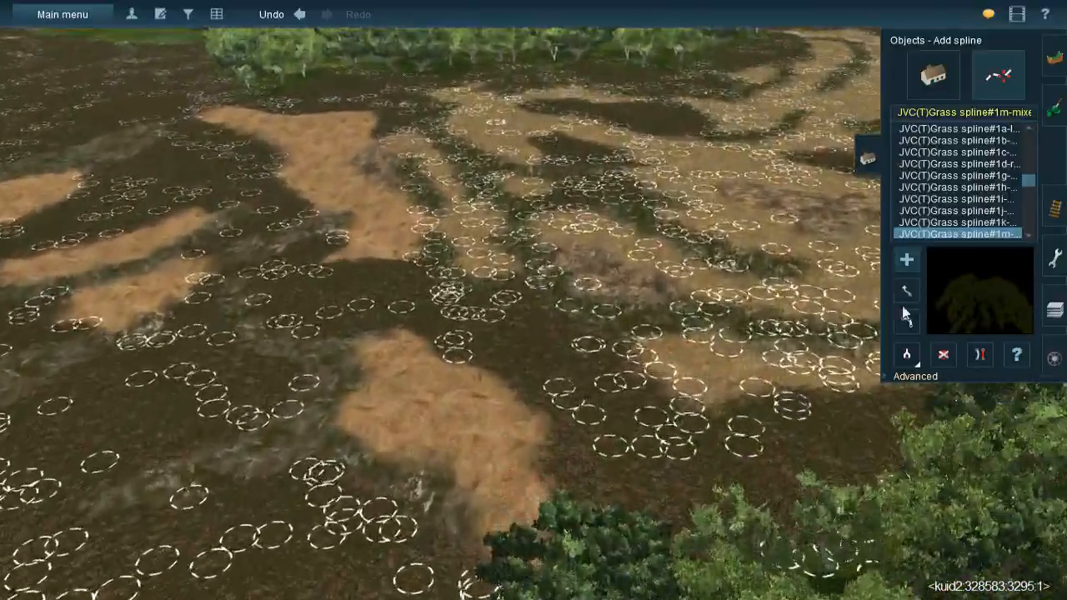
{"action": "left_click", "coordinate": [907, 355]}
{"action": "left_click", "coordinate": [670, 279]}
{"action": "right_click_drag", "start_coordinate": [520, 406], "coordinate": [595, 254]}
{"action": "left_click", "coordinate": [663, 371]}
{"action": "left_click", "coordinate": [566, 308]}
{"action": "left_click", "coordinate": [541, 238]}
{"action": "left_click", "coordinate": [583, 357]}
Continue the JVC(TBL)Grass spline#1g-m splines along the rocky edge of the sandy patch near the trees
{"action": "left_click", "coordinate": [509, 371]}
{"action": "left_click", "coordinate": [475, 398]}
{"action": "left_click", "coordinate": [565, 498]}
{"action": "left_click", "coordinate": [582, 358]}
{"action": "left_click", "coordinate": [633, 522]}
{"action": "left_click", "coordinate": [809, 529]}
Cover the tree-side end of the sandy patch with JVC(TBL)Grass spline#1g-m splines
{"action": "right_click_drag", "start_coordinate": [809, 529], "coordinate": [380, 248]}
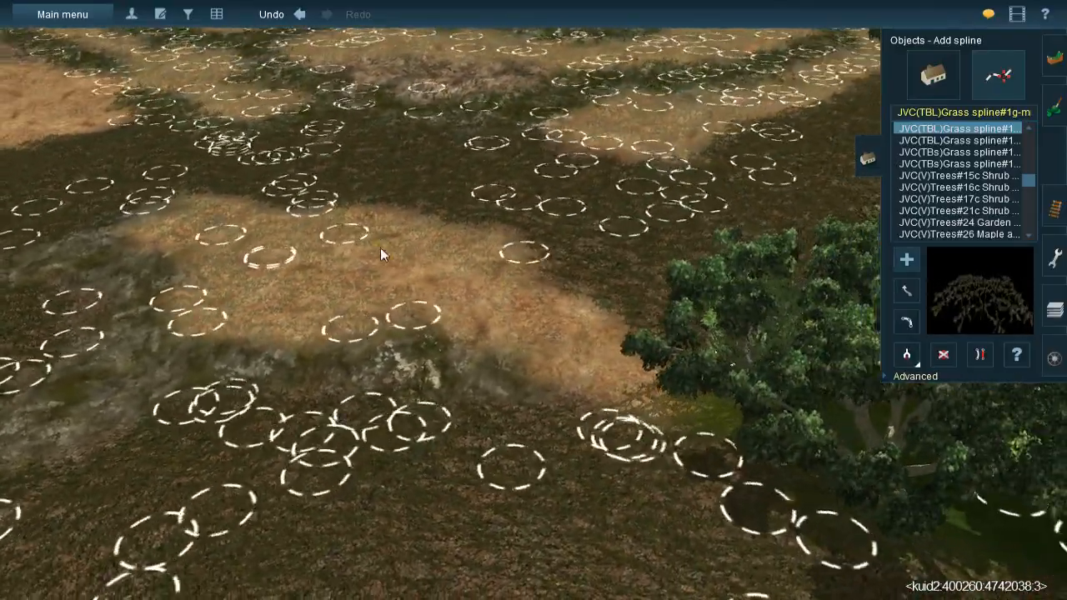
{"action": "left_click", "coordinate": [355, 234]}
{"action": "left_click", "coordinate": [486, 335]}
{"action": "left_click", "coordinate": [457, 237]}
{"action": "left_click", "coordinate": [574, 357]}
{"action": "left_click", "coordinate": [630, 396]}
{"action": "left_click", "coordinate": [419, 287]}
Lay JVC(TBL)Grass spline#1g-m splines down the middle of the long sandy strip beside the dry rocky patch
{"action": "key", "text": "Left"}
{"action": "right_click_drag", "start_coordinate": [354, 289], "coordinate": [432, 162]}
{"action": "left_click", "coordinate": [423, 133]}
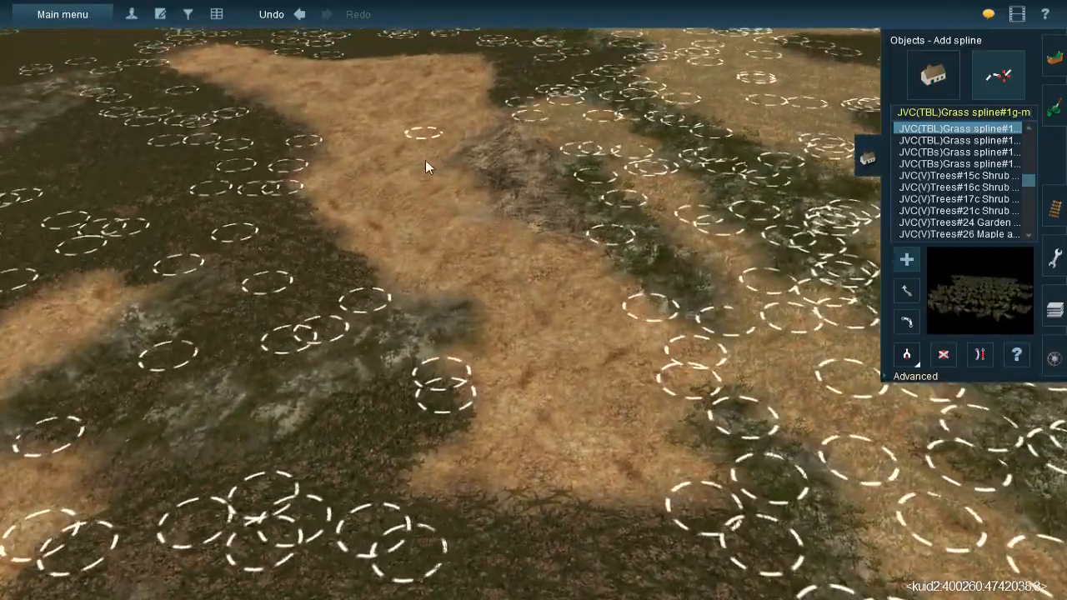
{"action": "left_click", "coordinate": [475, 277]}
{"action": "left_click", "coordinate": [377, 125]}
{"action": "left_click", "coordinate": [400, 228]}
{"action": "left_click", "coordinate": [416, 272]}
Add JVC(TBL)Grass spline#1g-m splines along the outer edge of the long sandy strip and across its middle below the dry patch
{"action": "left_click", "coordinate": [330, 95]}
{"action": "left_click", "coordinate": [325, 178]}
{"action": "left_click", "coordinate": [306, 154]}
{"action": "left_click", "coordinate": [363, 255]}
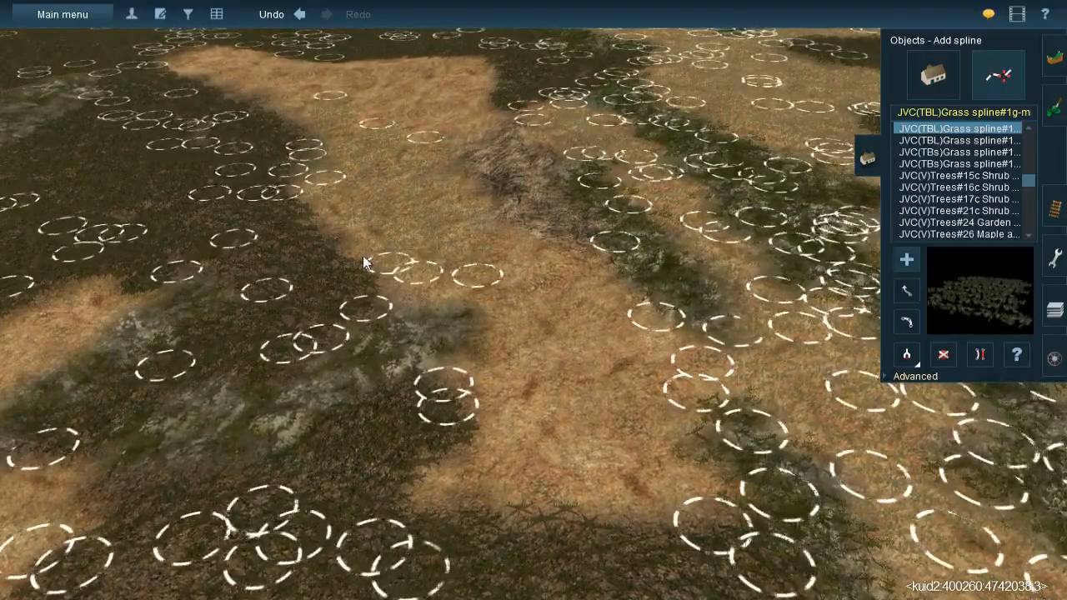
{"action": "left_click", "coordinate": [475, 233]}
{"action": "left_click", "coordinate": [596, 292]}
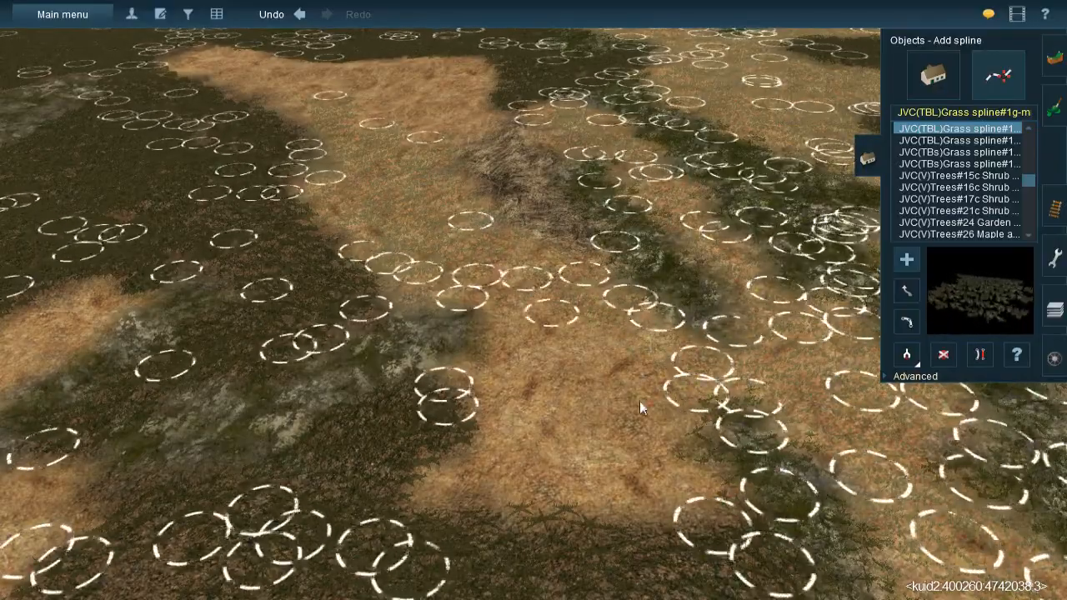
Lay JVC(TBL)Grass spline#1g-m splines across the broad lower end of the long sandy strip below the dry rocky patch
{"action": "left_click", "coordinate": [470, 263]}
{"action": "left_click", "coordinate": [526, 278]}
{"action": "left_click", "coordinate": [562, 408]}
{"action": "left_click", "coordinate": [567, 378]}
{"action": "left_click", "coordinate": [448, 357]}
{"action": "left_click", "coordinate": [598, 506]}
{"action": "left_click", "coordinate": [655, 515]}
{"action": "left_click", "coordinate": [723, 485]}
Cover the sandy strip on the tree side of the dry rocky patch with JVC(TBL)Grass spline#1g-m splines
{"action": "right_click_drag", "start_coordinate": [399, 478], "coordinate": [541, 304]}
{"action": "left_click", "coordinate": [540, 305]}
{"action": "left_click", "coordinate": [430, 180]}
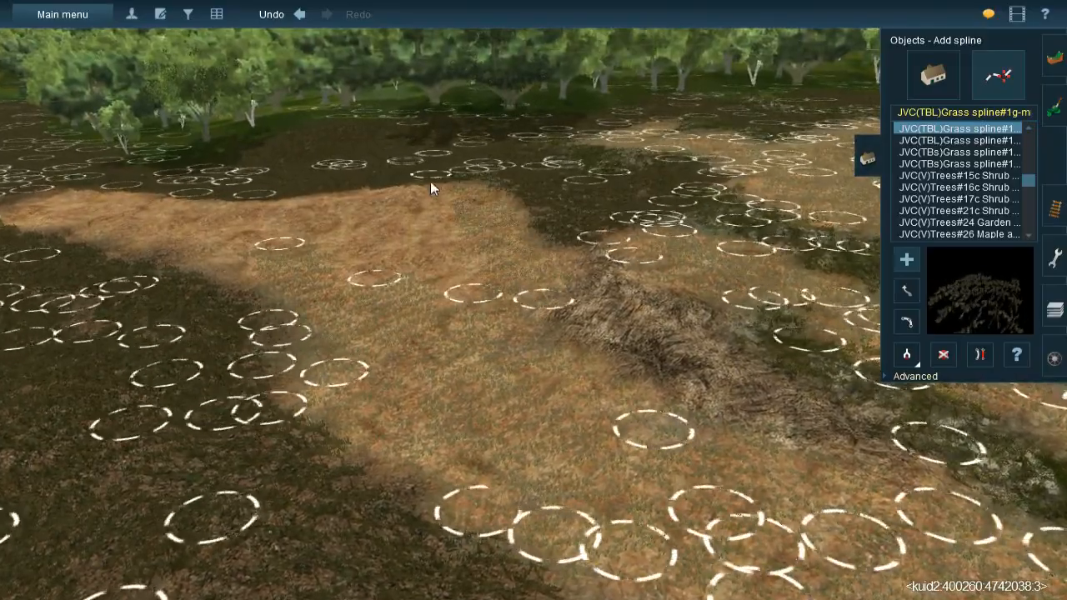
{"action": "left_click", "coordinate": [472, 332]}
{"action": "left_click", "coordinate": [391, 188]}
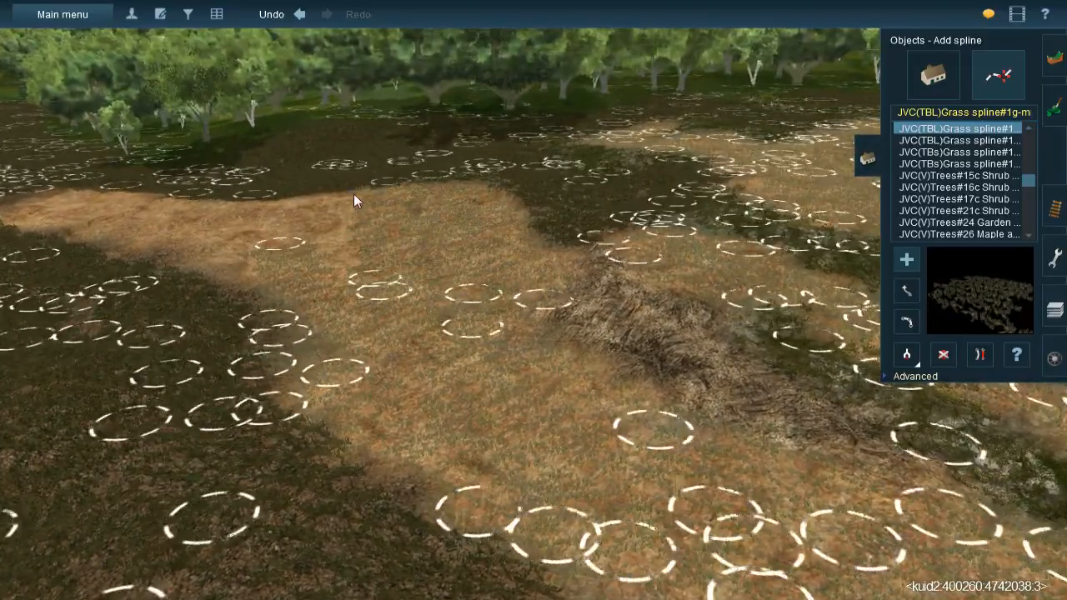
Fill the narrow sandy neck and its blunt end near the trees with JVC(TBL)Grass spline#1g-m splines
{"action": "right_click_drag", "start_coordinate": [330, 280], "coordinate": [391, 291]}
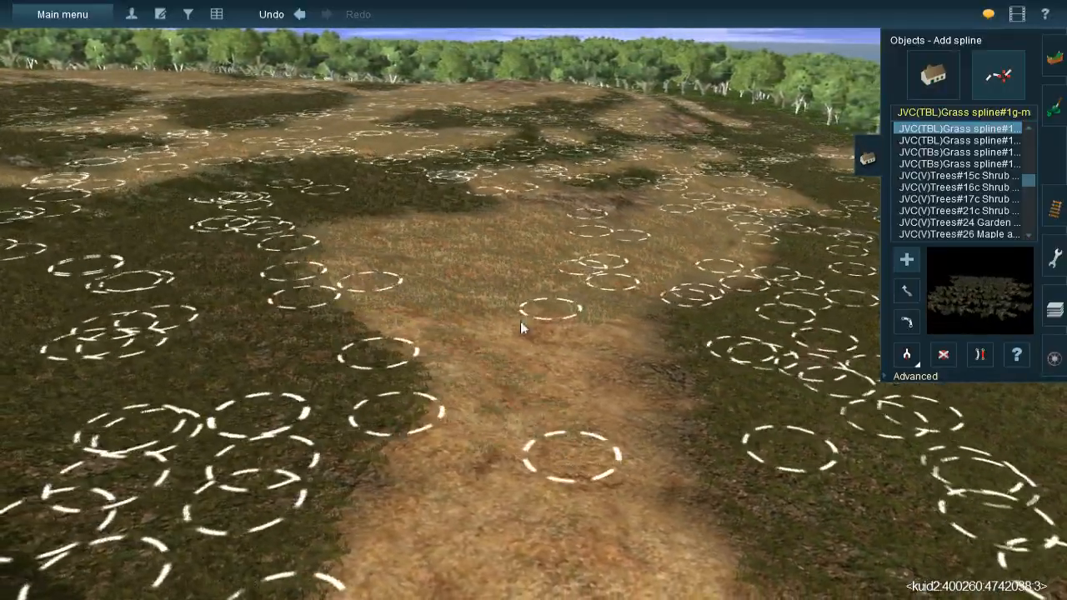
{"action": "left_click", "coordinate": [505, 304]}
{"action": "left_click", "coordinate": [571, 434]}
{"action": "left_click", "coordinate": [603, 301]}
{"action": "right_click_drag", "start_coordinate": [667, 490], "coordinate": [417, 367]}
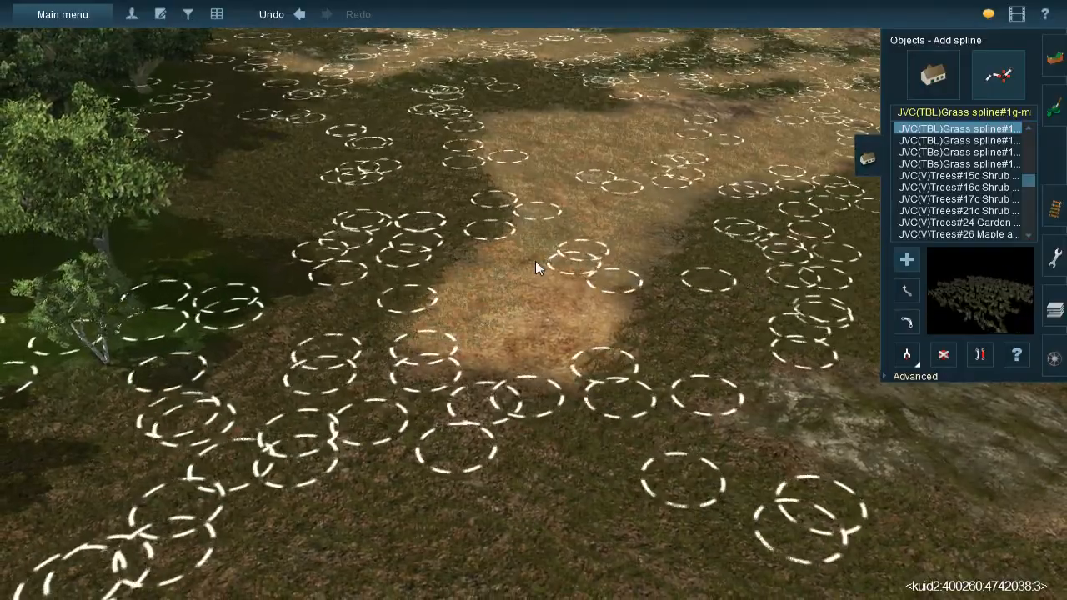
{"action": "left_click", "coordinate": [531, 393]}
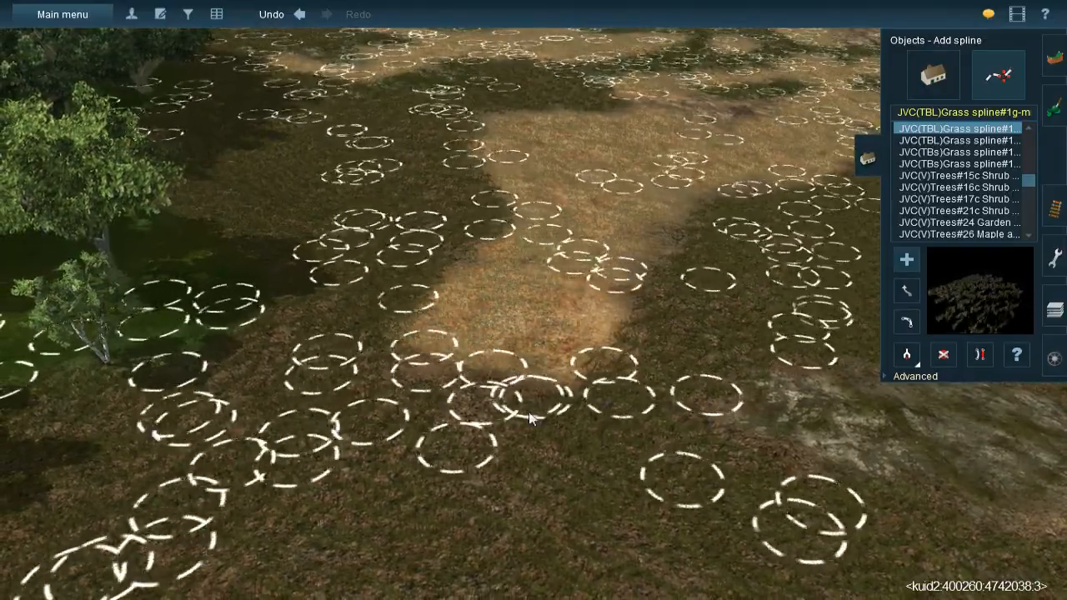
Cover the small tapering sandy strip beside the dark rocky gully with lengthwise JVC(TBL)Grass spline#1g-m splines
{"action": "right_click_drag", "start_coordinate": [570, 308], "coordinate": [522, 294]}
{"action": "key", "text": "Up"}
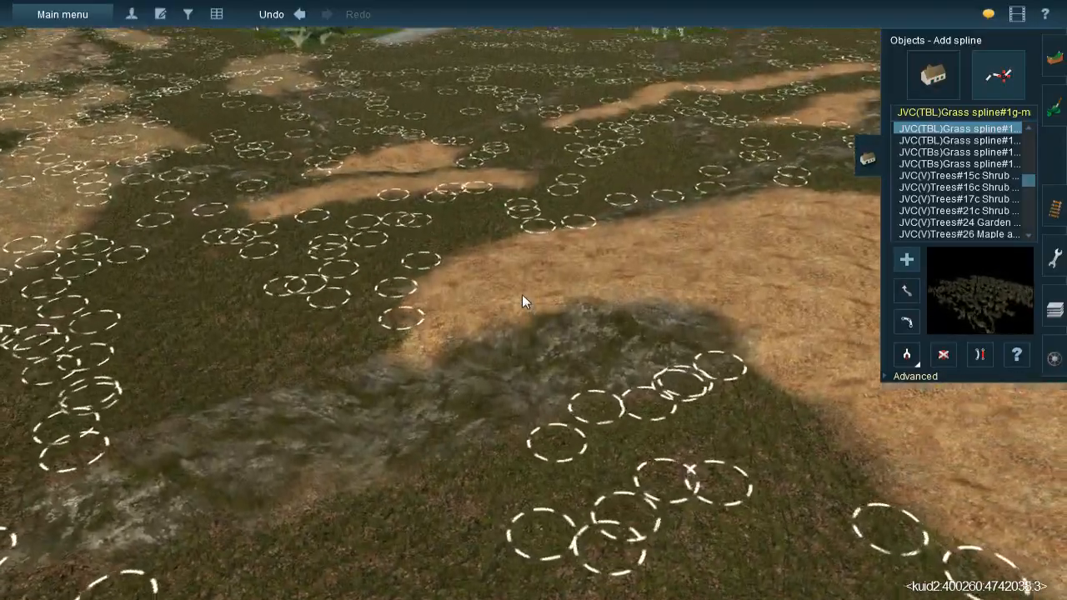
{"action": "right_click", "coordinate": [498, 229]}
{"action": "right_click_drag", "start_coordinate": [500, 244], "coordinate": [421, 171]}
{"action": "left_click", "coordinate": [413, 183]}
{"action": "left_click", "coordinate": [498, 323]}
{"action": "left_click", "coordinate": [444, 180]}
{"action": "left_click", "coordinate": [536, 307]}
{"action": "left_click", "coordinate": [554, 321]}
{"action": "left_click", "coordinate": [545, 265]}
{"action": "left_click", "coordinate": [518, 457]}
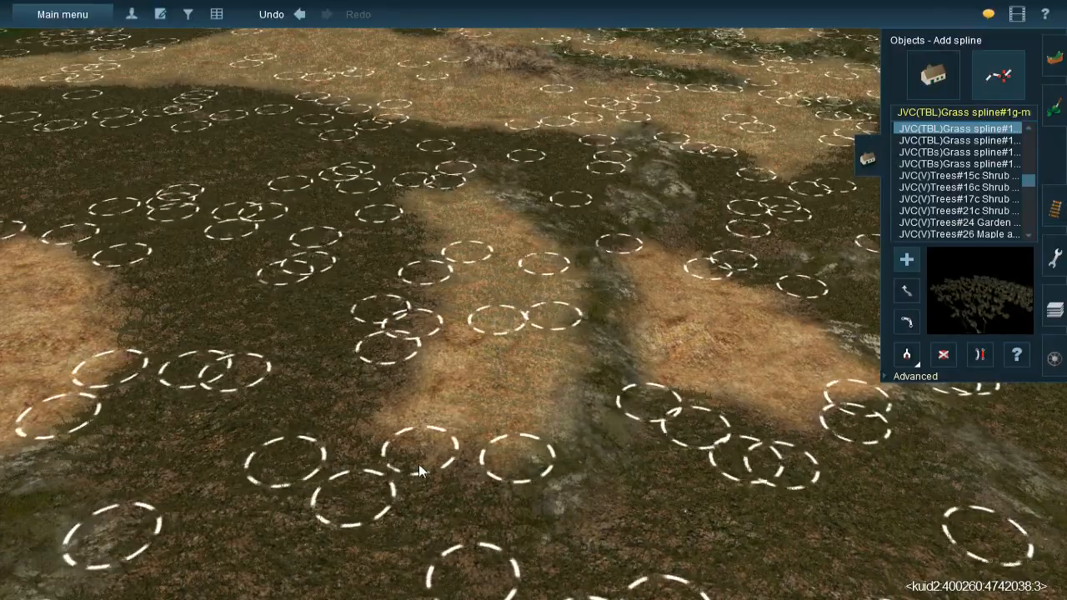
Lay three JVC(TBL)Grass spline#1g-m splines across the neighbouring small sandy patch
{"action": "right_click_drag", "start_coordinate": [416, 451], "coordinate": [408, 296]}
{"action": "left_click", "coordinate": [472, 269]}
{"action": "left_click", "coordinate": [464, 404]}
{"action": "left_click", "coordinate": [528, 253]}
{"action": "left_click", "coordinate": [516, 402]}
{"action": "left_click", "coordinate": [597, 225]}
{"action": "left_click", "coordinate": [610, 368]}
Cover the sandy patch below the rocky band with JVC(TBL)Grass spline#1g-m splines
{"action": "right_click_drag", "start_coordinate": [587, 252], "coordinate": [529, 293]}
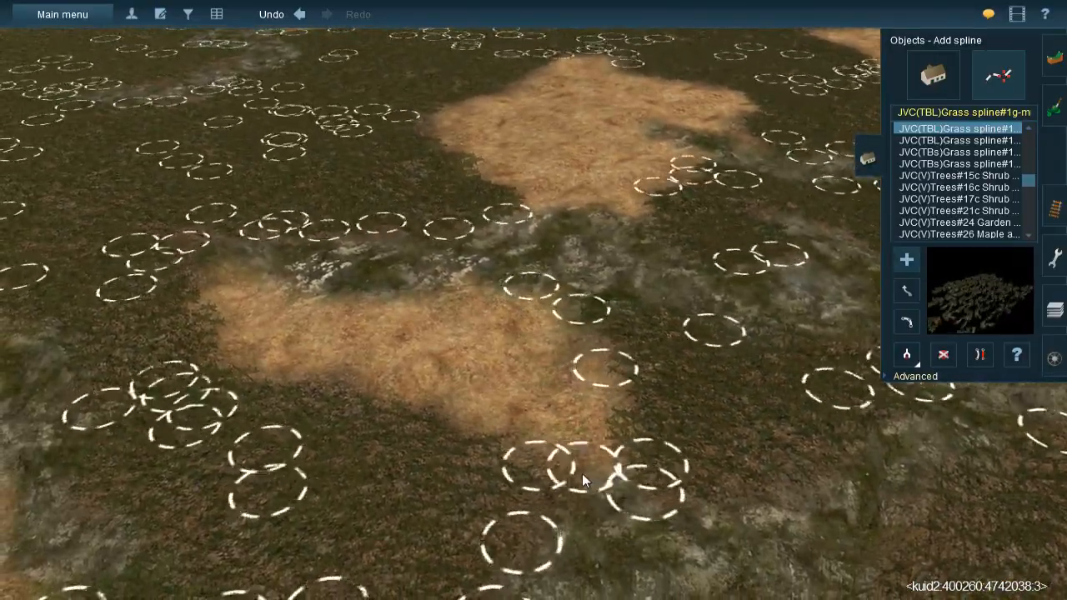
{"action": "left_click", "coordinate": [403, 294]}
{"action": "left_click", "coordinate": [402, 410]}
{"action": "left_click", "coordinate": [333, 295]}
{"action": "left_click", "coordinate": [326, 400]}
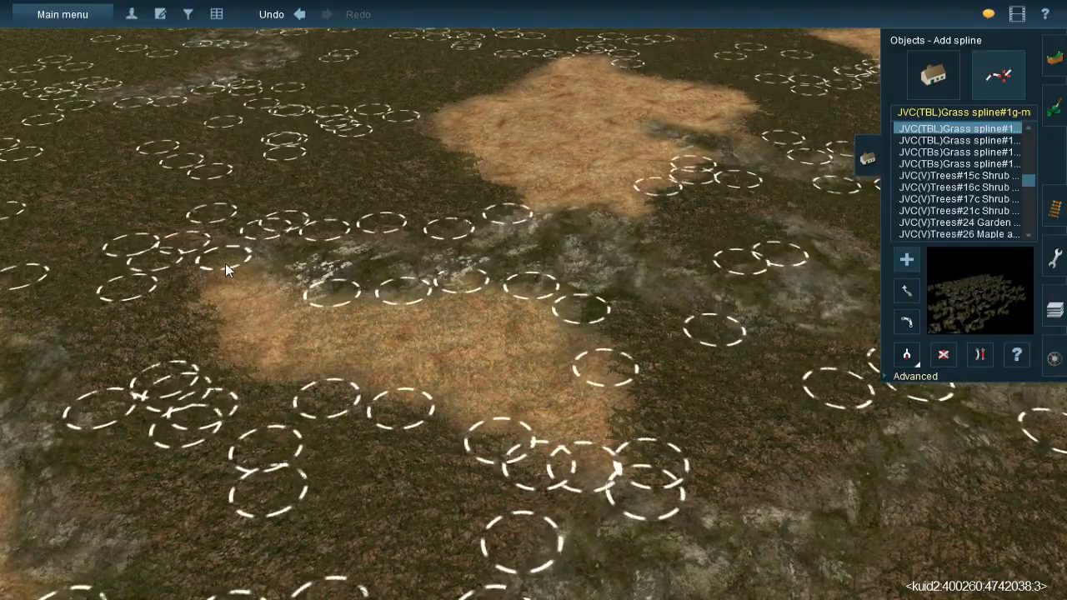
Add JVC(TBL)Grass spline#1g-m splines over the far half of the sandy patch above the rocky band
{"action": "right_click_drag", "start_coordinate": [342, 350], "coordinate": [489, 105]}
{"action": "left_click", "coordinate": [582, 196]}
{"action": "left_click", "coordinate": [581, 124]}
{"action": "left_click", "coordinate": [611, 175]}
{"action": "left_click", "coordinate": [643, 116]}
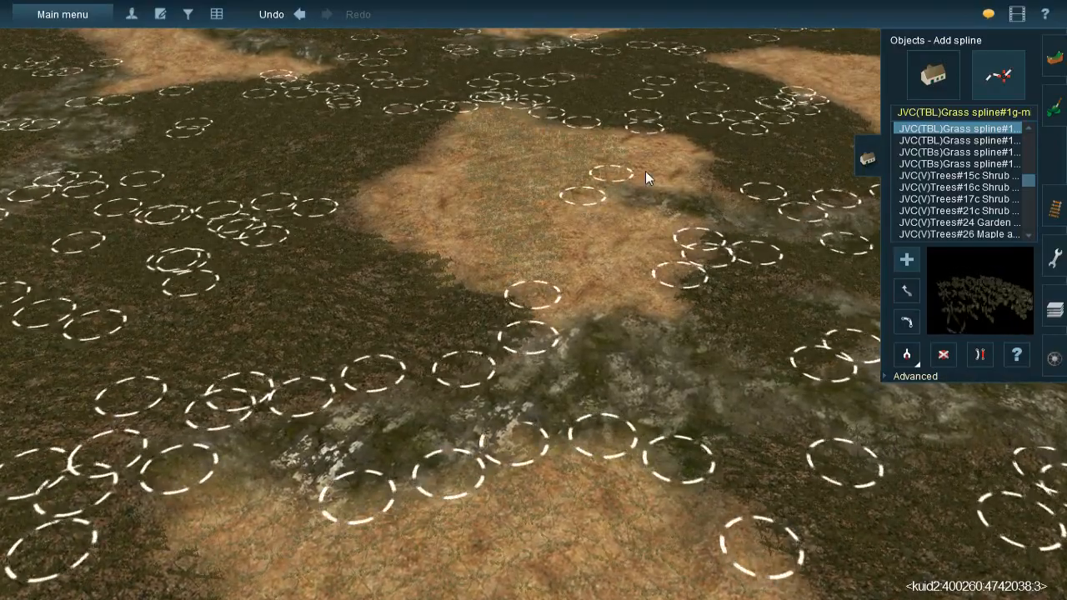
{"action": "left_click", "coordinate": [685, 133]}
{"action": "left_click", "coordinate": [640, 194]}
{"action": "left_click", "coordinate": [671, 187]}
Lay JVC(TBL)Grass spline#1g-m splines along the curved outer edge of the patch above the rocky band
{"action": "left_click", "coordinate": [454, 262]}
{"action": "left_click", "coordinate": [396, 165]}
{"action": "left_click", "coordinate": [360, 191]}
{"action": "left_click", "coordinate": [376, 244]}
{"action": "left_click", "coordinate": [425, 251]}
{"action": "left_click", "coordinate": [493, 274]}
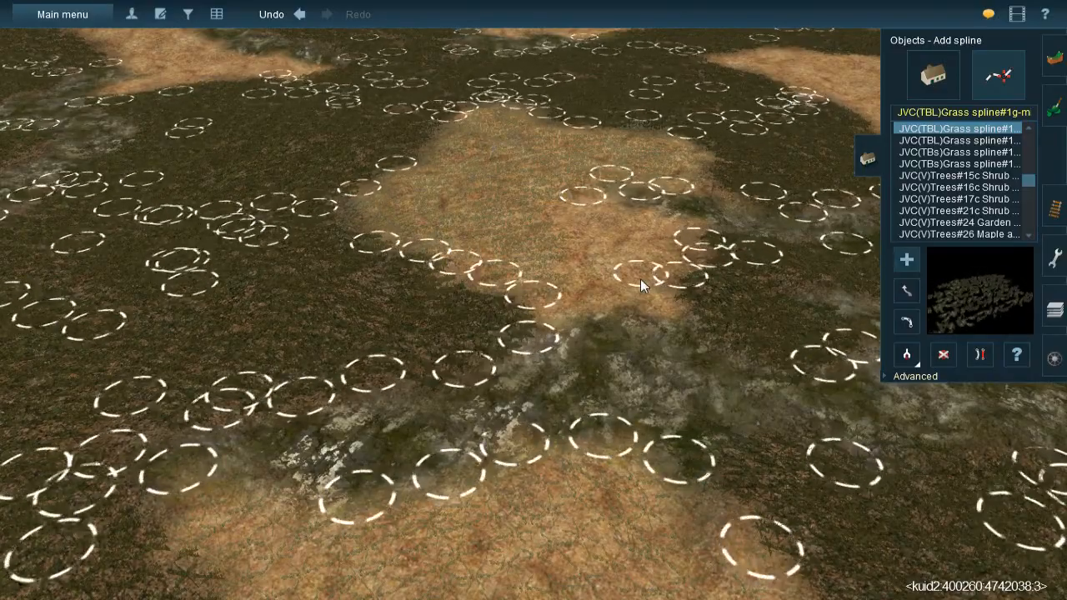
Fill the remaining bare sand at the near end of that patch with JVC(TBL)Grass spline#1g-m splines
{"action": "left_click", "coordinate": [572, 299]}
{"action": "left_click", "coordinate": [549, 188]}
{"action": "left_click", "coordinate": [710, 242]}
{"action": "left_click", "coordinate": [648, 219]}
{"action": "left_click", "coordinate": [669, 307]}
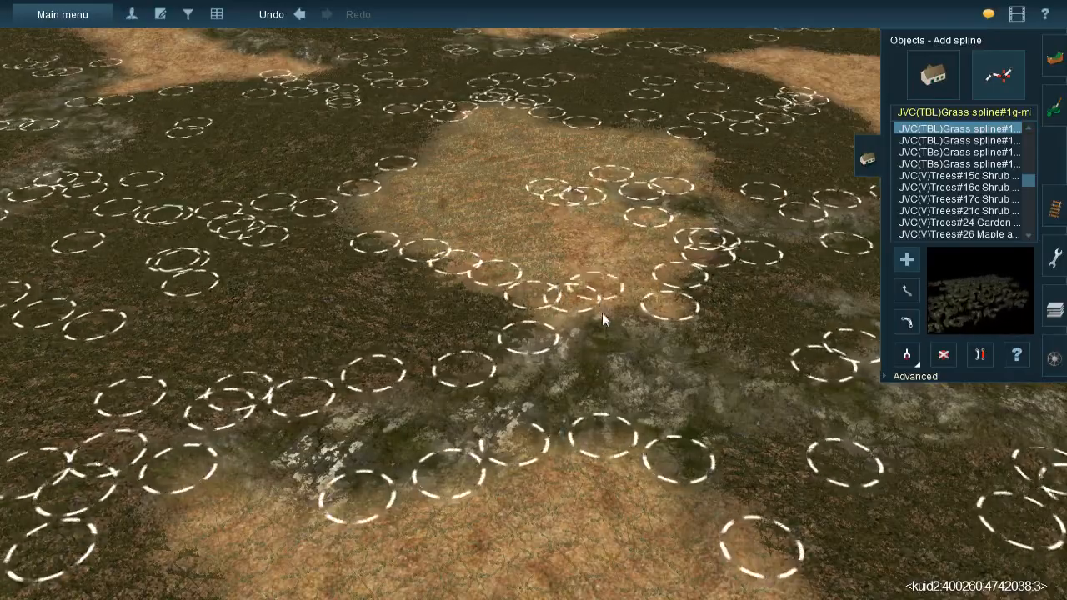
Cover the narrow winding sandy strip and its wider near end with JVC(TBL)Grass spline#1g-m splines
{"action": "right_click_drag", "start_coordinate": [608, 310], "coordinate": [537, 314]}
{"action": "left_click", "coordinate": [541, 183]}
{"action": "left_click", "coordinate": [553, 262]}
{"action": "left_click", "coordinate": [480, 236]}
{"action": "left_click", "coordinate": [470, 344]}
{"action": "left_click", "coordinate": [460, 298]}
{"action": "left_click", "coordinate": [535, 323]}
{"action": "left_click", "coordinate": [584, 495]}
{"action": "left_click", "coordinate": [636, 500]}
Lay parallel JVC(TBL)Grass spline#1g-m splines across the first half of the next large sandy area
{"action": "right_click_drag", "start_coordinate": [608, 467], "coordinate": [505, 276]}
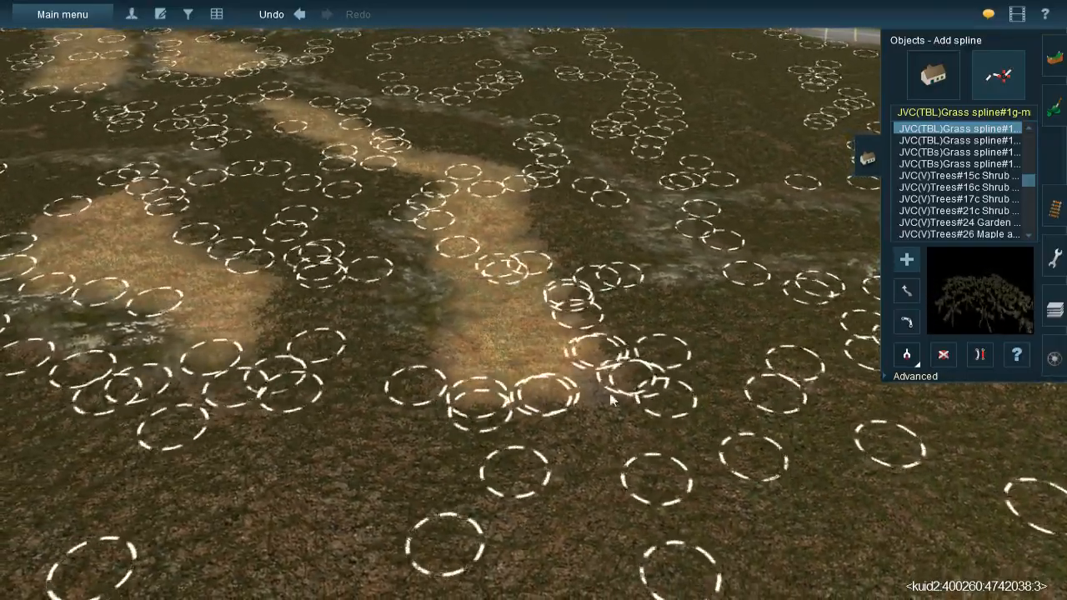
{"action": "right_click_drag", "start_coordinate": [621, 413], "coordinate": [436, 219]}
{"action": "left_click", "coordinate": [464, 187]}
{"action": "left_click", "coordinate": [560, 317]}
{"action": "left_click", "coordinate": [499, 177]}
{"action": "left_click", "coordinate": [580, 296]}
{"action": "left_click", "coordinate": [556, 207]}
{"action": "left_click", "coordinate": [624, 352]}
{"action": "left_click", "coordinate": [614, 225]}
{"action": "left_click", "coordinate": [646, 387]}
{"action": "left_click", "coordinate": [667, 252]}
{"action": "left_click", "coordinate": [668, 403]}
{"action": "left_click", "coordinate": [717, 424]}
Continue the JVC(TBL)Grass spline#1g-m splines across the other half of the large sandy area to its far edge
{"action": "left_click", "coordinate": [701, 261]}
{"action": "left_click", "coordinate": [768, 440]}
{"action": "left_click", "coordinate": [764, 260]}
{"action": "left_click", "coordinate": [783, 195]}
{"action": "left_click", "coordinate": [798, 310]}
{"action": "left_click", "coordinate": [829, 207]}
{"action": "left_click", "coordinate": [821, 309]}
{"action": "left_click", "coordinate": [816, 261]}
{"action": "left_click", "coordinate": [846, 418]}
{"action": "left_click", "coordinate": [834, 490]}
Extend the JVC(TBL)Grass spline#1g-m splines over the forked sandy neck and down the uncovered side of the large area
{"action": "right_click", "coordinate": [824, 325]}
{"action": "left_click", "coordinate": [545, 208]}
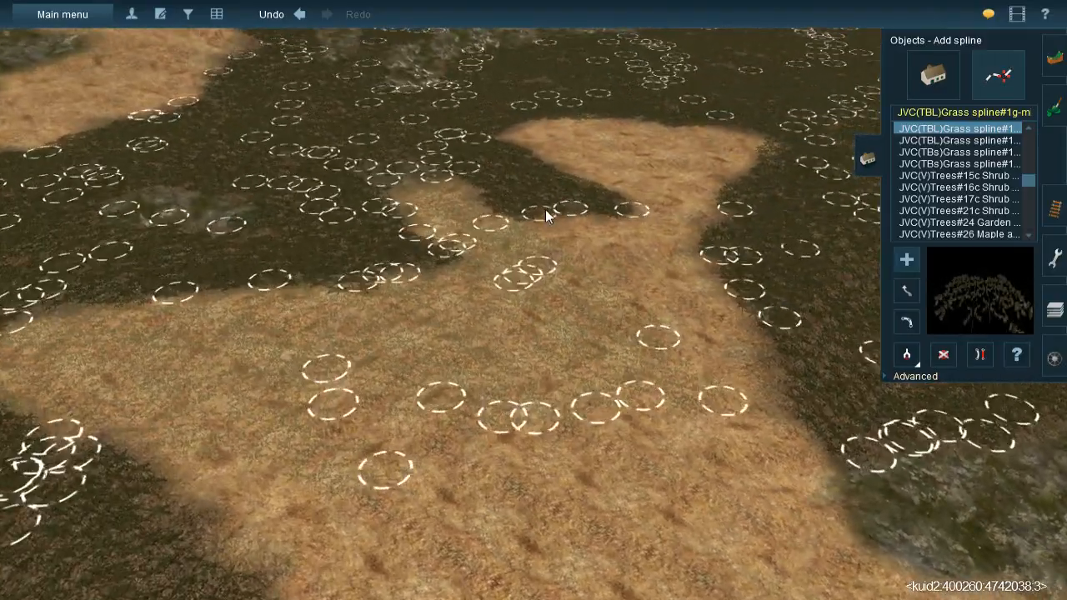
{"action": "left_click", "coordinate": [614, 312]}
{"action": "left_click", "coordinate": [598, 206]}
{"action": "left_click", "coordinate": [651, 335]}
{"action": "left_click", "coordinate": [640, 201]}
{"action": "left_click", "coordinate": [680, 254]}
{"action": "left_click", "coordinate": [767, 405]}
{"action": "left_click", "coordinate": [714, 336]}
{"action": "left_click", "coordinate": [711, 383]}
{"action": "left_click", "coordinate": [835, 530]}
{"action": "left_click", "coordinate": [784, 547]}
Lay JVC(TBL)Grass spline#1g-m splines over the rounded far end of the large sandy area beside the rocky slope
{"action": "right_click", "coordinate": [784, 549]}
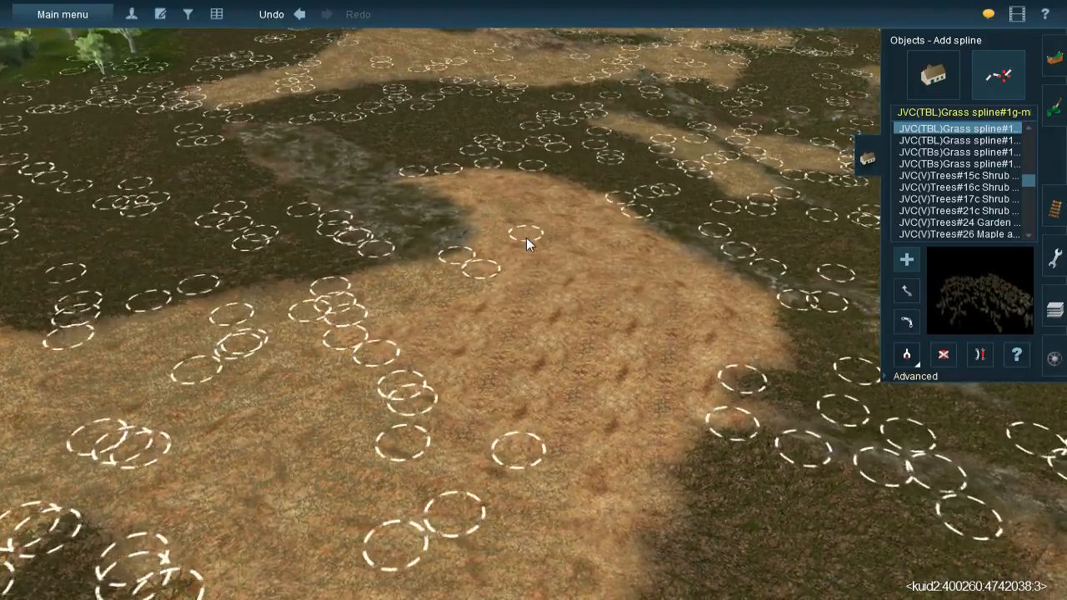
{"action": "left_click", "coordinate": [527, 235]}
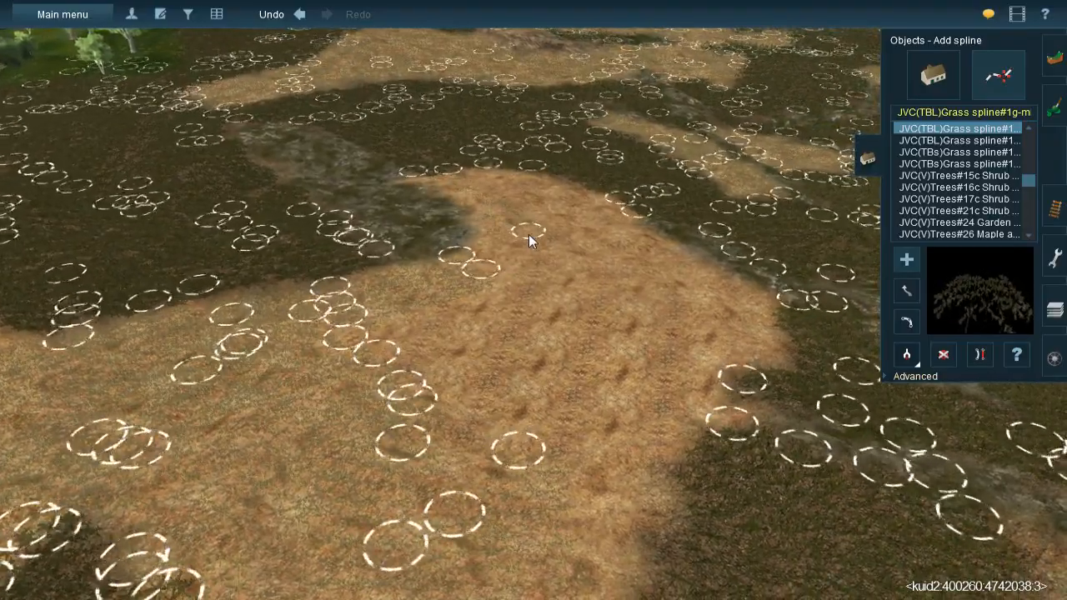
{"action": "left_click", "coordinate": [468, 165]}
{"action": "left_click", "coordinate": [532, 233]}
{"action": "left_click", "coordinate": [505, 165]}
{"action": "left_click", "coordinate": [553, 245]}
{"action": "left_click", "coordinate": [553, 174]}
{"action": "left_click", "coordinate": [559, 271]}
{"action": "left_click", "coordinate": [582, 310]}
Fill the sand between the rounded end and the already grassed part with JVC(TBL)Grass spline#1g-m splines
{"action": "left_click", "coordinate": [490, 201]}
{"action": "left_click", "coordinate": [496, 268]}
{"action": "left_click", "coordinate": [470, 274]}
{"action": "left_click", "coordinate": [591, 332]}
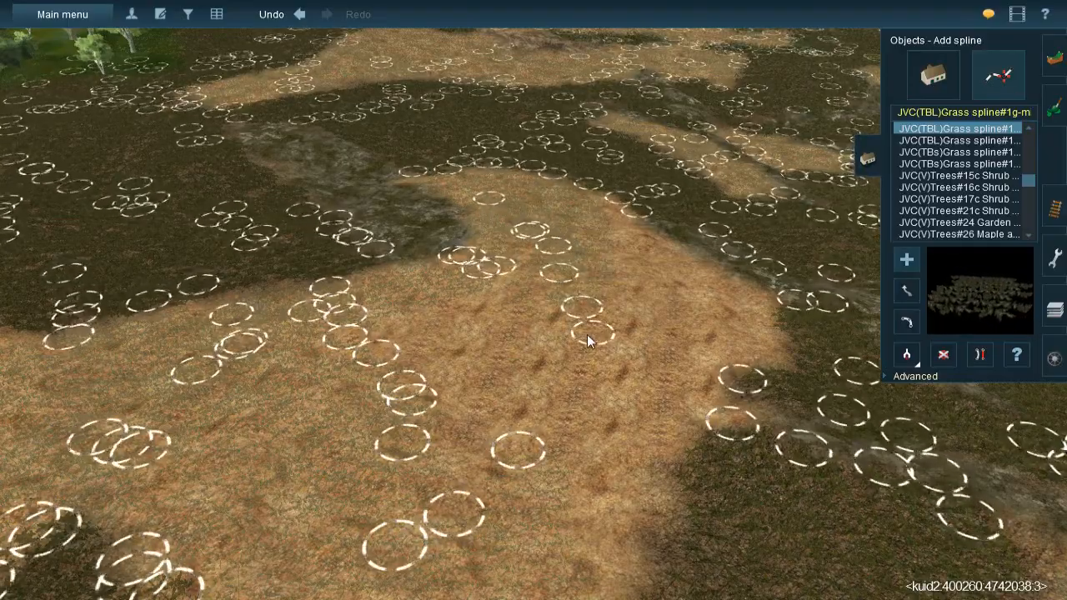
{"action": "left_click", "coordinate": [444, 296]}
{"action": "left_click", "coordinate": [545, 417]}
{"action": "left_click", "coordinate": [469, 456]}
{"action": "left_click", "coordinate": [458, 404]}
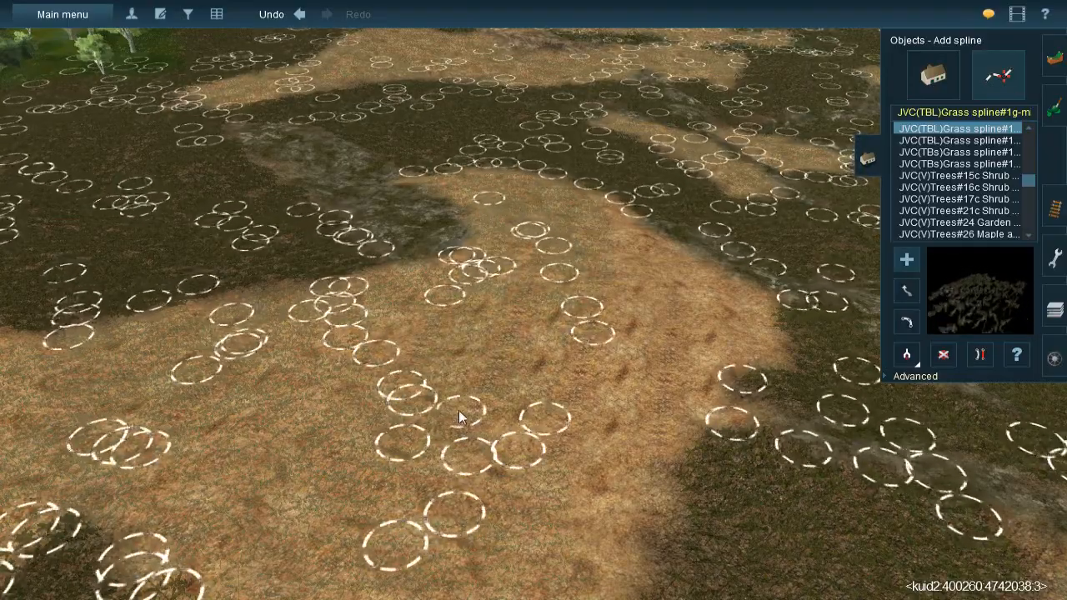
Cover the outer curve of the large sandy area, down to the dark brown ground, with JVC(TBL)Grass spline#1g-m splines
{"action": "left_click", "coordinate": [638, 310]}
{"action": "left_click", "coordinate": [734, 298]}
{"action": "left_click", "coordinate": [737, 290]}
{"action": "left_click", "coordinate": [782, 366]}
{"action": "left_click", "coordinate": [677, 275]}
{"action": "left_click", "coordinate": [722, 379]}
{"action": "left_click", "coordinate": [643, 263]}
{"action": "left_click", "coordinate": [678, 458]}
{"action": "left_click", "coordinate": [621, 299]}
{"action": "left_click", "coordinate": [614, 474]}
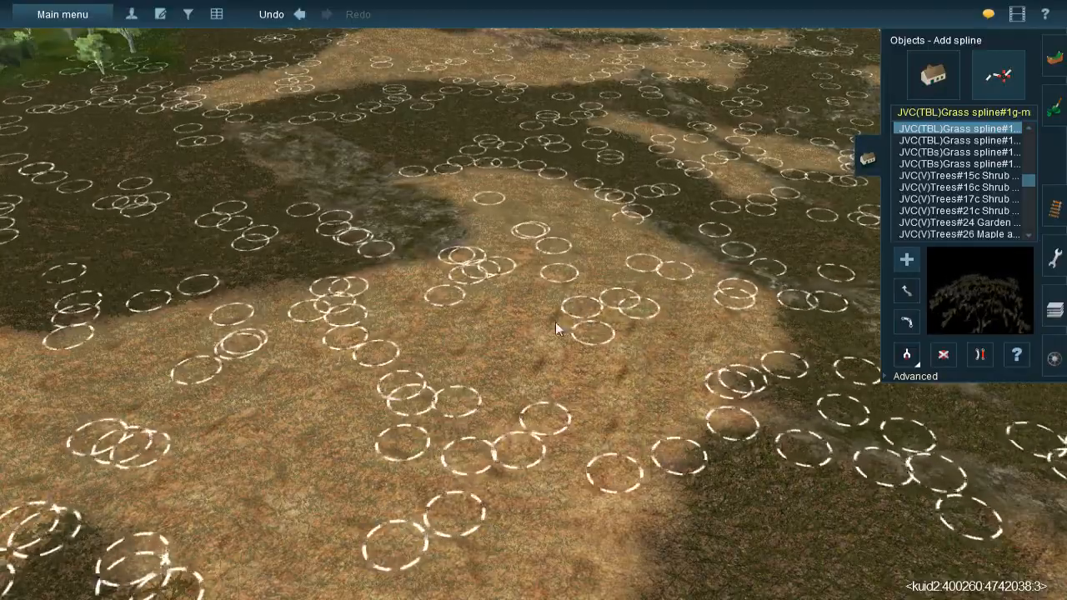
Close the remaining gaps in the middle of the large sandy area with JVC(TBL)Grass spline#1g-m splines
{"action": "right_click", "coordinate": [627, 542]}
{"action": "left_click", "coordinate": [550, 295]}
{"action": "left_click", "coordinate": [519, 264]}
{"action": "left_click", "coordinate": [520, 341]}
{"action": "right_click", "coordinate": [472, 321]}
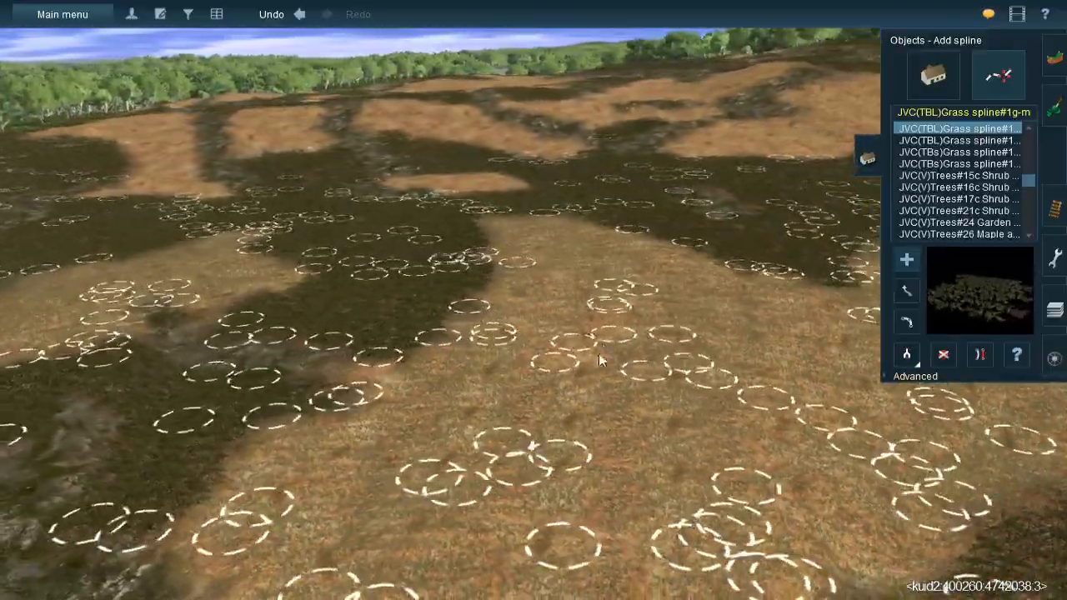
Cover the wedge-shaped tan dirt patch surrounded by dark ground with JVC(TBL)Grass spline#1g-m splines
{"action": "right_click", "coordinate": [947, 571]}
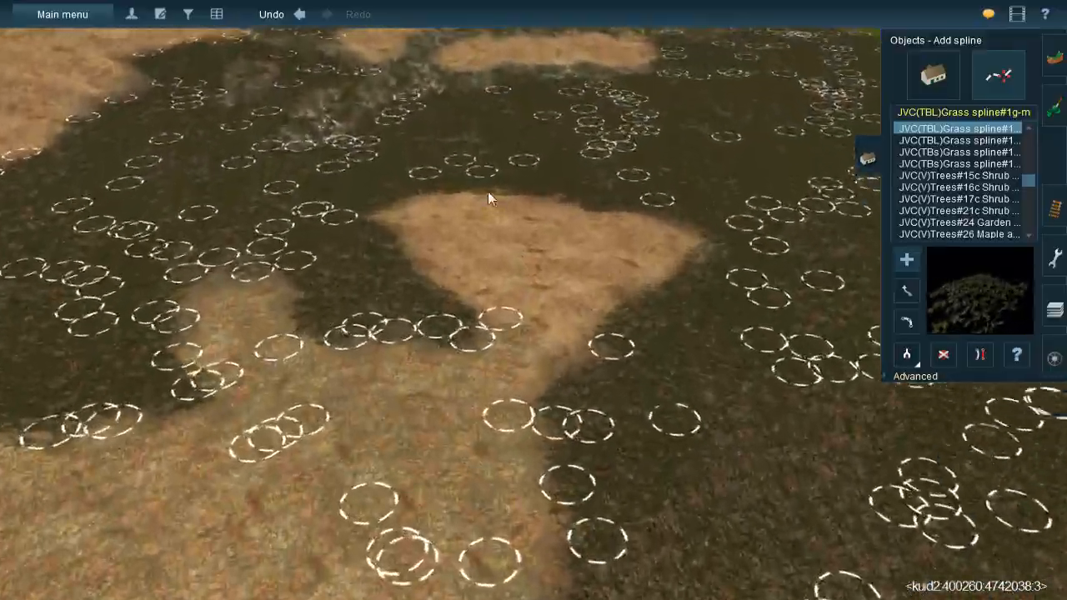
{"action": "right_click", "coordinate": [488, 193]}
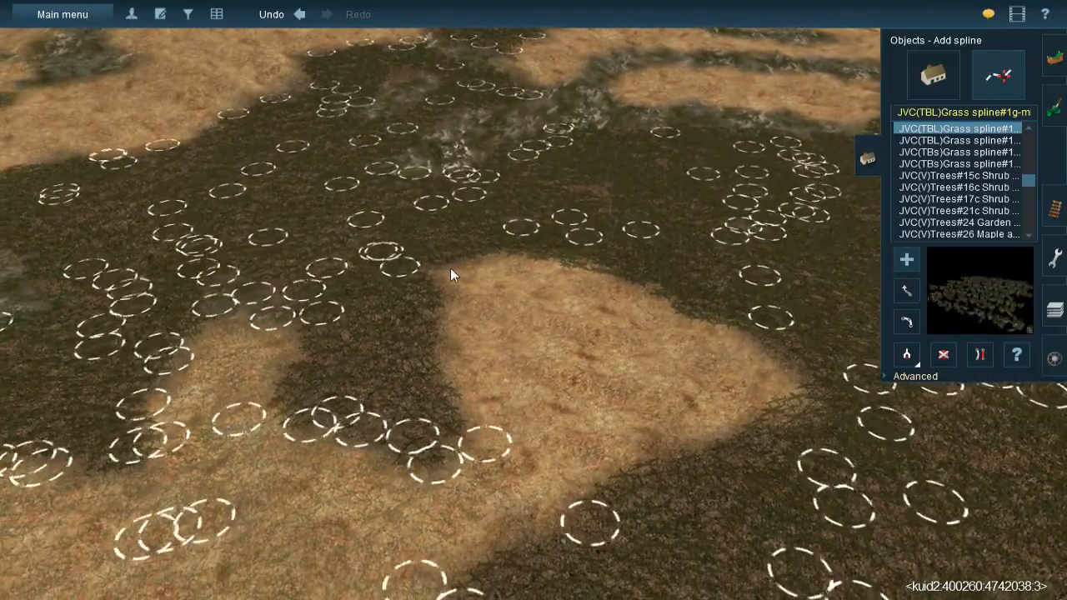
{"action": "left_click", "coordinate": [528, 267]}
{"action": "left_click", "coordinate": [524, 349]}
{"action": "left_click", "coordinate": [576, 262]}
{"action": "left_click", "coordinate": [510, 428]}
{"action": "left_click", "coordinate": [560, 425]}
{"action": "left_click", "coordinate": [634, 272]}
{"action": "left_click", "coordinate": [656, 303]}
{"action": "left_click", "coordinate": [654, 417]}
{"action": "left_click", "coordinate": [691, 321]}
{"action": "left_click", "coordinate": [719, 437]}
{"action": "left_click", "coordinate": [686, 309]}
{"action": "left_click", "coordinate": [782, 357]}
{"action": "left_click", "coordinate": [788, 348]}
{"action": "left_click", "coordinate": [746, 403]}
{"action": "left_click", "coordinate": [708, 426]}
{"action": "left_click", "coordinate": [492, 510]}
{"action": "left_click", "coordinate": [618, 356]}
{"action": "left_click", "coordinate": [579, 446]}
Lay grass splines across the upper end of the hillside tan patch, above the first rocky band
{"action": "right_click", "coordinate": [580, 448]}
{"action": "key", "text": "Down"}
{"action": "key", "text": "Down"}
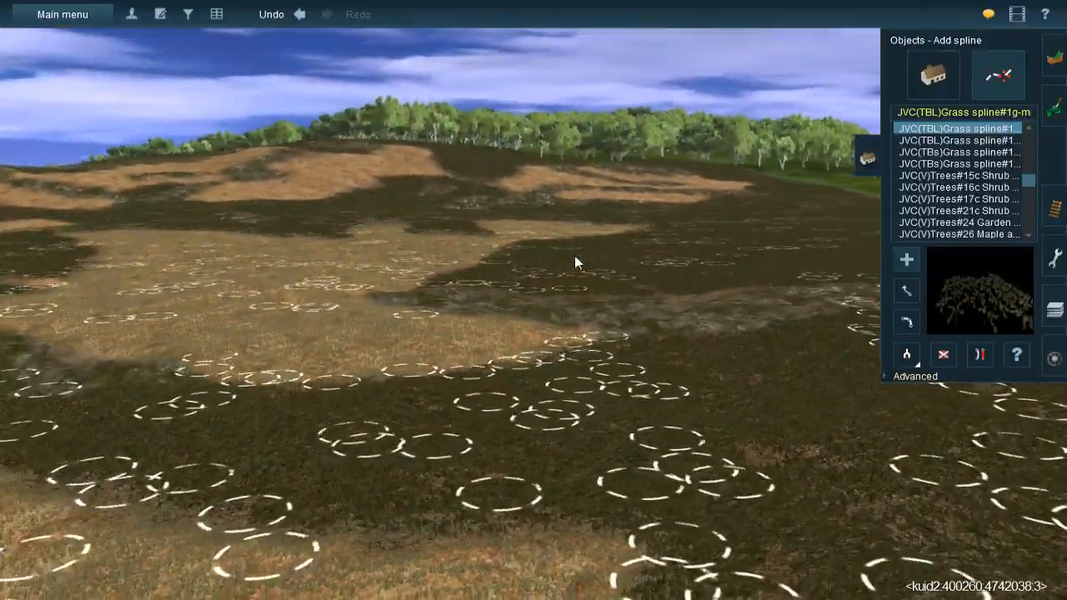
{"action": "right_click", "coordinate": [574, 255]}
{"action": "right_click", "coordinate": [564, 240]}
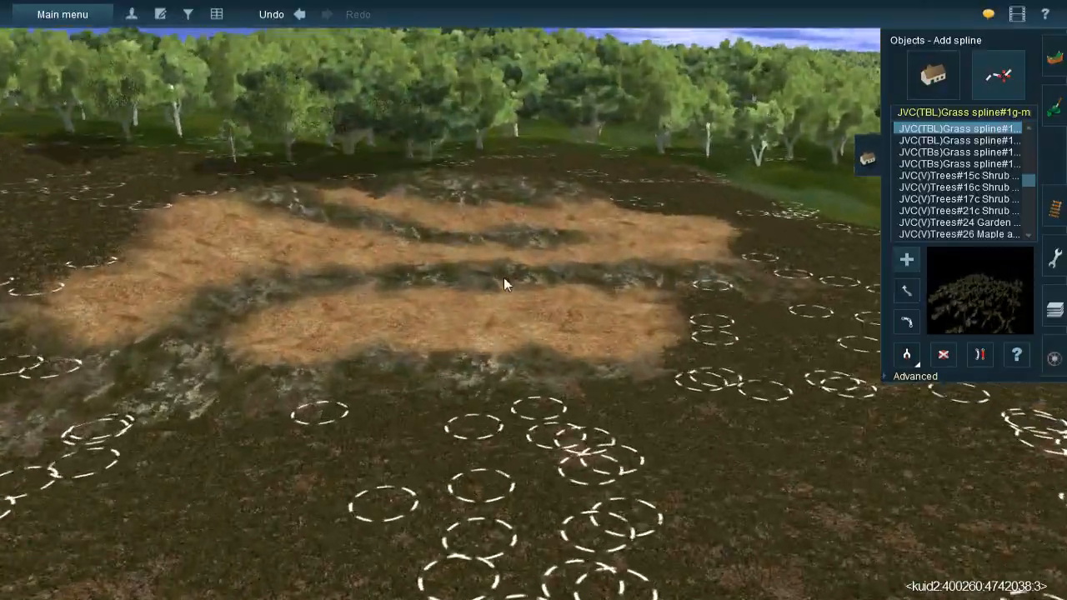
{"action": "right_click", "coordinate": [417, 280]}
{"action": "key", "text": "Left"}
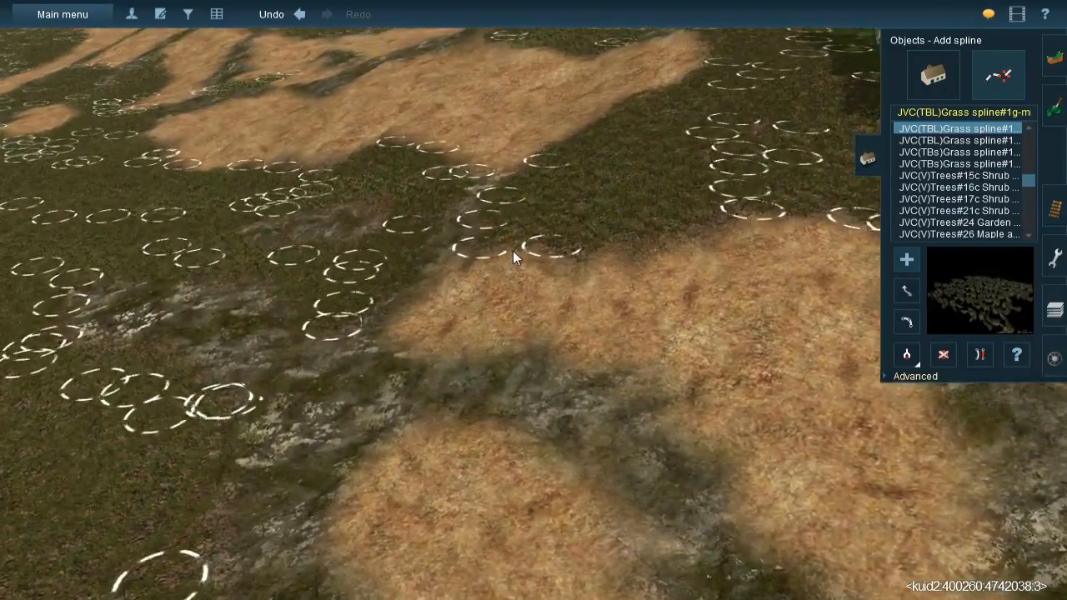
{"action": "left_click", "coordinate": [512, 250]}
{"action": "left_click", "coordinate": [421, 334]}
{"action": "left_click", "coordinate": [489, 352]}
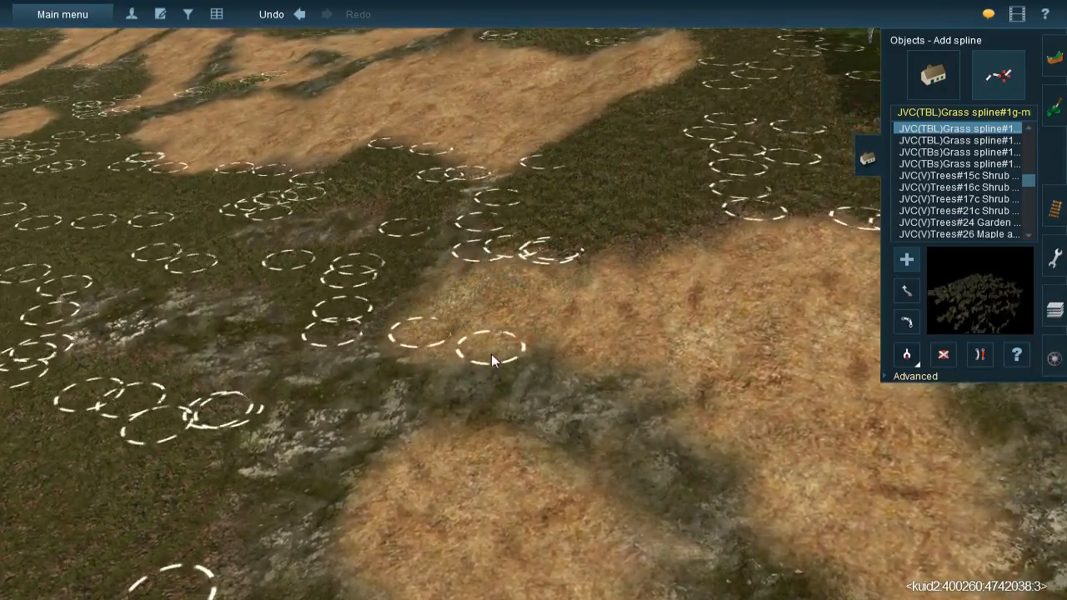
{"action": "left_click", "coordinate": [608, 235]}
{"action": "left_click", "coordinate": [587, 349]}
{"action": "left_click", "coordinate": [666, 319]}
{"action": "left_click", "coordinate": [659, 365]}
{"action": "left_click", "coordinate": [741, 212]}
{"action": "left_click", "coordinate": [733, 419]}
{"action": "left_click", "coordinate": [820, 187]}
{"action": "left_click", "coordinate": [827, 347]}
Extend the grass splines down the narrow tan strip between the two rocky bands
{"action": "right_click", "coordinate": [696, 391]}
{"action": "key", "text": "Left"}
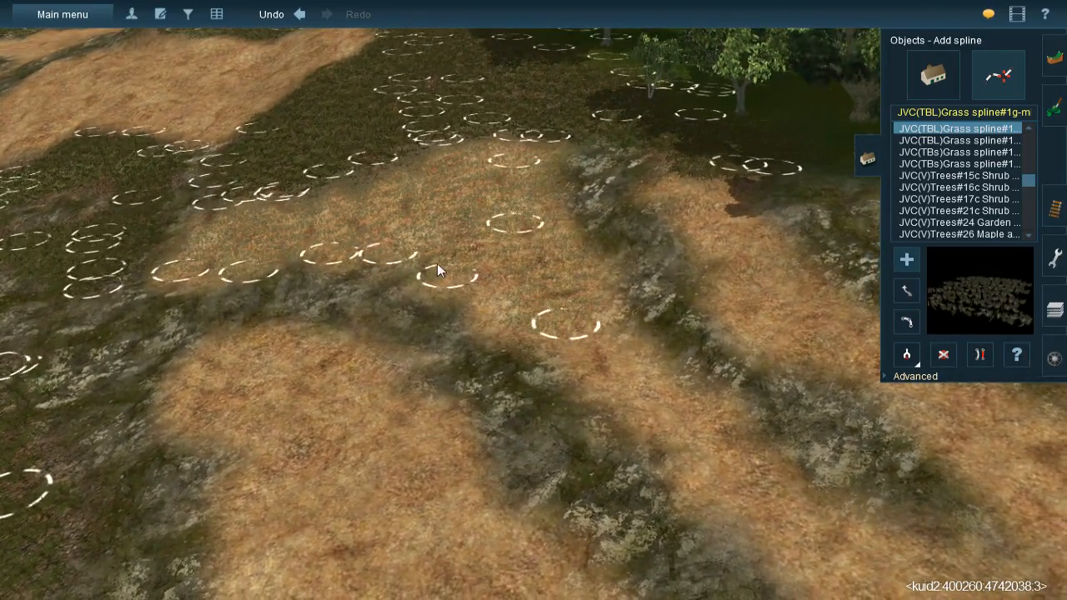
{"action": "left_click", "coordinate": [640, 372]}
{"action": "left_click", "coordinate": [689, 381]}
{"action": "left_click", "coordinate": [596, 429]}
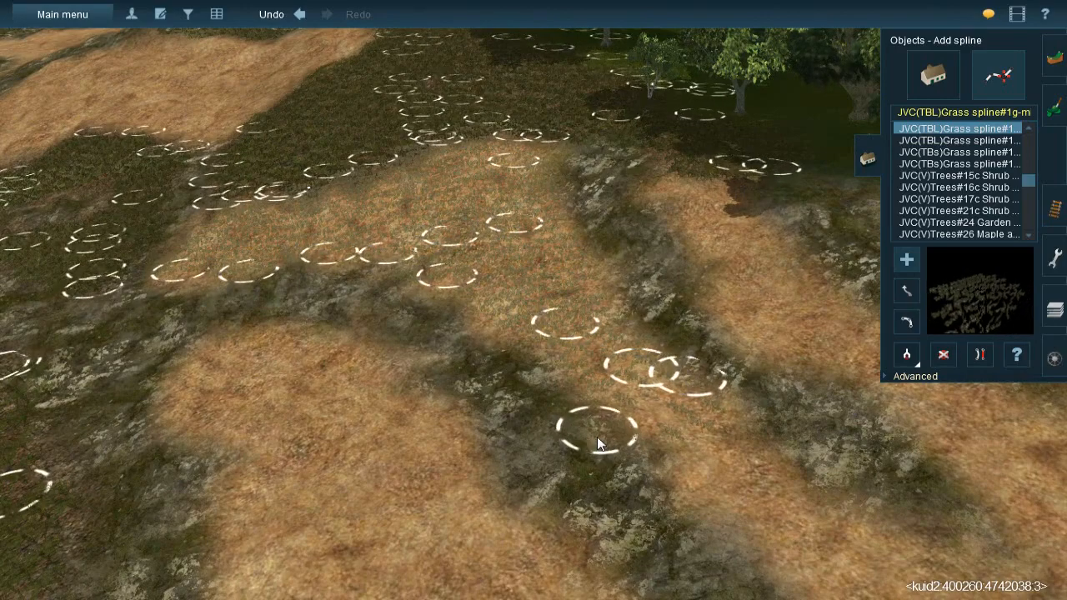
{"action": "left_click", "coordinate": [771, 431]}
{"action": "left_click", "coordinate": [675, 492]}
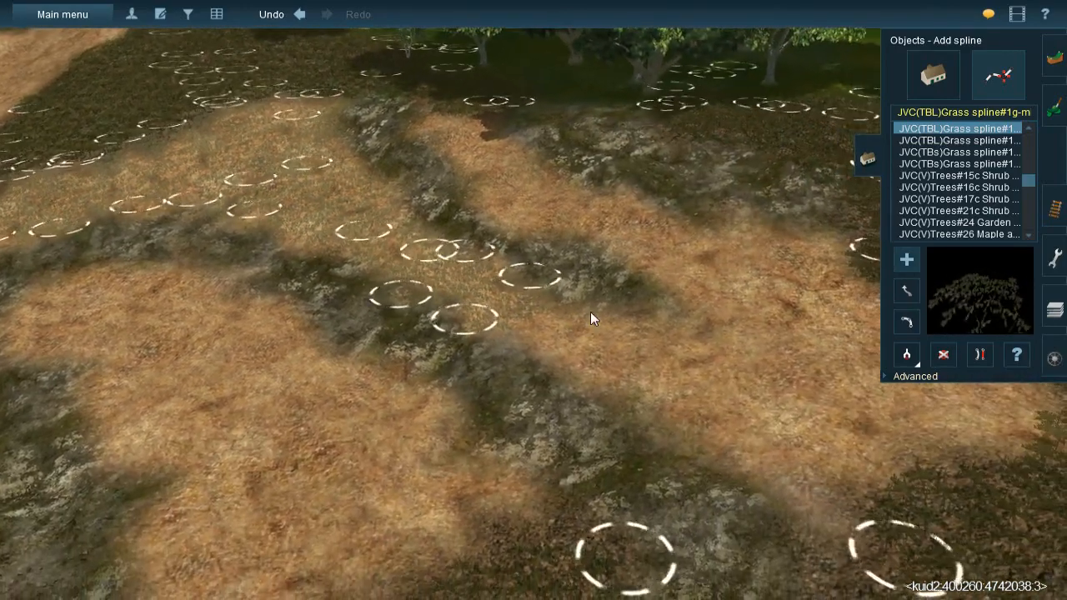
Fill the wide tan area at the lower end of the rocky bands with grass splines, up to the dark ground
{"action": "left_click", "coordinate": [590, 312]}
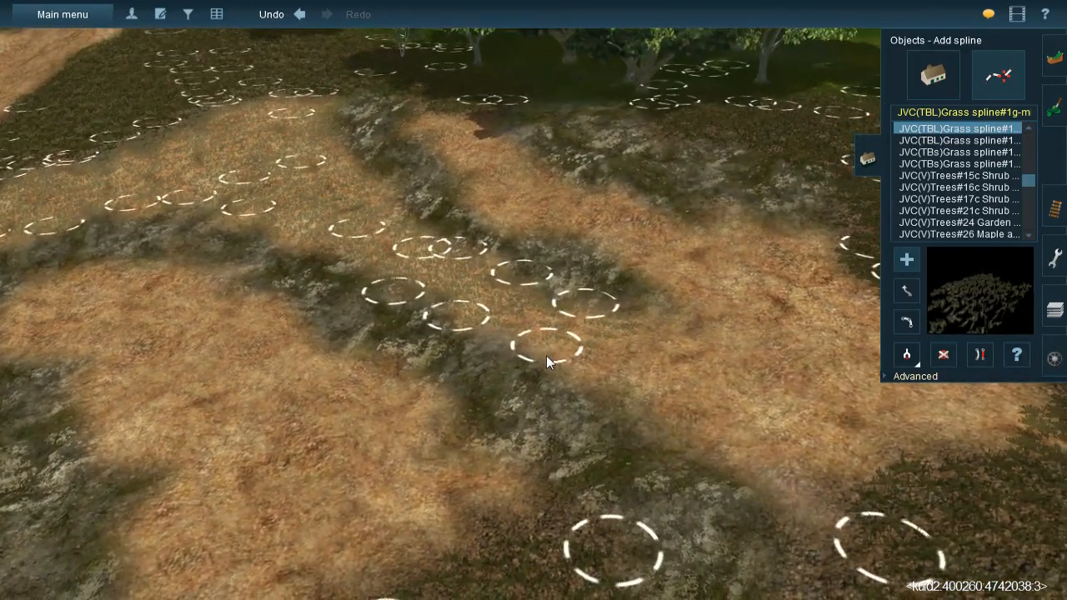
{"action": "left_click", "coordinate": [530, 352]}
{"action": "left_click", "coordinate": [645, 312]}
{"action": "left_click", "coordinate": [712, 234]}
{"action": "left_click", "coordinate": [786, 432]}
{"action": "left_click", "coordinate": [819, 408]}
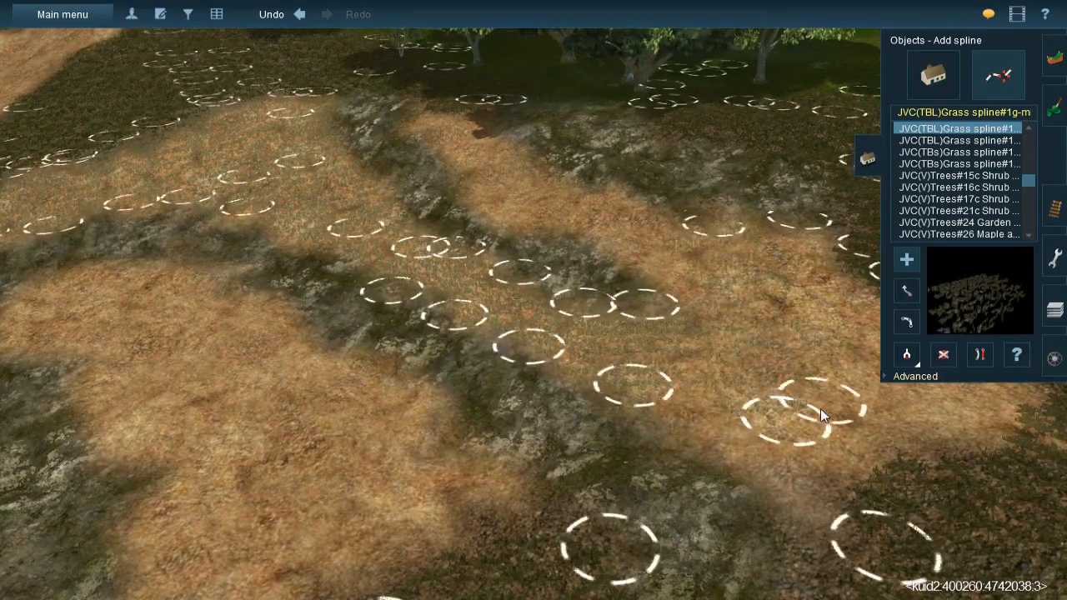
{"action": "right_click", "coordinate": [820, 408]}
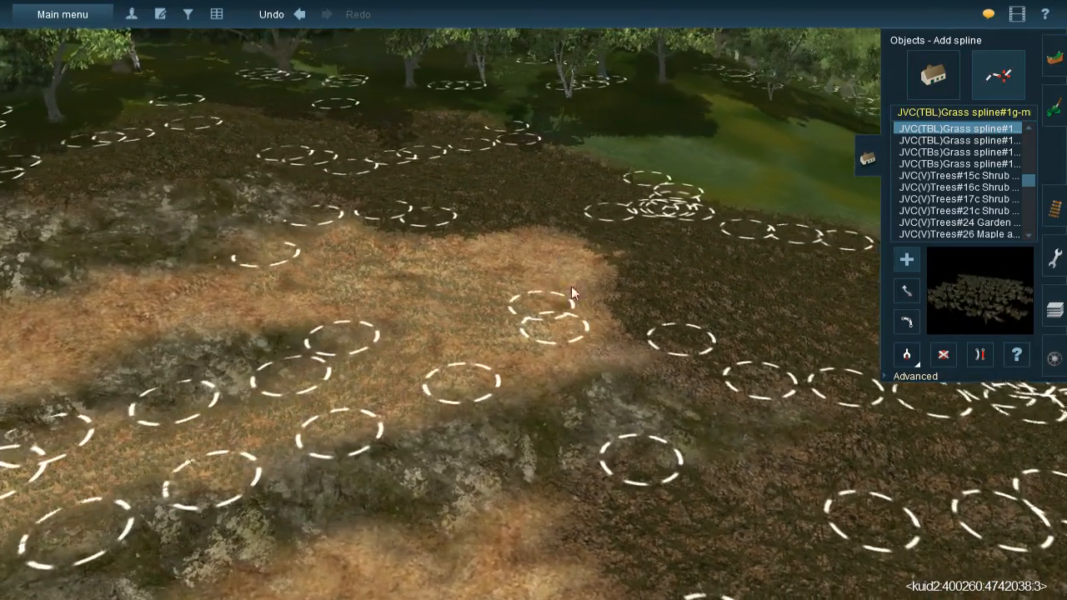
{"action": "left_click", "coordinate": [588, 377]}
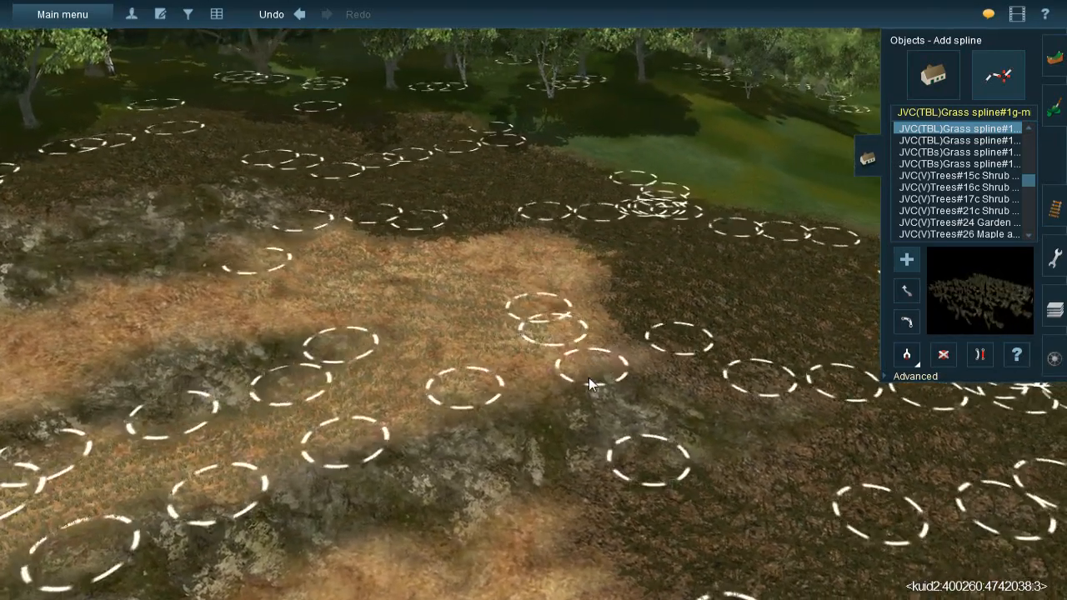
{"action": "left_click", "coordinate": [477, 239]}
{"action": "left_click", "coordinate": [500, 399]}
Lay grass splines along the tan strip running down from the tree line, between the two rock outcrops
{"action": "right_click_drag", "start_coordinate": [473, 316], "coordinate": [367, 248]}
{"action": "key", "text": "Left"}
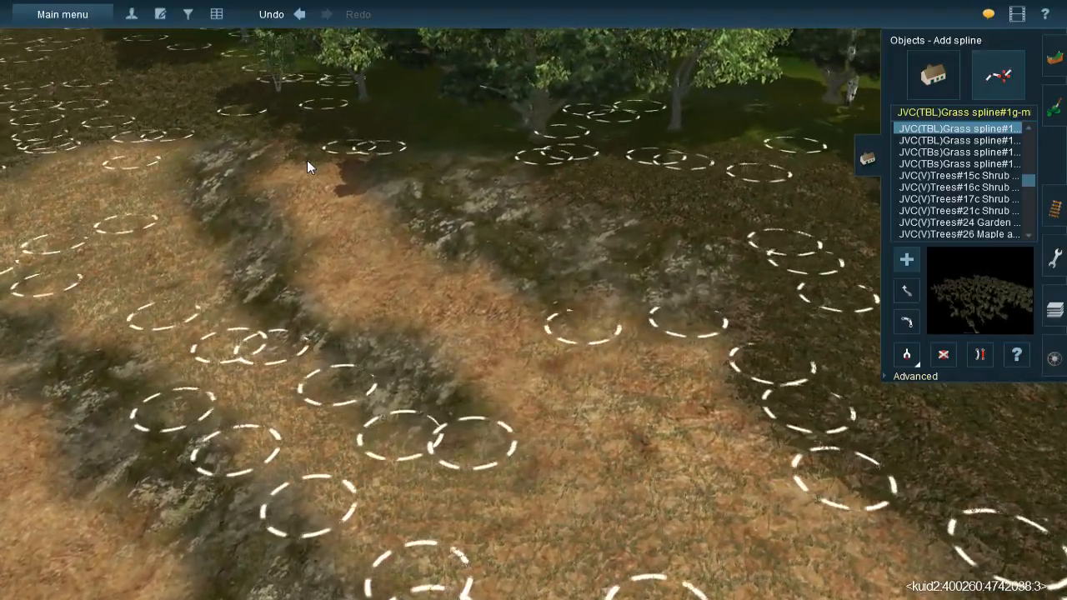
{"action": "left_click", "coordinate": [308, 209]}
{"action": "left_click", "coordinate": [320, 190]}
{"action": "left_click", "coordinate": [385, 305]}
{"action": "left_click", "coordinate": [362, 285]}
{"action": "left_click", "coordinate": [395, 315]}
{"action": "left_click", "coordinate": [498, 325]}
{"action": "left_click", "coordinate": [452, 294]}
{"action": "left_click", "coordinate": [637, 405]}
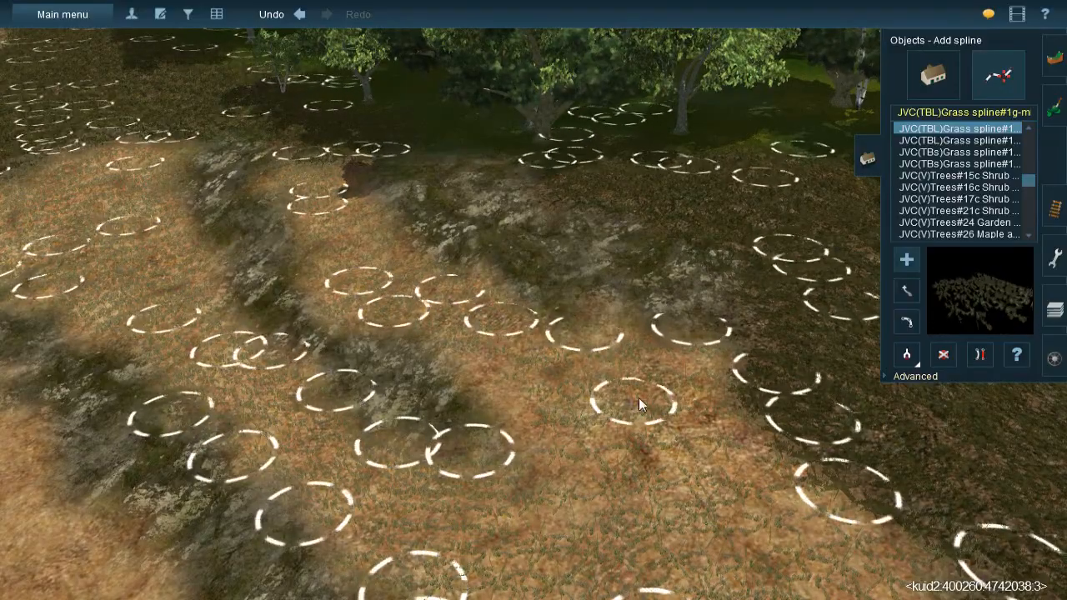
{"action": "left_click", "coordinate": [502, 356]}
{"action": "left_click", "coordinate": [587, 472]}
Add grass splines to the near end of the bare tan lobe enclosed by rocky ground
{"action": "right_click", "coordinate": [506, 375]}
{"action": "key", "text": "Down"}
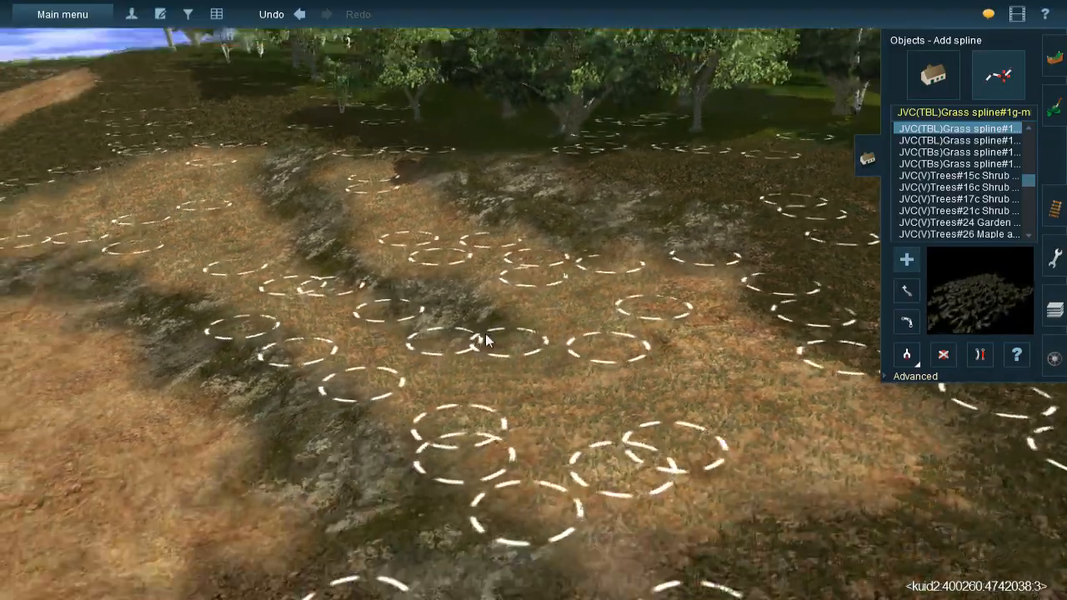
{"action": "key", "text": "Left"}
{"action": "right_click", "coordinate": [462, 305]}
{"action": "key", "text": "Up"}
{"action": "key", "text": "Right"}
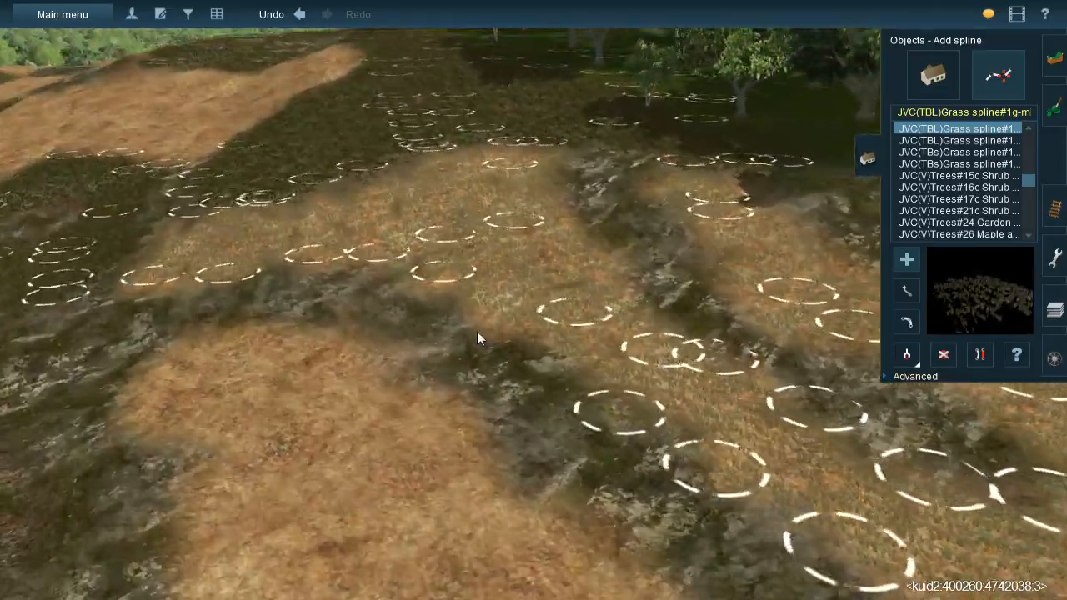
{"action": "right_click", "coordinate": [477, 330]}
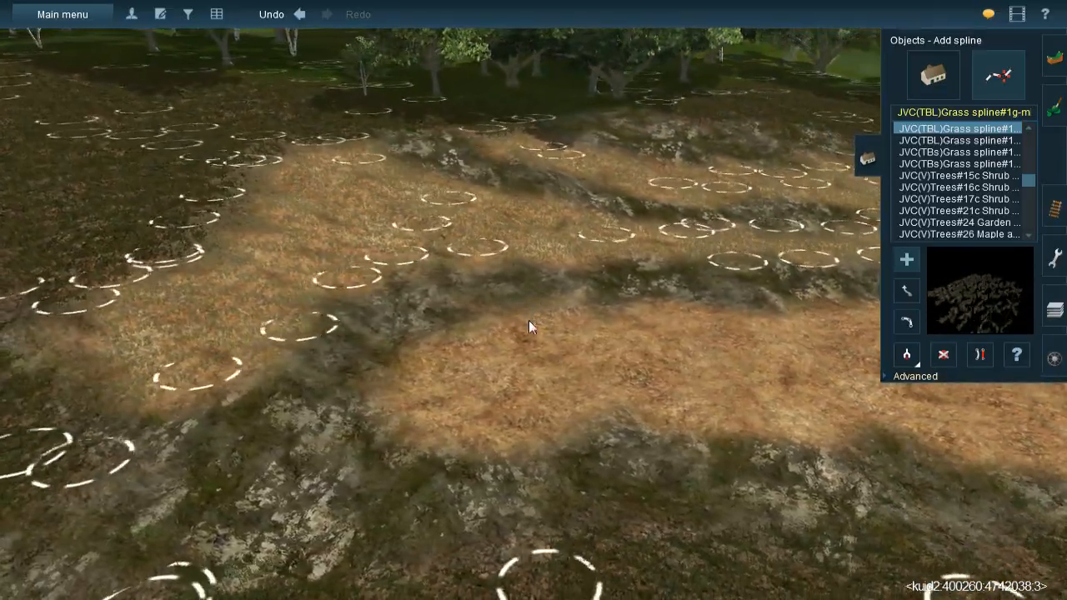
{"action": "left_click", "coordinate": [635, 431]}
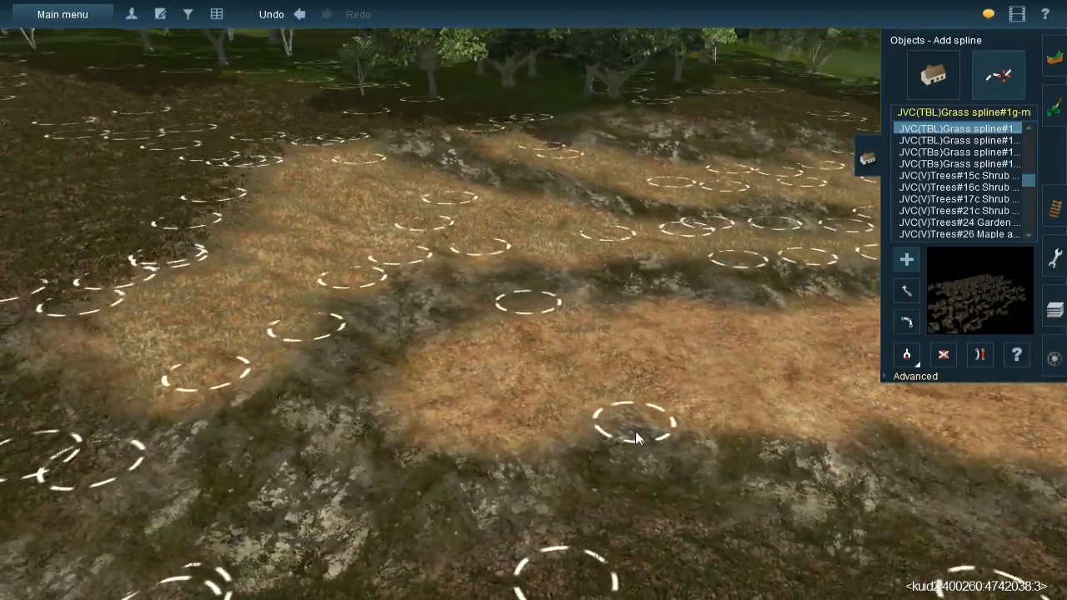
{"action": "left_click", "coordinate": [497, 353]}
{"action": "left_click", "coordinate": [530, 430]}
Cover the rest of the rock-enclosed tan lobe with closely spaced grass splines
{"action": "right_click", "coordinate": [633, 350]}
{"action": "key", "text": "Left"}
{"action": "key", "text": "Up"}
{"action": "left_click", "coordinate": [449, 370]}
{"action": "left_click", "coordinate": [449, 384]}
{"action": "left_click", "coordinate": [566, 147]}
{"action": "left_click", "coordinate": [538, 229]}
{"action": "left_click", "coordinate": [607, 151]}
{"action": "left_click", "coordinate": [609, 253]}
{"action": "left_click", "coordinate": [690, 261]}
{"action": "left_click", "coordinate": [730, 197]}
{"action": "left_click", "coordinate": [565, 238]}
{"action": "left_click", "coordinate": [528, 312]}
{"action": "left_click", "coordinate": [554, 381]}
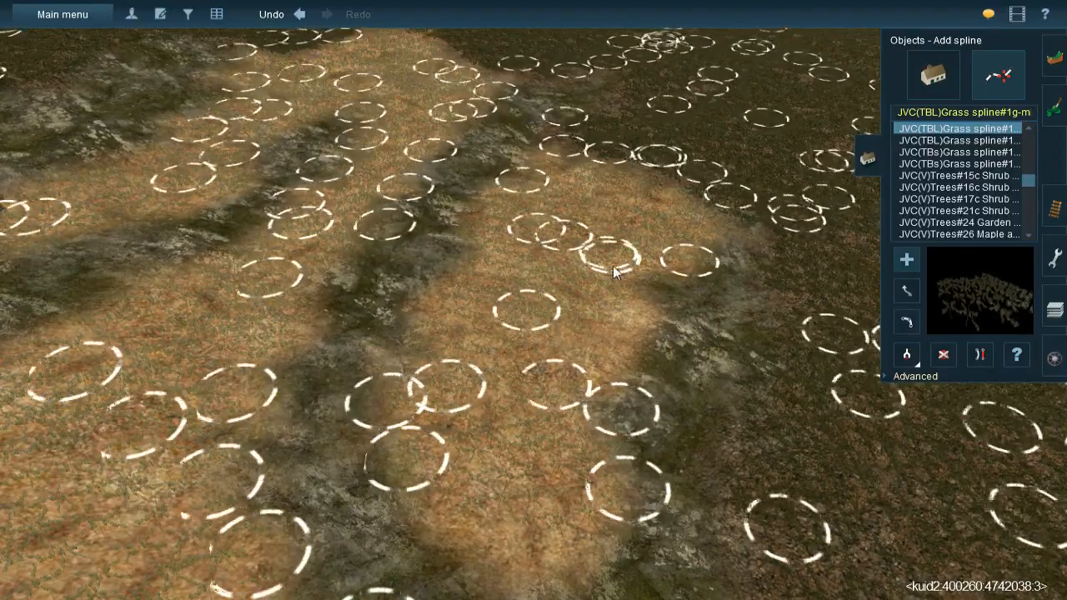
{"action": "left_click", "coordinate": [583, 401]}
Lay grass splines along the side of the large tan ridge that borders the dark ground
{"action": "right_click_drag", "start_coordinate": [514, 555], "coordinate": [475, 254]}
{"action": "right_click_drag", "start_coordinate": [564, 339], "coordinate": [397, 241]}
{"action": "key", "text": "Down"}
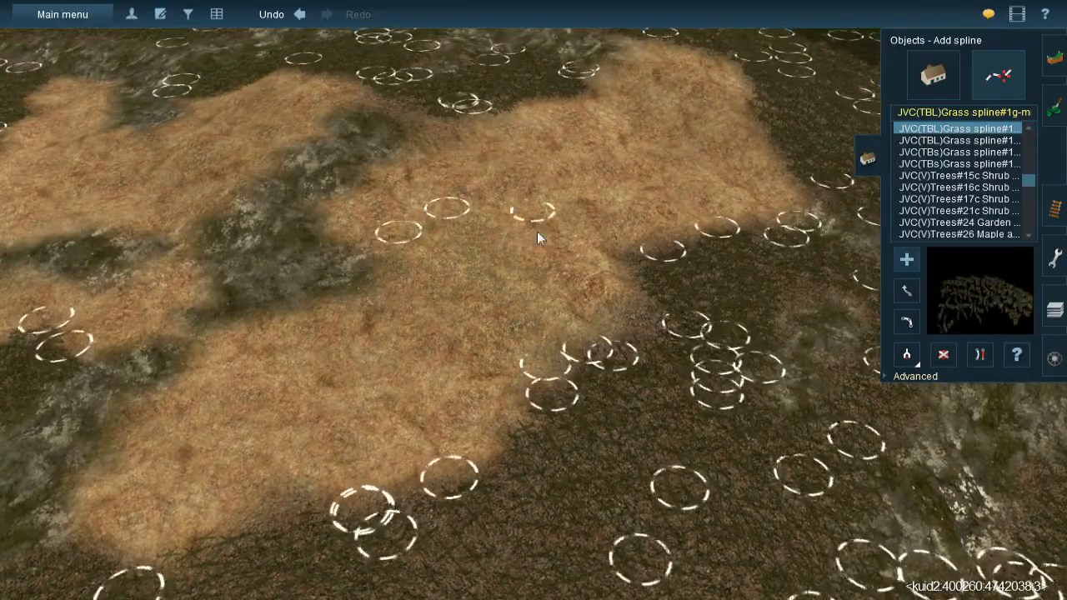
{"action": "right_click_drag", "start_coordinate": [591, 231], "coordinate": [457, 239]}
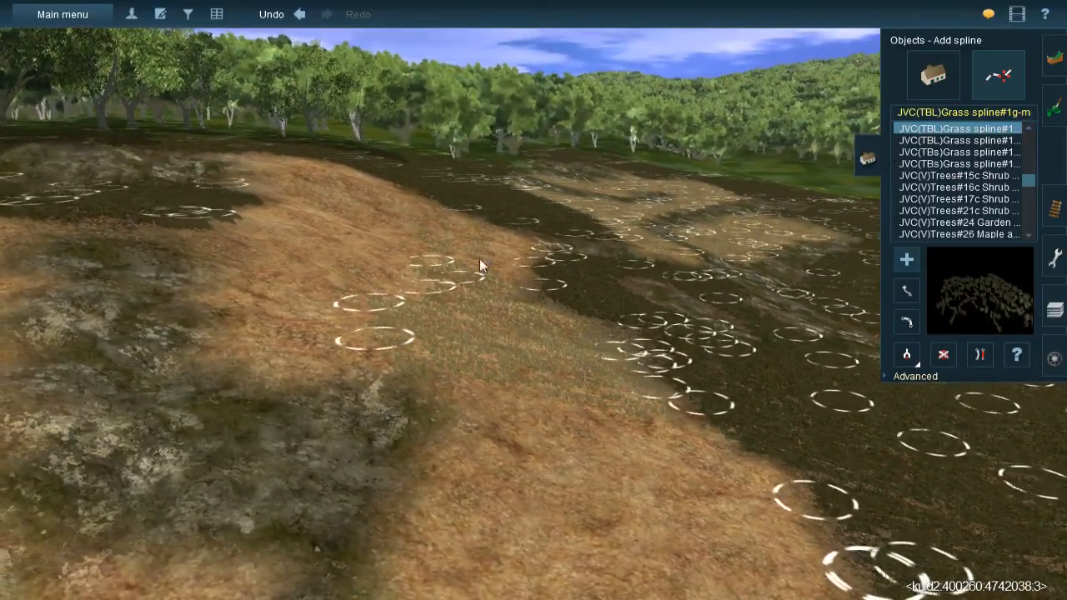
{"action": "right_click_drag", "start_coordinate": [510, 305], "coordinate": [567, 159]}
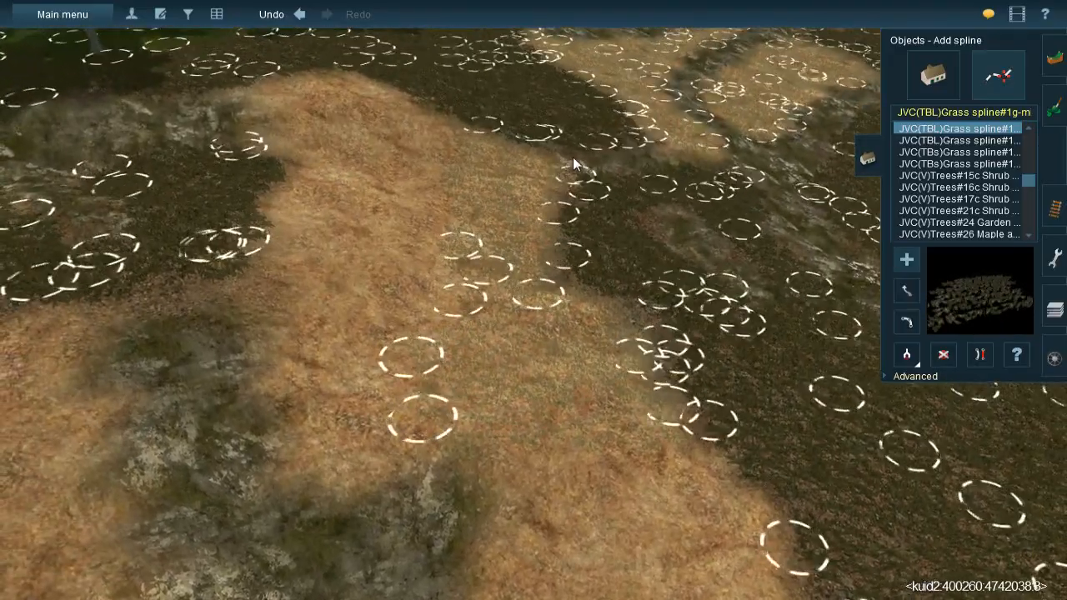
{"action": "right_click_drag", "start_coordinate": [466, 309], "coordinate": [460, 392]}
{"action": "left_click", "coordinate": [527, 460]}
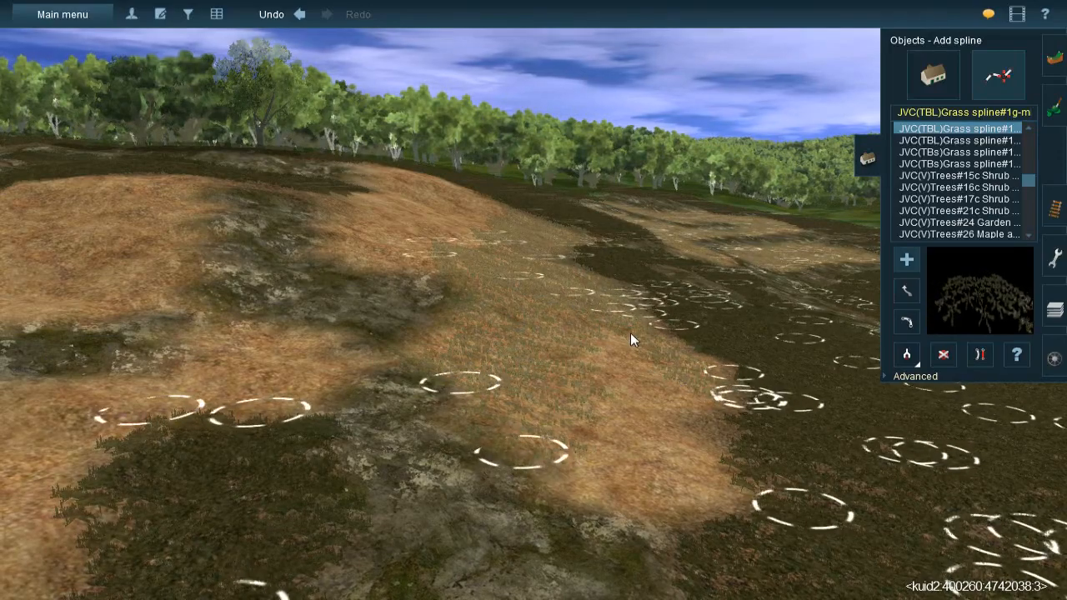
{"action": "left_click", "coordinate": [708, 468]}
Place grass splines across the tan neck between the rock outcrops, beside the small dark patch
{"action": "right_click_drag", "start_coordinate": [611, 507], "coordinate": [563, 330]}
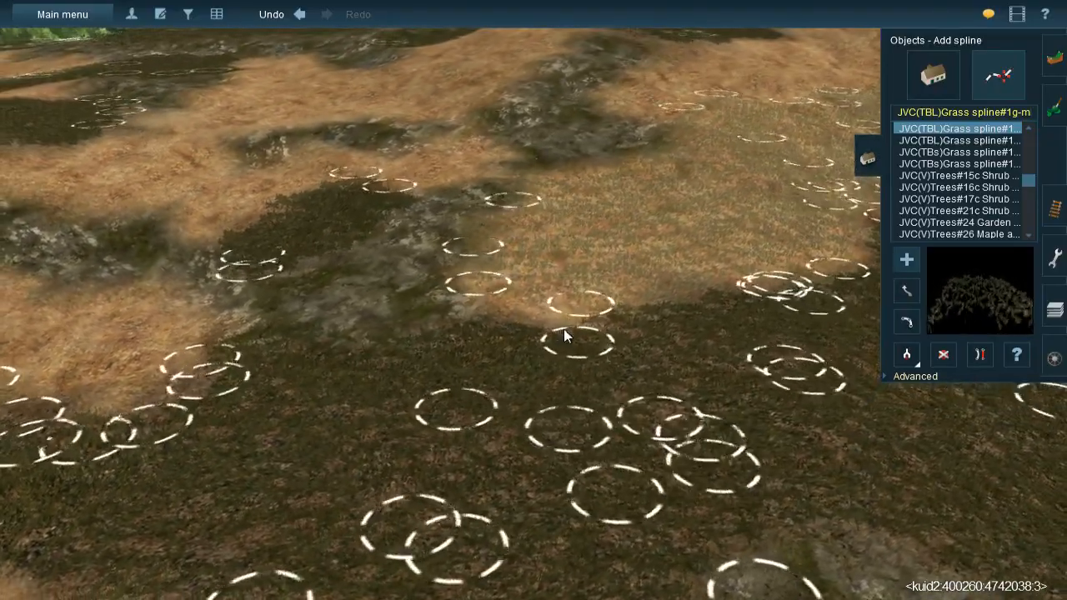
{"action": "right_click_drag", "start_coordinate": [453, 272], "coordinate": [553, 334]}
{"action": "left_click", "coordinate": [475, 267]}
{"action": "left_click", "coordinate": [389, 310]}
{"action": "left_click", "coordinate": [376, 356]}
{"action": "left_click", "coordinate": [385, 297]}
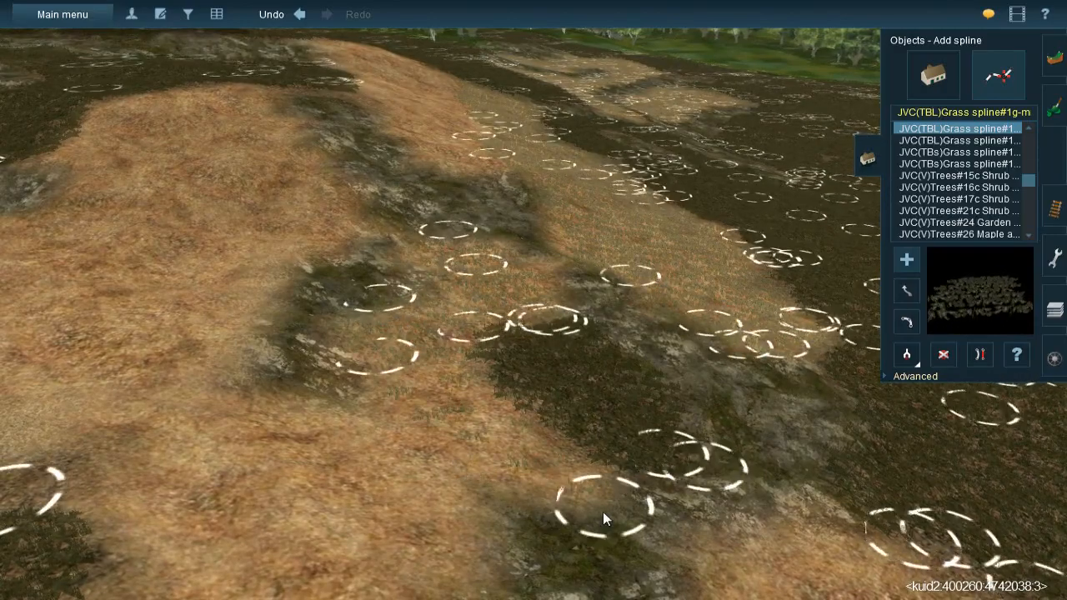
Continue the grass splines over the tan slope below the rocky gully, along the edge of the dark ground
{"action": "right_click_drag", "start_coordinate": [427, 375], "coordinate": [467, 251]}
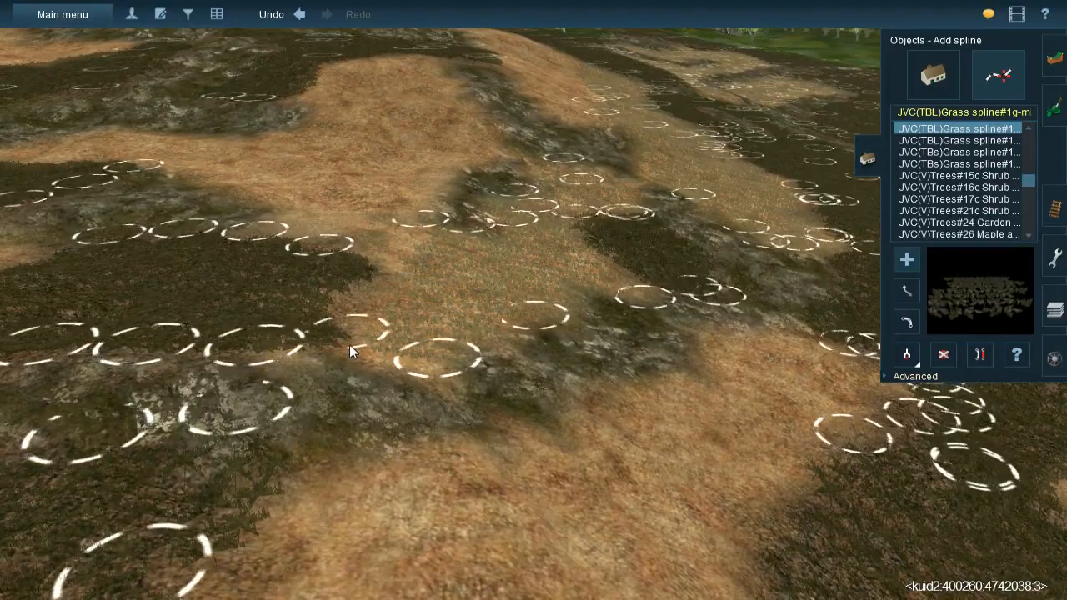
{"action": "right_click_drag", "start_coordinate": [403, 368], "coordinate": [643, 338]}
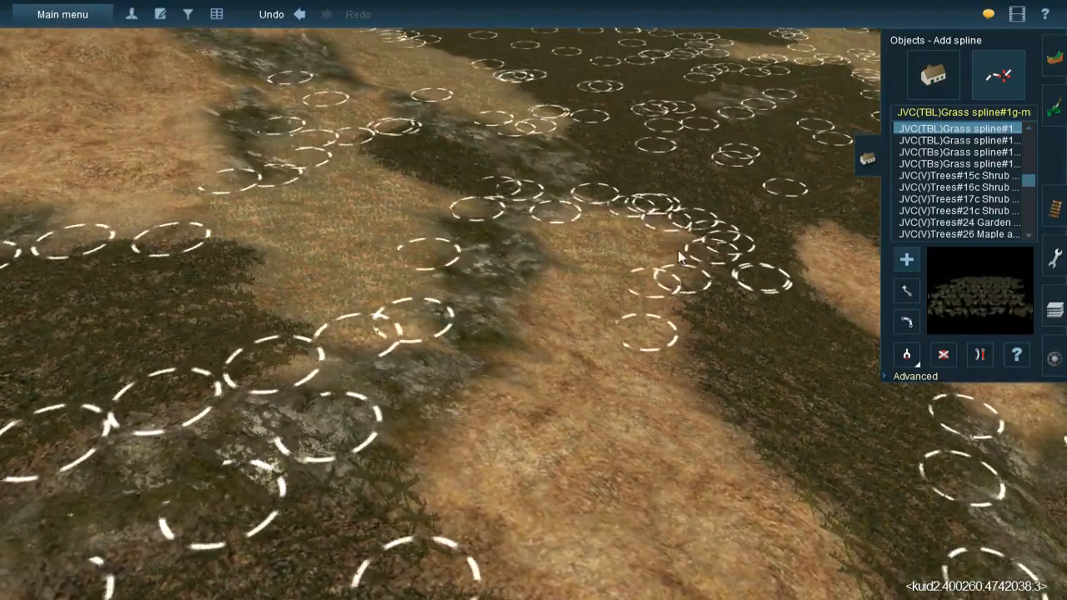
{"action": "left_click", "coordinate": [602, 465]}
{"action": "left_click", "coordinate": [546, 443]}
{"action": "right_click_drag", "start_coordinate": [547, 443], "coordinate": [444, 271]}
{"action": "left_click", "coordinate": [369, 457]}
{"action": "left_click", "coordinate": [435, 505]}
{"action": "left_click", "coordinate": [542, 533]}
Cover the tan patch between the rocky gully and the lower rocky slope with grass splines
{"action": "right_click_drag", "start_coordinate": [541, 534], "coordinate": [574, 475]}
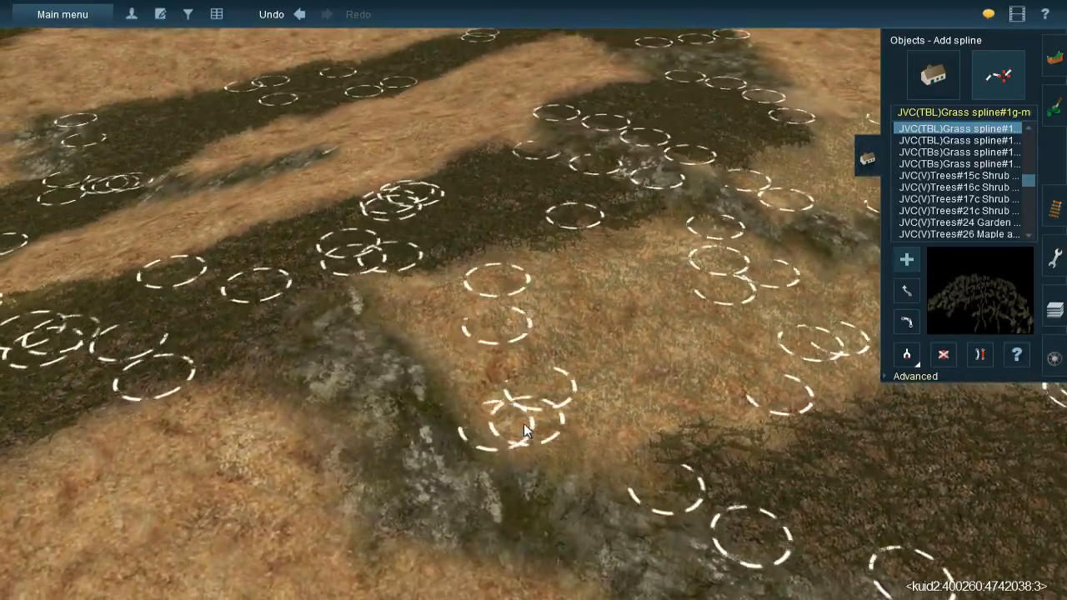
{"action": "right_click_drag", "start_coordinate": [526, 362], "coordinate": [425, 306]}
{"action": "left_click", "coordinate": [338, 384]}
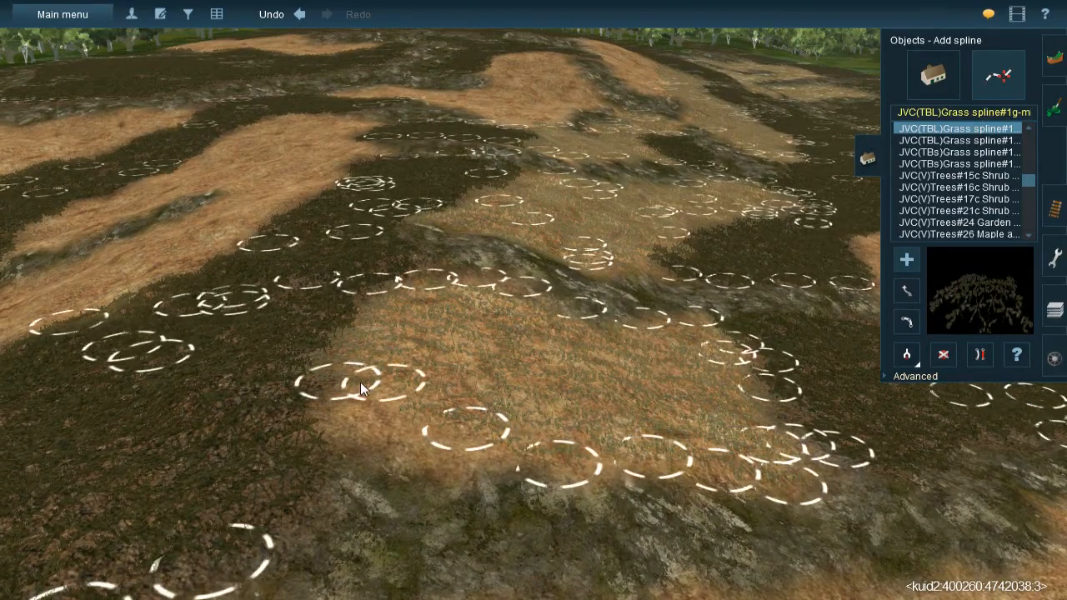
{"action": "left_click", "coordinate": [311, 418]}
Add grass splines to the narrow tip of the next tan area beside the rocky channel
{"action": "right_click_drag", "start_coordinate": [464, 426], "coordinate": [533, 208]}
{"action": "left_click", "coordinate": [493, 210]}
{"action": "left_click", "coordinate": [472, 261]}
{"action": "left_click", "coordinate": [574, 329]}
{"action": "left_click", "coordinate": [572, 358]}
{"action": "right_click_drag", "start_coordinate": [634, 403], "coordinate": [560, 351]}
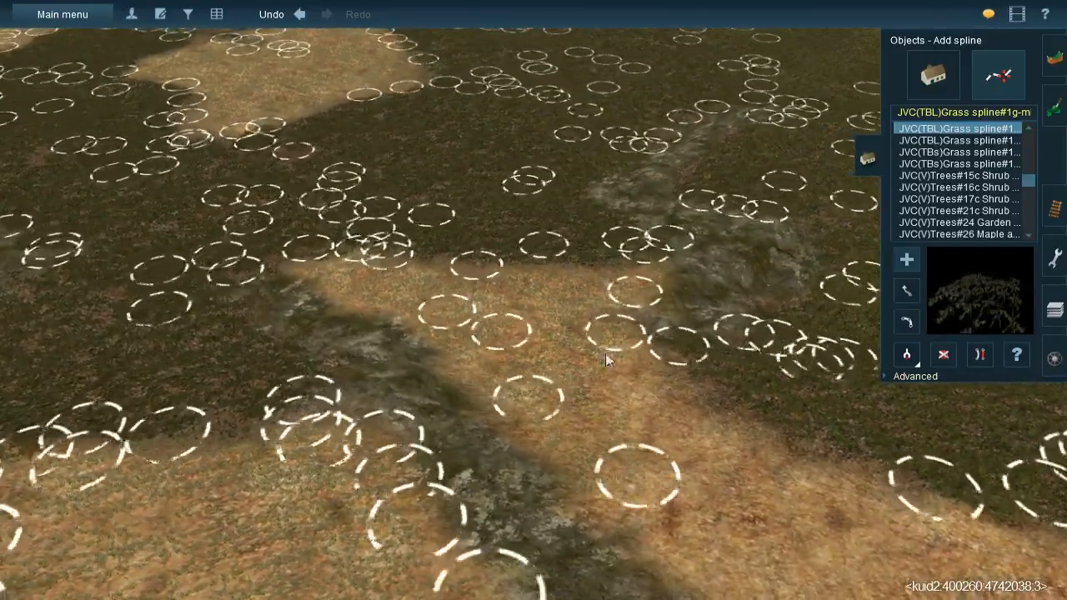
Extend the grass splines from the narrow tip across the broadening tan slope
{"action": "right_click_drag", "start_coordinate": [632, 484], "coordinate": [544, 398]}
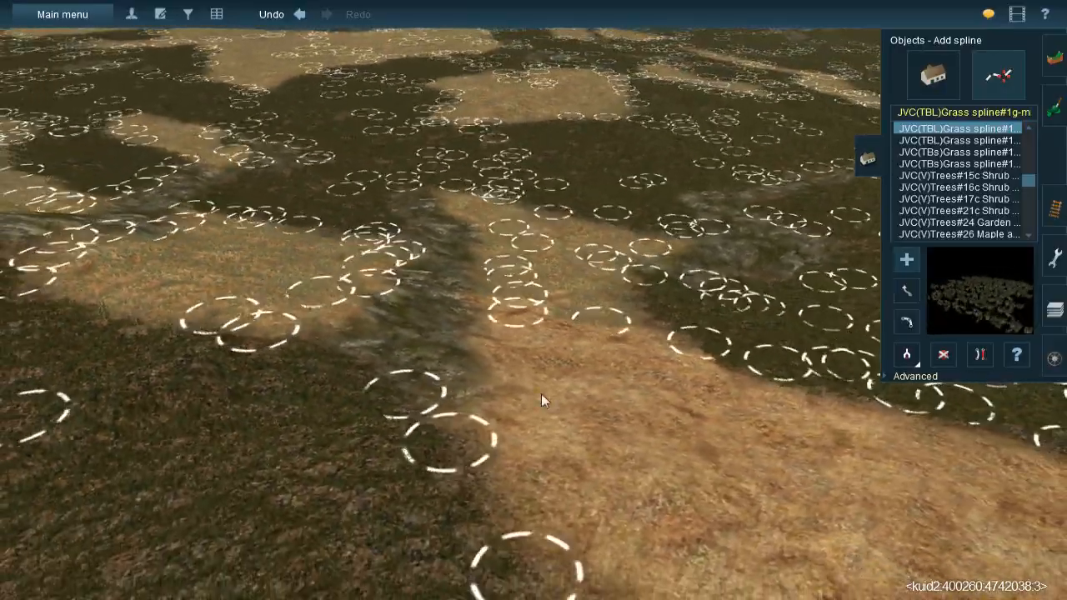
{"action": "left_click", "coordinate": [546, 412]}
{"action": "left_click", "coordinate": [630, 441]}
{"action": "left_click", "coordinate": [715, 410]}
{"action": "right_click_drag", "start_coordinate": [754, 463], "coordinate": [564, 231]}
{"action": "left_click", "coordinate": [564, 223]}
{"action": "left_click", "coordinate": [546, 380]}
{"action": "left_click", "coordinate": [589, 226]}
{"action": "left_click", "coordinate": [616, 321]}
{"action": "left_click", "coordinate": [644, 222]}
{"action": "left_click", "coordinate": [680, 332]}
Fill the remaining bare ground farther along the broad tan slope with overlapping grass splines
{"action": "right_click_drag", "start_coordinate": [680, 331], "coordinate": [404, 253]}
{"action": "left_click", "coordinate": [401, 252]}
{"action": "left_click", "coordinate": [449, 347]}
{"action": "left_click", "coordinate": [443, 234]}
{"action": "left_click", "coordinate": [537, 354]}
{"action": "left_click", "coordinate": [502, 217]}
{"action": "left_click", "coordinate": [589, 325]}
{"action": "left_click", "coordinate": [600, 336]}
{"action": "left_click", "coordinate": [553, 188]}
{"action": "left_click", "coordinate": [570, 225]}
{"action": "left_click", "coordinate": [593, 263]}
Lay grass splines from the narrow tan tip above the rocks up along the near edge of the next tan slope
{"action": "right_click_drag", "start_coordinate": [721, 355], "coordinate": [426, 279]}
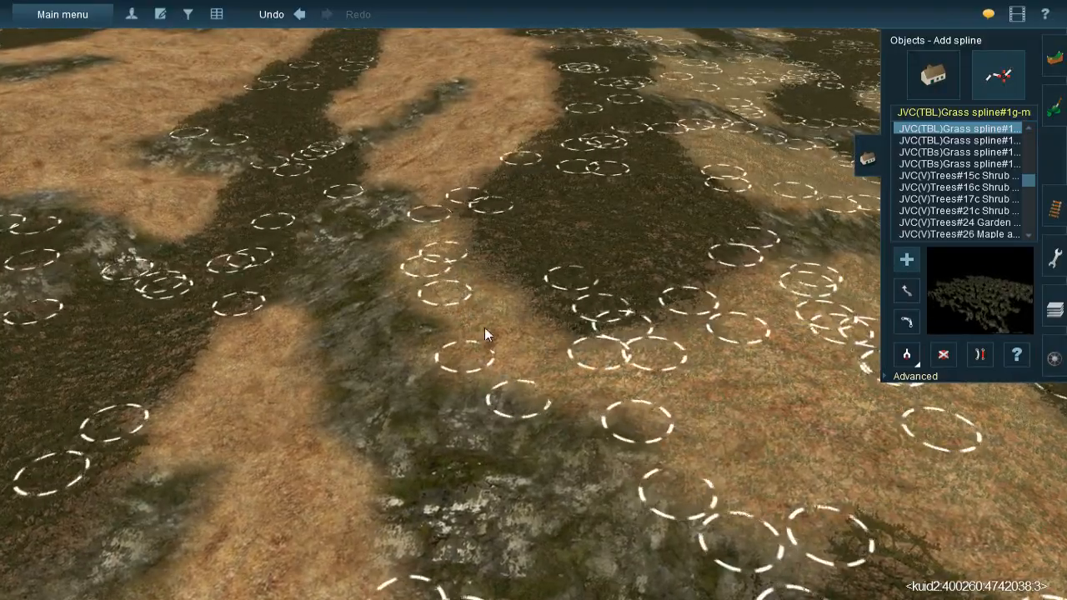
{"action": "left_click", "coordinate": [455, 336]}
{"action": "right_click_drag", "start_coordinate": [535, 328], "coordinate": [450, 177]}
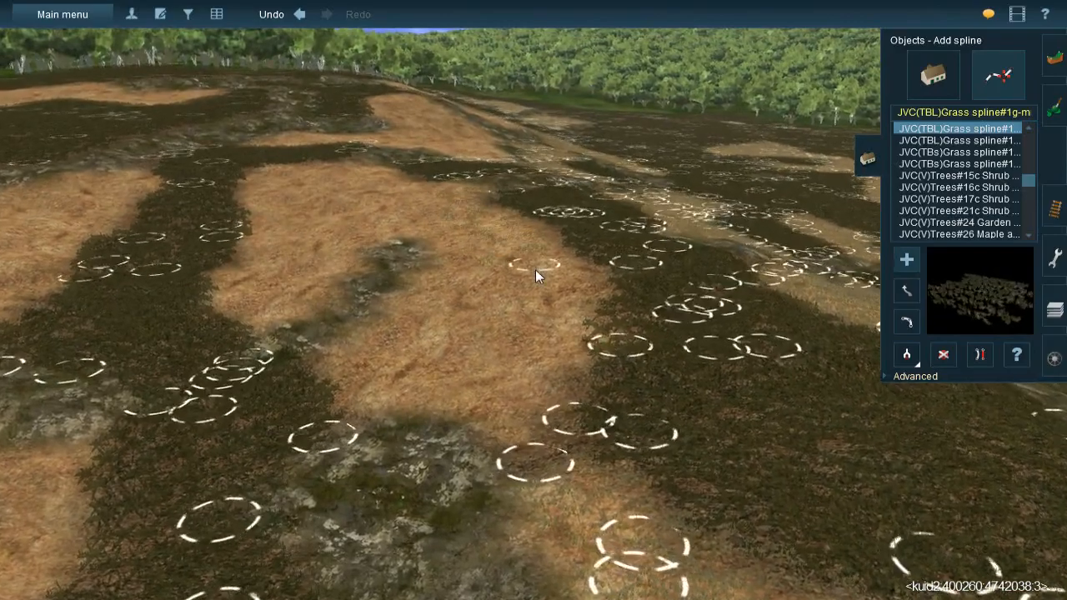
{"action": "left_click", "coordinate": [486, 236]}
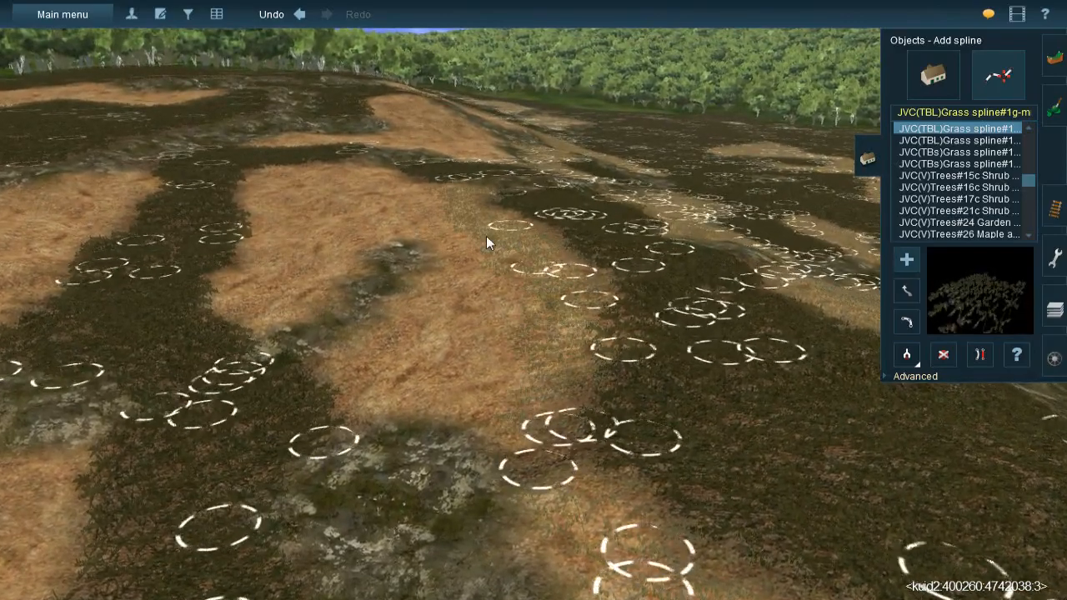
{"action": "left_click", "coordinate": [439, 337]}
{"action": "left_click", "coordinate": [481, 403]}
Fill the rest of the tan ground between the dark strip and the small rocky patch with grass splines
{"action": "right_click_drag", "start_coordinate": [466, 370], "coordinate": [448, 250]}
{"action": "left_click", "coordinate": [507, 243]}
{"action": "left_click", "coordinate": [495, 356]}
{"action": "left_click", "coordinate": [590, 290]}
{"action": "left_click", "coordinate": [498, 283]}
Cover the tan lobe on the other side of the small rocky patch with lengthwise grass splines
{"action": "right_click_drag", "start_coordinate": [420, 326], "coordinate": [603, 310]}
{"action": "key", "text": "Left"}
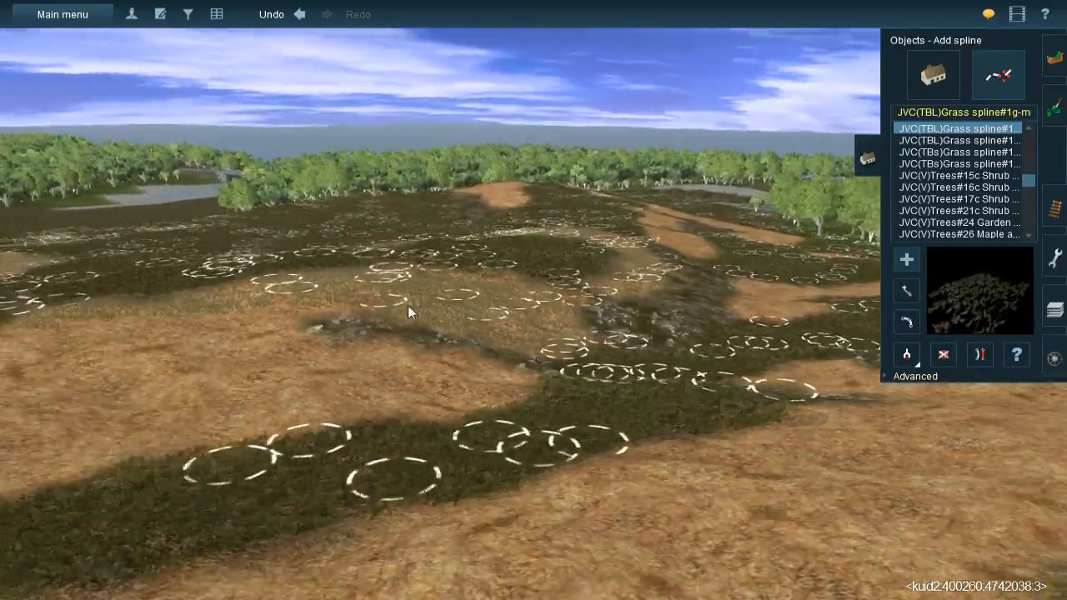
{"action": "key", "text": "Up"}
{"action": "key", "text": "Down"}
{"action": "key", "text": "Left"}
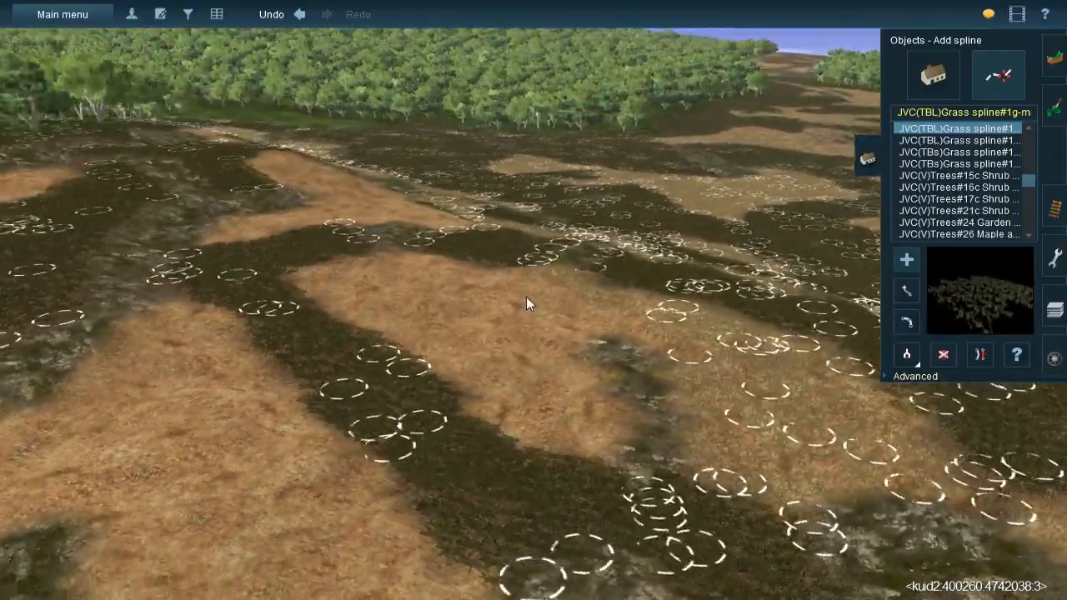
{"action": "key", "text": "Up"}
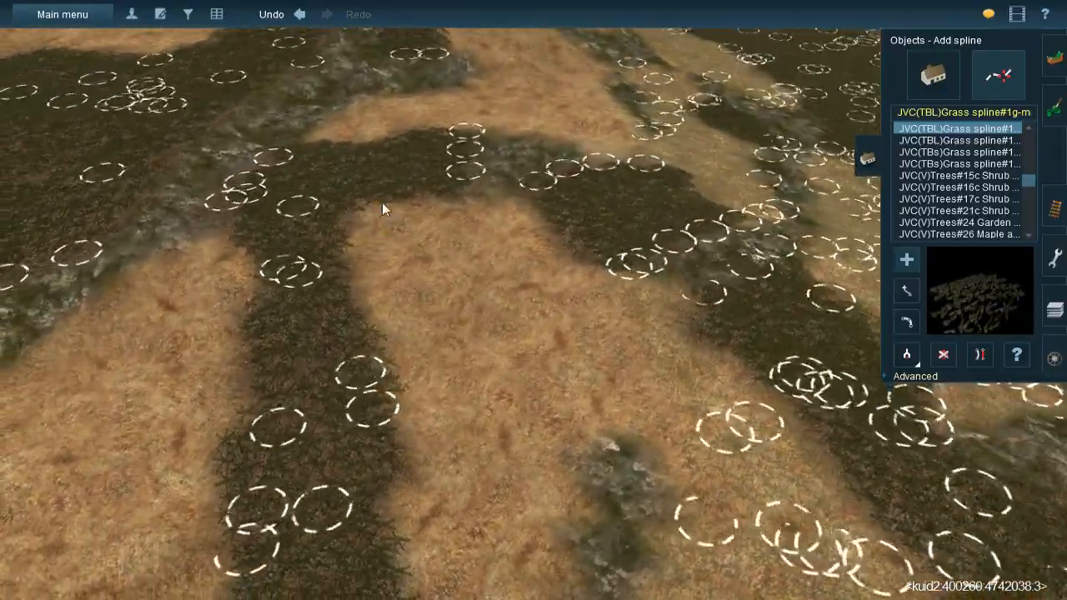
{"action": "left_click_drag", "start_coordinate": [382, 201], "coordinate": [404, 325]}
{"action": "left_click_drag", "start_coordinate": [433, 202], "coordinate": [468, 358]}
{"action": "left_click_drag", "start_coordinate": [484, 195], "coordinate": [538, 356]}
{"action": "left_click_drag", "start_coordinate": [521, 206], "coordinate": [658, 429]}
{"action": "left_click_drag", "start_coordinate": [601, 242], "coordinate": [584, 447]}
{"action": "left_click_drag", "start_coordinate": [495, 283], "coordinate": [538, 444]}
{"action": "left_click_drag", "start_coordinate": [400, 287], "coordinate": [464, 539]}
Fill the remaining gaps down to the tapered lower end of the tan lobe with grass splines
{"action": "right_click_drag", "start_coordinate": [465, 538], "coordinate": [509, 181]}
{"action": "left_click_drag", "start_coordinate": [566, 203], "coordinate": [596, 241]}
{"action": "mouse_move", "coordinate": [391, 174]}
{"action": "left_mouse_down"}
{"action": "mouse_move", "coordinate": [416, 229]}
{"action": "mouse_move", "coordinate": [482, 313]}
{"action": "left_mouse_up"}
{"action": "mouse_move", "coordinate": [553, 284]}
{"action": "left_mouse_down"}
{"action": "mouse_move", "coordinate": [546, 319]}
{"action": "mouse_move", "coordinate": [581, 419]}
{"action": "left_mouse_up"}
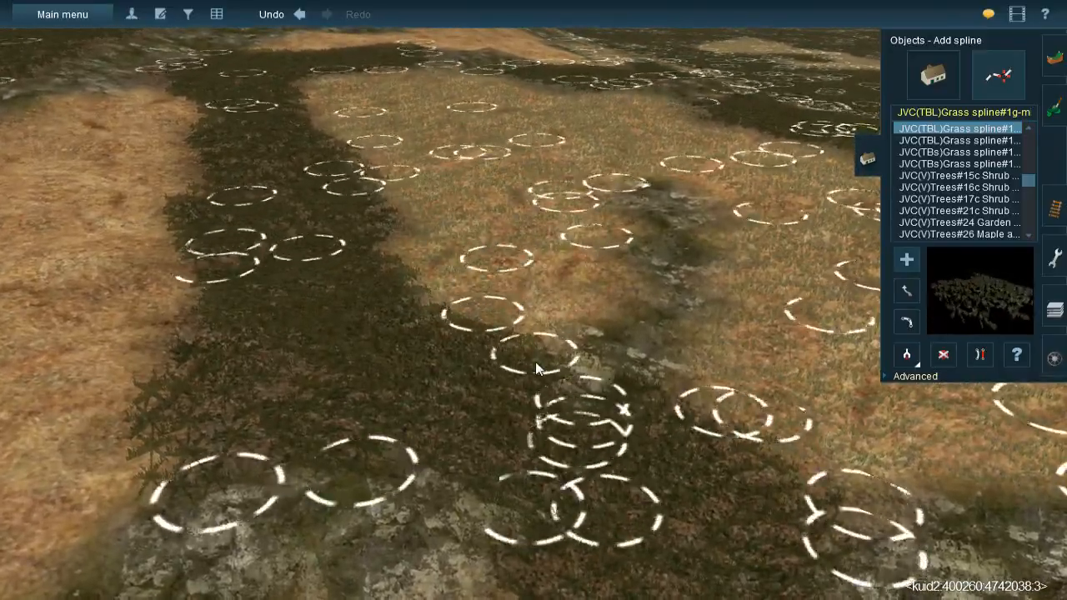
Inspect the spline coverage across the open hillside and down toward the inlet
{"action": "key", "text": "Right"}
{"action": "key", "text": "Down"}
{"action": "key", "text": "Down"}
{"action": "key", "text": "Left"}
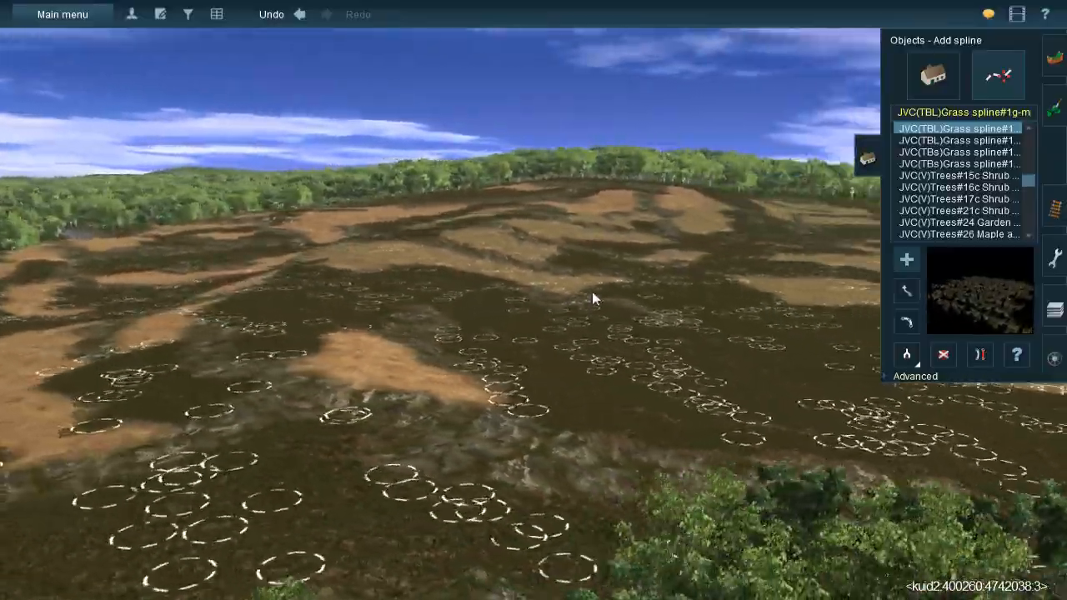
{"action": "right_click", "coordinate": [592, 292]}
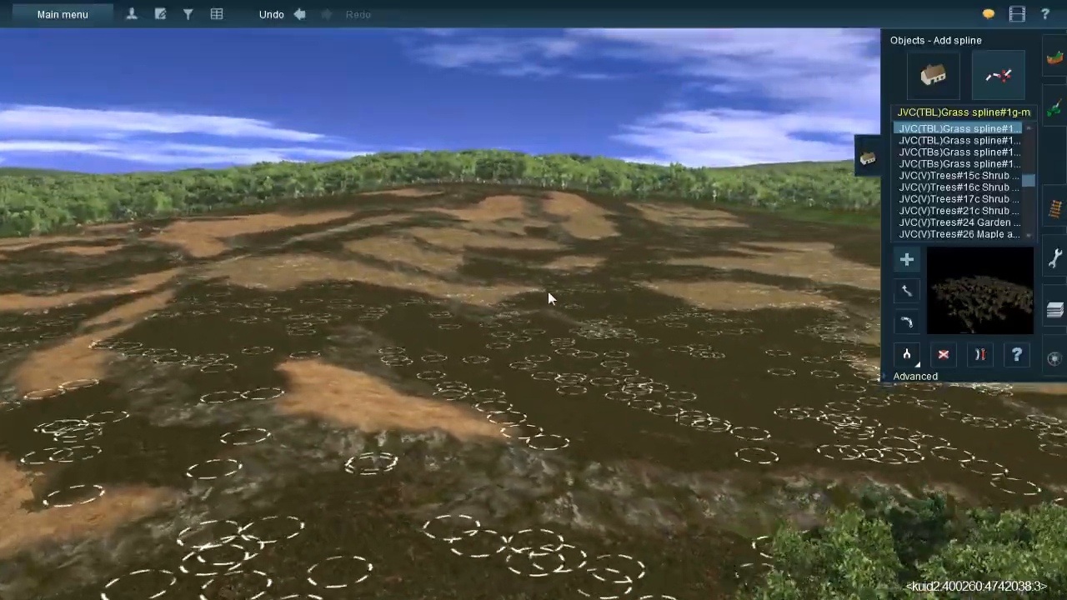
{"action": "key", "text": "Up"}
{"action": "key", "text": "Down"}
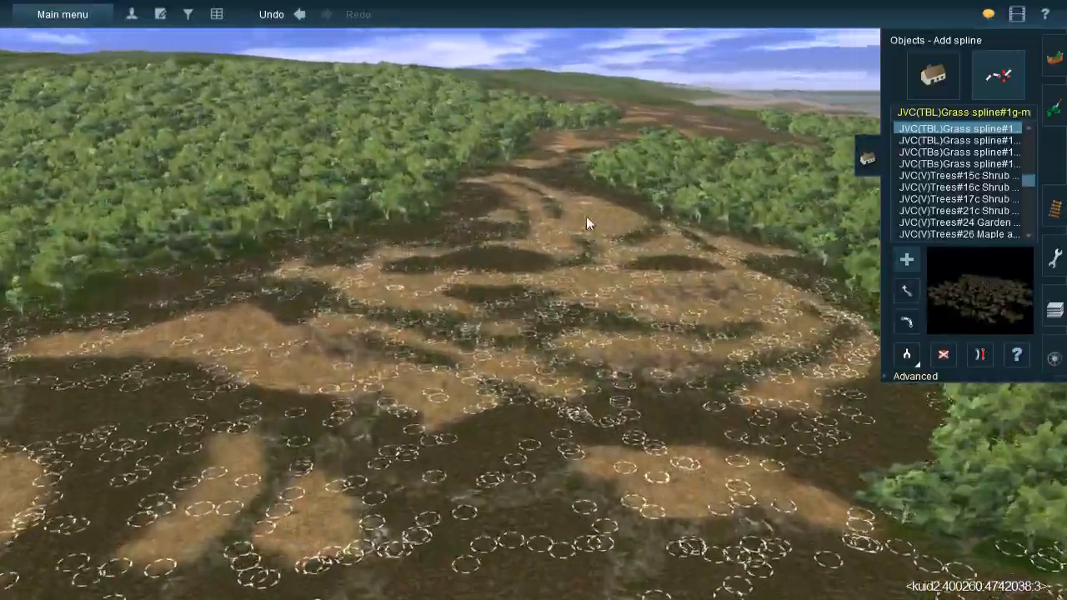
{"action": "right_click_drag", "start_coordinate": [586, 215], "coordinate": [656, 292]}
{"action": "right_click", "coordinate": [665, 291]}
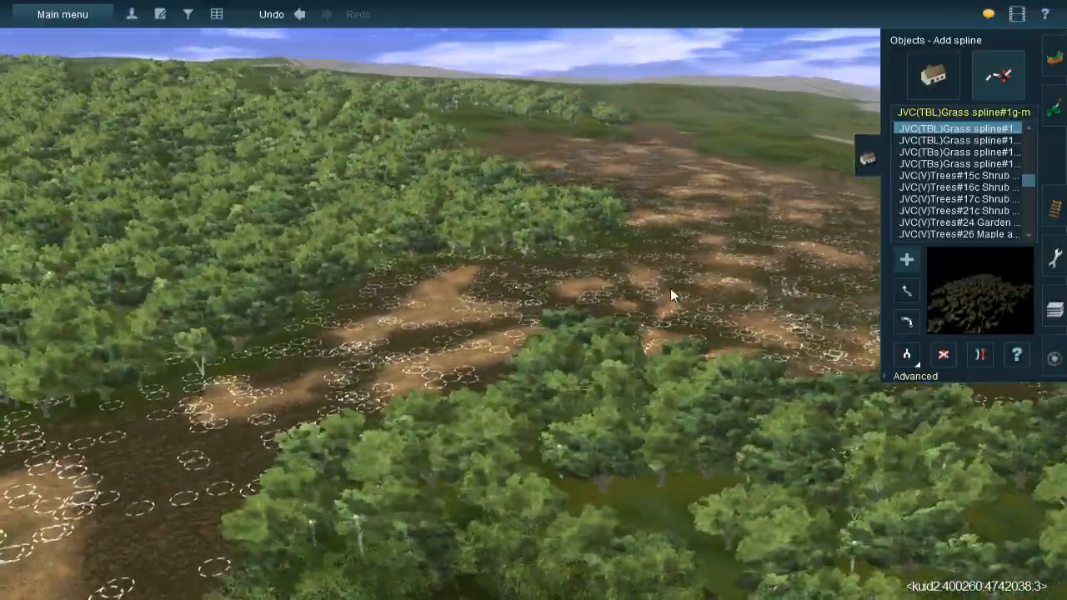
{"action": "key", "text": "Left"}
{"action": "right_click", "coordinate": [375, 271]}
{"action": "key", "text": "Left"}
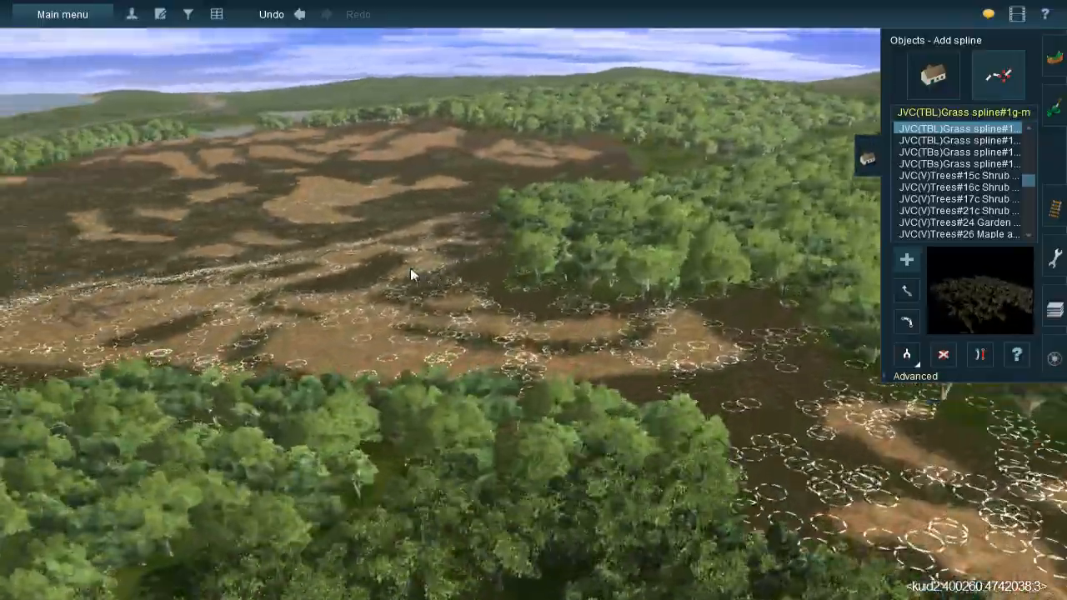
{"action": "right_click", "coordinate": [376, 267]}
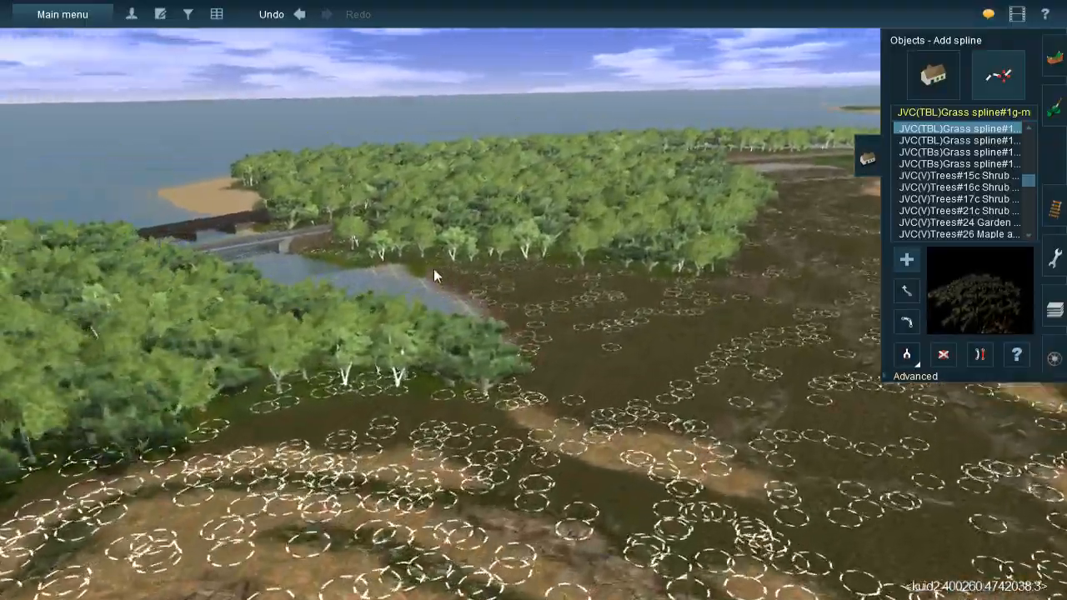
{"action": "key", "text": "Left"}
{"action": "right_click", "coordinate": [433, 269]}
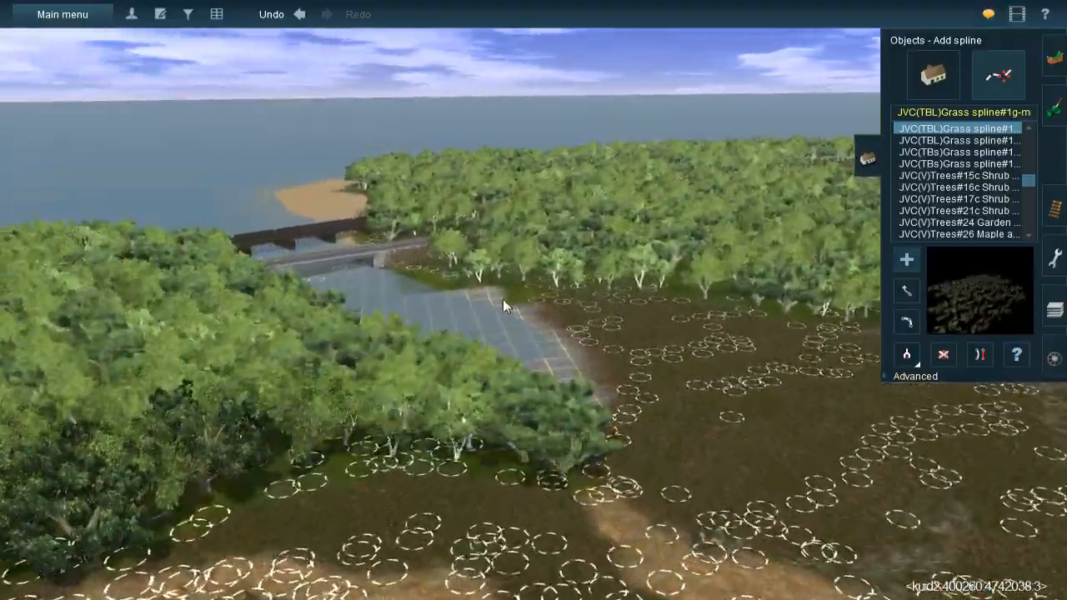
Examine the scenery around the railway bridge, the road and the untextured ground beside the hillside
{"action": "key", "text": "Left"}
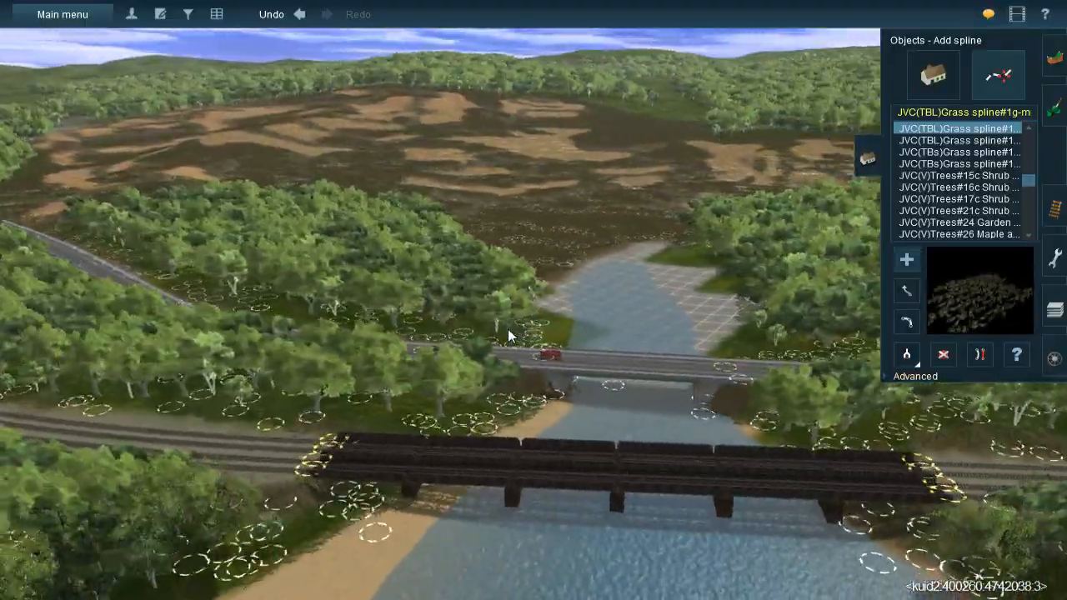
{"action": "scroll", "coordinate": [500, 321], "scroll_direction": "up", "scroll_amount": 3}
{"action": "key", "text": "Left"}
{"action": "right_click", "coordinate": [450, 223]}
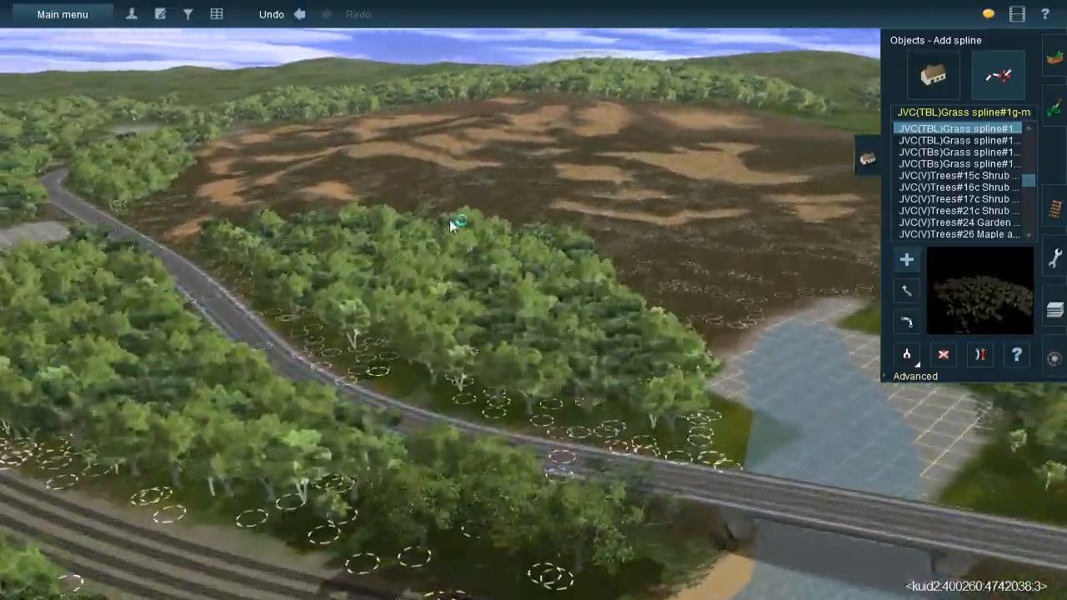
{"action": "key", "text": "Left"}
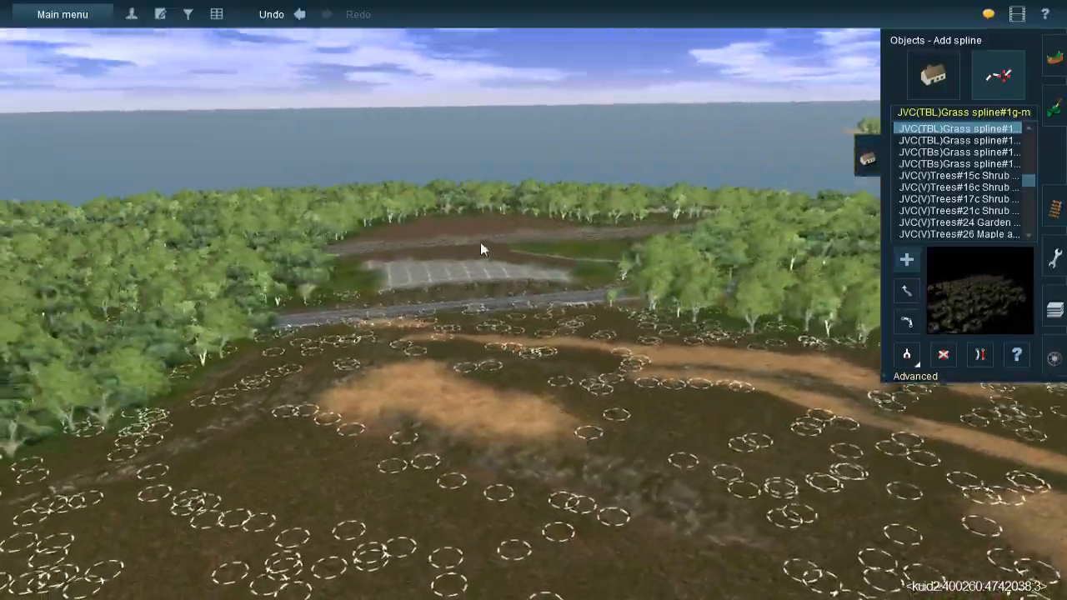
{"action": "right_click", "coordinate": [481, 247]}
{"action": "key", "text": "Right"}
{"action": "key", "text": "Left"}
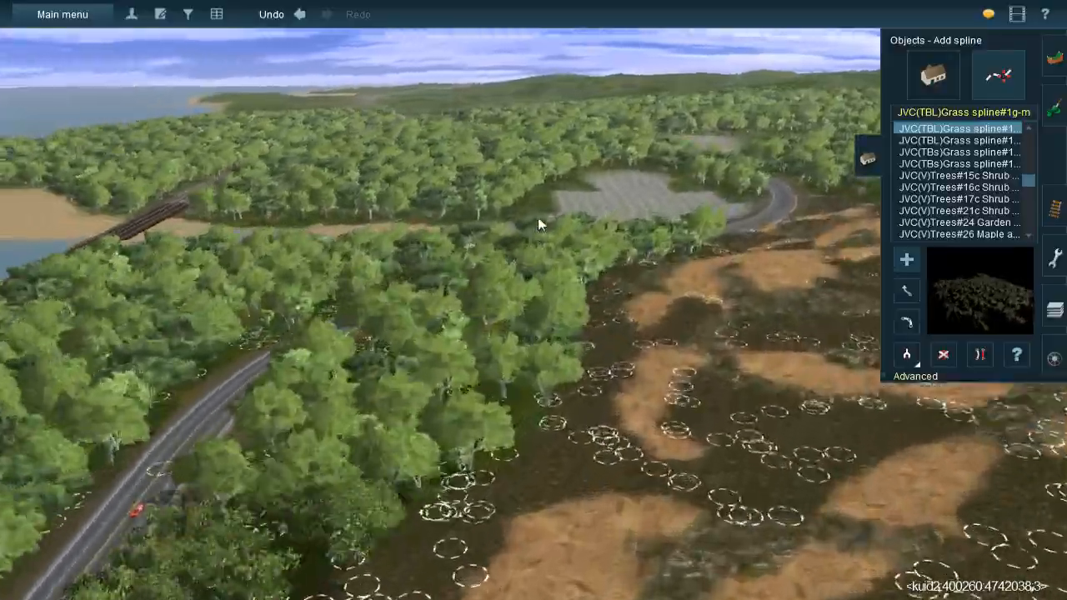
{"action": "right_click", "coordinate": [538, 221]}
{"action": "right_click", "coordinate": [599, 218]}
{"action": "key", "text": "Right"}
{"action": "key", "text": "Right"}
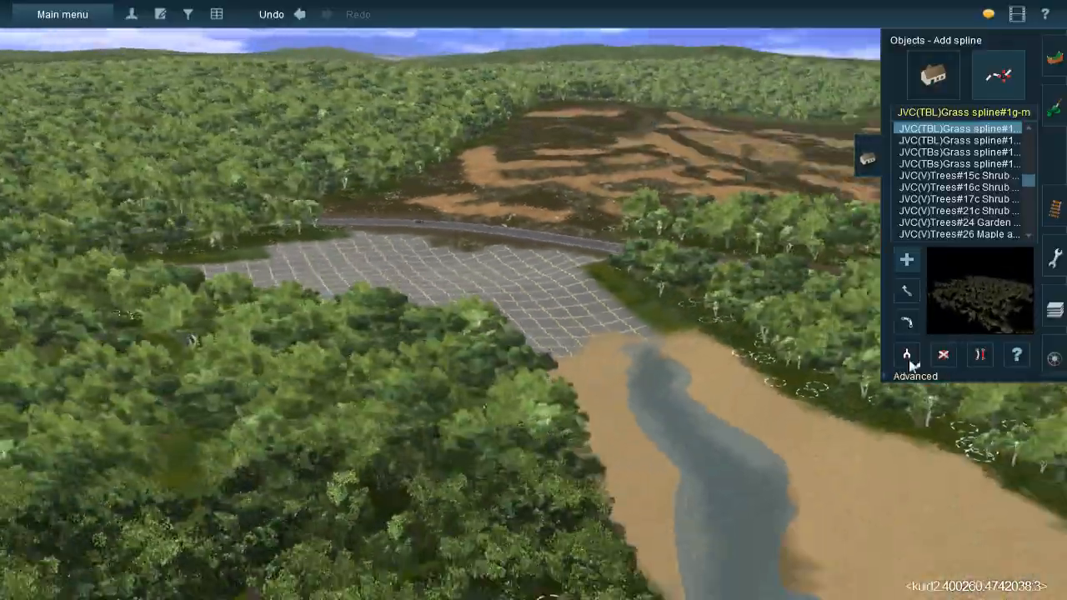
{"action": "key", "text": "Right"}
{"action": "right_click", "coordinate": [534, 193]}
{"action": "key", "text": "Left"}
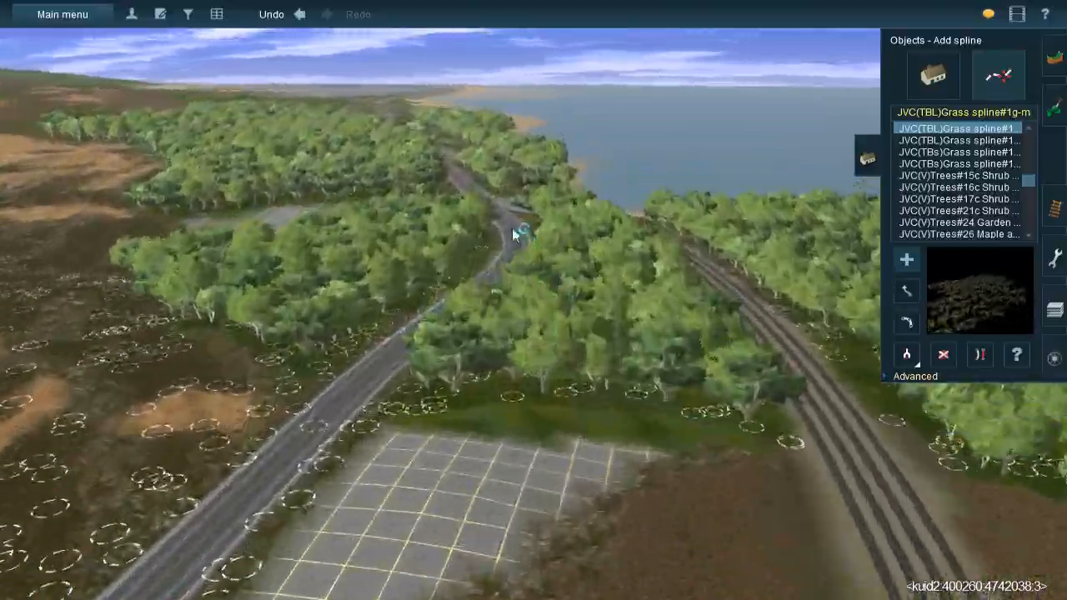
{"action": "right_click", "coordinate": [512, 227]}
{"action": "key", "text": "Left"}
{"action": "right_click", "coordinate": [193, 273]}
{"action": "key", "text": "Right"}
{"action": "right_click", "coordinate": [782, 305]}
{"action": "key", "text": "Left"}
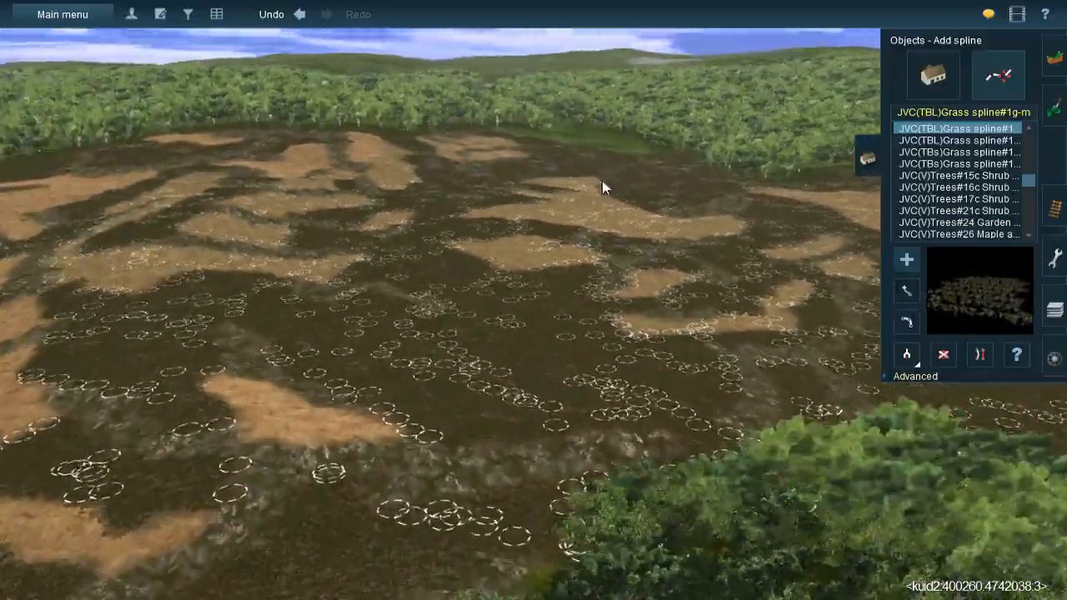
Examine the forested valley, the trestle bridge and the dirt track beyond the hillside
{"action": "right_click", "coordinate": [603, 182]}
{"action": "right_click", "coordinate": [500, 192]}
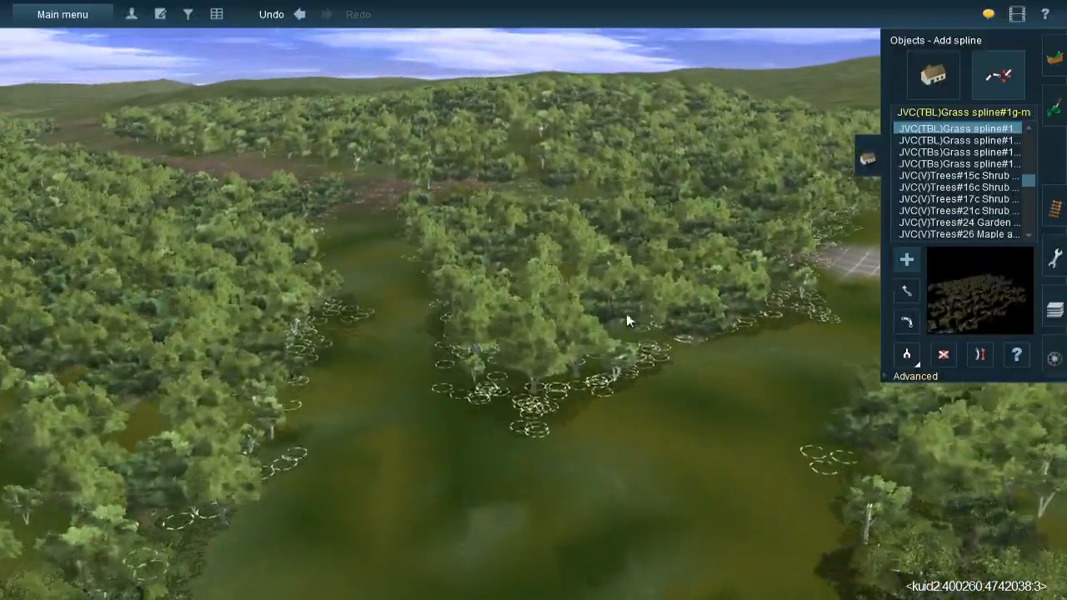
{"action": "right_click", "coordinate": [743, 284]}
{"action": "key", "text": "Right"}
{"action": "key", "text": "Right"}
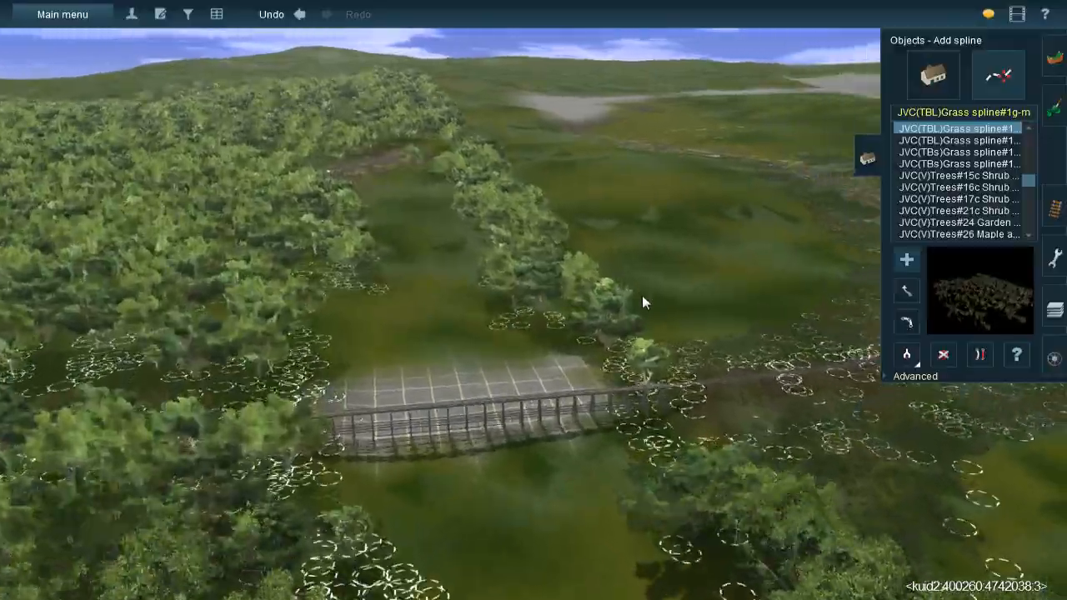
{"action": "right_click", "coordinate": [602, 257]}
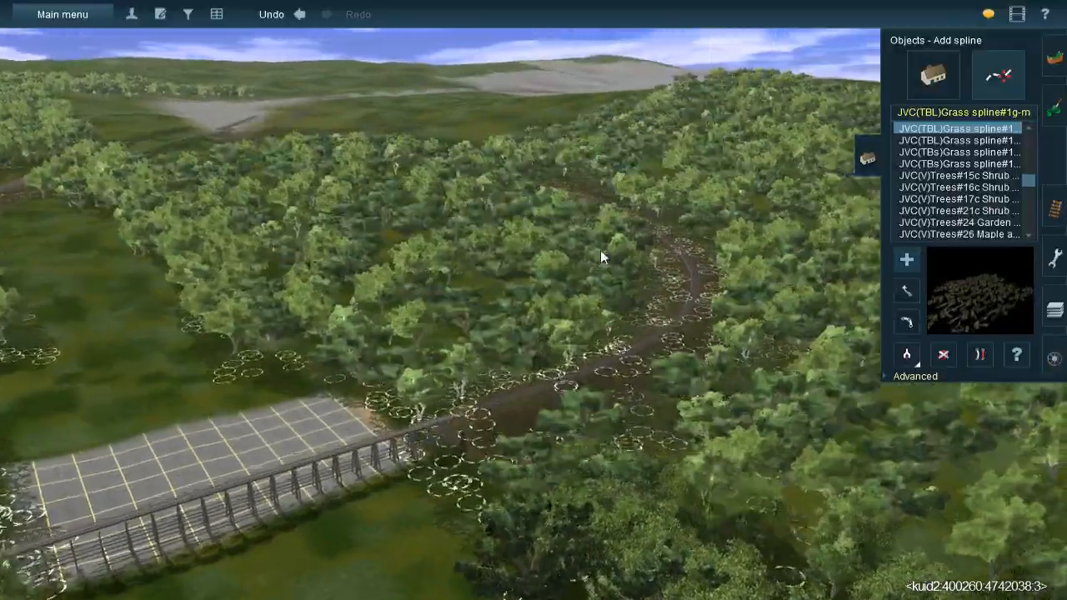
{"action": "right_click", "coordinate": [426, 236]}
{"action": "key", "text": "Left"}
{"action": "key", "text": "Right"}
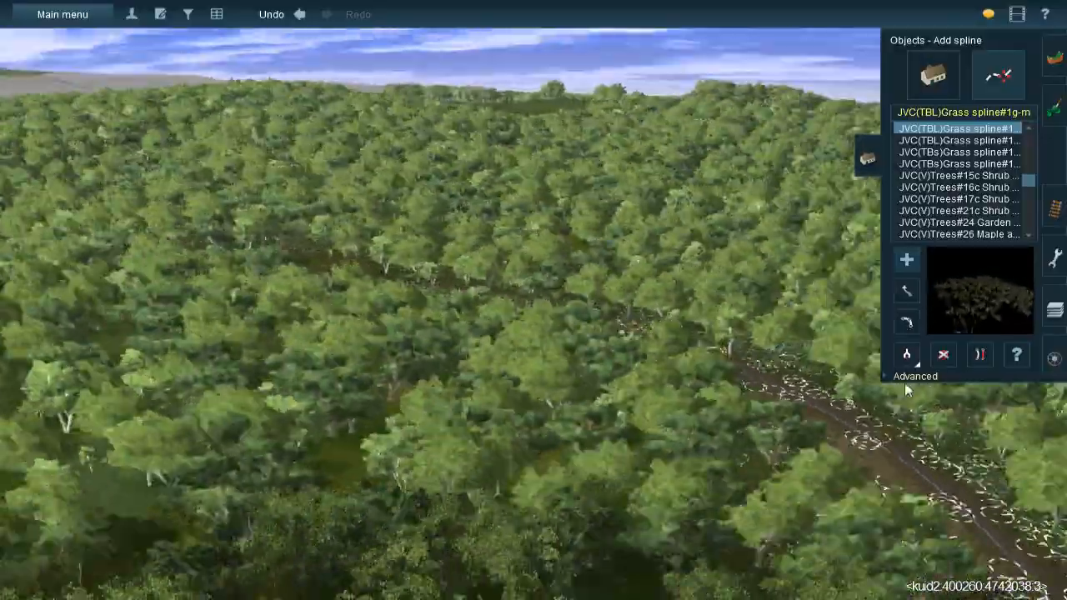
{"action": "right_click", "coordinate": [694, 287]}
{"action": "right_click", "coordinate": [495, 258]}
{"action": "right_click", "coordinate": [513, 246]}
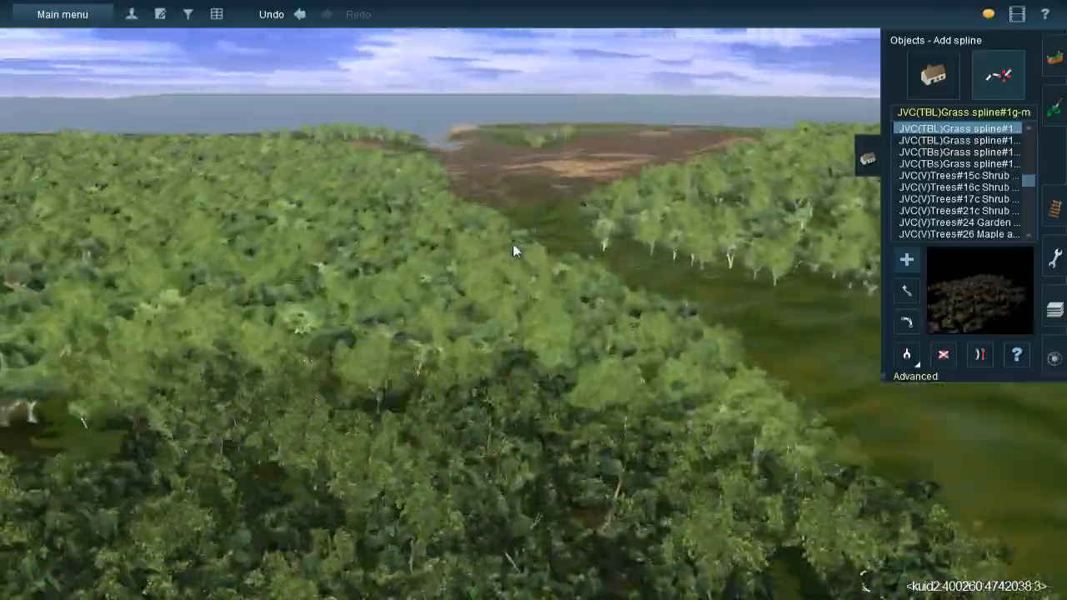
{"action": "right_click", "coordinate": [531, 234]}
Examine the open hillside for tan patches that still lack grass splines
{"action": "key", "text": "Right"}
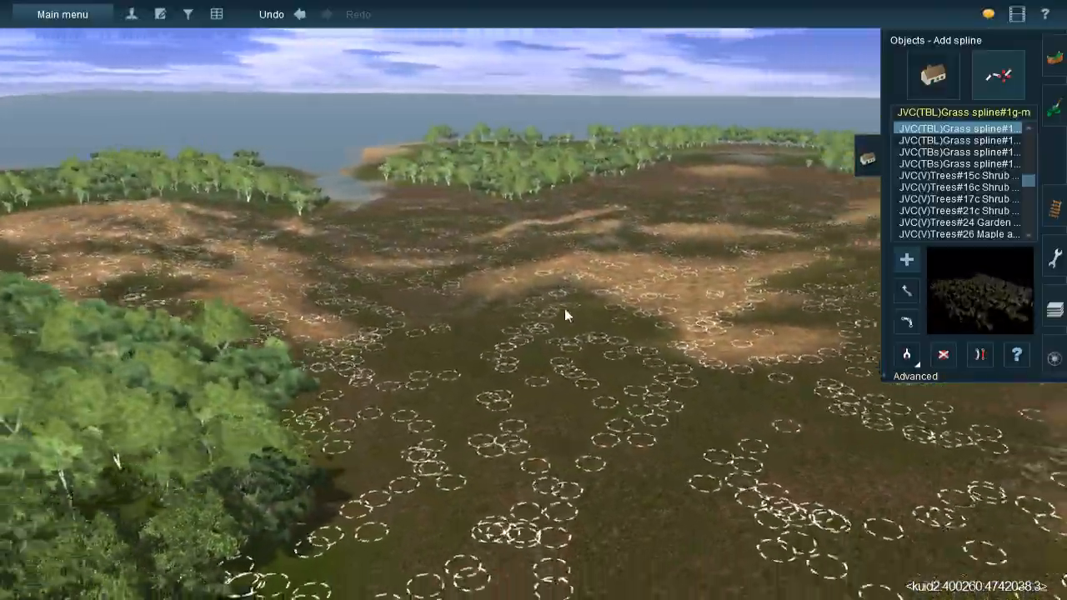
{"action": "key", "text": "Up"}
{"action": "scroll", "coordinate": [527, 325], "scroll_direction": "up", "scroll_amount": 5}
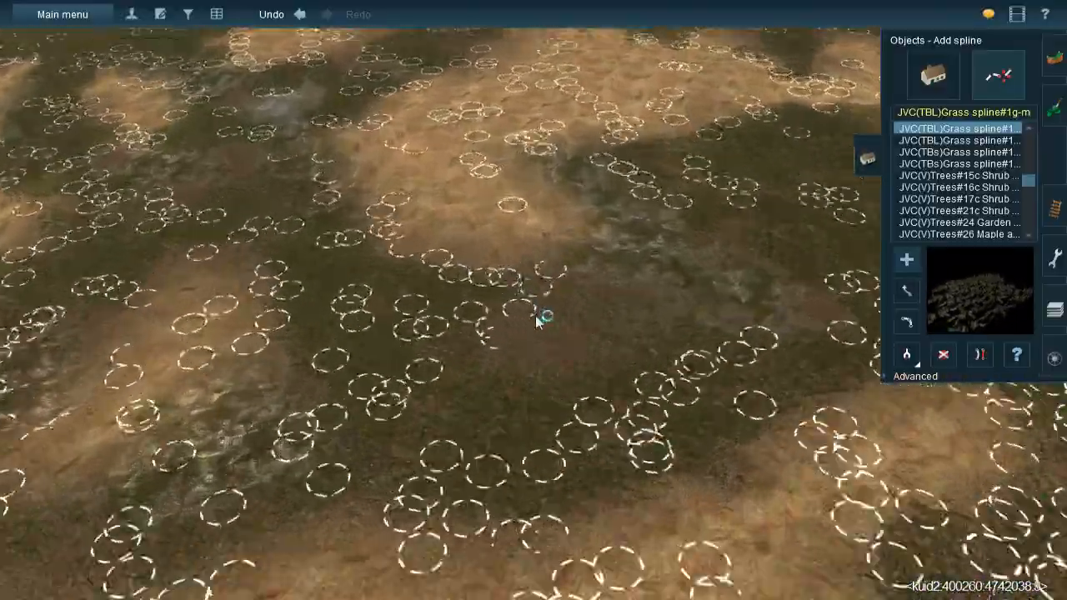
{"action": "scroll", "coordinate": [571, 321], "scroll_direction": "down", "scroll_amount": 3}
{"action": "scroll", "coordinate": [553, 323], "scroll_direction": "down", "scroll_amount": 3}
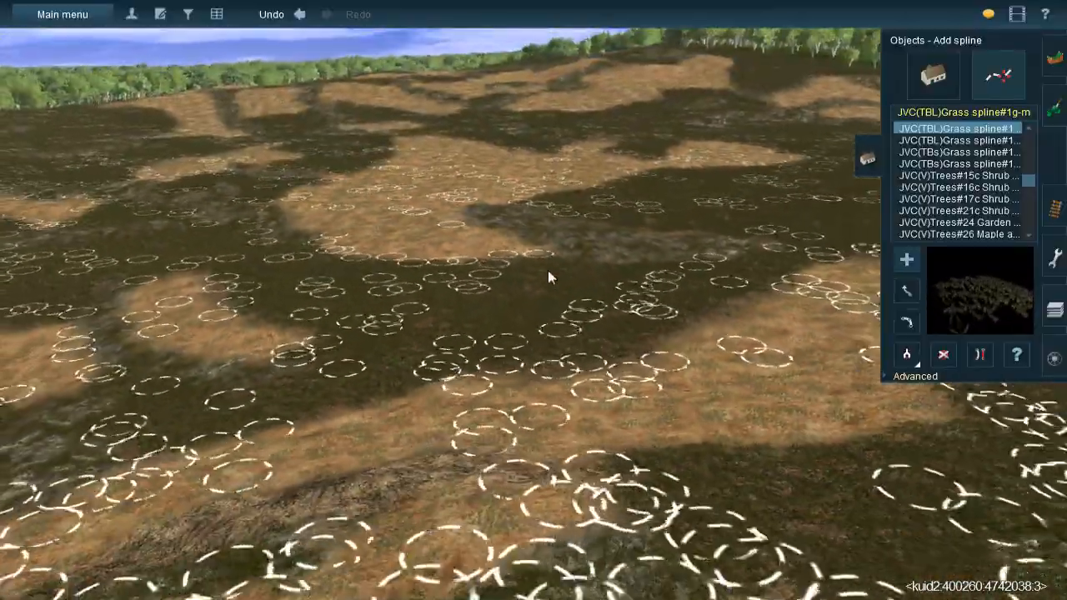
{"action": "right_click", "coordinate": [470, 232]}
{"action": "right_click", "coordinate": [446, 205]}
{"action": "right_click", "coordinate": [519, 165]}
{"action": "key", "text": "Up"}
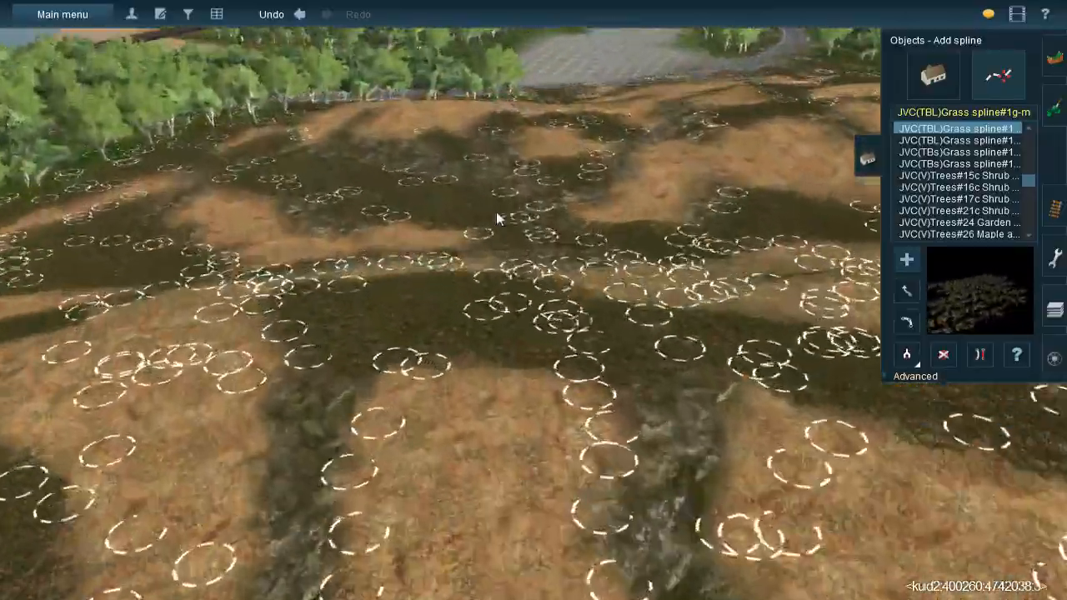
{"action": "key", "text": "Right"}
{"action": "right_click", "coordinate": [624, 264]}
{"action": "key", "text": "Right"}
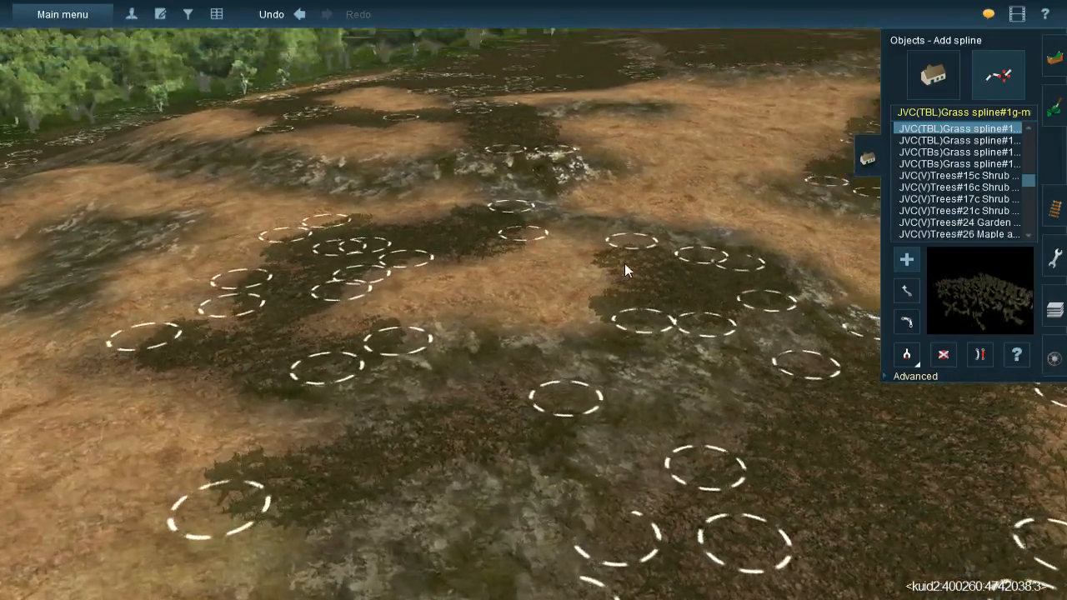
Cover the small tan patch enclosed by dark ground below the rocky ridge with grass splines
{"action": "left_click", "coordinate": [515, 263]}
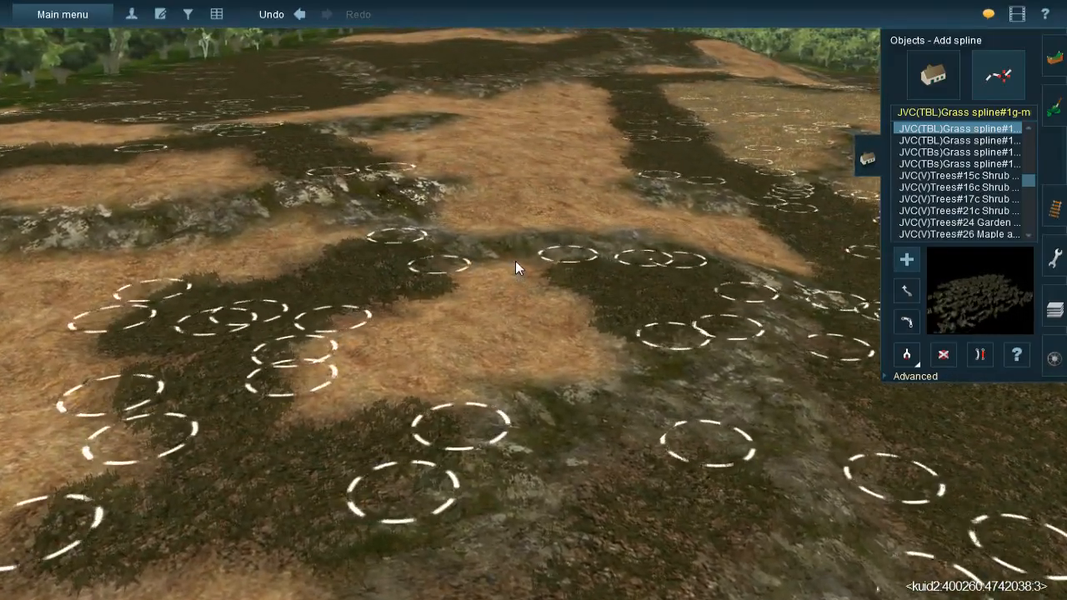
{"action": "left_click", "coordinate": [584, 390]}
{"action": "left_click", "coordinate": [465, 280]}
{"action": "left_click", "coordinate": [479, 383]}
{"action": "right_click", "coordinate": [471, 340]}
{"action": "key", "text": "Right"}
{"action": "left_click", "coordinate": [498, 275]}
{"action": "left_click", "coordinate": [497, 248]}
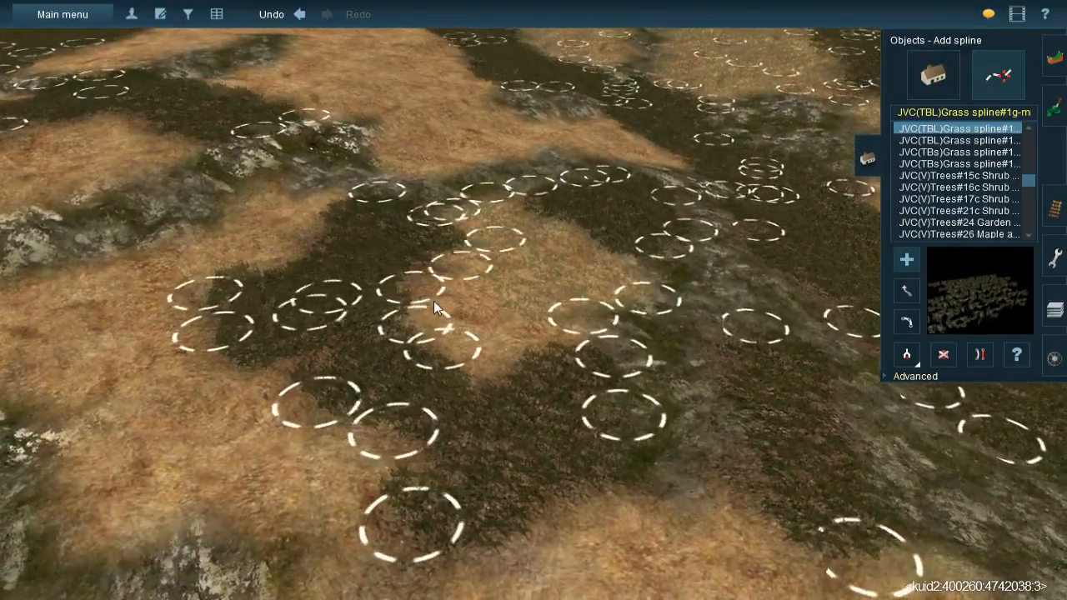
{"action": "left_click", "coordinate": [418, 318]}
Lay JVC(TBL)Grass spline#1g-m splines across the tan ground between the dark grass and the two rock outcrops
{"action": "right_click", "coordinate": [400, 319]}
{"action": "key", "text": "Left"}
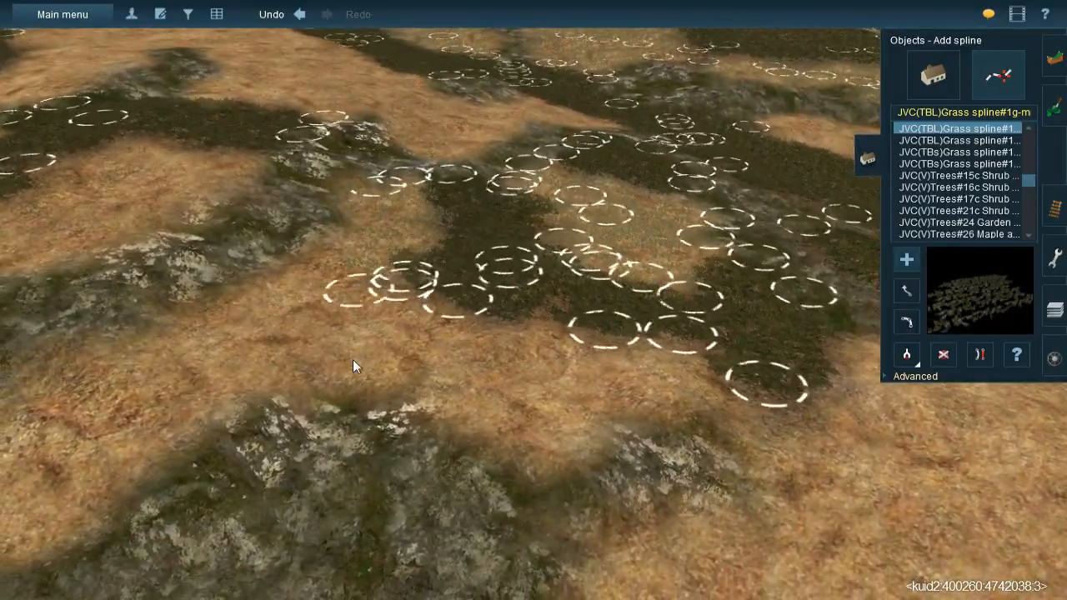
{"action": "left_click", "coordinate": [345, 379]}
{"action": "left_click", "coordinate": [432, 317]}
{"action": "left_click", "coordinate": [453, 411]}
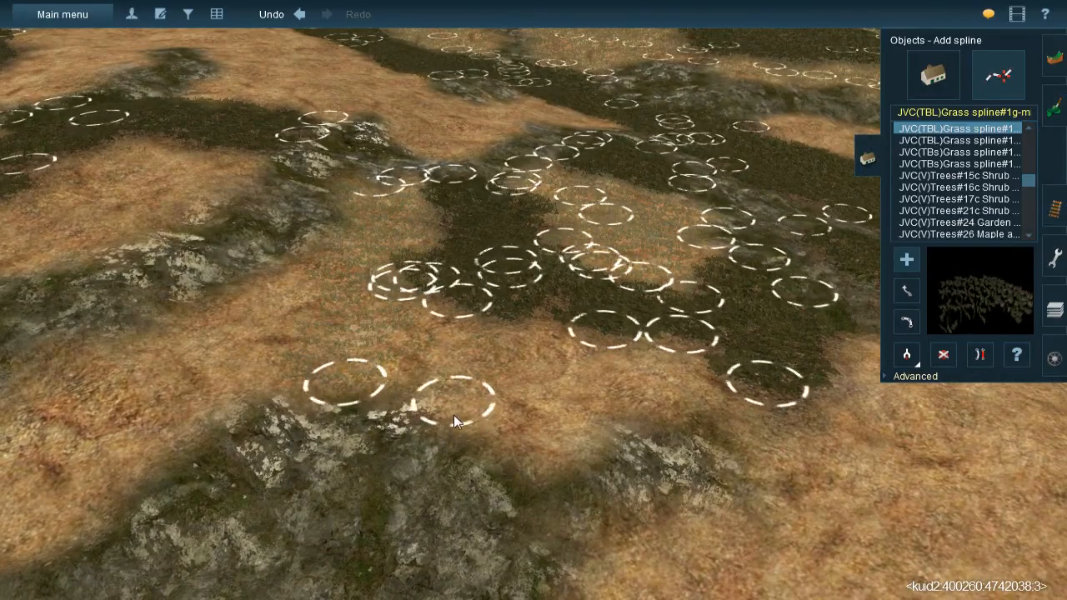
{"action": "left_click", "coordinate": [522, 475]}
{"action": "left_click", "coordinate": [576, 322]}
{"action": "left_click", "coordinate": [597, 417]}
{"action": "left_click", "coordinate": [649, 335]}
{"action": "left_click", "coordinate": [681, 421]}
Extend grass splines down the upper part of the tan strip running between the two rocky ridges
{"action": "key", "text": "Down"}
{"action": "key", "text": "Down"}
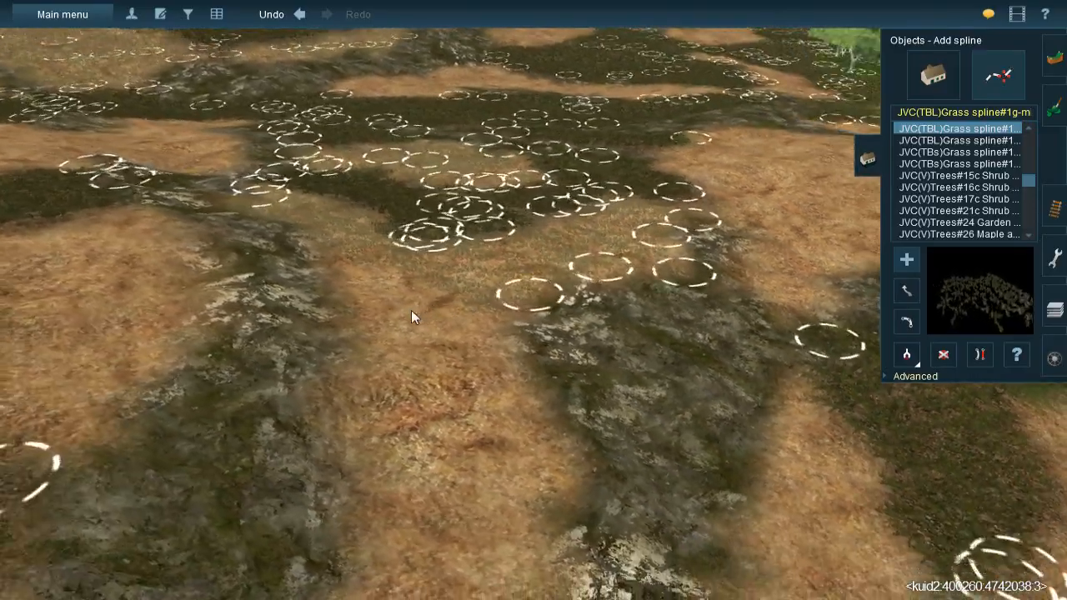
{"action": "left_click", "coordinate": [474, 441]}
{"action": "left_click", "coordinate": [565, 490]}
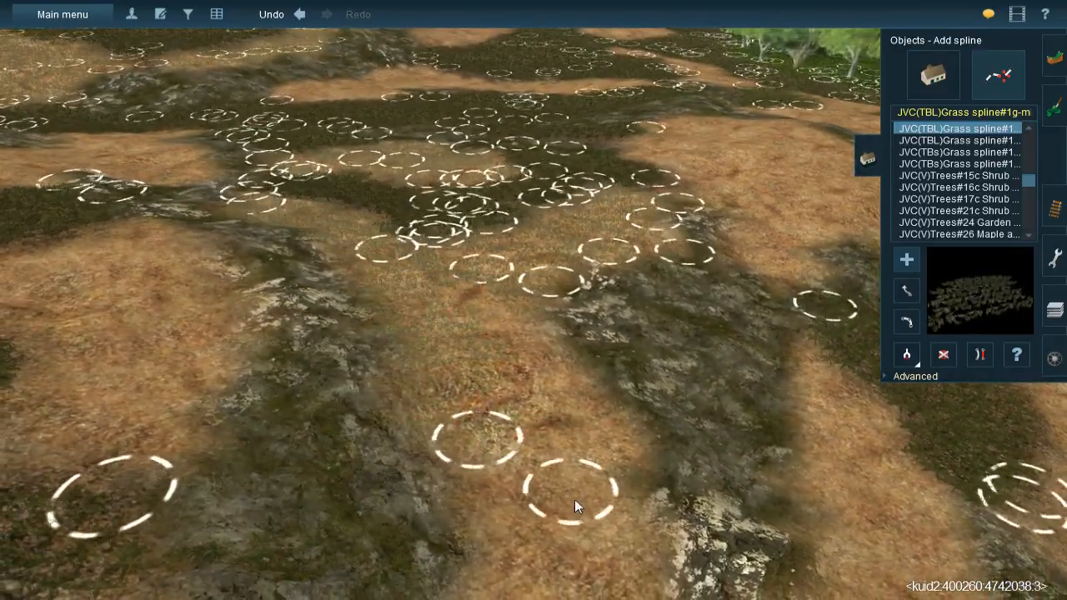
Cover the forked tan ground around the small rock outcrop between the ridges with grass splines
{"action": "key", "text": "Down"}
{"action": "left_click", "coordinate": [575, 410]}
{"action": "left_click", "coordinate": [479, 250]}
{"action": "left_click", "coordinate": [550, 422]}
{"action": "left_click", "coordinate": [700, 202]}
{"action": "left_click", "coordinate": [706, 373]}
{"action": "left_click", "coordinate": [746, 229]}
{"action": "left_click", "coordinate": [765, 407]}
{"action": "left_click", "coordinate": [728, 316]}
{"action": "left_click", "coordinate": [594, 379]}
{"action": "left_click", "coordinate": [576, 462]}
{"action": "left_click", "coordinate": [766, 376]}
Continue the grass splines down the narrow lower stretch of the tan strip between the rock slopes
{"action": "right_click_drag", "start_coordinate": [667, 391], "coordinate": [551, 335]}
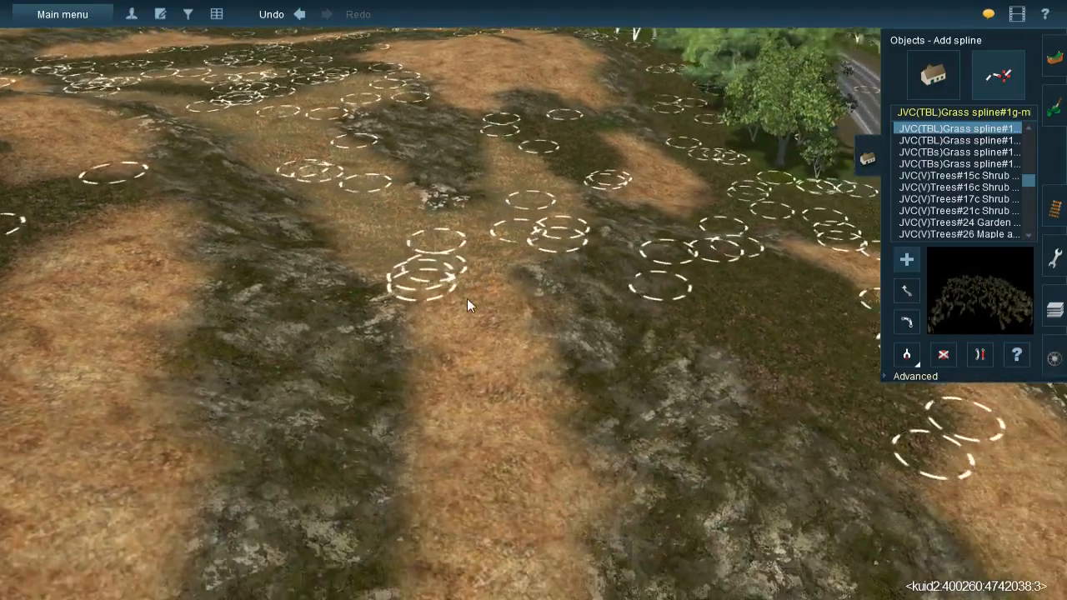
{"action": "left_click", "coordinate": [480, 534]}
{"action": "left_click_drag", "start_coordinate": [533, 484], "coordinate": [555, 523]}
{"action": "right_click", "coordinate": [528, 500]}
Lay grass splines along the dark grass edge where the tan strip widens below the rocks
{"action": "left_click", "coordinate": [422, 444]}
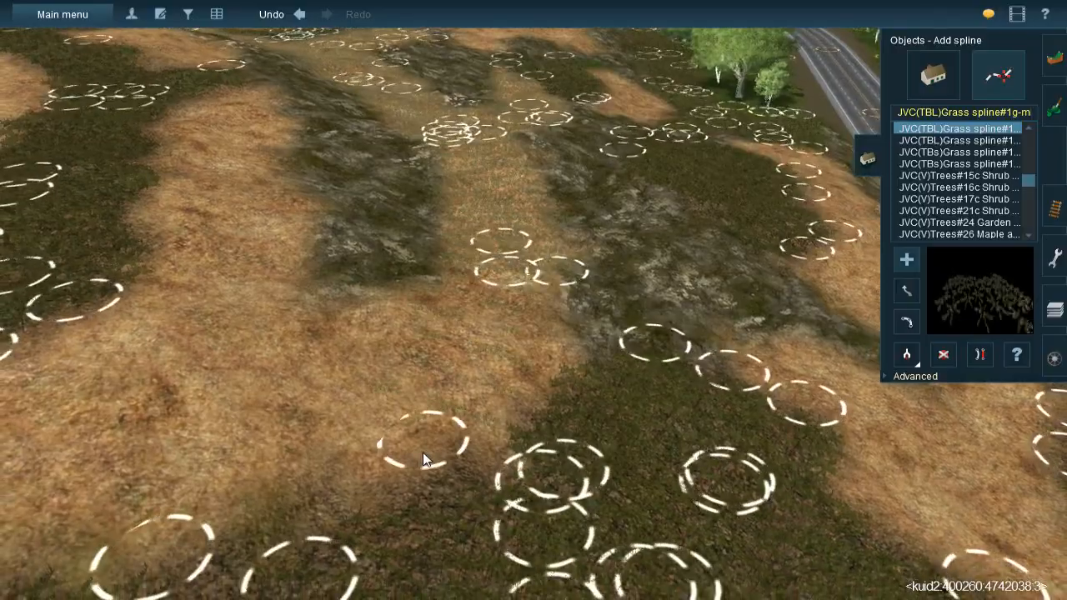
{"action": "left_click", "coordinate": [474, 444]}
{"action": "key", "text": "Left"}
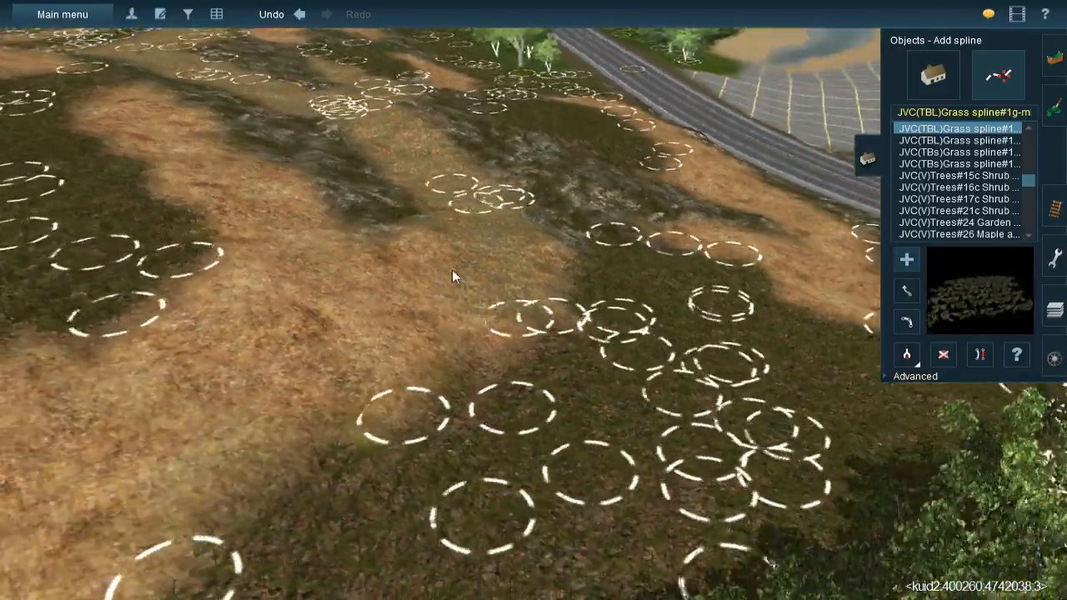
{"action": "left_click", "coordinate": [409, 394]}
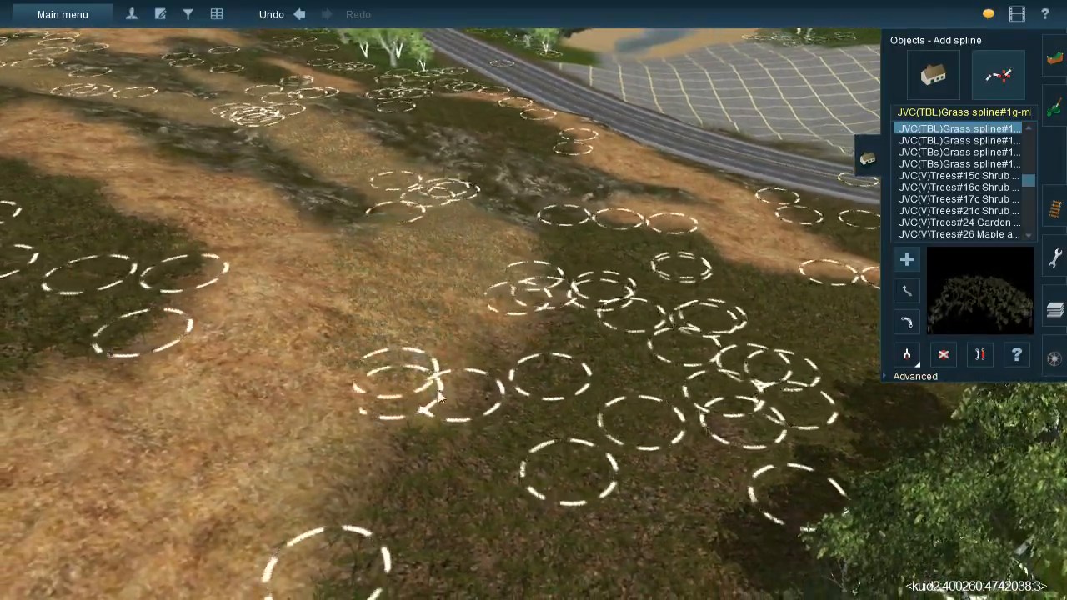
{"action": "right_click", "coordinate": [425, 394]}
{"action": "key", "text": "Left"}
Cover the tan strip between the two dark grass areas with grass splines down to the trees
{"action": "left_click", "coordinate": [538, 362]}
{"action": "left_click", "coordinate": [447, 431]}
{"action": "left_click", "coordinate": [451, 296]}
{"action": "left_click", "coordinate": [549, 553]}
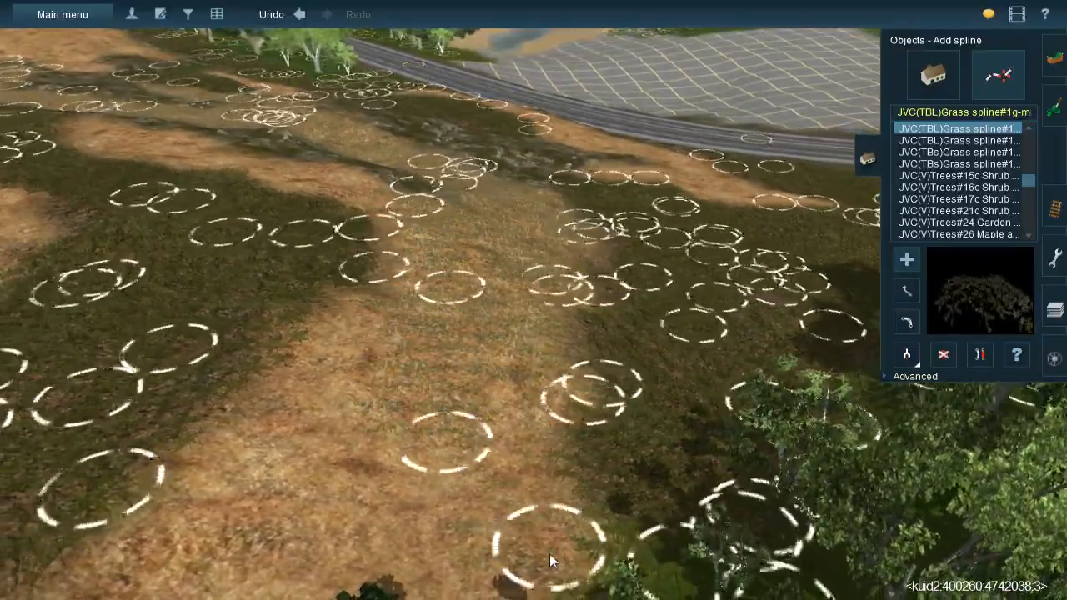
{"action": "right_click", "coordinate": [549, 553]}
Fill the tan clearing beside the forest edge with grass splines, including its shaded end
{"action": "key", "text": "Left"}
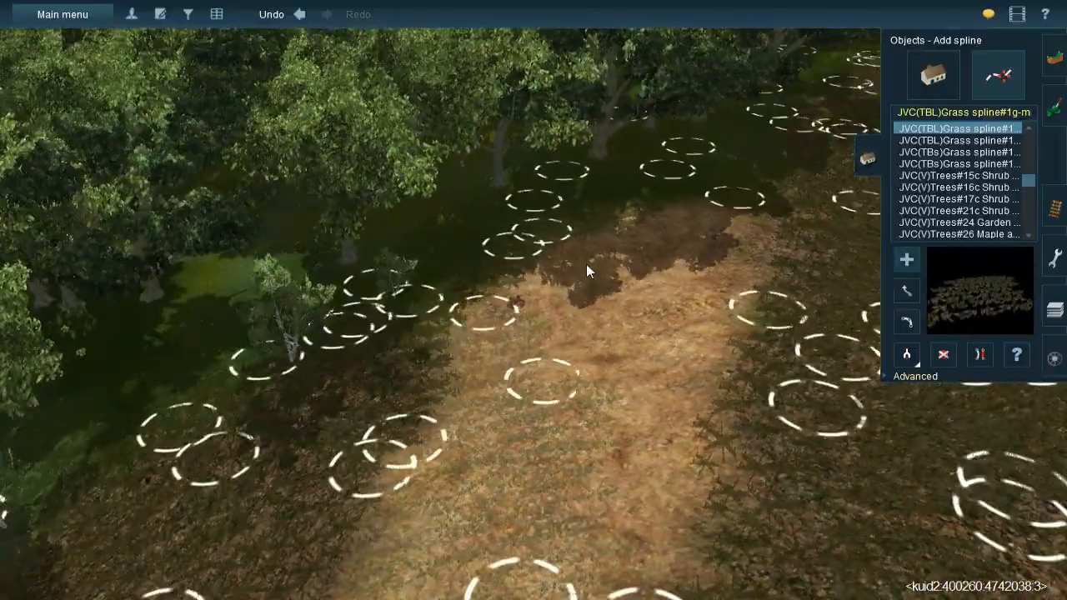
{"action": "left_click", "coordinate": [638, 460]}
{"action": "left_click", "coordinate": [721, 192]}
{"action": "left_click", "coordinate": [727, 281]}
{"action": "left_click", "coordinate": [722, 344]}
{"action": "left_click", "coordinate": [717, 499]}
{"action": "right_click", "coordinate": [715, 507]}
Cover the tan strip between the dark grass and the long rocky slope with grass splines
{"action": "left_click", "coordinate": [526, 242]}
{"action": "left_click", "coordinate": [664, 542]}
{"action": "left_click", "coordinate": [607, 462]}
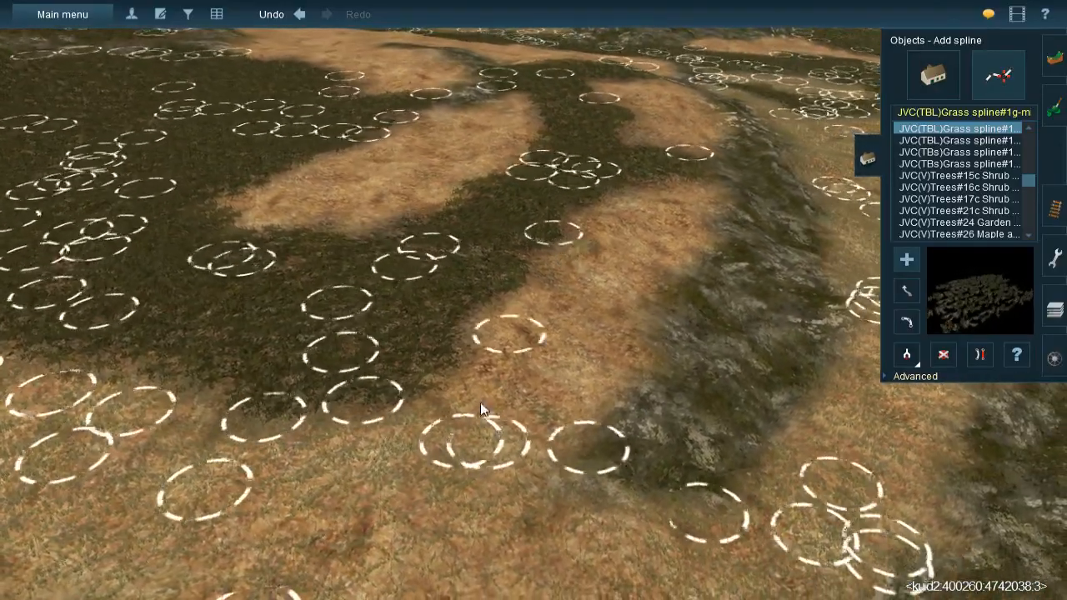
{"action": "left_click", "coordinate": [481, 409]}
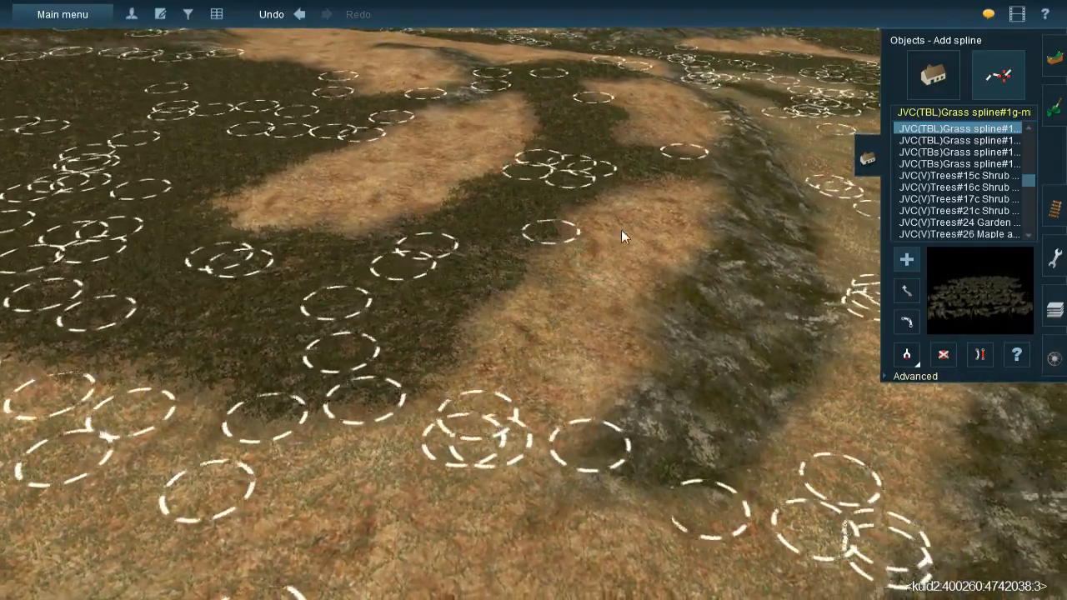
{"action": "left_click", "coordinate": [658, 269]}
{"action": "left_click", "coordinate": [594, 269]}
{"action": "left_click", "coordinate": [576, 335]}
{"action": "left_click", "coordinate": [529, 468]}
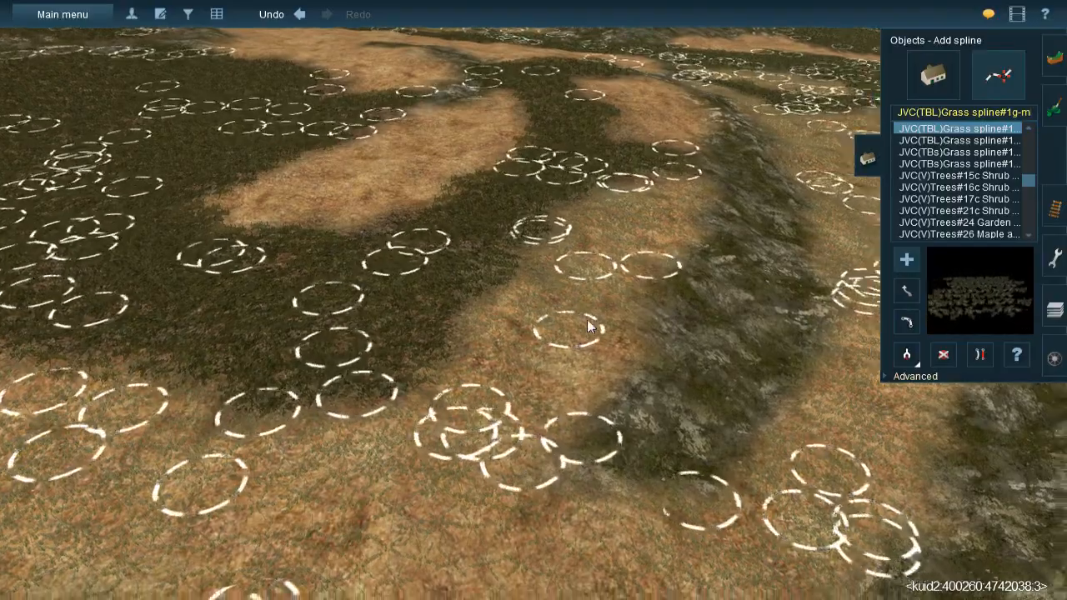
Cover the elongated tan patch surrounded by dark grass and the neighbouring bare ground with grass splines
{"action": "right_click", "coordinate": [437, 251]}
{"action": "left_click", "coordinate": [449, 150]}
{"action": "left_click", "coordinate": [500, 262]}
{"action": "left_click", "coordinate": [442, 177]}
{"action": "left_click", "coordinate": [364, 232]}
{"action": "left_click", "coordinate": [294, 355]}
{"action": "left_click", "coordinate": [404, 214]}
{"action": "left_click", "coordinate": [448, 209]}
{"action": "left_click", "coordinate": [417, 355]}
{"action": "left_click", "coordinate": [485, 357]}
{"action": "left_click", "coordinate": [417, 433]}
{"action": "left_click", "coordinate": [365, 445]}
{"action": "left_click", "coordinate": [468, 303]}
{"action": "left_click", "coordinate": [385, 287]}
{"action": "left_click", "coordinate": [214, 465]}
Lay grass splines over the tan ground between the dark grass and the small curved rock outcrop
{"action": "right_click_drag", "start_coordinate": [215, 465], "coordinate": [506, 291]}
{"action": "key", "text": "Down"}
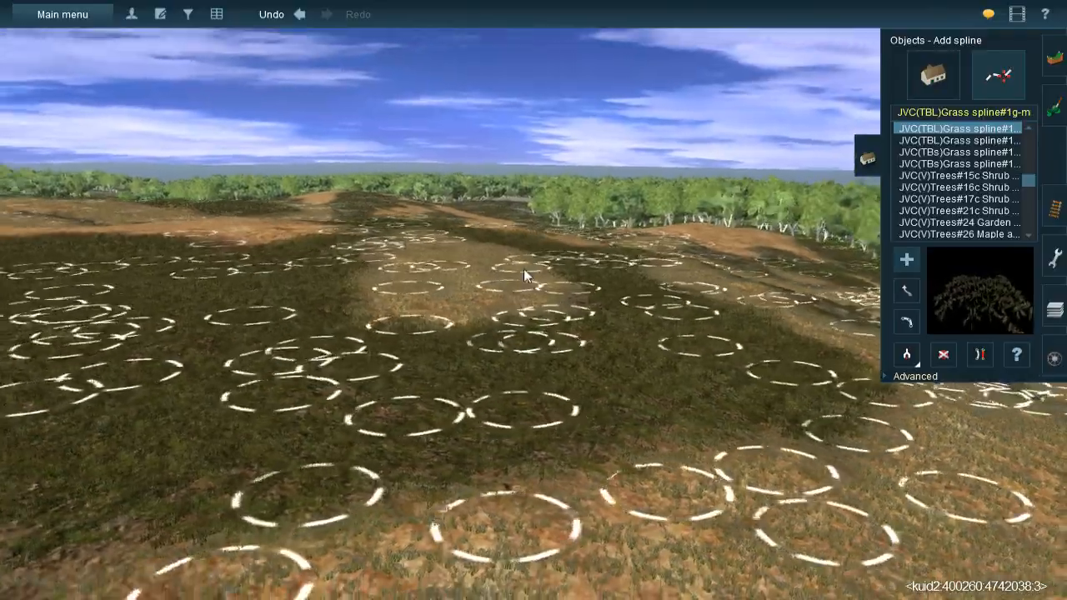
{"action": "key", "text": "Up"}
{"action": "right_click", "coordinate": [538, 219]}
{"action": "right_click_drag", "start_coordinate": [515, 216], "coordinate": [409, 201]}
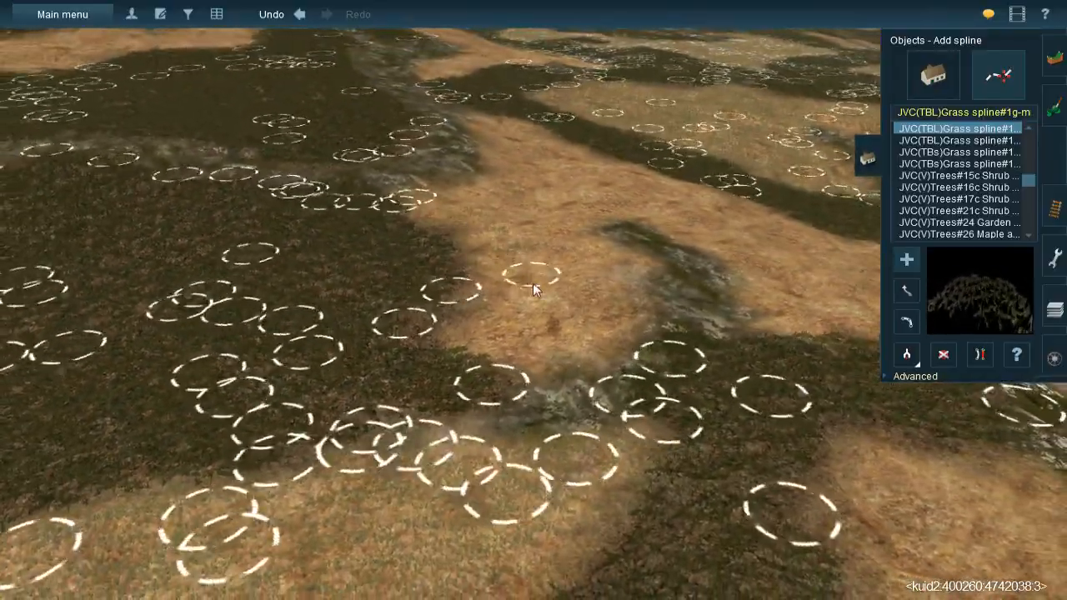
{"action": "left_click", "coordinate": [448, 184]}
{"action": "left_click", "coordinate": [528, 283]}
{"action": "left_click", "coordinate": [600, 344]}
{"action": "left_click", "coordinate": [515, 355]}
{"action": "left_click", "coordinate": [561, 235]}
{"action": "left_click", "coordinate": [535, 261]}
{"action": "left_click", "coordinate": [426, 351]}
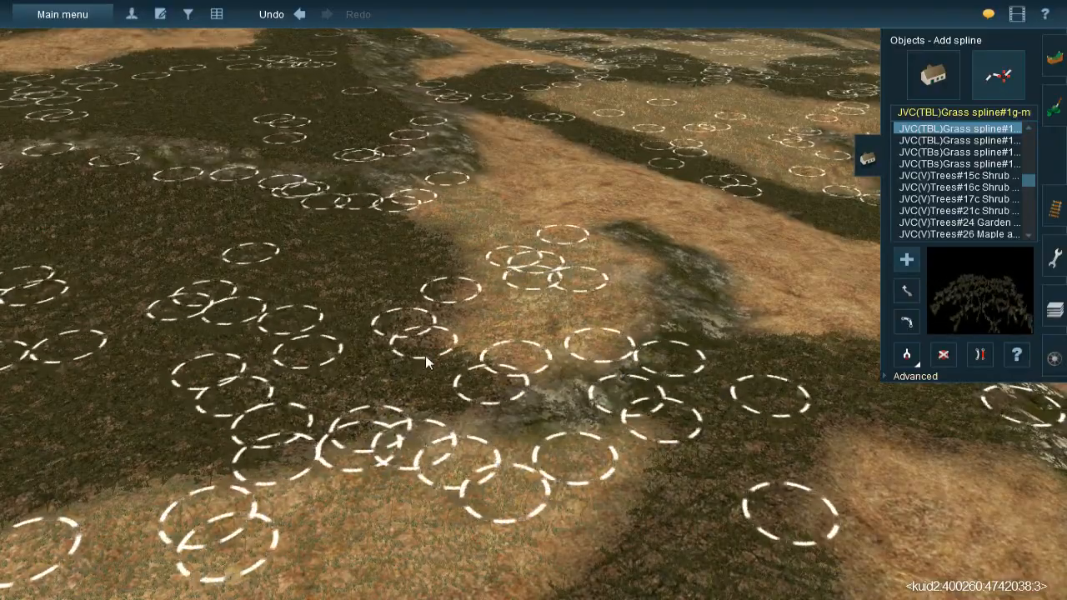
{"action": "left_click", "coordinate": [509, 256]}
Cover the tan slope above the curved rock outcrop with grass splines out to both dark grass edges
{"action": "right_click_drag", "start_coordinate": [550, 222], "coordinate": [457, 230]}
{"action": "left_click", "coordinate": [525, 355]}
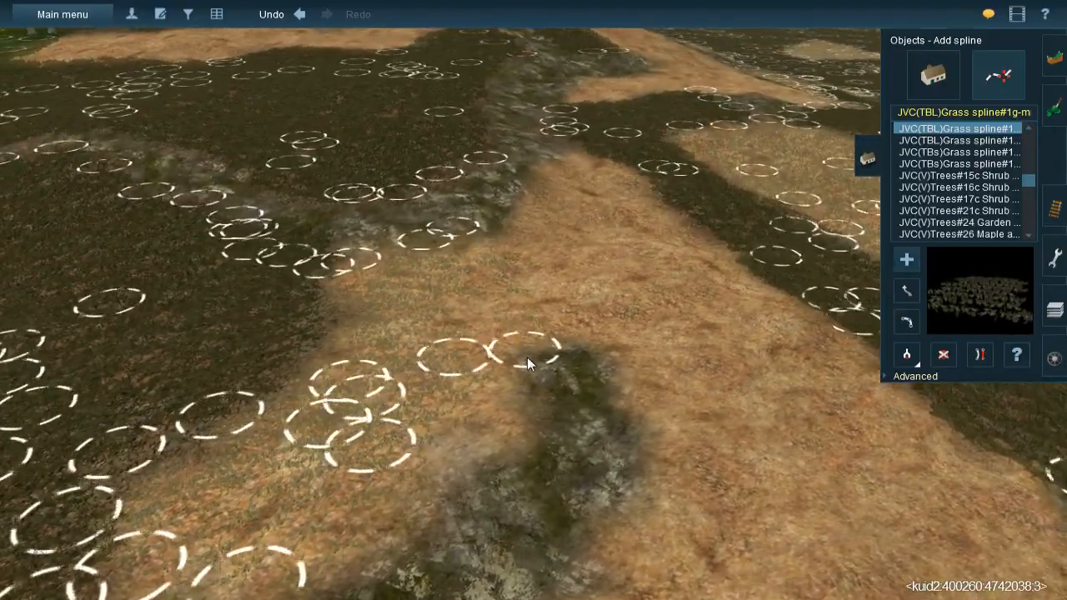
{"action": "left_click", "coordinate": [500, 317]}
{"action": "left_click", "coordinate": [587, 171]}
{"action": "left_click", "coordinate": [601, 253]}
{"action": "left_click", "coordinate": [618, 171]}
{"action": "left_click", "coordinate": [700, 286]}
{"action": "left_click", "coordinate": [785, 333]}
{"action": "left_click", "coordinate": [662, 200]}
{"action": "left_click", "coordinate": [627, 225]}
{"action": "left_click", "coordinate": [539, 338]}
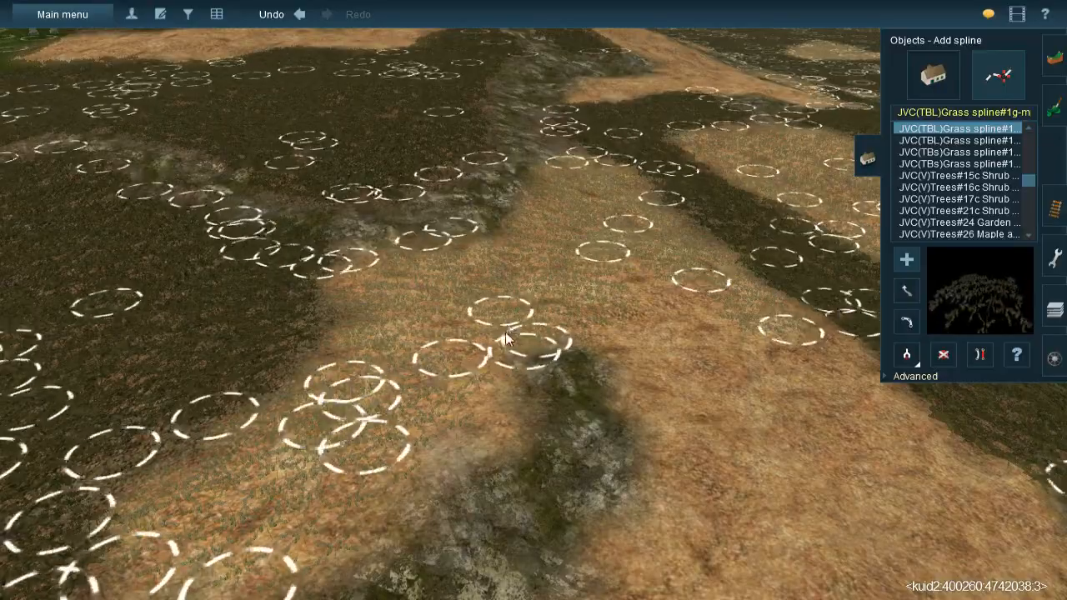
Cover the isolated tan patch above the rocky slope with grass splines
{"action": "key", "text": "Down"}
{"action": "key", "text": "Down"}
{"action": "key", "text": "Up"}
{"action": "key", "text": "Right"}
{"action": "key", "text": "Down"}
{"action": "key", "text": "Left"}
{"action": "right_click", "coordinate": [415, 324]}
{"action": "key", "text": "Left"}
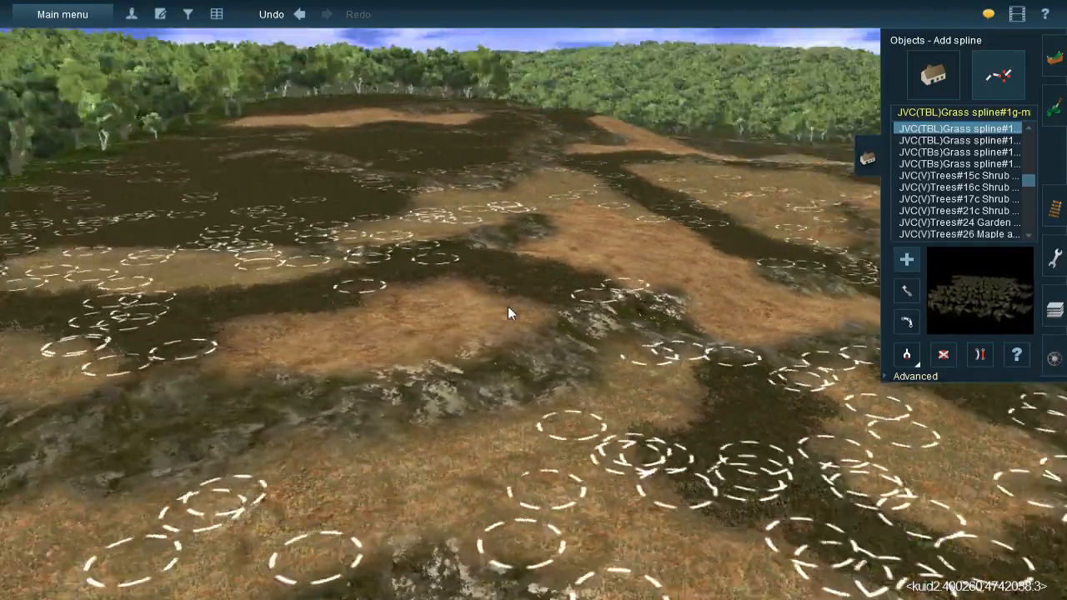
{"action": "key", "text": "Up"}
{"action": "left_click", "coordinate": [540, 273]}
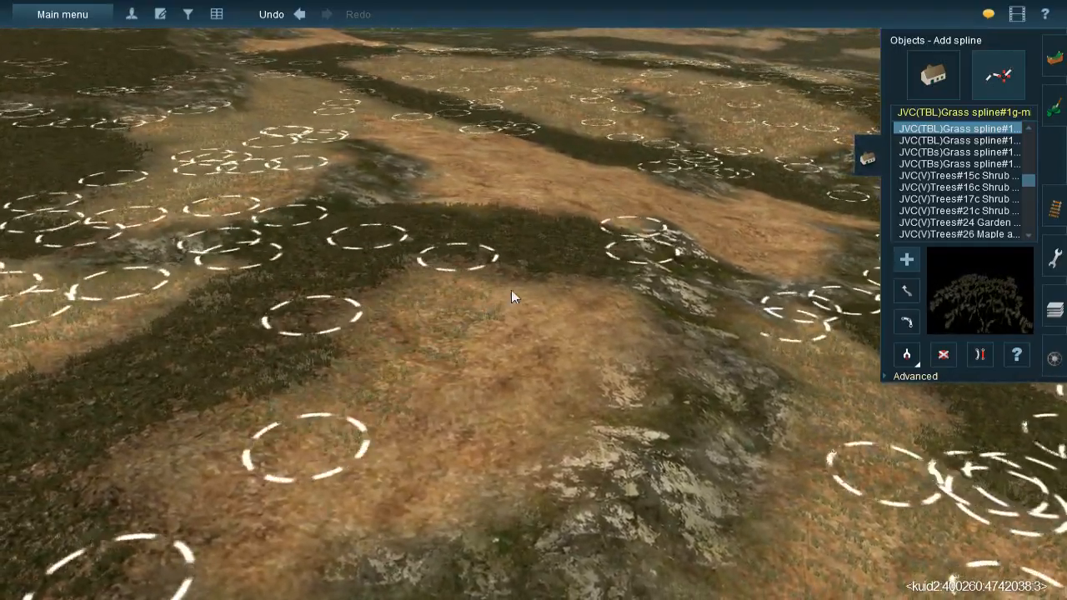
{"action": "left_click", "coordinate": [469, 459]}
{"action": "left_click", "coordinate": [508, 471]}
Lay the first grass splines over the broad tan slope, starting from its edge beside the rock face
{"action": "key", "text": "Down"}
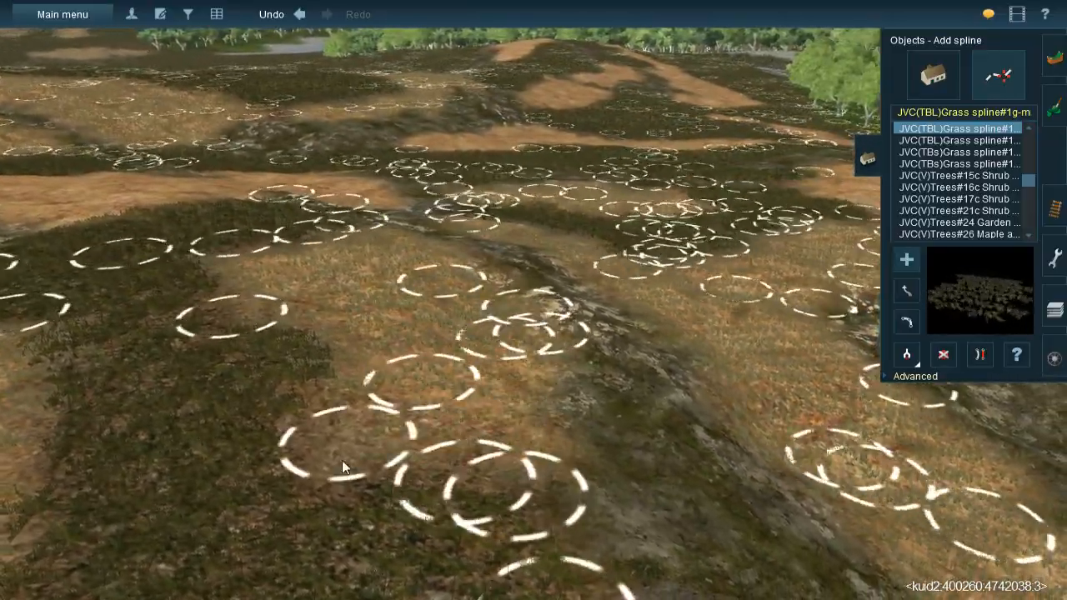
{"action": "scroll", "coordinate": [523, 304], "scroll_direction": "up", "scroll_amount": 5}
{"action": "scroll", "coordinate": [557, 312], "scroll_direction": "down", "scroll_amount": 5}
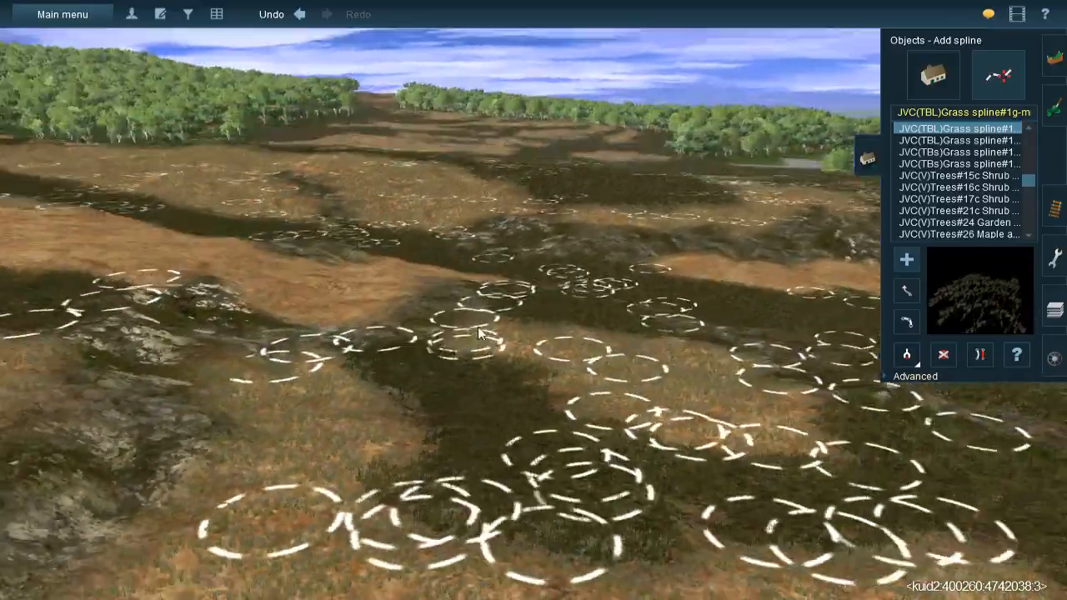
{"action": "scroll", "coordinate": [511, 300], "scroll_direction": "up", "scroll_amount": 3}
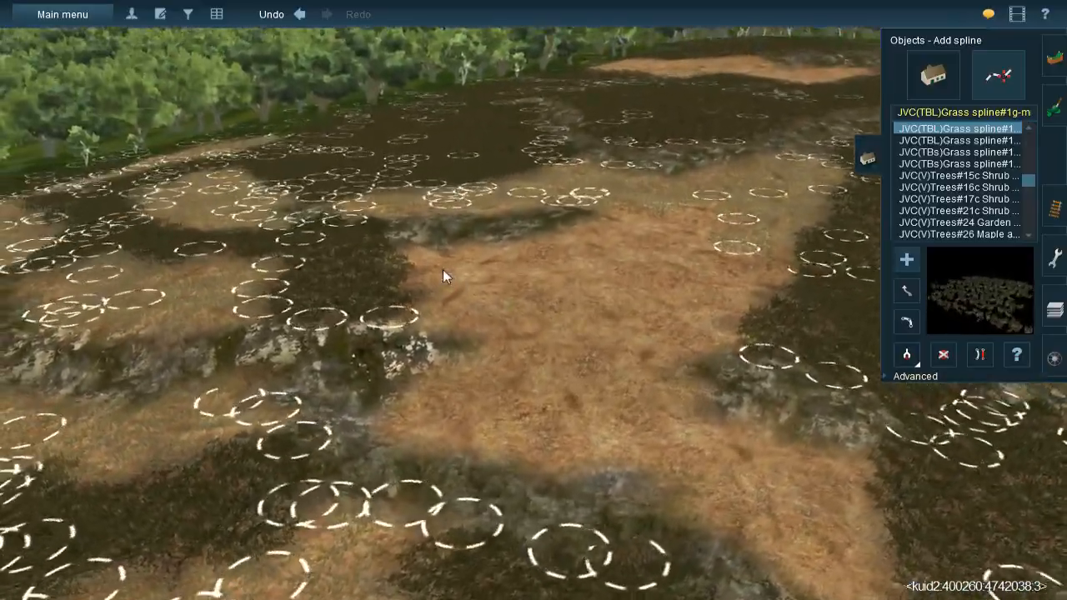
{"action": "left_click", "coordinate": [462, 222]}
{"action": "left_click", "coordinate": [501, 381]}
{"action": "left_click", "coordinate": [527, 217]}
{"action": "left_click", "coordinate": [580, 407]}
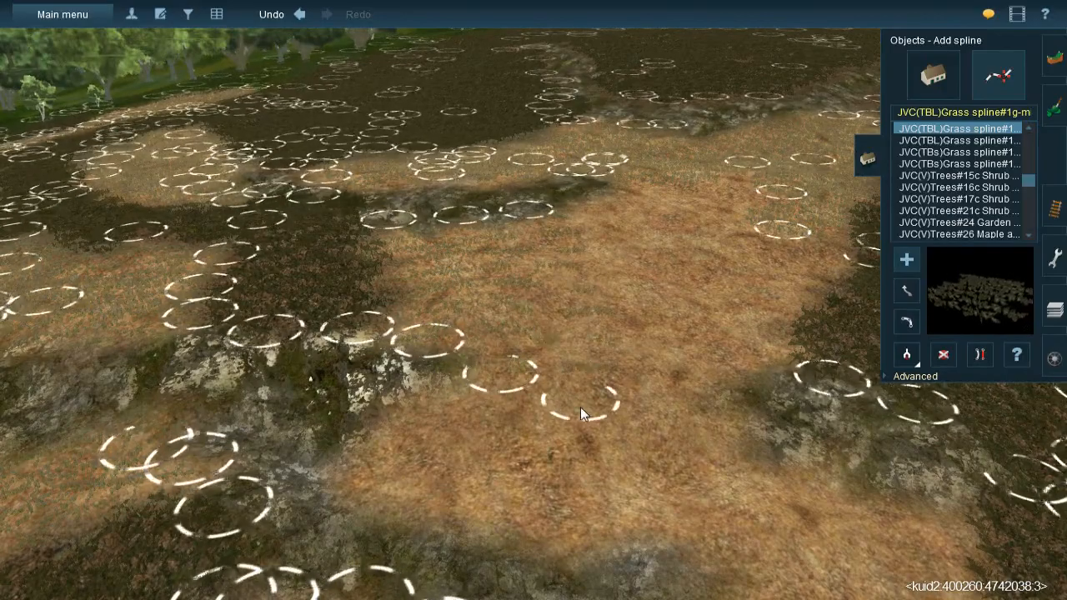
Extend the grass splines across the rest of the broad tan slope to the opposite dark grass edge
{"action": "left_click", "coordinate": [593, 193]}
{"action": "left_click", "coordinate": [644, 368]}
{"action": "left_click", "coordinate": [660, 164]}
{"action": "left_click", "coordinate": [631, 243]}
{"action": "left_click", "coordinate": [710, 155]}
{"action": "left_click", "coordinate": [671, 335]}
{"action": "left_click", "coordinate": [744, 178]}
{"action": "left_click", "coordinate": [716, 385]}
{"action": "left_click", "coordinate": [828, 192]}
{"action": "left_click", "coordinate": [745, 367]}
{"action": "left_click", "coordinate": [790, 299]}
{"action": "left_click", "coordinate": [763, 218]}
{"action": "left_click", "coordinate": [755, 377]}
Cover the pointed tan area between the rock patches and the dark grass with grass splines
{"action": "key", "text": "Left"}
{"action": "key", "text": "Up"}
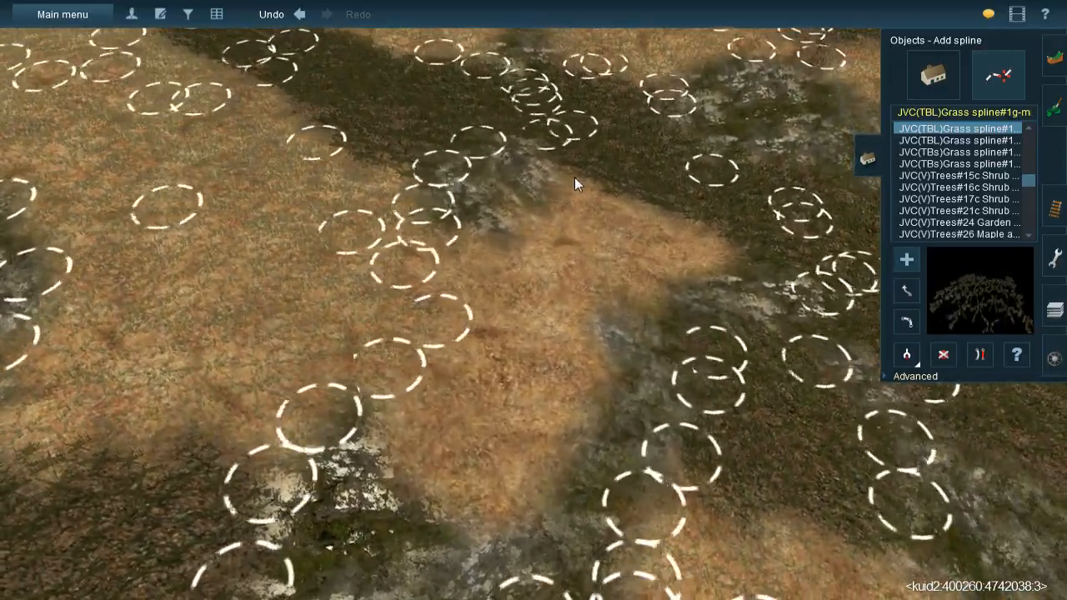
{"action": "left_click", "coordinate": [576, 171]}
{"action": "left_click", "coordinate": [527, 348]}
{"action": "left_click", "coordinate": [627, 190]}
{"action": "left_click", "coordinate": [628, 300]}
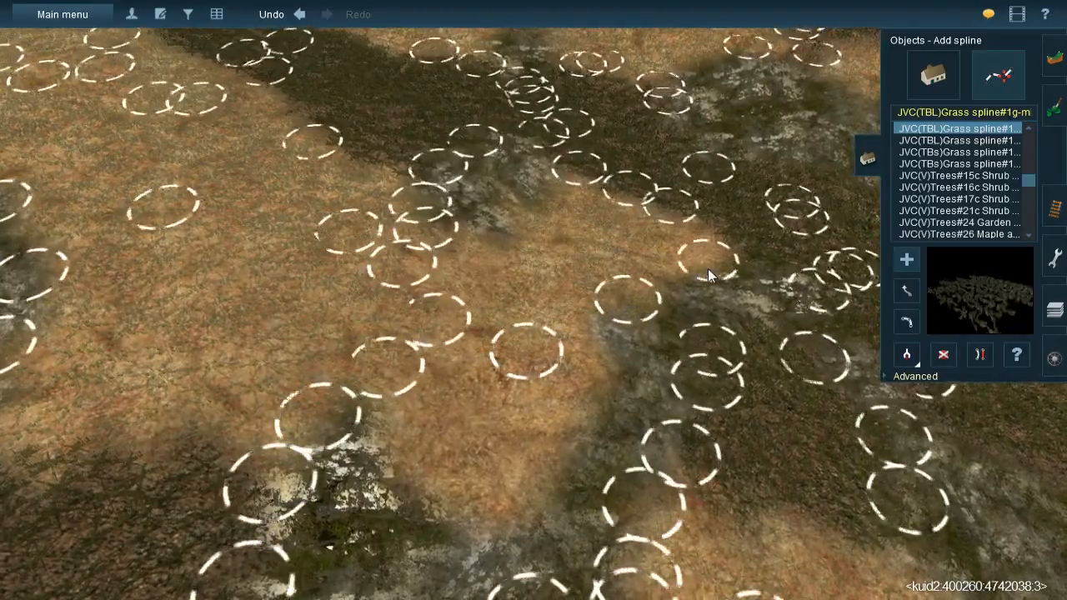
Fill the remaining bare tan ground beside the white rock outcrop with grass splines
{"action": "key", "text": "Right"}
{"action": "key", "text": "Down"}
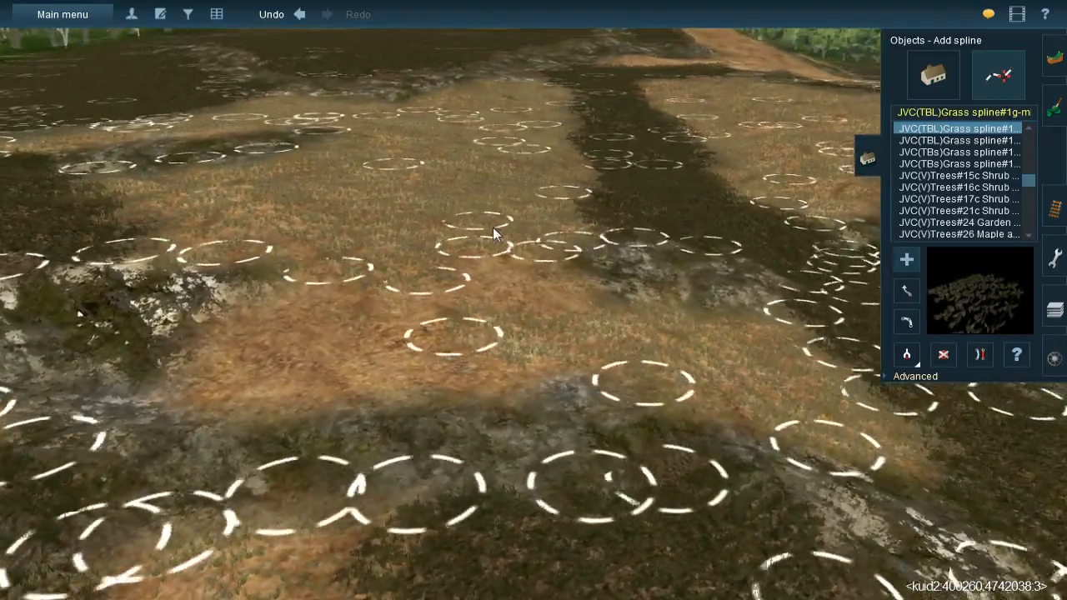
{"action": "left_click", "coordinate": [471, 236]}
{"action": "left_click", "coordinate": [553, 340]}
{"action": "left_click", "coordinate": [363, 247]}
{"action": "left_click", "coordinate": [433, 394]}
{"action": "key", "text": "Left"}
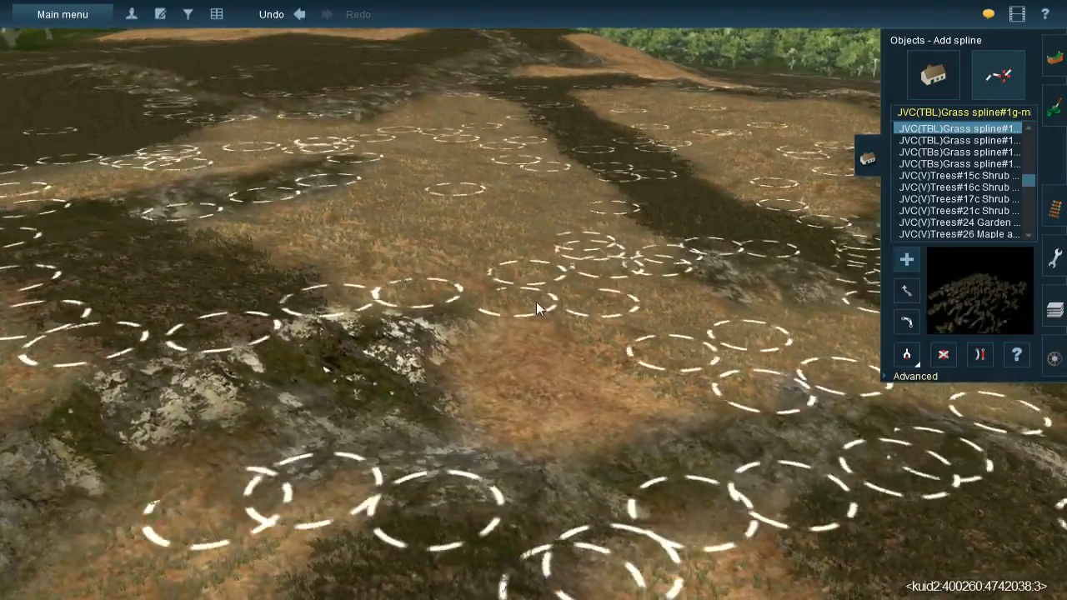
{"action": "left_click", "coordinate": [536, 420]}
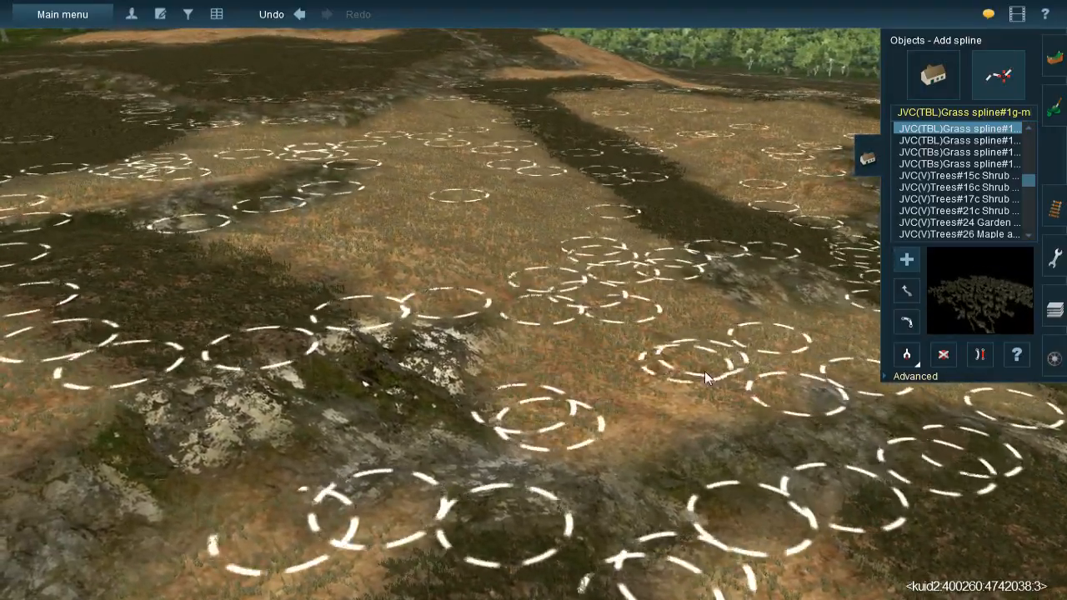
{"action": "left_click", "coordinate": [768, 362]}
Lay the first grass splines over the rounded tip of the tan patch between the rocky ground and the dark grass
{"action": "key", "text": "Right"}
{"action": "key", "text": "Down"}
{"action": "key", "text": "Left"}
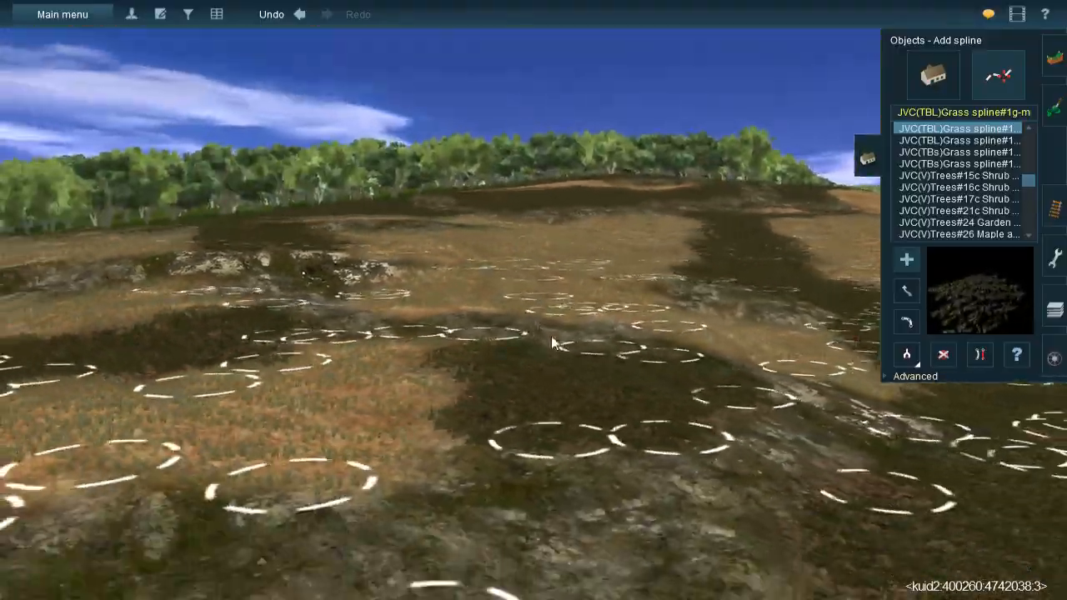
{"action": "key", "text": "Right"}
{"action": "right_click", "coordinate": [503, 211]}
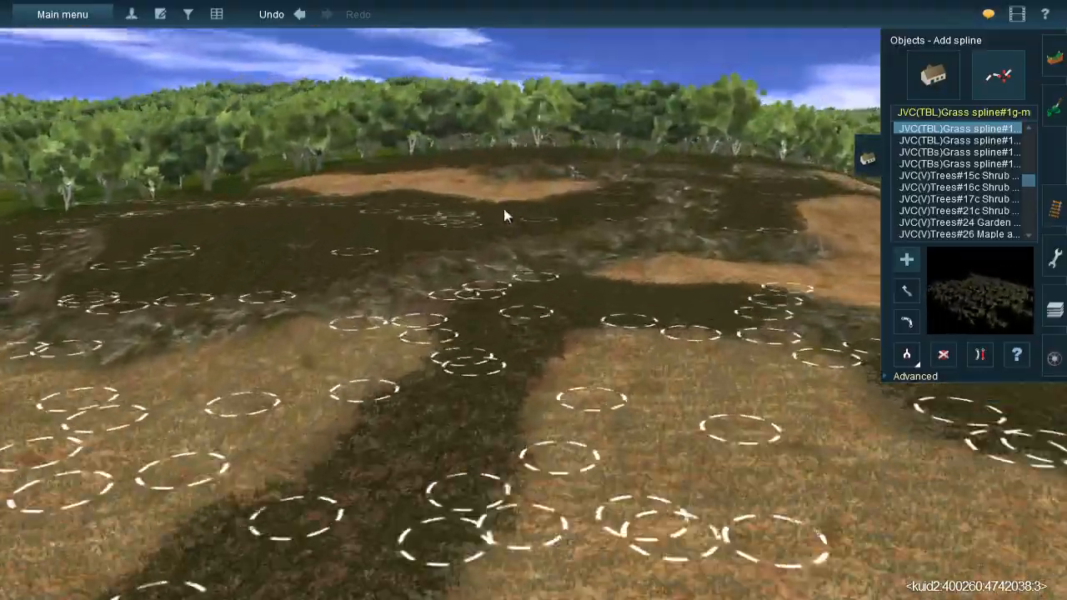
{"action": "key", "text": "Up"}
{"action": "key", "text": "Right"}
{"action": "key", "text": "Up"}
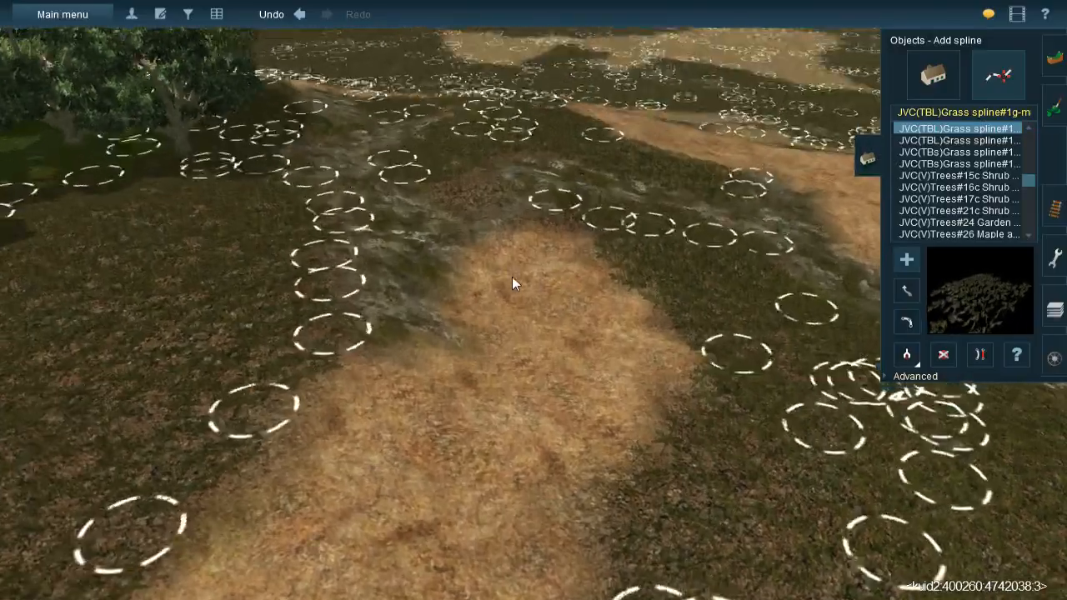
{"action": "left_click", "coordinate": [480, 235]}
{"action": "left_click", "coordinate": [540, 227]}
{"action": "left_click", "coordinate": [603, 369]}
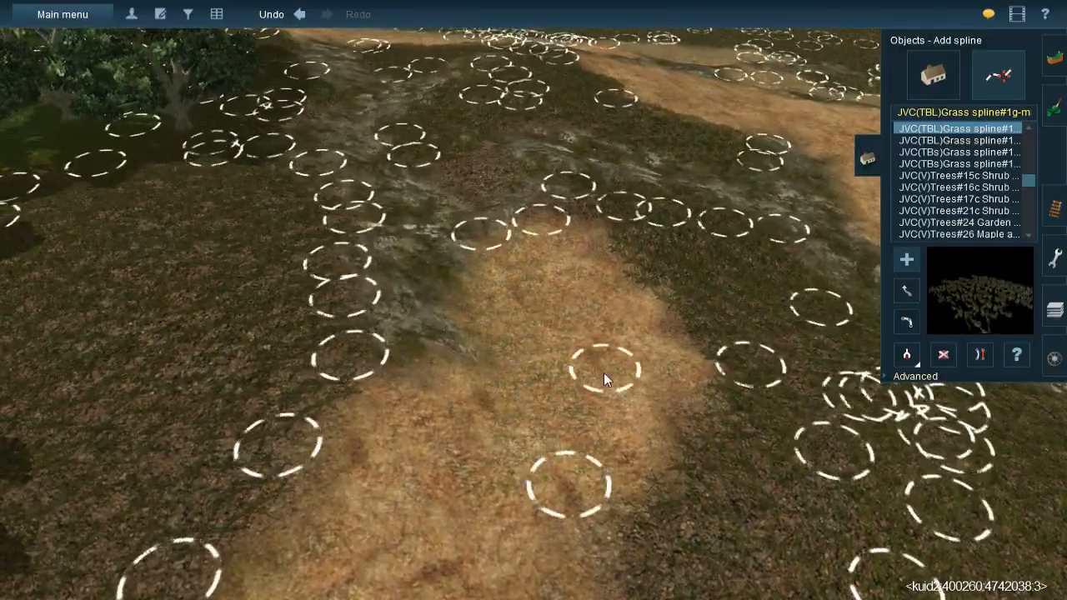
{"action": "left_click", "coordinate": [704, 429]}
{"action": "right_click_drag", "start_coordinate": [643, 419], "coordinate": [560, 271]}
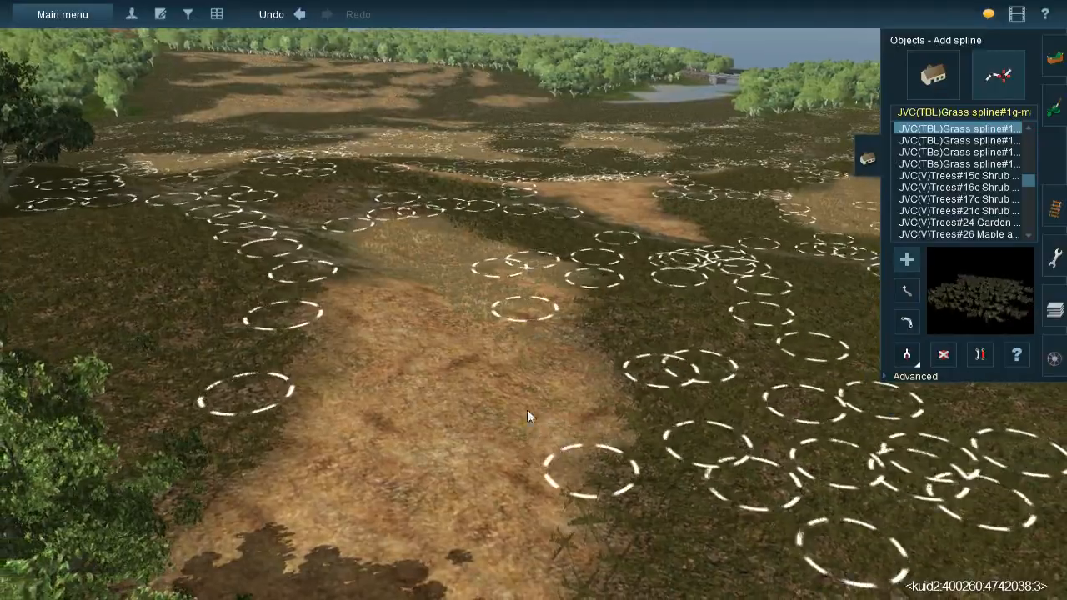
Extend the grass splines along the middle of the tan patch towards the shaded ground by the trees
{"action": "left_click", "coordinate": [405, 281]}
{"action": "left_click", "coordinate": [544, 481]}
{"action": "left_click", "coordinate": [359, 285]}
{"action": "left_click", "coordinate": [365, 493]}
{"action": "right_click_drag", "start_coordinate": [425, 429], "coordinate": [496, 231]}
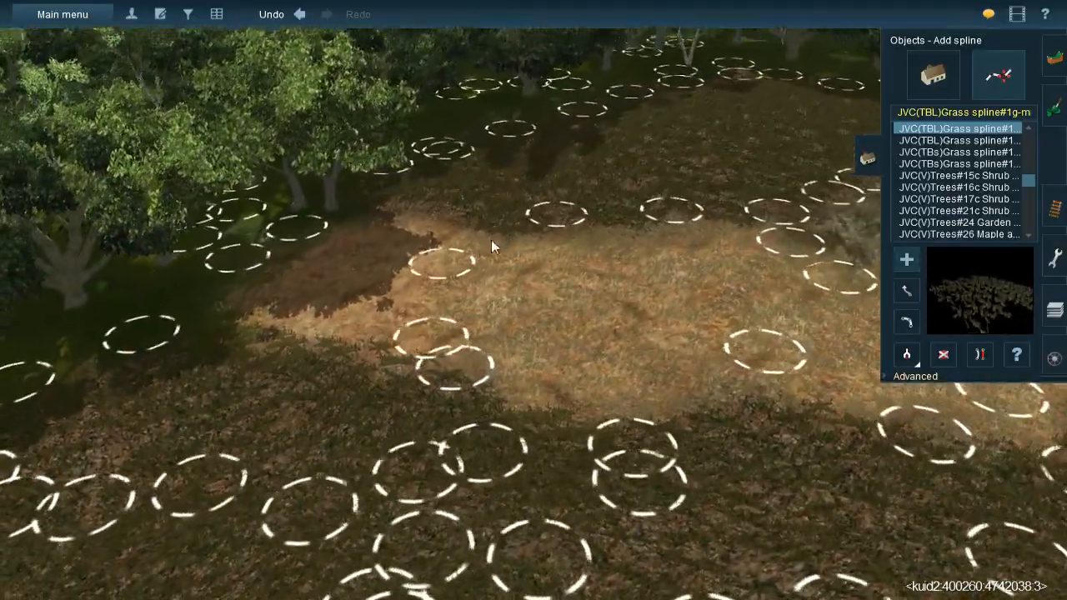
Cover the shaded end of the tan patch beside the trees with grass splines
{"action": "left_click", "coordinate": [372, 205]}
{"action": "left_click", "coordinate": [514, 260]}
{"action": "left_click", "coordinate": [329, 220]}
{"action": "left_click", "coordinate": [450, 295]}
{"action": "left_click", "coordinate": [257, 257]}
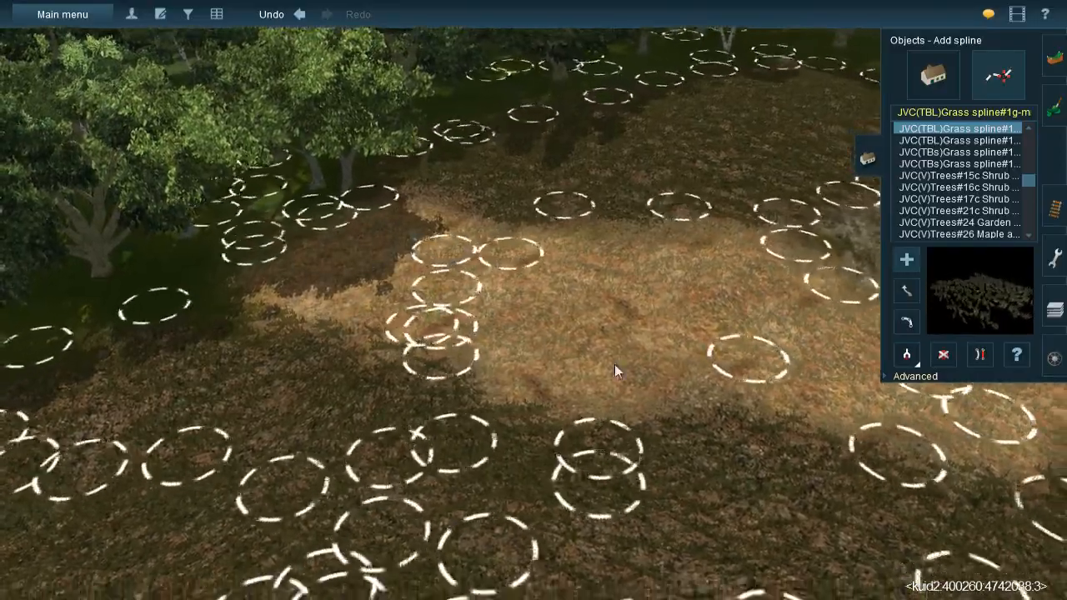
Cover the small tan patch between the two dark grass areas and the rocky slope with grass splines
{"action": "right_click_drag", "start_coordinate": [614, 364], "coordinate": [443, 260]}
{"action": "left_click", "coordinate": [442, 256]}
{"action": "left_click", "coordinate": [450, 405]}
{"action": "left_click", "coordinate": [383, 274]}
{"action": "left_click", "coordinate": [373, 428]}
{"action": "left_click", "coordinate": [352, 275]}
{"action": "left_click", "coordinate": [584, 450]}
{"action": "left_click", "coordinate": [358, 393]}
{"action": "left_click", "coordinate": [597, 426]}
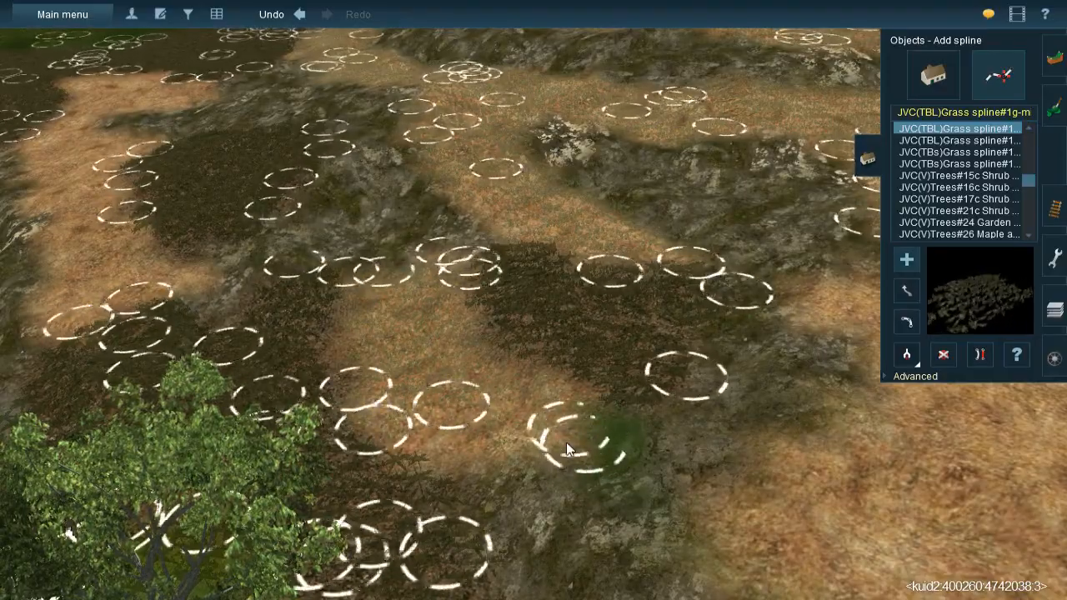
Lay grass splines over the far end of the tan strip on the slope above the curved road
{"action": "key", "text": "Left"}
{"action": "key", "text": "Up"}
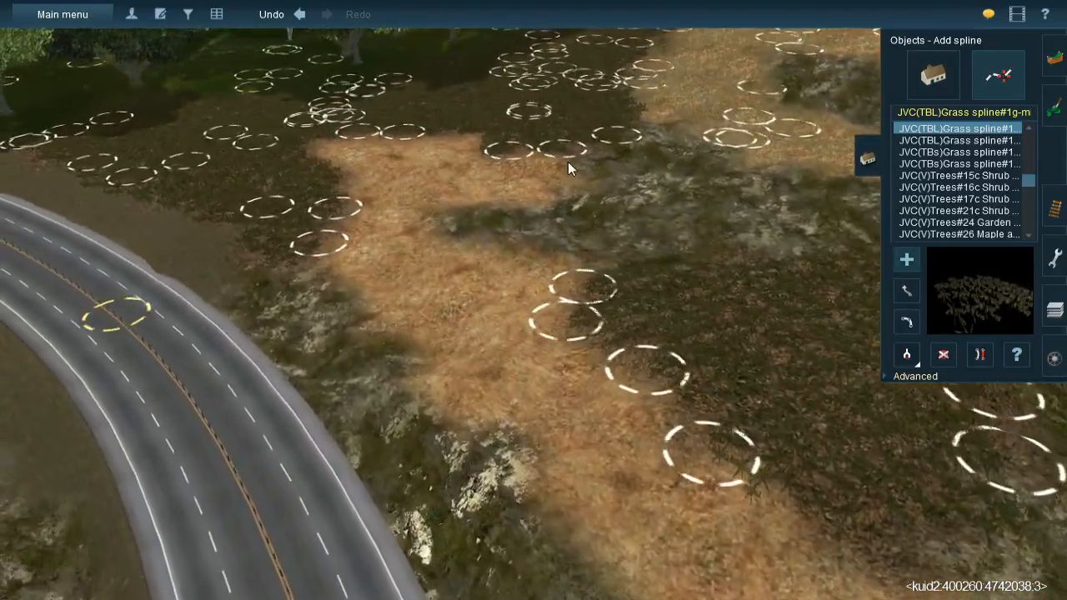
{"action": "left_click", "coordinate": [563, 221]}
{"action": "left_click", "coordinate": [515, 206]}
{"action": "left_click", "coordinate": [476, 137]}
{"action": "left_click", "coordinate": [468, 223]}
{"action": "left_click", "coordinate": [418, 131]}
{"action": "left_click", "coordinate": [433, 231]}
{"action": "left_click", "coordinate": [377, 154]}
{"action": "left_click", "coordinate": [376, 260]}
{"action": "left_click", "coordinate": [515, 393]}
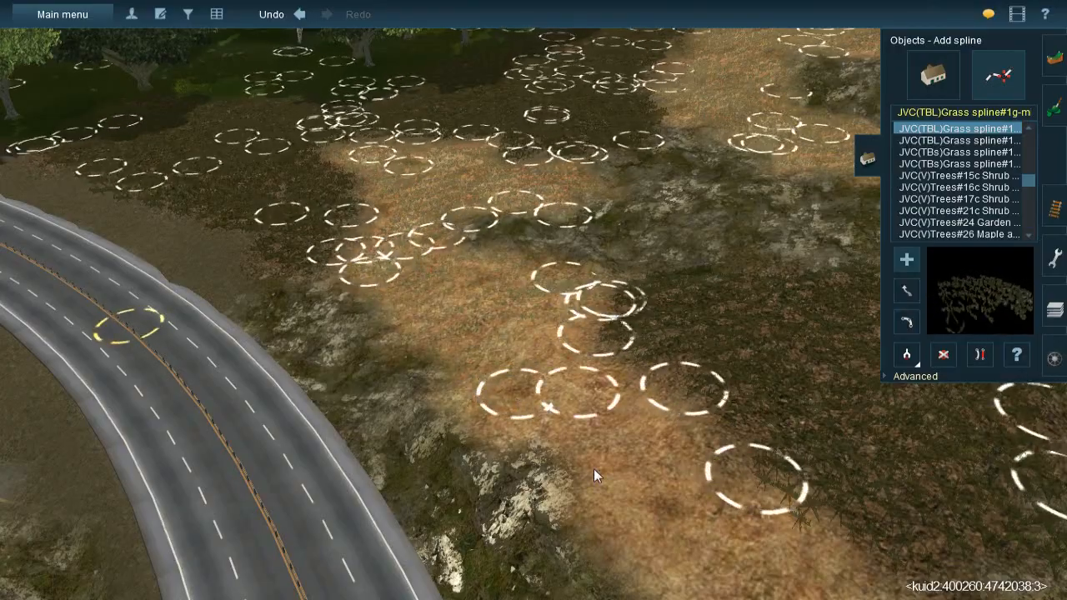
Fill the remaining part of the tan strip above the roadside rocks with grass splines
{"action": "left_click", "coordinate": [607, 508]}
{"action": "left_click", "coordinate": [477, 379]}
{"action": "left_click", "coordinate": [561, 276]}
{"action": "left_click", "coordinate": [686, 491]}
{"action": "right_click_drag", "start_coordinate": [761, 461], "coordinate": [434, 297]}
{"action": "left_click", "coordinate": [434, 298]}
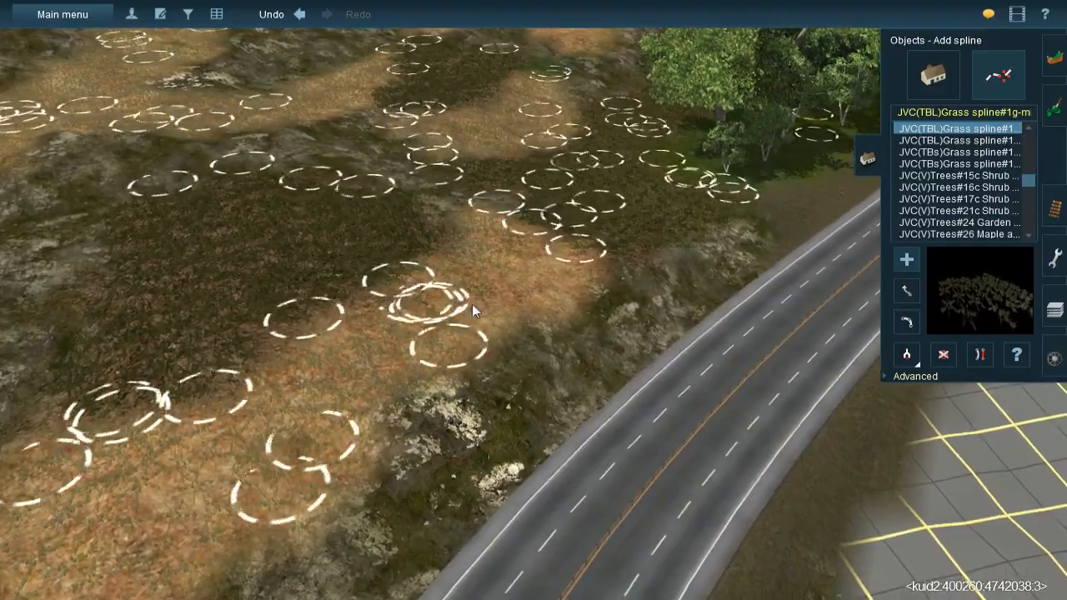
{"action": "left_click", "coordinate": [578, 230]}
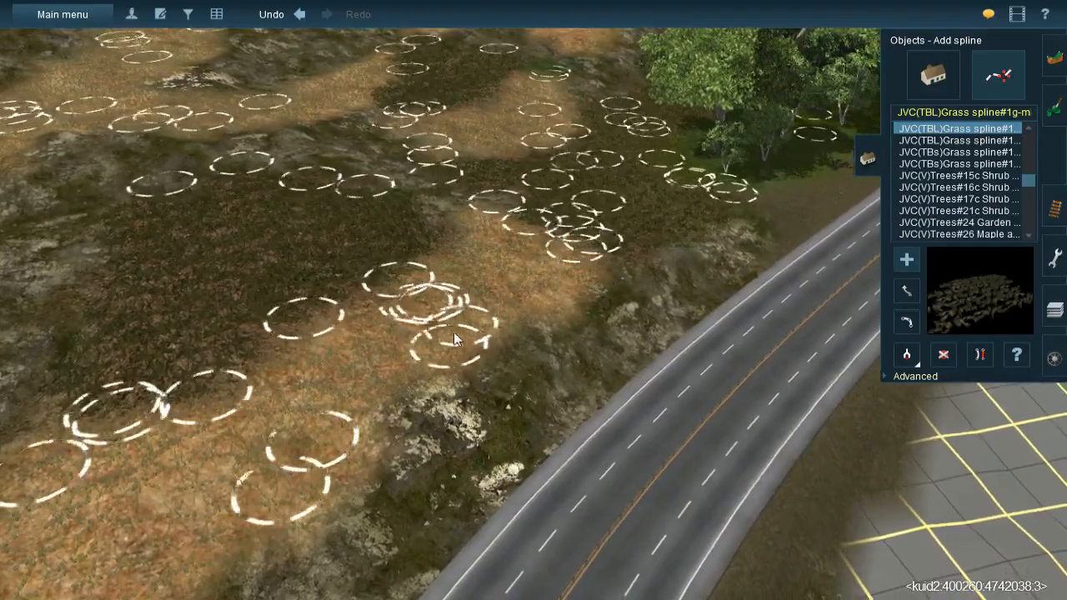
{"action": "right_click_drag", "start_coordinate": [595, 253], "coordinate": [464, 176]}
Lay the first grass splines on the broad tan area, starting from its edge along the dark grass
{"action": "left_click", "coordinate": [521, 359]}
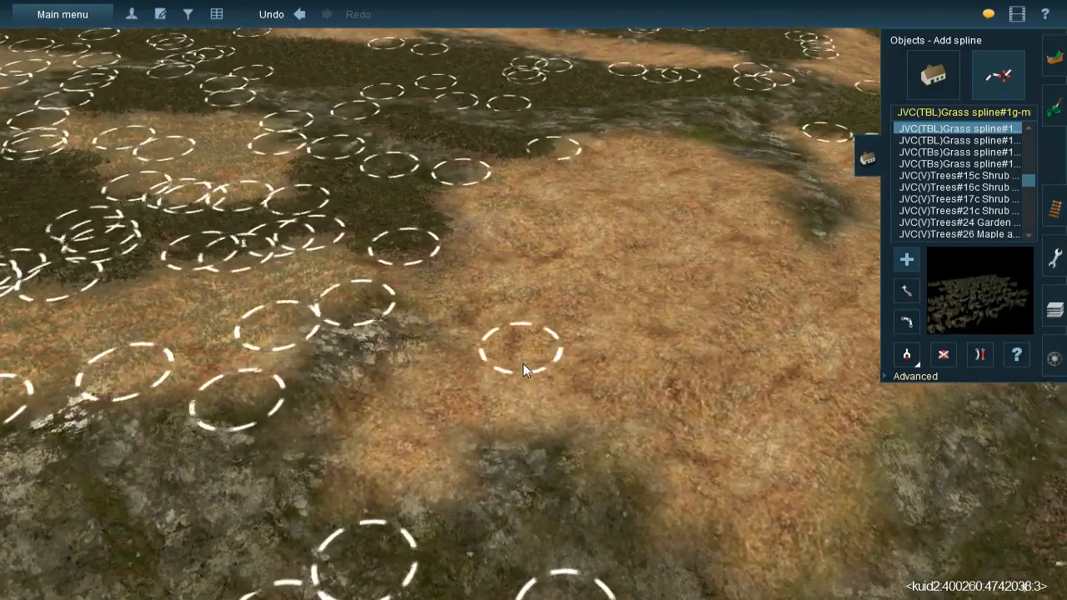
{"action": "left_click", "coordinate": [570, 308]}
{"action": "left_click", "coordinate": [586, 145]}
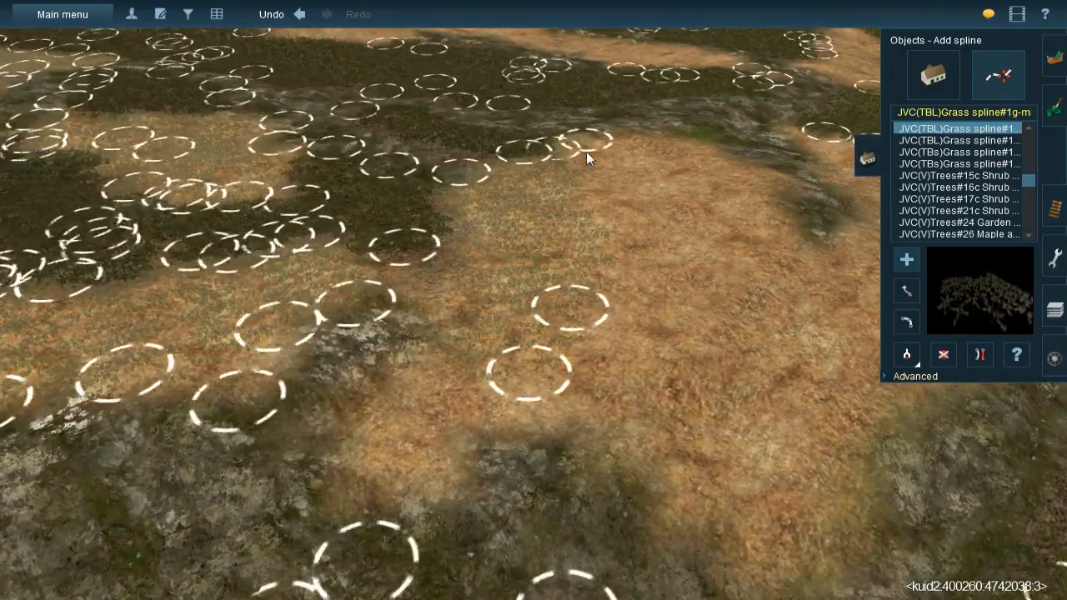
{"action": "left_click", "coordinate": [614, 312]}
{"action": "left_click", "coordinate": [611, 133]}
{"action": "left_click", "coordinate": [715, 227]}
{"action": "left_click", "coordinate": [694, 140]}
Extend the grass splines across the middle of the broad tan area towards its opposite rocky edge
{"action": "left_click", "coordinate": [694, 247]}
{"action": "left_click", "coordinate": [764, 219]}
{"action": "left_click", "coordinate": [744, 338]}
{"action": "left_click", "coordinate": [860, 465]}
{"action": "left_click", "coordinate": [651, 229]}
{"action": "left_click", "coordinate": [683, 445]}
Fill the bare gaps of the broad tan area around the dark rock patches with grass splines
{"action": "right_click", "coordinate": [648, 395]}
{"action": "key", "text": "Right"}
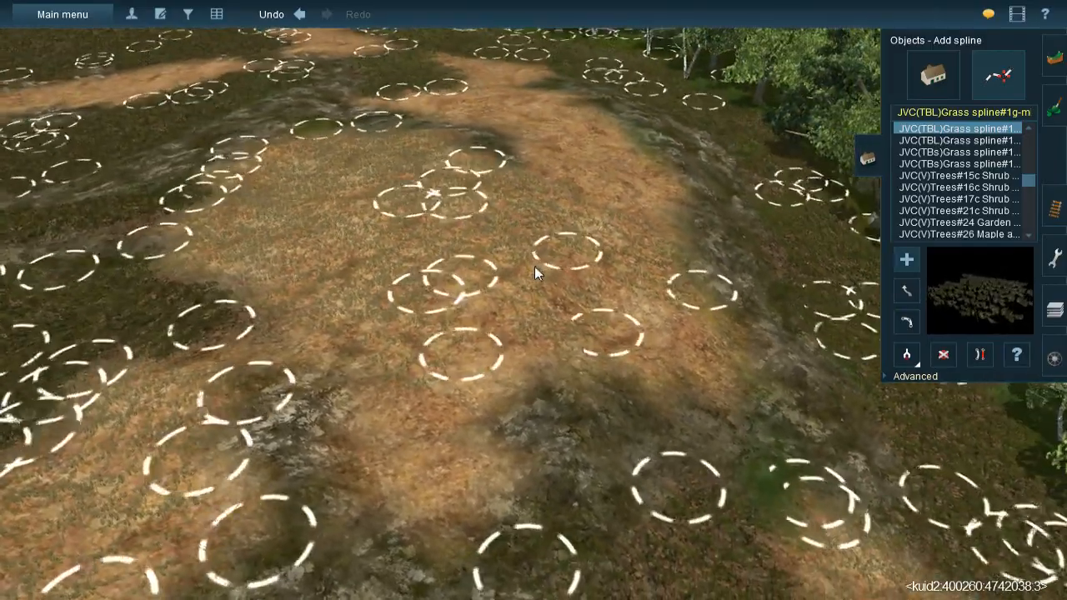
{"action": "left_click", "coordinate": [535, 266]}
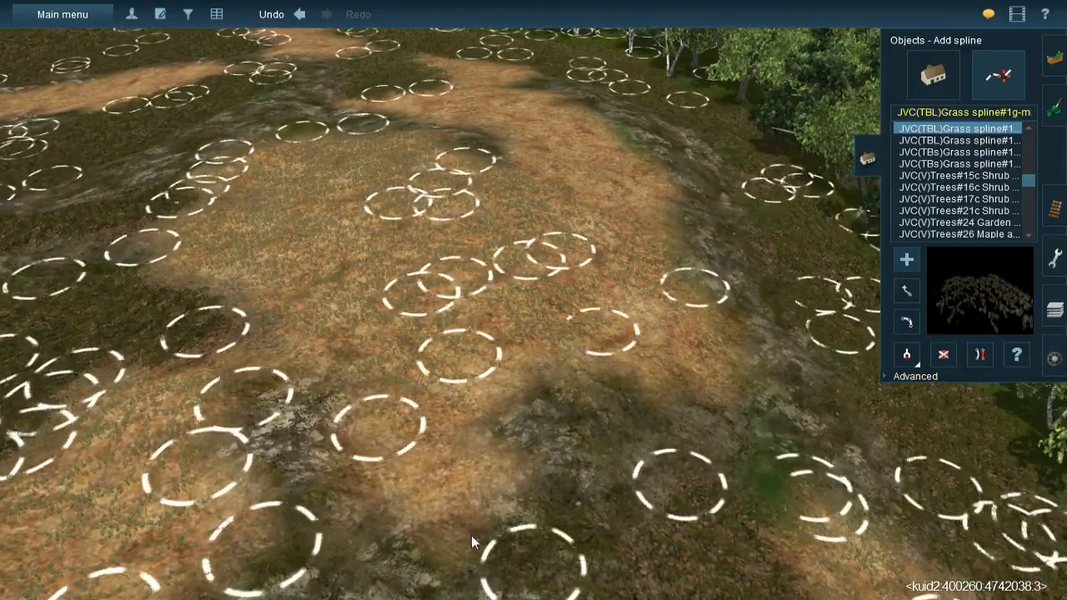
{"action": "left_click", "coordinate": [471, 535]}
{"action": "left_click", "coordinate": [401, 352]}
{"action": "left_click", "coordinate": [430, 398]}
{"action": "left_click", "coordinate": [602, 232]}
{"action": "left_click", "coordinate": [650, 152]}
{"action": "left_click", "coordinate": [623, 298]}
{"action": "left_click", "coordinate": [732, 403]}
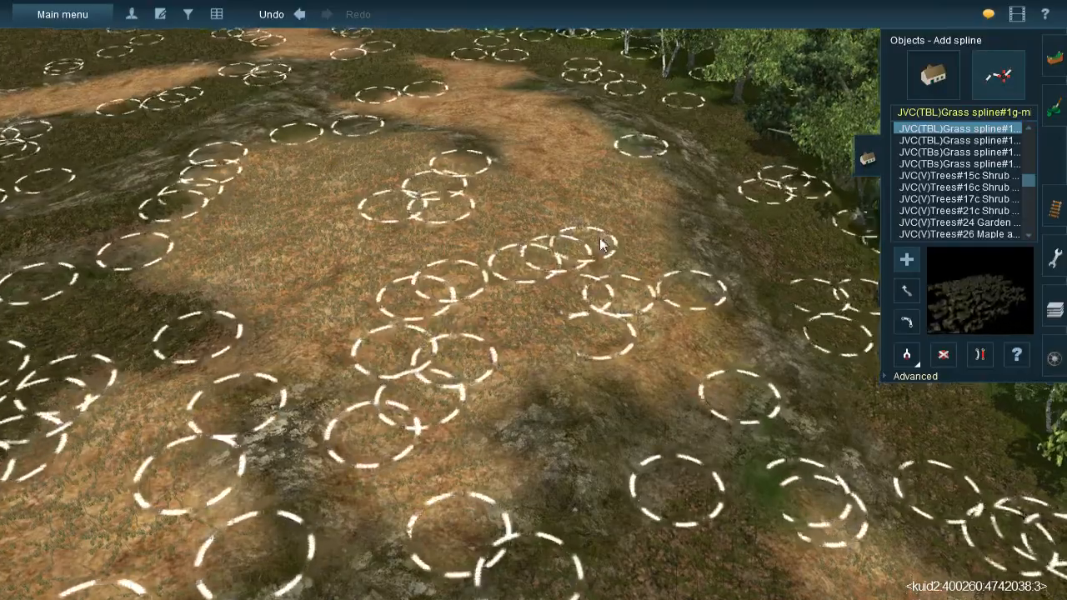
Cover the narrow tan neck at the far end of the broad area, between the two rocky bands, with grass splines
{"action": "right_click_drag", "start_coordinate": [600, 242], "coordinate": [541, 87]}
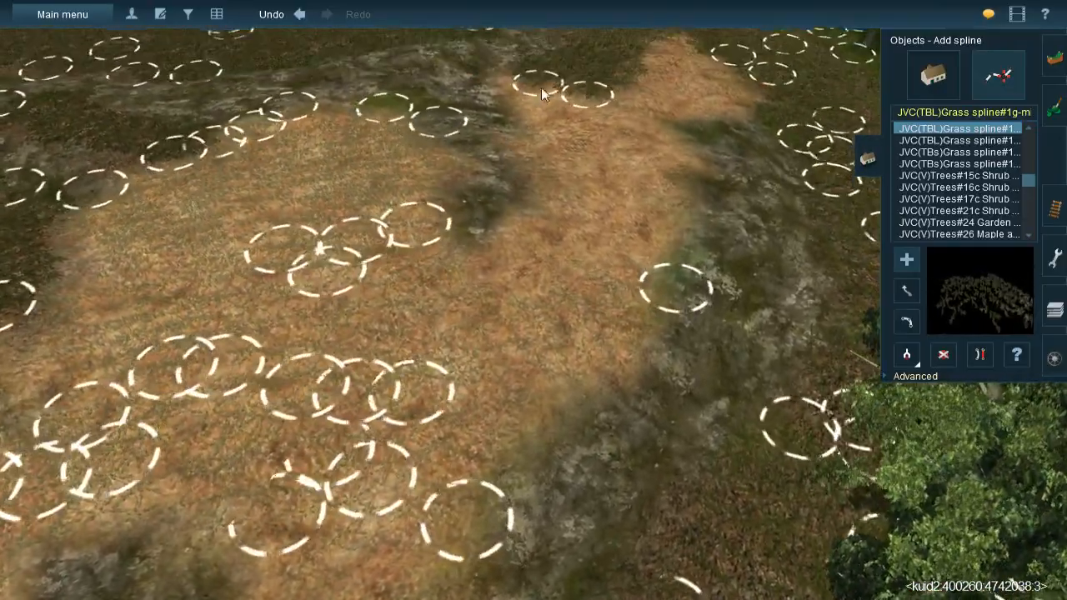
{"action": "left_click", "coordinate": [601, 208]}
{"action": "left_click", "coordinate": [635, 219]}
{"action": "left_click", "coordinate": [667, 42]}
{"action": "left_click", "coordinate": [740, 125]}
{"action": "left_click", "coordinate": [654, 46]}
{"action": "left_click", "coordinate": [637, 108]}
{"action": "left_click", "coordinate": [650, 135]}
{"action": "left_click", "coordinate": [664, 268]}
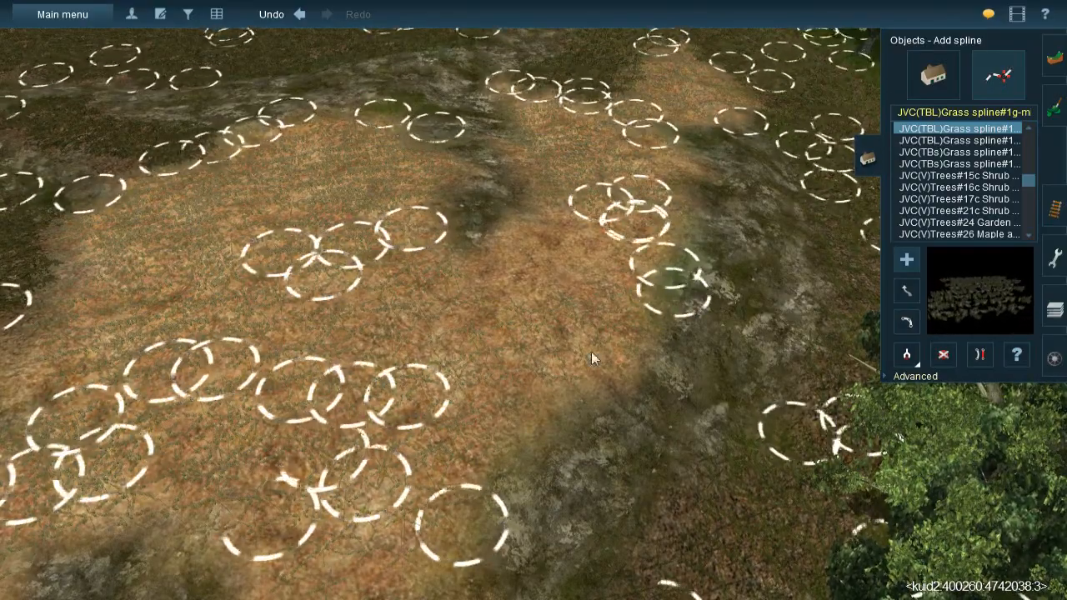
Cover the tan ground running below the white rock outcrop with grass splines
{"action": "right_click_drag", "start_coordinate": [580, 251], "coordinate": [409, 198]}
{"action": "left_click", "coordinate": [432, 150]}
{"action": "left_click", "coordinate": [564, 236]}
{"action": "left_click", "coordinate": [488, 201]}
{"action": "left_click", "coordinate": [564, 341]}
{"action": "left_click", "coordinate": [542, 250]}
{"action": "right_click_drag", "start_coordinate": [542, 250], "coordinate": [450, 439]}
{"action": "left_click", "coordinate": [442, 441]}
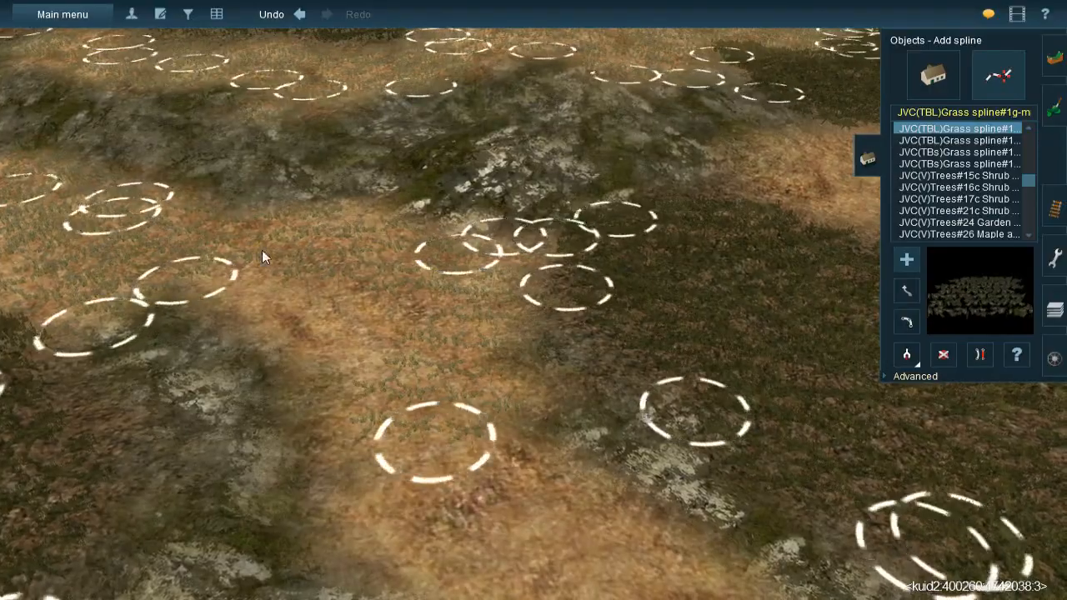
Extend the grass splines along the narrow tan strip between the two rock outcrops
{"action": "left_click", "coordinate": [437, 413]}
{"action": "right_click", "coordinate": [516, 429]}
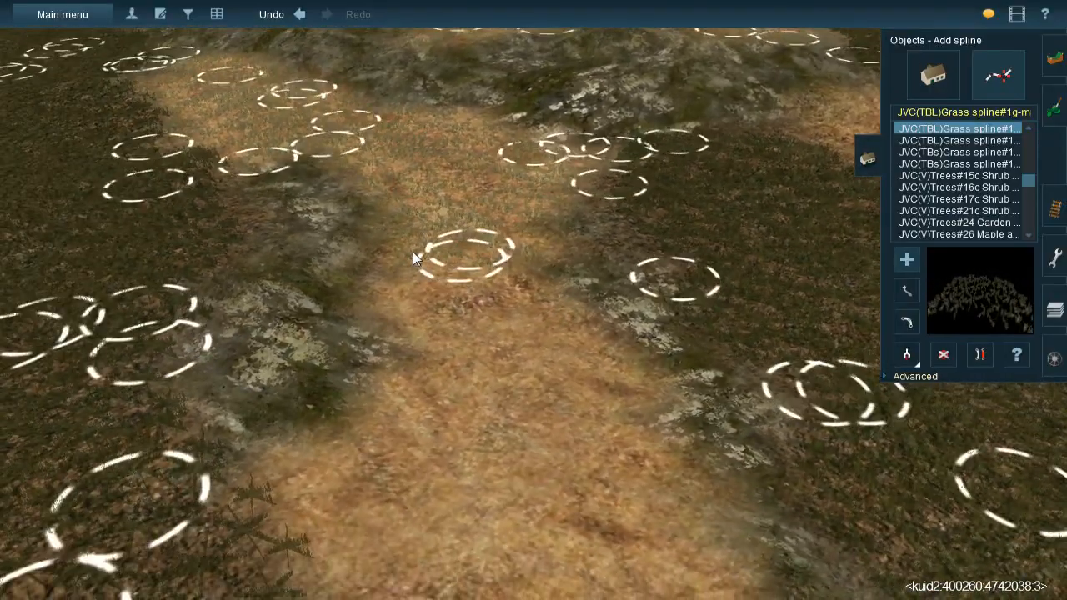
{"action": "left_click", "coordinate": [392, 487]}
{"action": "left_click", "coordinate": [632, 521]}
{"action": "right_click", "coordinate": [623, 521]}
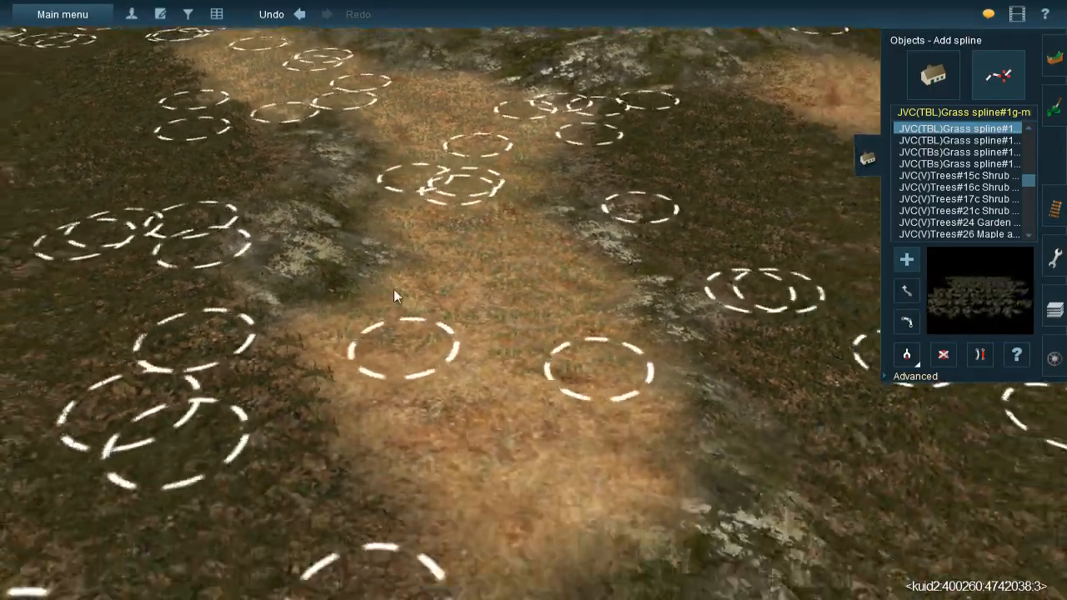
Cover the wider end of the tan strip past the two rock outcrops with grass splines
{"action": "left_click", "coordinate": [347, 286]}
{"action": "left_click", "coordinate": [560, 449]}
{"action": "left_click", "coordinate": [565, 247]}
{"action": "left_click", "coordinate": [559, 438]}
{"action": "right_click_drag", "start_coordinate": [559, 437], "coordinate": [499, 364]}
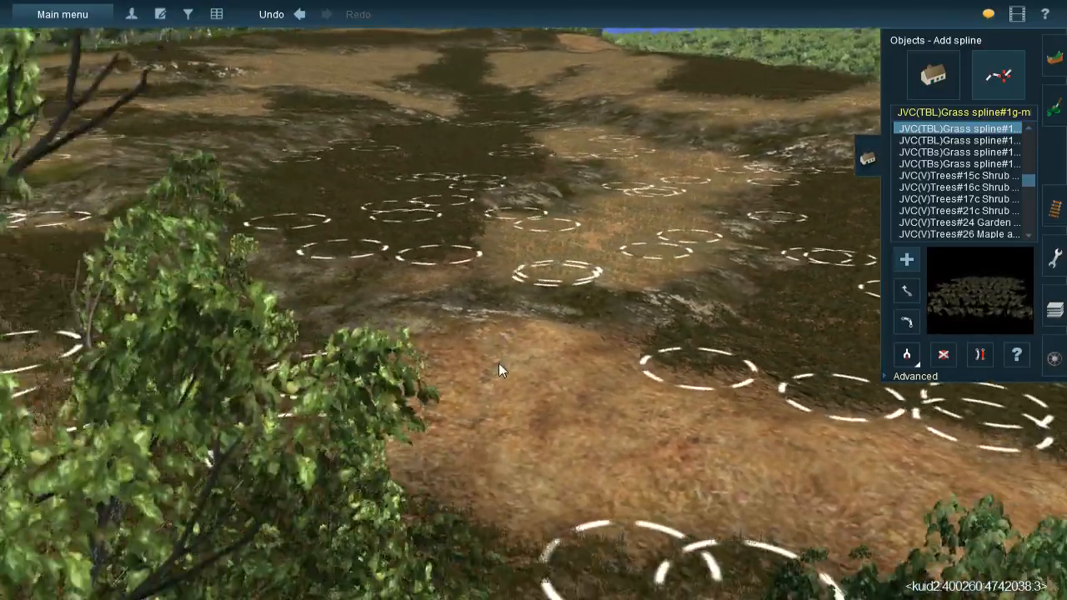
Lay the first grass splines on the tan patch below the rocky ledge beside the large tree
{"action": "left_click", "coordinate": [428, 331]}
{"action": "left_click", "coordinate": [522, 438]}
{"action": "left_click", "coordinate": [542, 473]}
{"action": "left_click", "coordinate": [539, 278]}
{"action": "left_click", "coordinate": [614, 513]}
{"action": "right_click_drag", "start_coordinate": [613, 513], "coordinate": [546, 160]}
Extend the grass splines across the tan patch from the rocky ledge towards its narrowing end
{"action": "left_click", "coordinate": [534, 143]}
{"action": "left_click", "coordinate": [654, 237]}
{"action": "left_click", "coordinate": [652, 327]}
{"action": "left_click", "coordinate": [609, 202]}
{"action": "left_click", "coordinate": [404, 388]}
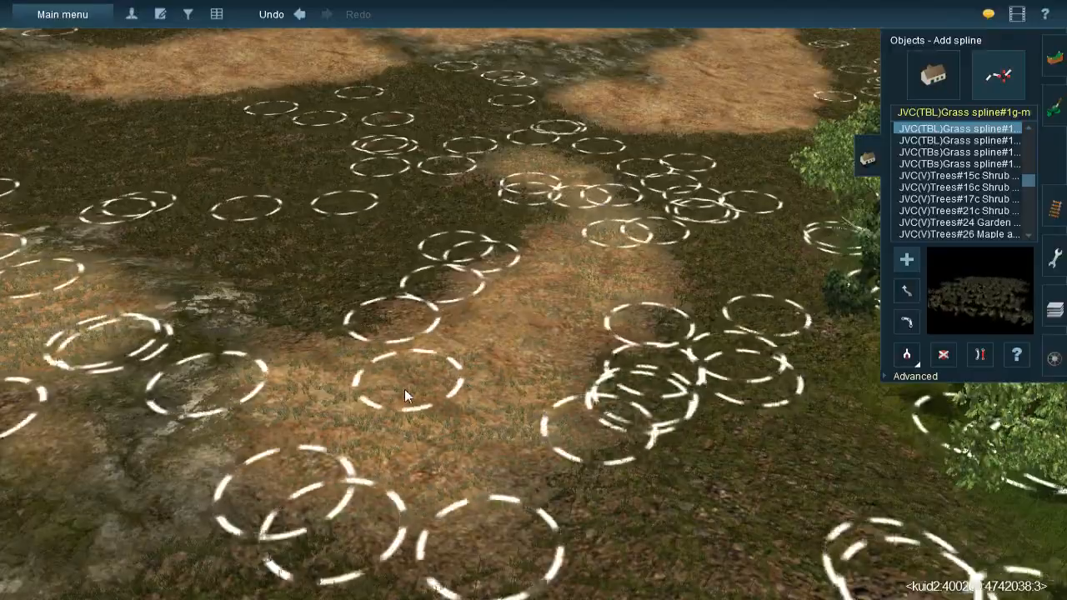
Cover the tapering tan tongue between the dark grass areas with grass splines
{"action": "left_click", "coordinate": [494, 414]}
{"action": "left_click", "coordinate": [628, 260]}
{"action": "left_click", "coordinate": [580, 202]}
{"action": "right_click", "coordinate": [631, 244]}
{"action": "right_click_drag", "start_coordinate": [631, 244], "coordinate": [469, 233]}
Lay the first grass splines over the next tan slope beside the dark grass
{"action": "left_click", "coordinate": [517, 211]}
{"action": "left_click", "coordinate": [591, 232]}
{"action": "left_click", "coordinate": [666, 379]}
{"action": "left_click", "coordinate": [837, 379]}
{"action": "left_click", "coordinate": [804, 319]}
{"action": "left_click", "coordinate": [698, 500]}
Fill the rest of the tan slope up to the dark rocky gully with grass splines
{"action": "left_click", "coordinate": [645, 492]}
{"action": "left_click", "coordinate": [689, 330]}
{"action": "left_click", "coordinate": [504, 429]}
{"action": "left_click", "coordinate": [517, 366]}
{"action": "left_click", "coordinate": [760, 544]}
{"action": "right_click_drag", "start_coordinate": [771, 492], "coordinate": [588, 245]}
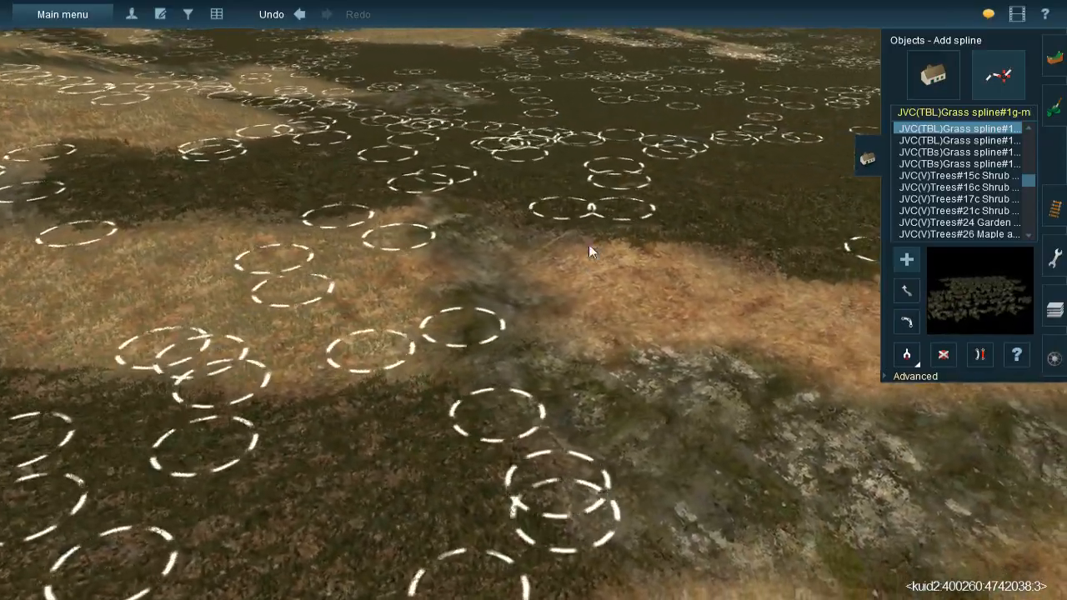
Cover the start of the tan strip beyond the gully, between the dark grass and the white rocks, with grass splines
{"action": "left_click", "coordinate": [655, 375]}
{"action": "left_click", "coordinate": [664, 346]}
{"action": "left_click", "coordinate": [526, 223]}
{"action": "left_click", "coordinate": [712, 242]}
{"action": "left_click", "coordinate": [747, 355]}
{"action": "left_click", "coordinate": [780, 255]}
{"action": "left_click", "coordinate": [805, 383]}
{"action": "right_click_drag", "start_coordinate": [810, 381], "coordinate": [575, 189]}
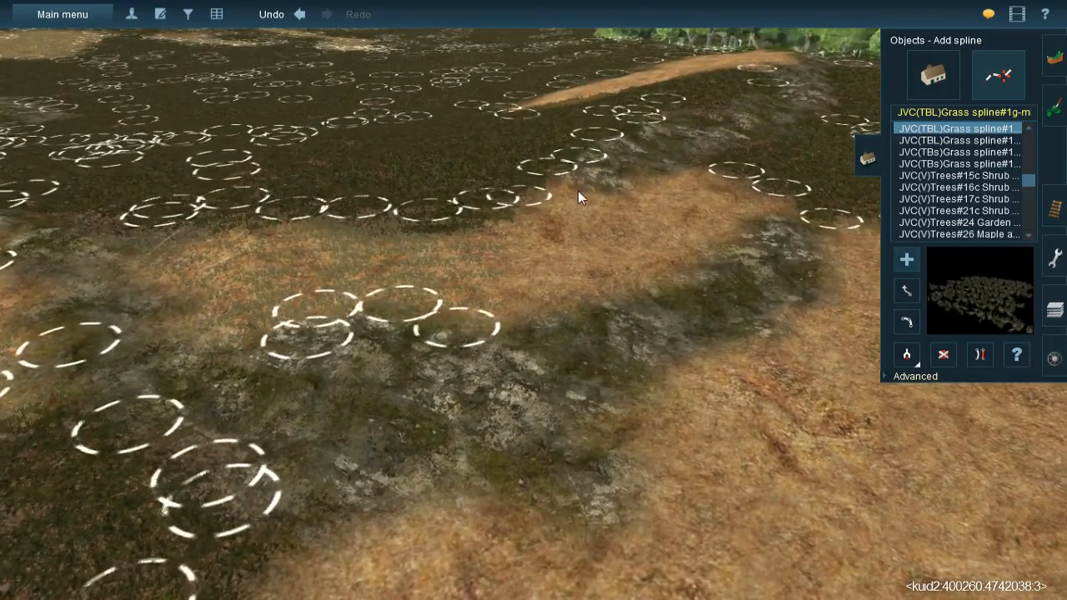
Continue the grass splines along the tan strip to its far end between the rocky bands
{"action": "left_click", "coordinate": [708, 171]}
{"action": "left_click", "coordinate": [594, 250]}
{"action": "left_click", "coordinate": [581, 271]}
{"action": "left_click", "coordinate": [653, 243]}
{"action": "left_click", "coordinate": [446, 304]}
{"action": "right_click", "coordinate": [587, 215]}
{"action": "right_click", "coordinate": [490, 181]}
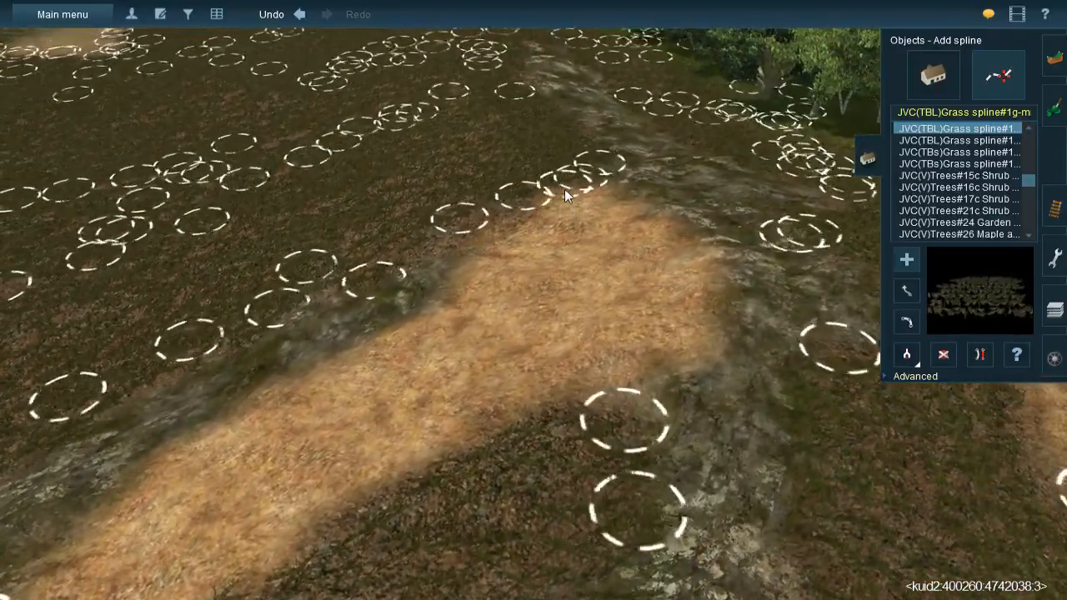
Lay grass splines over the rounded, wide end of the long tan strip on the ridge
{"action": "left_click", "coordinate": [650, 267]}
{"action": "left_click", "coordinate": [673, 286]}
{"action": "left_click", "coordinate": [561, 392]}
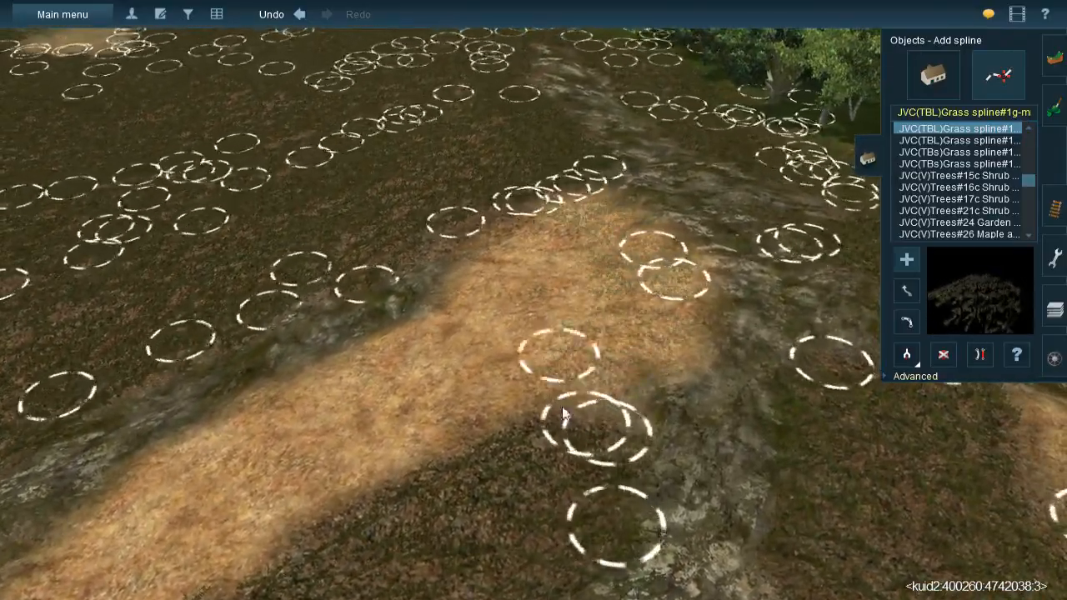
{"action": "left_click", "coordinate": [467, 361]}
{"action": "key", "text": "Left"}
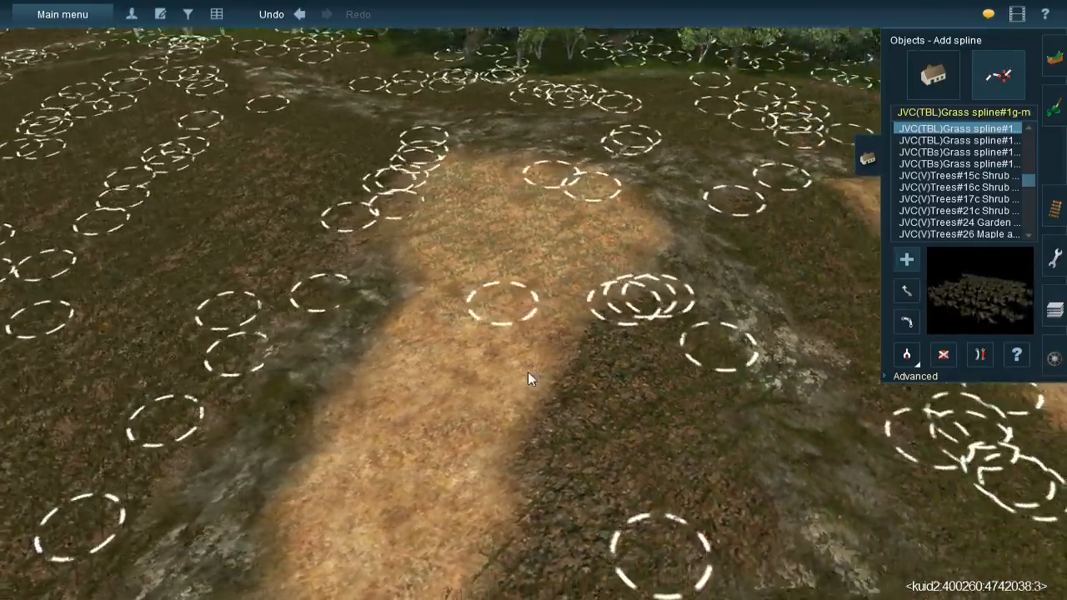
Fill the remaining narrow length of the ridge's tan strip with grass splines
{"action": "left_click", "coordinate": [432, 200]}
{"action": "left_click", "coordinate": [494, 208]}
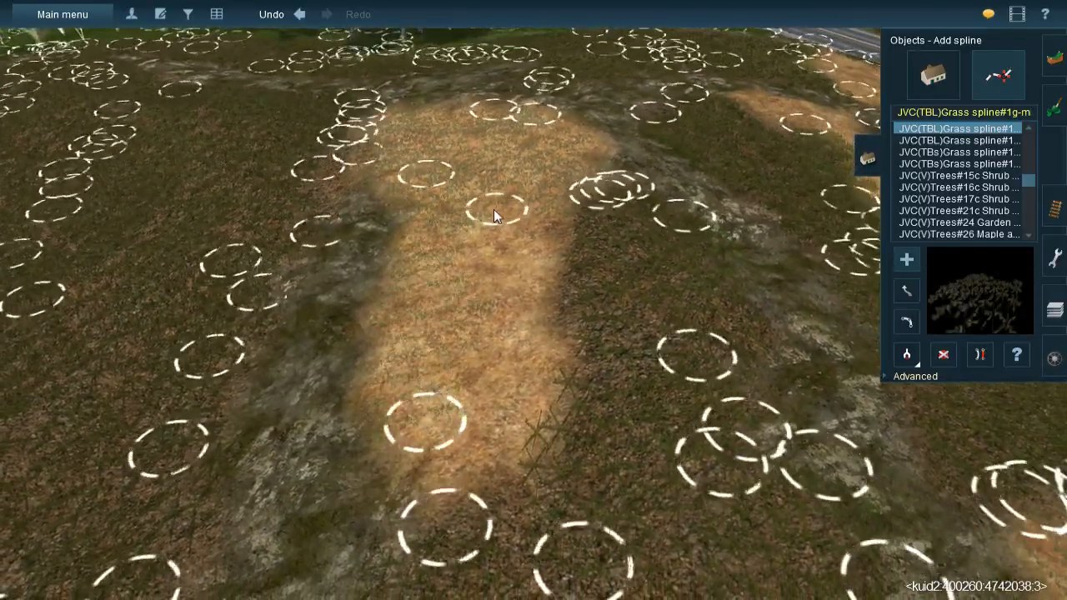
{"action": "left_click", "coordinate": [545, 427]}
{"action": "left_click", "coordinate": [416, 366]}
{"action": "left_click", "coordinate": [527, 541]}
Lay JVC(TBL)Grass spline#1g-m splines over the bent tan strip below the rocky band near the trees
{"action": "key", "text": "Down"}
{"action": "key", "text": "Right"}
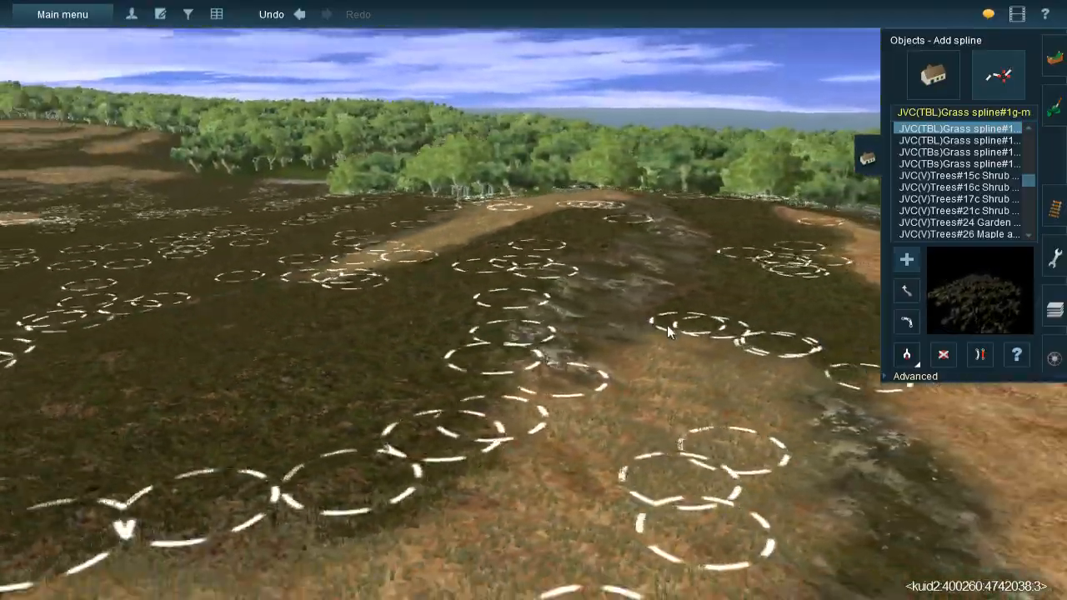
{"action": "key", "text": "Up"}
{"action": "key", "text": "Right"}
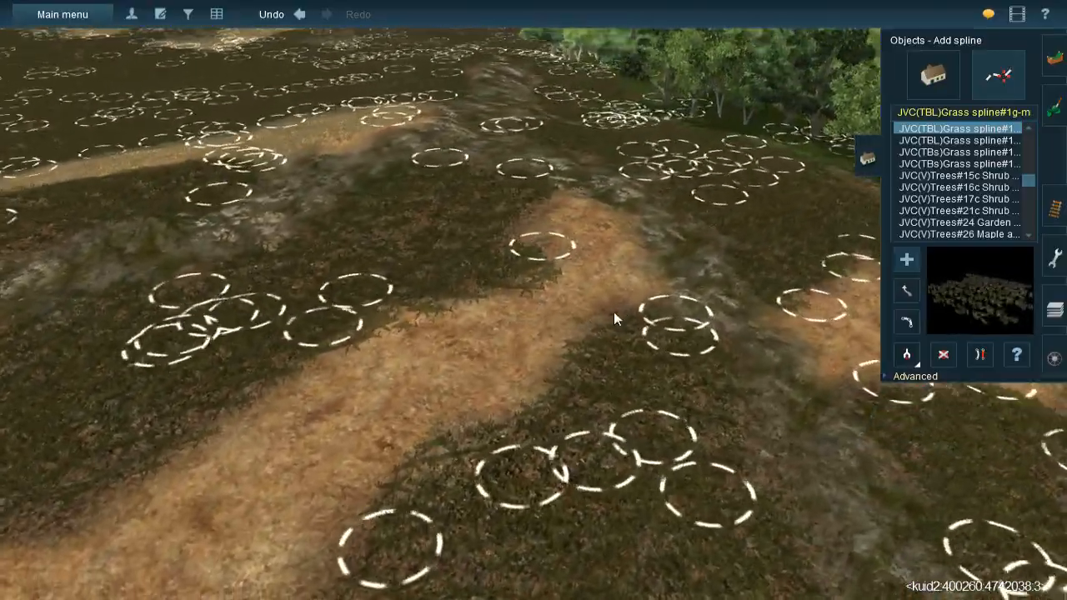
{"action": "left_click", "coordinate": [542, 383]}
{"action": "key", "text": "Down"}
{"action": "left_click", "coordinate": [480, 245]}
{"action": "left_click", "coordinate": [424, 249]}
{"action": "left_click", "coordinate": [522, 371]}
{"action": "left_click", "coordinate": [463, 466]}
{"action": "right_click", "coordinate": [504, 516]}
Continue the grass splines down the tan strip to where it starts widening on the slope by the road
{"action": "key", "text": "Right"}
{"action": "left_click", "coordinate": [388, 152]}
{"action": "left_click", "coordinate": [502, 217]}
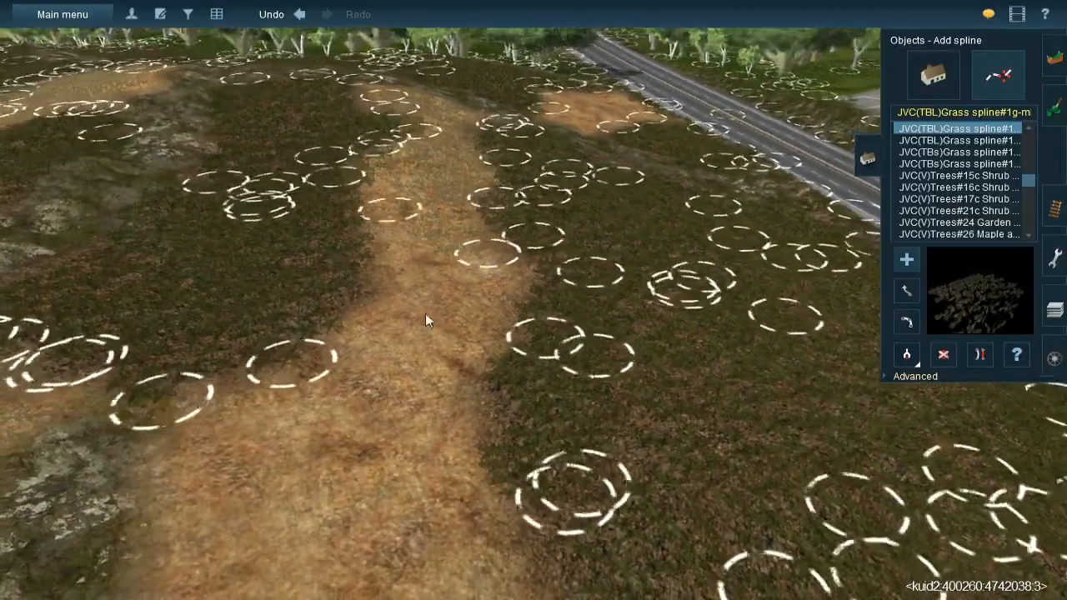
{"action": "left_click", "coordinate": [430, 330]}
{"action": "left_click", "coordinate": [461, 422]}
{"action": "left_click", "coordinate": [372, 246]}
{"action": "left_click", "coordinate": [331, 422]}
{"action": "right_click", "coordinate": [335, 459]}
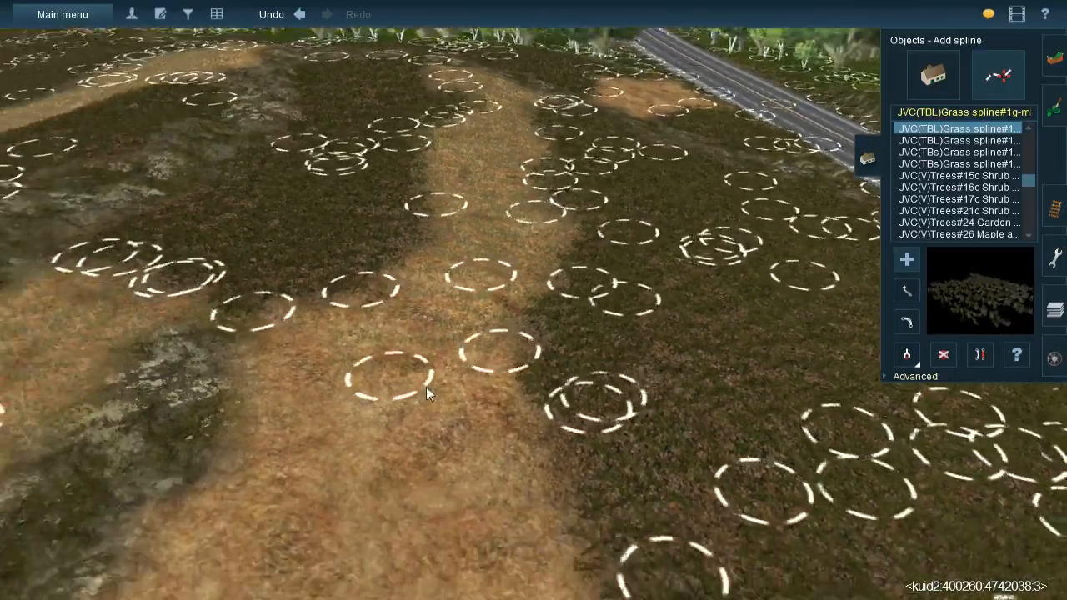
Cover the strip's widening section between the rocky gully and the dark grass with lengthwise grass splines
{"action": "left_click", "coordinate": [461, 214]}
{"action": "left_click", "coordinate": [498, 446]}
{"action": "left_click", "coordinate": [525, 202]}
{"action": "left_click", "coordinate": [547, 435]}
{"action": "left_click", "coordinate": [587, 237]}
{"action": "left_click", "coordinate": [662, 465]}
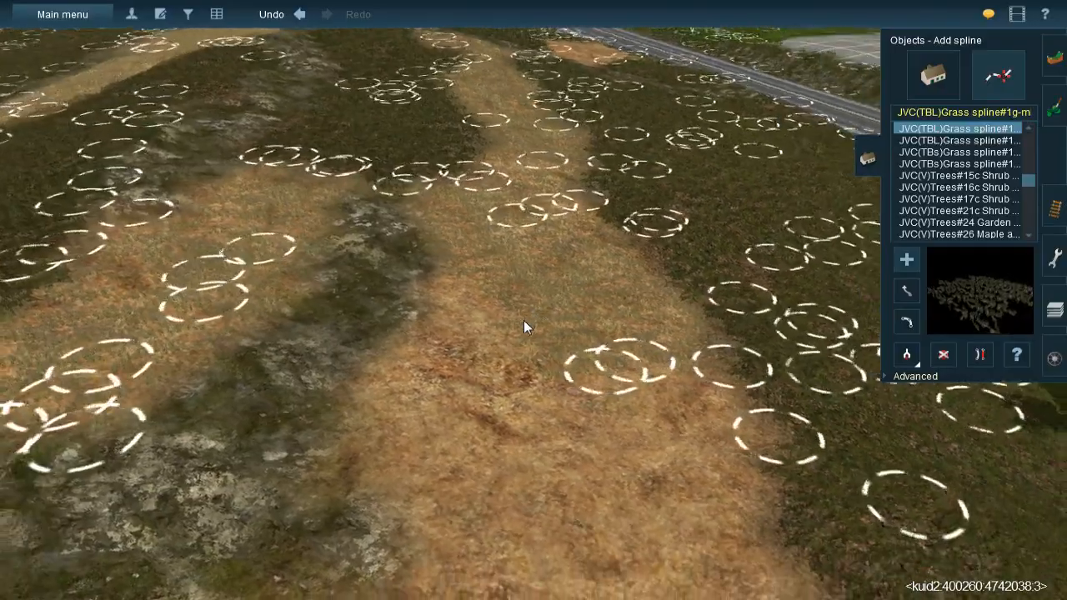
Add grass splines over the broad downhill part of the tan strip, along the gully and toward the lone tree
{"action": "left_click", "coordinate": [467, 230]}
{"action": "left_click", "coordinate": [467, 446]}
{"action": "left_click", "coordinate": [585, 491]}
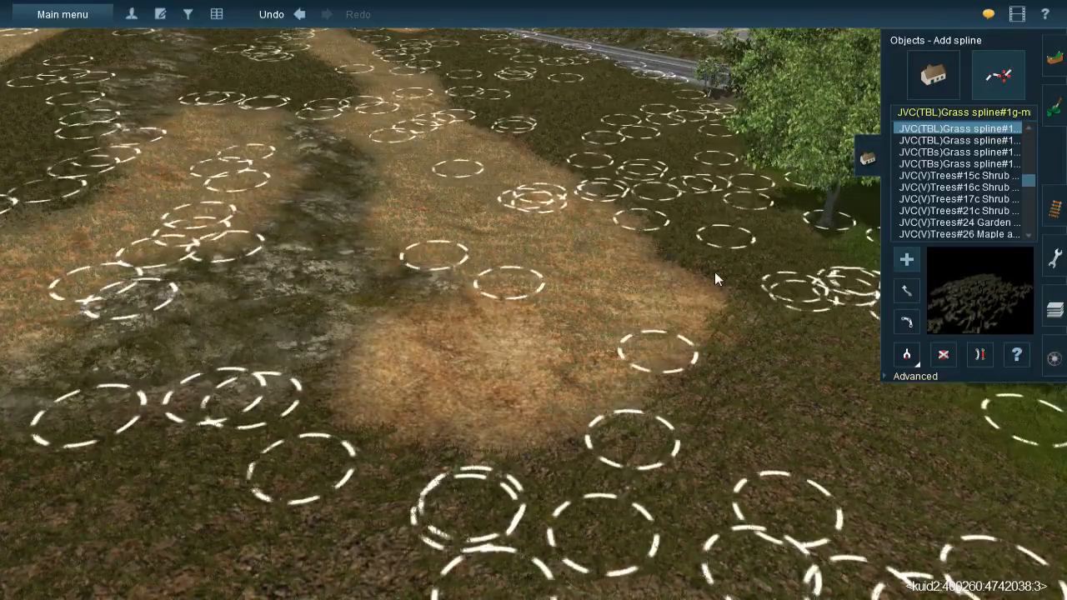
{"action": "left_click", "coordinate": [635, 383]}
Fill the strip's blunt end beside the grey rocks with short grass splines
{"action": "key", "text": "Left"}
{"action": "left_click", "coordinate": [413, 237]}
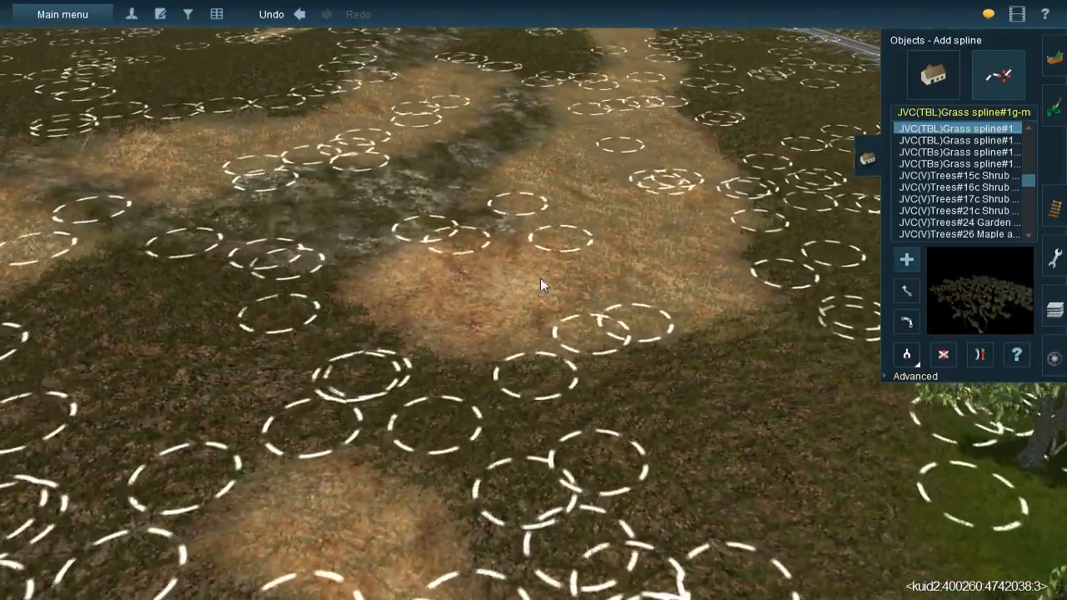
{"action": "left_click", "coordinate": [573, 292]}
{"action": "left_click", "coordinate": [357, 275]}
{"action": "left_click", "coordinate": [537, 319]}
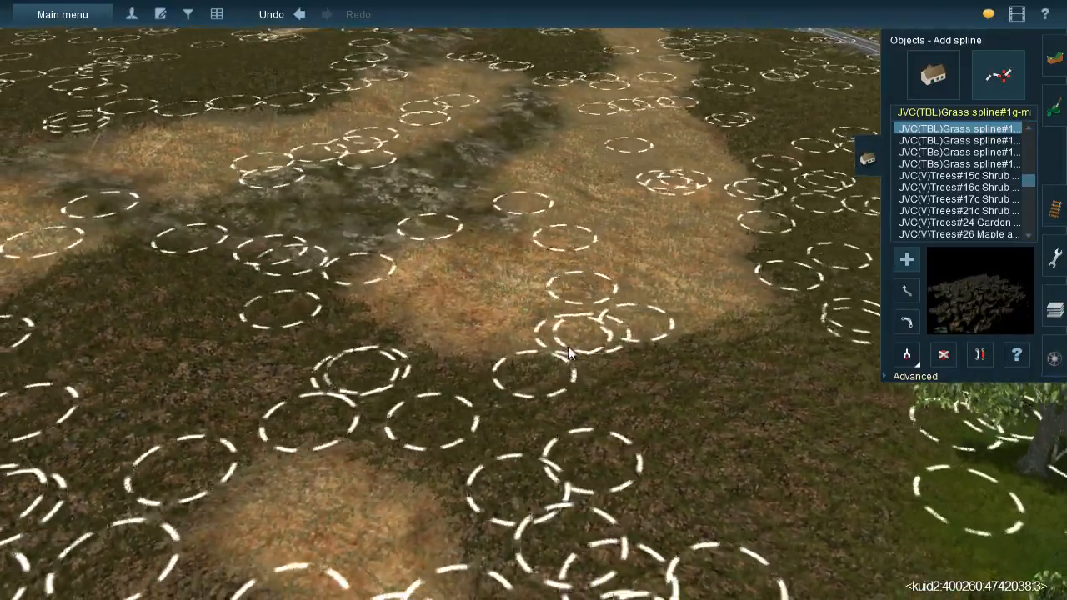
{"action": "left_click", "coordinate": [444, 263]}
{"action": "left_click", "coordinate": [446, 376]}
{"action": "right_click", "coordinate": [446, 376]}
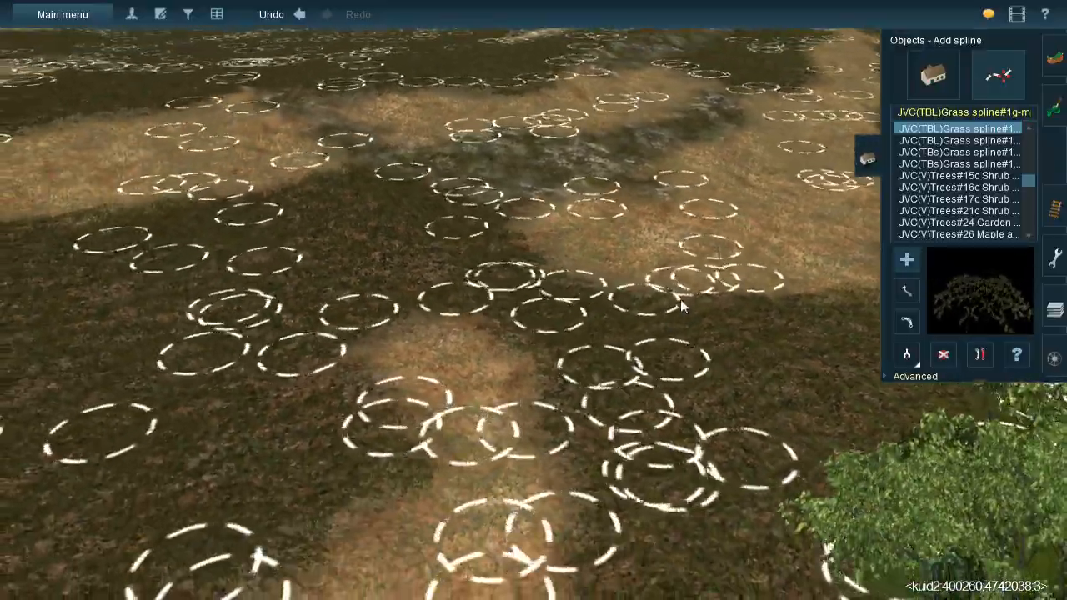
Cover the isolated, roughly square tan patch between the rocky slopes with grass splines
{"action": "right_click", "coordinate": [680, 299]}
{"action": "key", "text": "Left"}
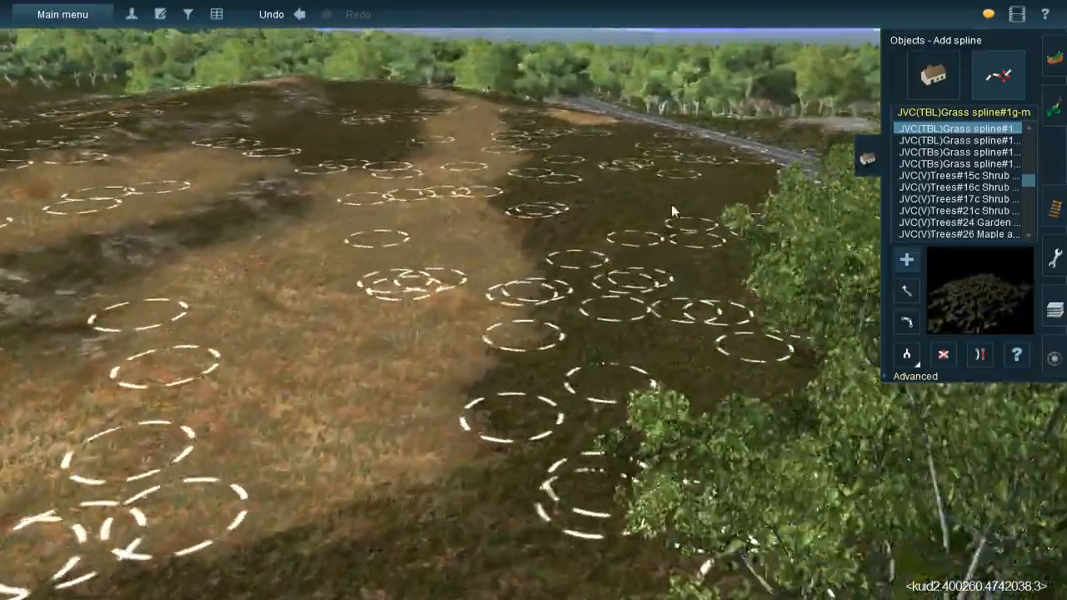
{"action": "right_click", "coordinate": [670, 205]}
{"action": "right_click", "coordinate": [684, 277]}
{"action": "scroll", "coordinate": [552, 264], "scroll_direction": "up", "scroll_amount": 3}
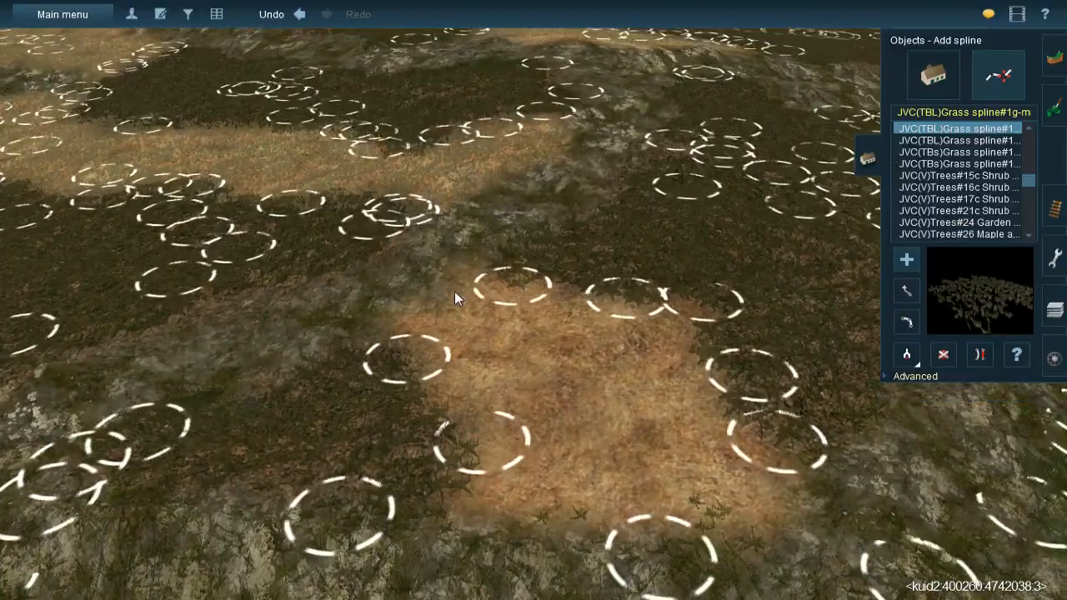
{"action": "left_click", "coordinate": [531, 545]}
{"action": "left_click", "coordinate": [583, 302]}
{"action": "left_click", "coordinate": [465, 291]}
{"action": "left_click", "coordinate": [592, 413]}
{"action": "left_click", "coordinate": [543, 466]}
{"action": "left_click", "coordinate": [539, 478]}
{"action": "left_click", "coordinate": [681, 316]}
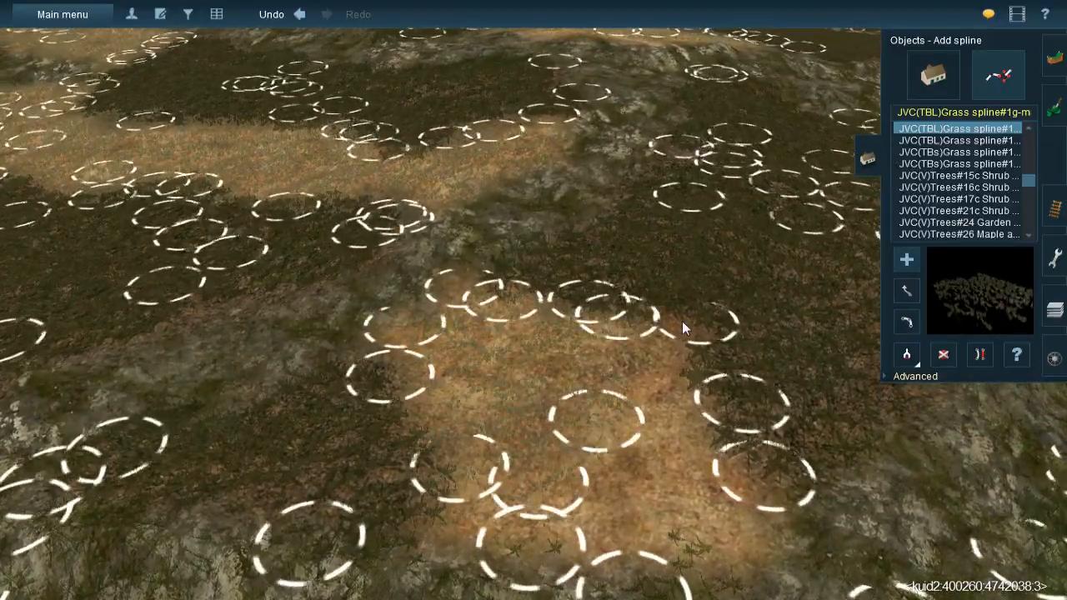
{"action": "left_click", "coordinate": [621, 541]}
{"action": "left_click", "coordinate": [760, 501]}
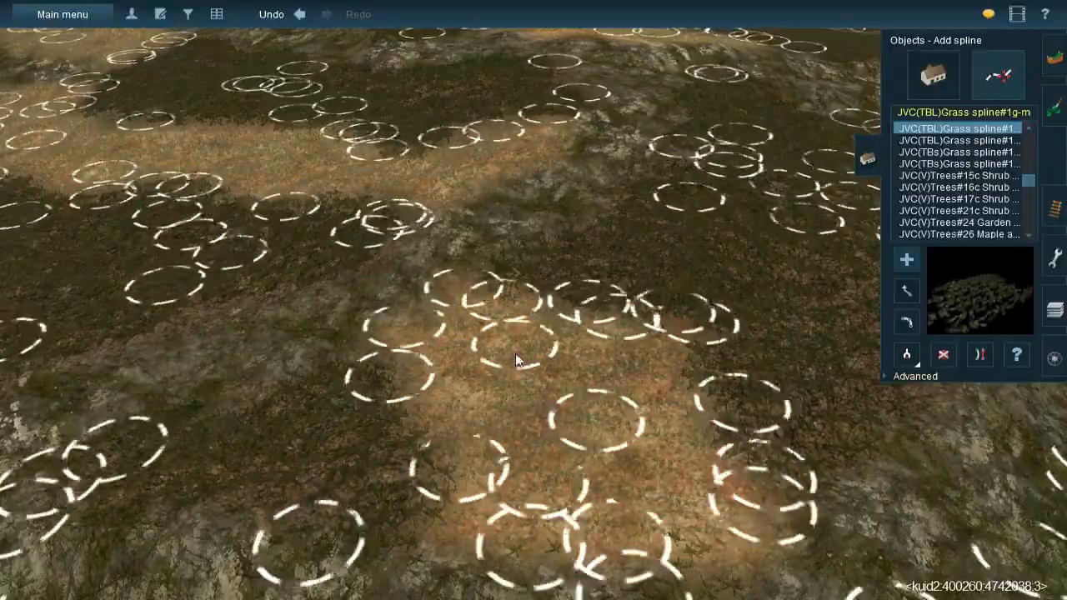
Lay two long grass splines down the large tan slope beside the narrow rocky gully
{"action": "scroll", "coordinate": [601, 344], "scroll_direction": "down", "scroll_amount": 3}
{"action": "scroll", "coordinate": [413, 291], "scroll_direction": "up", "scroll_amount": 5}
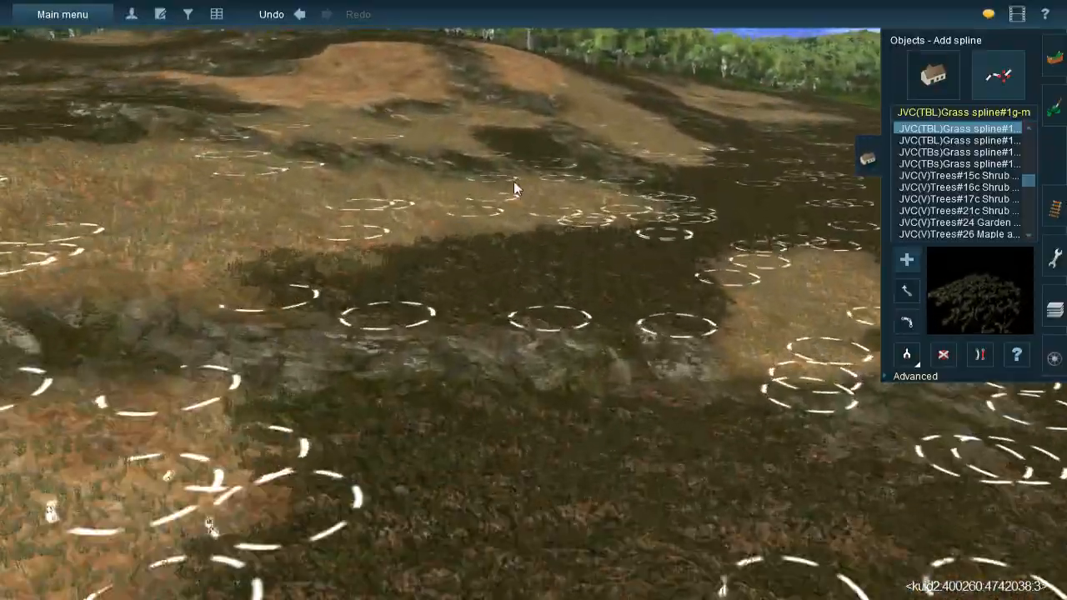
{"action": "right_click_drag", "start_coordinate": [514, 181], "coordinate": [523, 259]}
{"action": "left_click", "coordinate": [523, 260]}
{"action": "left_click", "coordinate": [690, 524]}
{"action": "left_click", "coordinate": [453, 260]}
{"action": "left_click", "coordinate": [586, 524]}
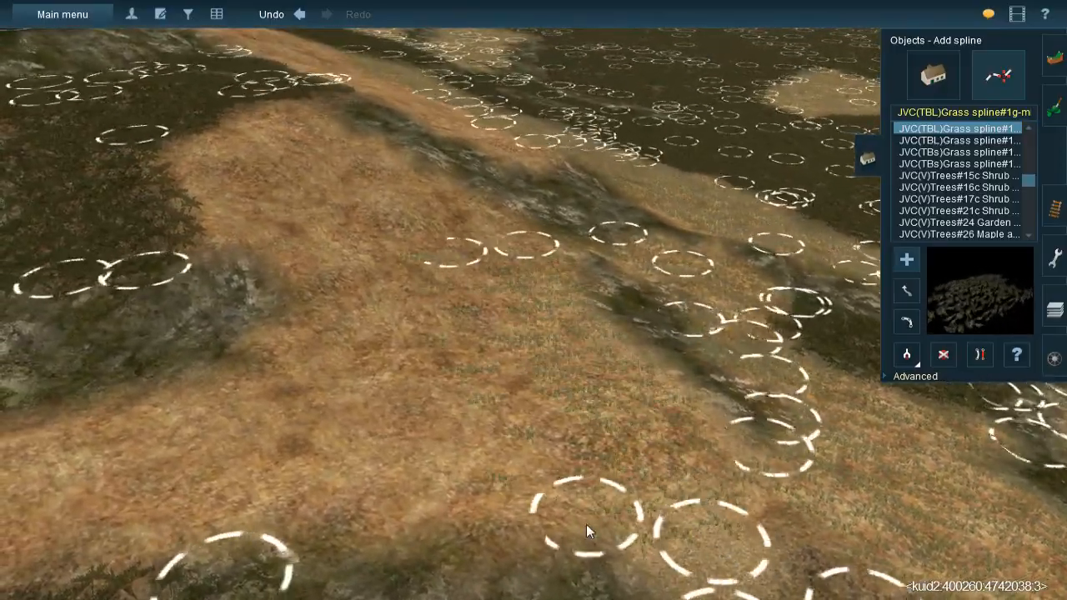
Lay grass splines across the tan junction and into the neck between the rocks and the dark grass
{"action": "key", "text": "Left"}
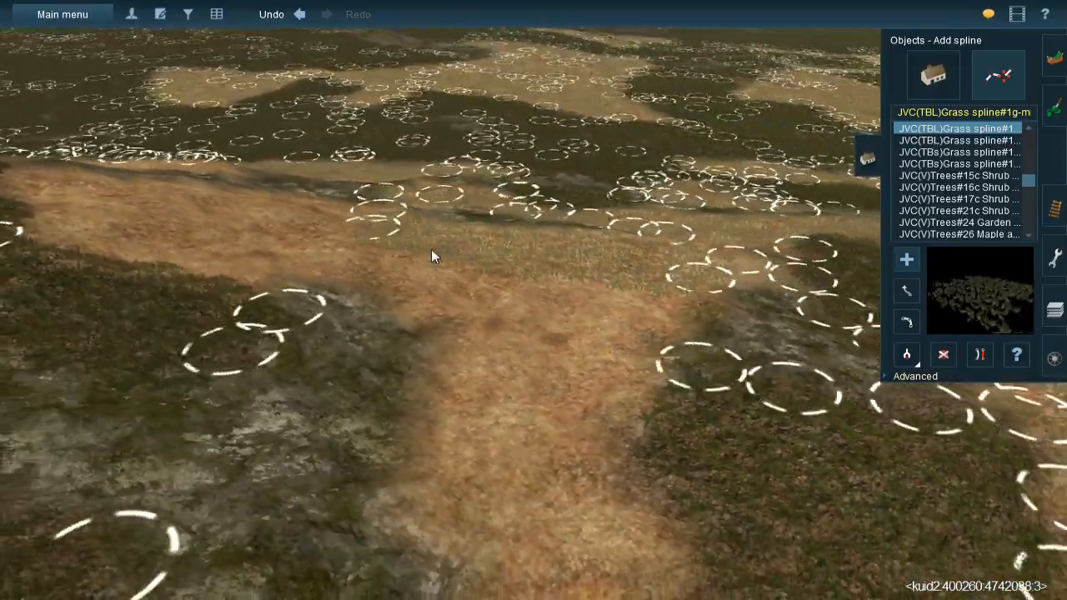
{"action": "left_click", "coordinate": [431, 250]}
{"action": "left_click", "coordinate": [531, 414]}
{"action": "left_click", "coordinate": [521, 262]}
{"action": "left_click", "coordinate": [556, 425]}
{"action": "left_click", "coordinate": [617, 289]}
{"action": "right_click", "coordinate": [588, 432]}
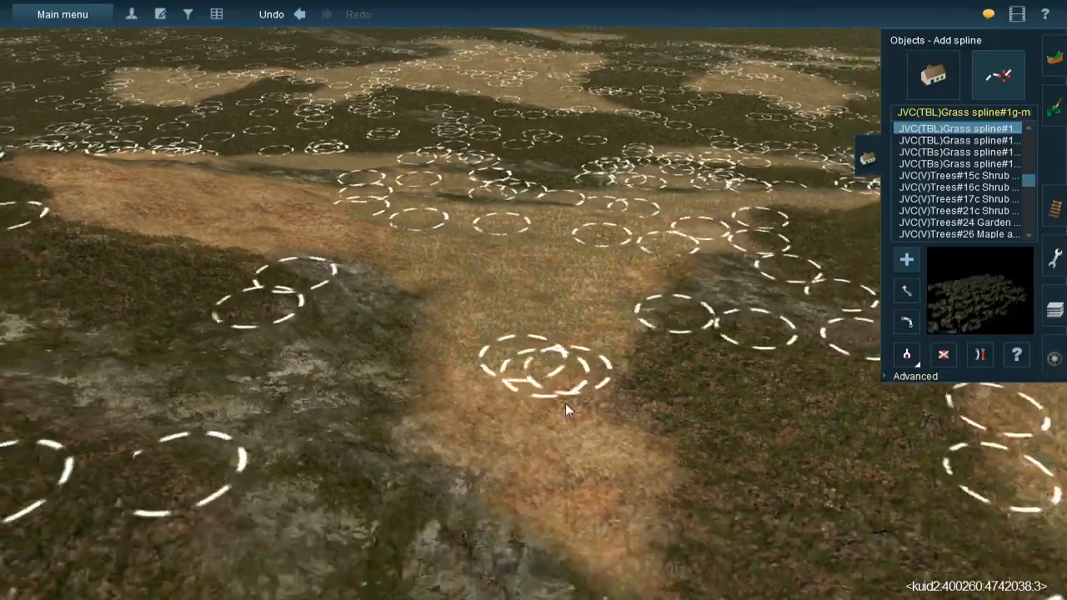
Fill the remaining edges of the tan neck and its junction with grass splines
{"action": "left_click", "coordinate": [424, 265]}
{"action": "left_click", "coordinate": [459, 323]}
{"action": "left_click", "coordinate": [562, 383]}
{"action": "right_click", "coordinate": [593, 277]}
{"action": "key", "text": "Left"}
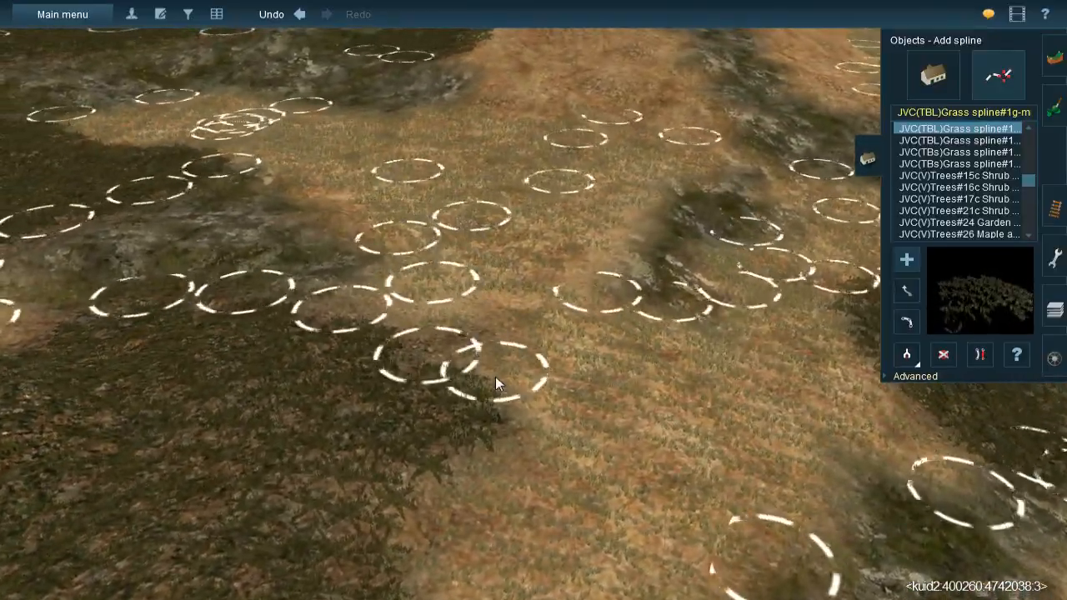
{"action": "left_click", "coordinate": [474, 338]}
{"action": "right_click", "coordinate": [532, 243]}
Switch to ground painting with the brown rock texture kuid2:72938:21008:1 and adjust the brush radius for the bare mound
{"action": "key", "text": "Up"}
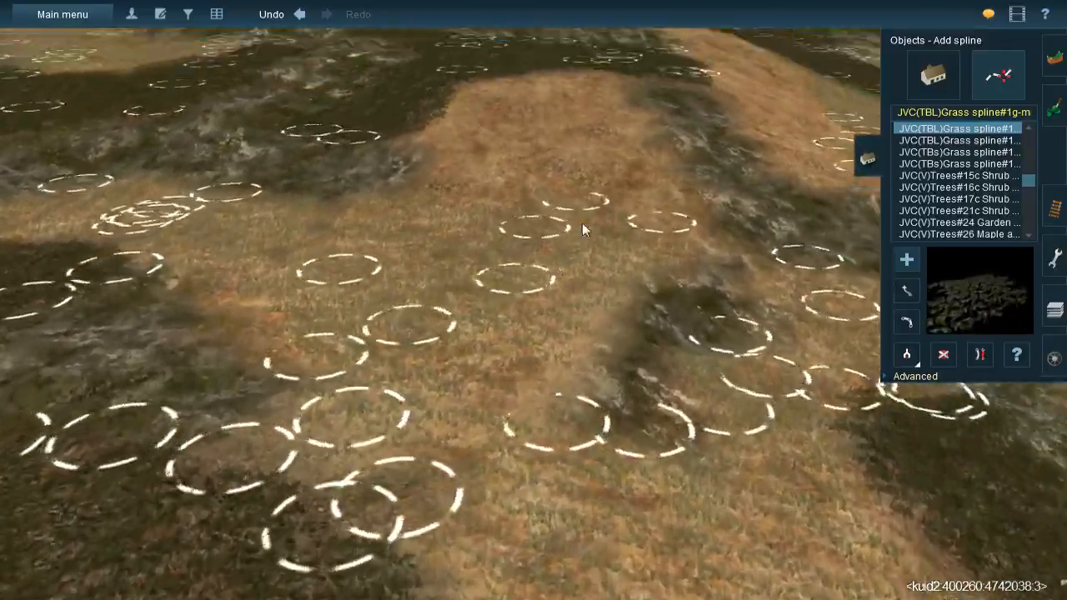
{"action": "key", "text": "Left"}
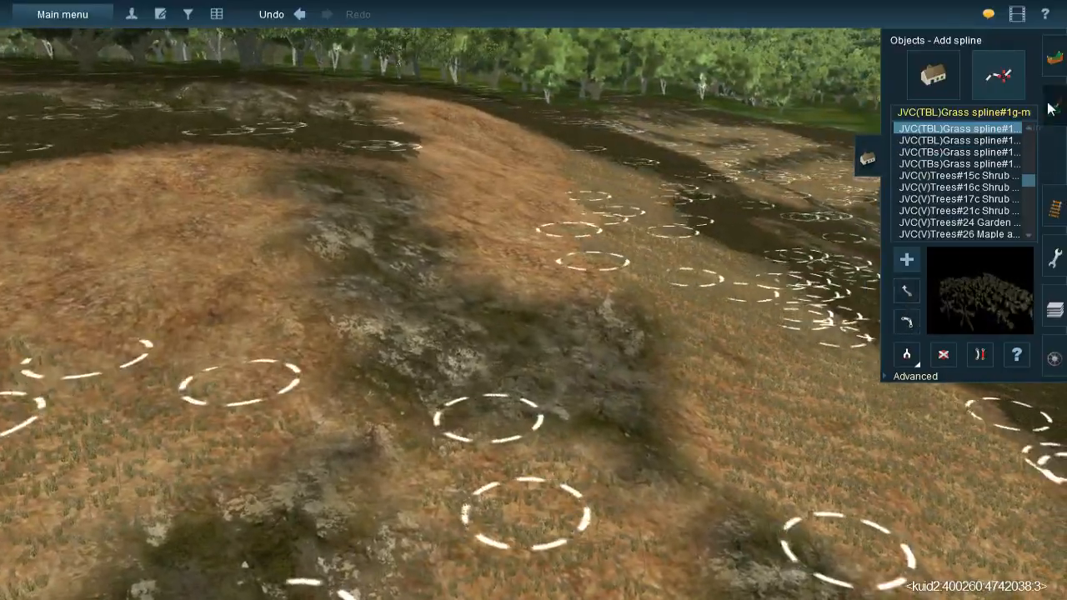
{"action": "left_click", "coordinate": [1052, 109]}
{"action": "key", "text": "Up"}
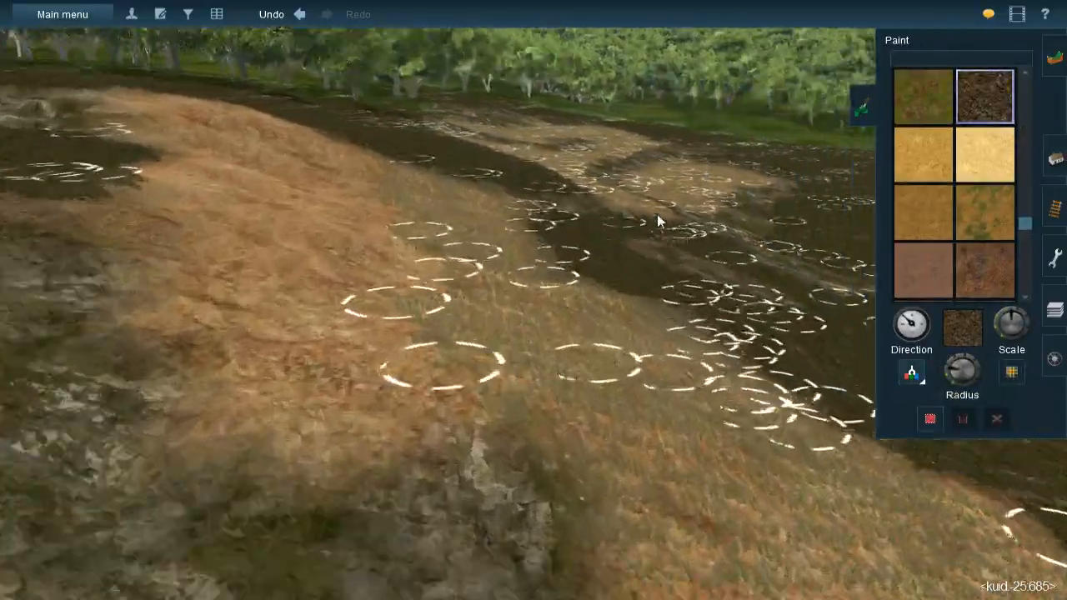
{"action": "key", "text": "Right"}
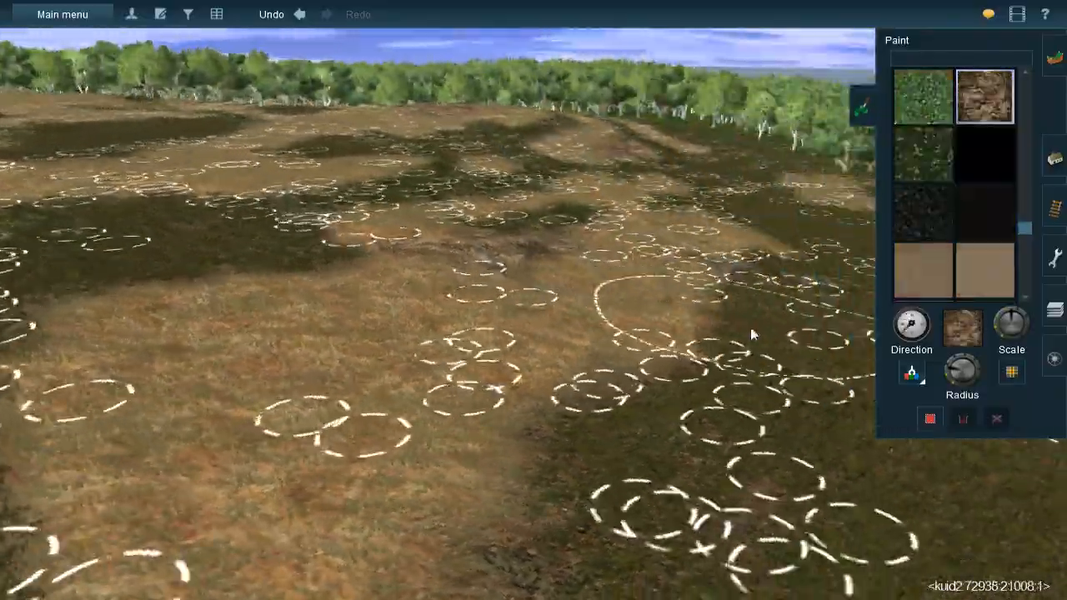
{"action": "key", "text": "Up"}
{"action": "key", "text": "Up"}
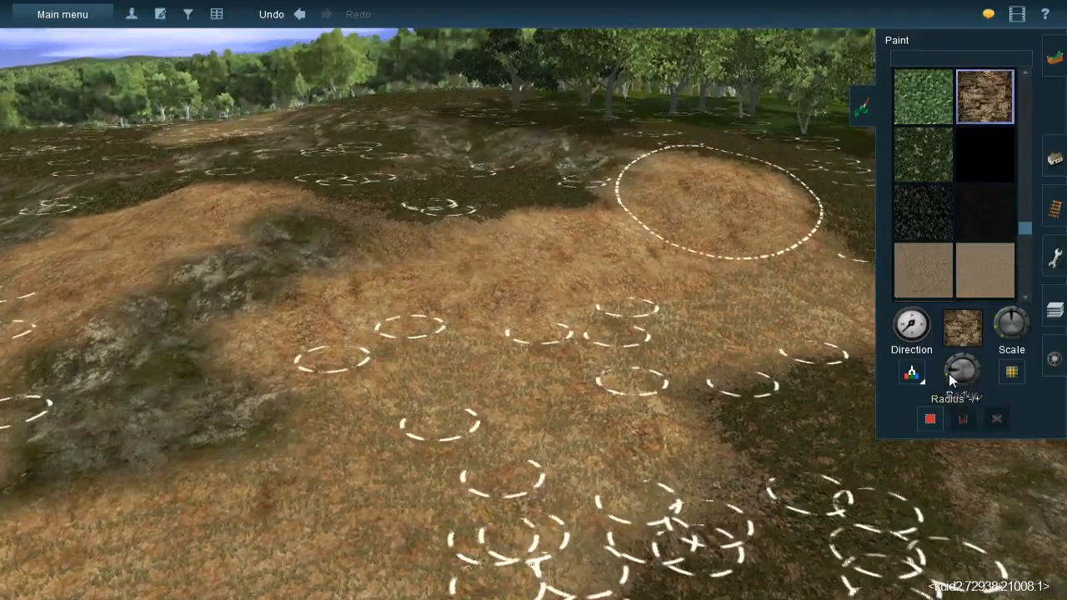
{"action": "key", "text": "Up"}
{"action": "key", "text": "Up"}
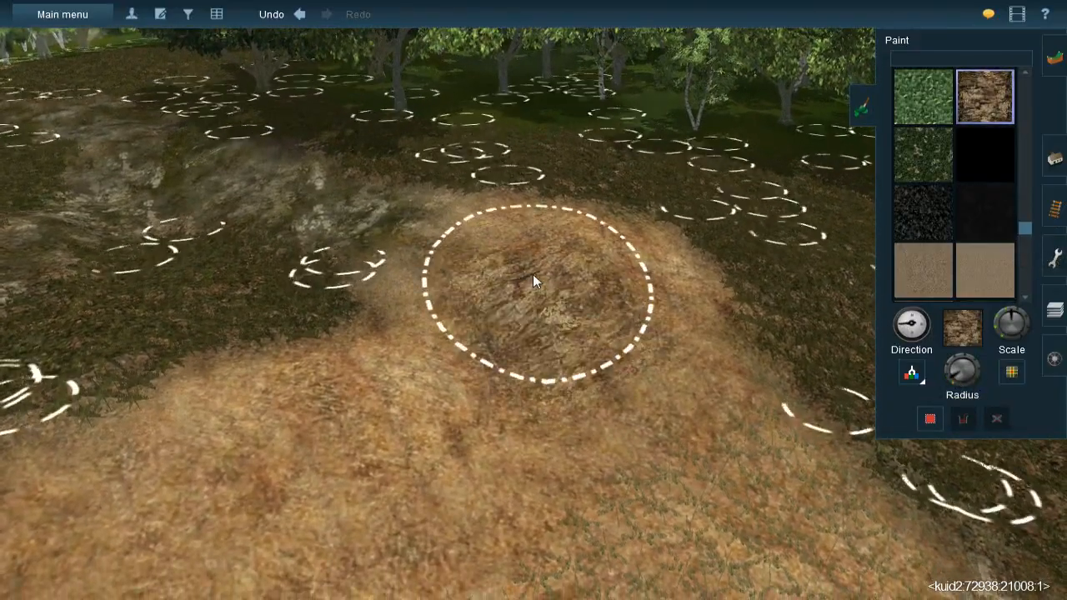
Paint the bare tan mound by the trees and its adjoining slope with the rock texture, varying the texture direction
{"action": "mouse_move", "coordinate": [533, 275]}
{"action": "left_mouse_down"}
{"action": "mouse_move", "coordinate": [531, 253]}
{"action": "mouse_move", "coordinate": [513, 253]}
{"action": "mouse_move", "coordinate": [646, 307]}
{"action": "mouse_move", "coordinate": [631, 284]}
{"action": "mouse_move", "coordinate": [479, 360]}
{"action": "mouse_move", "coordinate": [456, 332]}
{"action": "left_mouse_up"}
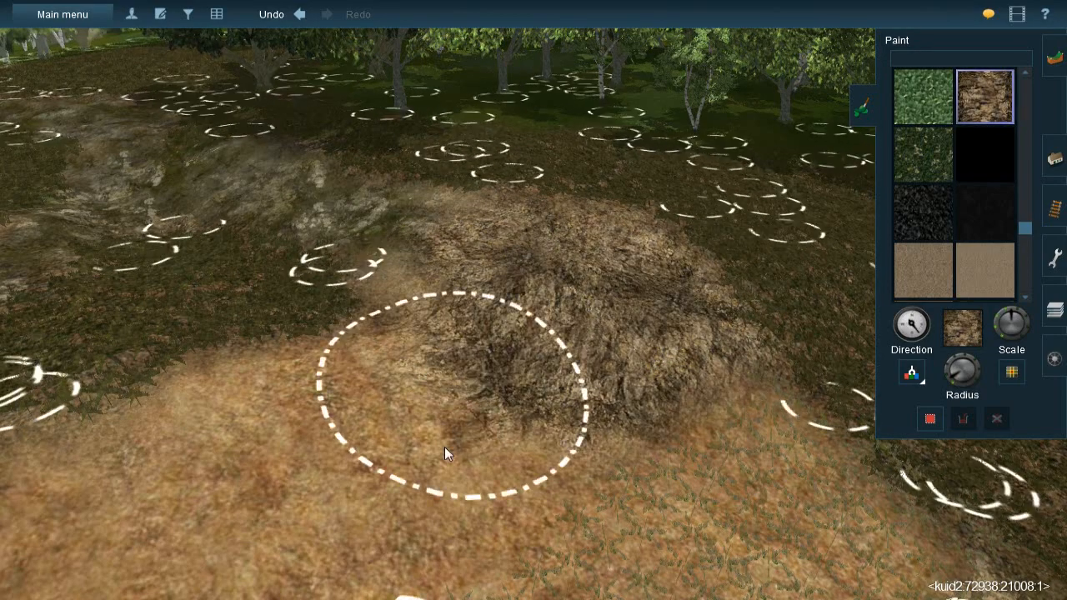
{"action": "key", "text": "bracketright"}
{"action": "left_click_drag", "start_coordinate": [407, 470], "coordinate": [410, 453]}
{"action": "right_click", "coordinate": [404, 446]}
{"action": "mouse_move", "coordinate": [403, 348]}
{"action": "left_mouse_down"}
{"action": "mouse_move", "coordinate": [552, 292]}
{"action": "mouse_move", "coordinate": [490, 302]}
{"action": "mouse_move", "coordinate": [420, 338]}
{"action": "mouse_move", "coordinate": [409, 325]}
{"action": "mouse_move", "coordinate": [302, 350]}
{"action": "mouse_move", "coordinate": [287, 343]}
{"action": "mouse_move", "coordinate": [562, 258]}
{"action": "mouse_move", "coordinate": [419, 325]}
{"action": "left_mouse_up"}
{"action": "key", "text": "bracketright"}
{"action": "key", "text": "Left"}
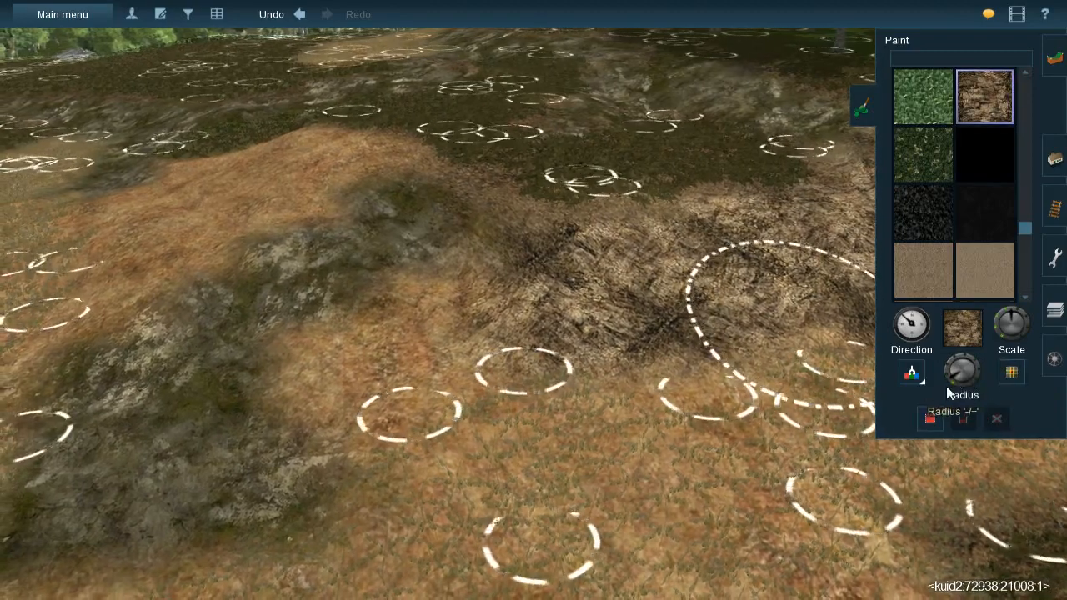
{"action": "mouse_move", "coordinate": [434, 325]}
{"action": "left_mouse_down"}
{"action": "mouse_move", "coordinate": [374, 374]}
{"action": "mouse_move", "coordinate": [477, 320]}
{"action": "left_mouse_up"}
Paint the neighbouring bare tan hilltop beyond the grey rocky gully with the same rock texture
{"action": "key", "text": "Left"}
{"action": "mouse_move", "coordinate": [475, 312]}
{"action": "right_mouse_down"}
{"action": "mouse_move", "coordinate": [453, 238]}
{"action": "mouse_move", "coordinate": [468, 268]}
{"action": "mouse_move", "coordinate": [519, 287]}
{"action": "right_mouse_up"}
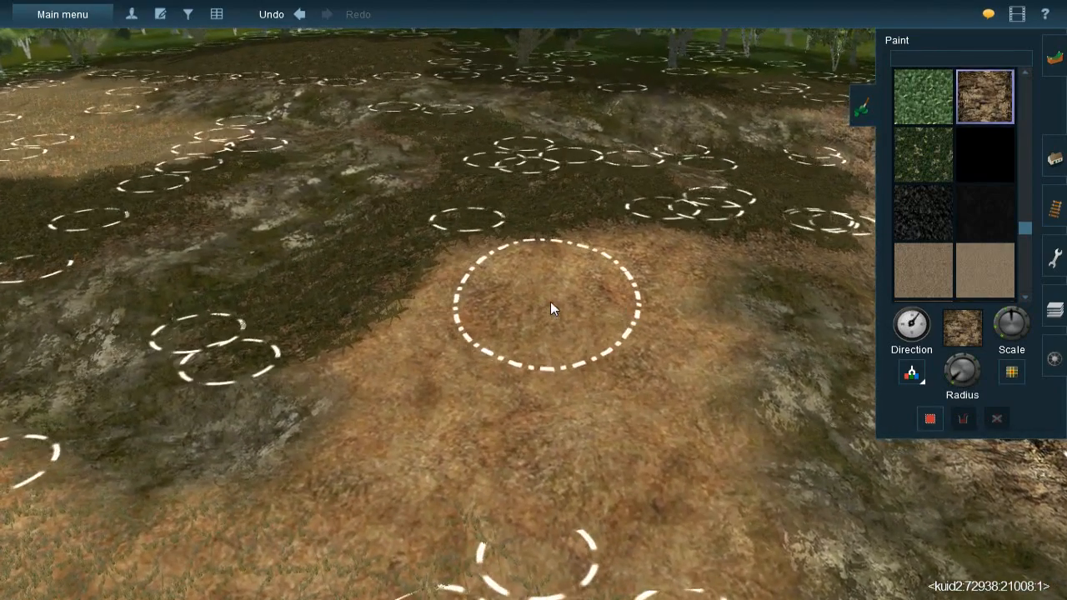
{"action": "mouse_move", "coordinate": [550, 302]}
{"action": "left_mouse_down"}
{"action": "mouse_move", "coordinate": [503, 304]}
{"action": "mouse_move", "coordinate": [461, 337]}
{"action": "left_mouse_up"}
{"action": "mouse_move", "coordinate": [448, 401]}
{"action": "left_mouse_down"}
{"action": "mouse_move", "coordinate": [402, 369]}
{"action": "mouse_move", "coordinate": [461, 419]}
{"action": "mouse_move", "coordinate": [637, 464]}
{"action": "mouse_move", "coordinate": [674, 458]}
{"action": "mouse_move", "coordinate": [674, 332]}
{"action": "mouse_move", "coordinate": [659, 291]}
{"action": "mouse_move", "coordinate": [552, 268]}
{"action": "mouse_move", "coordinate": [594, 269]}
{"action": "mouse_move", "coordinate": [578, 350]}
{"action": "left_mouse_up"}
{"action": "mouse_move", "coordinate": [578, 350]}
{"action": "right_mouse_down"}
{"action": "mouse_move", "coordinate": [611, 336]}
{"action": "mouse_move", "coordinate": [546, 367]}
{"action": "mouse_move", "coordinate": [550, 263]}
{"action": "right_mouse_up"}
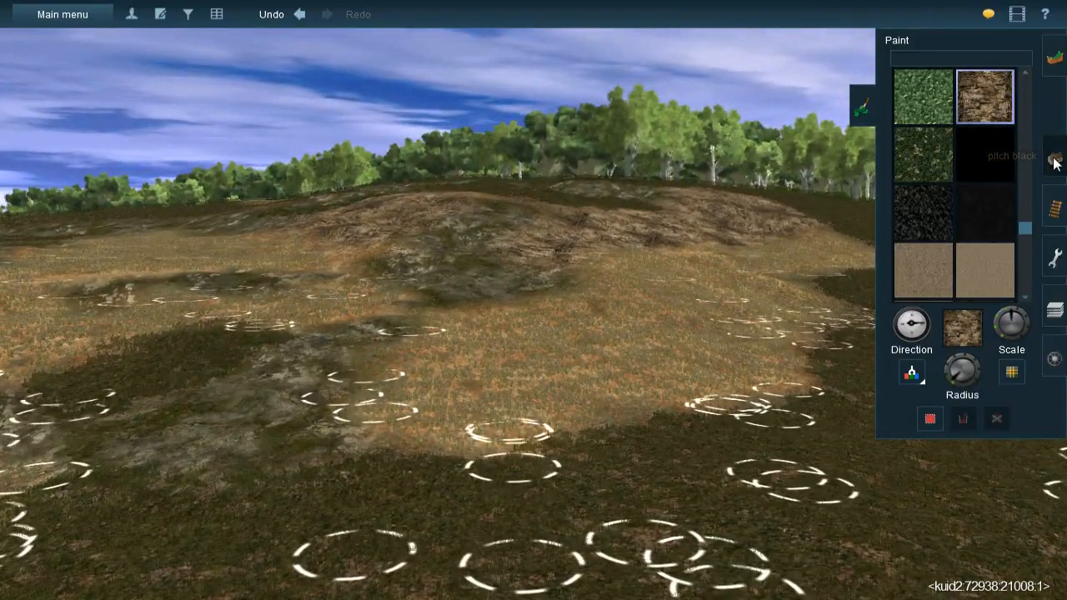
Return to adding splines and make JVC@-Grass358s 20x40m the active spline
{"action": "left_click", "coordinate": [1054, 160]}
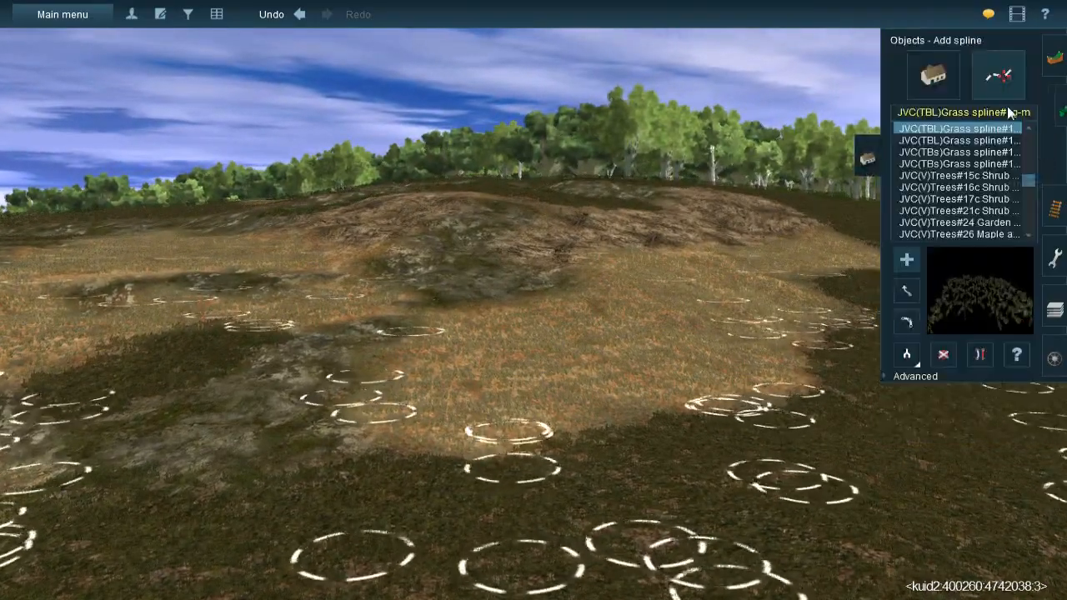
{"action": "left_click", "coordinate": [907, 354]}
{"action": "right_click_drag", "start_coordinate": [452, 362], "coordinate": [730, 360]}
{"action": "left_click", "coordinate": [730, 359]}
Lay JVC@-Grass358s 20x40m splines across the near end of the grey mossy rock patch
{"action": "right_click_drag", "start_coordinate": [500, 400], "coordinate": [545, 391]}
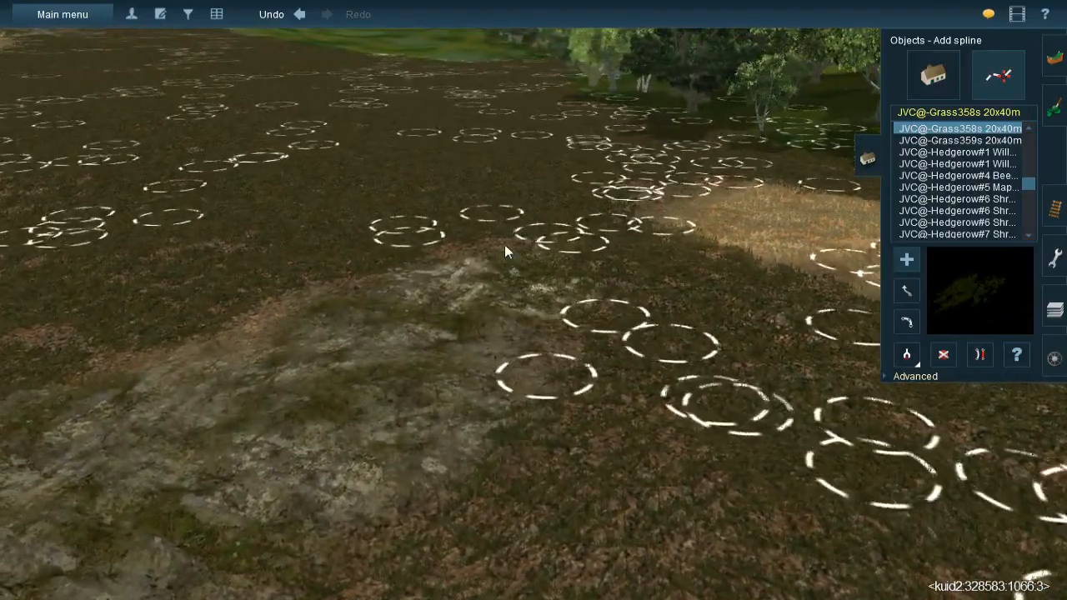
{"action": "left_click", "coordinate": [484, 500]}
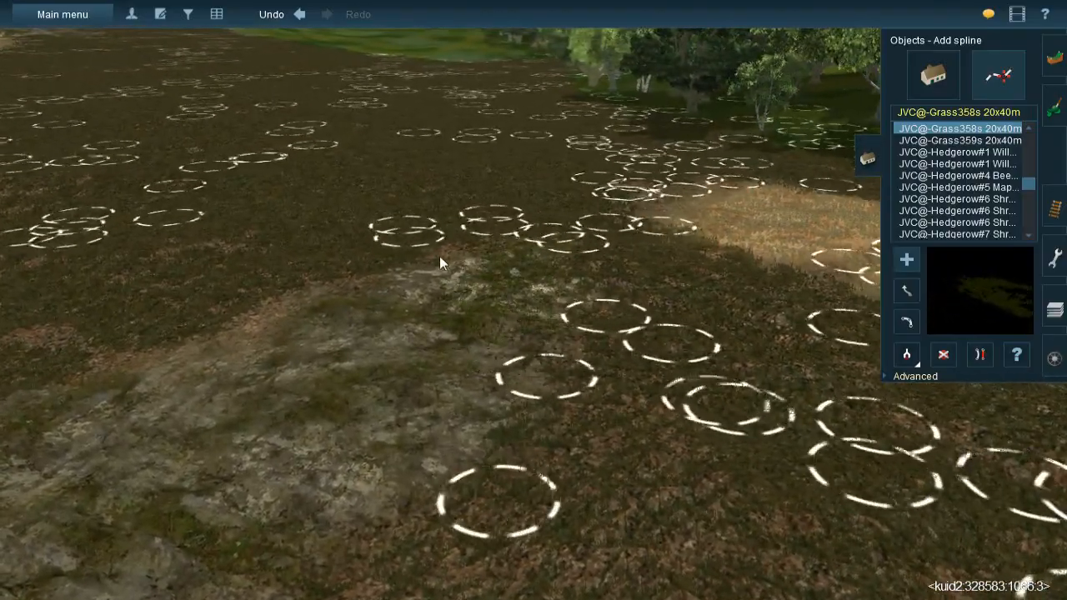
{"action": "left_click", "coordinate": [367, 427]}
{"action": "left_click", "coordinate": [516, 330]}
{"action": "left_click", "coordinate": [297, 510]}
Continue the JVC@-Grass358s 20x40m splines along the middle of the rocky patch toward the dark grass
{"action": "right_click_drag", "start_coordinate": [313, 544], "coordinate": [168, 360]}
{"action": "left_click", "coordinate": [166, 359]}
{"action": "left_click", "coordinate": [350, 224]}
{"action": "left_click", "coordinate": [278, 458]}
{"action": "left_click", "coordinate": [481, 275]}
{"action": "left_click", "coordinate": [307, 558]}
{"action": "left_click", "coordinate": [354, 505]}
{"action": "left_click", "coordinate": [391, 219]}
Run two more JVC@-Grass358s 20x40m splines down the rocky patch beside the tan grass
{"action": "right_click_drag", "start_coordinate": [415, 330], "coordinate": [431, 300]}
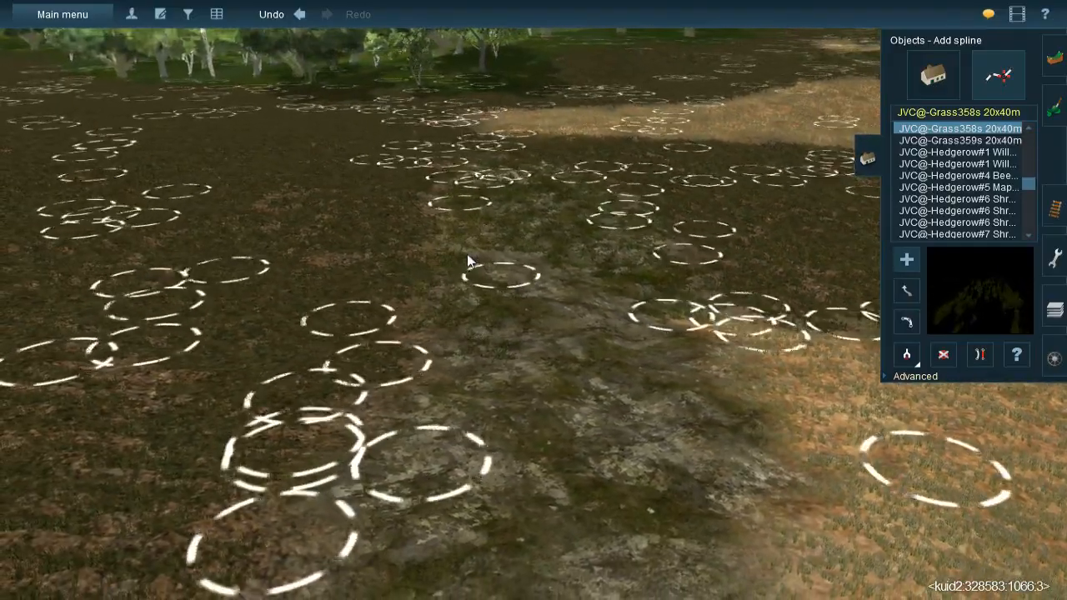
{"action": "left_click", "coordinate": [492, 229]}
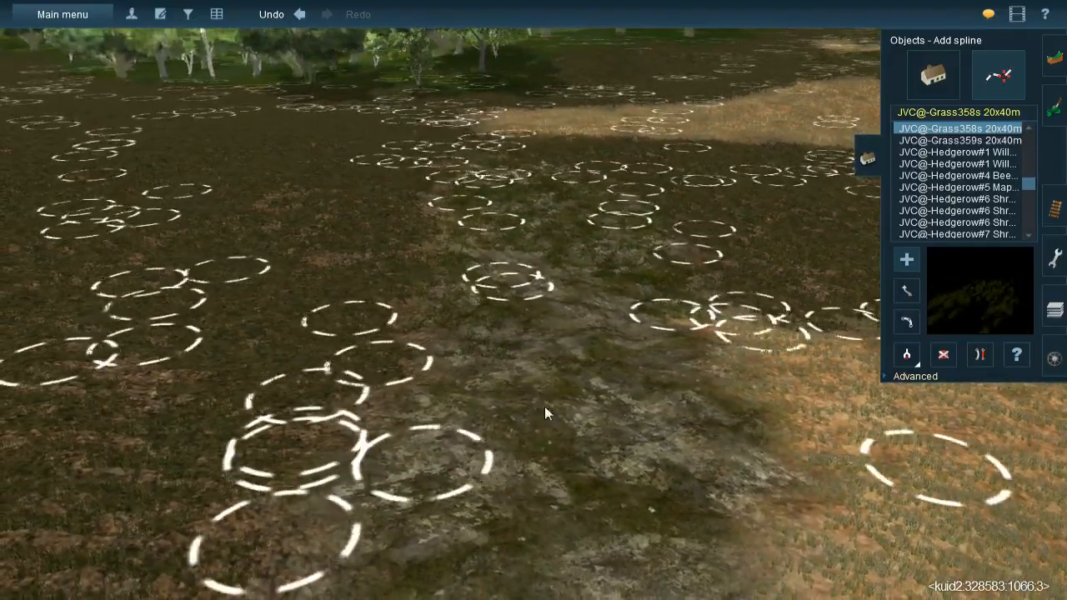
{"action": "left_click", "coordinate": [571, 520]}
{"action": "left_click", "coordinate": [548, 232]}
{"action": "left_click", "coordinate": [692, 581]}
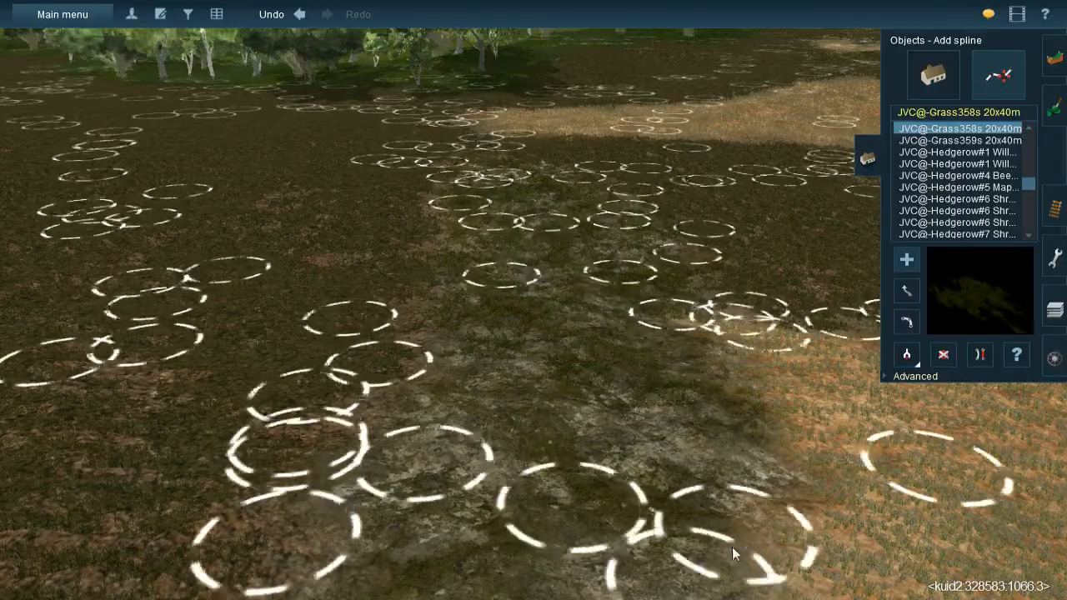
{"action": "right_click_drag", "start_coordinate": [674, 453], "coordinate": [387, 212]}
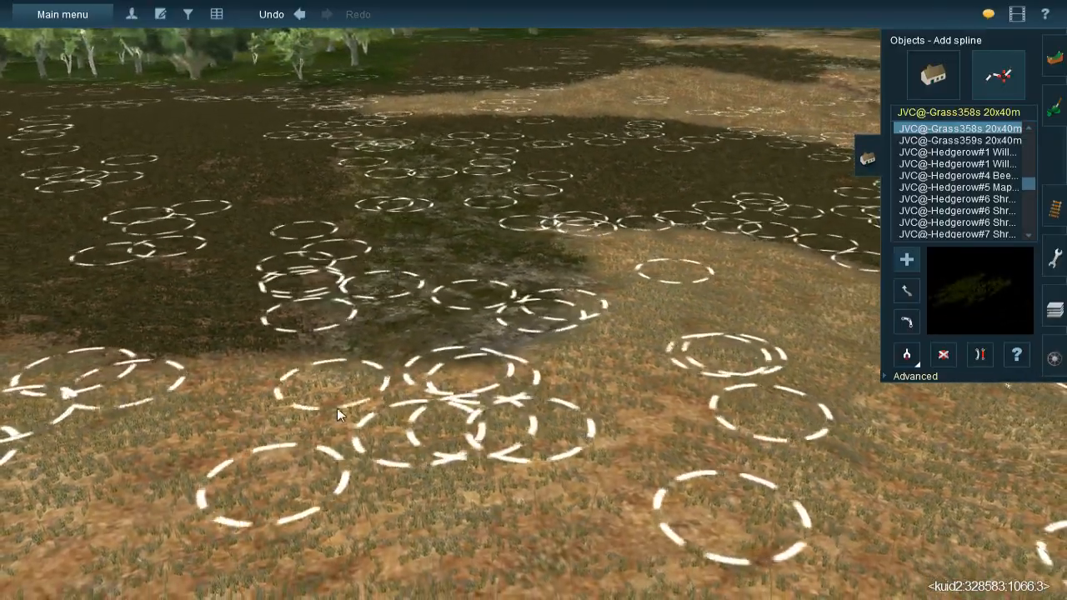
Lay JVC@-Grass358s 20x40m splines over the last mossy rock where the dark patch meets the tan grass
{"action": "left_click", "coordinate": [310, 493]}
{"action": "left_click", "coordinate": [425, 220]}
{"action": "left_click", "coordinate": [427, 497]}
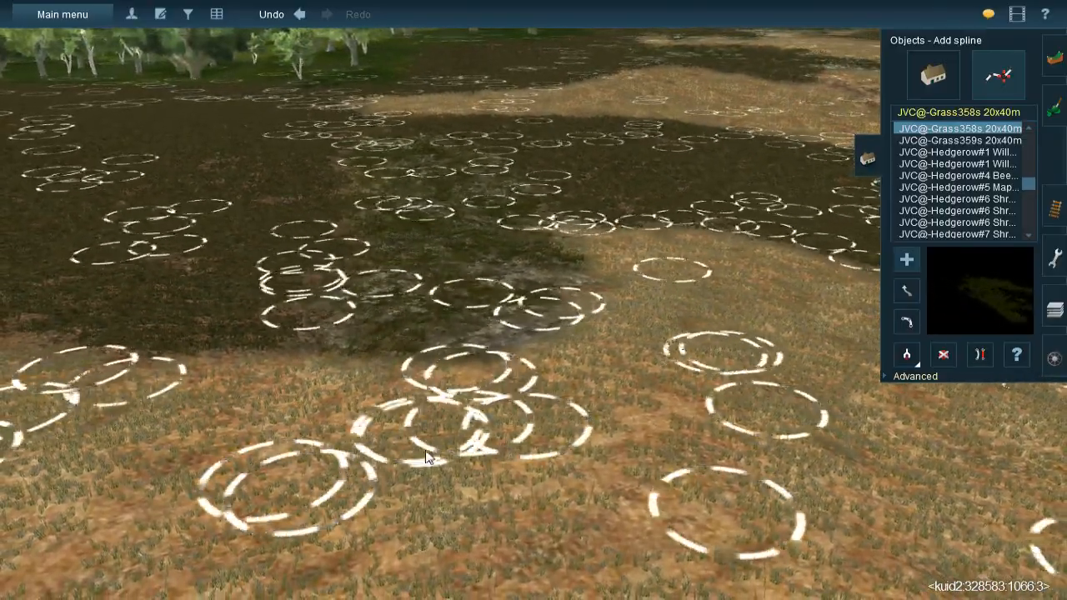
{"action": "left_click", "coordinate": [494, 249]}
{"action": "left_click", "coordinate": [518, 441]}
{"action": "left_click", "coordinate": [542, 326]}
{"action": "left_click", "coordinate": [572, 242]}
{"action": "scroll", "coordinate": [573, 248], "scroll_direction": "up", "scroll_amount": 5}
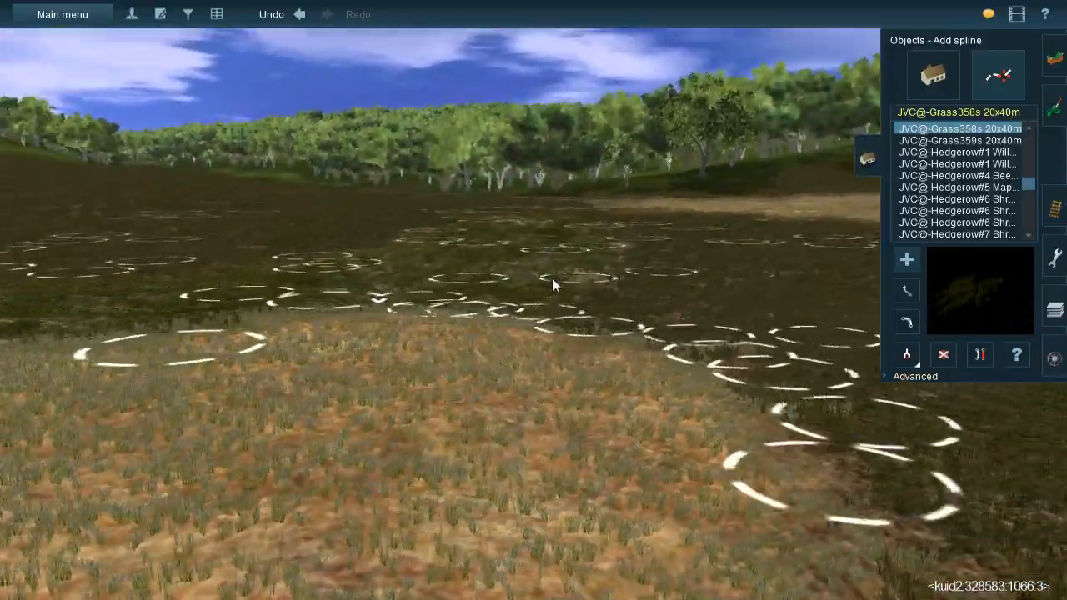
Run JVC@-Grass358s 20x40m splines along the rocky streak on the dark slope below the tan grass
{"action": "right_click_drag", "start_coordinate": [553, 285], "coordinate": [294, 190]}
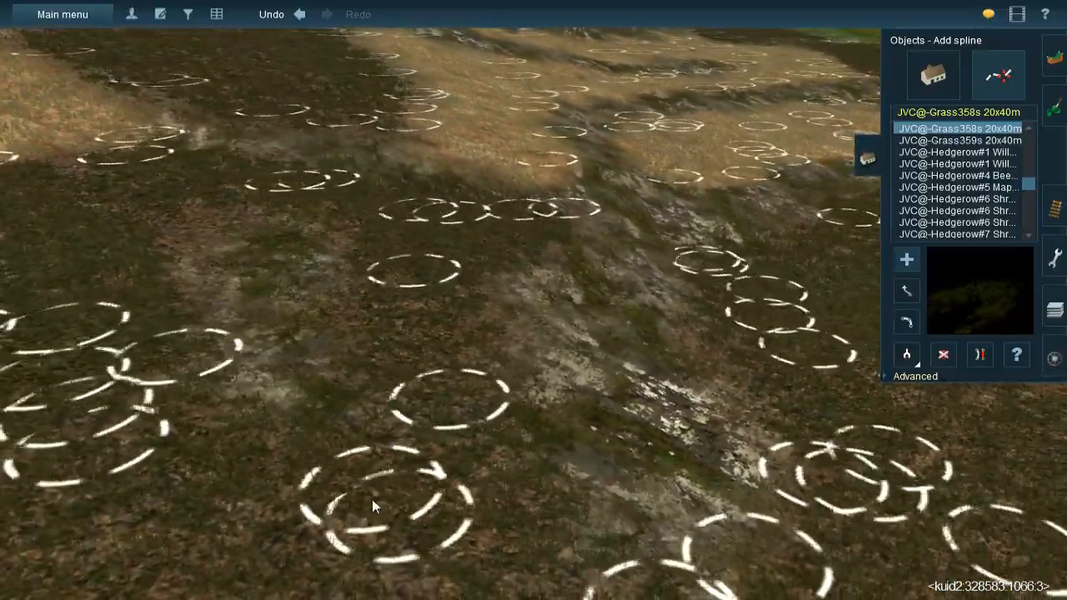
{"action": "left_click", "coordinate": [269, 583]}
{"action": "left_click", "coordinate": [272, 439]}
{"action": "left_click", "coordinate": [352, 162]}
{"action": "left_click", "coordinate": [608, 199]}
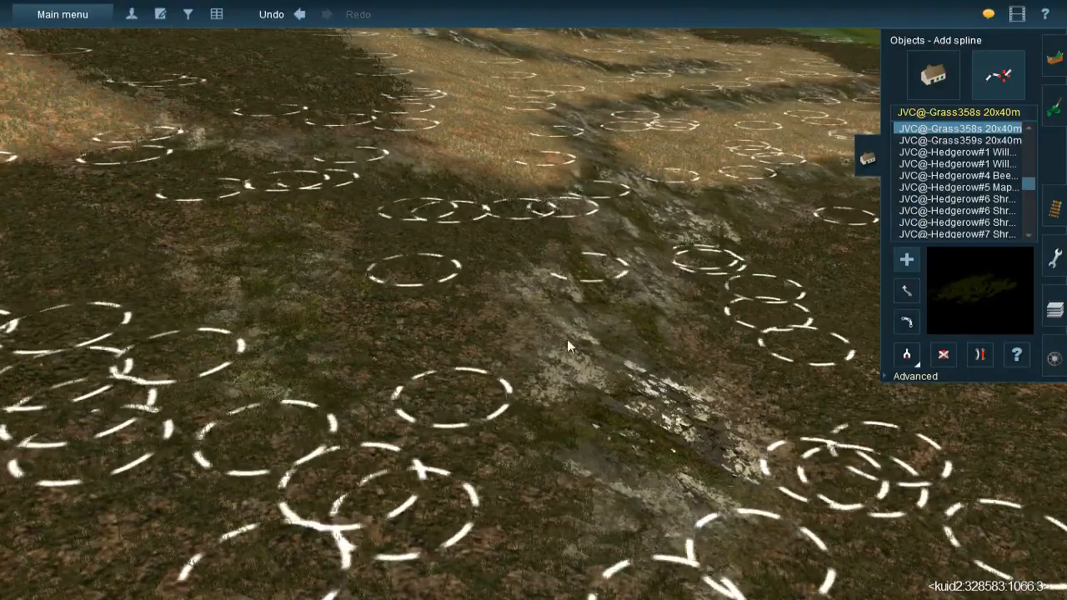
{"action": "left_click", "coordinate": [522, 466]}
{"action": "left_click", "coordinate": [639, 201]}
{"action": "left_click", "coordinate": [699, 461]}
{"action": "right_click", "coordinate": [698, 462]}
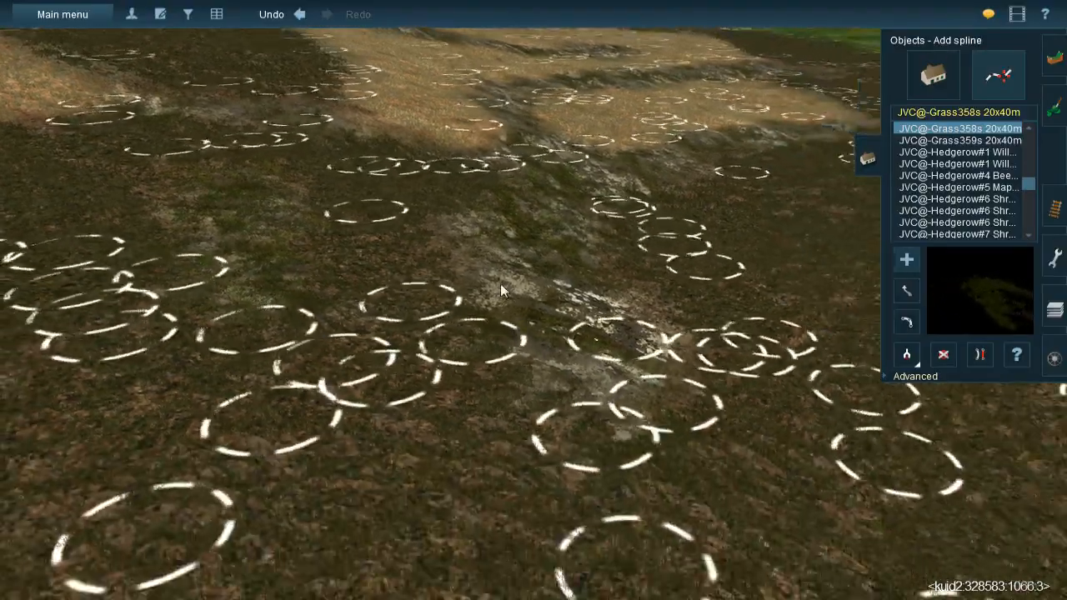
Fill the remaining bare rock of the streak with more JVC@-Grass358s 20x40m splines up to the tan grass
{"action": "left_click", "coordinate": [428, 164]}
{"action": "left_click", "coordinate": [536, 395]}
{"action": "left_click", "coordinate": [626, 393]}
{"action": "left_click", "coordinate": [518, 202]}
{"action": "left_click", "coordinate": [521, 442]}
{"action": "right_click_drag", "start_coordinate": [510, 345], "coordinate": [553, 334]}
{"action": "left_click", "coordinate": [553, 334]}
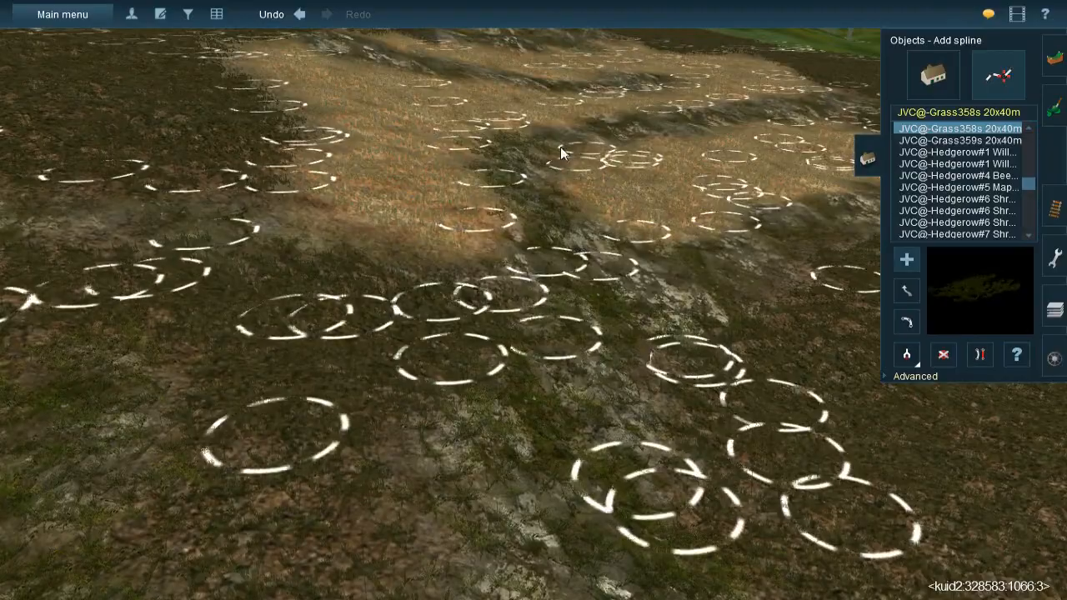
{"action": "left_click", "coordinate": [562, 123]}
{"action": "left_click", "coordinate": [688, 430]}
Cover the upper end of the rocky gully between the tan slopes with JVC@-Grass358s 20x40m splines
{"action": "right_click_drag", "start_coordinate": [587, 243], "coordinate": [730, 259]}
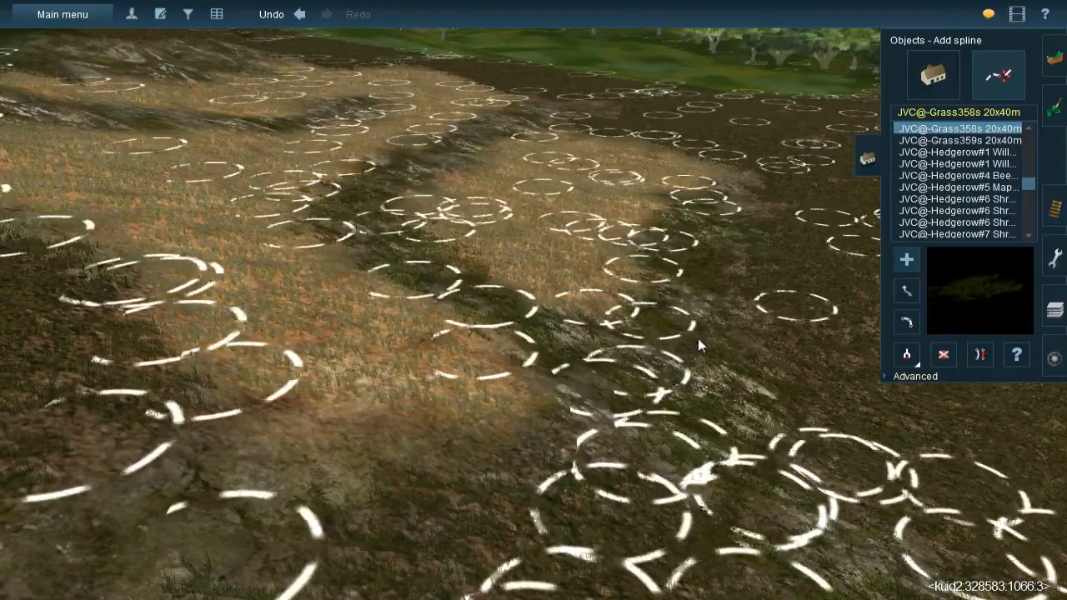
{"action": "right_click", "coordinate": [666, 350]}
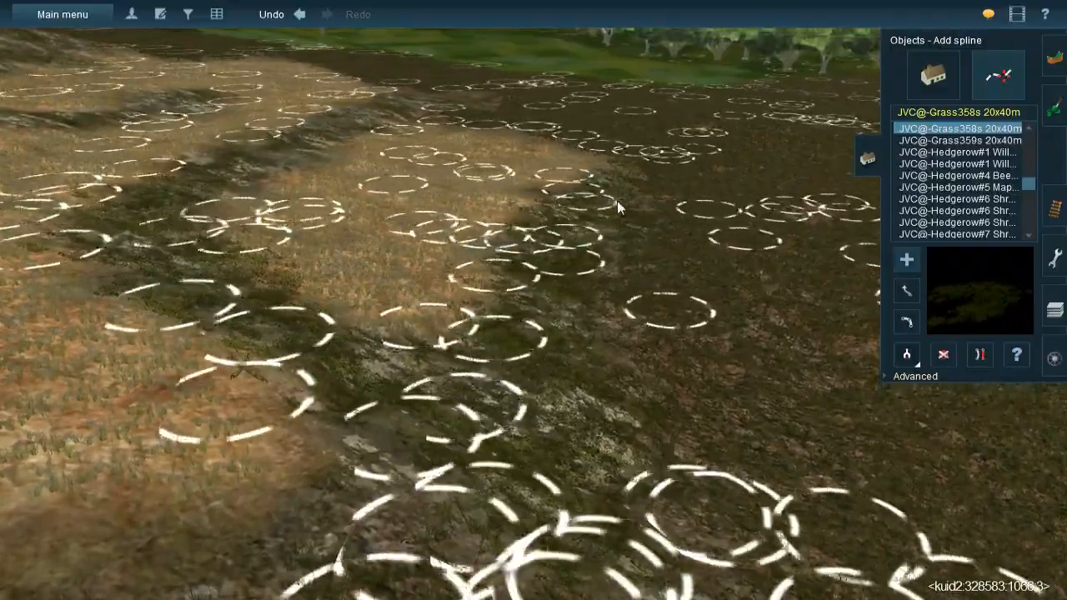
{"action": "right_click", "coordinate": [491, 199]}
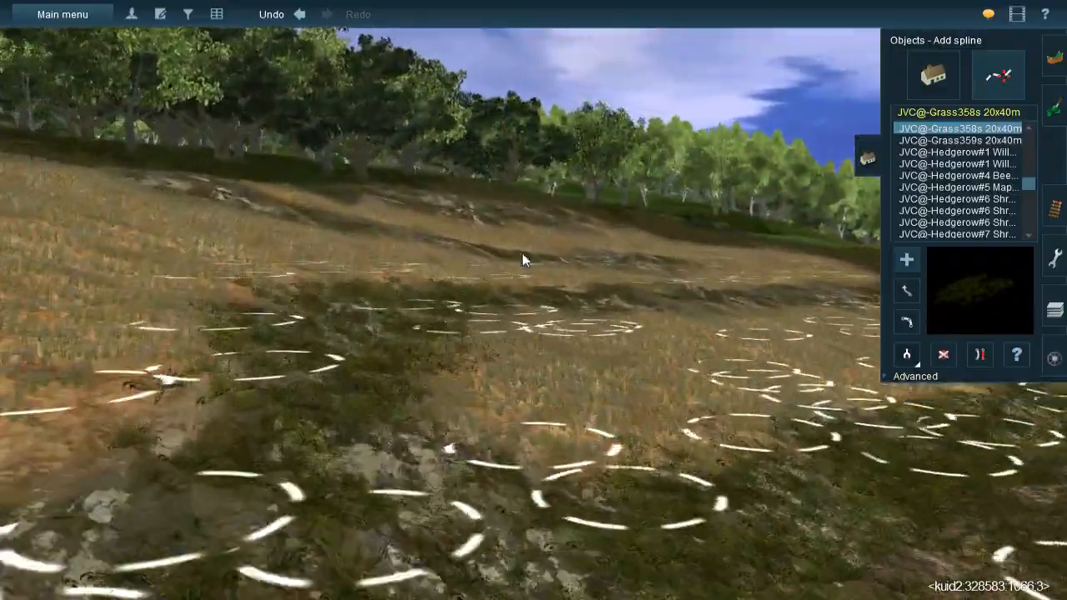
{"action": "right_click_drag", "start_coordinate": [522, 252], "coordinate": [567, 274]}
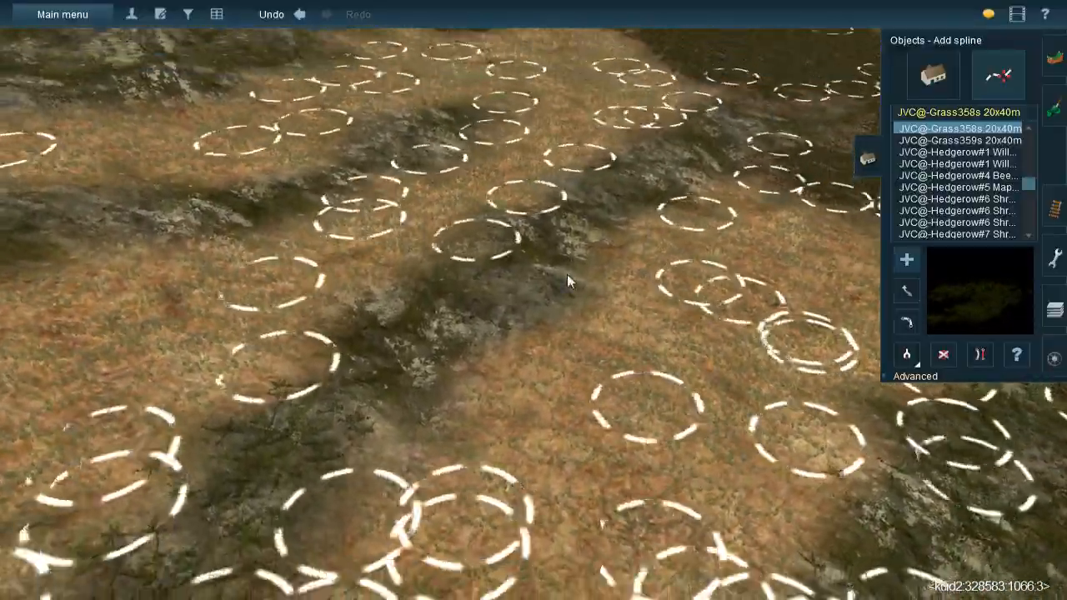
{"action": "right_click_drag", "start_coordinate": [819, 124], "coordinate": [625, 288]}
{"action": "left_click", "coordinate": [696, 375]}
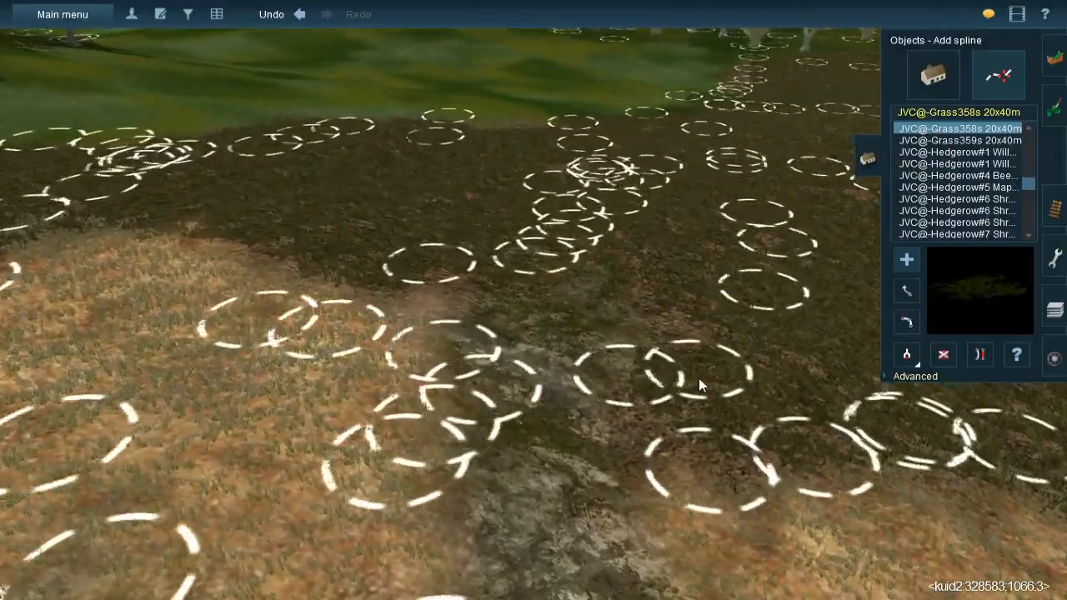
{"action": "right_click", "coordinate": [675, 487]}
{"action": "left_click", "coordinate": [503, 204]}
{"action": "left_click", "coordinate": [465, 362]}
{"action": "left_click", "coordinate": [439, 508]}
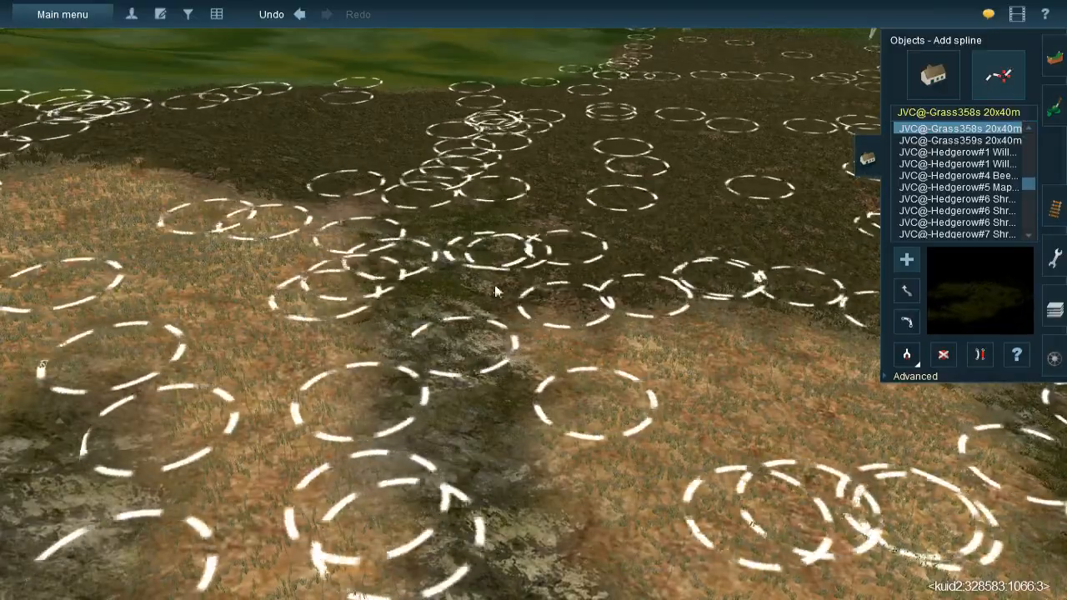
Lay JVC@-Grass358s 20x40m splines down the rocky gully that runs through the tan grass toward the trees
{"action": "right_click", "coordinate": [514, 431]}
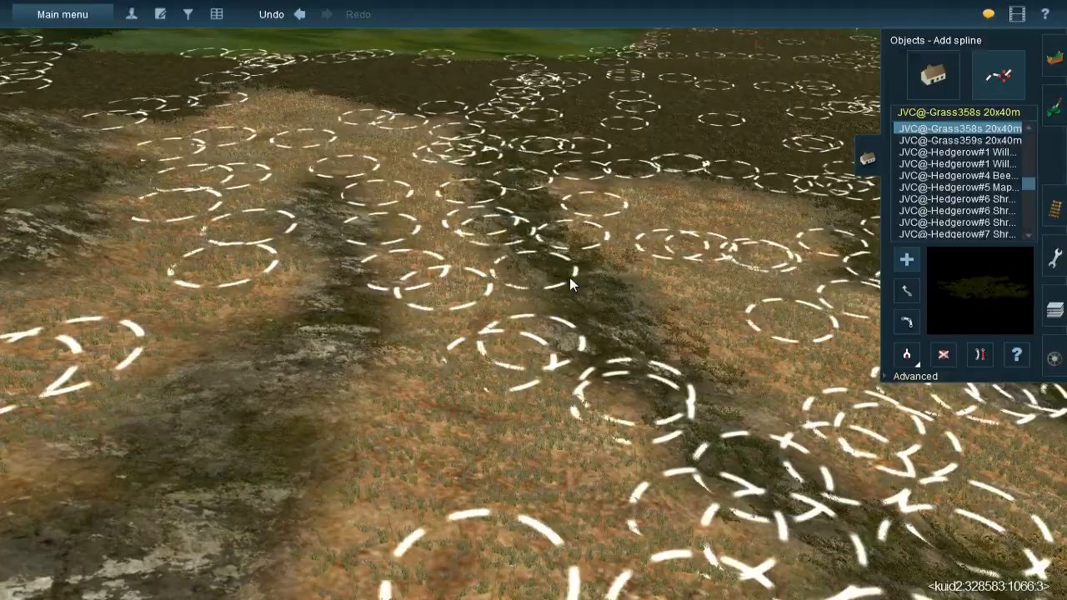
{"action": "right_click", "coordinate": [719, 541]}
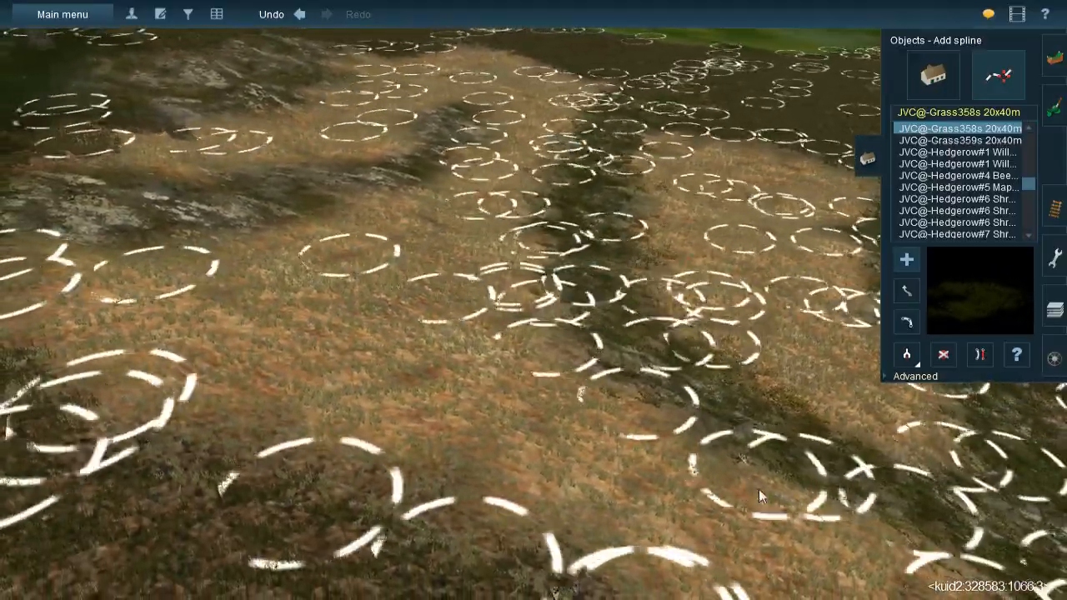
{"action": "right_click_drag", "start_coordinate": [758, 488], "coordinate": [467, 189]}
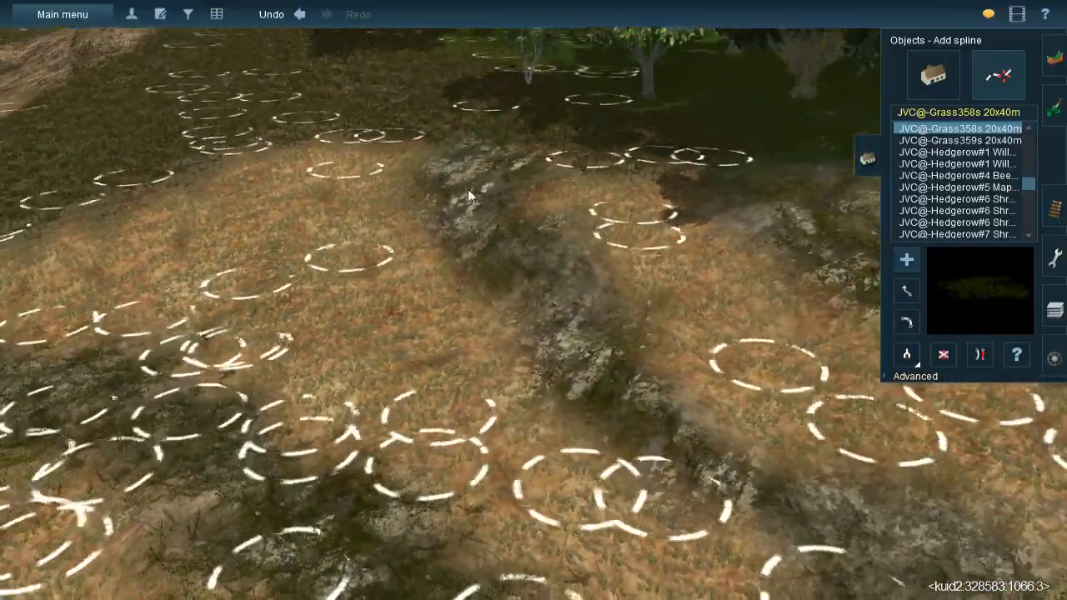
{"action": "left_click", "coordinate": [520, 193]}
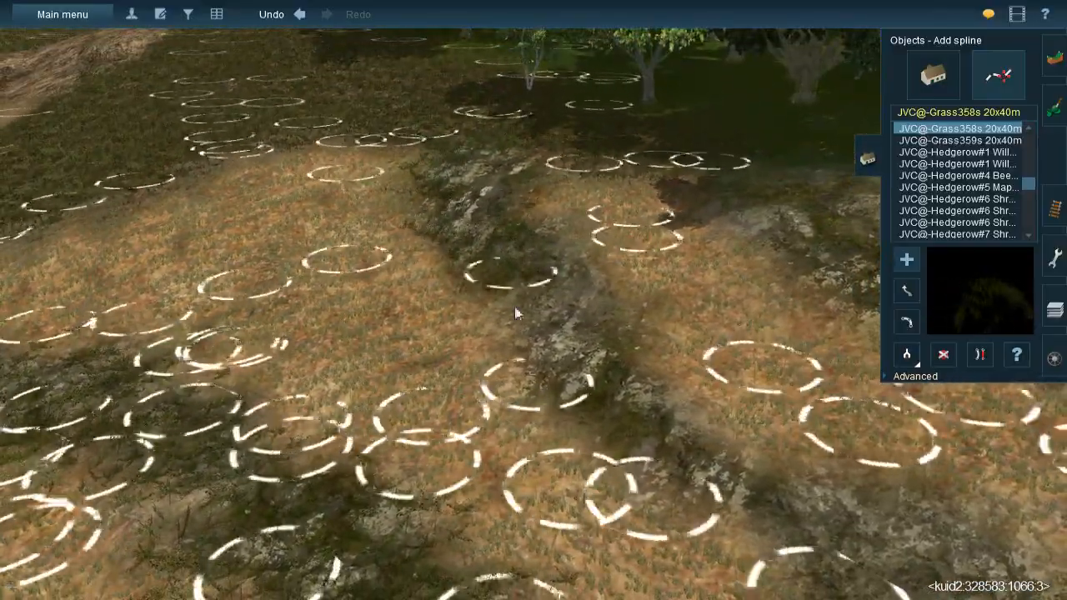
{"action": "left_click", "coordinate": [515, 407]}
{"action": "left_click", "coordinate": [497, 115]}
{"action": "left_click", "coordinate": [545, 227]}
{"action": "left_click", "coordinate": [686, 545]}
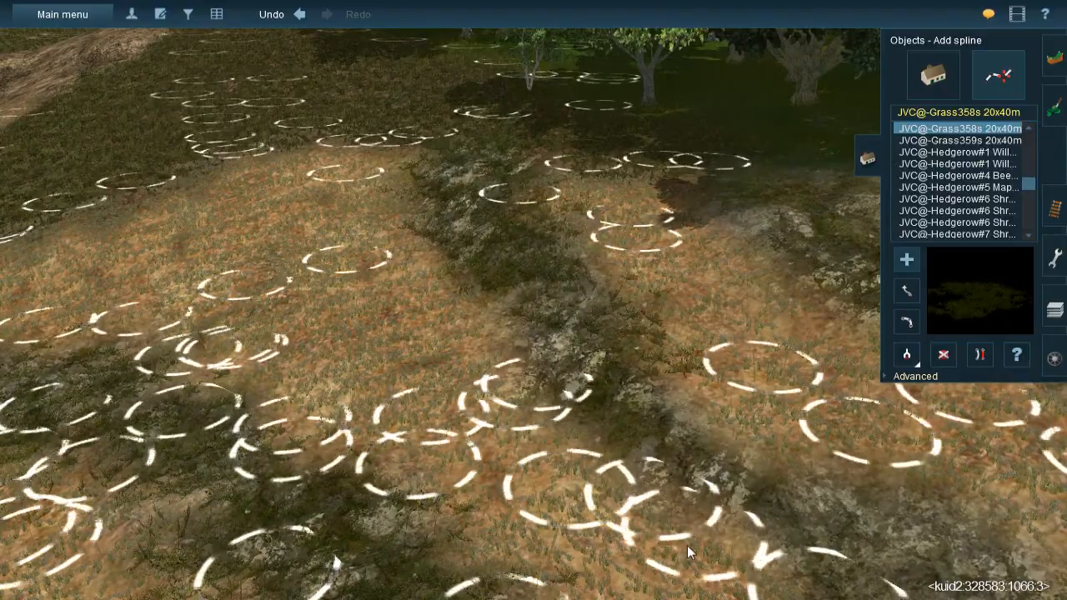
{"action": "left_click", "coordinate": [474, 254]}
{"action": "left_click", "coordinate": [690, 554]}
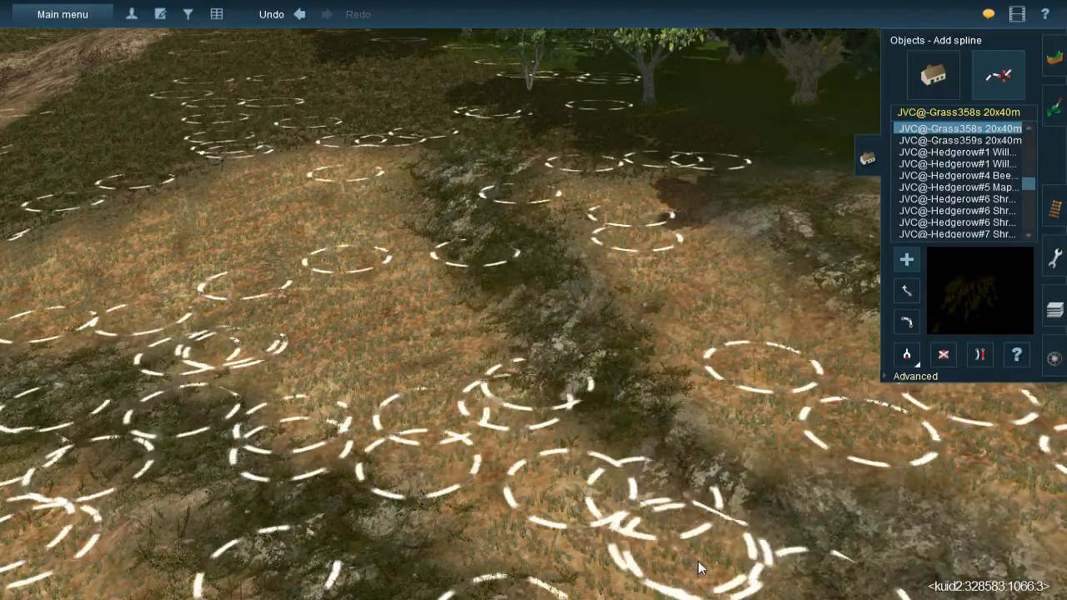
Extend the JVC@-Grass358s 20x40m splines over the gully's near end and the rocky patch in front of the trees
{"action": "right_click_drag", "start_coordinate": [663, 441], "coordinate": [534, 197]}
{"action": "left_click", "coordinate": [534, 197]}
{"action": "left_click", "coordinate": [638, 536]}
{"action": "left_click", "coordinate": [571, 271]}
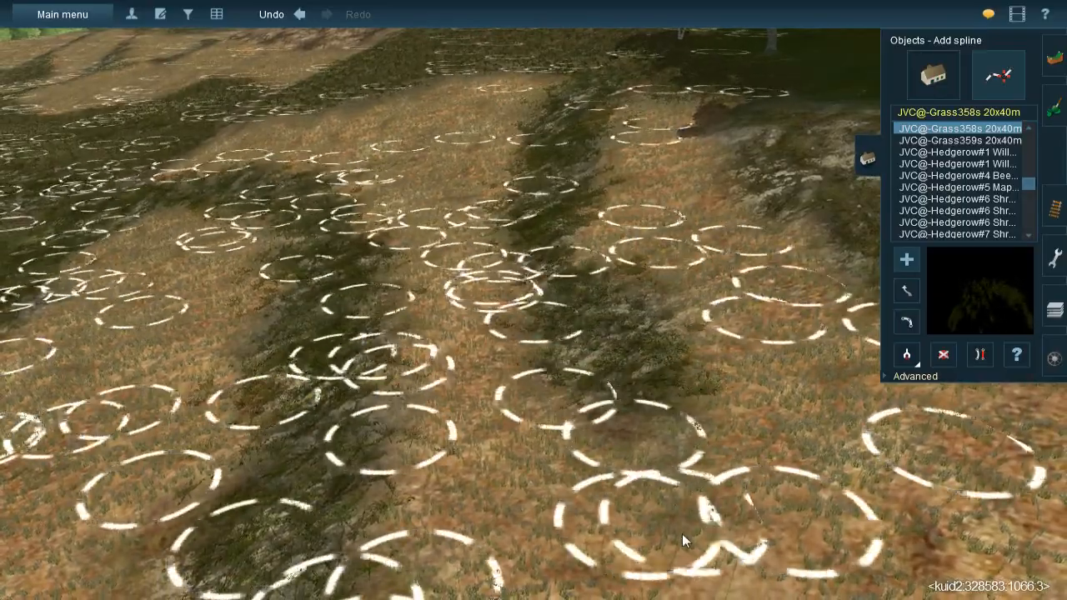
{"action": "right_click_drag", "start_coordinate": [743, 366], "coordinate": [488, 135]}
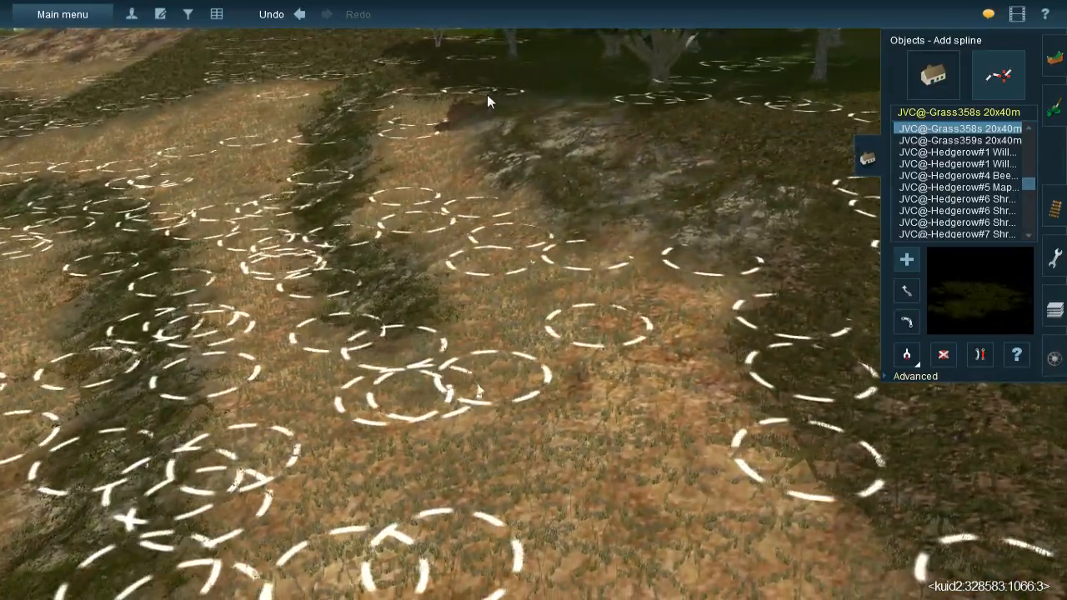
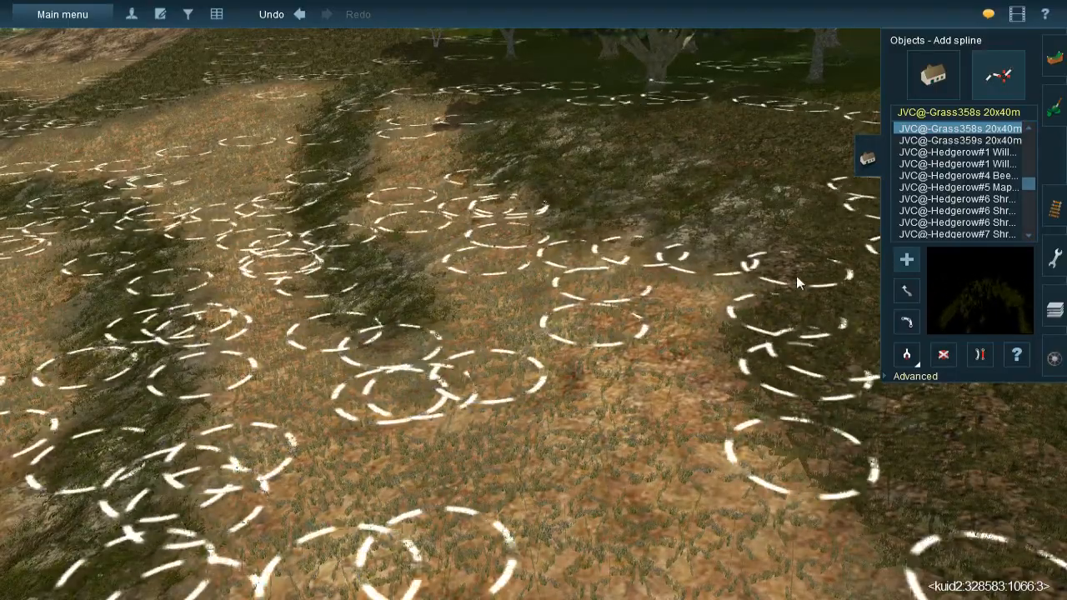
Place JVC@-Grass358s 20x40m splines along the grey rock gully between the open tan slopes facing the distant forest
{"action": "right_click_drag", "start_coordinate": [815, 286], "coordinate": [555, 191]}
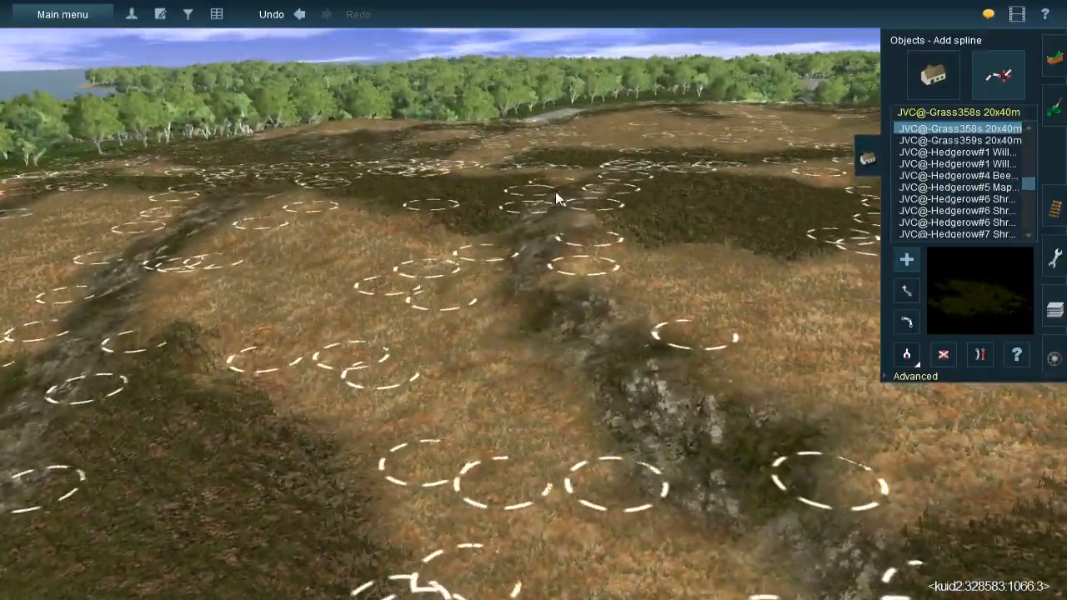
{"action": "left_click", "coordinate": [642, 454]}
{"action": "left_click", "coordinate": [546, 244]}
{"action": "left_click", "coordinate": [731, 516]}
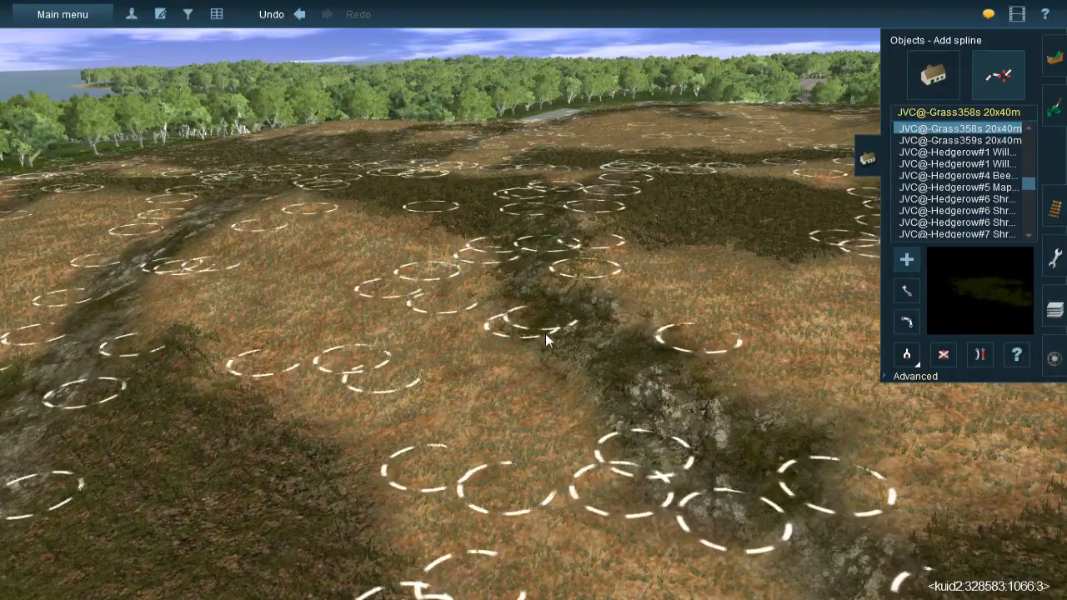
{"action": "right_click_drag", "start_coordinate": [545, 334], "coordinate": [525, 226]}
{"action": "left_click", "coordinate": [526, 226]}
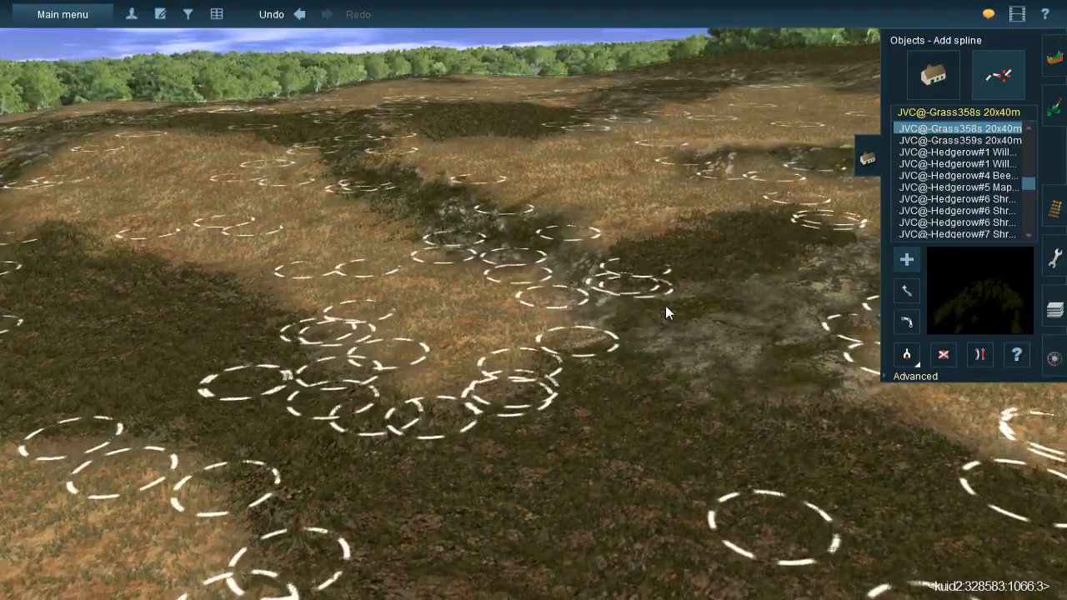
Lay JVC@-Grass358s 20x40m splines from the gully's lower end across the adjoining rocky patch on the dark ground
{"action": "left_click", "coordinate": [666, 305]}
{"action": "left_click", "coordinate": [503, 215]}
{"action": "left_click", "coordinate": [691, 392]}
{"action": "left_click", "coordinate": [634, 260]}
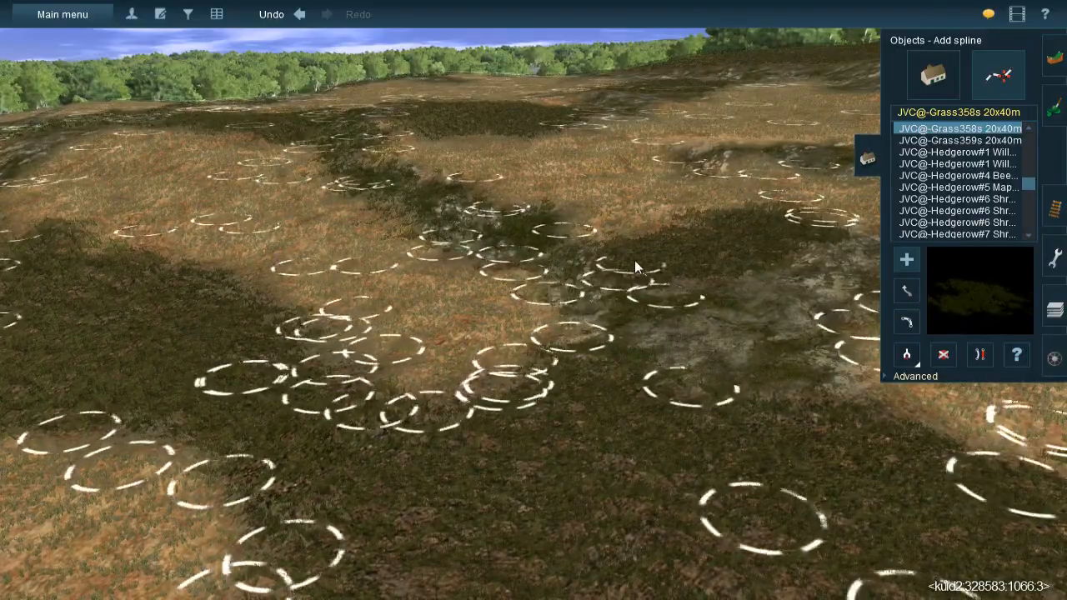
{"action": "left_click", "coordinate": [693, 428]}
{"action": "left_click", "coordinate": [688, 260]}
{"action": "left_click", "coordinate": [781, 415]}
Cover the mossy rock strip between the dark patch and the tan grass with JVC@-Grass358s 20x40m splines
{"action": "right_click_drag", "start_coordinate": [790, 355], "coordinate": [477, 206]}
{"action": "left_click", "coordinate": [428, 355]}
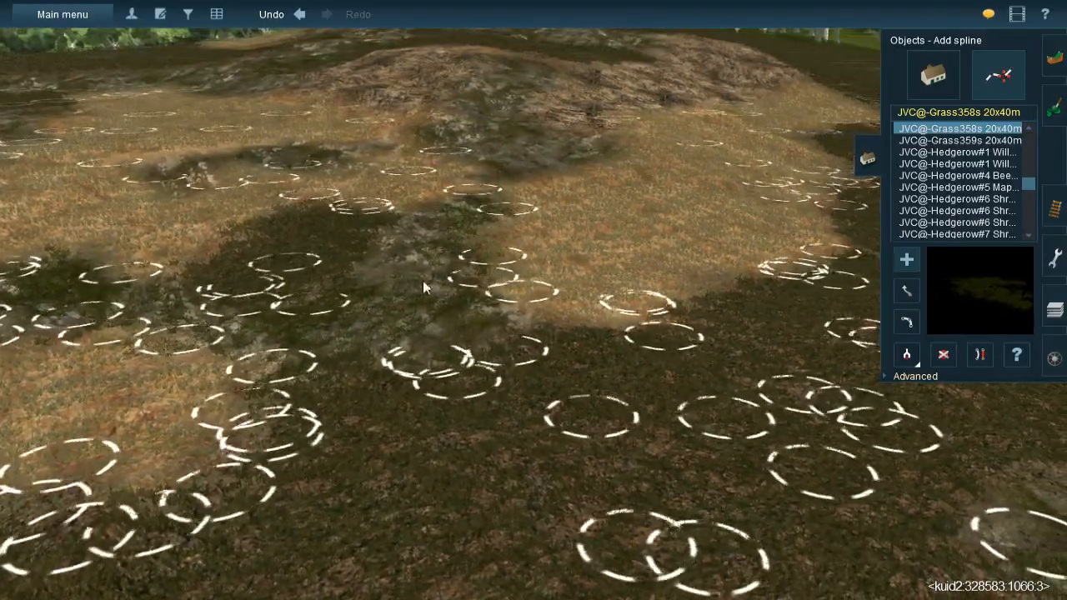
{"action": "left_click", "coordinate": [447, 195]}
{"action": "left_click", "coordinate": [307, 332]}
{"action": "right_click_drag", "start_coordinate": [365, 261], "coordinate": [510, 312]}
Add JVC@-Grass358s 20x40m splines over the mossy rock cleft and foot of the bare brown mound
{"action": "left_click", "coordinate": [608, 383]}
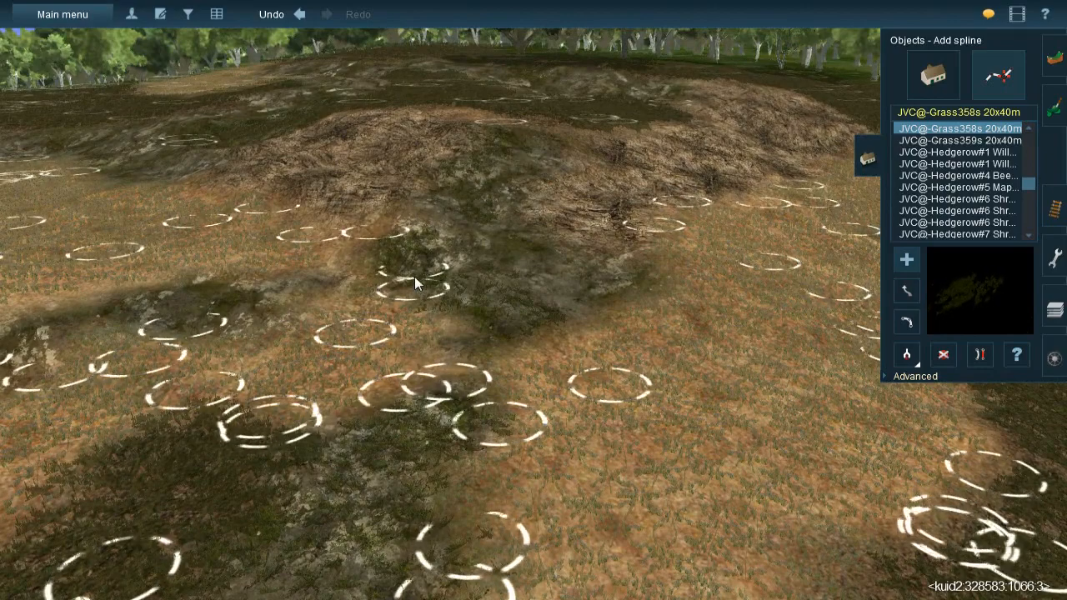
{"action": "left_click", "coordinate": [546, 133]}
{"action": "left_click", "coordinate": [437, 285]}
{"action": "left_click", "coordinate": [418, 185]}
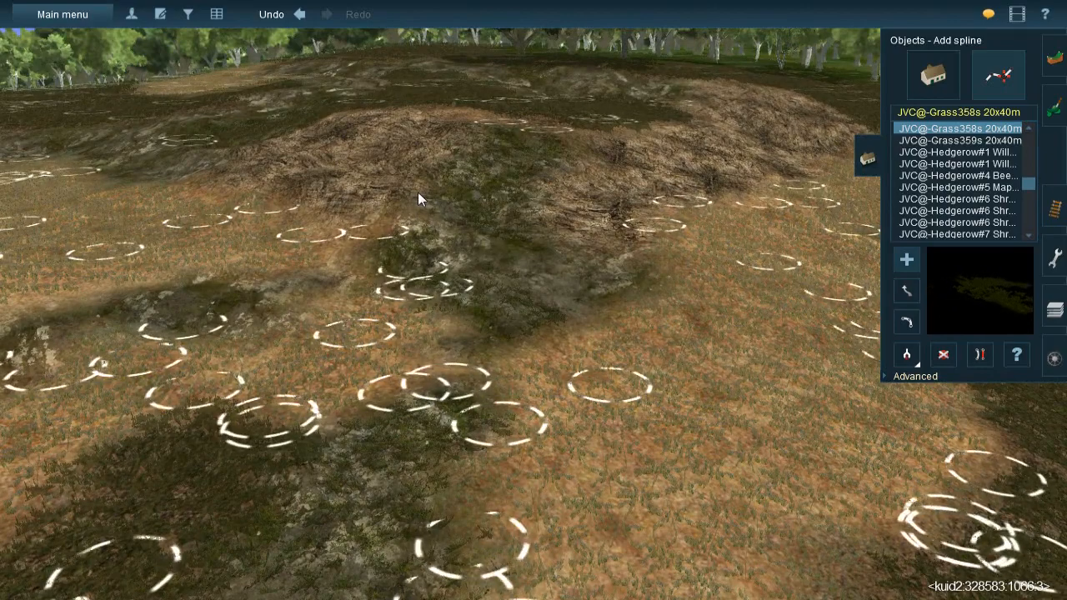
{"action": "left_click", "coordinate": [525, 290]}
{"action": "left_click", "coordinate": [457, 243]}
{"action": "left_click", "coordinate": [664, 268]}
{"action": "left_click", "coordinate": [748, 310]}
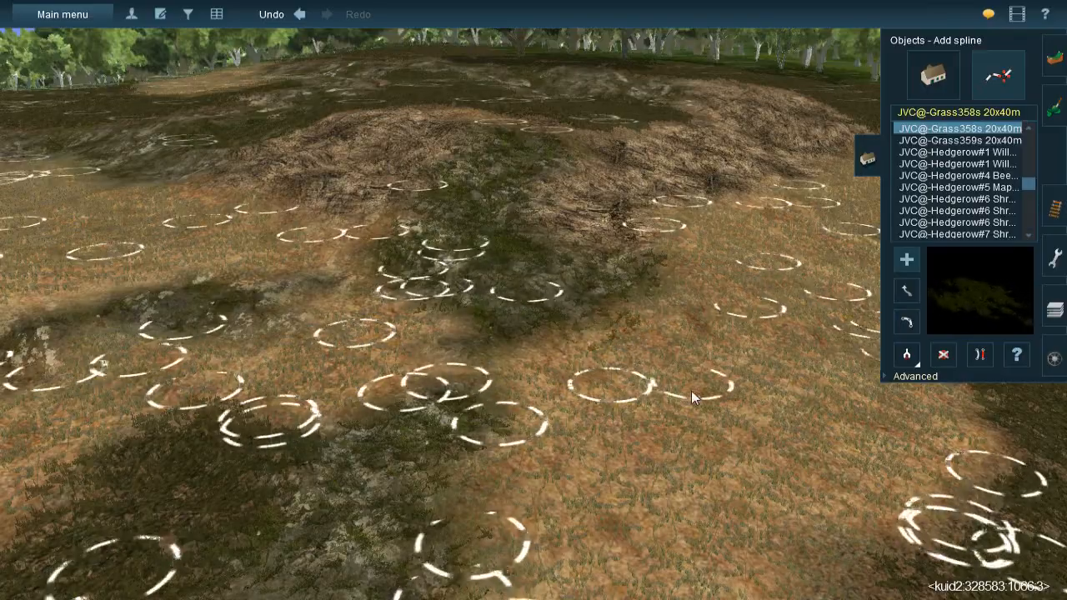
Cover the small isolated rocky streak in the tan grass below the mound with JVC@-Grass358s 20x40m splines
{"action": "scroll", "coordinate": [471, 345], "scroll_direction": "up", "scroll_amount": 3}
{"action": "right_click_drag", "start_coordinate": [470, 338], "coordinate": [505, 208]}
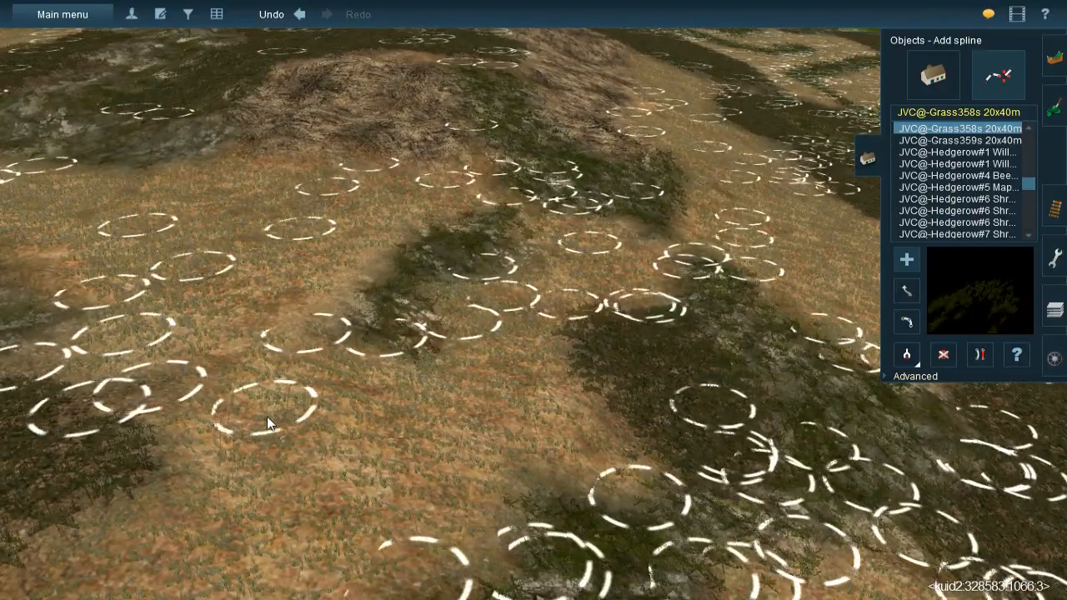
{"action": "left_click", "coordinate": [494, 217]}
{"action": "left_click", "coordinate": [536, 251]}
{"action": "left_click", "coordinate": [237, 302]}
Lay JVC@-Grass358s 20x40m splines over the grey rock between the large dark patch and the tan slope
{"action": "right_click_drag", "start_coordinate": [541, 286], "coordinate": [505, 403]}
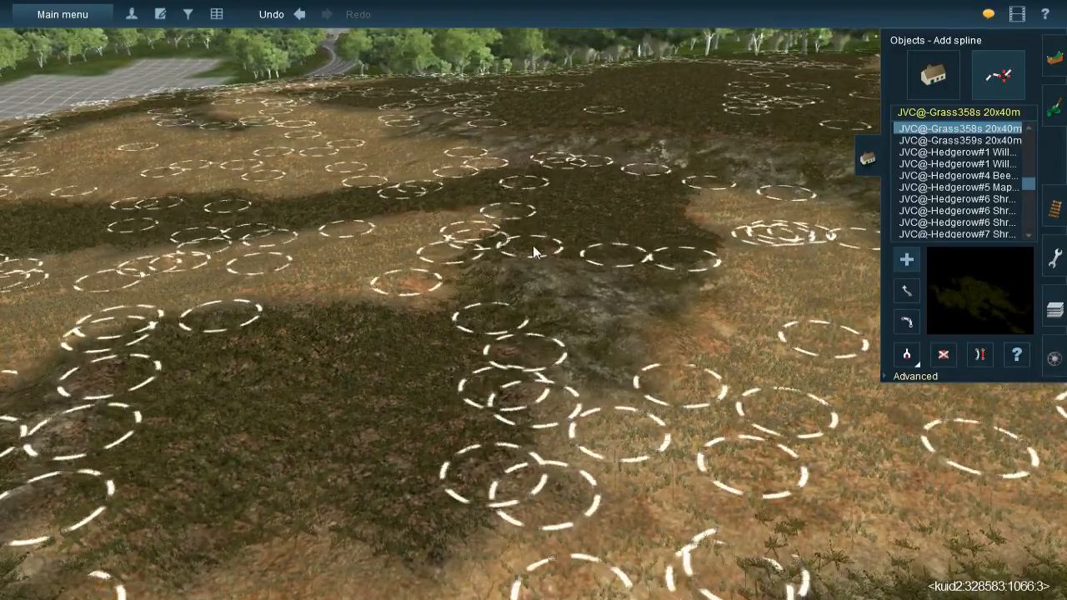
{"action": "left_click", "coordinate": [590, 401]}
{"action": "left_click", "coordinate": [588, 335]}
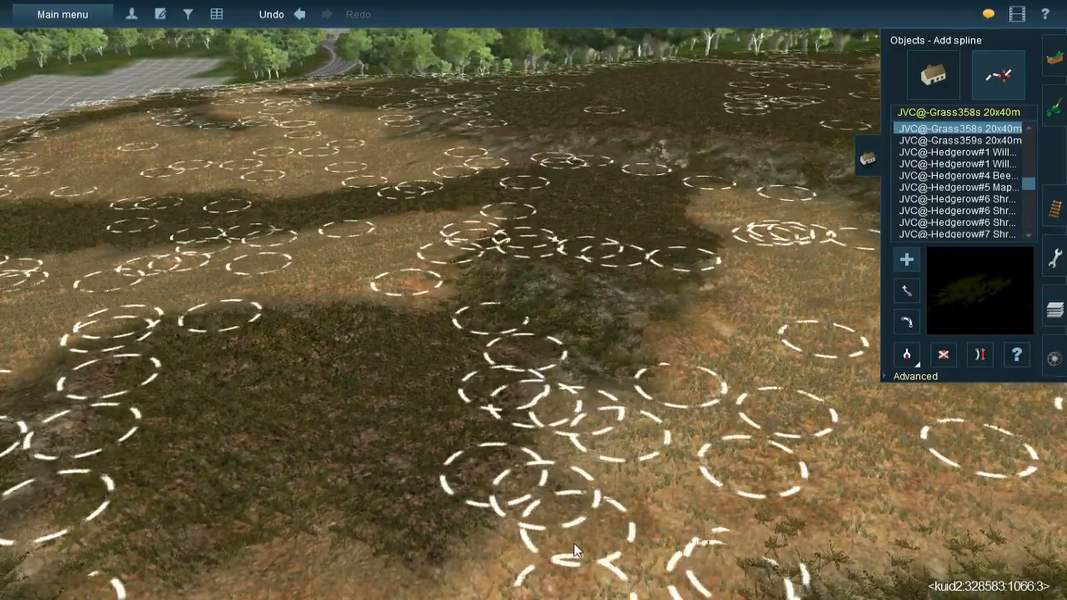
{"action": "left_click", "coordinate": [704, 251]}
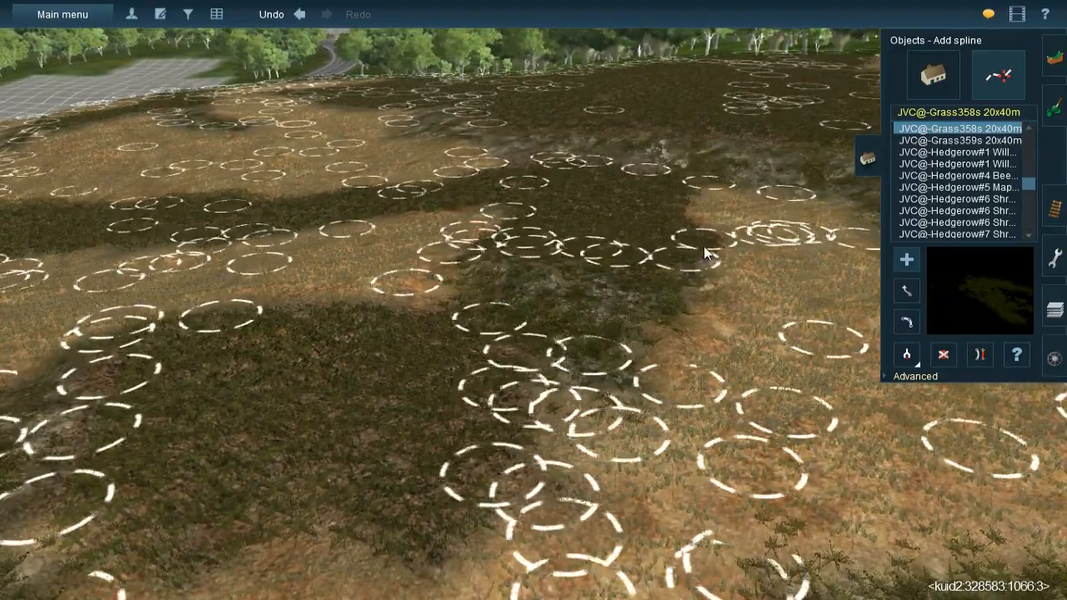
Lay JVC@-Grass358s 20x40m splines across the grey rock band behind the narrow tip of tan grass
{"action": "right_click", "coordinate": [698, 179]}
{"action": "left_click", "coordinate": [409, 203]}
{"action": "left_click", "coordinate": [601, 280]}
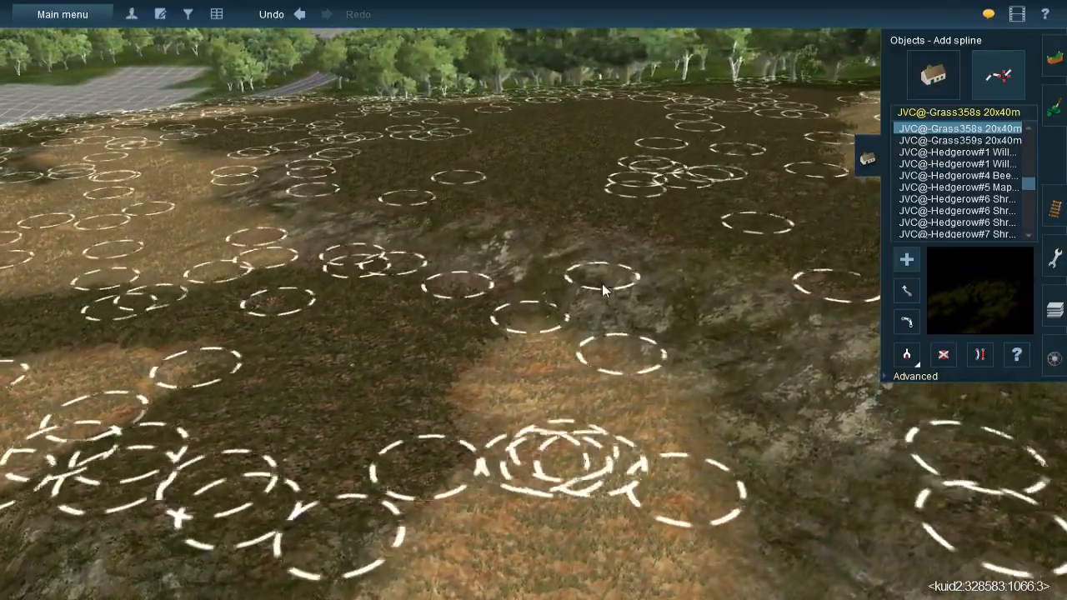
{"action": "left_click", "coordinate": [509, 198]}
{"action": "left_click", "coordinate": [586, 208]}
{"action": "left_click", "coordinate": [725, 346]}
{"action": "left_click", "coordinate": [797, 370]}
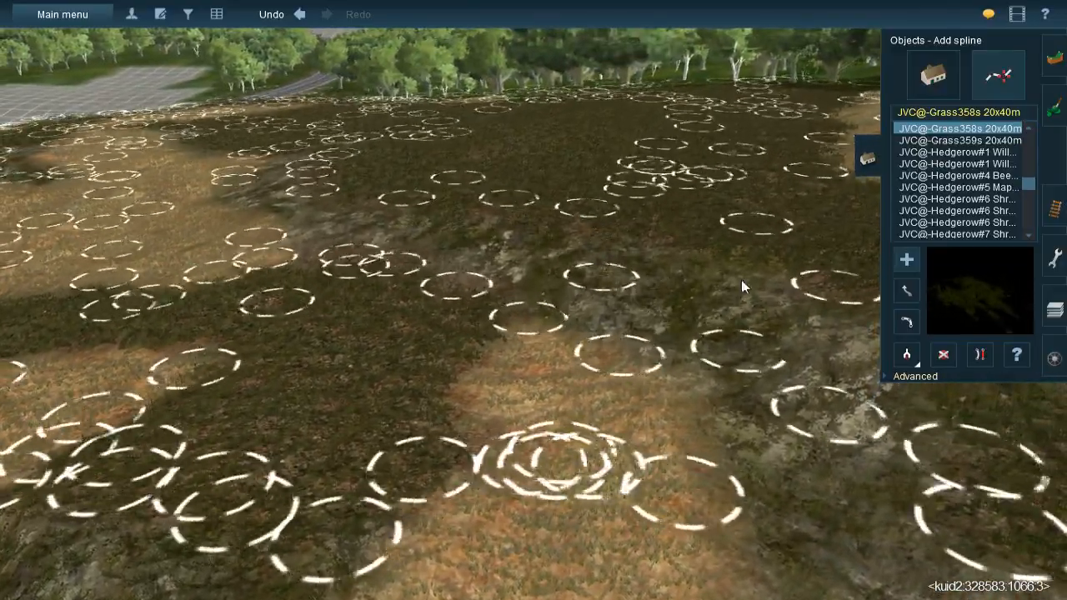
Add JVC@-Grass358s 20x40m splines over the rocky ground and tan grass edge beside the bare brown rock slope
{"action": "right_click", "coordinate": [802, 388]}
{"action": "left_click", "coordinate": [791, 417]}
{"action": "left_click", "coordinate": [525, 213]}
{"action": "left_click", "coordinate": [606, 446]}
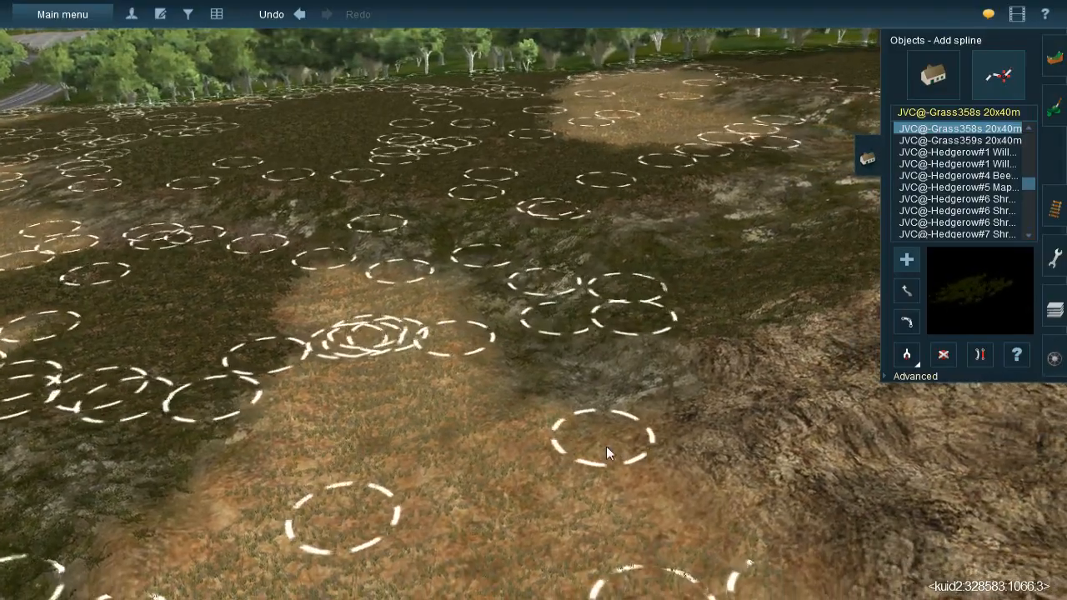
{"action": "left_click", "coordinate": [678, 508]}
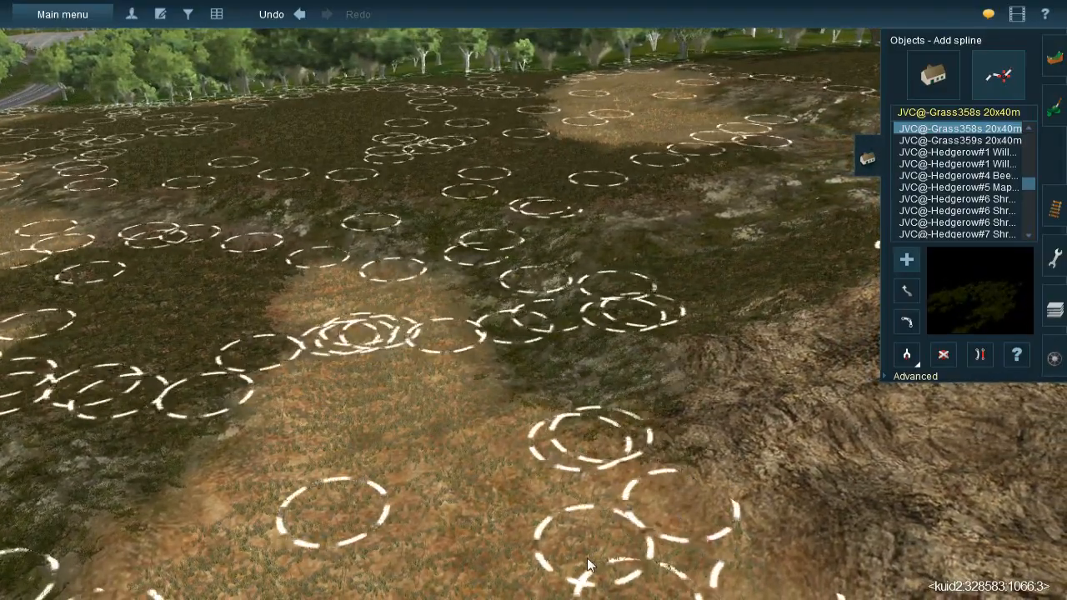
{"action": "left_click", "coordinate": [614, 429]}
Fill the mossy rock between the tip of the tan strip and the dark slope with JVC@-Grass358s 20x40m splines
{"action": "key", "text": "Down"}
{"action": "right_click", "coordinate": [458, 253]}
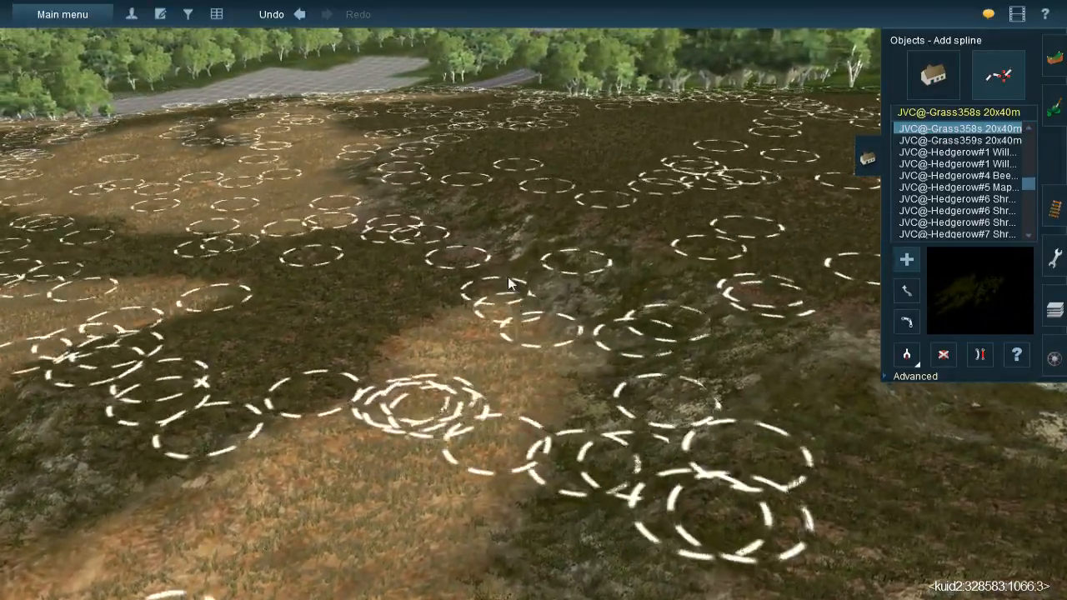
{"action": "left_click", "coordinate": [481, 218]}
{"action": "left_click", "coordinate": [561, 268]}
{"action": "left_click", "coordinate": [650, 368]}
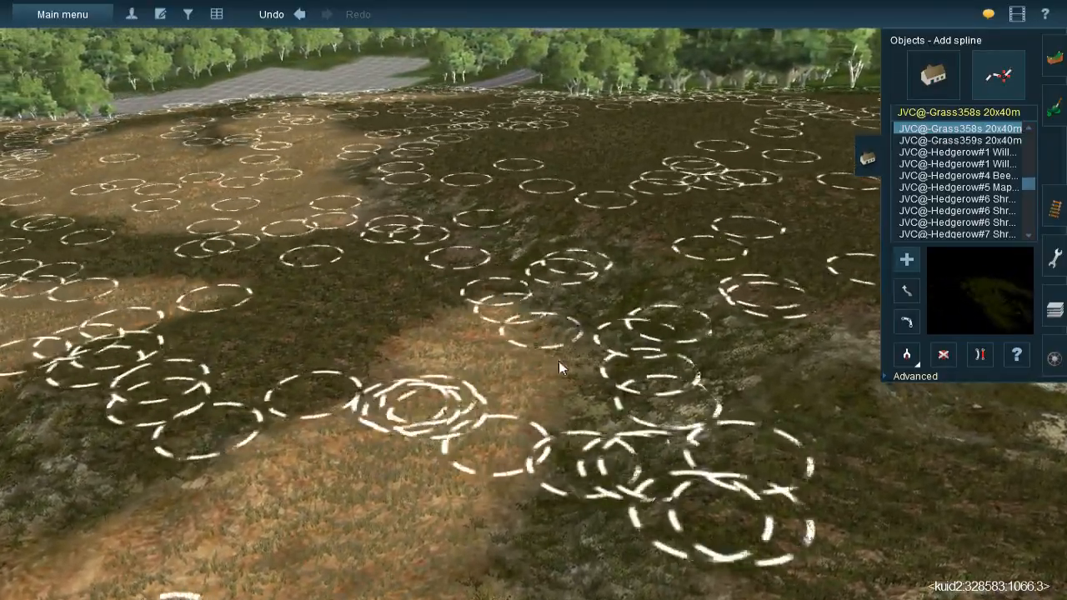
Cover the rocky strip along the border of the tan field and the dark slope with JVC@-Grass358s 20x40m splines
{"action": "key", "text": "Down"}
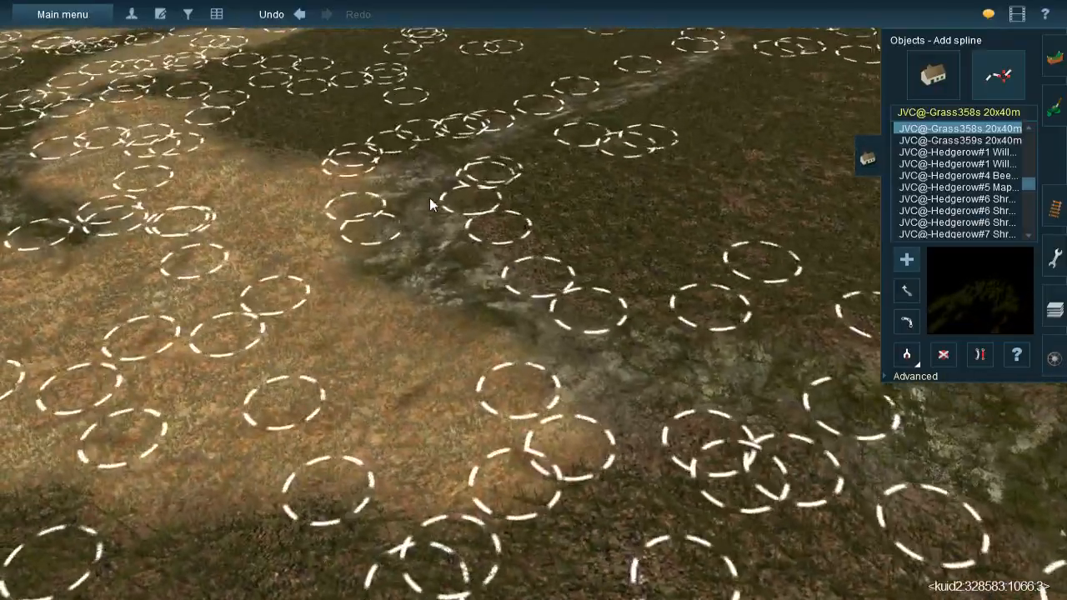
{"action": "left_click", "coordinate": [422, 162]}
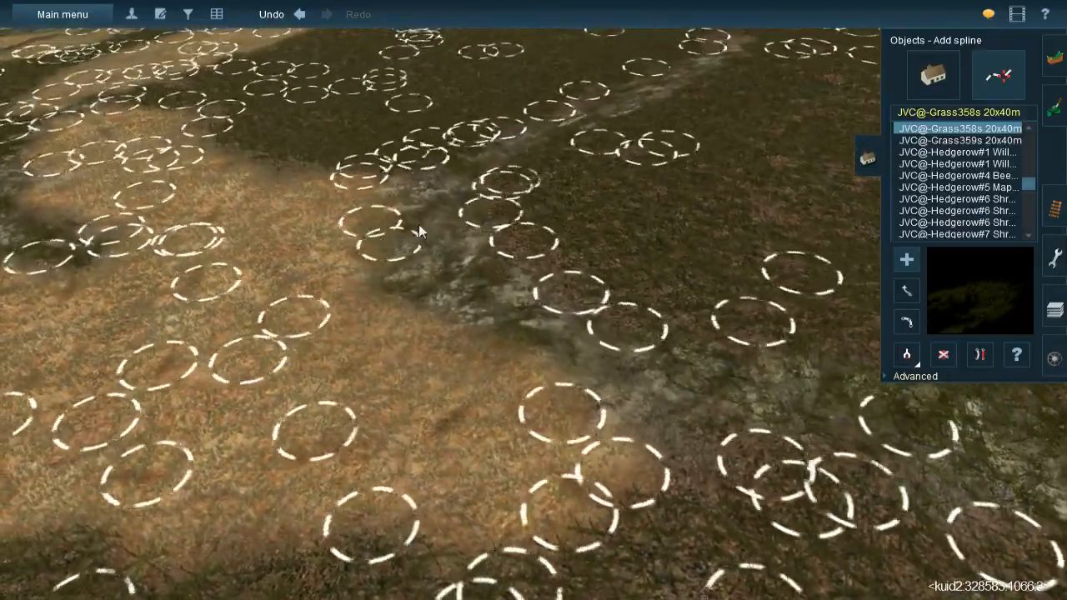
{"action": "left_click", "coordinate": [406, 331]}
{"action": "left_click", "coordinate": [507, 335]}
{"action": "left_click", "coordinate": [511, 330]}
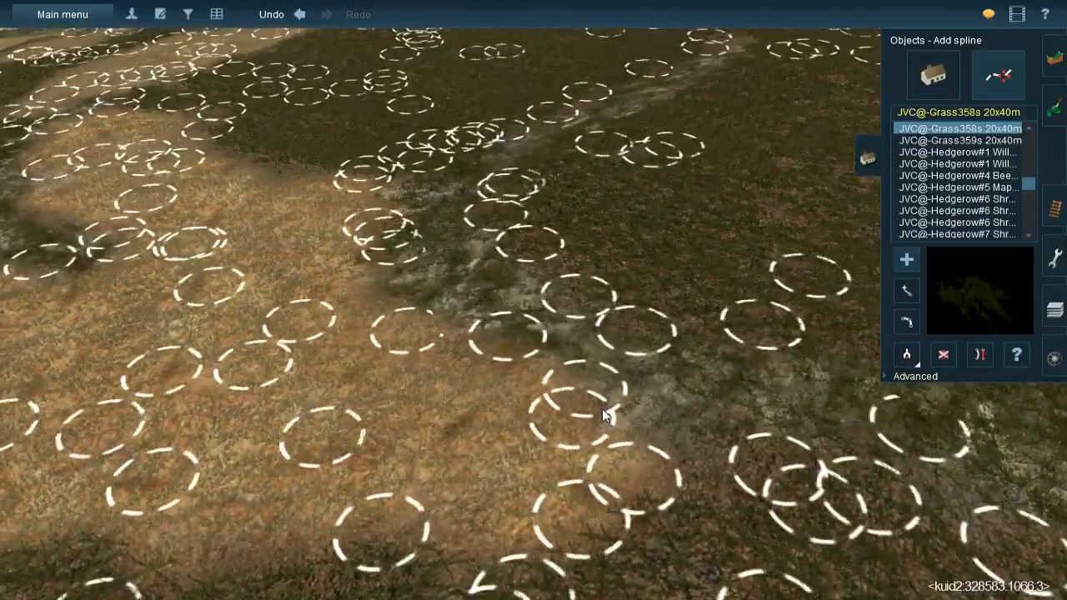
{"action": "left_click", "coordinate": [605, 406]}
{"action": "left_click", "coordinate": [463, 243]}
{"action": "left_click", "coordinate": [384, 235]}
{"action": "left_click", "coordinate": [725, 446]}
{"action": "left_click", "coordinate": [526, 340]}
{"action": "left_click", "coordinate": [780, 537]}
Run JVC@-Grass358s 20x40m splines along the narrow rocky streak through the dark slope near the trees
{"action": "right_click", "coordinate": [455, 172]}
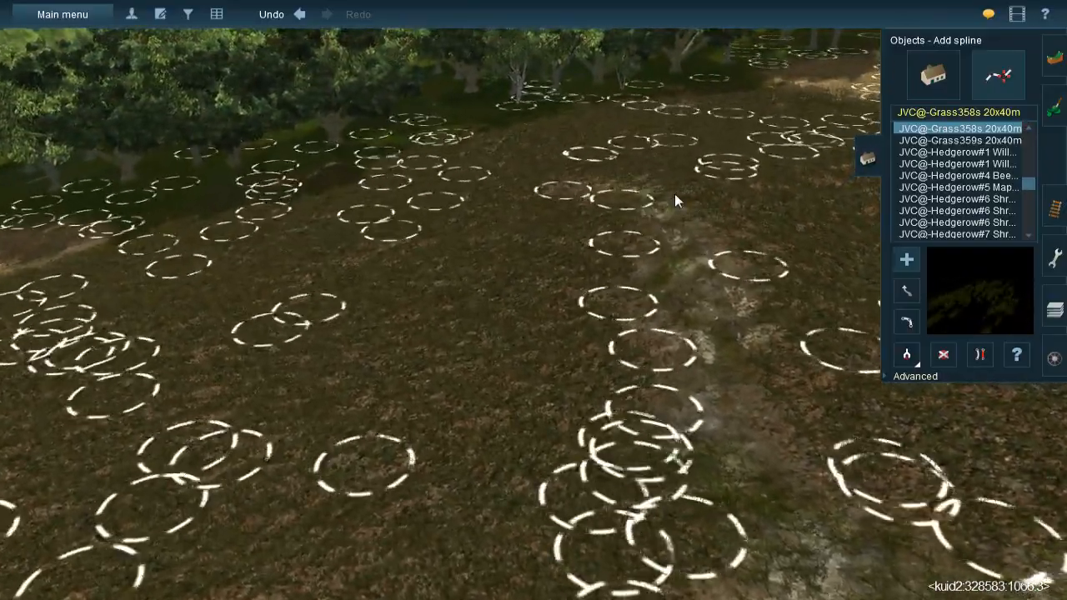
{"action": "left_click", "coordinate": [677, 187]}
{"action": "left_click", "coordinate": [751, 357]}
{"action": "left_click", "coordinate": [658, 385]}
{"action": "left_click", "coordinate": [670, 217]}
{"action": "left_click", "coordinate": [648, 257]}
{"action": "left_click", "coordinate": [742, 485]}
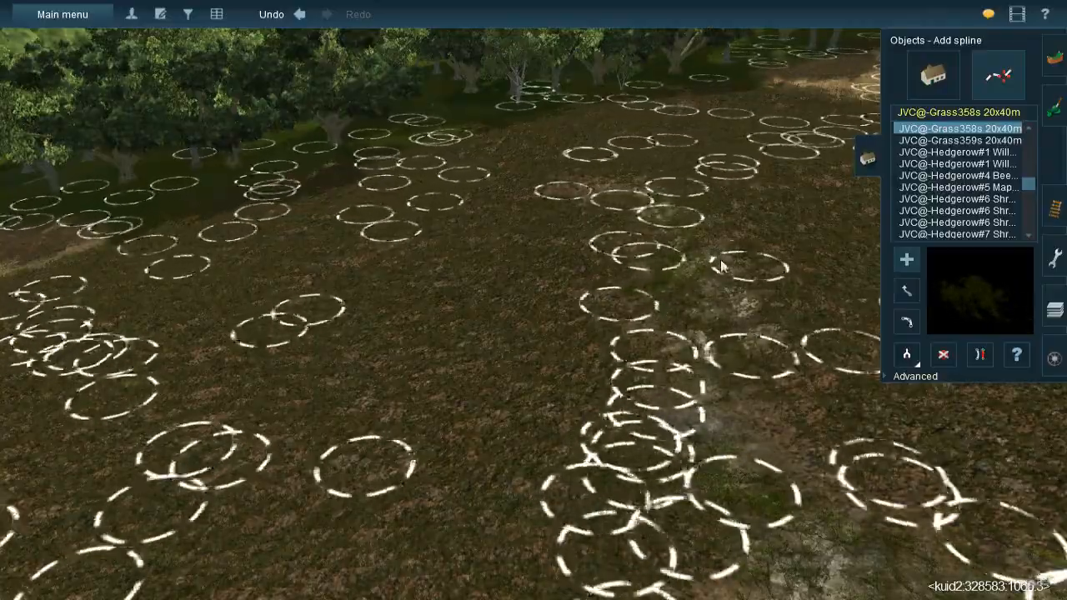
{"action": "right_click", "coordinate": [824, 579]}
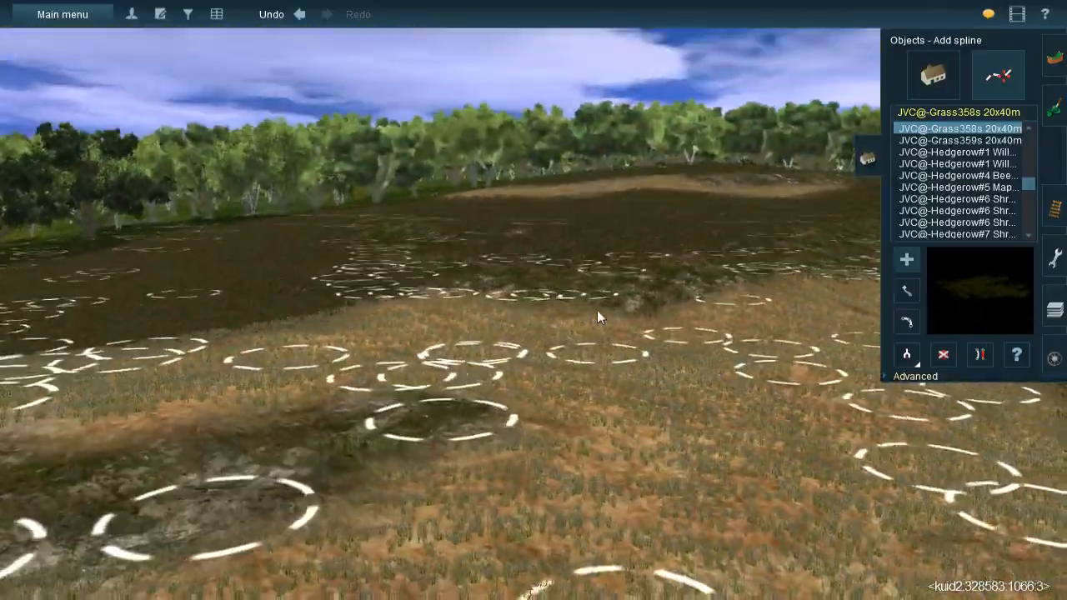
Place JVC@-Grass358s 20x40m splines down the rocky gully between the dark wooded slope and the tan grass
{"action": "right_click", "coordinate": [596, 311]}
{"action": "right_click", "coordinate": [607, 161]}
{"action": "right_click", "coordinate": [527, 240]}
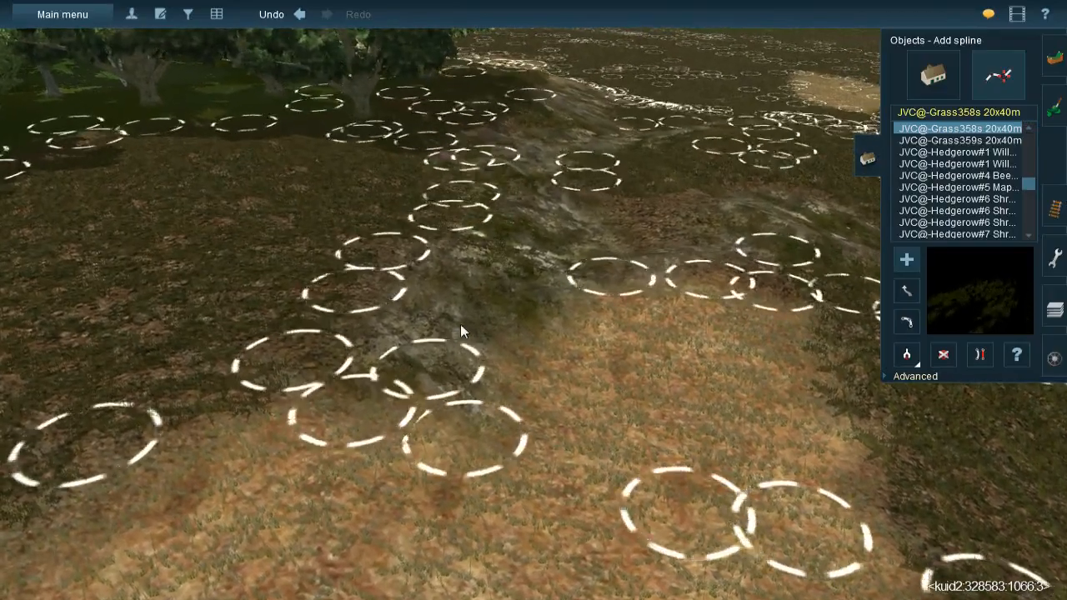
{"action": "left_click", "coordinate": [573, 218]}
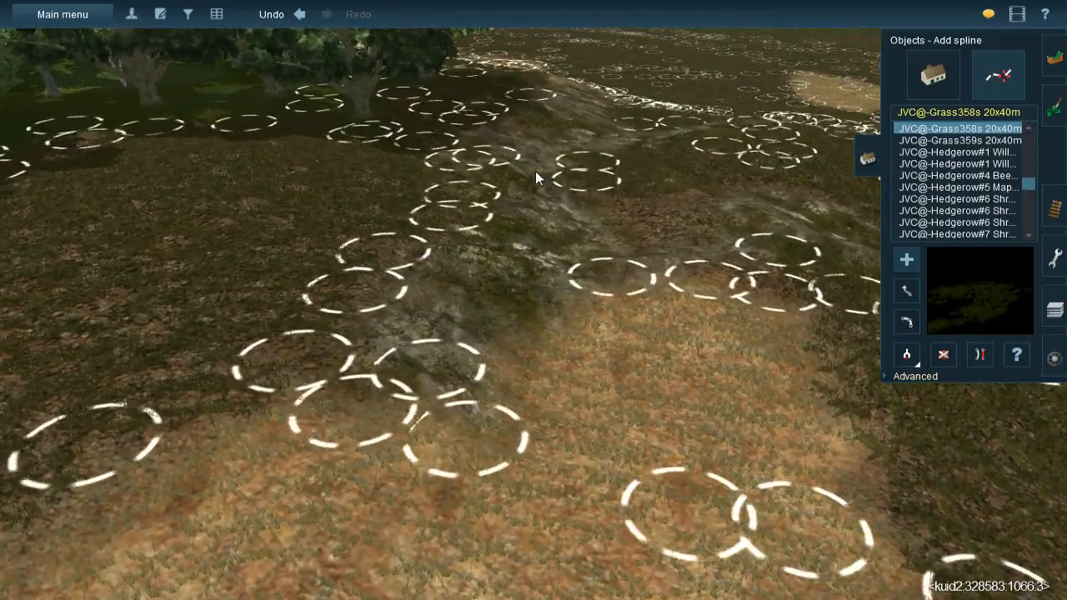
{"action": "left_click", "coordinate": [607, 343]}
{"action": "left_click", "coordinate": [419, 438]}
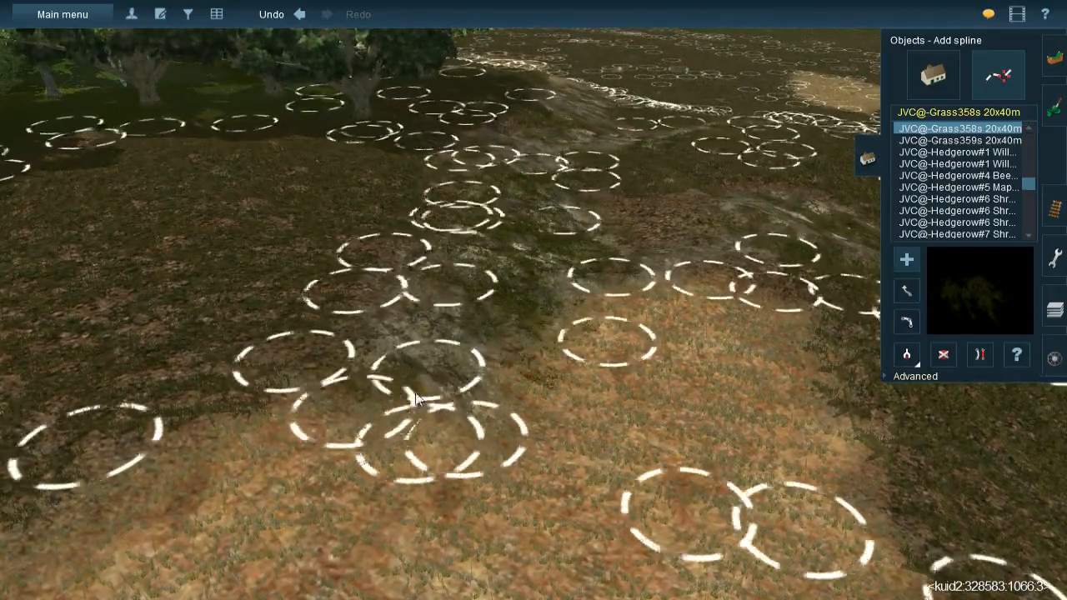
{"action": "left_click", "coordinate": [320, 492]}
Add JVC@-Grass358s 20x40m splines to the mossy rock ground below the trees, near the bare brown bank
{"action": "right_click", "coordinate": [532, 249]}
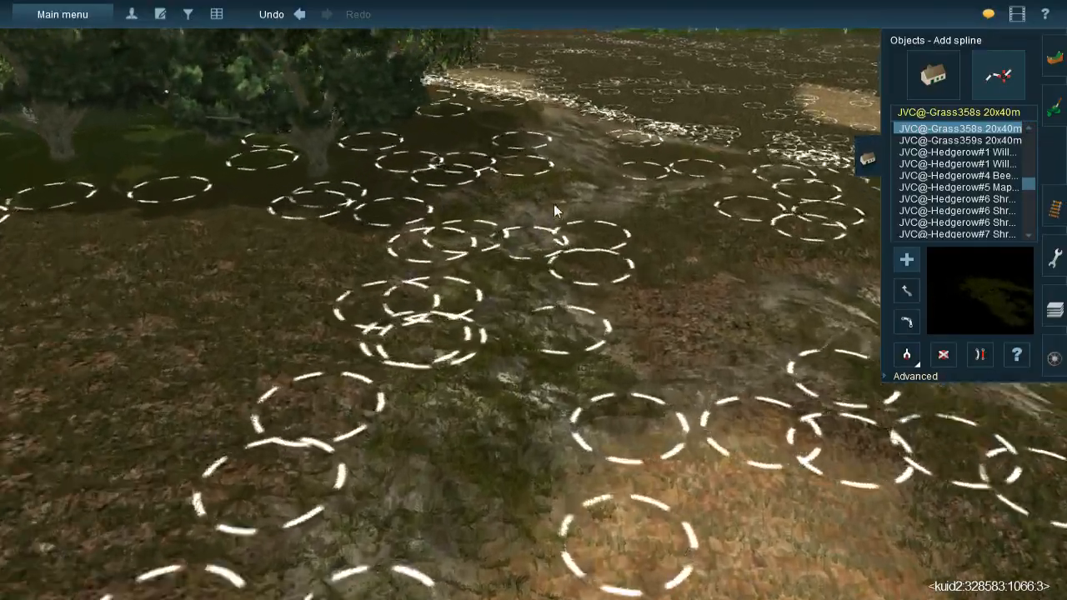
{"action": "right_click", "coordinate": [553, 205]}
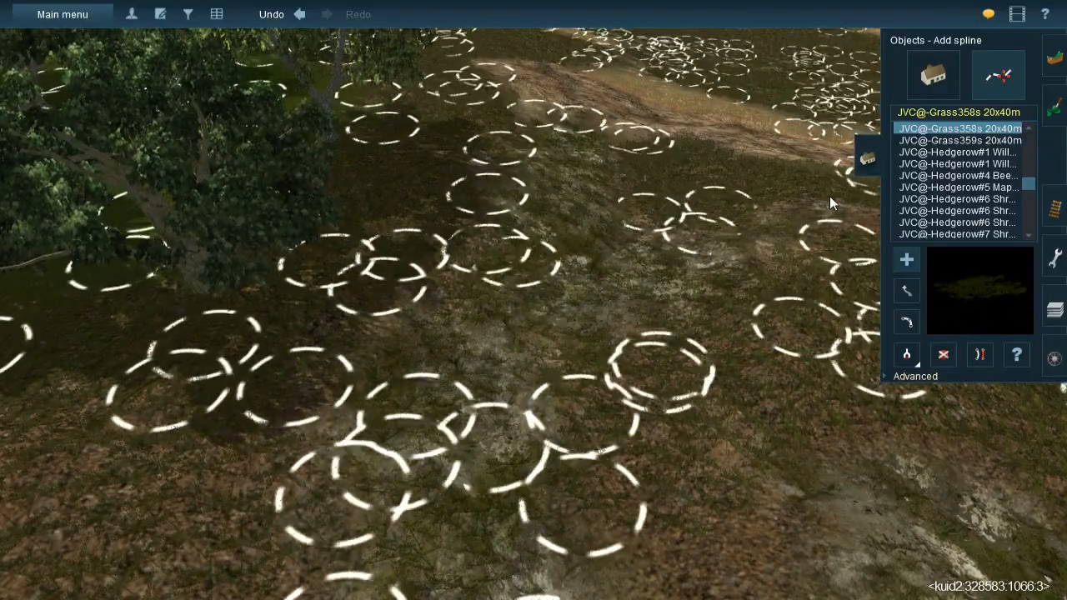
{"action": "right_click", "coordinate": [613, 282]}
{"action": "key", "text": "Left"}
{"action": "key", "text": "Left"}
{"action": "key", "text": "Down"}
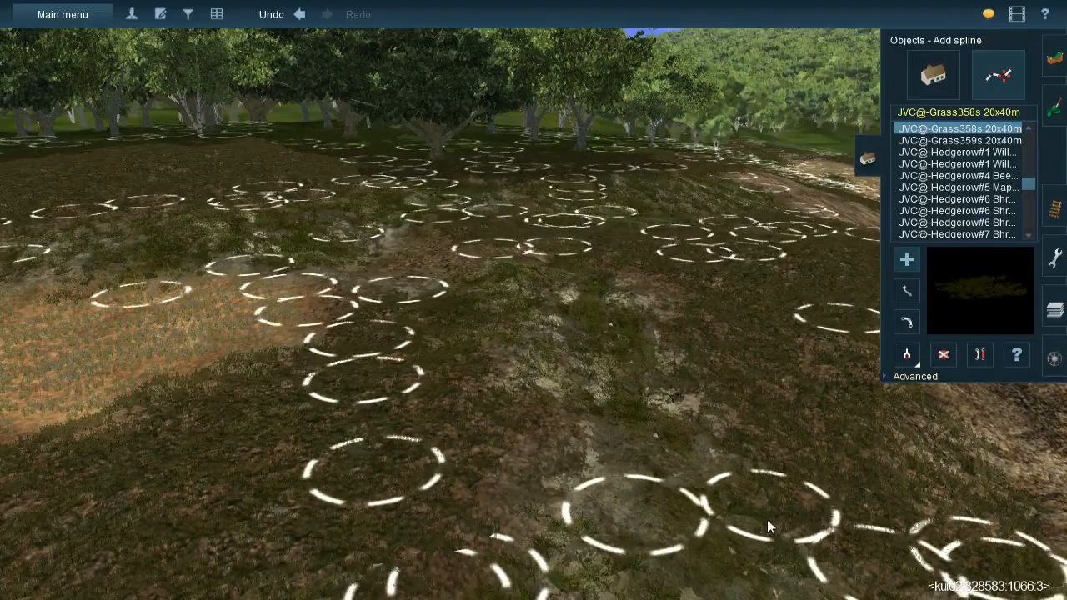
{"action": "right_click", "coordinate": [654, 394]}
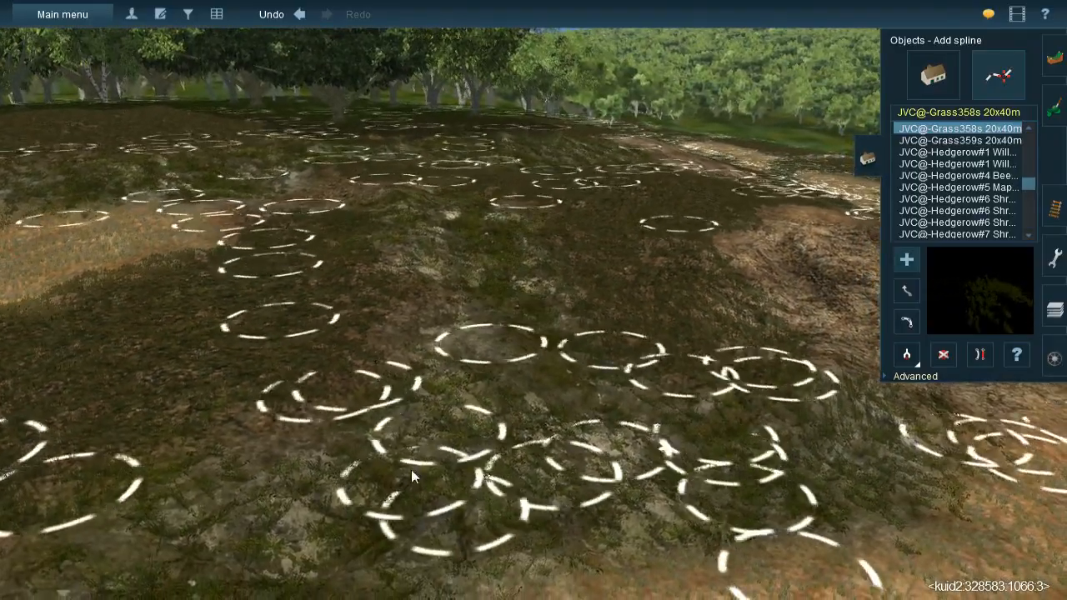
{"action": "left_click", "coordinate": [417, 480]}
{"action": "left_click", "coordinate": [400, 402]}
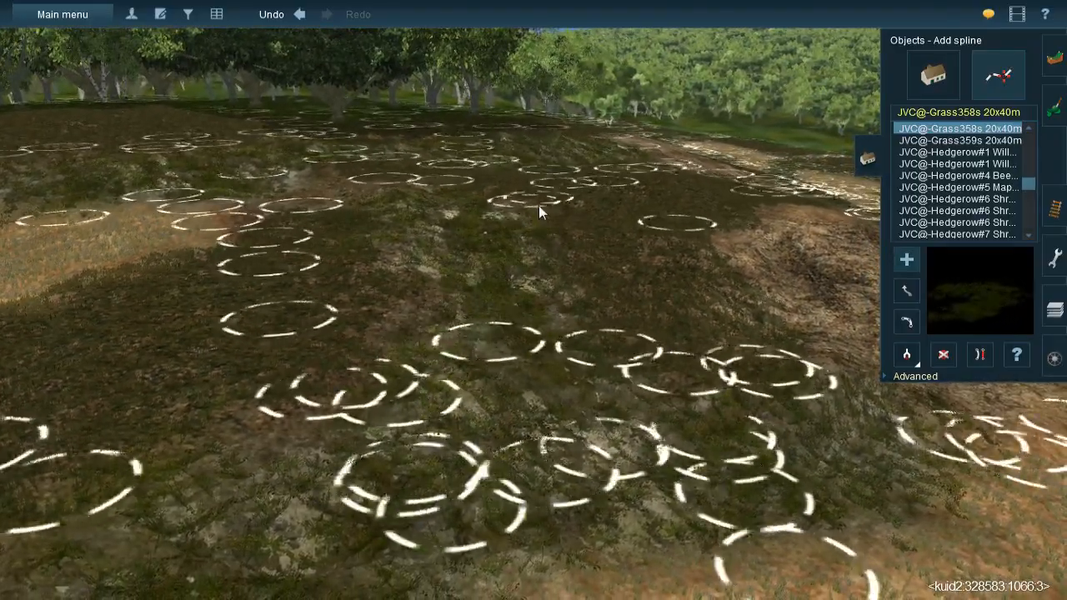
Cover the pale rock patches in the dark slope and around the small tan patch with JVC@-Grass358s 20x40m splines
{"action": "right_click", "coordinate": [396, 215]}
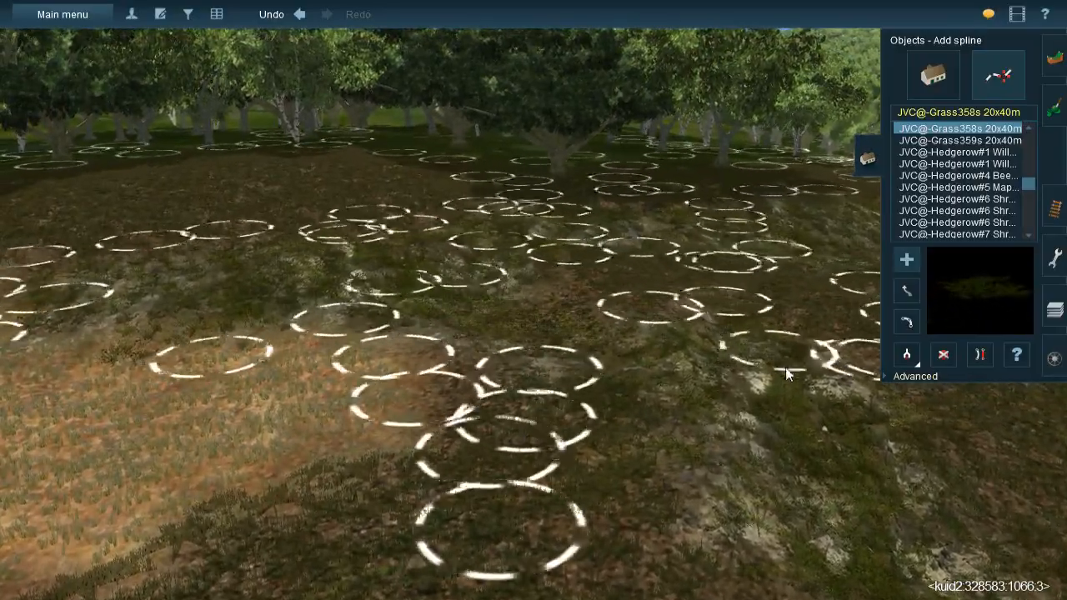
{"action": "right_click", "coordinate": [819, 376]}
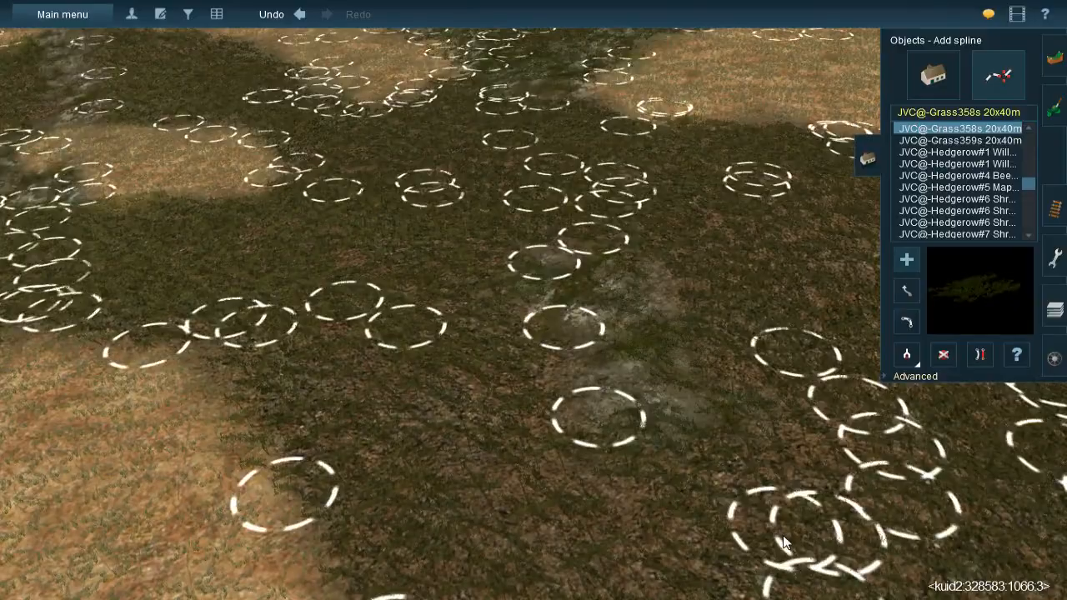
{"action": "left_click", "coordinate": [771, 519]}
{"action": "left_click", "coordinate": [537, 226]}
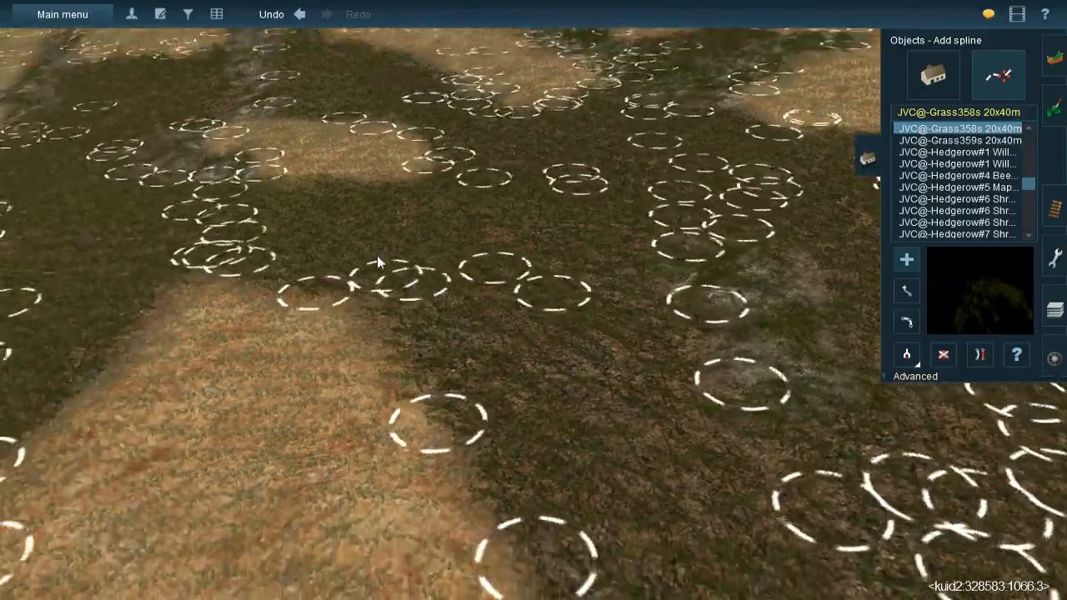
{"action": "right_click", "coordinate": [465, 204]}
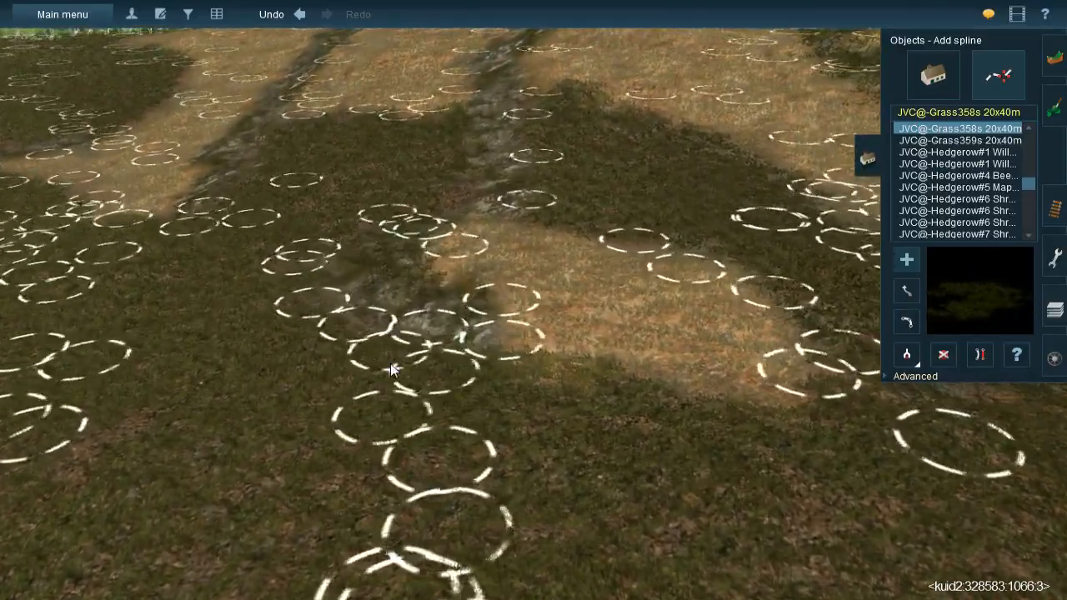
{"action": "left_click", "coordinate": [572, 406]}
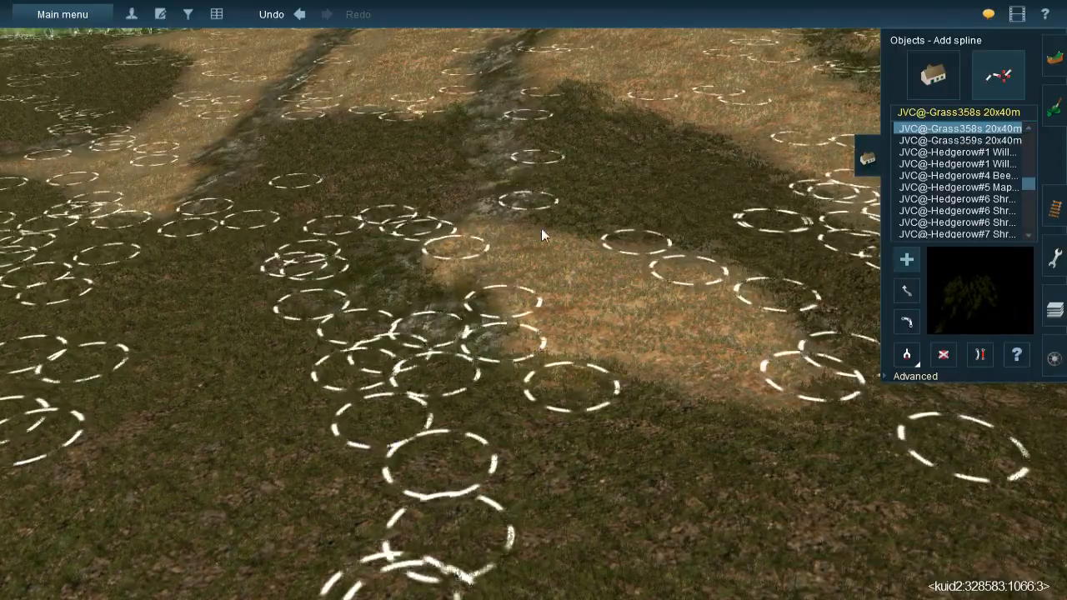
Lay JVC@-Grass358s 20x40m splines along the upper part of the rocky gully between the two tan fields
{"action": "right_click", "coordinate": [521, 214]}
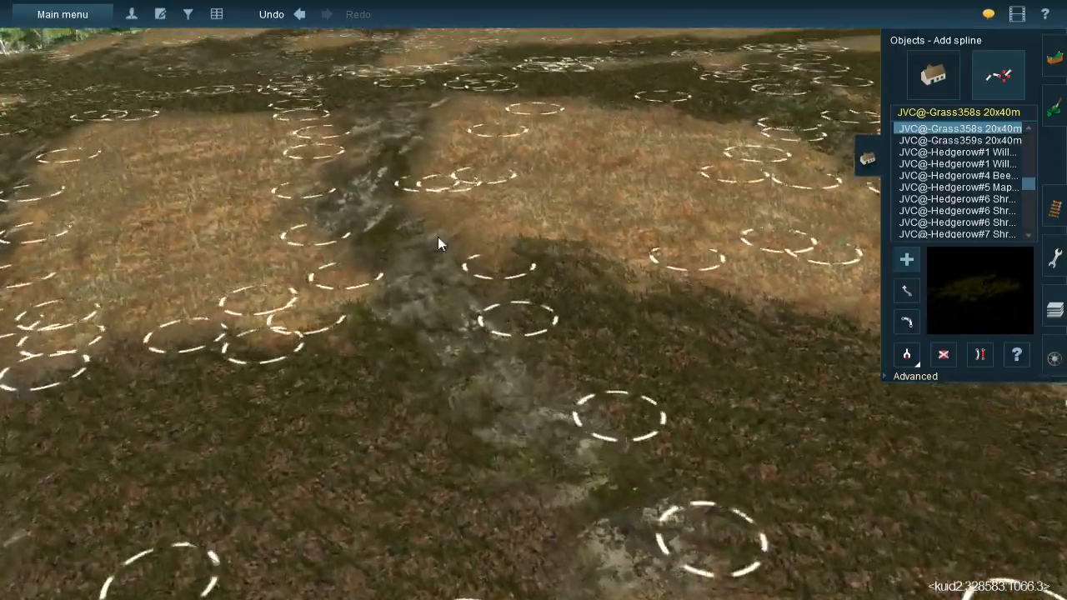
{"action": "left_click", "coordinate": [410, 120]}
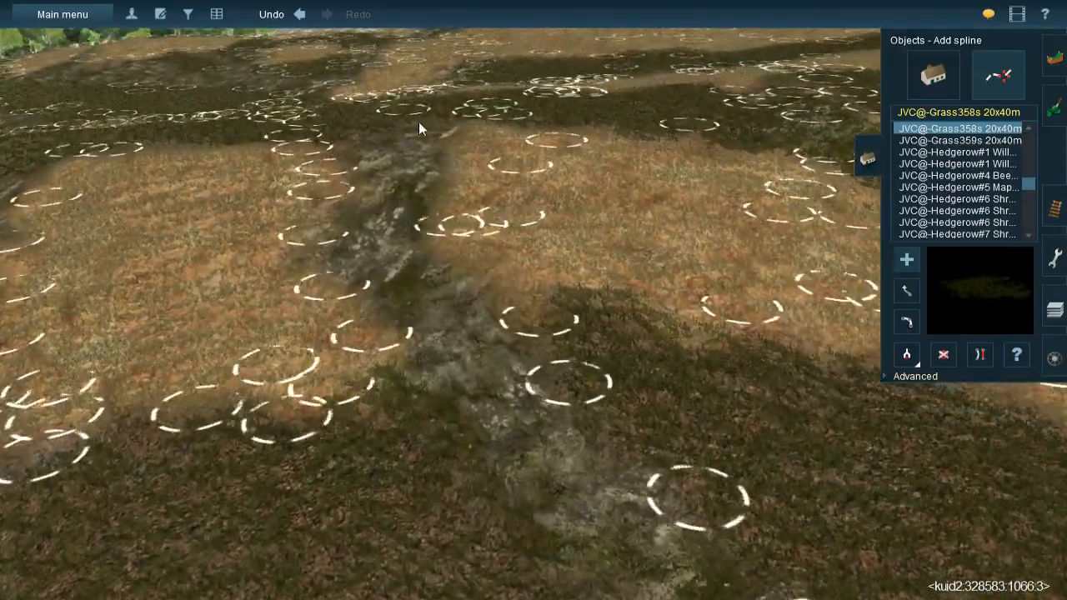
{"action": "left_click", "coordinate": [405, 269]}
{"action": "left_click", "coordinate": [390, 121]}
{"action": "left_click", "coordinate": [397, 300]}
{"action": "left_click", "coordinate": [363, 303]}
{"action": "left_click", "coordinate": [323, 133]}
{"action": "left_click", "coordinate": [435, 417]}
{"action": "left_click", "coordinate": [321, 226]}
{"action": "left_click", "coordinate": [385, 197]}
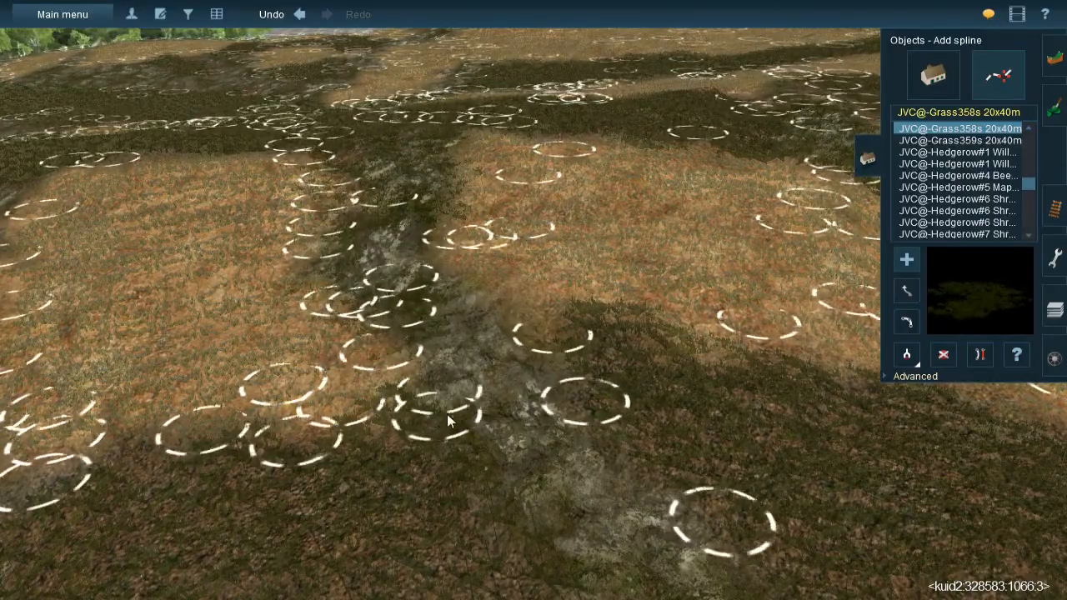
Extend the JVC@-Grass358s 20x40m splines from the gully's lower end across the dark slope to the tan patch's corner
{"action": "left_click", "coordinate": [463, 426]}
{"action": "left_click", "coordinate": [413, 284]}
{"action": "left_click", "coordinate": [659, 480]}
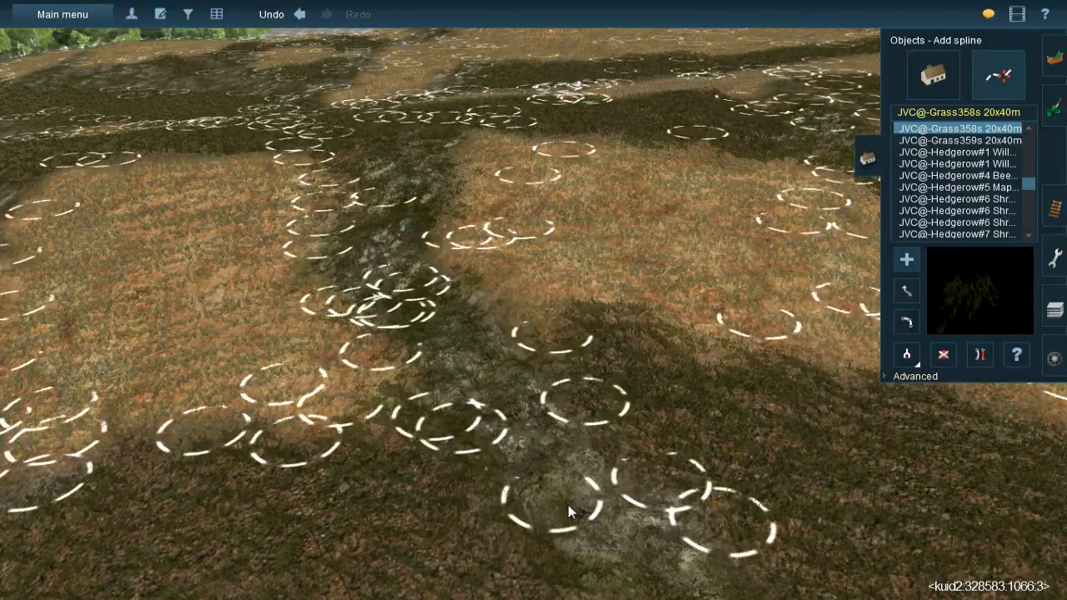
{"action": "key", "text": "Up"}
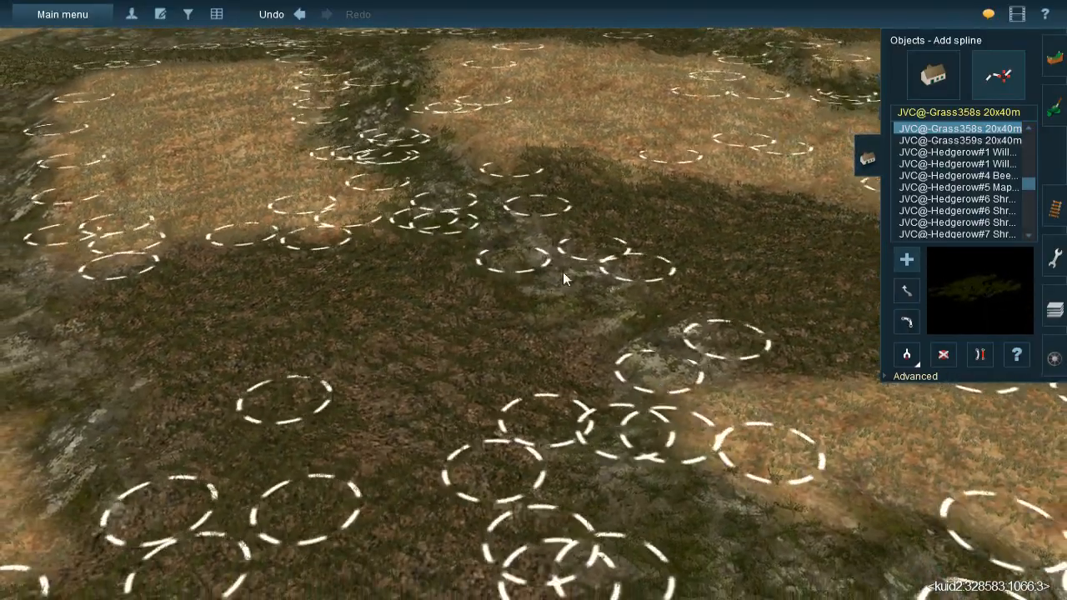
{"action": "left_click", "coordinate": [738, 398]}
{"action": "left_click", "coordinate": [512, 217]}
{"action": "left_click", "coordinate": [510, 254]}
{"action": "left_click", "coordinate": [729, 441]}
{"action": "left_click", "coordinate": [765, 465]}
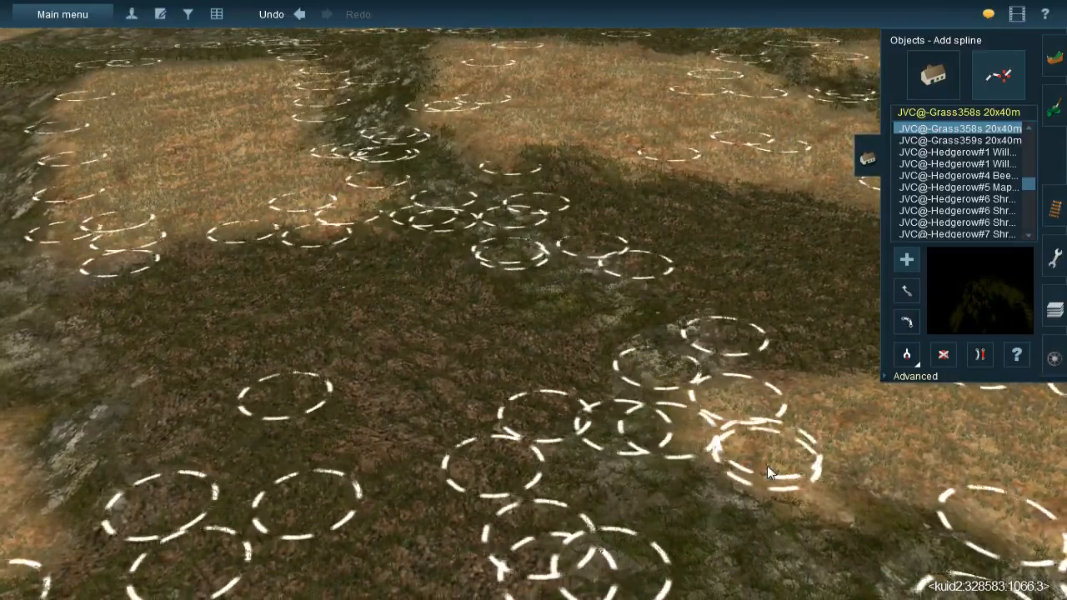
Place JVC@-Grass358s 20x40m splines along the upper part of the neighbouring rocky gully crossing the tan grass
{"action": "key", "text": "Down"}
{"action": "key", "text": "Left"}
{"action": "key", "text": "Down"}
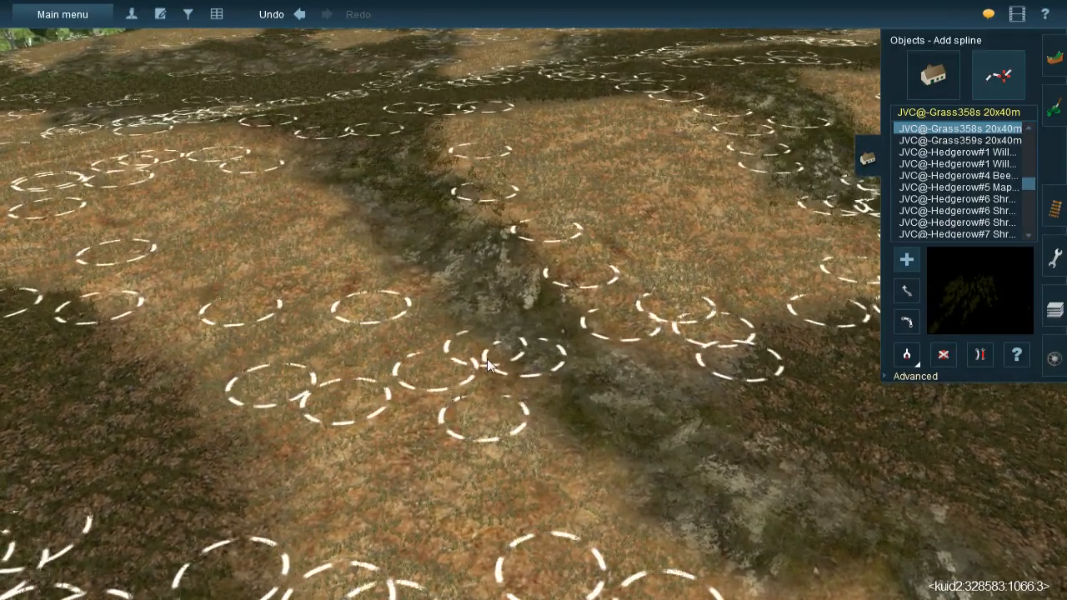
{"action": "left_click", "coordinate": [488, 360]}
{"action": "left_click", "coordinate": [322, 132]}
{"action": "left_click", "coordinate": [374, 129]}
{"action": "left_click", "coordinate": [476, 337]}
{"action": "left_click", "coordinate": [390, 225]}
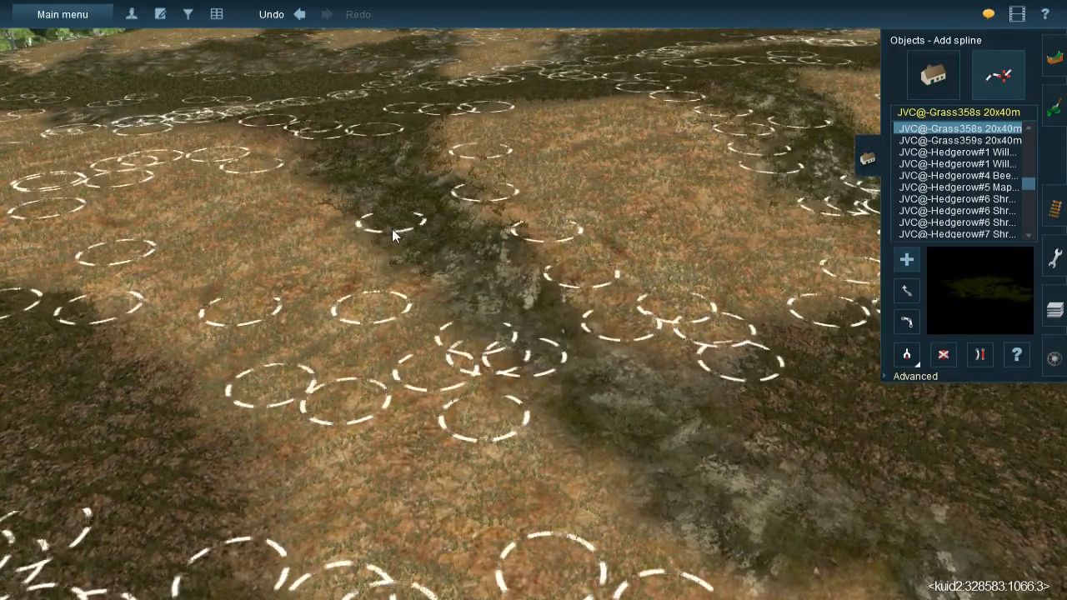
Cover the gully's middle and the wide grey rock patch below it with JVC@-Grass358s 20x40m splines
{"action": "left_click", "coordinate": [448, 214]}
{"action": "left_click", "coordinate": [618, 464]}
{"action": "left_click", "coordinate": [681, 466]}
{"action": "left_click", "coordinate": [471, 296]}
{"action": "left_click", "coordinate": [796, 558]}
{"action": "left_click", "coordinate": [548, 353]}
{"action": "left_click", "coordinate": [864, 477]}
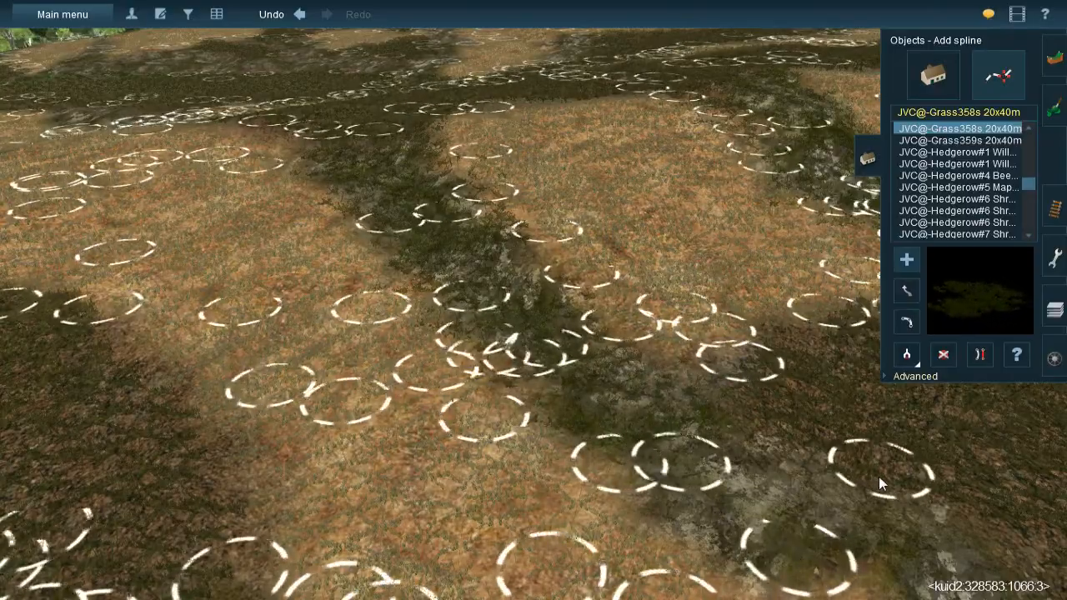
Fill the remaining rock at the gully's lower end beside the tan grass with JVC@-Grass358s 20x40m splines
{"action": "right_click", "coordinate": [713, 409]}
{"action": "left_click", "coordinate": [565, 427]}
{"action": "left_click", "coordinate": [536, 330]}
{"action": "left_click", "coordinate": [577, 445]}
{"action": "left_click", "coordinate": [713, 570]}
{"action": "right_click", "coordinate": [719, 557]}
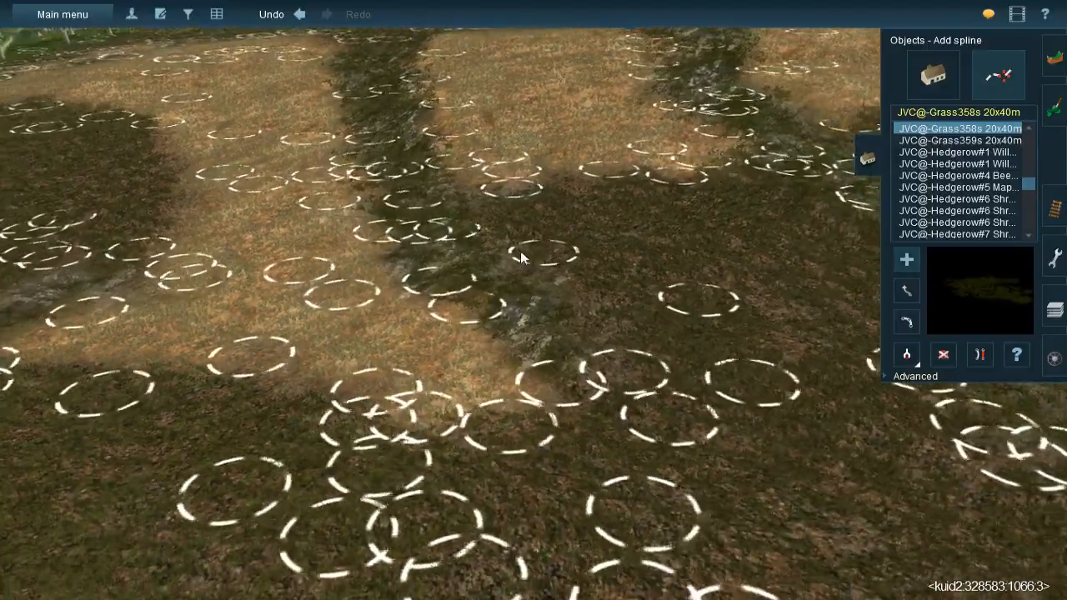
Place JVC@-Grass358s 20x40m splines over the grey rock just beyond the tan patch's corner and along its far edge
{"action": "key", "text": "Left"}
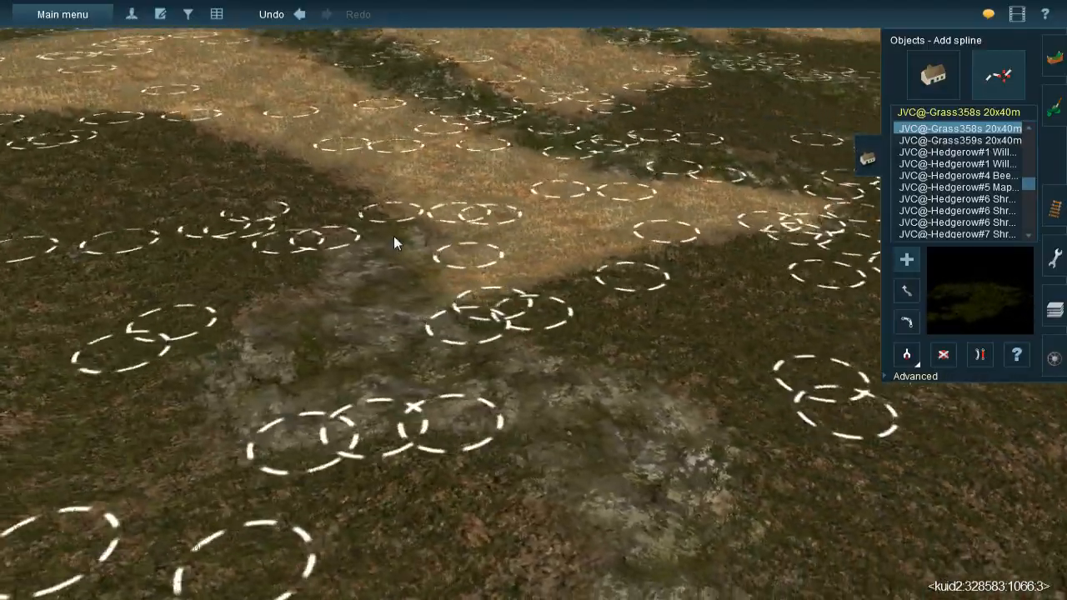
{"action": "left_click", "coordinate": [394, 237]}
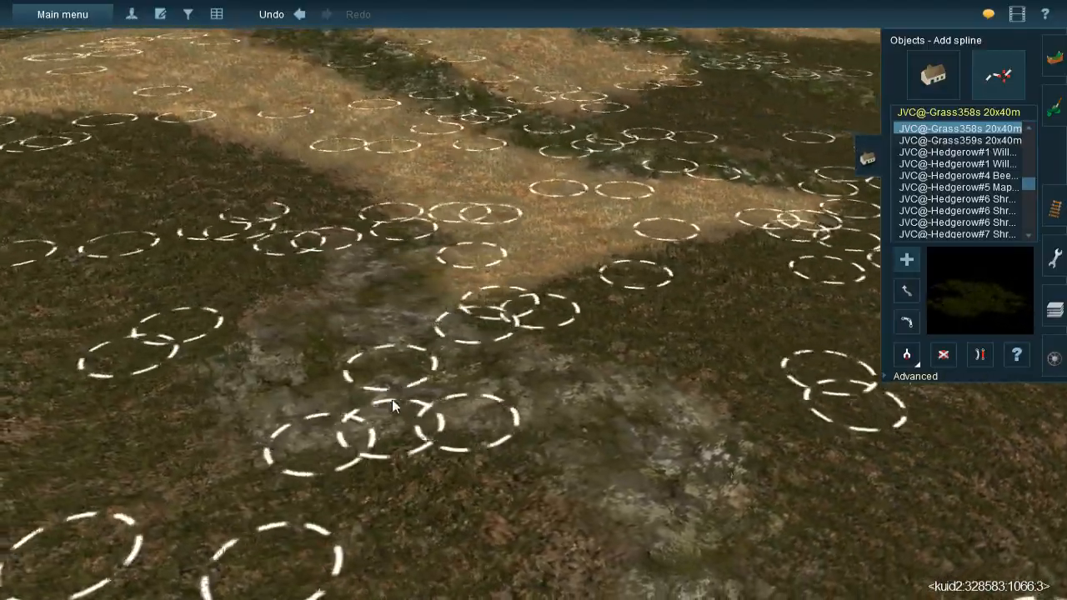
{"action": "left_click", "coordinate": [398, 463]}
{"action": "left_click", "coordinate": [358, 419]}
{"action": "left_click", "coordinate": [360, 242]}
{"action": "left_click", "coordinate": [259, 272]}
{"action": "left_click", "coordinate": [261, 480]}
{"action": "left_click", "coordinate": [181, 482]}
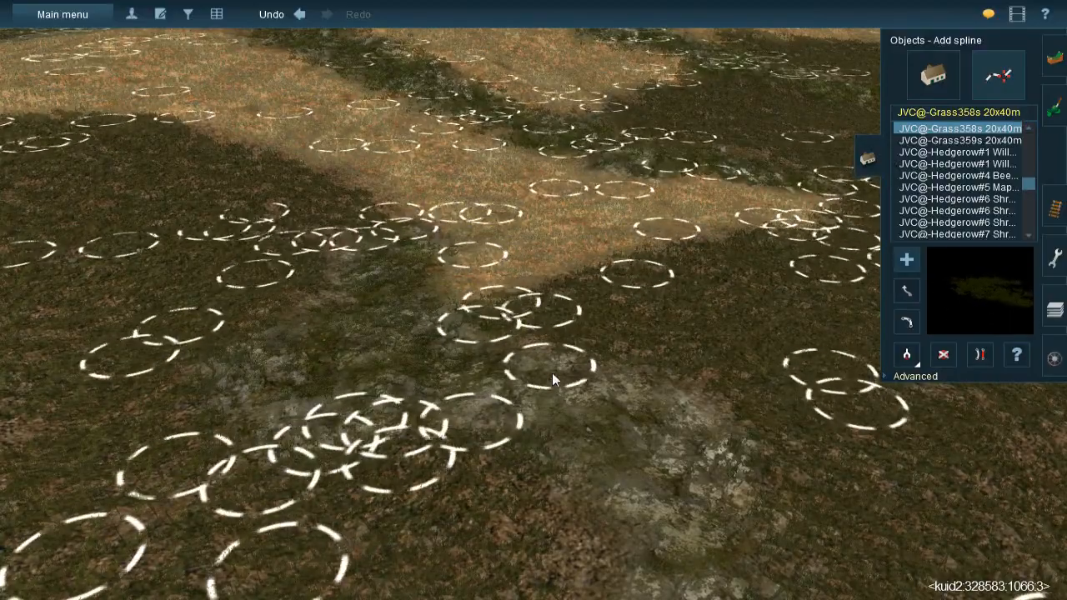
Extend the JVC@-Grass358s 20x40m splines along the rocky strip running from the tan patch's corner down the dark slope
{"action": "left_click", "coordinate": [548, 315]}
{"action": "left_click", "coordinate": [460, 482]}
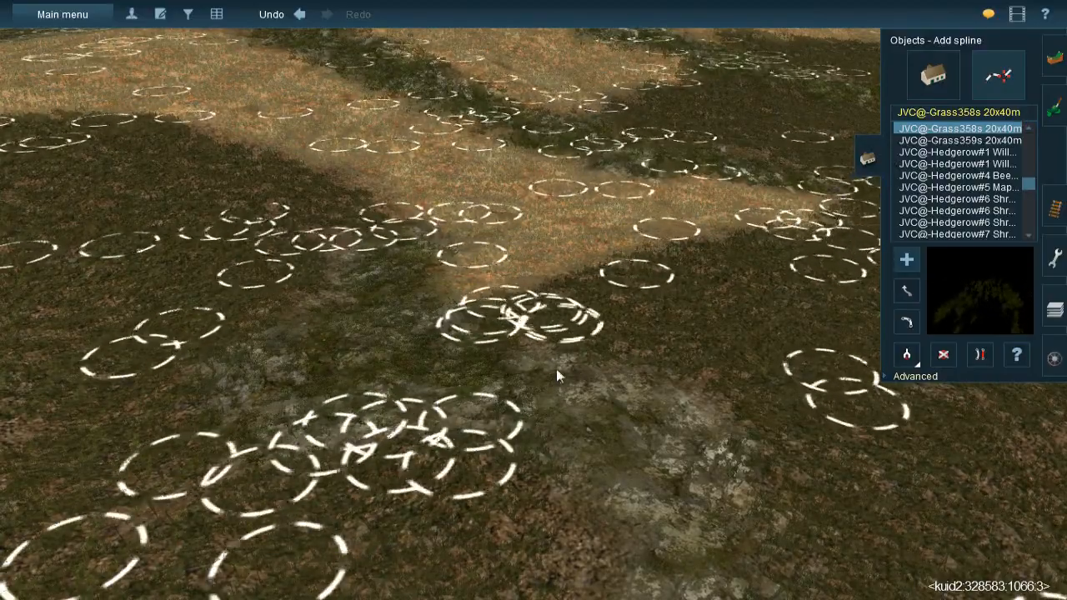
{"action": "left_click", "coordinate": [592, 518]}
{"action": "right_click_drag", "start_coordinate": [593, 519], "coordinate": [547, 289]}
{"action": "left_click", "coordinate": [548, 275]}
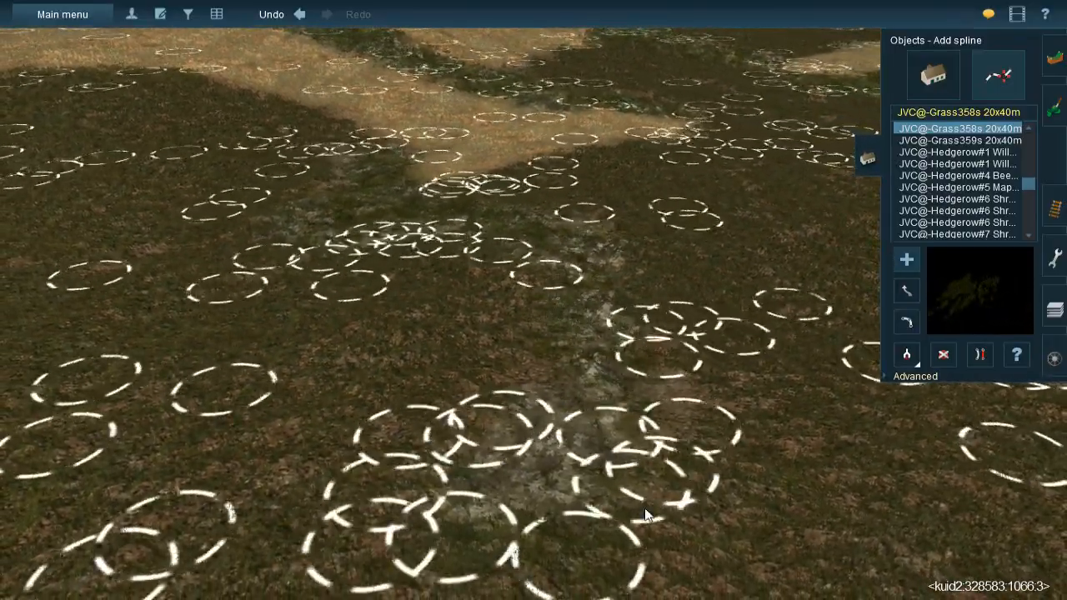
{"action": "left_click", "coordinate": [691, 522]}
{"action": "left_click", "coordinate": [548, 336]}
Cover the neighbouring grey rock patch in the middle of the dark slope with JVC@-Grass358s 20x40m splines
{"action": "right_click_drag", "start_coordinate": [547, 526], "coordinate": [475, 347]}
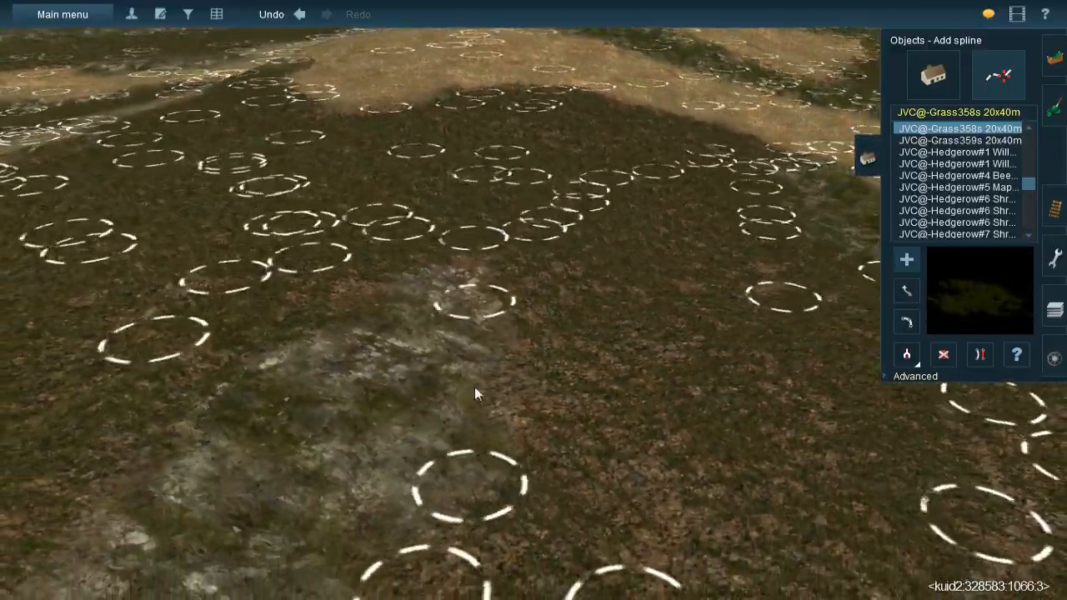
{"action": "left_click", "coordinate": [473, 492]}
{"action": "right_click_drag", "start_coordinate": [377, 486], "coordinate": [416, 199]}
{"action": "left_click", "coordinate": [491, 445]}
{"action": "left_click", "coordinate": [405, 401]}
{"action": "left_click", "coordinate": [388, 192]}
{"action": "left_click", "coordinate": [414, 192]}
Continue the JVC@-Grass358s 20x40m splines down the rock strip to the upper end of the small tan patch
{"action": "left_click", "coordinate": [459, 237]}
{"action": "left_click", "coordinate": [515, 375]}
{"action": "left_click", "coordinate": [570, 500]}
{"action": "left_click", "coordinate": [366, 228]}
{"action": "left_click", "coordinate": [347, 309]}
{"action": "left_click", "coordinate": [400, 423]}
{"action": "left_click", "coordinate": [473, 456]}
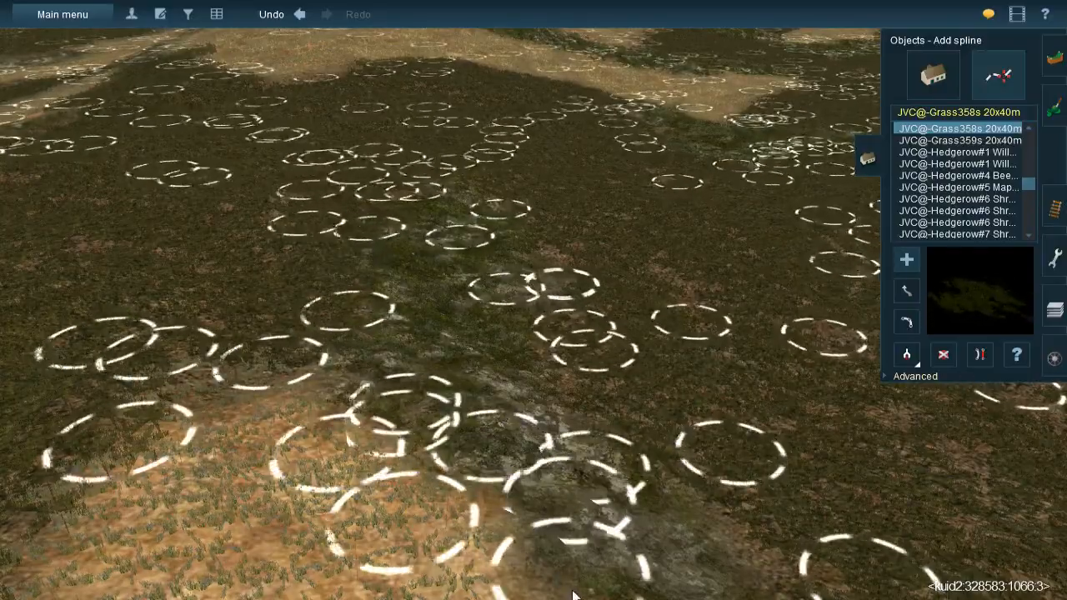
Place JVC@-Grass358s 20x40m splines on the rock along the side of the small tan patch
{"action": "right_click_drag", "start_coordinate": [644, 516], "coordinate": [629, 336]}
{"action": "left_click", "coordinate": [626, 479]}
{"action": "left_click", "coordinate": [519, 365]}
{"action": "left_click", "coordinate": [444, 498]}
{"action": "left_click", "coordinate": [794, 336]}
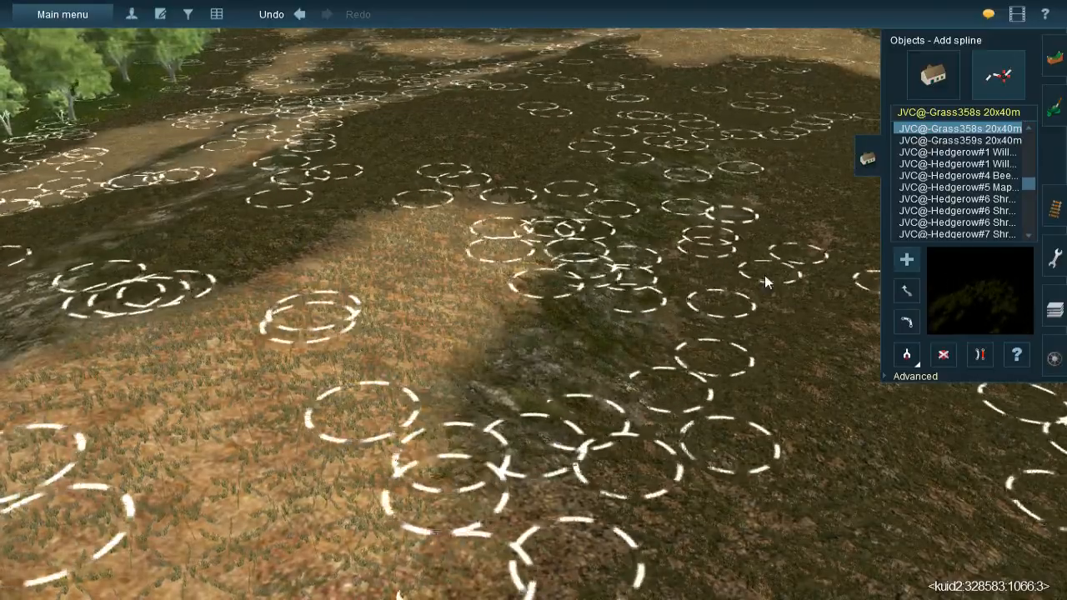
Spread JVC@-Grass358s 20x40m splines over the broad rocky area below the small tan patch's lower end
{"action": "right_click_drag", "start_coordinate": [756, 258], "coordinate": [462, 287]}
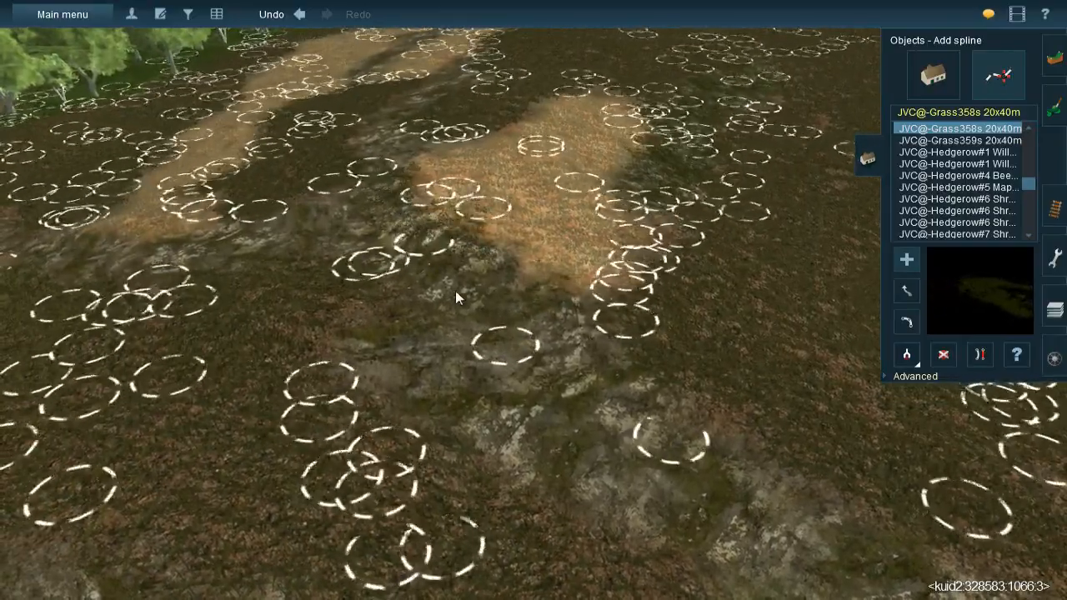
{"action": "left_click", "coordinate": [672, 510]}
{"action": "left_click", "coordinate": [569, 507]}
{"action": "left_click", "coordinate": [392, 439]}
{"action": "left_click", "coordinate": [470, 469]}
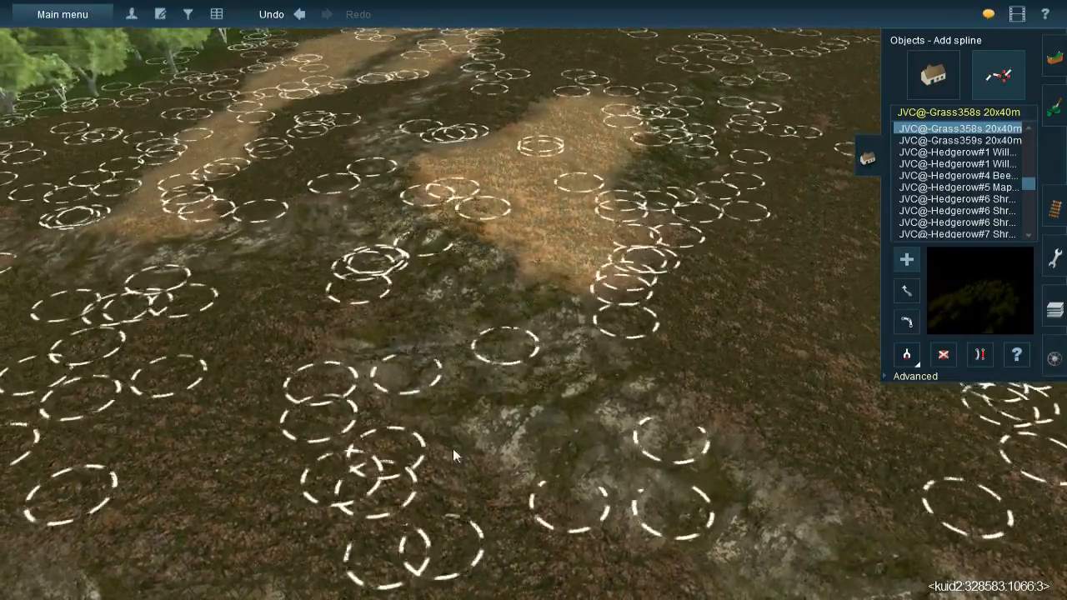
{"action": "left_click", "coordinate": [357, 289]}
{"action": "left_click", "coordinate": [331, 307]}
Fill the middle of the rocky strip between the small tan patch and the trees with JVC@-Grass358s 20x40m splines
{"action": "right_click", "coordinate": [612, 353]}
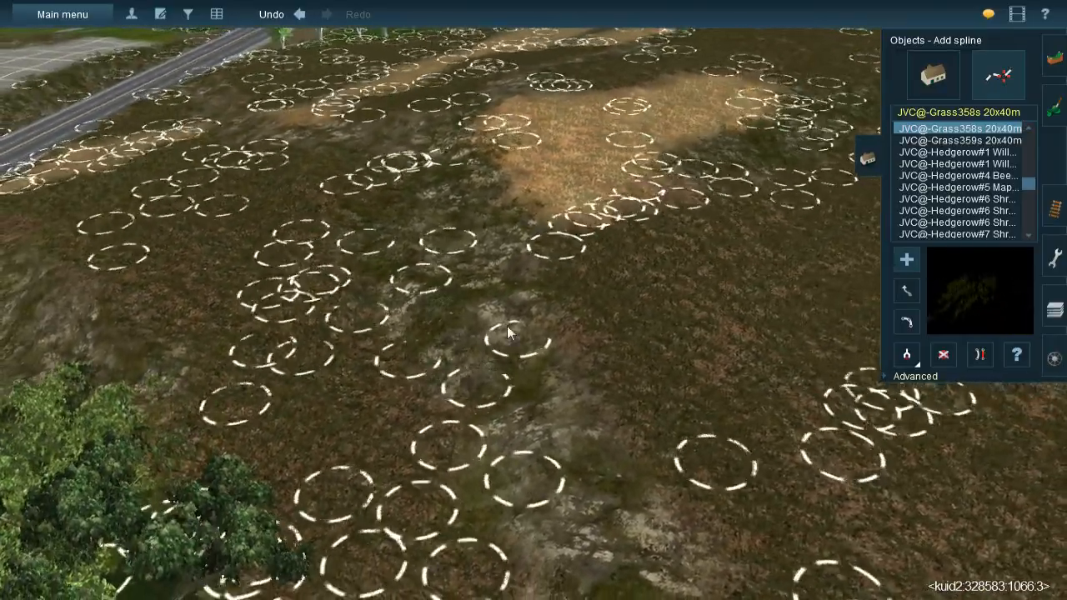
{"action": "left_click", "coordinate": [531, 398]}
{"action": "left_click", "coordinate": [577, 504]}
{"action": "left_click", "coordinate": [510, 220]}
{"action": "left_click", "coordinate": [501, 286]}
{"action": "left_click", "coordinate": [666, 485]}
{"action": "left_click", "coordinate": [449, 278]}
Cover the rocky strip's lower end beside the large tree with JVC@-Grass358s 20x40m splines
{"action": "right_click", "coordinate": [575, 492]}
{"action": "key", "text": "Down"}
{"action": "right_click_drag", "start_coordinate": [508, 337], "coordinate": [524, 423]}
{"action": "left_click", "coordinate": [524, 414]}
{"action": "left_click", "coordinate": [698, 426]}
{"action": "left_click", "coordinate": [602, 293]}
{"action": "left_click", "coordinate": [686, 500]}
{"action": "left_click", "coordinate": [553, 344]}
{"action": "left_click", "coordinate": [792, 548]}
{"action": "left_click", "coordinate": [499, 342]}
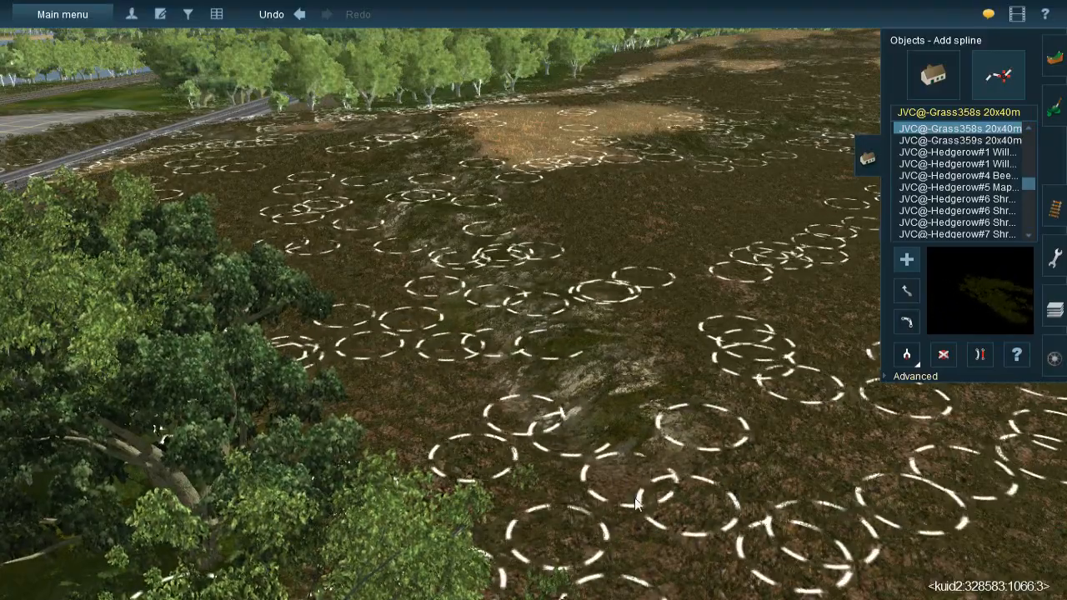
{"action": "left_click", "coordinate": [765, 590]}
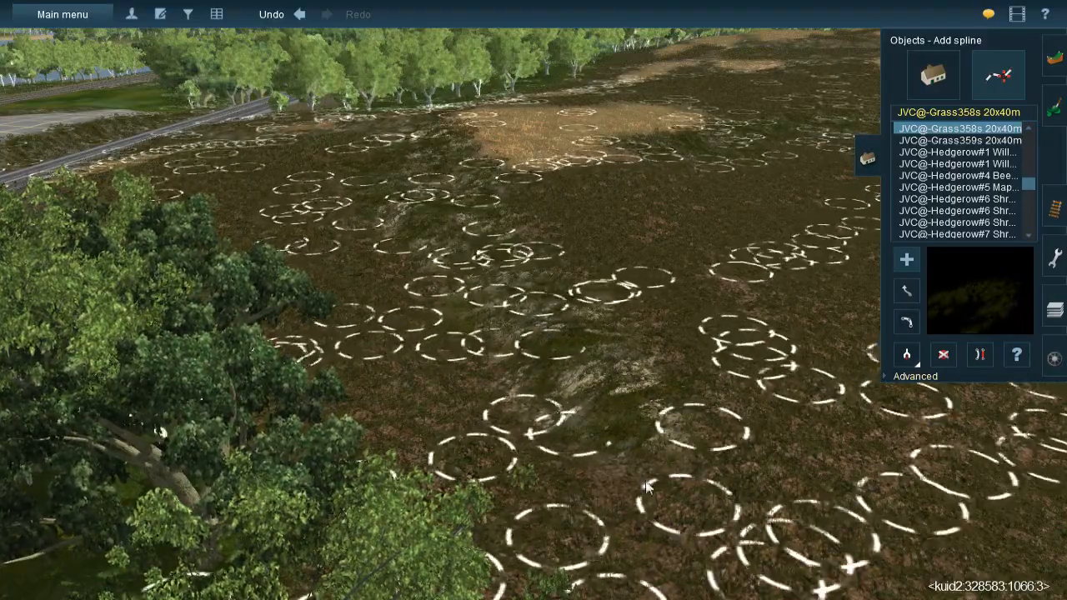
Place JVC@-Grass358s 20x40m splines on the rocky band curving around the end of the tan grass patch
{"action": "key", "text": "Left"}
{"action": "key", "text": "Up"}
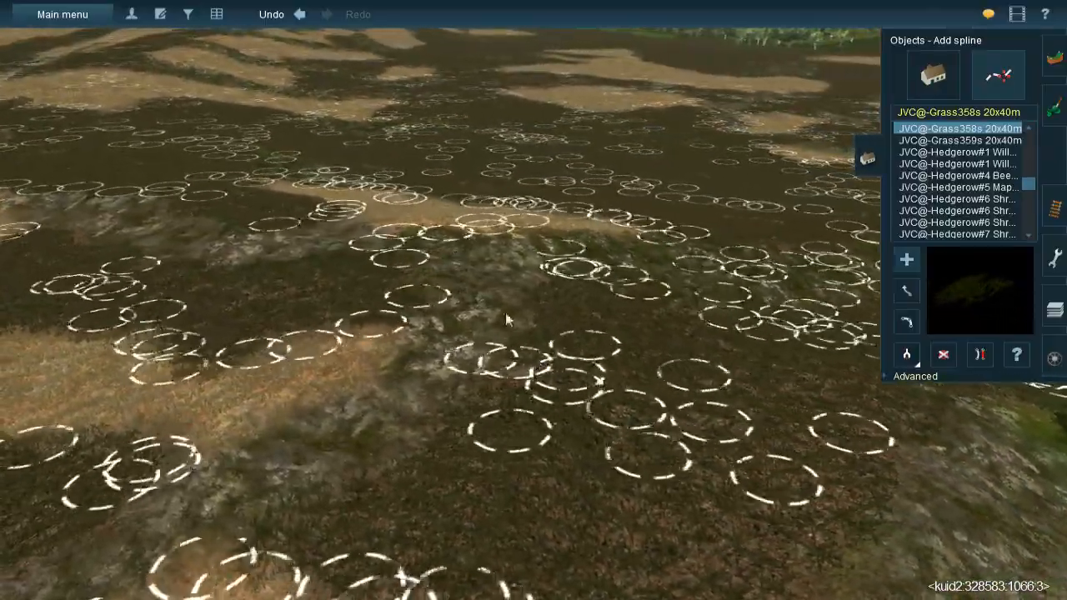
{"action": "left_click", "coordinate": [400, 464]}
{"action": "left_click", "coordinate": [359, 452]}
{"action": "left_click", "coordinate": [501, 272]}
{"action": "left_click", "coordinate": [477, 257]}
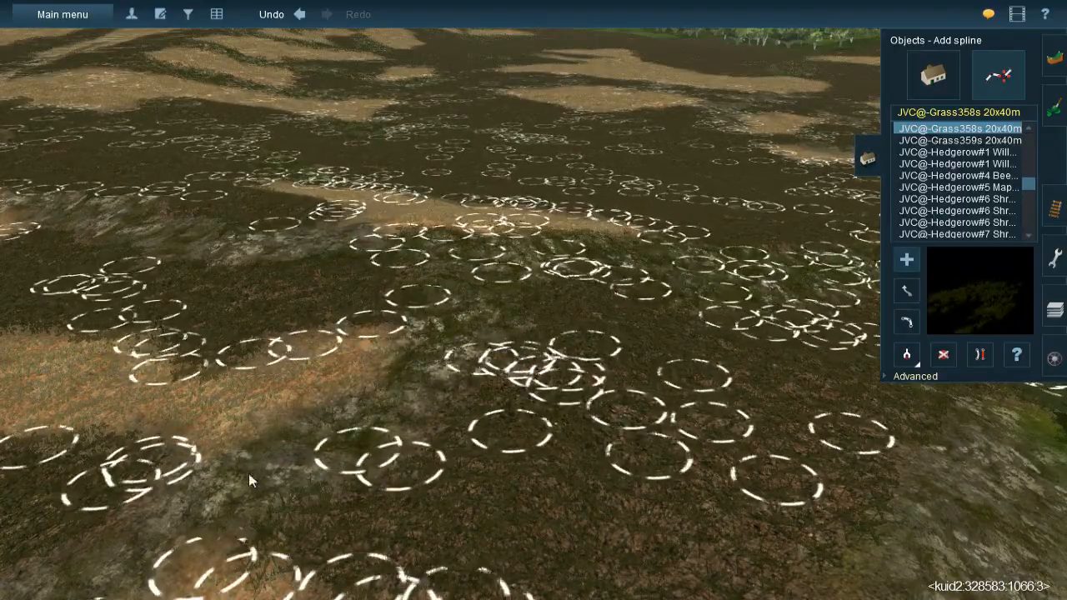
{"action": "left_click", "coordinate": [200, 465]}
{"action": "left_click", "coordinate": [535, 330]}
Cover the rocky ground along the top of the road embankment with JVC@-Grass358s 20x40m splines
{"action": "right_click_drag", "start_coordinate": [534, 335], "coordinate": [421, 284]}
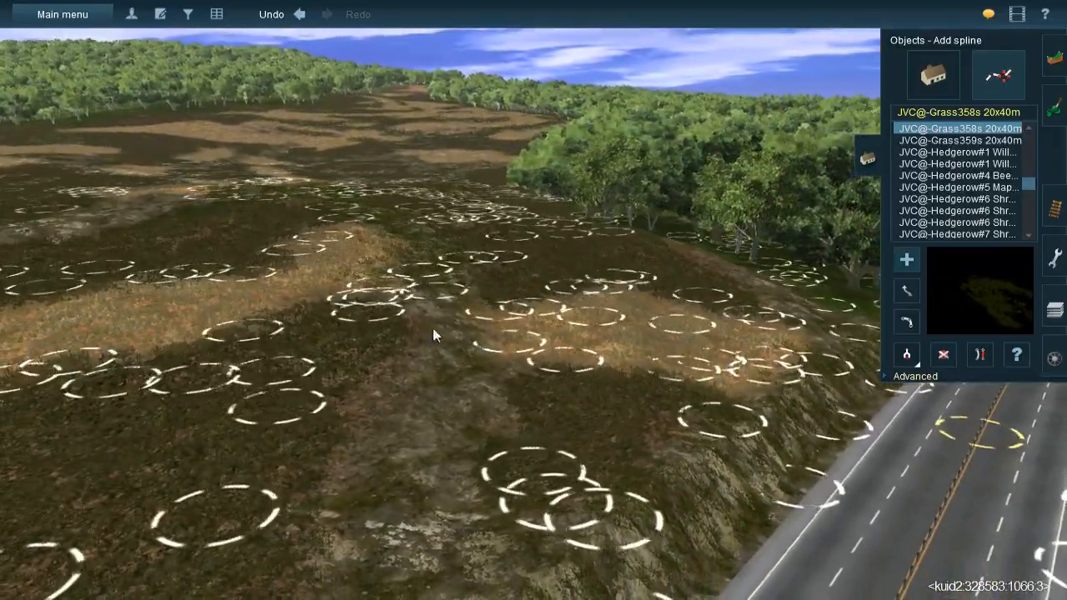
{"action": "left_click", "coordinate": [482, 296]}
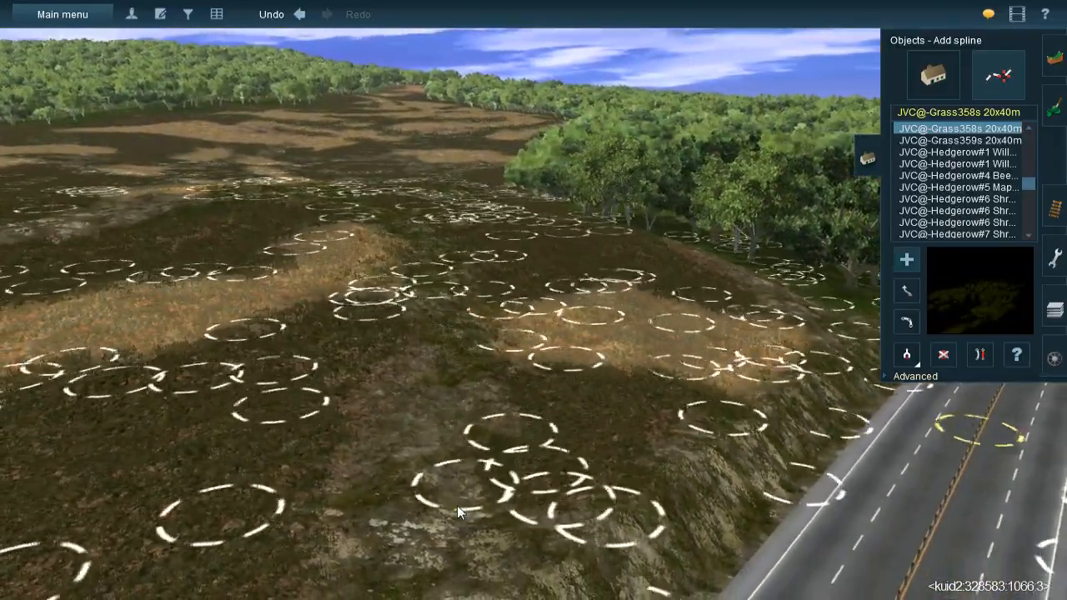
{"action": "left_click", "coordinate": [434, 526]}
{"action": "left_click", "coordinate": [433, 340]}
{"action": "right_click_drag", "start_coordinate": [451, 430], "coordinate": [420, 385]}
{"action": "left_click", "coordinate": [400, 382]}
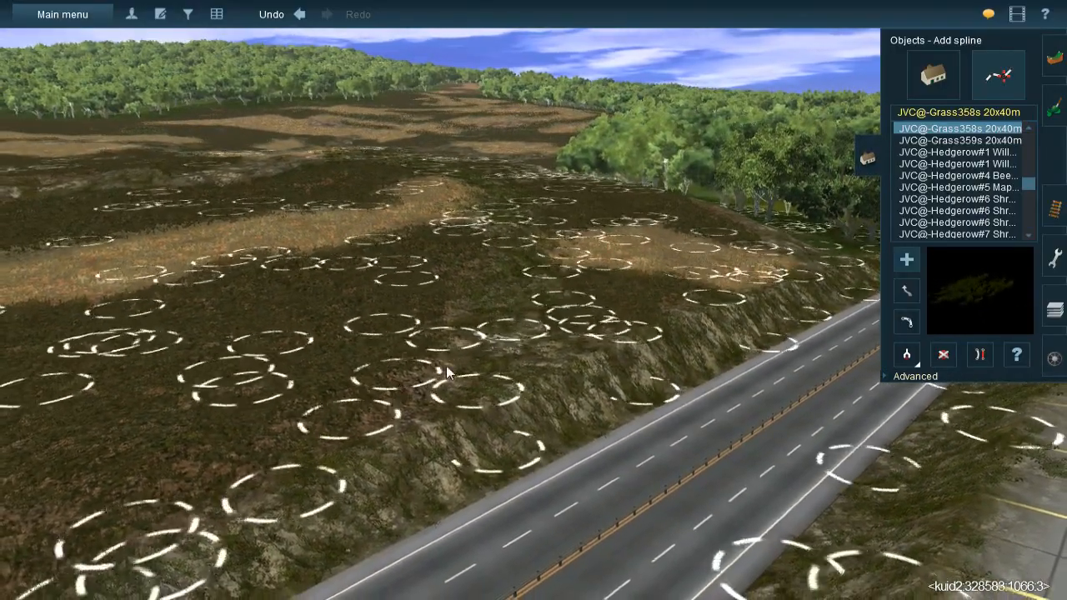
{"action": "left_click", "coordinate": [472, 311]}
{"action": "left_click", "coordinate": [411, 437]}
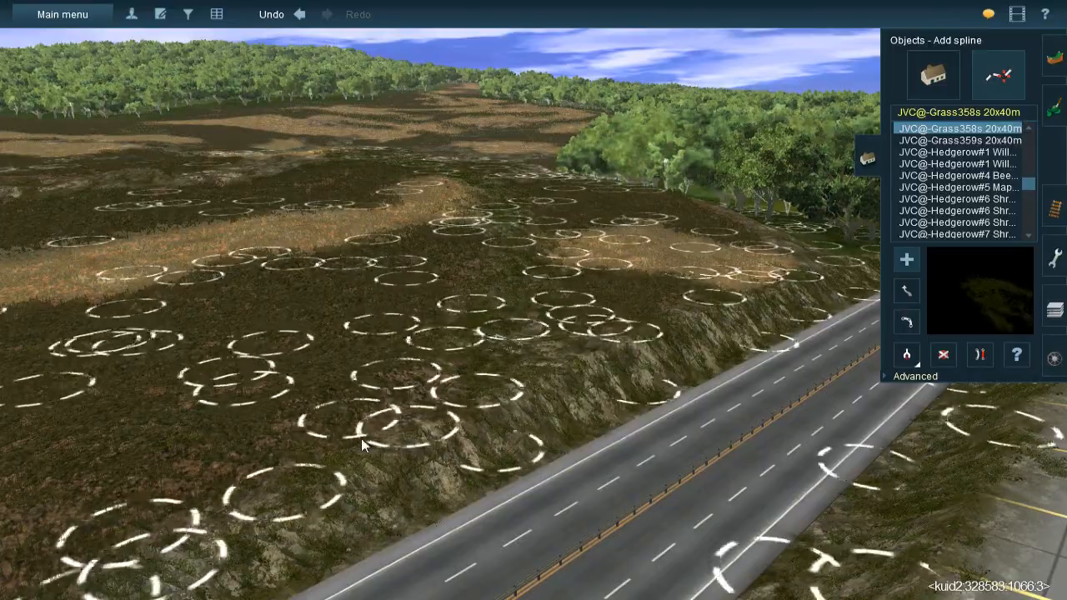
Place JVC@-Grass358s 20x40m splines along the upper stretch of the rocky gully that cuts through the tan grass
{"action": "right_click_drag", "start_coordinate": [658, 323], "coordinate": [552, 221]}
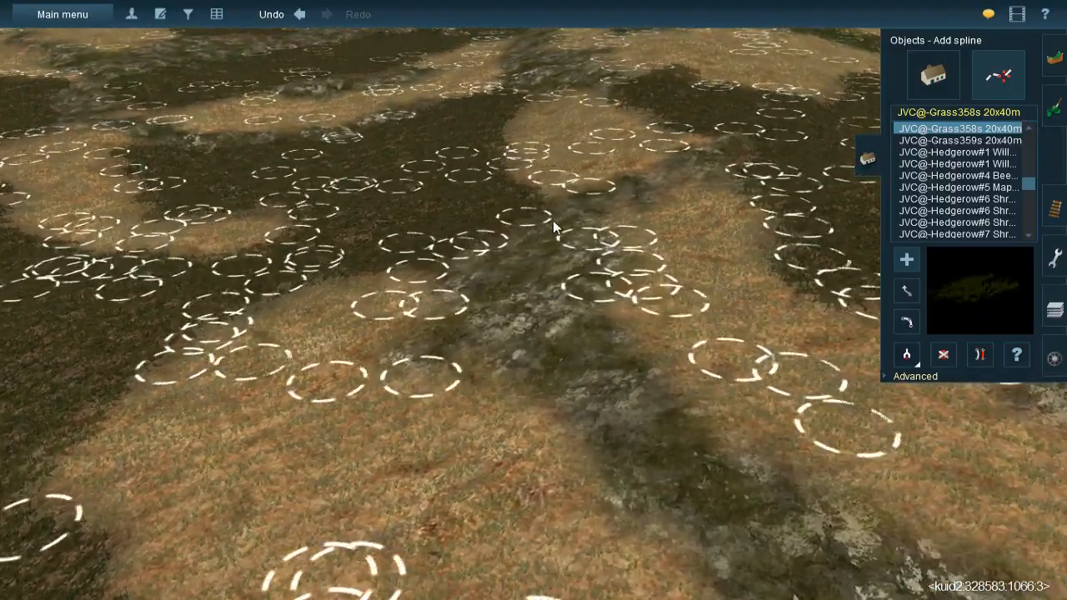
{"action": "left_click", "coordinate": [598, 427]}
{"action": "left_click", "coordinate": [503, 439]}
{"action": "left_click", "coordinate": [415, 337]}
{"action": "left_click", "coordinate": [583, 323]}
{"action": "left_click", "coordinate": [672, 389]}
{"action": "left_click", "coordinate": [756, 533]}
Extend the JVC@-Grass358s 20x40m splines toward the grey outcrop at the lower end of the tan grass gully
{"action": "right_click_drag", "start_coordinate": [759, 545], "coordinate": [669, 524]}
{"action": "left_click", "coordinate": [501, 379]}
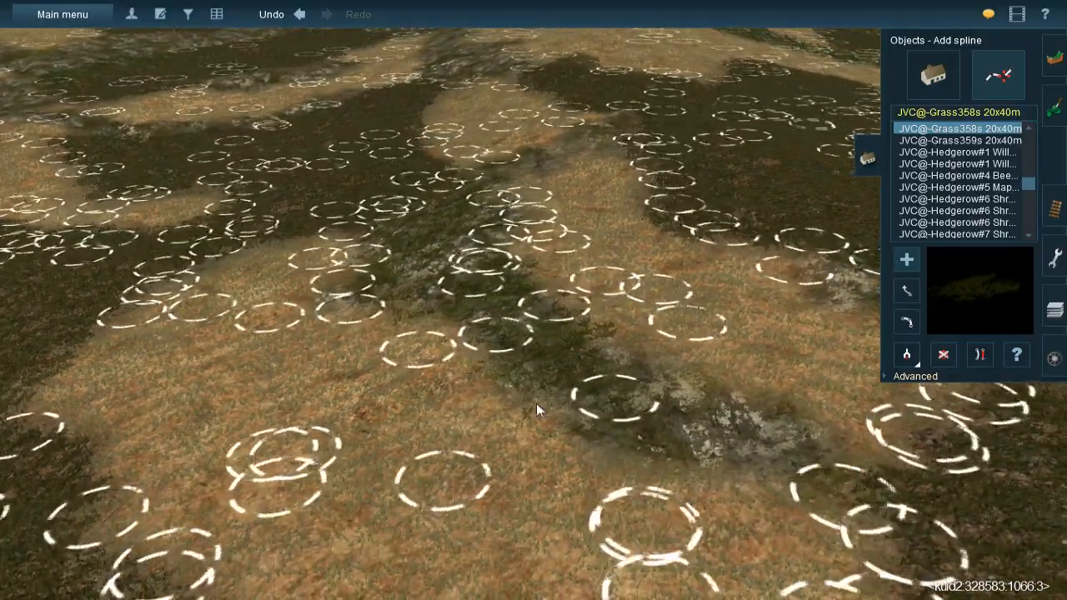
{"action": "left_click", "coordinate": [583, 333]}
{"action": "left_click", "coordinate": [976, 535]}
Place JVC@-Grass358s 20x40m splines on the next rocky stretch between the tan grass and the dark ground
{"action": "right_click", "coordinate": [976, 535]}
{"action": "right_click_drag", "start_coordinate": [498, 245], "coordinate": [440, 192]}
{"action": "left_click", "coordinate": [463, 456]}
{"action": "left_click", "coordinate": [503, 376]}
{"action": "right_click_drag", "start_coordinate": [525, 176], "coordinate": [488, 167]}
{"action": "left_click", "coordinate": [488, 166]}
{"action": "left_click", "coordinate": [584, 371]}
{"action": "left_click", "coordinate": [455, 166]}
{"action": "left_click", "coordinate": [571, 421]}
Add JVC@-Grass358s 20x40m splines around the rocky hollow where the tan strips and the dark slope meet
{"action": "right_click", "coordinate": [473, 257]}
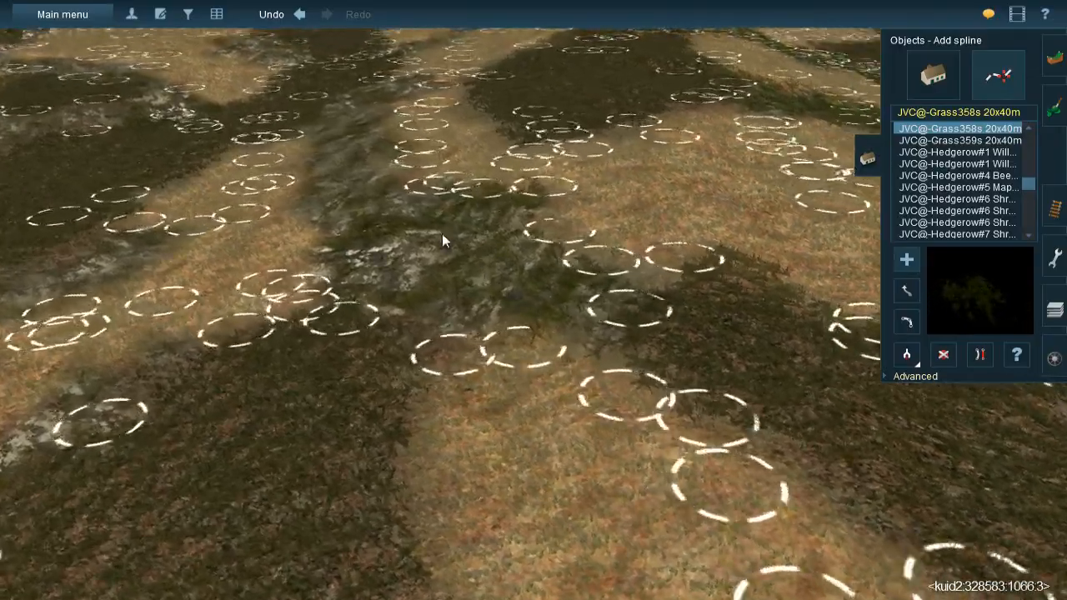
{"action": "left_click", "coordinate": [419, 200]}
{"action": "left_click", "coordinate": [518, 497]}
{"action": "left_click", "coordinate": [391, 198]}
{"action": "left_click", "coordinate": [419, 394]}
Fill the narrow dark gully between the two tan strips and the adjoining rocky hollow with JVC@-Grass358s 20x40m splines
{"action": "right_click", "coordinate": [420, 278]}
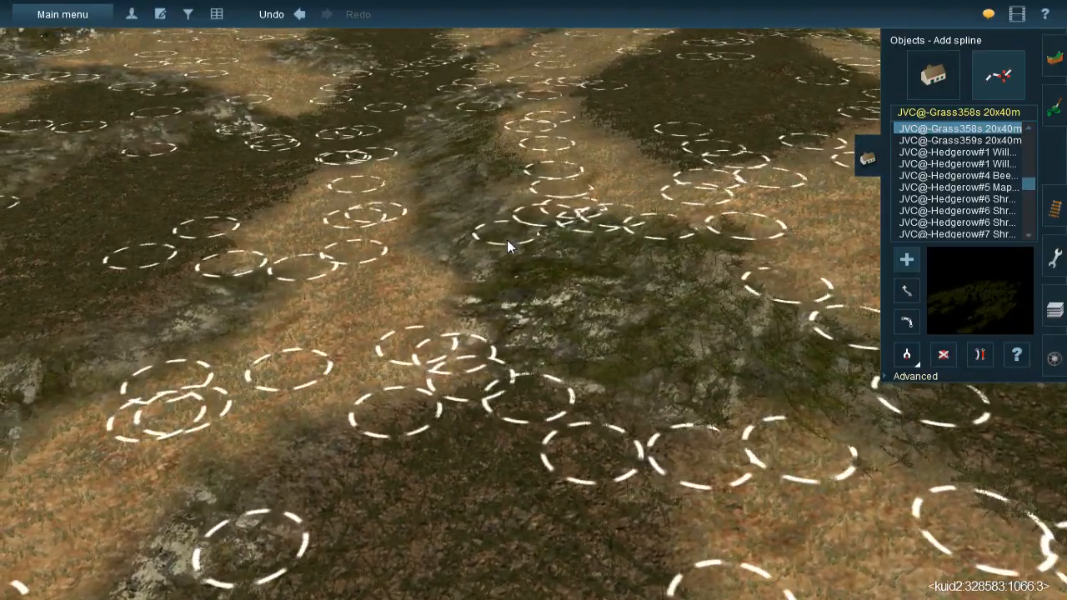
{"action": "left_click", "coordinate": [583, 389]}
{"action": "left_click", "coordinate": [483, 157]}
{"action": "left_click", "coordinate": [425, 105]}
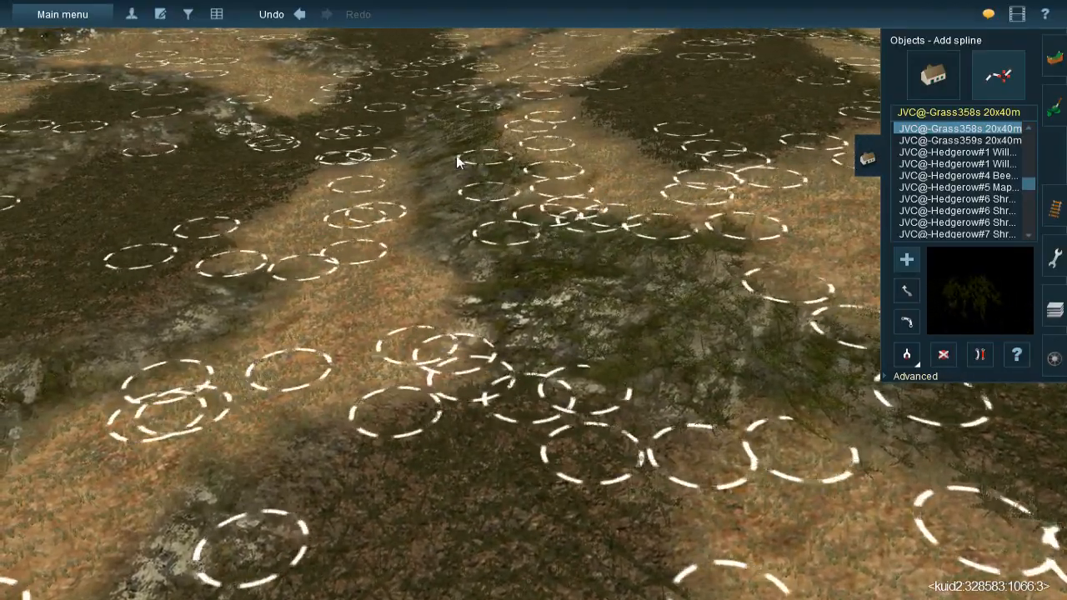
{"action": "left_click", "coordinate": [414, 119]}
{"action": "left_click", "coordinate": [418, 160]}
{"action": "left_click", "coordinate": [488, 191]}
{"action": "left_click", "coordinate": [424, 223]}
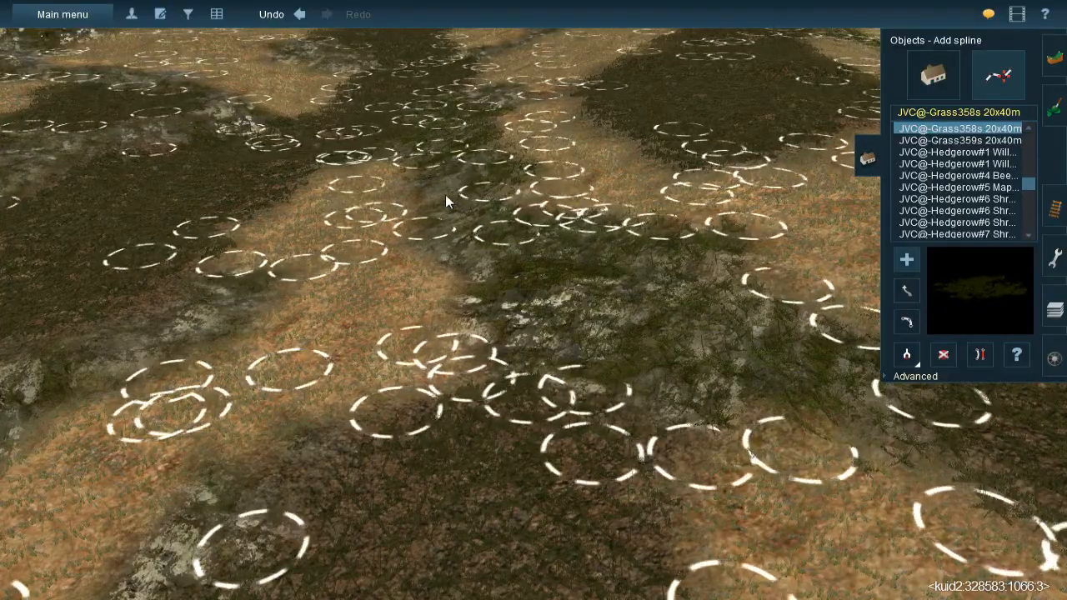
{"action": "left_click", "coordinate": [462, 273]}
{"action": "left_click", "coordinate": [486, 310]}
{"action": "left_click", "coordinate": [506, 451]}
Line the rocky bank between the long tan strip and the dark slope with JVC@-Grass358s 20x40m splines
{"action": "middle_click_drag", "start_coordinate": [506, 450], "coordinate": [498, 323]}
{"action": "key", "text": "Left"}
{"action": "key", "text": "Down"}
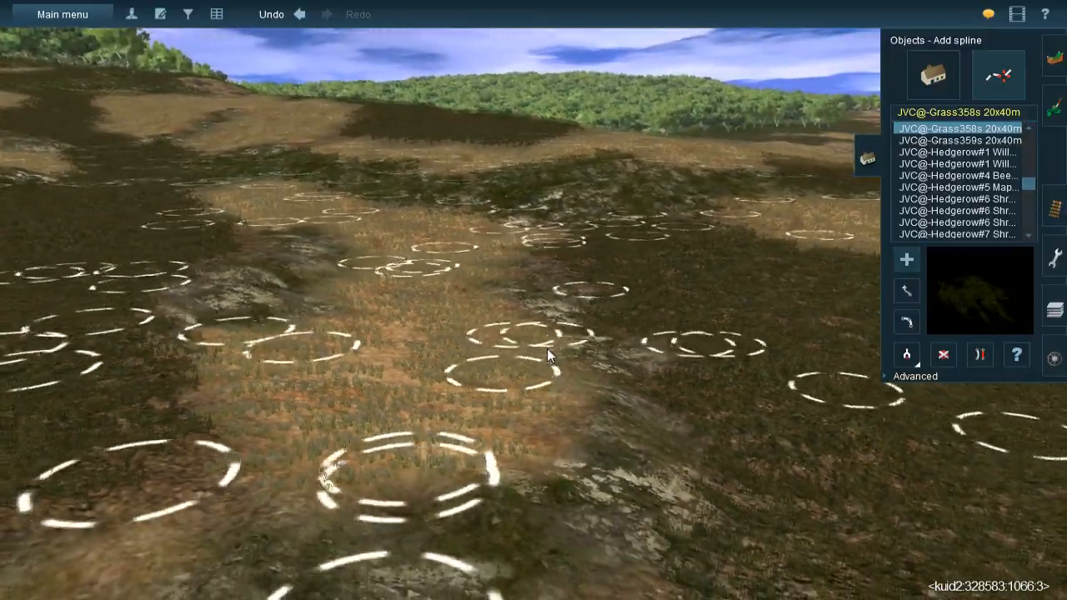
{"action": "left_click", "coordinate": [545, 290]}
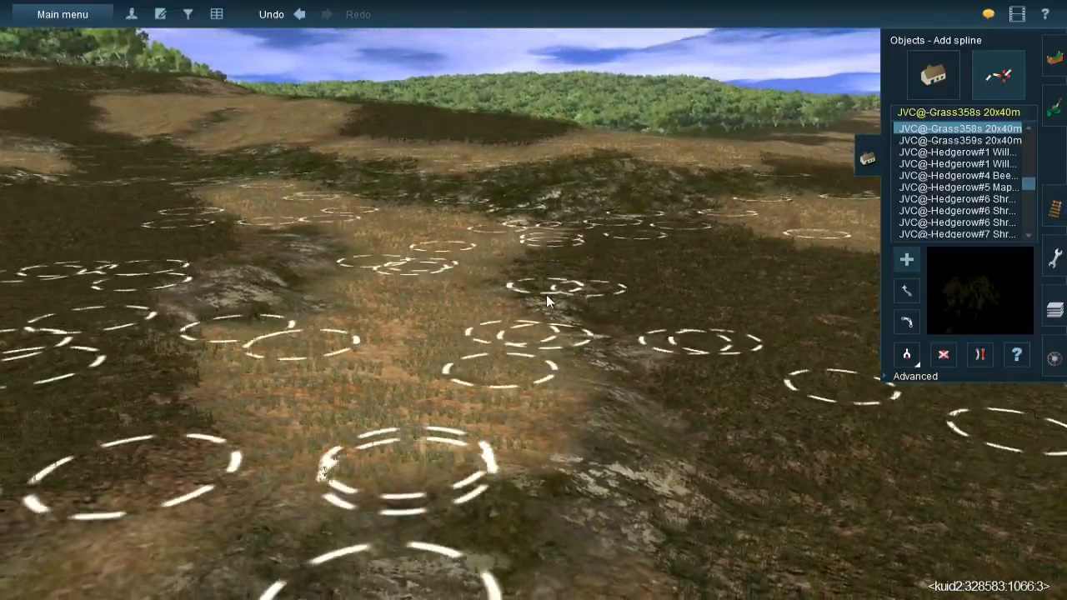
{"action": "left_click", "coordinate": [614, 314]}
{"action": "left_click", "coordinate": [680, 415]}
{"action": "left_click", "coordinate": [683, 530]}
Place JVC@-Grass358s 20x40m splines on the rocky gap separating the two tan grass patches
{"action": "right_click", "coordinate": [683, 530]}
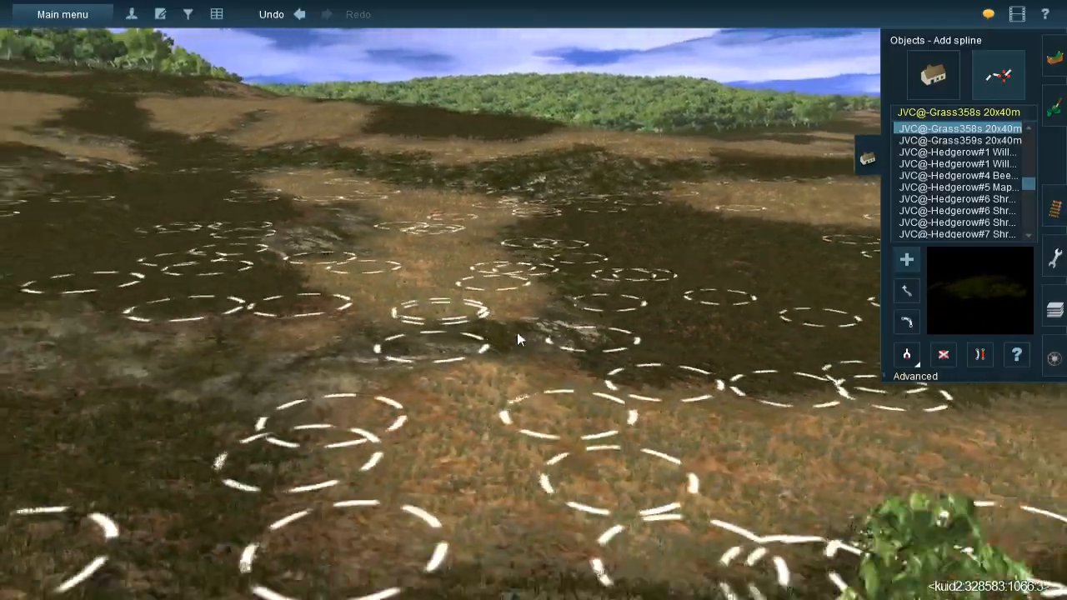
{"action": "key", "text": "Up"}
{"action": "key", "text": "Right"}
{"action": "left_click", "coordinate": [671, 360]}
{"action": "left_click", "coordinate": [530, 320]}
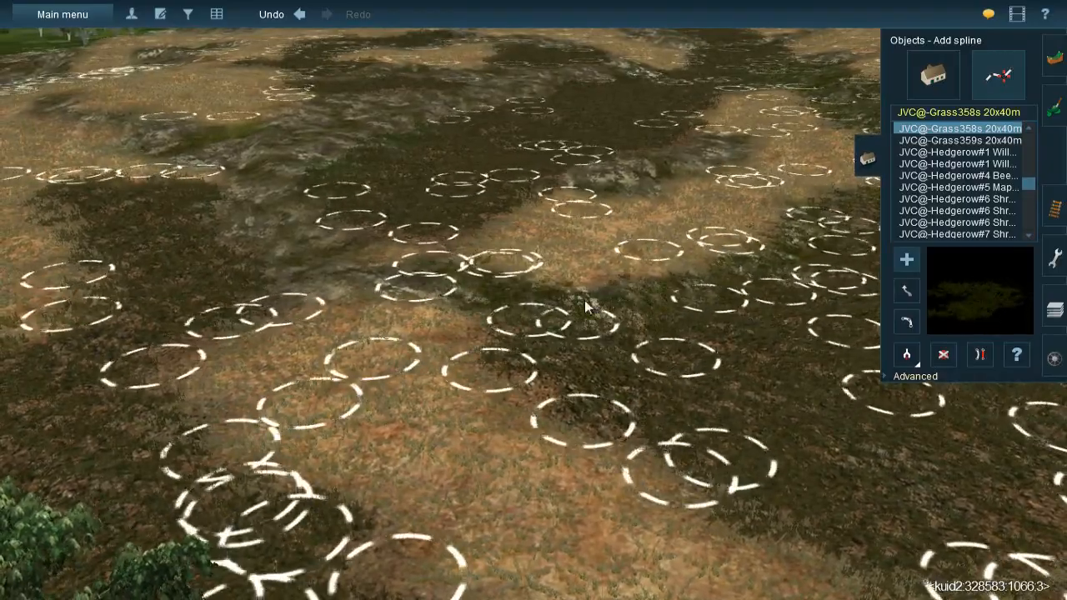
Cover the dark rocky slope above the lower tan patch with JVC@-Grass358s 20x40m splines
{"action": "right_click", "coordinate": [417, 246]}
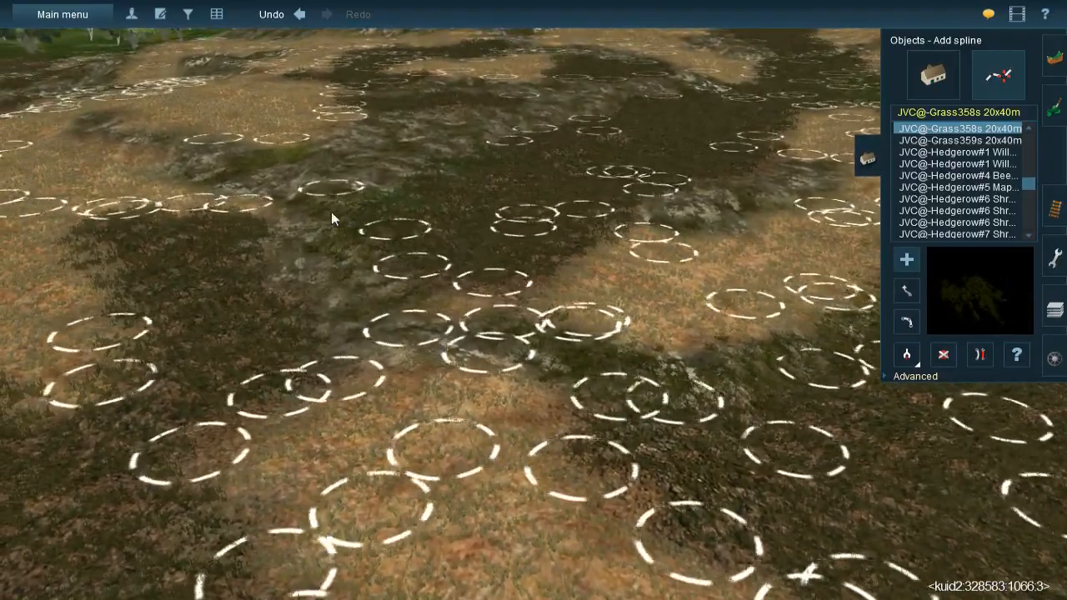
{"action": "left_click", "coordinate": [301, 179]}
{"action": "left_click", "coordinate": [299, 334]}
{"action": "left_click", "coordinate": [278, 245]}
{"action": "left_click", "coordinate": [409, 409]}
{"action": "left_click", "coordinate": [335, 330]}
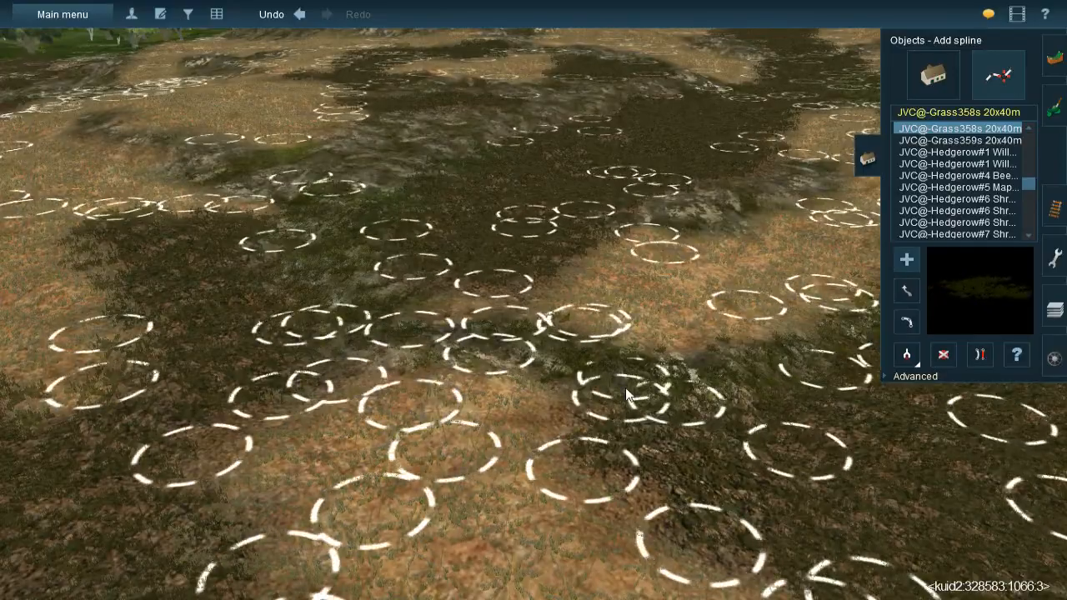
Spread JVC@-Grass358s 20x40m splines over the rocky band cutting across the large tan area
{"action": "right_click", "coordinate": [388, 210]}
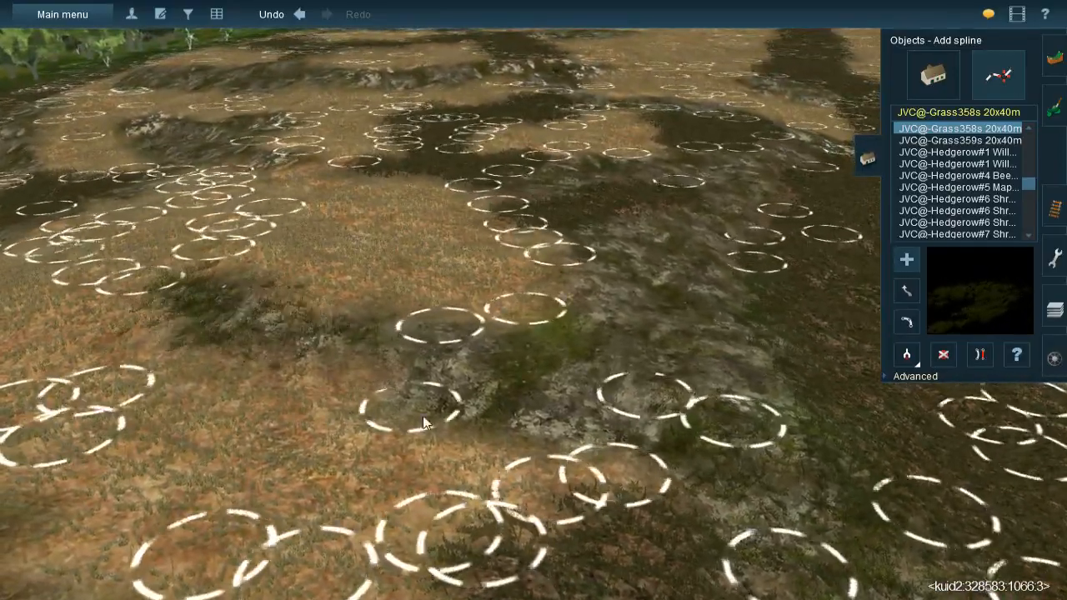
{"action": "left_click", "coordinate": [266, 291]}
{"action": "left_click", "coordinate": [368, 360]}
{"action": "left_click", "coordinate": [490, 344]}
{"action": "left_click", "coordinate": [718, 532]}
{"action": "left_click", "coordinate": [596, 363]}
Fill the wide rocky slope between the large tan area and the dark ground with JVC@-Grass358s 20x40m splines
{"action": "left_click", "coordinate": [727, 326]}
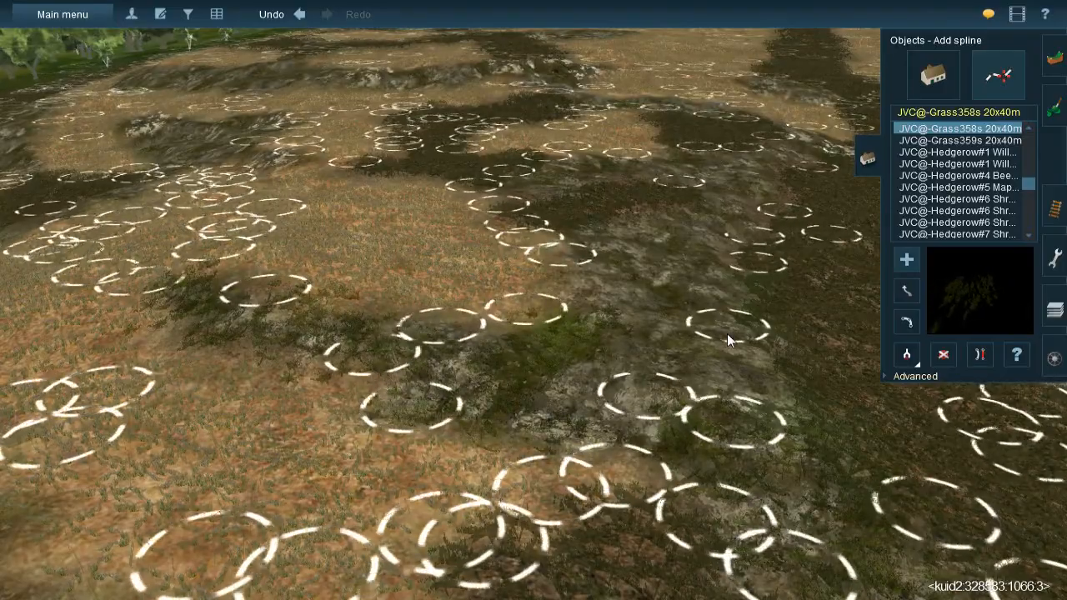
{"action": "left_click", "coordinate": [617, 219]}
{"action": "left_click", "coordinate": [655, 179]}
{"action": "left_click", "coordinate": [679, 457]}
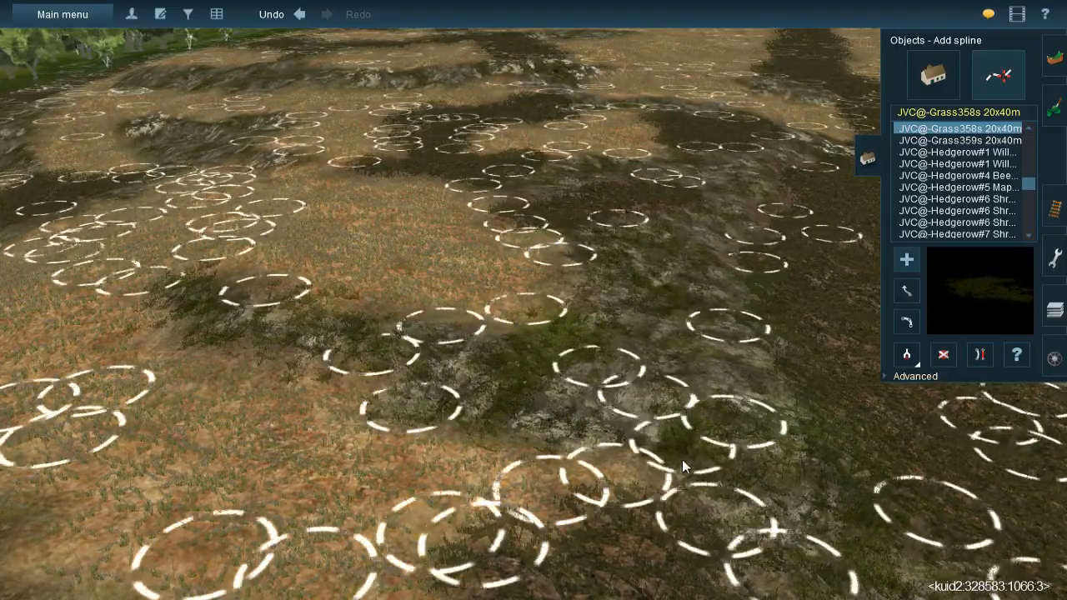
{"action": "left_click", "coordinate": [712, 346]}
{"action": "left_click", "coordinate": [760, 196]}
{"action": "left_click", "coordinate": [699, 324]}
{"action": "left_click", "coordinate": [775, 492]}
{"action": "left_click", "coordinate": [703, 258]}
{"action": "left_click", "coordinate": [655, 285]}
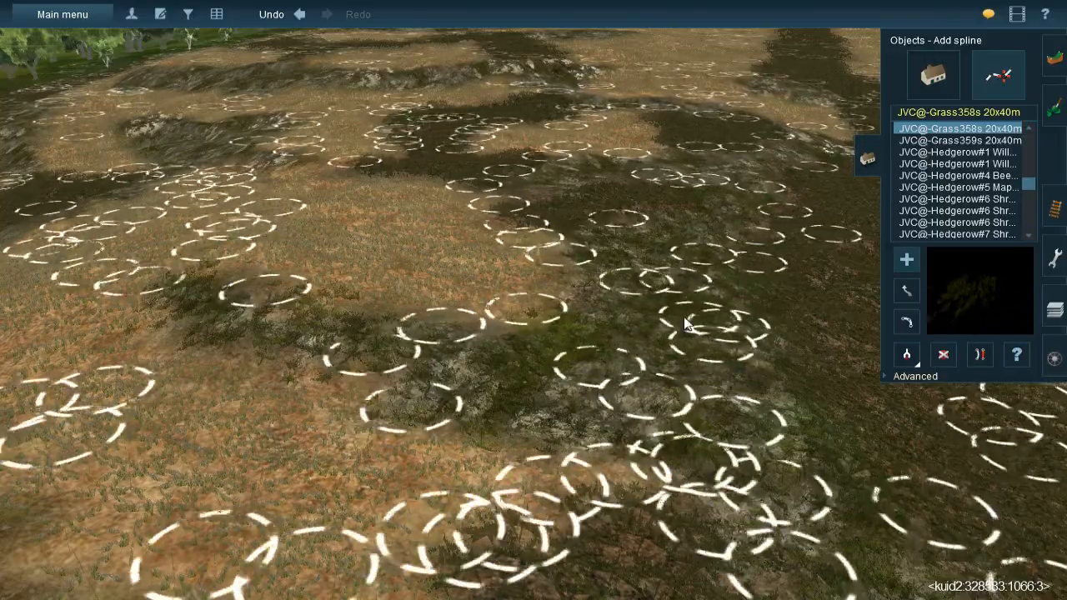
Place JVC@-Grass358s 20x40m splines on the remaining rocky ground along the dark band between the tan patches
{"action": "right_click", "coordinate": [557, 273]}
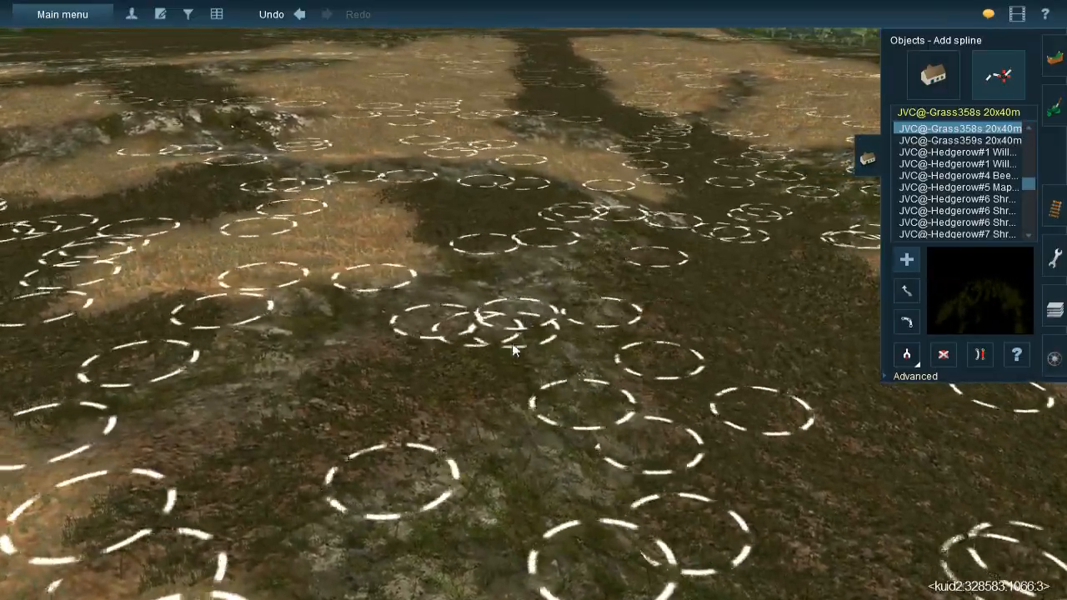
{"action": "right_click", "coordinate": [492, 347]}
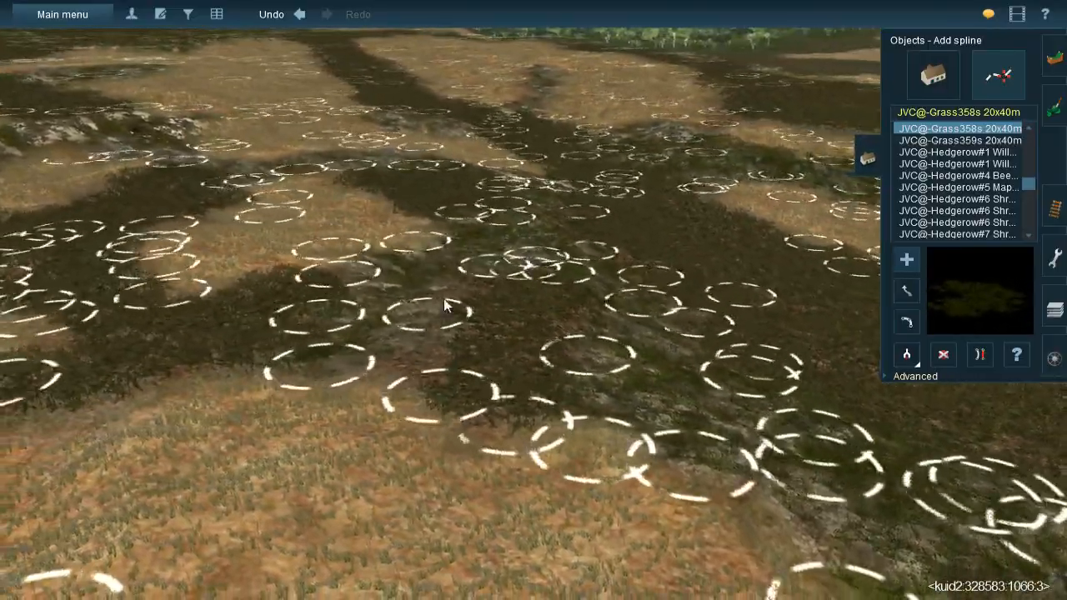
{"action": "right_click", "coordinate": [462, 286]}
{"action": "left_click", "coordinate": [644, 127]}
{"action": "left_click", "coordinate": [568, 208]}
{"action": "right_click_drag", "start_coordinate": [465, 496], "coordinate": [734, 320]}
{"action": "left_click", "coordinate": [598, 515]}
{"action": "right_click_drag", "start_coordinate": [597, 514], "coordinate": [519, 210]}
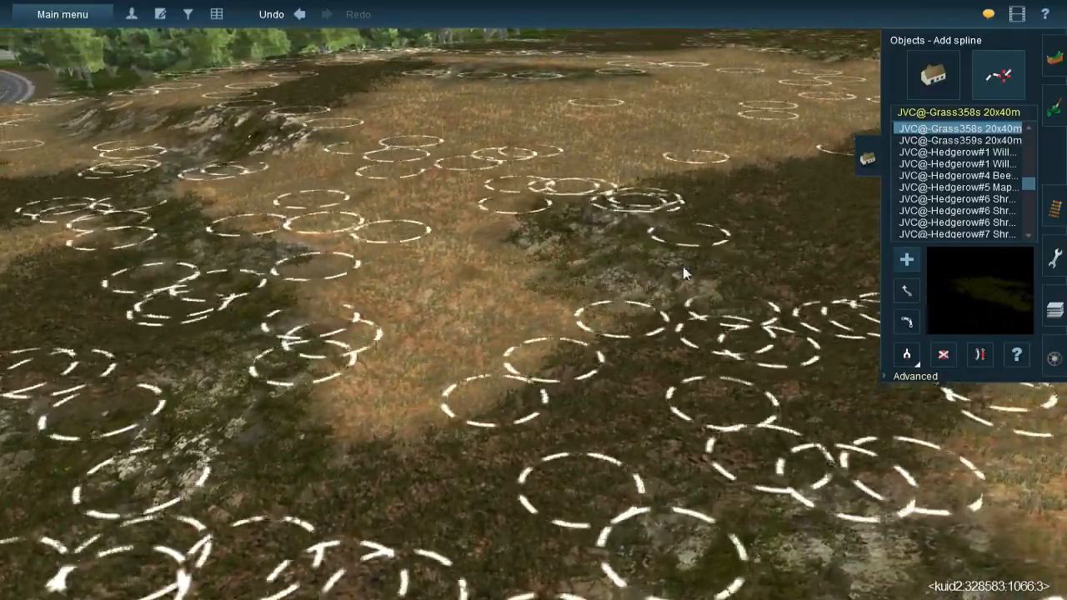
Cover the narrow rocky strip running through the tan grass area with JVC@-Grass358s 20x40m splines
{"action": "right_click_drag", "start_coordinate": [717, 393], "coordinate": [452, 139]}
{"action": "left_click", "coordinate": [453, 97]}
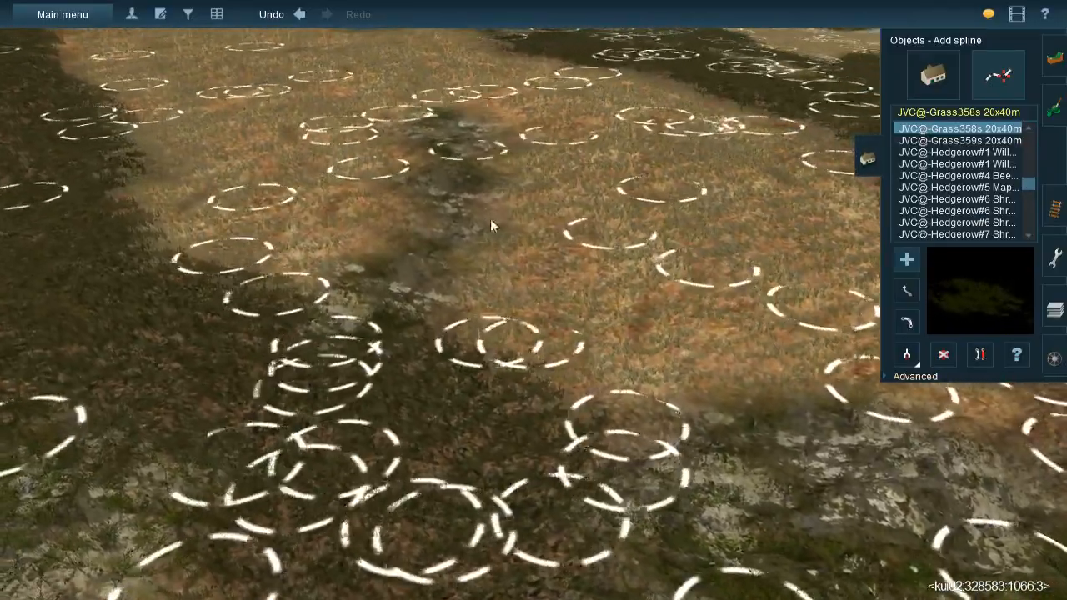
{"action": "left_click", "coordinate": [479, 284]}
{"action": "left_click", "coordinate": [484, 133]}
{"action": "left_click", "coordinate": [384, 261]}
{"action": "left_click", "coordinate": [467, 175]}
{"action": "right_click", "coordinate": [665, 354]}
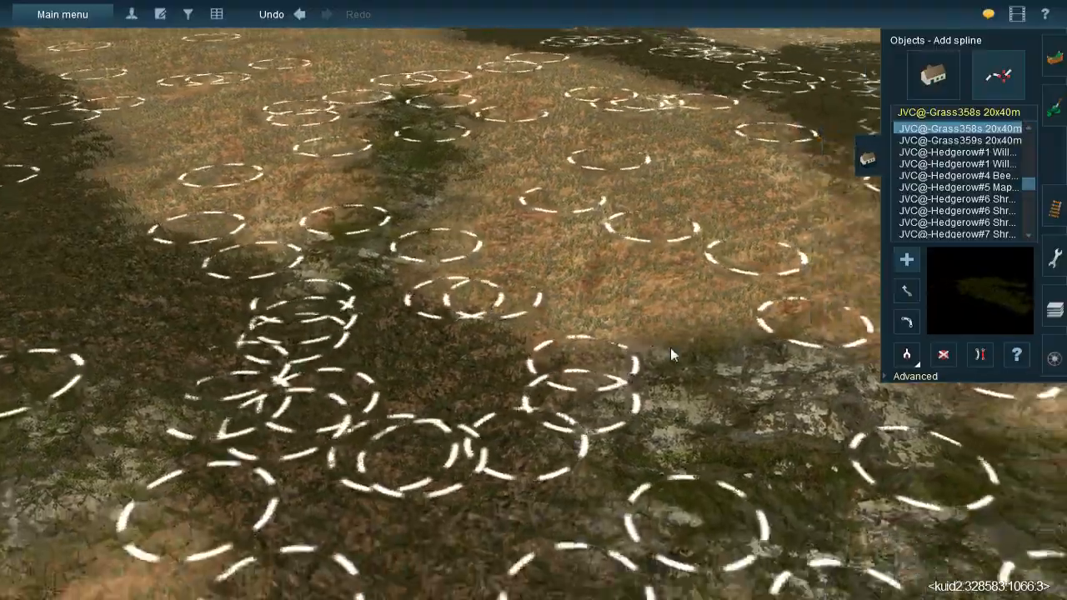
Place JVC@-Grass358s 20x40m splines across the pale rocky slope near the curved road
{"action": "key", "text": "Right"}
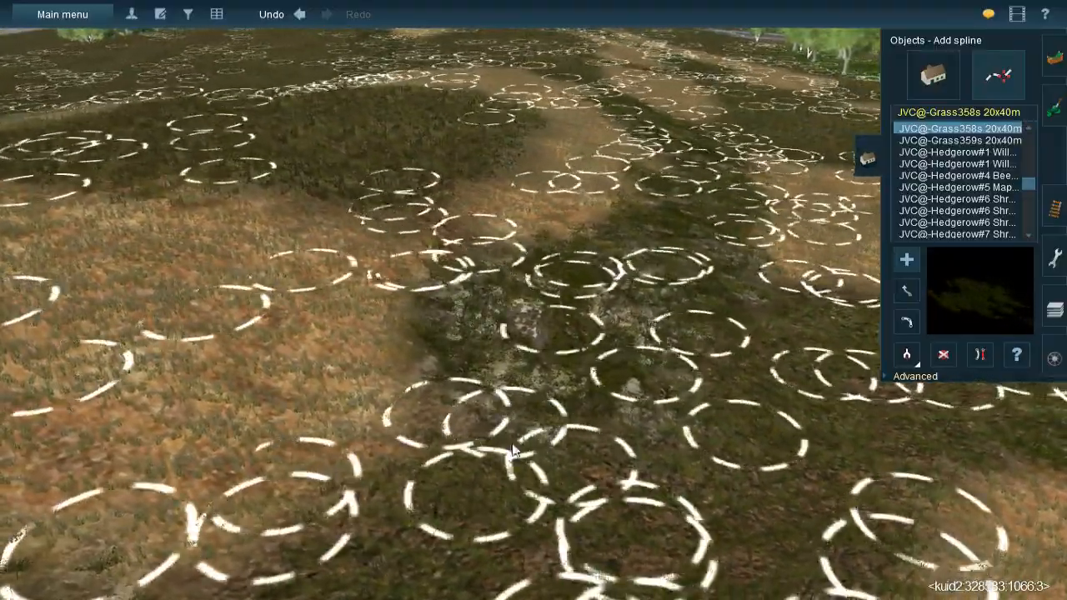
{"action": "right_click", "coordinate": [551, 377]}
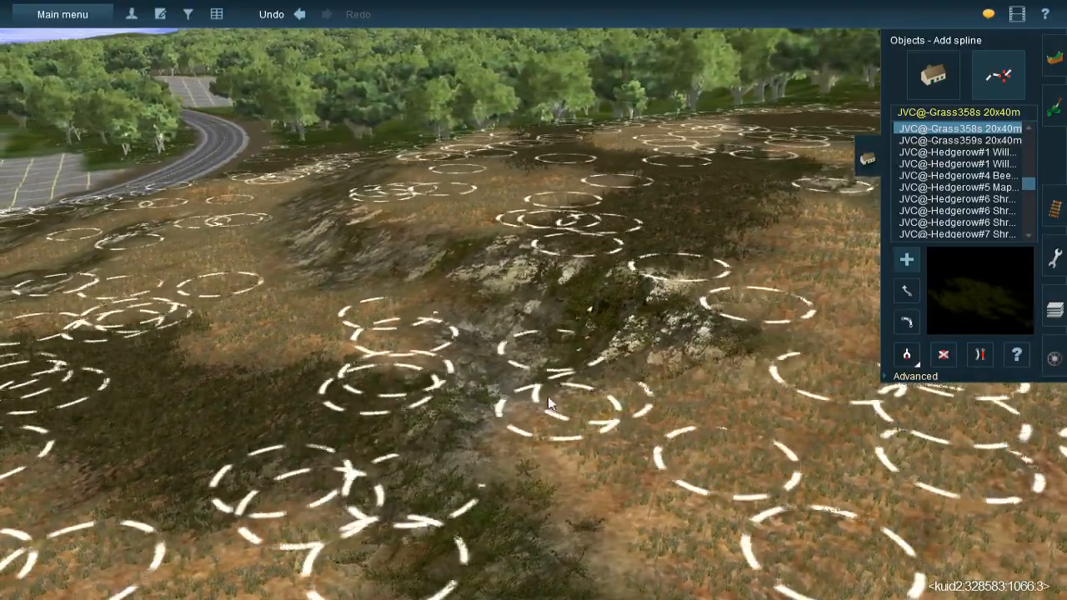
{"action": "left_click", "coordinate": [532, 400]}
{"action": "left_click", "coordinate": [495, 252]}
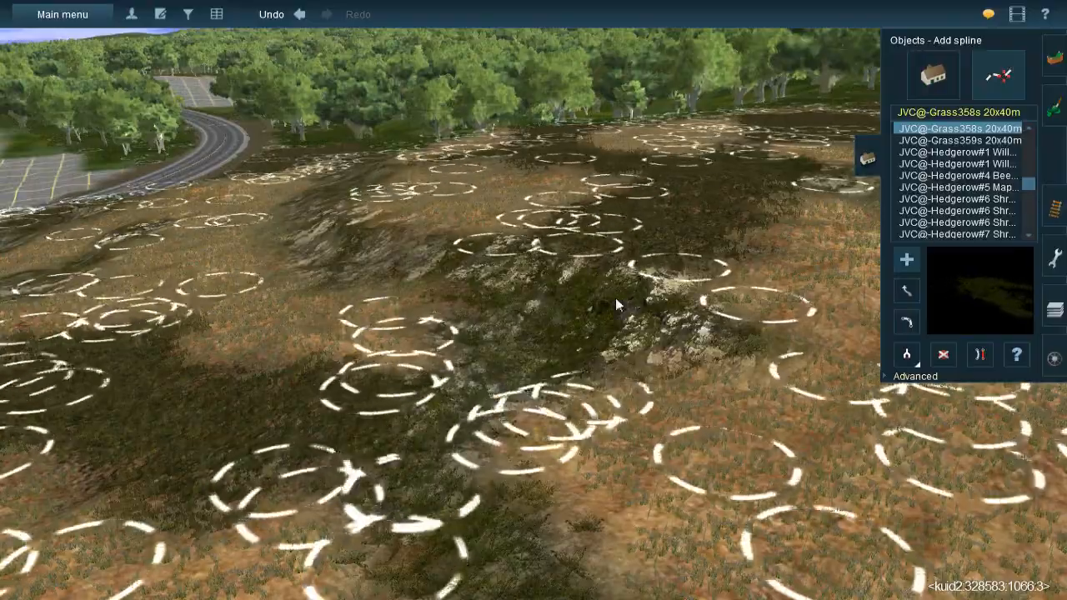
Fill the rocky gully running between the two tan slopes with JVC@-Grass358s 20x40m splines
{"action": "key", "text": "Right"}
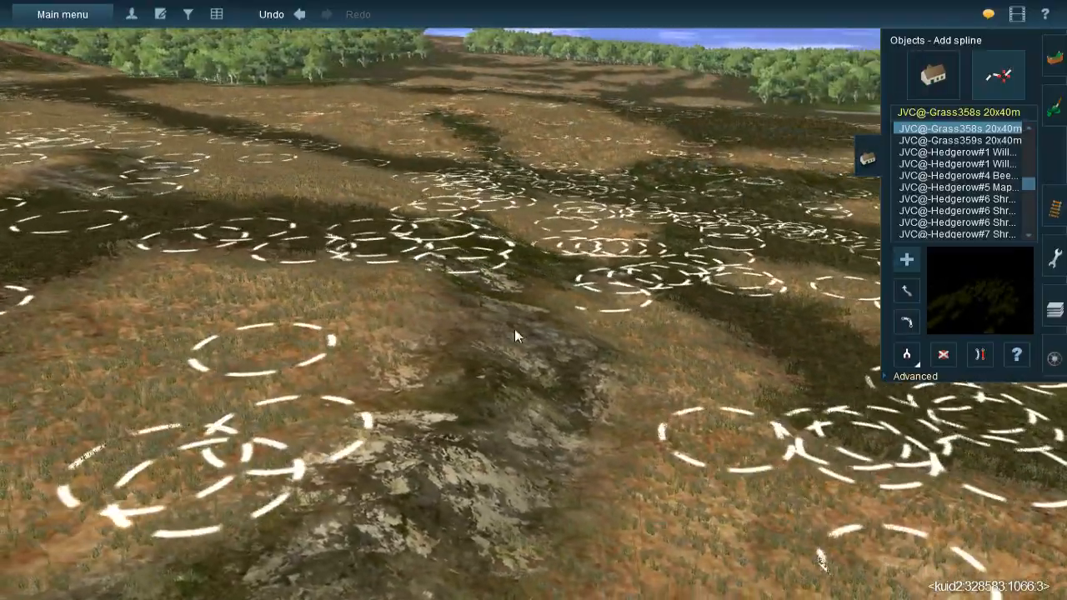
{"action": "left_click", "coordinate": [611, 468]}
{"action": "key", "text": "Down"}
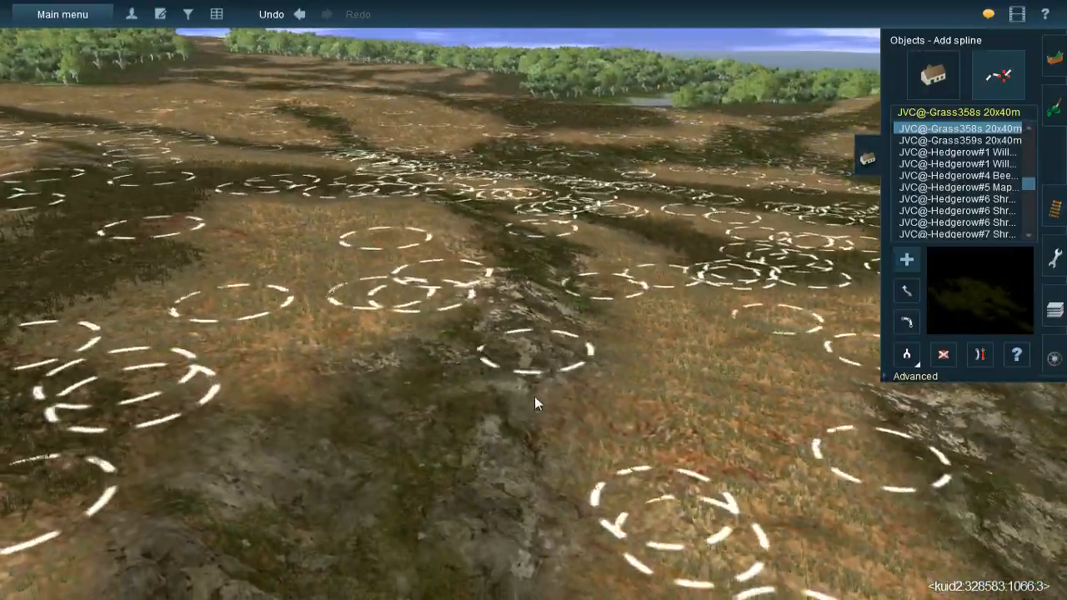
{"action": "left_click", "coordinate": [545, 450]}
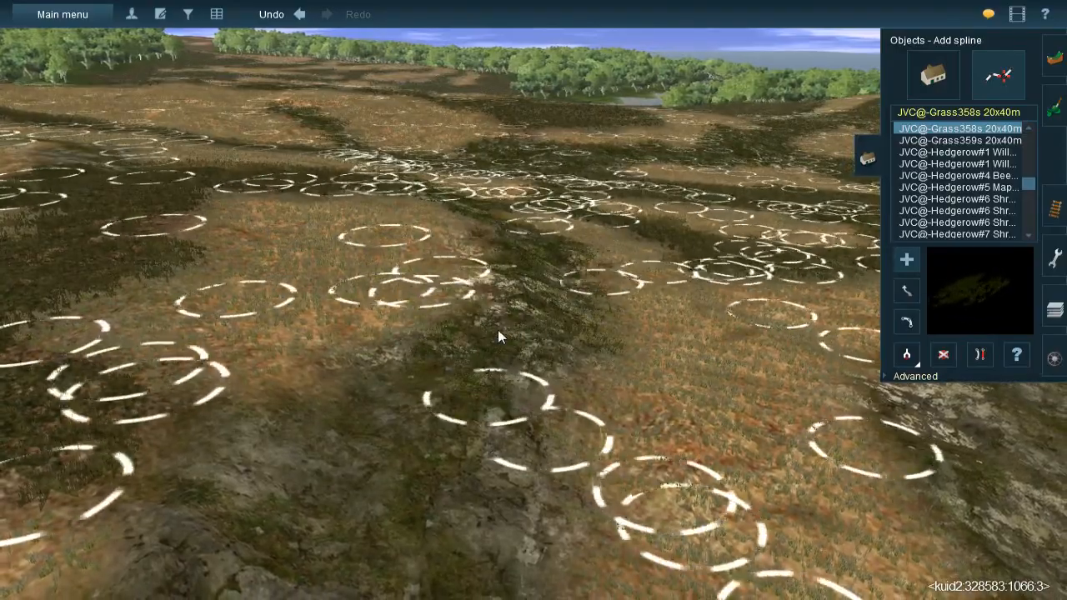
{"action": "left_click", "coordinate": [125, 451]}
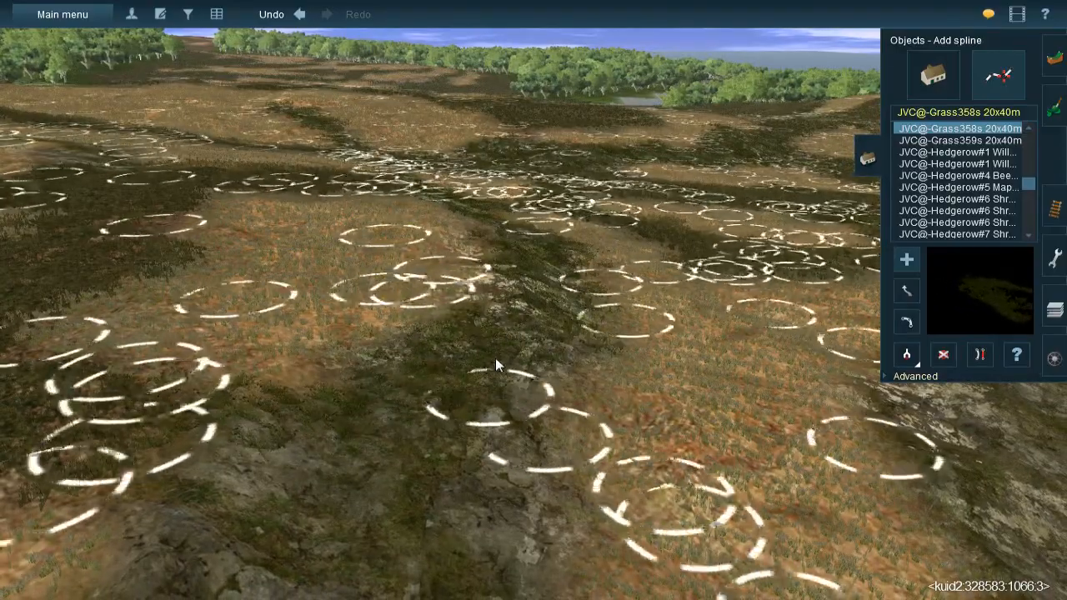
{"action": "left_click", "coordinate": [495, 359]}
{"action": "left_click", "coordinate": [469, 563]}
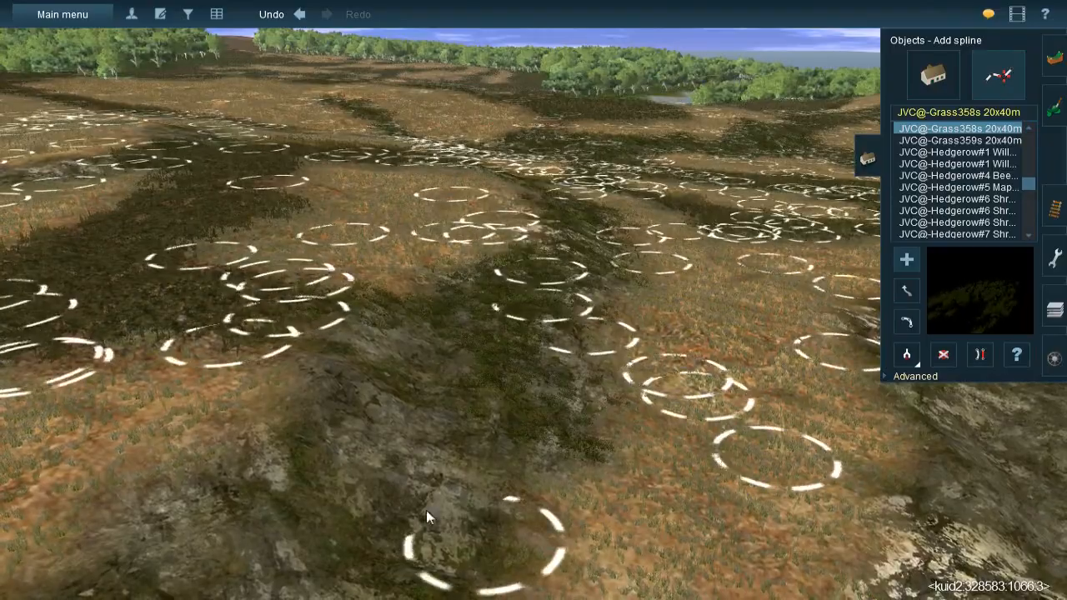
Extend the JVC@-Grass358s 20x40m splines over the bare rocky hillside from the gully towards the woods
{"action": "left_click", "coordinate": [442, 510]}
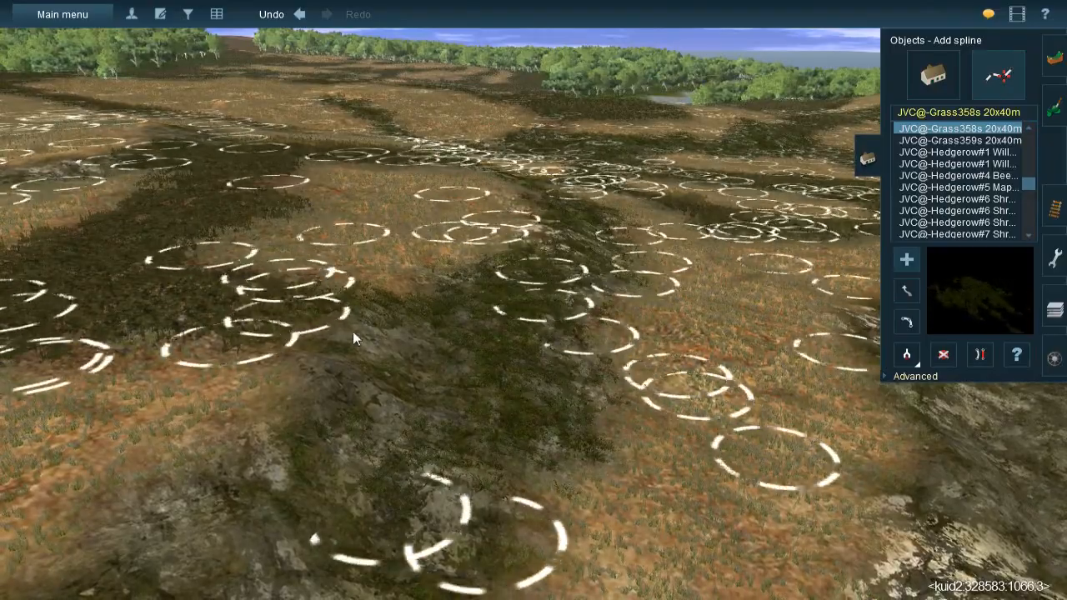
{"action": "left_click", "coordinate": [346, 451]}
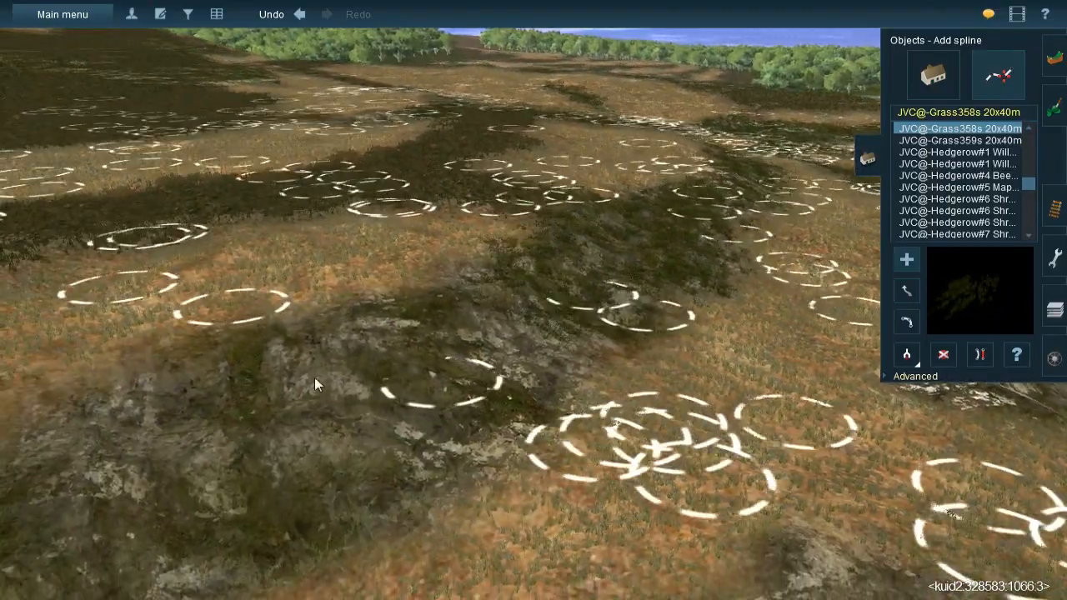
{"action": "left_click", "coordinate": [314, 384]}
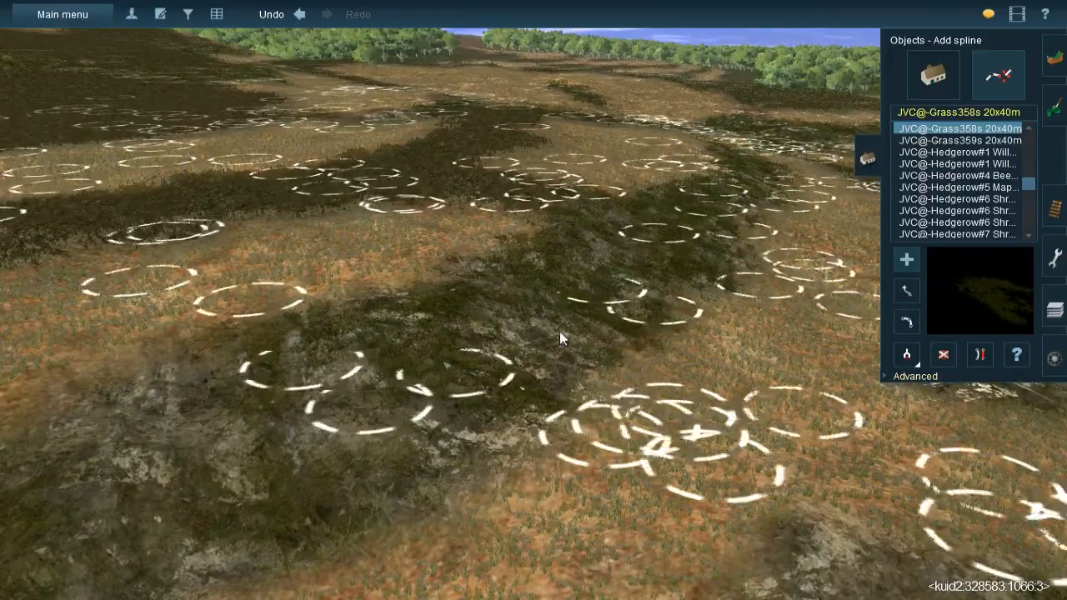
{"action": "key", "text": "Left"}
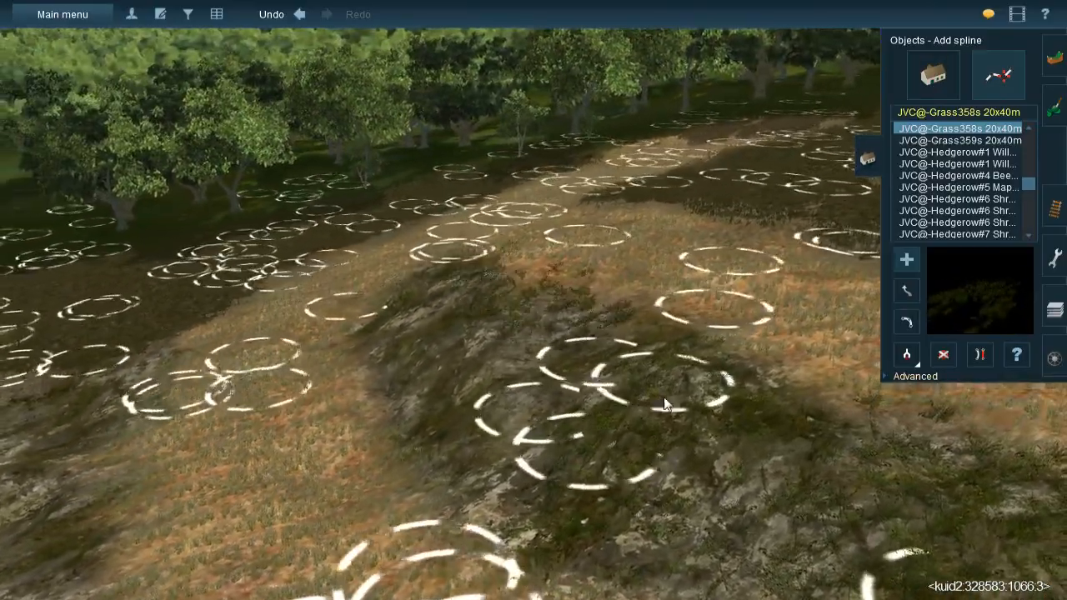
{"action": "left_click", "coordinate": [381, 403]}
{"action": "right_click", "coordinate": [469, 427]}
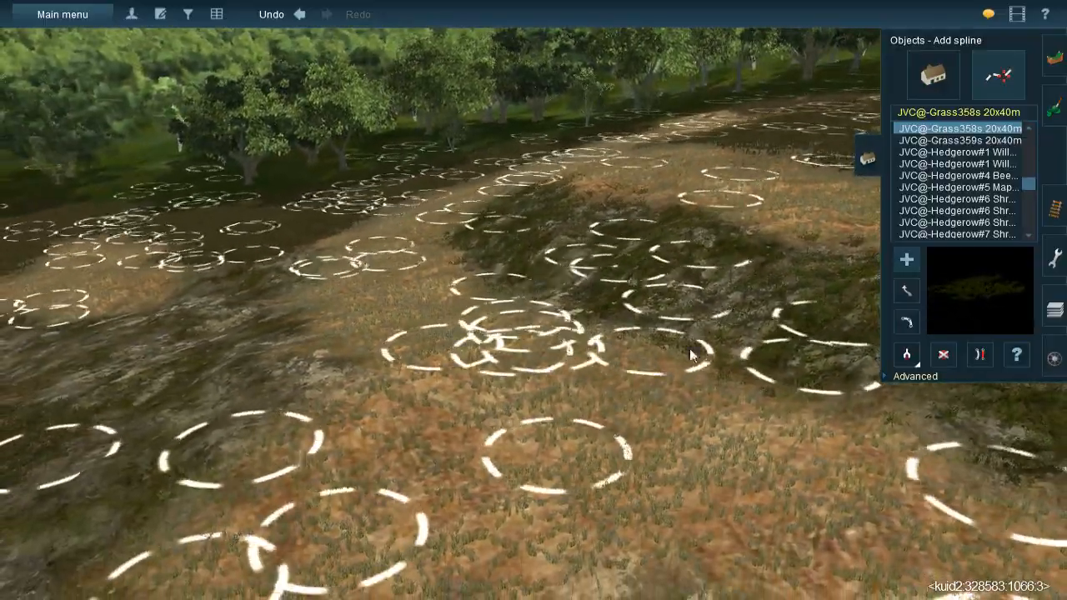
Cover the isolated rocky mound in the tan field with JVC@-Grass358s 20x40m splines
{"action": "right_click", "coordinate": [659, 309]}
{"action": "key", "text": "Left"}
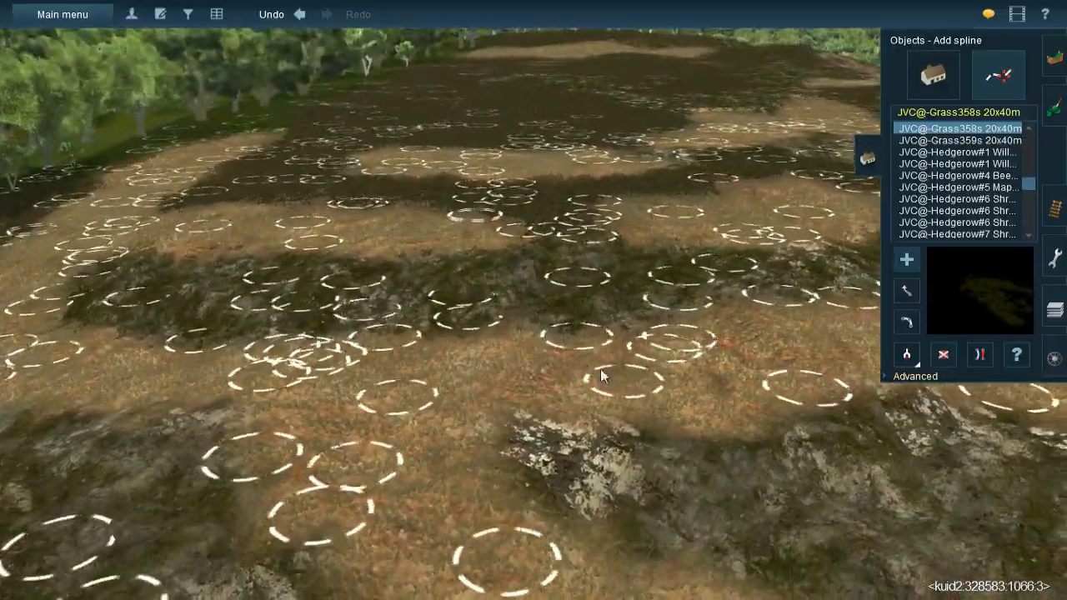
{"action": "right_click", "coordinate": [582, 357]}
{"action": "key", "text": "Left"}
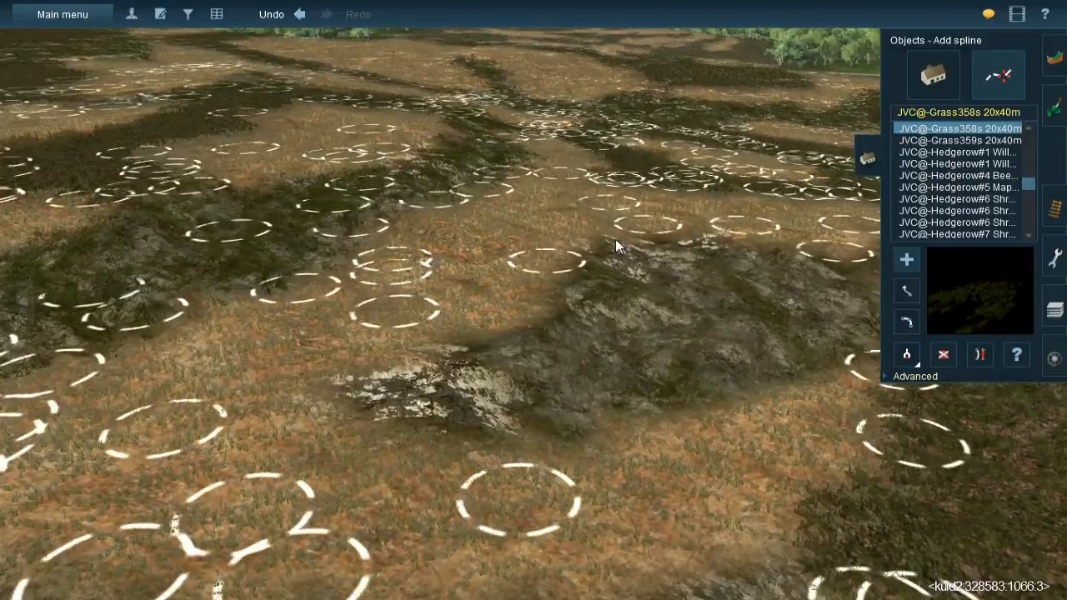
{"action": "left_click", "coordinate": [562, 387]}
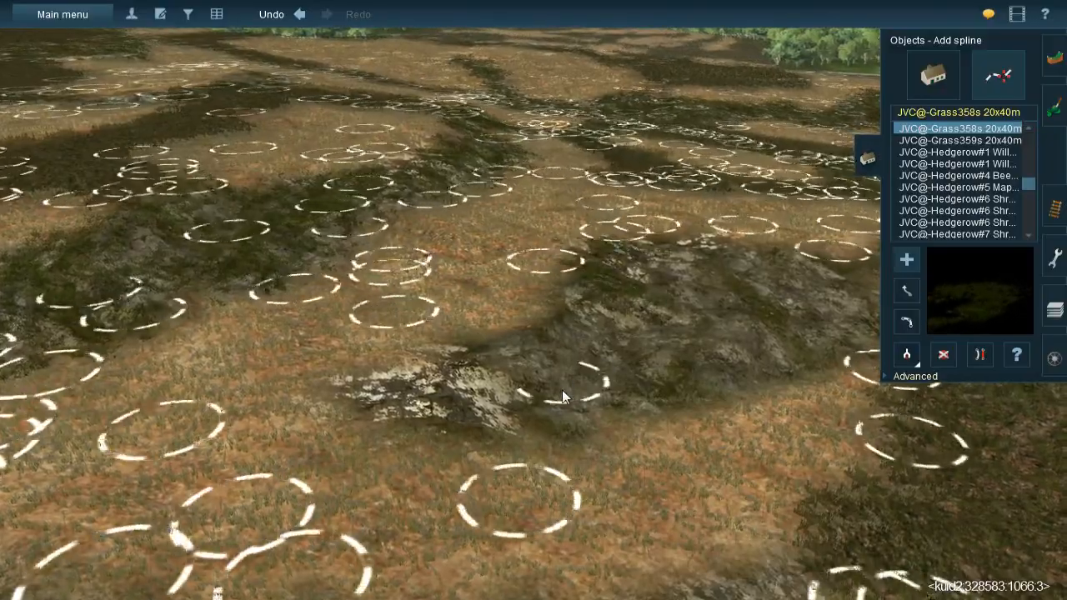
{"action": "left_click", "coordinate": [714, 371]}
{"action": "left_click", "coordinate": [811, 374]}
{"action": "right_click", "coordinate": [810, 375]}
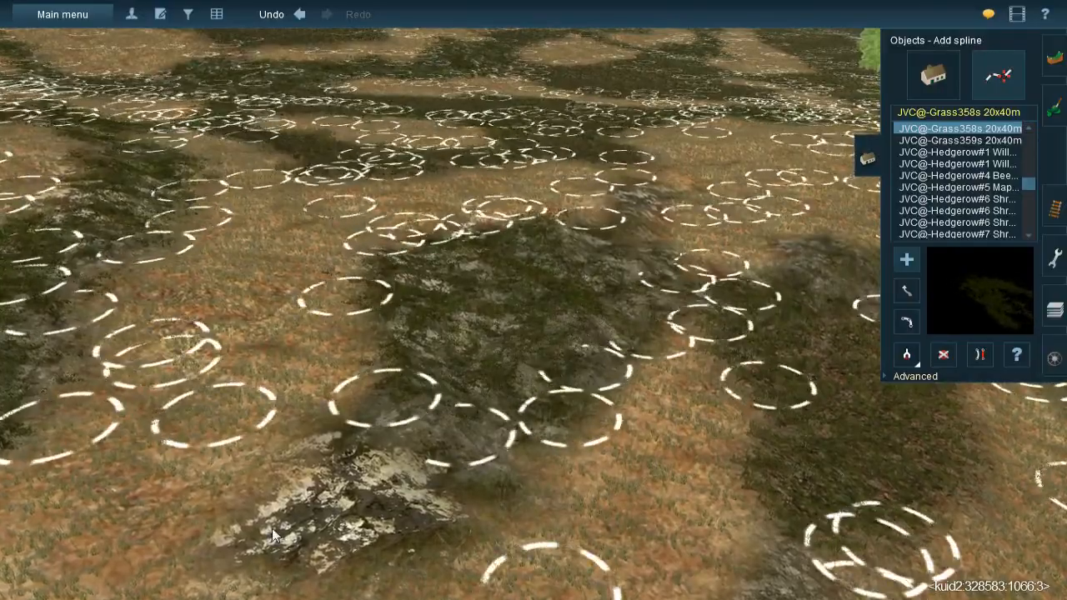
Add JVC@-Grass358s 20x40m splines to the pale outcrop at the mound's foot and along the mound's edge
{"action": "left_click", "coordinate": [563, 323]}
{"action": "left_click", "coordinate": [250, 537]}
{"action": "left_click", "coordinate": [365, 504]}
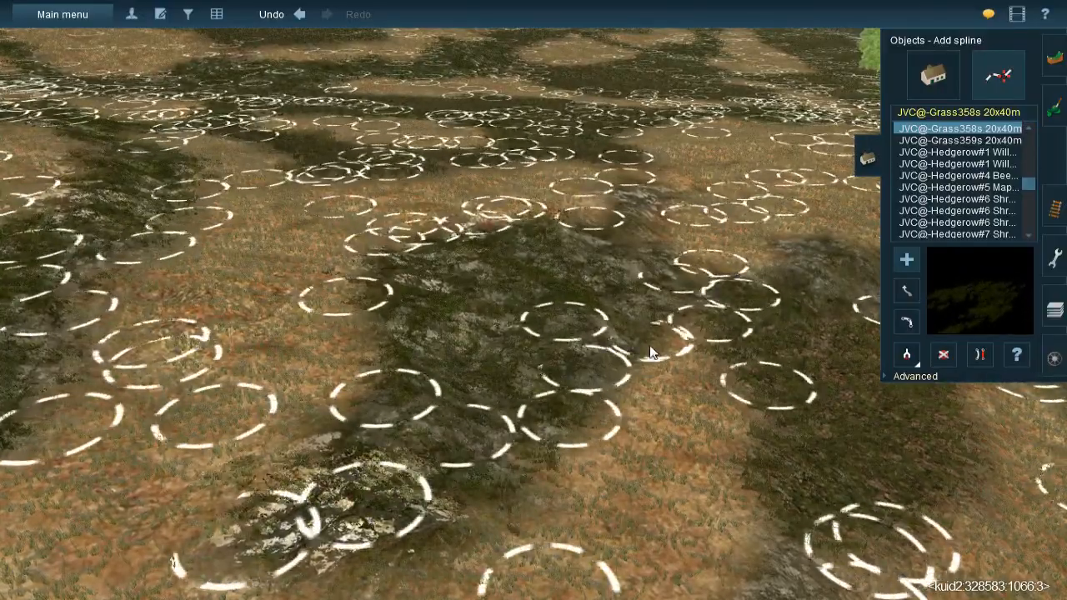
{"action": "left_click", "coordinate": [584, 379]}
{"action": "left_click", "coordinate": [671, 315]}
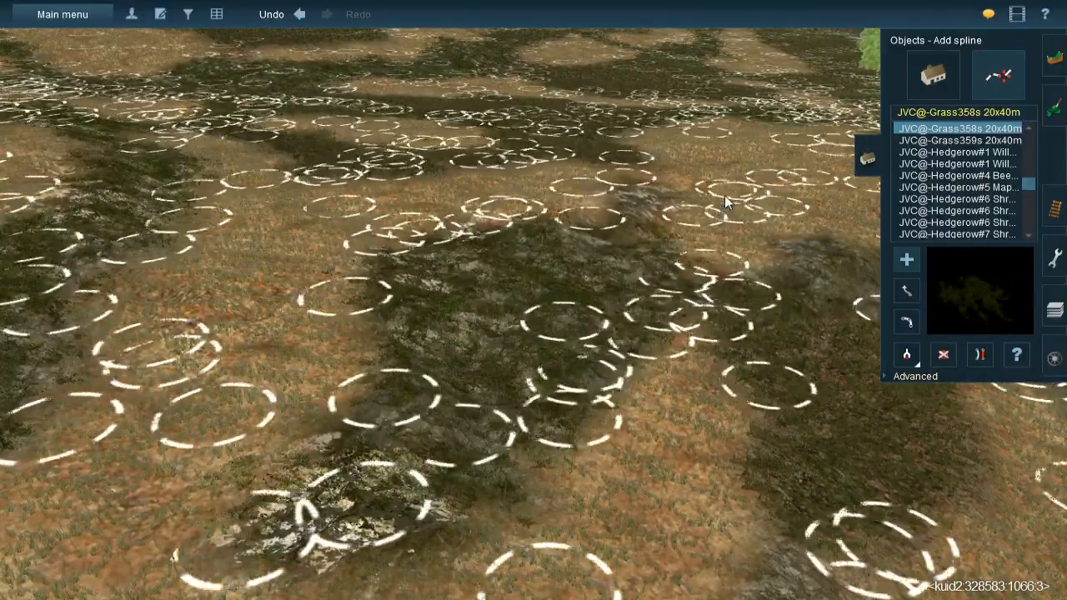
{"action": "right_click", "coordinate": [718, 211]}
Place JVC@-Grass358s 20x40m splines on the small rocky patch just beyond the mound
{"action": "left_click", "coordinate": [344, 289]}
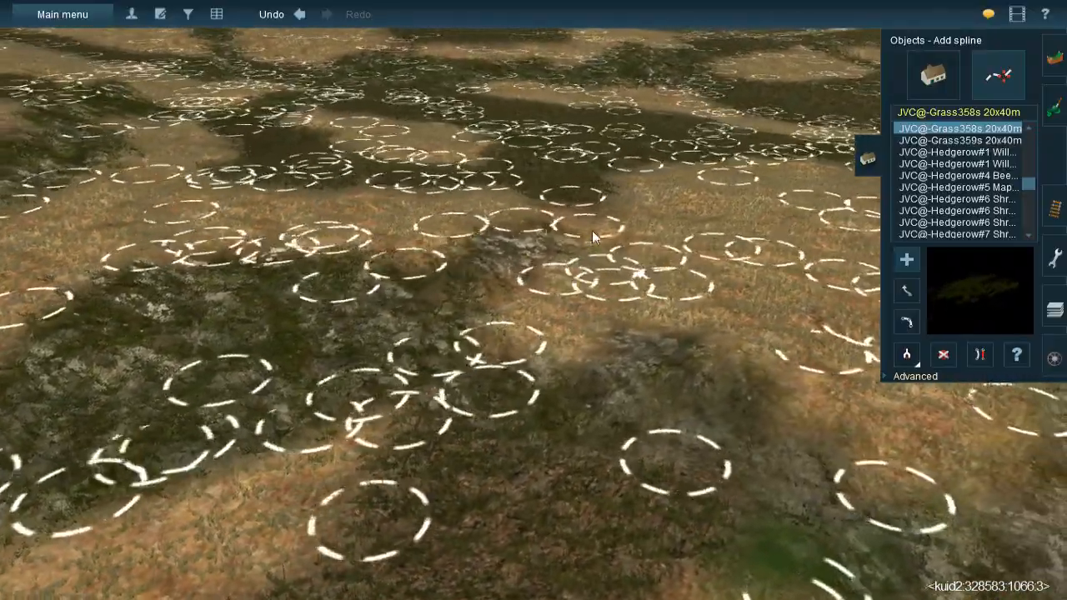
{"action": "left_click", "coordinate": [655, 232]}
{"action": "right_click", "coordinate": [649, 234]}
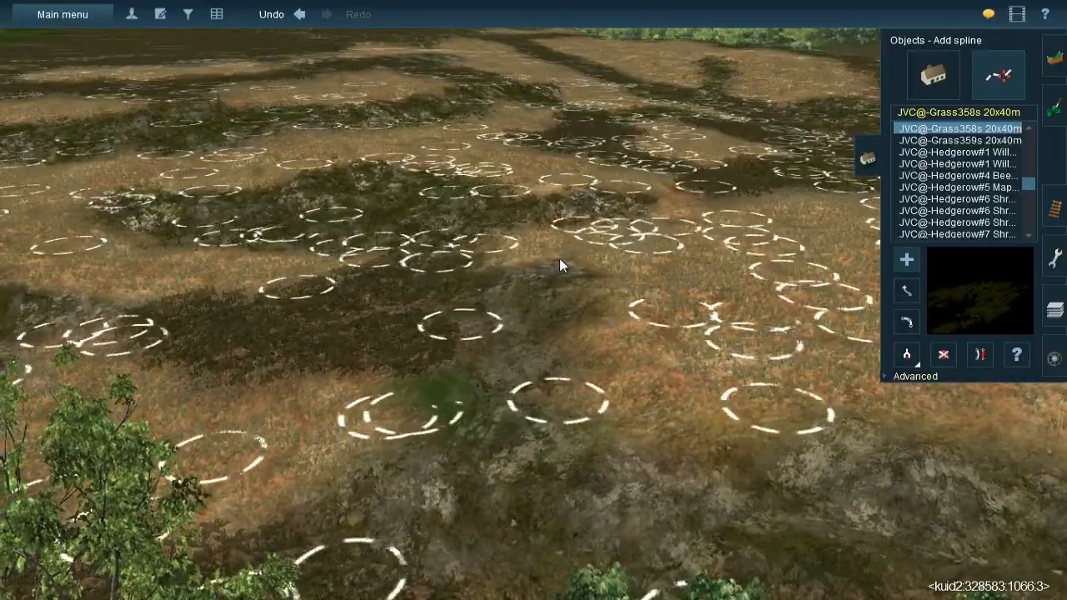
Spread JVC@-Grass358s 20x40m splines along the rocky edge between the tan hilltop and the tree line
{"action": "left_click", "coordinate": [471, 492]}
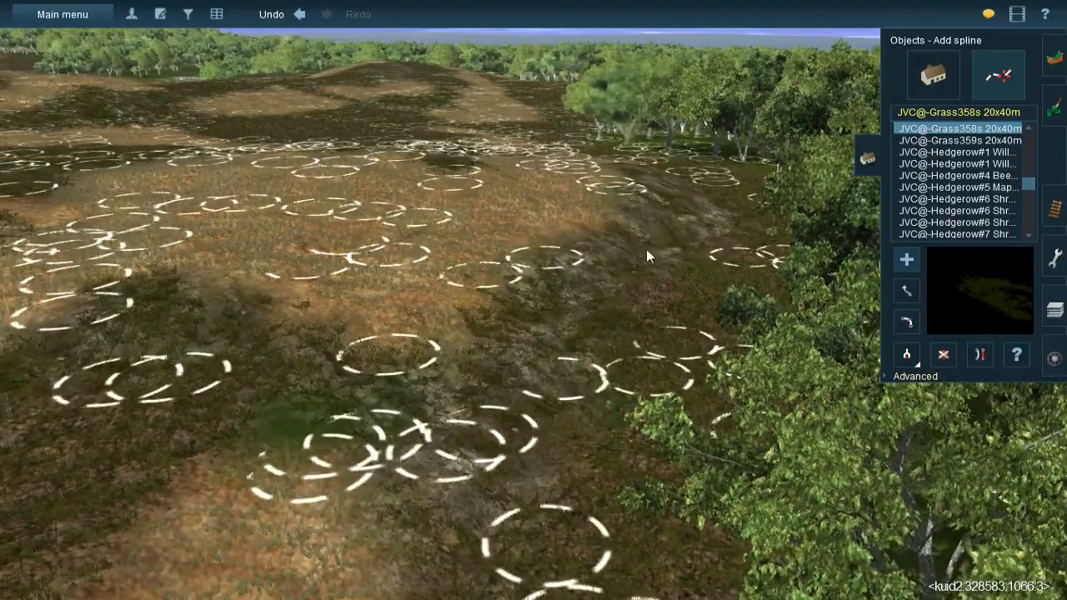
{"action": "left_click", "coordinate": [638, 245]}
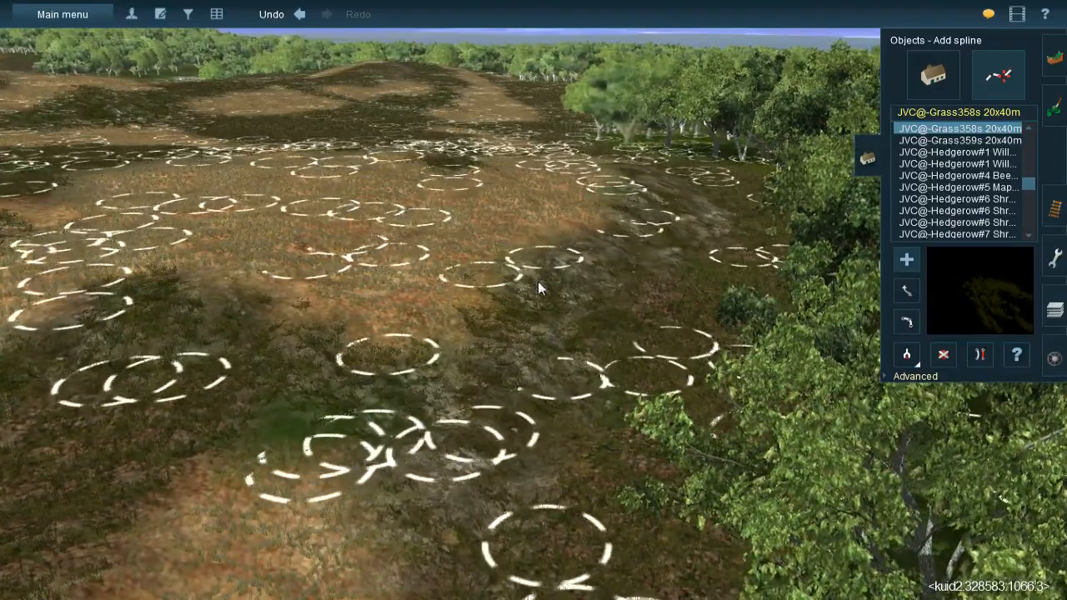
{"action": "left_click", "coordinate": [419, 338]}
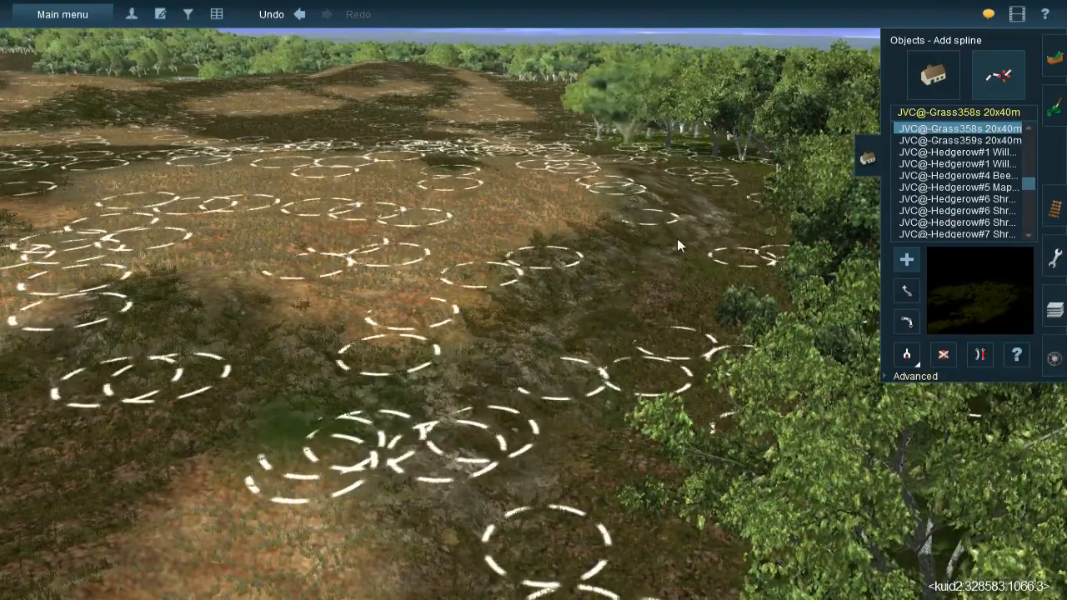
{"action": "left_click", "coordinate": [598, 359]}
{"action": "left_click", "coordinate": [511, 496]}
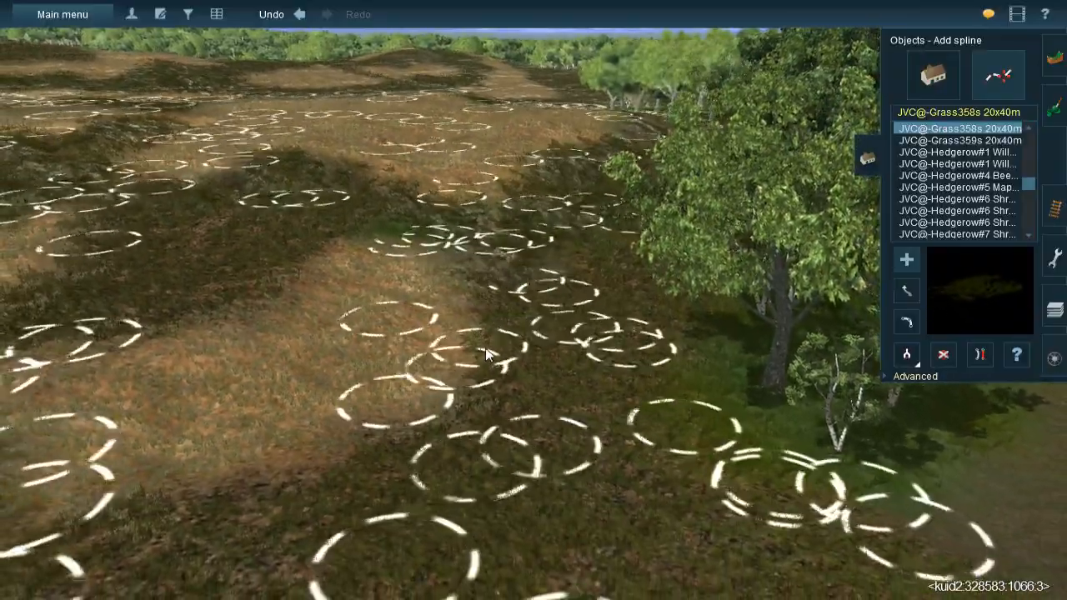
Fill the steep rocky slope between the tan ground and the large trees with overlapping JVC@-Grass358s 20x40m splines
{"action": "right_click", "coordinate": [533, 240]}
{"action": "right_click", "coordinate": [530, 230]}
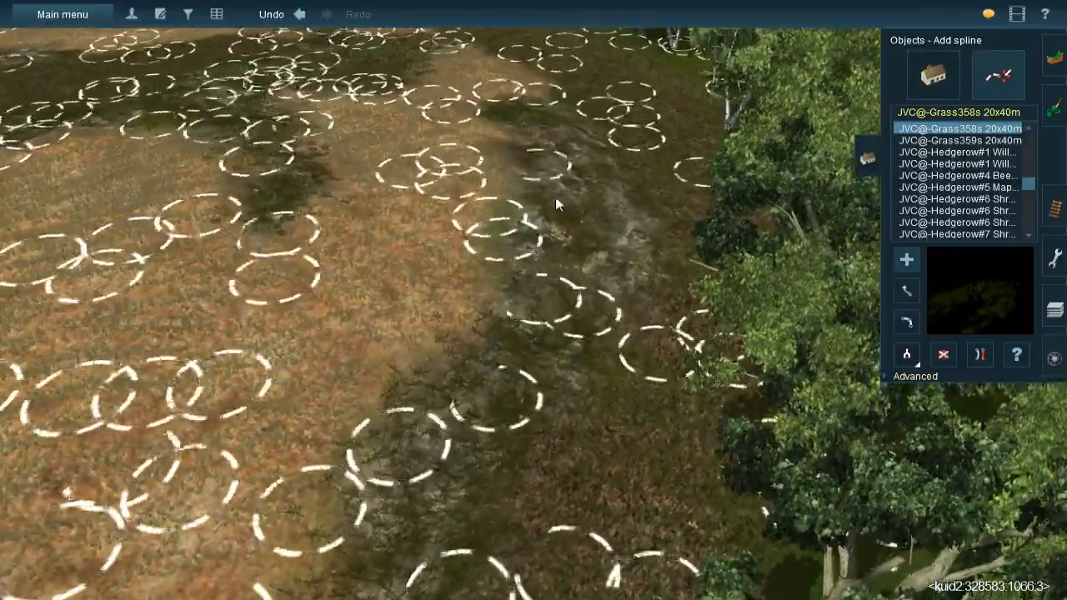
{"action": "left_click", "coordinate": [554, 201]}
{"action": "left_click", "coordinate": [545, 97]}
{"action": "left_click", "coordinate": [585, 187]}
{"action": "left_click", "coordinate": [588, 108]}
{"action": "left_click", "coordinate": [607, 211]}
{"action": "left_click", "coordinate": [619, 161]}
{"action": "left_click", "coordinate": [632, 293]}
{"action": "left_click", "coordinate": [609, 185]}
{"action": "left_click", "coordinate": [595, 372]}
{"action": "left_click", "coordinate": [547, 185]}
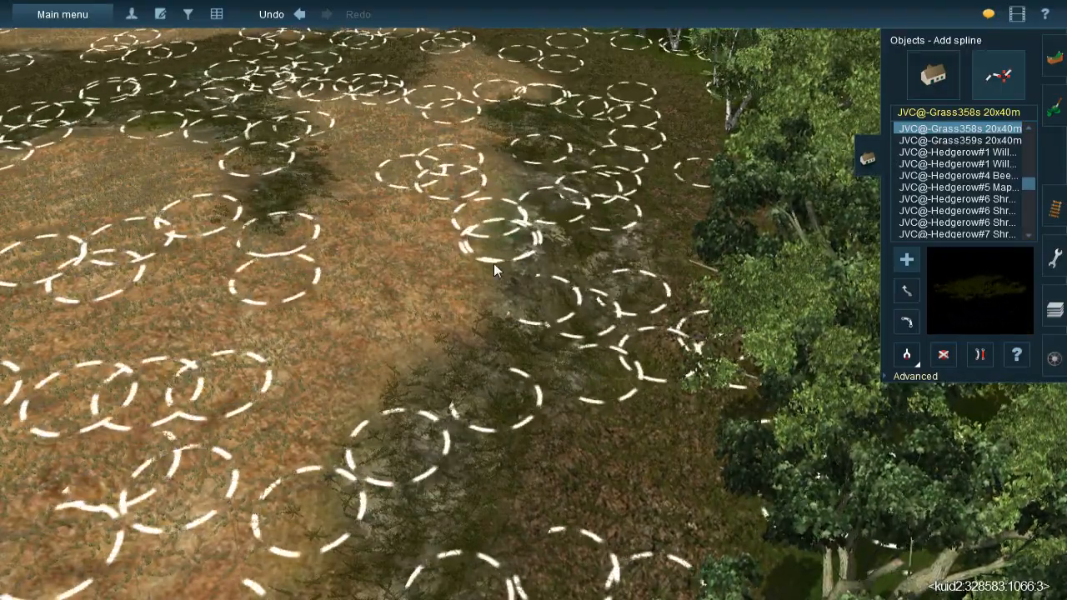
{"action": "left_click", "coordinate": [492, 263]}
{"action": "left_click", "coordinate": [541, 148]}
{"action": "left_click", "coordinate": [488, 420]}
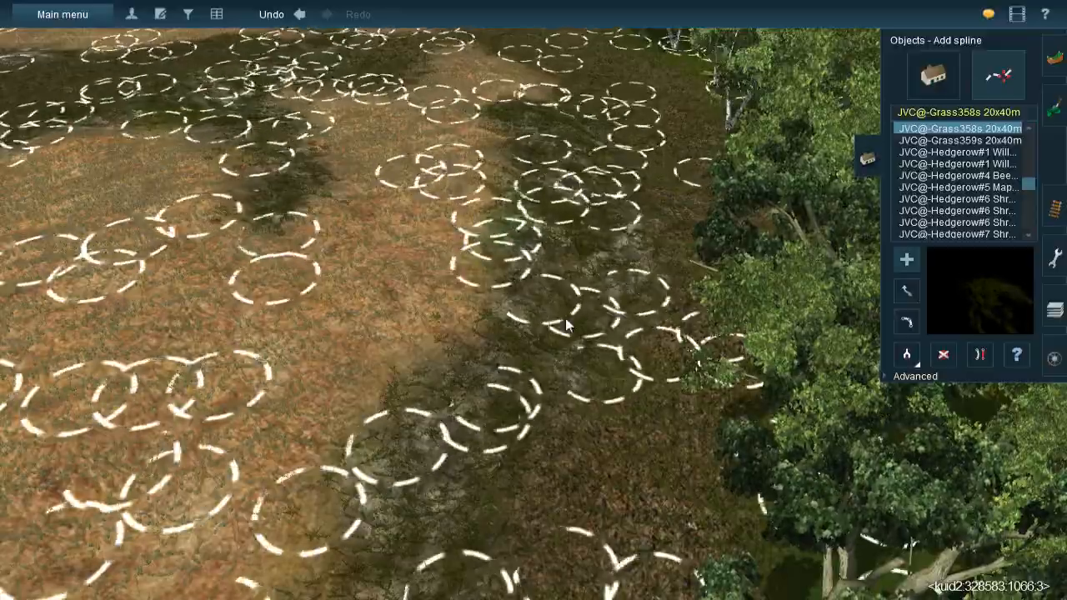
{"action": "key", "text": "Down"}
{"action": "key", "text": "Left"}
{"action": "key", "text": "Up"}
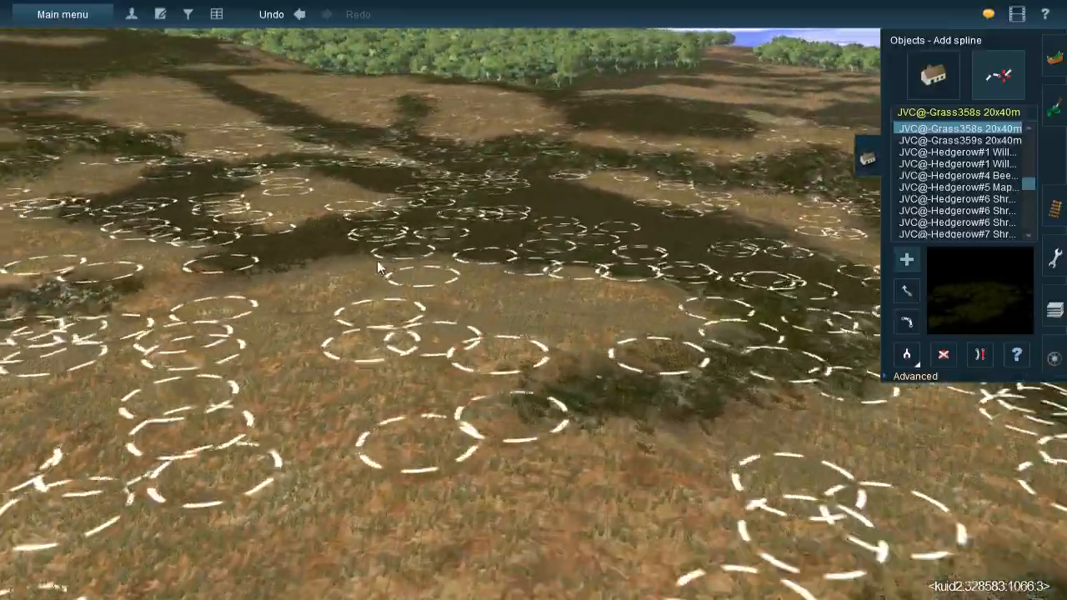
{"action": "key", "text": "Left"}
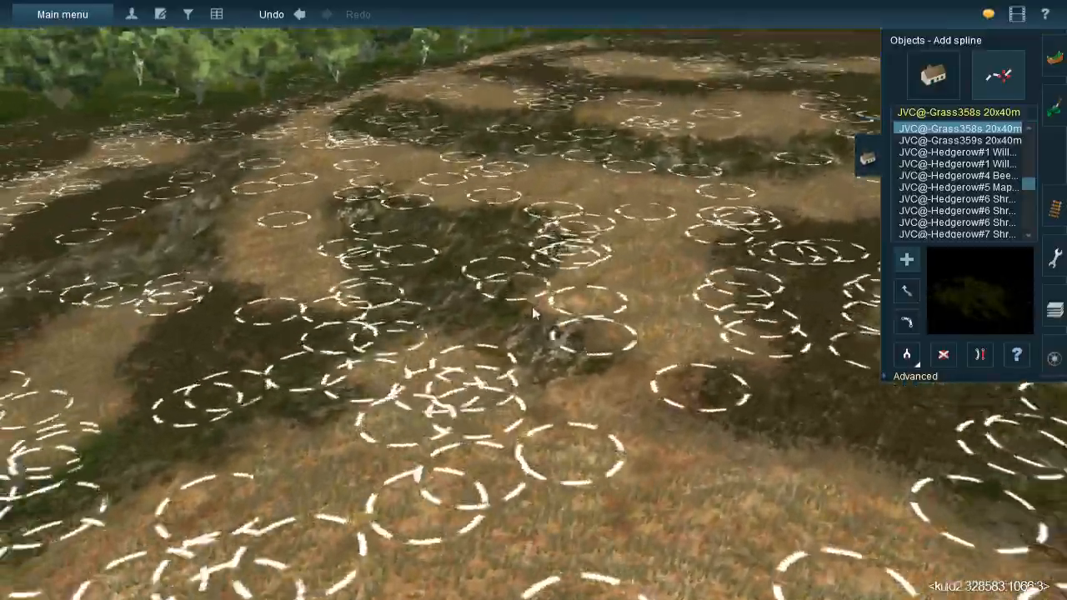
Cover the dark rocky strip between the two tan slopes with scattered JVC@-Grass358s 20x40m splines
{"action": "right_click_drag", "start_coordinate": [532, 305], "coordinate": [540, 199]}
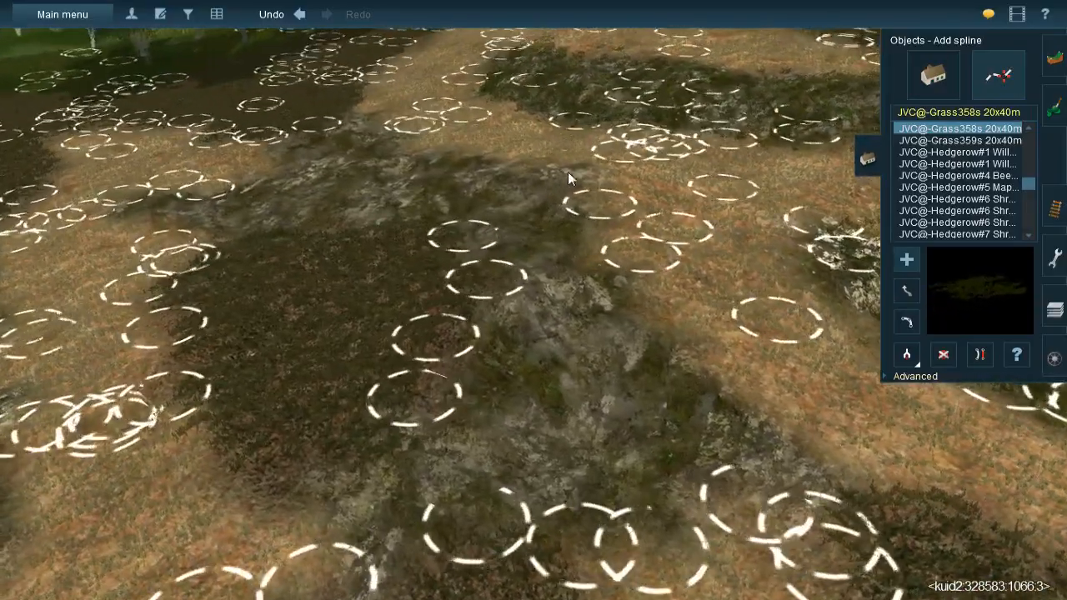
{"action": "left_click", "coordinate": [568, 173]}
{"action": "left_click", "coordinate": [559, 363]}
{"action": "left_click", "coordinate": [516, 157]}
{"action": "left_click", "coordinate": [482, 319]}
{"action": "left_click", "coordinate": [505, 236]}
{"action": "left_click", "coordinate": [544, 303]}
{"action": "left_click", "coordinate": [598, 343]}
{"action": "left_click", "coordinate": [677, 468]}
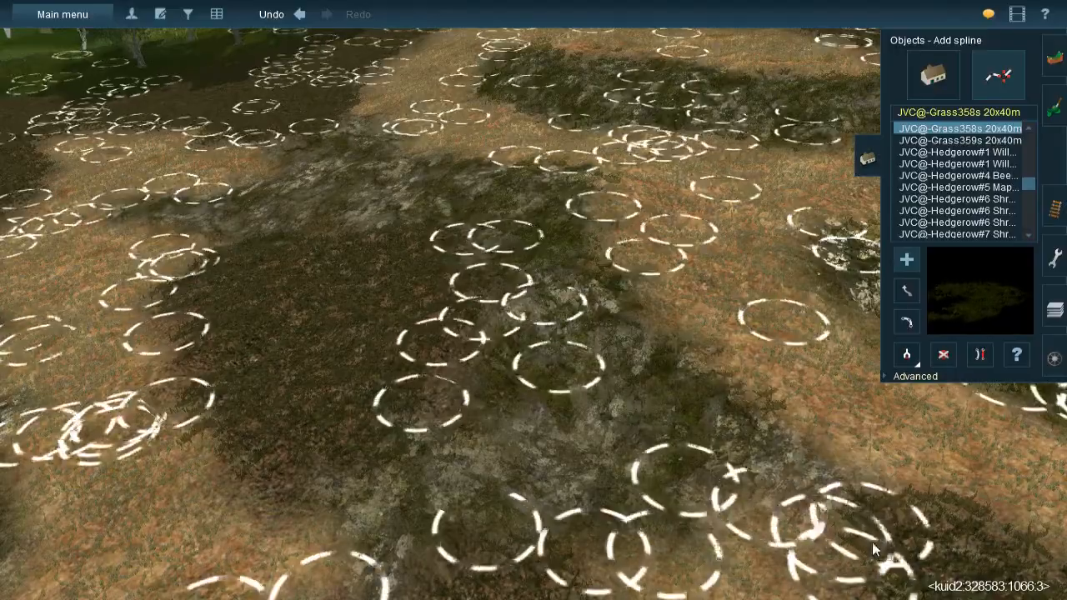
{"action": "left_click", "coordinate": [917, 571]}
Place JVC@-Grass358s 20x40m splines on the dark and rocky ground around the tan clearing behind the lone tree
{"action": "right_click_drag", "start_coordinate": [909, 537], "coordinate": [657, 339]}
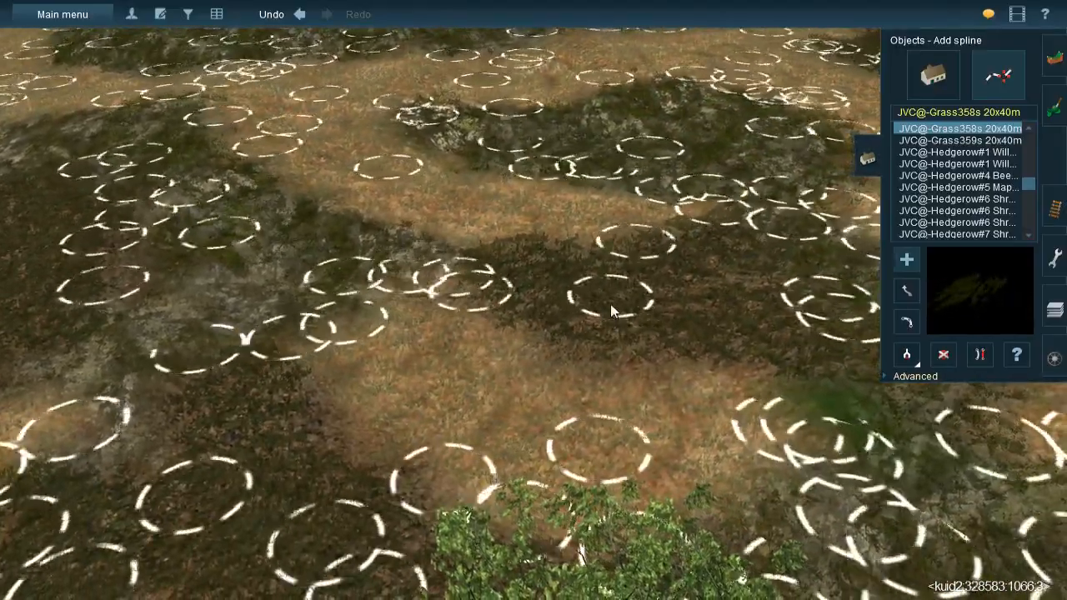
{"action": "left_click", "coordinate": [610, 305]}
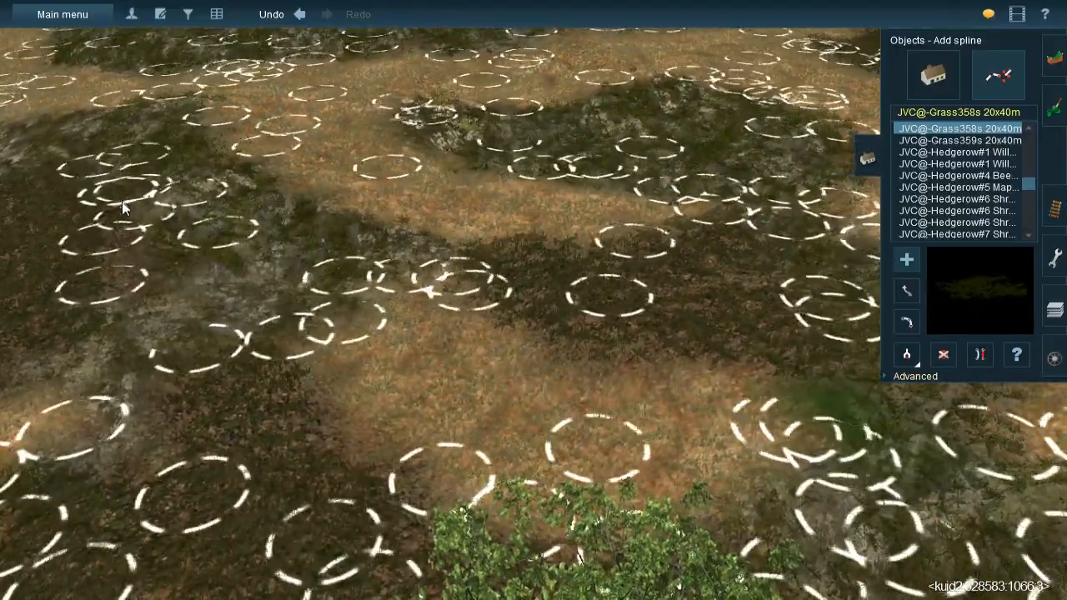
{"action": "left_click", "coordinate": [408, 352]}
{"action": "left_click", "coordinate": [106, 231]}
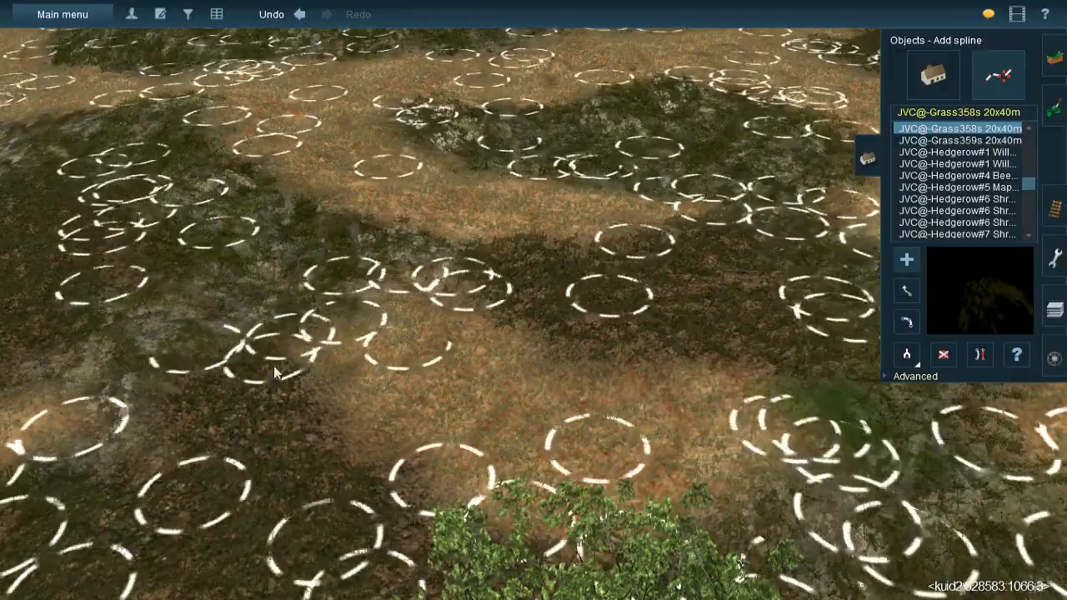
{"action": "left_click", "coordinate": [287, 365]}
{"action": "left_click", "coordinate": [206, 429]}
Add JVC@-Grass358s 20x40m splines along the rocky embankment between the tan ground and the road
{"action": "key", "text": "Left"}
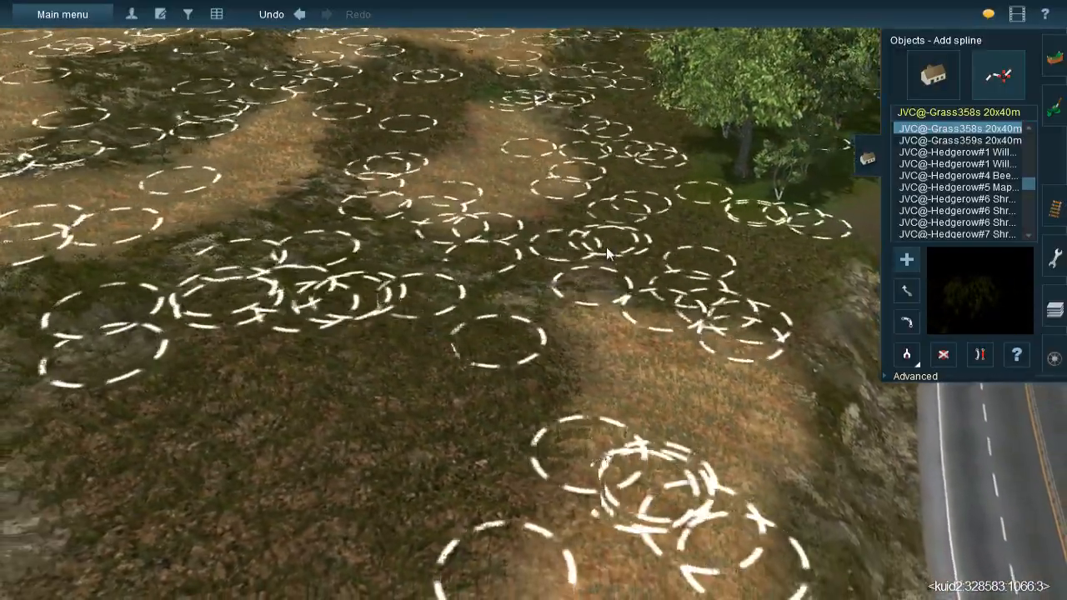
{"action": "right_click", "coordinate": [666, 266]}
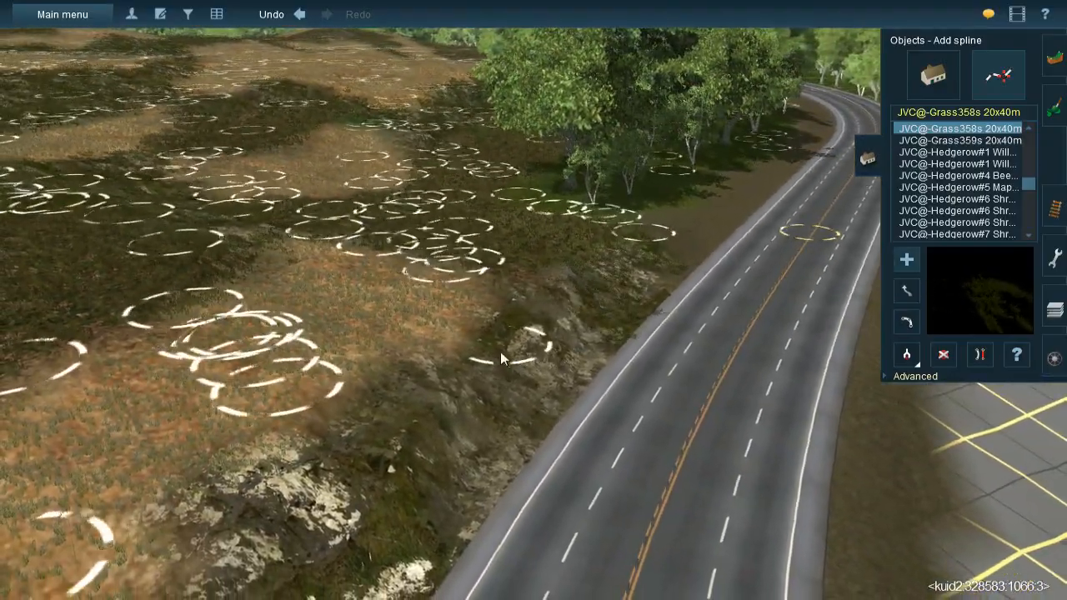
{"action": "left_click", "coordinate": [490, 340]}
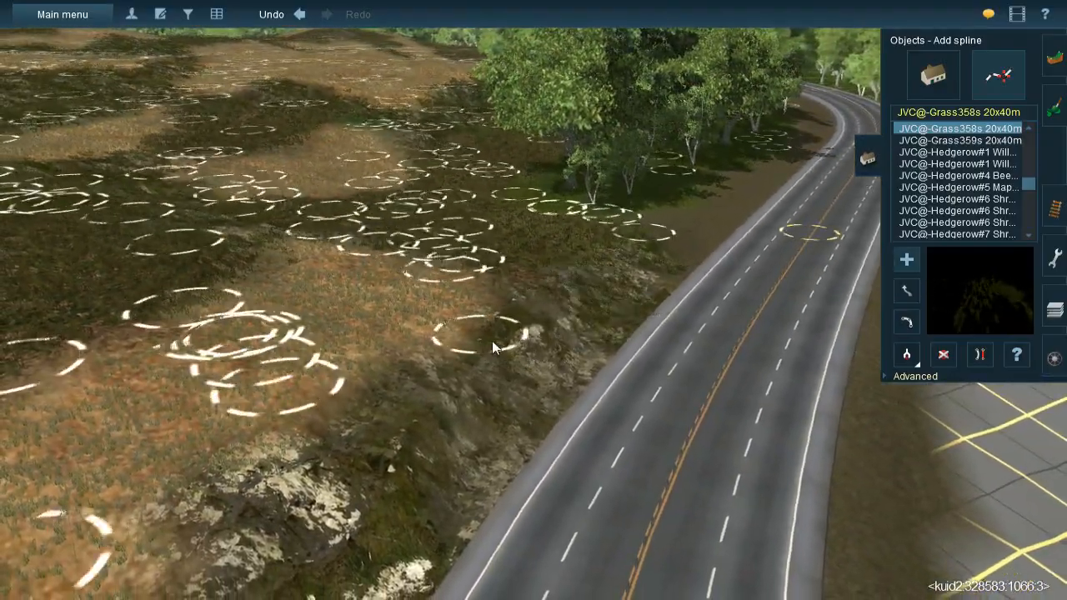
{"action": "left_click", "coordinate": [645, 298]}
{"action": "key", "text": "Down"}
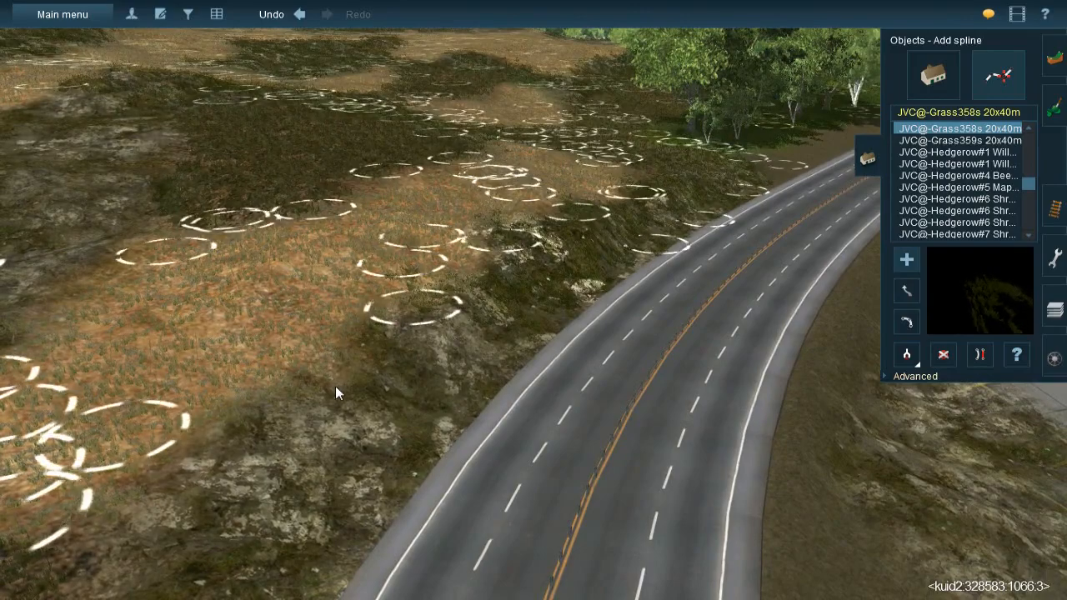
{"action": "left_click", "coordinate": [316, 372]}
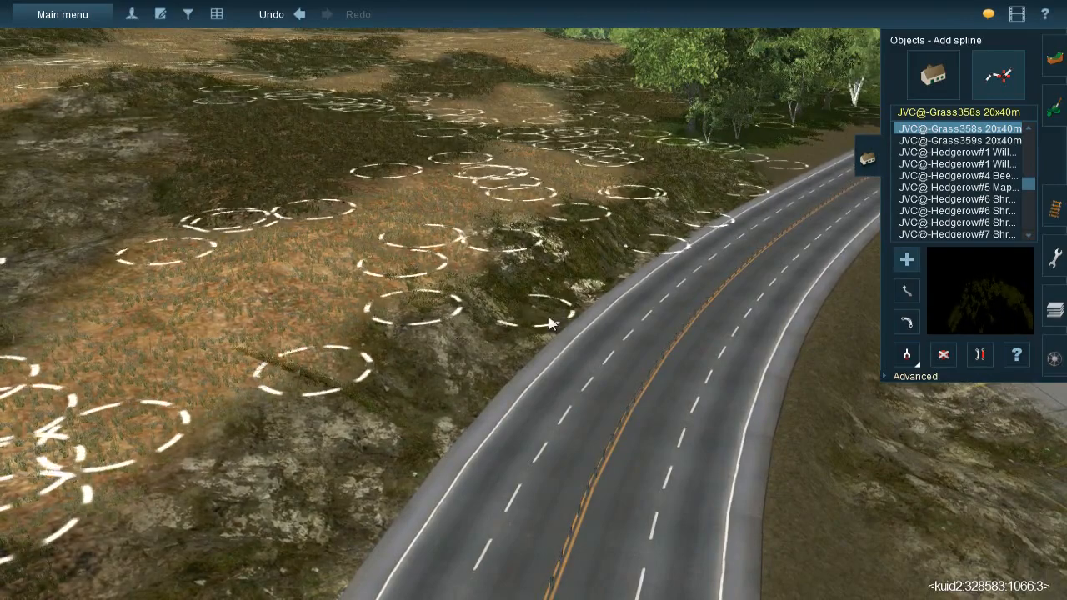
{"action": "left_click", "coordinate": [605, 300]}
Scatter JVC@-Grass358s 20x40m splines over the near end of the rocky hollow on the hillside above the road
{"action": "key", "text": "Down"}
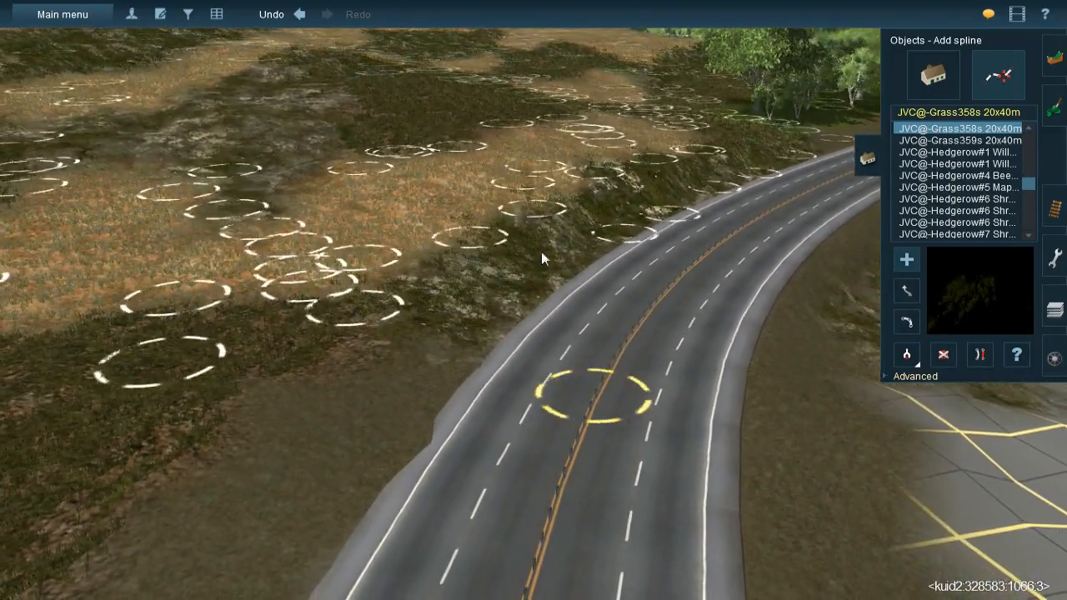
{"action": "key", "text": "Up"}
{"action": "key", "text": "Left"}
{"action": "left_click", "coordinate": [430, 147]}
{"action": "left_click", "coordinate": [512, 239]}
{"action": "left_click", "coordinate": [480, 191]}
{"action": "left_click", "coordinate": [476, 377]}
{"action": "left_click", "coordinate": [446, 379]}
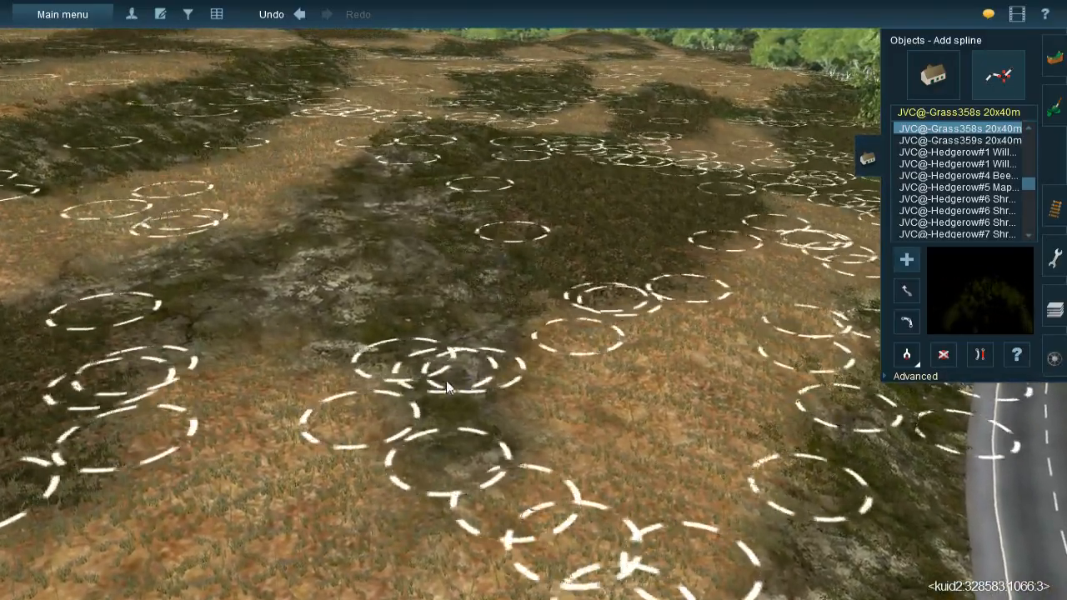
Fill in the rest of the wide rocky hollow between the tan slopes with JVC@-Grass358s 20x40m splines
{"action": "left_click", "coordinate": [410, 162]}
{"action": "left_click", "coordinate": [286, 268]}
{"action": "left_click", "coordinate": [345, 176]}
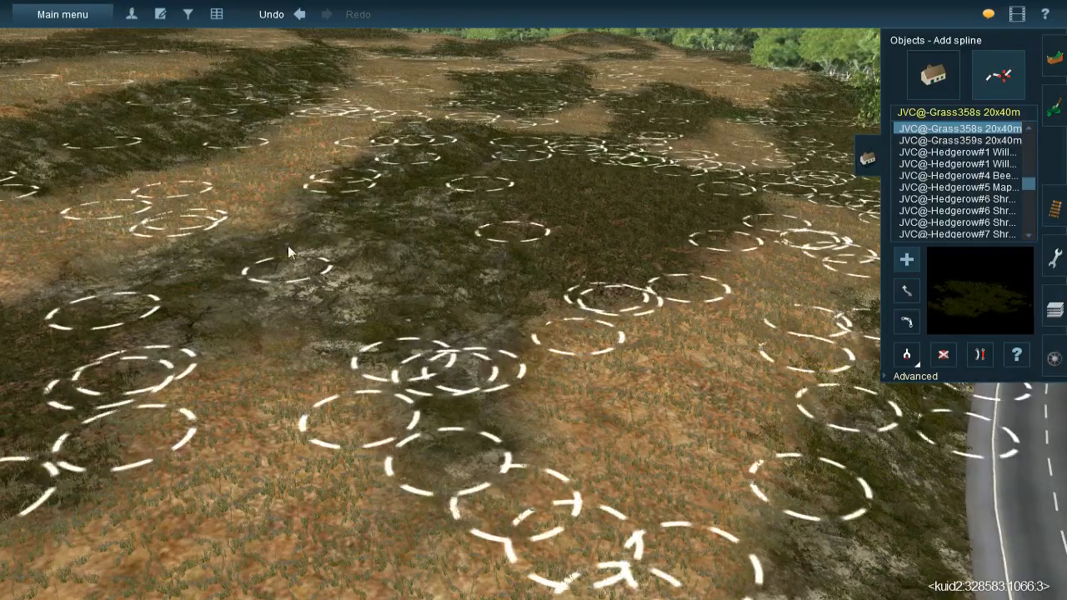
{"action": "left_click", "coordinate": [146, 297]}
{"action": "left_click", "coordinate": [505, 232]}
{"action": "left_click", "coordinate": [508, 221]}
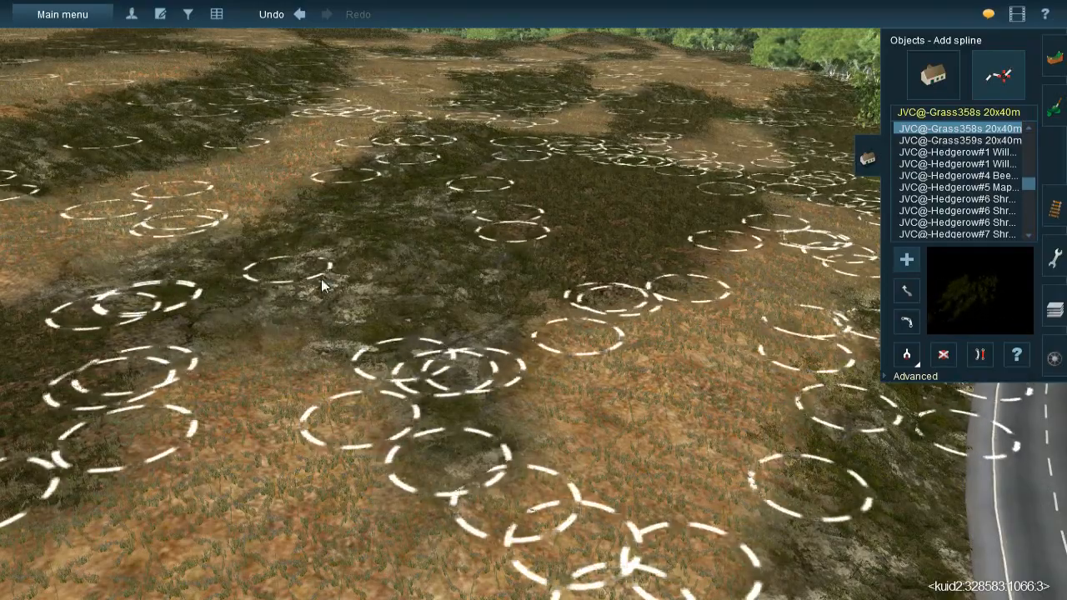
{"action": "left_click", "coordinate": [102, 343]}
{"action": "left_click", "coordinate": [497, 269]}
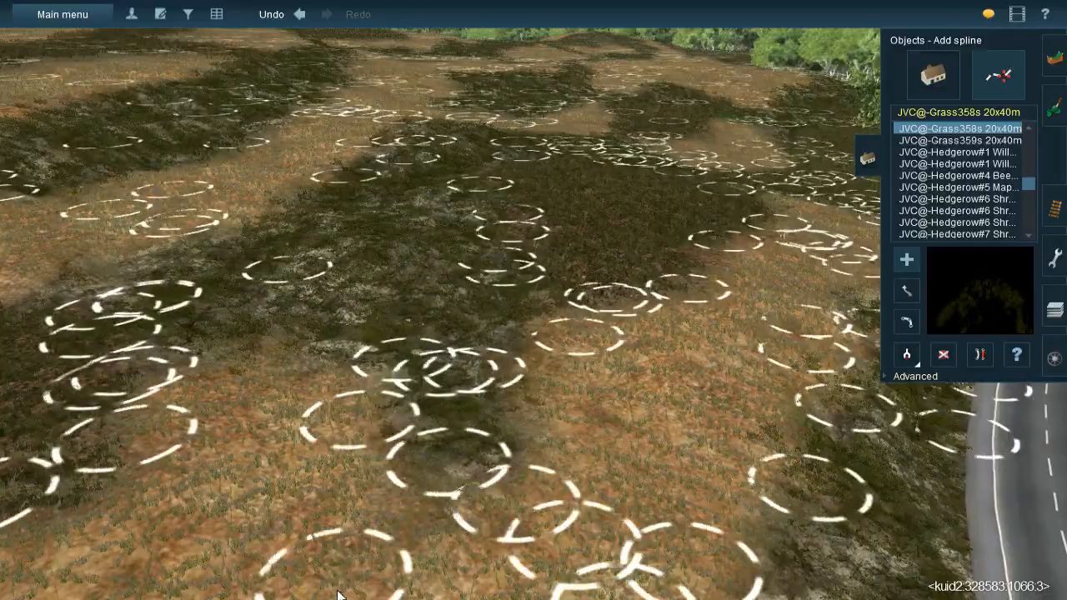
Place JVC@-Grass358s 20x40m splines on the dark rocky junction where the tan patches meet
{"action": "right_click_drag", "start_coordinate": [476, 351], "coordinate": [586, 217]}
{"action": "right_click", "coordinate": [586, 218]}
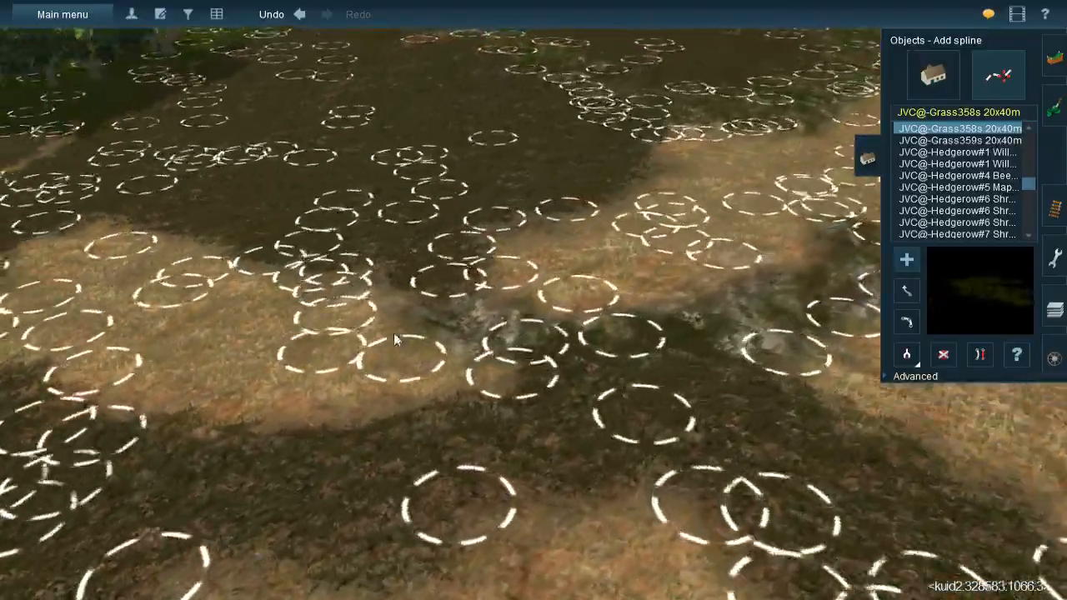
{"action": "right_click", "coordinate": [596, 476]}
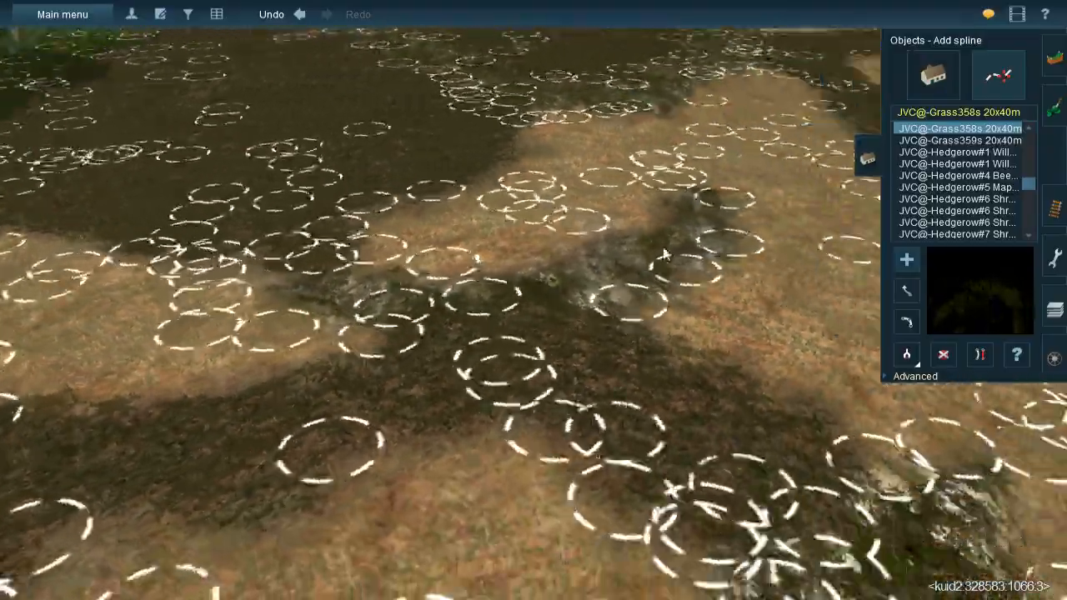
{"action": "left_click", "coordinate": [473, 292]}
{"action": "left_click", "coordinate": [654, 154]}
Add two JVC@-Grass358s 20x40m splines on the hillside above the road near the tree cluster
{"action": "right_click_drag", "start_coordinate": [601, 197], "coordinate": [710, 355]}
{"action": "key", "text": "Right"}
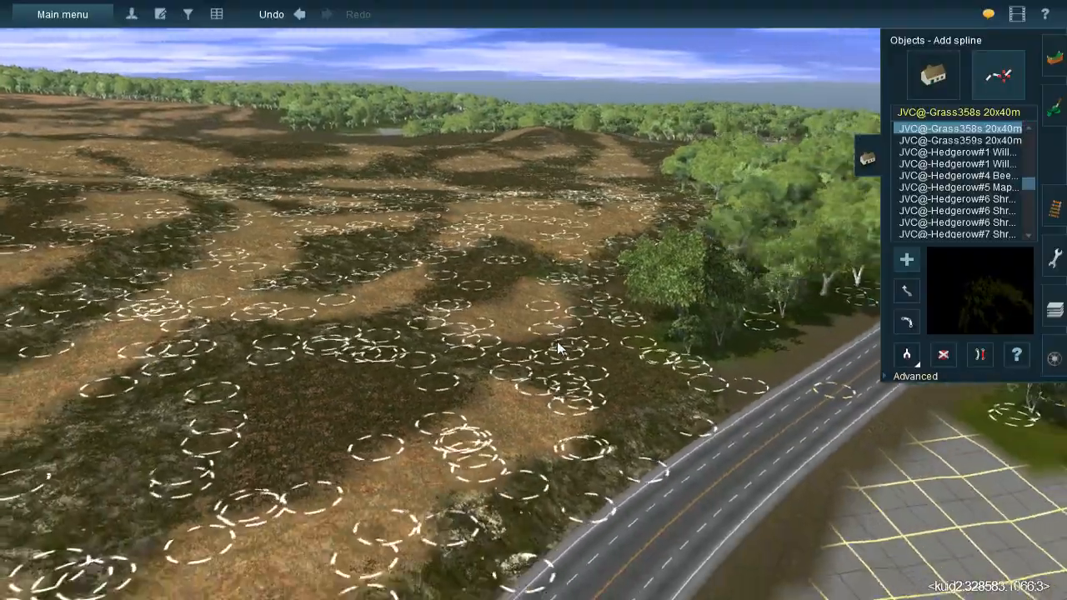
{"action": "key", "text": "Right"}
{"action": "right_click_drag", "start_coordinate": [557, 349], "coordinate": [572, 267]}
{"action": "left_click", "coordinate": [439, 391]}
{"action": "left_click", "coordinate": [618, 258]}
Place JVC@-Grass358s 20x40m splines on the bare soil along the hillside edge of the road bend
{"action": "right_click_drag", "start_coordinate": [619, 258], "coordinate": [528, 394]}
{"action": "right_click", "coordinate": [528, 394]}
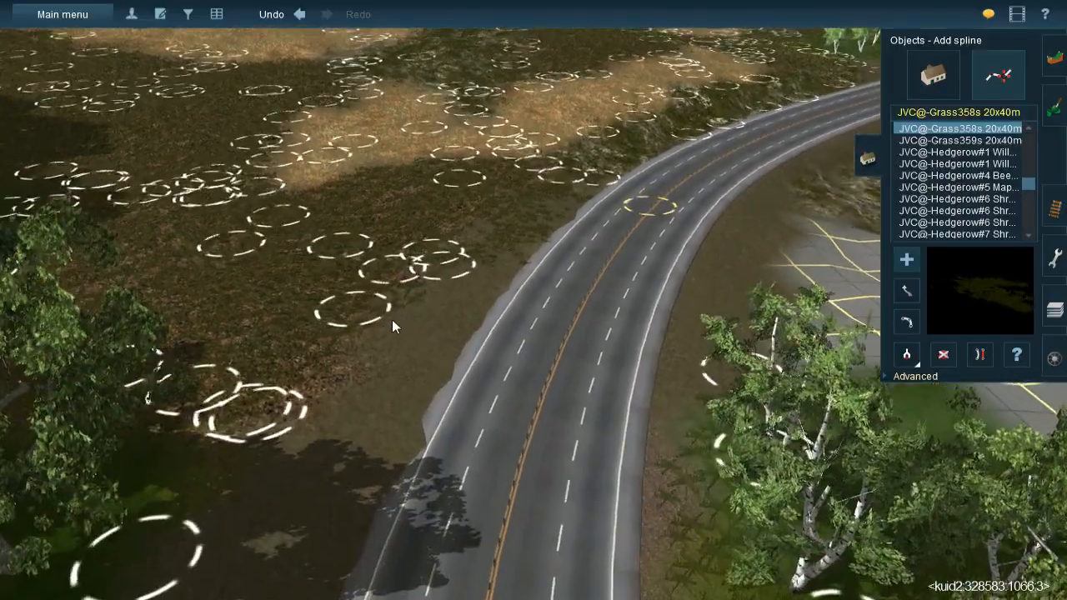
{"action": "left_click", "coordinate": [379, 324]}
{"action": "left_click", "coordinate": [567, 210]}
{"action": "left_click", "coordinate": [291, 402]}
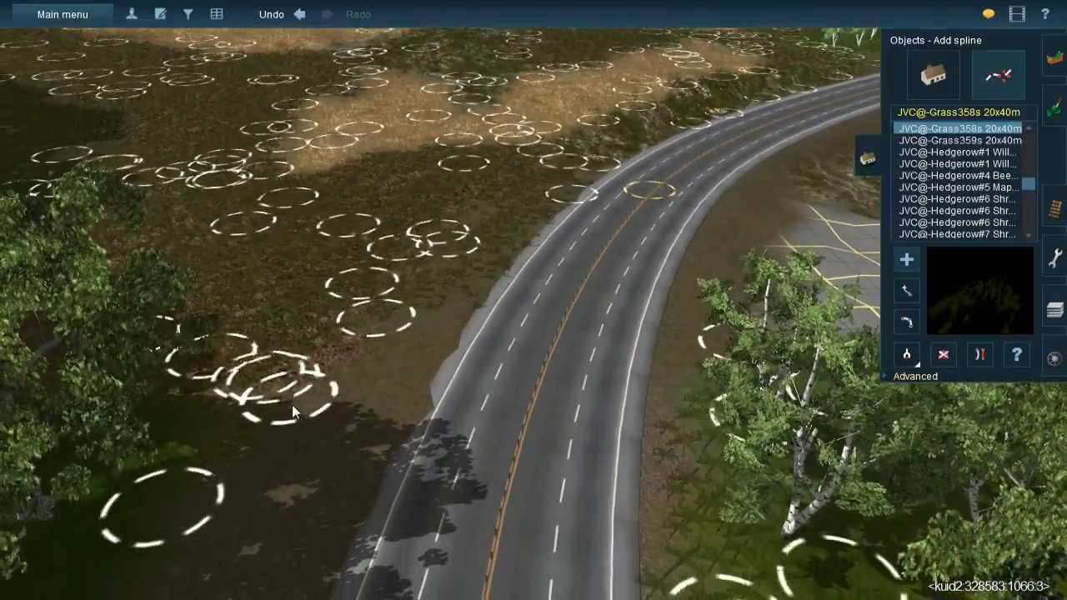
{"action": "left_click", "coordinate": [516, 258]}
Continue the JVC@-Grass358s 20x40m splines along the shaded bare verge where the trees begin beside the road
{"action": "key", "text": "Down"}
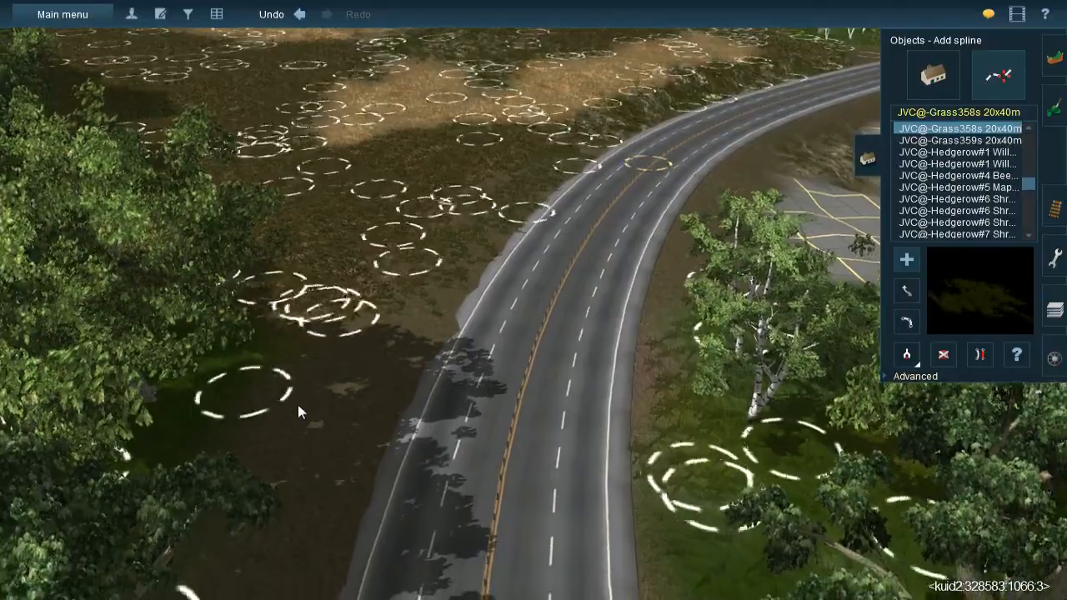
{"action": "left_click", "coordinate": [298, 404]}
{"action": "left_click", "coordinate": [476, 264]}
{"action": "right_click", "coordinate": [401, 298]}
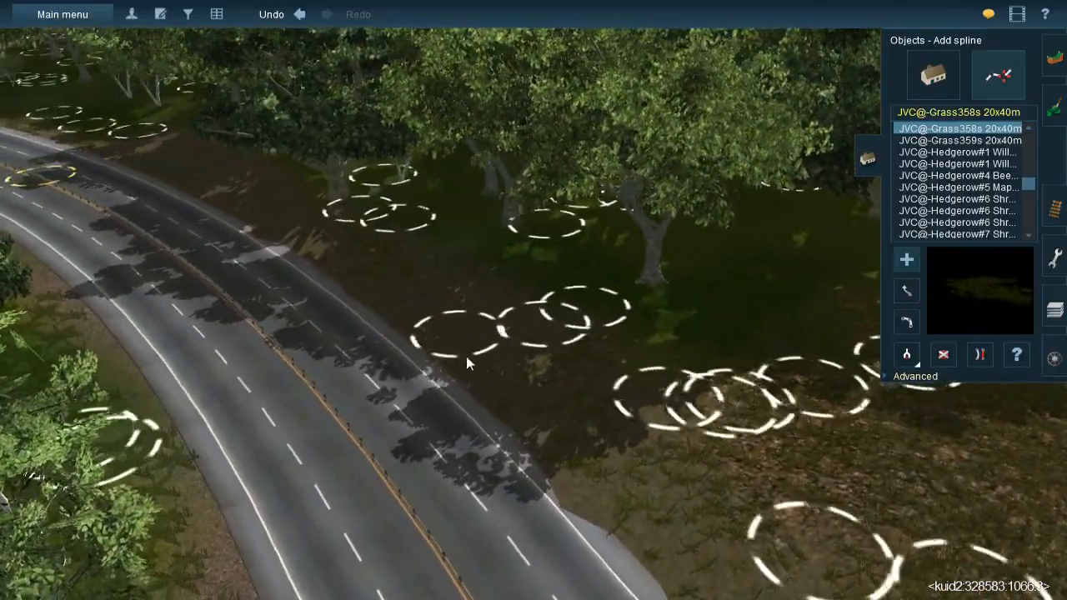
{"action": "left_click", "coordinate": [484, 382]}
{"action": "left_click", "coordinate": [446, 254]}
{"action": "left_click", "coordinate": [603, 484]}
Cover the brown strip between the curving road and the woods with overlapping JVC@-Grass358s 20x40m splines
{"action": "right_click", "coordinate": [410, 257]}
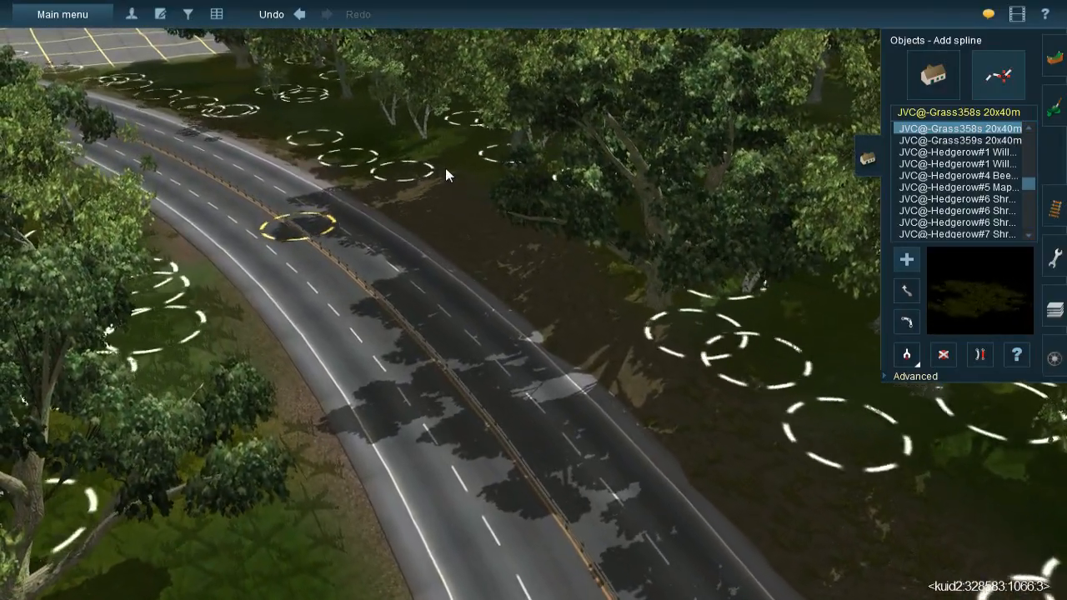
{"action": "left_click", "coordinate": [446, 167]}
{"action": "left_click", "coordinate": [565, 332]}
{"action": "left_click", "coordinate": [503, 178]}
{"action": "left_click", "coordinate": [669, 430]}
{"action": "left_click", "coordinate": [679, 435]}
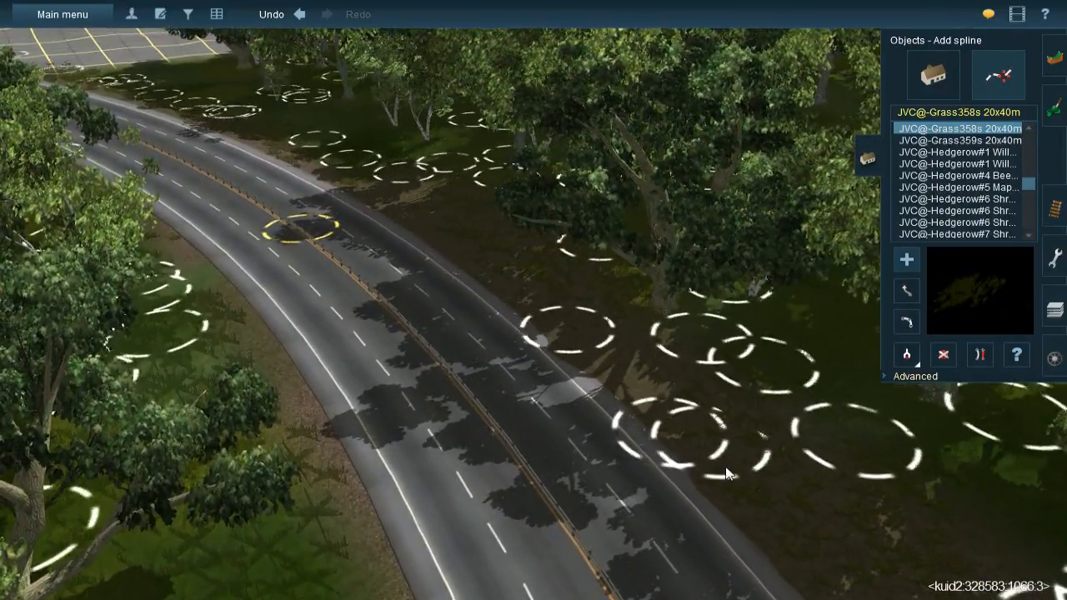
{"action": "left_click", "coordinate": [729, 511]}
Add a JVC@-Grass358s 20x40m spline to the grassy roadside edge beside the birch trees
{"action": "right_click", "coordinate": [460, 233]}
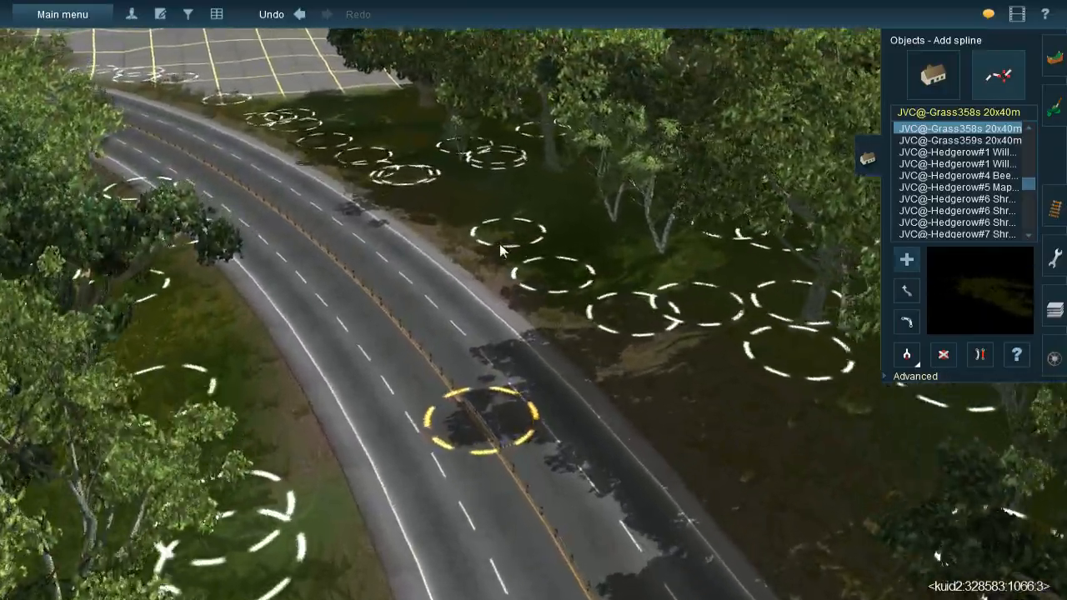
{"action": "key", "text": "Left"}
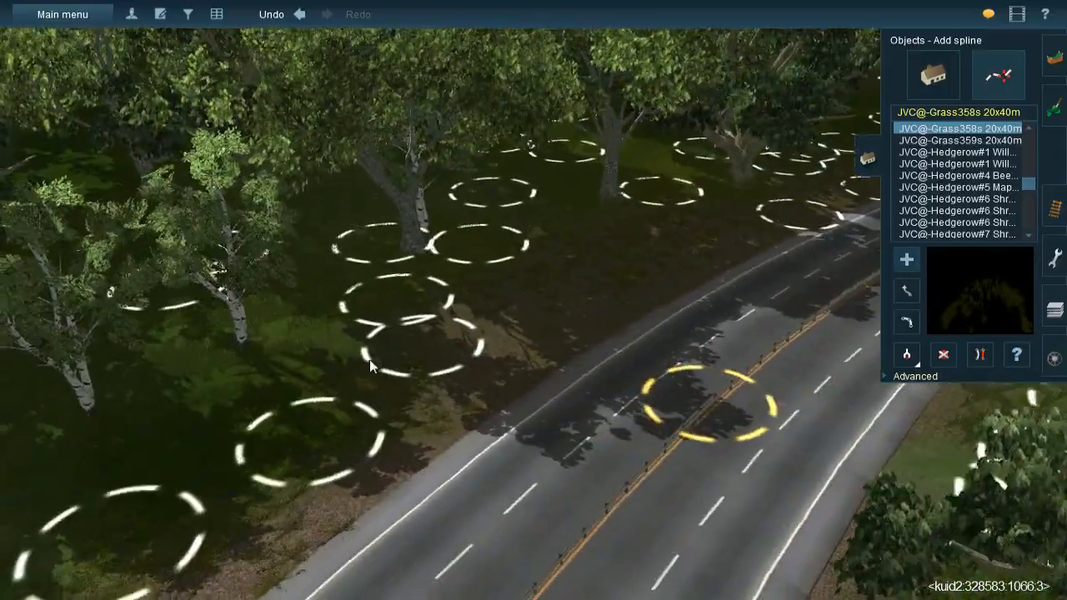
{"action": "left_click", "coordinate": [292, 456]}
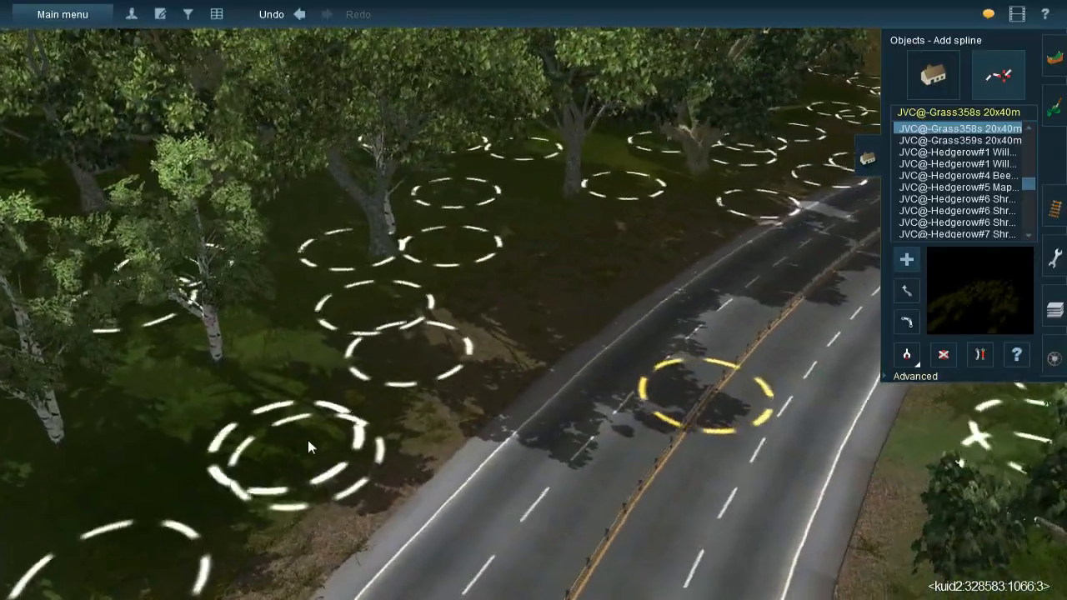
Survey the road verges and surrounding hillsides from close up and from high above for remaining bare ground
{"action": "right_click", "coordinate": [665, 253]}
{"action": "right_click", "coordinate": [645, 258]}
{"action": "right_click", "coordinate": [570, 167]}
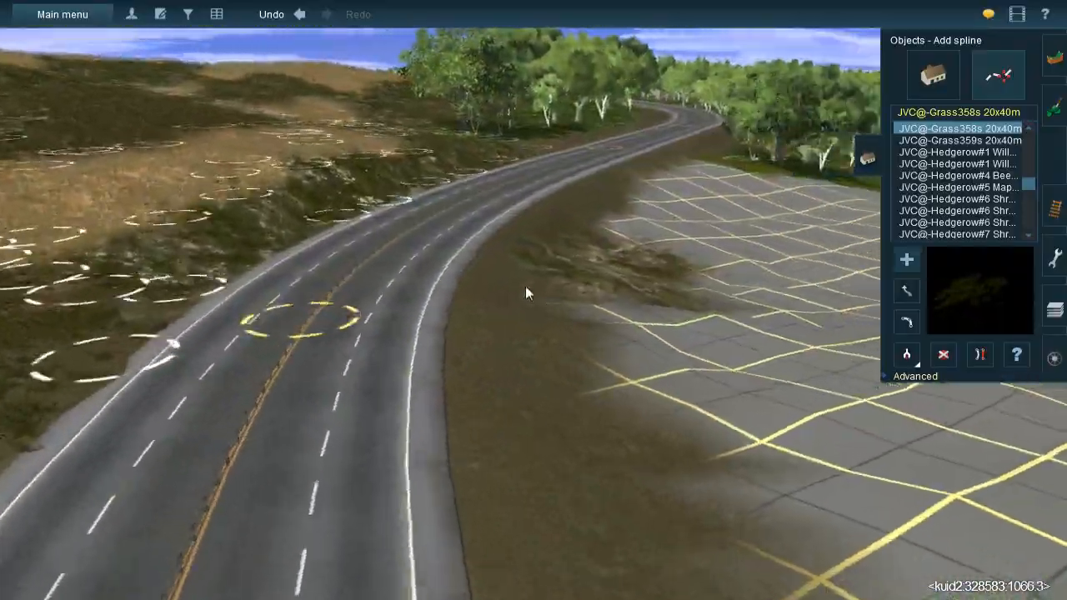
{"action": "right_click", "coordinate": [531, 332]}
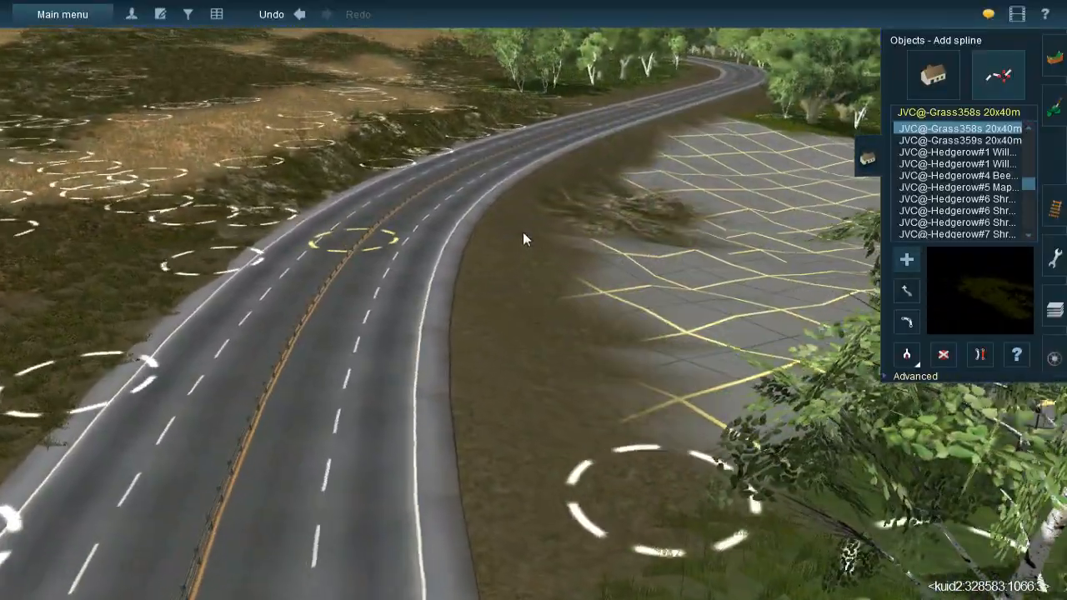
{"action": "right_click", "coordinate": [418, 224]}
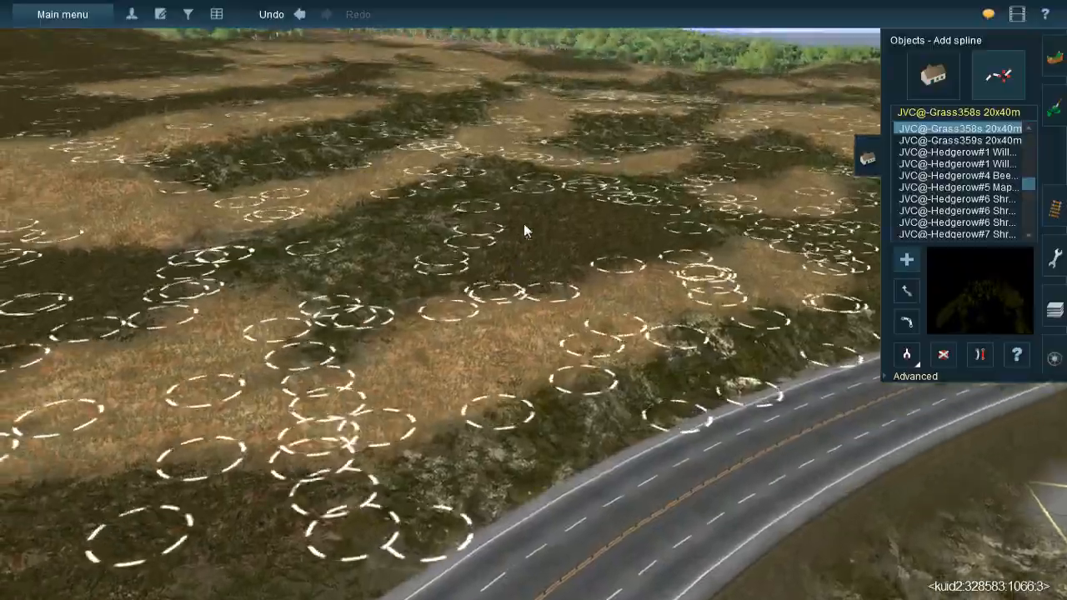
{"action": "right_click", "coordinate": [524, 225]}
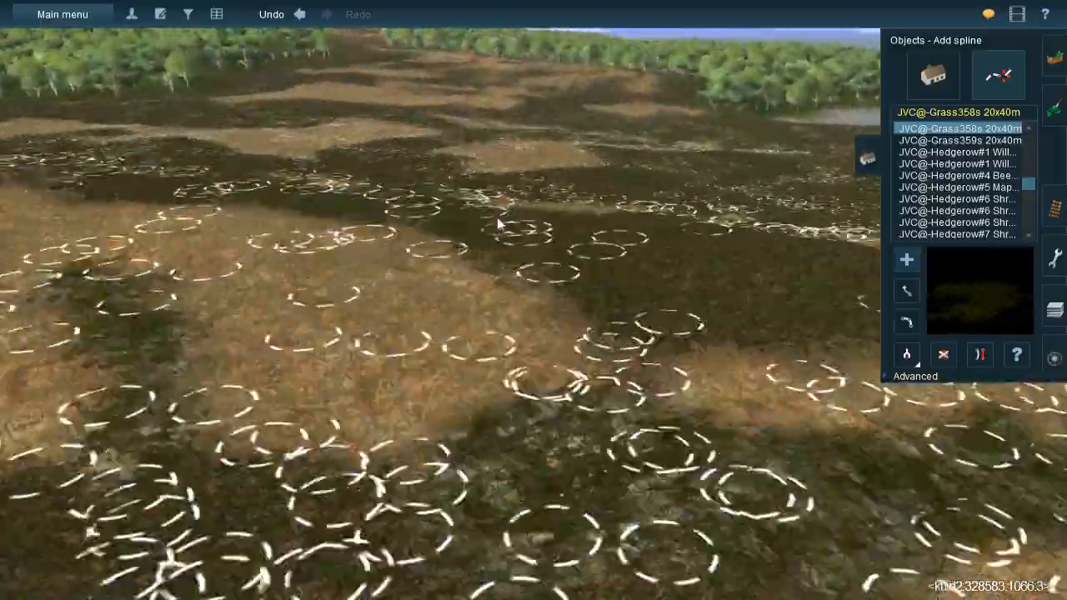
{"action": "right_click", "coordinate": [496, 217]}
{"action": "scroll", "coordinate": [532, 261], "scroll_direction": "down", "scroll_amount": 5}
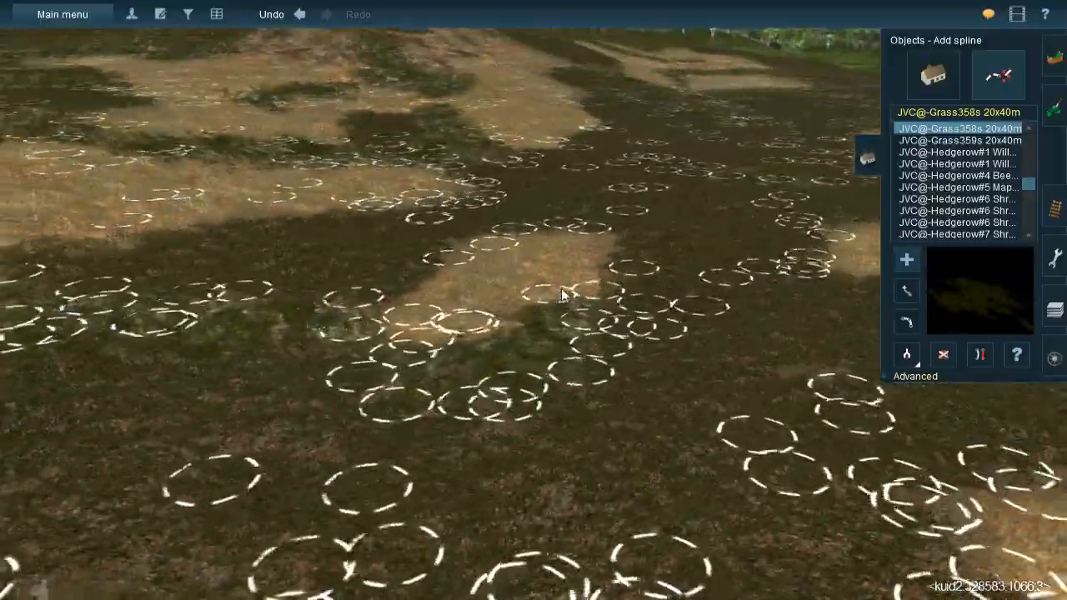
{"action": "scroll", "coordinate": [463, 298], "scroll_direction": "down", "scroll_amount": 4}
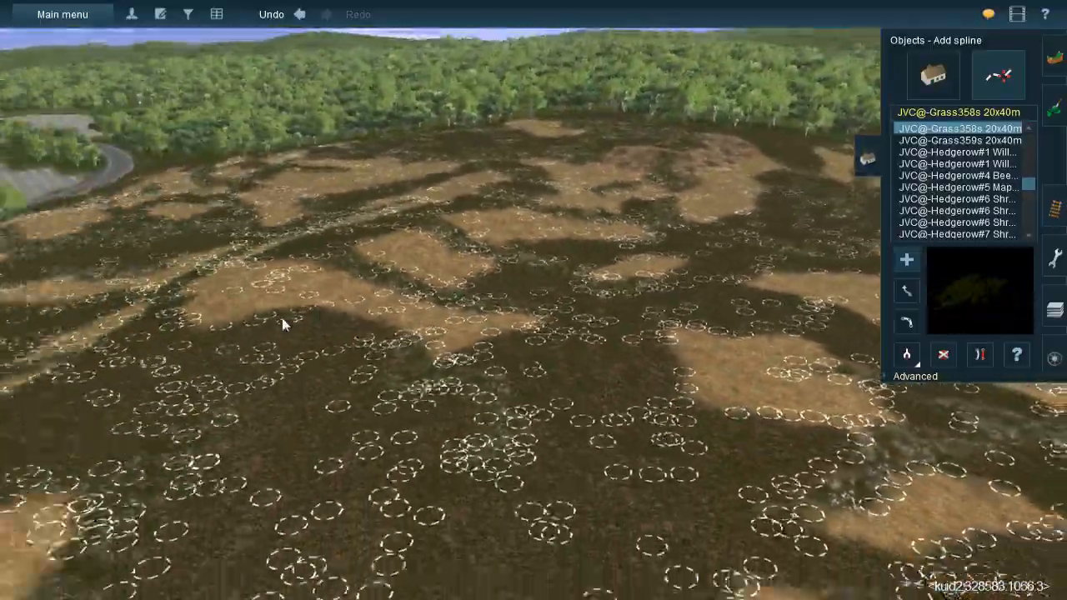
{"action": "key", "text": "Left"}
{"action": "key", "text": "Left"}
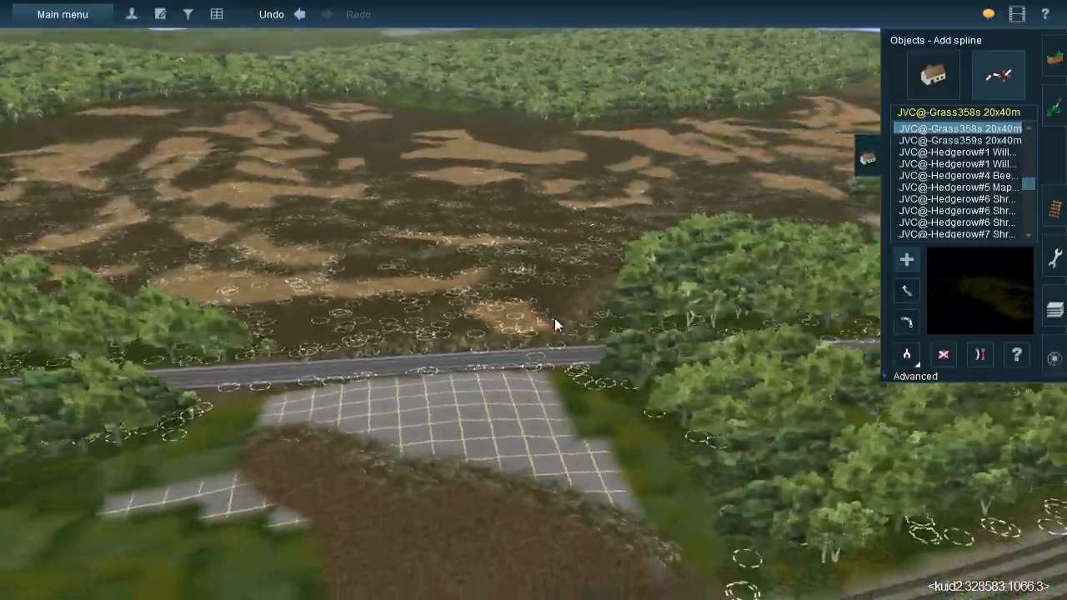
{"action": "scroll", "coordinate": [535, 291], "scroll_direction": "up", "scroll_amount": 5}
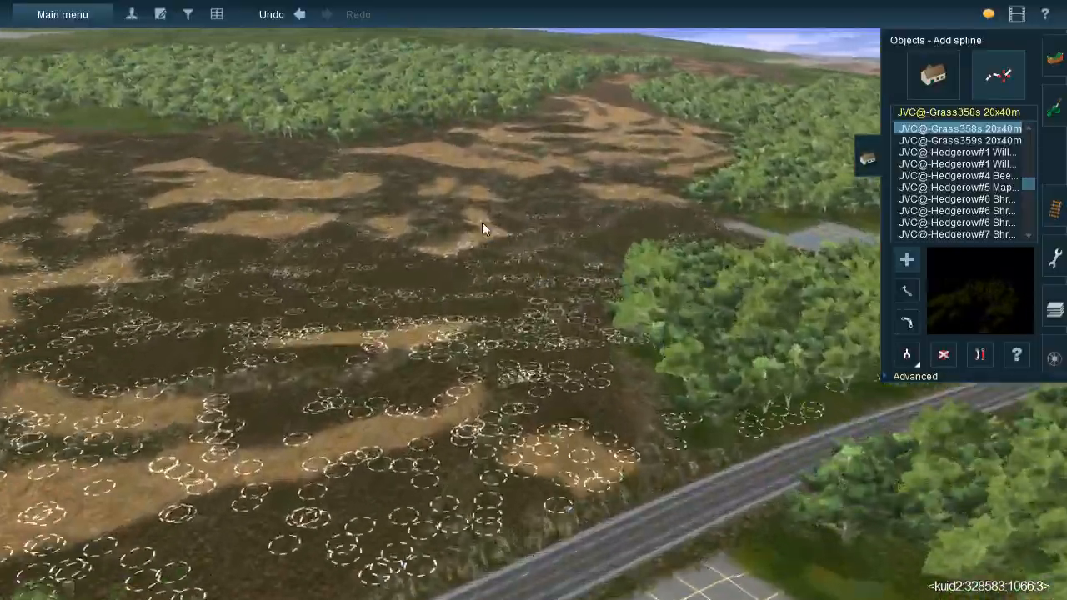
Add JVC@-Grass358s 20x40m splines to the grey rocky strip crossing the dark slope beside the narrow tan patch
{"action": "scroll", "coordinate": [553, 292], "scroll_direction": "up", "scroll_amount": 3}
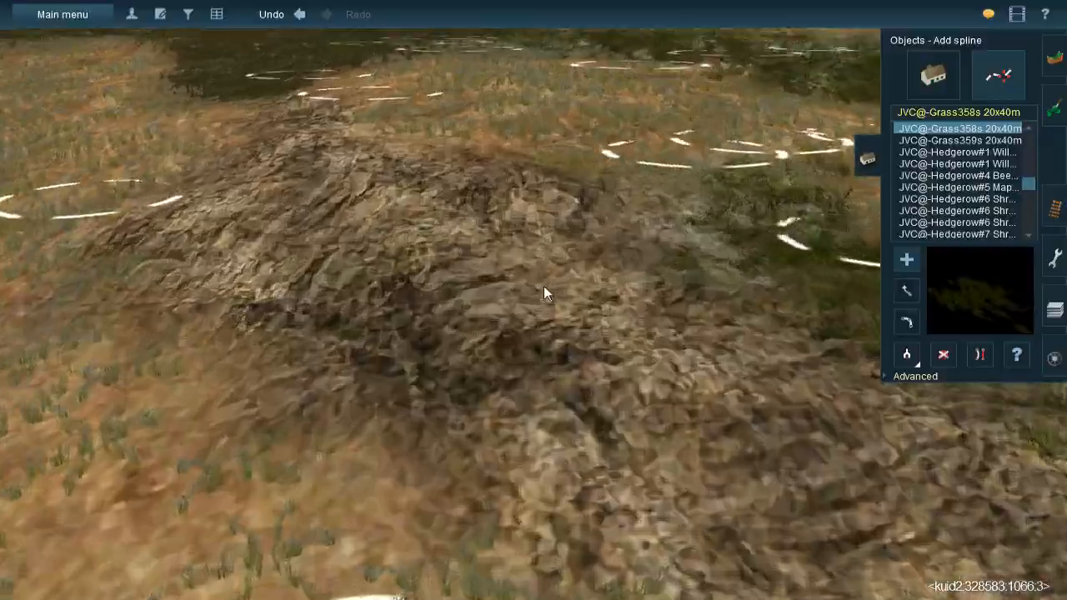
{"action": "scroll", "coordinate": [543, 285], "scroll_direction": "down", "scroll_amount": 5}
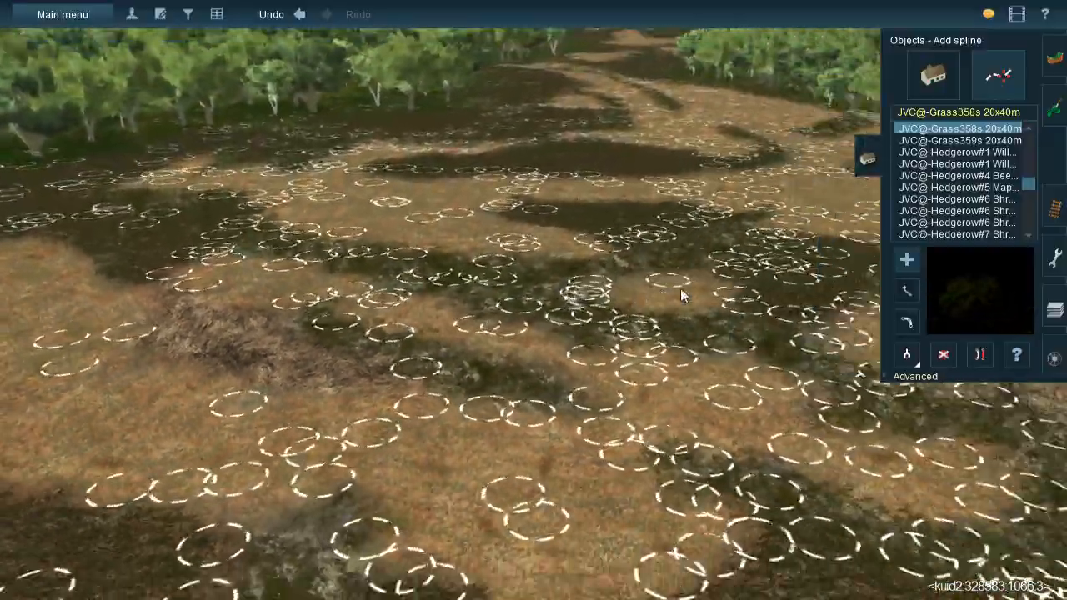
{"action": "scroll", "coordinate": [681, 296], "scroll_direction": "down", "scroll_amount": 5}
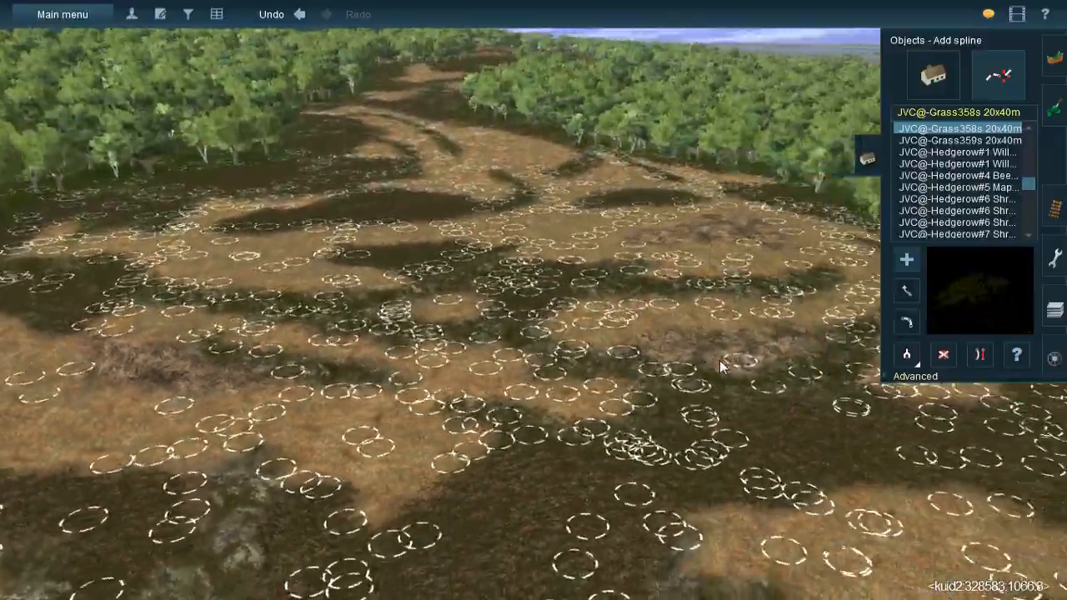
{"action": "scroll", "coordinate": [533, 269], "scroll_direction": "up", "scroll_amount": 5}
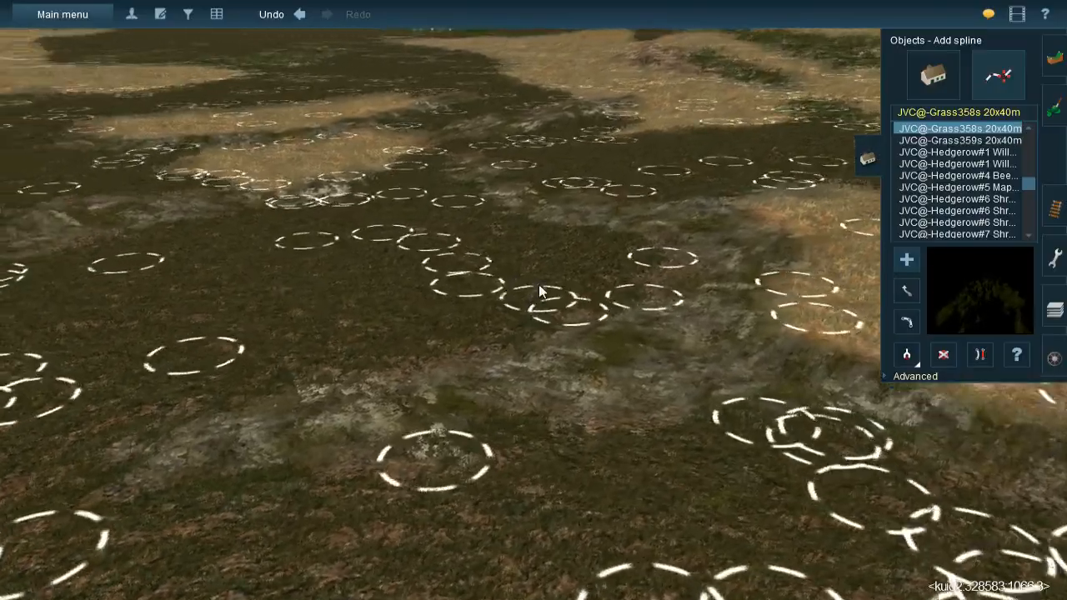
{"action": "right_click_drag", "start_coordinate": [539, 285], "coordinate": [565, 269]}
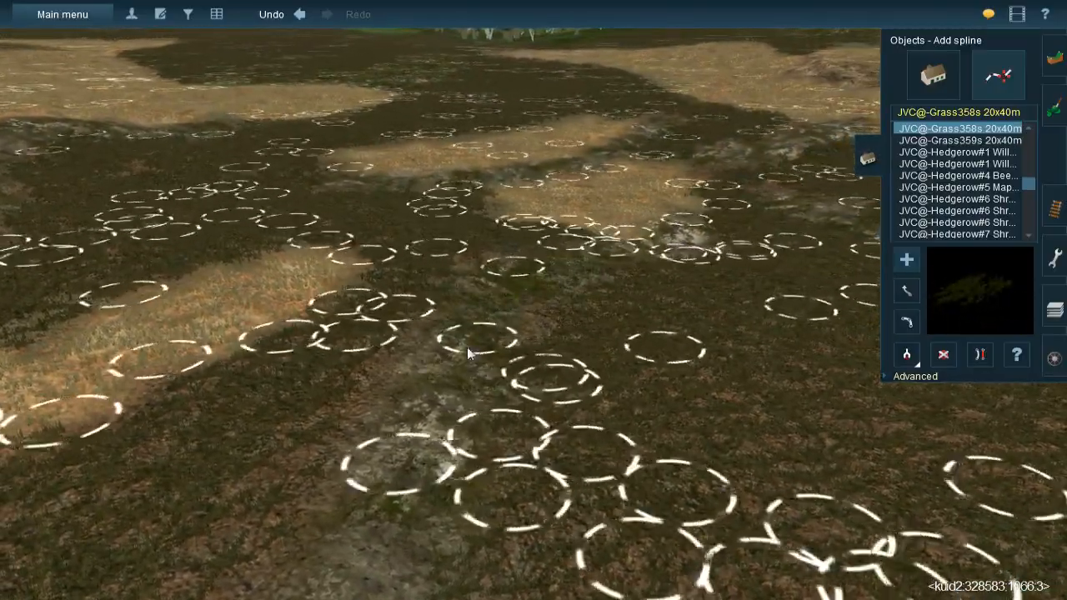
{"action": "scroll", "coordinate": [446, 384], "scroll_direction": "down", "scroll_amount": 2}
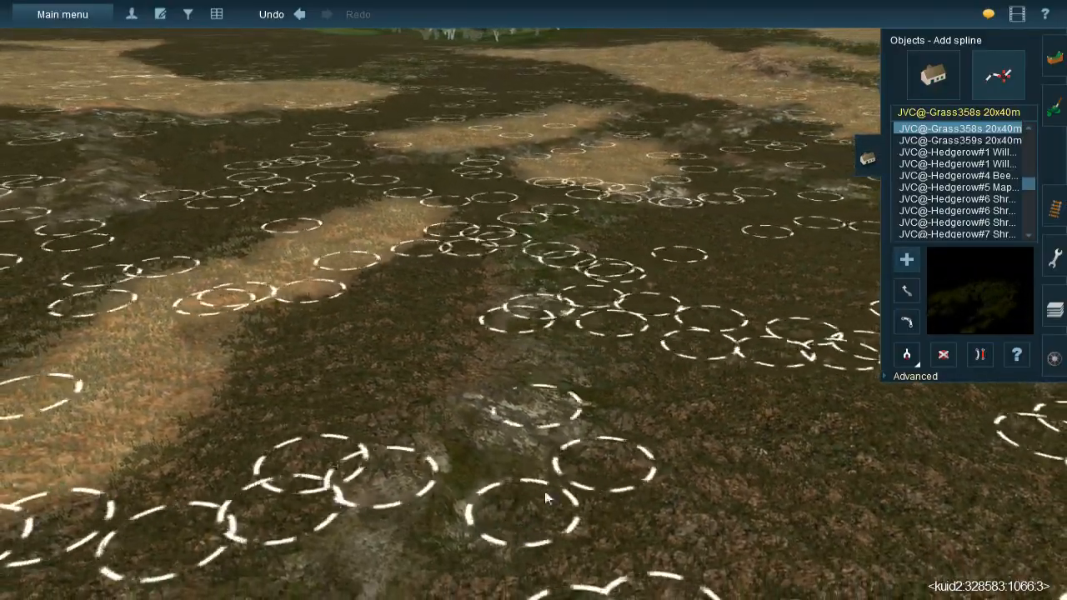
{"action": "key", "text": "Down"}
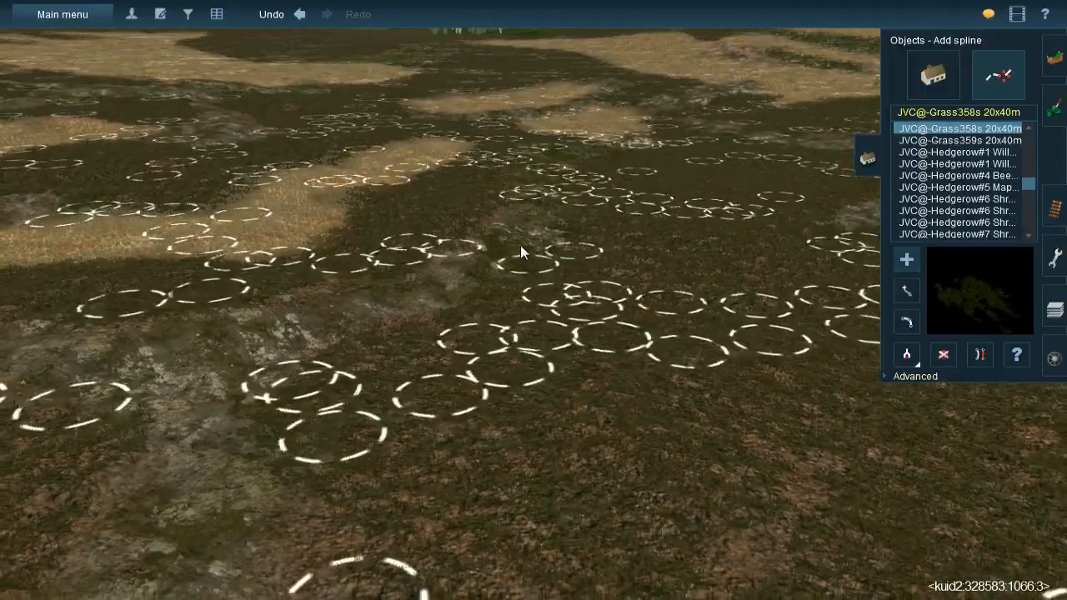
{"action": "key", "text": "Left"}
{"action": "key", "text": "Up"}
{"action": "left_click", "coordinate": [439, 429]}
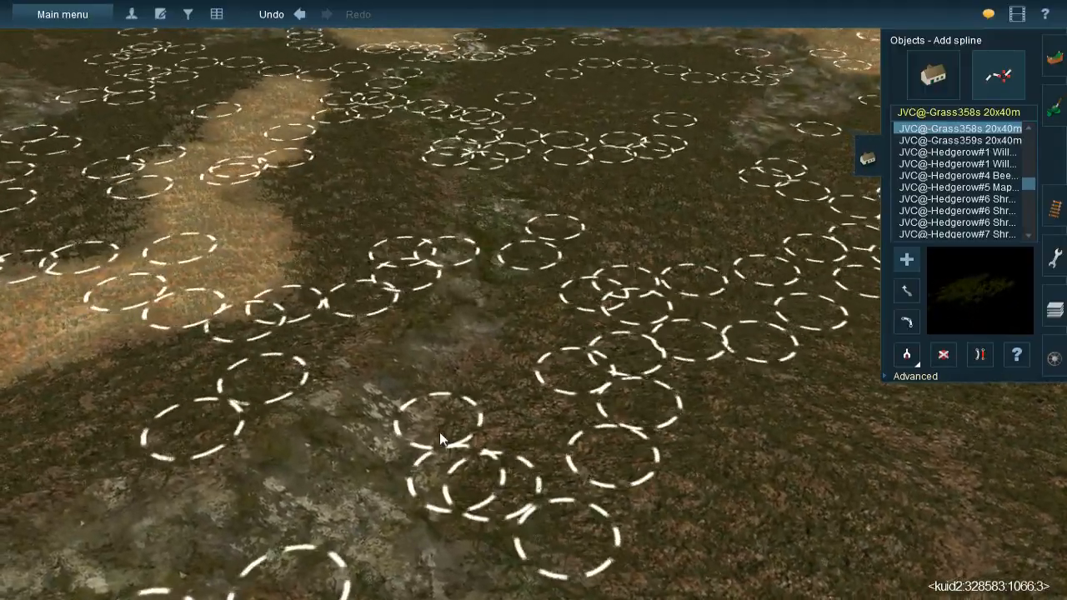
{"action": "left_click", "coordinate": [225, 490]}
Extend the JVC@-Grass358s 20x40m splines across the lower rocky strip, from the tan patch's edge over the brown ground
{"action": "key", "text": "Right"}
{"action": "key", "text": "Down"}
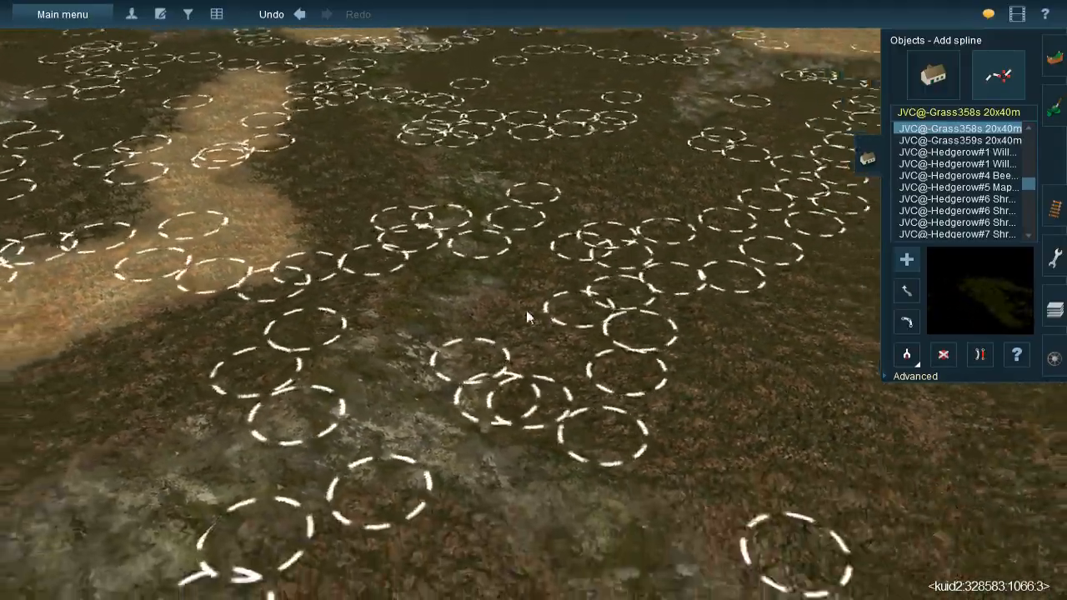
{"action": "left_click", "coordinate": [493, 446]}
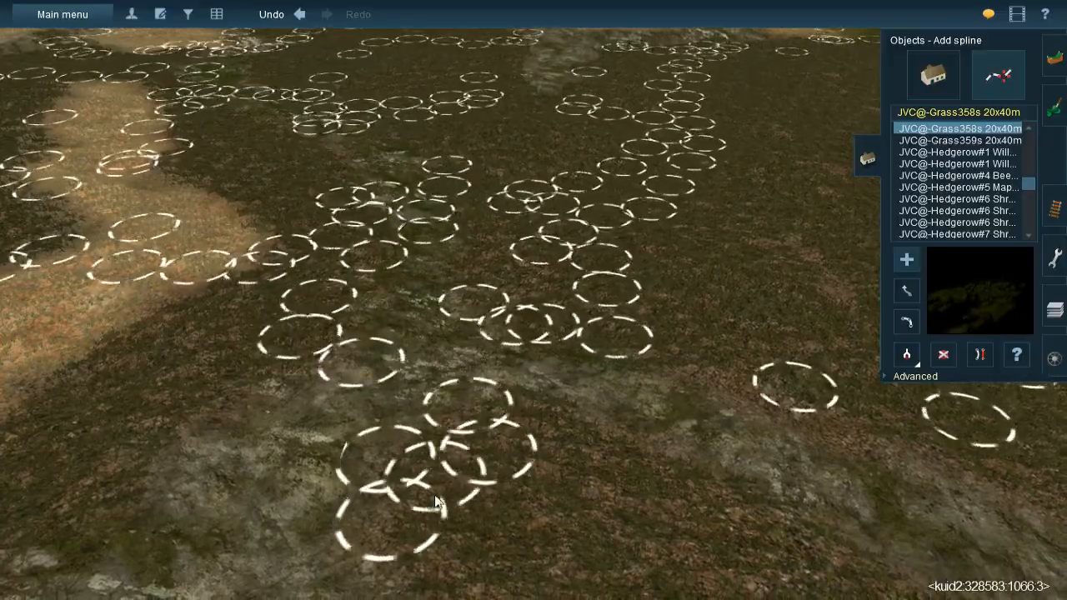
{"action": "key", "text": "Left"}
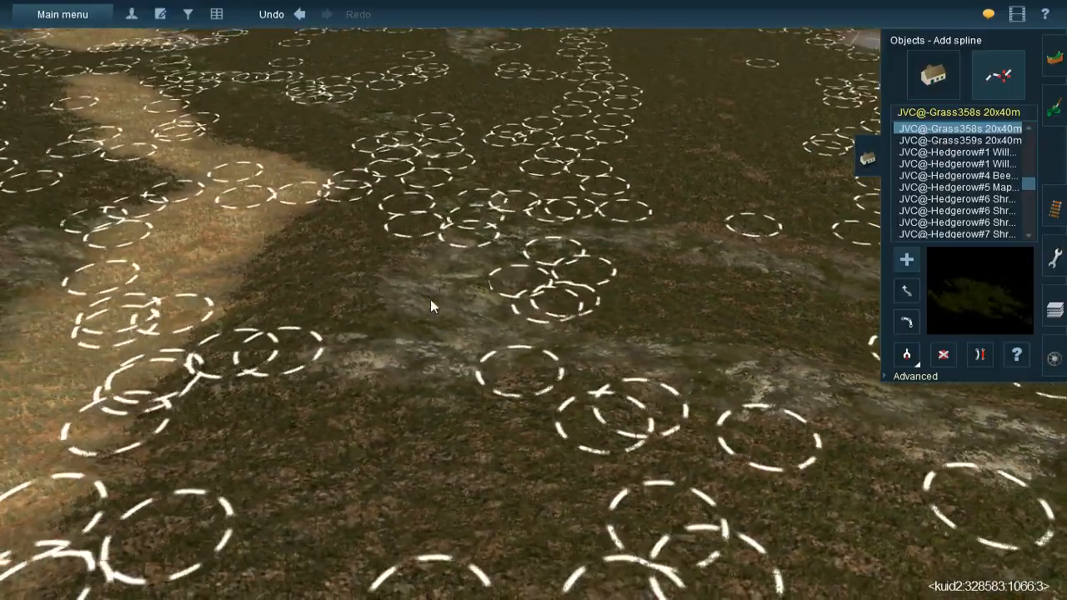
{"action": "left_click", "coordinate": [357, 345]}
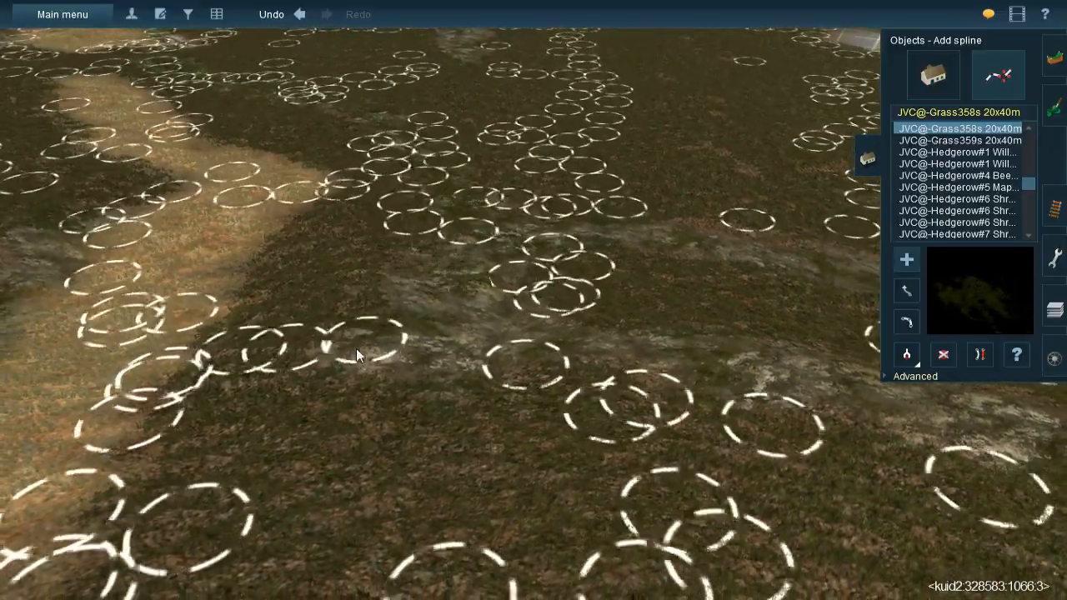
{"action": "left_click", "coordinate": [538, 413]}
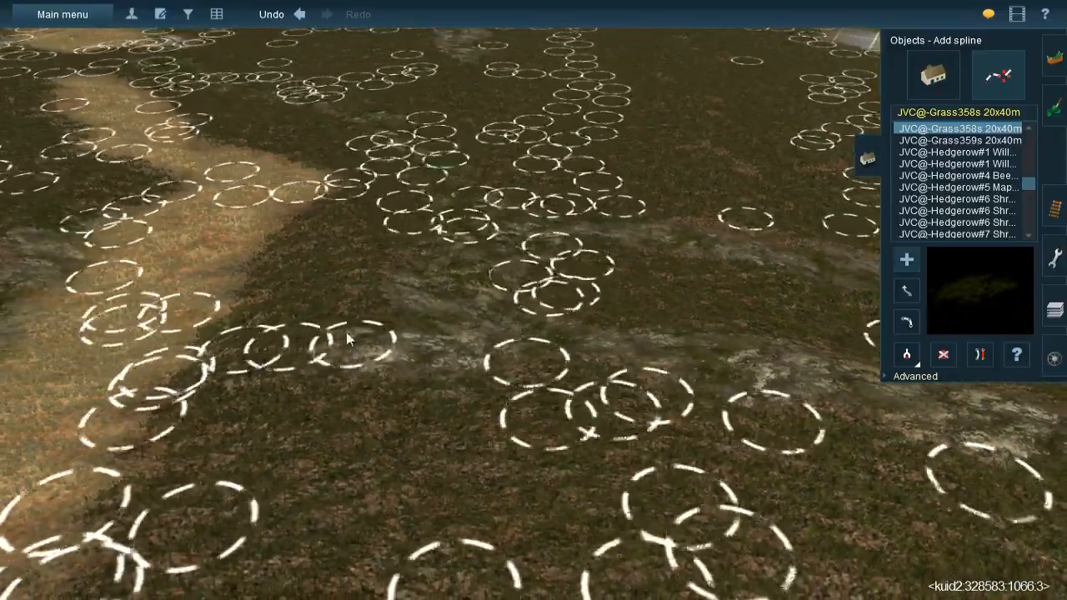
{"action": "left_click", "coordinate": [729, 333]}
{"action": "key", "text": "Left"}
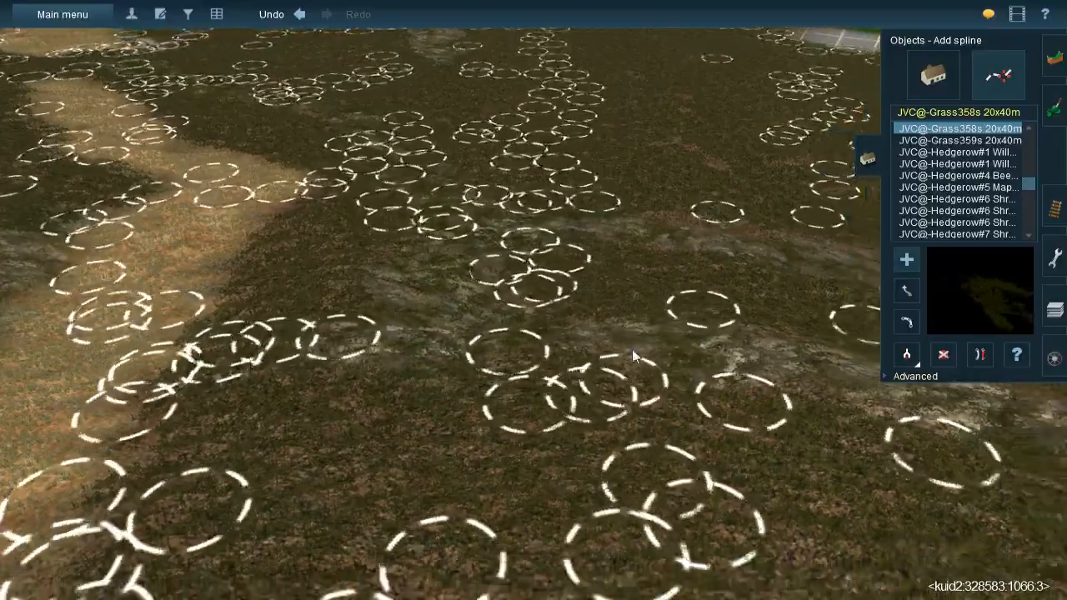
Fill the pale rocky streak running downhill near the edge of the trees with JVC@-Grass358s 20x40m splines
{"action": "key", "text": "Right"}
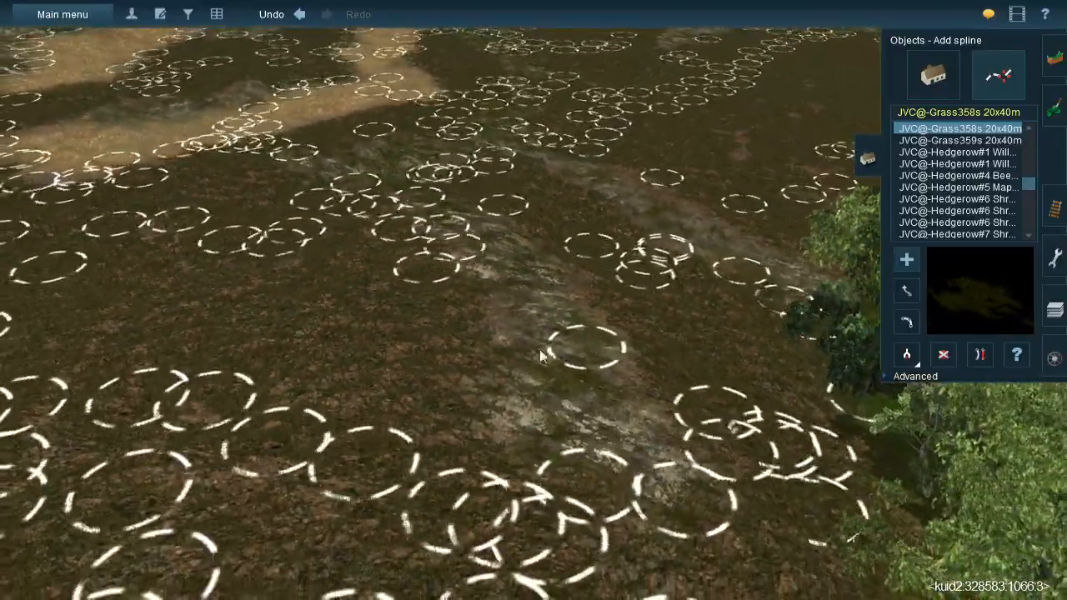
{"action": "left_click", "coordinate": [524, 231]}
{"action": "left_click", "coordinate": [573, 282]}
{"action": "left_click", "coordinate": [586, 408]}
{"action": "left_click", "coordinate": [683, 435]}
{"action": "left_click", "coordinate": [682, 548]}
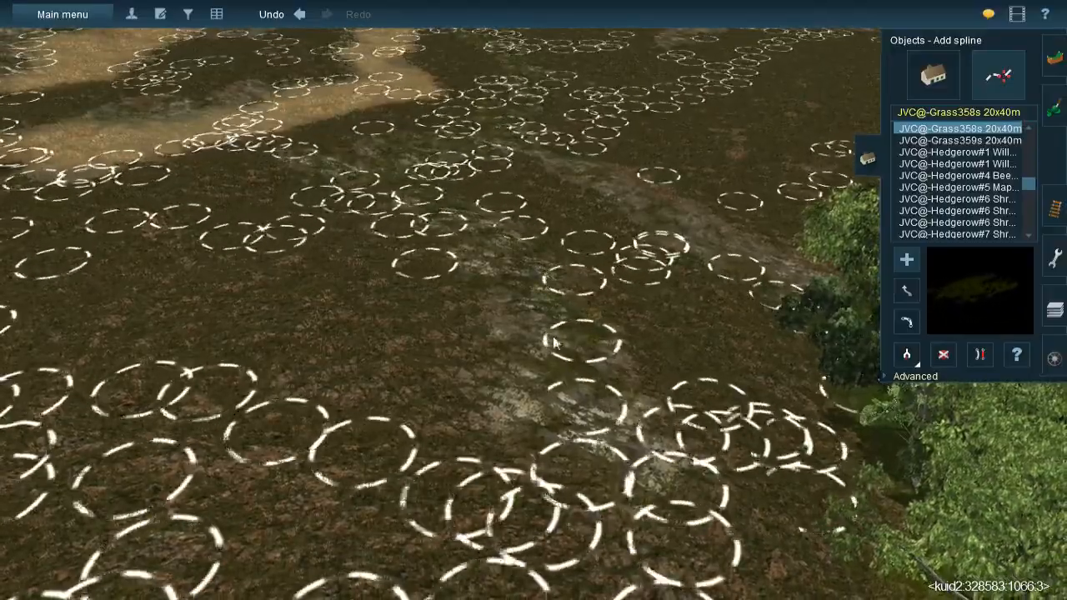
{"action": "left_click", "coordinate": [486, 245]}
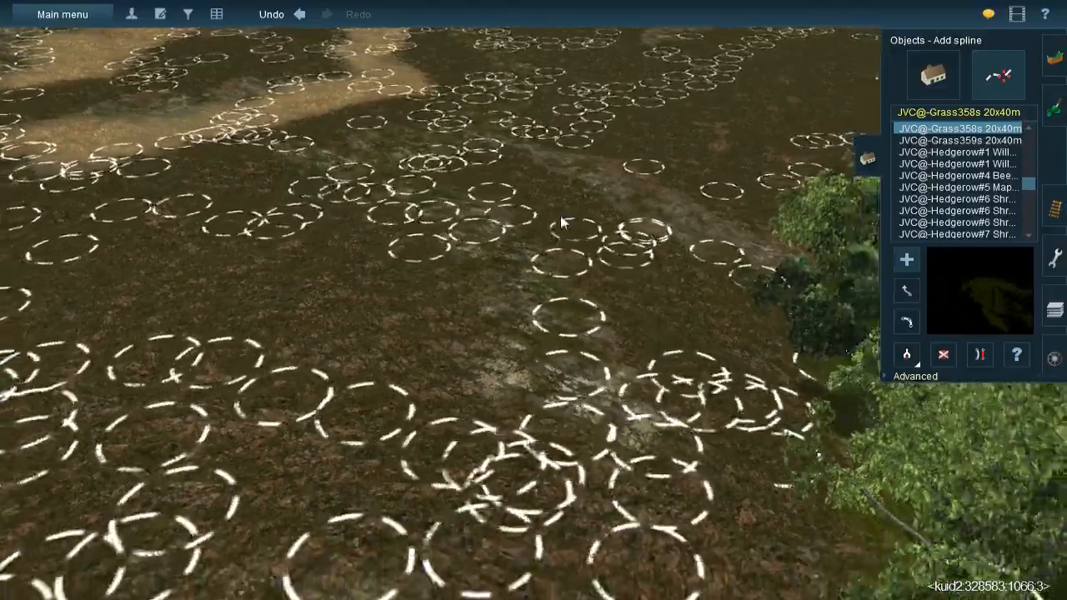
Cover the exposed rocky ground just behind the tree clump with scattered JVC@-Grass358s 20x40m splines
{"action": "key", "text": "Left"}
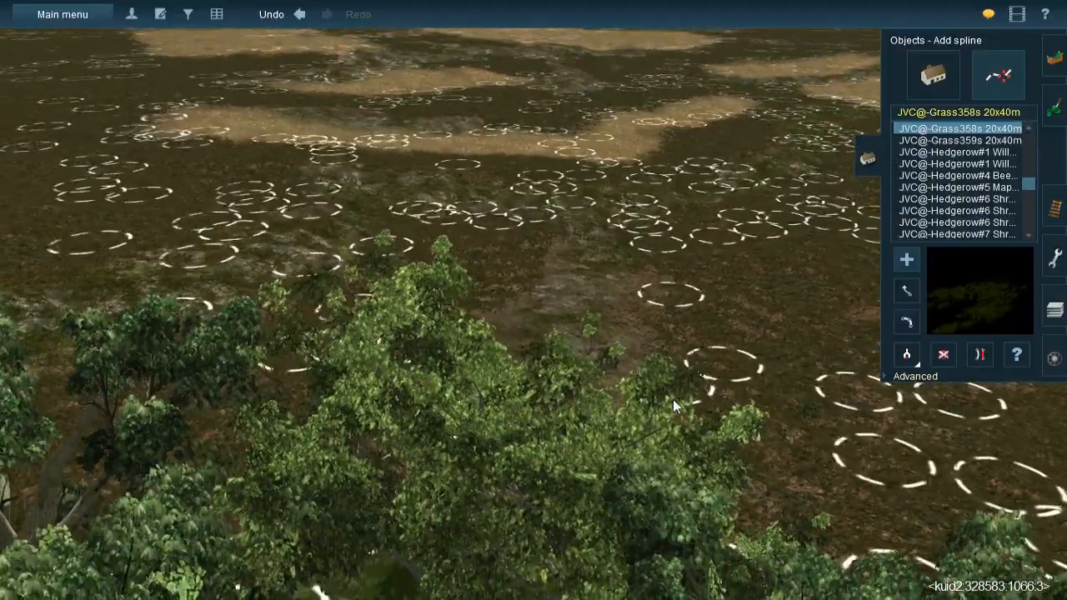
{"action": "left_click", "coordinate": [676, 378]}
{"action": "key", "text": "Left"}
{"action": "left_click", "coordinate": [504, 357]}
{"action": "left_click", "coordinate": [478, 229]}
{"action": "left_click", "coordinate": [443, 242]}
{"action": "left_click", "coordinate": [400, 425]}
{"action": "left_click", "coordinate": [383, 251]}
{"action": "key", "text": "Left"}
{"action": "key", "text": "Down"}
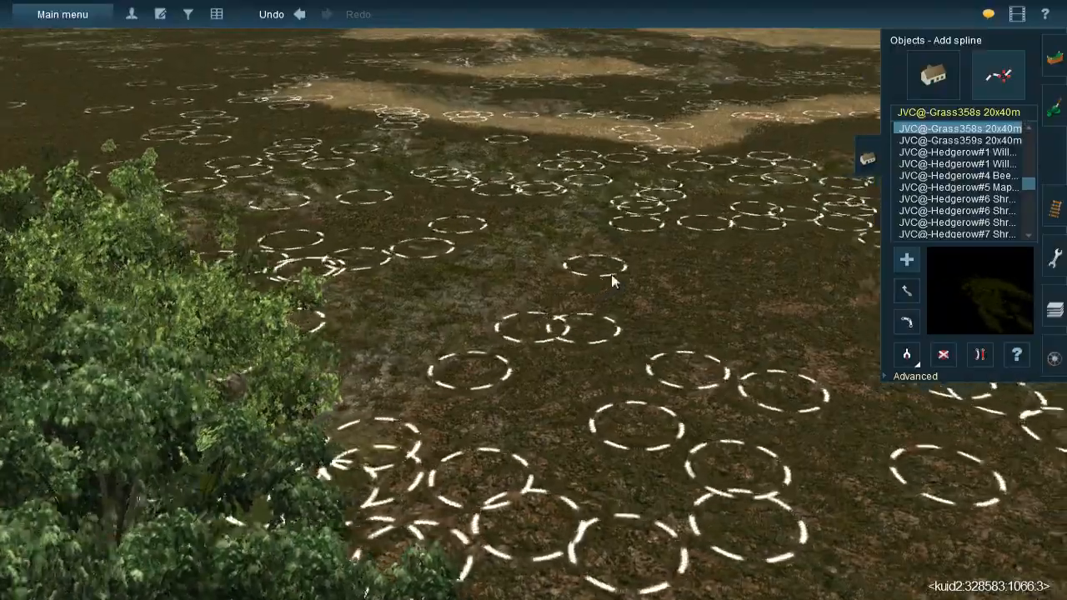
Place JVC@-Grass358s 20x40m splines on the grey rocky gully below the wide tan patch and along that patch's edge
{"action": "key", "text": "Up"}
{"action": "key", "text": "Left"}
{"action": "key", "text": "Down"}
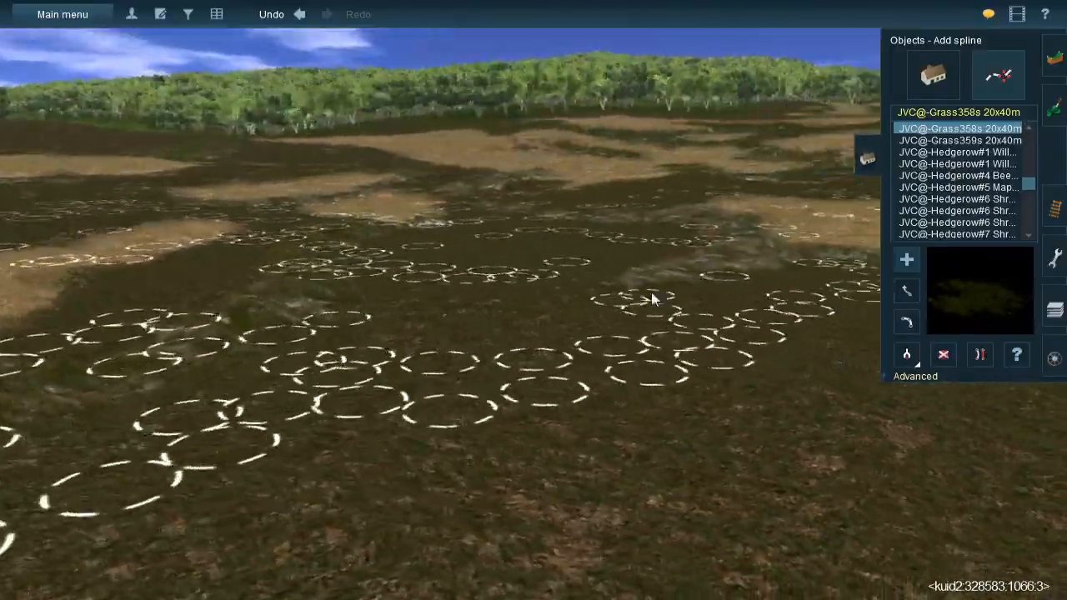
{"action": "key", "text": "Up"}
{"action": "right_click", "coordinate": [581, 254]}
{"action": "key", "text": "Left"}
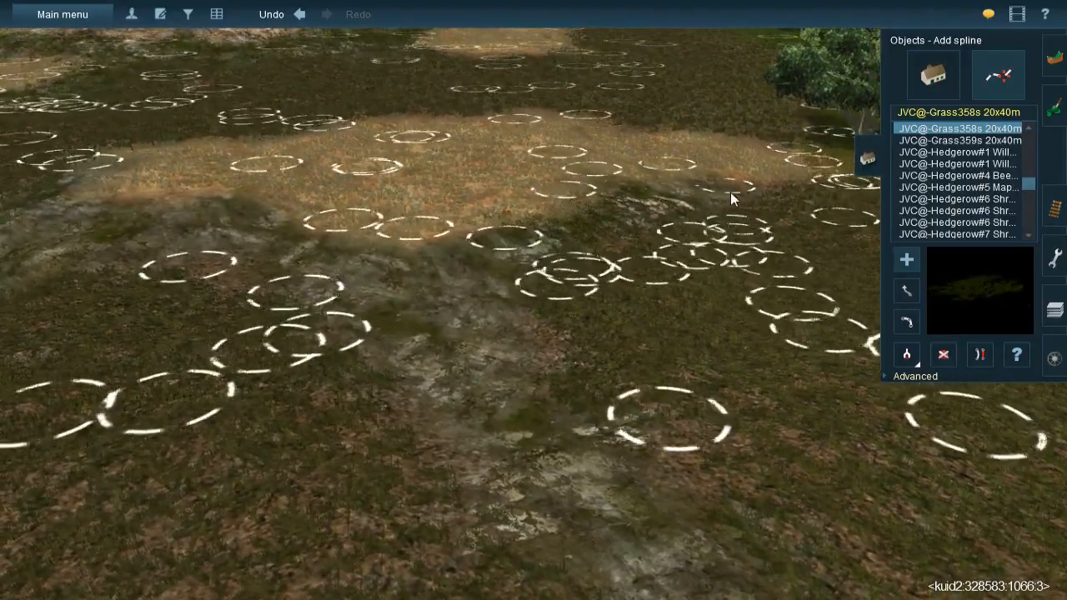
{"action": "left_click", "coordinate": [443, 316]}
{"action": "left_click", "coordinate": [474, 215]}
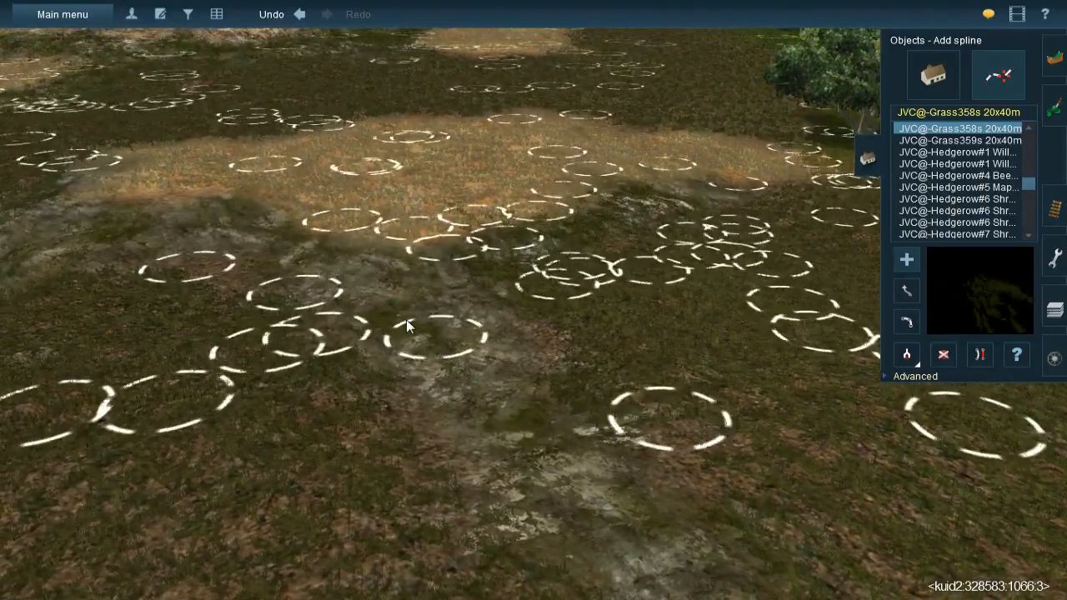
{"action": "left_click", "coordinate": [372, 277]}
{"action": "left_click", "coordinate": [366, 370]}
{"action": "left_click", "coordinate": [537, 525]}
Fill the gaps along the border between the tan patch and the dark rocky ground with JVC@-Grass358s 20x40m splines
{"action": "right_click_drag", "start_coordinate": [517, 320], "coordinate": [382, 217]}
{"action": "scroll", "coordinate": [382, 217], "scroll_direction": "up", "scroll_amount": 3}
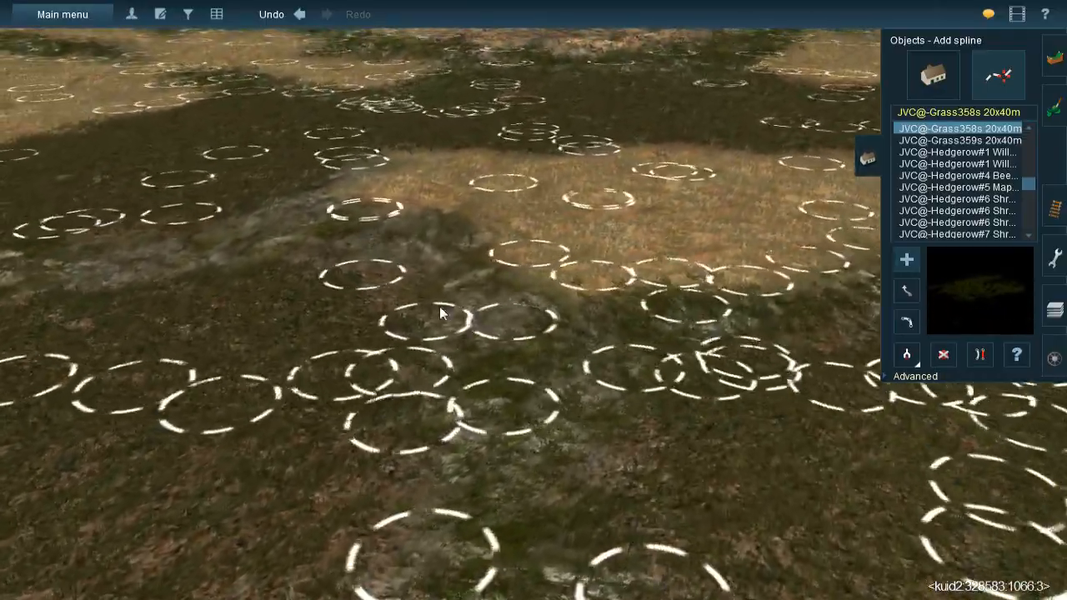
{"action": "right_click_drag", "start_coordinate": [488, 285], "coordinate": [391, 230]}
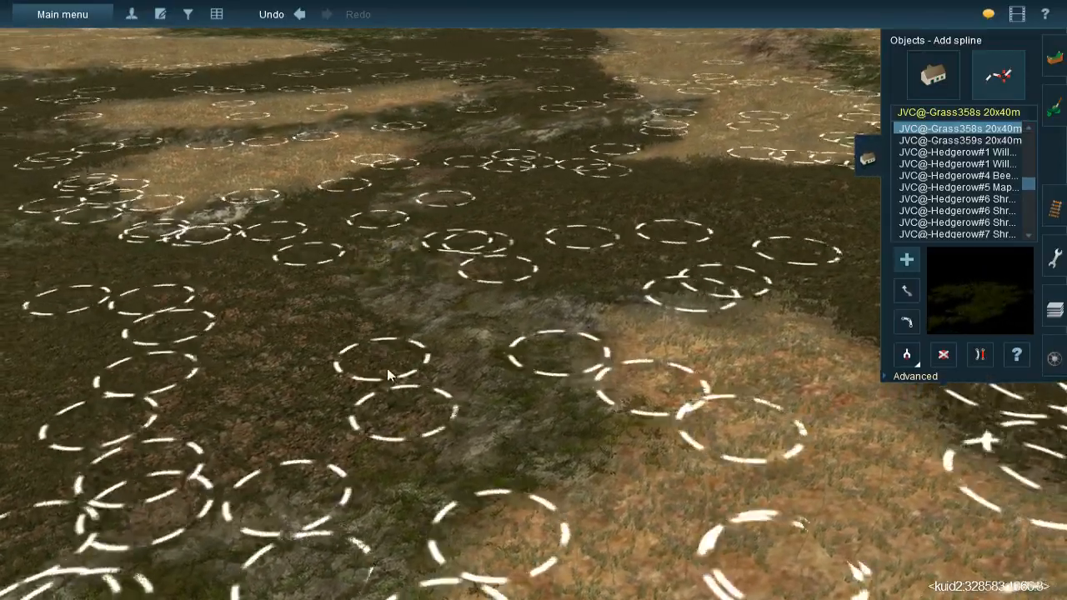
{"action": "left_click", "coordinate": [384, 271]}
{"action": "left_click", "coordinate": [502, 283]}
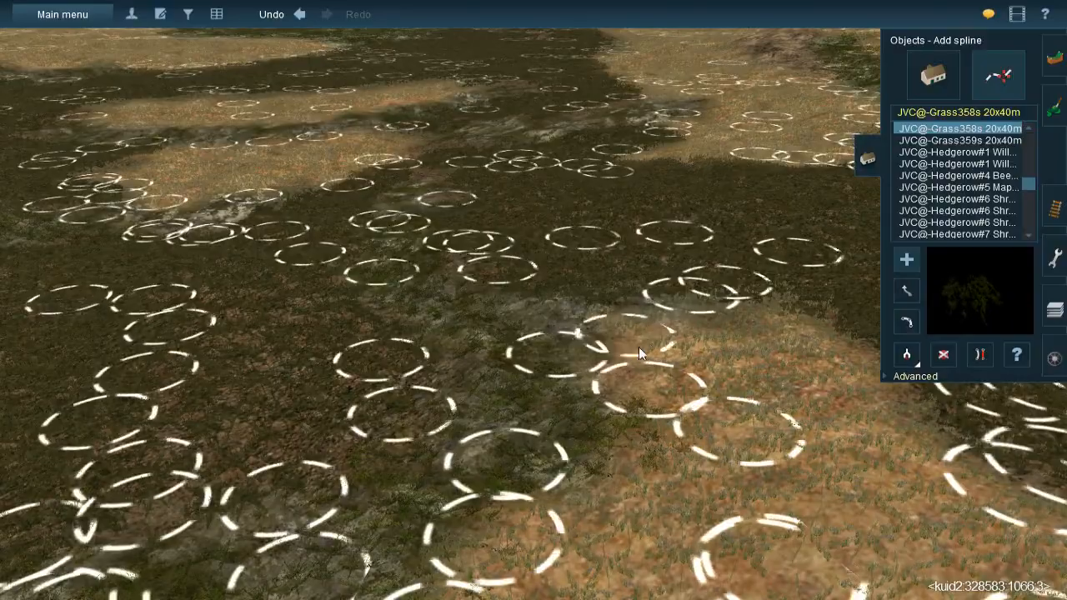
{"action": "left_click", "coordinate": [673, 333]}
{"action": "left_click", "coordinate": [413, 500]}
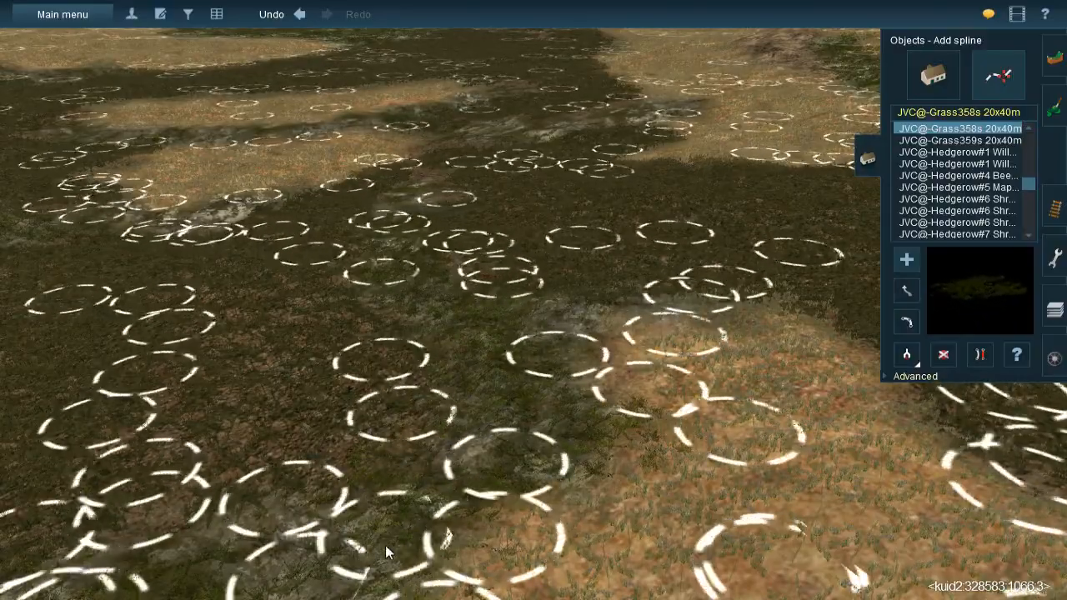
Add JVC@-Grass358s 20x40m splines along the dark rocky gully that runs between the two tan slopes
{"action": "right_click_drag", "start_coordinate": [475, 322], "coordinate": [421, 236]}
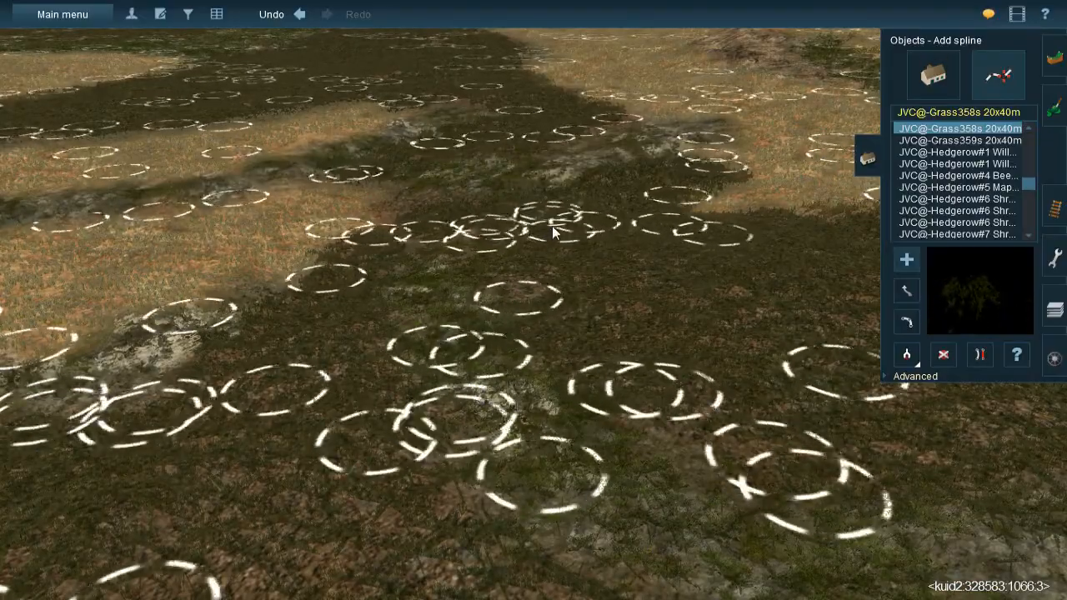
{"action": "right_click", "coordinate": [662, 140]}
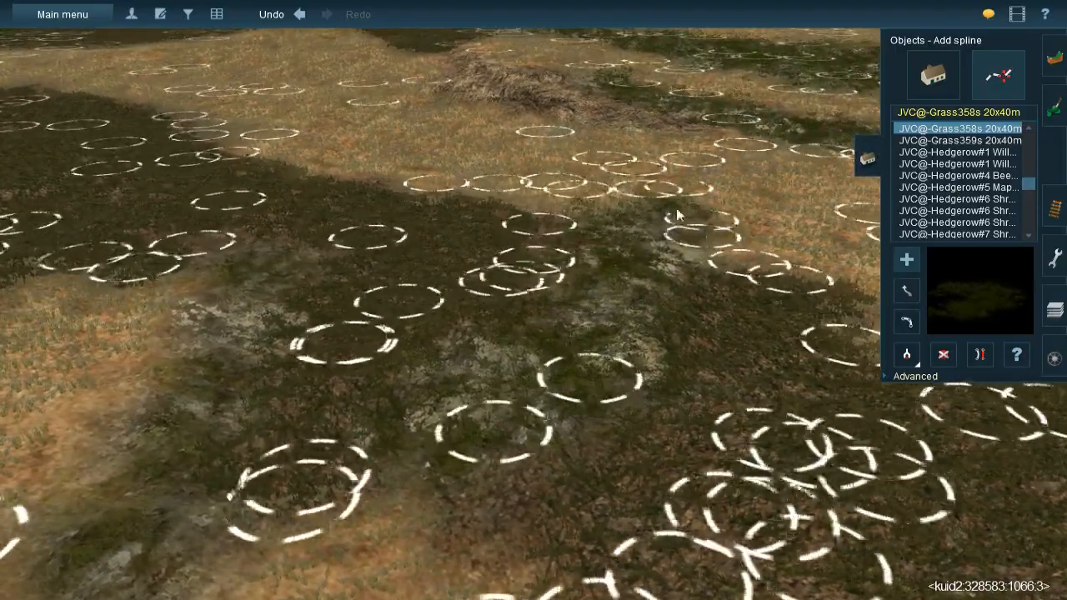
{"action": "right_click", "coordinate": [601, 335]}
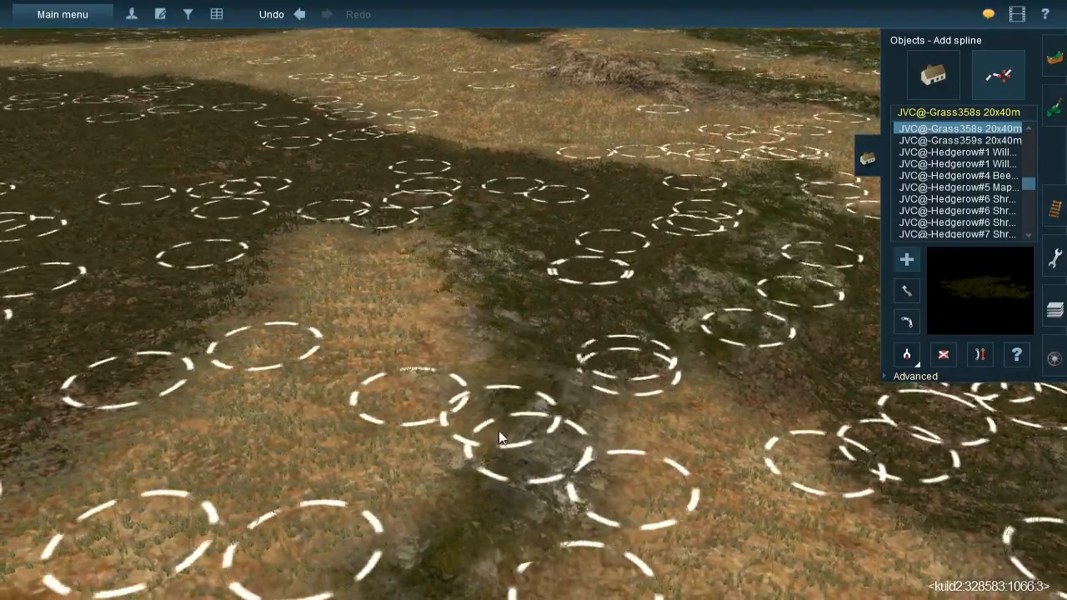
{"action": "left_click", "coordinate": [500, 431]}
{"action": "right_click", "coordinate": [501, 425]}
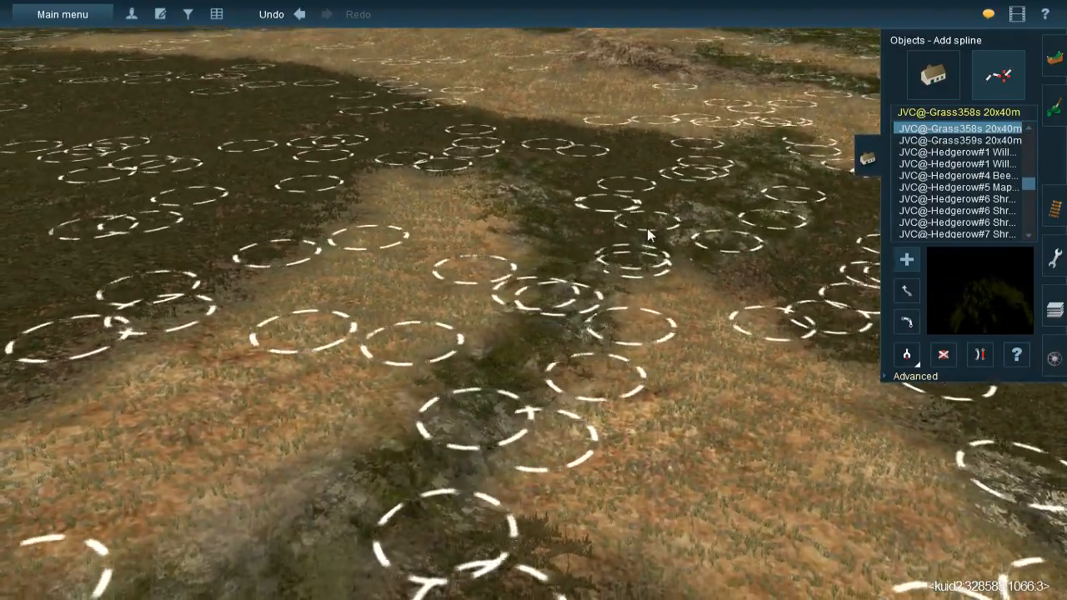
{"action": "left_click", "coordinate": [530, 380]}
{"action": "left_click", "coordinate": [531, 200]}
Cover the bare grey spots at the foot of the tan slopes, where the gully opens out, with JVC@-Grass358s 20x40m splines
{"action": "key", "text": "Left"}
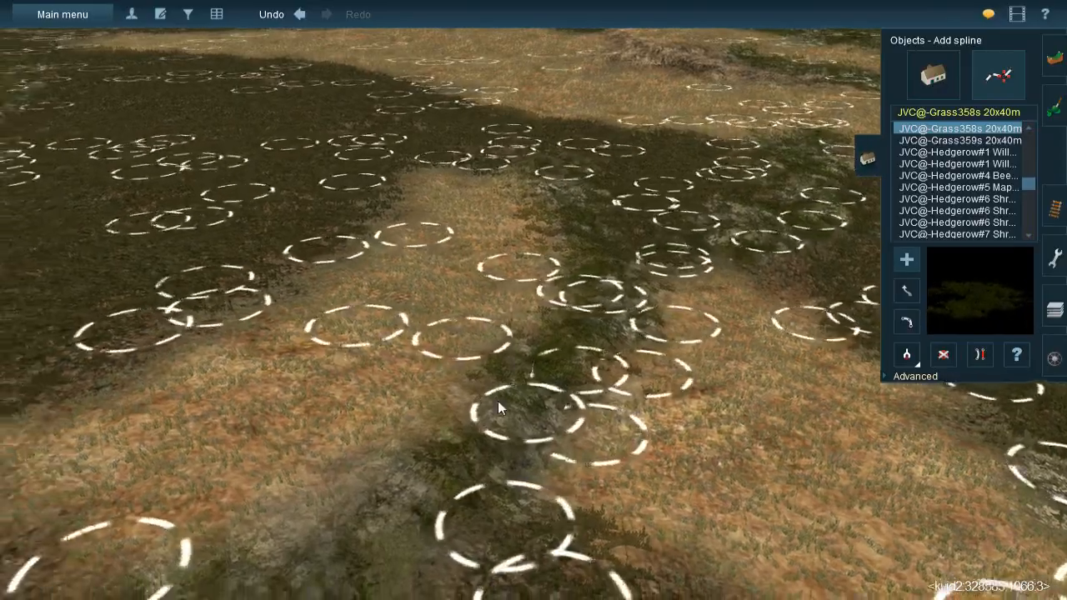
{"action": "key", "text": "Down"}
{"action": "left_click", "coordinate": [417, 340]}
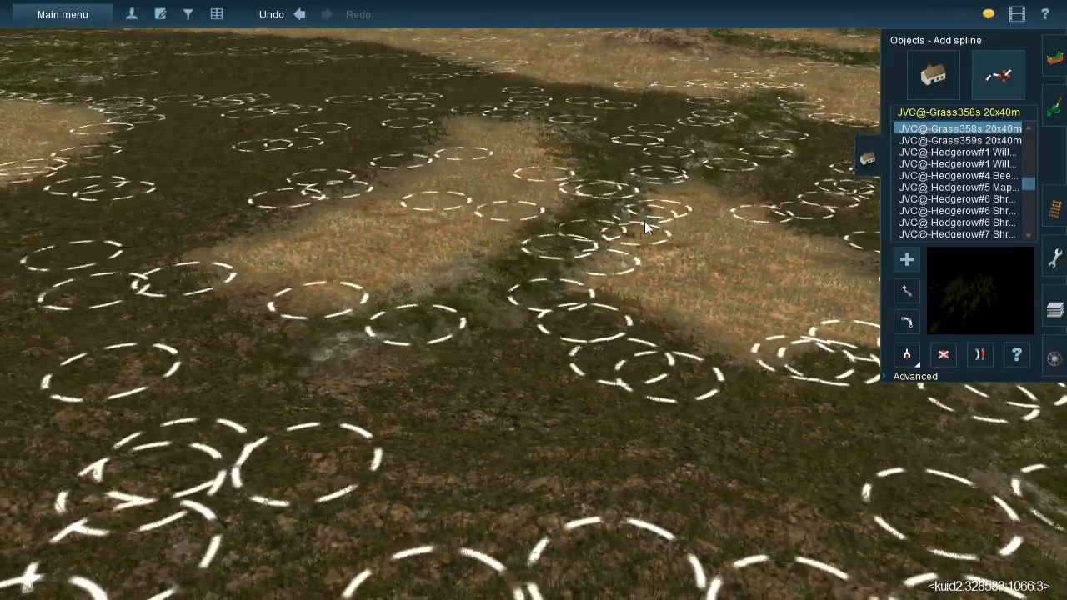
{"action": "left_click", "coordinate": [278, 367]}
{"action": "left_click", "coordinate": [637, 280]}
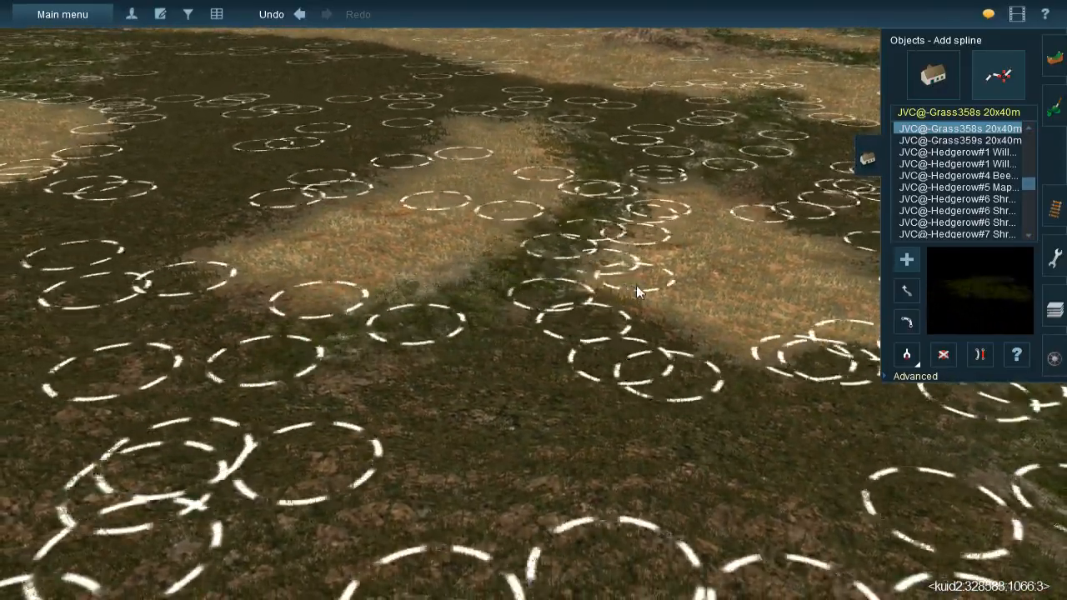
{"action": "left_click", "coordinate": [292, 387]}
{"action": "key", "text": "Up"}
{"action": "key", "text": "Left"}
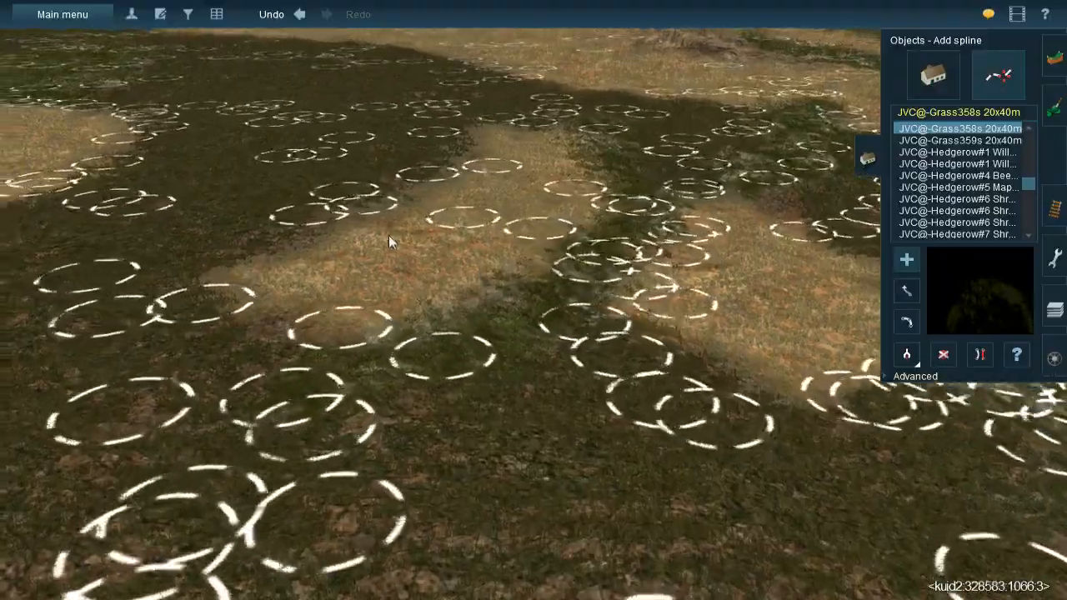
{"action": "key", "text": "Right"}
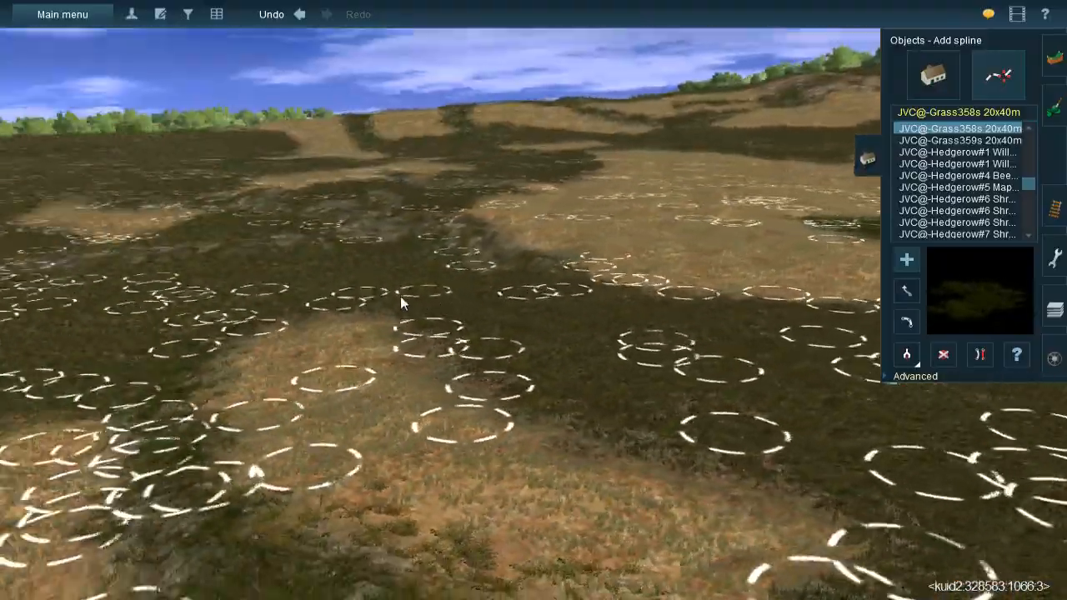
Place JVC@-Grass358s 20x40m splines across the dark ground between the tip of the tan patch and the large tan slope
{"action": "key", "text": "Up"}
{"action": "right_click_drag", "start_coordinate": [512, 274], "coordinate": [550, 267]}
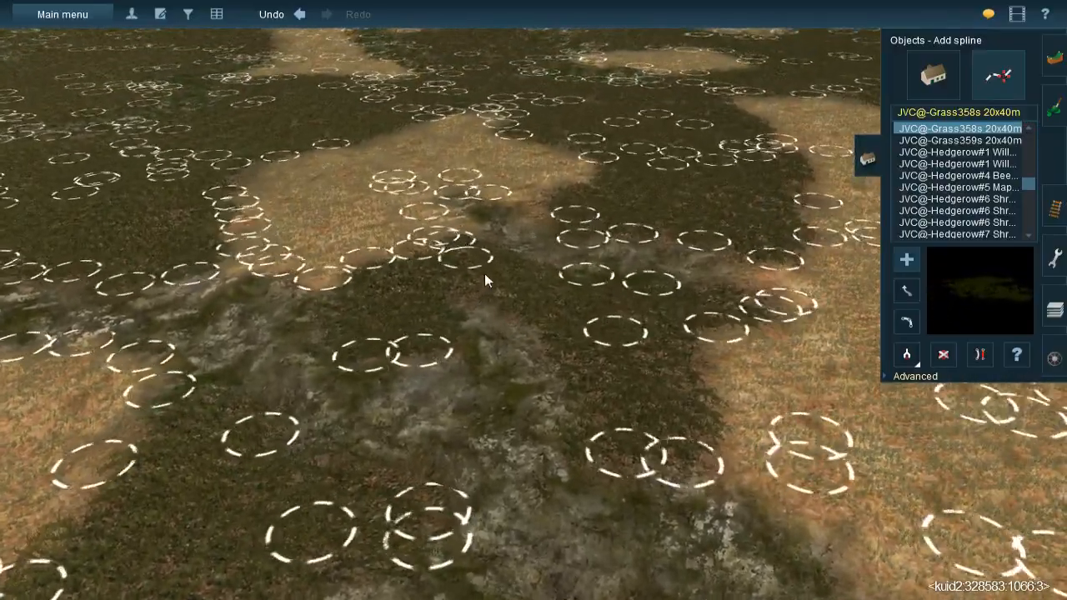
{"action": "left_click", "coordinate": [438, 180]}
{"action": "left_click", "coordinate": [596, 326]}
{"action": "left_click", "coordinate": [524, 215]}
{"action": "left_click", "coordinate": [648, 318]}
{"action": "left_click", "coordinate": [717, 309]}
{"action": "left_click", "coordinate": [652, 250]}
{"action": "left_click", "coordinate": [585, 240]}
{"action": "left_click", "coordinate": [793, 320]}
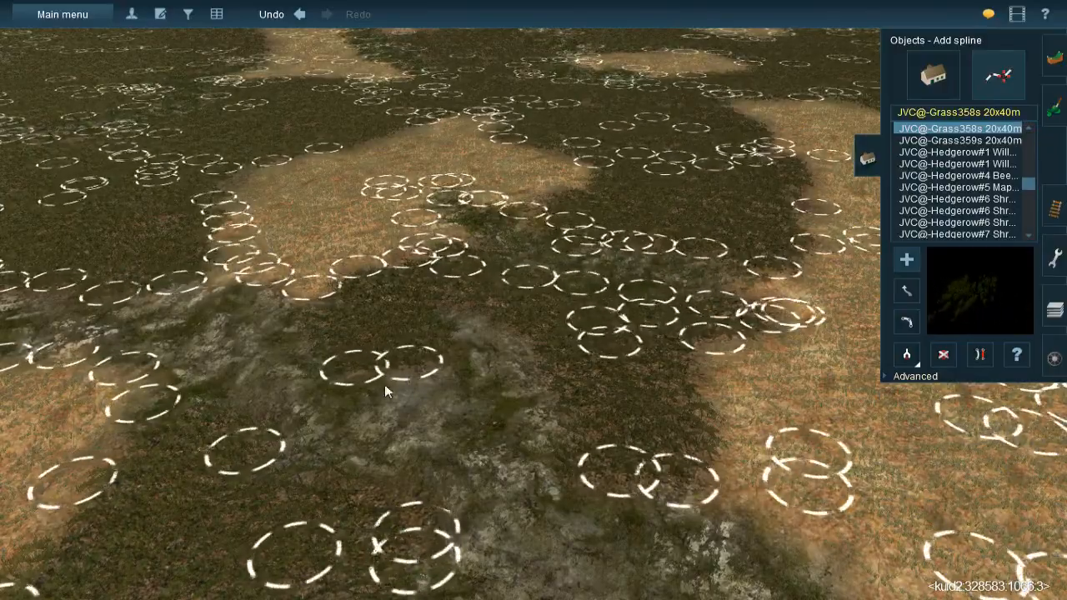
Add JVC@-Grass358s 20x40m splines down the grey rocky gully that runs alongside the large tan slope
{"action": "left_click", "coordinate": [458, 296]}
{"action": "left_click", "coordinate": [563, 498]}
{"action": "right_click", "coordinate": [519, 412]}
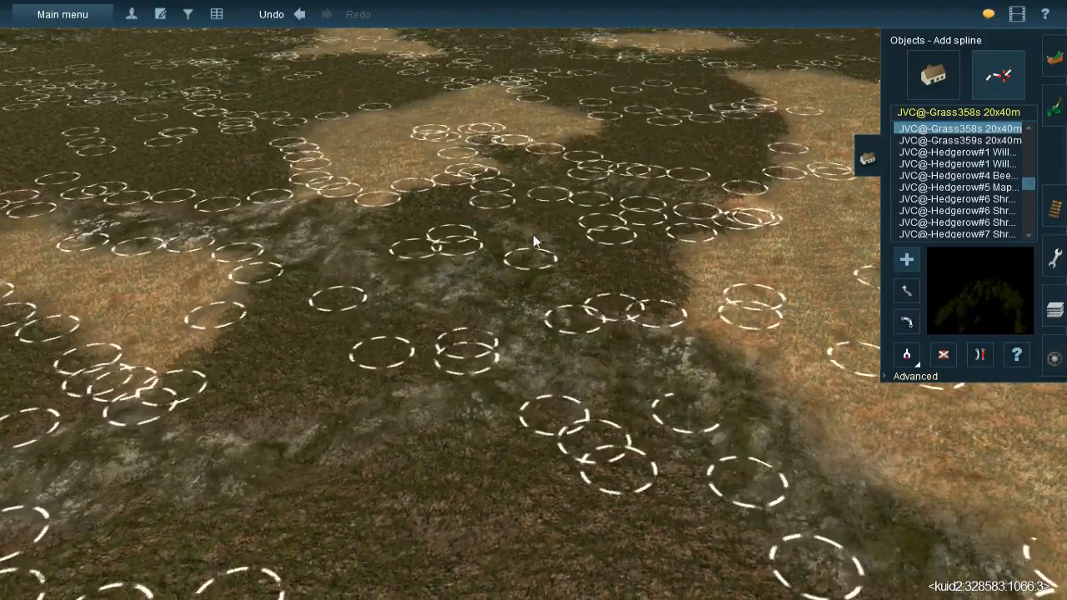
{"action": "left_click", "coordinate": [515, 505]}
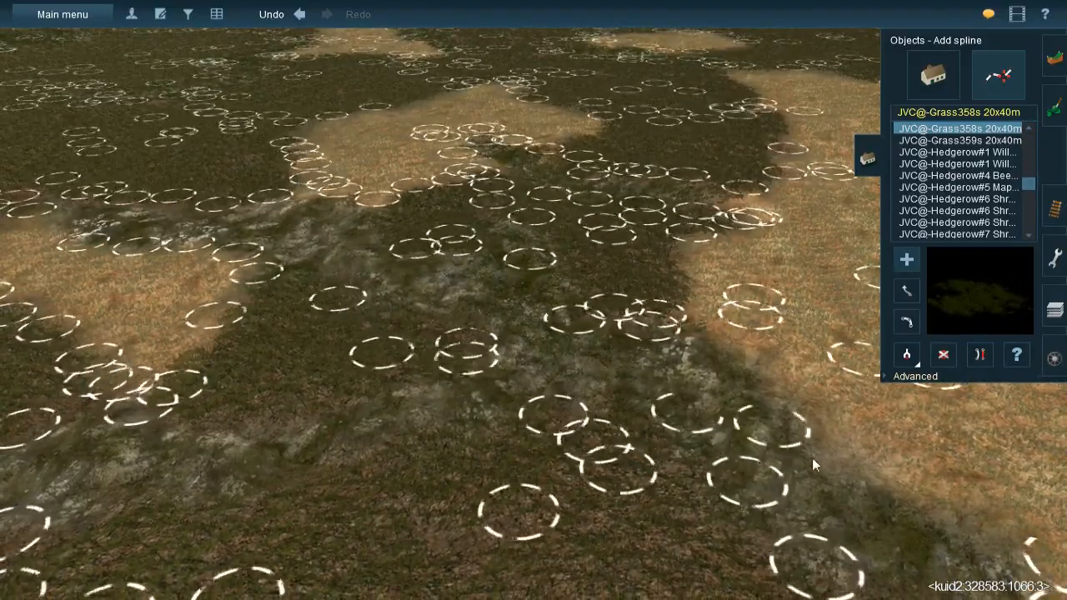
{"action": "left_click", "coordinate": [851, 482]}
{"action": "left_click", "coordinate": [665, 453]}
{"action": "right_click", "coordinate": [665, 454]}
Fill the rocky hollow along the lower edge of the large tan slope with JVC@-Grass358s 20x40m splines
{"action": "left_click", "coordinate": [536, 249]}
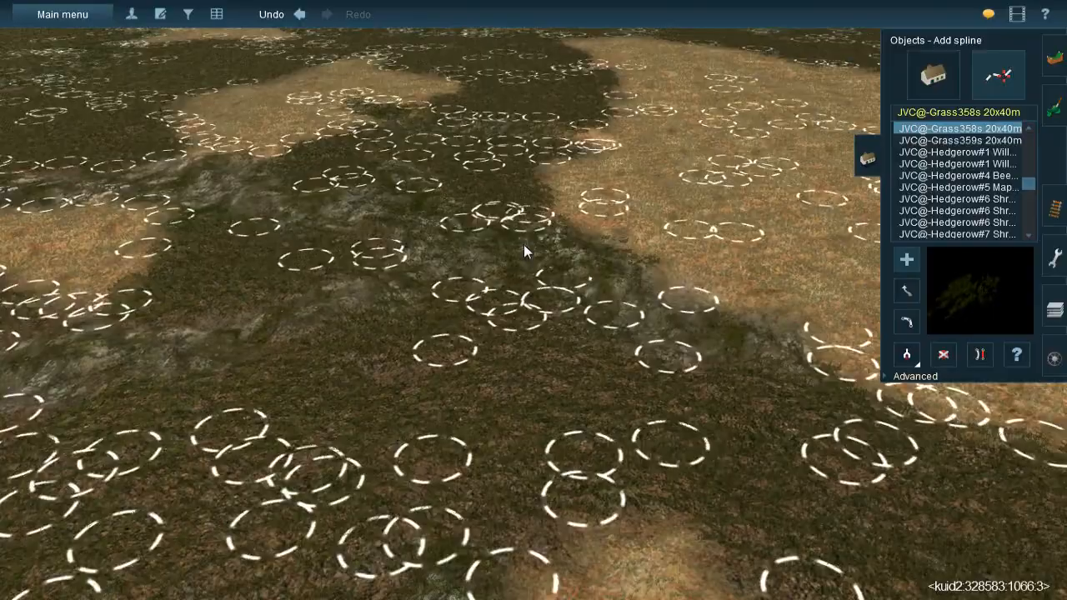
{"action": "left_click", "coordinate": [736, 358]}
{"action": "left_click", "coordinate": [547, 219]}
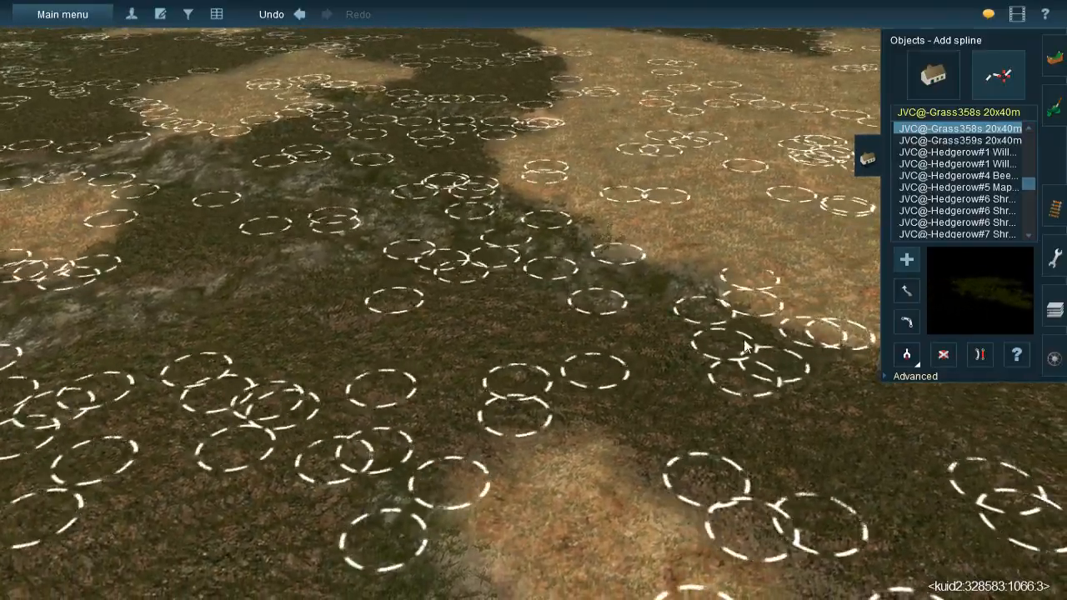
{"action": "left_click", "coordinate": [800, 340]}
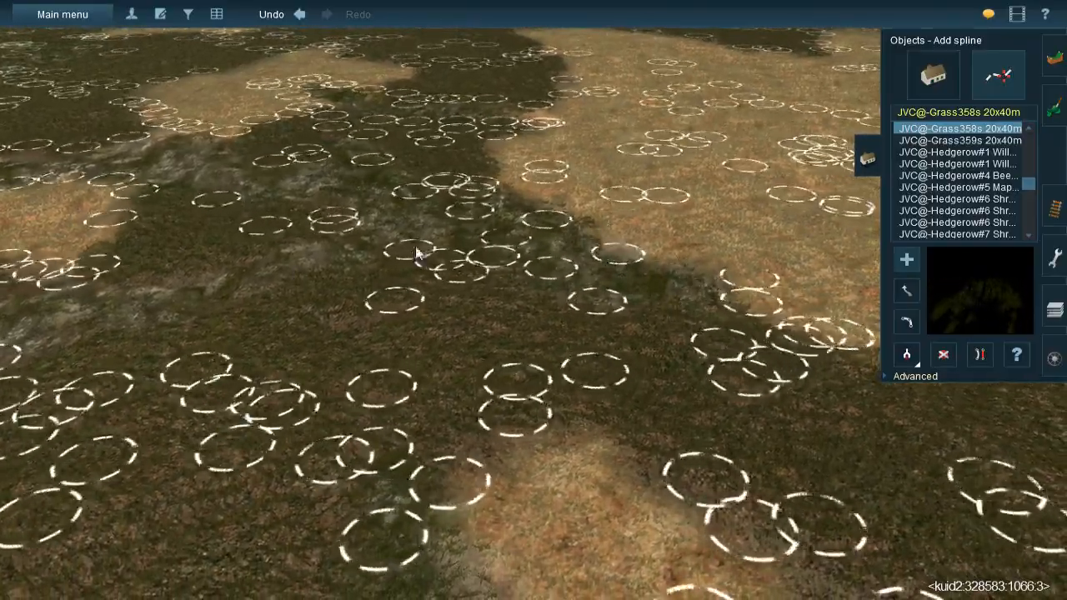
Cover the dark ground and grey spots below the rocky gully with JVC@-Grass358s 20x40m splines
{"action": "key", "text": "Left"}
{"action": "left_click", "coordinate": [523, 244]}
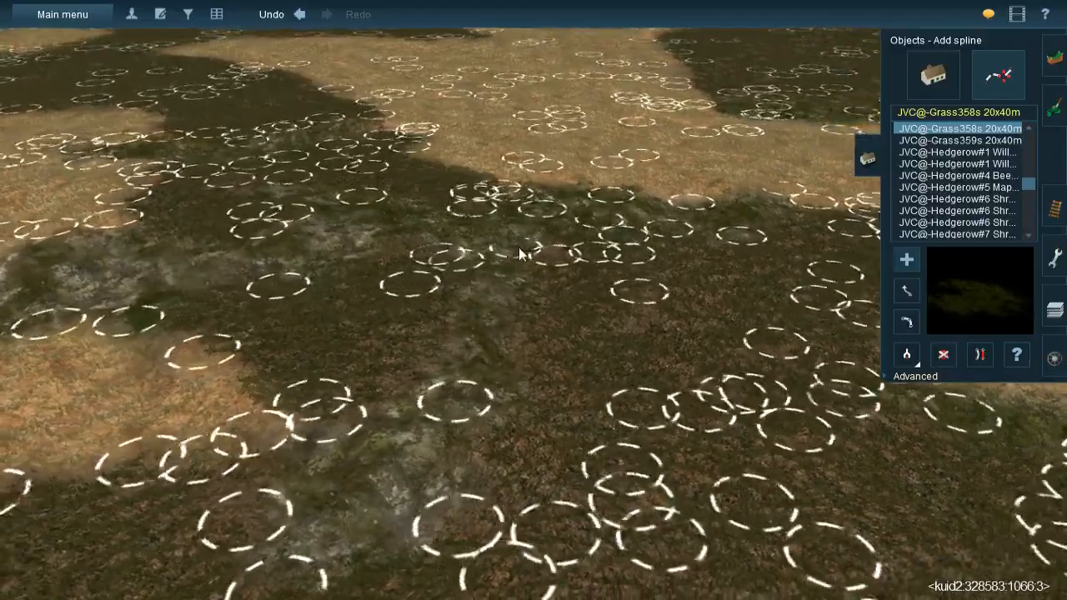
{"action": "left_click", "coordinate": [461, 415]}
{"action": "left_click", "coordinate": [401, 507]}
{"action": "left_click", "coordinate": [545, 288]}
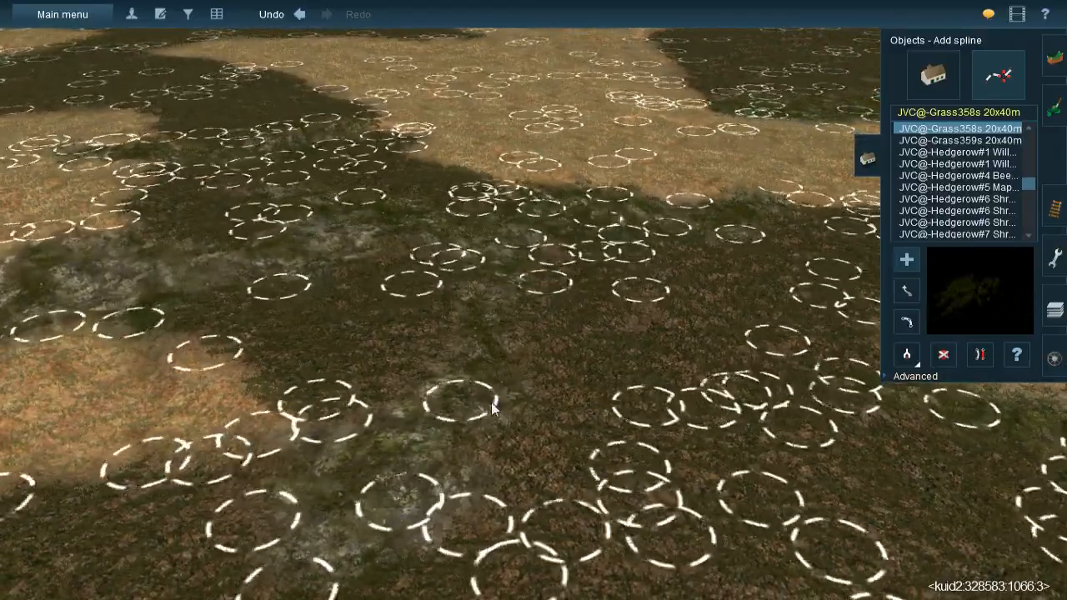
{"action": "right_click", "coordinate": [492, 442]}
{"action": "left_click", "coordinate": [517, 257]}
{"action": "left_click", "coordinate": [402, 385]}
{"action": "left_click", "coordinate": [615, 296]}
Place JVC@-Grass358s 20x40m splines along the dark rocky strip bordering the long narrow tan strip
{"action": "key", "text": "Down"}
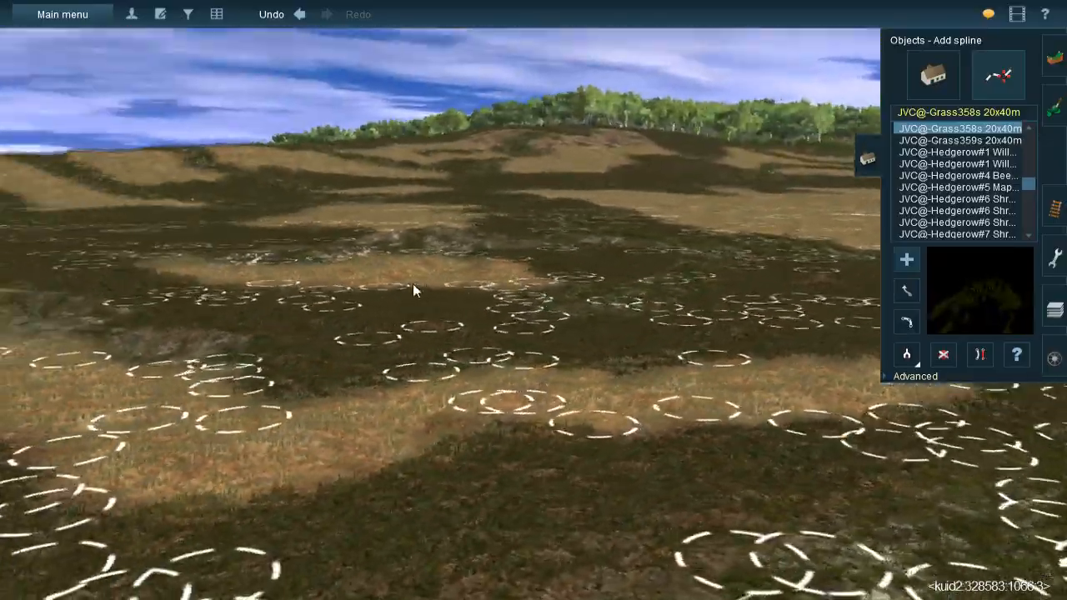
{"action": "key", "text": "Up"}
{"action": "key", "text": "Right"}
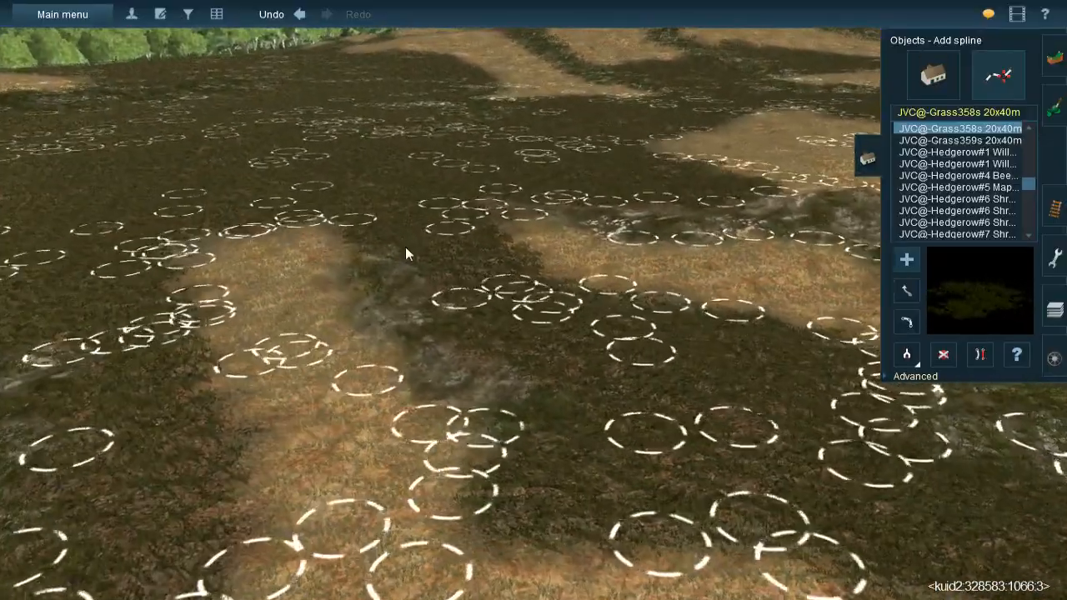
{"action": "left_click", "coordinate": [379, 250]}
{"action": "left_click", "coordinate": [405, 348]}
{"action": "left_click", "coordinate": [408, 238]}
{"action": "left_click", "coordinate": [471, 506]}
{"action": "left_click", "coordinate": [435, 332]}
{"action": "left_click", "coordinate": [600, 459]}
{"action": "right_click", "coordinate": [693, 313]}
Lay JVC@-Grass358s 20x40m splines over the rocky band along the upper edge of the tan wedge
{"action": "key", "text": "Right"}
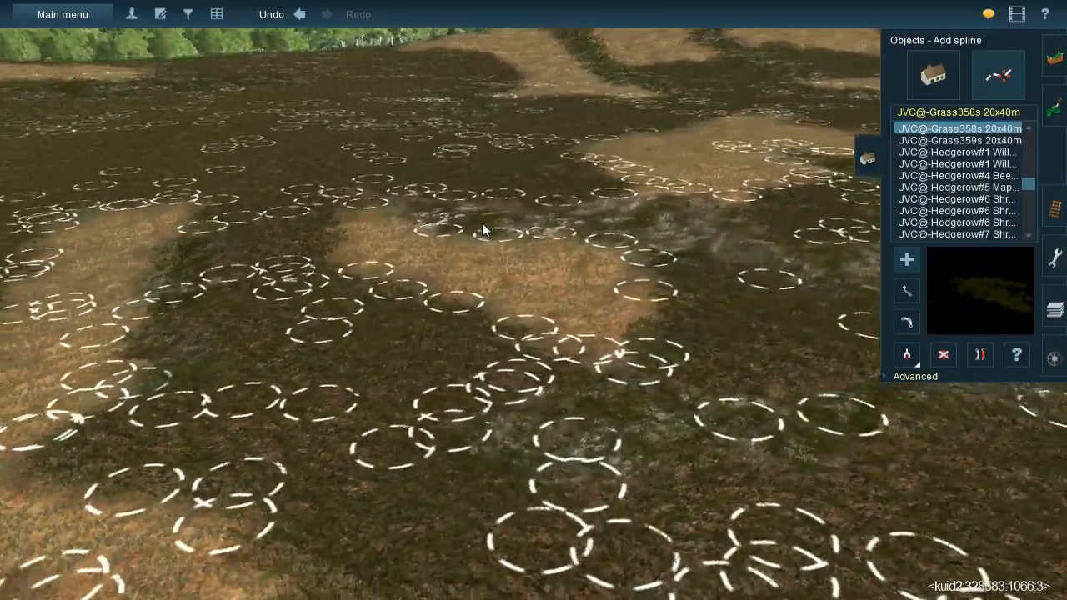
{"action": "right_click", "coordinate": [485, 250]}
{"action": "left_click", "coordinate": [522, 265]}
{"action": "left_click", "coordinate": [563, 405]}
{"action": "left_click", "coordinate": [568, 276]}
{"action": "left_click", "coordinate": [652, 400]}
{"action": "left_click", "coordinate": [608, 273]}
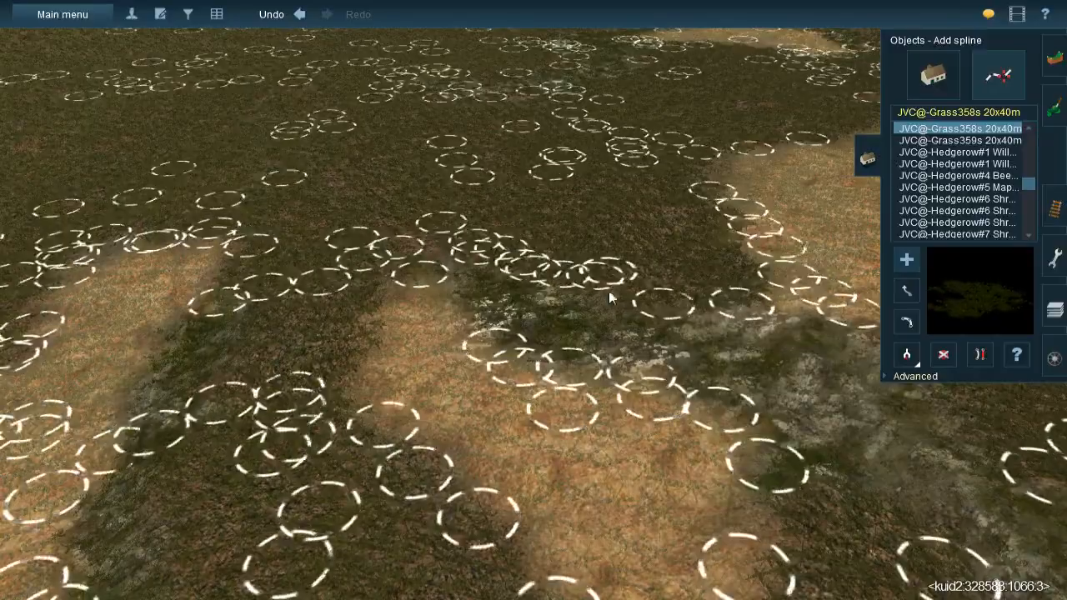
{"action": "left_click", "coordinate": [720, 450]}
{"action": "right_click", "coordinate": [750, 454]}
Add JVC@-Grass358s 20x40m splines on the rocky ground between the tan wedge and the broader tan patch
{"action": "left_click", "coordinate": [571, 227]}
{"action": "left_click", "coordinate": [560, 249]}
{"action": "left_click", "coordinate": [568, 217]}
{"action": "left_click", "coordinate": [584, 389]}
{"action": "left_click", "coordinate": [649, 362]}
{"action": "left_click", "coordinate": [679, 309]}
{"action": "left_click", "coordinate": [683, 416]}
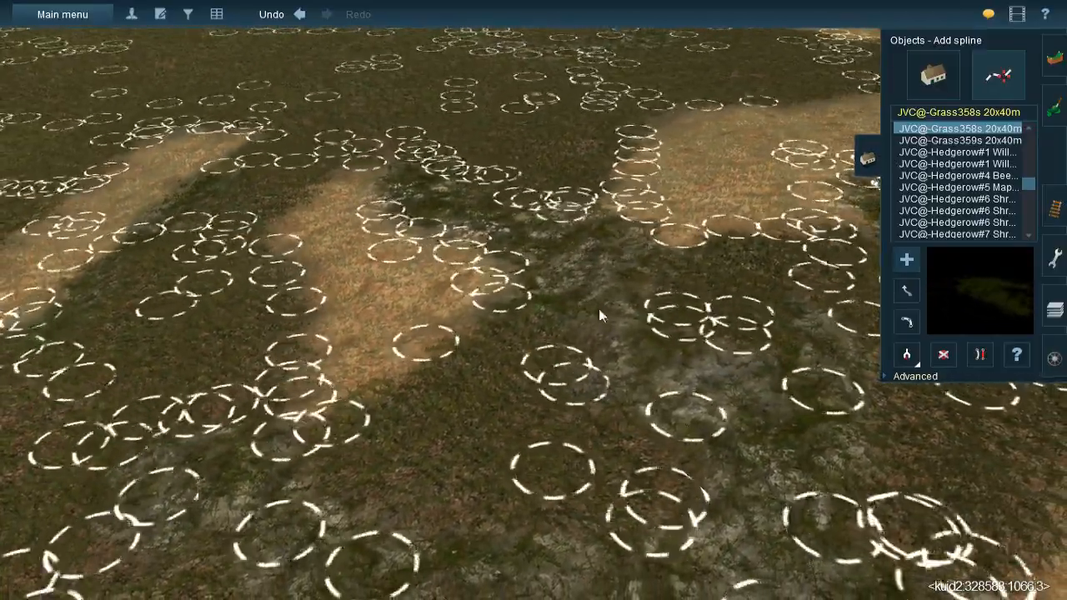
Fill the remaining grey gaps in the rocky ground beside the tan wedge with JVC@-Grass358s 20x40m splines
{"action": "left_click", "coordinate": [572, 270]}
{"action": "left_click", "coordinate": [653, 465]}
{"action": "left_click", "coordinate": [629, 321]}
{"action": "left_click", "coordinate": [849, 476]}
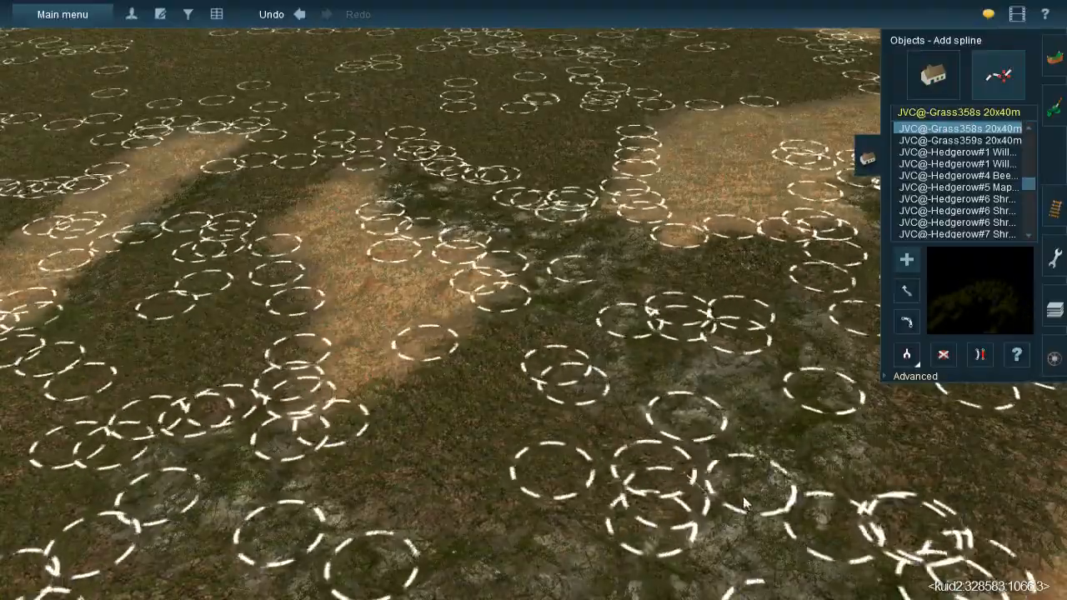